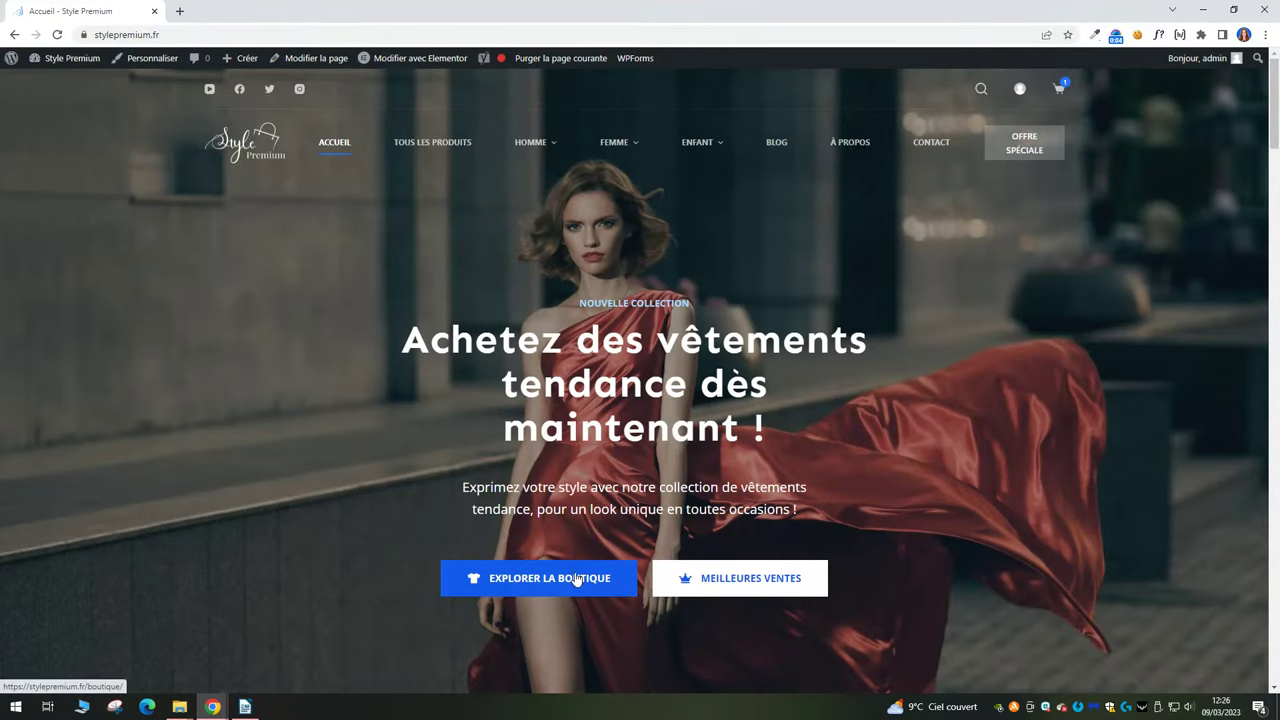
Browse down the shop and open the men's short-sleeve shirt product page.
scroll(572, 570, "down", 5)
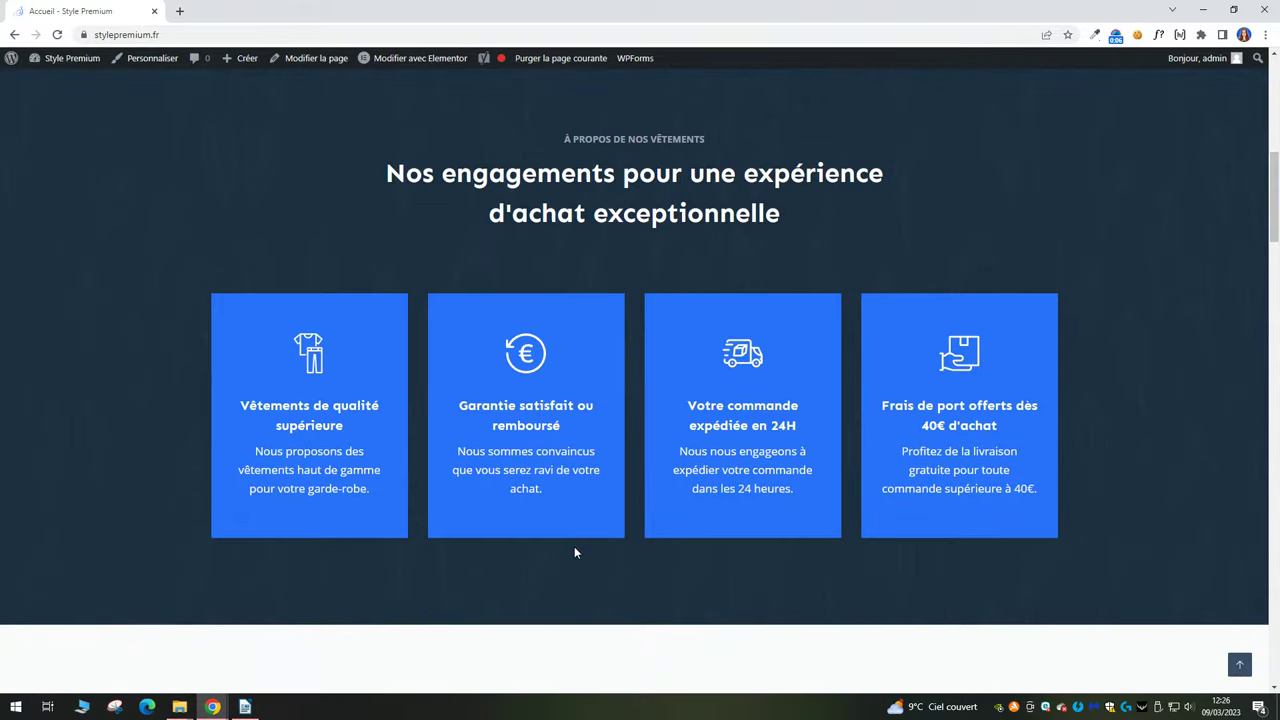
scroll(574, 546, "down", 6)
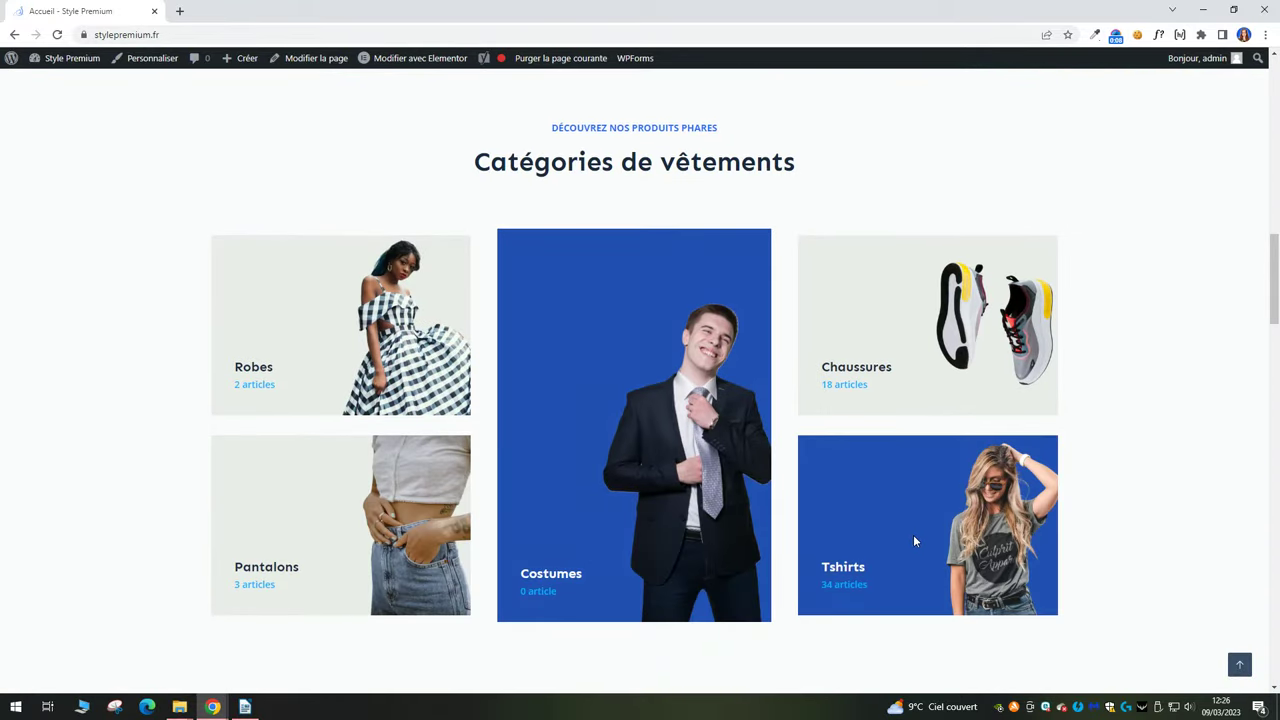
scroll(912, 537, "down", 6)
scroll(426, 500, "down", 9)
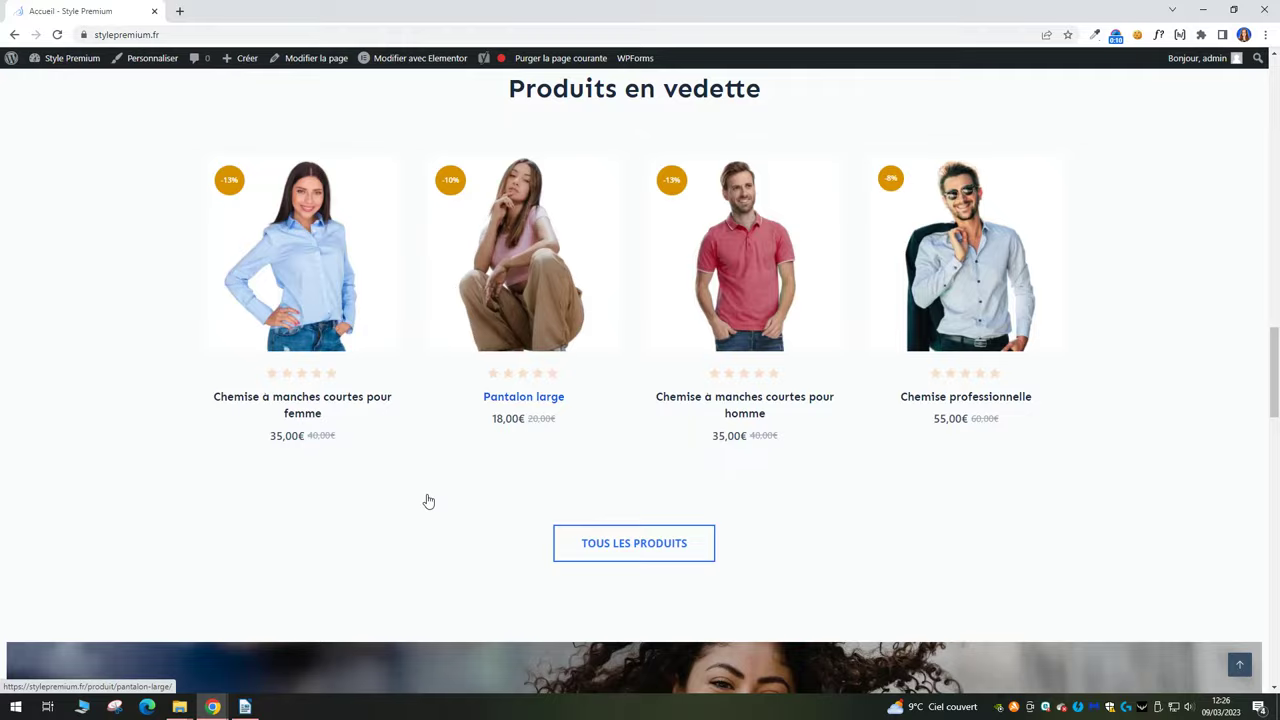
scroll(428, 500, "down", 3)
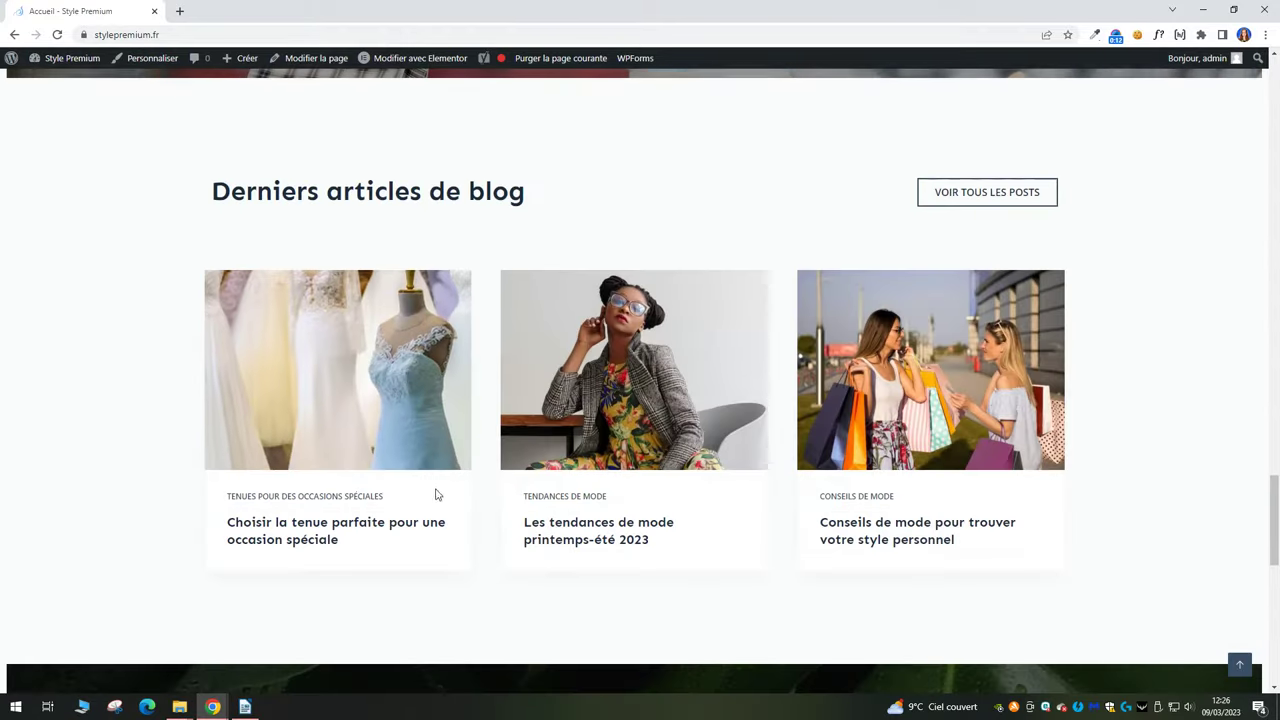
scroll(555, 466, "down", 6)
scroll(555, 466, "down", 3)
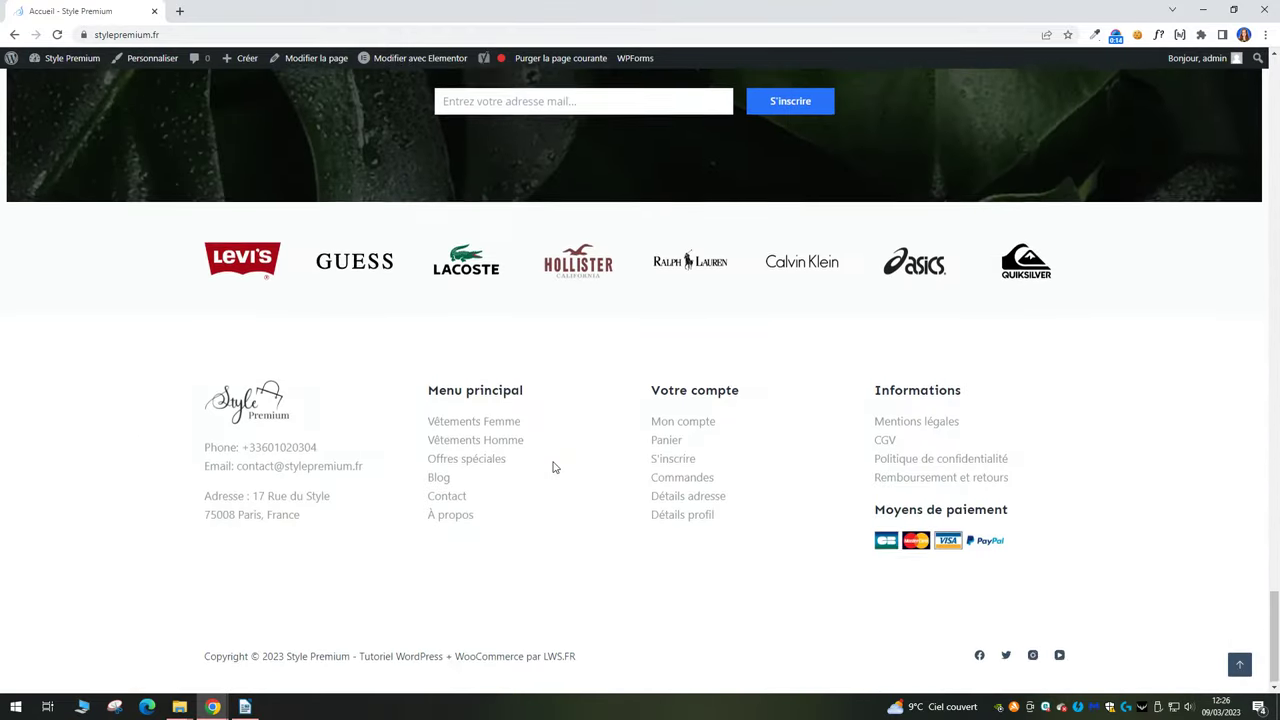
left_click_drag(1277, 597, 1277, 65)
mouse_move(697, 146)
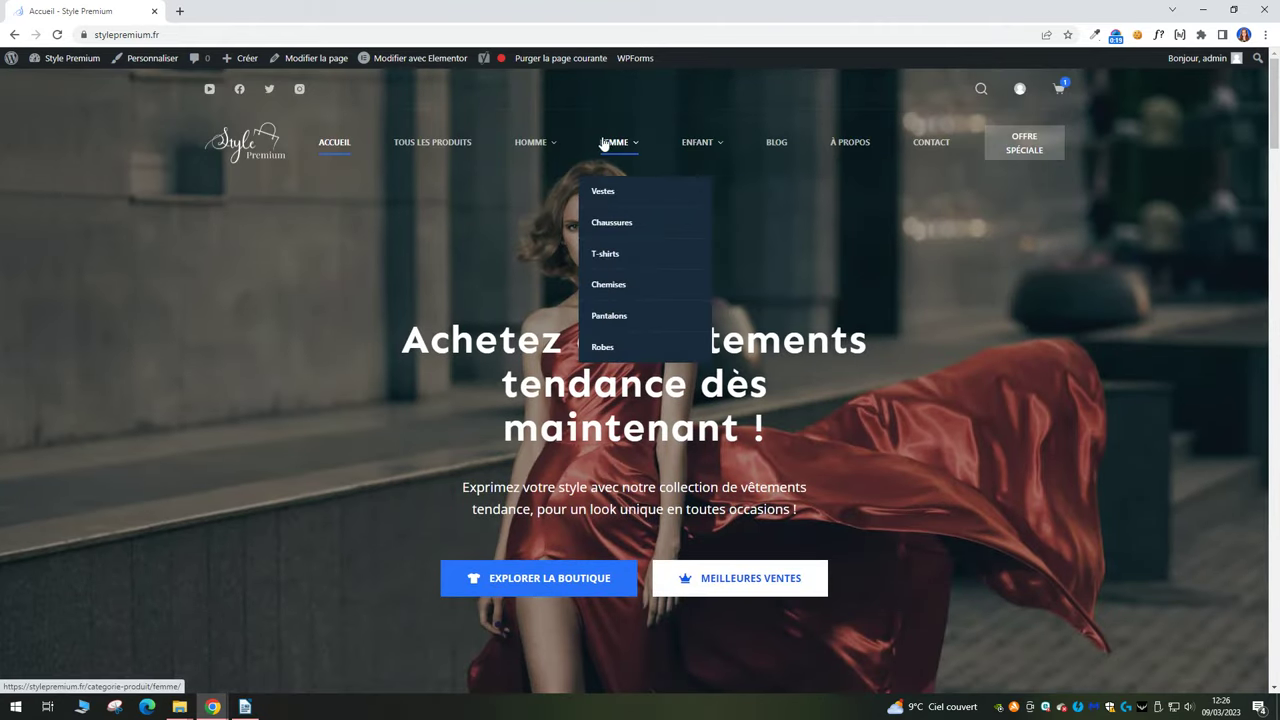
mouse_move(538, 148)
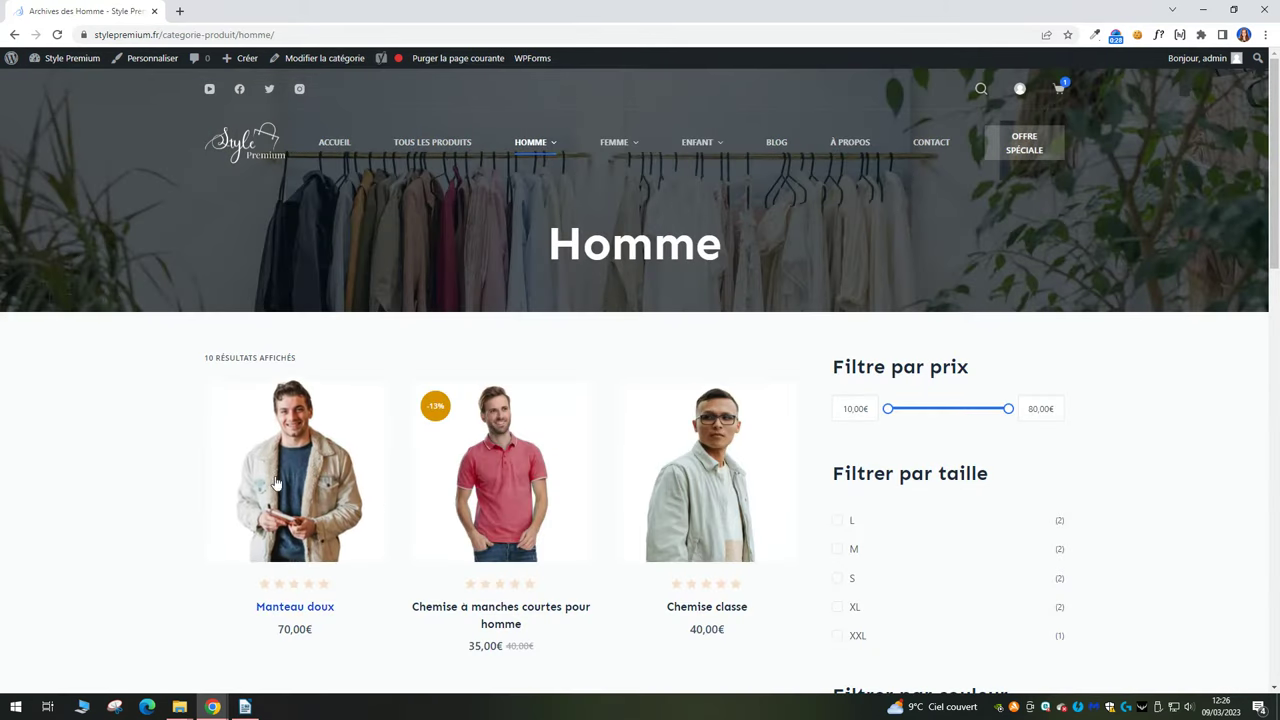
left_click(545, 539)
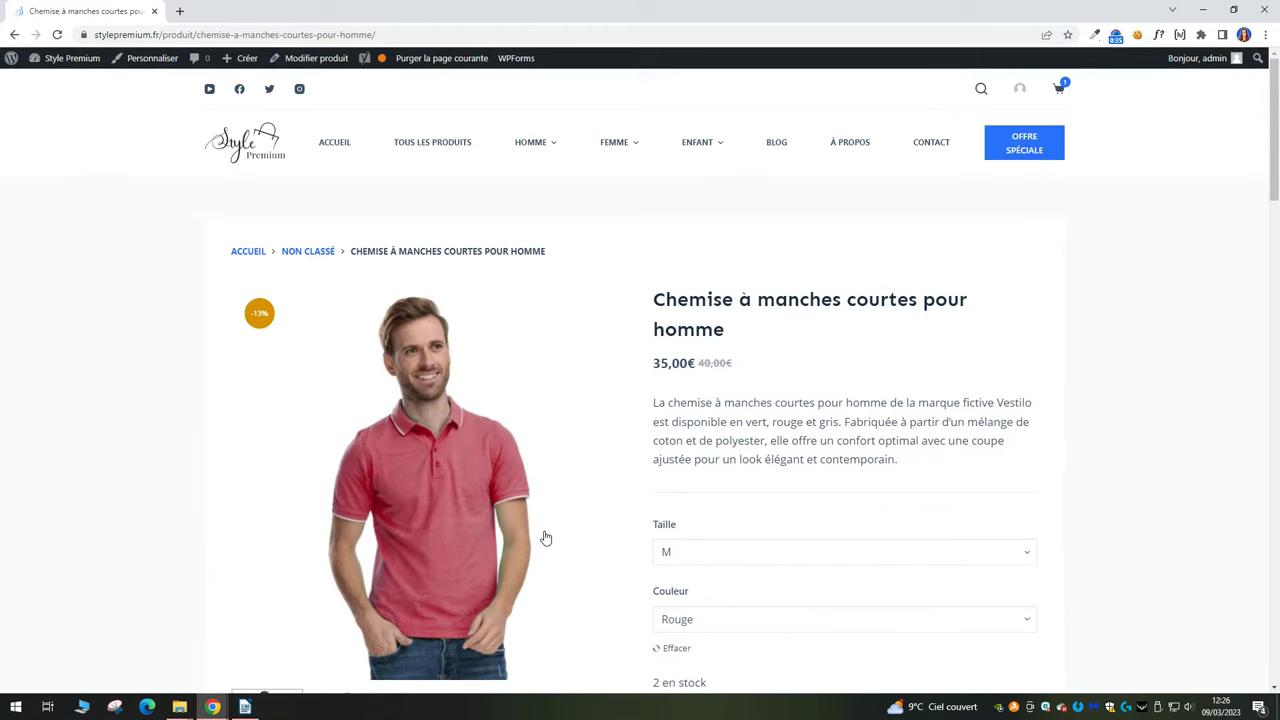
Look at the shirt's side-view photo, then return to the front view.
scroll(631, 363, "down", 2)
left_click(337, 540)
left_click(292, 541)
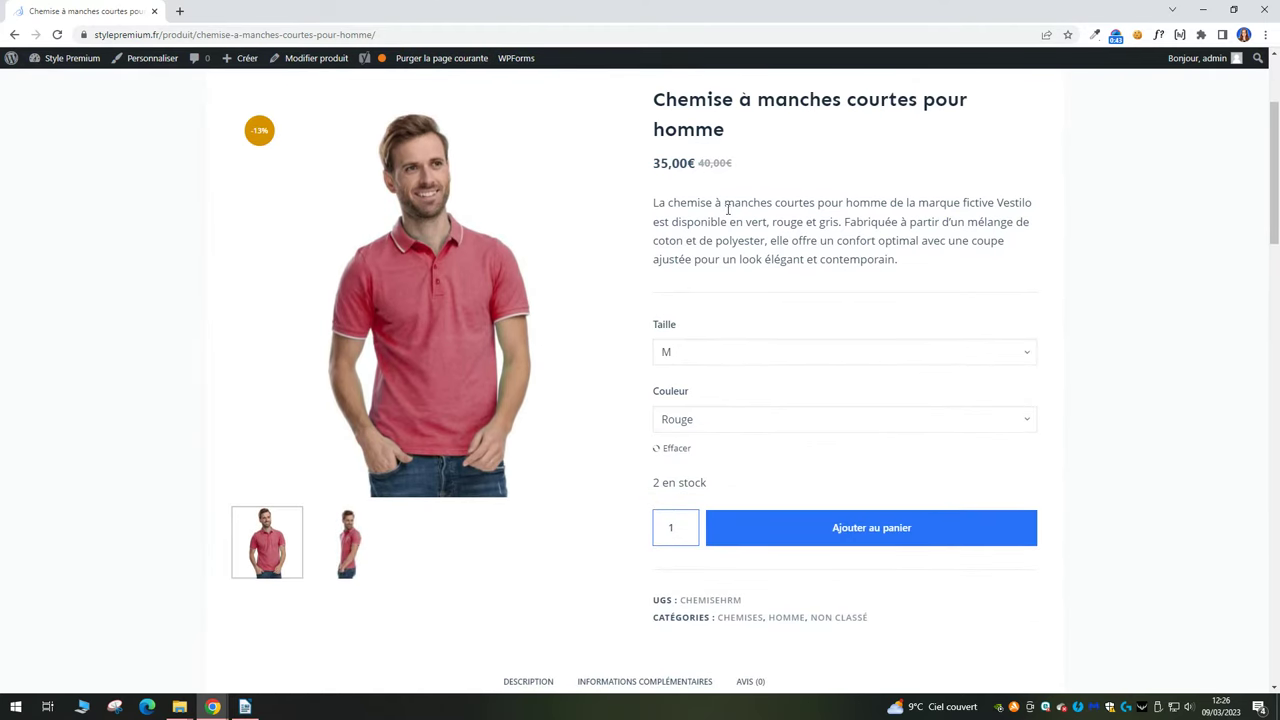
scroll(740, 429, "down", 10)
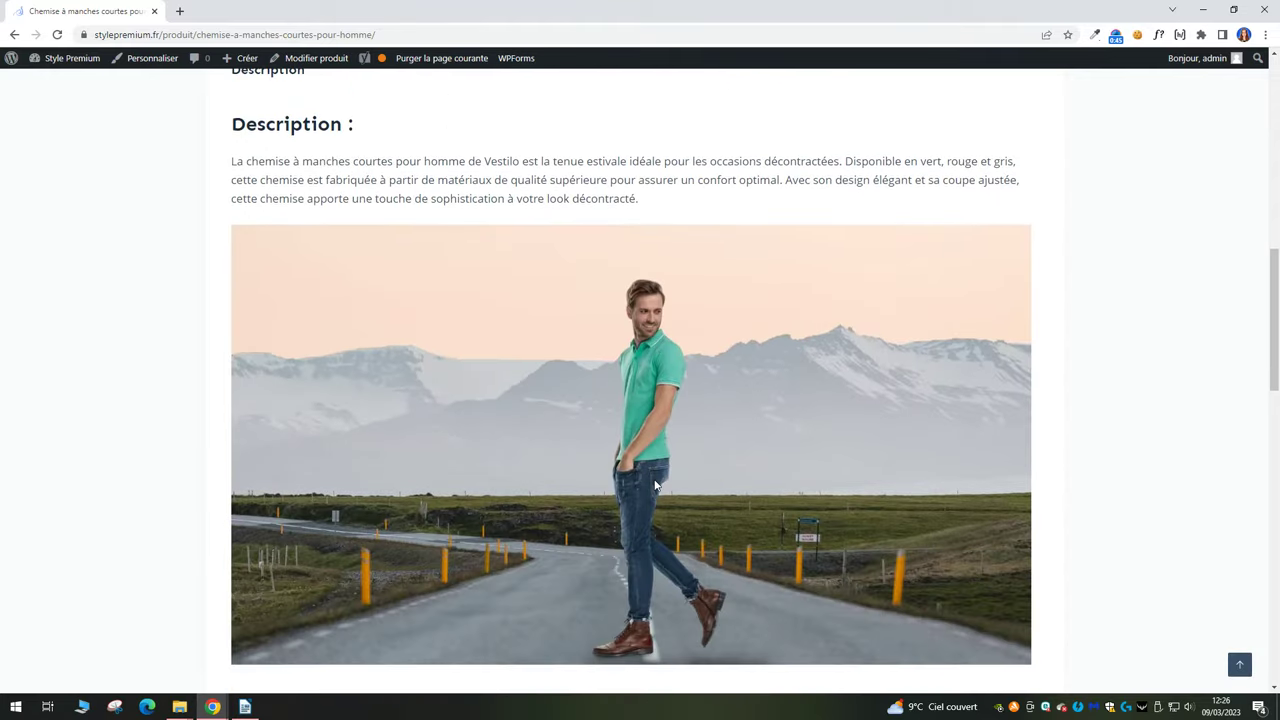
scroll(655, 484, "down", 8)
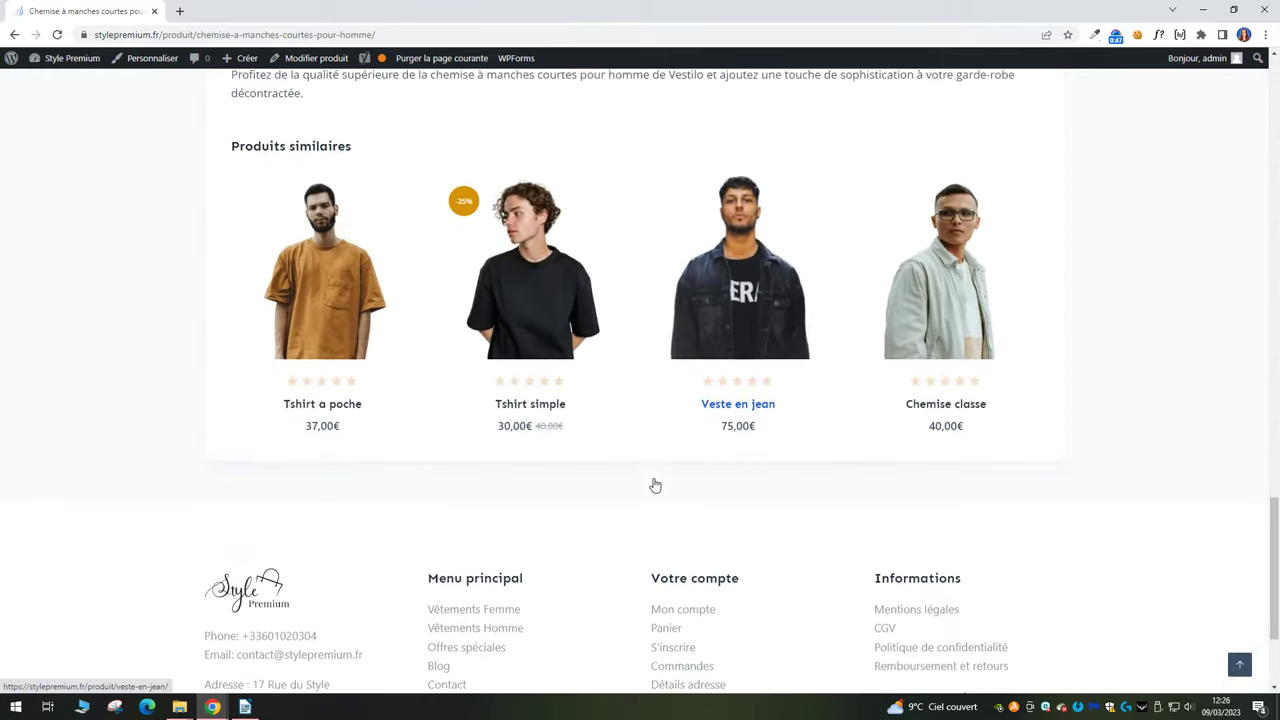
scroll(655, 484, "up", 18)
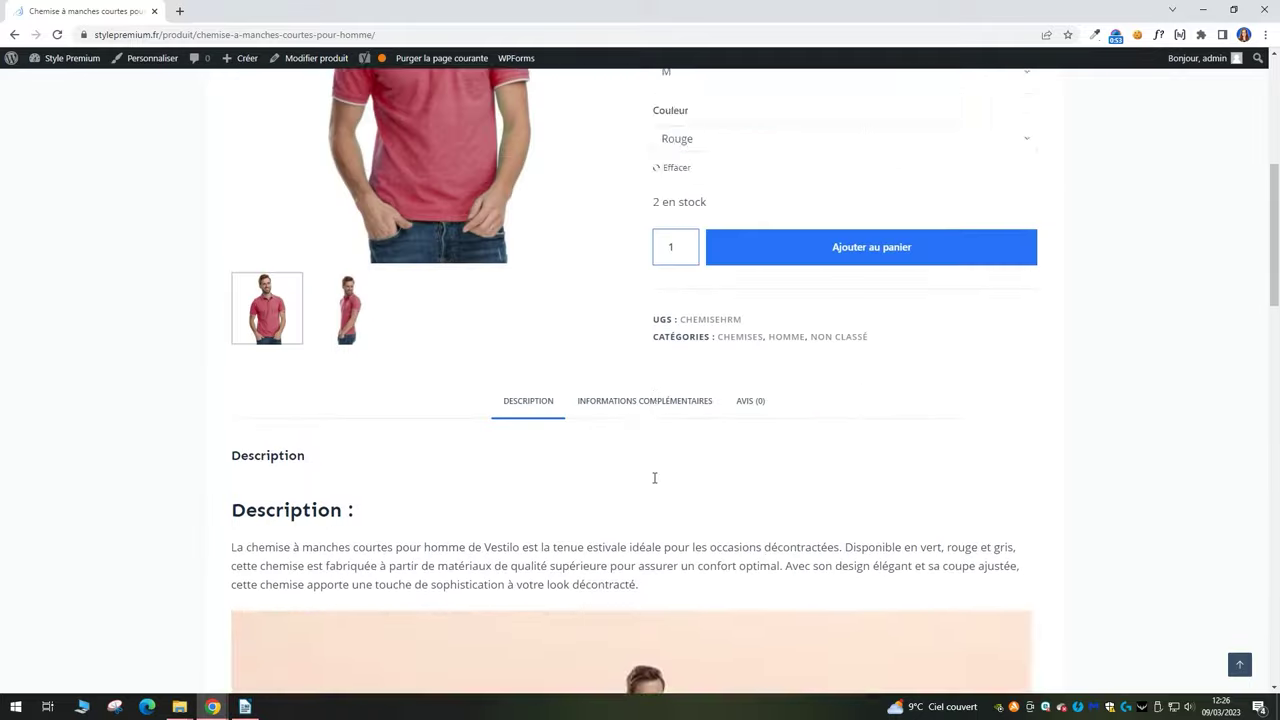
Add the shirt in size L, colour Vert to the cart and view the cart.
left_click(716, 352)
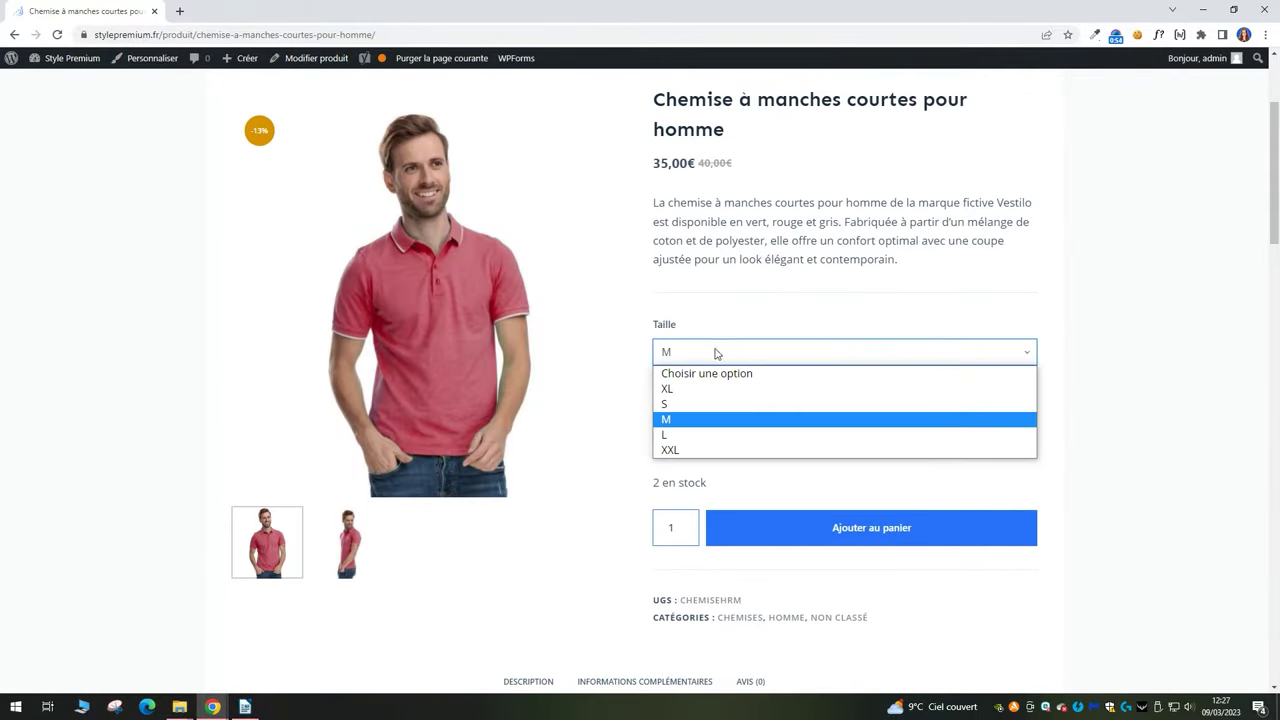
left_click(702, 434)
left_click(688, 420)
left_click(685, 488)
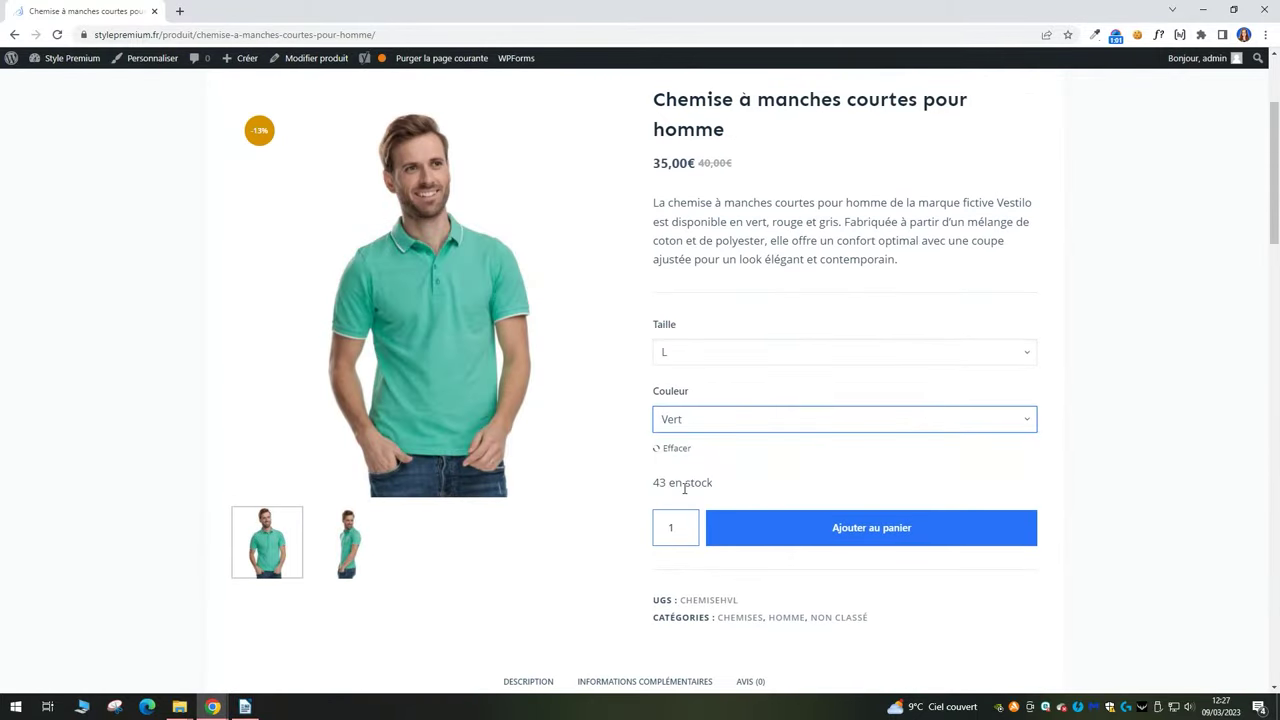
left_click(838, 544)
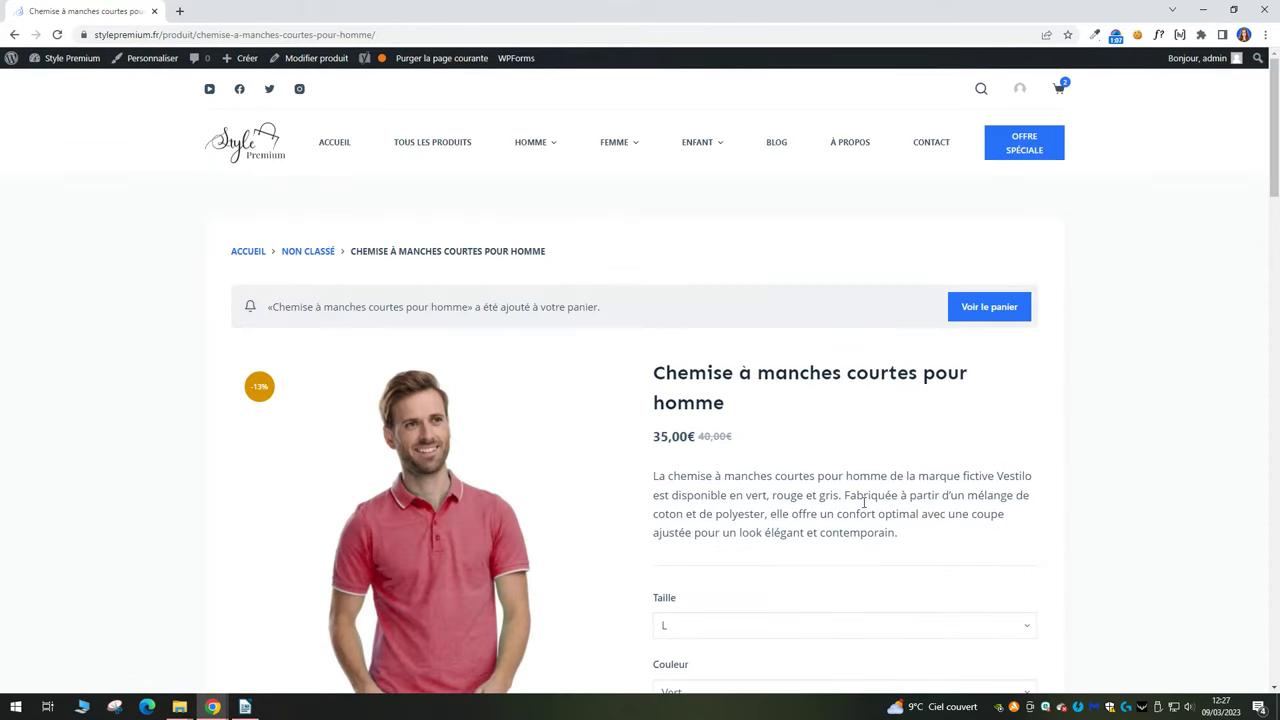
left_click(1059, 92)
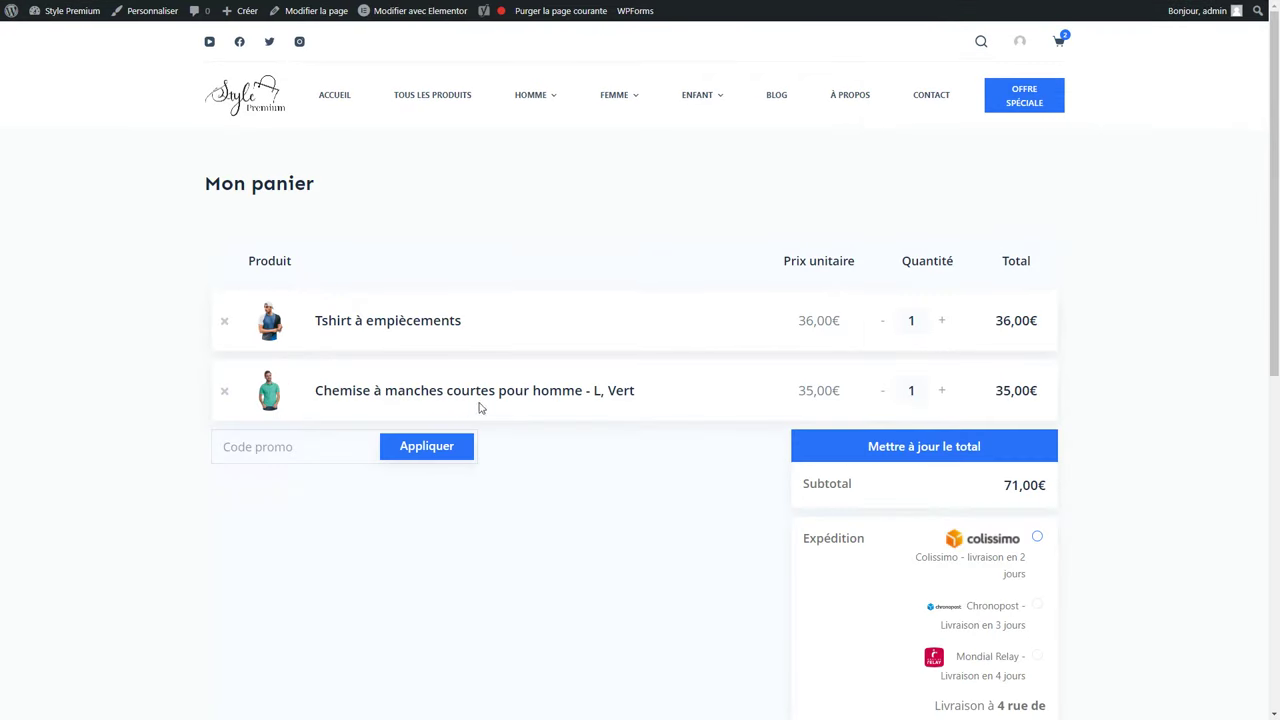
Raise the shirt's quantity to 3 and update the cart totals.
left_click(944, 391)
left_click(944, 391)
left_click(880, 446)
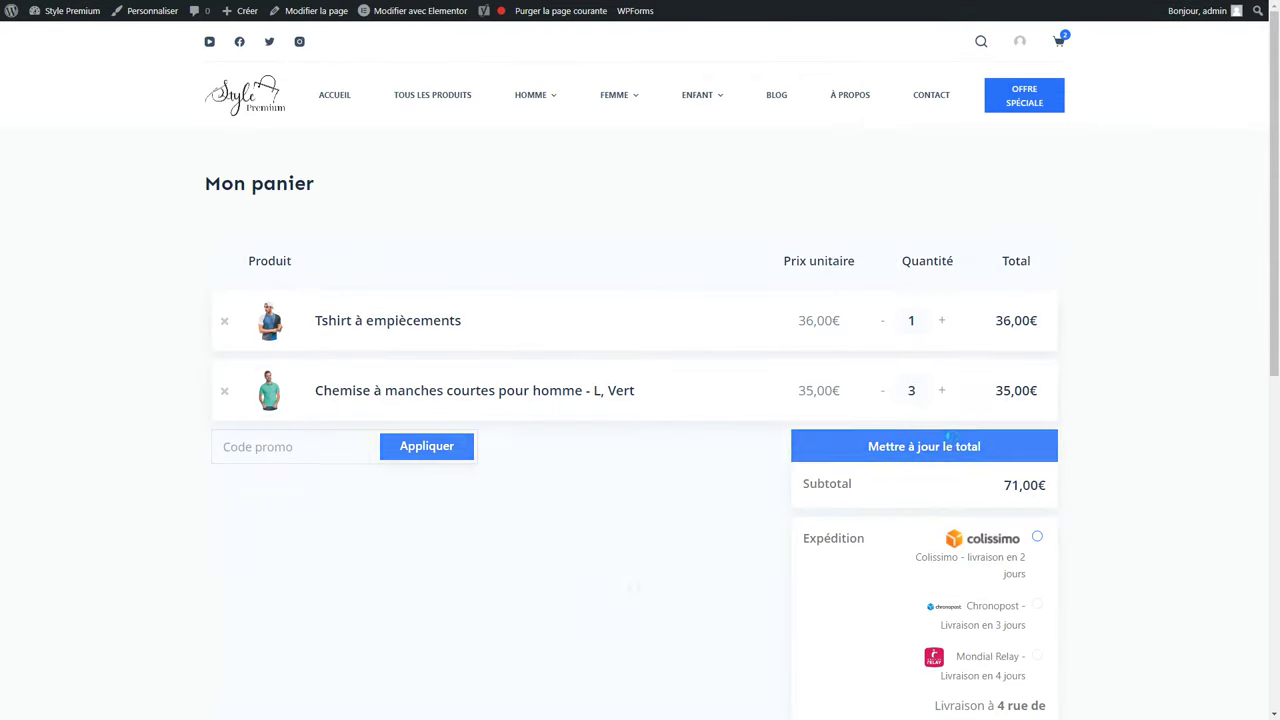
Apply the promo code for a −35,25€ discount.
scroll(978, 480, "down", 3)
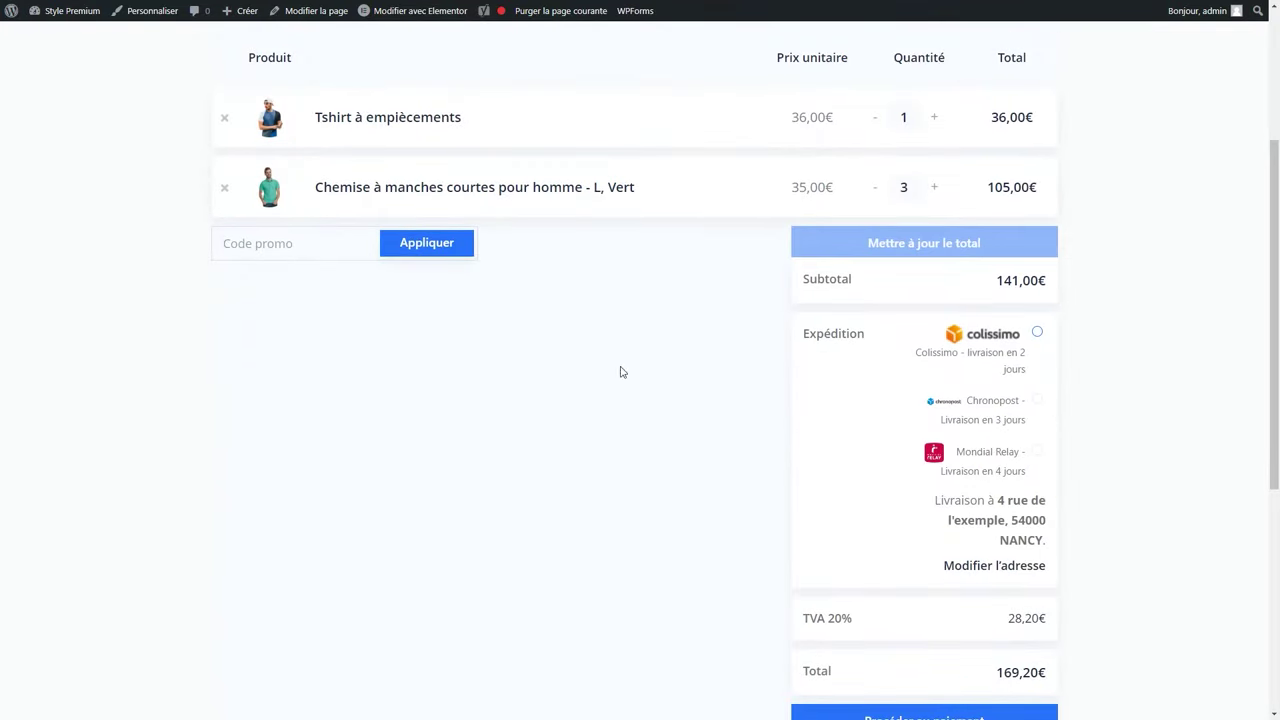
type("COD")
left_click(432, 248)
left_click_drag(422, 255, 255, 257)
left_click(615, 319)
Continue from the cart to the checkout page.
scroll(900, 457, "down", 3)
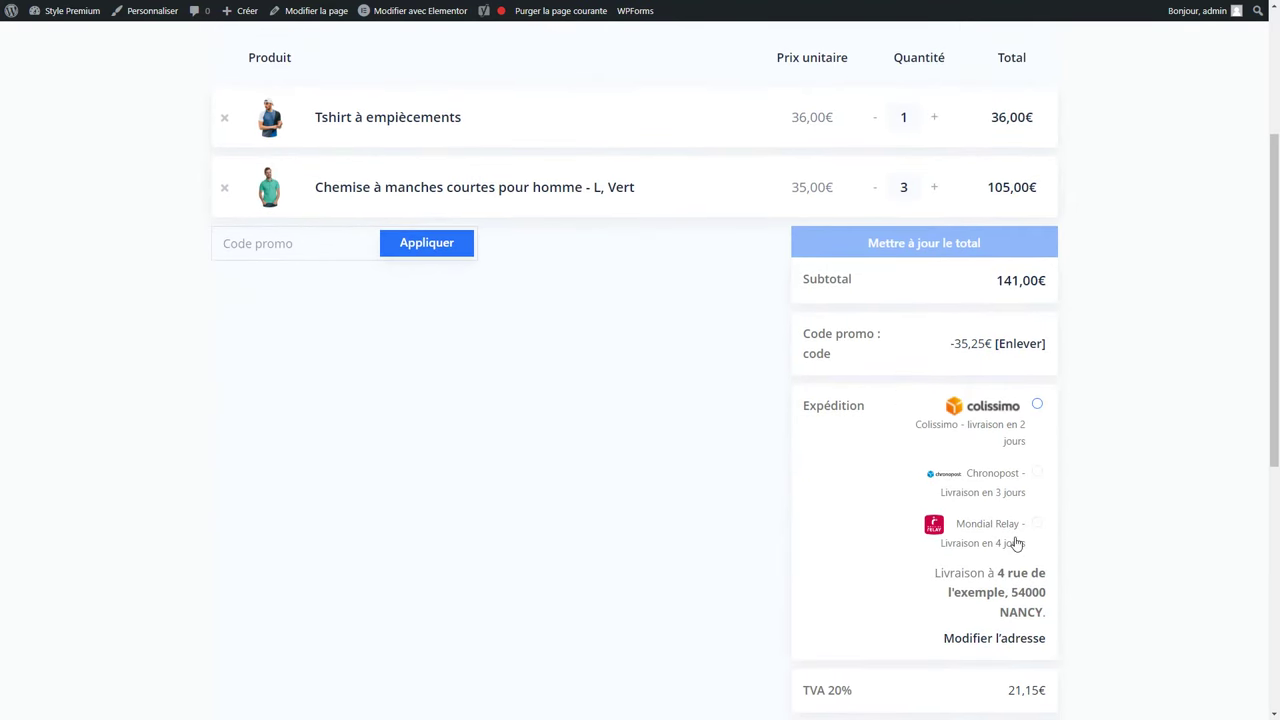
scroll(1016, 543, "down", 2)
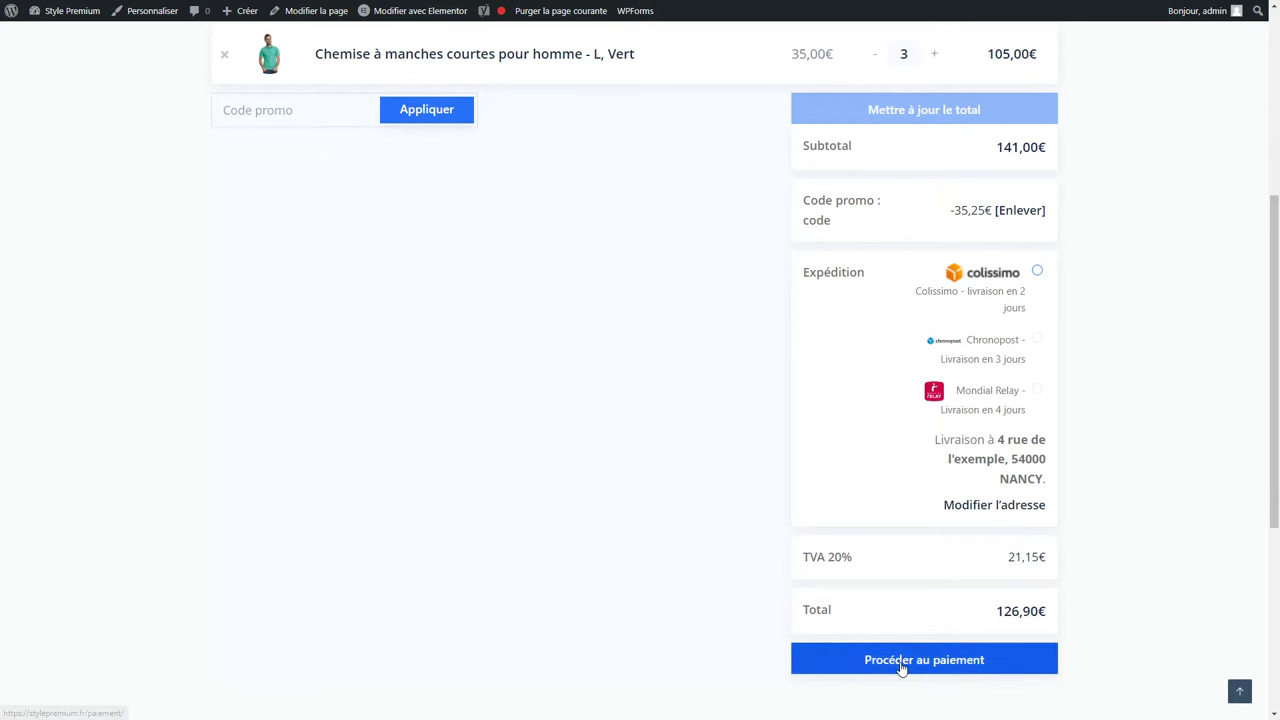
left_click(901, 668)
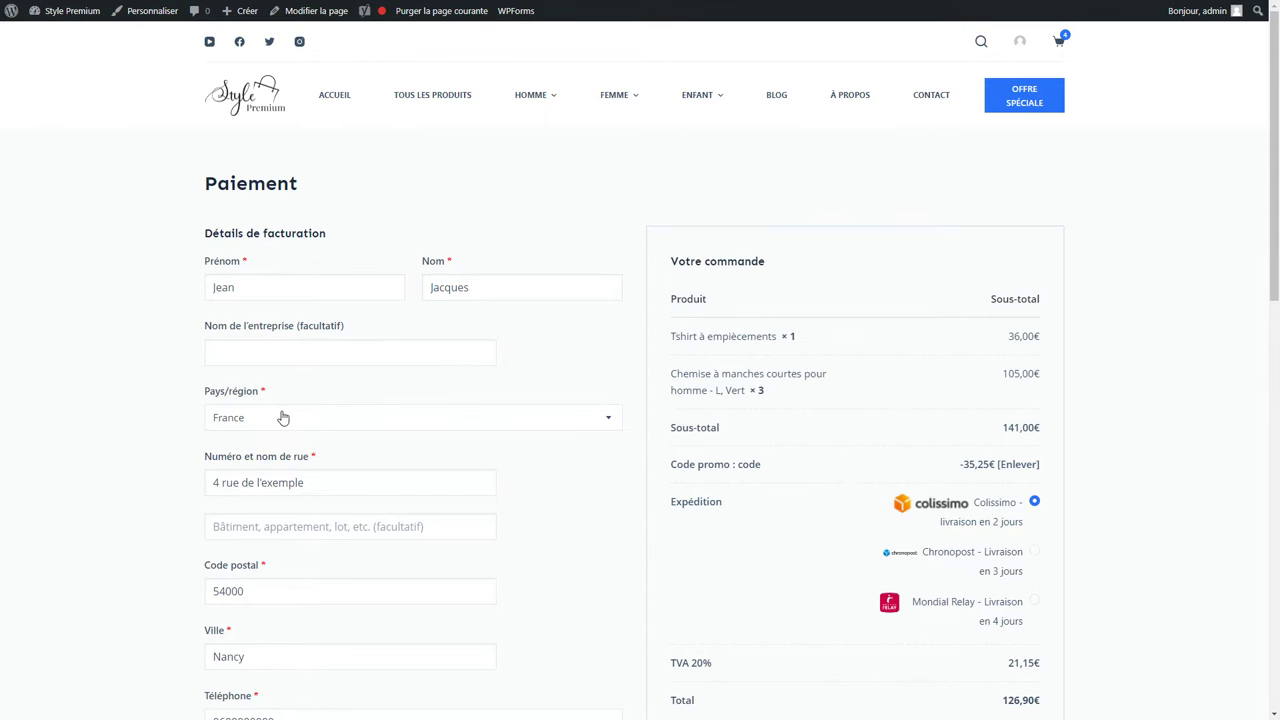
Try PayPal, then switch back to Carte de crédit and select the test card number.
scroll(281, 415, "down", 3)
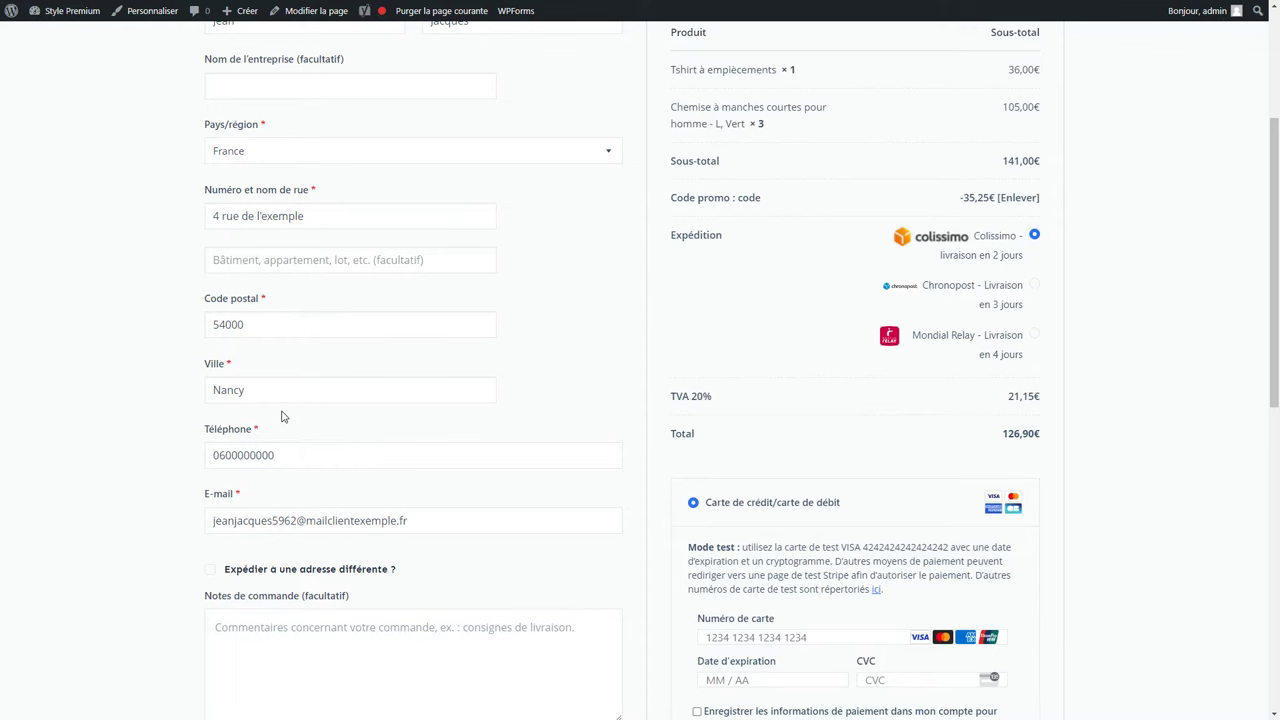
scroll(810, 446, "up", 3)
scroll(831, 431, "down", 5)
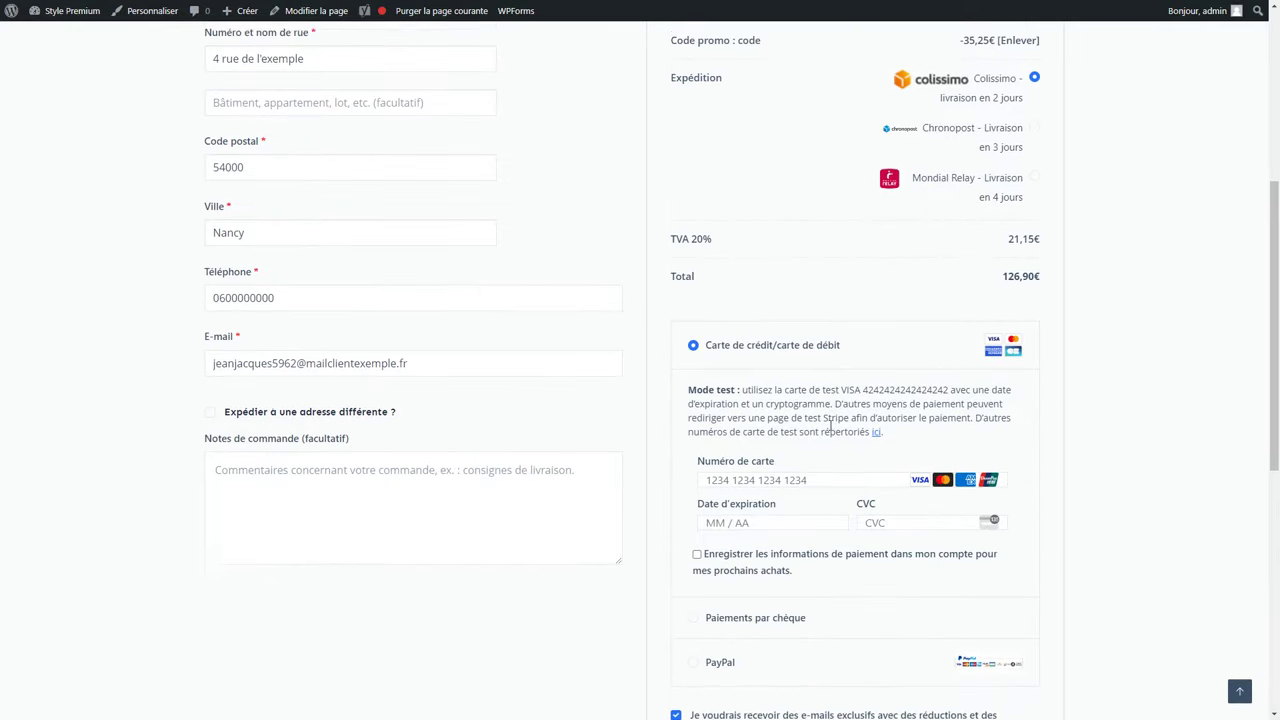
scroll(838, 456, "down", 1)
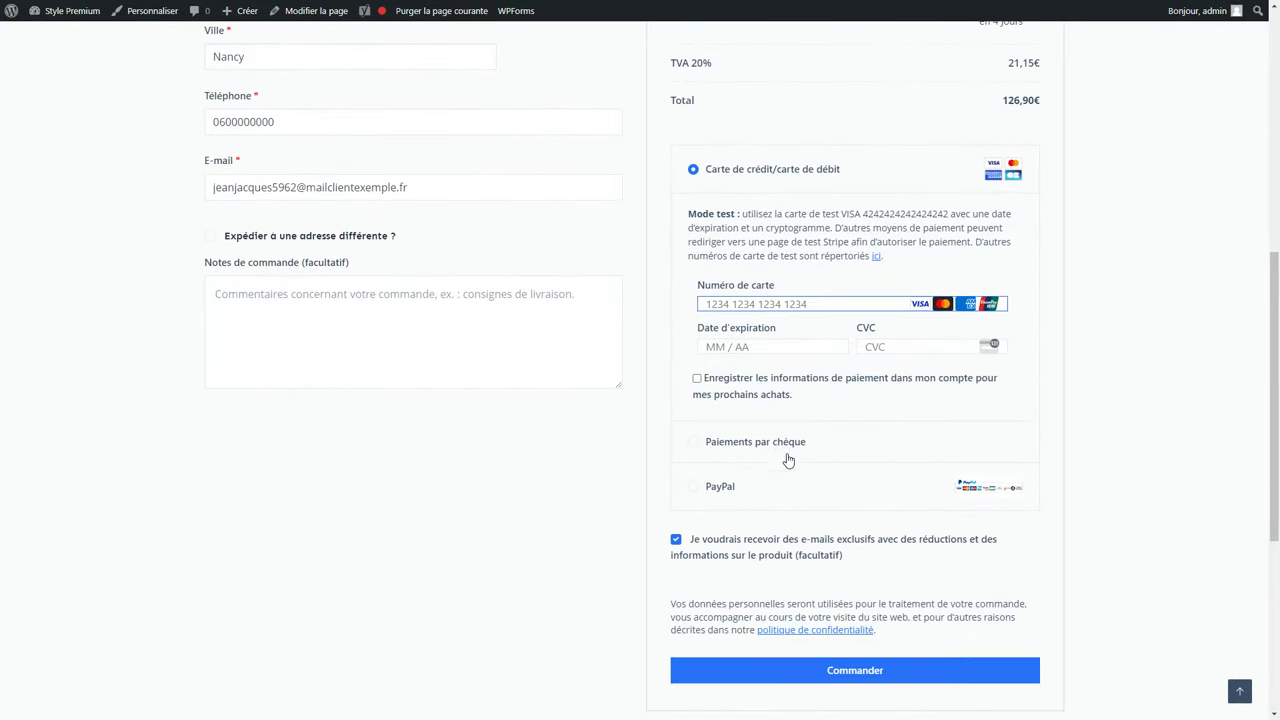
left_click(731, 489)
left_click(737, 170)
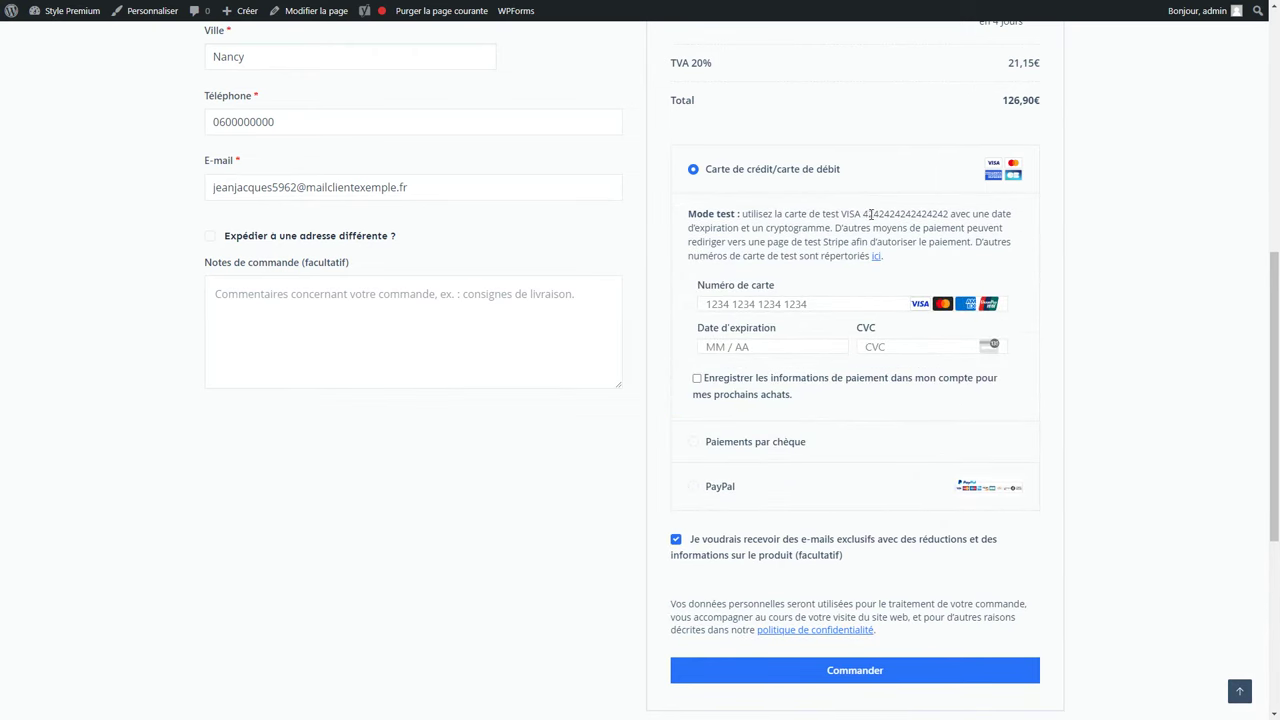
left_click_drag(872, 216, 949, 220)
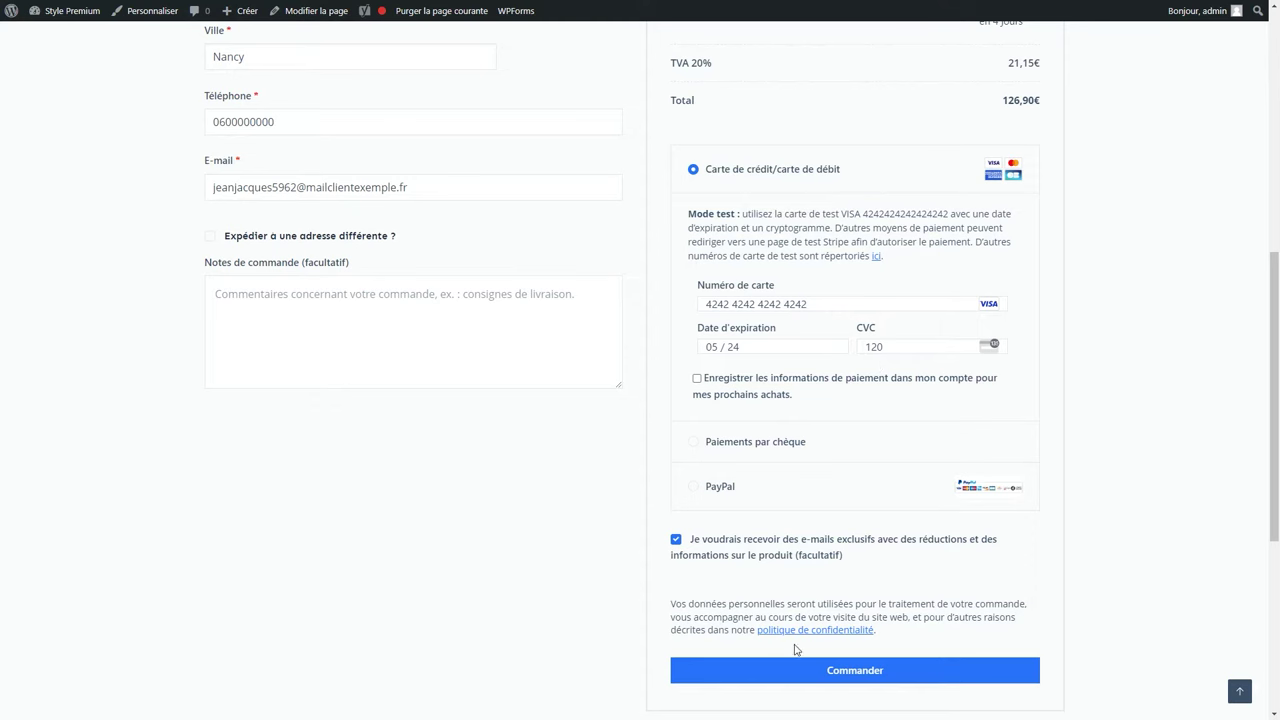
Place the 126,90€ order and exit full screen.
left_click(797, 670)
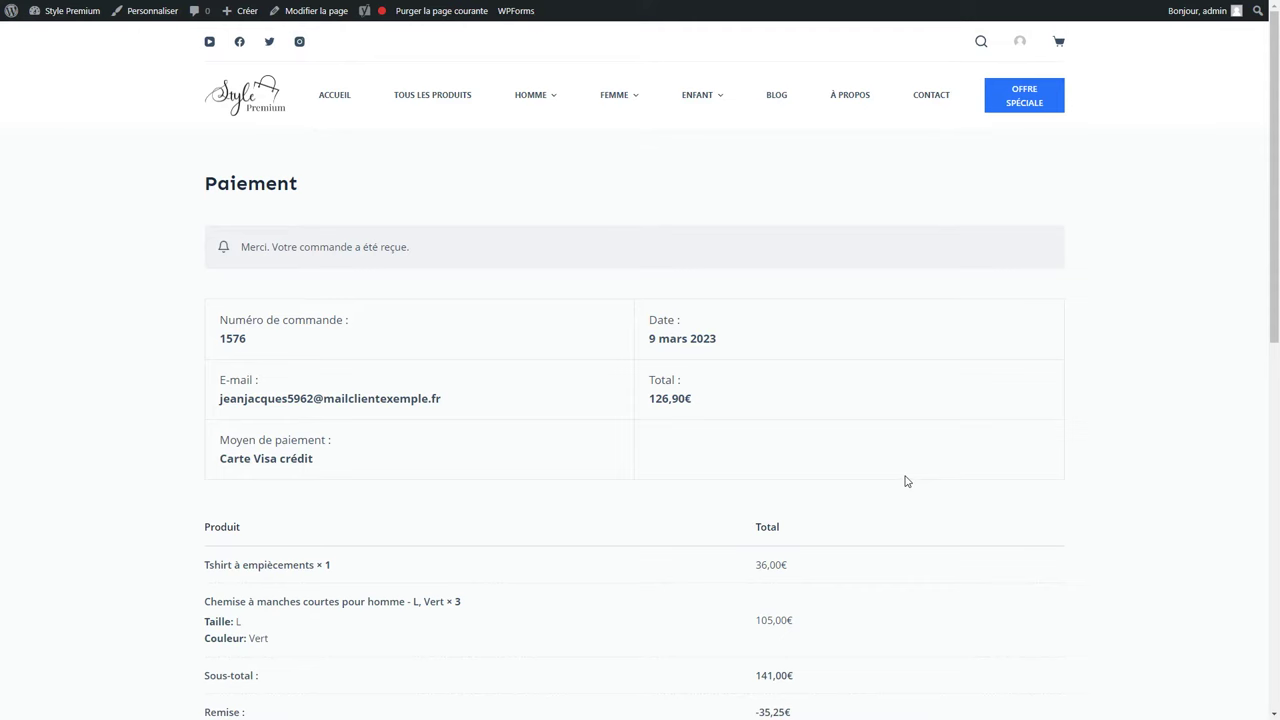
scroll(594, 418, "down", 1)
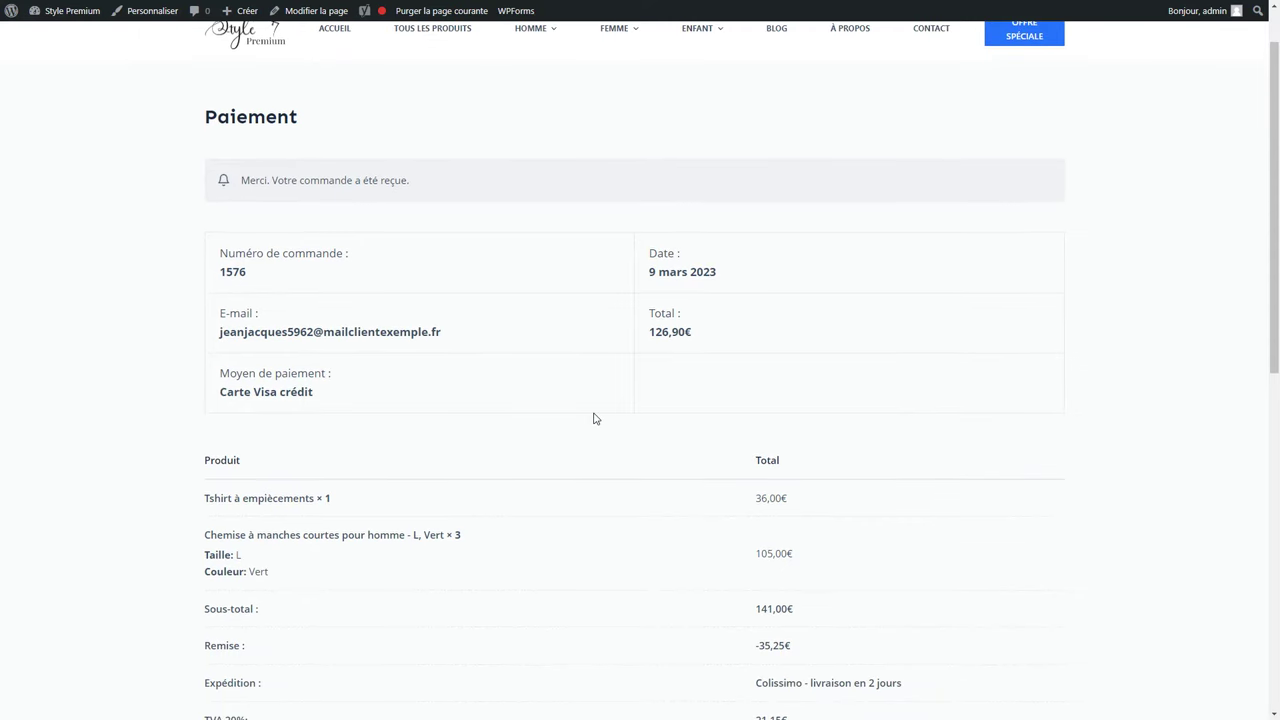
key("F11")
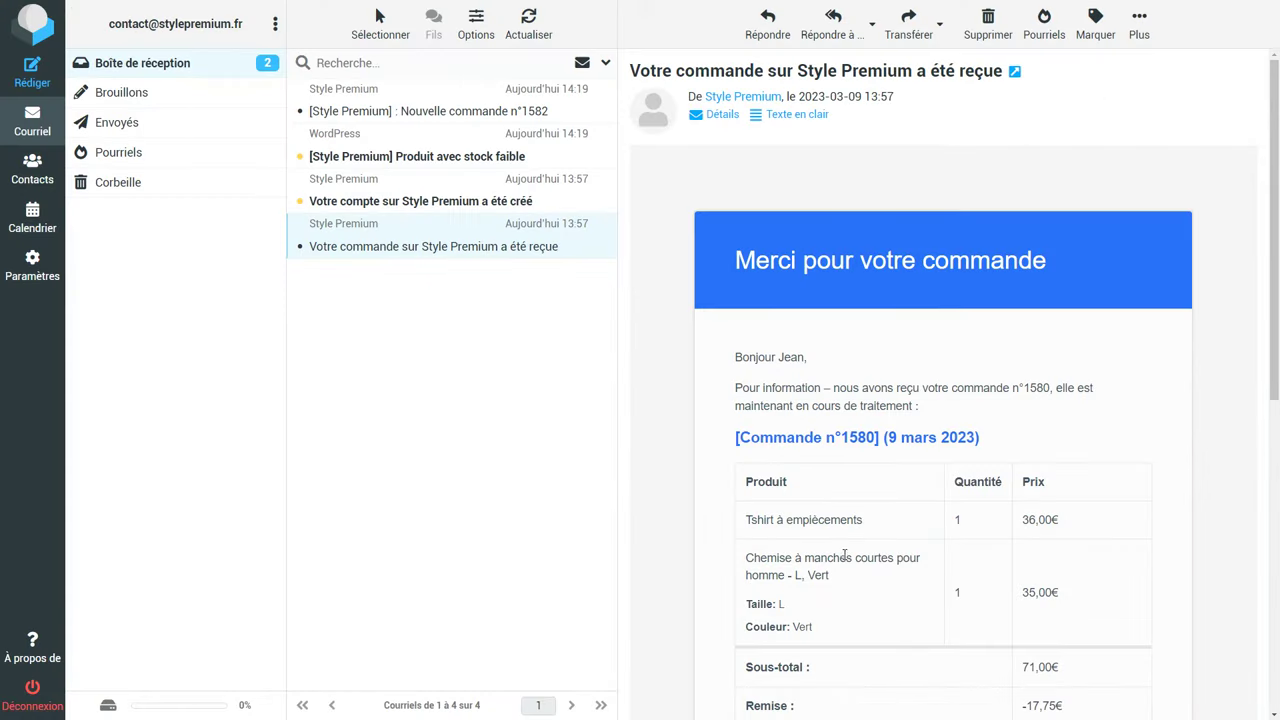
Read the order e-mail, then follow the account-created mail's set-password link.
scroll(966, 608, "down", 3)
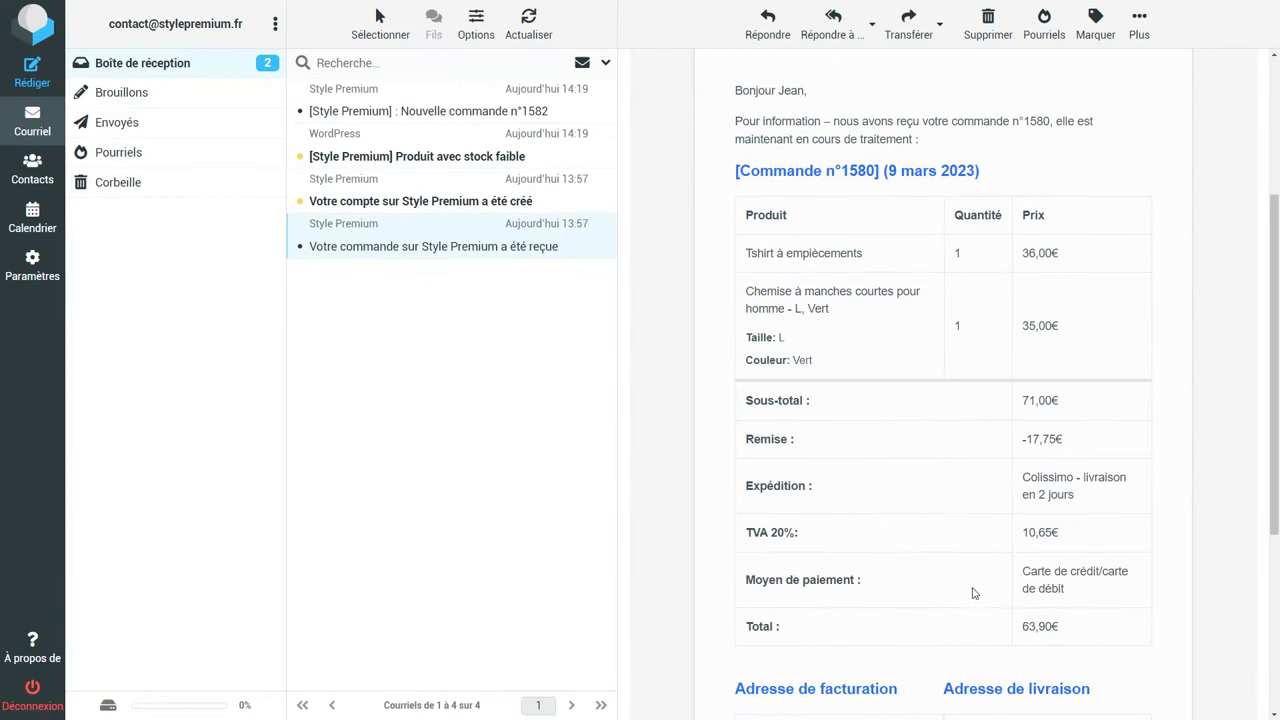
scroll(972, 593, "down", 4)
scroll(971, 591, "up", 4)
left_click(432, 205)
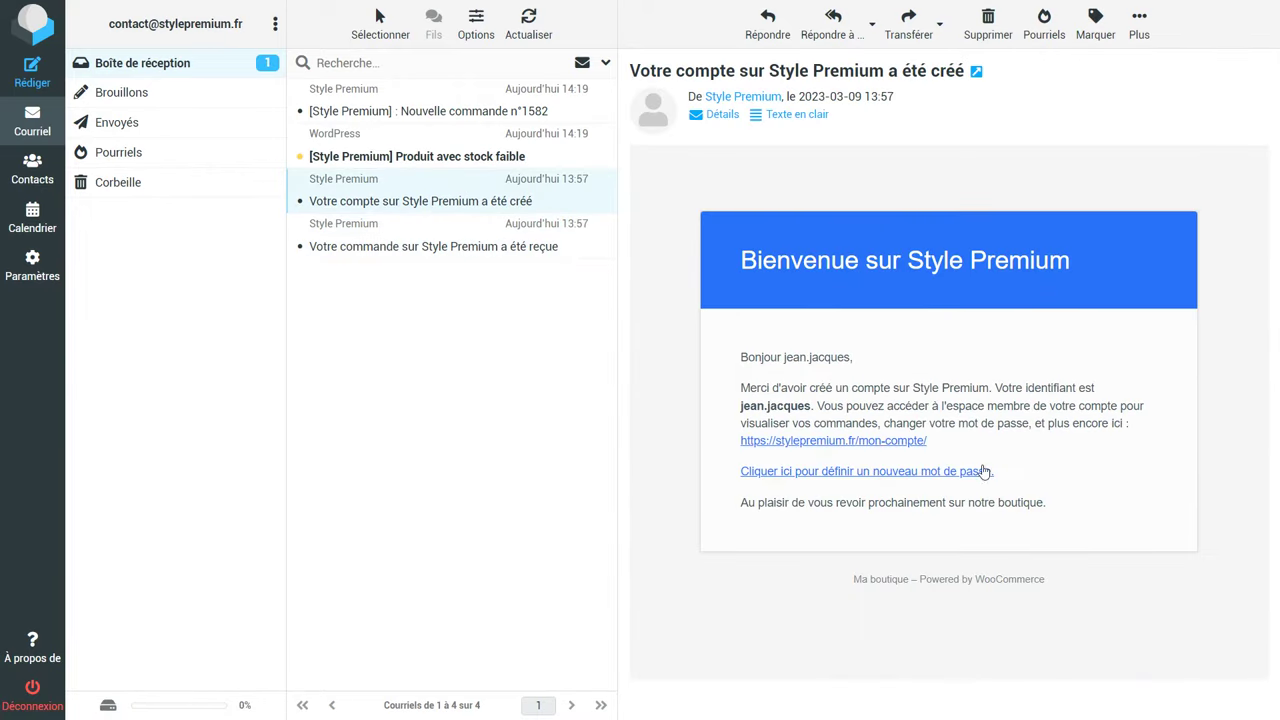
left_click(807, 478)
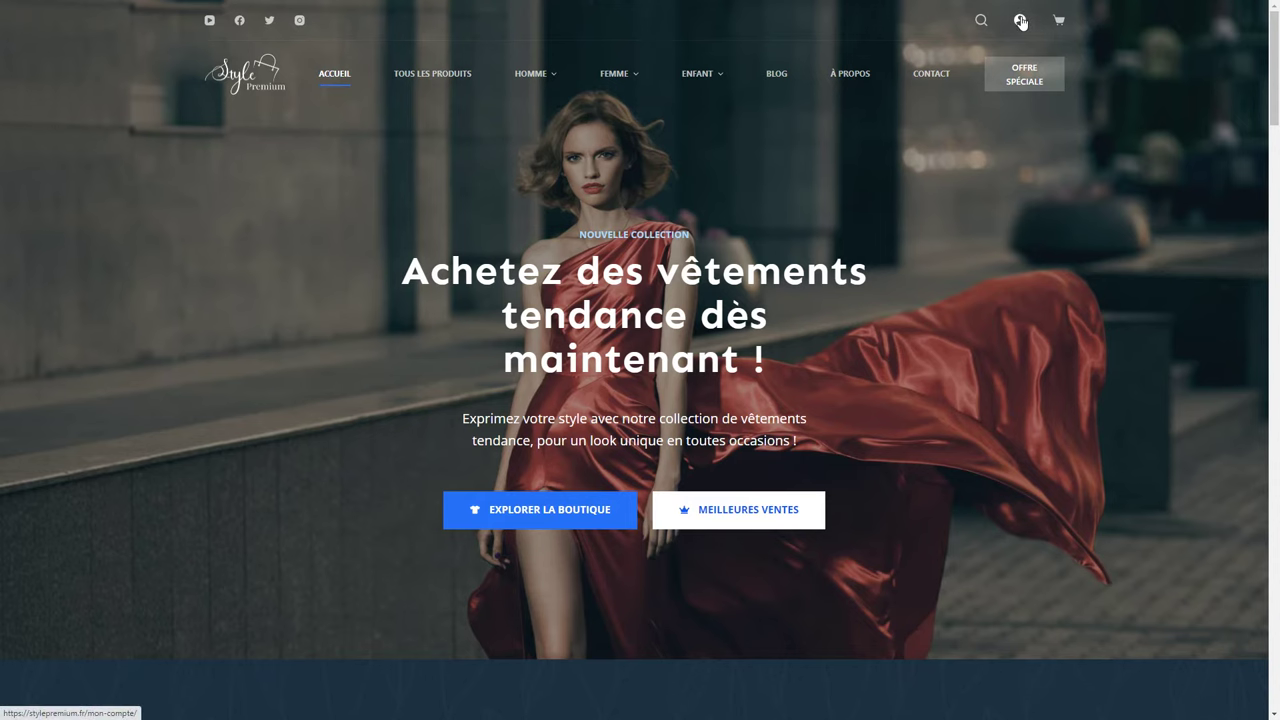
View the account's Commandes, Adresses and Détails du compte pages.
left_click(1020, 22)
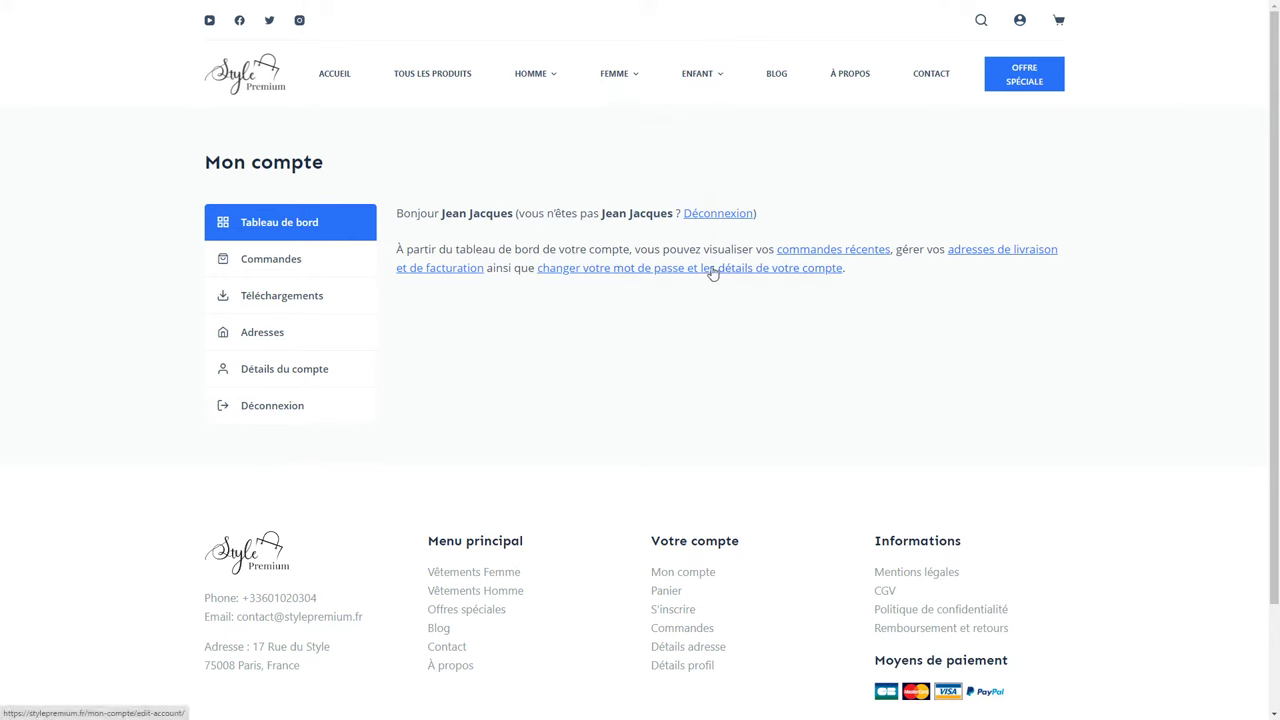
left_click(324, 272)
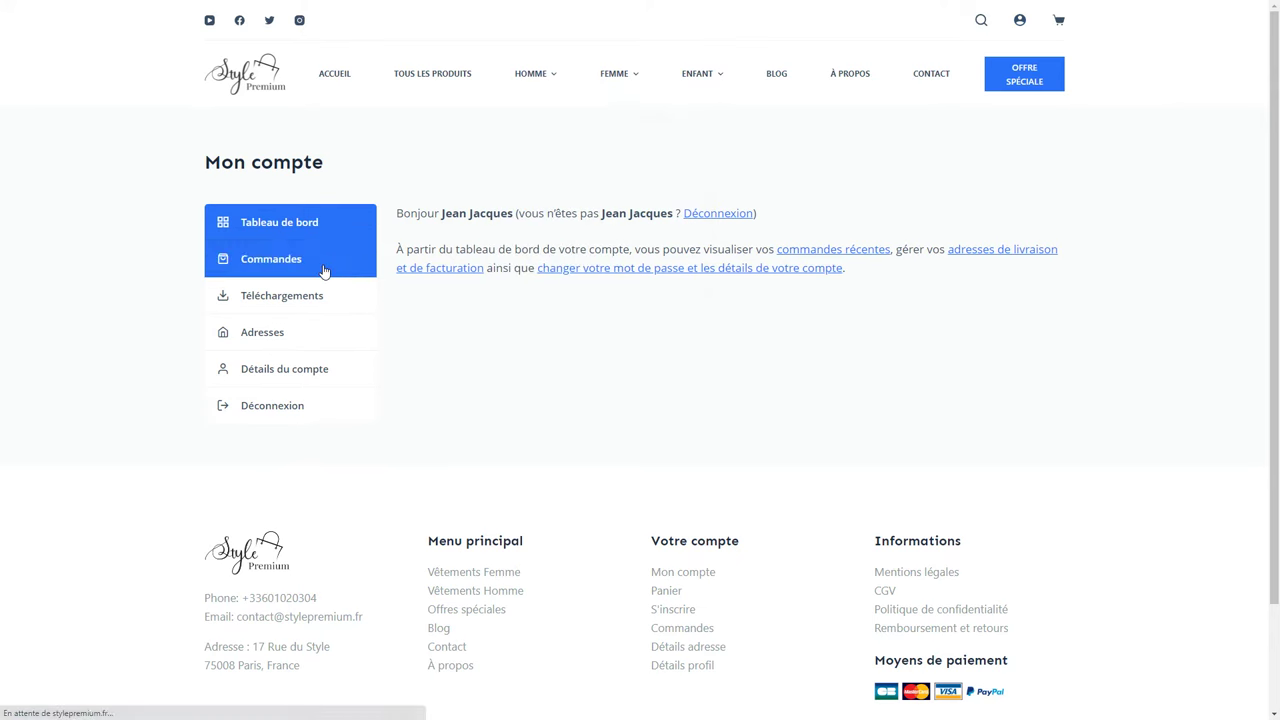
left_click(289, 334)
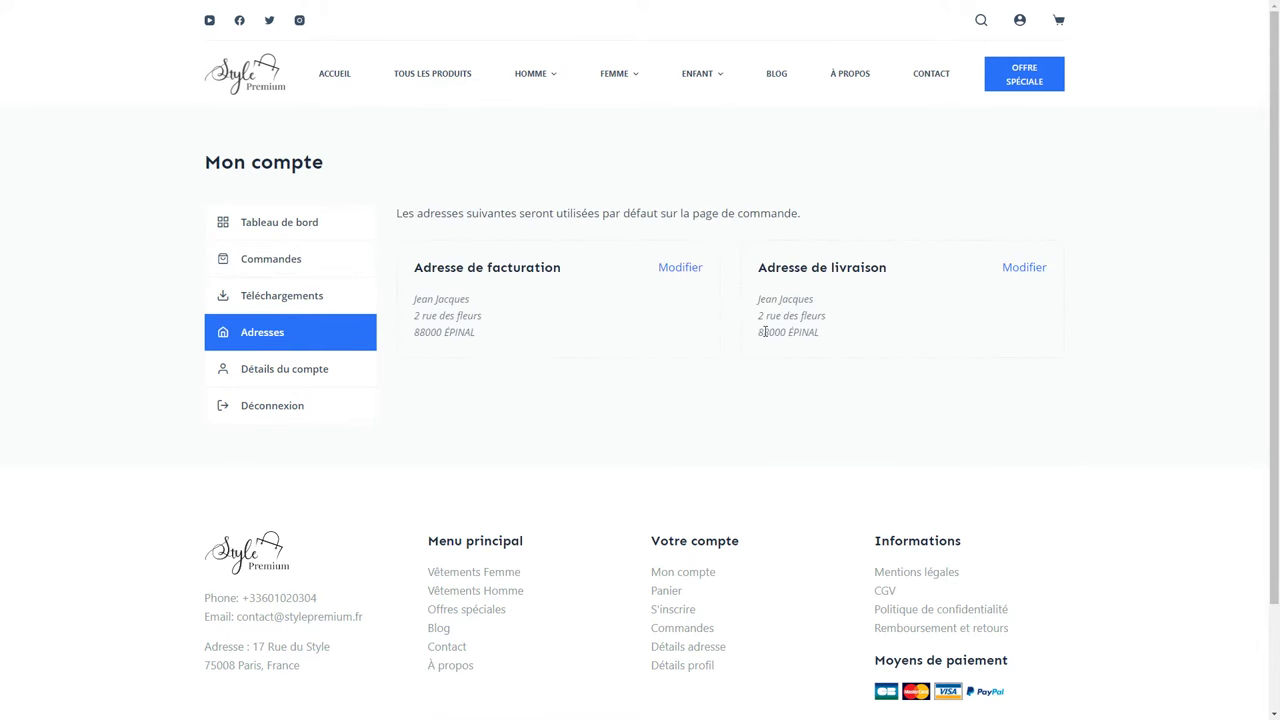
left_click(338, 366)
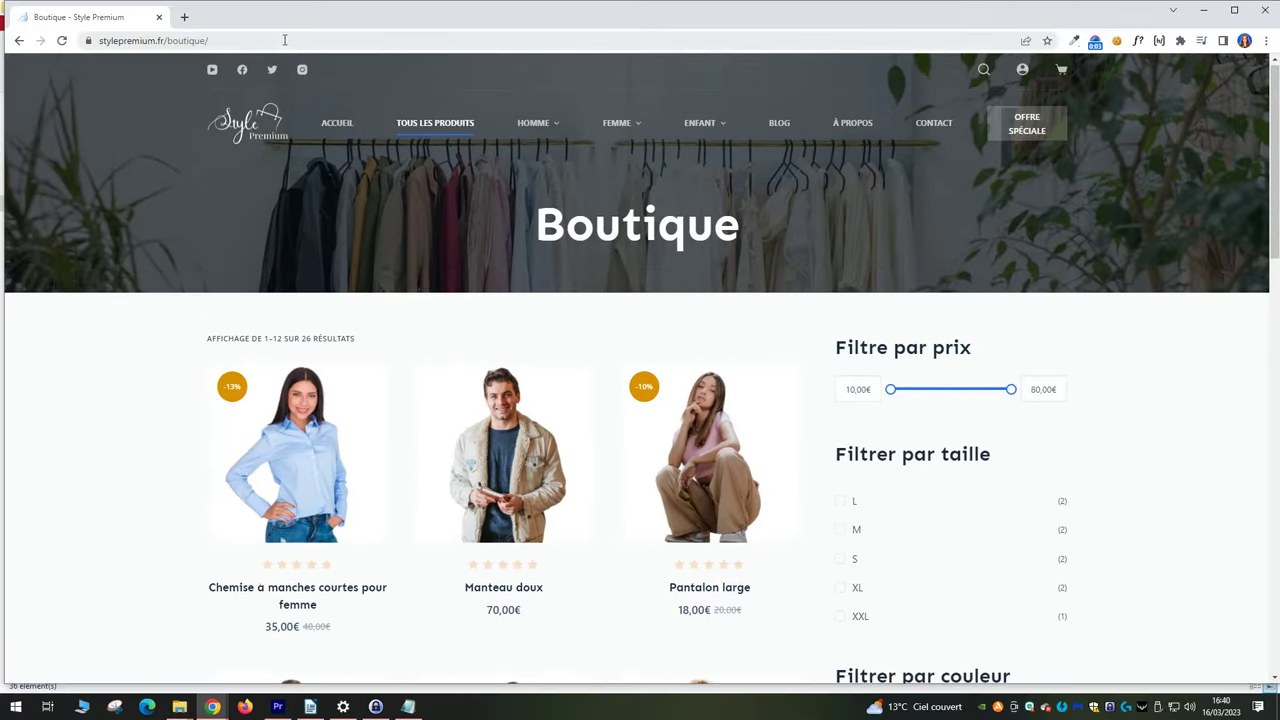
Narrow the Chrome window to reveal the shop images folder in File Explorer.
left_click(100, 41)
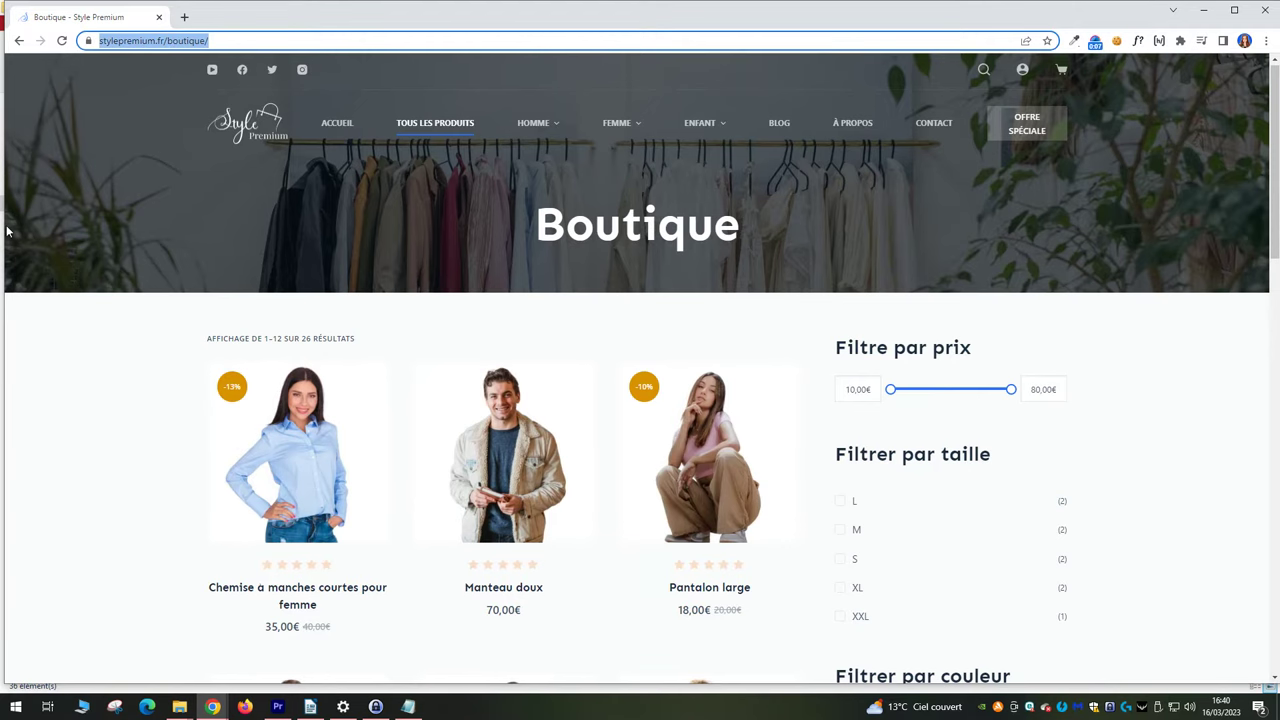
left_click_drag(5, 228, 946, 274)
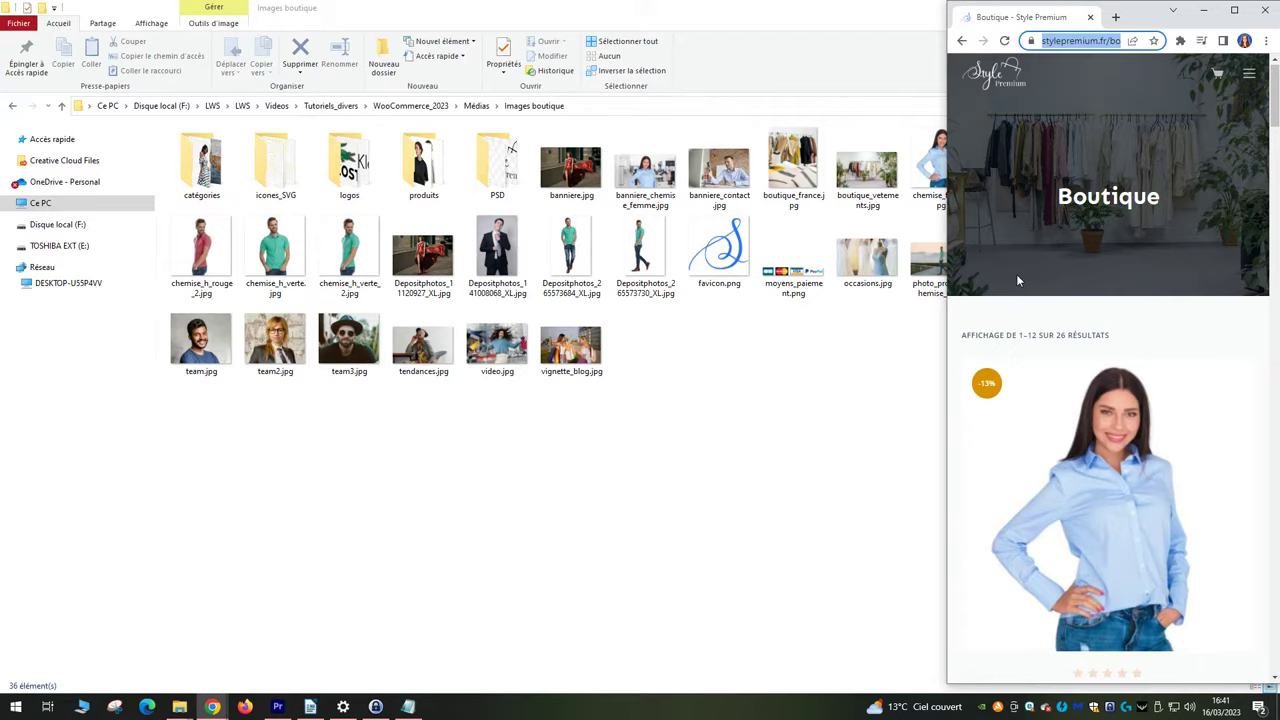
scroll(1016, 274, "down", 5)
scroll(1033, 290, "down", 4)
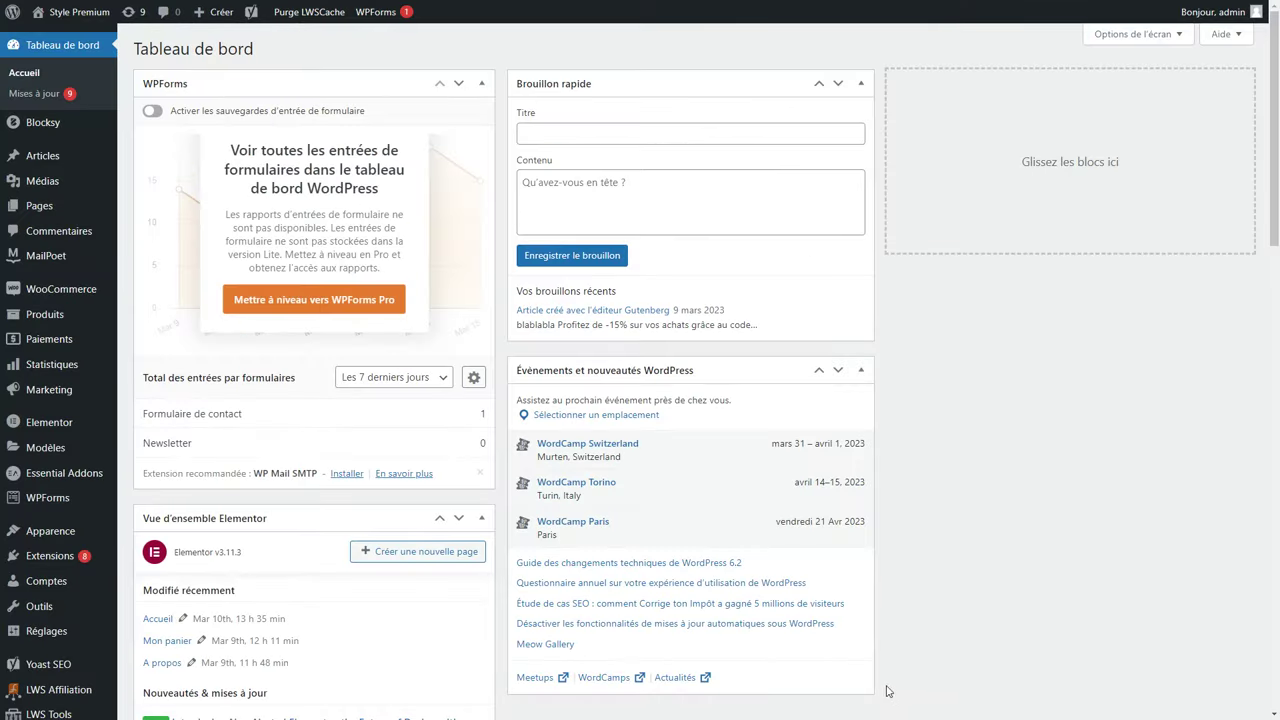
Open WooCommerce Produits and scroll down the Tous les produits list.
left_click(65, 296)
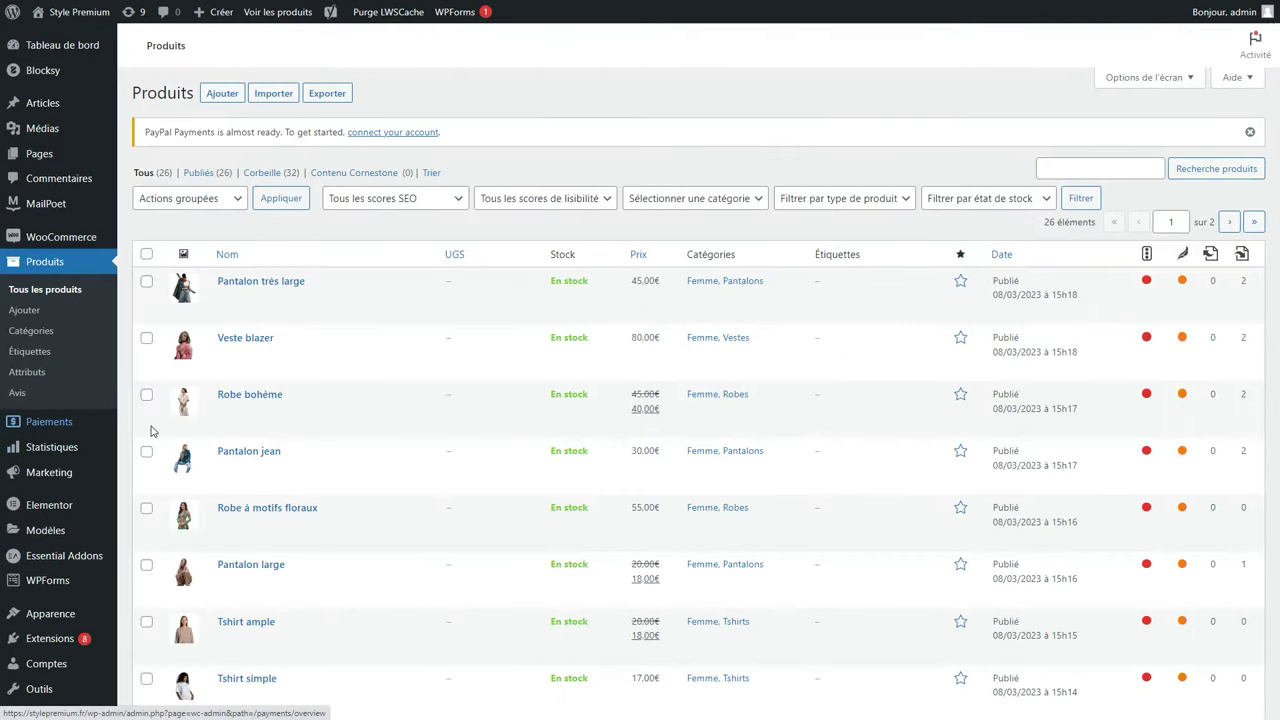
mouse_move(11, 15)
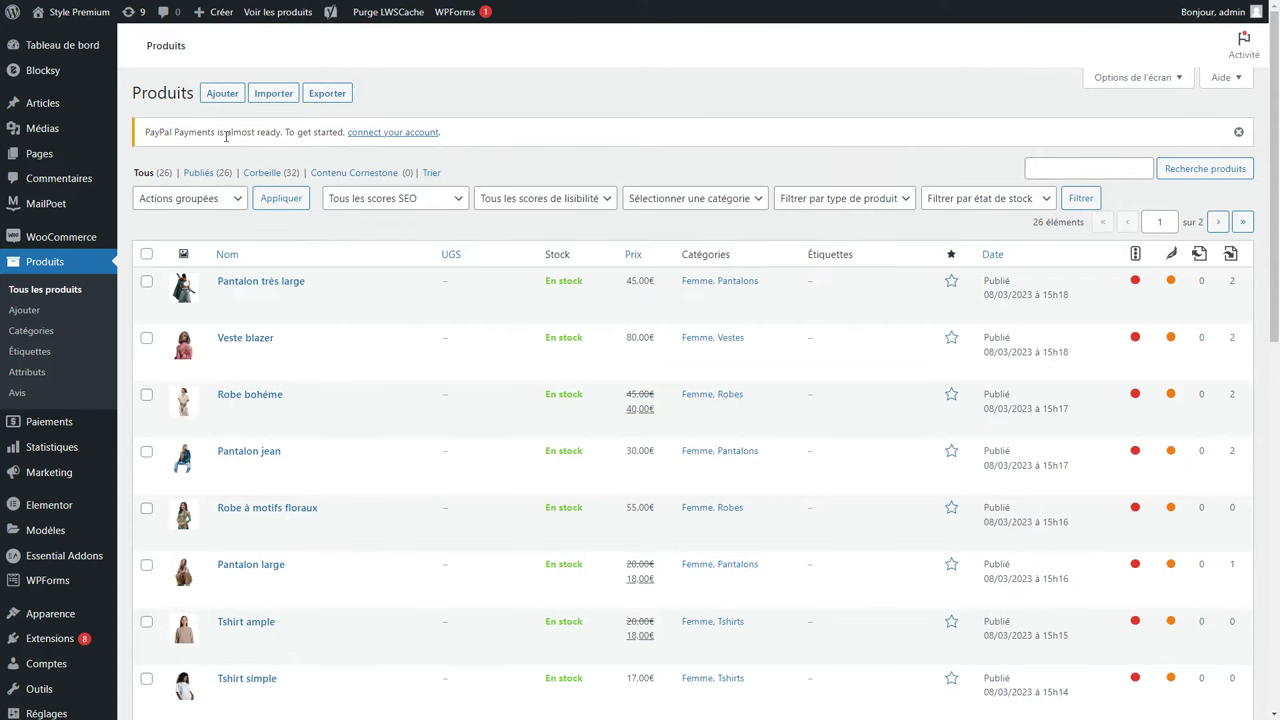
scroll(222, 337, "down", 4)
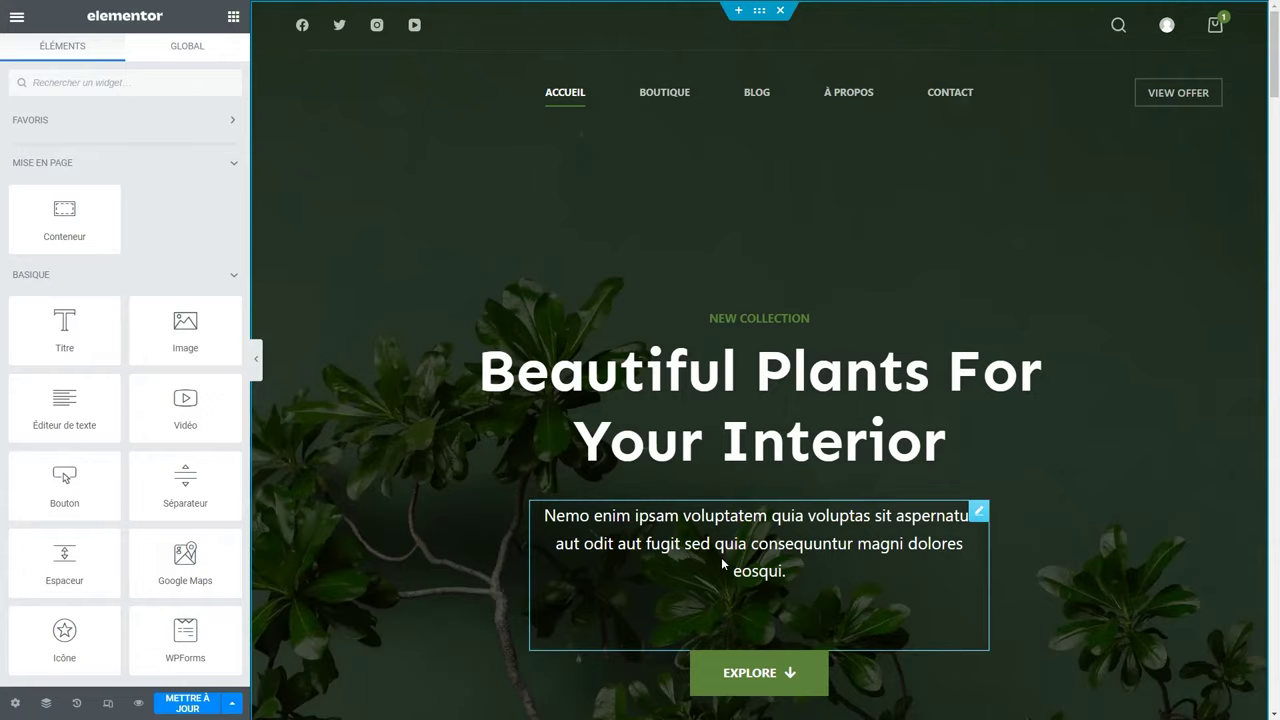
Insert a two-equal-column section above About our services.
scroll(722, 563, "down", 5)
left_click(738, 353)
left_click(720, 418)
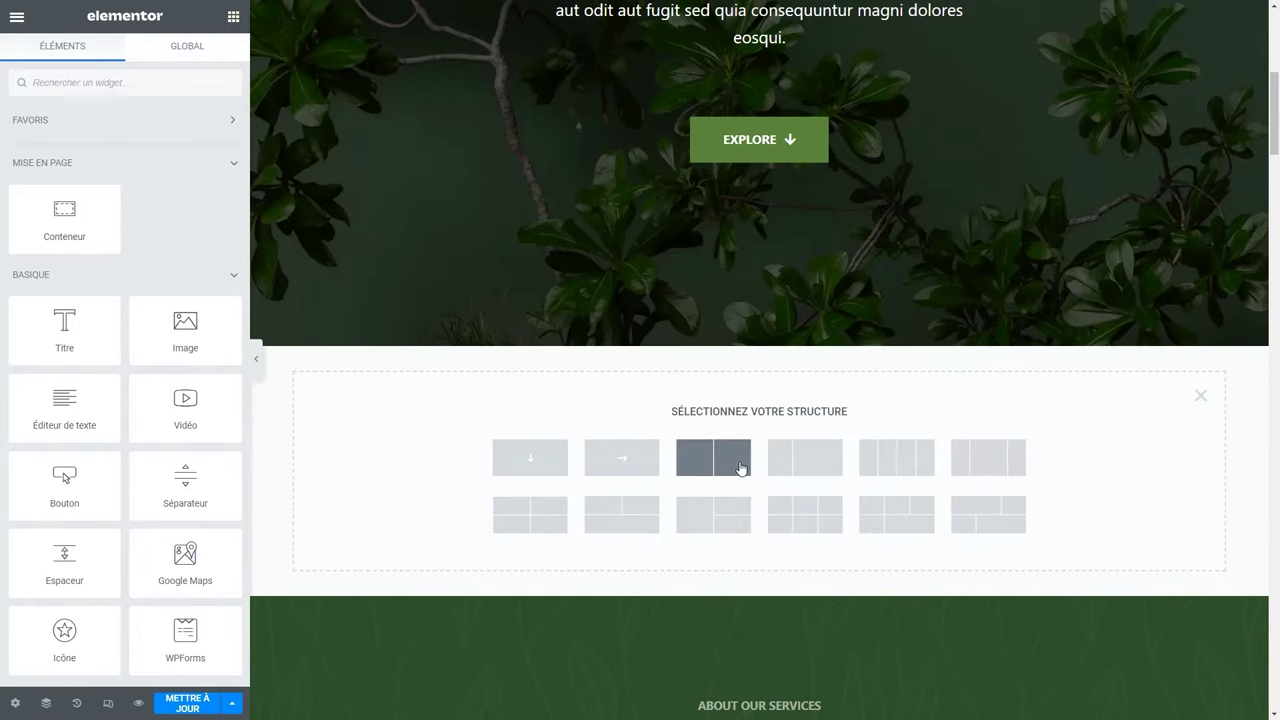
left_click(742, 458)
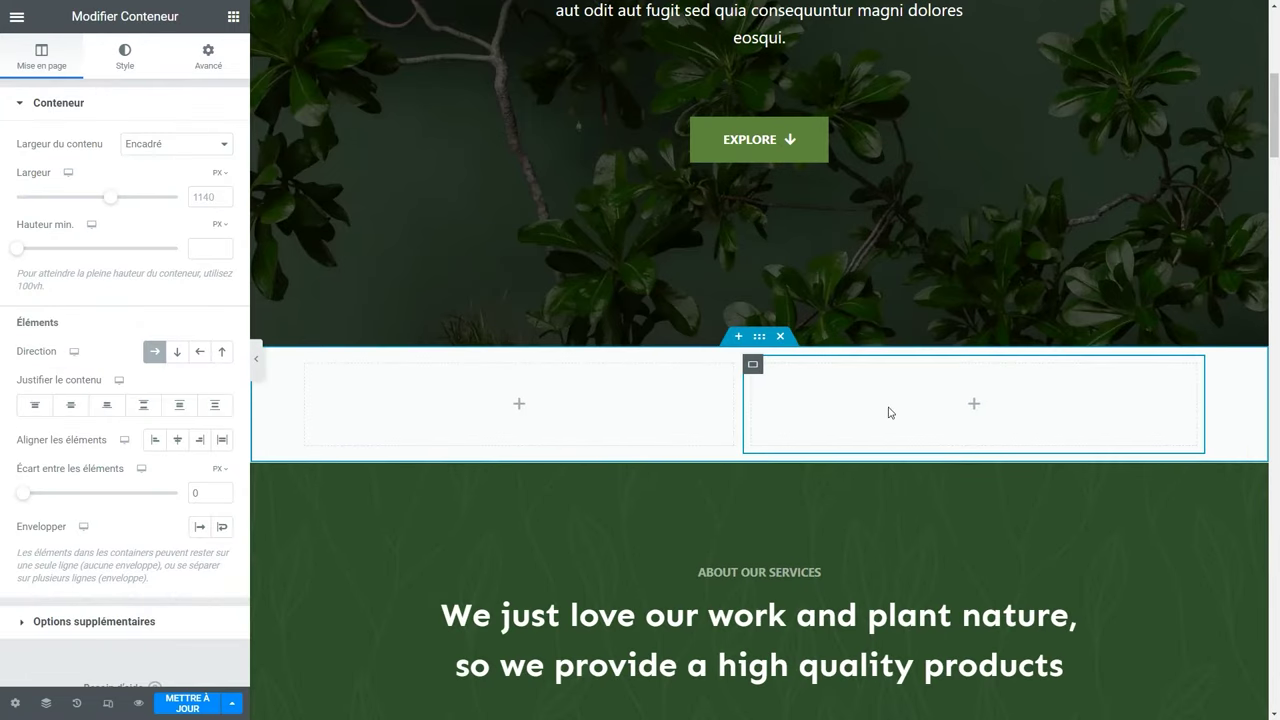
Place an Image widget in the left column and review its Style and Avancé settings.
left_click(519, 403)
left_click_drag(185, 330, 499, 418)
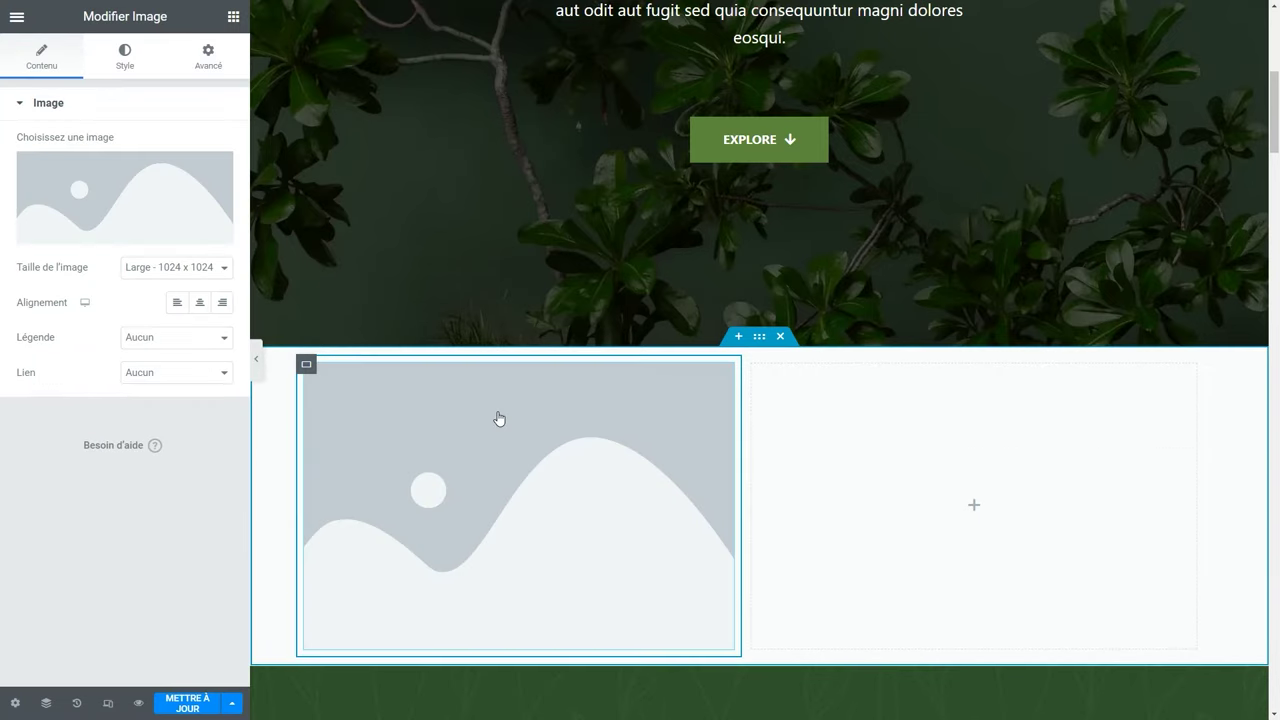
left_click(124, 52)
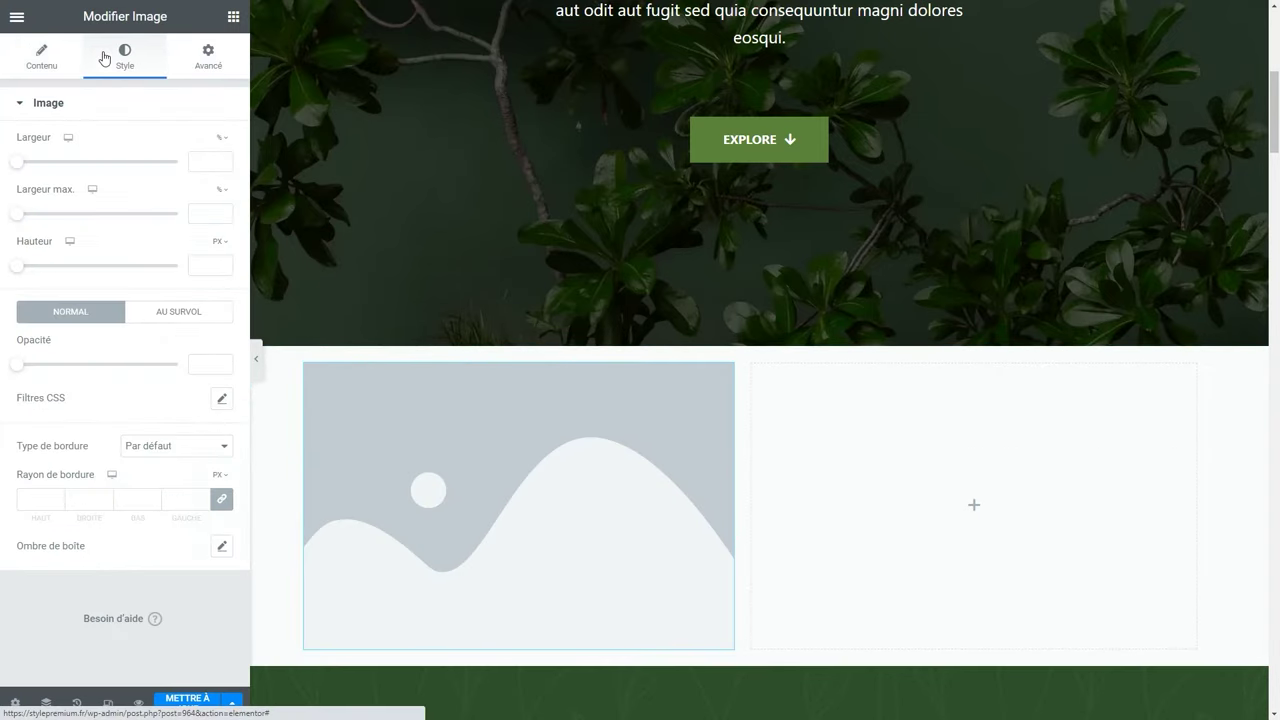
left_click(208, 55)
left_click(82, 108)
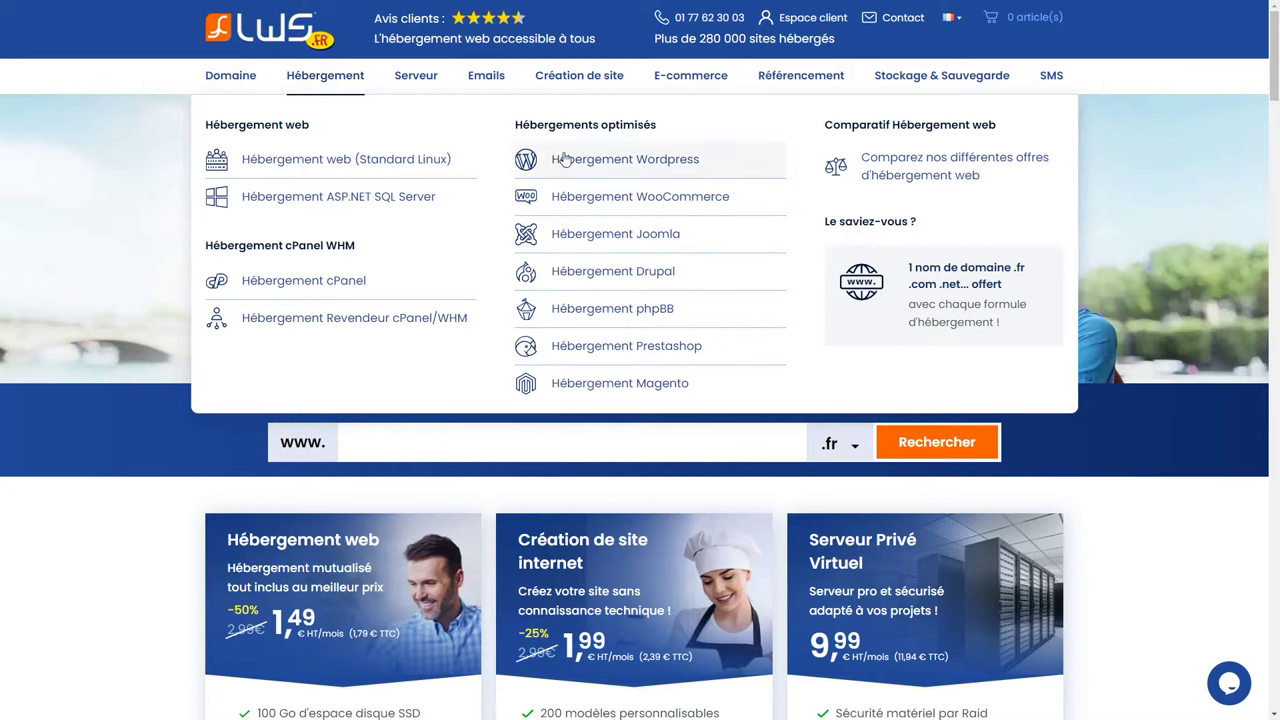
View the Hébergement WooCommerce offer, including its free domain benefit.
left_click(681, 208)
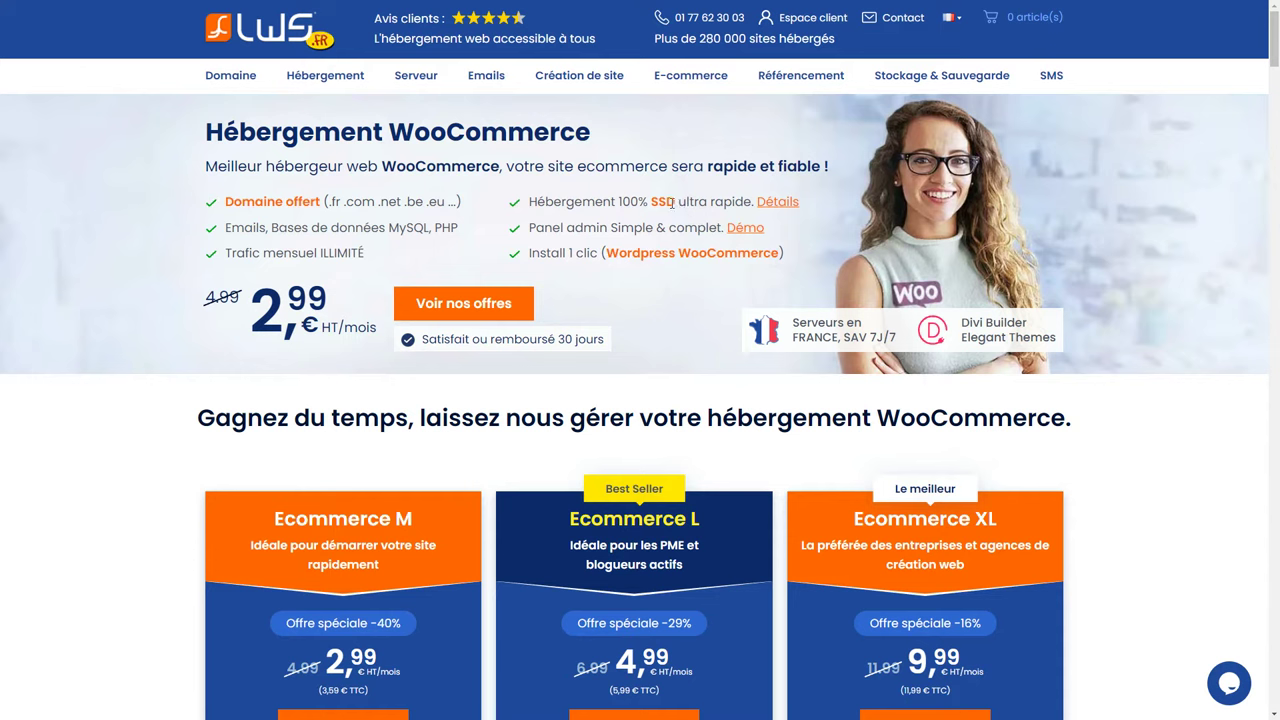
left_click_drag(316, 204, 226, 207)
left_click(226, 207)
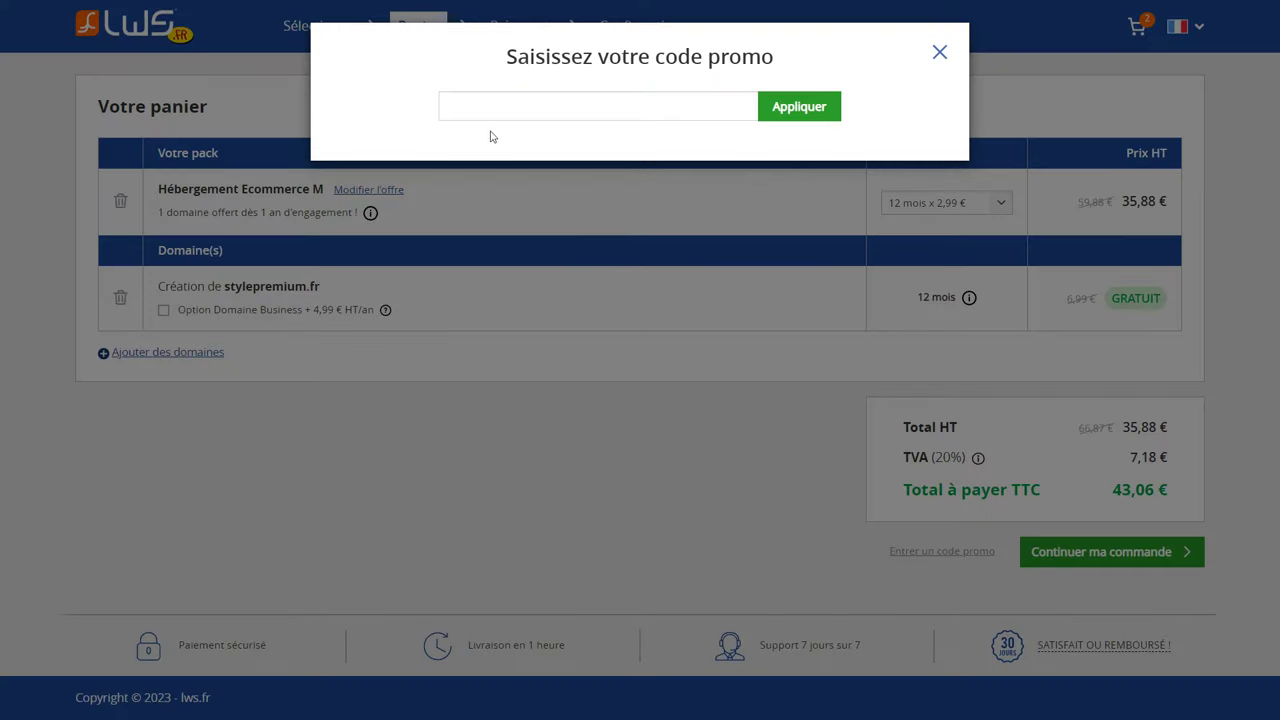
Apply the promo code in the cart for a 15 % discount.
left_click(466, 111)
type("Woo")
left_click(801, 112)
left_click_drag(848, 116, 428, 114)
left_click(428, 114)
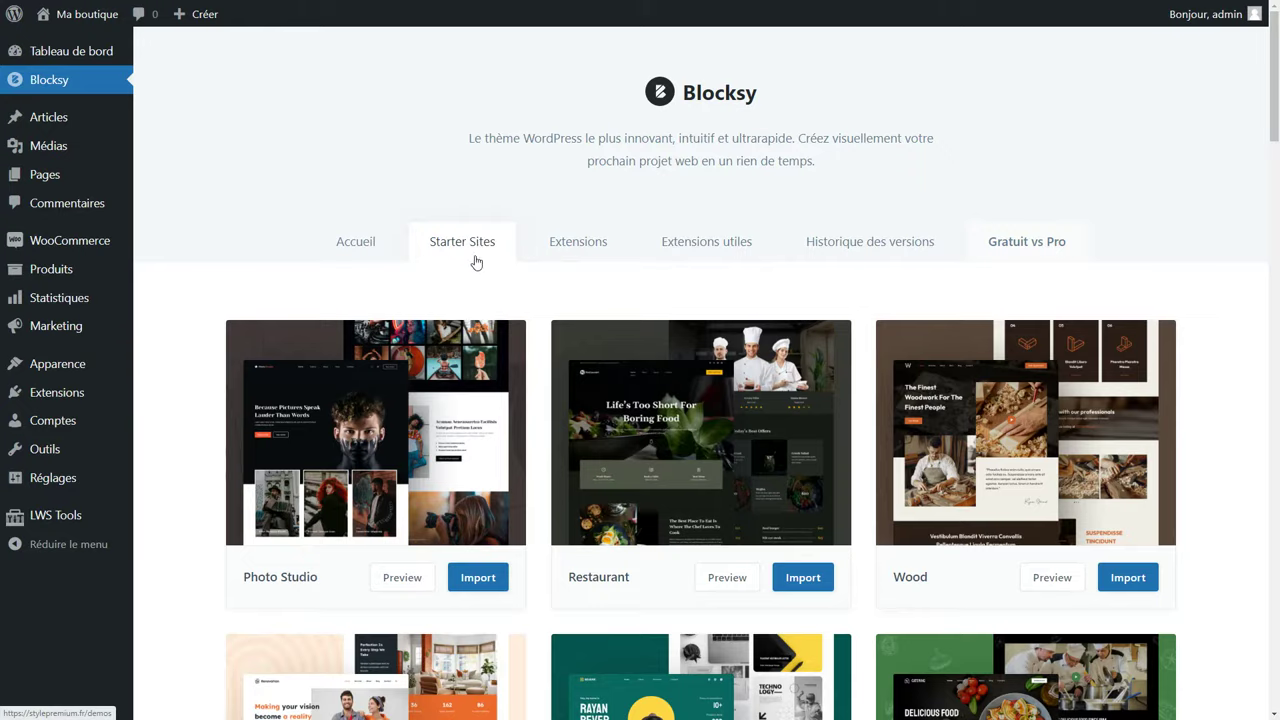
Scroll further down the page.
scroll(568, 300, "down", 3)
scroll(568, 305, "down", 1)
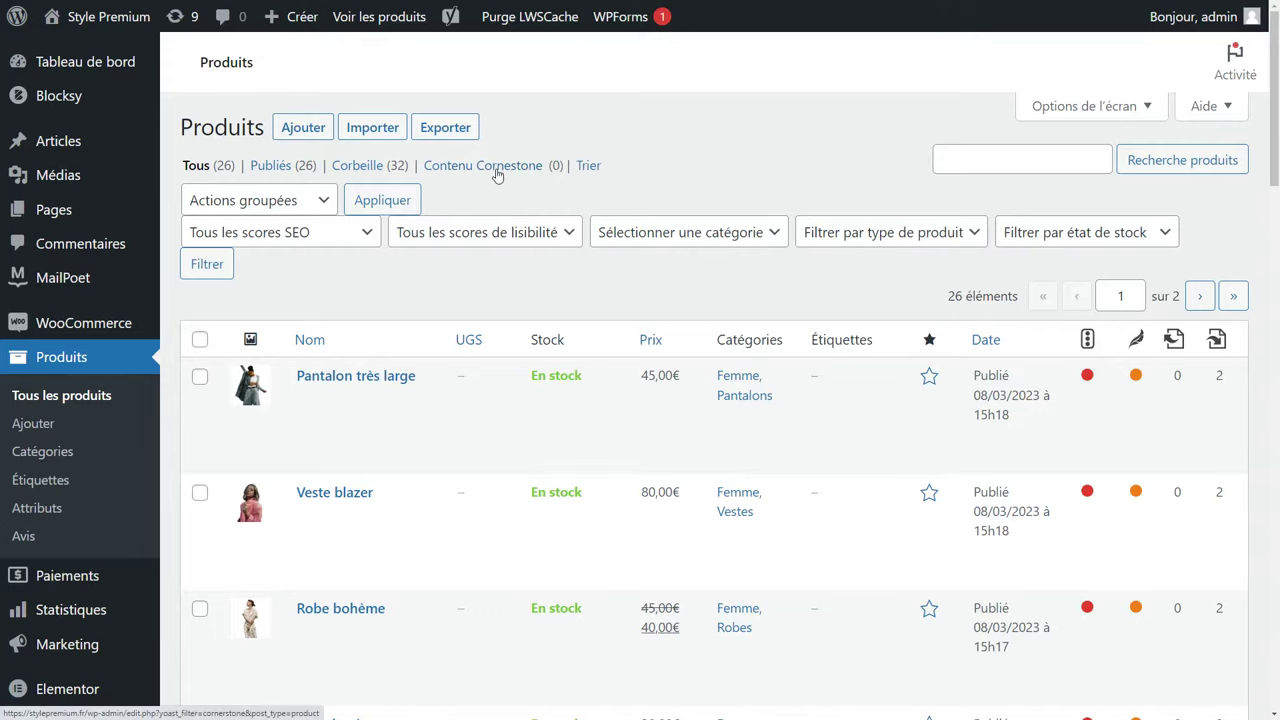
Scroll through the payment settings, then view the shipping zones under Expédition.
scroll(455, 200, "down", 4)
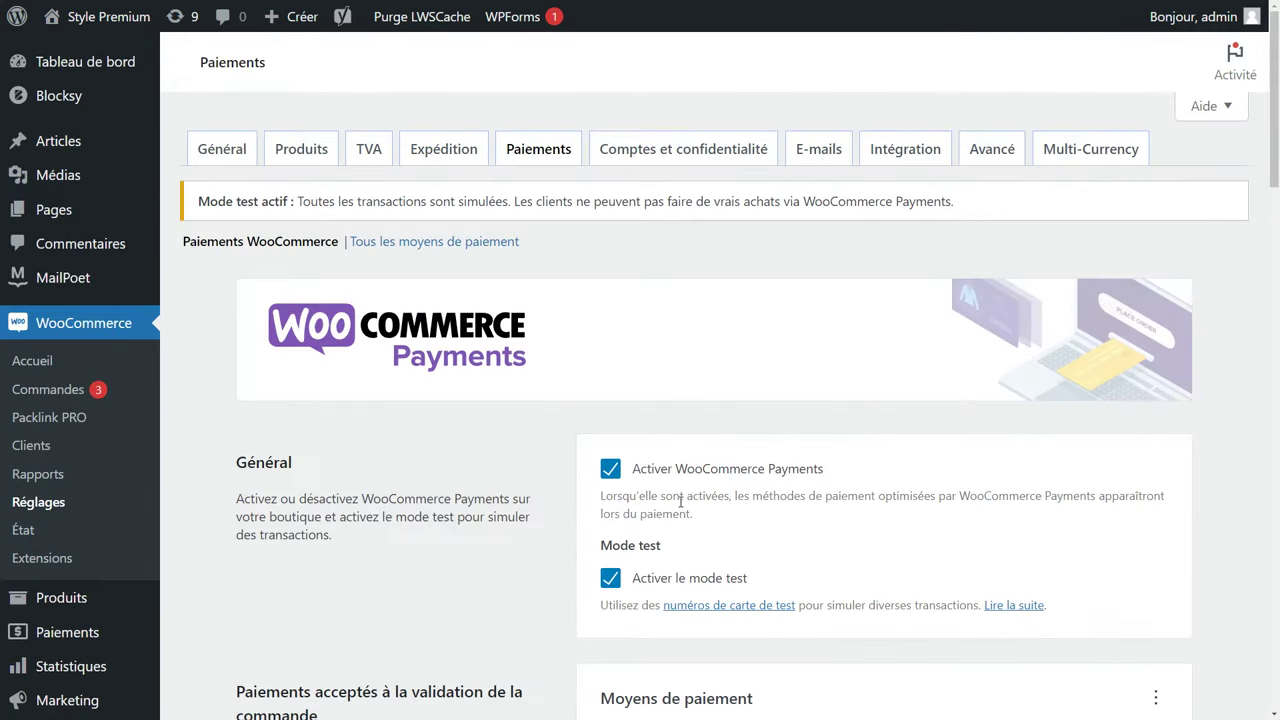
left_click(460, 158)
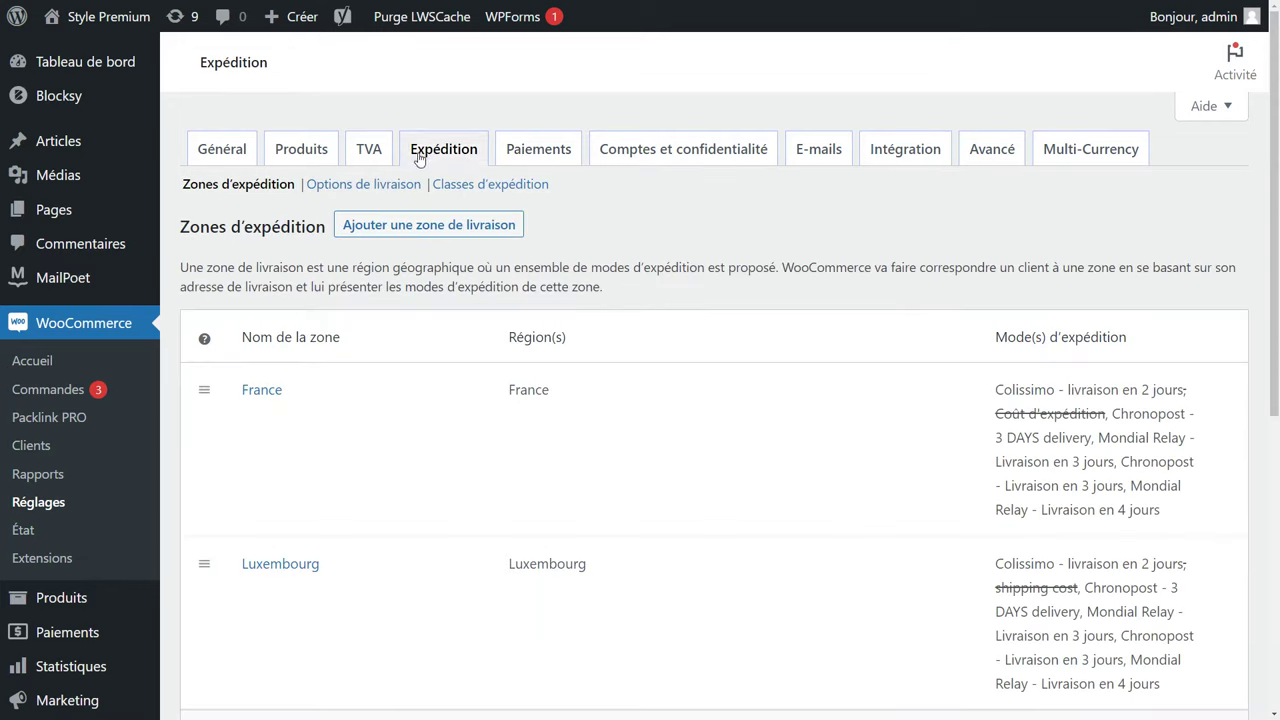
scroll(427, 285, "down", 2)
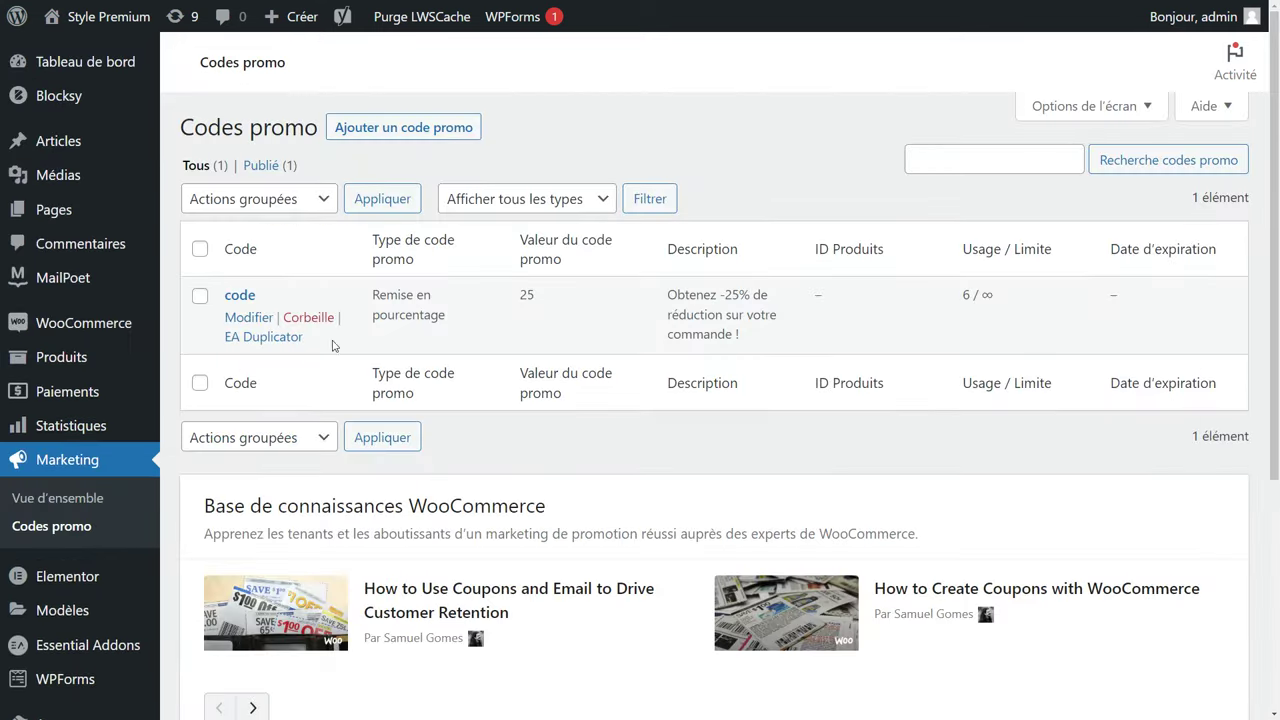
mouse_move(121, 283)
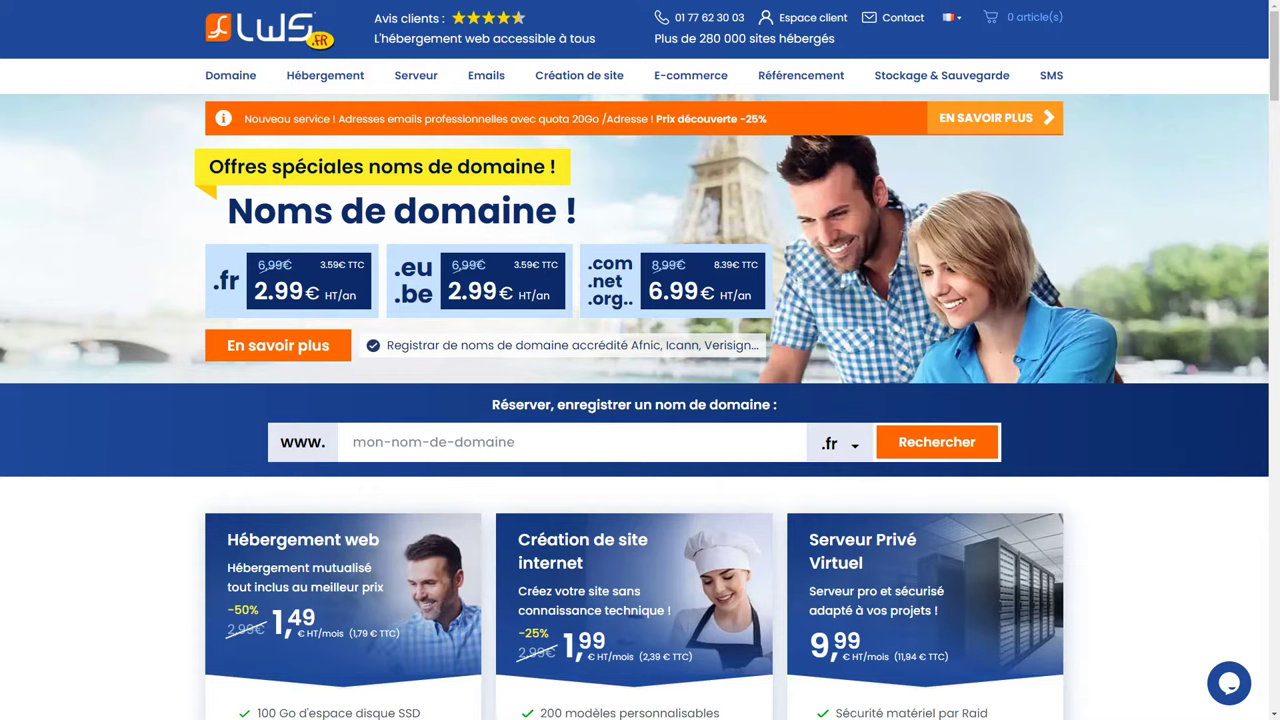
Go to LWS's WooCommerce hosting offer and note its free domain benefit.
mouse_move(312, 80)
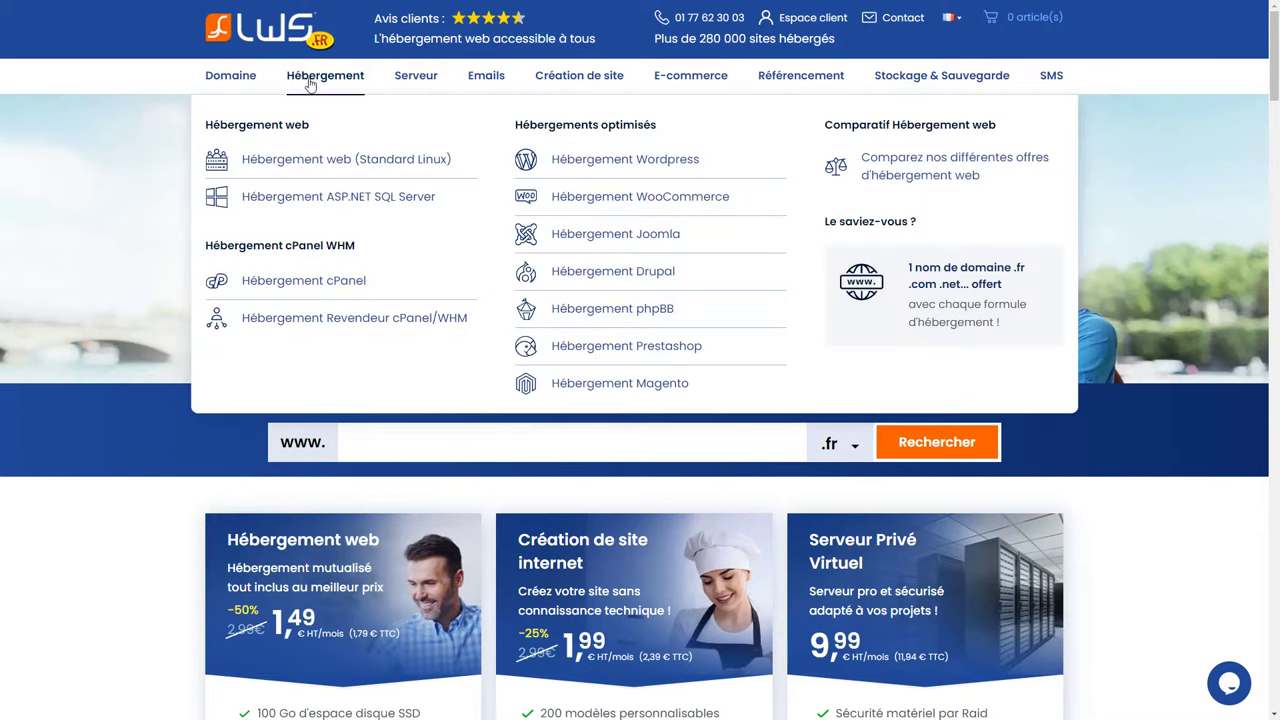
left_click(681, 207)
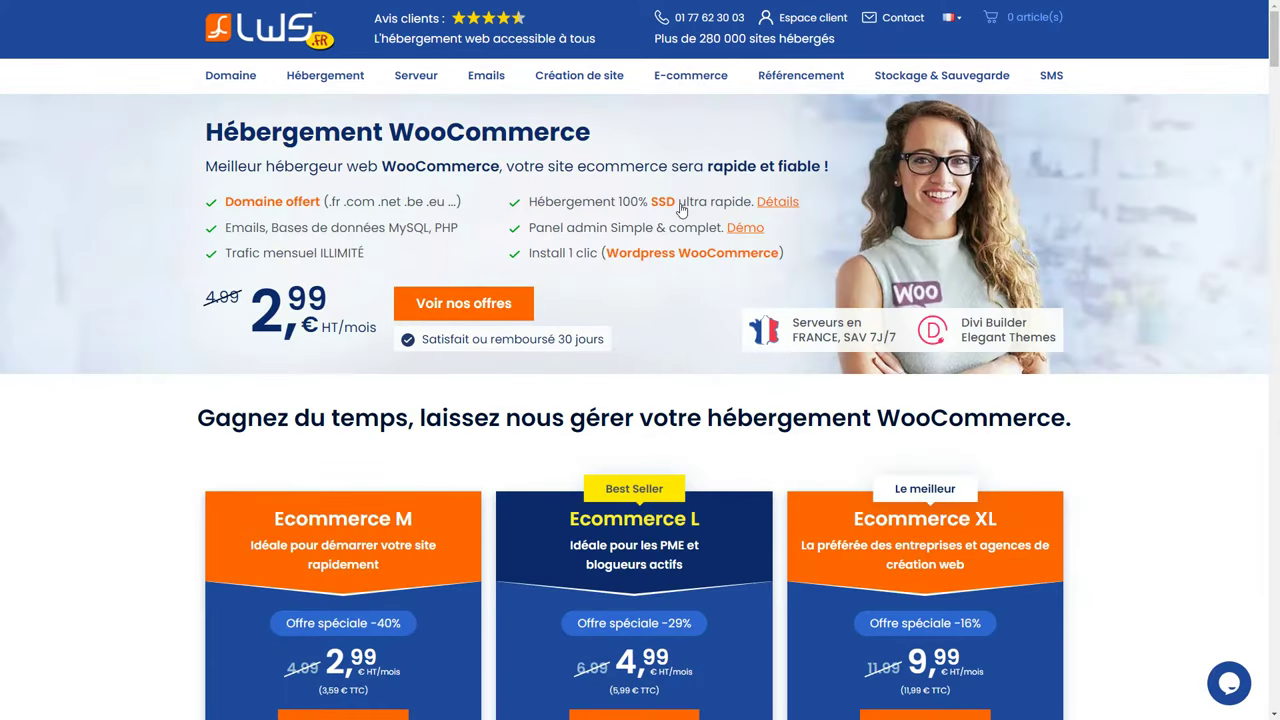
left_click_drag(316, 205, 226, 207)
left_click(226, 207)
Compare plan M's SSL certificate and 10 000 visitor limit, then order Ecommerce M.
scroll(226, 207, "down", 5)
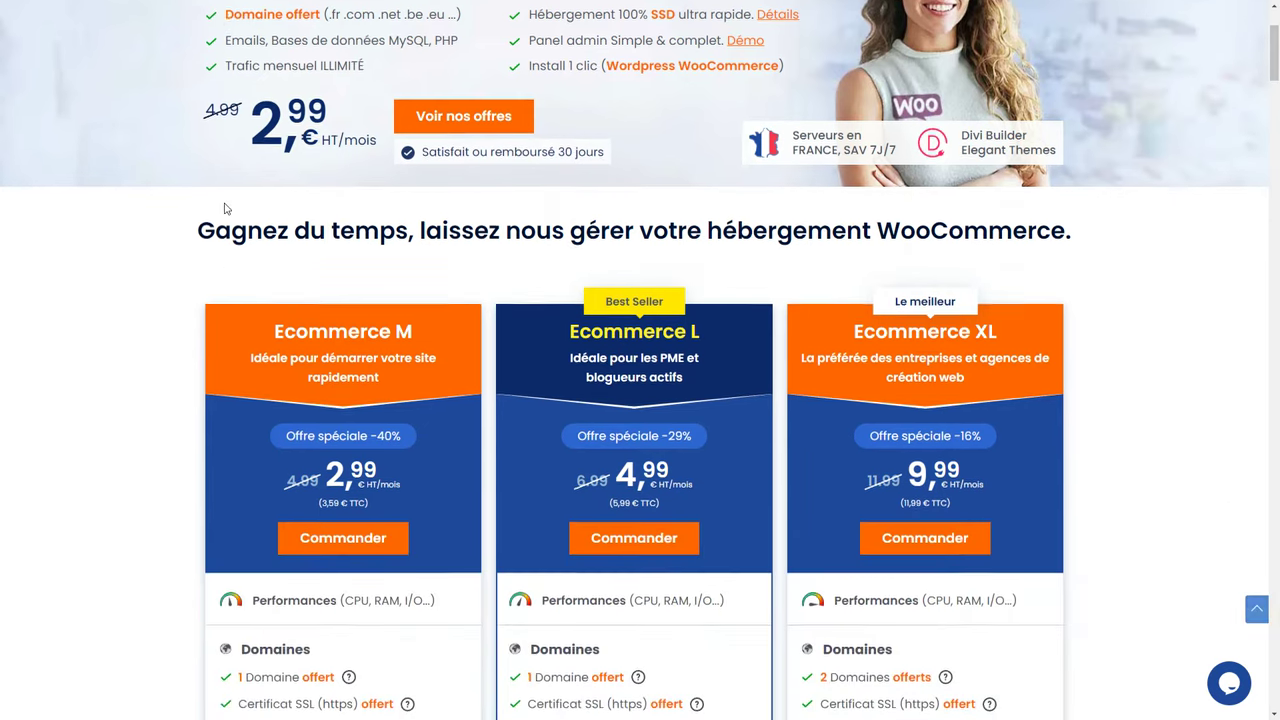
double_click(338, 424)
left_click(320, 425)
left_click_drag(320, 425, 241, 425)
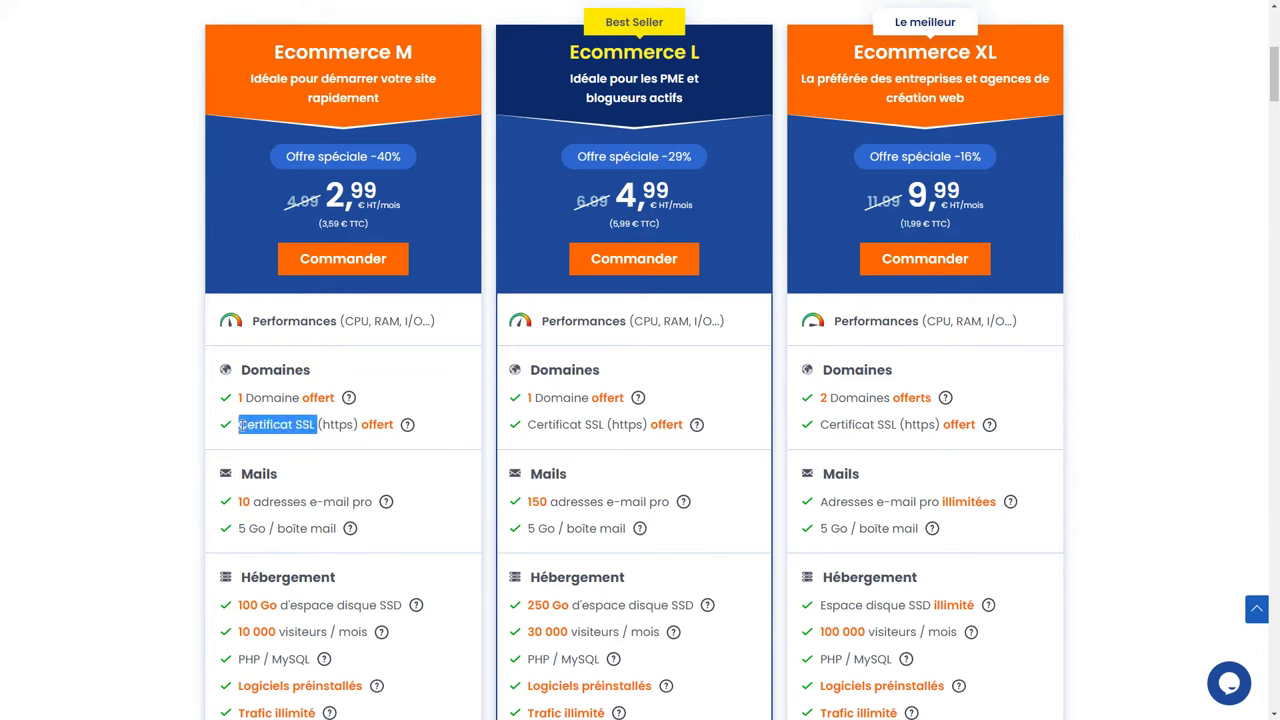
left_click(241, 425)
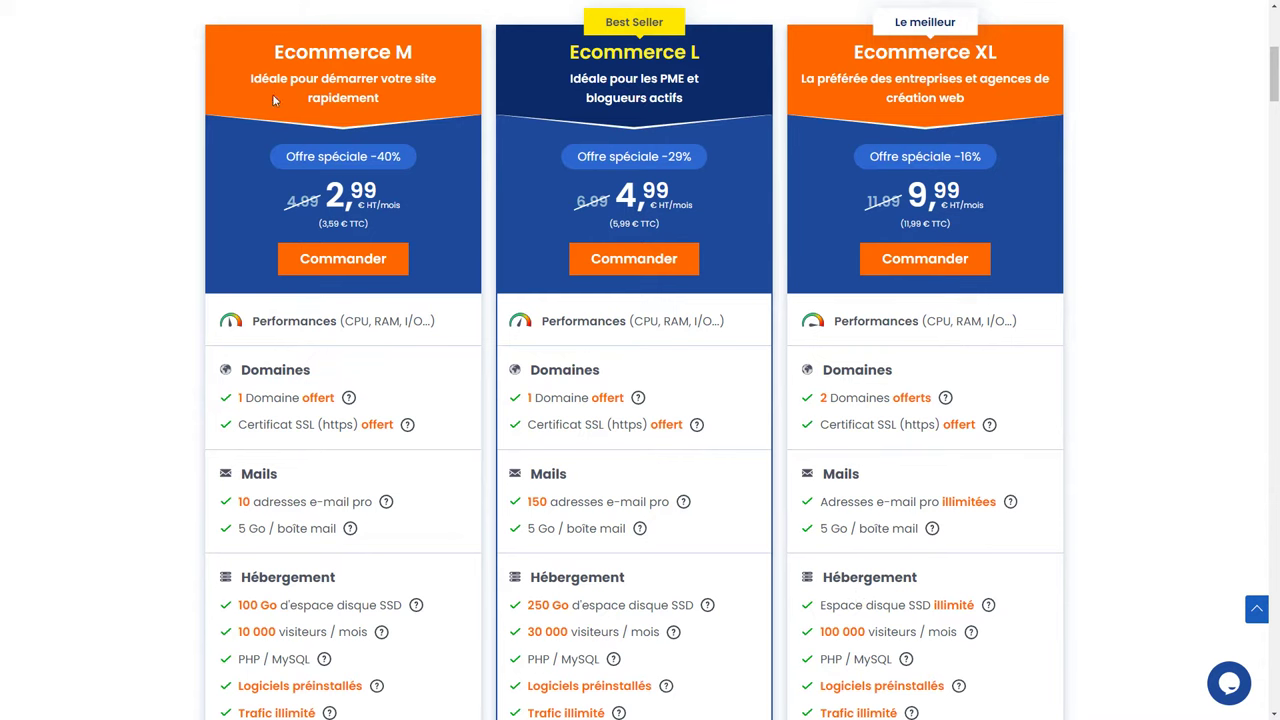
left_click_drag(285, 632, 240, 634)
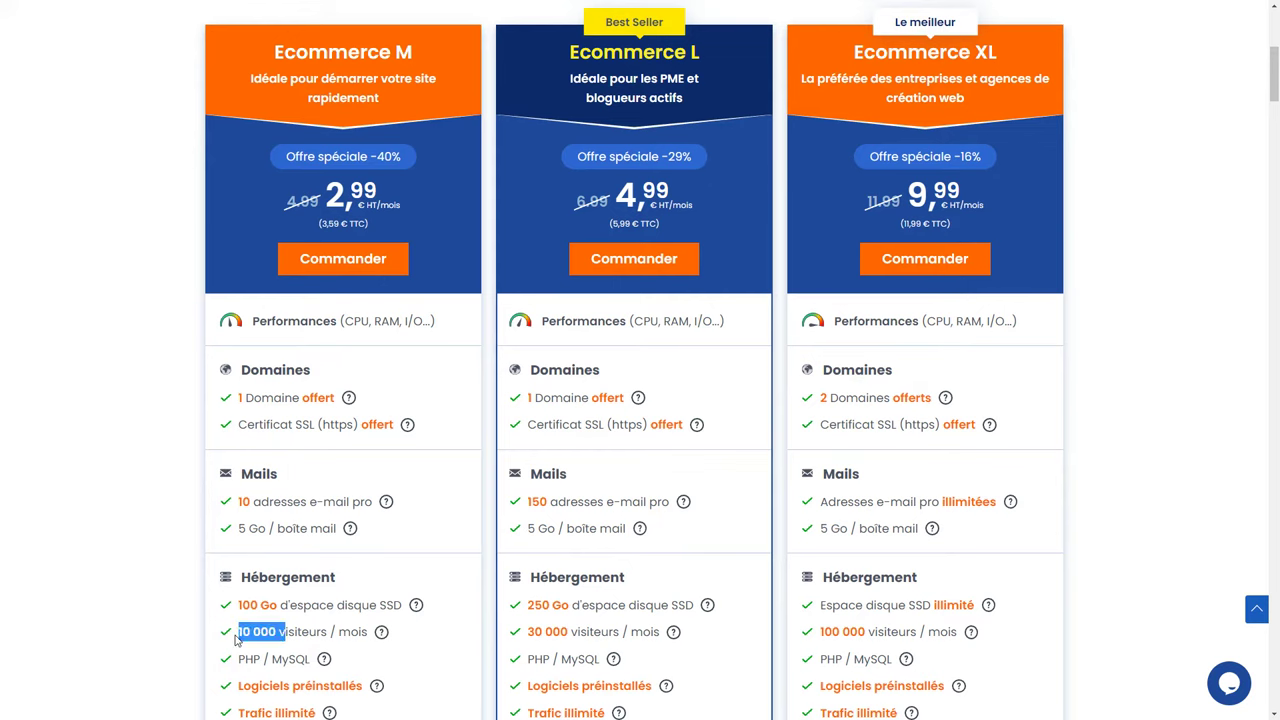
left_click(248, 636)
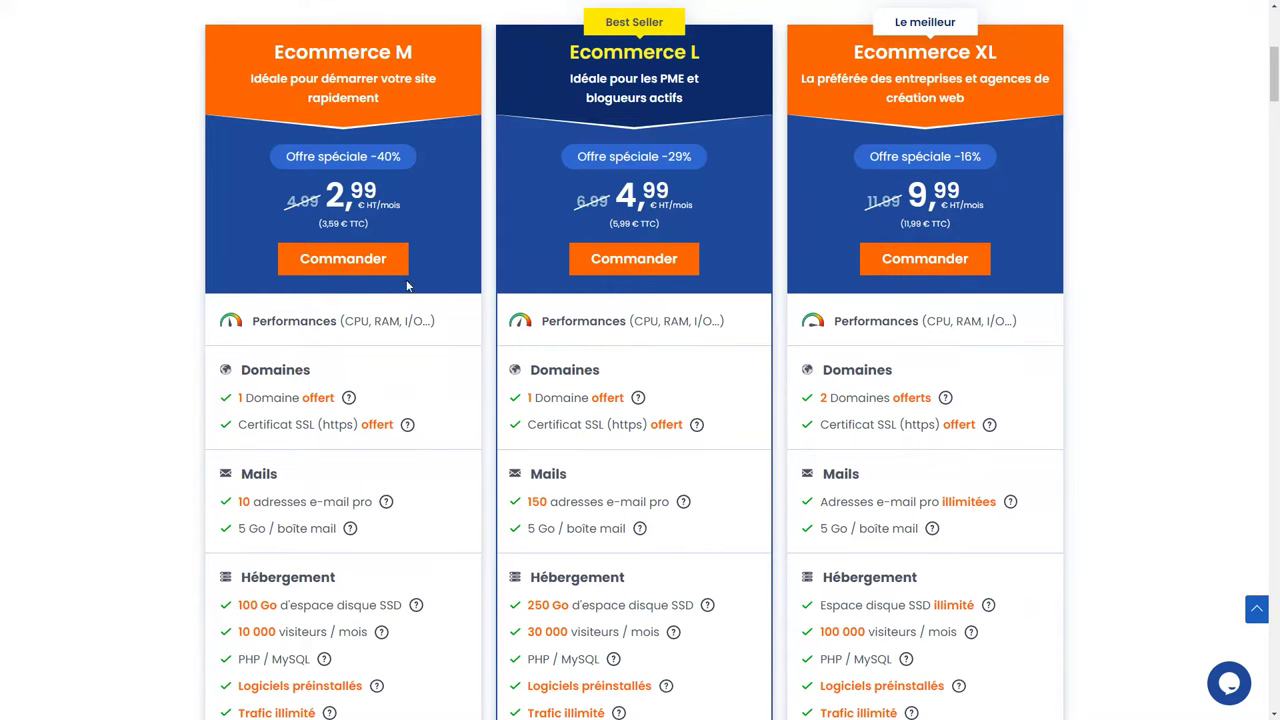
left_click(331, 265)
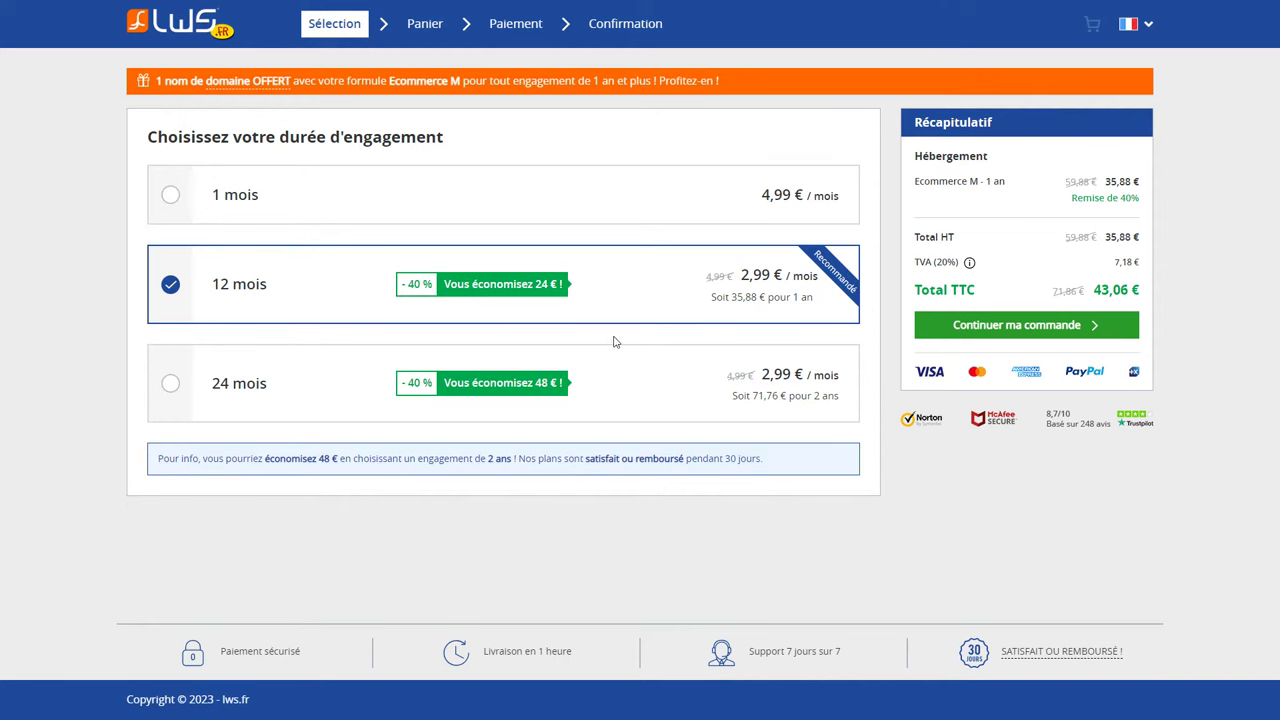
Move on to the domain step and look over the new-domain and transfer options.
left_click(955, 331)
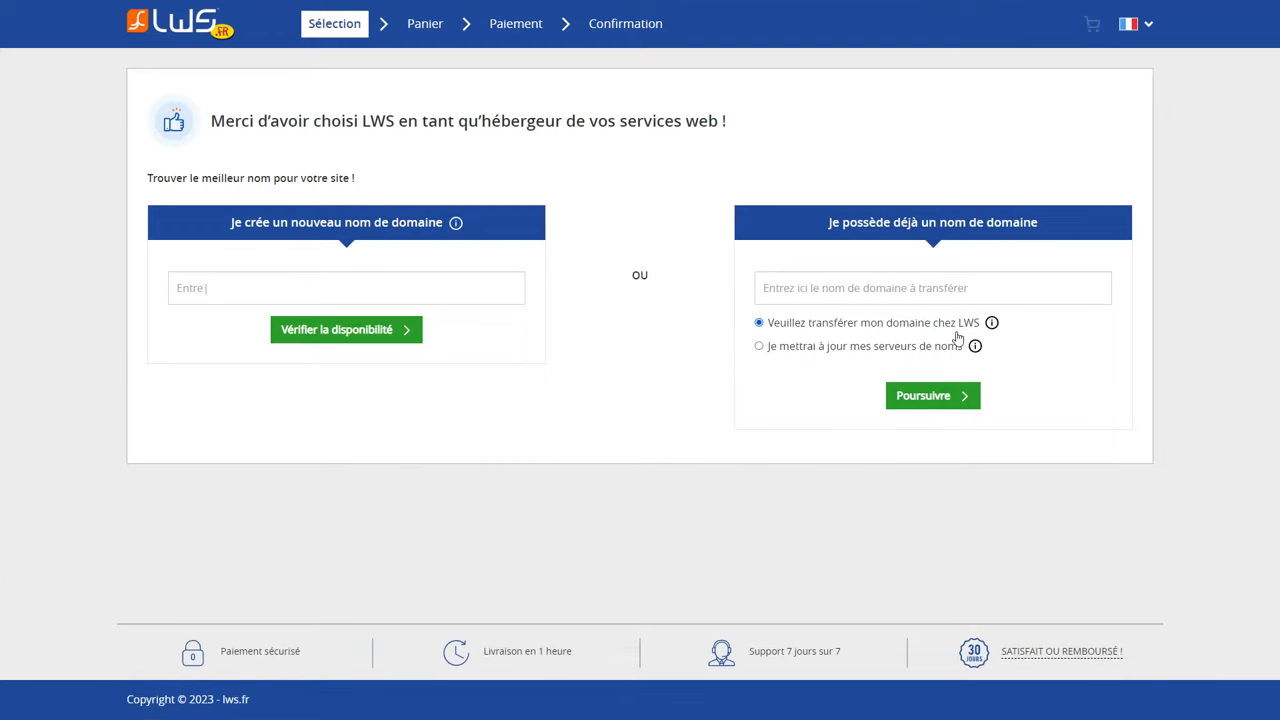
left_click(213, 288)
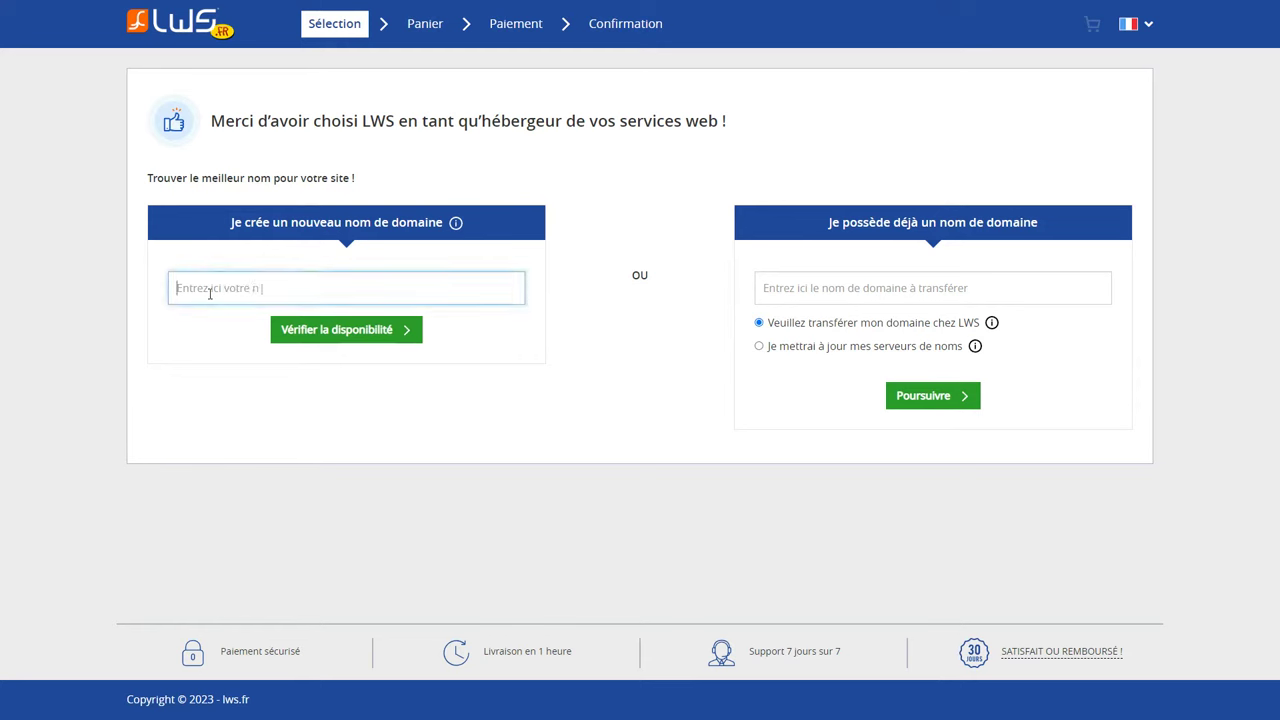
left_click(818, 289)
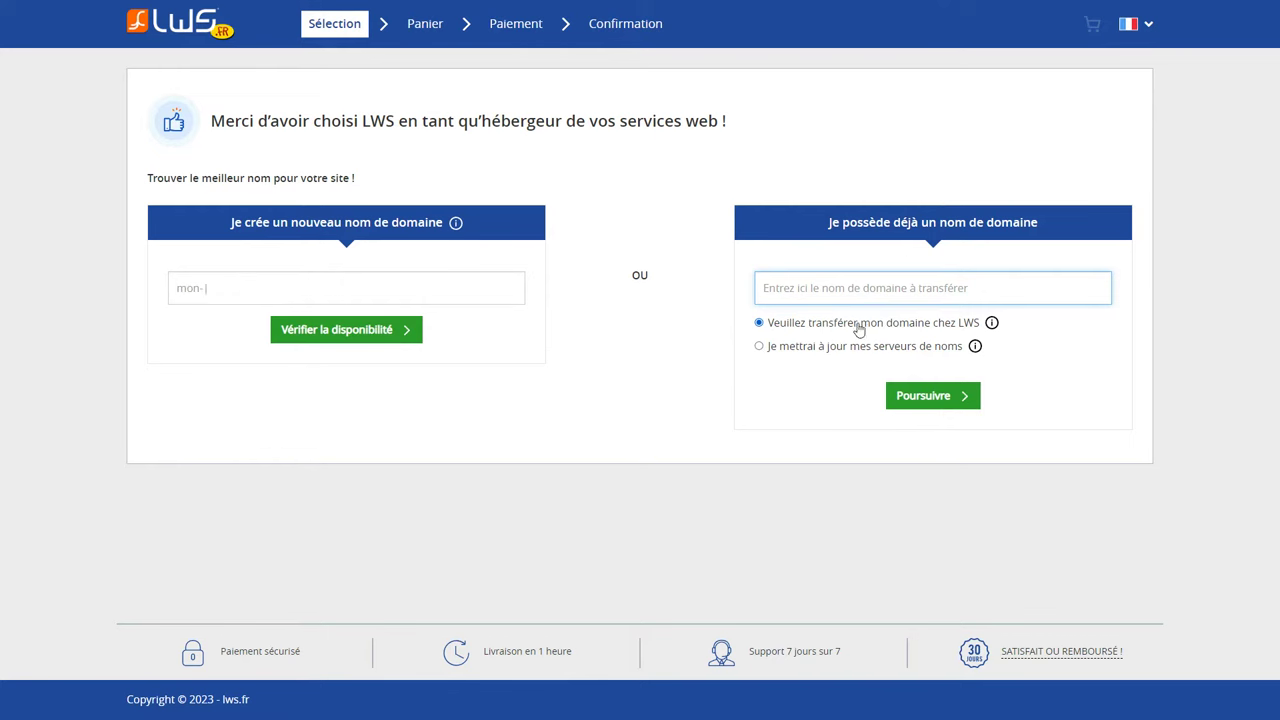
left_click(817, 350)
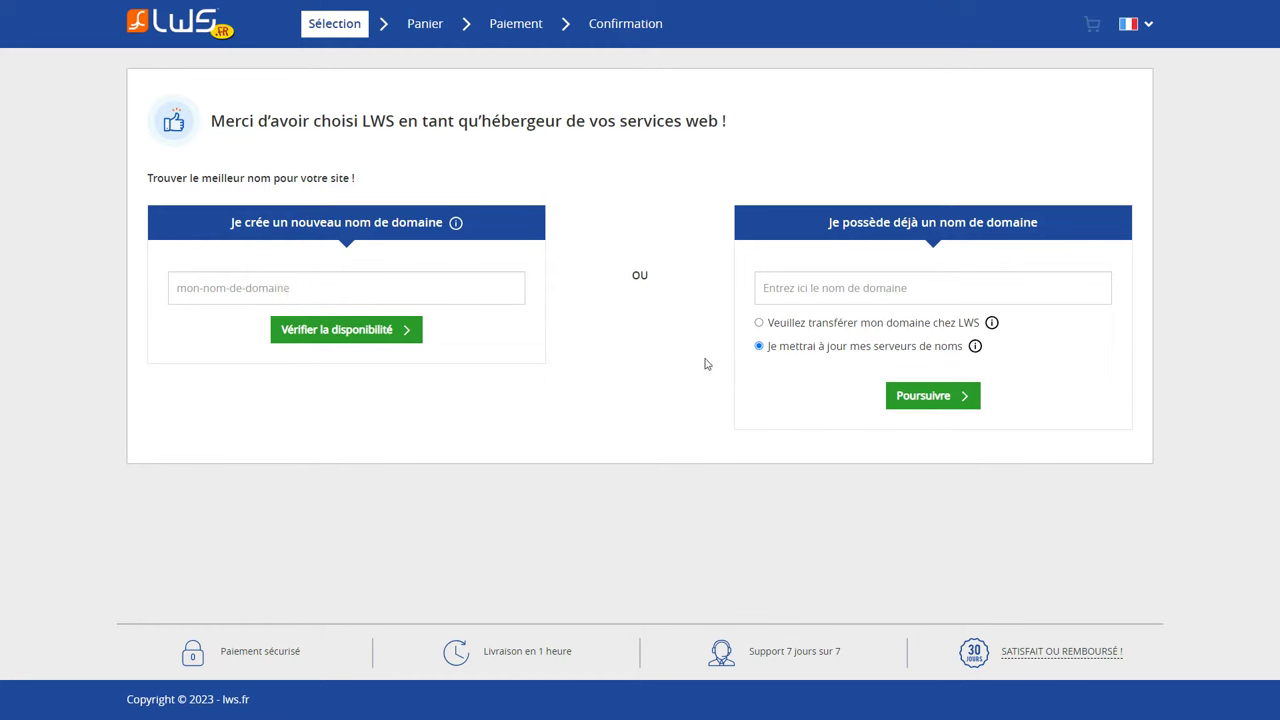
left_click(305, 288)
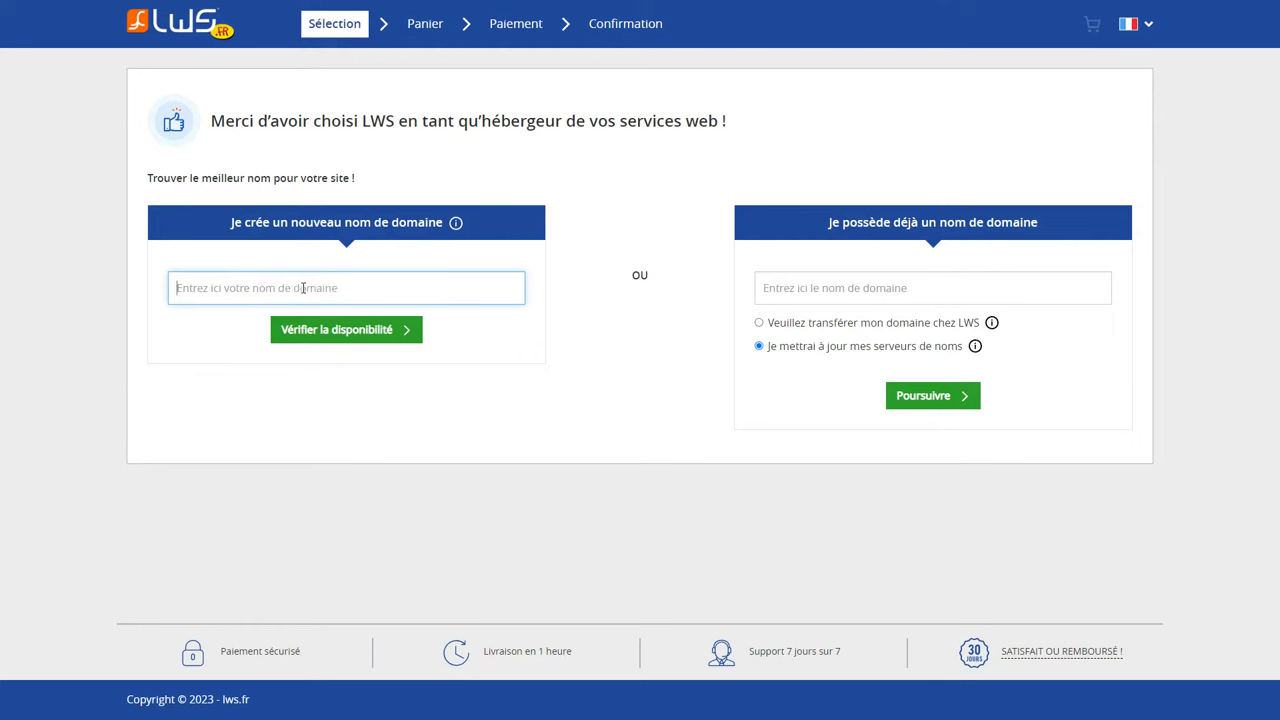
Search 'stylepremium', add the available stylepremium.fr domain and continue to the cart.
type("stylepremium")
left_click(318, 339)
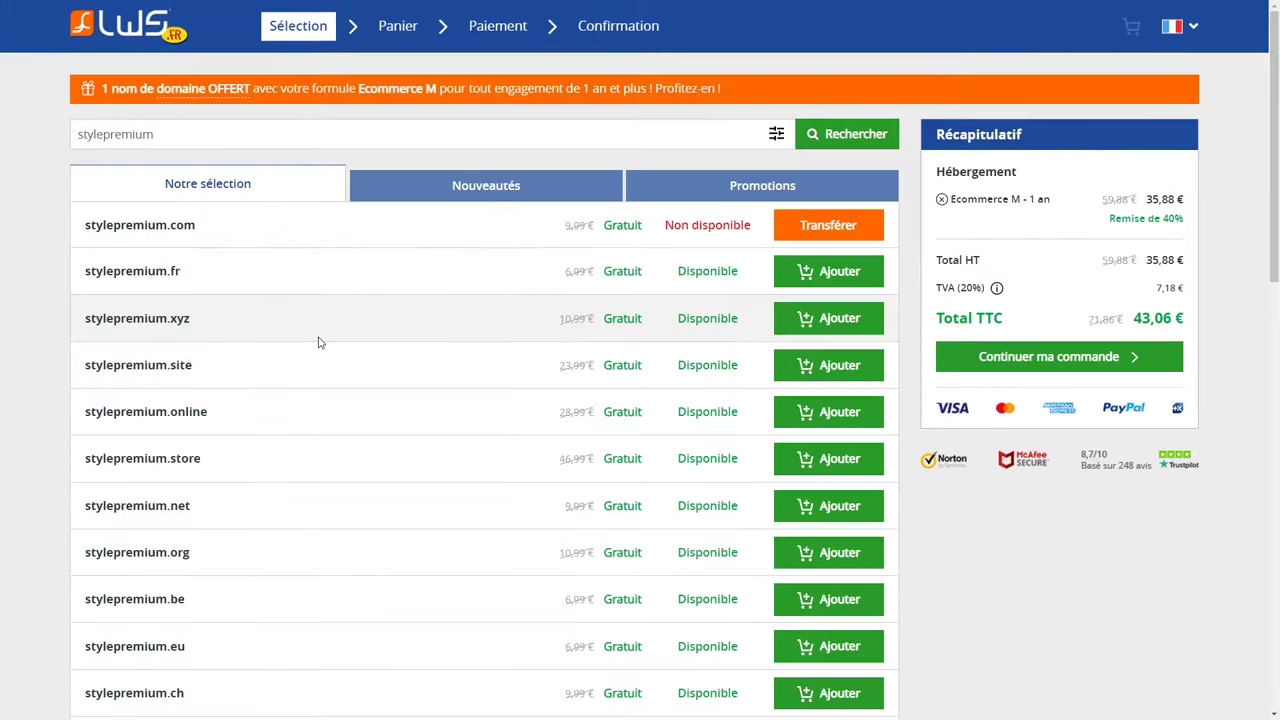
left_click_drag(185, 273, 85, 281)
double_click(721, 271)
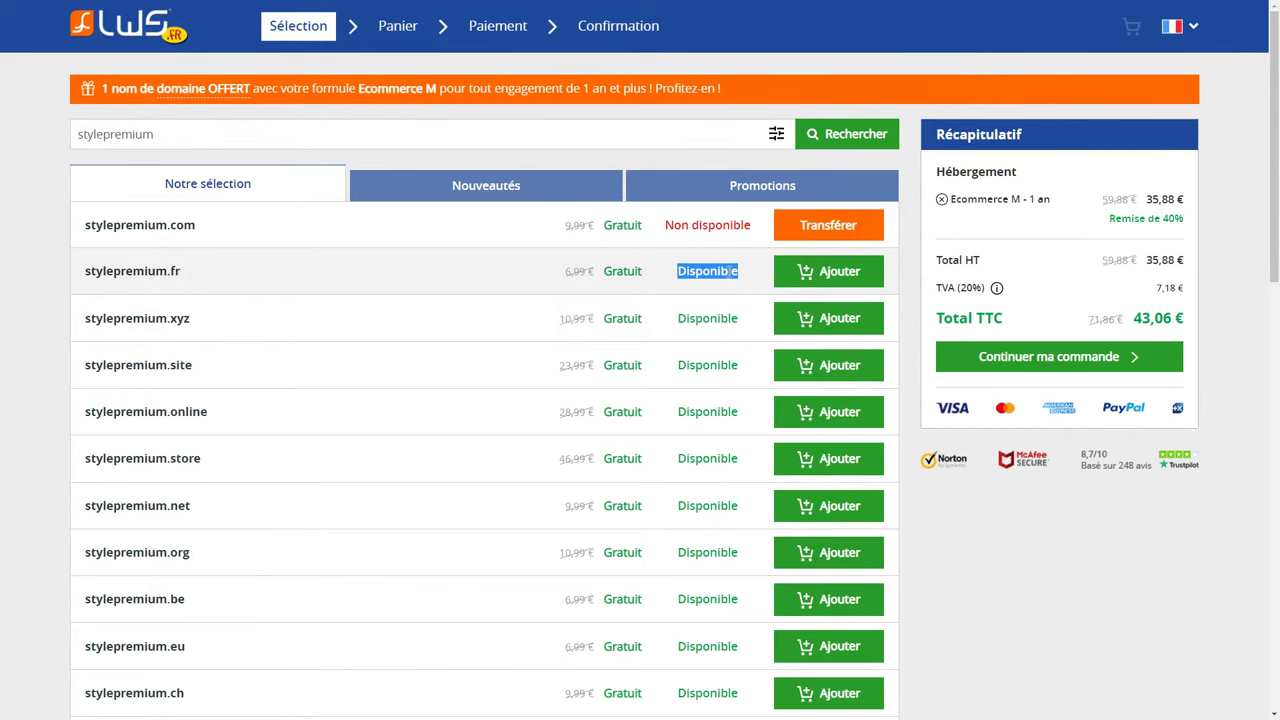
left_click(831, 279)
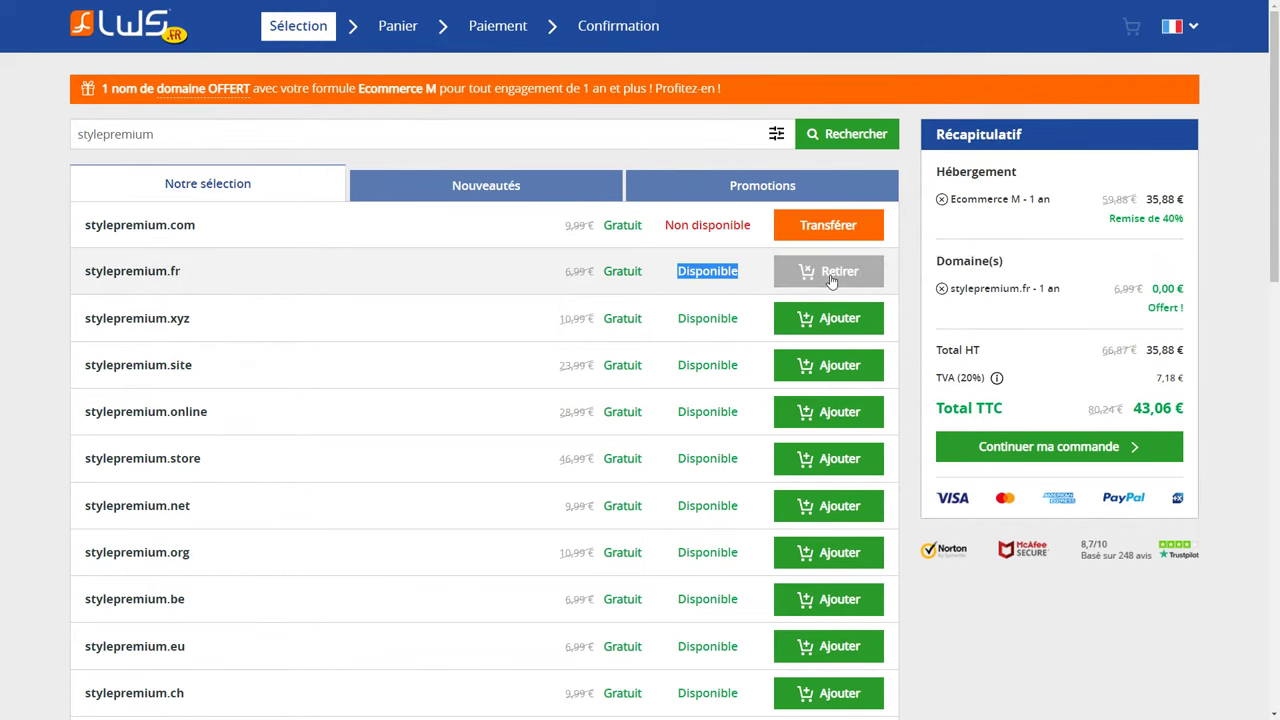
left_click(1047, 443)
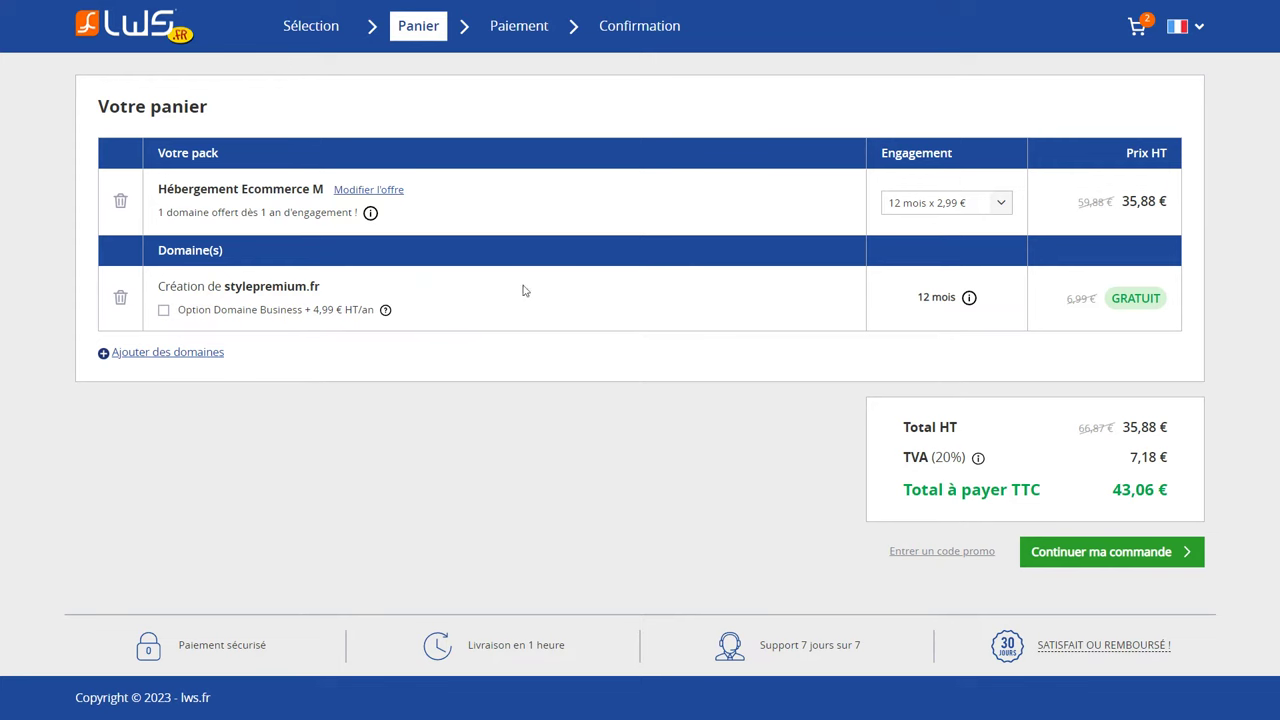
Apply promo code 'woo' for a 15 % discount on the cart.
double_click(1131, 298)
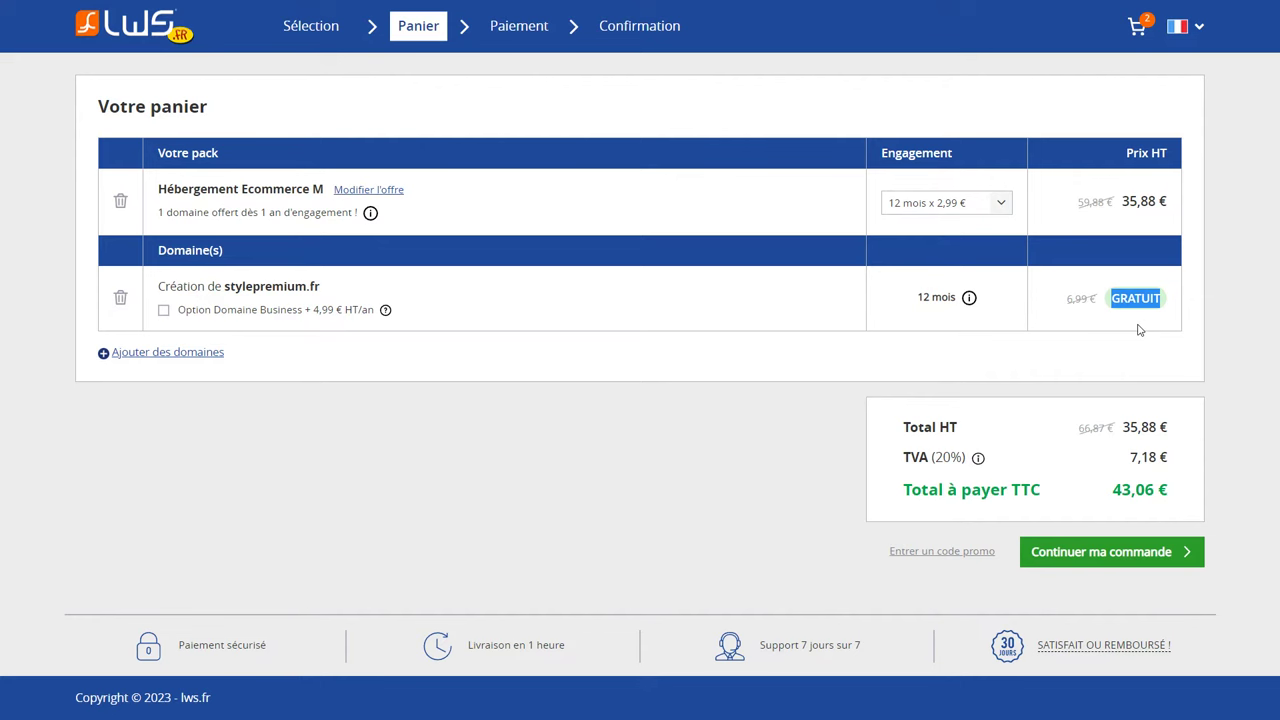
left_click(1138, 330)
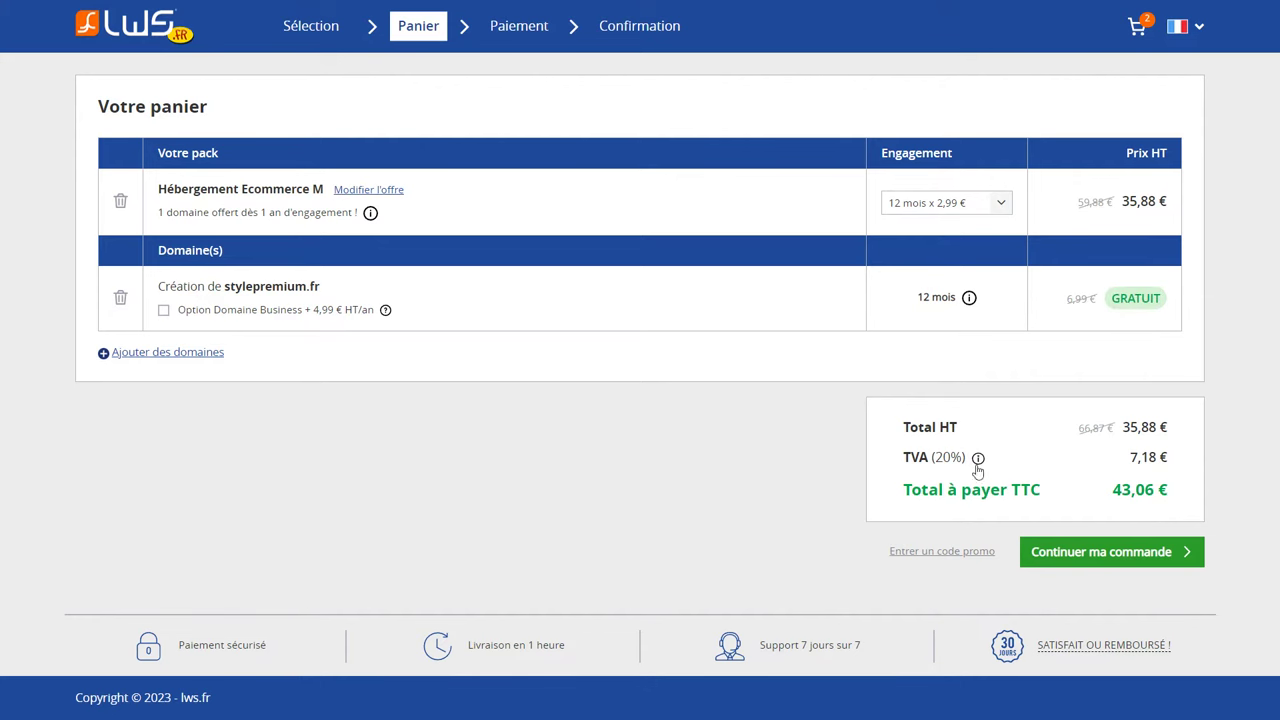
left_click(928, 553)
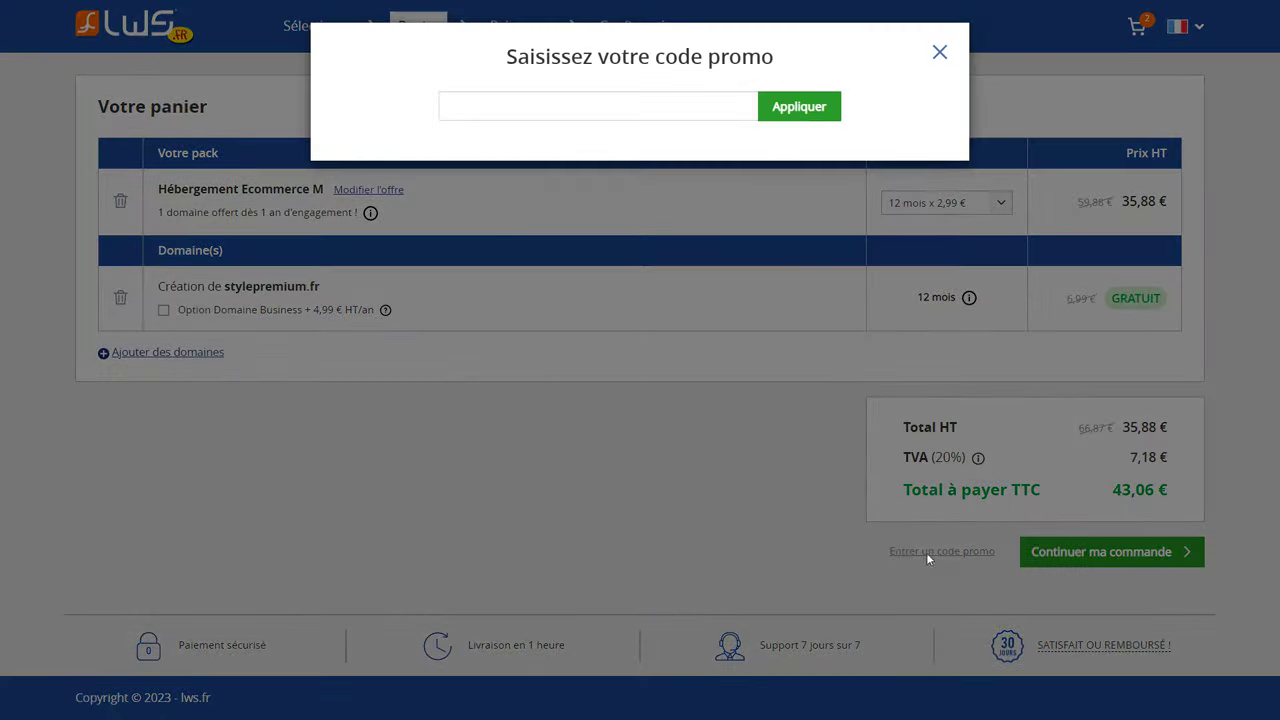
left_click(466, 112)
type("woo")
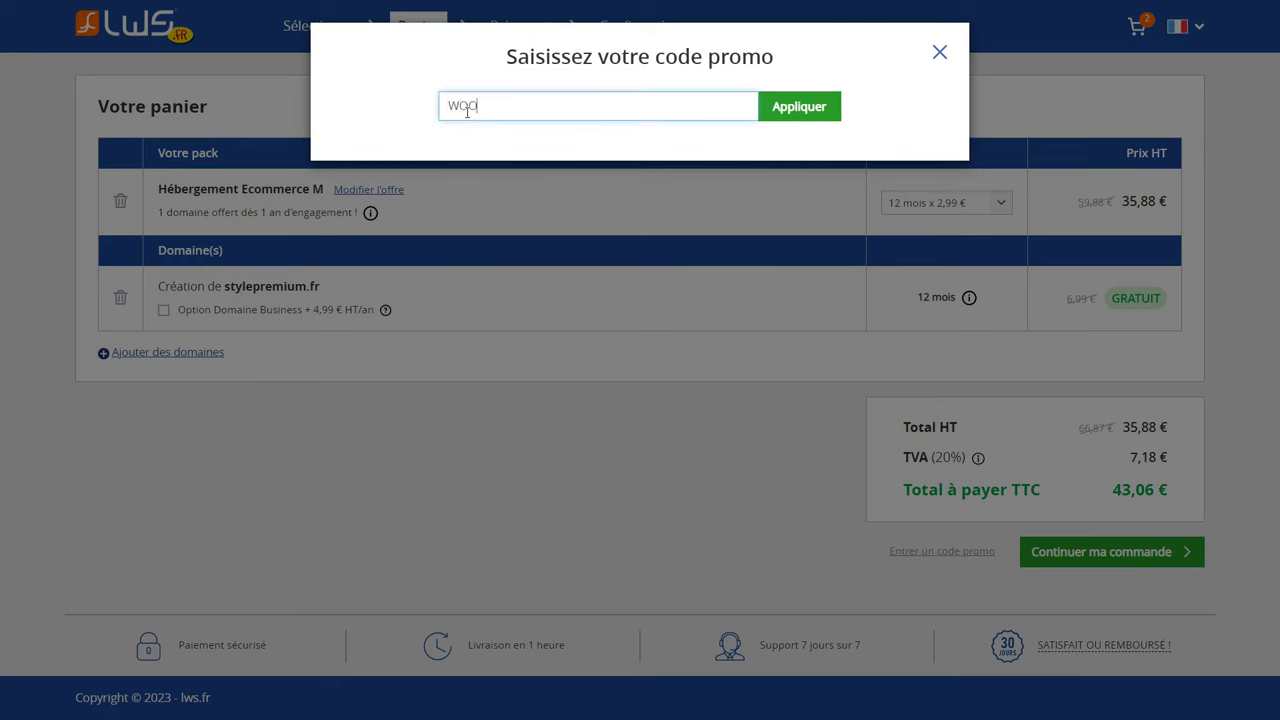
left_click(799, 108)
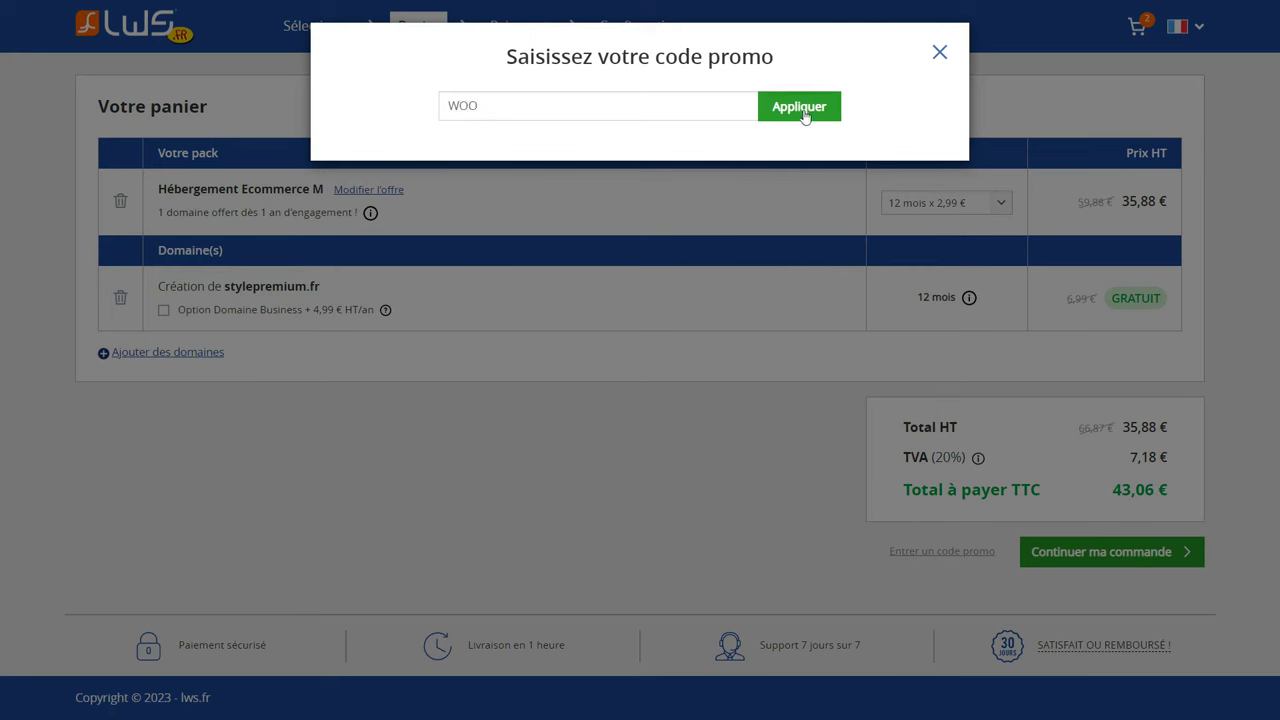
left_click_drag(846, 113, 434, 112)
left_click(428, 113)
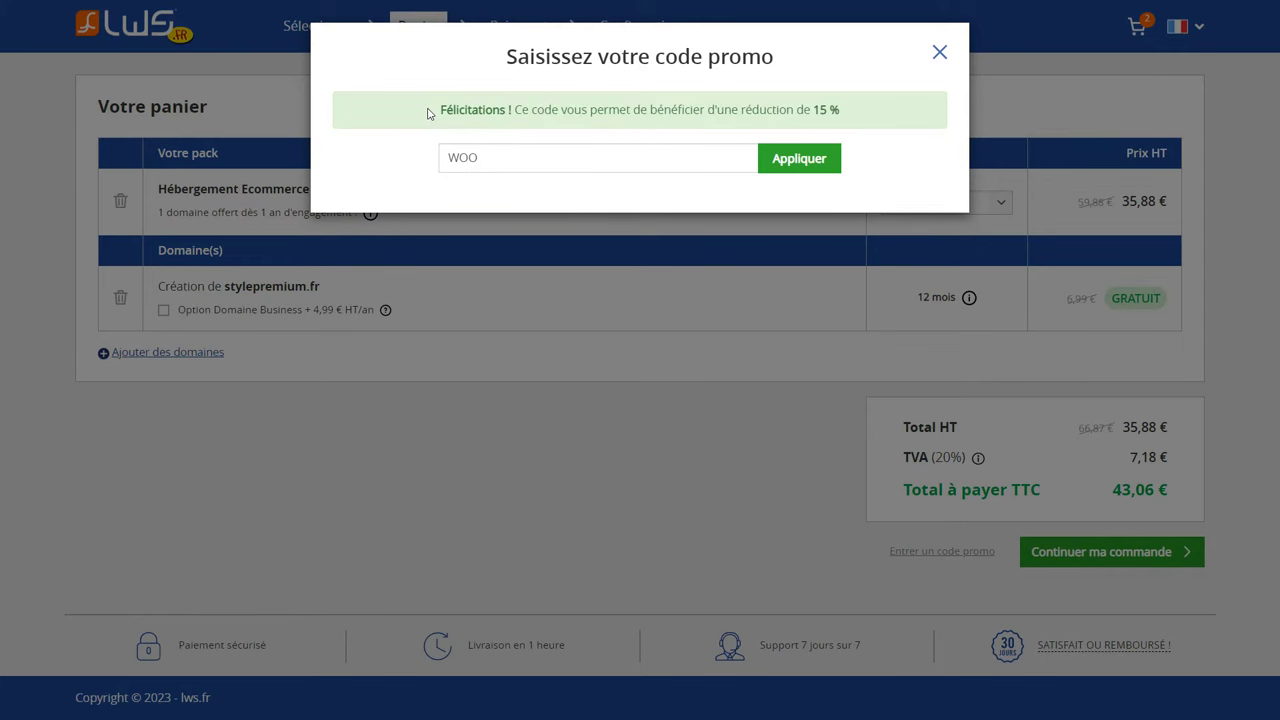
left_click(663, 277)
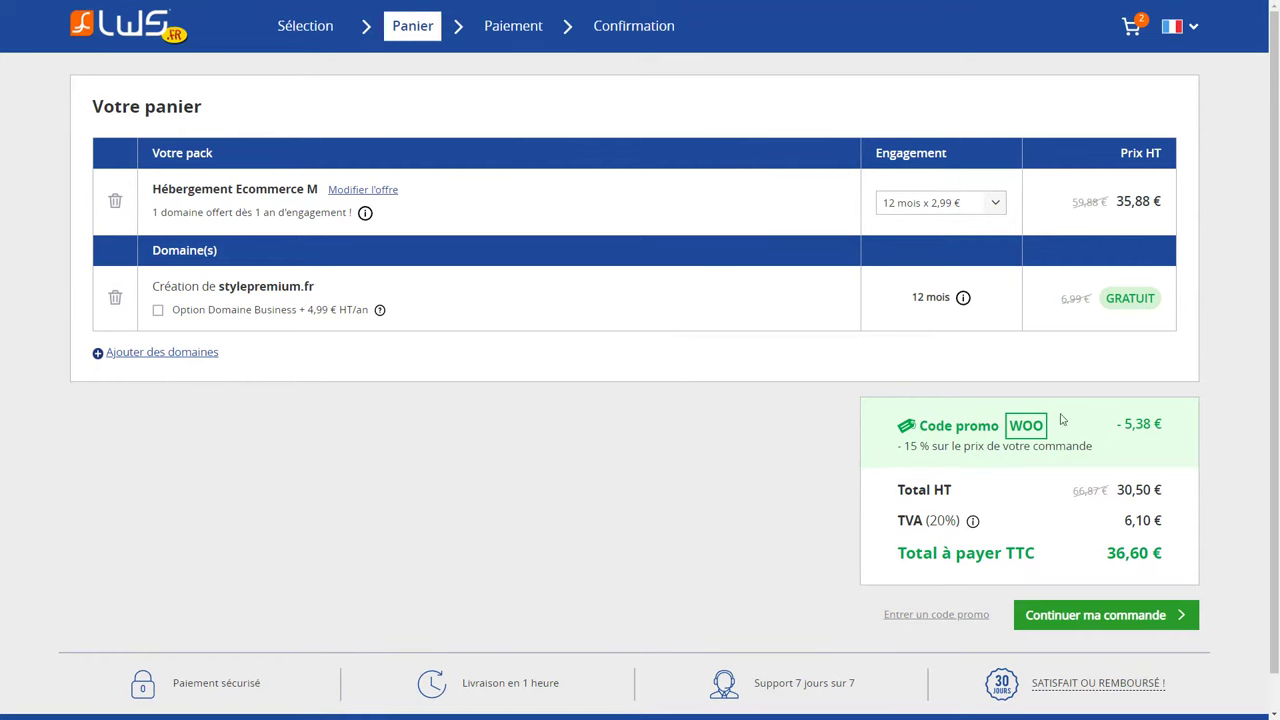
Check the new 36,60 € TTC total and proceed to payment.
left_click_drag(1132, 553, 1100, 553)
triple_click(1162, 555)
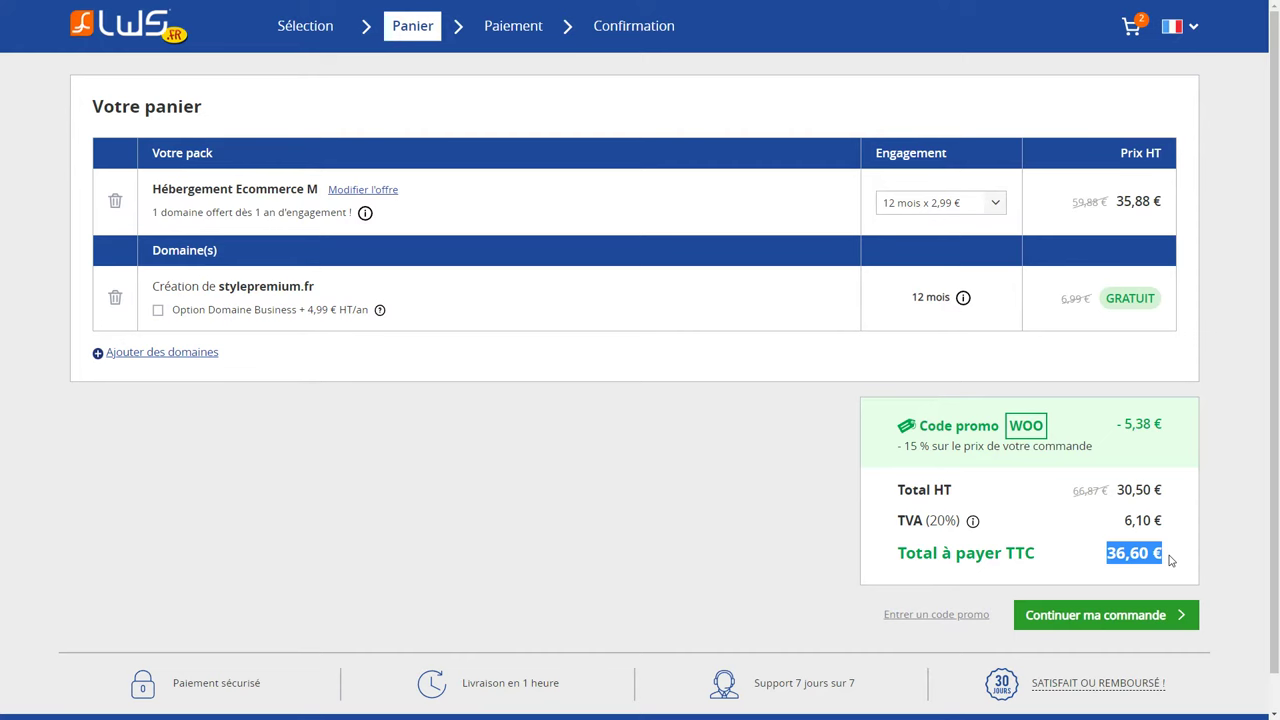
left_click(1117, 625)
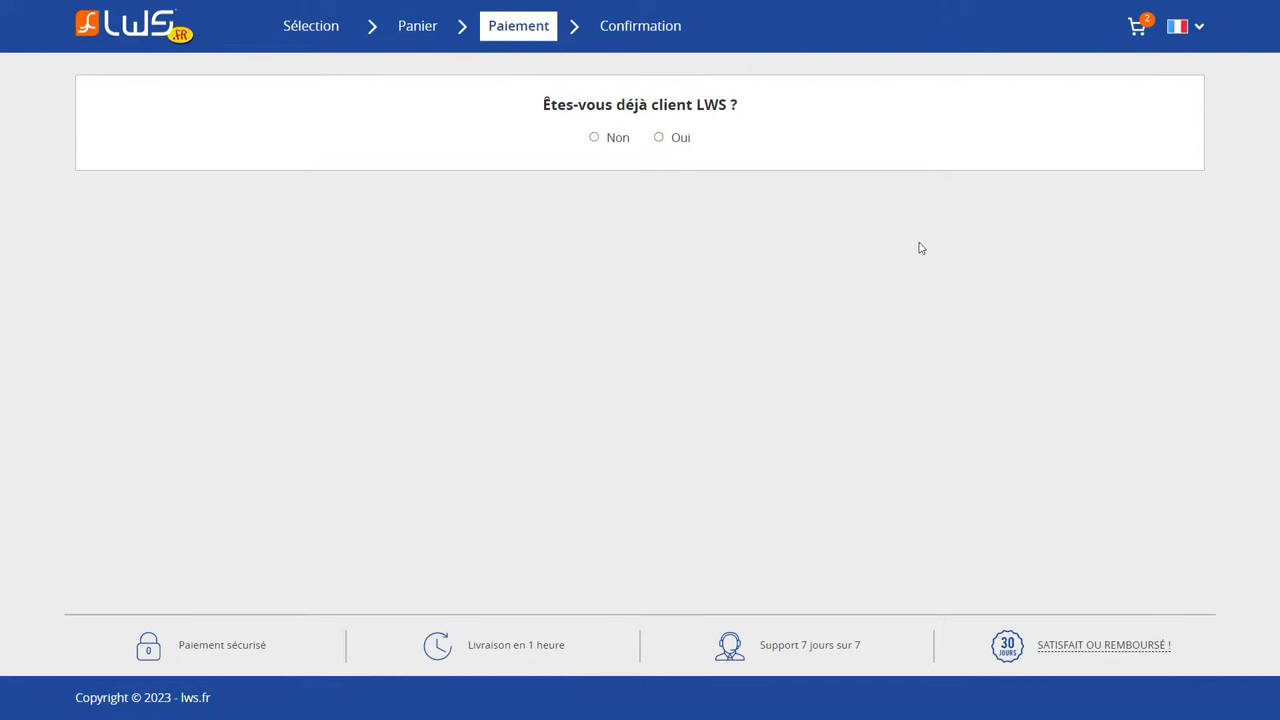
Confirm being an existing LWS customer and pay for the order by card.
left_click(667, 140)
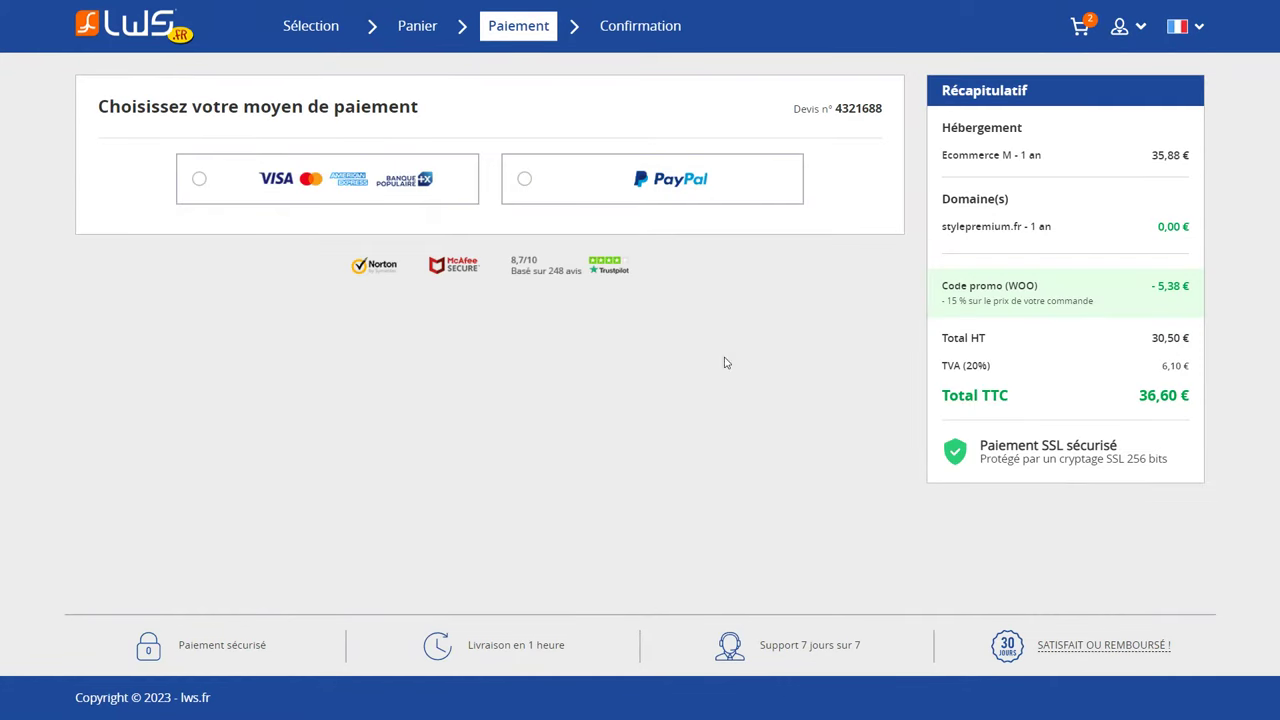
left_click(317, 194)
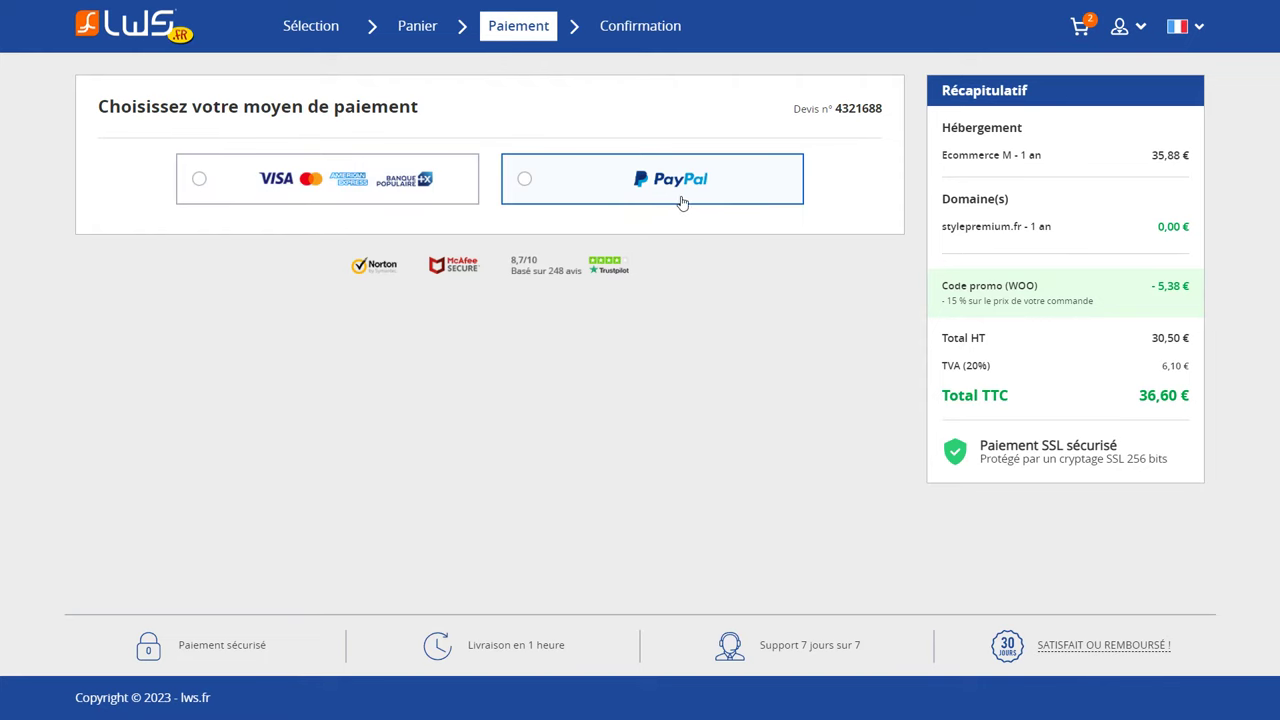
left_click(420, 196)
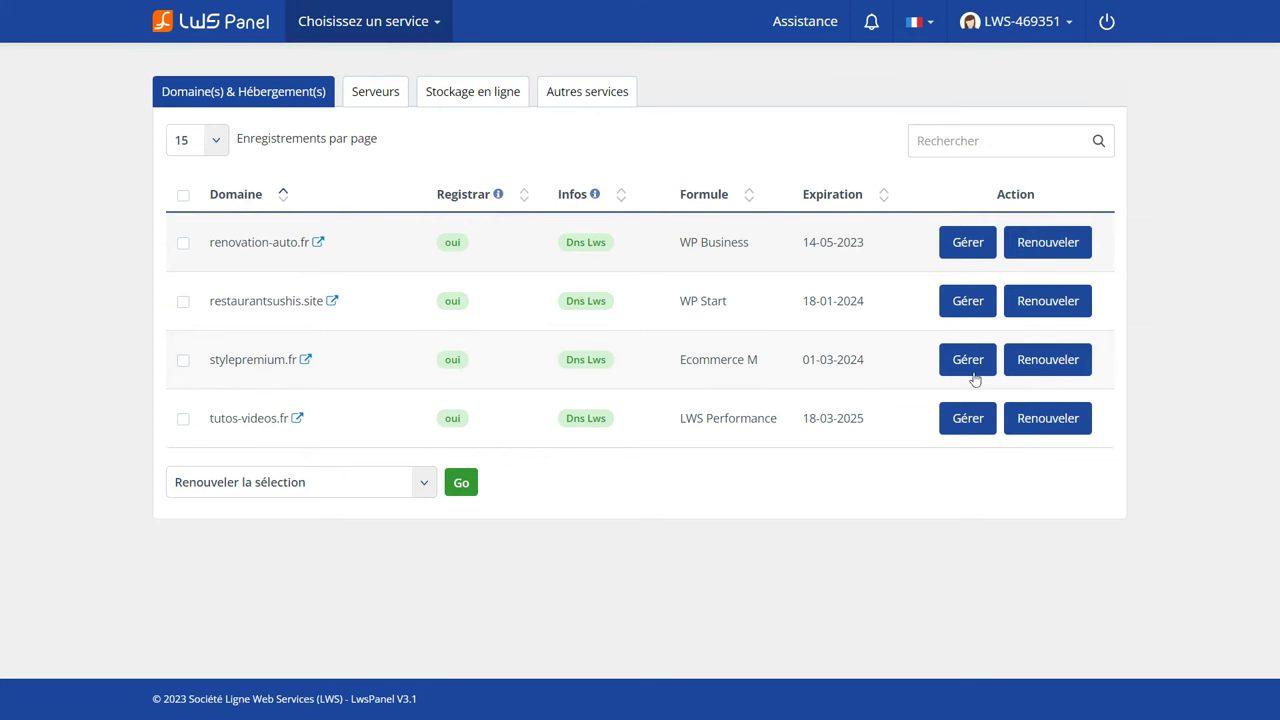
Manage the stylepremium.fr hosting and open its Administration E-mails section.
left_click_drag(302, 360, 213, 364)
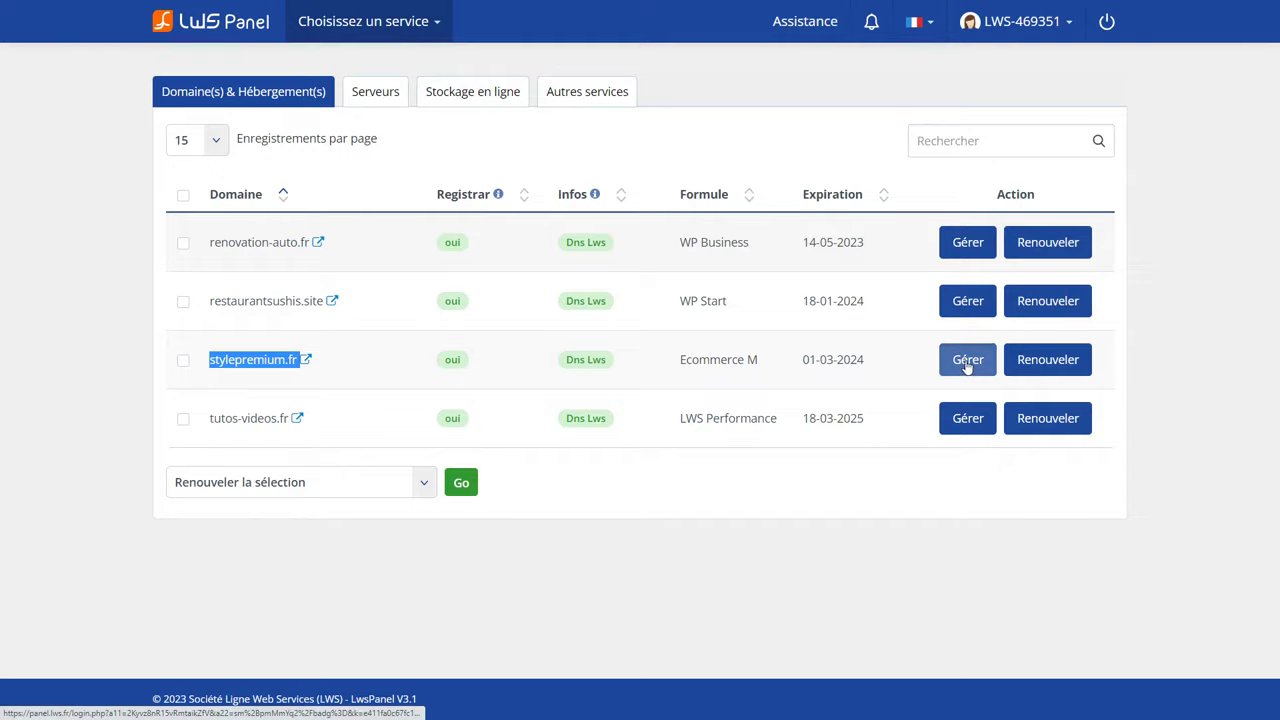
left_click(966, 361)
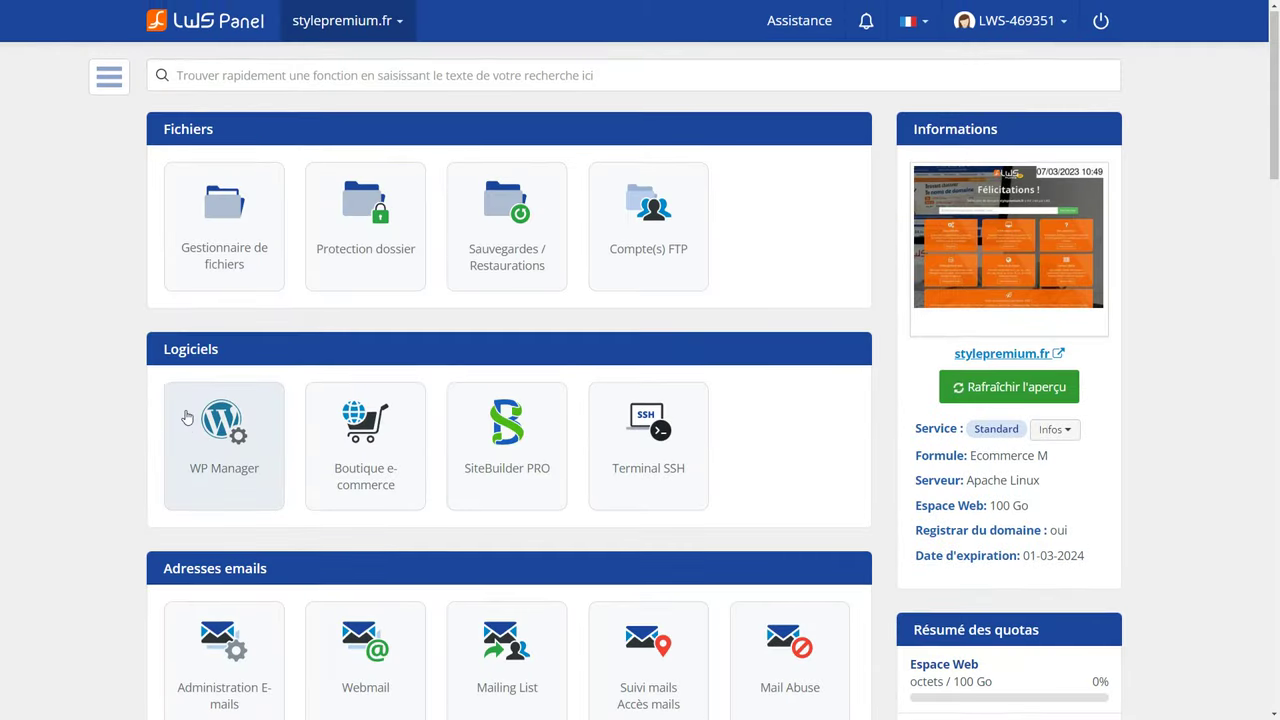
scroll(190, 440, "down", 2)
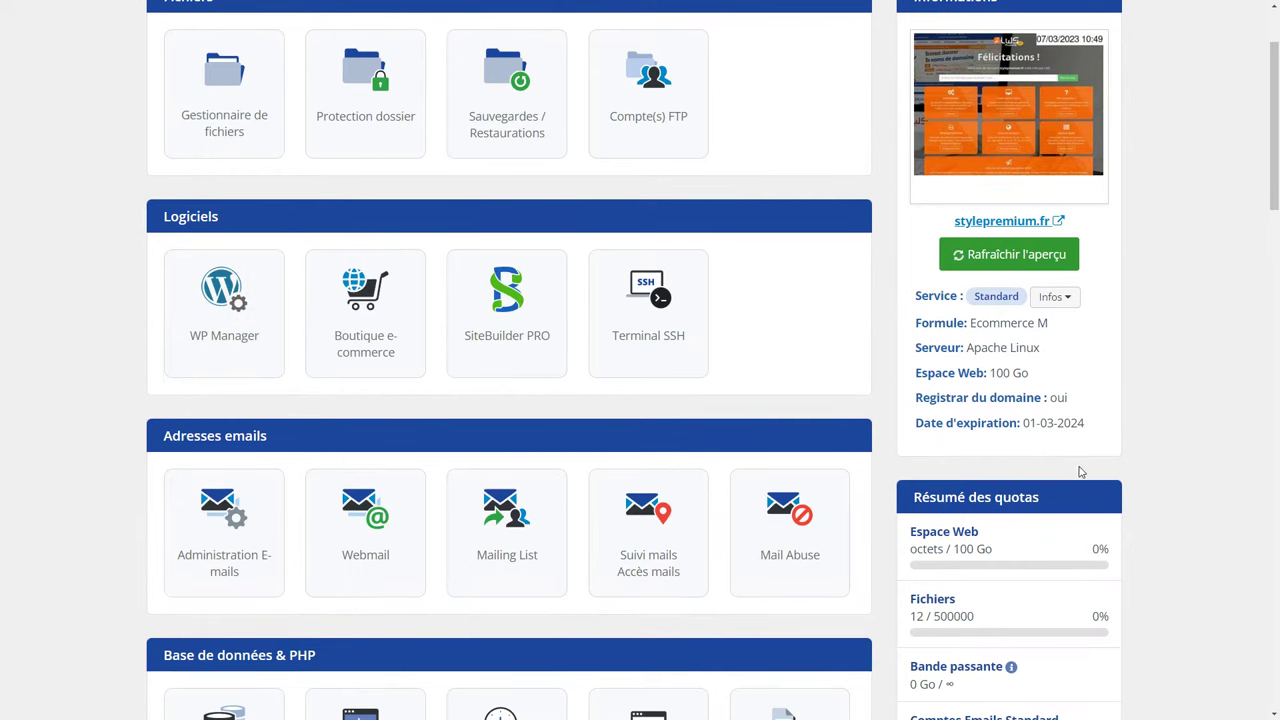
scroll(1077, 473, "down", 4)
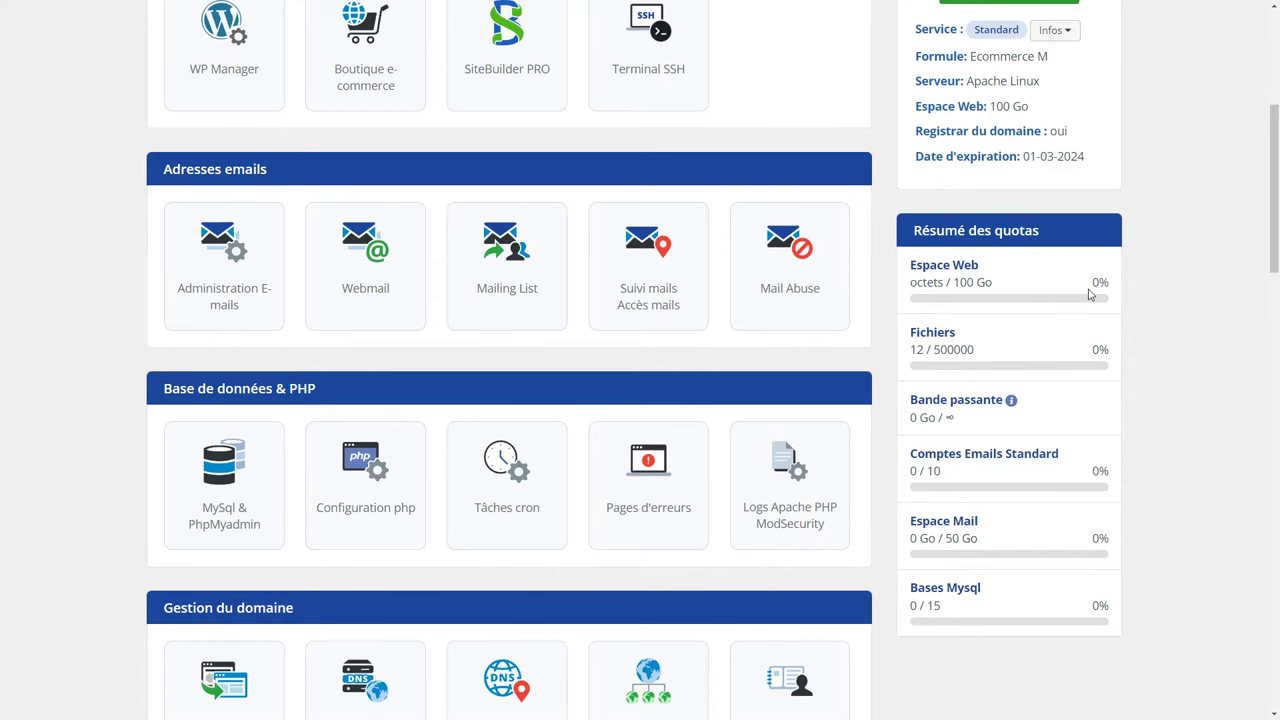
scroll(1090, 294, "up", 5)
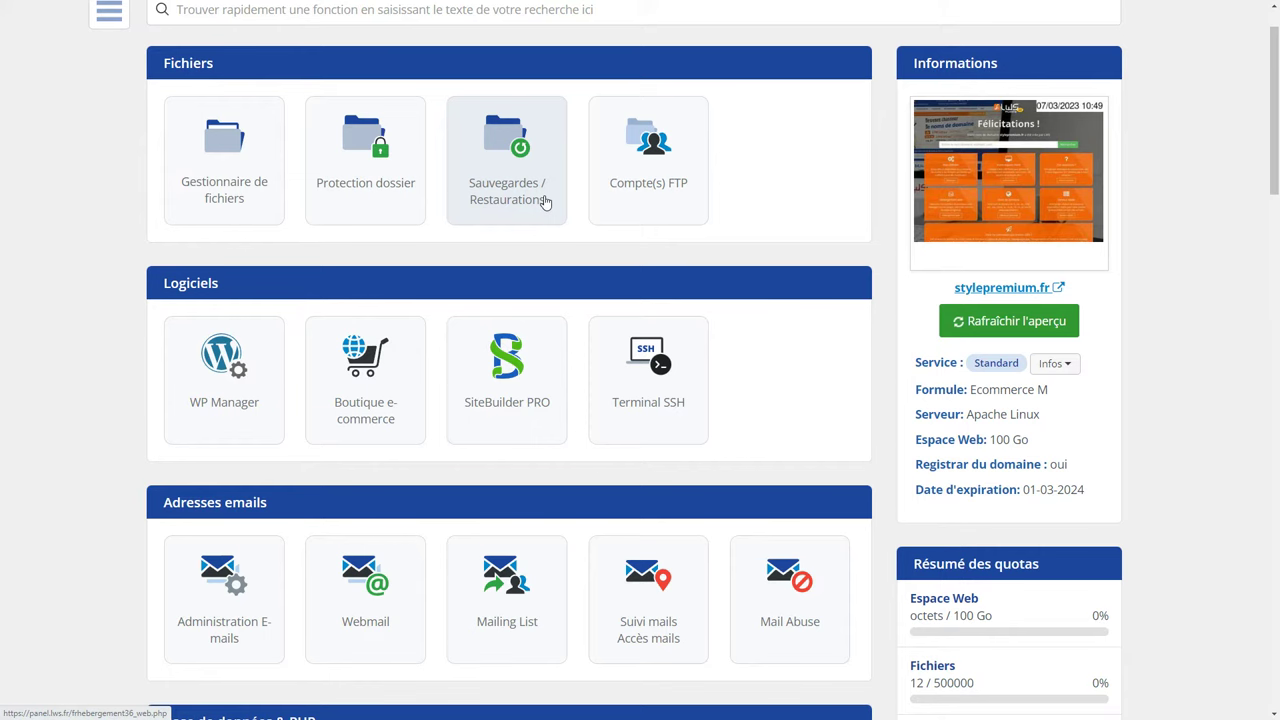
scroll(52, 367, "down", 4)
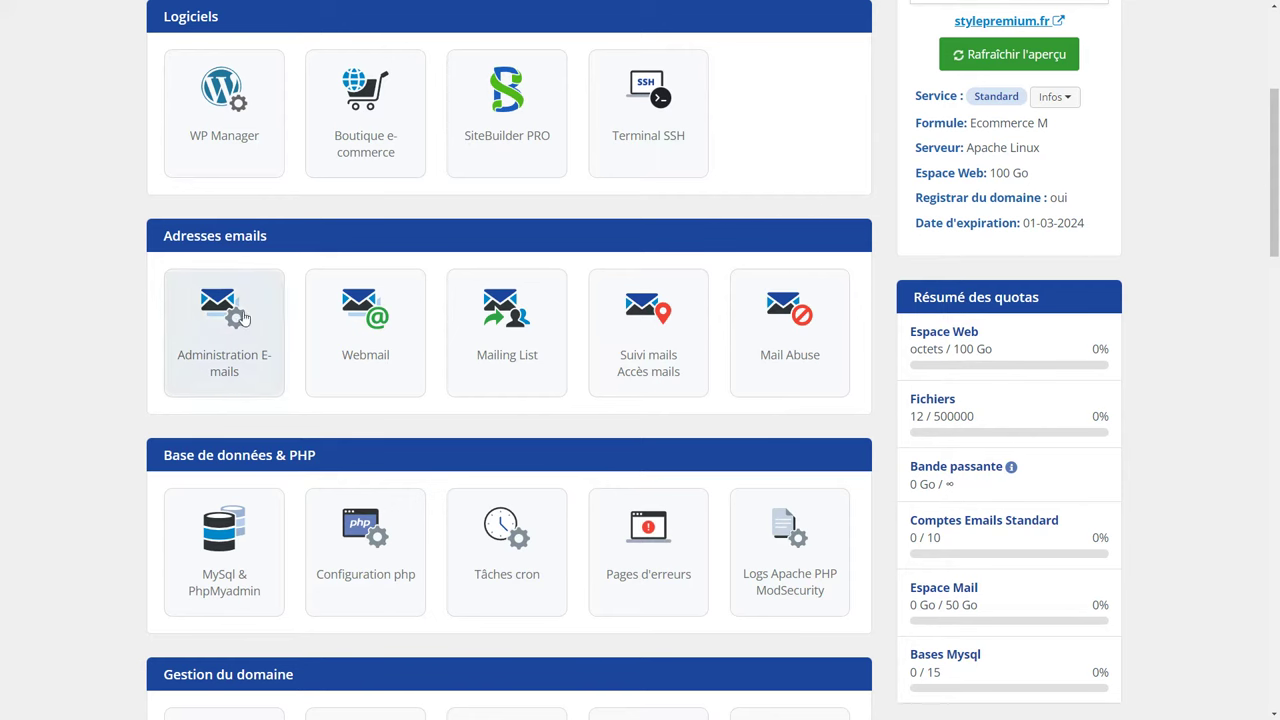
left_click(176, 324)
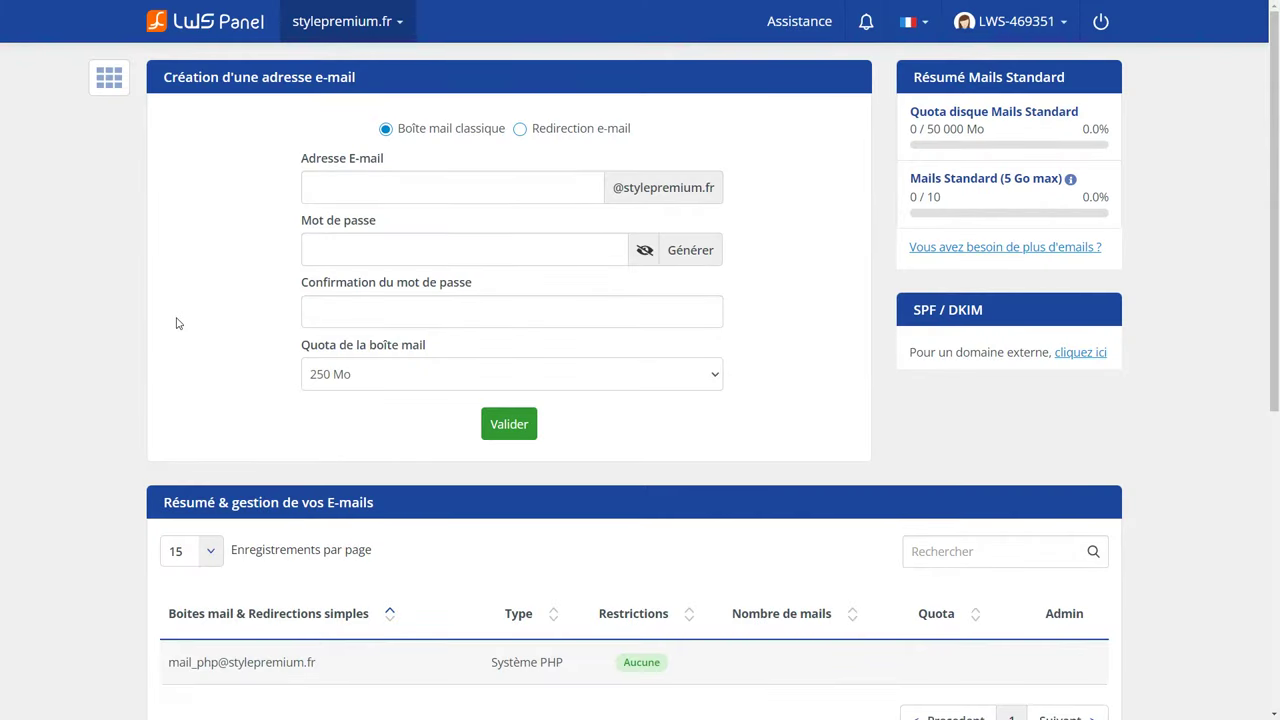
left_click(408, 186)
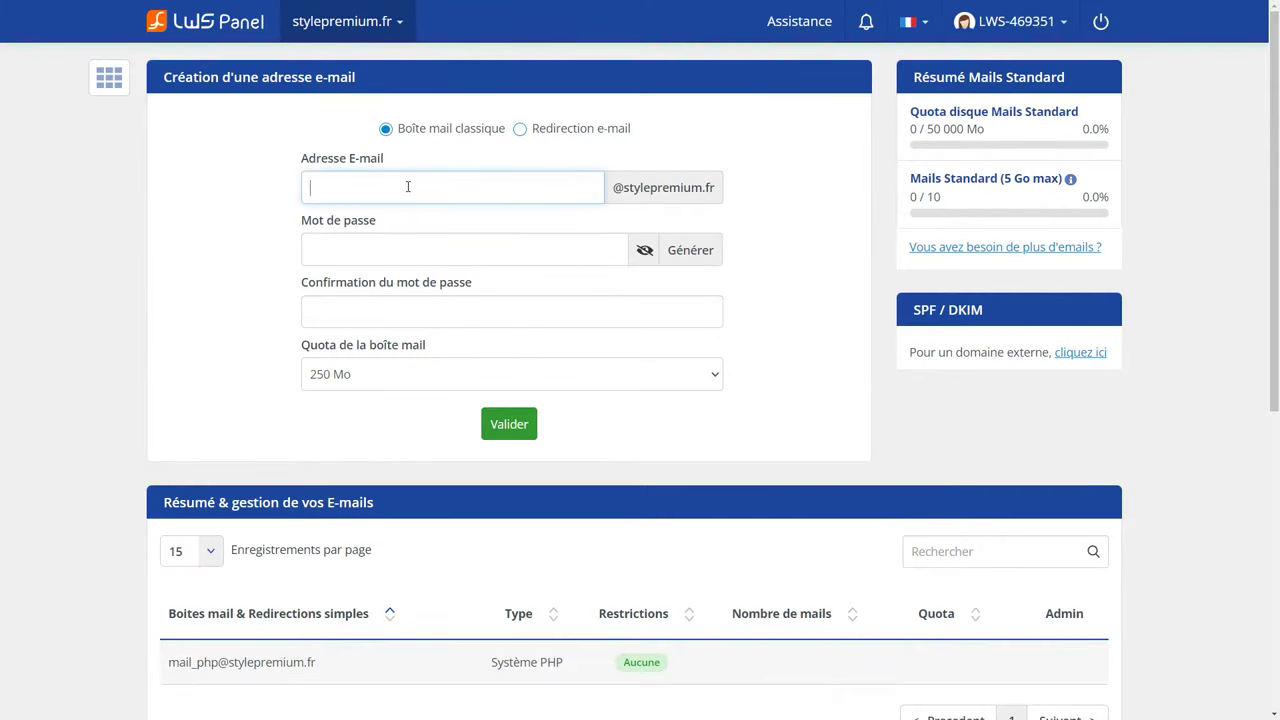
left_click_drag(611, 188, 714, 188)
left_click(457, 188)
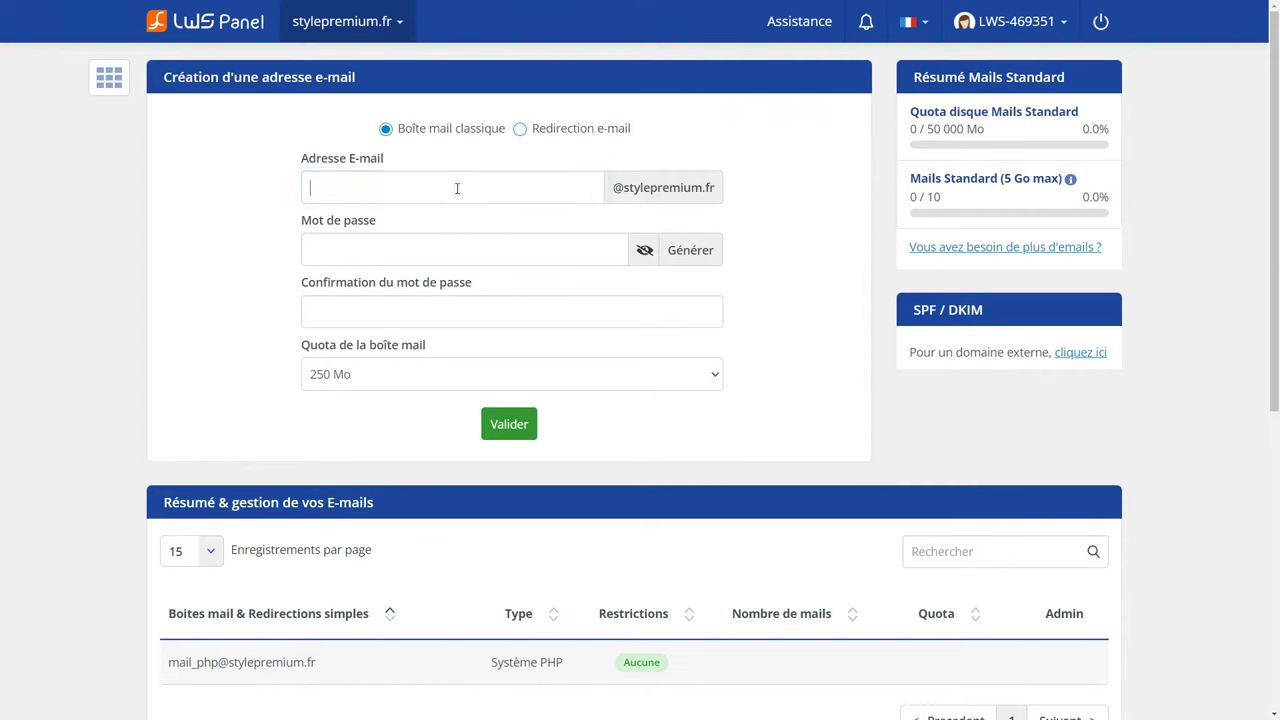
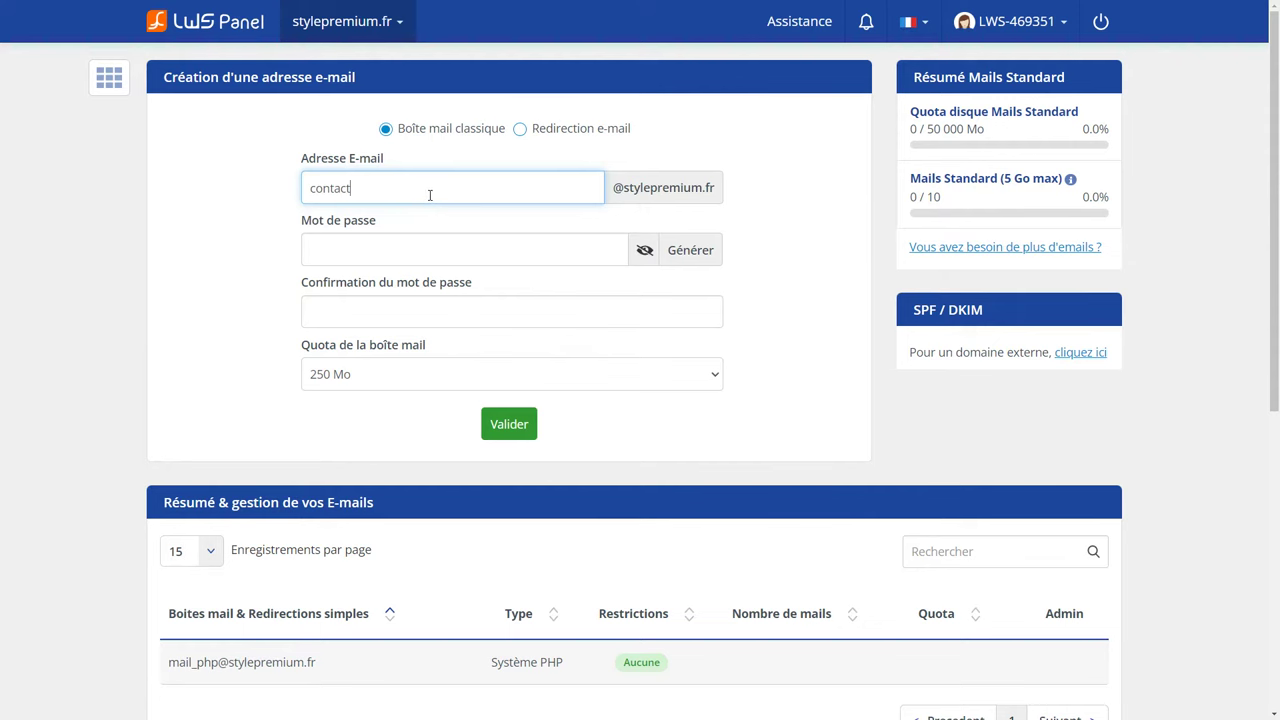
left_click_drag(349, 189, 308, 198)
left_click(480, 240)
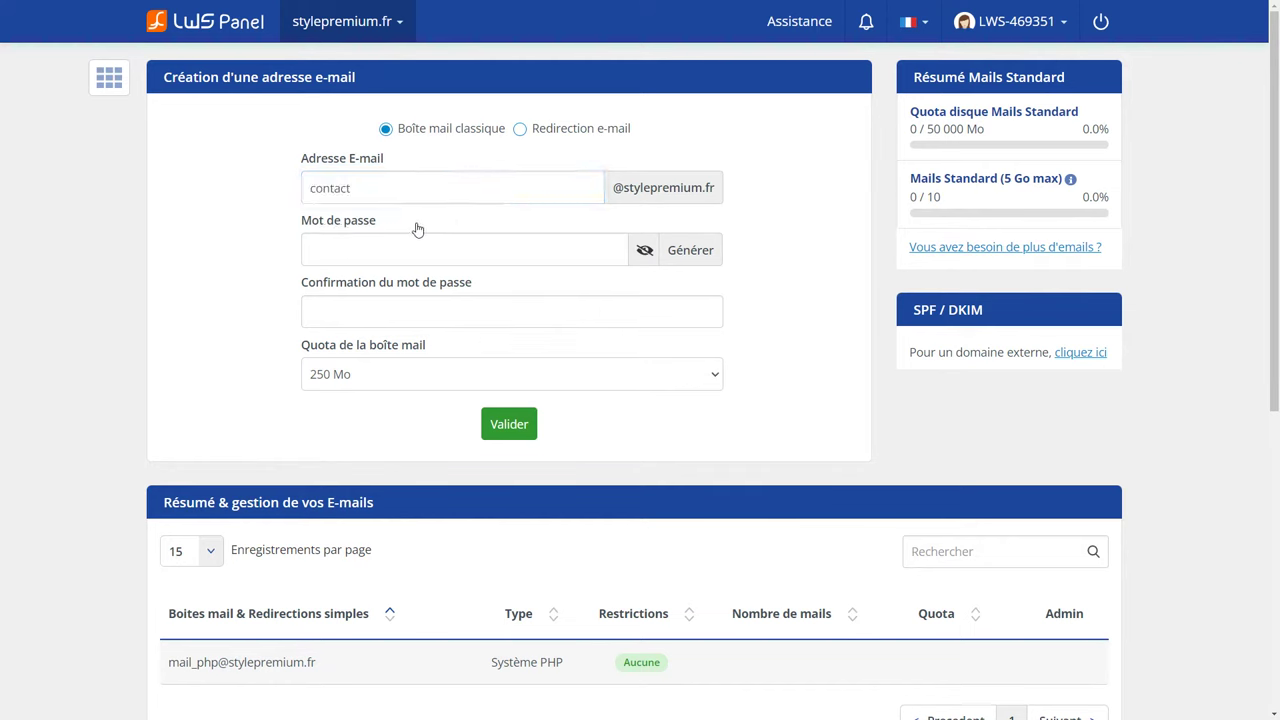
left_click(689, 254)
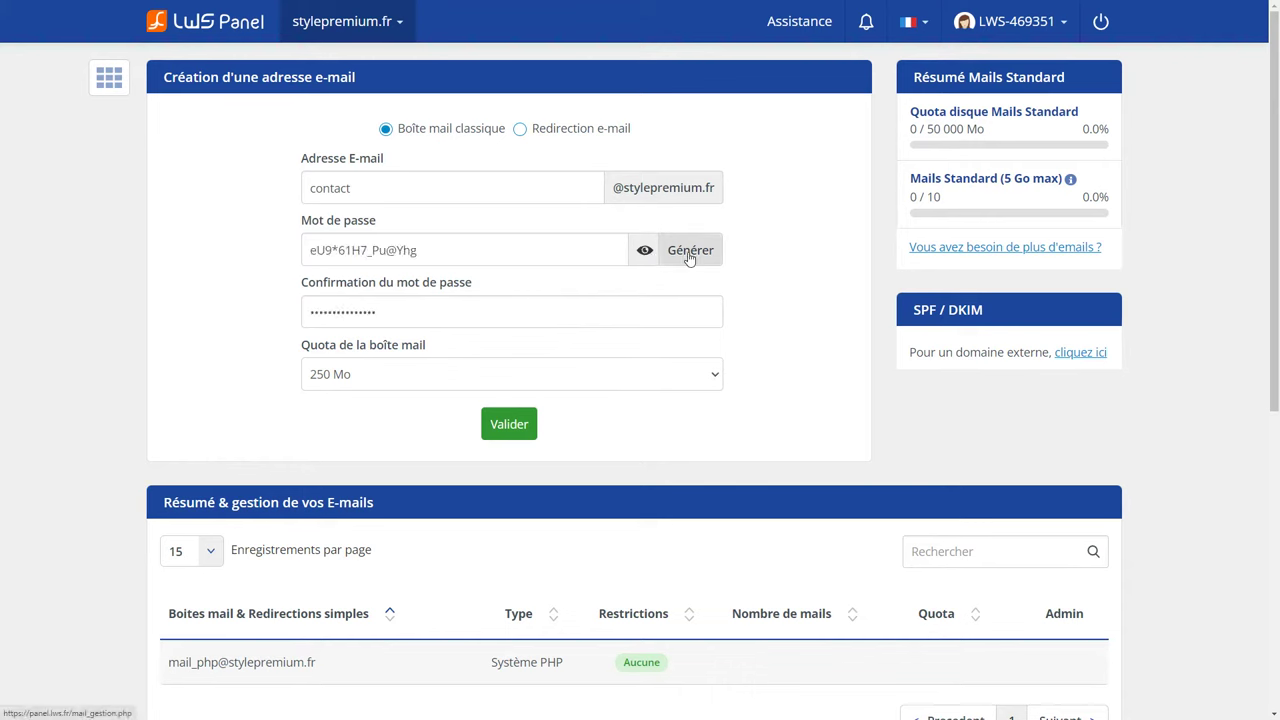
left_click_drag(412, 252, 277, 252)
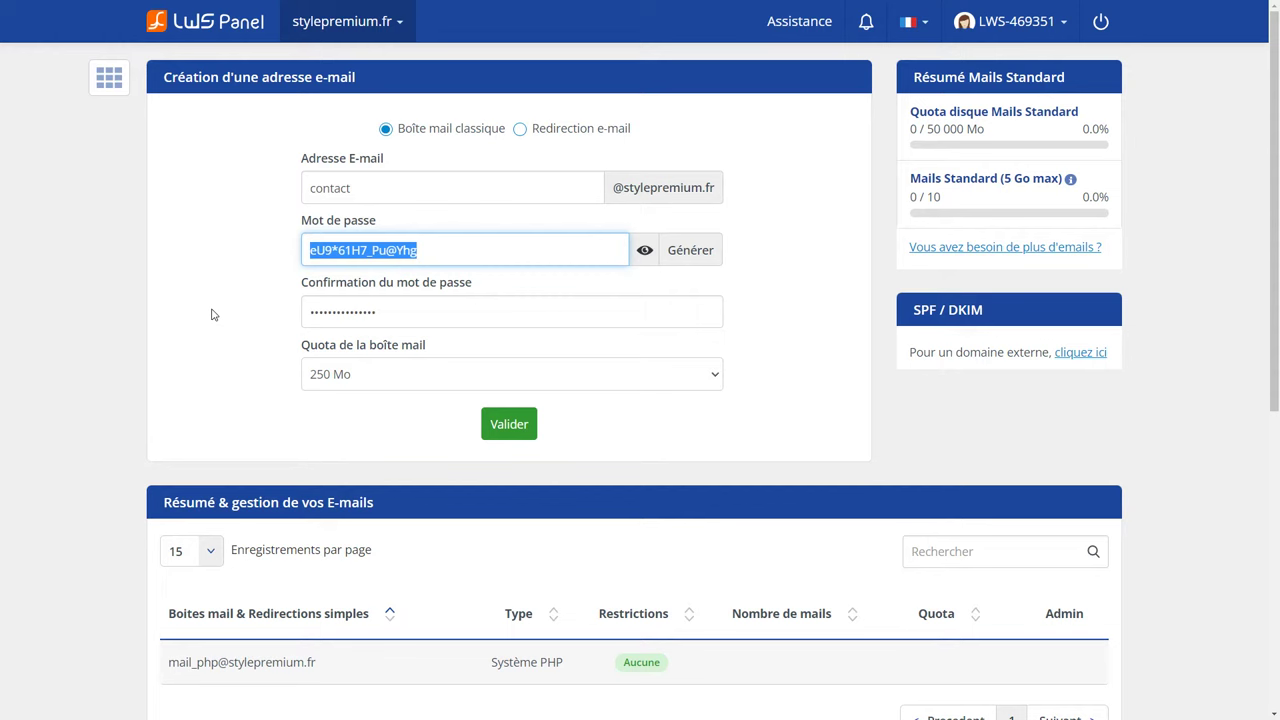
Keep the 250 Mo quota, create the mailbox, and bring up its actions.
left_click(411, 386)
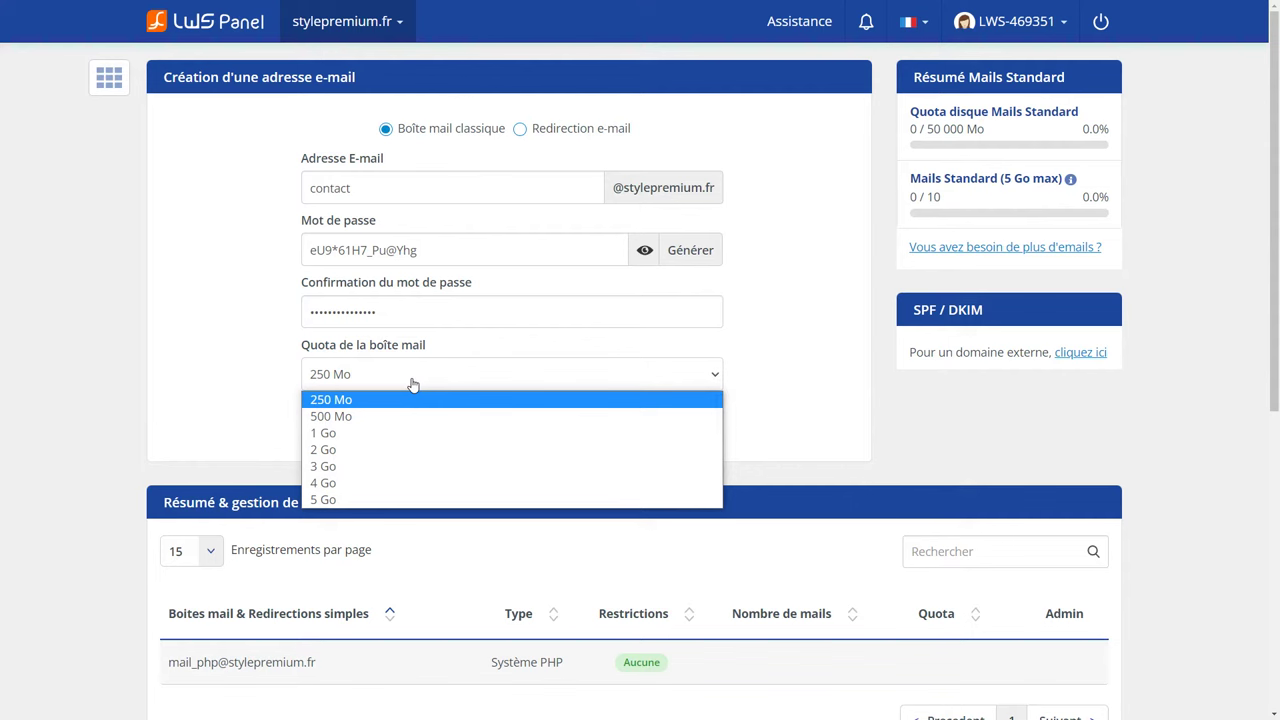
left_click(411, 386)
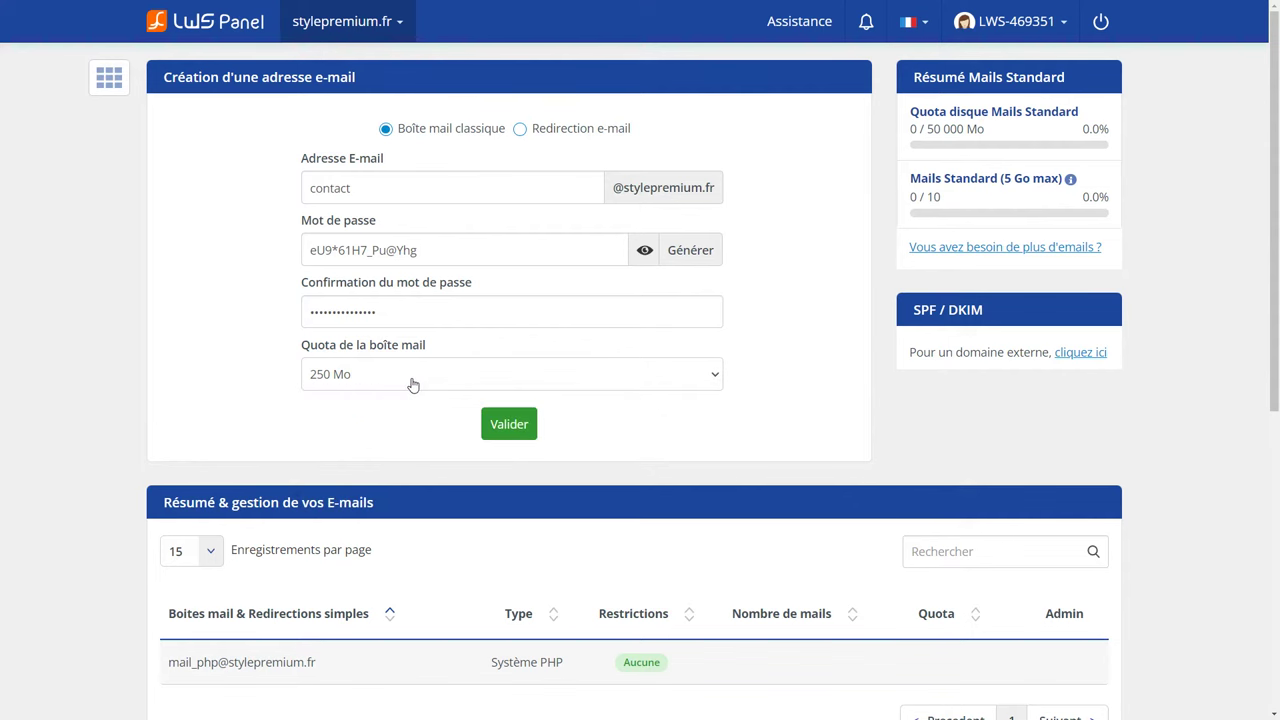
left_click(516, 431)
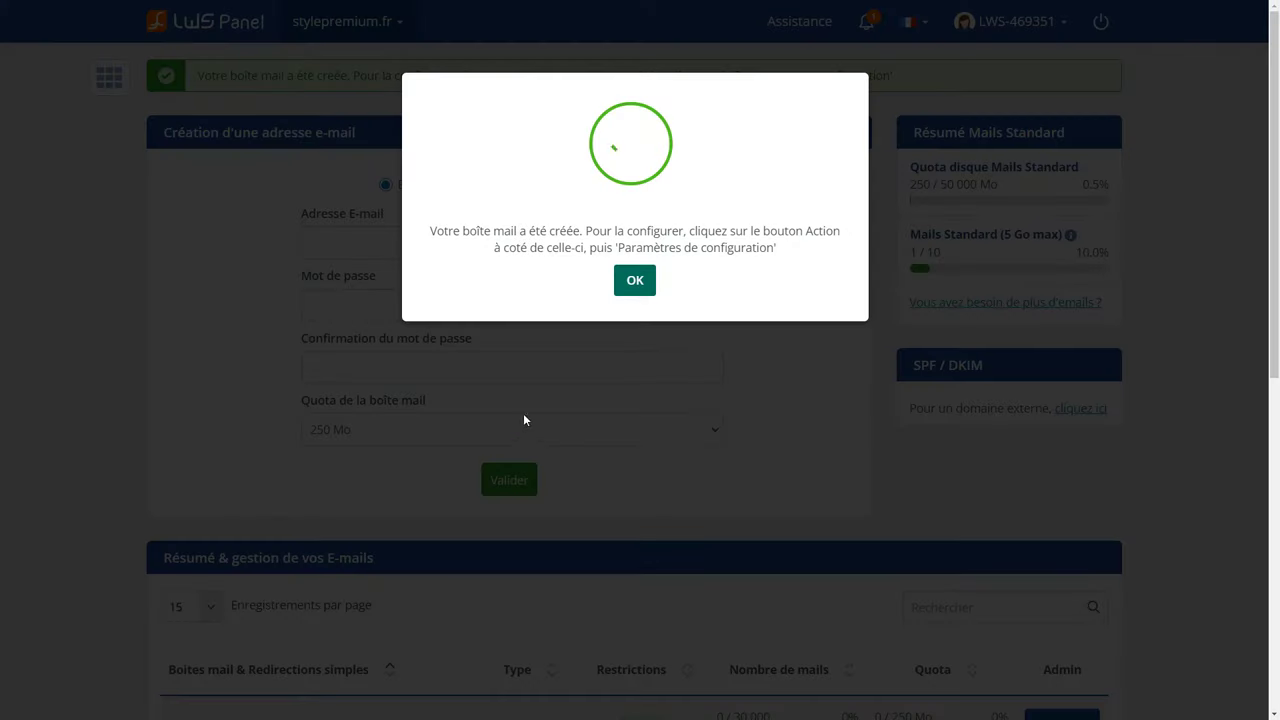
left_click(645, 282)
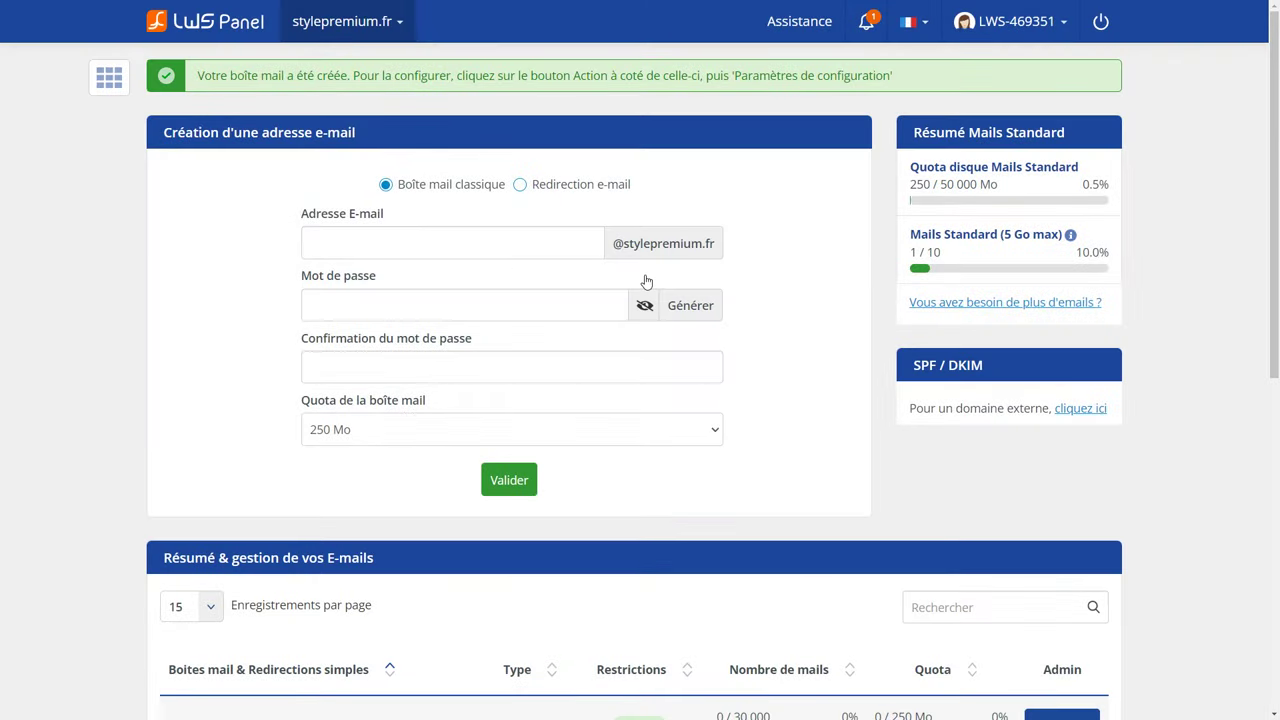
scroll(586, 486, "down", 2)
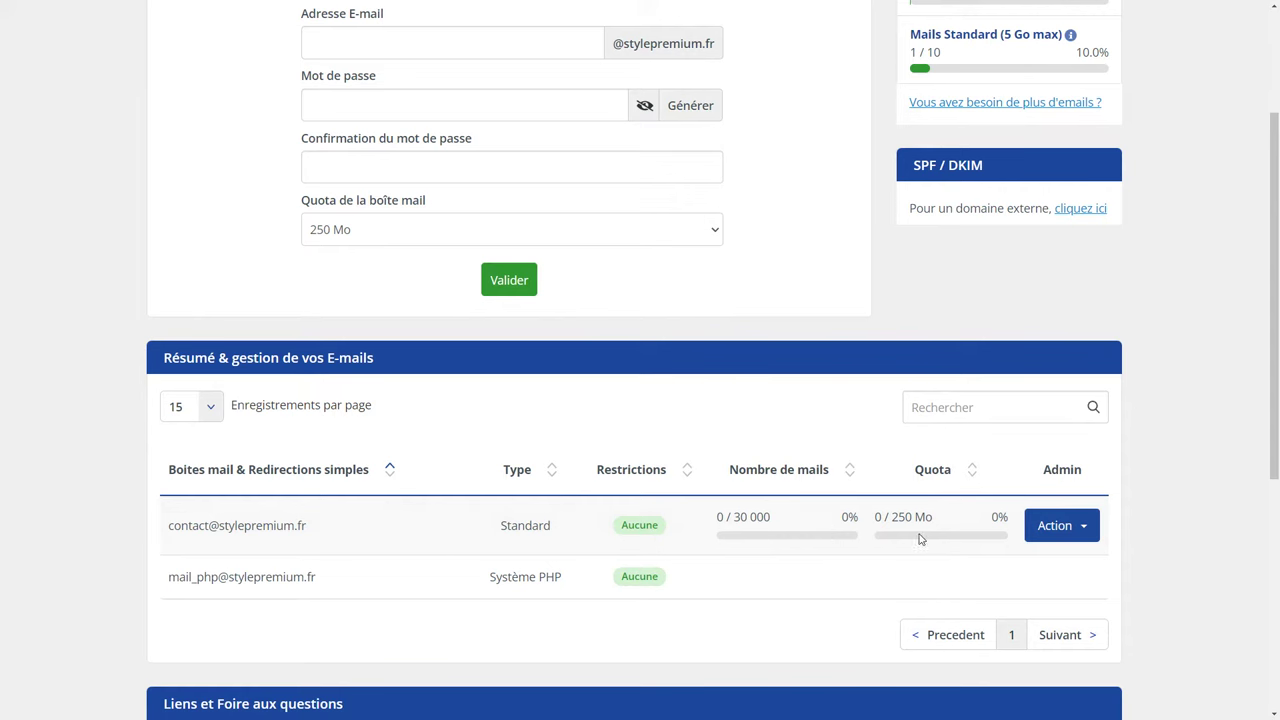
left_click(1069, 537)
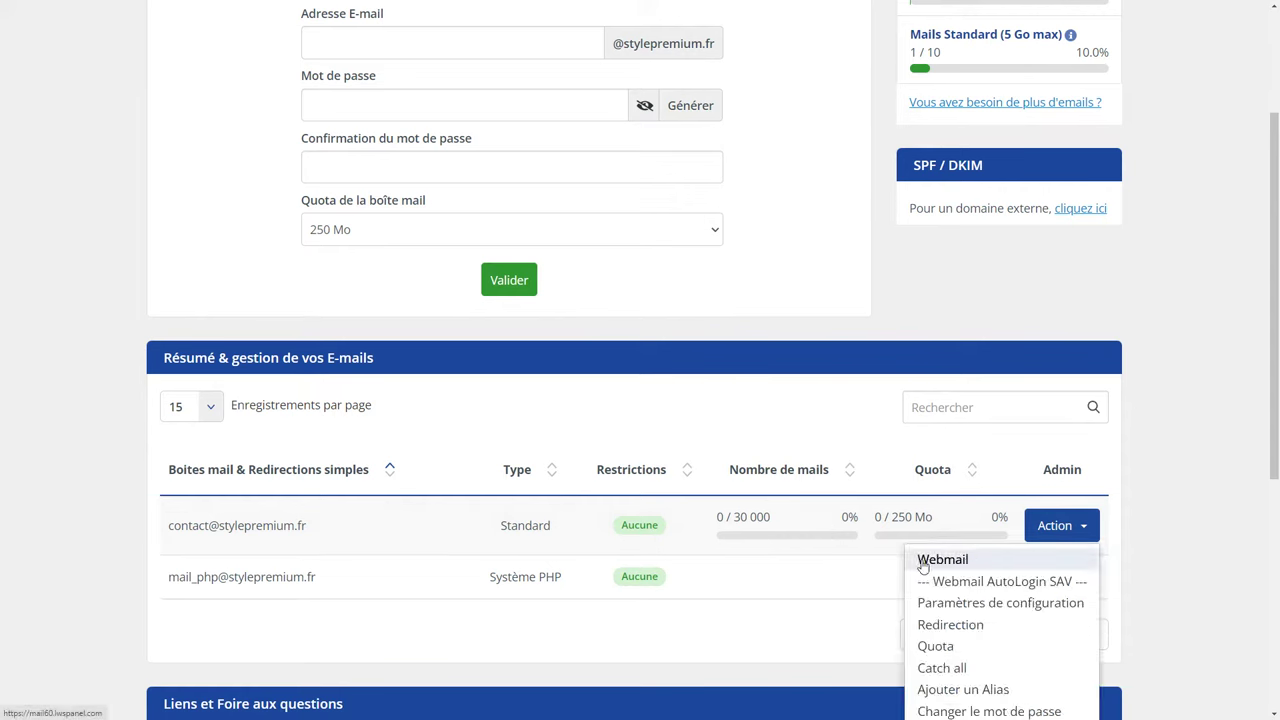
Open the new contact mailbox in Webmail, sign in and read its welcome message.
left_click(981, 563)
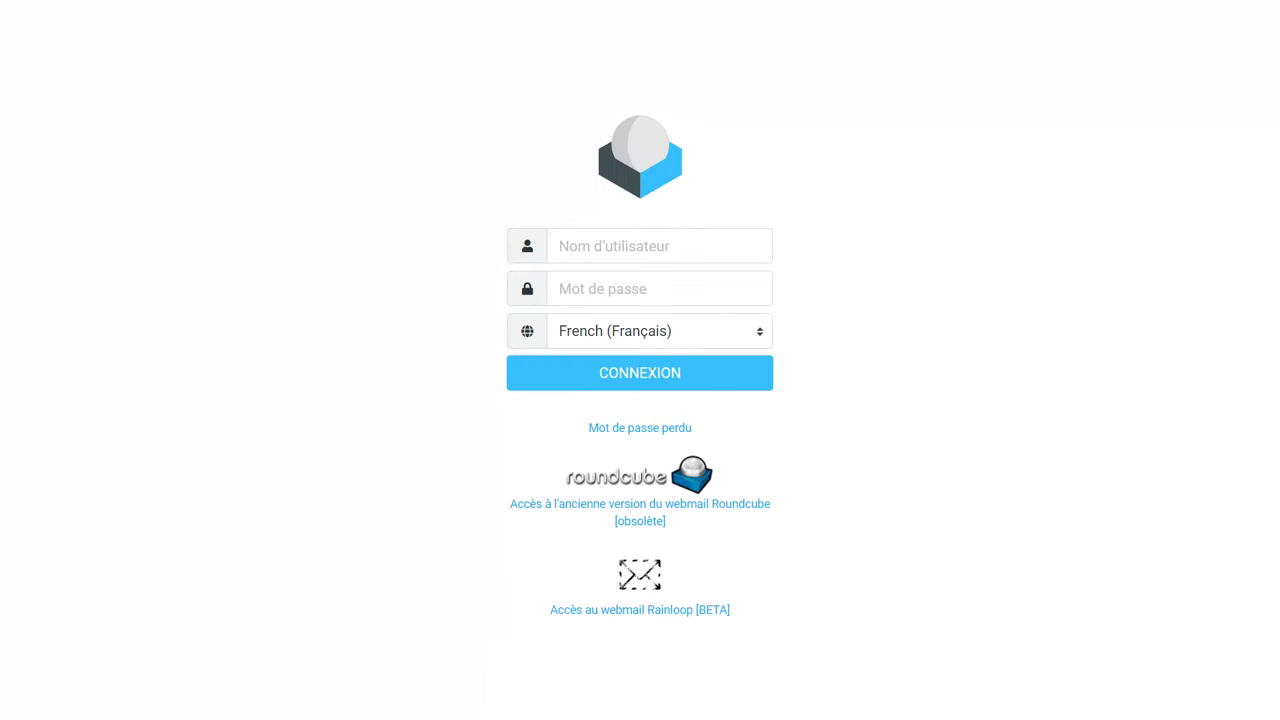
left_click(632, 374)
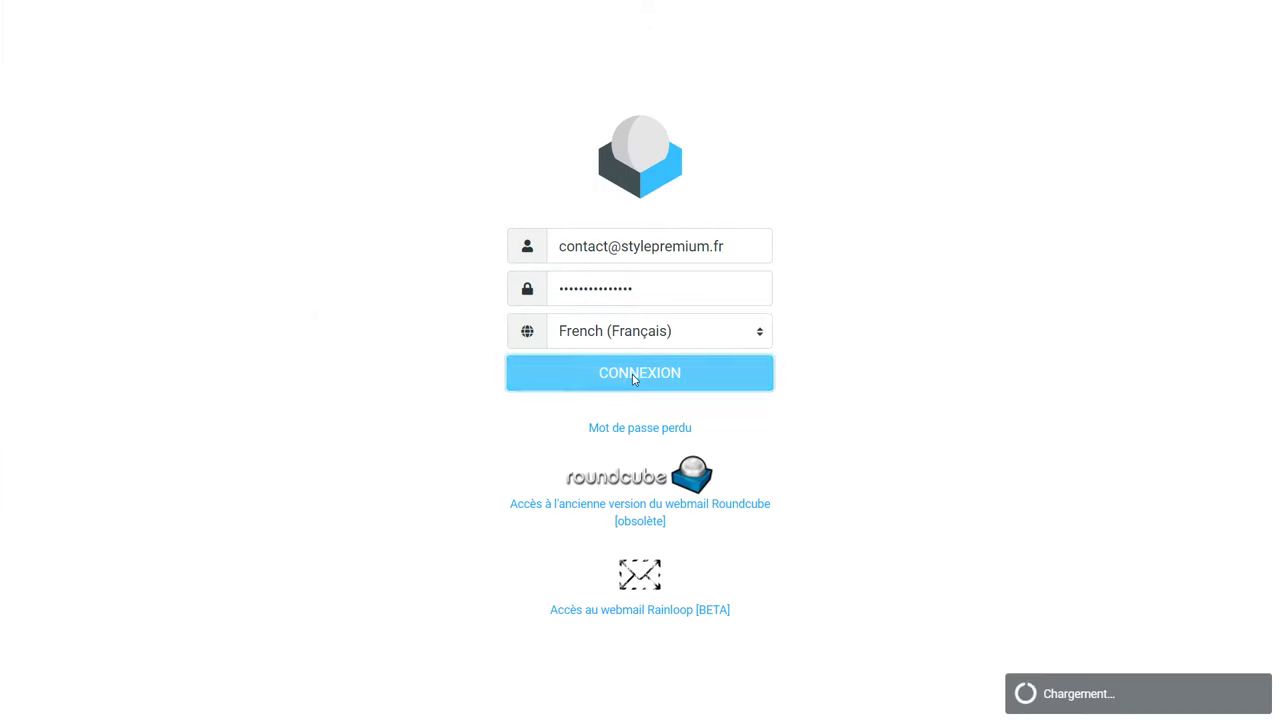
left_click(447, 111)
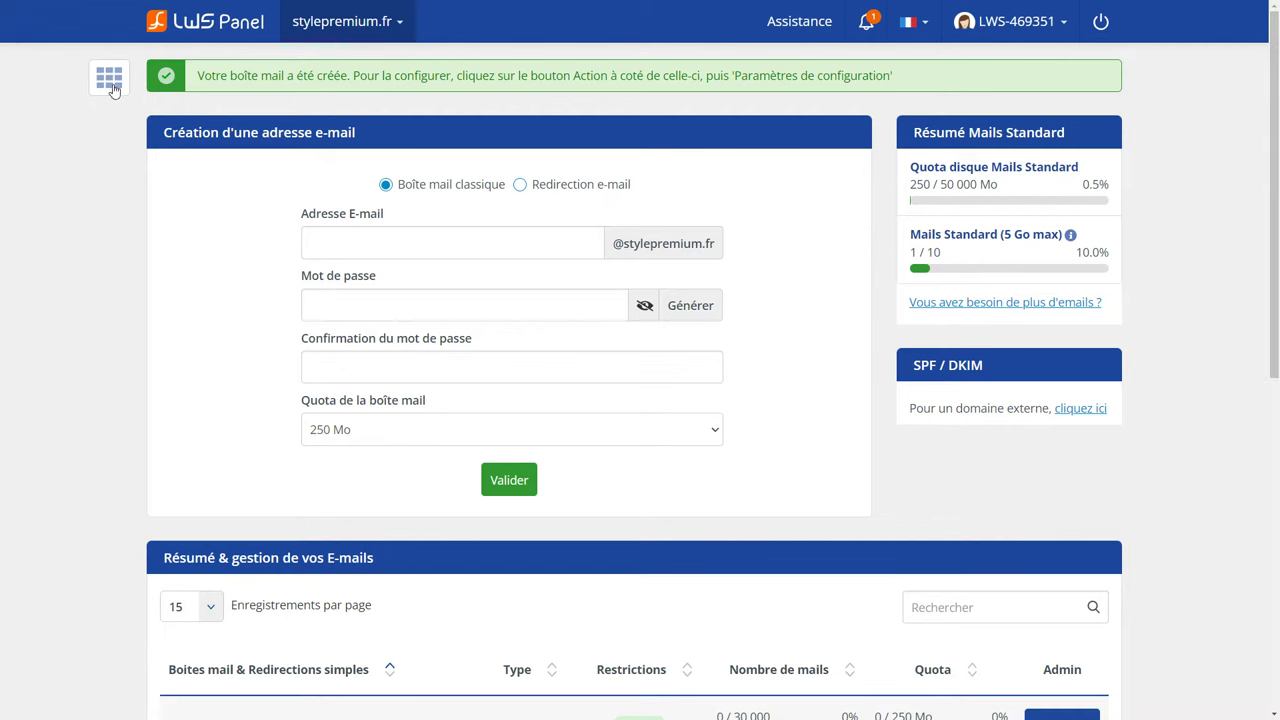
Return to the panel dashboard, enter WP Manager and start a new installation.
left_click(110, 80)
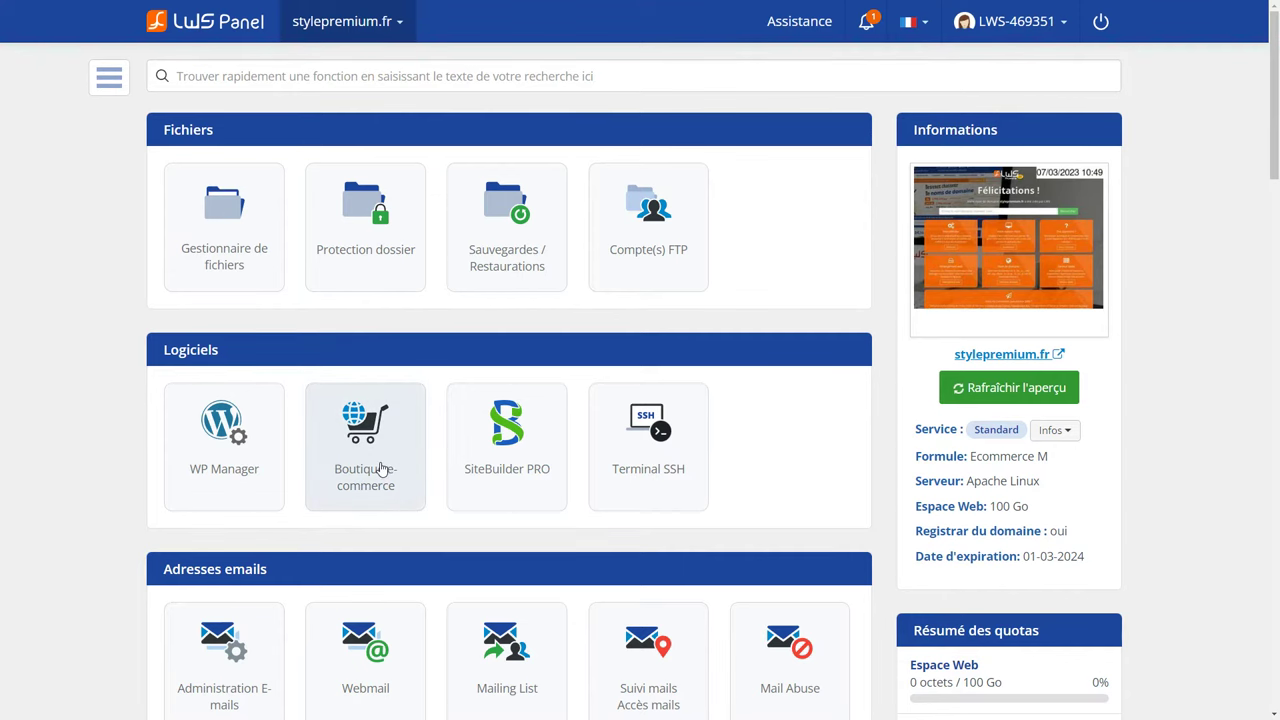
left_click(188, 460)
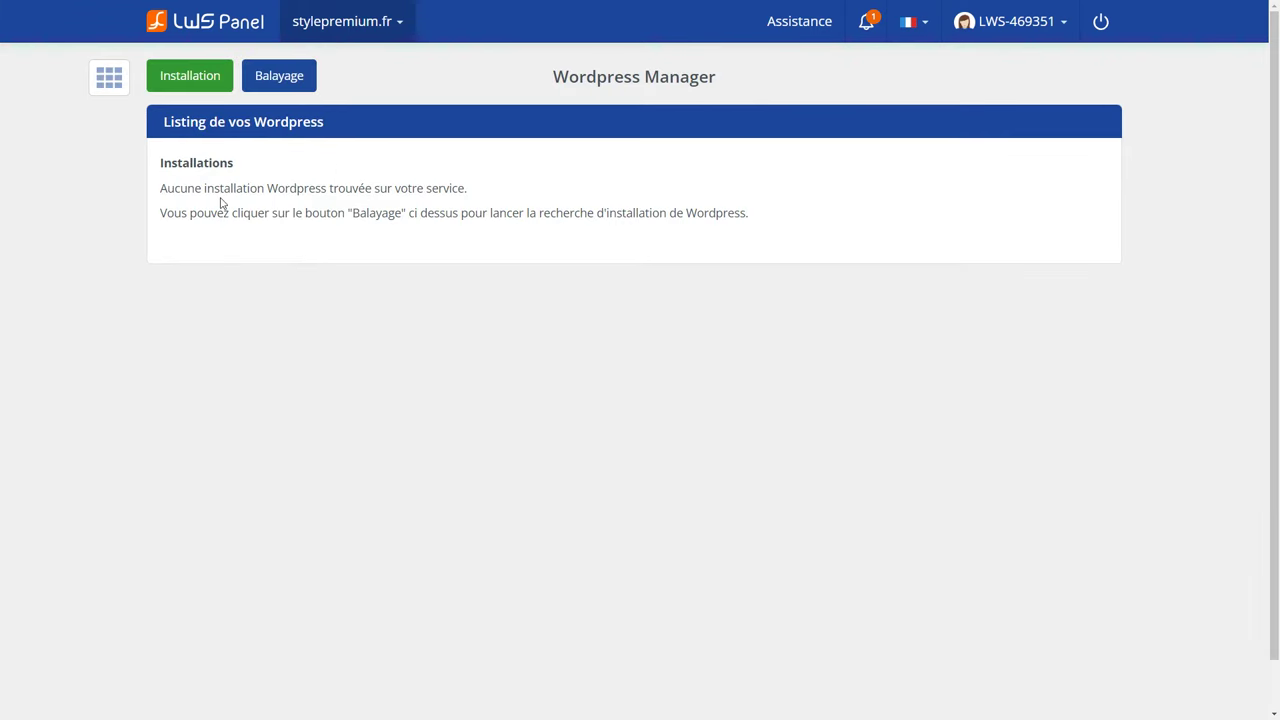
left_click(208, 84)
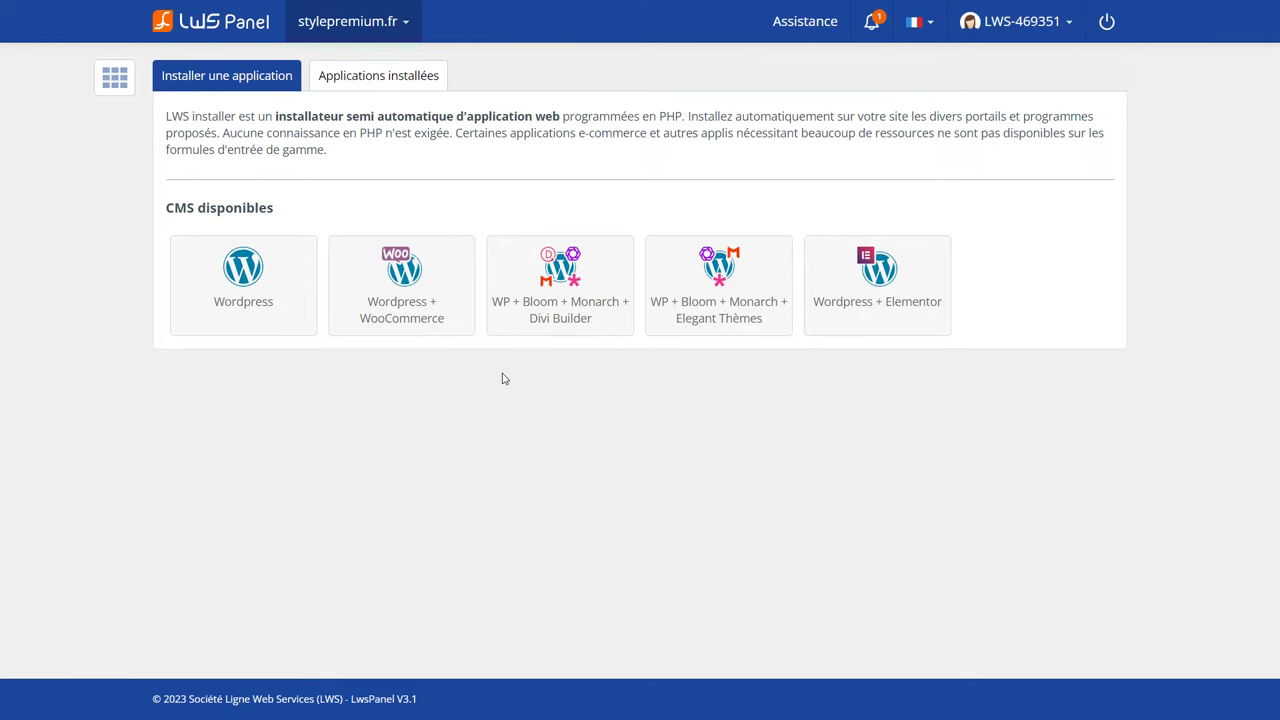
Install Wordpress + WooCommerce at the site root, after trying 'boutique' subfolder and subdomain options.
left_click(391, 319)
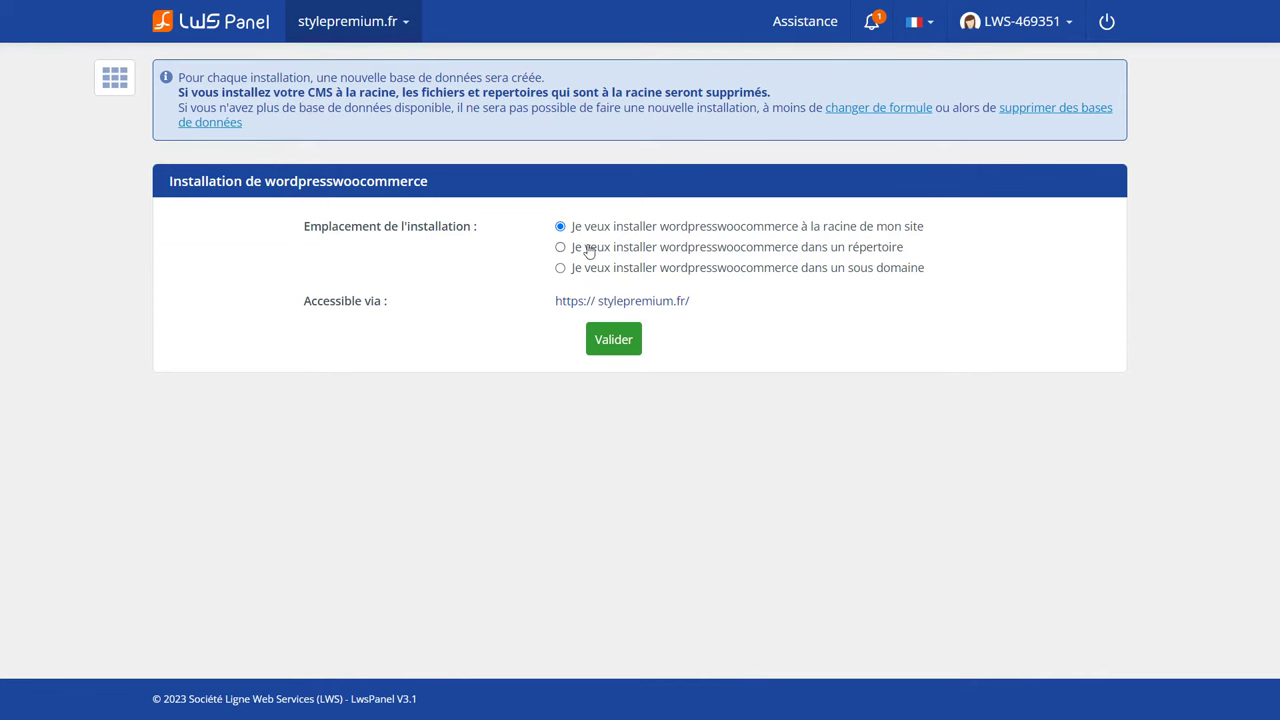
left_click(561, 248)
left_click(736, 297)
type("boutique")
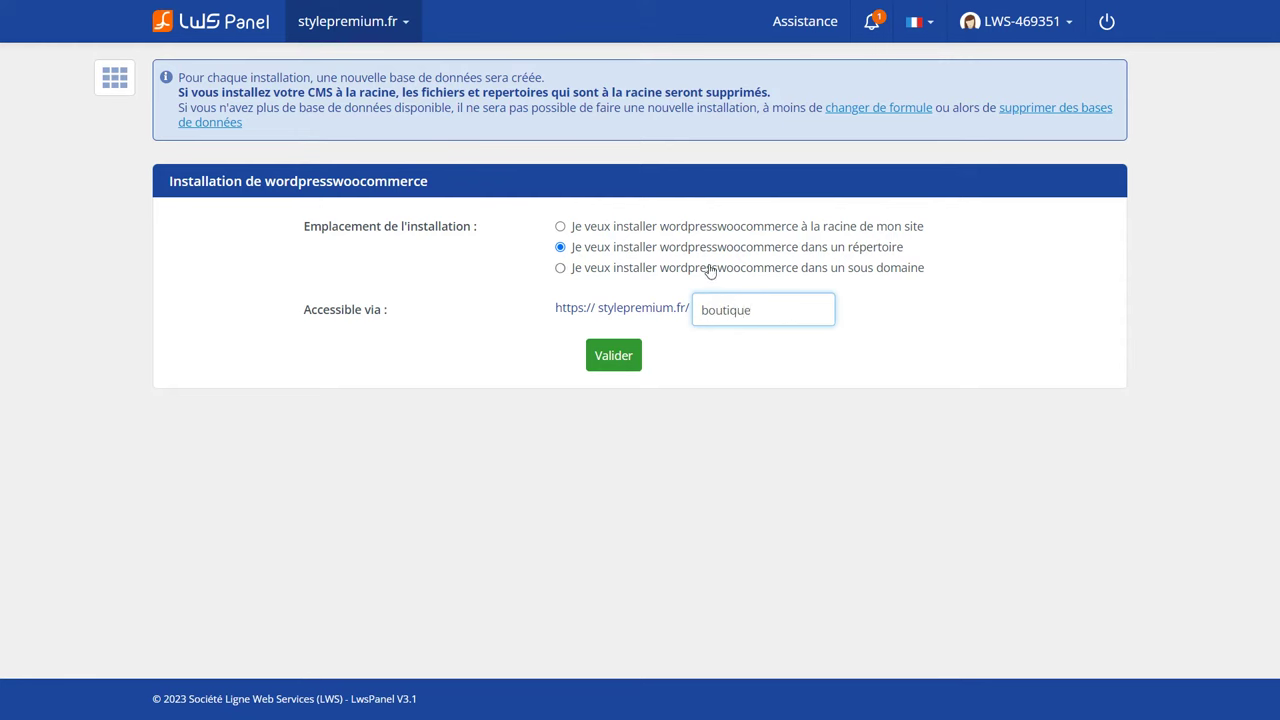
left_click(771, 272)
left_click(666, 305)
type("boutique")
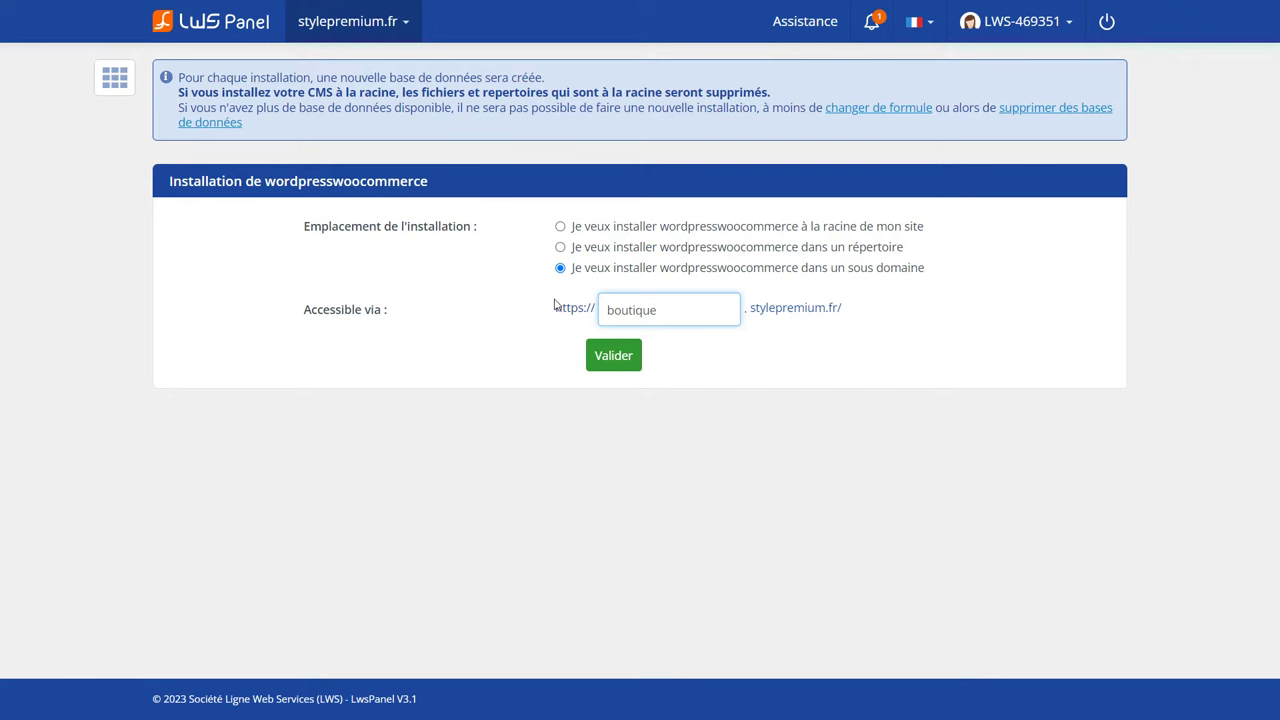
left_click(560, 226)
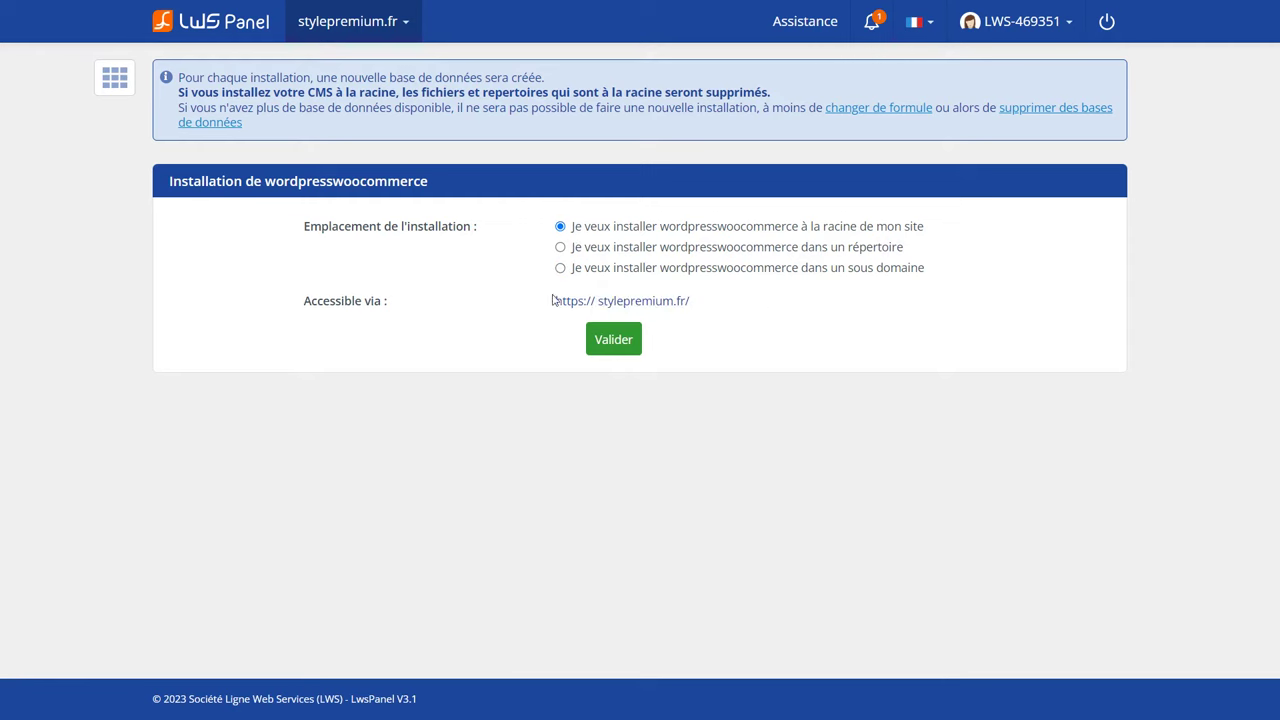
left_click(601, 343)
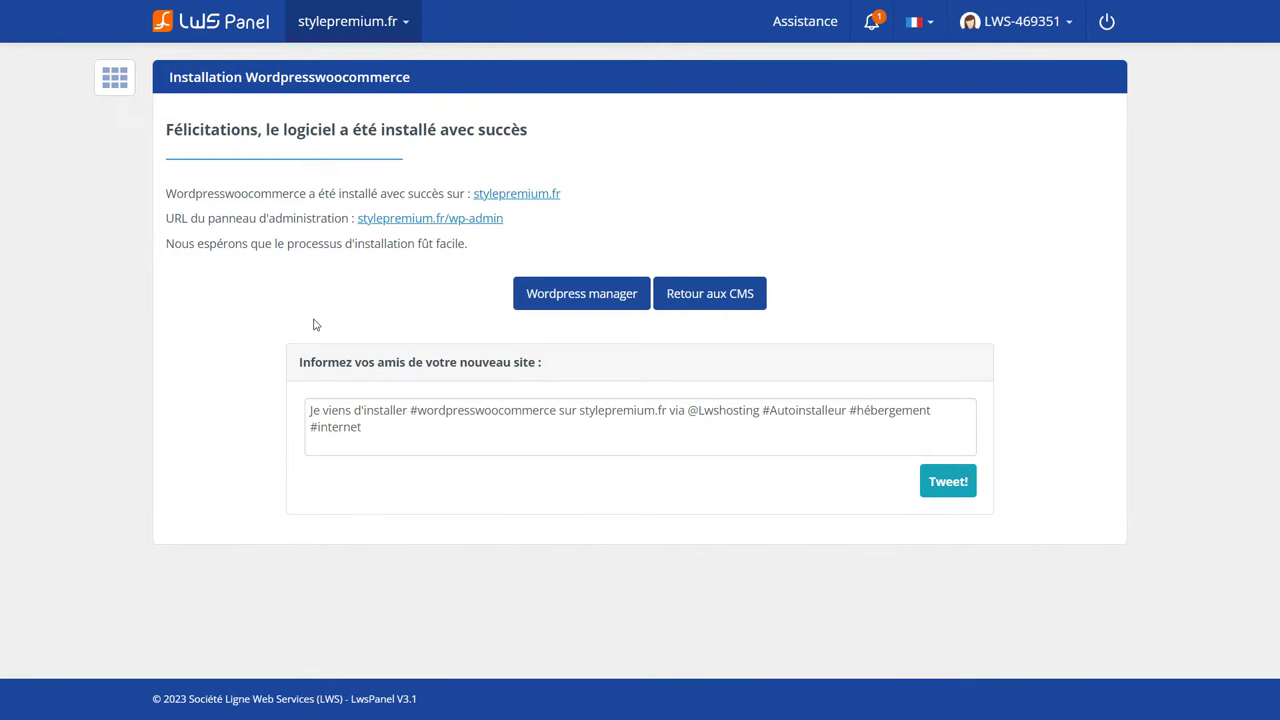
Open stylepremium.fr, browse the Ma boutique demo products, exit full screen and return to LwsPanel.
left_click(502, 197)
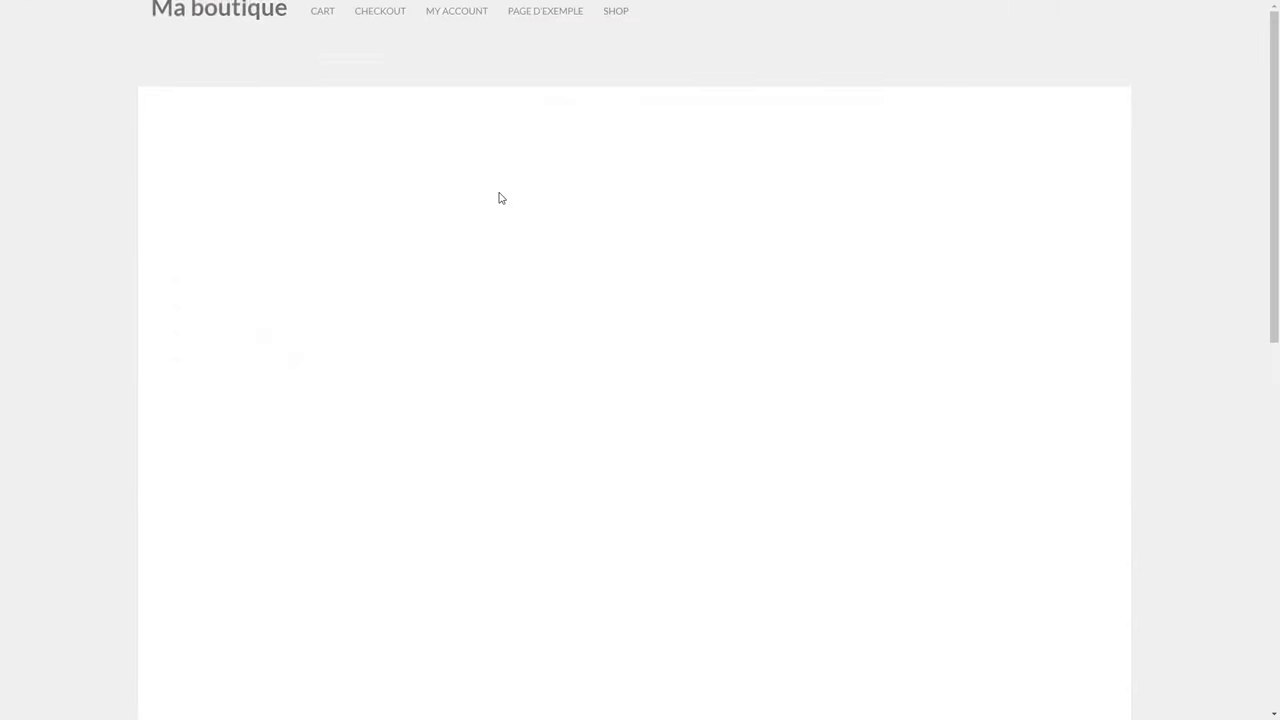
scroll(484, 201, "down", 2)
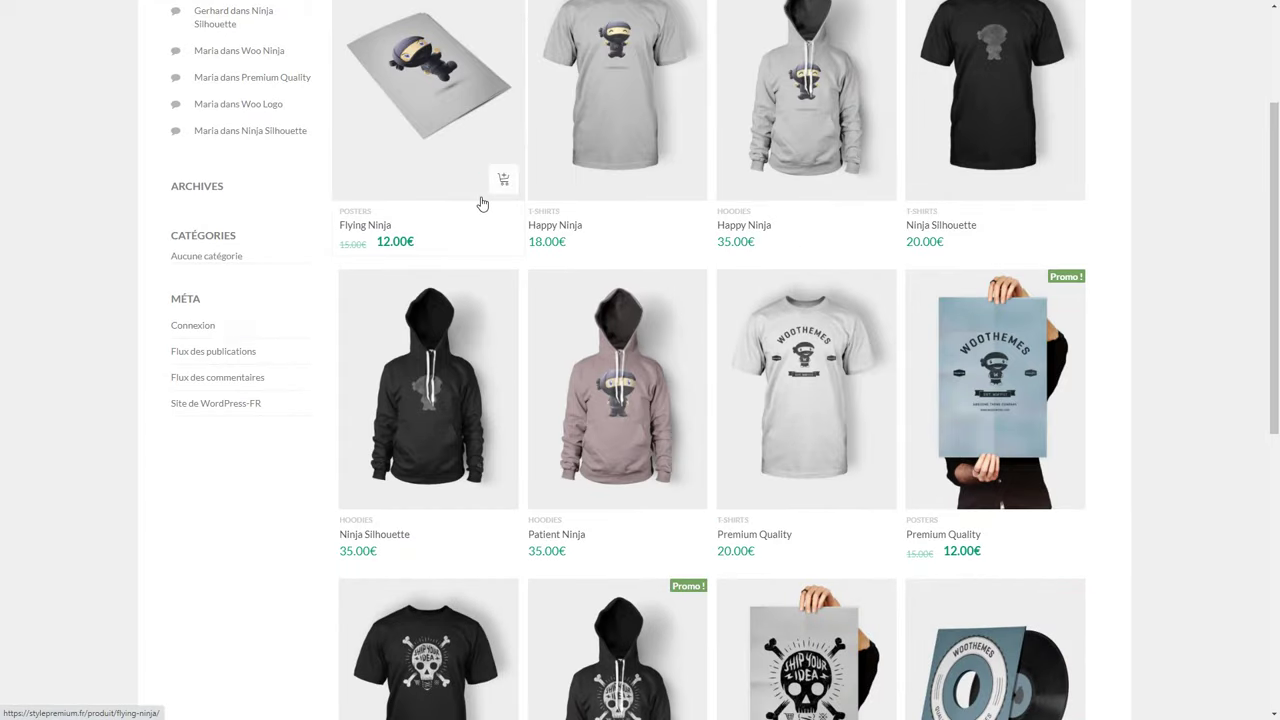
scroll(481, 203, "up", 2)
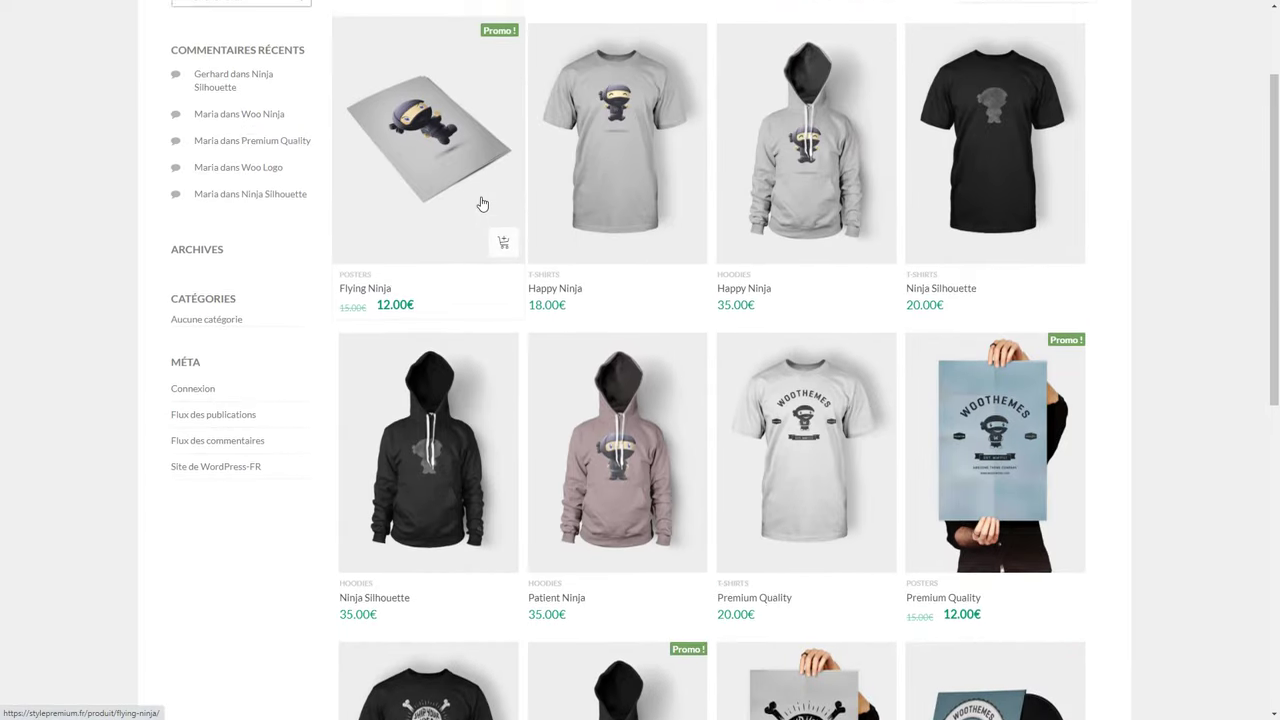
key("F11")
left_click(94, 47)
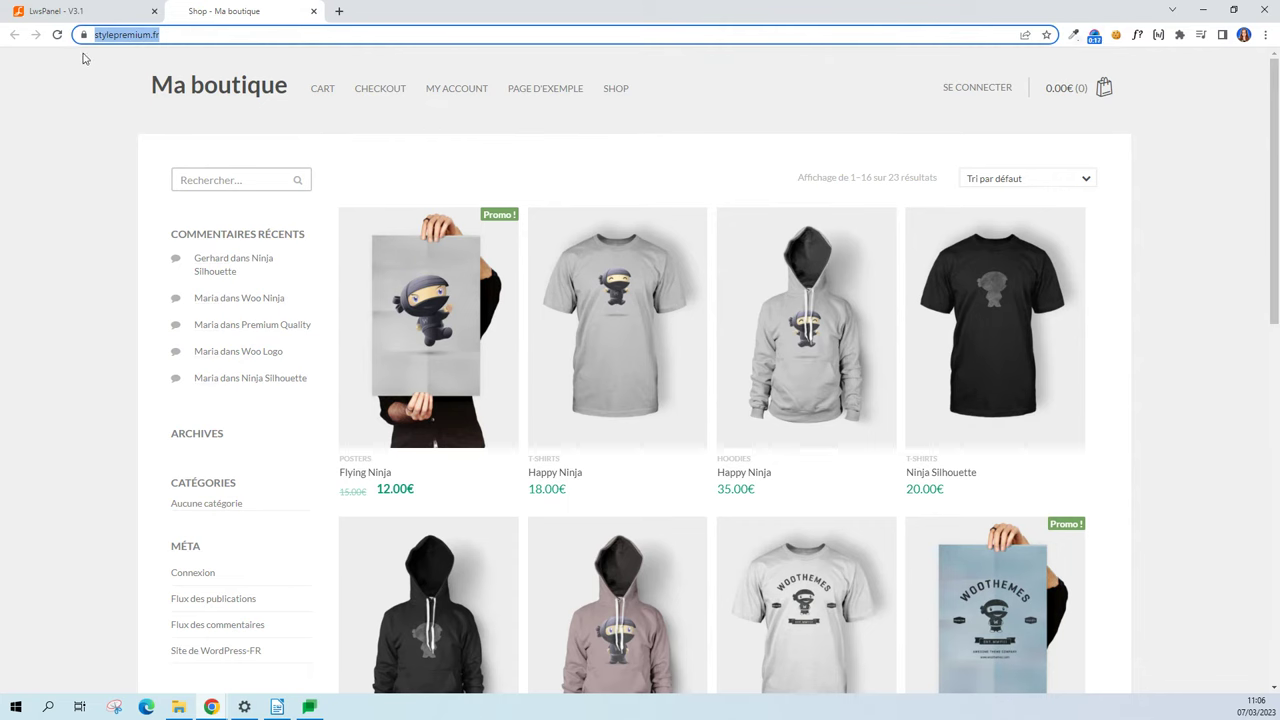
left_click(87, 8)
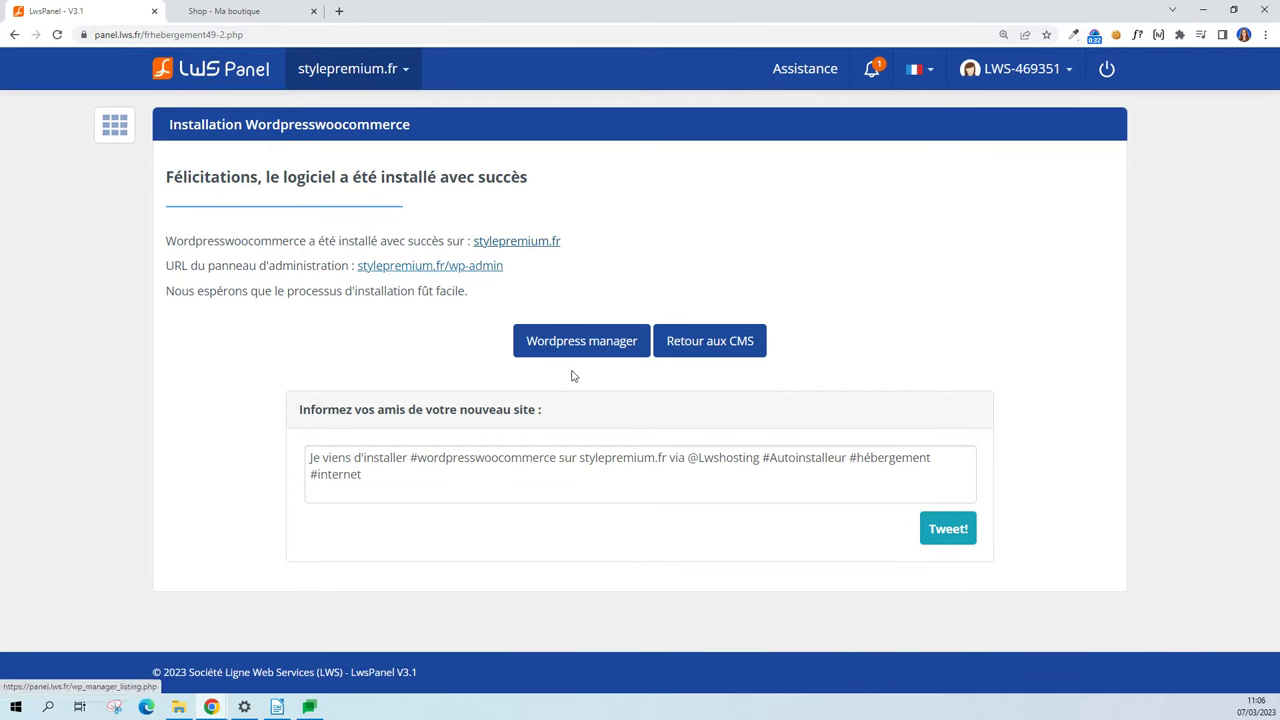
key("F11")
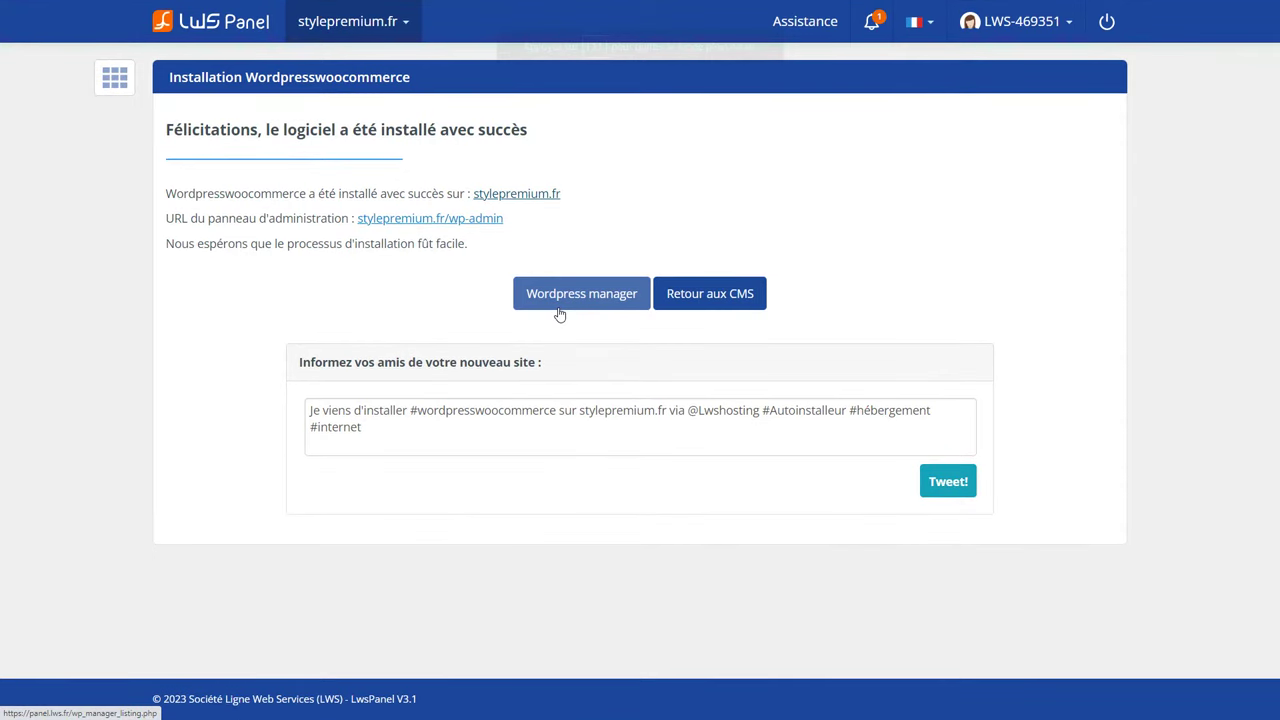
left_click(560, 300)
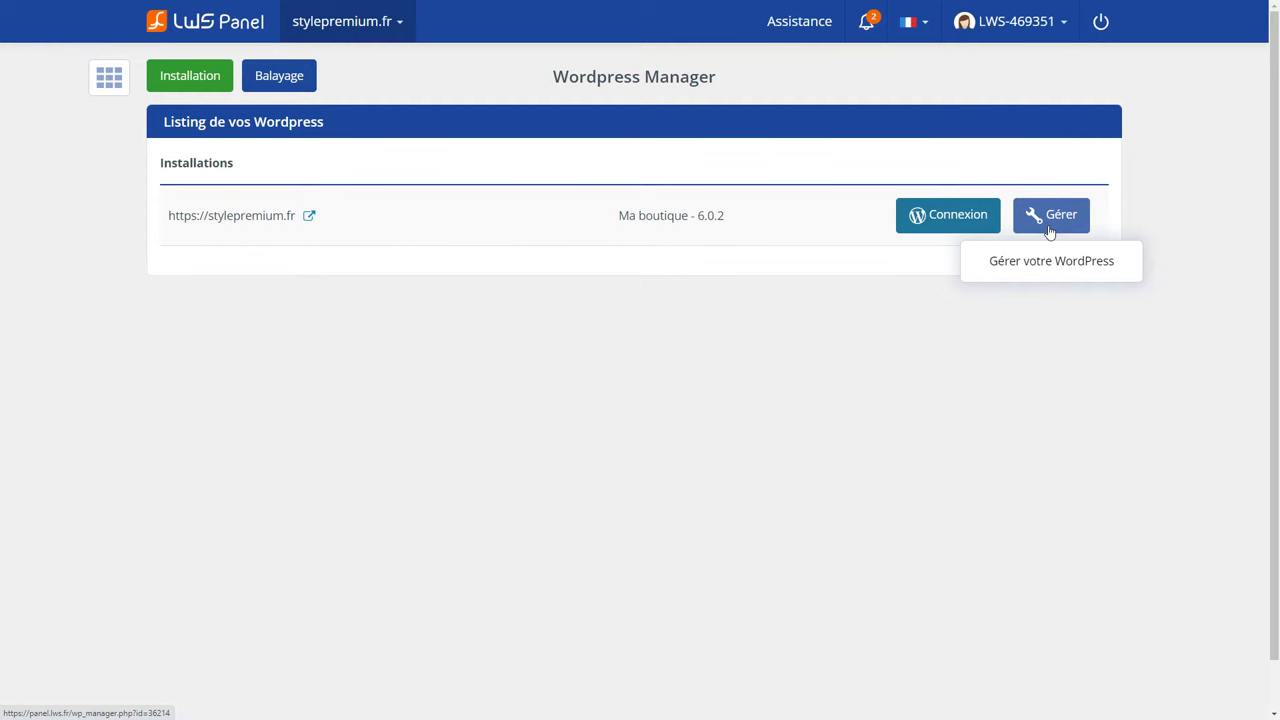
left_click(945, 228)
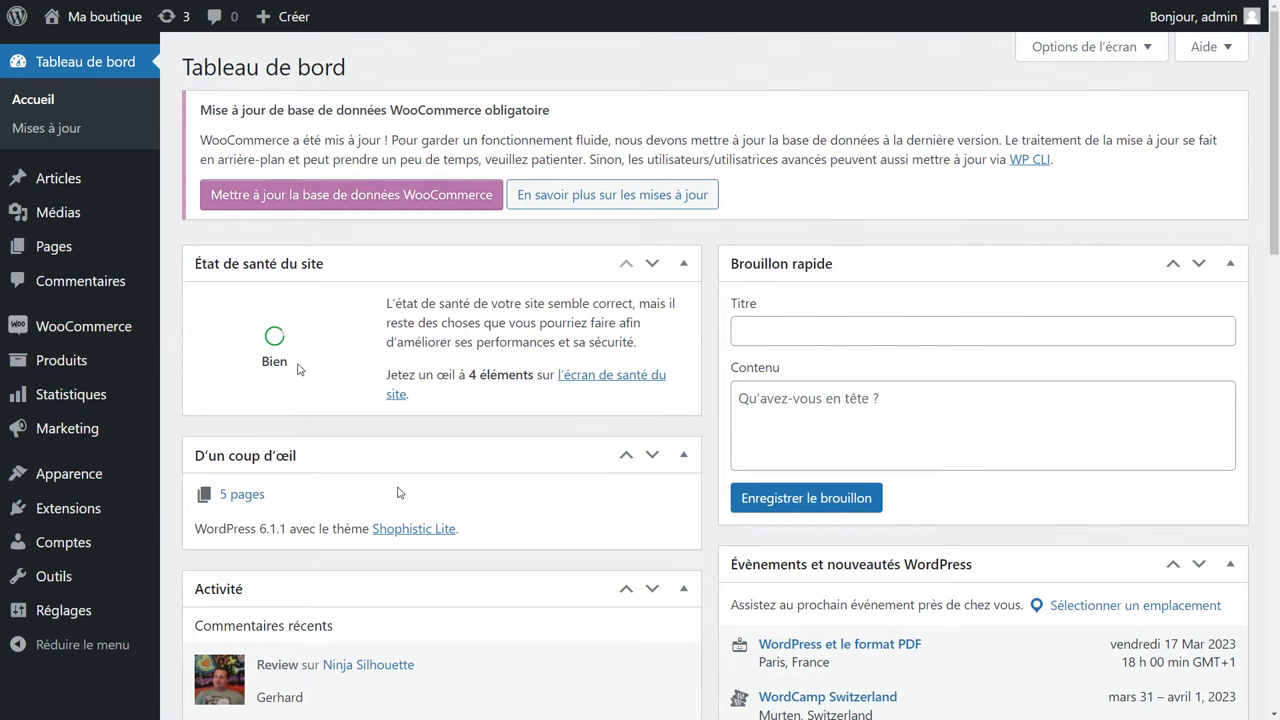
Review the Updates page and the installed plugins, including WooCommerce and WooCommerce Admin.
left_click(57, 133)
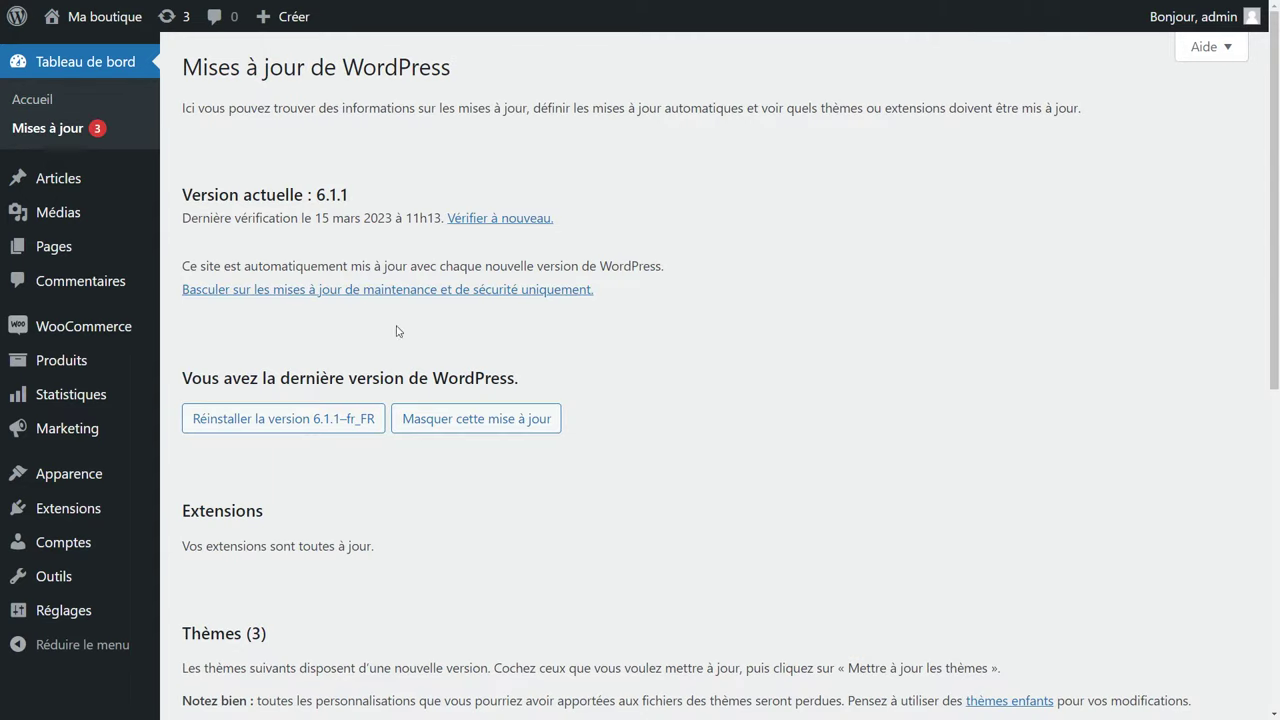
left_click(77, 511)
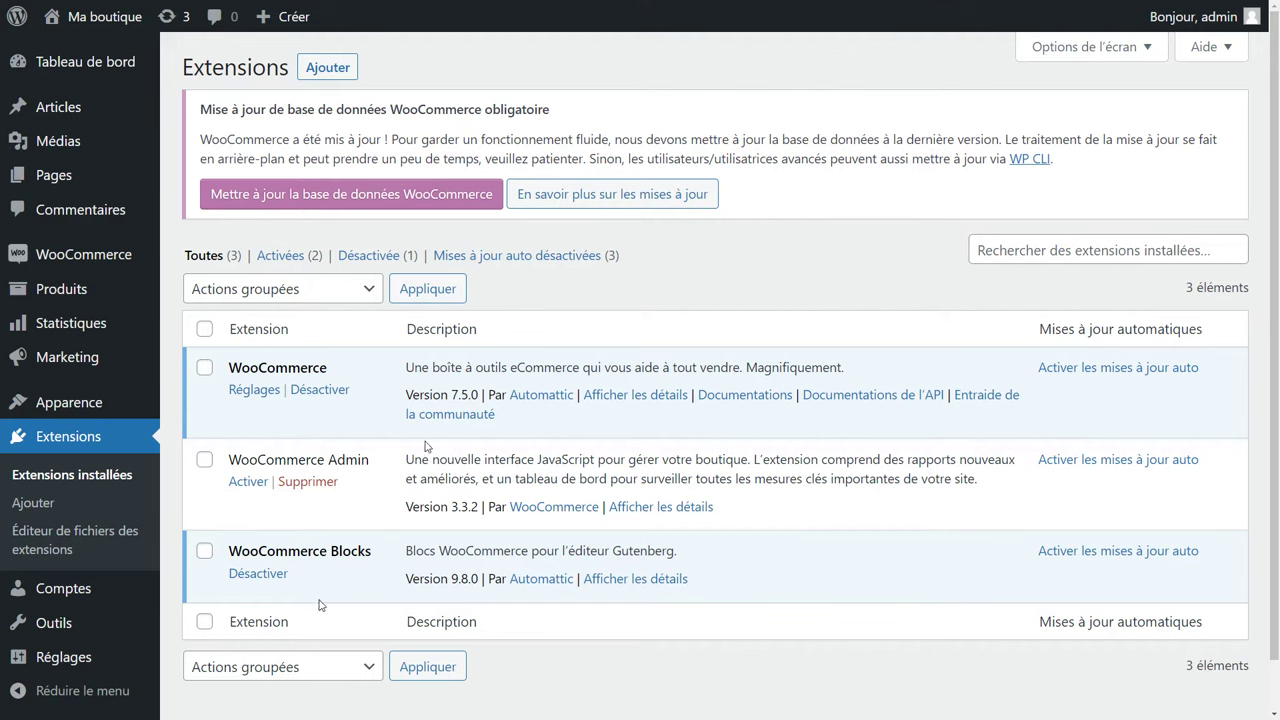
left_click(374, 288)
left_click(374, 288)
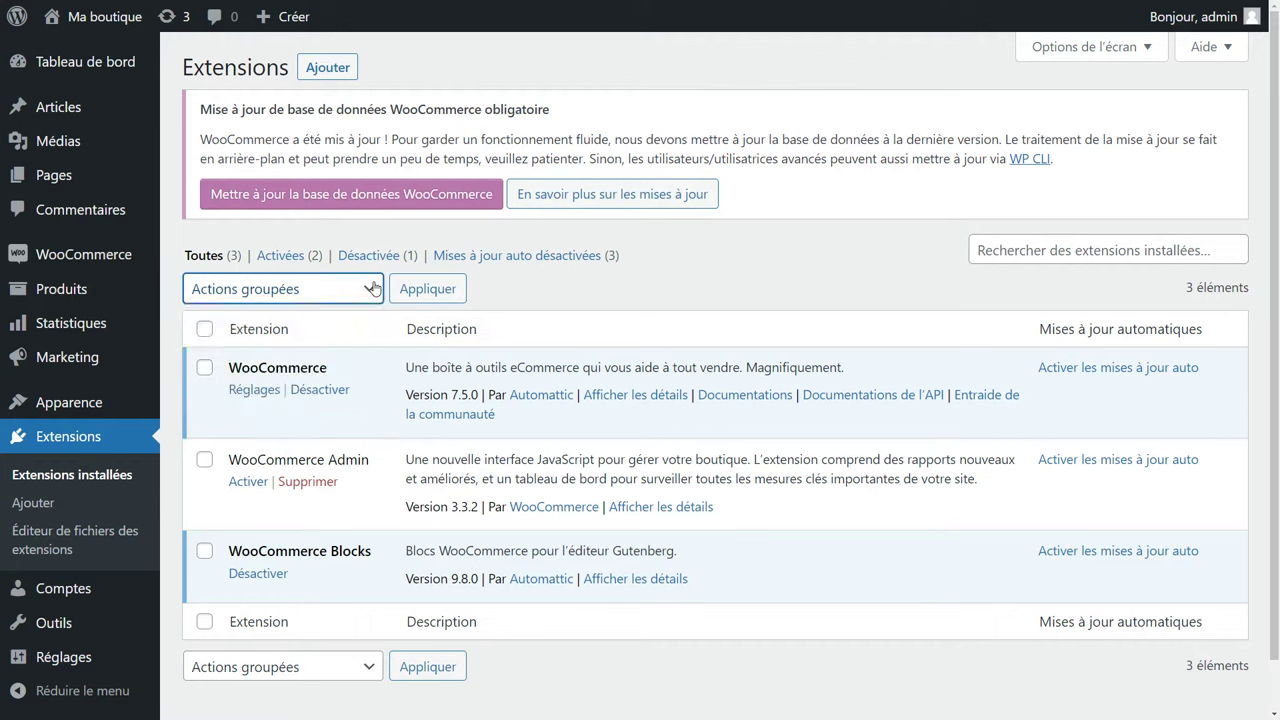
left_click(468, 268)
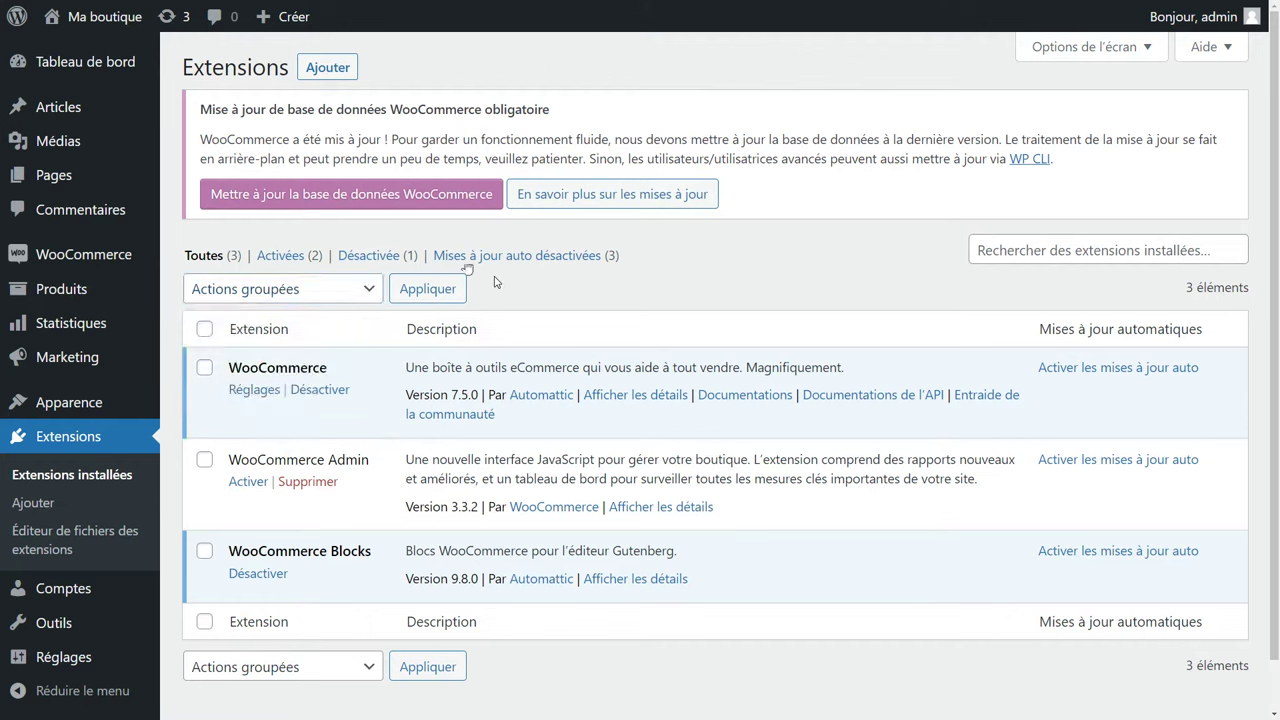
double_click(290, 369)
double_click(276, 457)
left_click(276, 457)
Run the WooCommerce database update, acknowledge it with Merci !, and view the storefront.
left_click(343, 200)
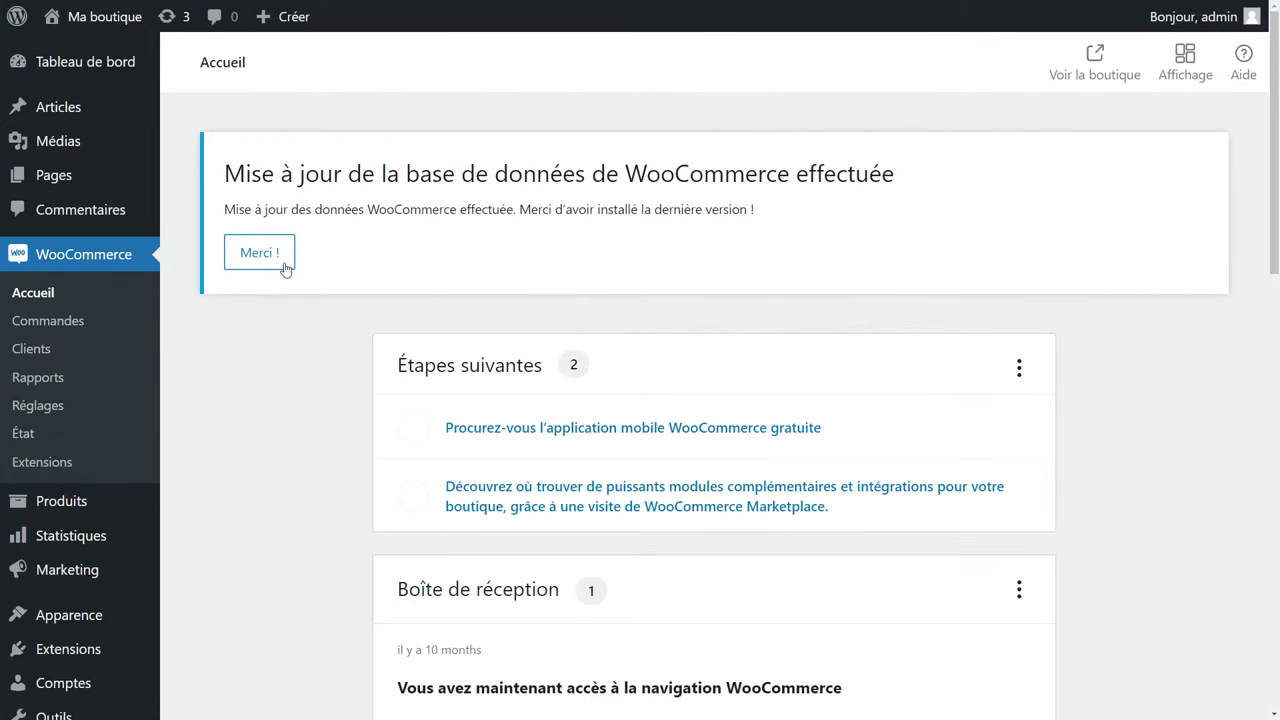
left_click(275, 264)
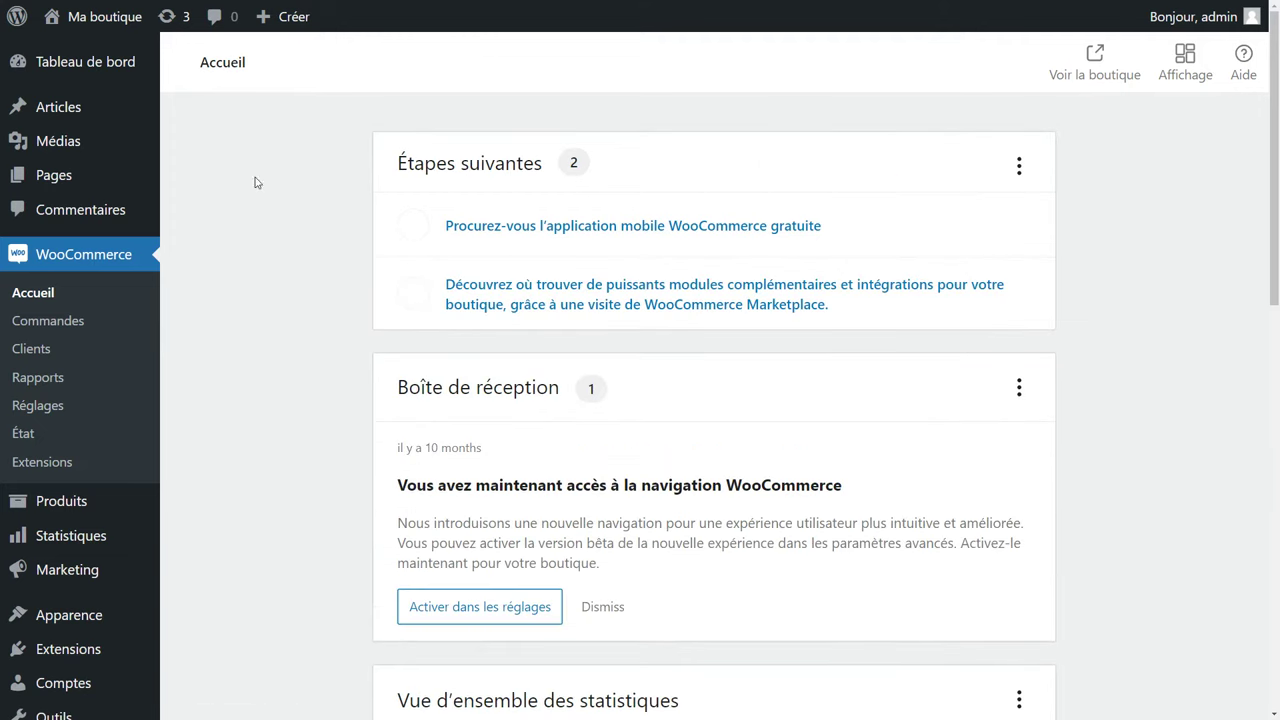
left_click(90, 22)
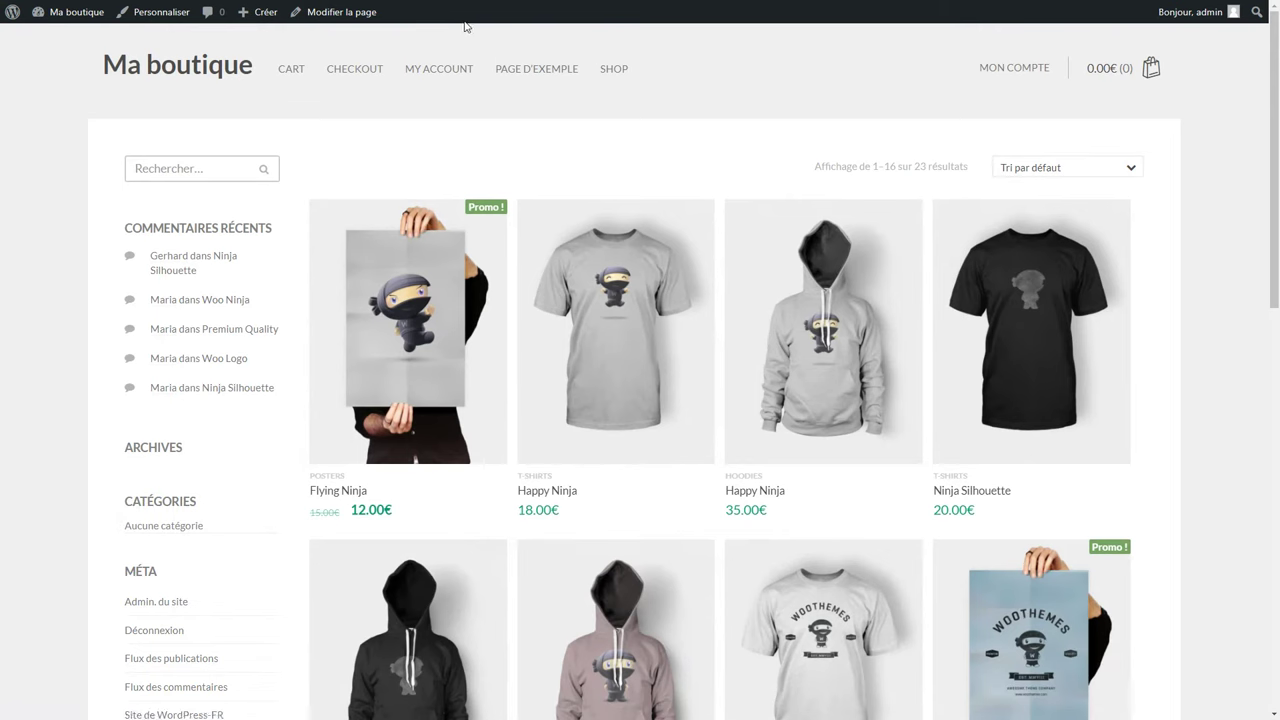
Log out of the admin account via Se déconnecter and load stylepremium.fr/wp-admin.
mouse_move(1210, 16)
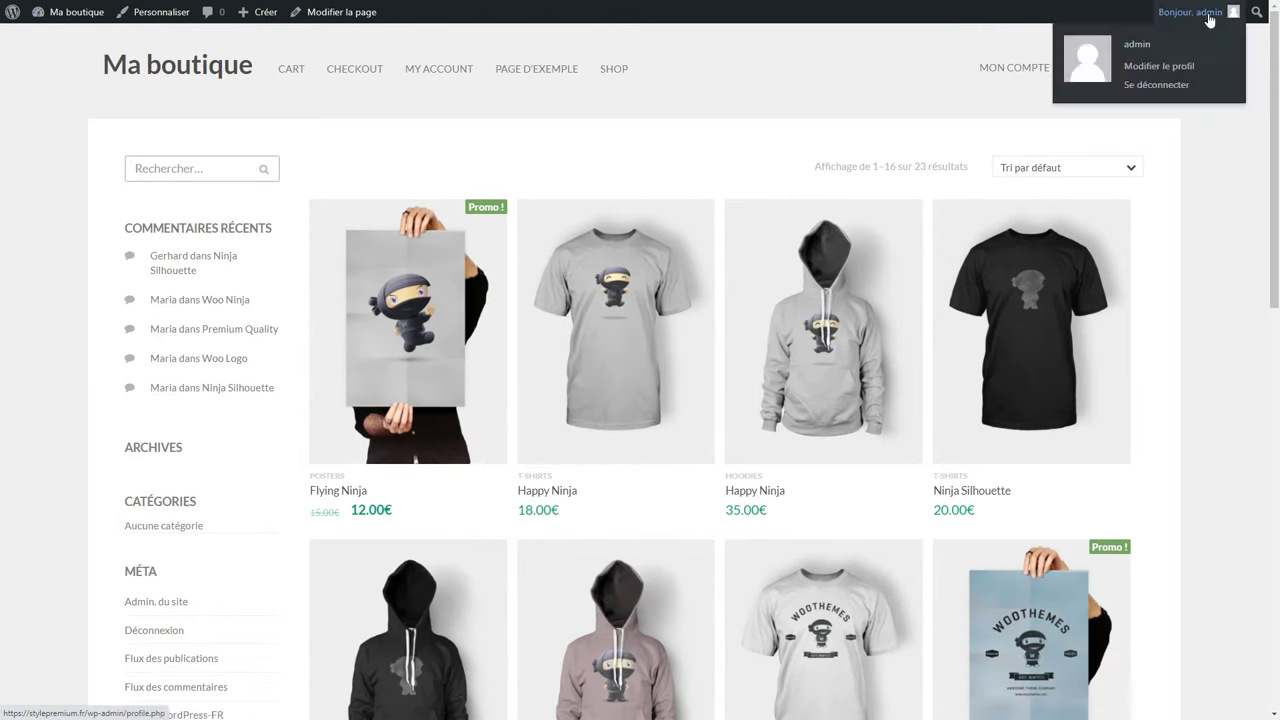
left_click(1150, 88)
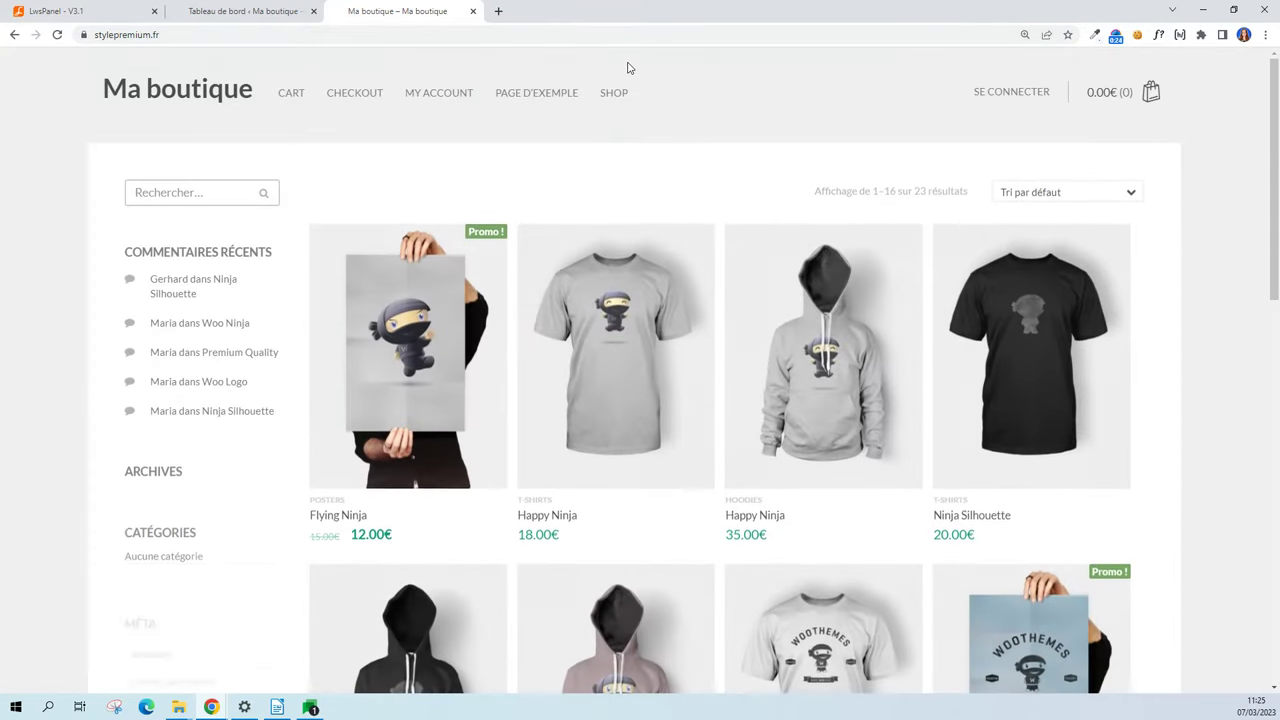
left_click(380, 40)
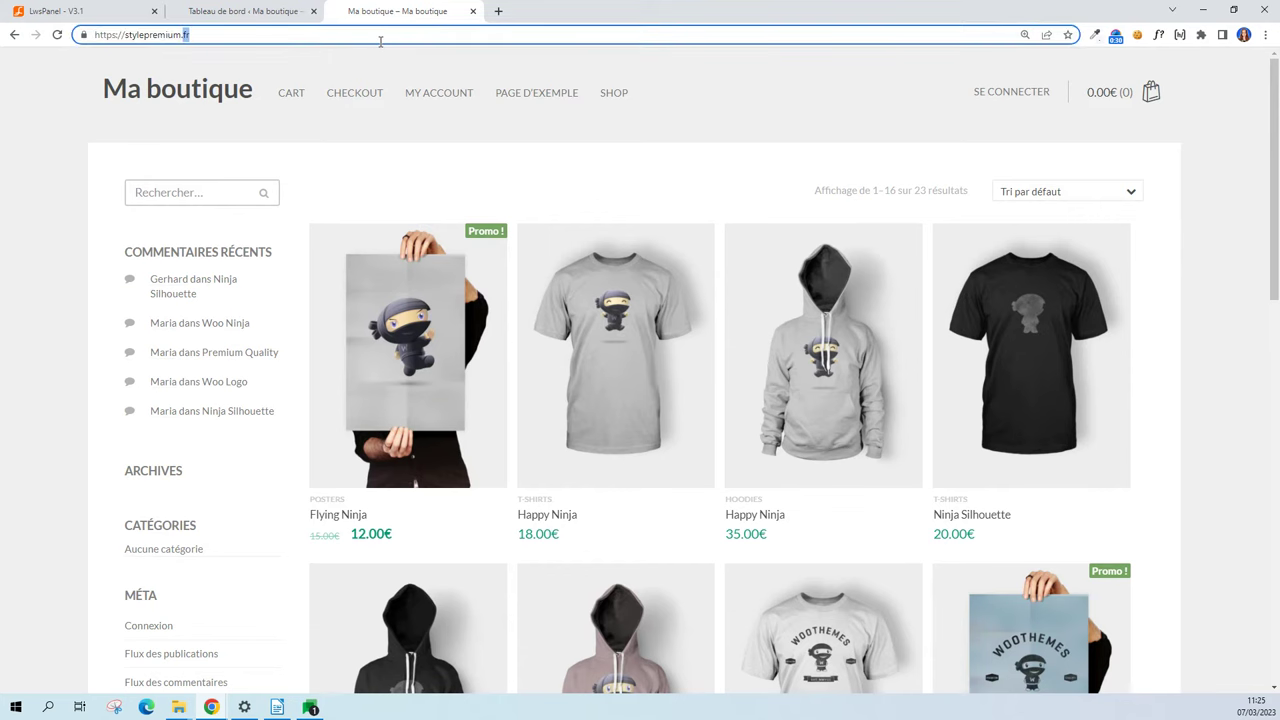
left_click(382, 40)
type("/wp")
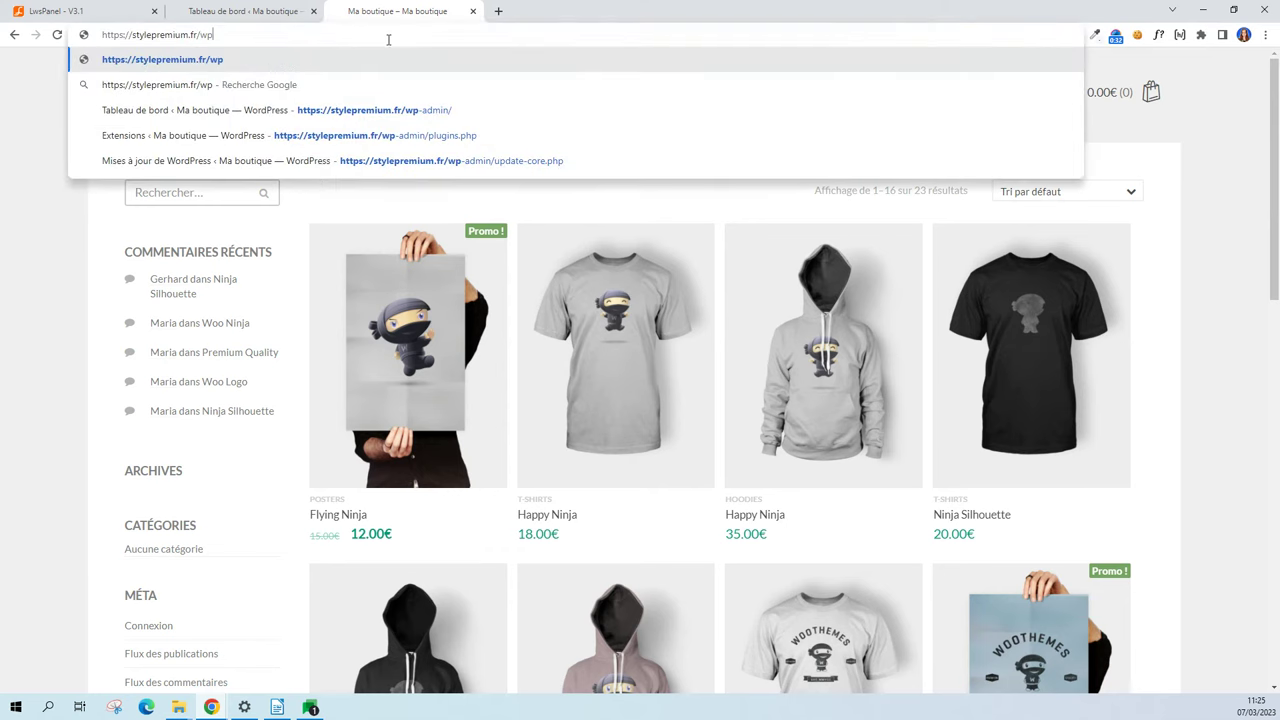
type("-admin")
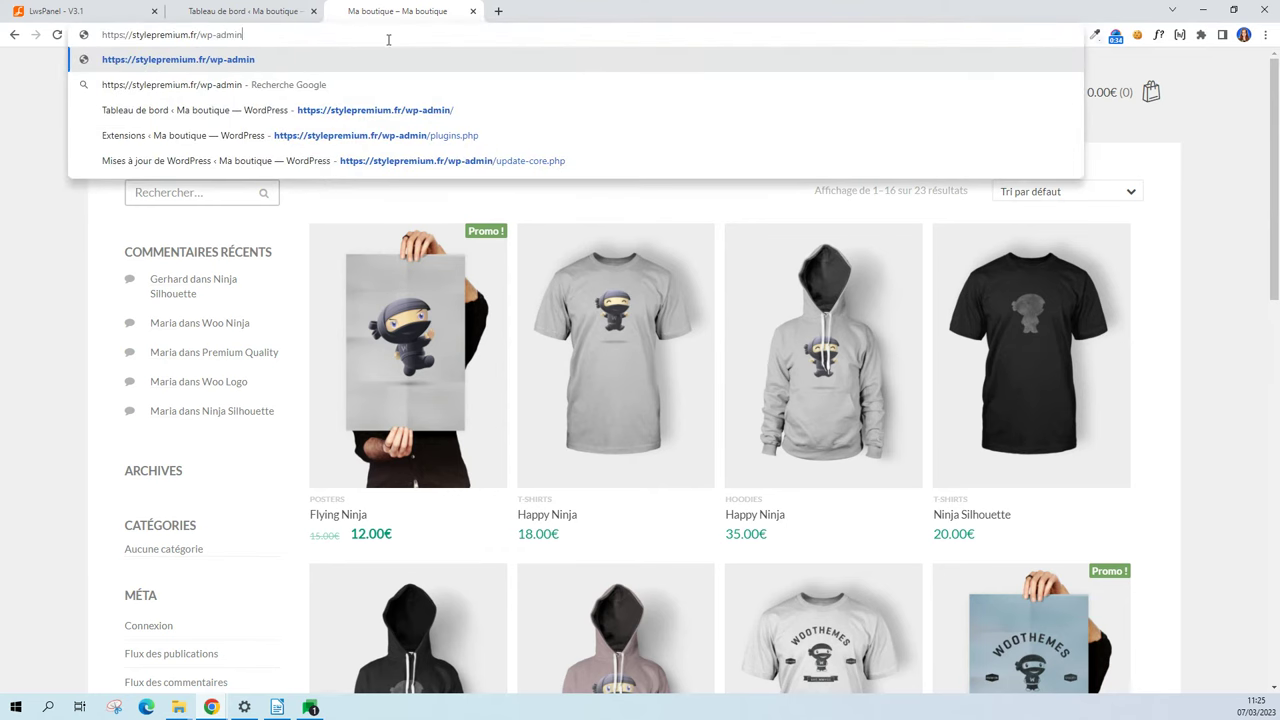
key("Return")
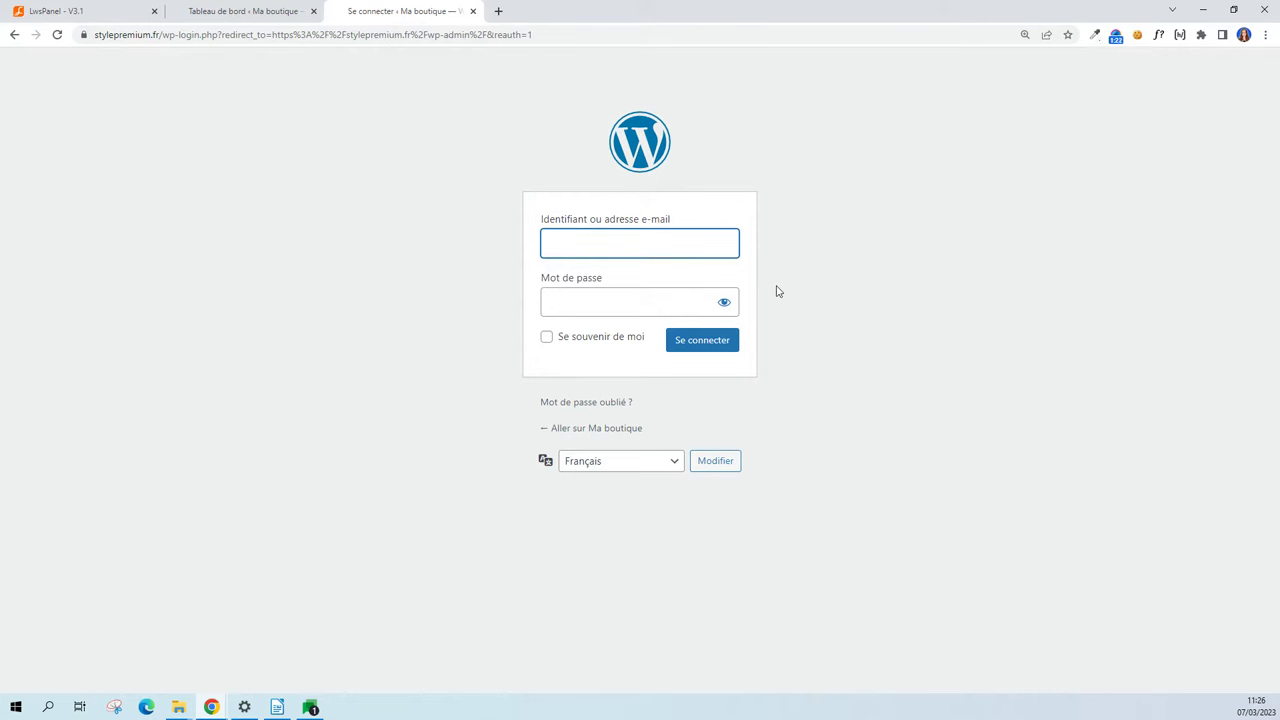
Sign back in as admin through WordPress Manager's Connexion, check the site security info, then return to LwsPanel.
left_click(88, 14)
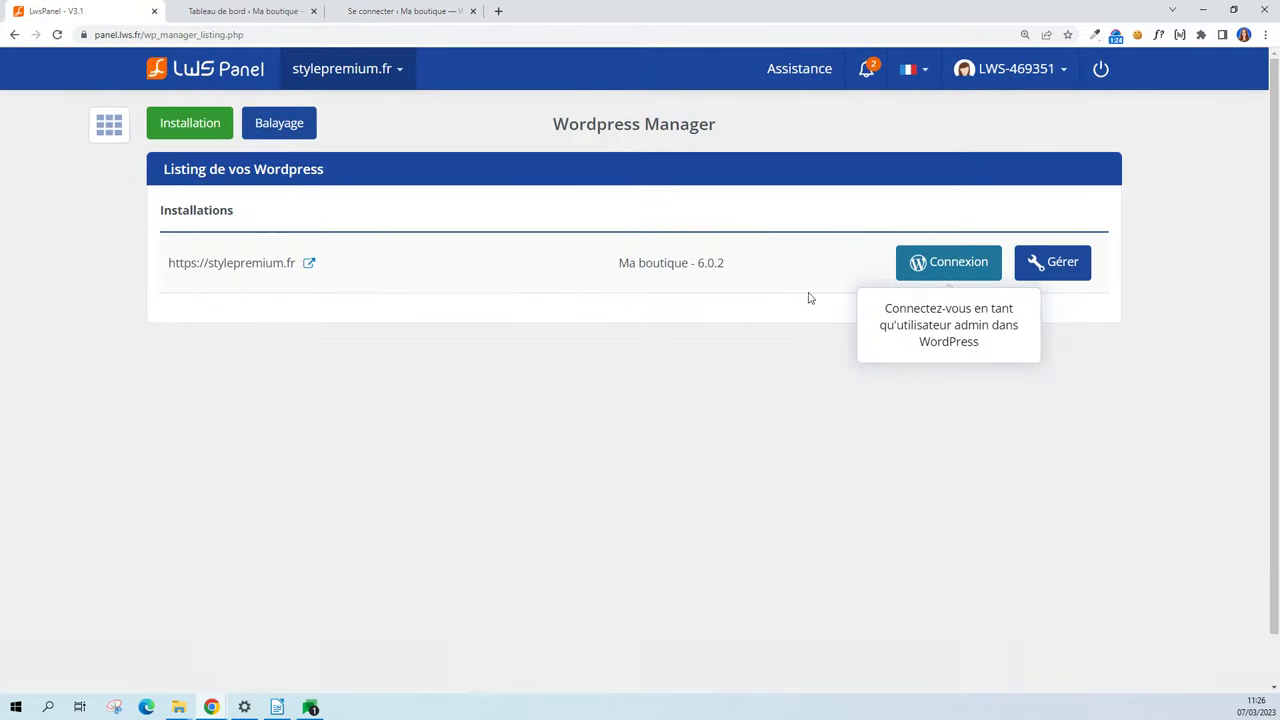
left_click(959, 266)
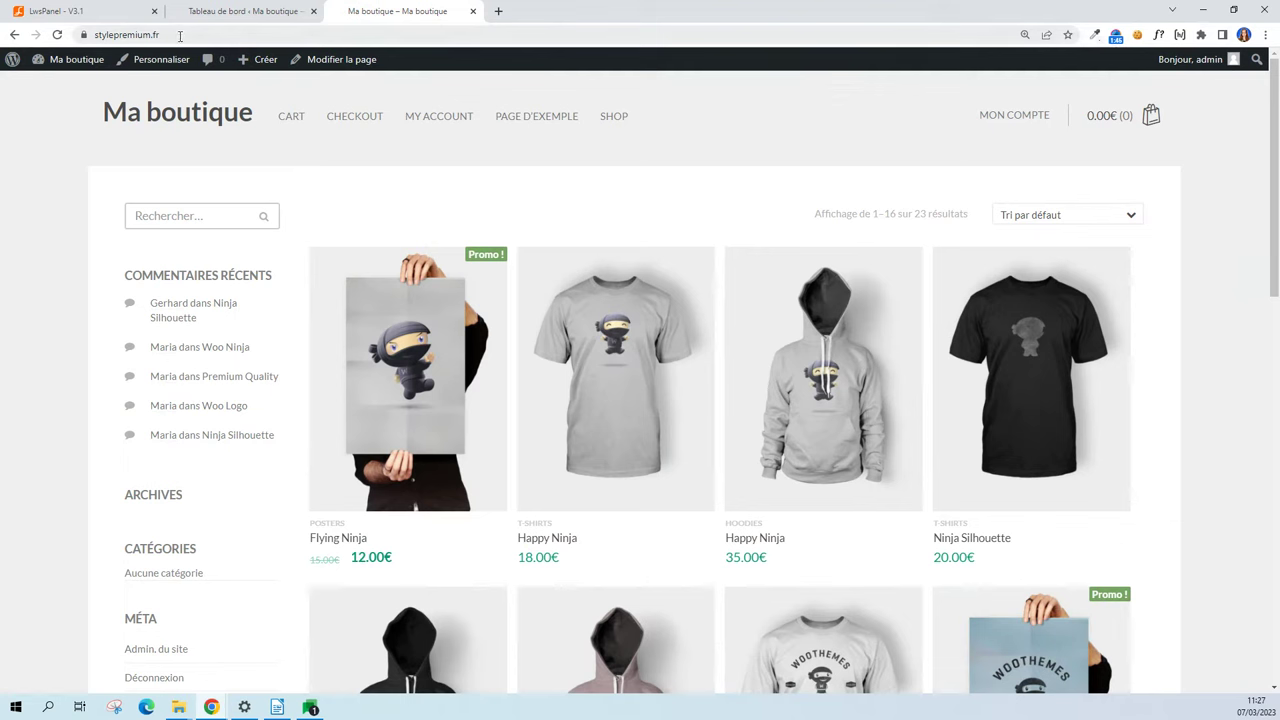
left_click(84, 35)
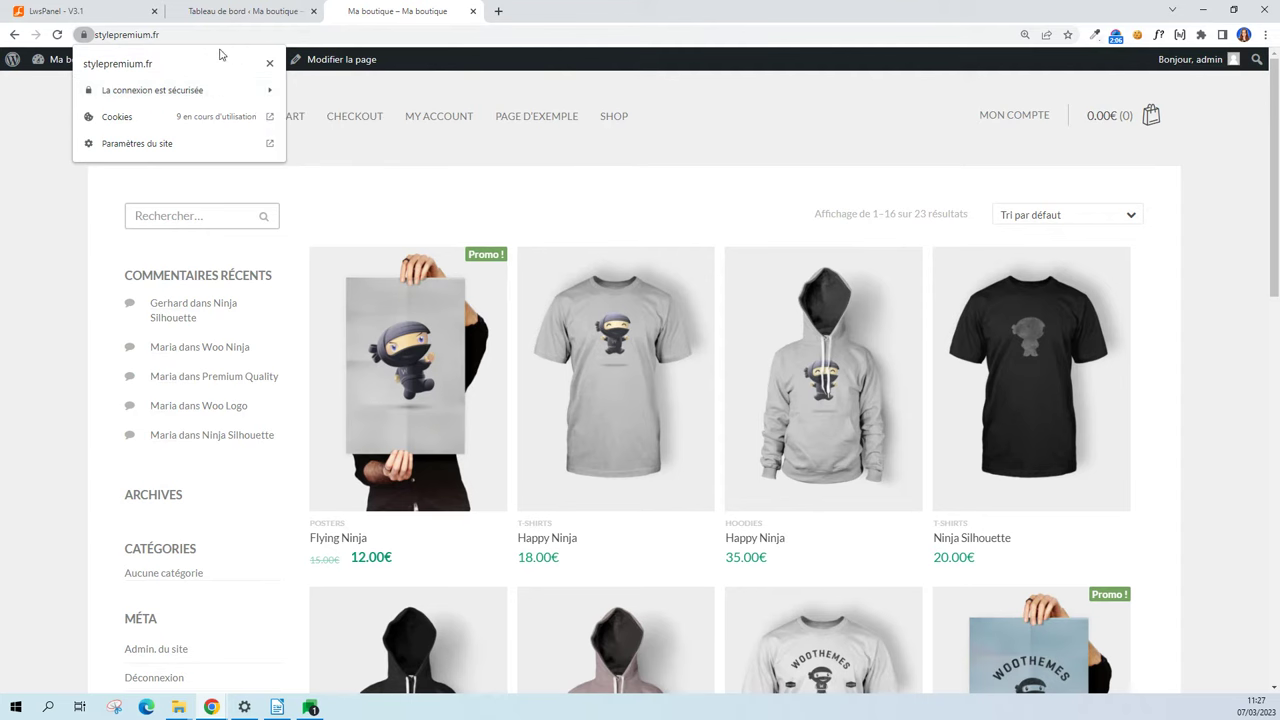
left_click(130, 34)
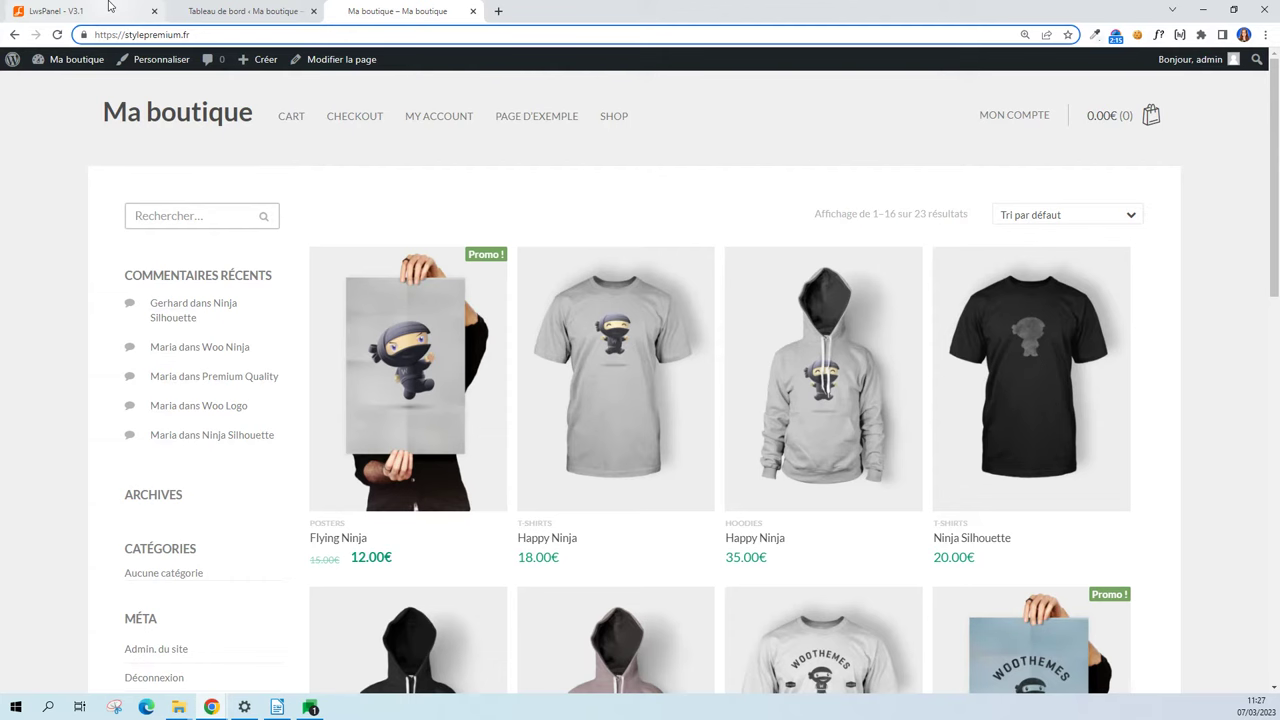
left_click(110, 8)
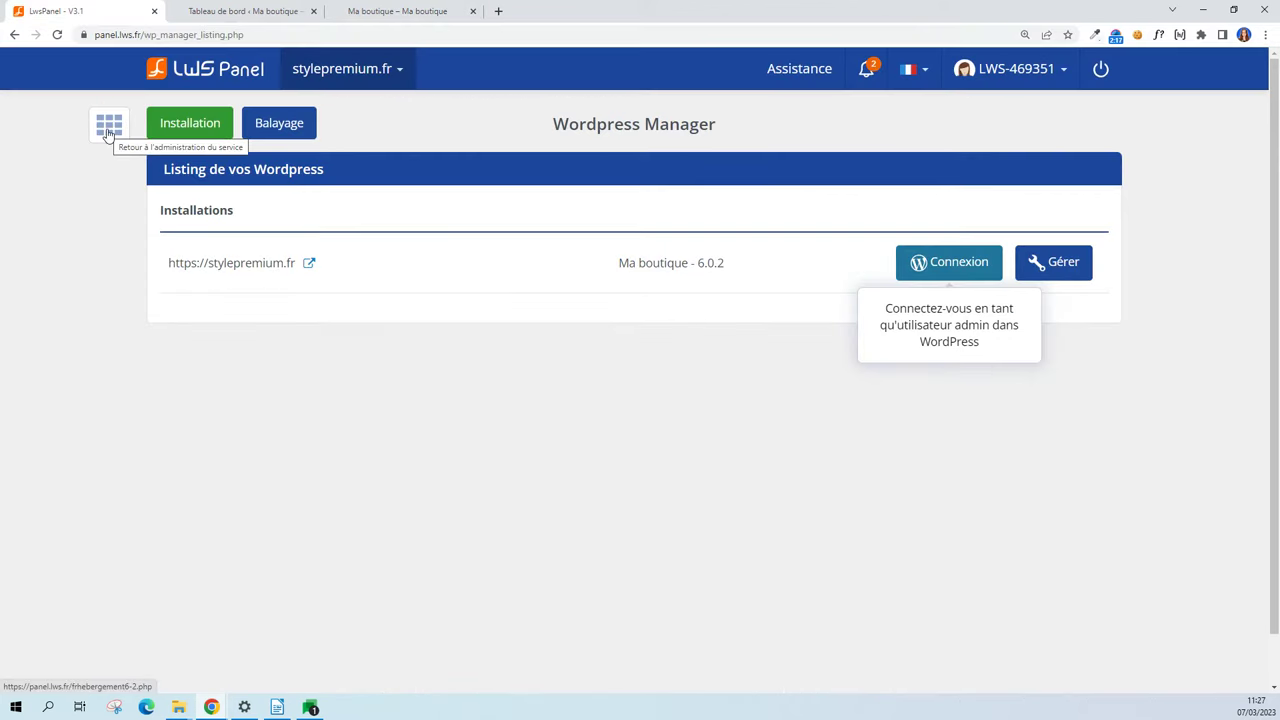
Search 'ssl' in service administration and activate SSL for exemple.stylepremium.fr.
left_click(108, 130)
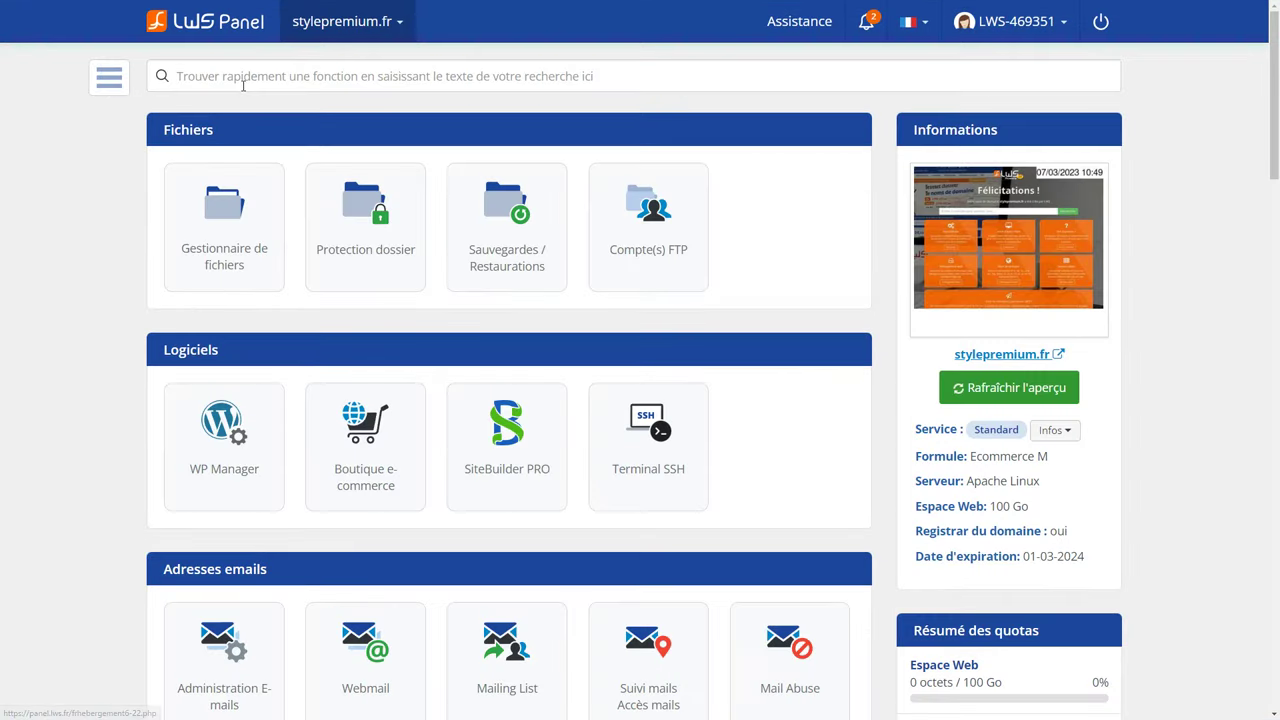
type("ssl")
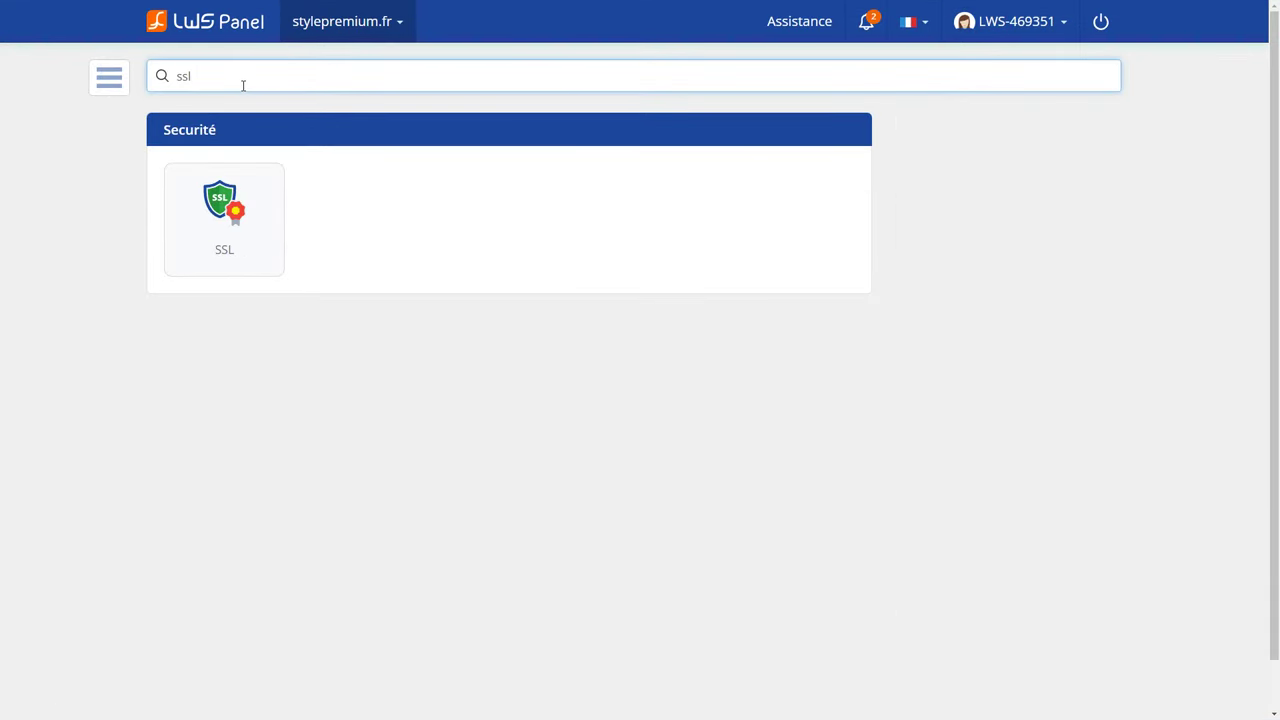
left_click(227, 279)
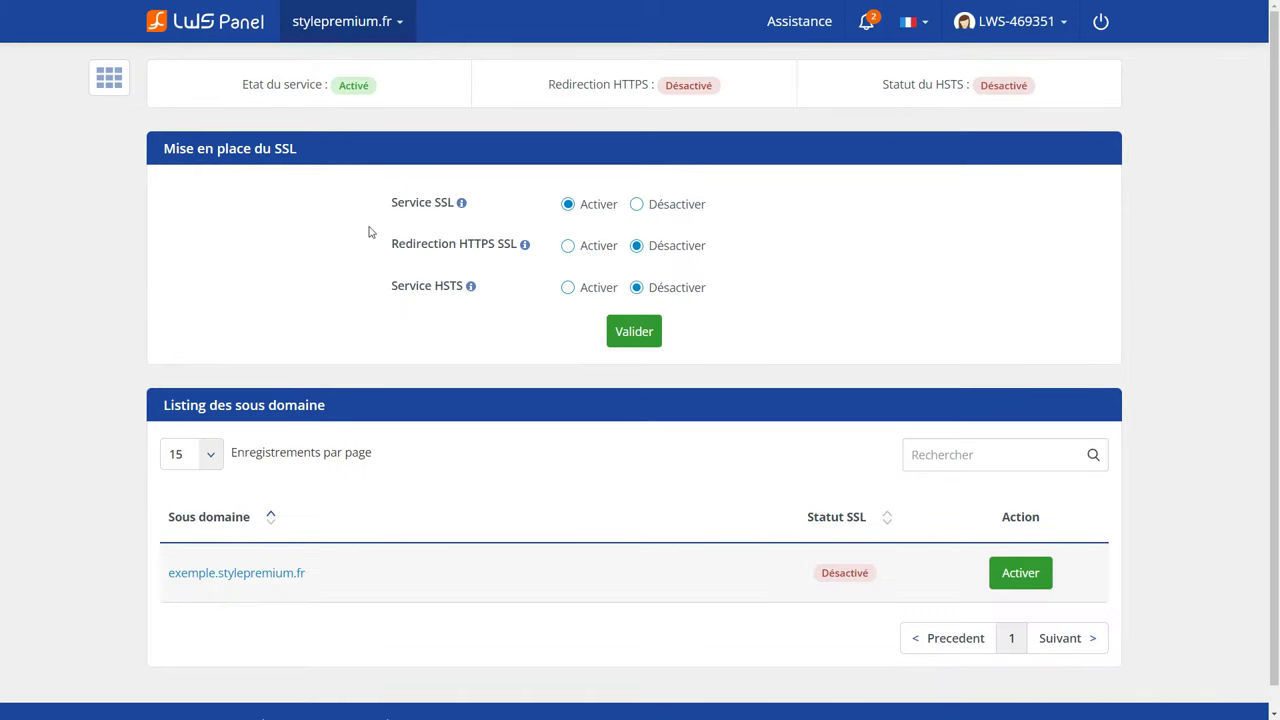
left_click_drag(312, 578, 168, 580)
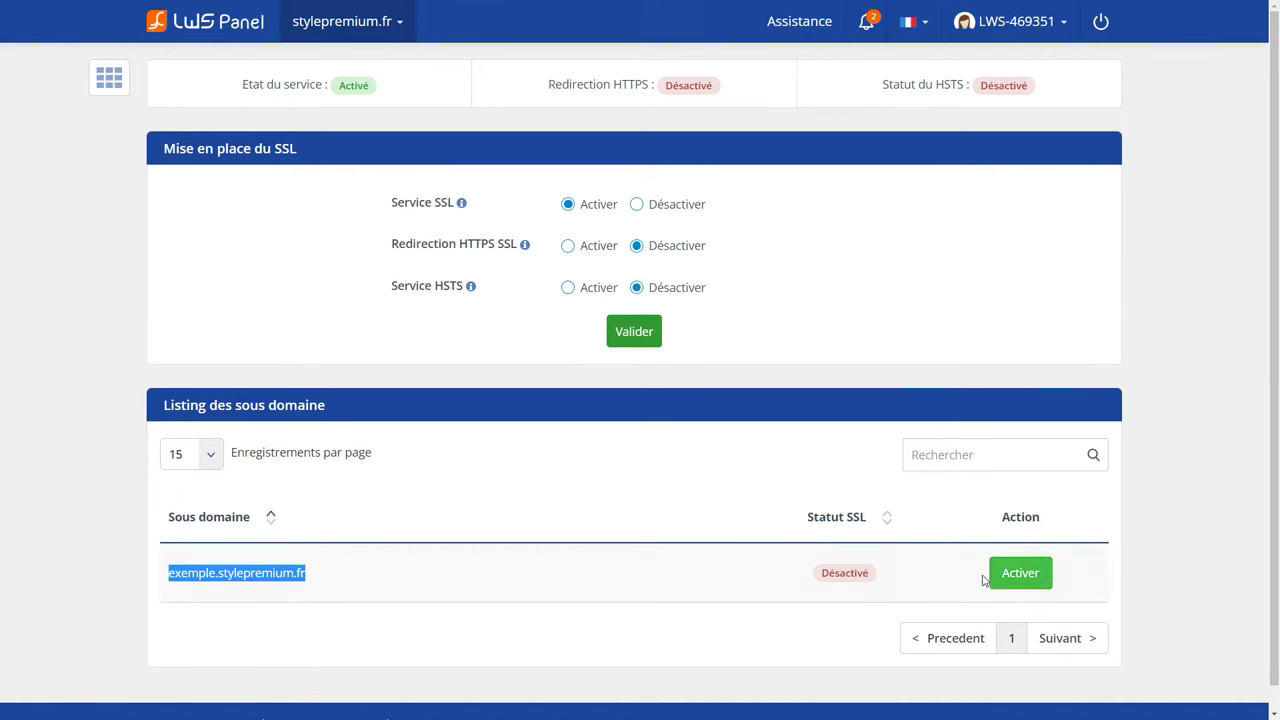
left_click(1021, 575)
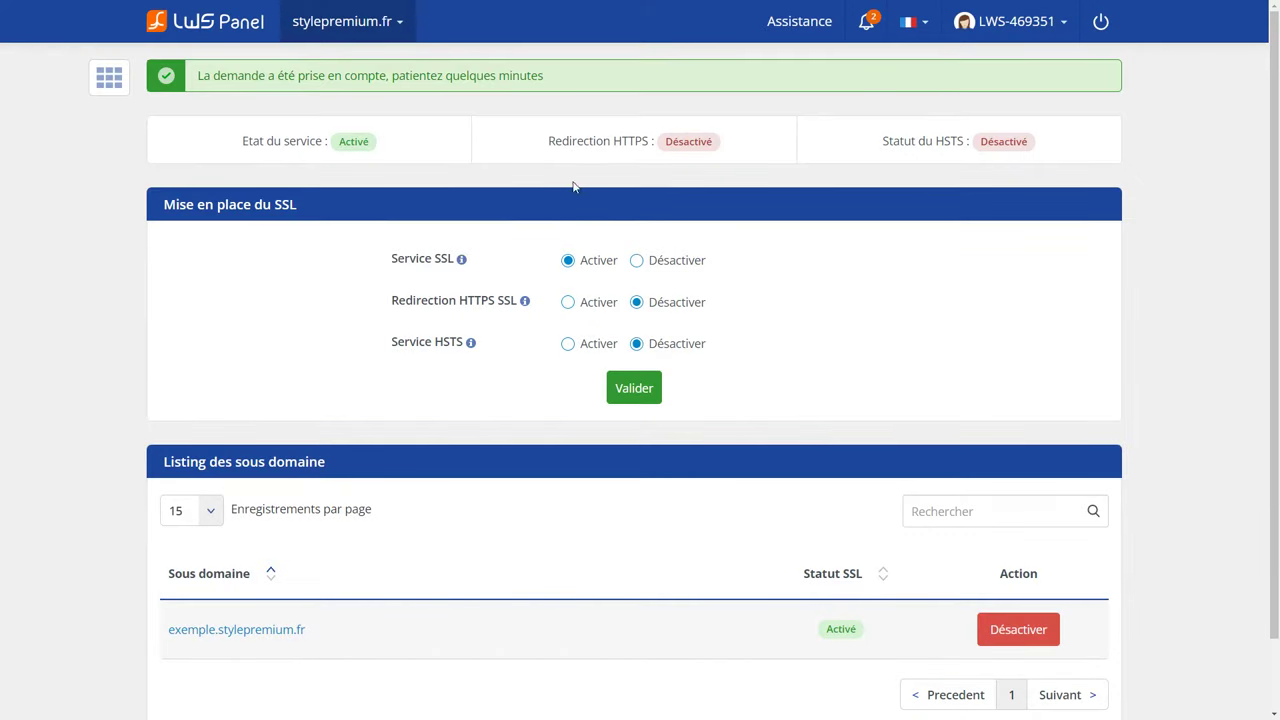
left_click_drag(574, 77, 196, 88)
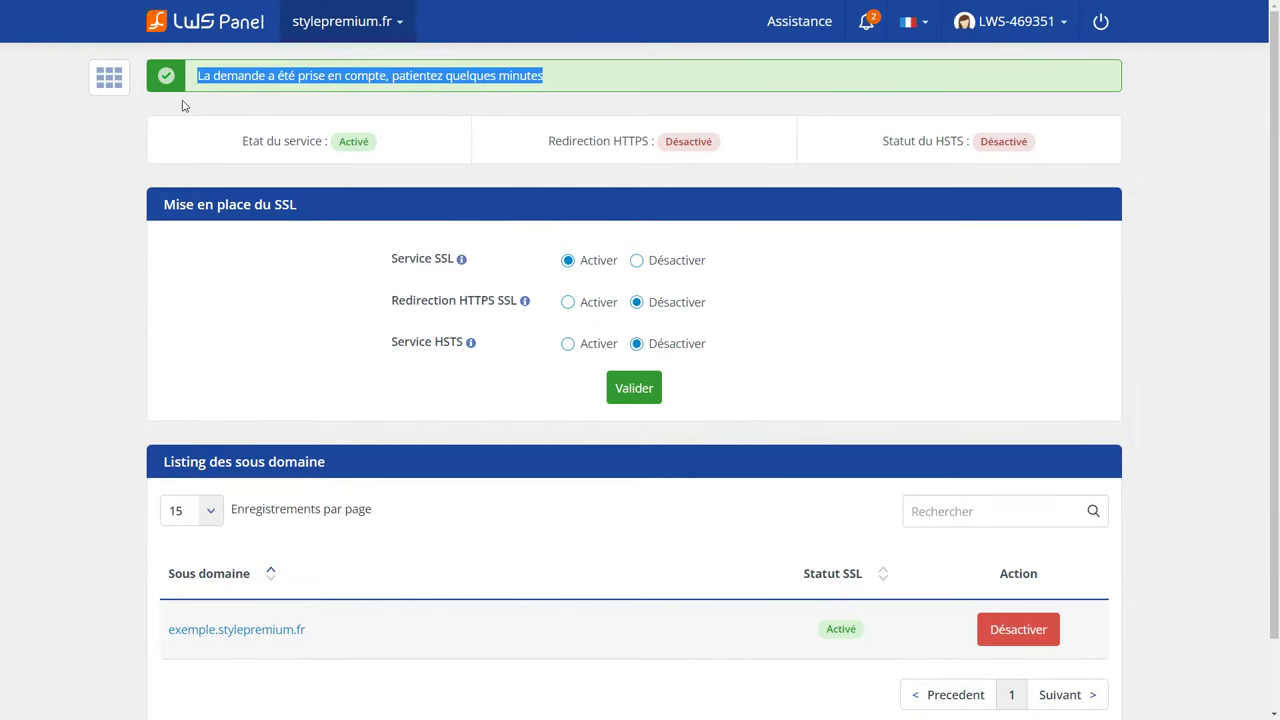
left_click(182, 106)
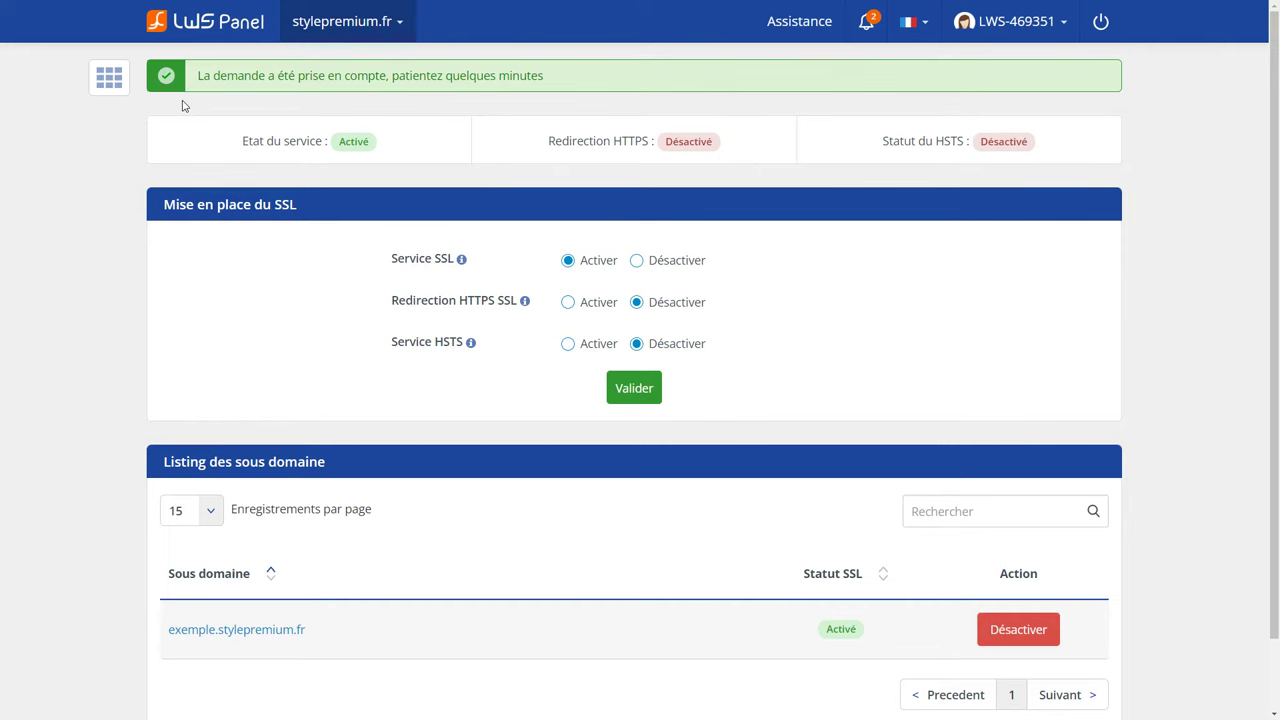
mouse_move(640, 12)
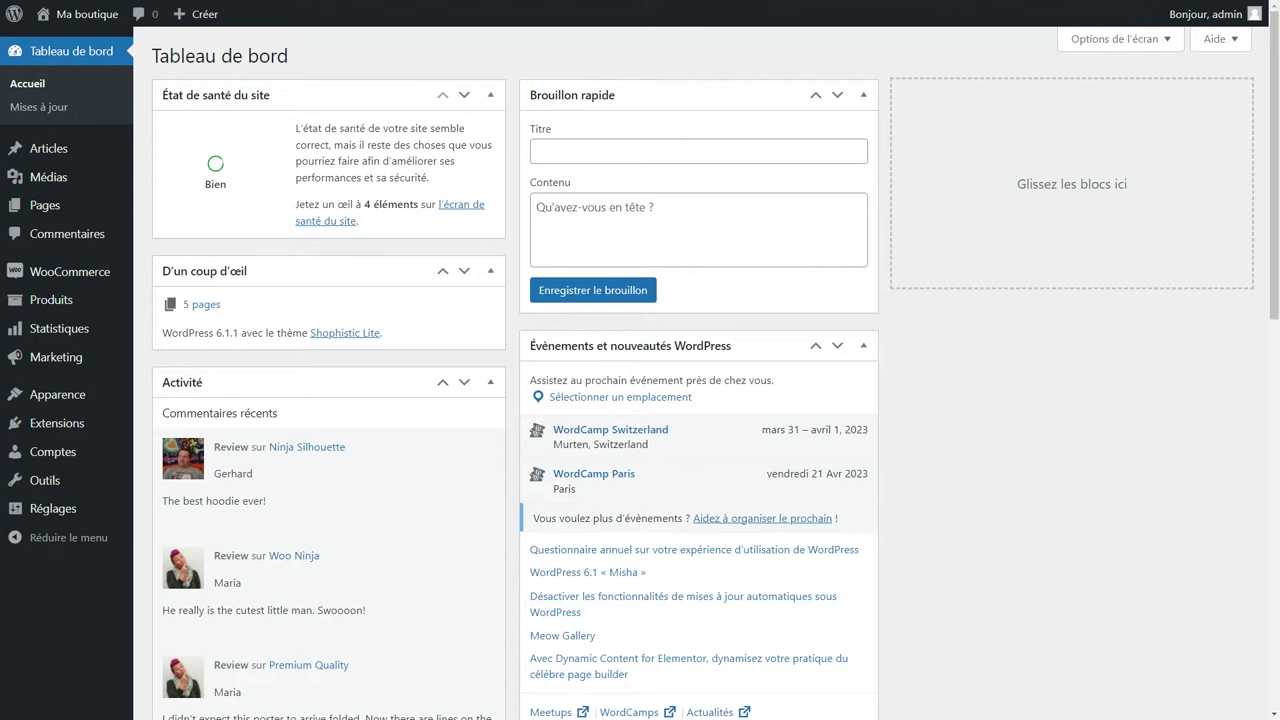
Open Réglages > Permaliens and compare the example URLs of the common permalink structures.
mouse_move(47, 521)
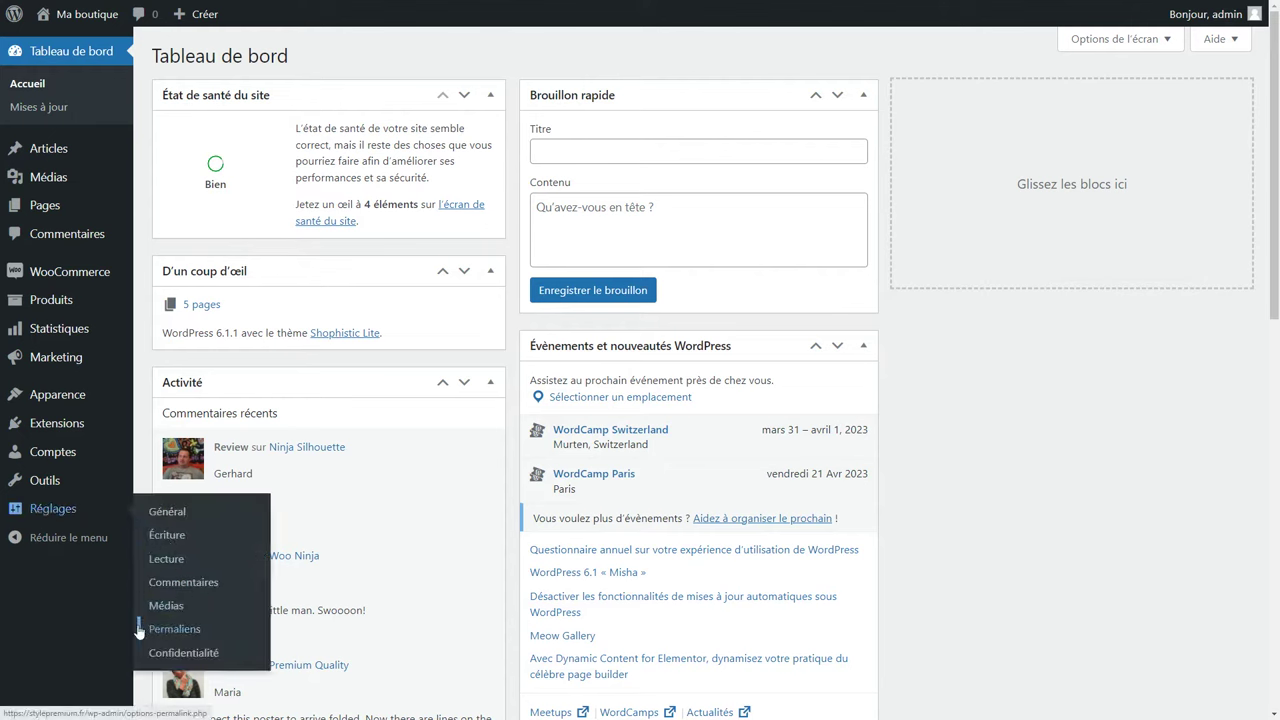
left_click(201, 637)
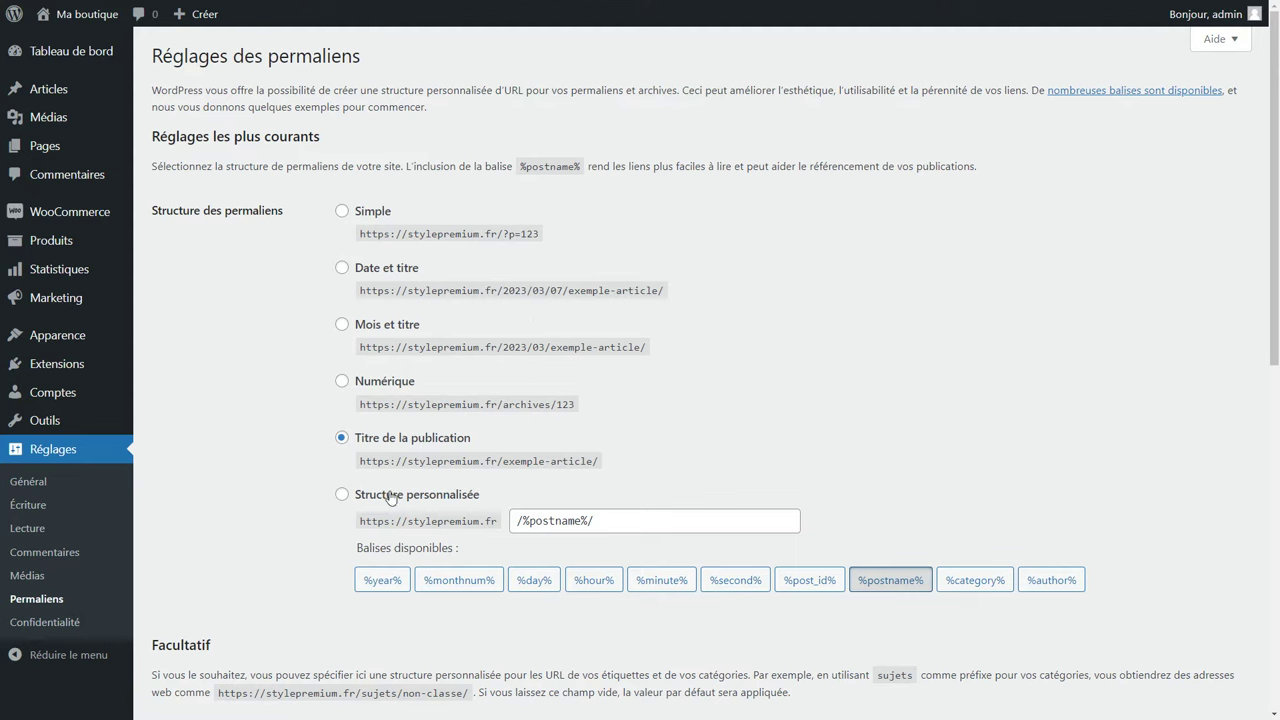
left_click_drag(360, 461, 598, 461)
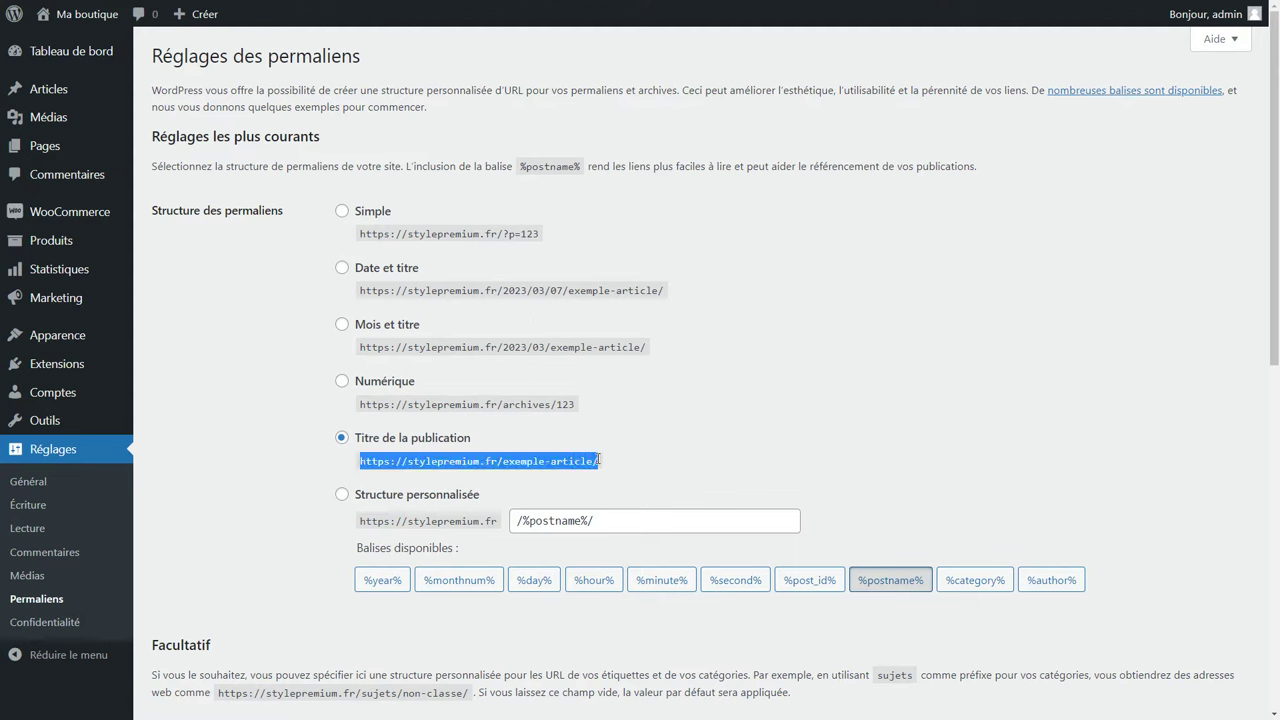
left_click(599, 461)
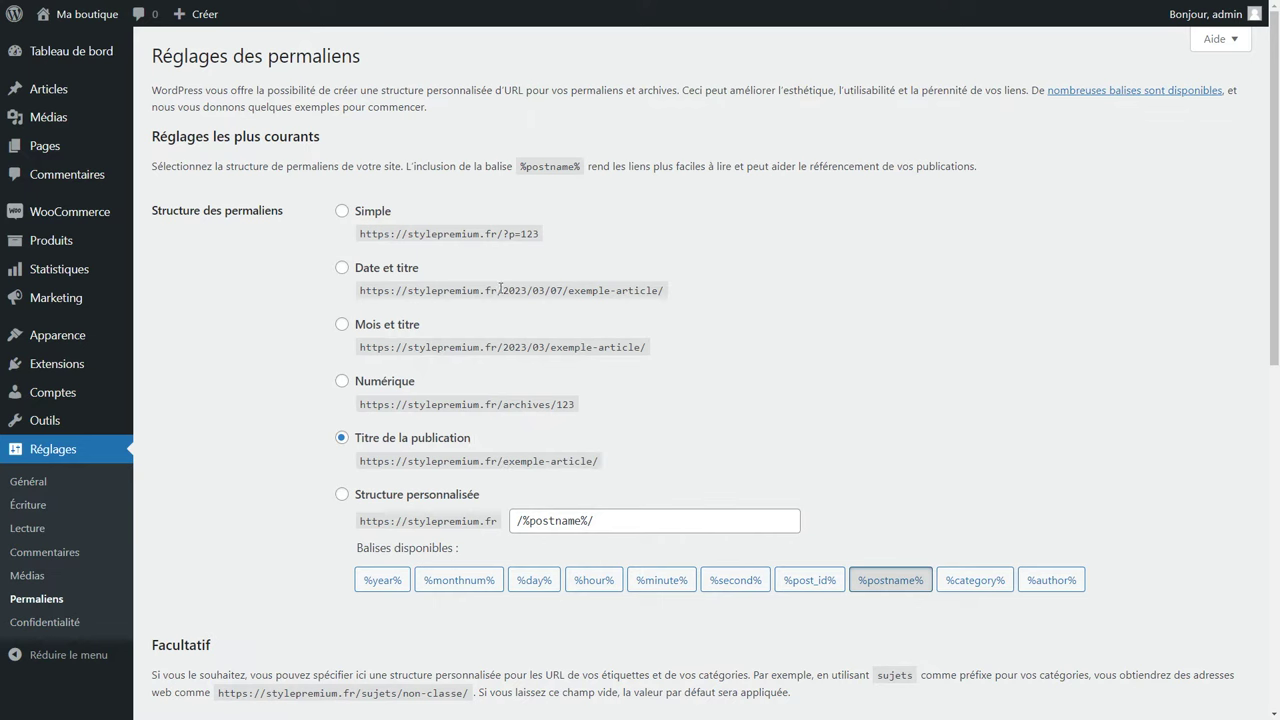
left_click_drag(497, 290, 572, 290)
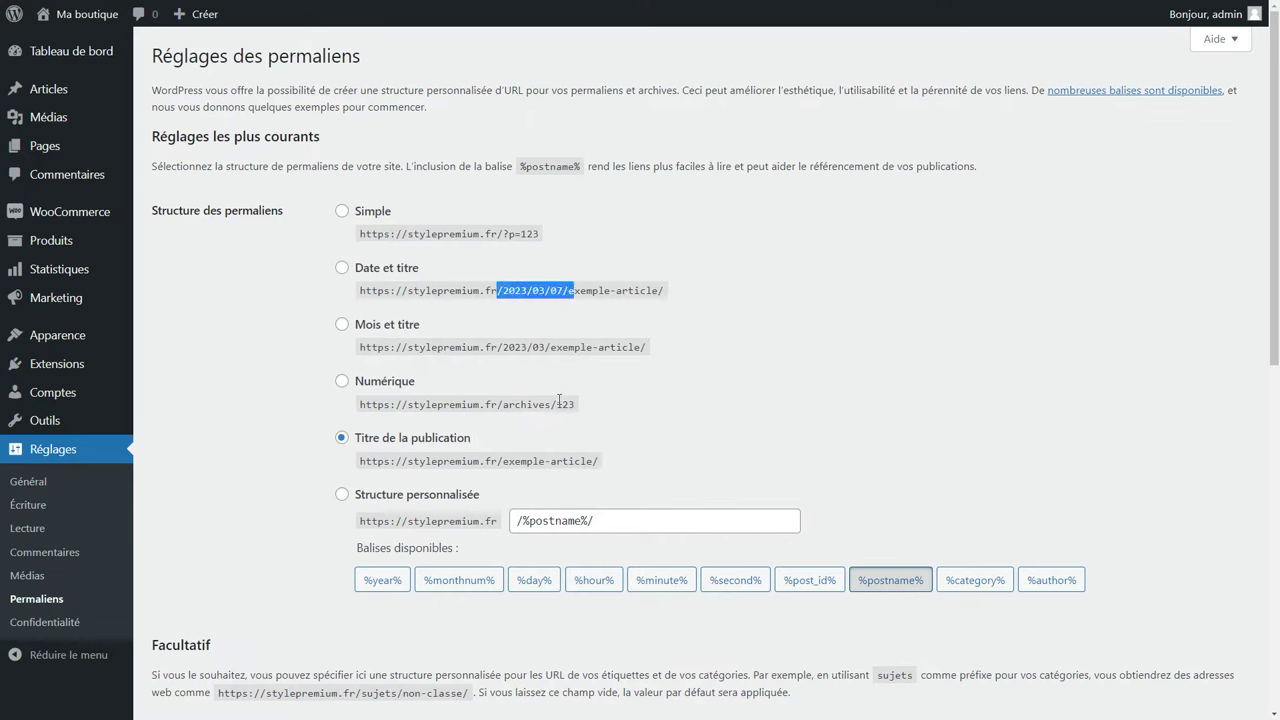
left_click_drag(557, 404, 575, 404)
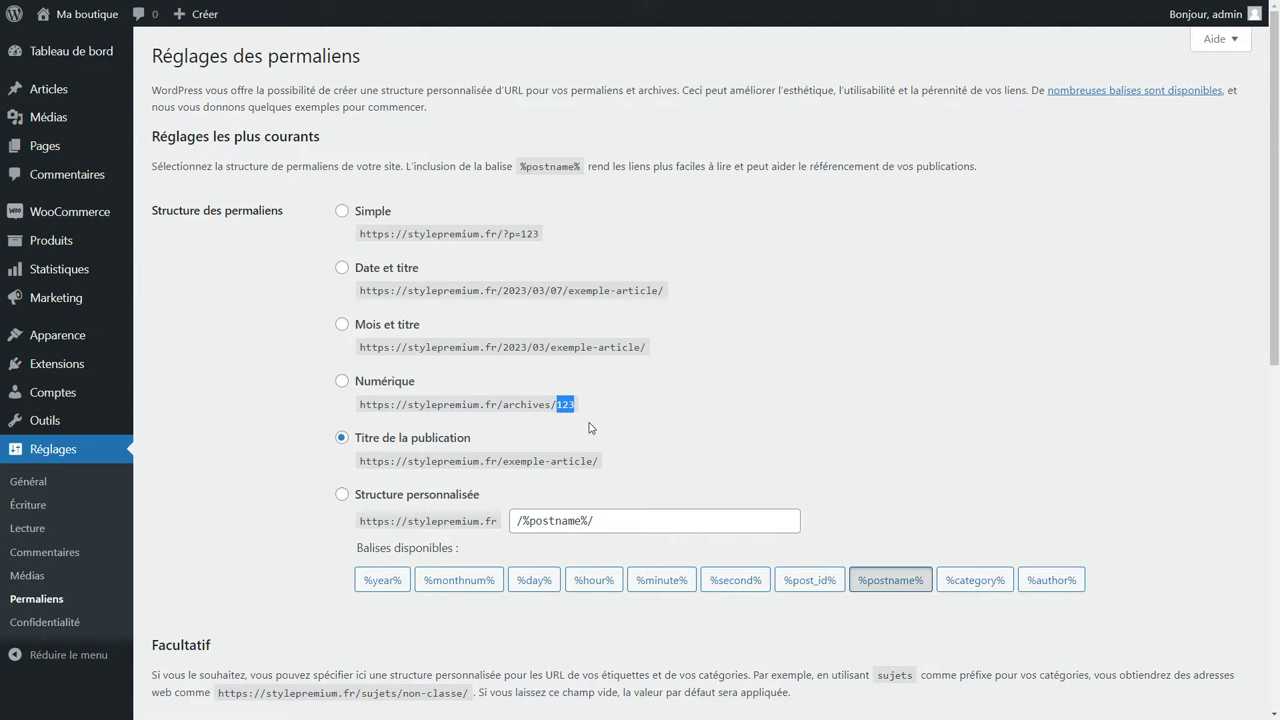
left_click(590, 428)
Review the product permalink bases, including produit/, and save with 'Titre de la publication' URLs.
scroll(590, 425, "down", 7)
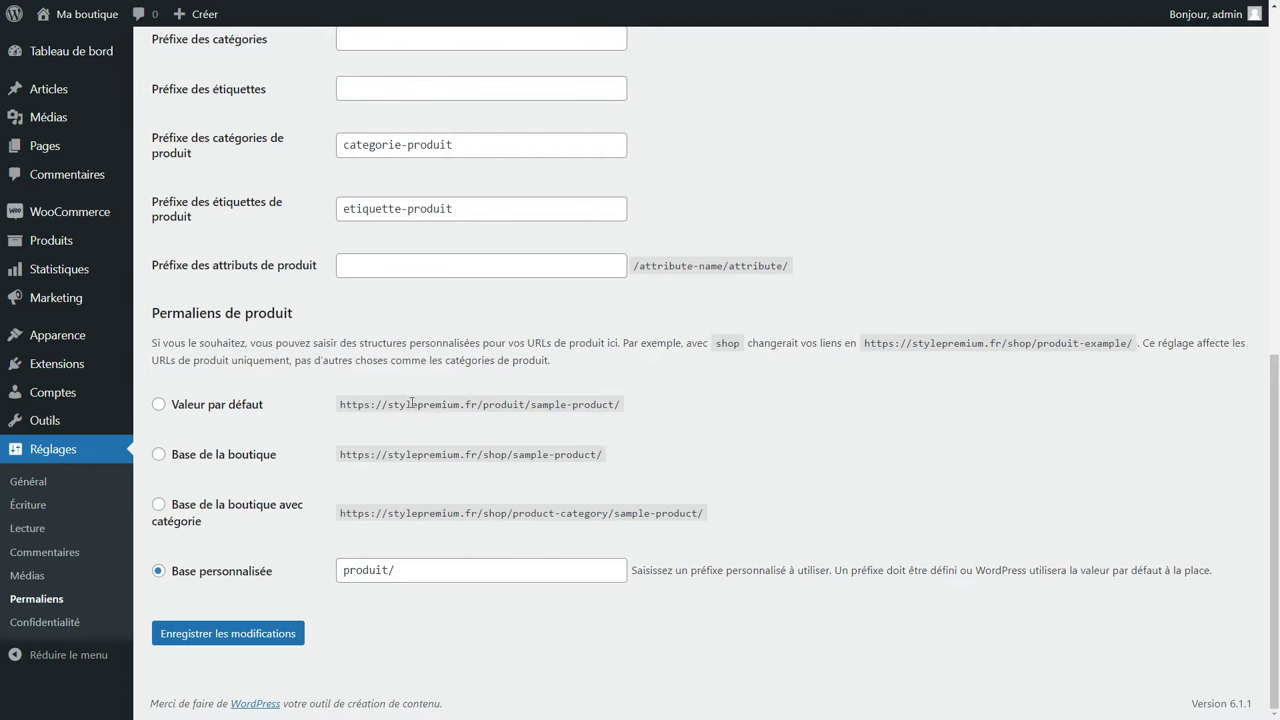
left_click_drag(387, 404, 614, 410)
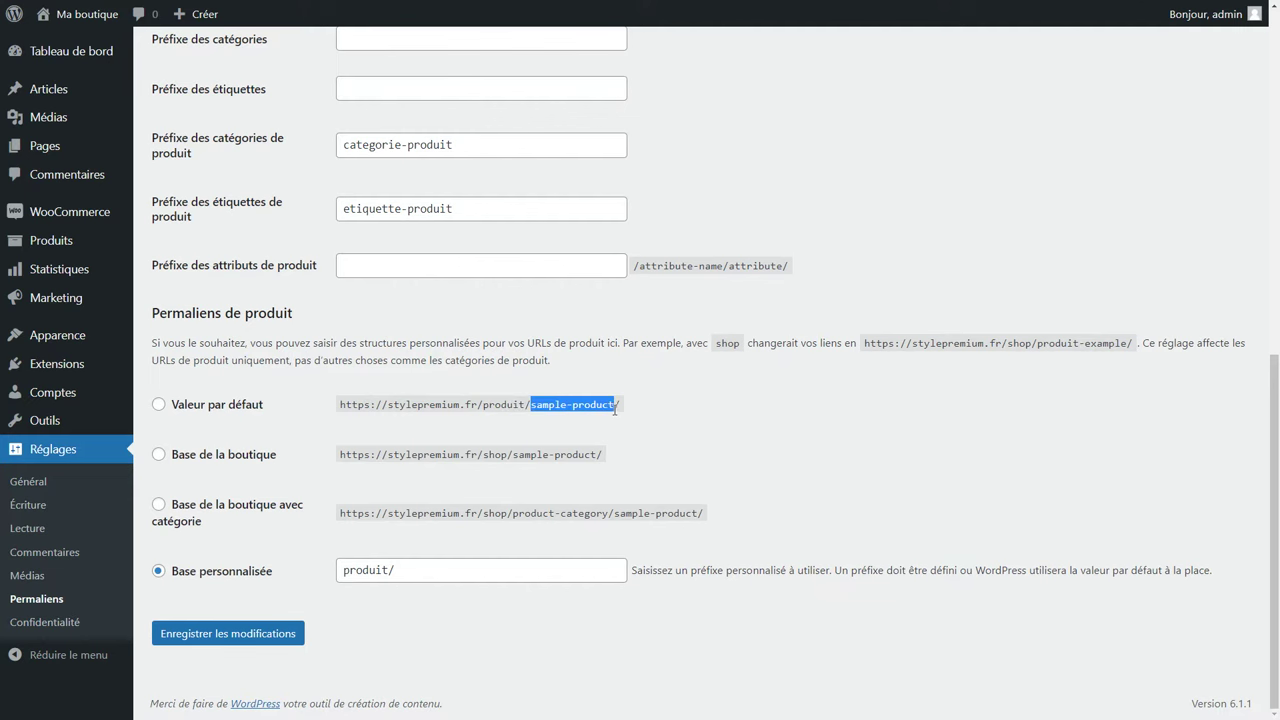
left_click(614, 410)
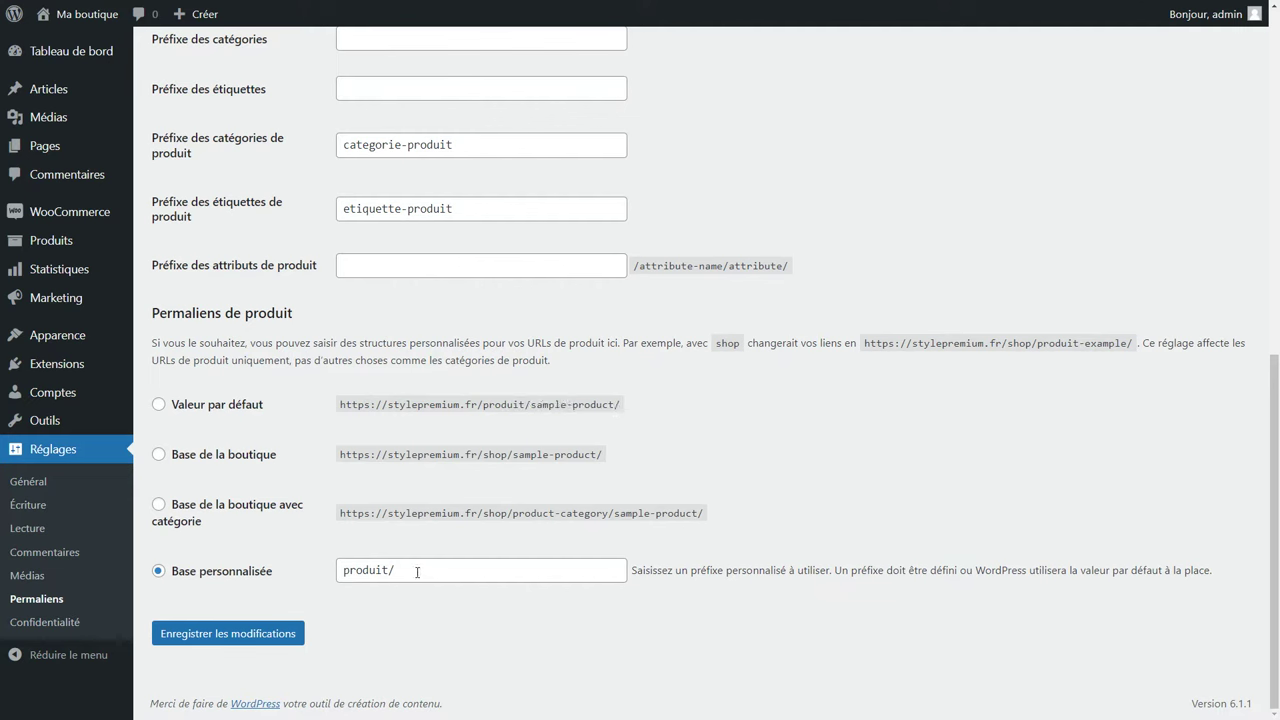
left_click_drag(417, 573, 347, 578)
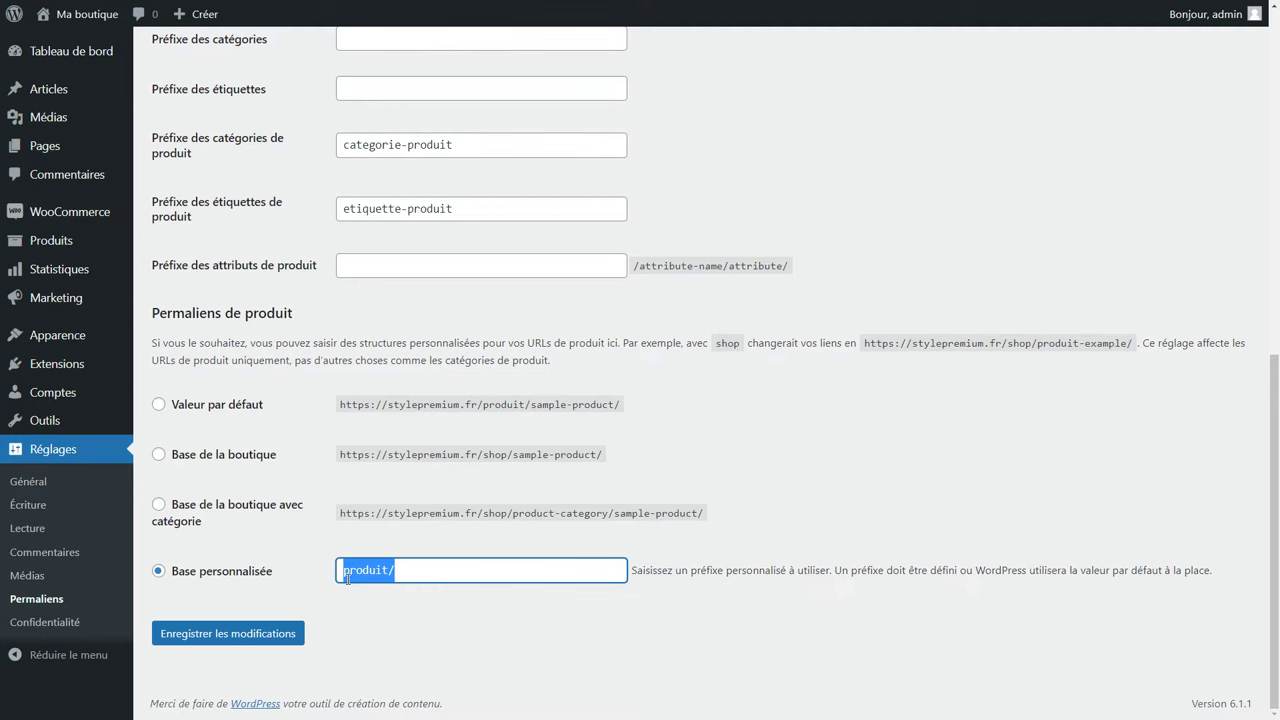
left_click_drag(513, 514, 609, 514)
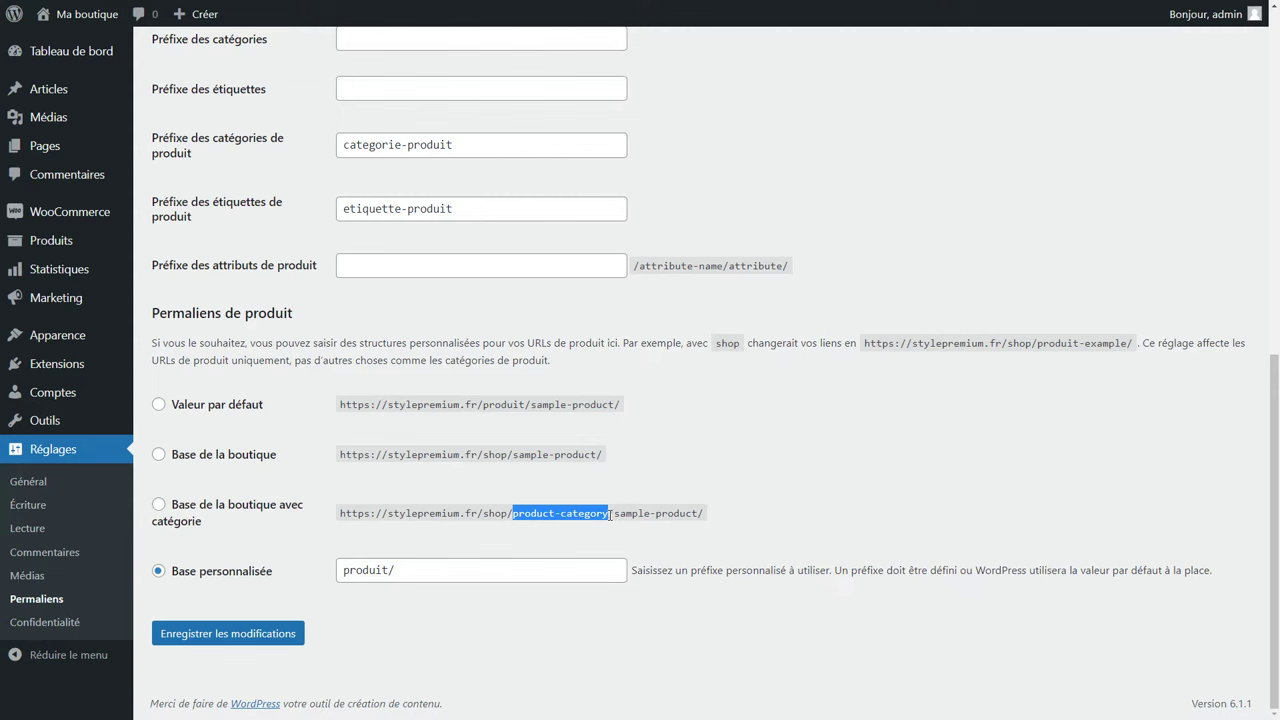
left_click(445, 594)
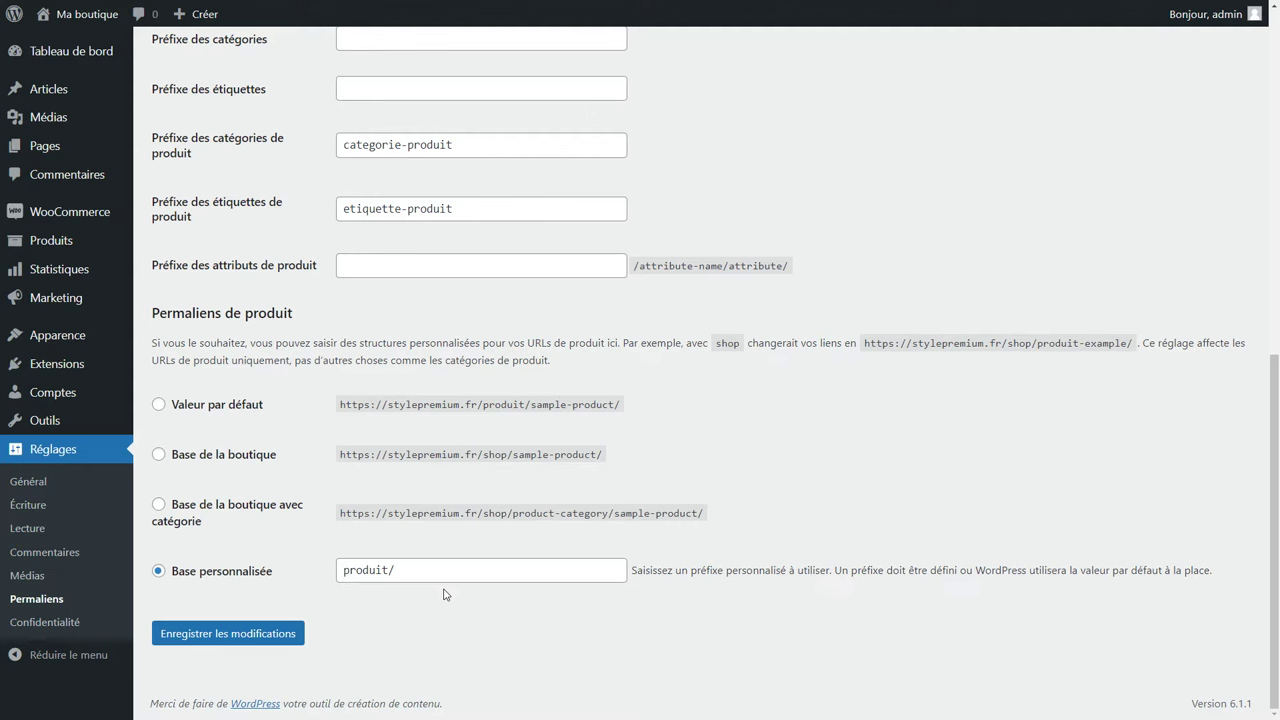
left_click(221, 638)
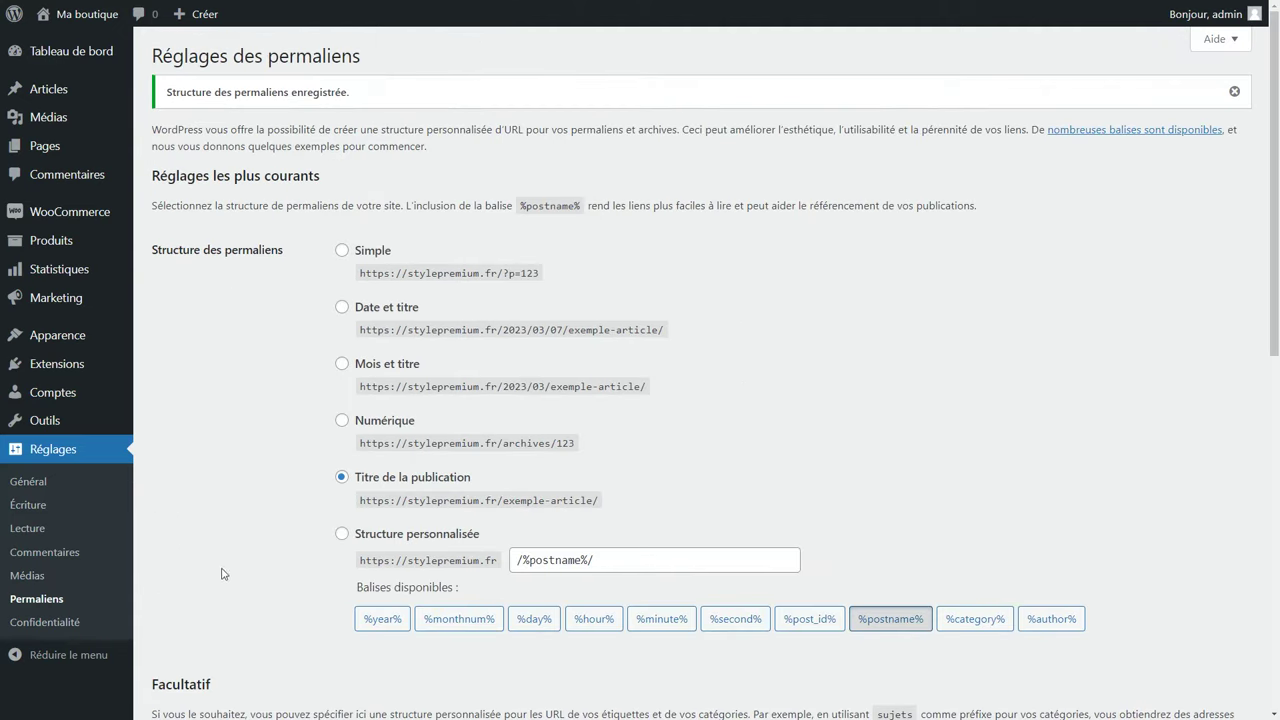
Preview the shop's front page, return to the dashboard and readjust the page zoom.
left_click(64, 20)
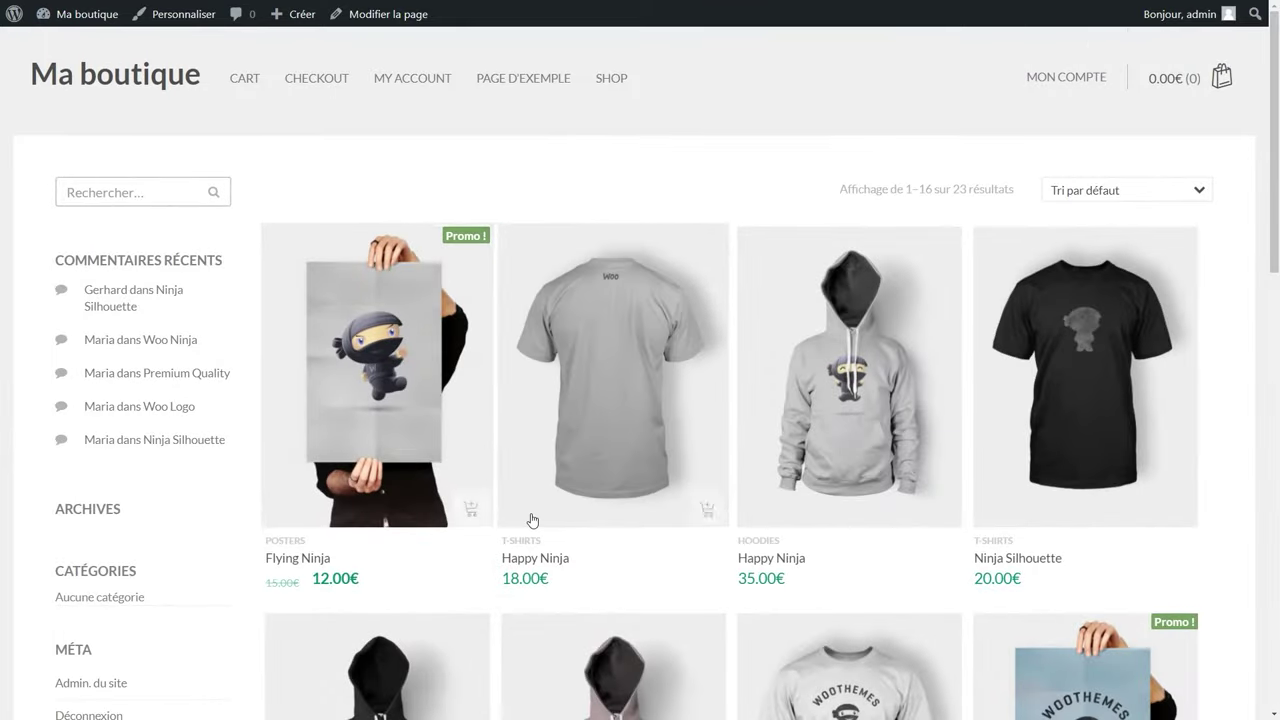
scroll(530, 520, "down", 2)
scroll(510, 522, "up", 2)
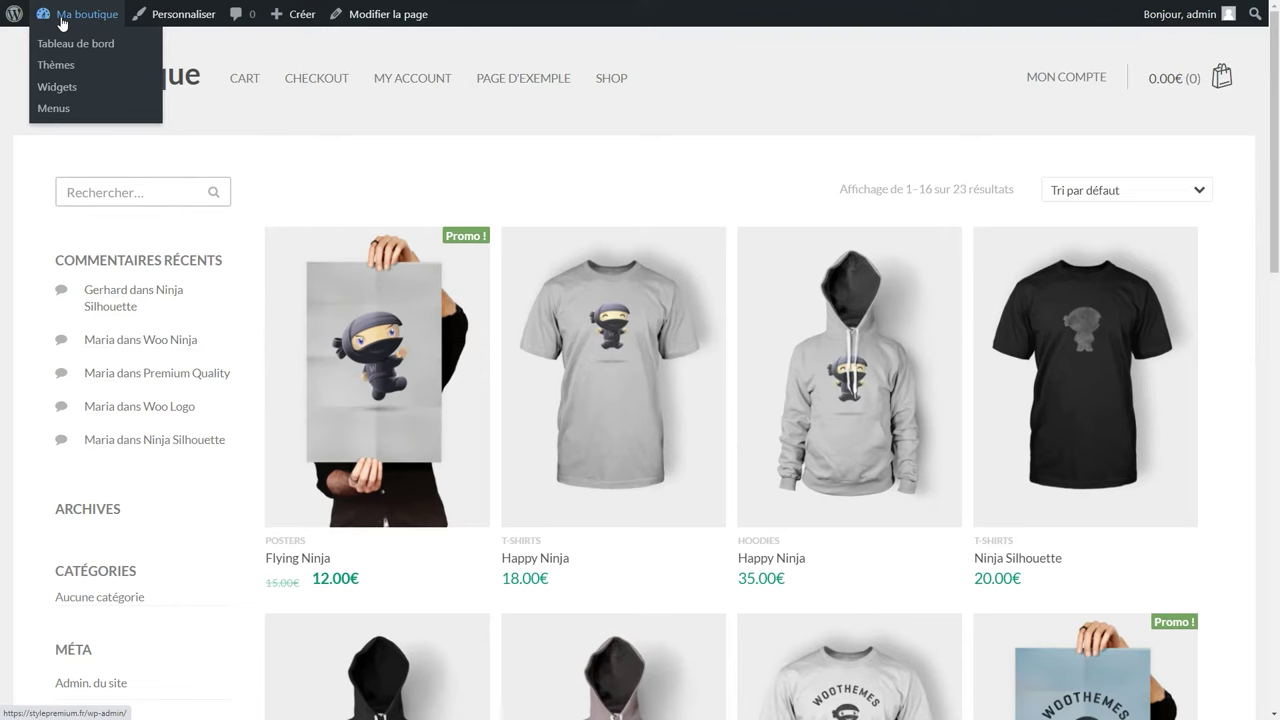
left_click(62, 20)
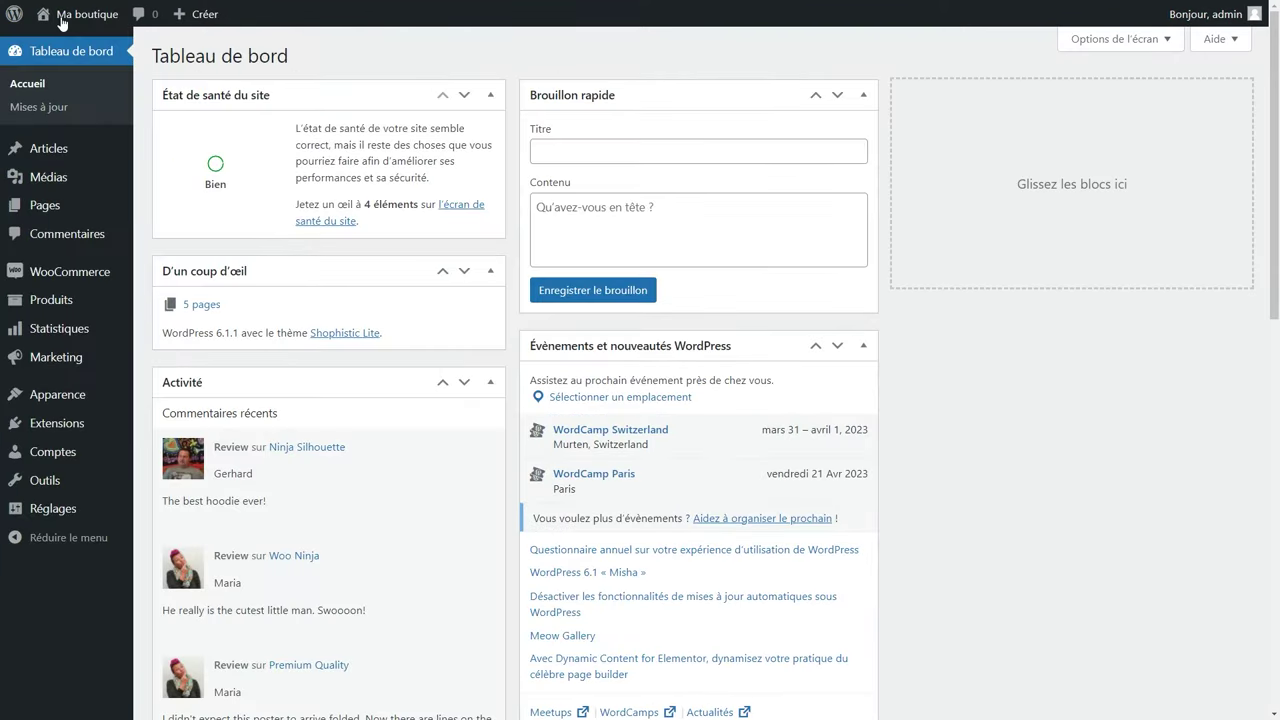
key("ctrl+minus")
key("ctrl+plus")
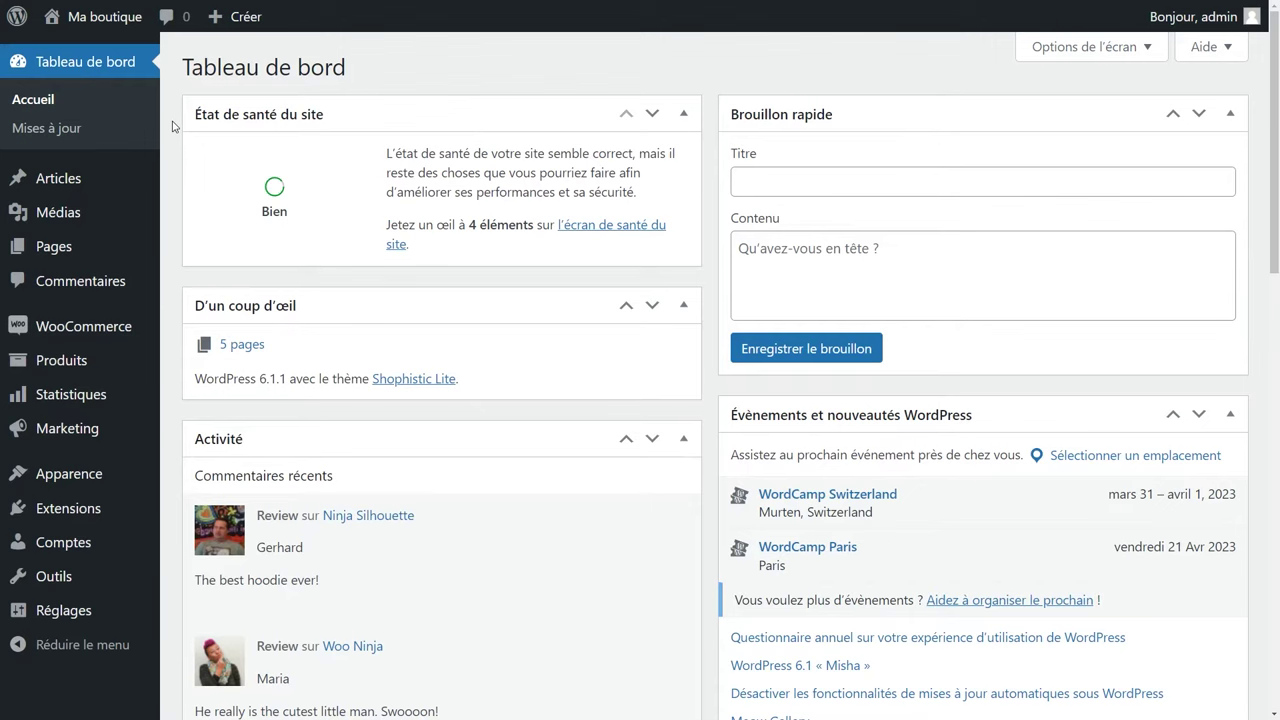
Find Blocksy under Apparence > Thèmes > Ajouter, install it and activate it.
mouse_move(68, 480)
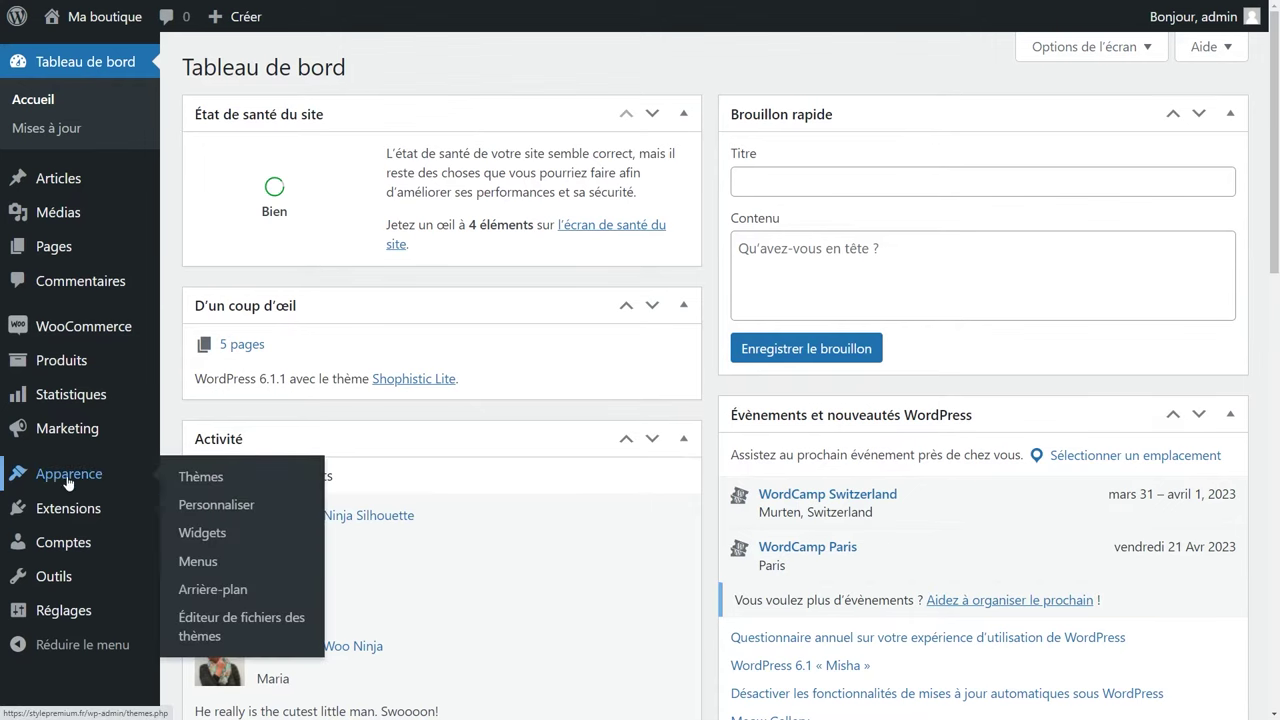
left_click(202, 478)
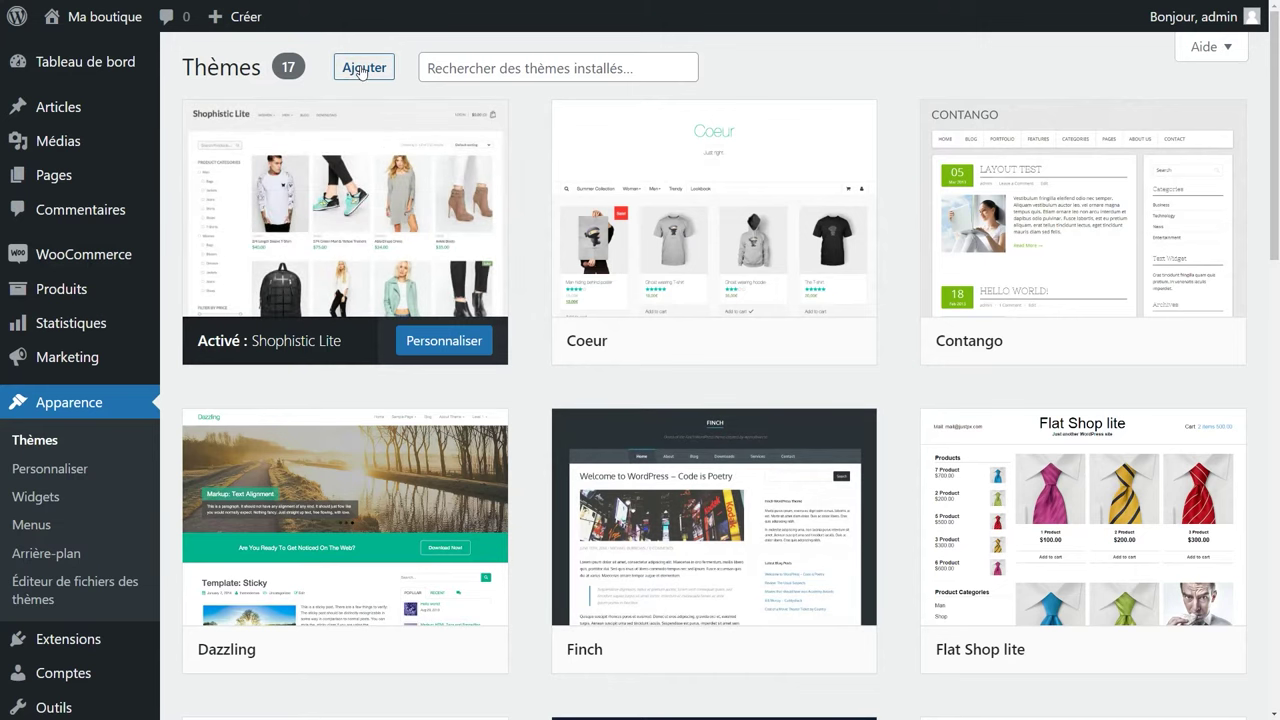
left_click(362, 68)
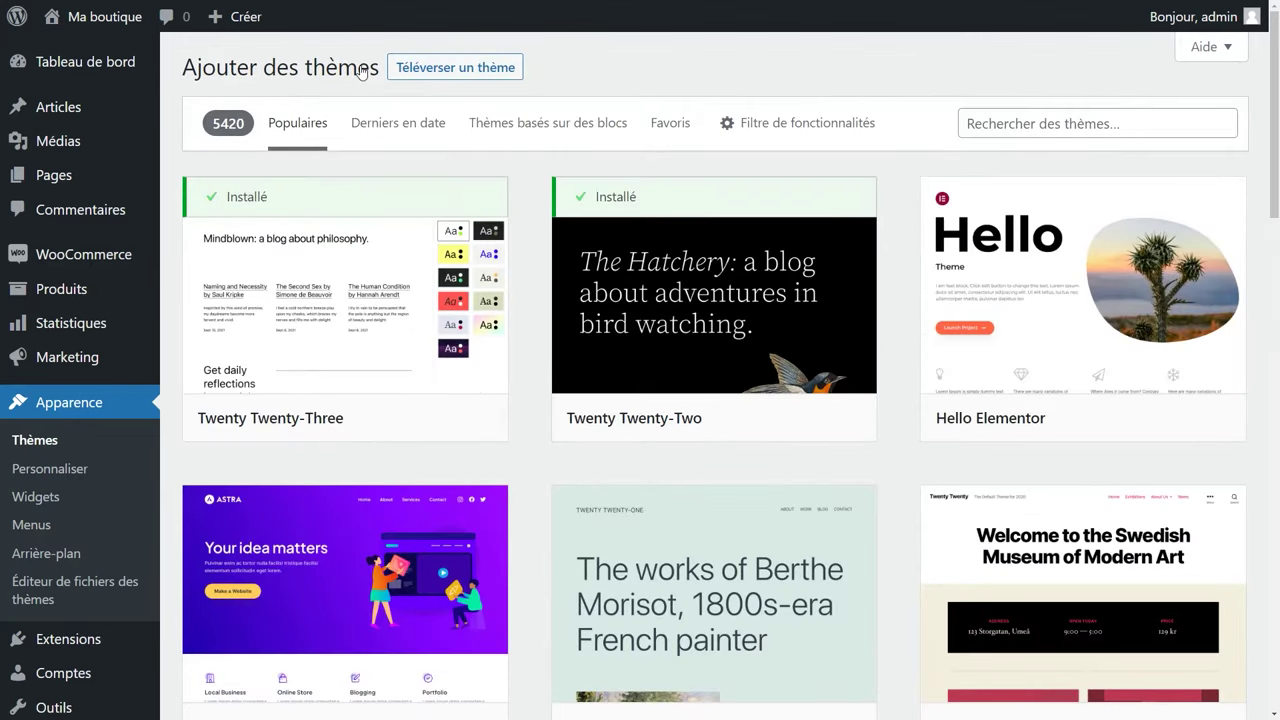
scroll(763, 477, "down", 5)
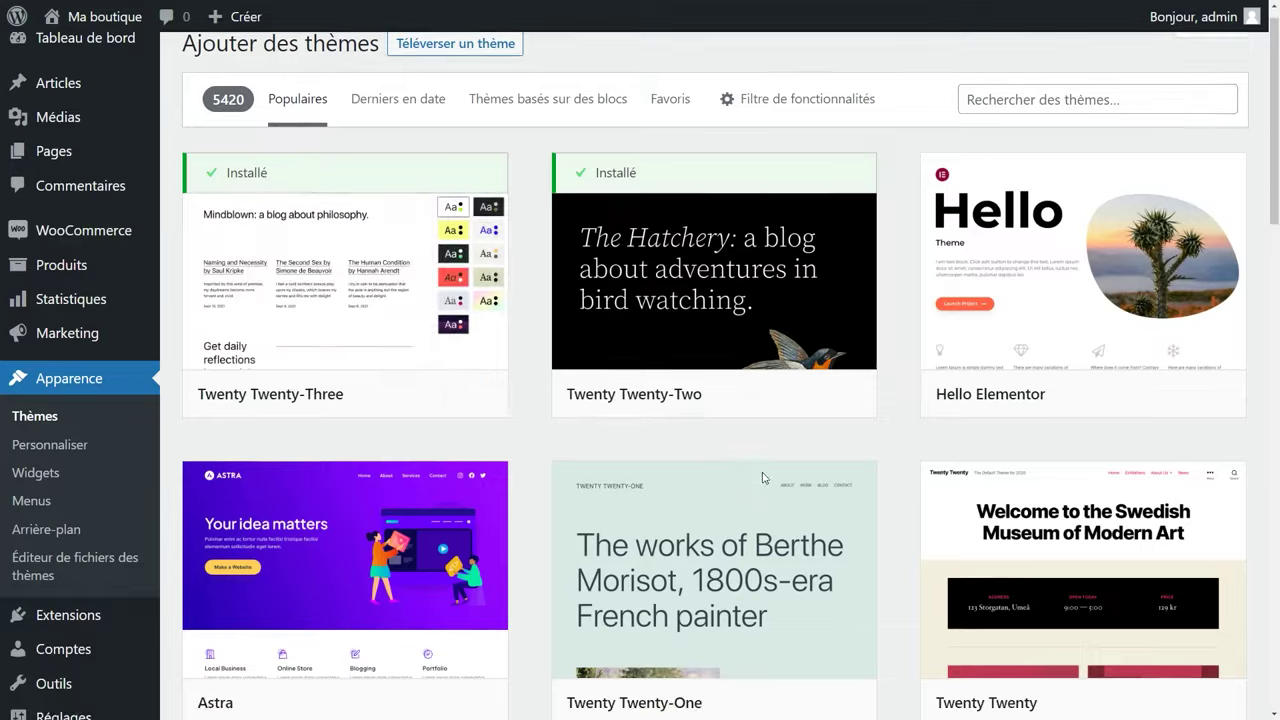
scroll(763, 479, "down", 5)
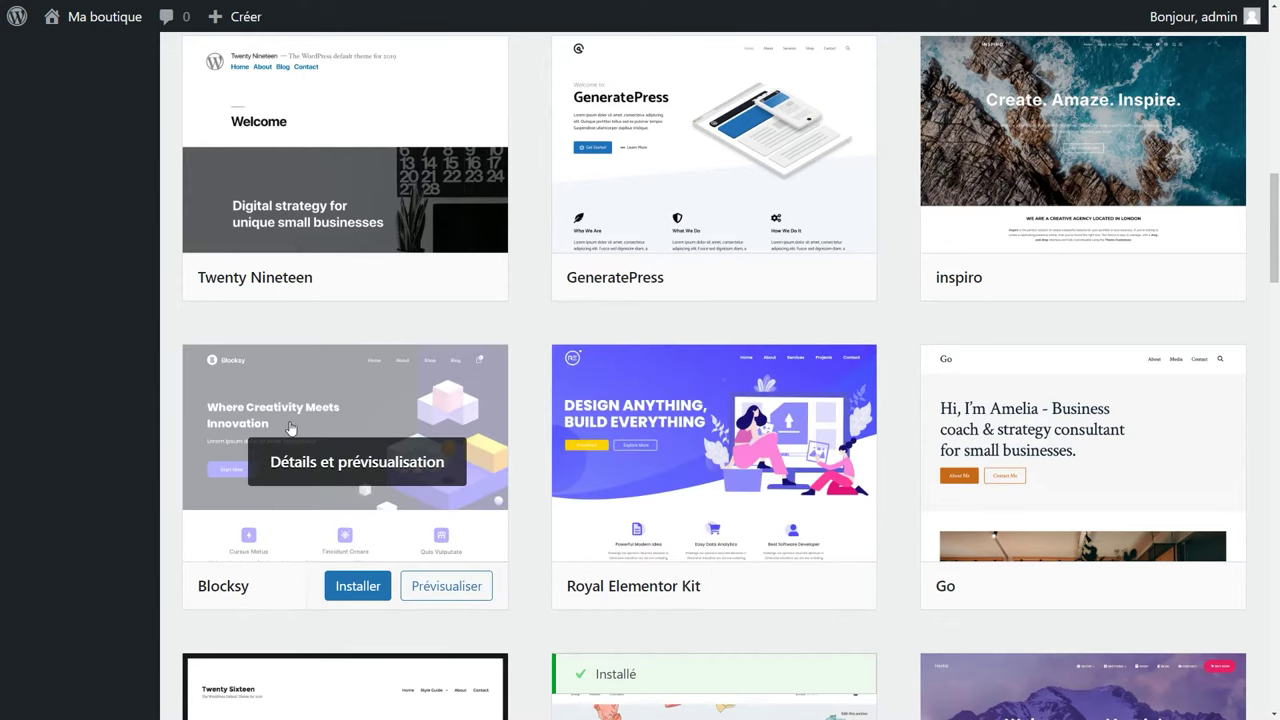
left_click(370, 586)
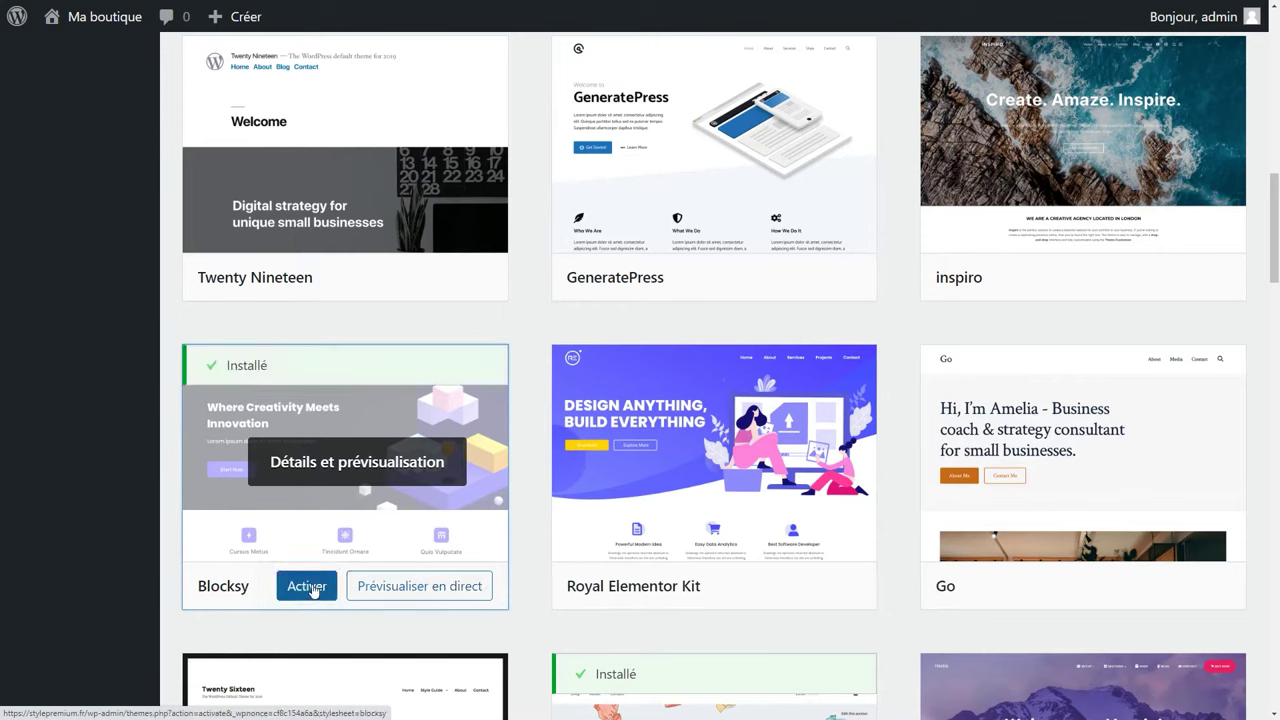
left_click(305, 588)
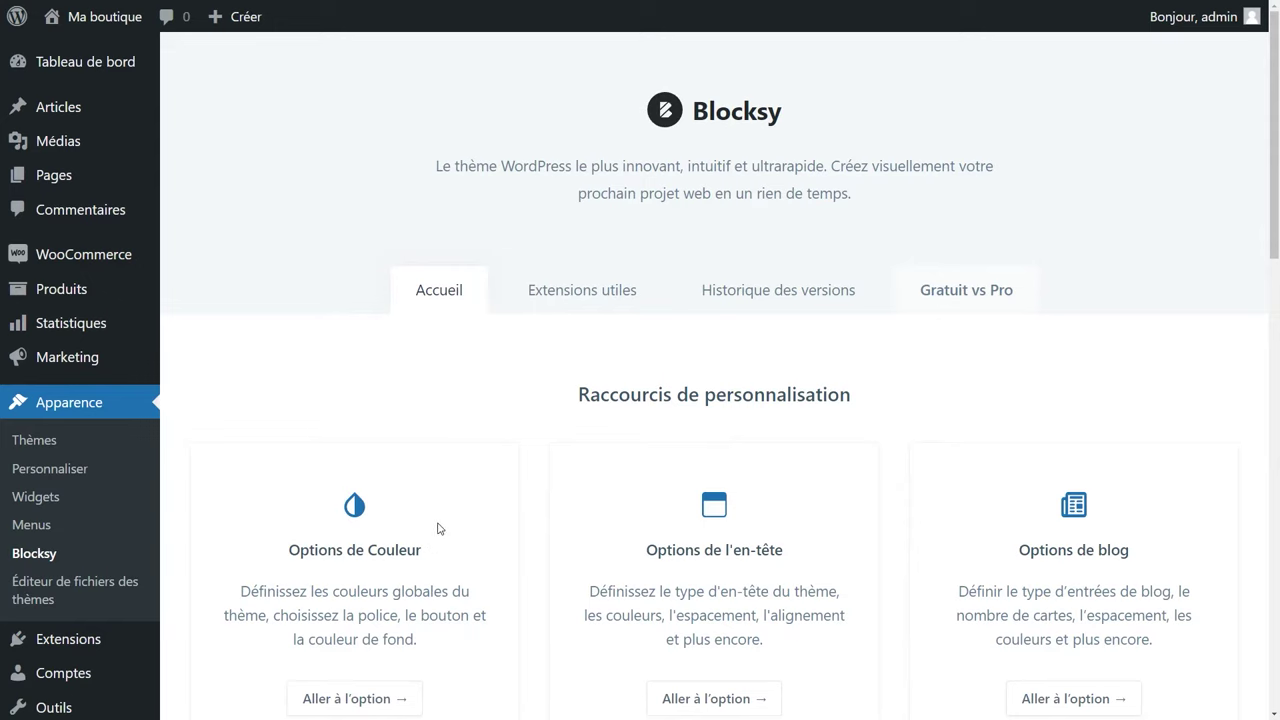
Delete the Twenty Twenty-Three theme from the installed themes list.
left_click(35, 440)
scroll(215, 495, "down", 10)
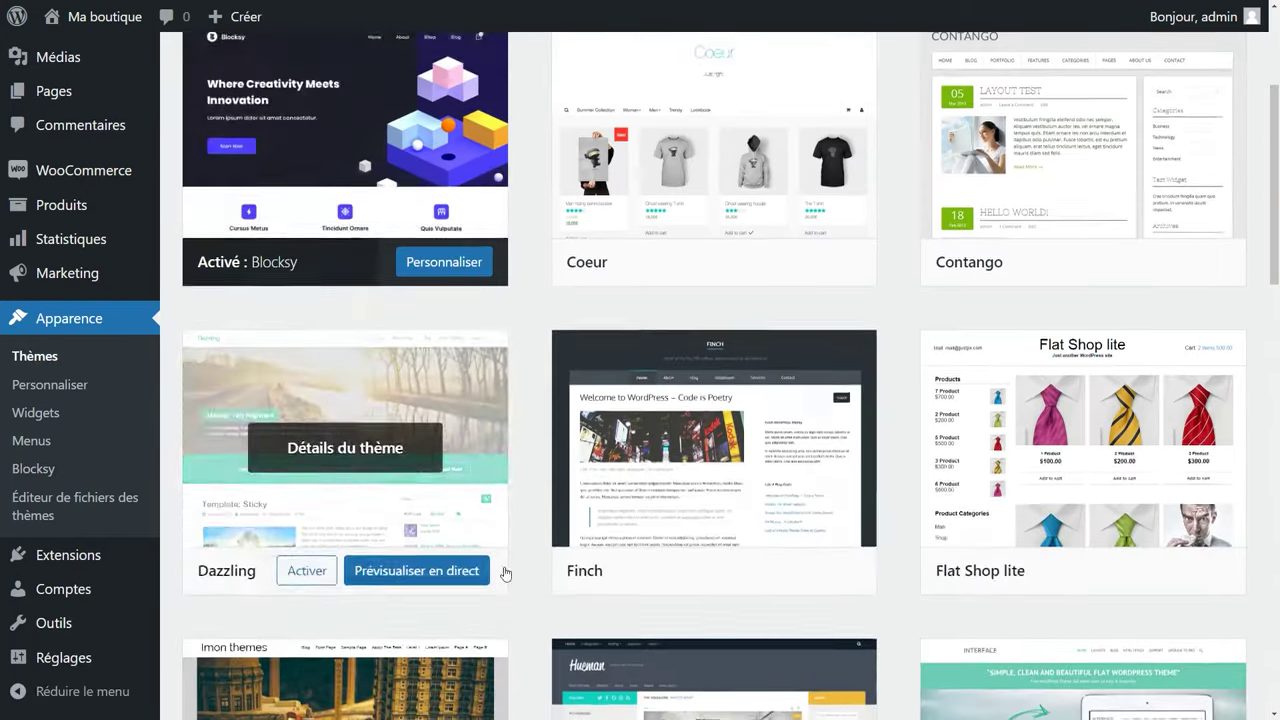
scroll(549, 502, "down", 5)
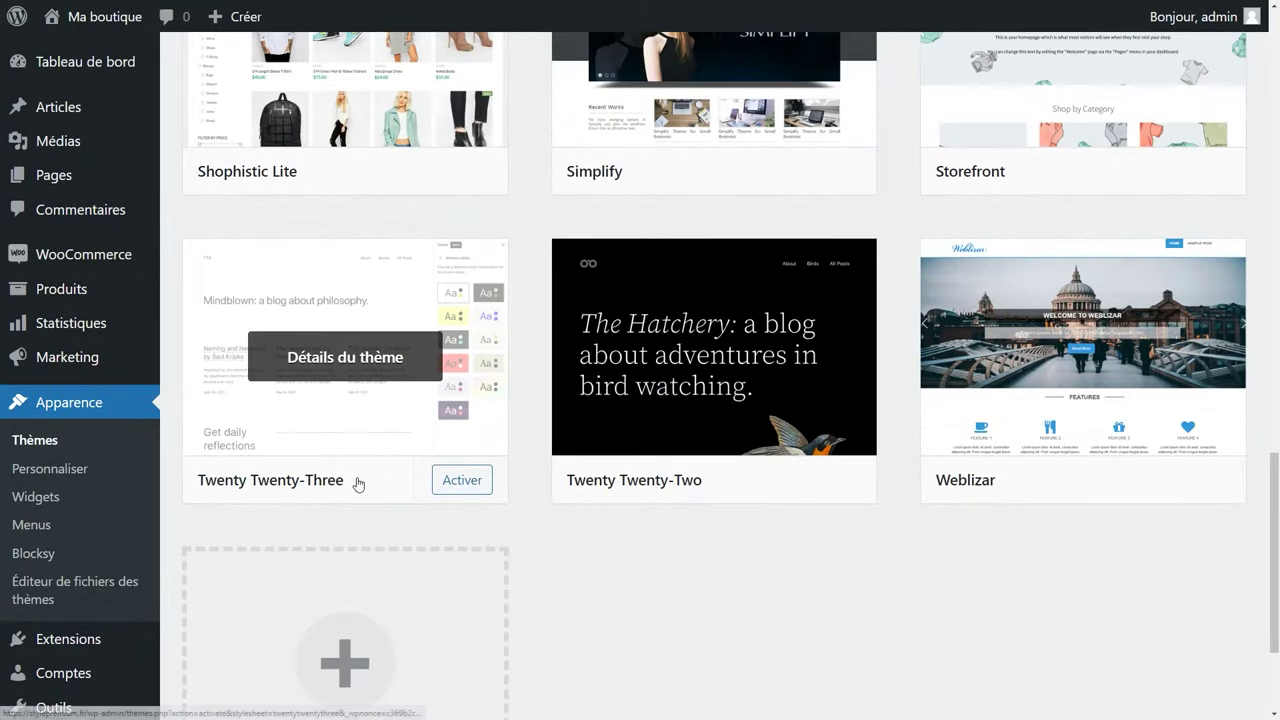
left_click(357, 482)
left_click(1186, 684)
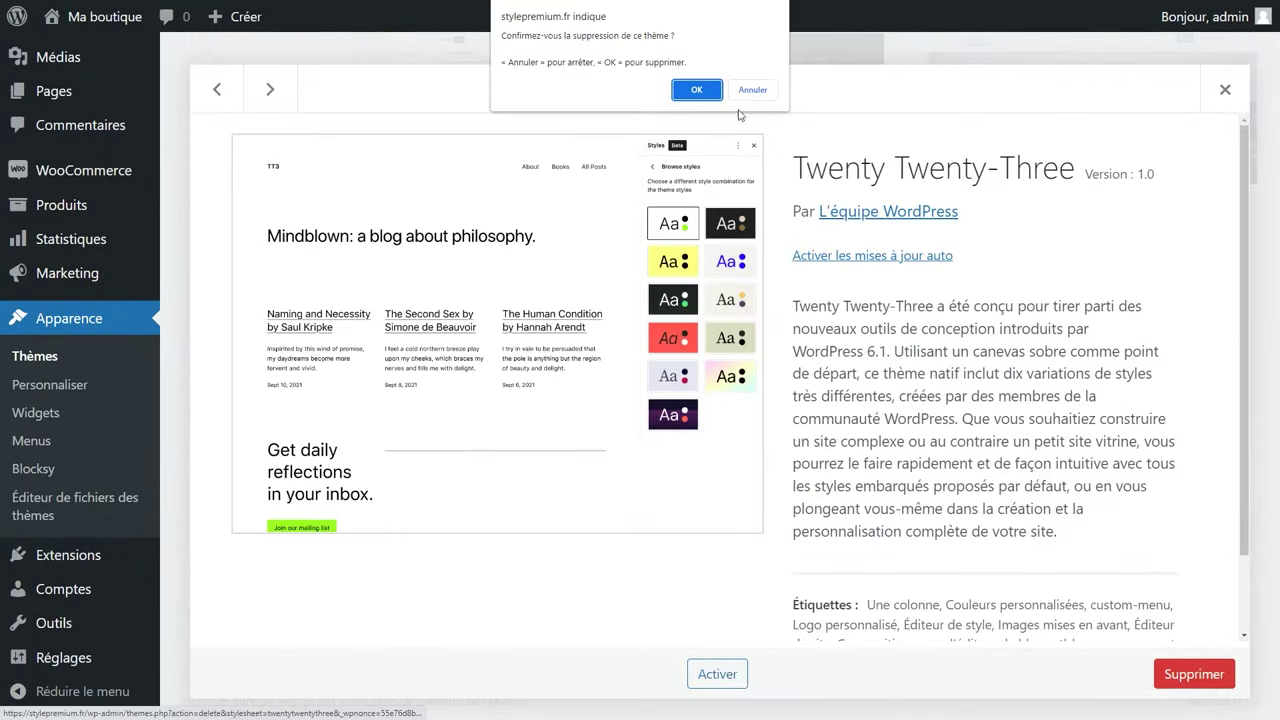
left_click(690, 89)
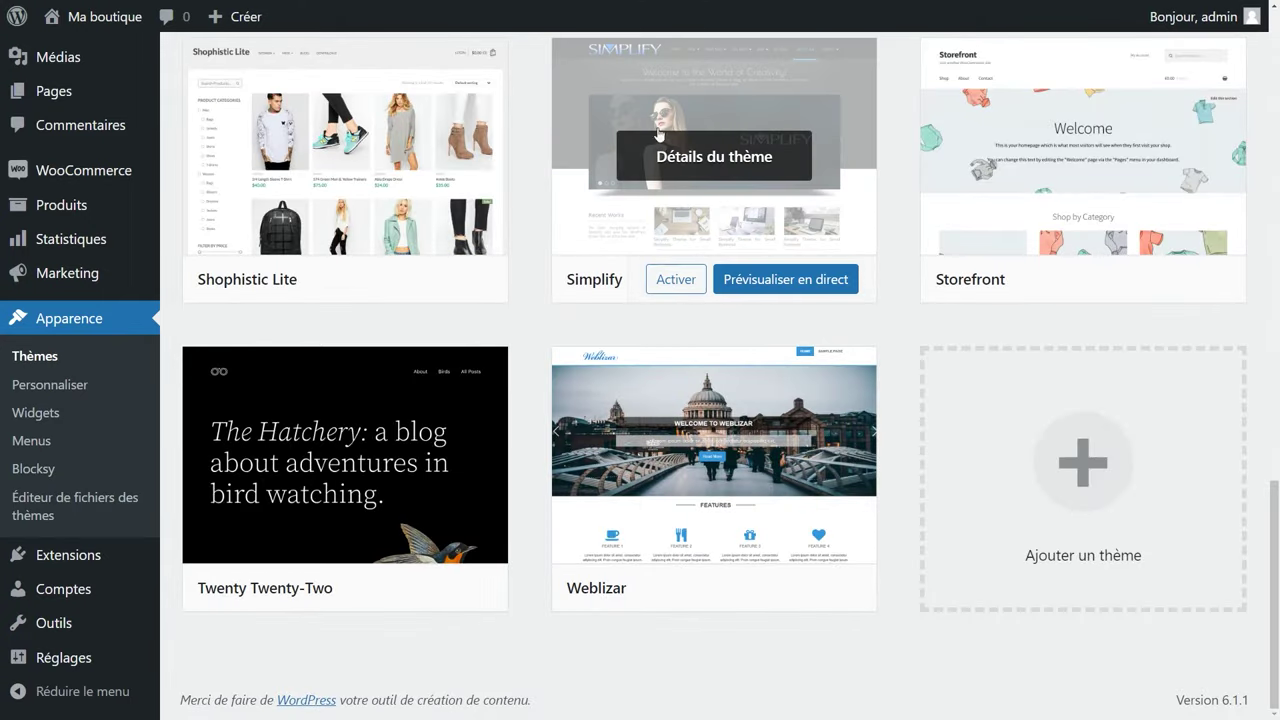
Delete the Simplify theme as well, leaving Blocksy active.
left_click(636, 115)
left_click(1193, 674)
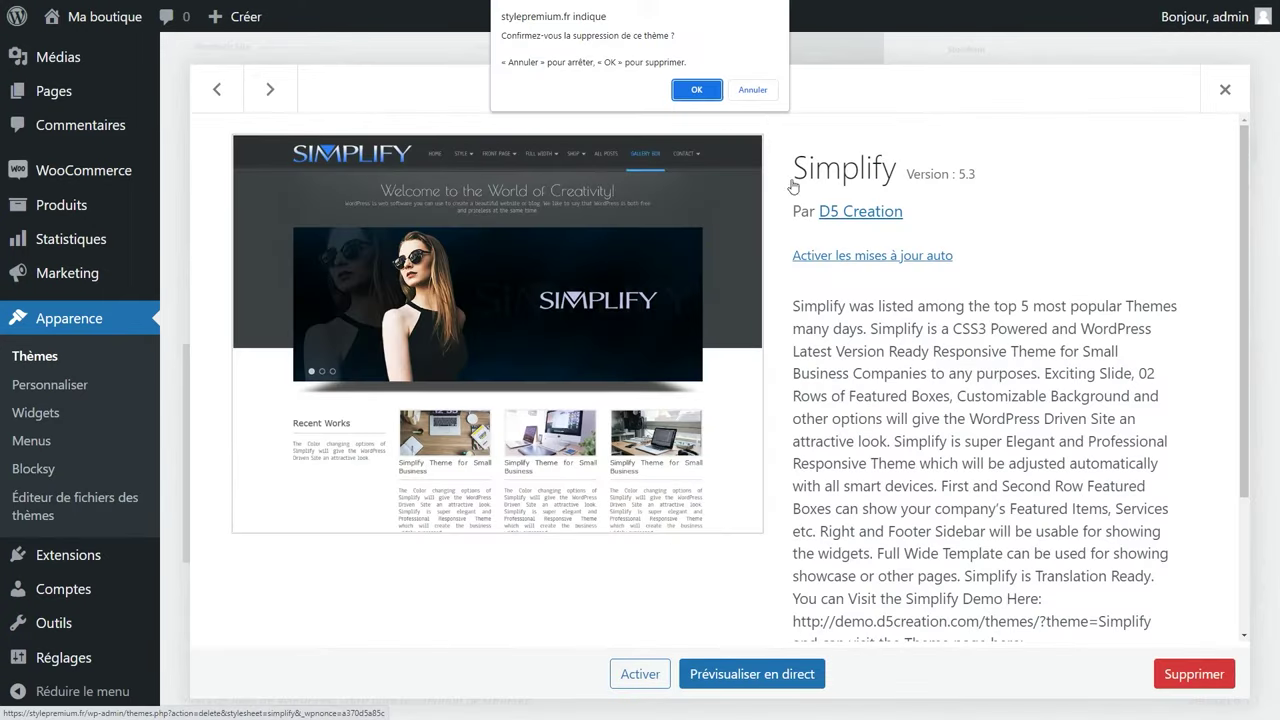
left_click(694, 88)
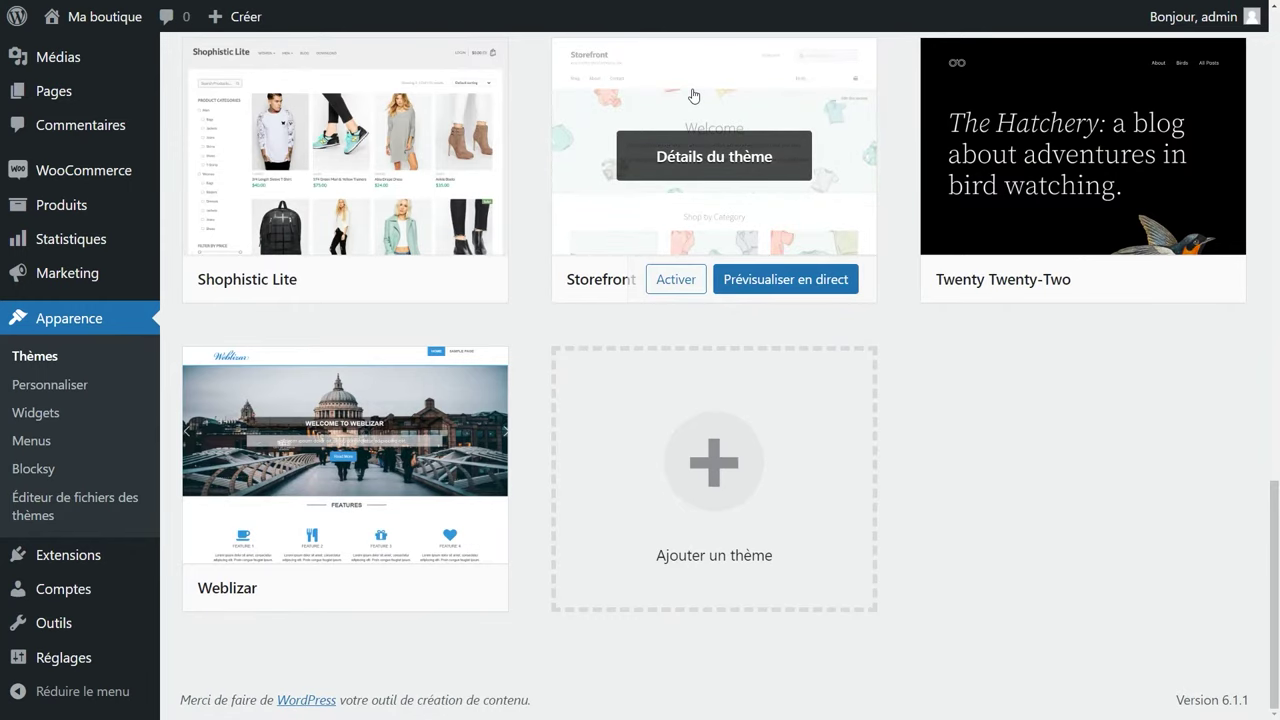
scroll(694, 95, "up", 15)
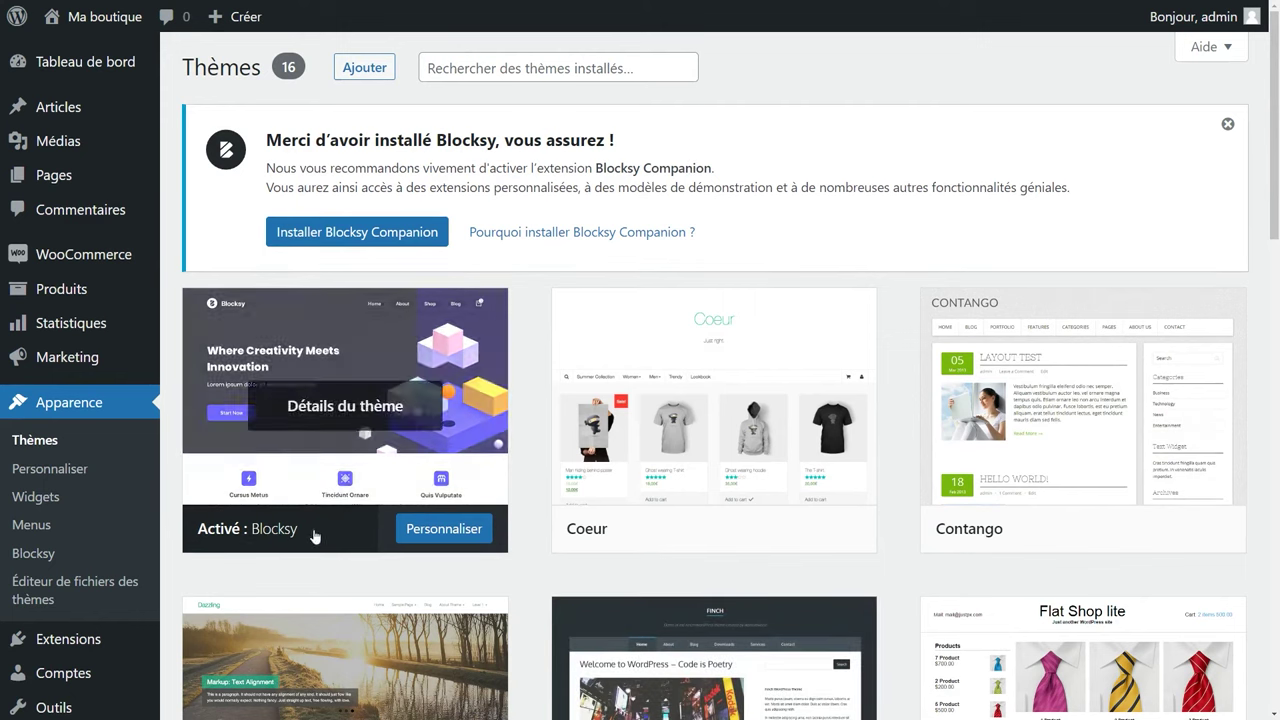
Search plugins for 'lws', then install and activate LWS Tools.
mouse_move(47, 641)
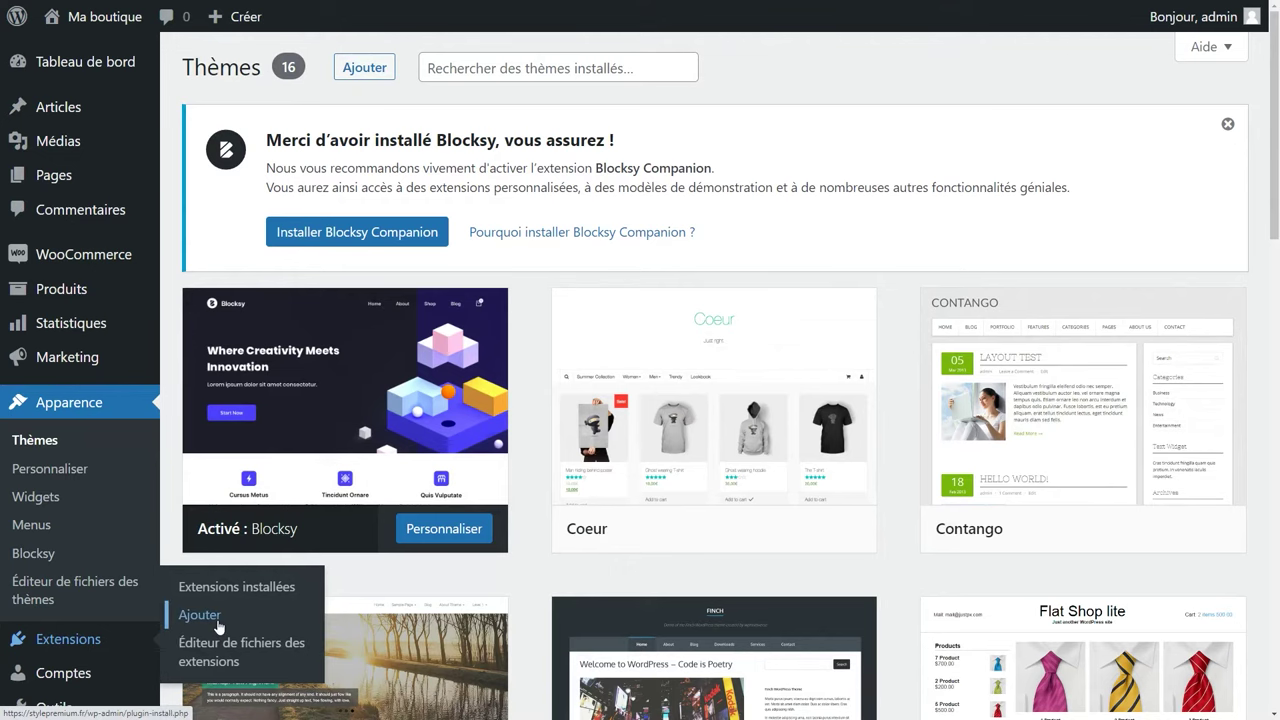
left_click(218, 626)
left_click(1006, 296)
type("lws")
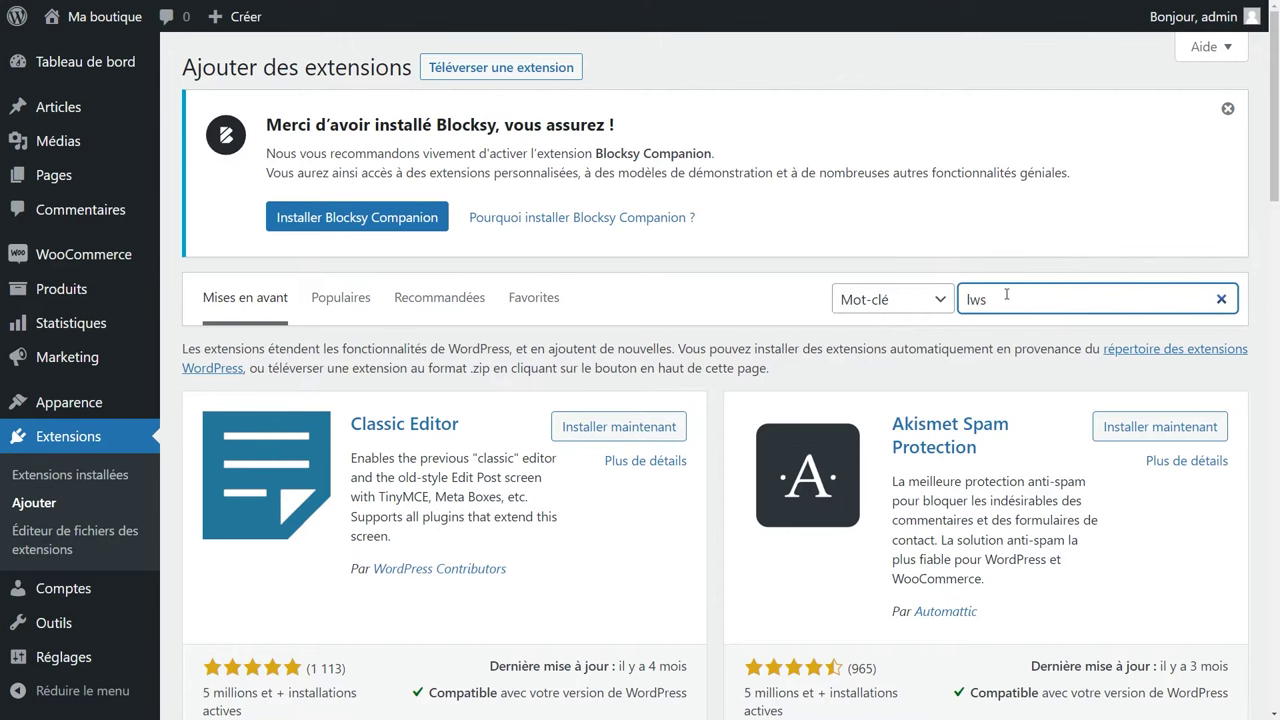
scroll(955, 300, "down", 3)
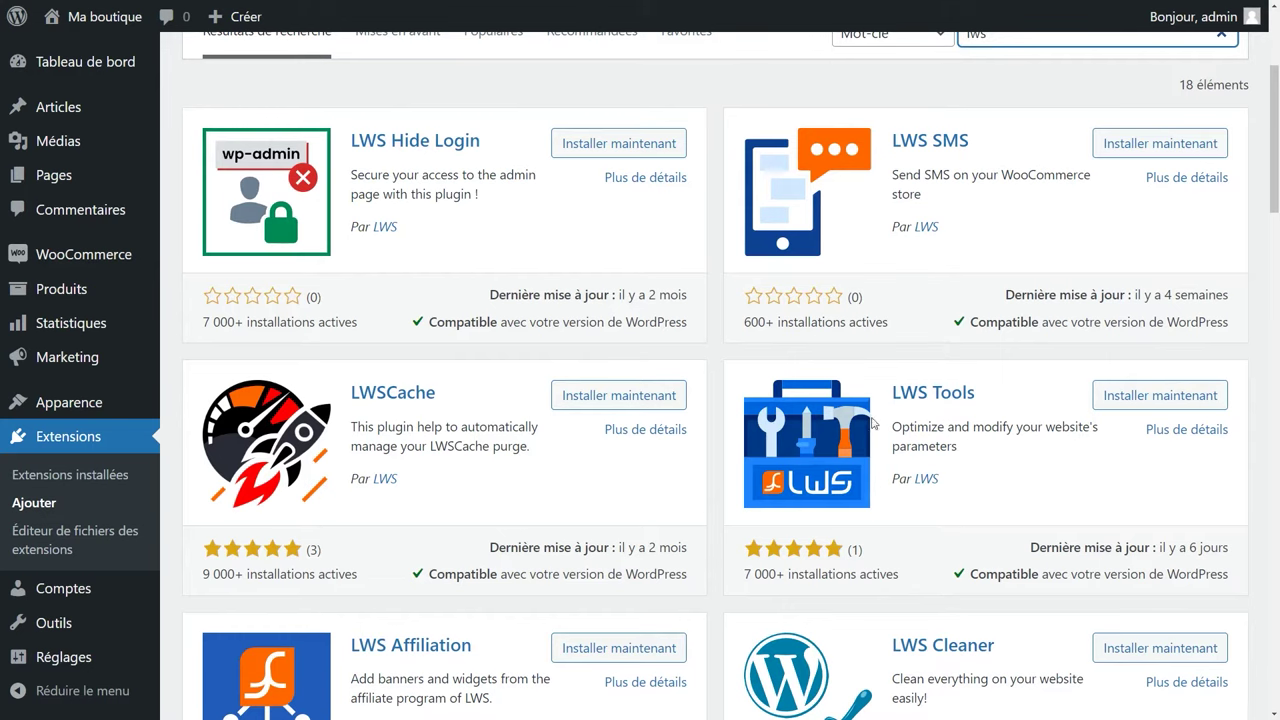
left_click(1146, 396)
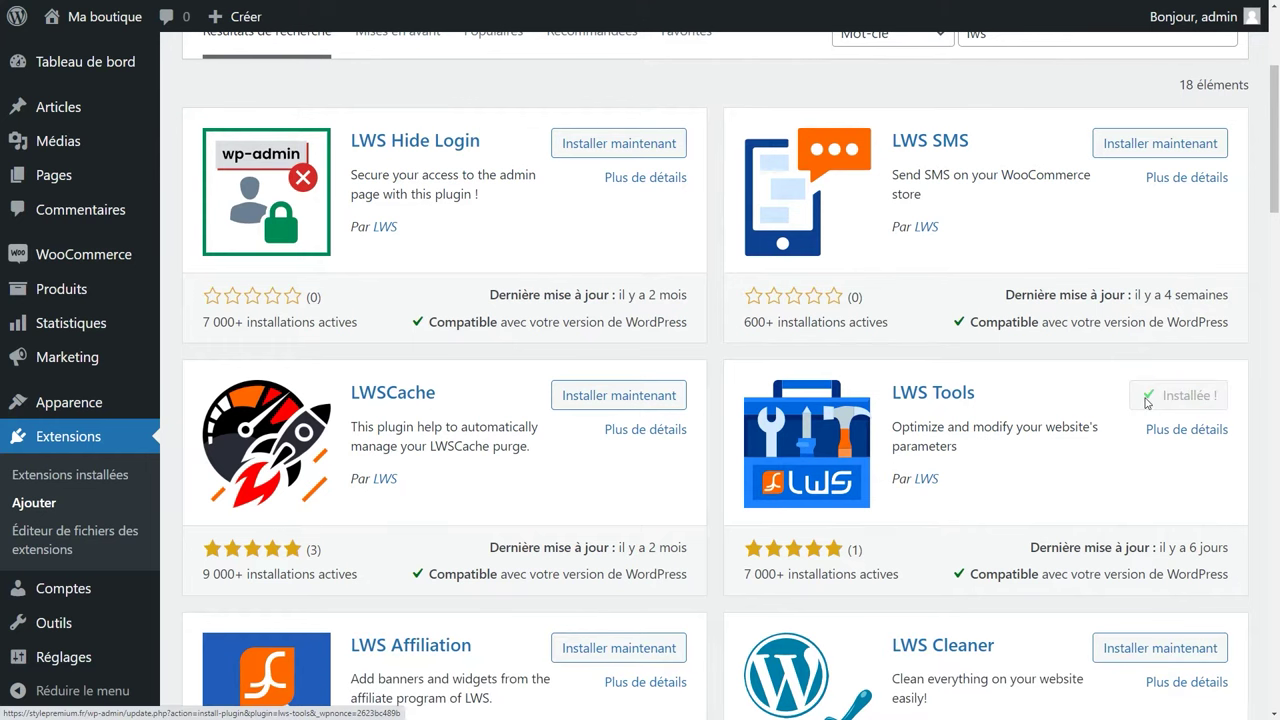
left_click(1192, 402)
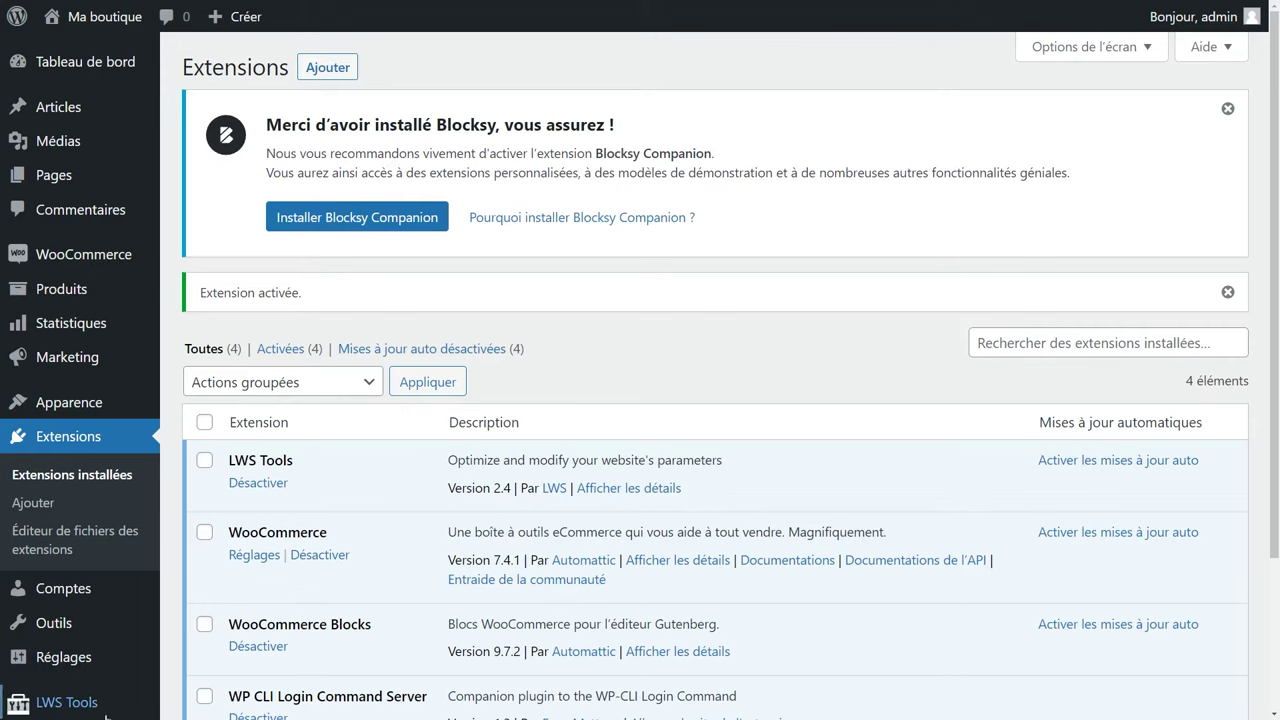
Delete all 15 unused themes from the LWS Tools Notifications tab.
scroll(90, 712, "down", 2)
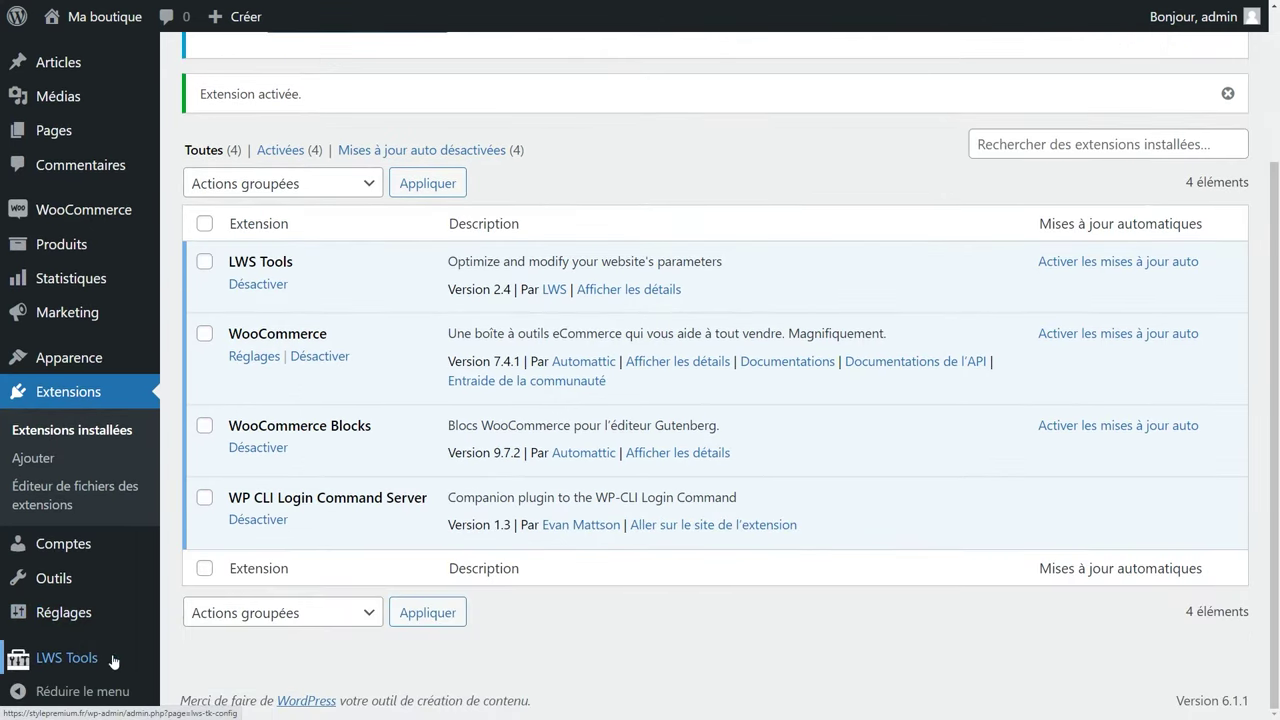
left_click(85, 660)
key("ctrl+minus")
key("ctrl+minus")
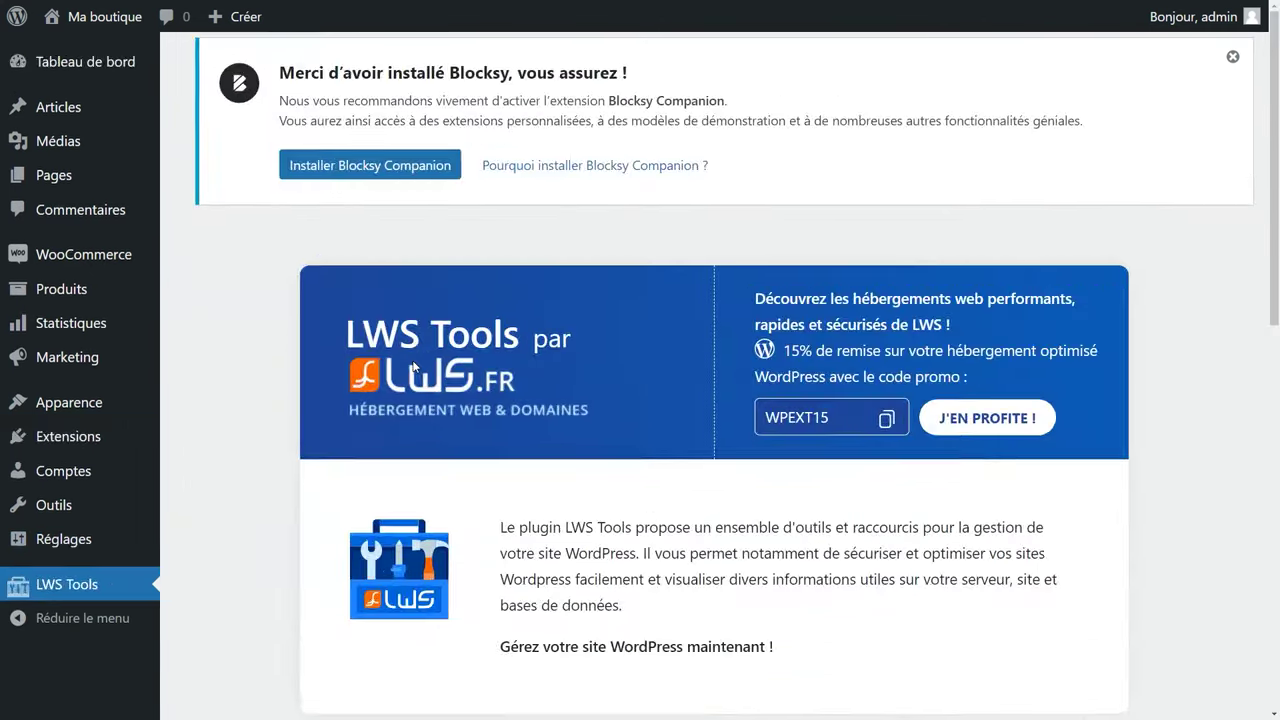
key("ctrl+minus")
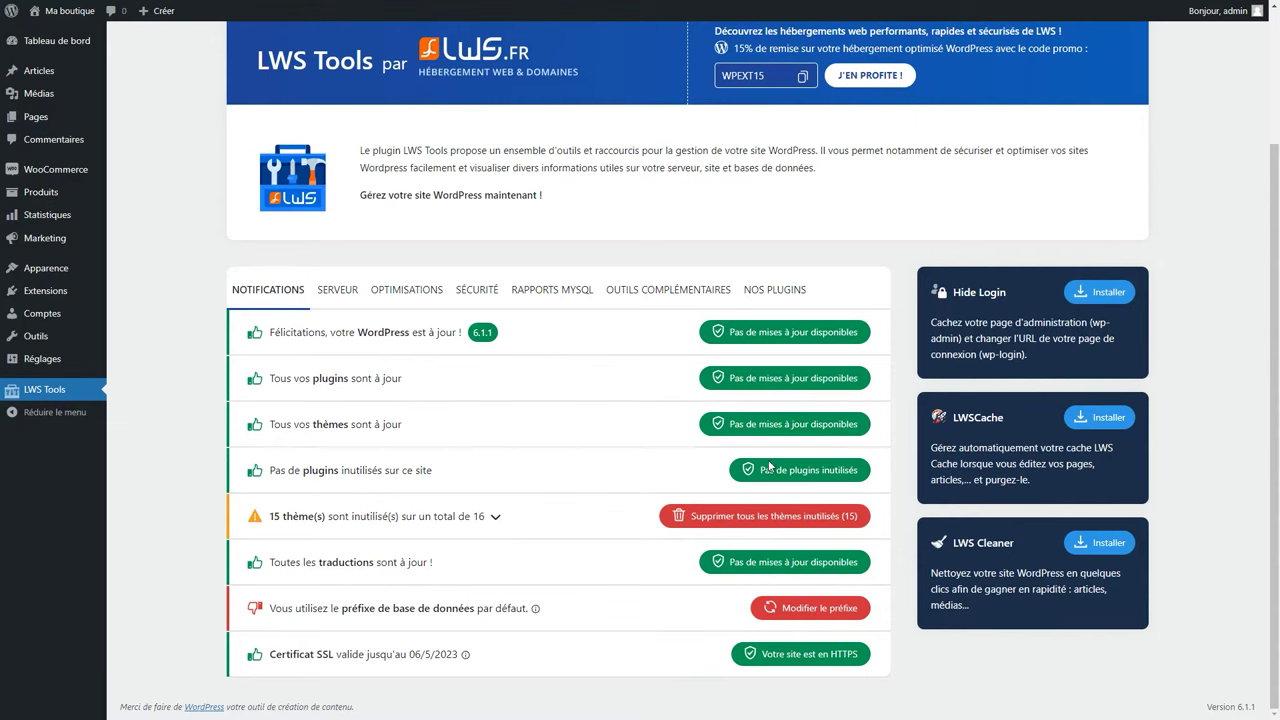
left_click(760, 514)
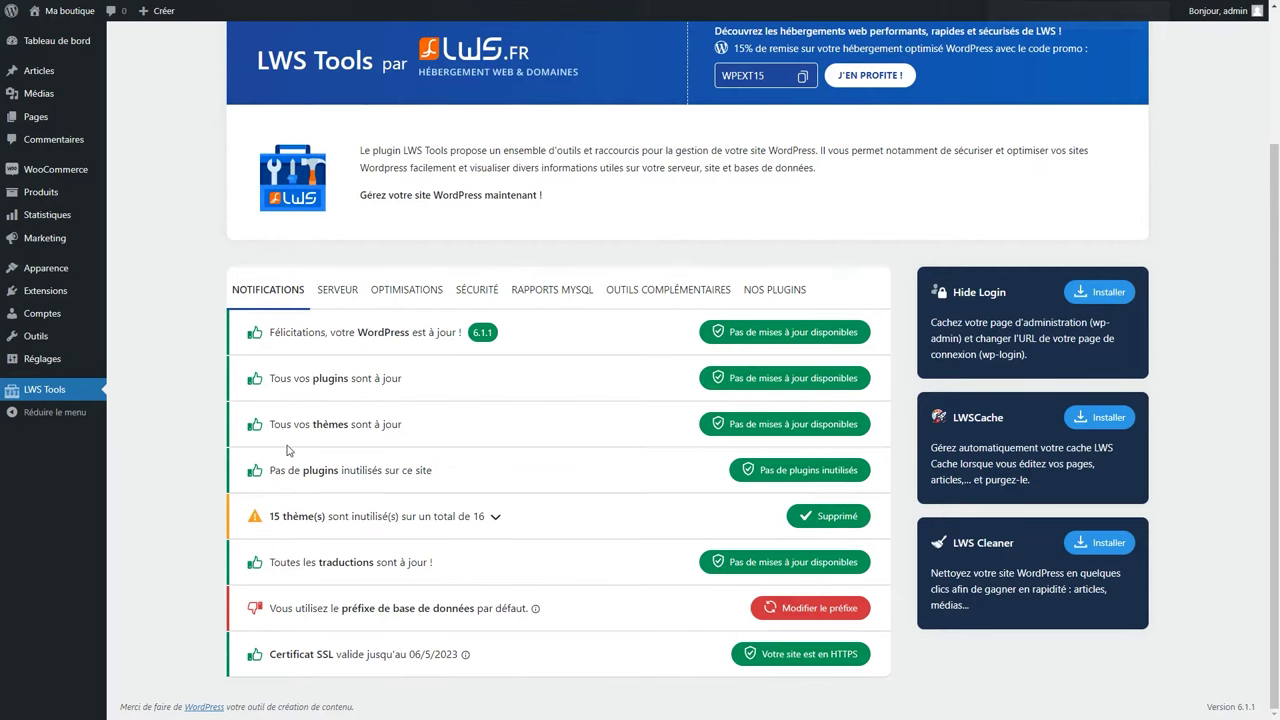
key("ctrl+plus")
key("ctrl+plus")
Open the installed themes list and look over the Blocksy theme dashboard.
mouse_move(66, 342)
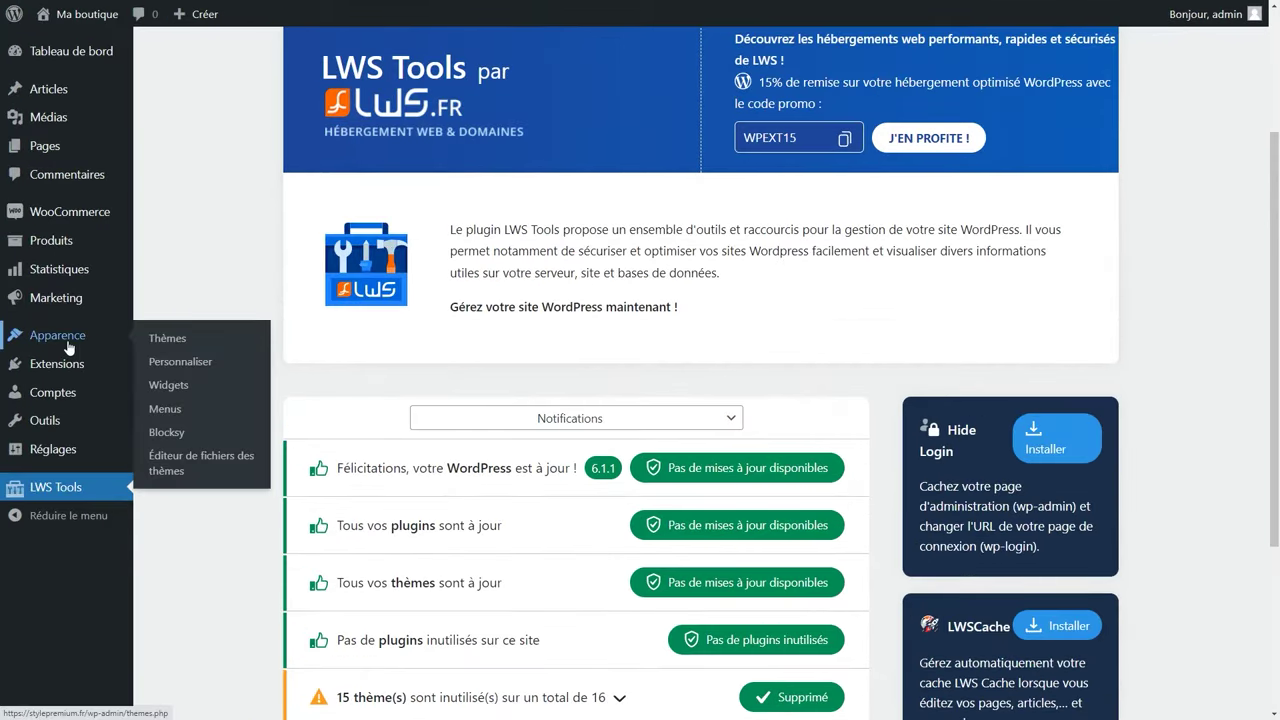
left_click(168, 344)
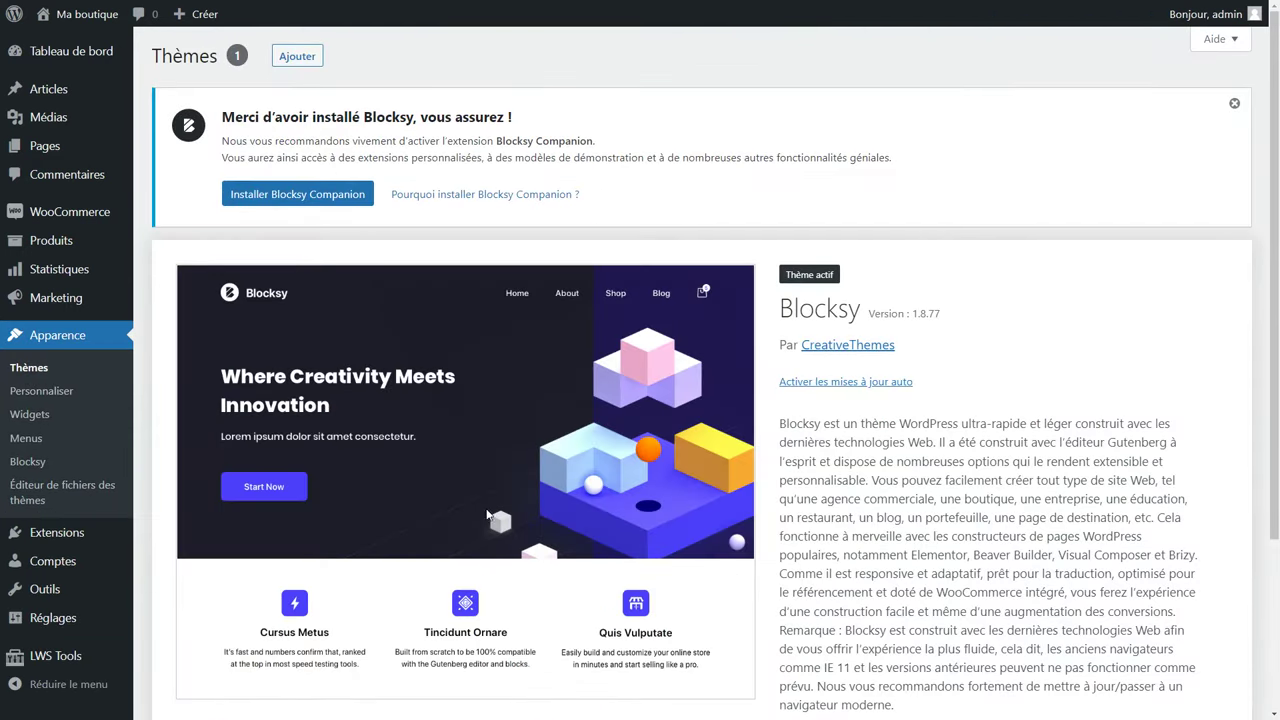
left_click(27, 462)
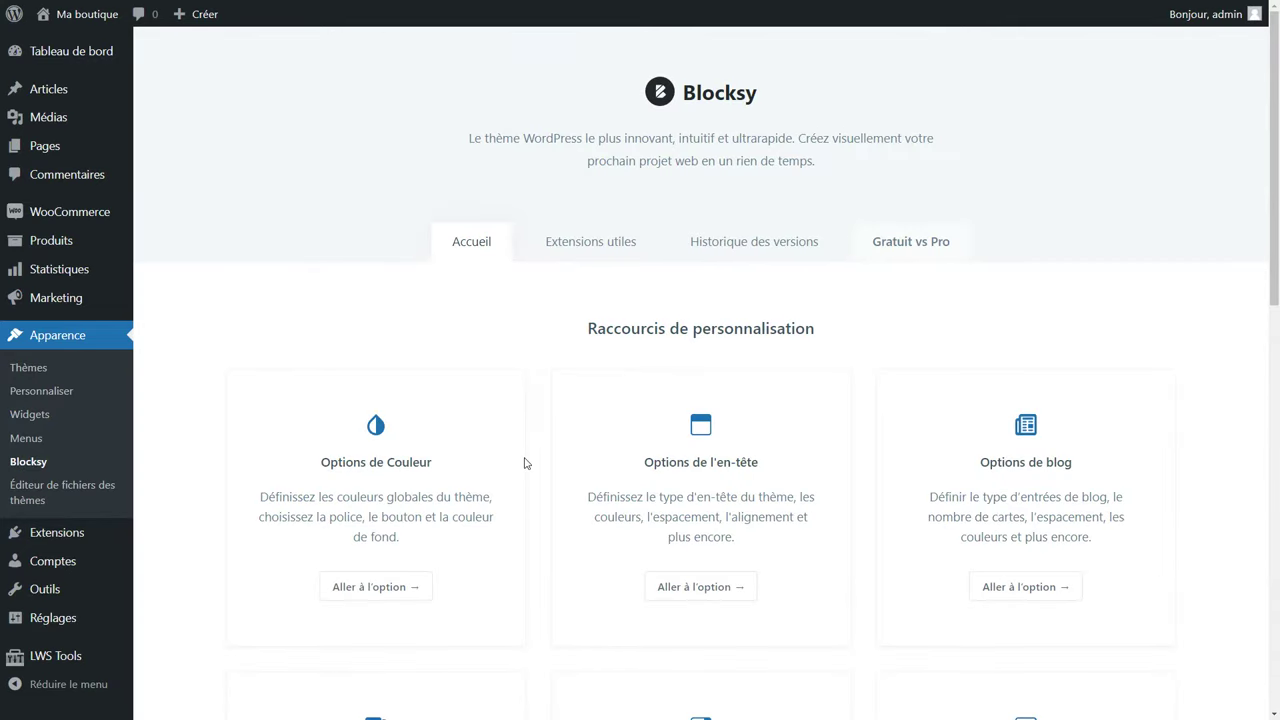
scroll(523, 463, "down", 2)
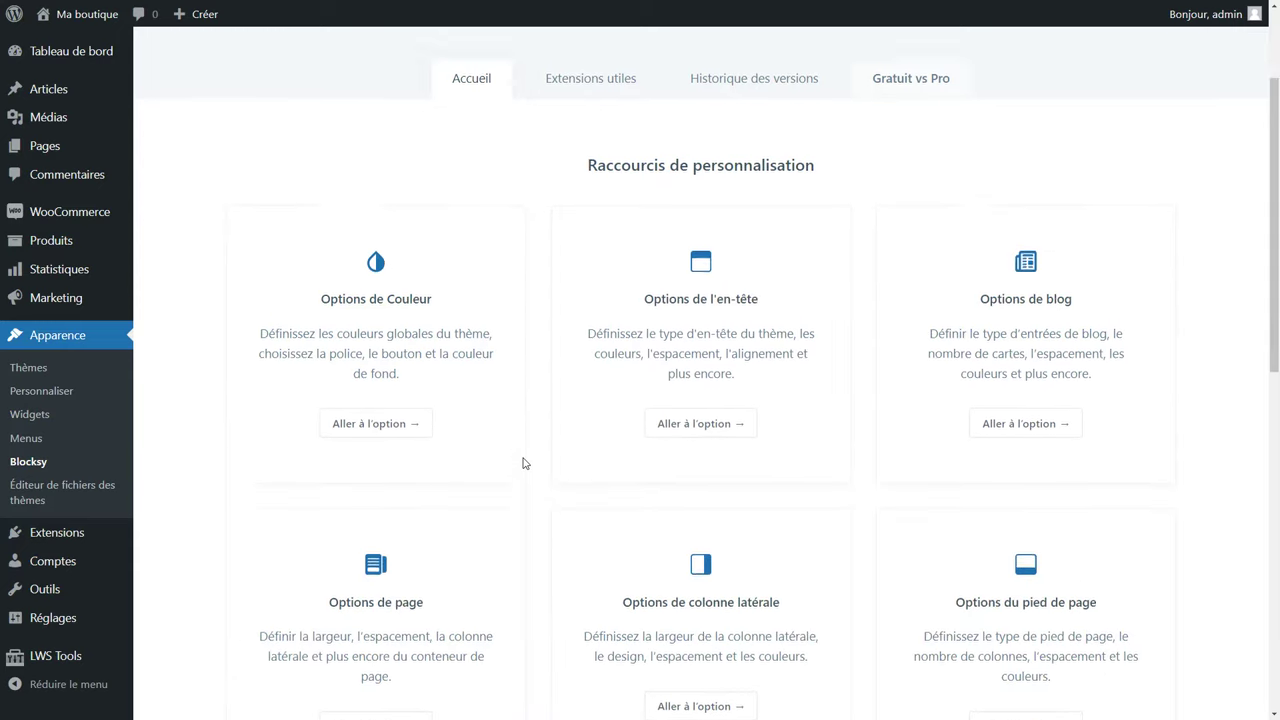
scroll(523, 463, "up", 2)
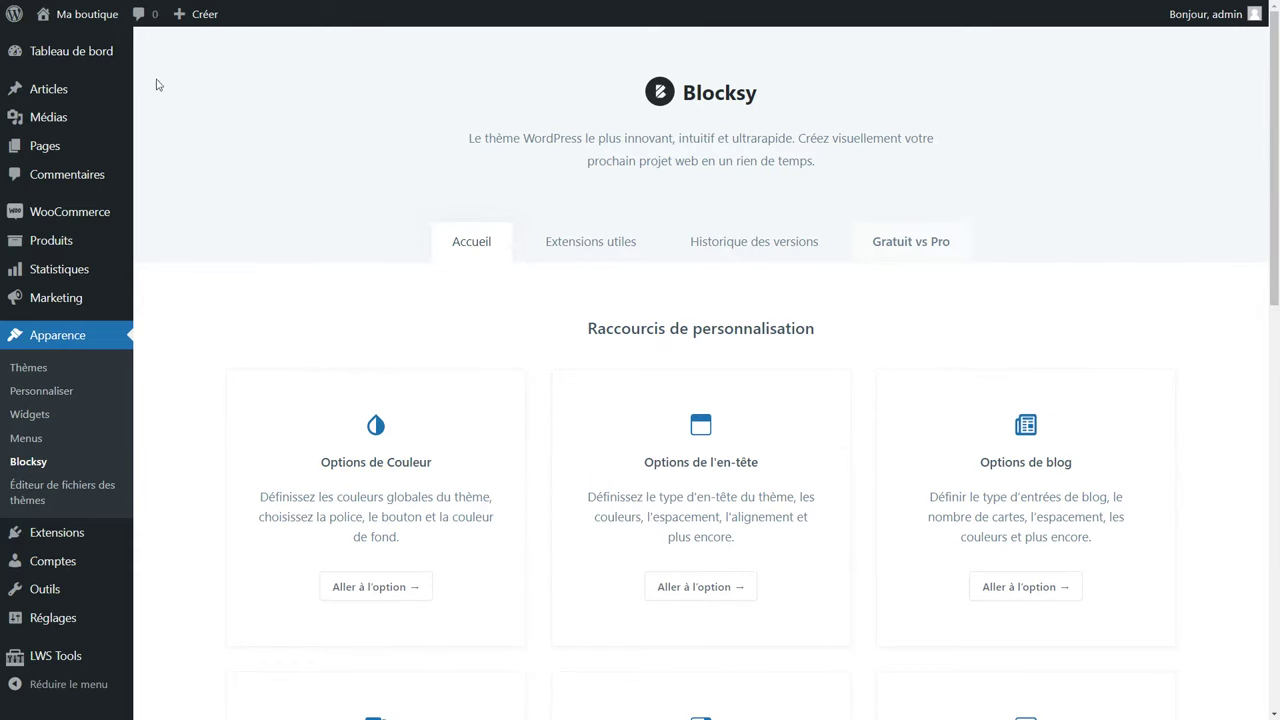
View the products on the front-end Shop page via 'Ma boutique', then return to the dashboard.
left_click(104, 21)
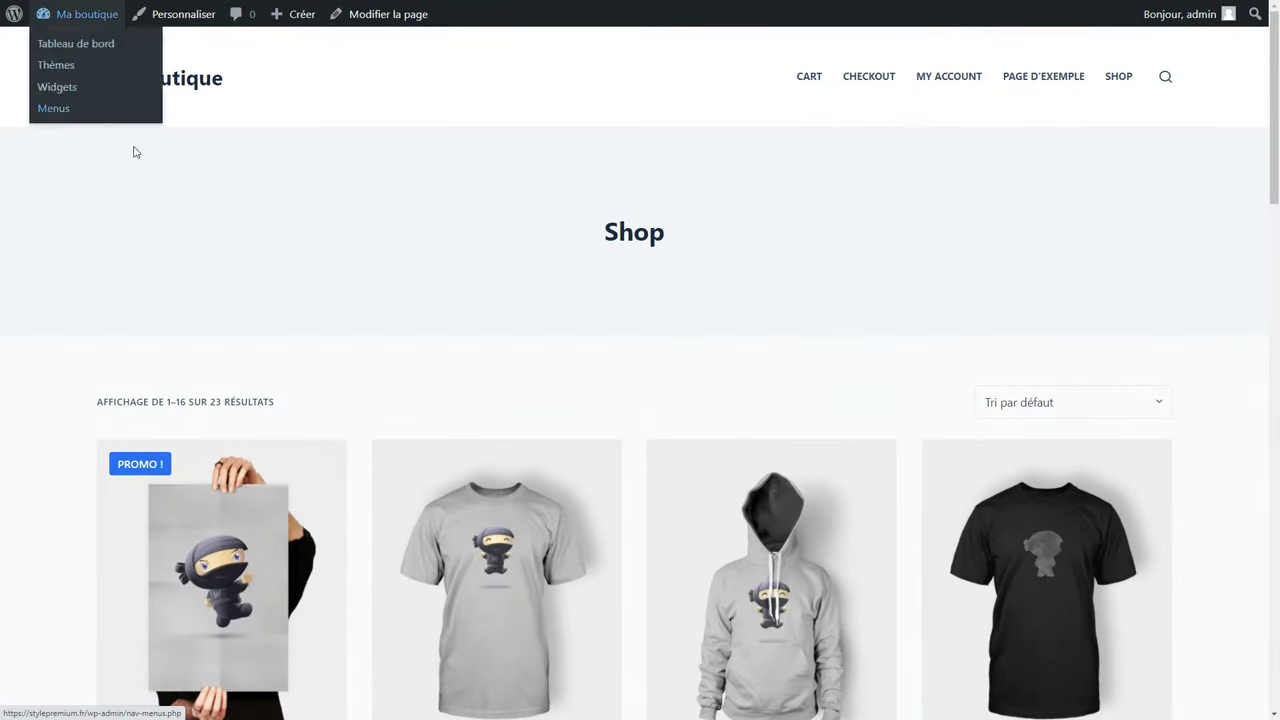
scroll(251, 237, "down", 7)
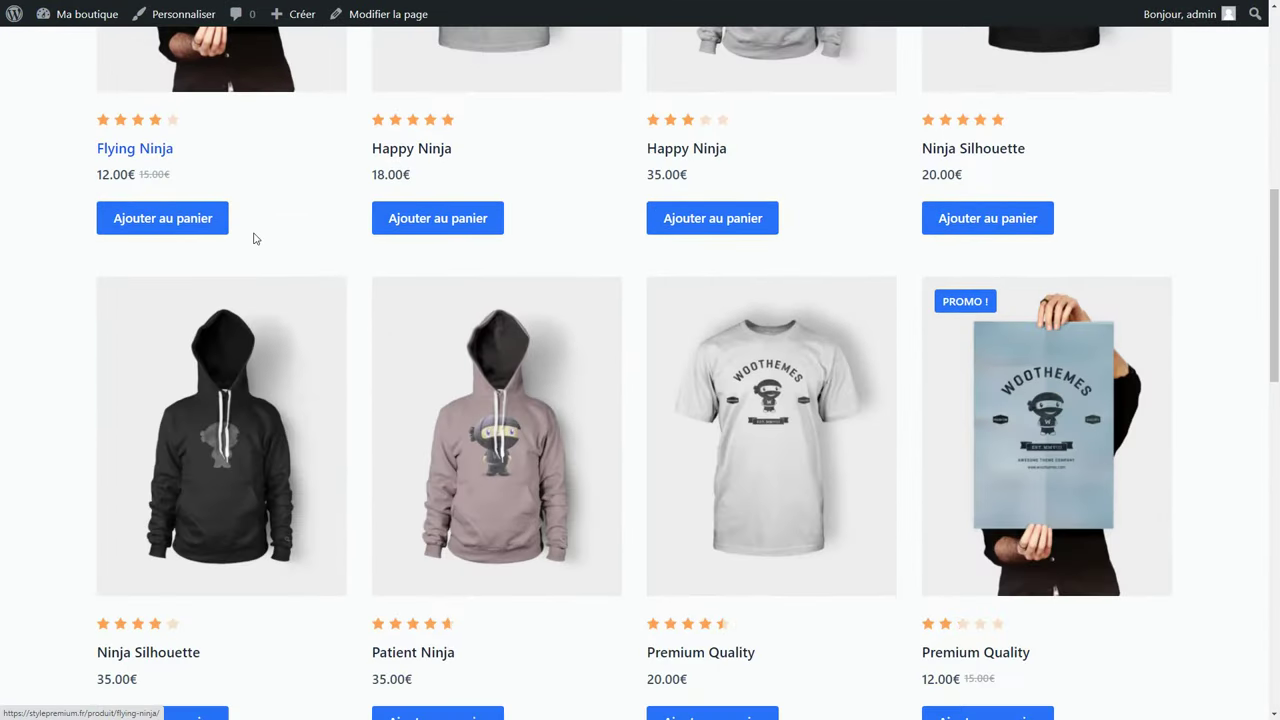
scroll(251, 237, "up", 10)
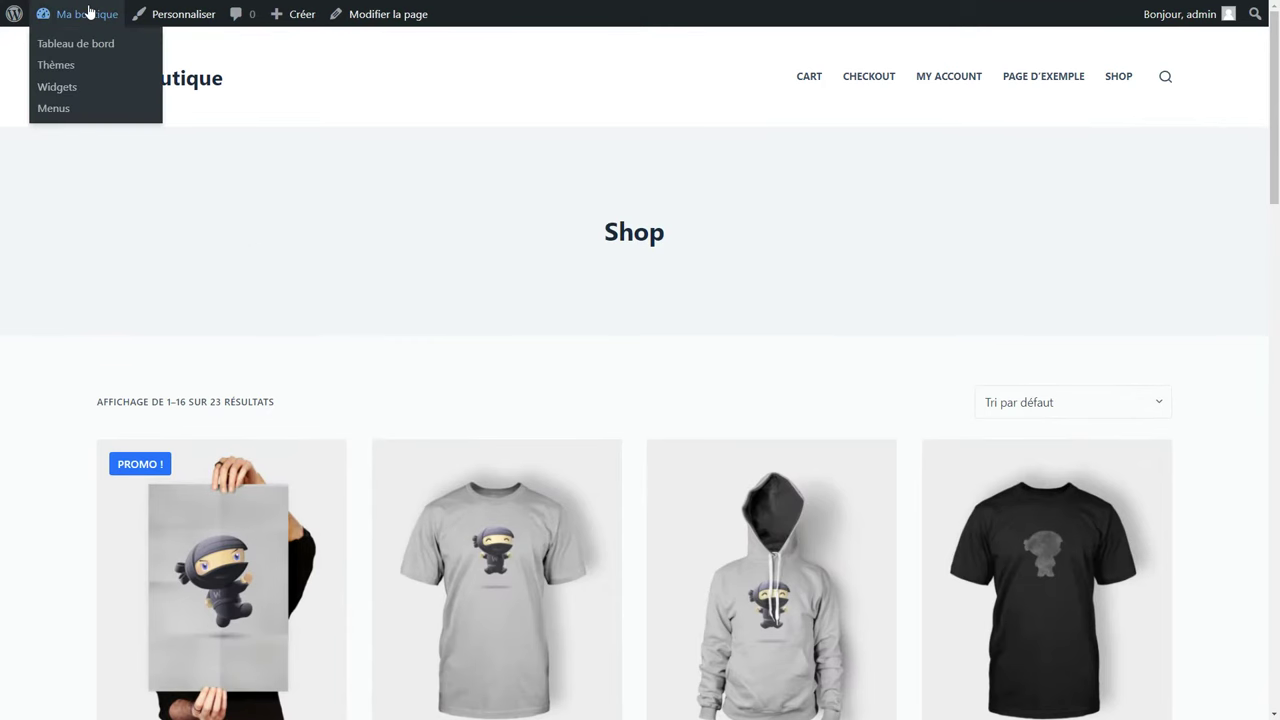
left_click(89, 13)
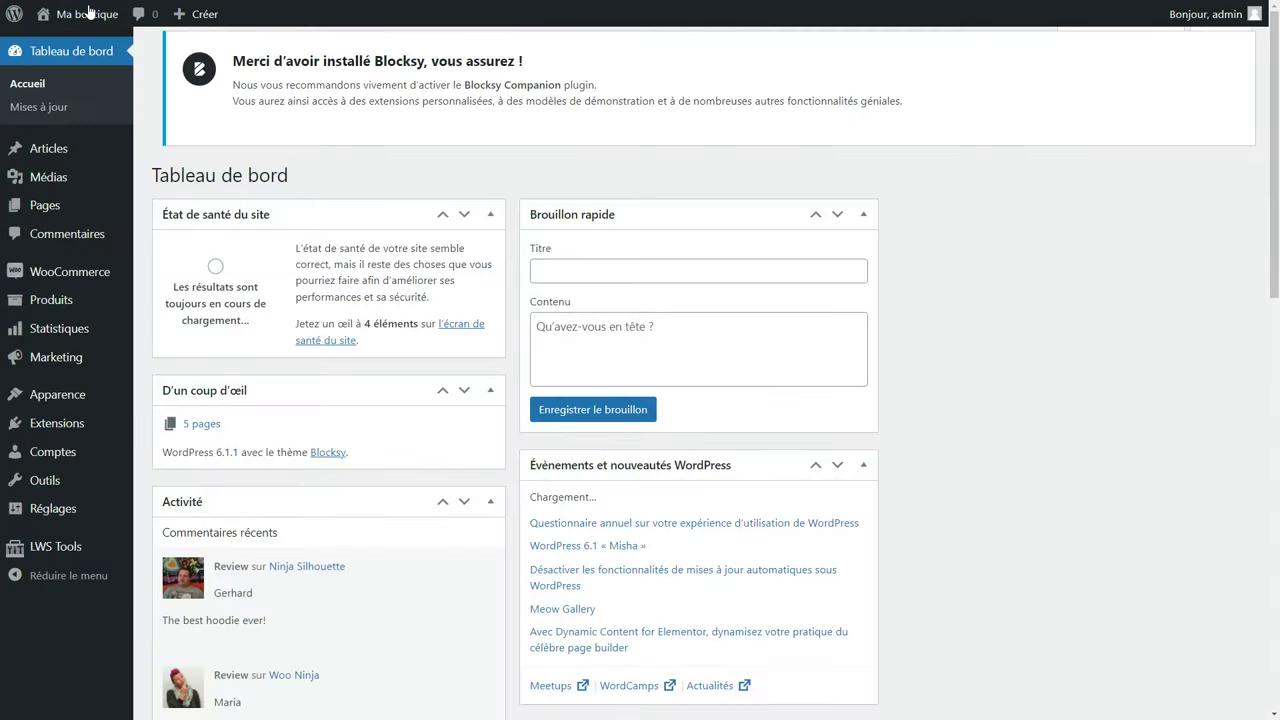
From Apparence > Blocksy, install and activate the Blocksy Companion plugin.
mouse_move(60, 395)
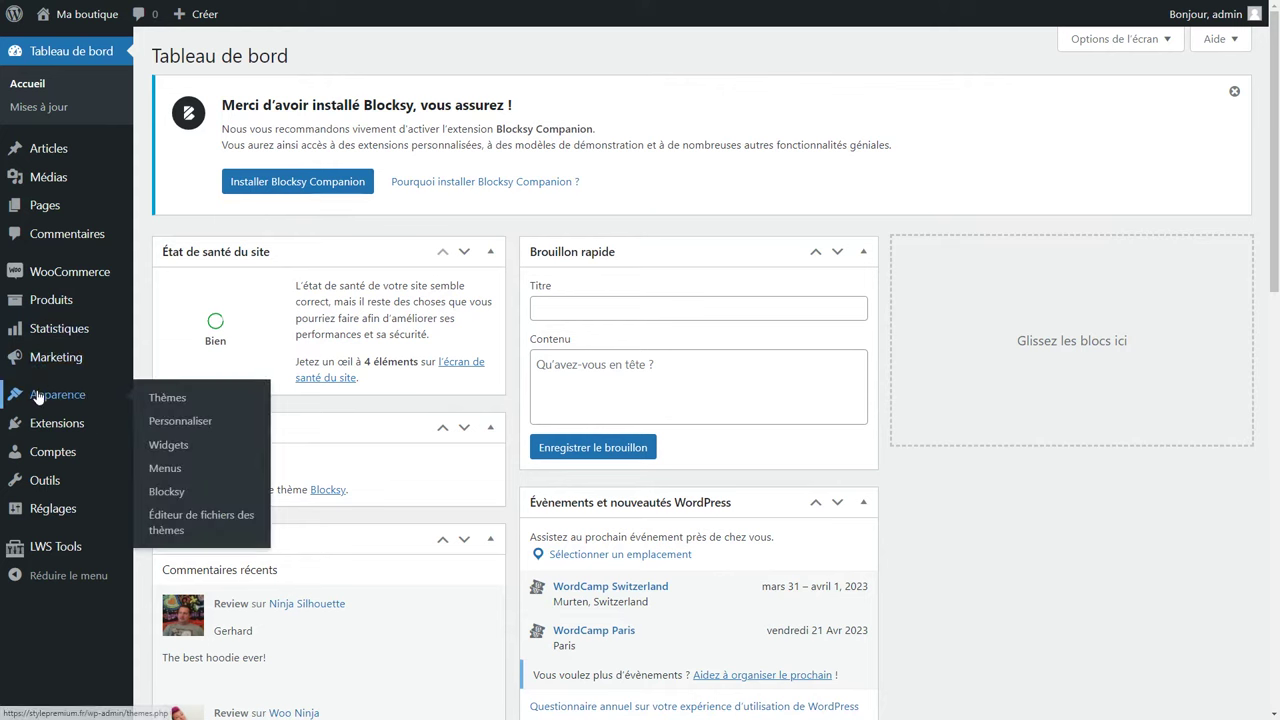
left_click(168, 491)
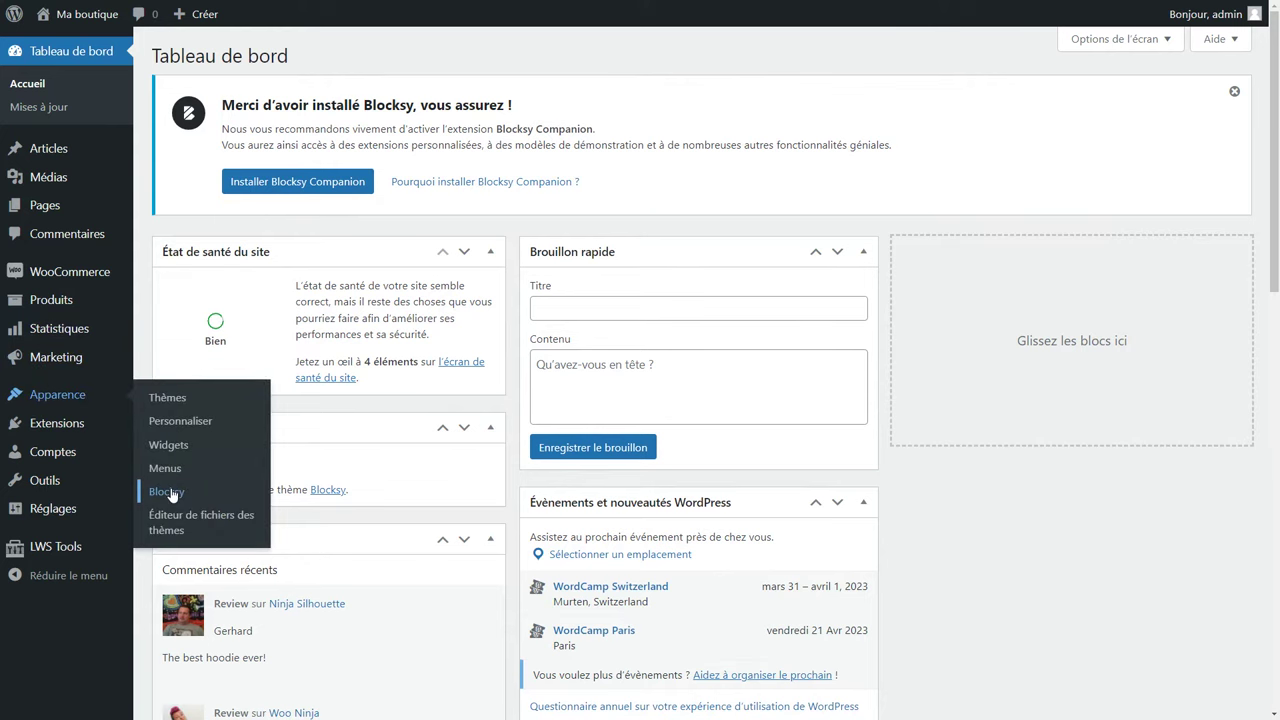
scroll(509, 480, "down", 3)
scroll(509, 482, "down", 6)
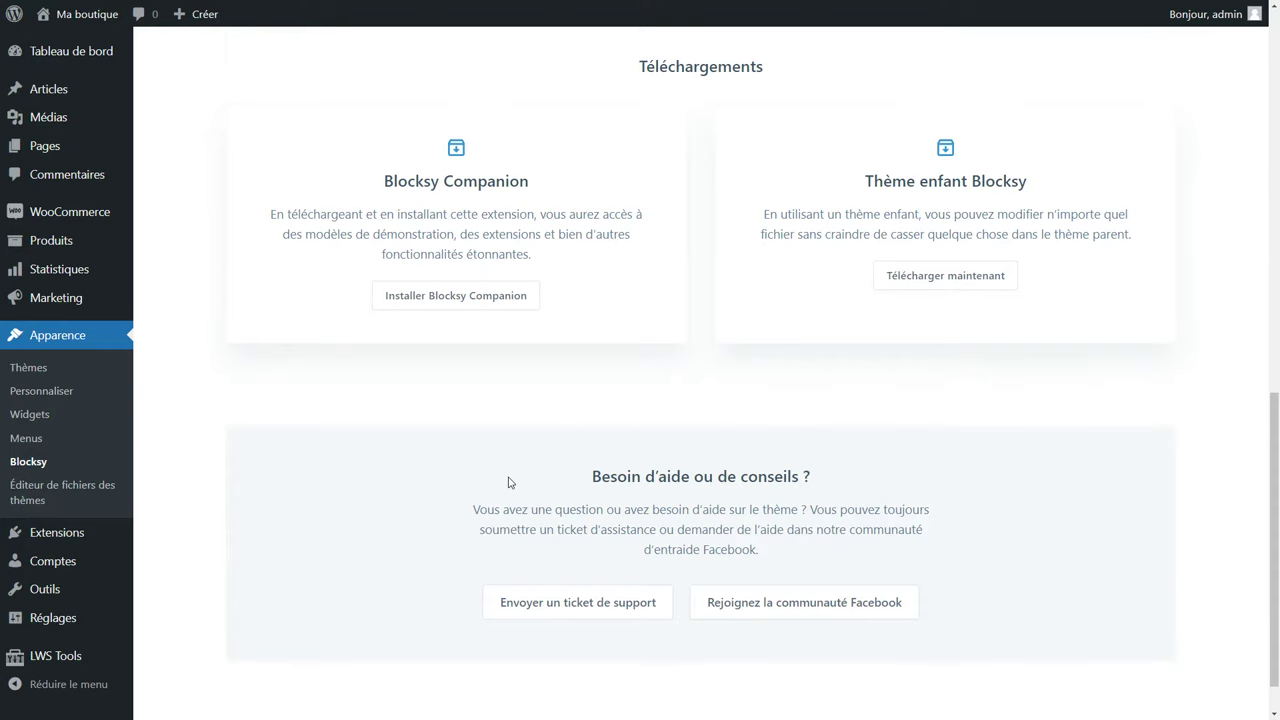
scroll(509, 481, "up", 1)
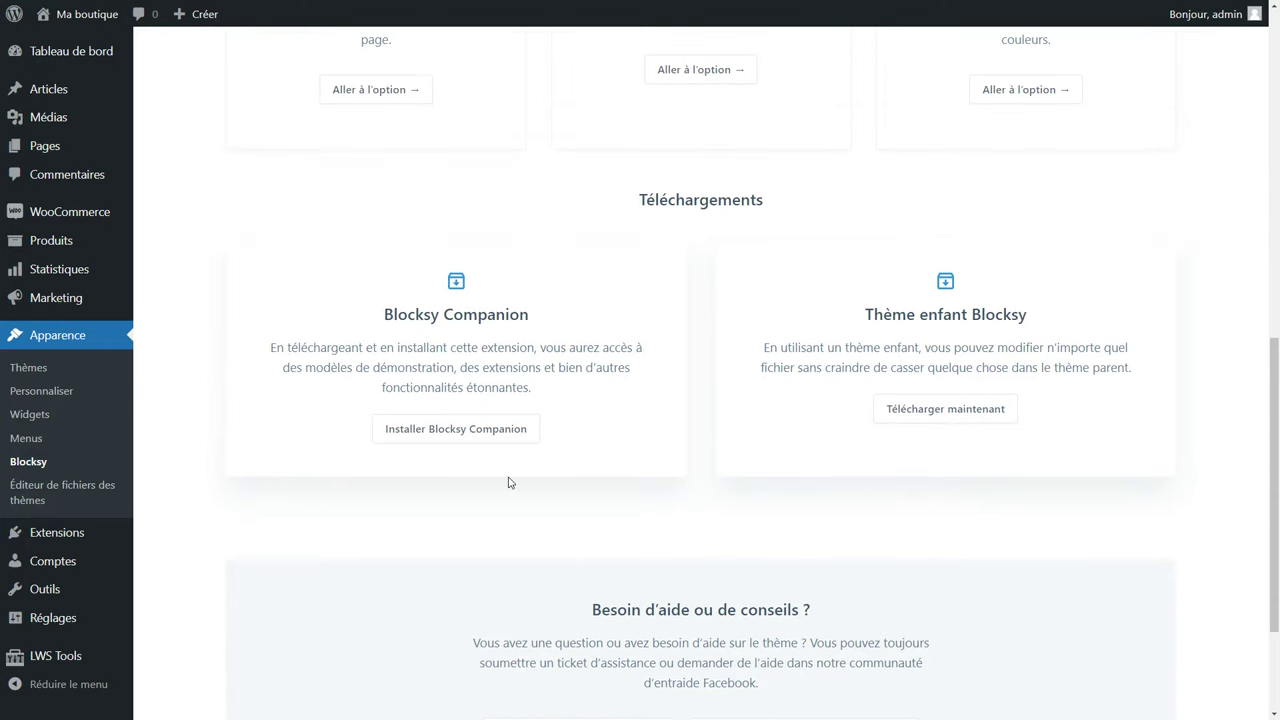
left_click(465, 438)
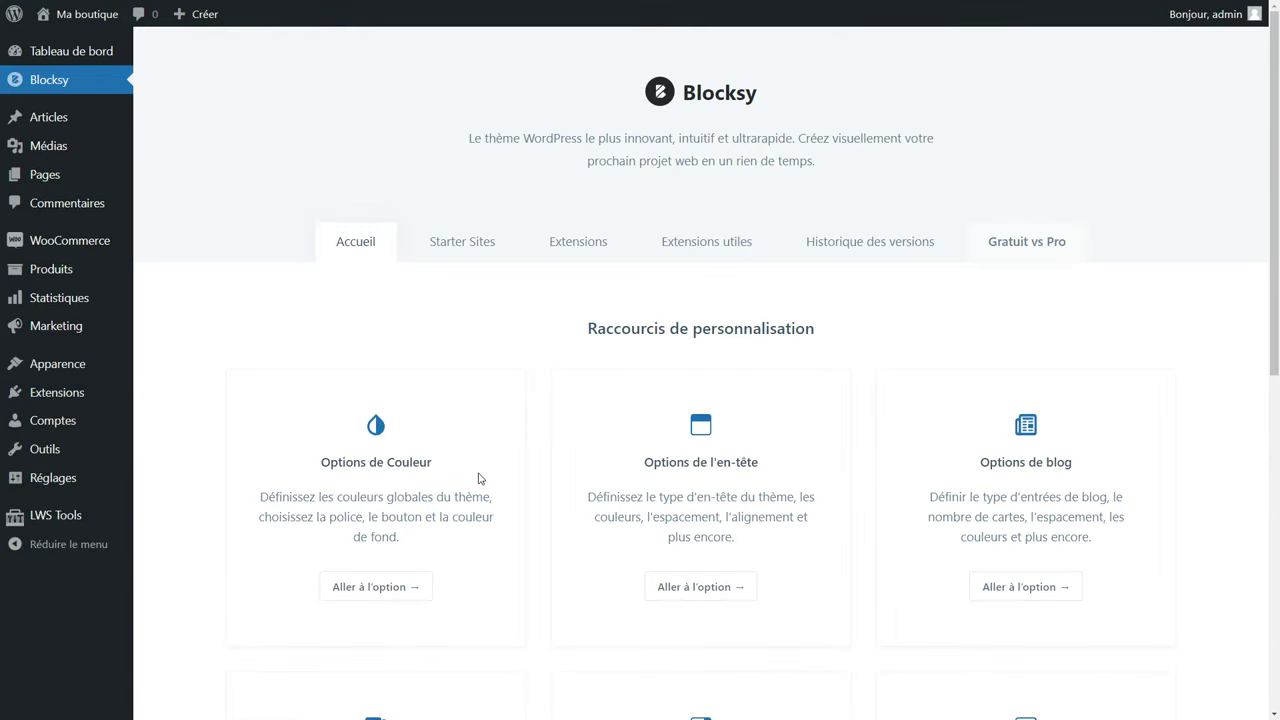
Show the Starter Sites gallery and preview the Restaurant demo.
left_click(466, 244)
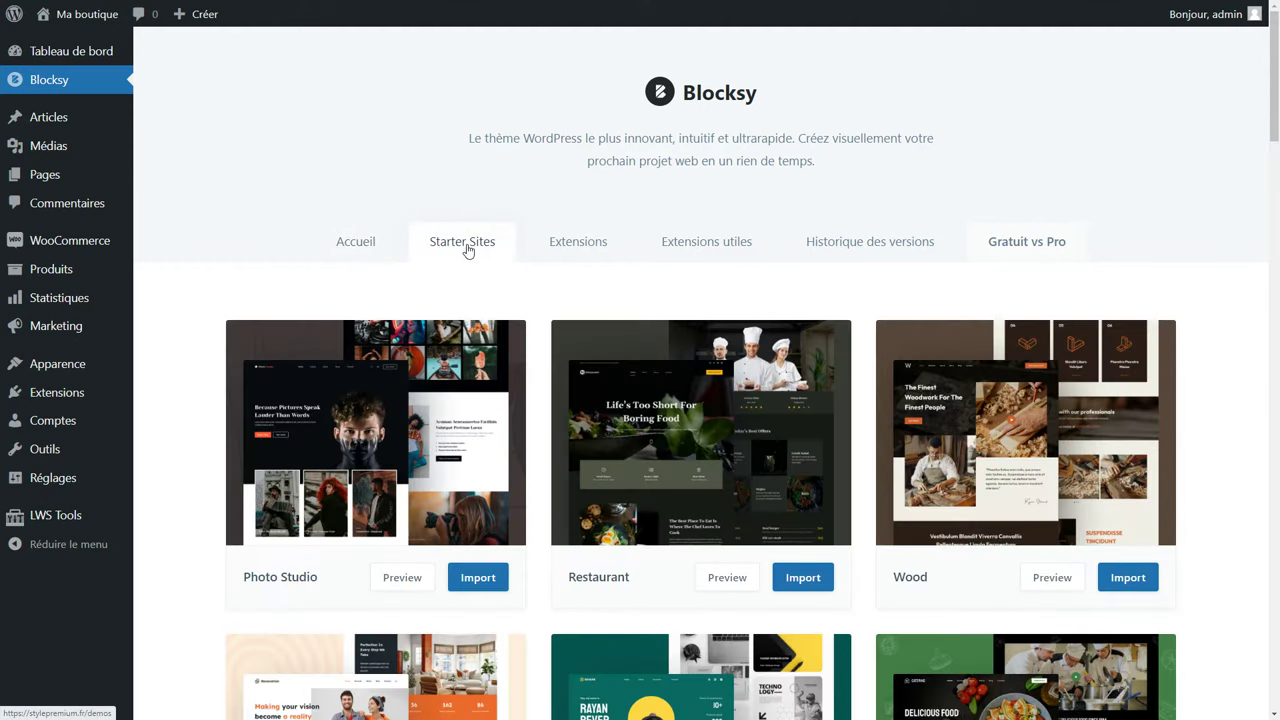
scroll(568, 300, "down", 3)
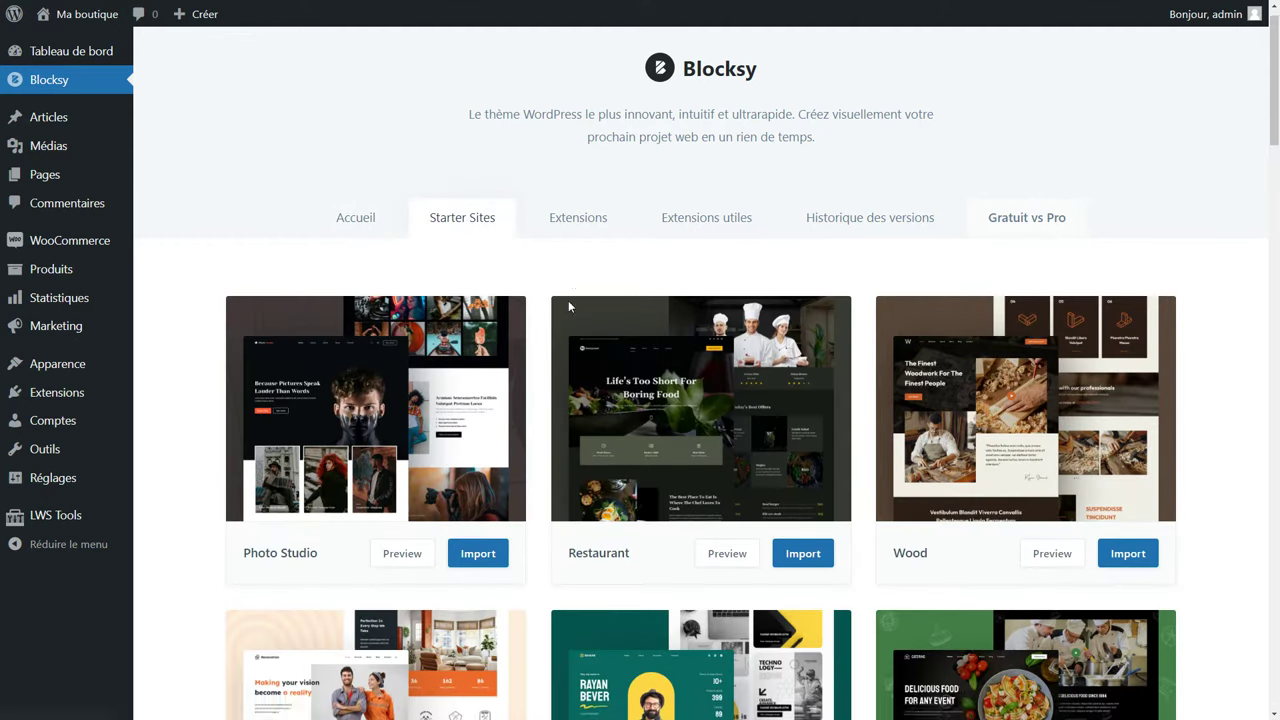
scroll(568, 306, "down", 1)
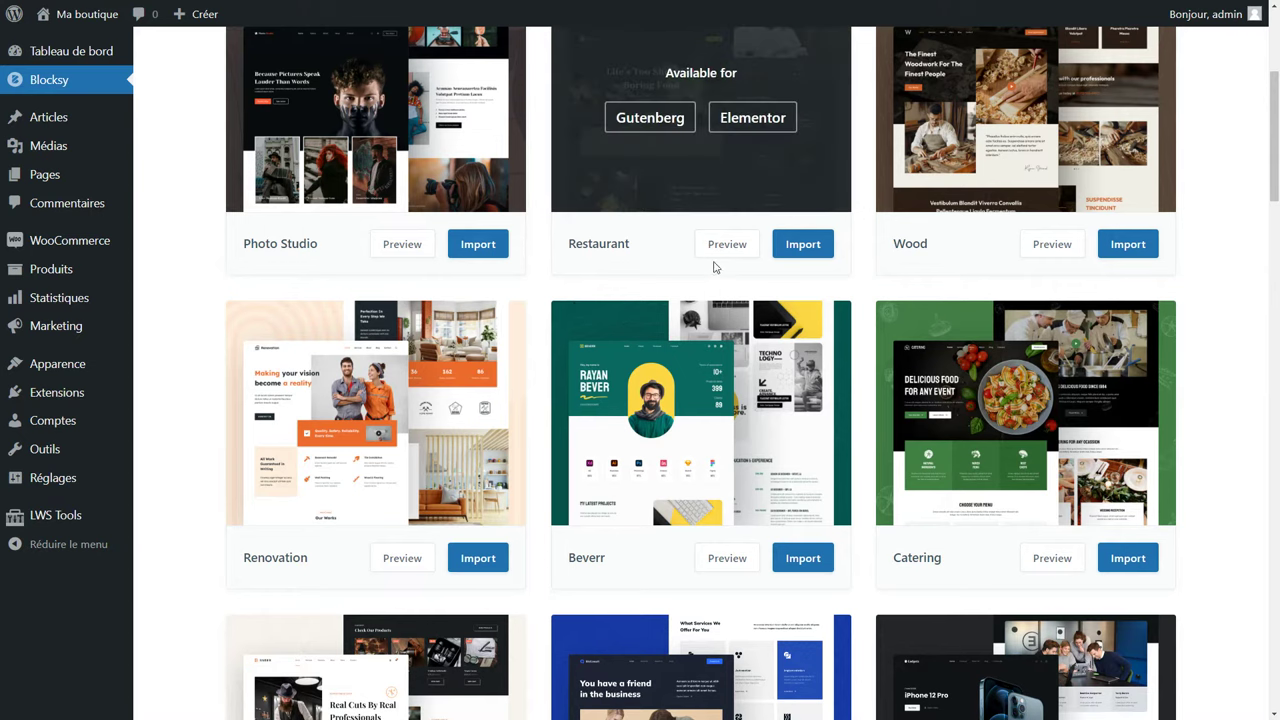
left_click(722, 250)
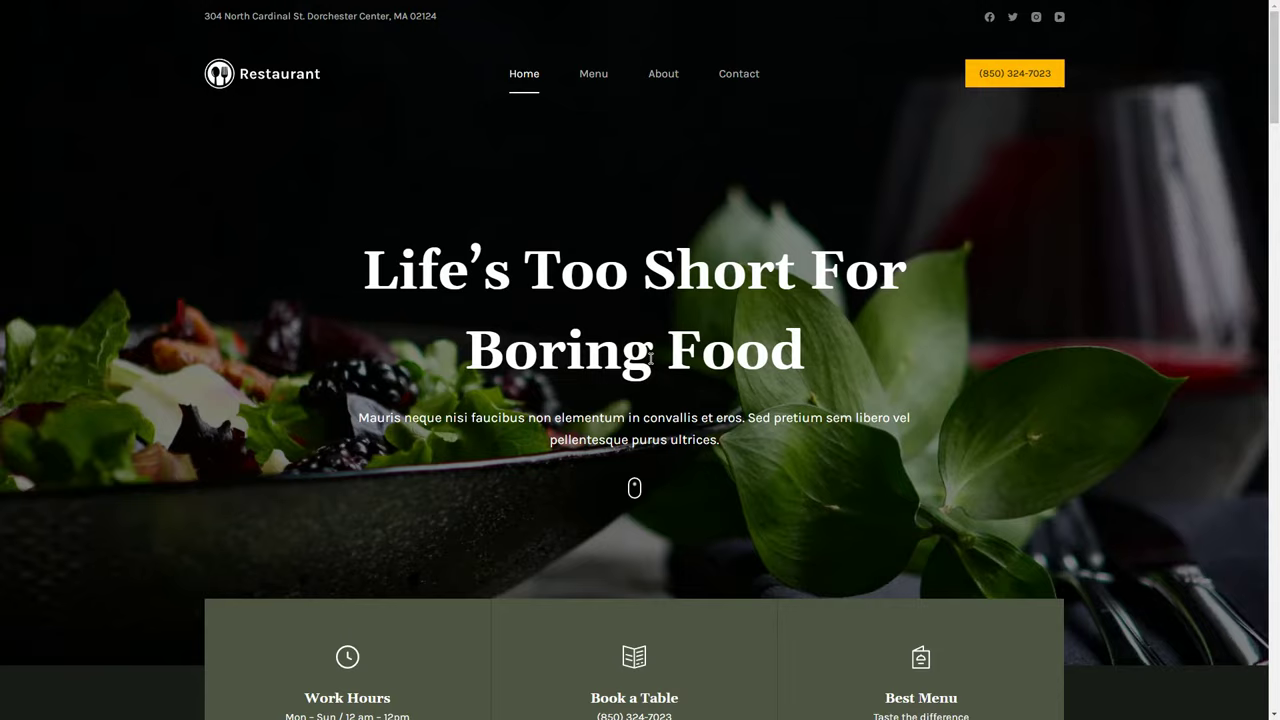
scroll(650, 357, "down", 10)
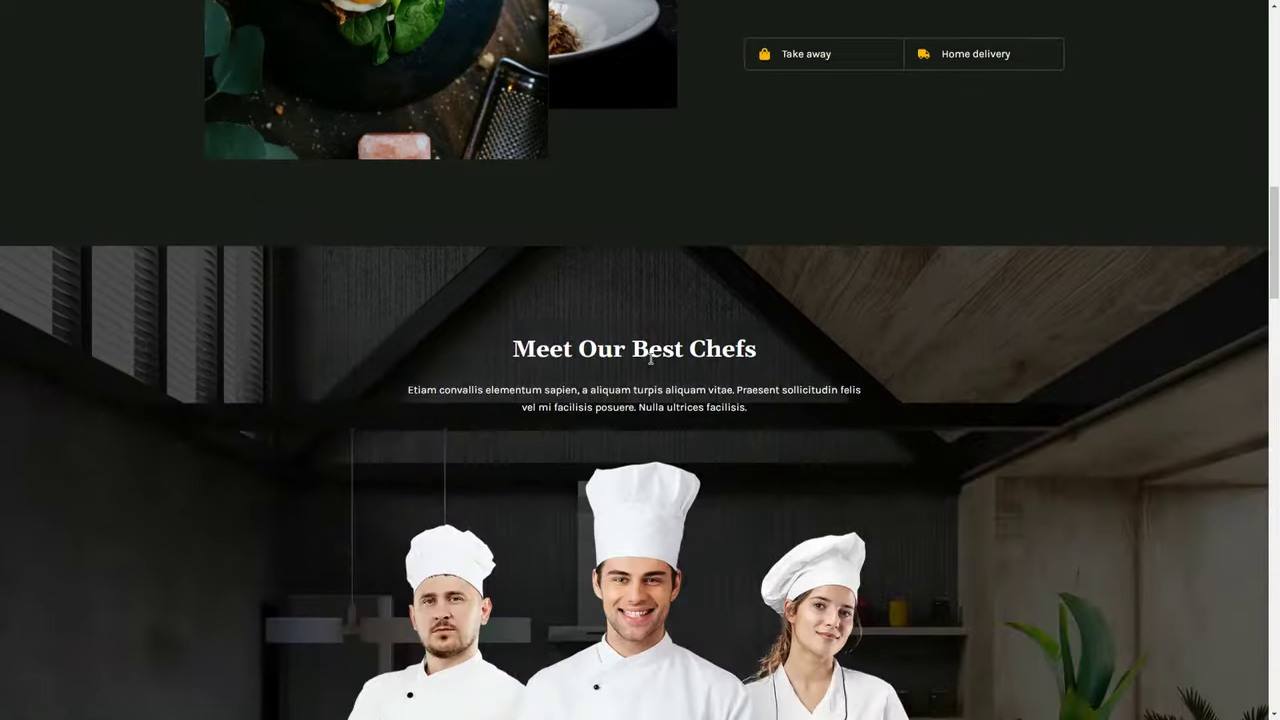
scroll(650, 360, "down", 4)
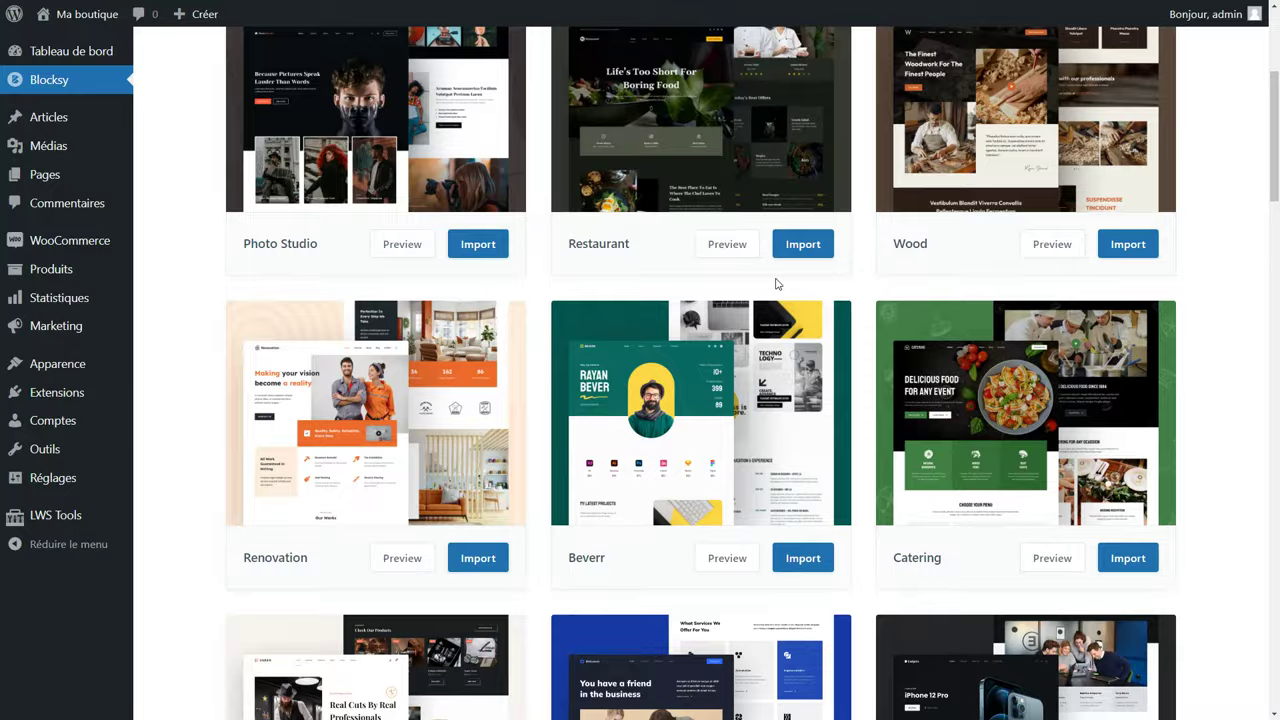
scroll(775, 284, "down", 3)
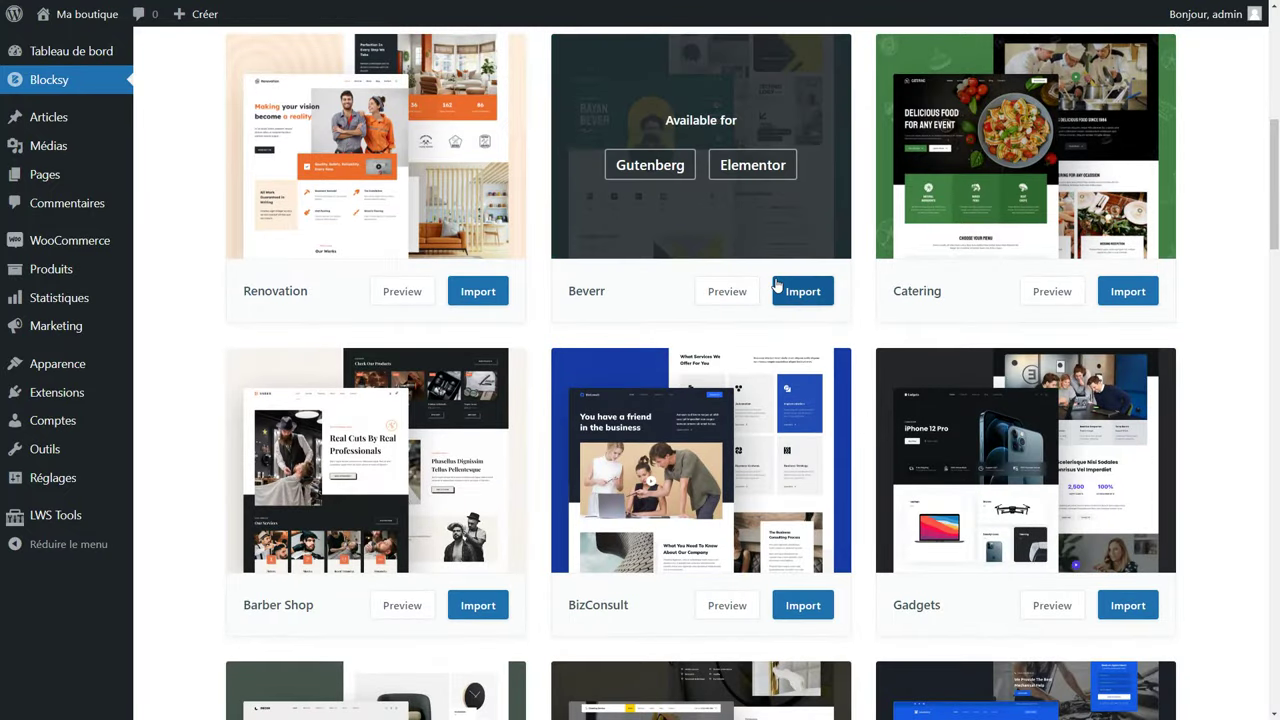
scroll(776, 285, "down", 4)
scroll(777, 286, "down", 4)
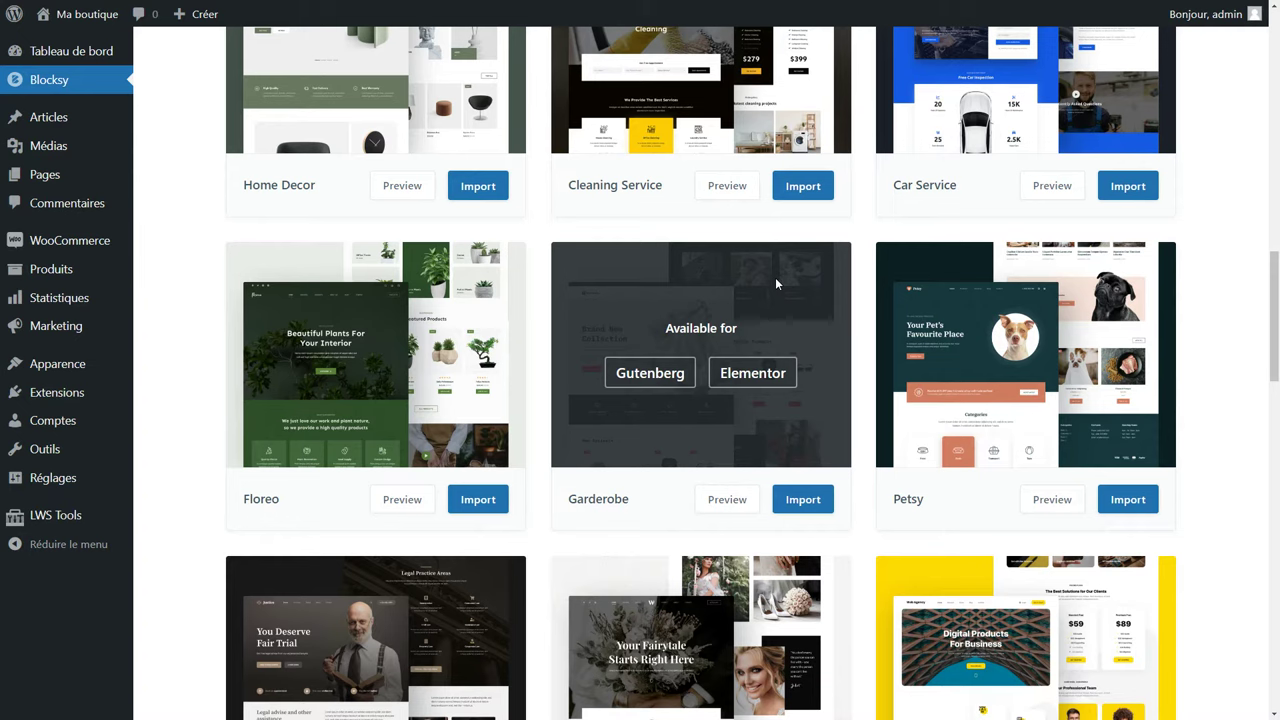
Preview and scroll through the Garderobe starter site demo.
left_click(728, 509)
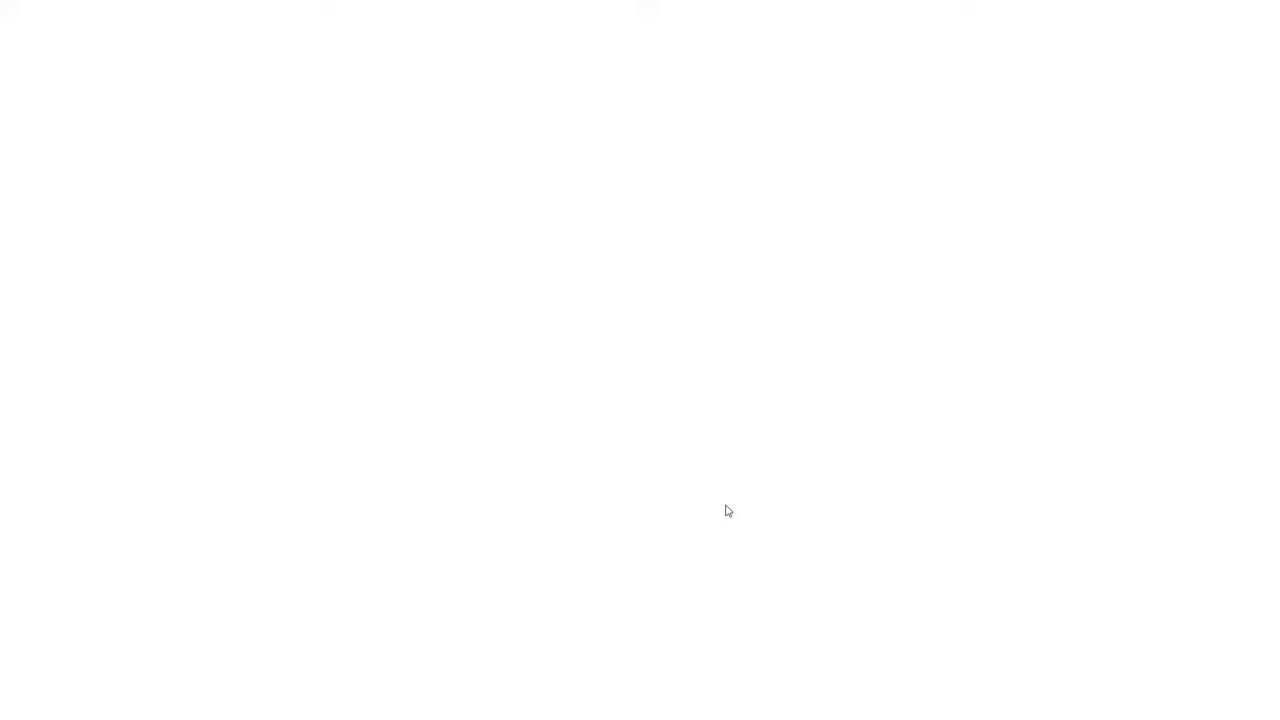
scroll(643, 517, "down", 5)
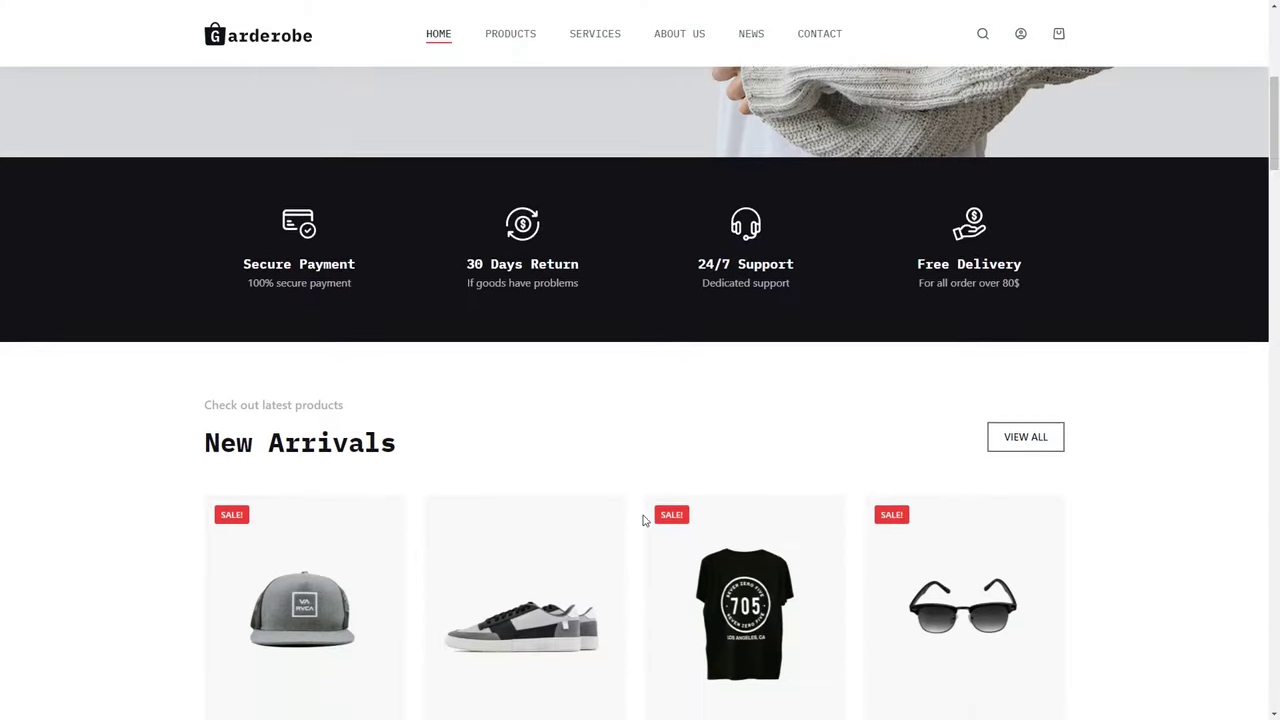
scroll(643, 518, "down", 10)
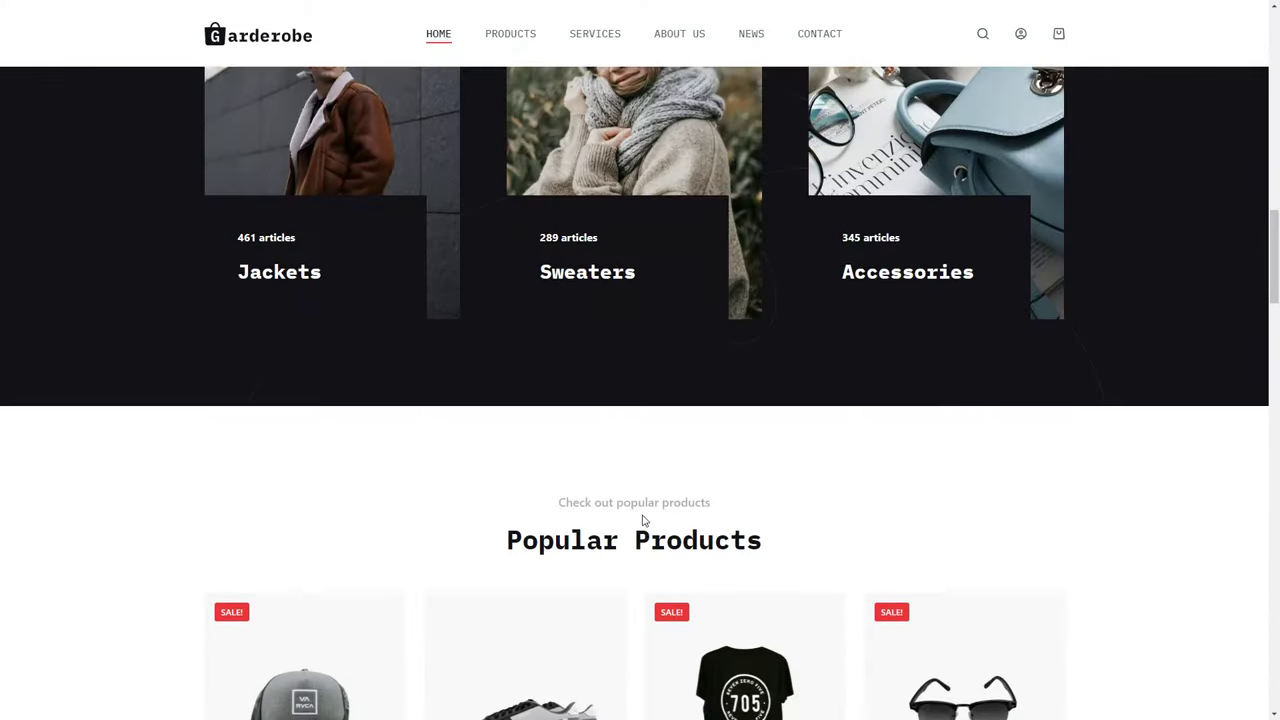
scroll(643, 520, "down", 4)
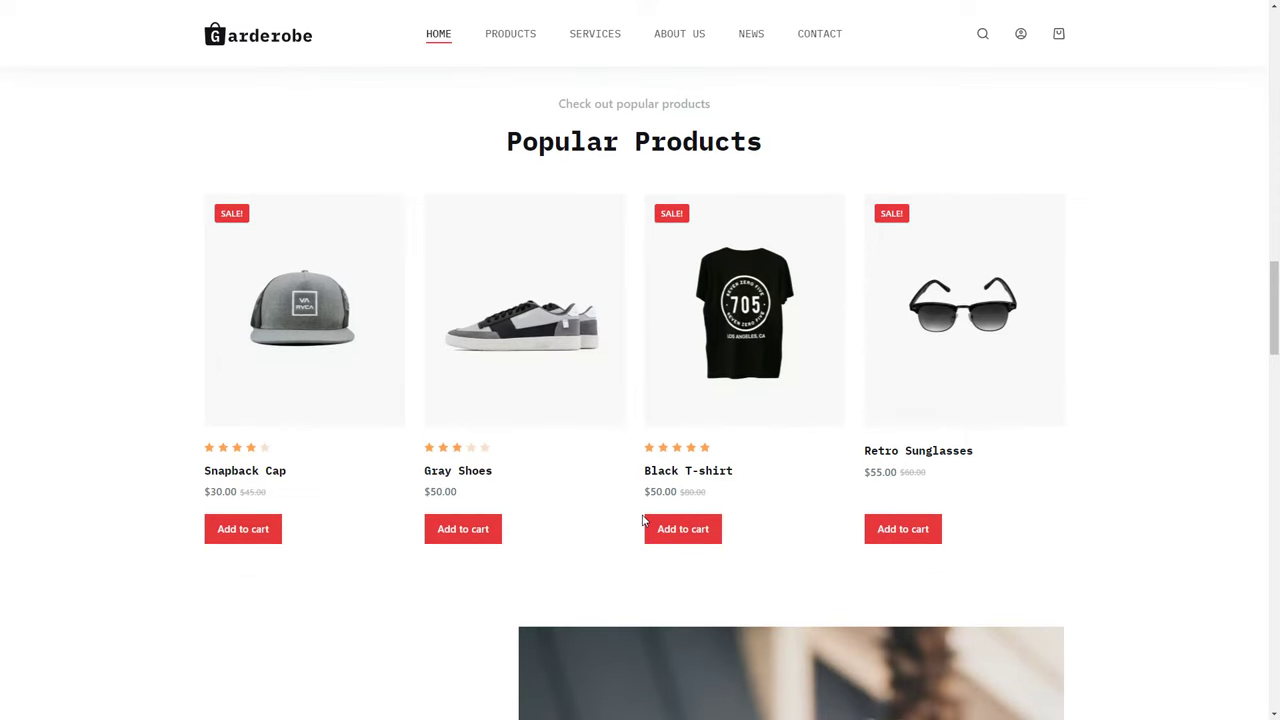
scroll(642, 520, "down", 12)
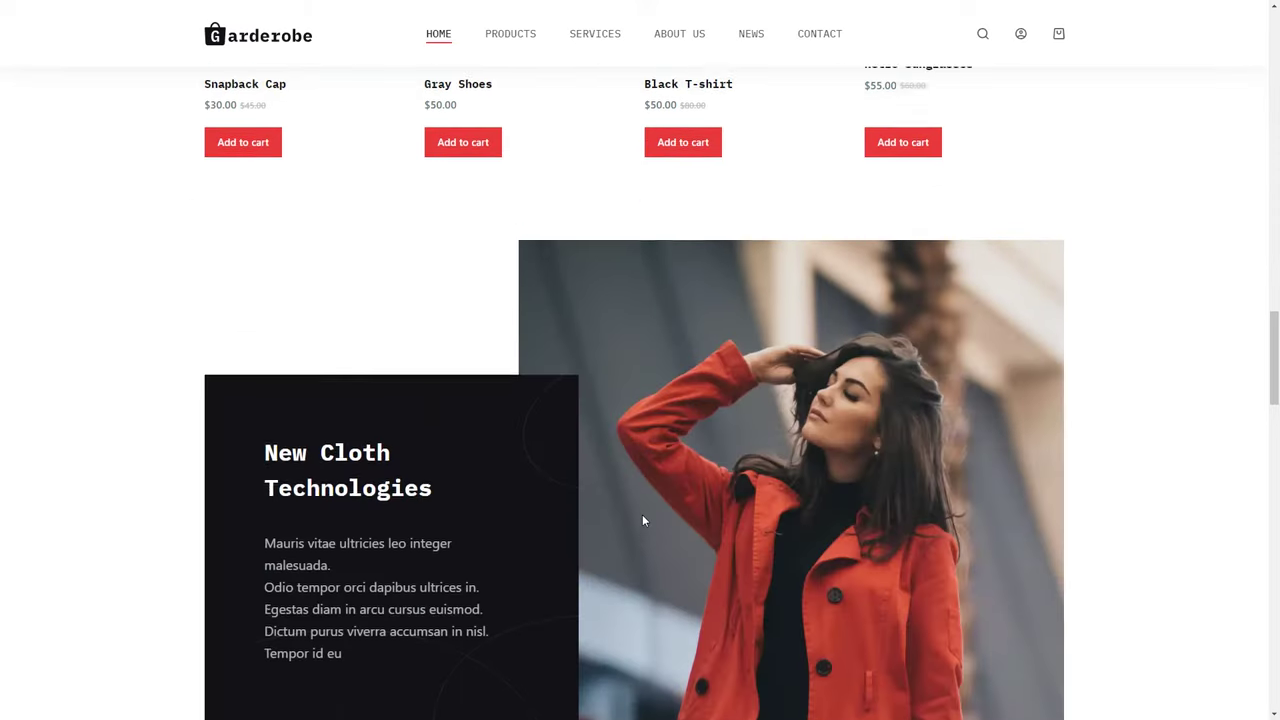
scroll(642, 514, "down", 8)
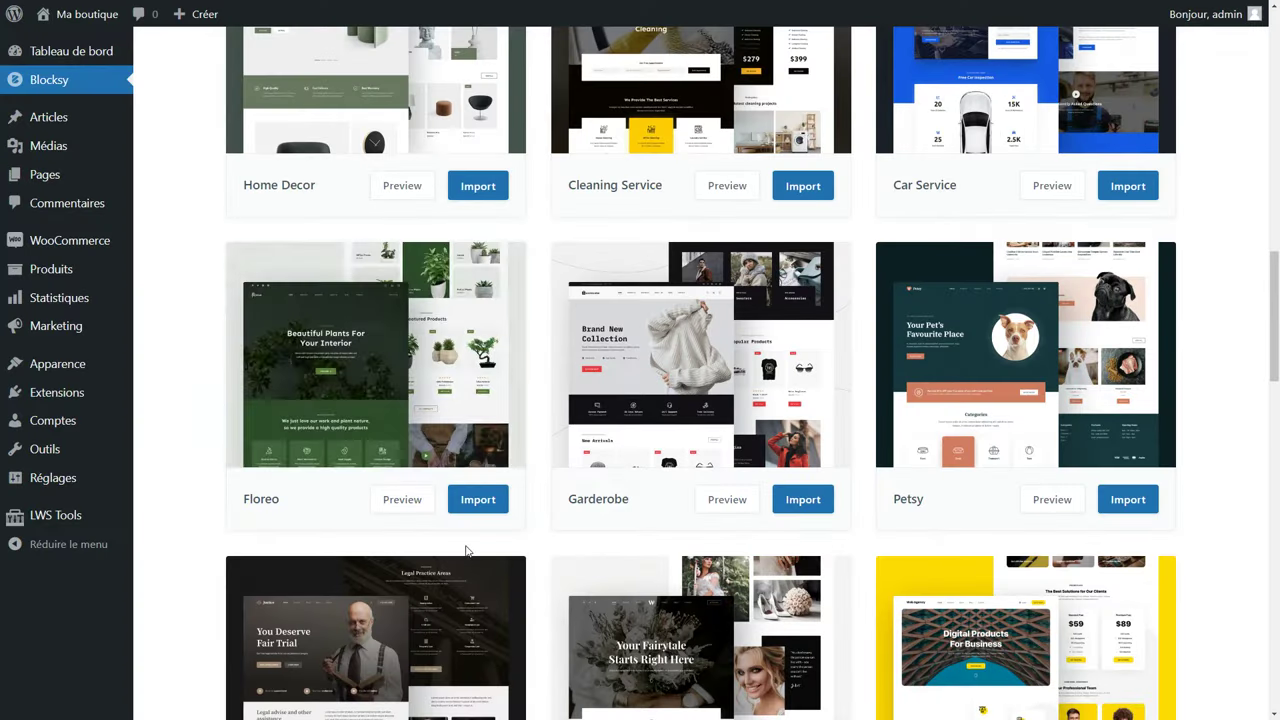
Preview the Floreo starter site demo, then close the preview.
left_click(405, 509)
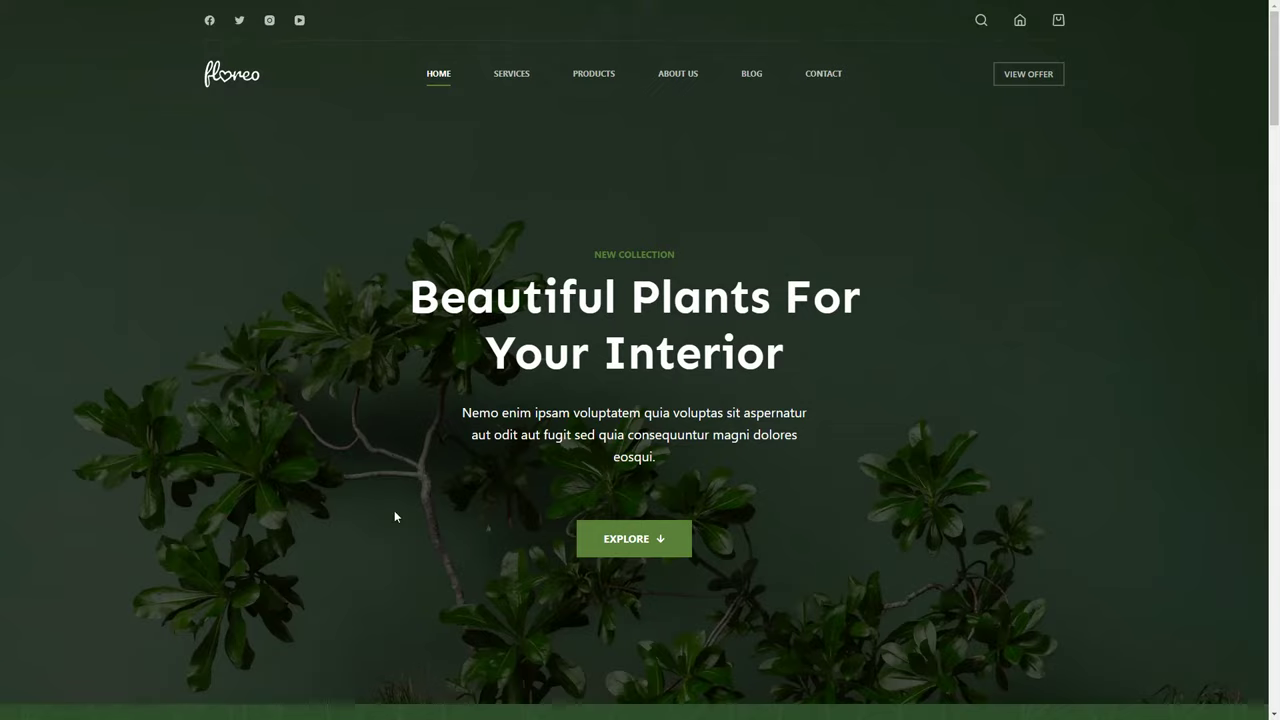
scroll(394, 512, "down", 5)
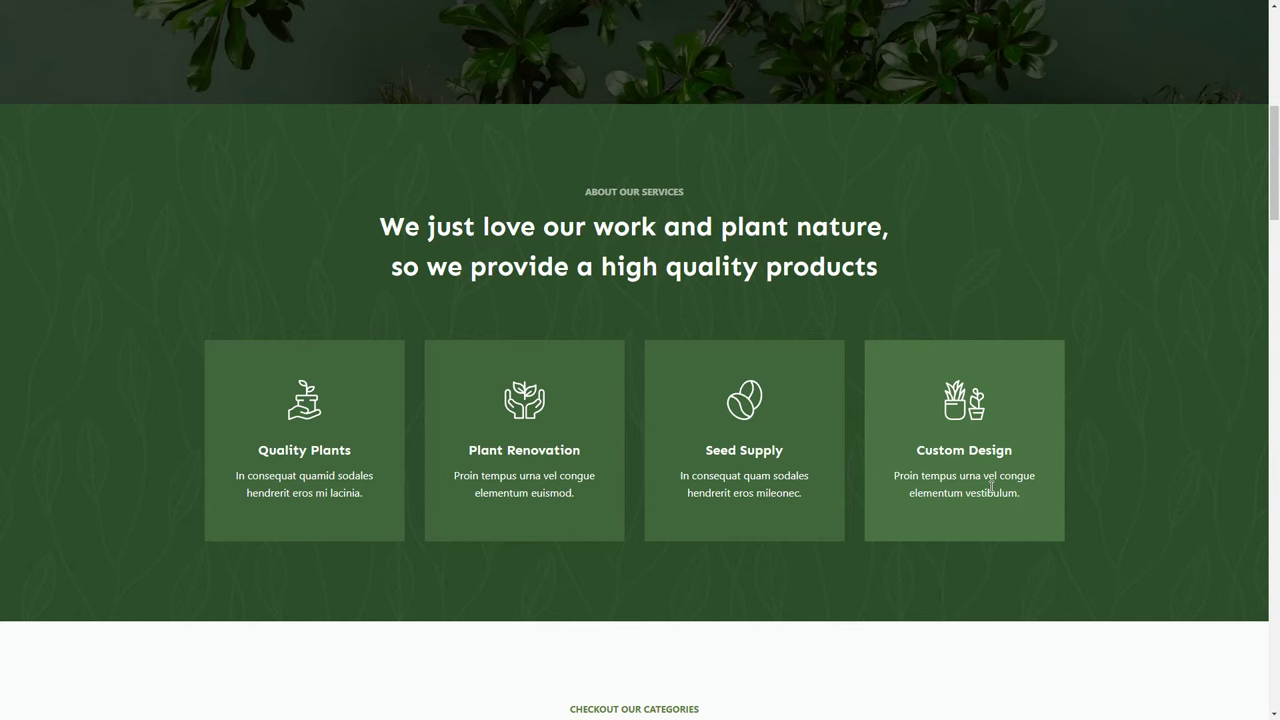
scroll(991, 484, "down", 3)
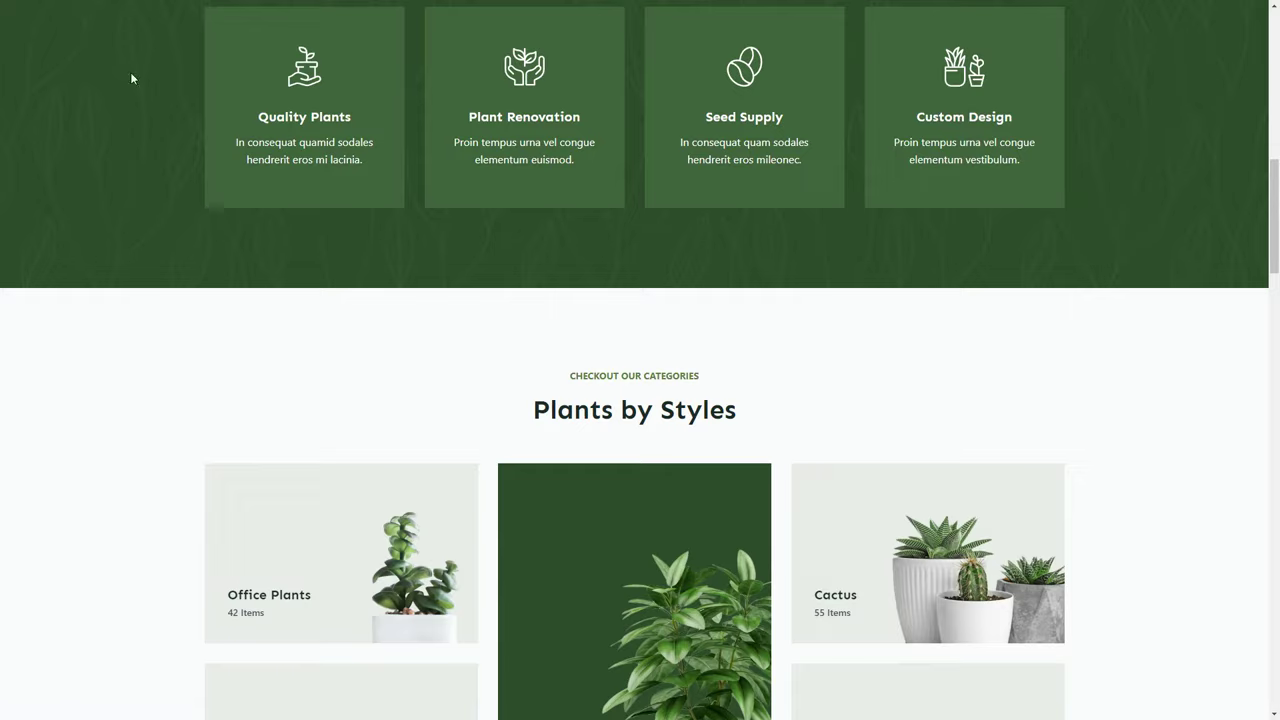
key("Escape")
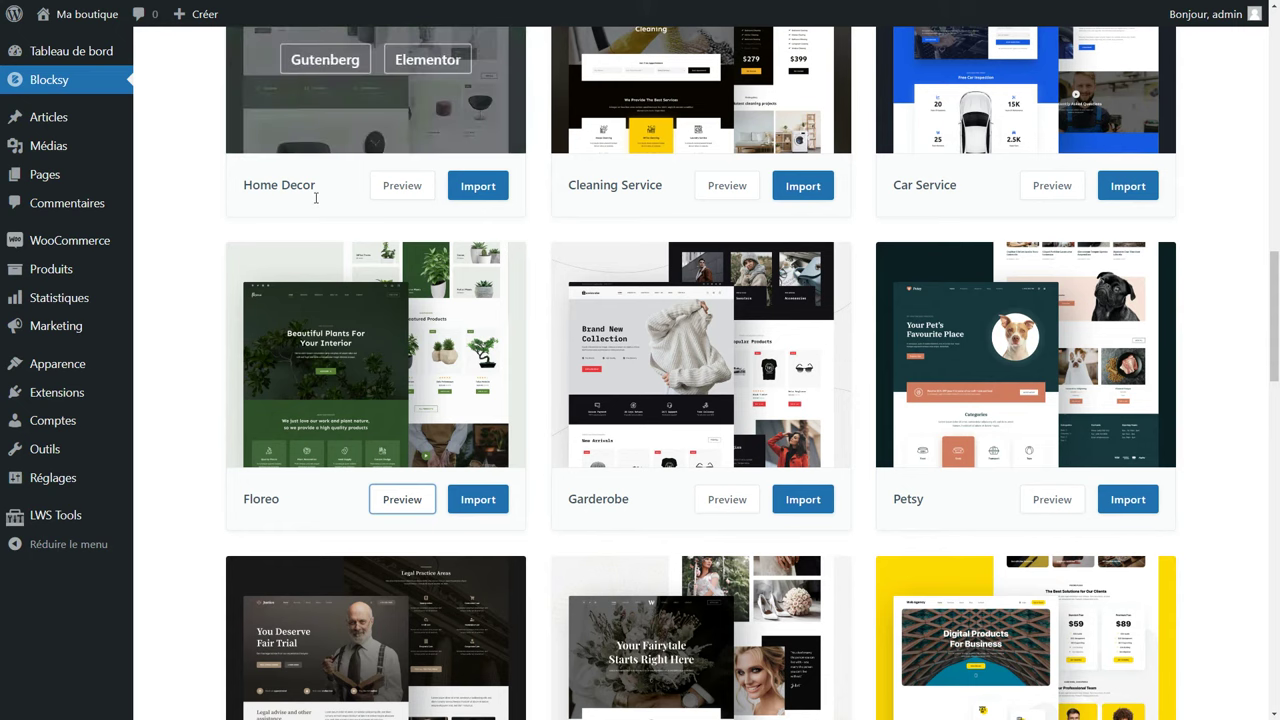
Start the Floreo import with the recommended child theme and Elementor as page builder.
left_click(480, 507)
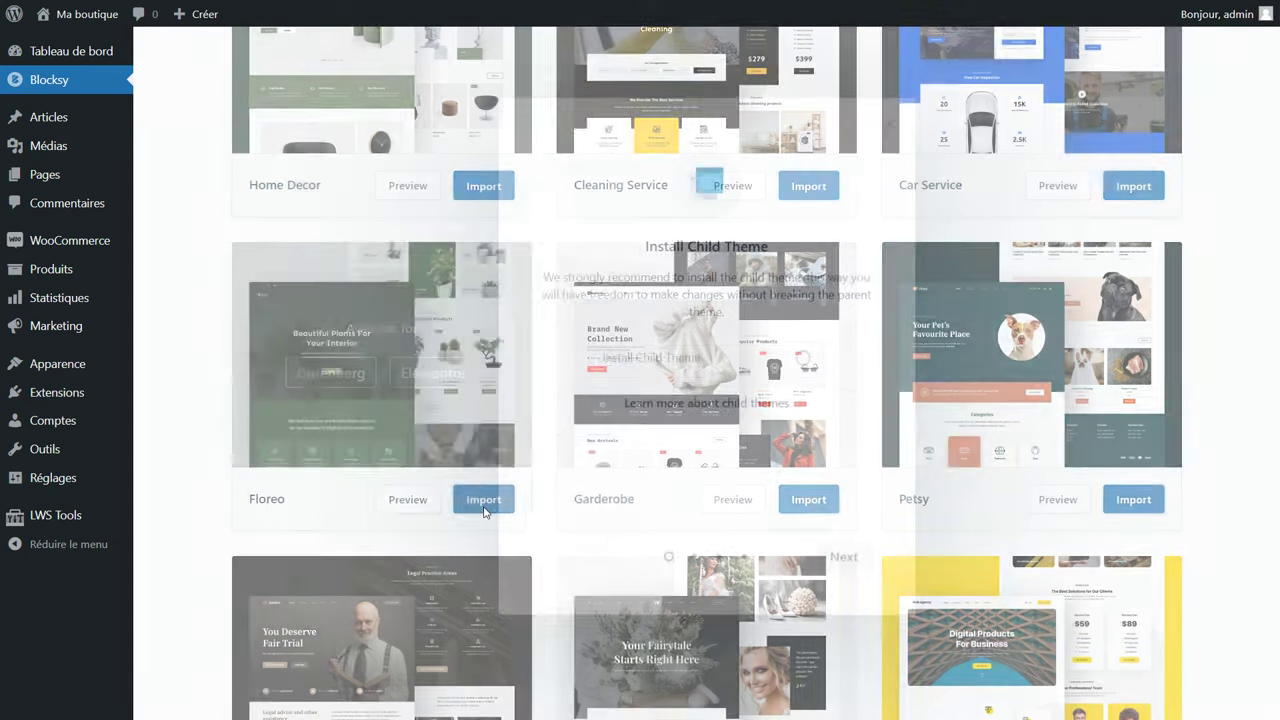
left_click(756, 370)
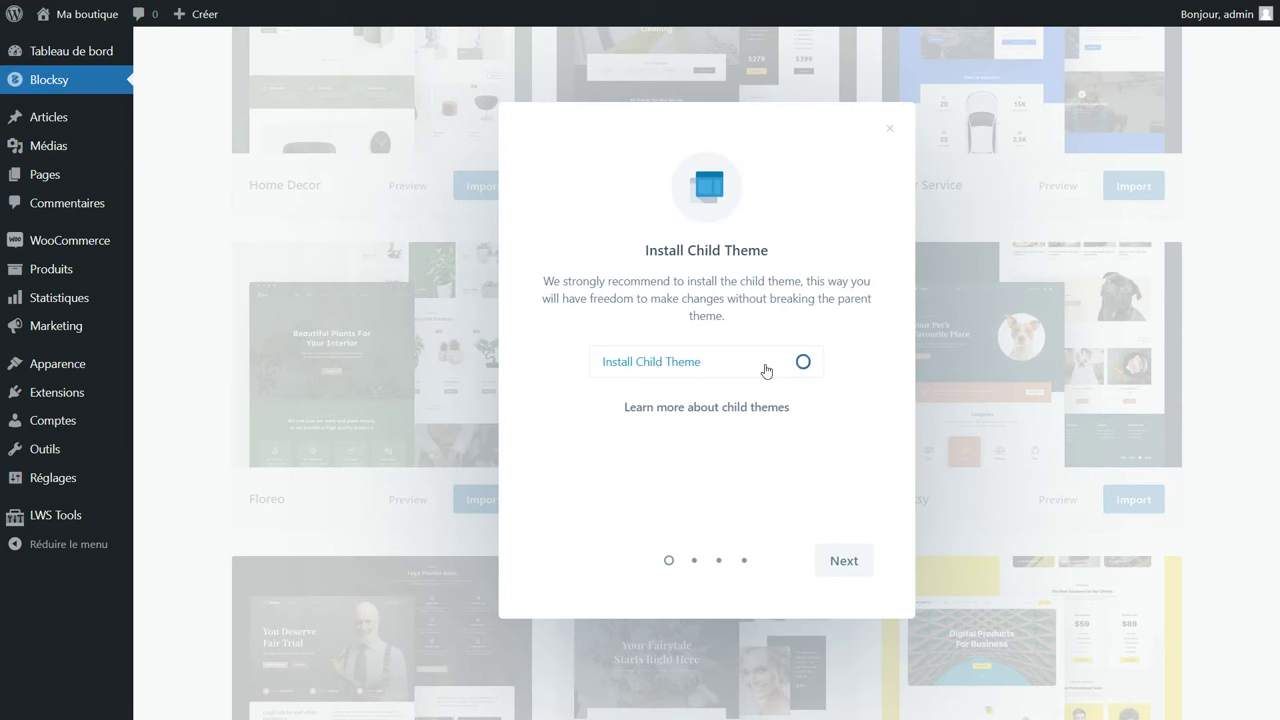
left_click(838, 564)
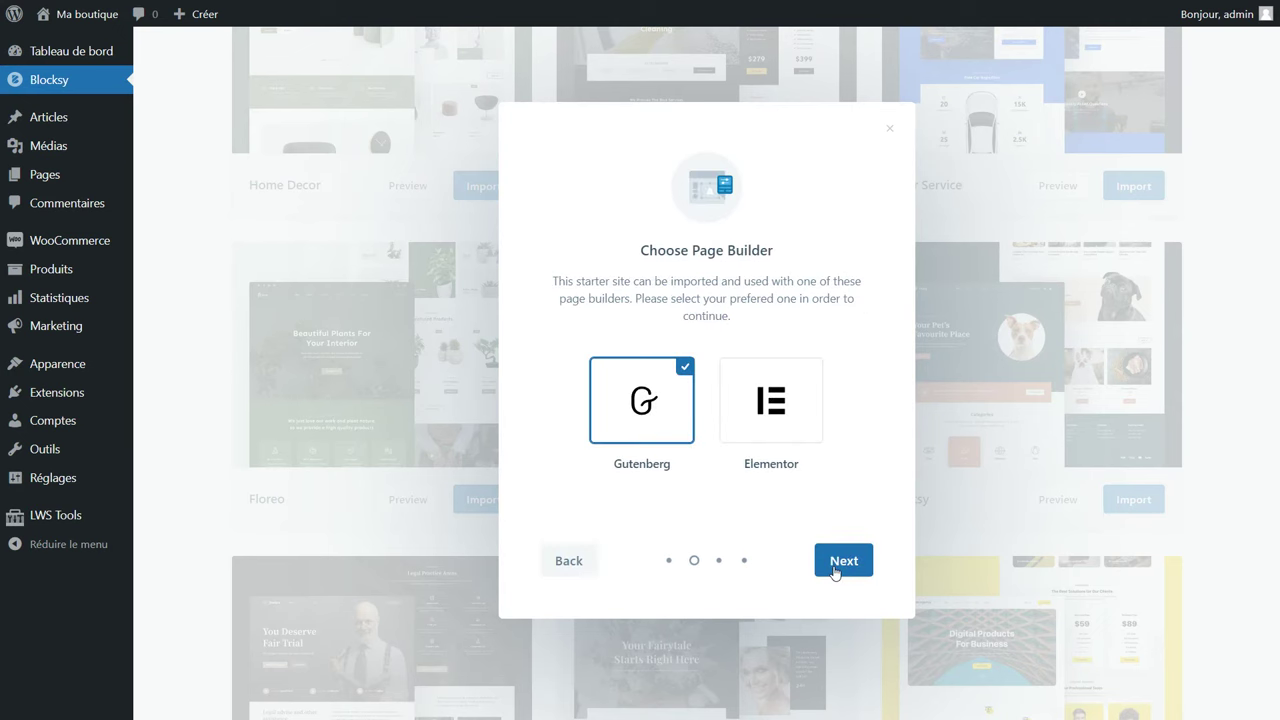
left_click(770, 440)
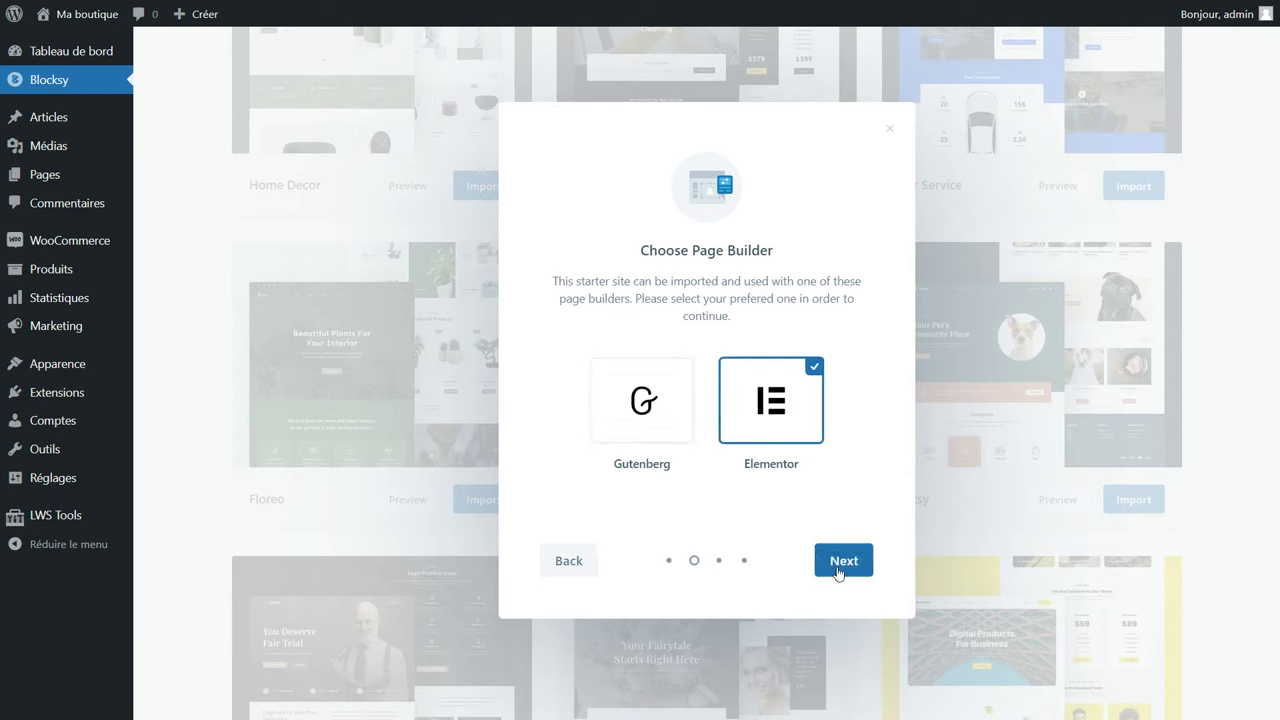
left_click(838, 570)
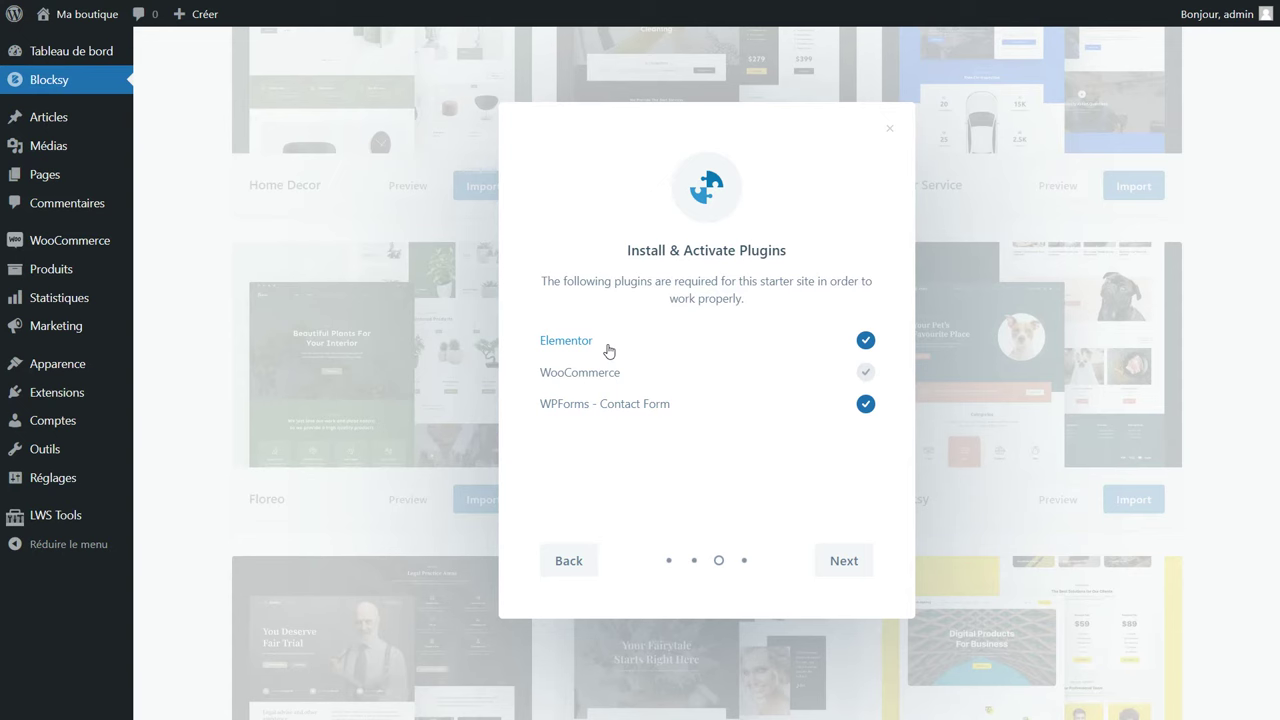
Install the required plugins and content, then view the new Floreo homepage.
left_click(844, 560)
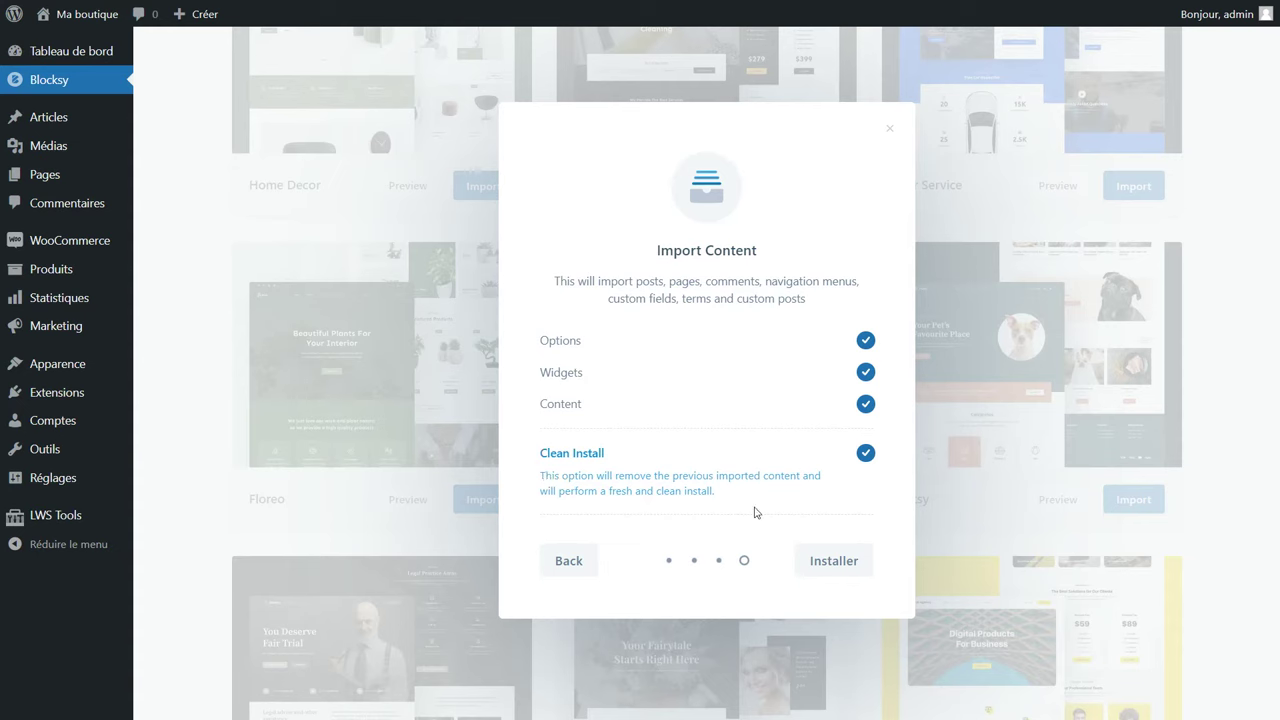
left_click(836, 558)
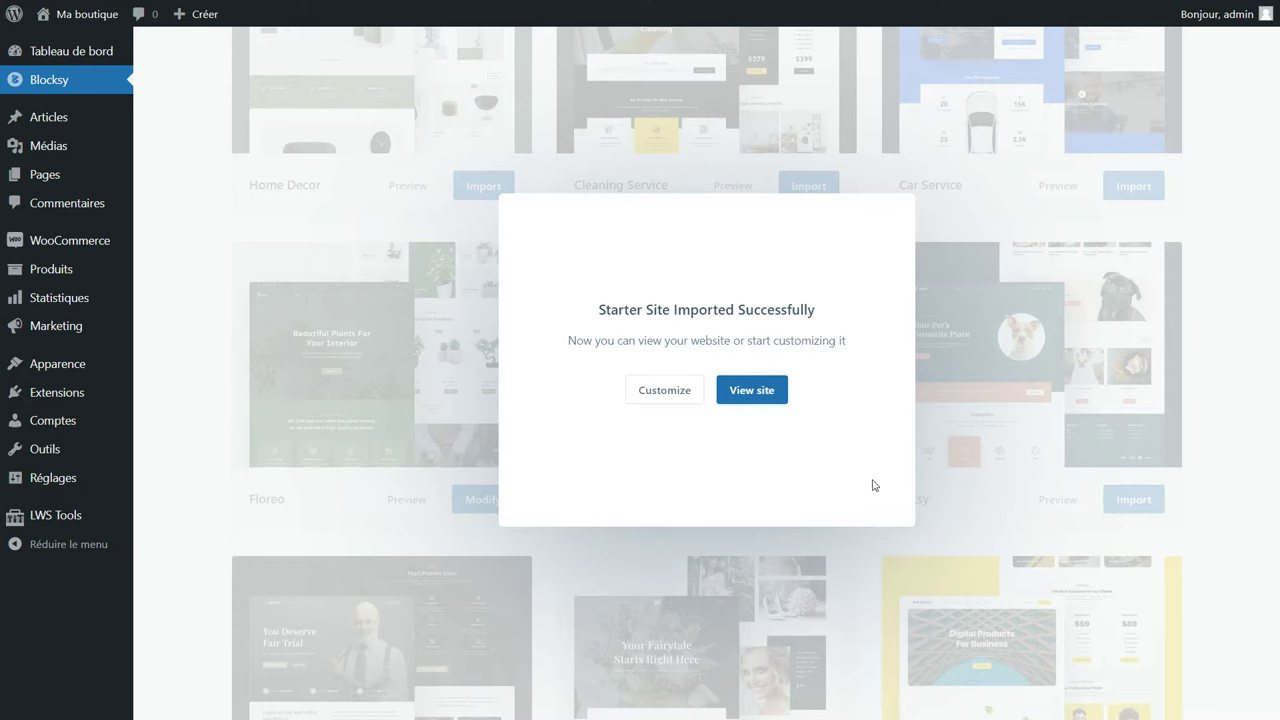
left_click(751, 398)
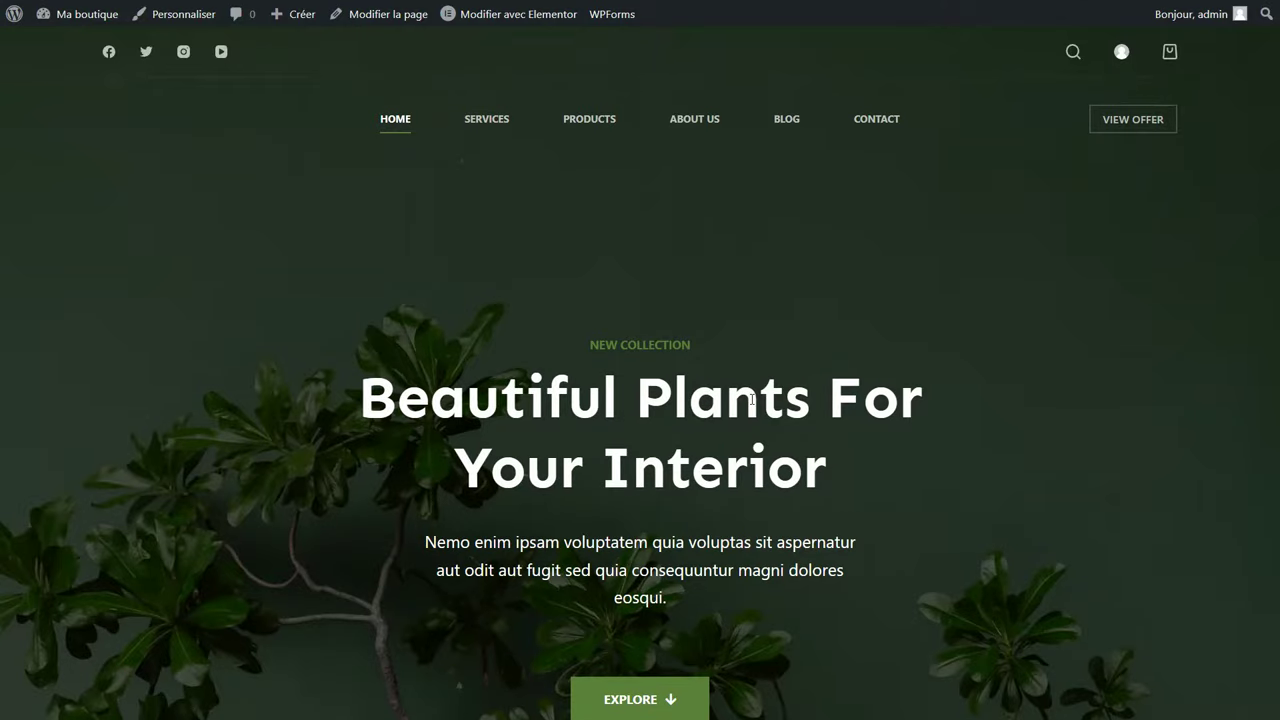
scroll(751, 398, "down", 5)
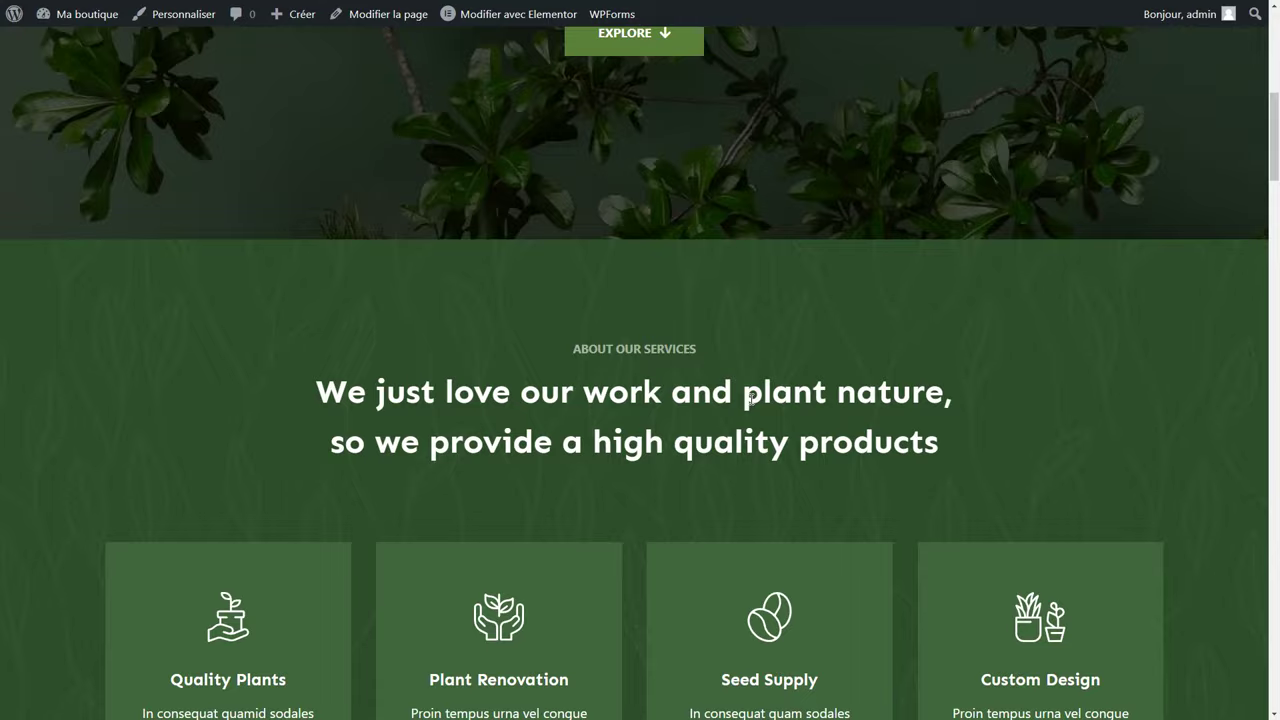
scroll(751, 398, "up", 5)
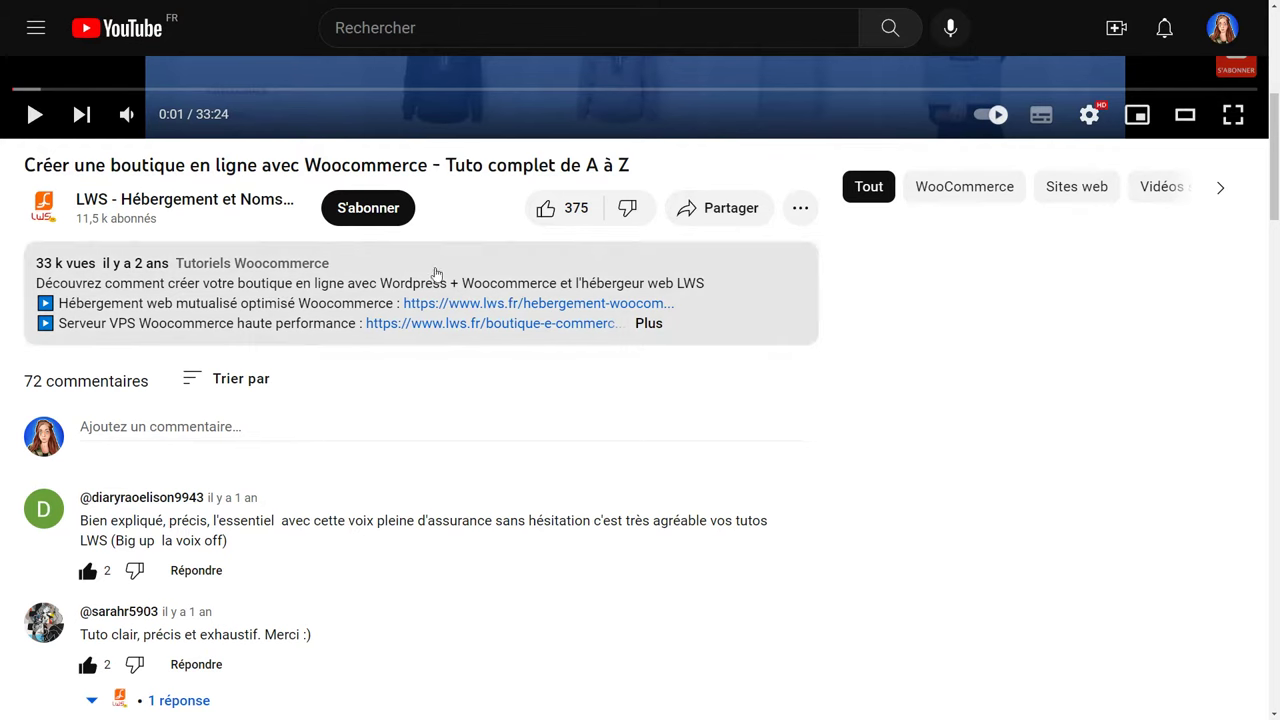
Like the WooCommerce tutorial video, subscribe to its channel and set notifications to Toutes.
left_click(545, 208)
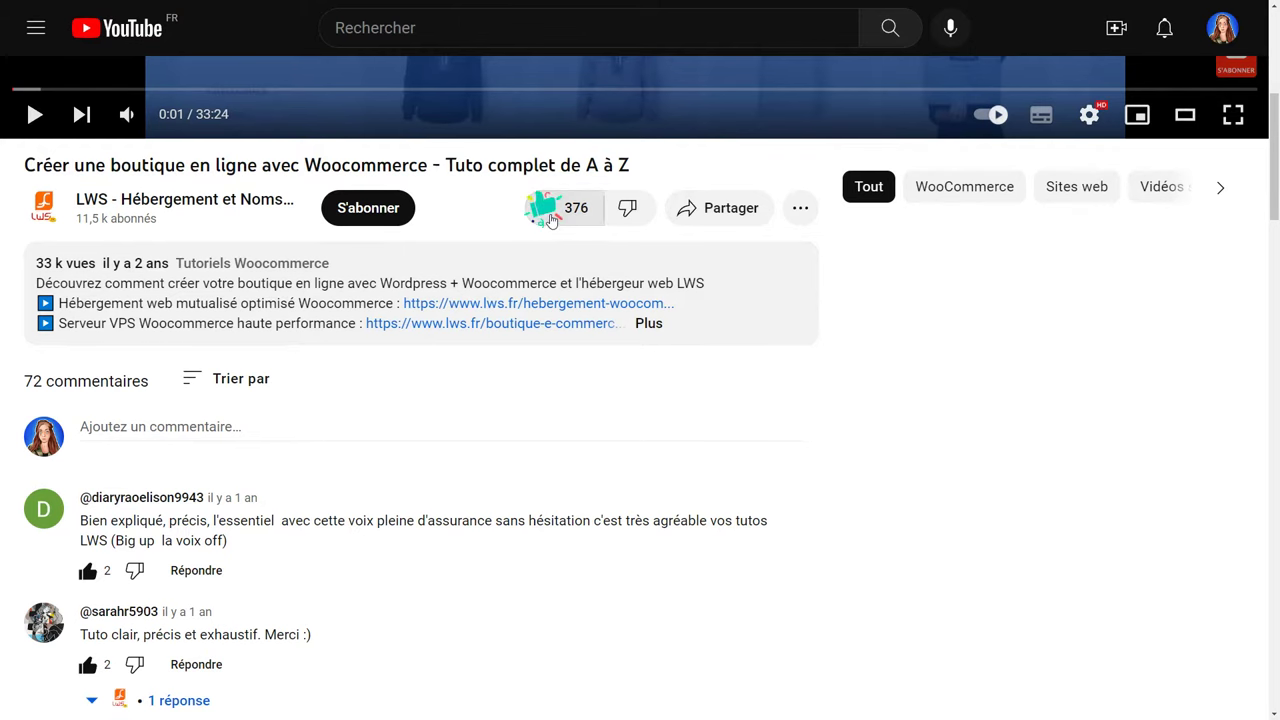
left_click(171, 434)
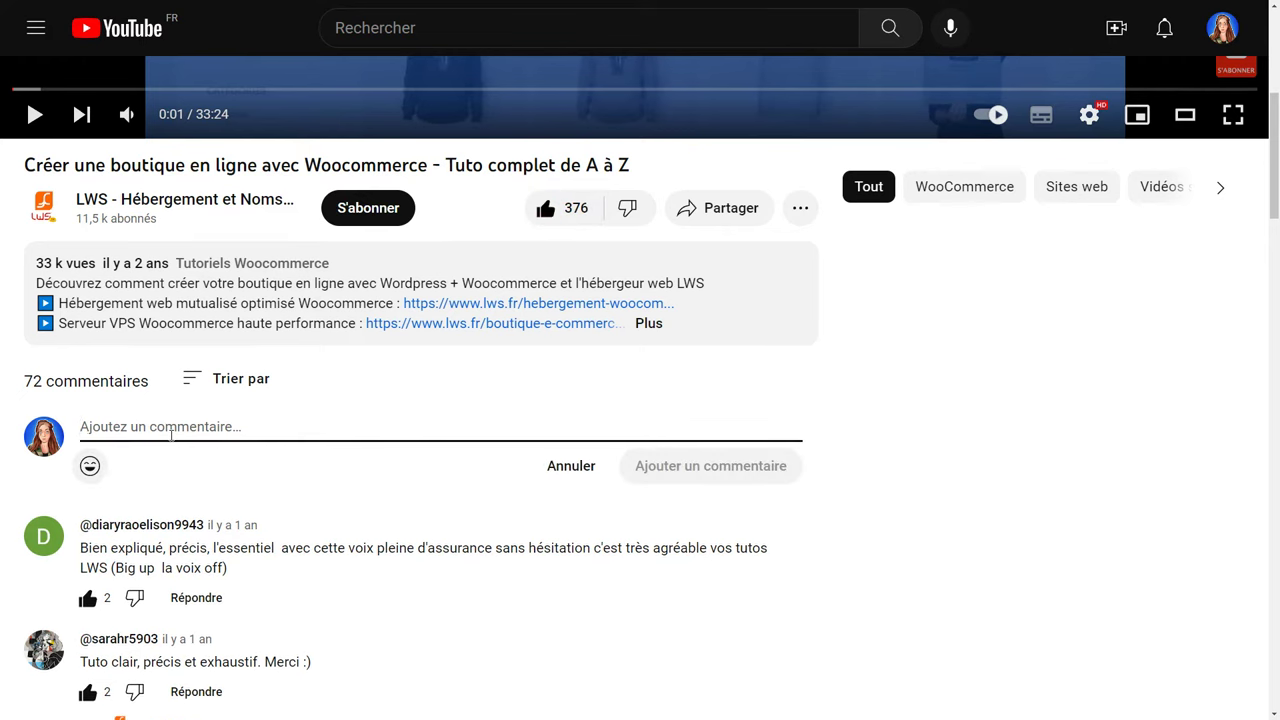
left_click(376, 208)
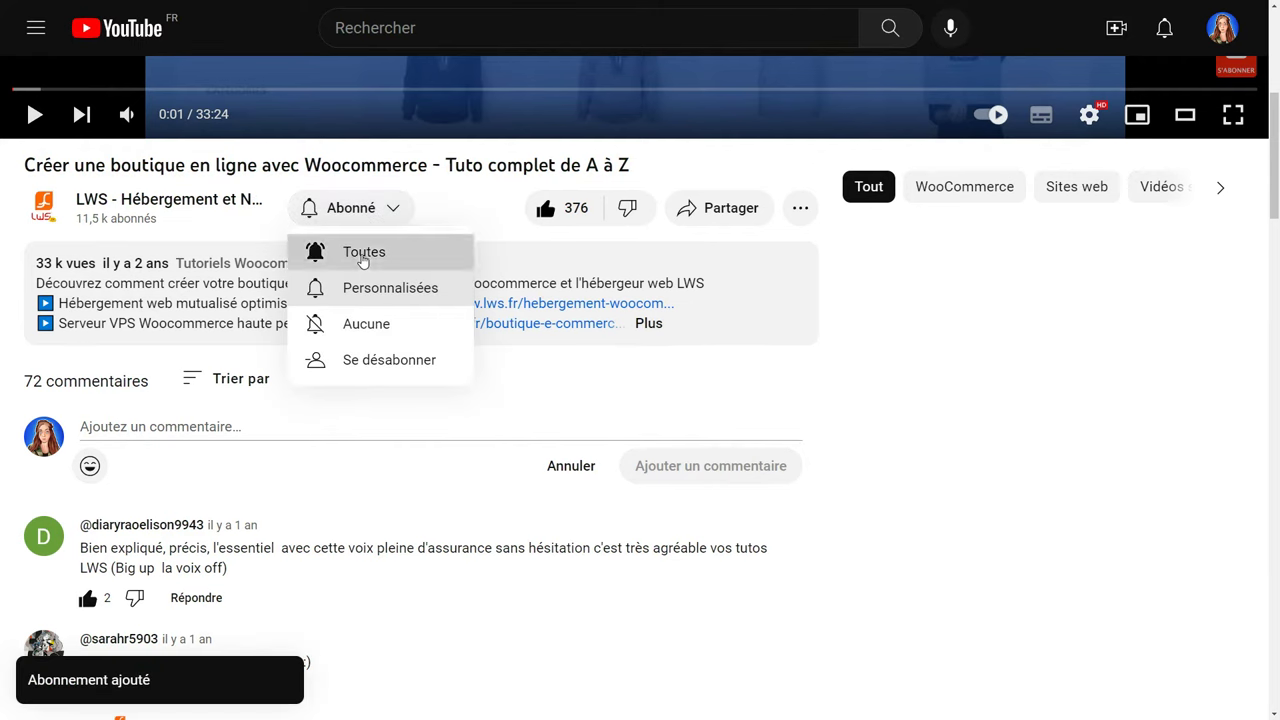
left_click(363, 260)
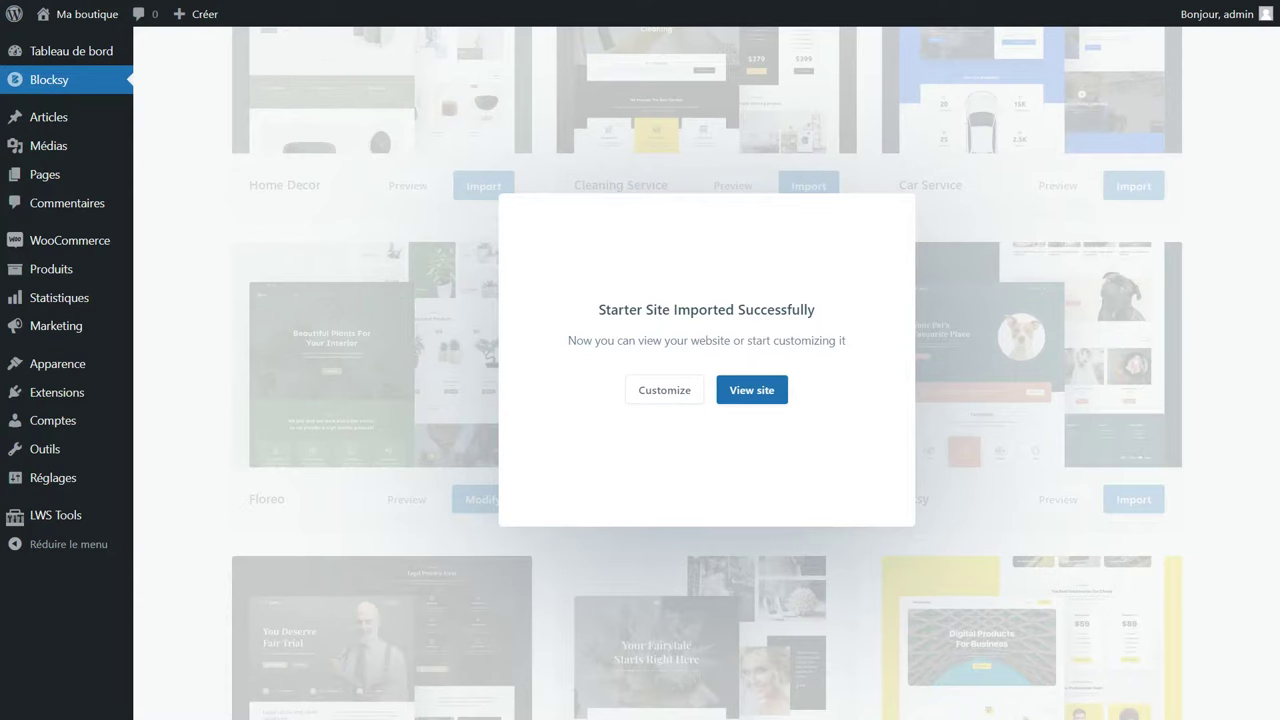
Dismiss the import success message and go to Extensions > Ajouter.
left_click(212, 336)
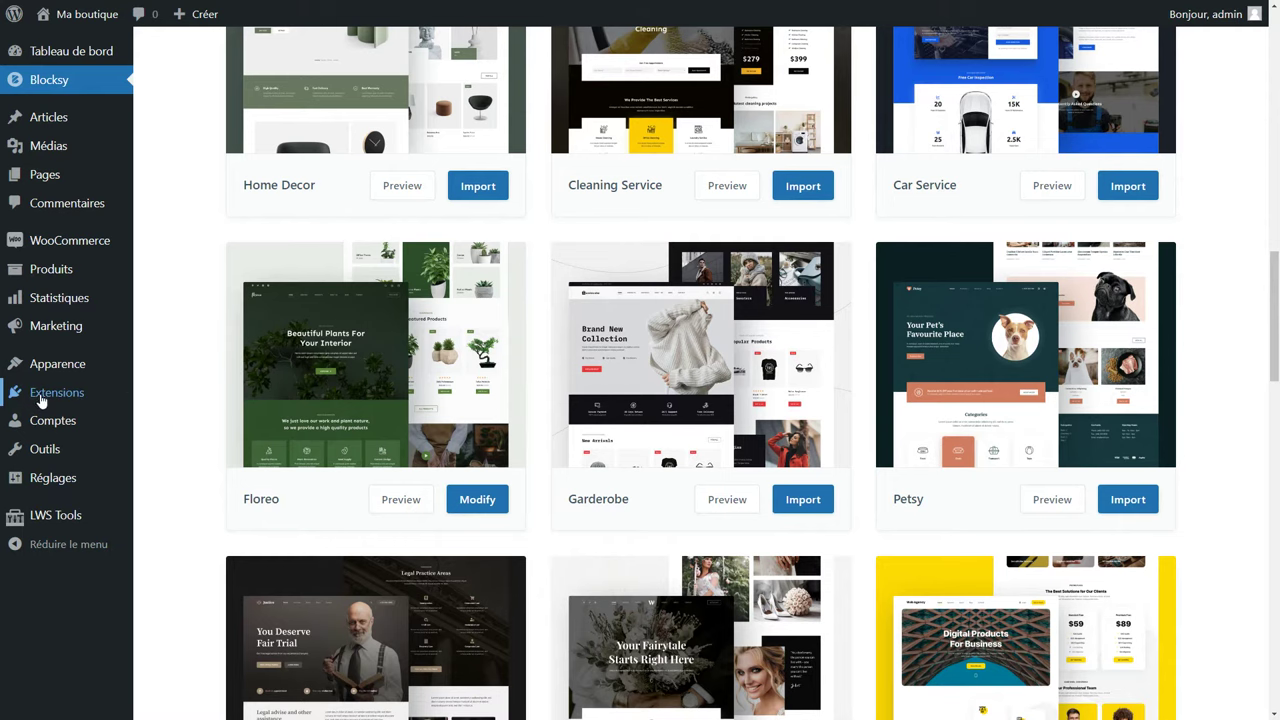
left_click(70, 396)
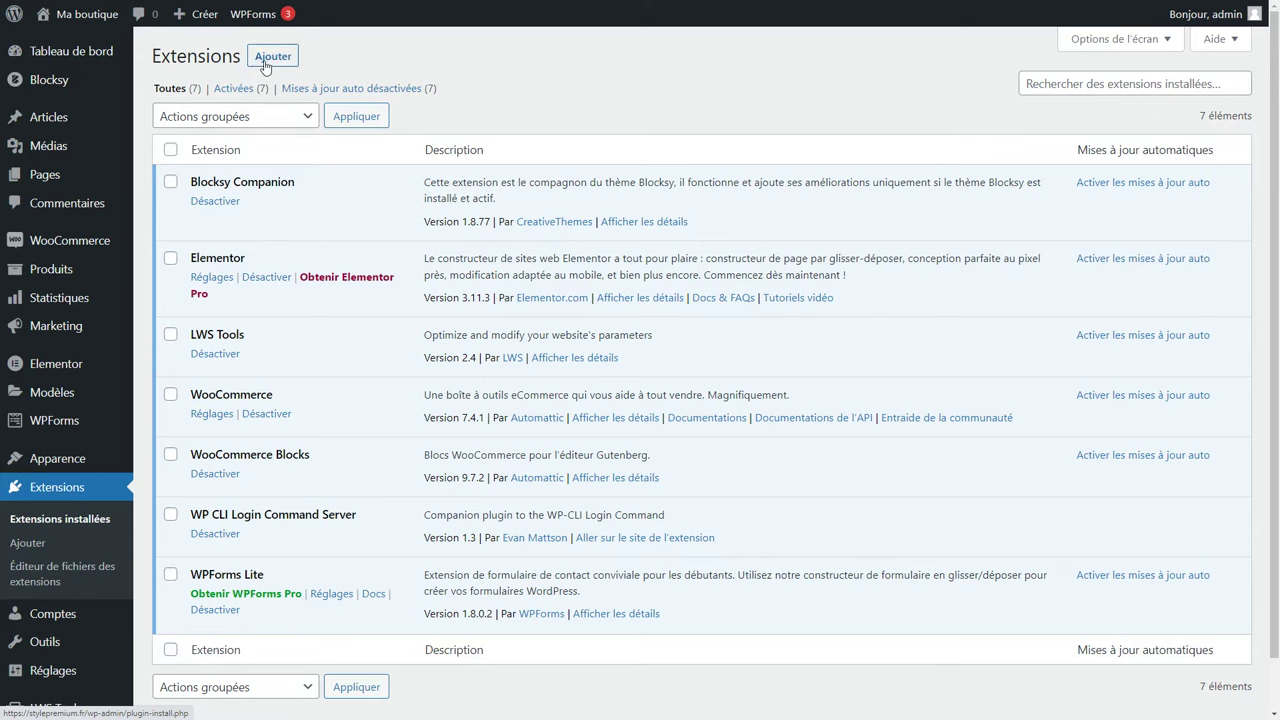
left_click(271, 61)
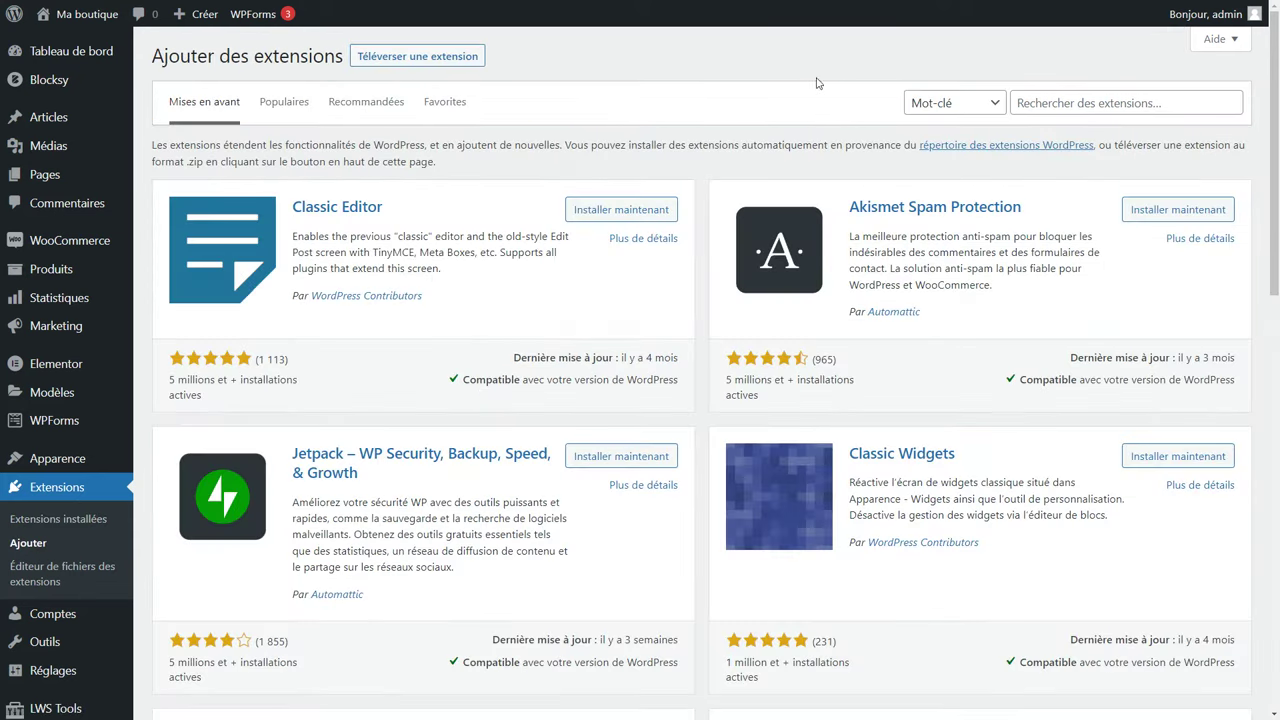
Search plugins for 'elementor', then install and activate Yoast SEO from the Populaires list.
left_click(1039, 96)
type("elementor")
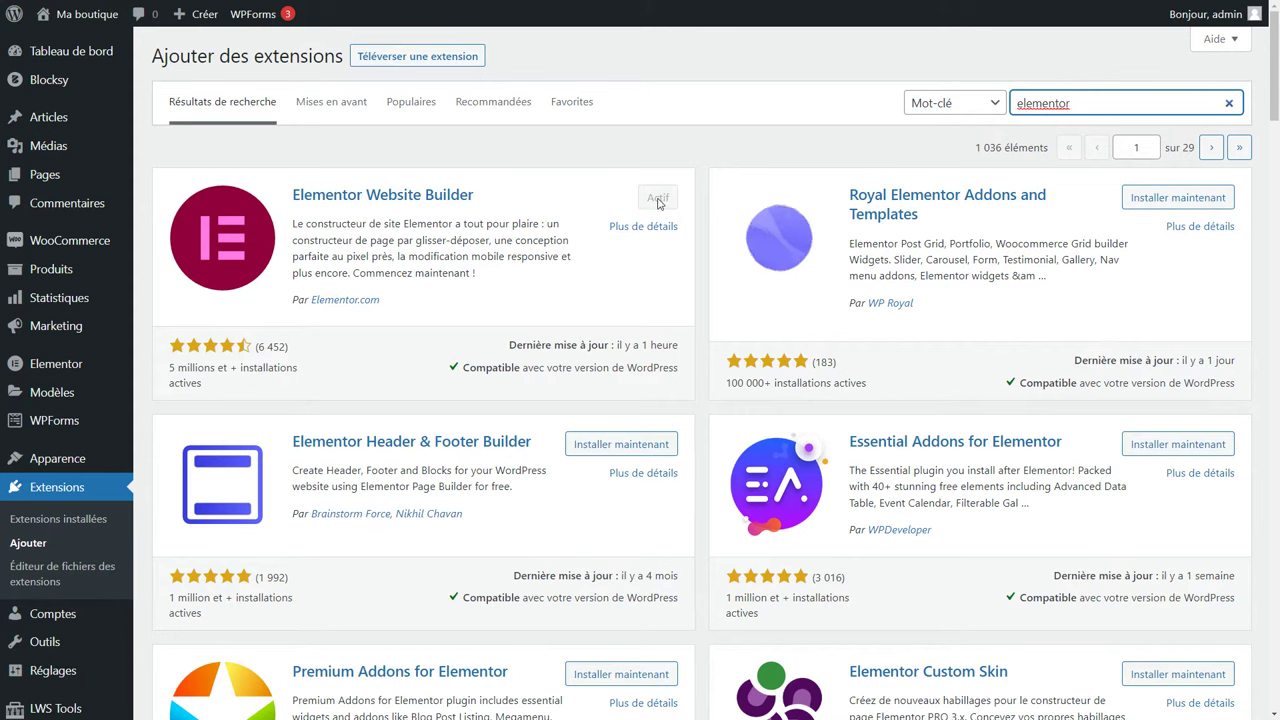
left_click(413, 119)
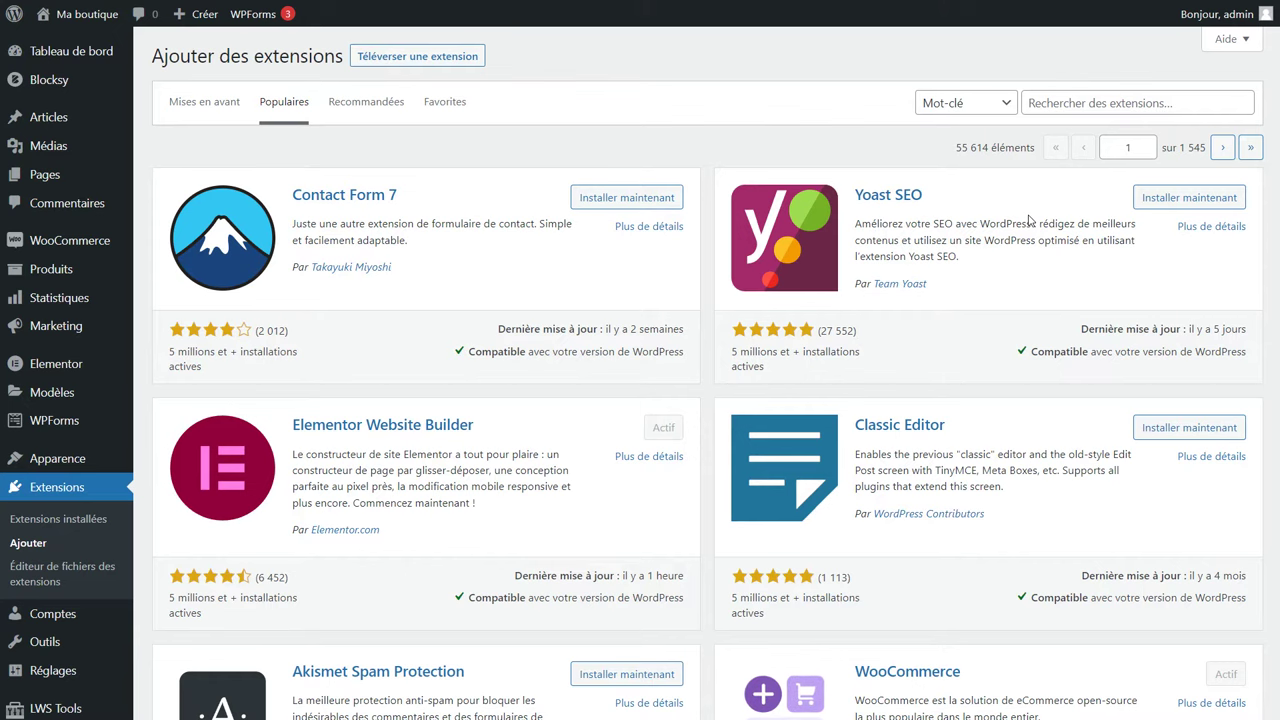
left_click(1178, 203)
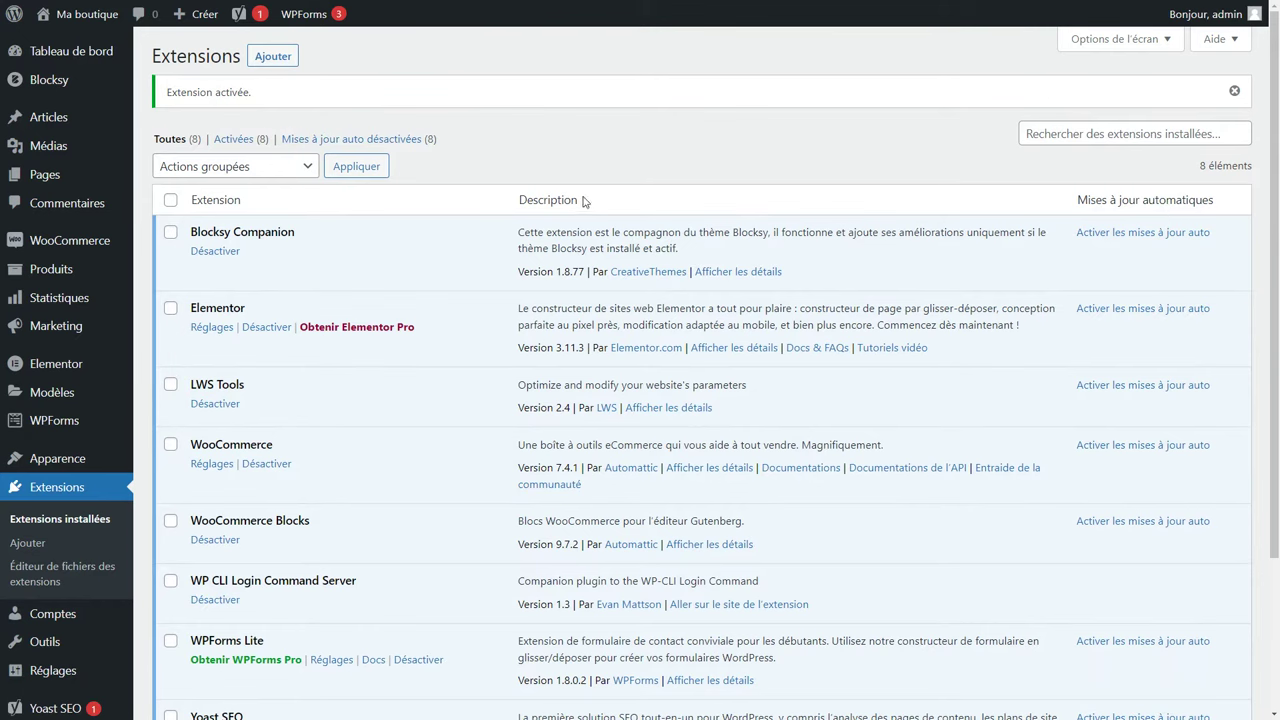
left_click(273, 58)
Scroll through the Populaires plugin list, then search the plugin directory for 'lws'.
left_click(307, 106)
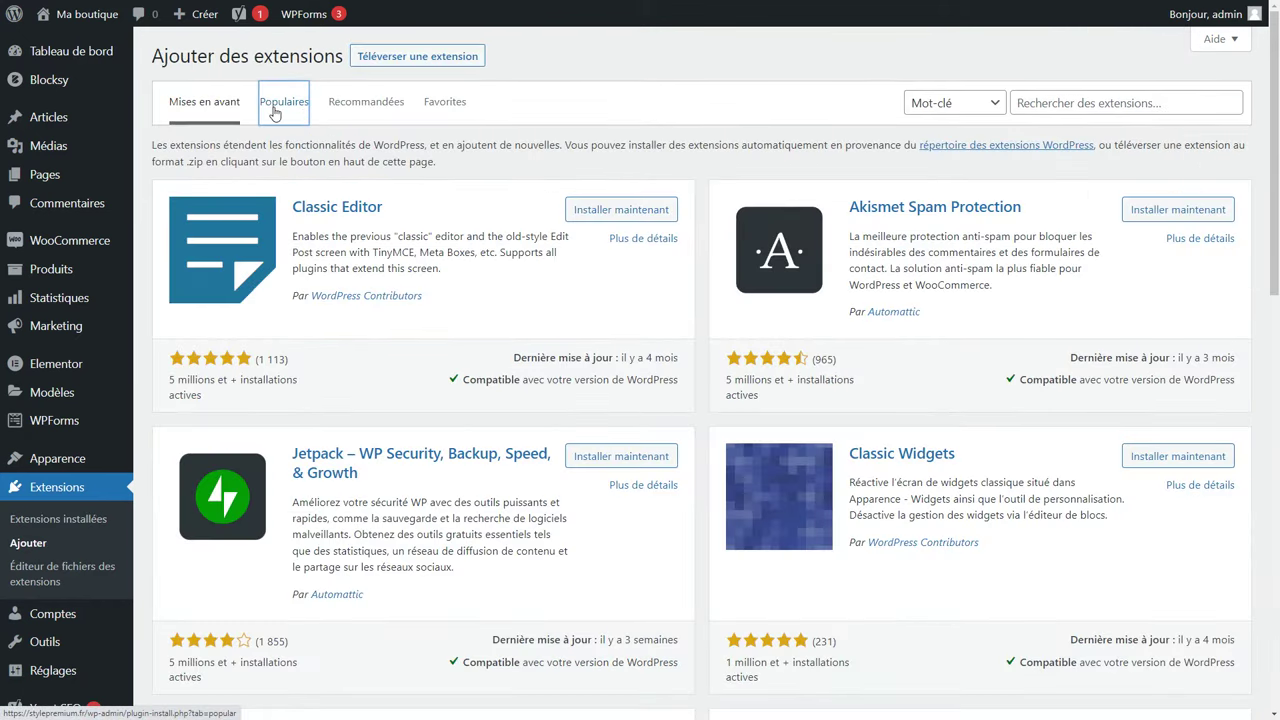
scroll(390, 297, "down", 2)
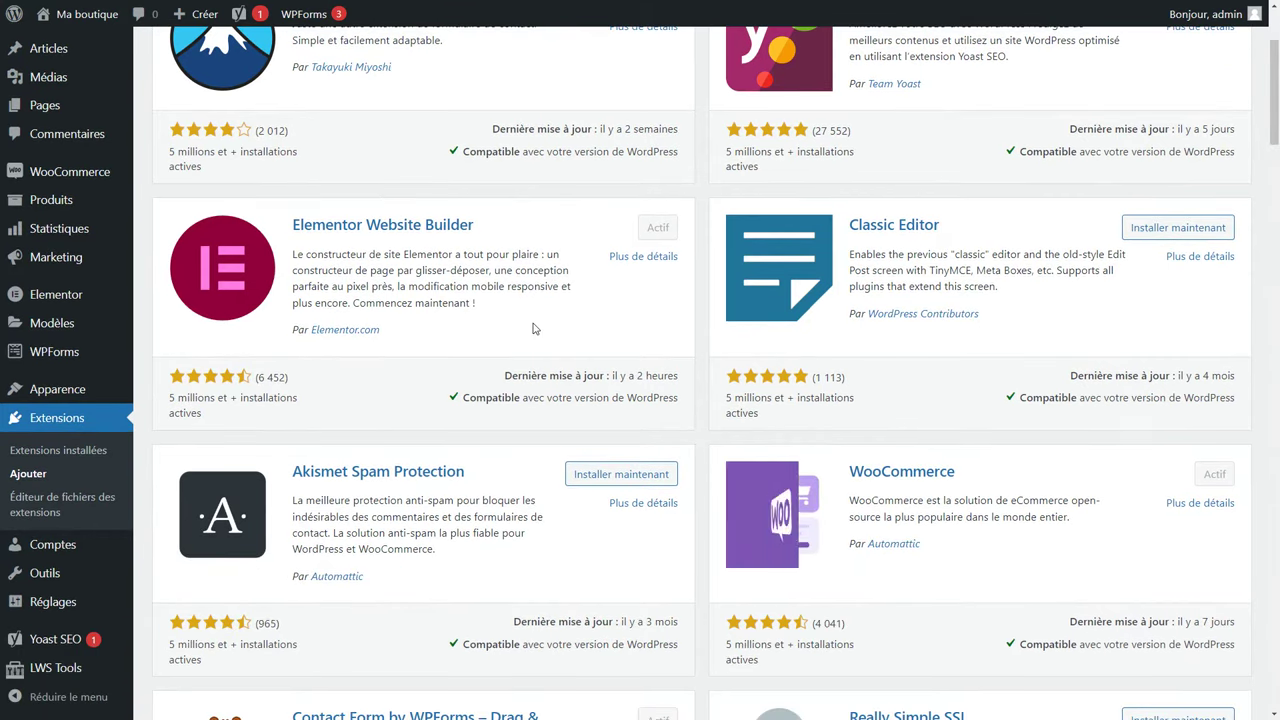
scroll(531, 323, "down", 2)
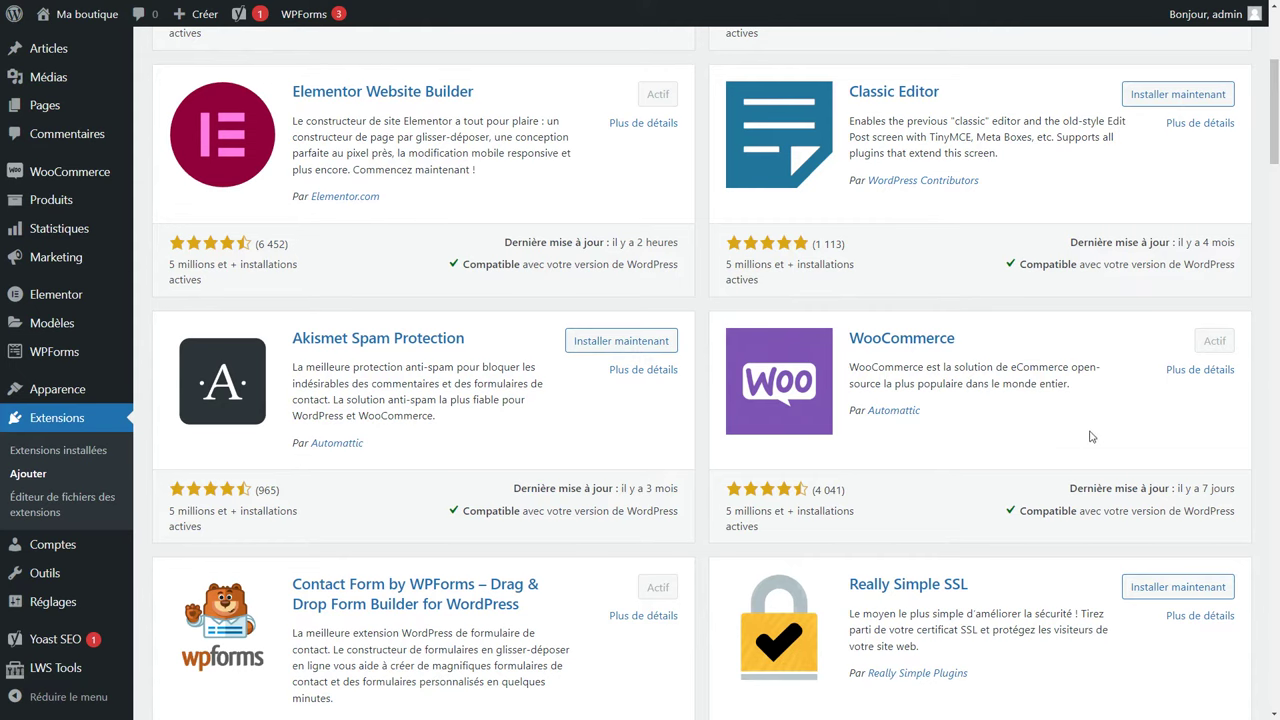
scroll(717, 413, "down", 1)
scroll(717, 413, "down", 2)
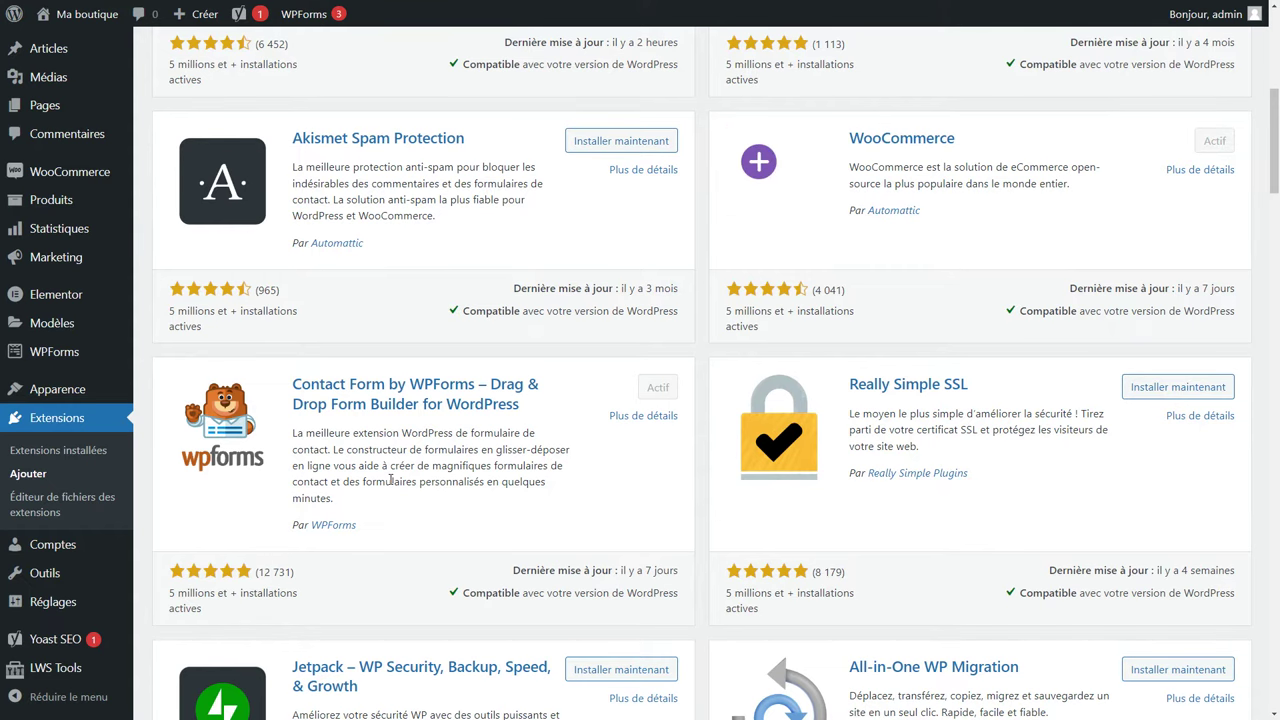
scroll(390, 480, "down", 8)
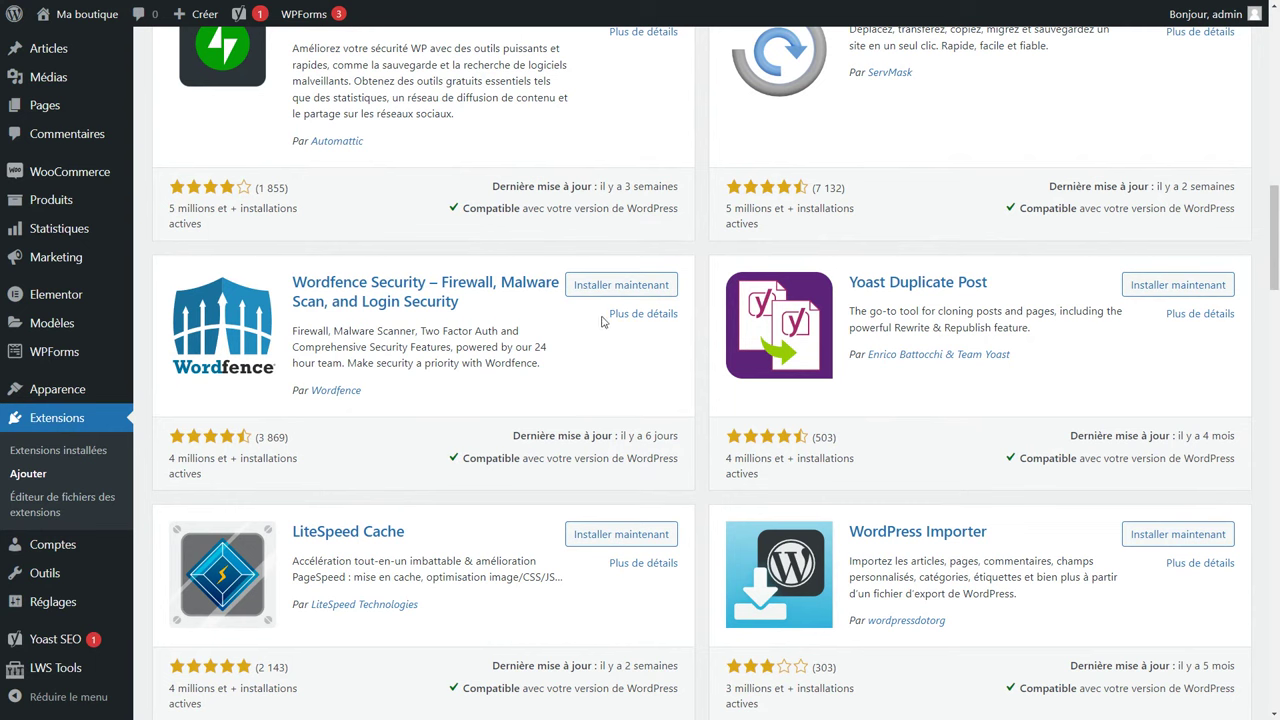
scroll(603, 321, "down", 2)
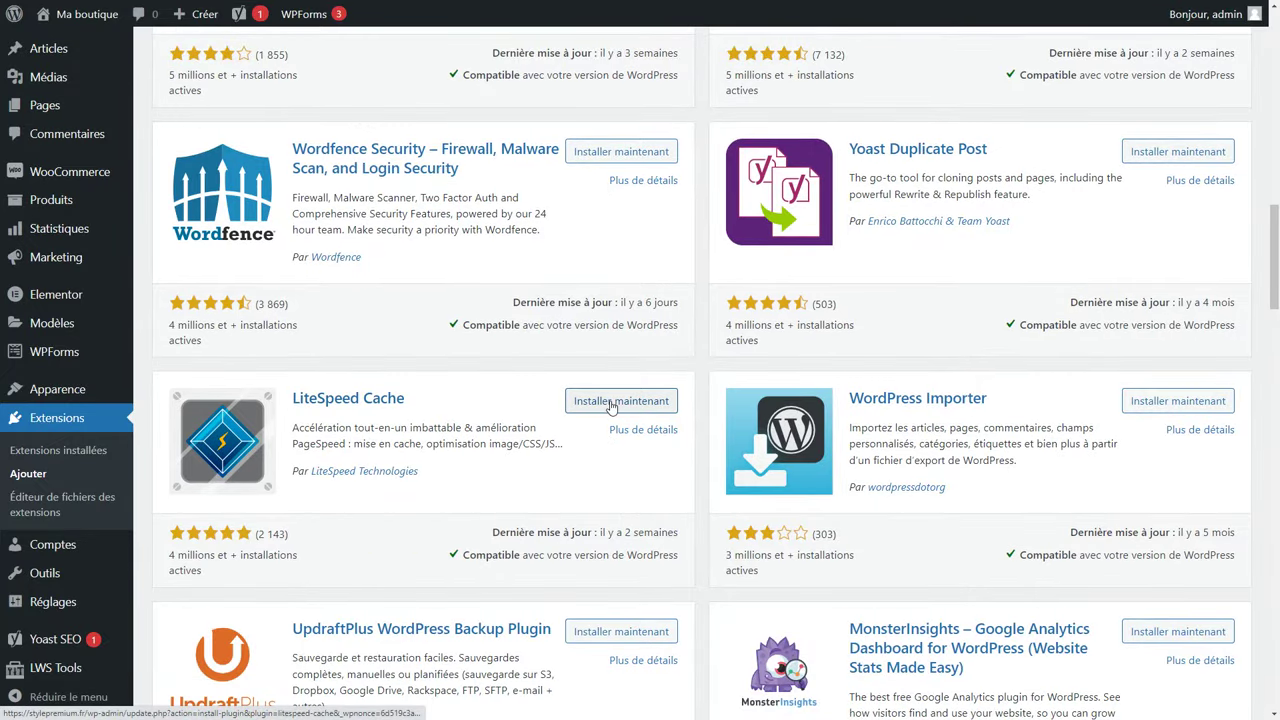
scroll(615, 405, "up", 15)
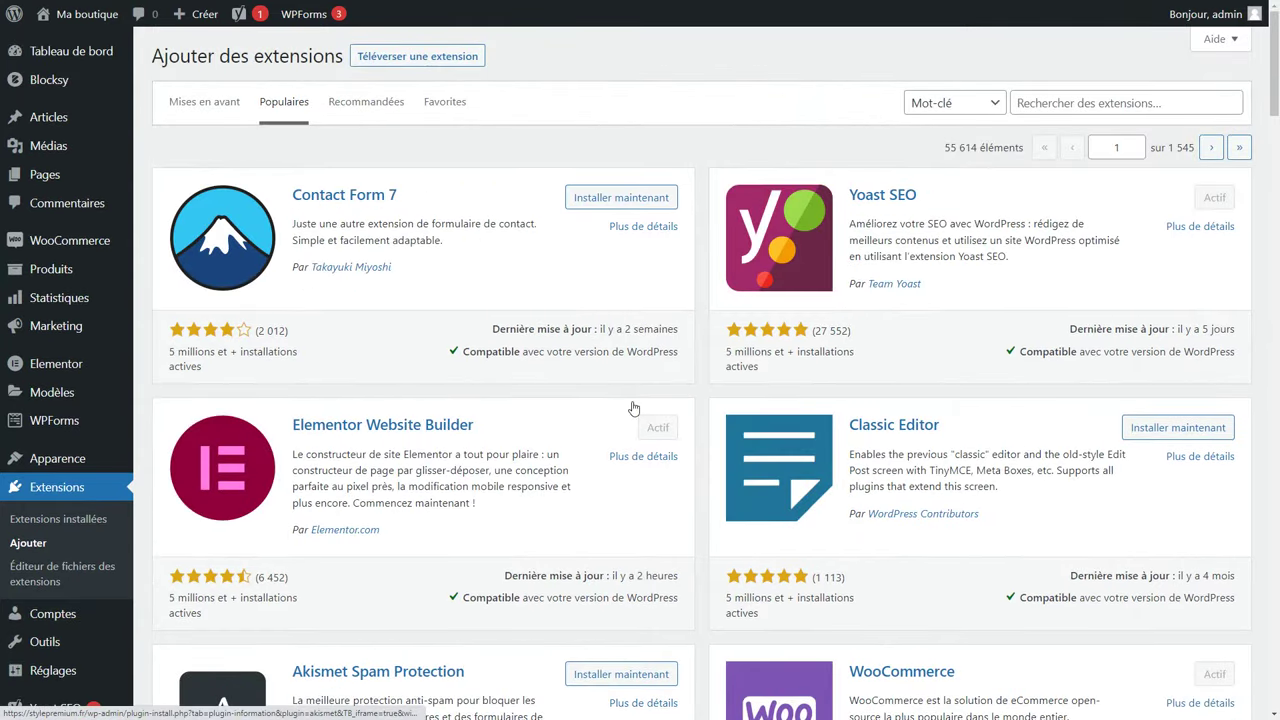
left_click(1047, 103)
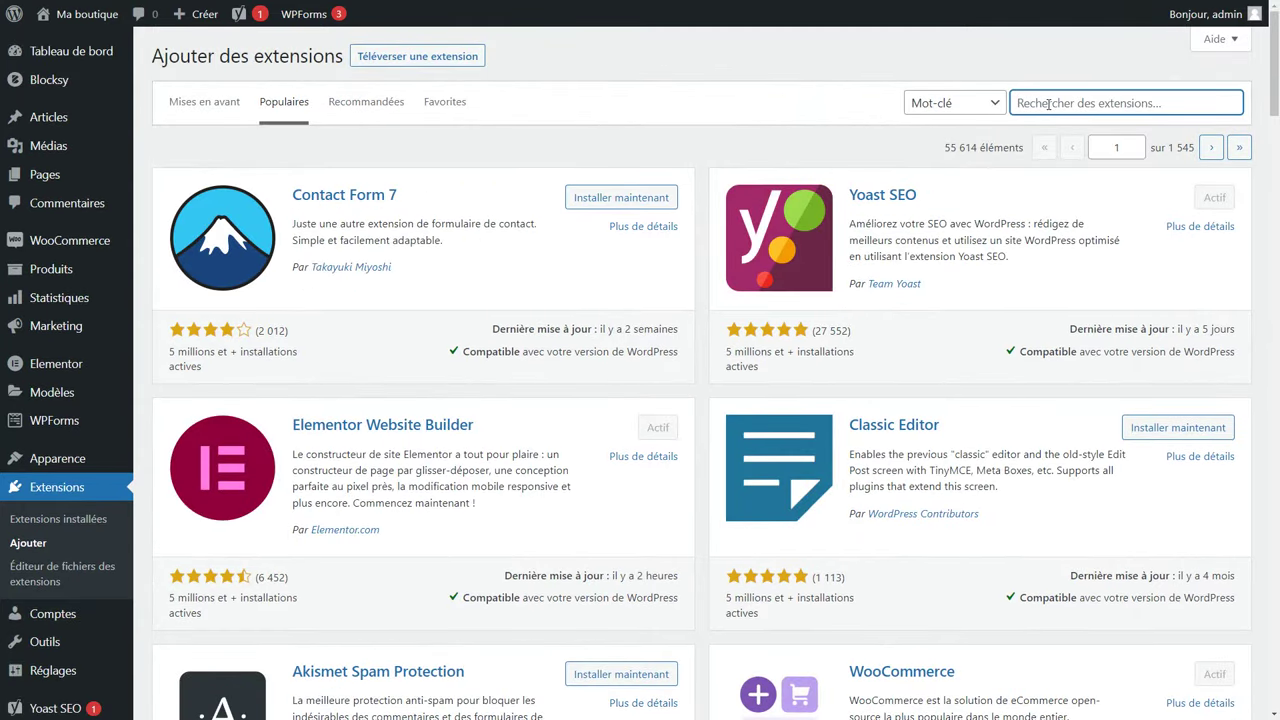
type("lws")
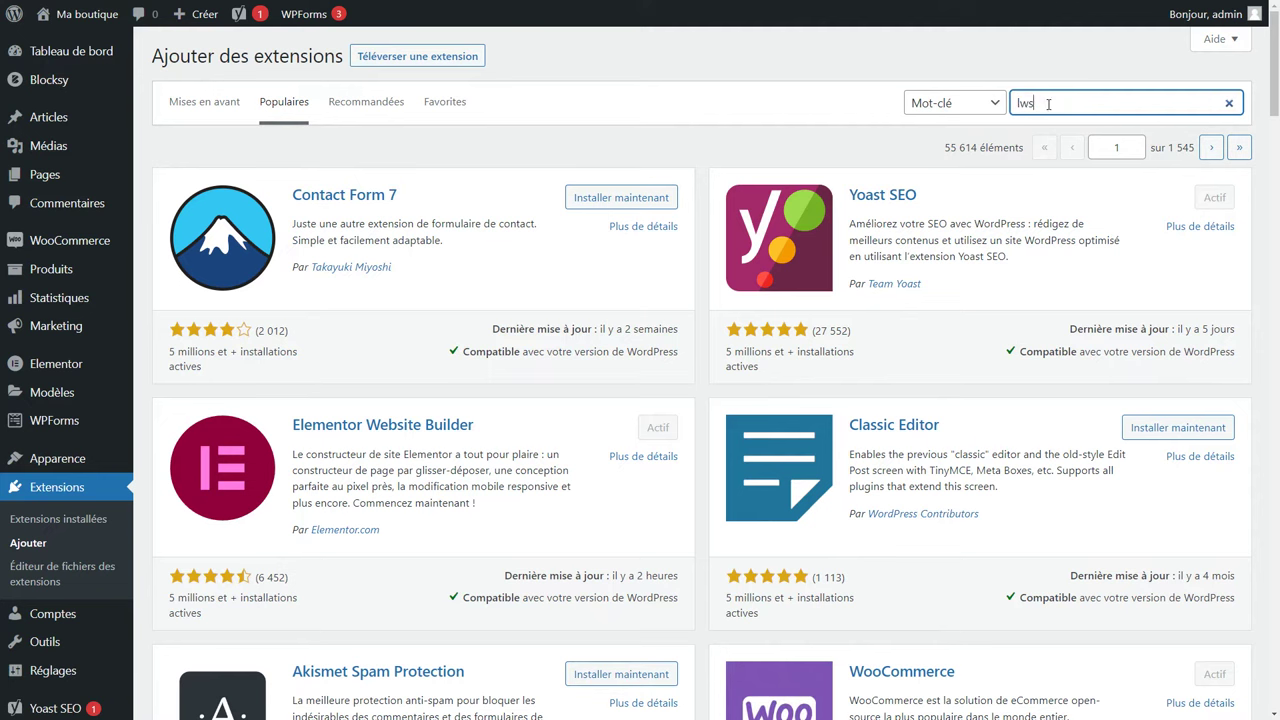
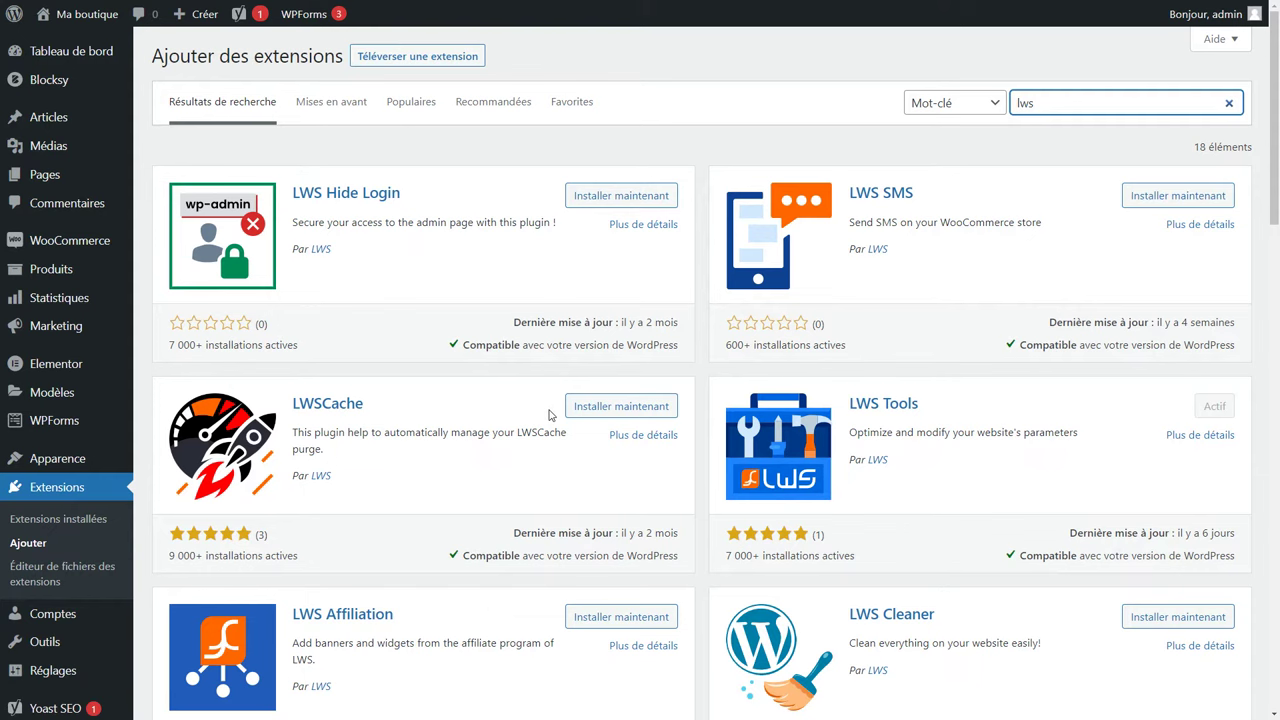
Install and activate the LWSCache plugin and open its settings page.
left_click(638, 406)
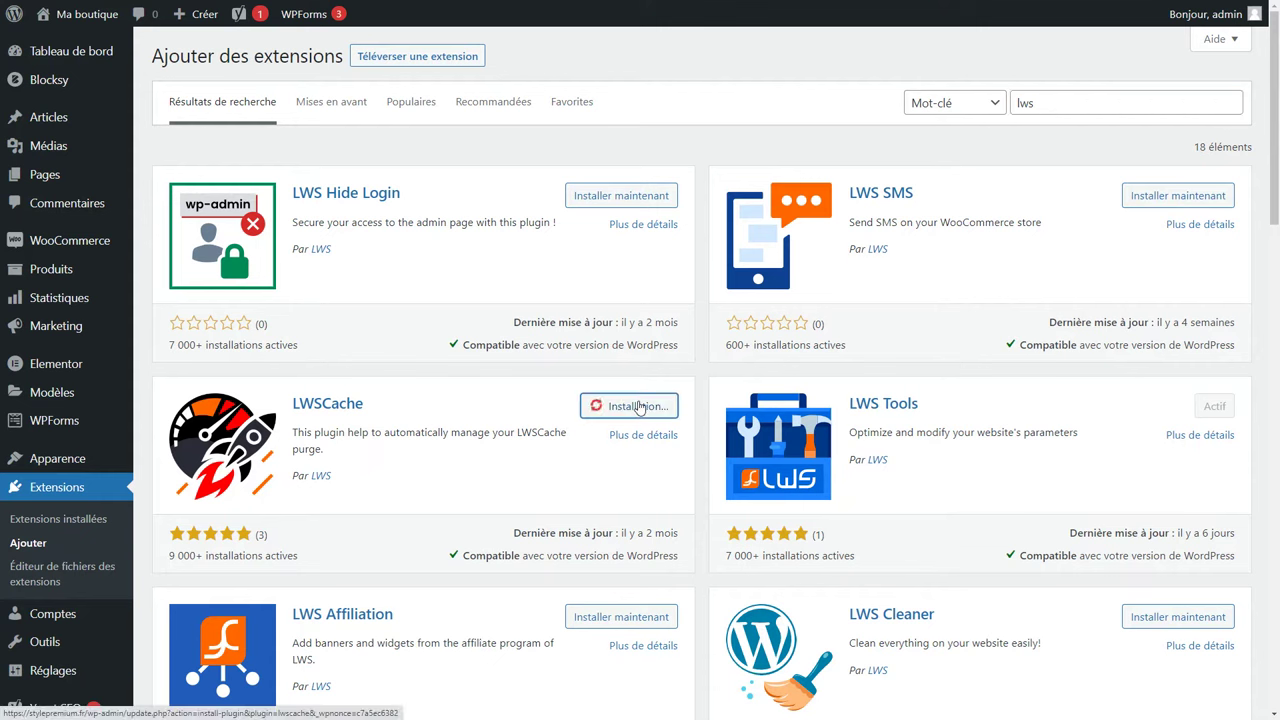
left_click(656, 415)
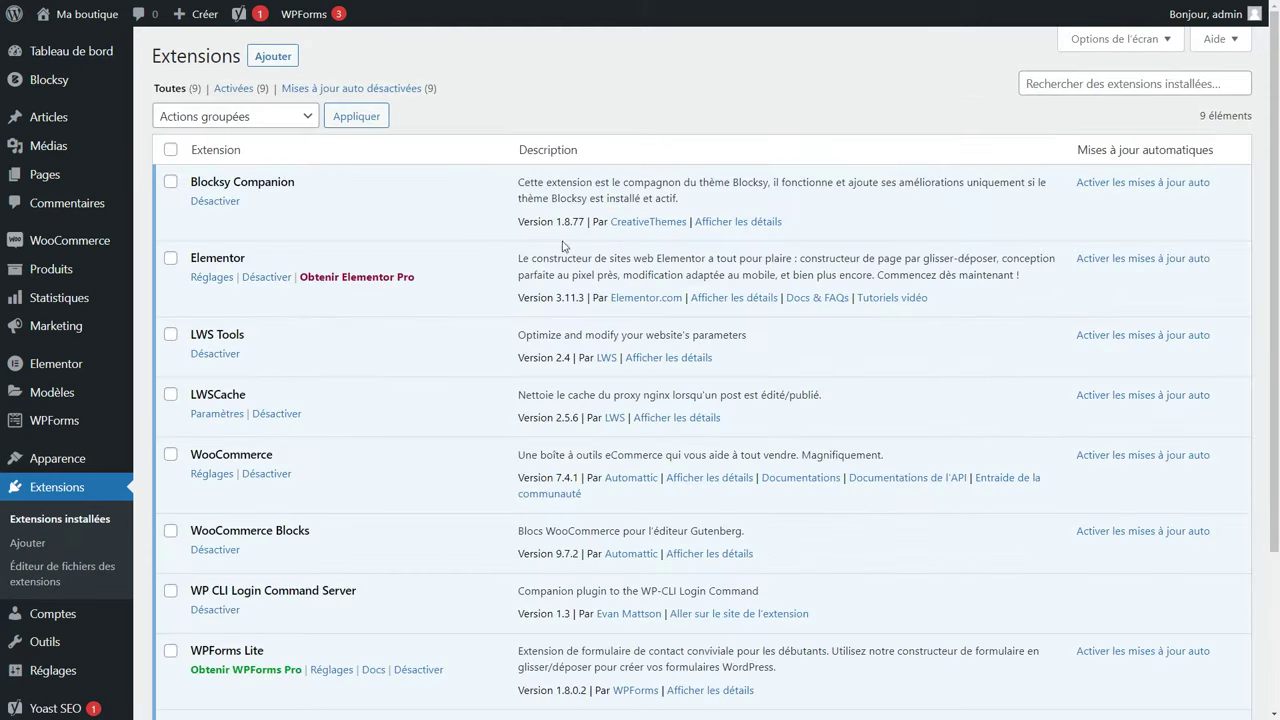
scroll(92, 417, "down", 1)
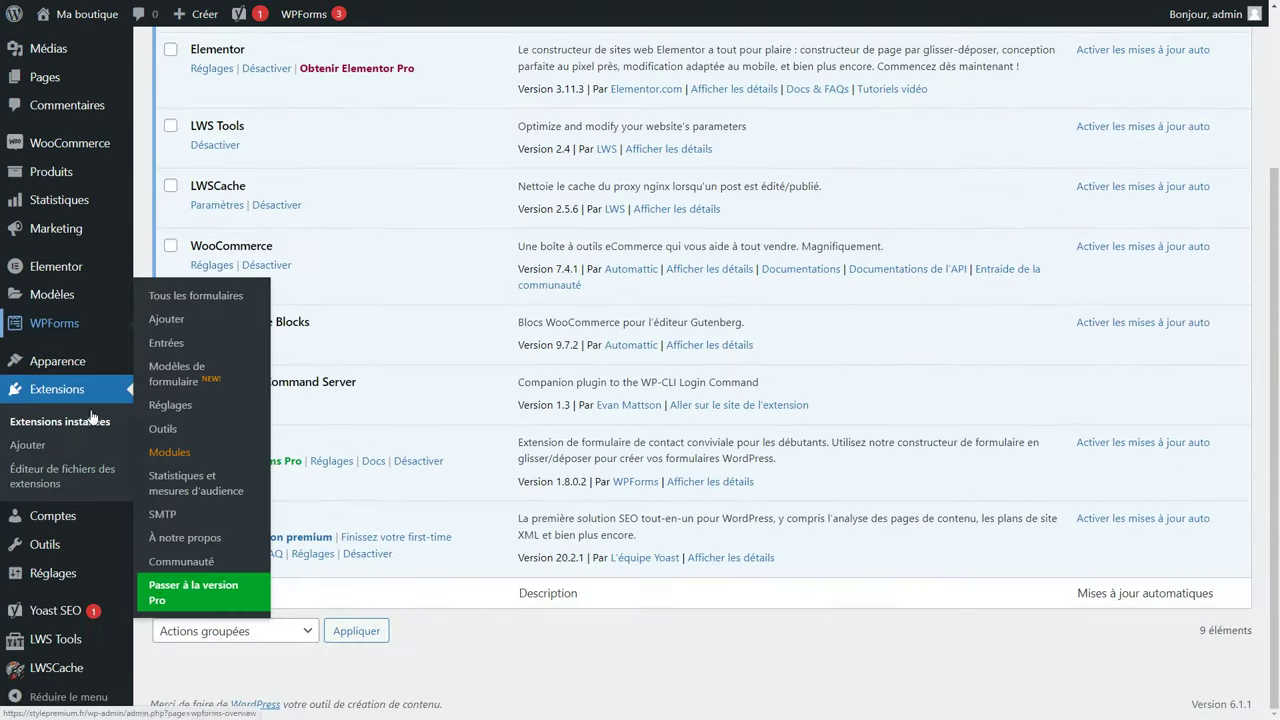
left_click(67, 677)
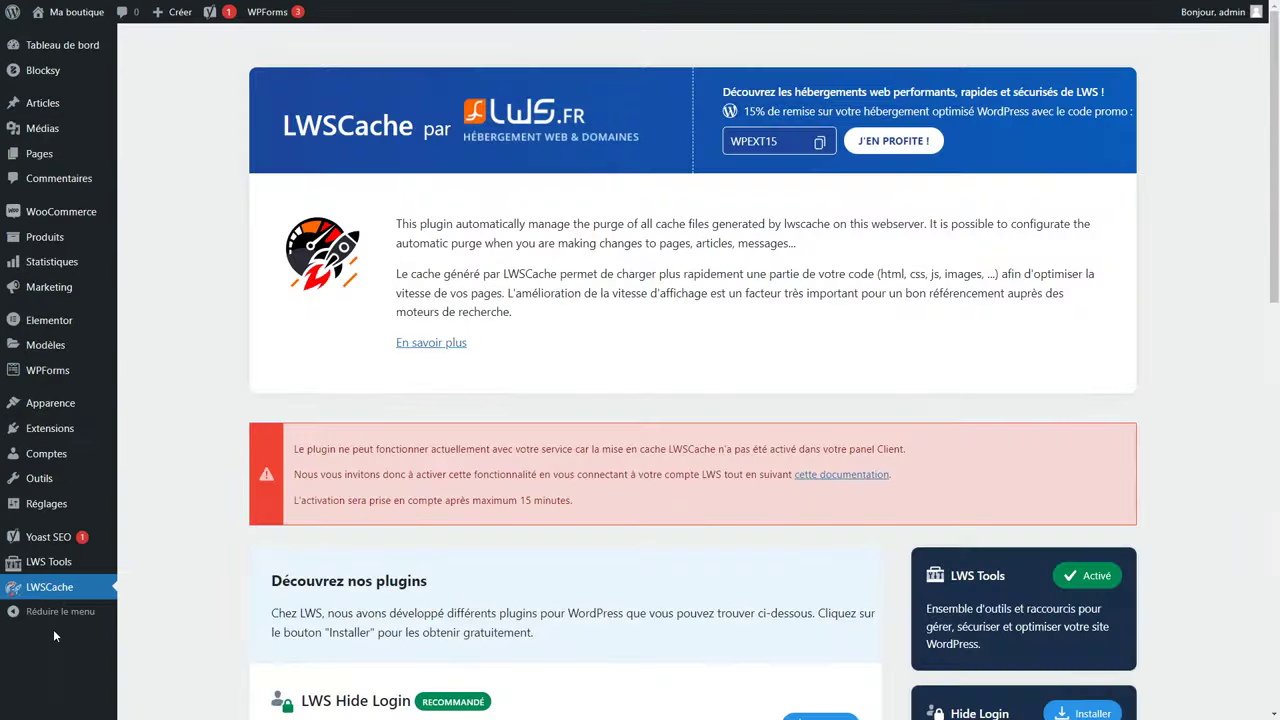
Highlight the warning that caching is not activated, then exit fullscreen.
left_click_drag(299, 446, 587, 504)
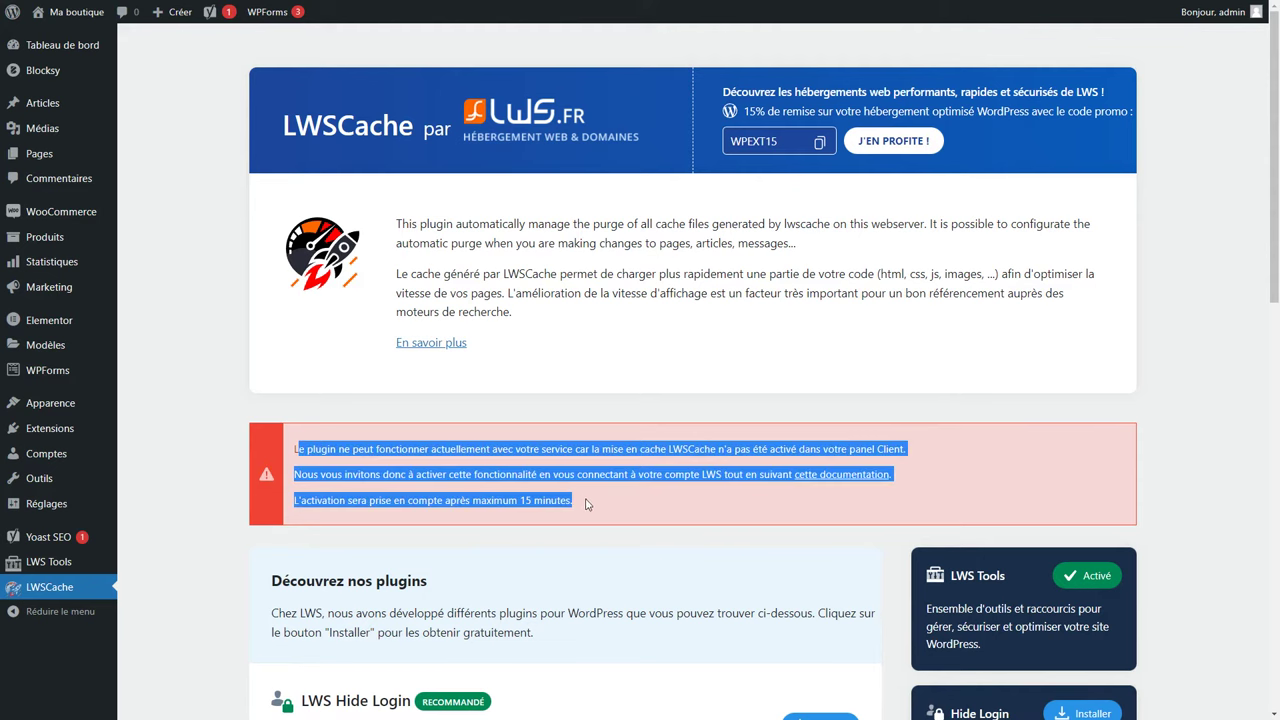
left_click(592, 506)
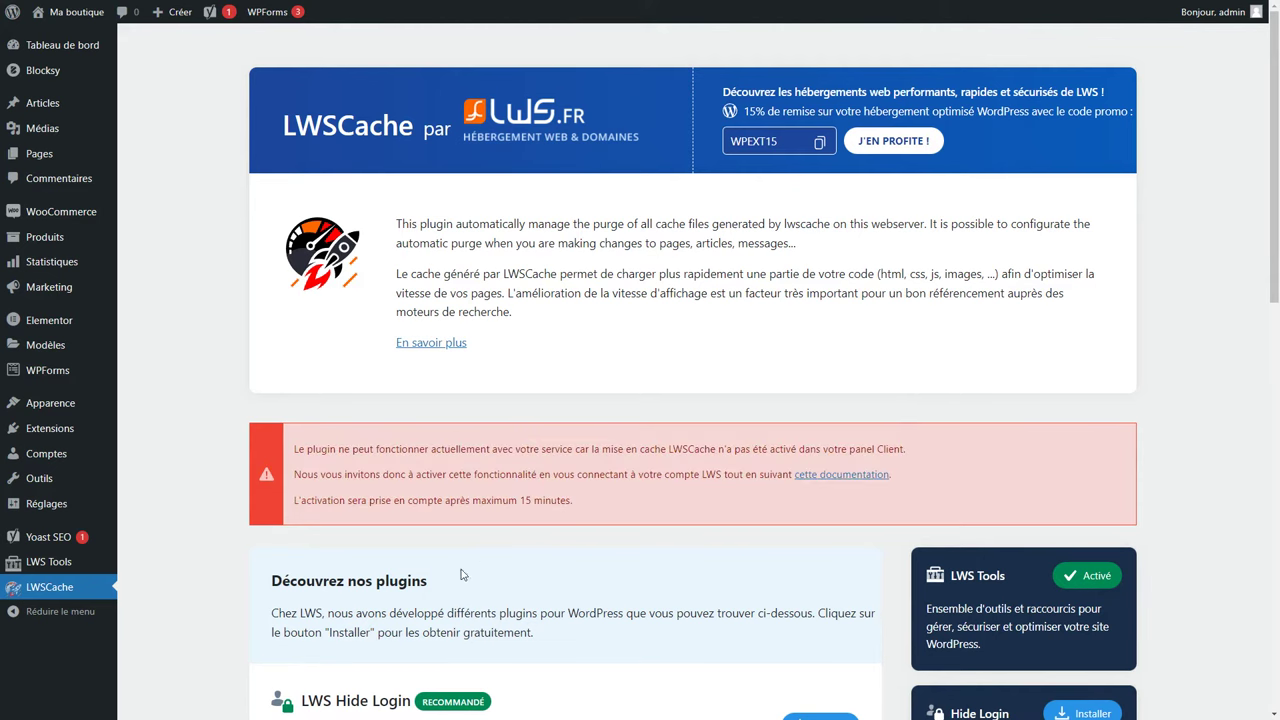
left_click(640, 40)
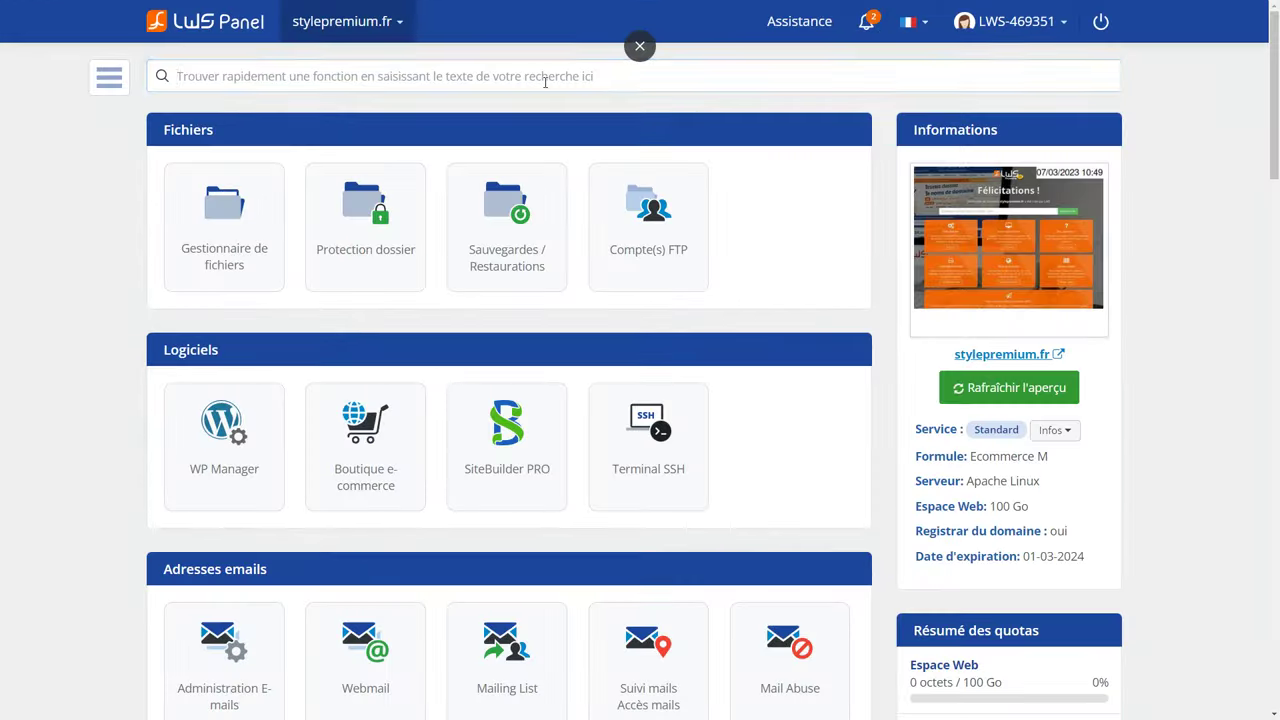
Enable LWSCache server caching in LWS Panel and reload the WordPress LWSCache page.
left_click(545, 82)
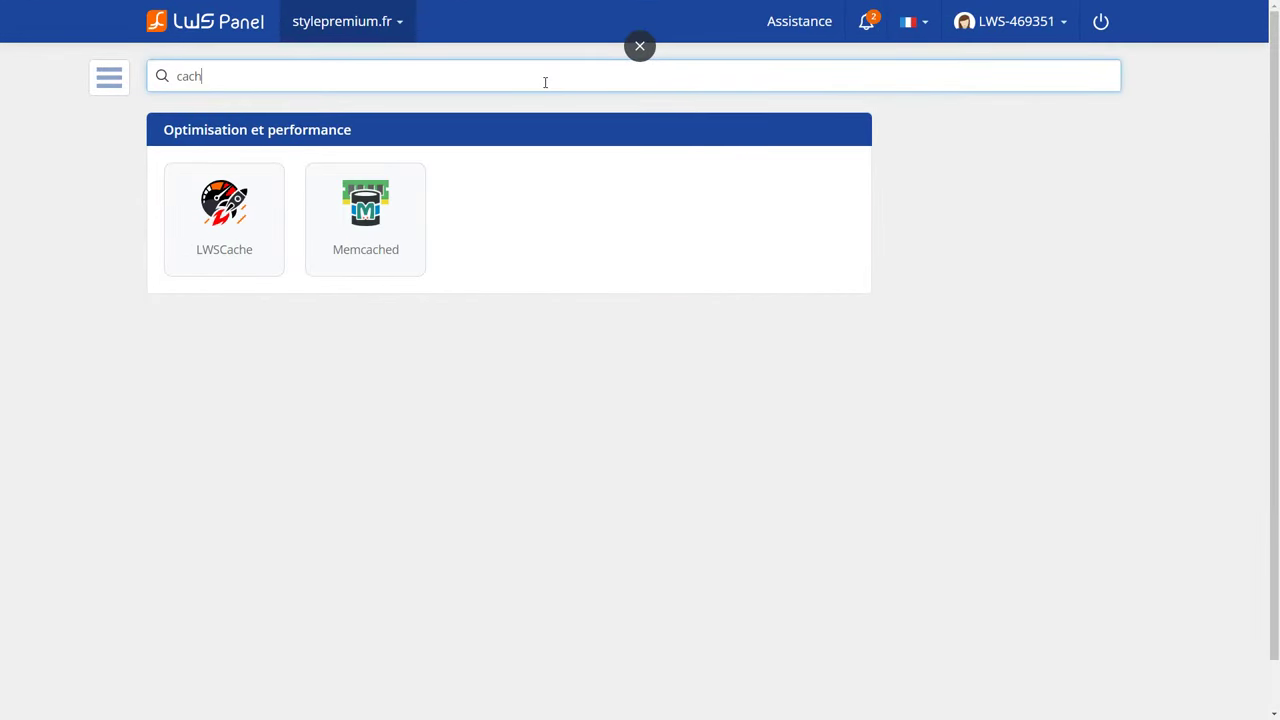
left_click(214, 224)
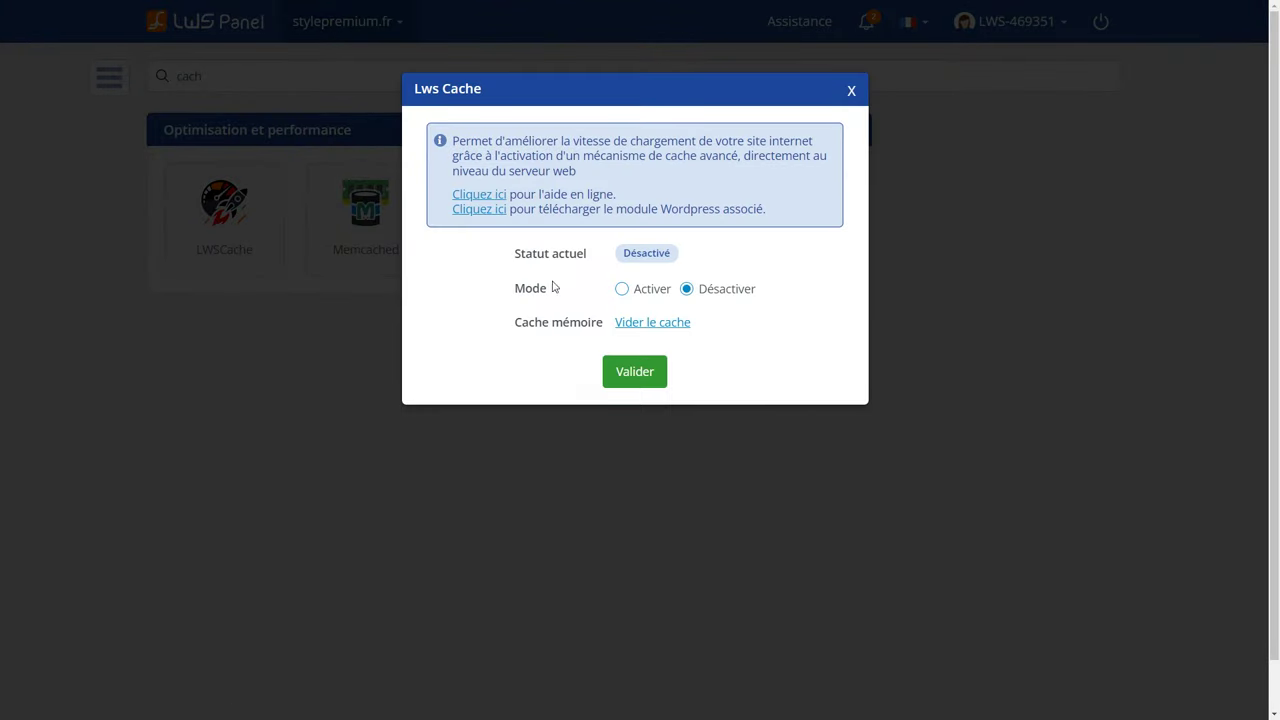
left_click(634, 374)
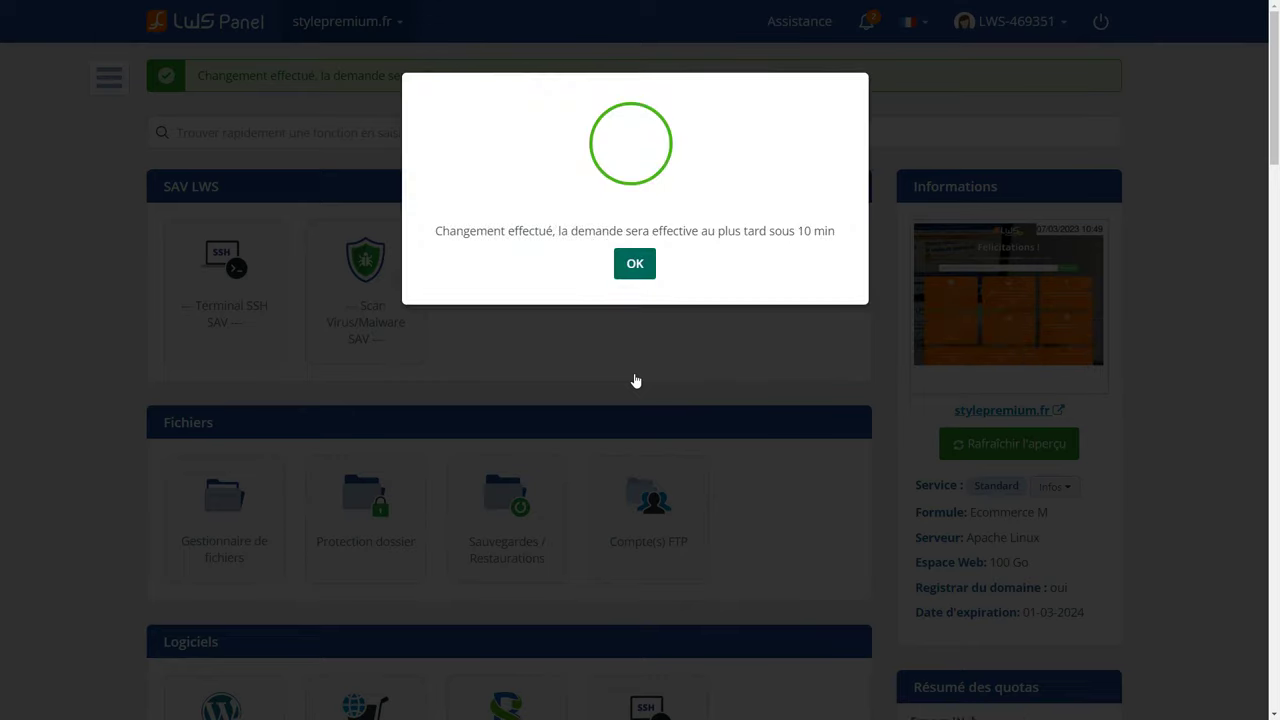
left_click(635, 265)
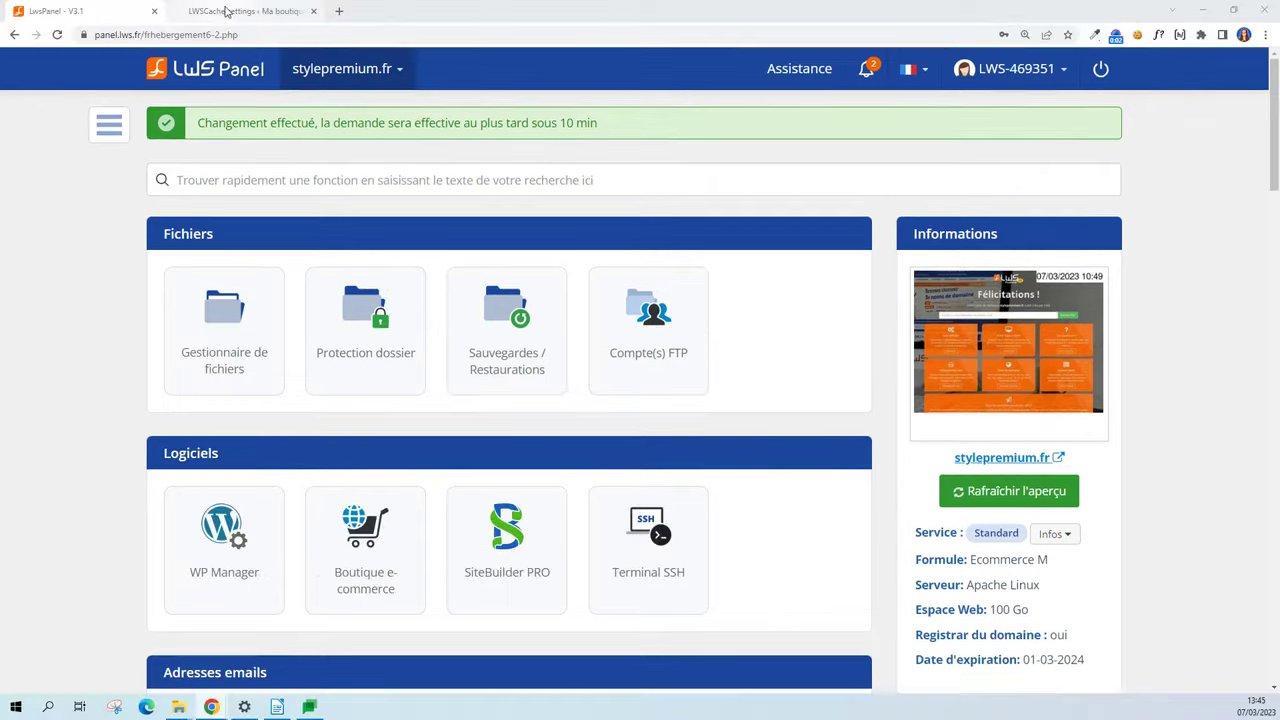
left_click(245, 11)
left_click(57, 36)
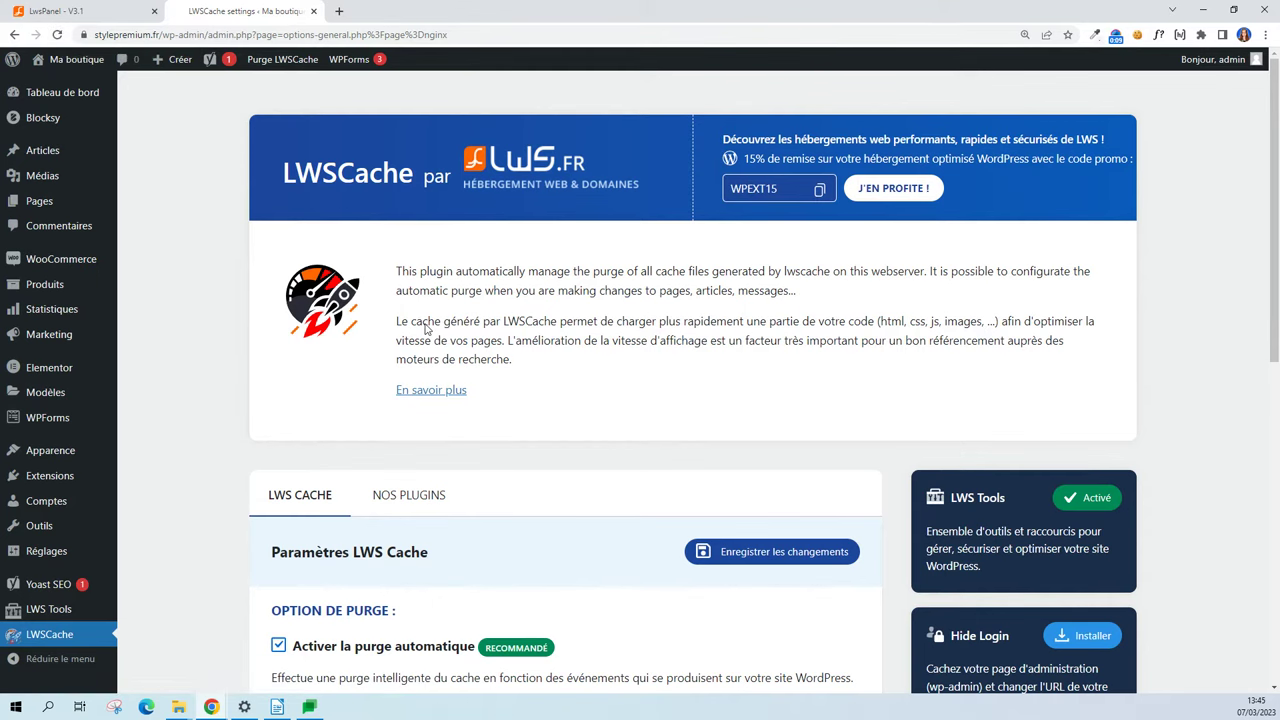
Review the LWSCache automatic purge conditions section.
scroll(509, 475, "down", 4)
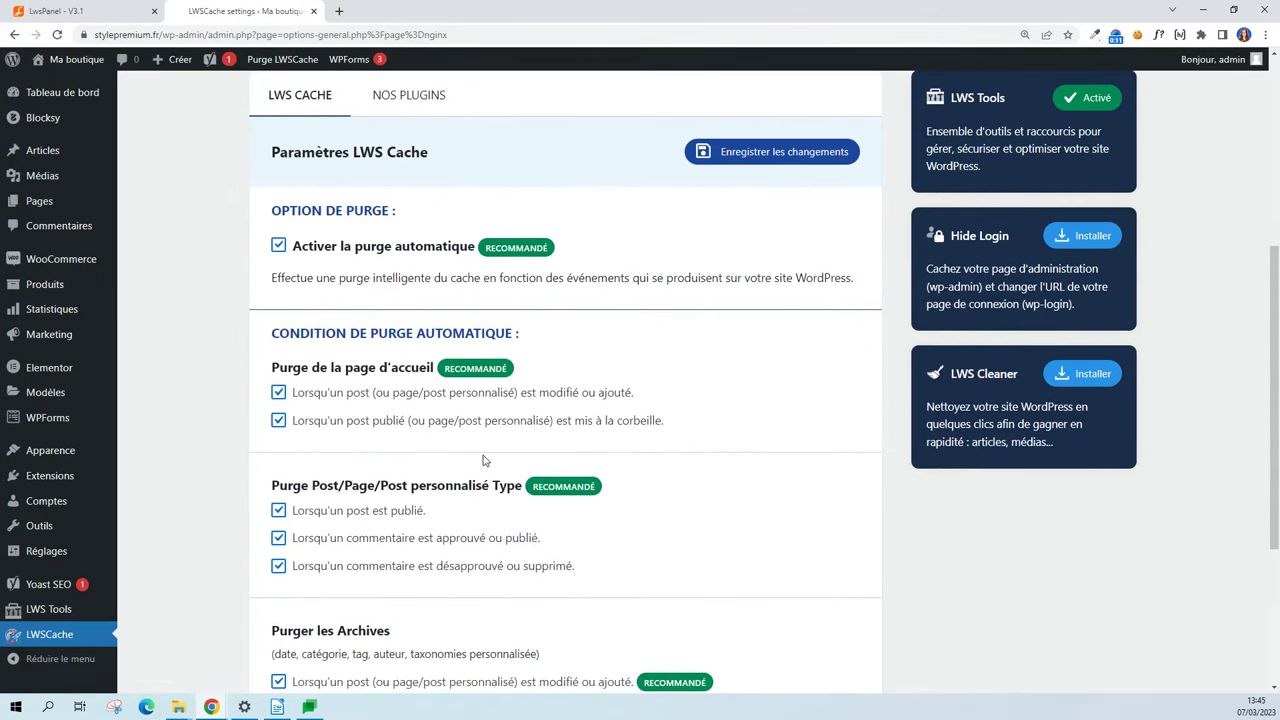
left_click_drag(273, 339, 538, 341)
left_click(551, 343)
scroll(551, 343, "up", 3)
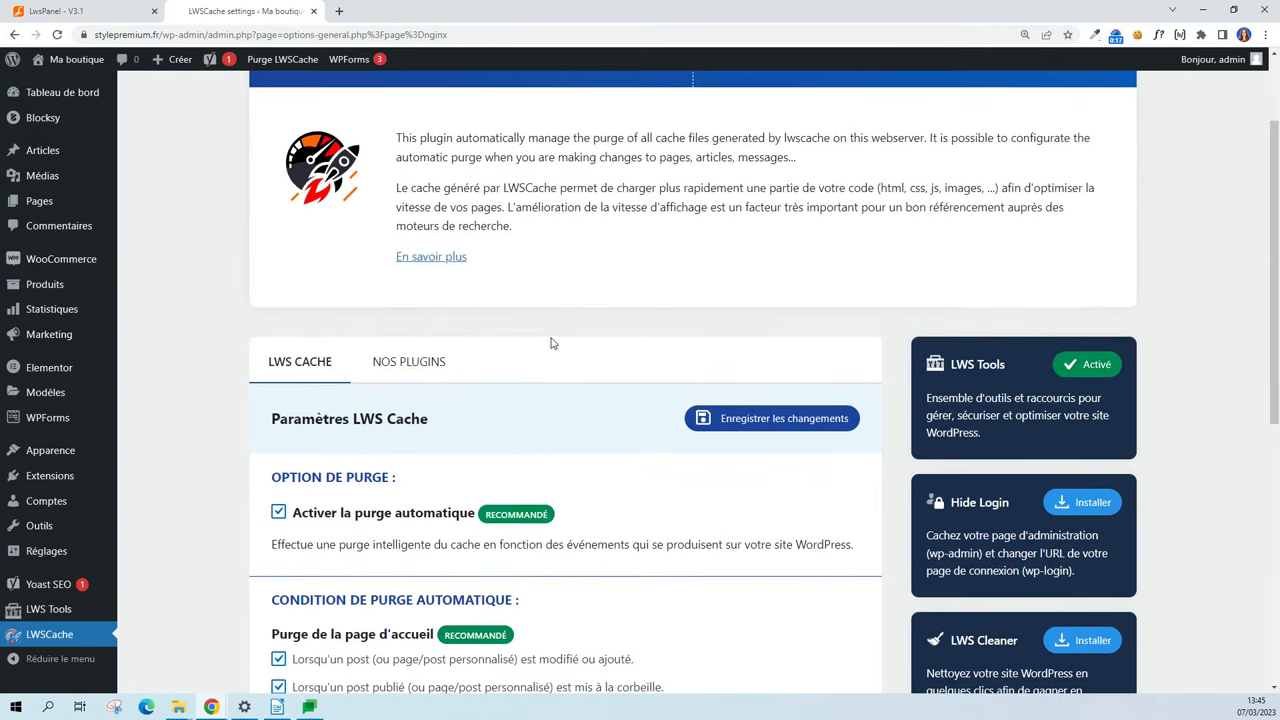
Open Extensions > Ajouter and search the plugin directory for 'chat'.
mouse_move(74, 484)
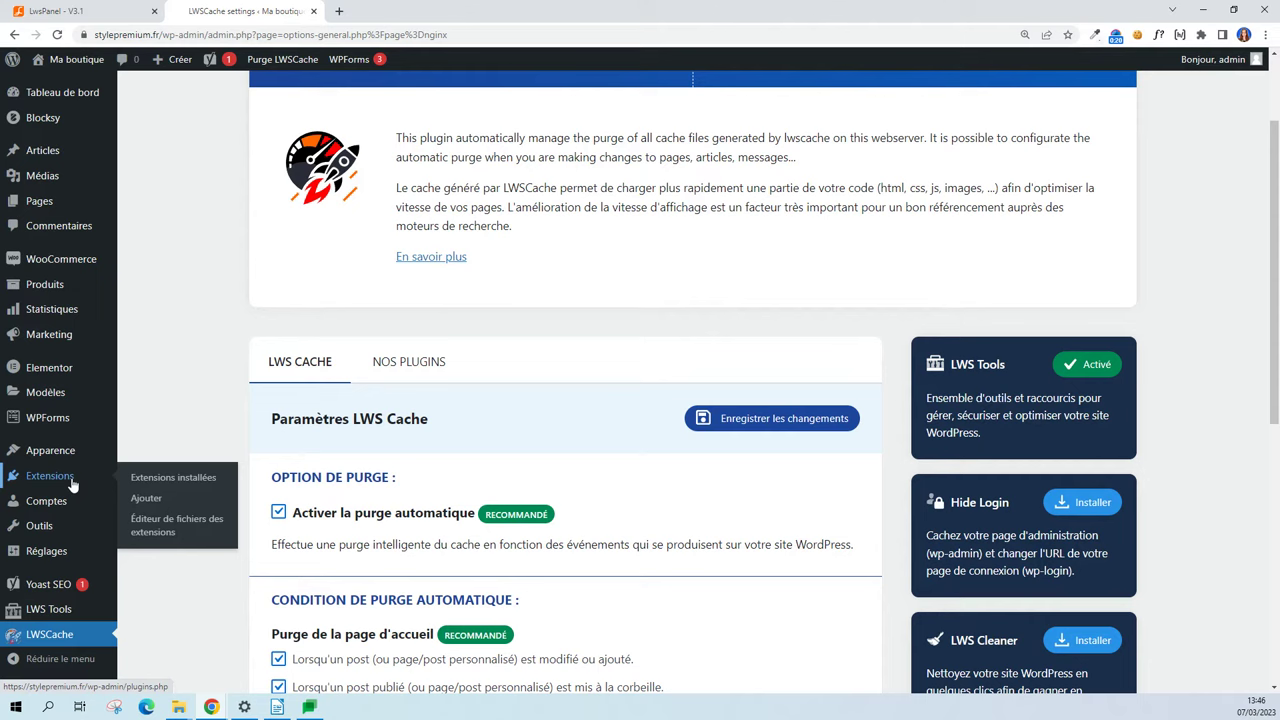
left_click(146, 498)
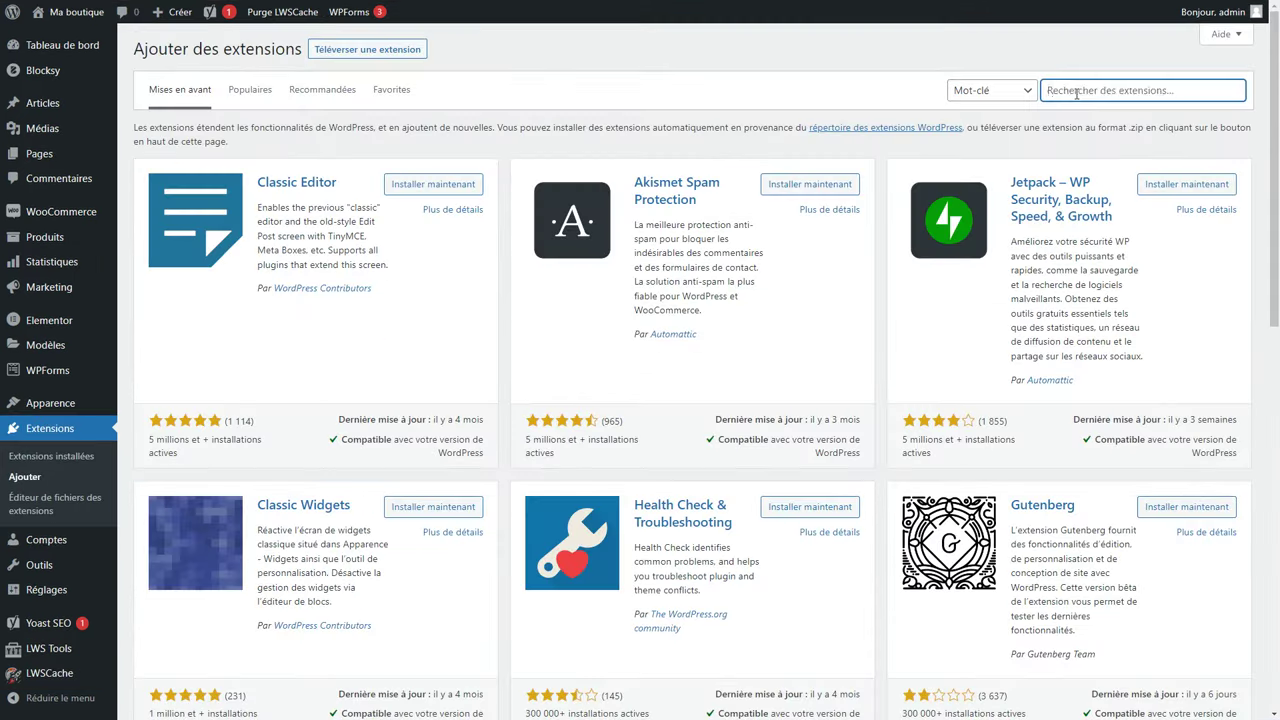
left_click(1076, 91)
type("chat")
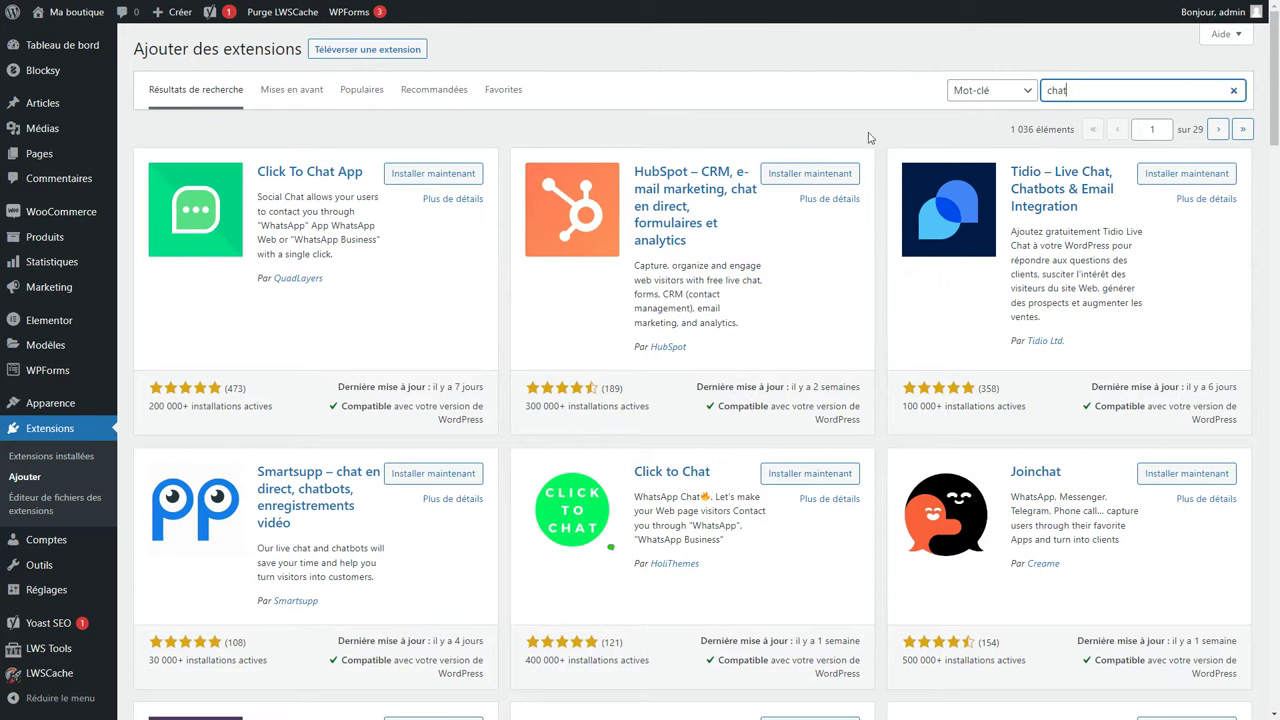
Search plugins for 'elementor', then install and activate Essential Addons for Elementor.
double_click(1105, 91)
type("elementor")
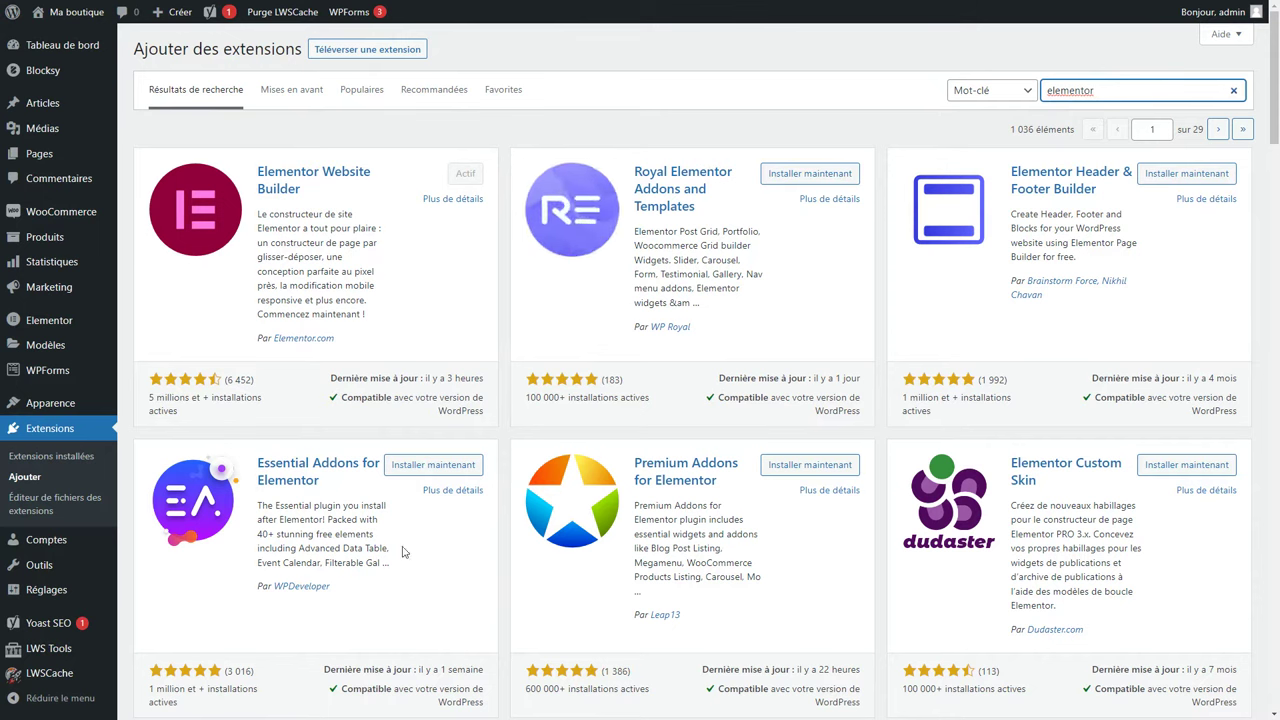
left_click(432, 467)
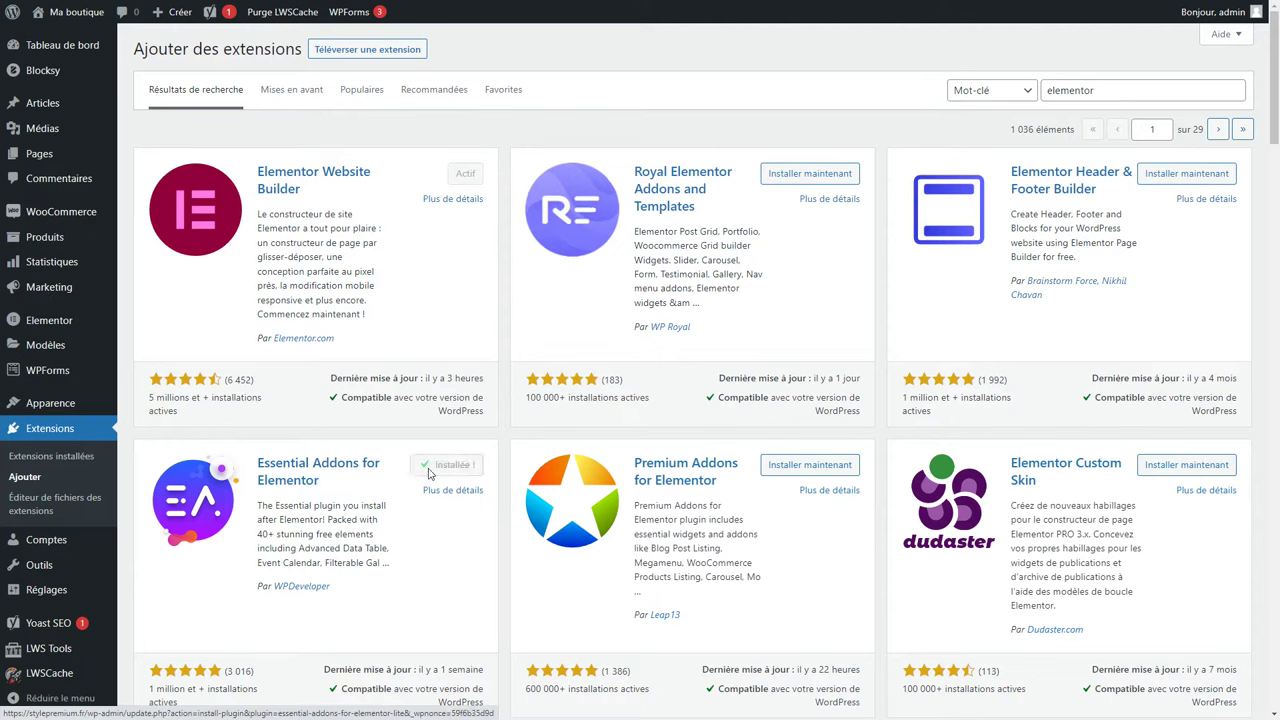
left_click(450, 470)
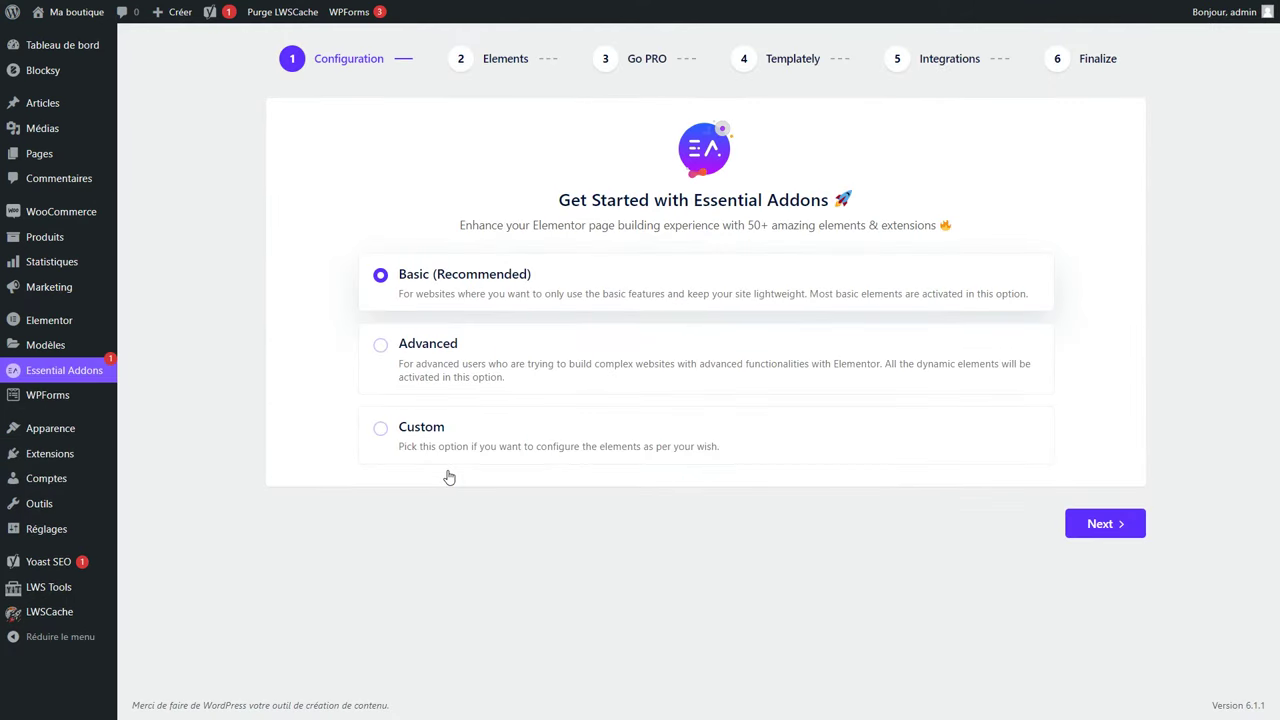
Enable the Product Grid, Woo Product Compare, Gallery, Carousel, Checkout and Cart elements.
left_click(1087, 524)
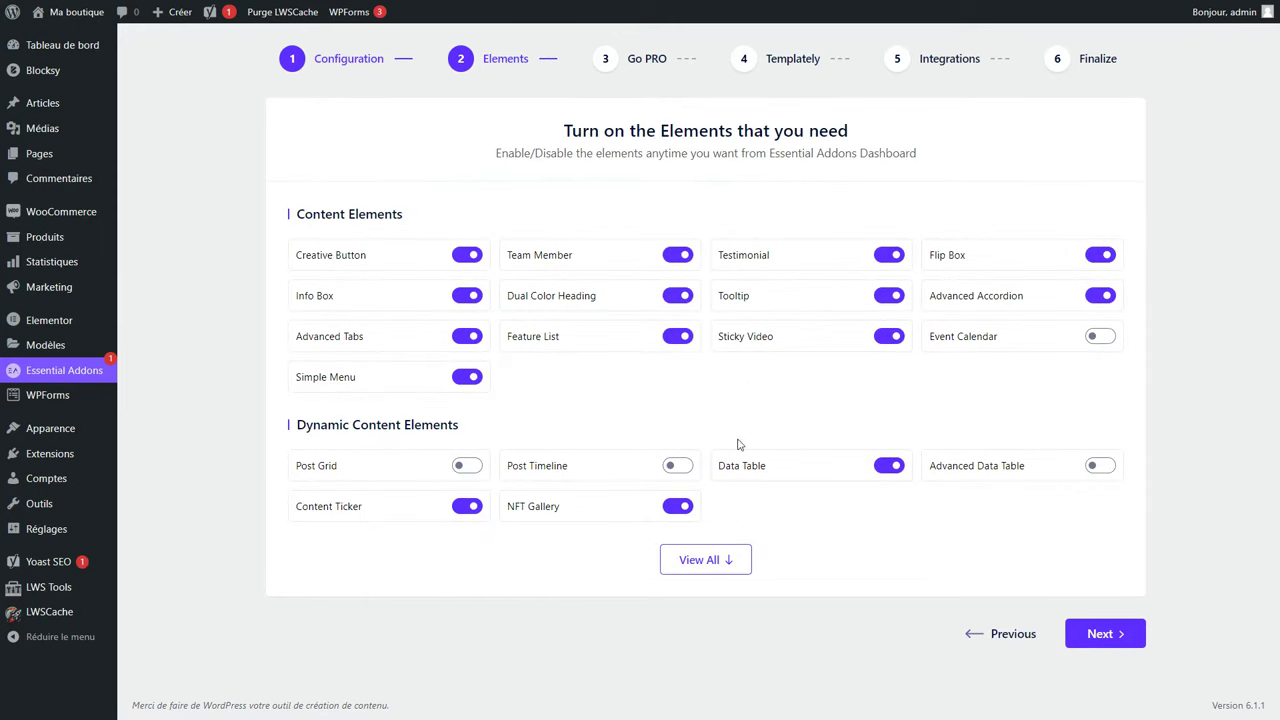
left_click(697, 560)
scroll(688, 558, "down", 3)
scroll(680, 550, "down", 3)
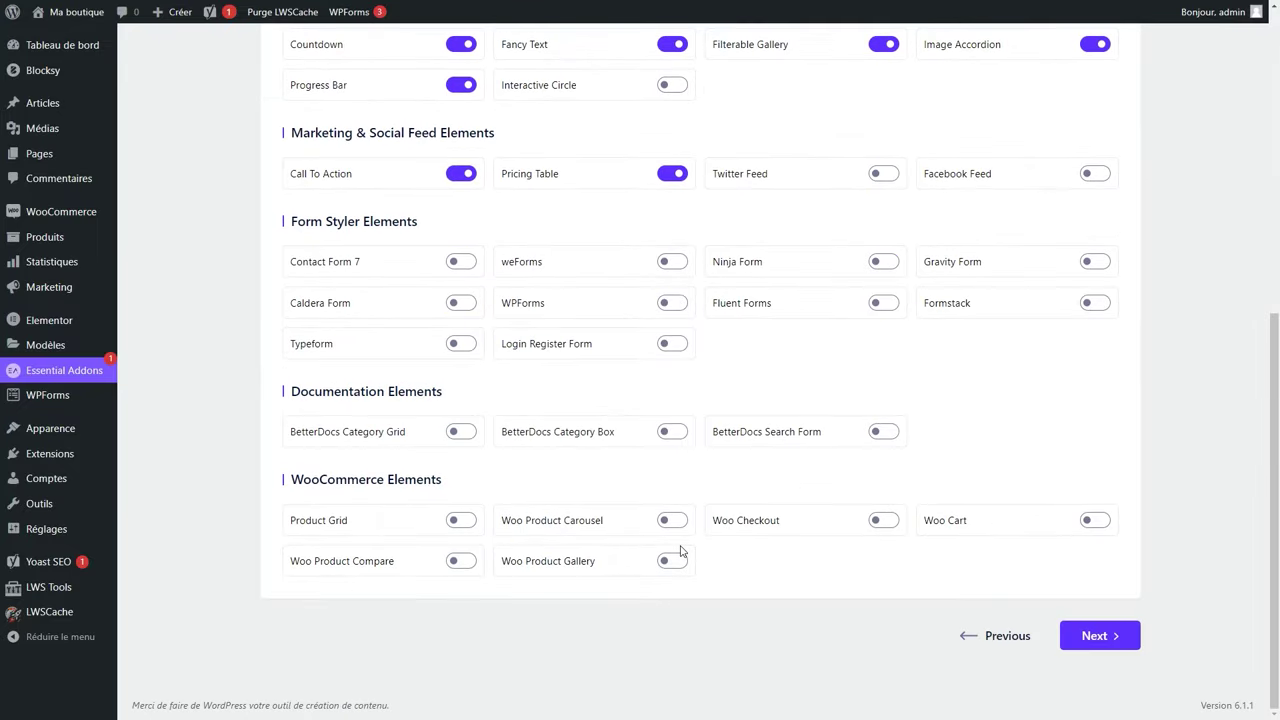
double_click(335, 482)
left_click(461, 520)
left_click(461, 561)
left_click(669, 561)
left_click(672, 520)
left_click(884, 520)
left_click(1090, 521)
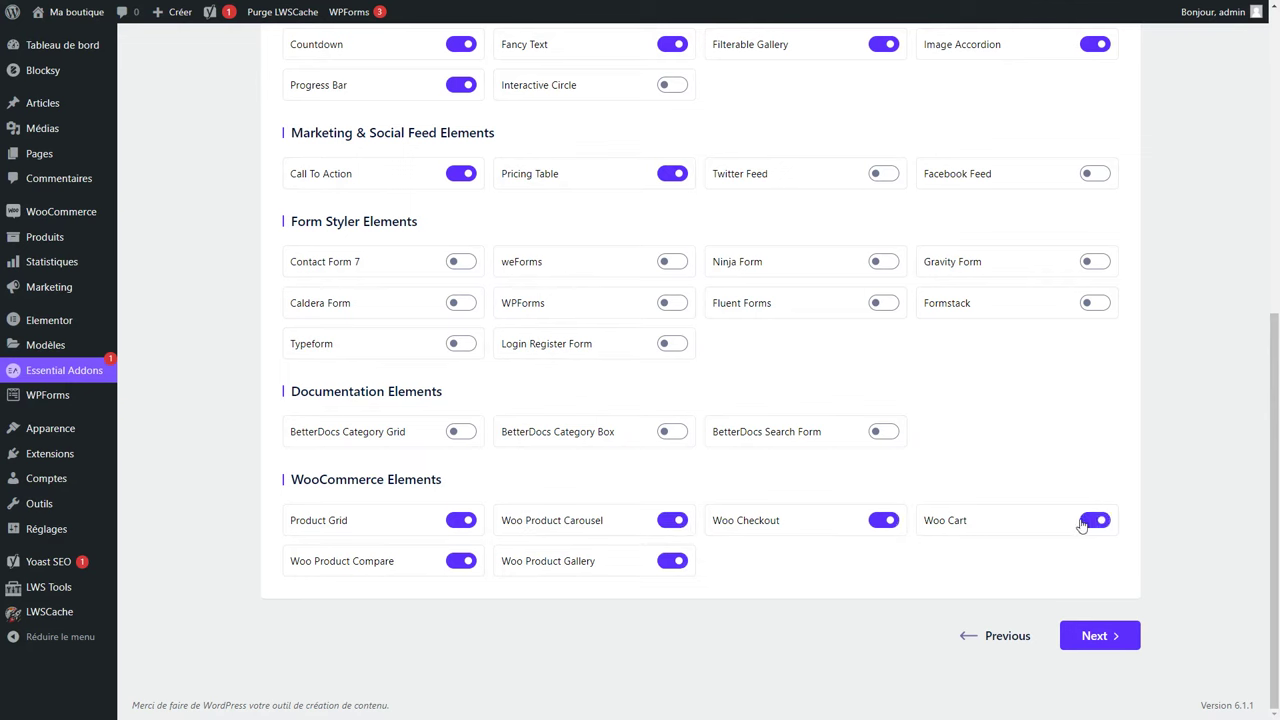
Enable the WPForms styler, finish the wizard declining usage sharing, and view the homepage.
double_click(518, 302)
left_click(680, 306)
left_click(1108, 640)
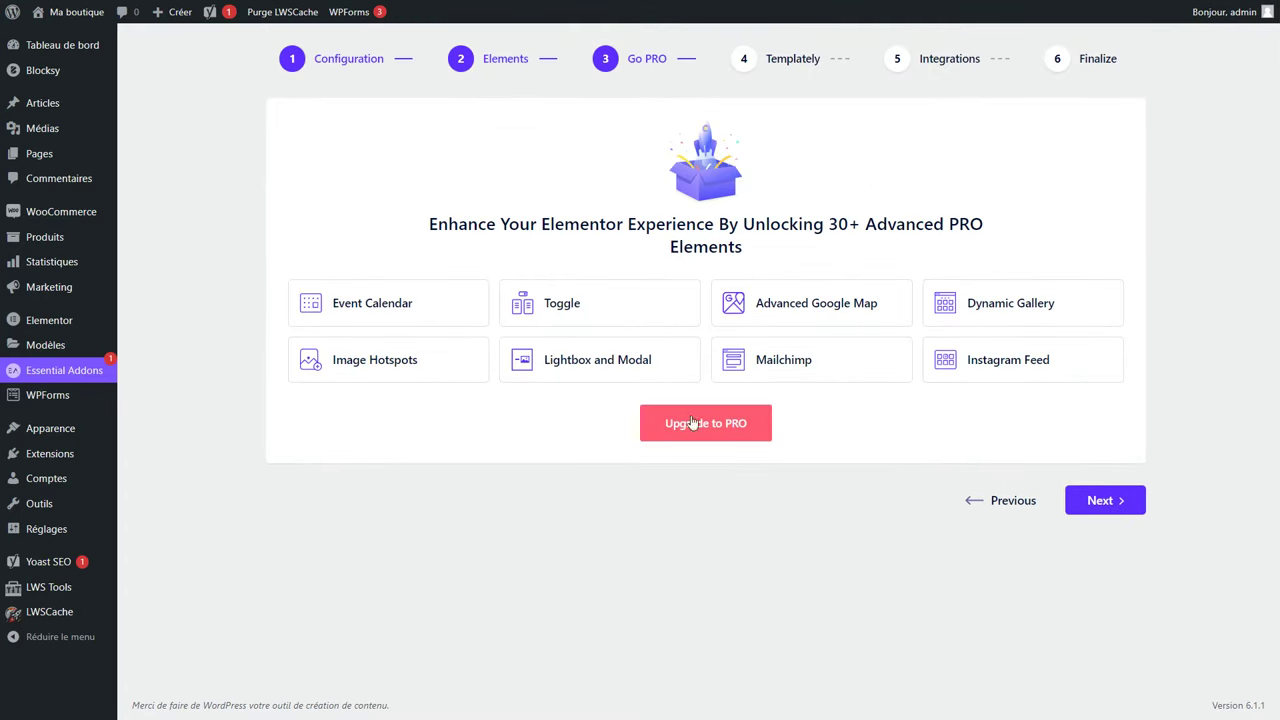
left_click(1120, 501)
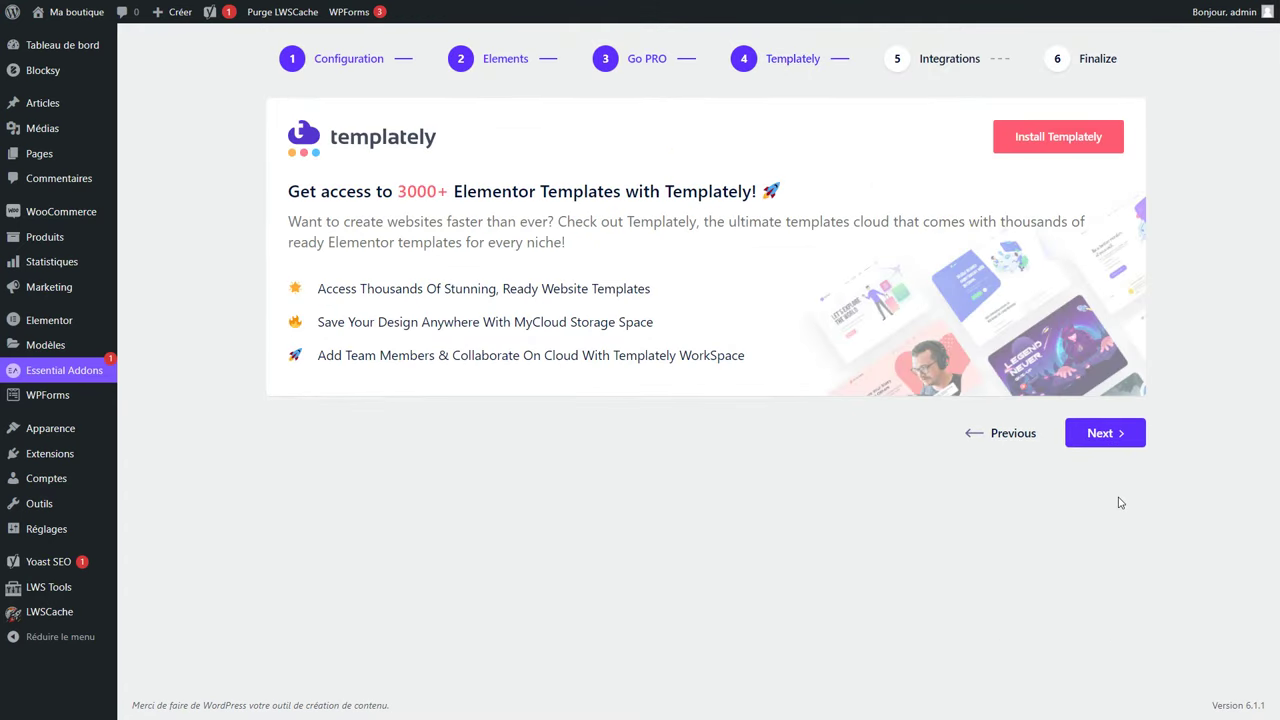
left_click(1106, 432)
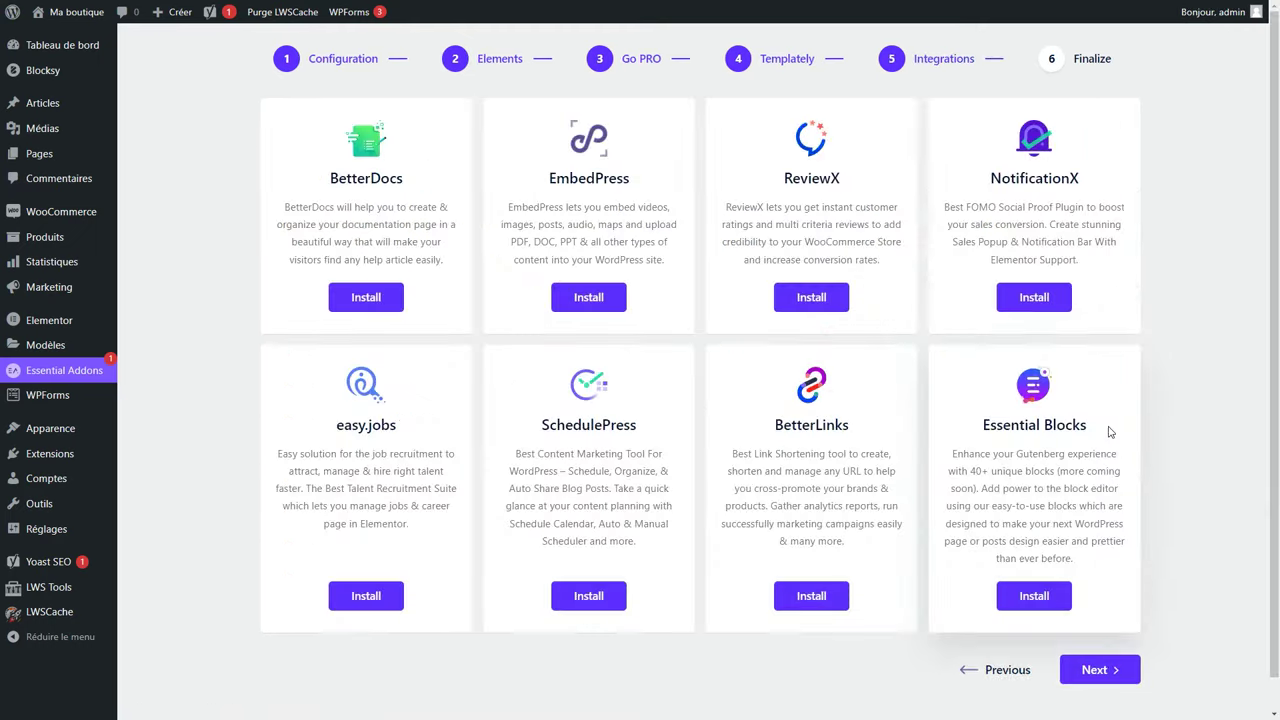
left_click(1099, 670)
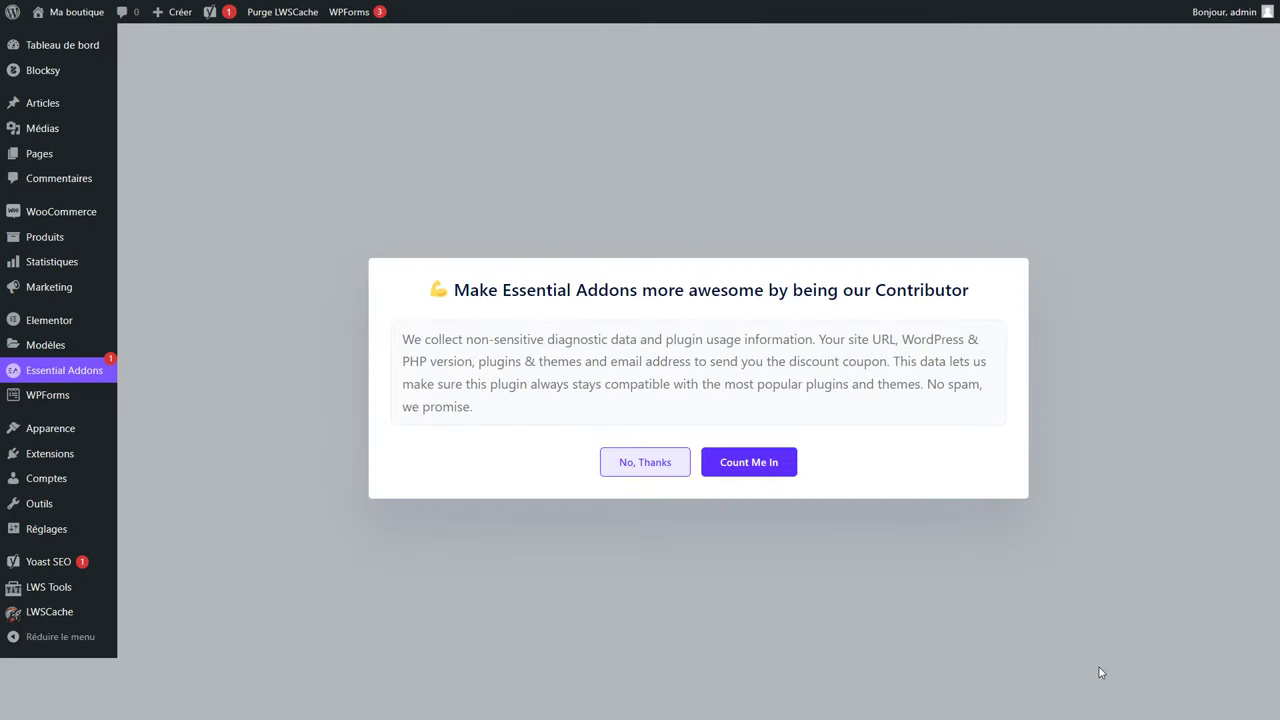
left_click(633, 470)
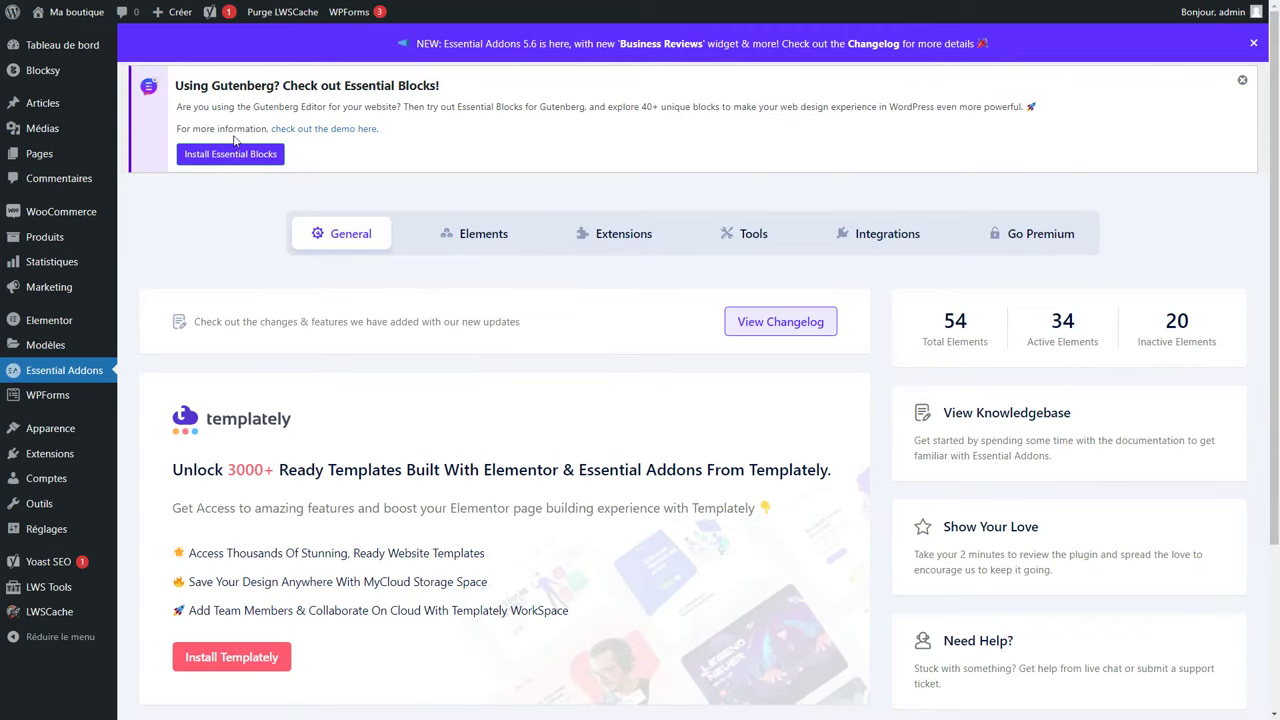
left_click(65, 35)
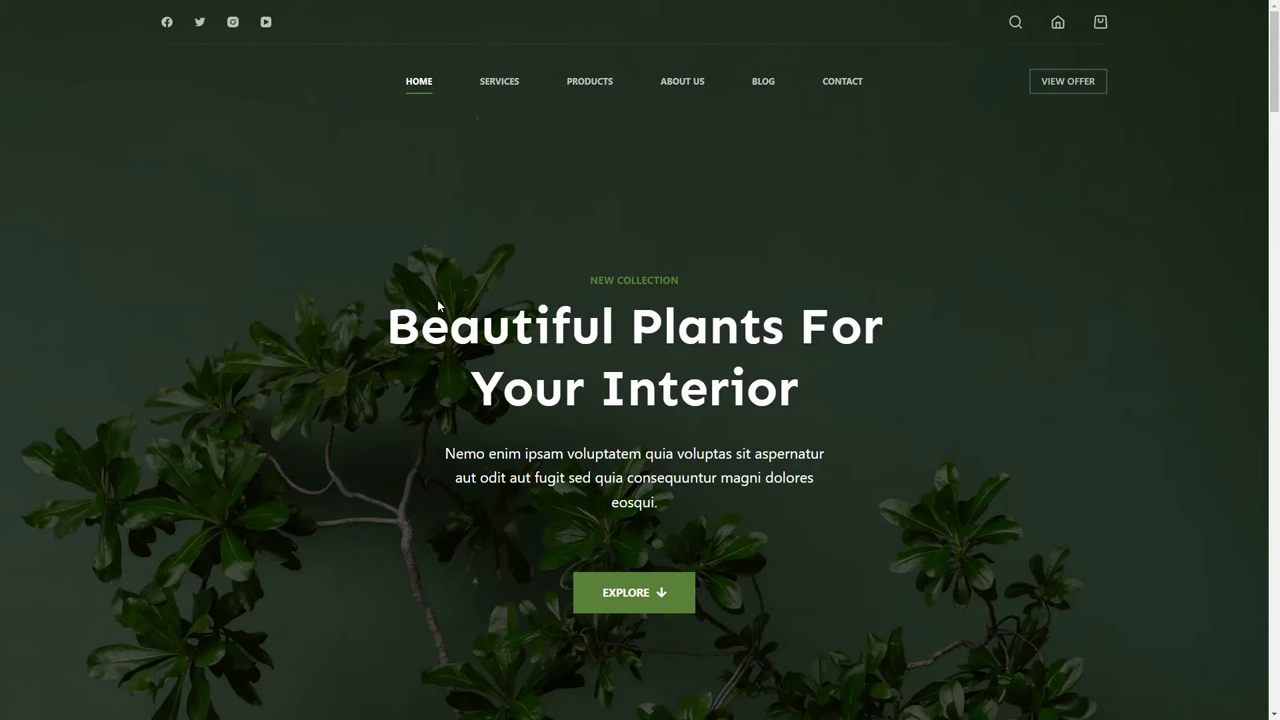
double_click(553, 400)
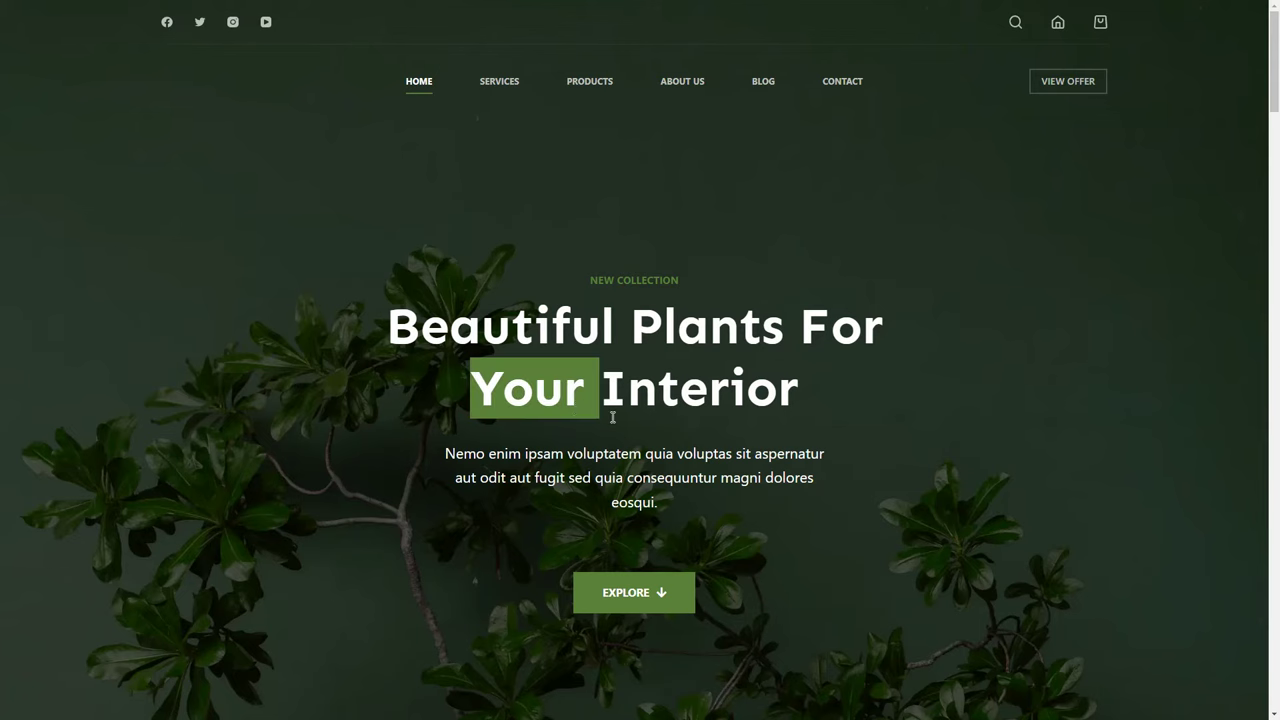
left_click(613, 417)
scroll(613, 420, "down", 1)
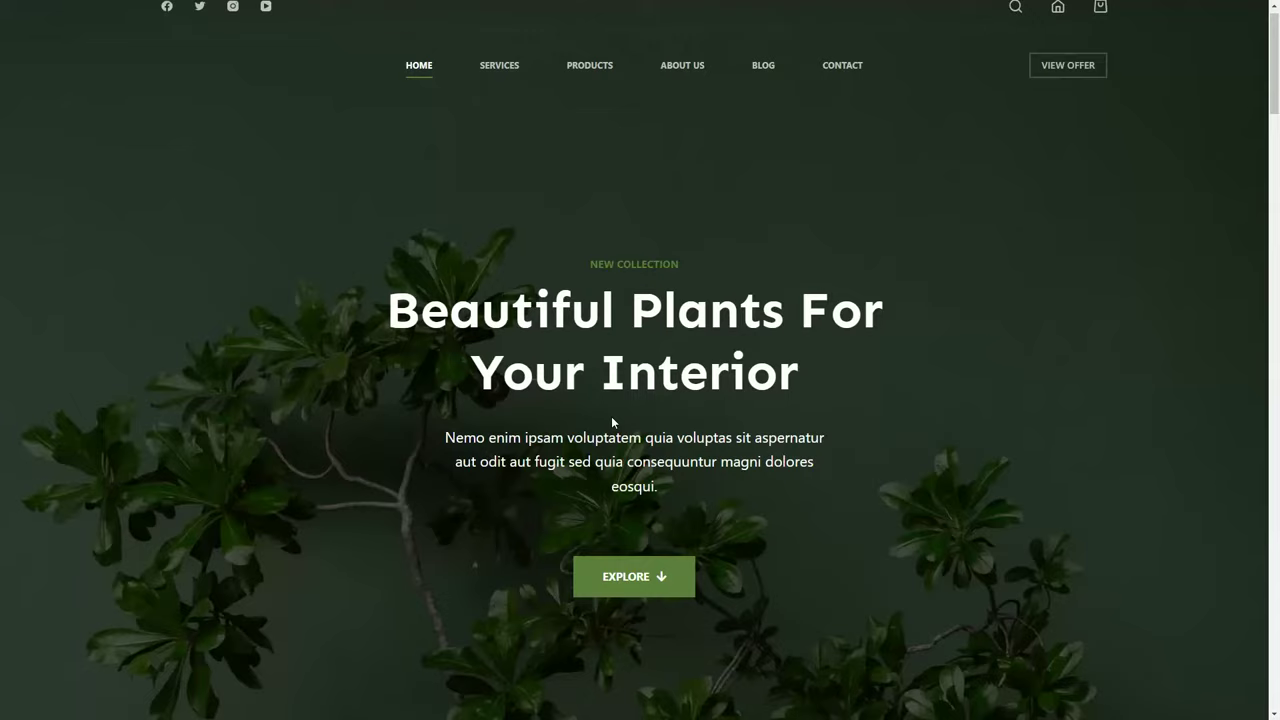
scroll(613, 422, "down", 1)
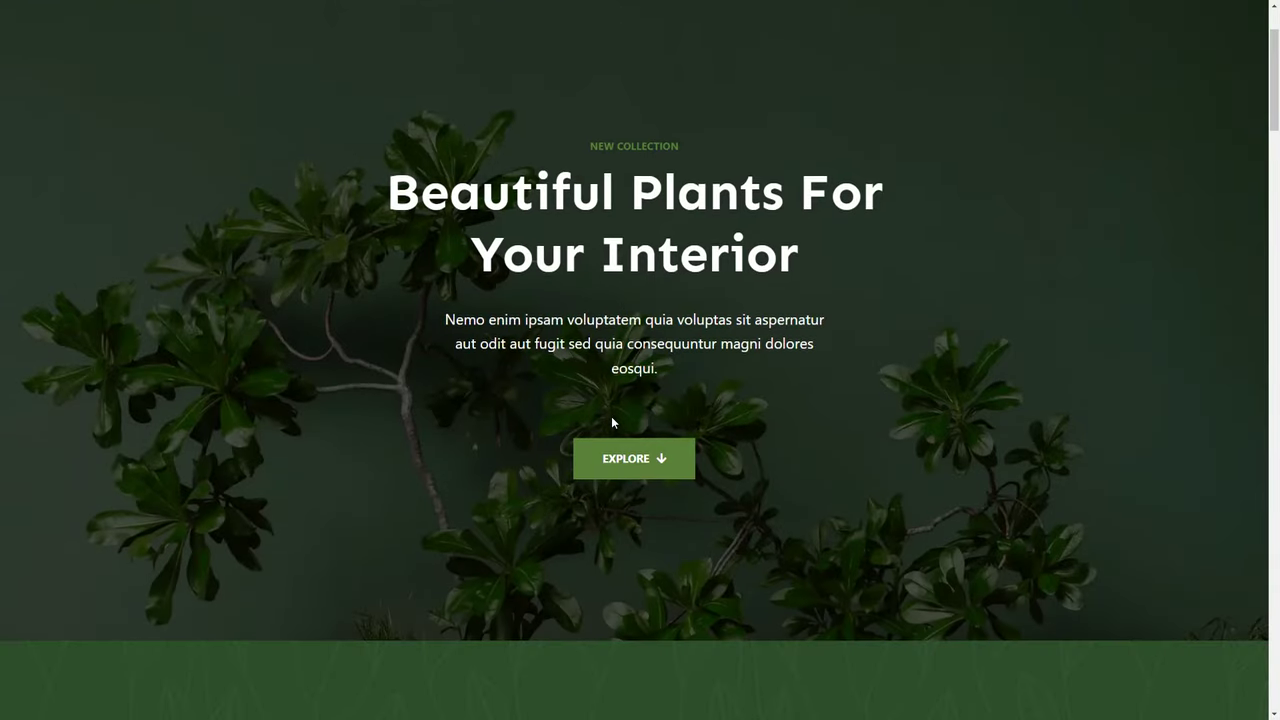
scroll(613, 422, "down", 5)
scroll(613, 422, "down", 2)
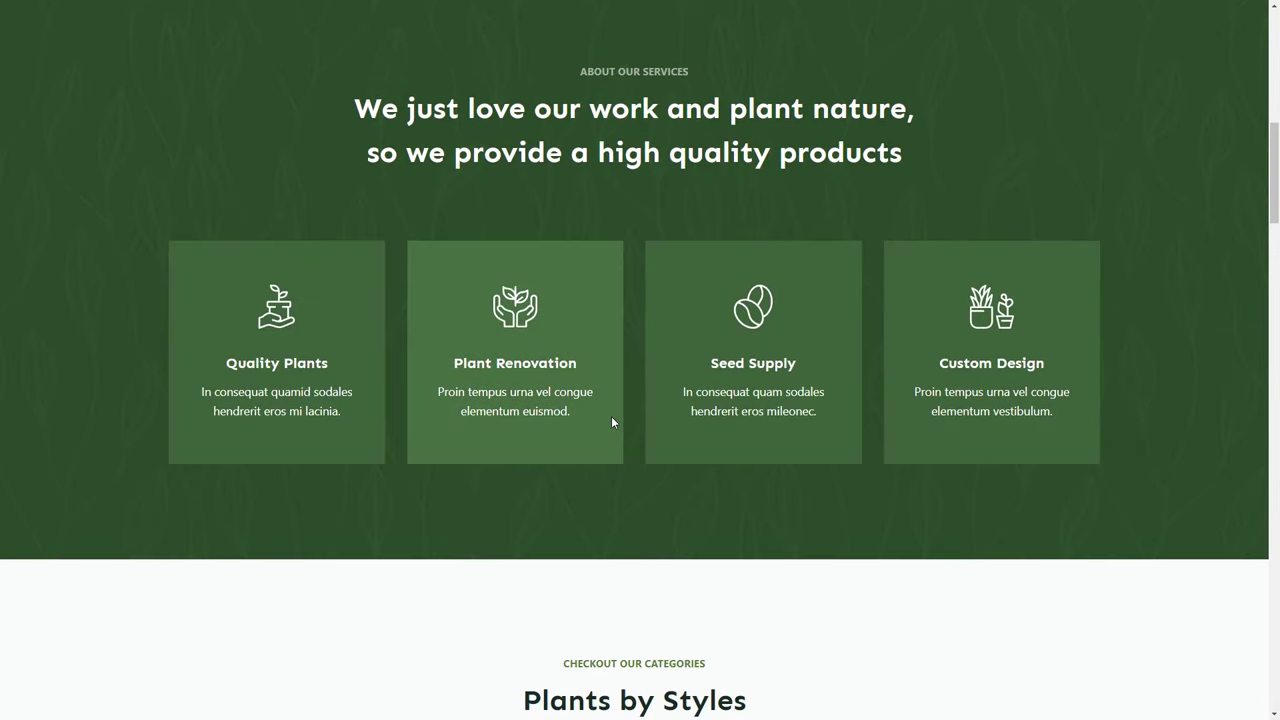
scroll(613, 422, "down", 6)
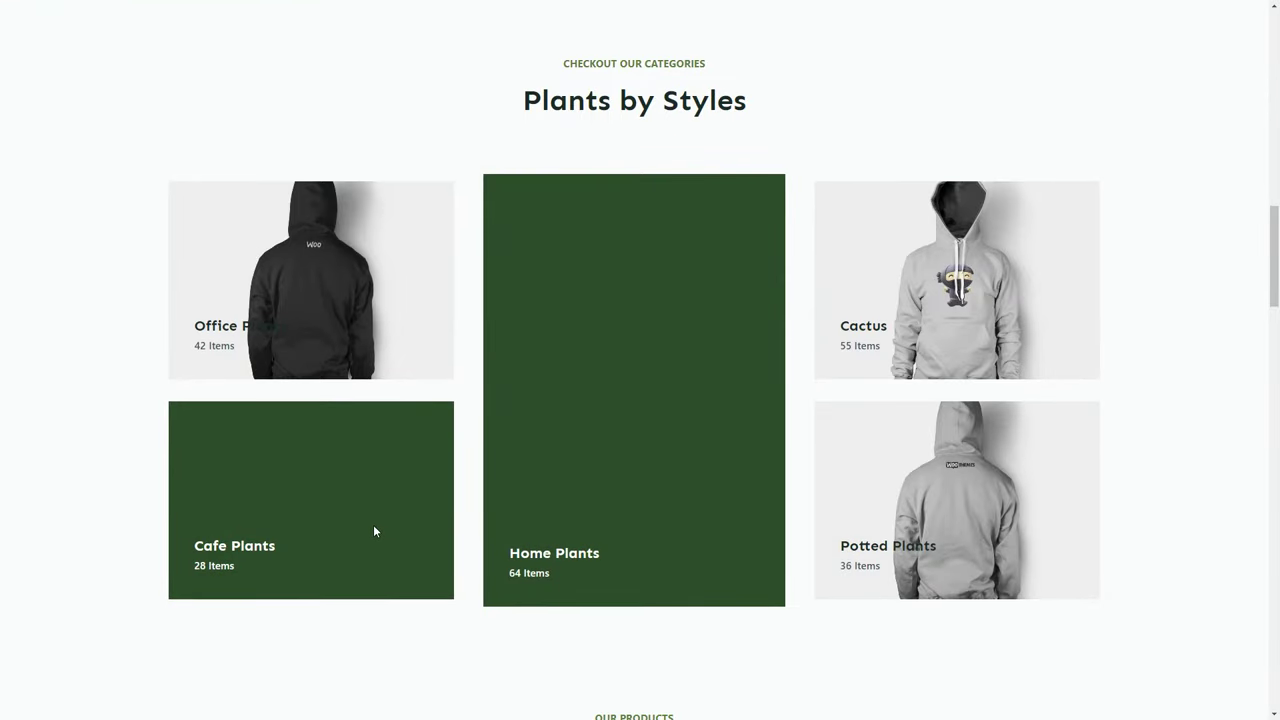
scroll(374, 531, "down", 6)
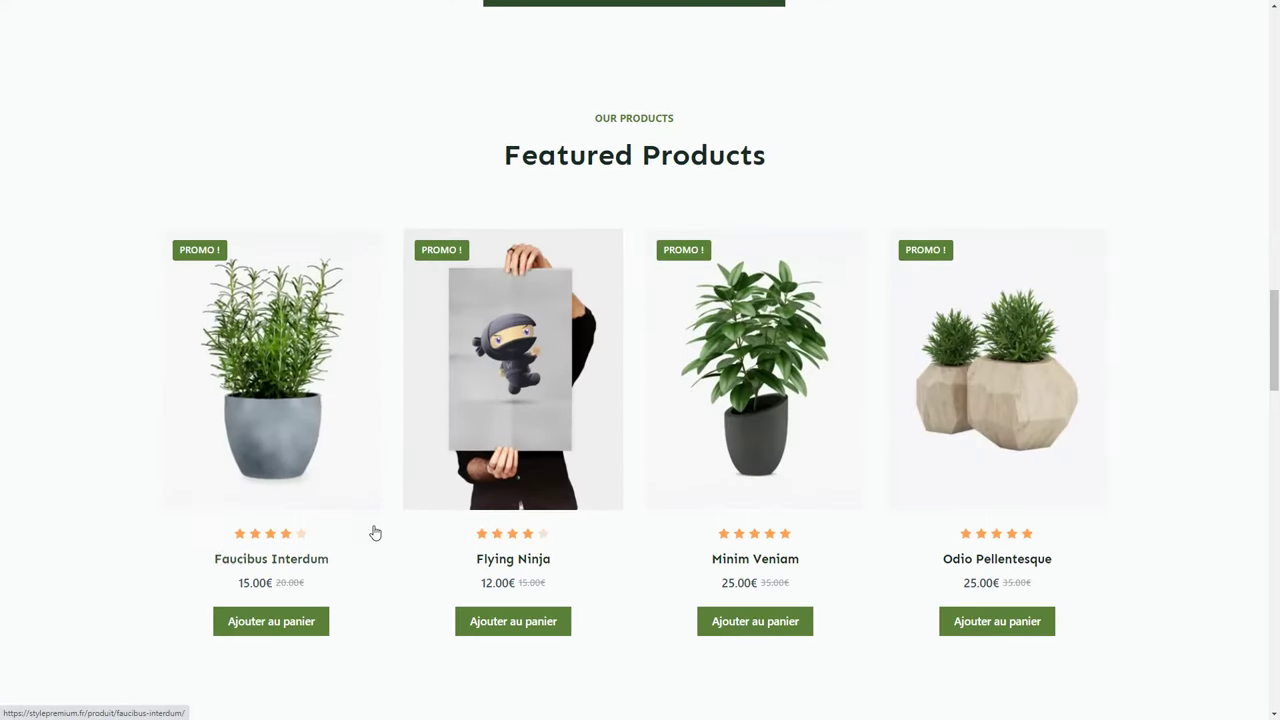
scroll(729, 557, "down", 7)
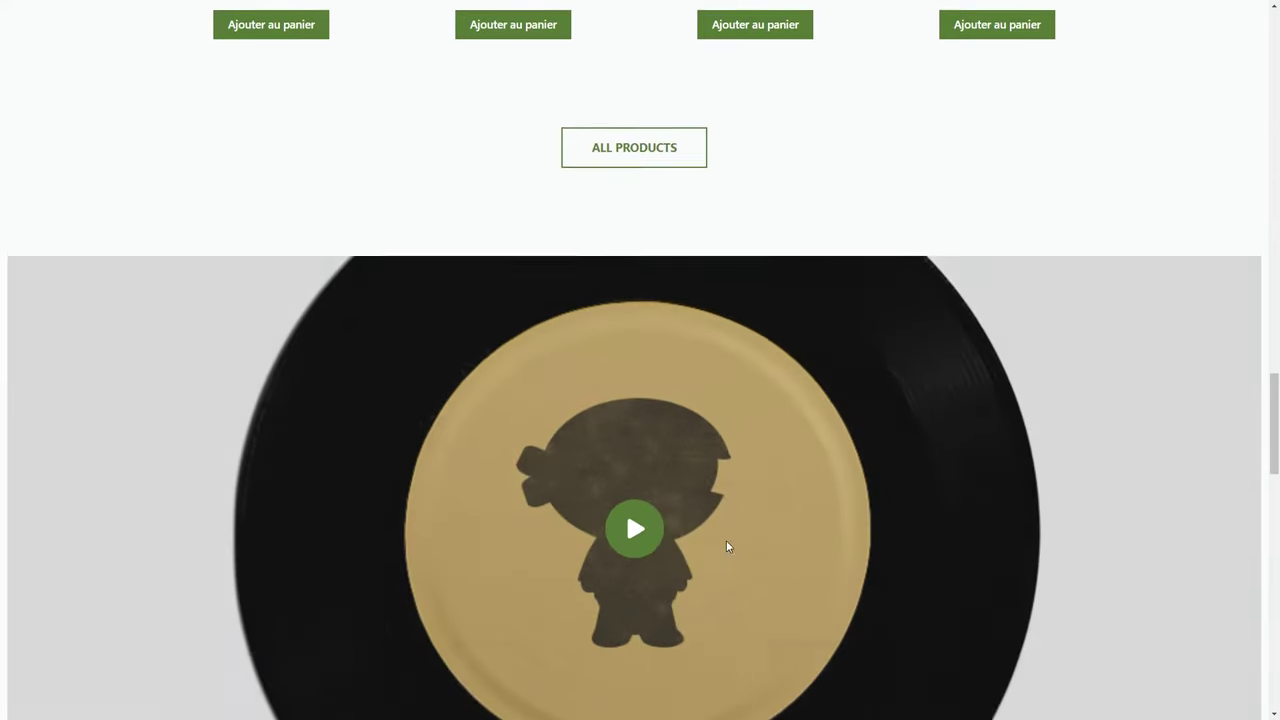
scroll(649, 408, "down", 6)
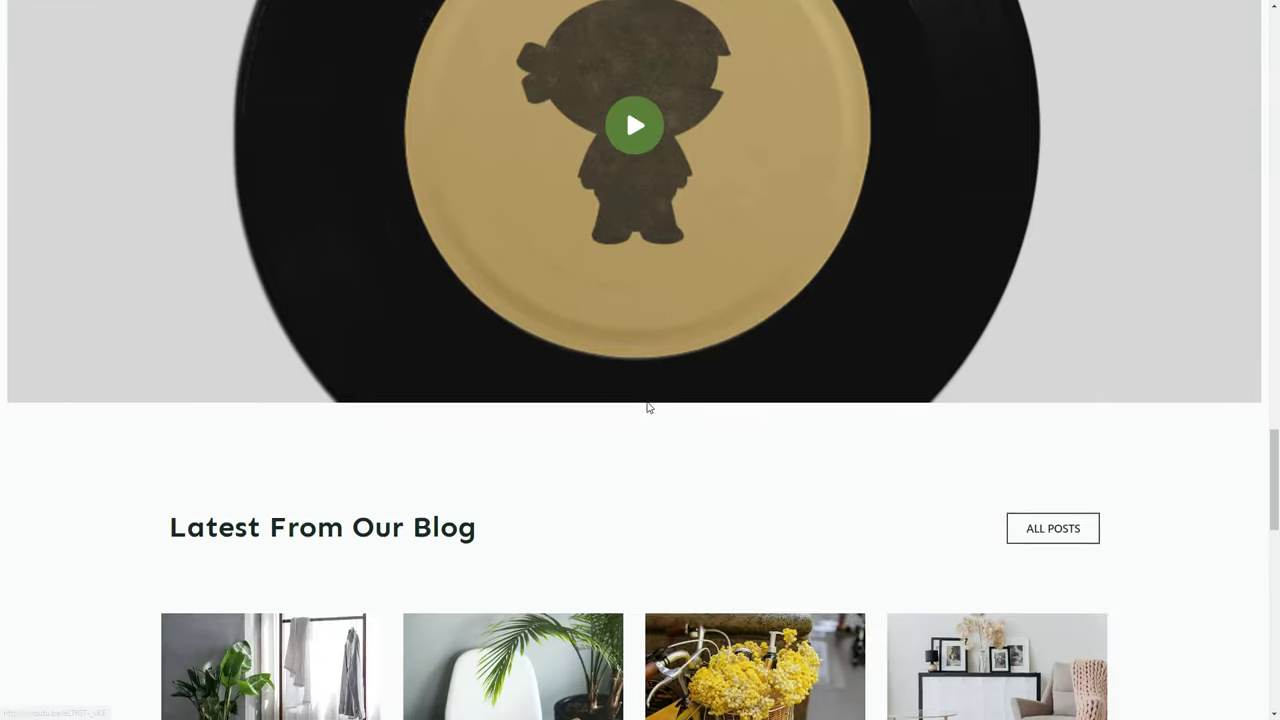
scroll(648, 408, "down", 6)
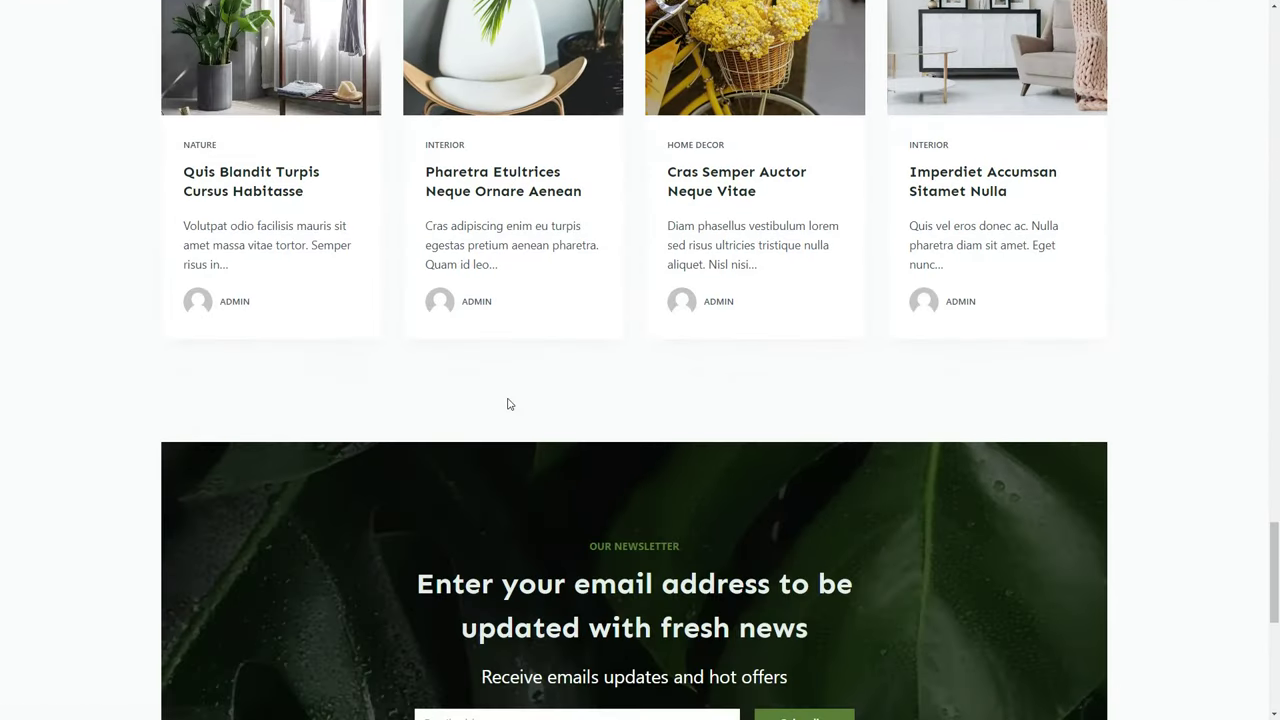
scroll(508, 400, "down", 3)
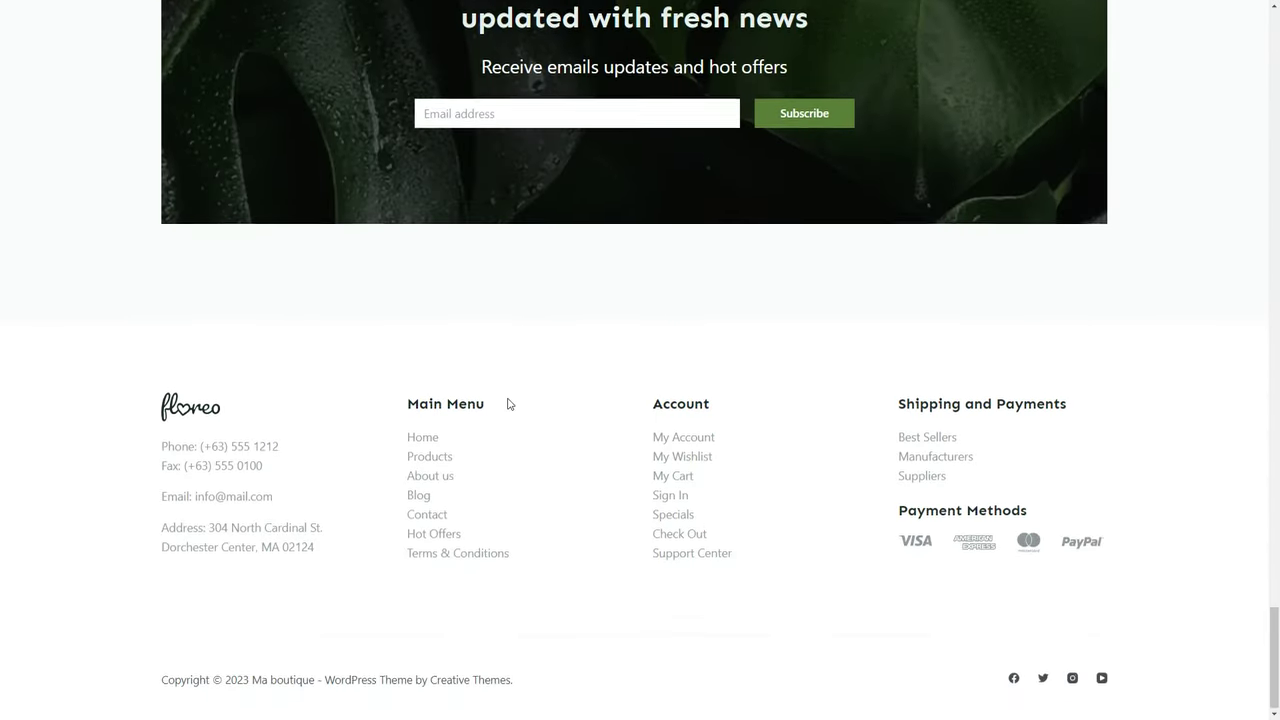
middle_click(608, 417)
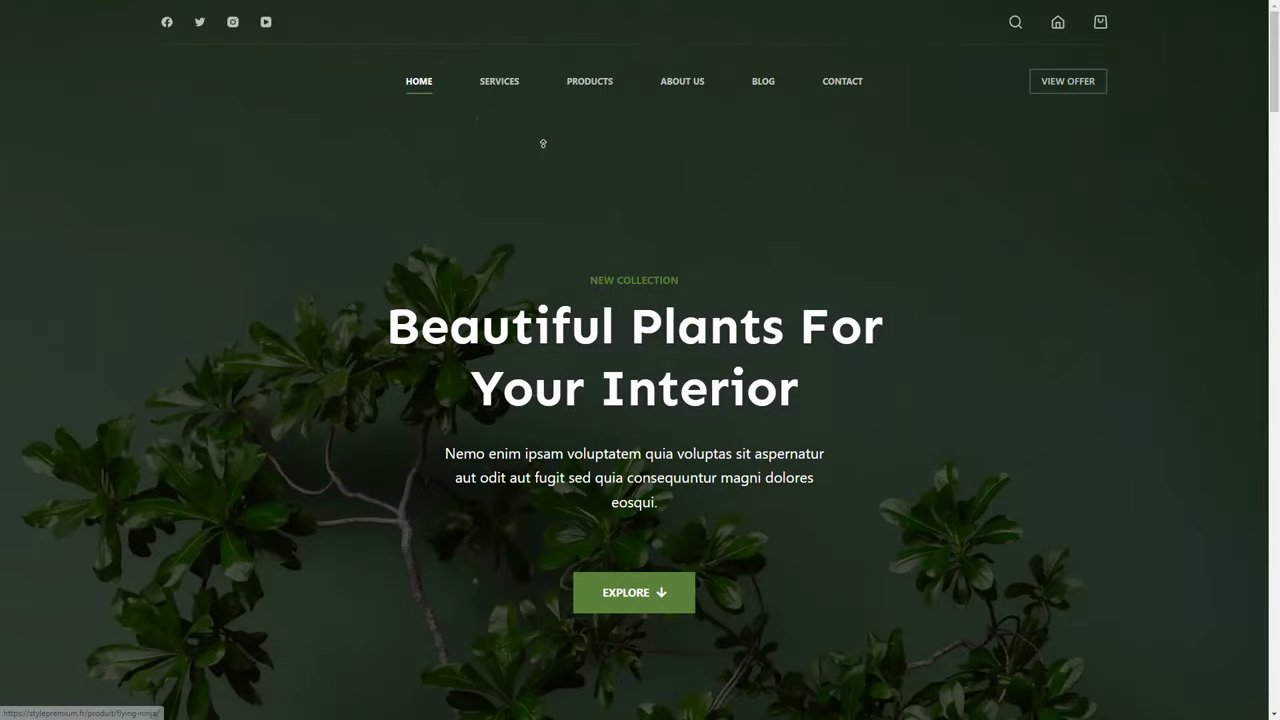
middle_click(543, 143)
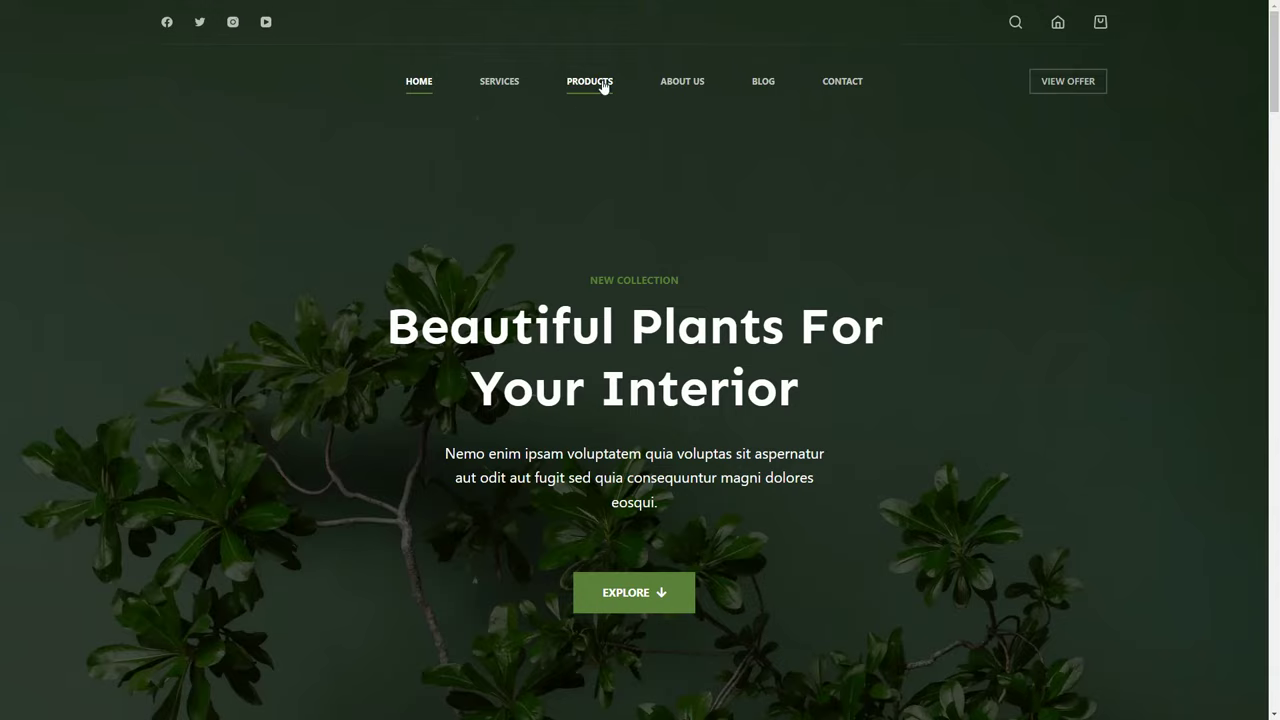
Go to the shop's Products page and open the Faucibus Interdum product.
left_click(603, 87)
scroll(627, 326, "down", 2)
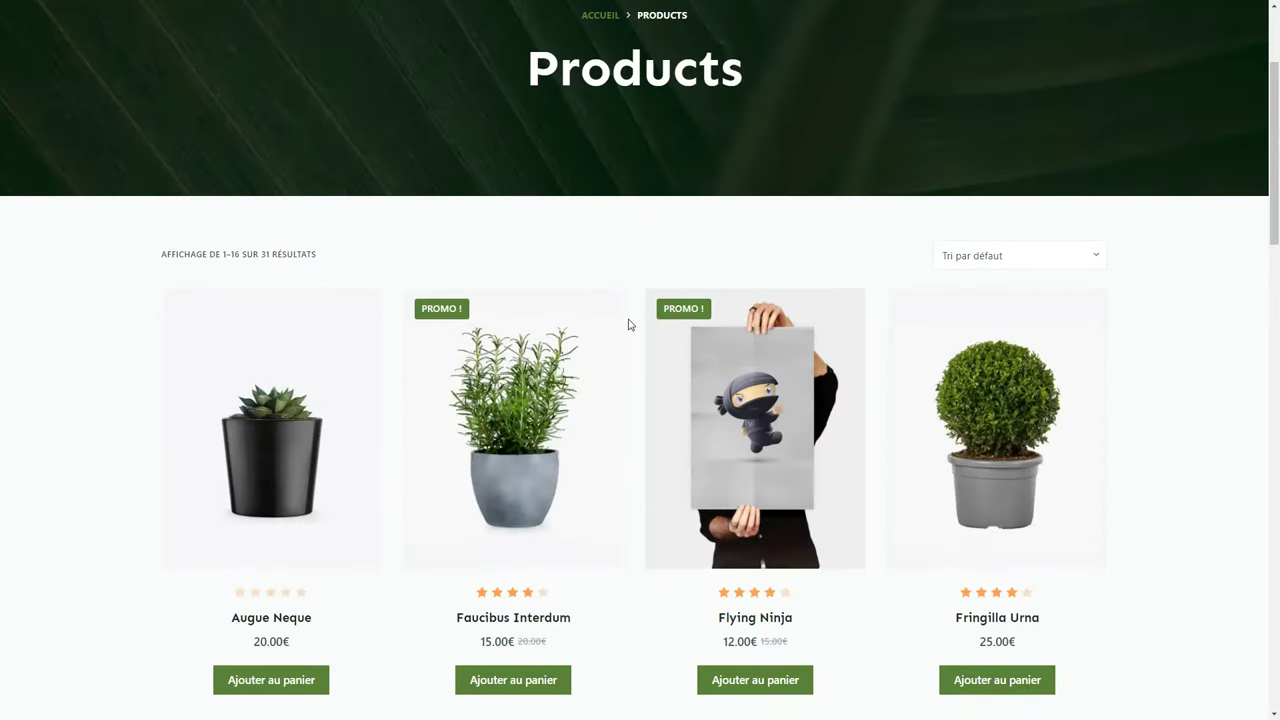
left_click(978, 258)
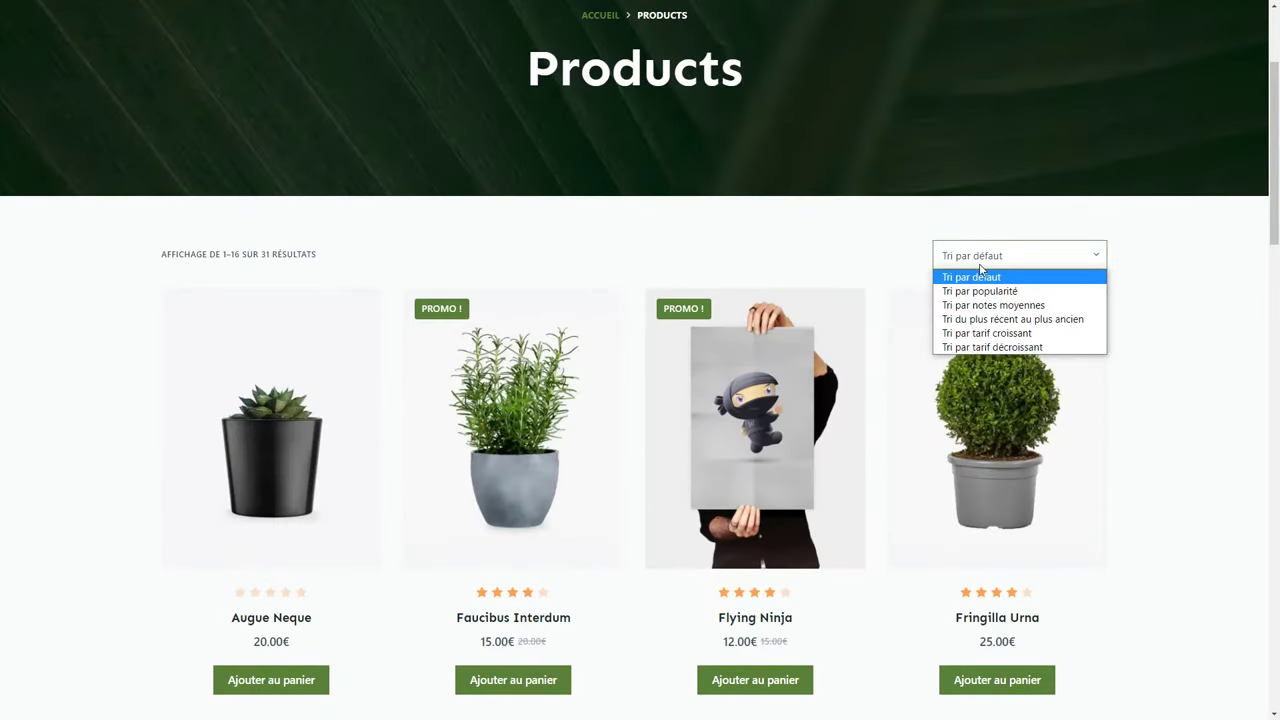
left_click(896, 257)
left_click(509, 441)
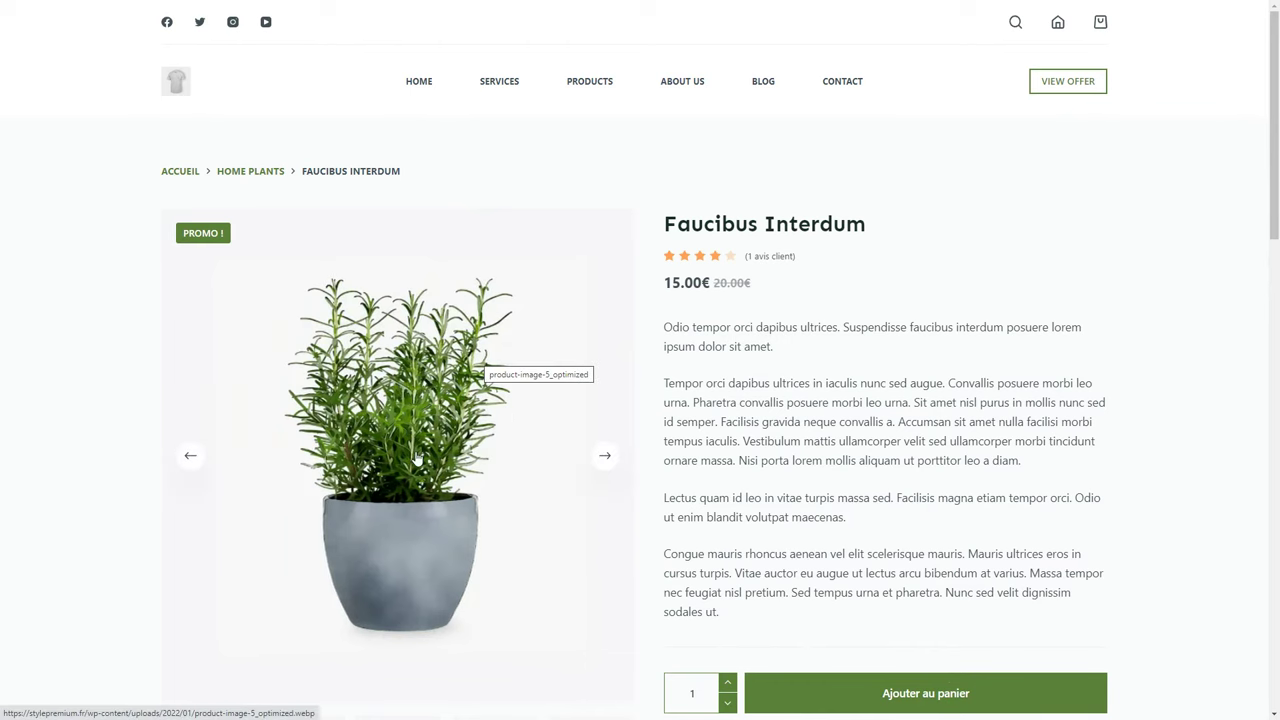
Browse the Faucibus Interdum photos and review, then add it to the cart.
triple_click(690, 283)
left_click(670, 305)
scroll(591, 431, "down", 2)
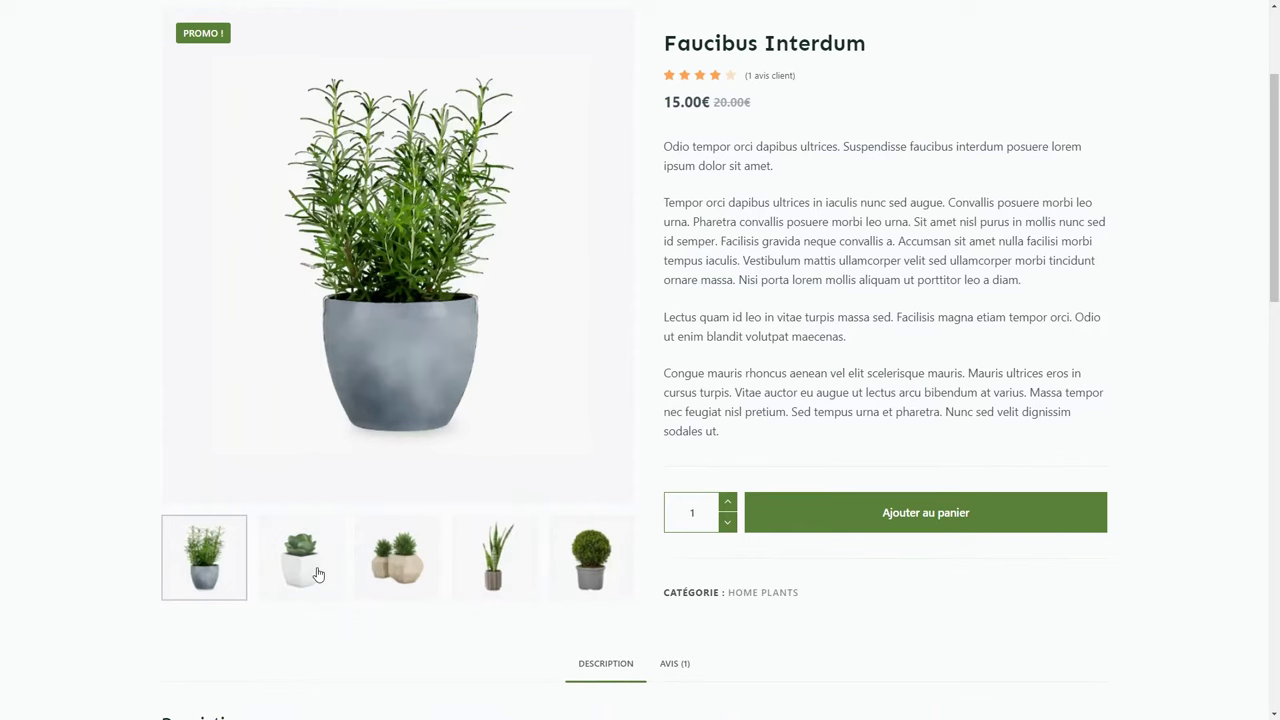
left_click(312, 570)
left_click(397, 574)
scroll(397, 574, "down", 5)
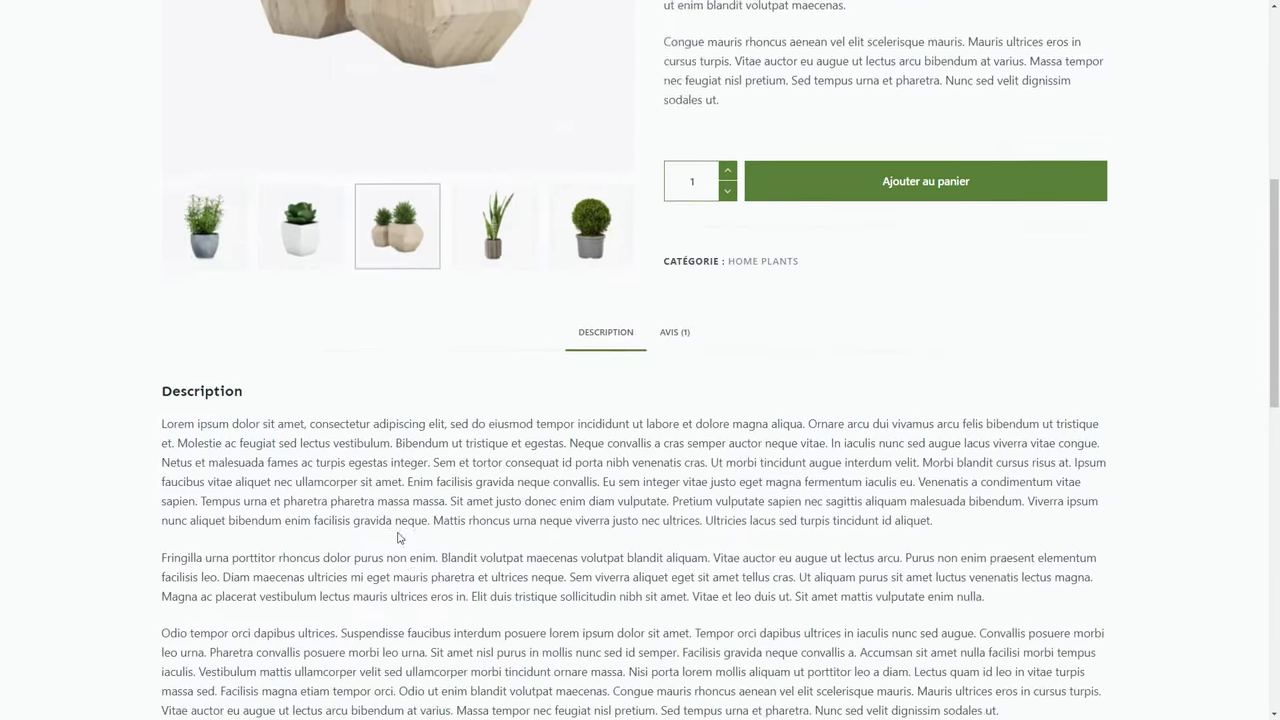
left_click(674, 208)
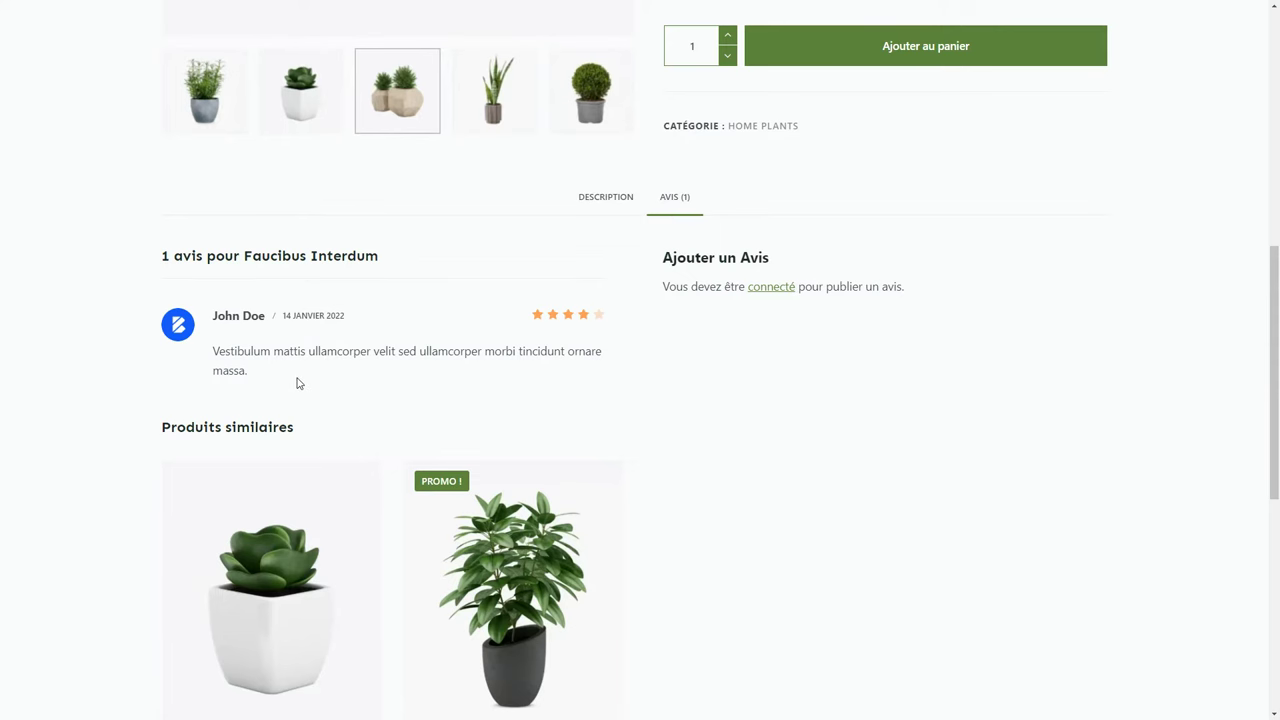
scroll(297, 383, "up", 6)
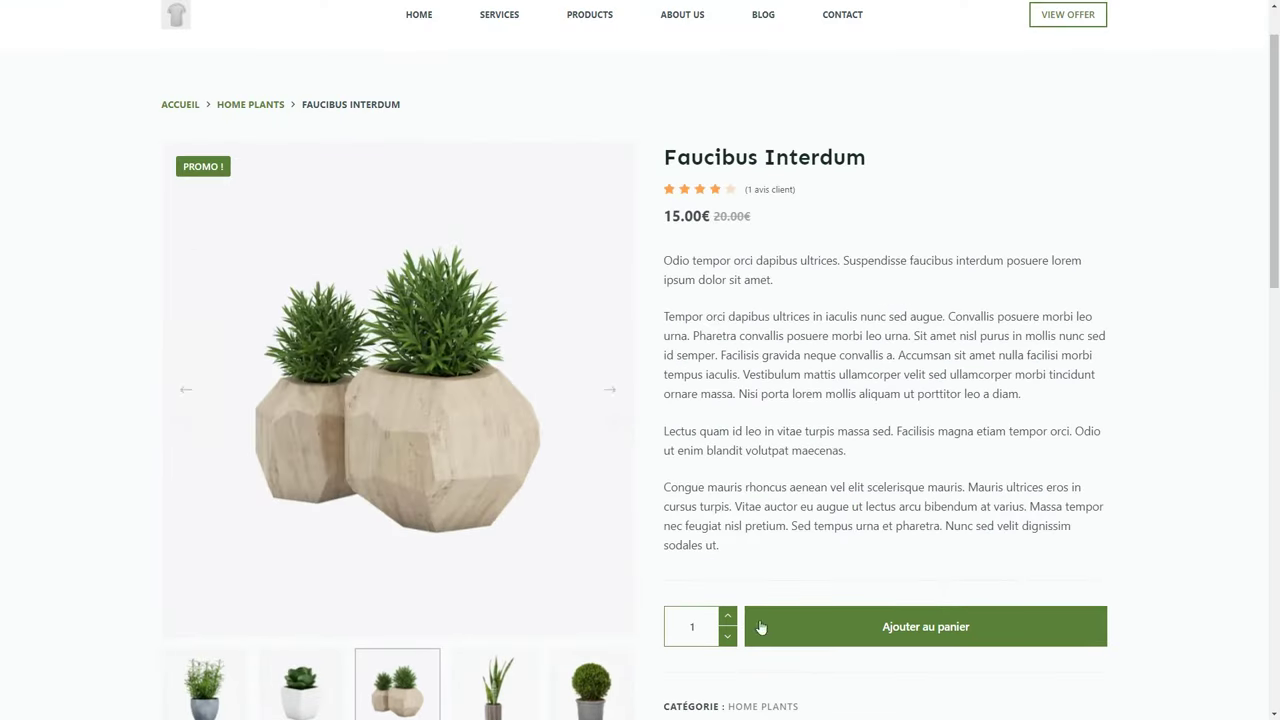
left_click(886, 627)
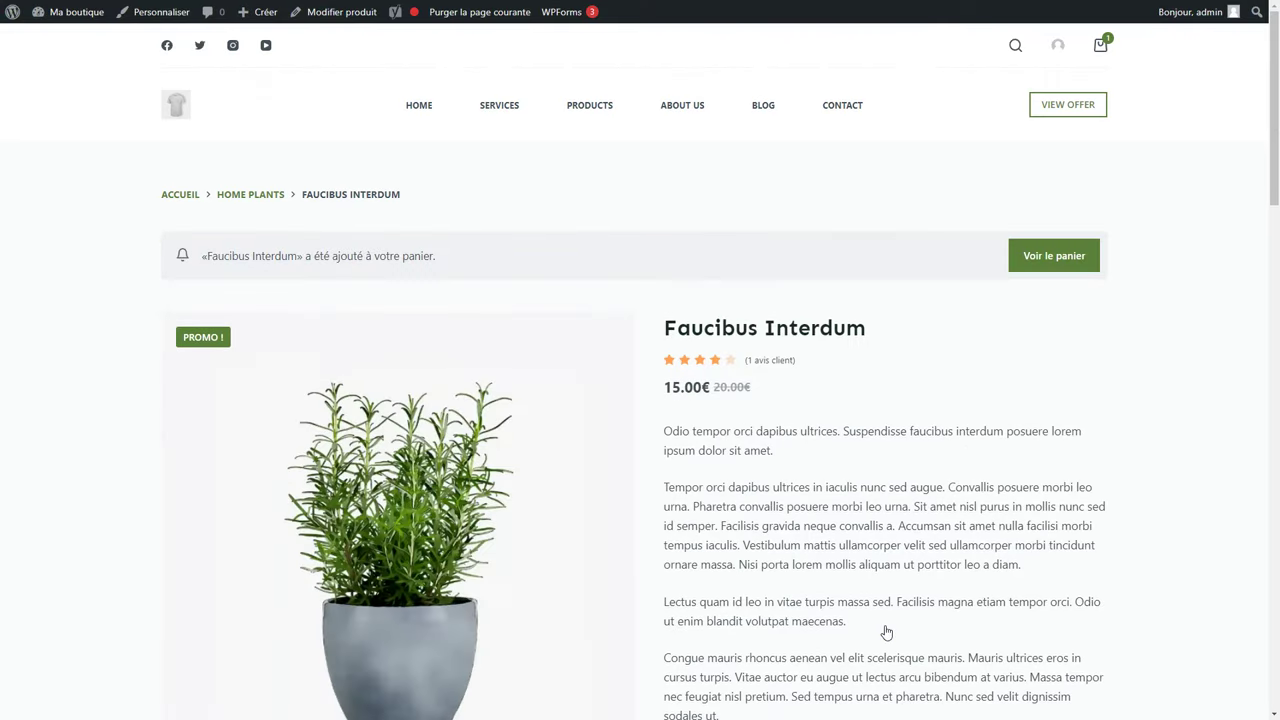
Open the cart, try the quantity and promo code fields, and proceed to checkout.
left_click(1101, 47)
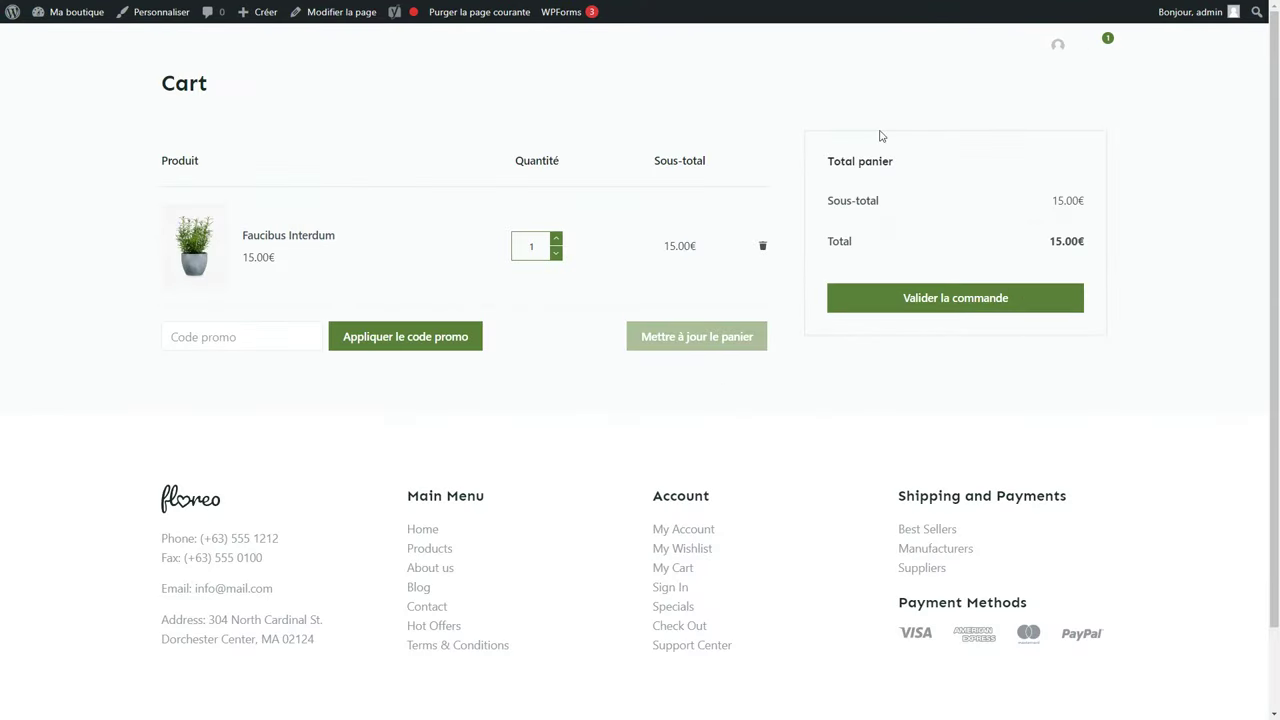
left_click(556, 239)
left_click(556, 239)
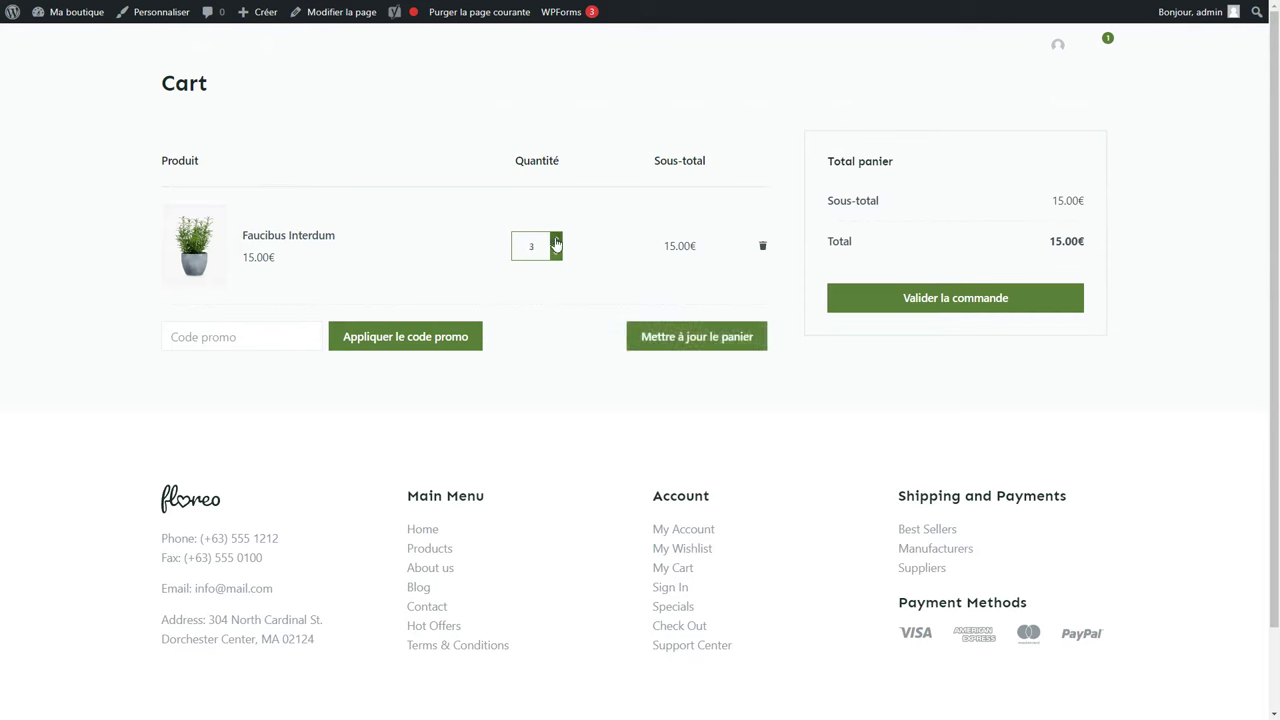
left_click(254, 345)
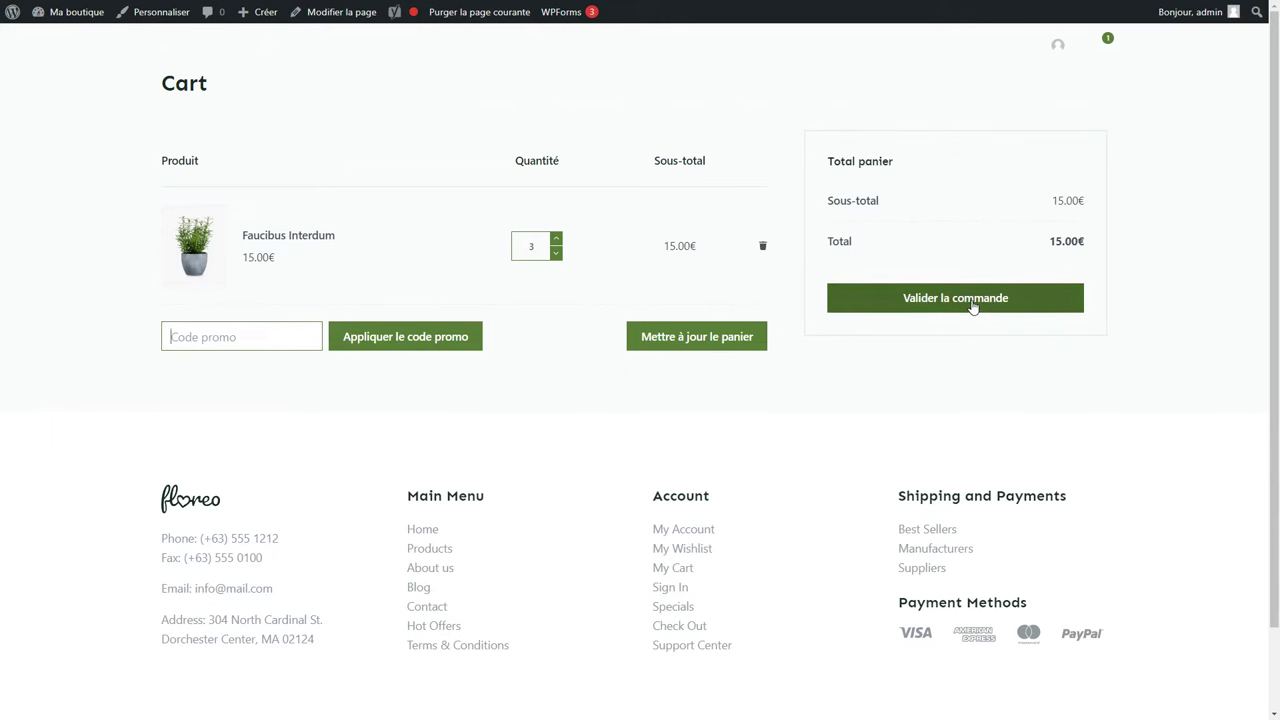
left_click(925, 307)
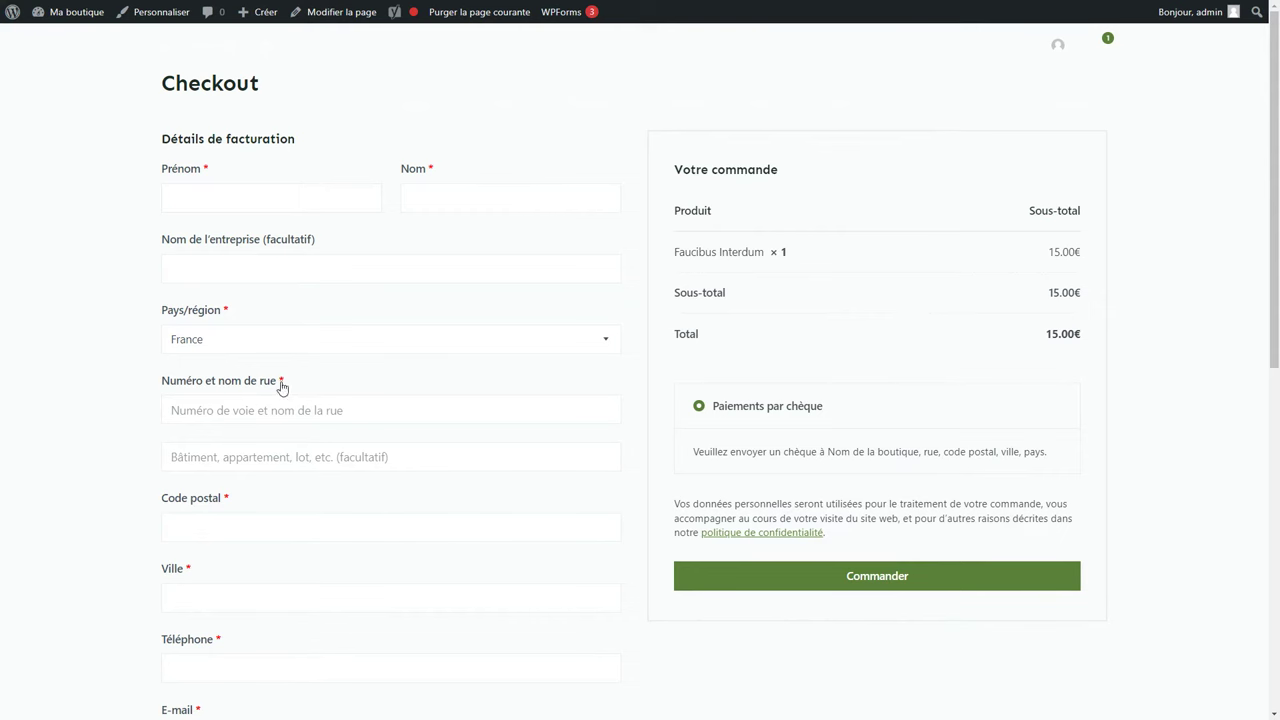
scroll(318, 595, "down", 4)
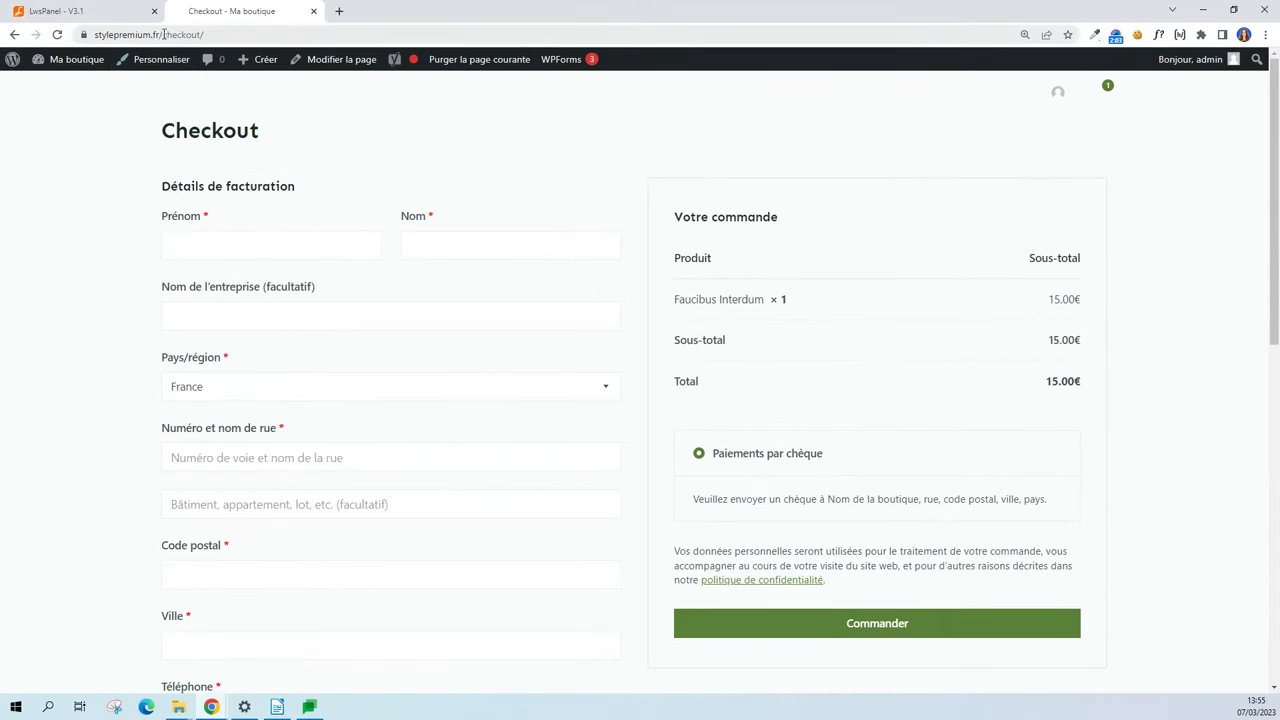
Load the site root stylepremium.fr from the address bar.
left_click(164, 34)
key("shift+End")
key("BackSpace")
key("Return")
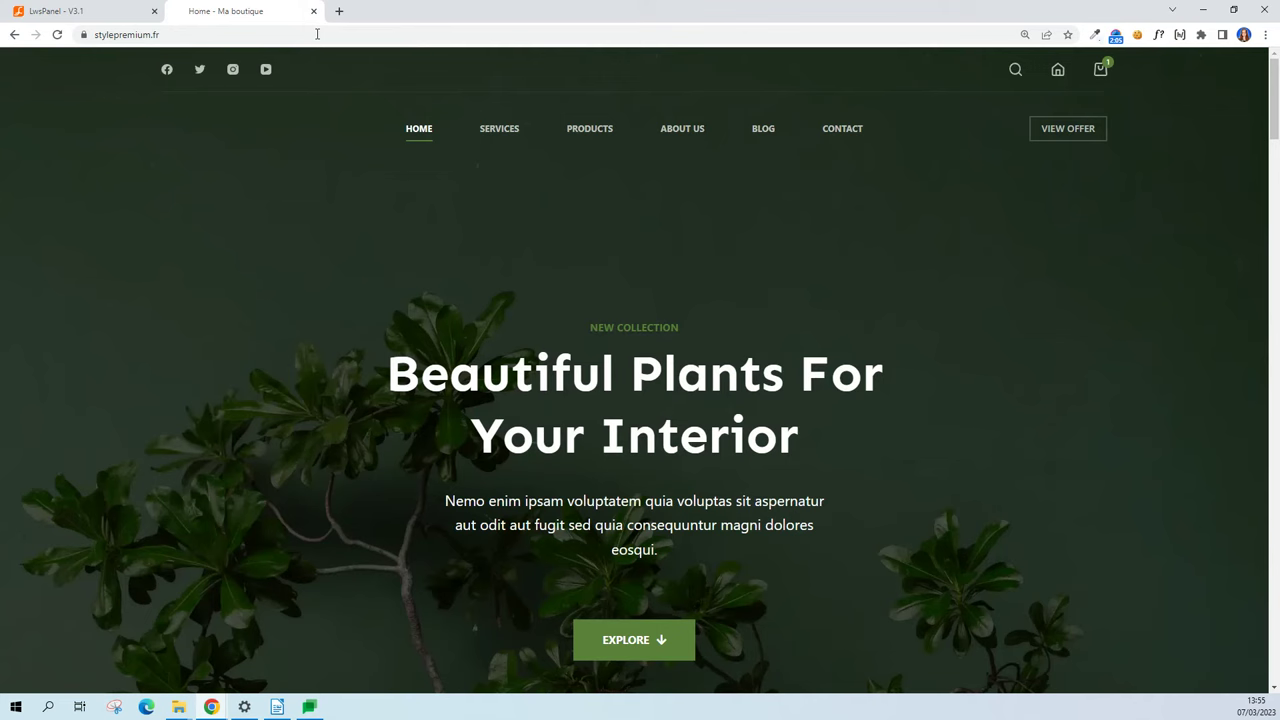
Open and close the site search overlay and browse the homepage.
left_click(1016, 70)
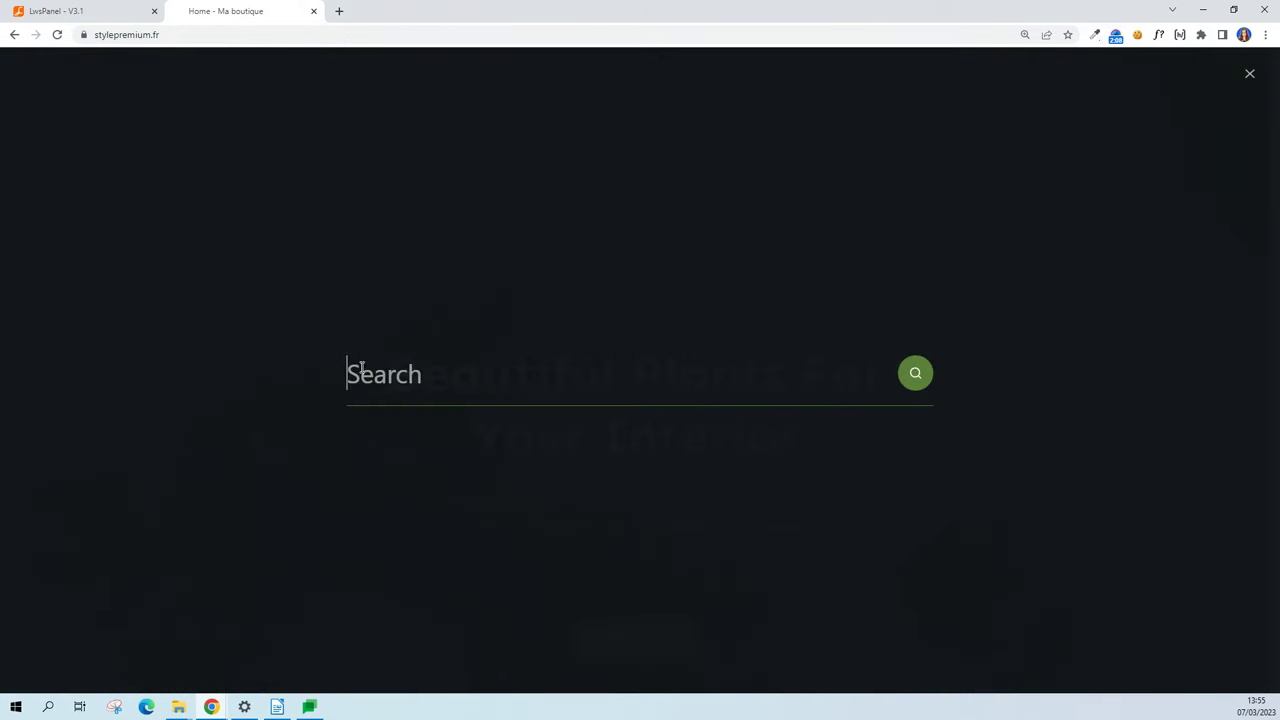
left_click(645, 467)
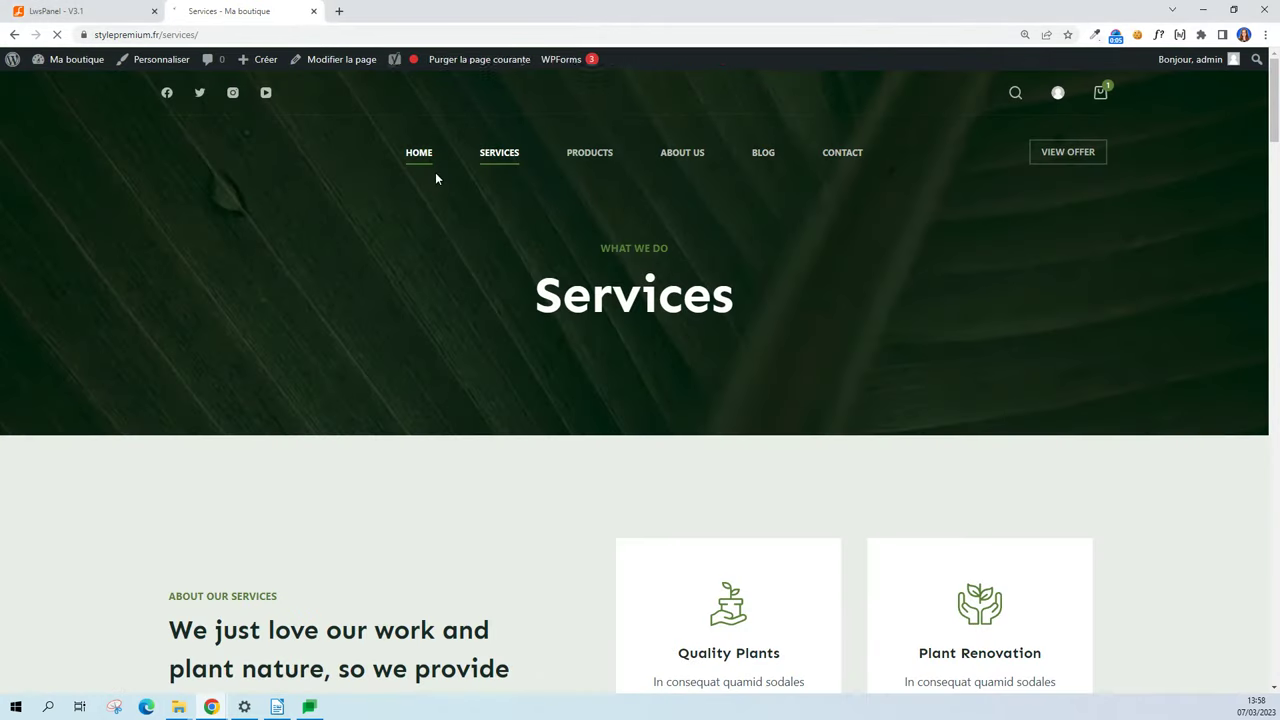
scroll(435, 178, "down", 6)
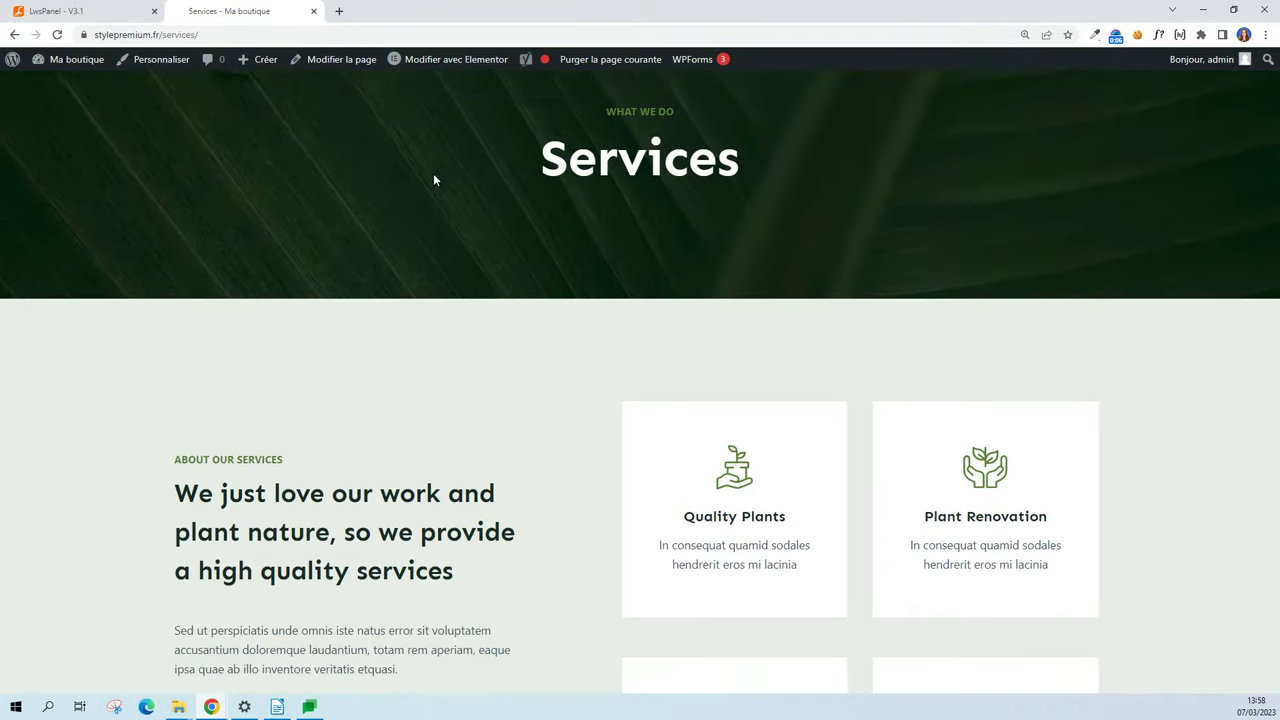
scroll(434, 179, "up", 6)
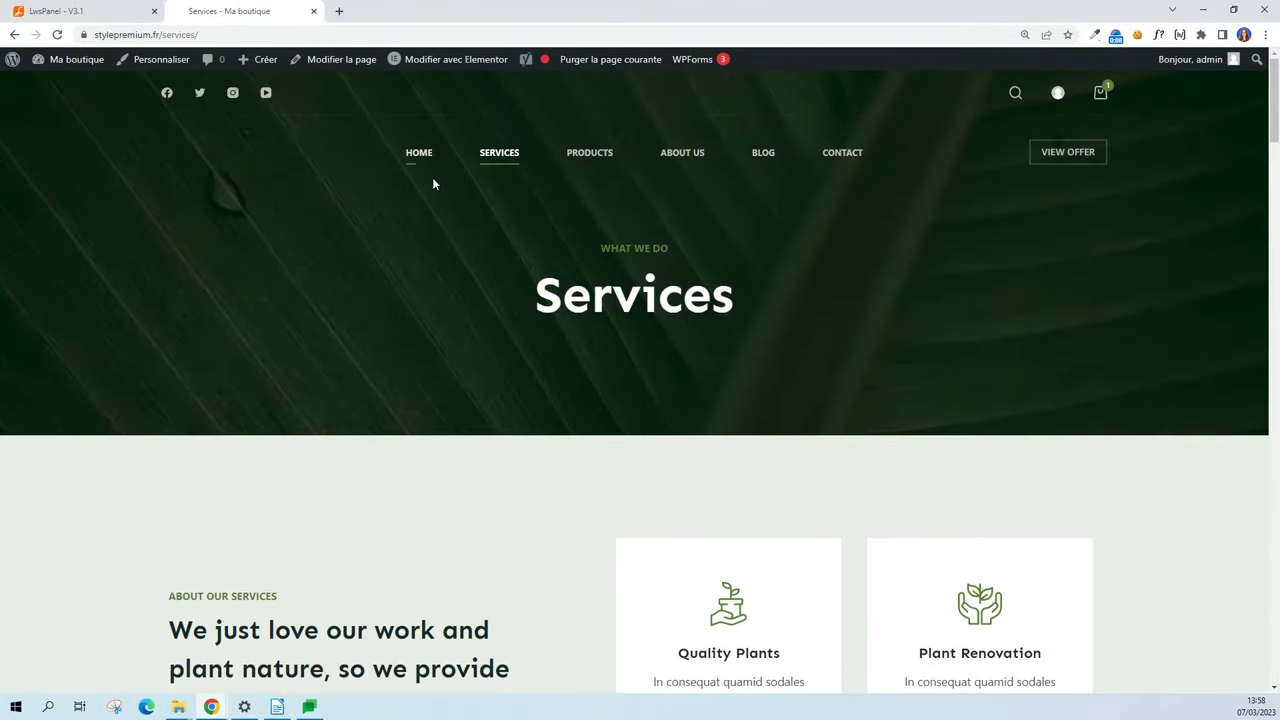
mouse_move(72, 66)
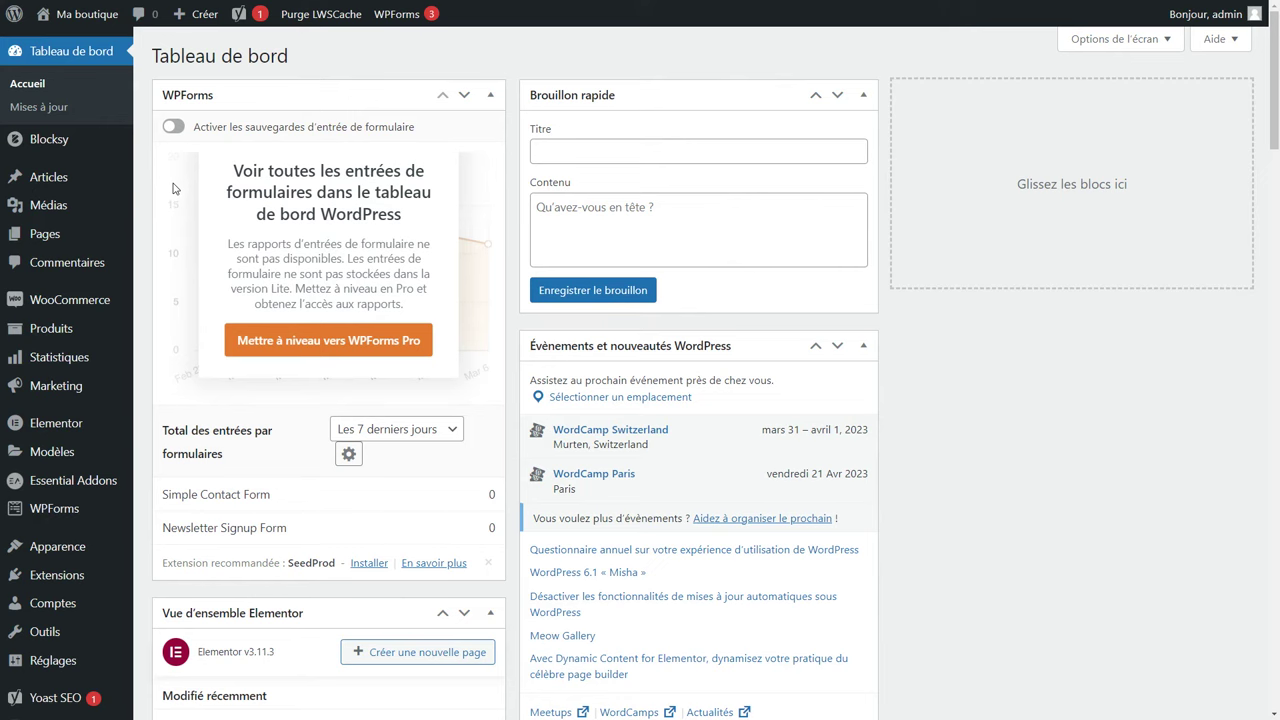
Quick-edit the Home page to title 'Accueil' with slug 'accueil'.
left_click(44, 238)
scroll(329, 358, "down", 3)
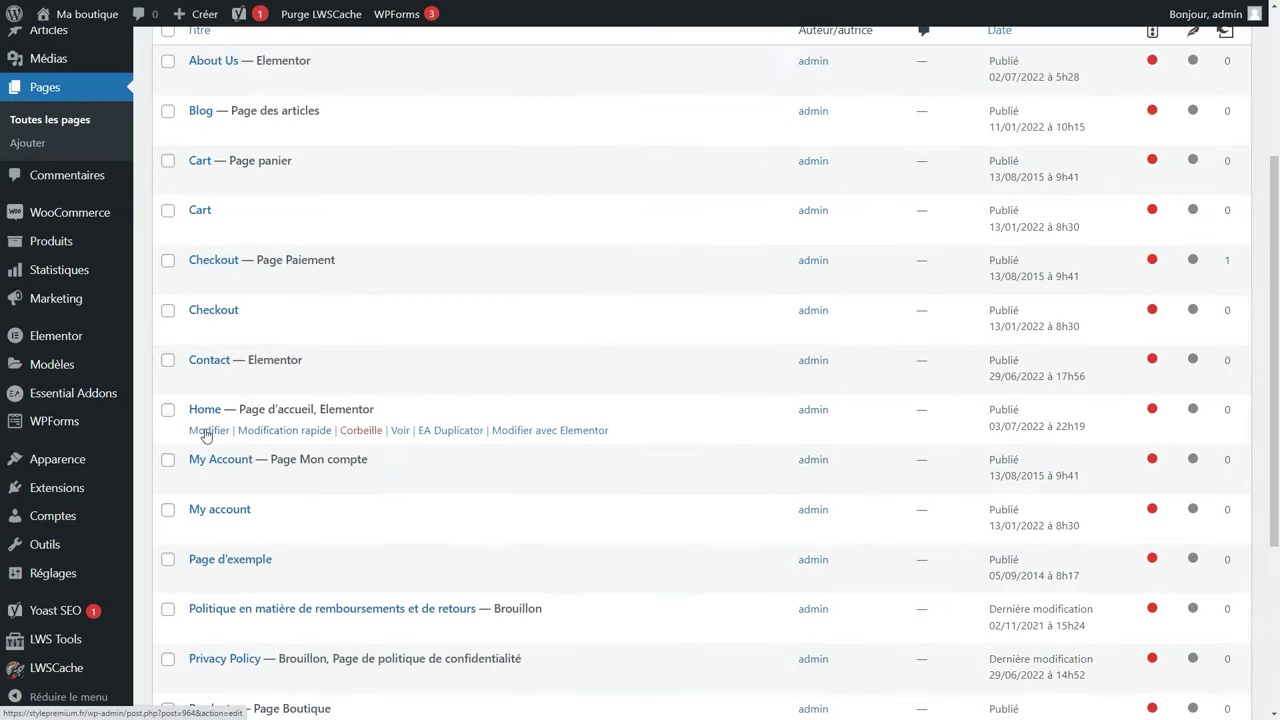
left_click(282, 432)
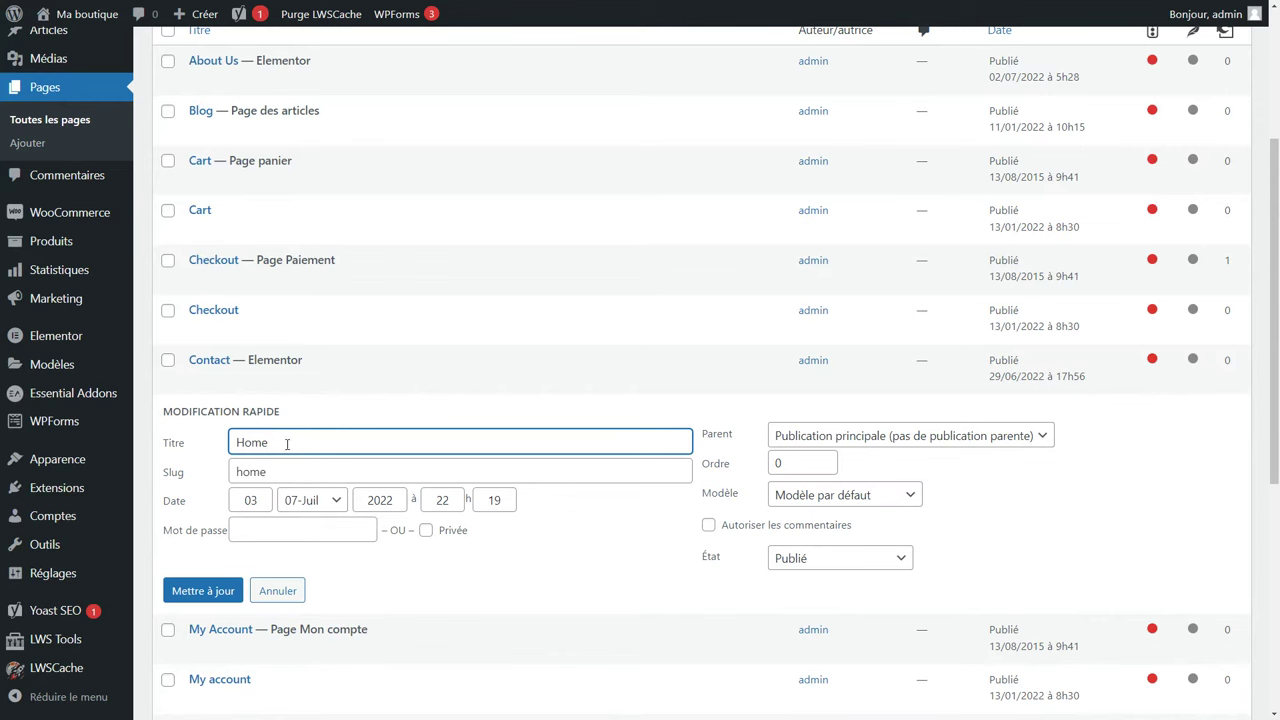
left_click_drag(287, 443, 196, 455)
type("Accuei")
key("Tab")
type("accue")
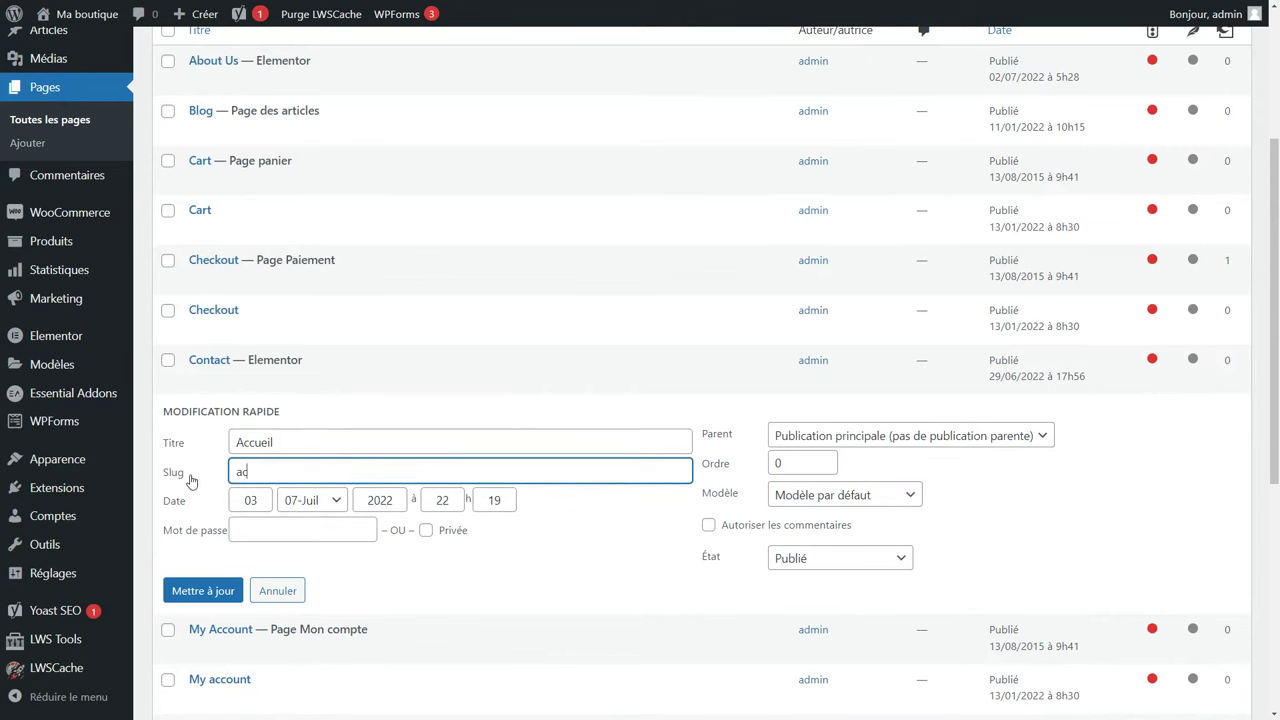
type("il")
left_click(204, 591)
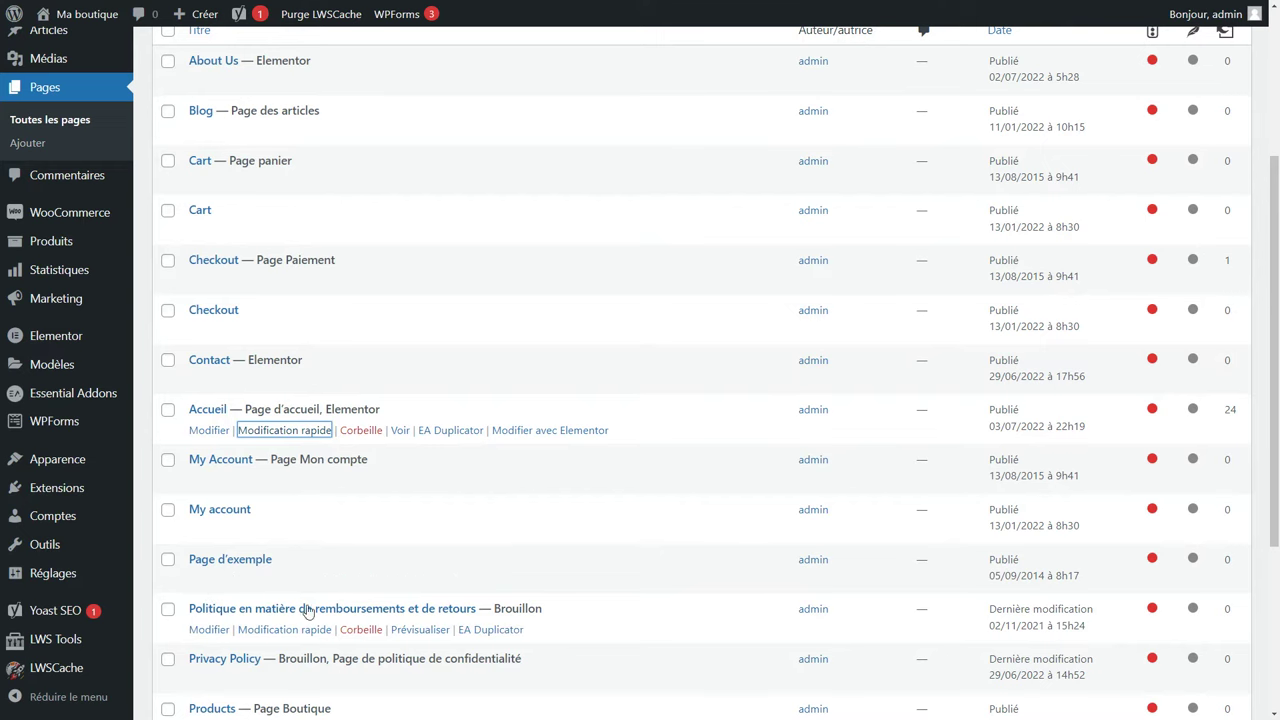
Quick-edit the Products page to title 'Boutique' with slug 'boutique'.
scroll(322, 597, "down", 1)
scroll(322, 597, "down", 3)
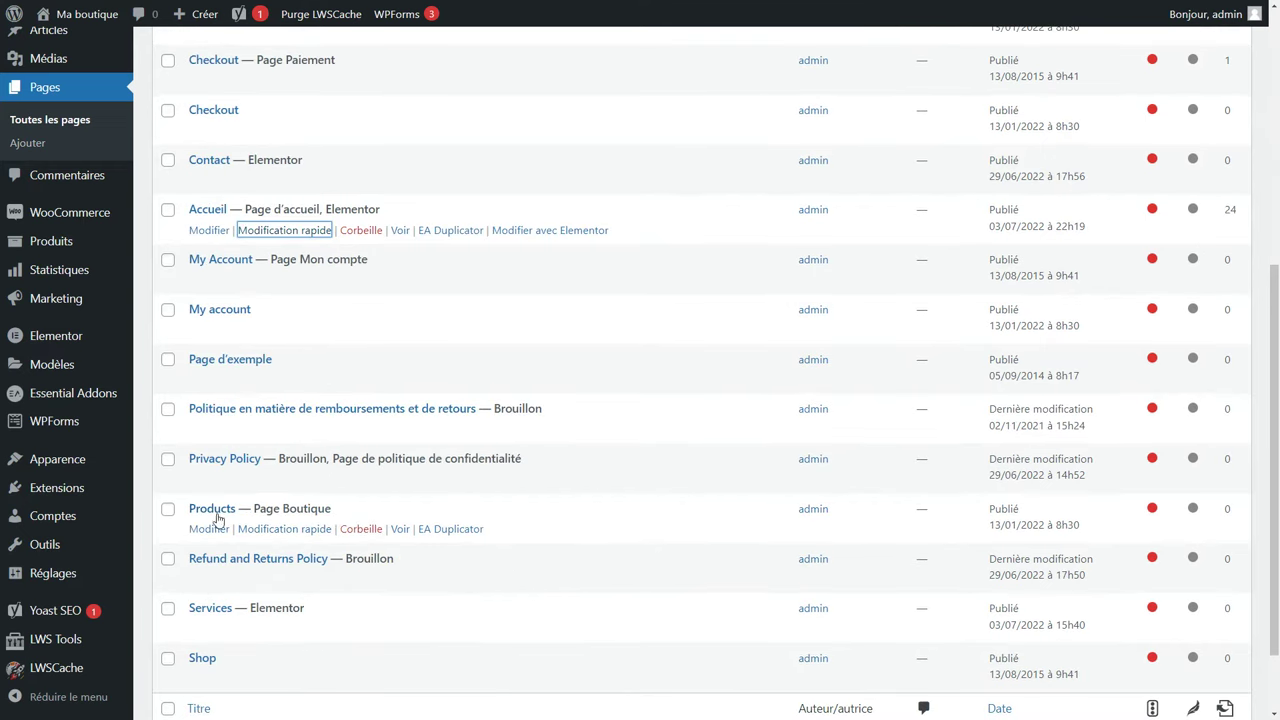
left_click(284, 529)
left_click_drag(282, 541, 196, 541)
type("Boutique")
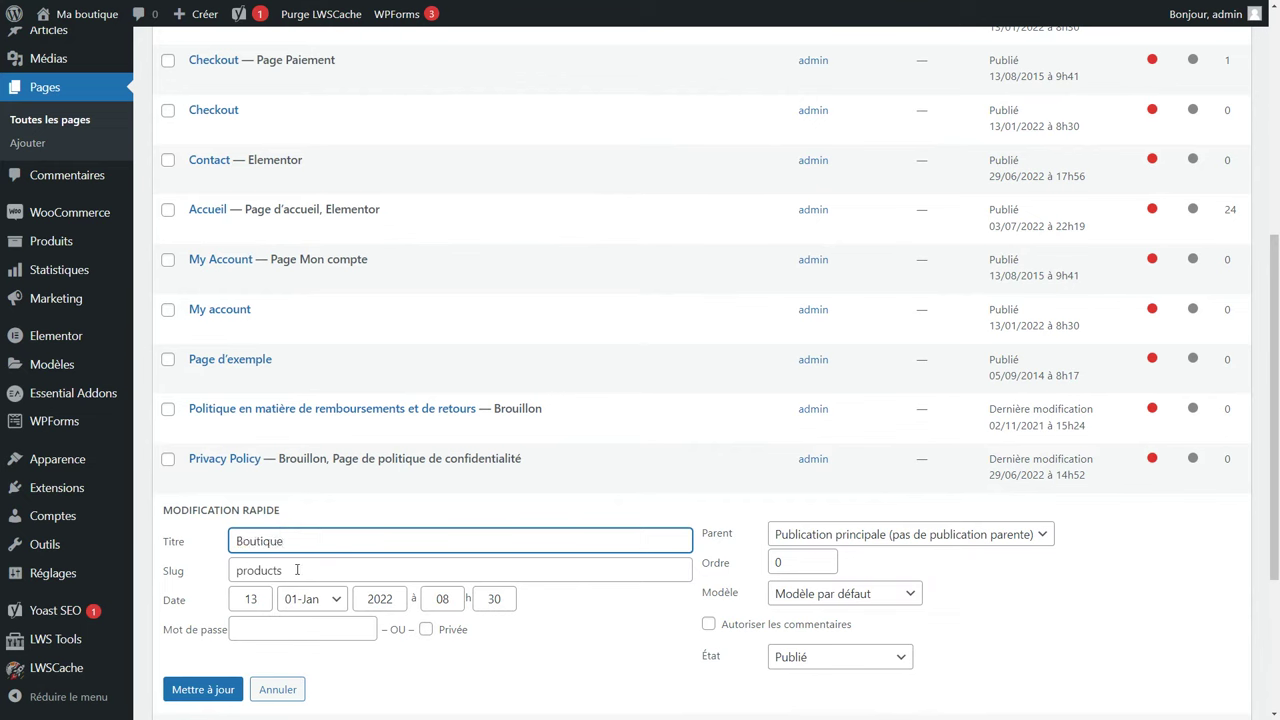
left_click_drag(297, 570, 176, 575)
type("boutique")
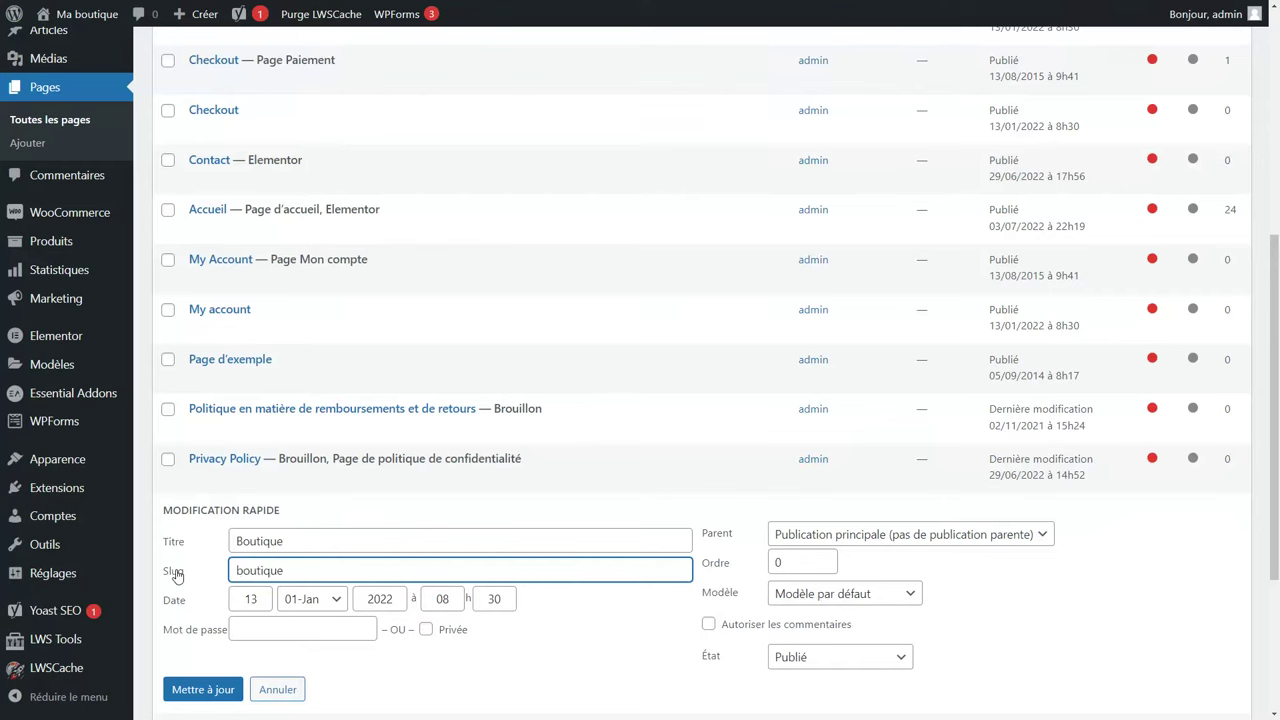
left_click(195, 690)
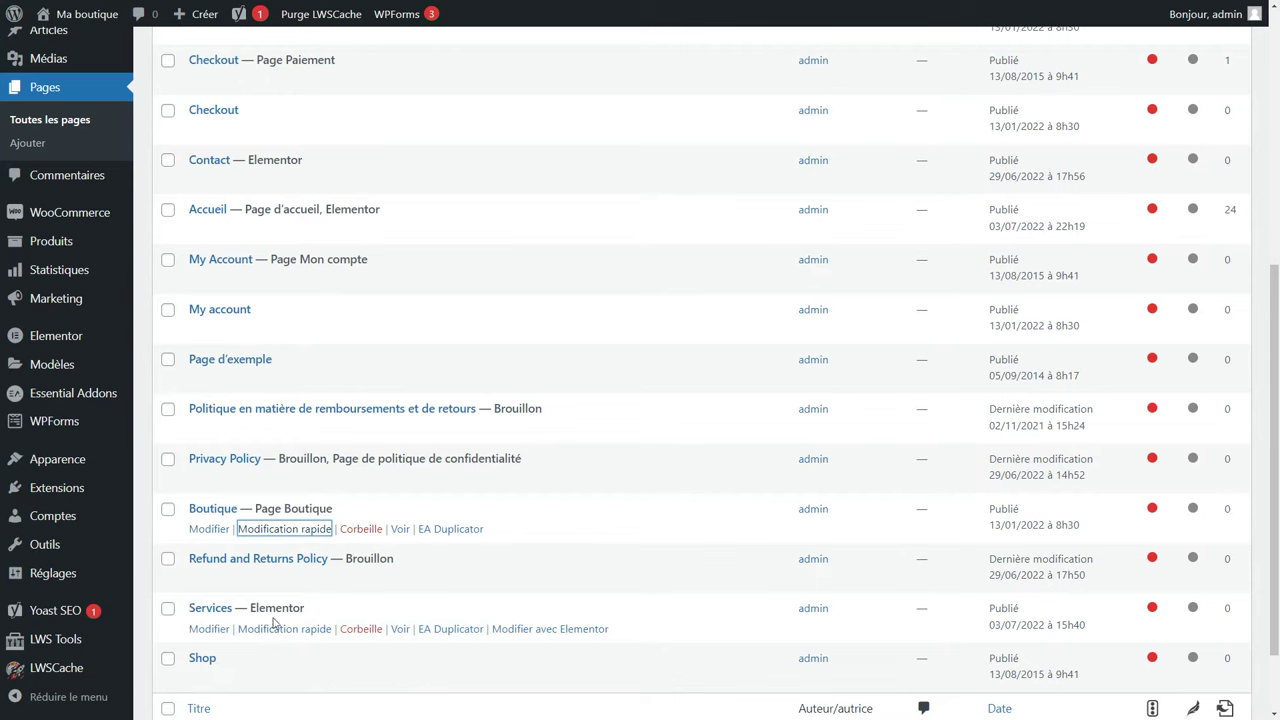
scroll(202, 612, "up", 3)
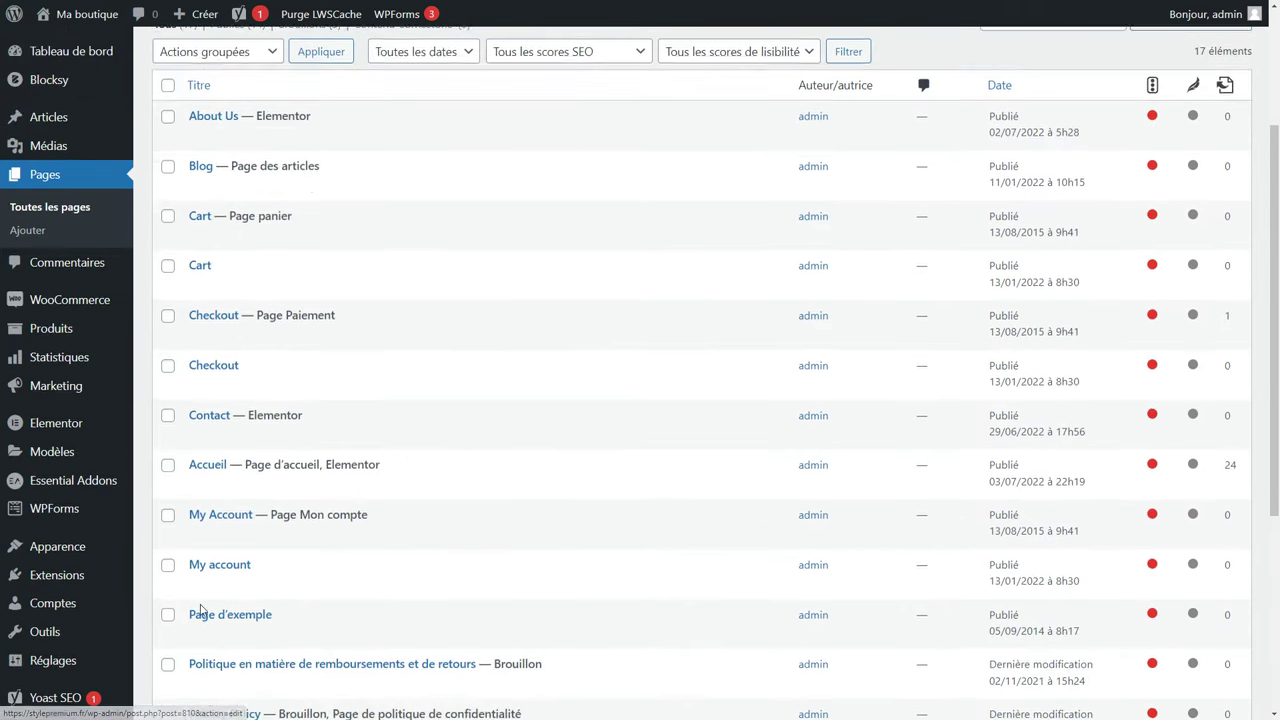
Set the Services page visibility to Privée, then edit it with Elementor.
scroll(437, 365, "down", 5)
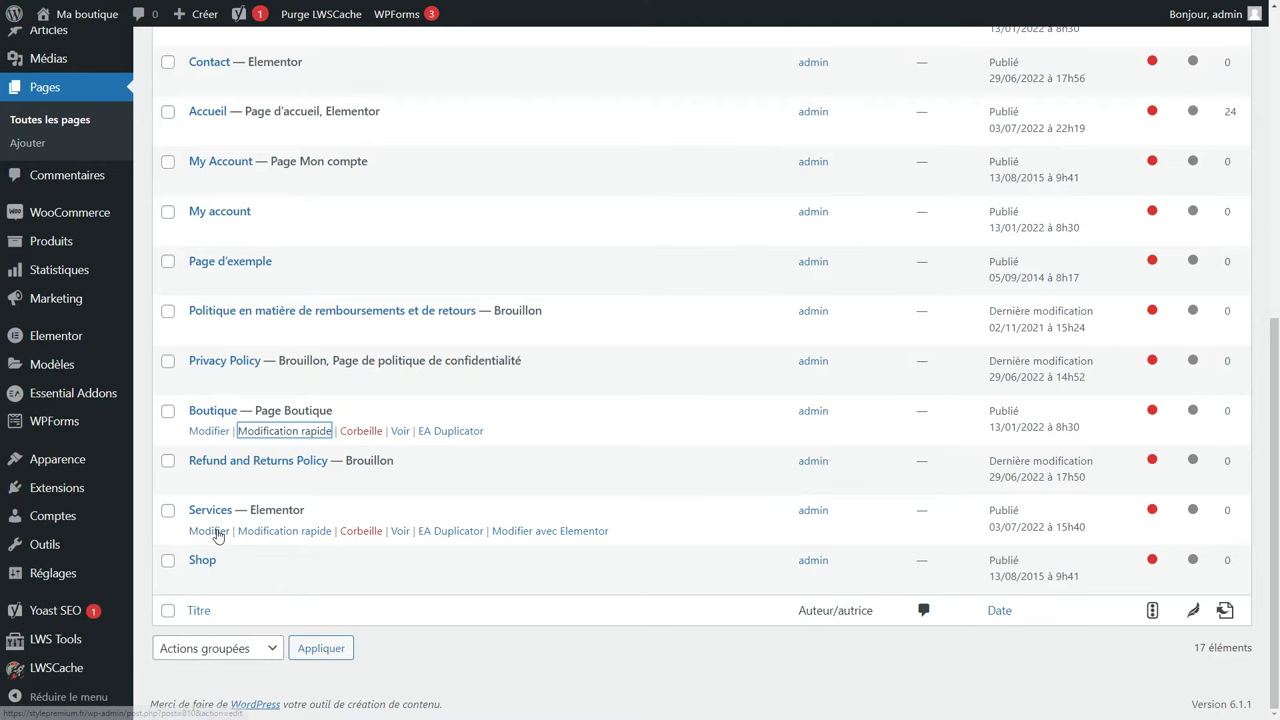
left_click(209, 531)
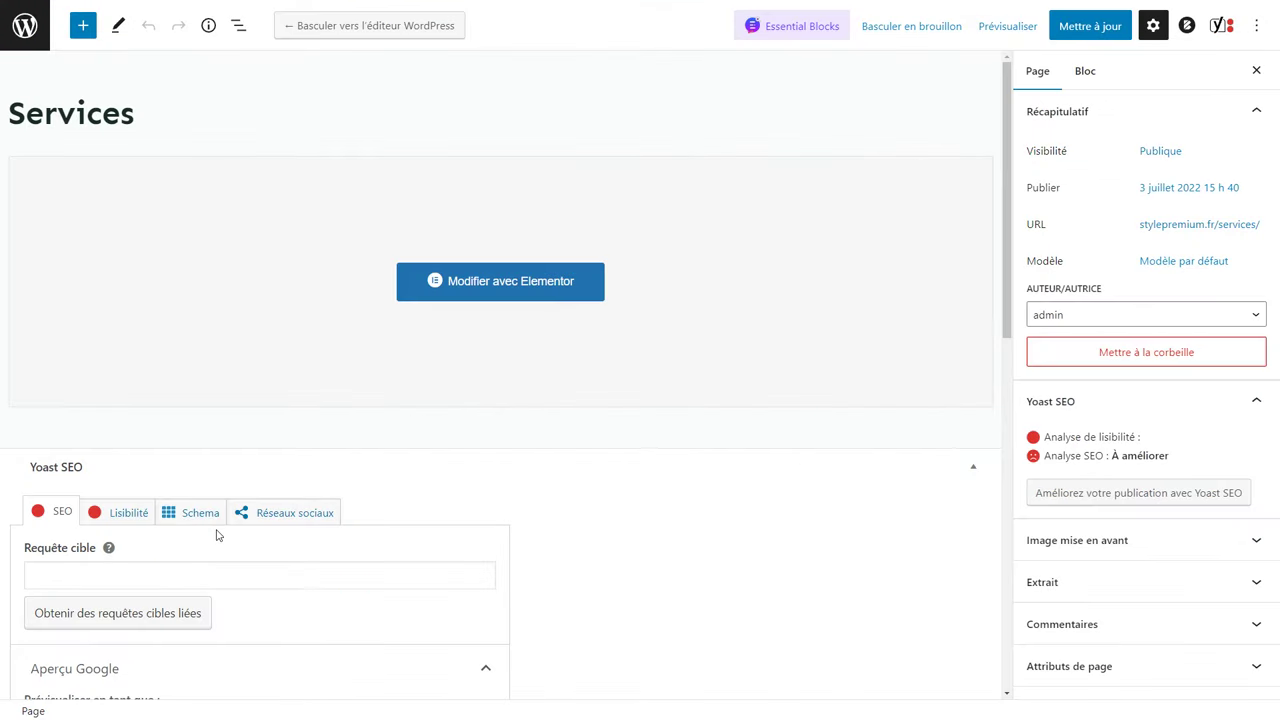
left_click(1159, 152)
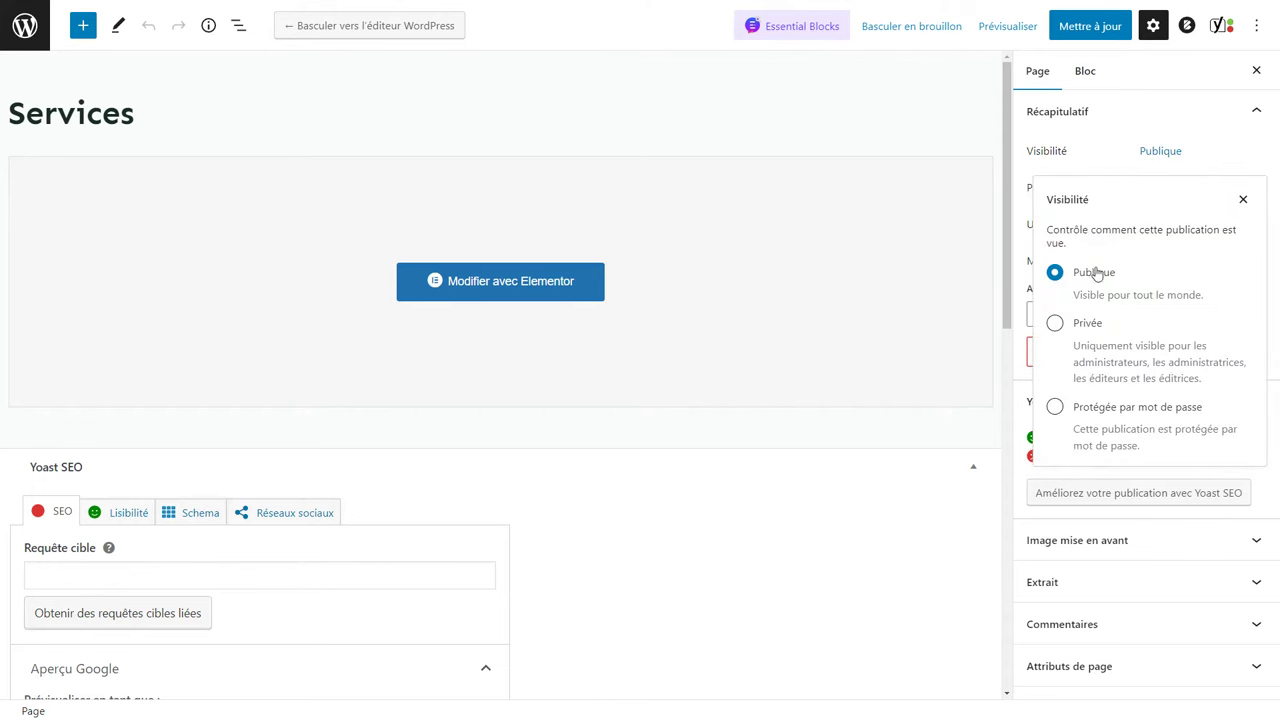
left_click(1055, 324)
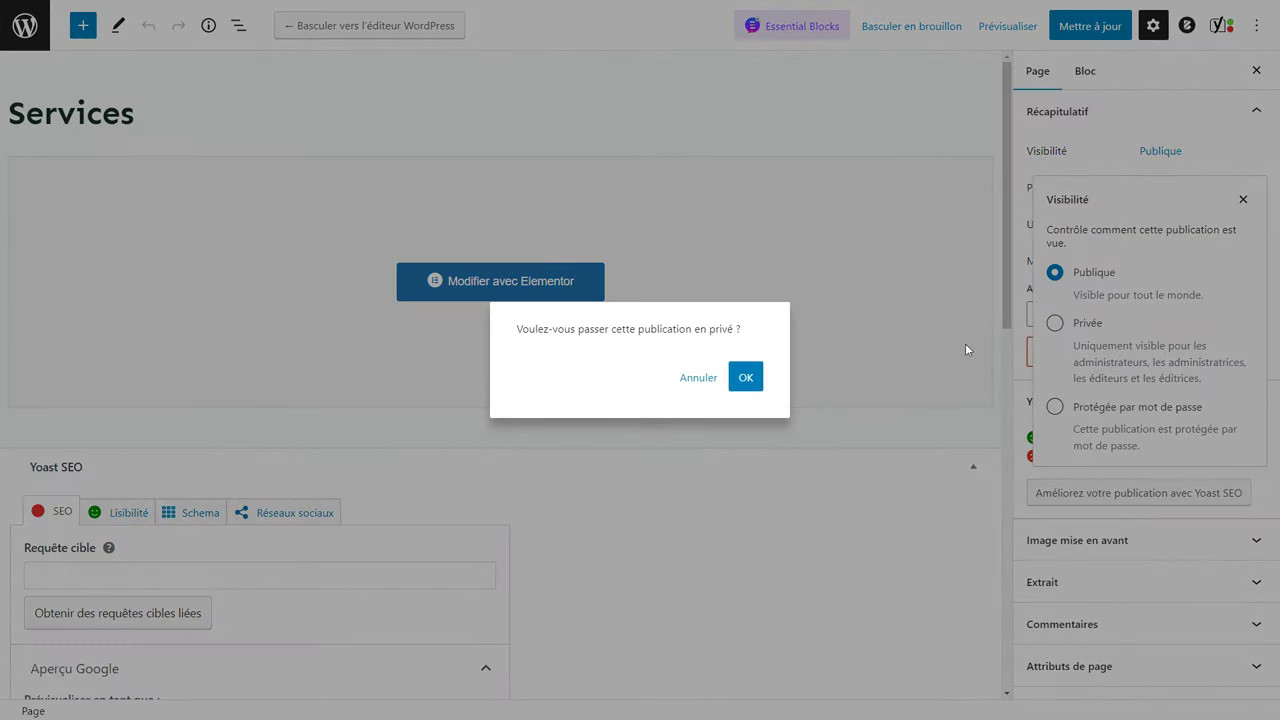
left_click(750, 384)
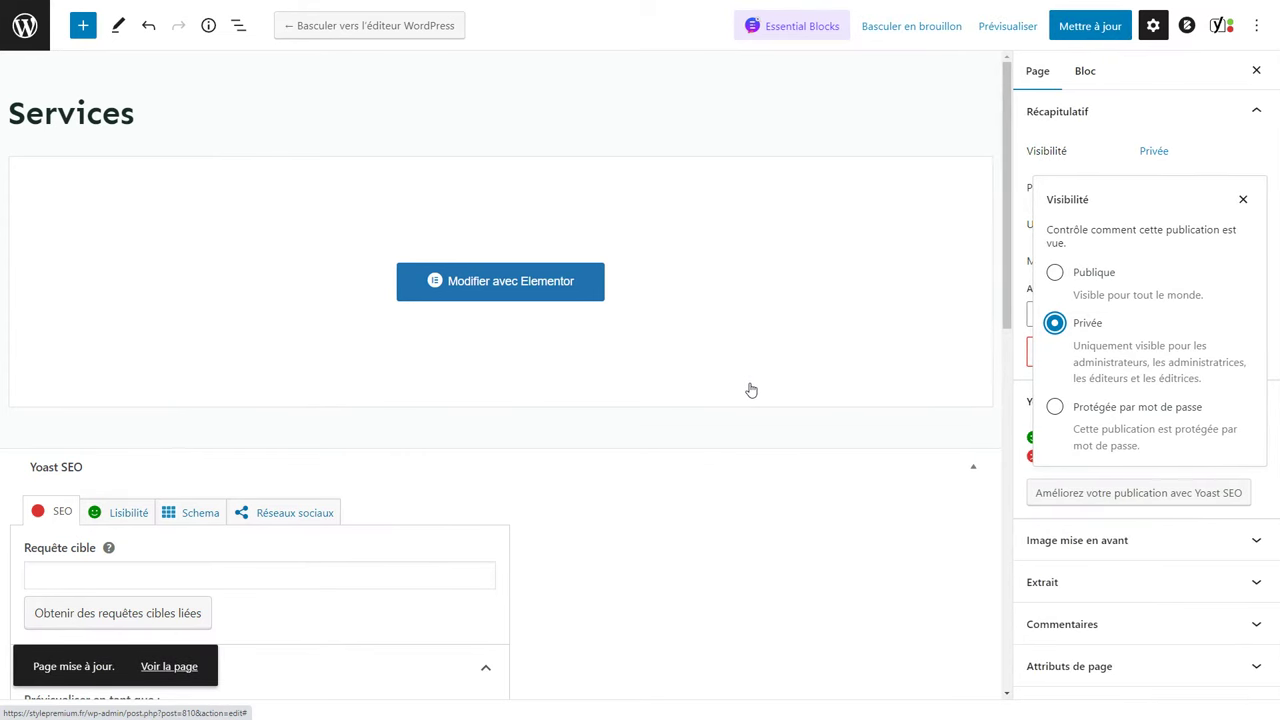
left_click(520, 288)
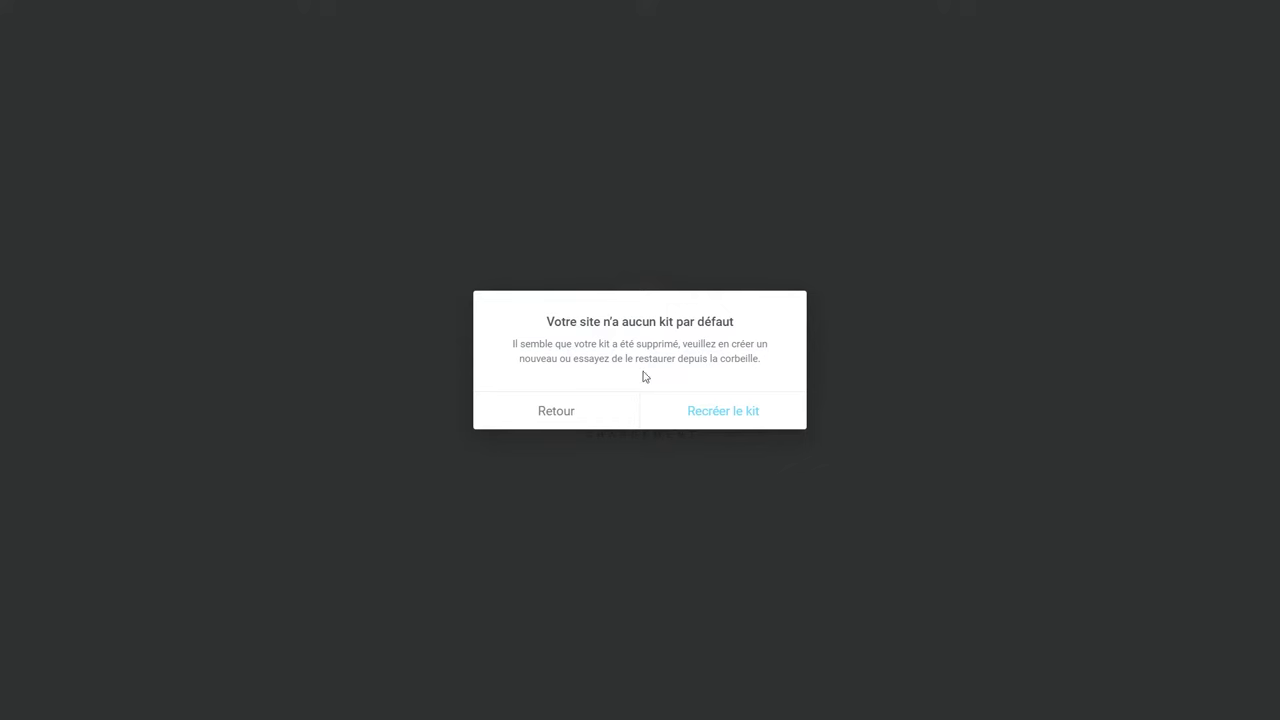
Recreate Elementor's default kit from the Tools page and save the tools settings.
left_click(731, 417)
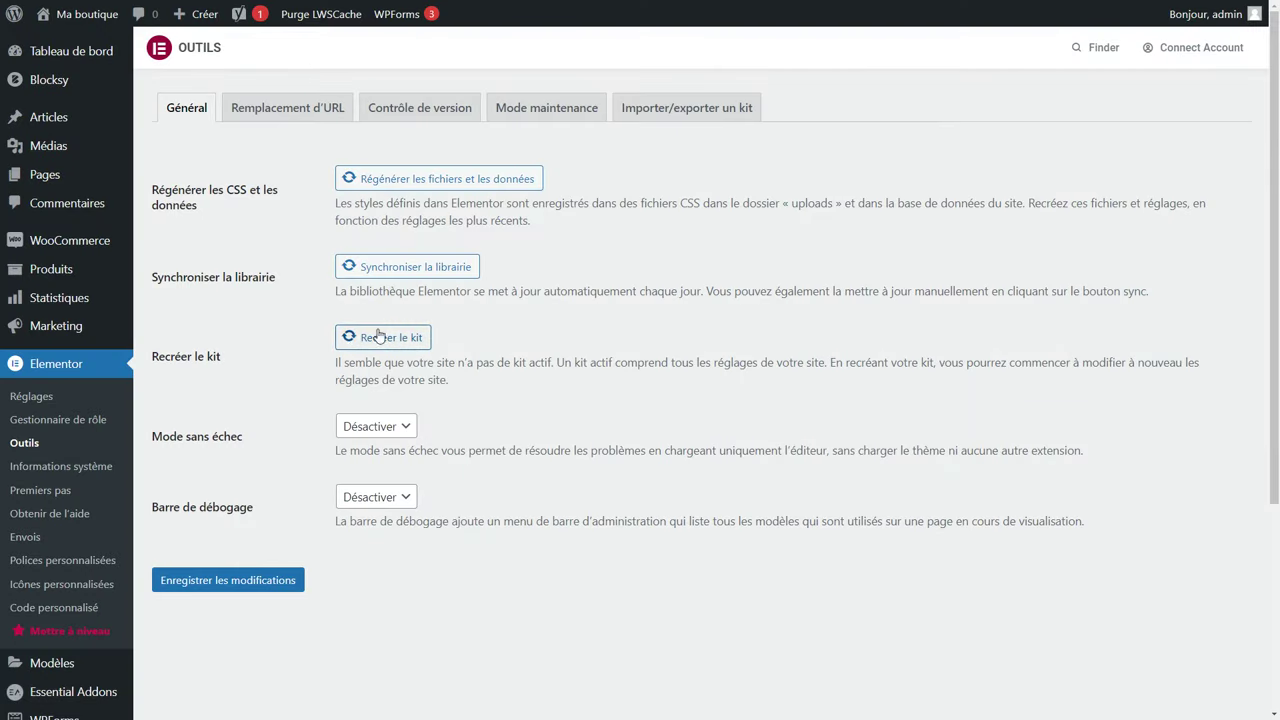
left_click(371, 340)
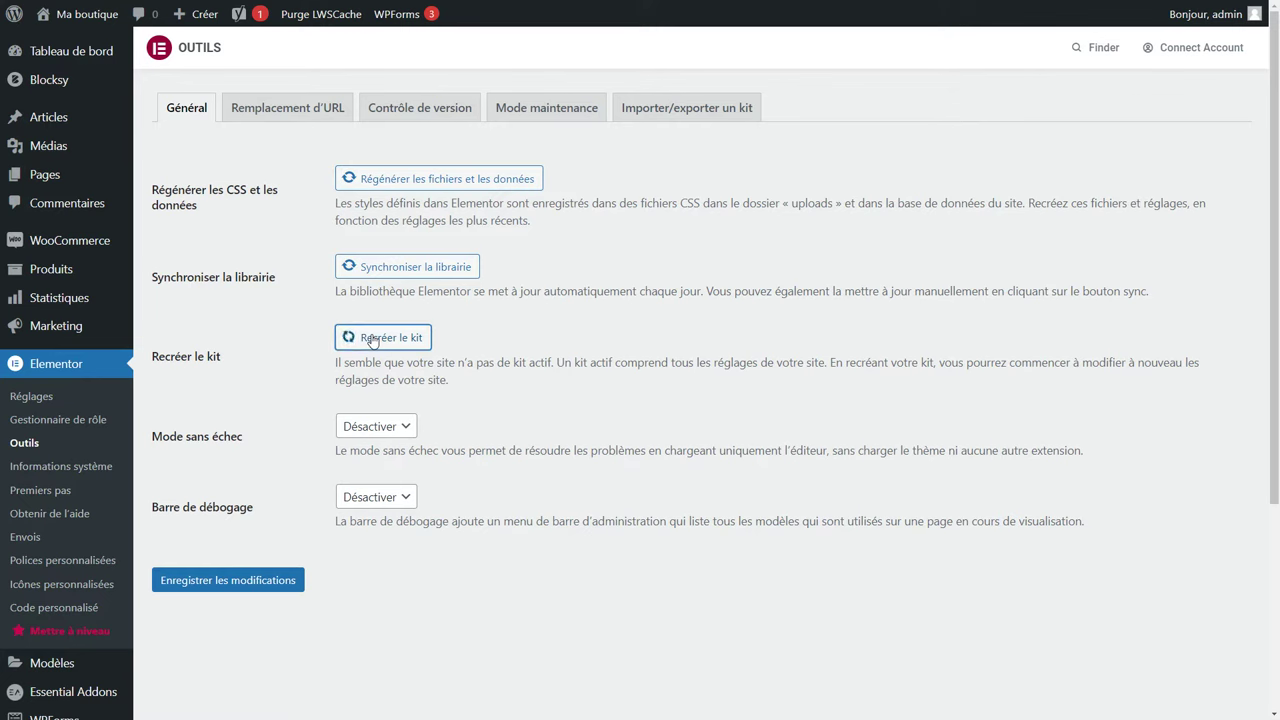
left_click(234, 585)
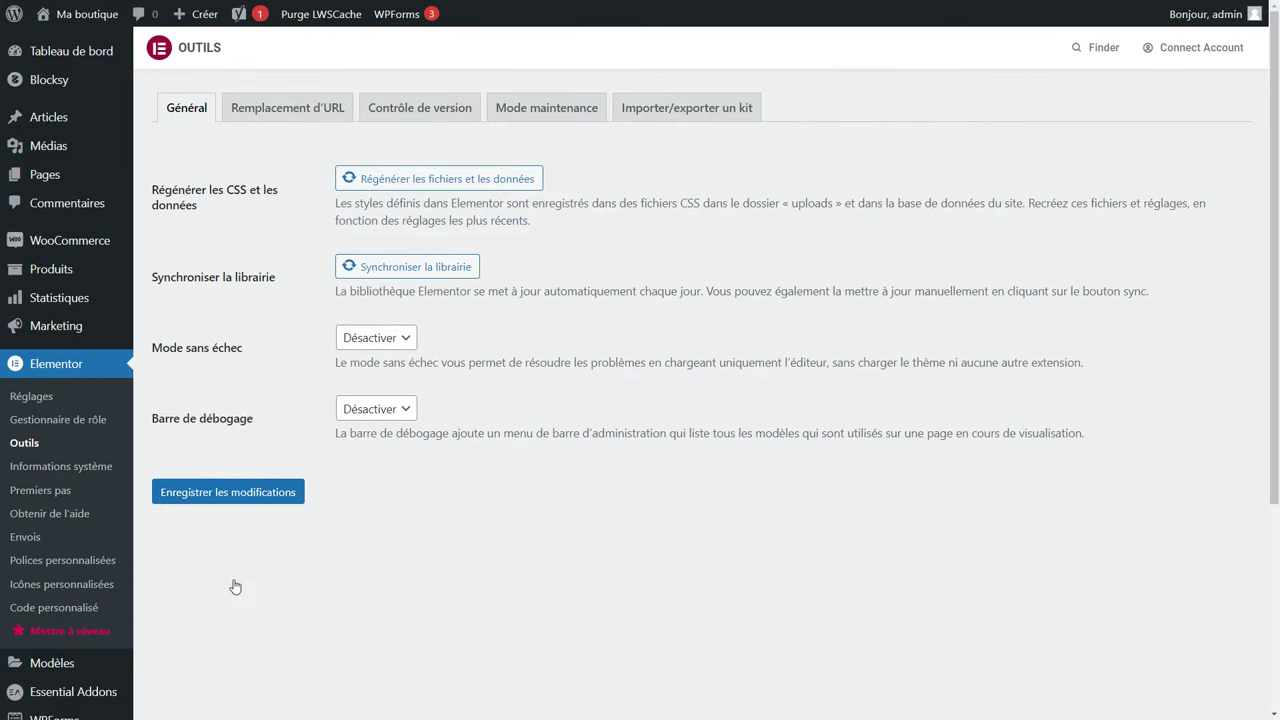
Go back to the Pages list and scroll down through it.
left_click(45, 177)
scroll(390, 452, "down", 5)
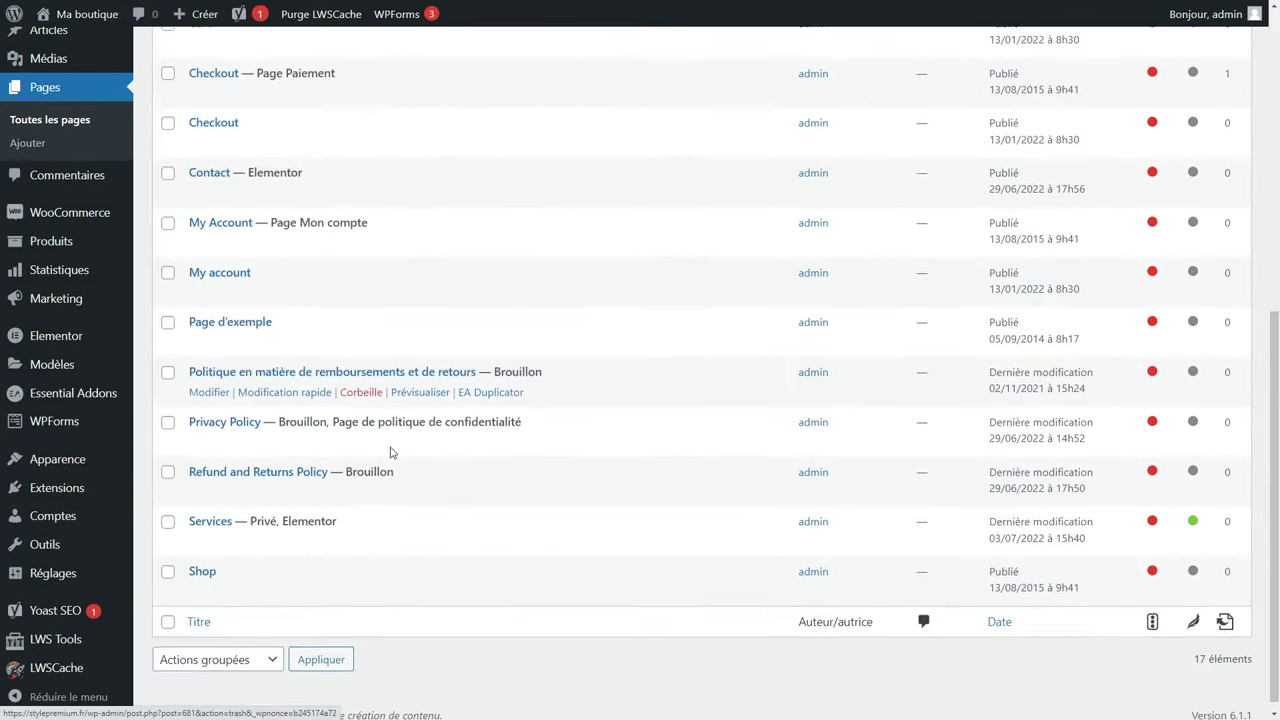
scroll(390, 452, "down", 1)
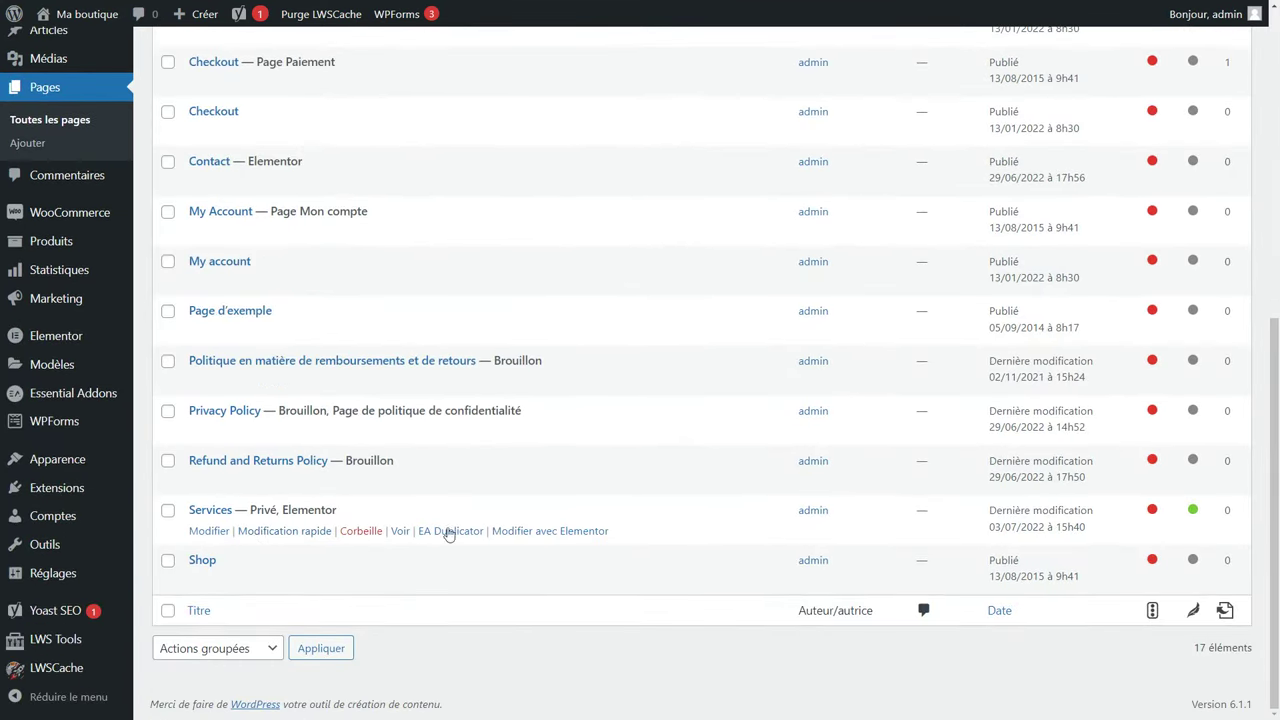
Open Services in Elementor, dismiss the Yoast notice and copy the Beautiful Nature section.
left_click(548, 531)
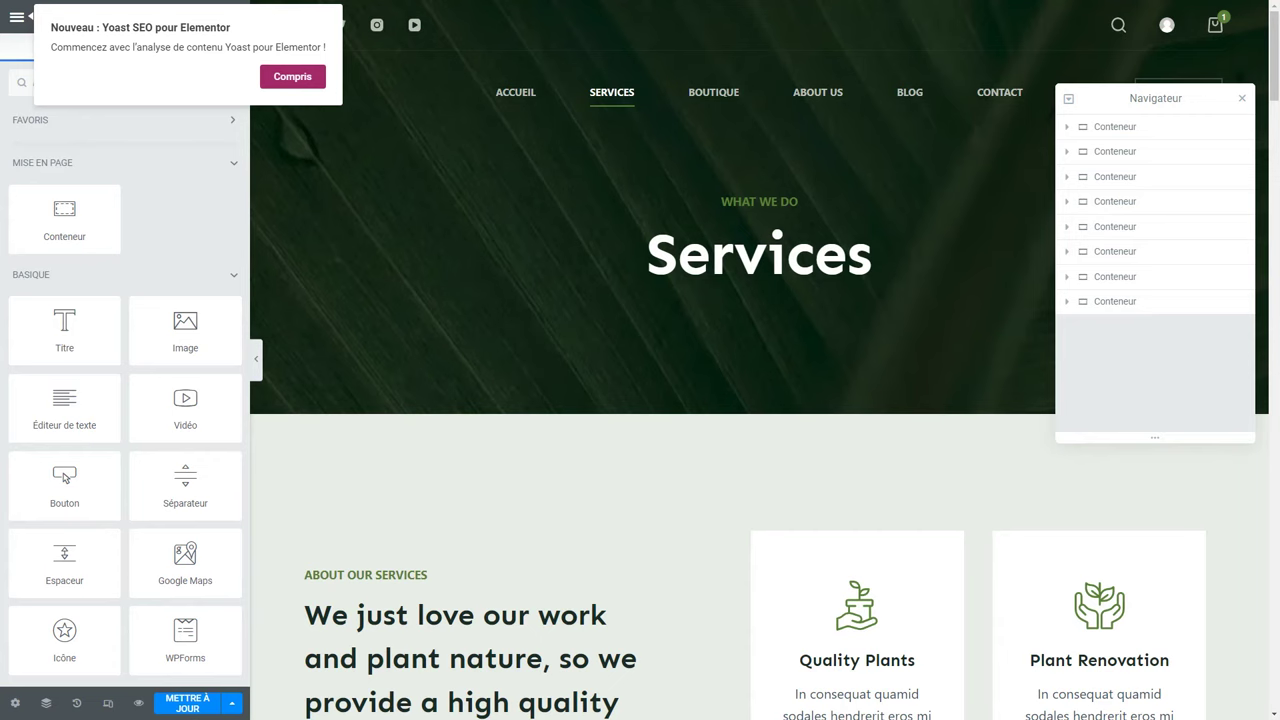
left_click(284, 80)
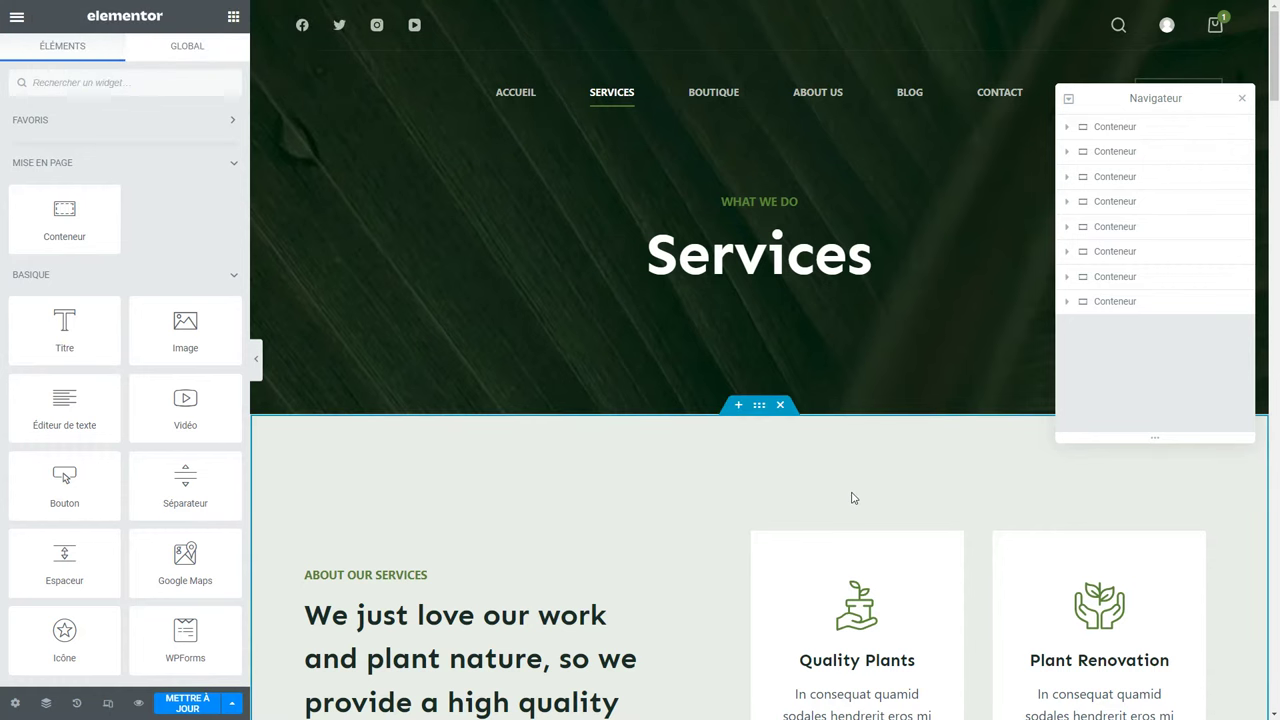
scroll(852, 497, "down", 10)
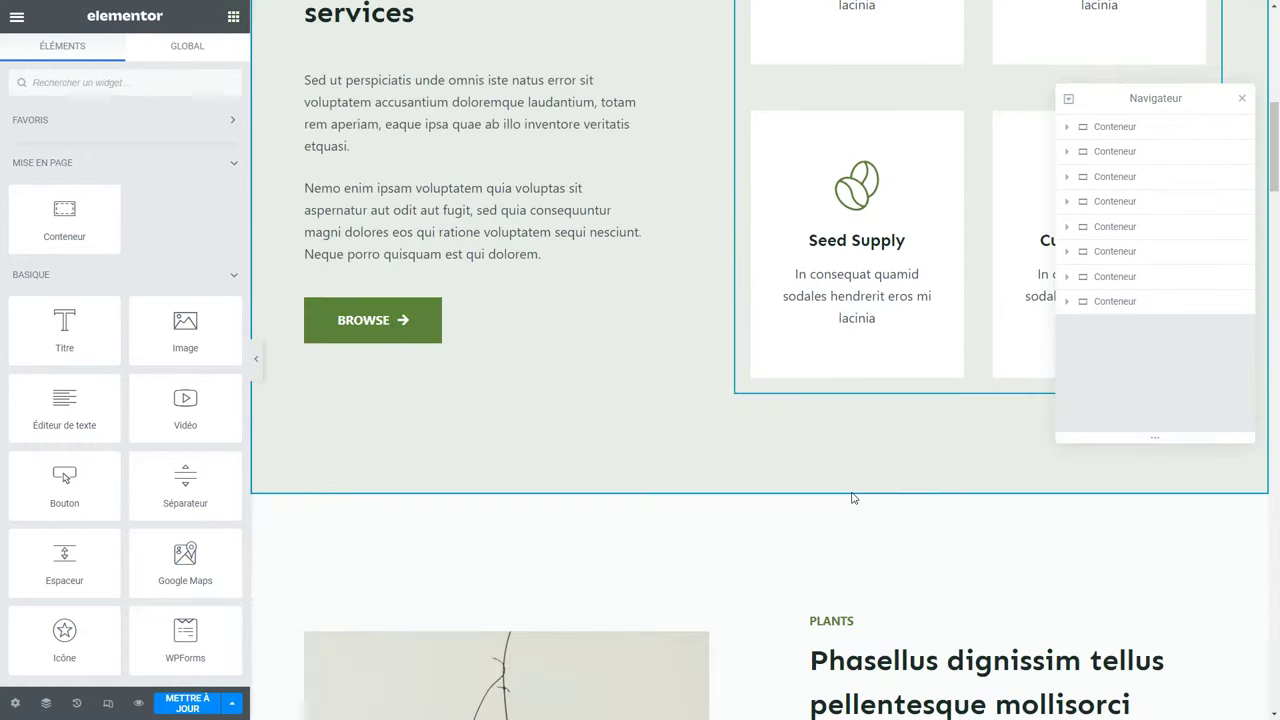
scroll(852, 497, "down", 12)
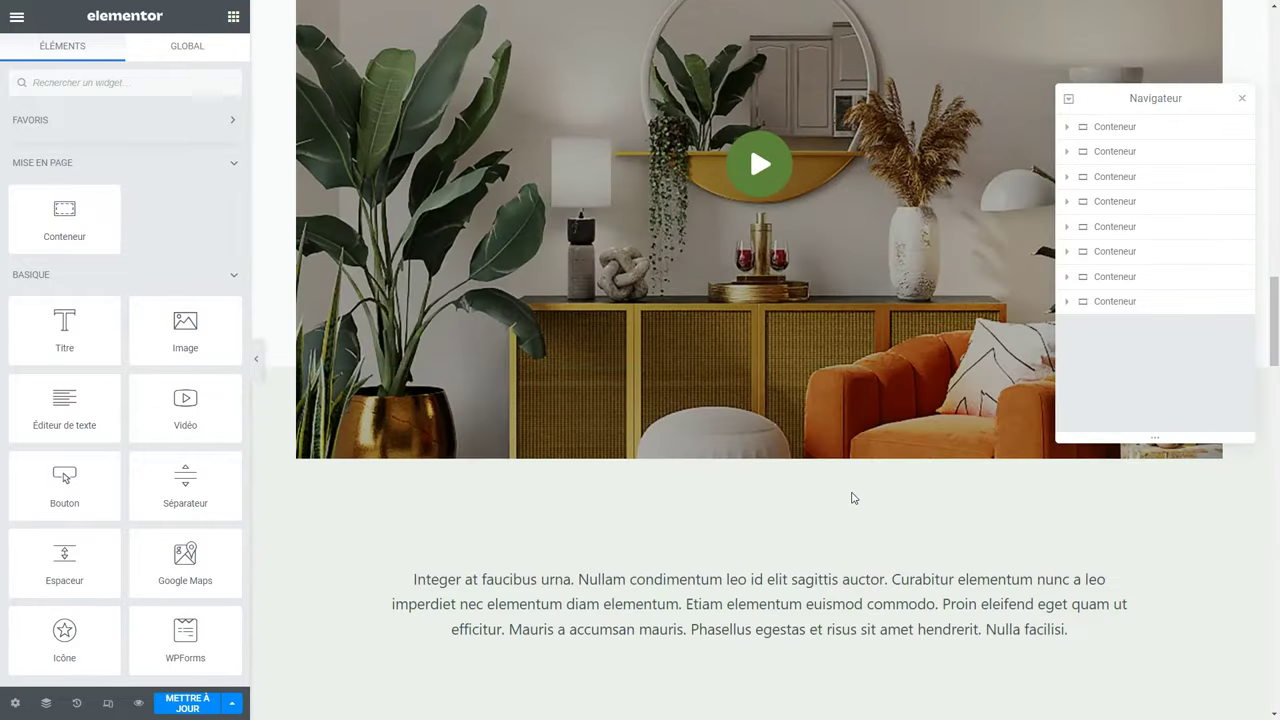
scroll(852, 497, "down", 1)
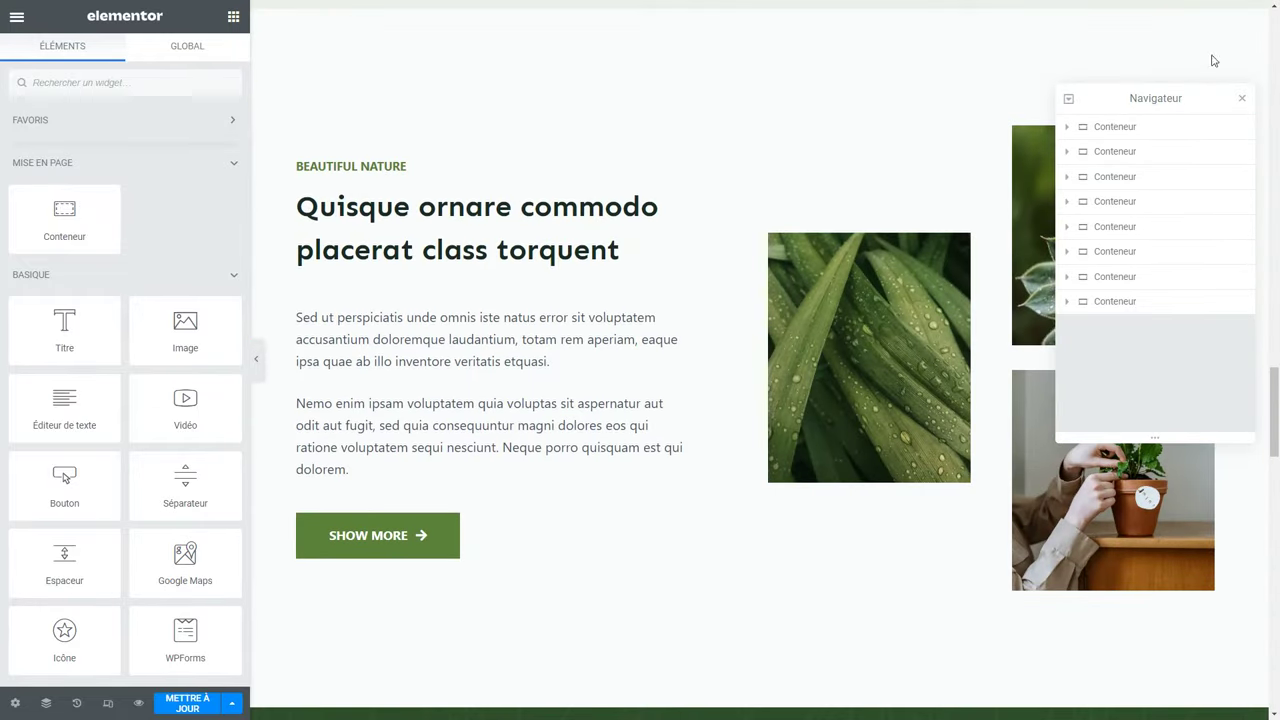
left_click(1242, 98)
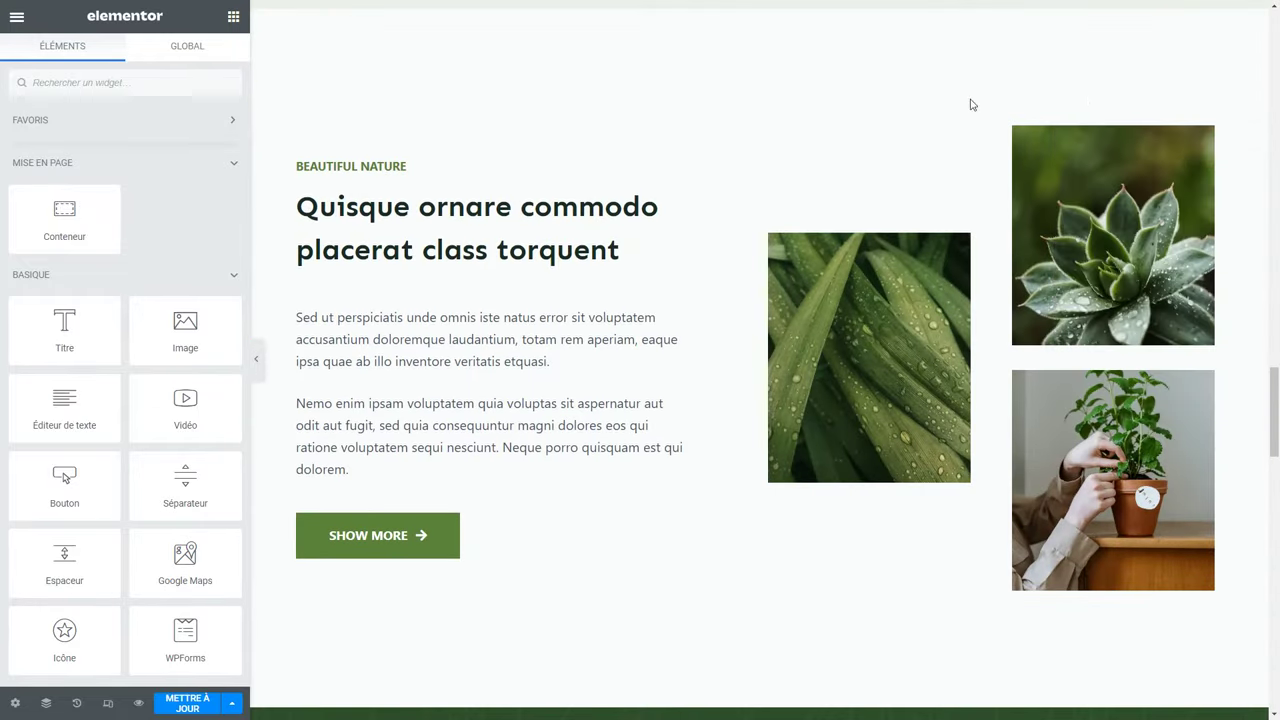
right_click(733, 127)
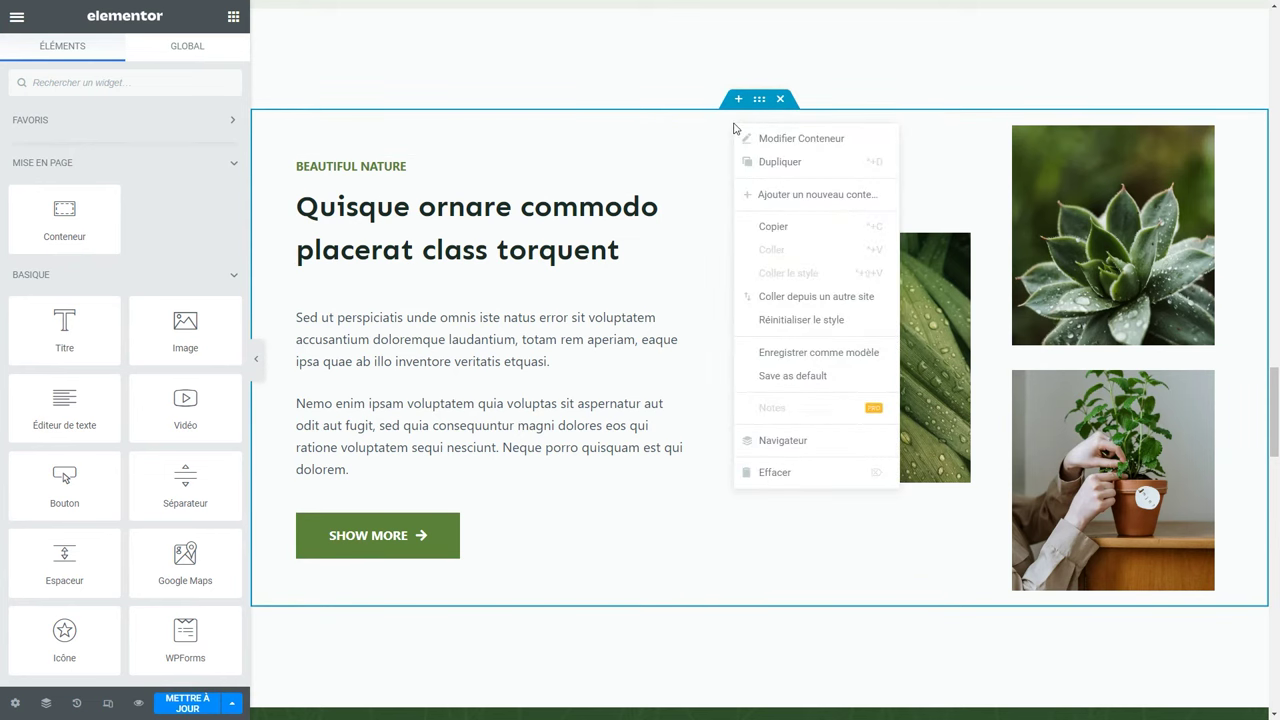
left_click(816, 231)
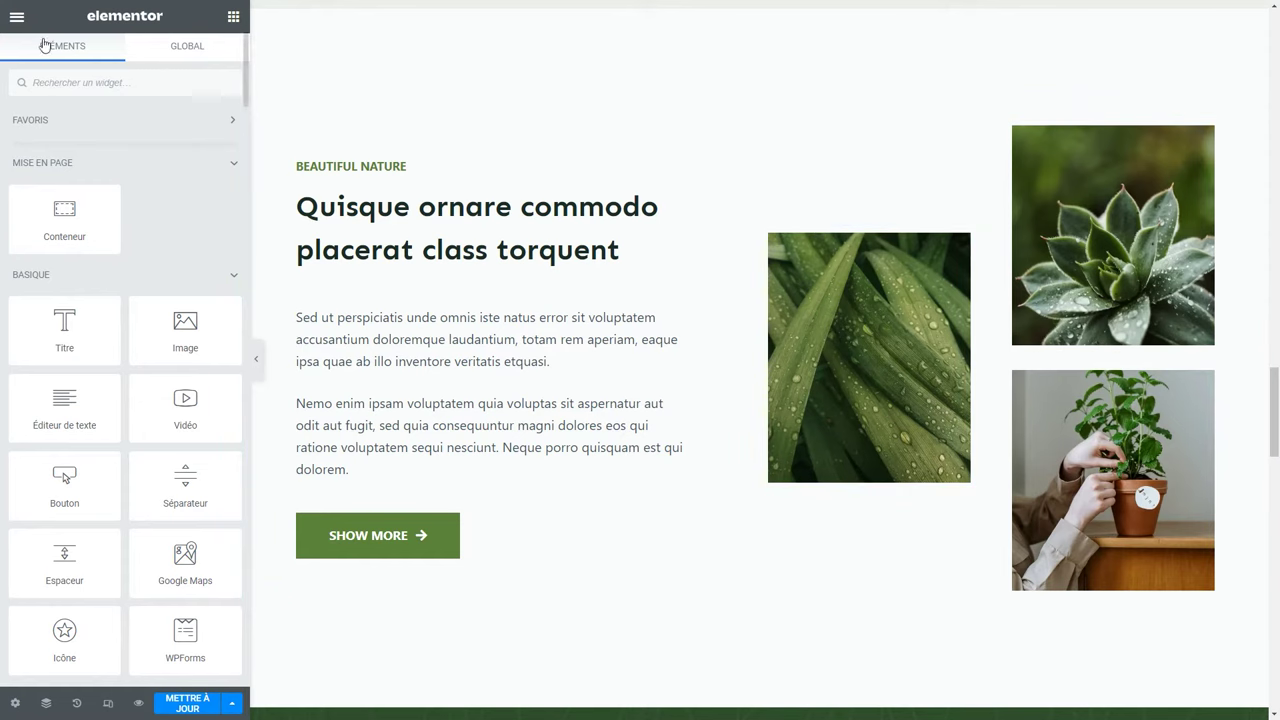
Use Finder to search 'à pro' and switch to the About Us page.
left_click(17, 19)
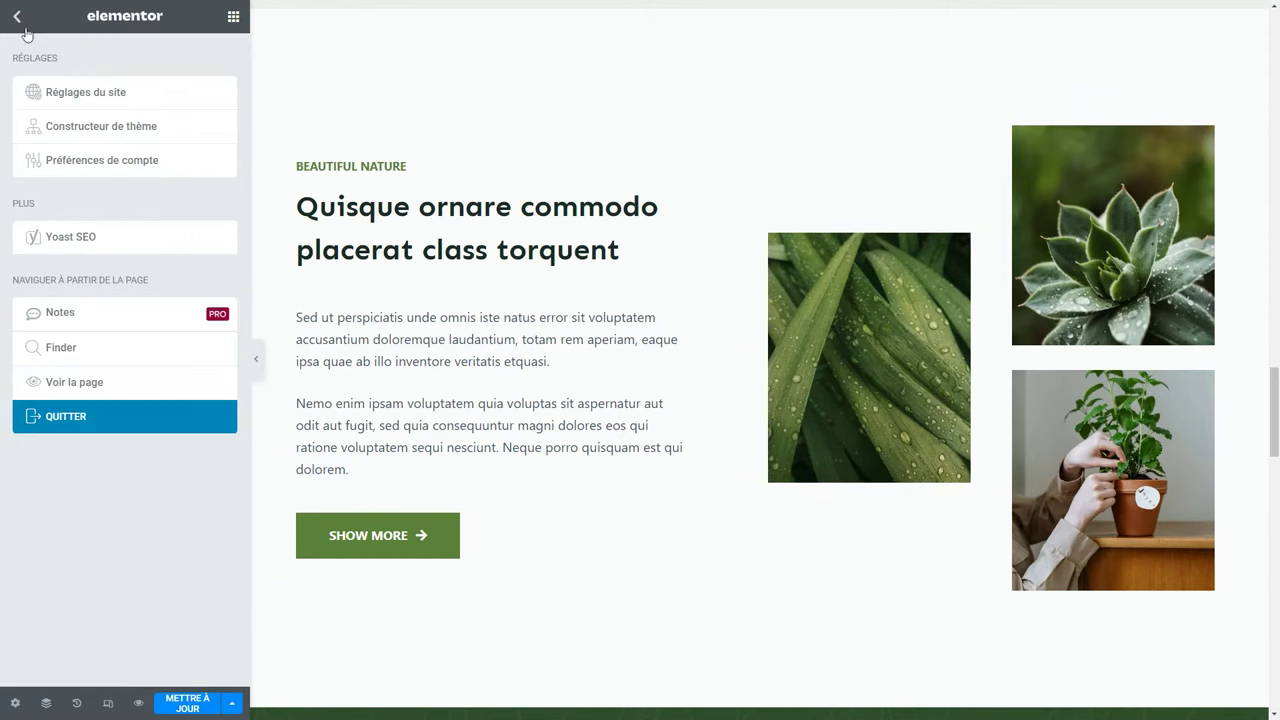
left_click(84, 354)
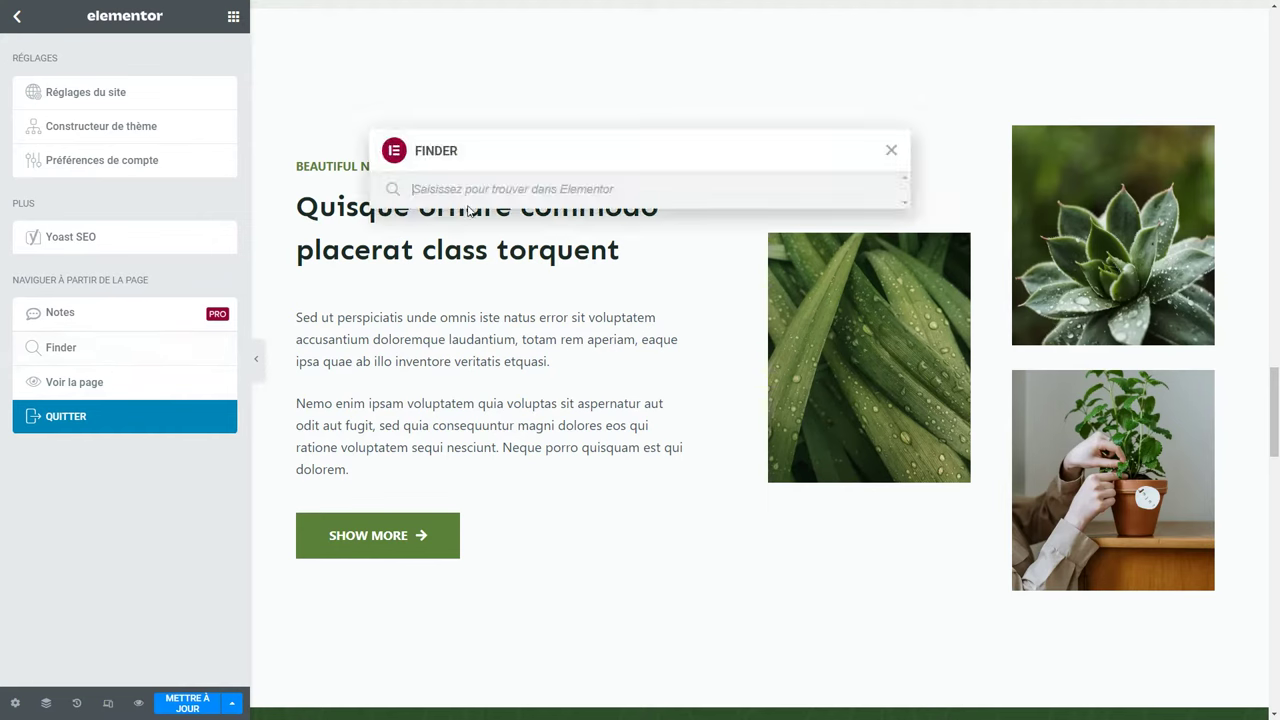
type("à pro")
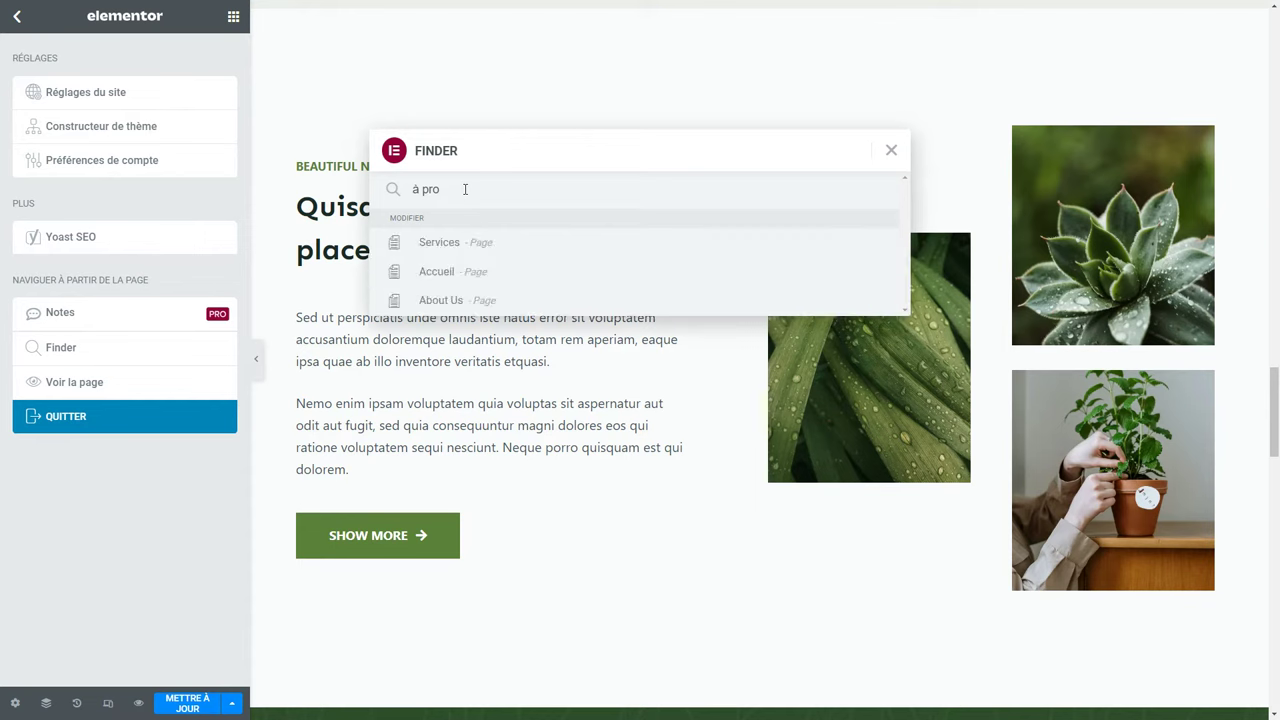
left_click(440, 309)
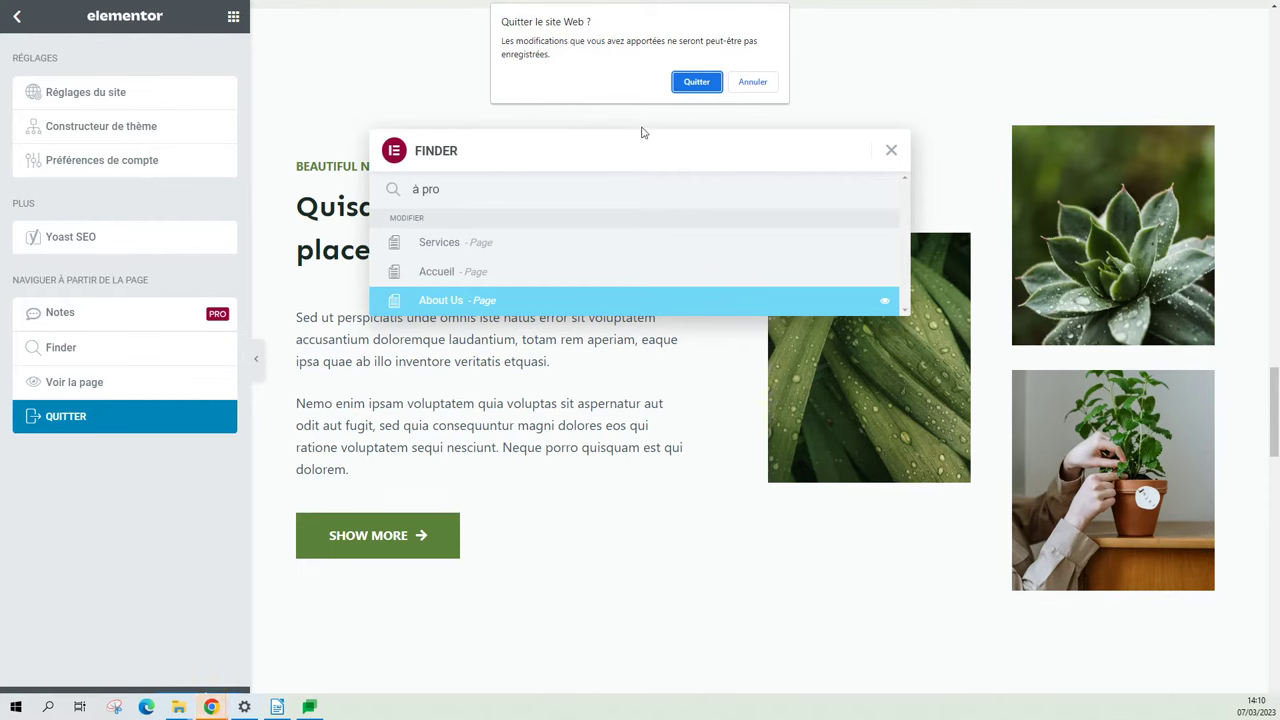
Confirm leaving, then add a single-column container above the portrait section on About Us.
left_click(696, 82)
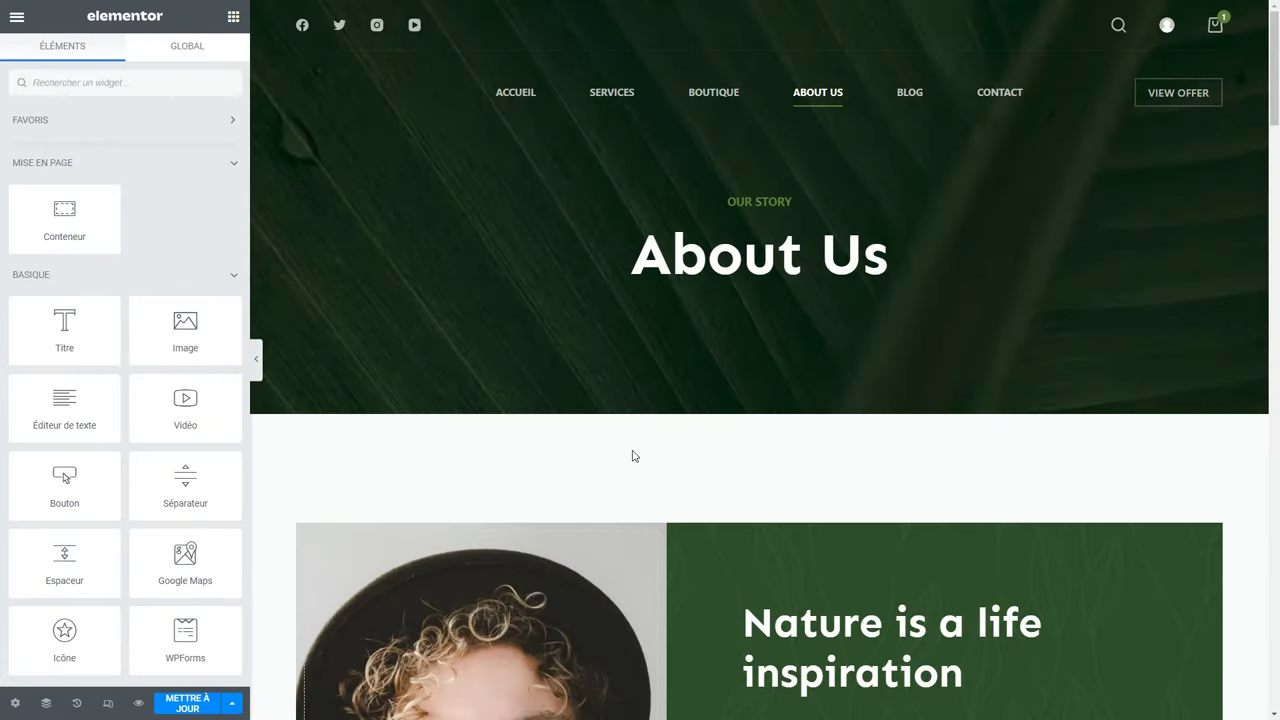
scroll(632, 452, "down", 3)
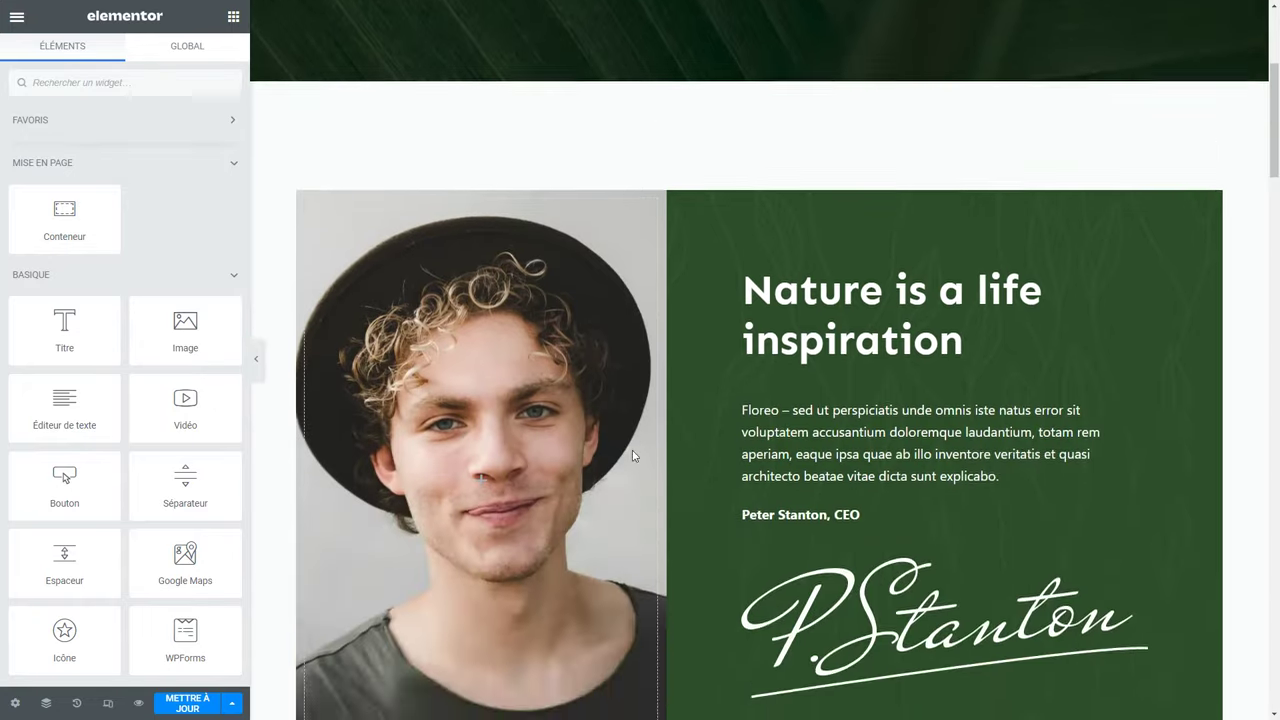
scroll(650, 470, "up", 2)
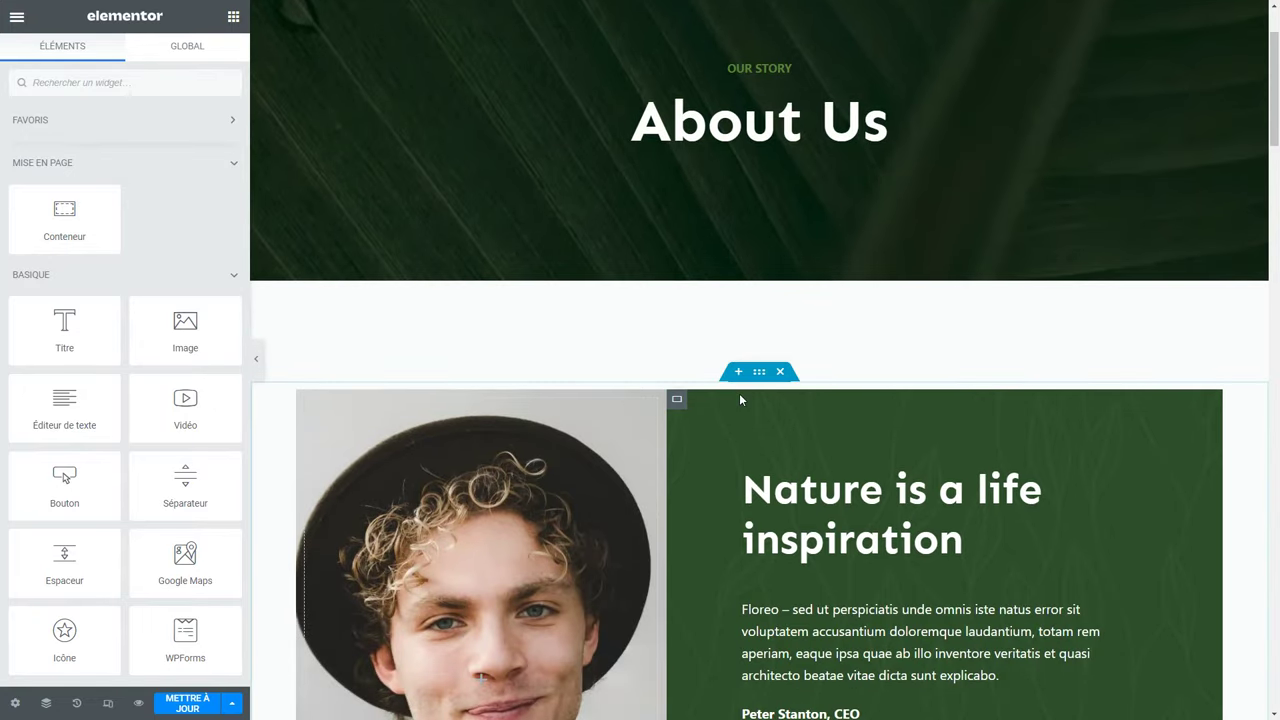
left_click(738, 372)
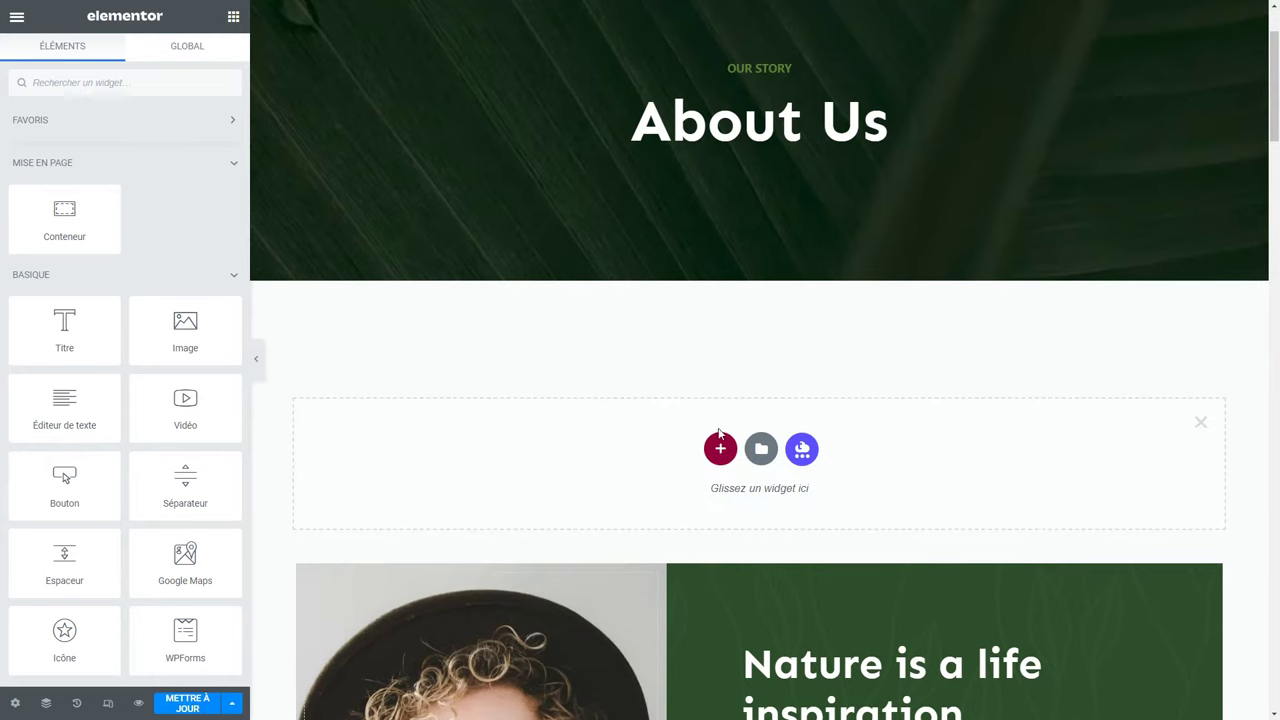
left_click(720, 448)
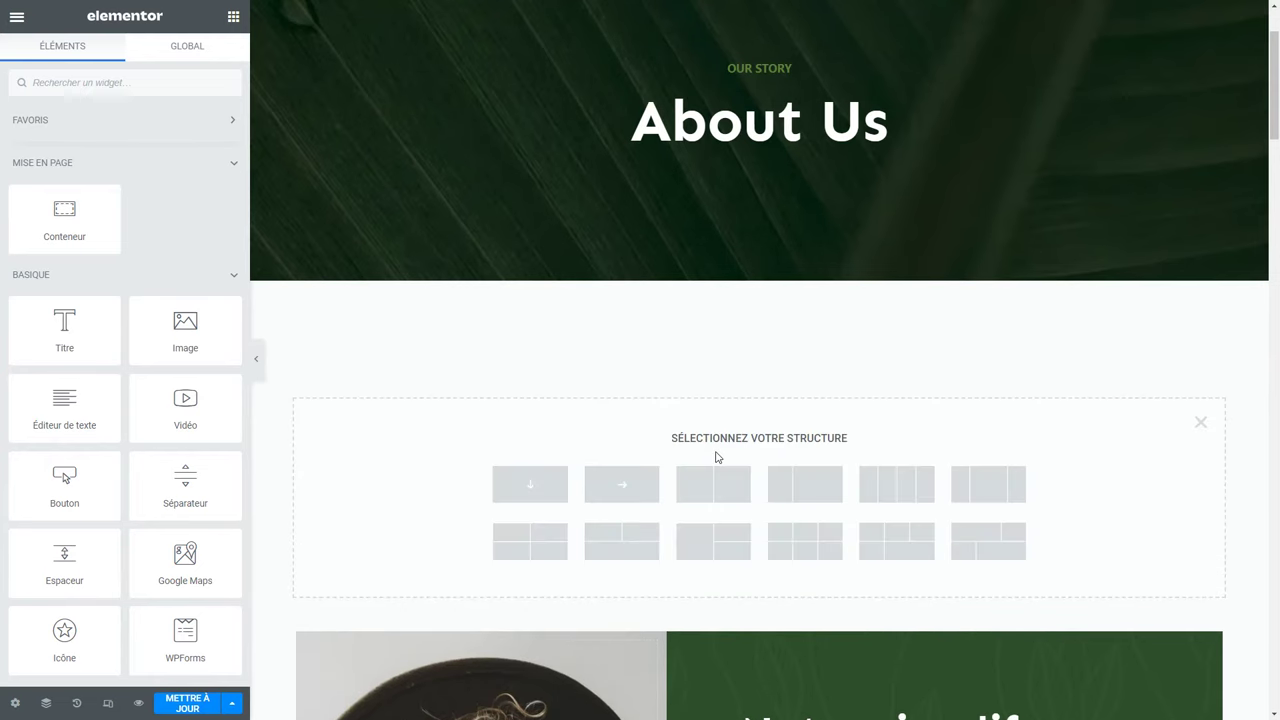
left_click(538, 496)
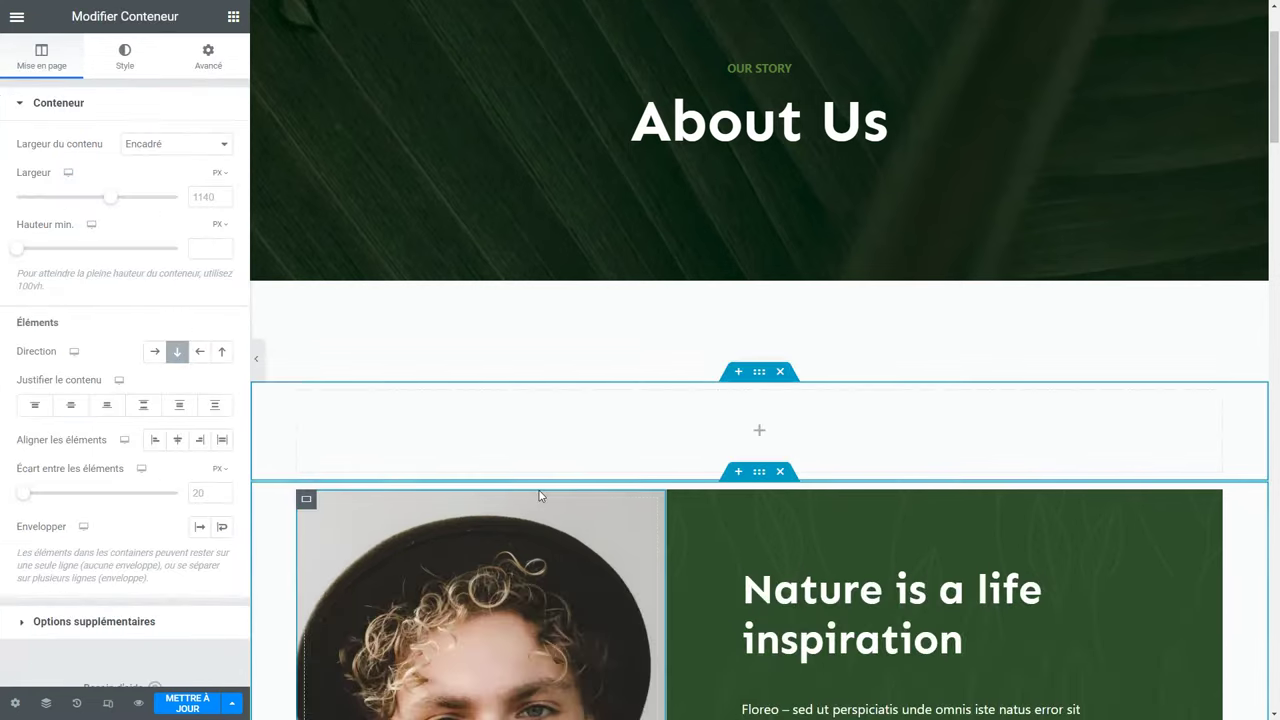
Paste the Beautiful Nature section into the new container and save with Mettre à jour.
right_click(536, 425)
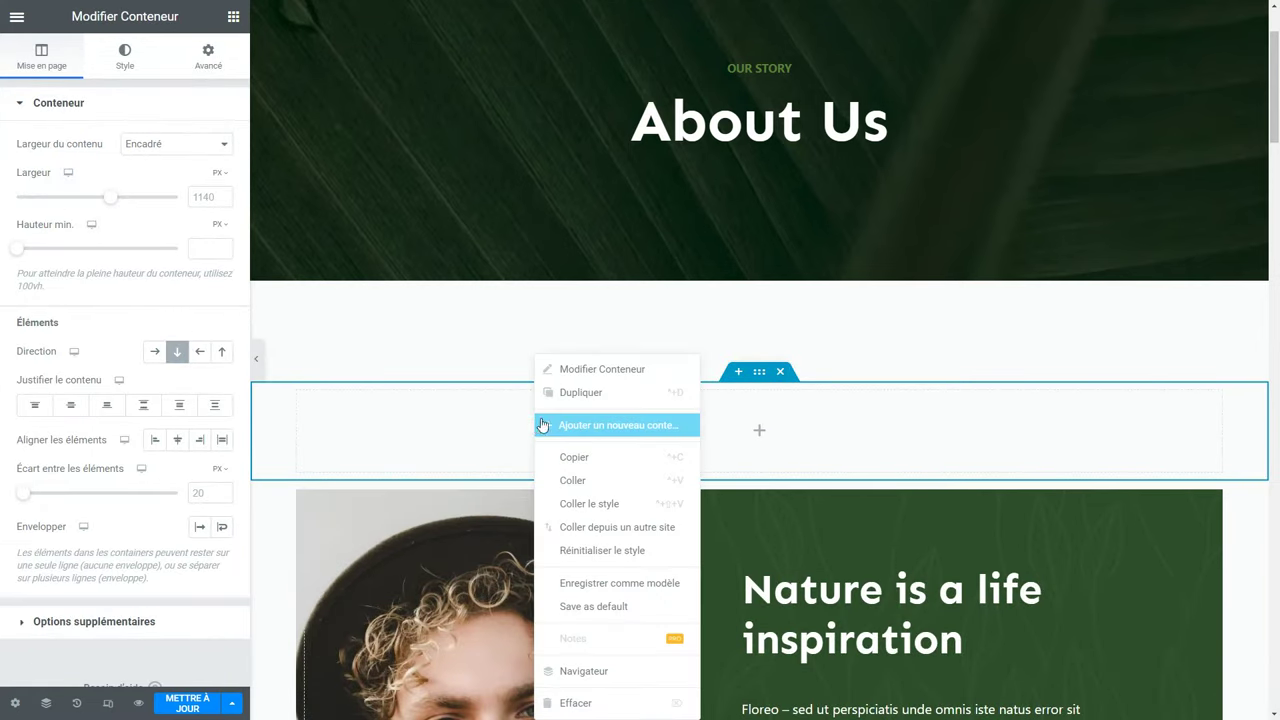
left_click(613, 481)
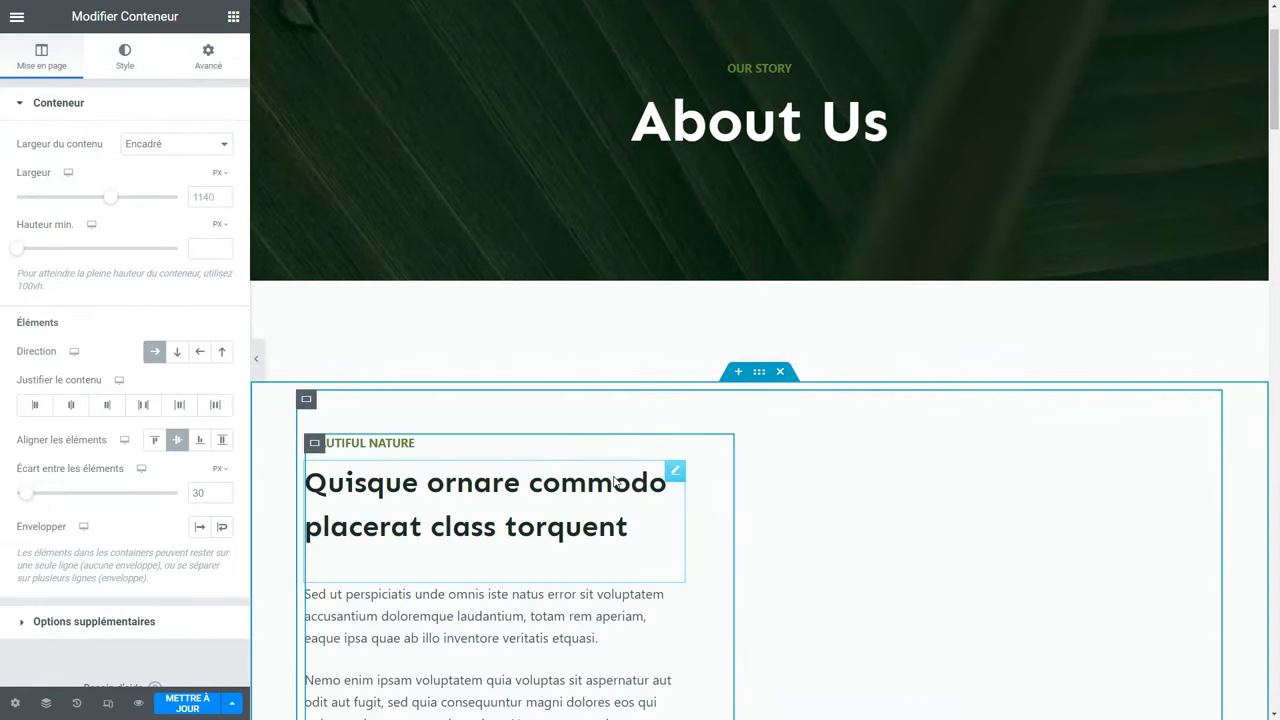
scroll(614, 482, "down", 3)
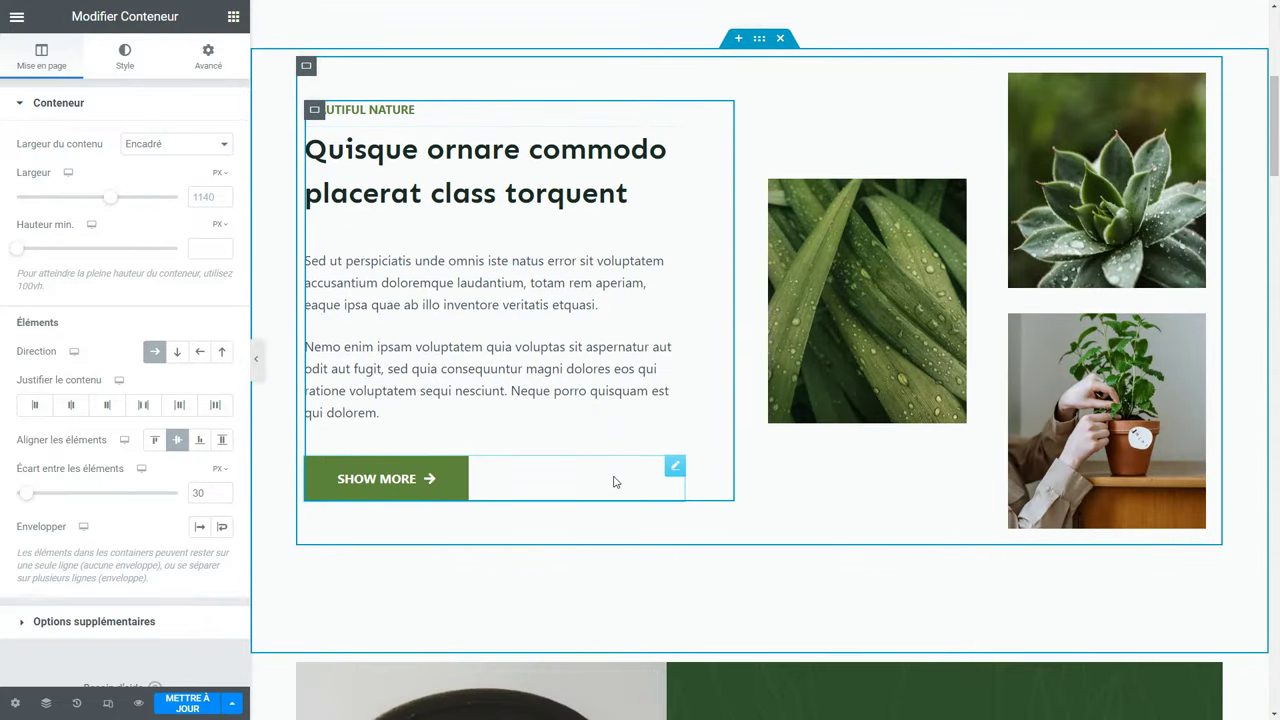
left_click(181, 708)
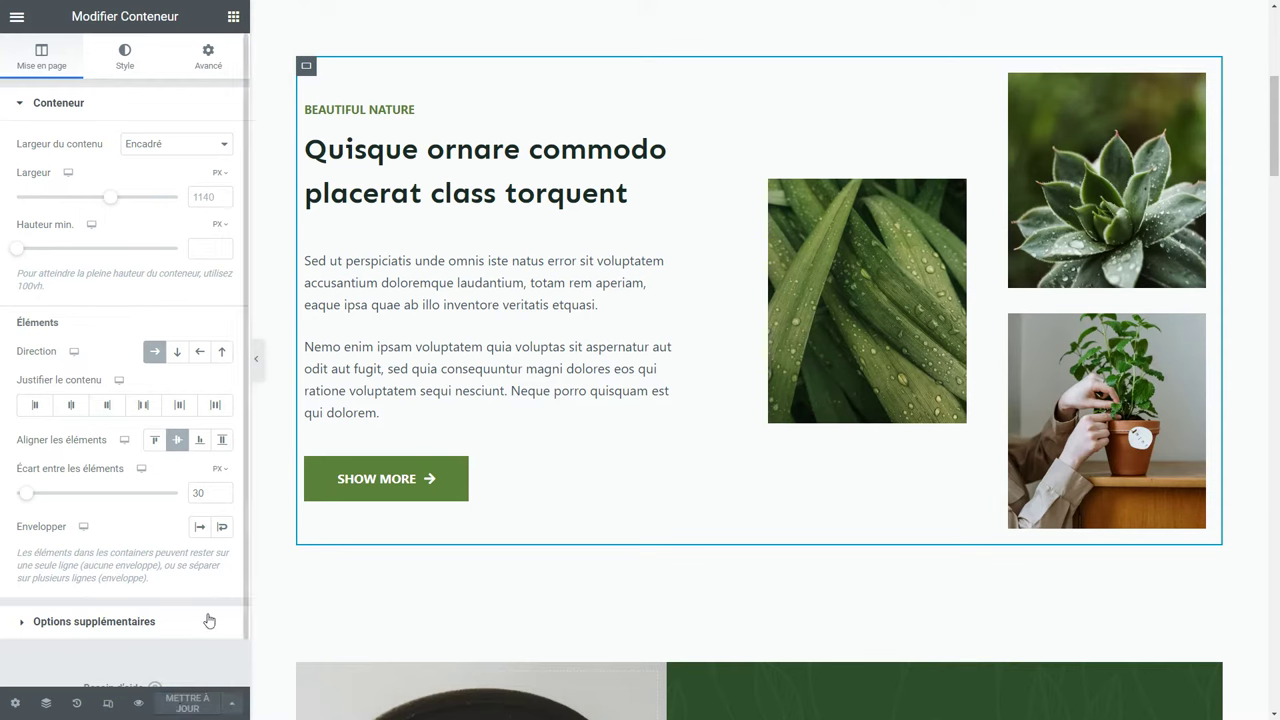
left_click(16, 18)
Exit Elementor to Tableau de bord WP and show the list of all 17 pages.
left_click(80, 415)
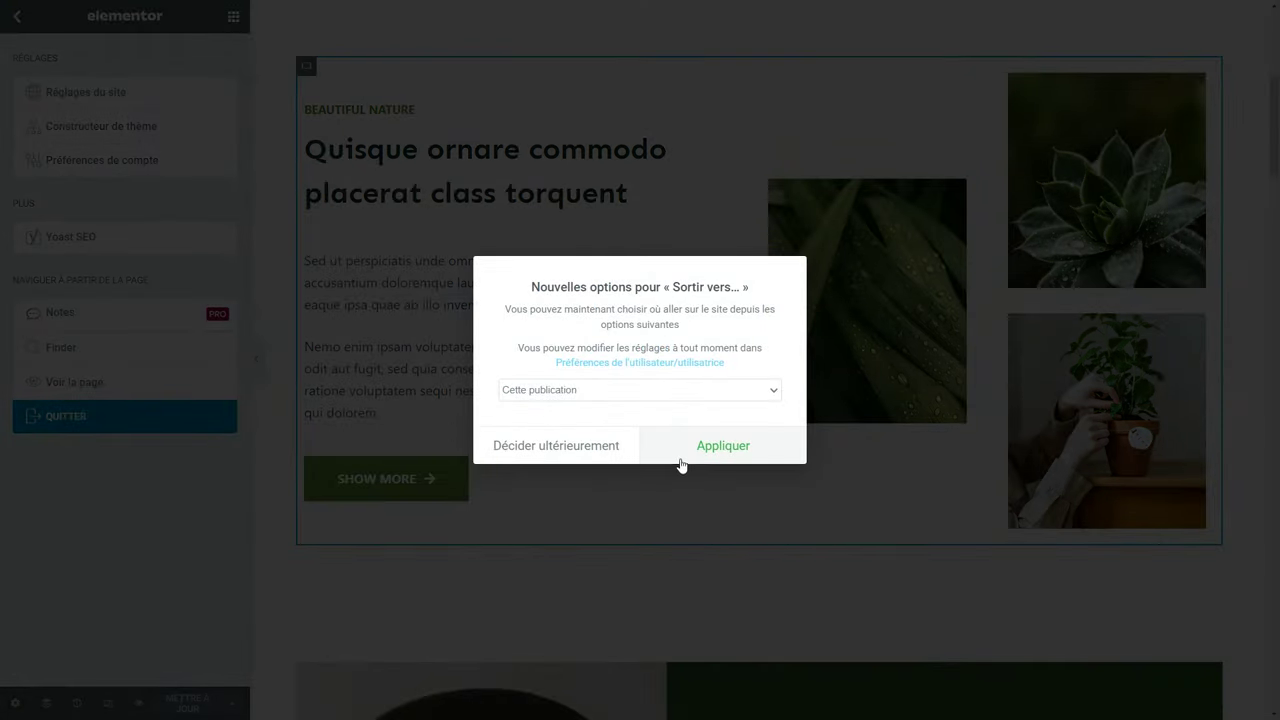
left_click(605, 392)
left_click(605, 433)
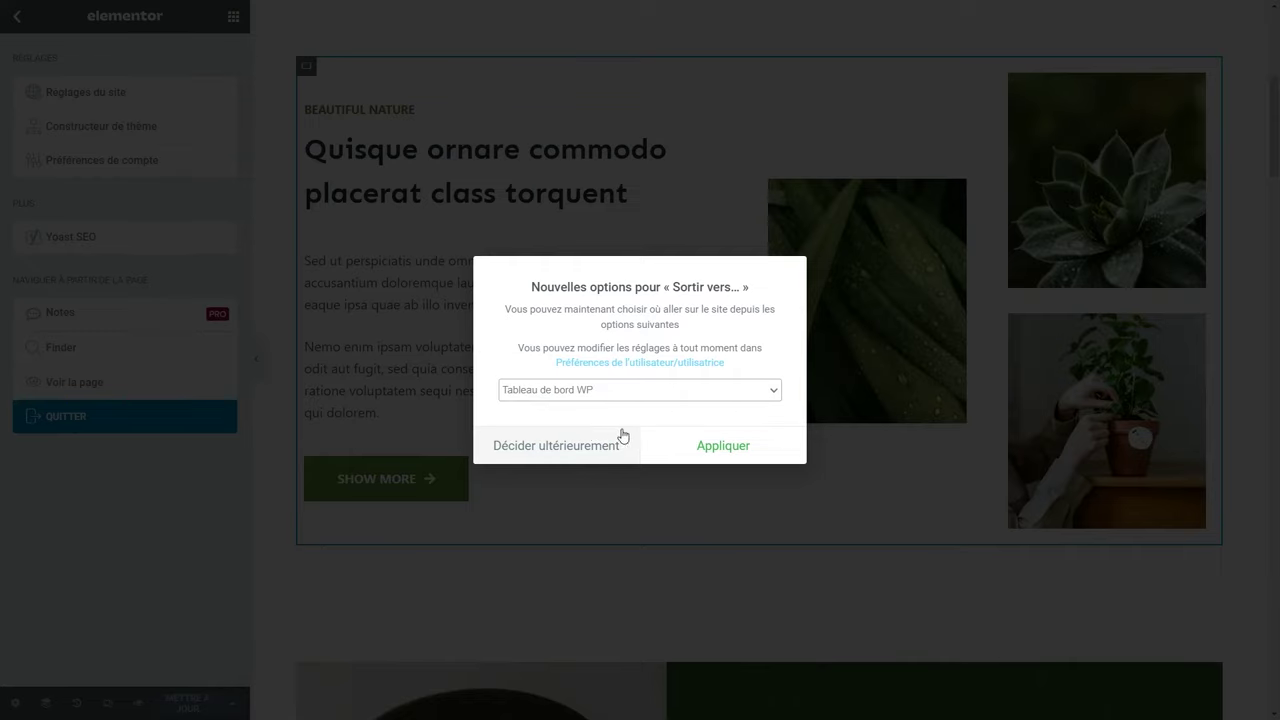
left_click(712, 457)
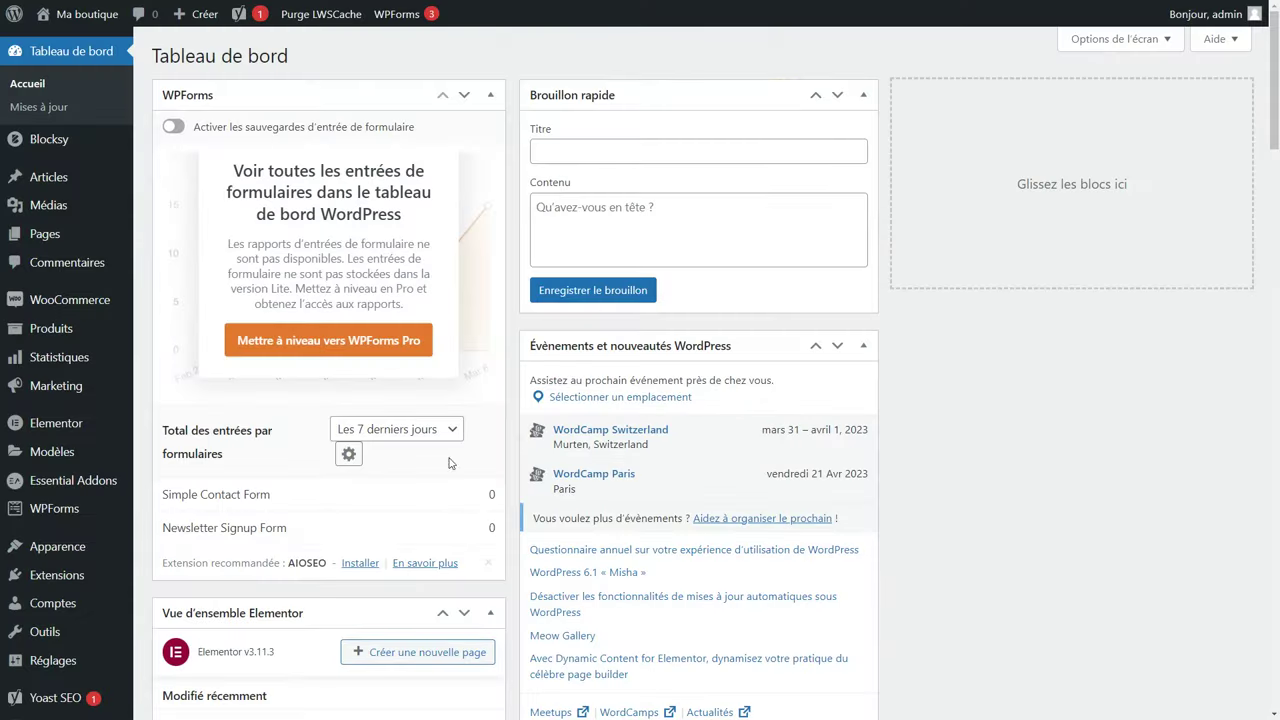
left_click(63, 242)
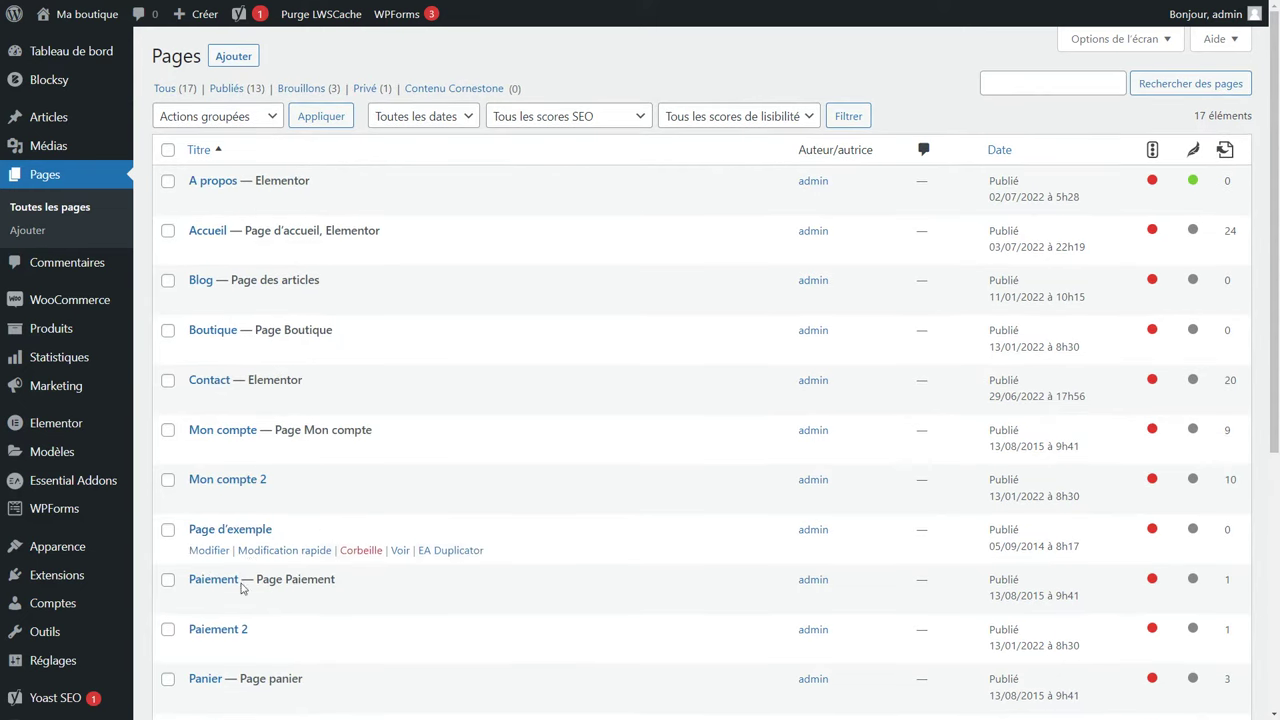
scroll(390, 481, "down", 2)
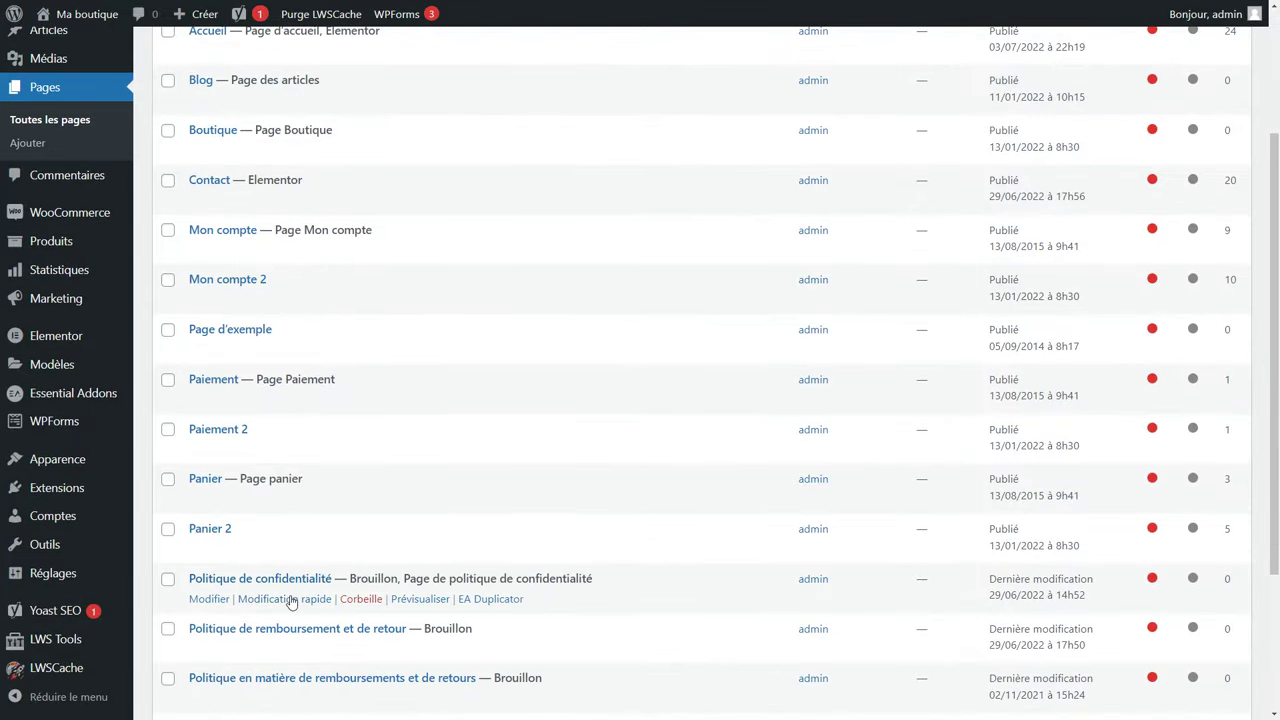
Quick-edit Politique de confidentialité and cancel unchanged, leaving bulk actions untouched.
left_click(286, 599)
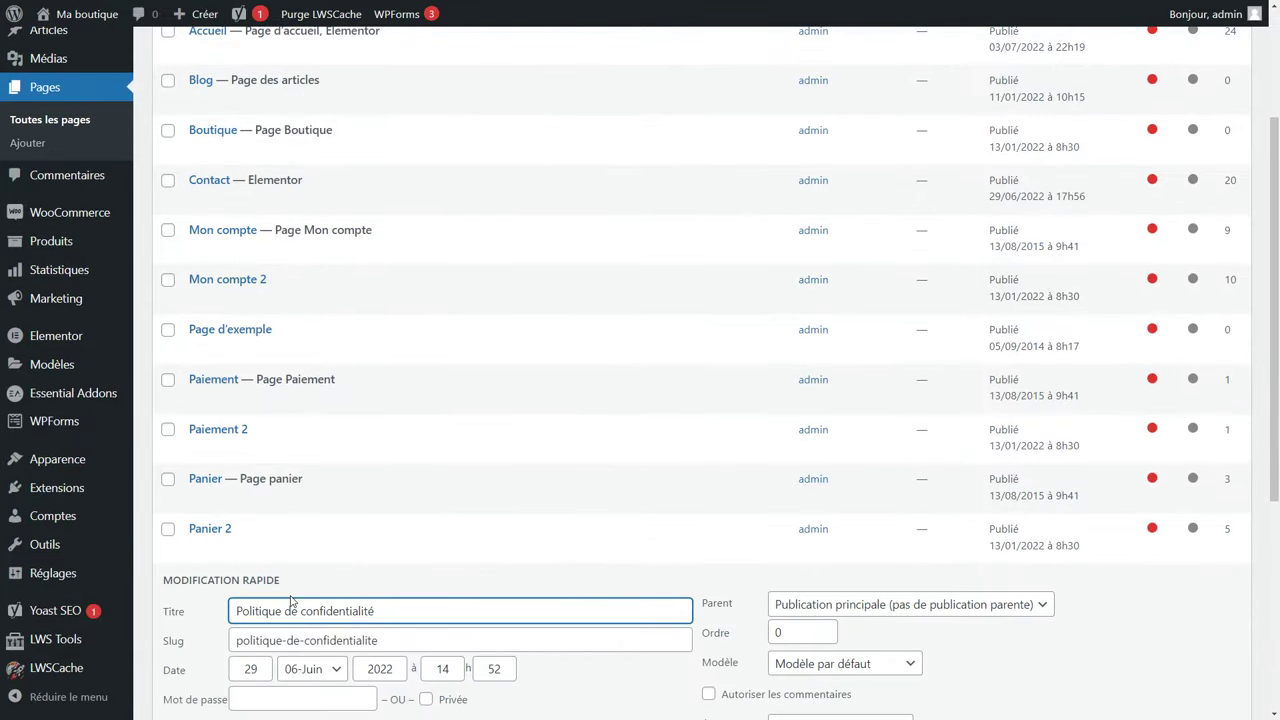
scroll(235, 594, "down", 2)
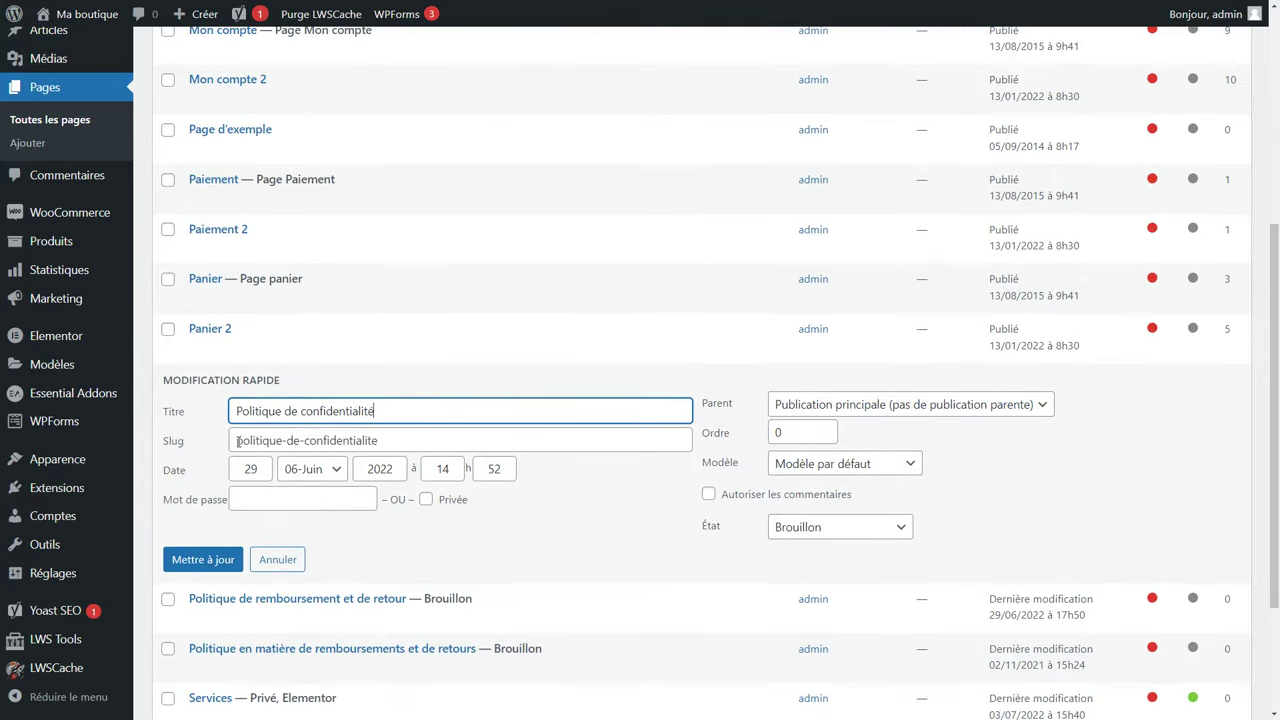
left_click_drag(238, 440, 401, 441)
left_click(401, 441)
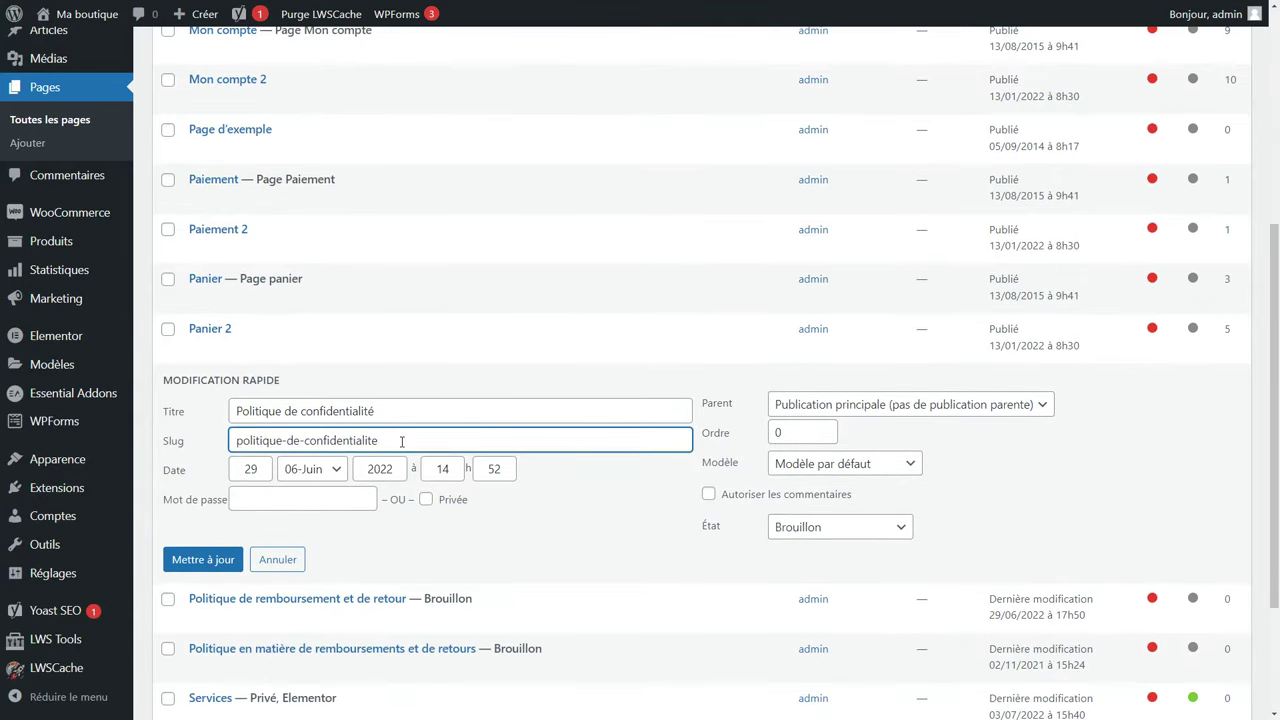
left_click(277, 559)
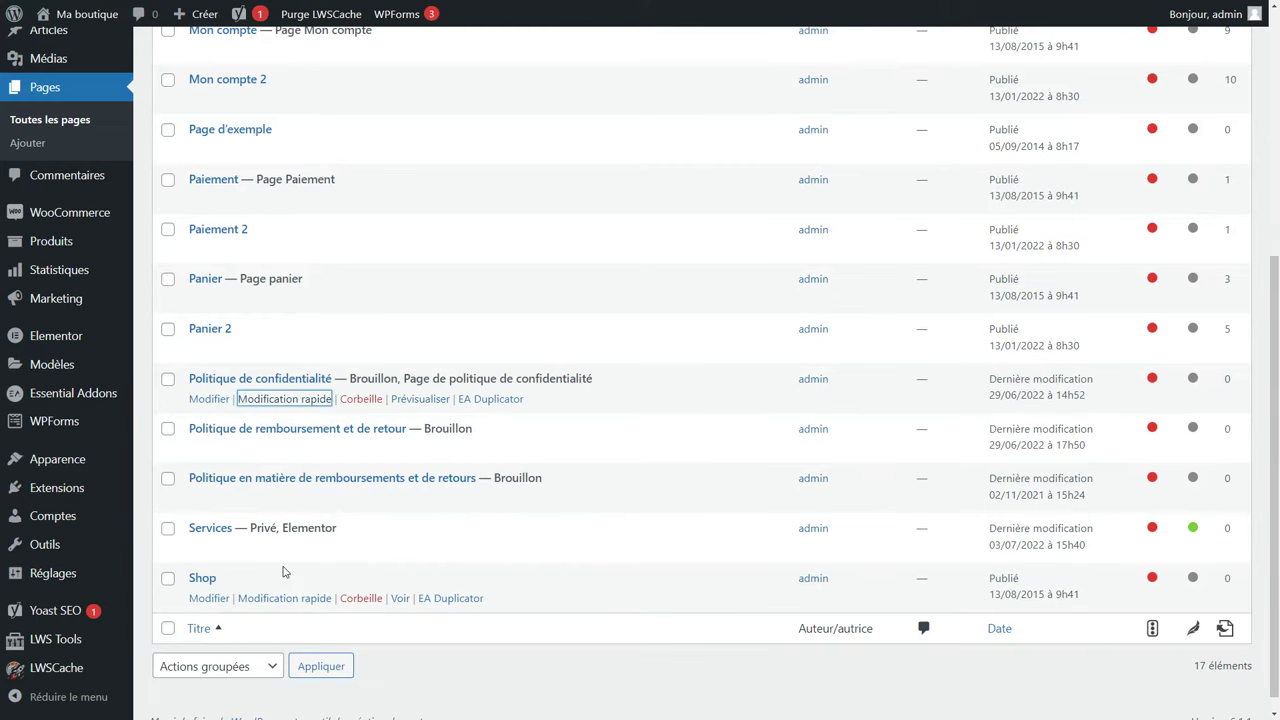
scroll(283, 572, "up", 5)
left_click(217, 116)
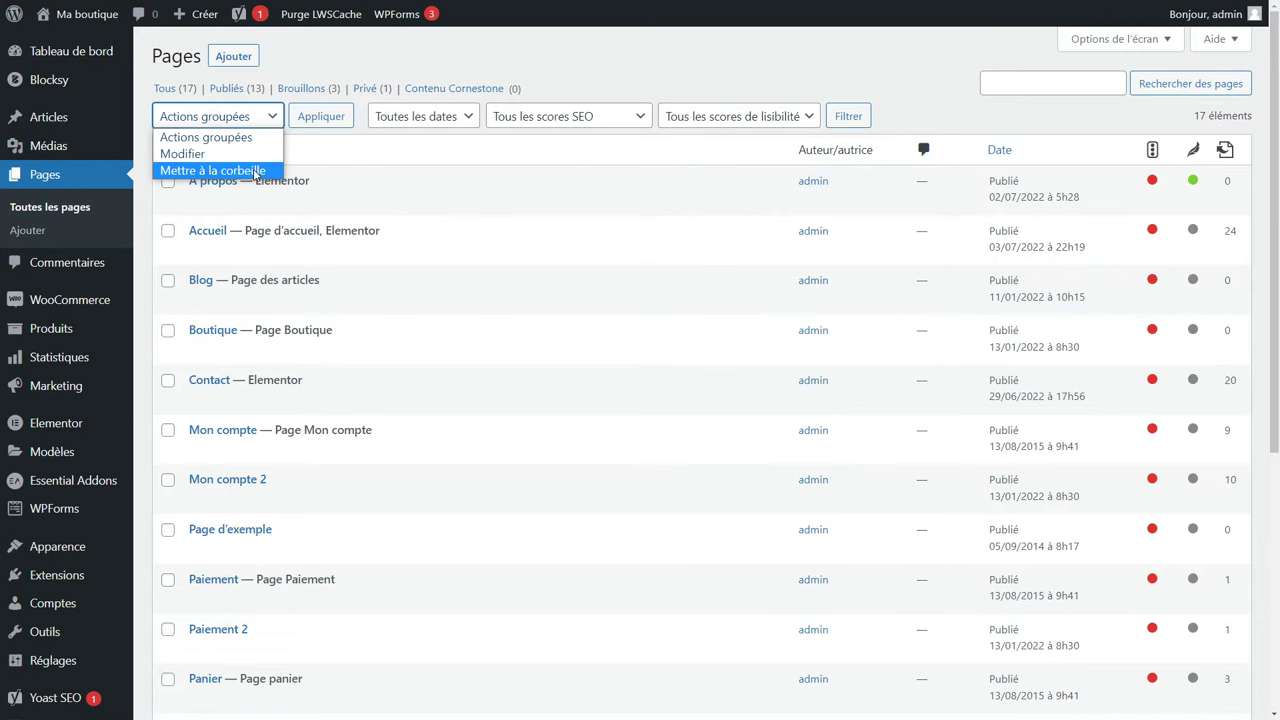
left_click(337, 155)
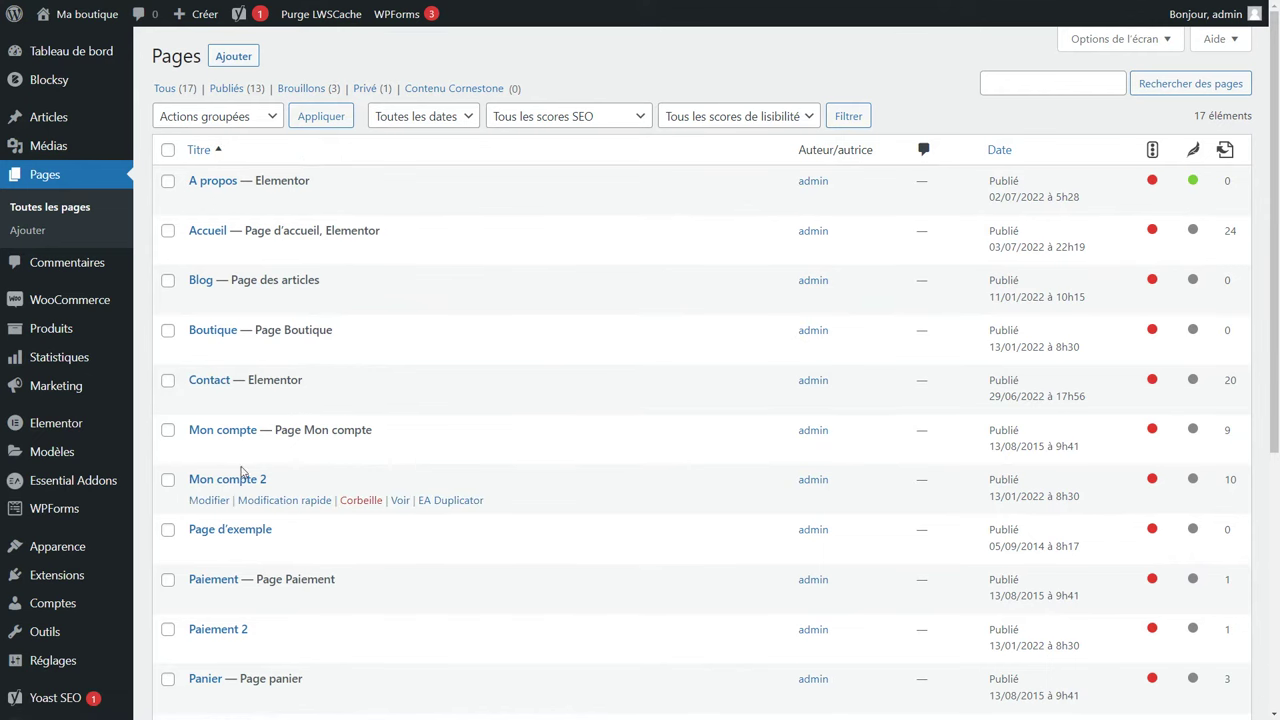
Open the Panier and Panier 2 pages in new browser tabs and leave full screen.
scroll(240, 472, "down", 3)
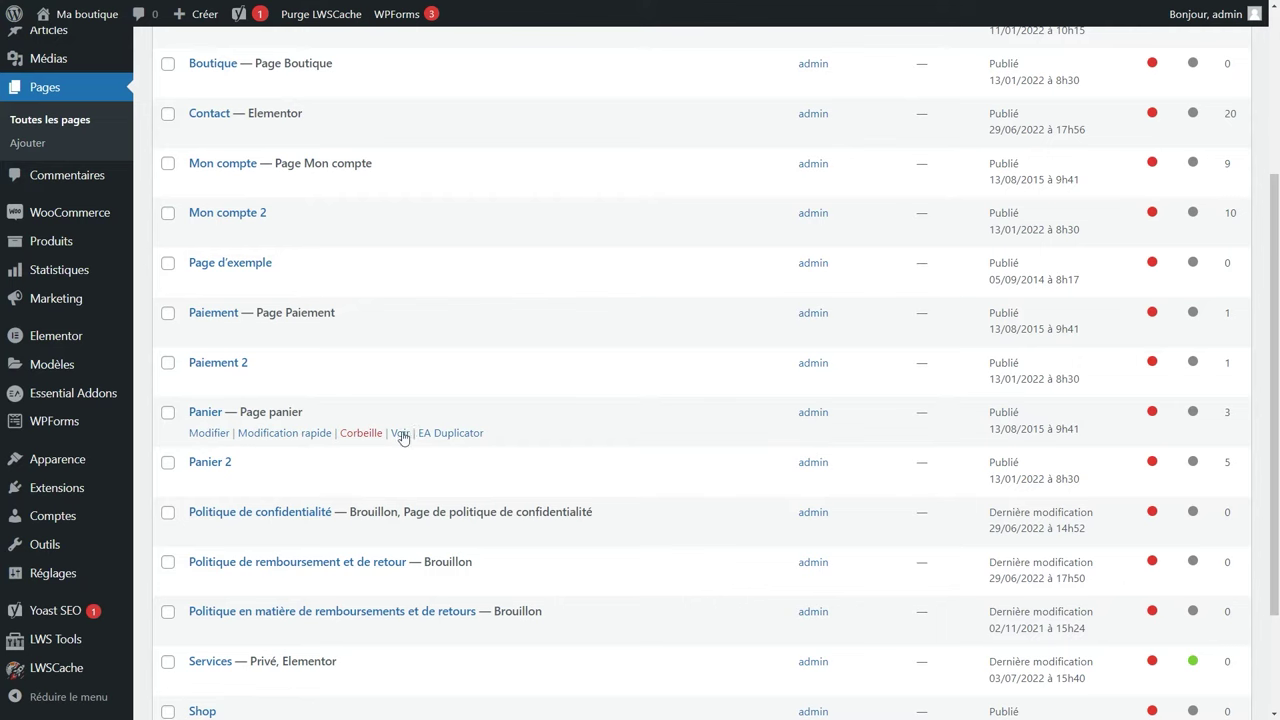
right_click(400, 433)
left_click(477, 443)
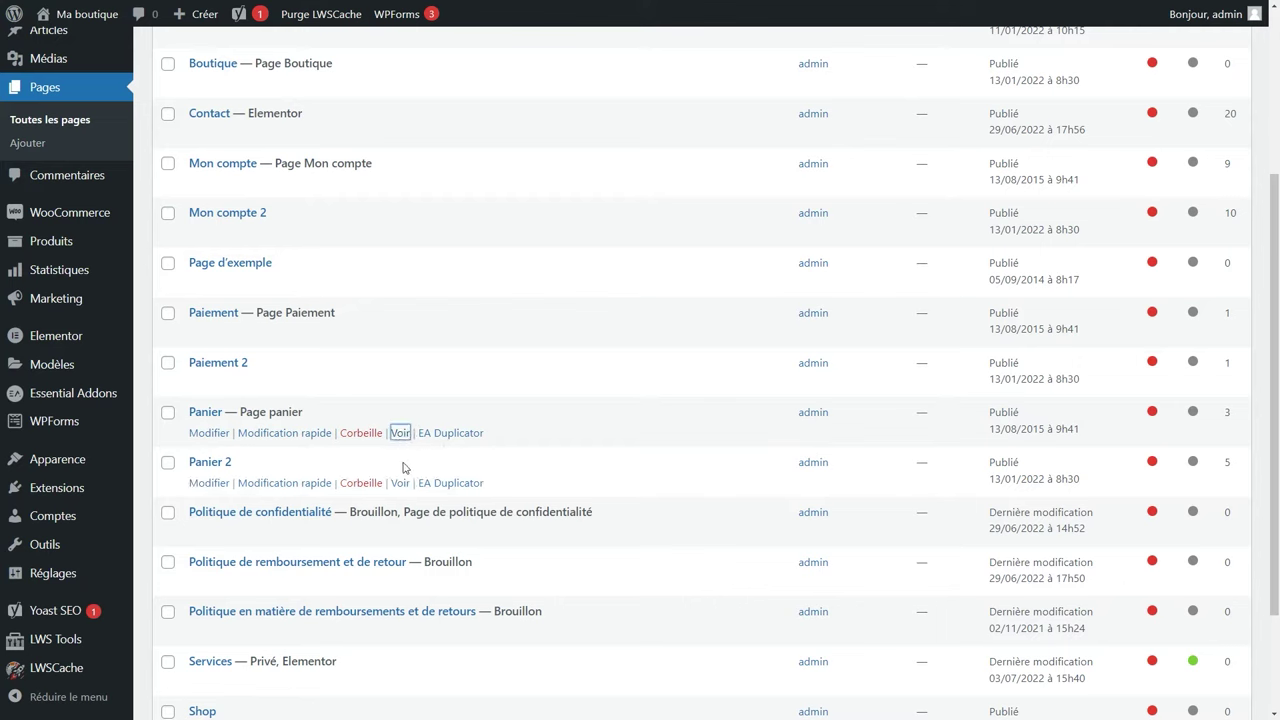
right_click(402, 483)
left_click(460, 493)
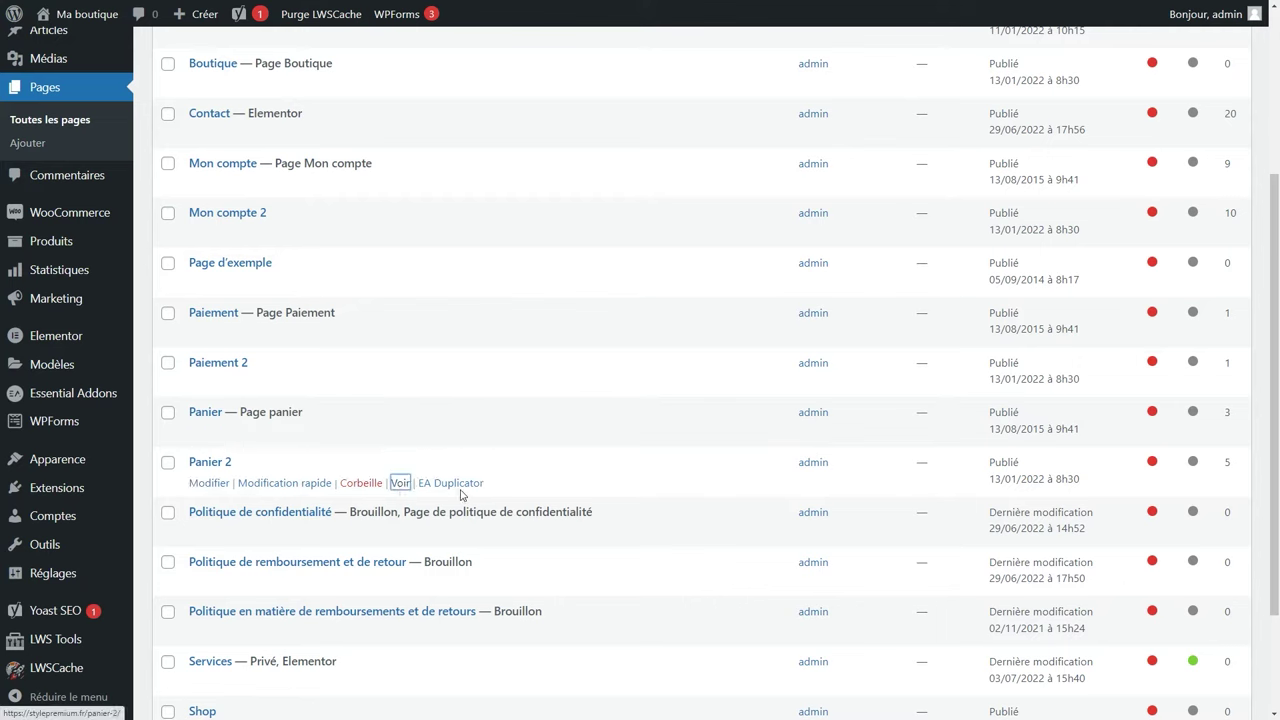
key("F11")
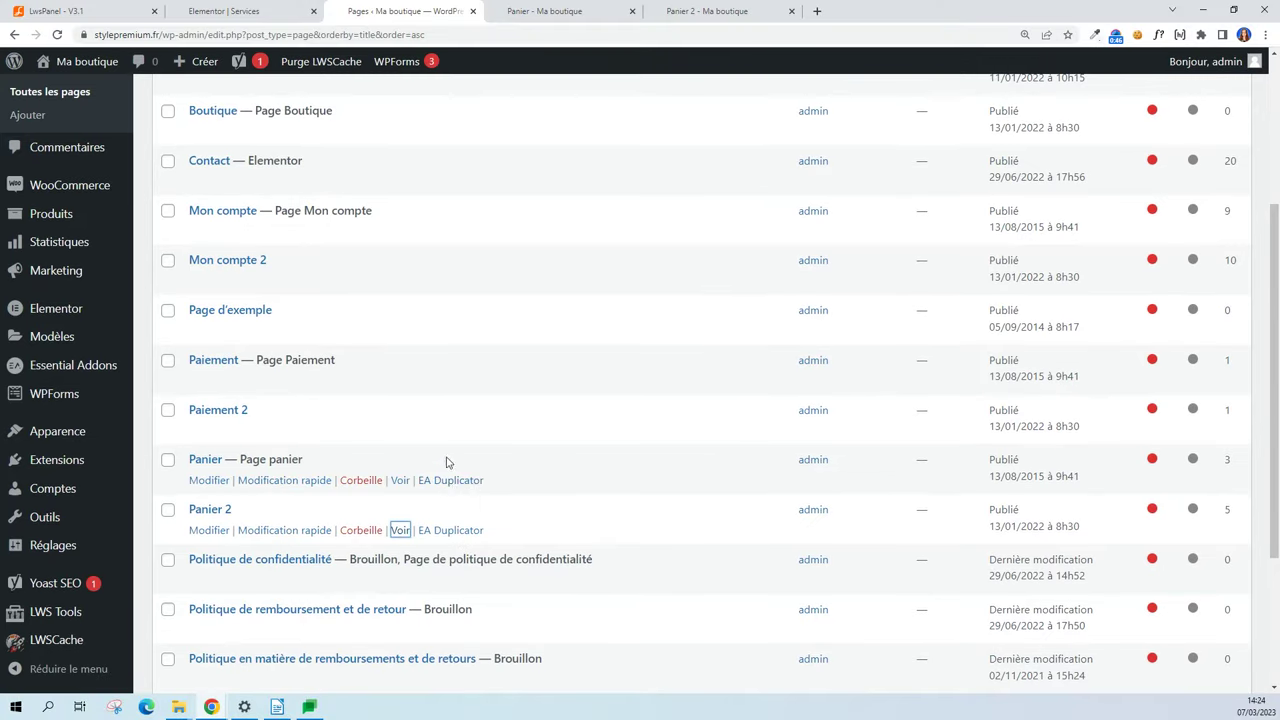
left_click(540, 8)
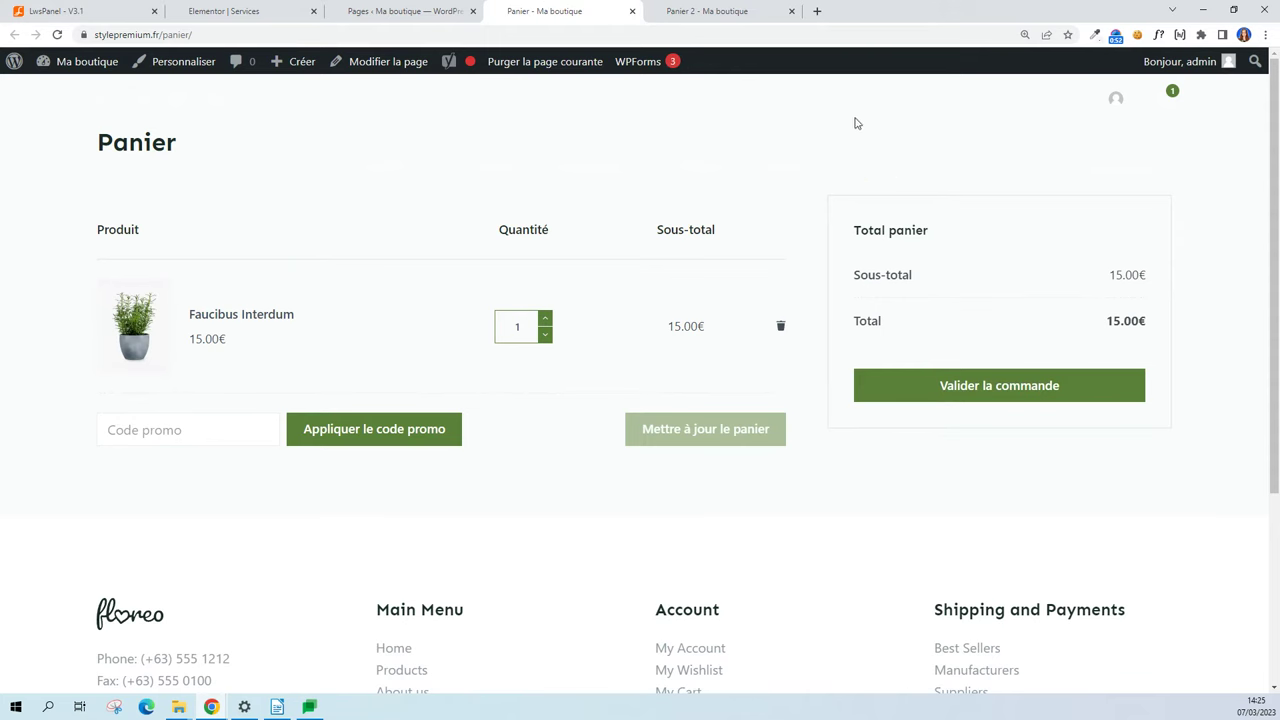
left_click(722, 8)
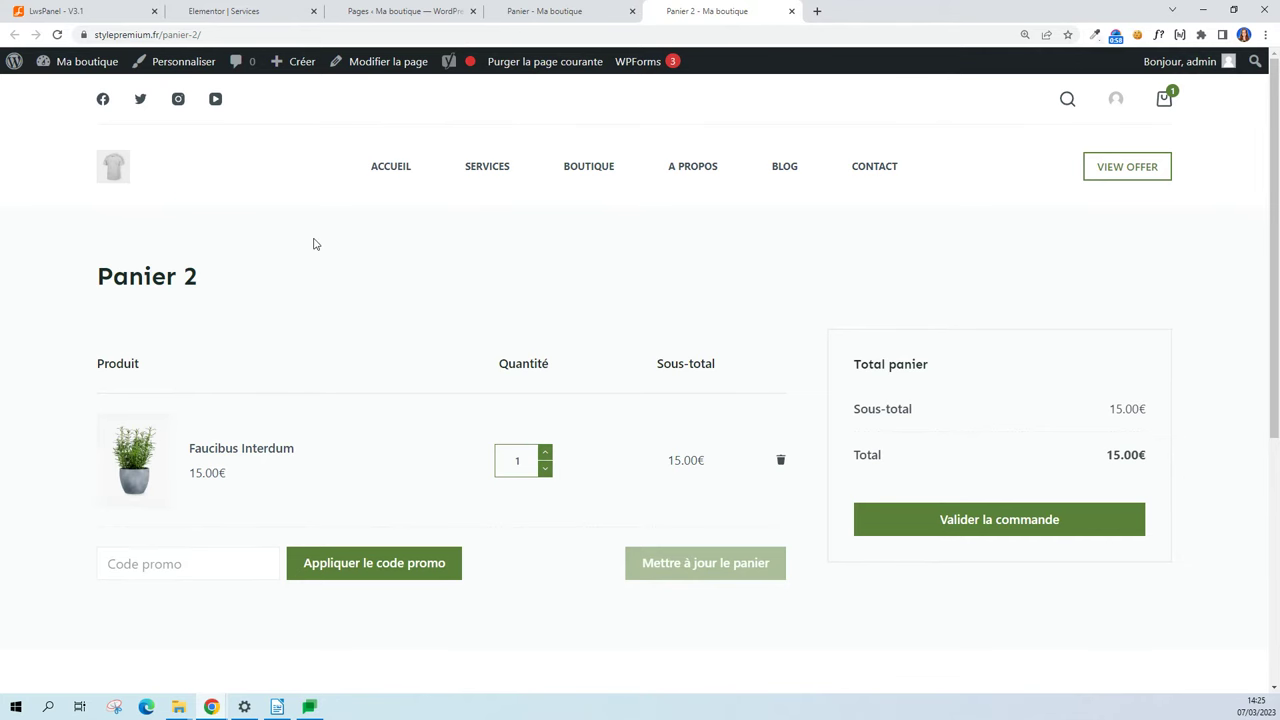
left_click(400, 8)
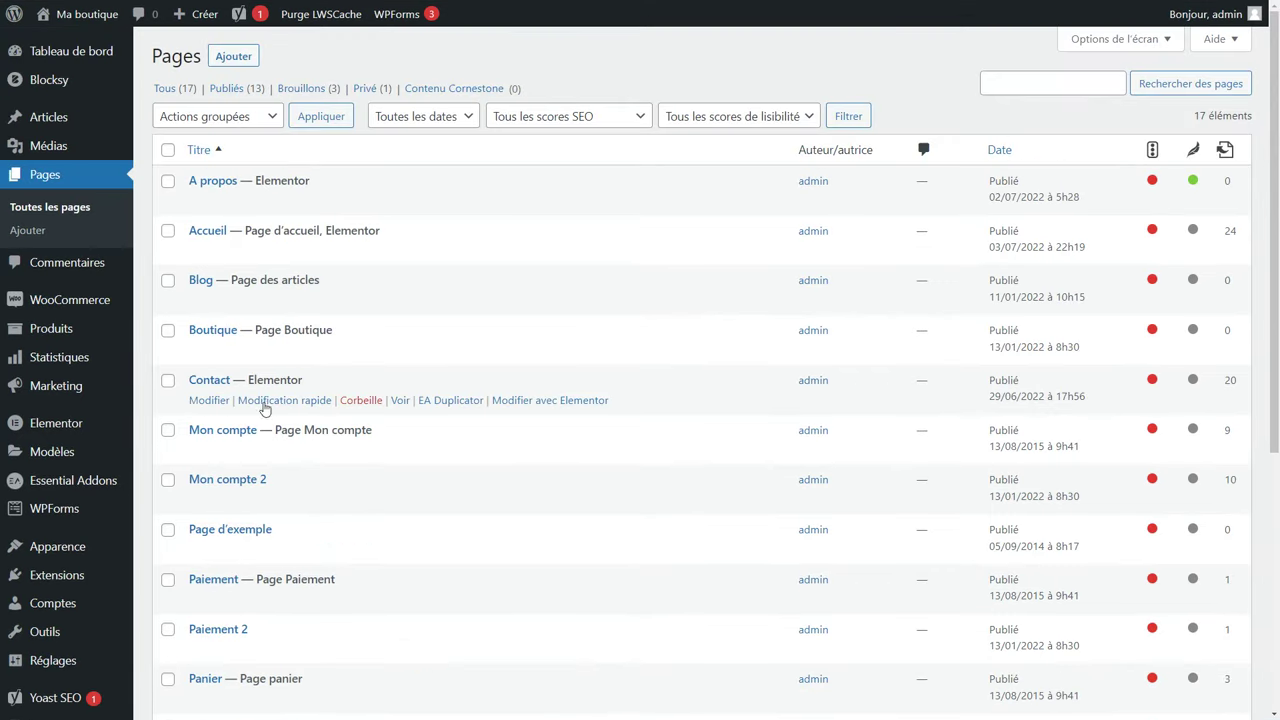
left_click_drag(322, 279, 233, 283)
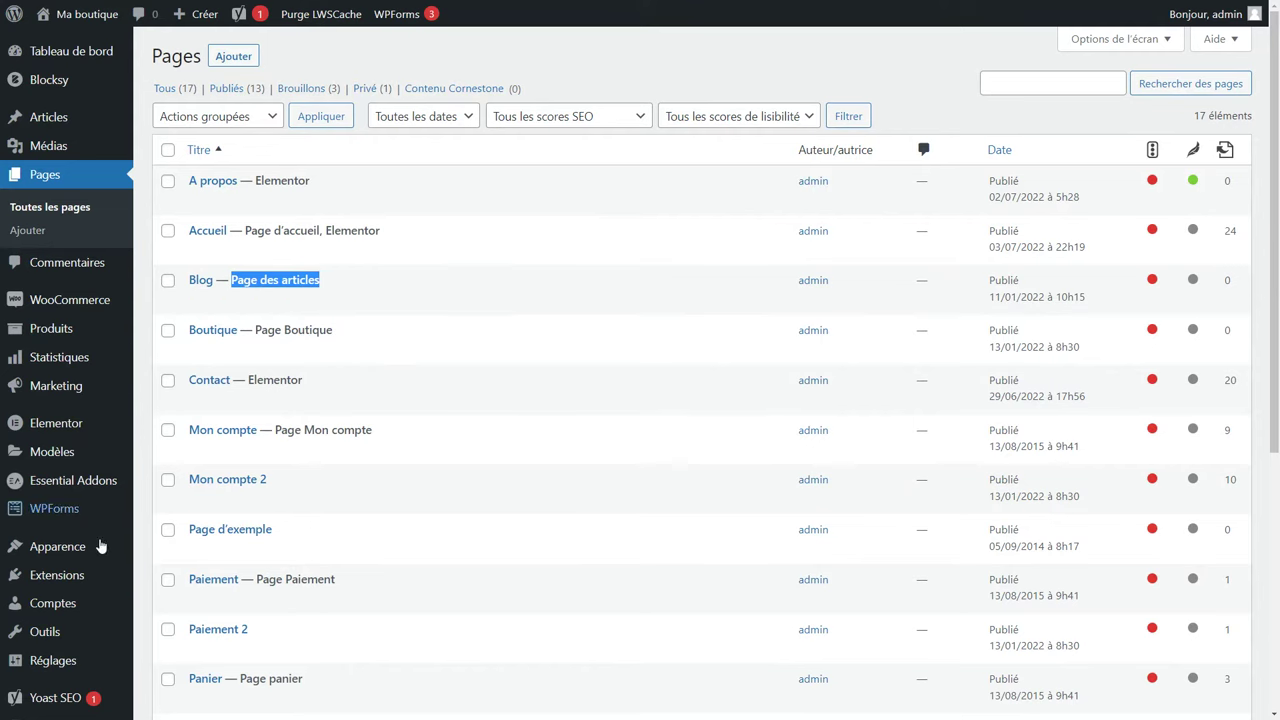
mouse_move(63, 545)
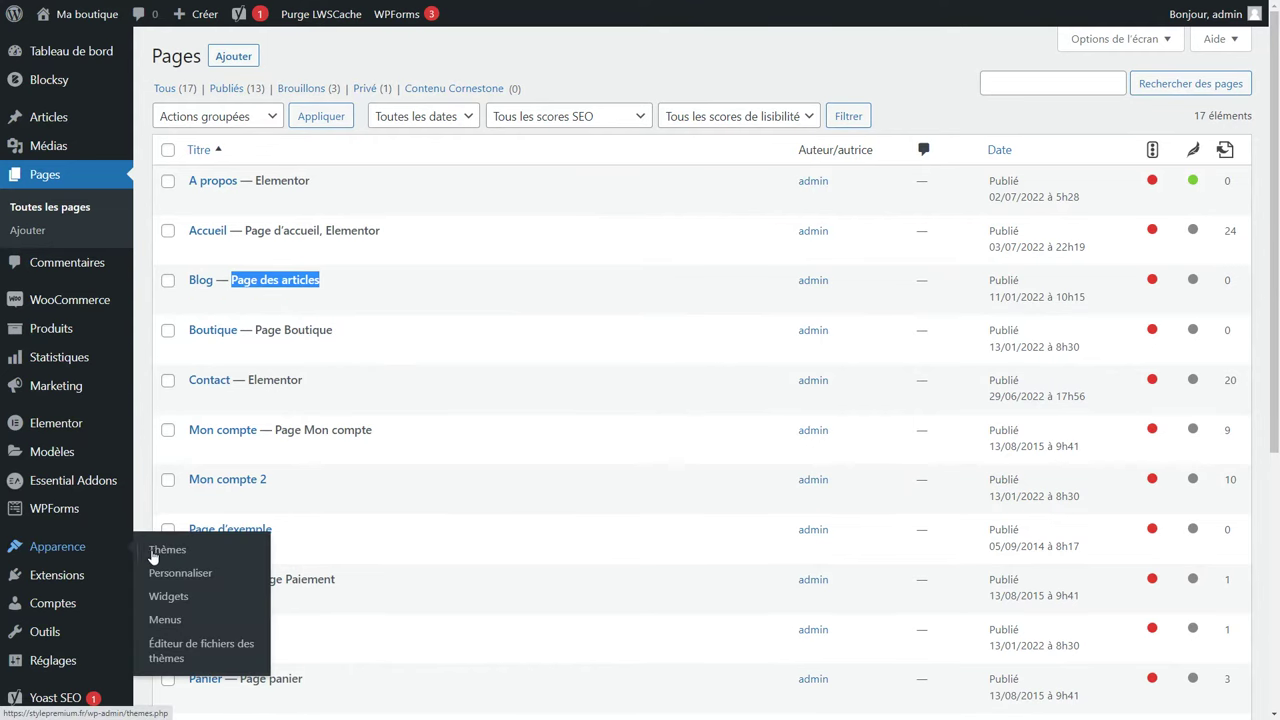
In the Customizer's homepage settings, set the homepage to display a static page.
left_click(195, 579)
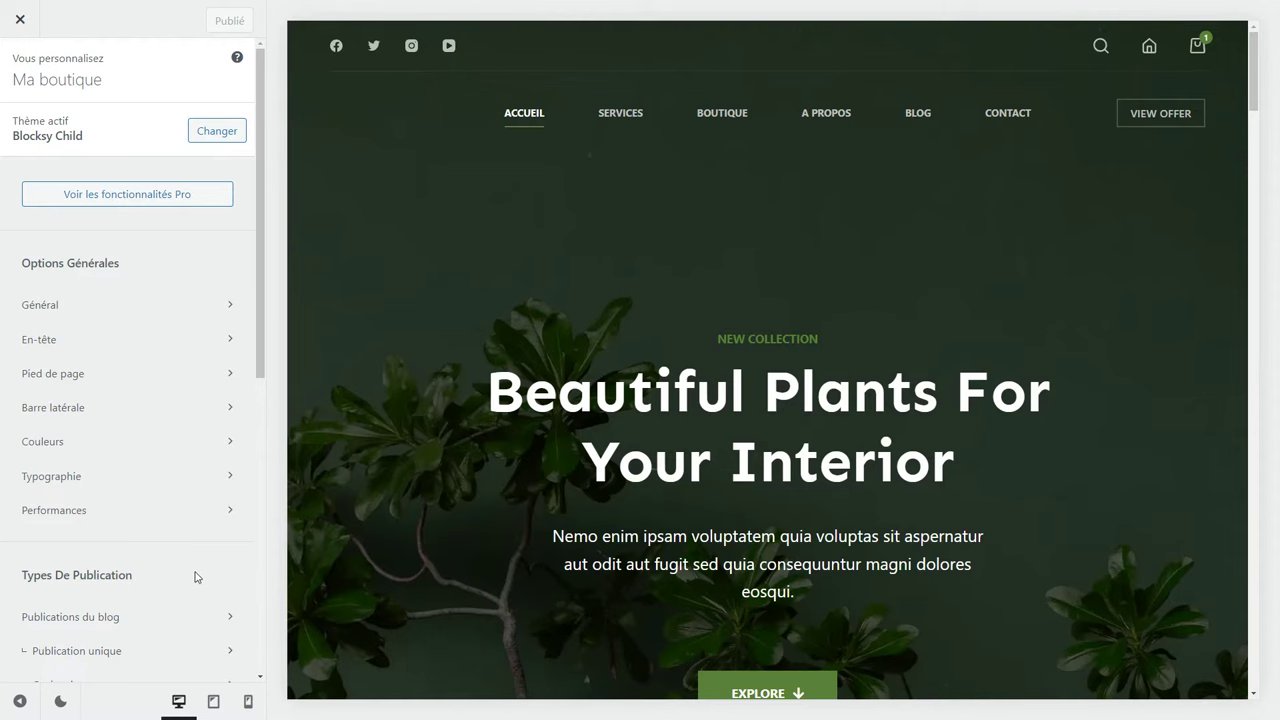
scroll(183, 490, "down", 5)
scroll(183, 490, "down", 1)
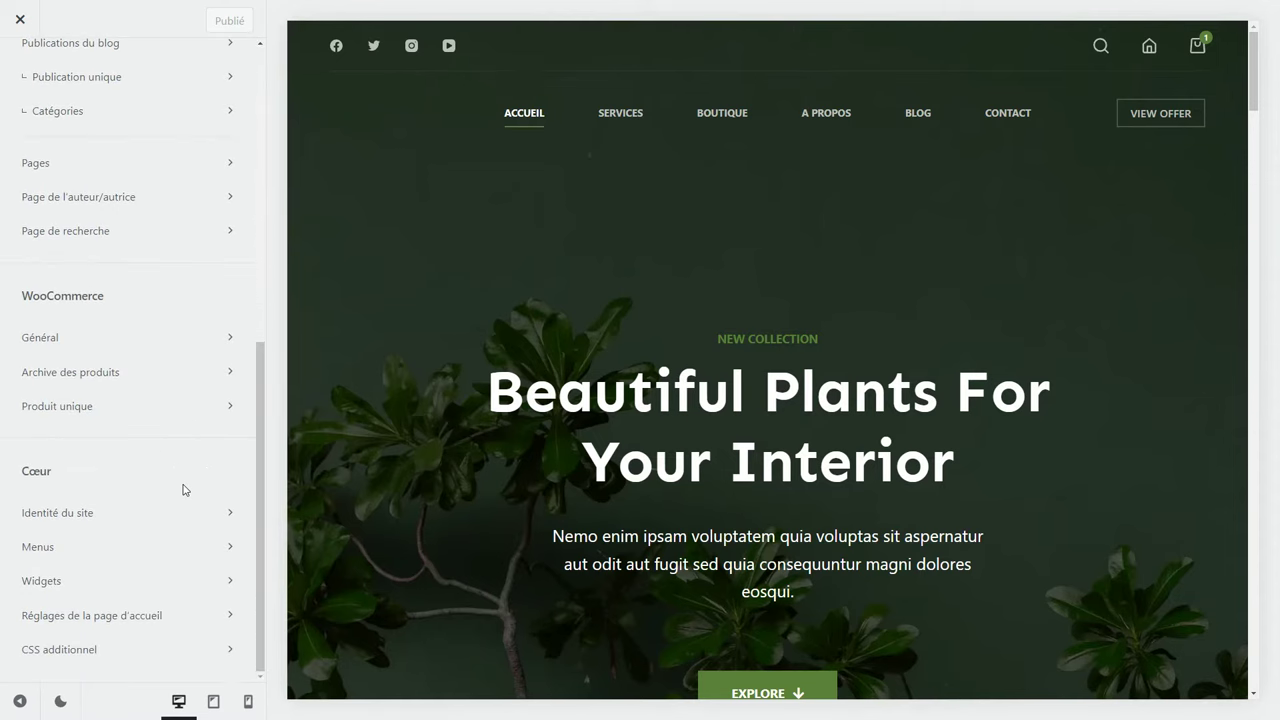
left_click(120, 617)
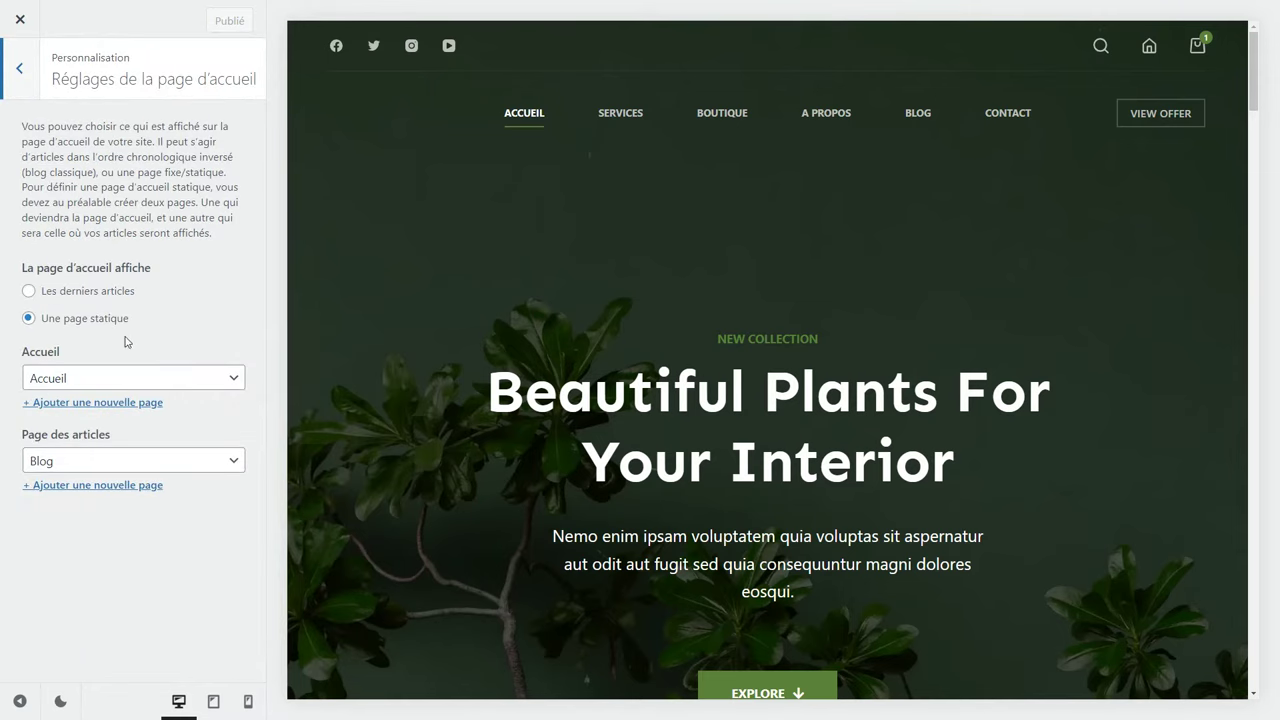
left_click(85, 293)
left_click(50, 320)
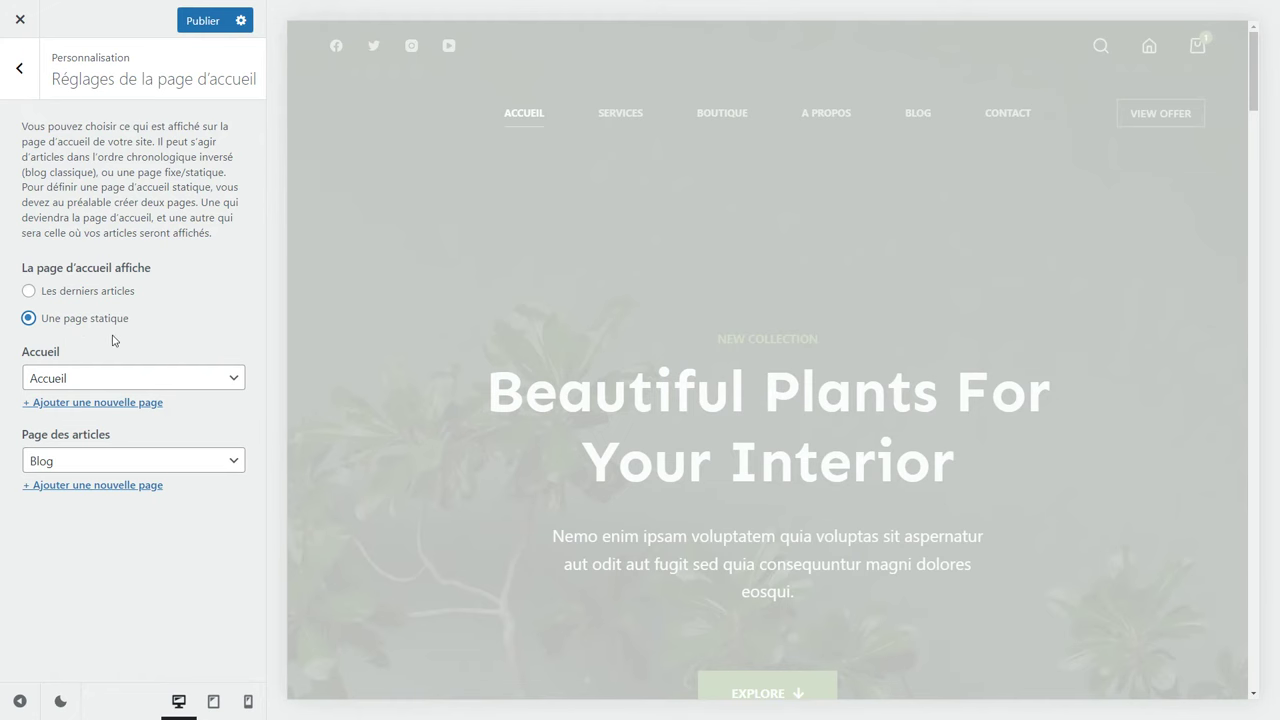
Keep Accueil as front page and Blog as posts page, publish, and close the Customizer.
left_click(111, 379)
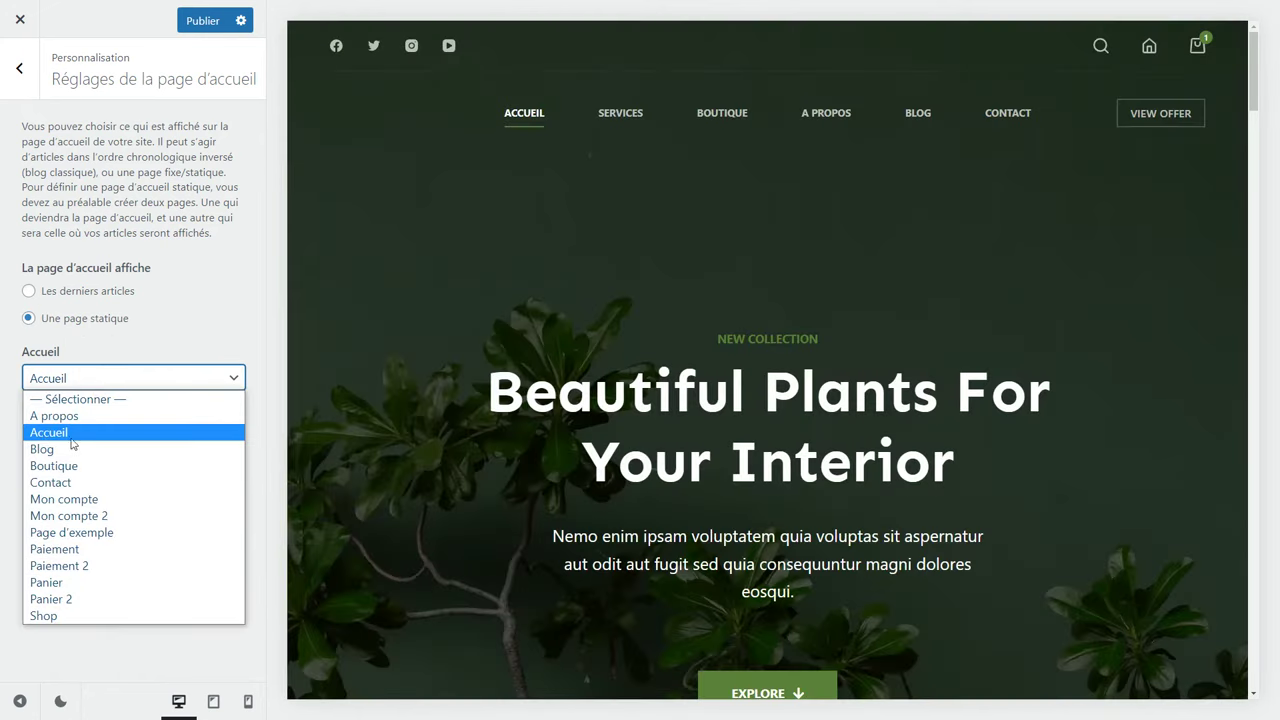
left_click(57, 438)
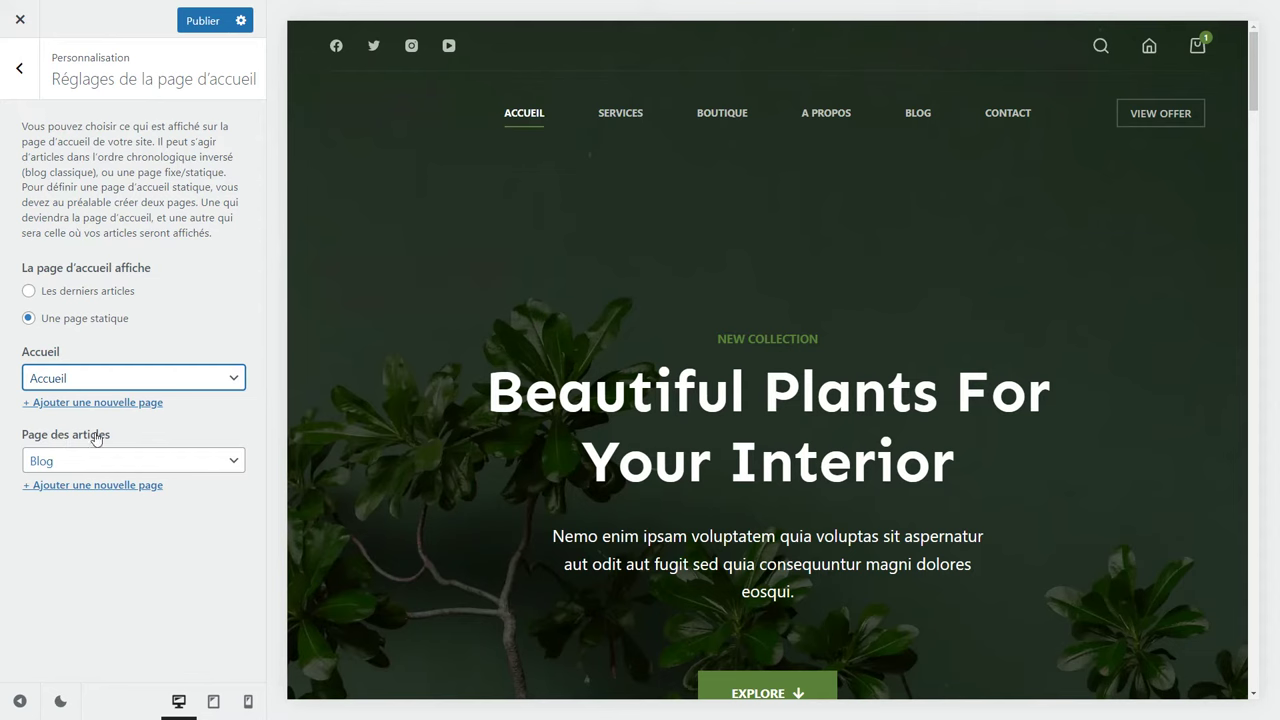
left_click(88, 462)
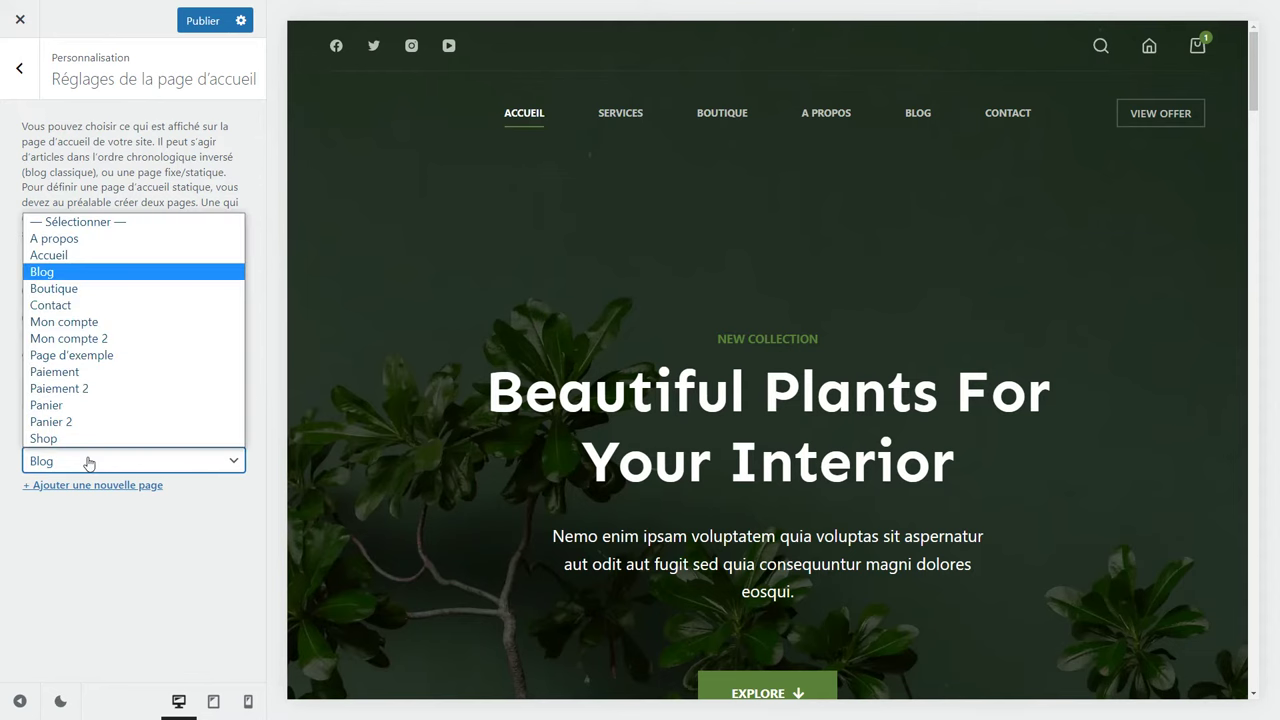
left_click(158, 530)
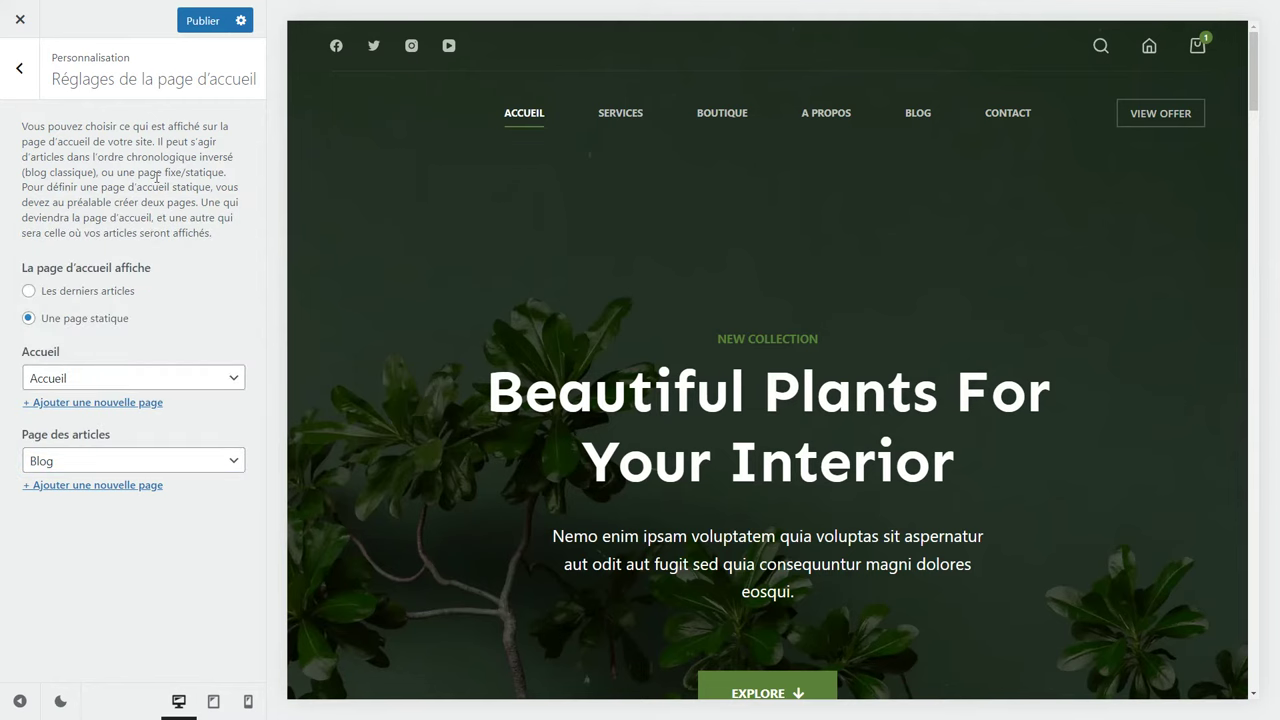
left_click(198, 28)
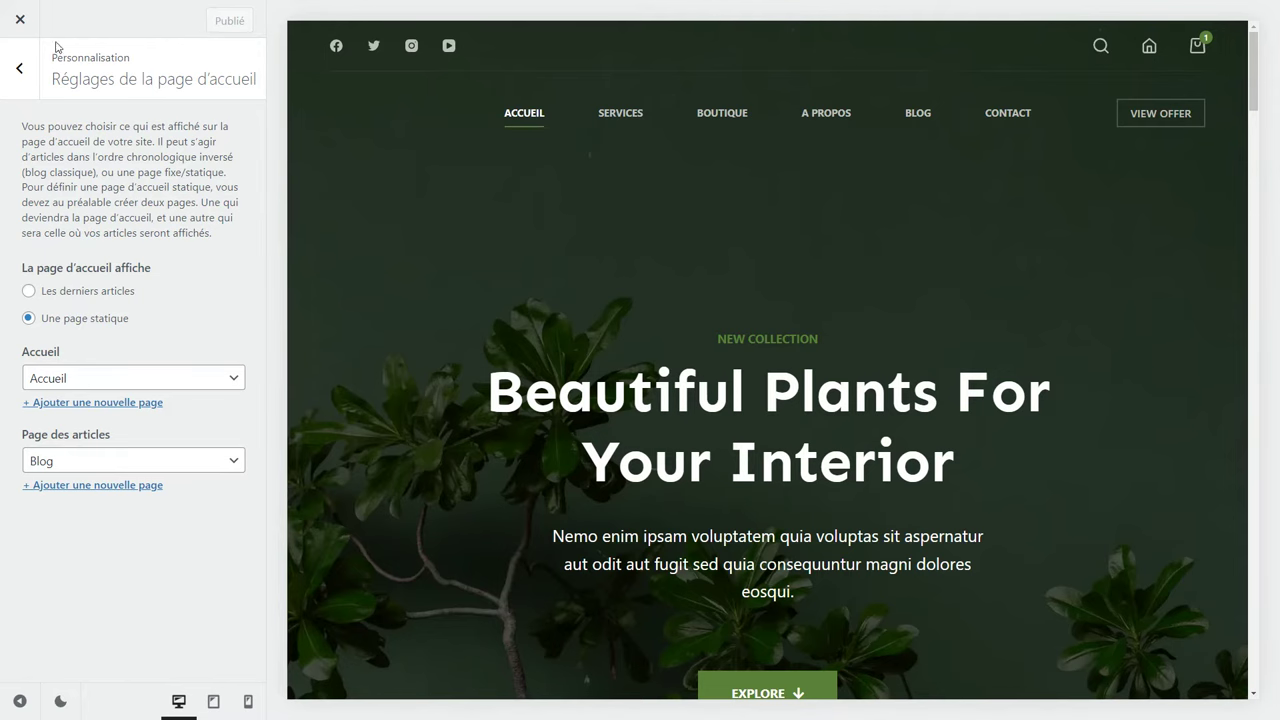
left_click(21, 22)
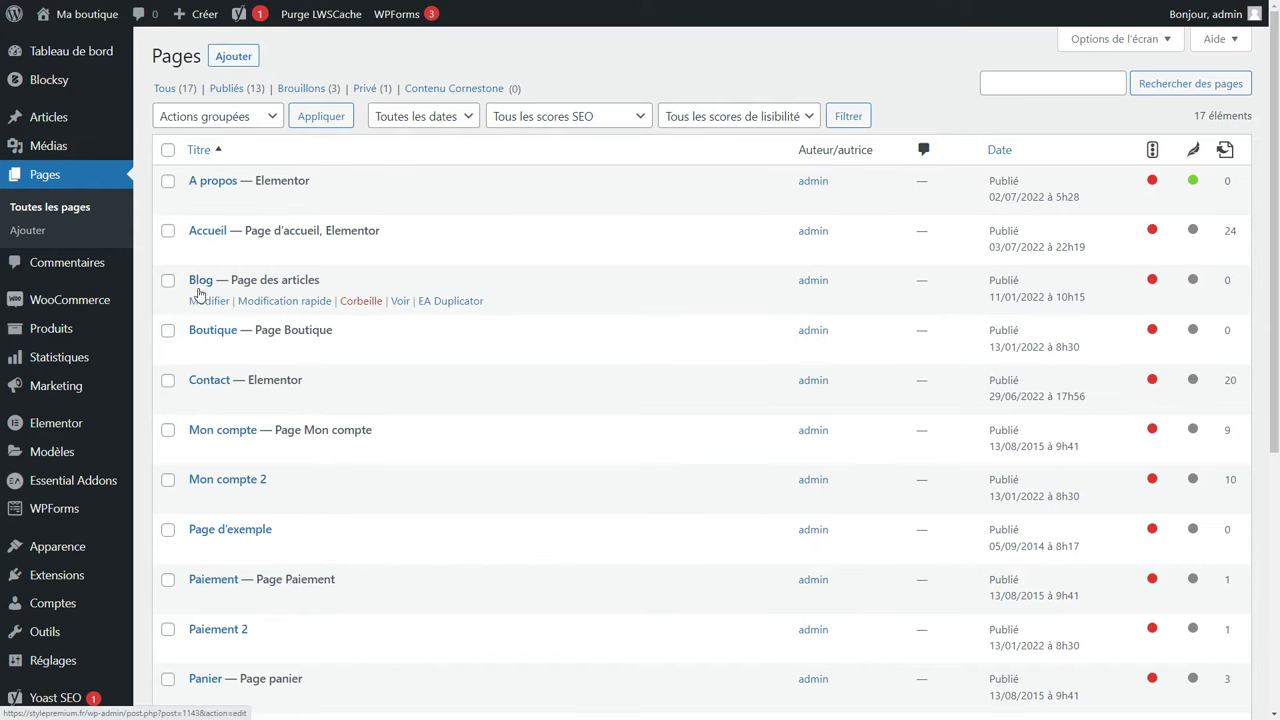
Open Apparence > Menus and remove Services from the main menu.
mouse_move(47, 549)
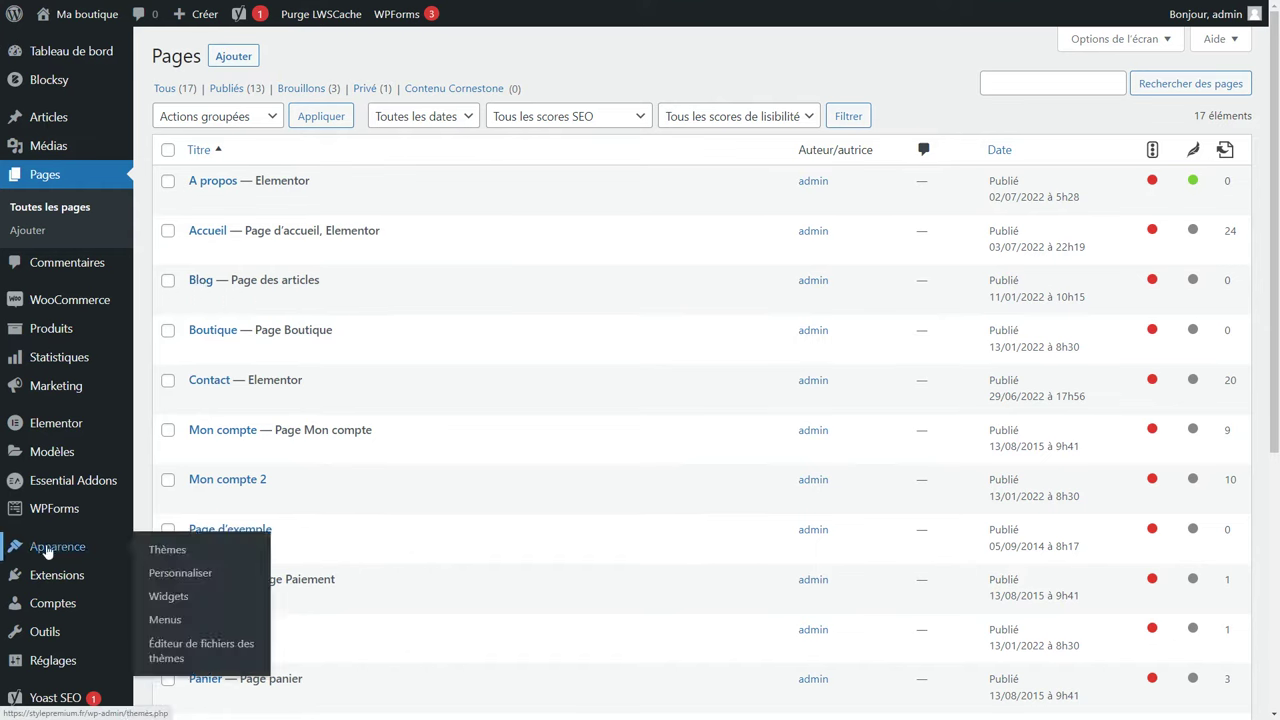
left_click(186, 624)
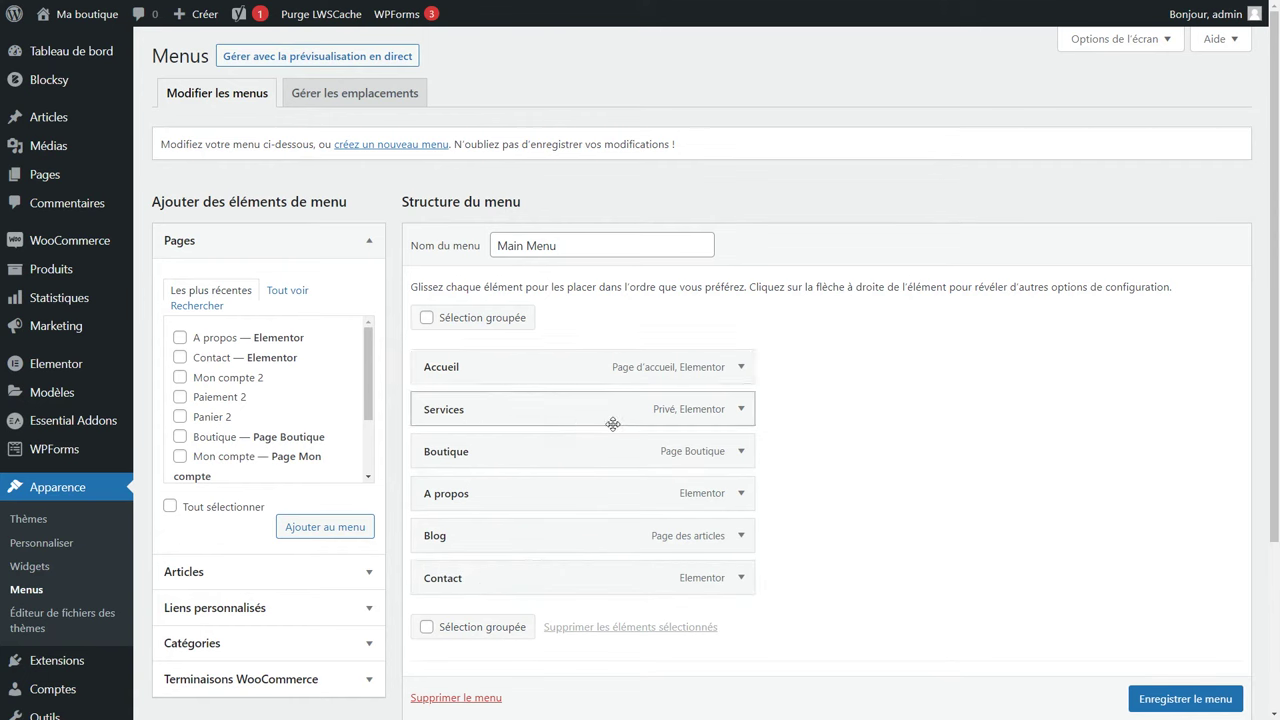
left_click(740, 411)
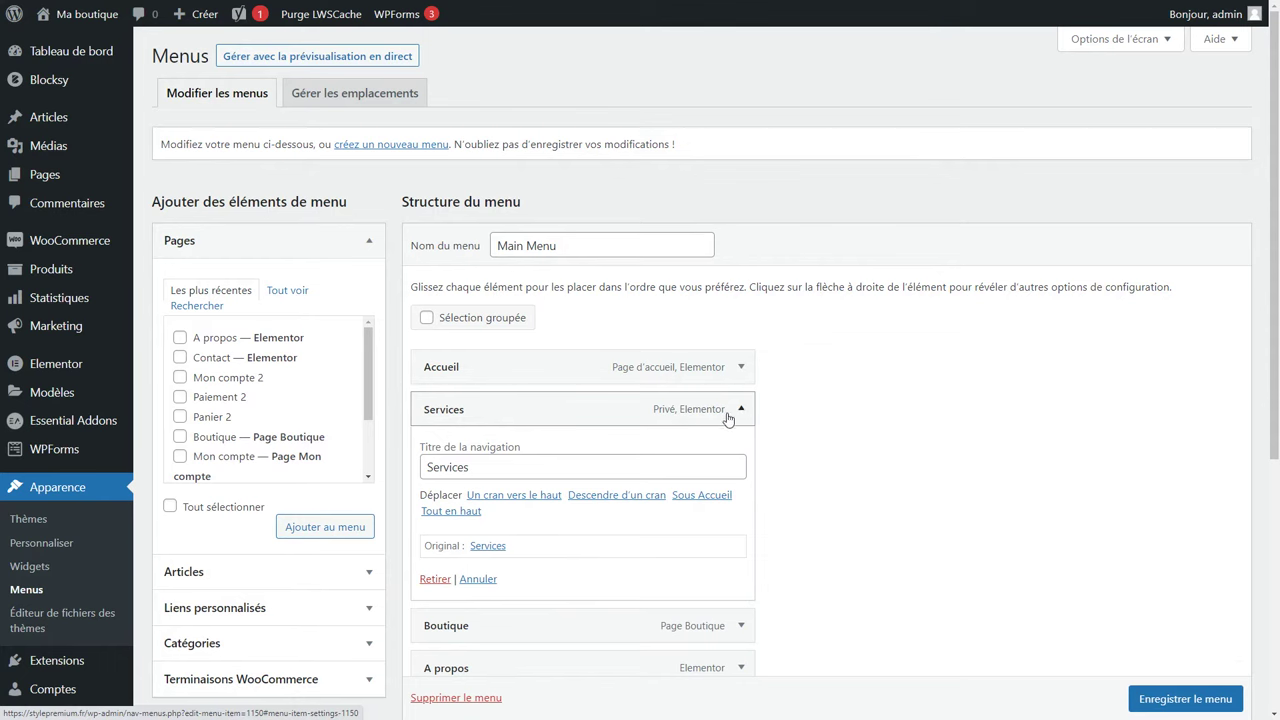
left_click(434, 580)
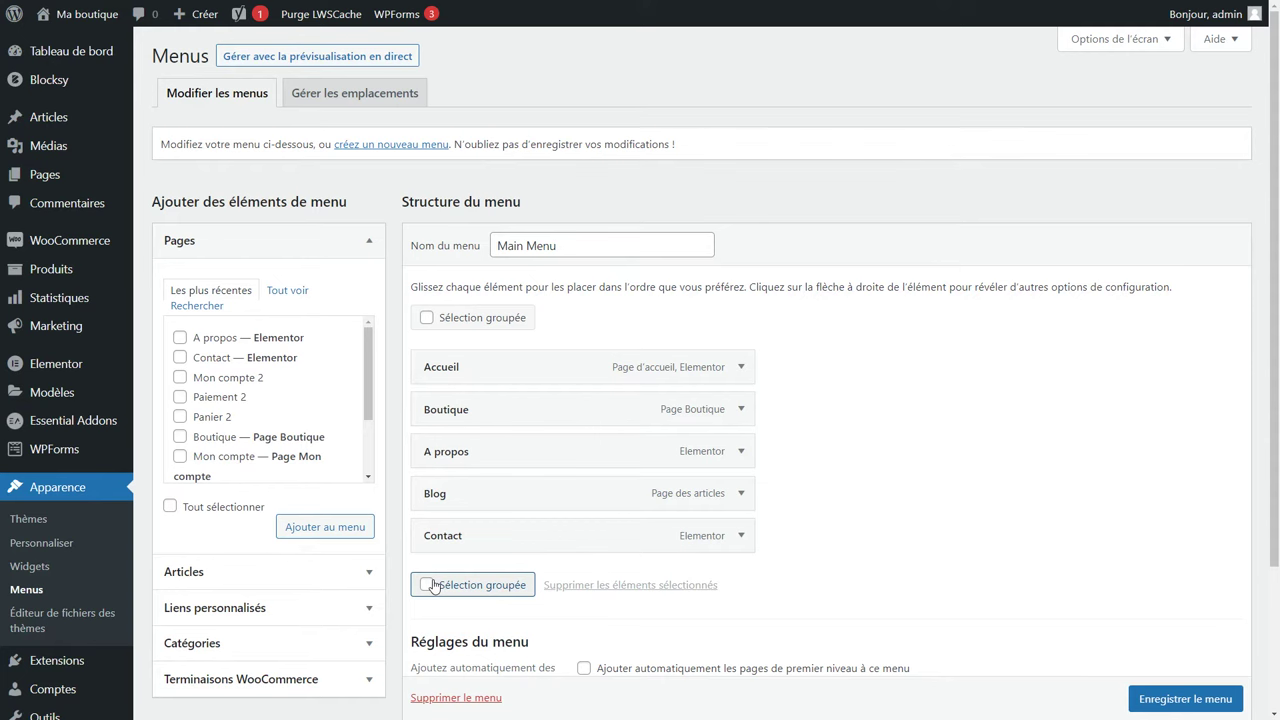
Move A propos below Blog and change its navigation label to 'À propos'.
left_click_drag(449, 451, 451, 505)
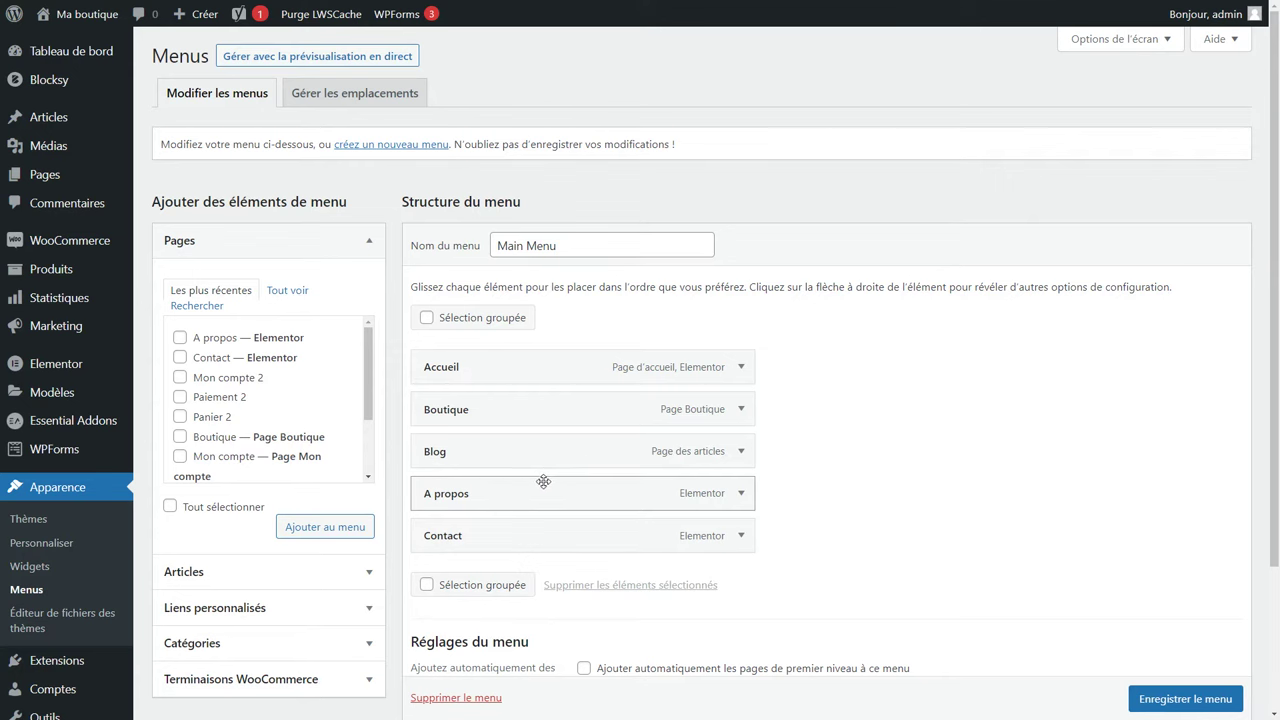
left_click(742, 494)
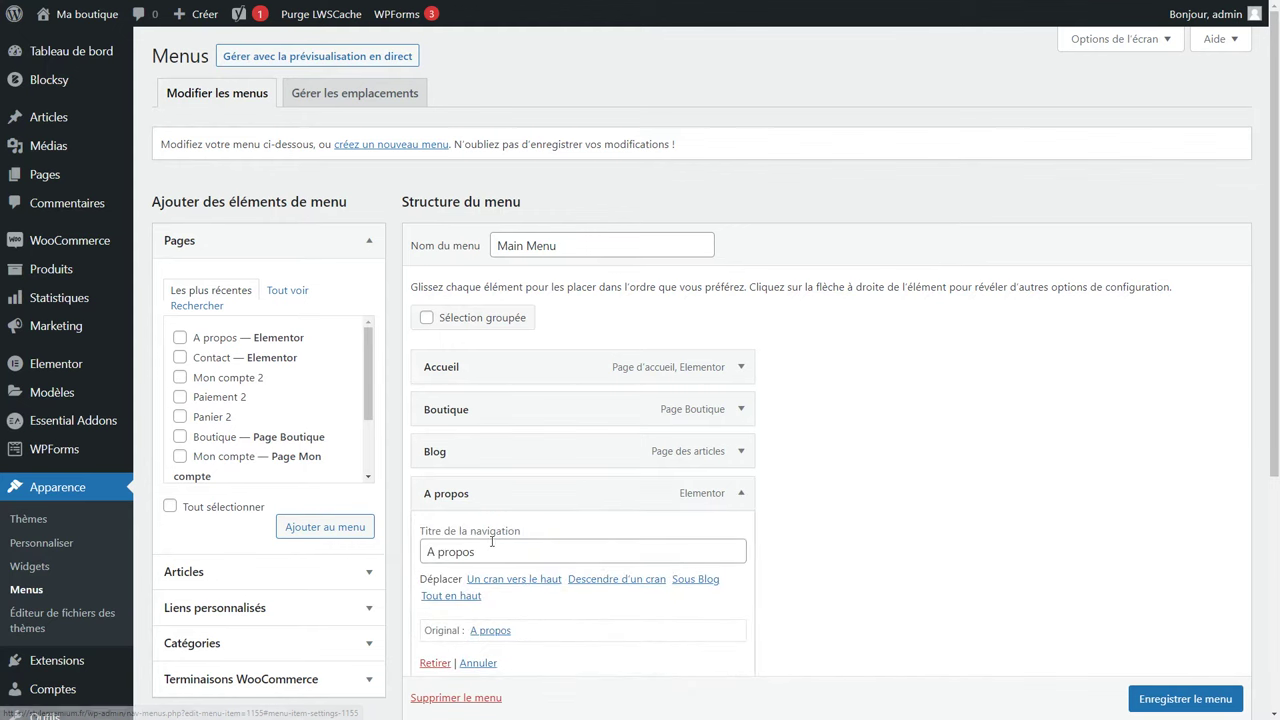
triple_click(448, 553)
left_click(438, 553)
left_click_drag(438, 553, 400, 556)
type("À")
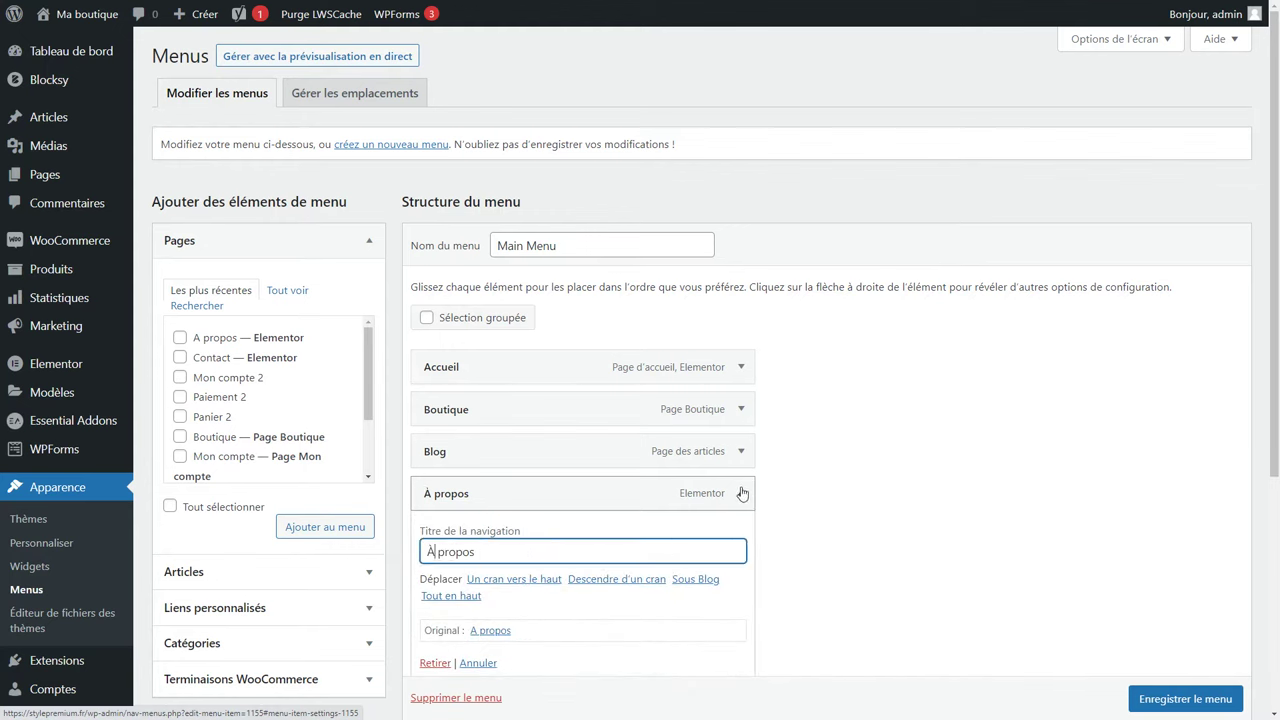
left_click(742, 493)
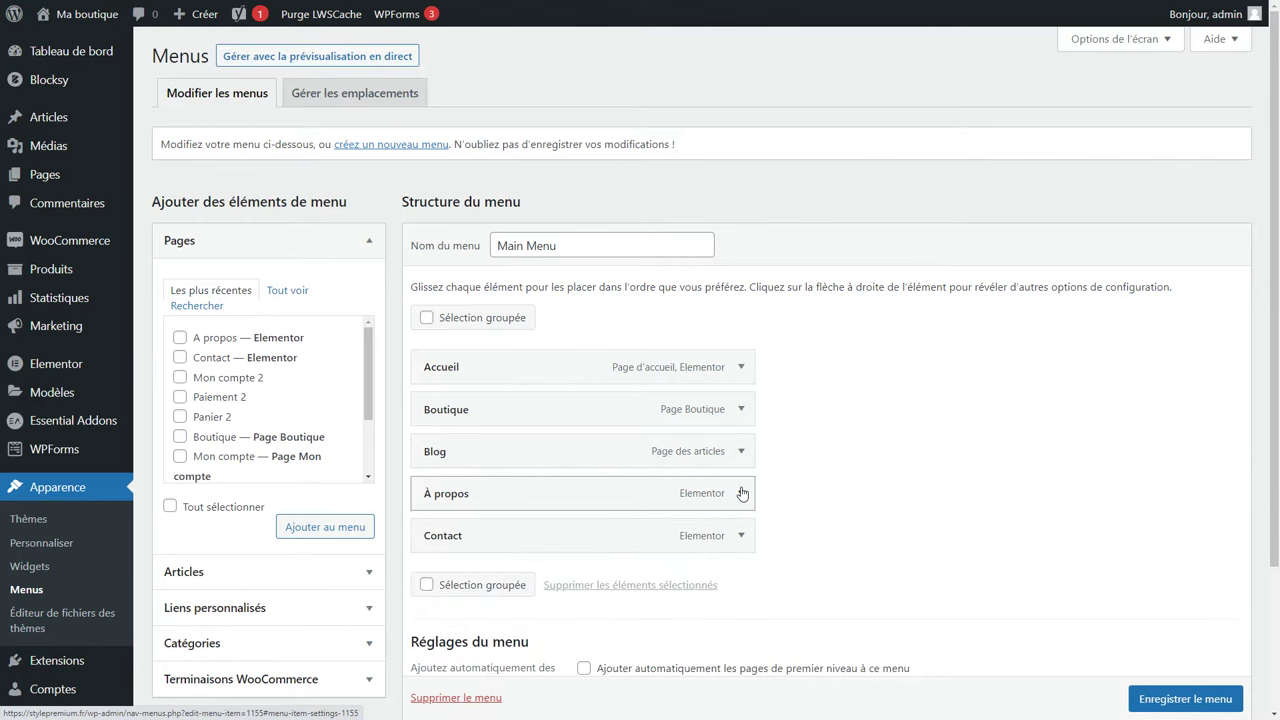
Browse the pages and posts available to add, leaving Blog unadded.
left_click(287, 292)
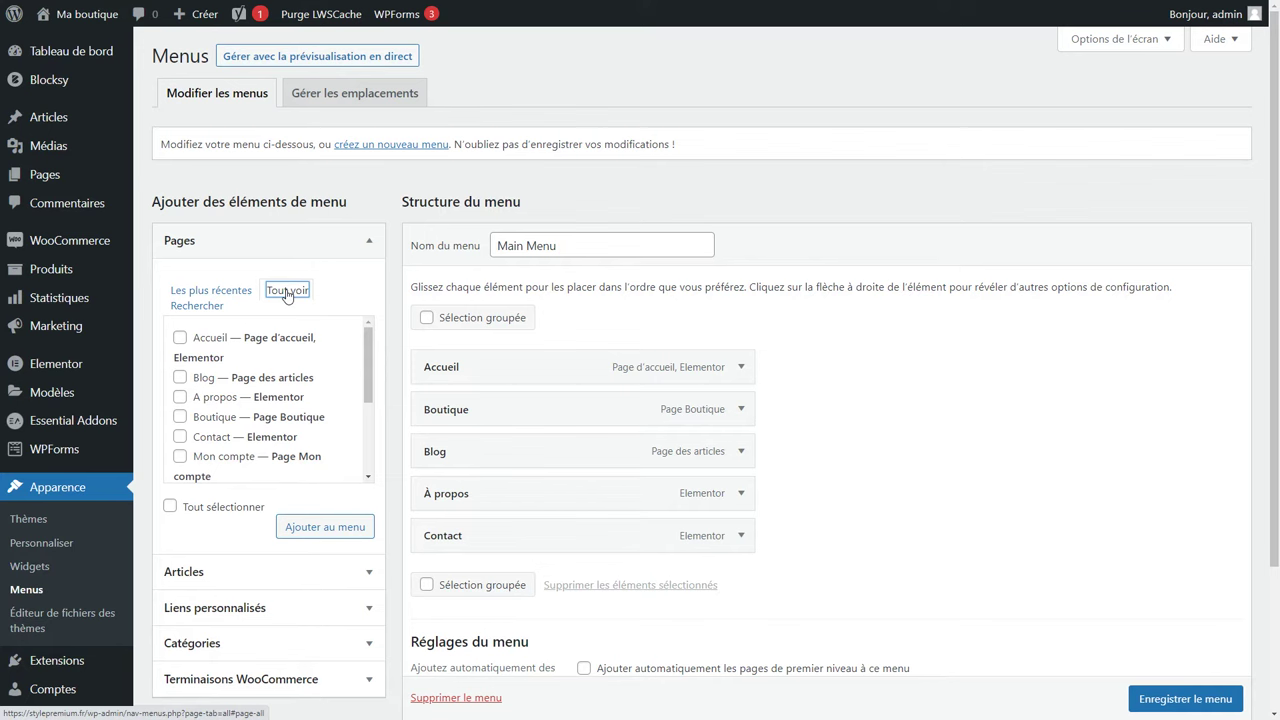
left_click(180, 378)
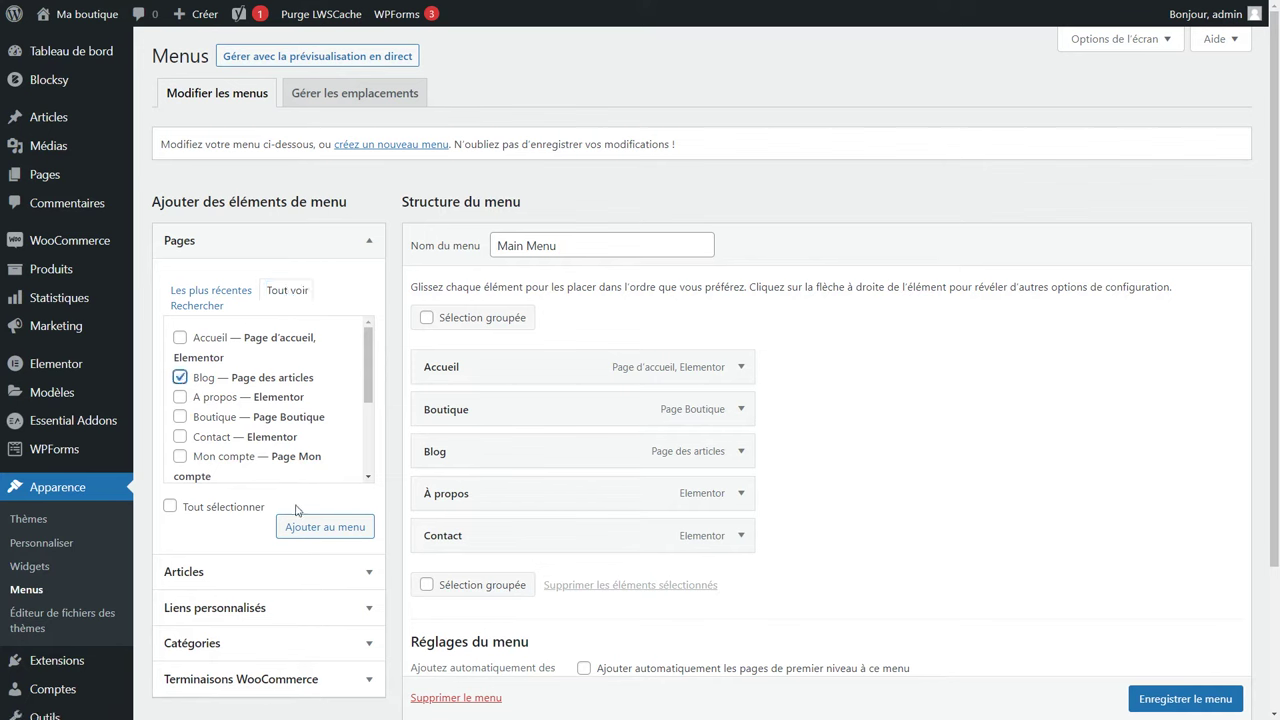
left_click(179, 378)
left_click(262, 574)
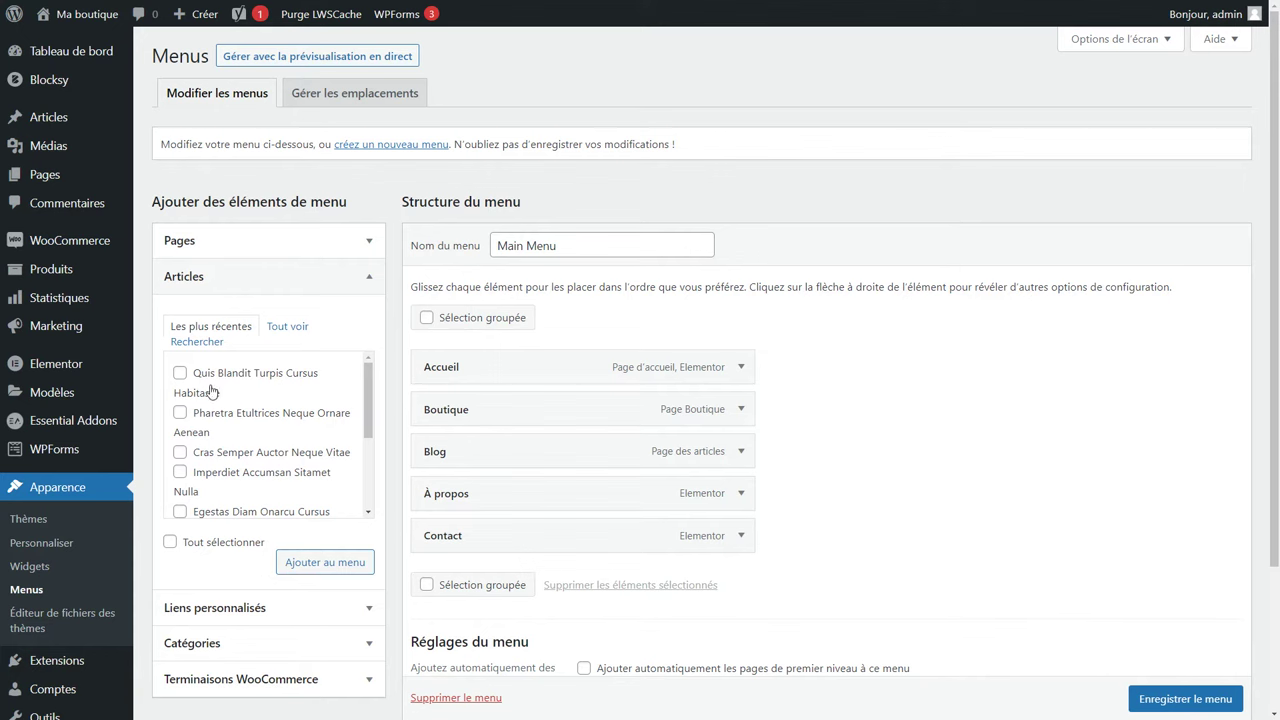
scroll(211, 391, "down", 3)
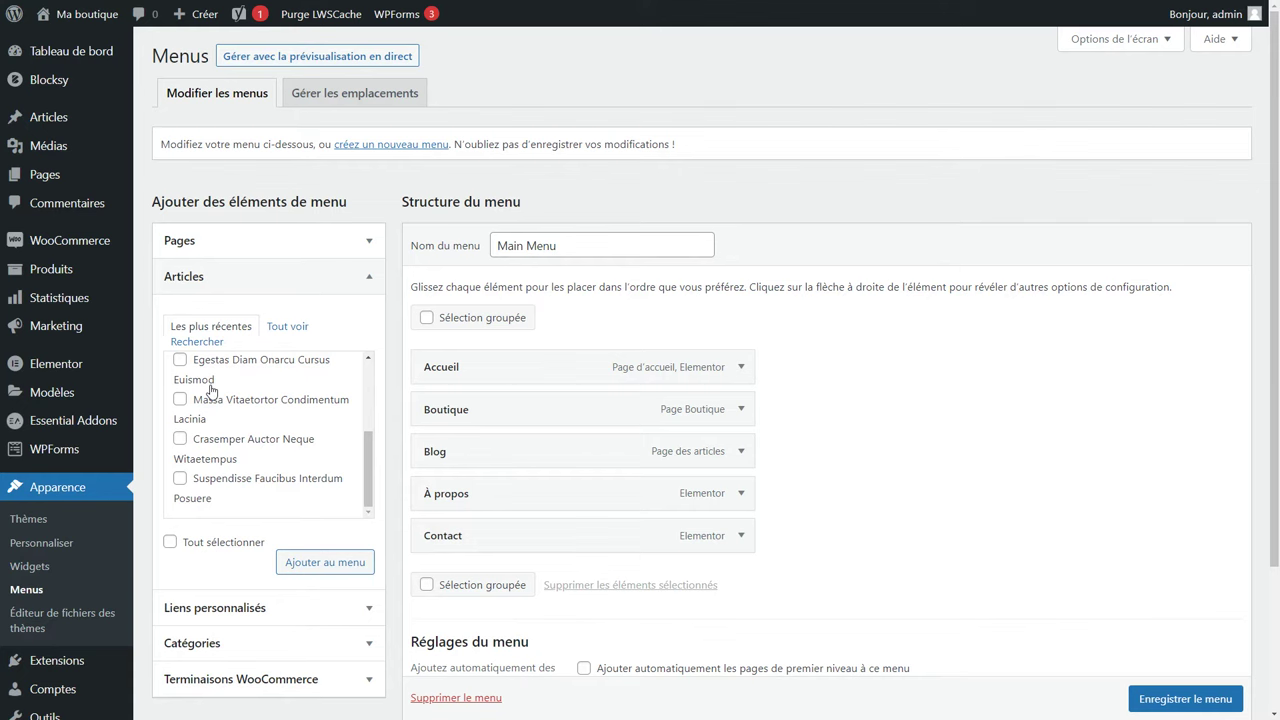
left_click(254, 610)
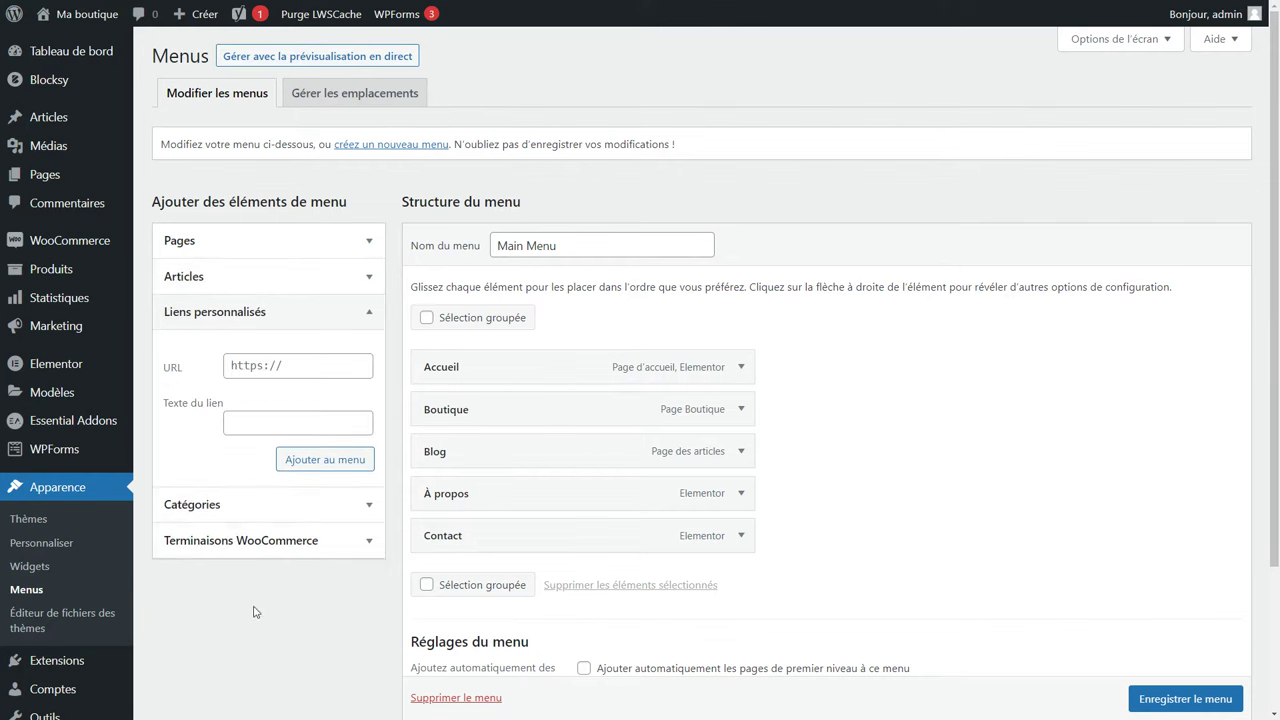
left_click(266, 367)
left_click(188, 507)
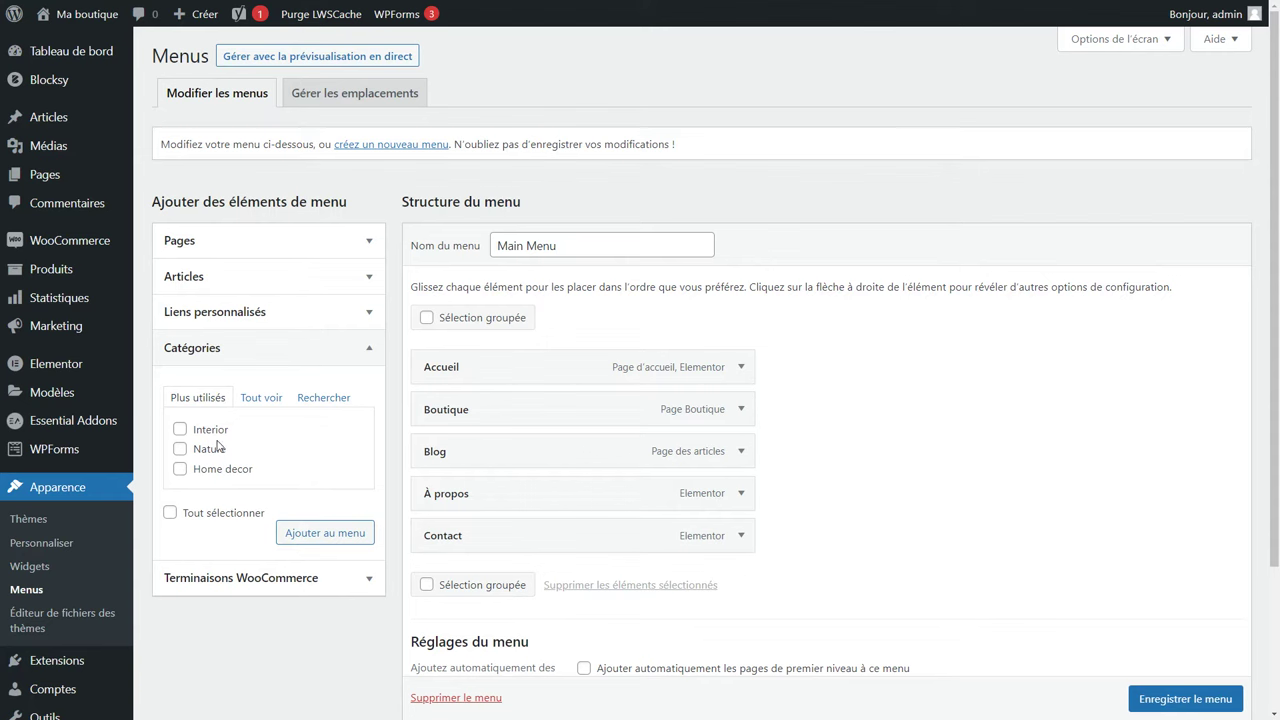
left_click(193, 578)
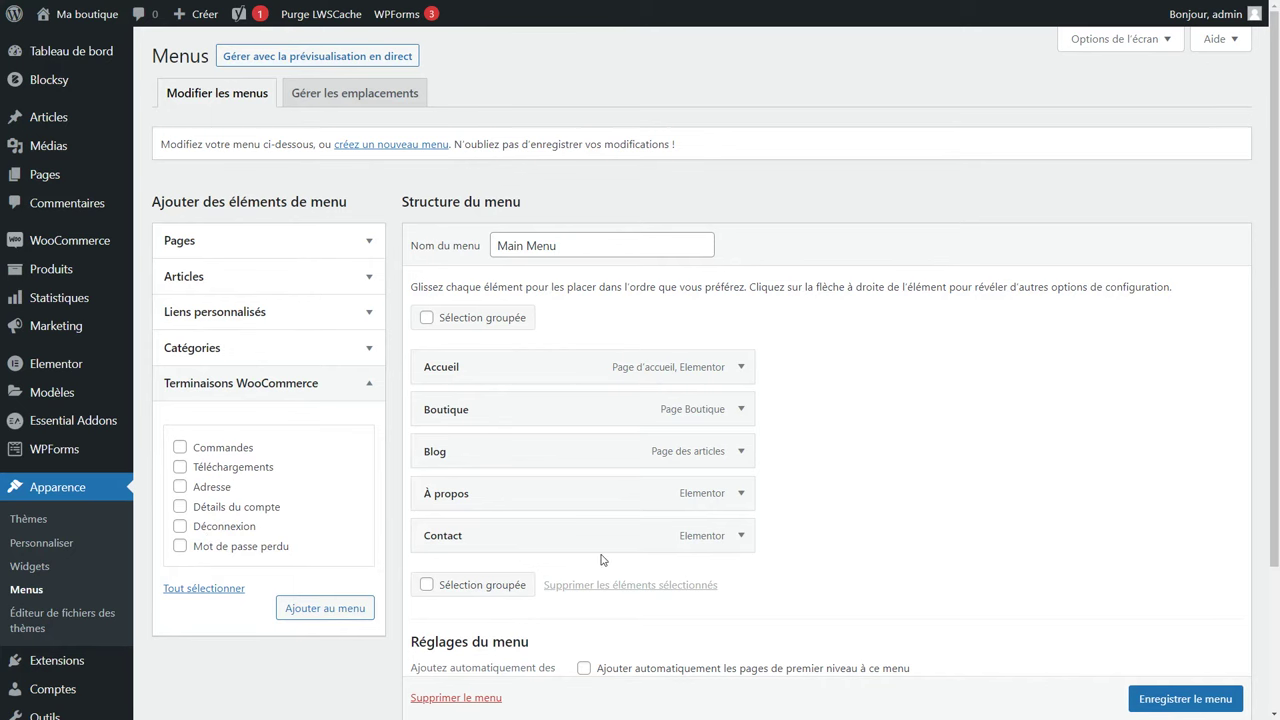
scroll(600, 560, "down", 2)
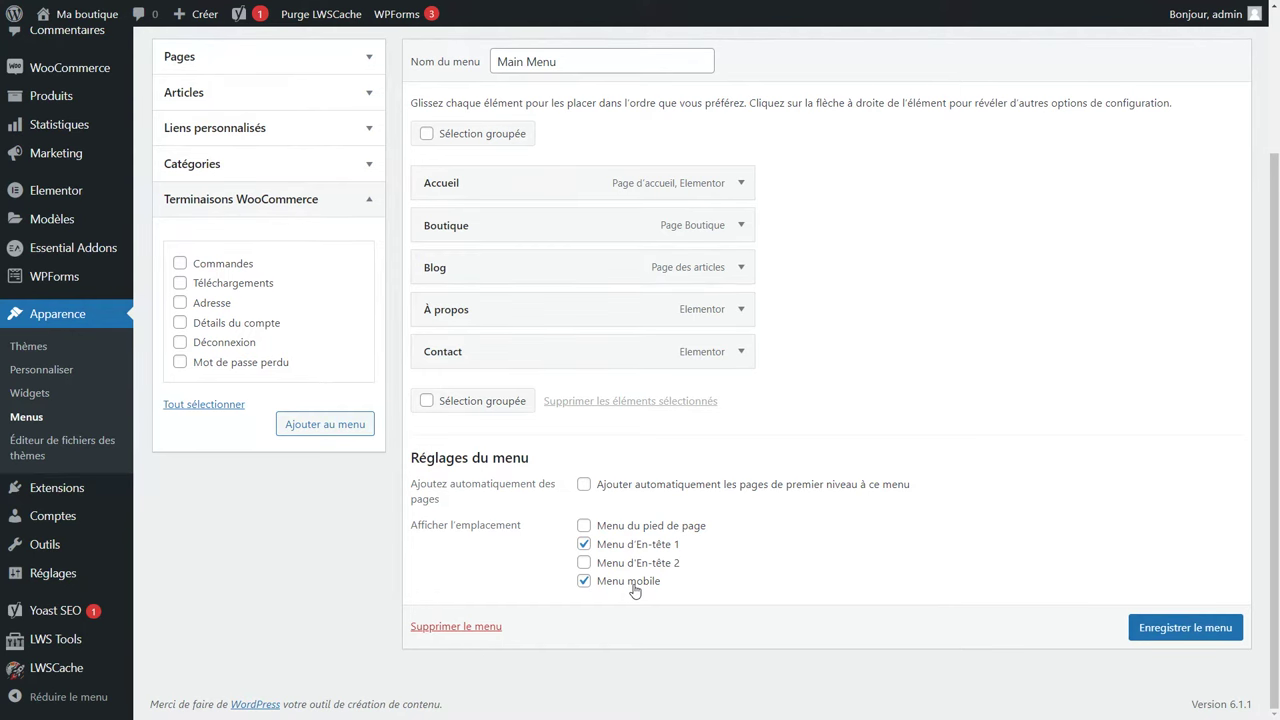
scroll(634, 591, "up", 3)
Rename the menu to 'Menu principal' and save it.
left_click(426, 250)
type("Menu")
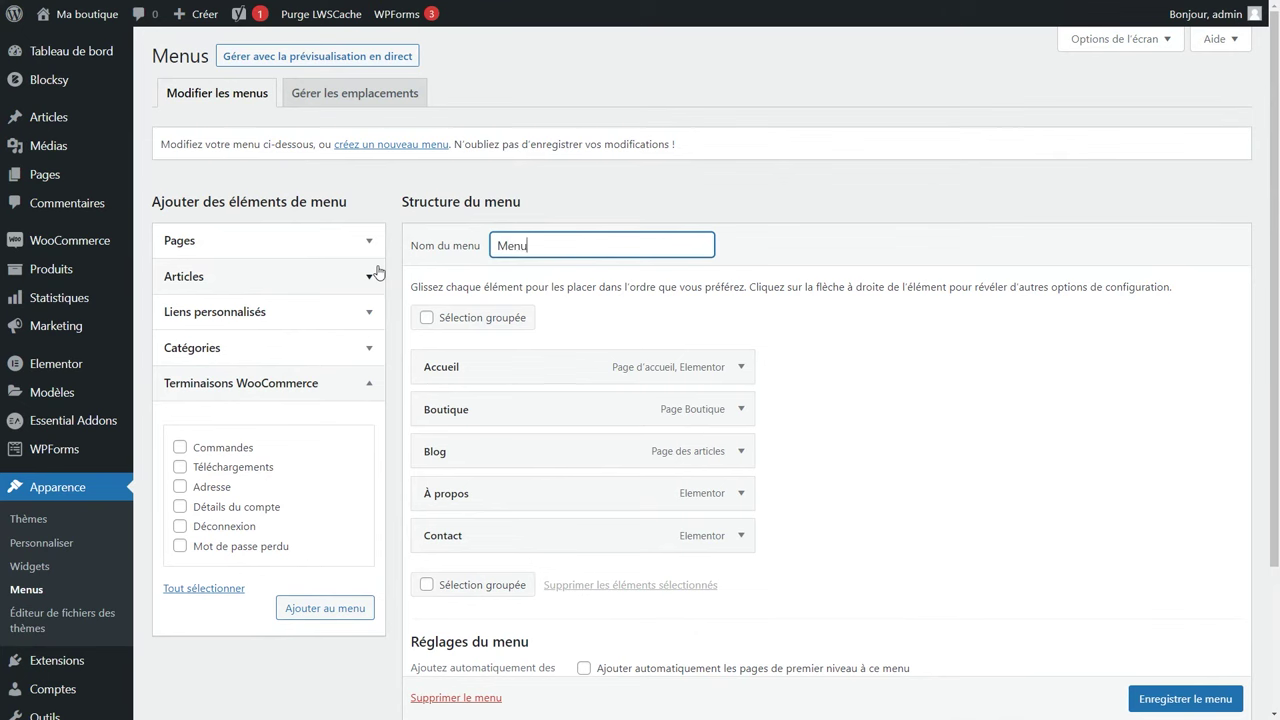
type(" principal")
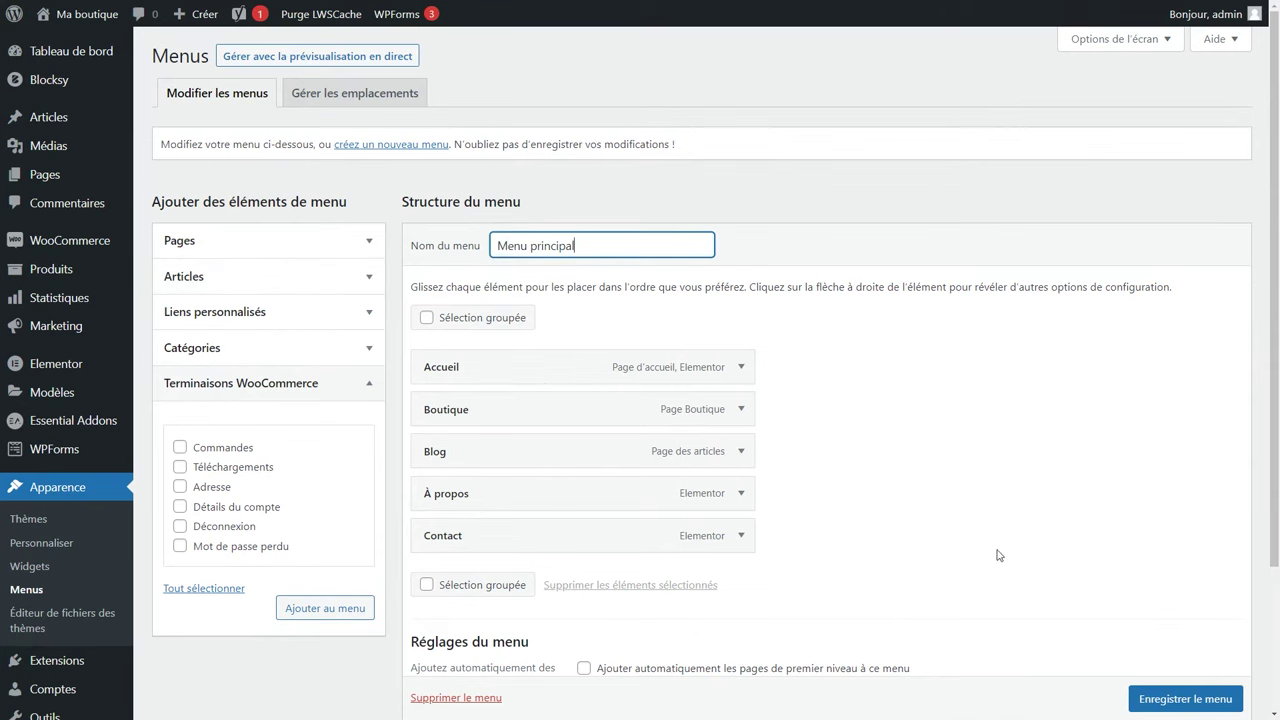
left_click(1178, 706)
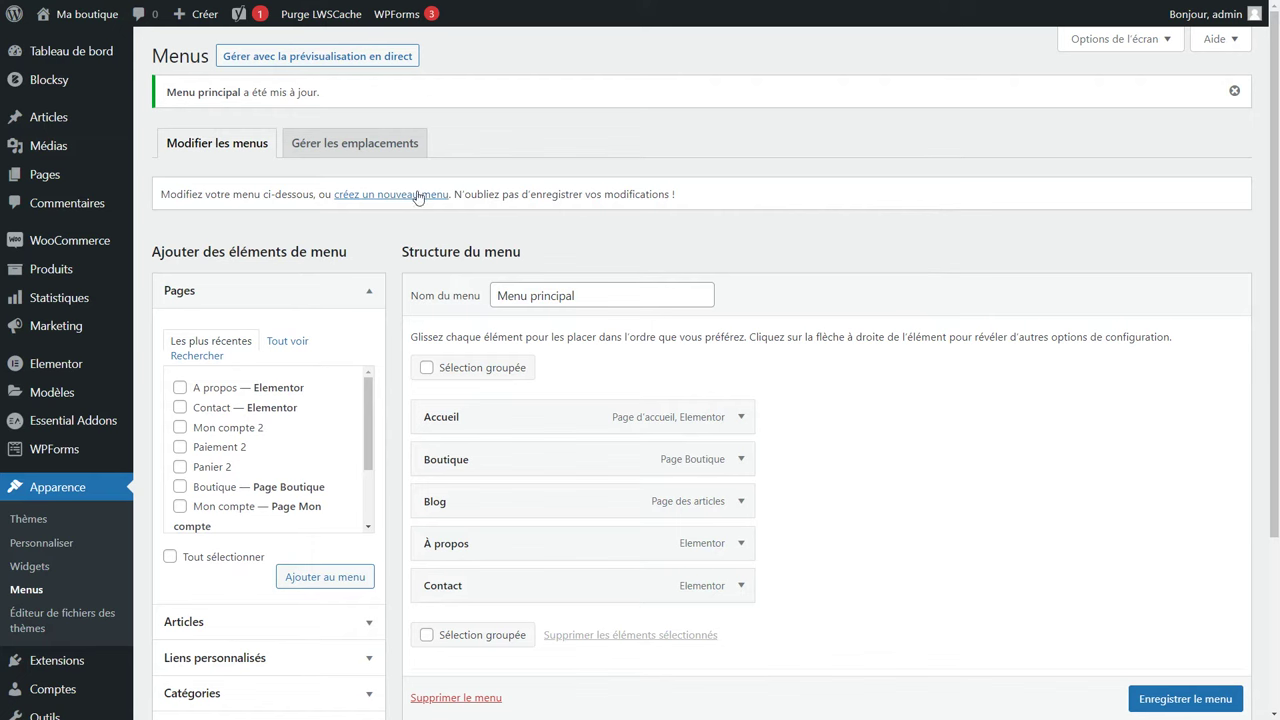
In Gérer les emplacements, keep Menu principal assigned to the Menu mobile location.
left_click(357, 150)
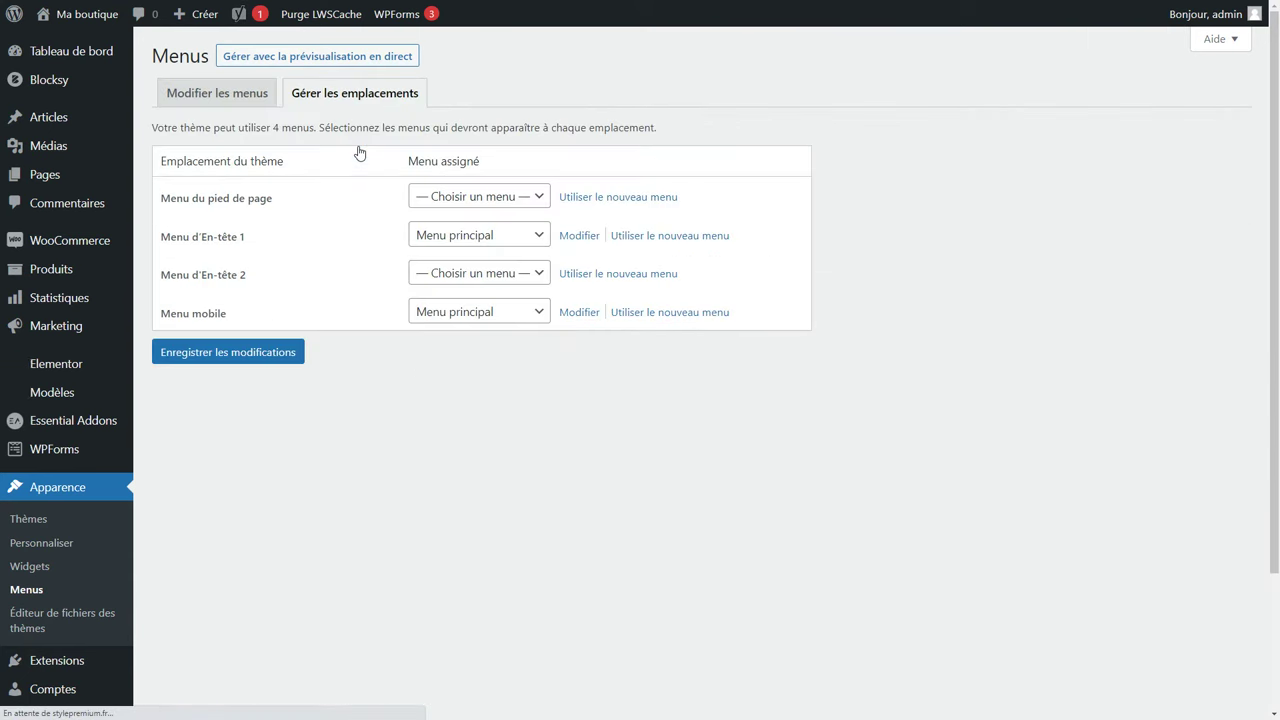
left_click(454, 318)
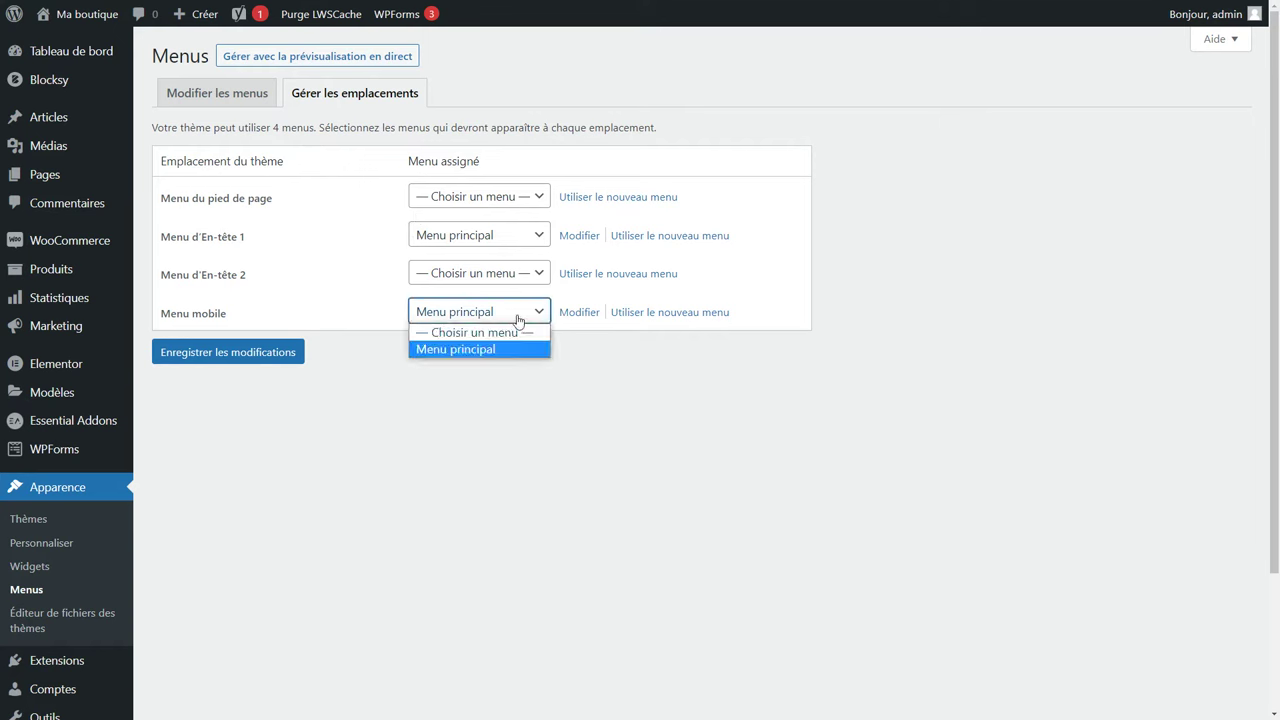
left_click(555, 397)
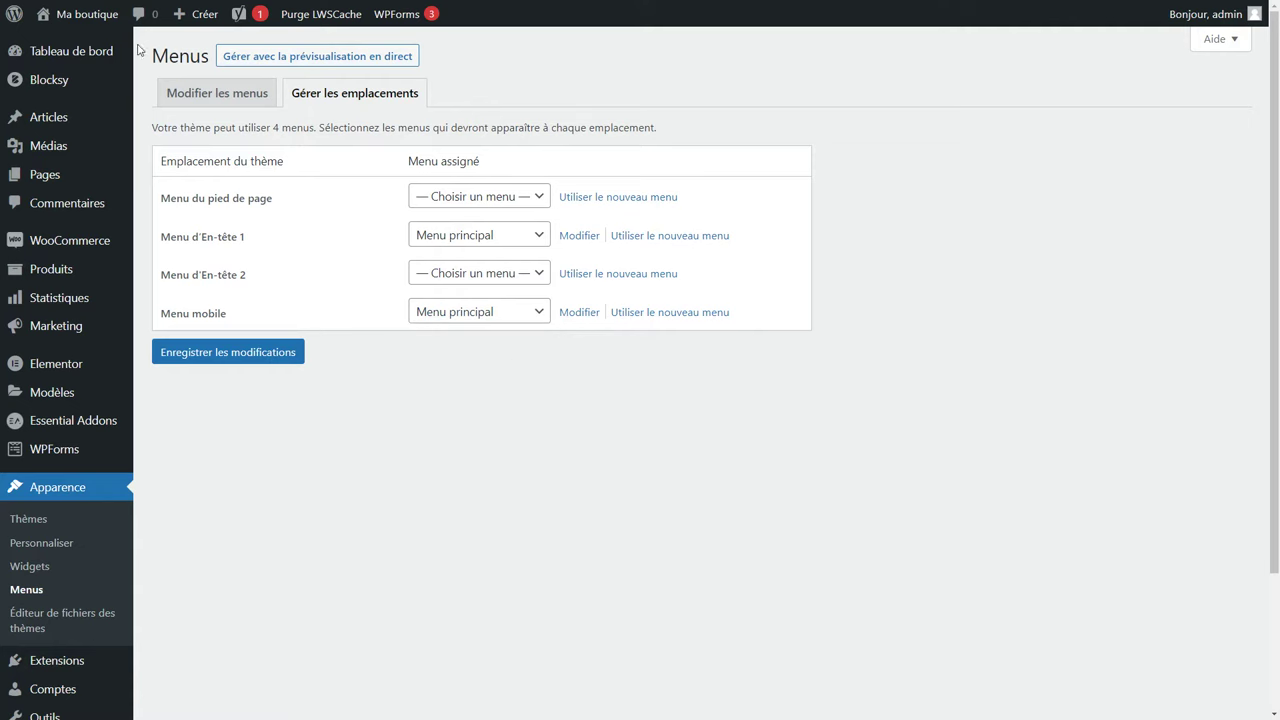
Visit the live front page and open the homepage in the Elementor editor.
left_click(86, 22)
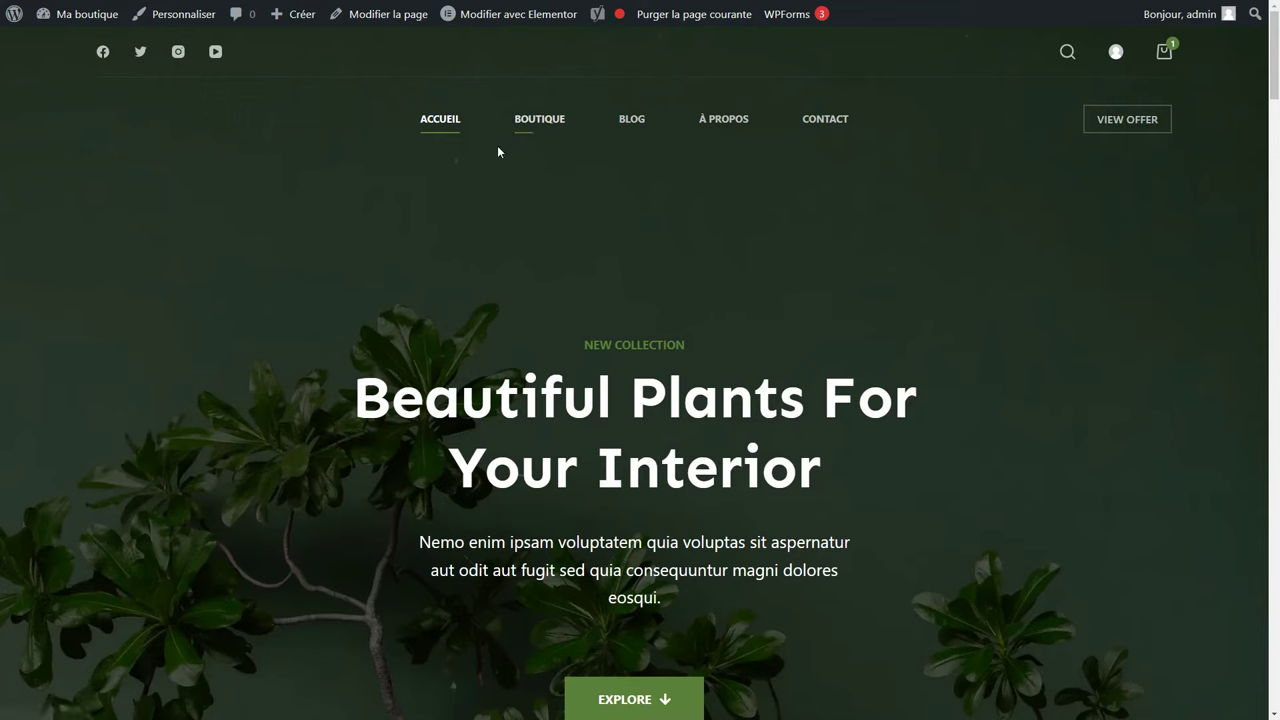
mouse_move(486, 22)
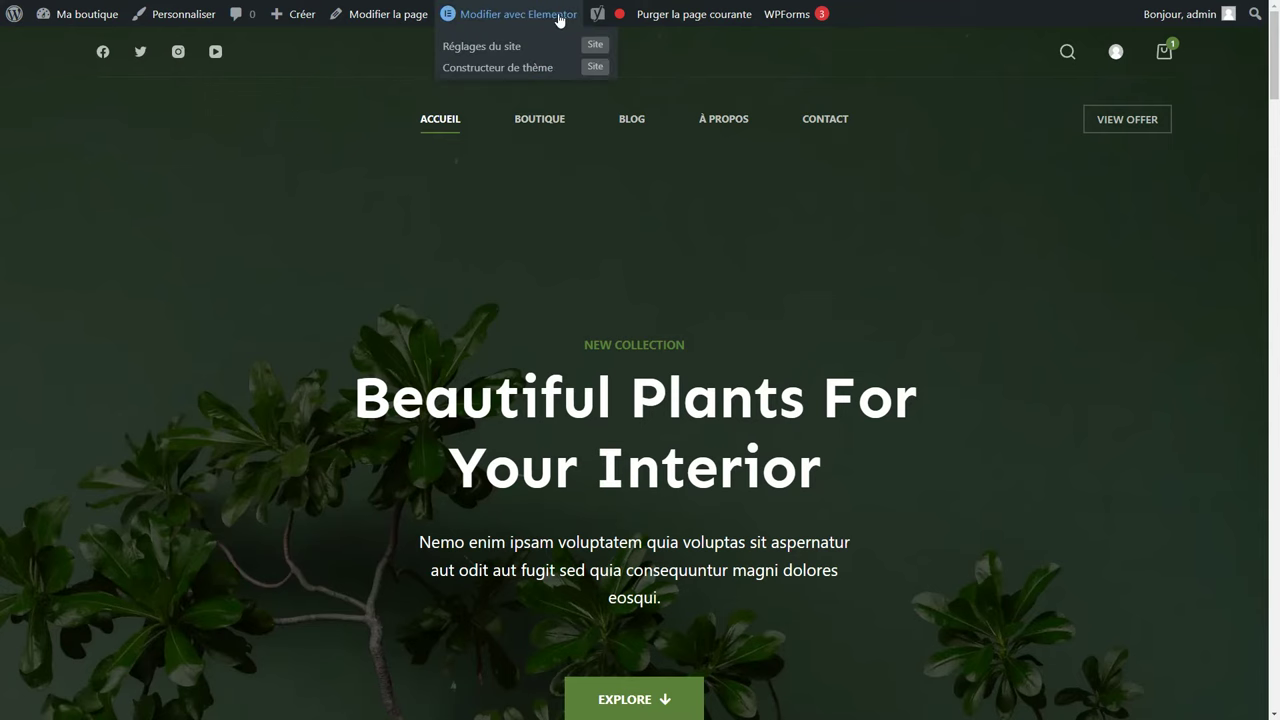
left_click(490, 22)
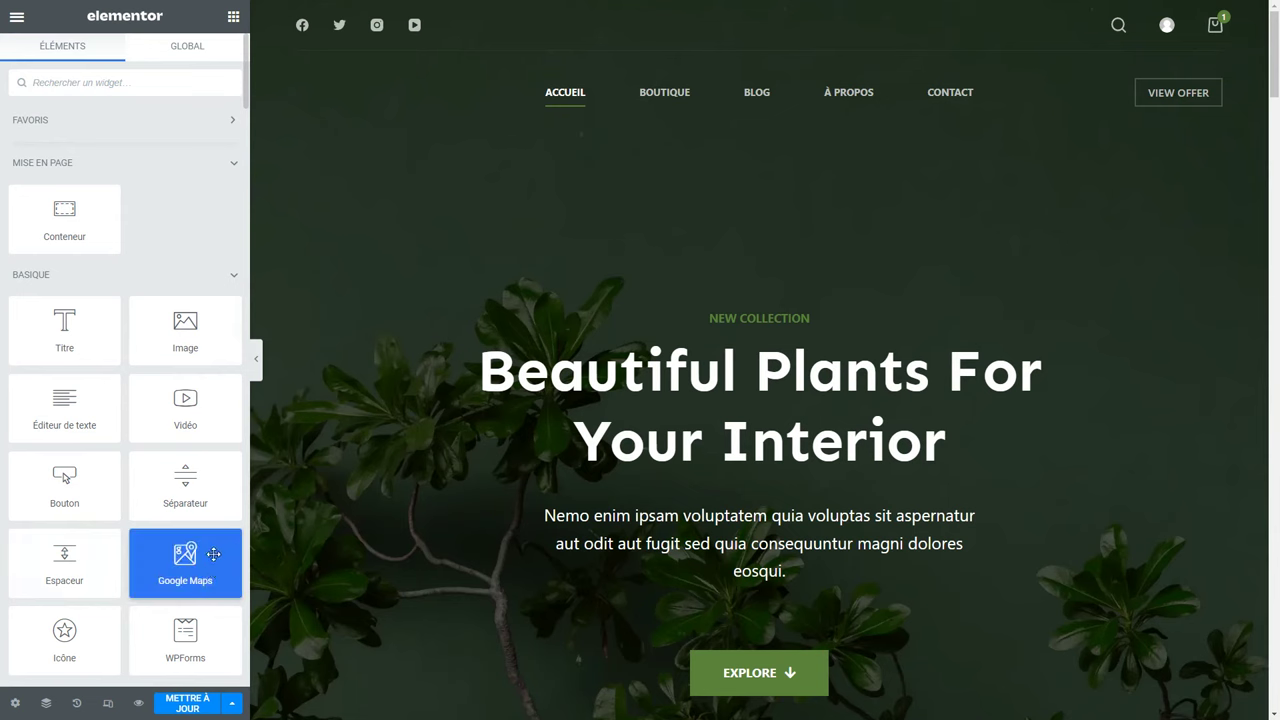
Scroll the Éléments panel through Basique, Pro and Général to Essential Addons.
scroll(65, 440, "down", 3)
scroll(65, 440, "up", 3)
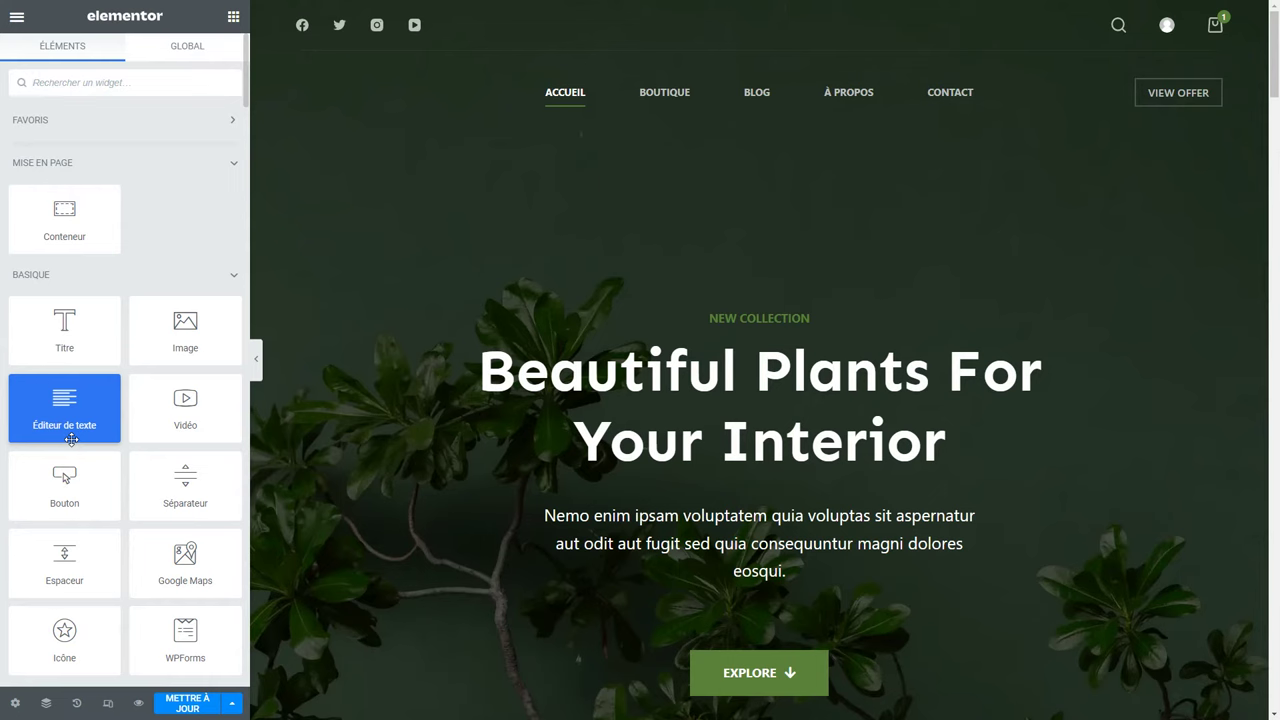
scroll(145, 395, "down", 3)
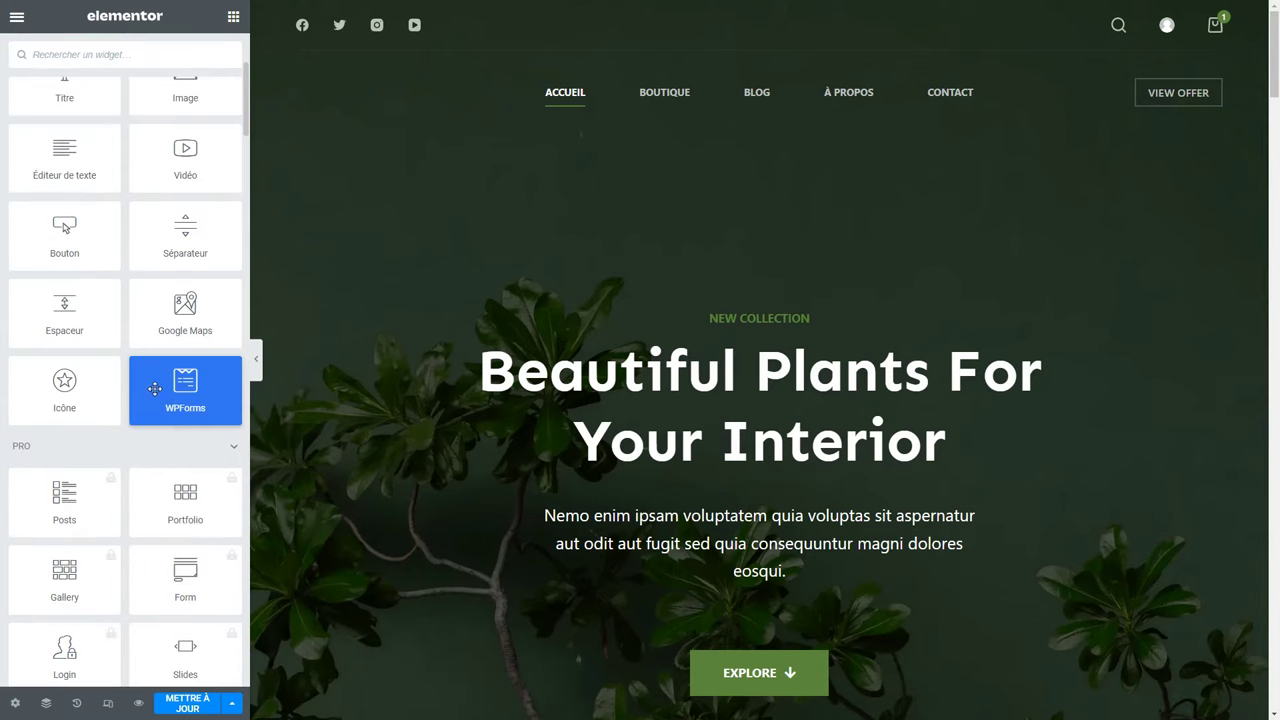
scroll(141, 388, "down", 2)
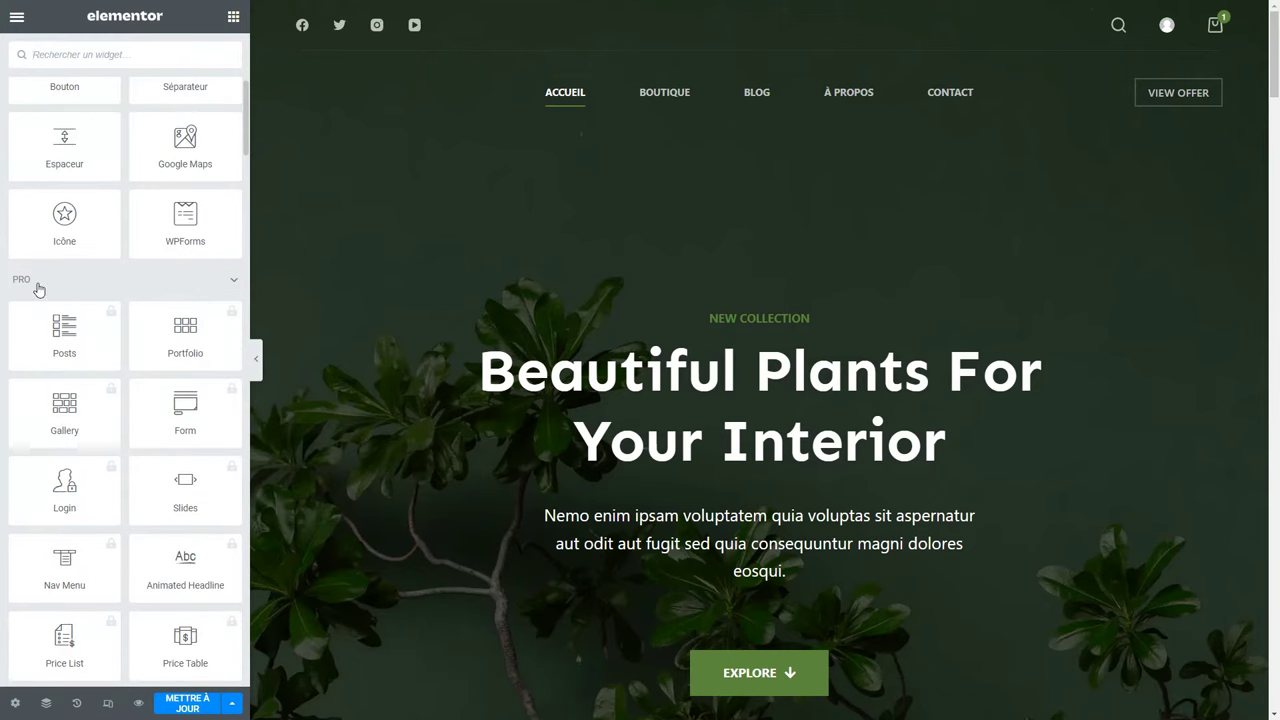
scroll(120, 340, "down", 12)
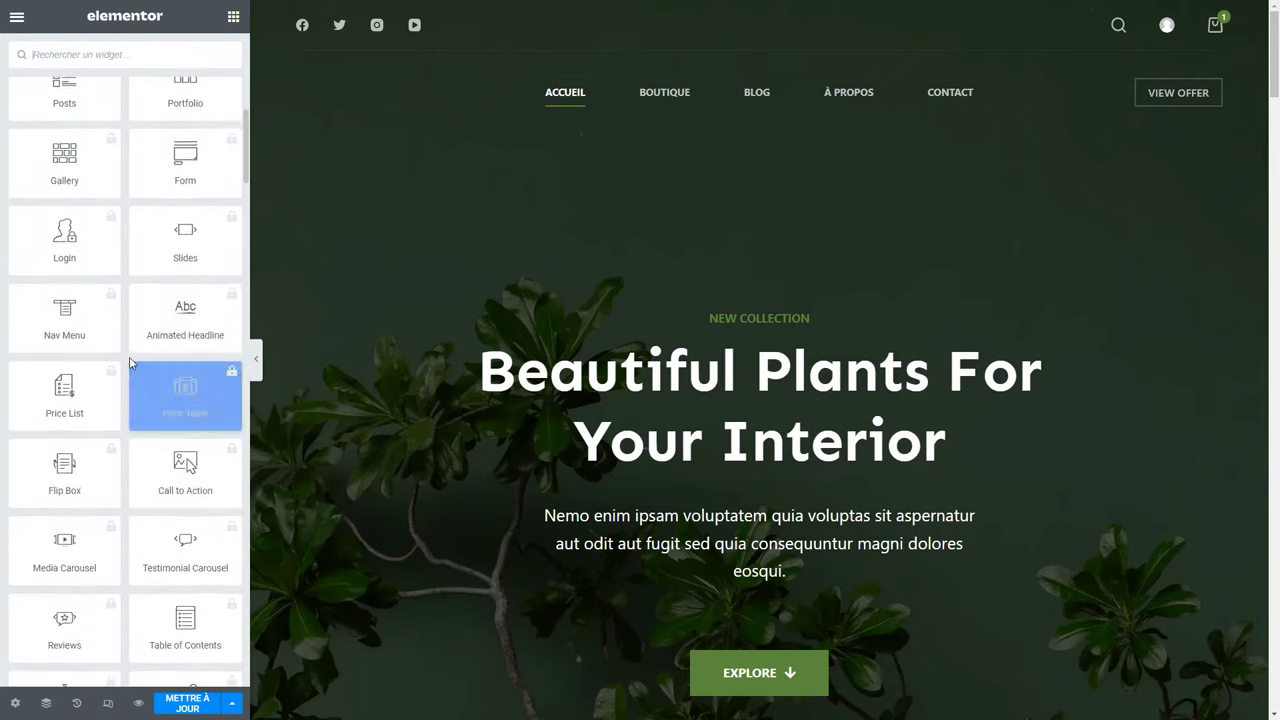
scroll(130, 365, "down", 3)
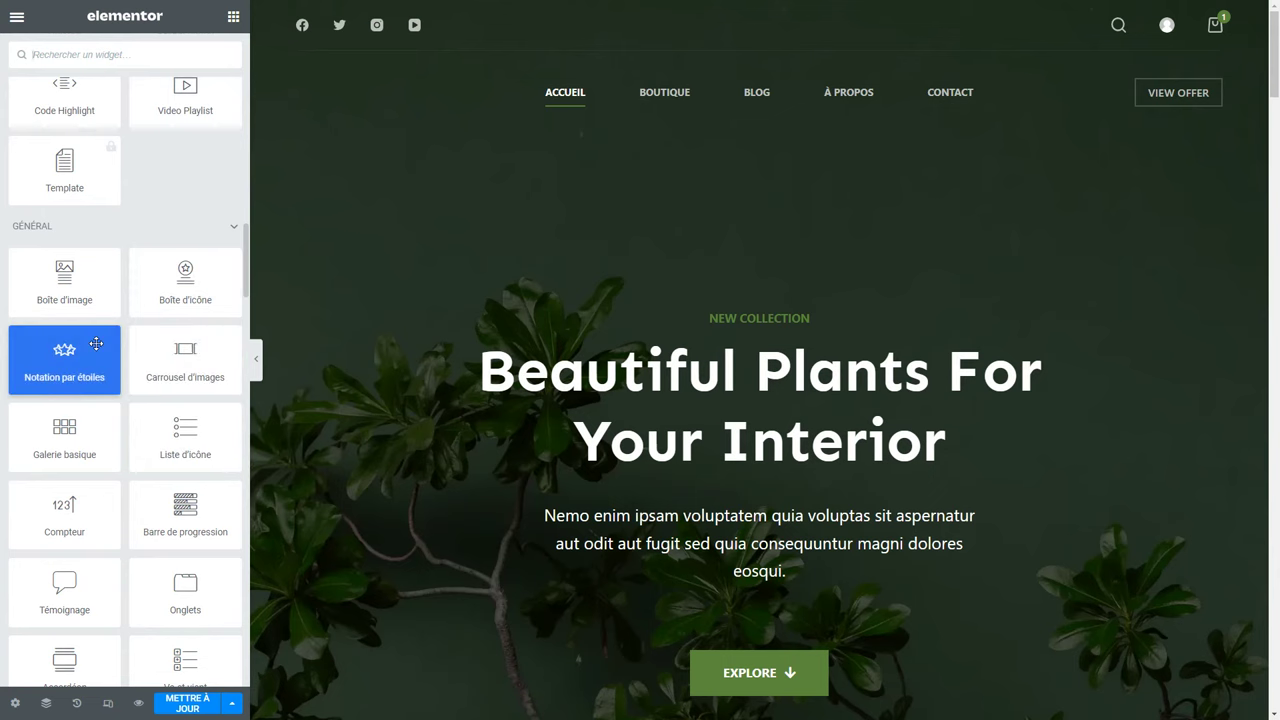
scroll(96, 344, "down", 10)
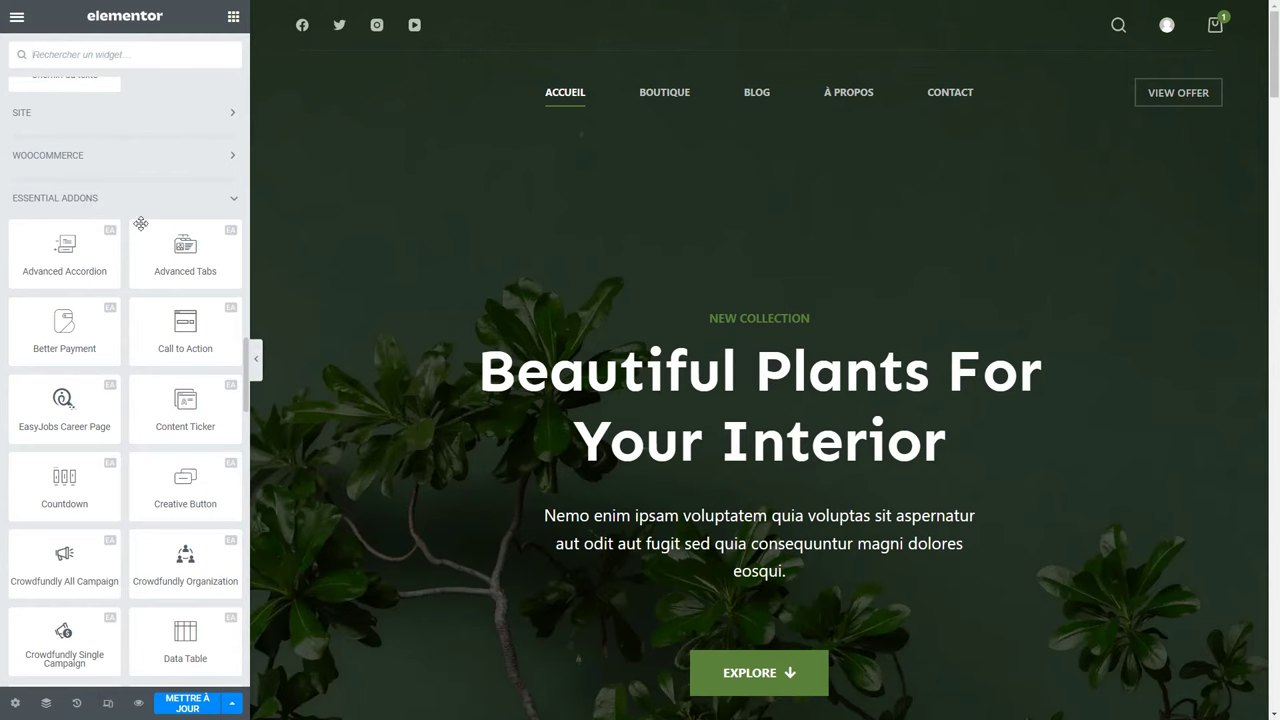
scroll(150, 530, "down", 5)
scroll(150, 535, "down", 8)
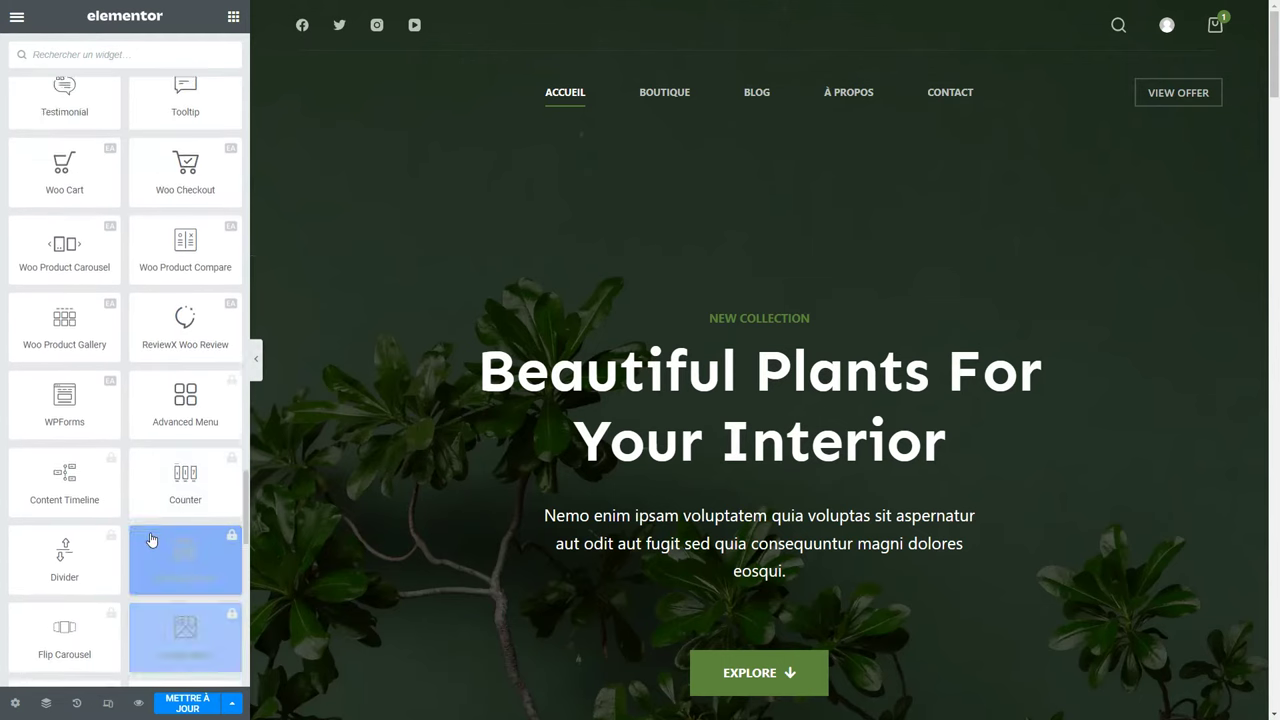
scroll(150, 540, "up", 2)
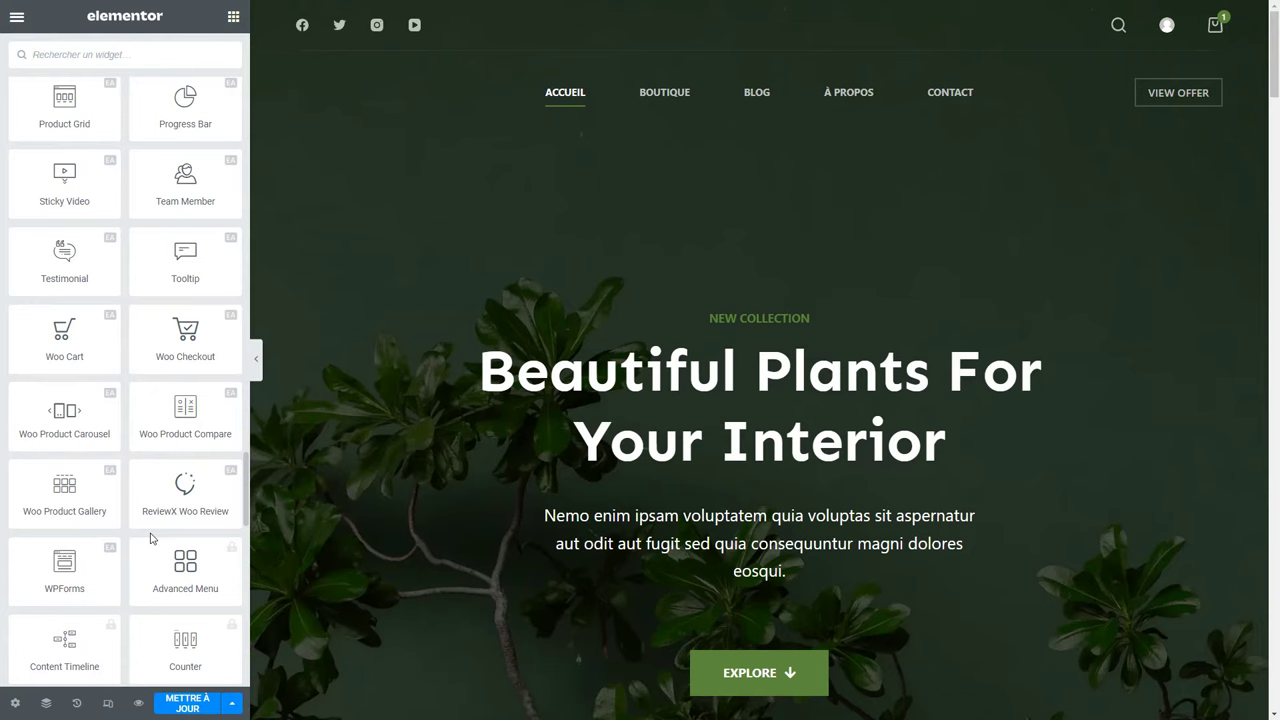
scroll(150, 538, "up", 11)
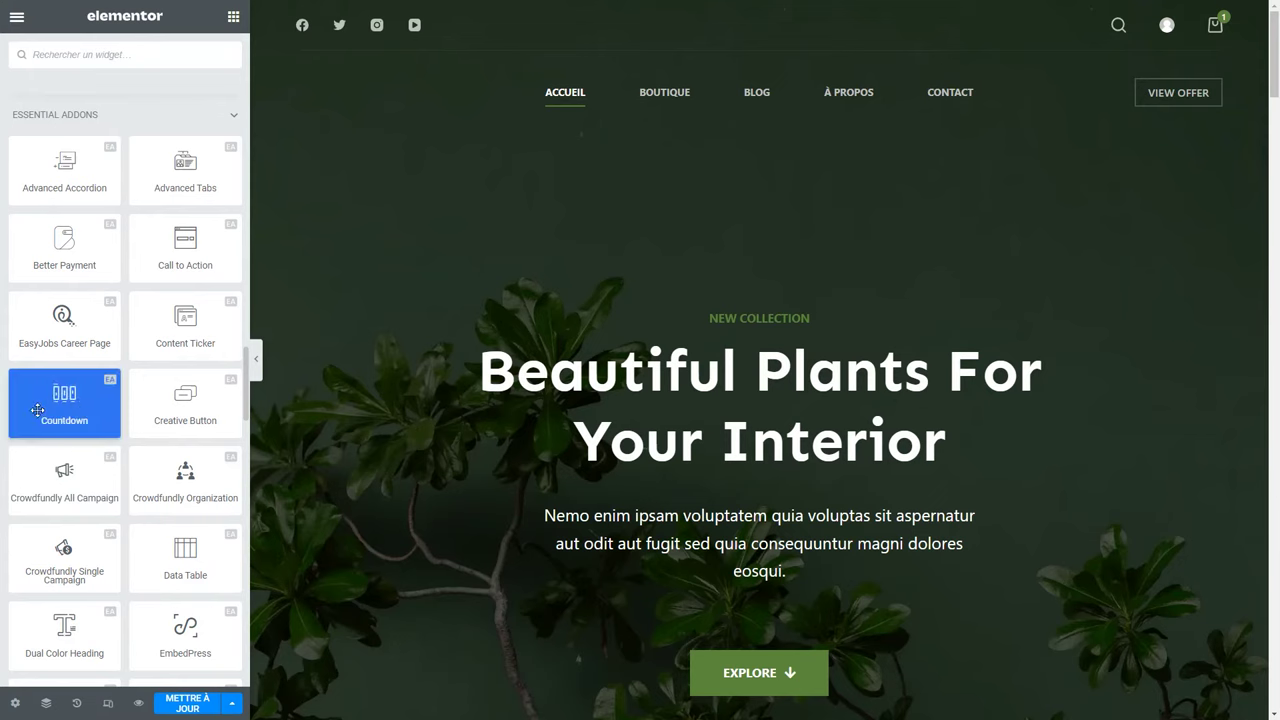
left_click_drag(75, 410, 744, 538)
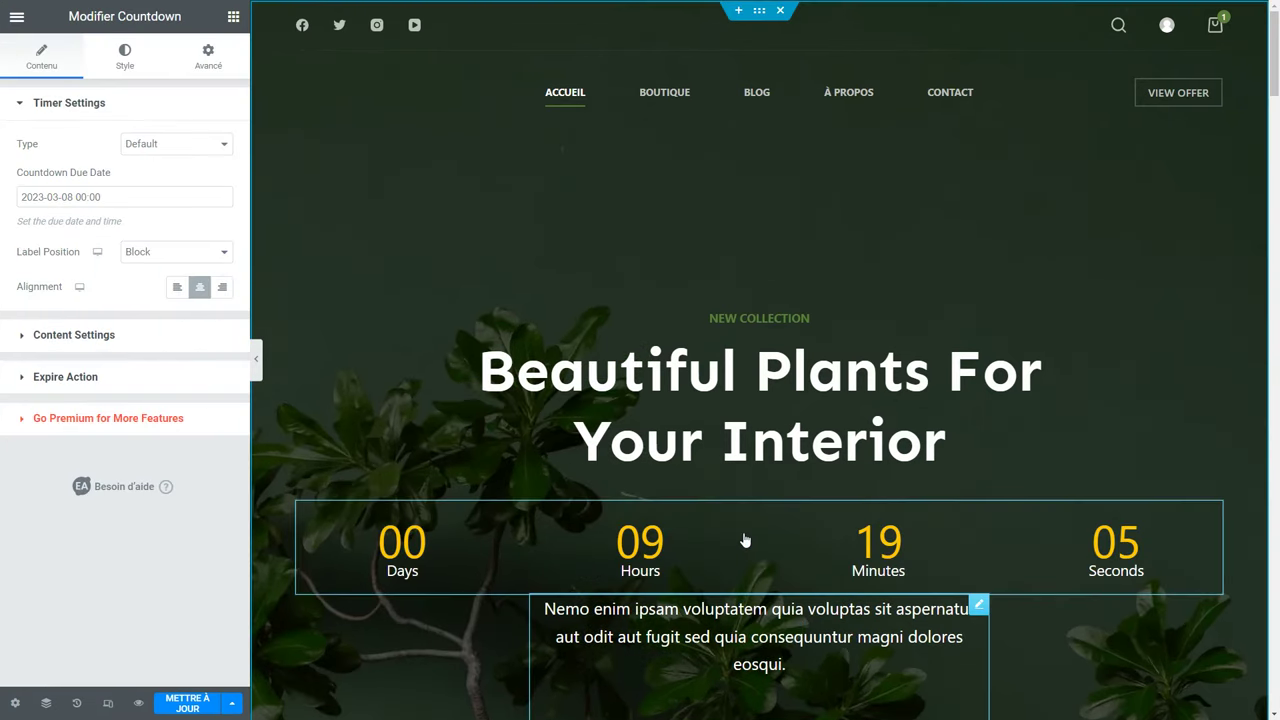
right_click(744, 540)
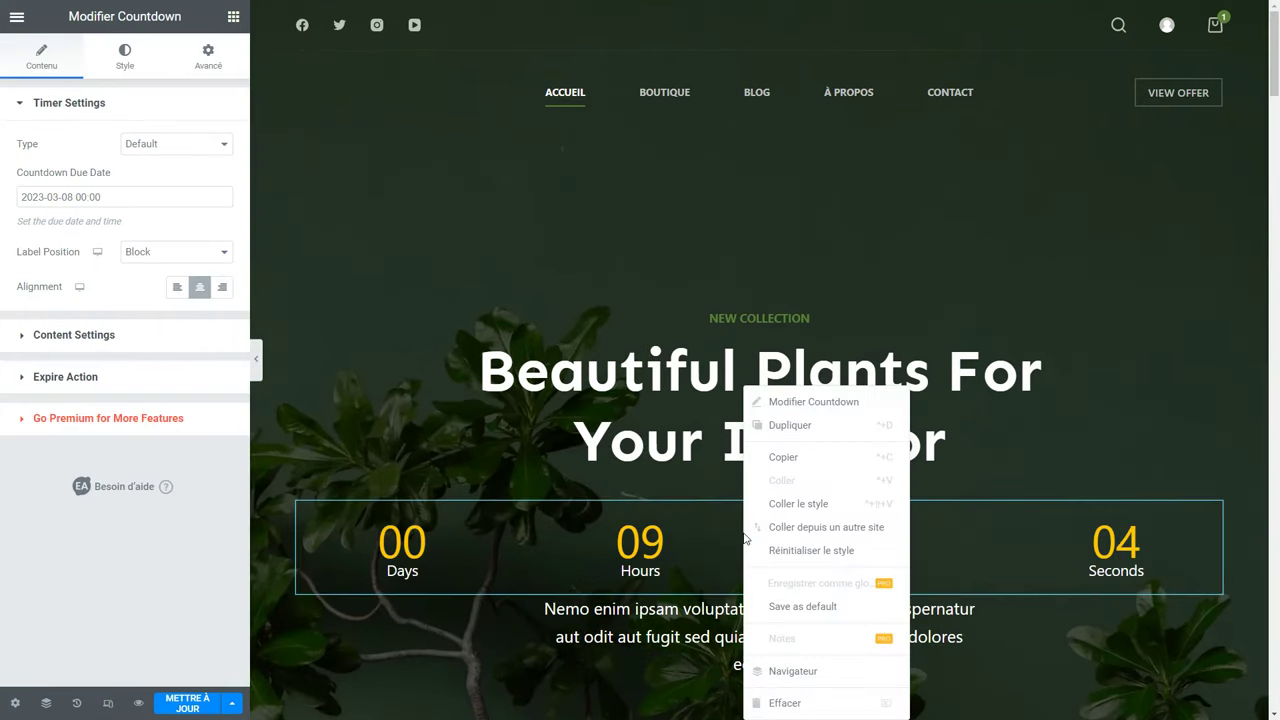
left_click(799, 705)
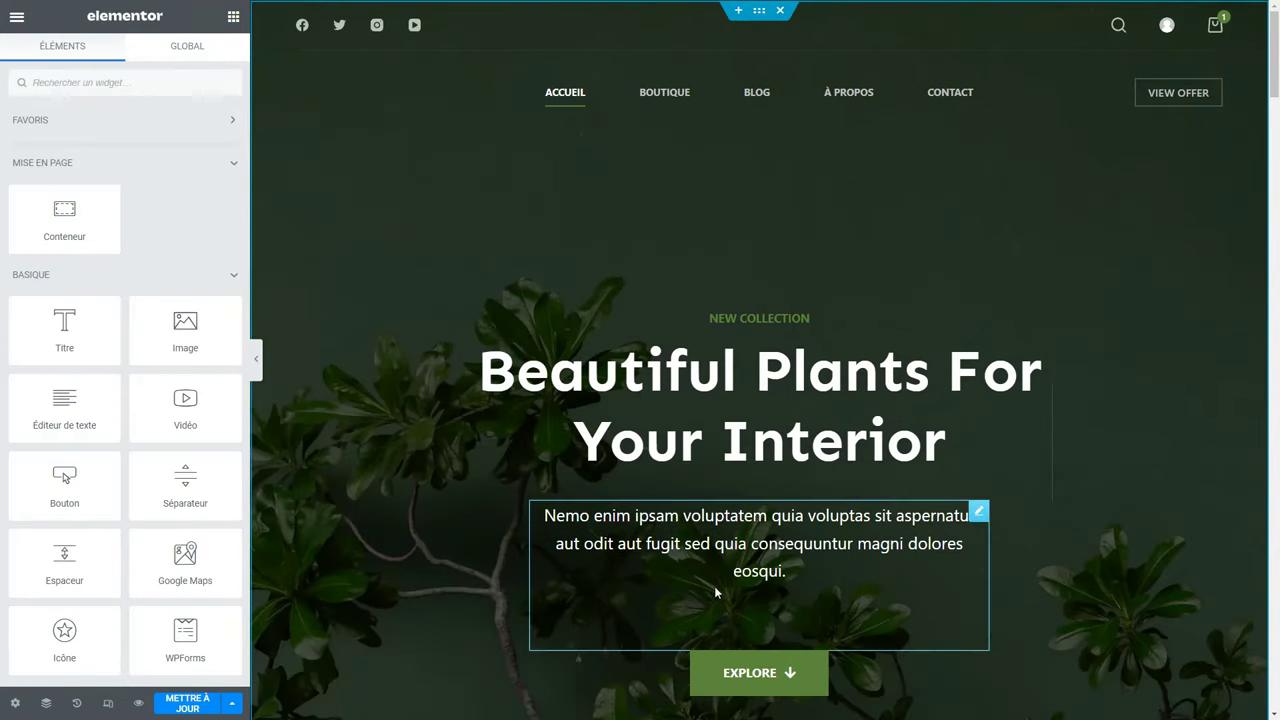
key("ctrl+minus")
key("ctrl+minus")
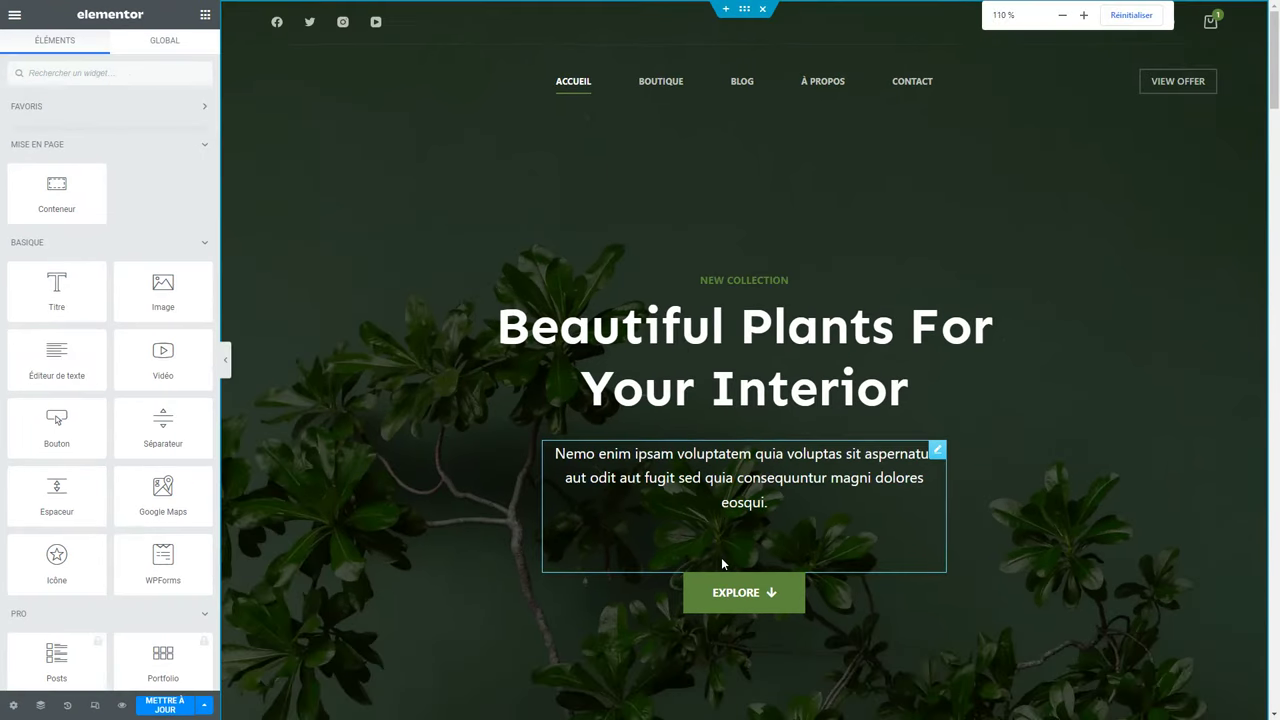
key("ctrl+plus")
key("ctrl+plus")
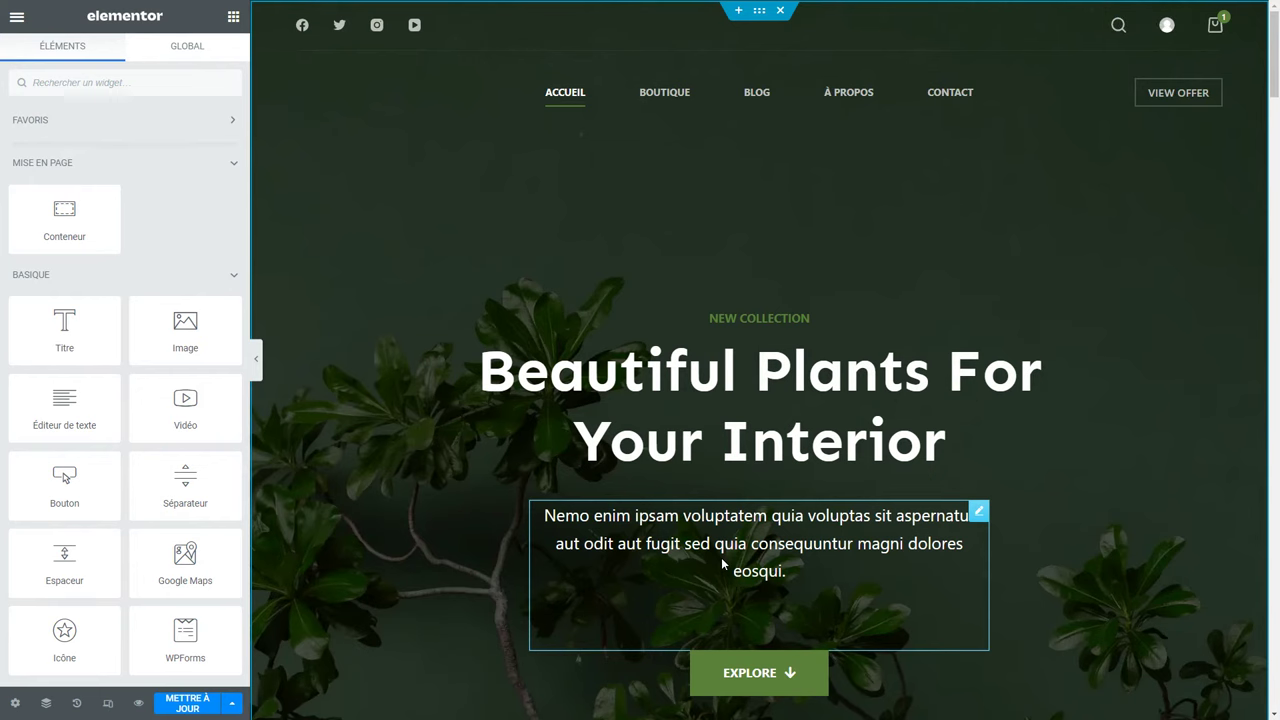
scroll(721, 557, "down", 5)
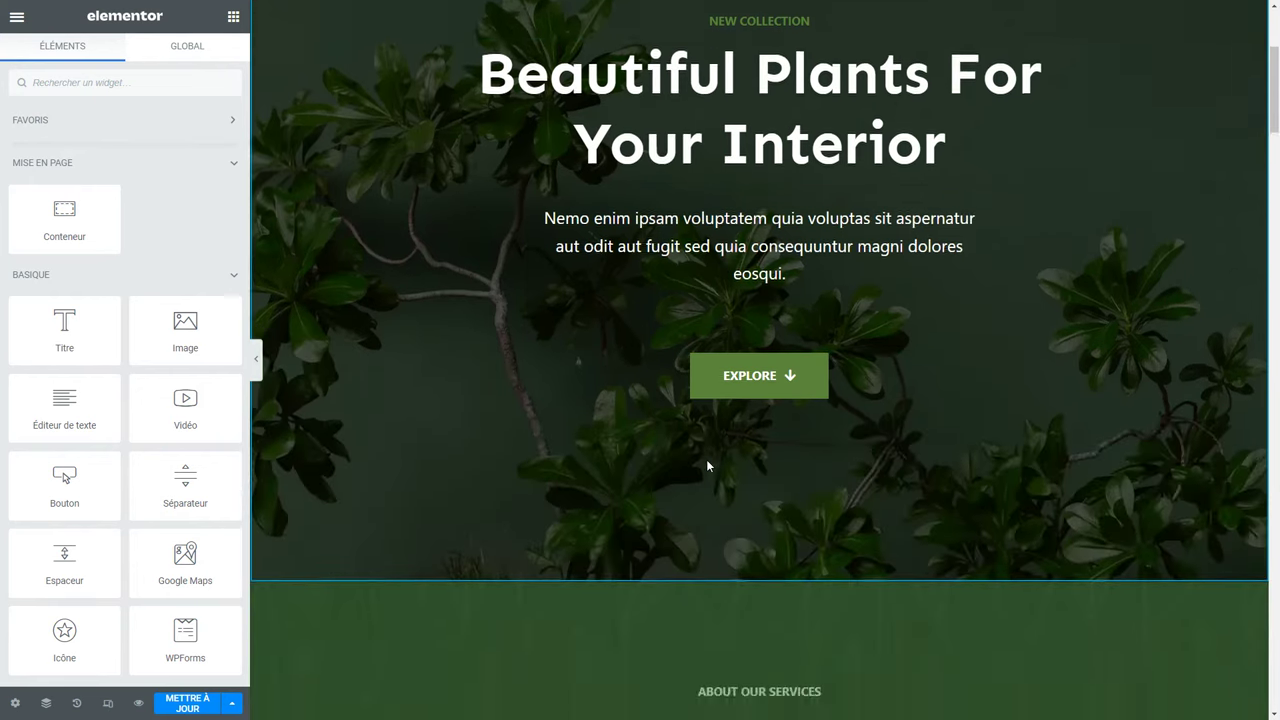
Insert a two-column container above the About Our Services section and widen its left column.
mouse_move(764, 412)
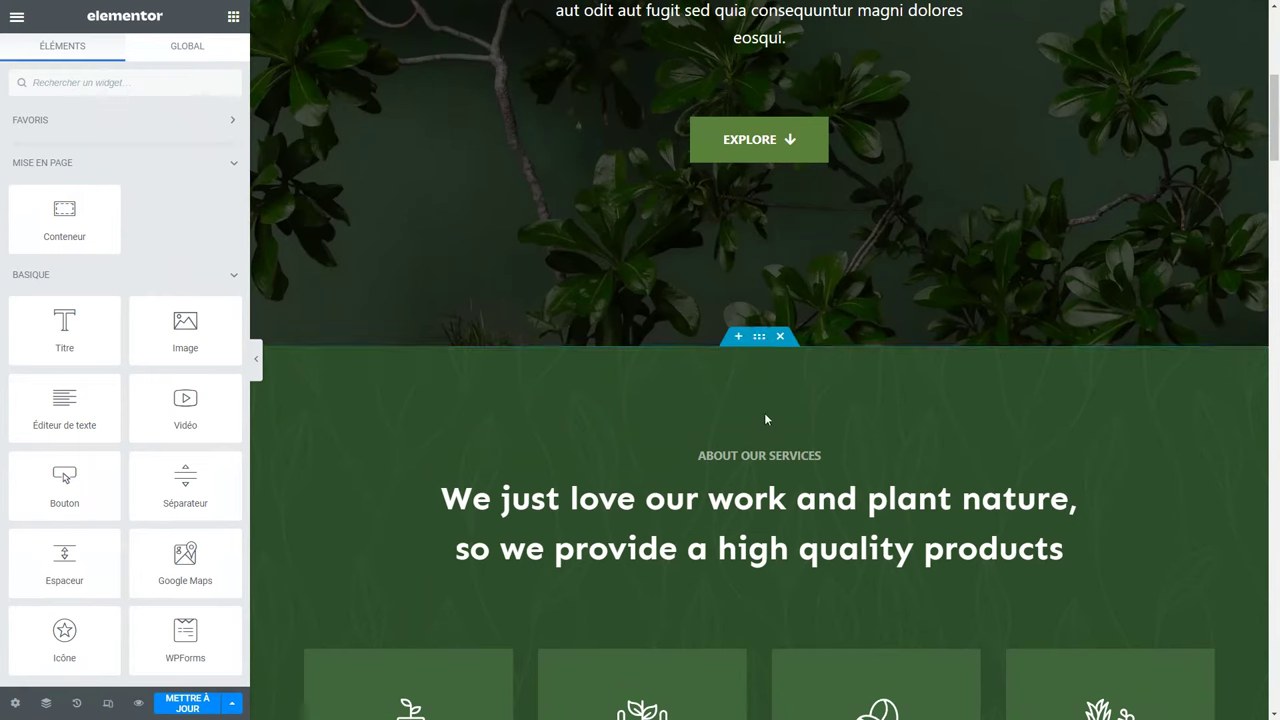
left_click(739, 339)
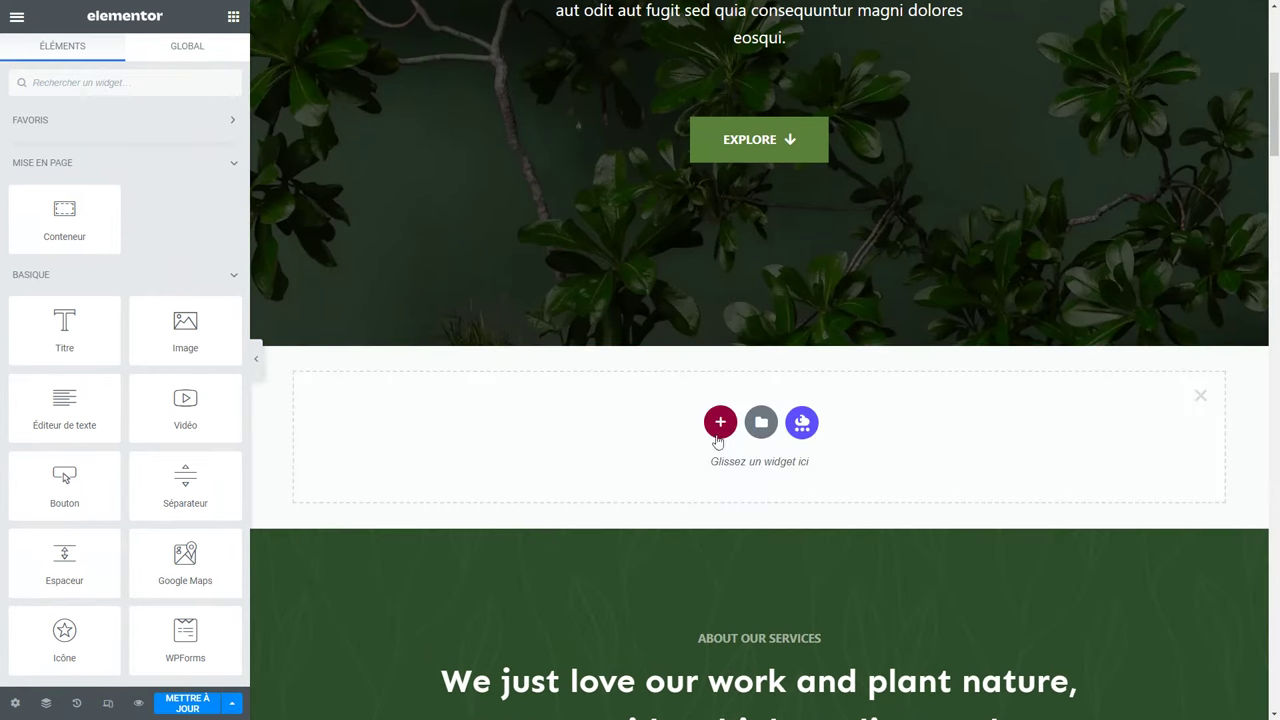
left_click(718, 423)
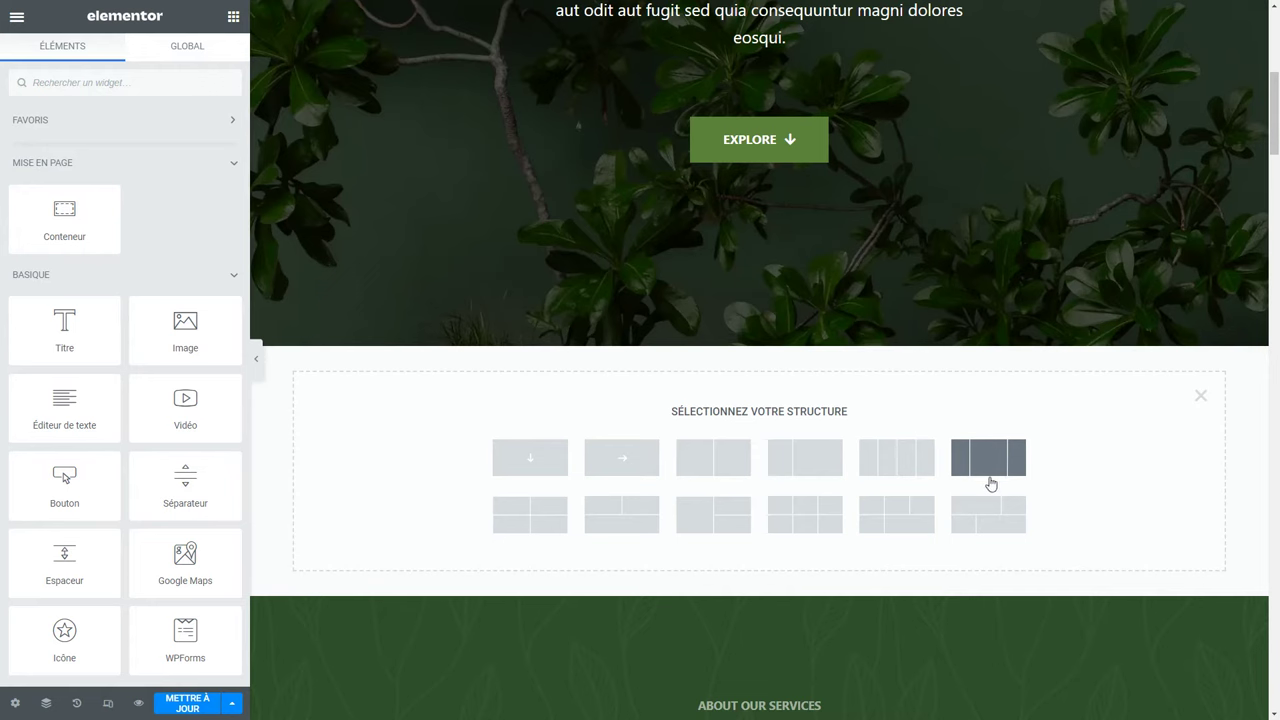
left_click(740, 468)
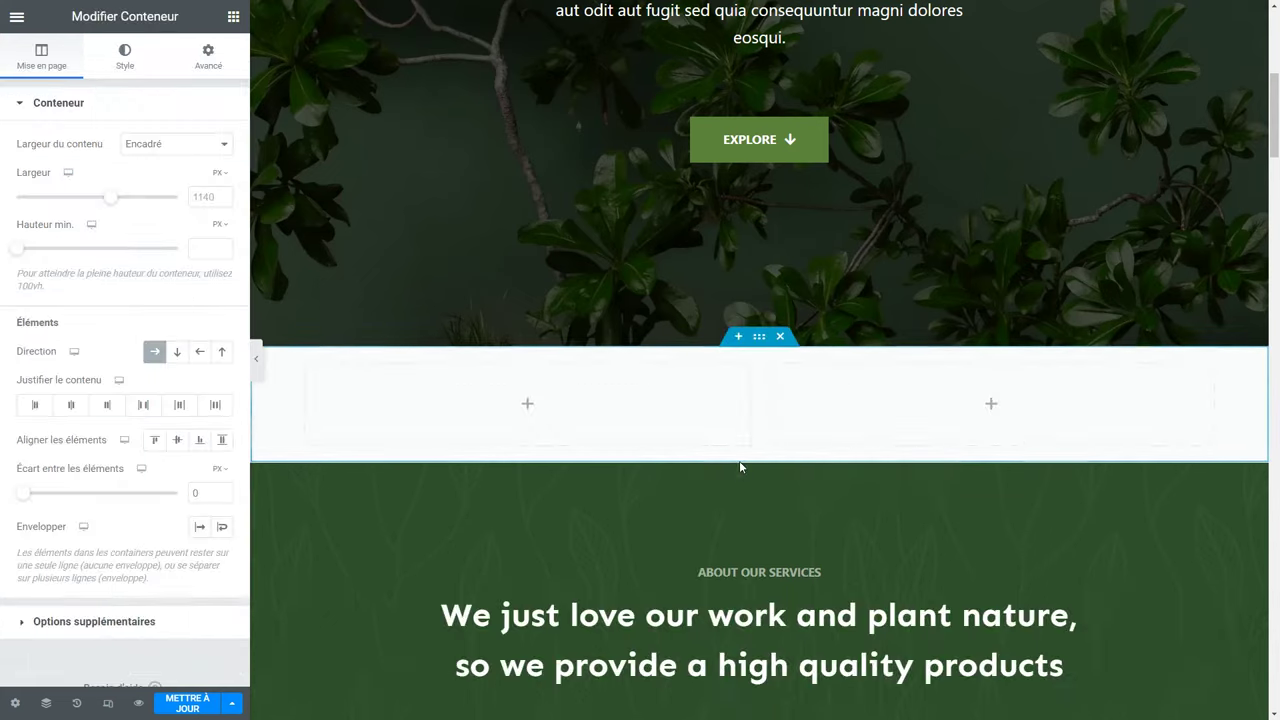
left_click_drag(755, 418, 791, 423)
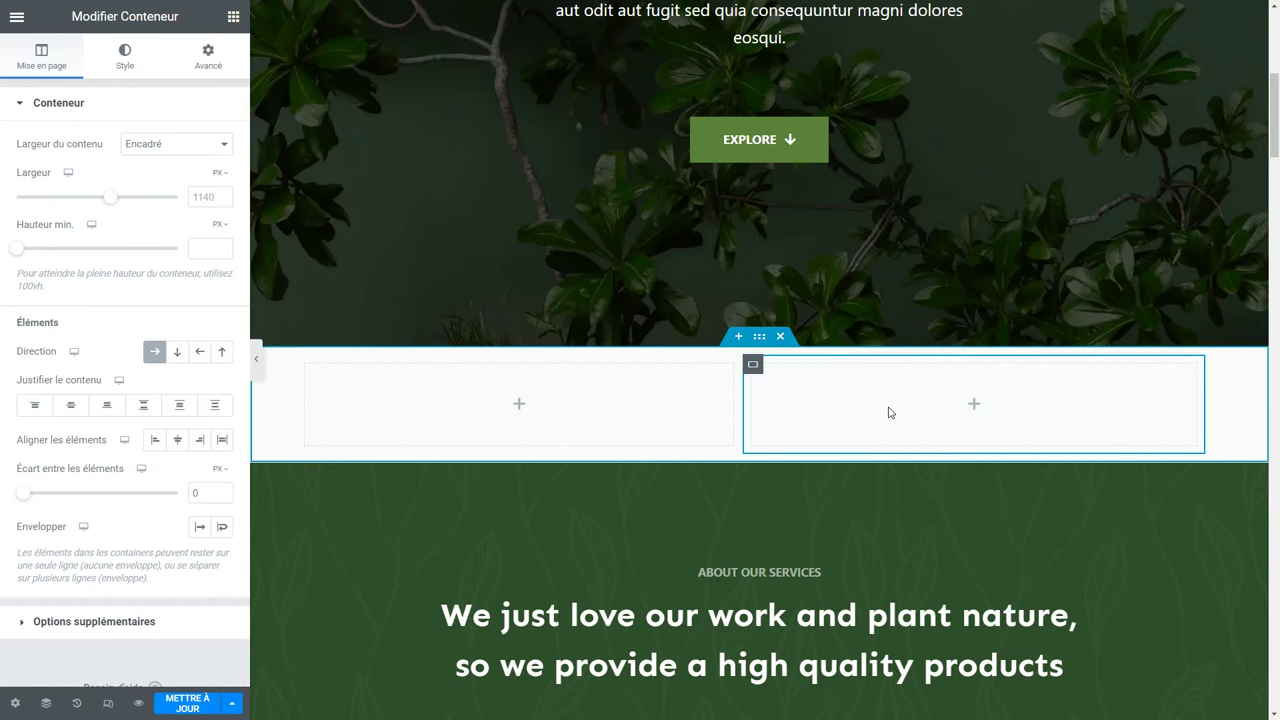
left_click(520, 405)
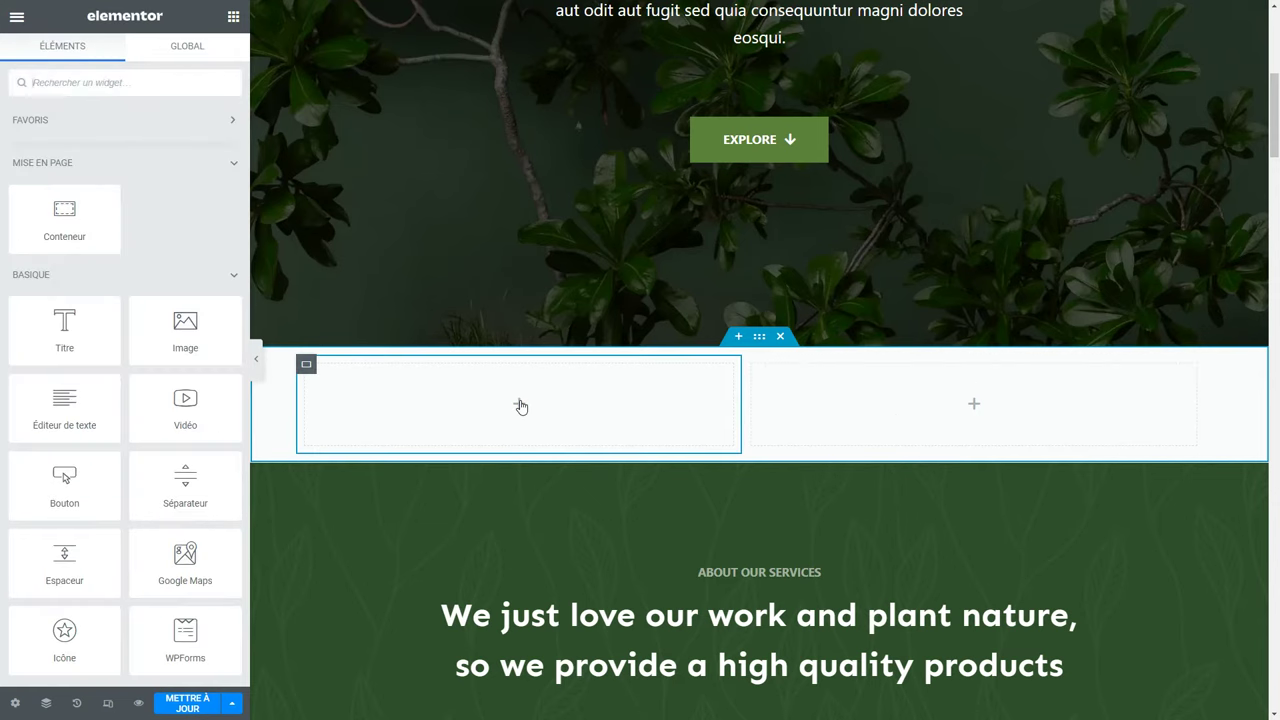
Drop an Image widget into the left column and look through its Style and Advanced settings.
left_click_drag(140, 322, 498, 418)
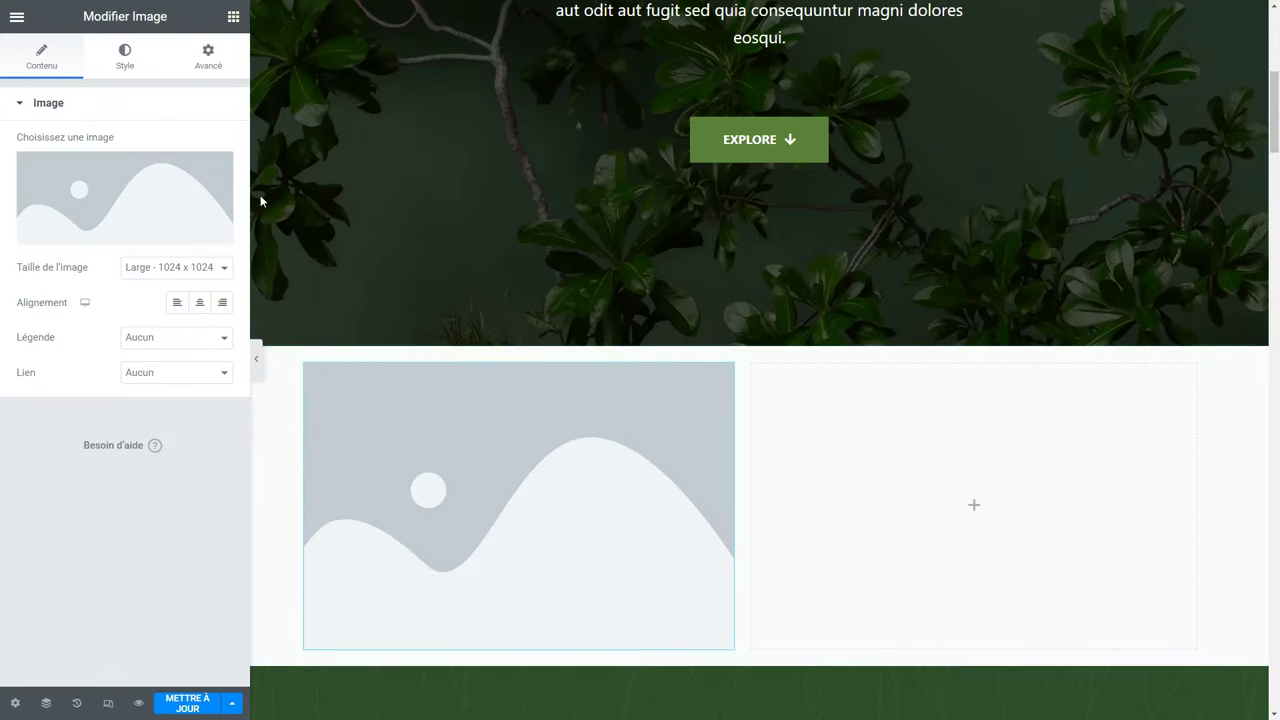
mouse_move(140, 180)
left_click(104, 58)
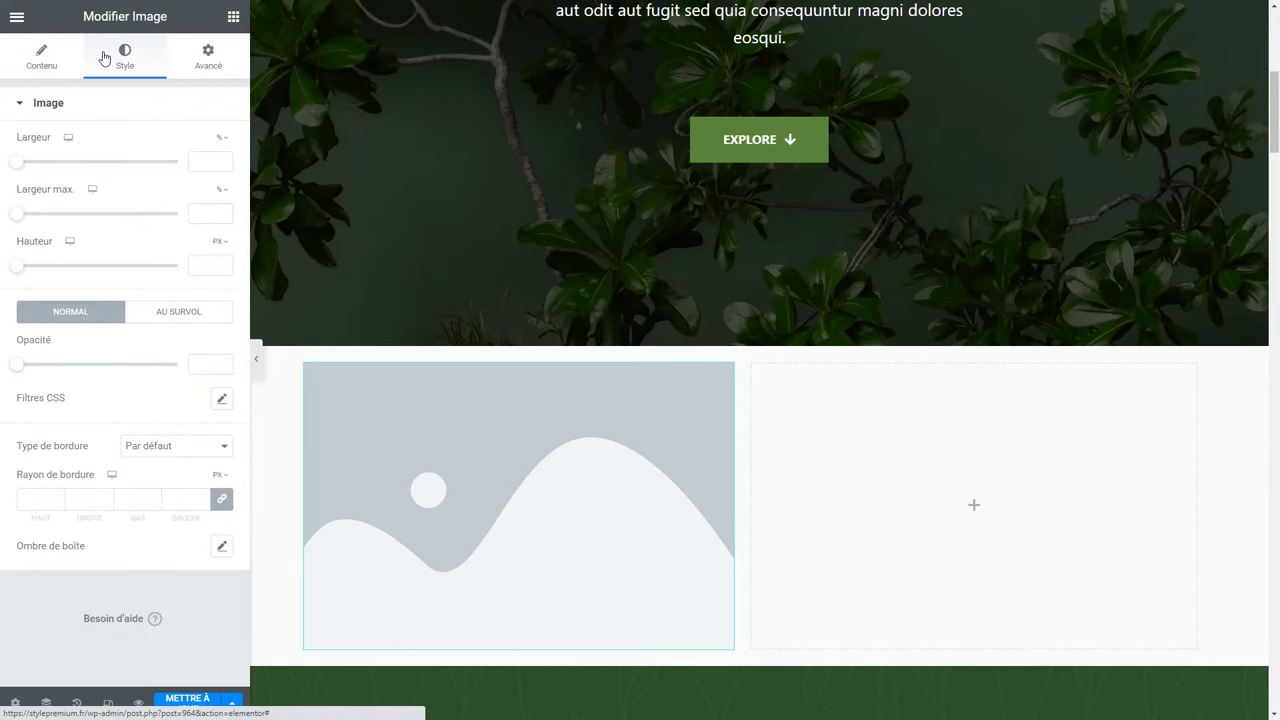
left_click(222, 60)
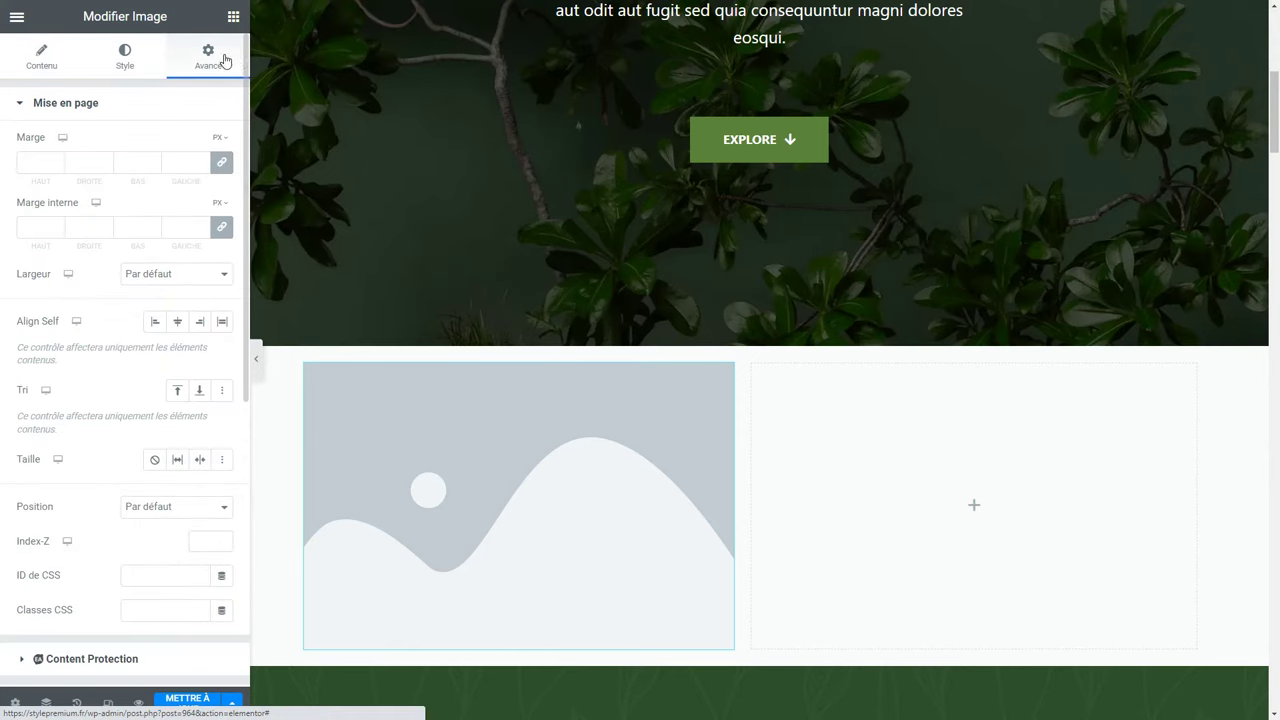
left_click(82, 106)
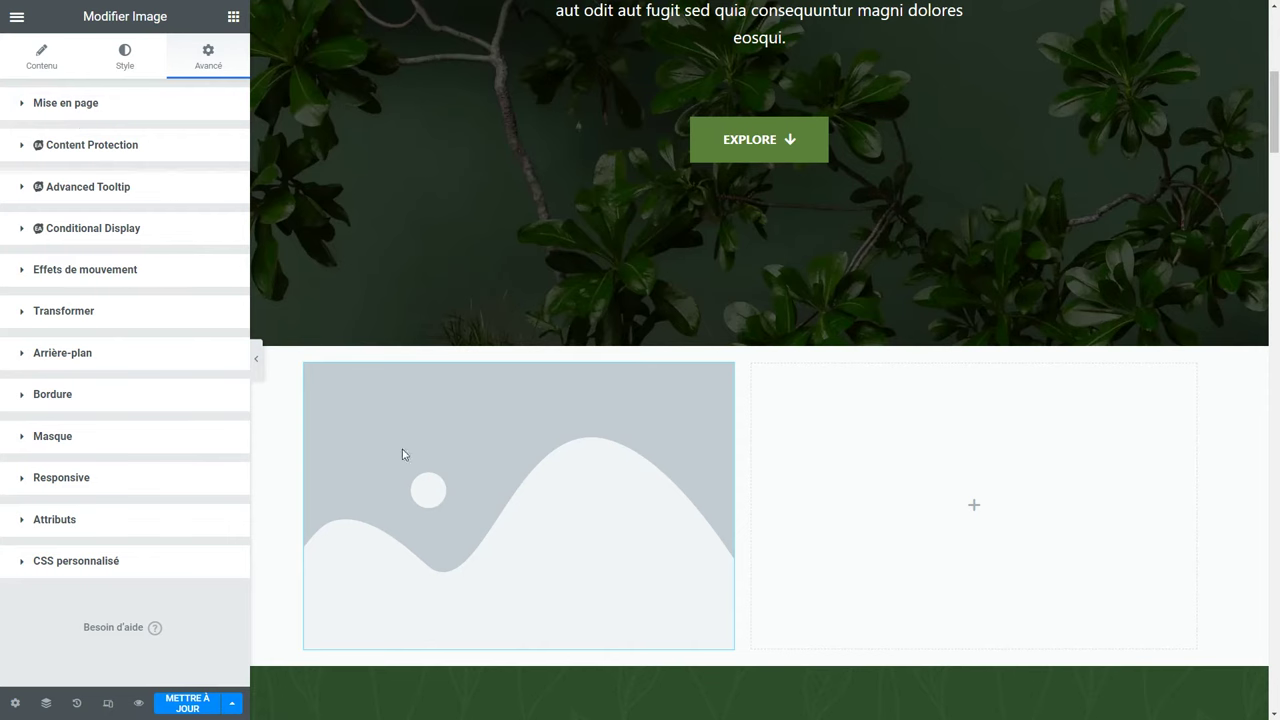
Duplicate the image widget with Dupliquer and drag the copy into the right column.
right_click(455, 440)
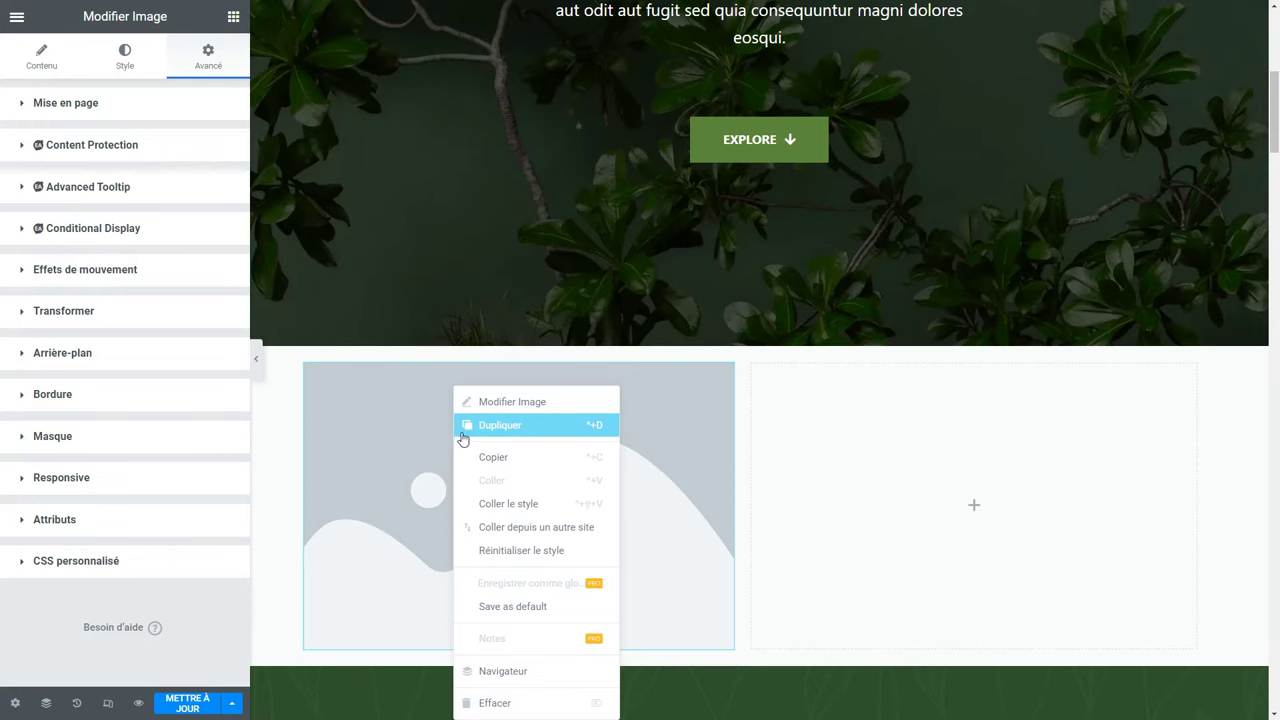
left_click(541, 431)
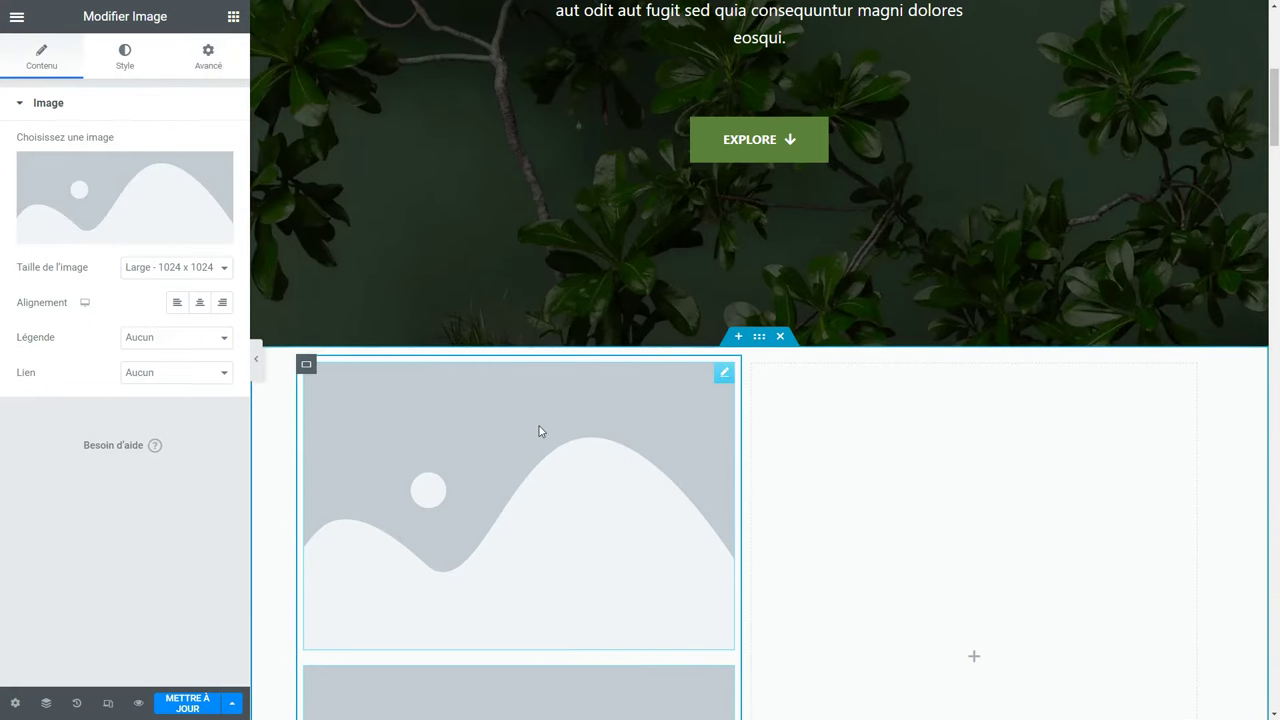
scroll(537, 429, "down", 2)
left_click_drag(408, 509, 897, 333)
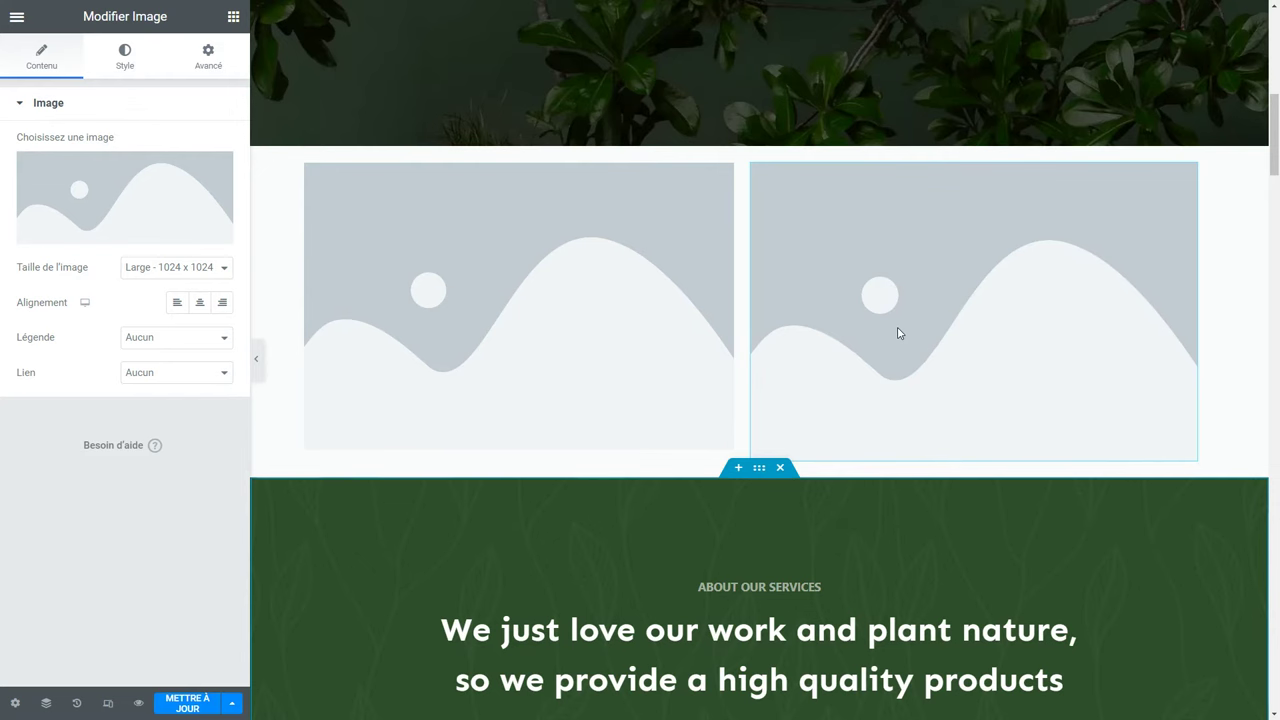
Add a heading, text block and button under the left image, plus a video in the right column.
left_click(232, 16)
left_click_drag(64, 325, 340, 446)
left_click(232, 16)
left_click_drag(64, 406, 331, 500)
left_click(232, 16)
left_click_drag(185, 408, 829, 489)
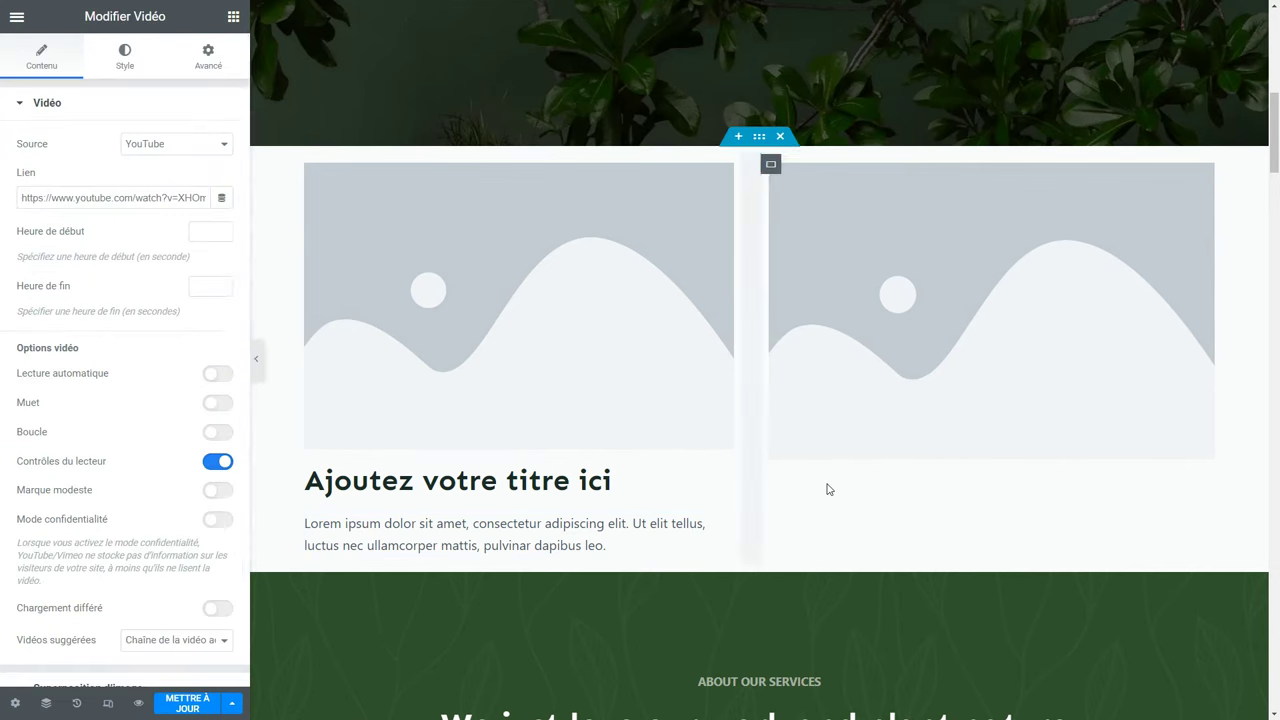
left_click(232, 16)
left_click_drag(64, 480, 358, 553)
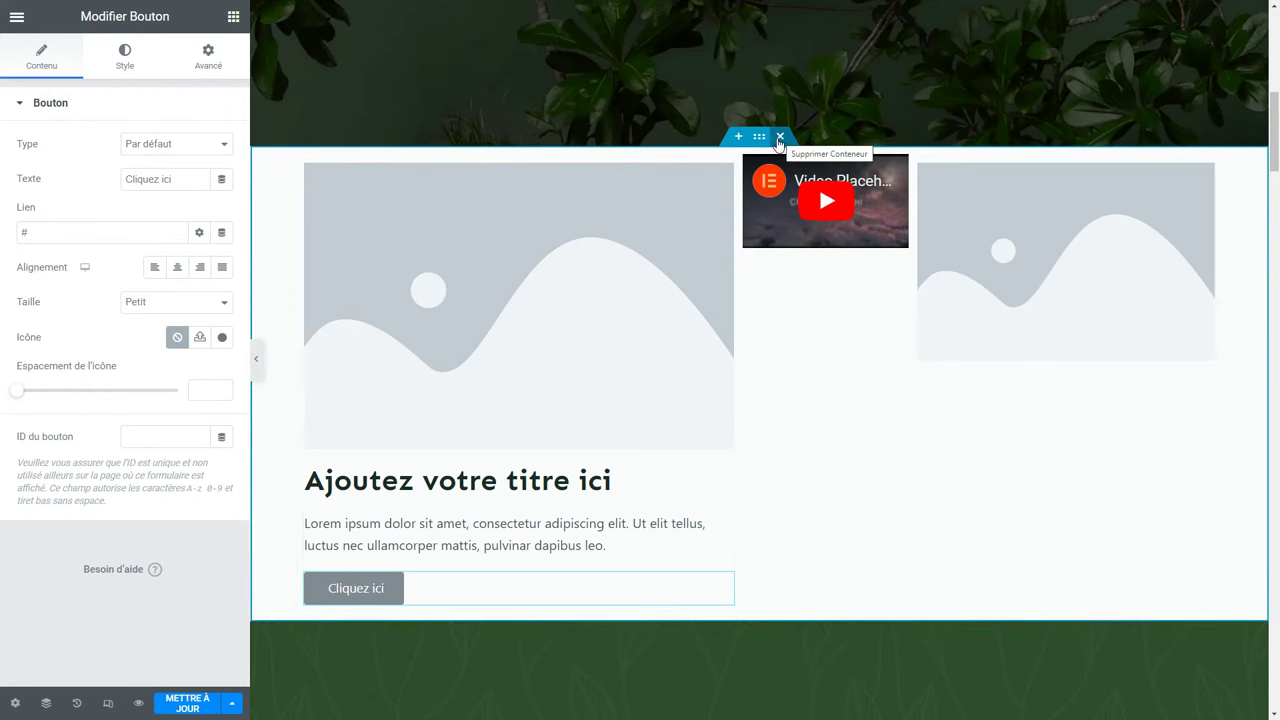
Delete the test two-column container and open the hero heading, selecting the word 'portée'.
left_click(780, 137)
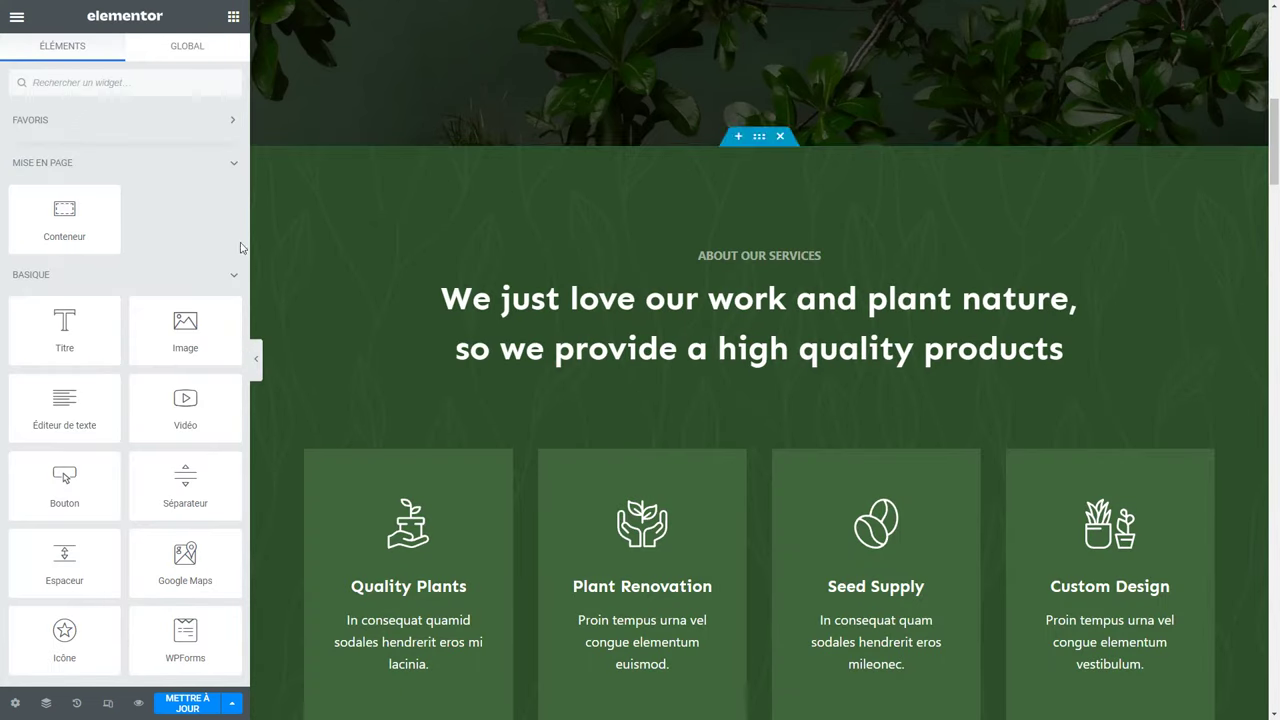
scroll(663, 511, "up", 5)
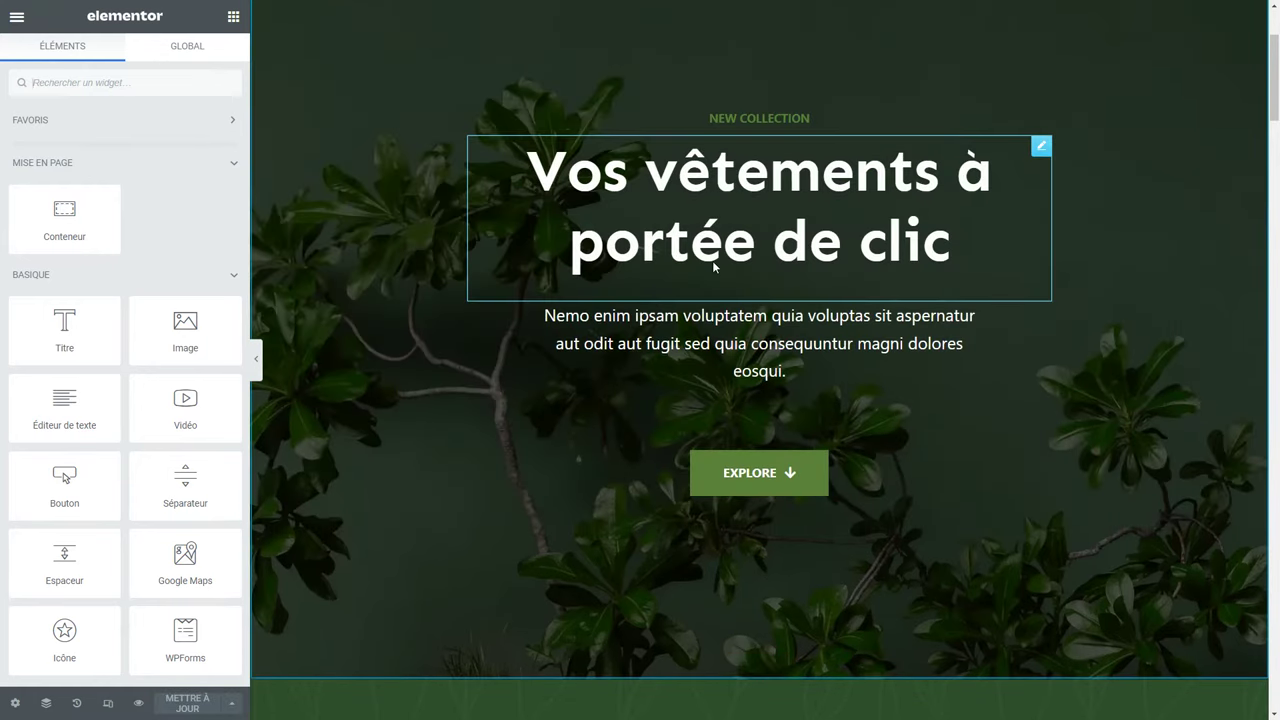
left_click(714, 266)
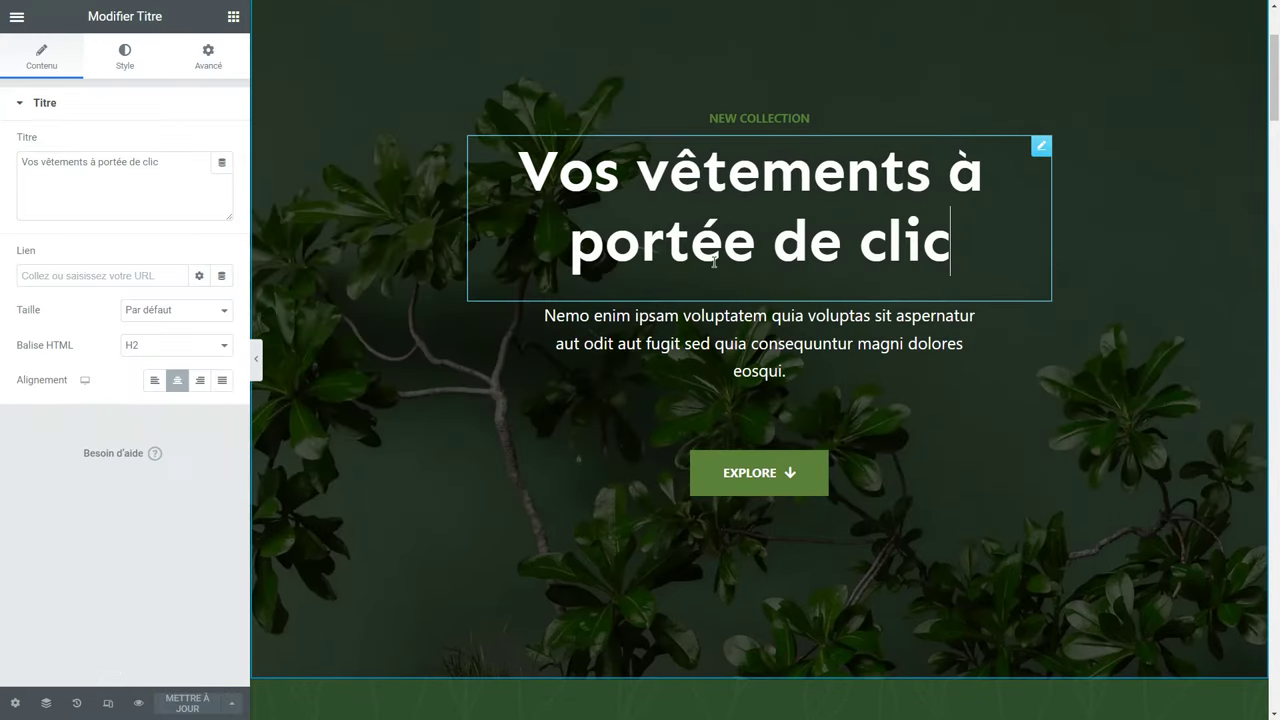
double_click(704, 254)
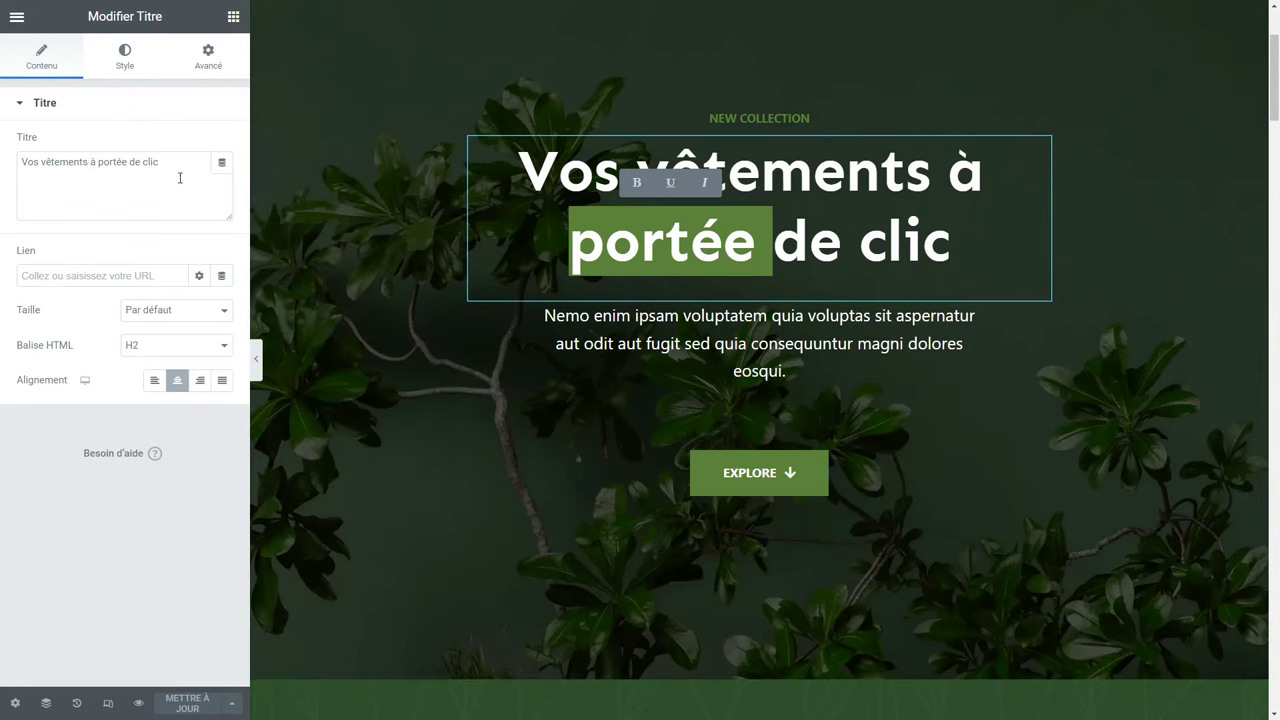
Select the heading's title text, exit fullscreen, and switch to the 'Clothing site title' ChatGPT tab.
left_click_drag(182, 171, 22, 170)
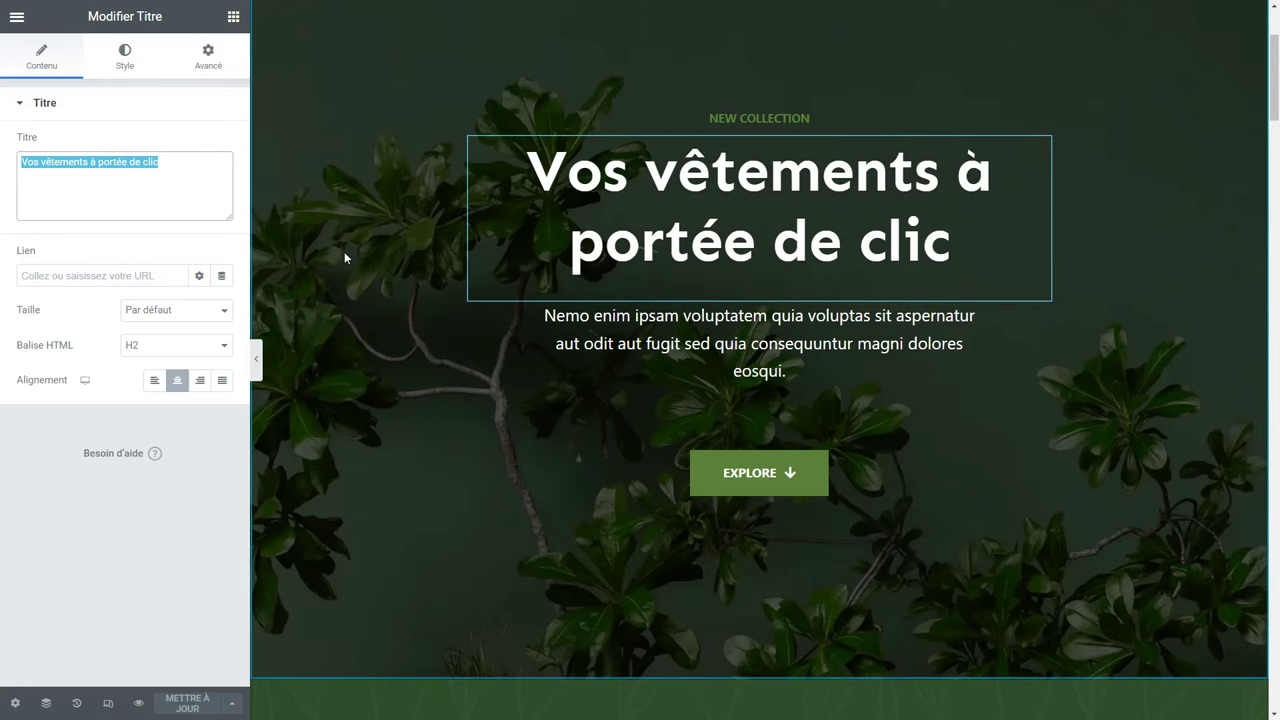
key("F11")
left_click(381, 11)
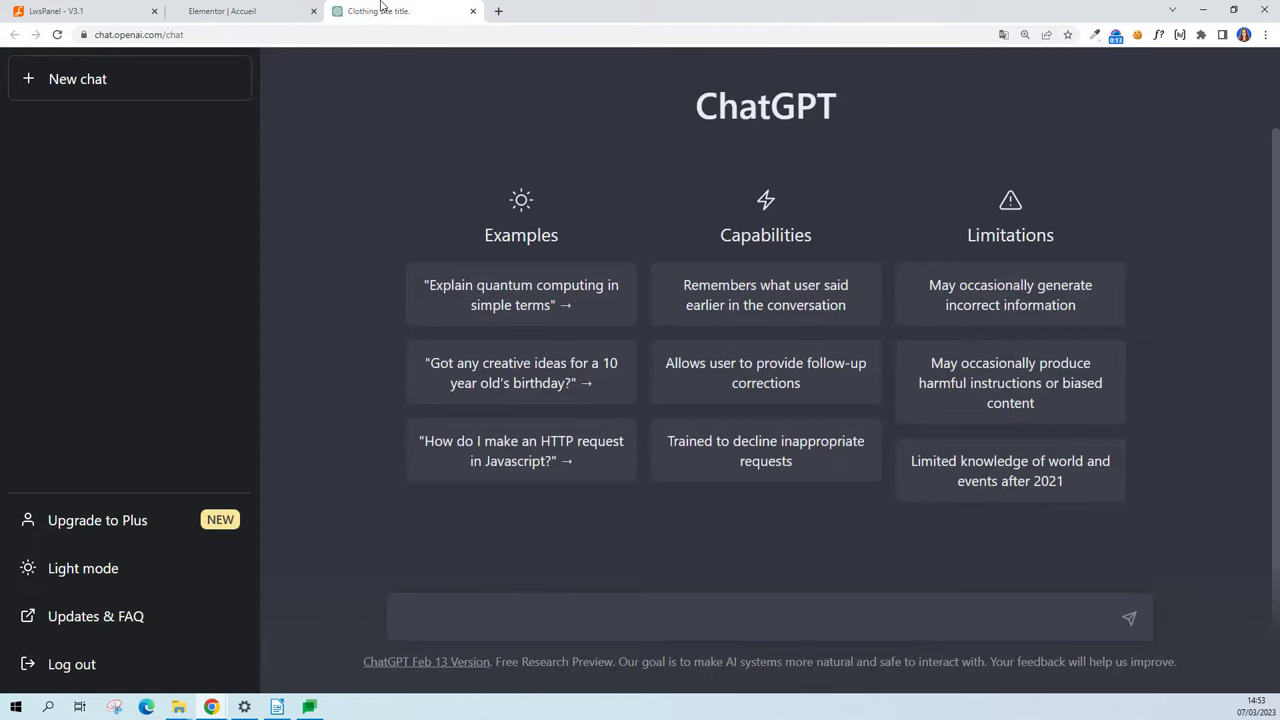
Ask ChatGPT 'Rédige un titre court pour mon site de vente de vêtements' and copy its suggested title.
key("F11")
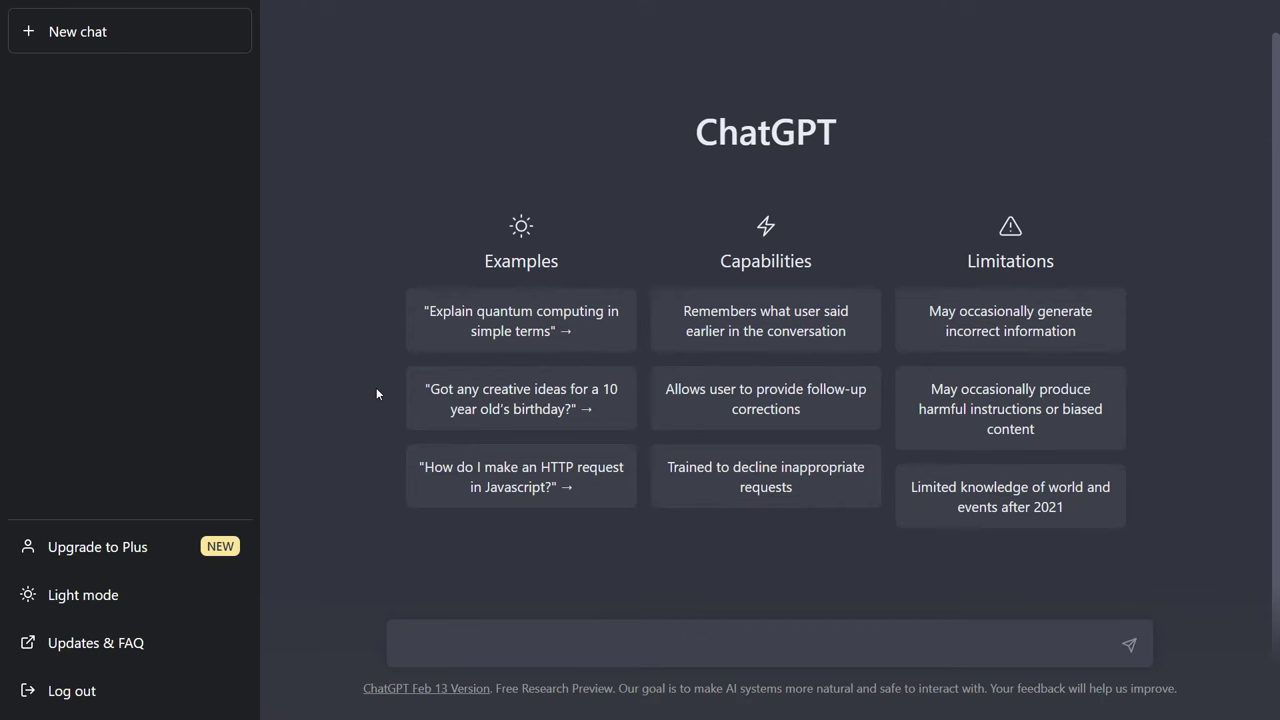
left_click(498, 644)
type("Rédige un titre court pour mon site de ")
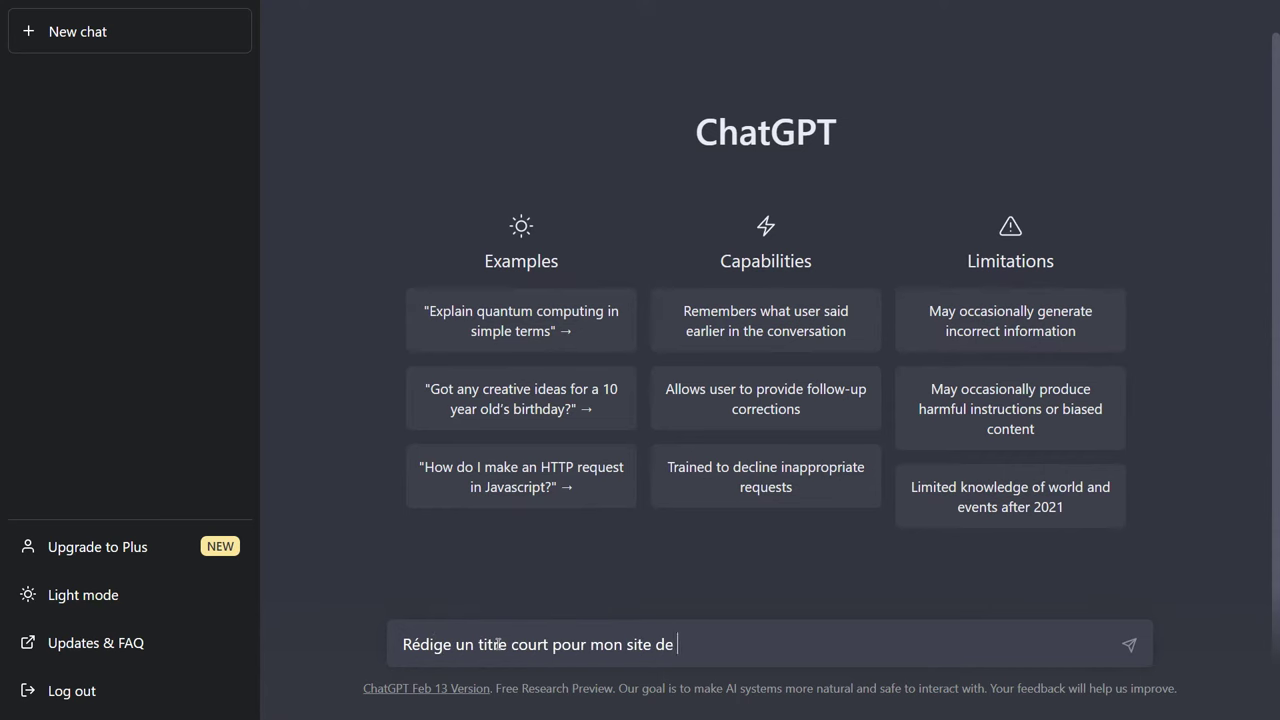
type("vente de vêtements")
key("Return")
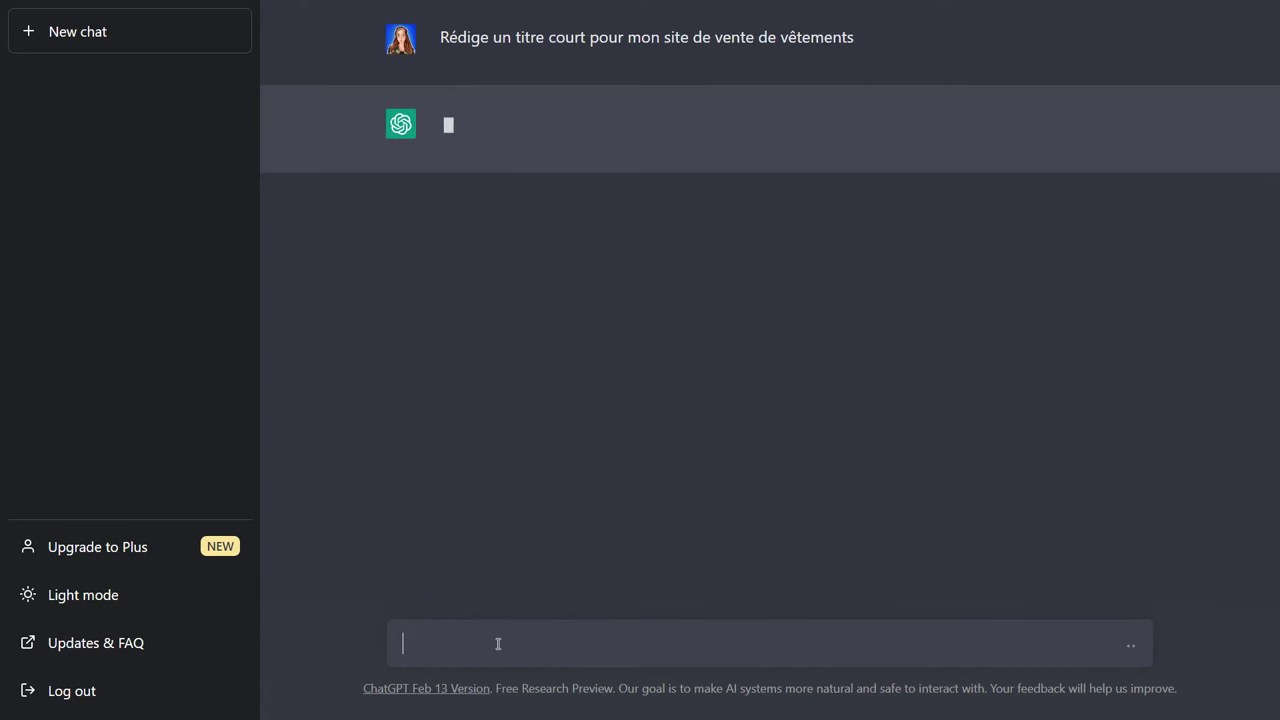
left_click_drag(607, 122, 958, 124)
right_click(899, 125)
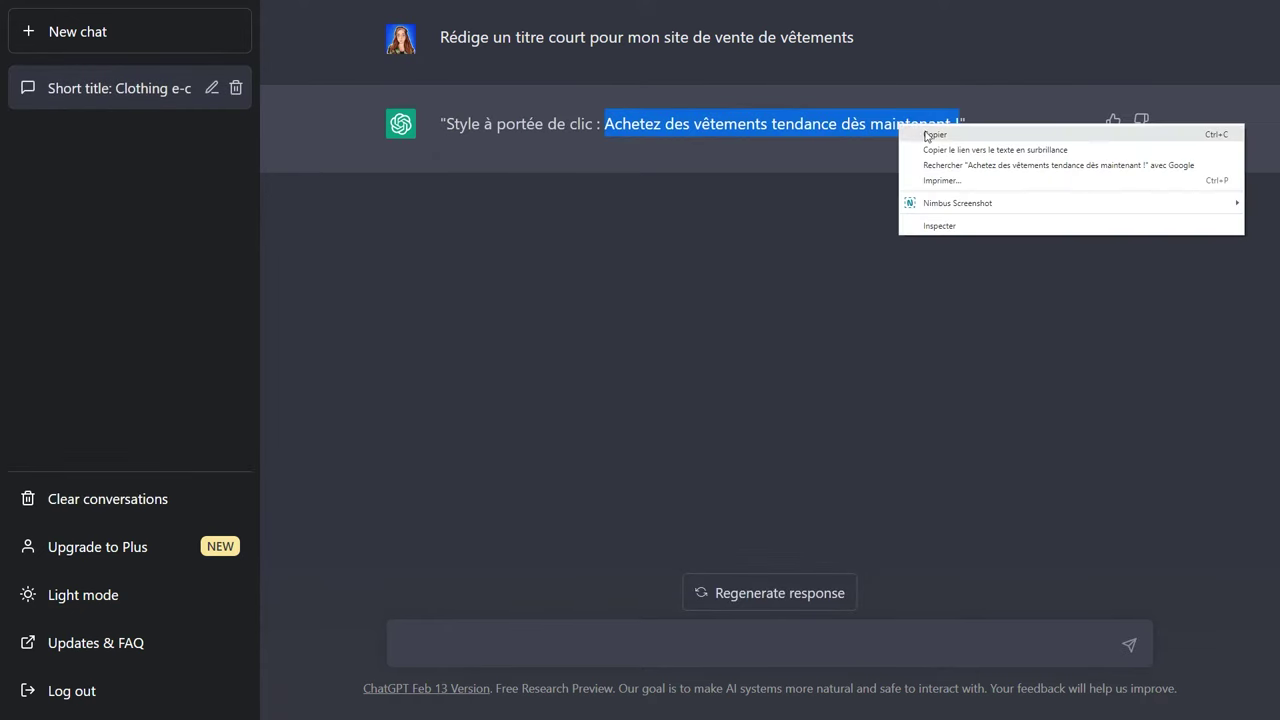
left_click(926, 135)
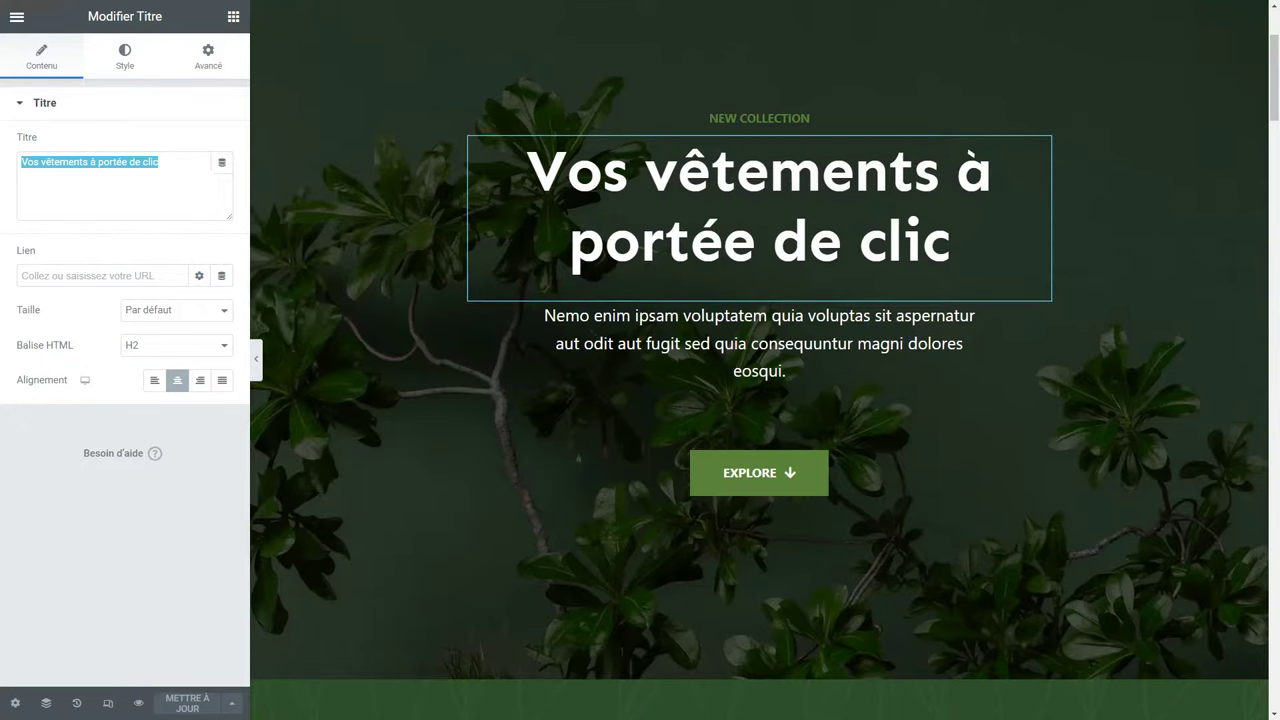
Paste 'Achetez des vêtements tendance dès maintenant !' over the heading's existing title text.
left_click(172, 162)
key("ctrl+a")
key("ctrl+v")
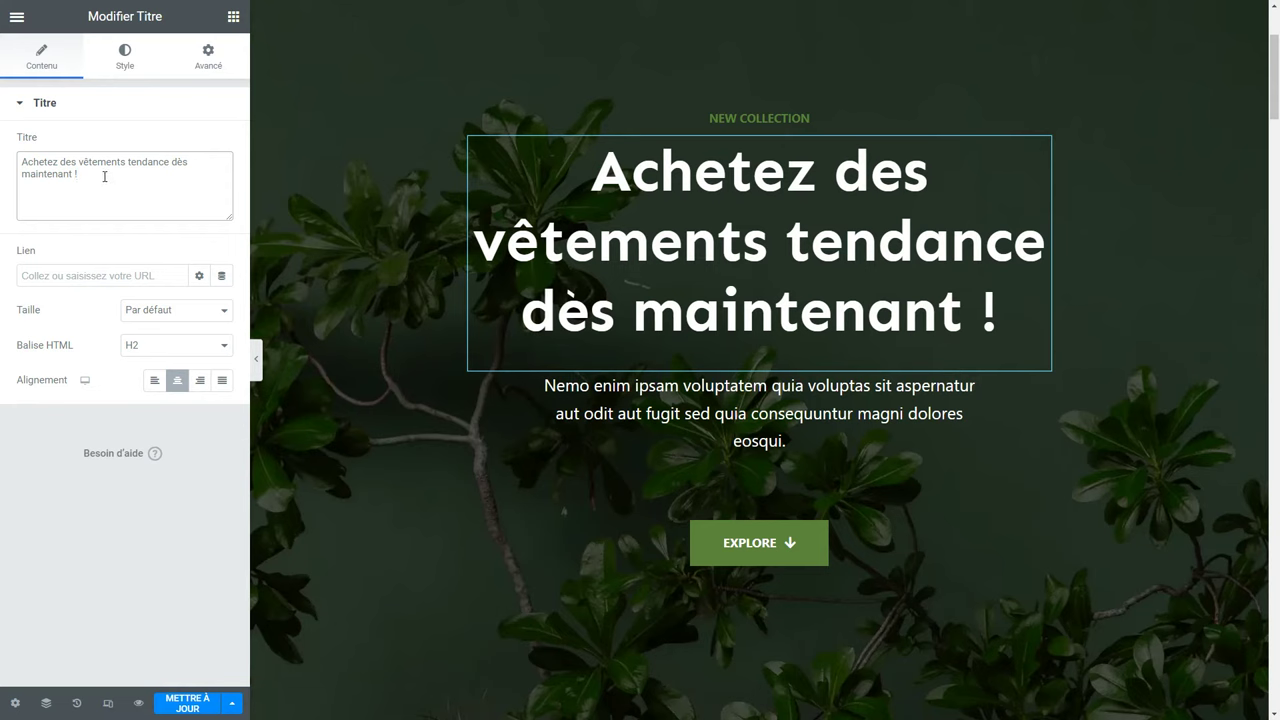
left_click(124, 57)
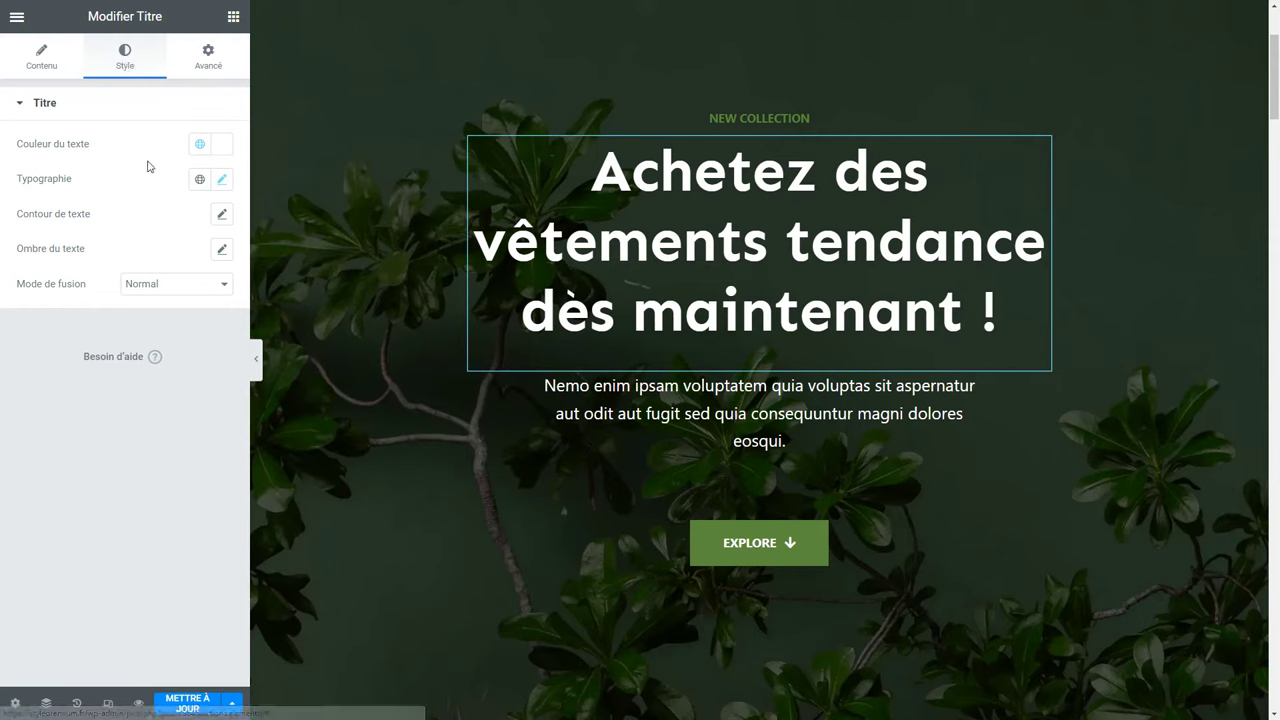
Try dark red and pink for the heading text, then apply the white global theme colour palette 8.
left_click(226, 150)
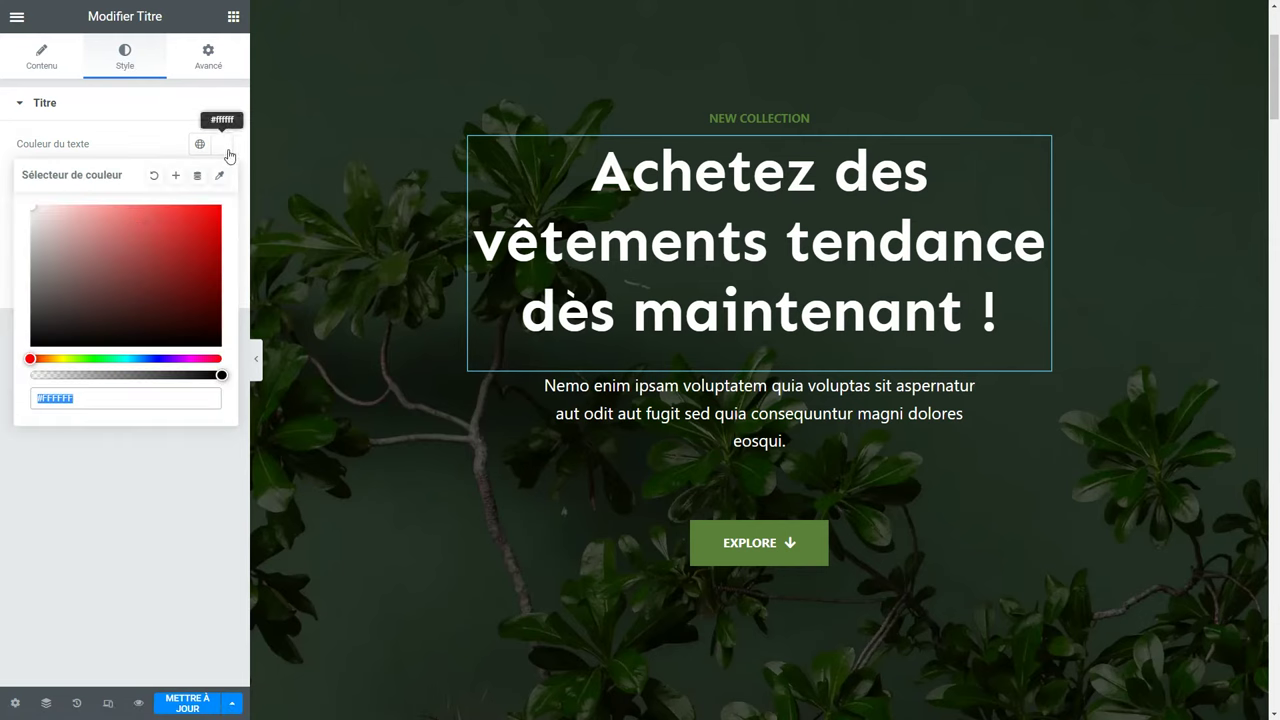
left_click(168, 288)
left_click_drag(173, 268, 103, 208)
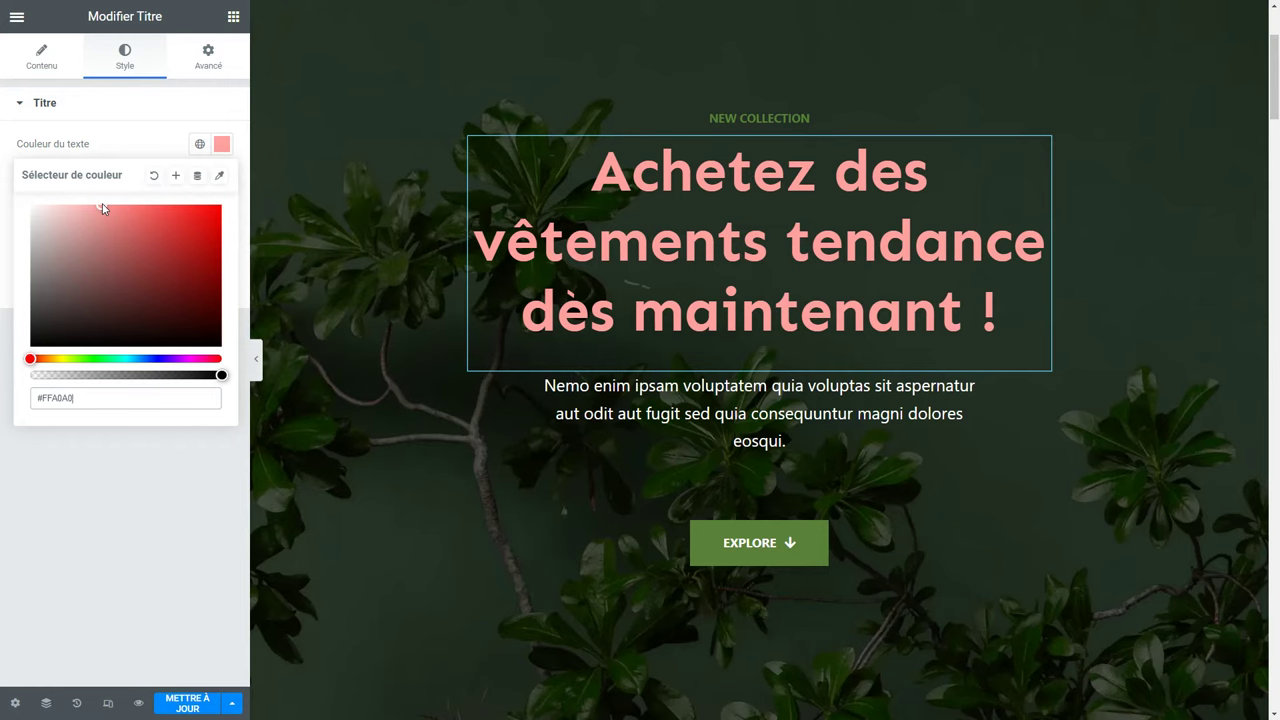
left_click(155, 178)
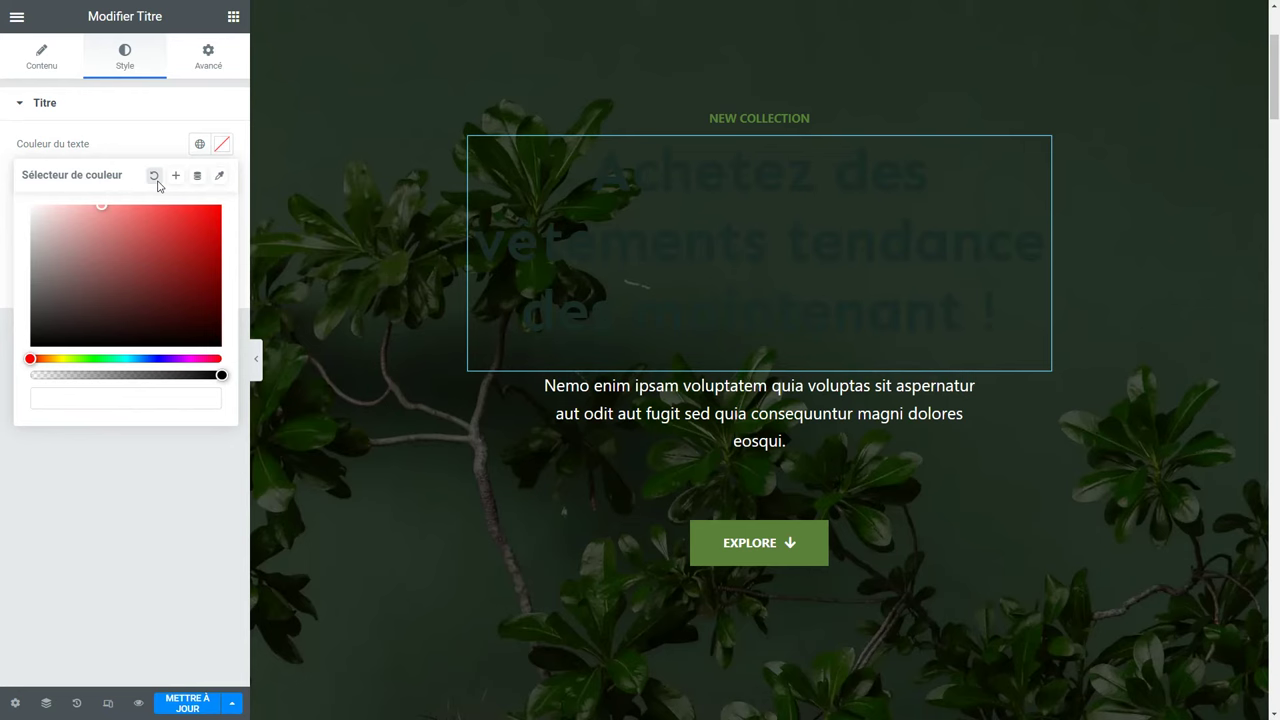
left_click(173, 147)
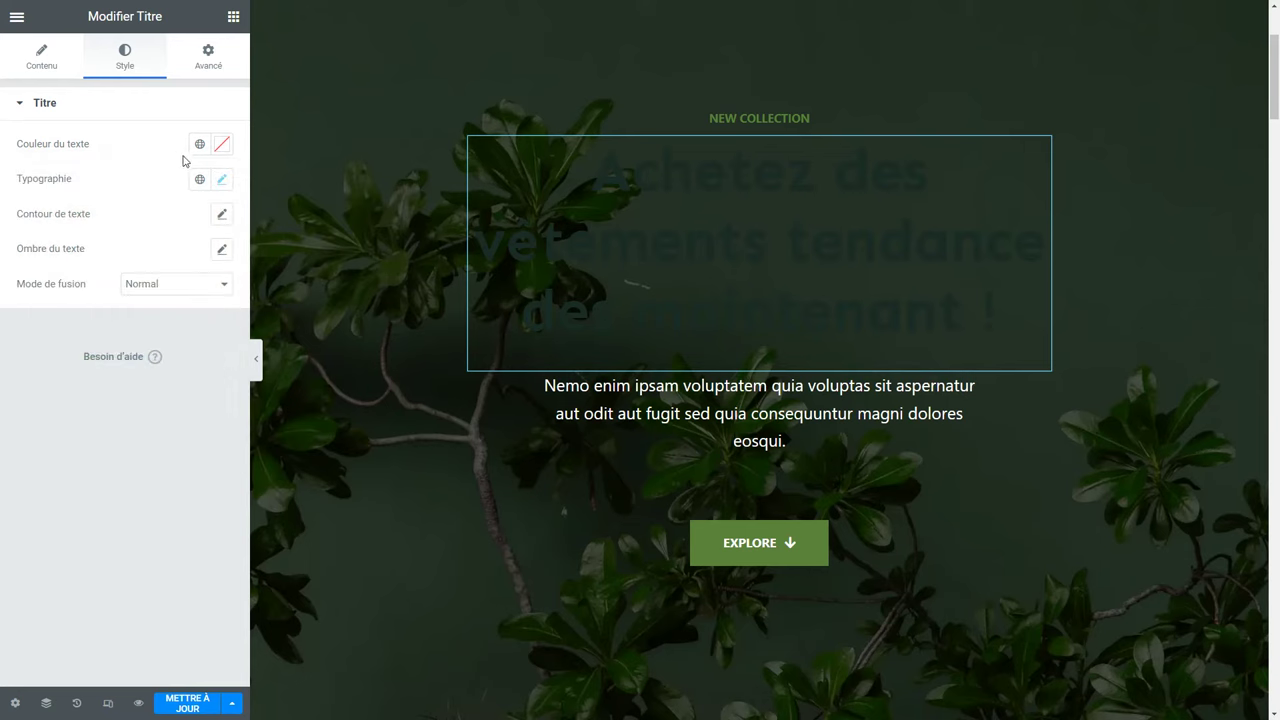
left_click(199, 147)
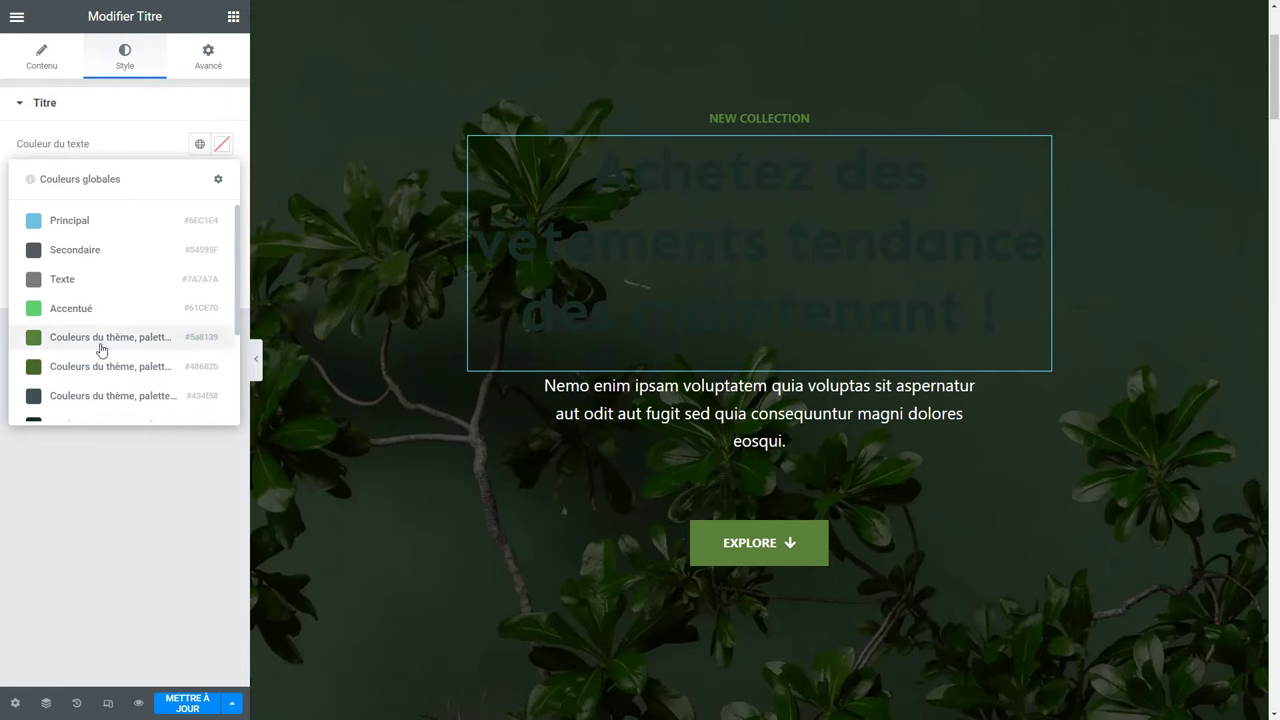
scroll(104, 340, "down", 3)
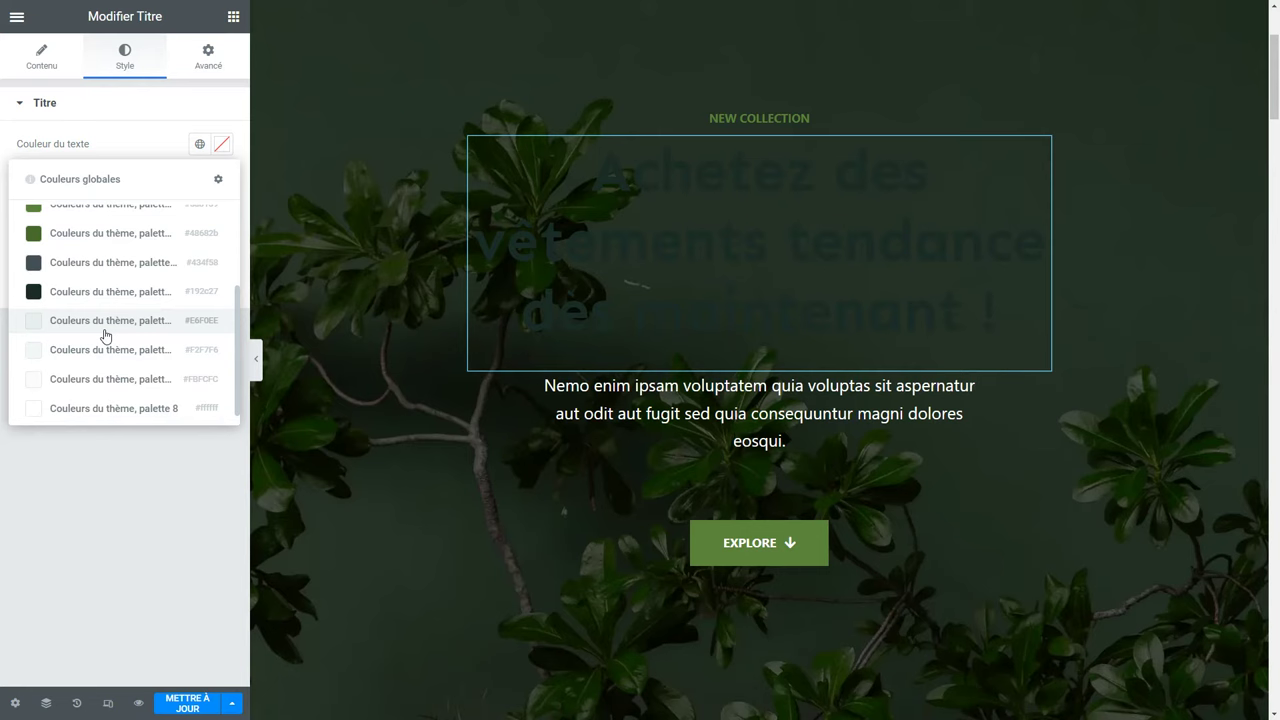
left_click(149, 409)
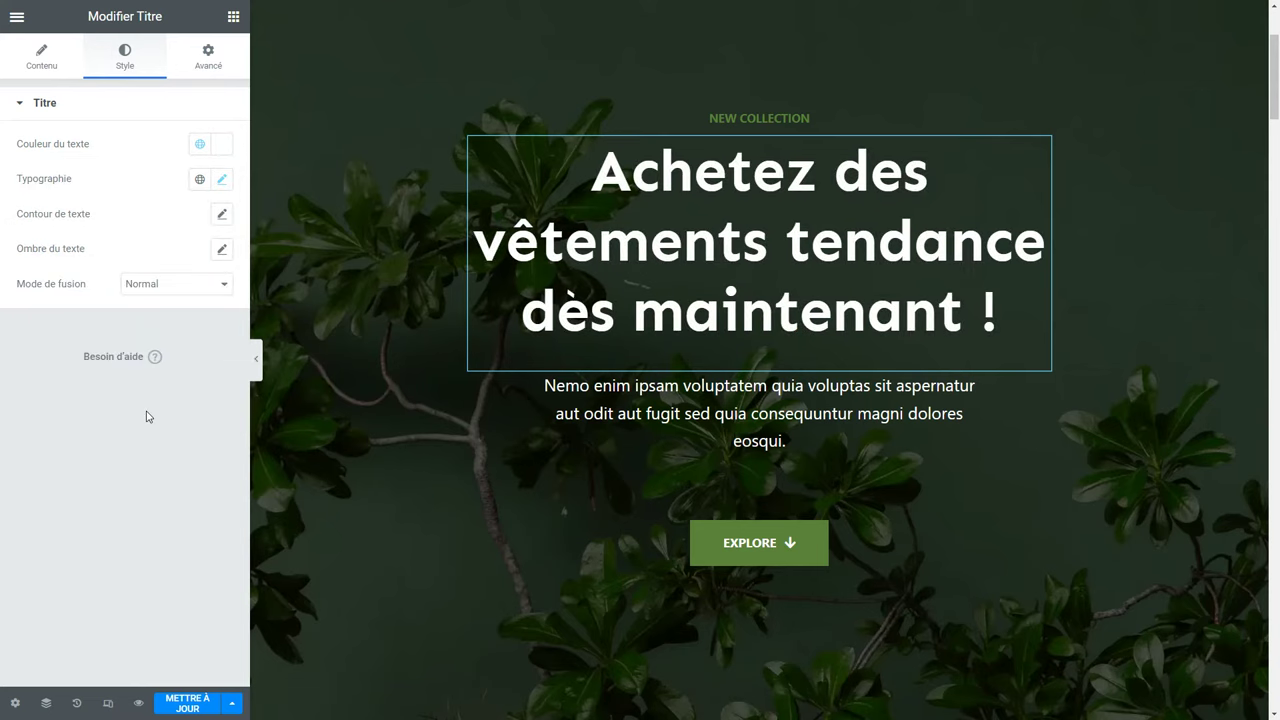
Try Times New Roman as the heading font, then reset the heading typography to defaults.
left_click(222, 184)
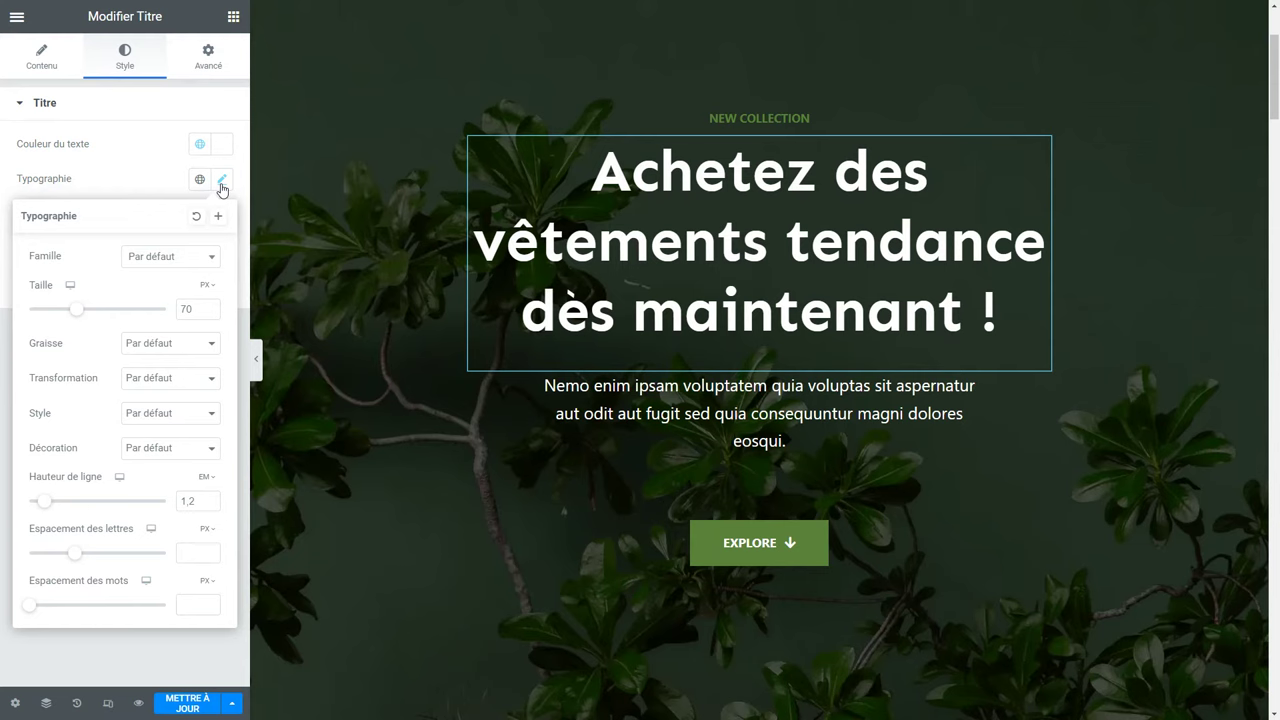
left_click(170, 260)
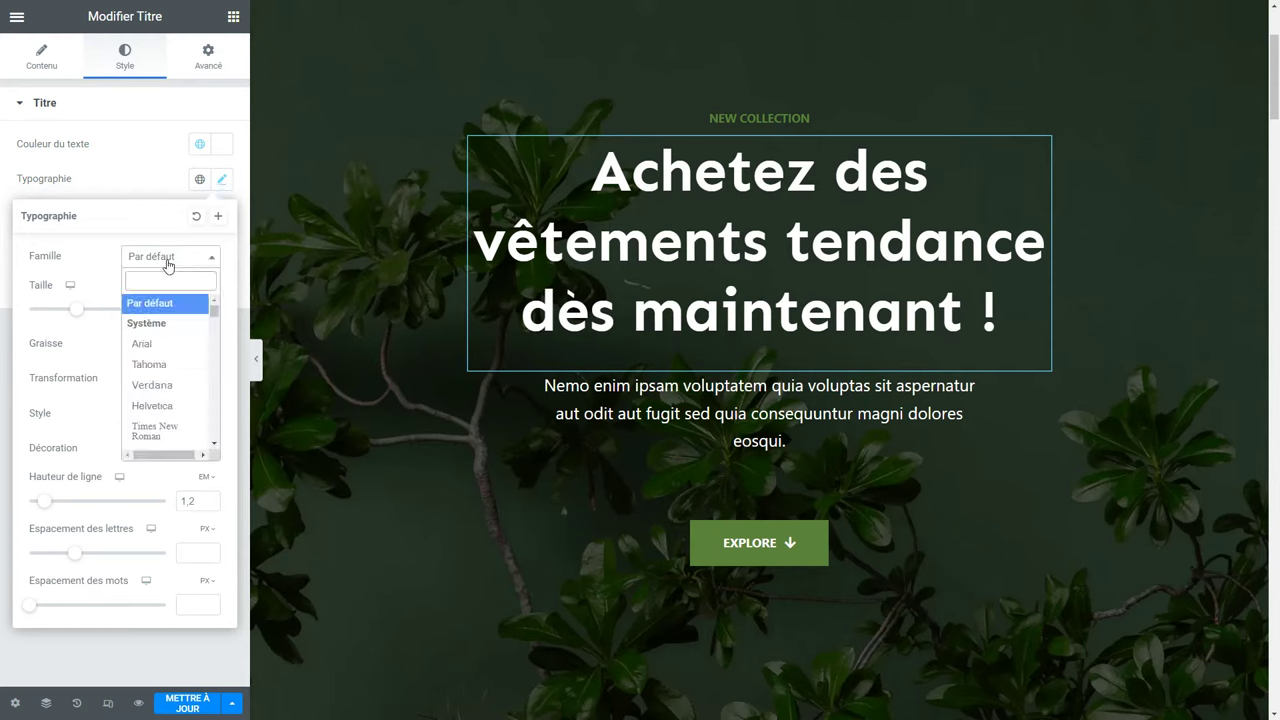
left_click(158, 432)
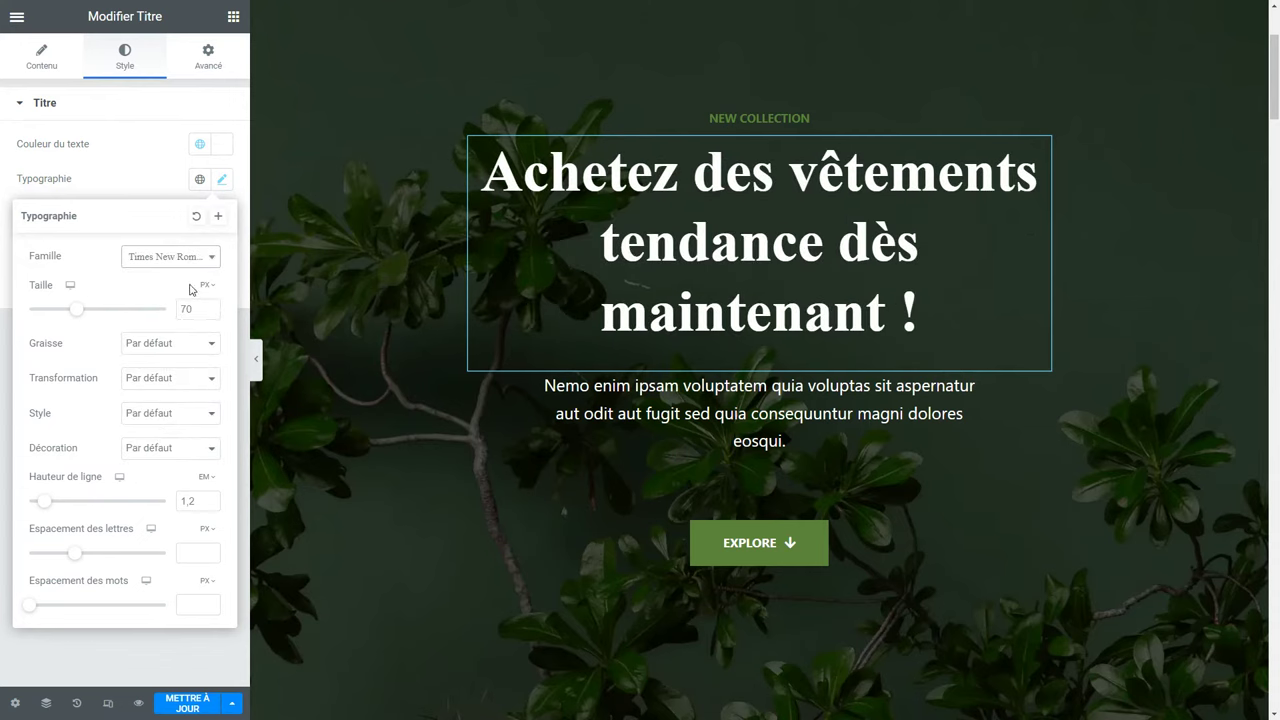
left_click(196, 217)
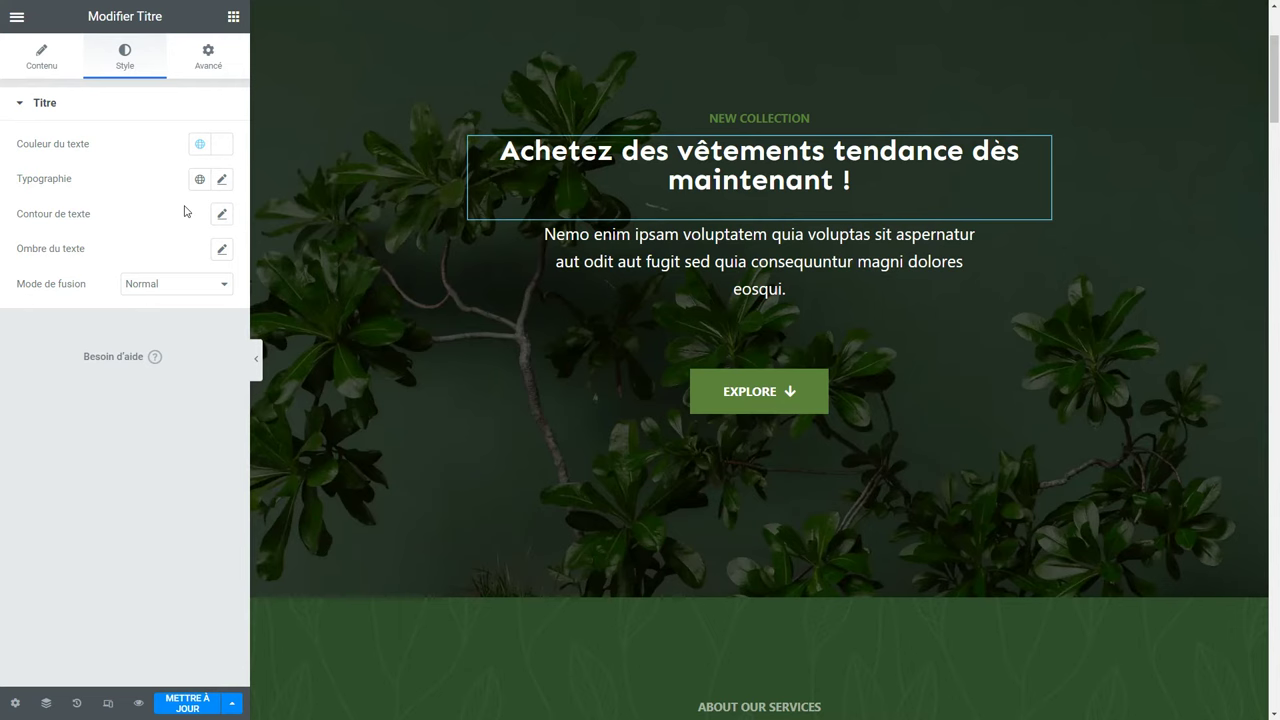
Restore the 'Titre Global Couleur du texte Activé' history state and reopen the heading's style settings.
left_click(76, 703)
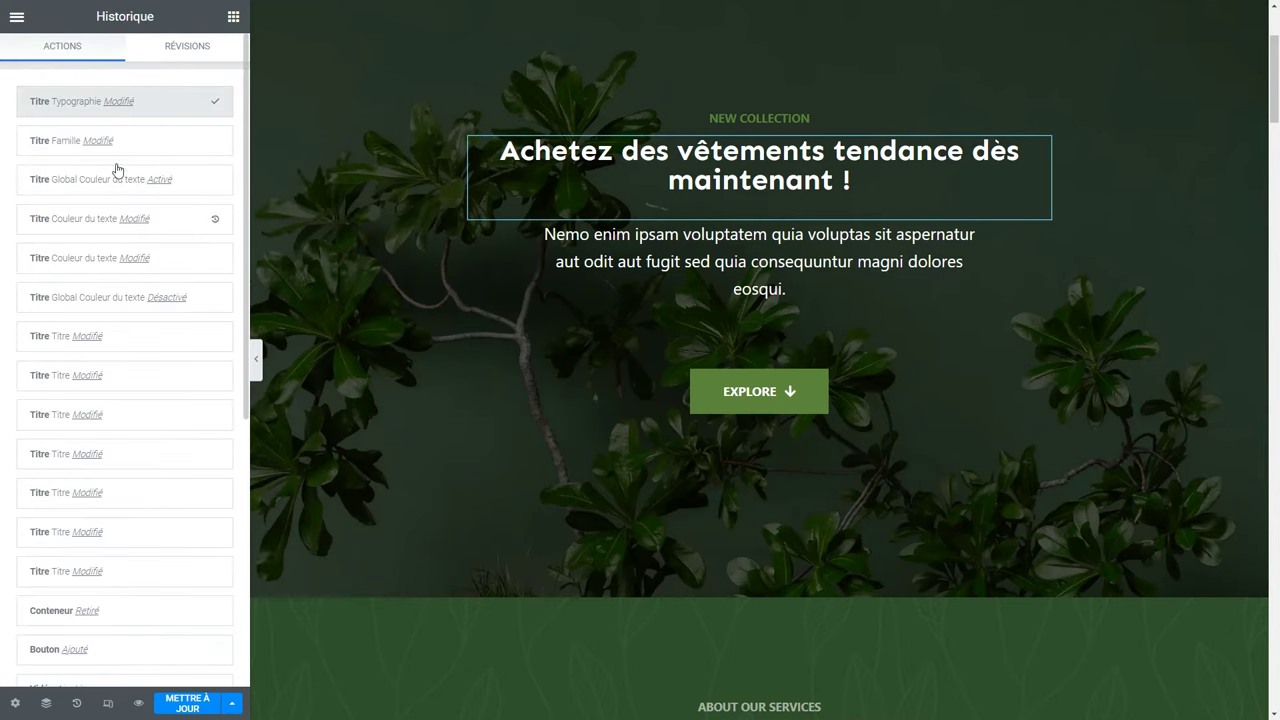
left_click(68, 183)
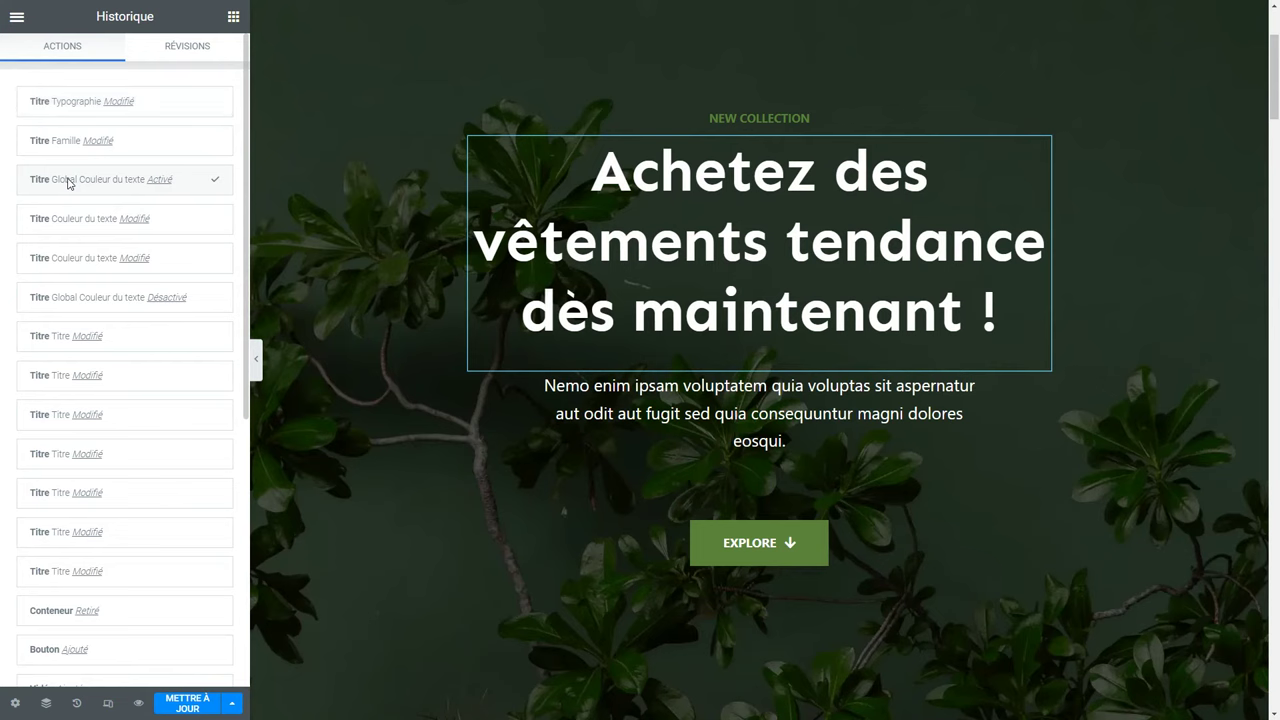
left_click(58, 179)
left_click(16, 705)
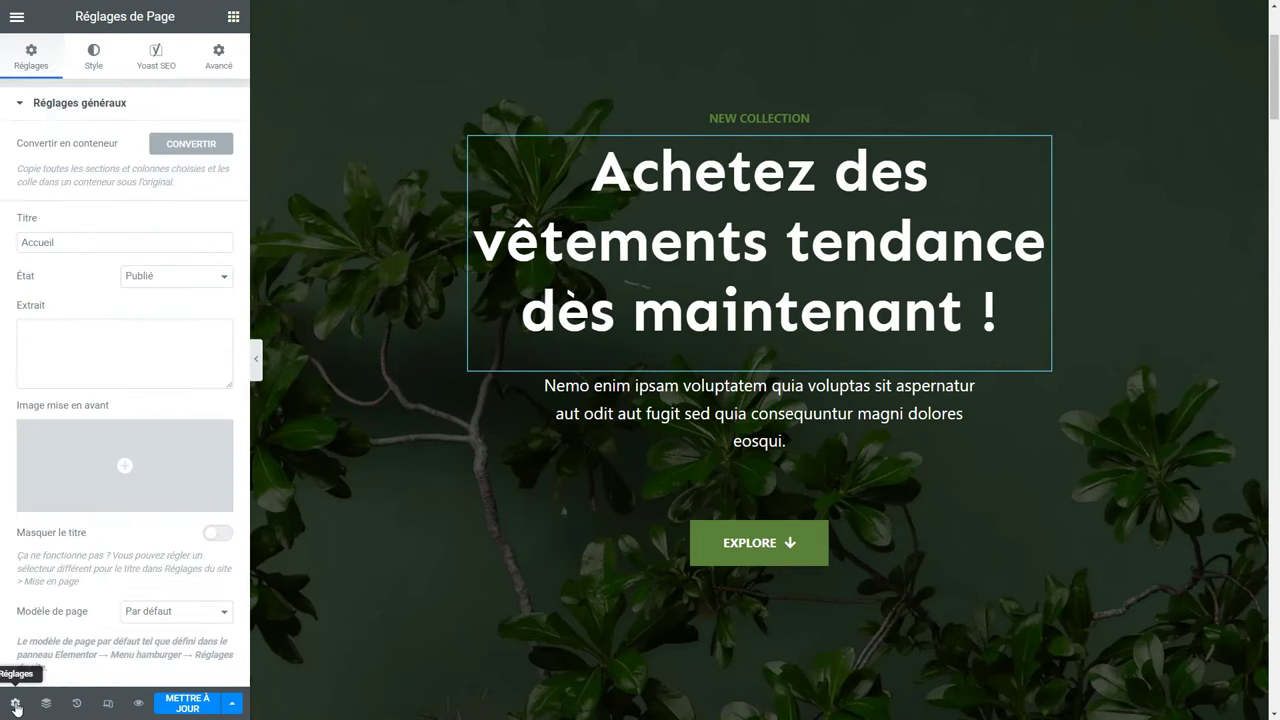
left_click(94, 55)
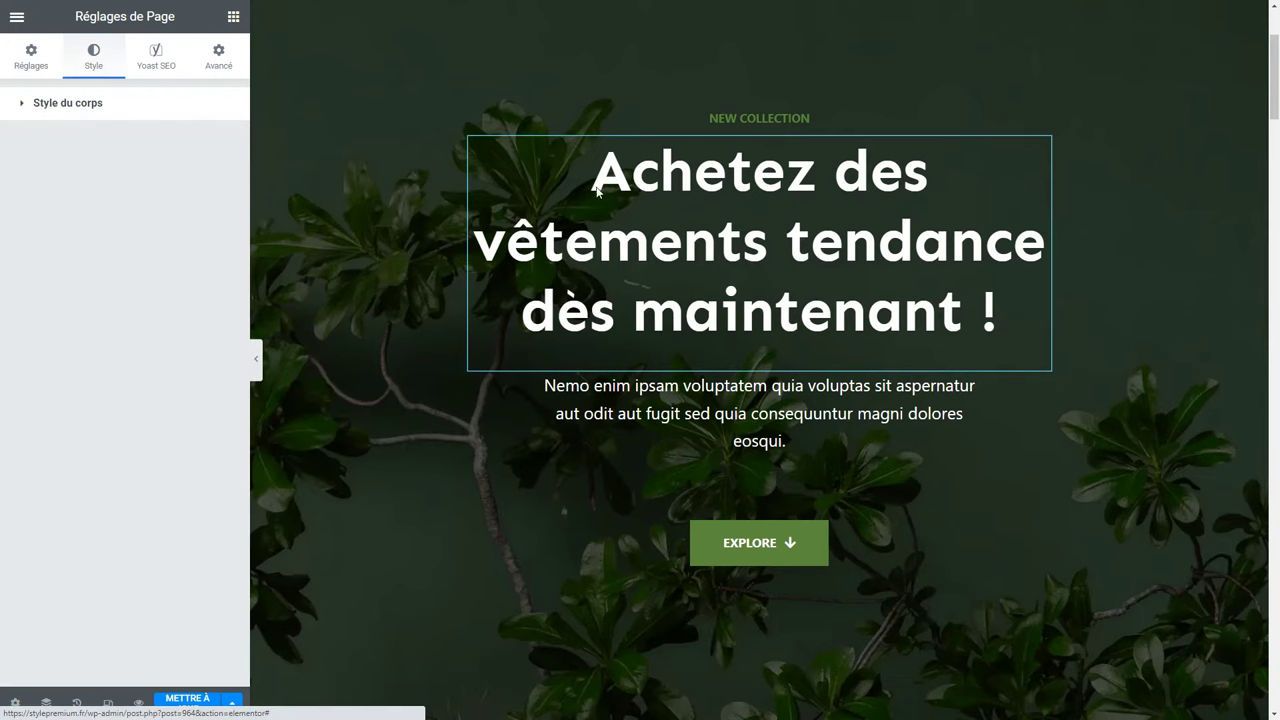
left_click(756, 217)
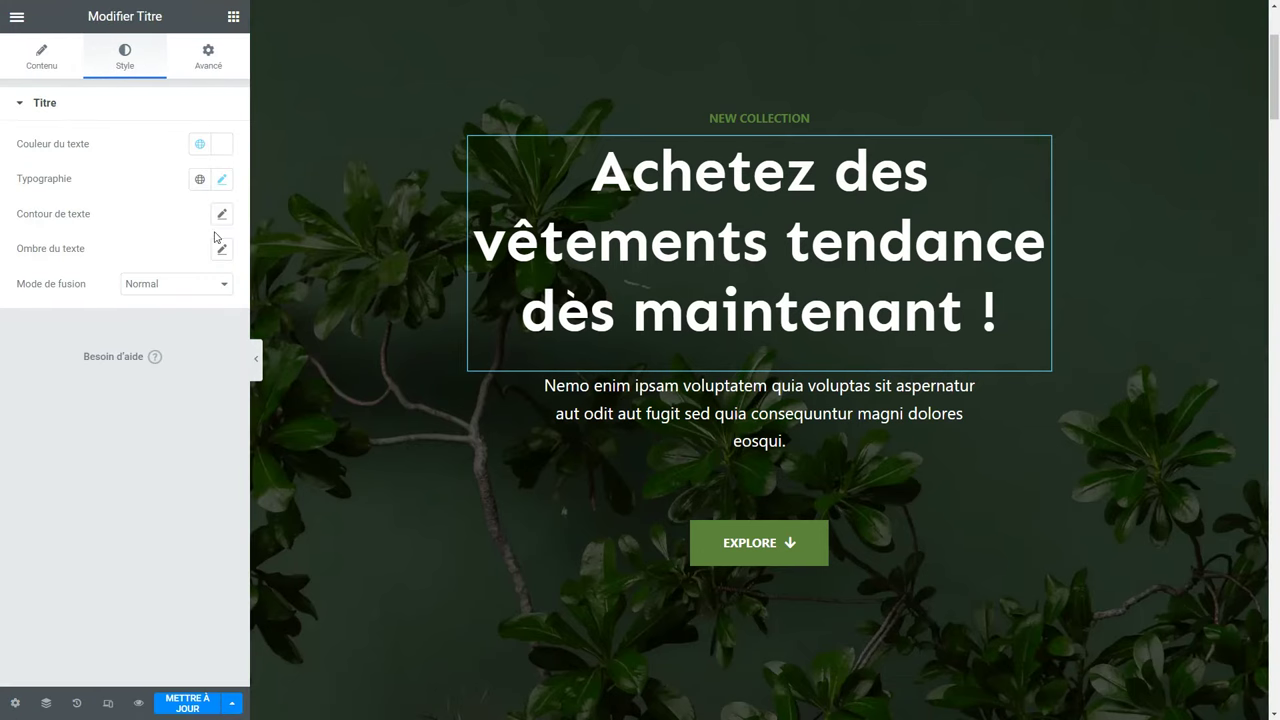
Nudge the heading's font size, set 1.5 px letter spacing, then bring up the text outline settings.
left_click(222, 180)
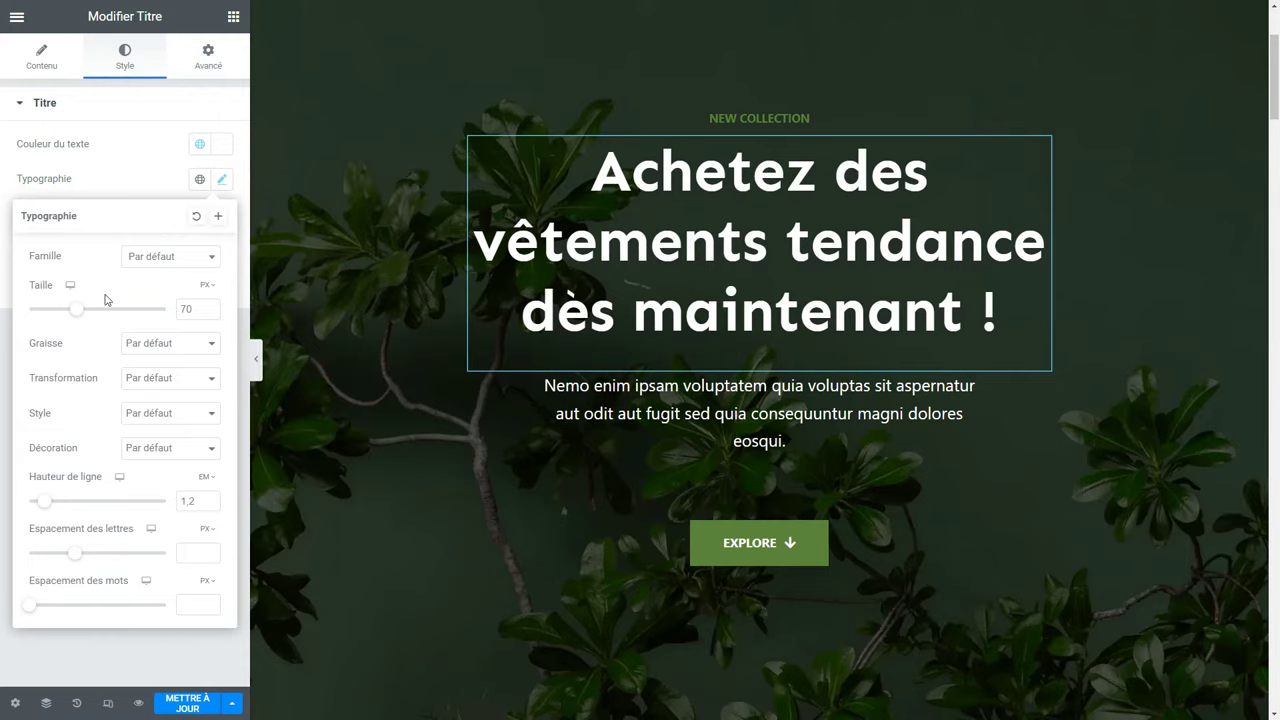
left_click_drag(72, 314, 72, 316)
left_click(165, 343)
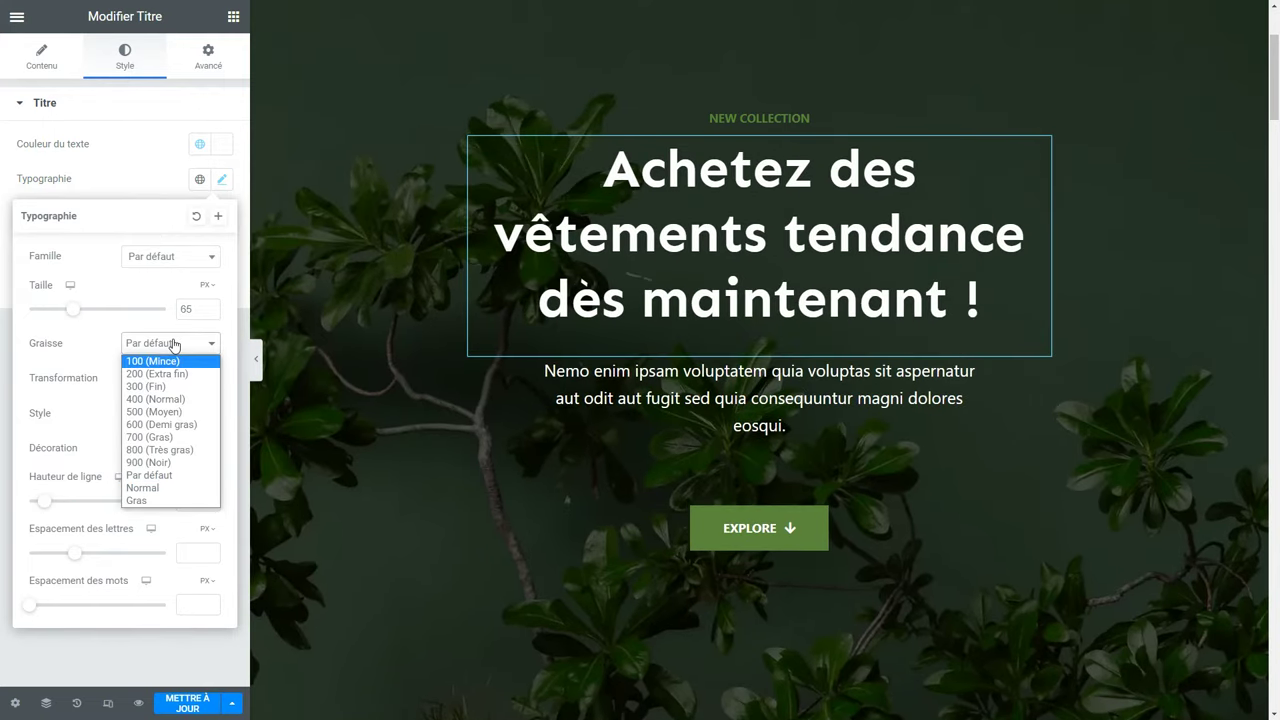
left_click(171, 342)
left_click(157, 380)
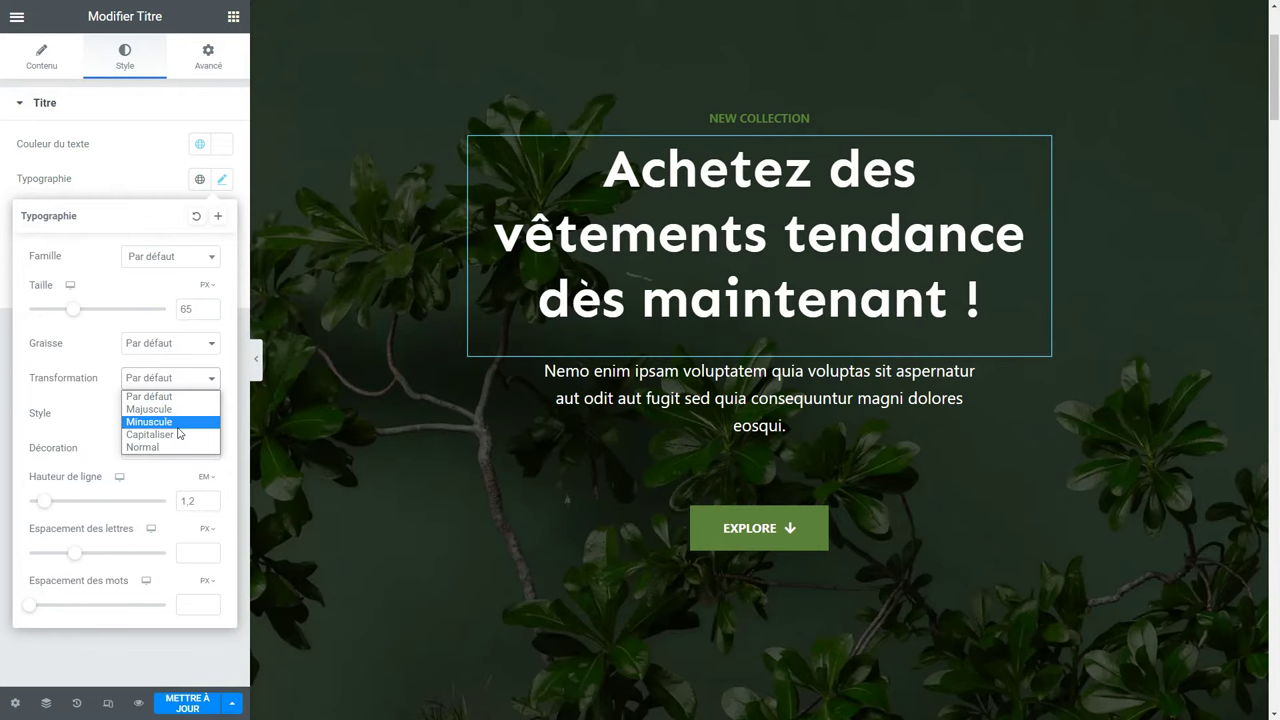
mouse_move(65, 558)
left_mouse_down()
mouse_move(97, 558)
mouse_move(88, 564)
left_mouse_up()
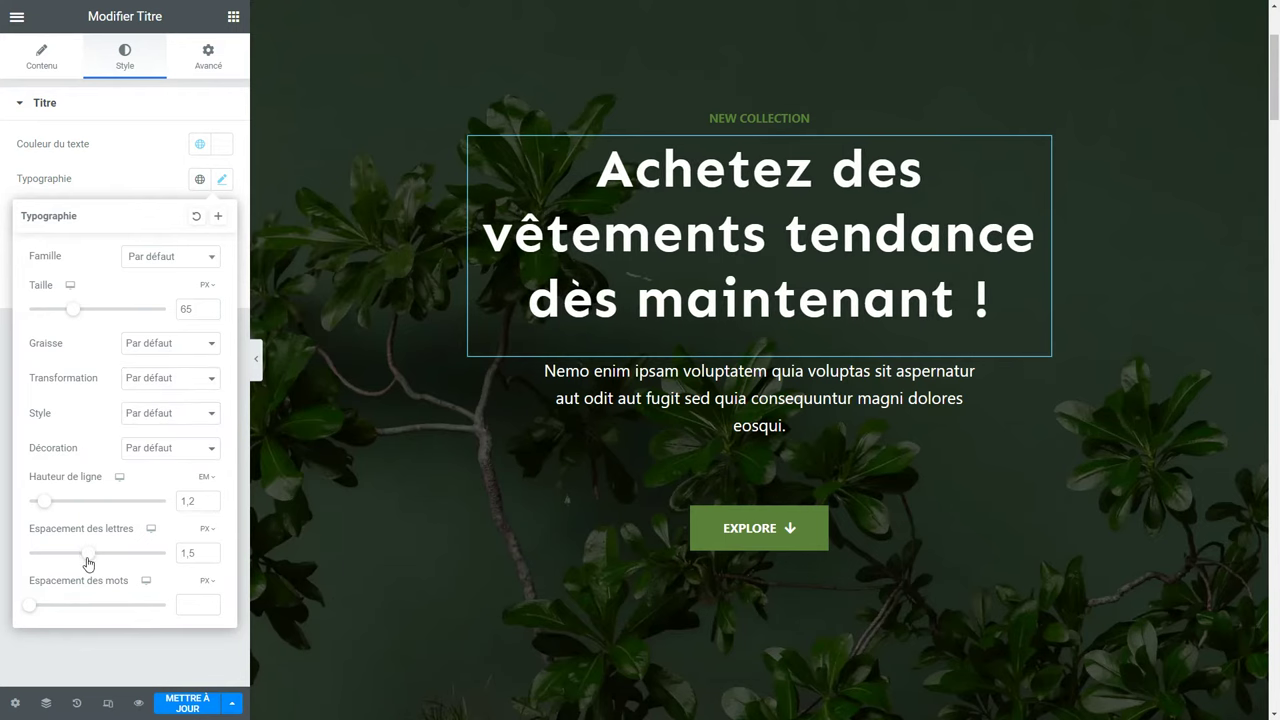
left_click(101, 646)
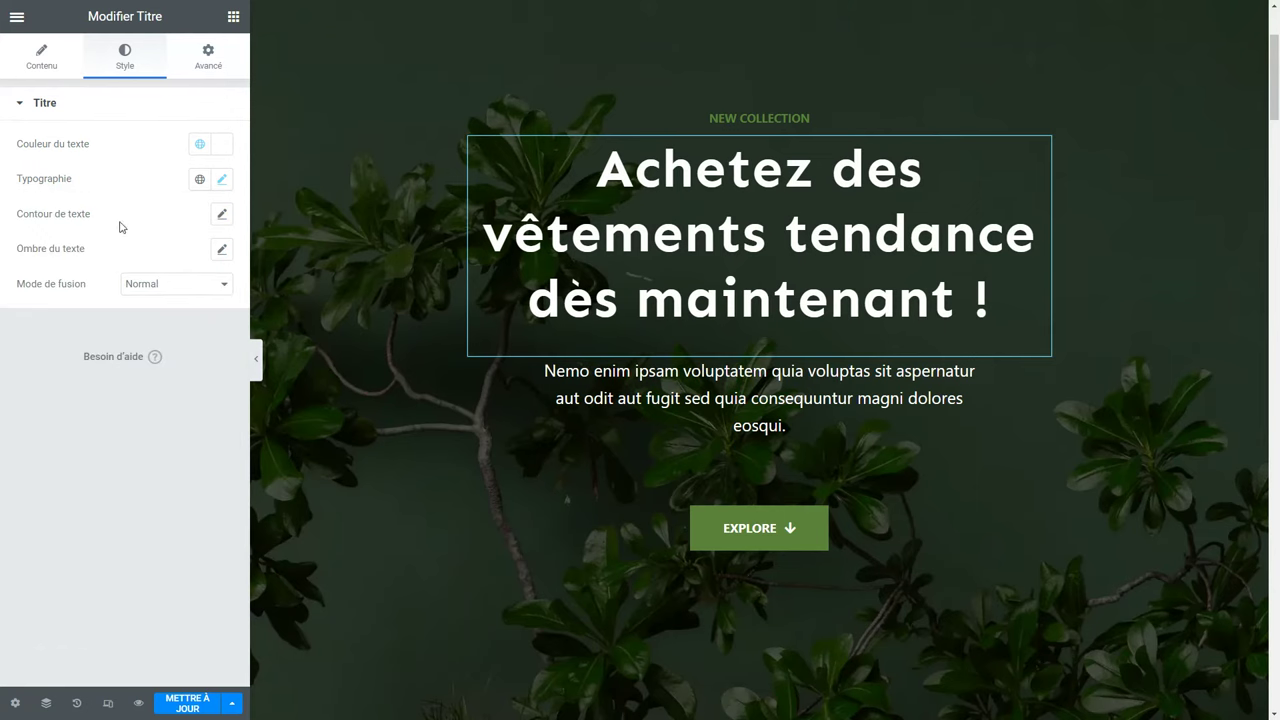
left_click(222, 214)
mouse_move(37, 283)
left_mouse_down()
mouse_move(94, 283)
mouse_move(66, 285)
left_mouse_up()
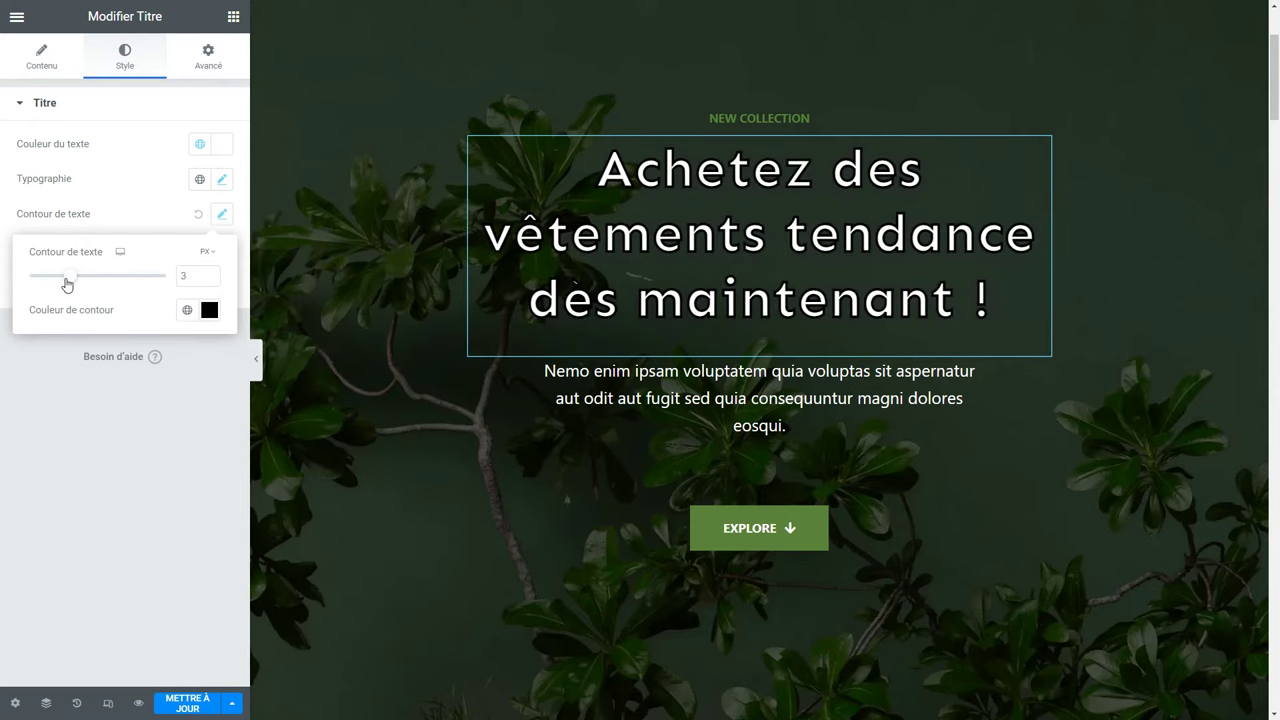
left_click(198, 214)
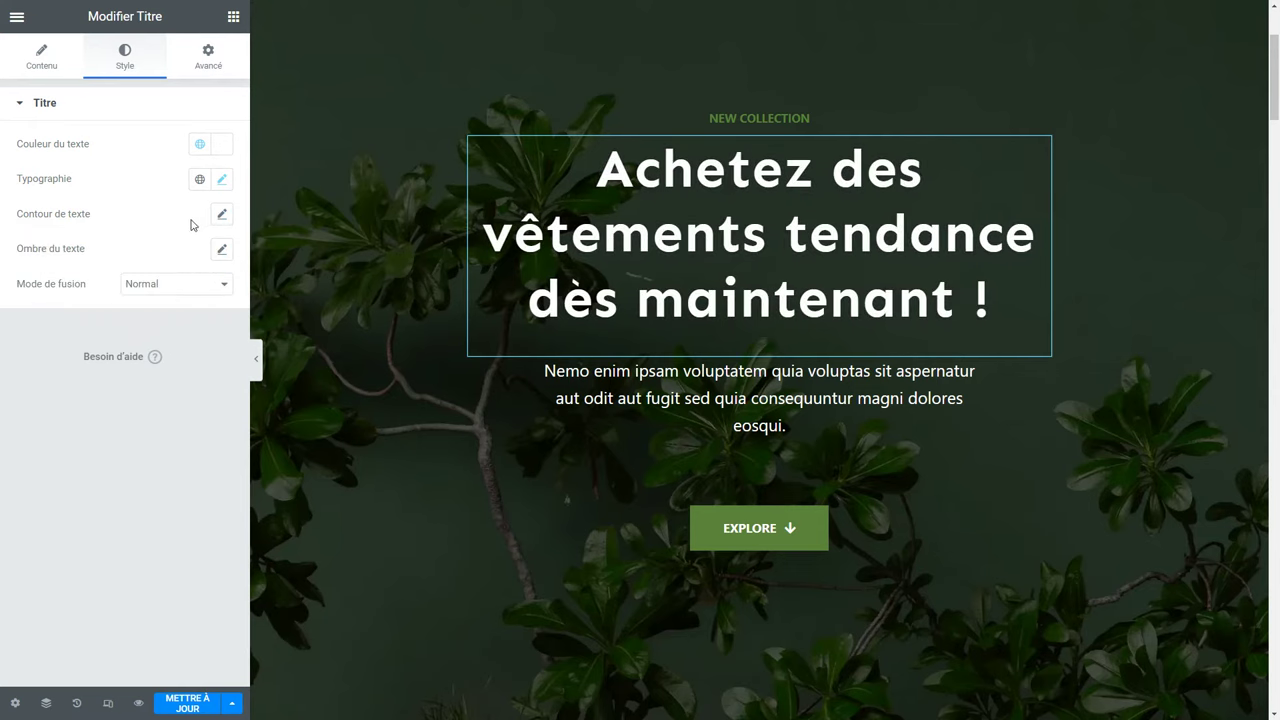
left_click(222, 249)
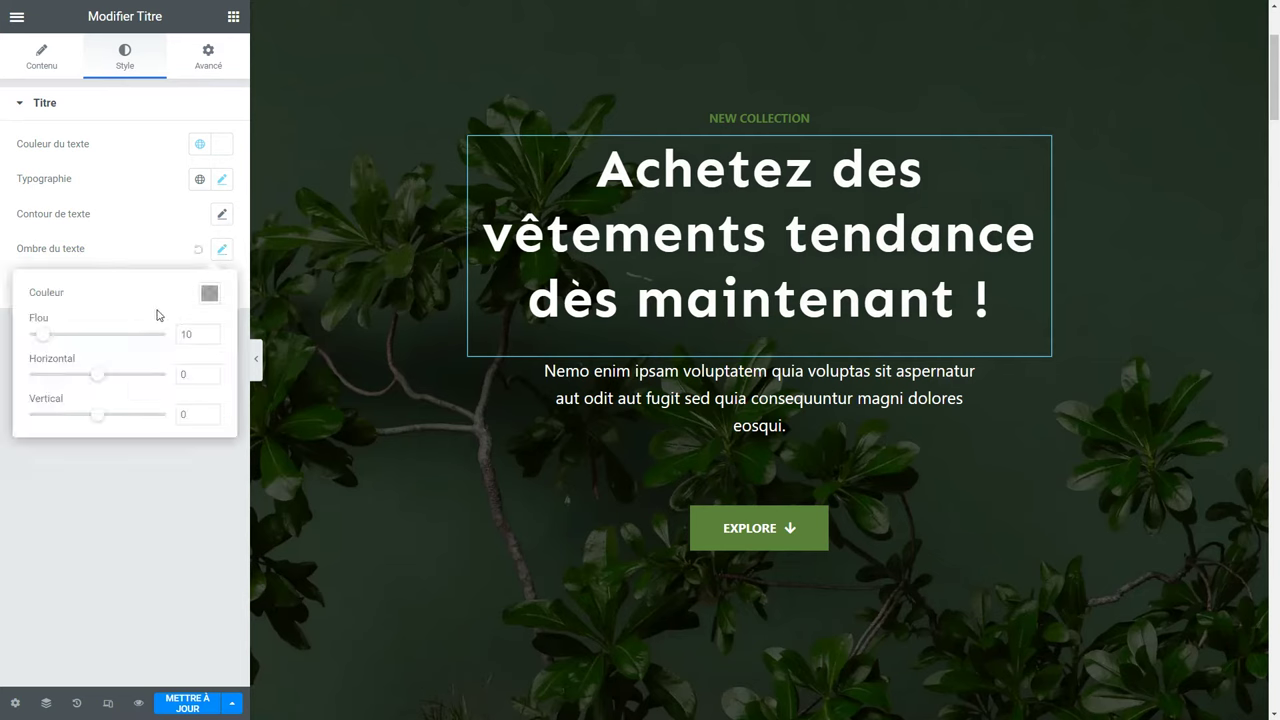
left_click(209, 293)
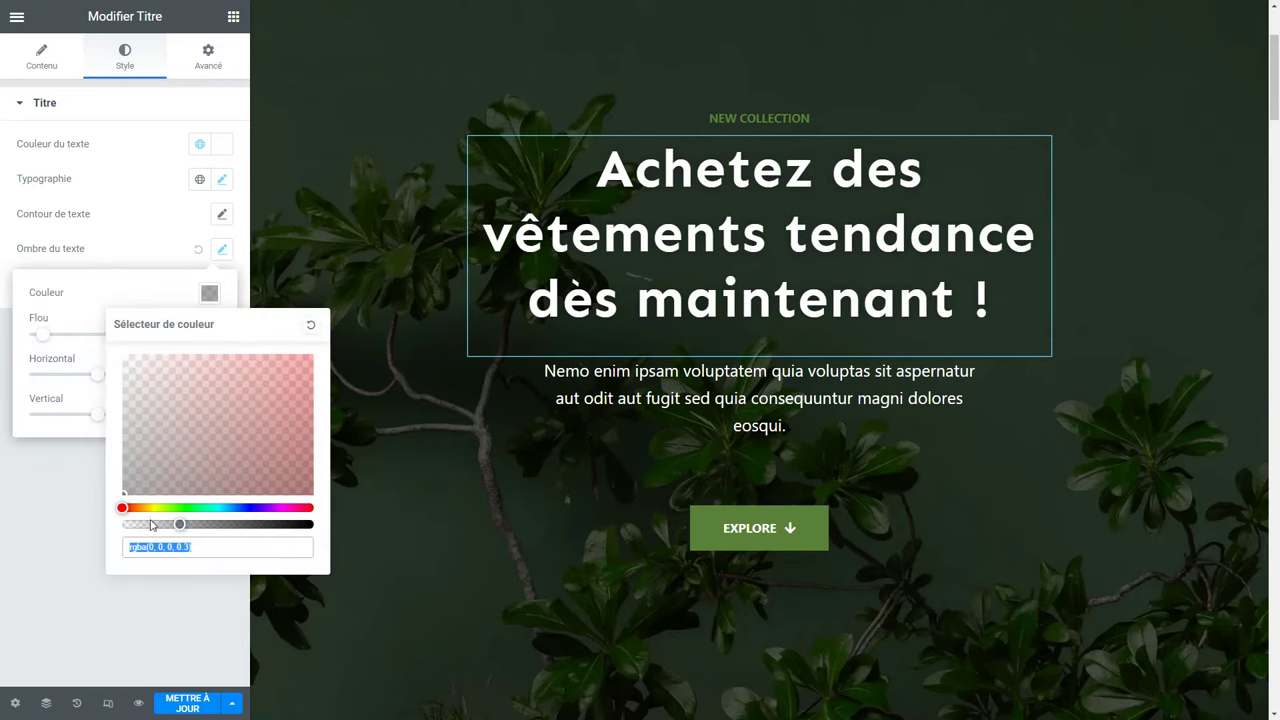
left_click_drag(179, 524, 313, 524)
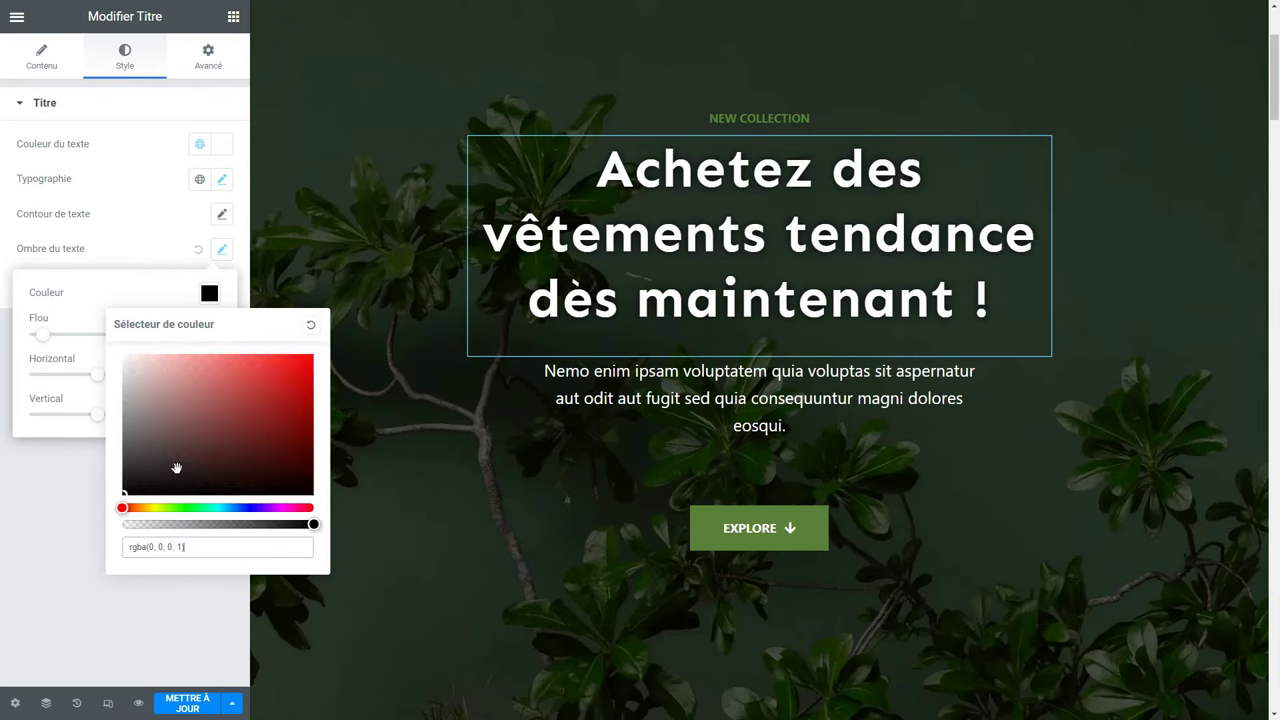
left_click_drag(176, 468, 313, 355)
left_click(177, 289)
left_click_drag(42, 335, 100, 376)
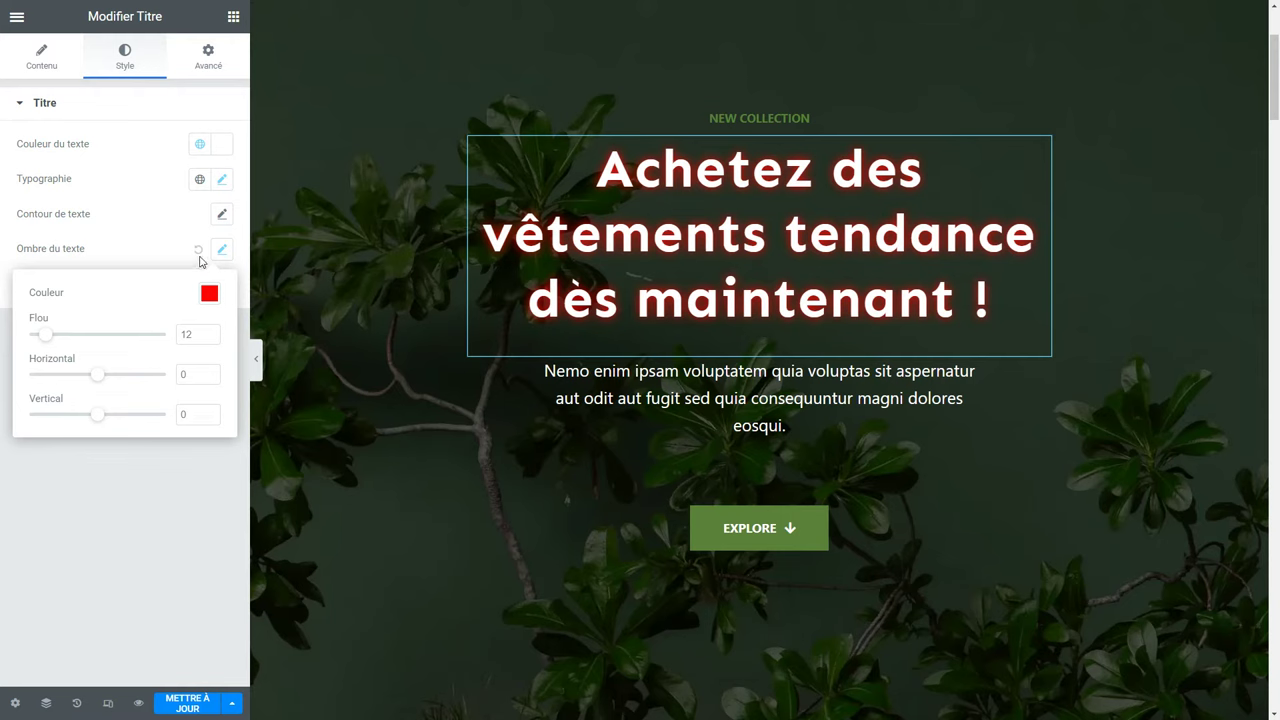
left_click(198, 251)
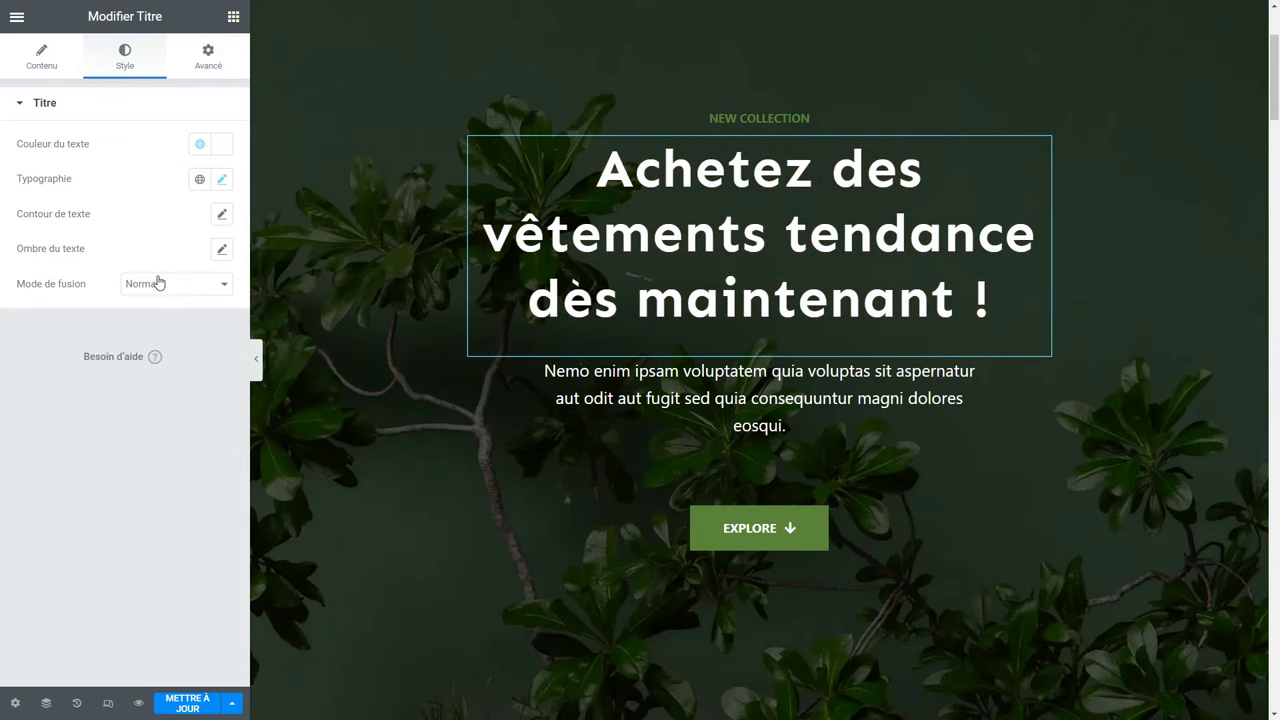
left_click(157, 283)
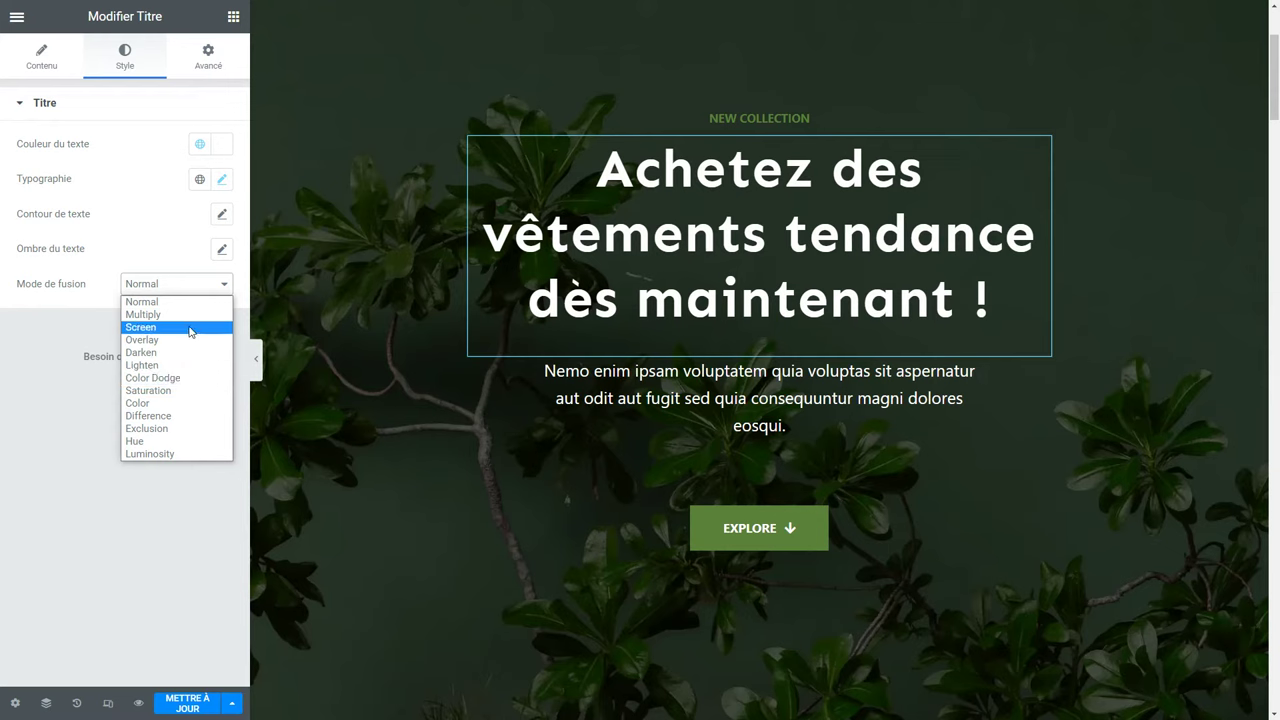
left_click(176, 271)
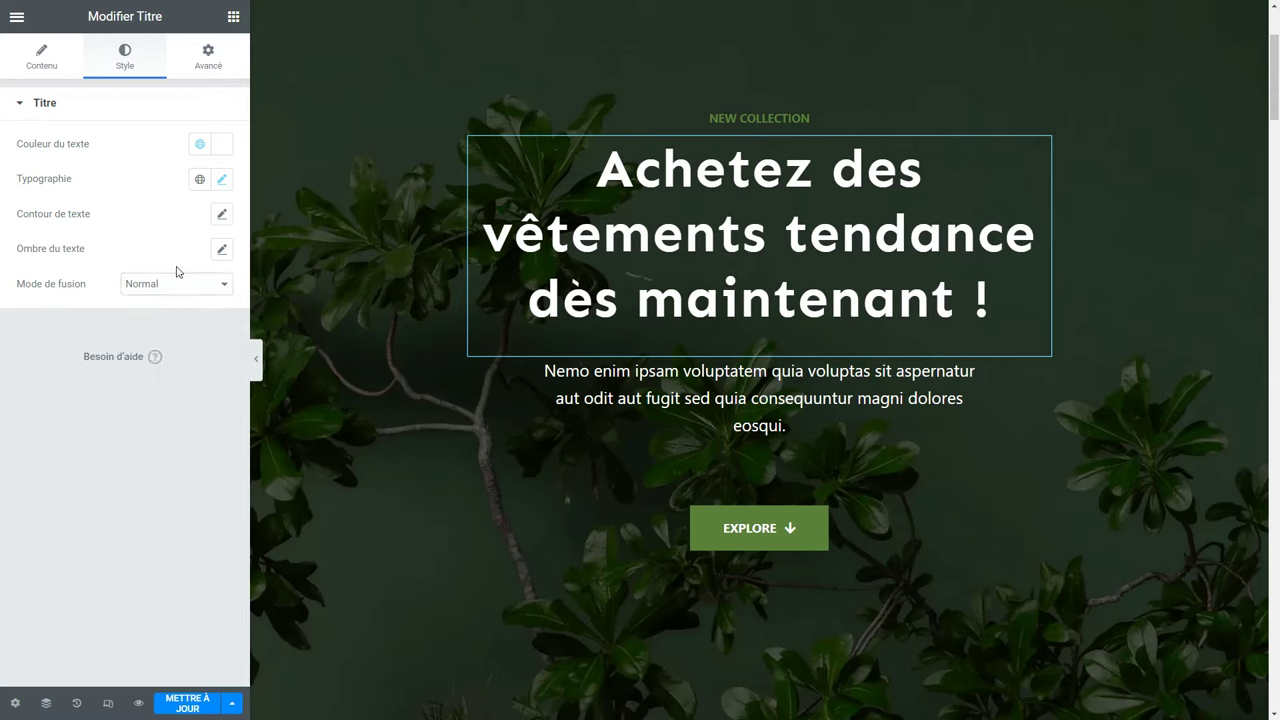
Set the heading's bottom margin to 60, then try 30 on all four linked margins.
left_click(208, 62)
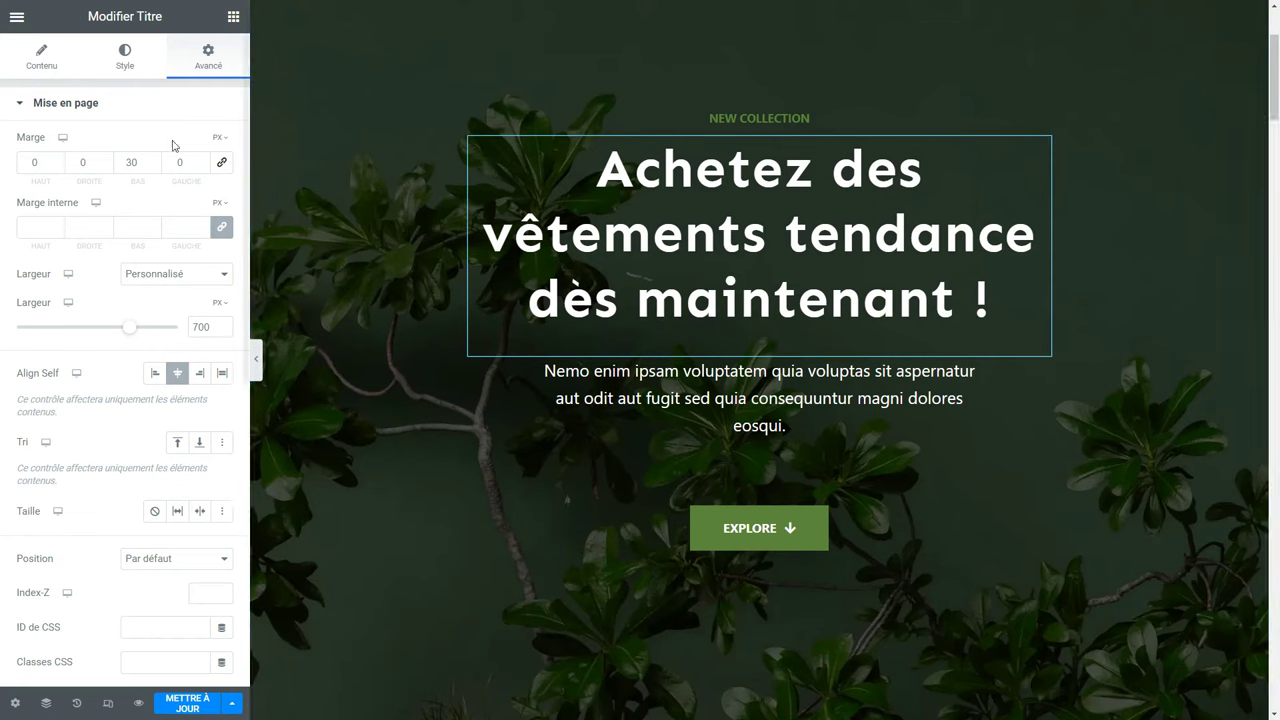
double_click(131, 162)
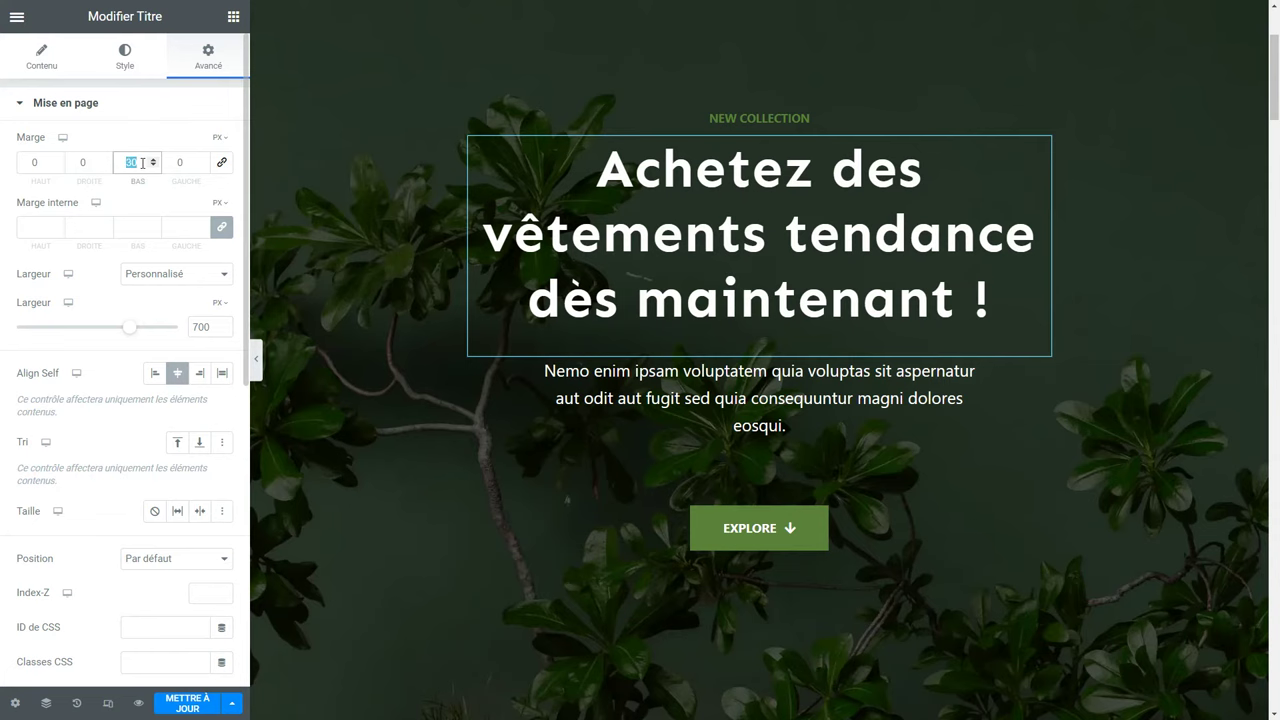
type("60")
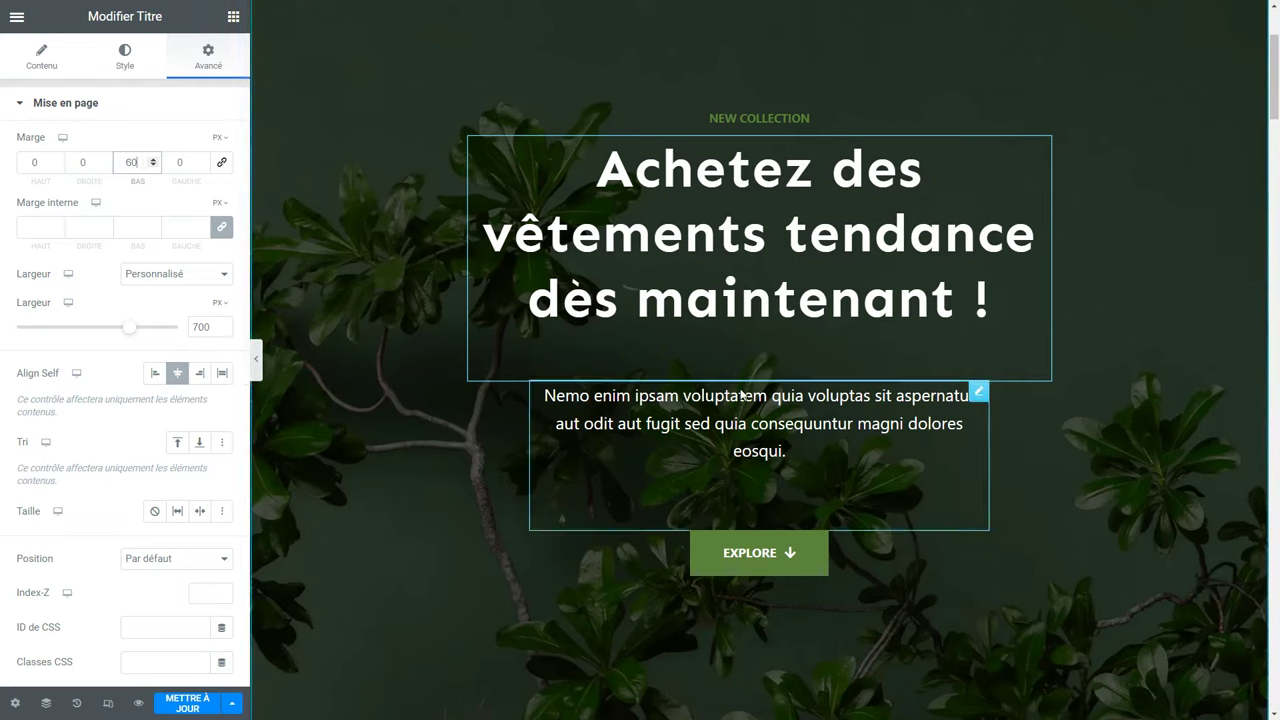
left_click(630, 310)
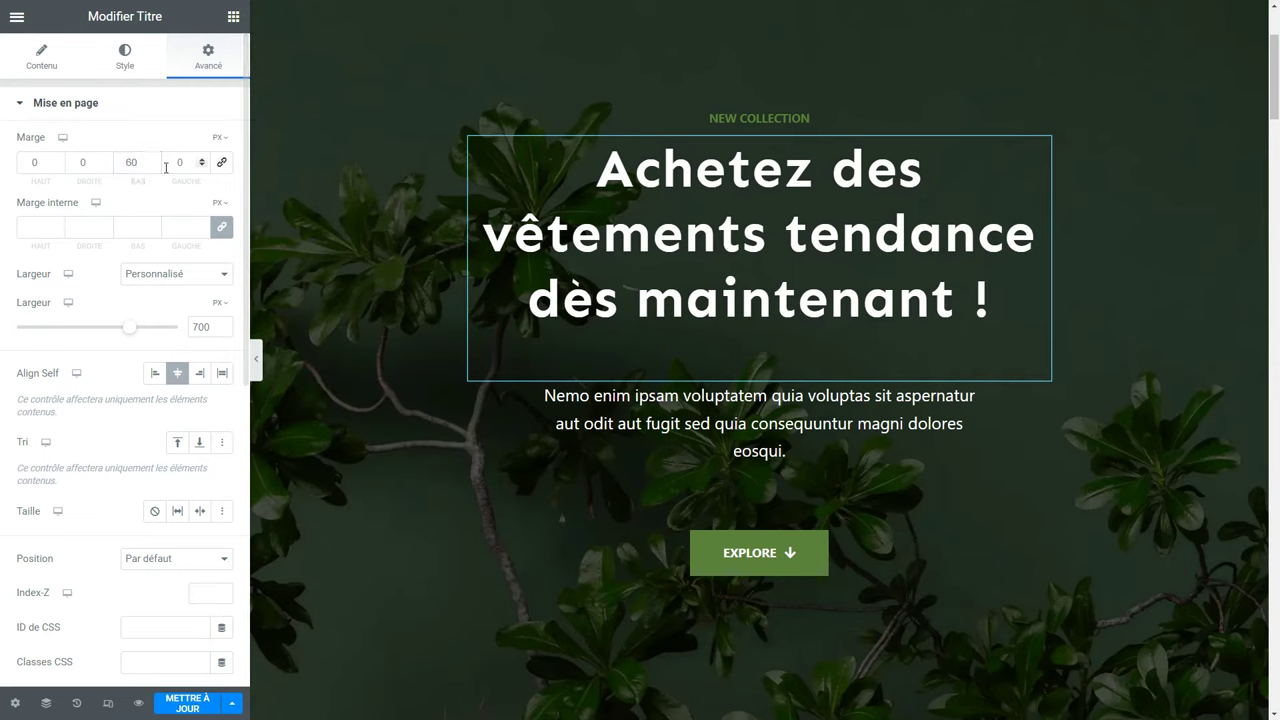
left_click(221, 162)
key("shift+Tab")
key("shift+Tab")
type("30")
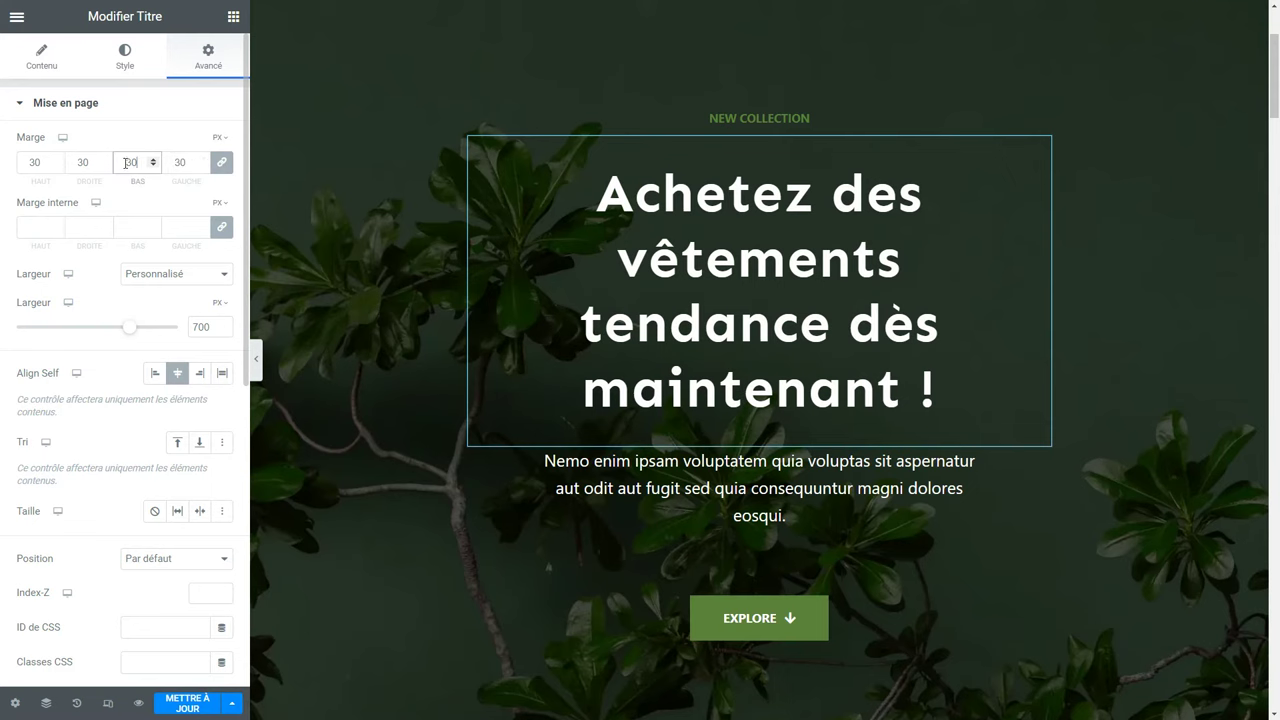
Unlink the margins, zero the other sides and set the bottom margin to 60 px.
left_click(223, 163)
double_click(145, 163)
type("0")
key("Tab")
type("0")
double_click(88, 163)
type("0")
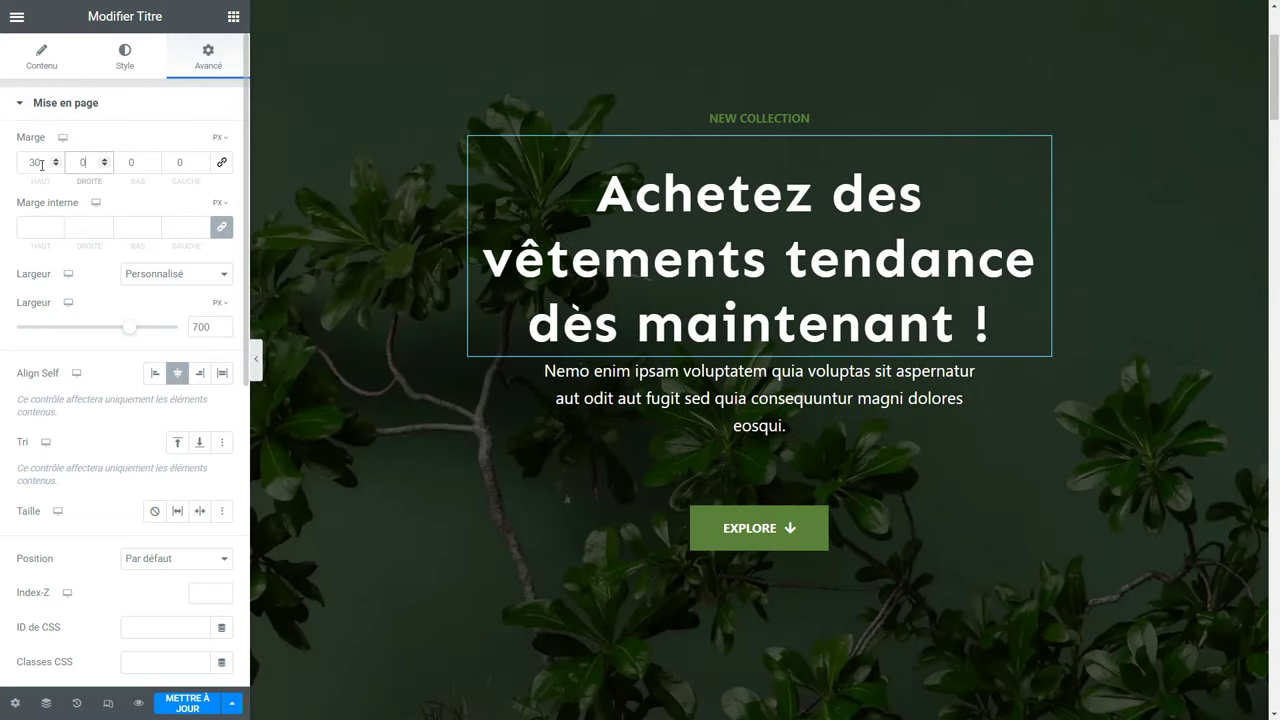
key("shift+Tab")
type("0")
double_click(134, 163)
type("60")
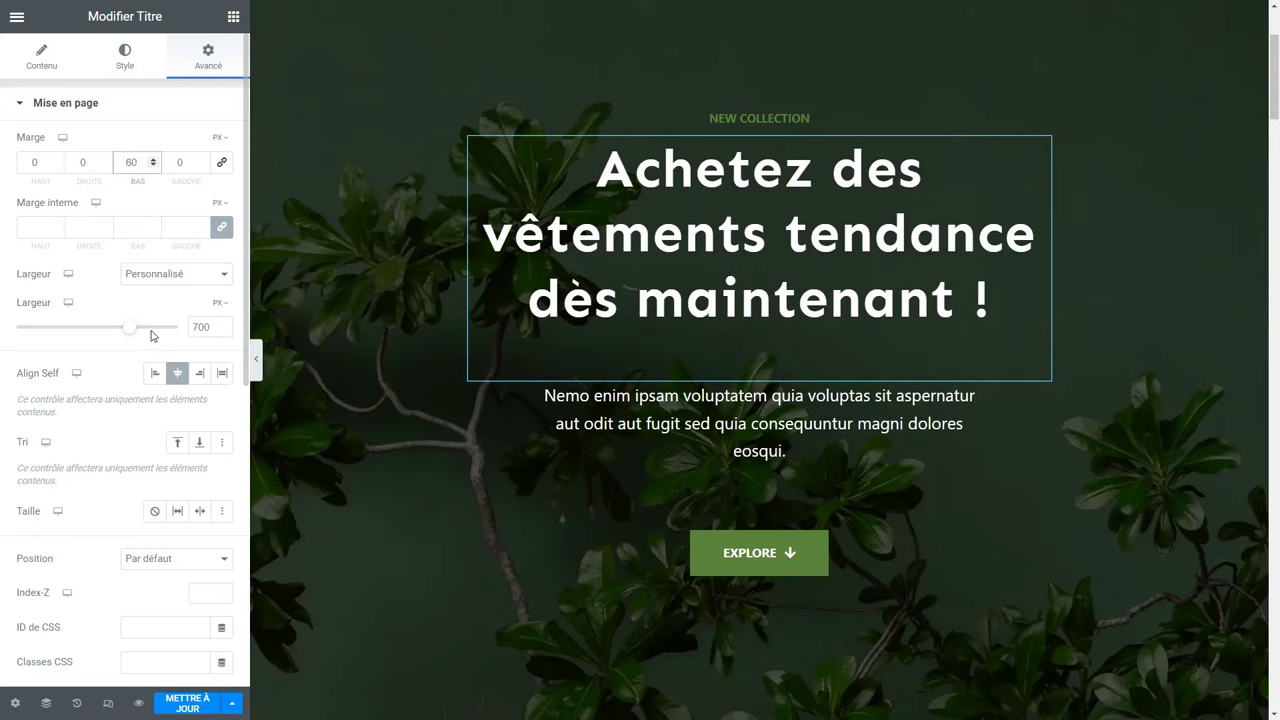
Widen the heading to 752 px and set Align Self to centre after trying left and right.
left_click_drag(130, 330, 140, 334)
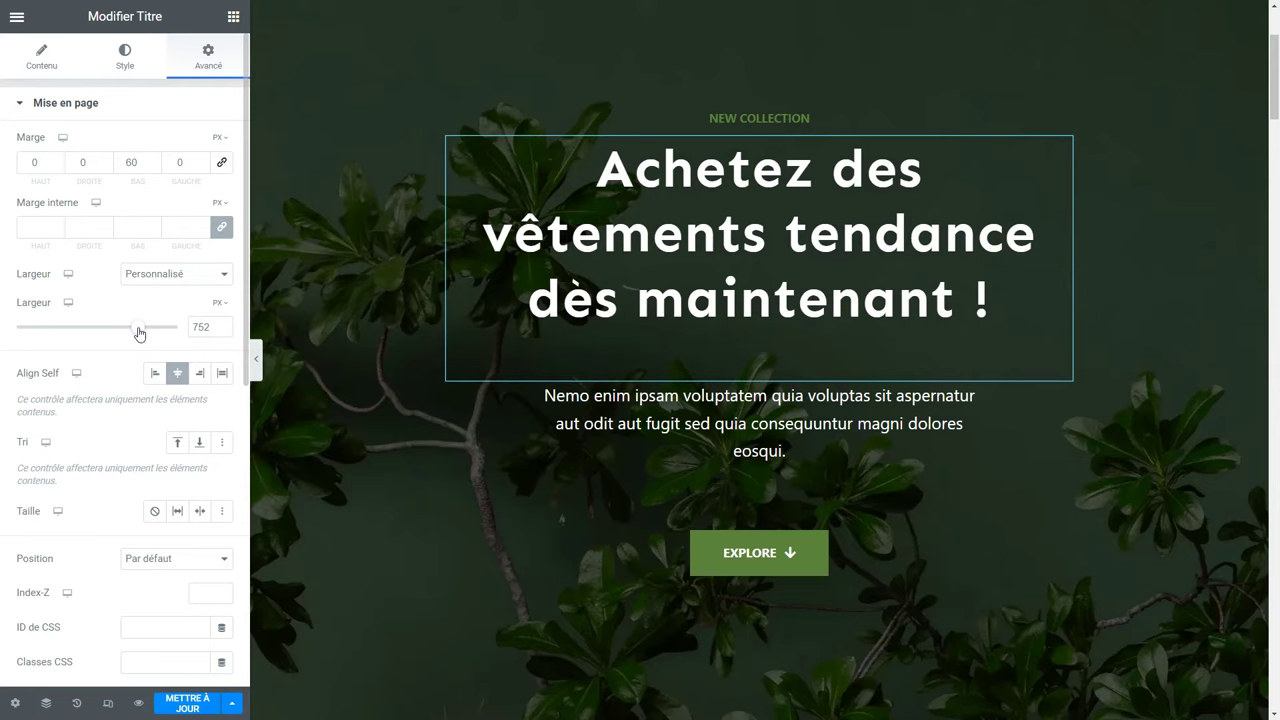
left_click(157, 381)
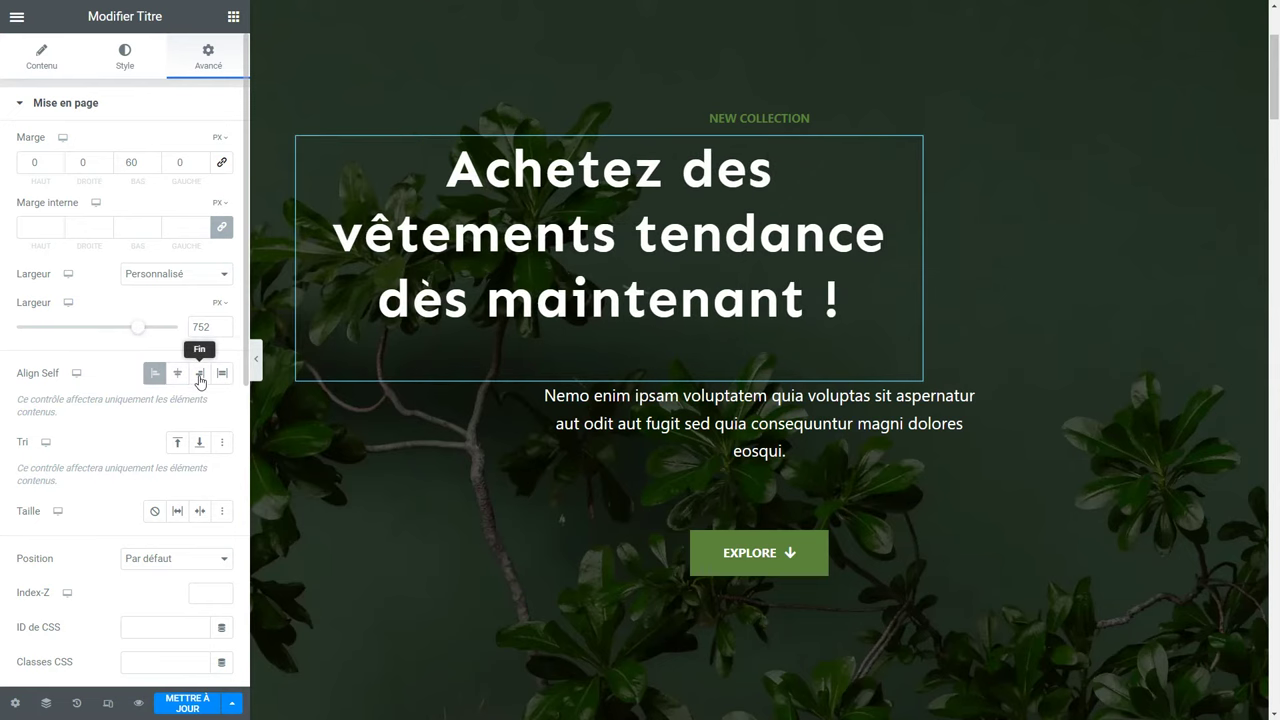
left_click(199, 376)
left_click(181, 377)
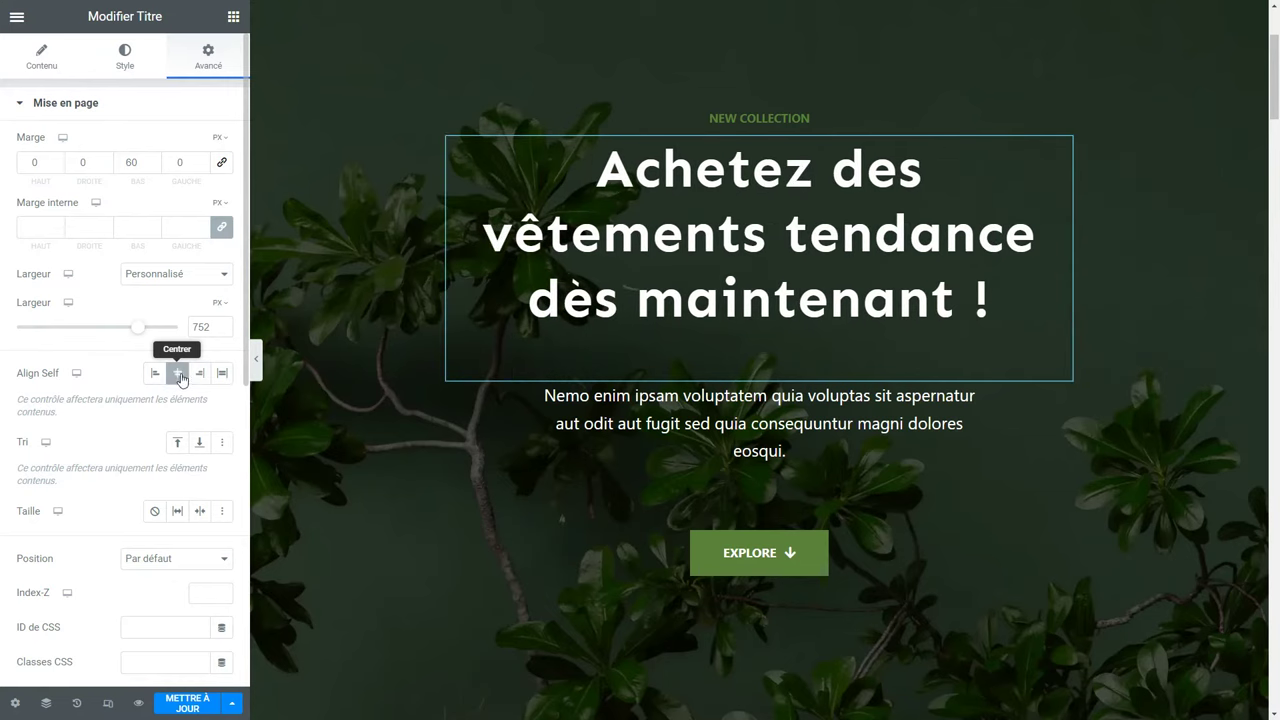
Try different positions for the heading, then place it just below NEW COLLECTION.
left_click(179, 444)
left_click(200, 446)
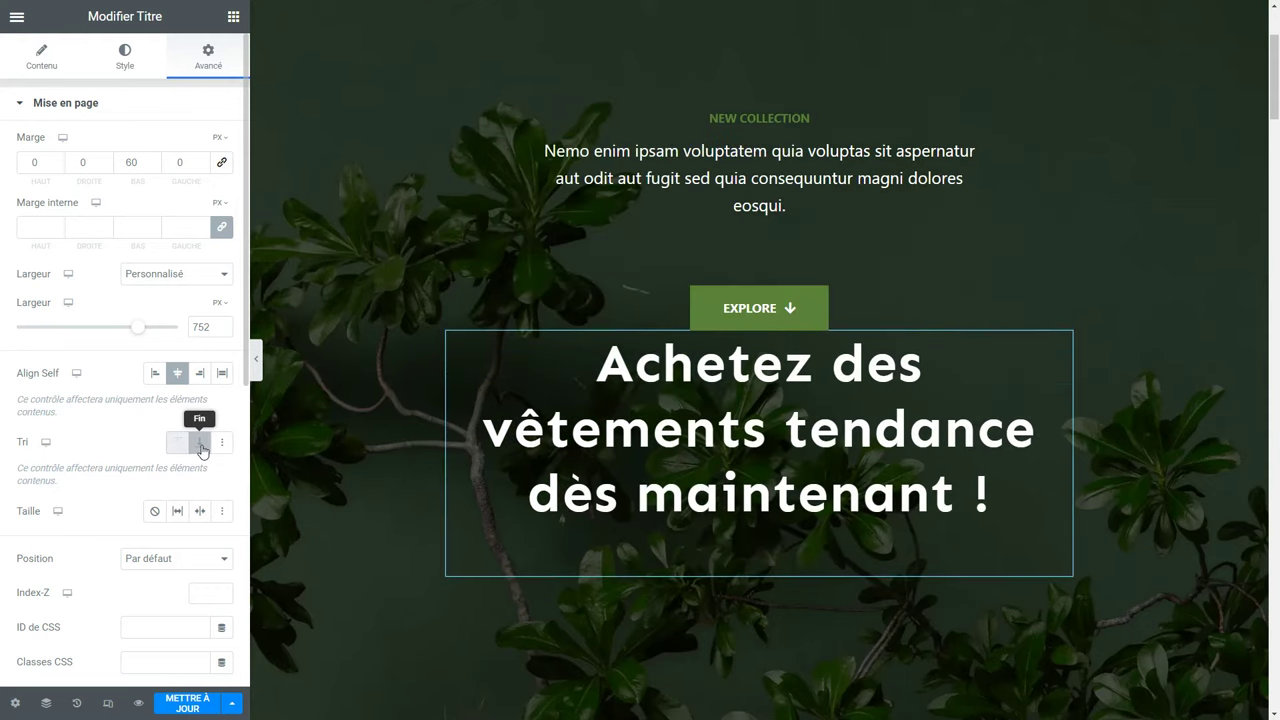
left_click(179, 447)
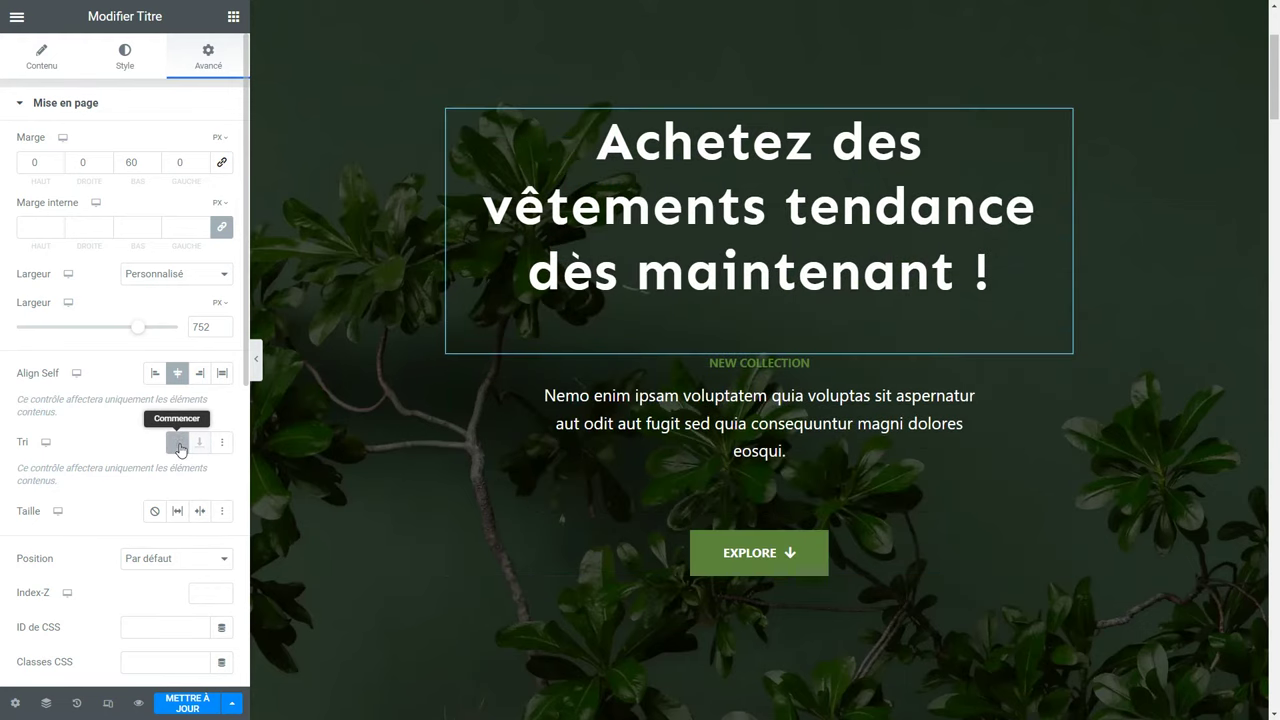
left_click_drag(578, 257, 594, 366)
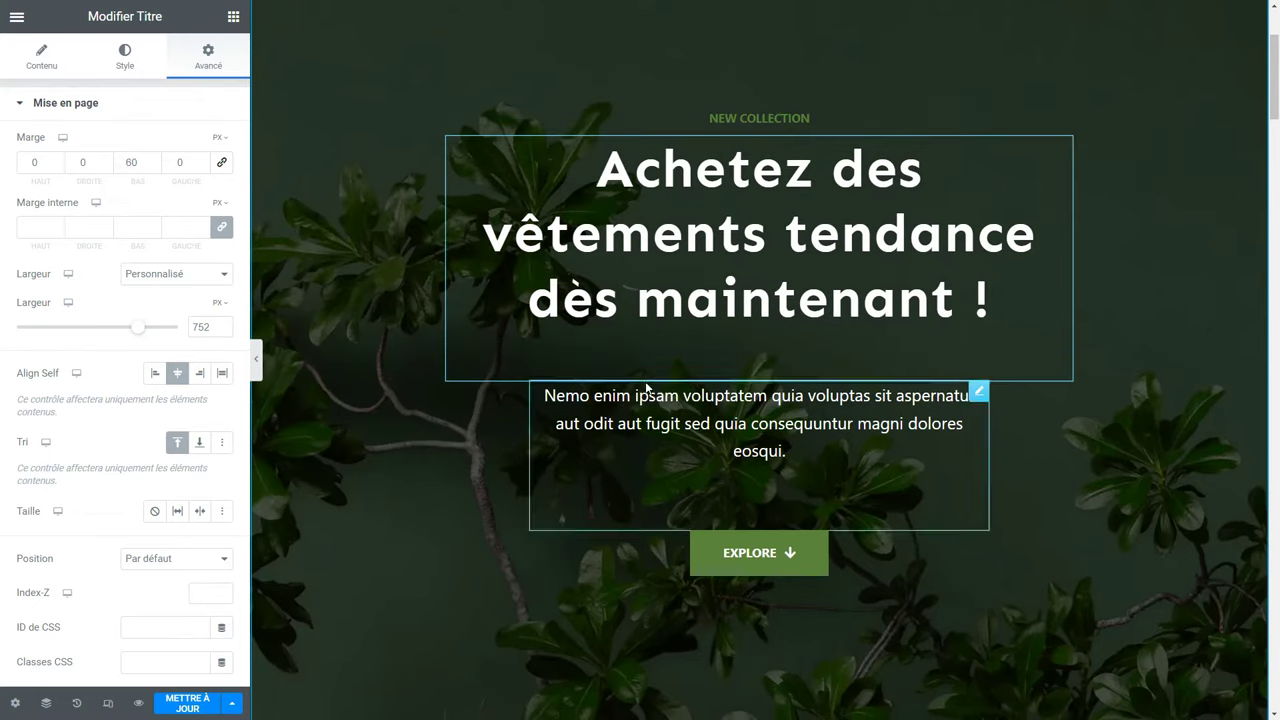
left_click(66, 104)
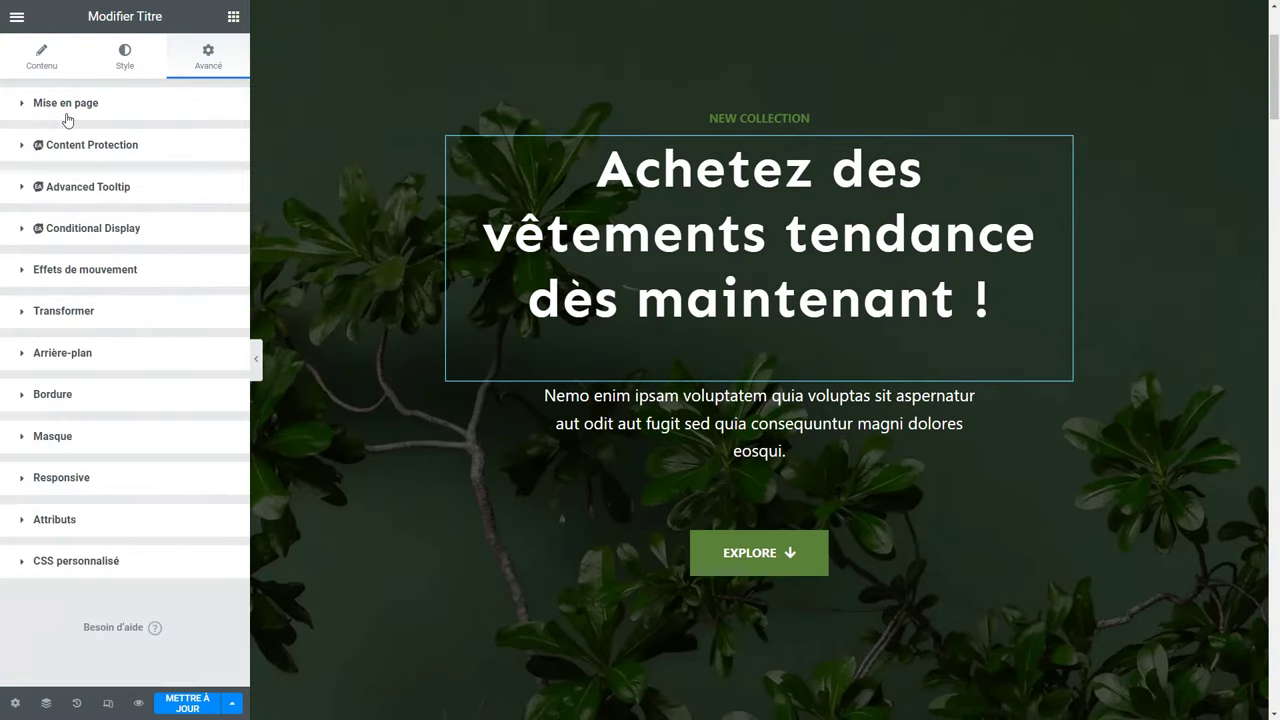
Try Zoom In, Bounce In, Slide In Left and Rubber Band as the heading's entrance animation.
left_click(127, 280)
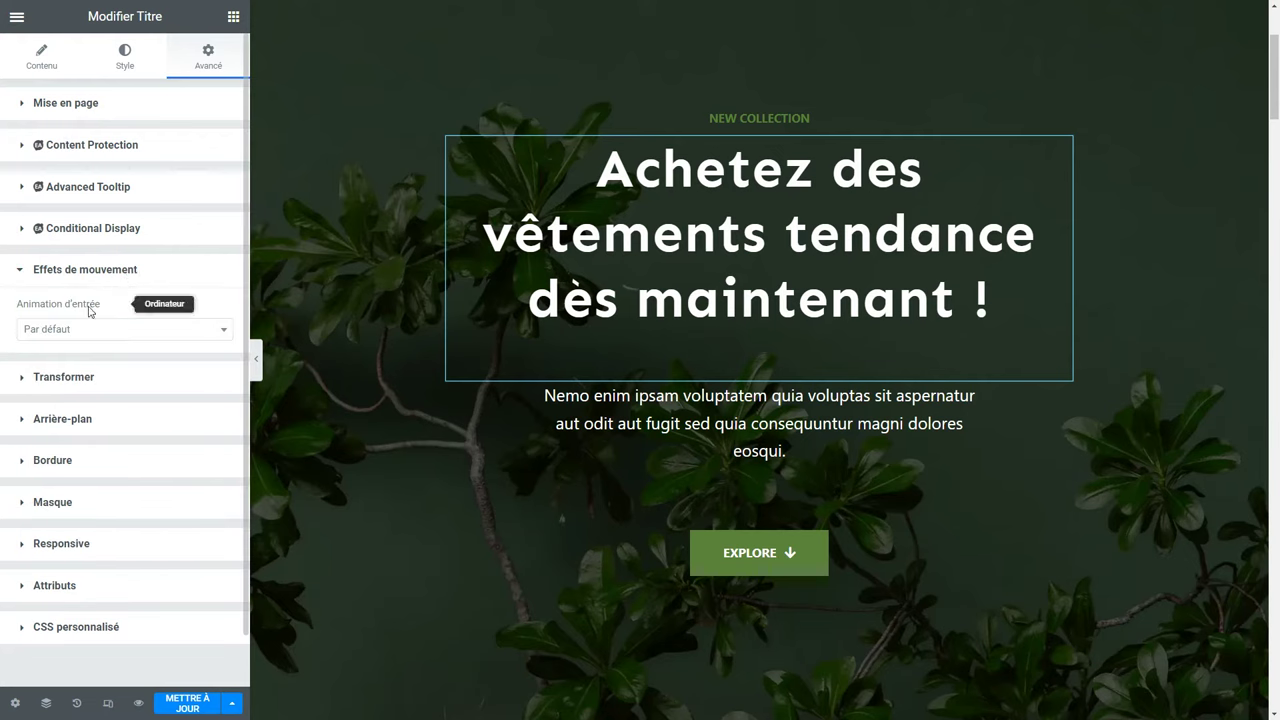
left_click(115, 336)
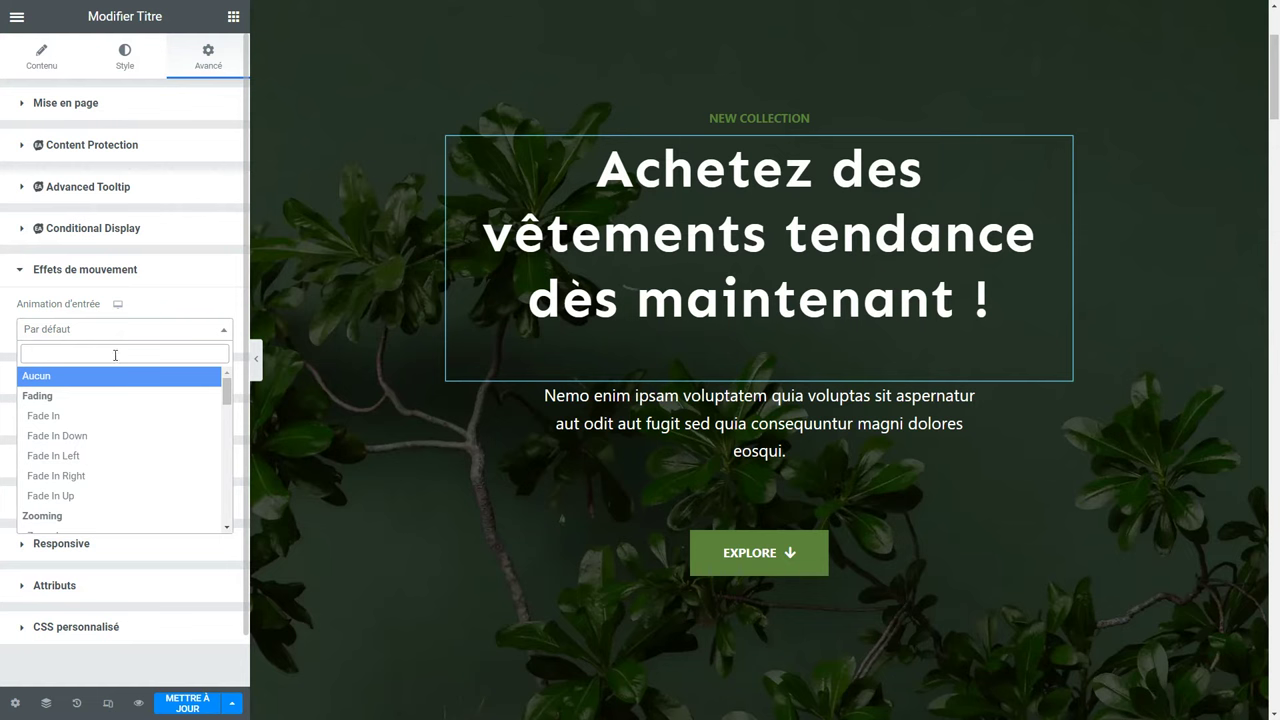
scroll(70, 410, "down", 1)
left_click(79, 482)
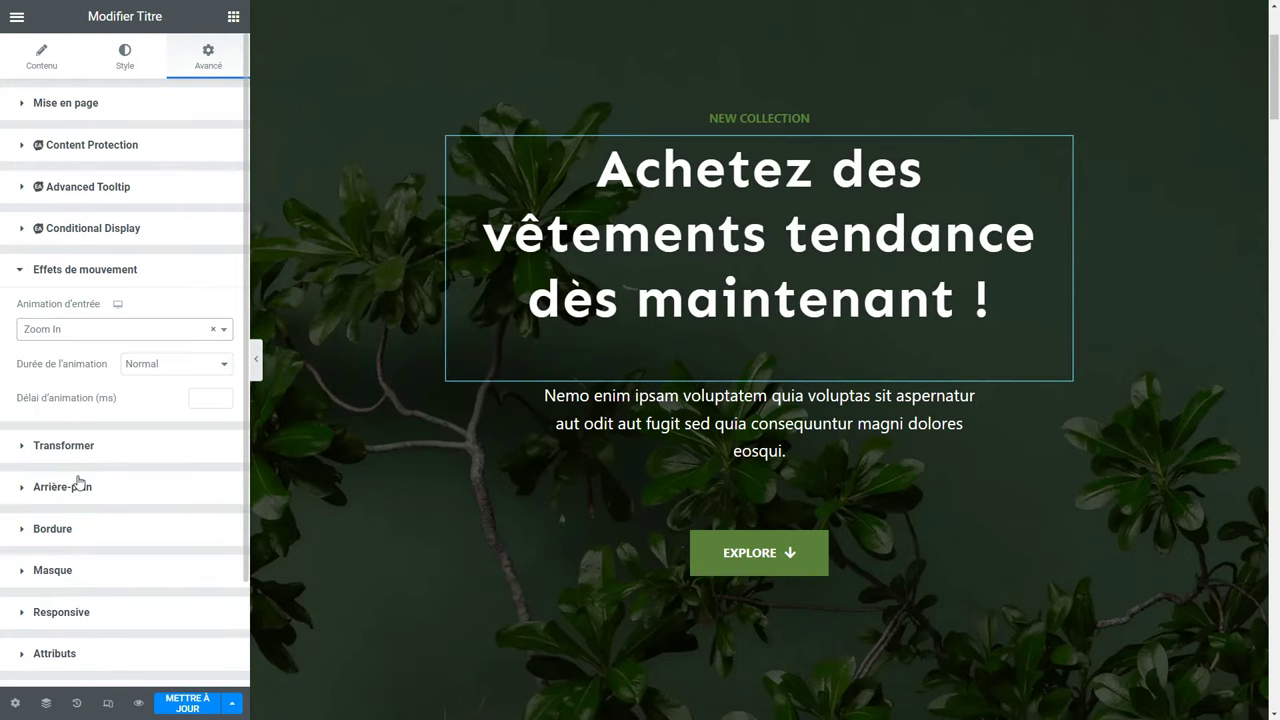
left_click(115, 329)
left_click(77, 517)
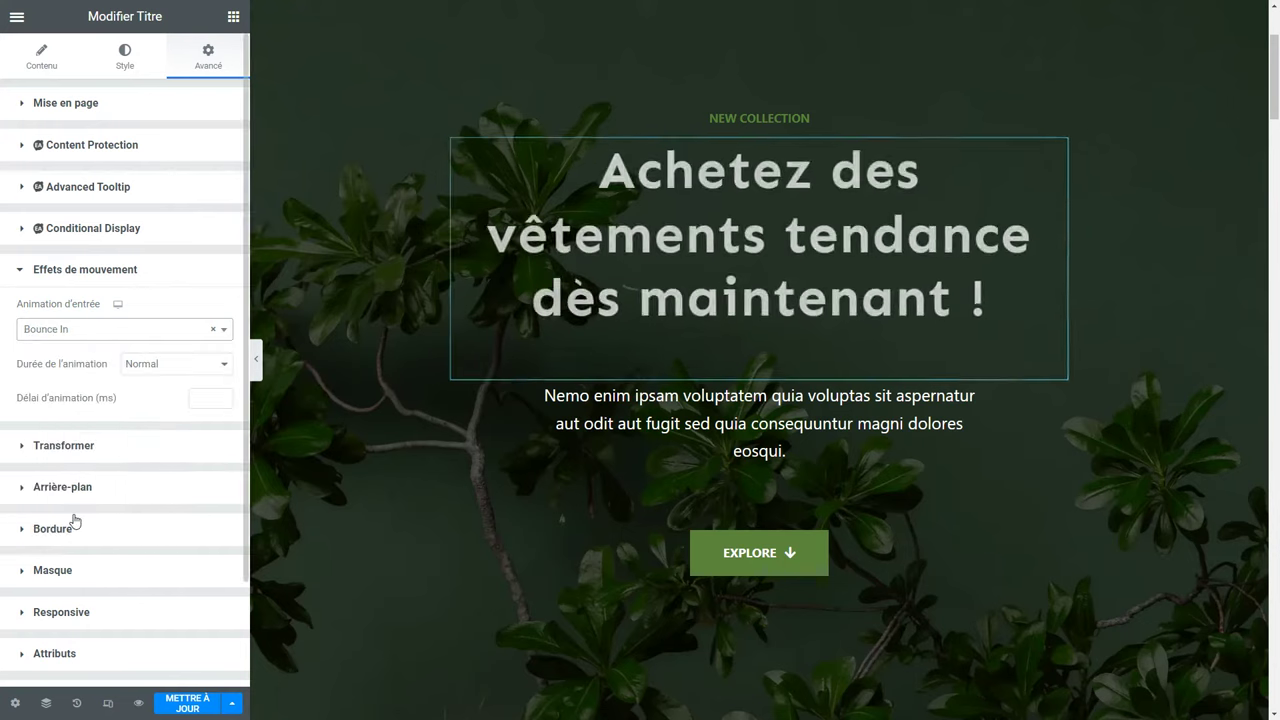
left_click(84, 329)
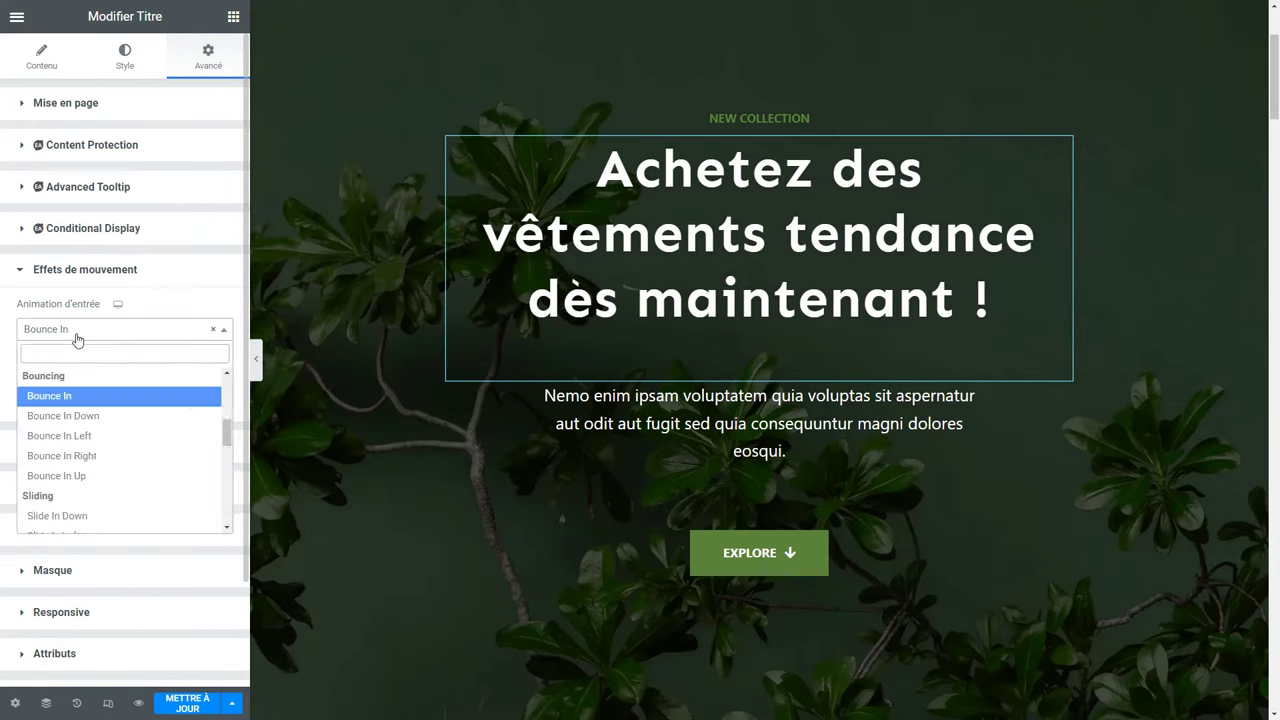
scroll(80, 424, "down", 3)
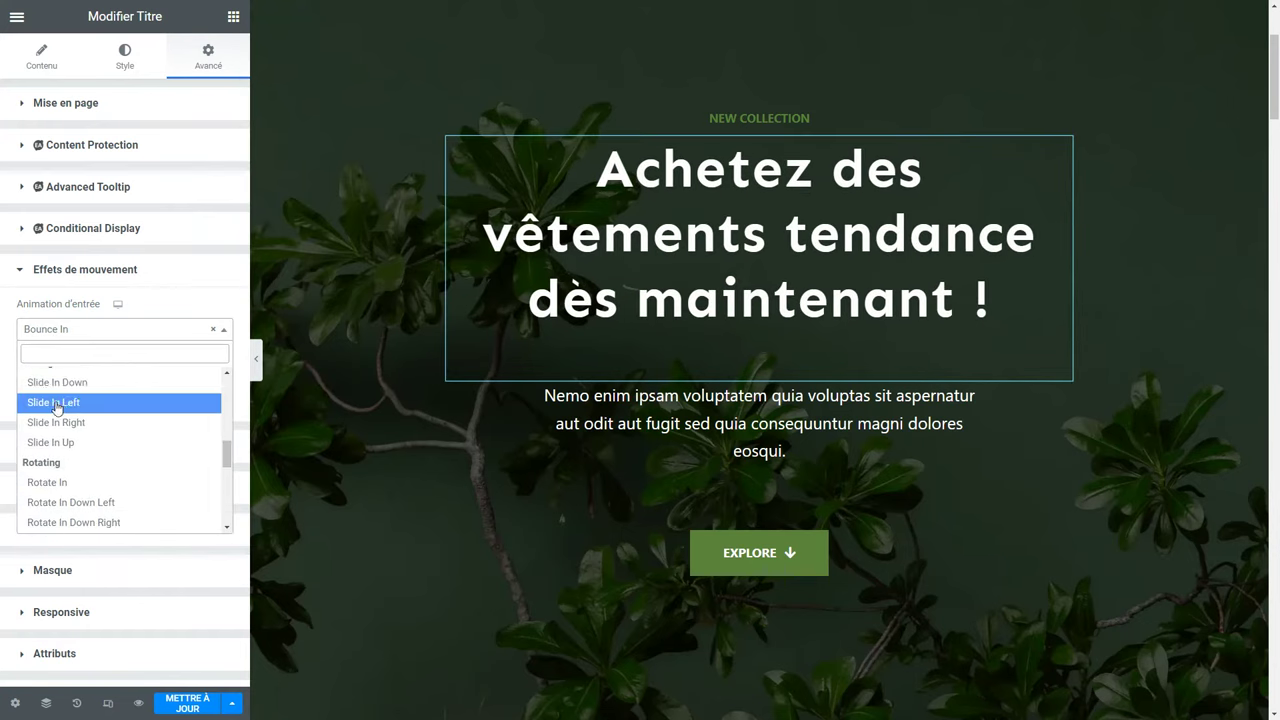
left_click(55, 403)
left_click(97, 328)
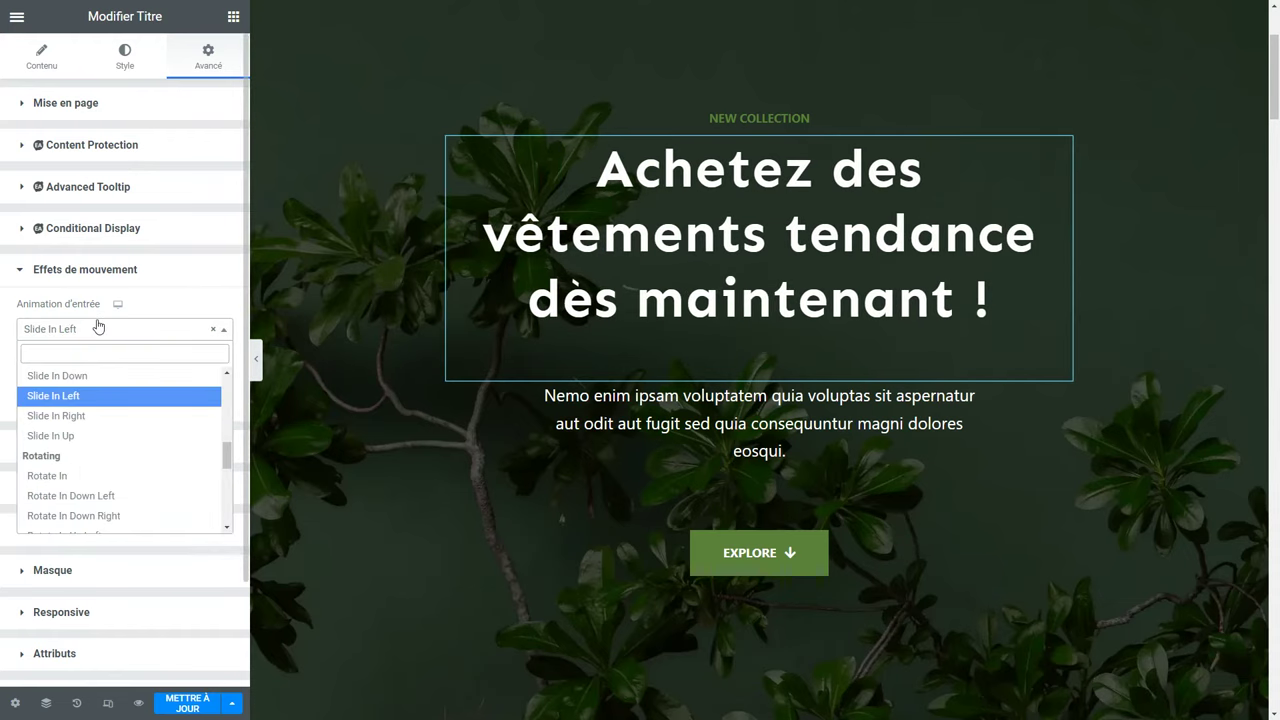
scroll(126, 440, "down", 3)
scroll(126, 438, "down", 2)
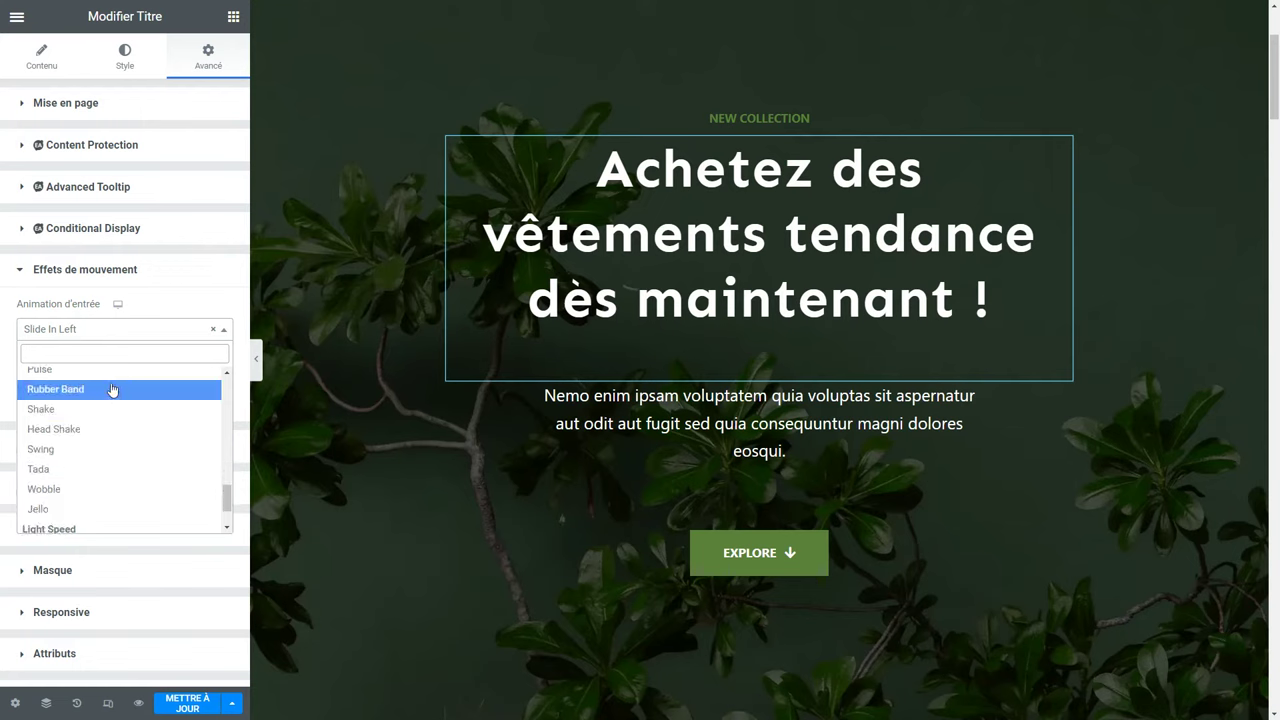
left_click(113, 390)
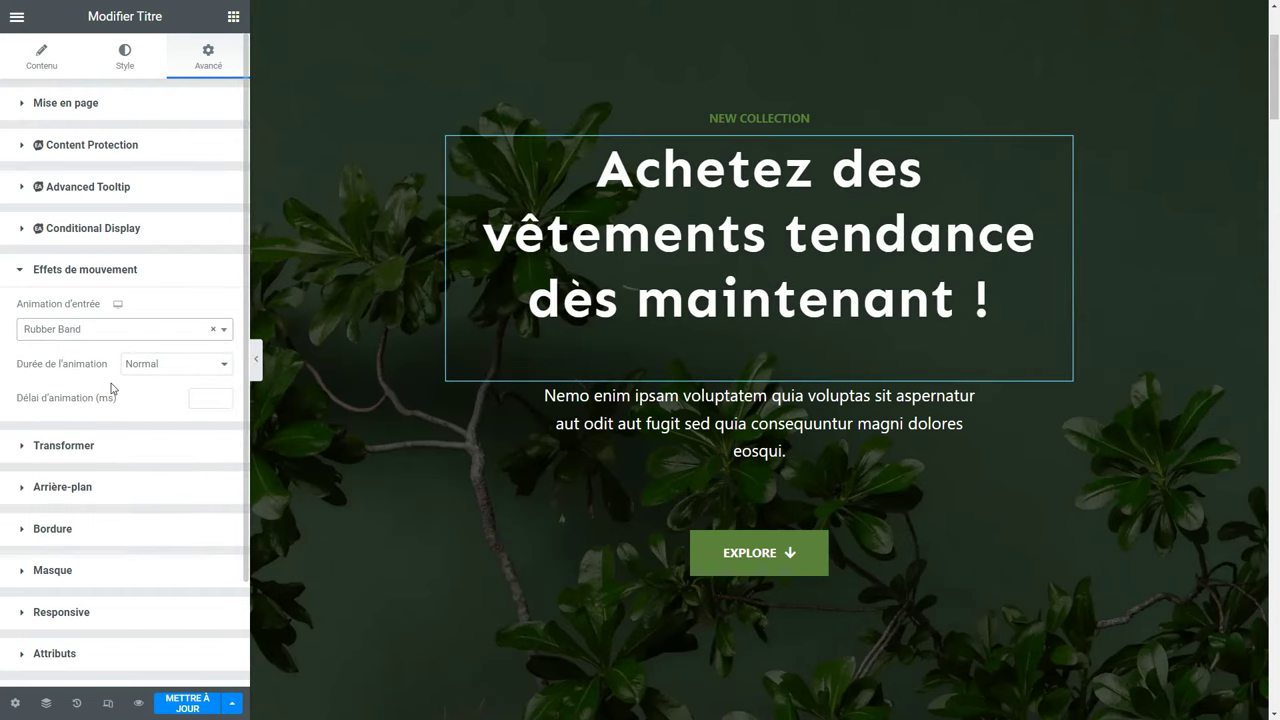
Set the heading's entrance animation to Fade In, keeping duration Normal.
left_click(114, 330)
scroll(118, 418, "down", 3)
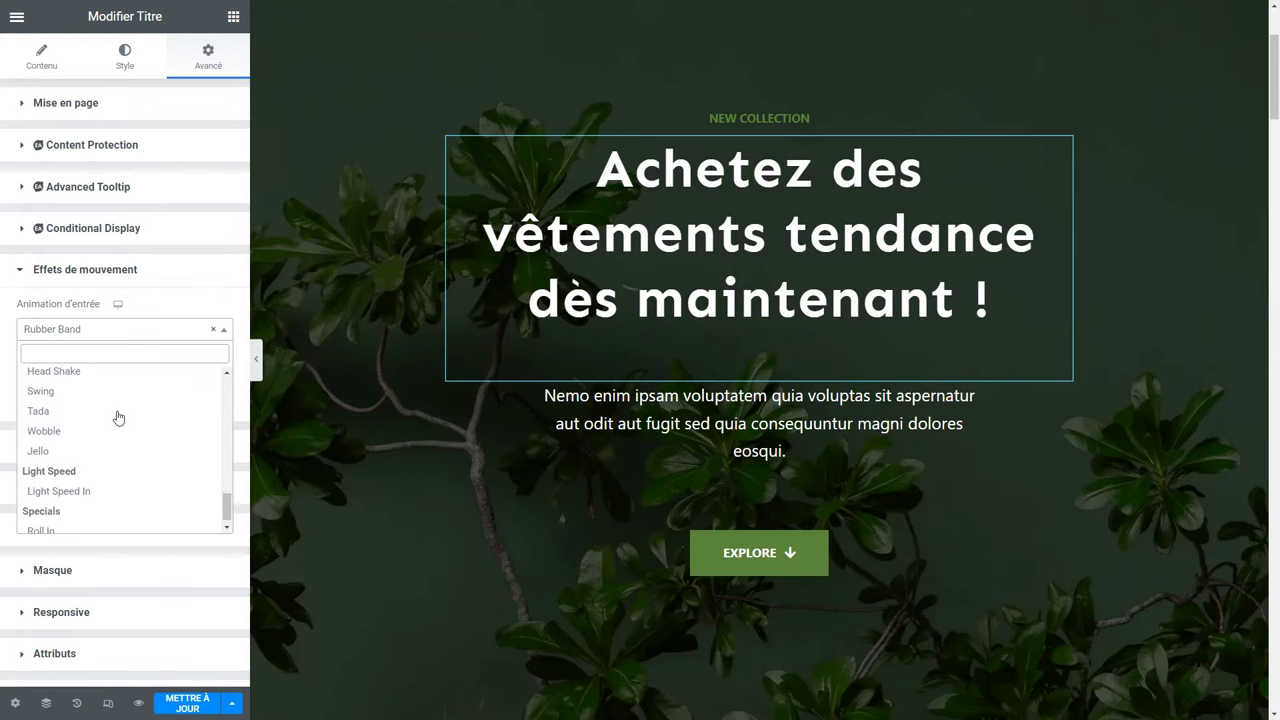
scroll(118, 418, "up", 15)
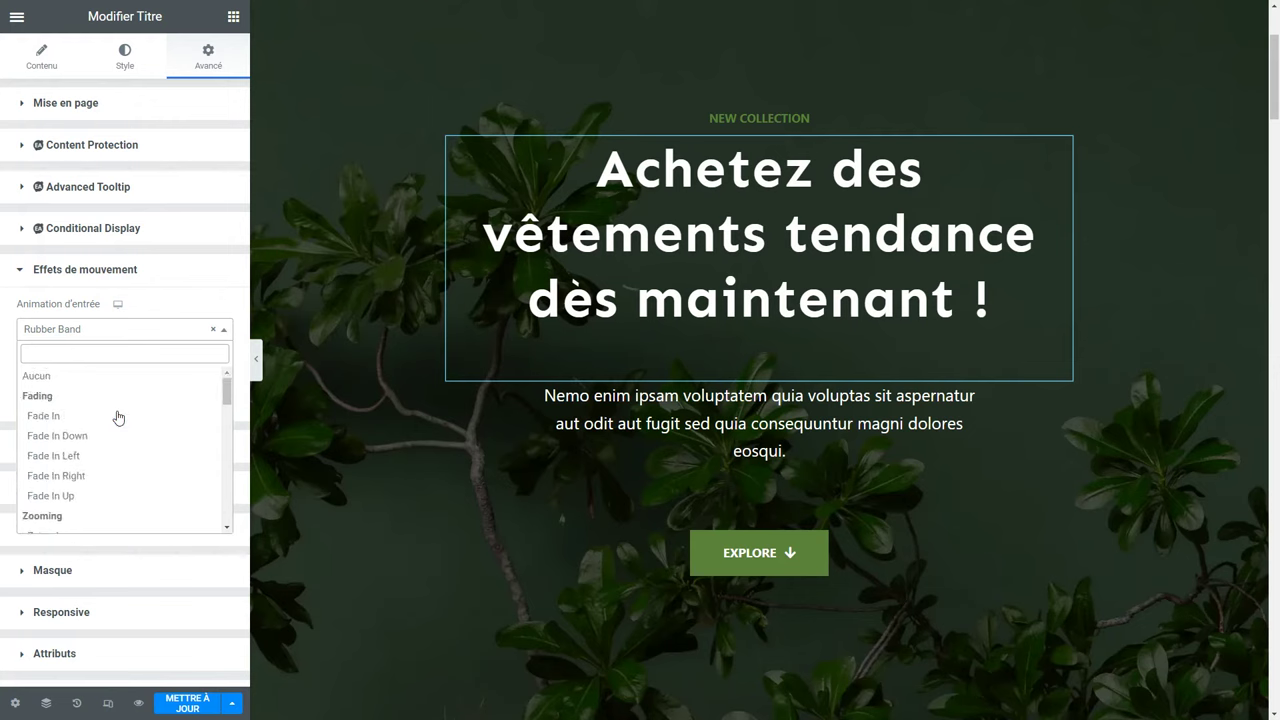
left_click(118, 417)
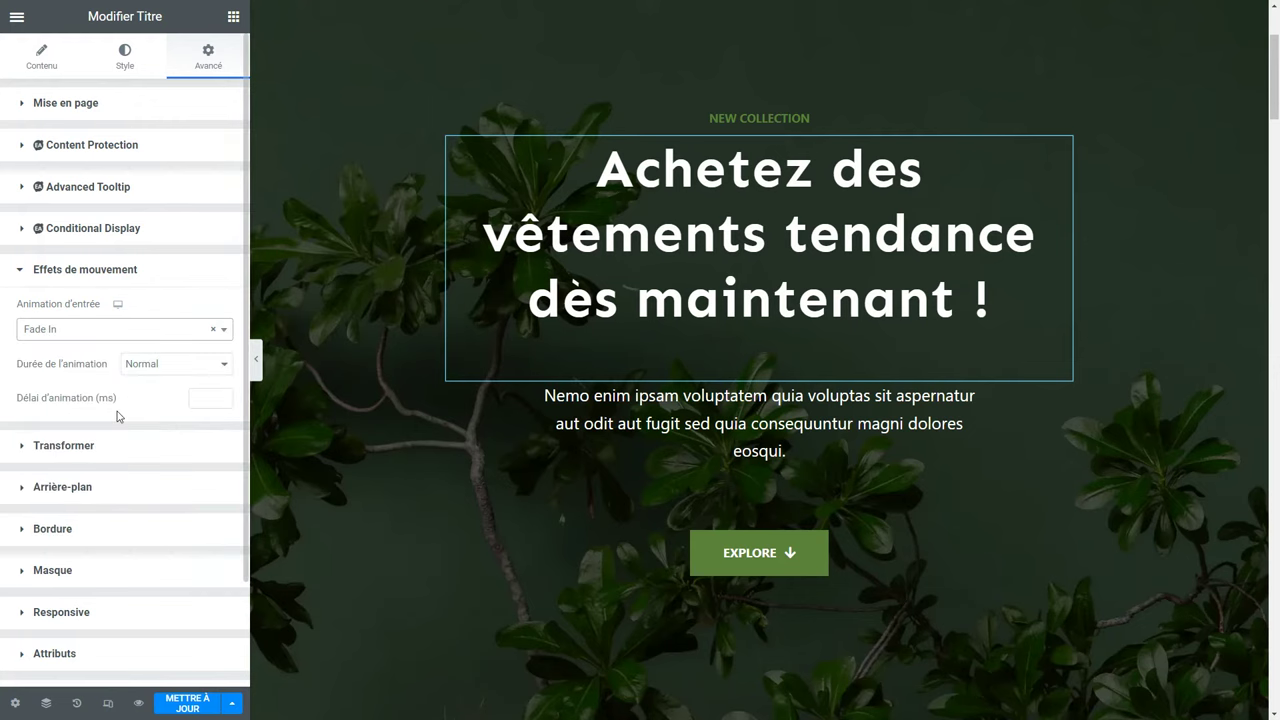
left_click(141, 369)
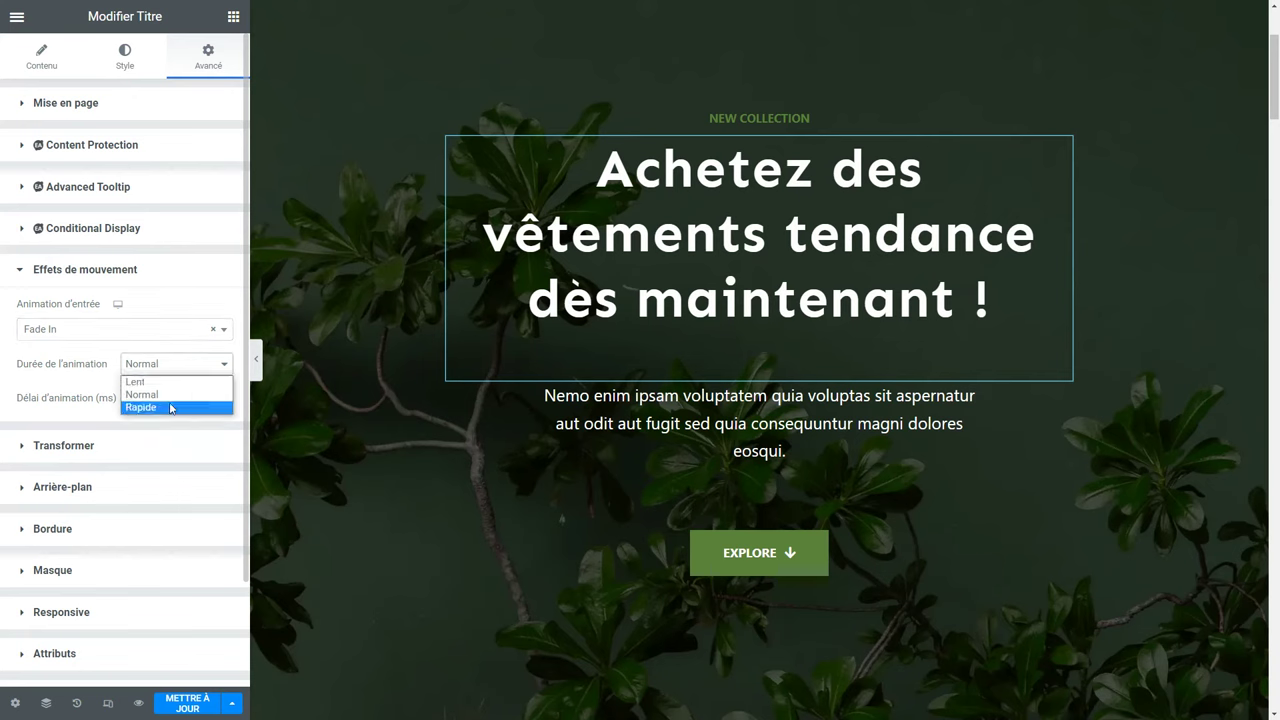
left_click(71, 383)
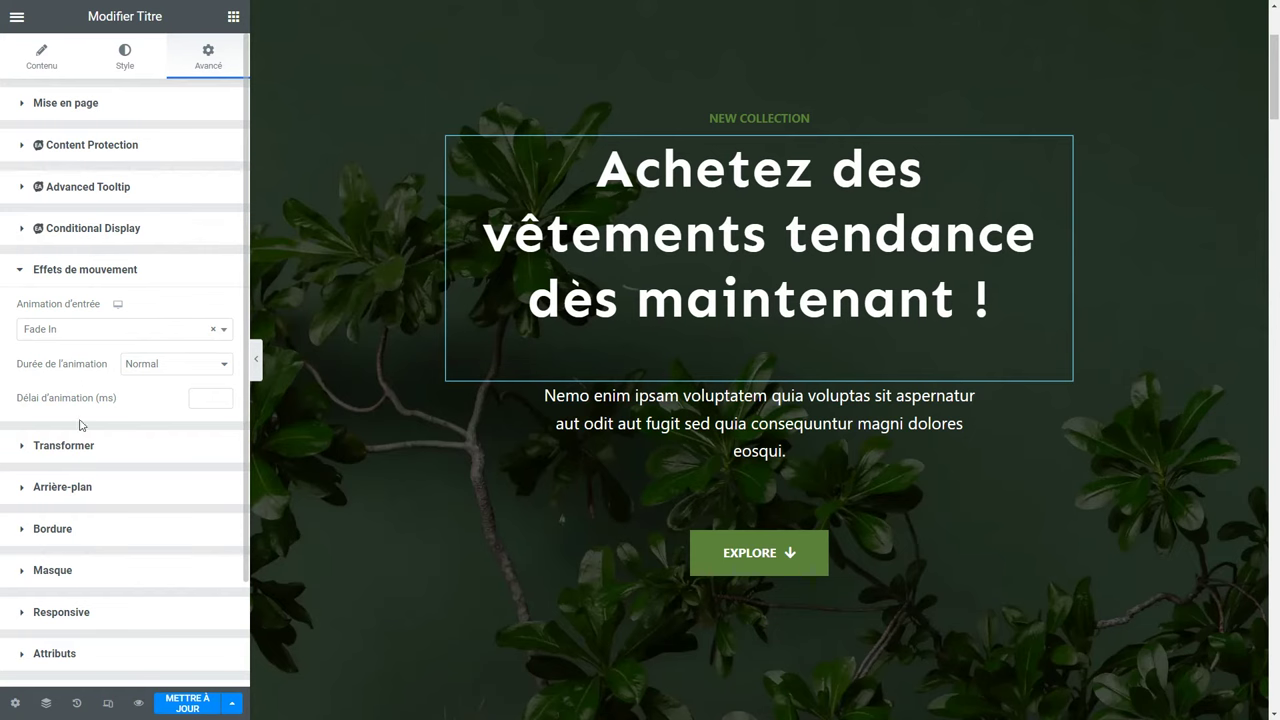
left_click(72, 455)
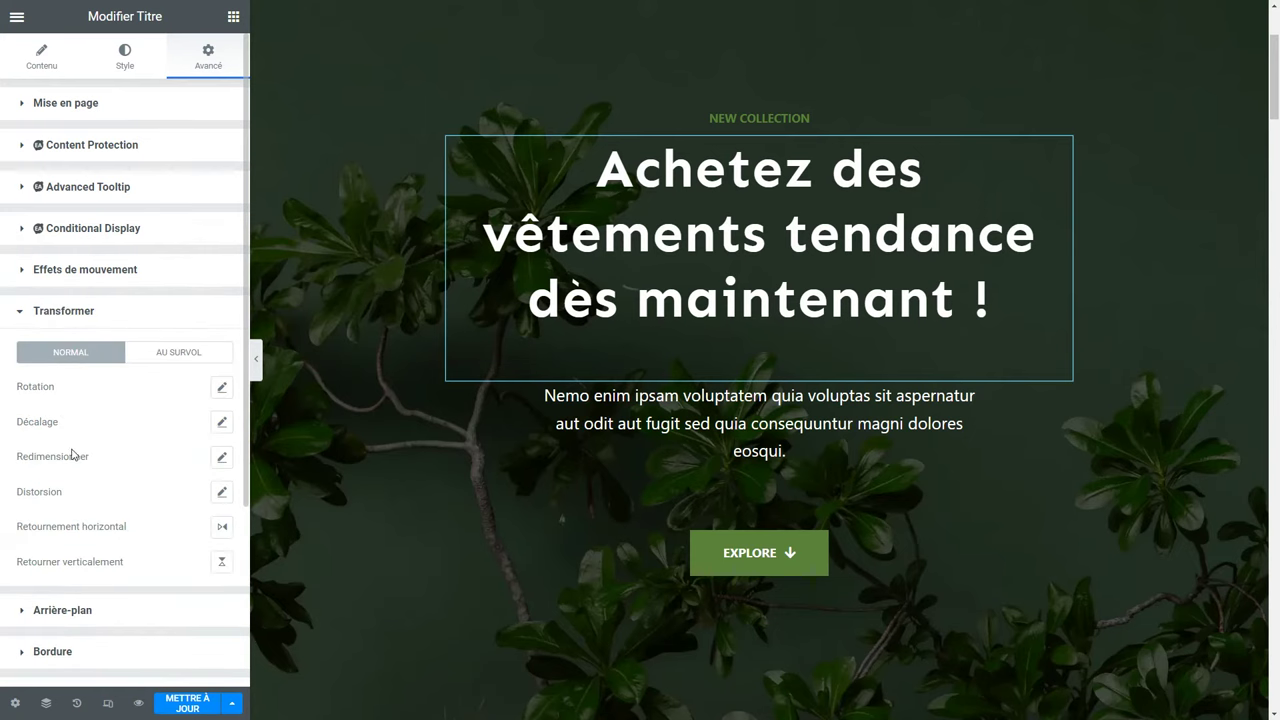
Select the EXPLORE button, trial a -13° rotation in Transformer, then reset it.
left_click(754, 554)
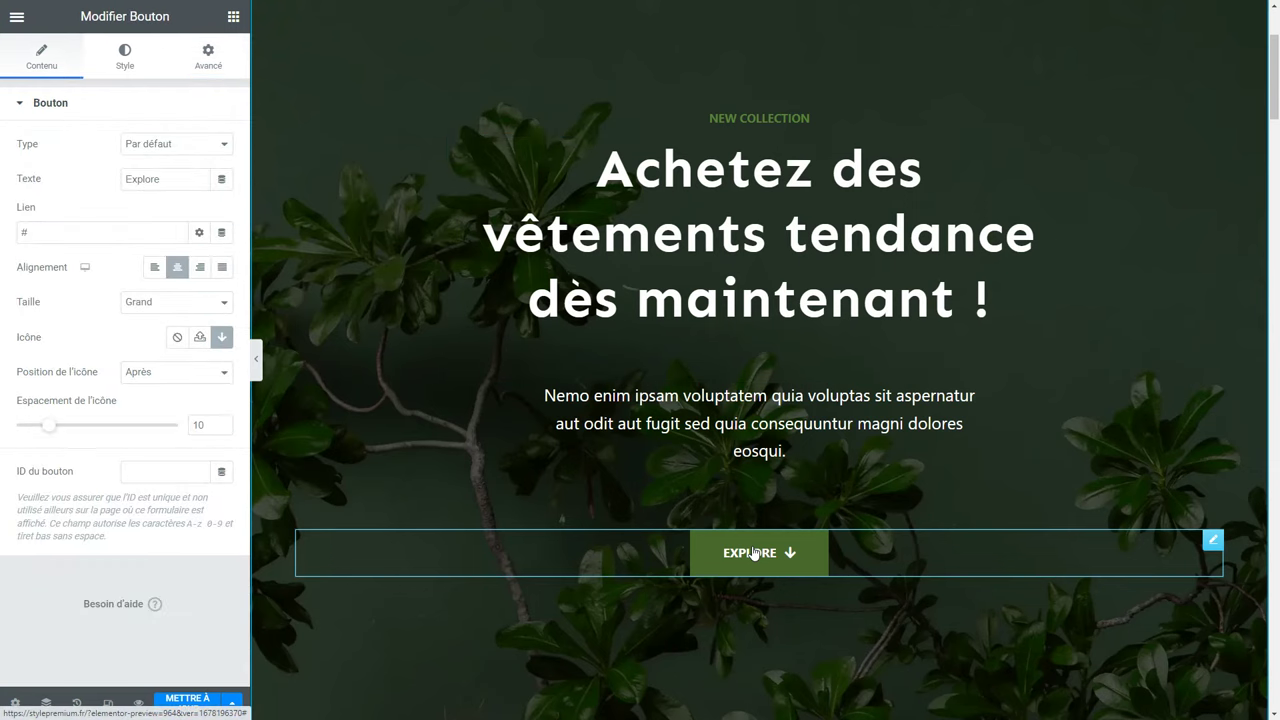
left_click(215, 66)
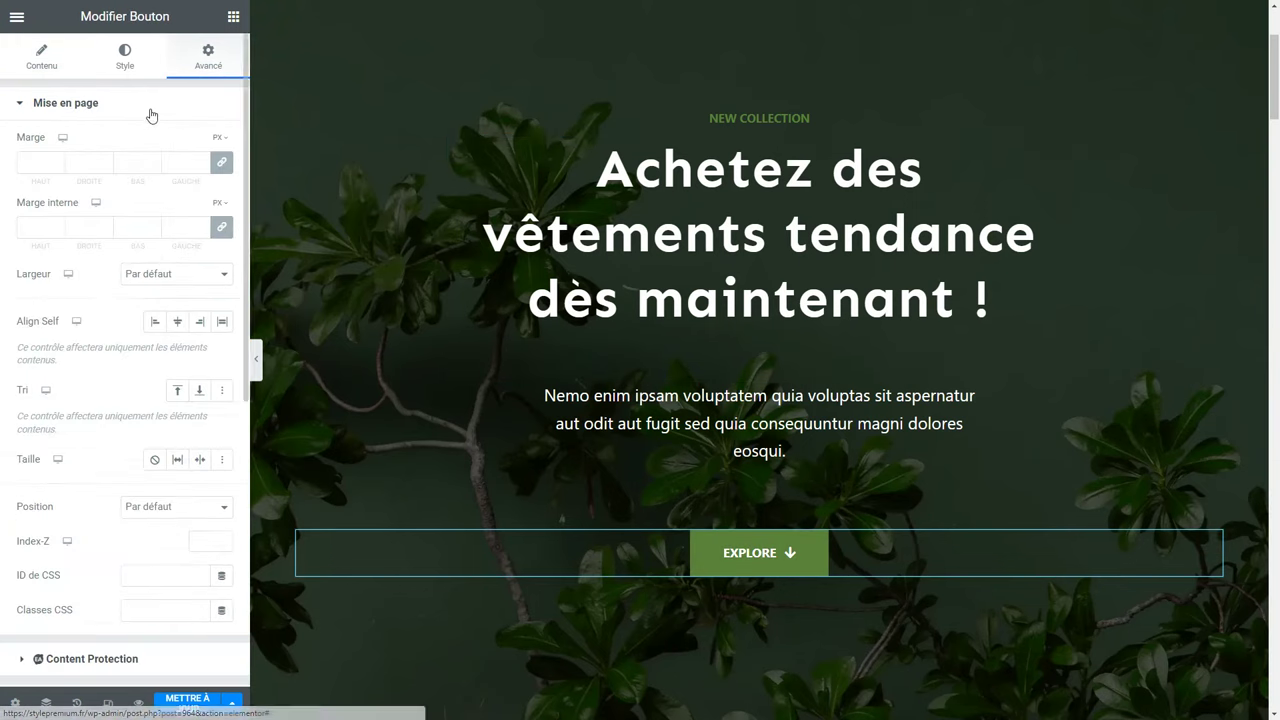
left_click(151, 112)
left_click(108, 311)
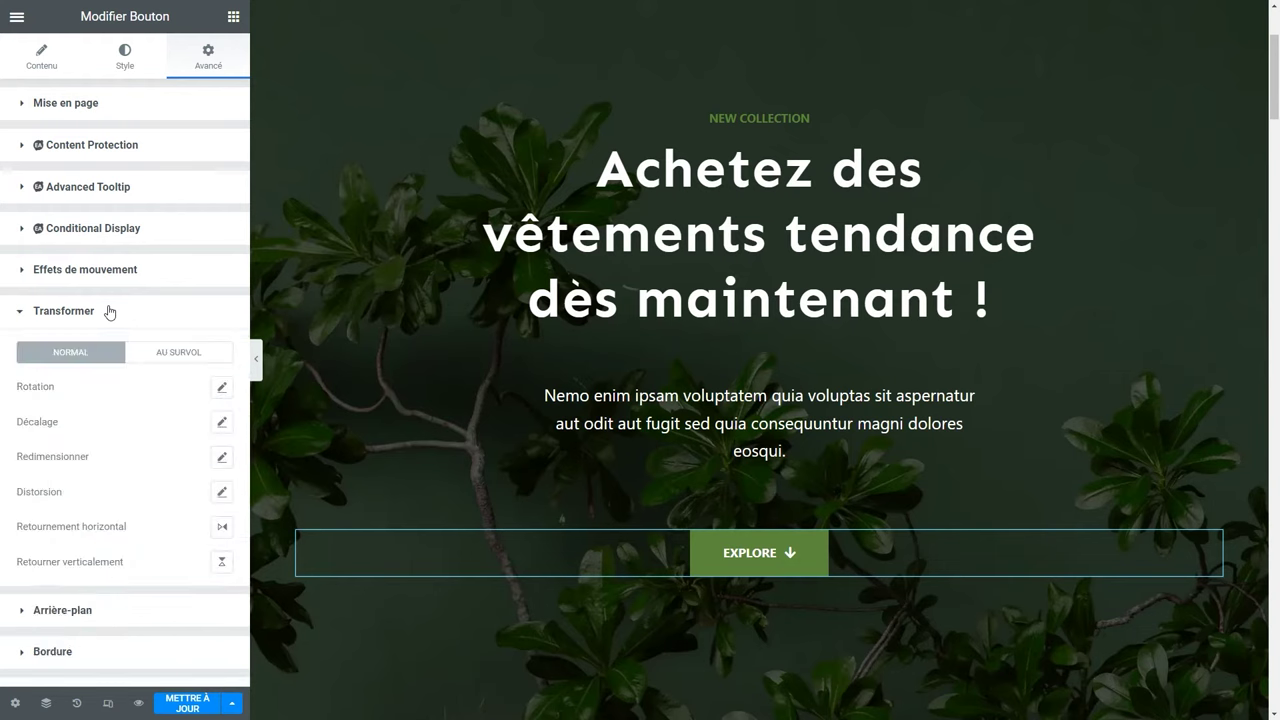
left_click(223, 390)
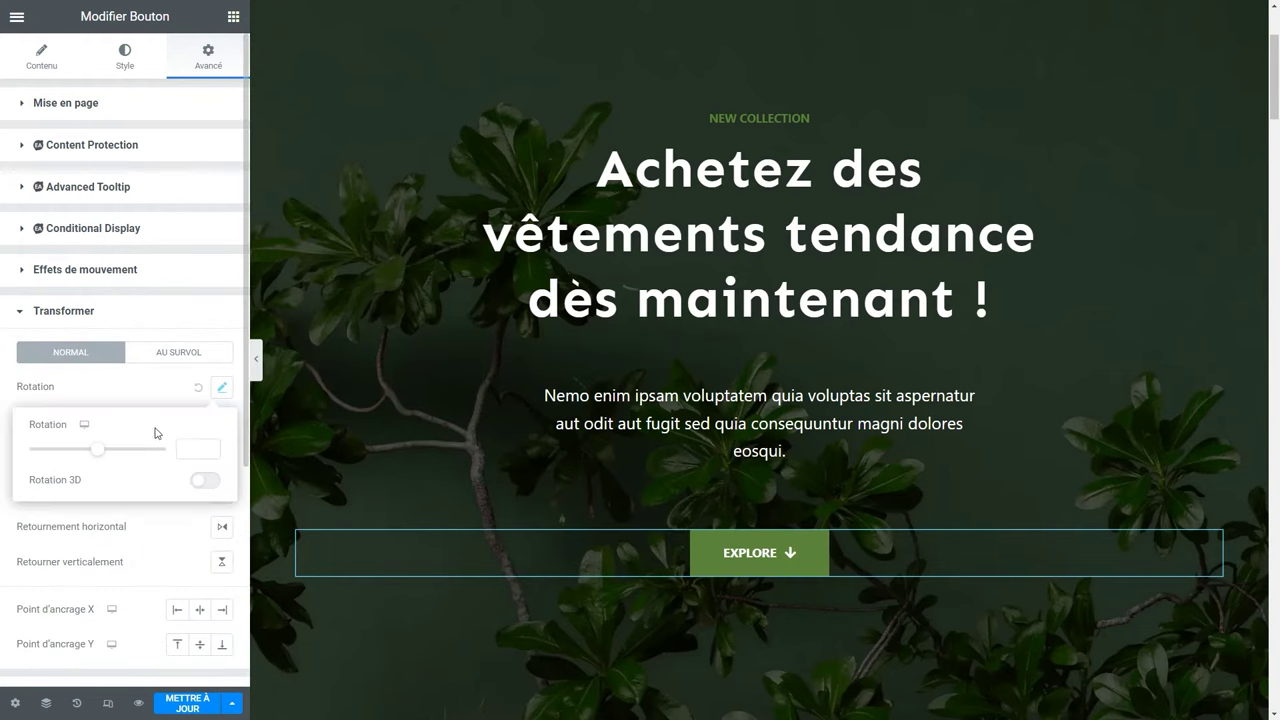
left_click_drag(100, 456, 95, 451)
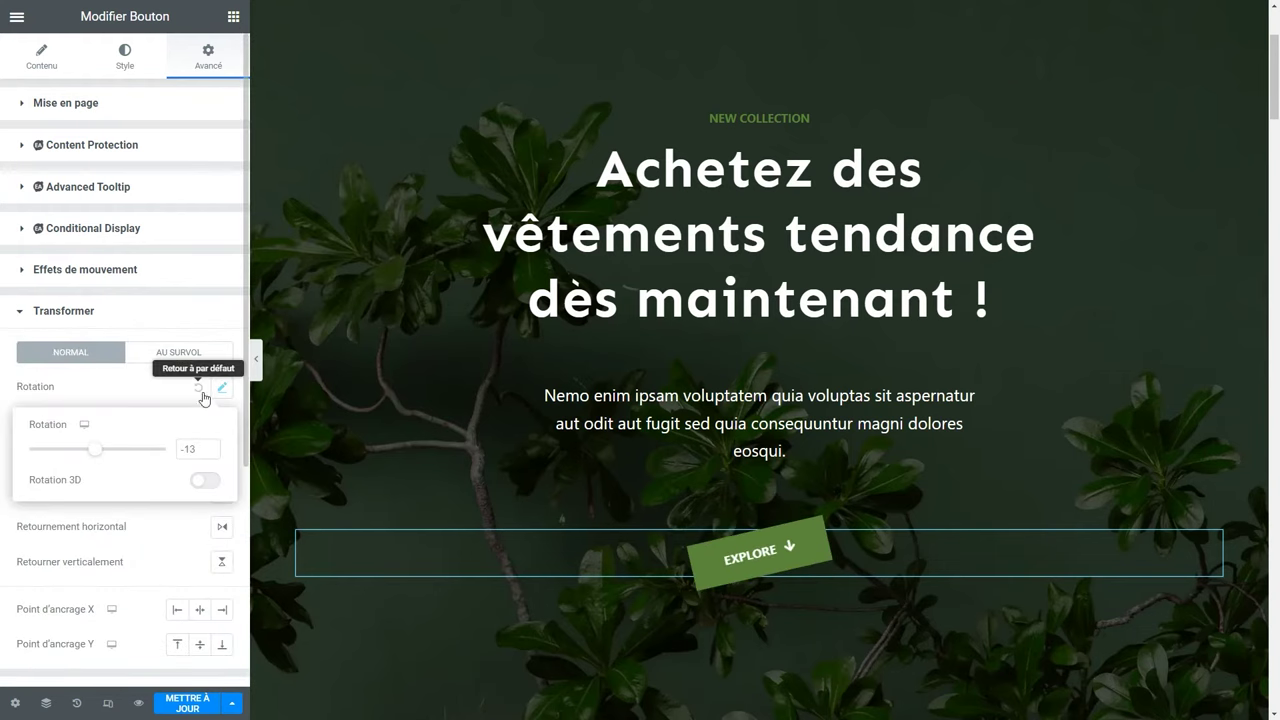
left_click(200, 390)
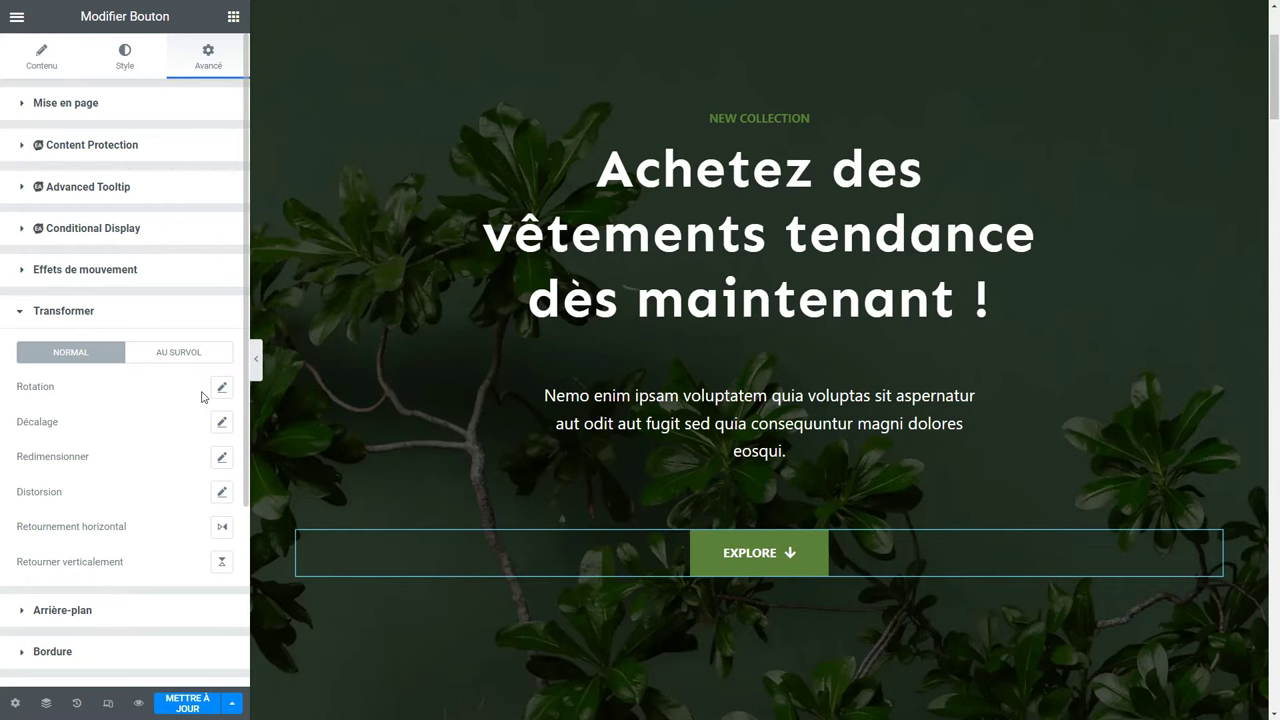
Trial a rightward offset and 1.5 scale on the button, resetting both to default.
left_click(222, 421)
mouse_move(95, 487)
left_mouse_down()
mouse_move(117, 492)
mouse_move(95, 490)
left_mouse_up()
left_click(198, 422)
left_click(222, 457)
left_click_drag(125, 549, 77, 549)
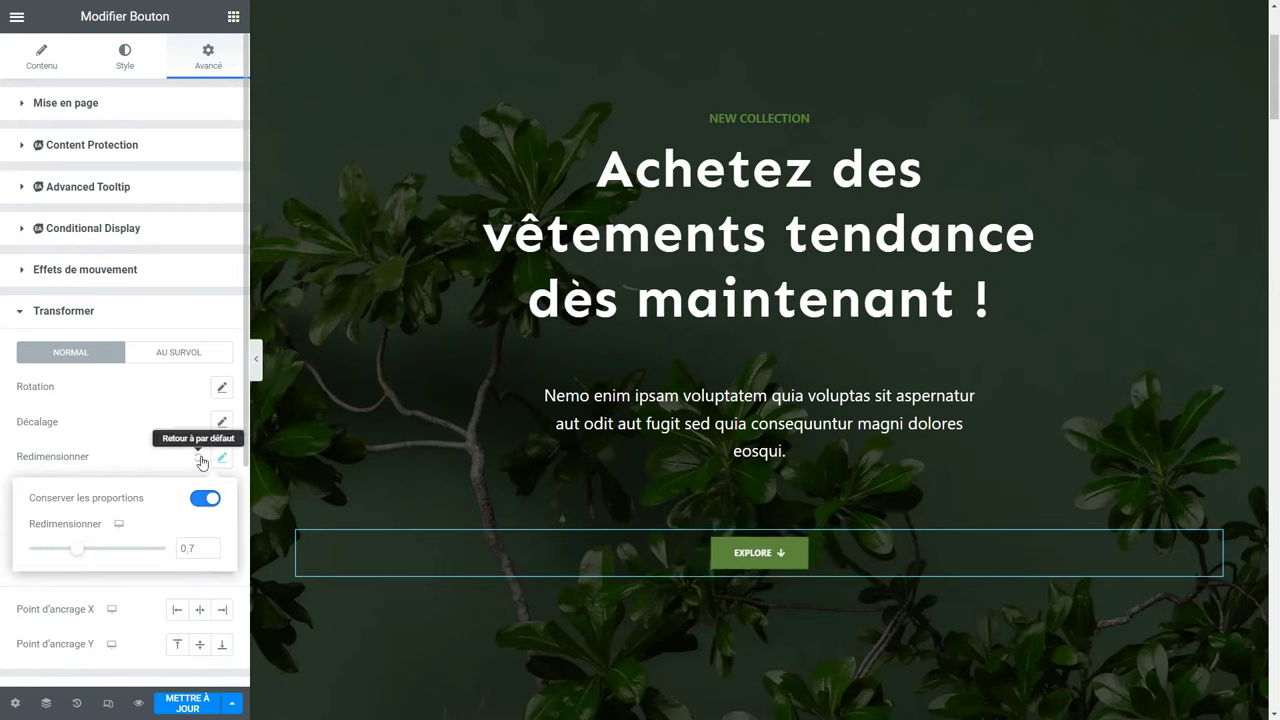
left_click(200, 460)
left_click(105, 312)
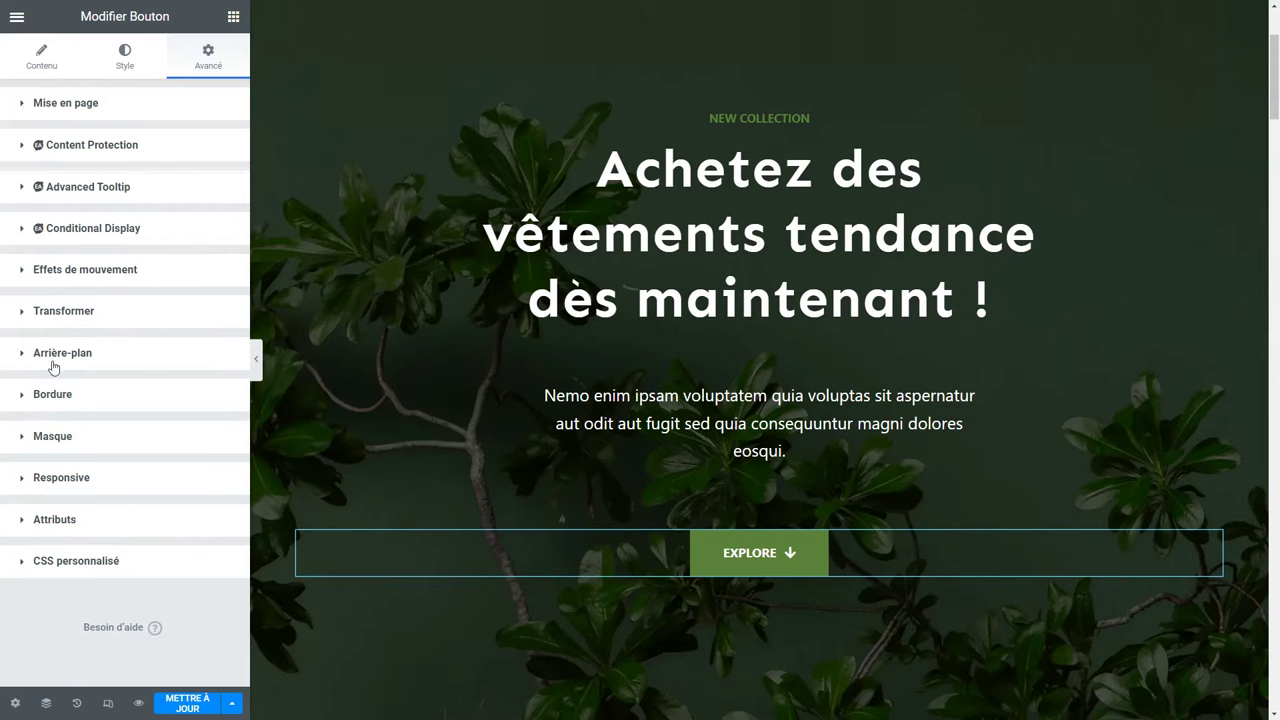
Give the button's strip a classic red #FF5757 background.
left_click(53, 367)
left_click(200, 428)
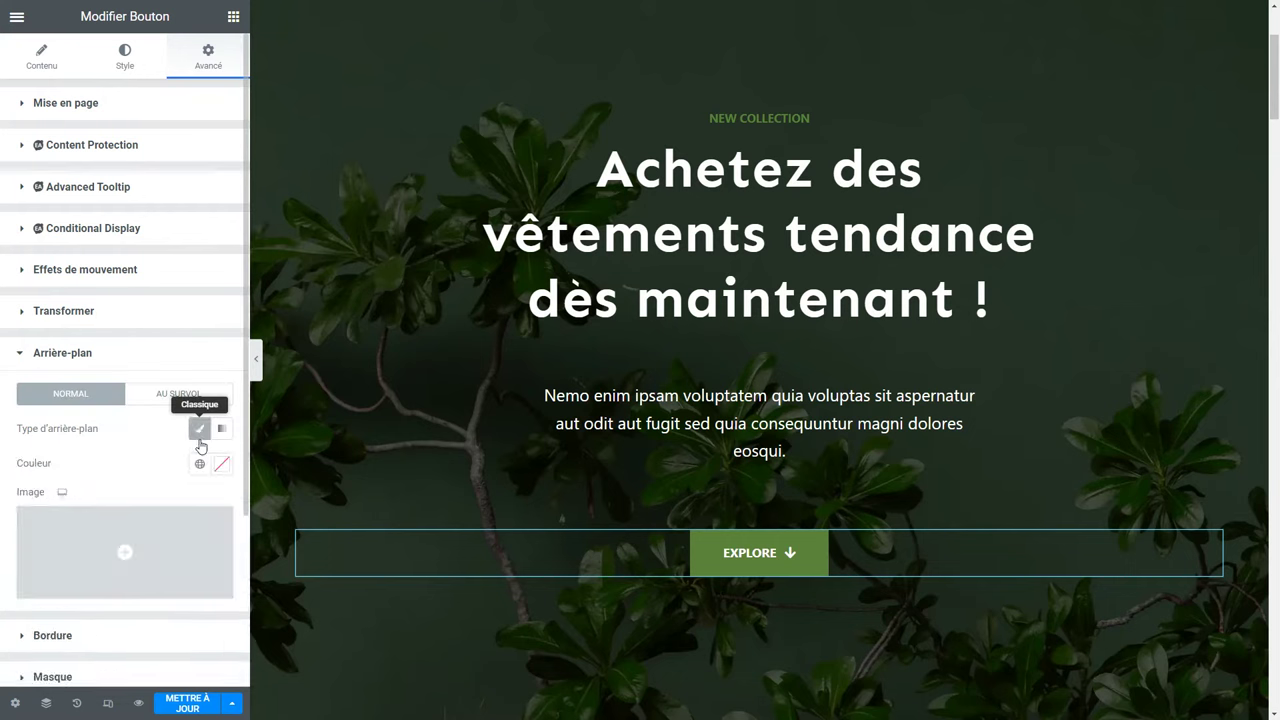
left_click(221, 465)
left_click(154, 232)
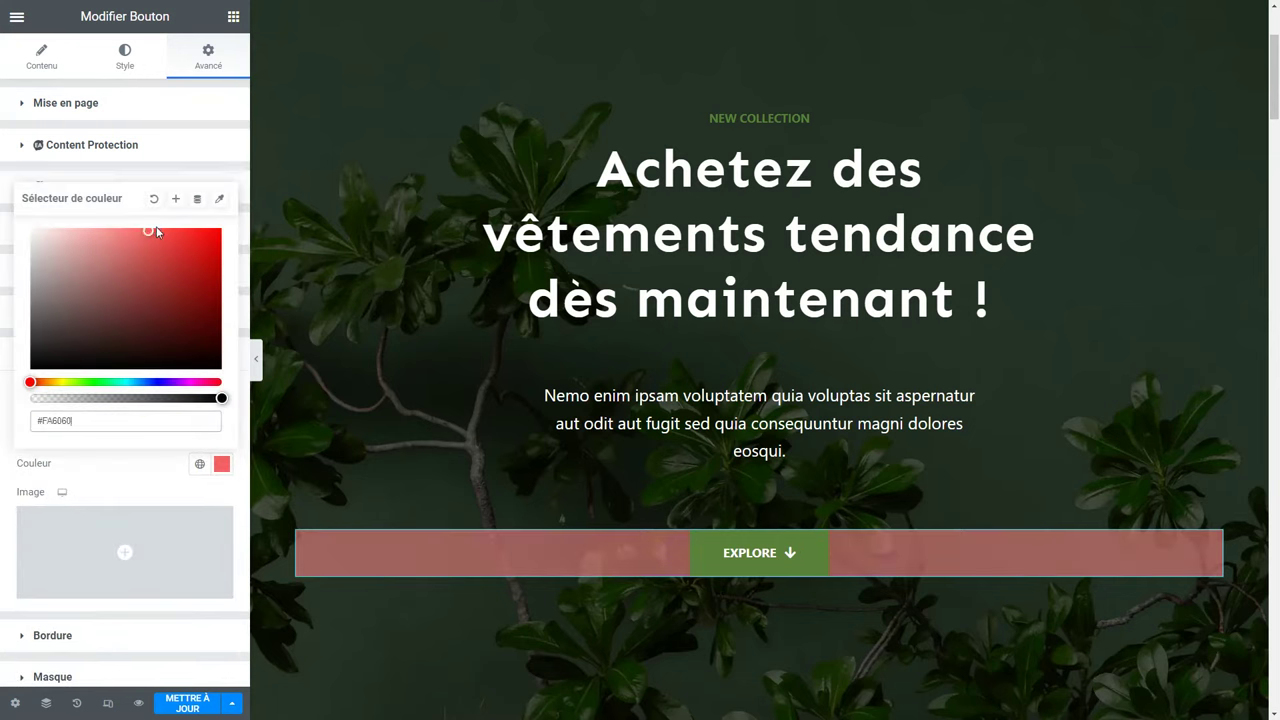
left_click(162, 463)
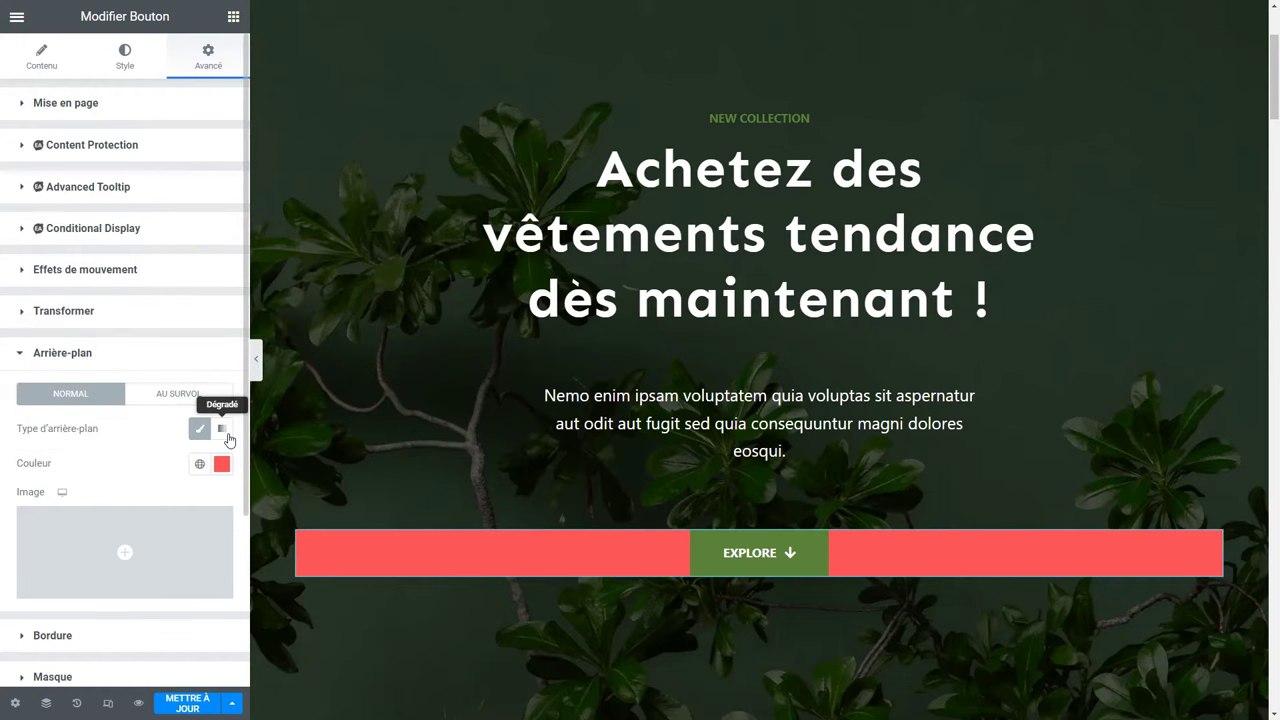
Try a gradient with first colour #57D4FF at angle 273, then return to Classique.
left_click(223, 429)
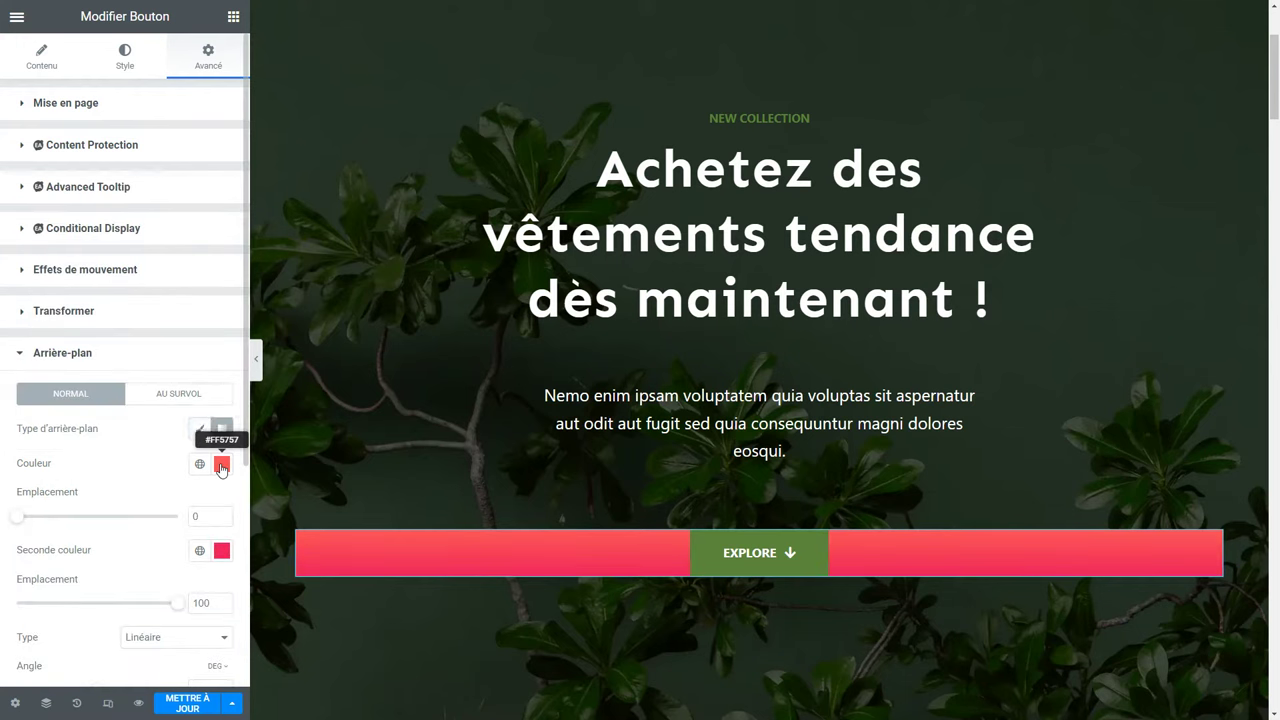
left_click(222, 465)
left_click(133, 382)
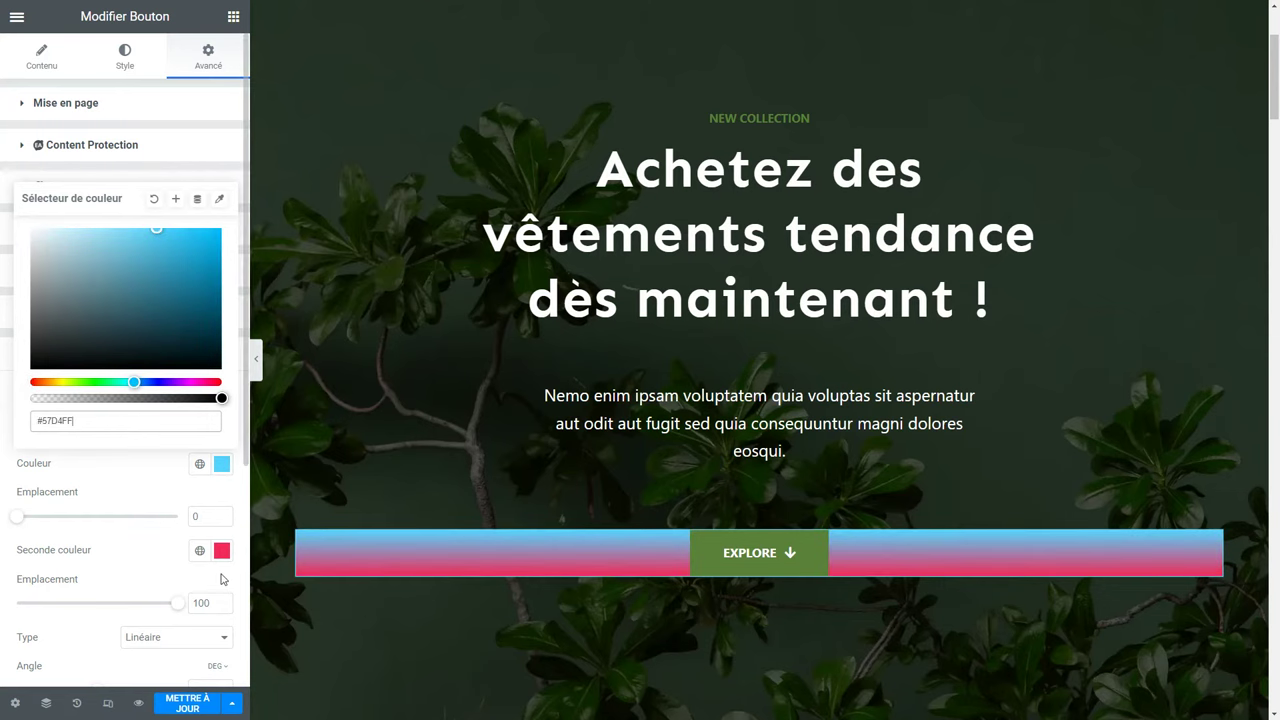
scroll(192, 516, "down", 2)
left_click_drag(100, 606, 142, 614)
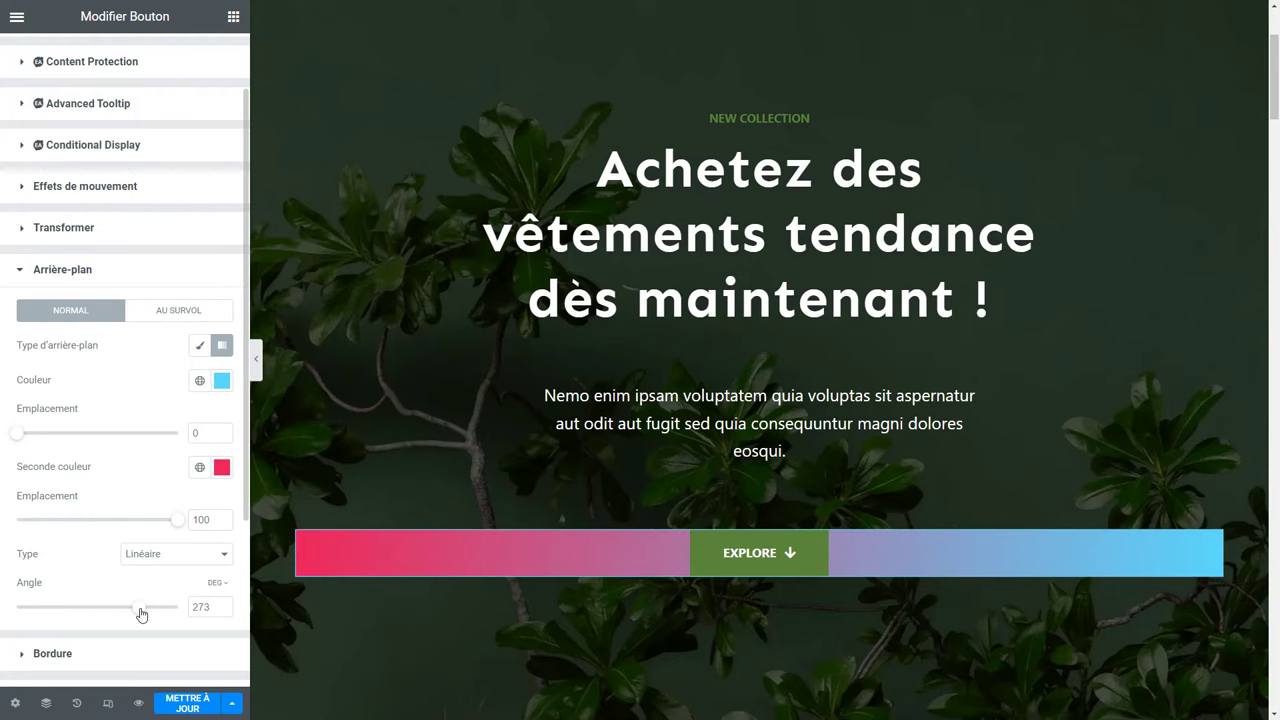
left_click(199, 345)
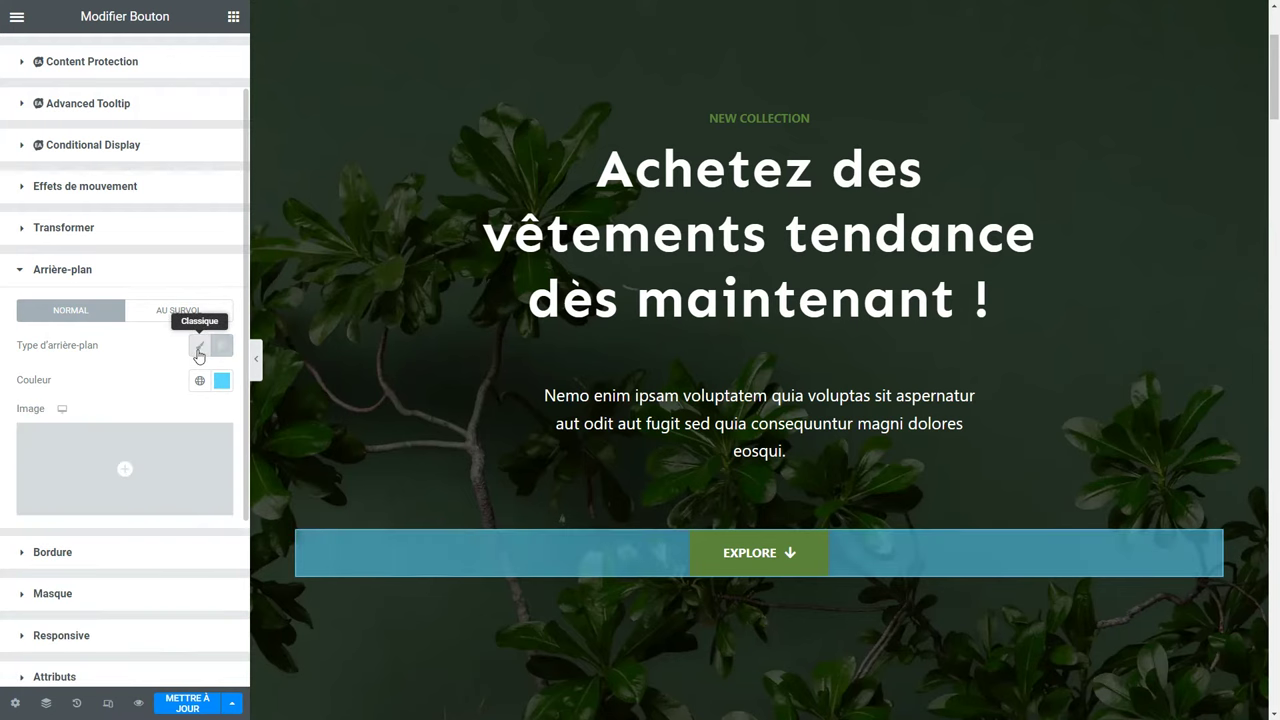
mouse_move(133, 436)
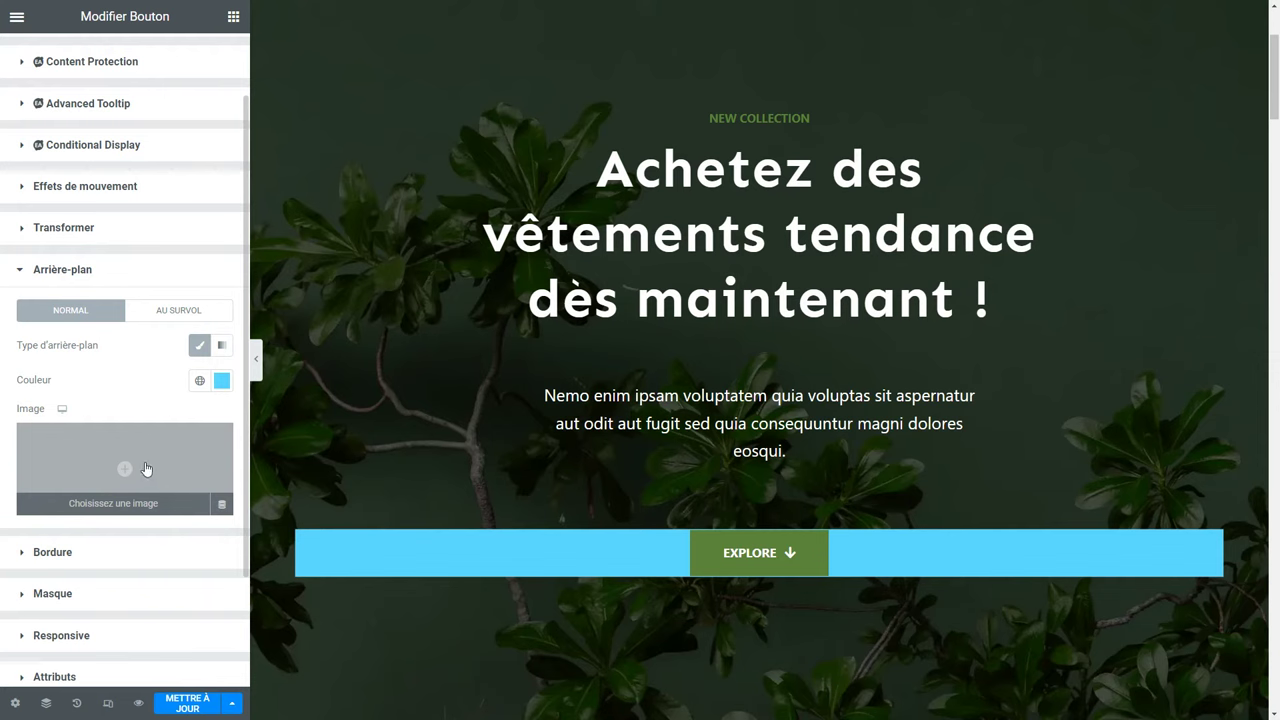
Revert in Historique to the state before any background was added.
left_click(77, 704)
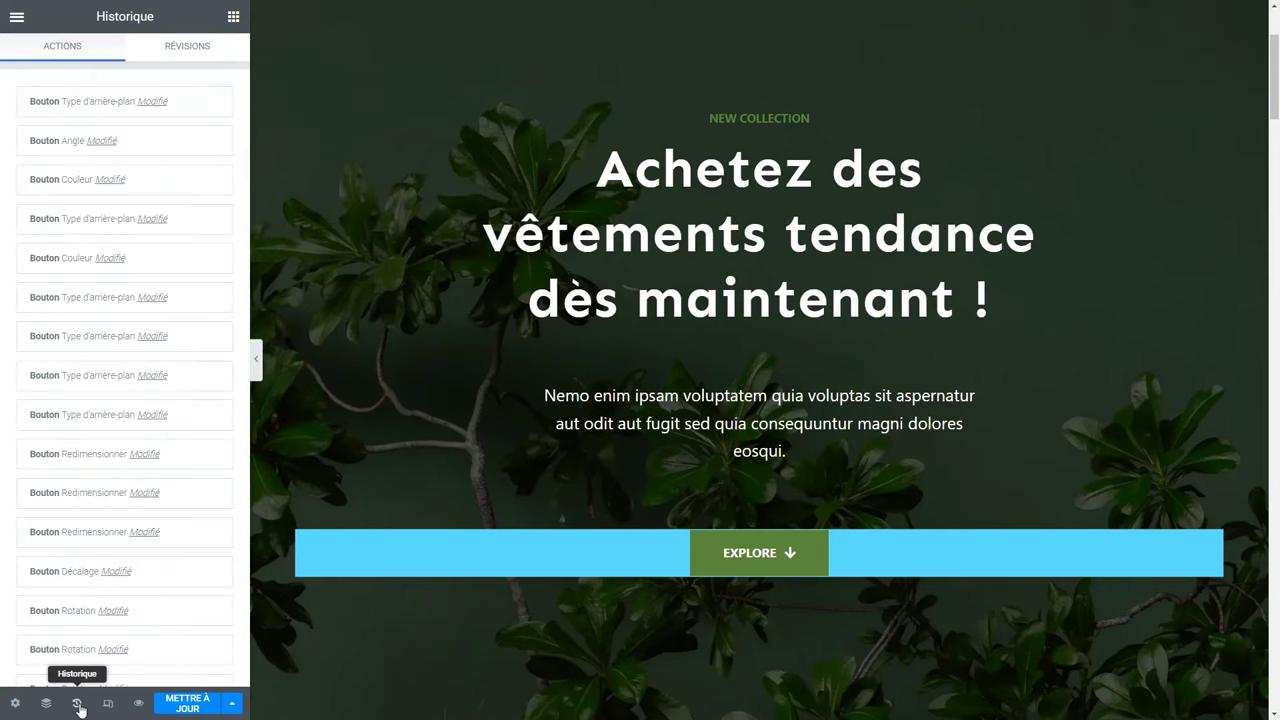
left_click(92, 219)
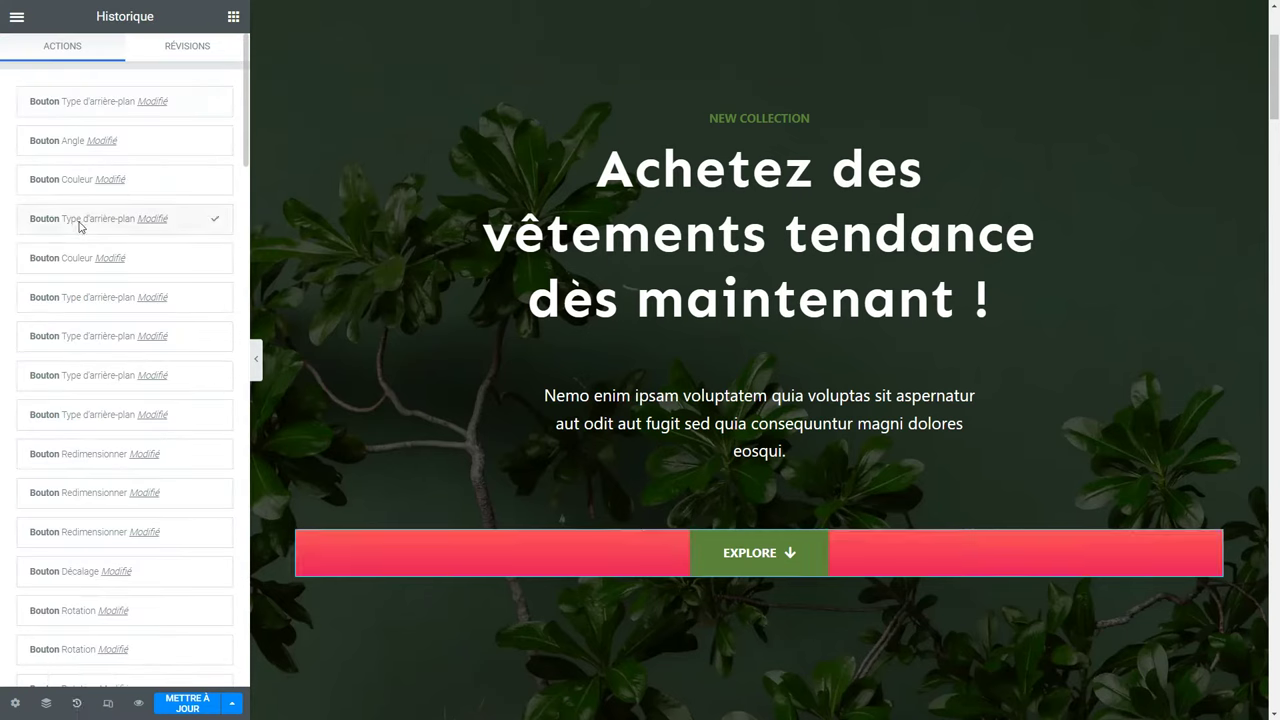
left_click(62, 330)
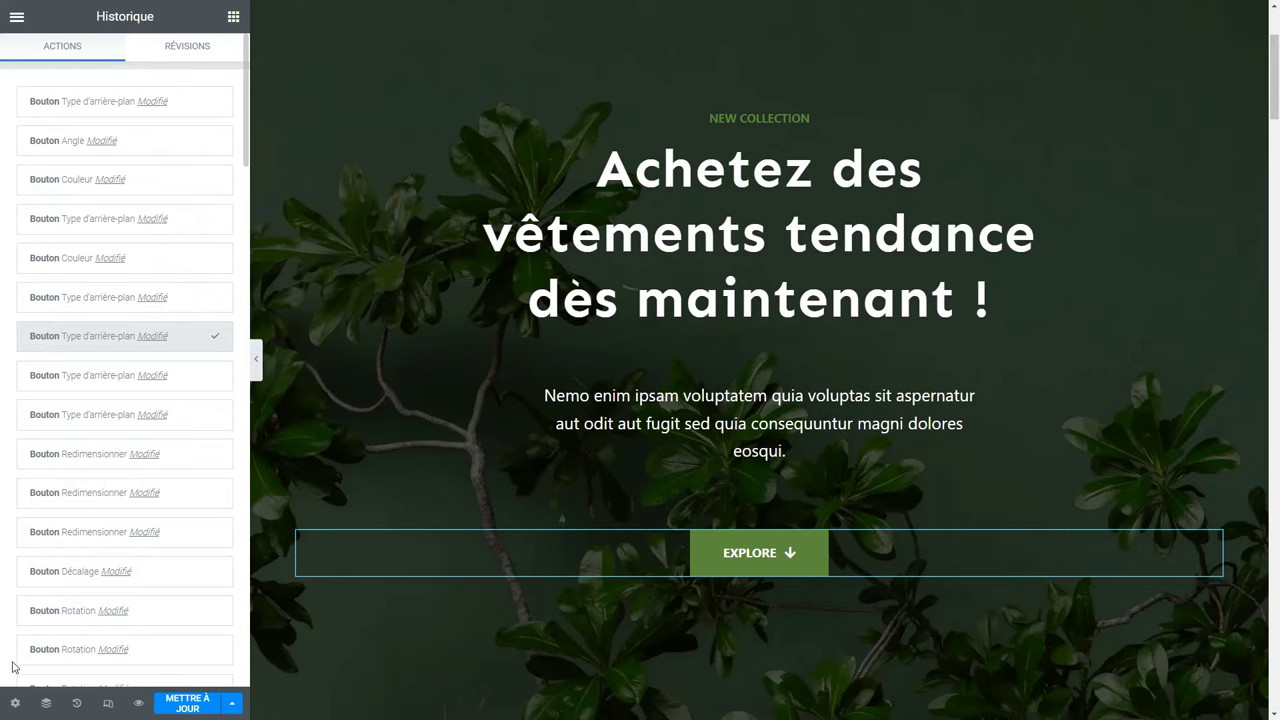
left_click(16, 703)
Return to the button's Avancé settings and look over the Responsive options.
left_click(16, 704)
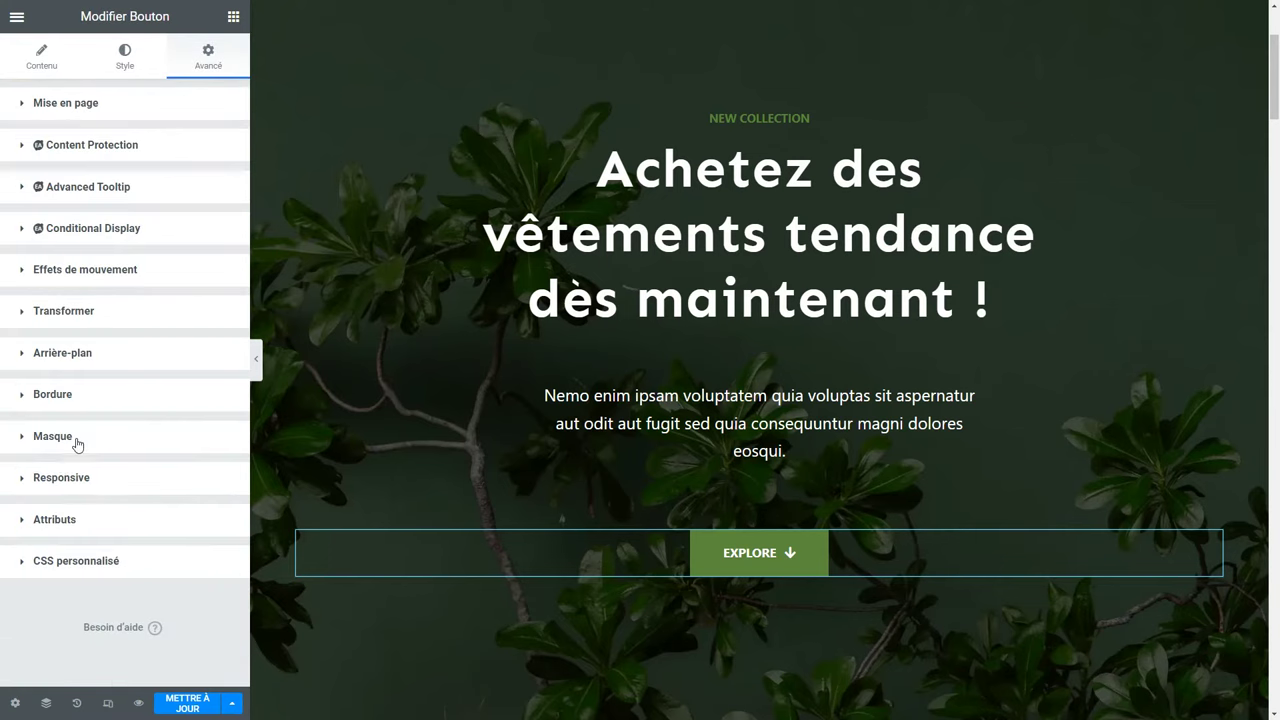
left_click(87, 482)
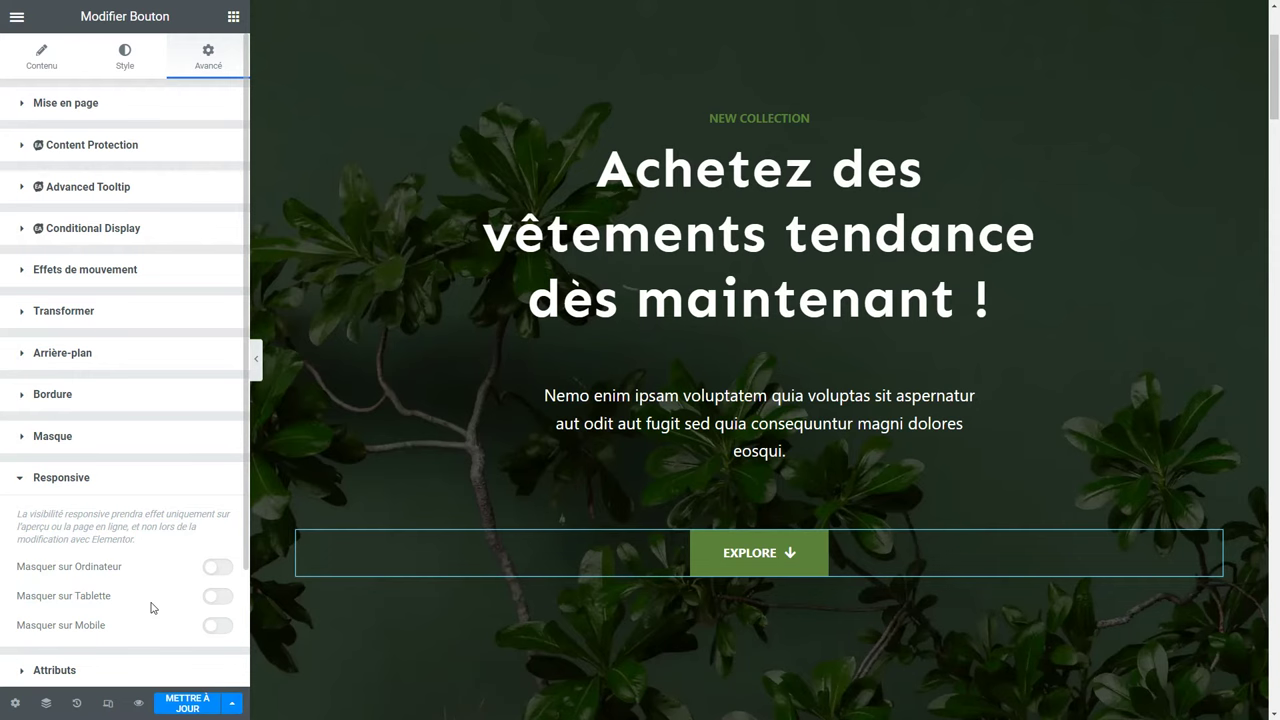
left_click(112, 484)
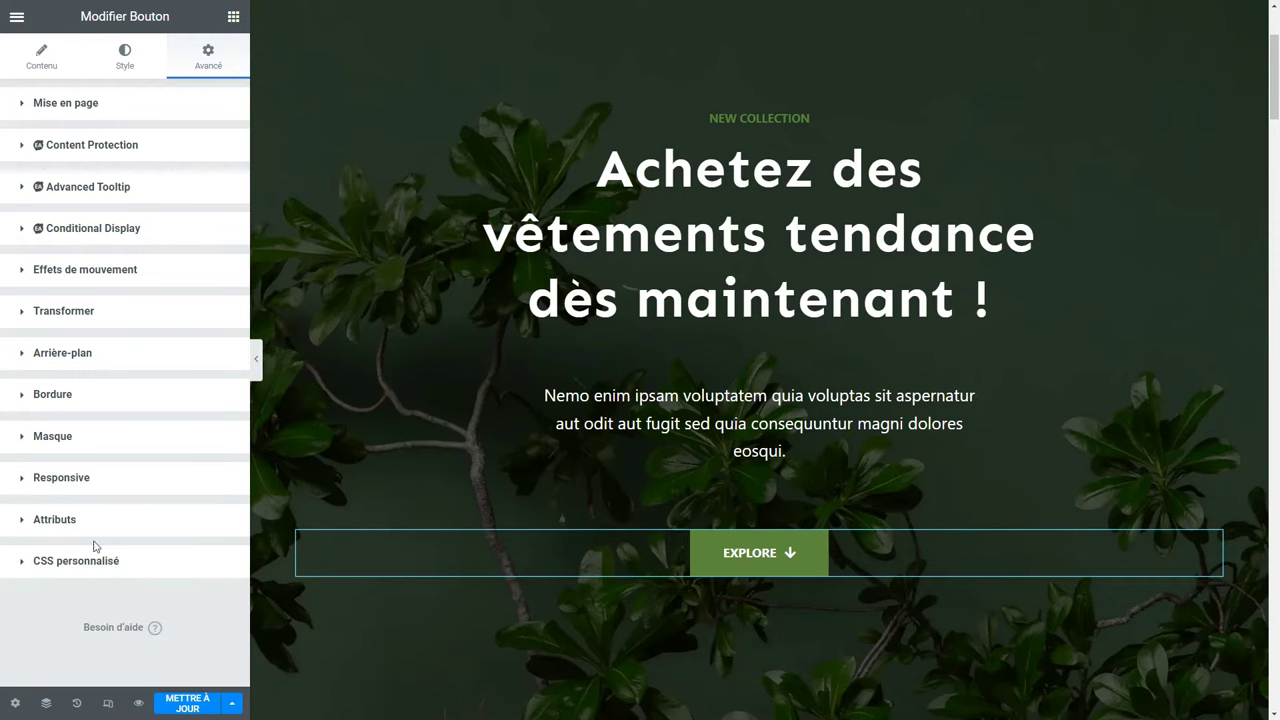
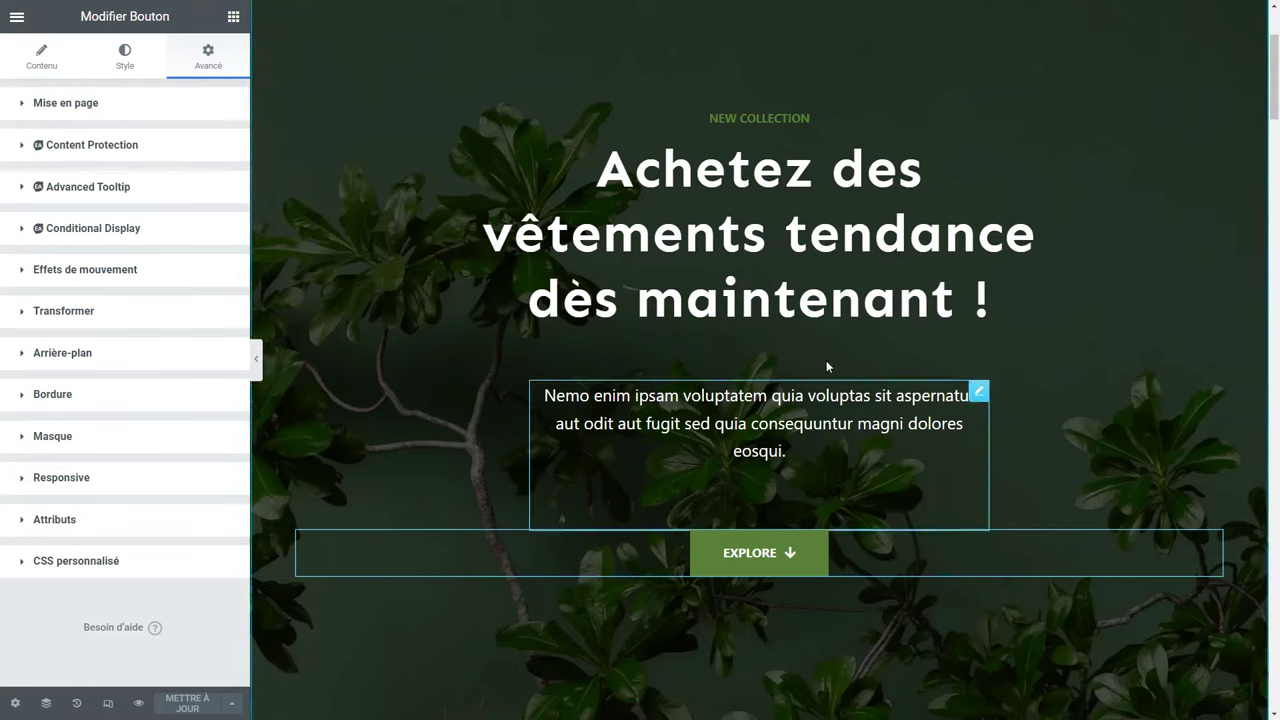
Add a text editor widget, undo it, and edit the placeholder paragraph directly instead.
left_click(795, 455)
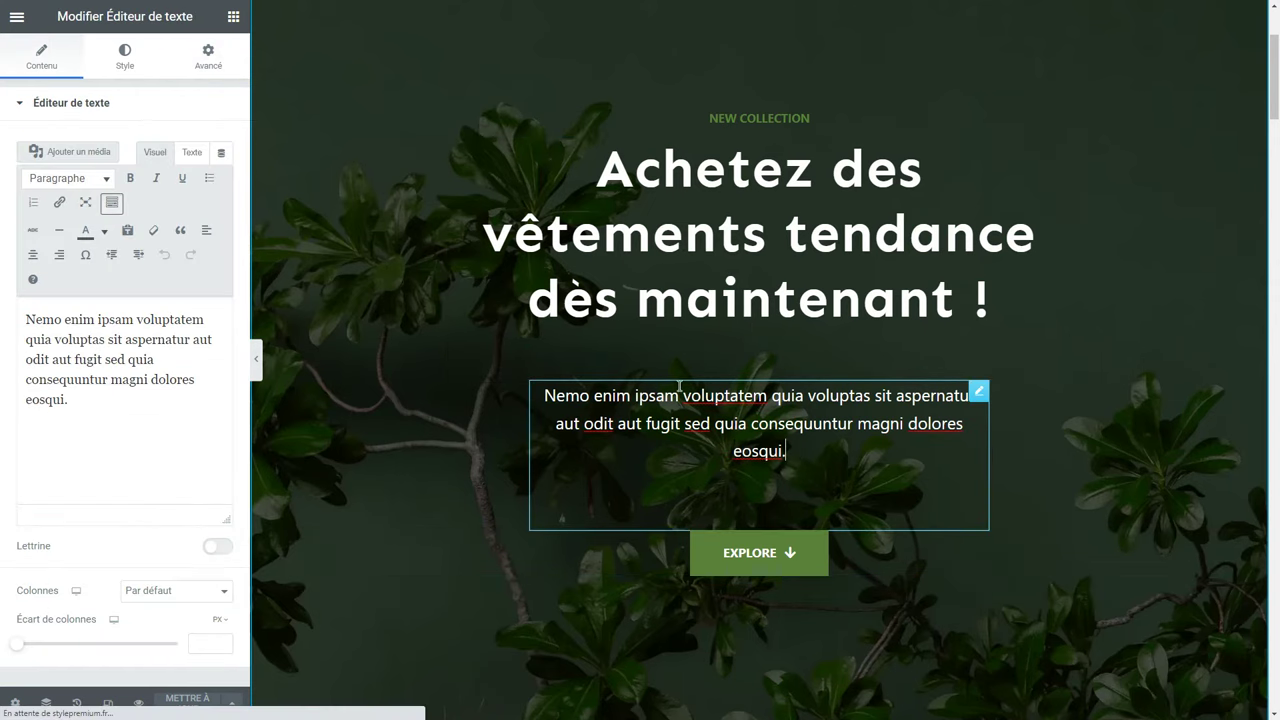
left_click(233, 17)
left_click_drag(36, 418, 738, 498)
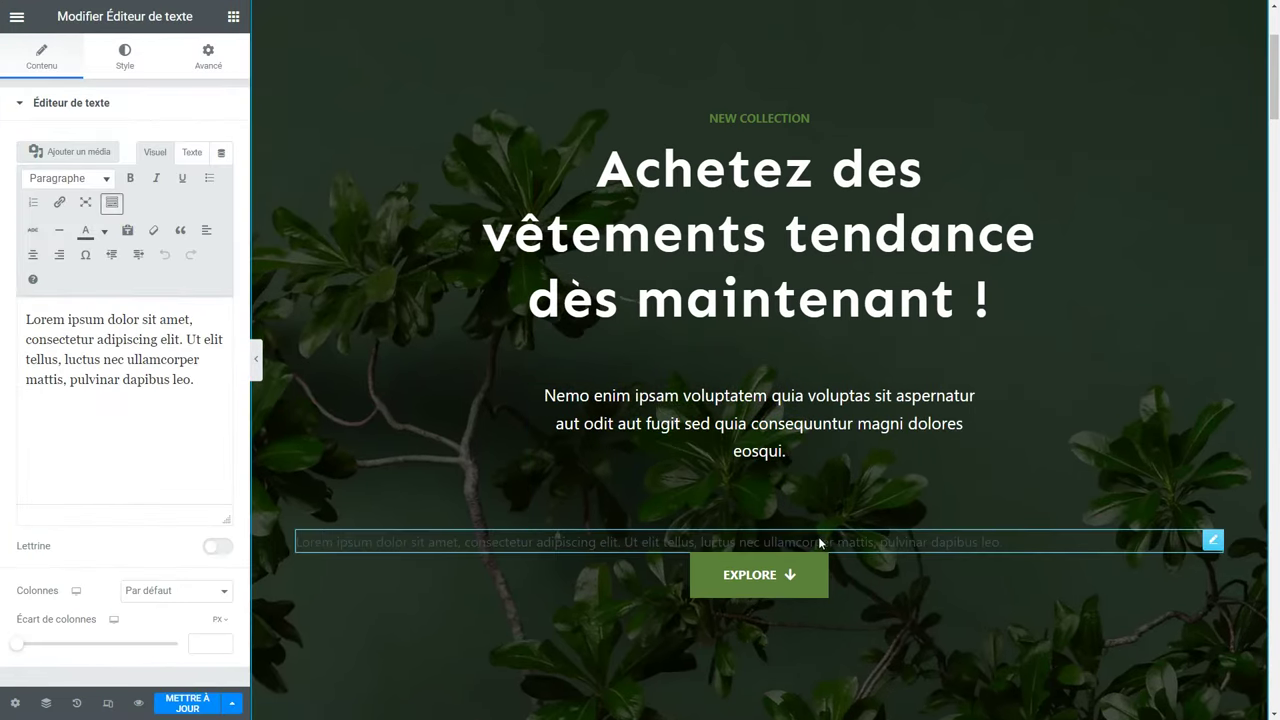
left_click(840, 538)
key("ctrl+z")
double_click(760, 400)
left_click(798, 437)
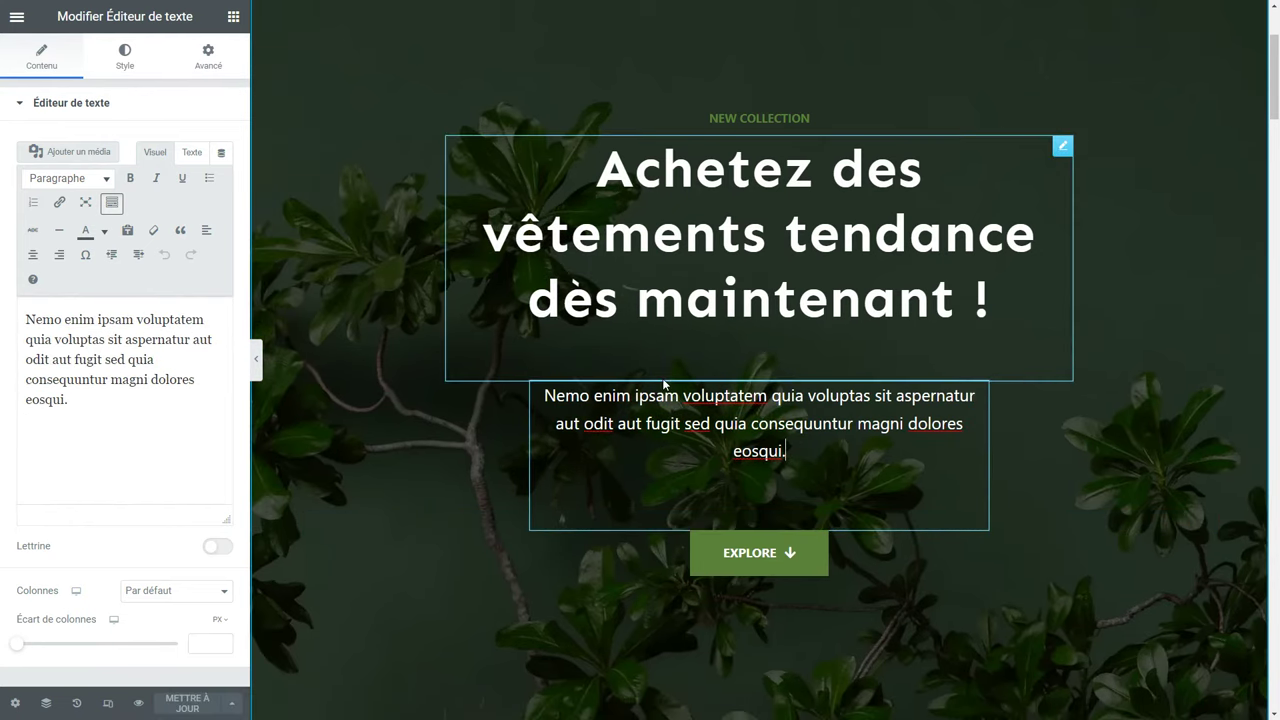
Ask ChatGPT 'Rédige moi le slogan en 20 mots' and copy the returned slogan.
key("F11")
left_click(380, 10)
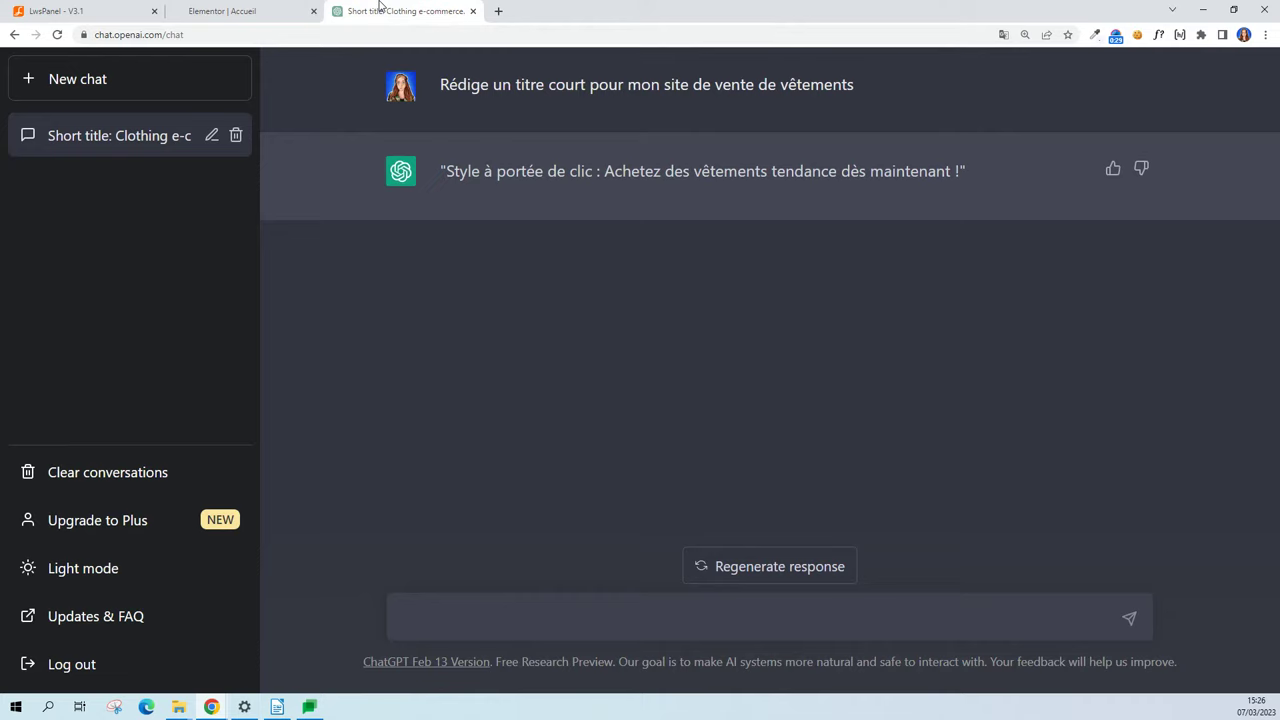
key("F11")
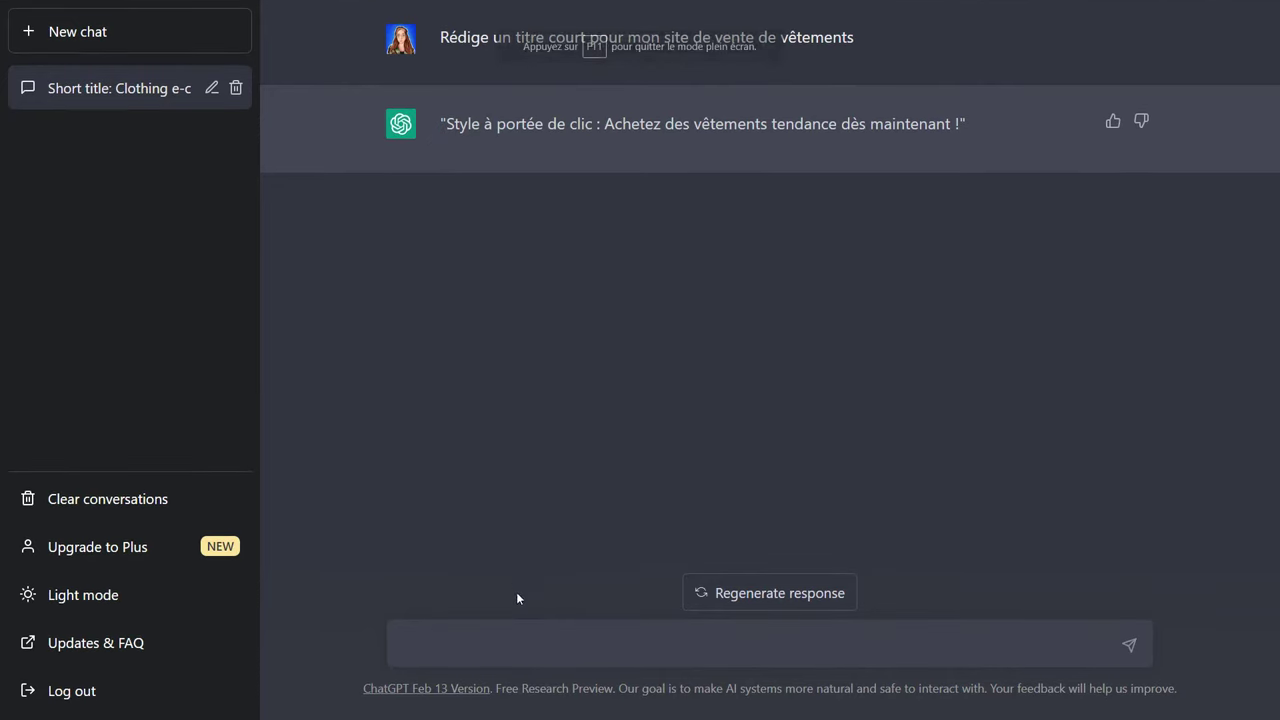
left_click(515, 640)
type("Rédige moi le slogan en 20 mots")
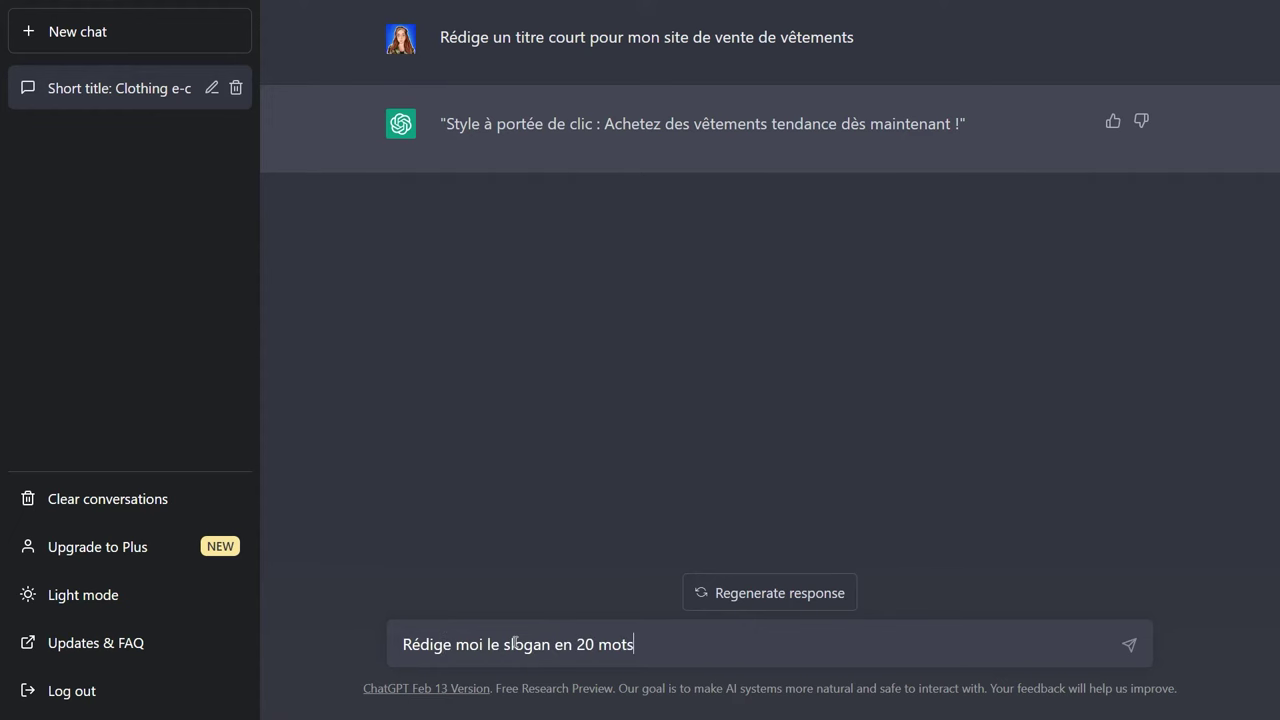
key("Return")
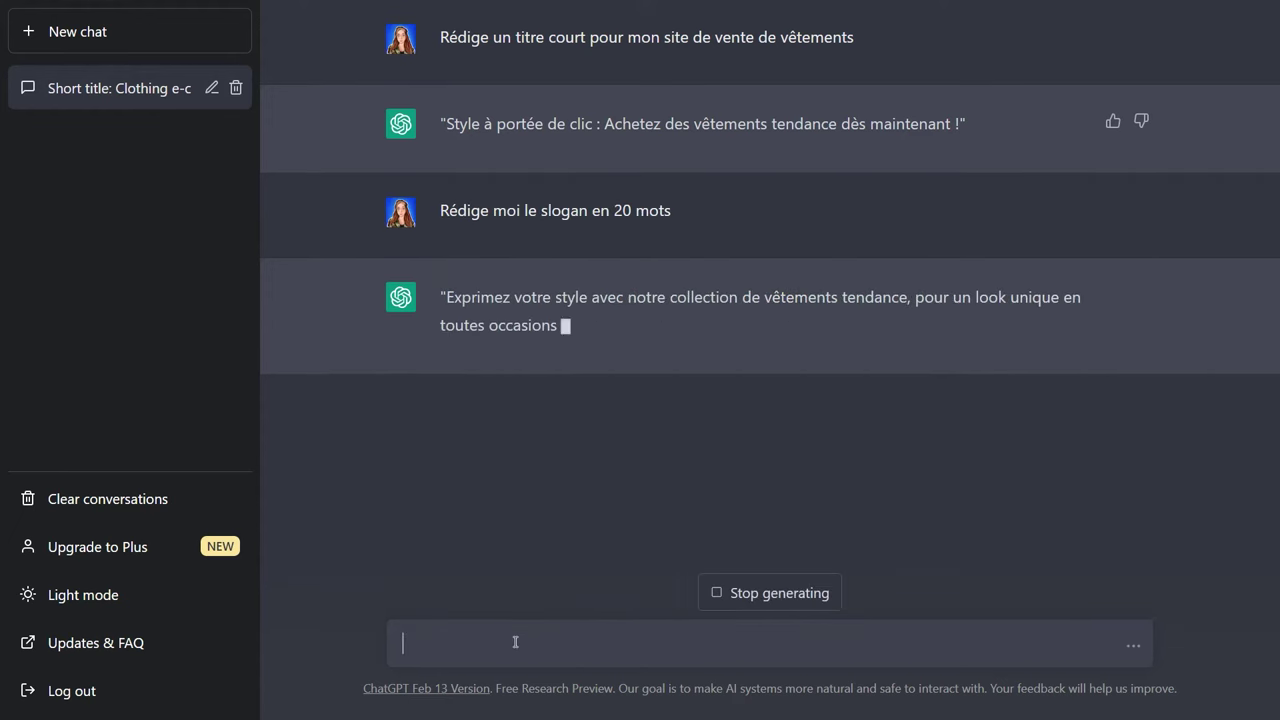
left_click_drag(567, 324, 450, 298)
key("ctrl+c")
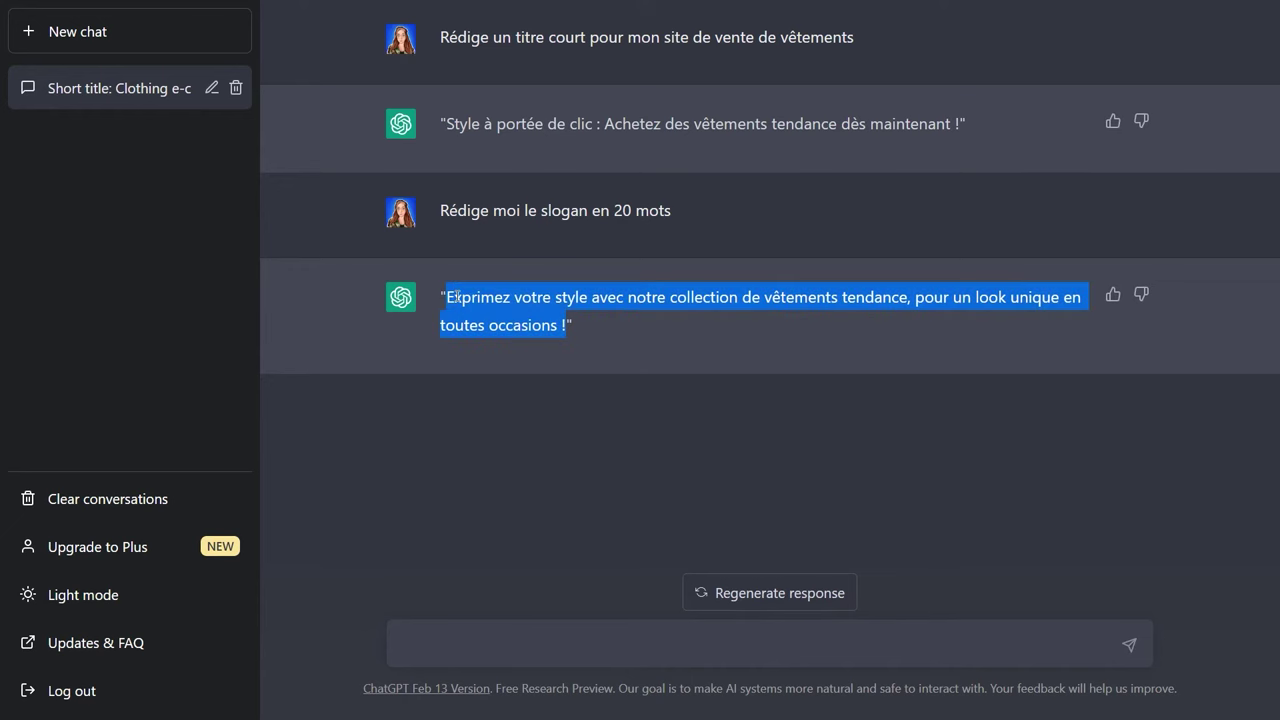
key("F11")
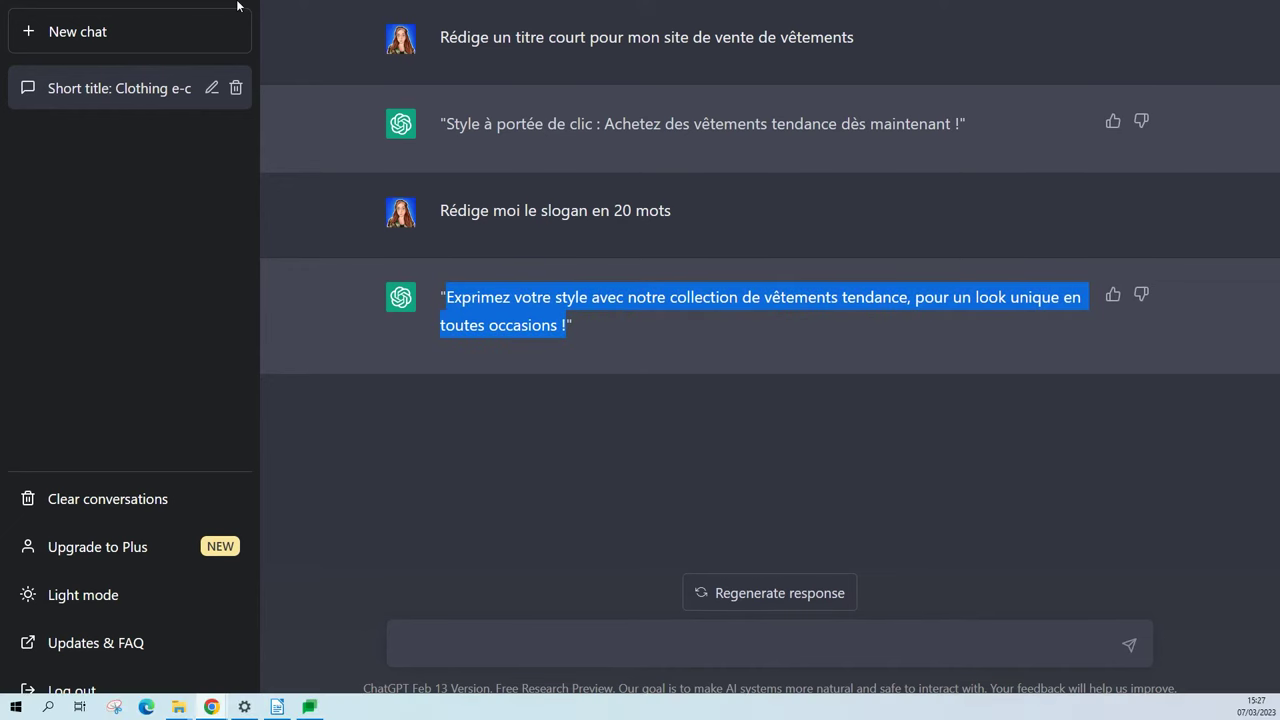
left_click(214, 11)
Replace the placeholder paragraph text with the pasted ChatGPT slogan.
key("F11")
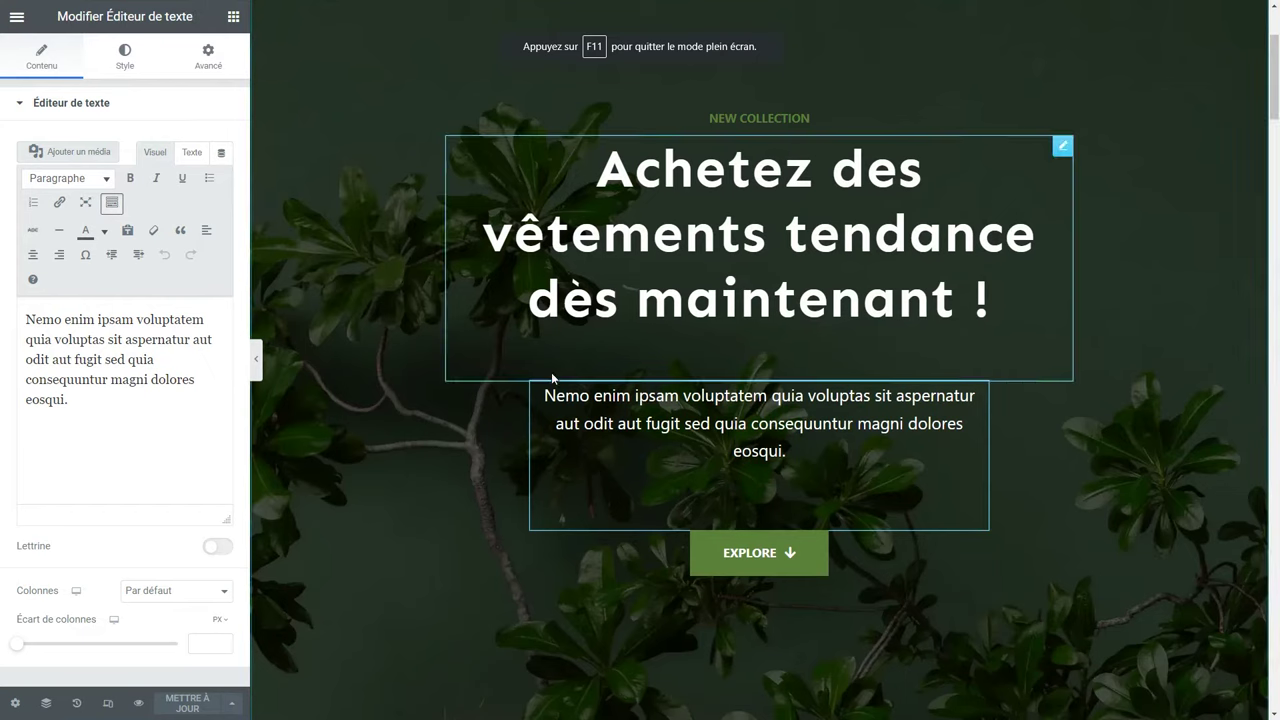
left_click_drag(86, 403, 26, 300)
key("ctrl+v")
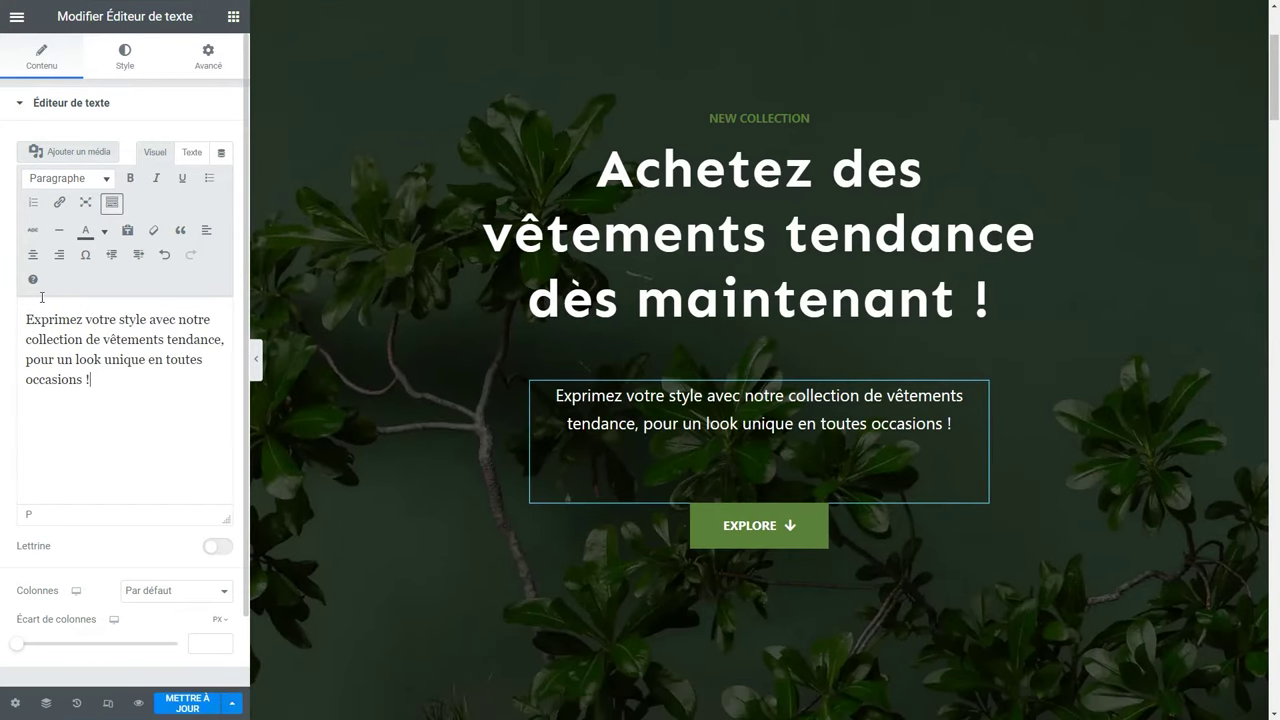
Change the hero button label from Explore to 'Explorer la boutique'.
left_click(765, 535)
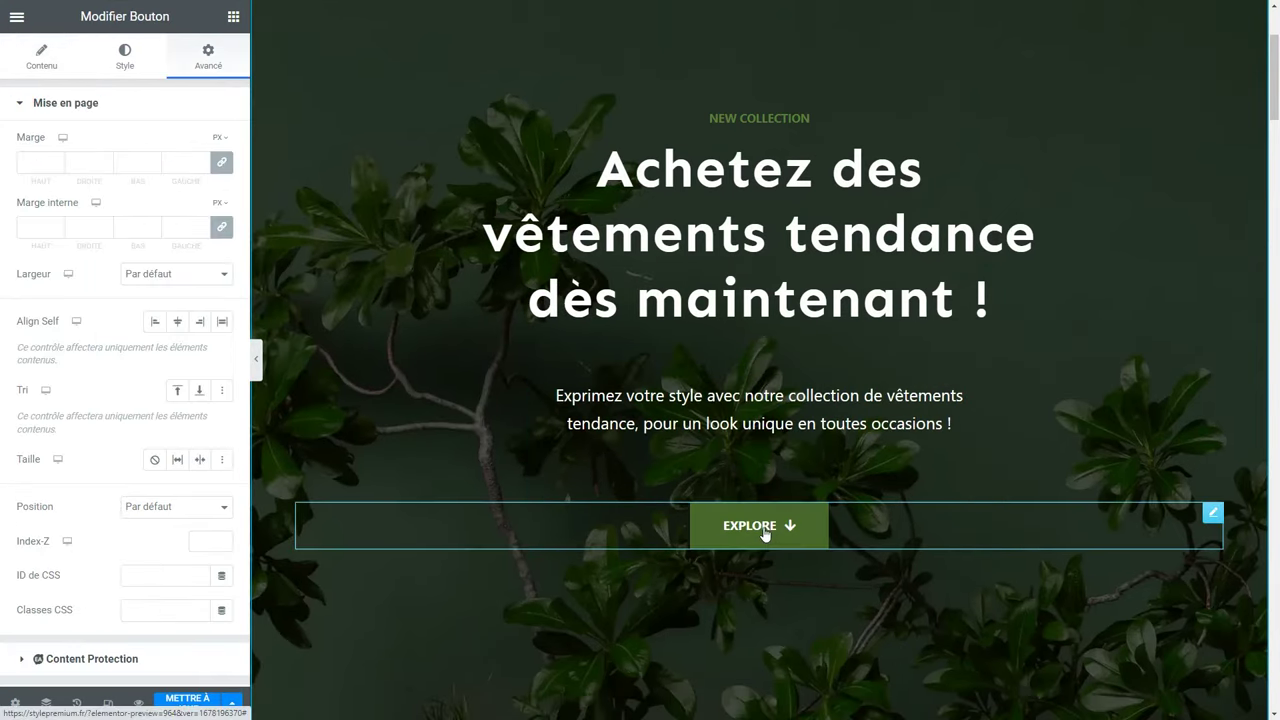
left_click(48, 62)
left_click_drag(176, 178, 96, 180)
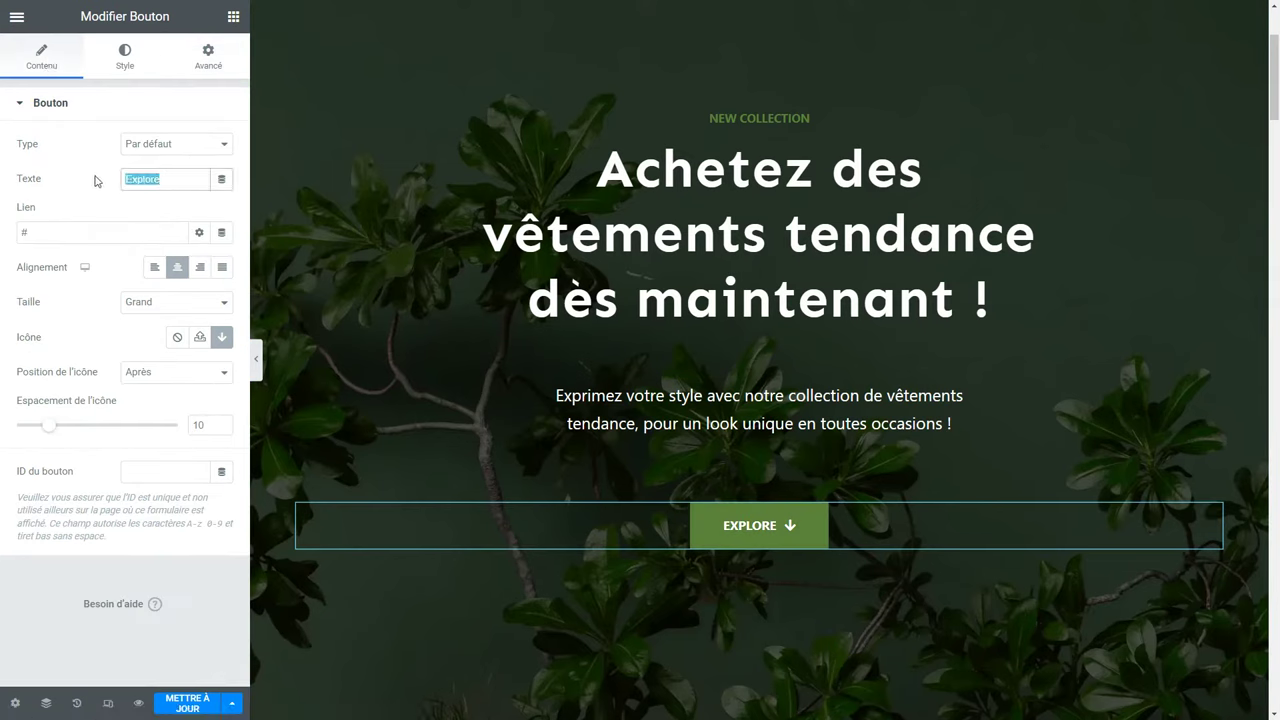
type("Explorer la boutique")
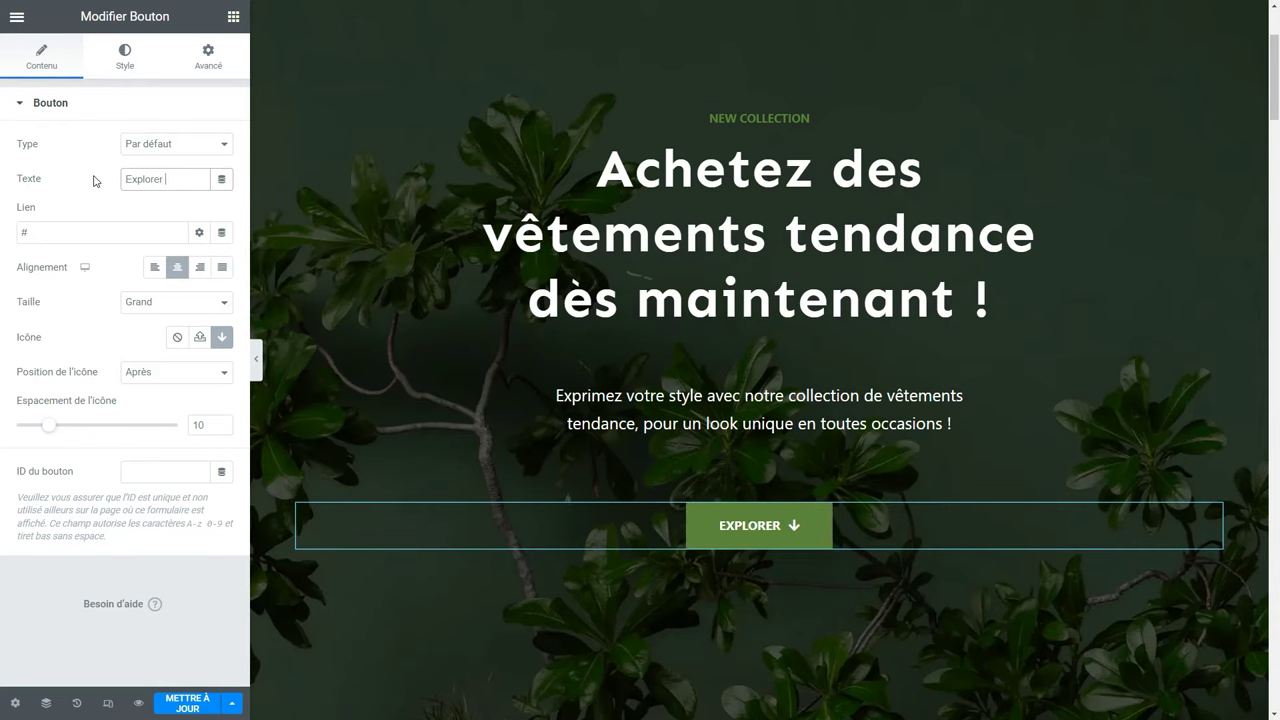
left_click(106, 183)
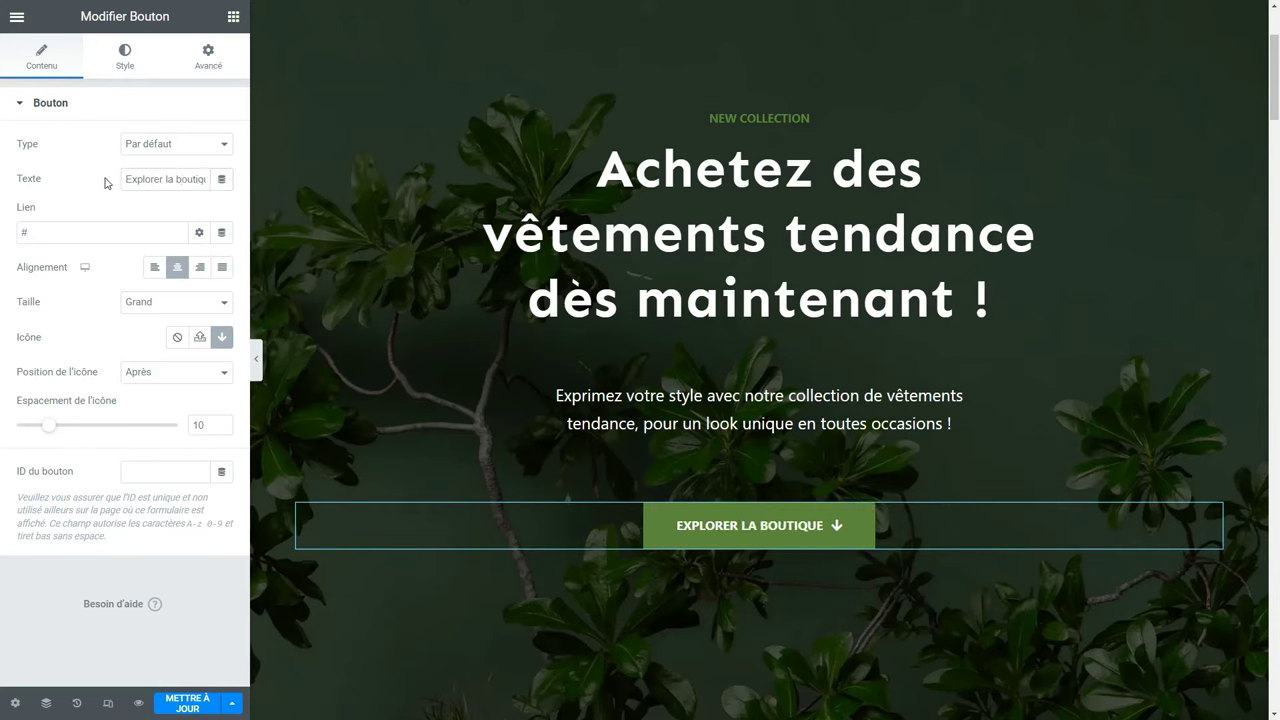
Link the button to the Boutique page, stylepremium.fr/boutique/.
left_click(27, 233)
key("BackSpace")
type("bo")
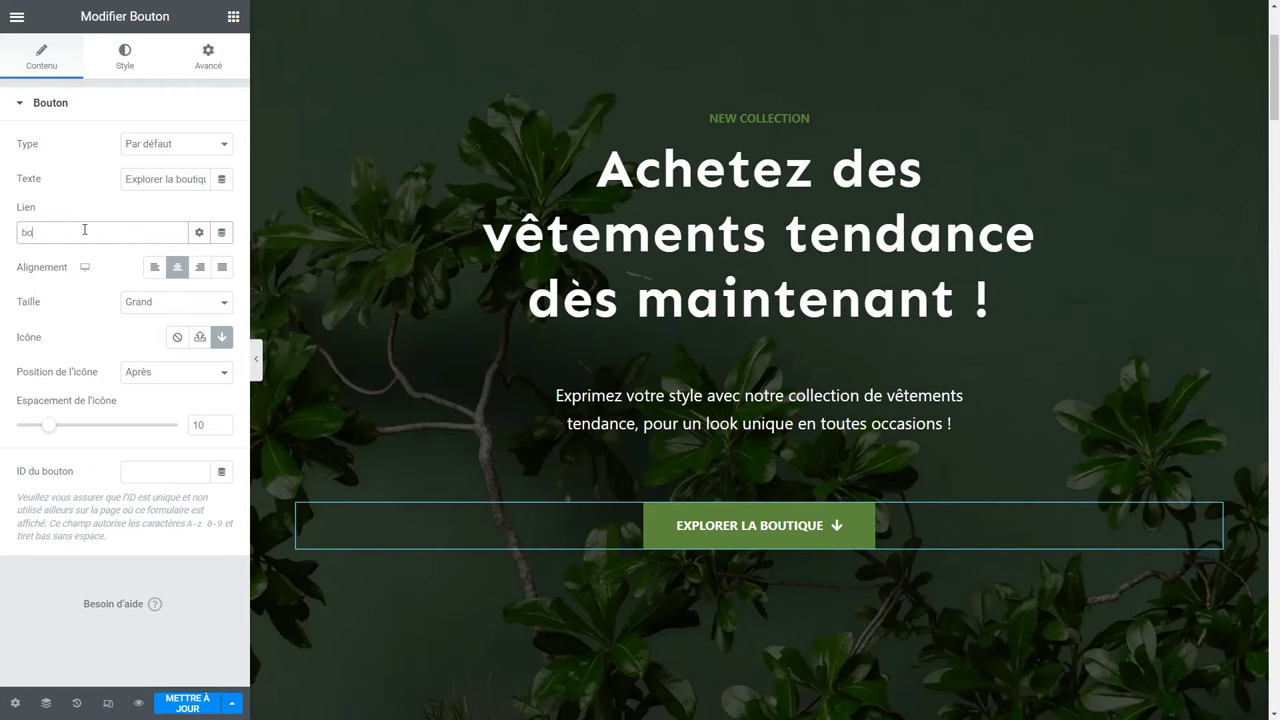
type("ut")
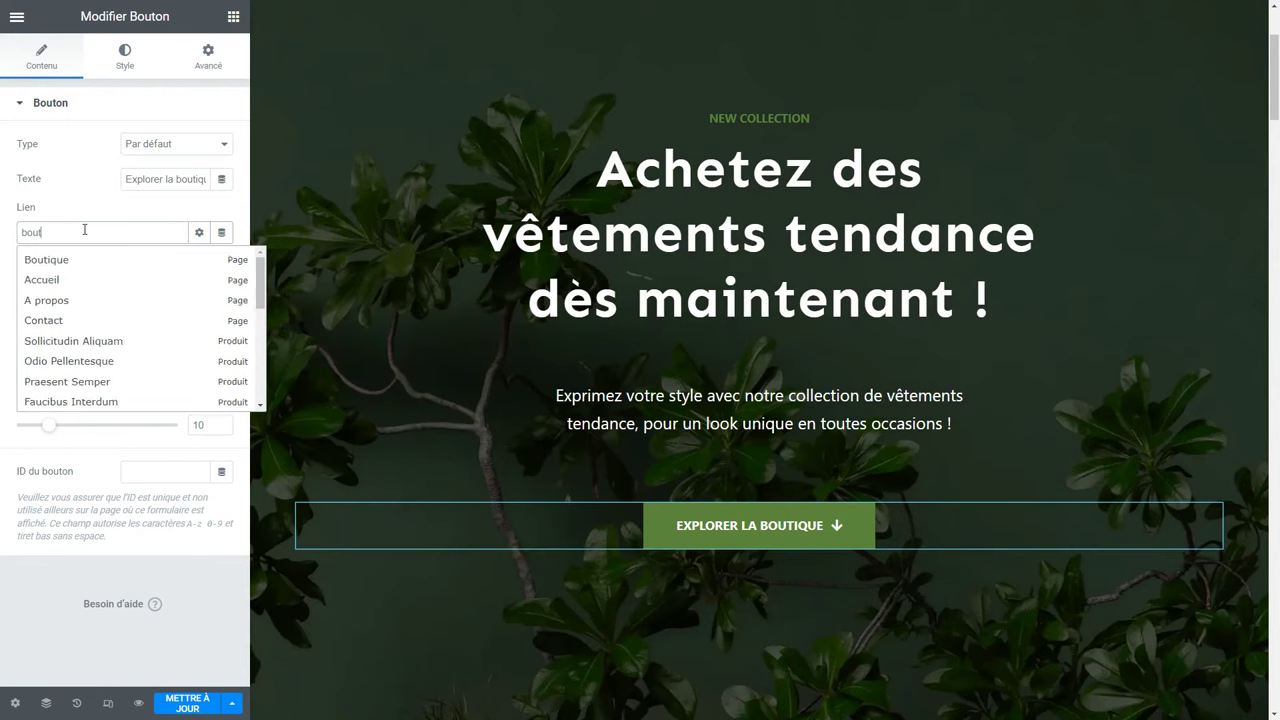
left_click(44, 265)
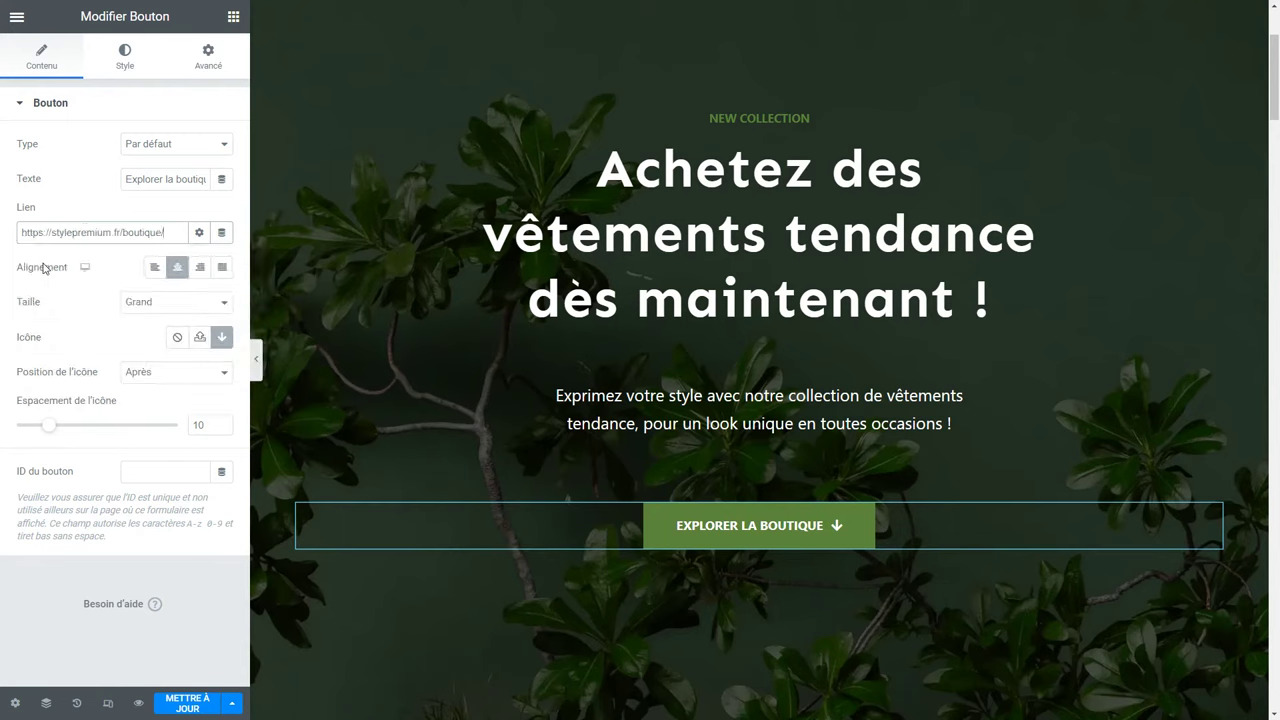
left_click_drag(168, 232, 20, 232)
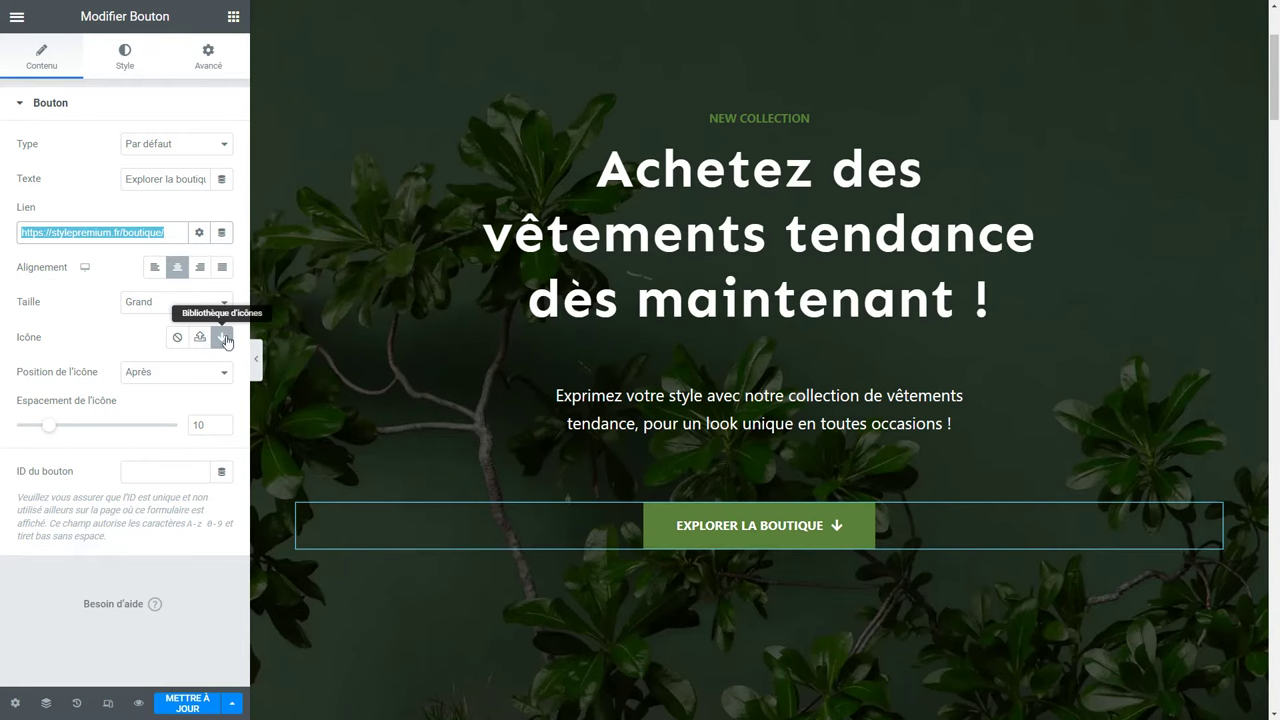
Replace the button's down-arrow icon with the Tshirt icon, found by filtering 'tshi'.
left_click(224, 338)
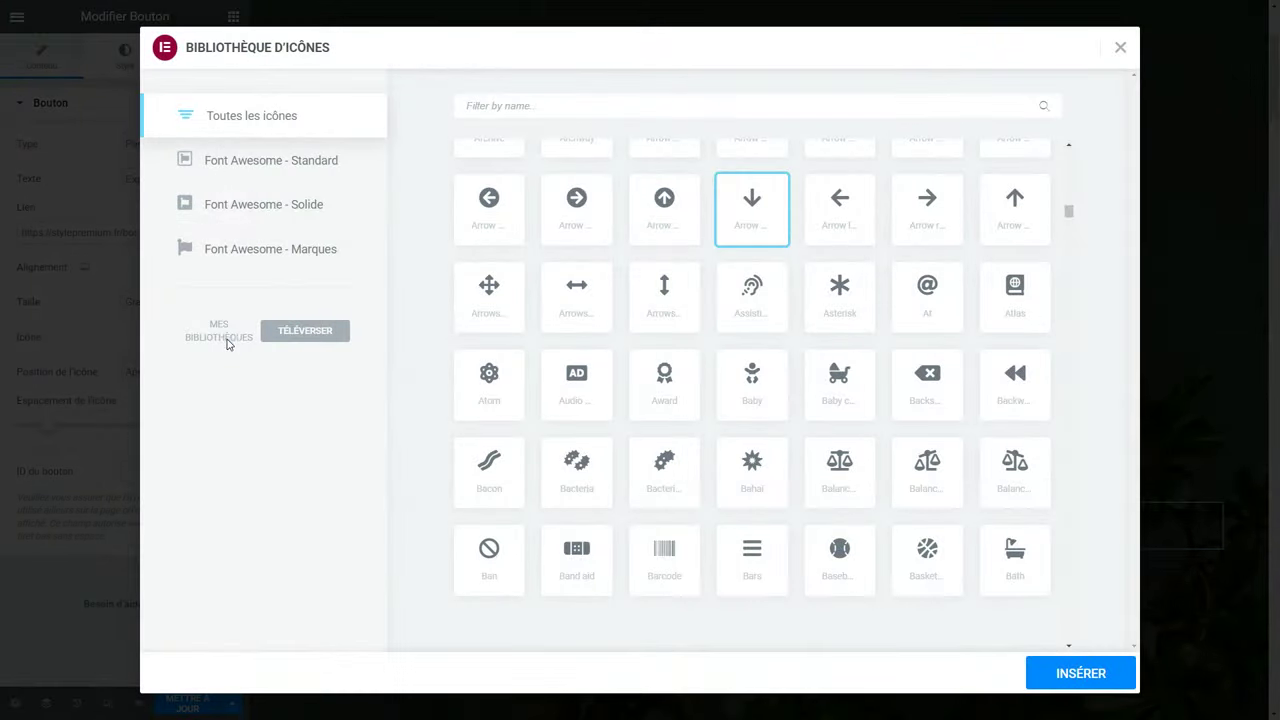
scroll(537, 205, "down", 1)
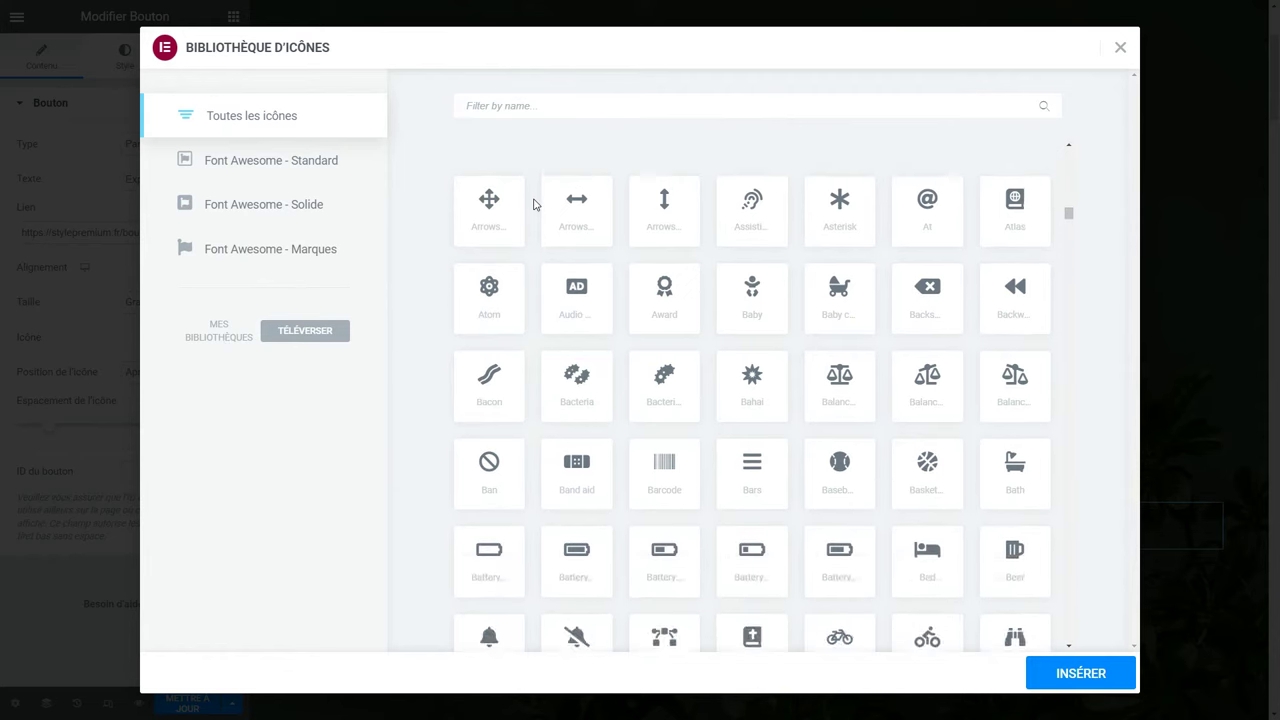
scroll(537, 205, "up", 2)
left_click(499, 106)
type("shop")
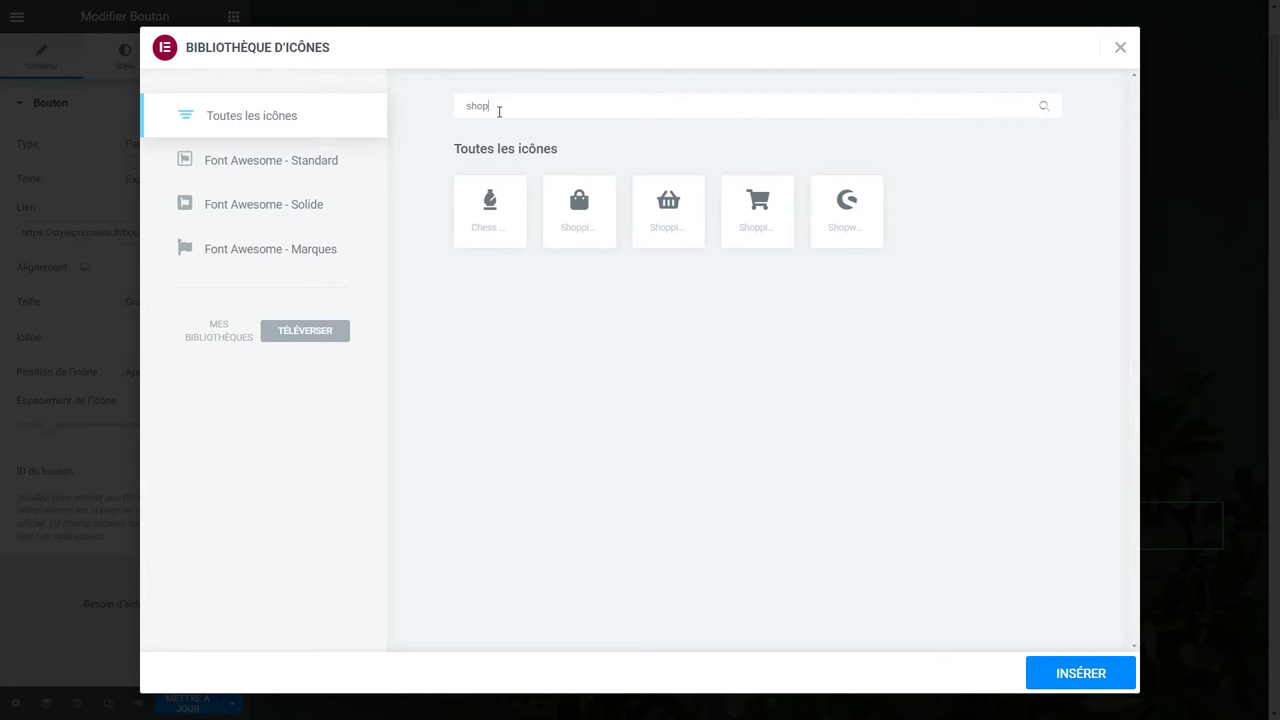
left_click_drag(499, 111, 388, 110)
type("tshi")
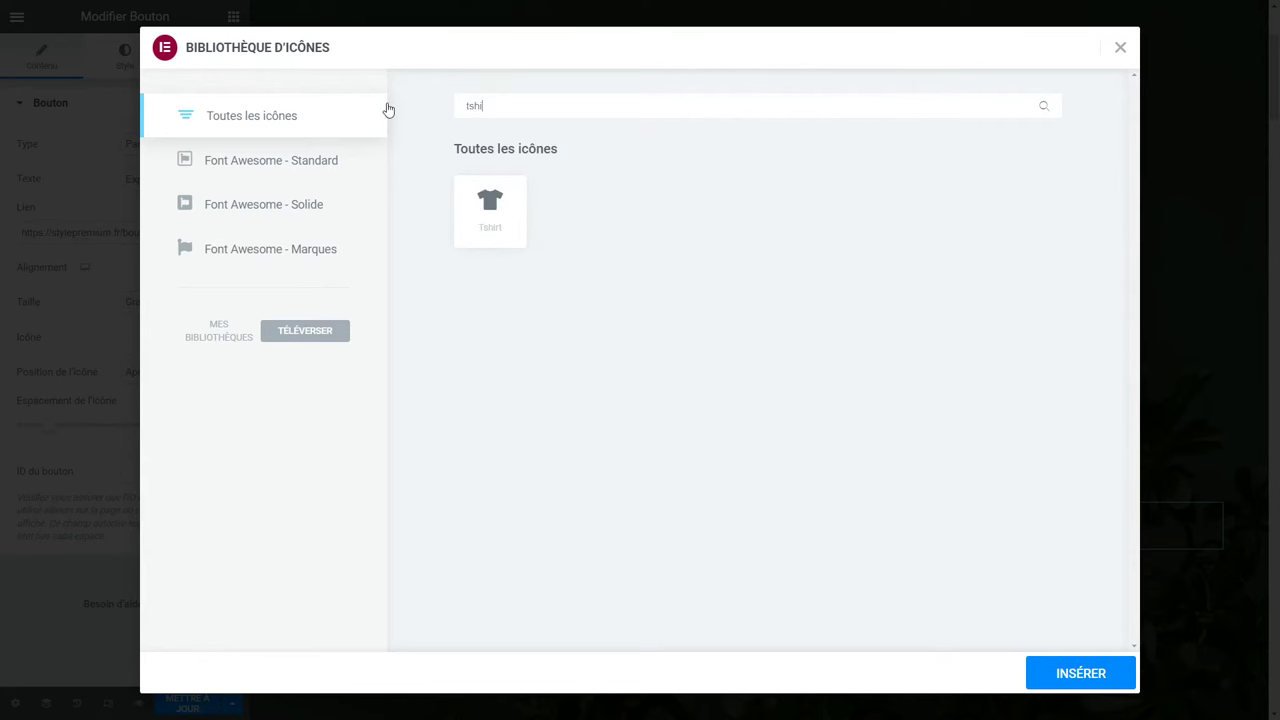
left_click(513, 232)
left_click(1085, 680)
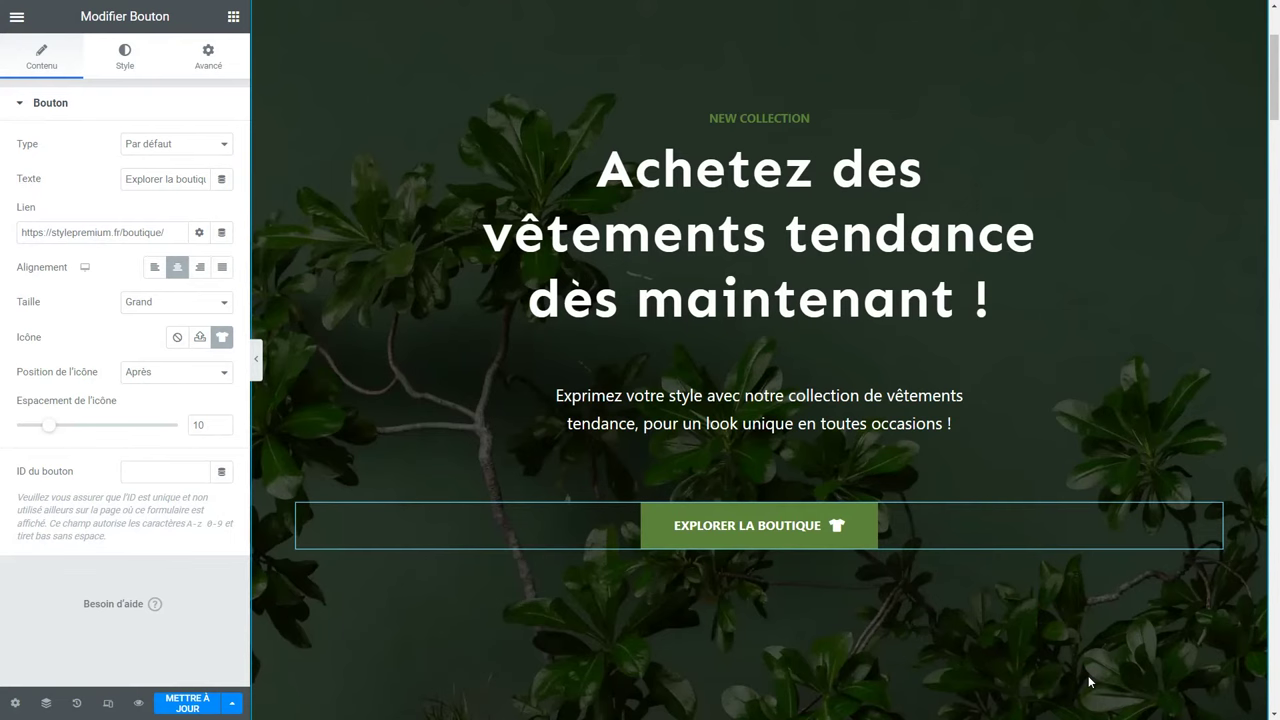
Place the T-shirt icon before the button text with icon spacing 14.
left_click(158, 372)
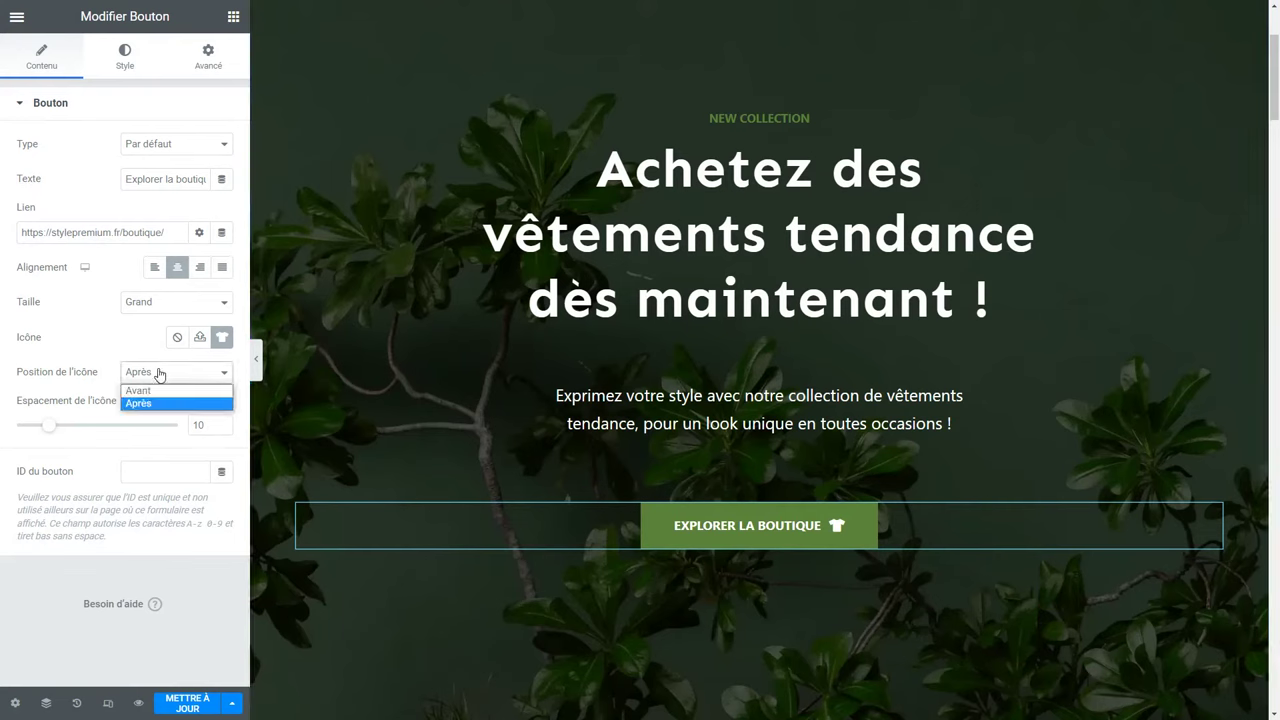
left_click(148, 391)
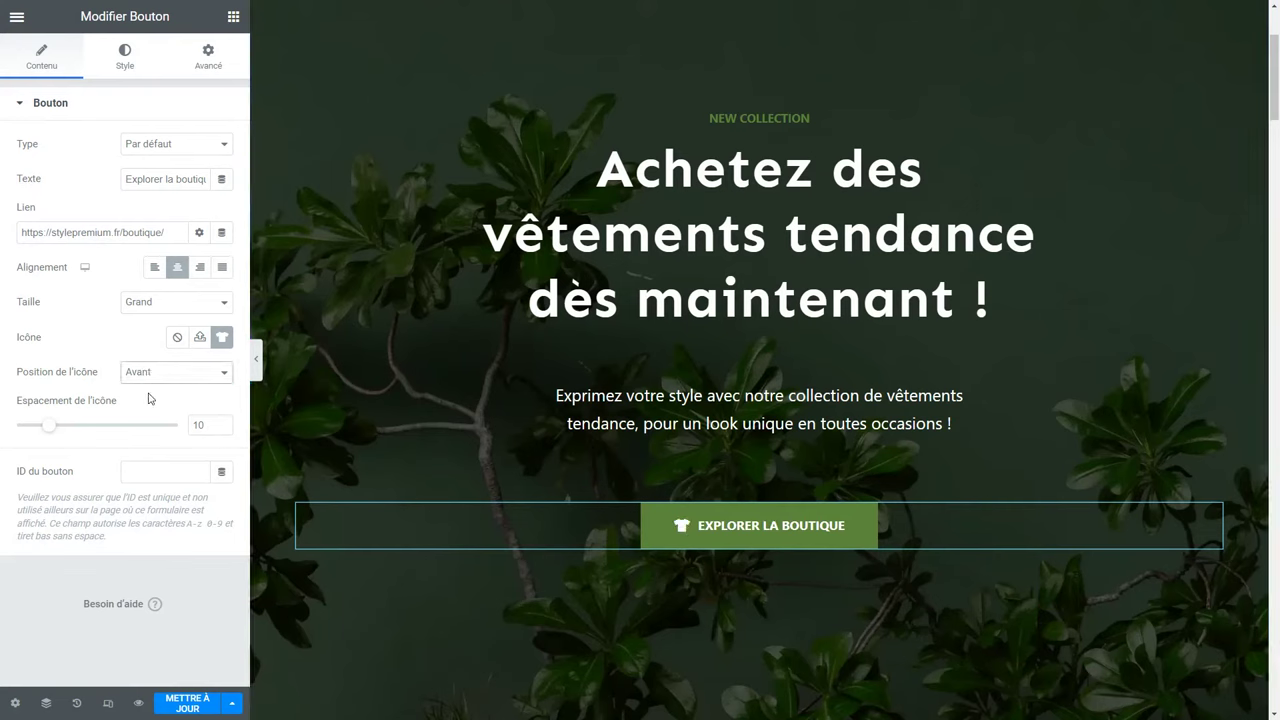
left_click_drag(49, 425, 62, 440)
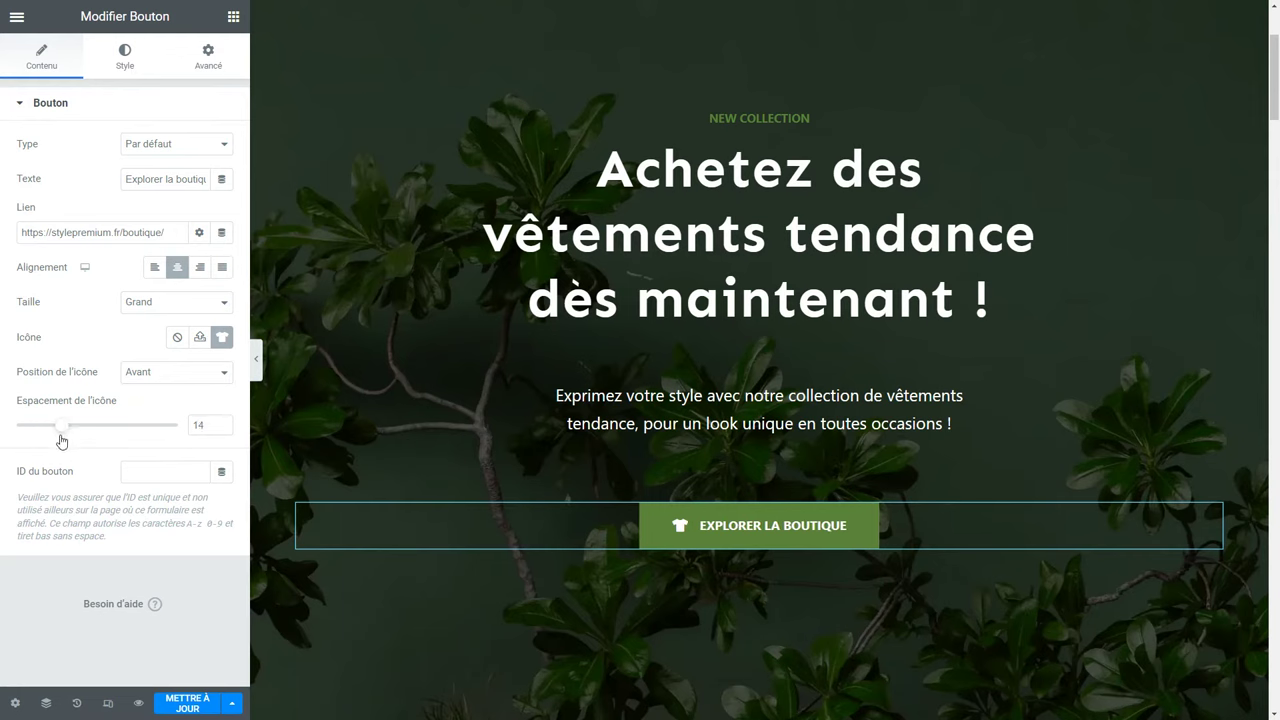
Give the button a green global-palette background (#5a8139) and switch to hover styling.
left_click(122, 62)
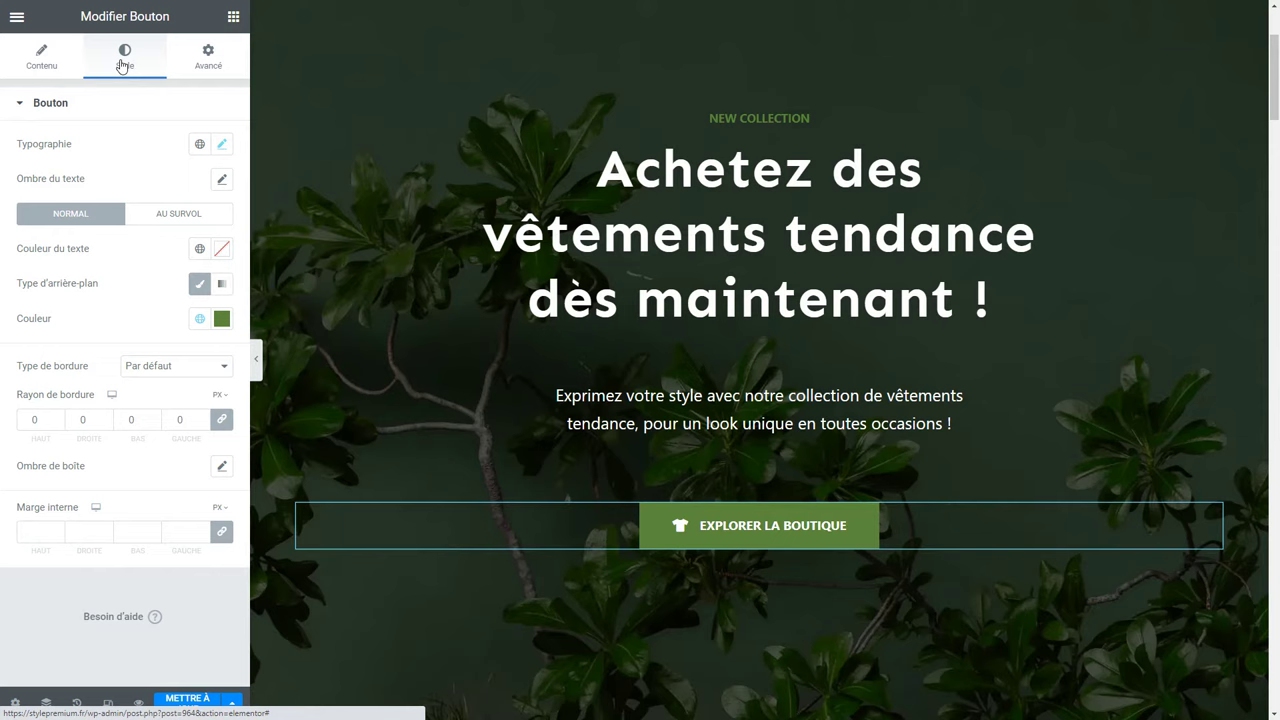
left_click(201, 320)
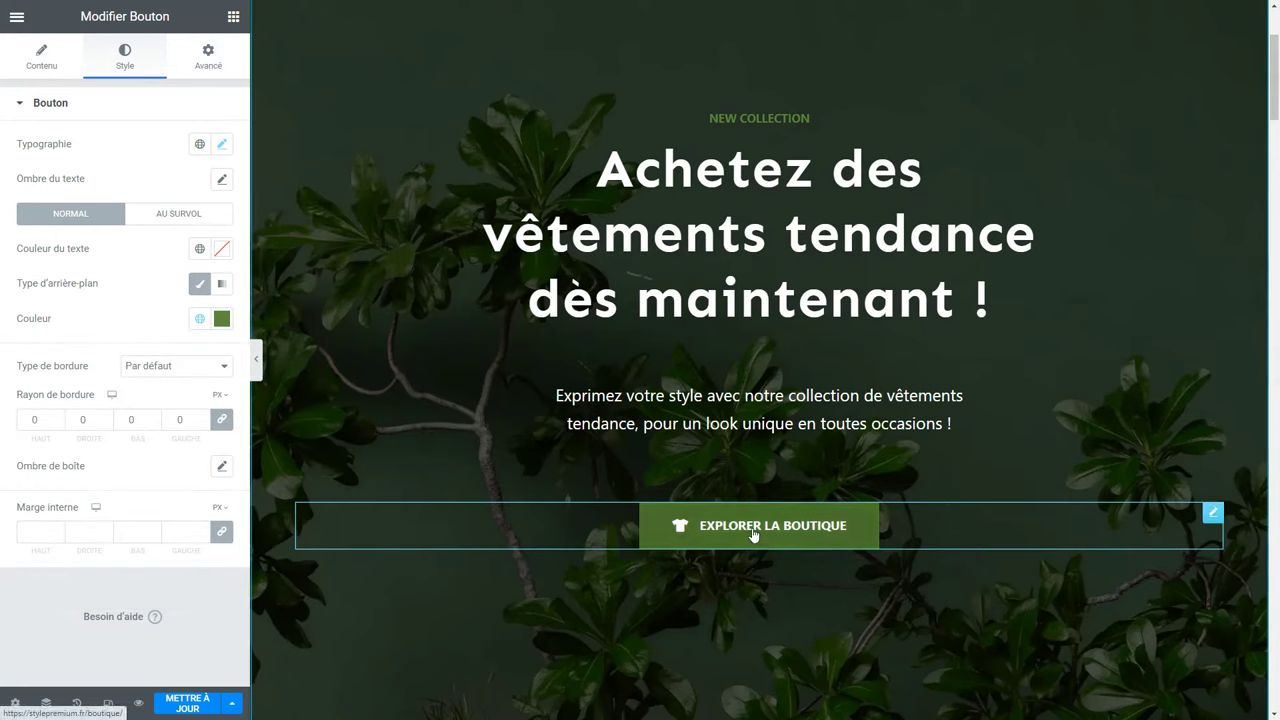
left_click(190, 216)
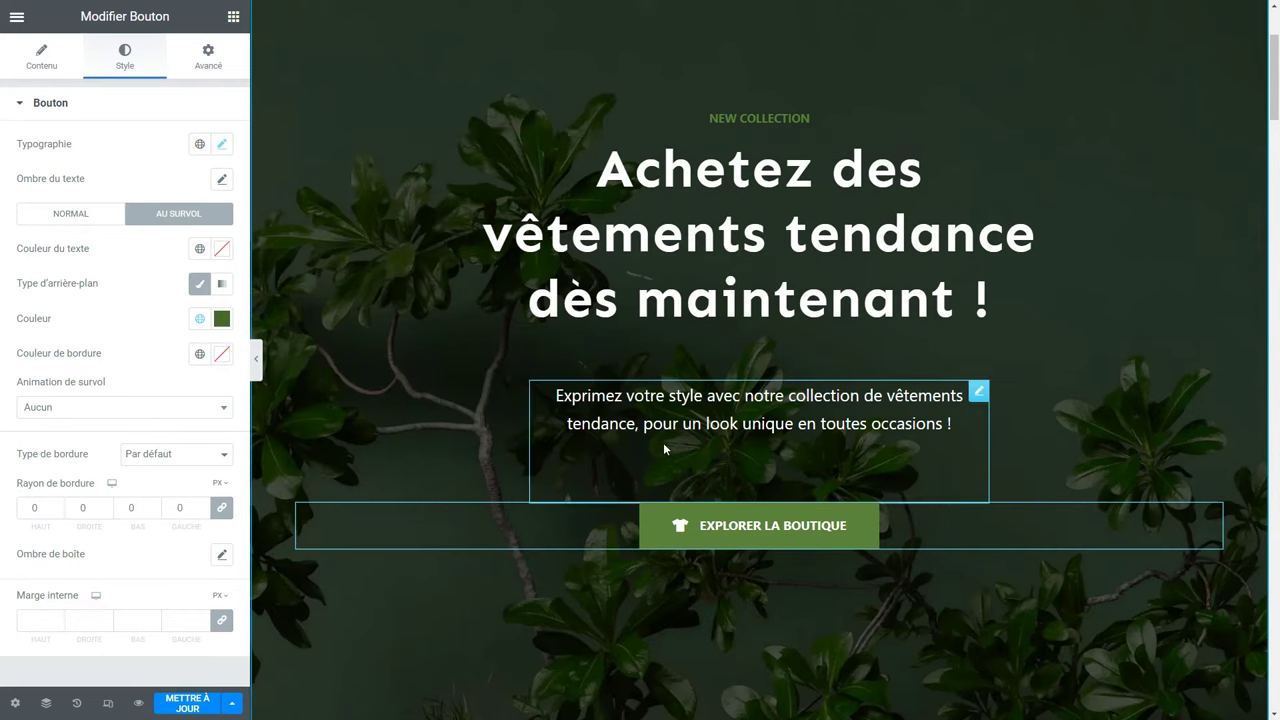
Set the hero paragraph's bottom margin to 50.
left_click(662, 352)
left_click(208, 78)
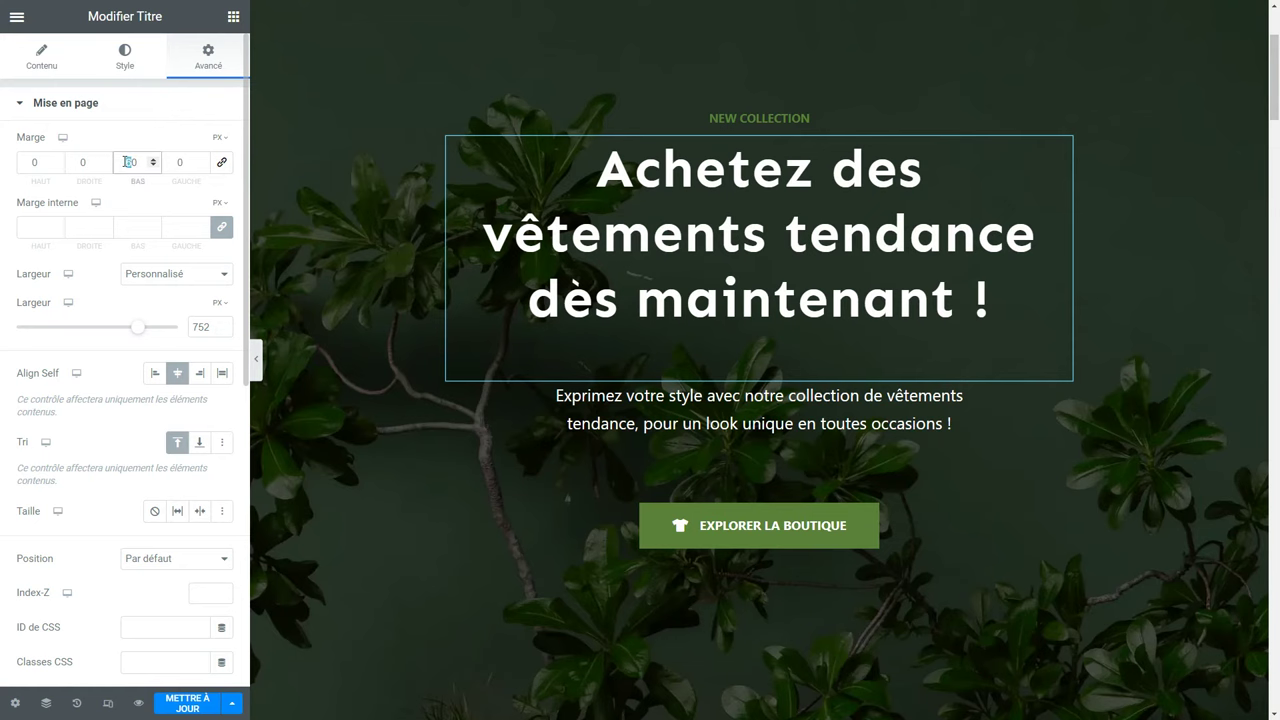
left_click(774, 444)
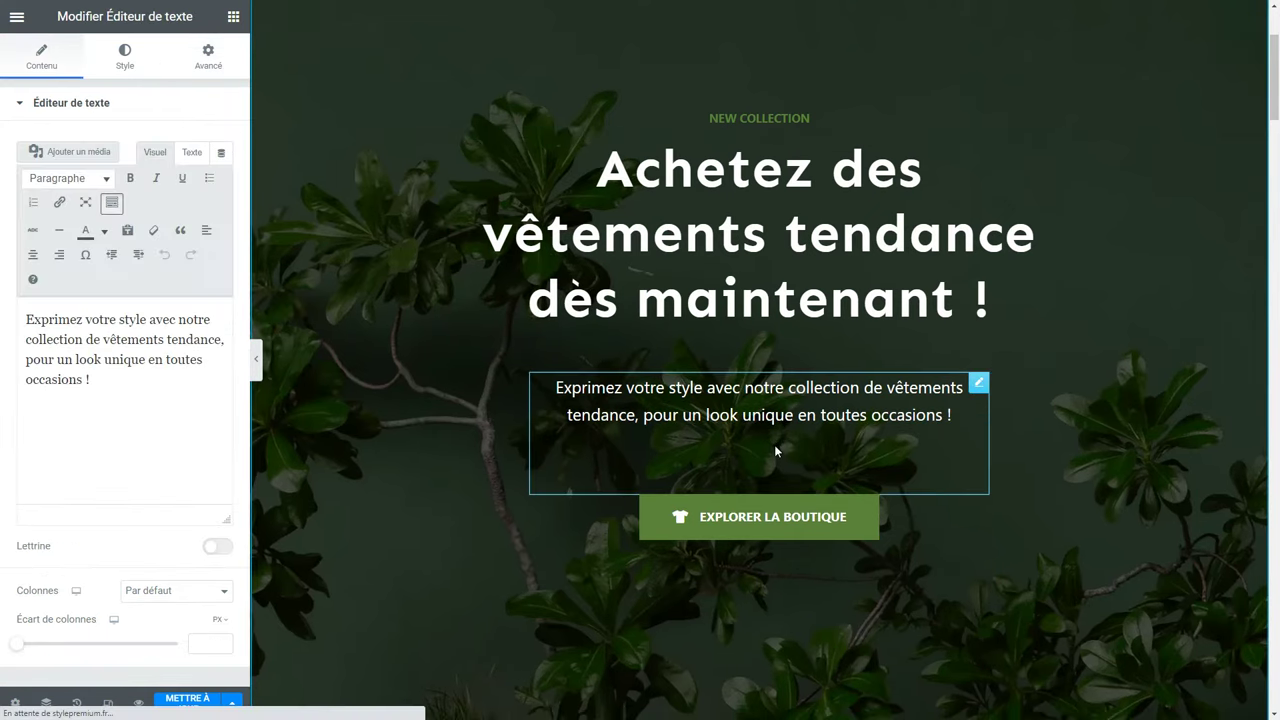
left_click(196, 60)
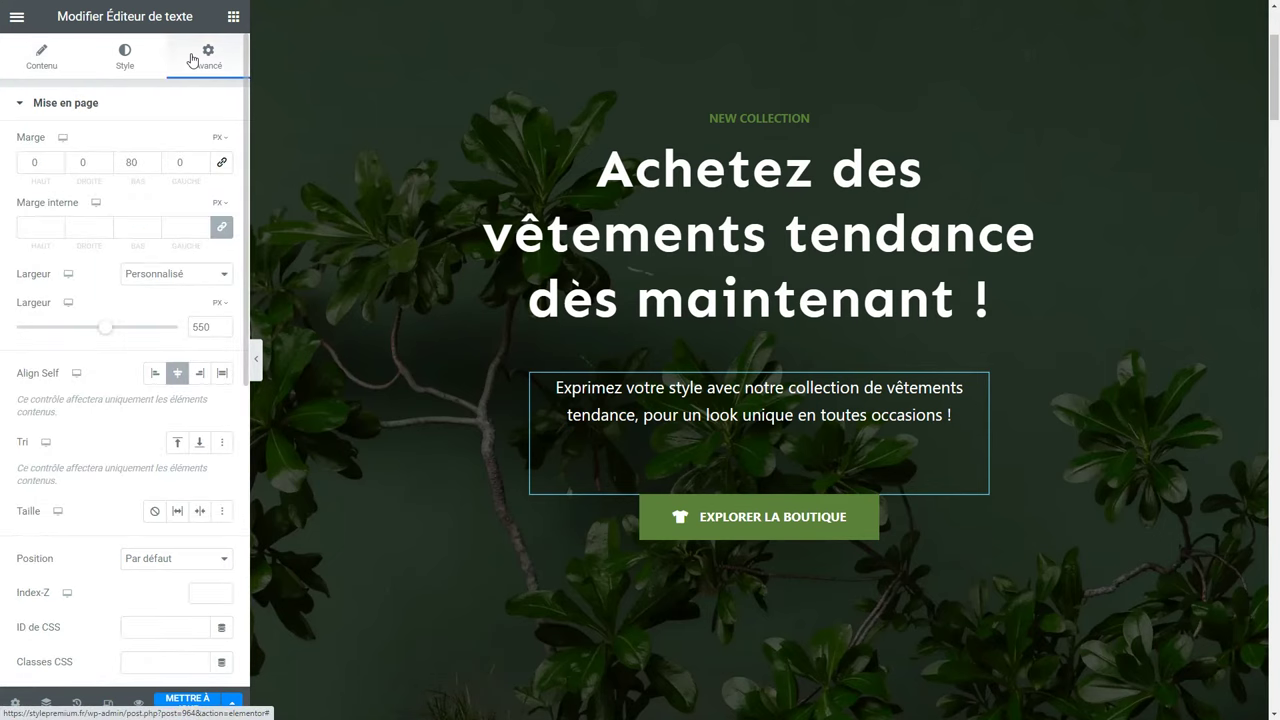
double_click(133, 160)
type("50")
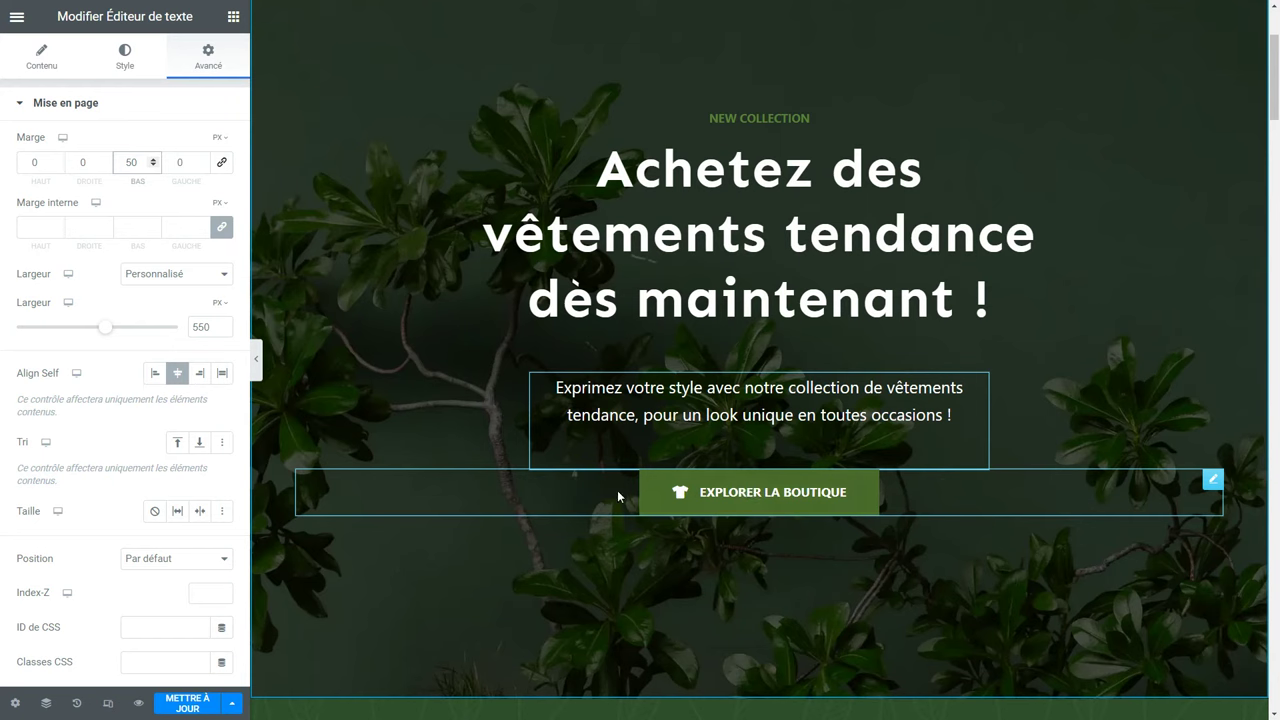
Duplicate the Explorer la boutique button and move both buttons into a new container.
right_click(828, 500)
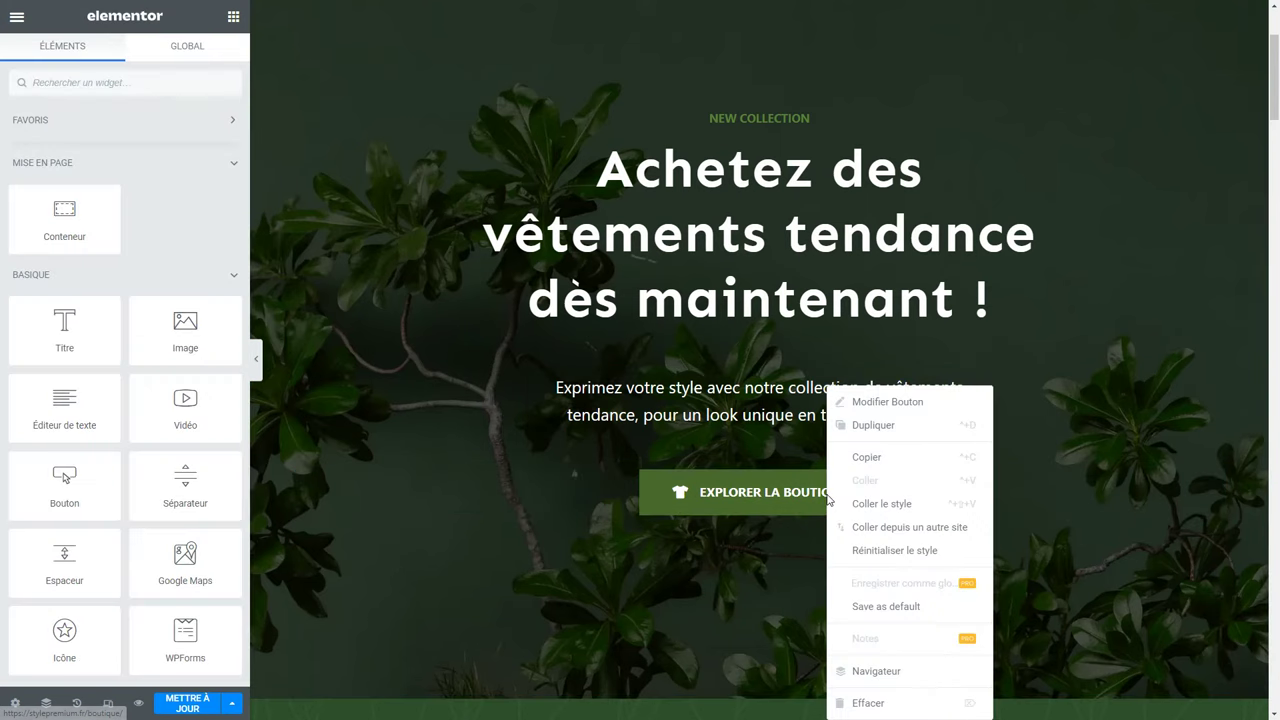
left_click(892, 430)
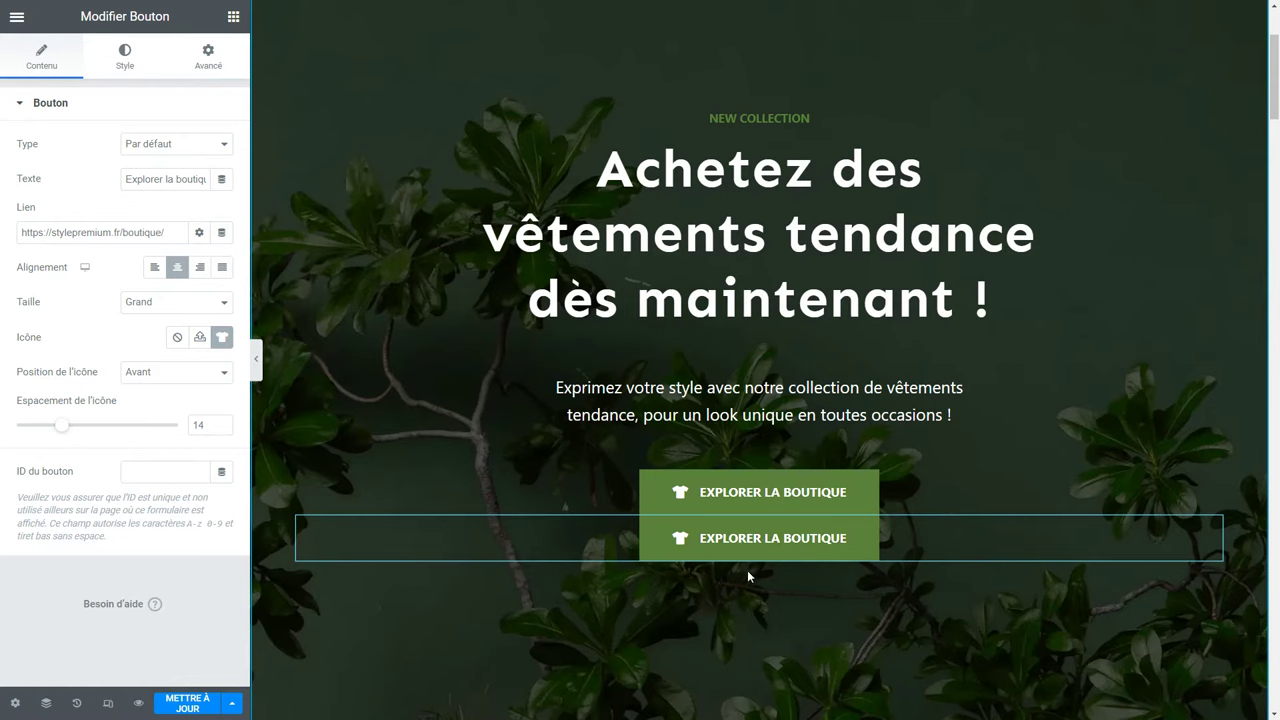
left_click(233, 17)
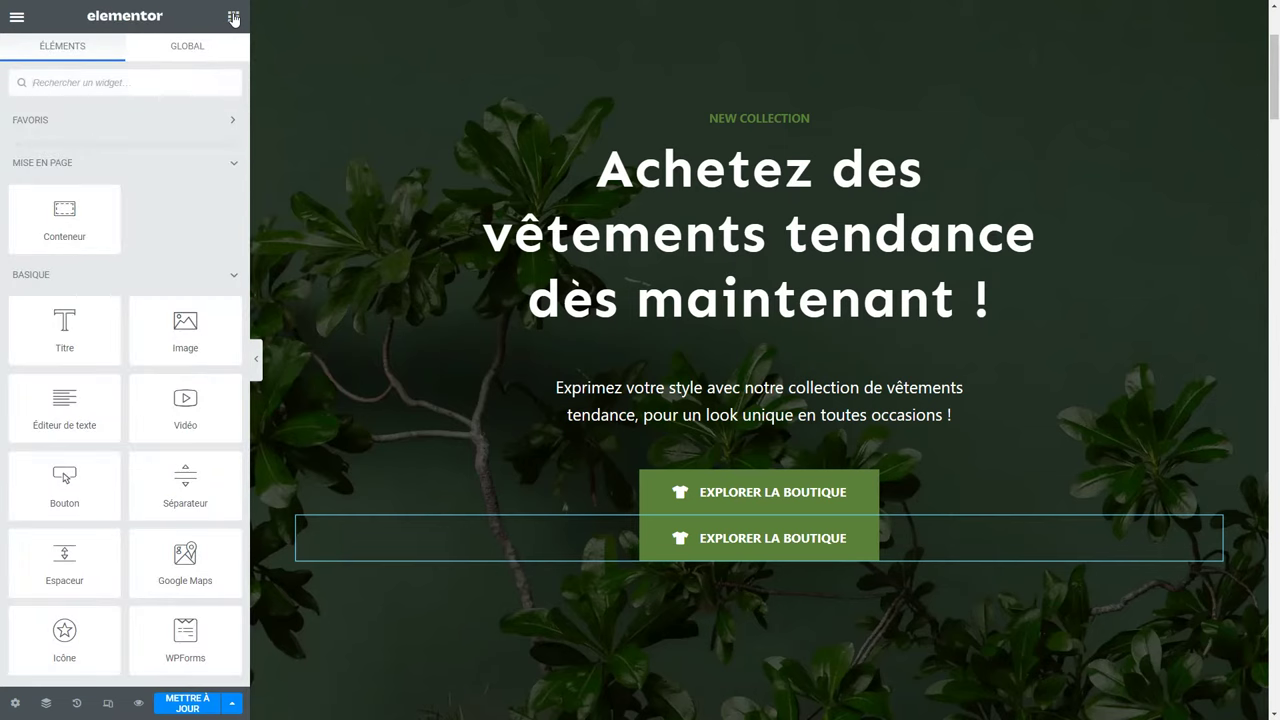
left_click_drag(62, 224, 772, 474)
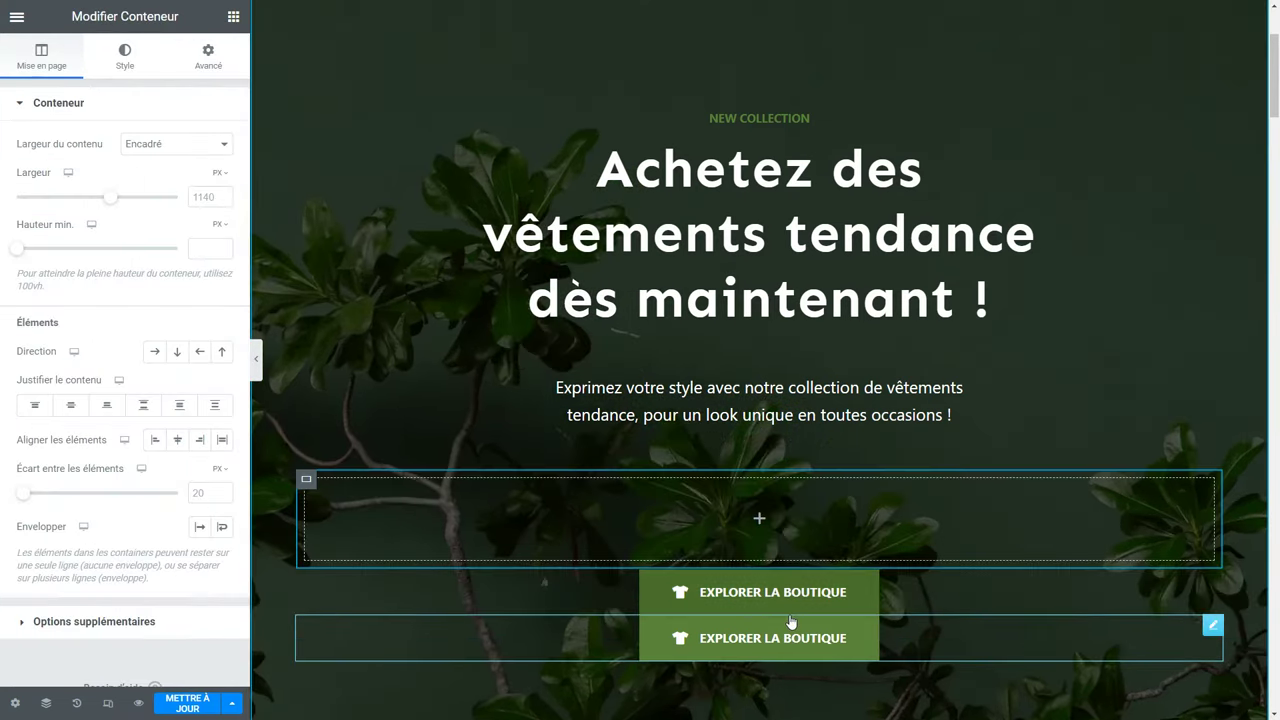
left_click_drag(838, 598, 759, 515)
left_click_drag(757, 563, 752, 525)
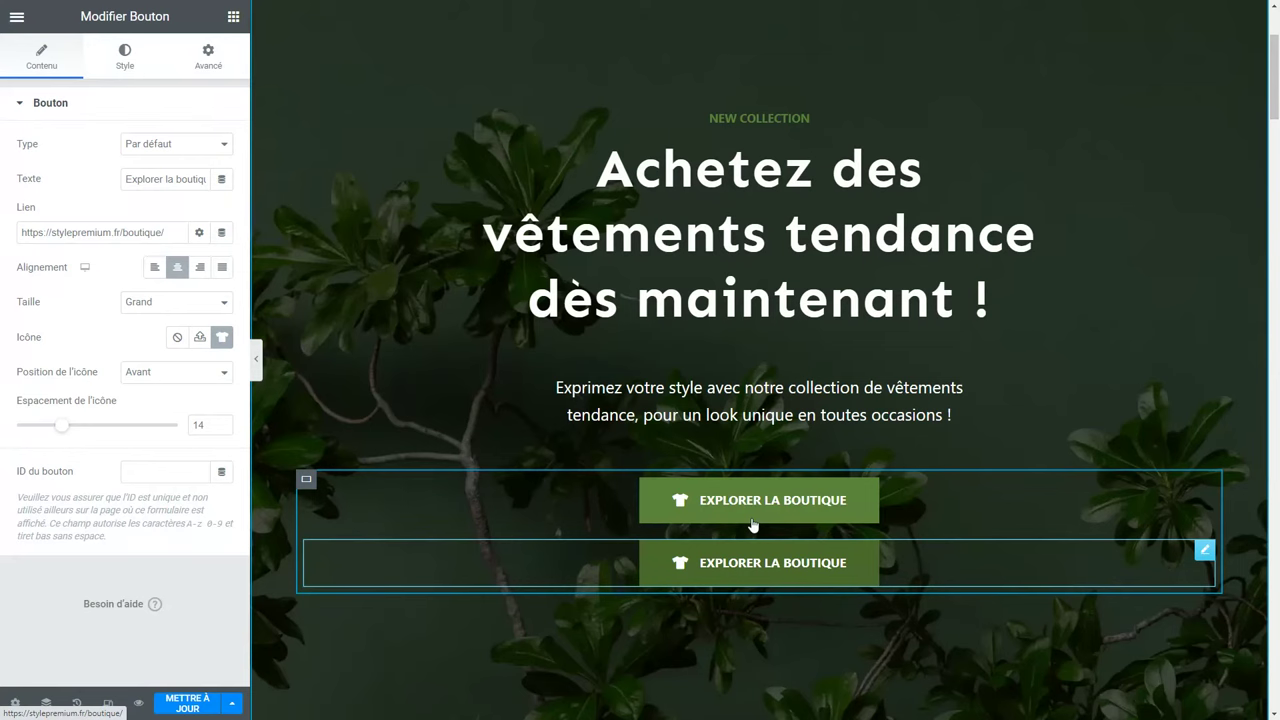
Lay out the container as a centred row with a 23 px gap between buttons.
left_click(306, 479)
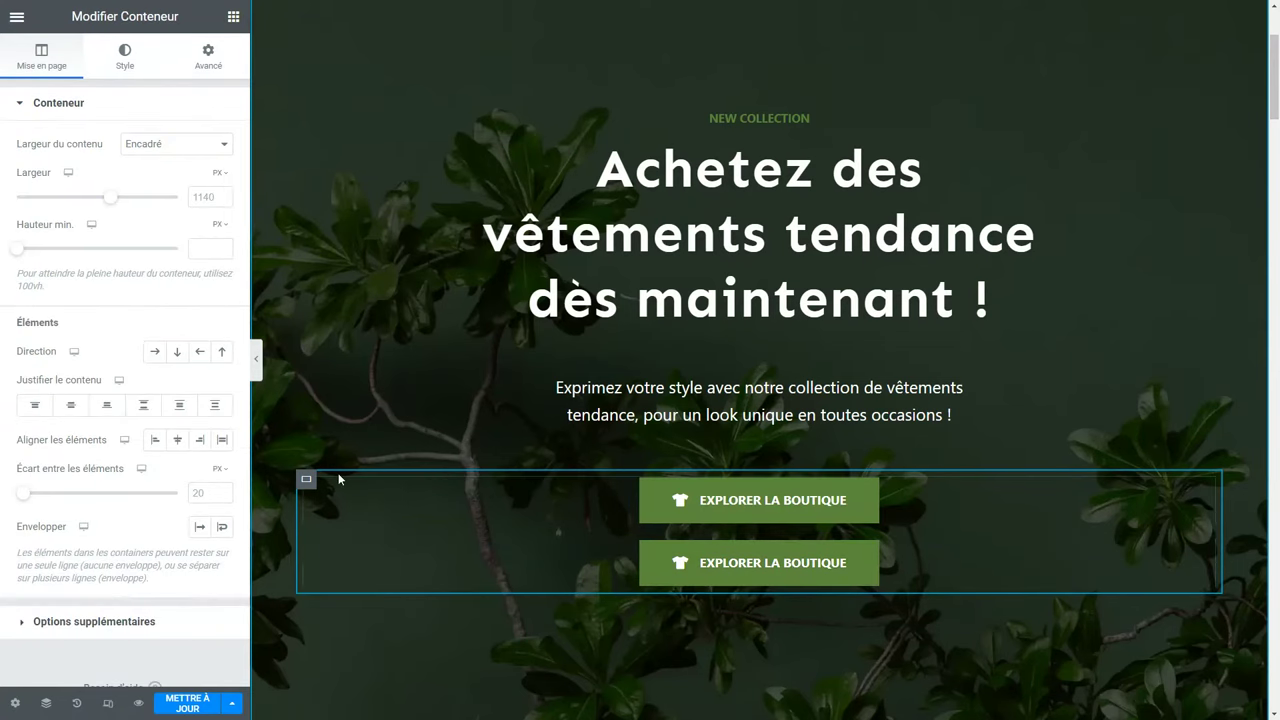
left_click(155, 352)
left_click(157, 353)
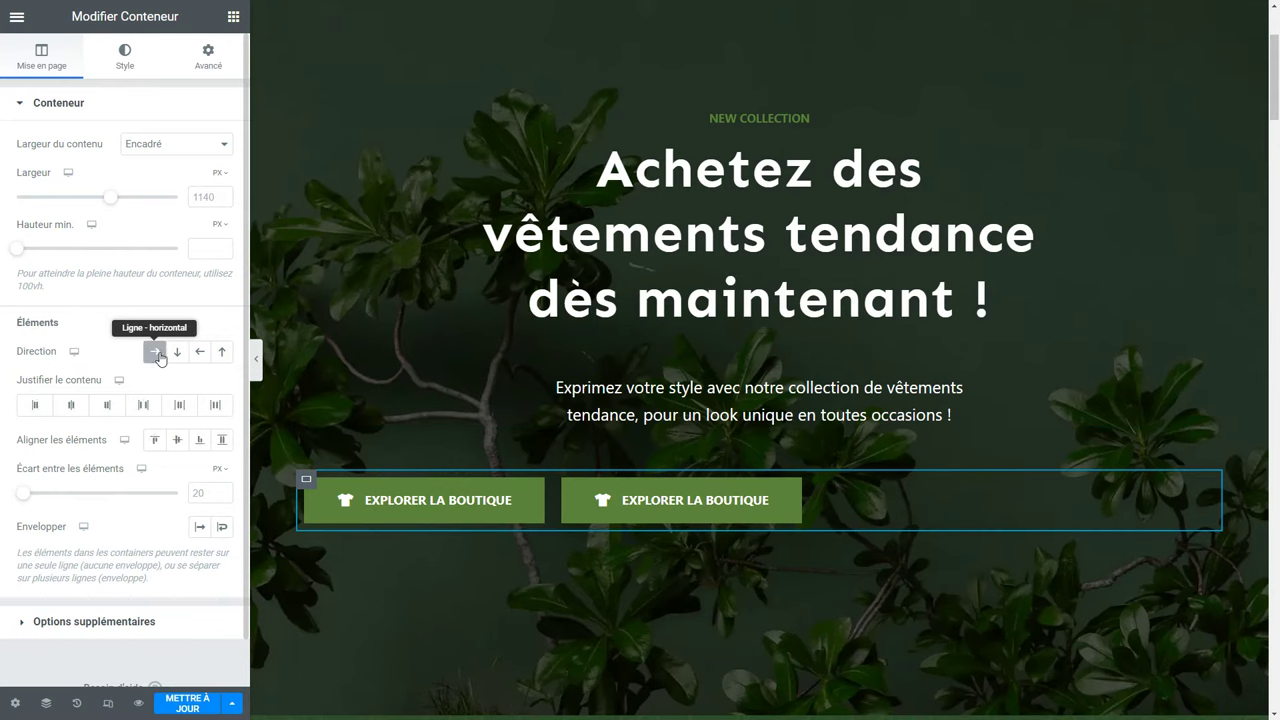
left_click(72, 406)
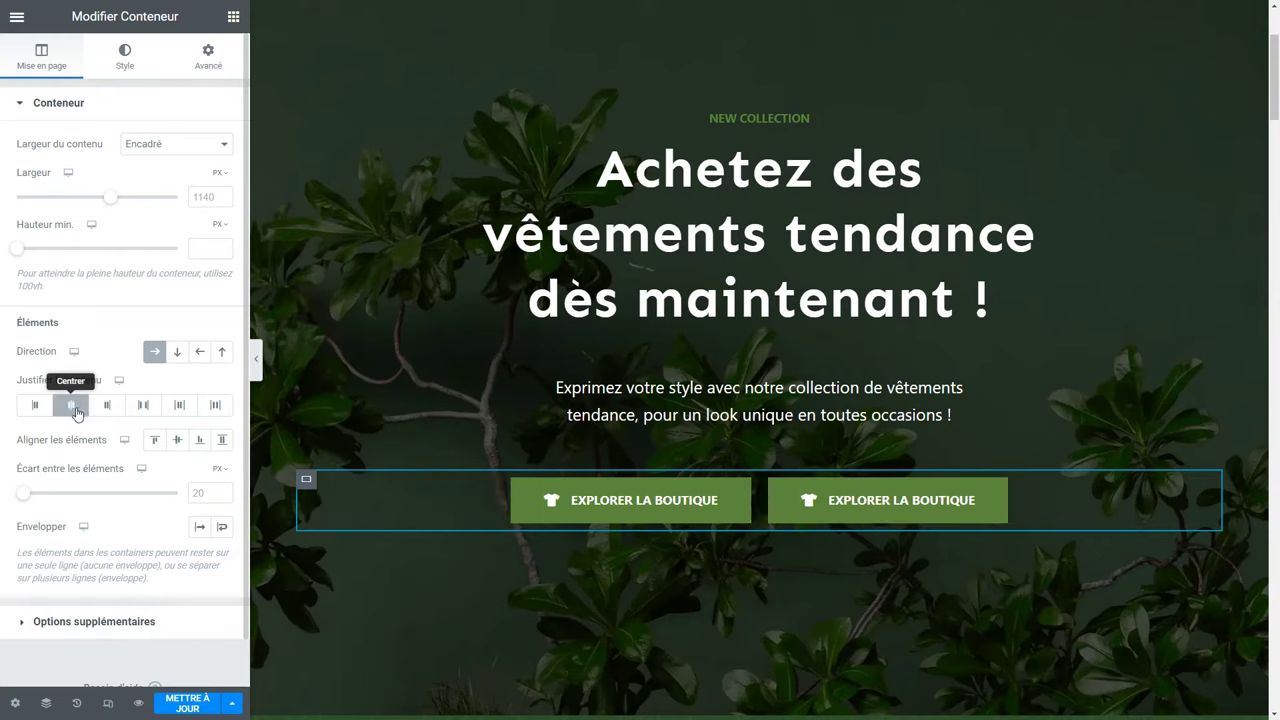
mouse_move(27, 500)
left_mouse_down()
mouse_move(63, 494)
mouse_move(24, 500)
left_mouse_up()
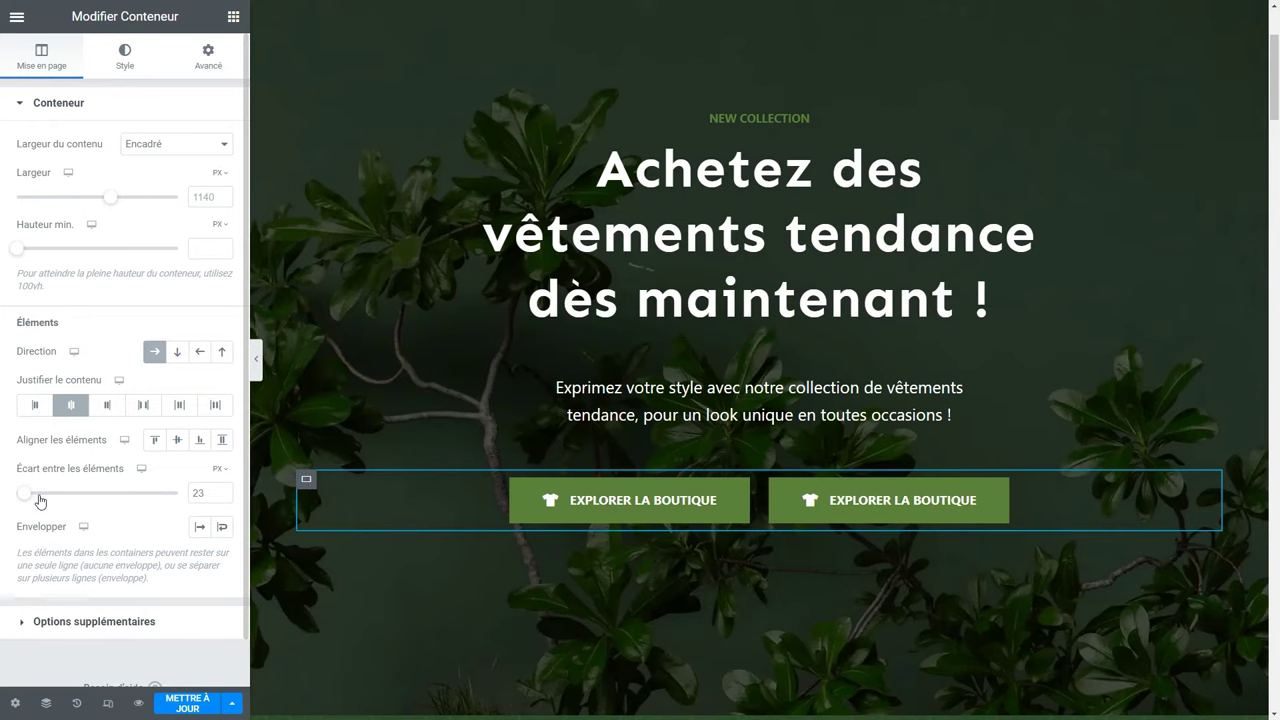
left_click(870, 507)
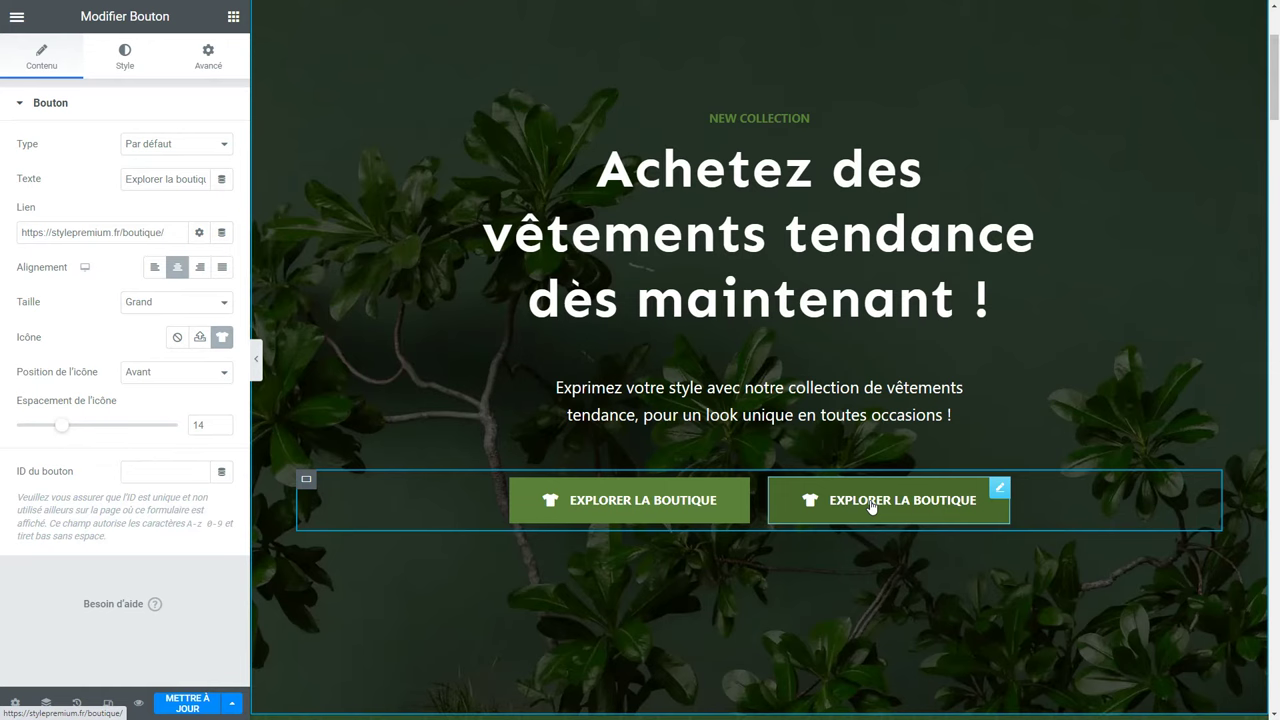
Relabel the second button 'Meilleures ventes'.
triple_click(174, 181)
type("Mei")
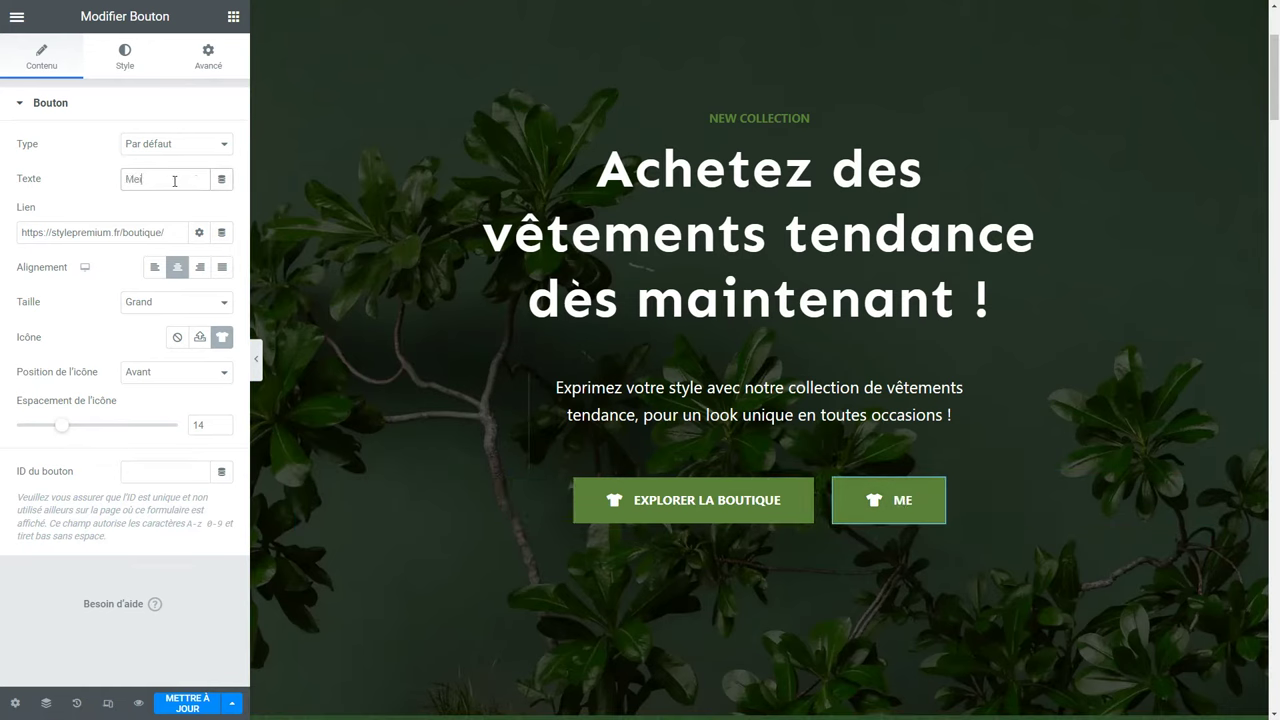
type("lleures ventes")
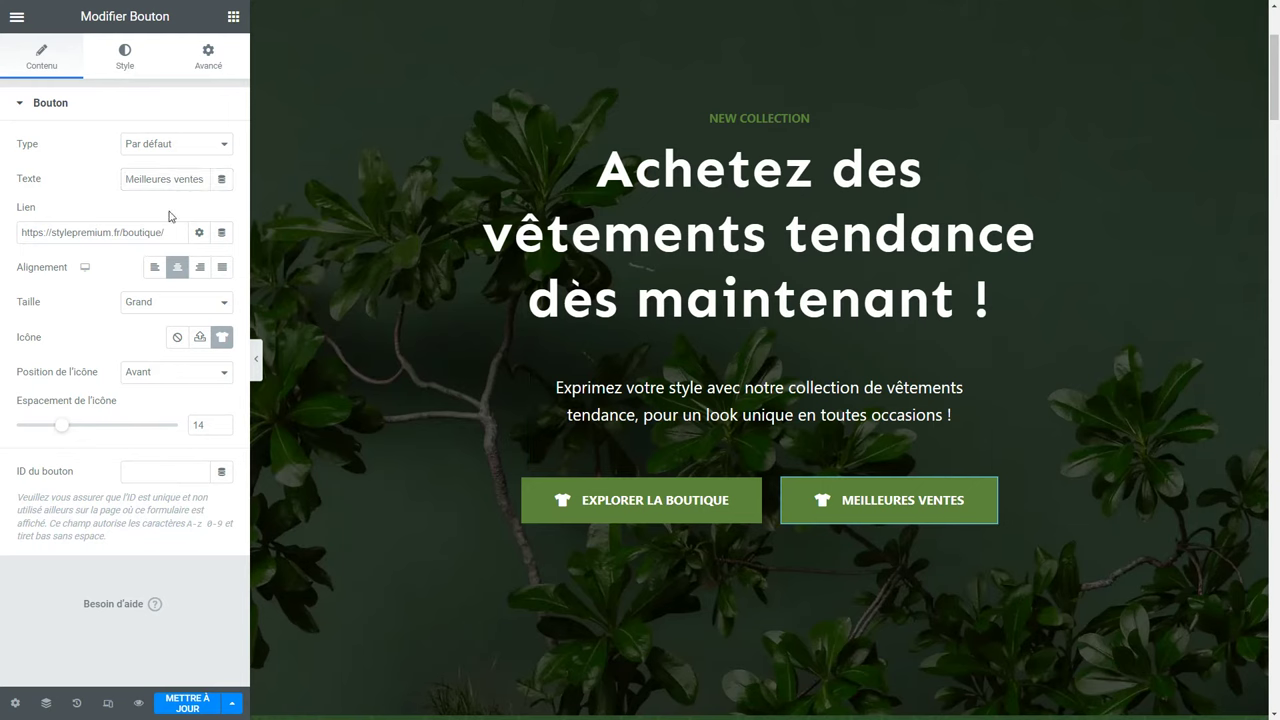
left_click_drag(178, 234, 15, 245)
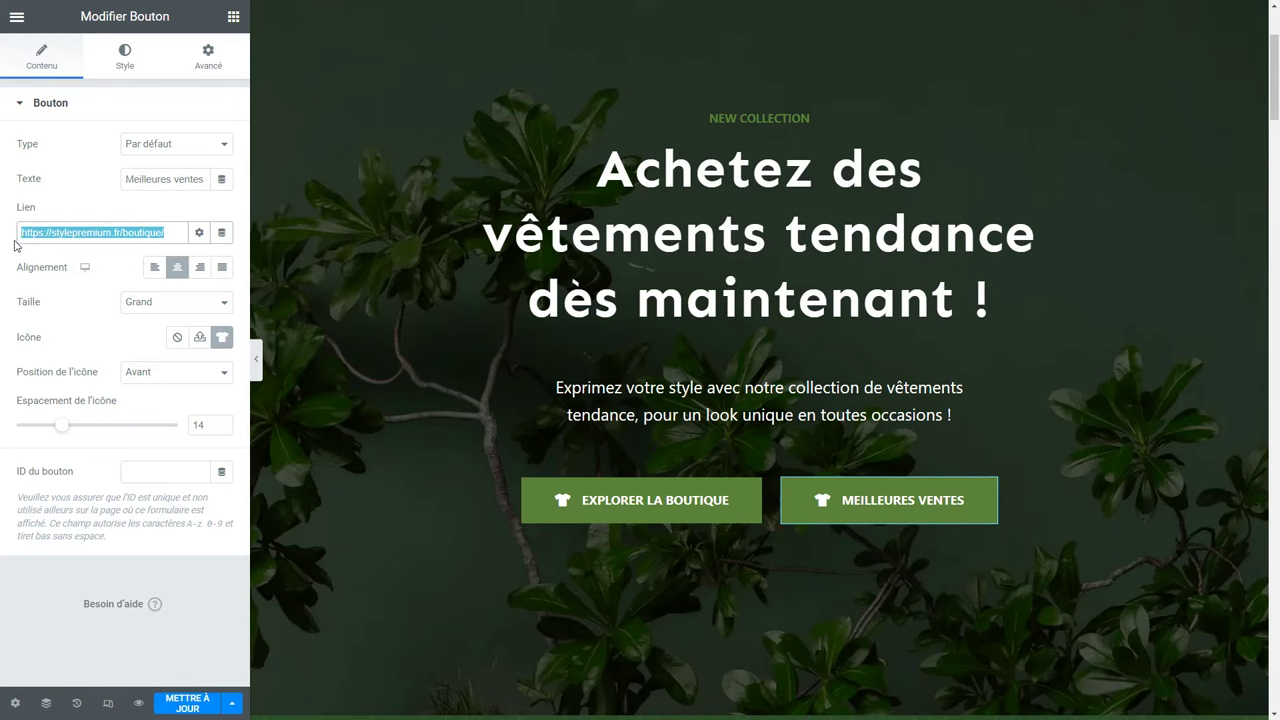
Replace the second button's T-shirt icon with the Crown icon, searched as 'crow'.
left_click(222, 337)
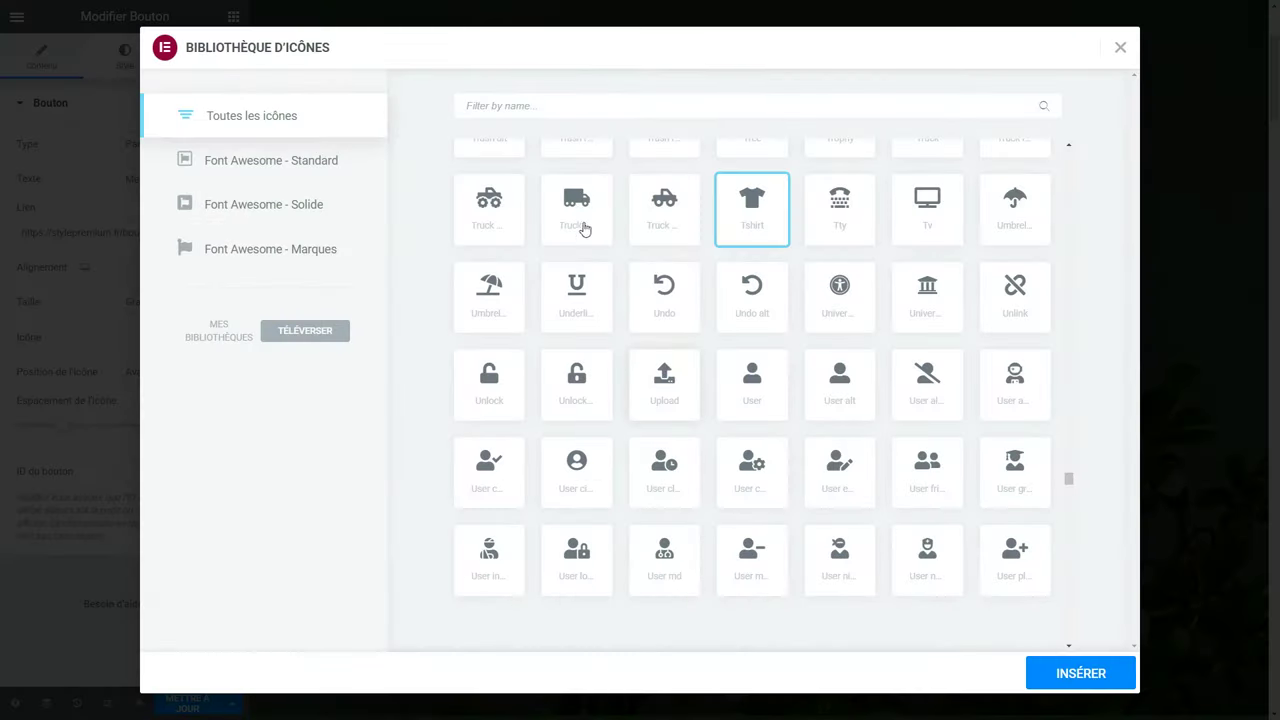
left_click(494, 104)
type("crow")
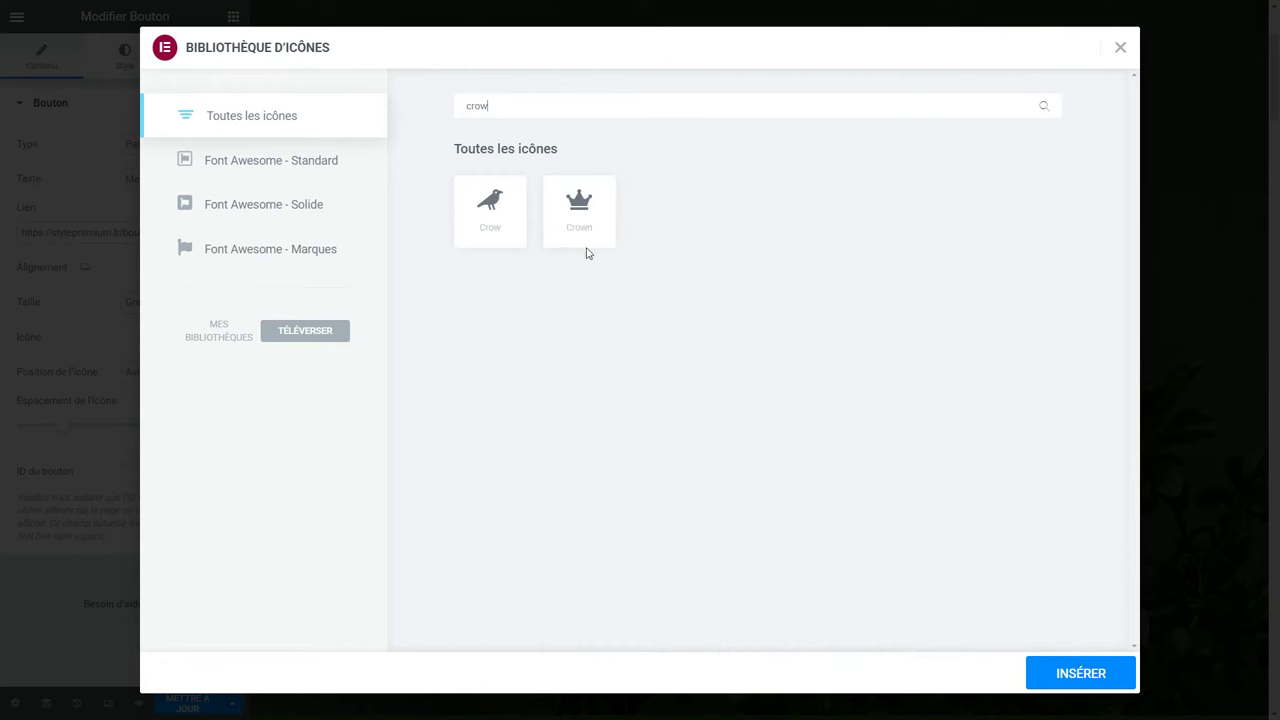
left_click(594, 248)
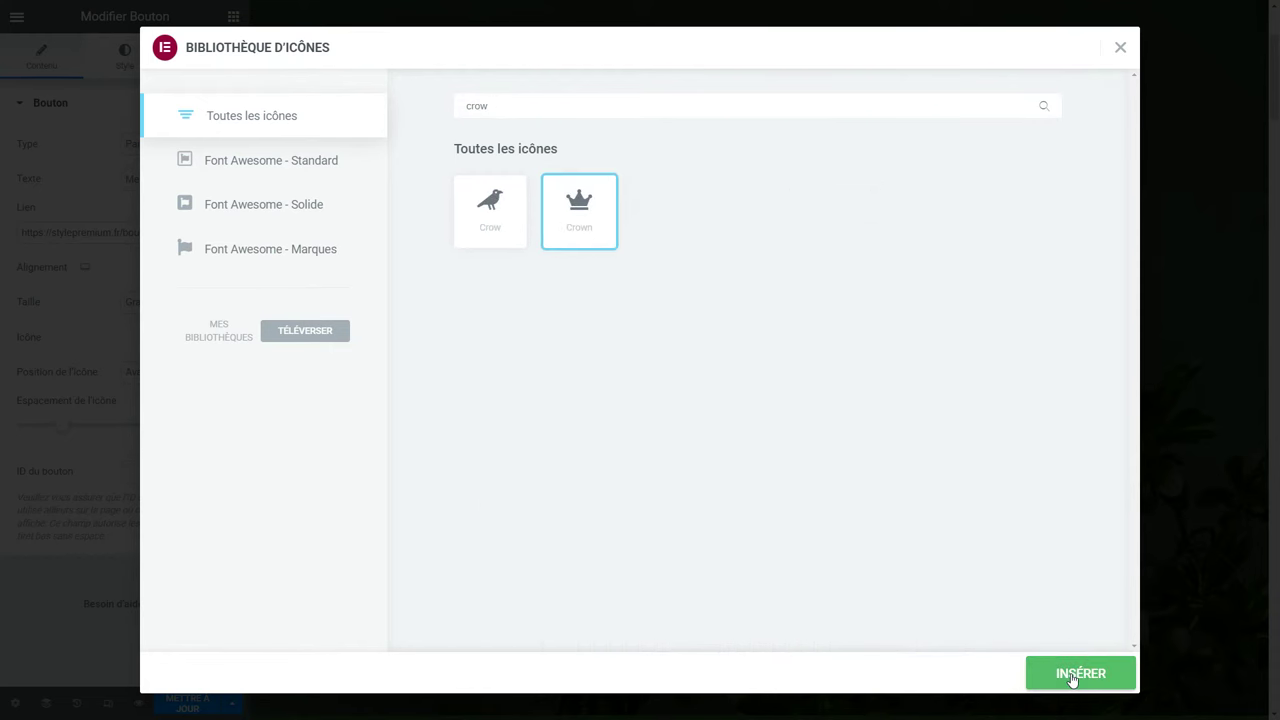
left_click(1073, 676)
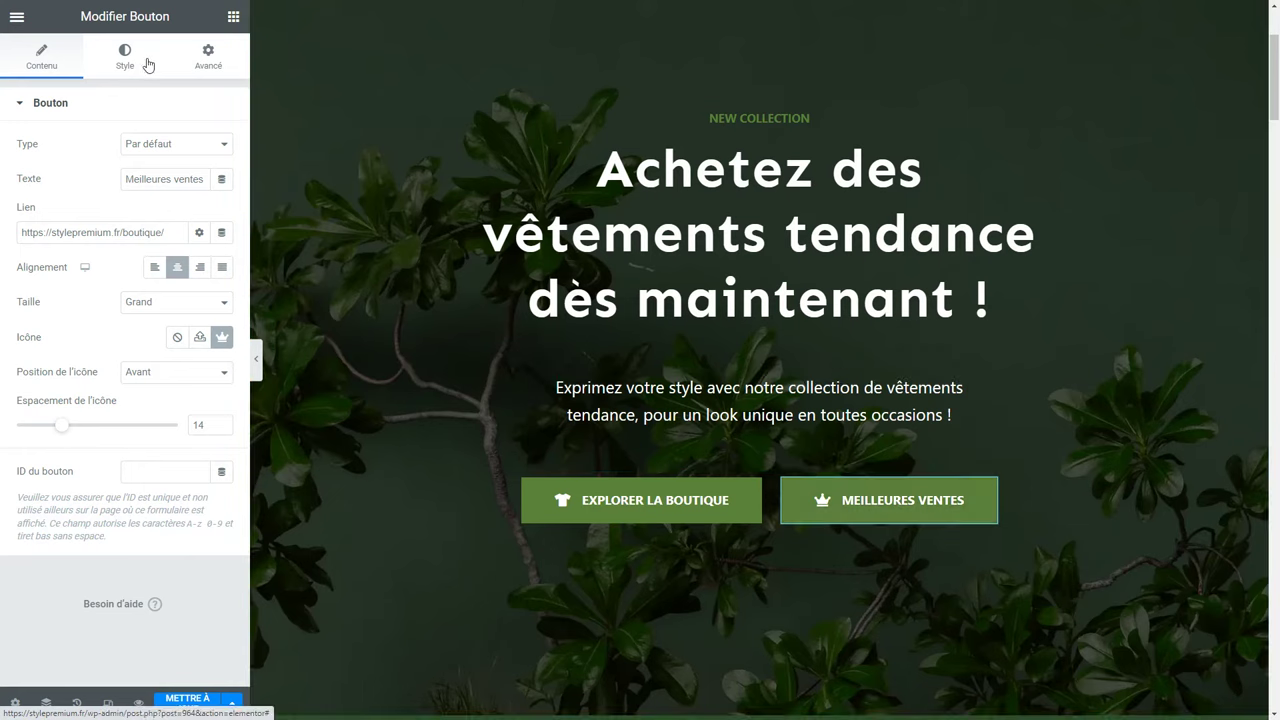
Give the Meilleures ventes button a white palette-8 background and dark green label text.
left_click(128, 62)
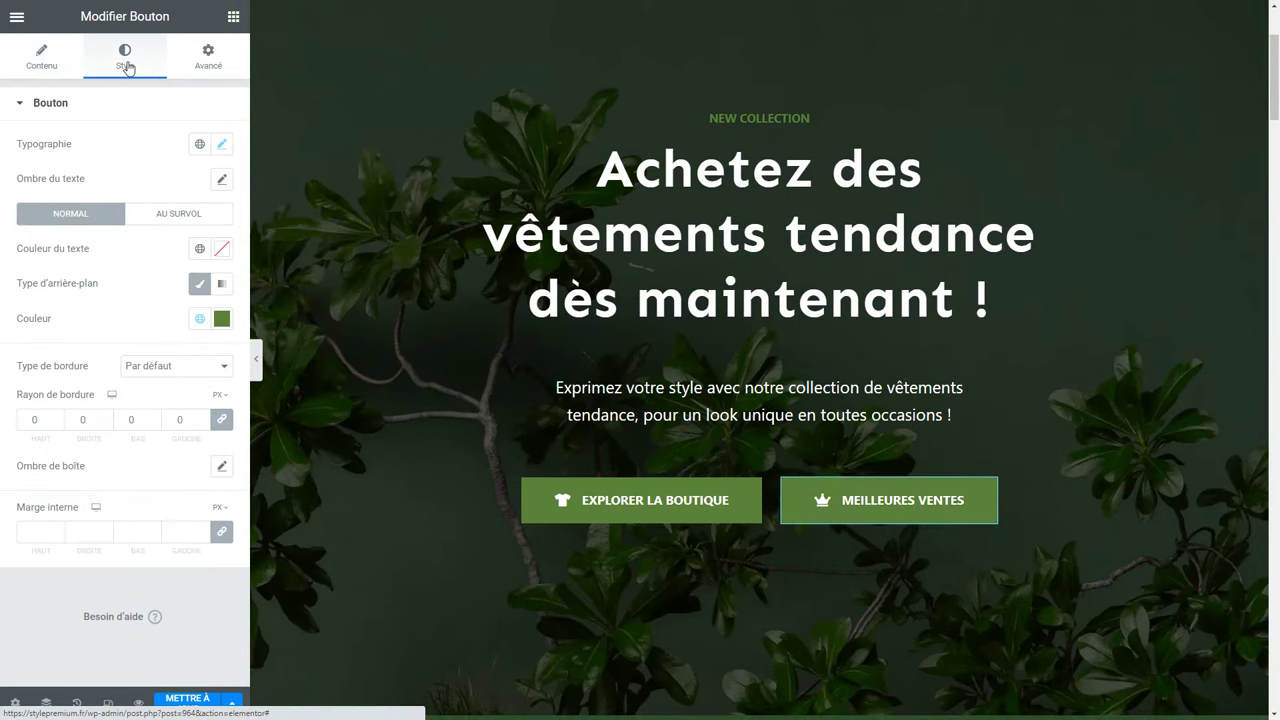
left_click(199, 319)
scroll(180, 427, "down", 3)
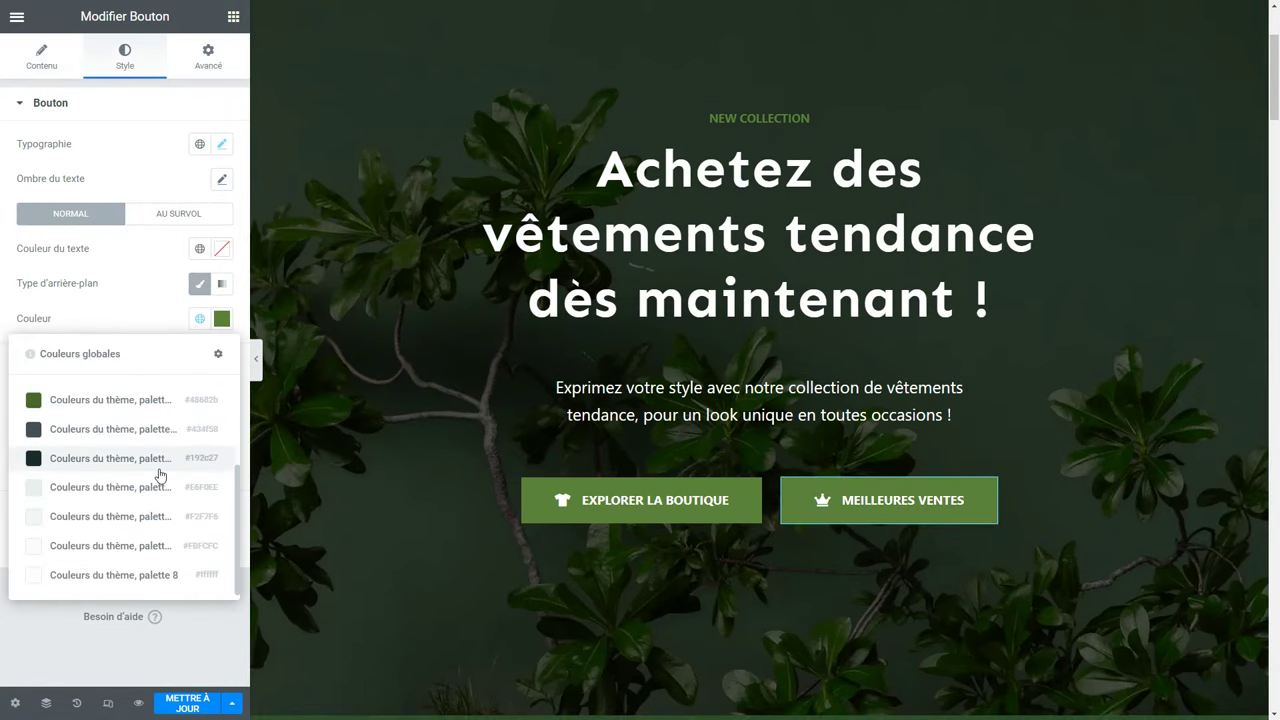
left_click(110, 575)
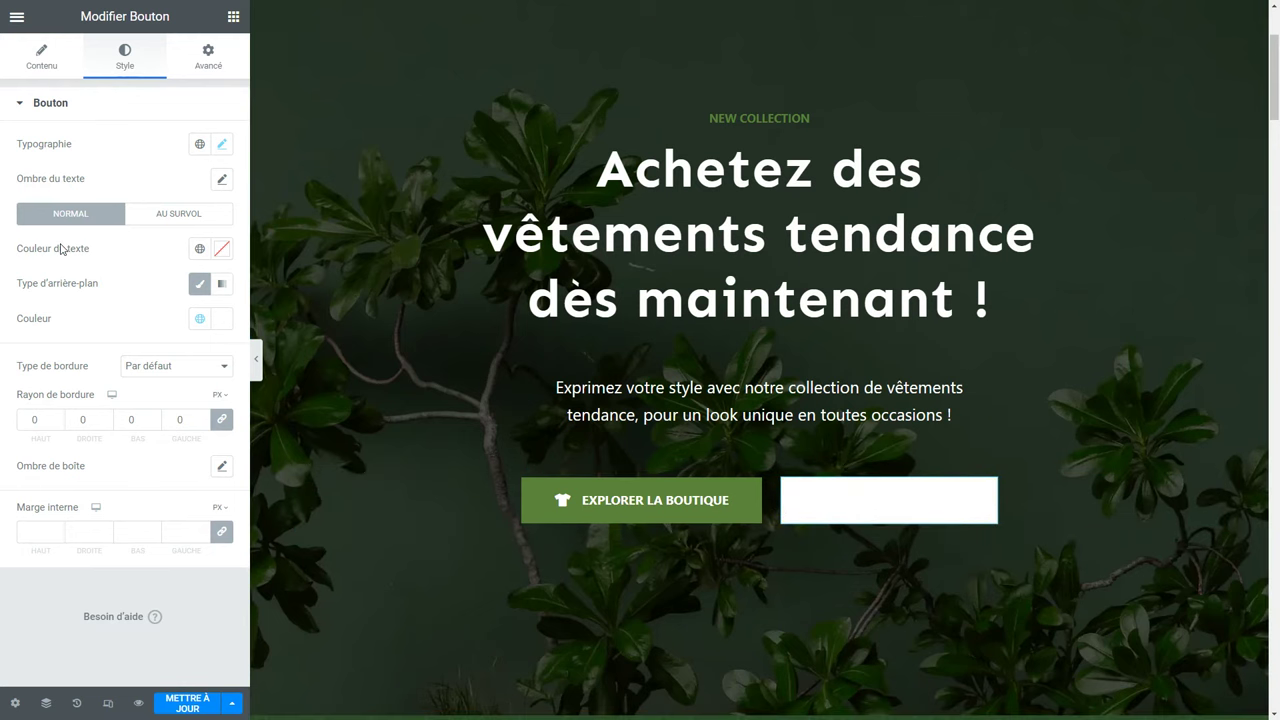
left_click(200, 250)
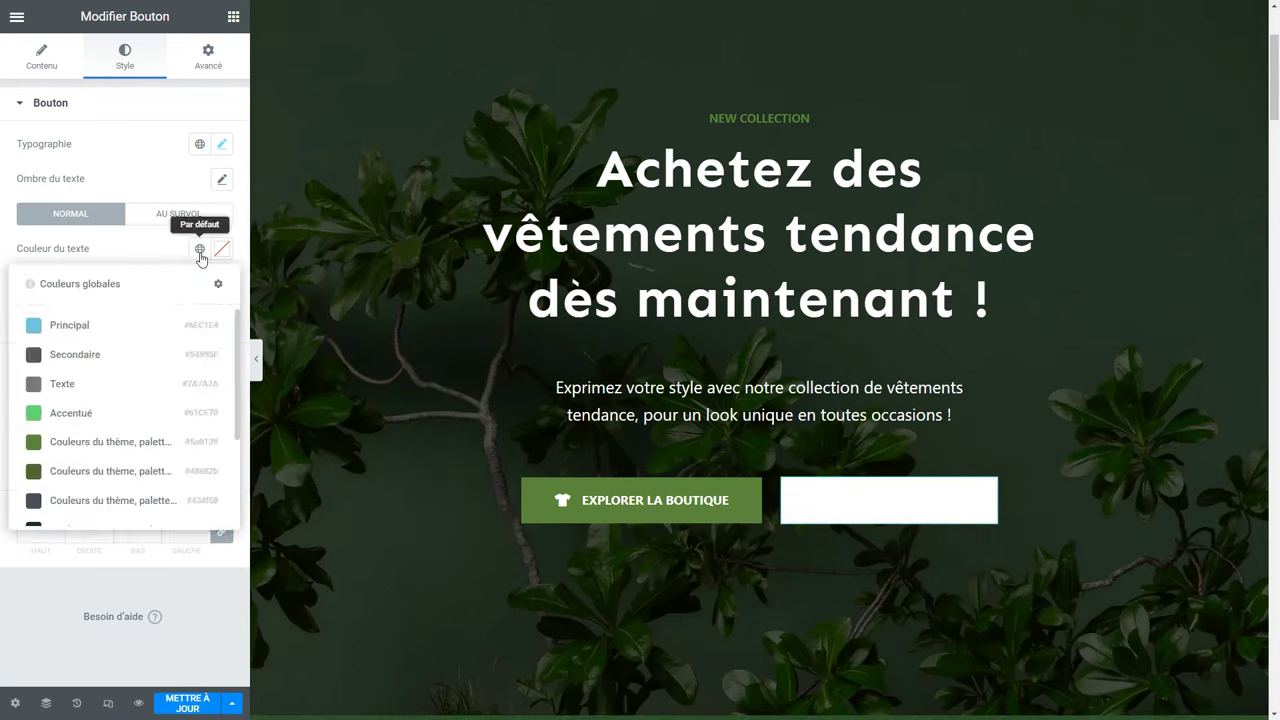
left_click(88, 472)
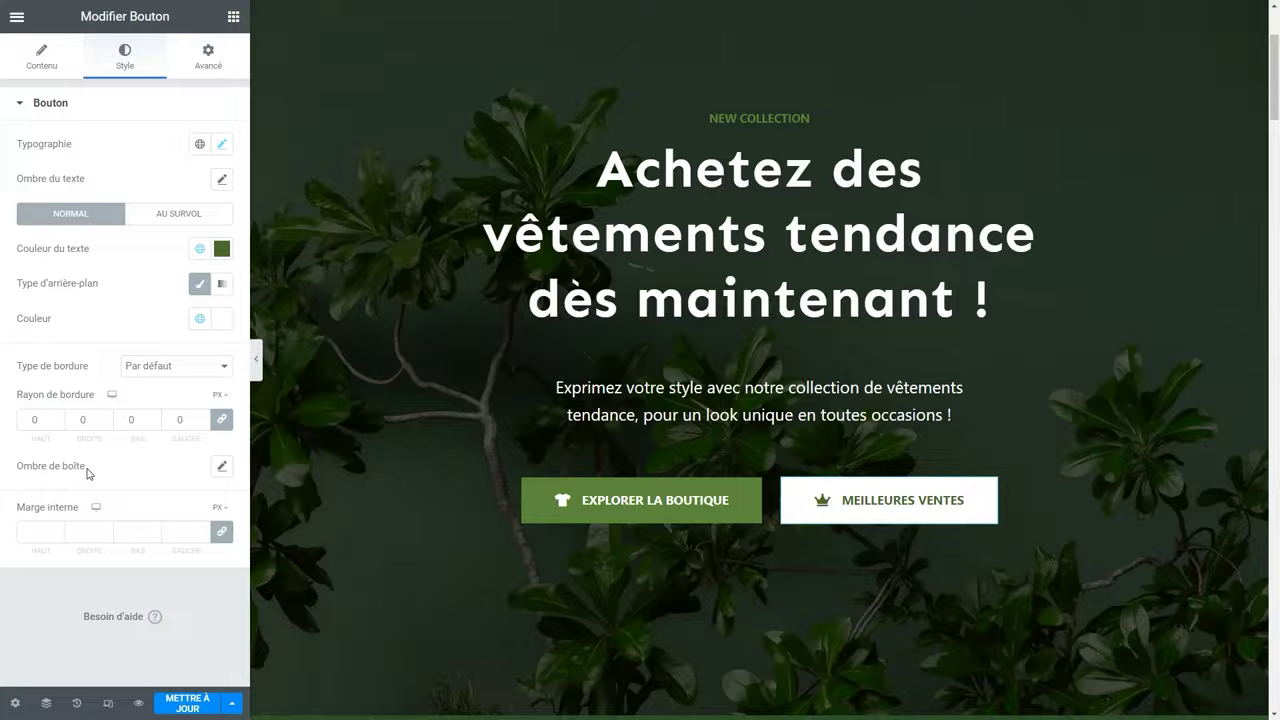
left_click(178, 213)
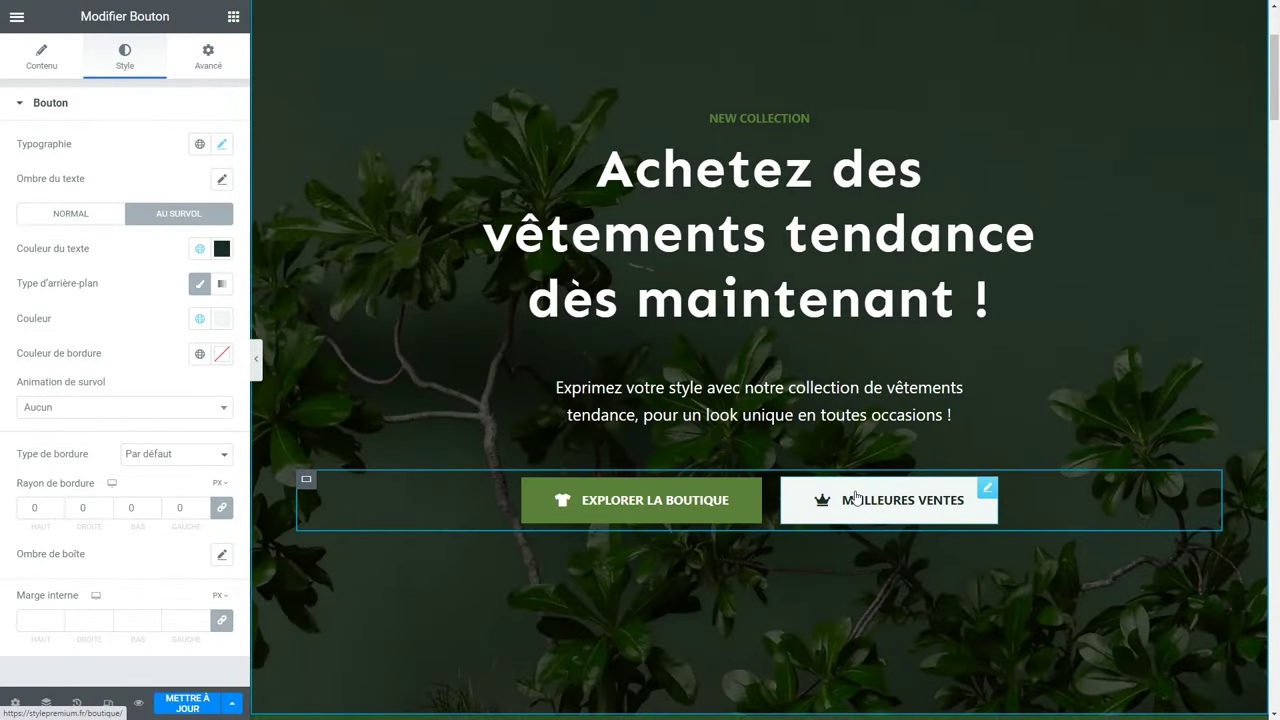
Save the page with Mettre à jour.
left_click(194, 706)
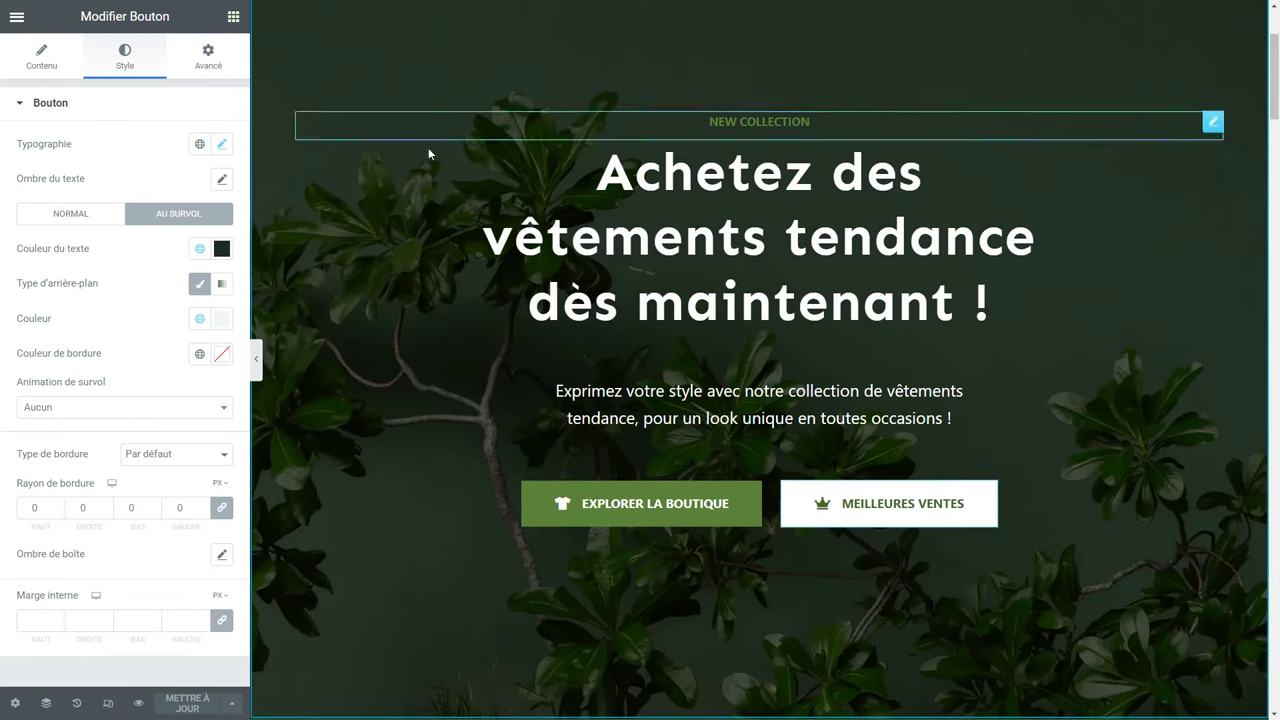
scroll(367, 313, "up", 2)
scroll(365, 308, "up", 1)
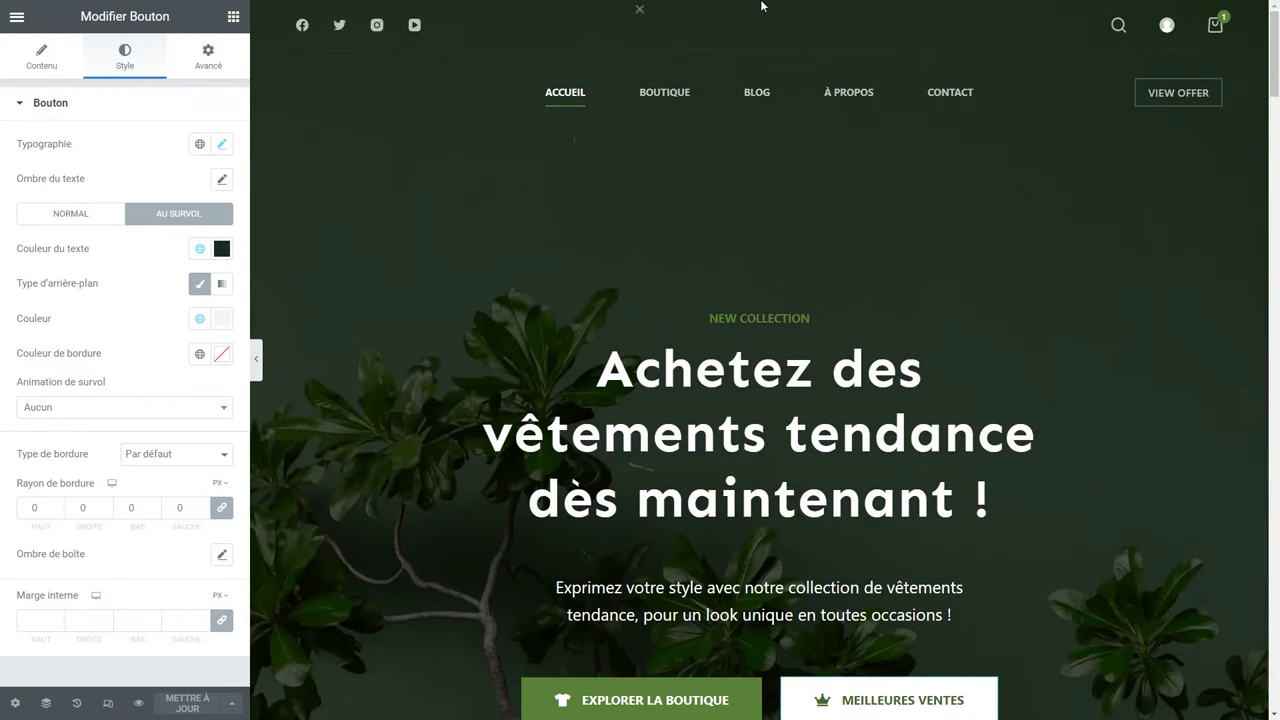
Edit the hero container's Style > Arrière-plan and pick a new background image.
right_click(494, 187)
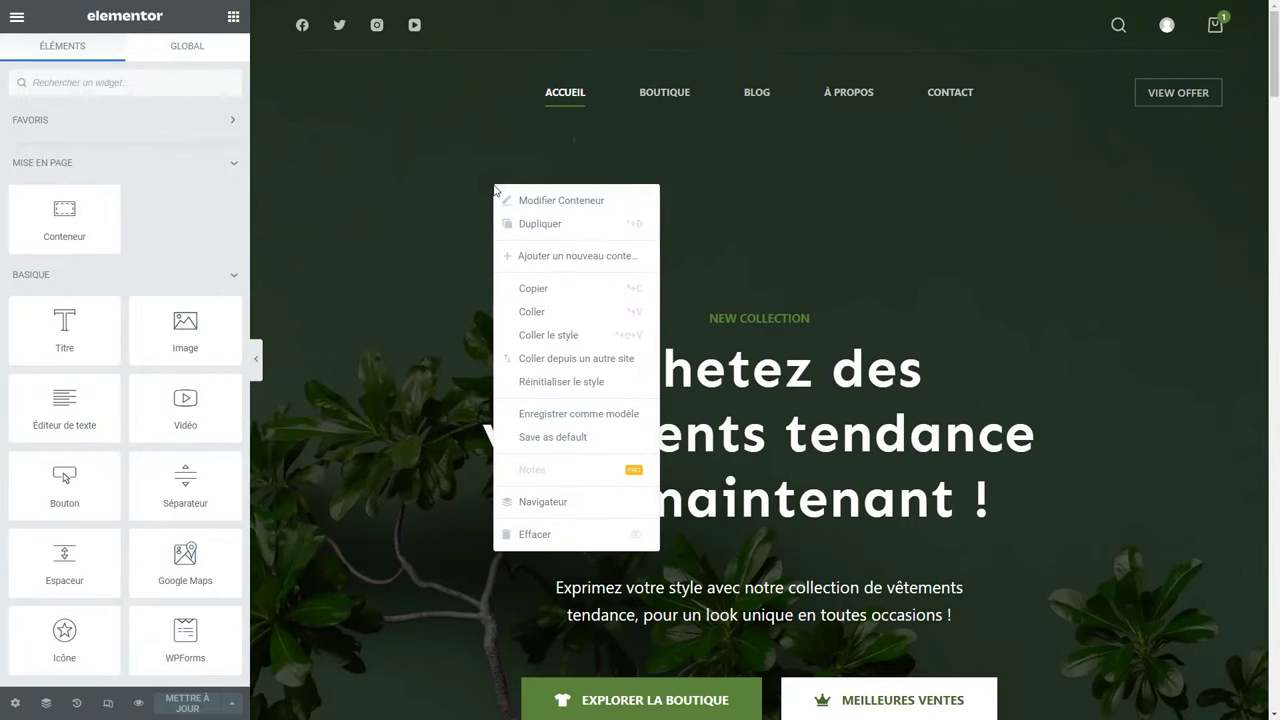
left_click(556, 202)
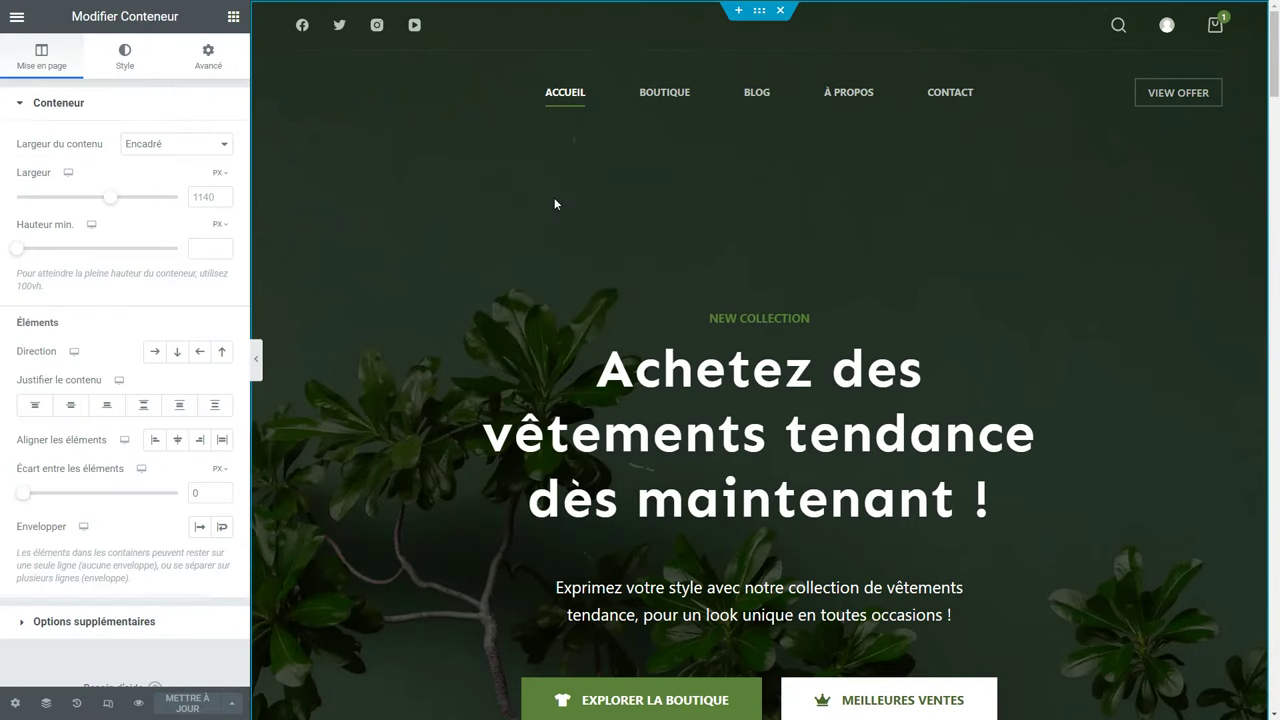
left_click(137, 77)
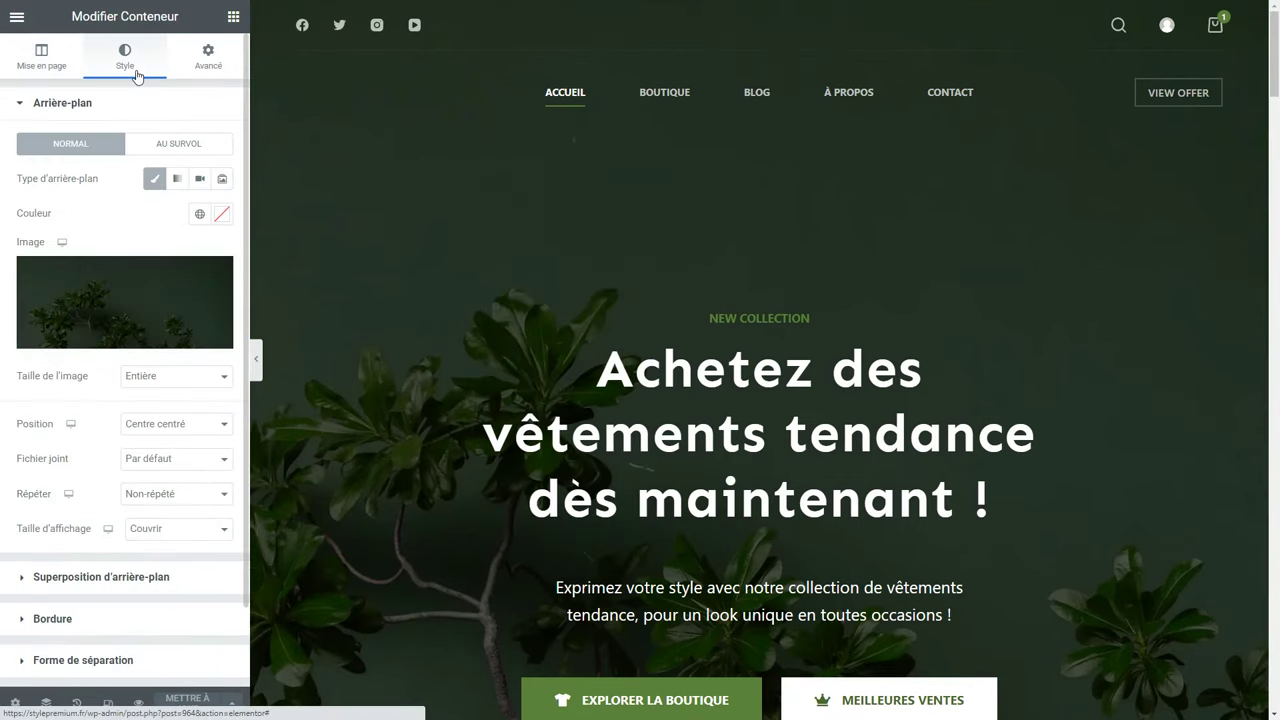
mouse_move(157, 323)
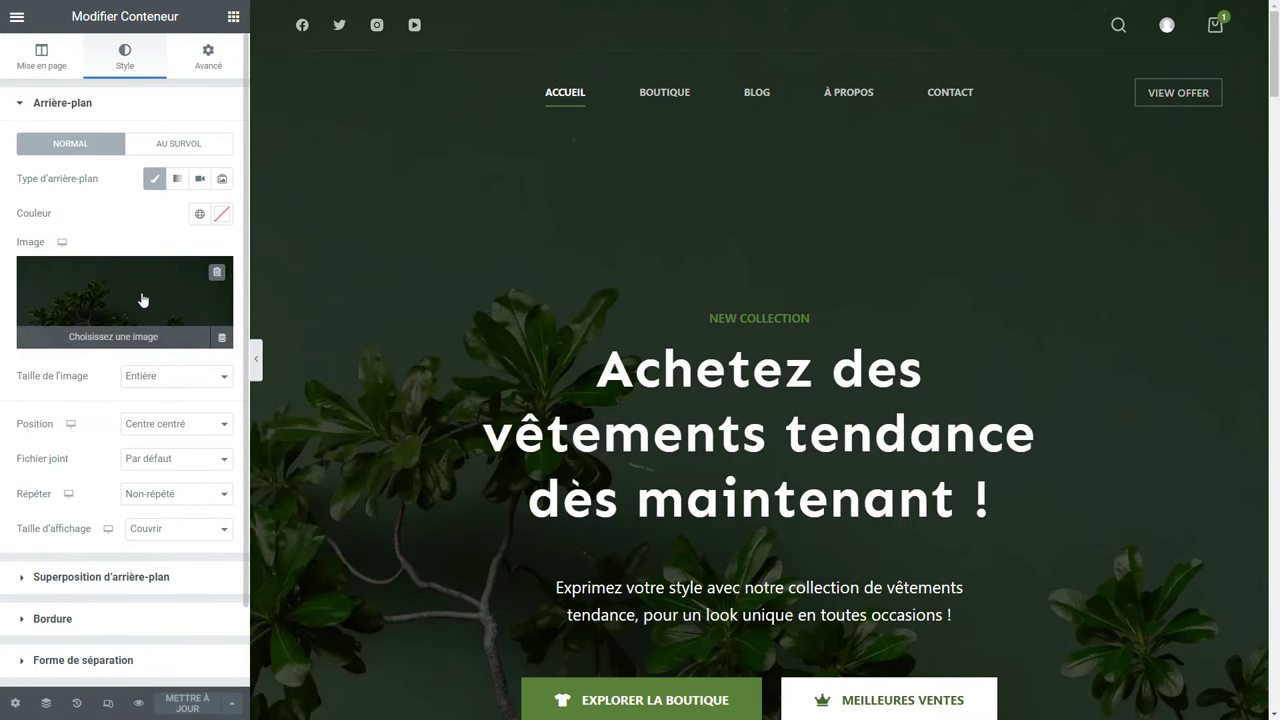
left_click(142, 299)
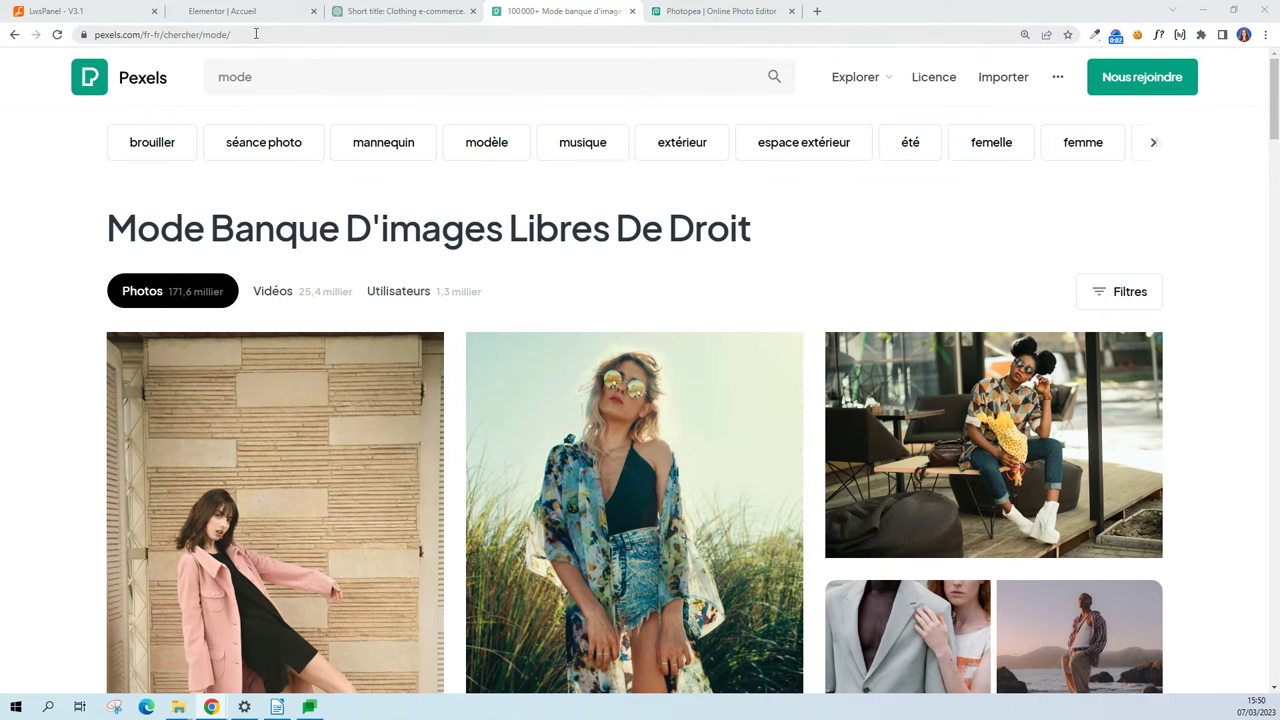
left_click_drag(147, 34, 85, 38)
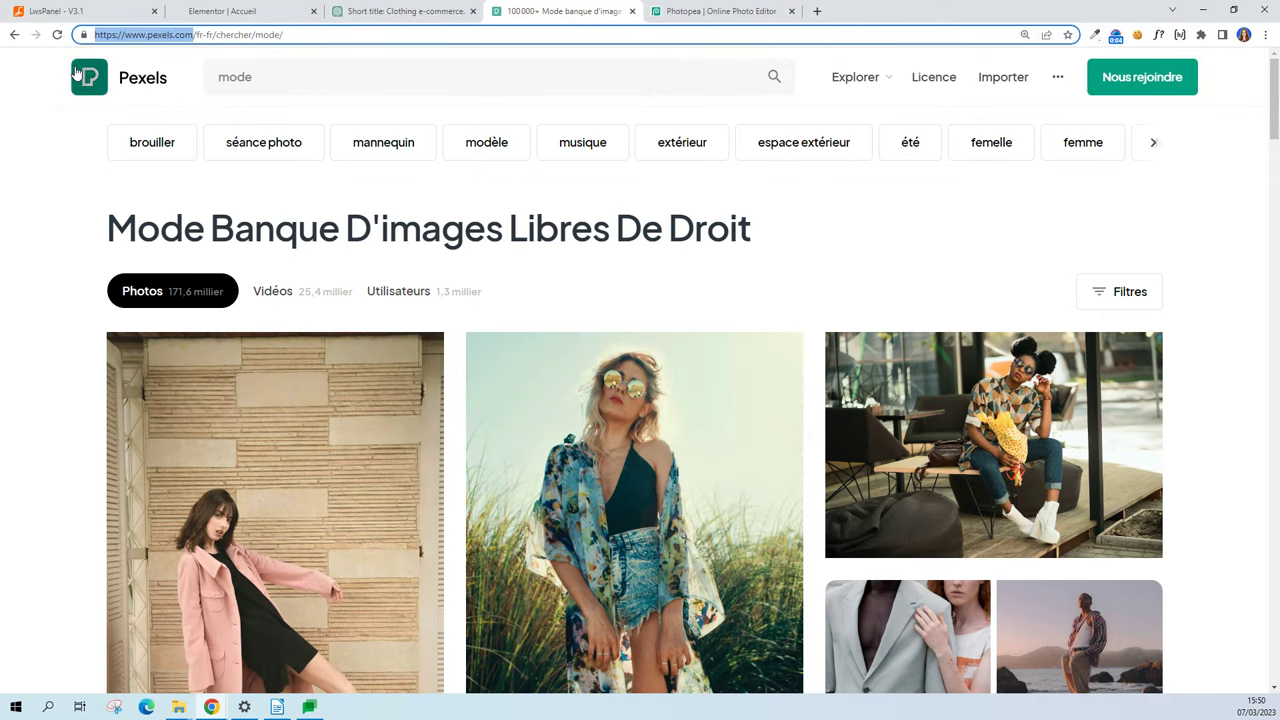
scroll(234, 177, "down", 2)
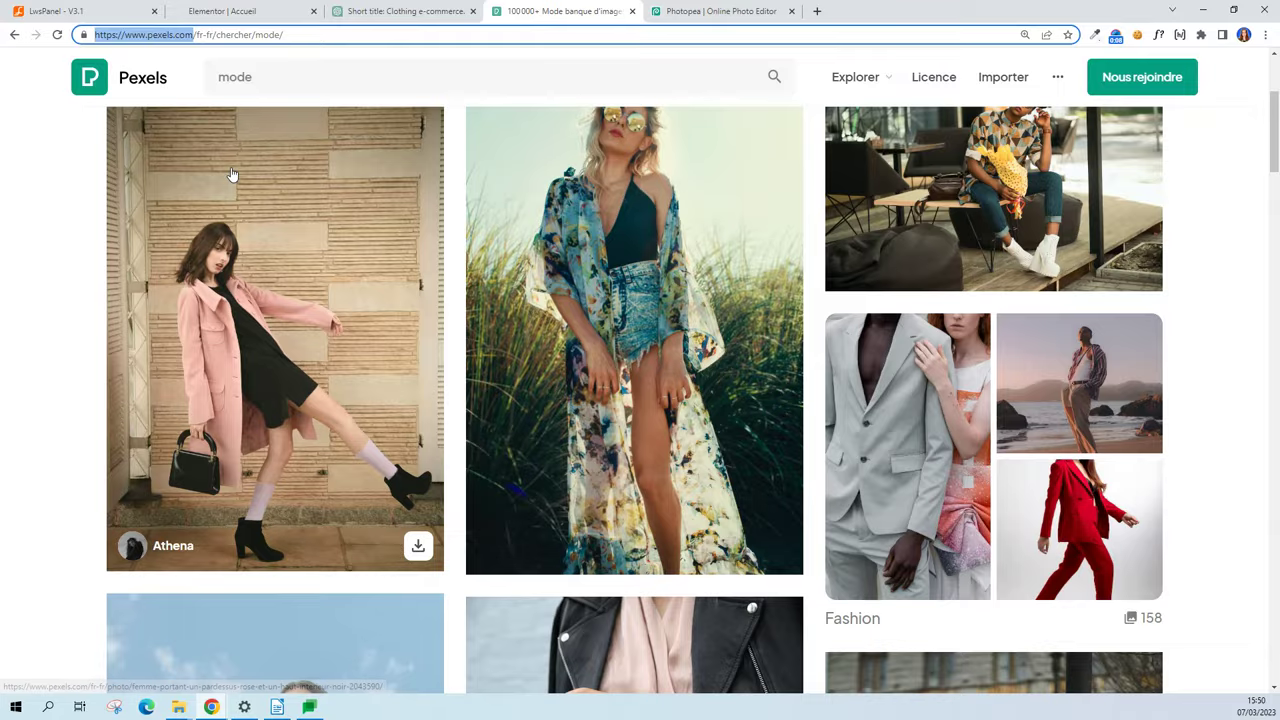
left_click(251, 172)
left_click(1130, 115)
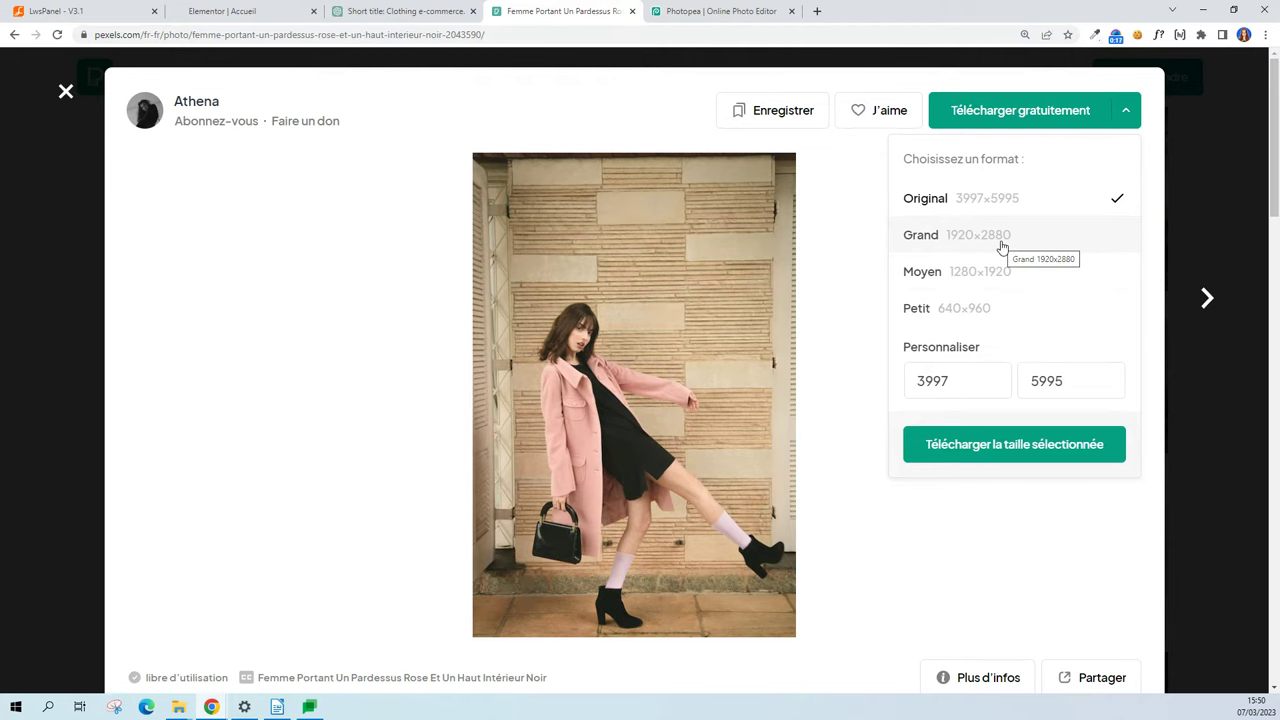
left_click(1195, 223)
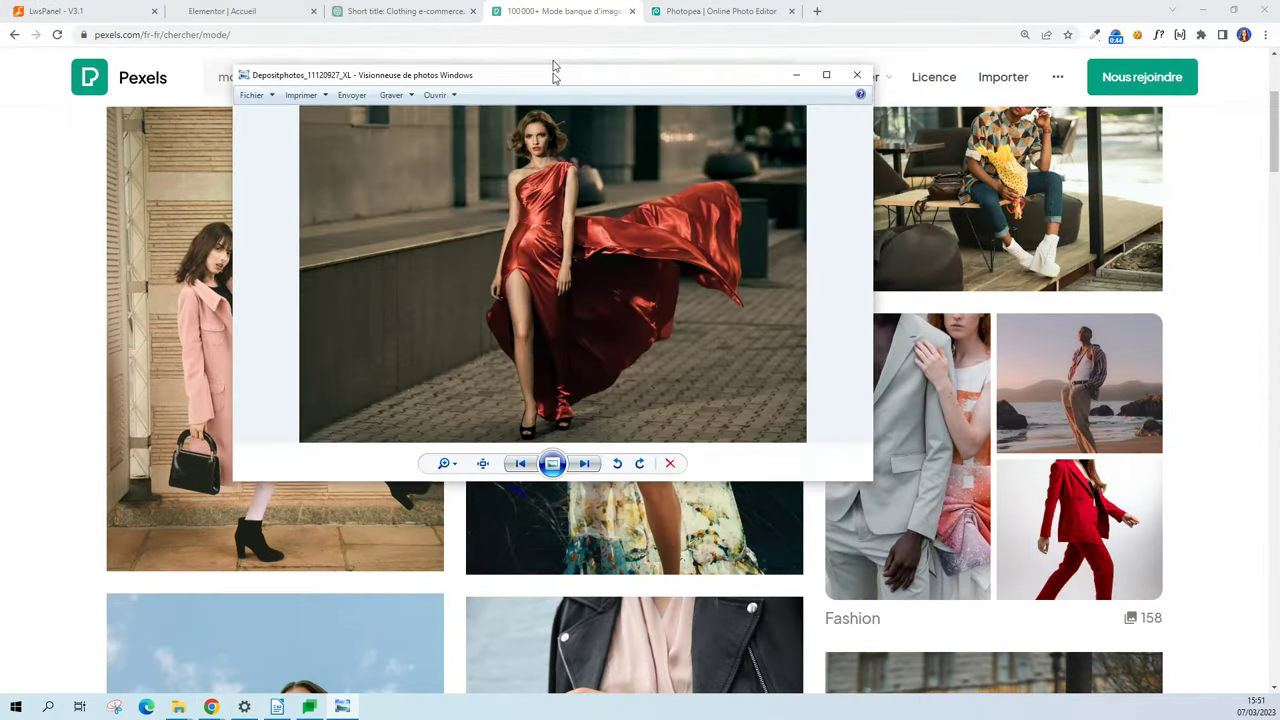
View the Depositphotos_11120927_XL red-dress photo maximized, zooming in and out, then close it.
left_click_drag(554, 77, 543, 6)
scroll(490, 215, "up", 3)
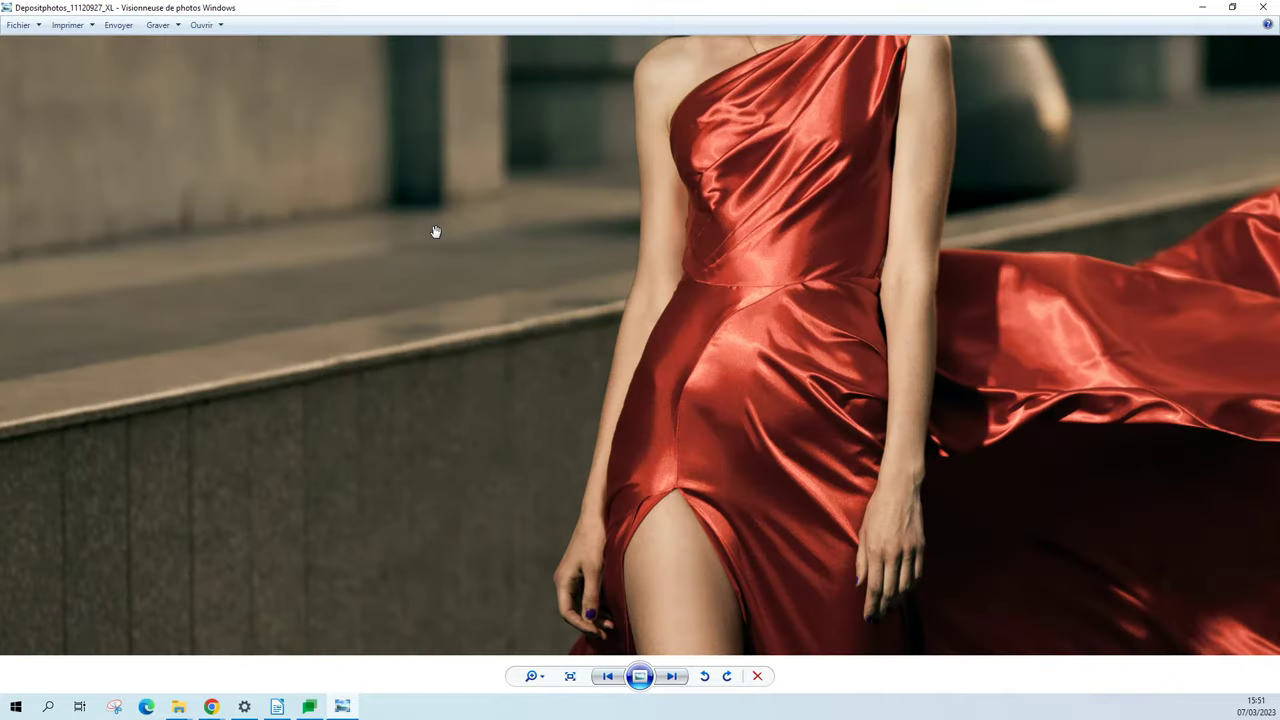
scroll(436, 233, "down", 3)
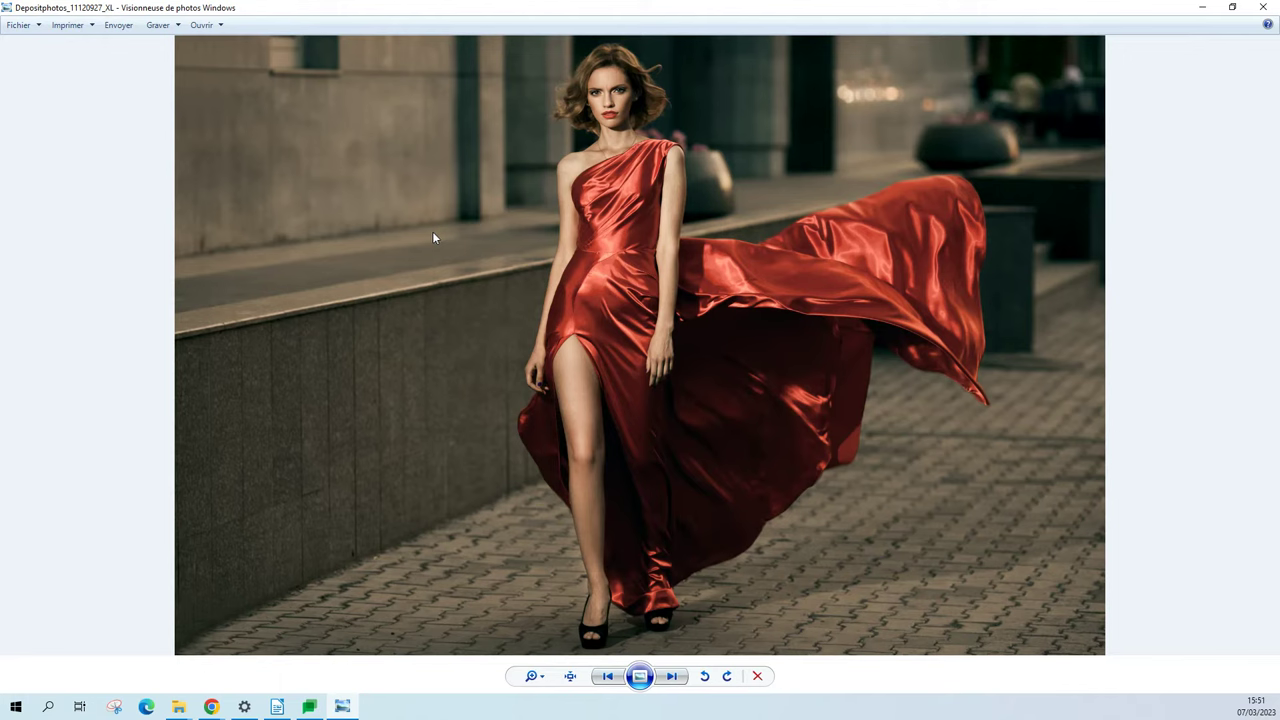
left_click(1263, 7)
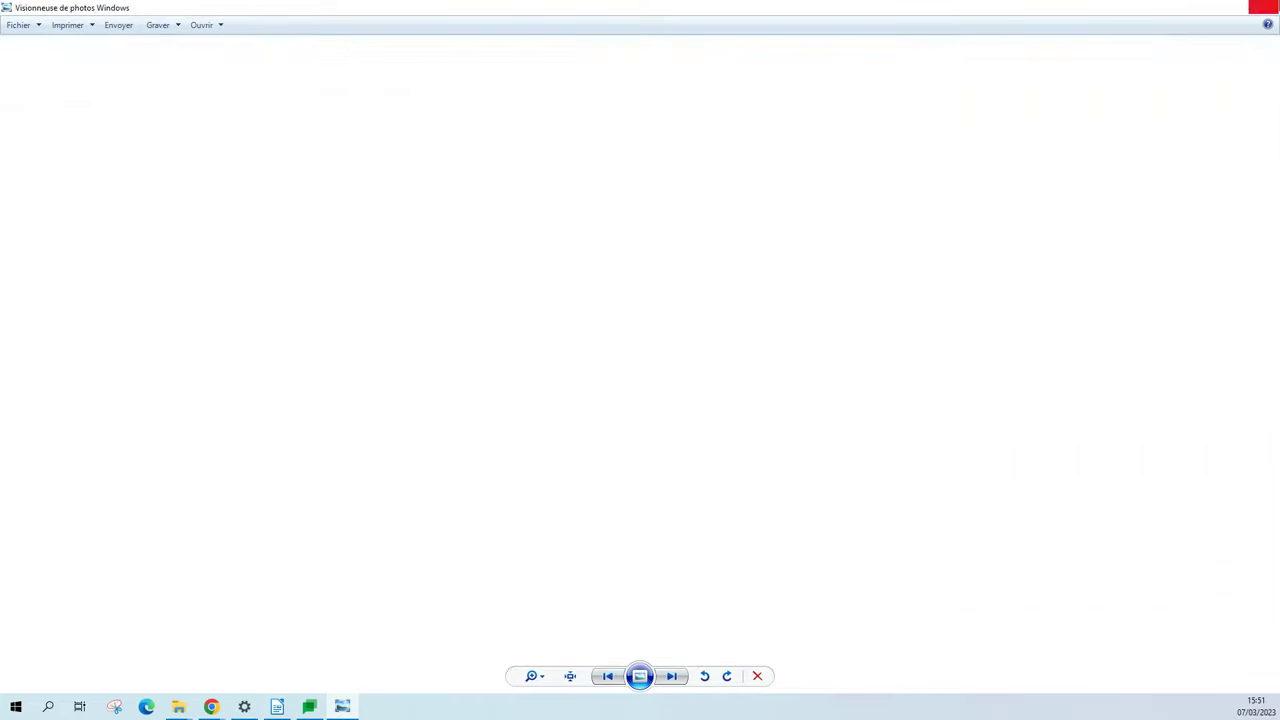
Start a Photopea Nouveau projet with Largeur 2000 and Hauteur 1200 pixels.
left_click(706, 11)
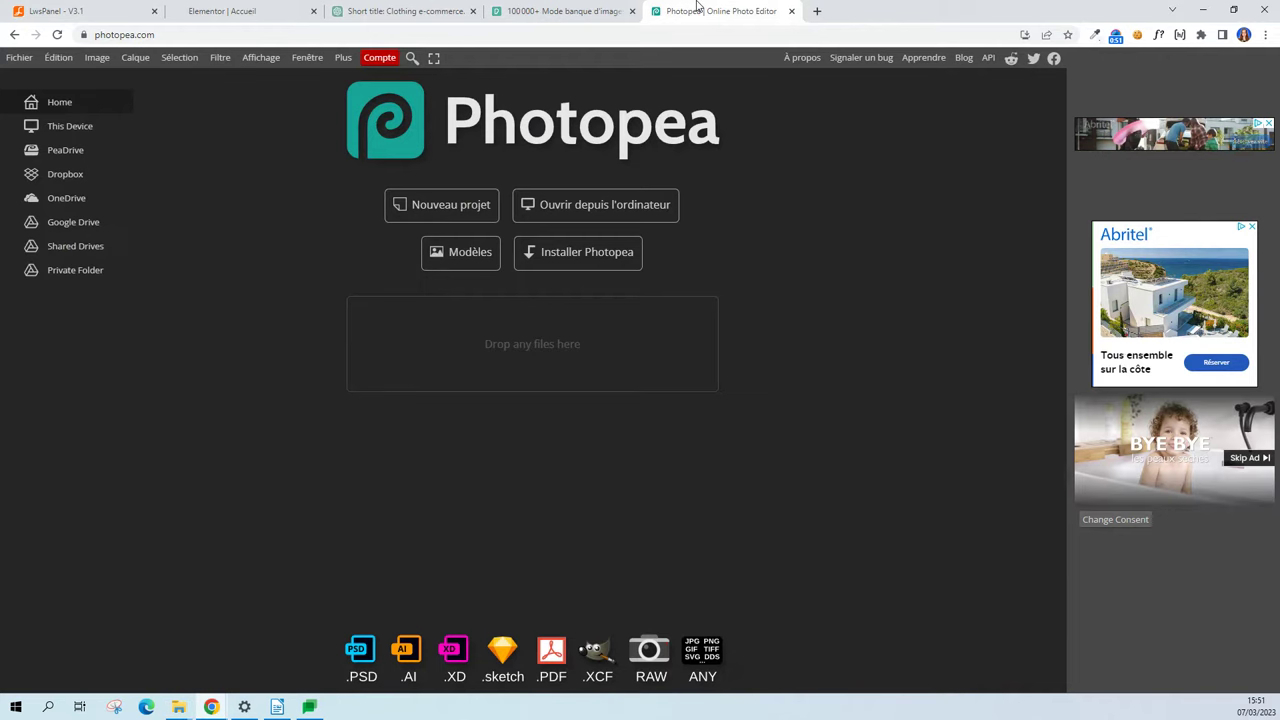
left_click(174, 34)
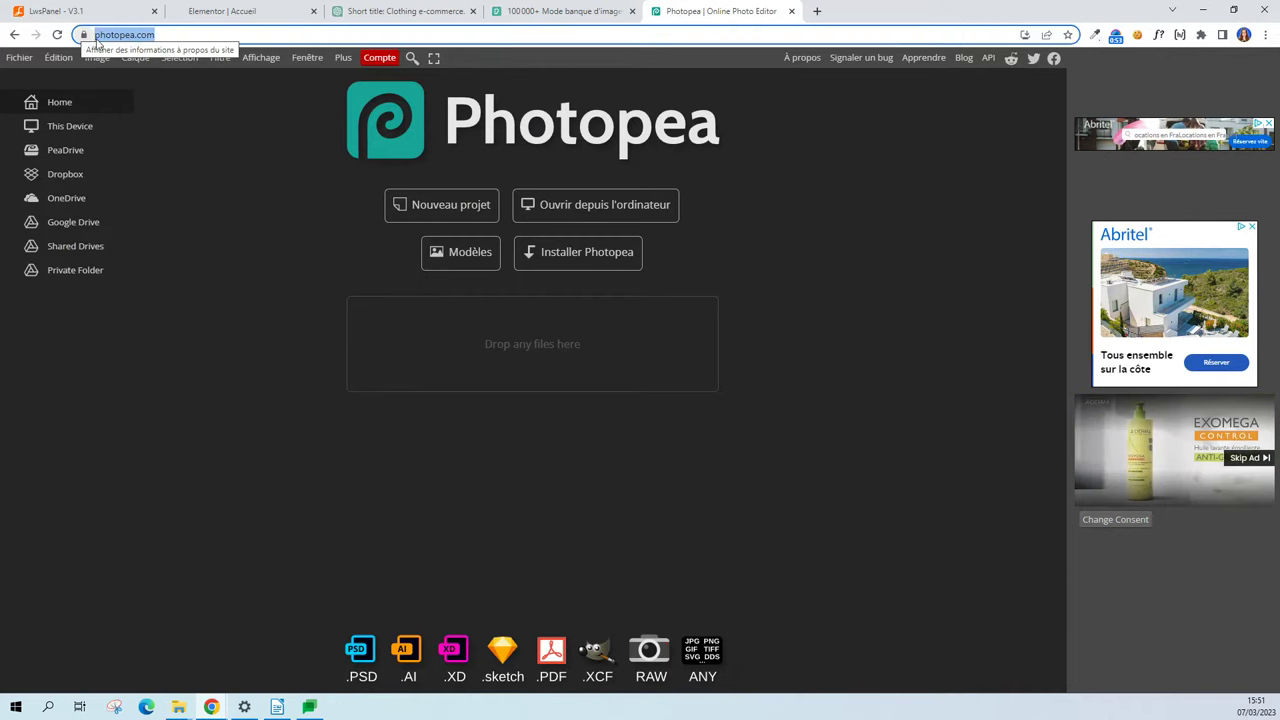
left_click(176, 34)
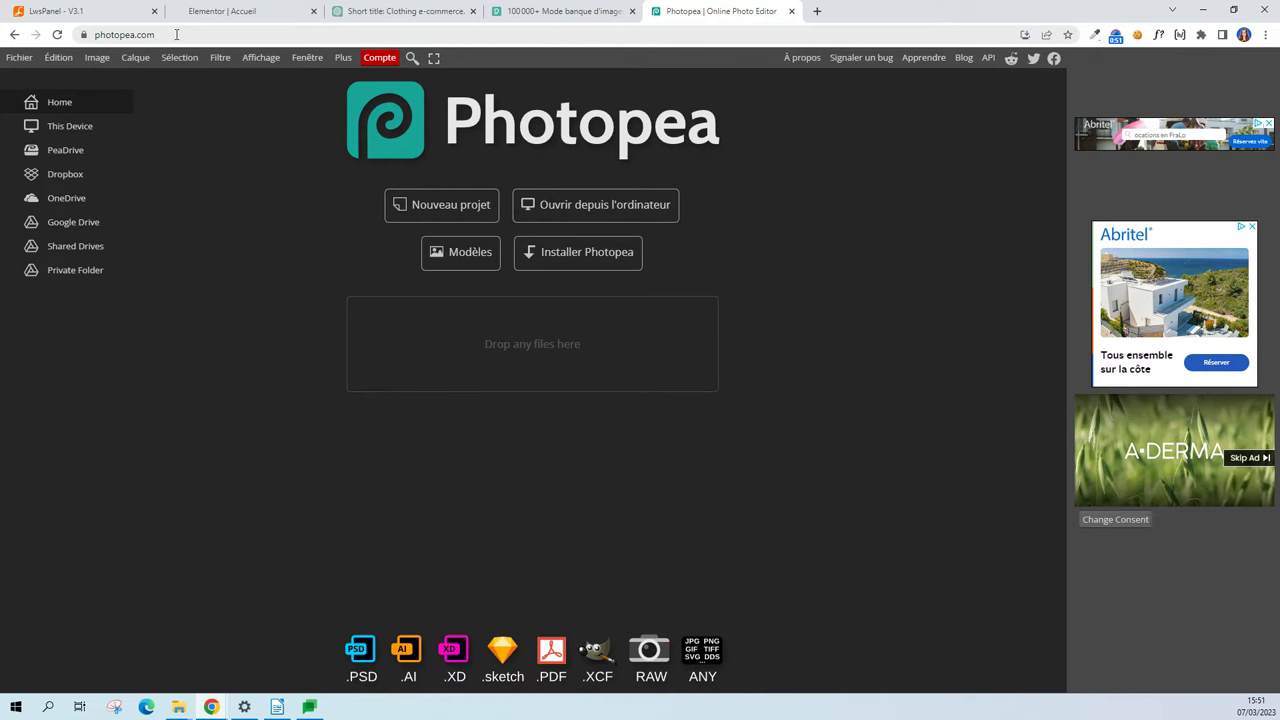
left_click(176, 34)
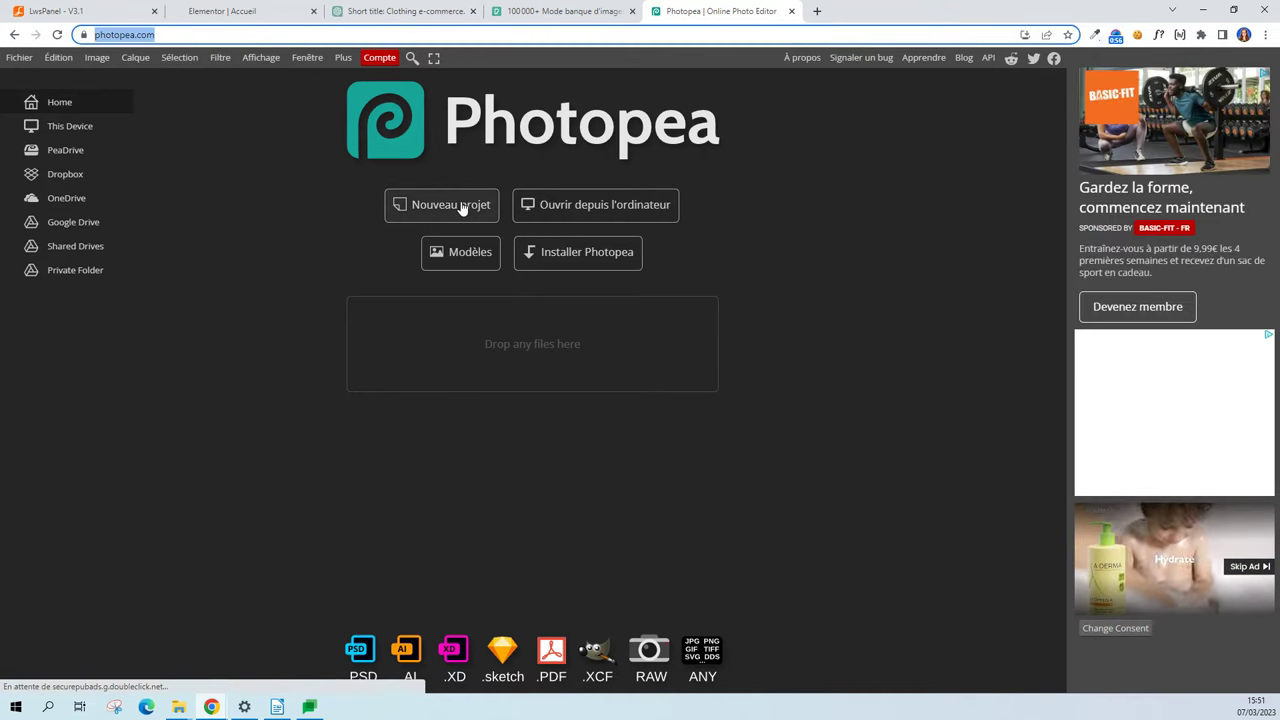
left_click(462, 206)
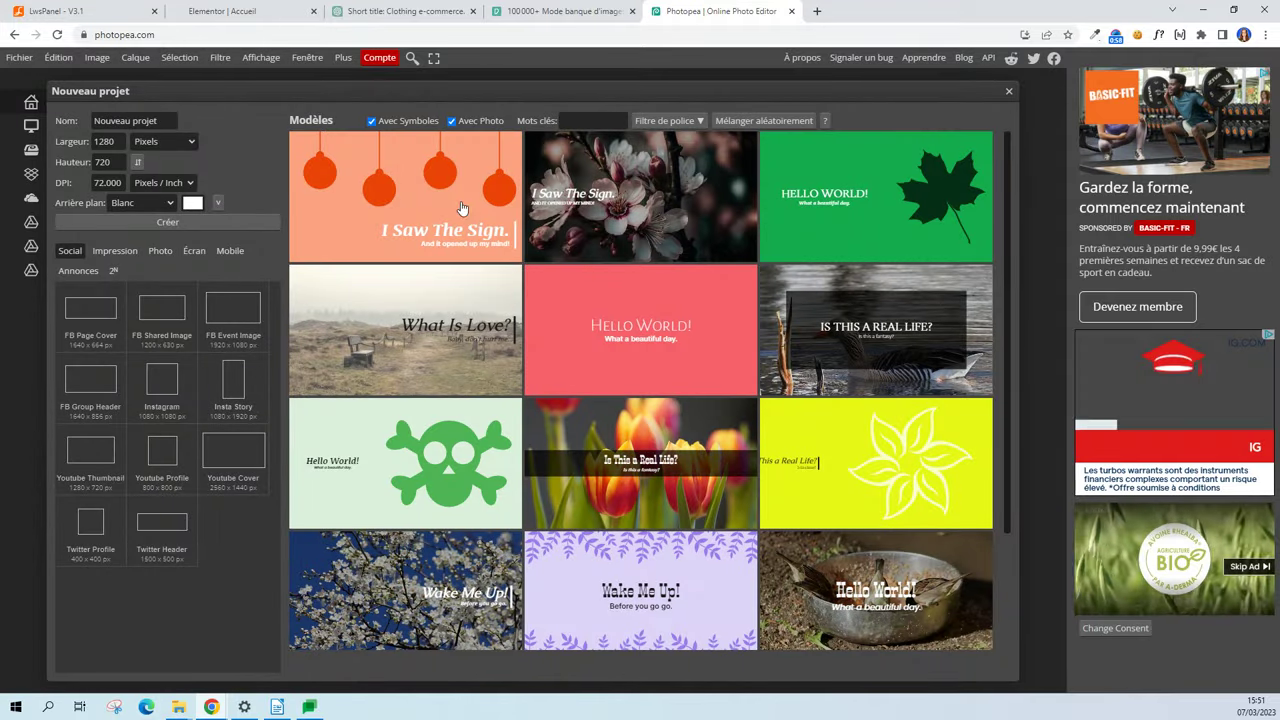
double_click(106, 141)
type("2000")
key("Tab")
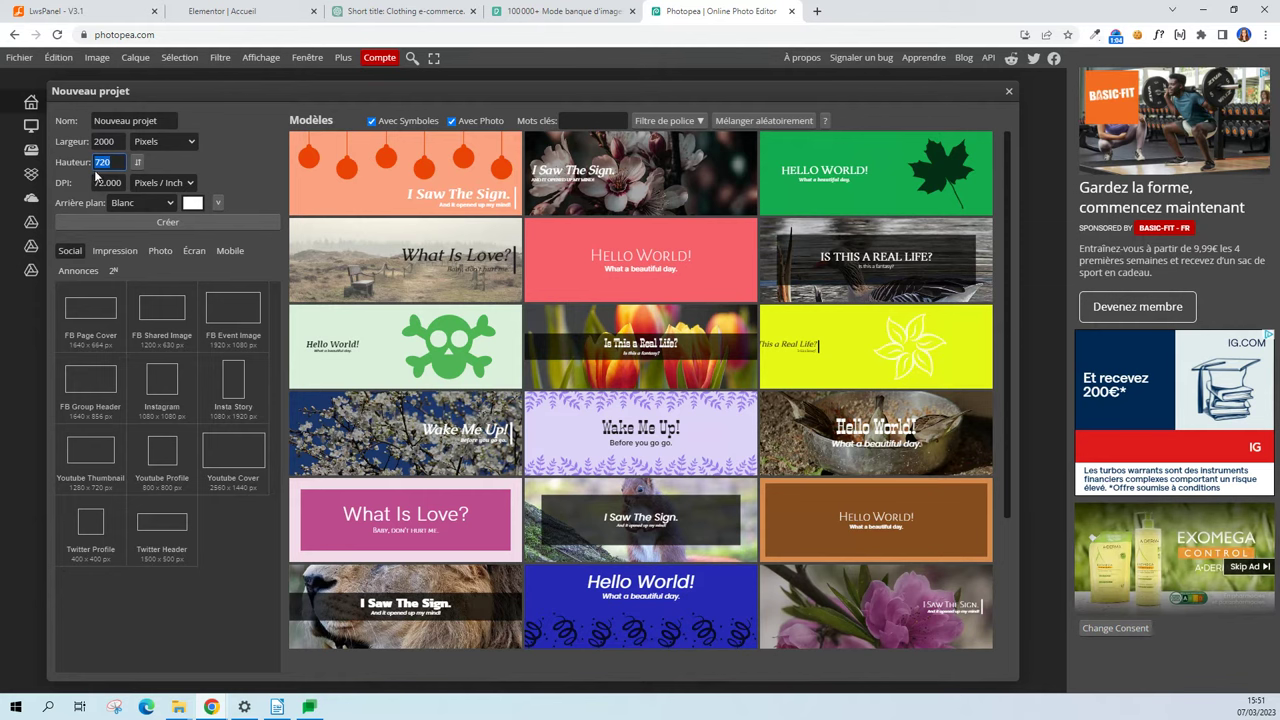
type("1200")
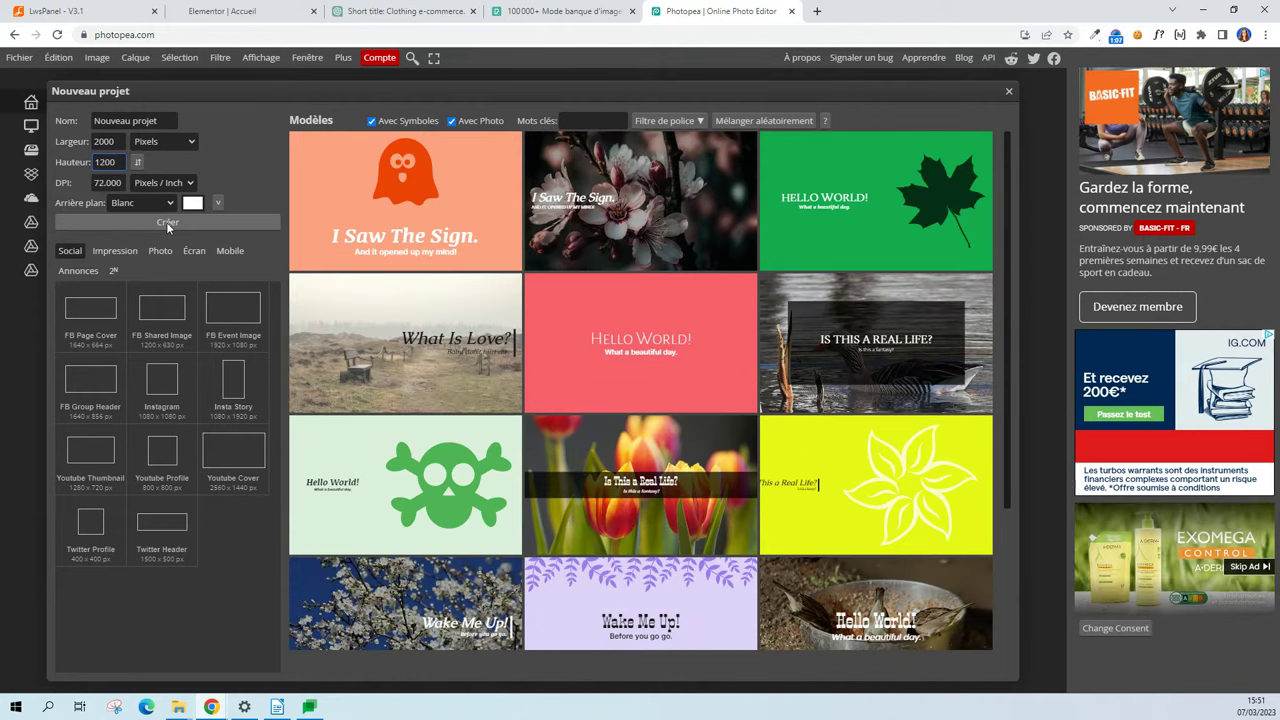
Create the 2000×1200 document and place the red-dress photo, stretched to the canvas width.
left_click(166, 222)
left_click_drag(561, 425, 189, 300)
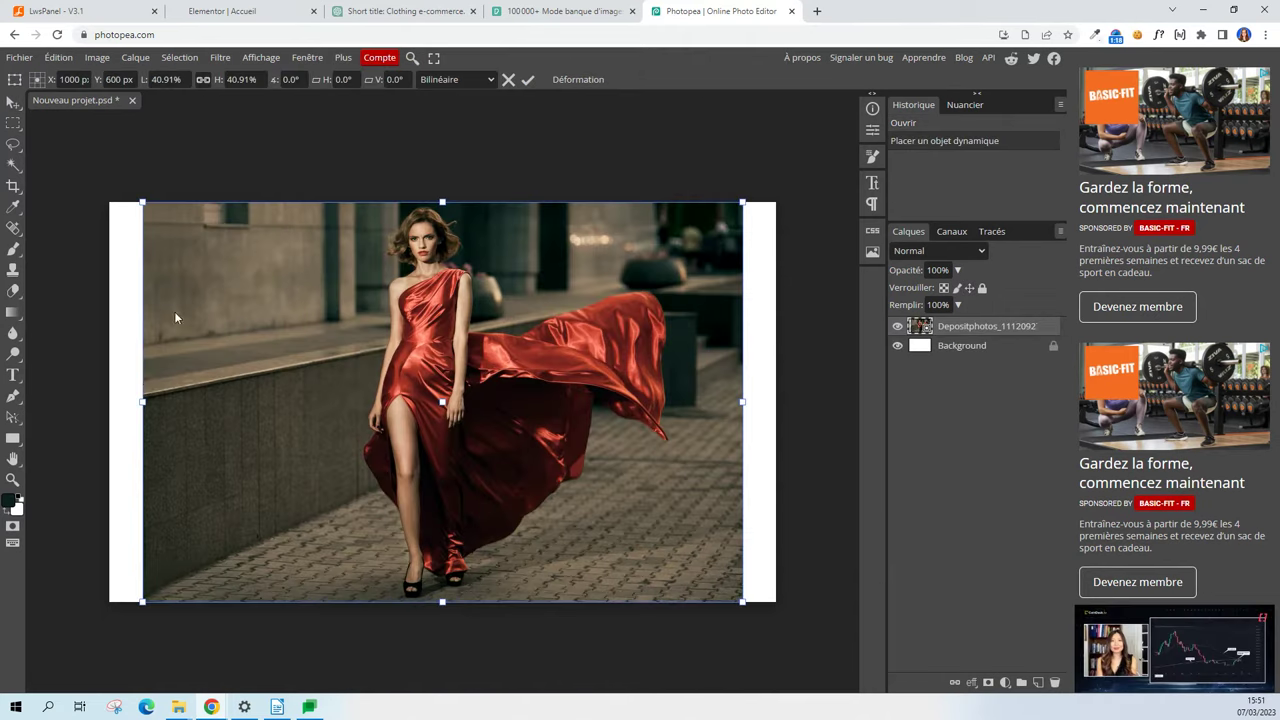
left_click_drag(142, 403, 109, 403)
left_click_drag(741, 403, 777, 404)
left_click_drag(688, 364, 688, 390)
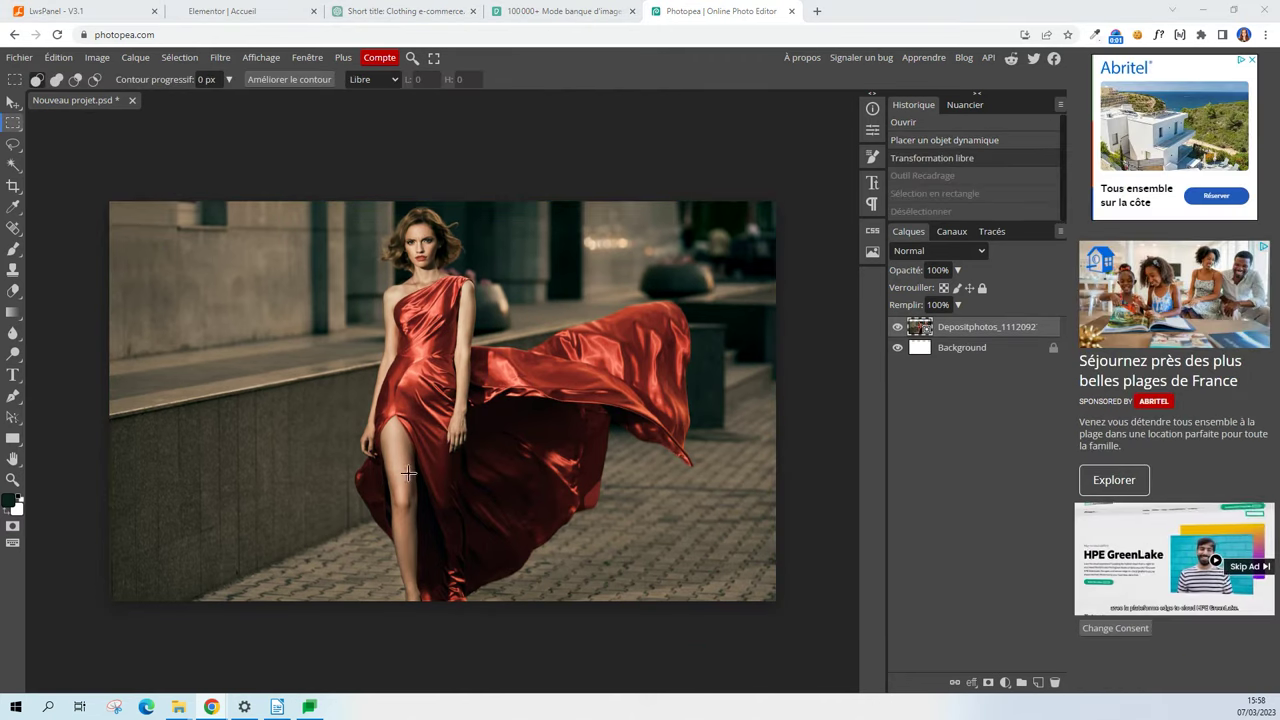
Rasterize the red-dress photo layer with Pixeliser.
scroll(425, 203, "up", 5)
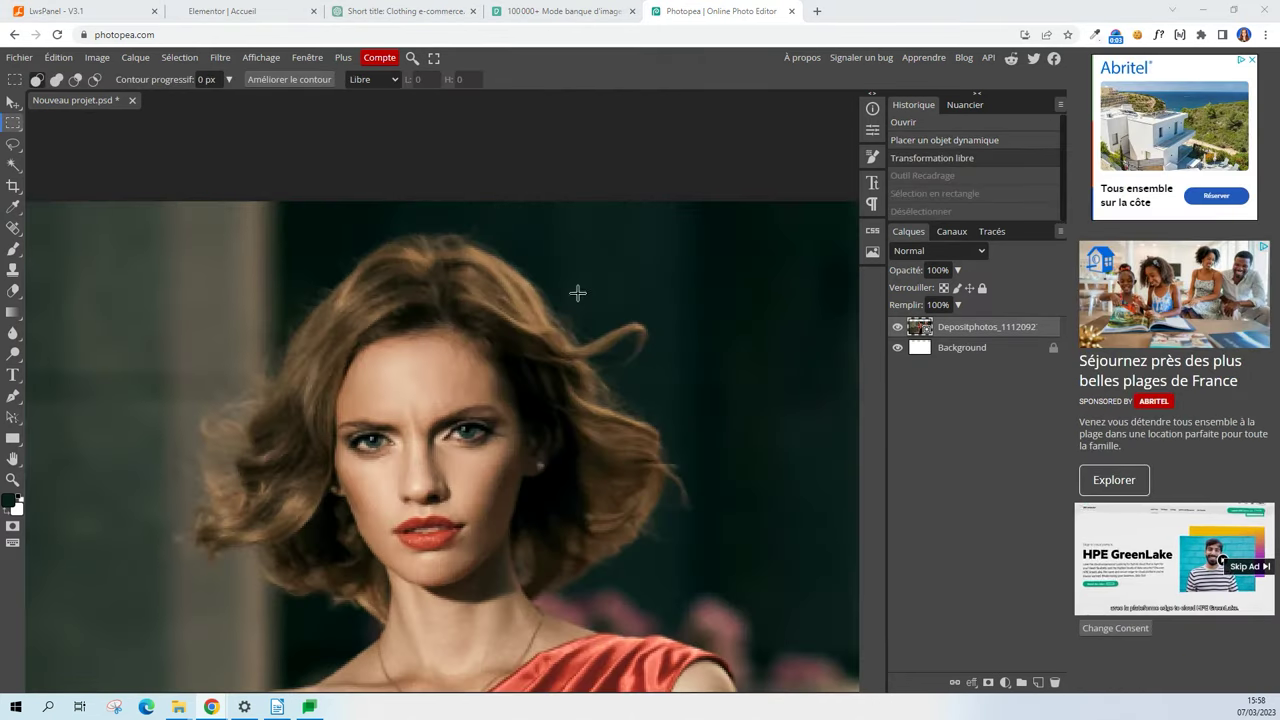
scroll(421, 195, "down", 5)
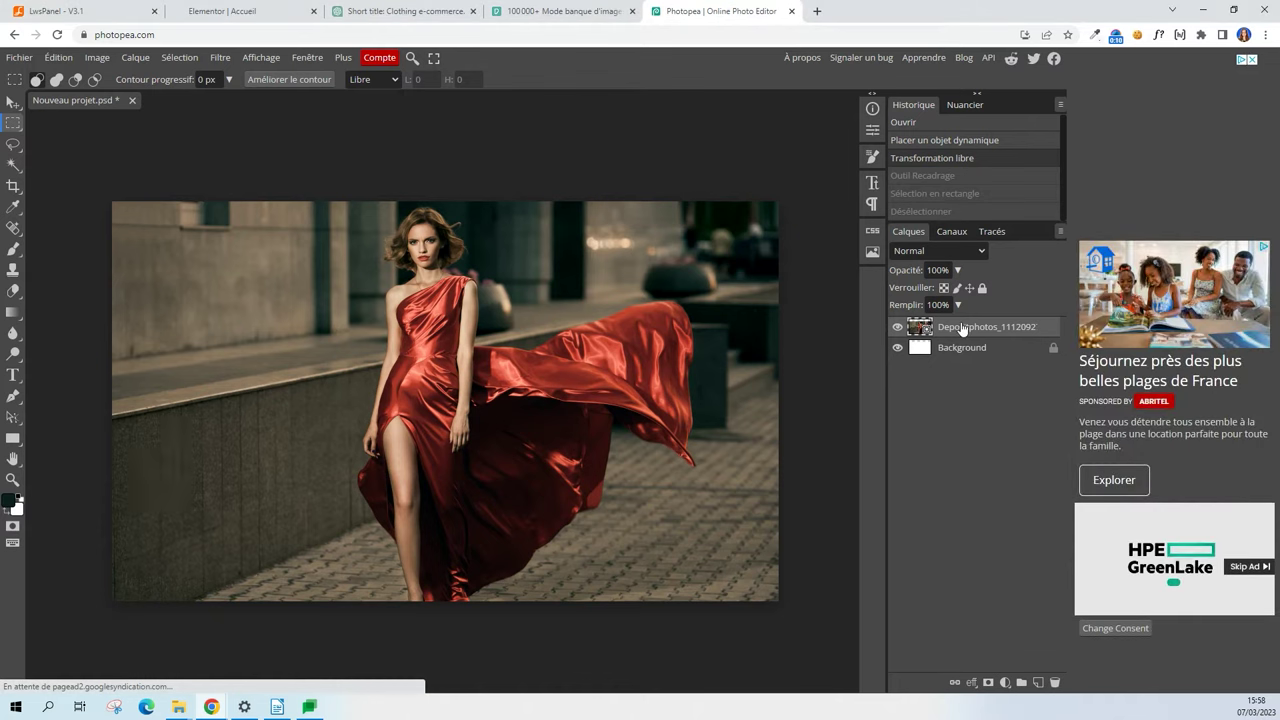
right_click(962, 330)
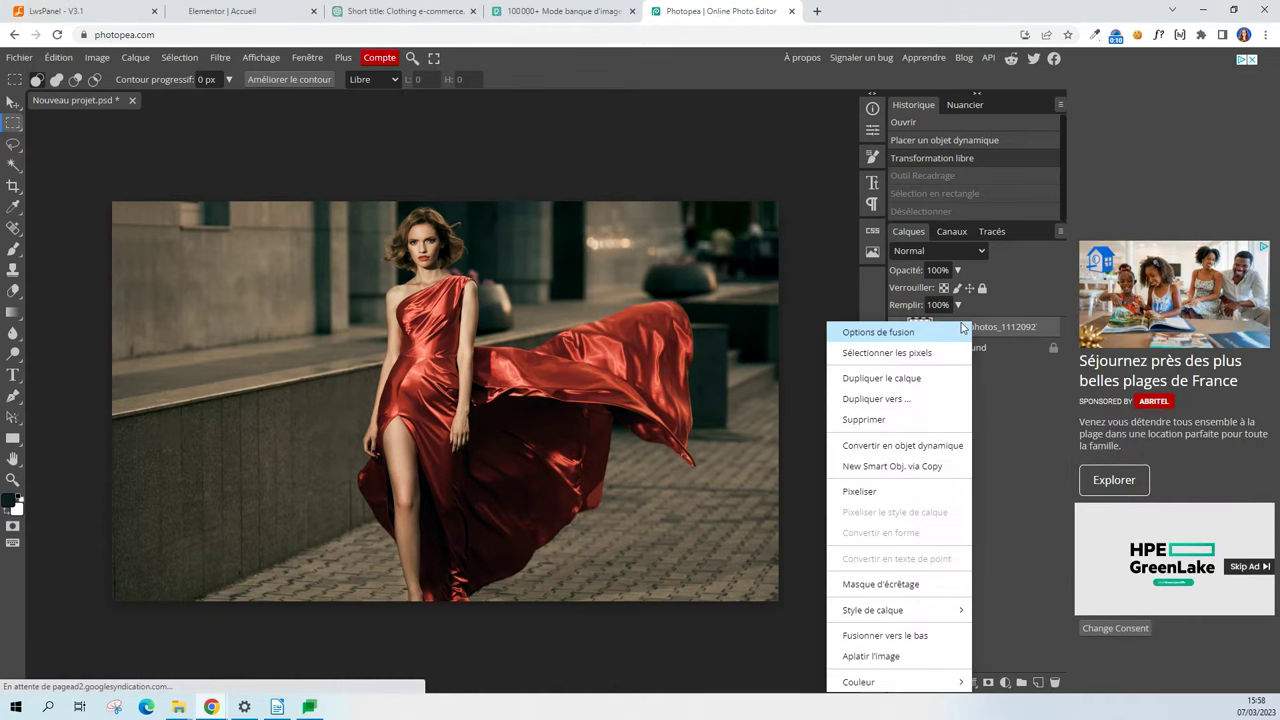
left_click(888, 493)
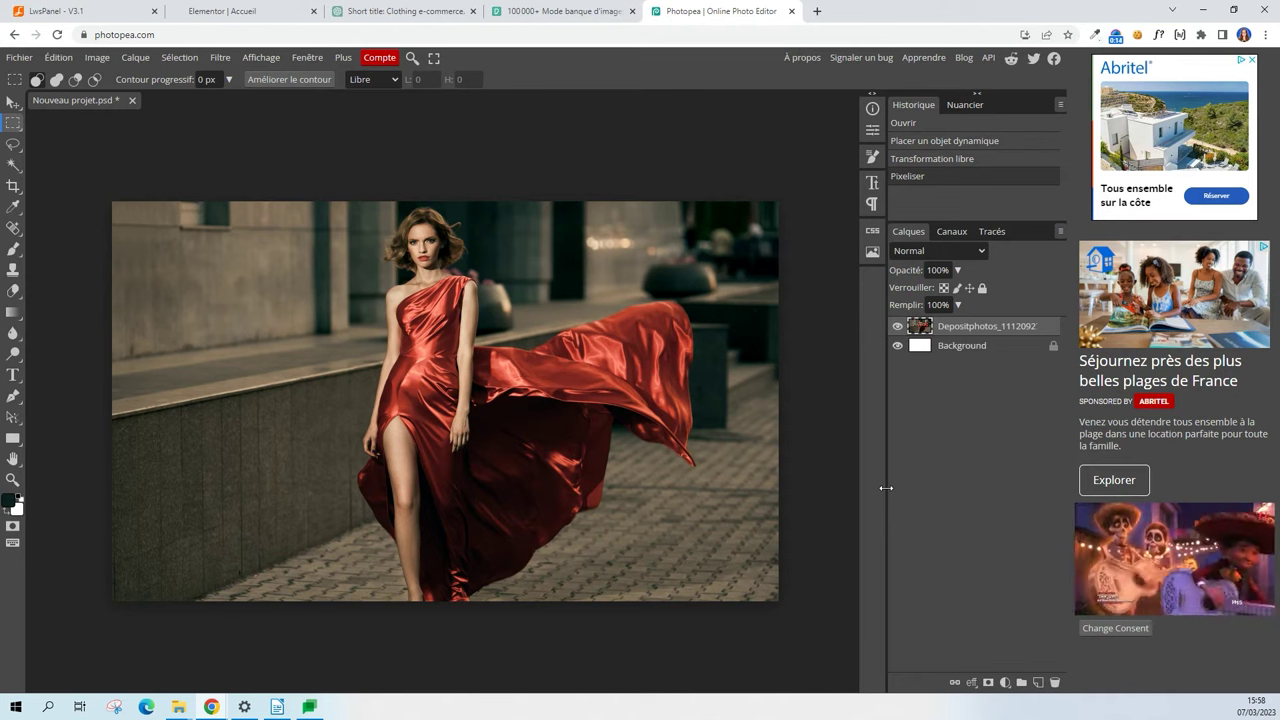
Crop the canvas upward to 2000×1326 px and marquee the empty transparent top strip.
left_click(13, 186)
left_click_drag(456, 205, 464, 160)
left_click(763, 80)
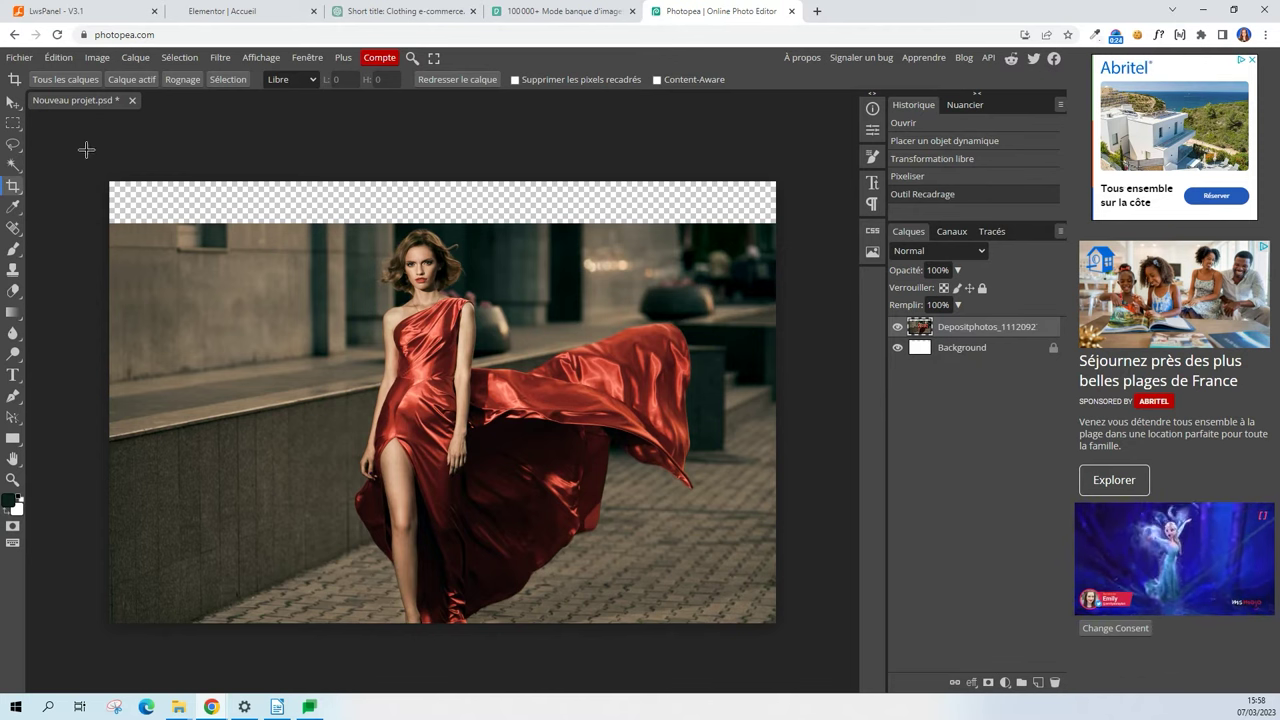
key("m")
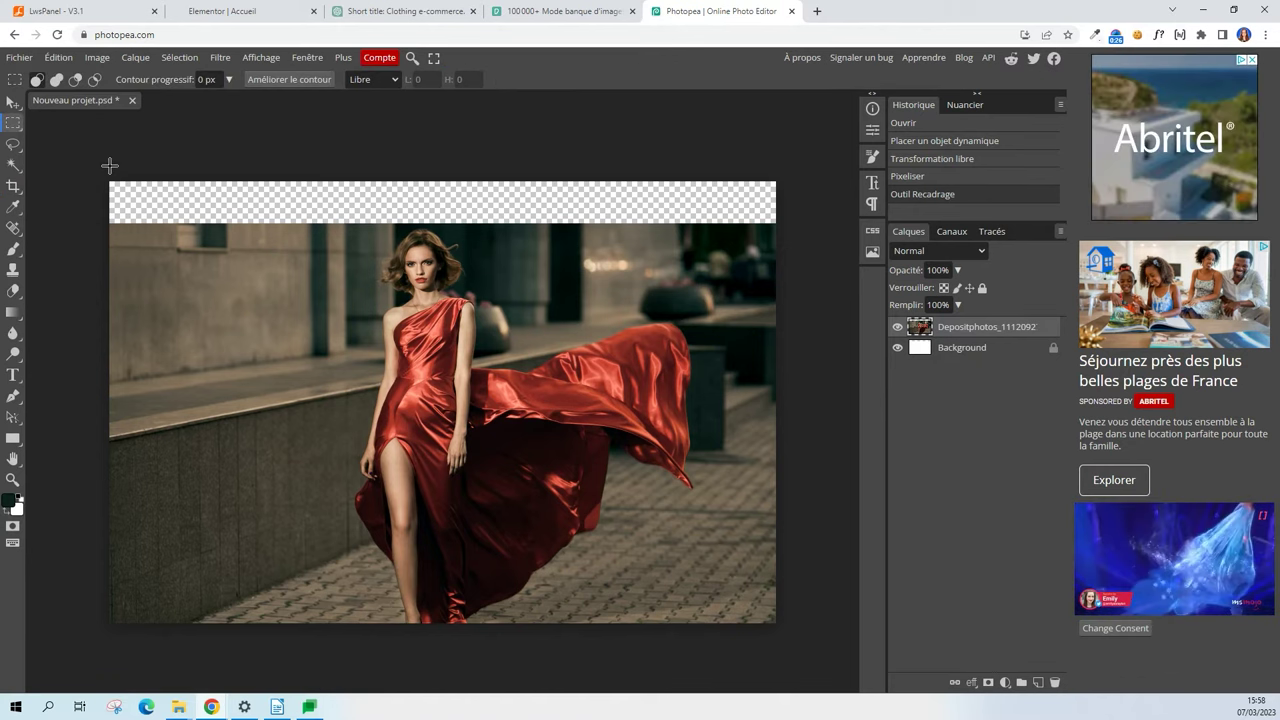
left_click_drag(110, 181, 761, 226)
Try filling the top strip using Contenu pris en compte as the fill content.
left_click(55, 58)
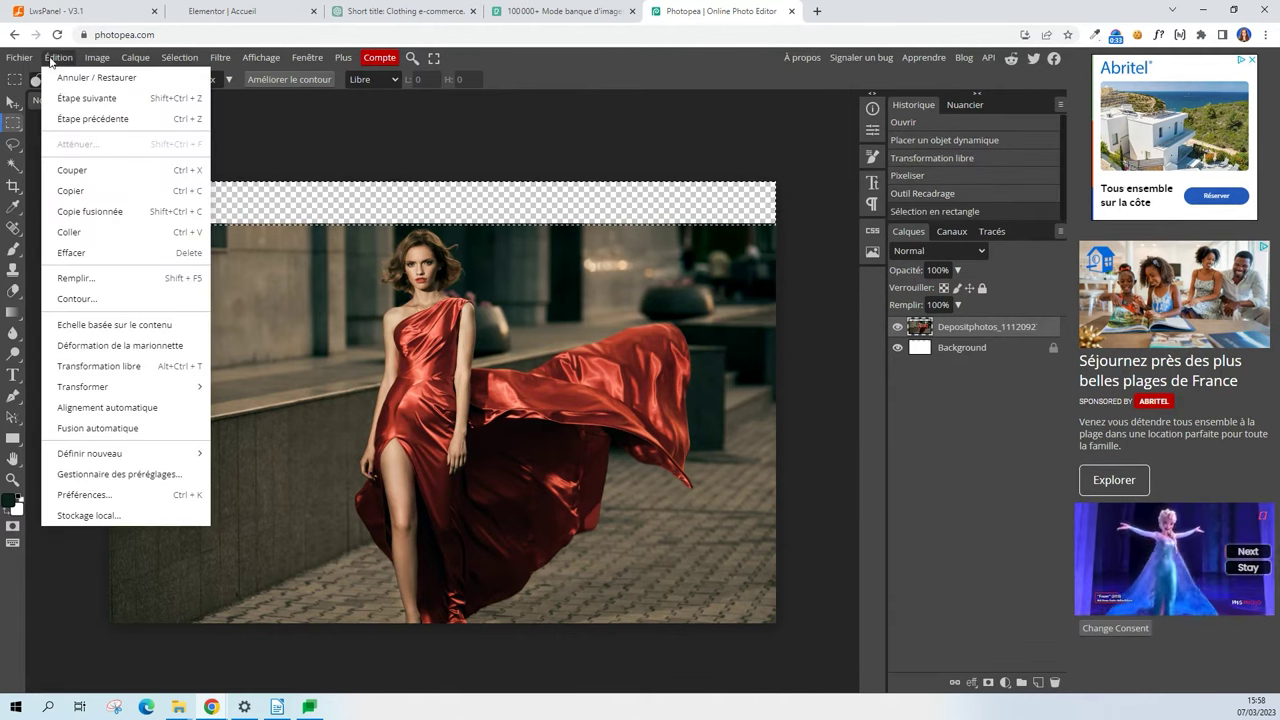
left_click(149, 280)
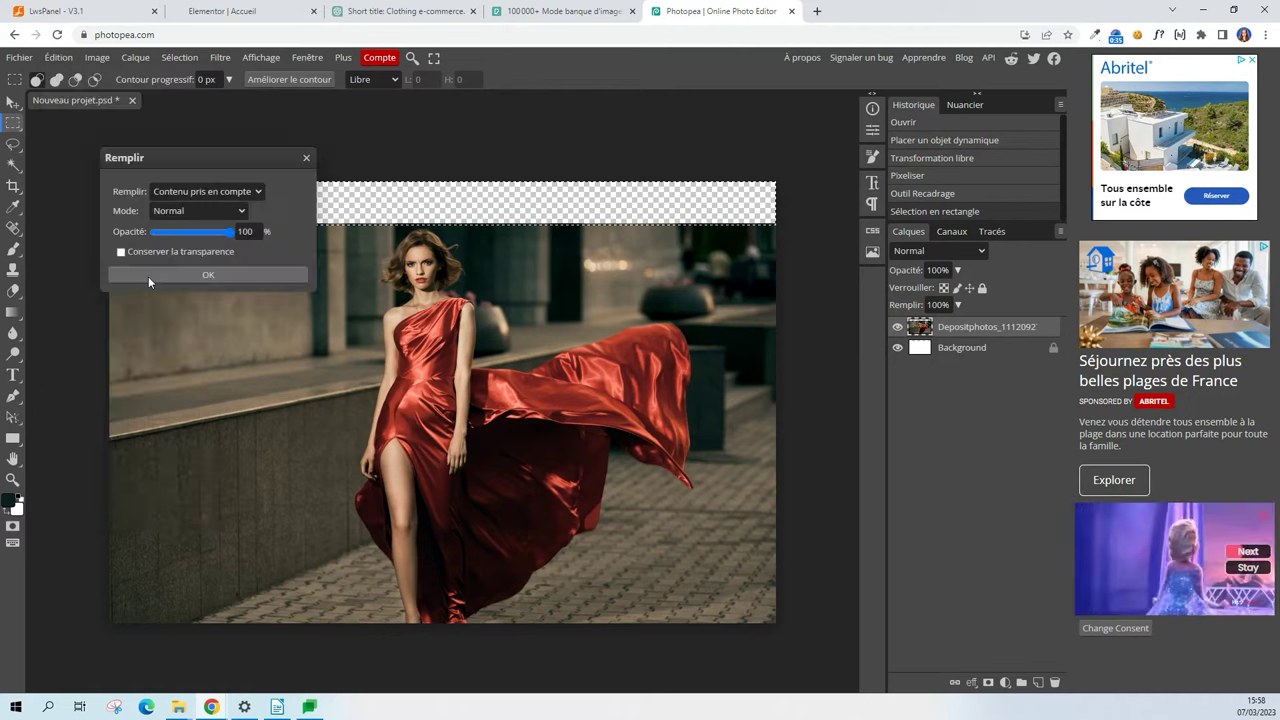
left_click(207, 192)
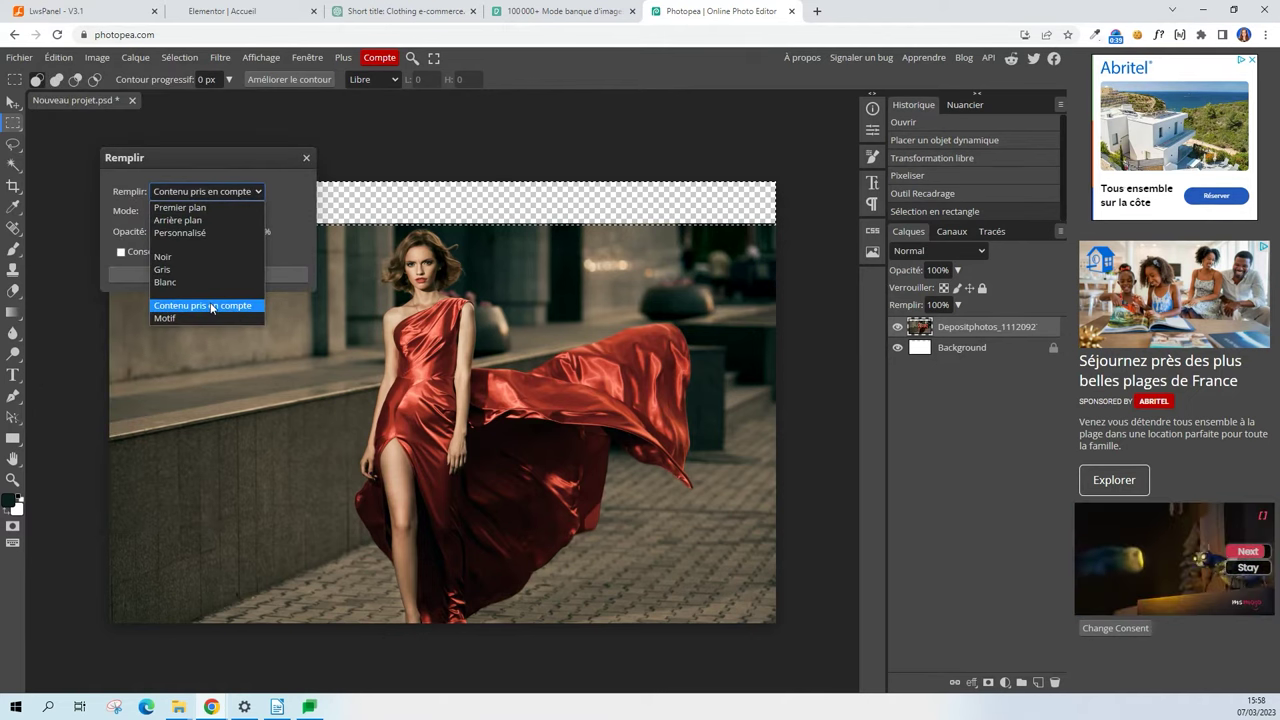
left_click(211, 305)
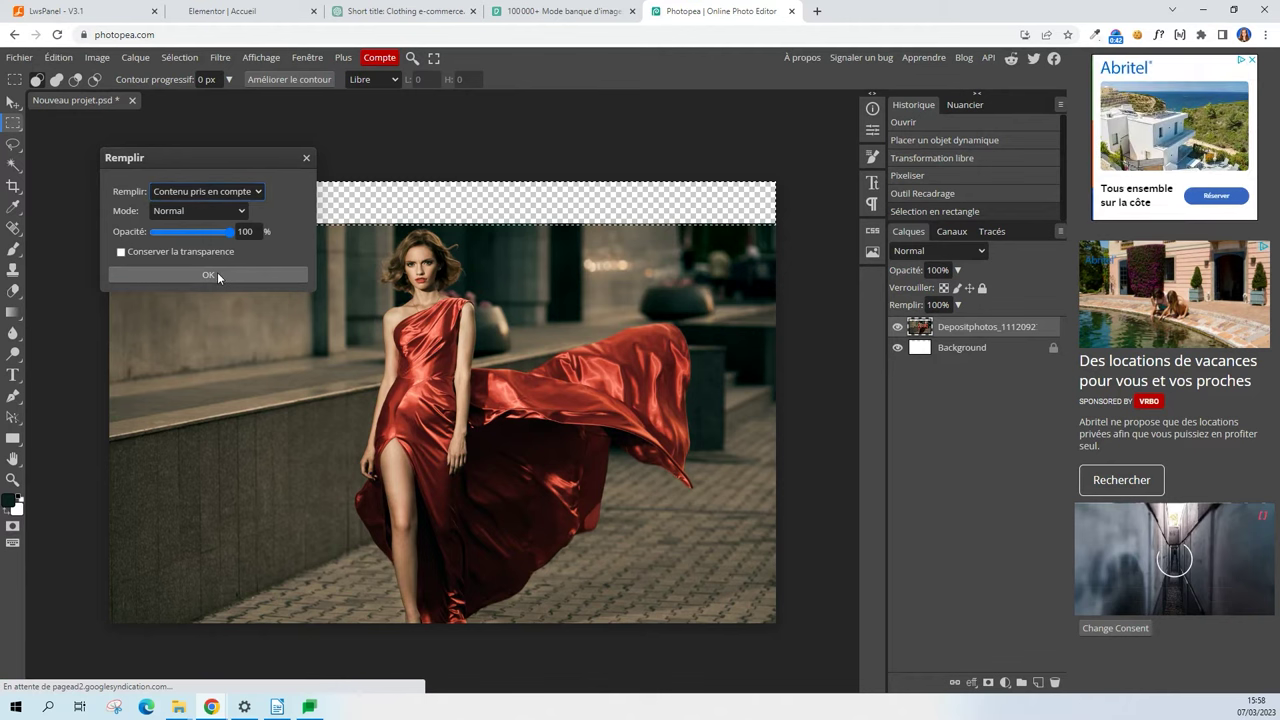
left_click(217, 272)
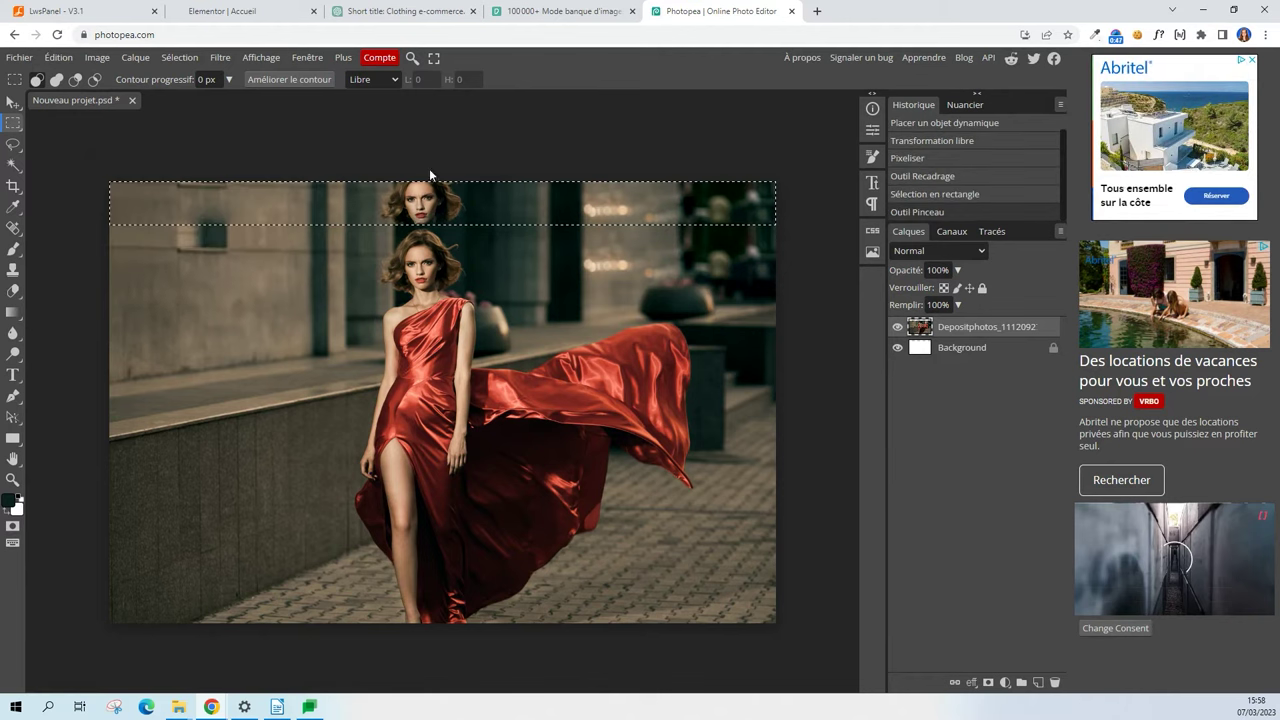
Select a thin dark band between the two faces and trial a content-aware stretch, then cancel it.
scroll(428, 170, "up", 6)
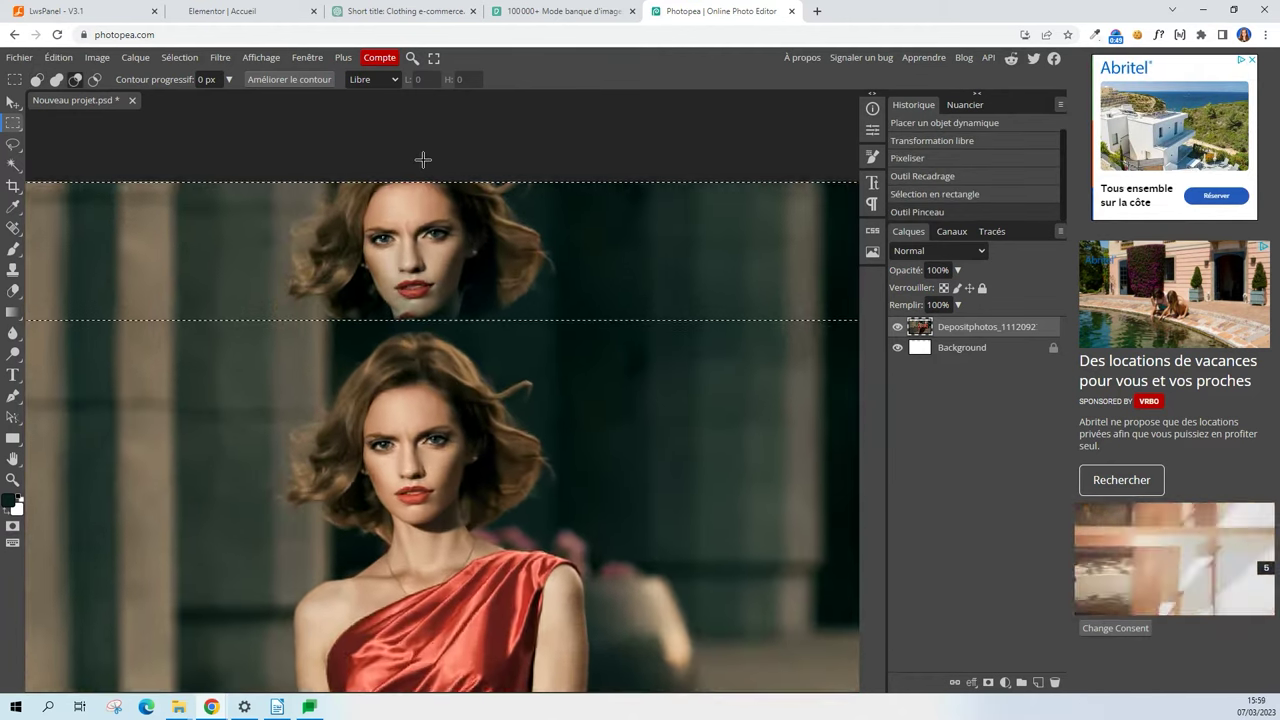
scroll(423, 160, "up", 2)
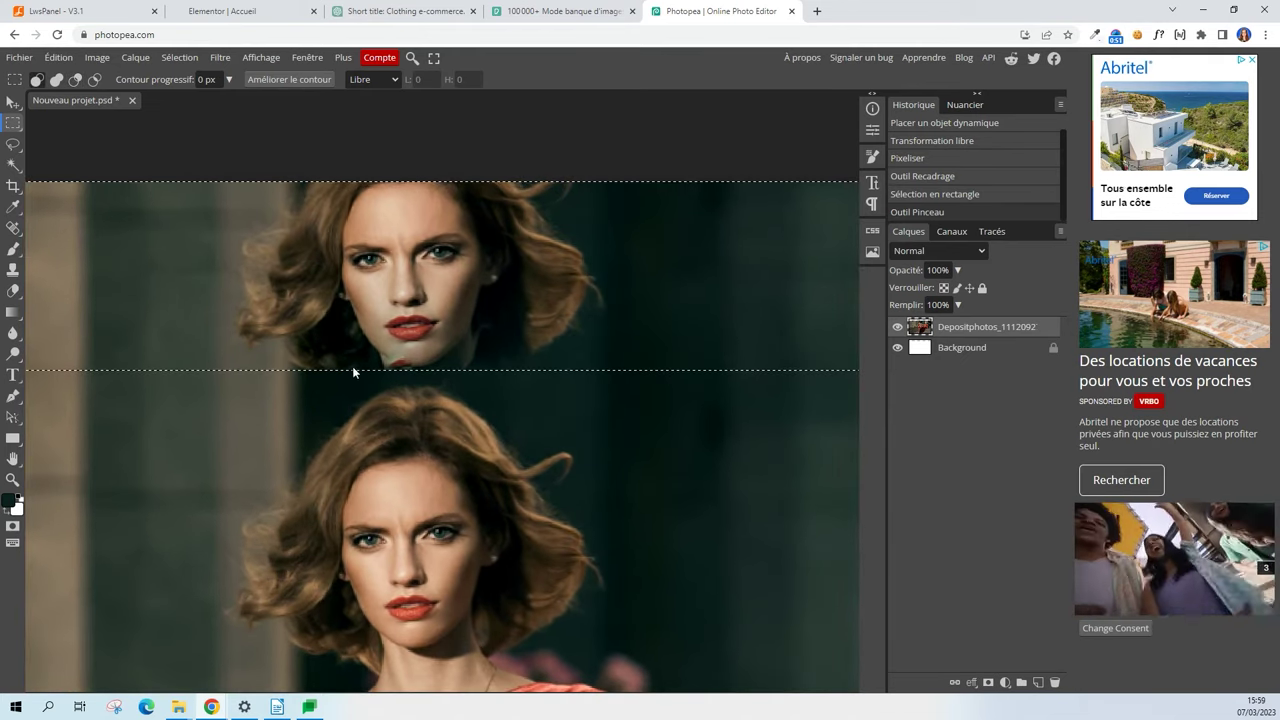
left_click(349, 367)
left_click_drag(222, 372, 635, 380)
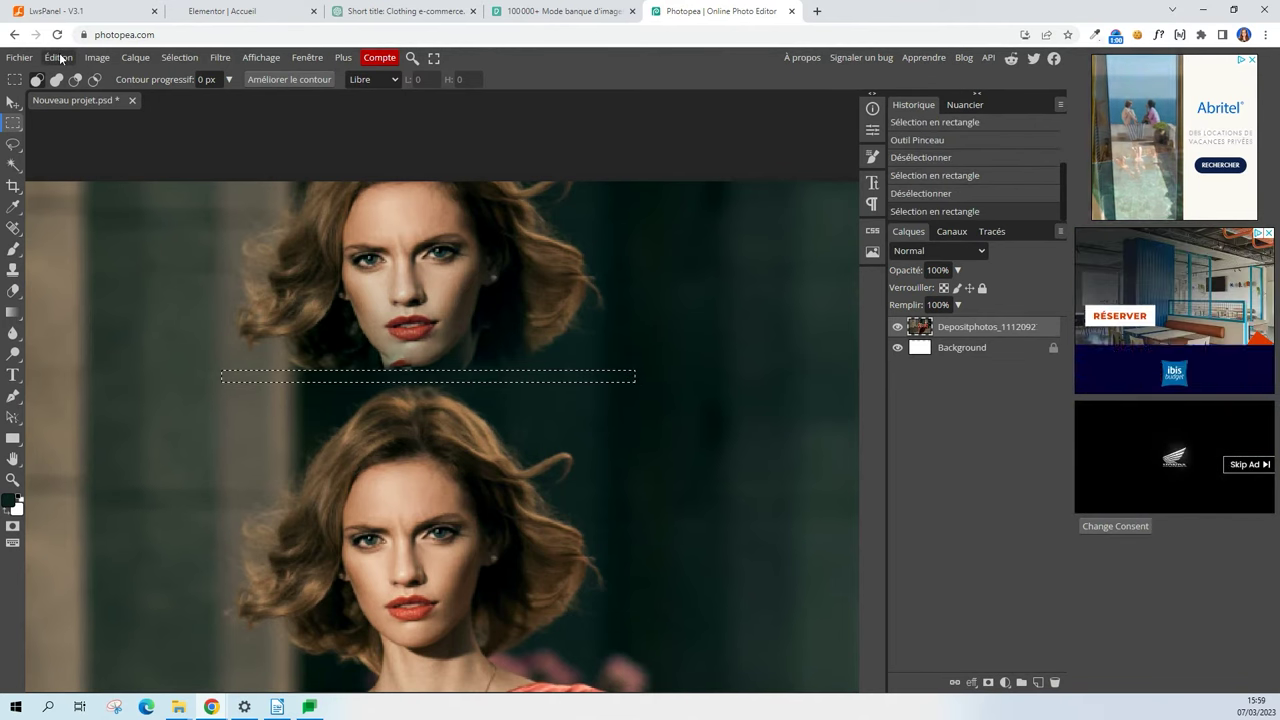
left_click(61, 58)
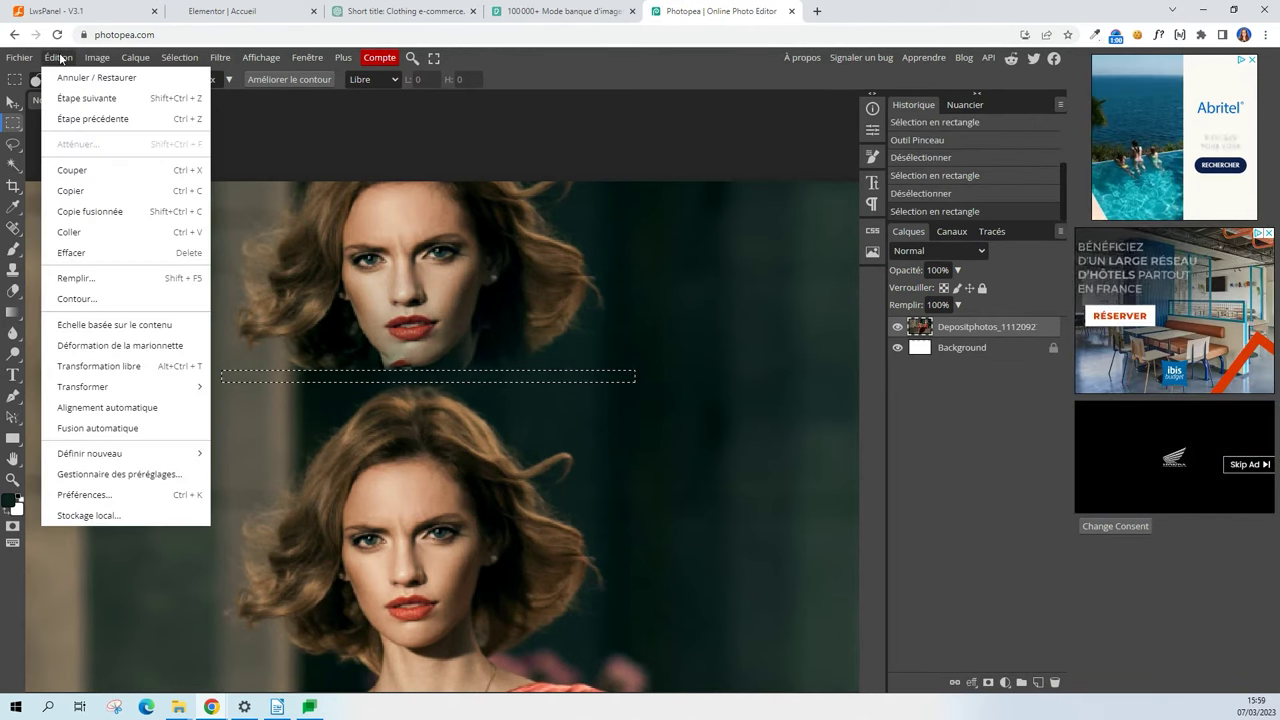
left_click(142, 326)
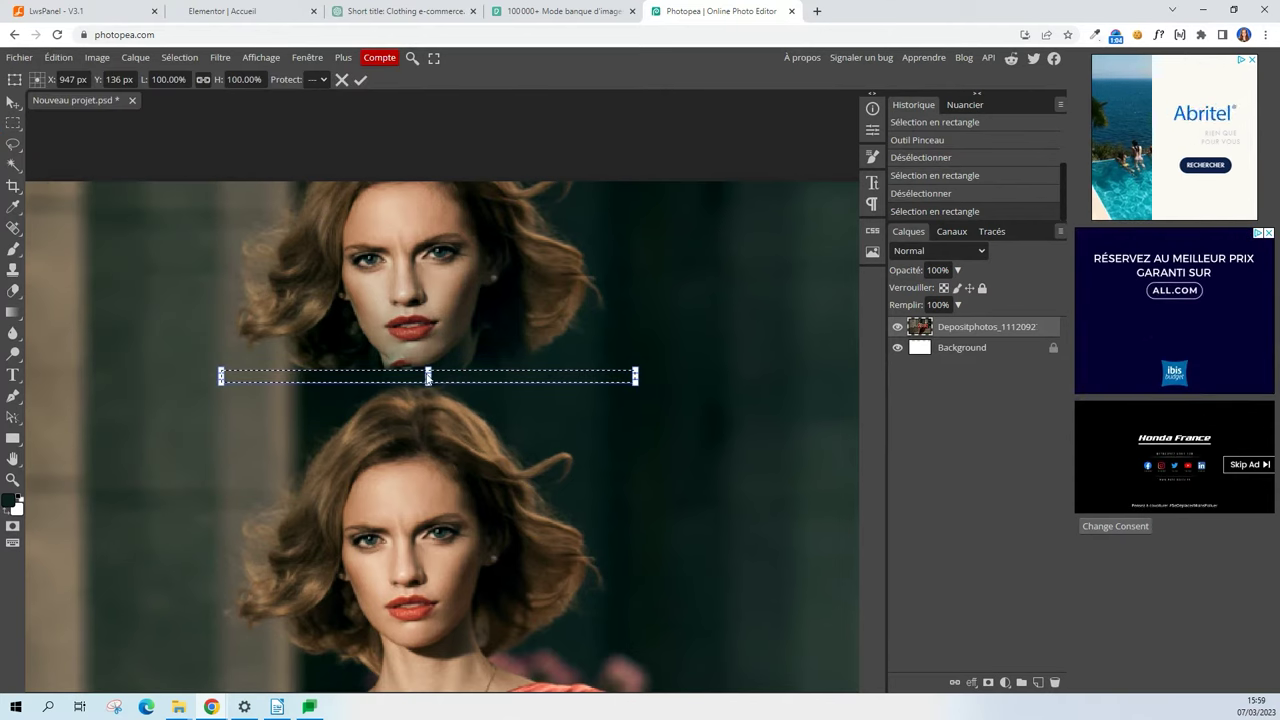
left_click_drag(428, 376, 428, 214)
key("Escape")
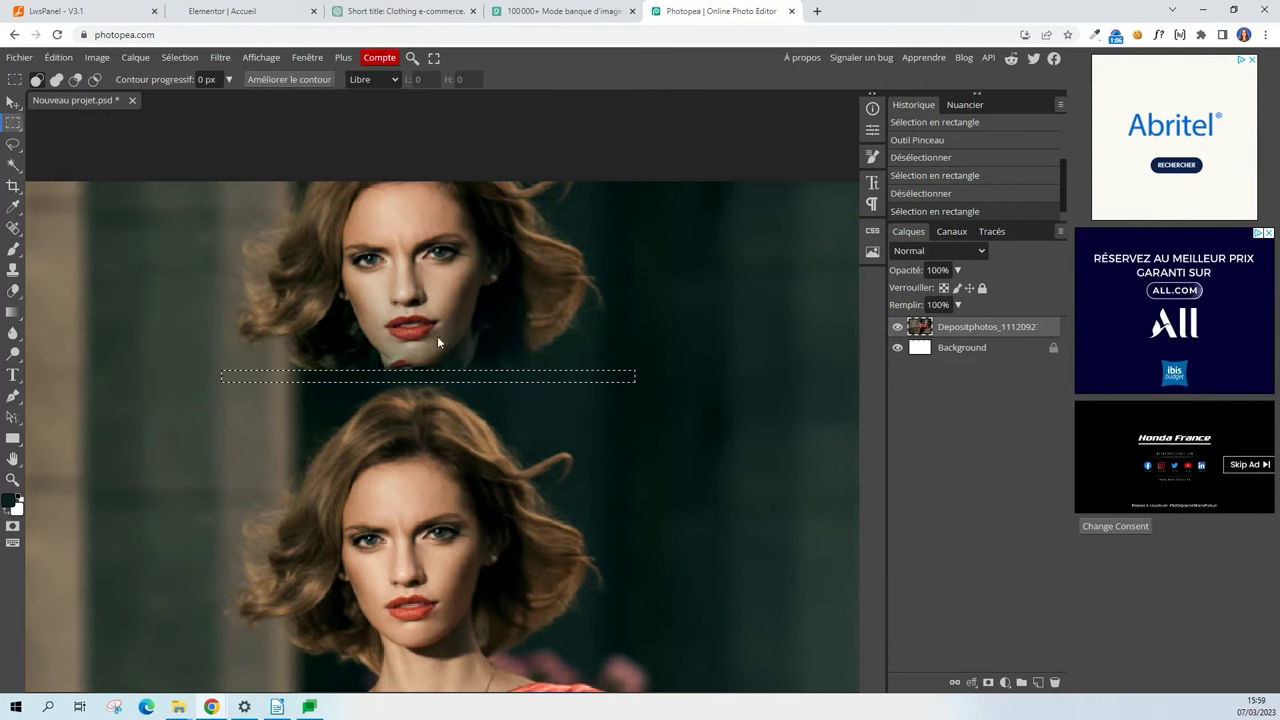
Content-aware scale the dark band up over the upper head and commit it.
left_click(72, 61)
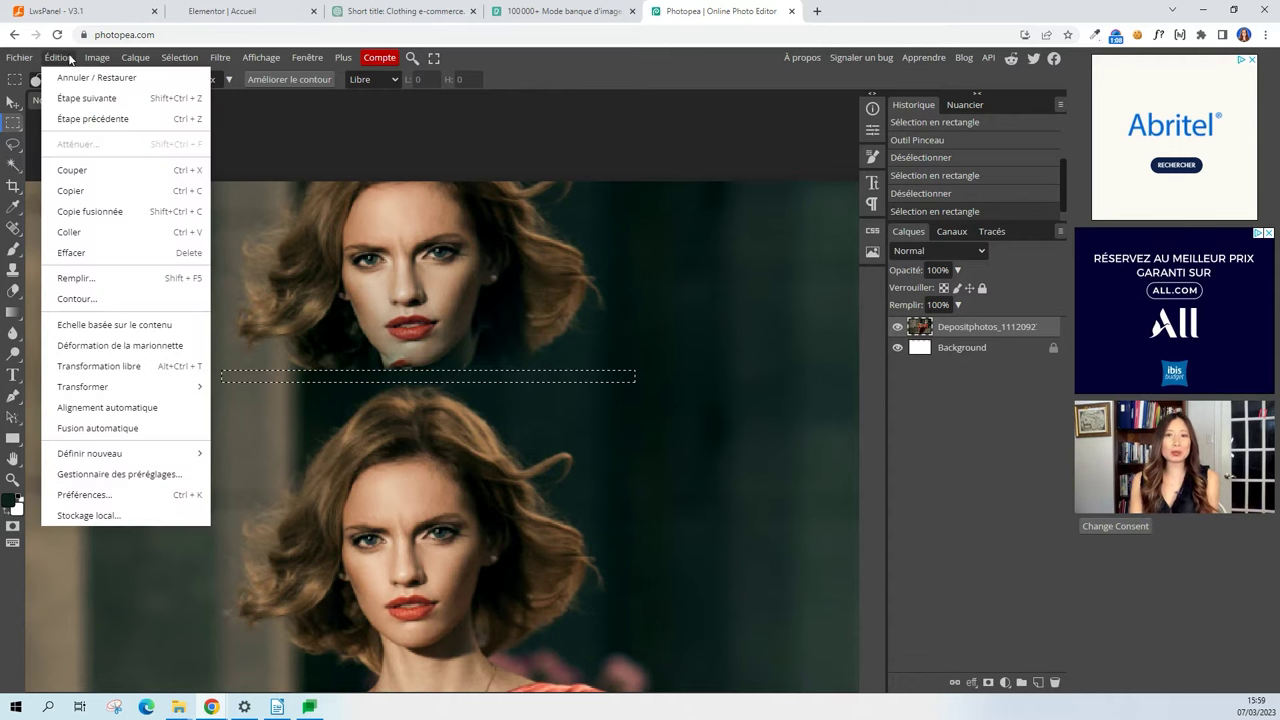
left_click(125, 324)
left_click_drag(429, 370, 434, 172)
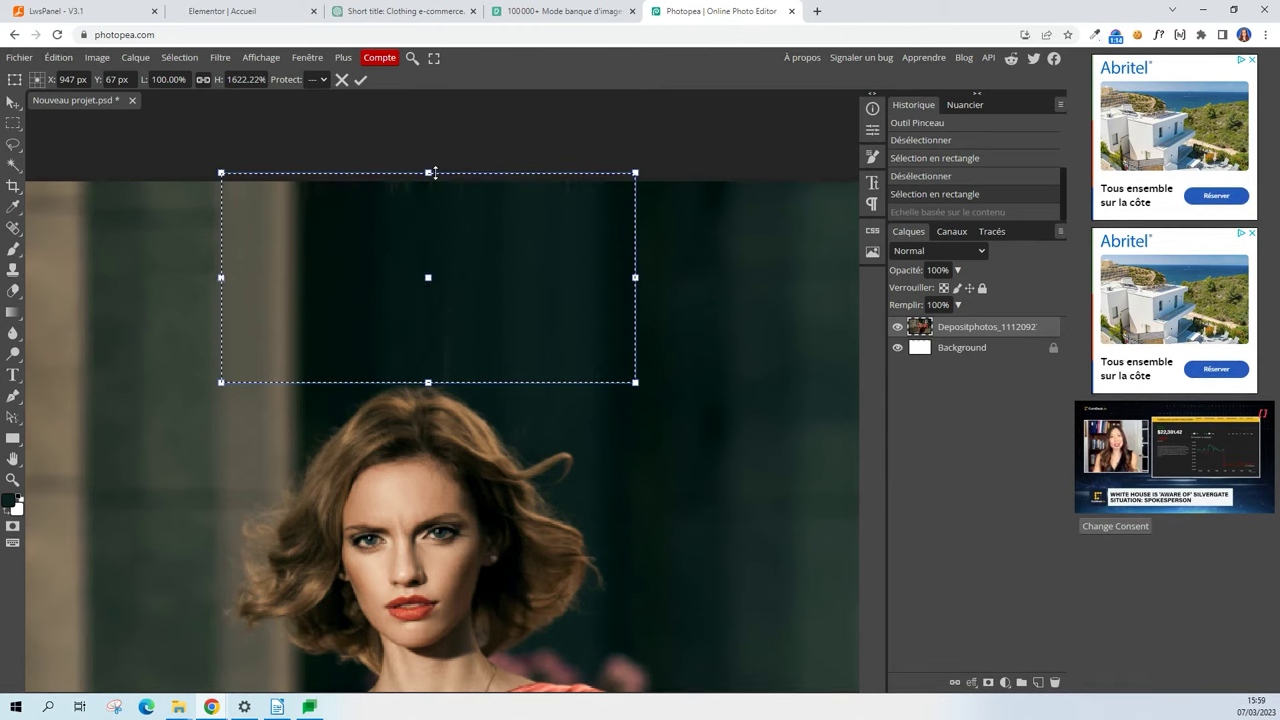
left_click(361, 80)
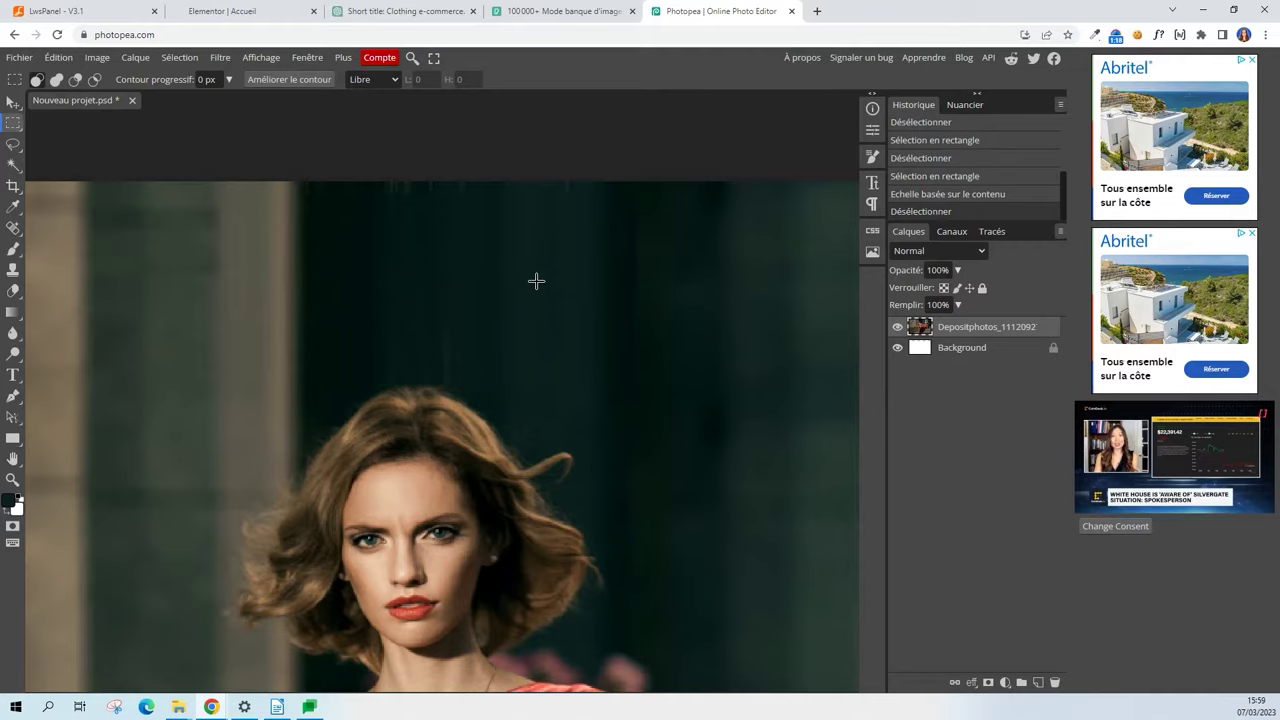
scroll(546, 240, "down", 3)
scroll(470, 230, "down", 2)
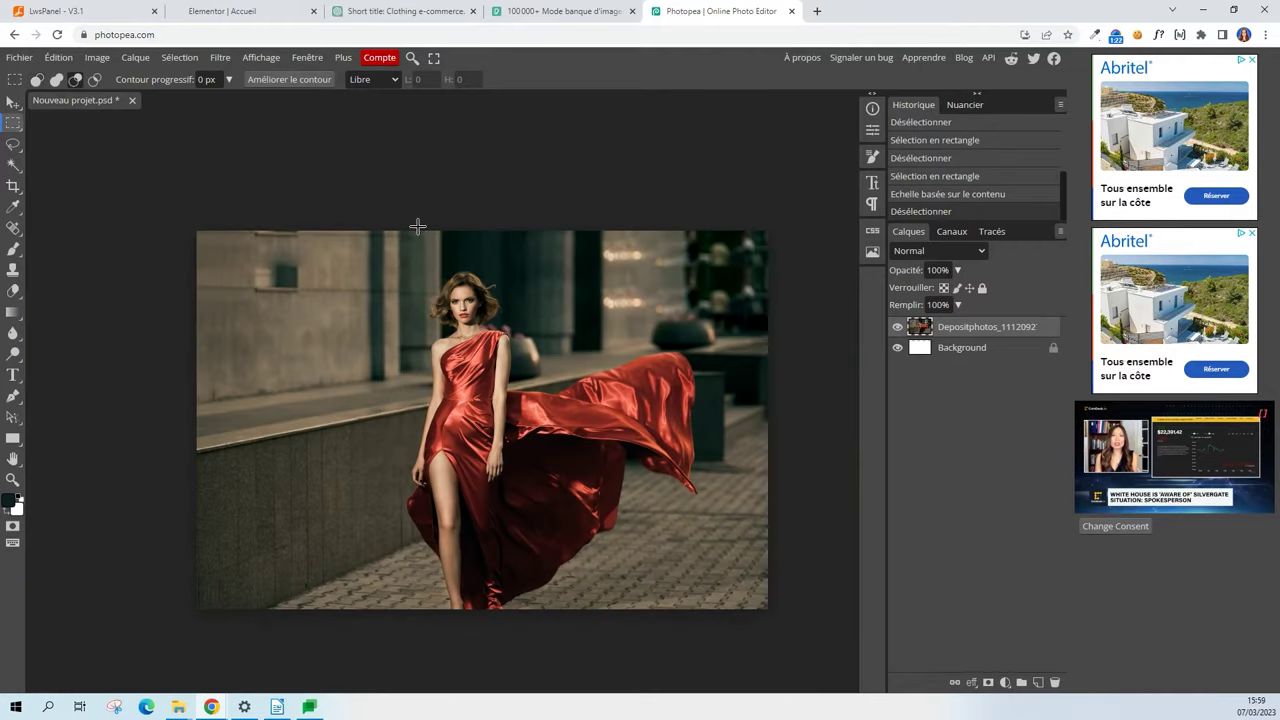
scroll(555, 335, "up", 1)
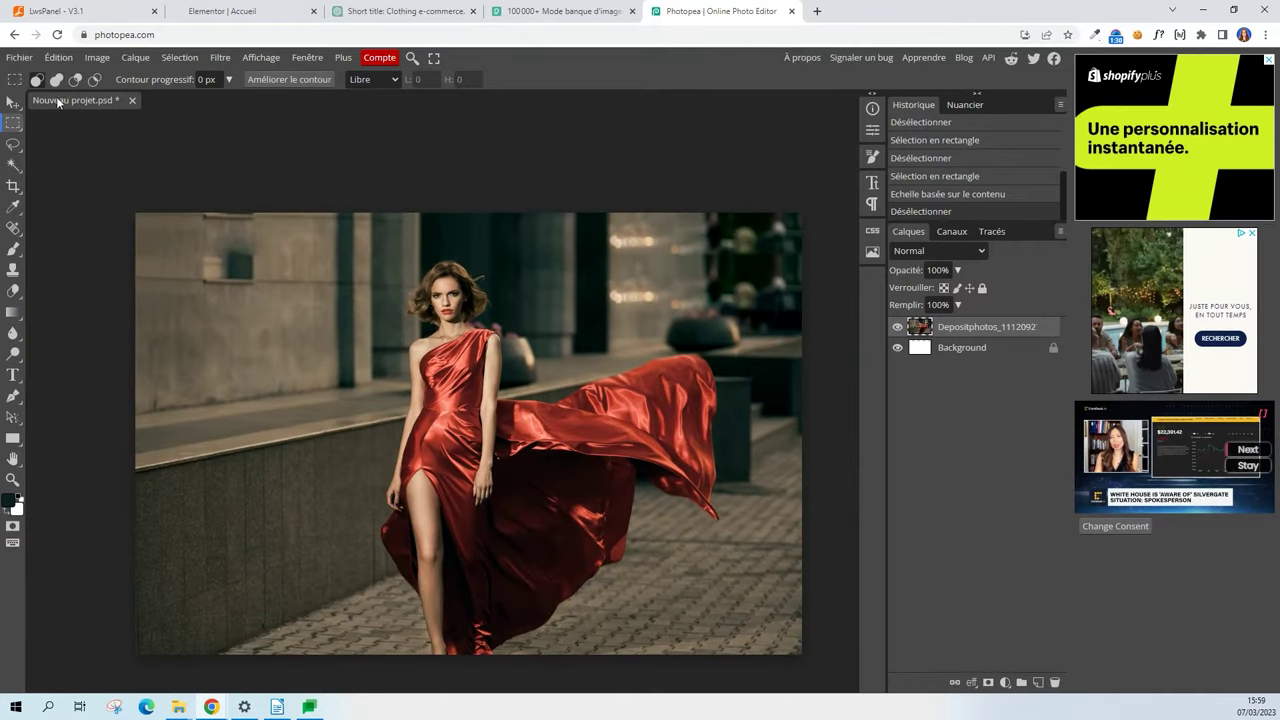
Export the edited red-dress image as a JPG with Exporter en tant que and save it.
left_click(24, 58)
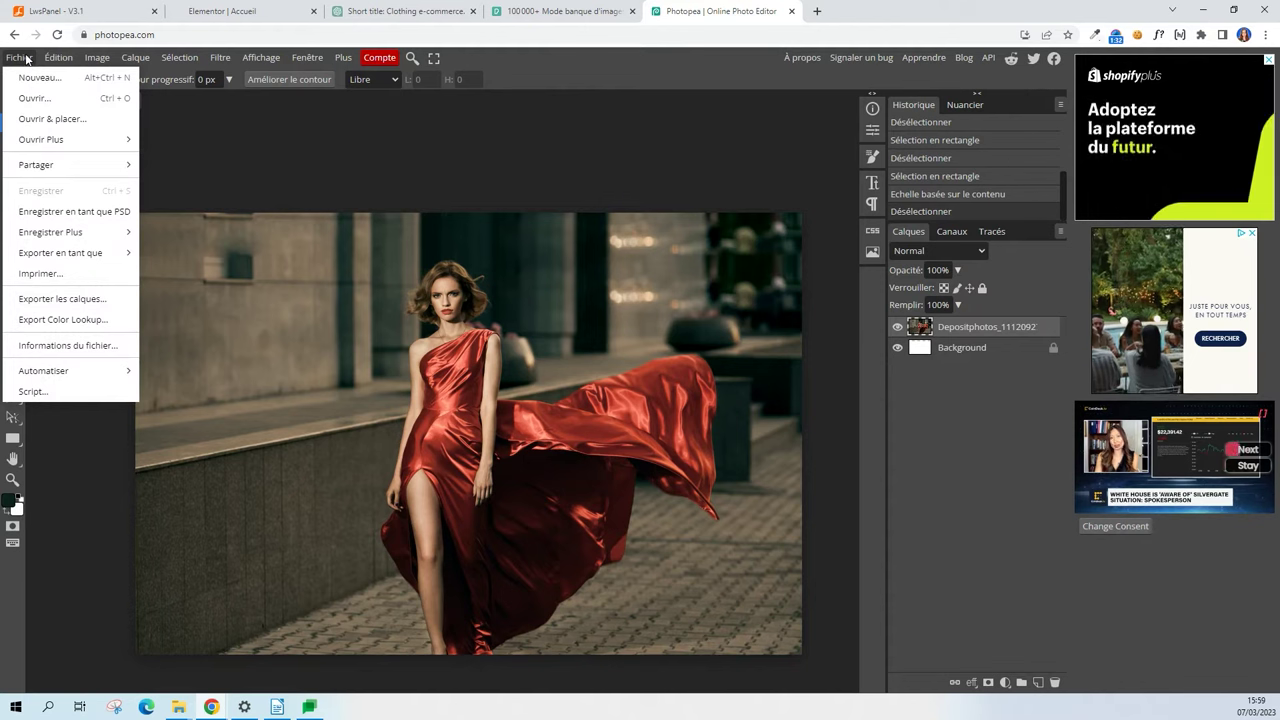
mouse_move(96, 252)
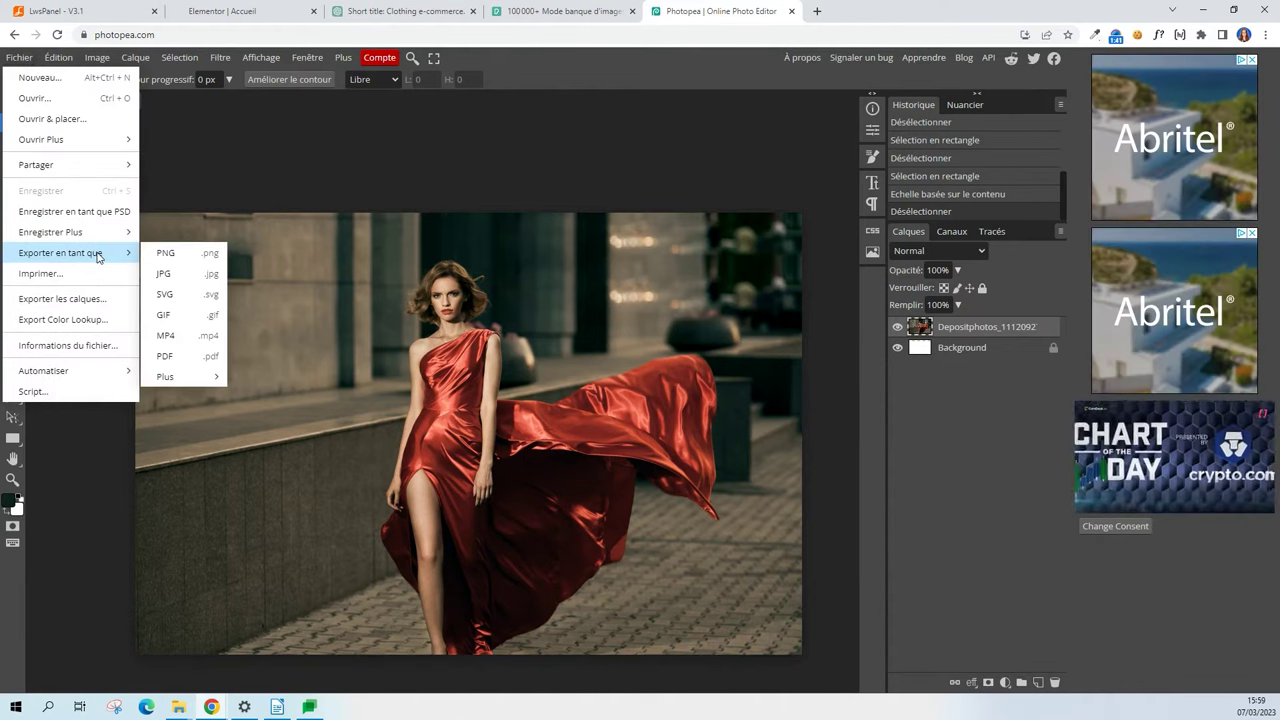
left_click(190, 278)
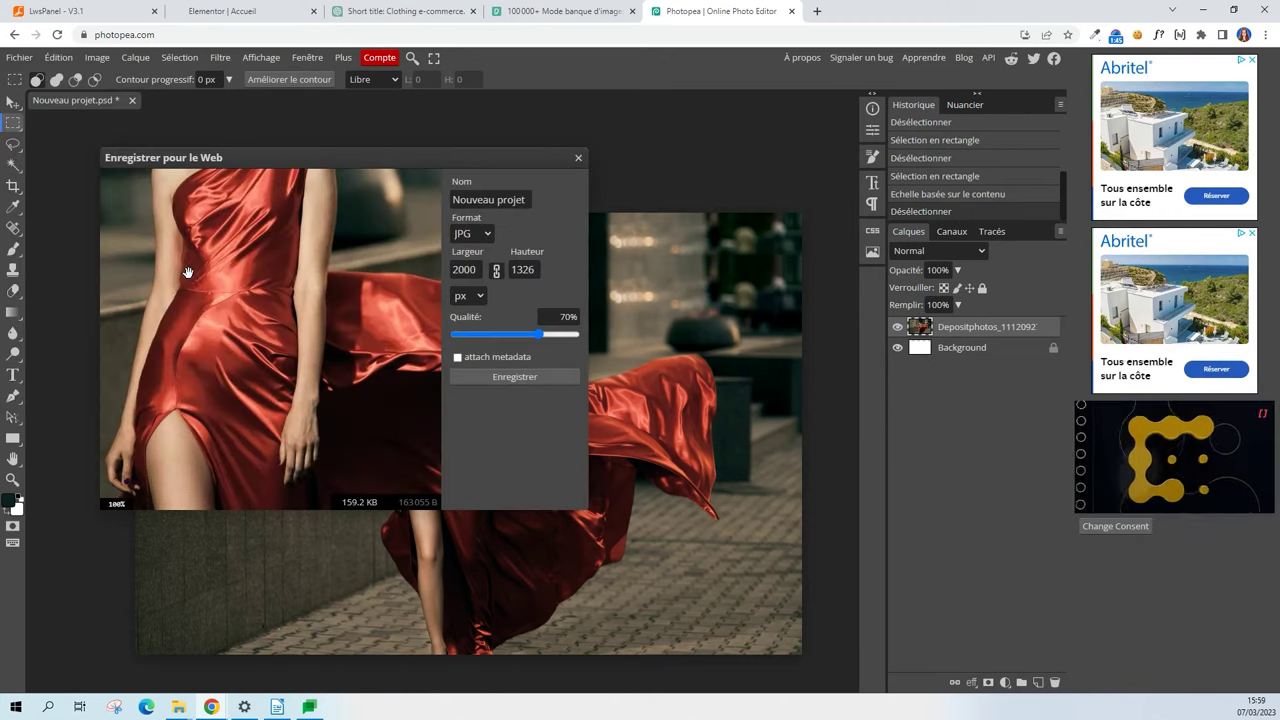
left_click(534, 377)
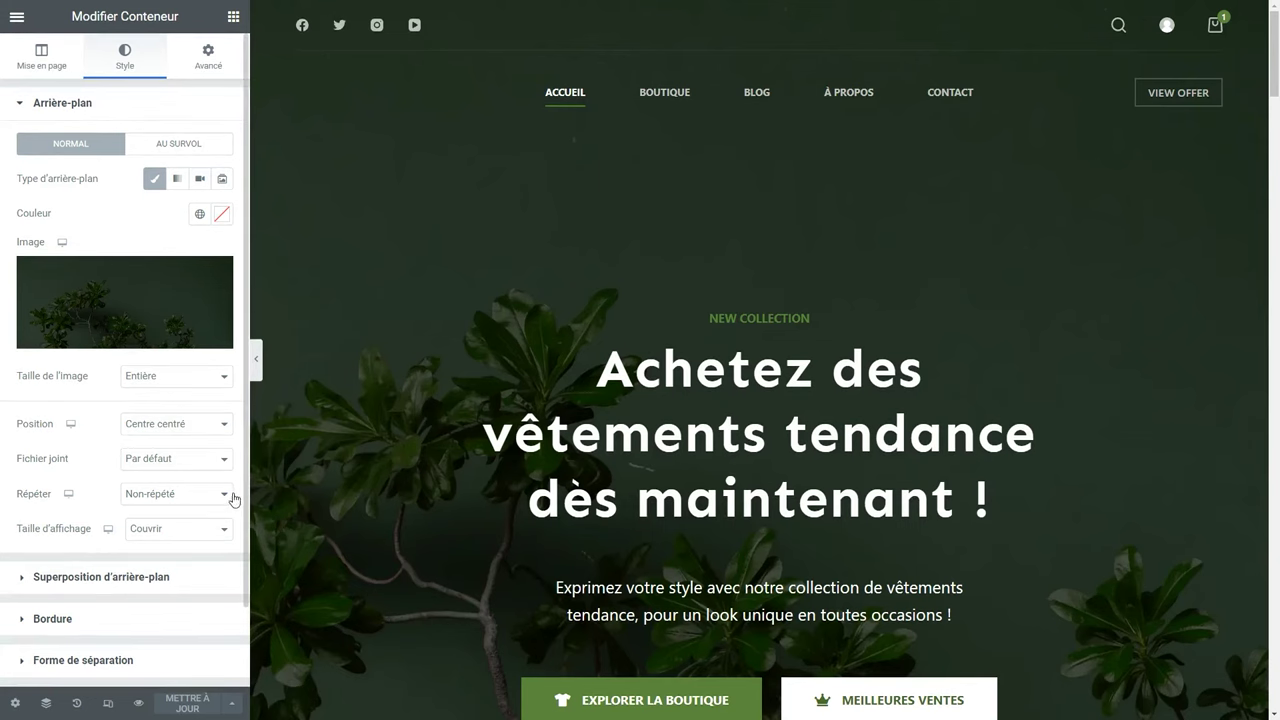
Upload banniere.jpg into the Médiathèque as the new hero background image.
mouse_move(149, 334)
left_click(100, 314)
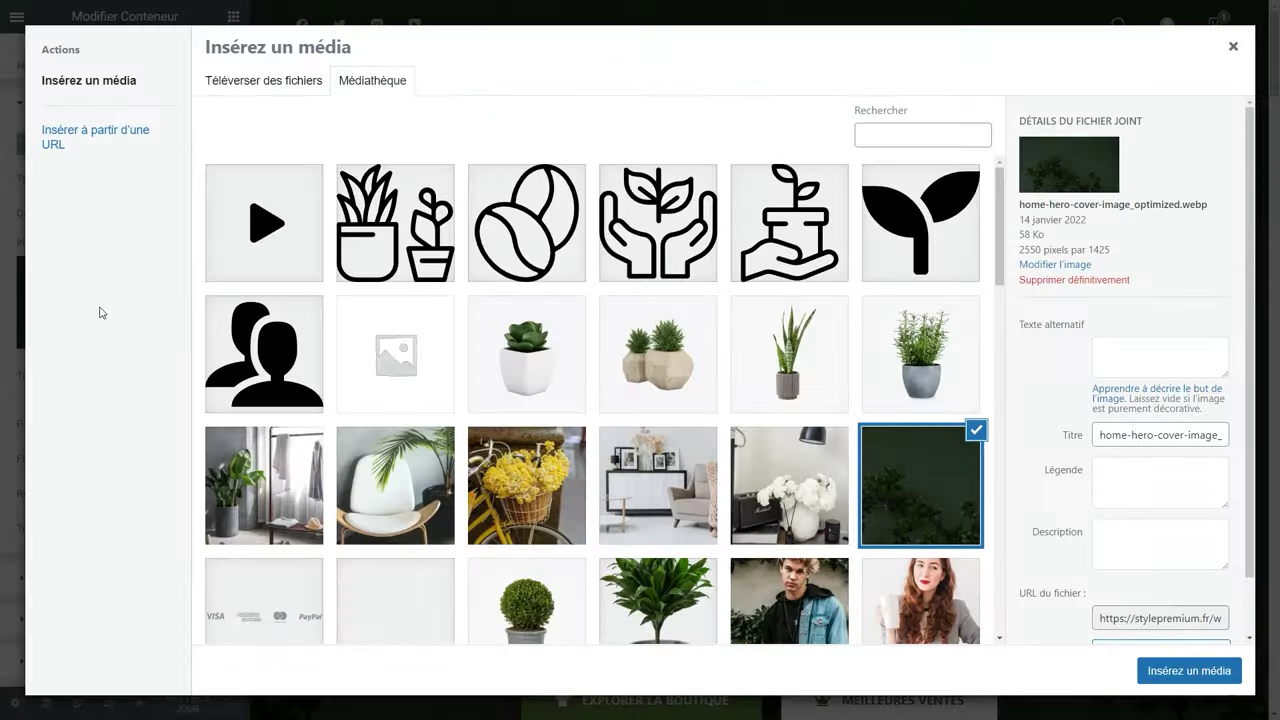
key("alt+Tab")
left_click_drag(337, 488, 357, 253)
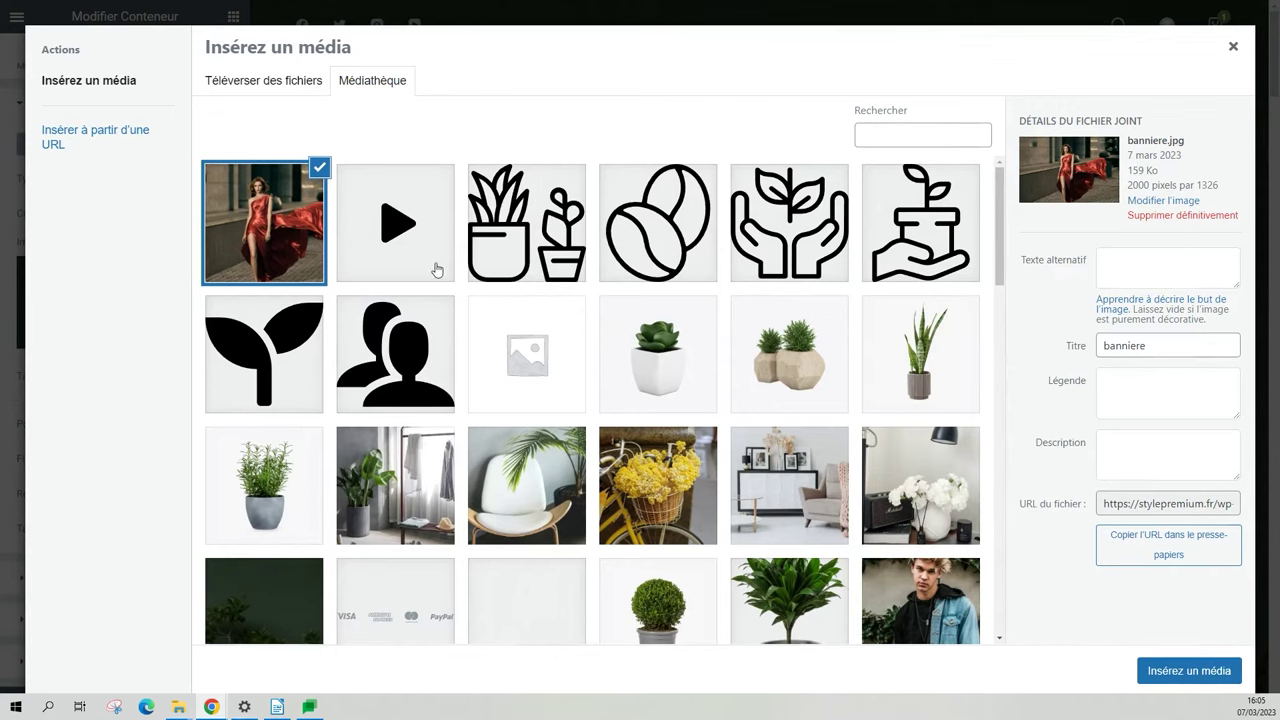
Give the banner the alt text 'Bannière ecommerce, robe de soirée femme' and insert it.
left_click(1147, 256)
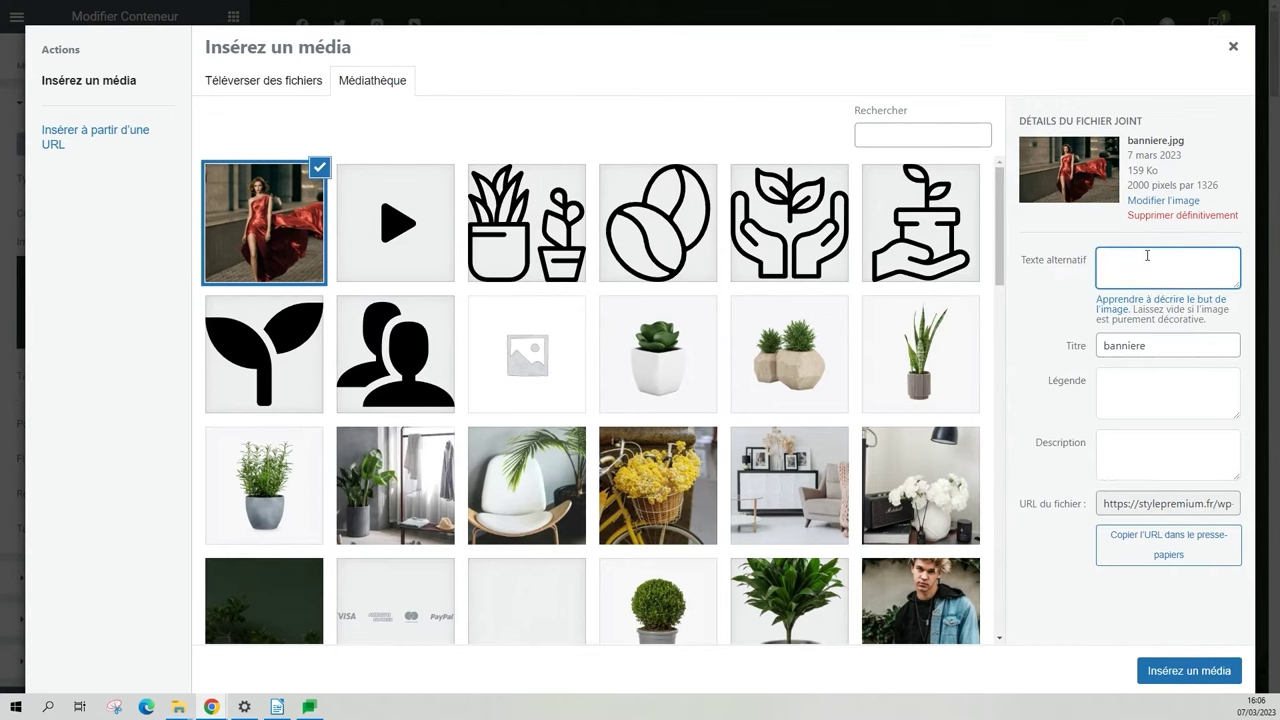
type("Bannière ecommerce, robe de soirée femme")
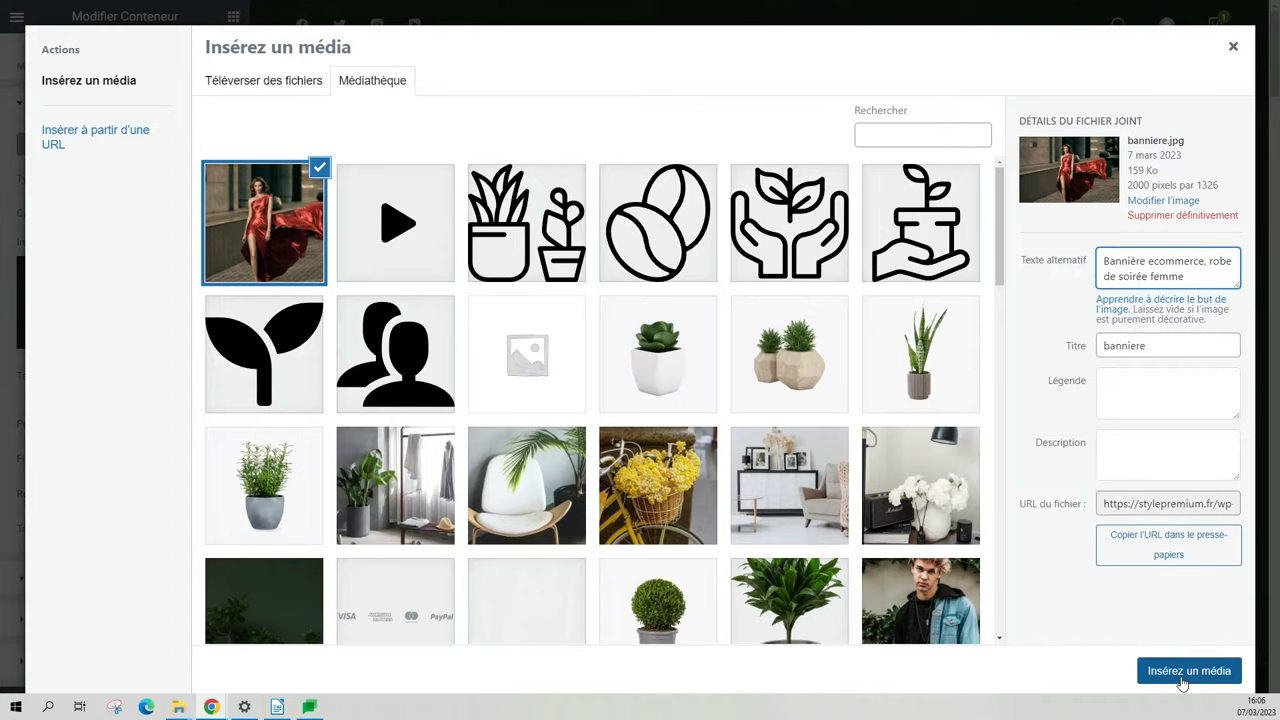
left_click(1183, 680)
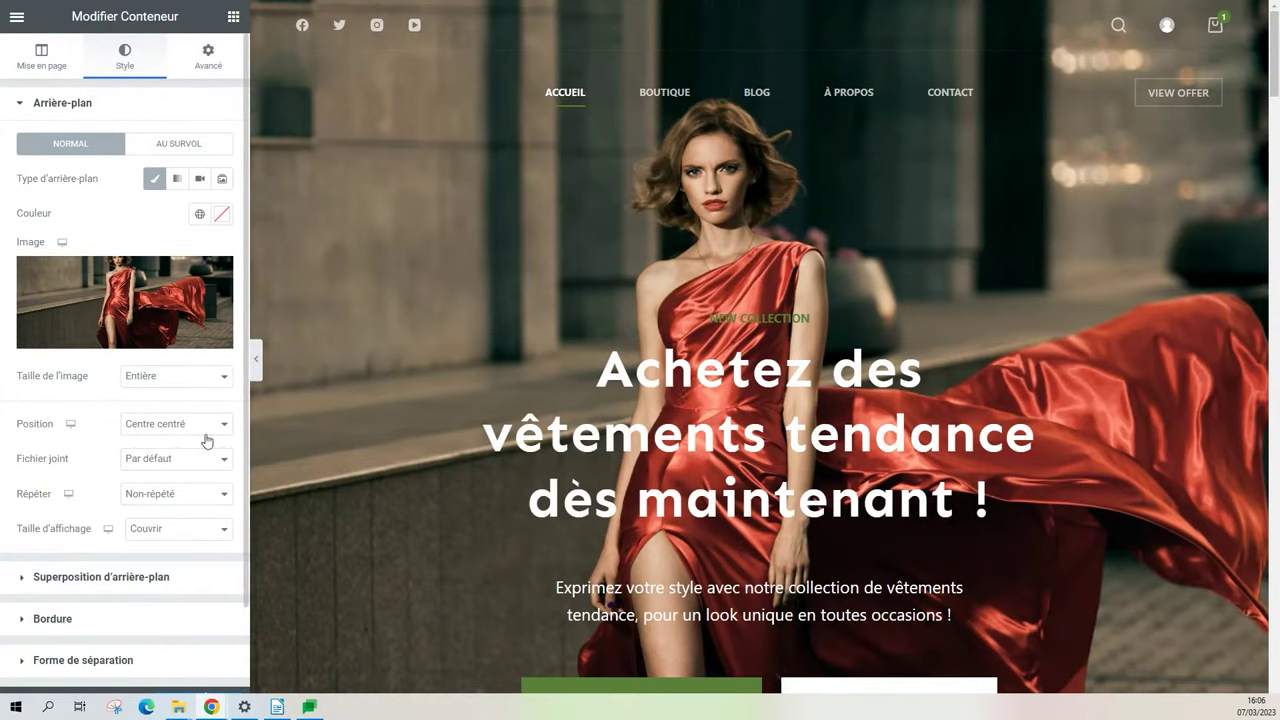
Set the hero background position to Supérieur centré.
left_click(175, 424)
left_click(171, 470)
left_click(181, 428)
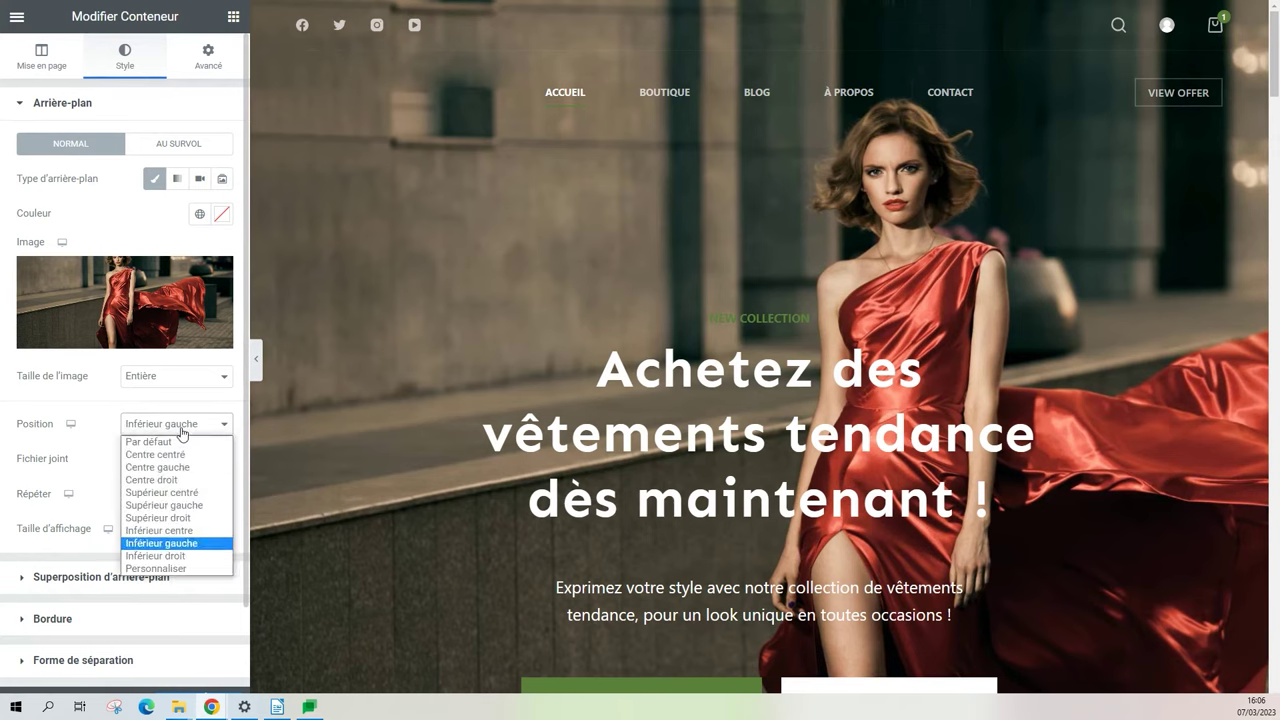
left_click(176, 493)
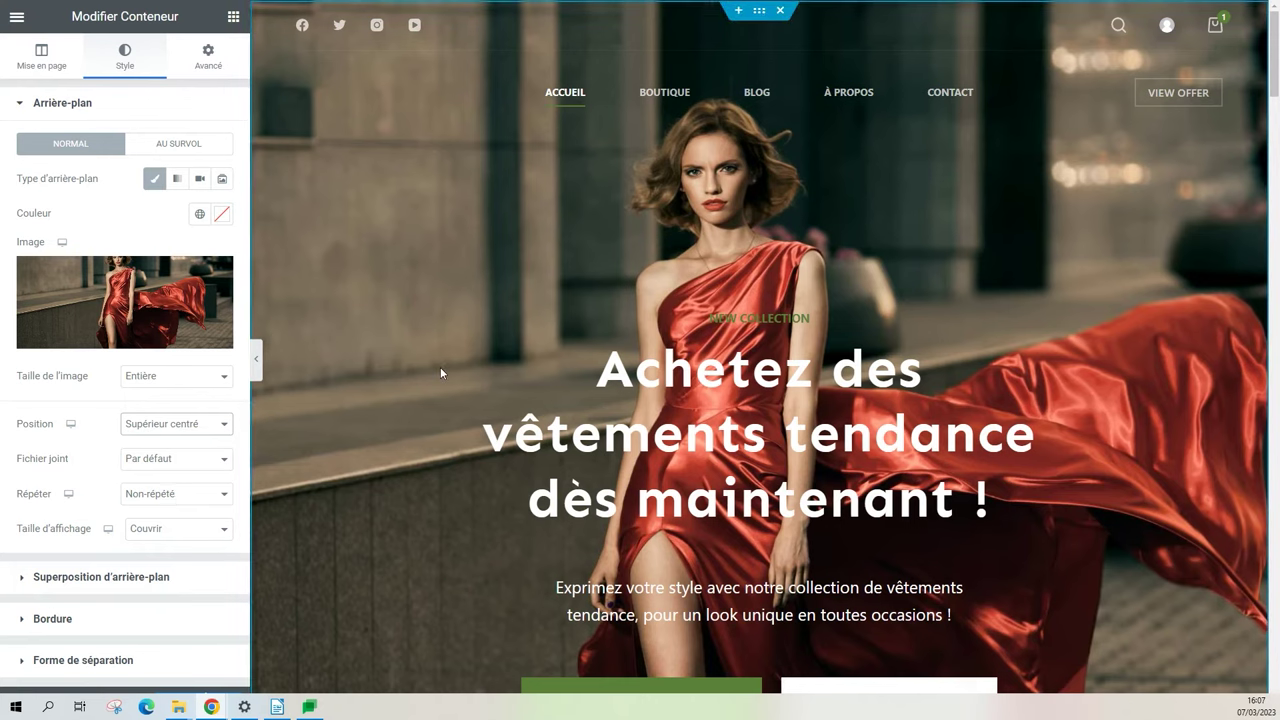
scroll(440, 367, "down", 1)
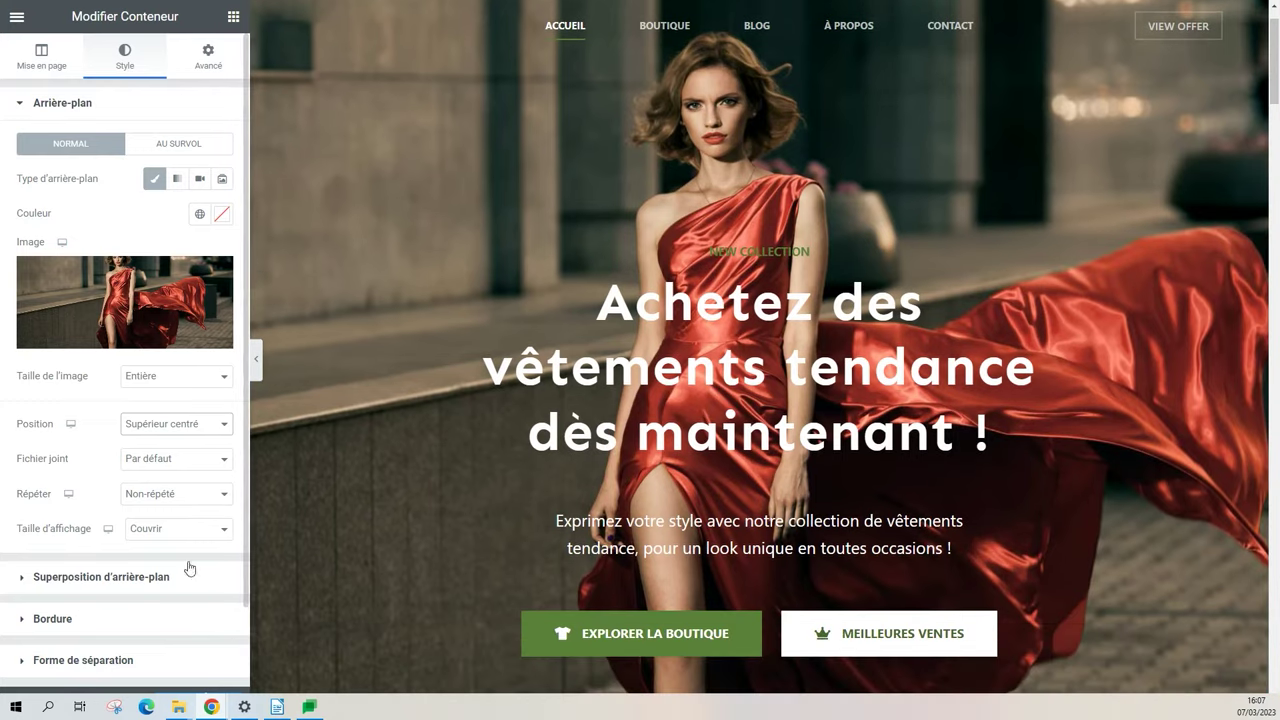
Add a Classique background overlay in global colour #192c27 at 0.4 opacity.
left_click(84, 578)
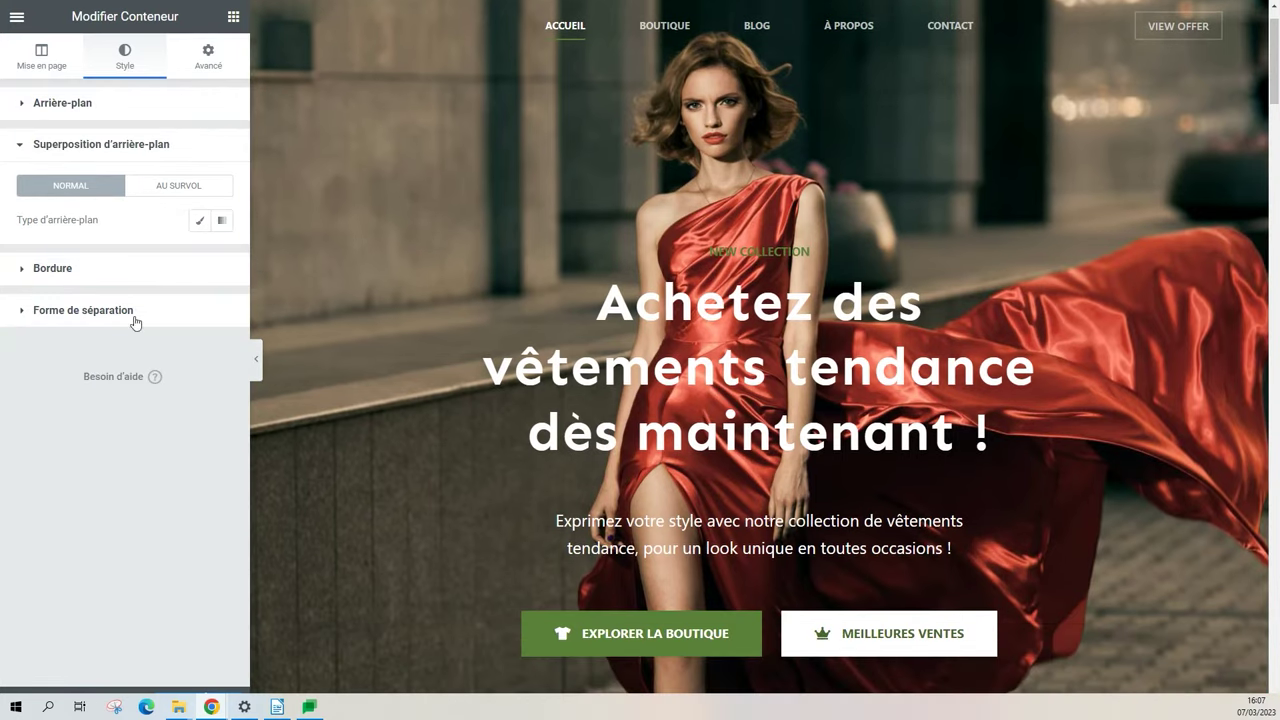
left_click(205, 232)
left_click(200, 255)
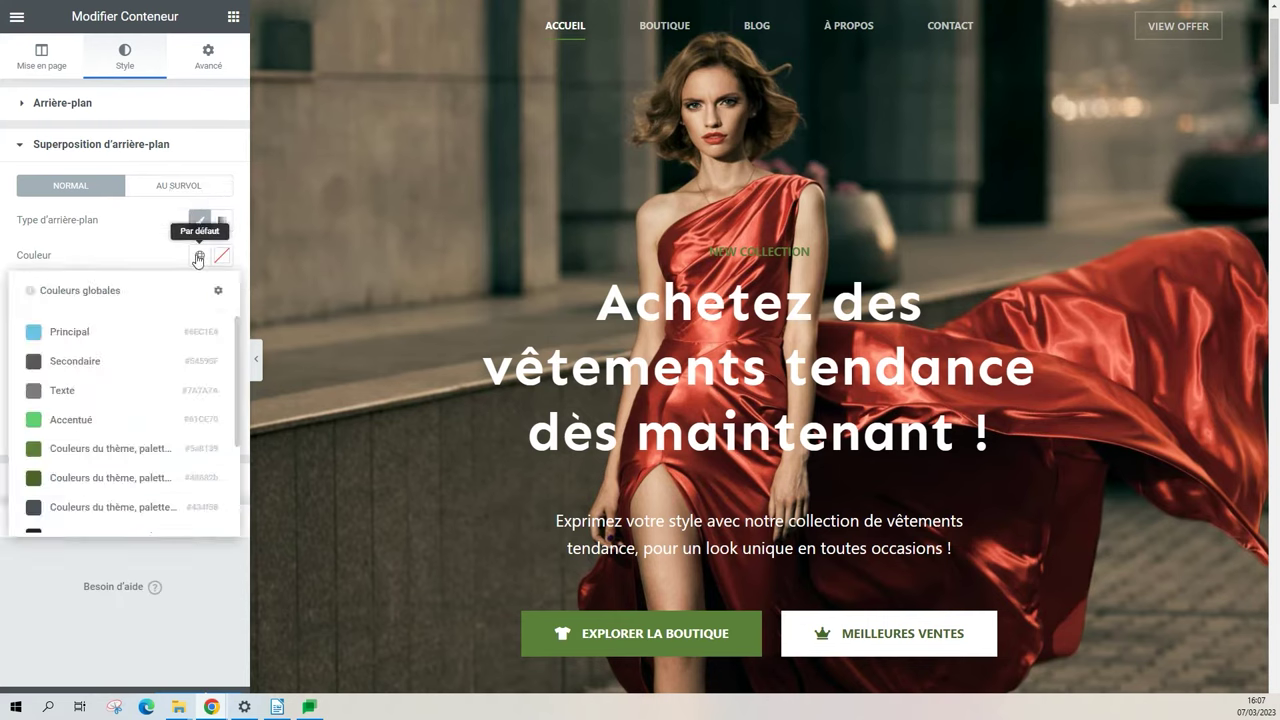
scroll(172, 357, "down", 1)
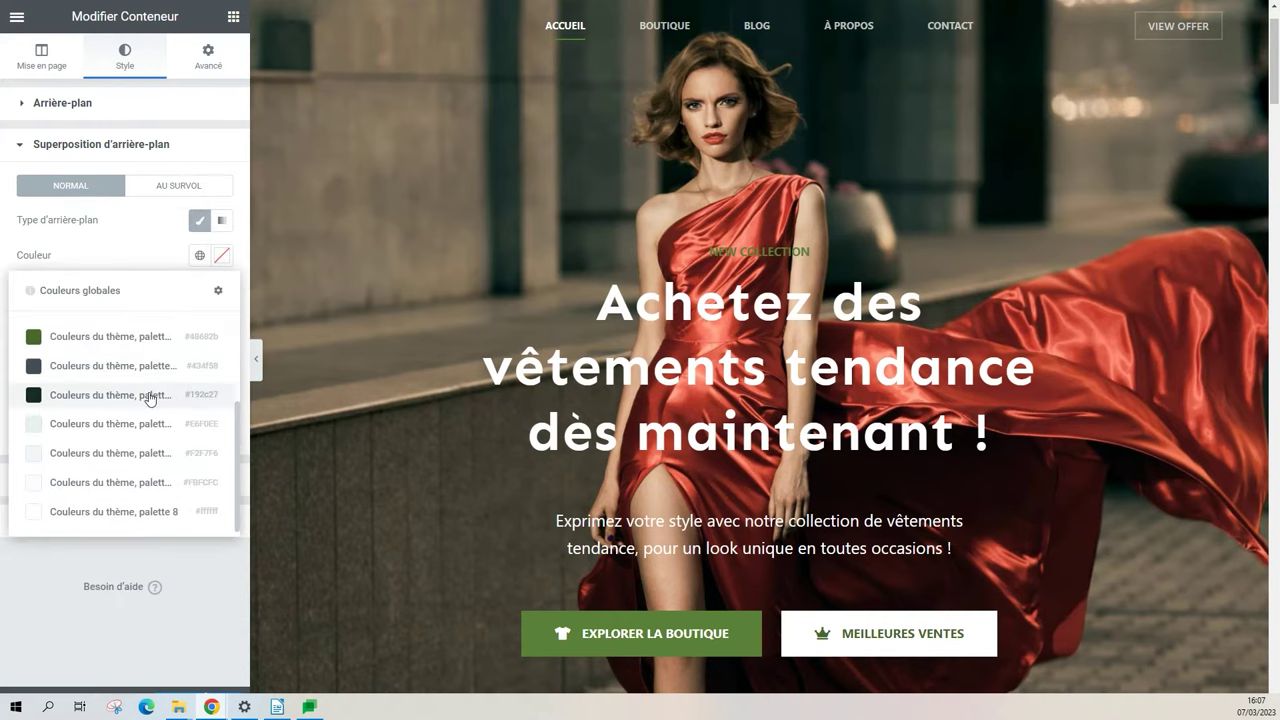
left_click(149, 396)
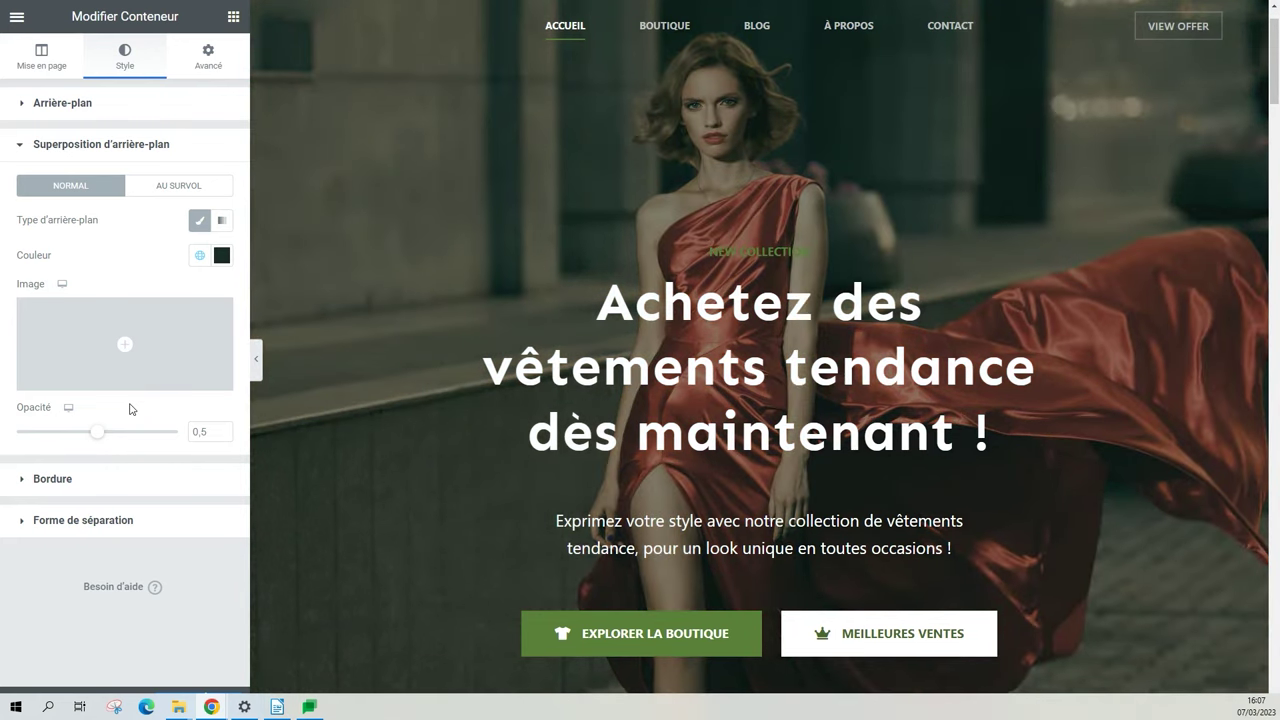
mouse_move(97, 436)
left_mouse_down()
mouse_move(166, 437)
mouse_move(81, 444)
left_mouse_up()
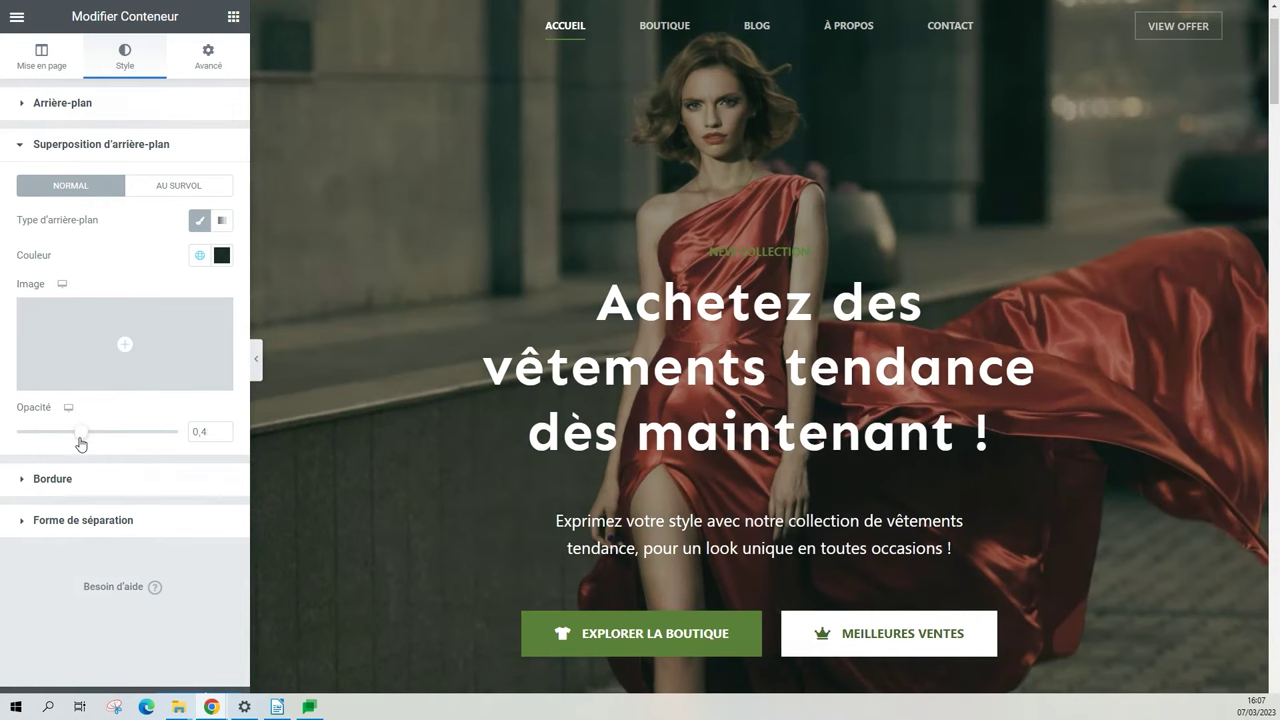
Save the page with Mettre à jour.
left_click(193, 706)
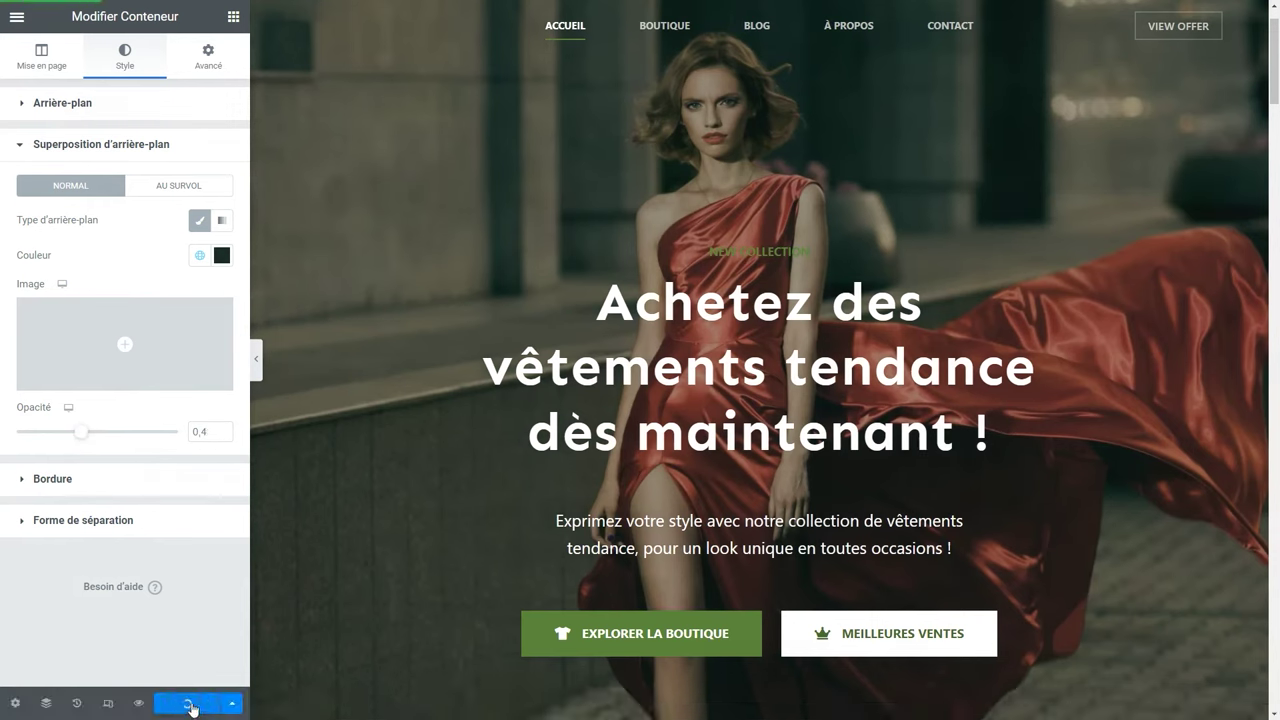
scroll(380, 528, "down", 3)
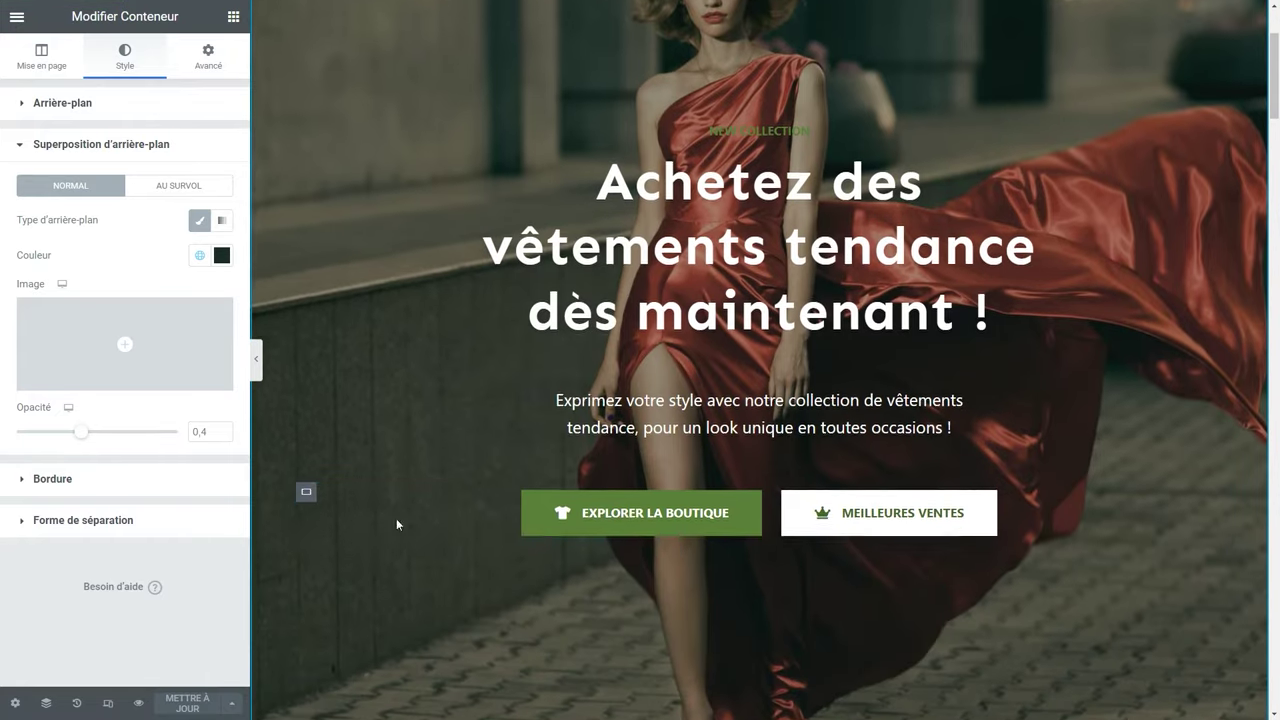
scroll(773, 531, "down", 6)
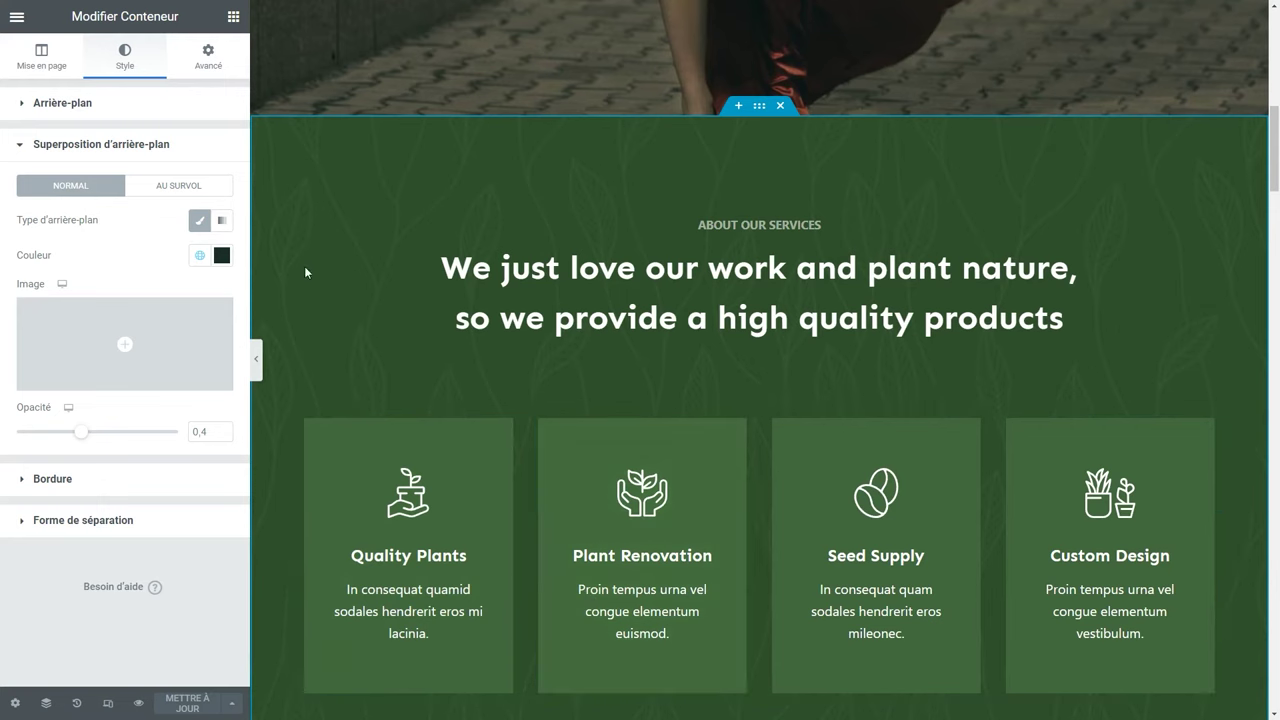
Open Réglages du site, check Couleurs globales, then go to Identité du site.
left_click(17, 16)
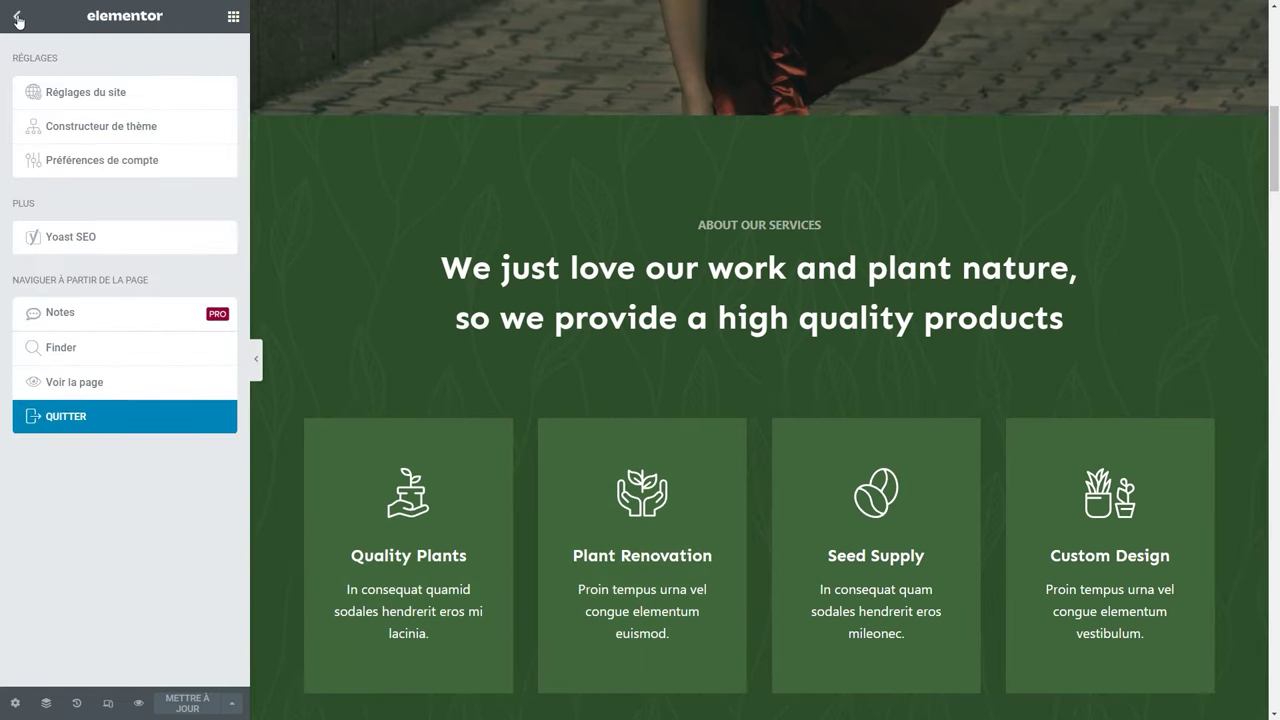
left_click(96, 101)
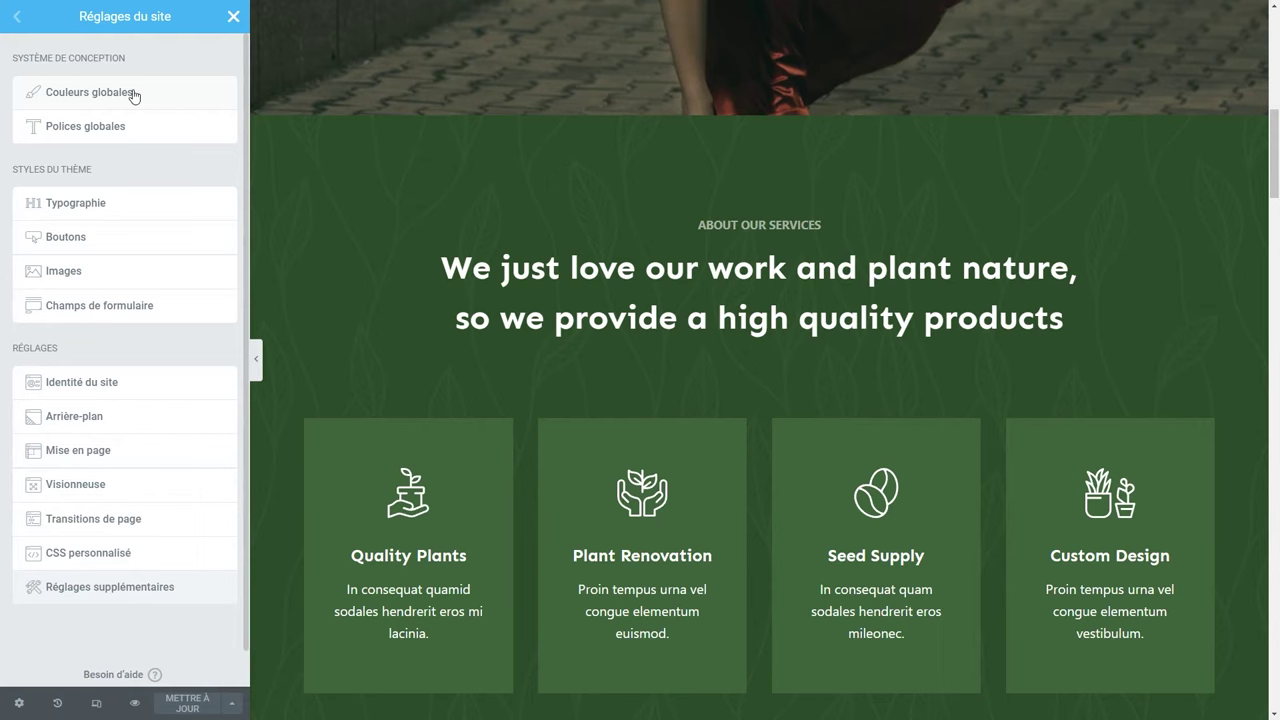
left_click(106, 100)
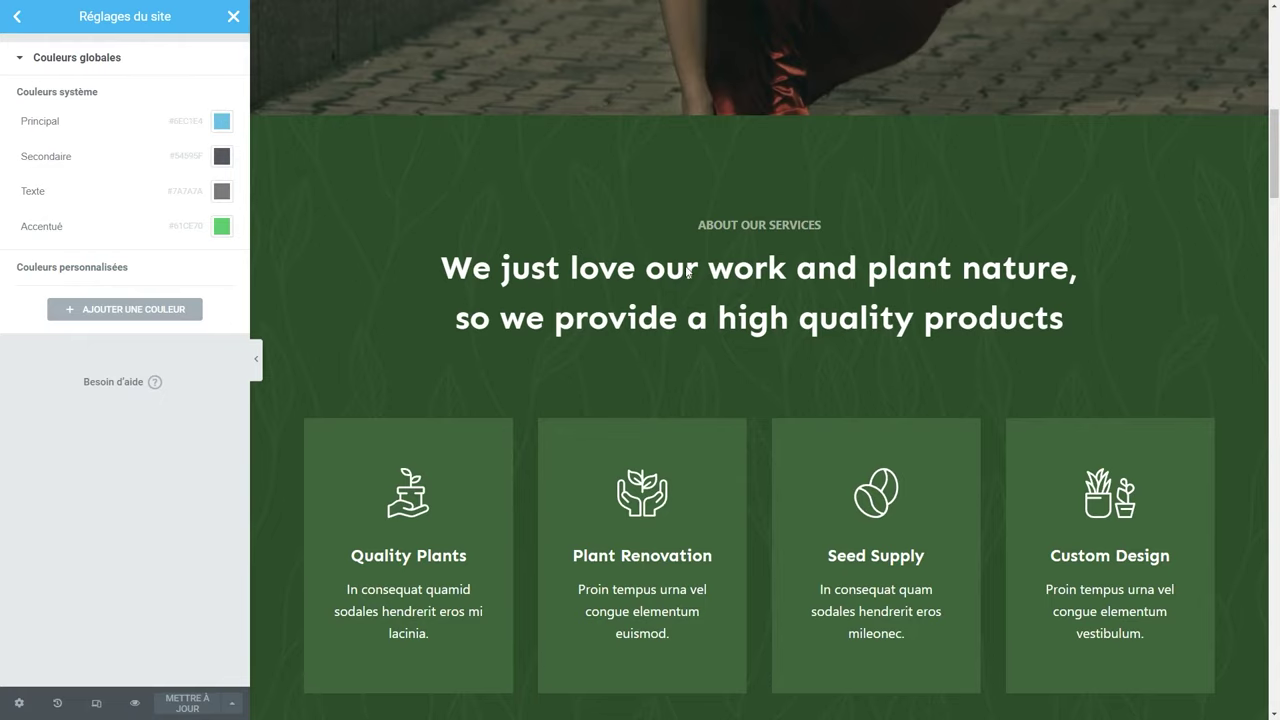
scroll(685, 265, "up", 4)
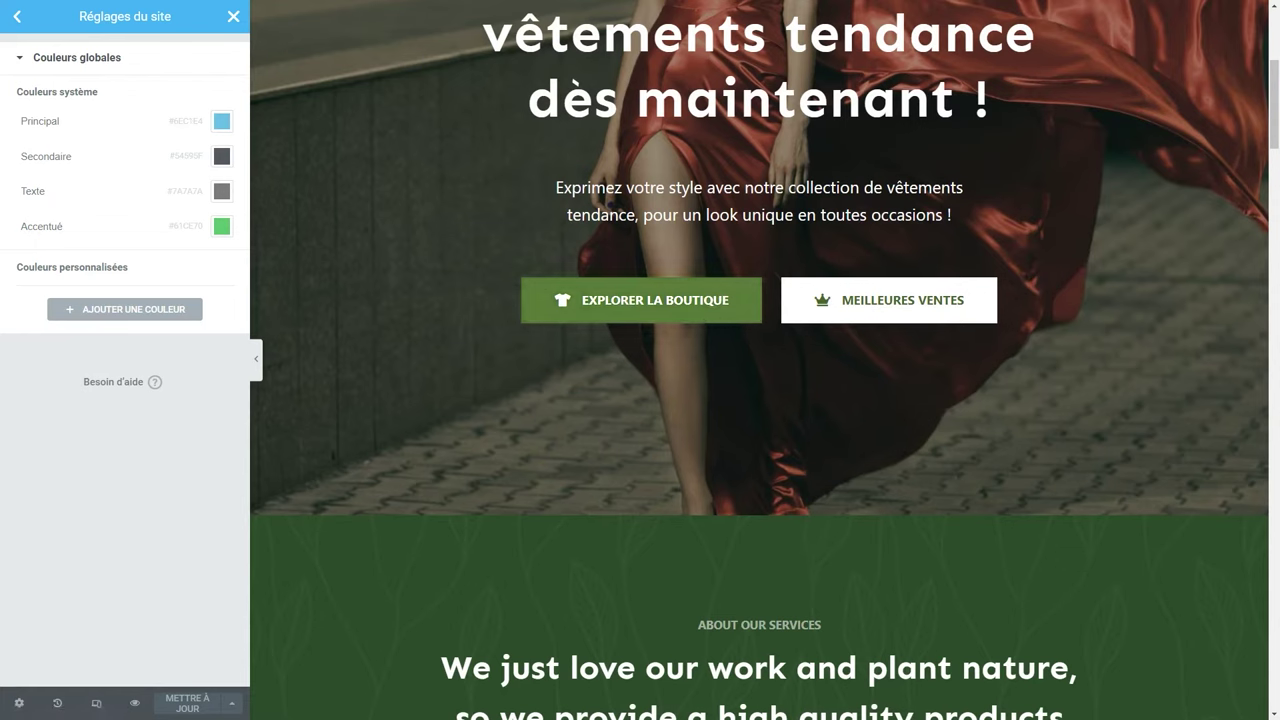
left_click(27, 19)
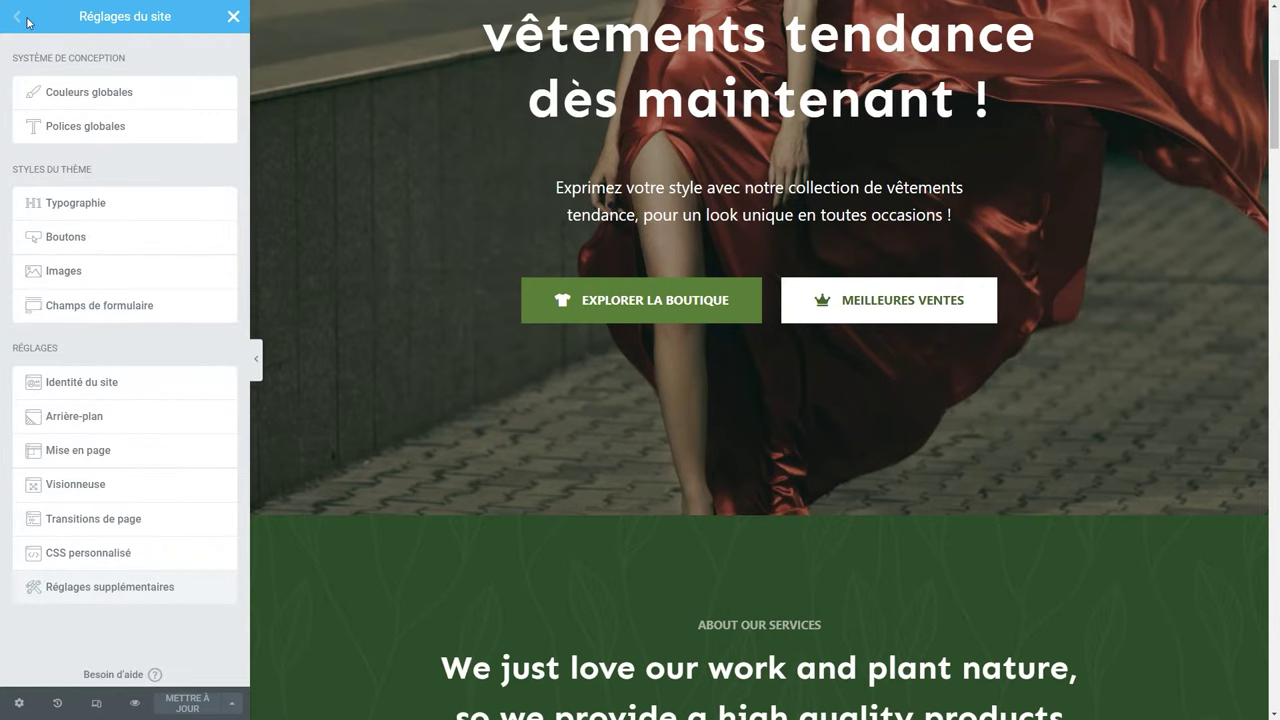
left_click(84, 390)
Rename the site 'Style Premium' with the description 'Boutique de vêtements'.
left_click_drag(99, 200, 14, 210)
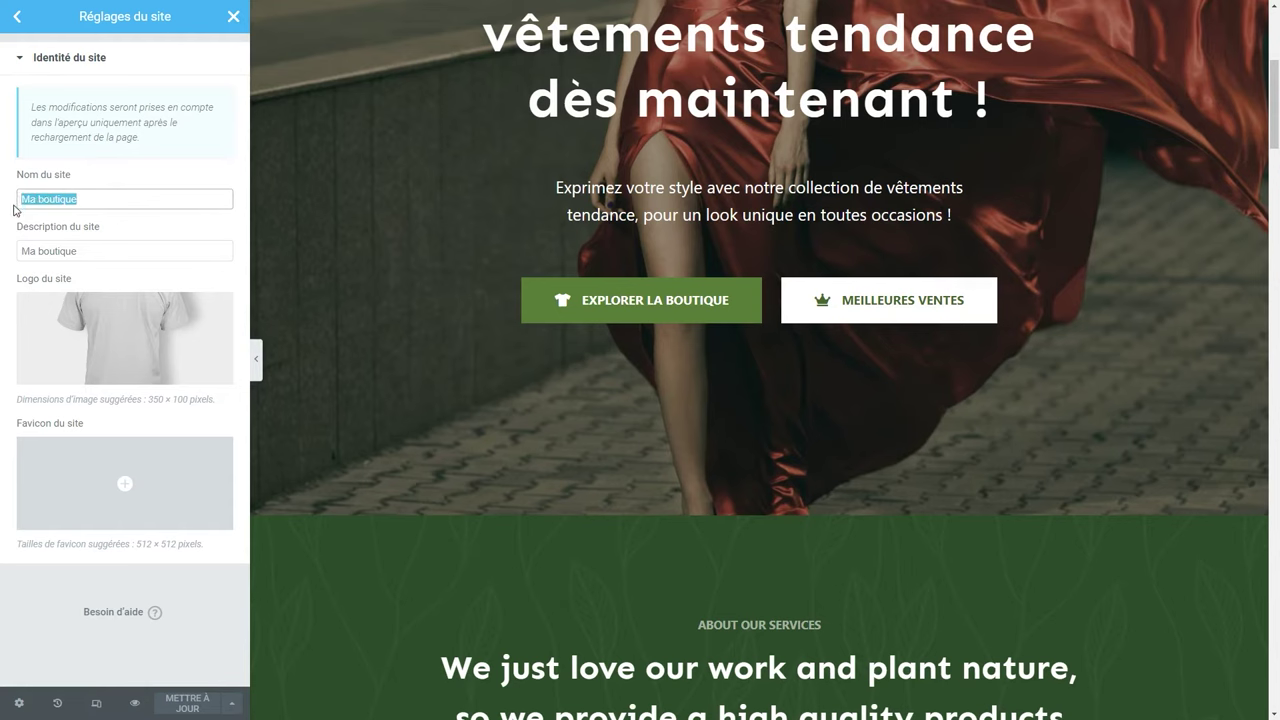
type("Style Premium")
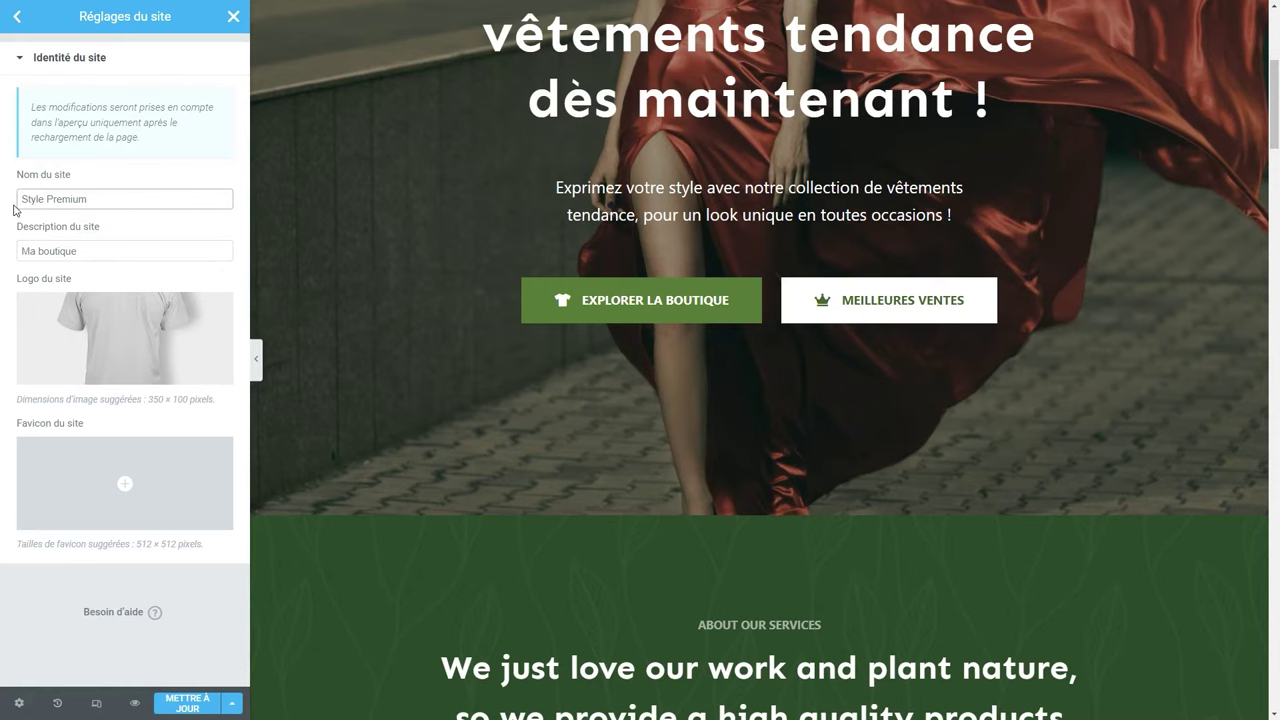
left_click_drag(97, 251, 18, 252)
type("Boutique de vêtements")
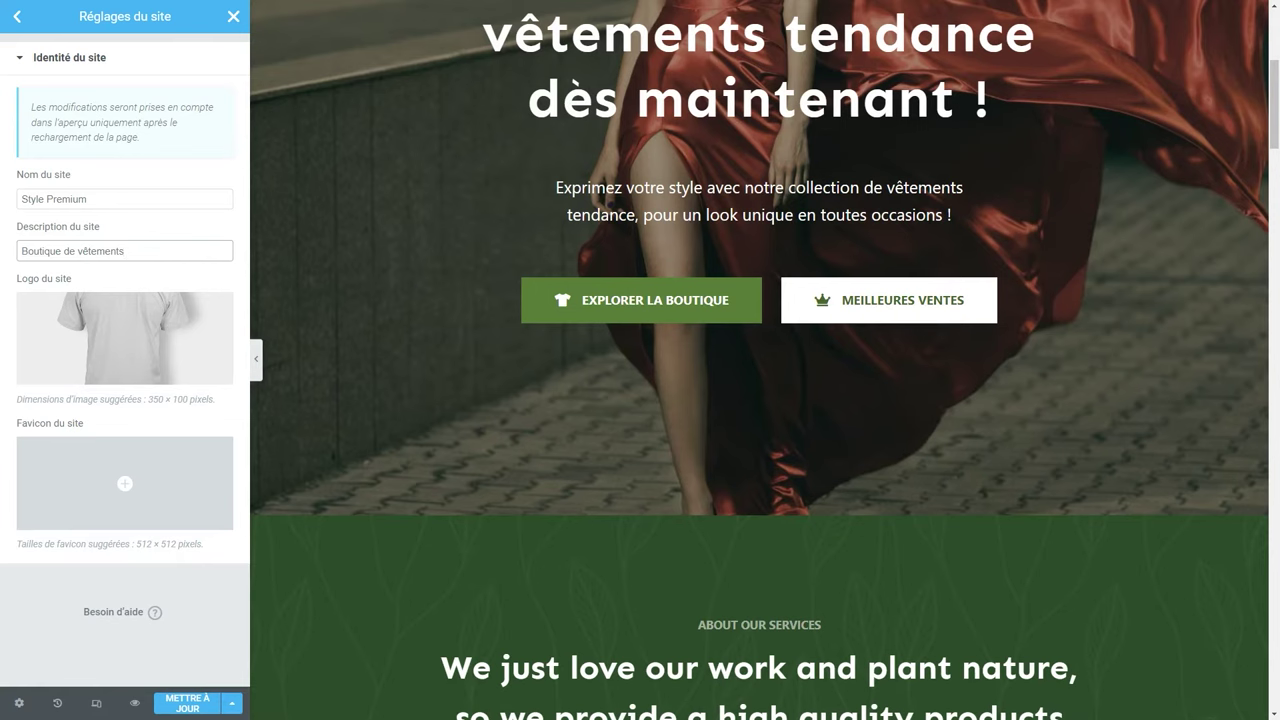
Set the Style Premium logo, save the site settings and close the panel.
mouse_move(139, 310)
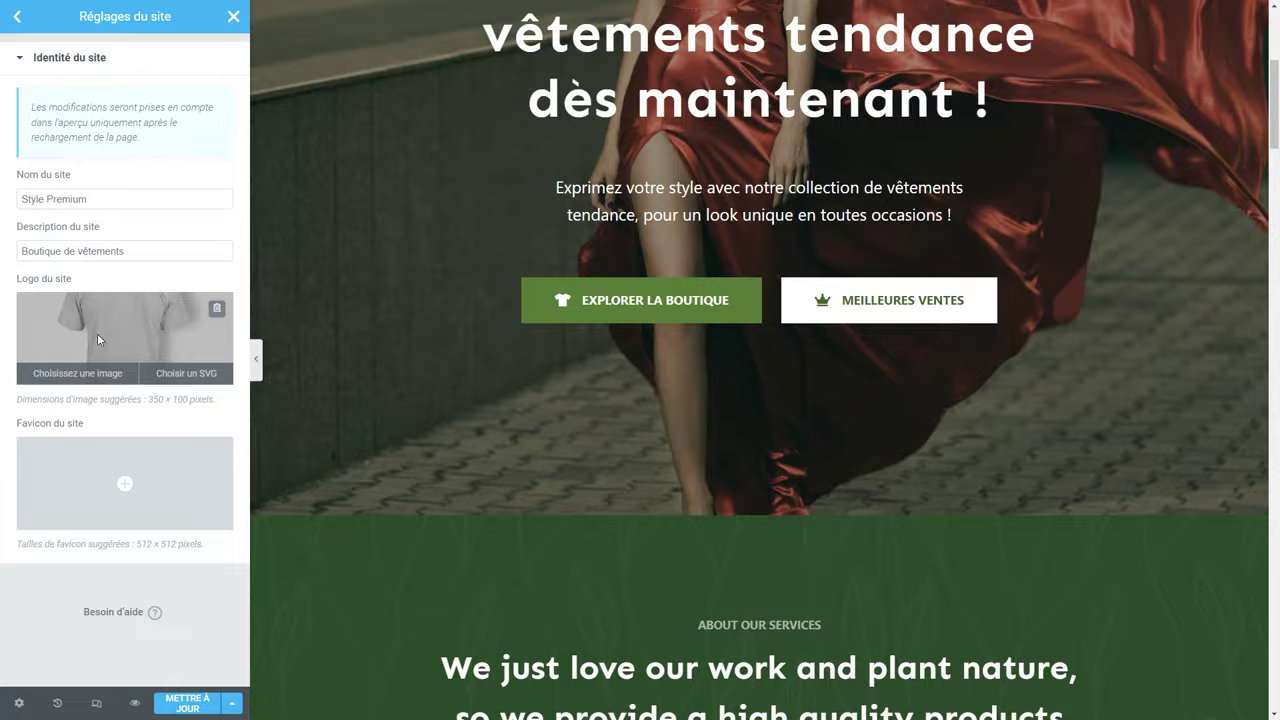
left_click(97, 340)
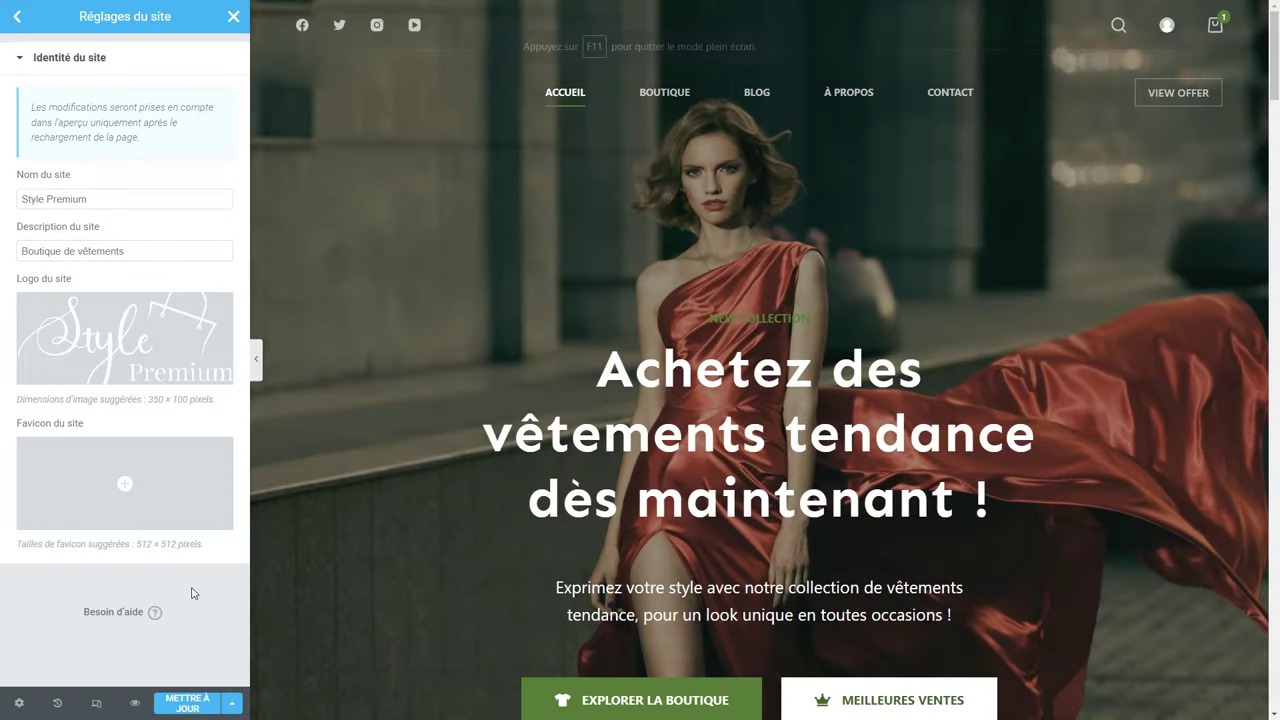
left_click(180, 706)
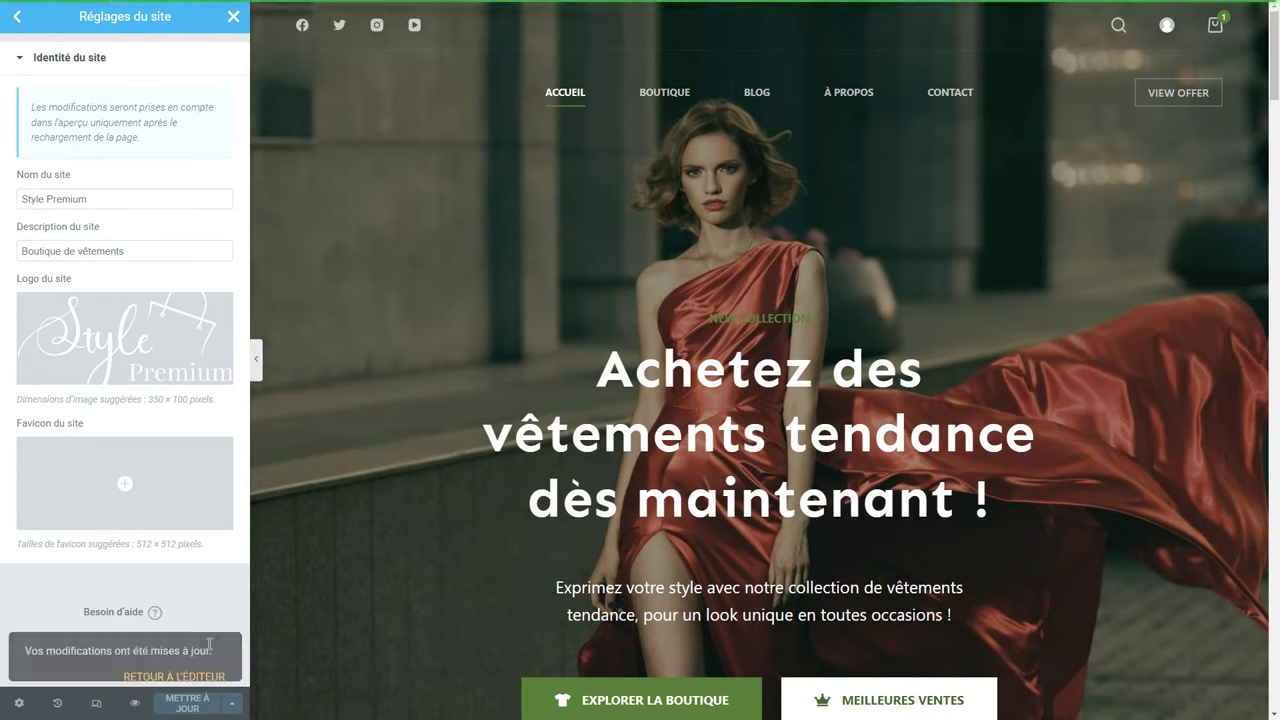
left_click(174, 655)
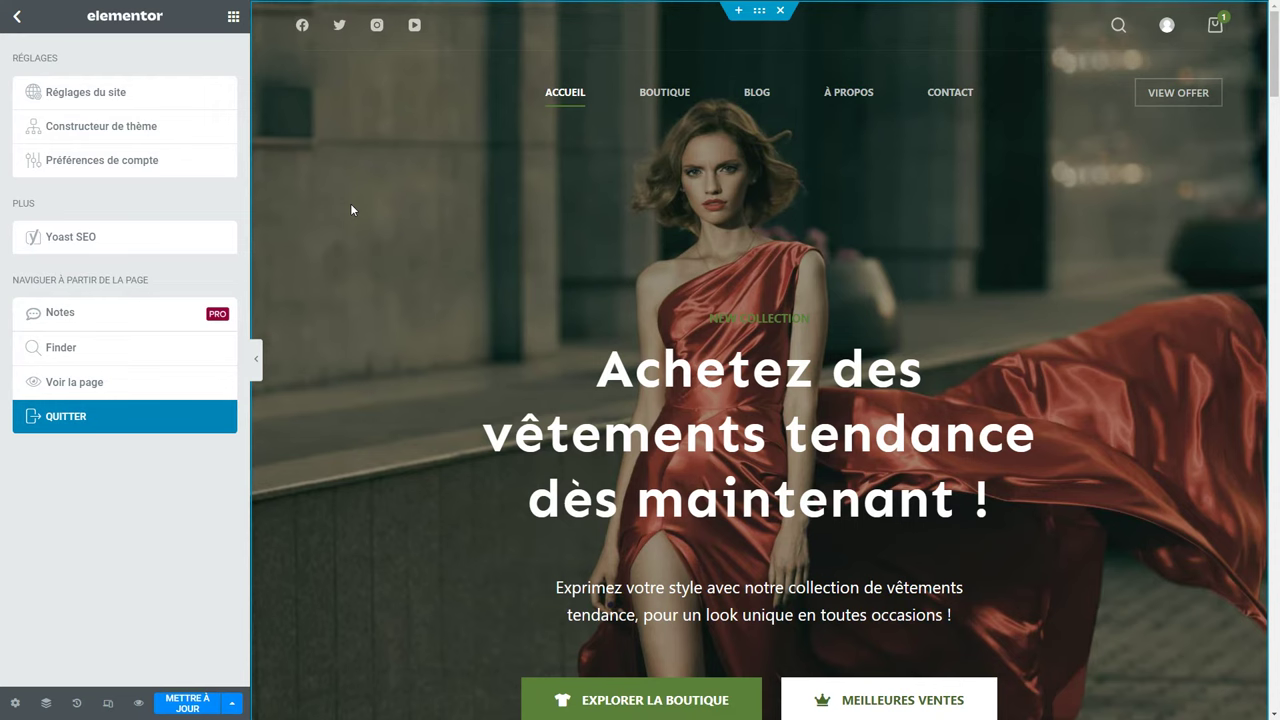
Exit the Elementor editor with Quitter and confirm leaving.
left_click(17, 17)
left_click(17, 17)
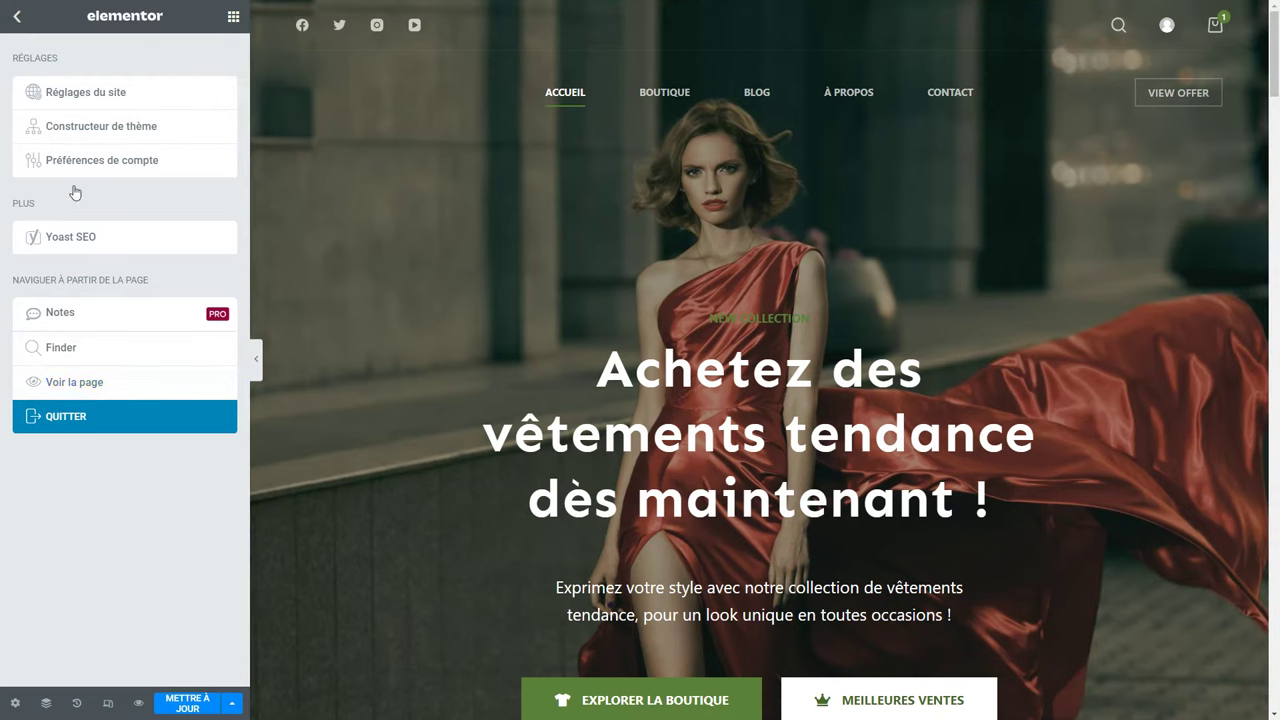
left_click(80, 416)
left_click(686, 82)
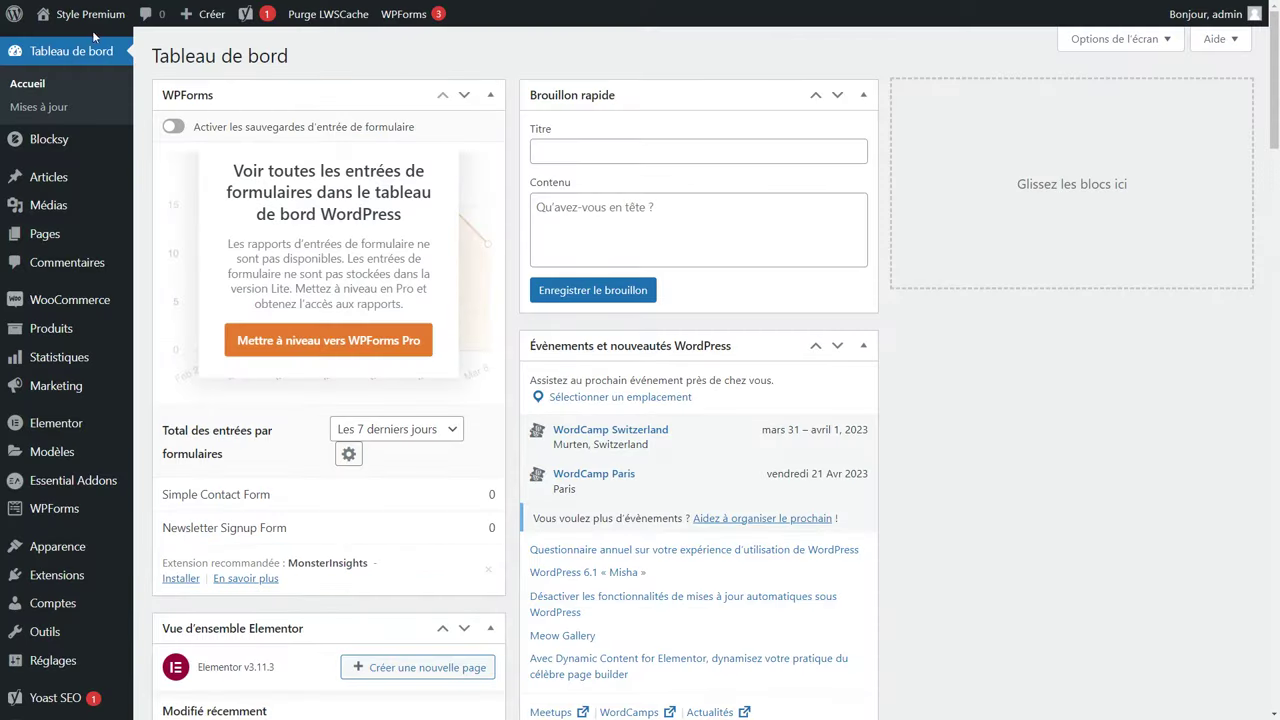
Visit the live Style Premium homepage and check it at 100% and 125% zoom.
left_click(70, 42)
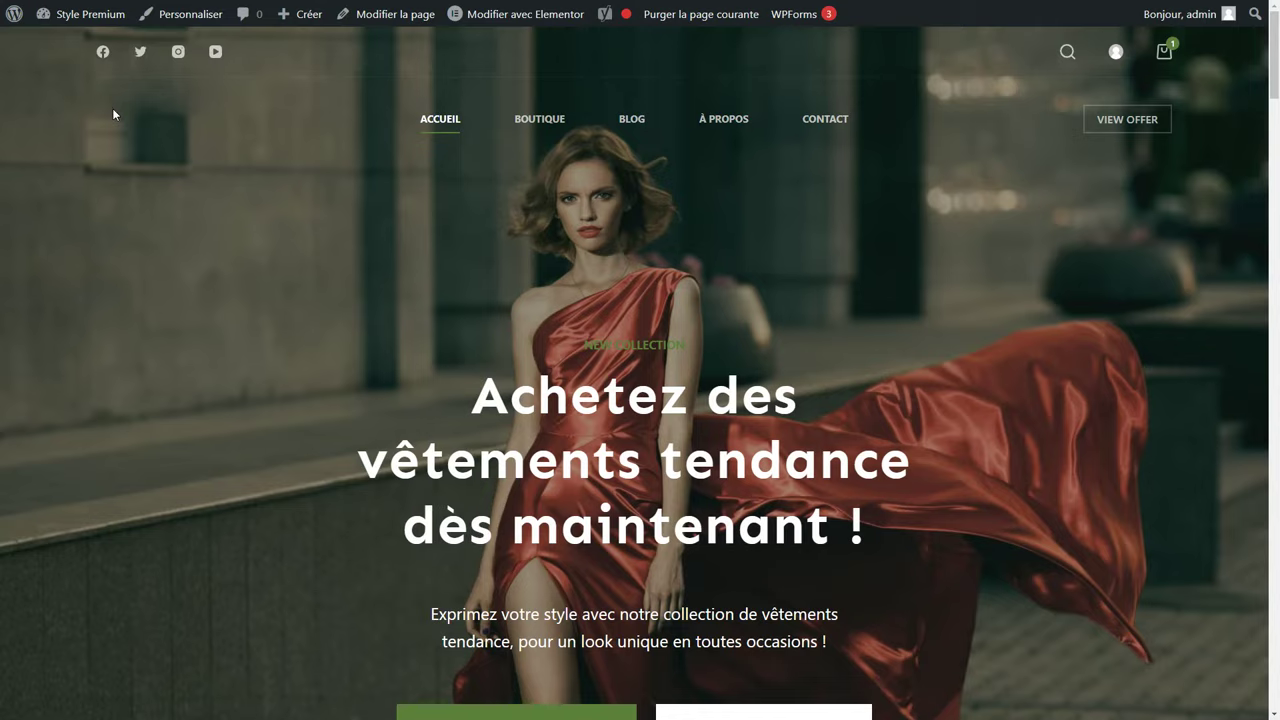
key("ctrl+0")
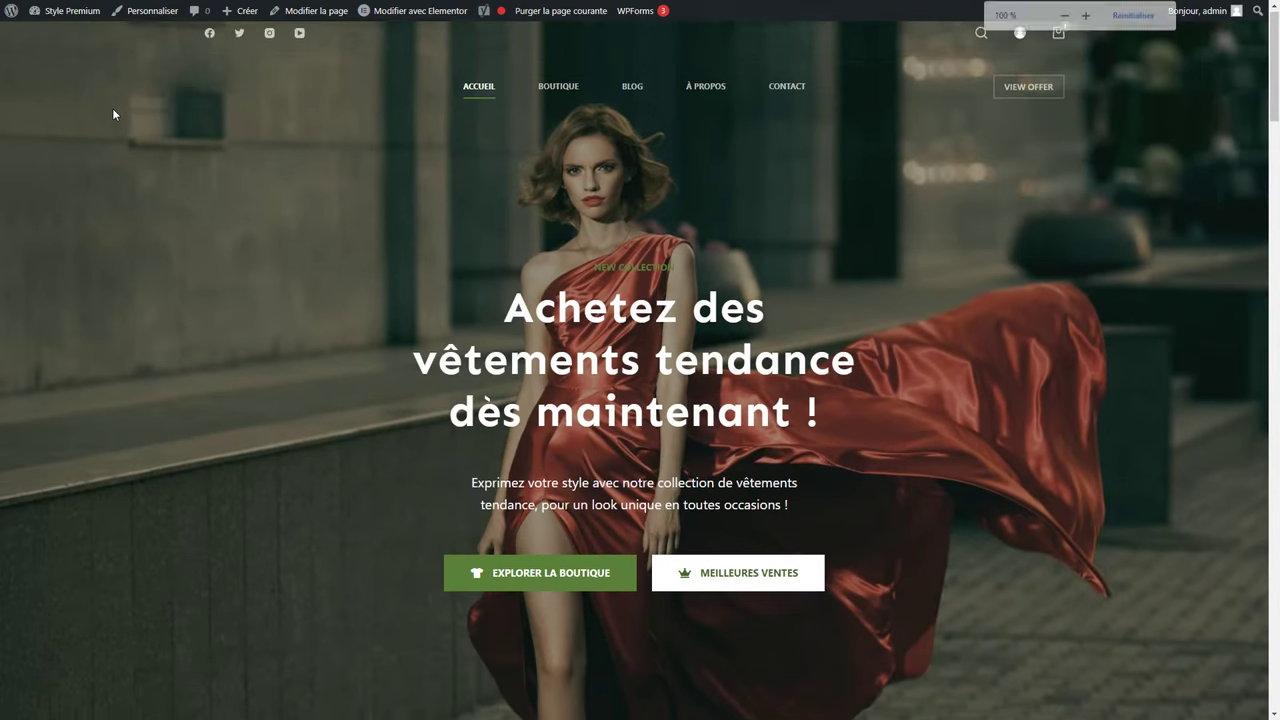
scroll(112, 108, "down", 3)
scroll(112, 108, "up", 3)
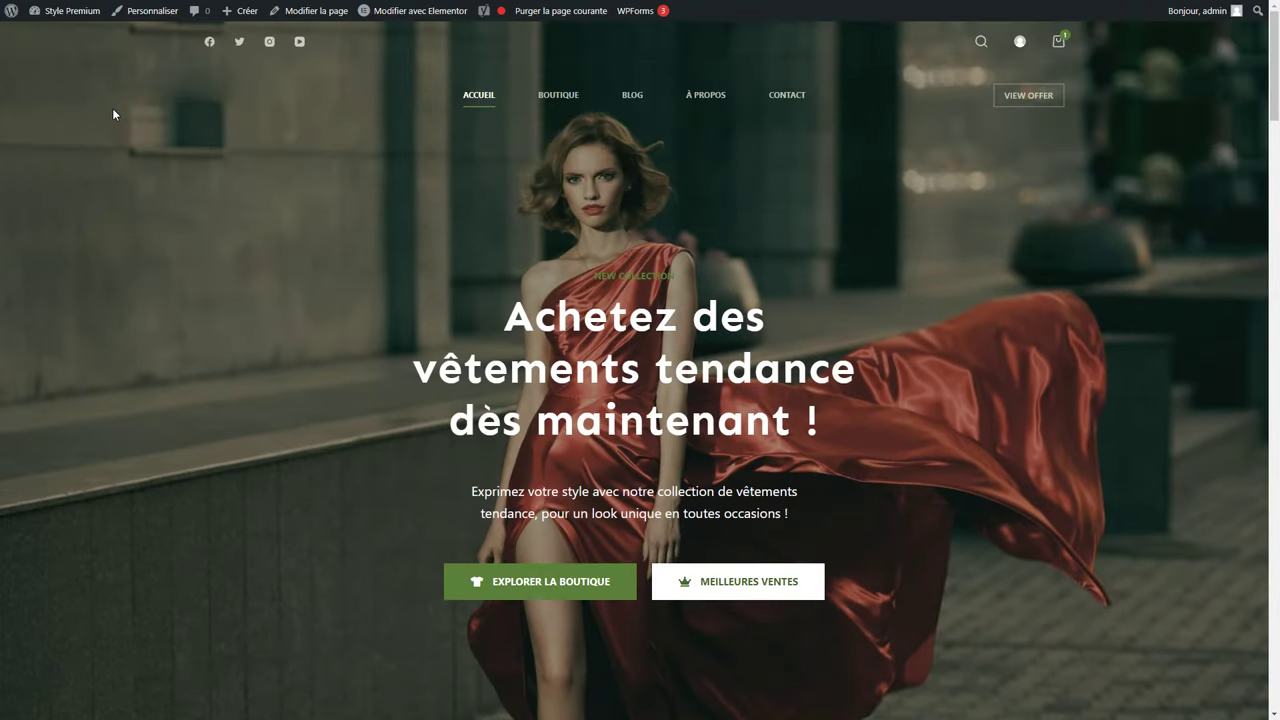
key("ctrl+plus")
key("ctrl+plus")
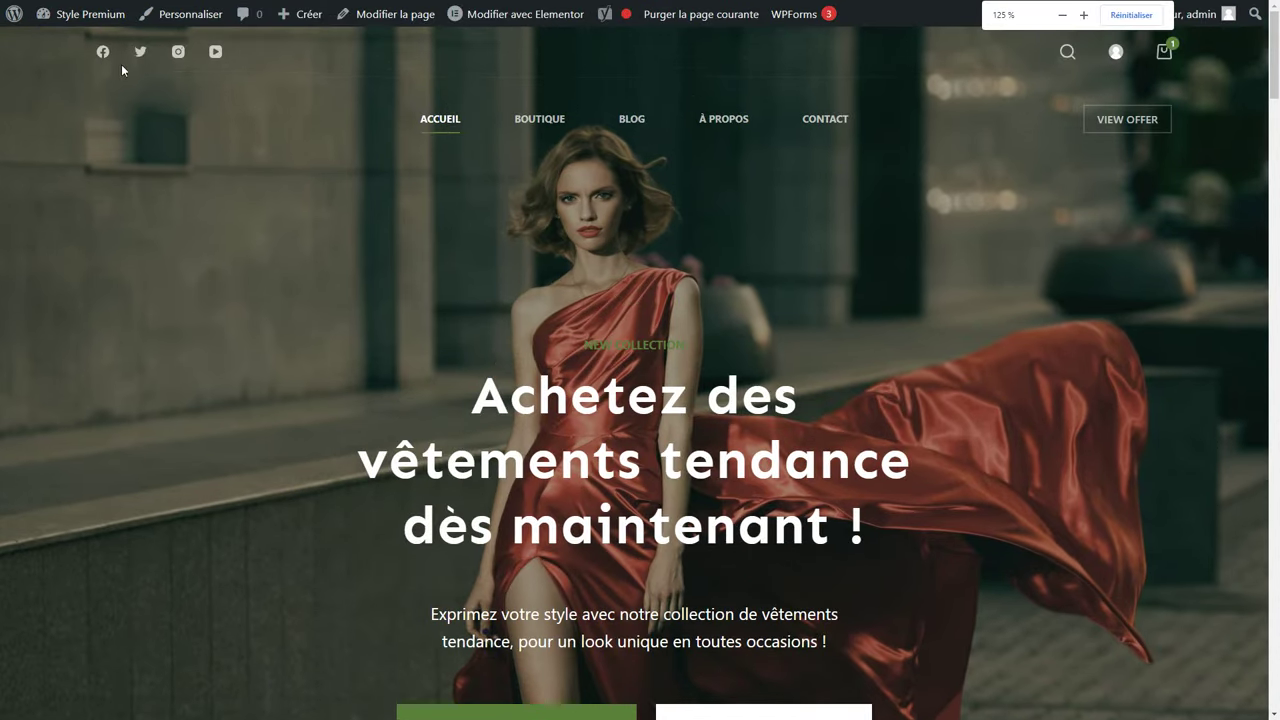
Open the Customizer's Général > Mise en page settings.
left_click(196, 16)
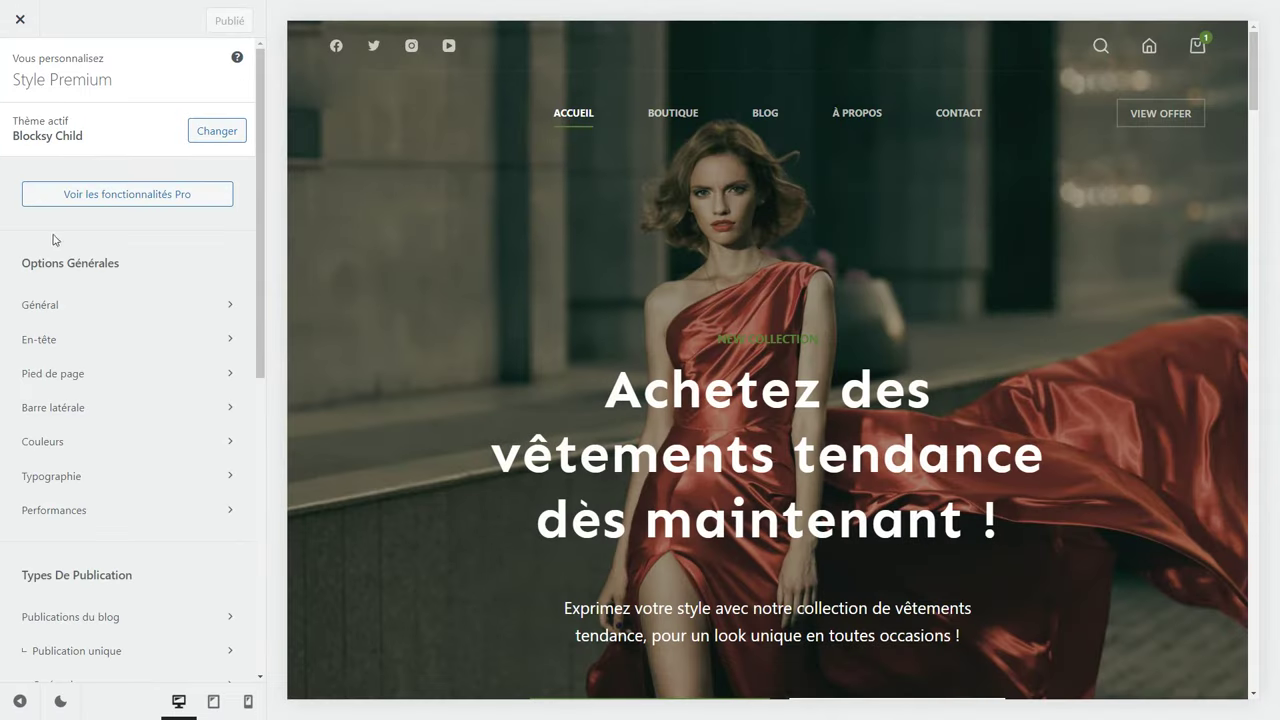
left_click(222, 306)
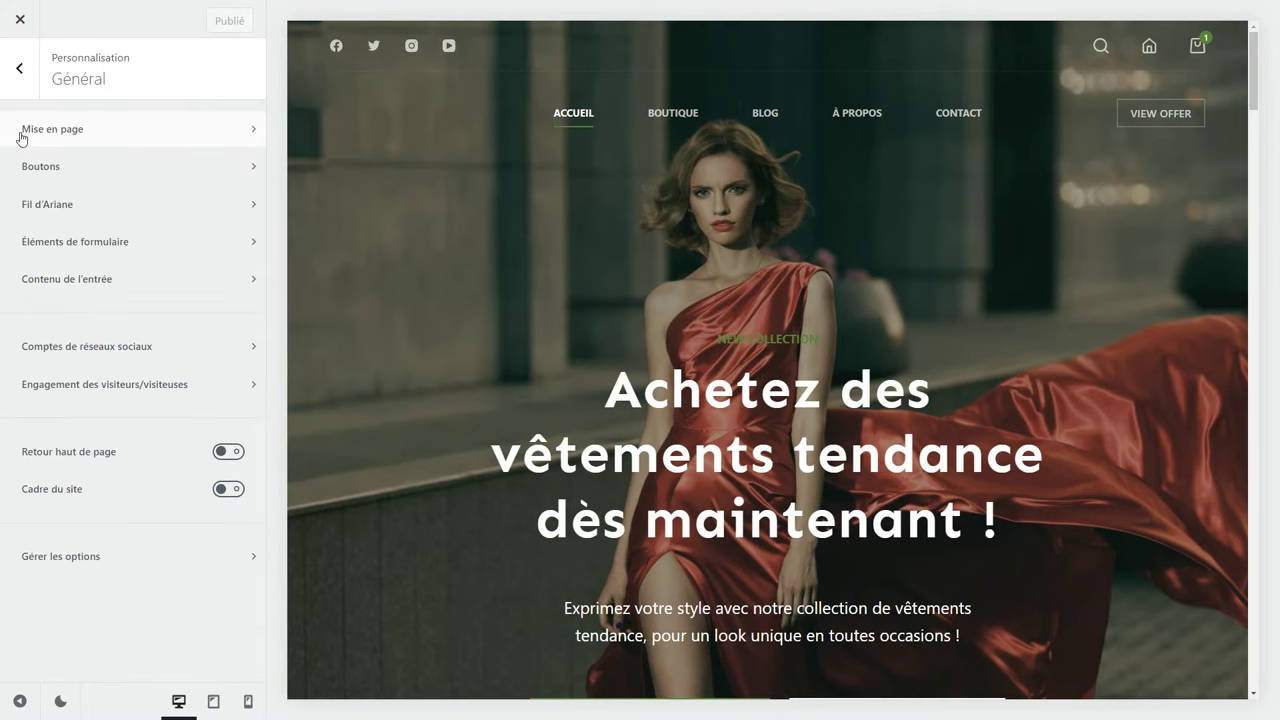
left_click(110, 134)
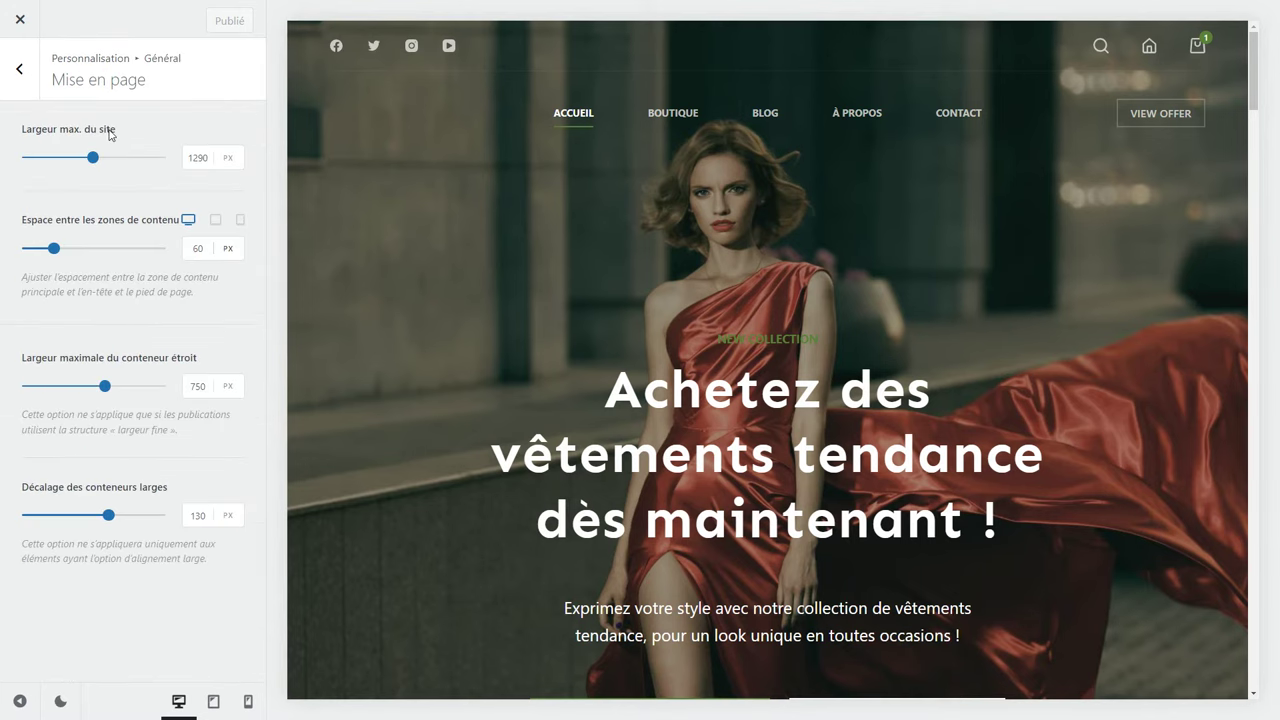
Trial a 911 px maximum site width, reset it to 1290 px, and return to the main options.
left_click_drag(93, 157, 67, 157)
scroll(481, 286, "down", 10)
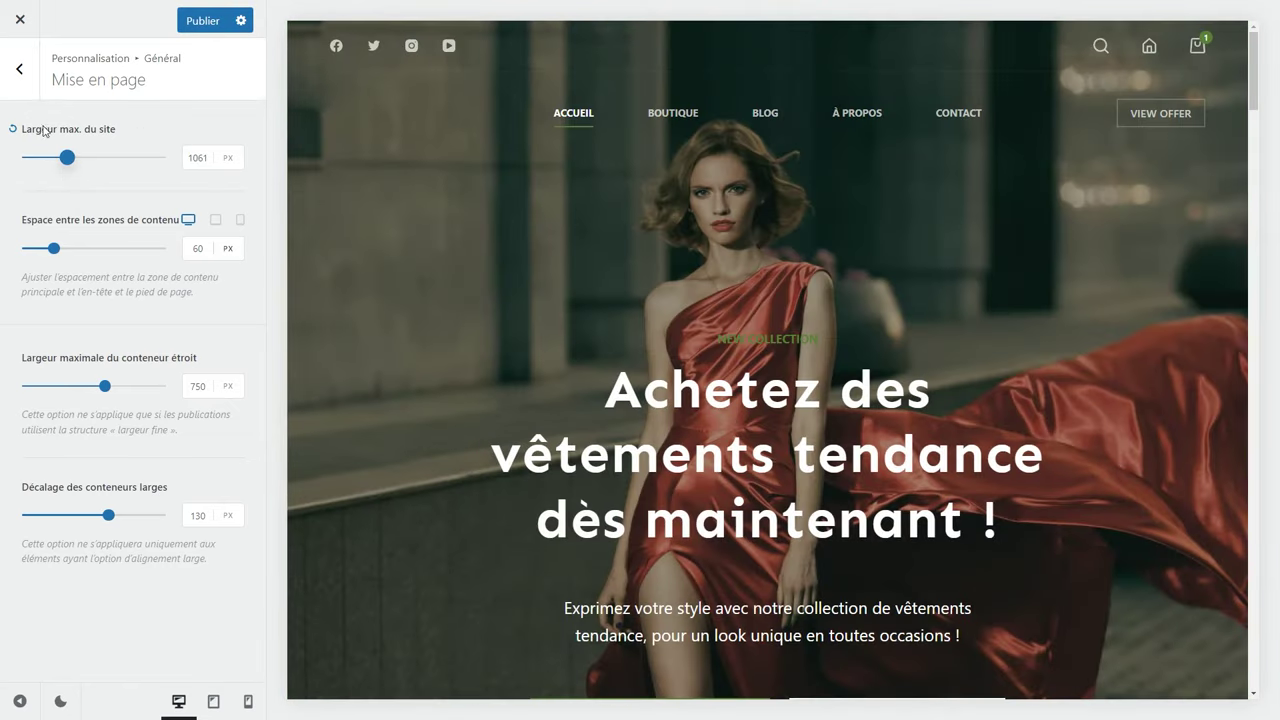
left_click(13, 130)
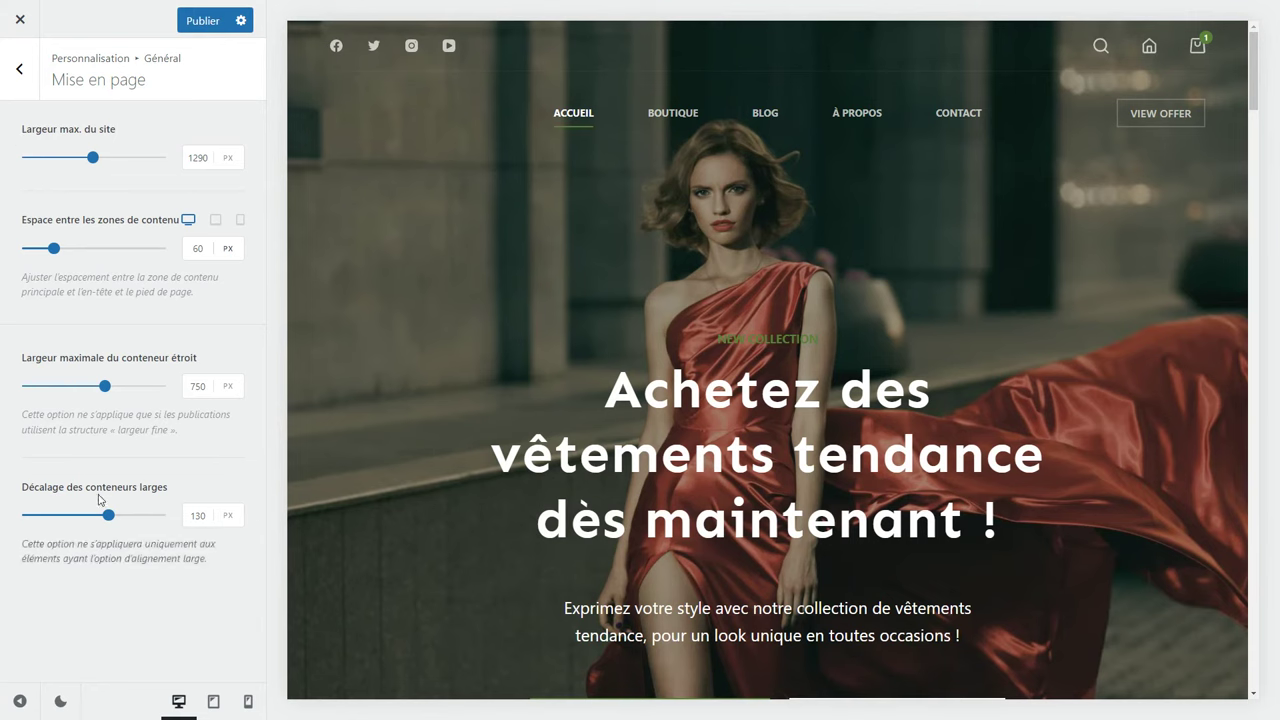
left_click(17, 86)
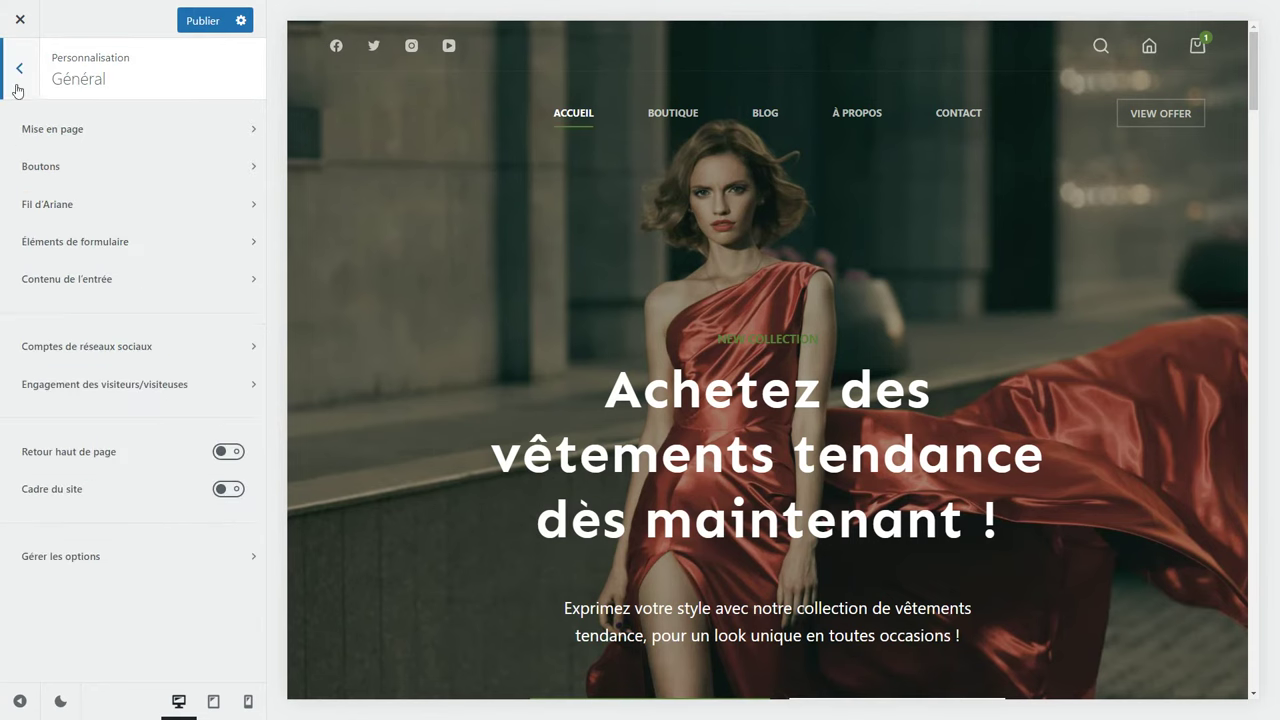
left_click(17, 90)
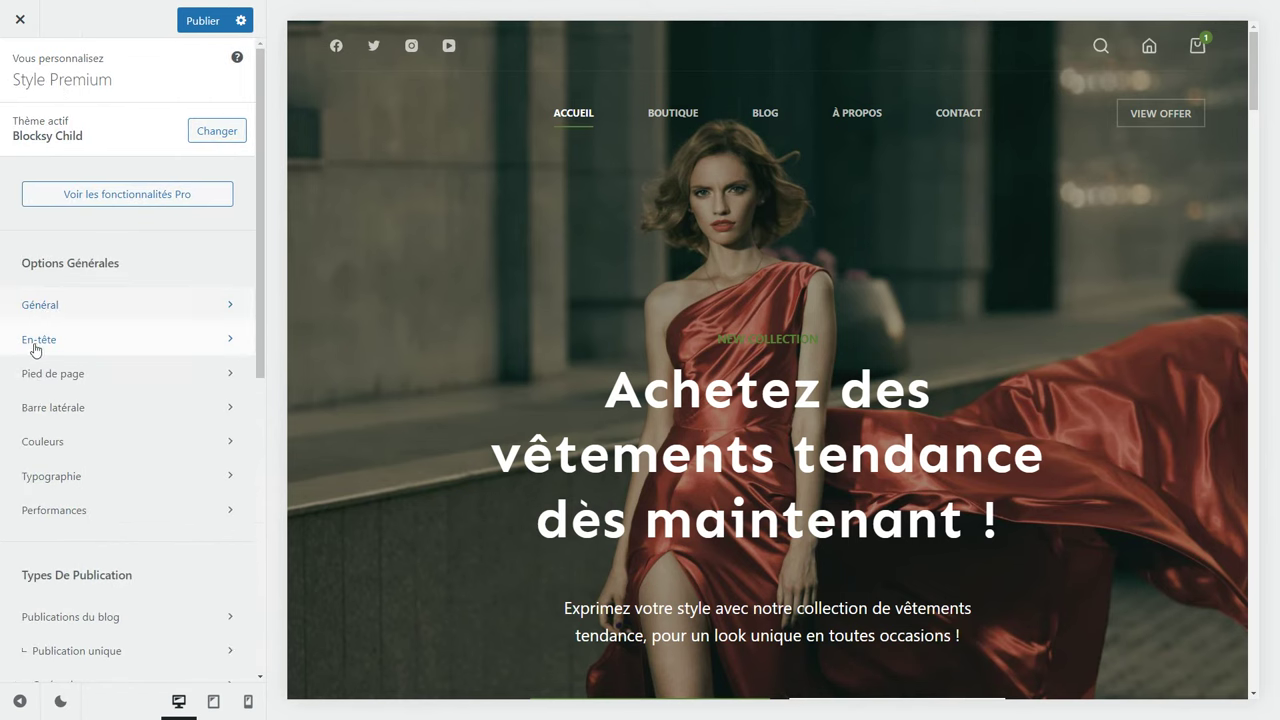
Switch the header cart element to the Type 2 shopping-cart icon.
left_click(38, 340)
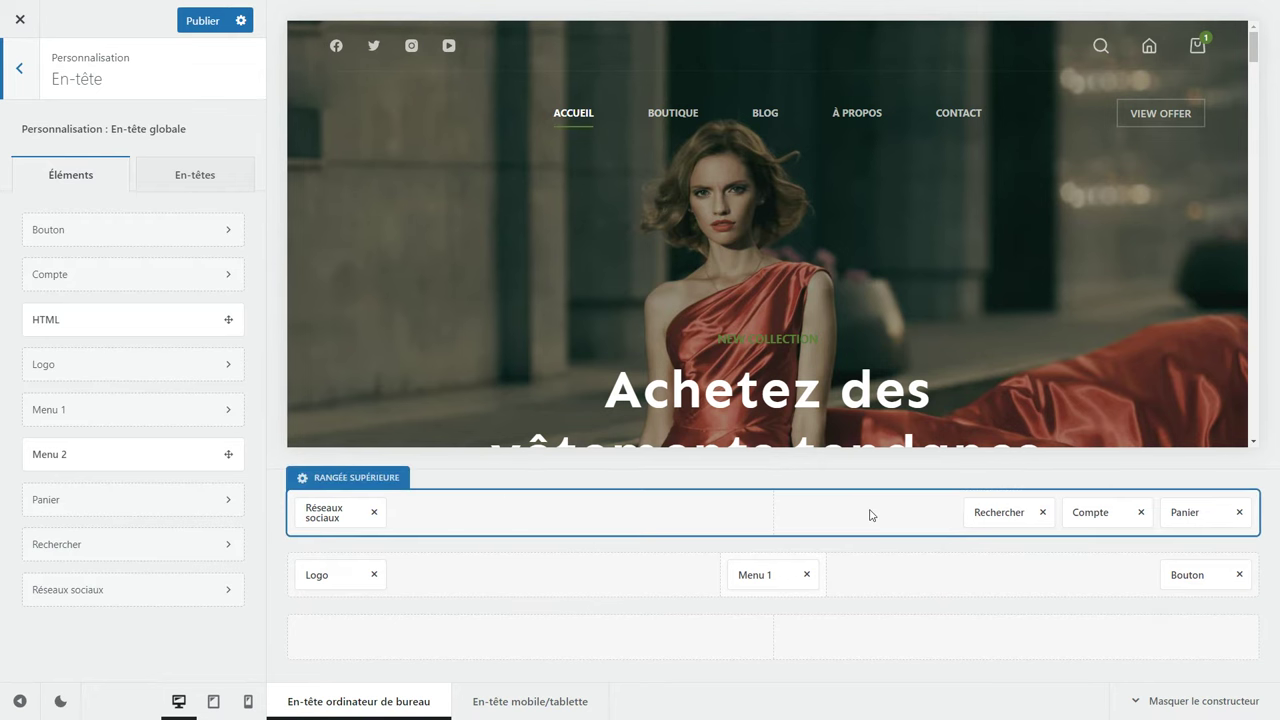
left_click(333, 513)
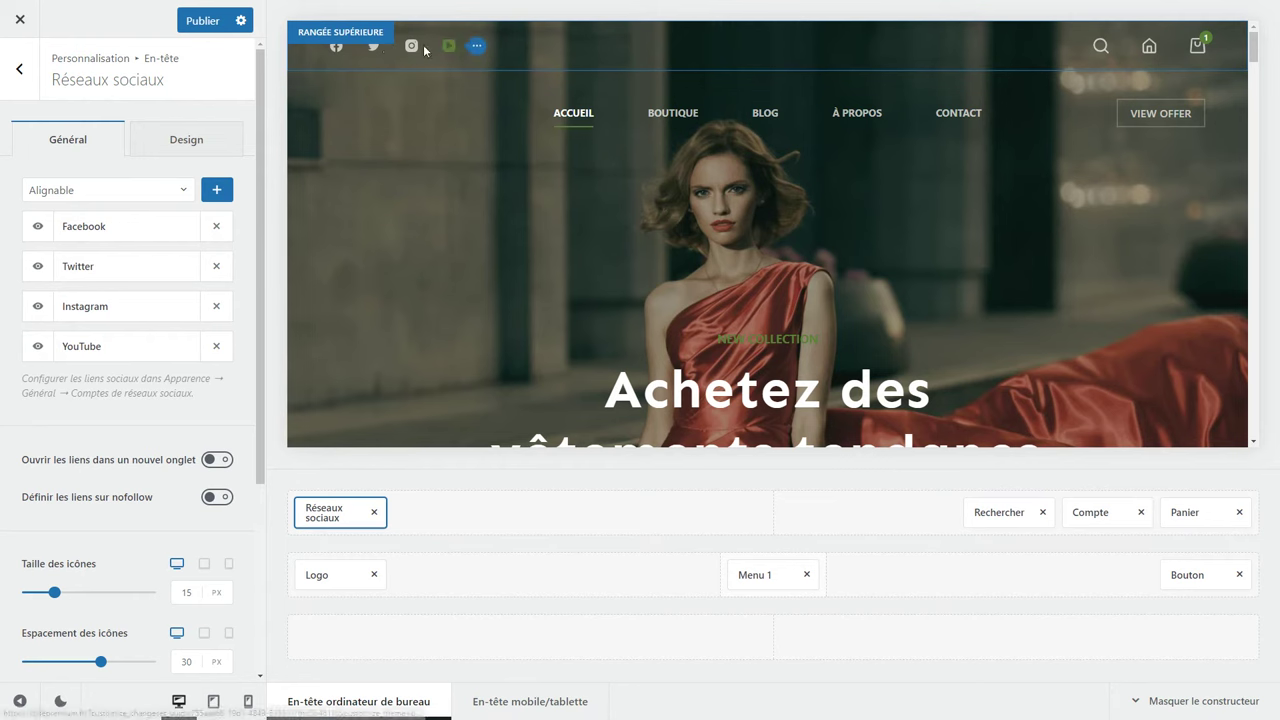
left_click(999, 511)
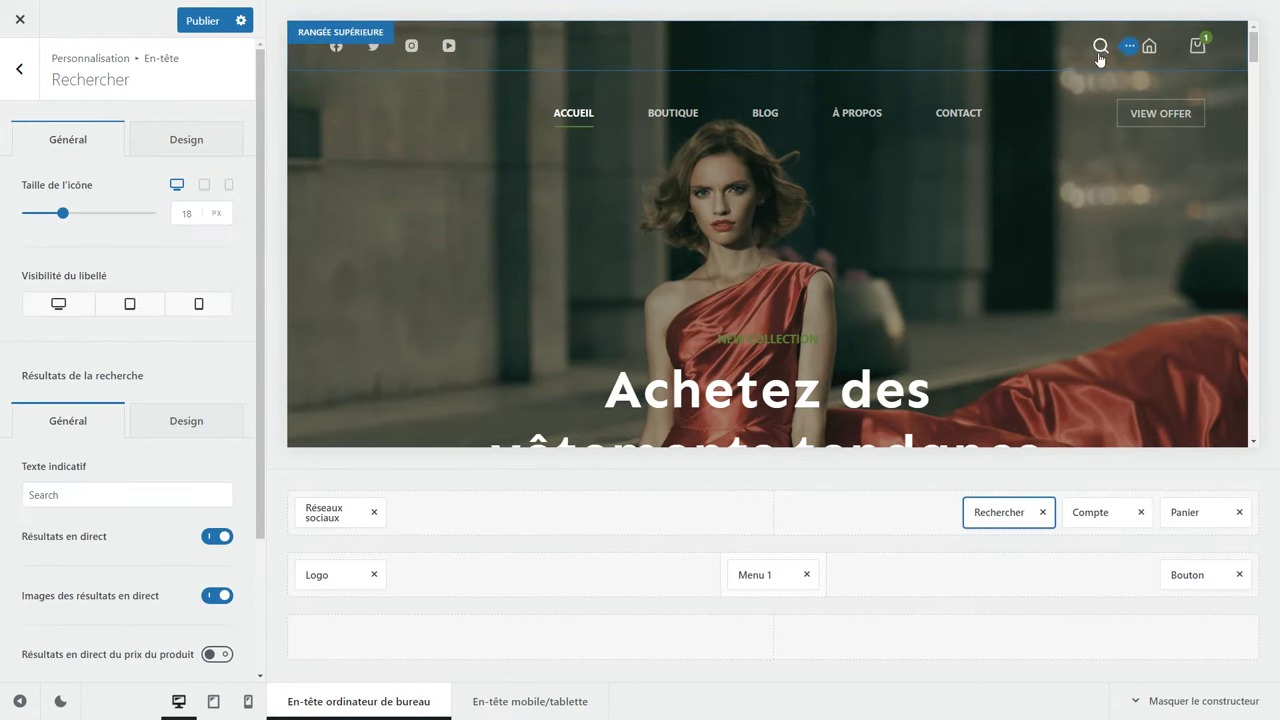
left_click(1090, 511)
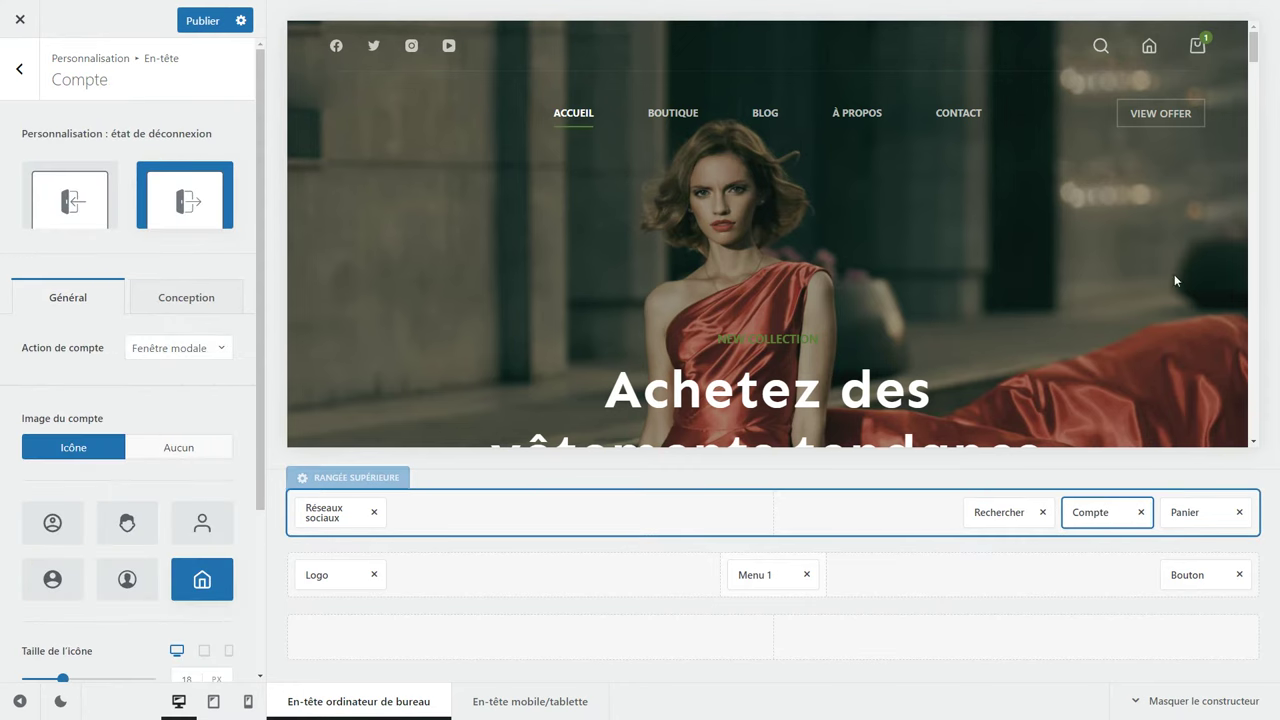
left_click(1185, 512)
mouse_move(1199, 50)
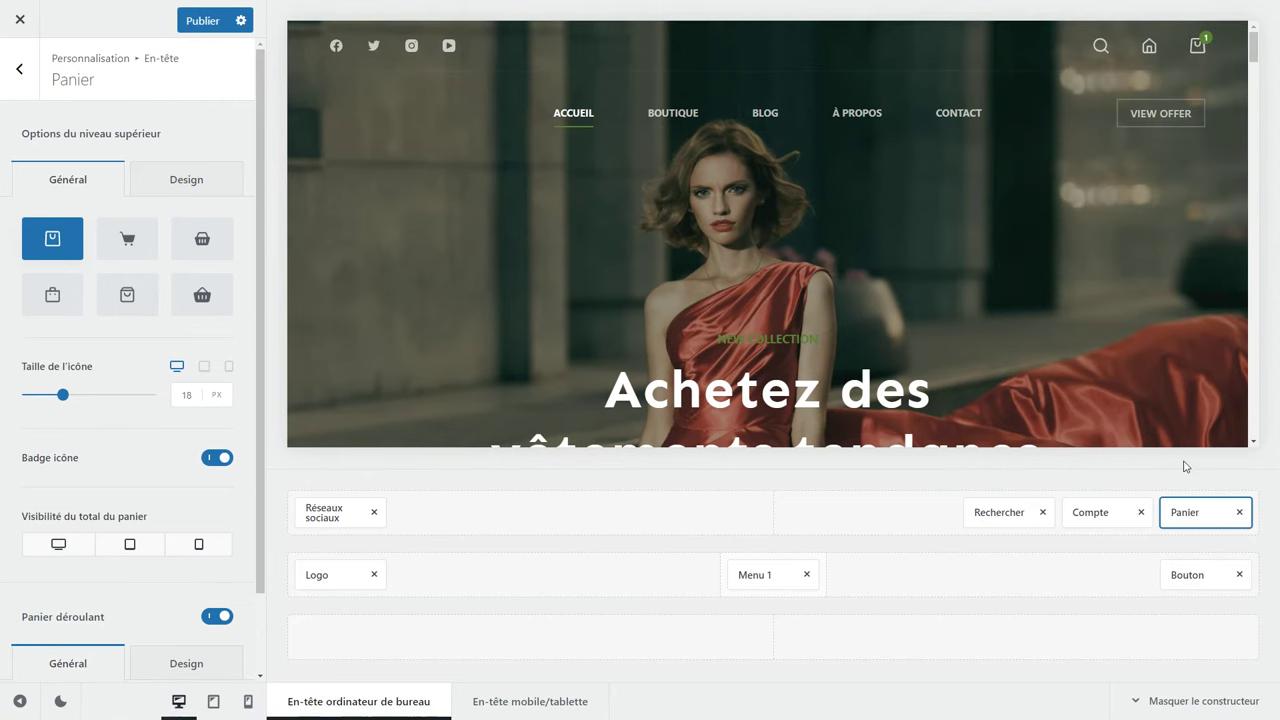
left_click(131, 257)
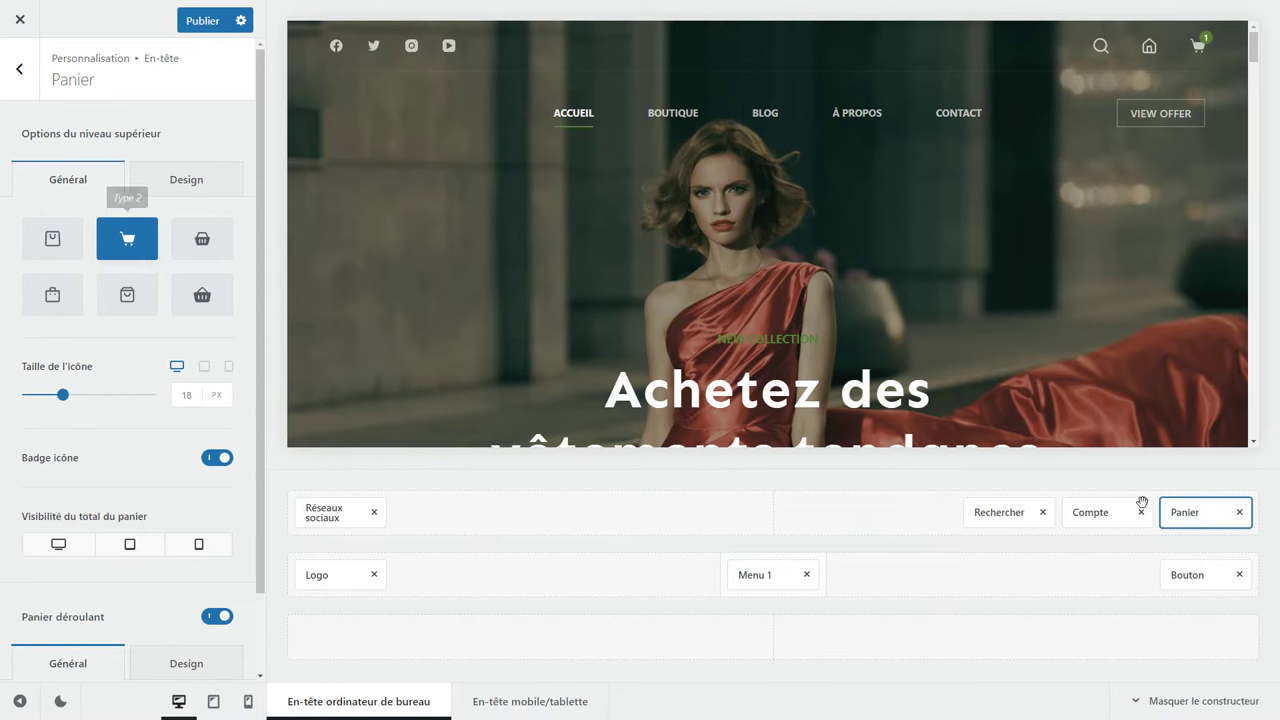
Set the header account element's click action to Compte WooCommerce.
left_click(1092, 513)
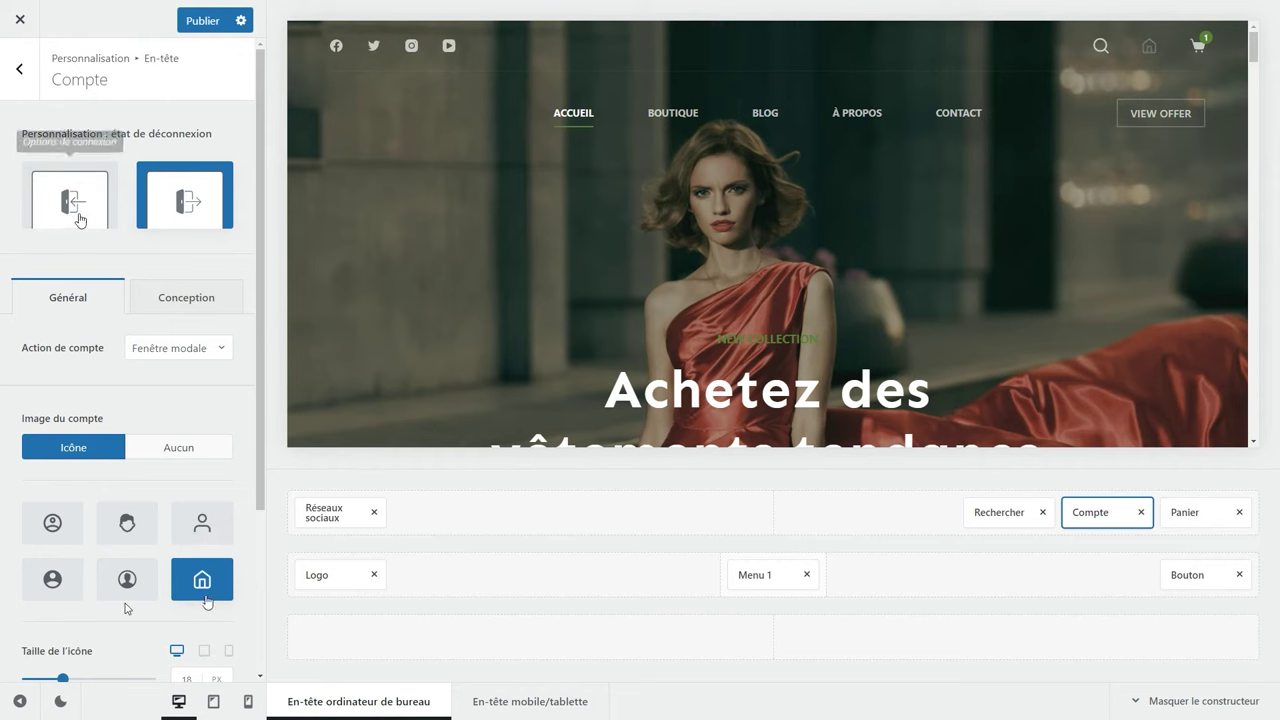
left_click(88, 212)
left_click(166, 224)
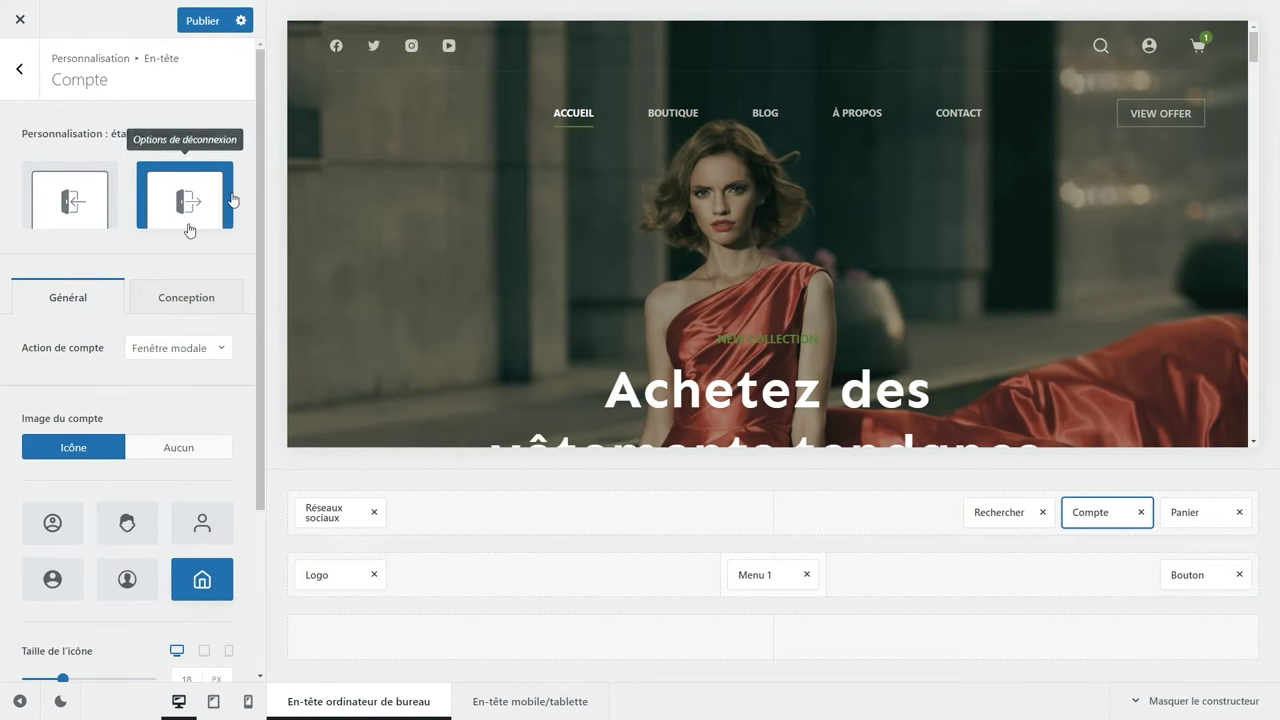
left_click(176, 350)
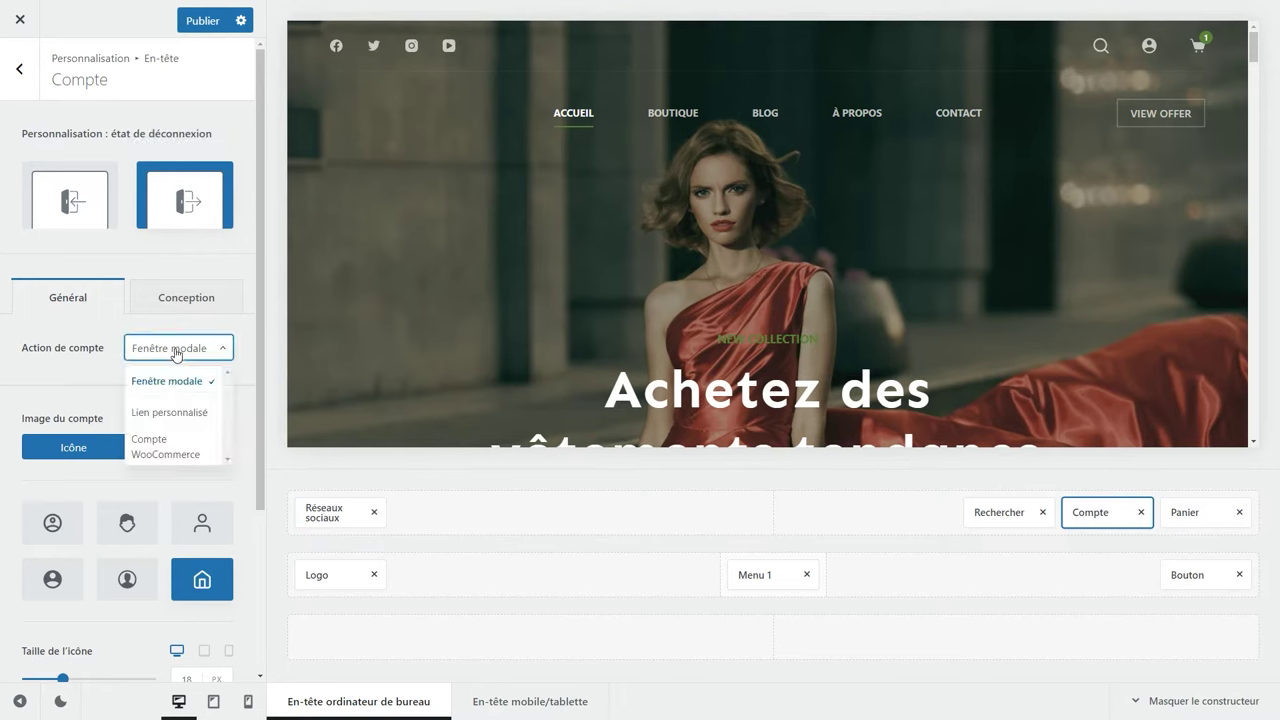
left_click(167, 444)
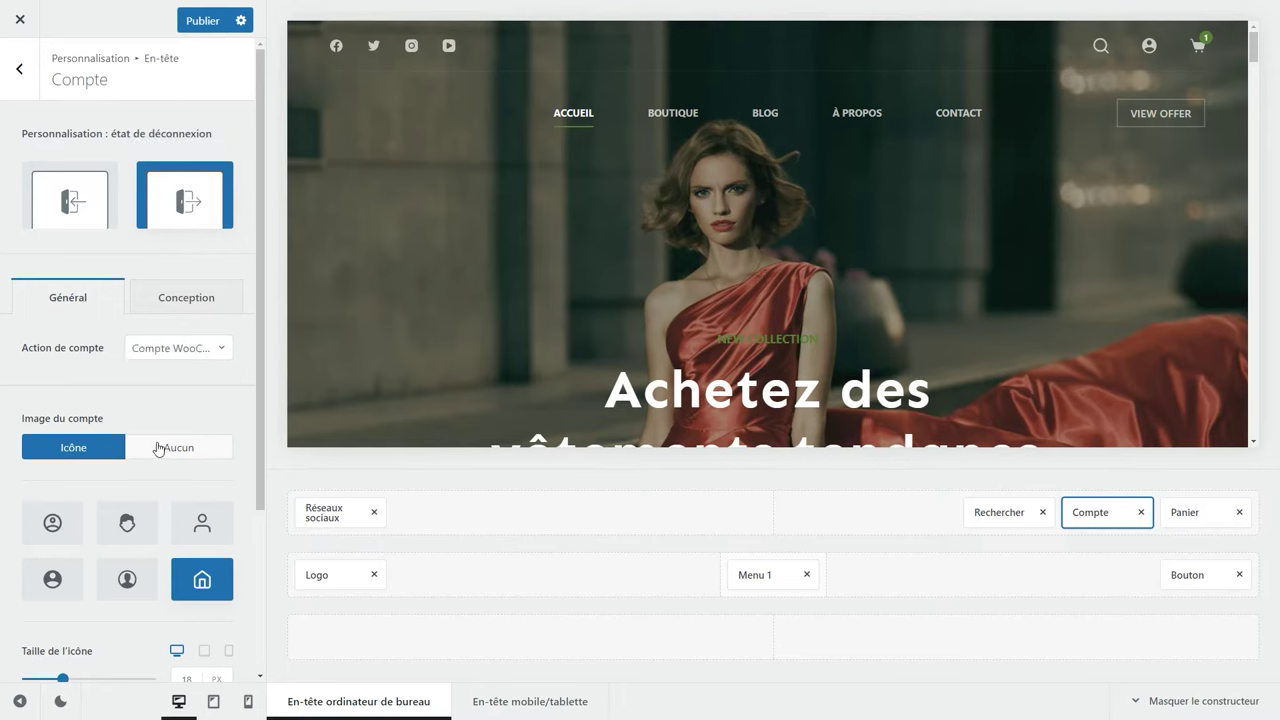
Open the header Logo element and start replacing its T-shirt logo from the media library.
left_click(323, 575)
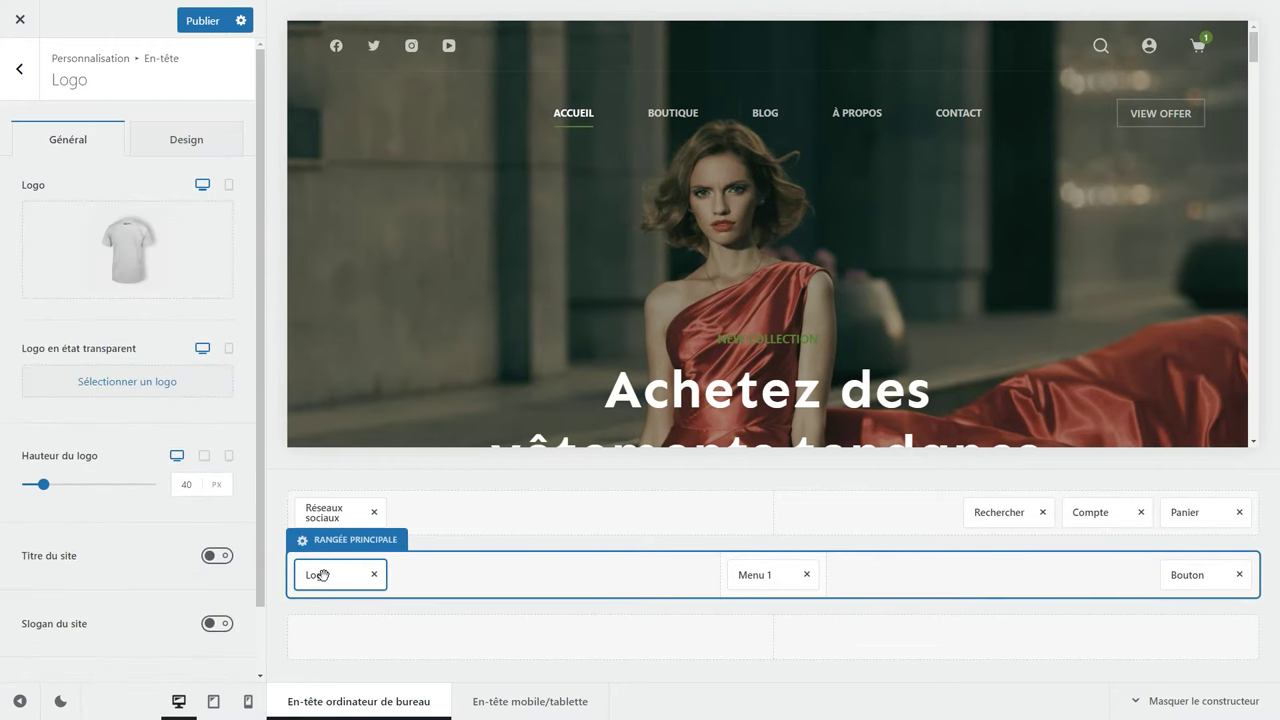
left_click(777, 576)
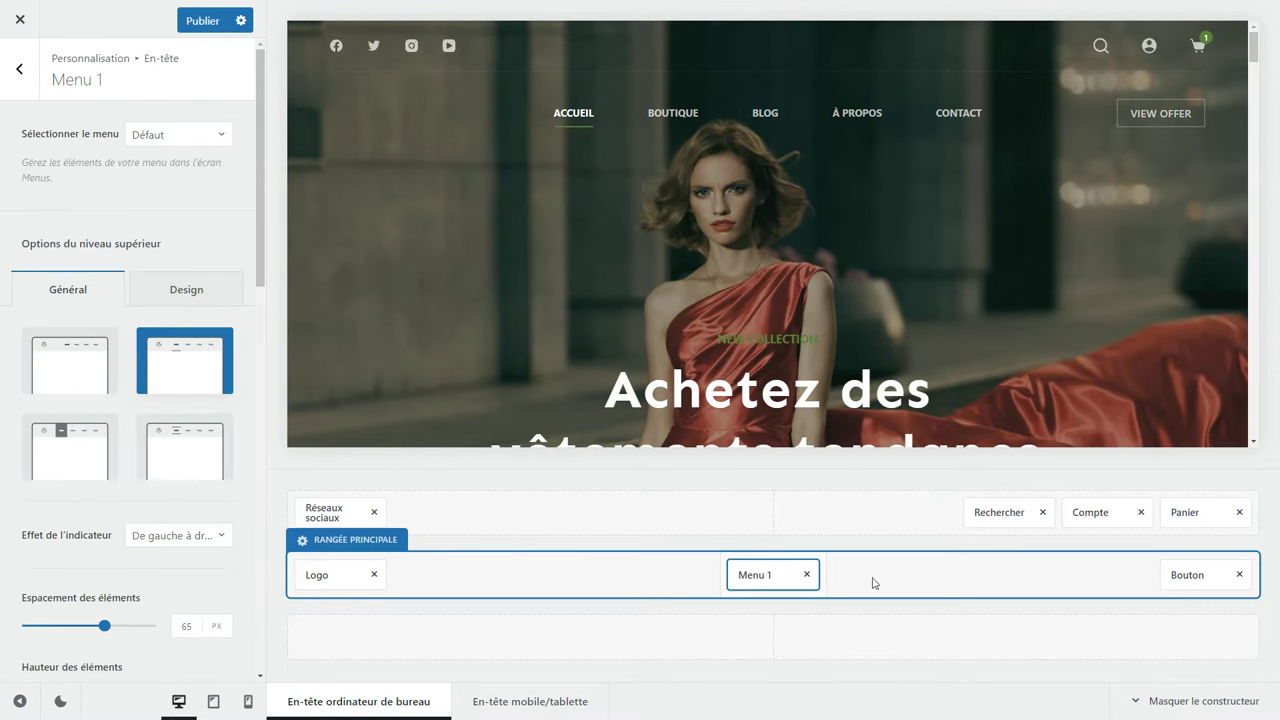
left_click(1192, 570)
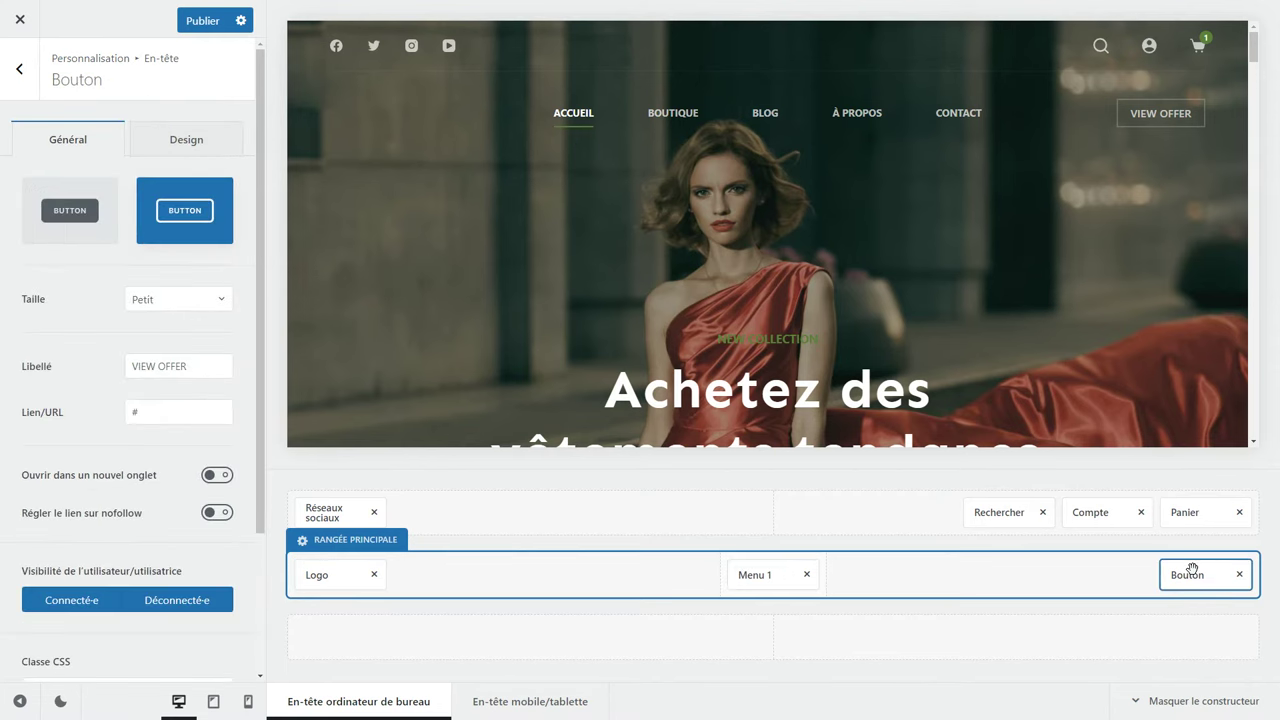
left_click(328, 575)
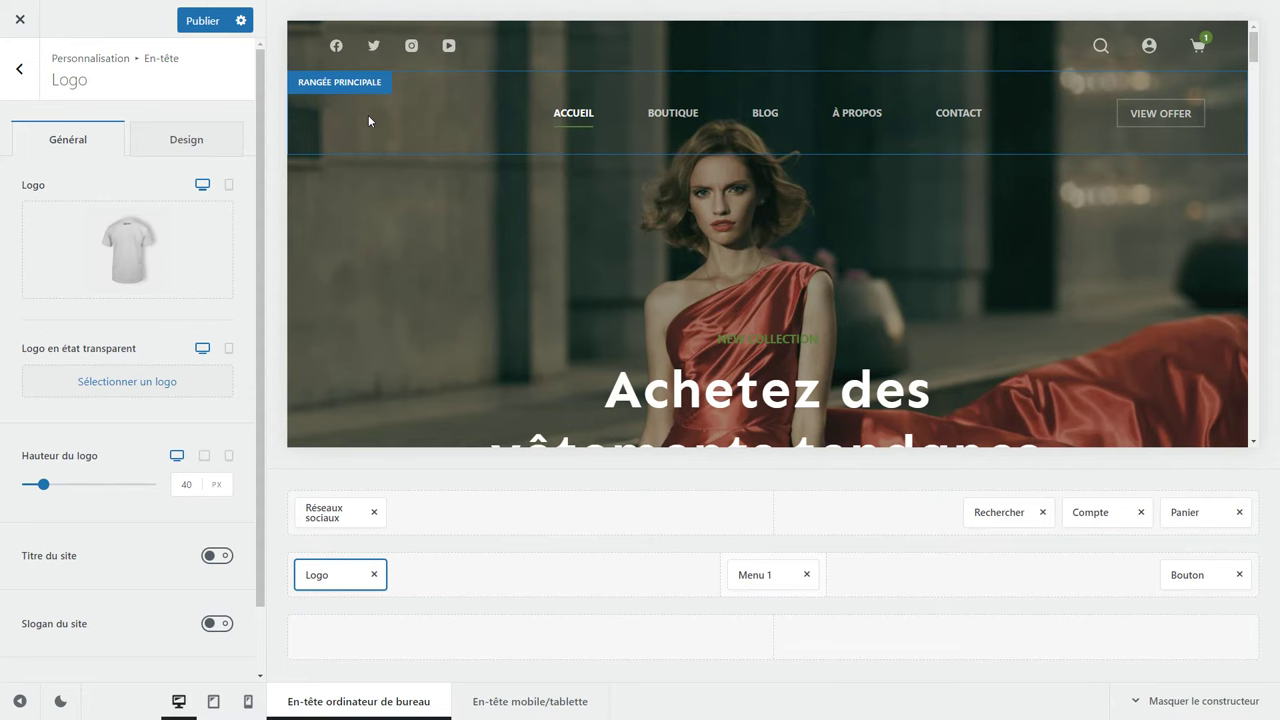
mouse_move(145, 248)
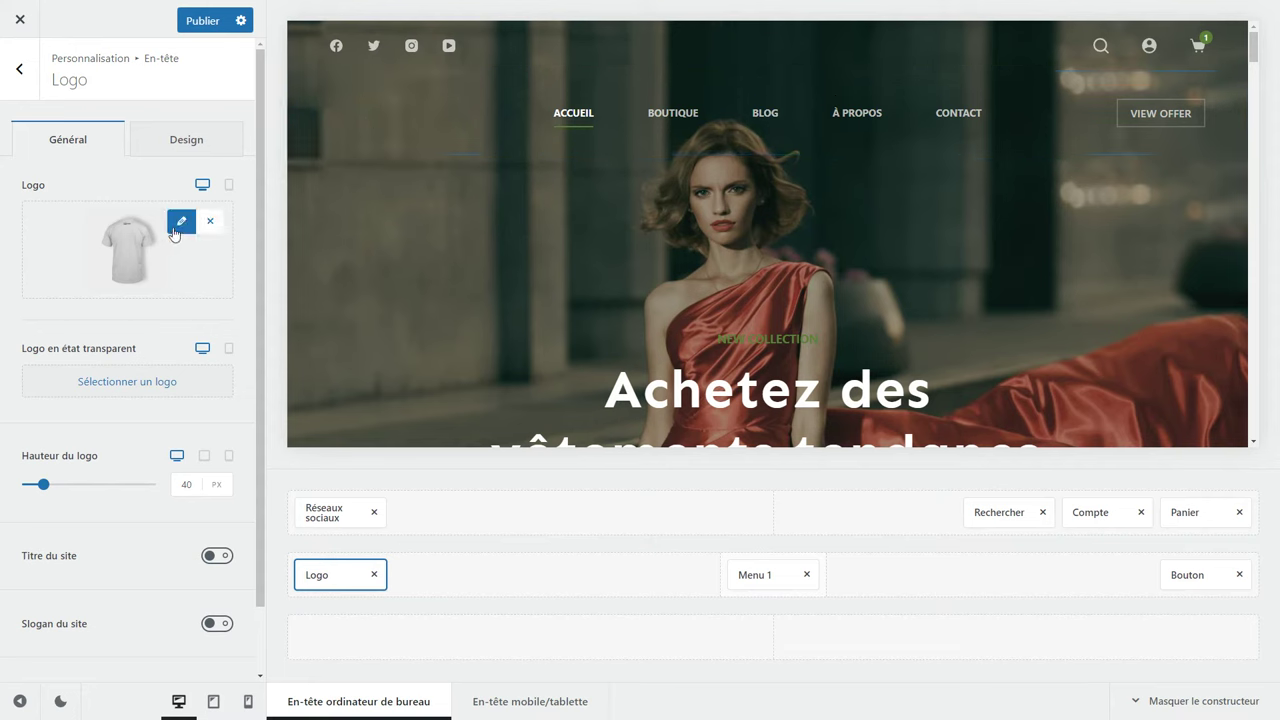
left_click(181, 221)
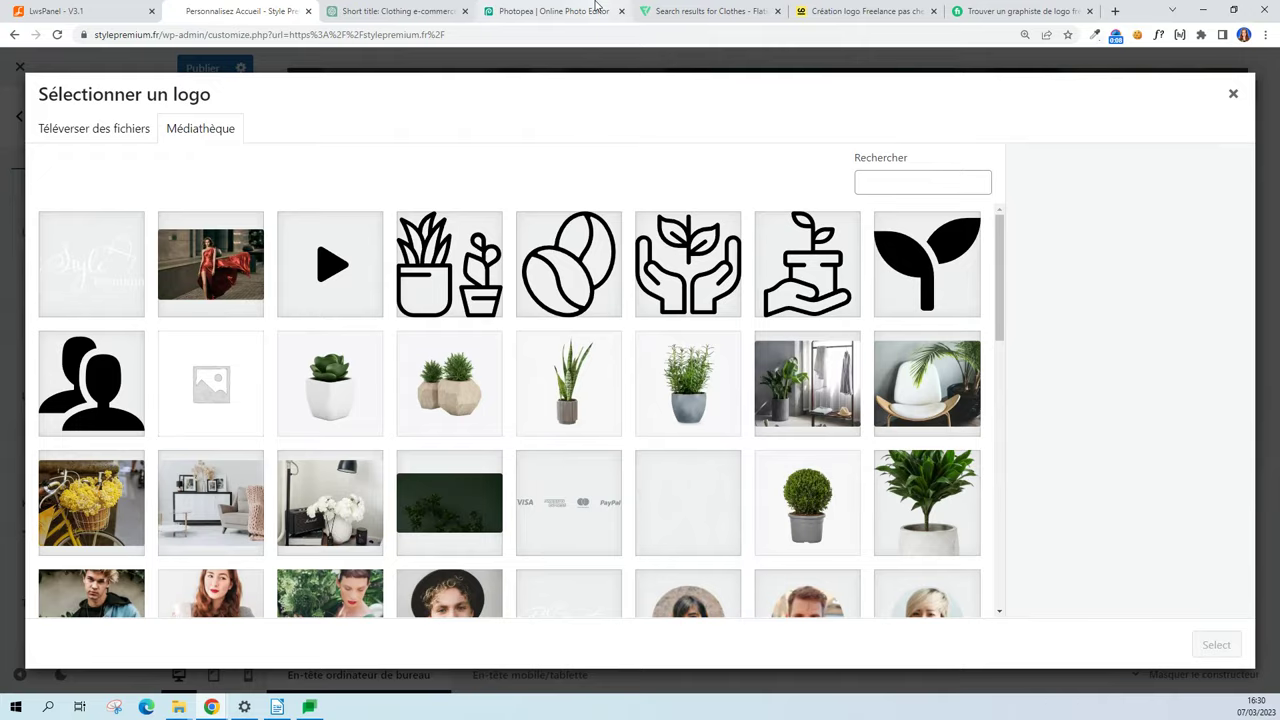
Switch to the Flaticon tab showing the clothes icon search results.
left_click(690, 10)
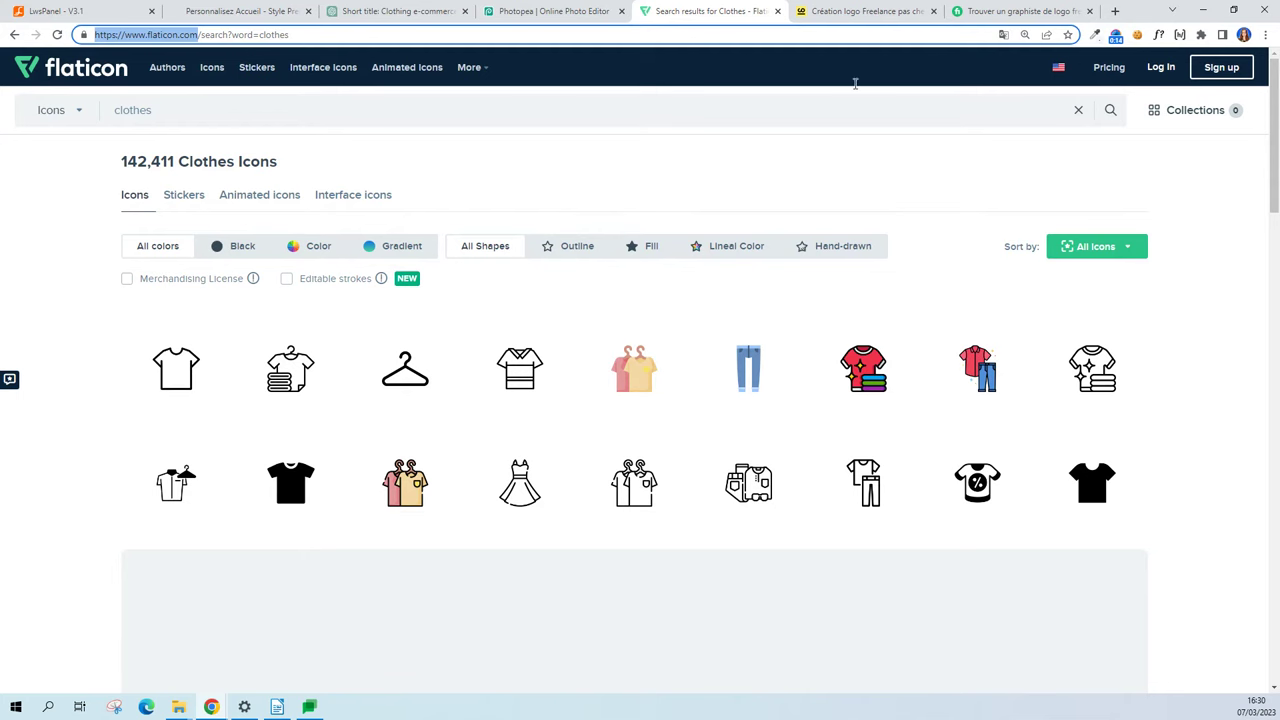
Compare the ComeUp and Fiverr logo-design offers, then return to the Customizer logo picker.
left_click(846, 14)
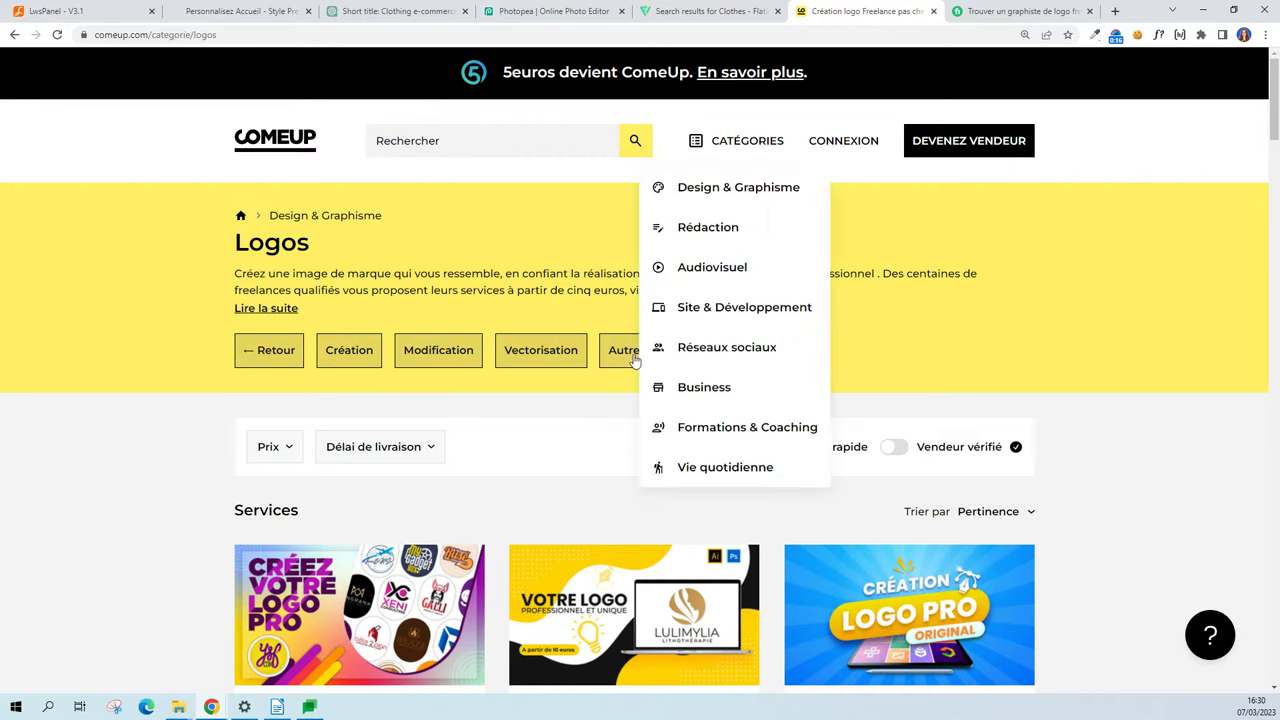
left_click(149, 36)
left_click(1018, 10)
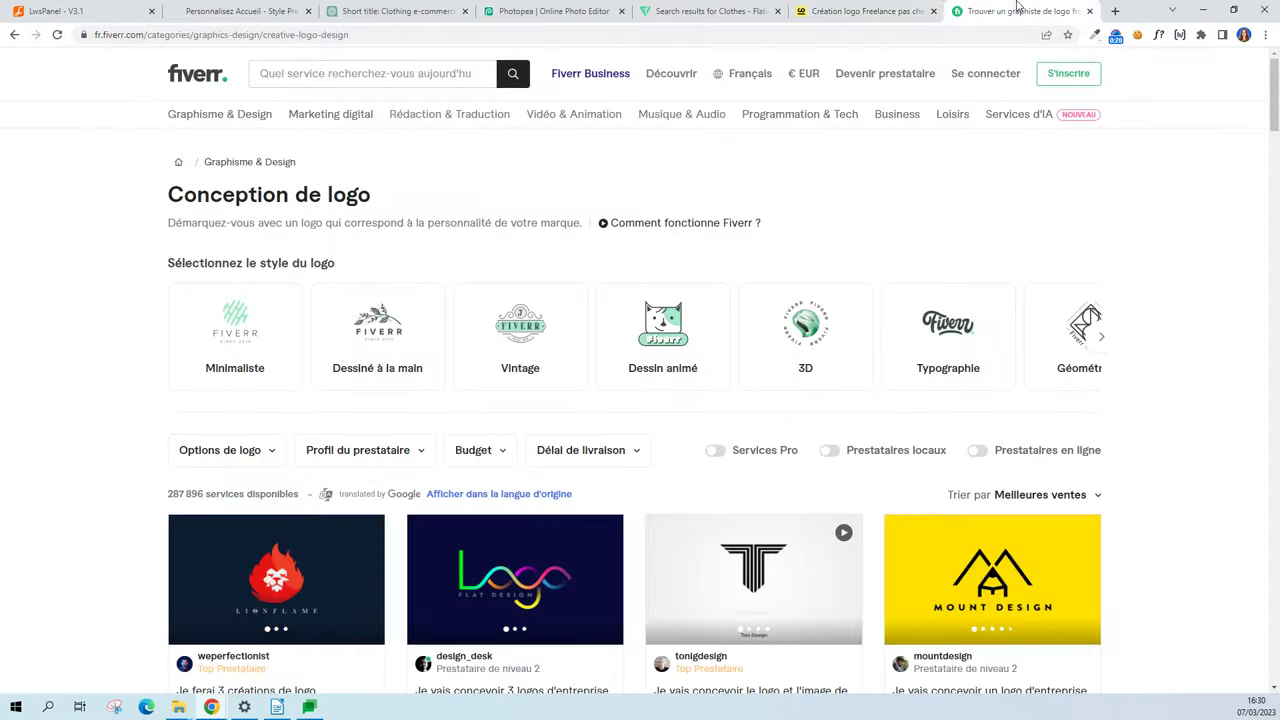
left_click(145, 34)
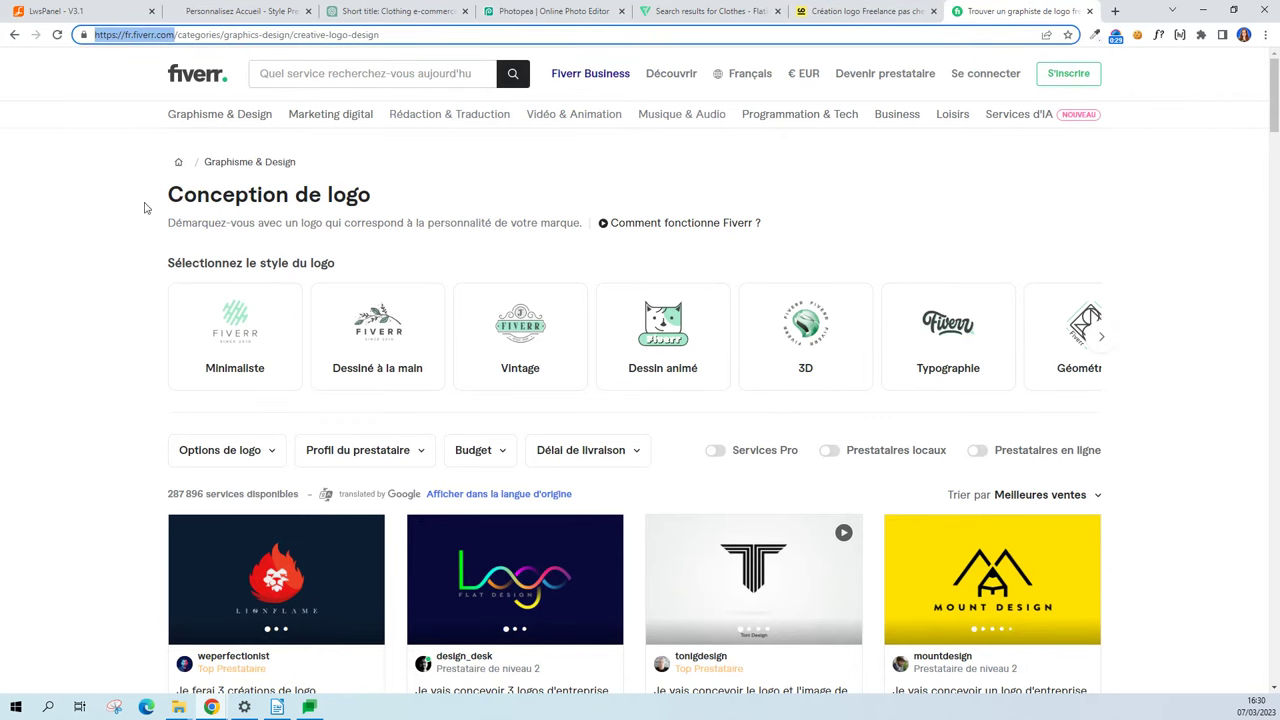
left_click(229, 10)
View the Style_Premium image from the Images boutique folder, then return to Photopea.
key("F11")
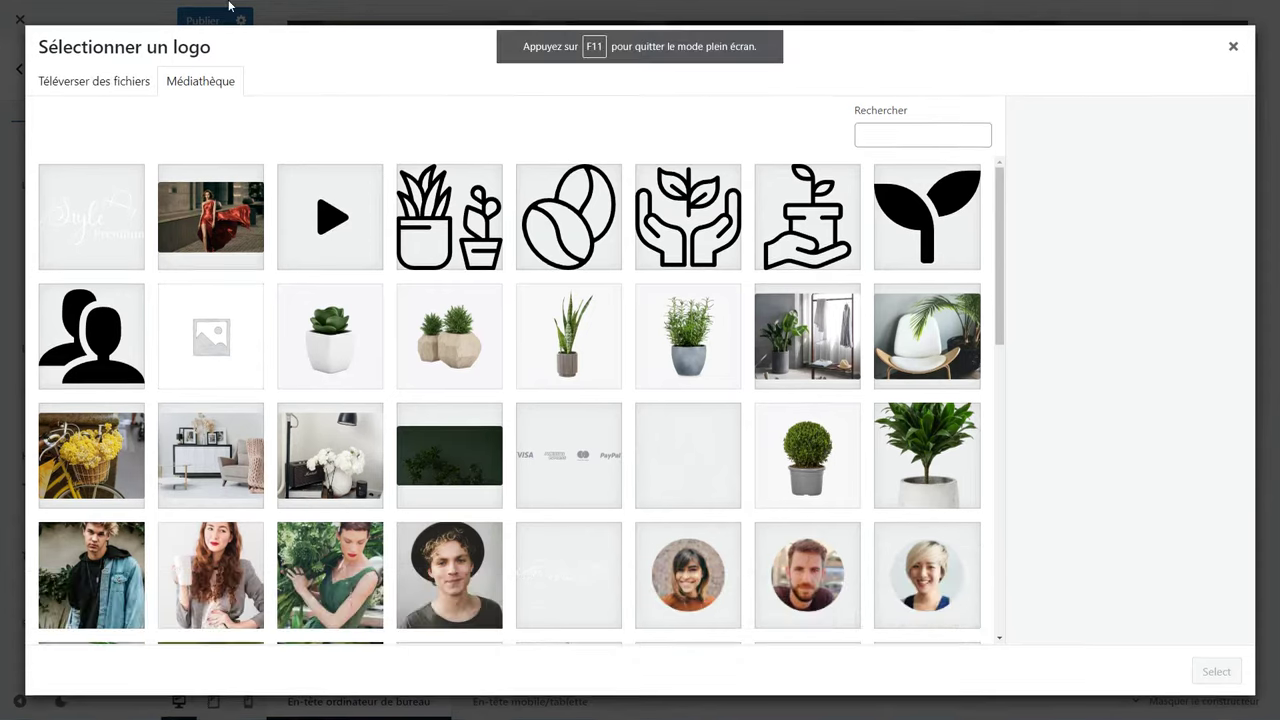
key("alt+Tab")
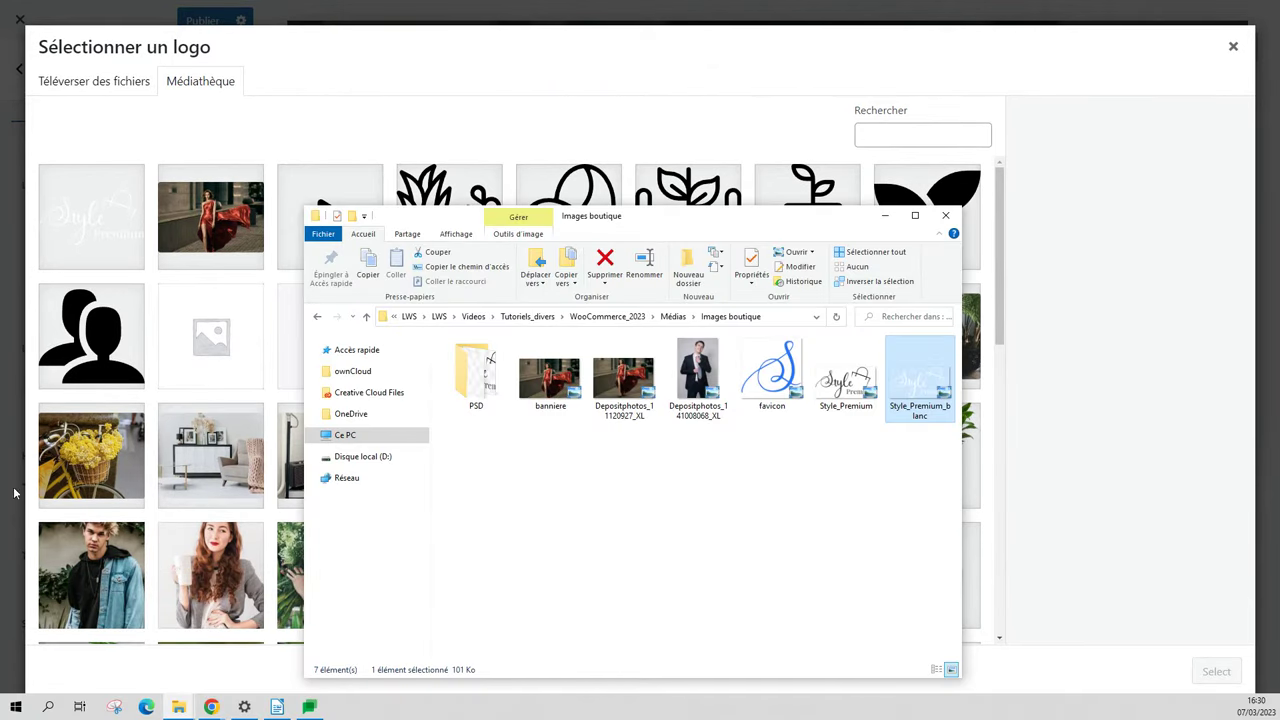
double_click(828, 405)
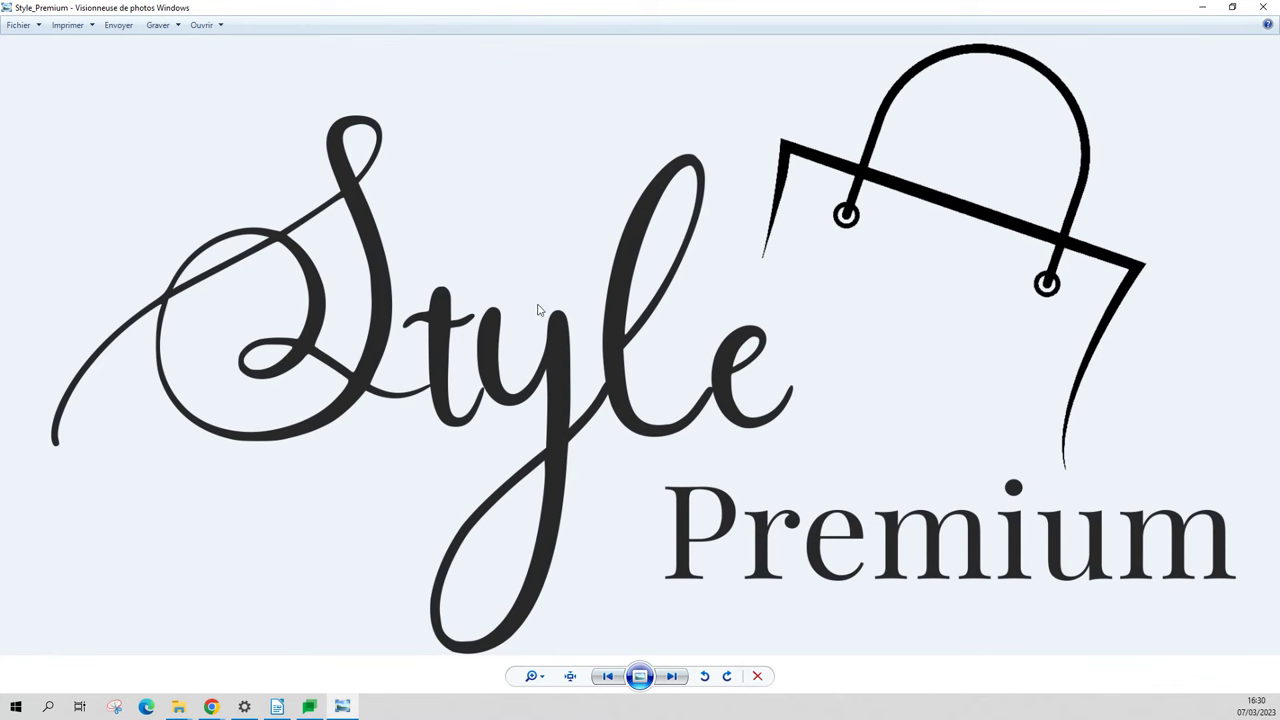
key("alt+Tab")
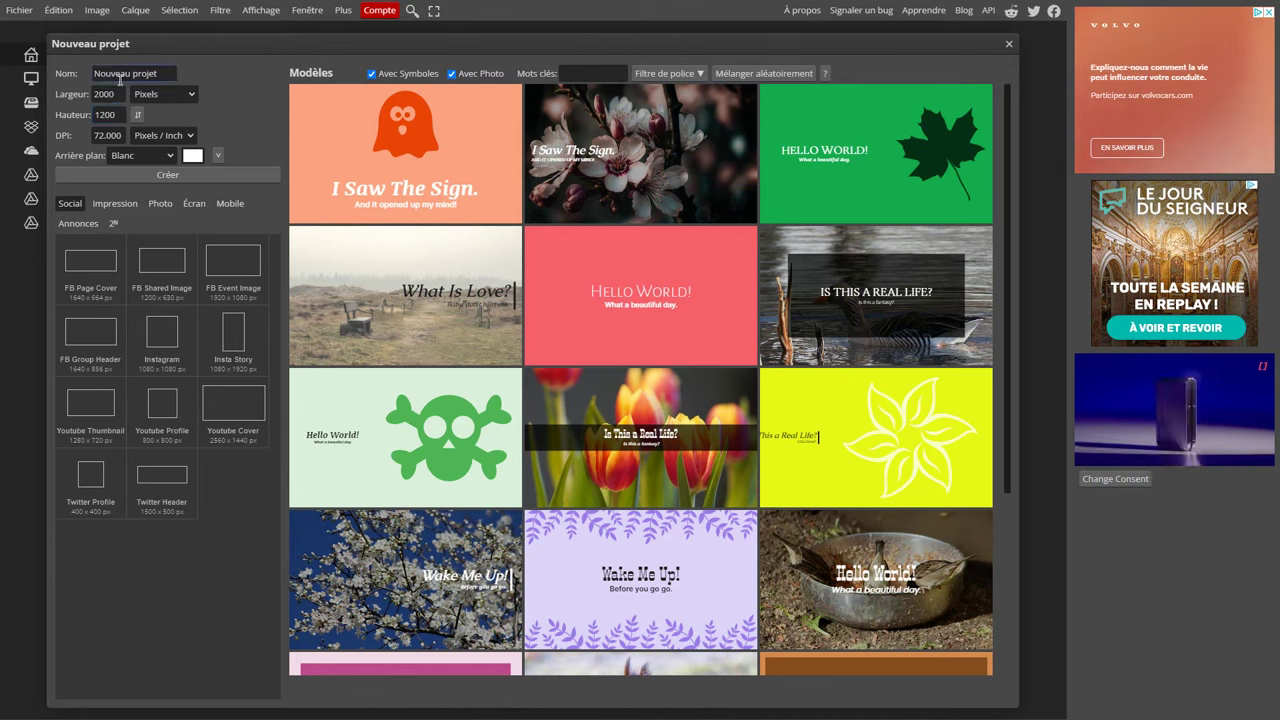
Create a new 400×200 Photopea canvas with a transparent background.
double_click(105, 94)
type("400")
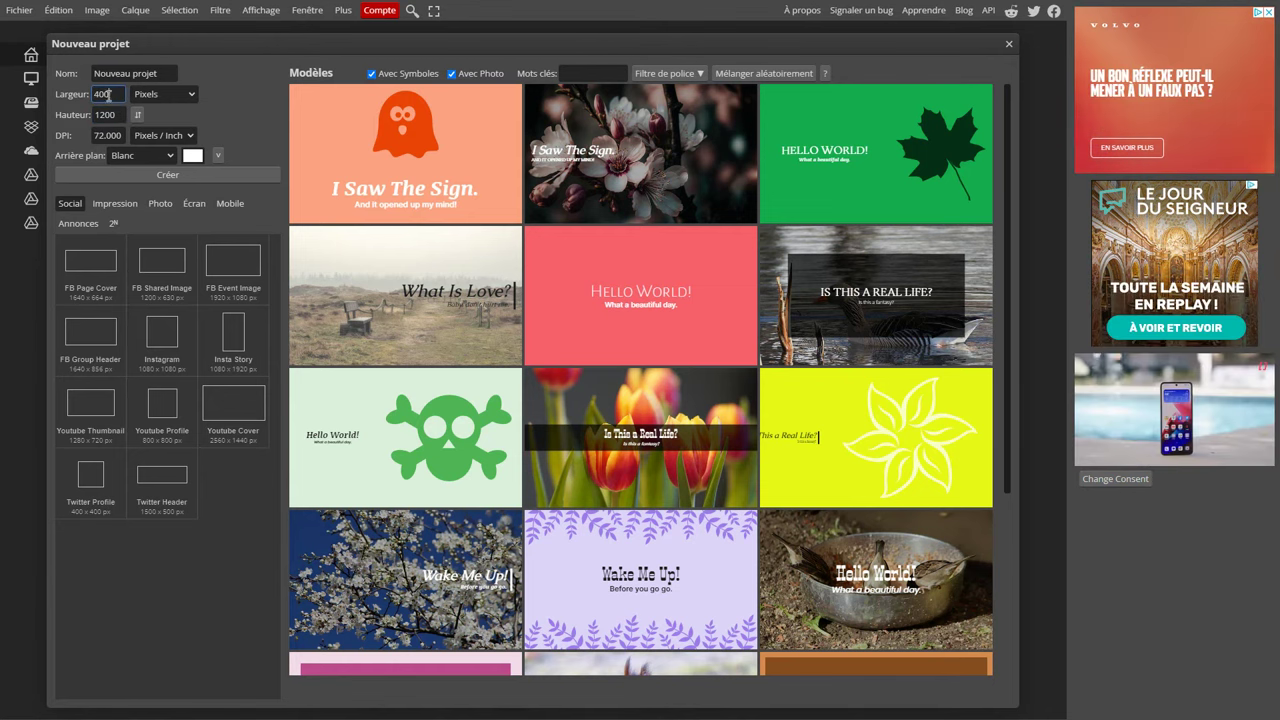
double_click(108, 114)
type("200")
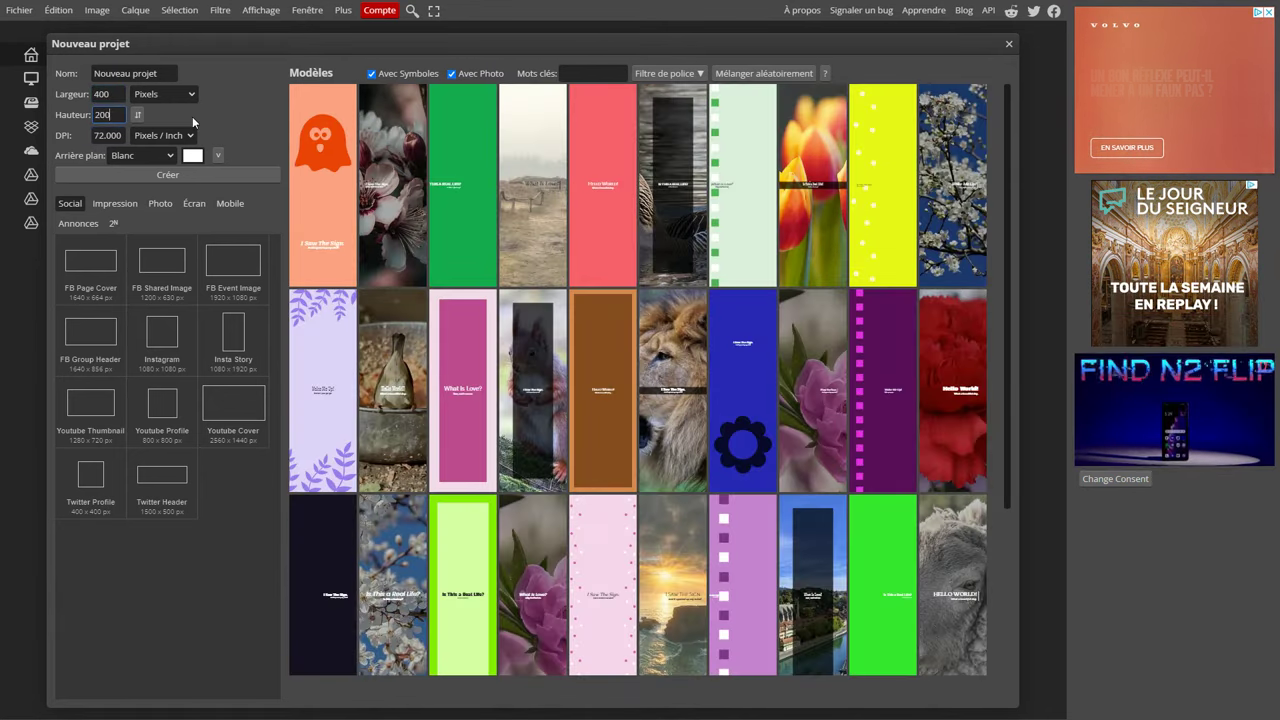
left_click(140, 155)
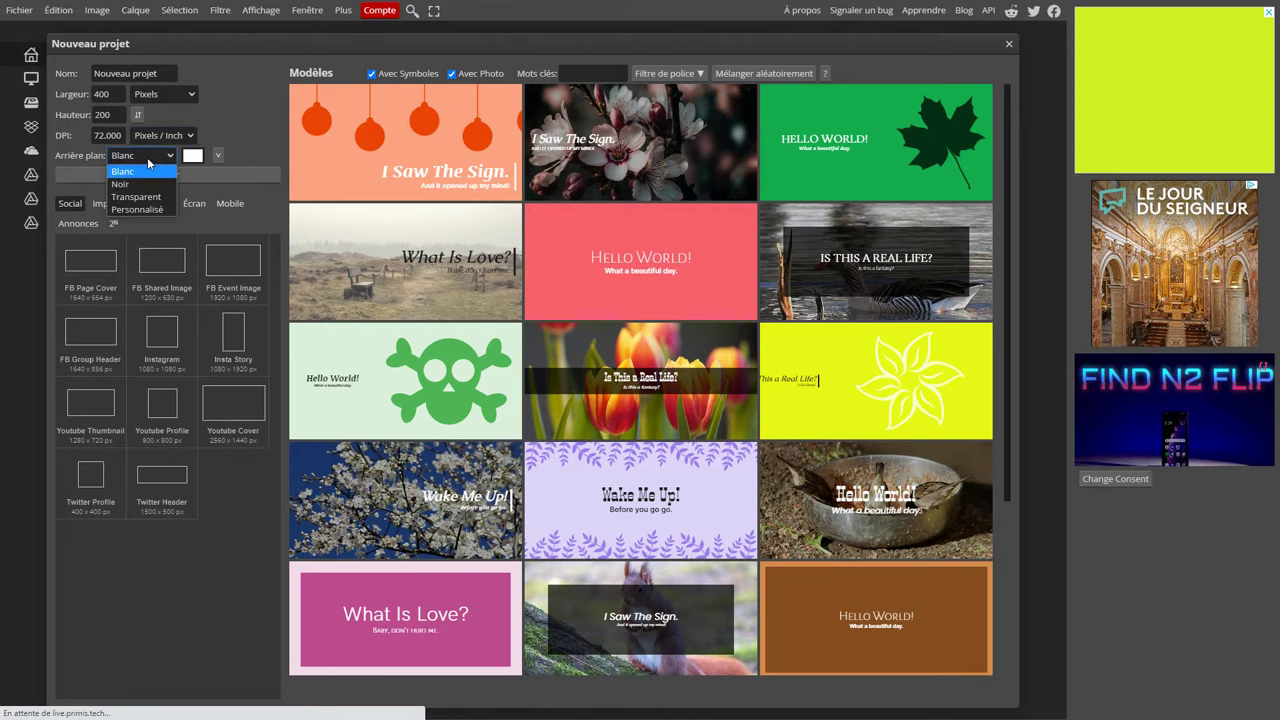
left_click(133, 197)
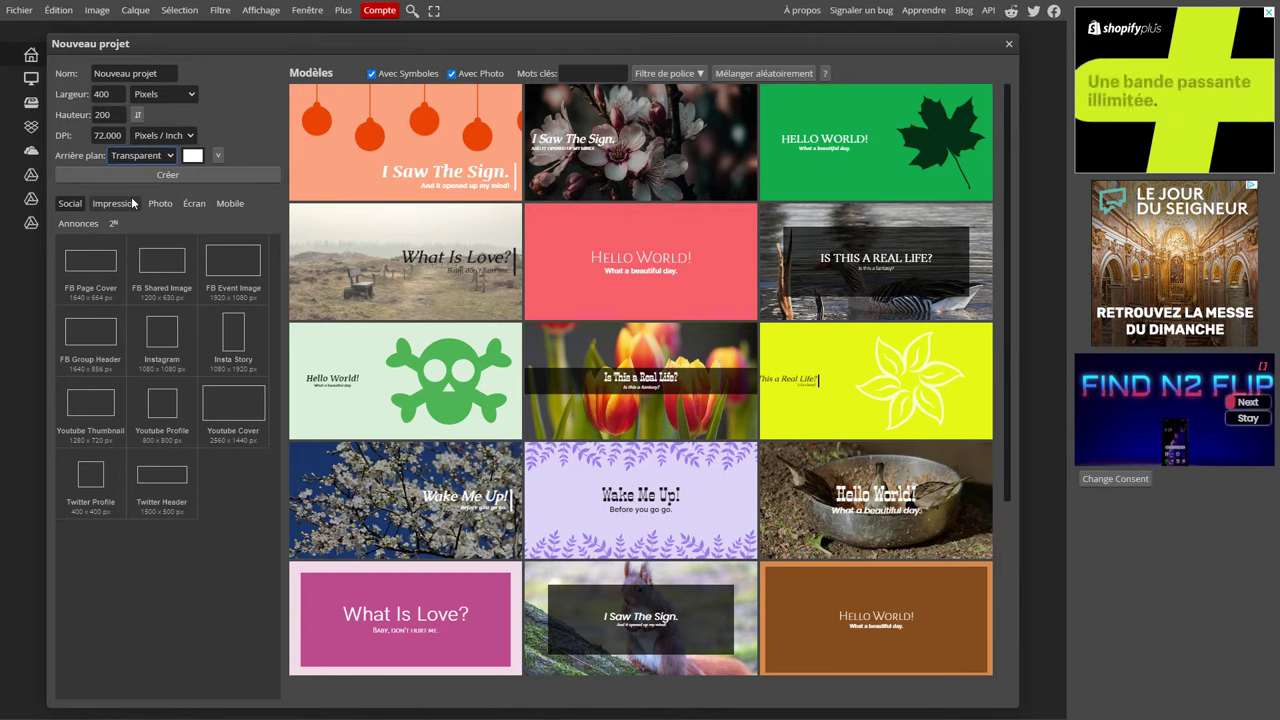
left_click(177, 174)
Place the dress image on the left and add 120 px 'Style' text beside it.
left_click_drag(366, 337, 345, 362)
left_click_drag(456, 402, 398, 406)
key("Return")
left_click(13, 328)
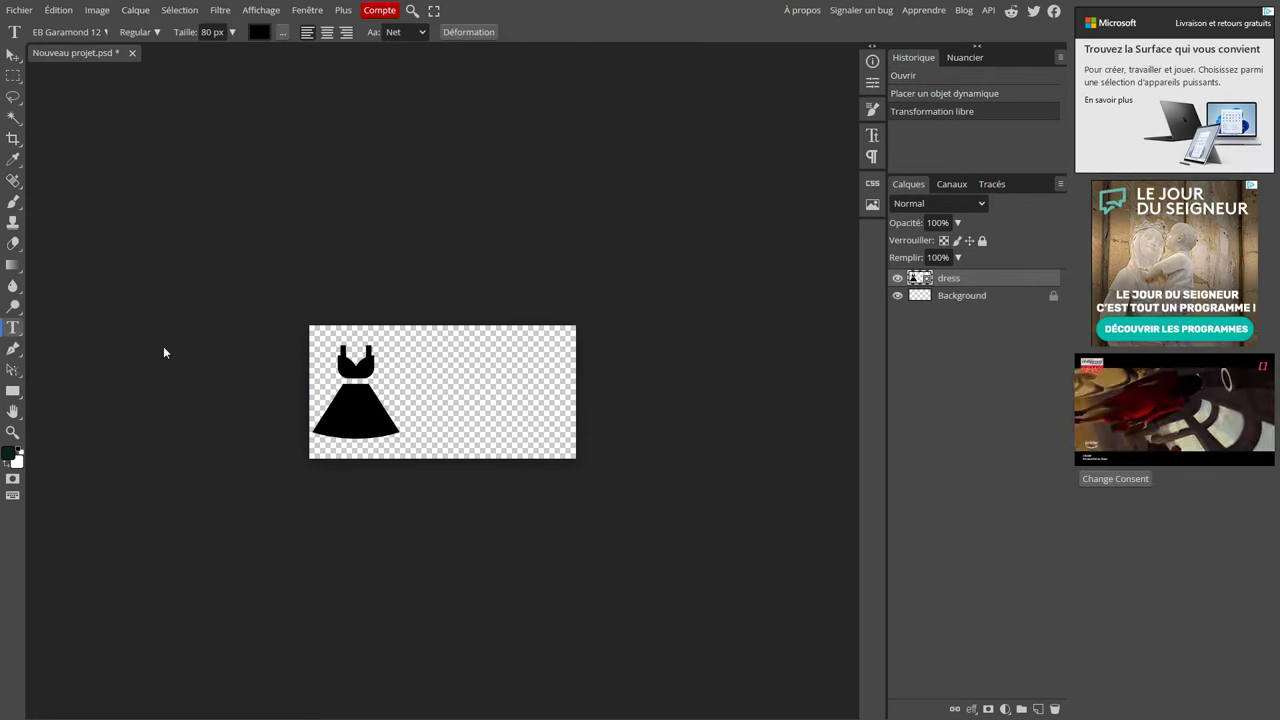
left_click(430, 390)
type("S")
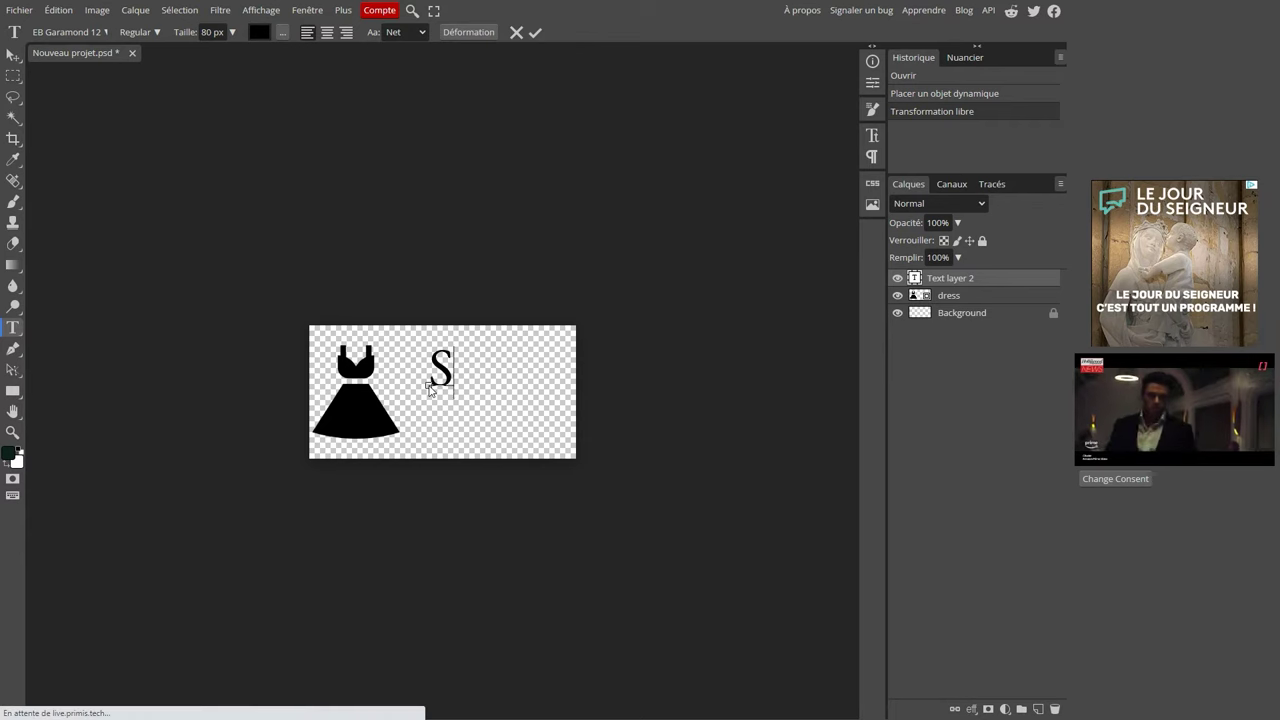
type("tyle")
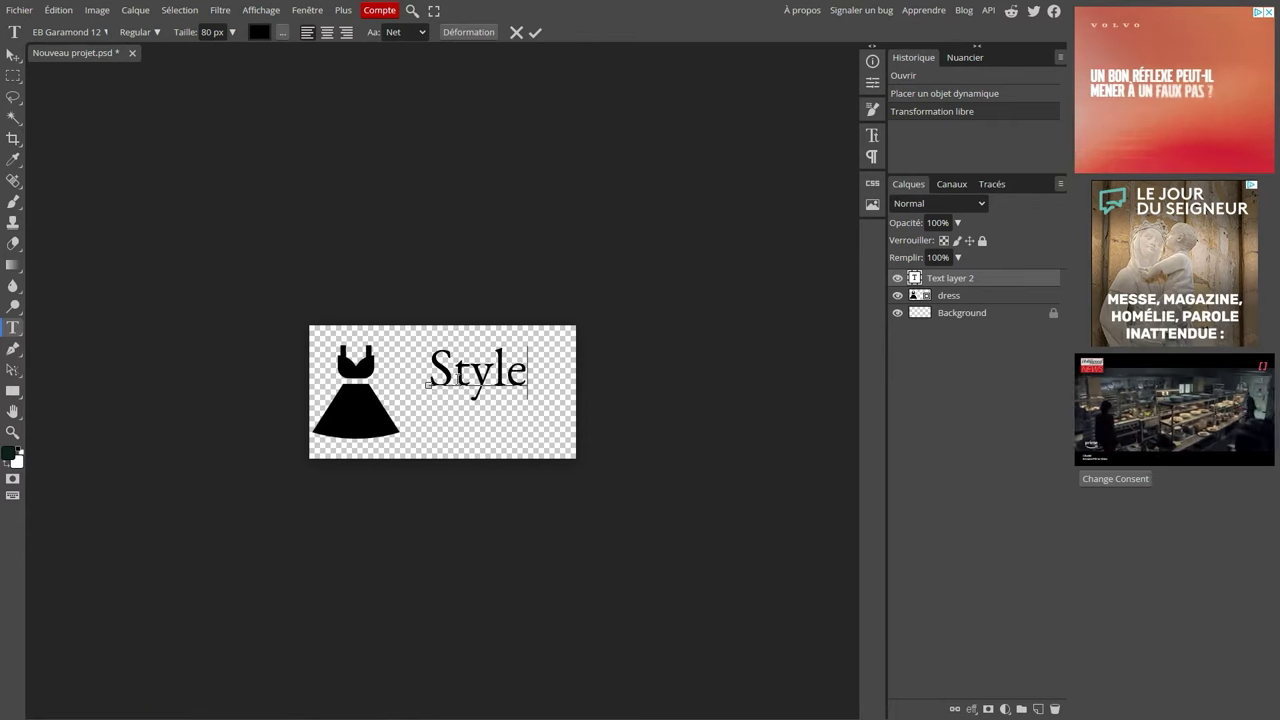
key("ctrl+a")
left_click(211, 32)
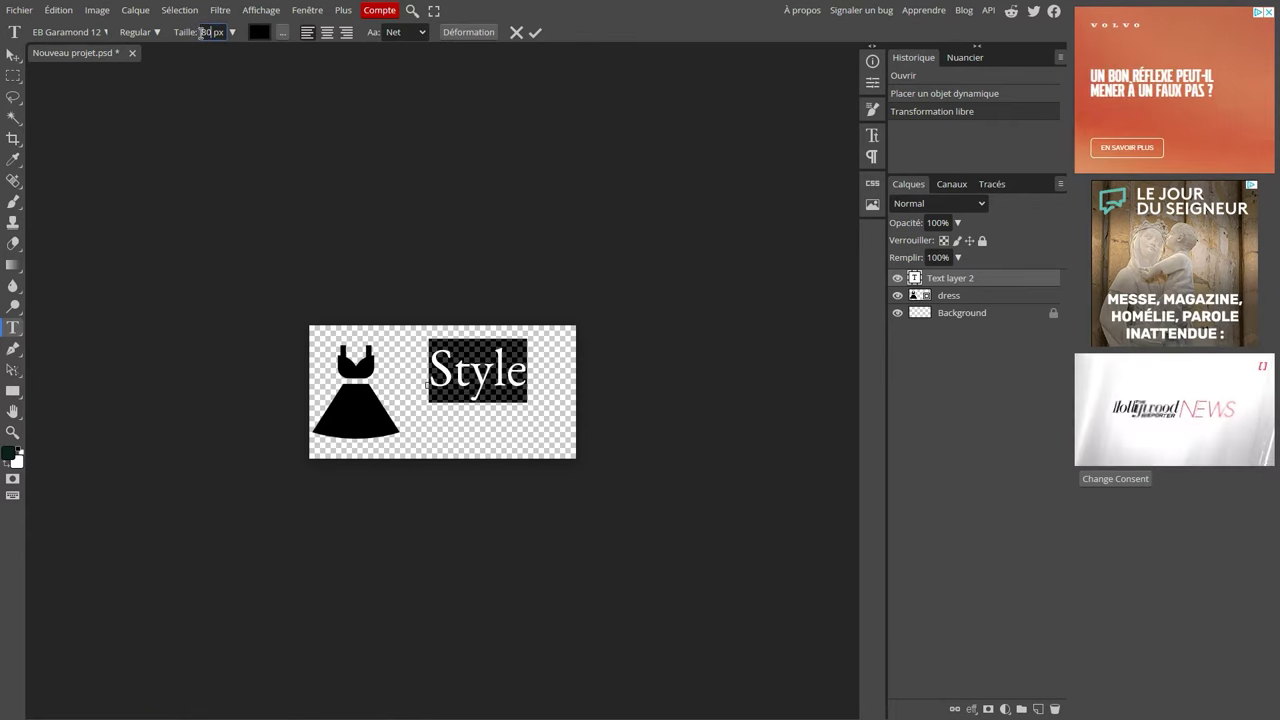
type("120")
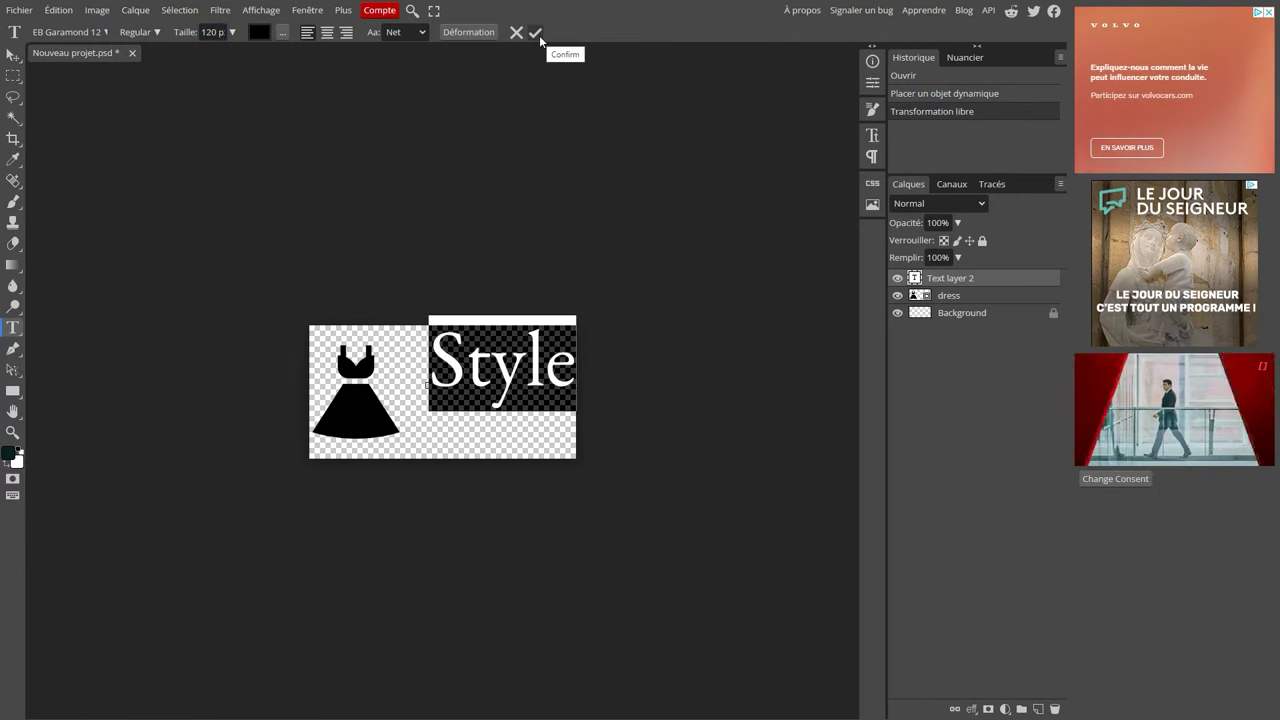
left_click(535, 32)
left_click(13, 55)
left_click_drag(507, 373, 495, 400)
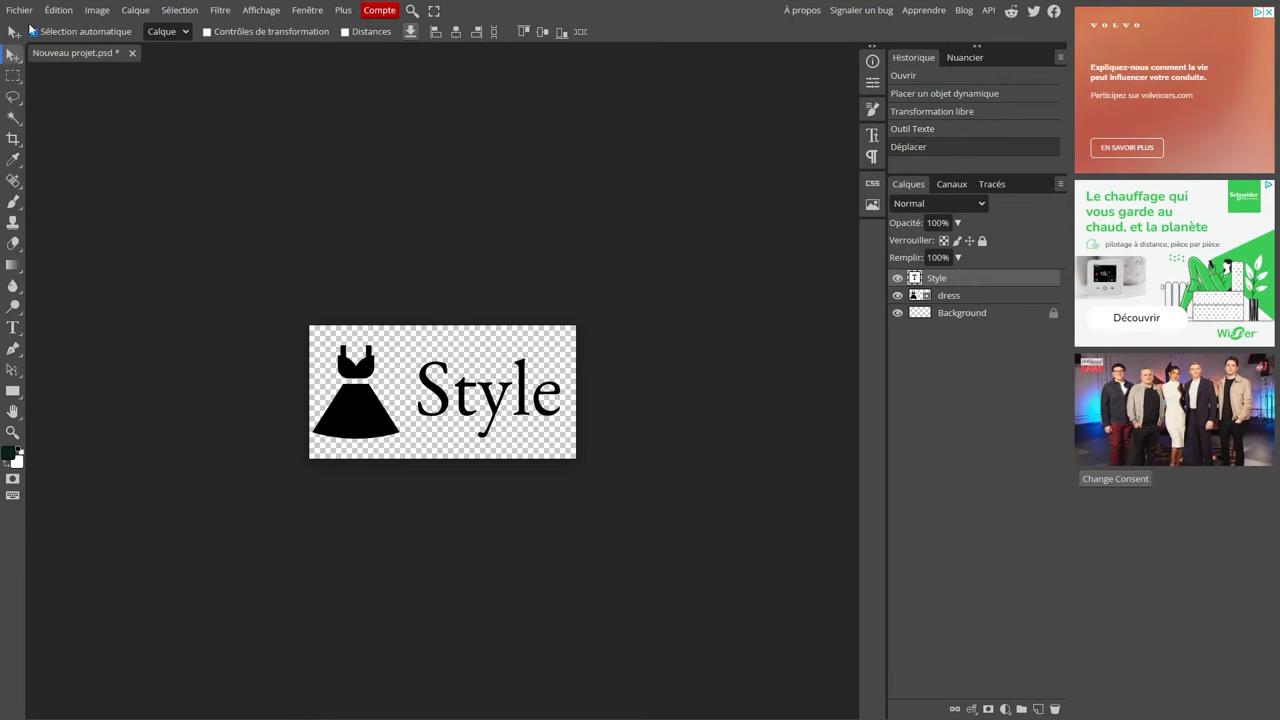
Export the logo as a PNG file.
left_click(26, 12)
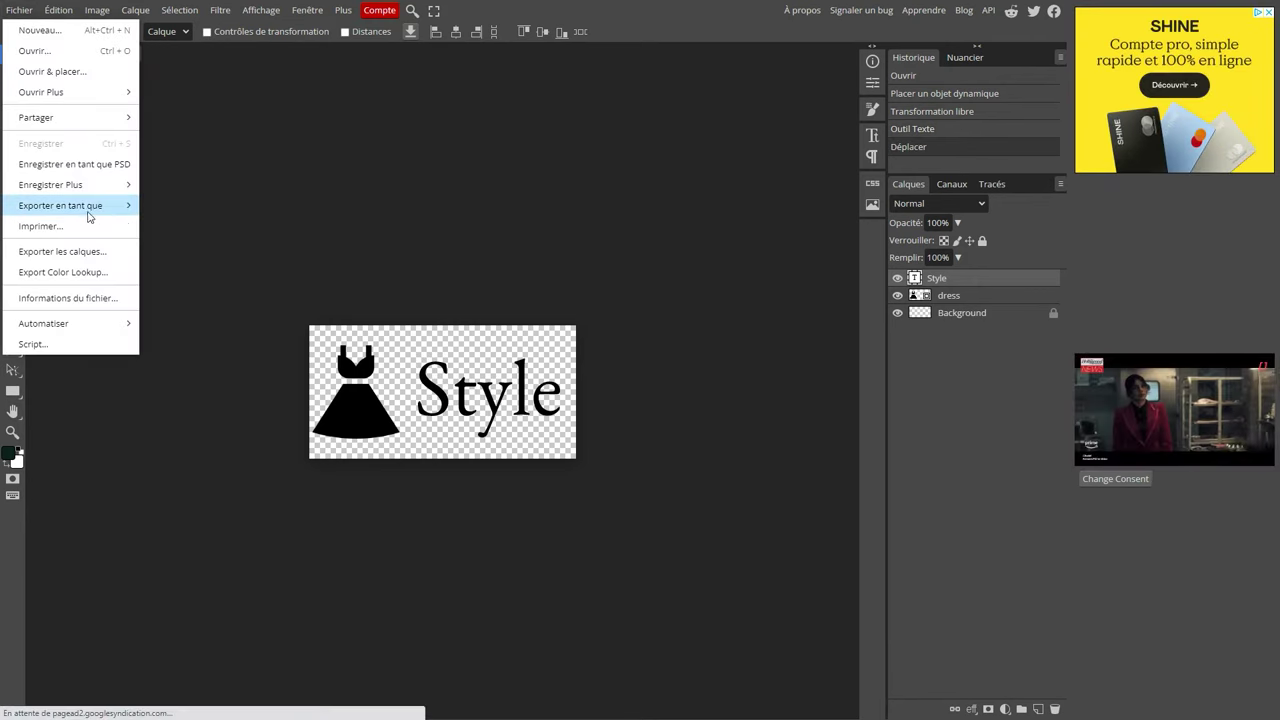
mouse_move(83, 212)
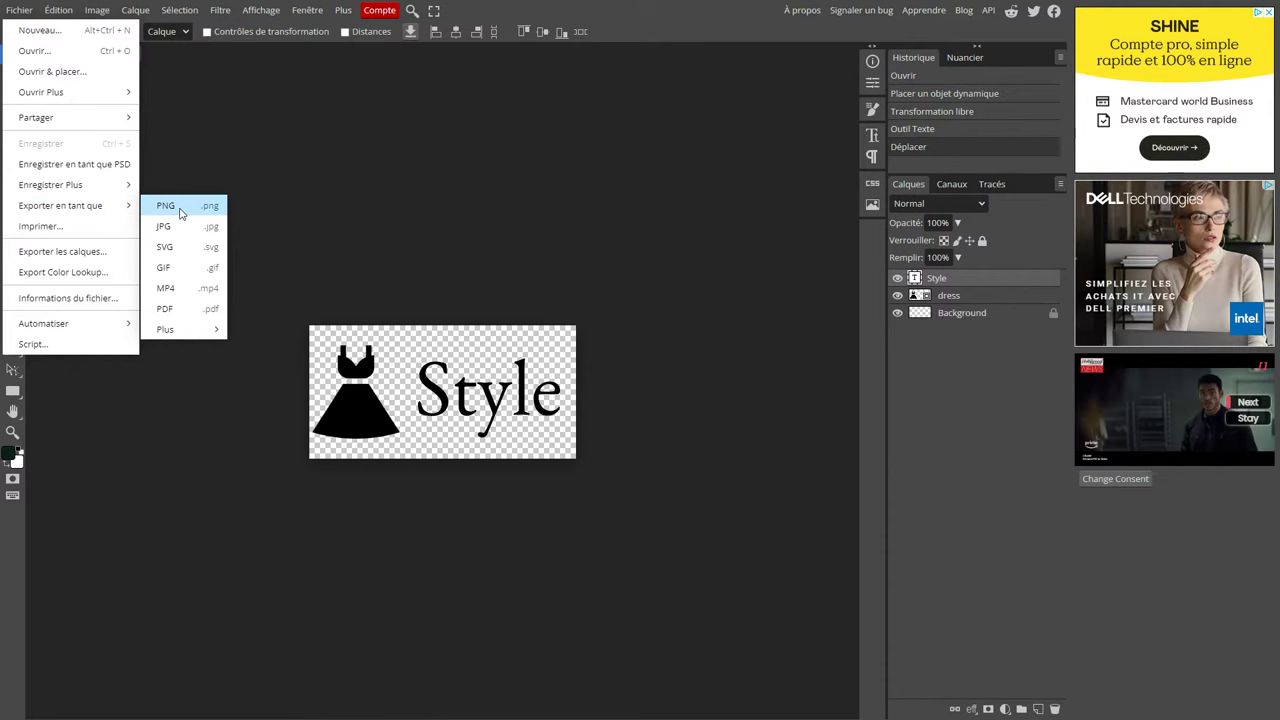
left_click(166, 206)
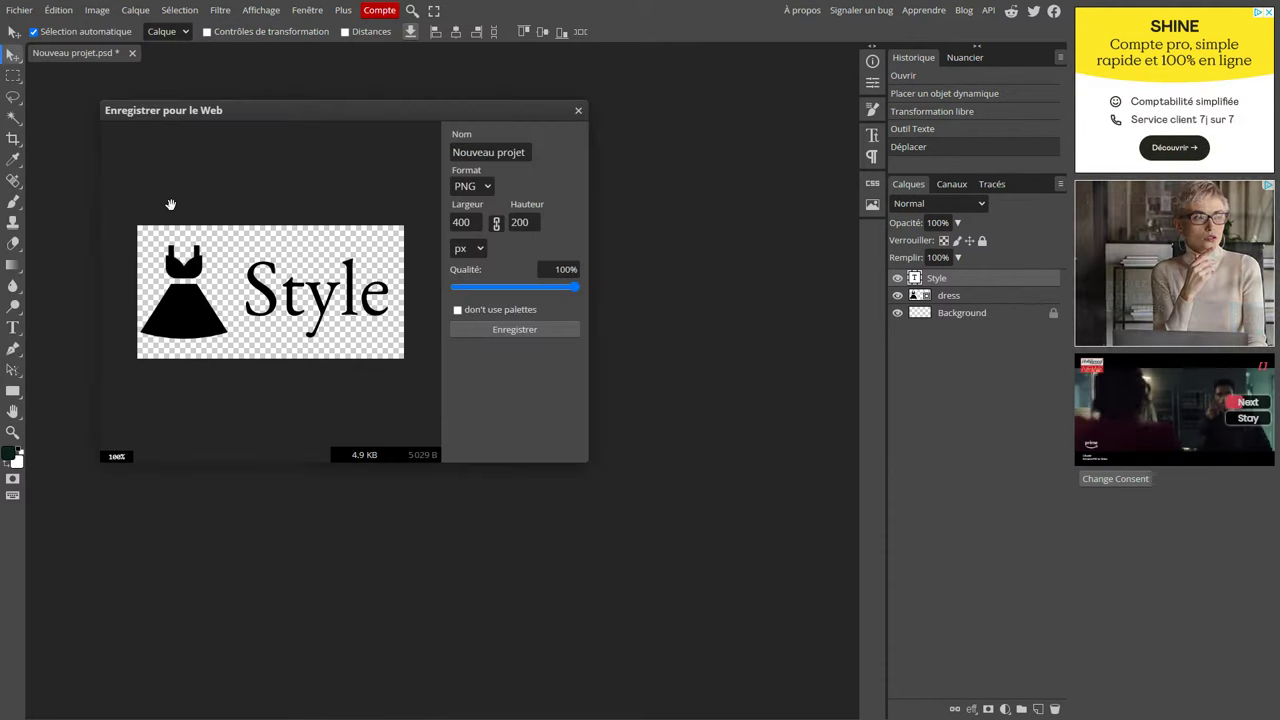
left_click(512, 331)
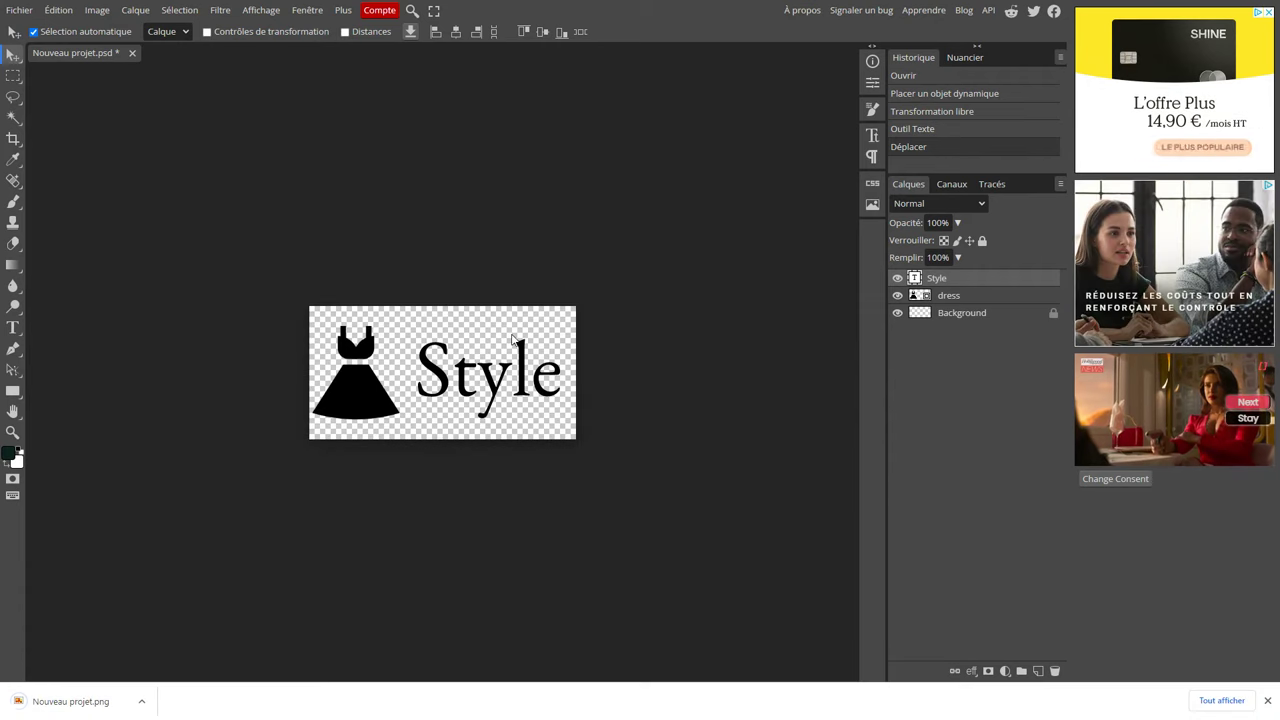
Make the 'Style' text white.
left_click(1268, 702)
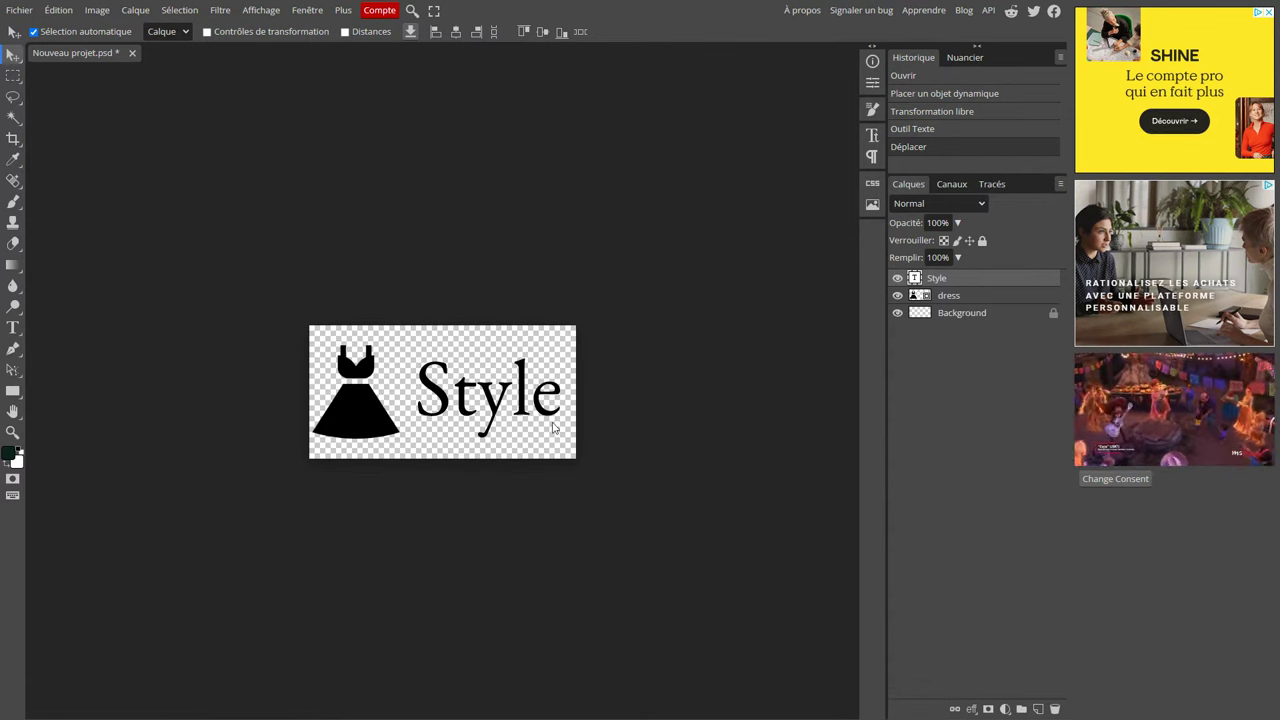
left_click(16, 332)
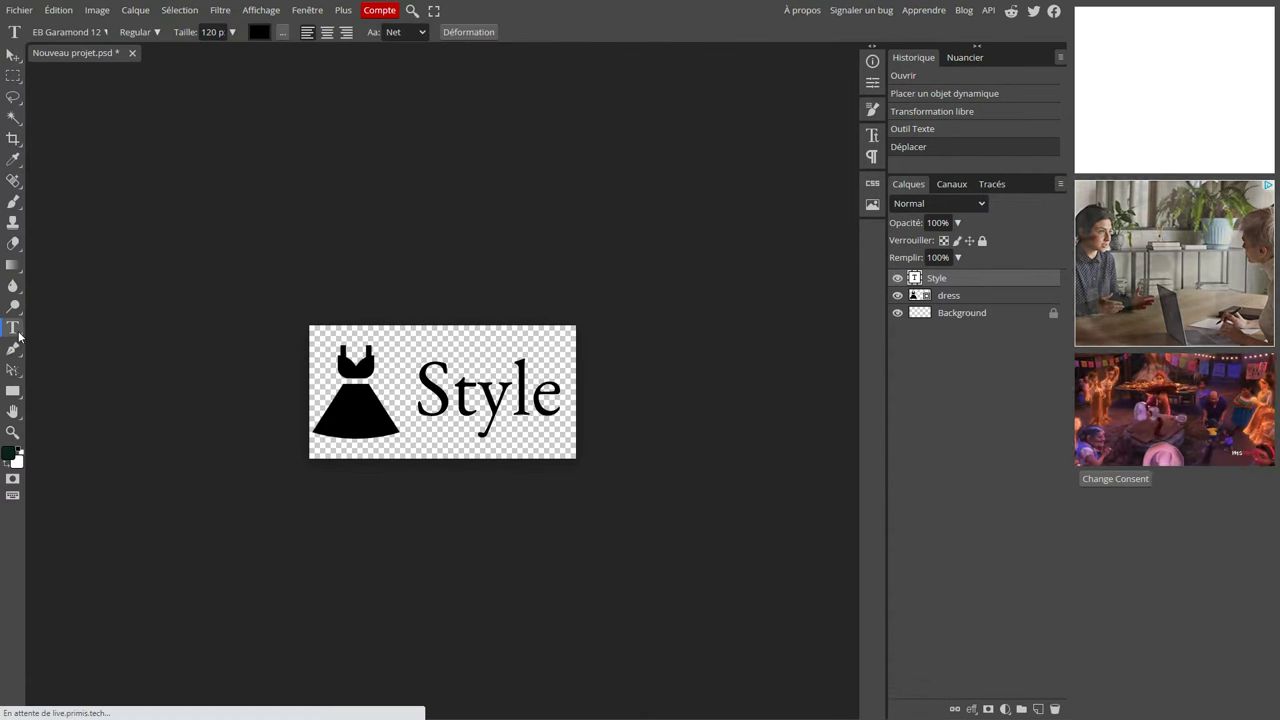
left_click(260, 32)
left_click(157, 143)
left_click(108, 130)
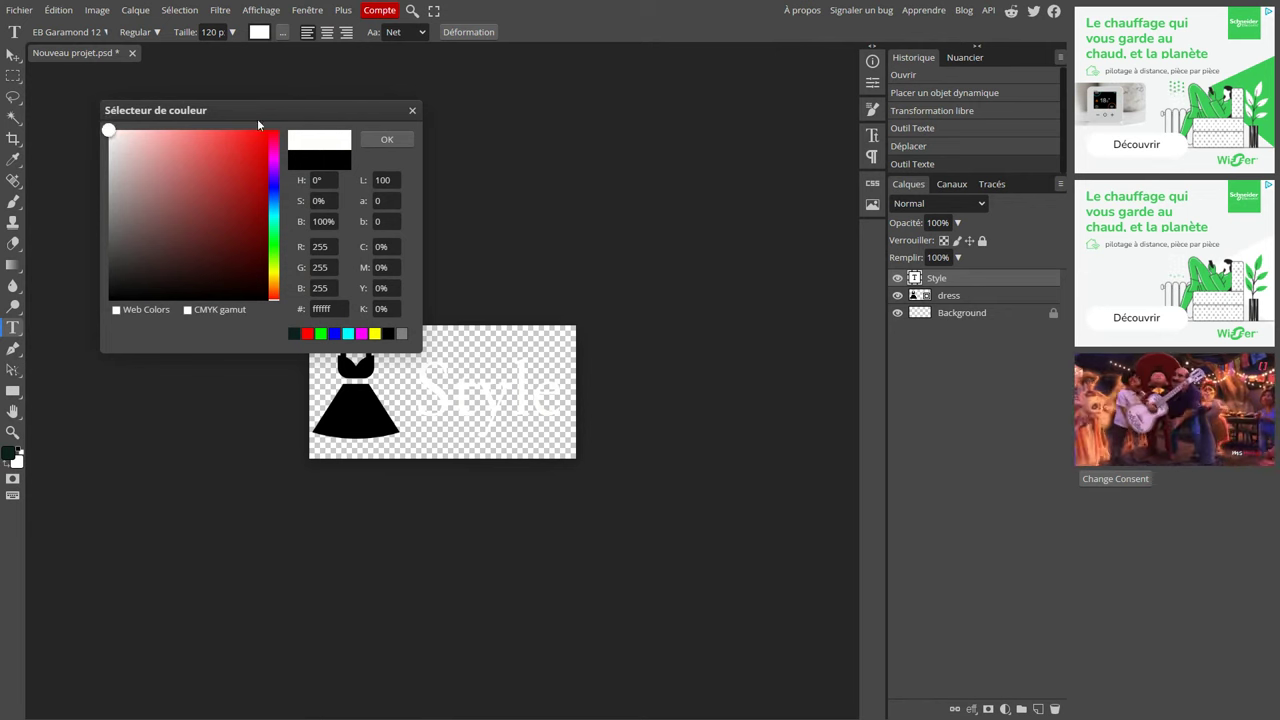
left_click(388, 139)
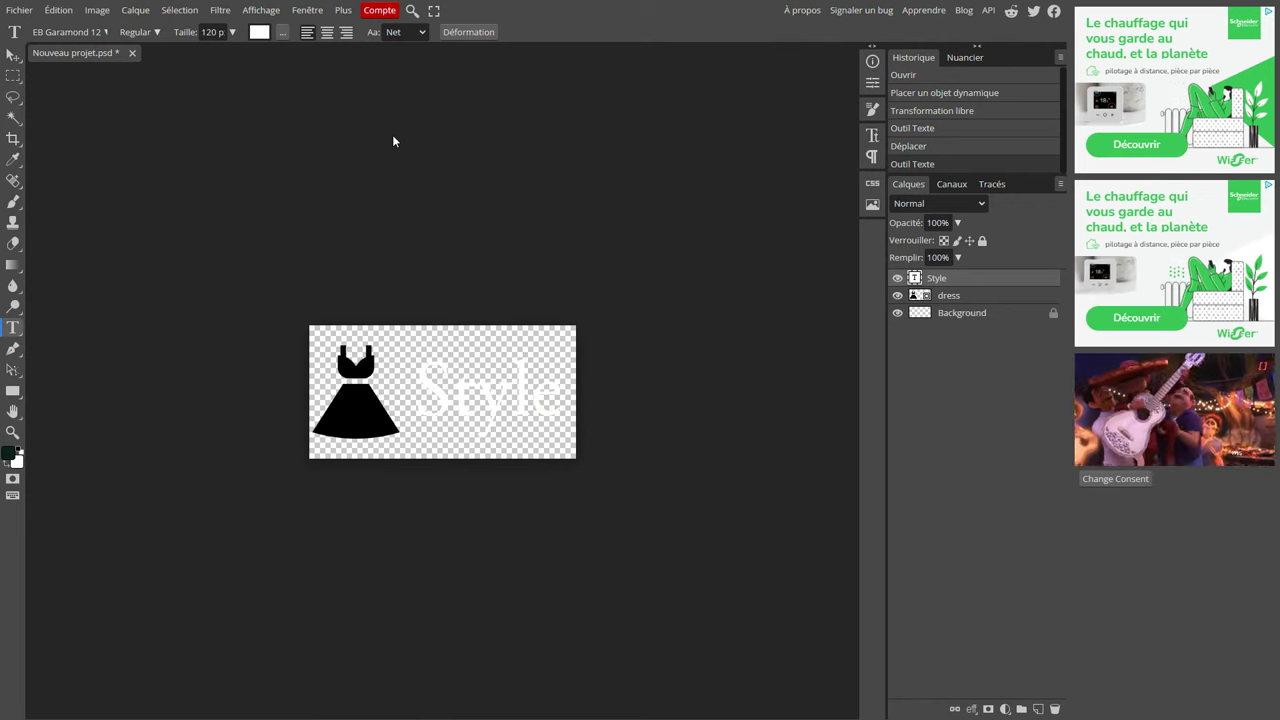
Turn the dress icon white with maximum Hue/Saturation lightness and export the logo as PNG.
left_click(969, 298)
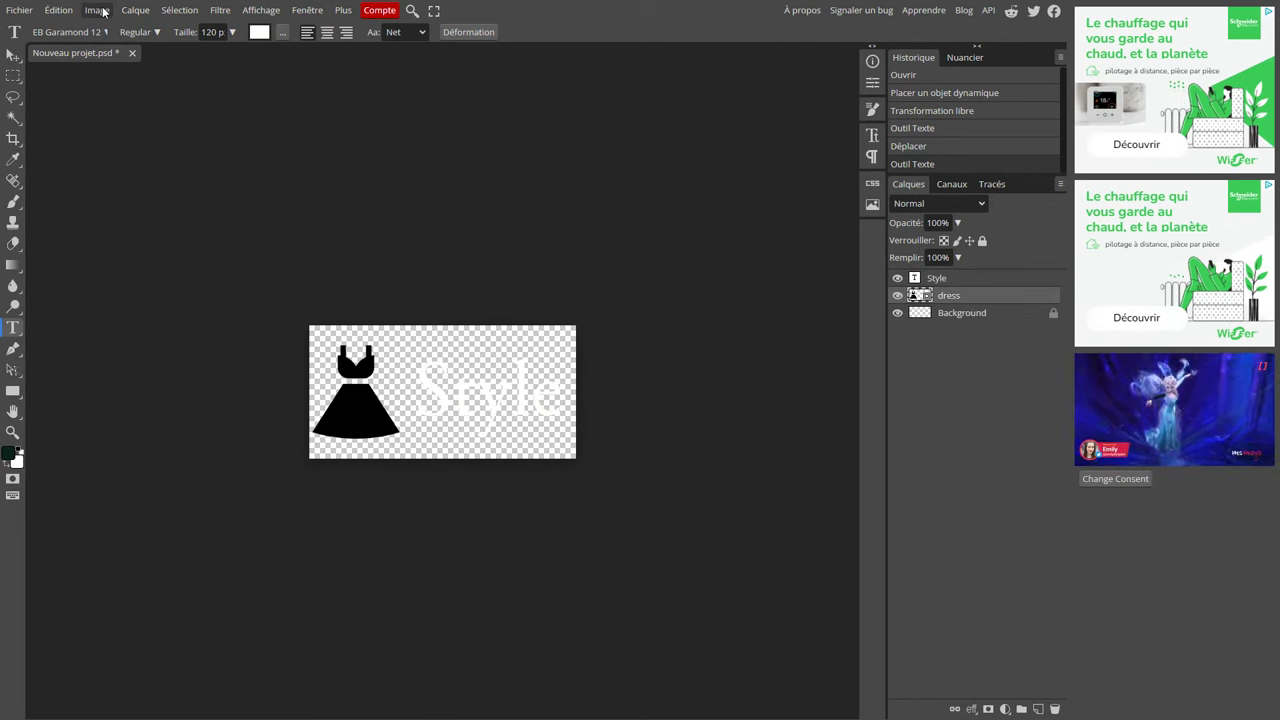
left_click(103, 10)
mouse_move(103, 56)
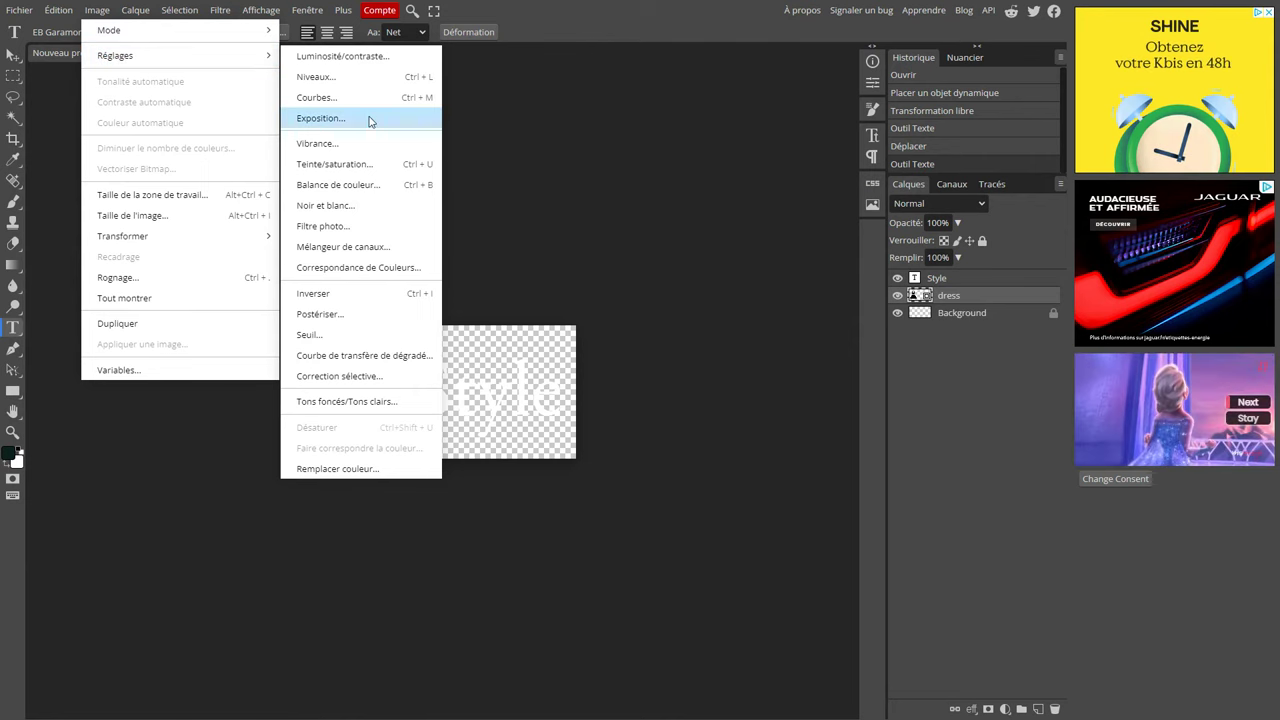
left_click(321, 166)
left_click_drag(278, 262, 394, 261)
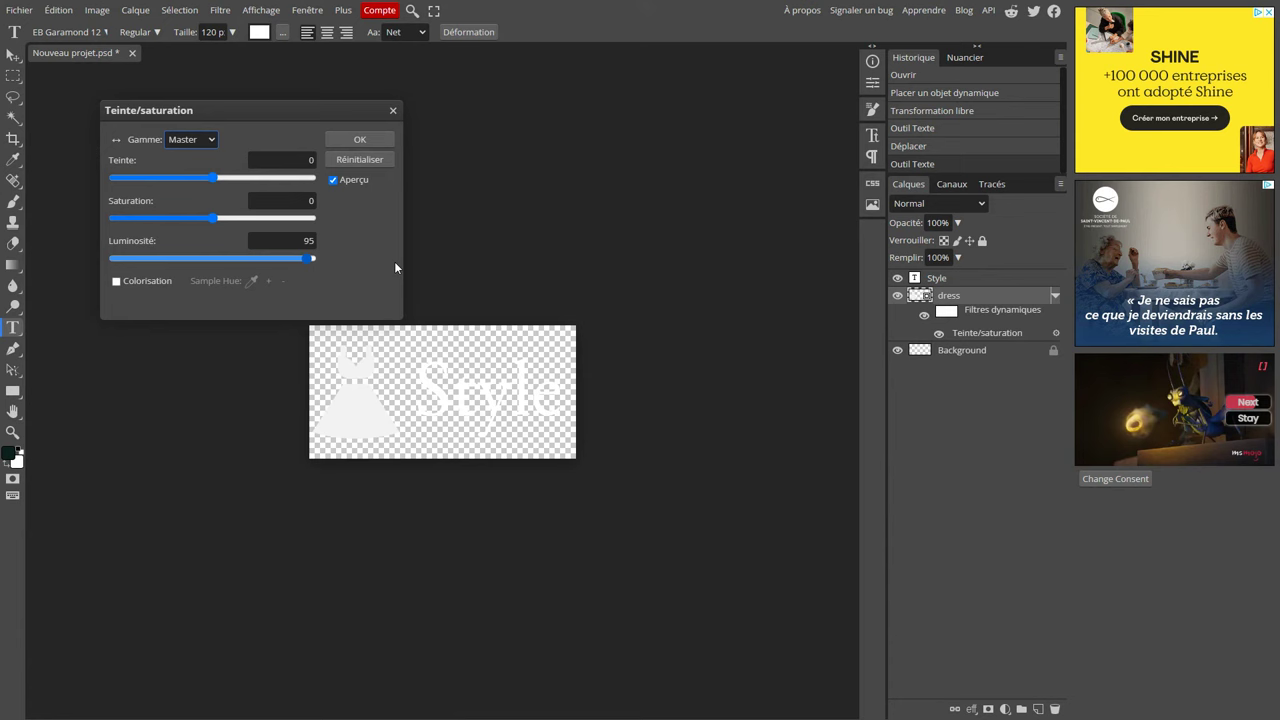
left_click(361, 142)
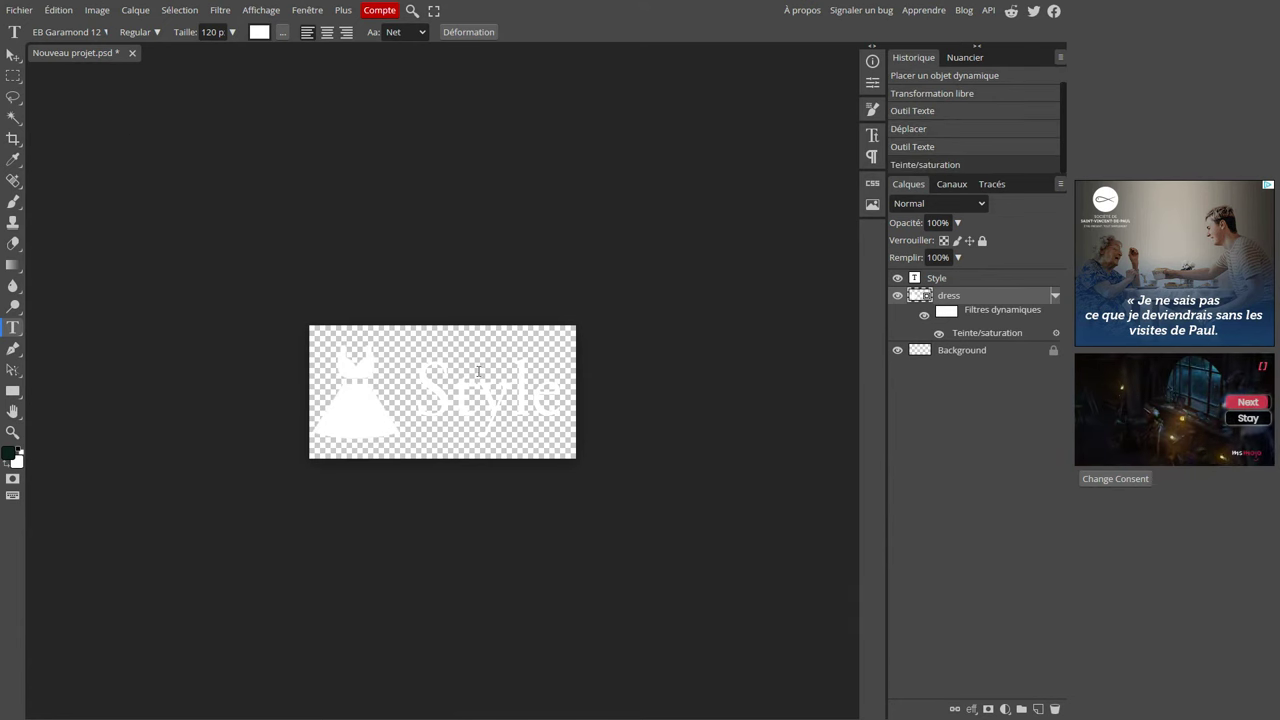
left_click(12, 10)
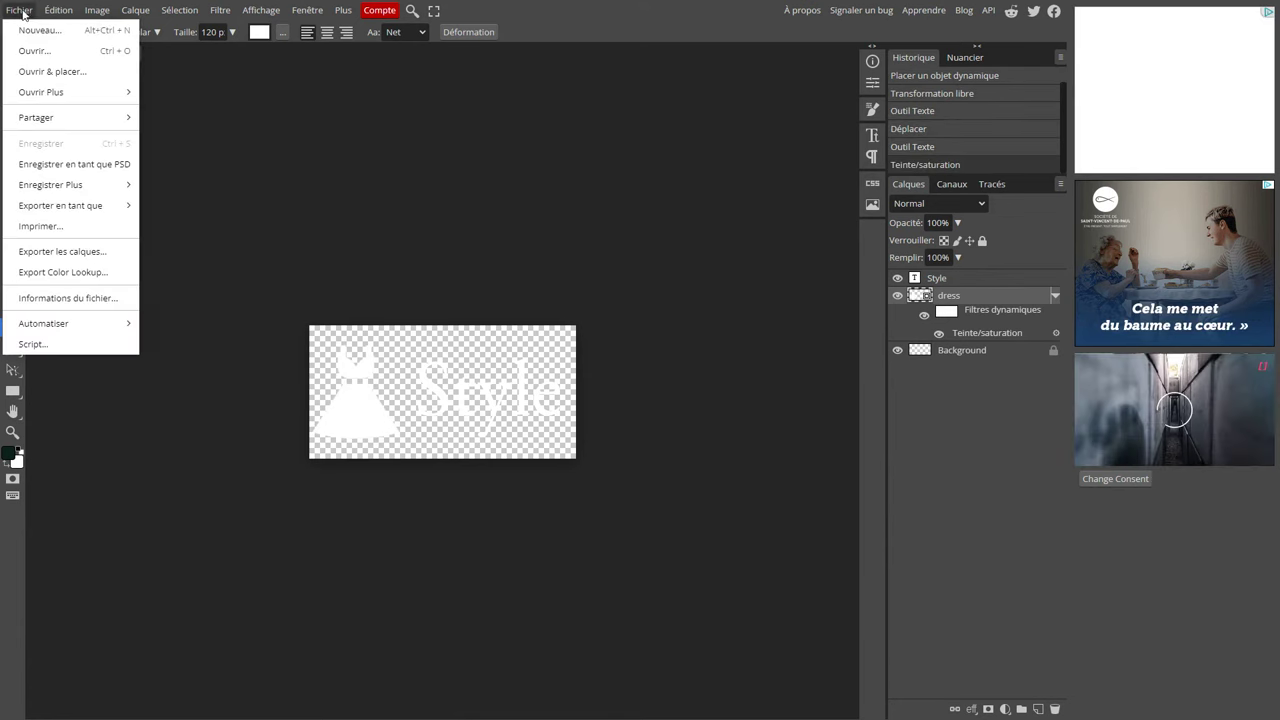
mouse_move(73, 207)
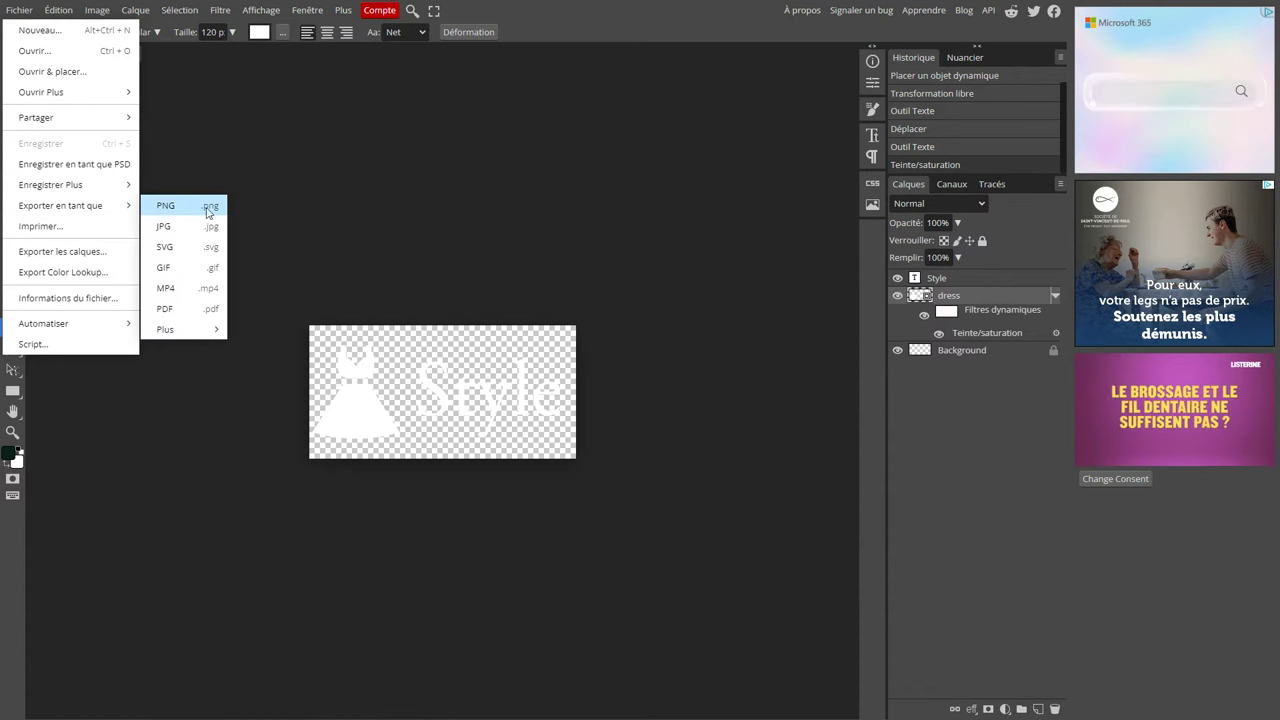
left_click(165, 207)
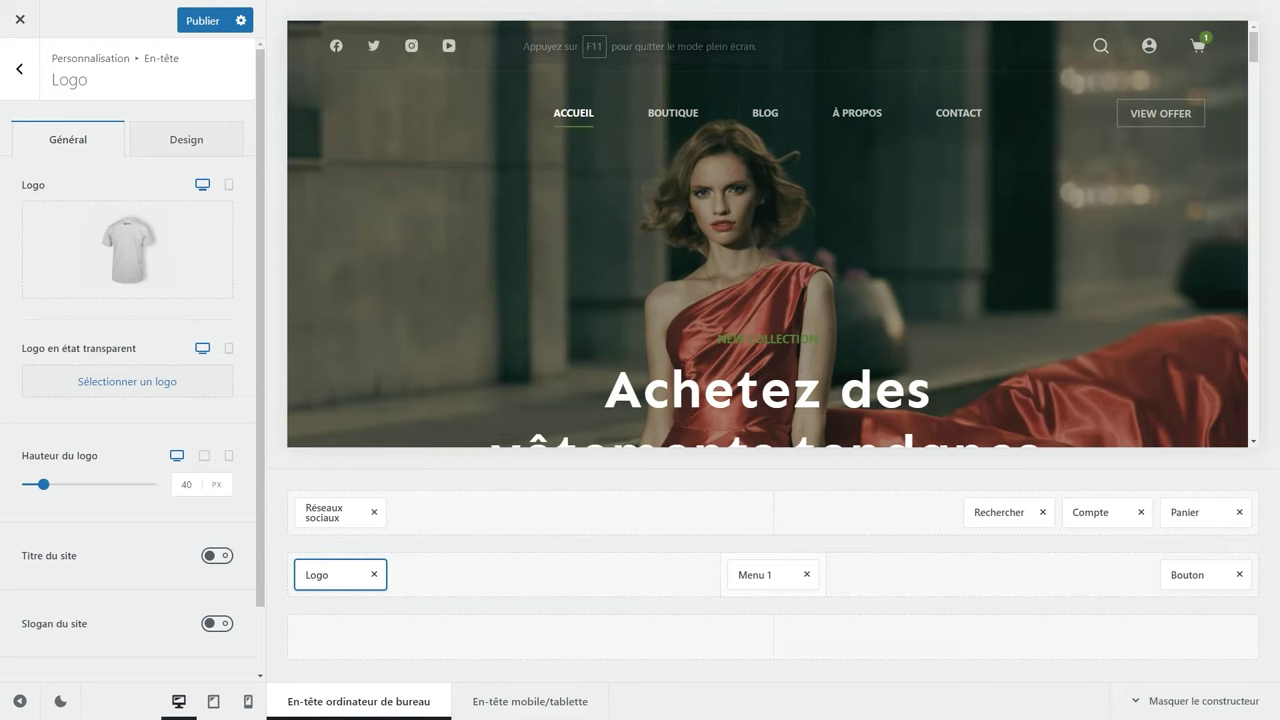
Set Style_Premium as the header logo image, editing its alternative text.
mouse_move(113, 262)
left_click(181, 225)
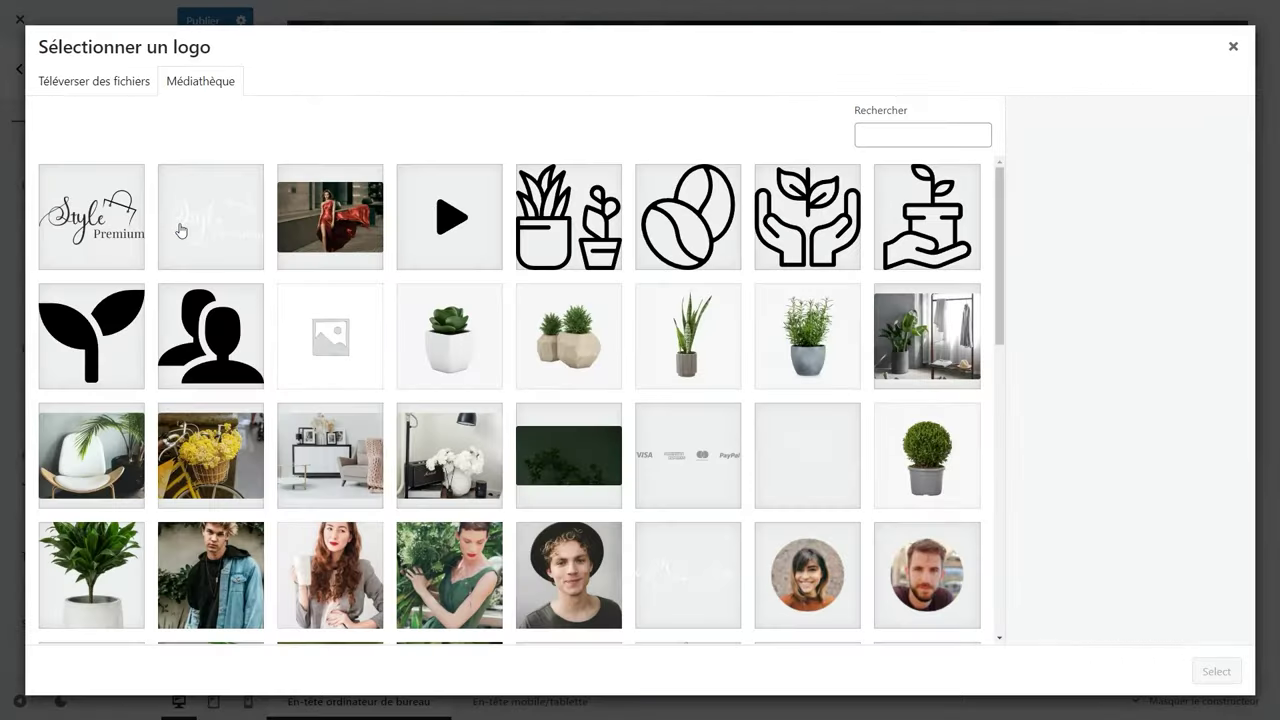
left_click(123, 224)
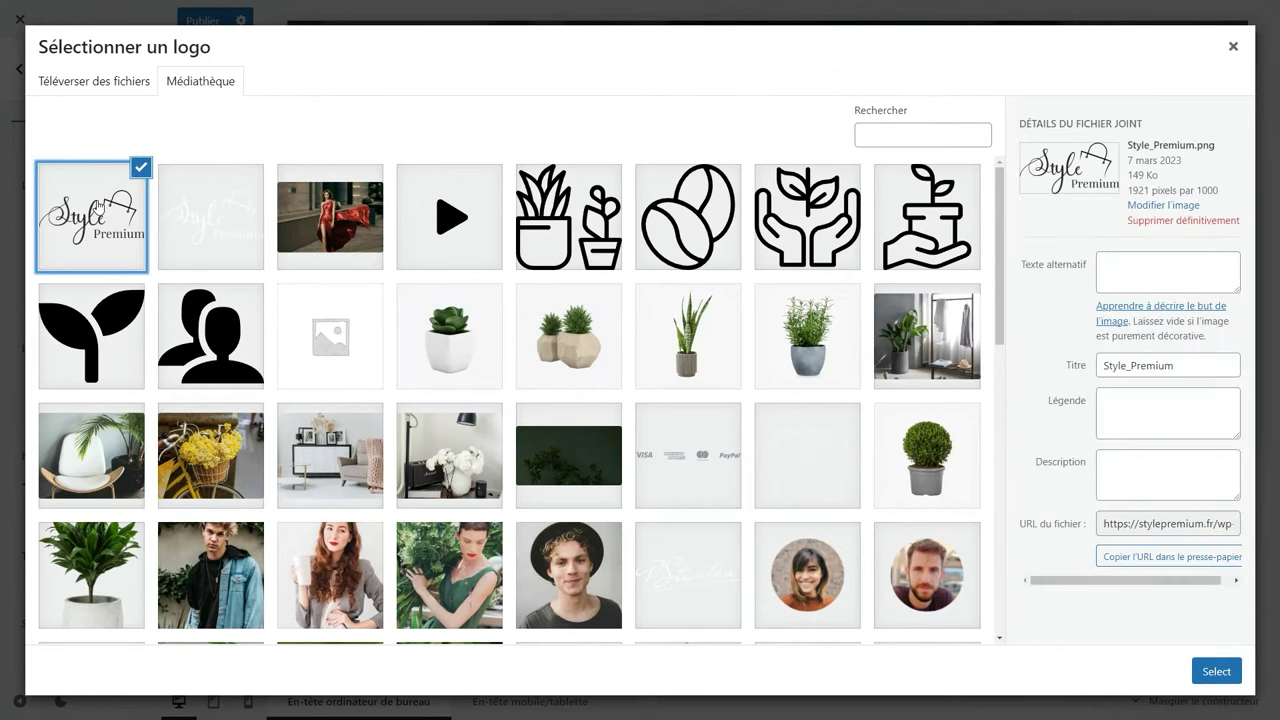
left_click(1128, 270)
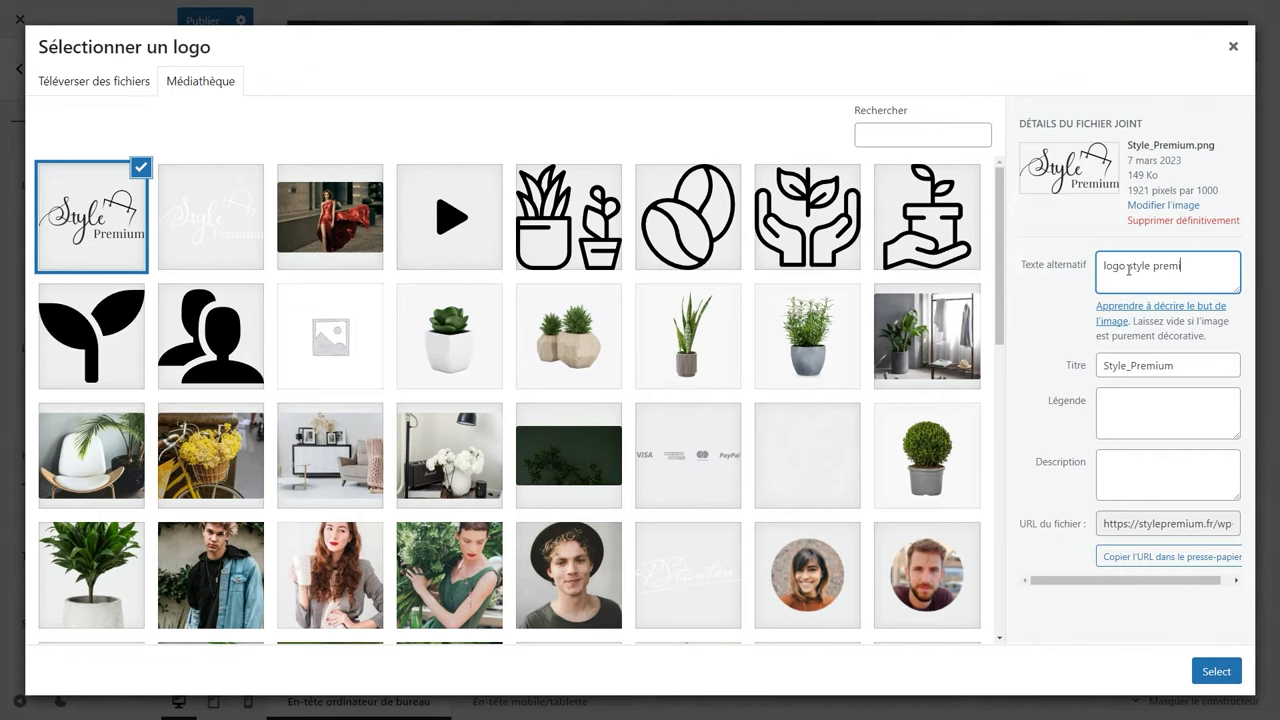
triple_click(1129, 270)
left_click(1210, 672)
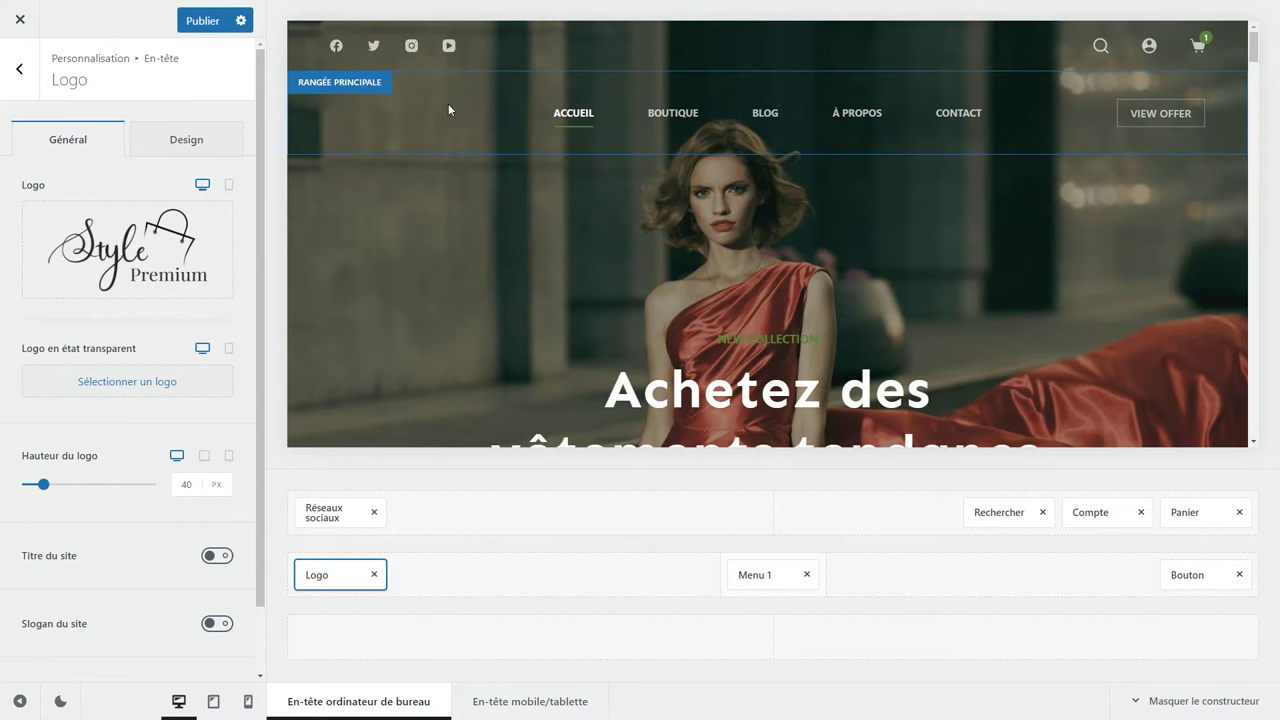
Set Style_Premium_blanc as the transparent-state logo with alt text 'logo style premium'.
left_click(144, 389)
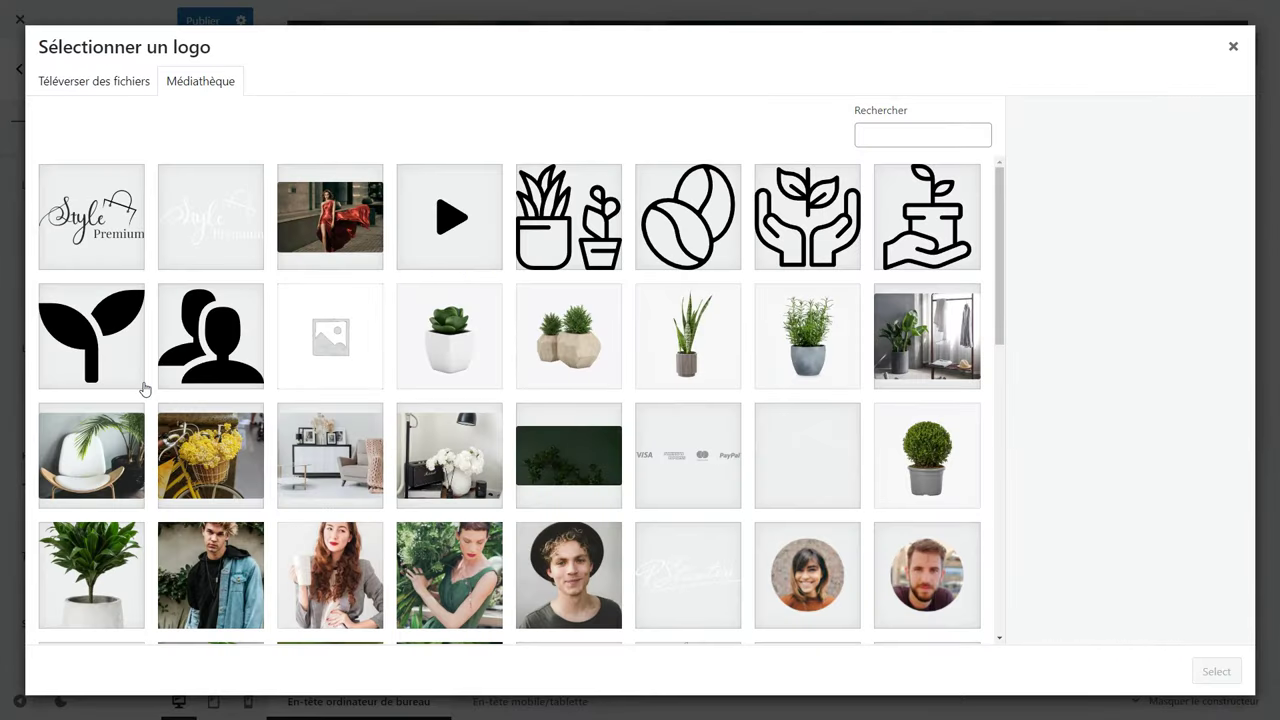
left_click(212, 233)
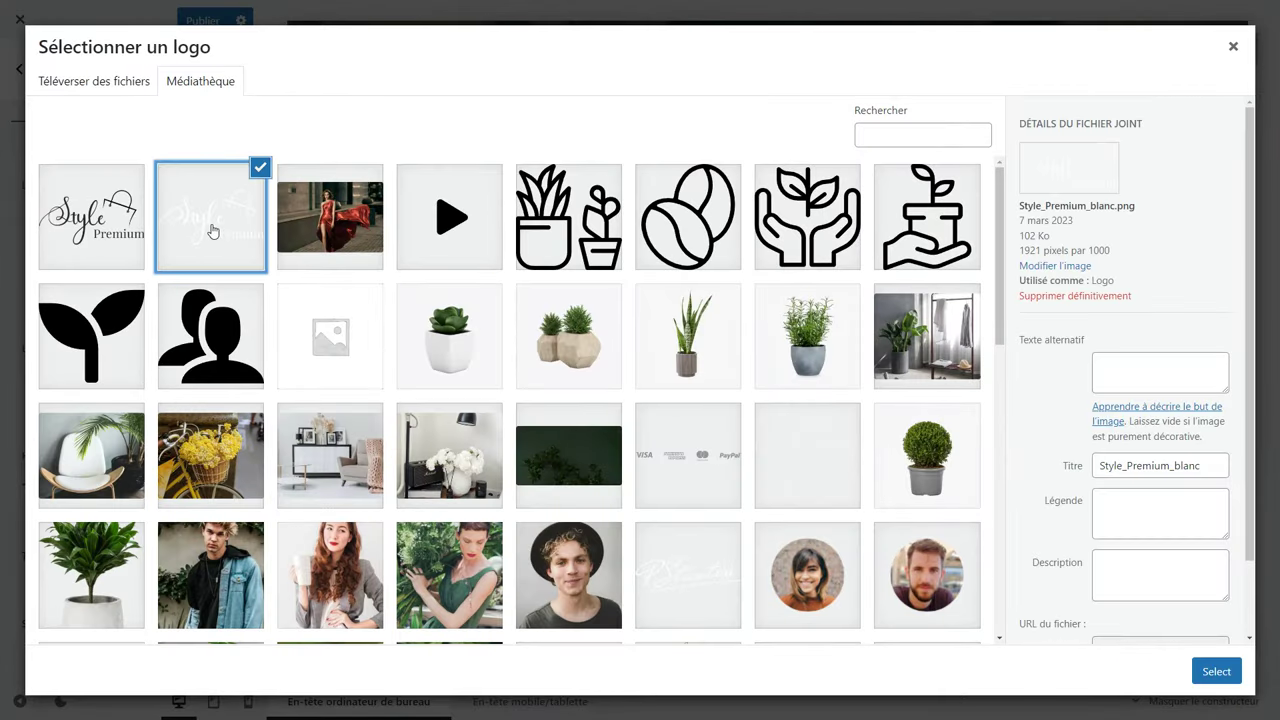
left_click(1146, 381)
type("logo style premium")
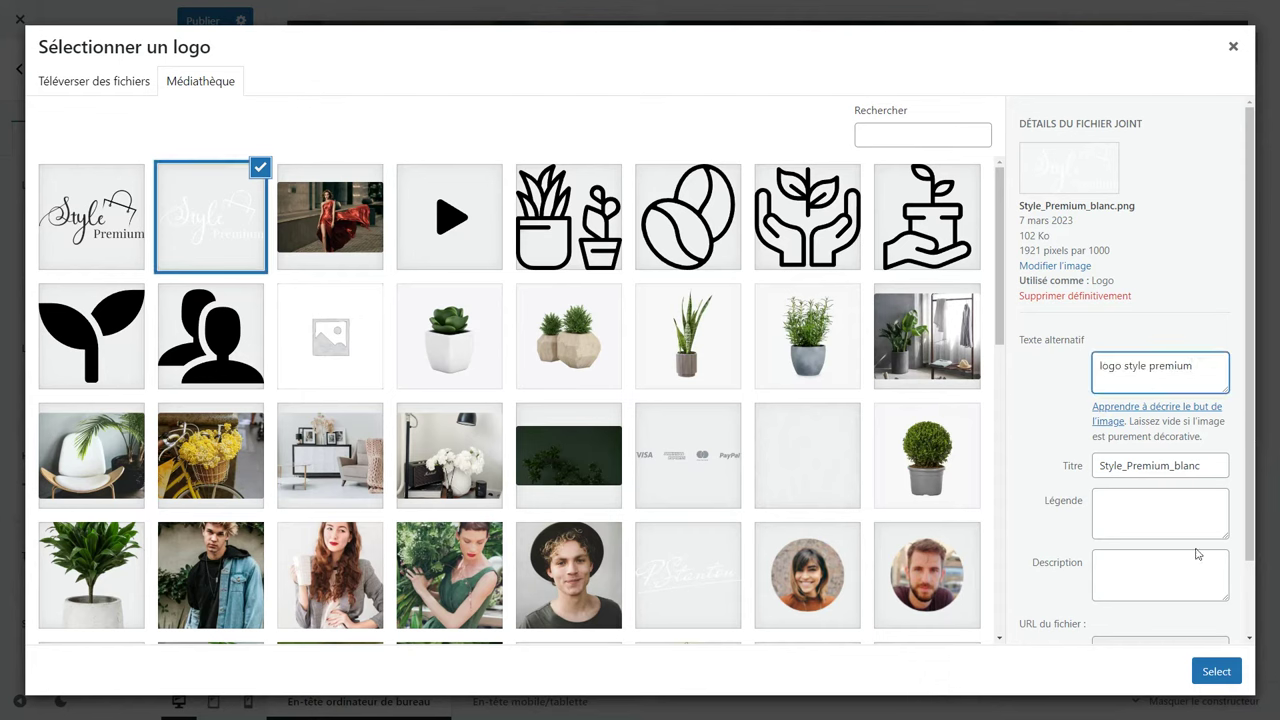
left_click(1216, 670)
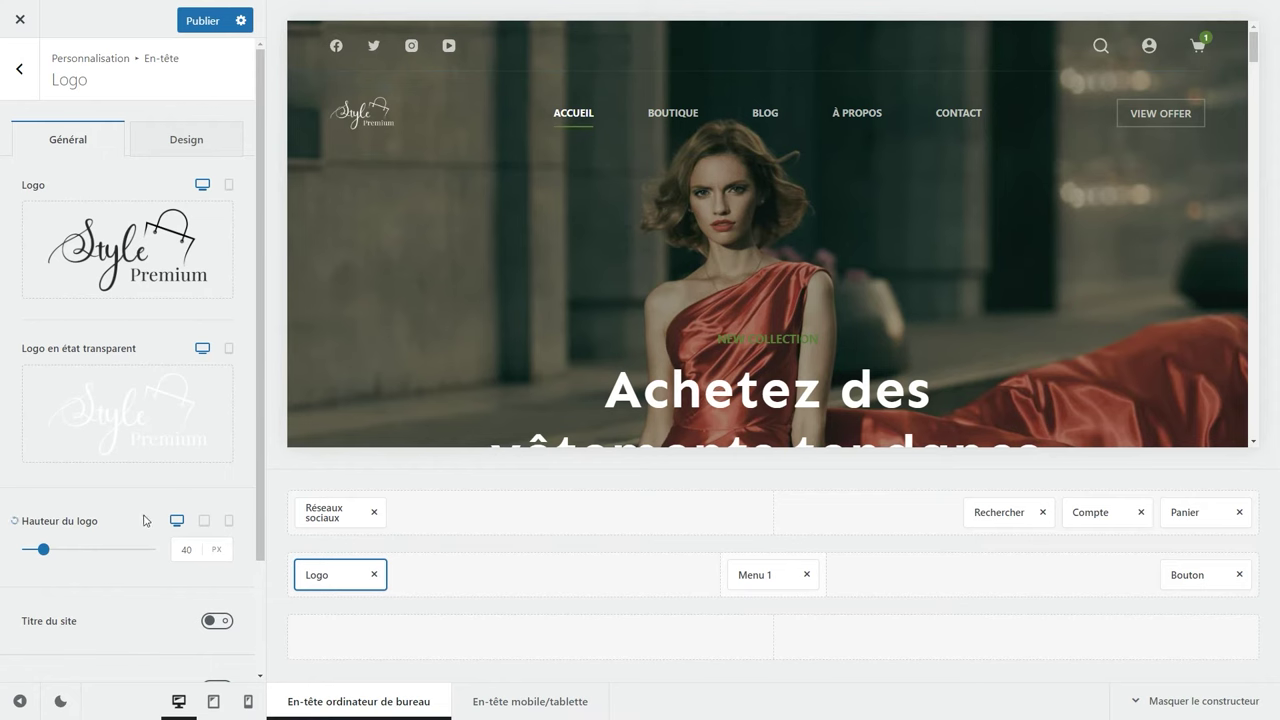
Set the logo height to 63 px, check the tablet header and mobile menu, then open Réseaux sociaux.
mouse_move(44, 555)
left_mouse_down()
mouse_move(83, 553)
mouse_move(50, 566)
left_mouse_up()
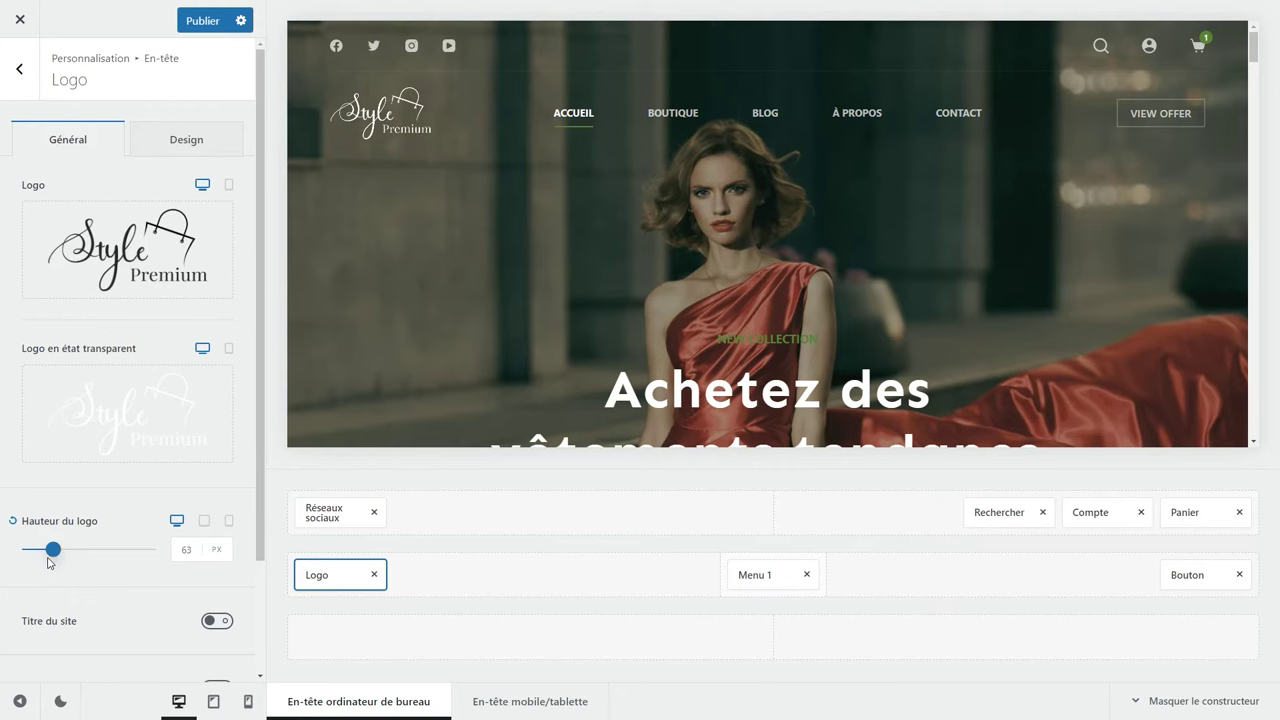
scroll(70, 615, "down", 1)
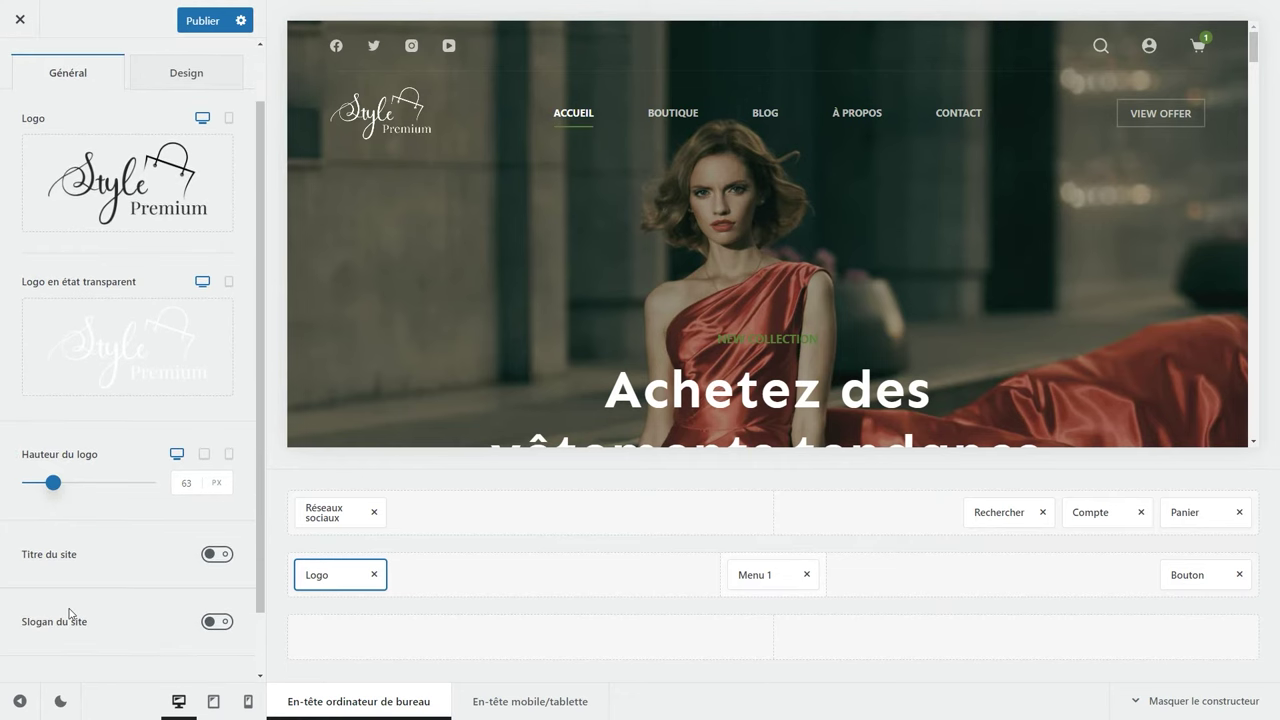
left_click(537, 708)
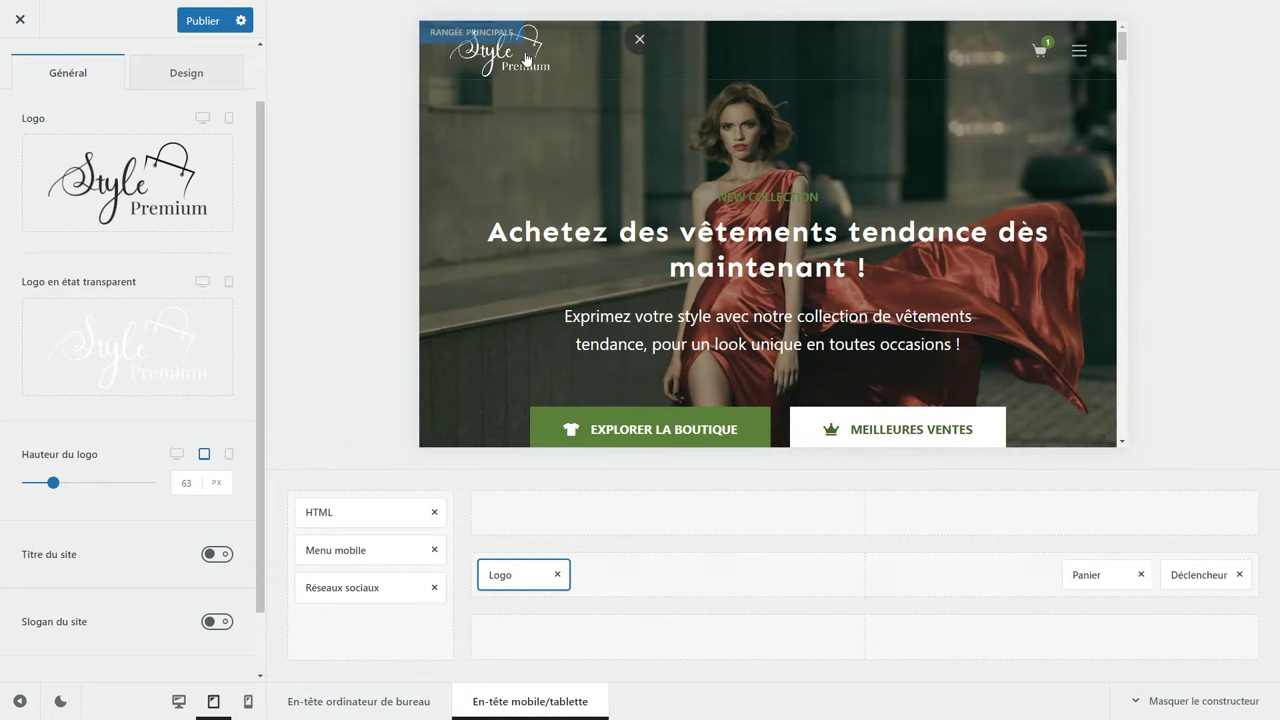
left_click(1077, 52)
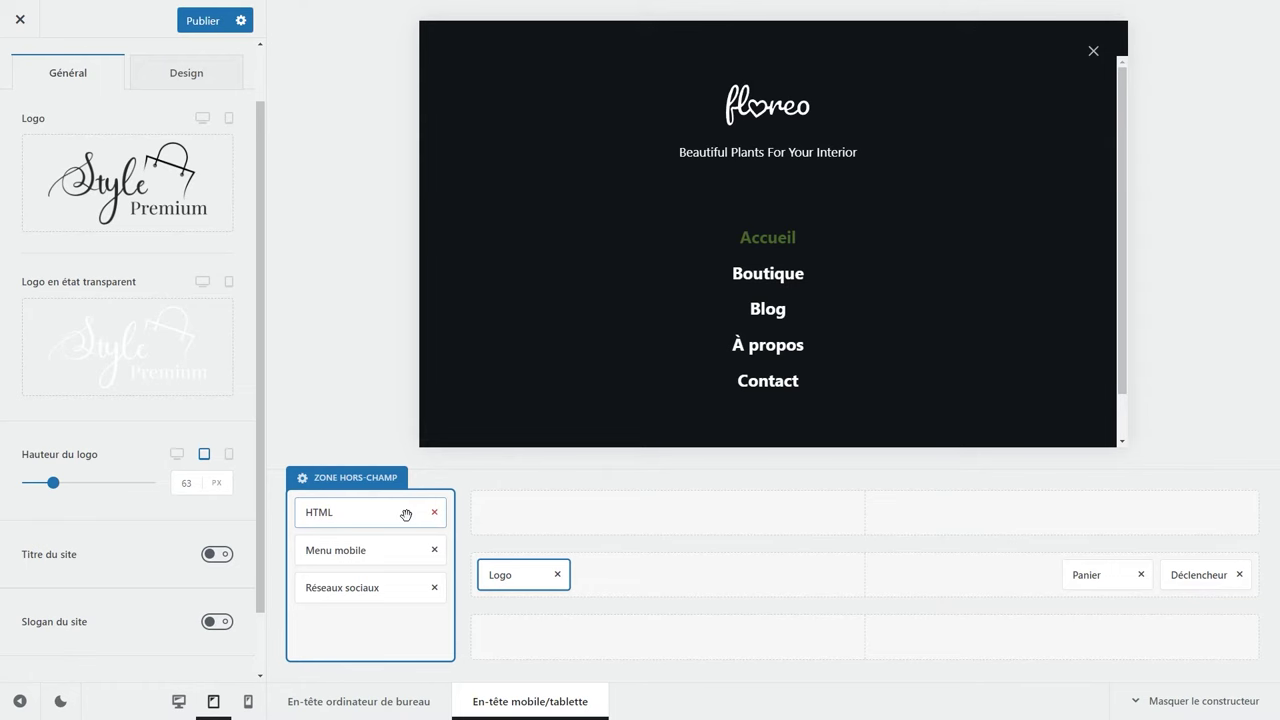
left_click(1093, 51)
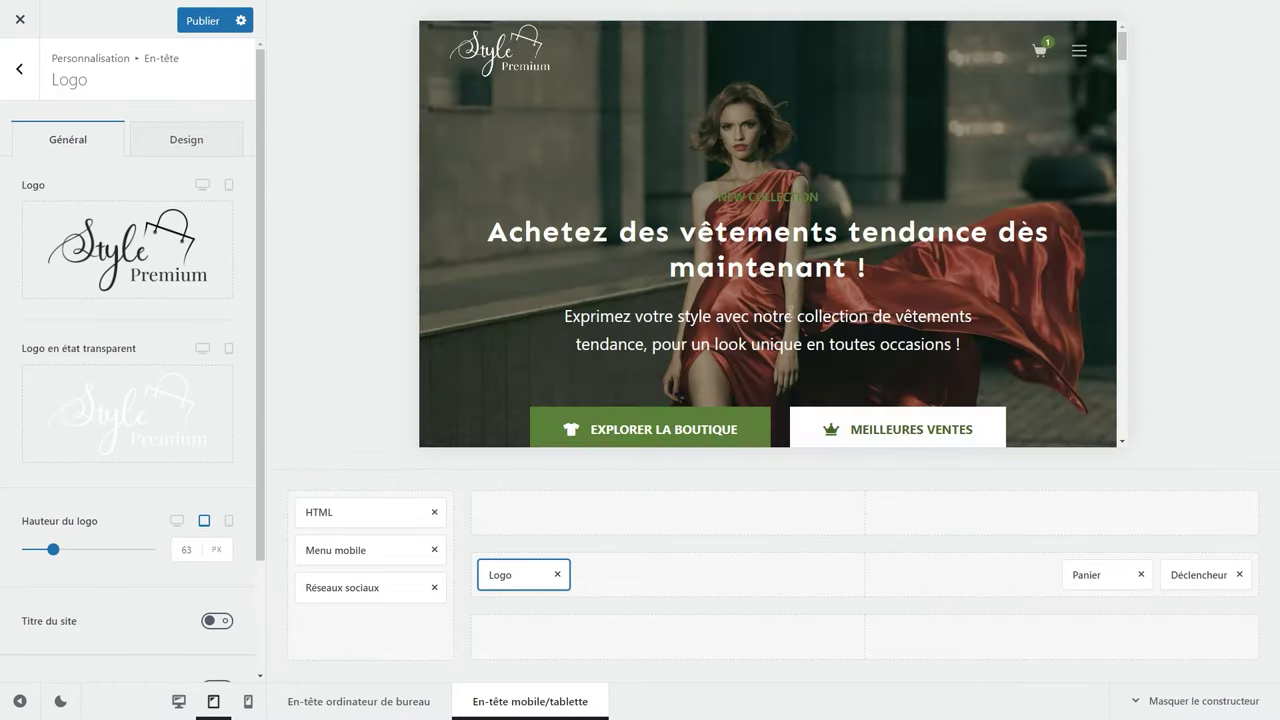
left_click(340, 700)
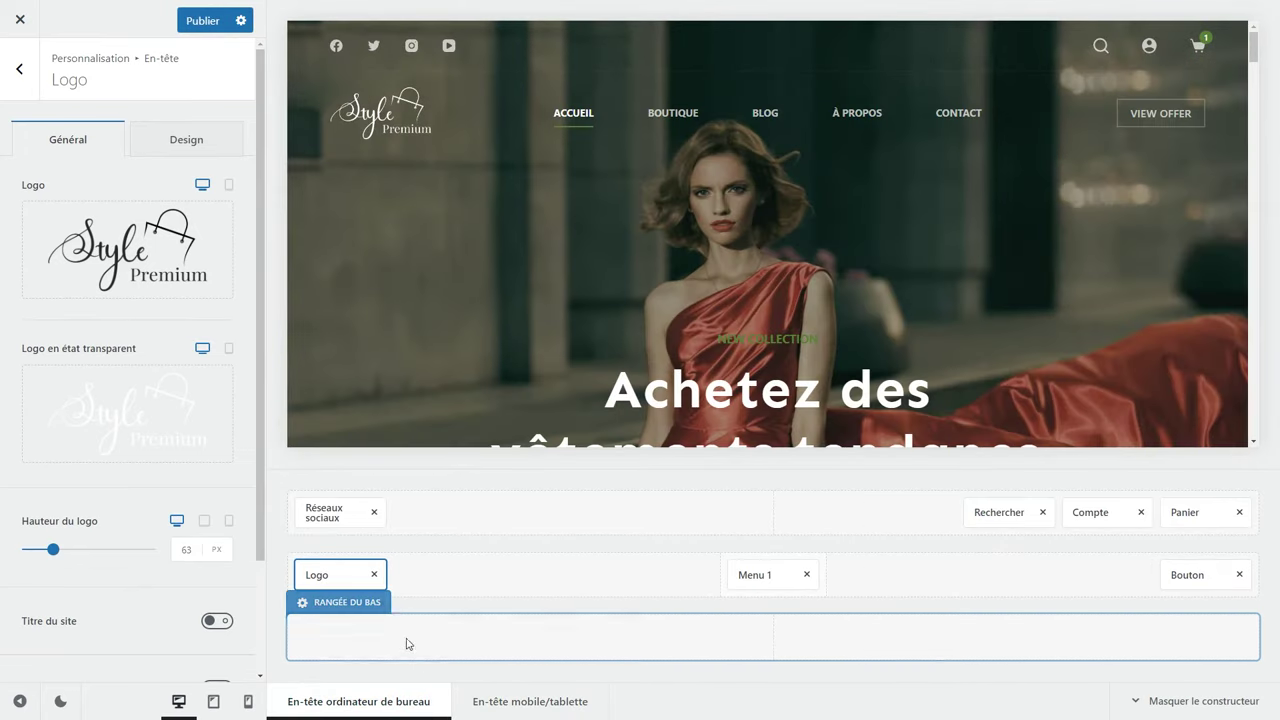
left_click(330, 513)
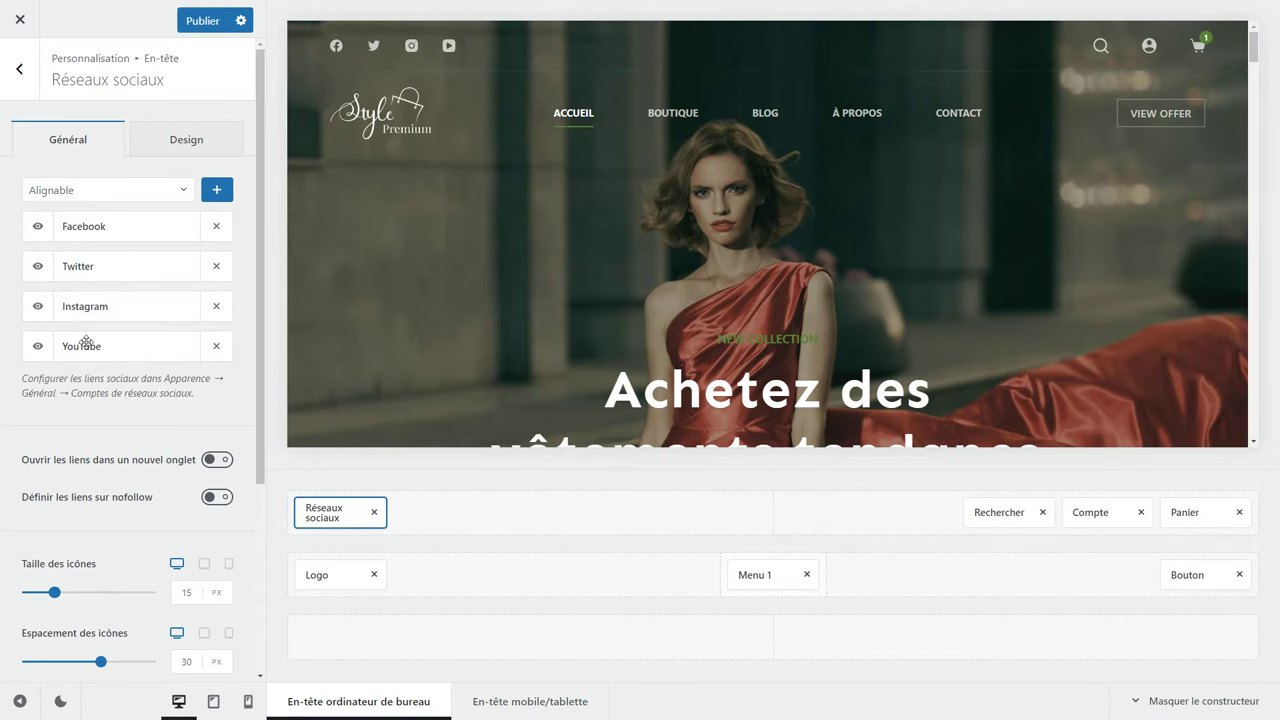
Remove YouTube from the header social icons and make their links open in a new tab.
left_click(215, 349)
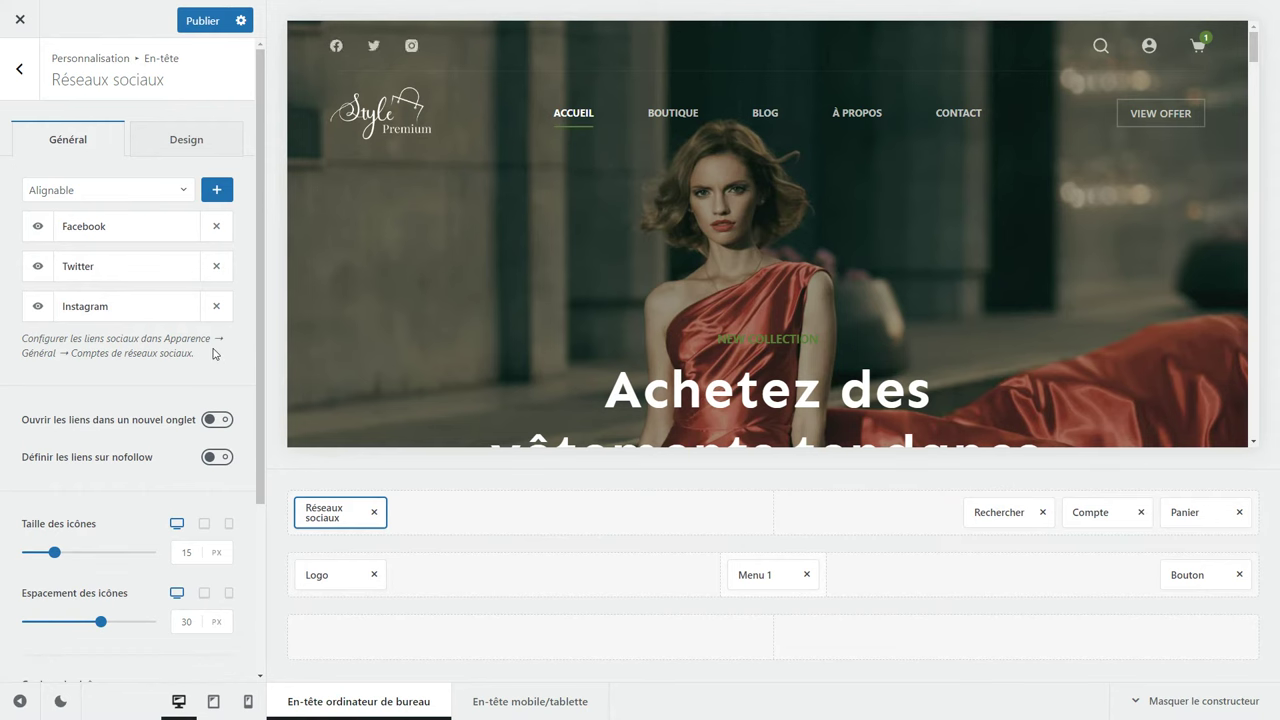
left_click(82, 190)
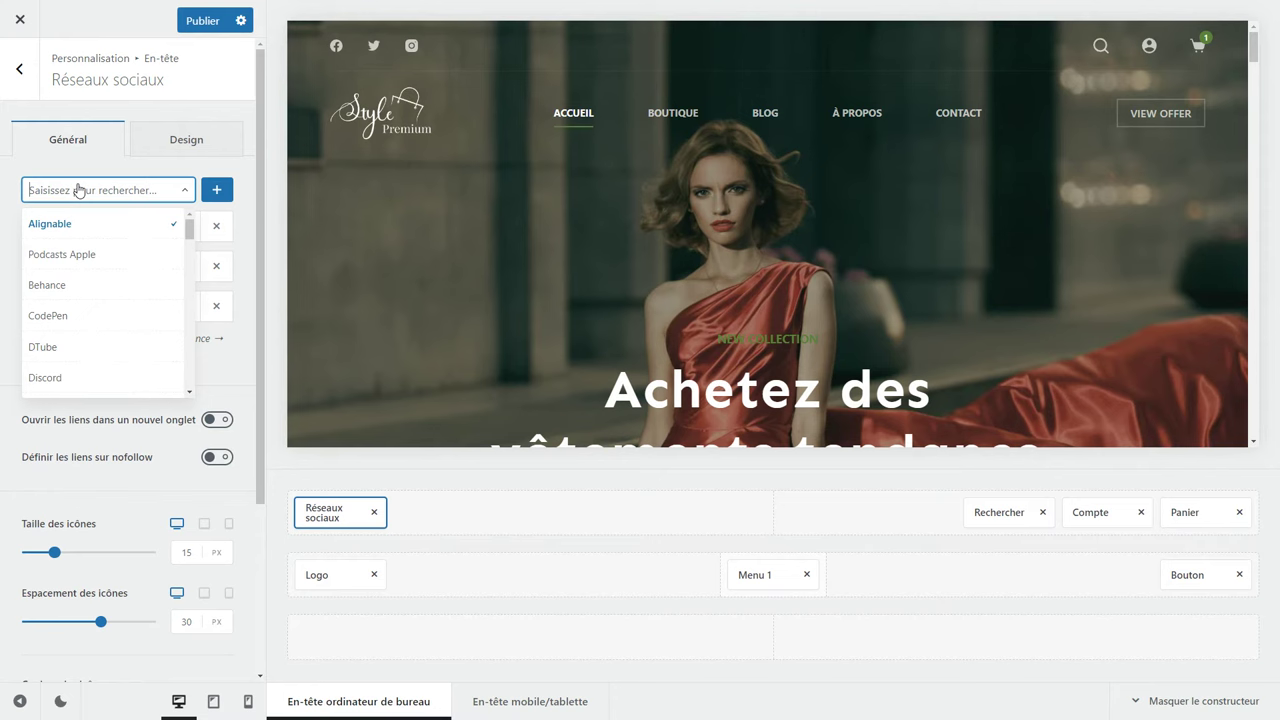
scroll(100, 258, "down", 10)
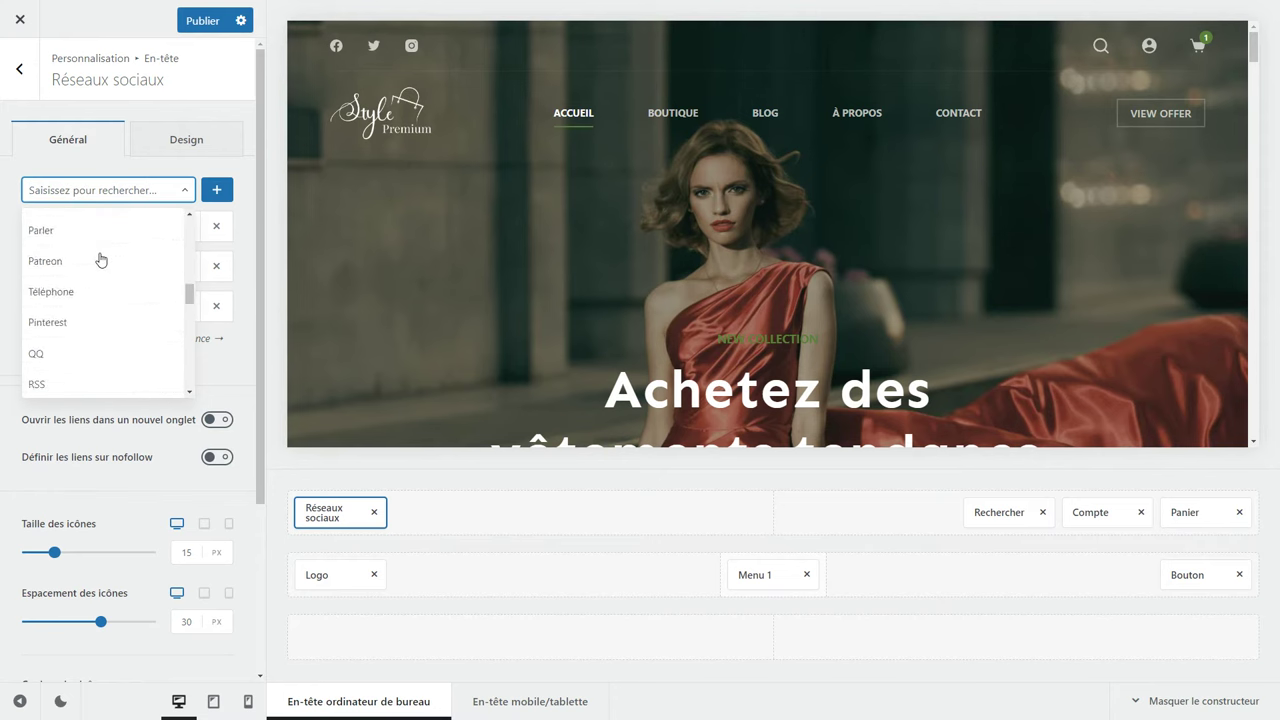
scroll(100, 259, "down", 5)
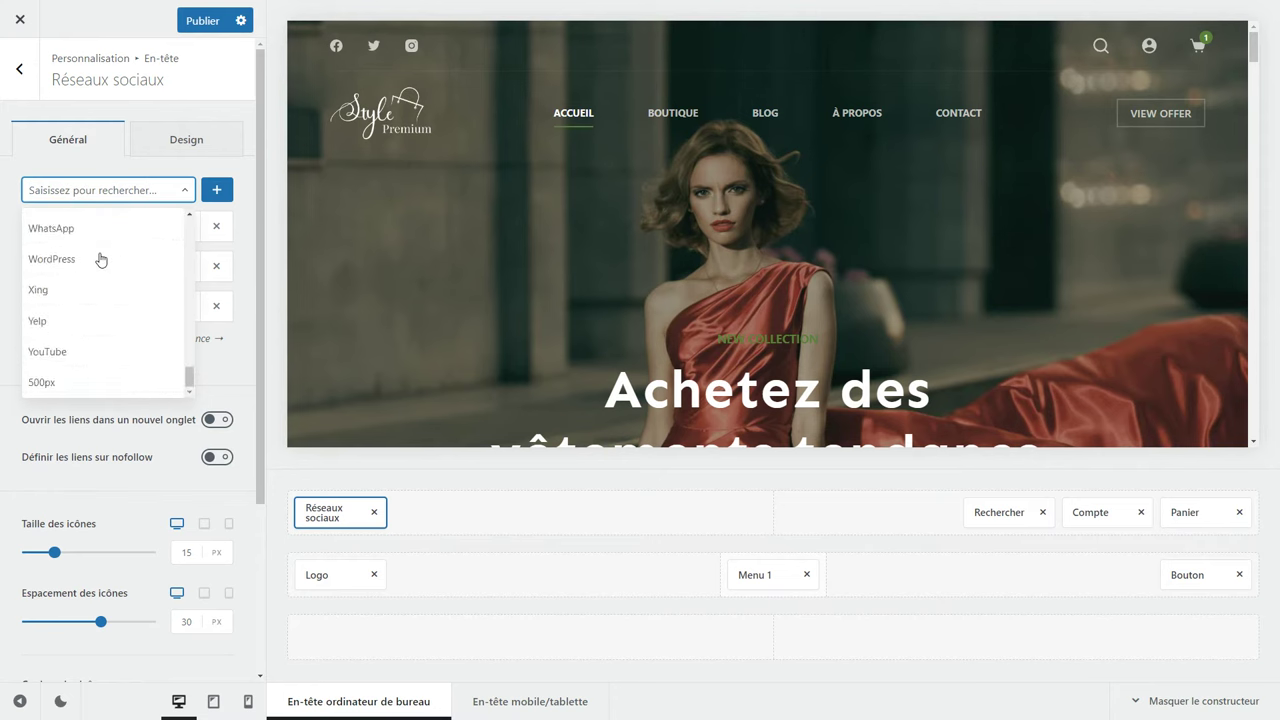
key("Escape")
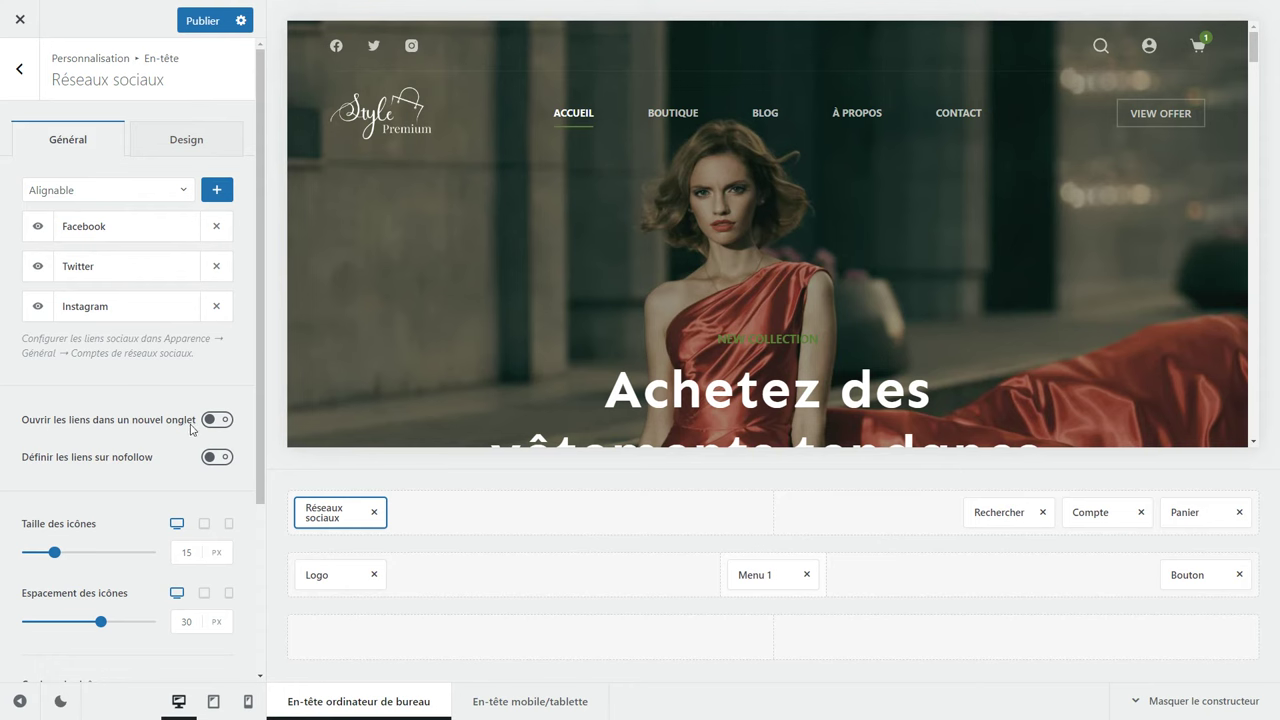
left_click(217, 422)
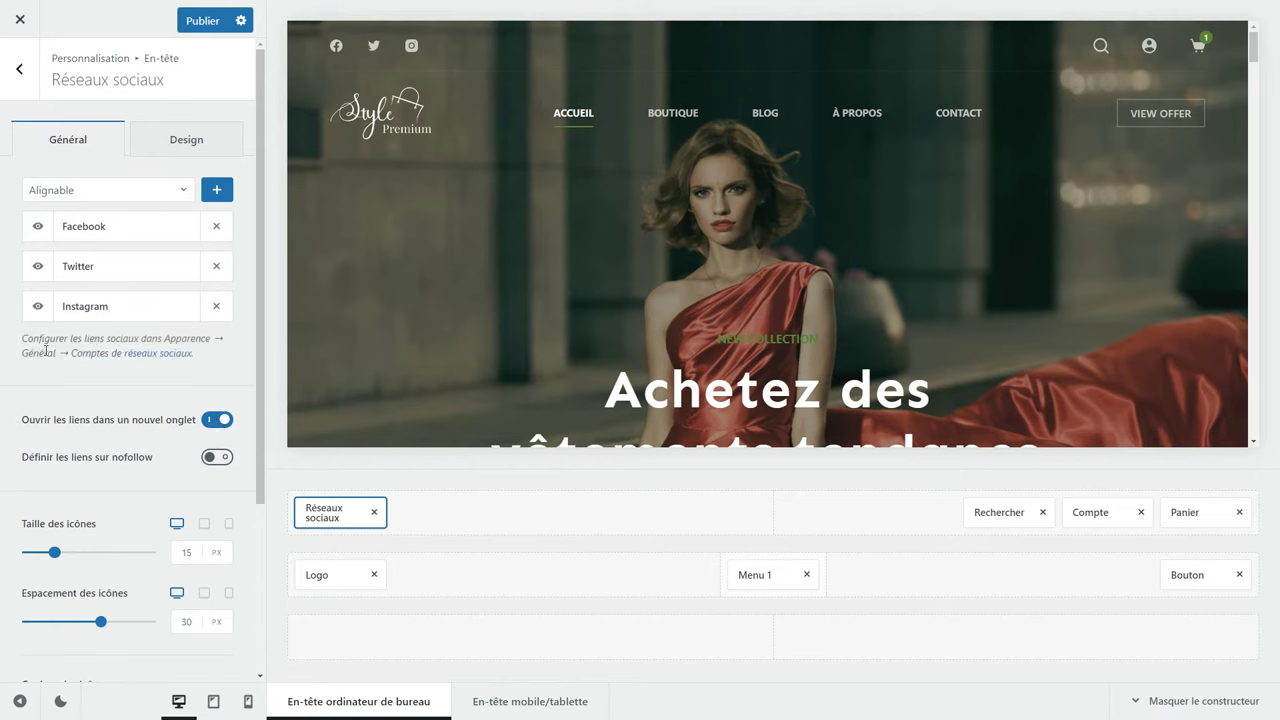
left_click(124, 356)
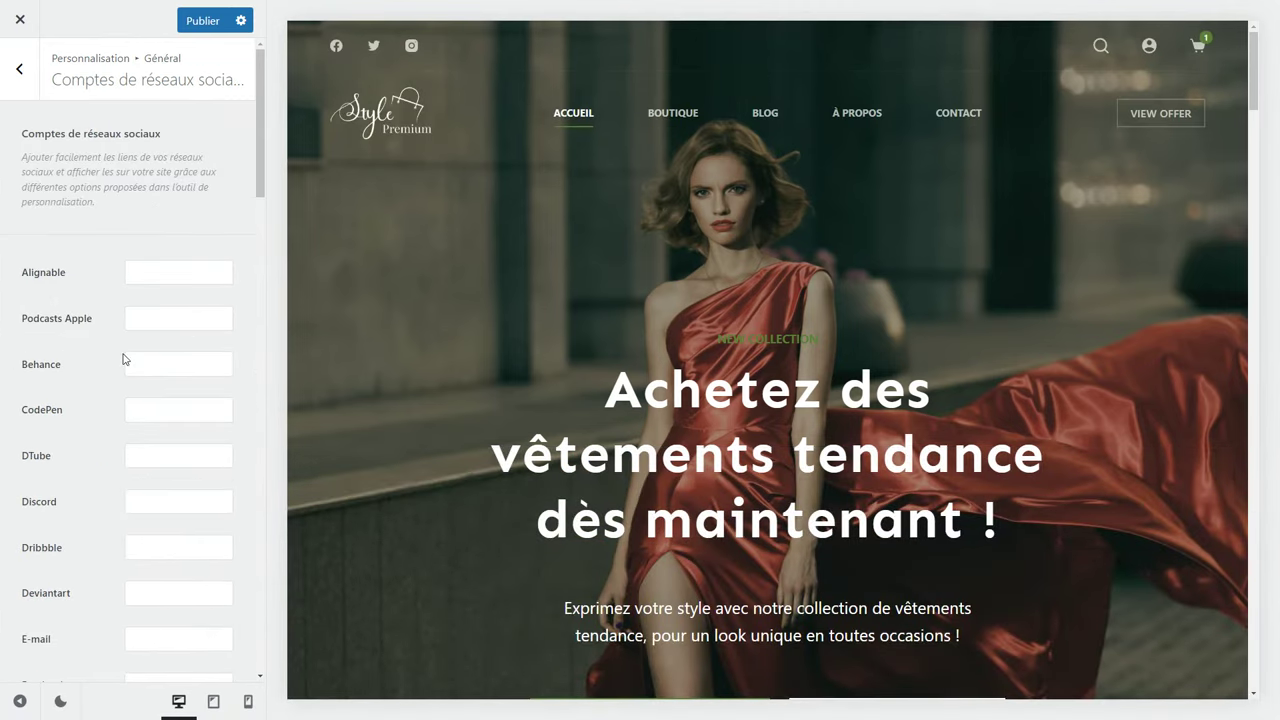
Paste the Facebook and Instagram profile addresses into their social account fields.
scroll(124, 358, "down", 5)
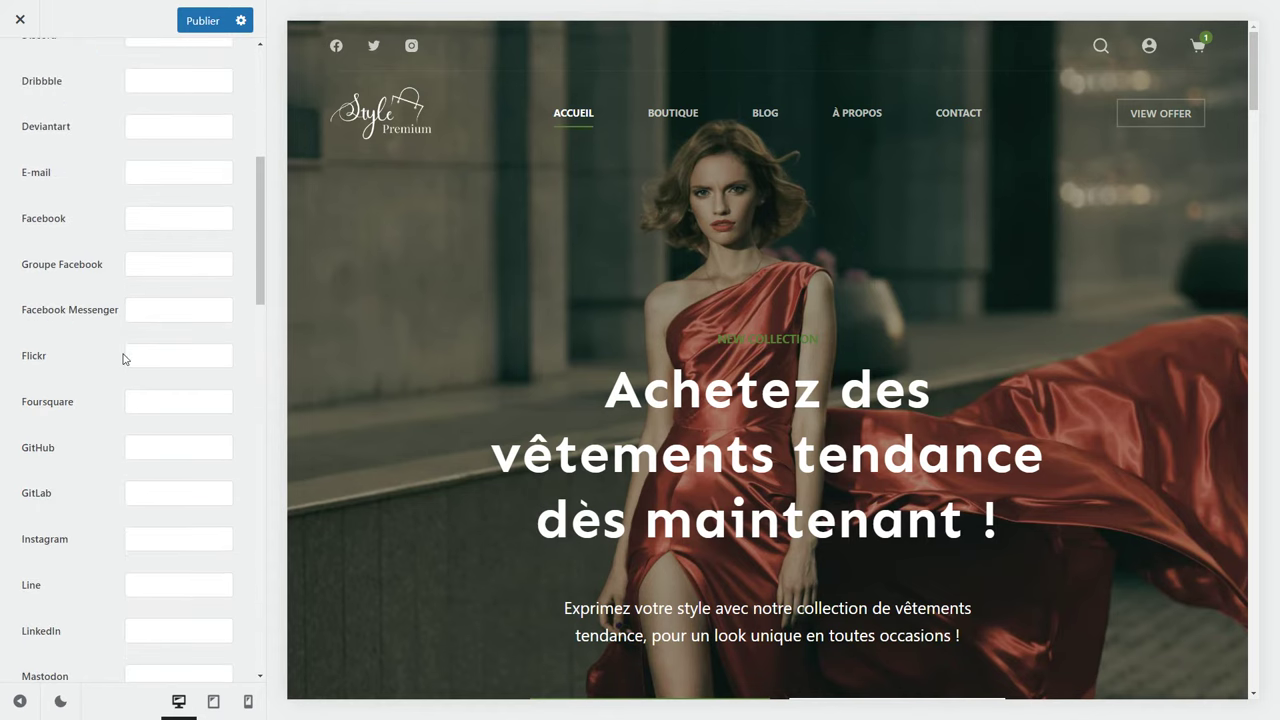
left_click(151, 220)
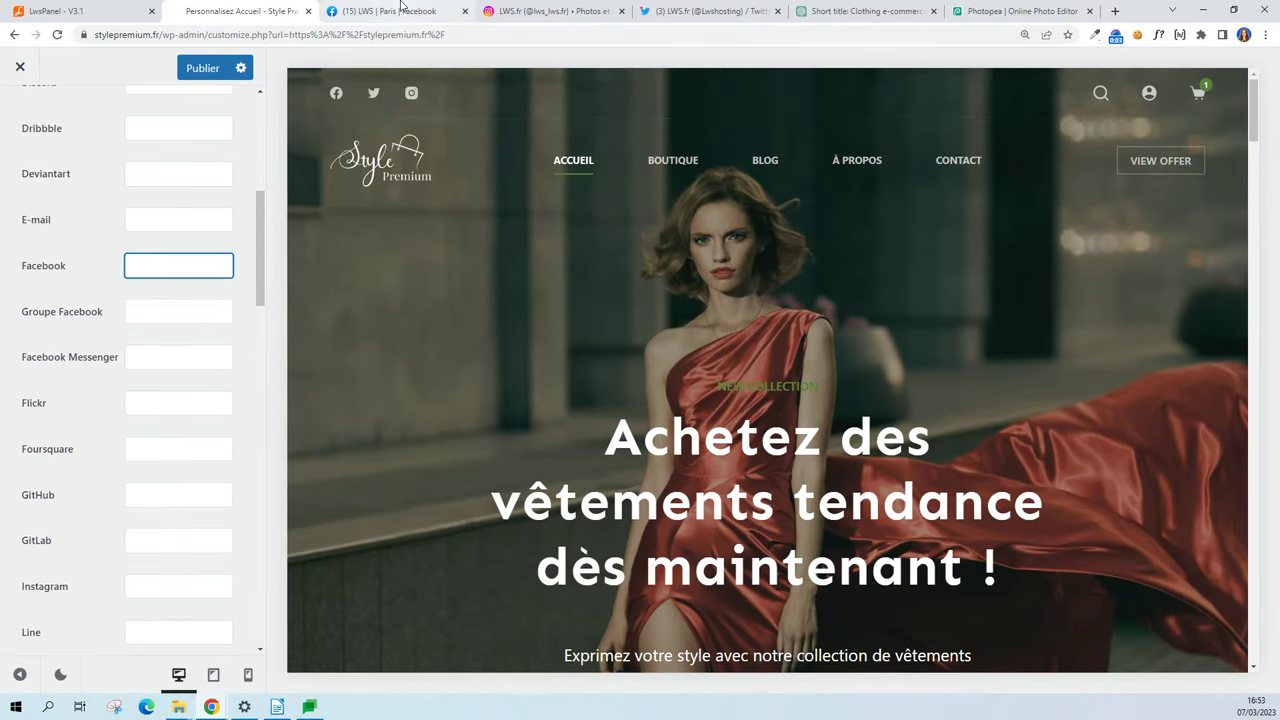
left_click(400, 9)
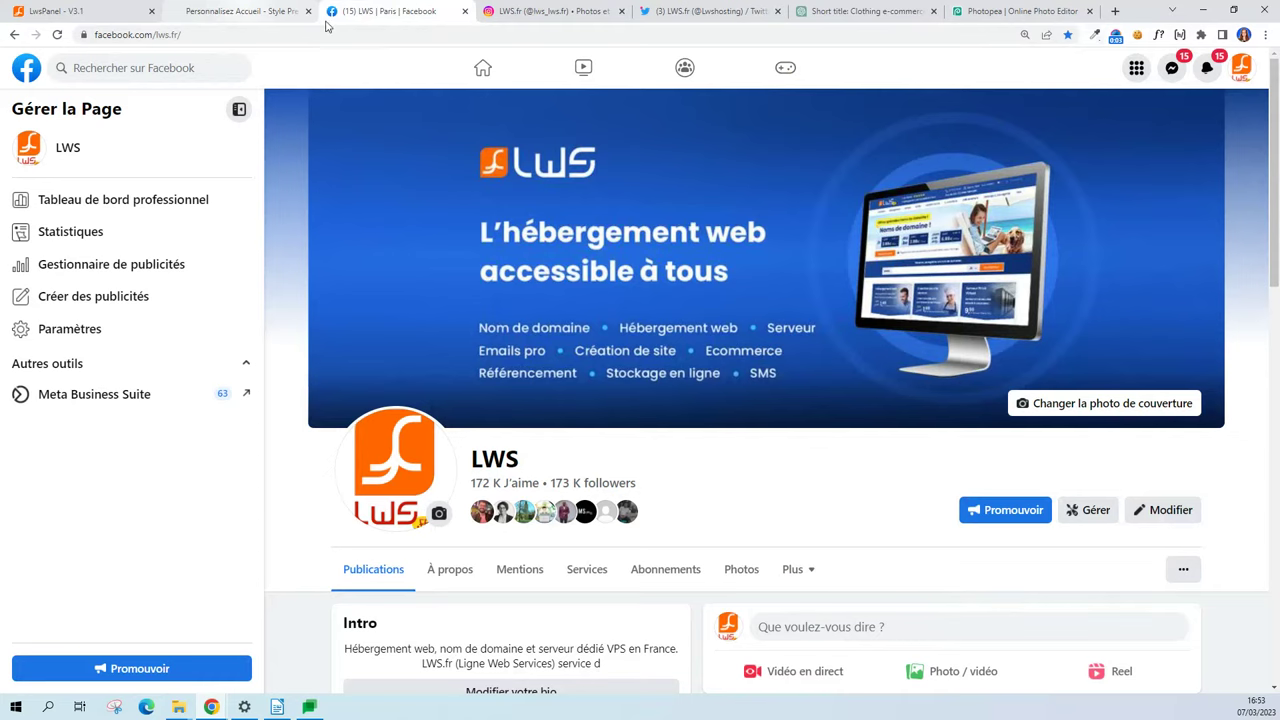
left_click(238, 34)
key("ctrl+c")
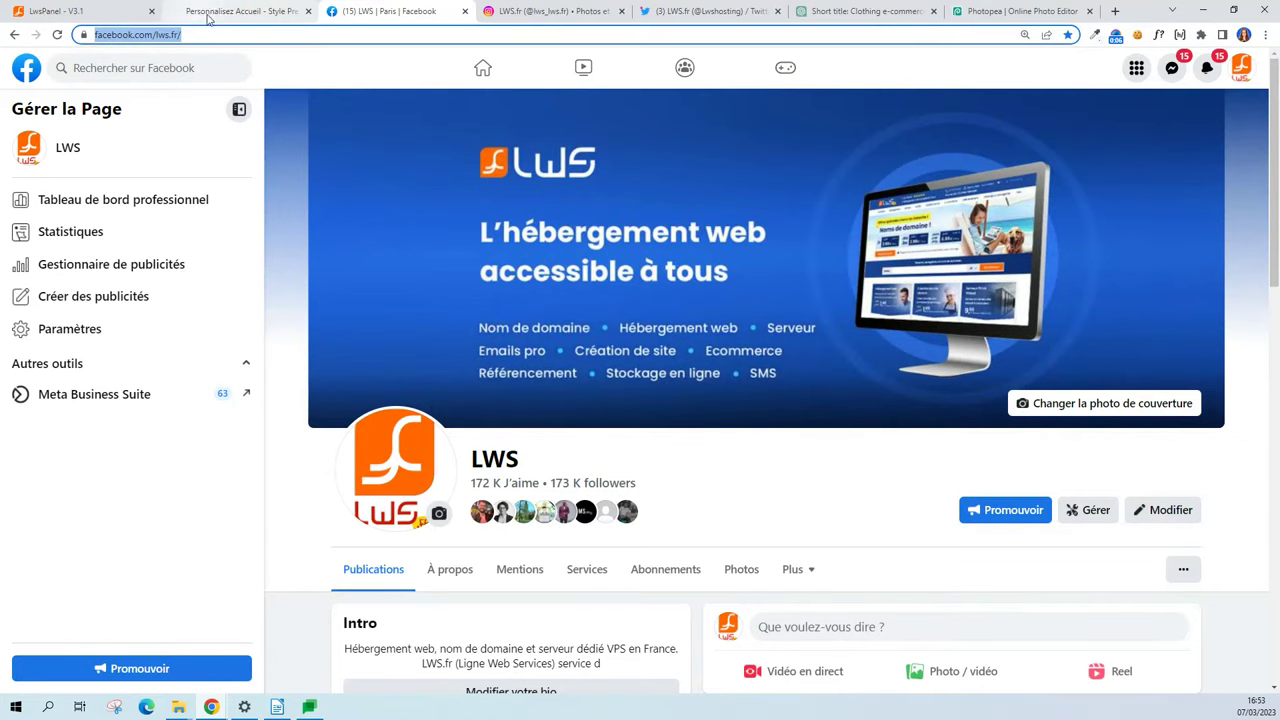
left_click(260, 10)
key("ctrl+v")
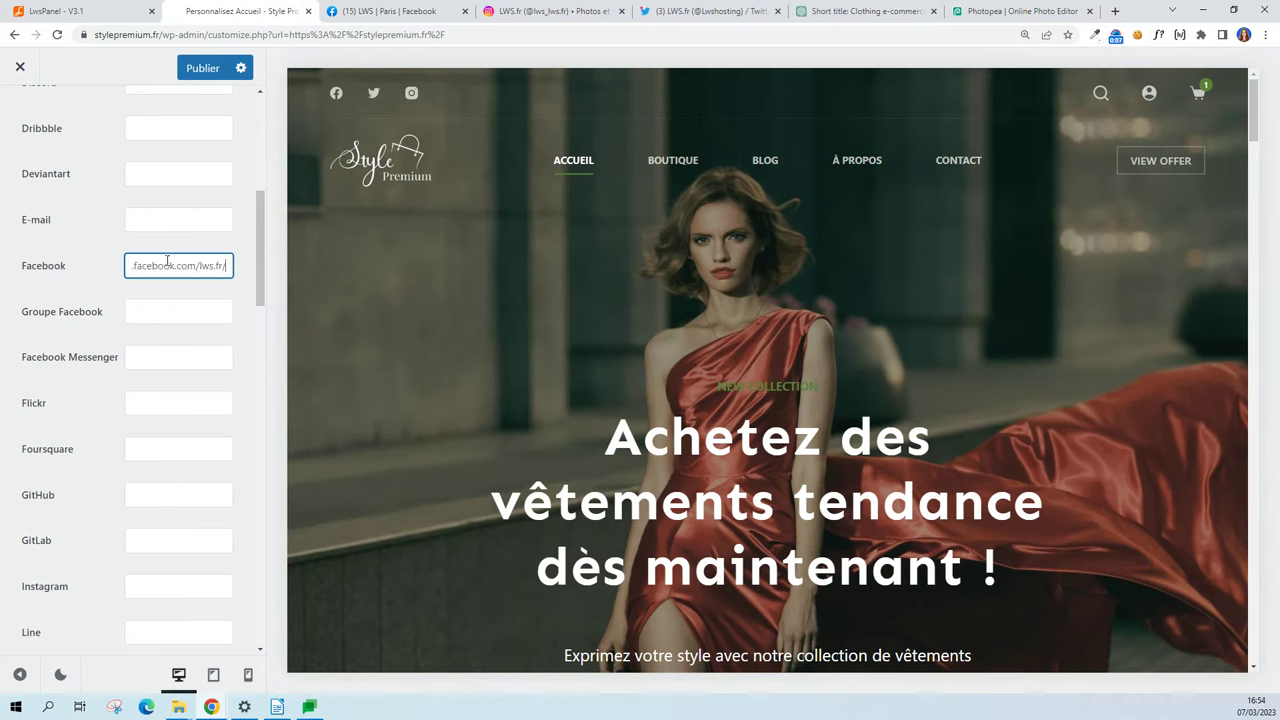
scroll(167, 262, "down", 3)
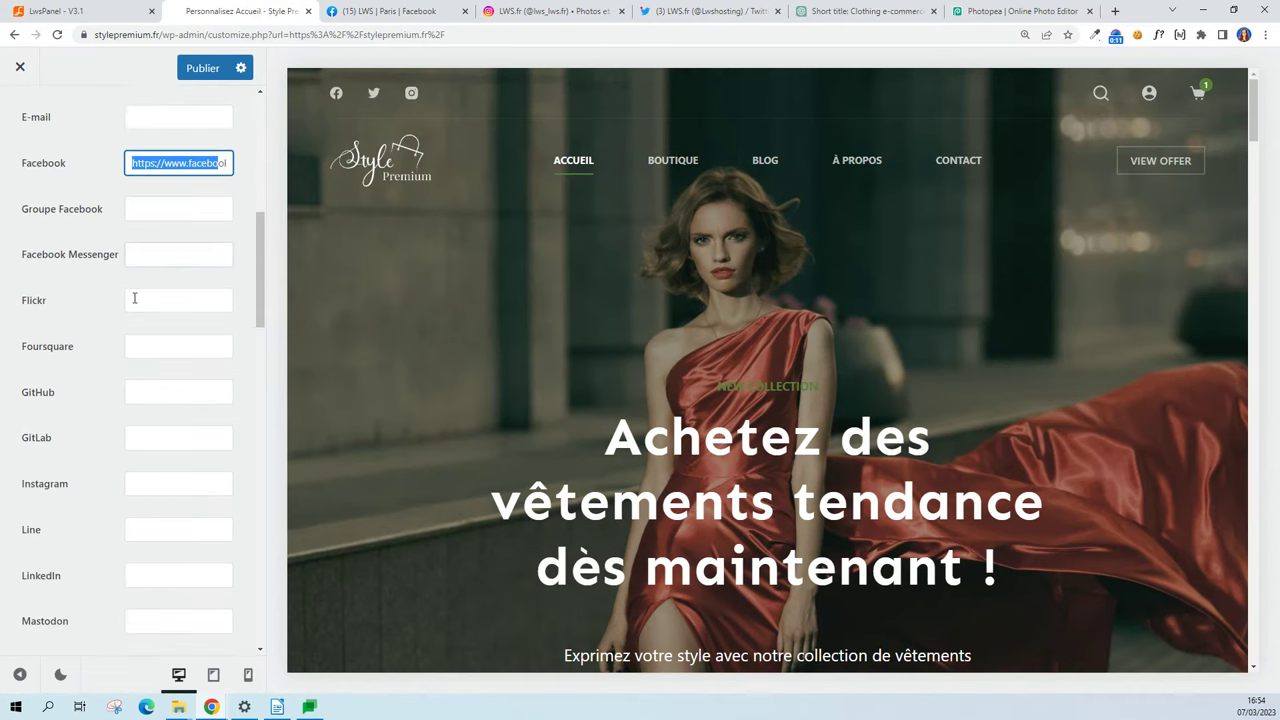
left_click(168, 321)
type("https://www.instagram.com/lws_lws.fr/")
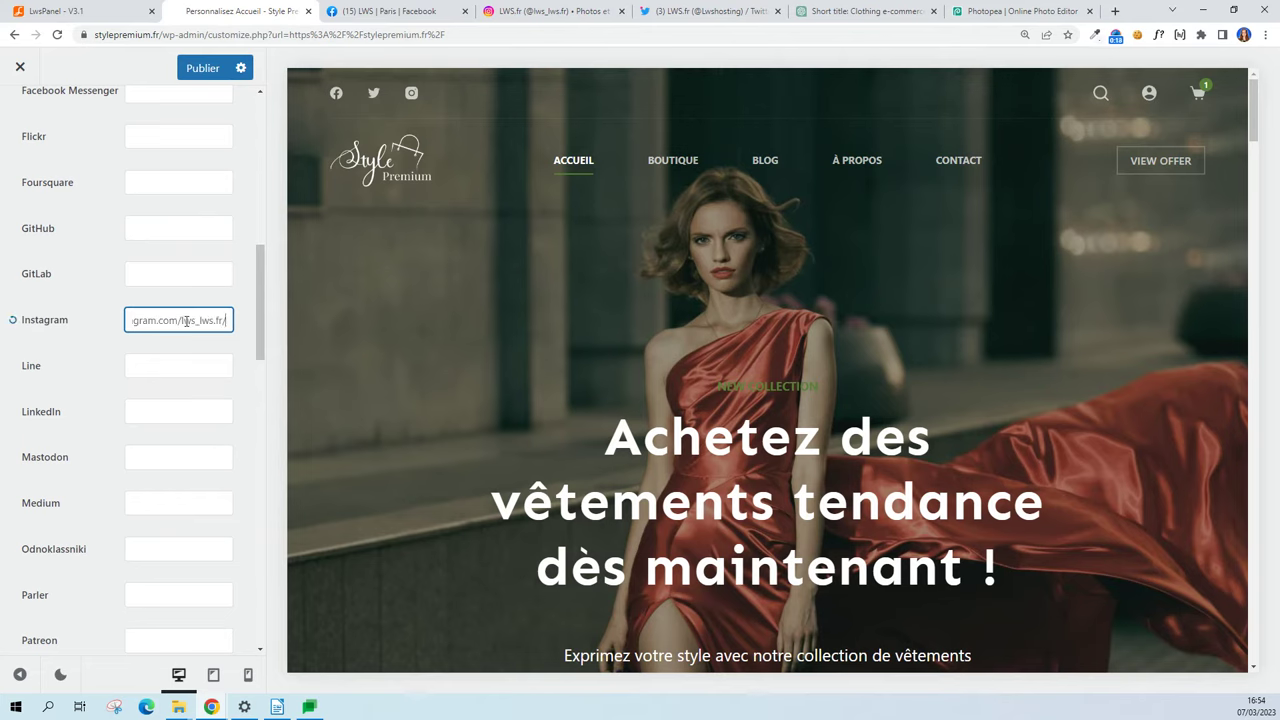
Paste the Twitter profile link into the Twitter account field.
scroll(186, 322, "down", 5)
scroll(186, 322, "down", 8)
left_click(169, 398)
type("https://twitter.com/Lwshosting")
Switch the browser to full screen and go back through Général to the main customizer menu.
key("F11")
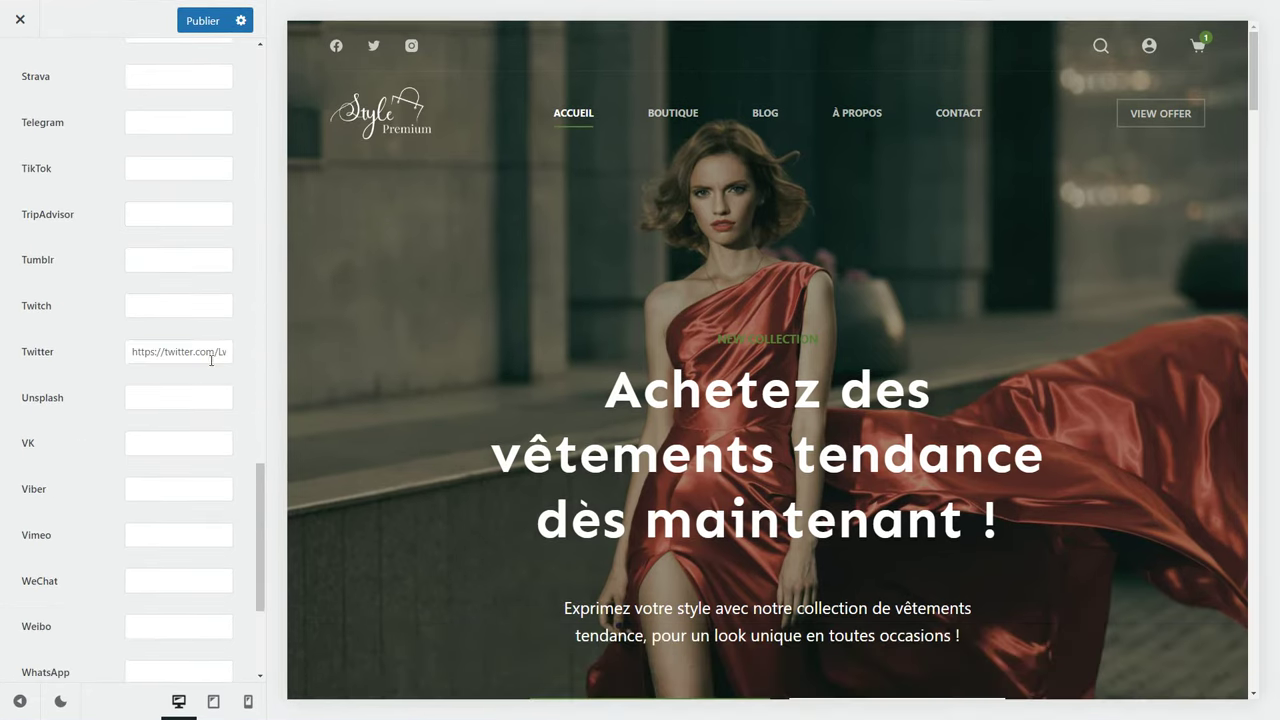
scroll(160, 240, "up", 15)
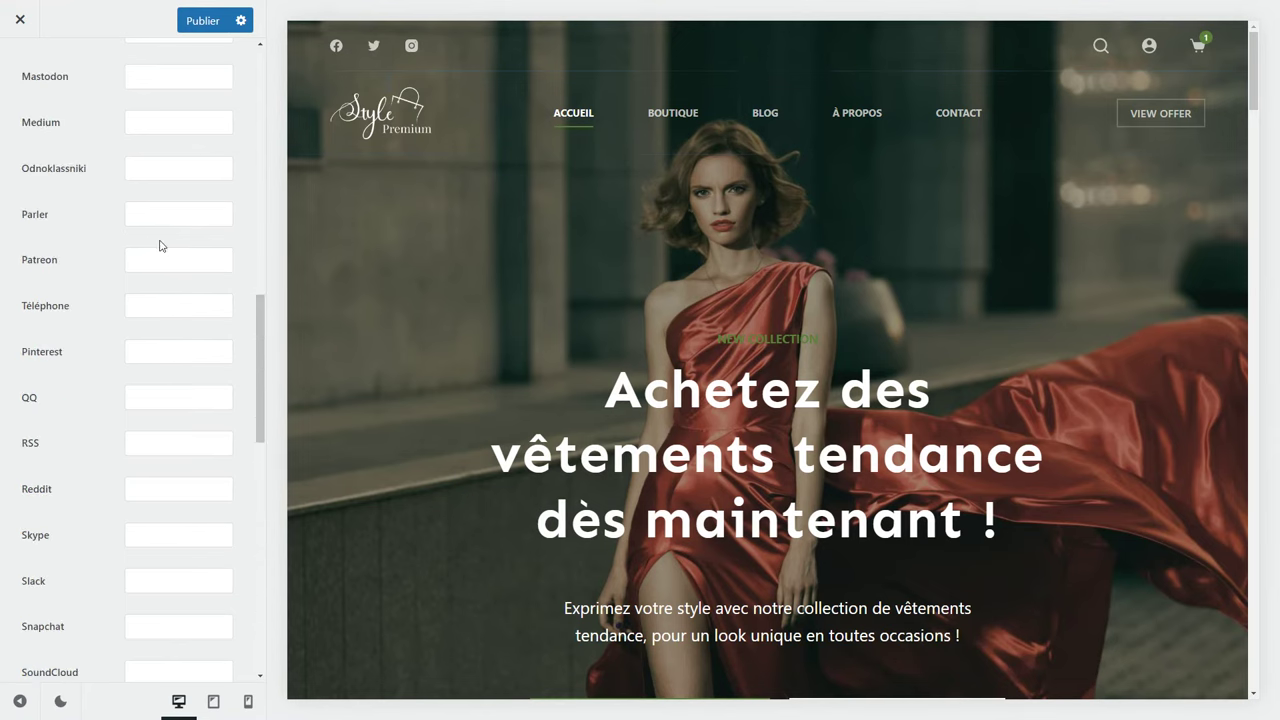
left_click(26, 70)
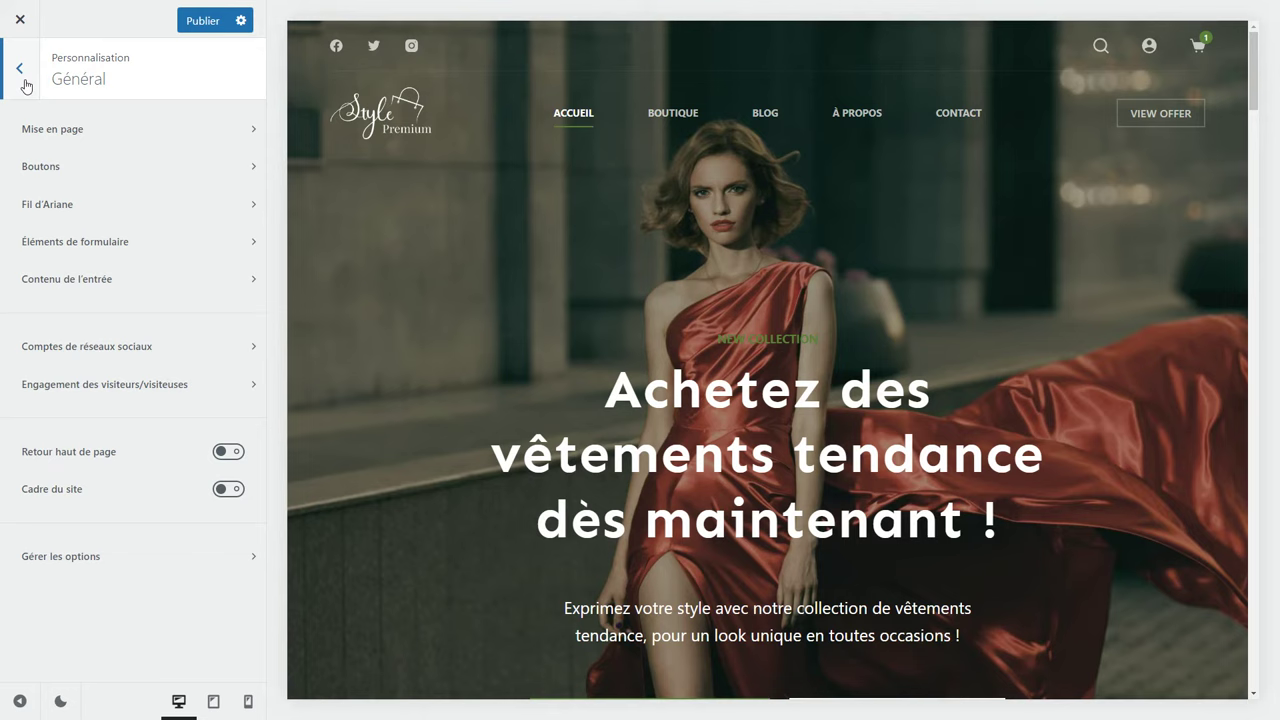
left_click(22, 70)
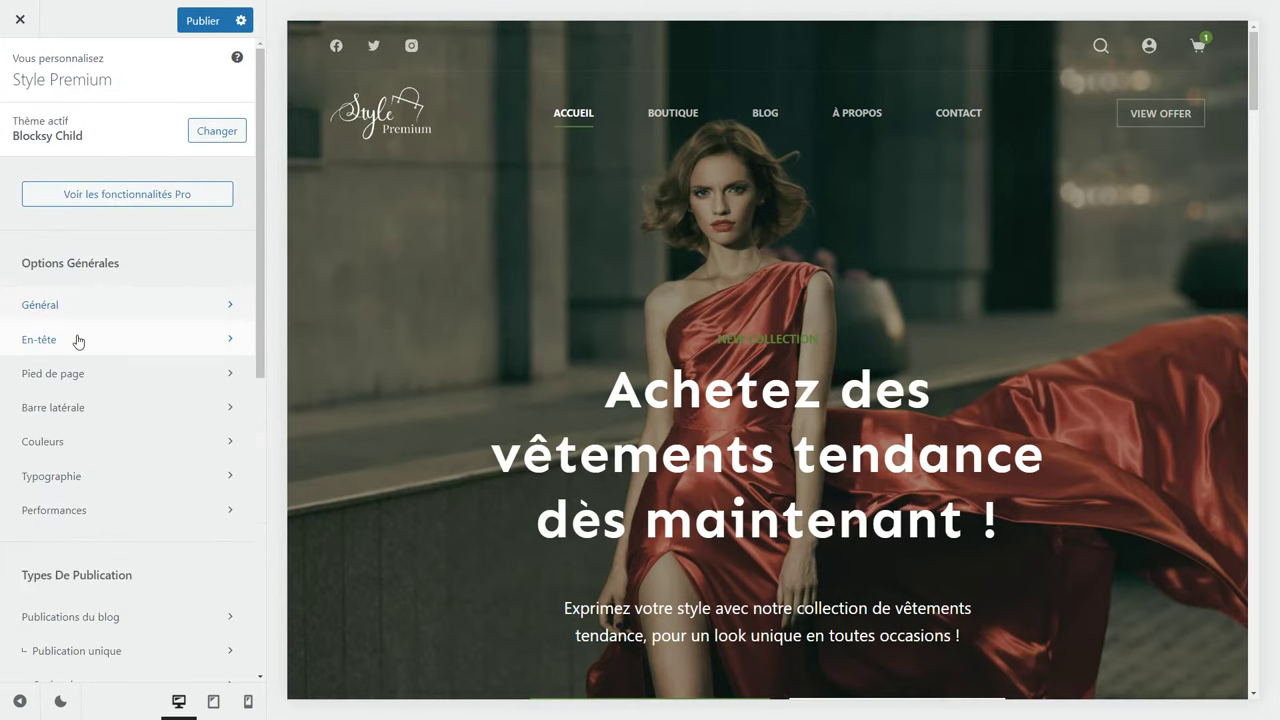
In the header builder, remove the Bouton and re-add it at the right of the main row.
left_click(78, 341)
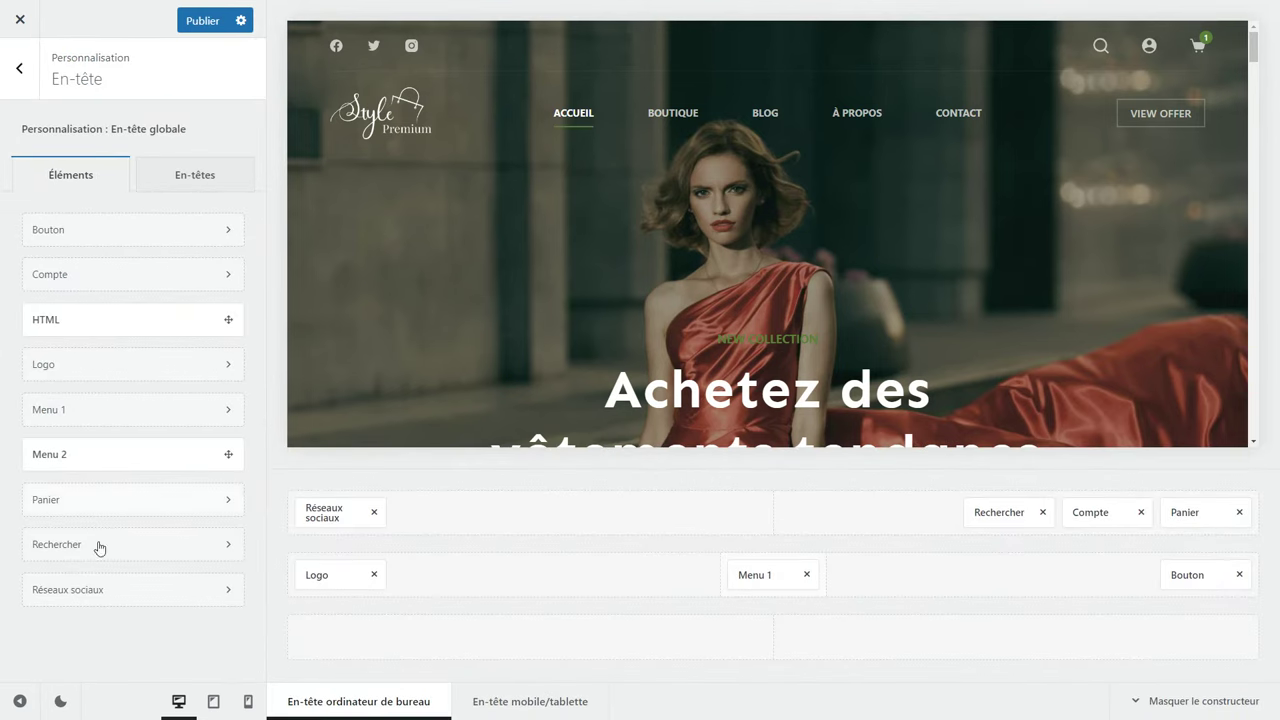
left_click(1239, 575)
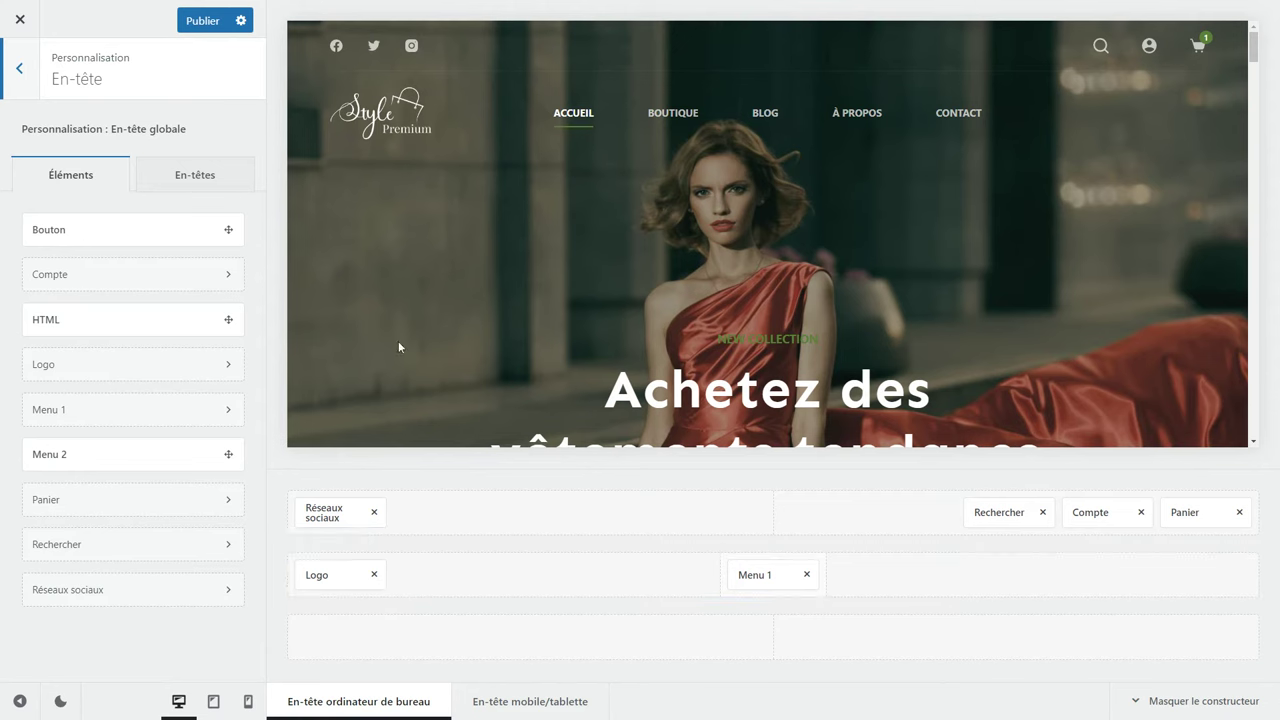
left_click_drag(77, 233, 1237, 580)
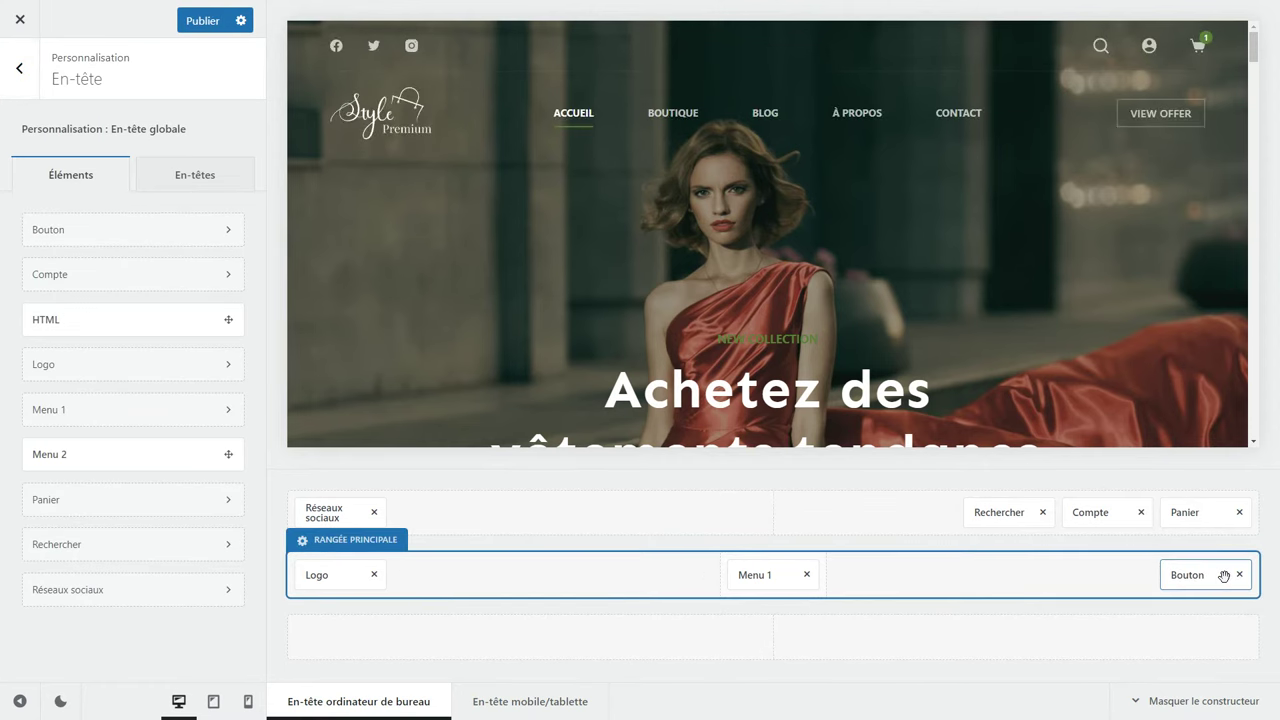
left_click(1222, 575)
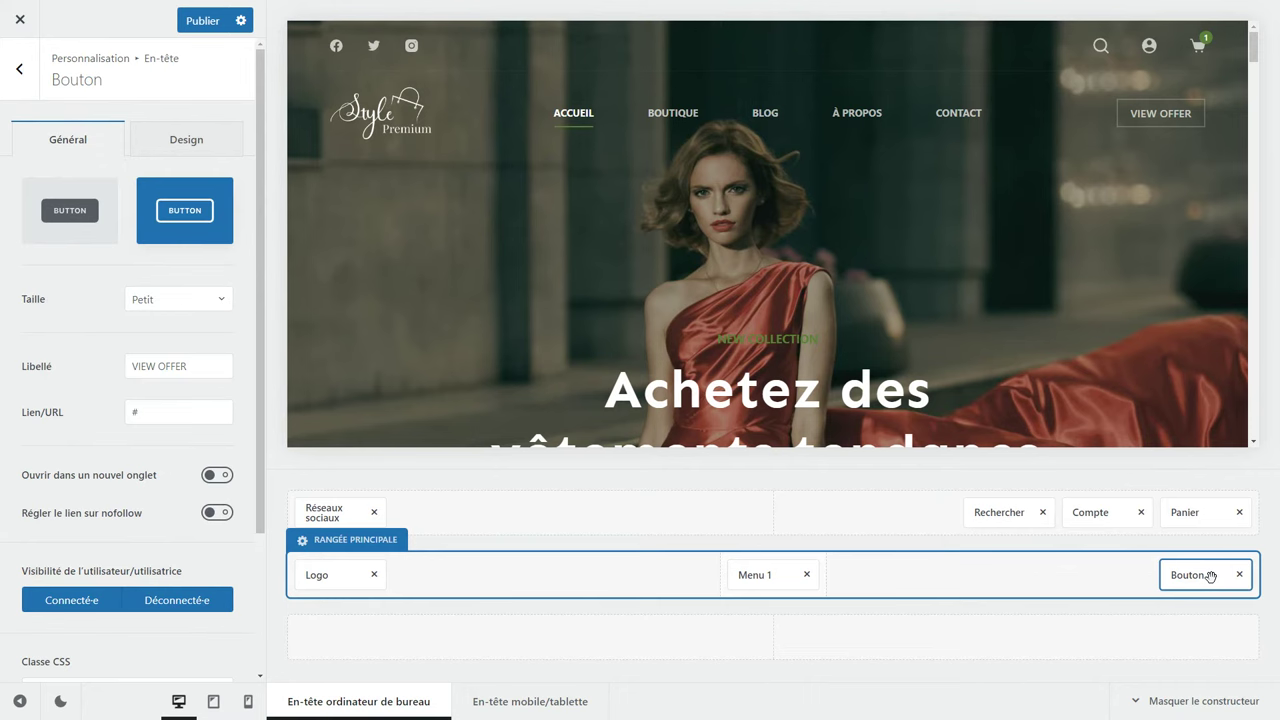
Give the header button the filled Défaut style, keeping the Petit size.
left_click(84, 231)
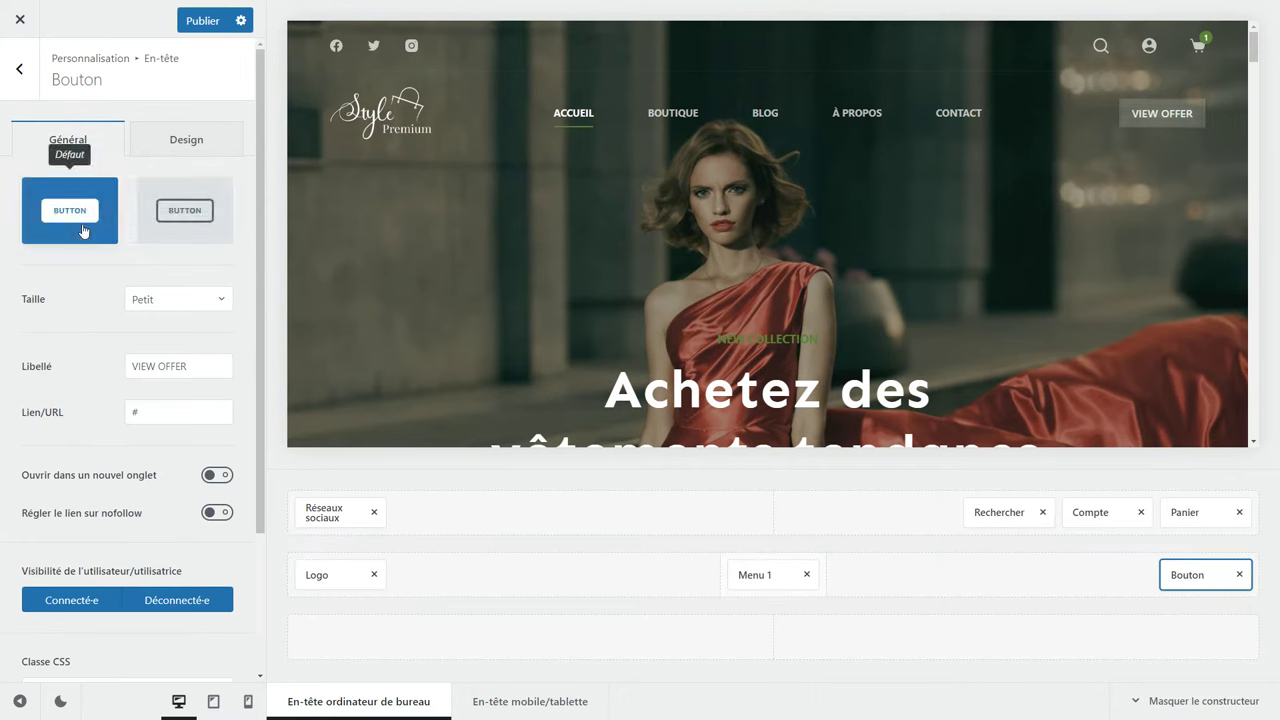
left_click(182, 215)
left_click(55, 217)
left_click(150, 299)
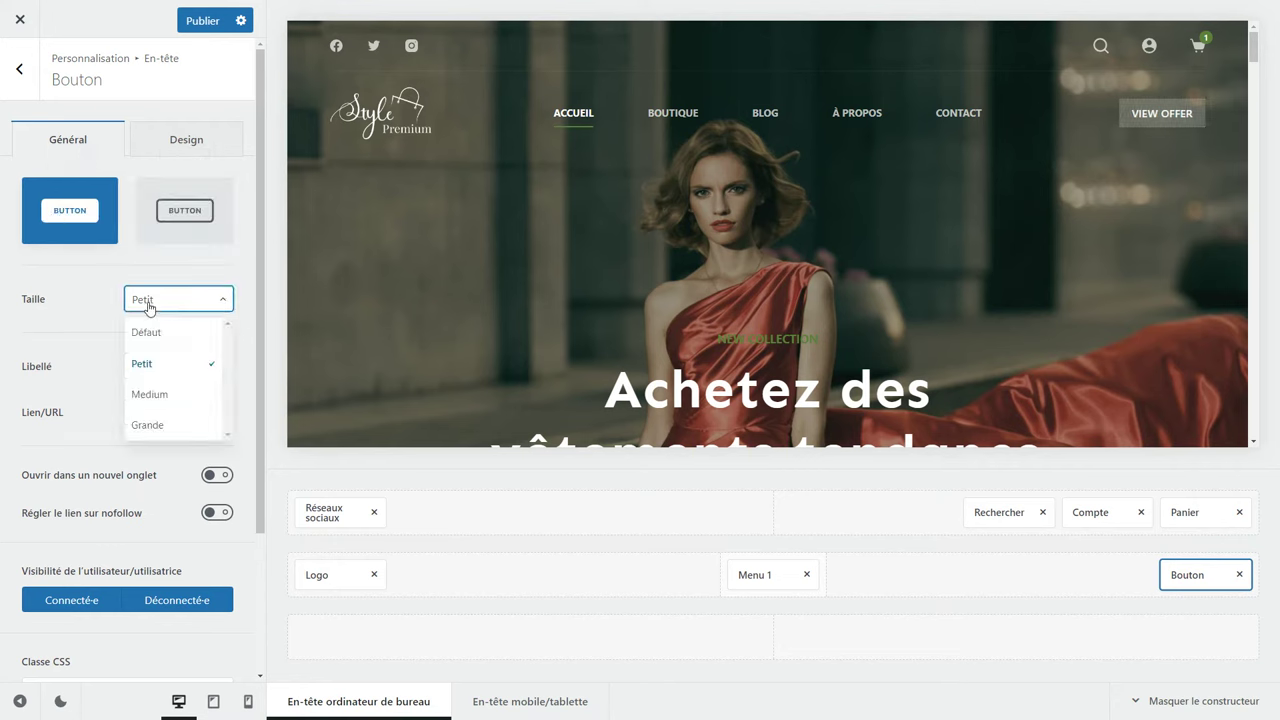
left_click(84, 342)
Change the button label to 'OFFRE SPÉCIALE' and bring up its Design options.
left_click(170, 366)
key("ctrl+a")
type("OFFRE SPÉCIALE")
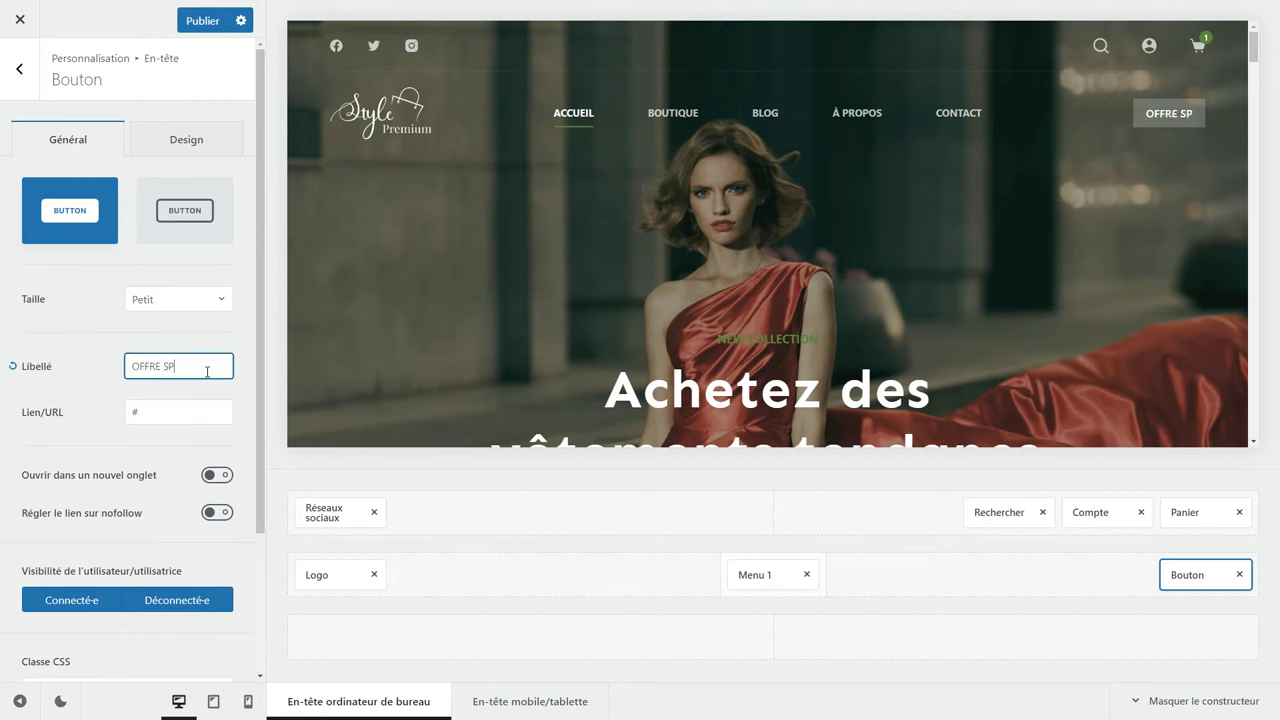
left_click(140, 410)
key("ctrl+a")
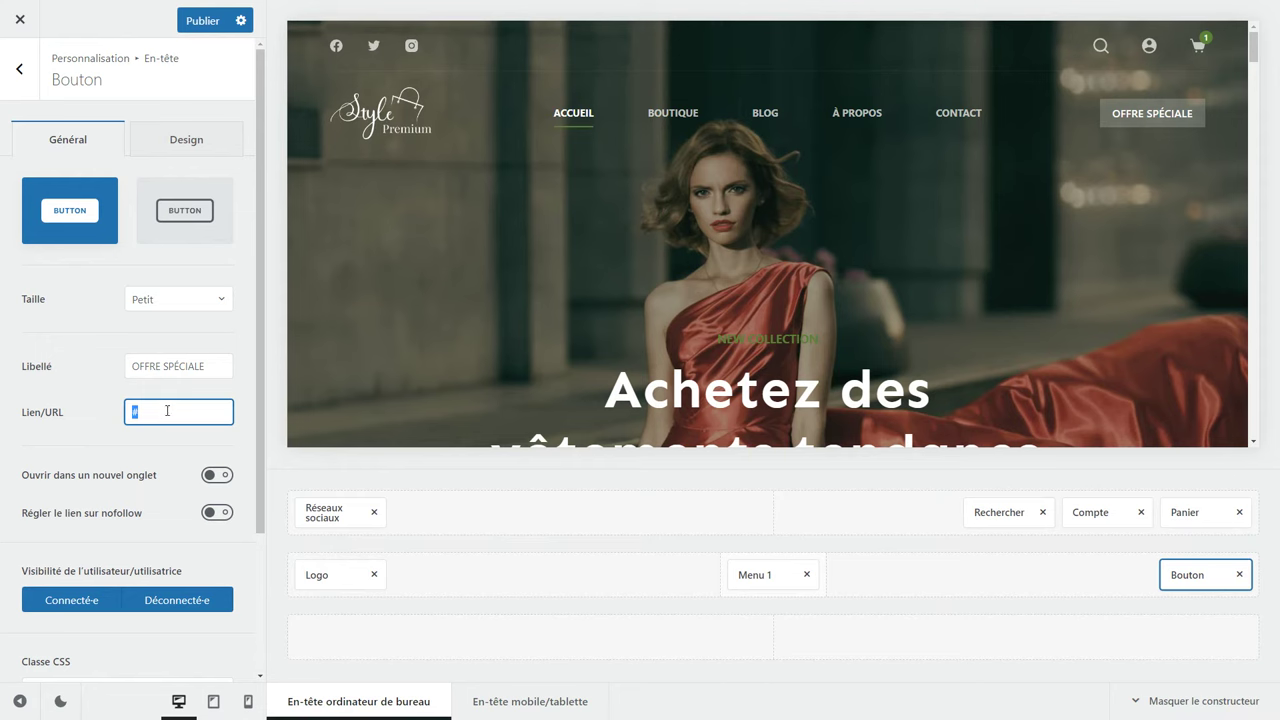
left_click(172, 156)
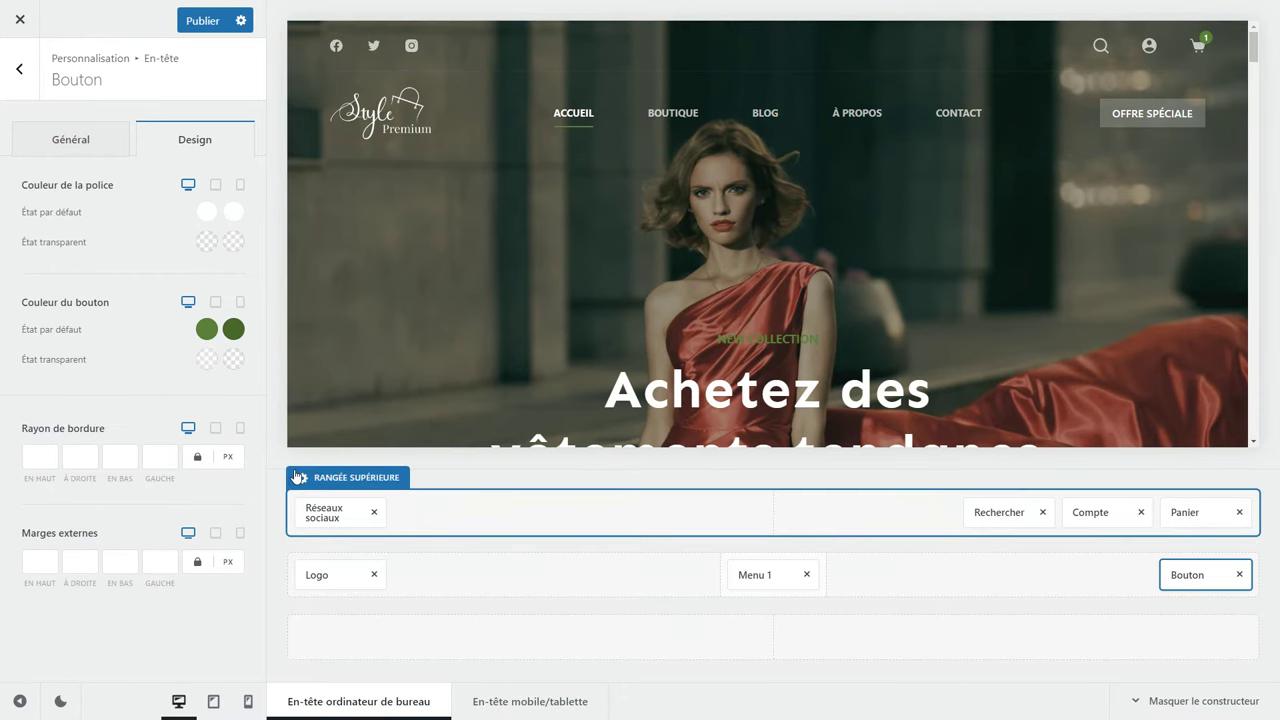
Open the Rangée supérieure design settings and check its transparent-state background opacity of 0.
left_click(348, 479)
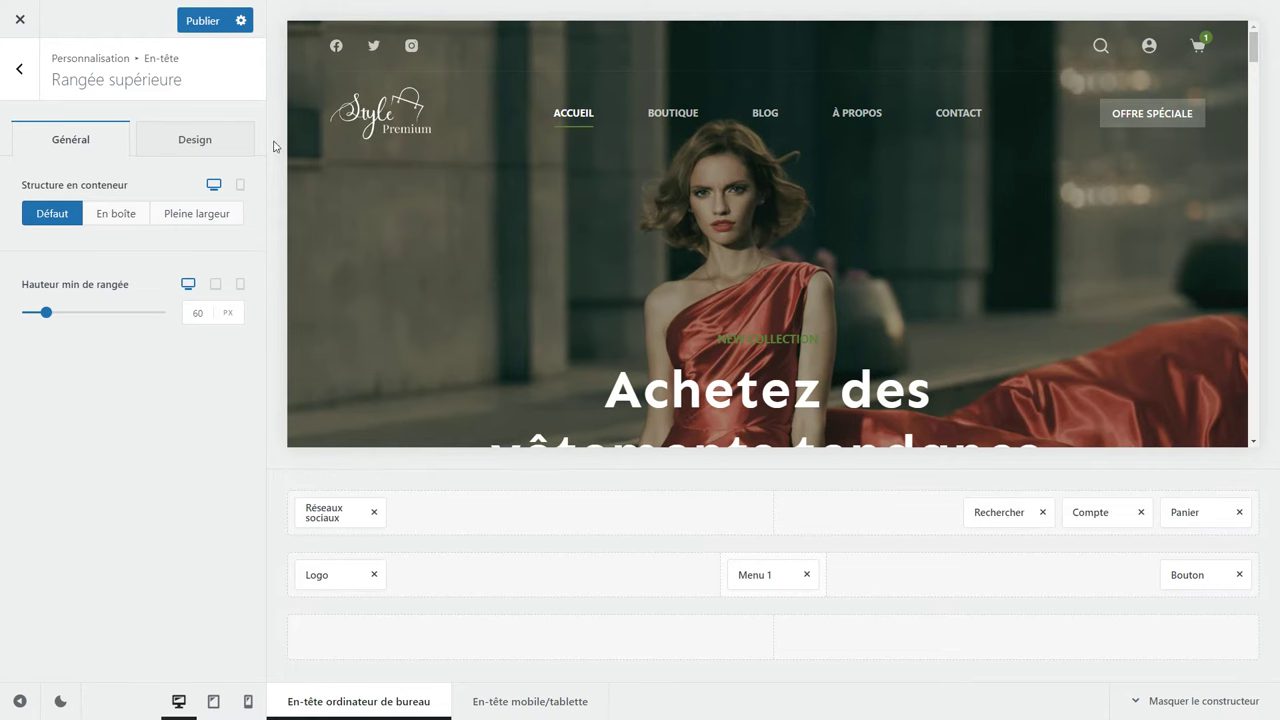
left_click(217, 140)
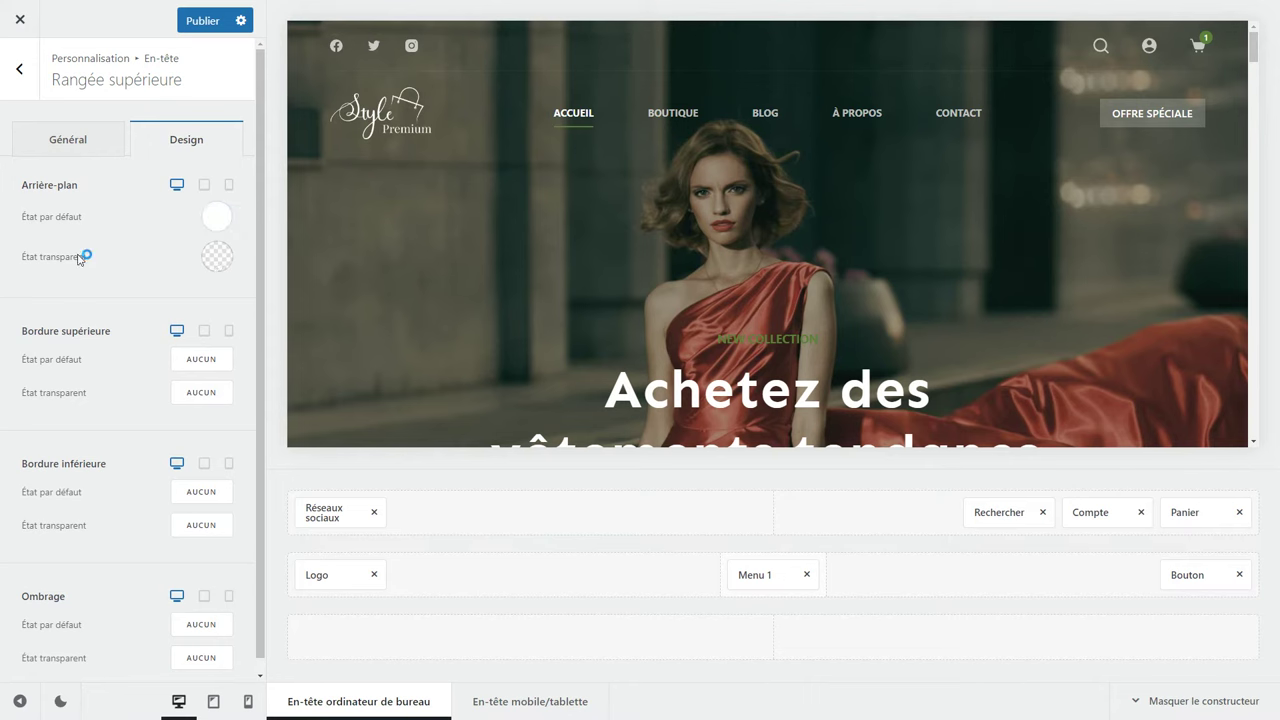
left_click(216, 258)
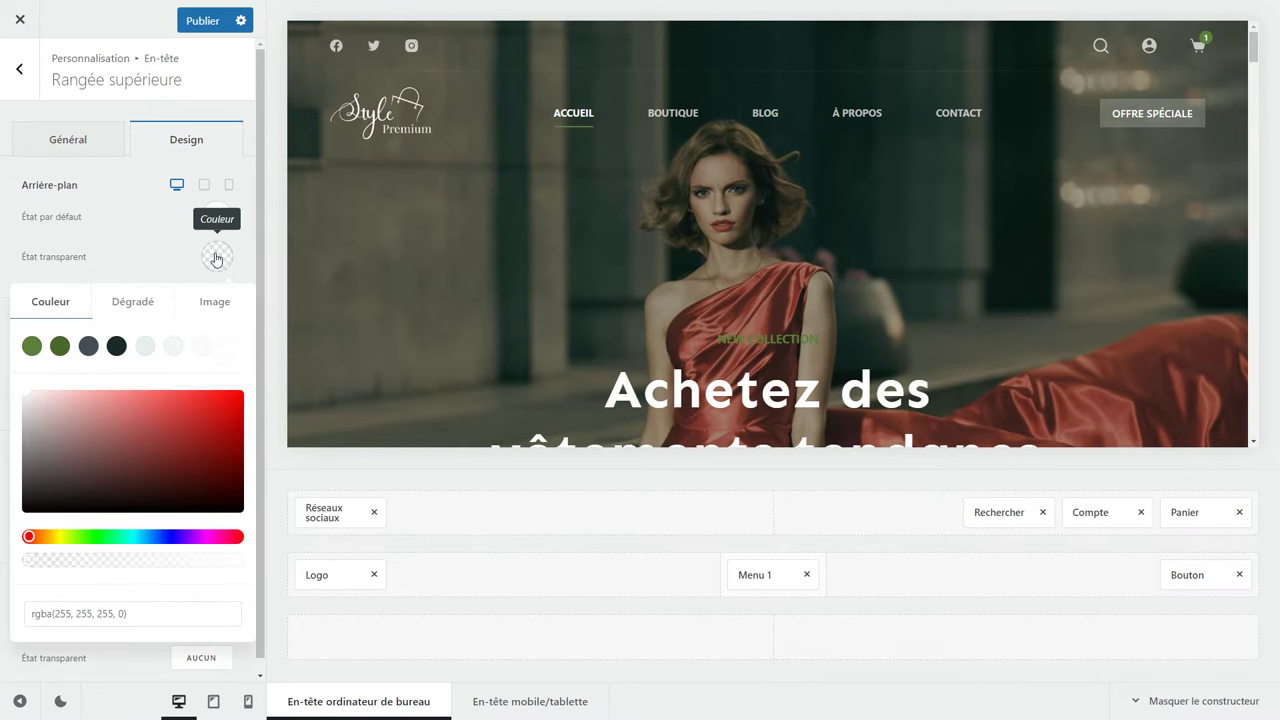
left_click(124, 613)
left_click_drag(121, 613, 108, 612)
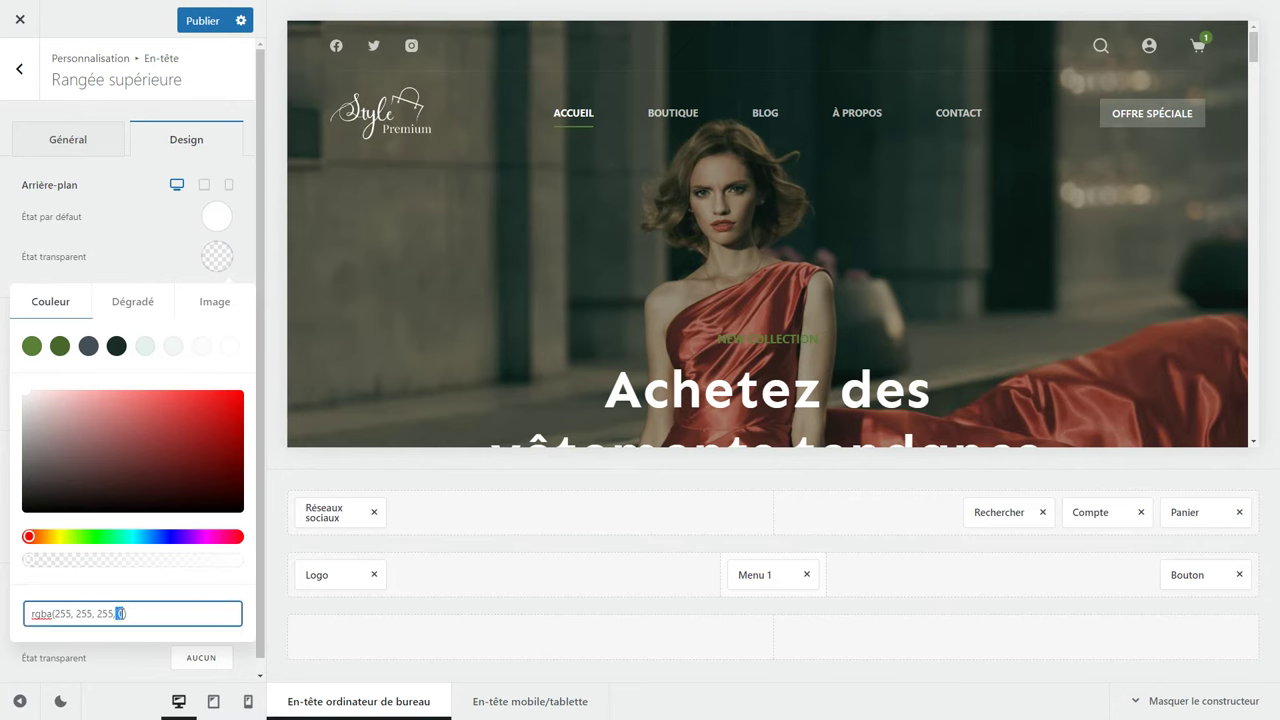
left_click(219, 261)
Try a blue-purple gradient on the top row, then revert to a transparent plain Couleur.
left_click(219, 261)
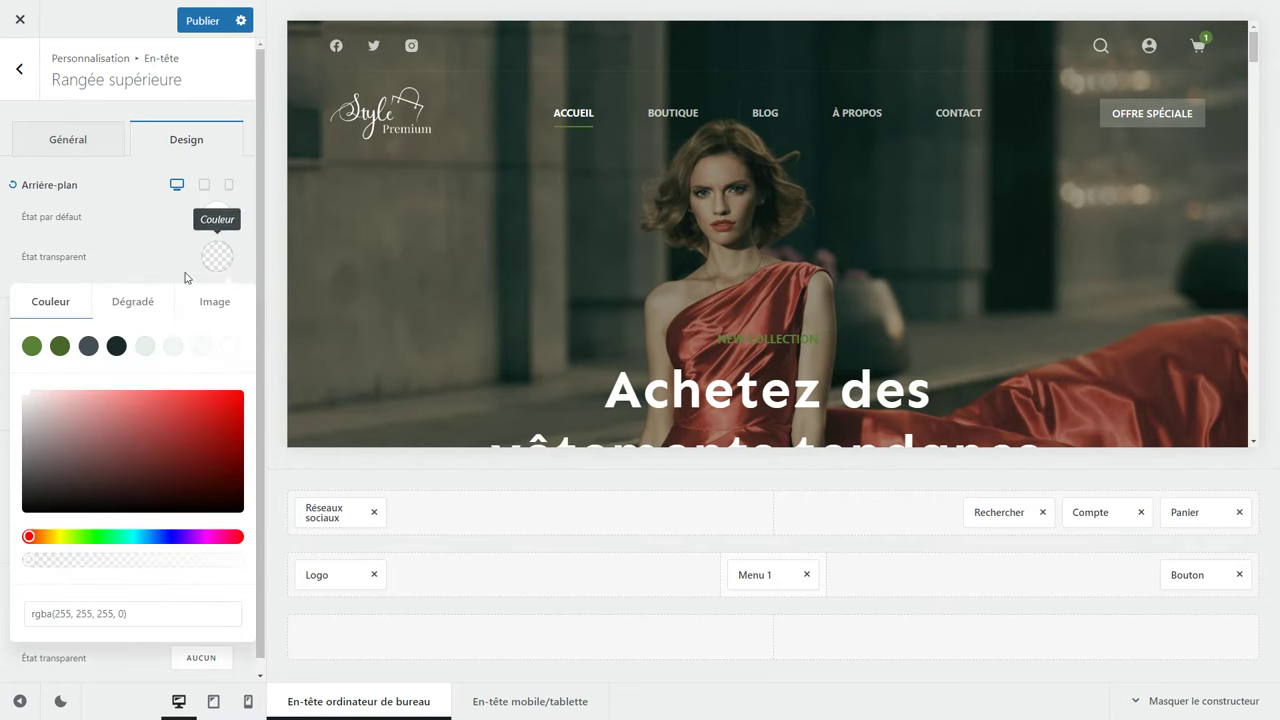
left_click(125, 303)
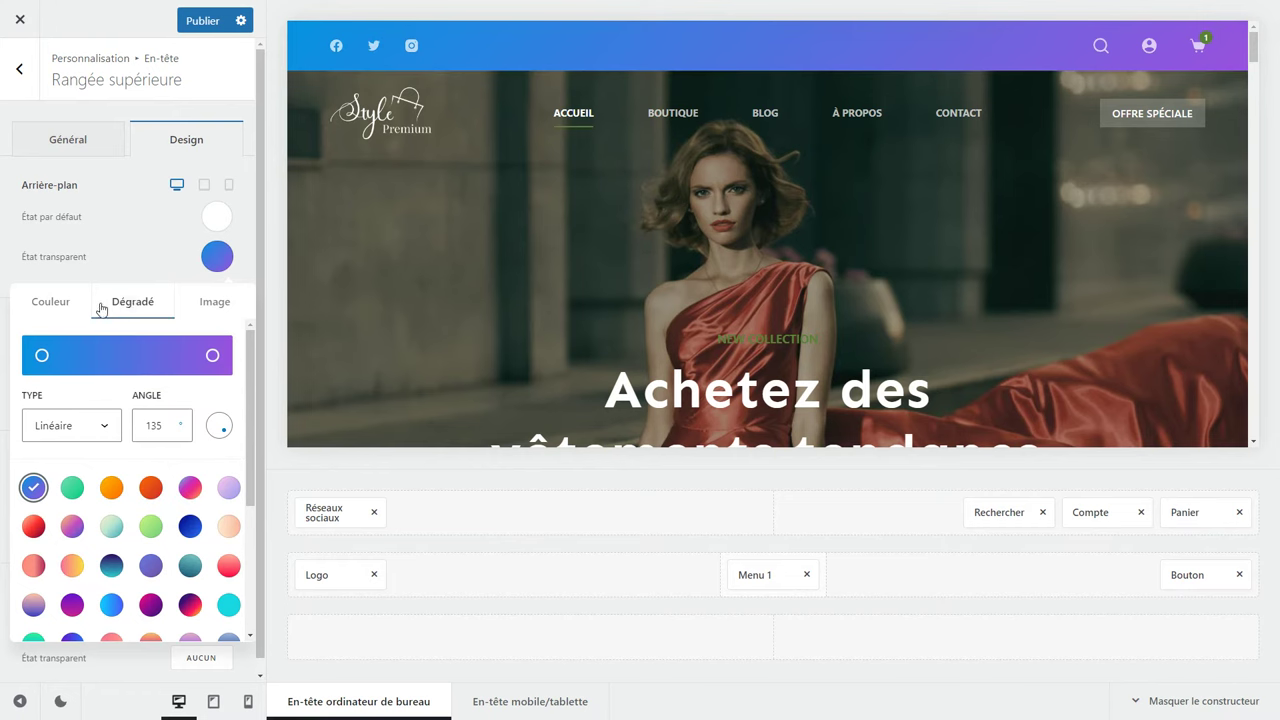
left_click(55, 304)
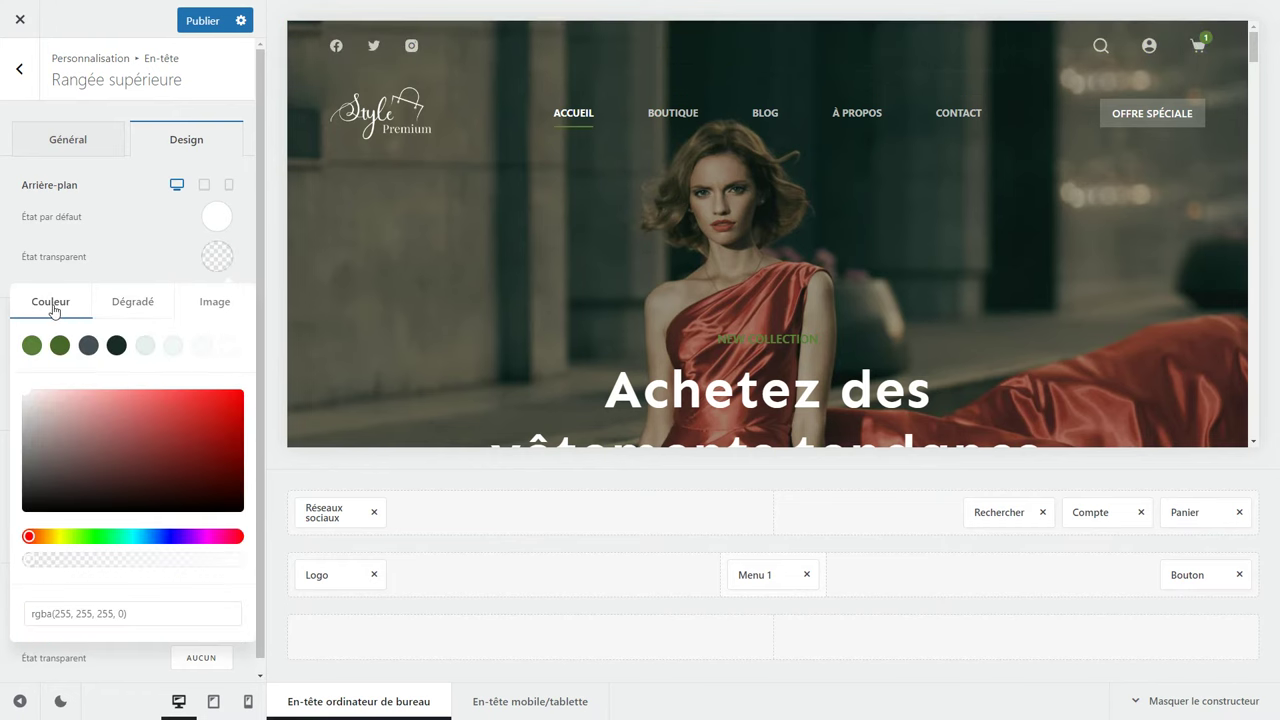
left_click(114, 279)
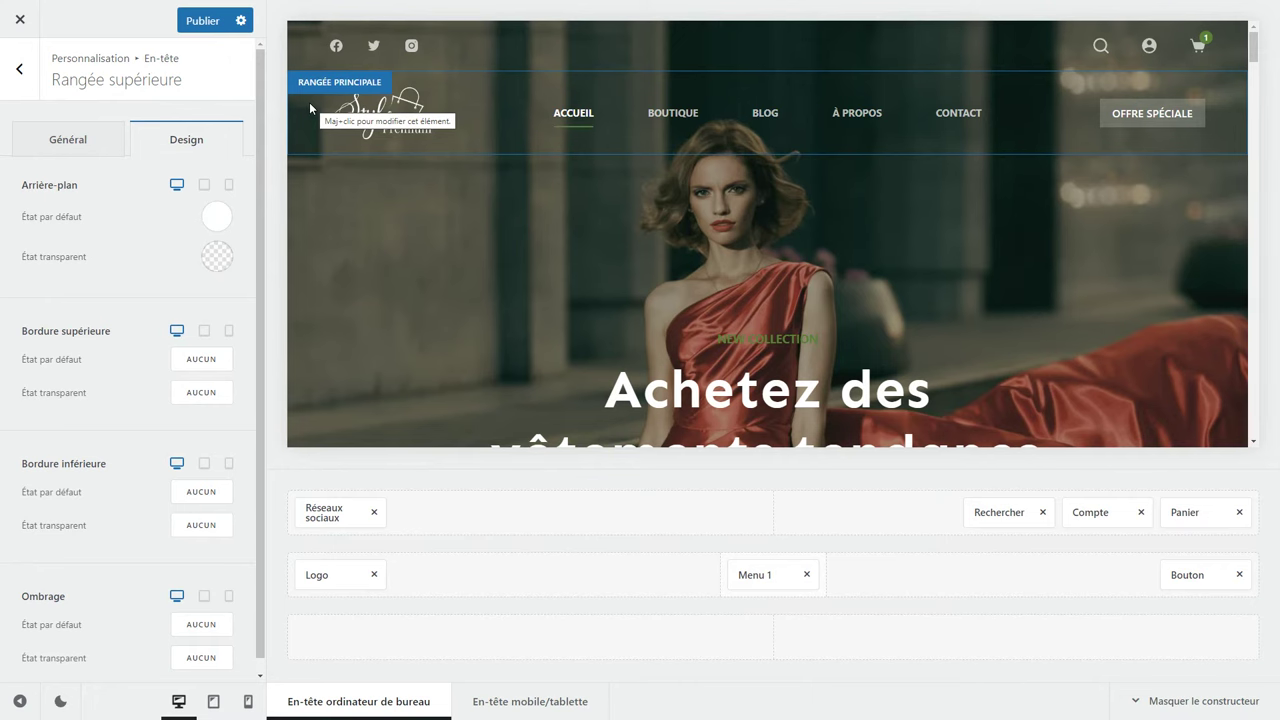
Return to the root menu and open En-tête globale from the En-têtes list.
left_click(37, 92)
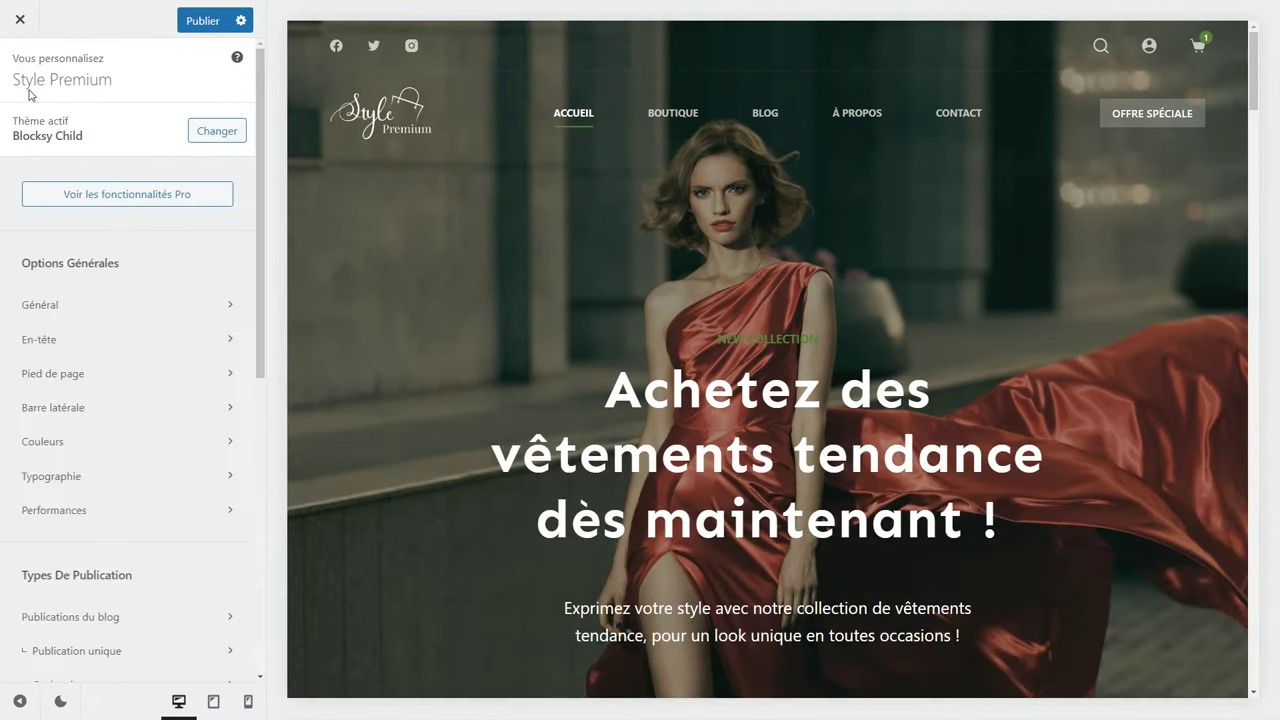
left_click(31, 93)
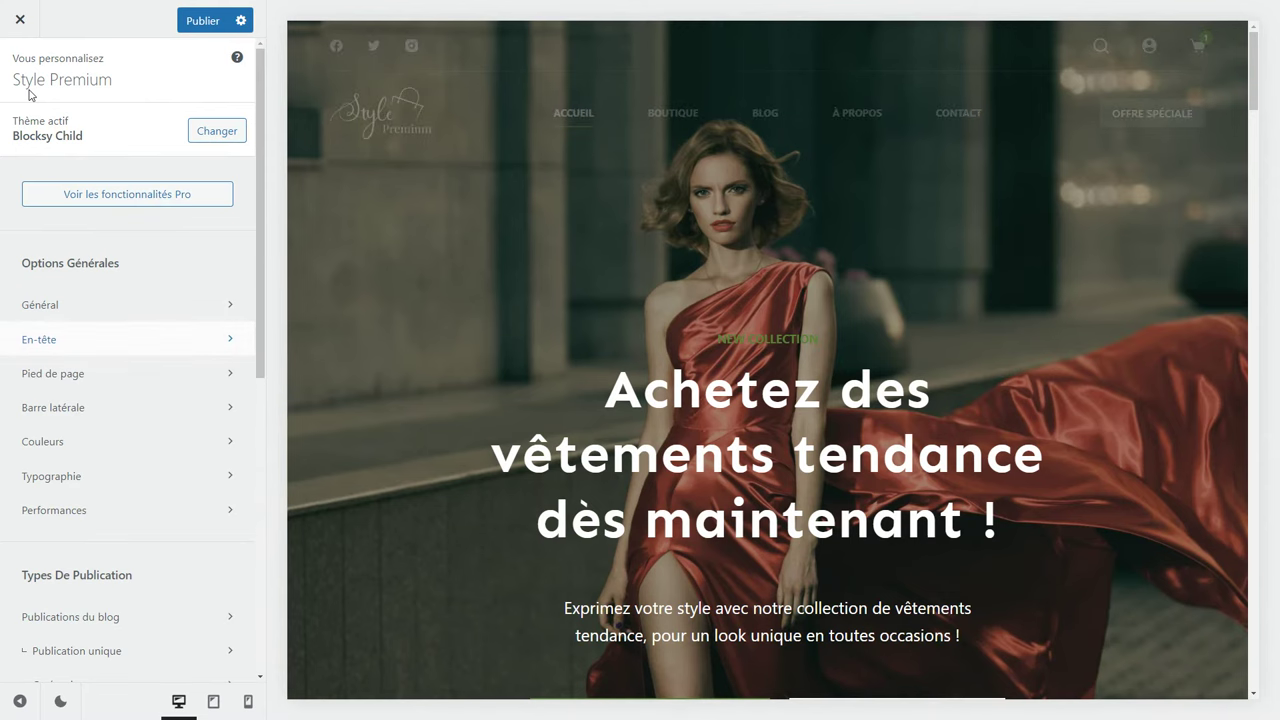
left_click(112, 342)
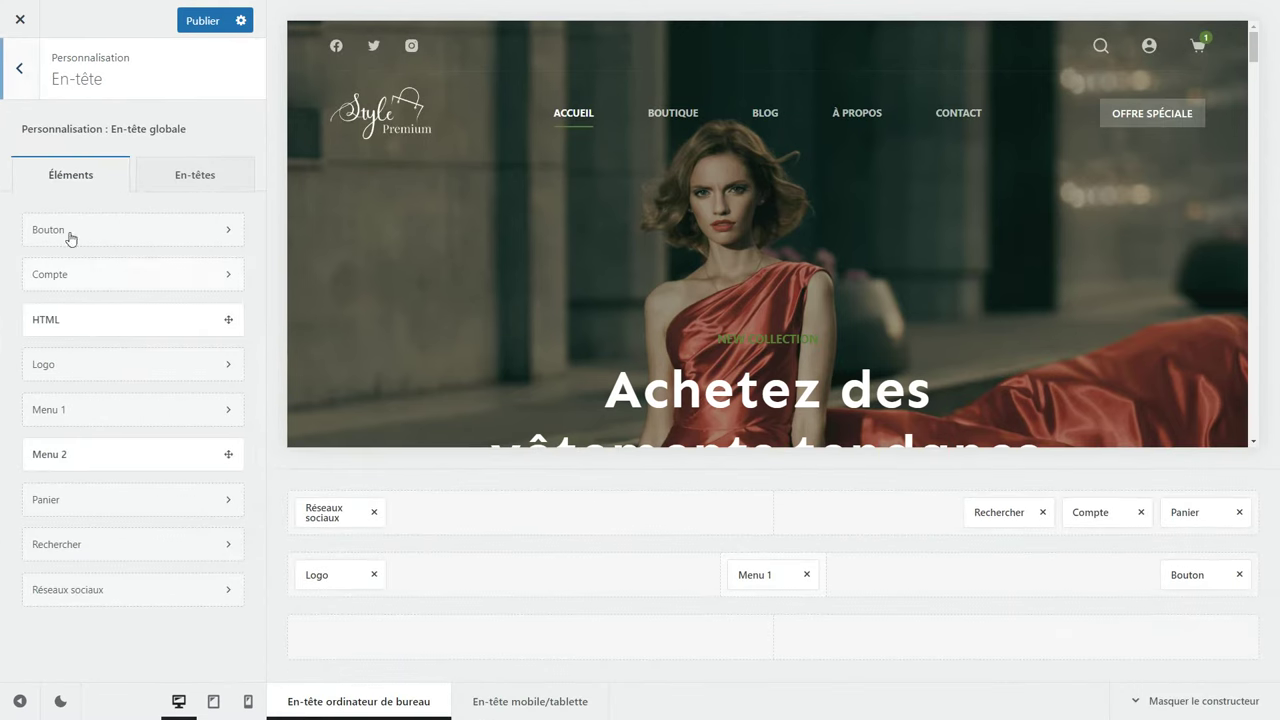
left_click(175, 178)
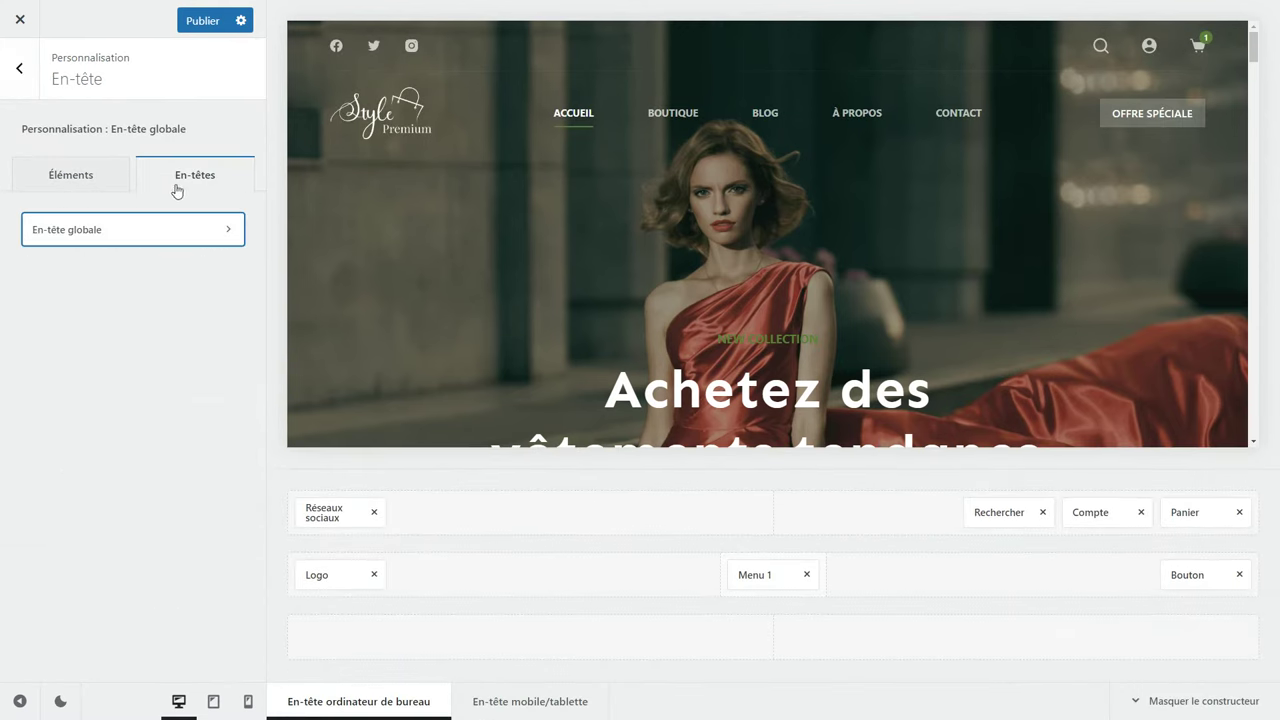
left_click(140, 239)
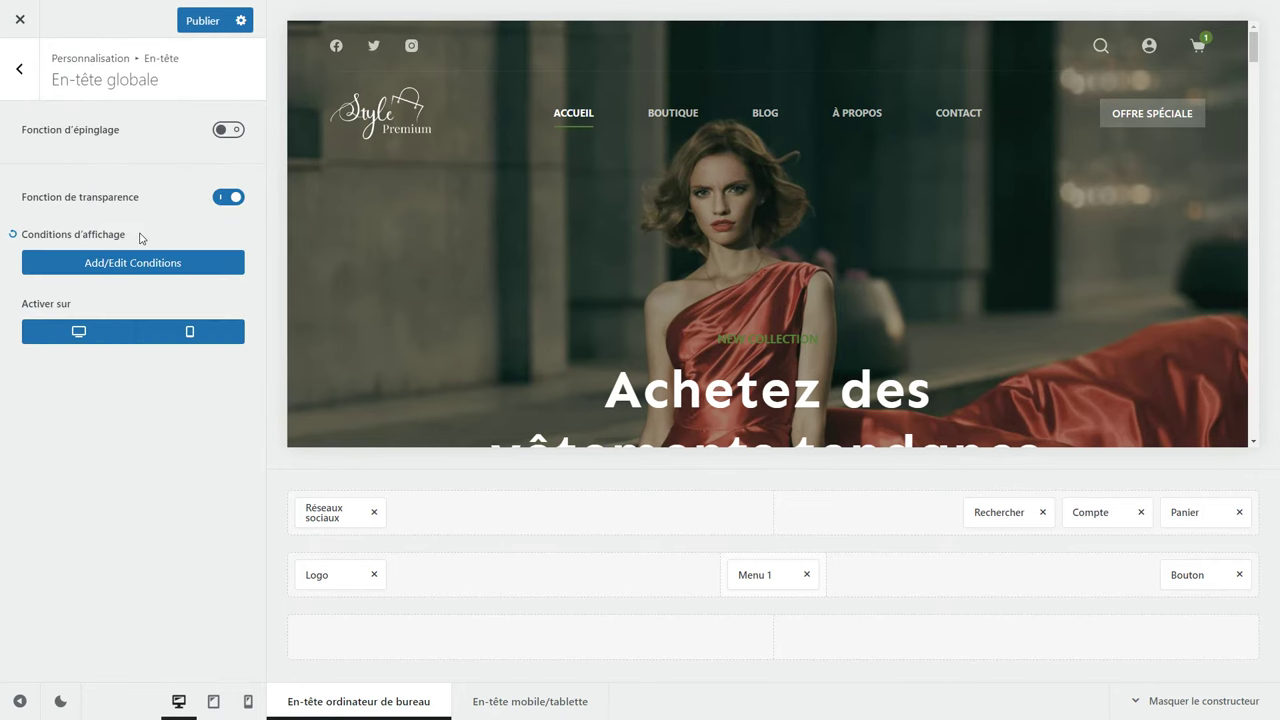
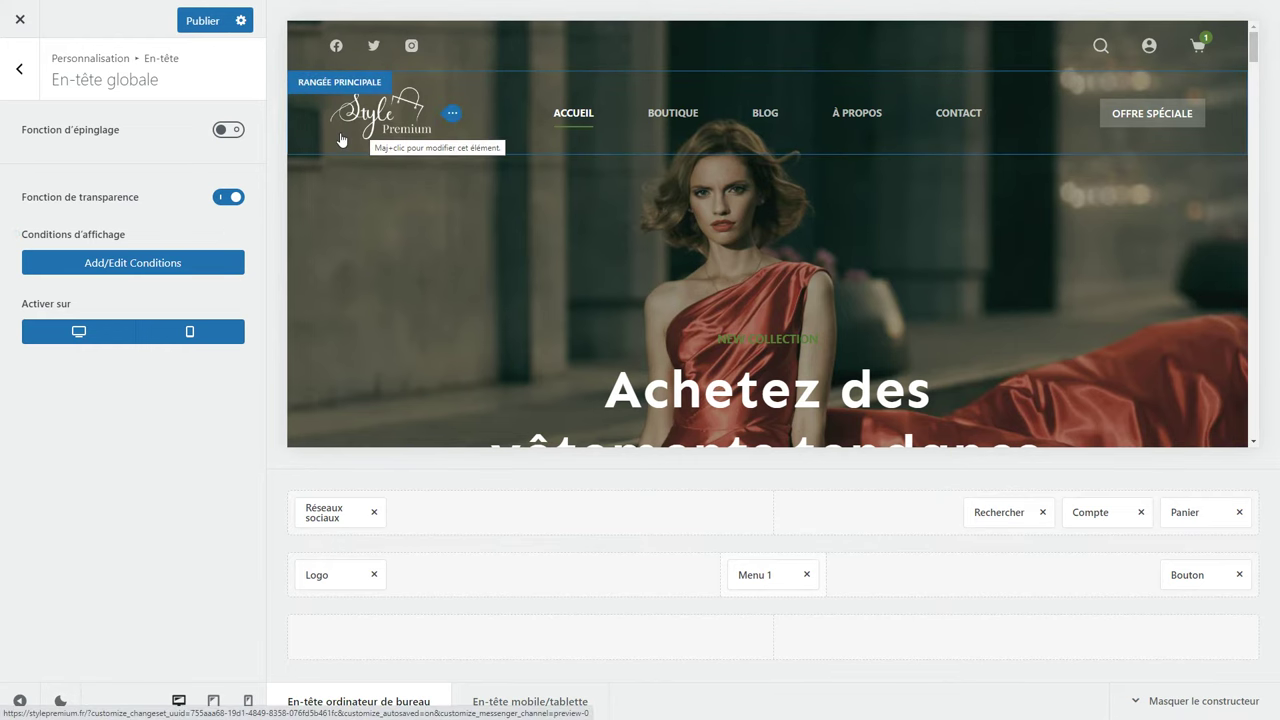
Review the transparent header display conditions without changes and publish the header.
left_click(117, 270)
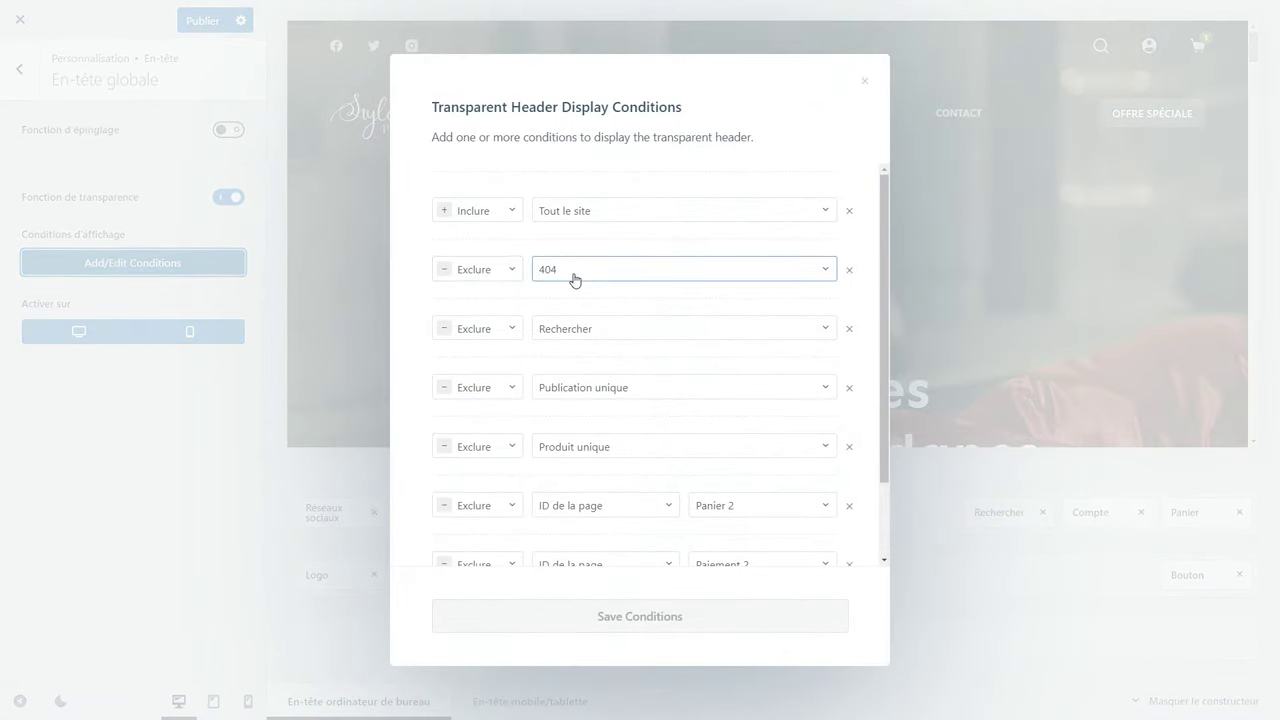
scroll(521, 374, "down", 1)
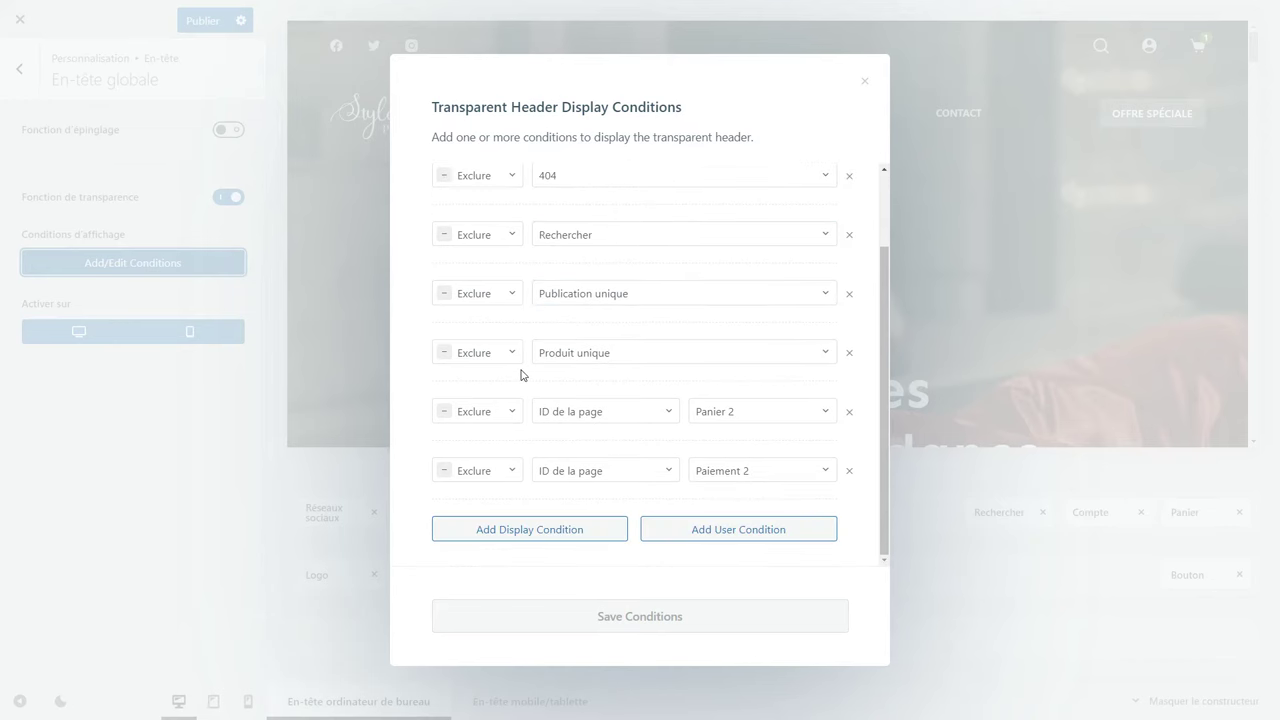
scroll(521, 374, "up", 1)
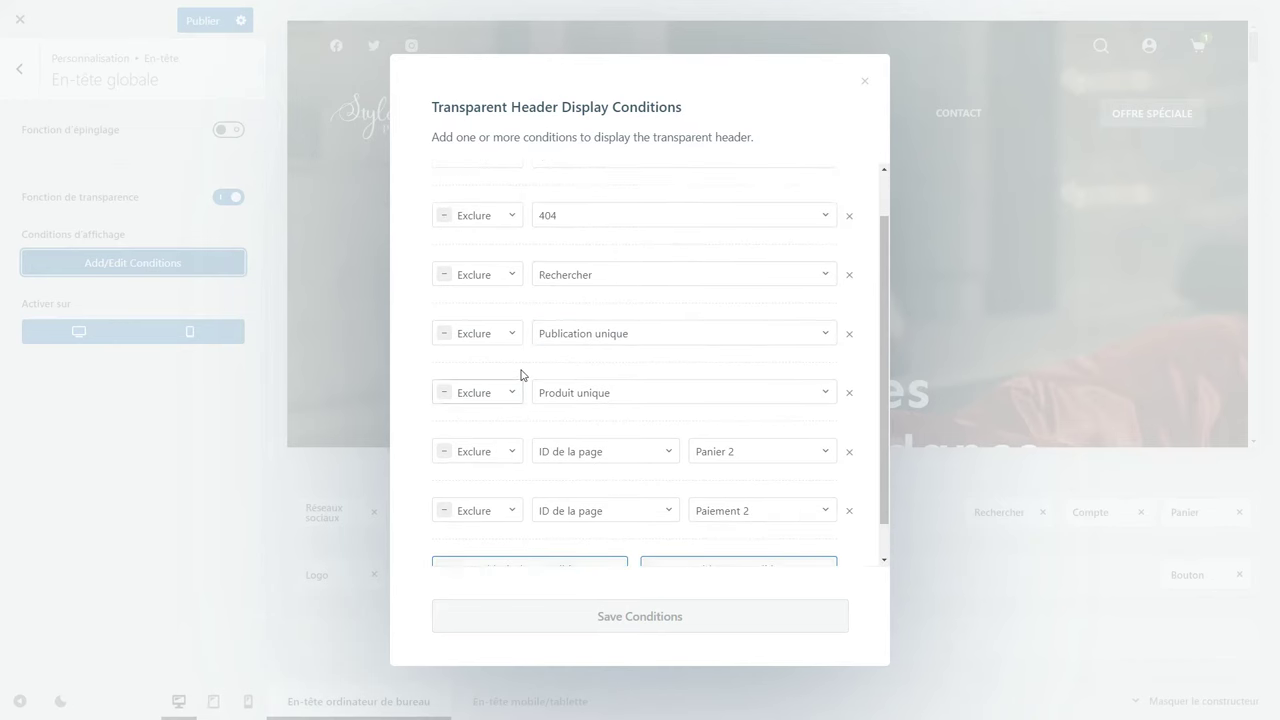
left_click(198, 416)
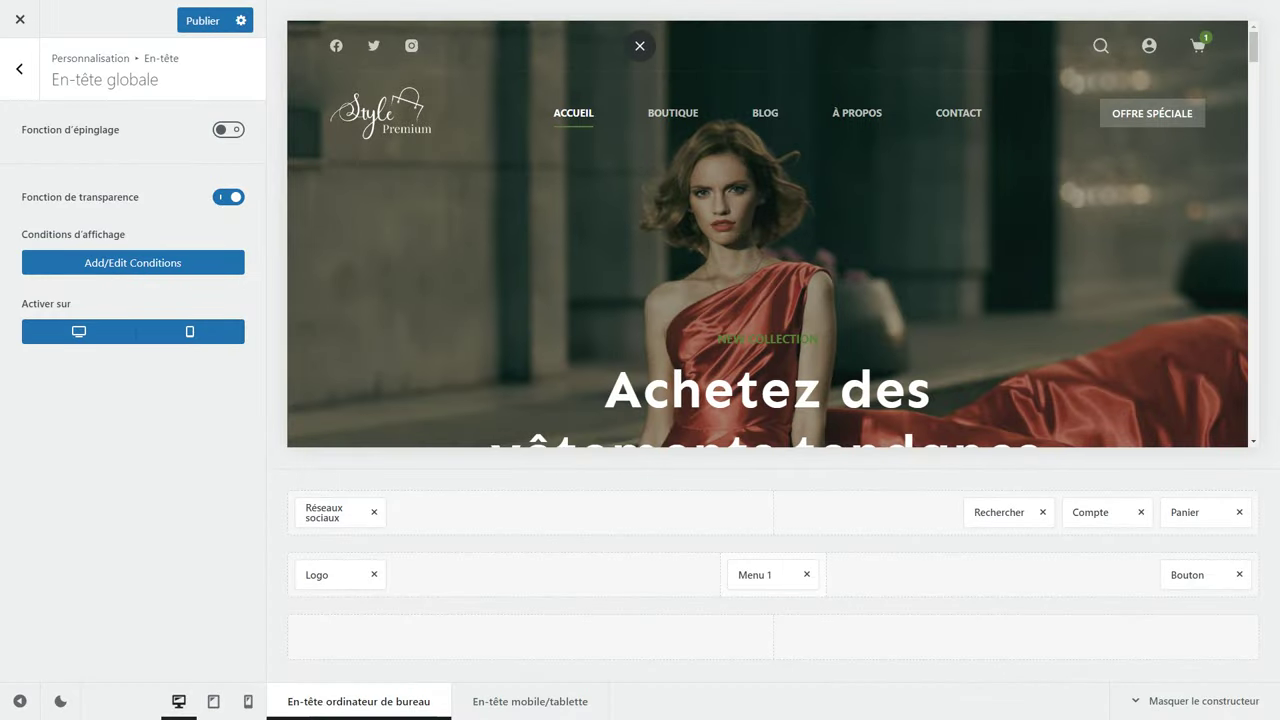
left_click(184, 13)
Load /eudfdgff on the live site to check the French 404 page, then return to the customizer.
key("F11")
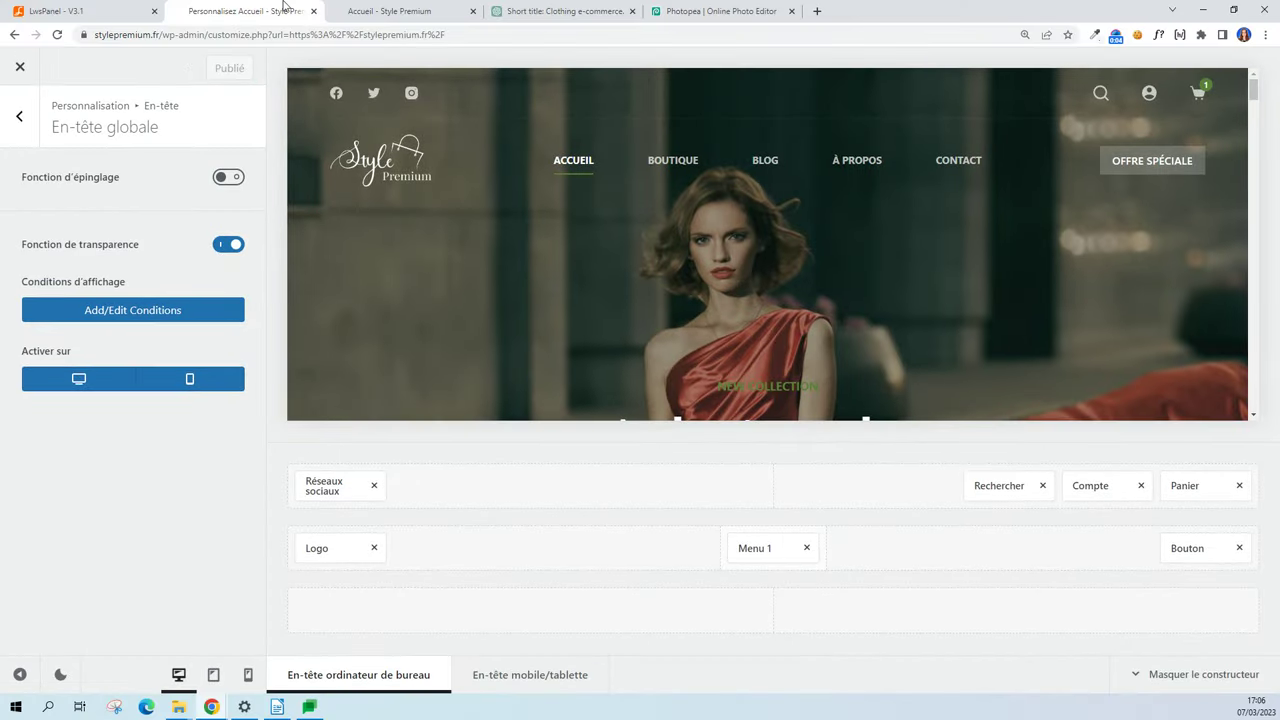
left_click(390, 11)
type("/eudfdgff")
key("Return")
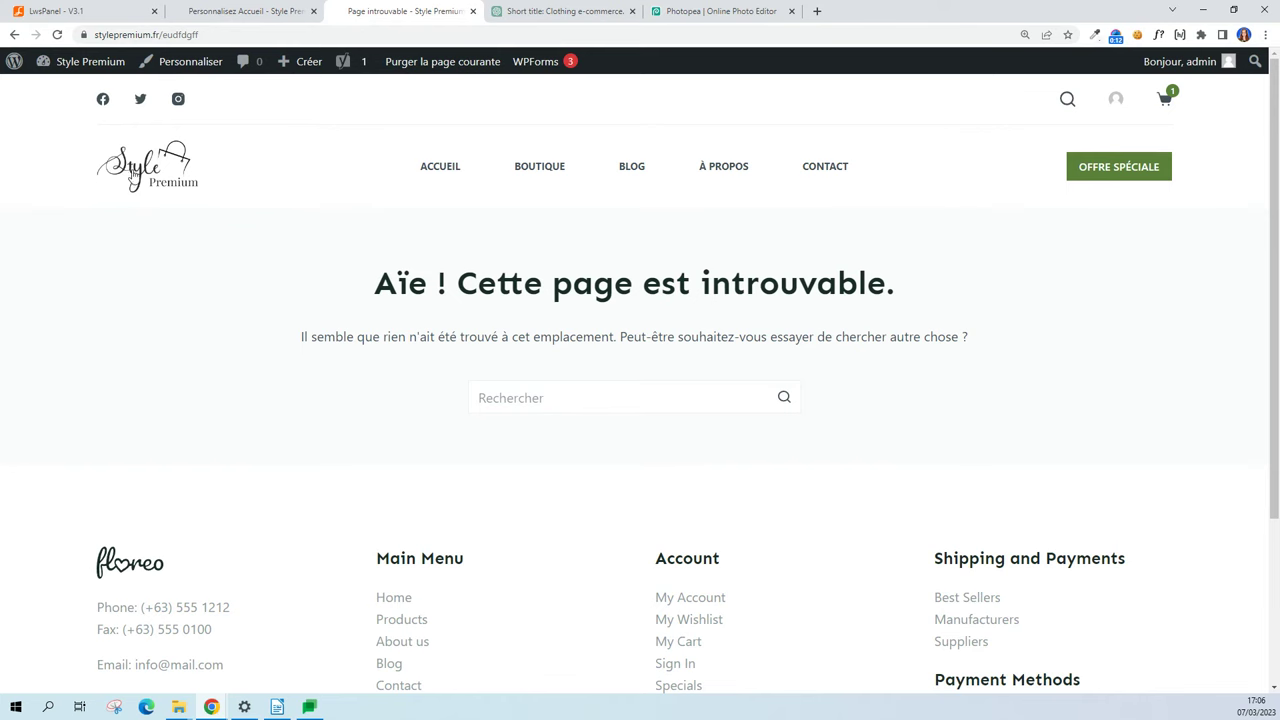
left_click(232, 8)
key("F11")
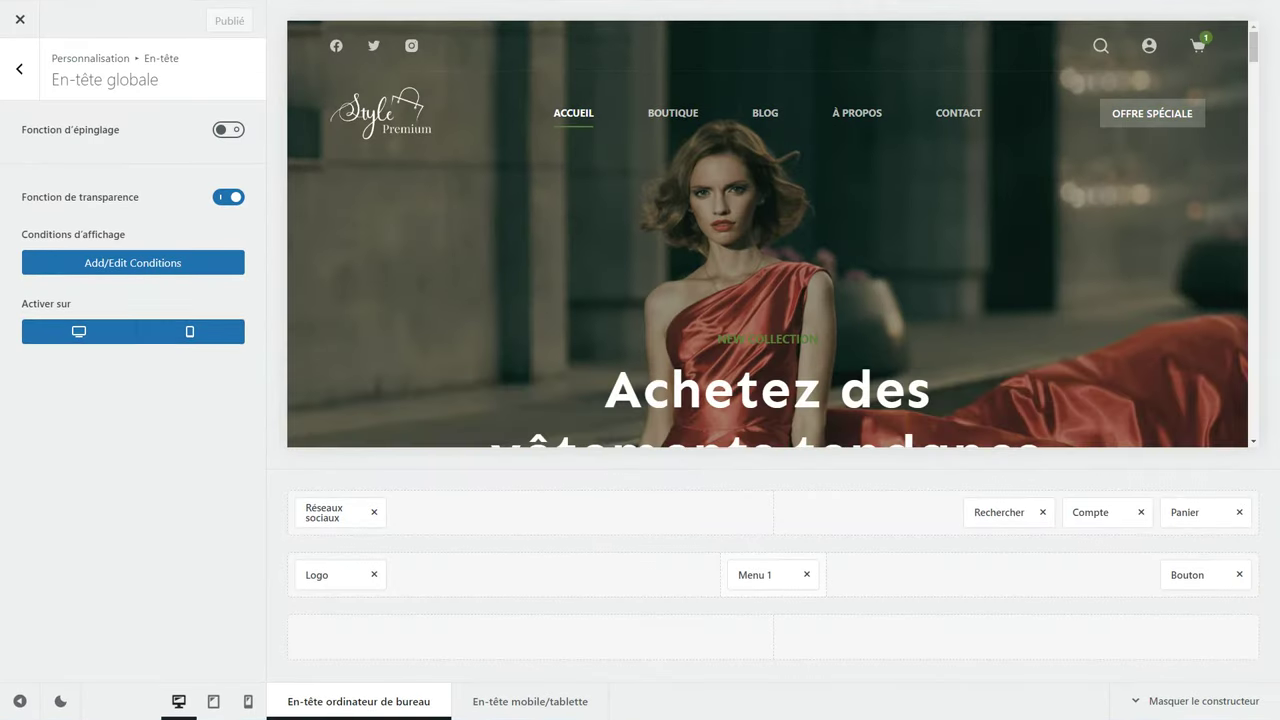
Open Pied de page and edit the contact details block in the first widget zone.
left_click(24, 72)
left_click(27, 74)
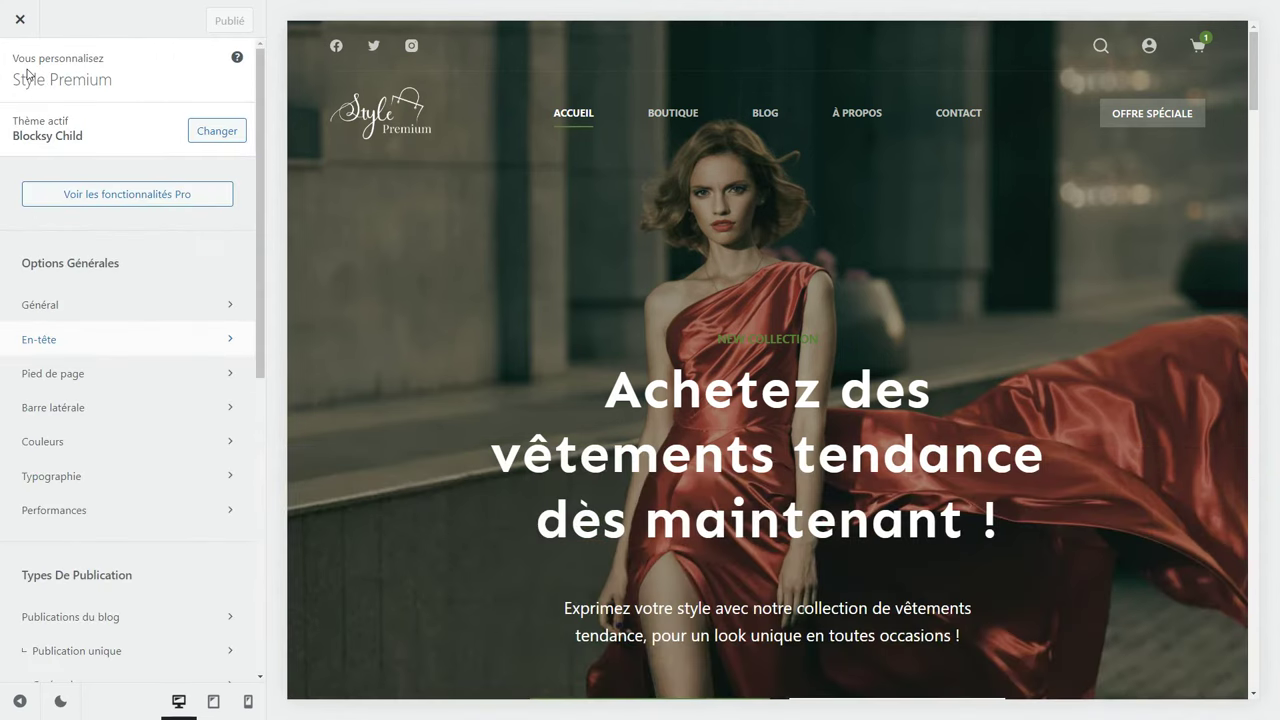
left_click(78, 371)
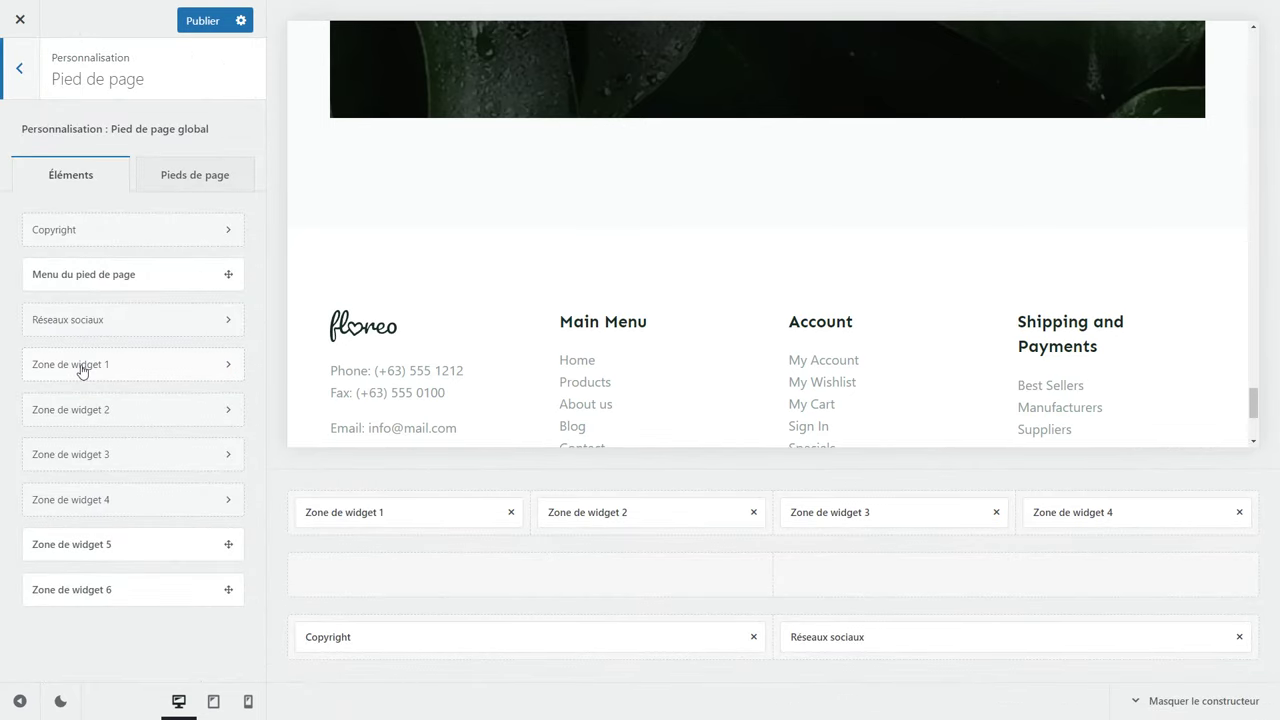
scroll(472, 300, "down", 2)
scroll(472, 317, "up", 1)
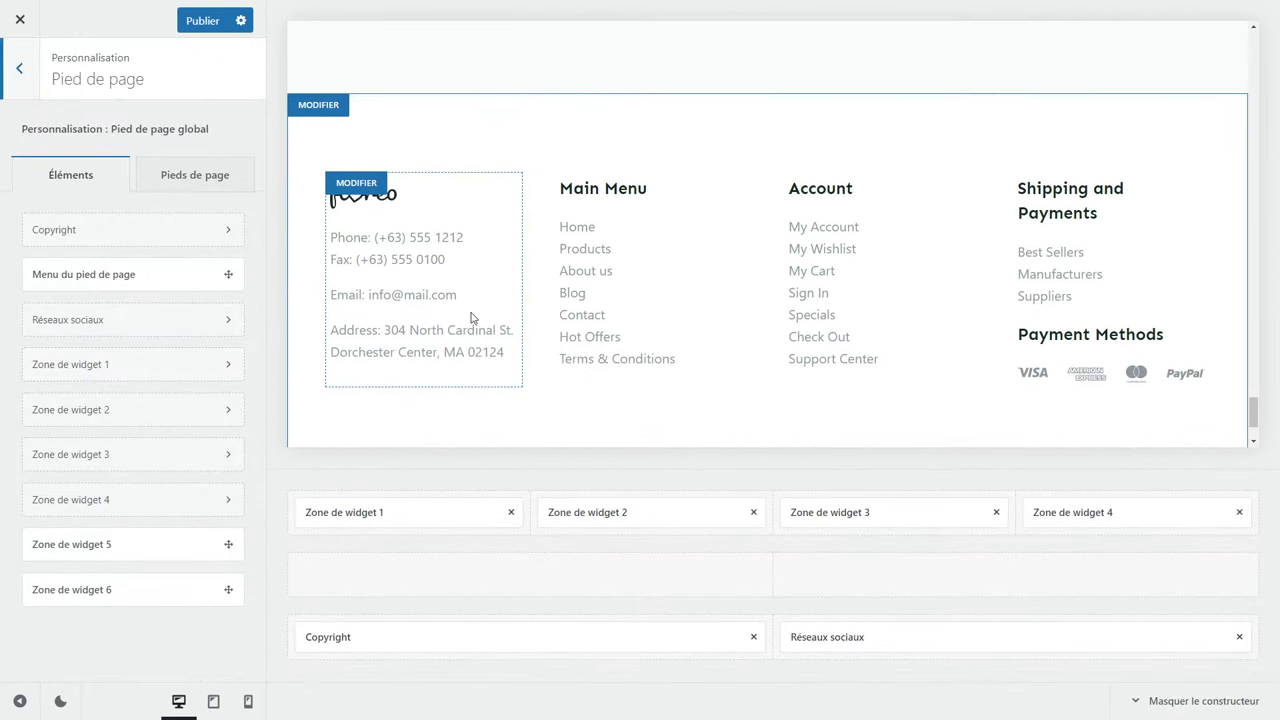
left_click(412, 505)
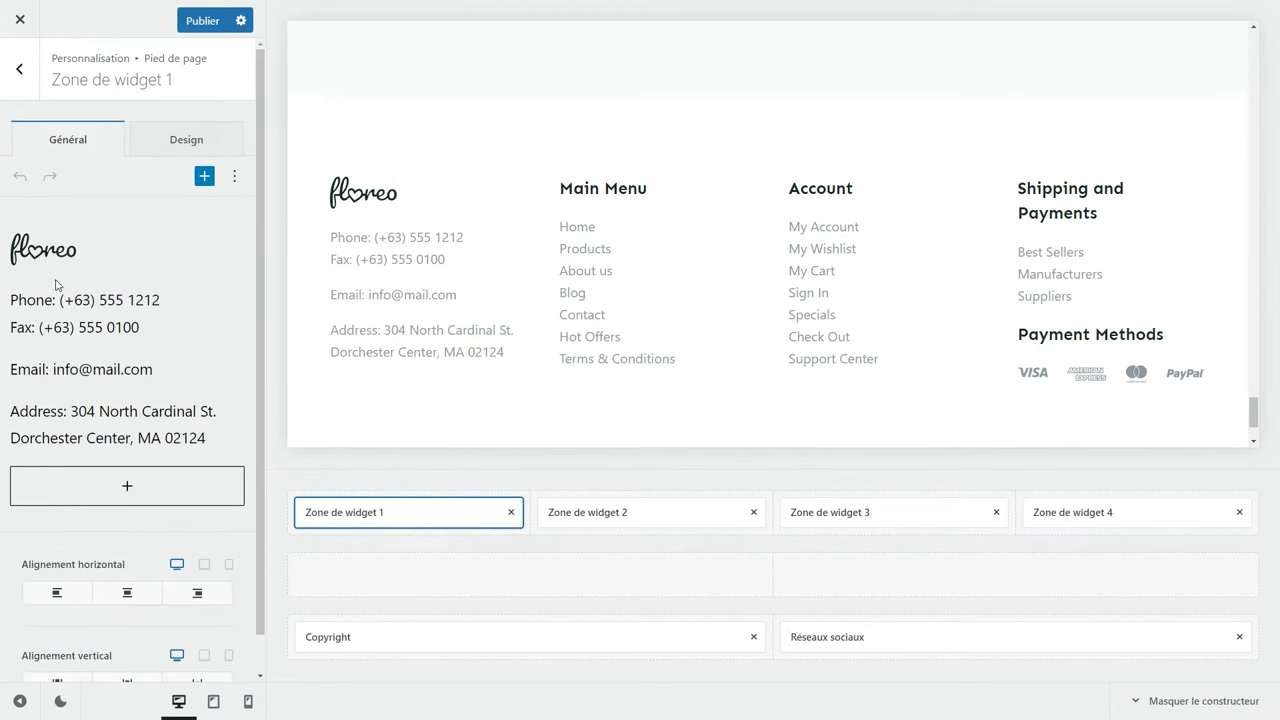
left_click(57, 287)
left_click(57, 220)
Edit the About us link address in the second footer widget zone.
left_click(612, 512)
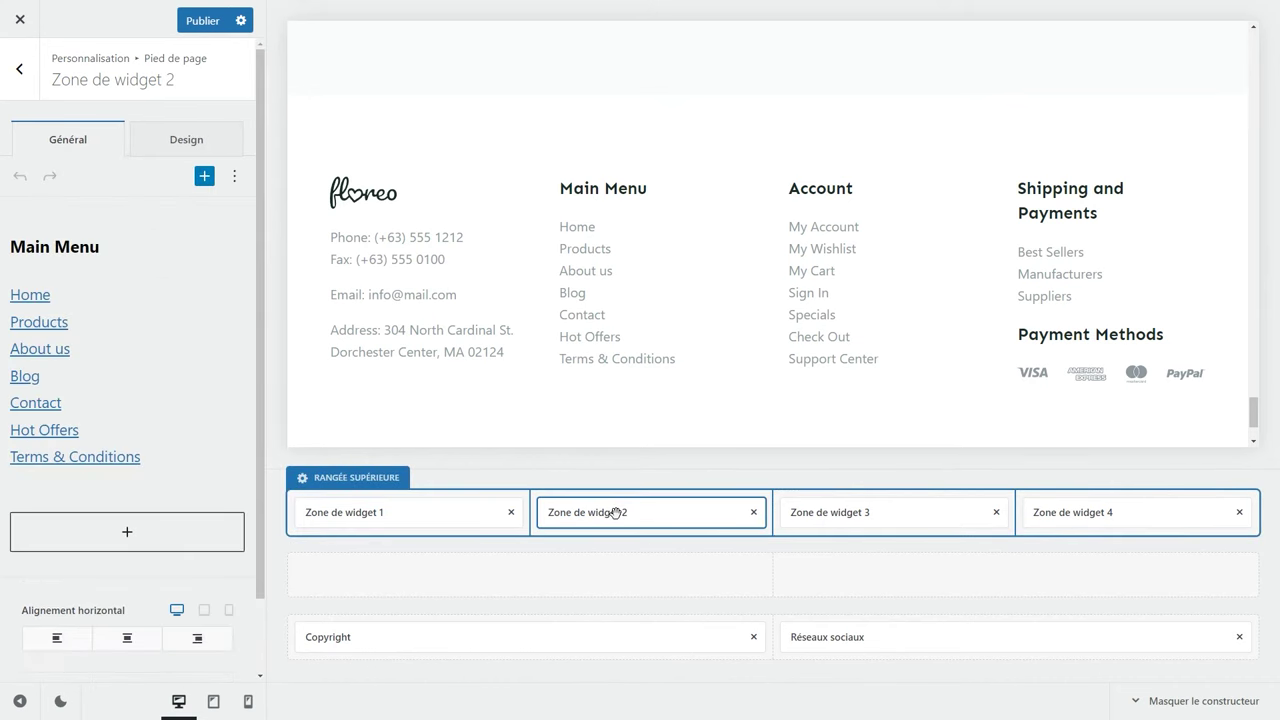
left_click(40, 346)
left_click(242, 386)
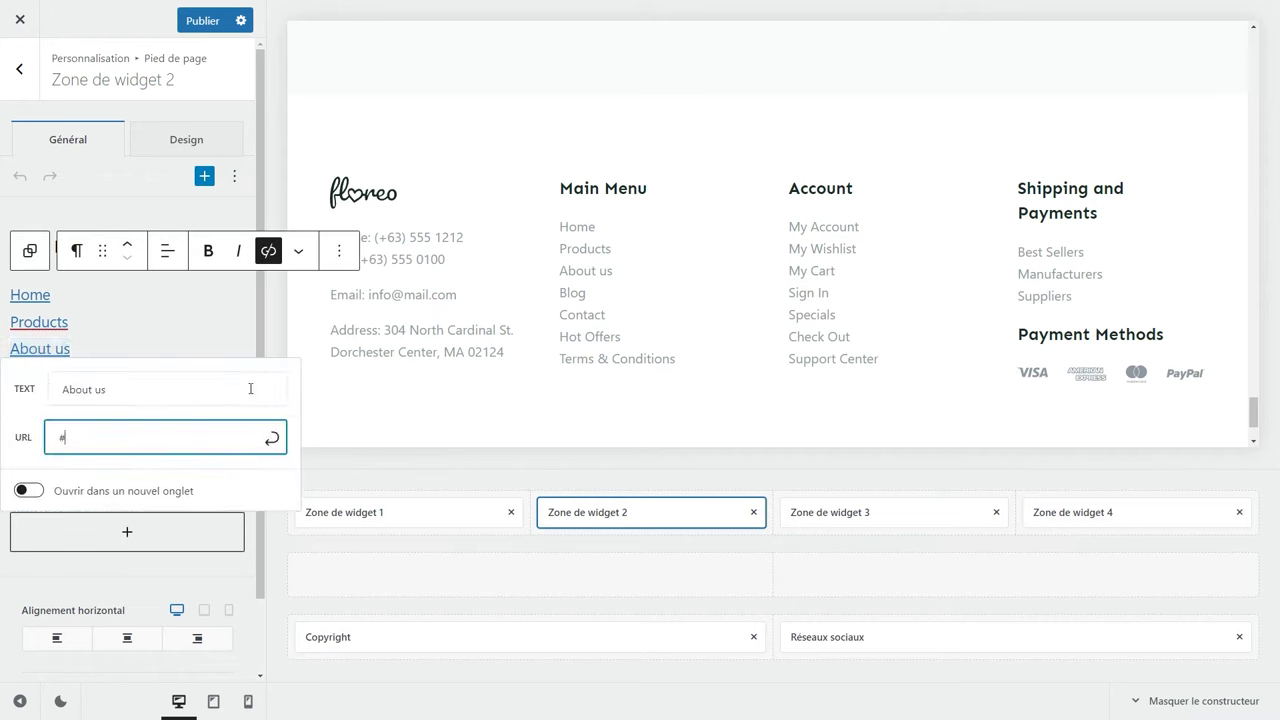
double_click(110, 435)
left_click(172, 336)
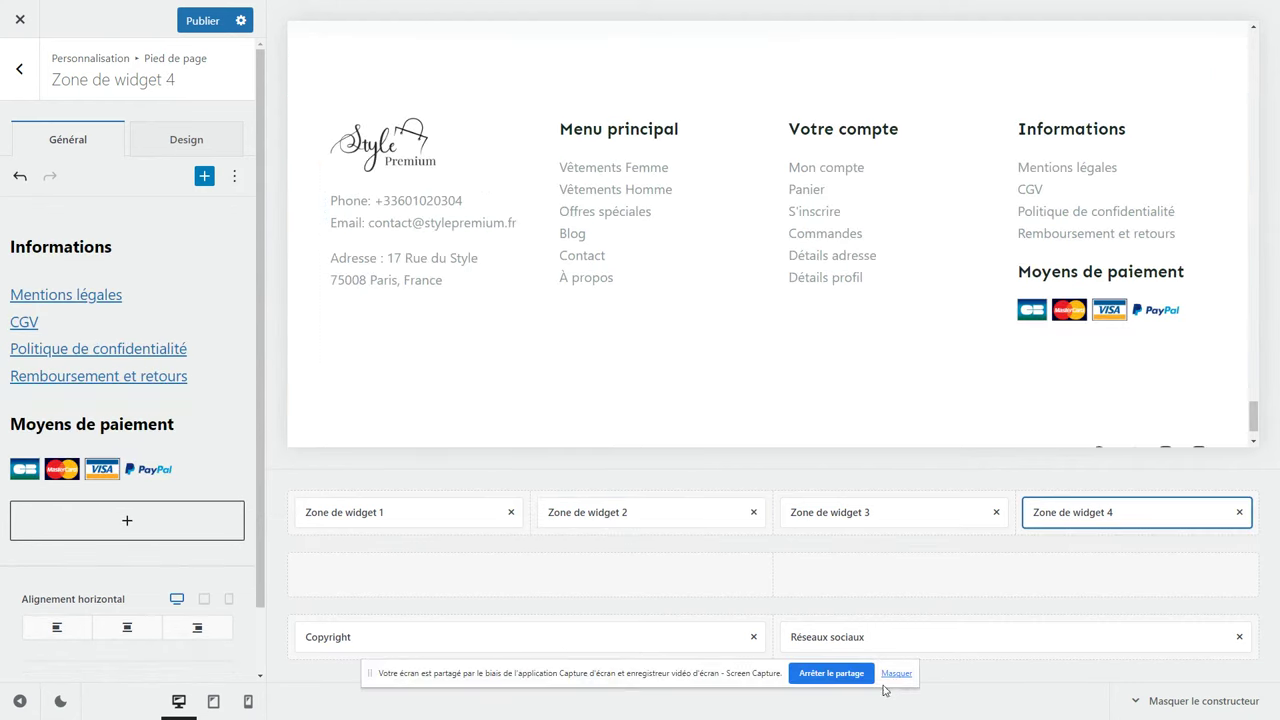
left_click(893, 676)
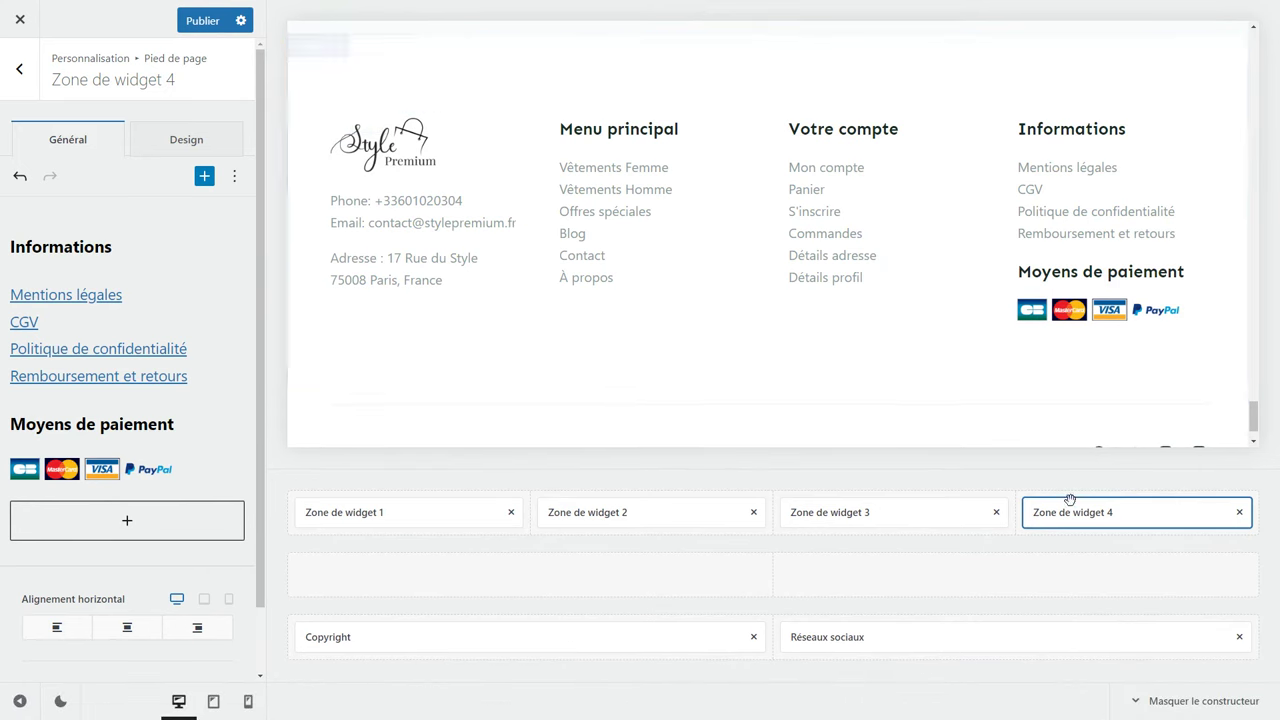
Edit the third widget zone and publish the translated footer.
left_click(827, 514)
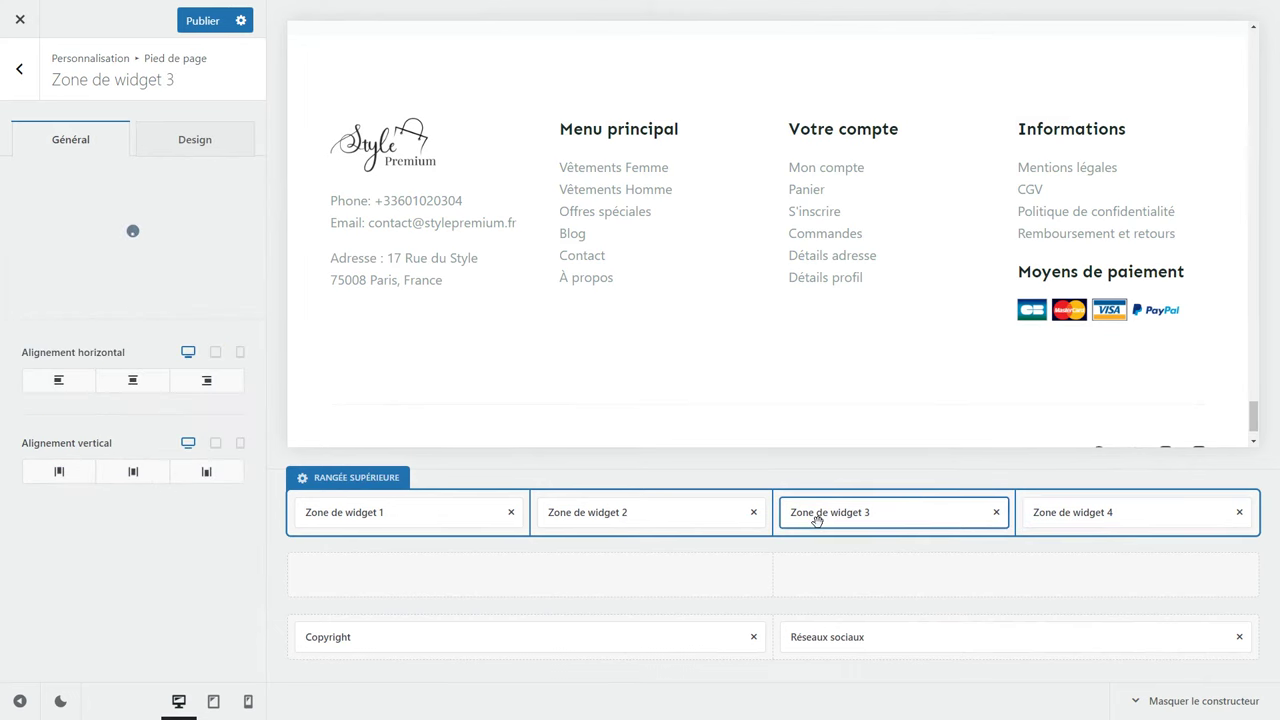
left_click(209, 25)
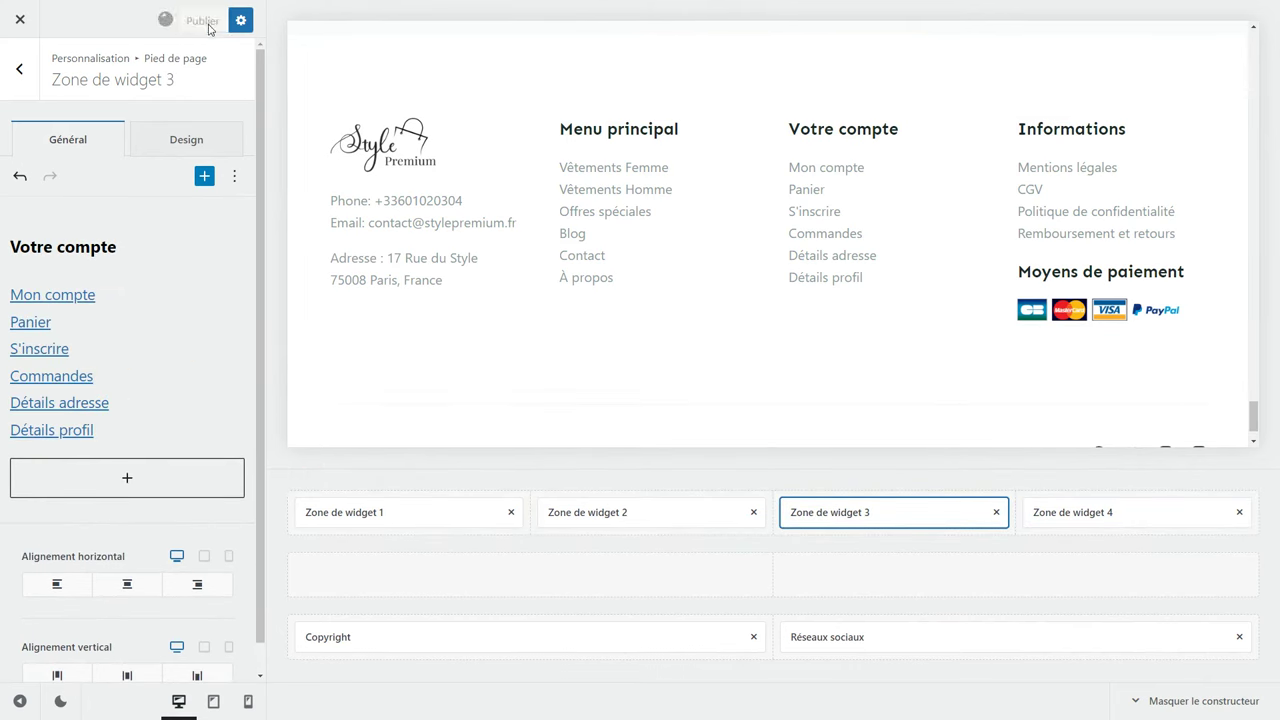
left_click(15, 69)
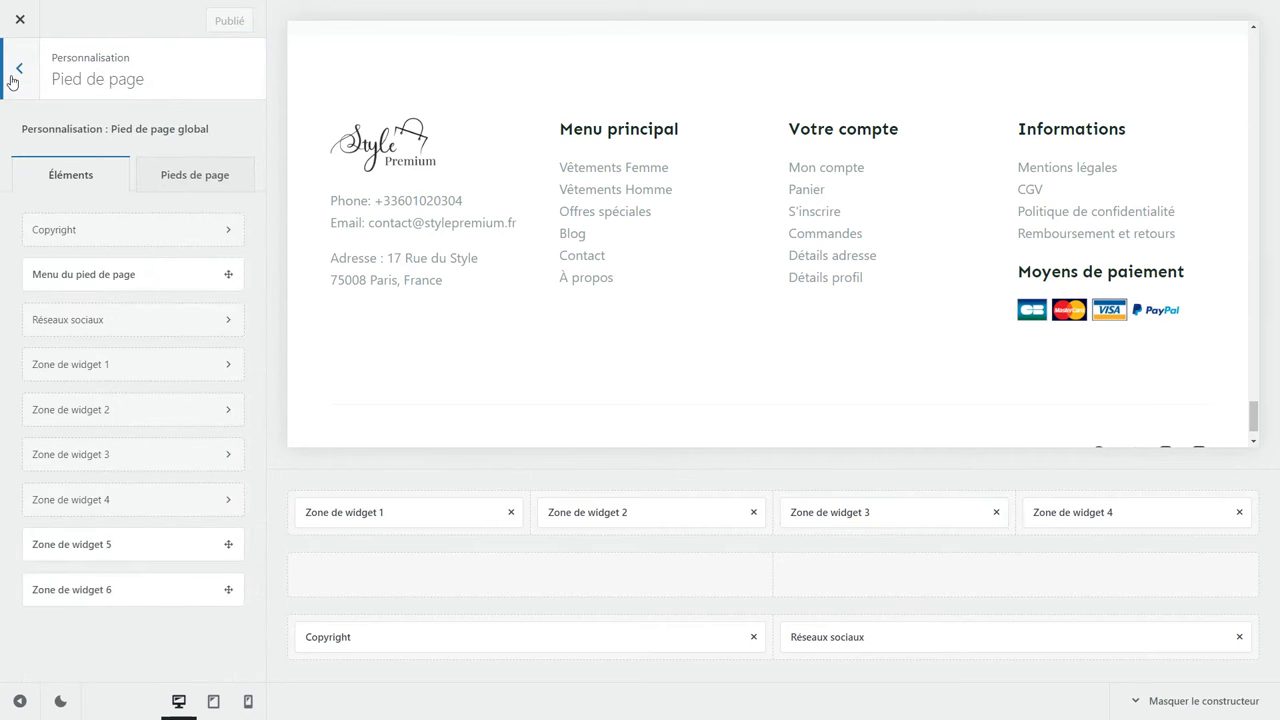
left_click(12, 80)
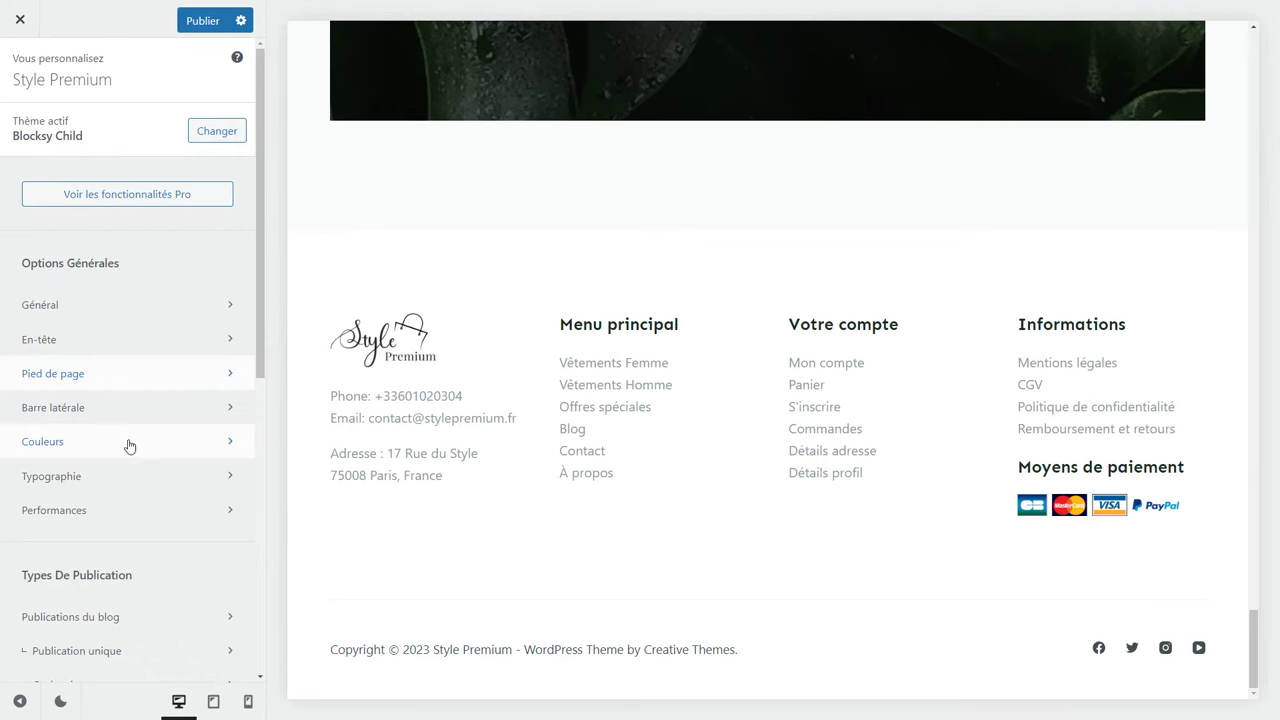
Recolour the first Couleurs palette swatch from green to blue #1d76db and check the preview.
left_click(99, 444)
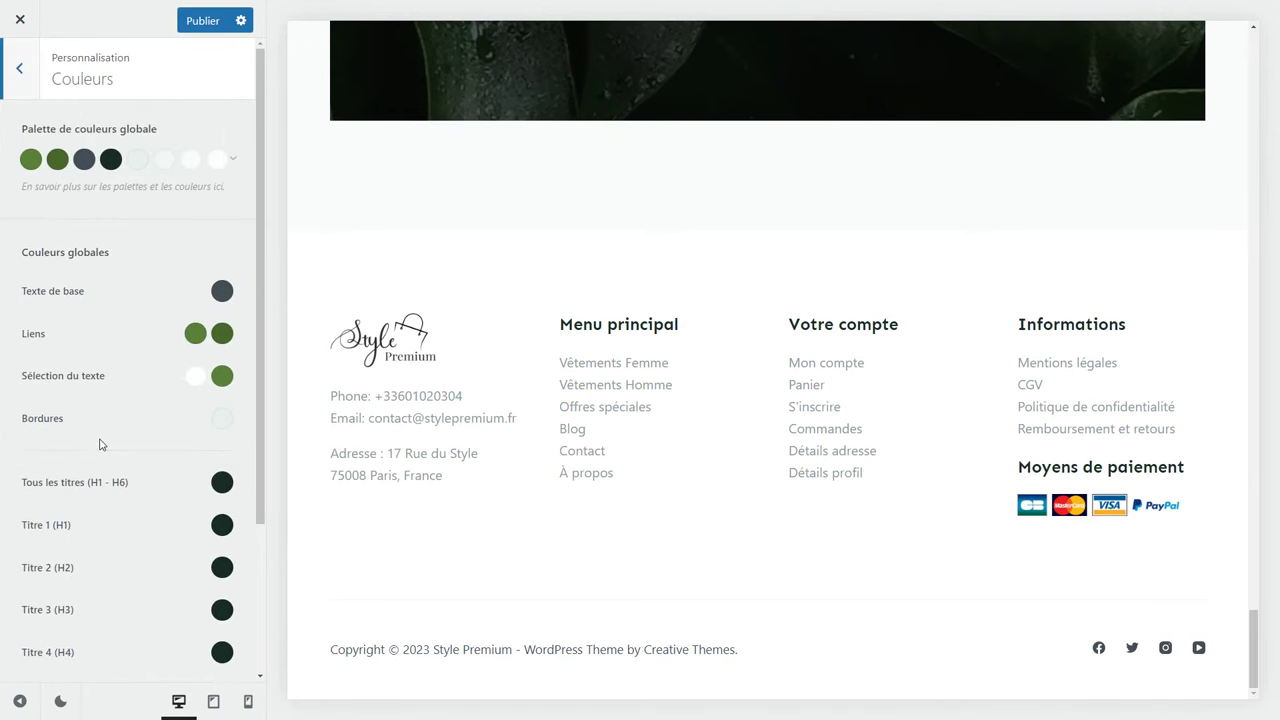
scroll(222, 465, "down", 2)
scroll(213, 414, "up", 2)
left_click(31, 158)
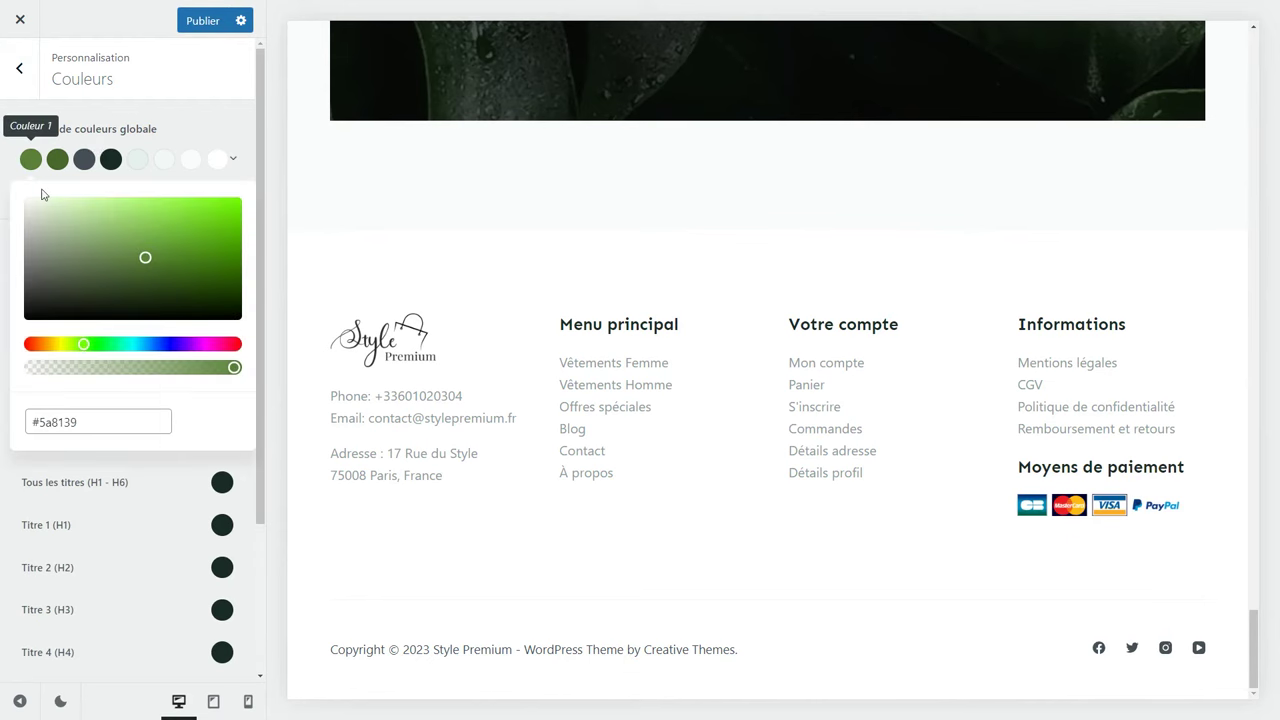
left_click_drag(83, 344, 133, 344)
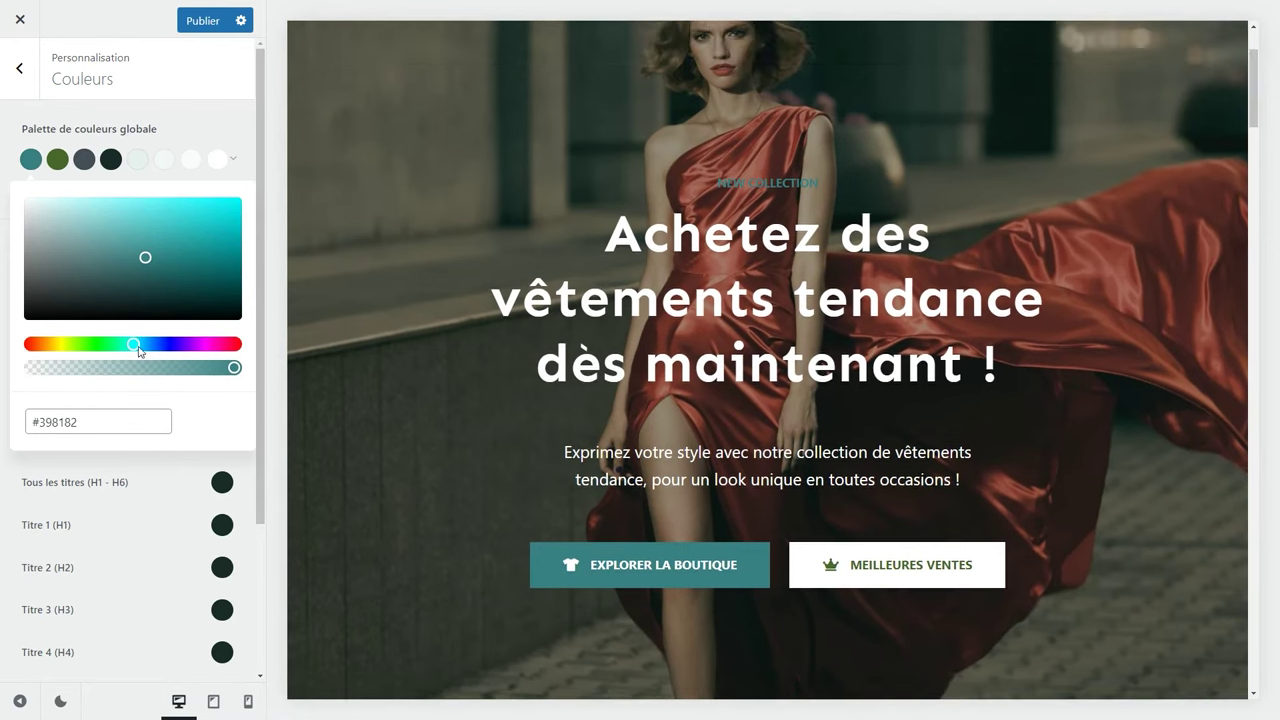
mouse_move(139, 346)
left_mouse_down()
mouse_move(234, 344)
mouse_move(150, 344)
left_mouse_up()
mouse_move(147, 257)
left_mouse_down()
mouse_move(197, 209)
mouse_move(211, 218)
left_mouse_up()
left_click_drag(90, 422, 14, 429)
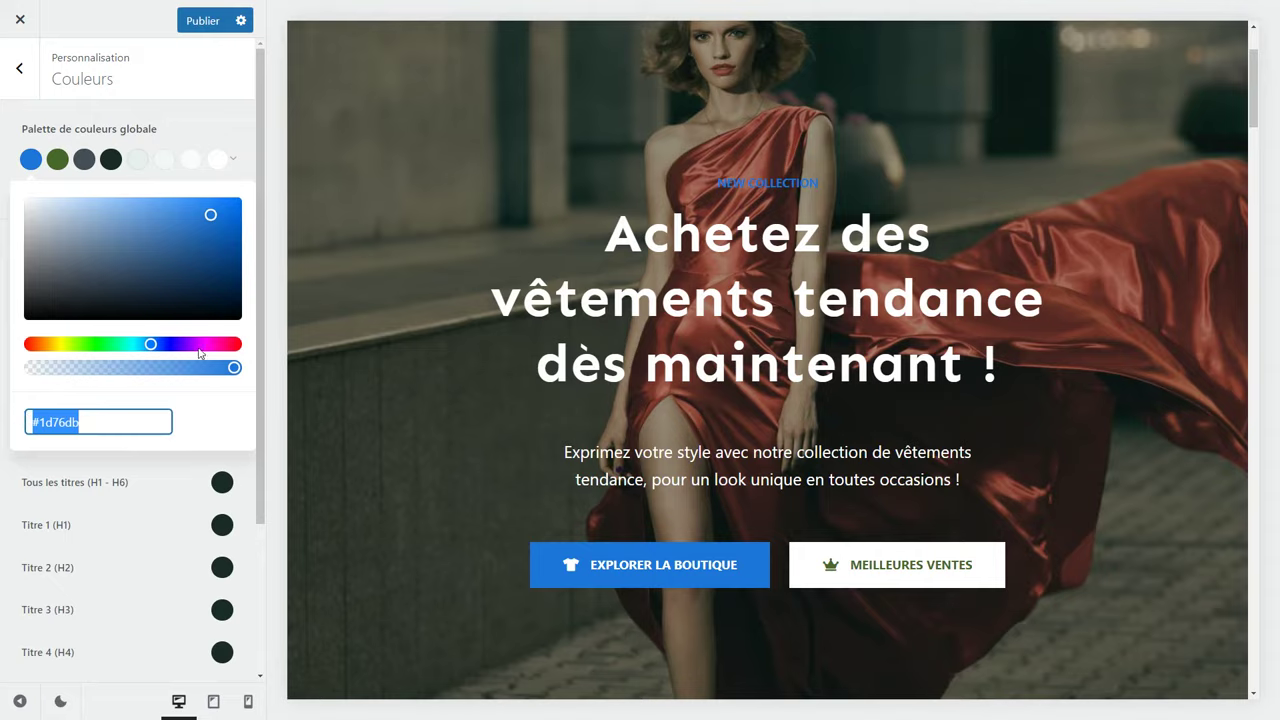
scroll(357, 266, "up", 2)
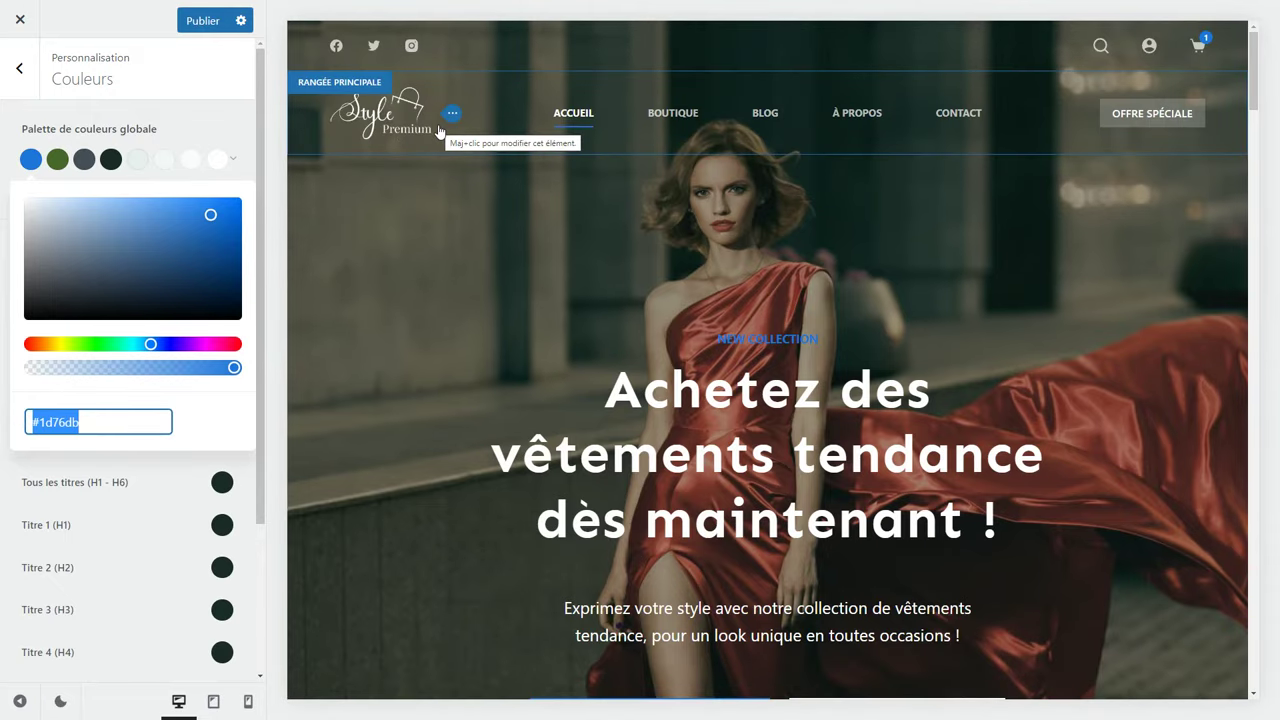
scroll(559, 394, "down", 10)
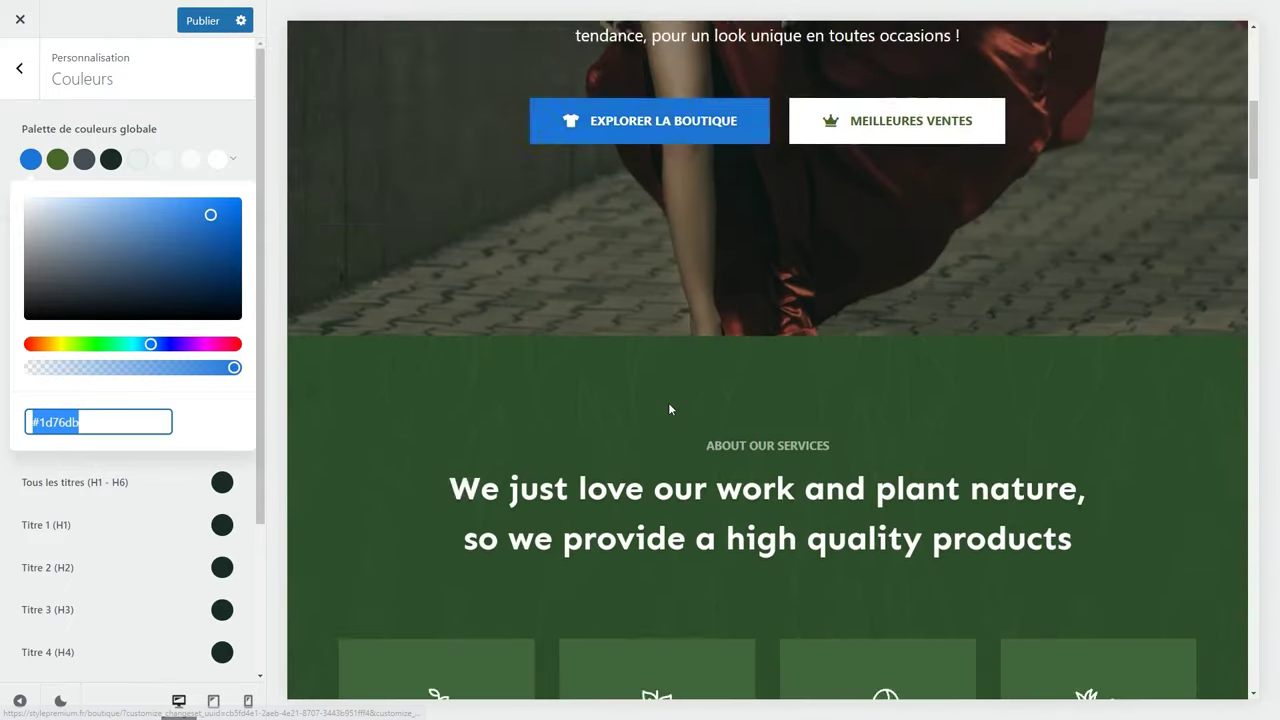
scroll(669, 405, "down", 12)
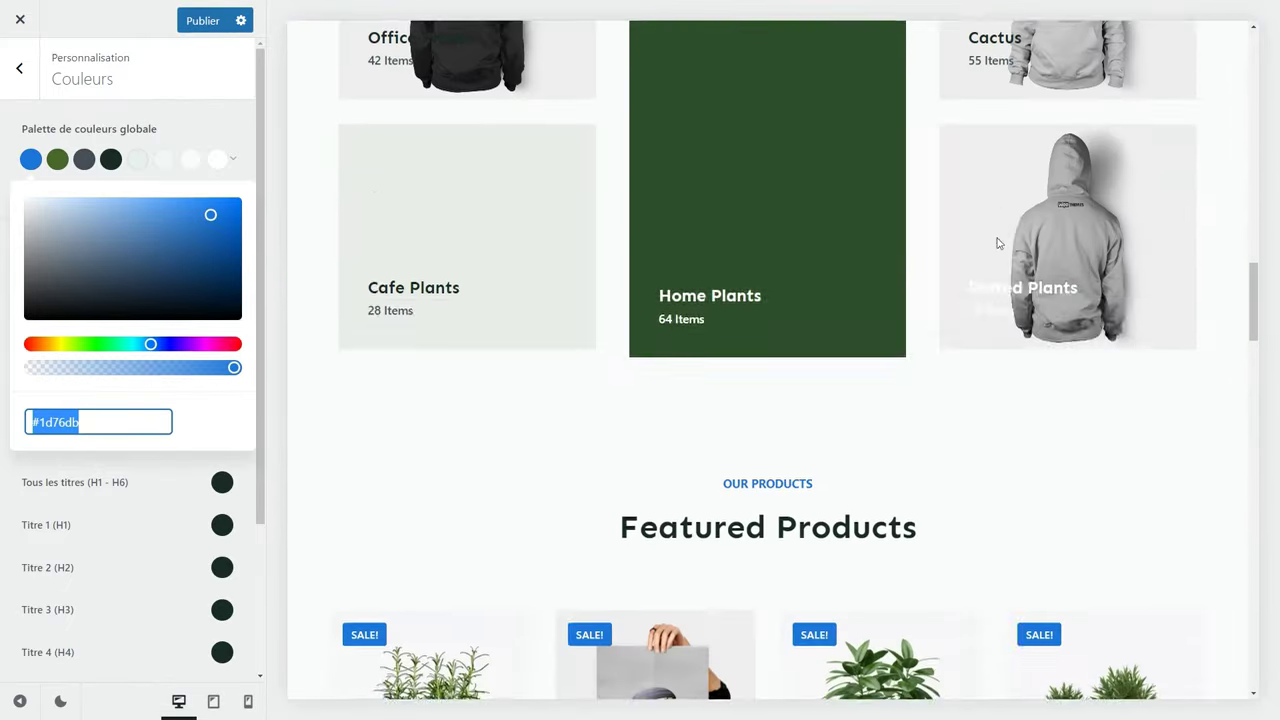
scroll(513, 414, "down", 2)
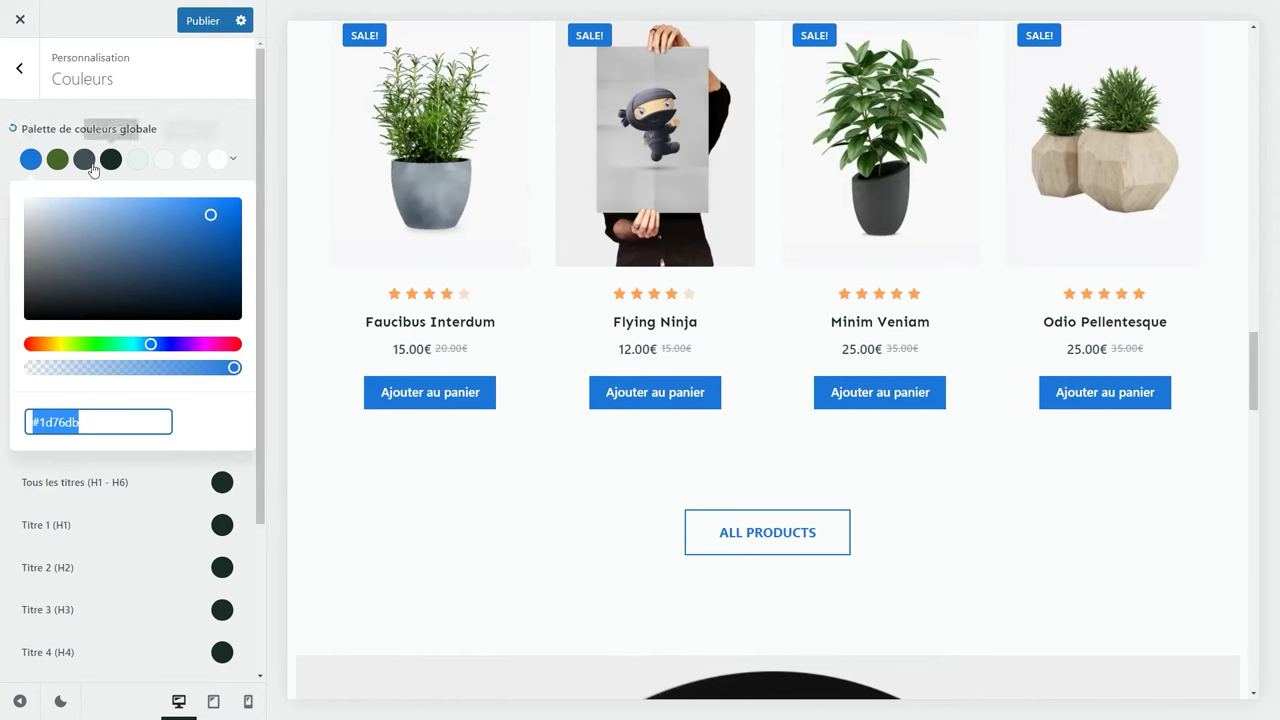
left_click(233, 158)
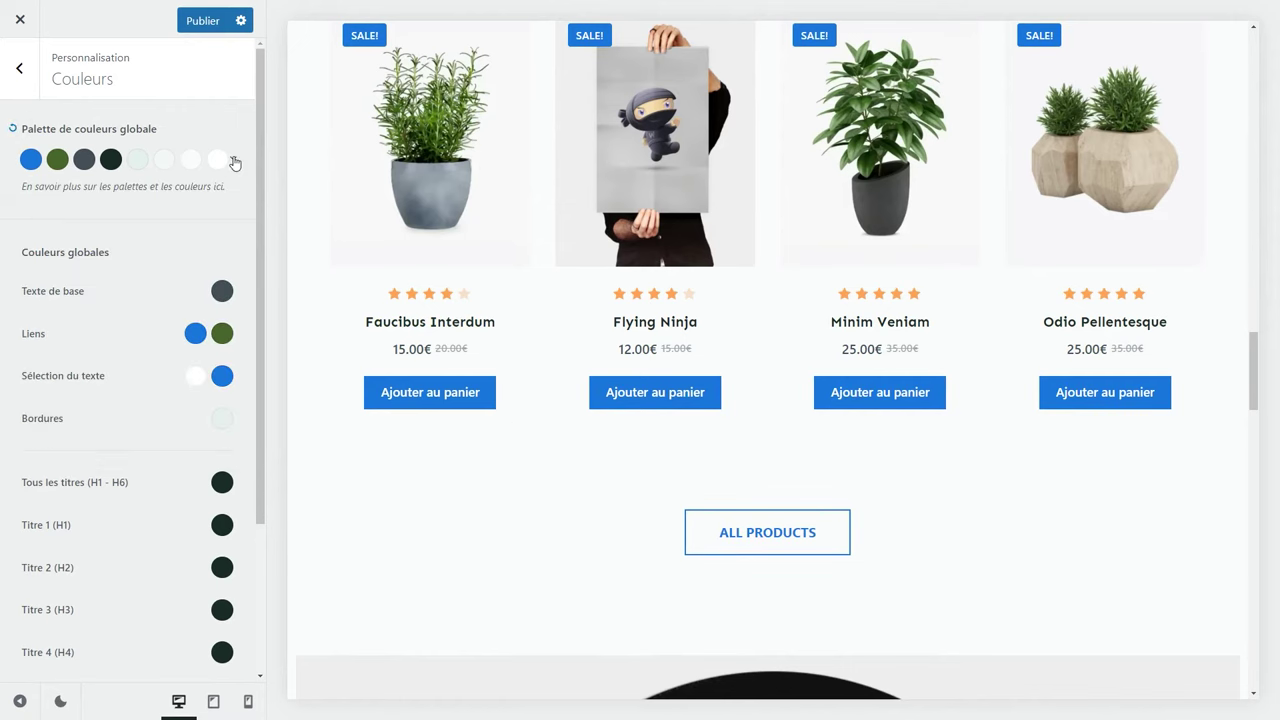
left_click(235, 161)
left_click(110, 374)
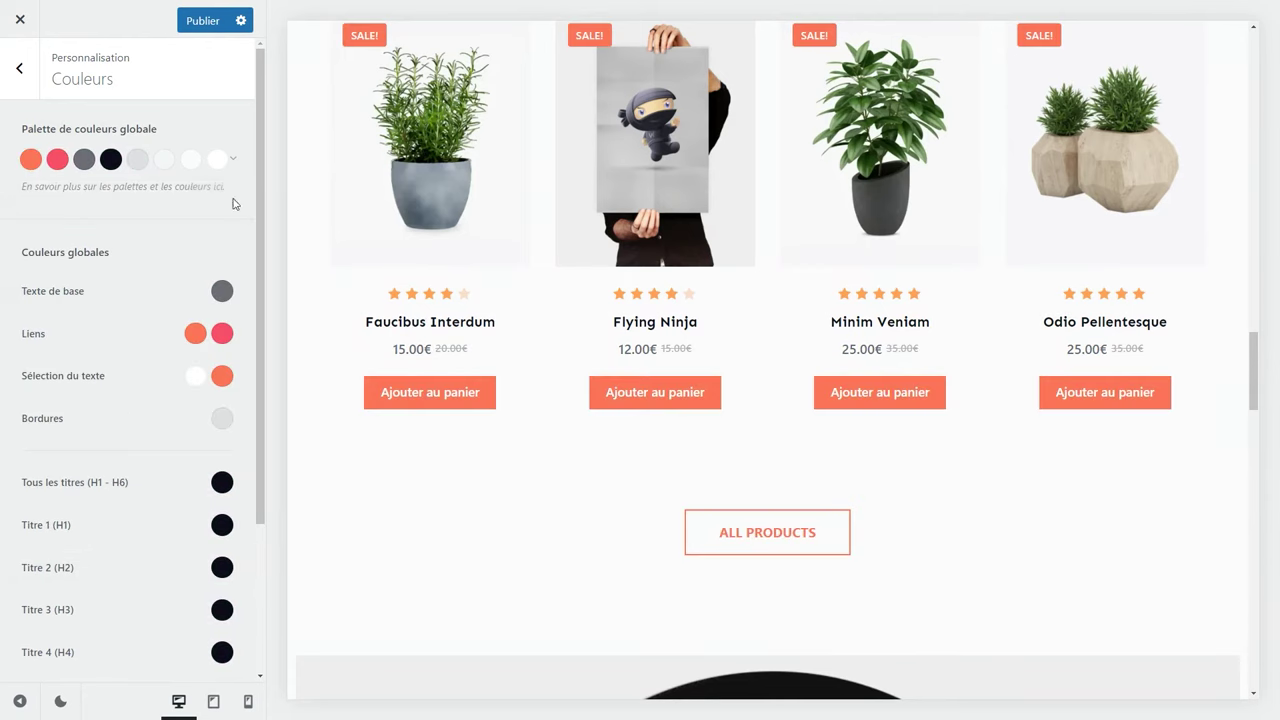
left_click(233, 158)
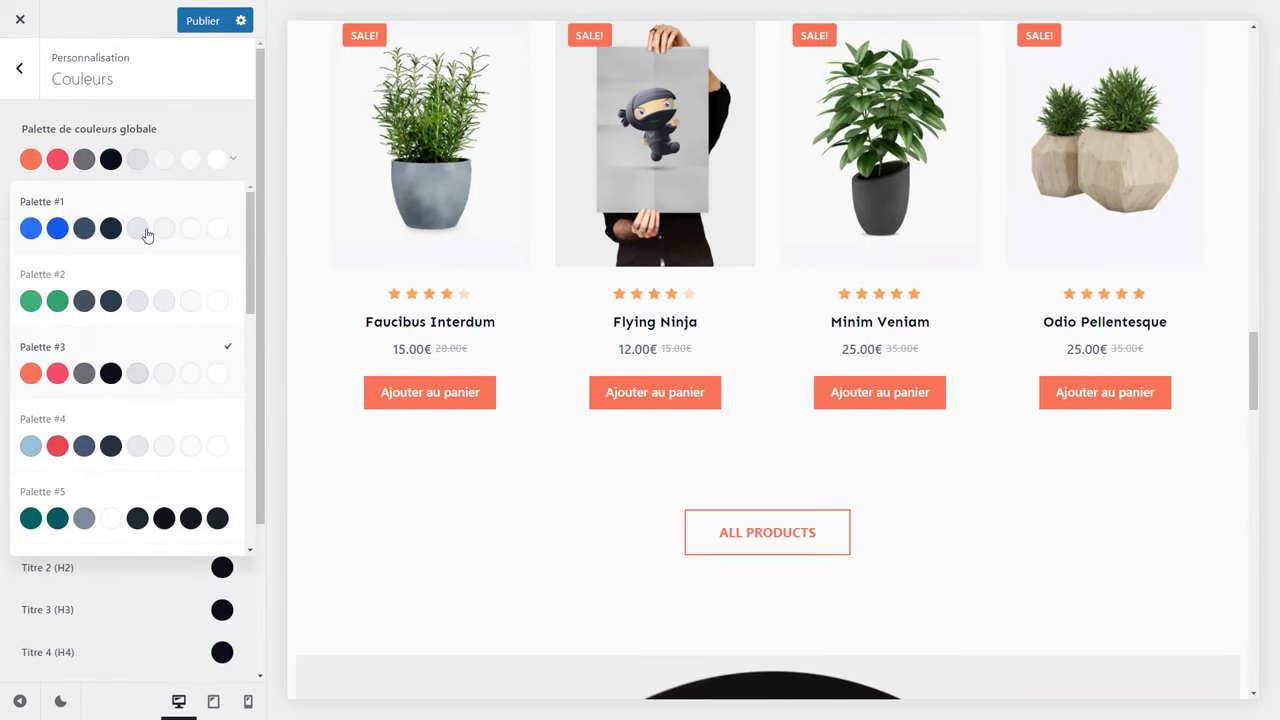
left_click(146, 234)
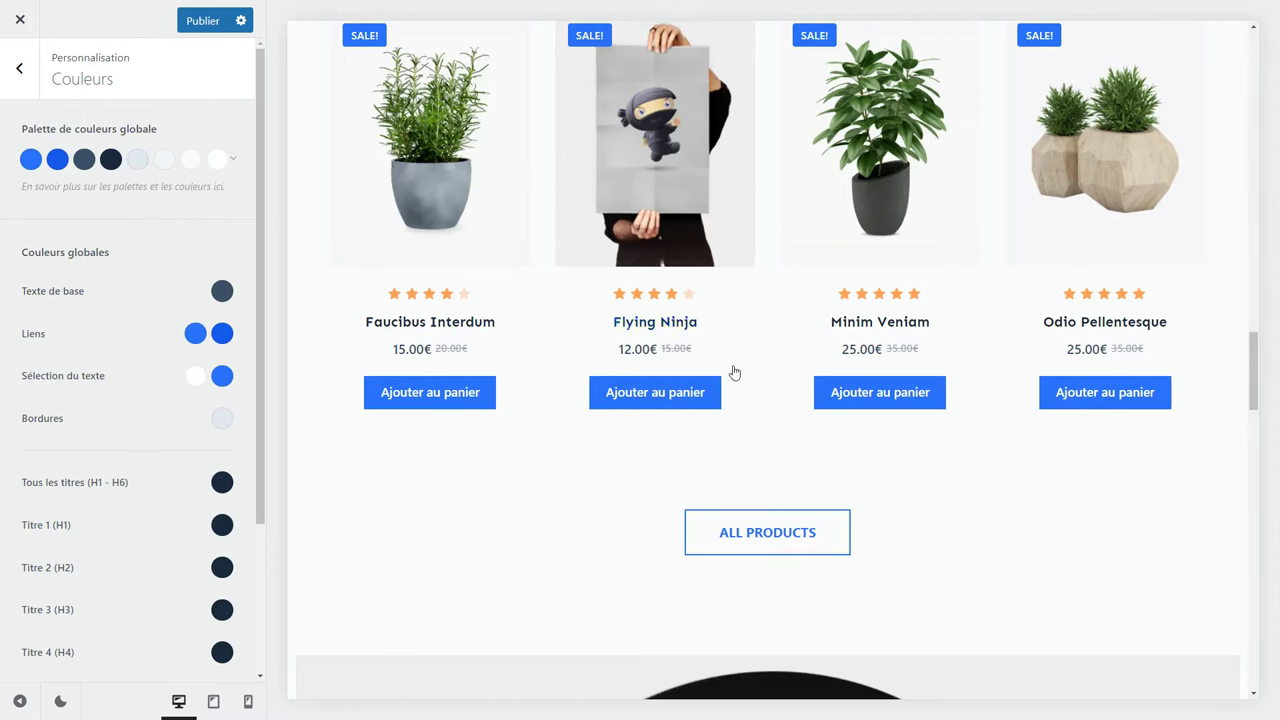
scroll(601, 415, "up", 4)
scroll(600, 412, "up", 10)
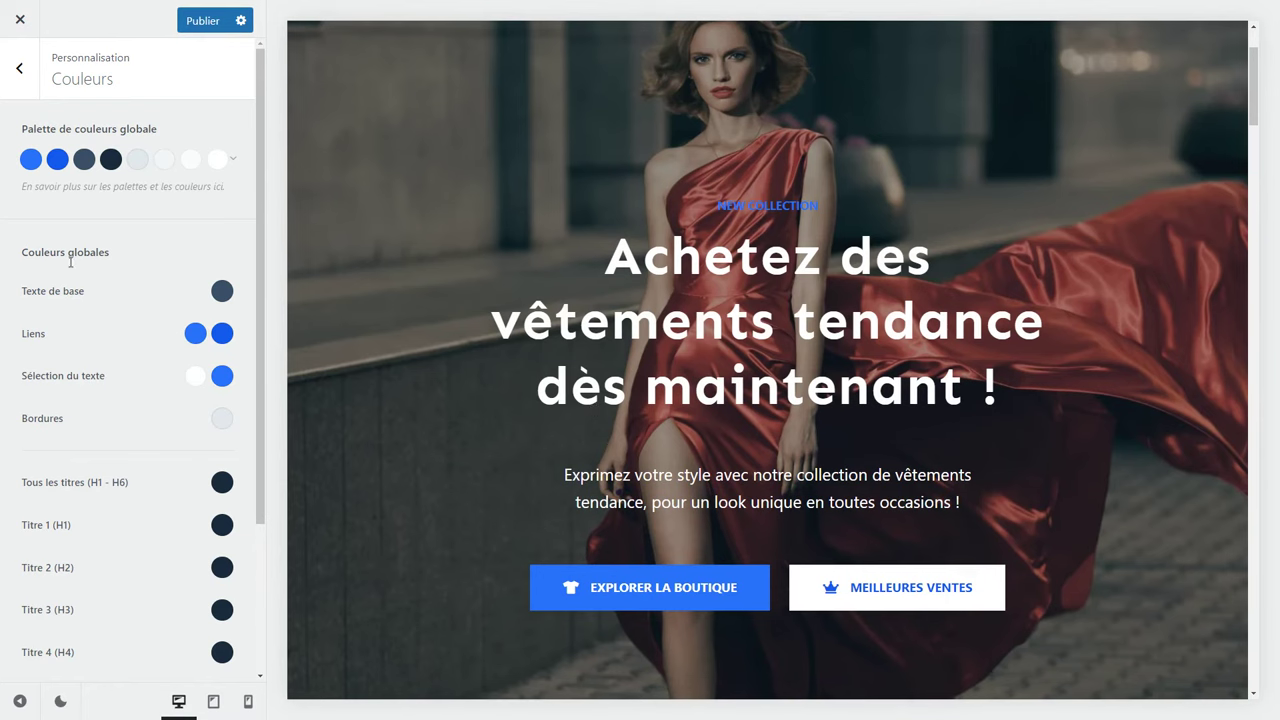
scroll(97, 388, "down", 2)
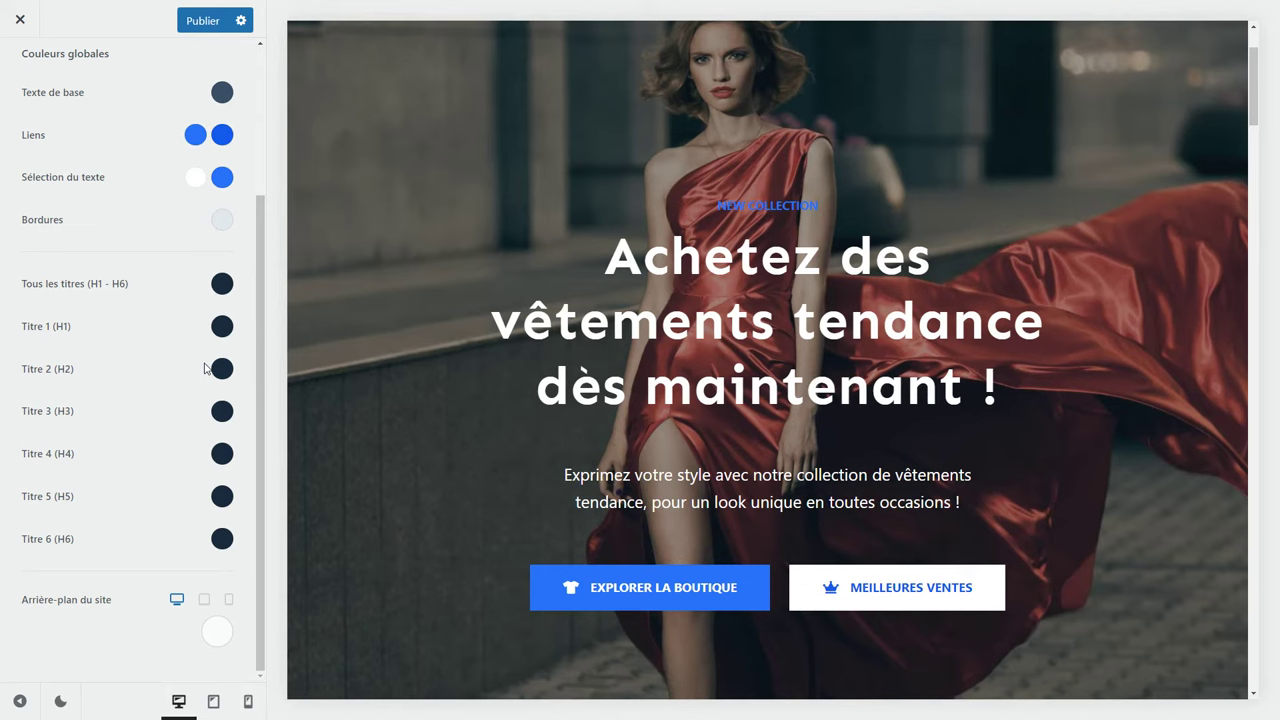
scroll(200, 368, "up", 3)
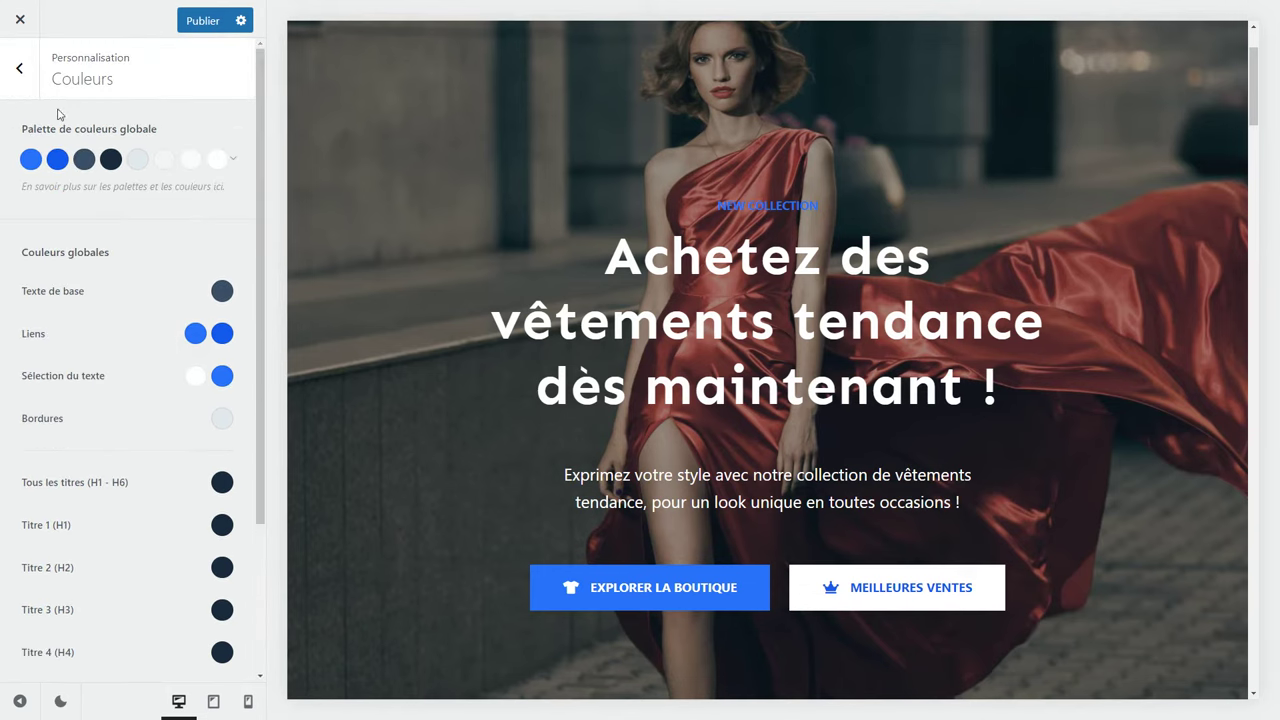
In Typographie, raise the Police de base size from 16px to 17px.
left_click(16, 73)
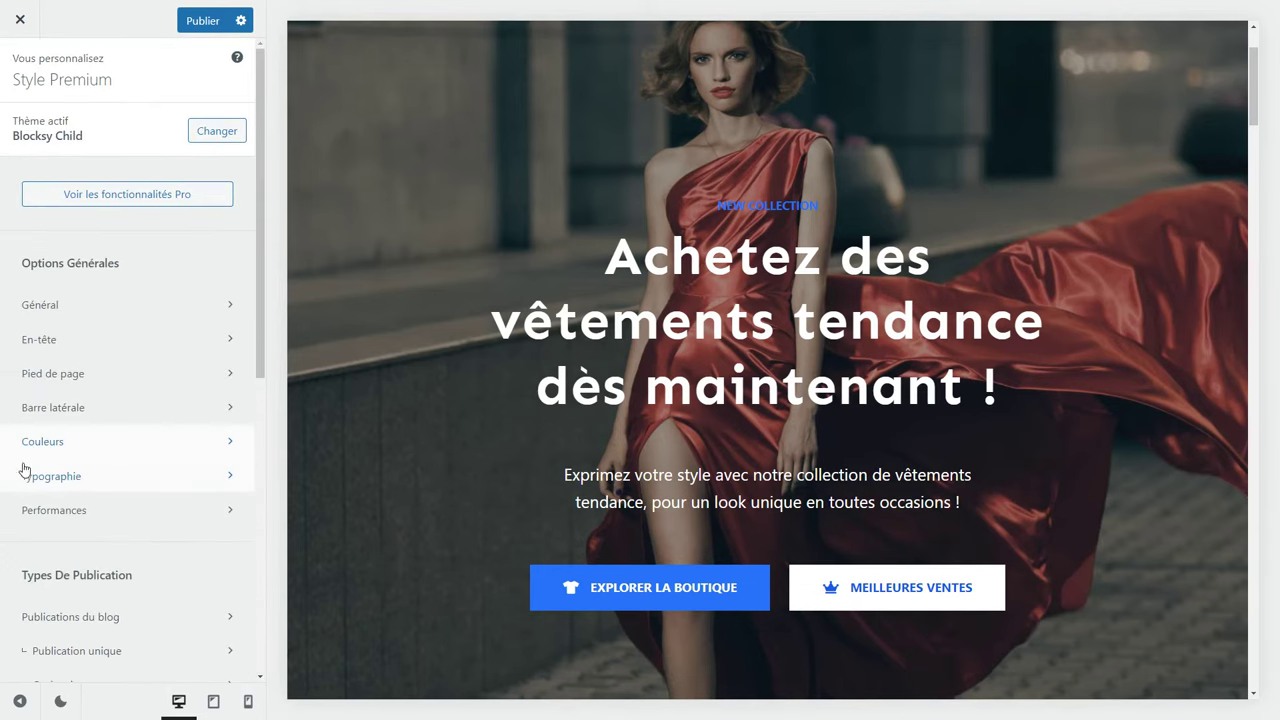
left_click(69, 478)
scroll(82, 437, "down", 2)
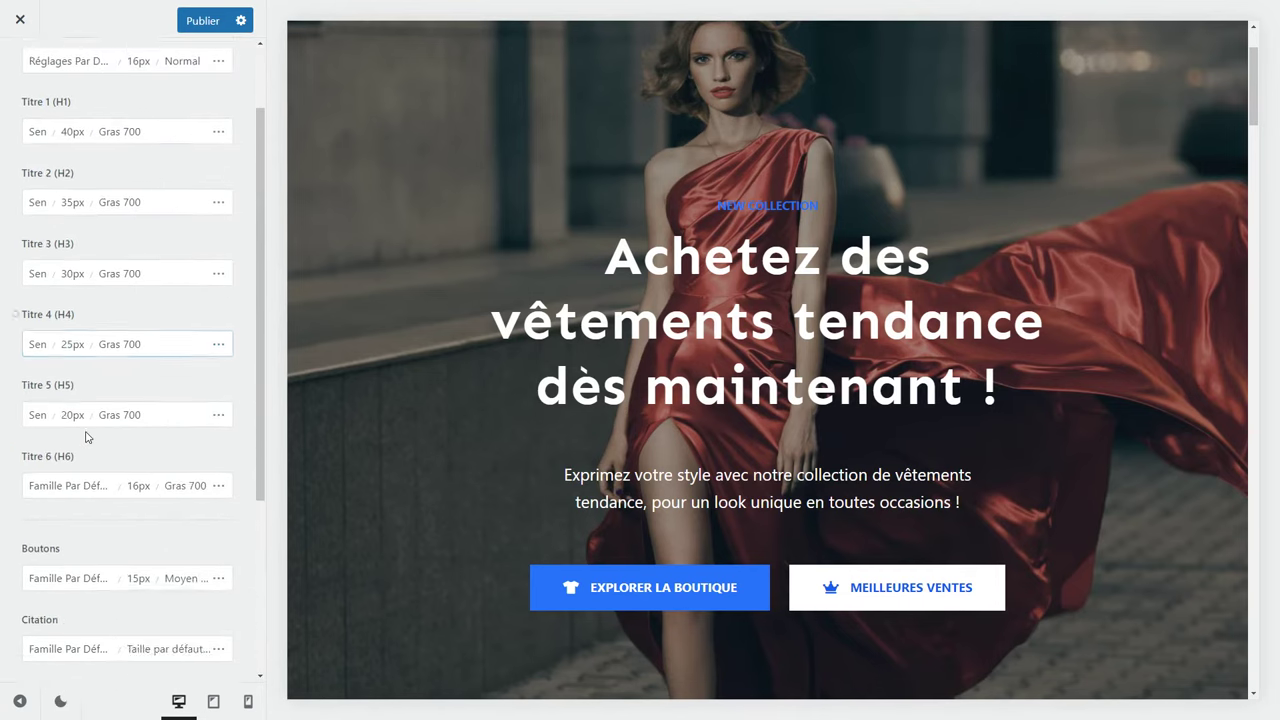
scroll(85, 437, "up", 2)
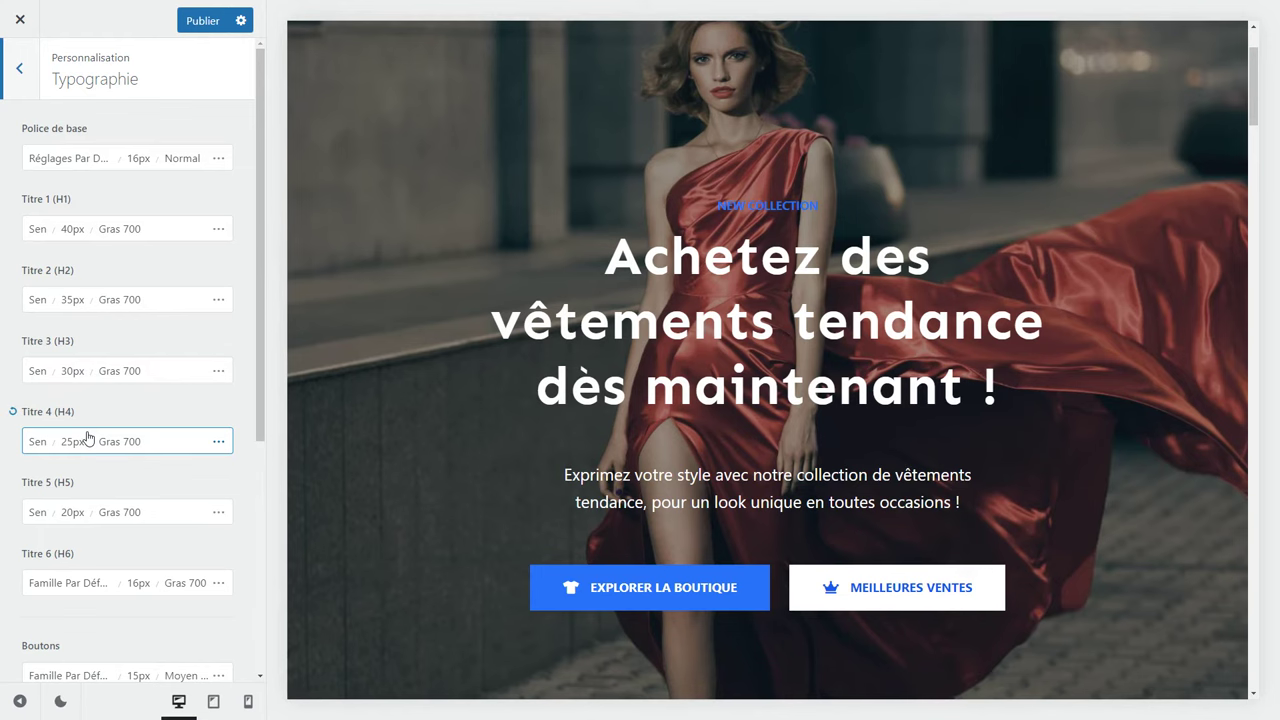
scroll(517, 398, "down", 4)
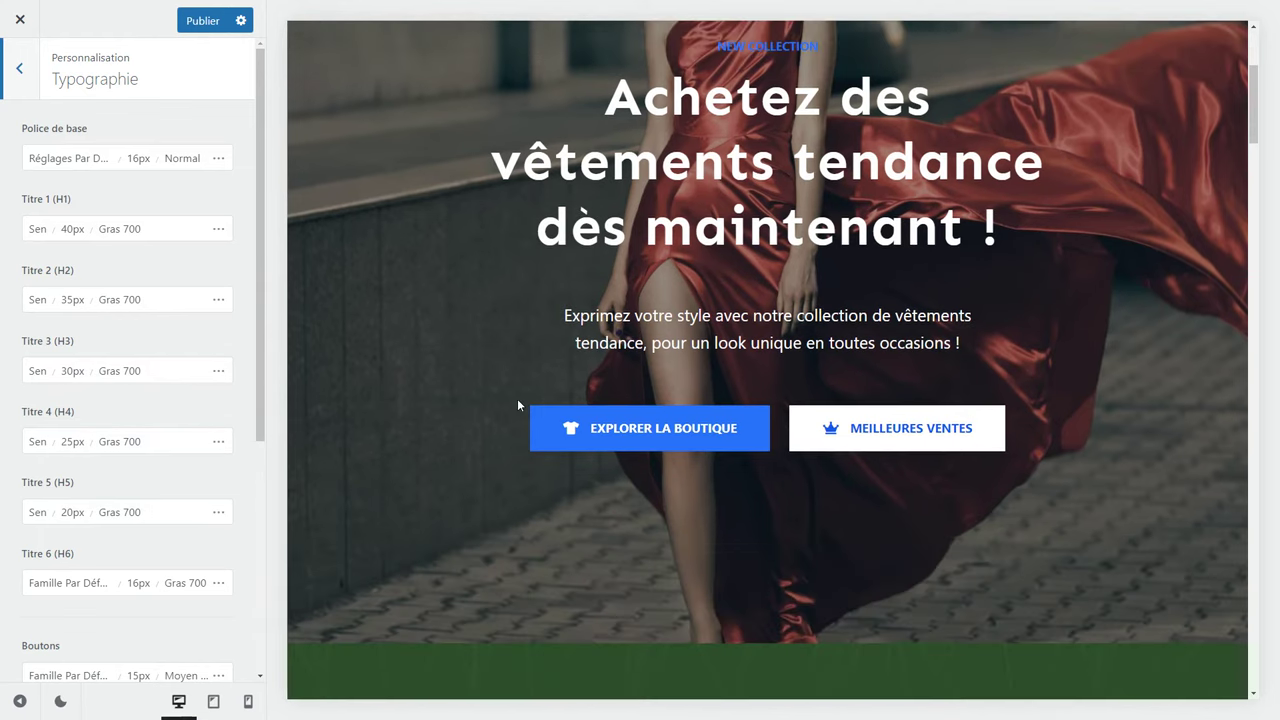
scroll(482, 378, "down", 4)
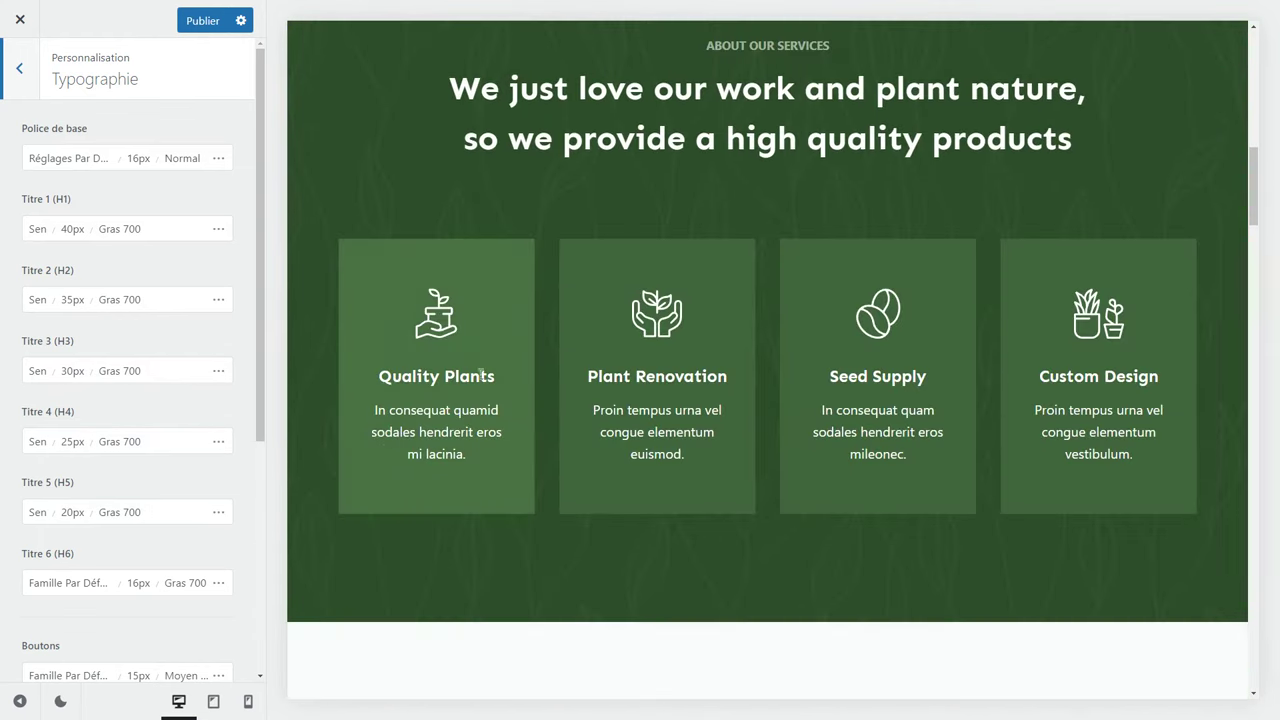
left_click(140, 158)
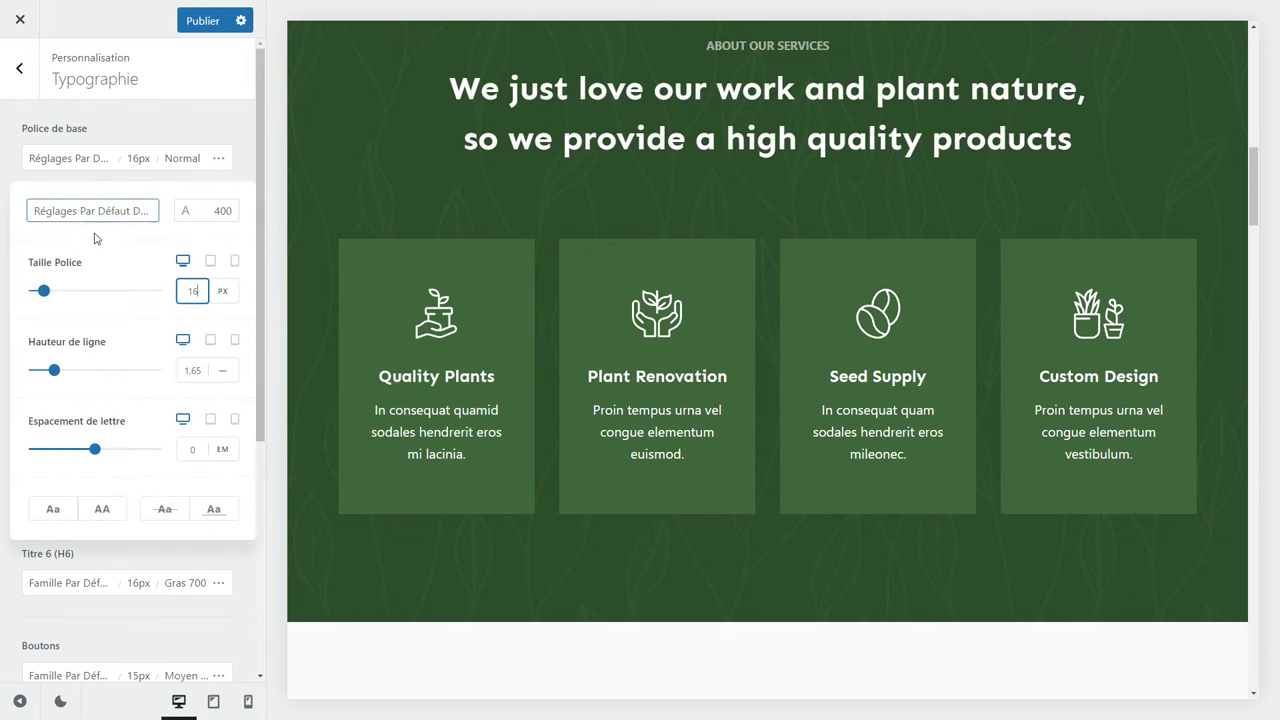
left_click_drag(43, 290, 41, 291)
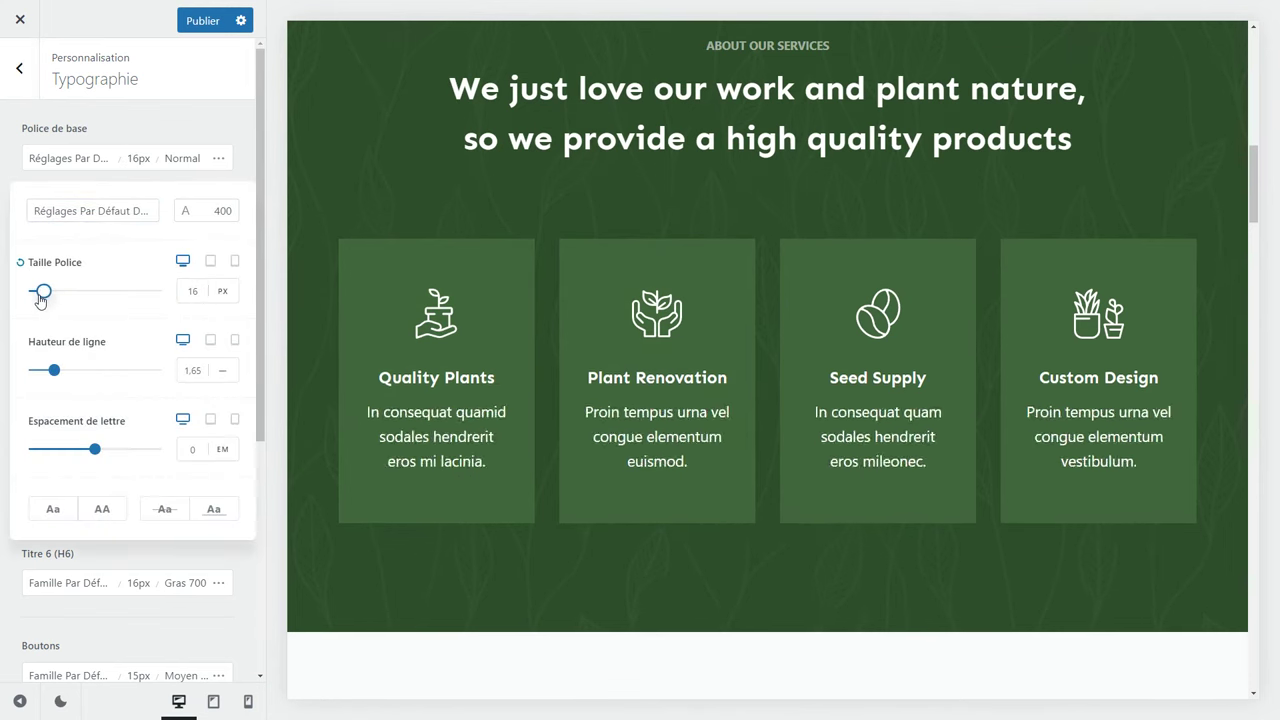
left_click(183, 291)
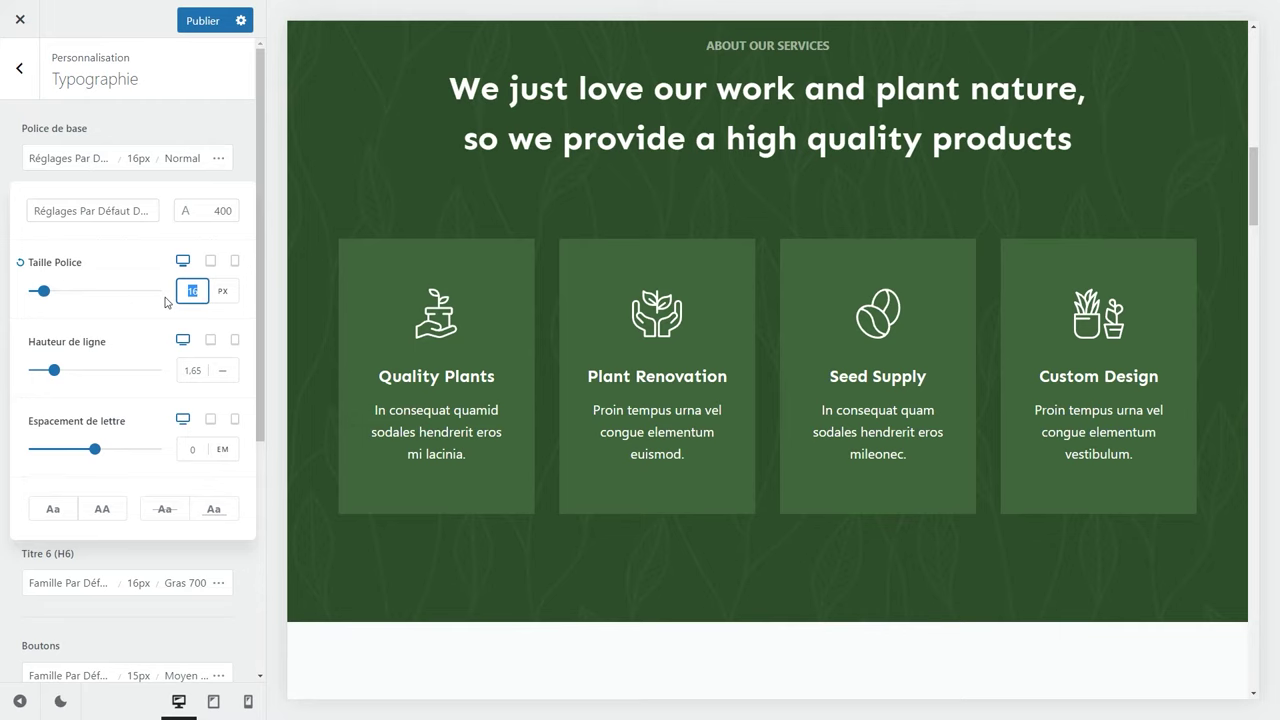
key("Up")
scroll(766, 506, "down", 15)
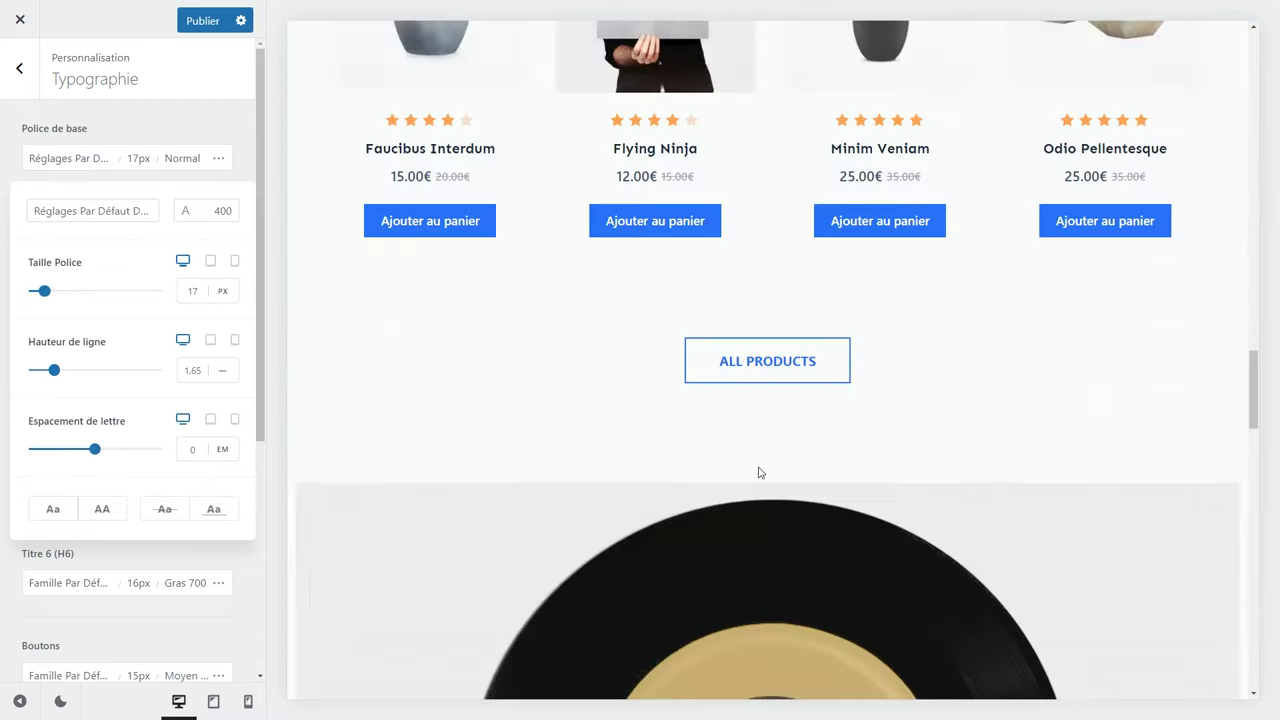
scroll(728, 428, "up", 2)
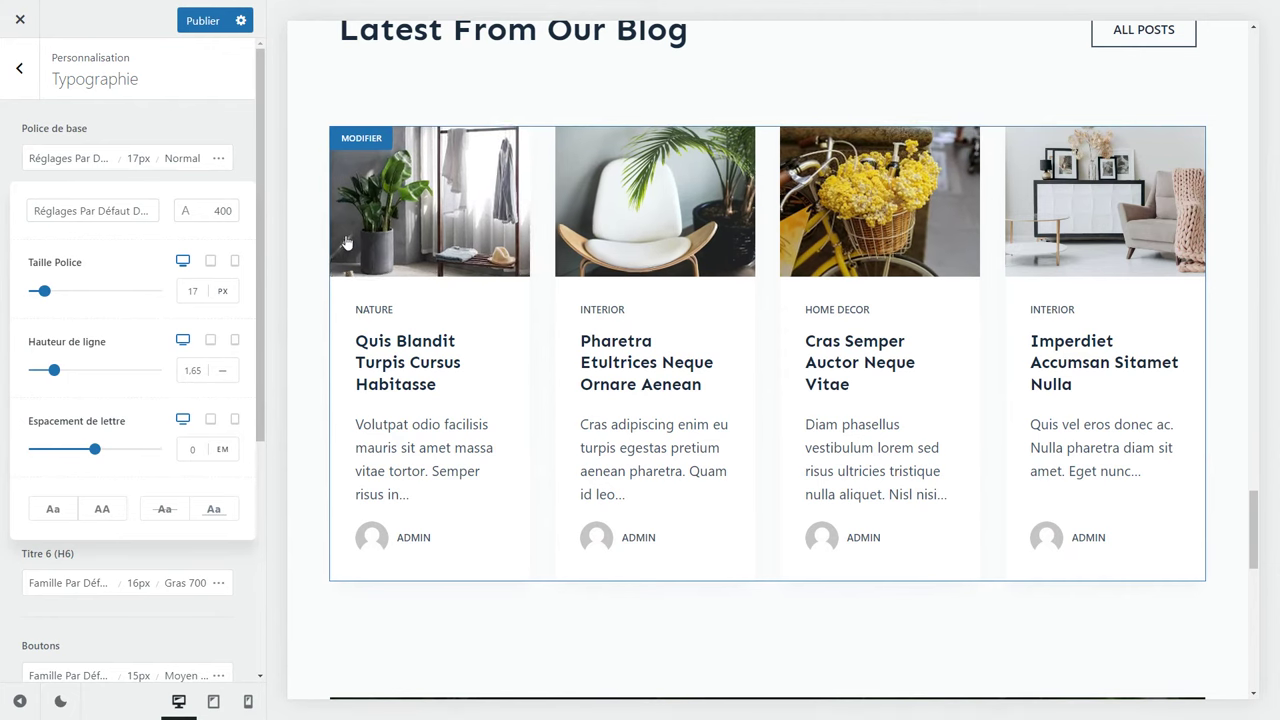
Check the 512 × 512 pixel icon note in Identité du site, then switch to Photopea.
left_click(19, 68)
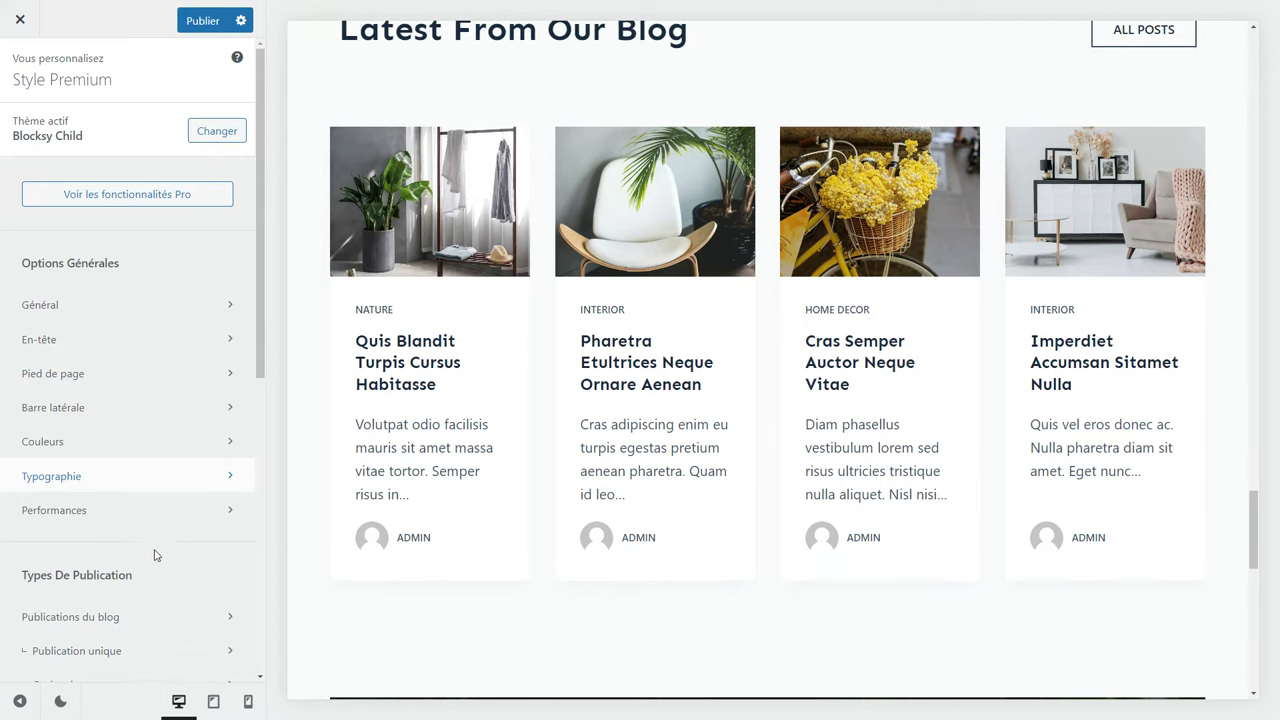
scroll(155, 555, "down", 5)
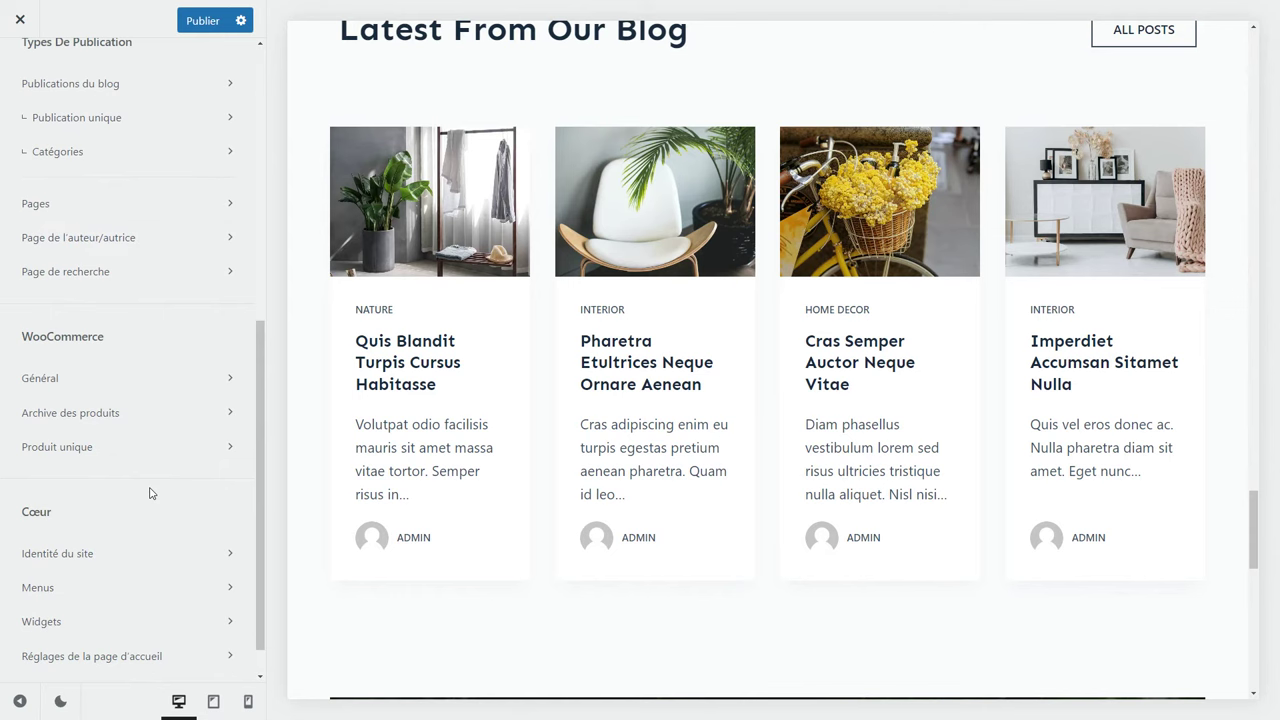
left_click(79, 556)
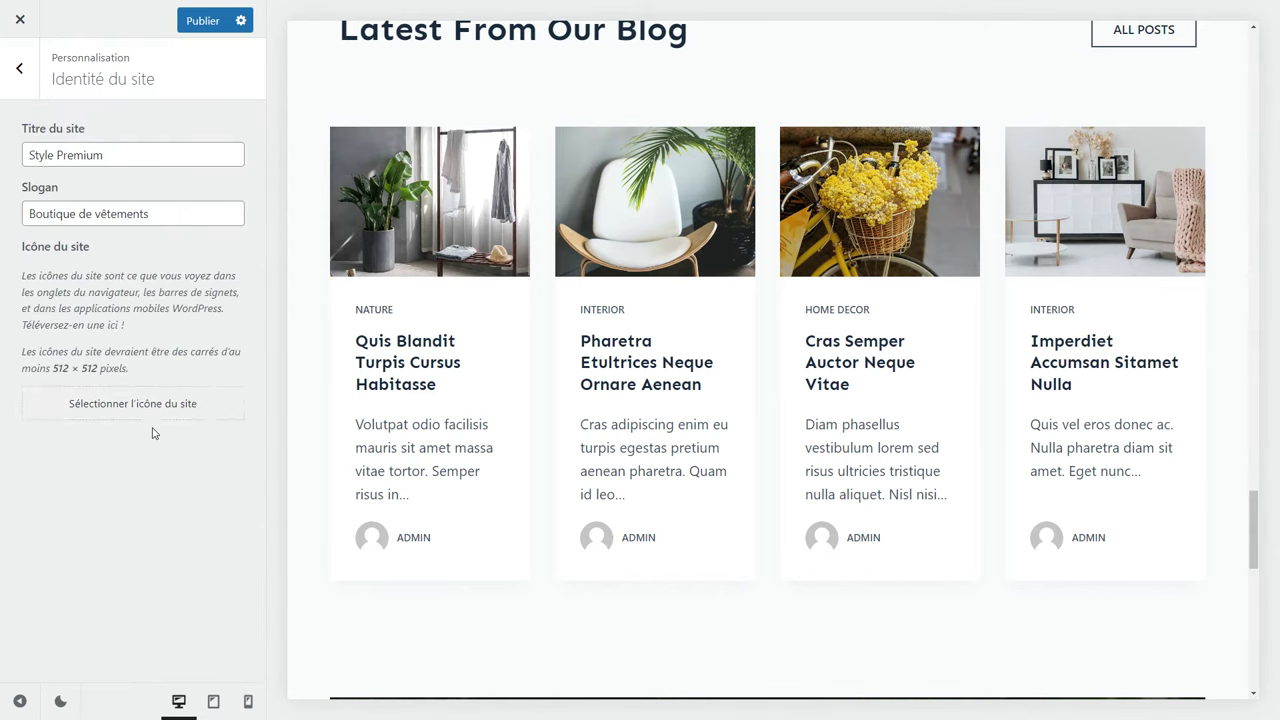
left_click_drag(141, 368, 52, 368)
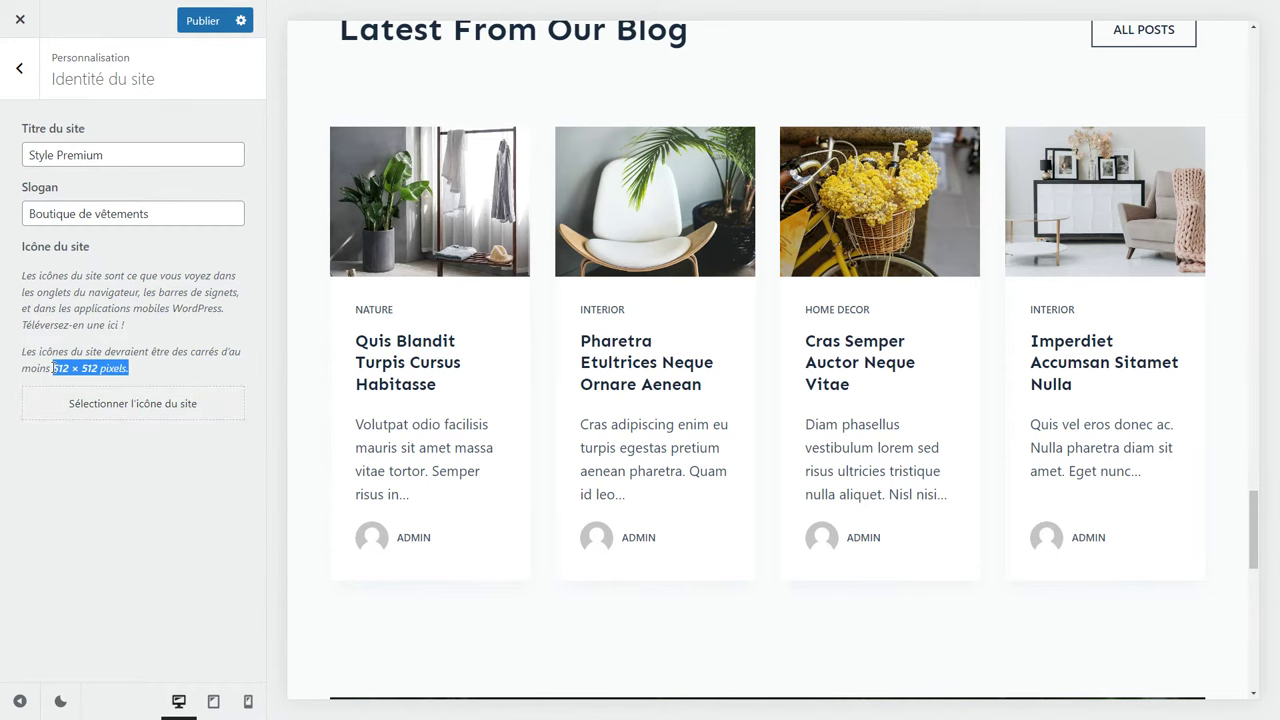
left_click(170, 376)
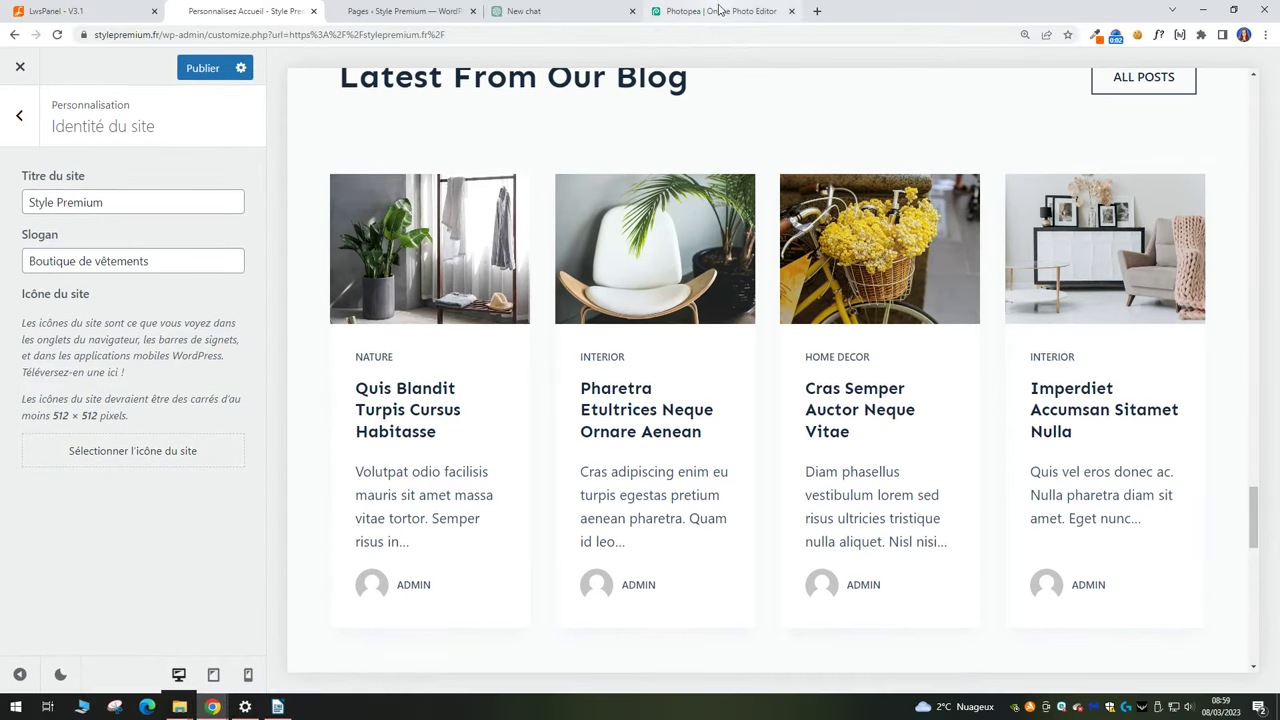
left_click(720, 10)
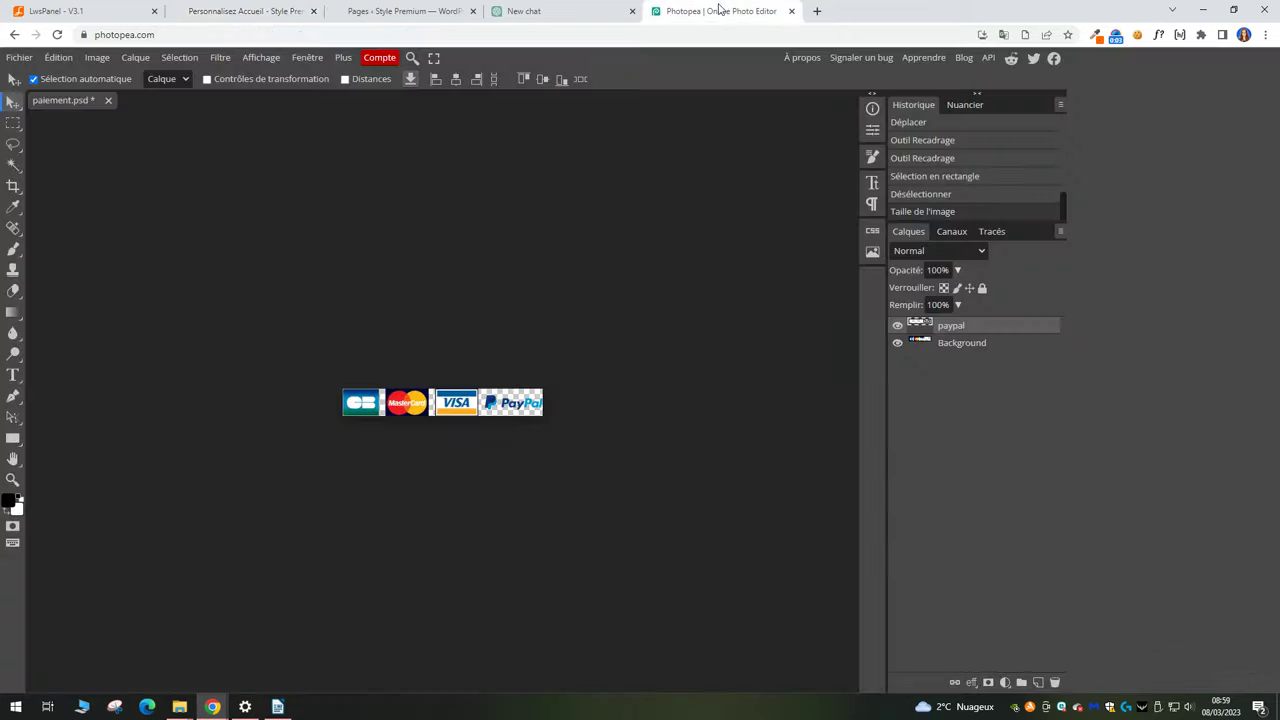
Close paiement.psd without saving and create a new 512 × 512 document with a transparent background.
left_click(108, 100)
left_click(682, 127)
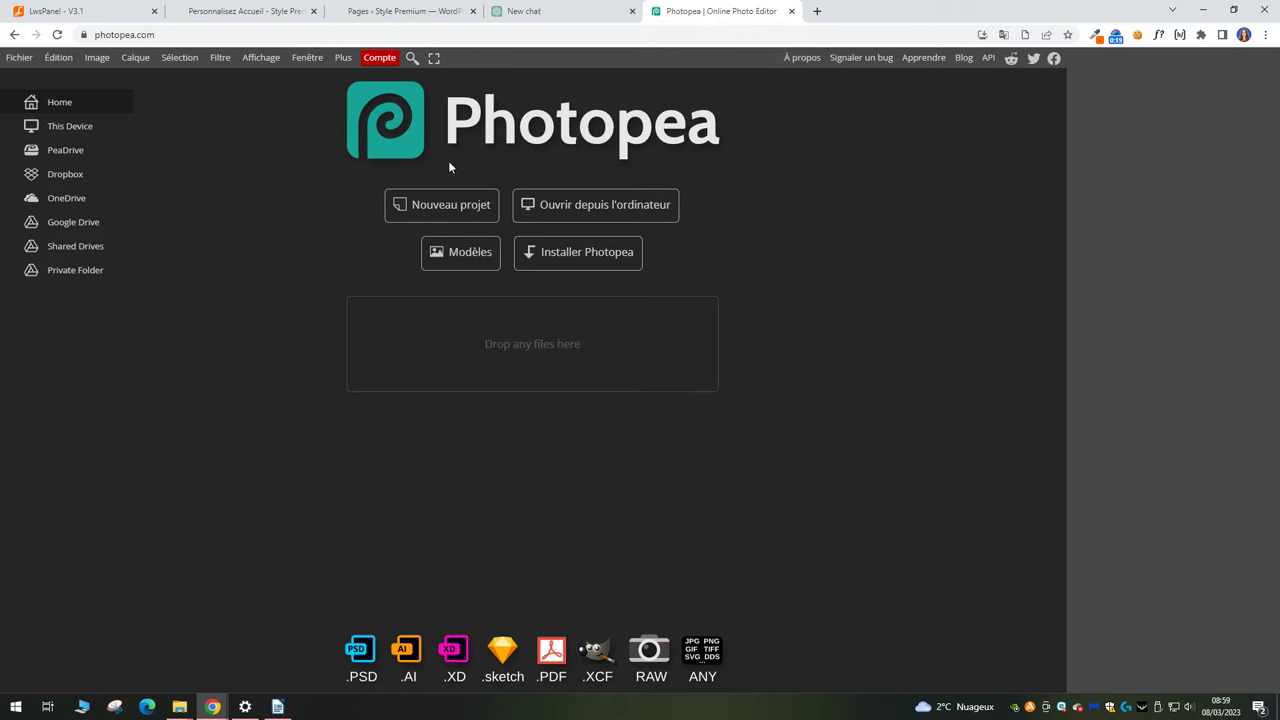
left_click(406, 212)
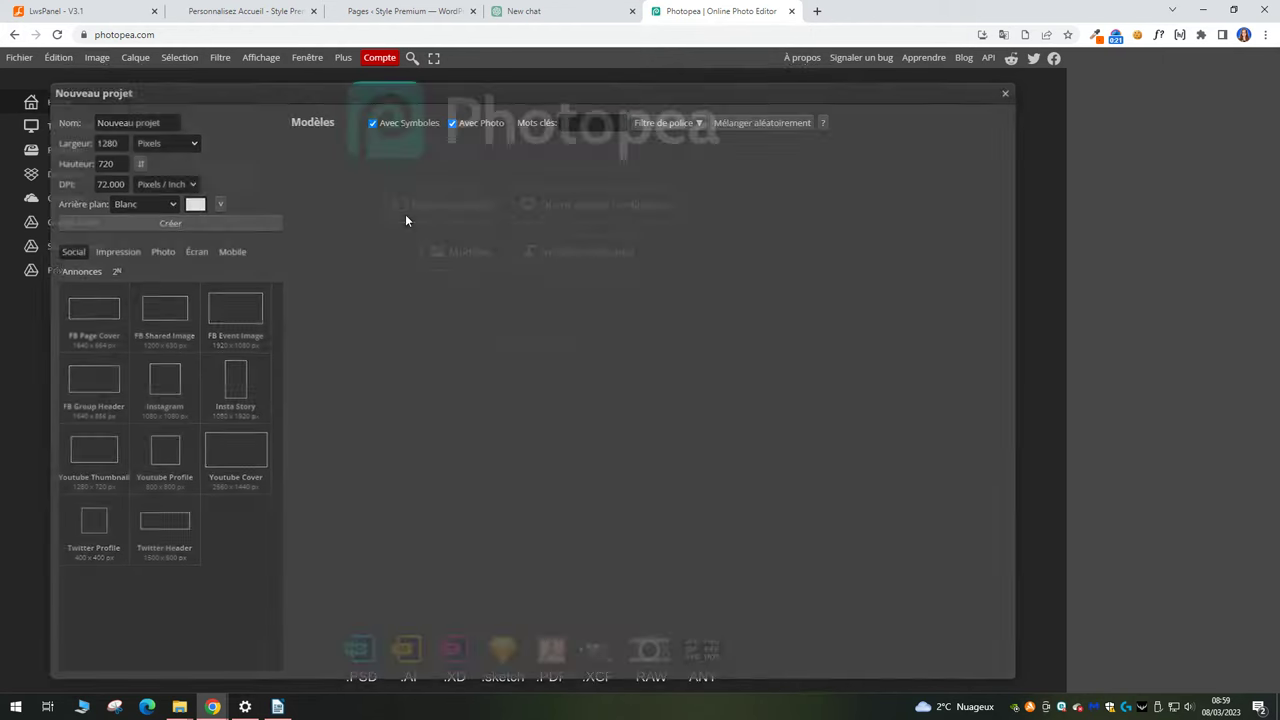
left_click_drag(126, 141, 84, 168)
type("512512")
left_click(142, 203)
left_click(168, 242)
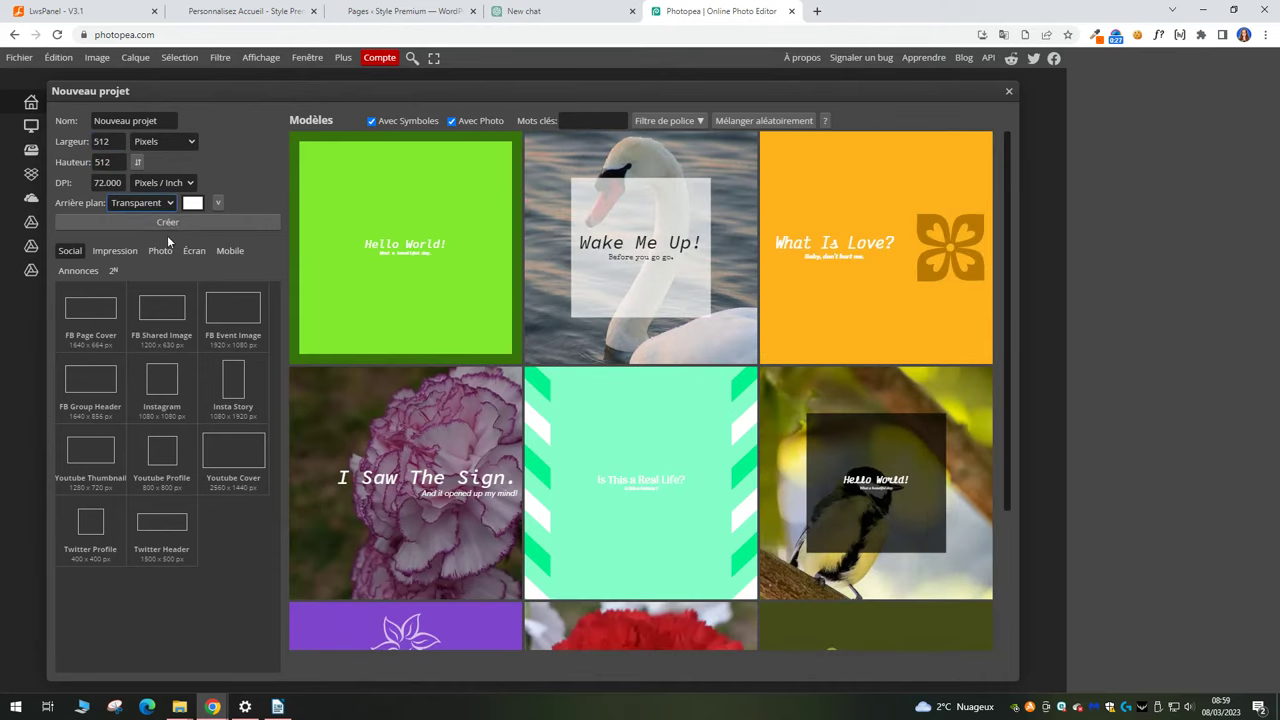
left_click(174, 224)
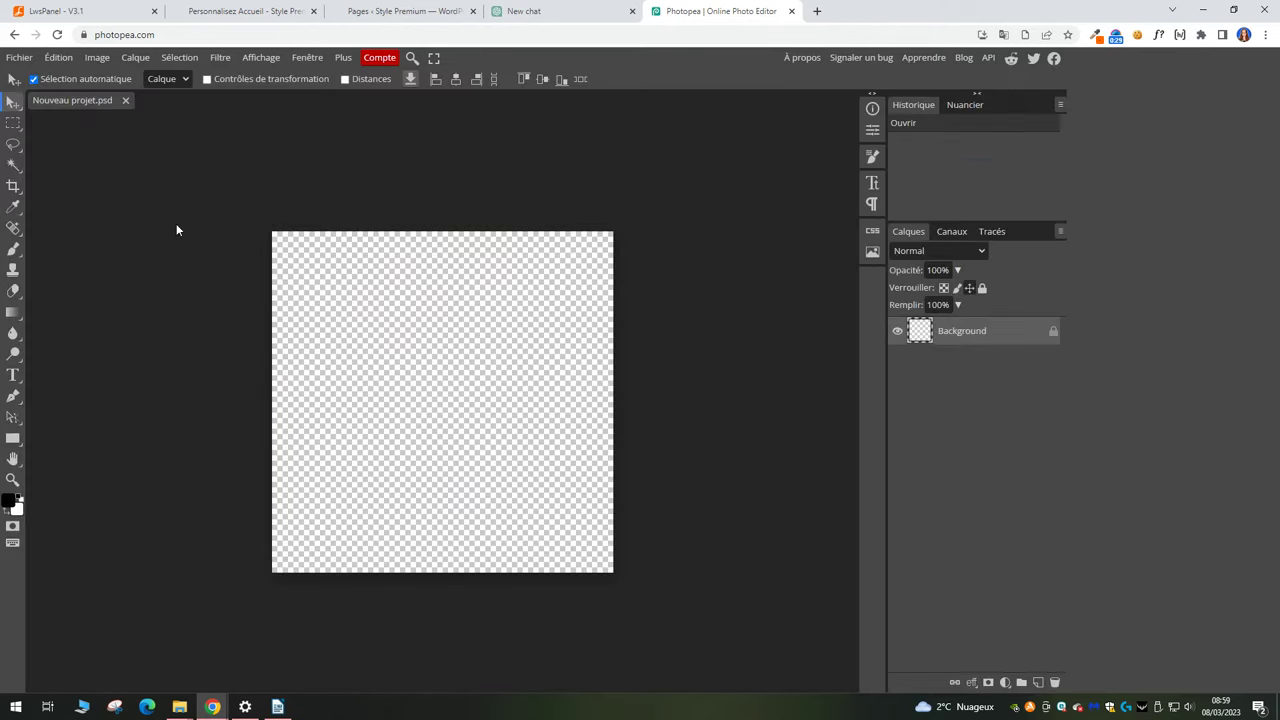
Place the Style_Premium logo on the canvas and enlarge it until the S fills it.
mouse_move(179, 706)
left_click(137, 676)
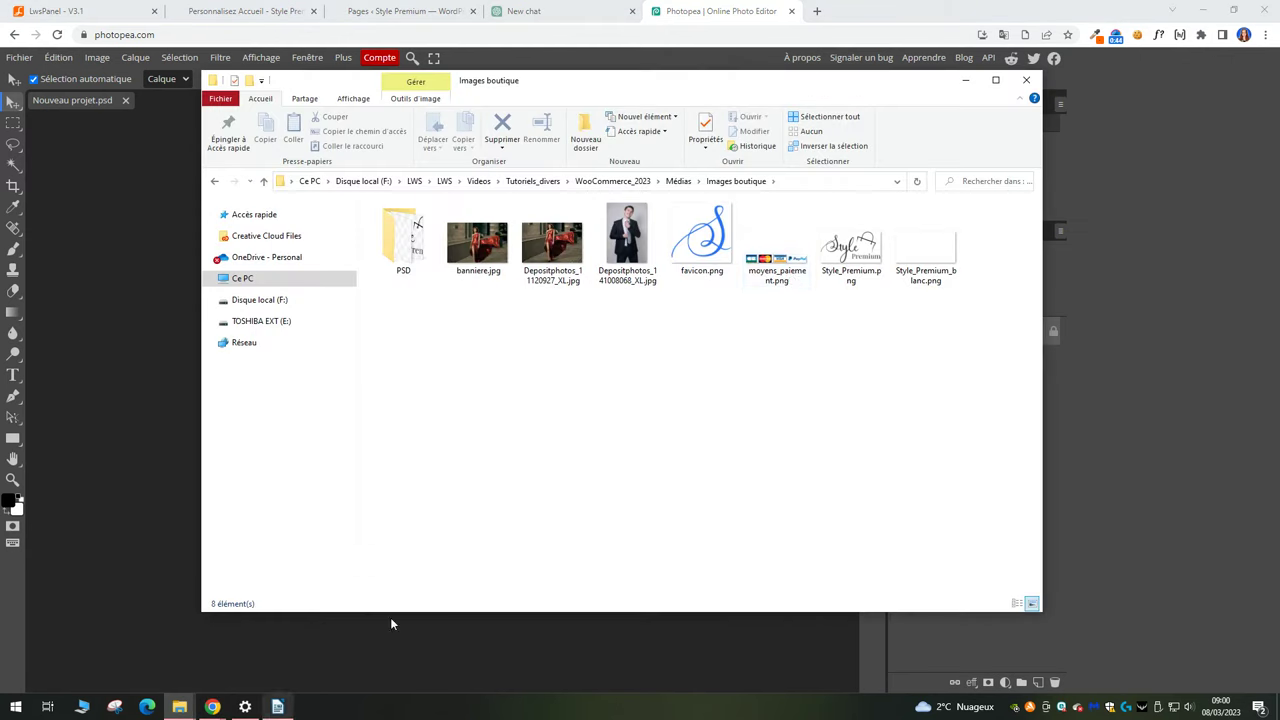
left_click_drag(829, 268, 120, 411)
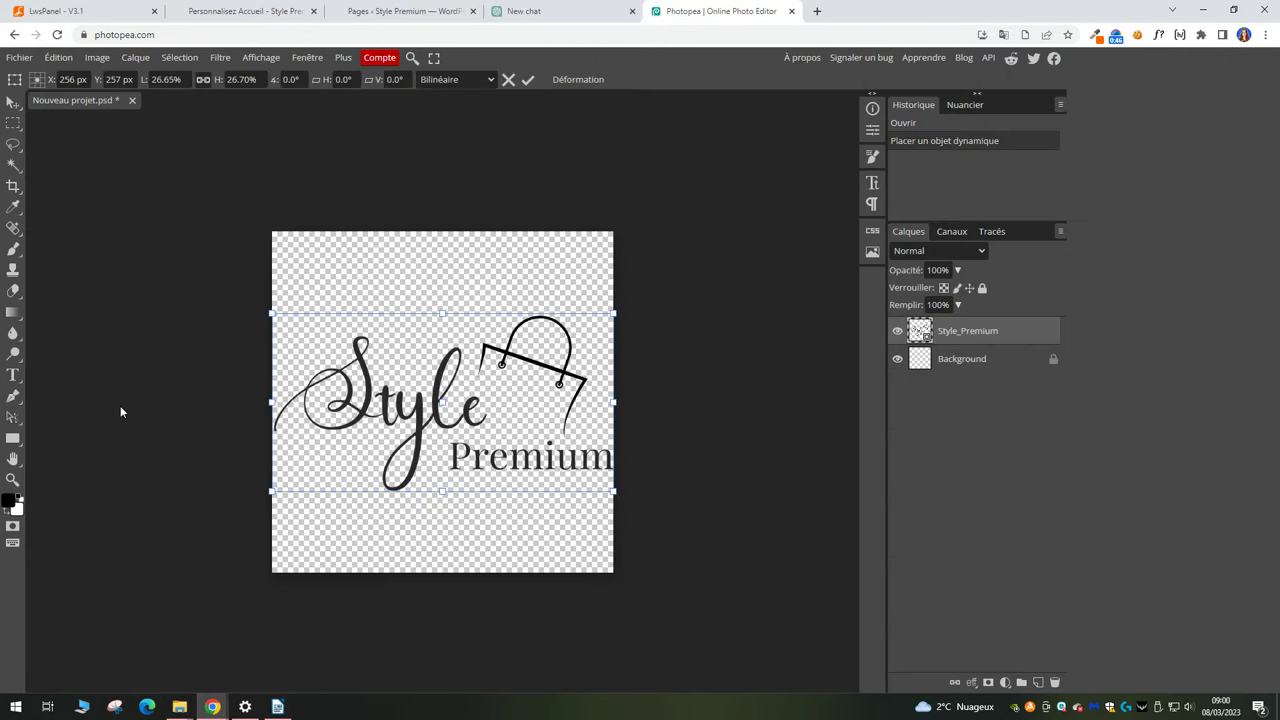
left_click_drag(445, 312, 443, 231)
left_click_drag(441, 489, 677, 290)
key("Return")
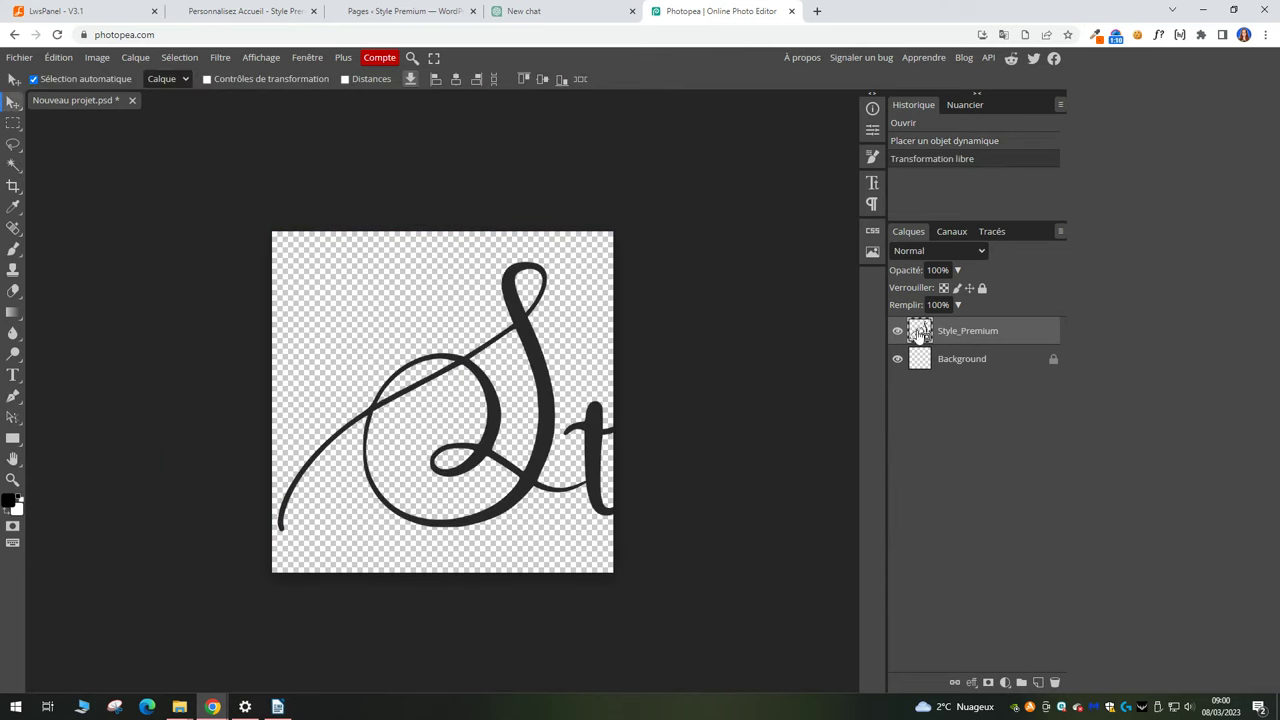
Rasterize the logo layer, erase the partial letter at right, and lock transparent pixels.
right_click(962, 328)
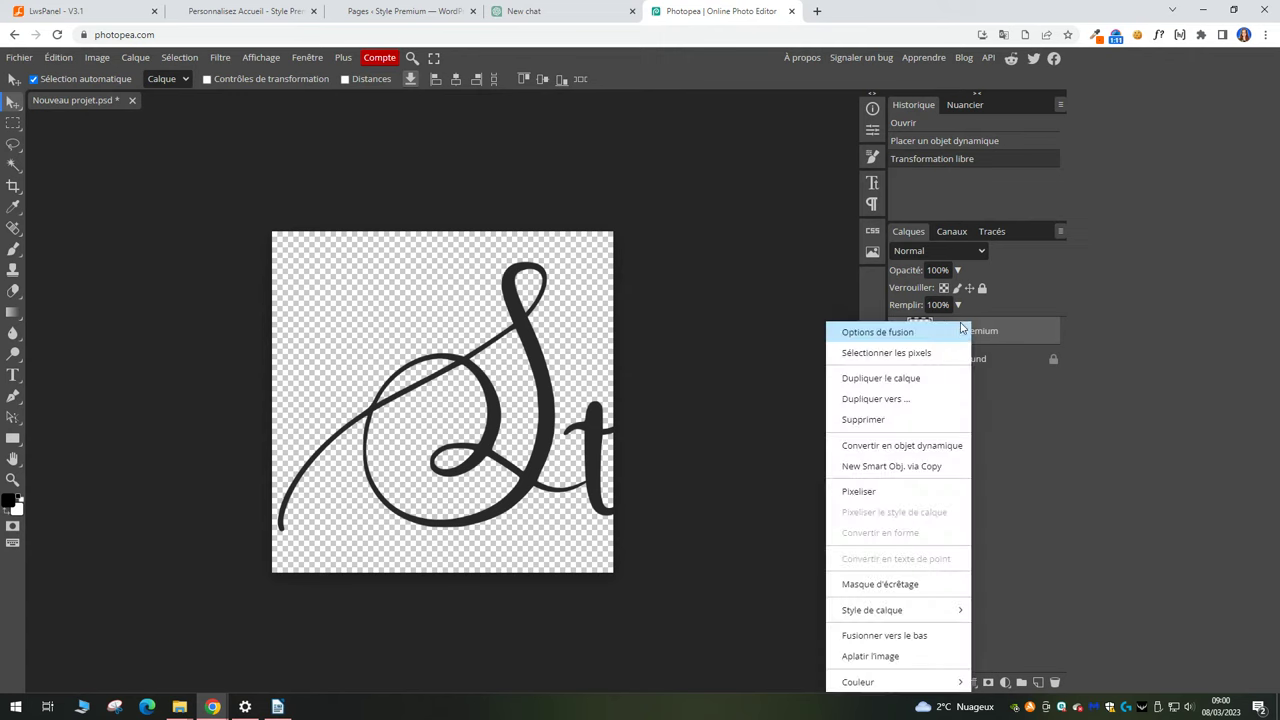
left_click(879, 494)
key("e")
left_click(565, 430)
mouse_move(569, 428)
left_mouse_down()
mouse_move(589, 503)
mouse_move(580, 426)
mouse_move(623, 437)
left_mouse_up()
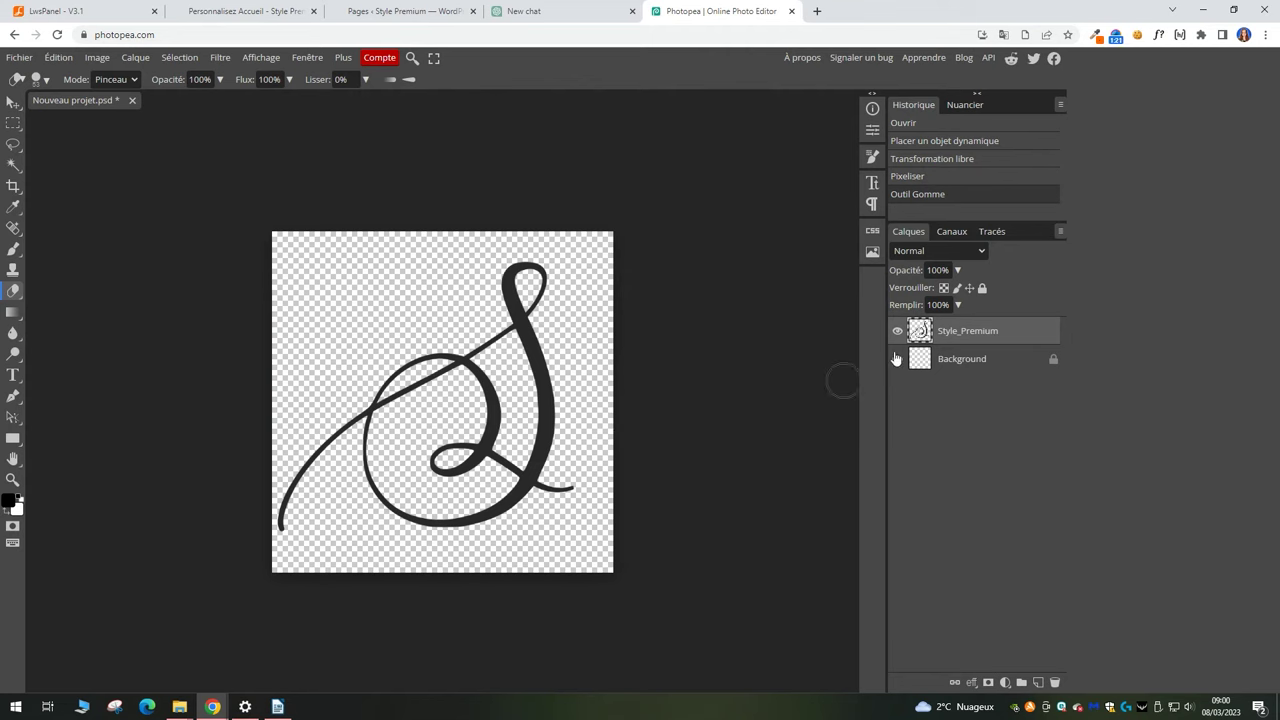
left_click(943, 288)
Paint the whole S blue #205efb and bring up the Exporter en tant que formats.
left_click(14, 250)
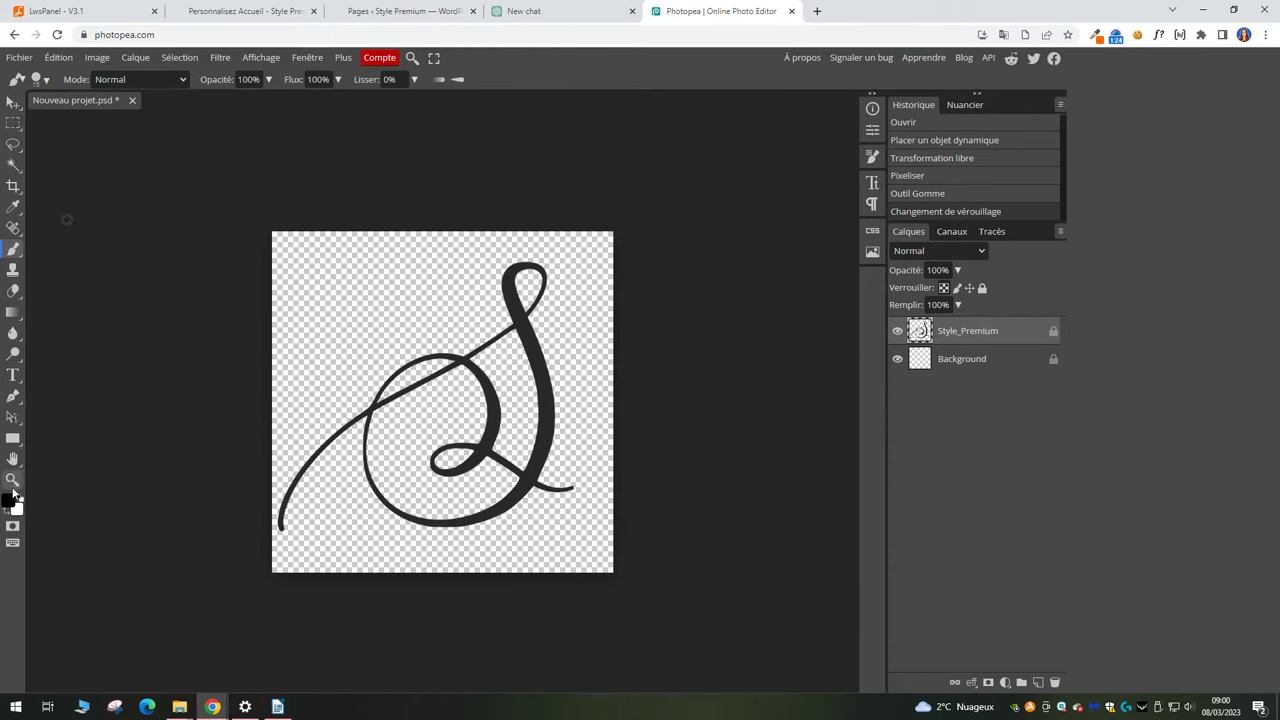
left_click(8, 500)
left_click(273, 248)
left_click(251, 178)
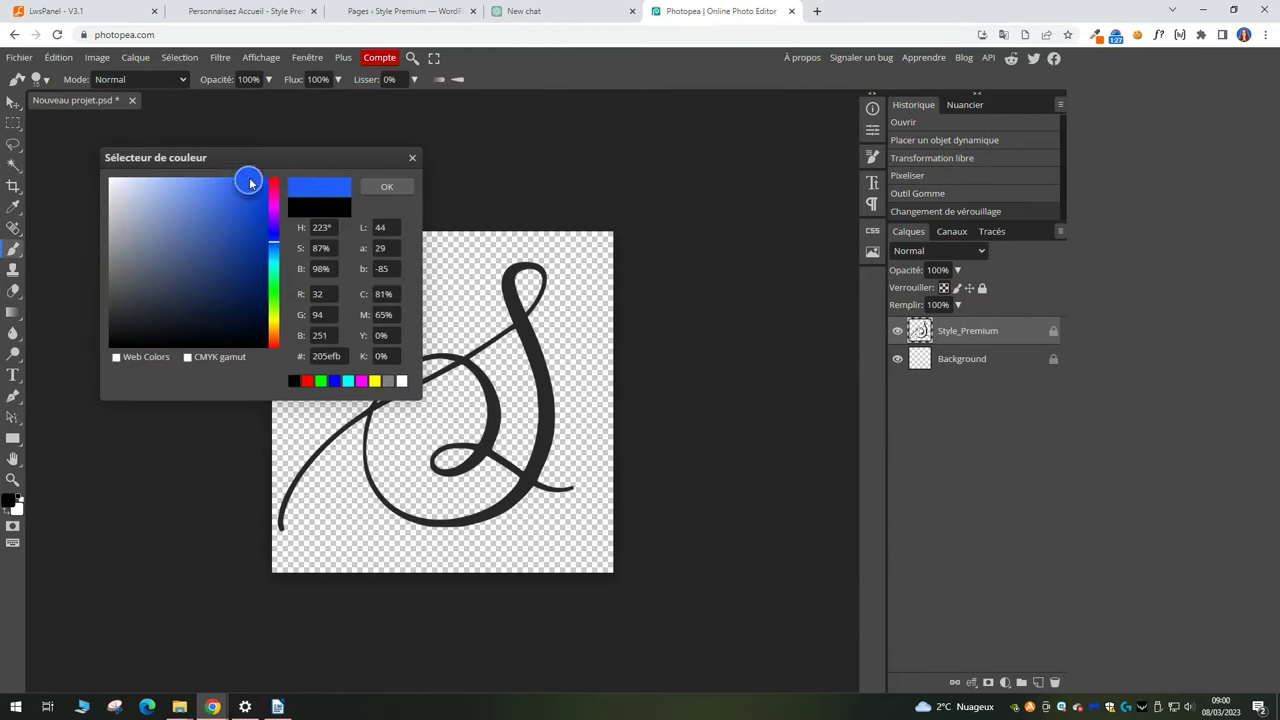
left_click(387, 187)
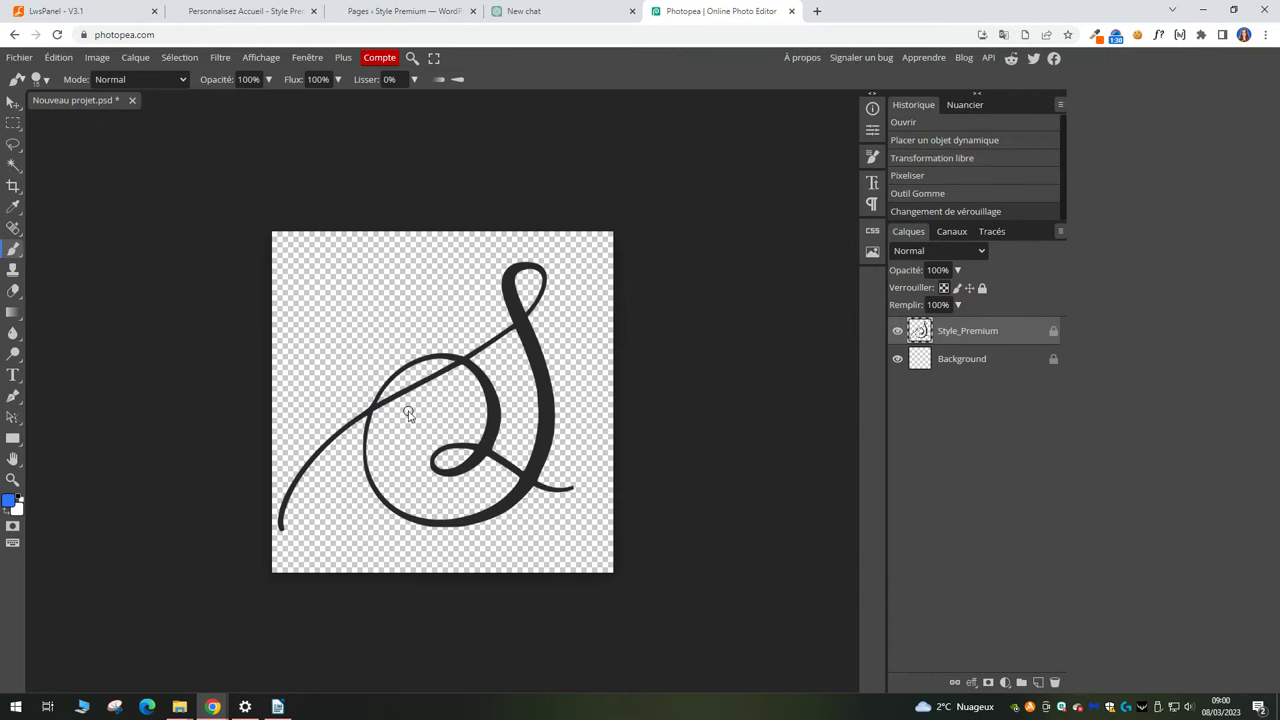
key("bracketright")
key("bracketright")
key("bracketright")
mouse_move(561, 343)
left_mouse_down()
mouse_move(257, 500)
mouse_move(614, 471)
left_mouse_up()
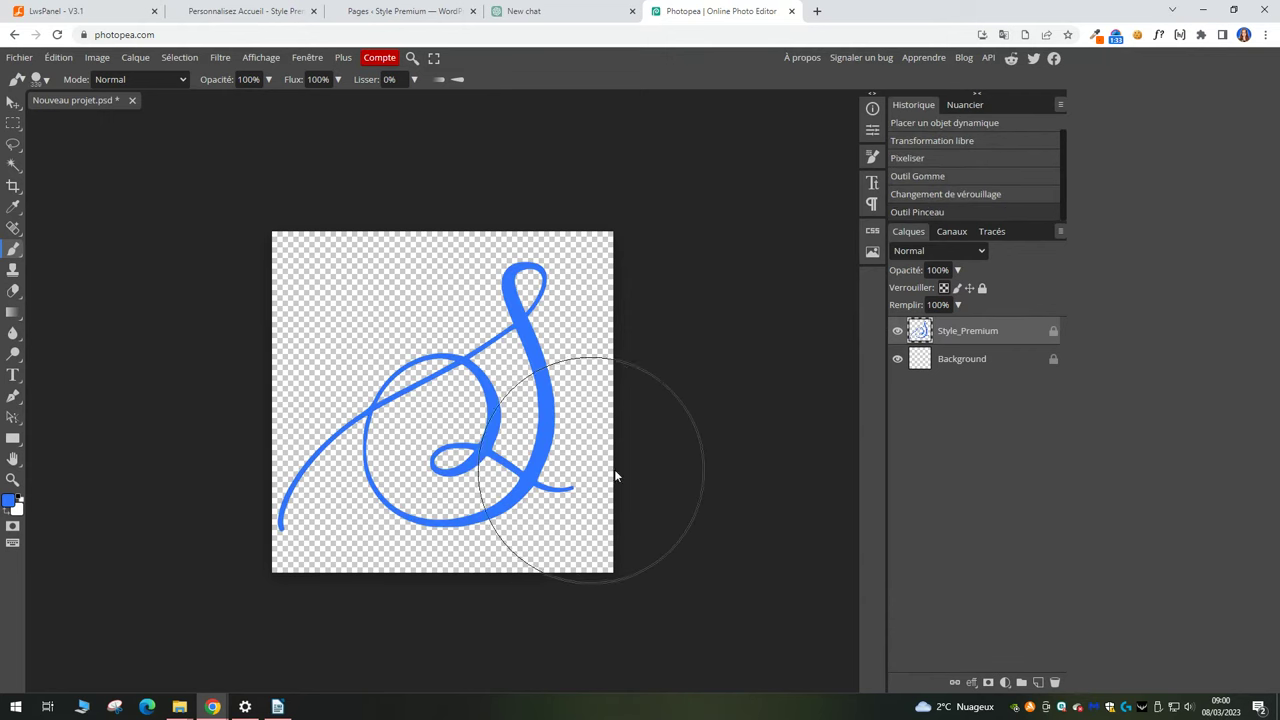
left_click(19, 57)
mouse_move(74, 257)
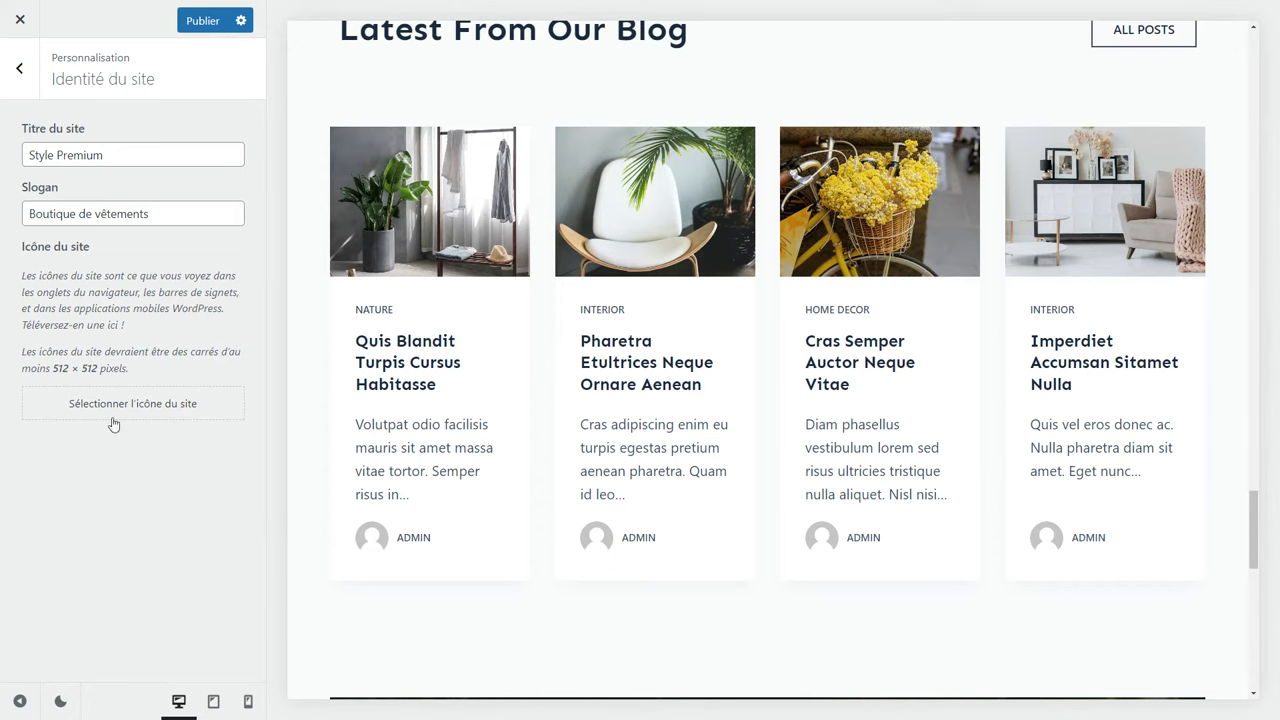
Upload favicon.png as the site icon, publish it, and exit the Customizer.
left_click(114, 425)
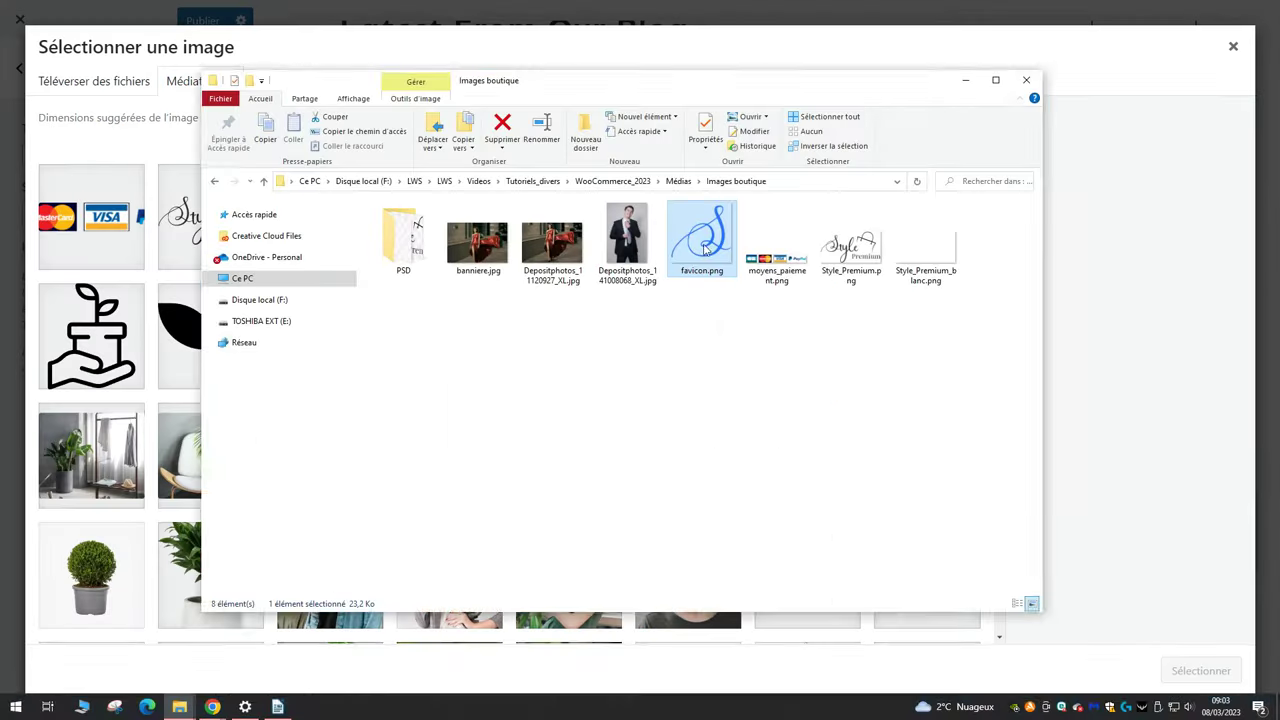
left_click_drag(702, 245, 113, 384)
left_click_drag(113, 384, 113, 384)
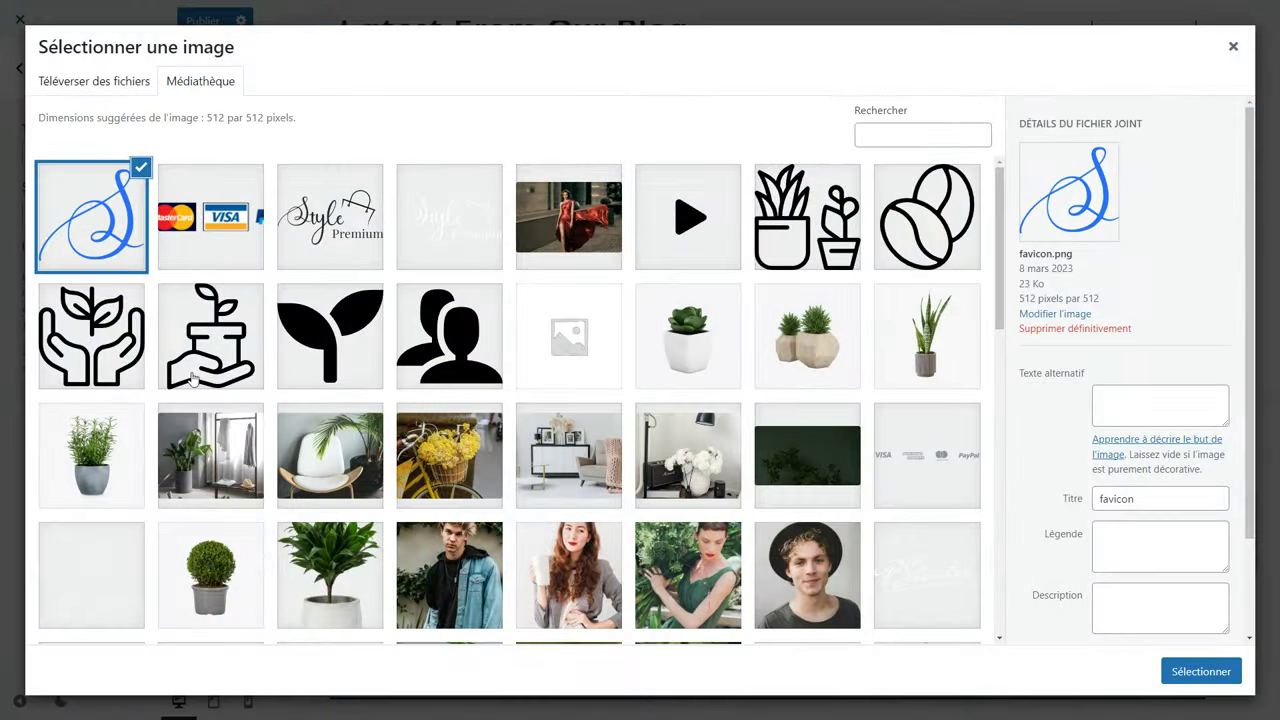
left_click(1180, 671)
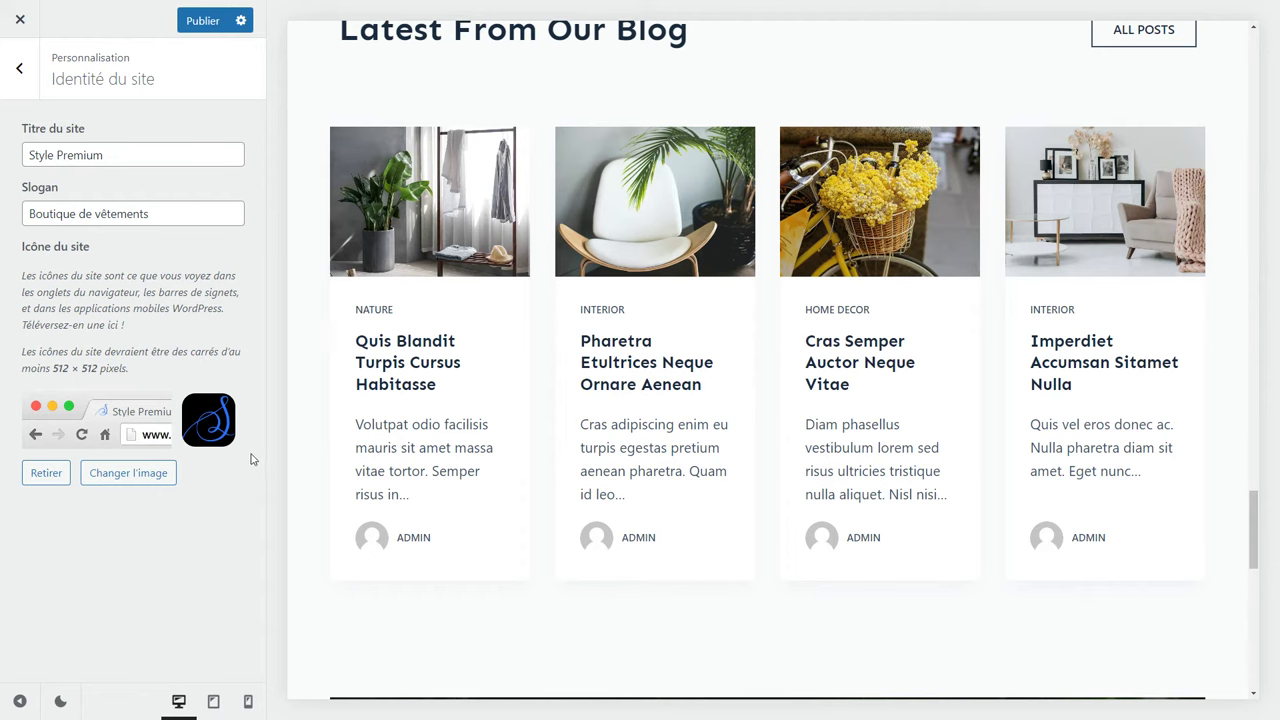
left_click(201, 21)
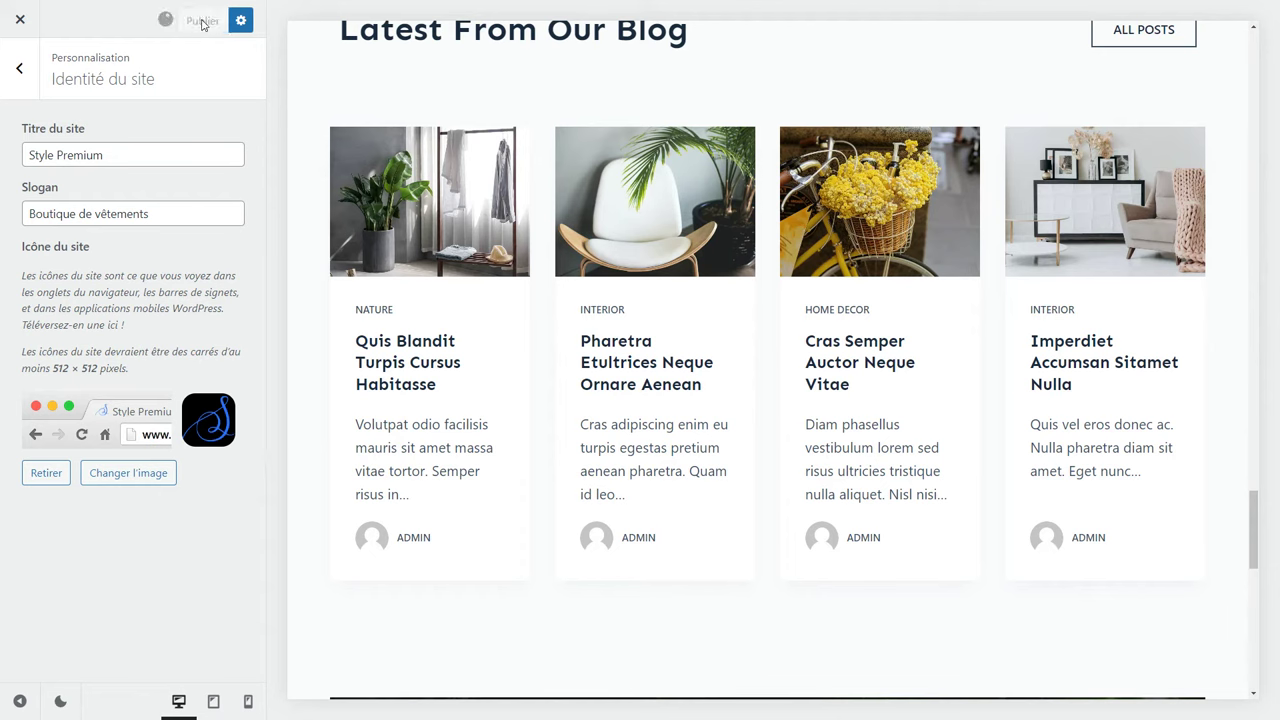
left_click(21, 25)
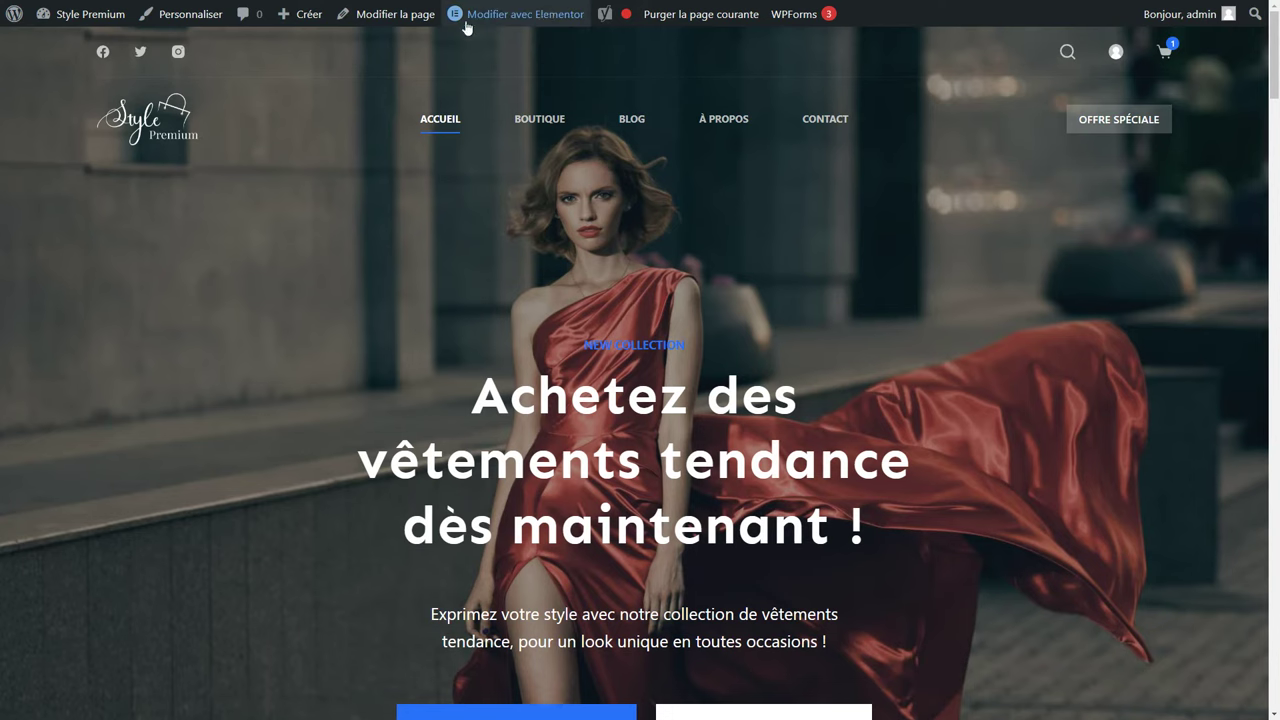
Open the home page in Elementor and retitle the first service card 'Vêtements de qualité supérieure'.
left_click(516, 16)
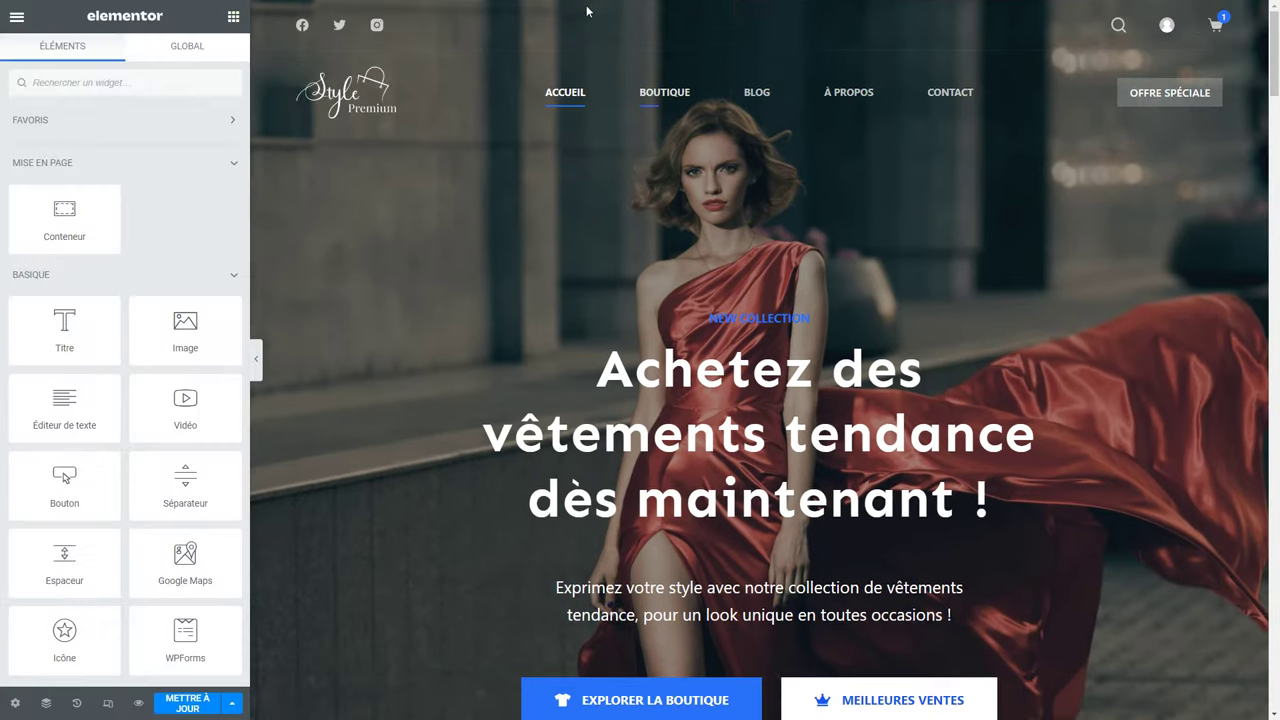
scroll(442, 420, "down", 9)
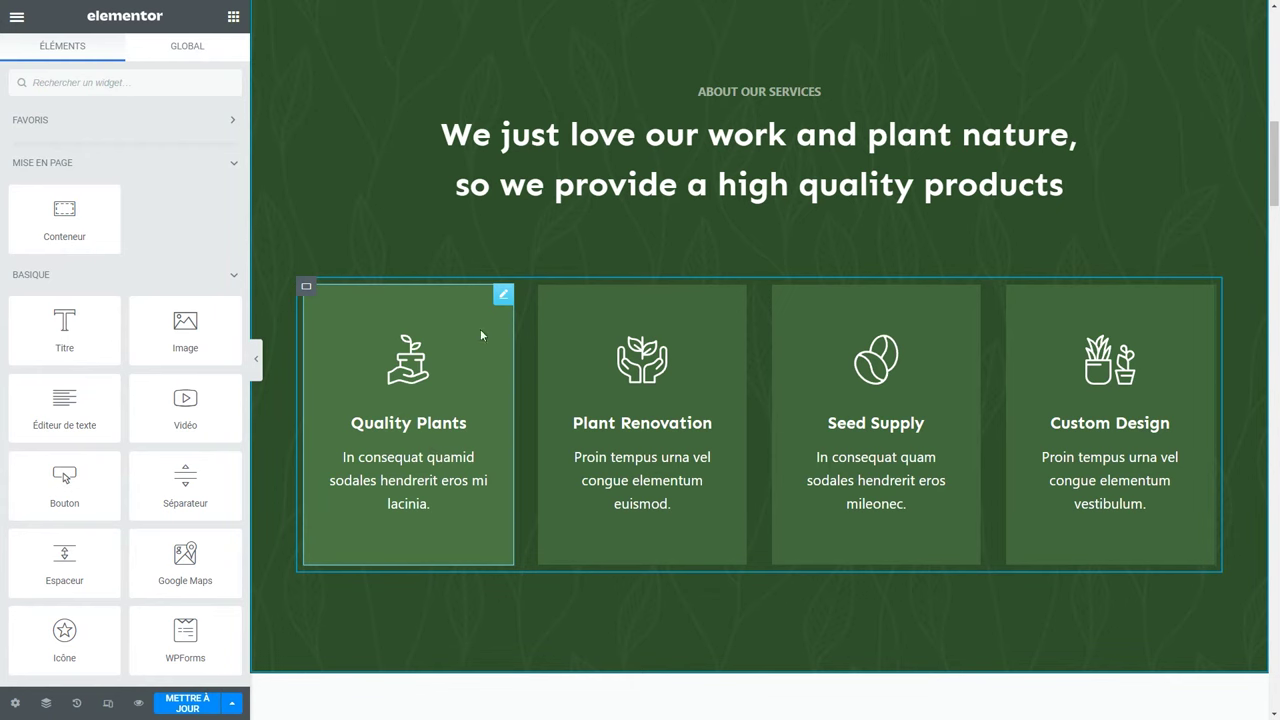
left_click(501, 298)
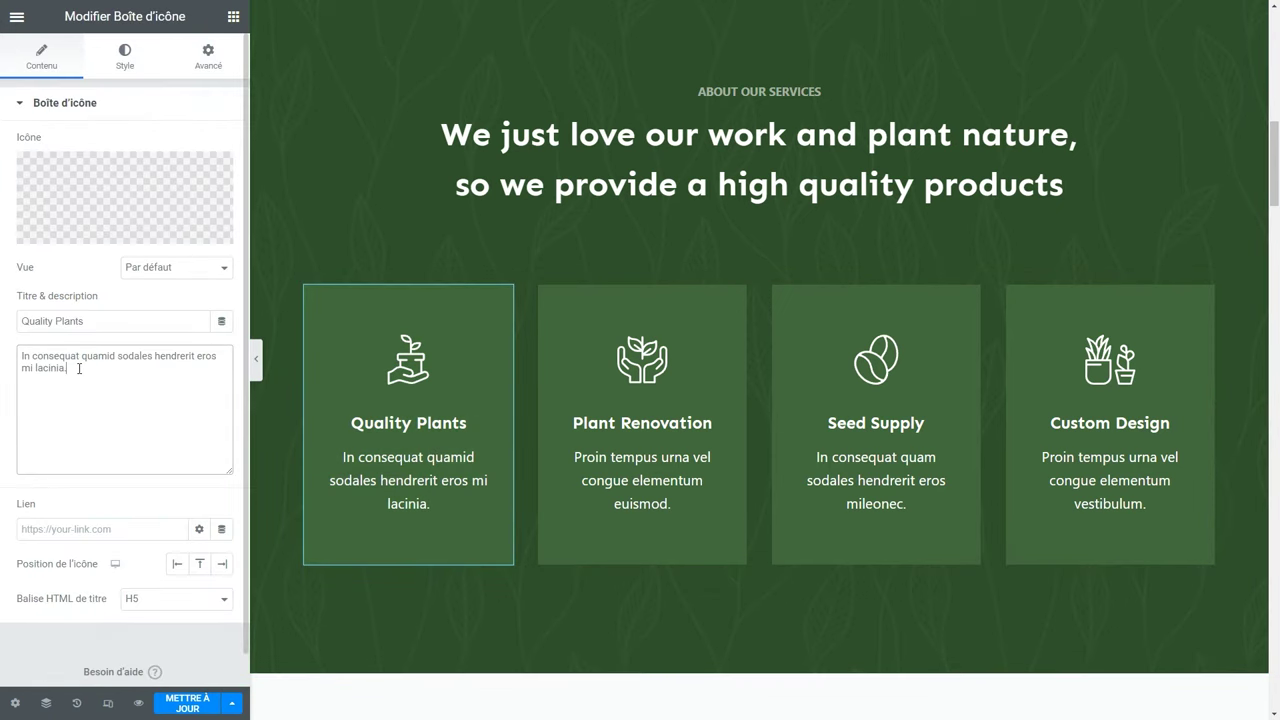
left_click_drag(74, 367, 43, 344)
triple_click(104, 320)
type("Vêtements de ")
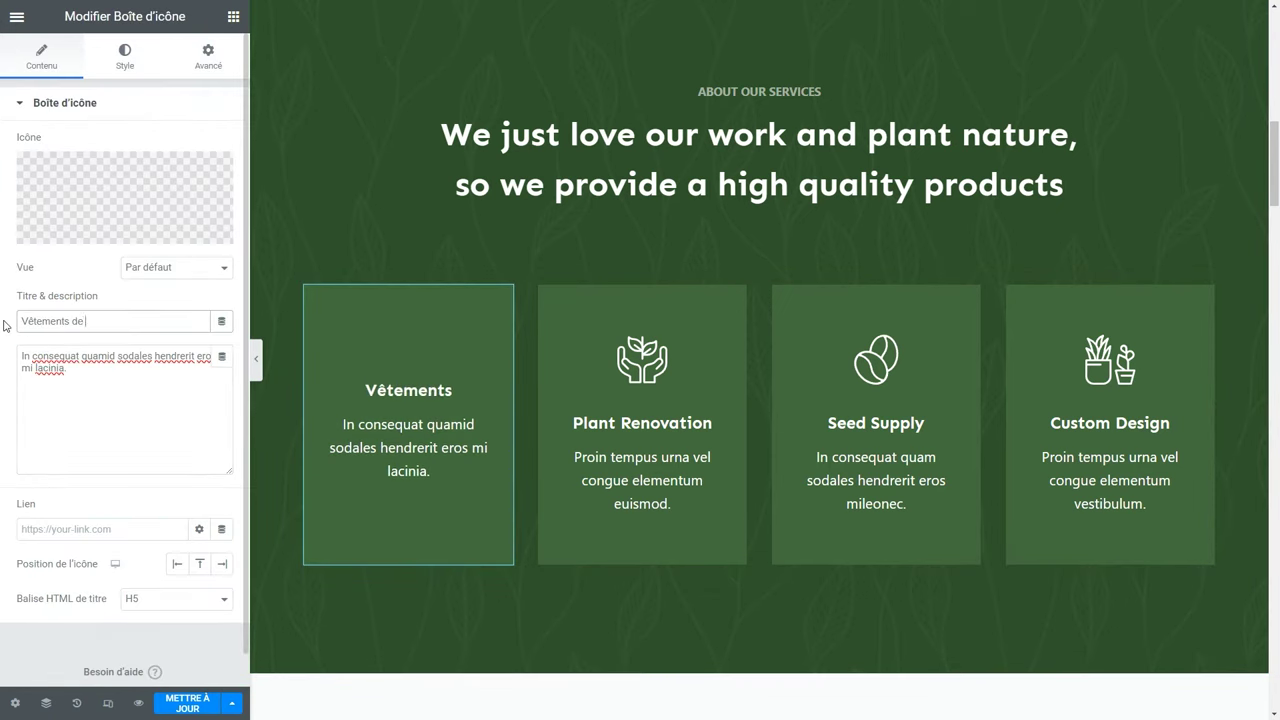
type("qualité supérieure")
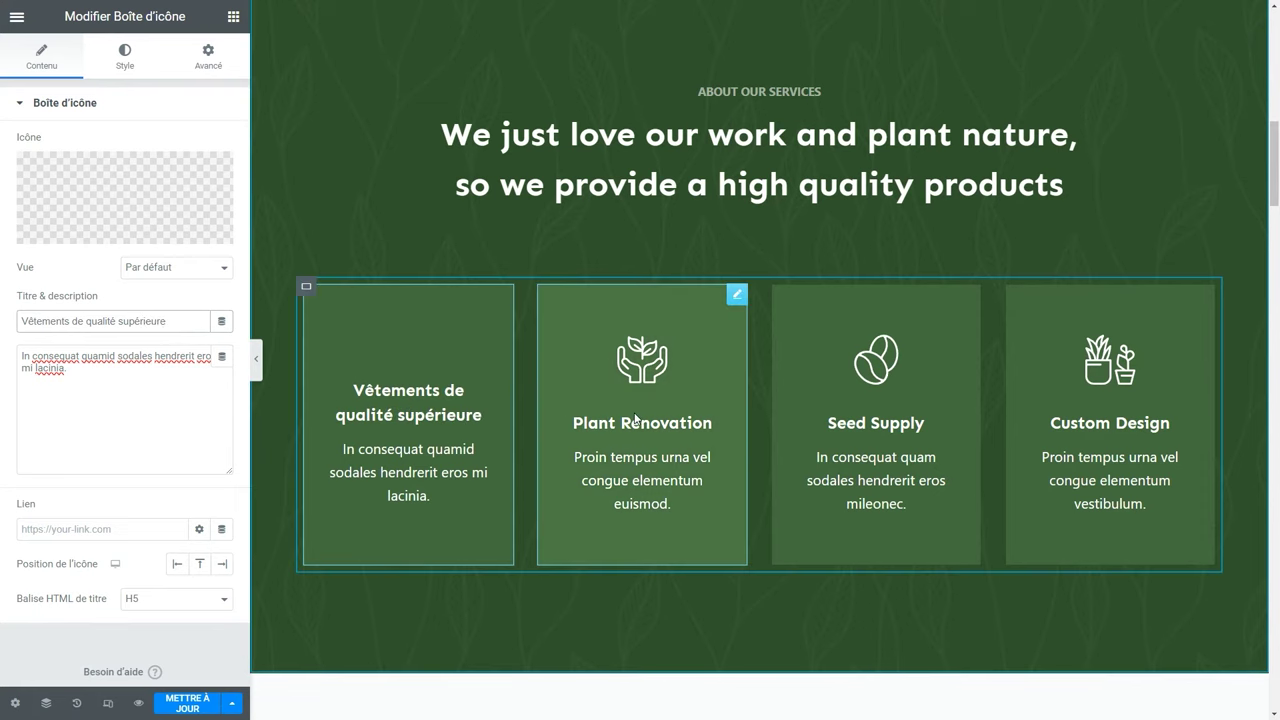
Retitle the other cards 'Garantie satisfait ou remboursé', 'Votre commande expédiée en 24H', 'Frais de port offerts dès 40€ d'achat'.
left_click(688, 422)
type("Garan")
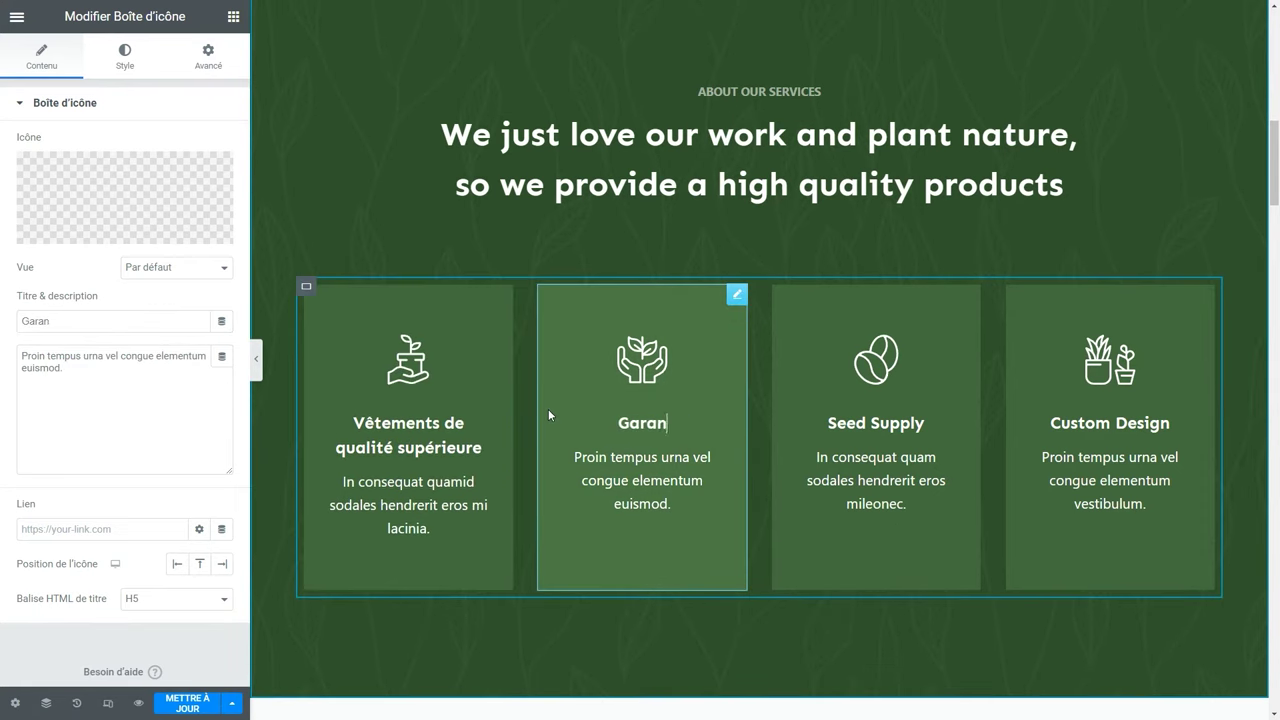
type("tie satisfait ou remboursé")
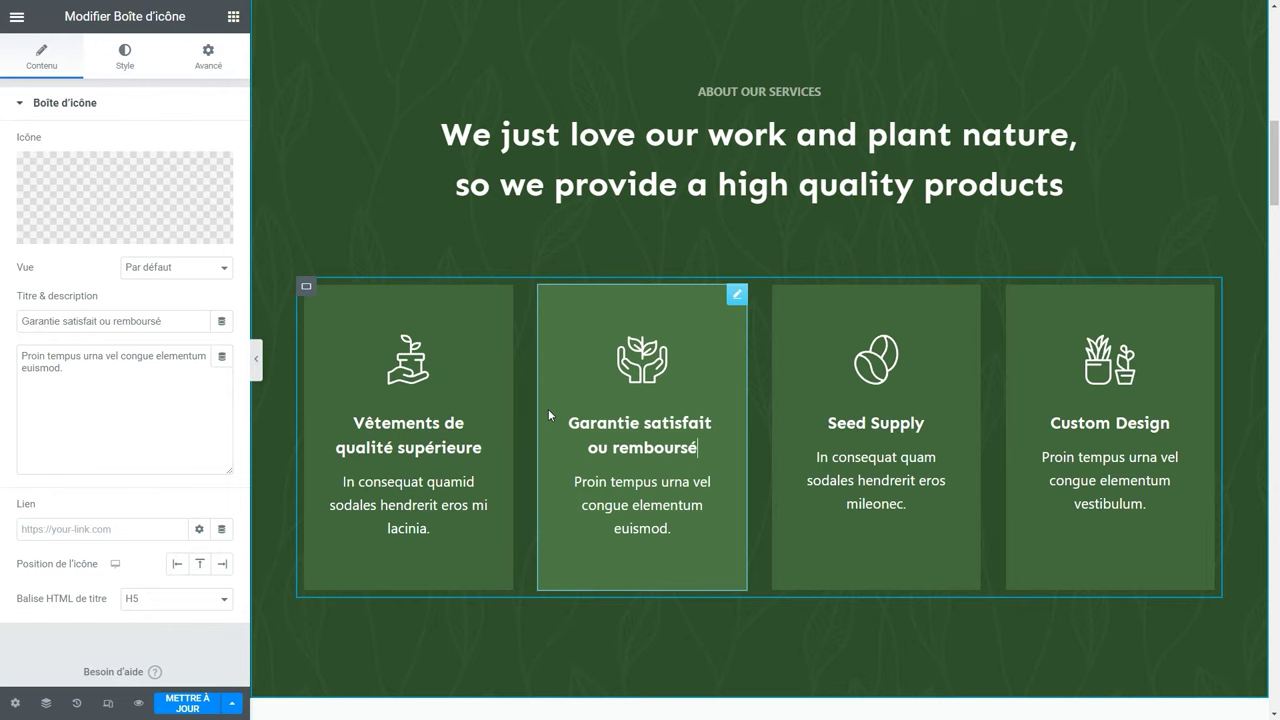
left_click(924, 423)
left_click_drag(924, 423, 828, 423)
type("Votre commande expédiée en 24H")
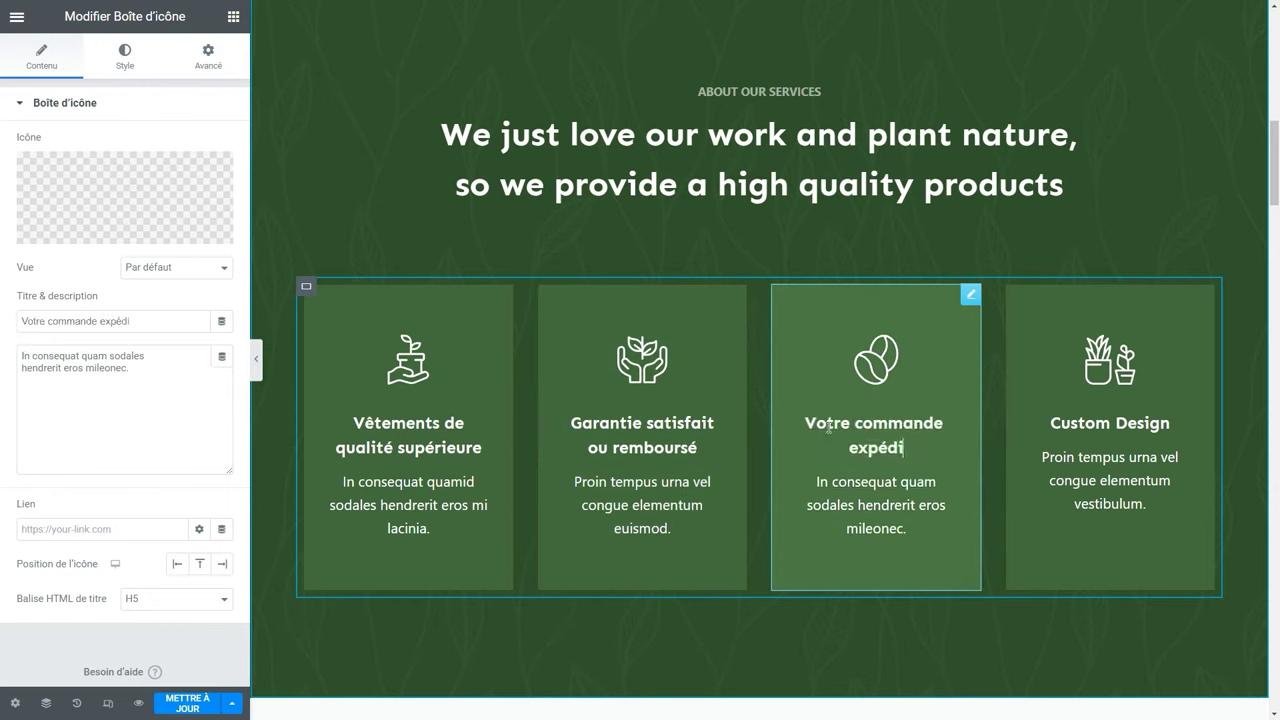
left_click(1134, 425)
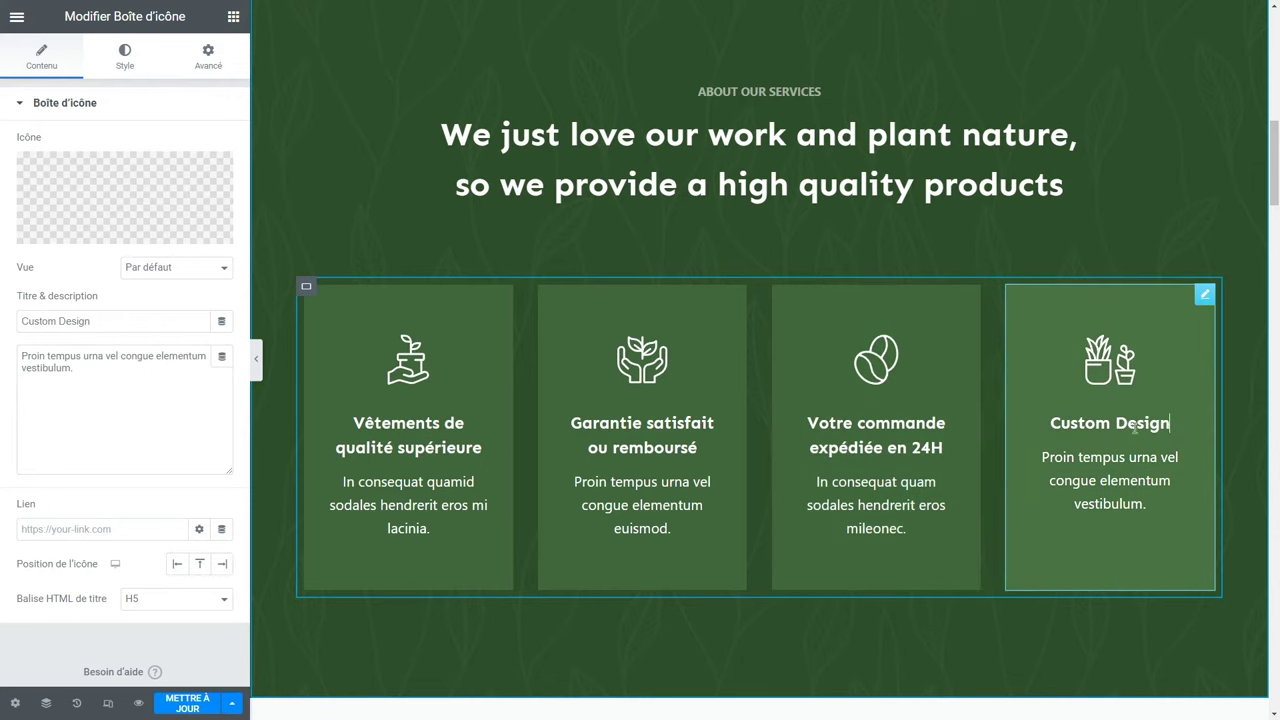
left_click_drag(1170, 425, 1050, 428)
type("Frais de port")
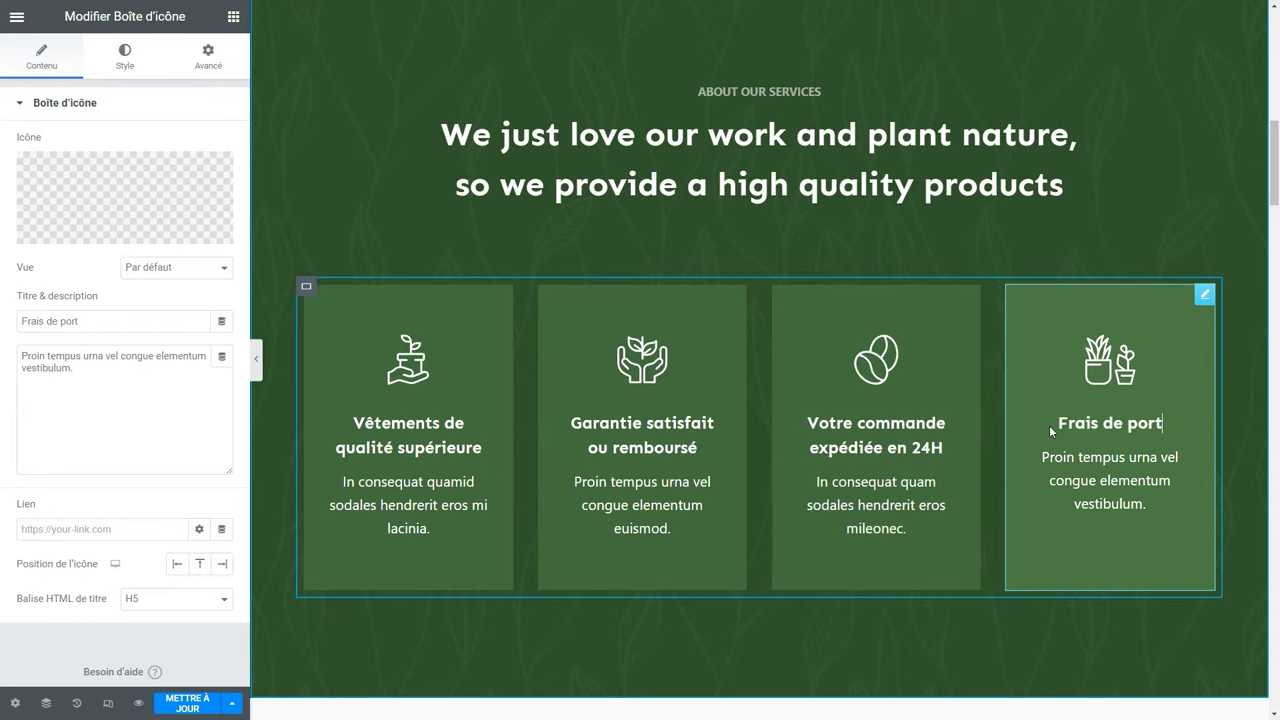
type(" offerts dès 40€ d'achat")
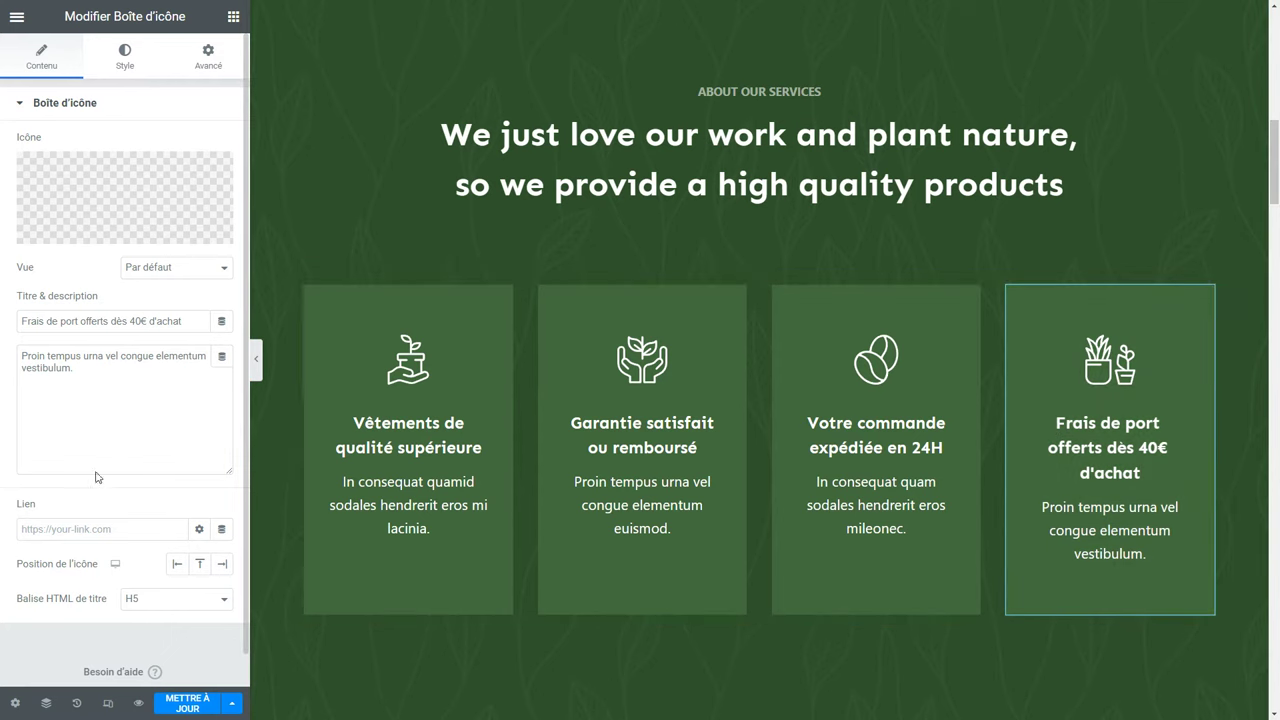
left_click(149, 527)
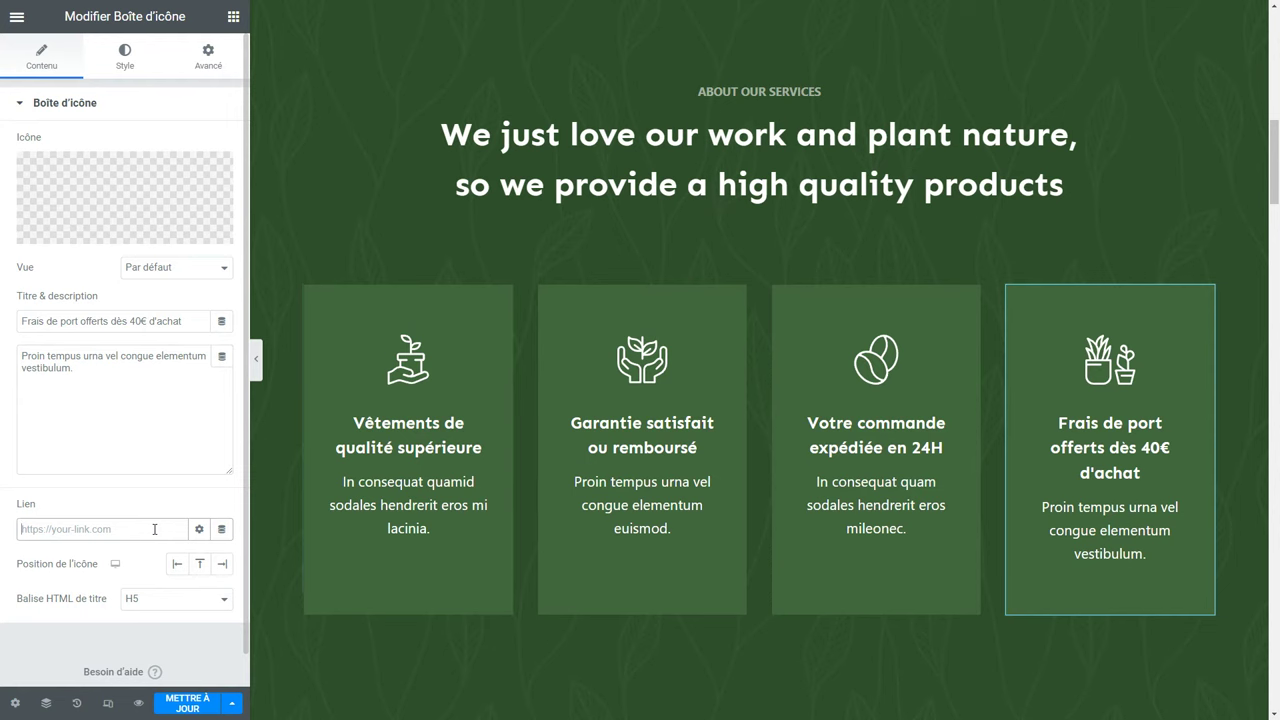
Browse the icon library for the fourth service card, then close it.
mouse_move(189, 203)
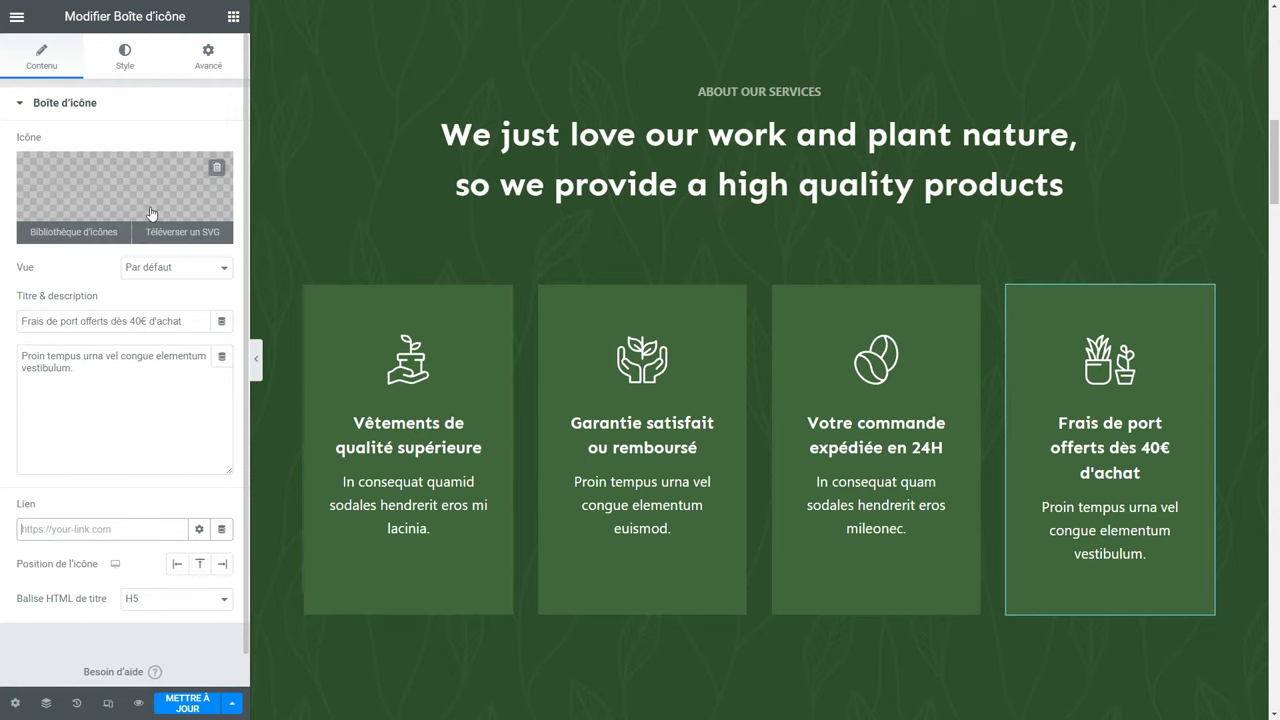
left_click(100, 244)
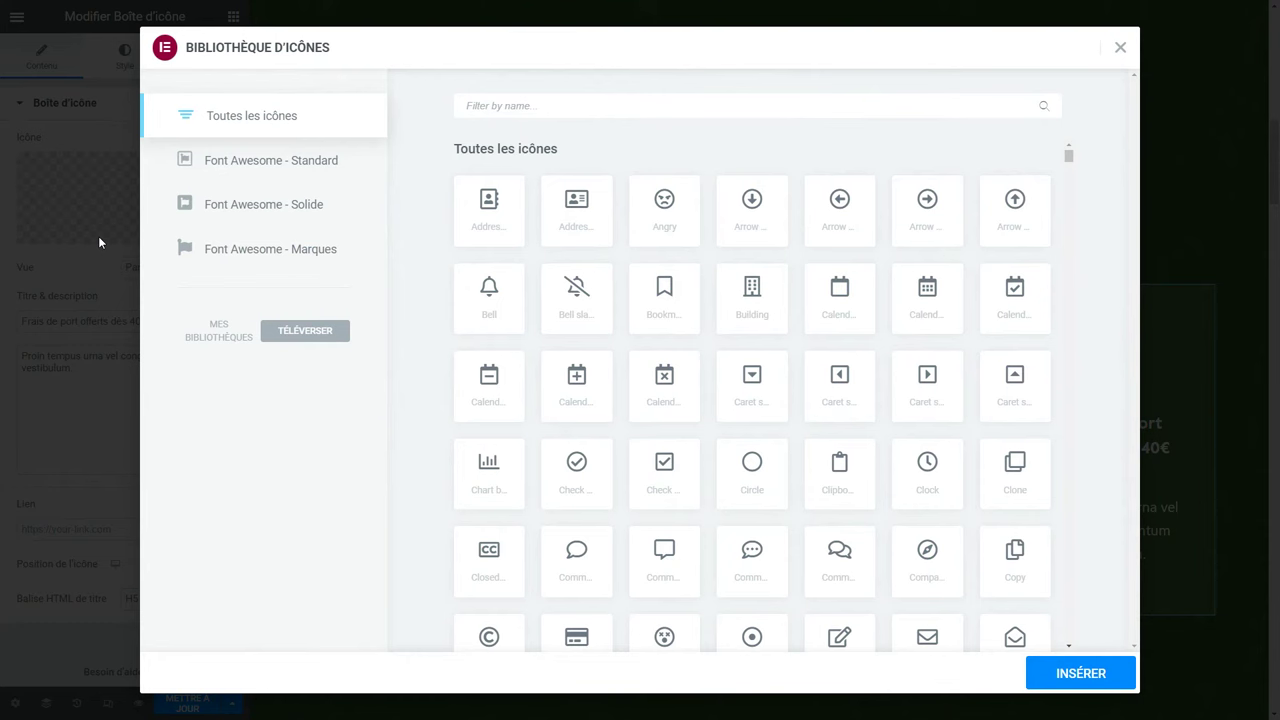
left_click(1120, 47)
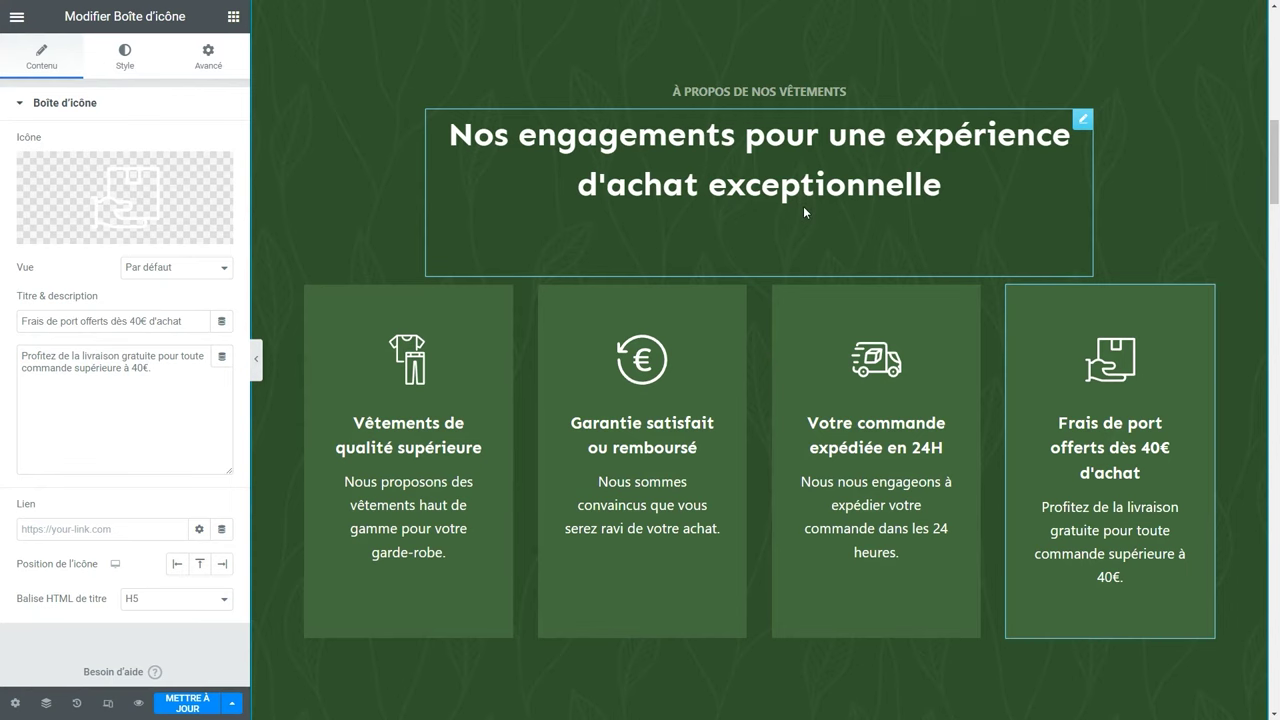
Set the services container's background colour to the slate global colour #3A4F66.
right_click(327, 145)
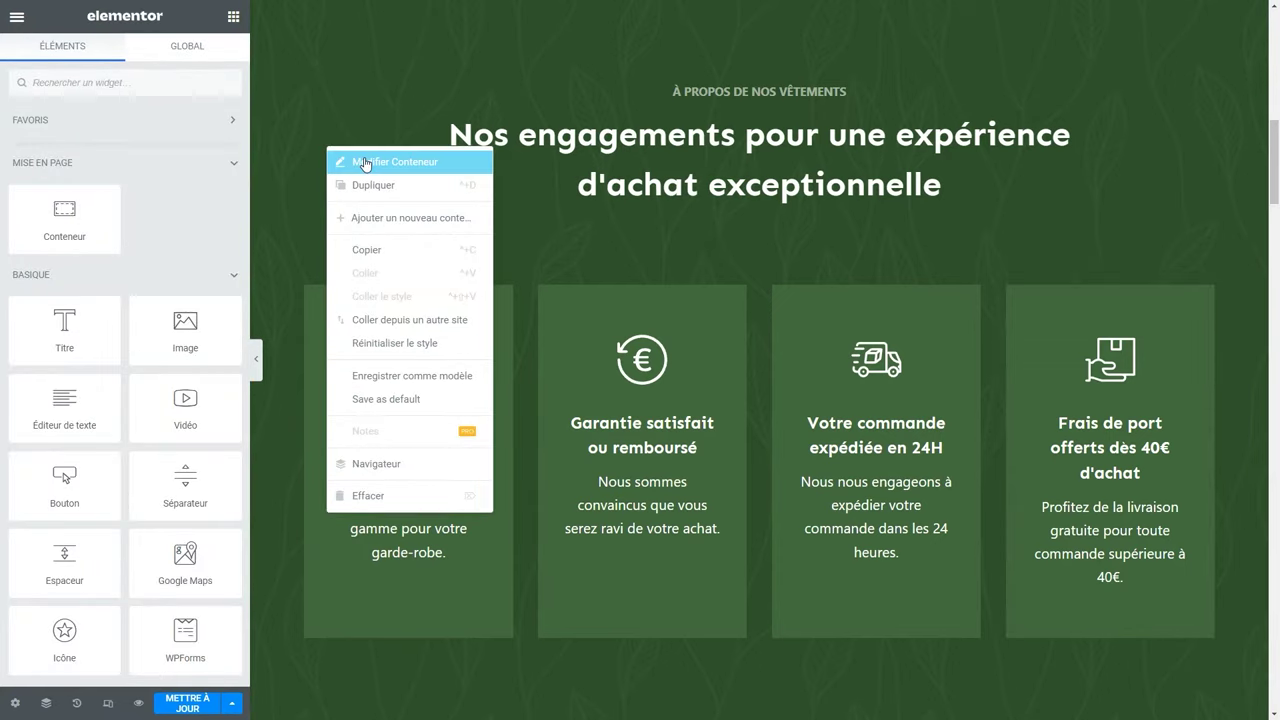
left_click(364, 157)
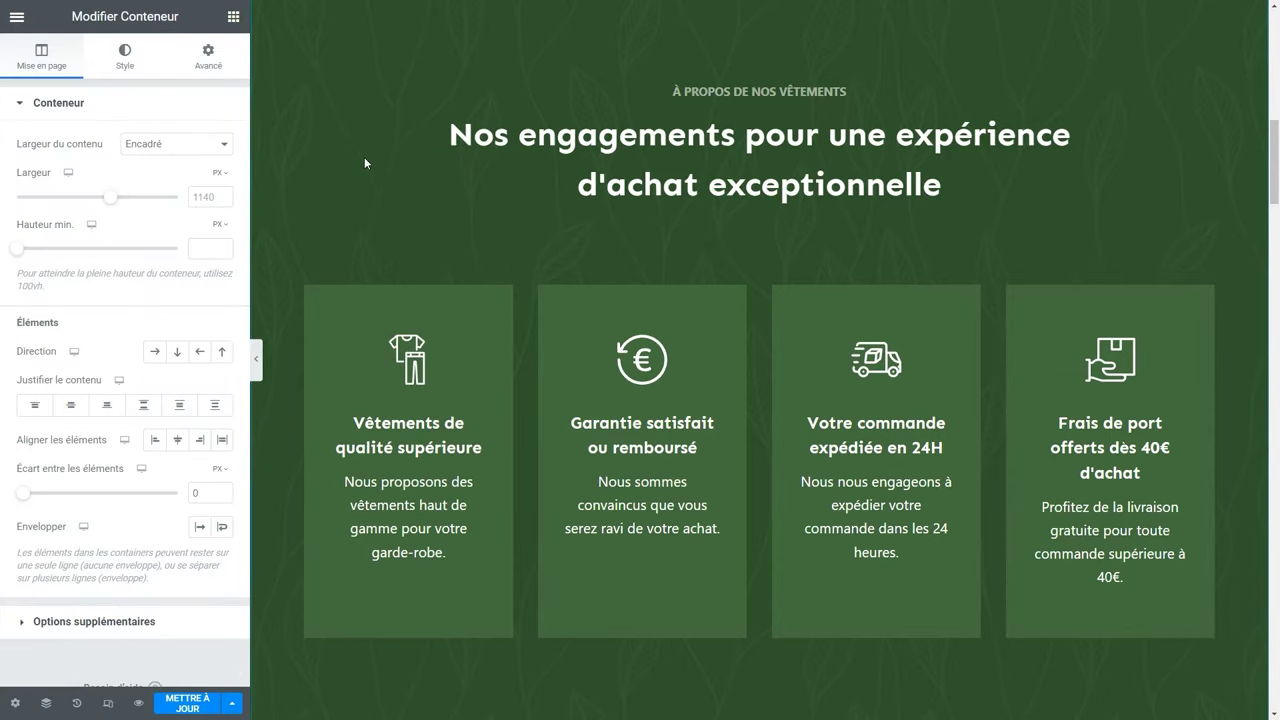
left_click(124, 60)
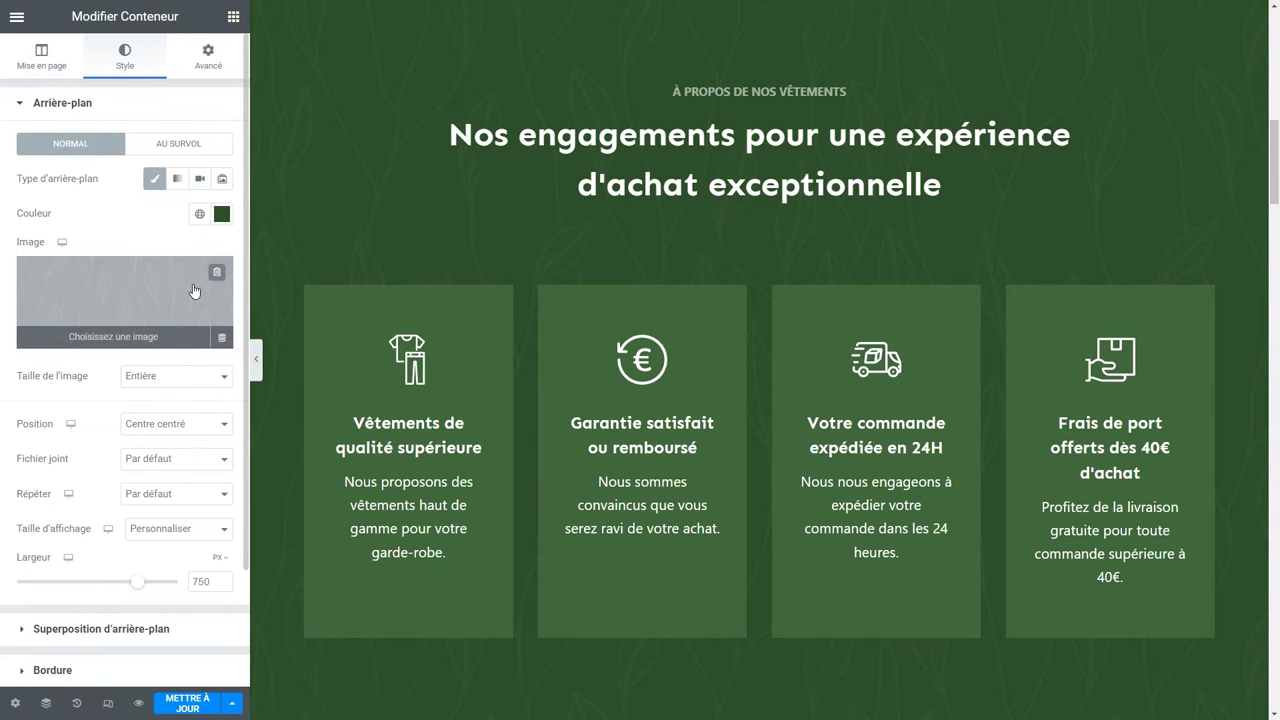
left_click(200, 214)
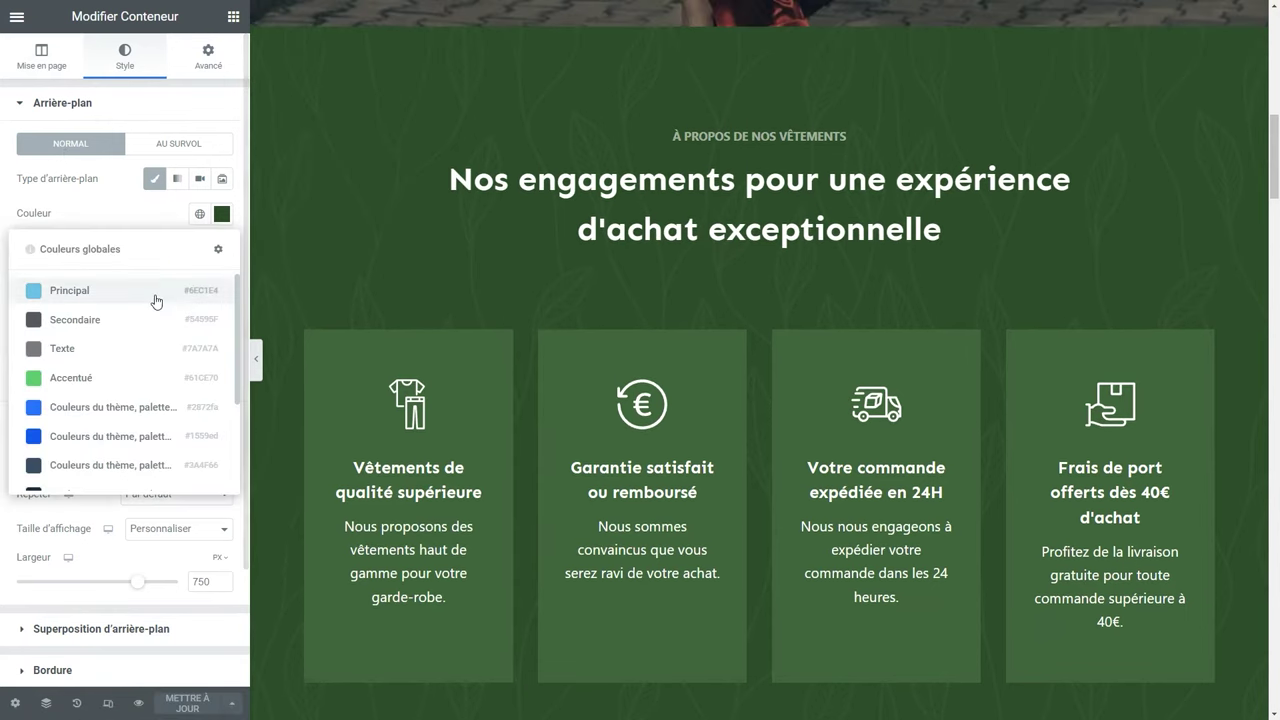
scroll(150, 308, "down", 3)
left_click(100, 331)
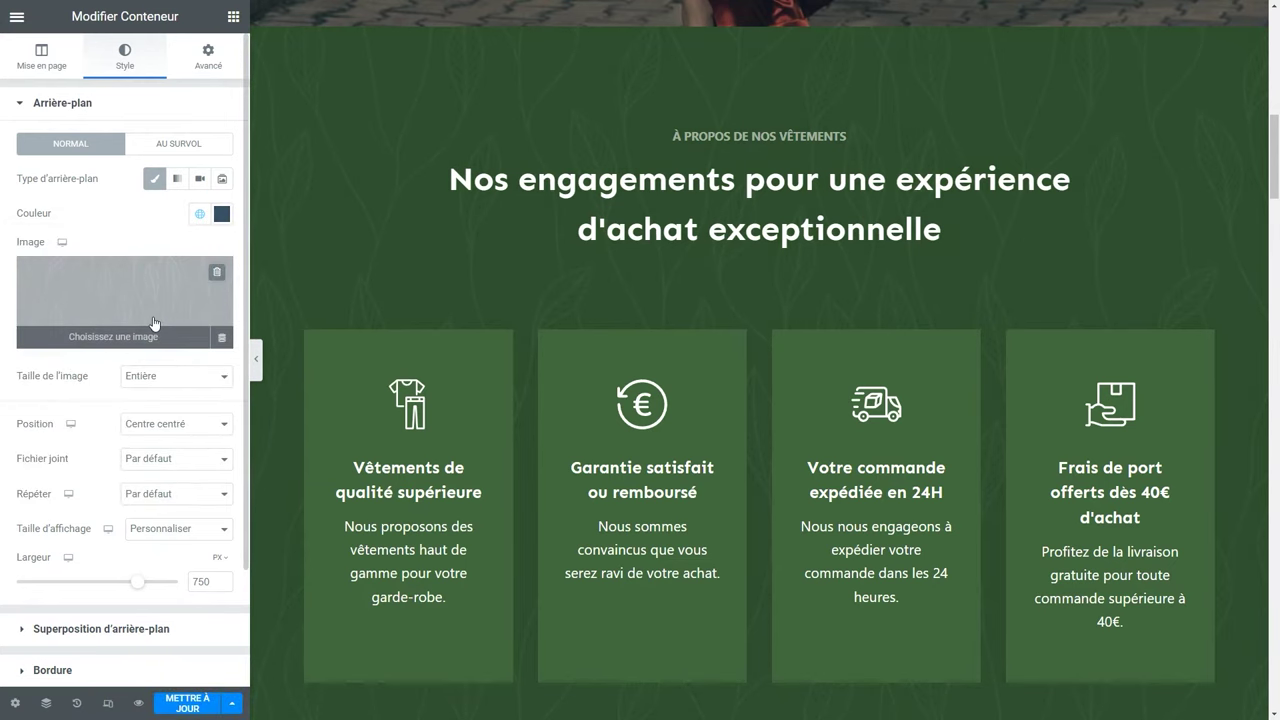
Give the section's background overlay the darker navy global colour #192a3d.
scroll(152, 321, "down", 1)
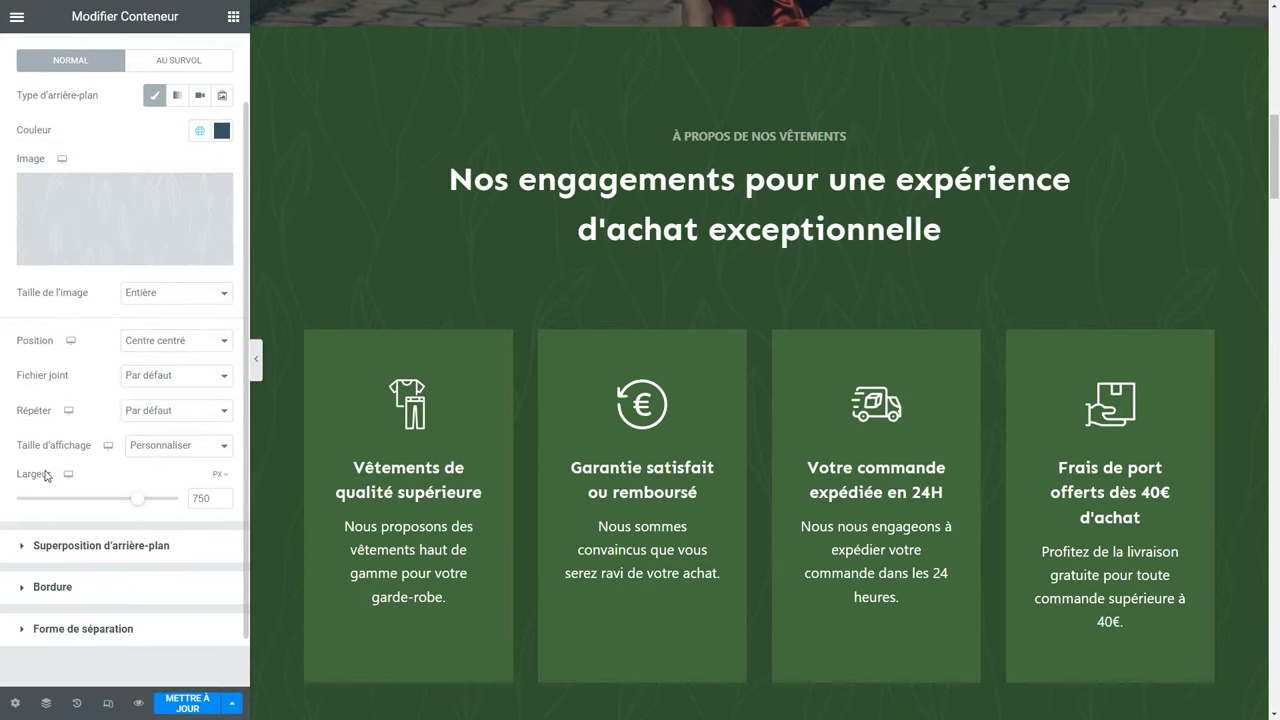
left_click(89, 547)
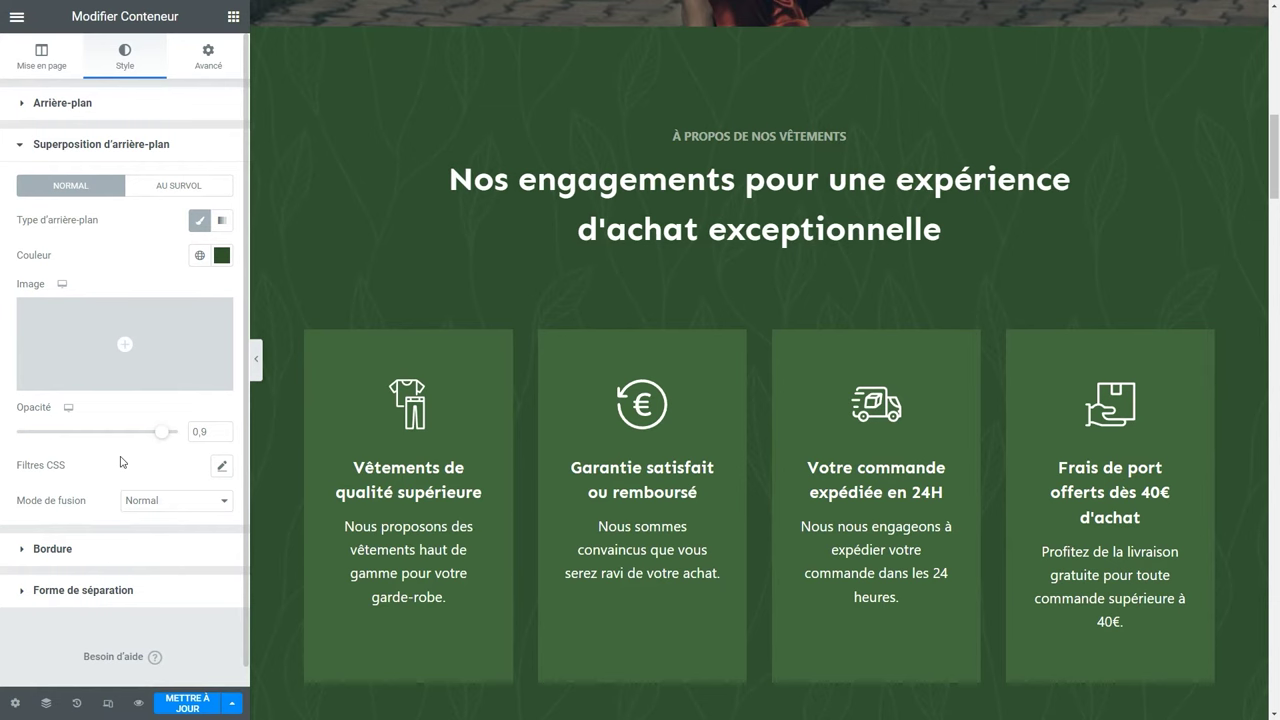
left_click(200, 256)
scroll(105, 412, "down", 1)
scroll(105, 412, "down", 3)
left_click(110, 366)
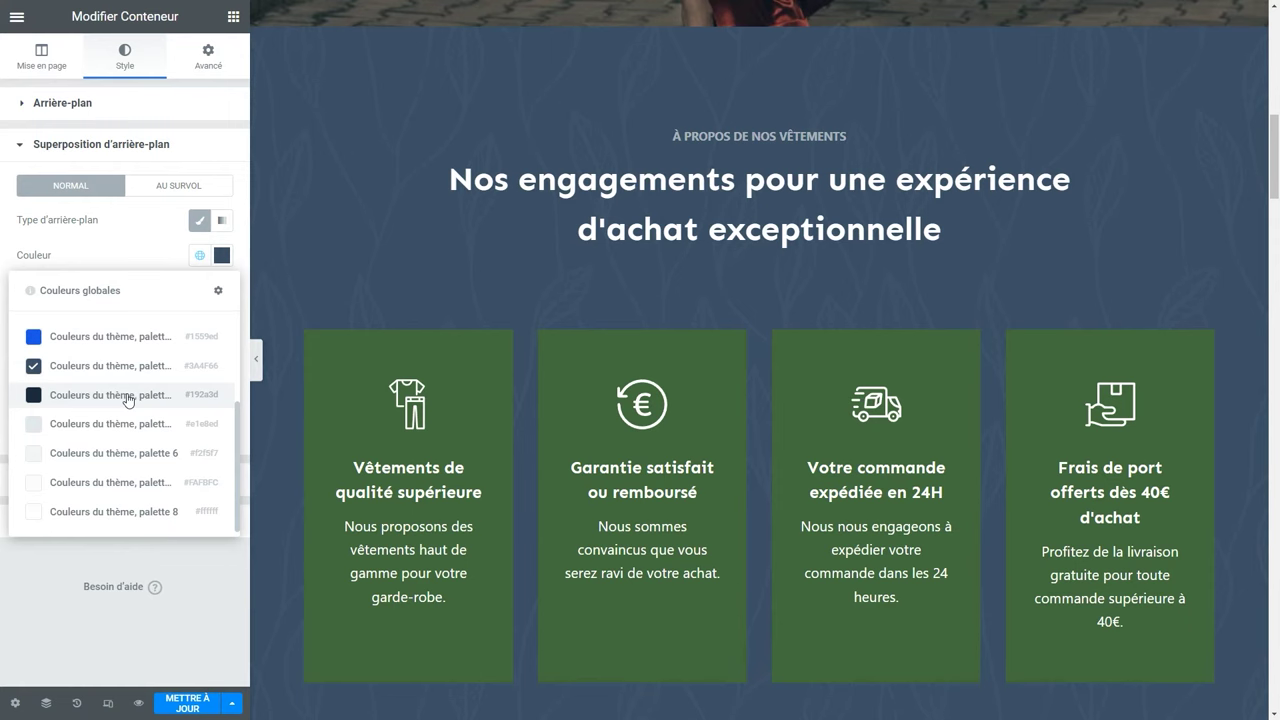
left_click(110, 395)
left_click(62, 103)
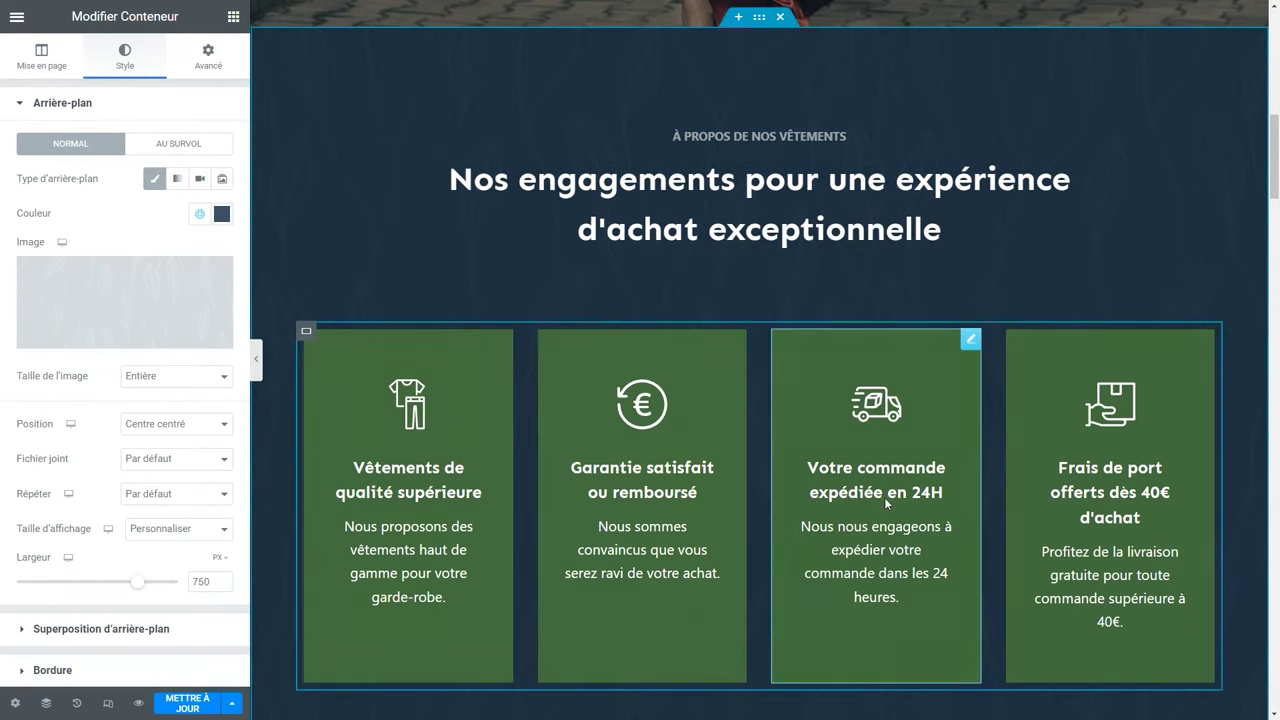
Set the first service card's Normal background to the blue global colour #2872fa.
left_click(475, 373)
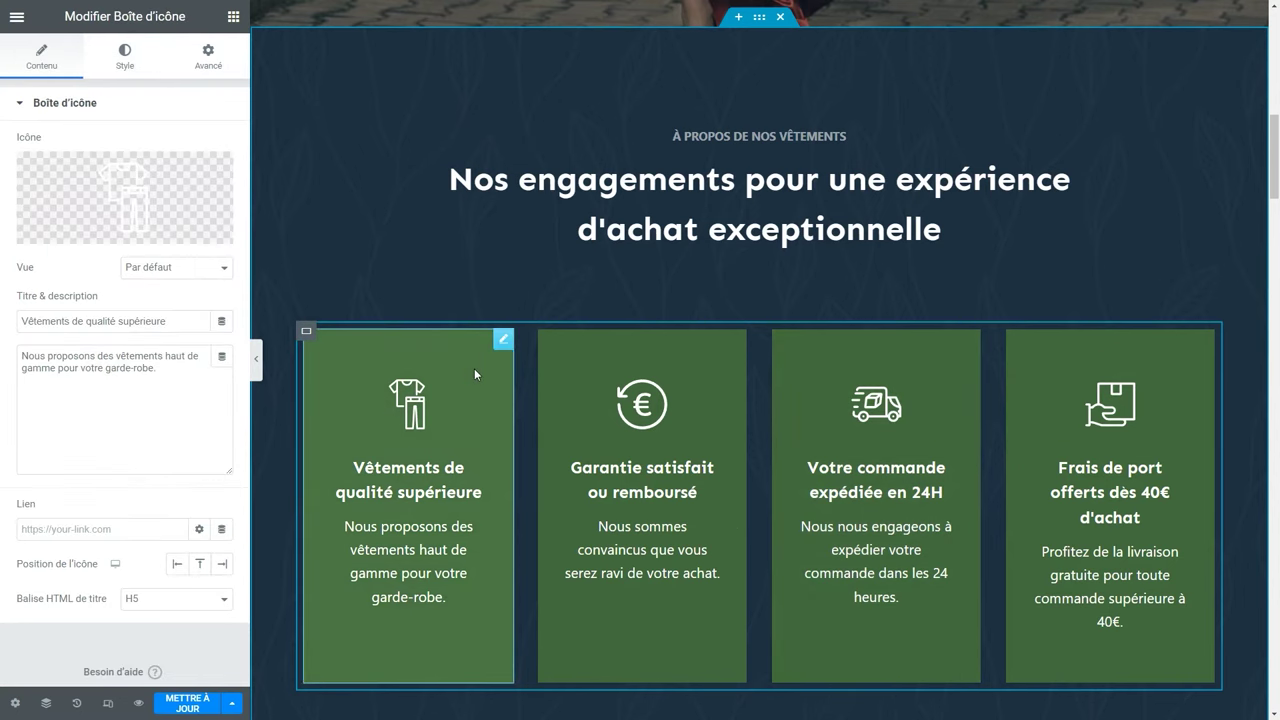
left_click(124, 57)
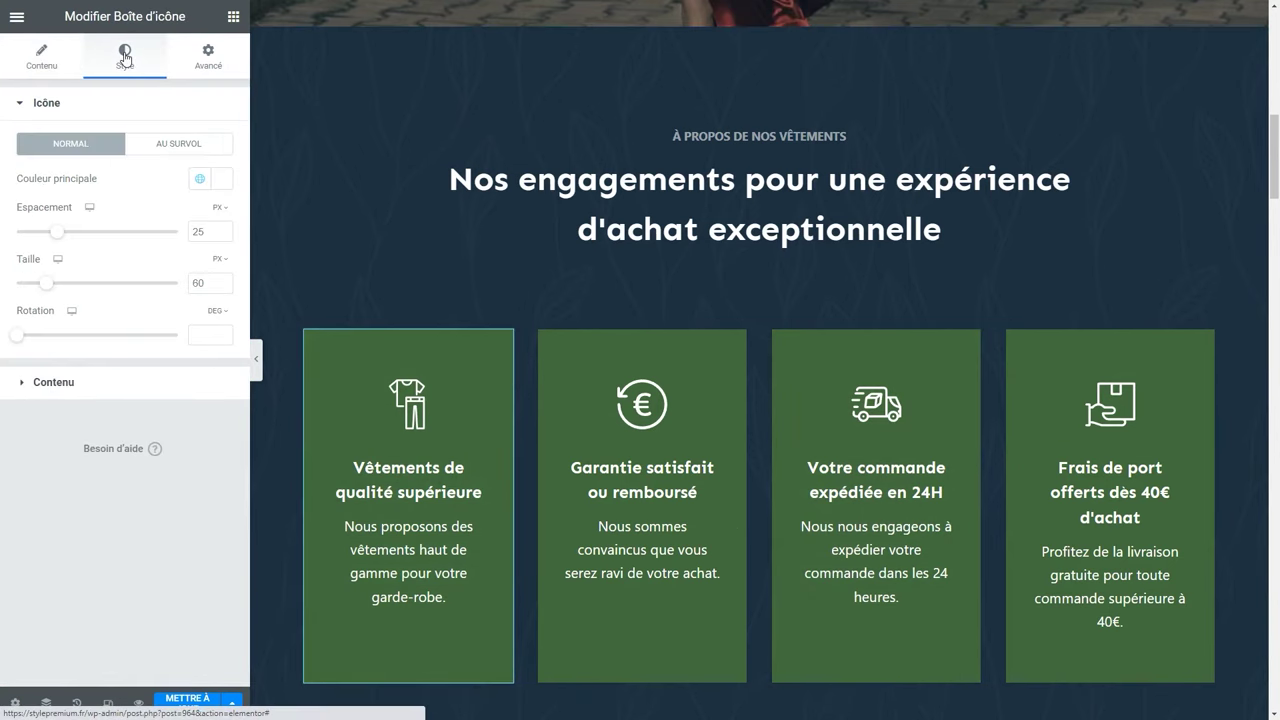
left_click(55, 382)
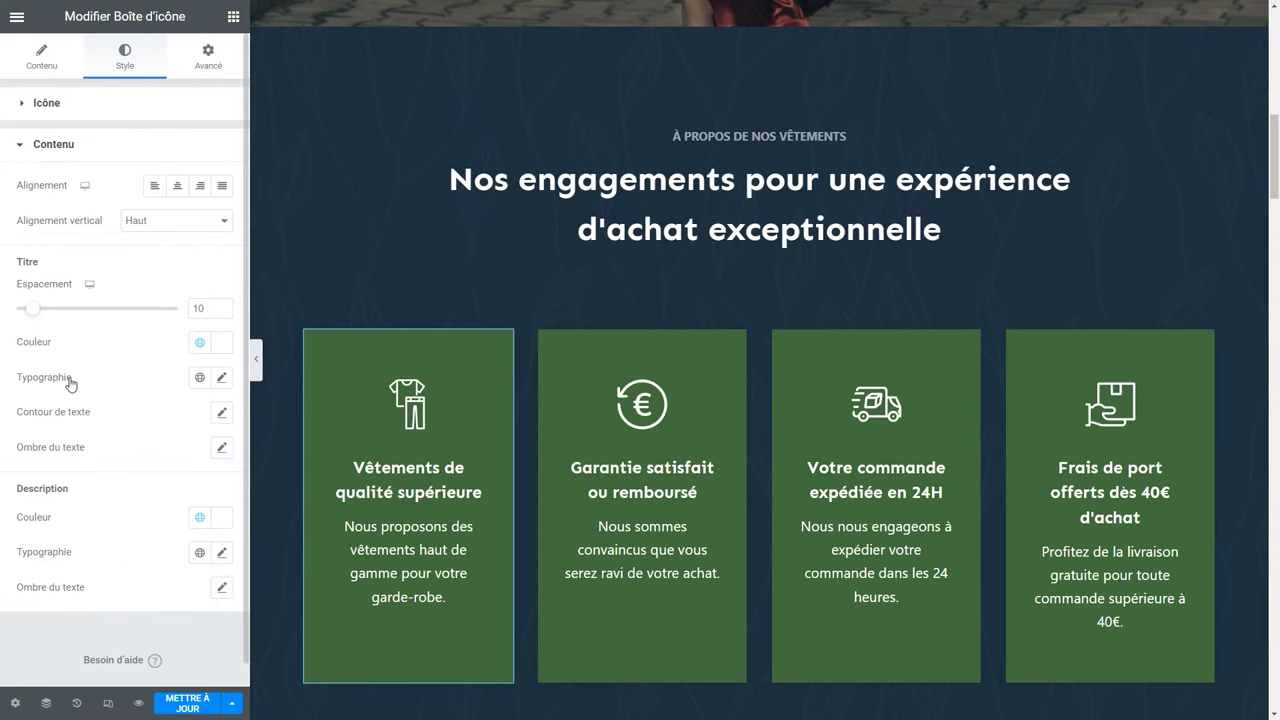
left_click(211, 63)
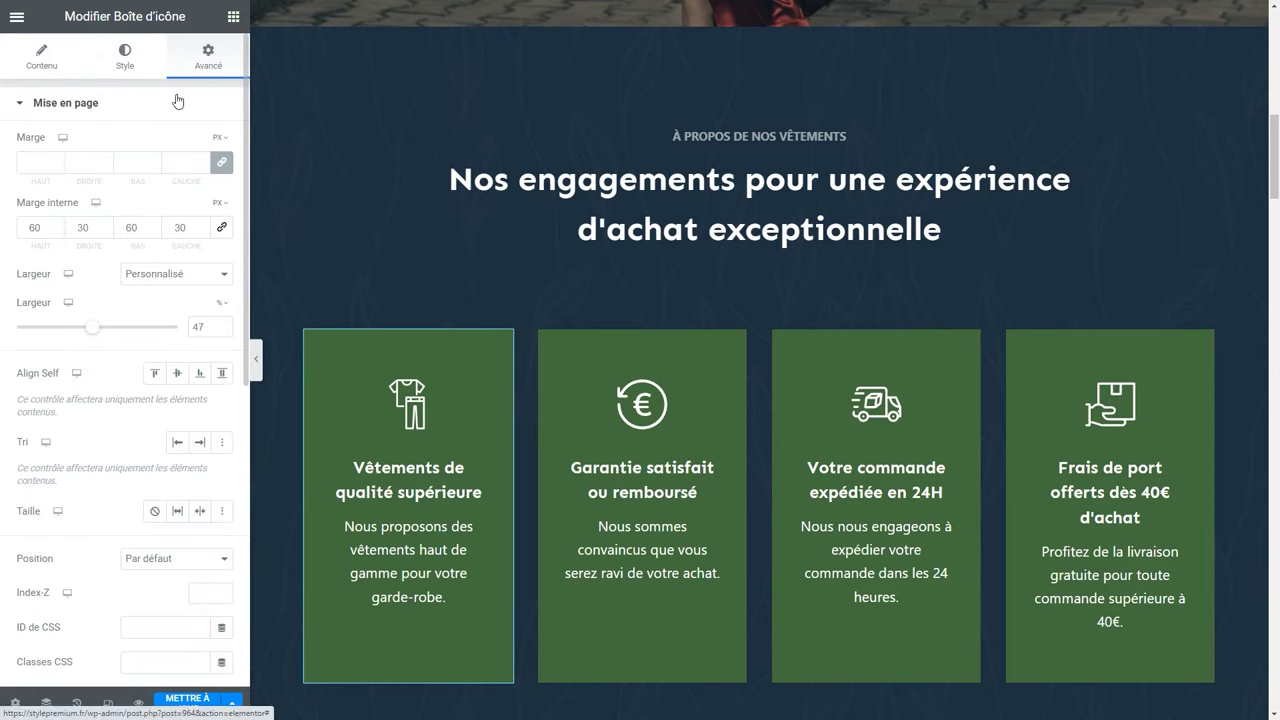
left_click(176, 102)
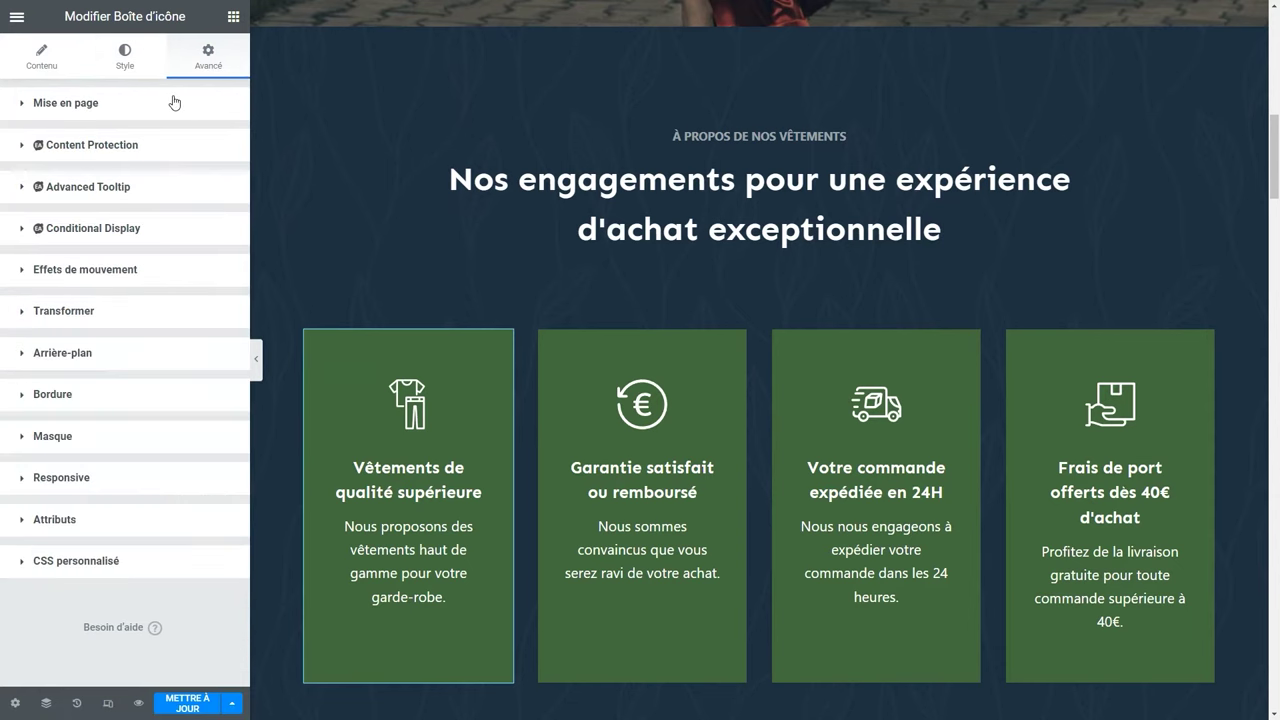
left_click(68, 360)
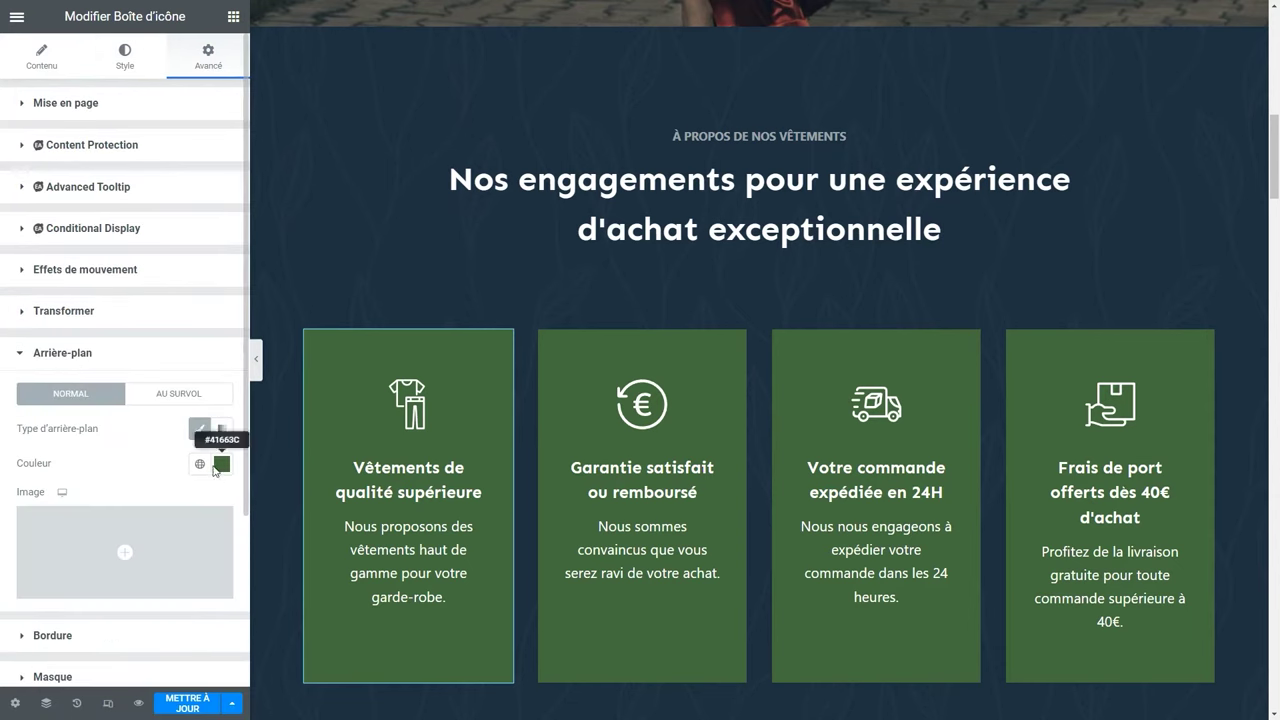
left_click(200, 464)
scroll(671, 198, "up", 3)
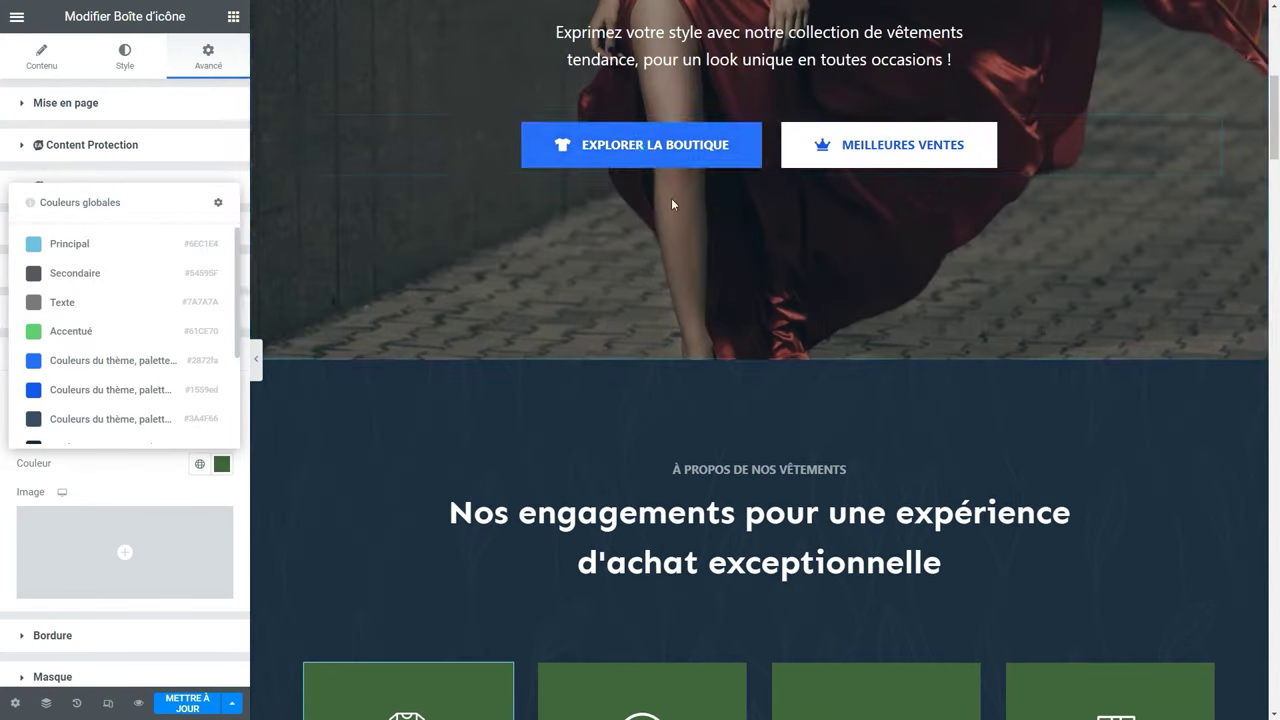
scroll(566, 400, "down", 4)
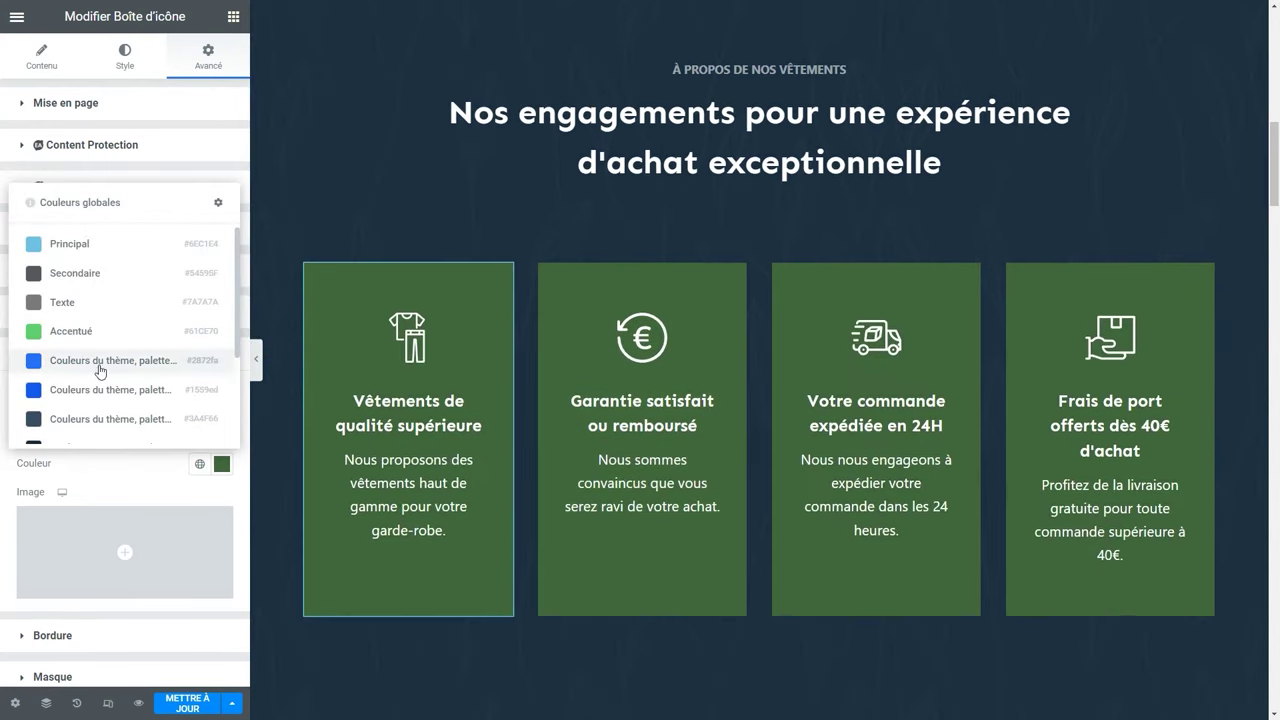
left_click(100, 364)
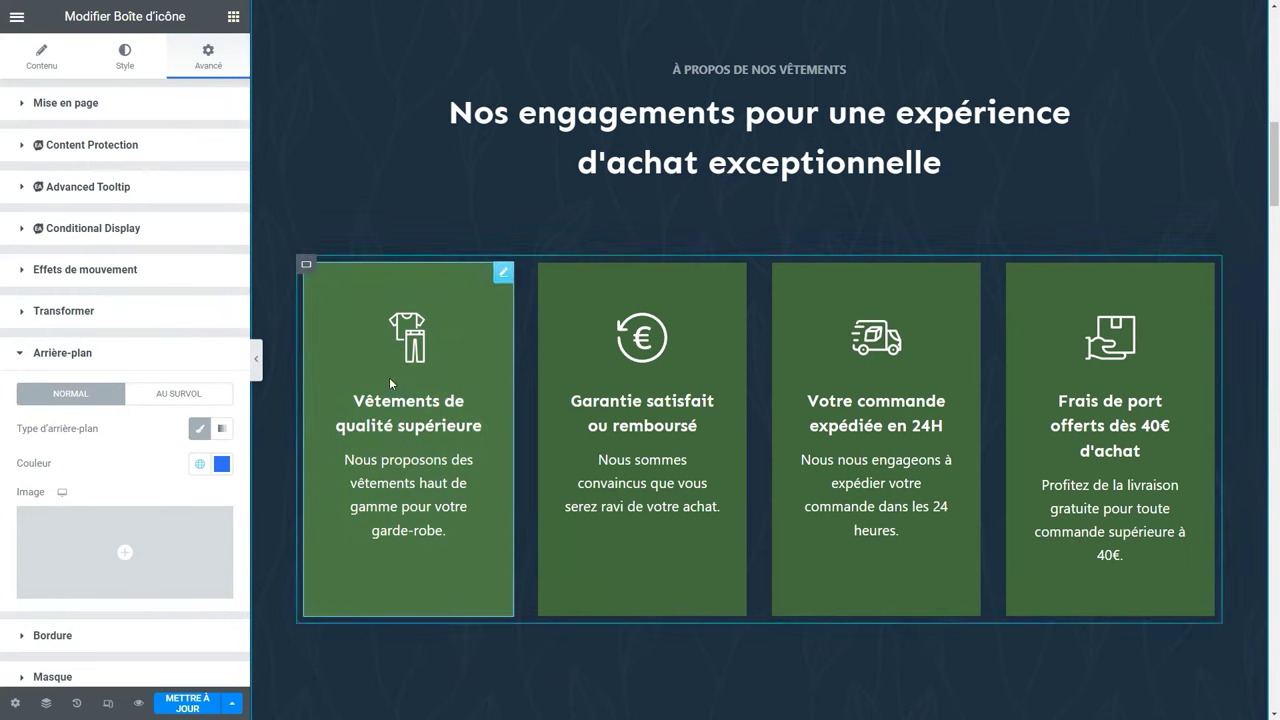
Set the card's hover background to the darker blue global colour #1559ed.
left_click(190, 398)
left_click(199, 466)
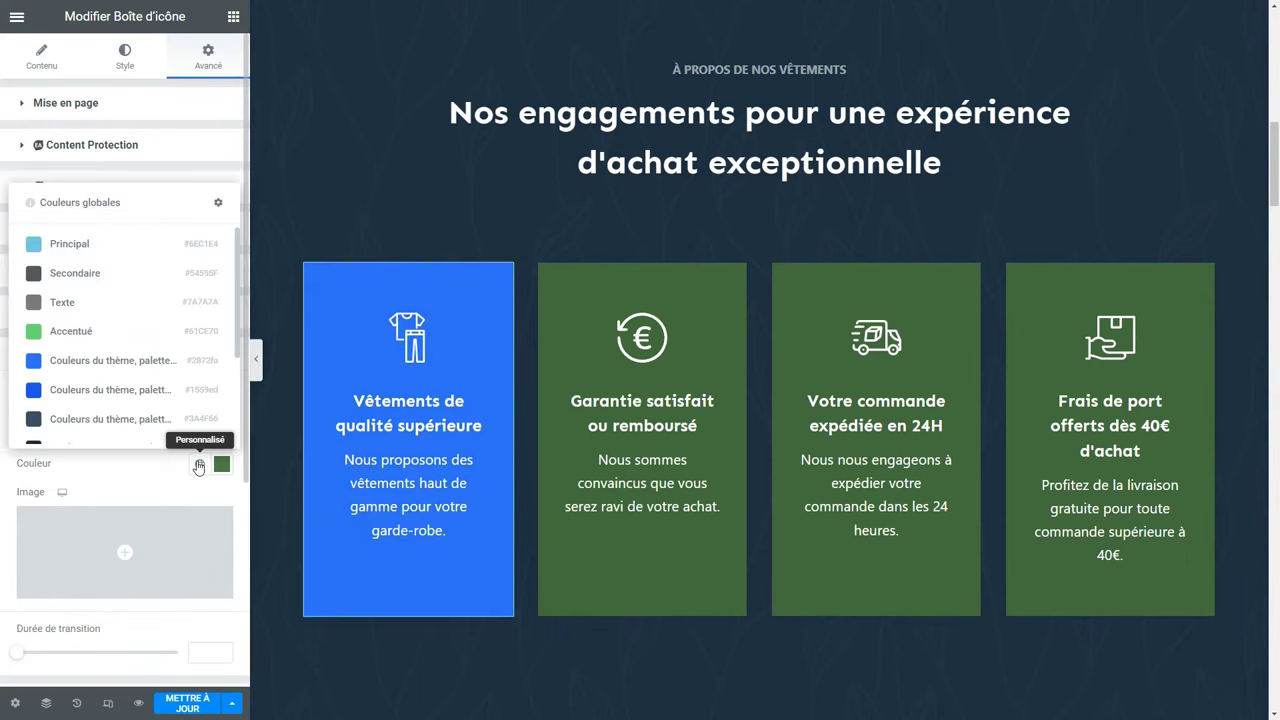
left_click(124, 396)
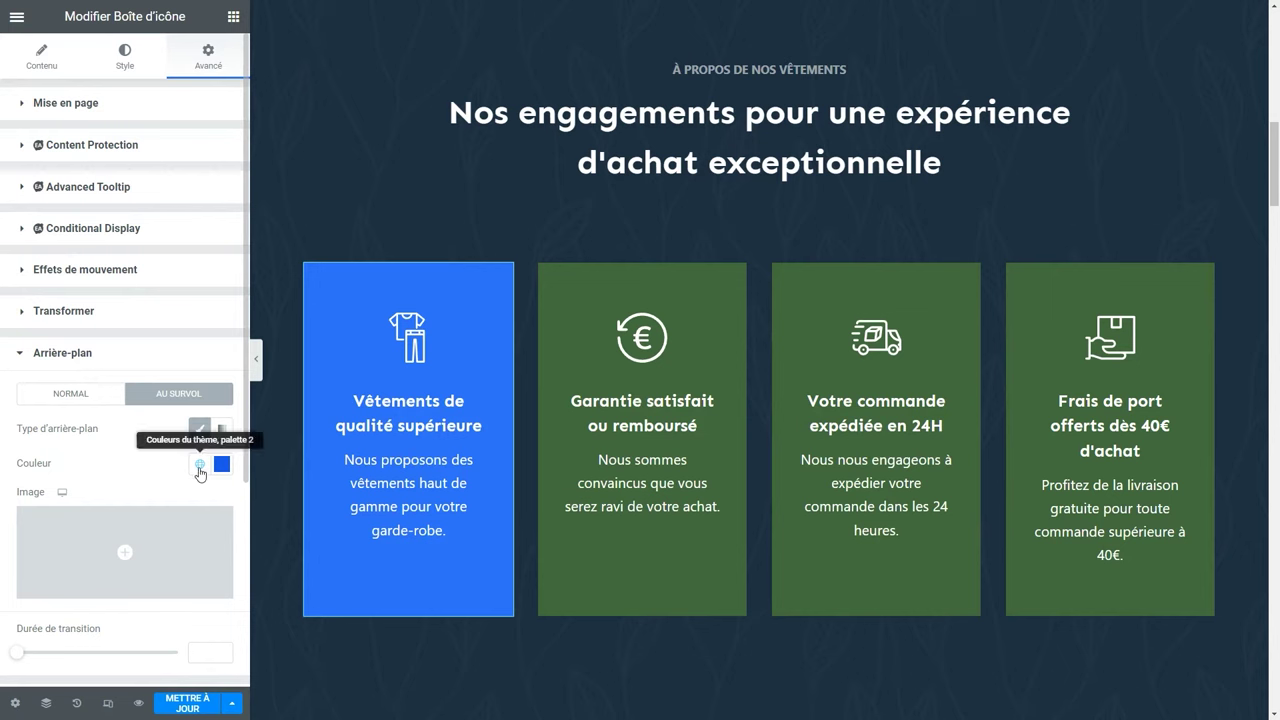
left_click(200, 466)
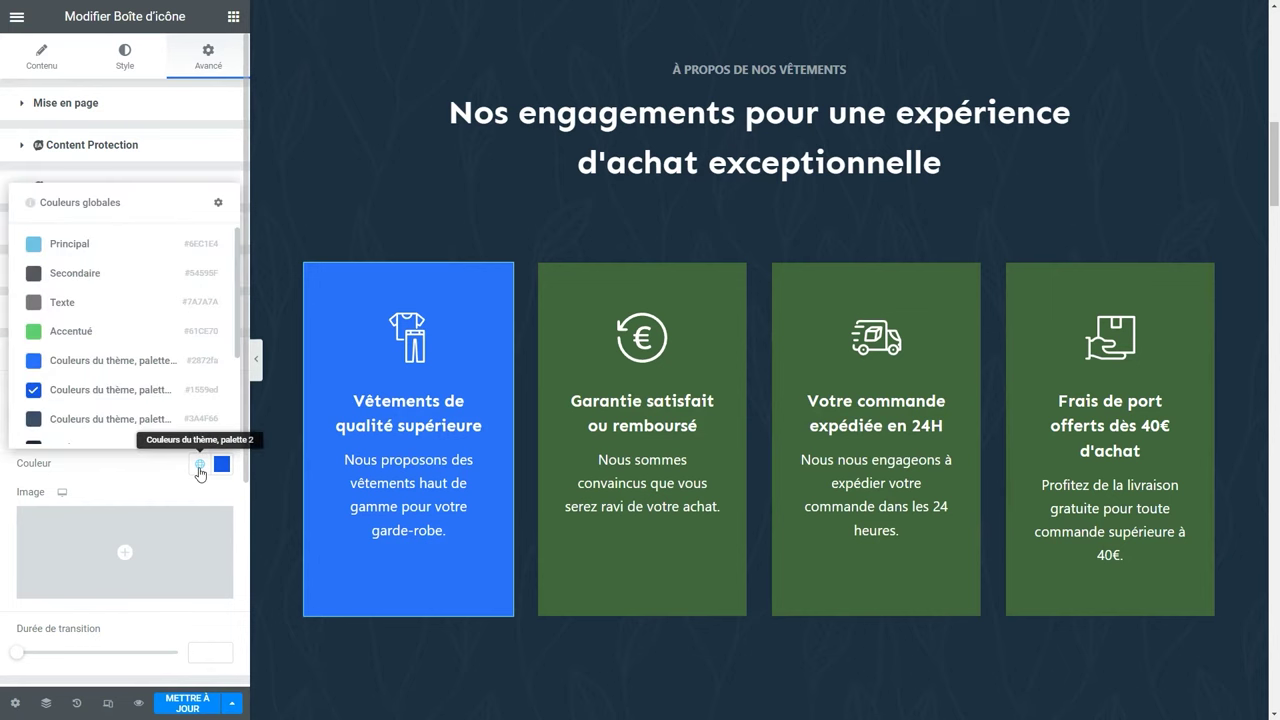
left_click(130, 398)
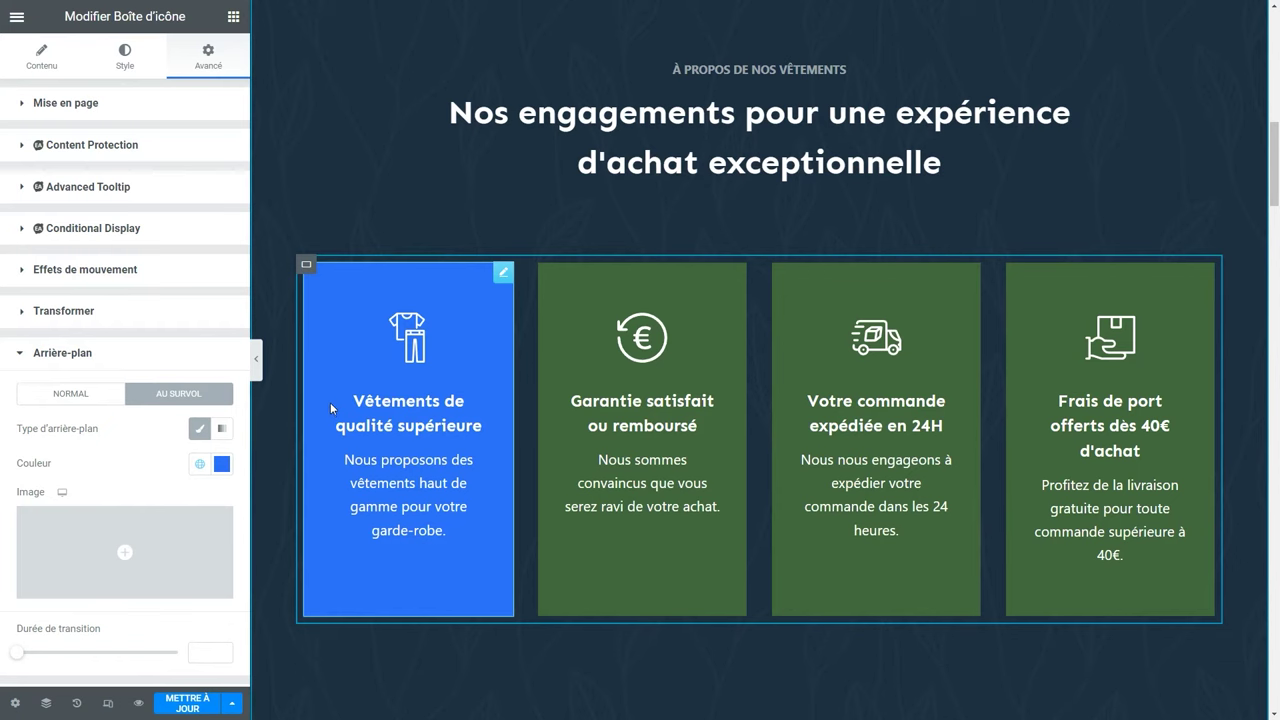
Copy the first card and paste its blue style onto the second, third and fourth cards.
right_click(342, 291)
left_click(362, 358)
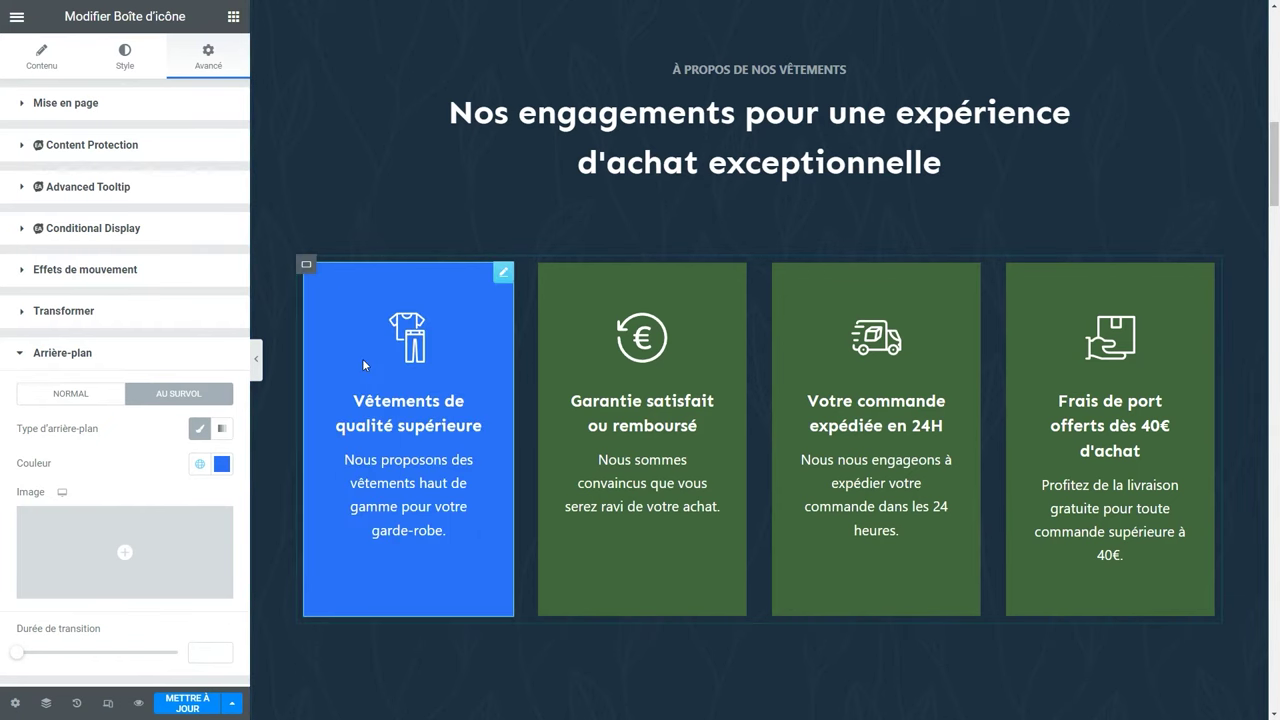
right_click(569, 290)
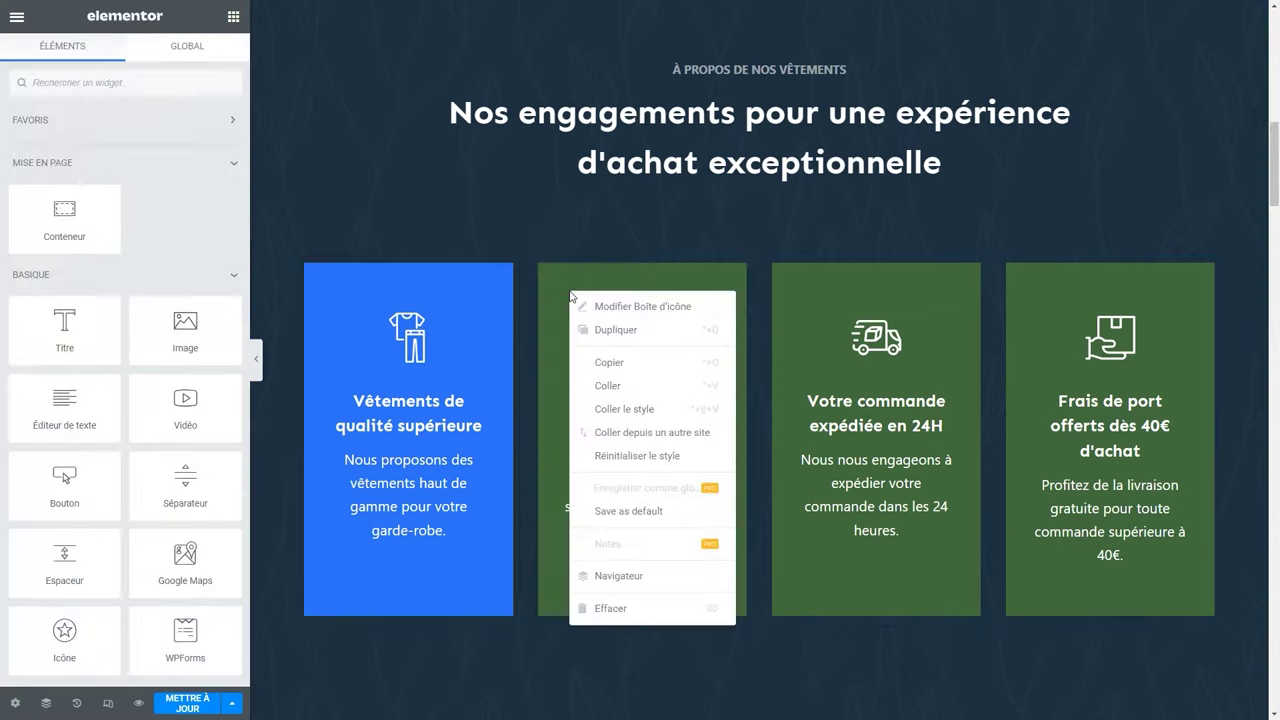
left_click(667, 410)
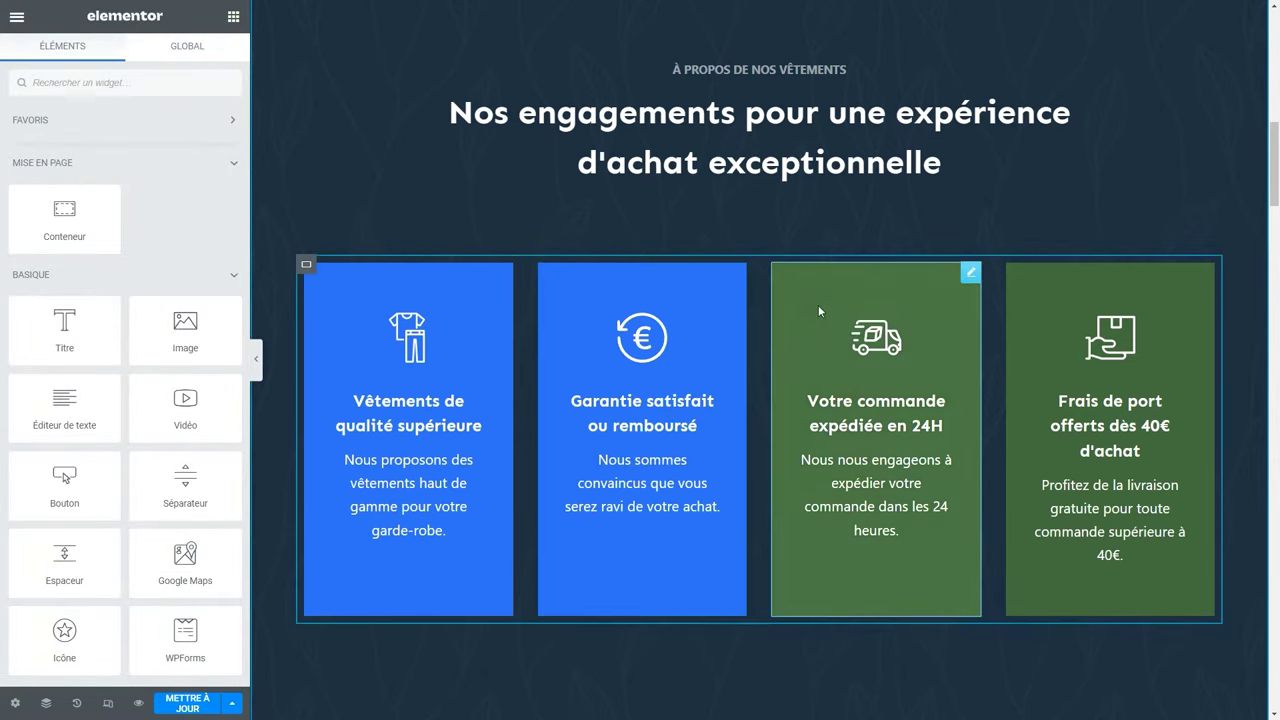
right_click(805, 298)
left_click(852, 412)
right_click(1016, 292)
left_click(1085, 410)
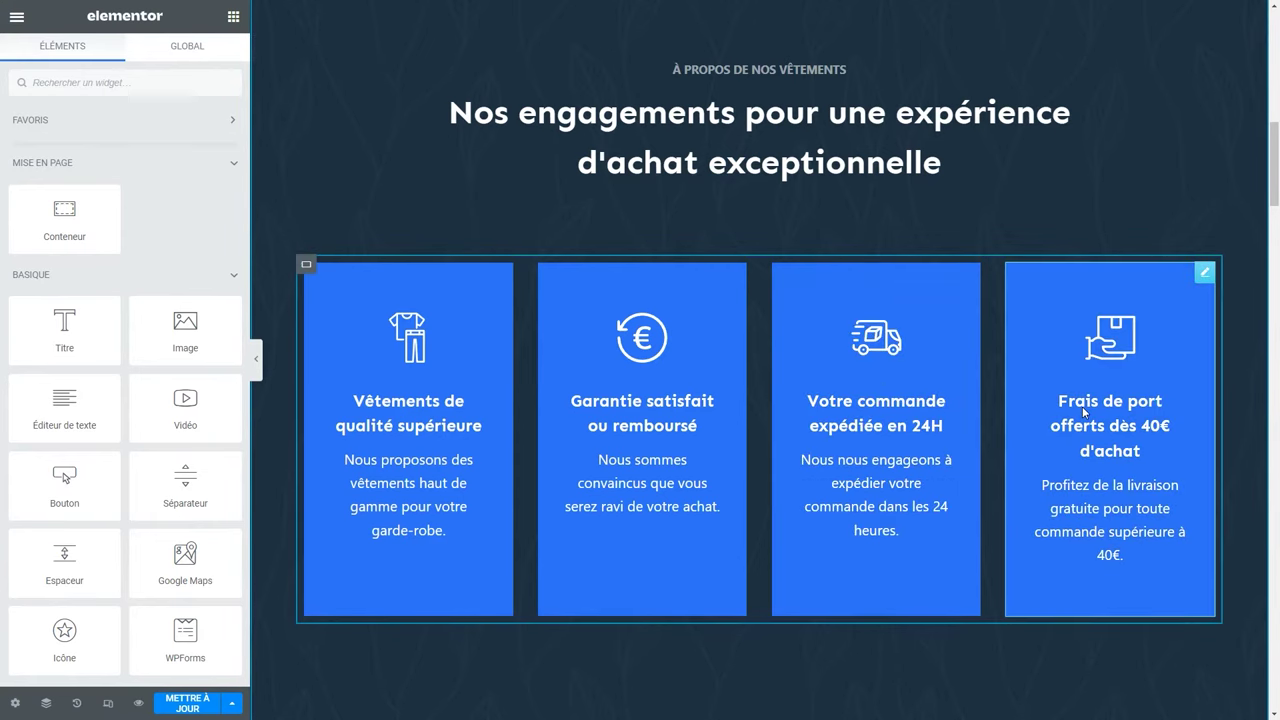
scroll(84, 378, "down", 15)
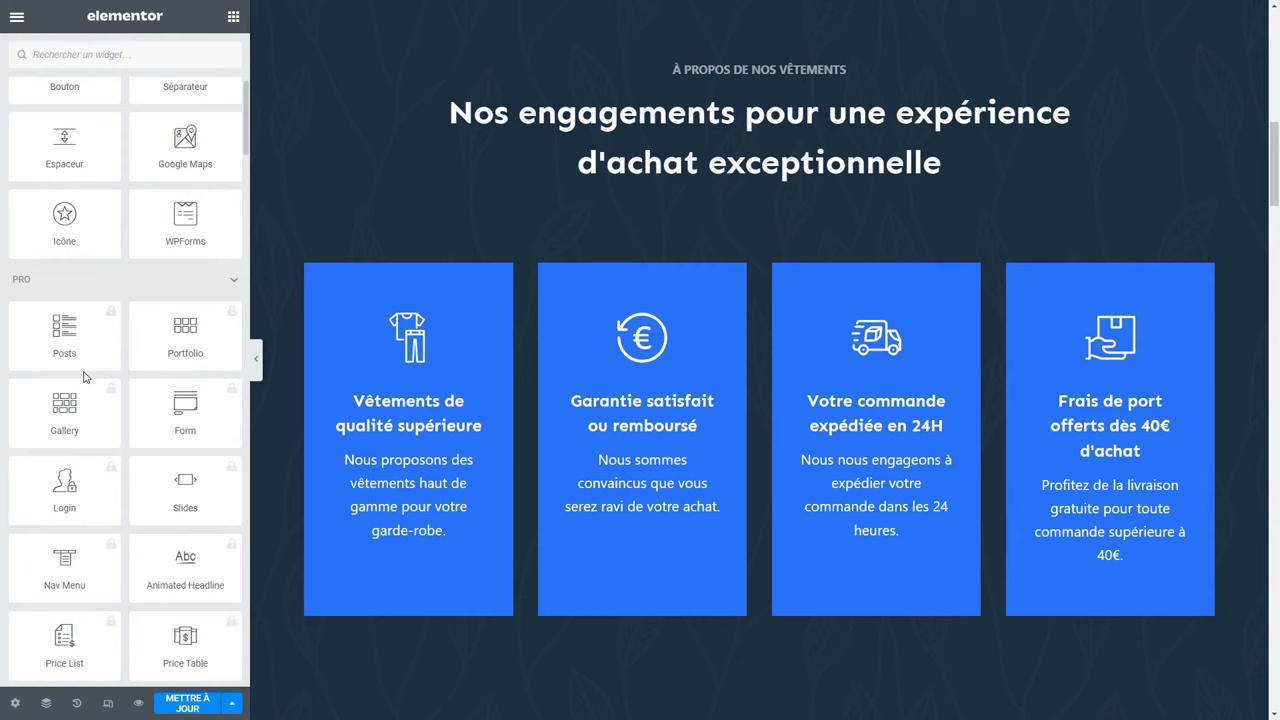
scroll(84, 378, "down", 8)
scroll(78, 360, "up", 3)
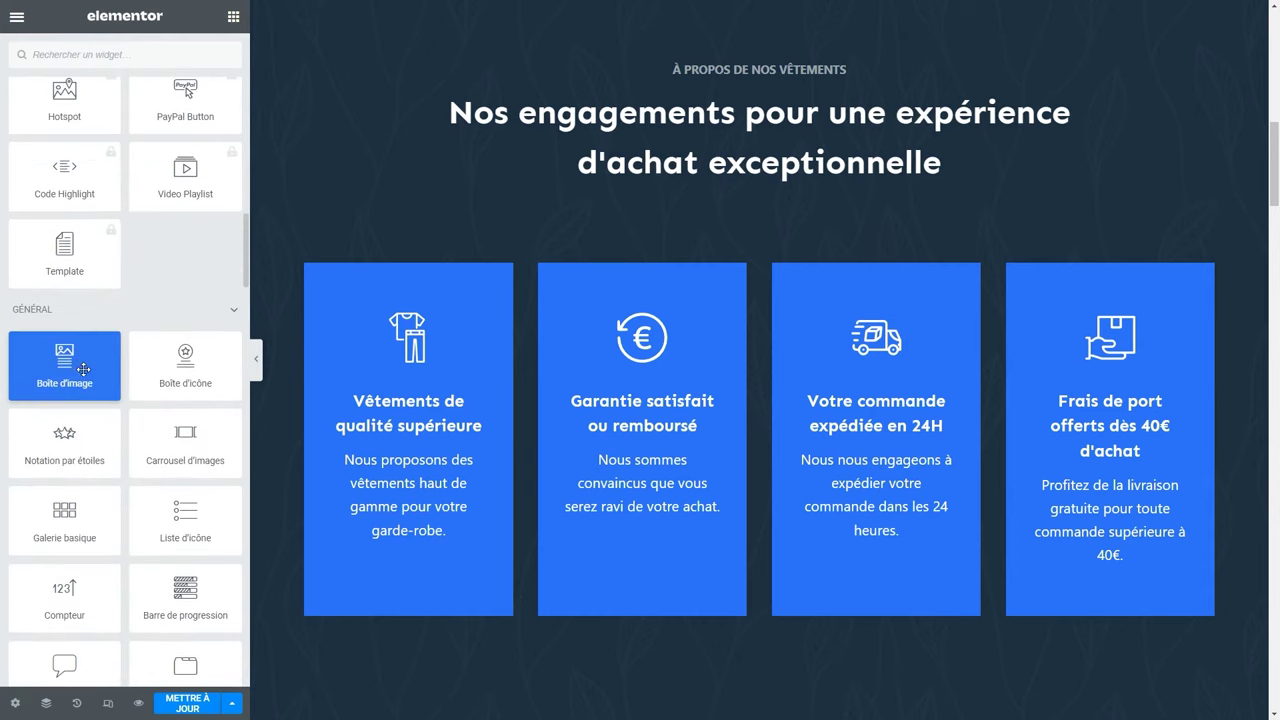
scroll(76, 349, "down", 10)
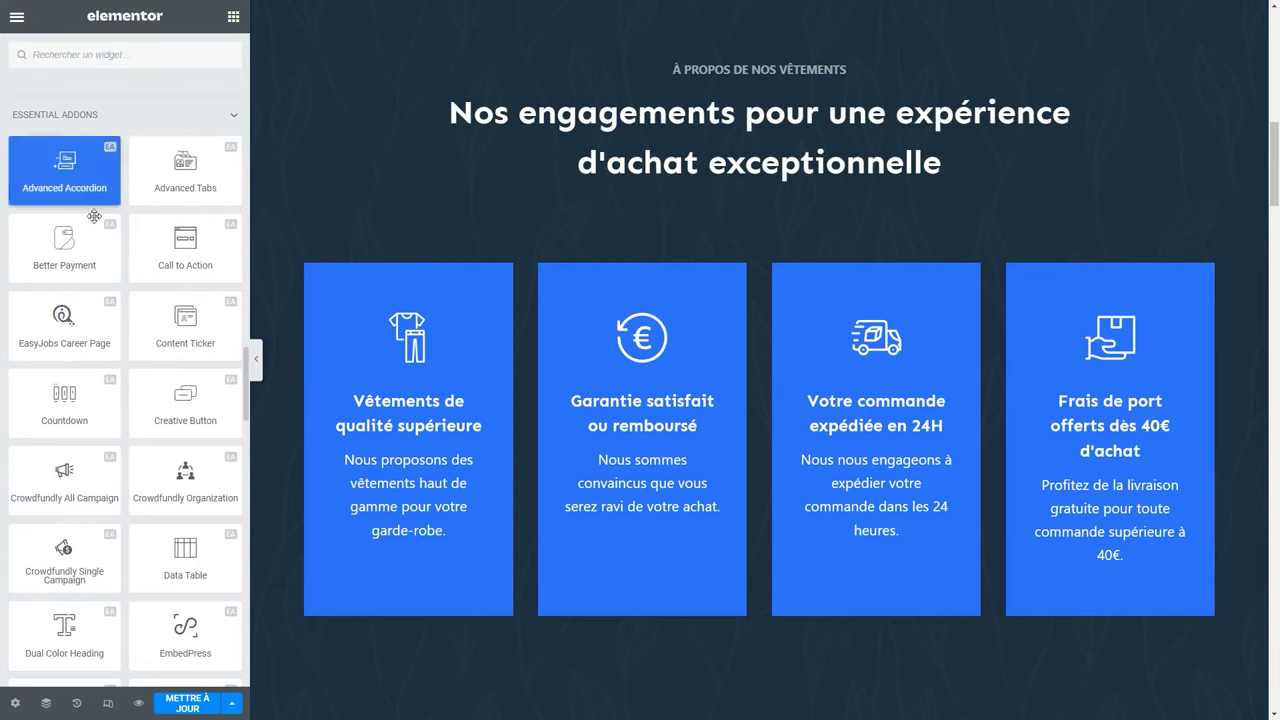
scroll(64, 180, "down", 1)
Drop a trial Dual Color Heading above the cards, delete it, and update the page.
left_click_drag(64, 543, 762, 195)
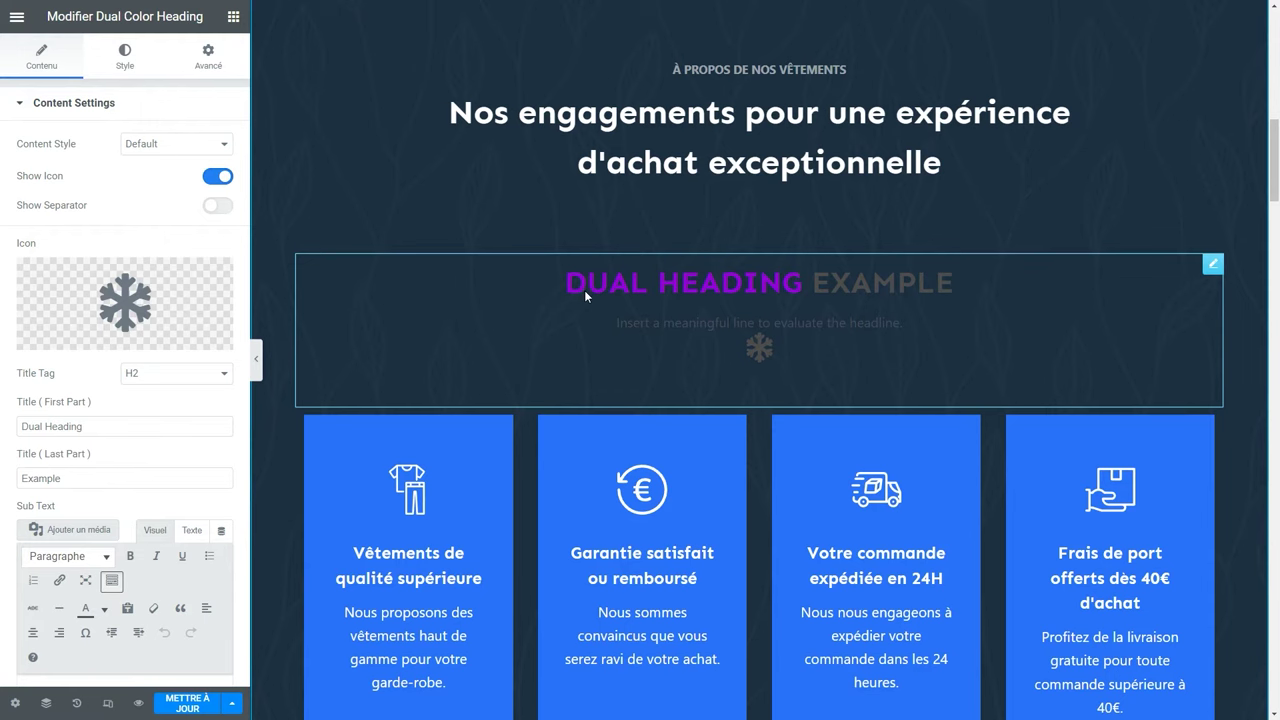
left_click(706, 160)
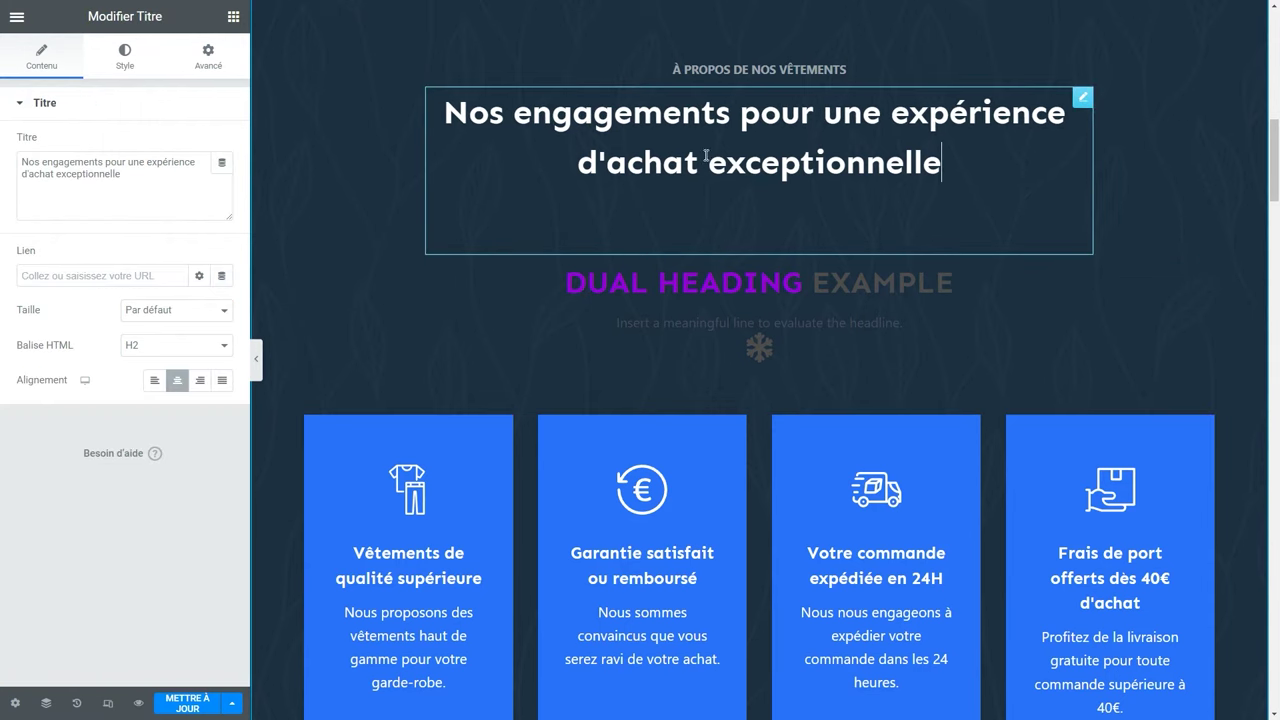
right_click(789, 290)
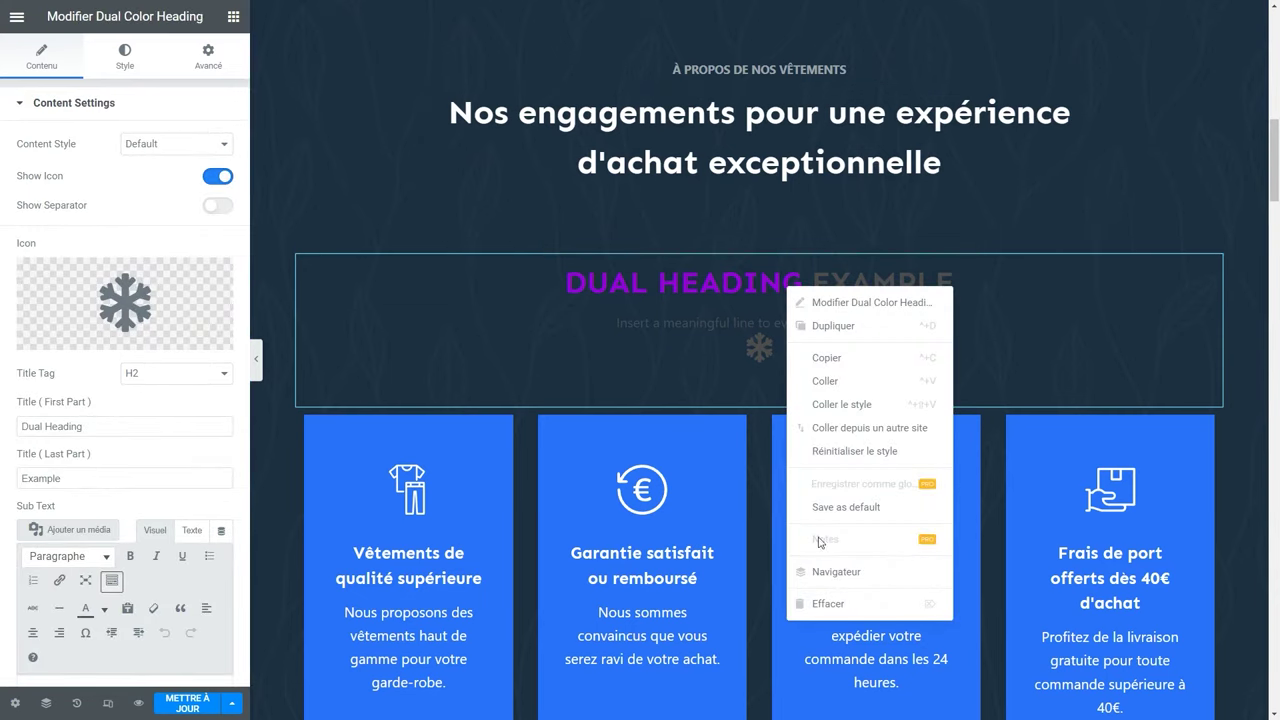
left_click(831, 603)
left_click(188, 703)
Retitle the Home Plants tile in Plants by Styles to 'Costumes'.
scroll(504, 567, "down", 3)
scroll(504, 567, "down", 6)
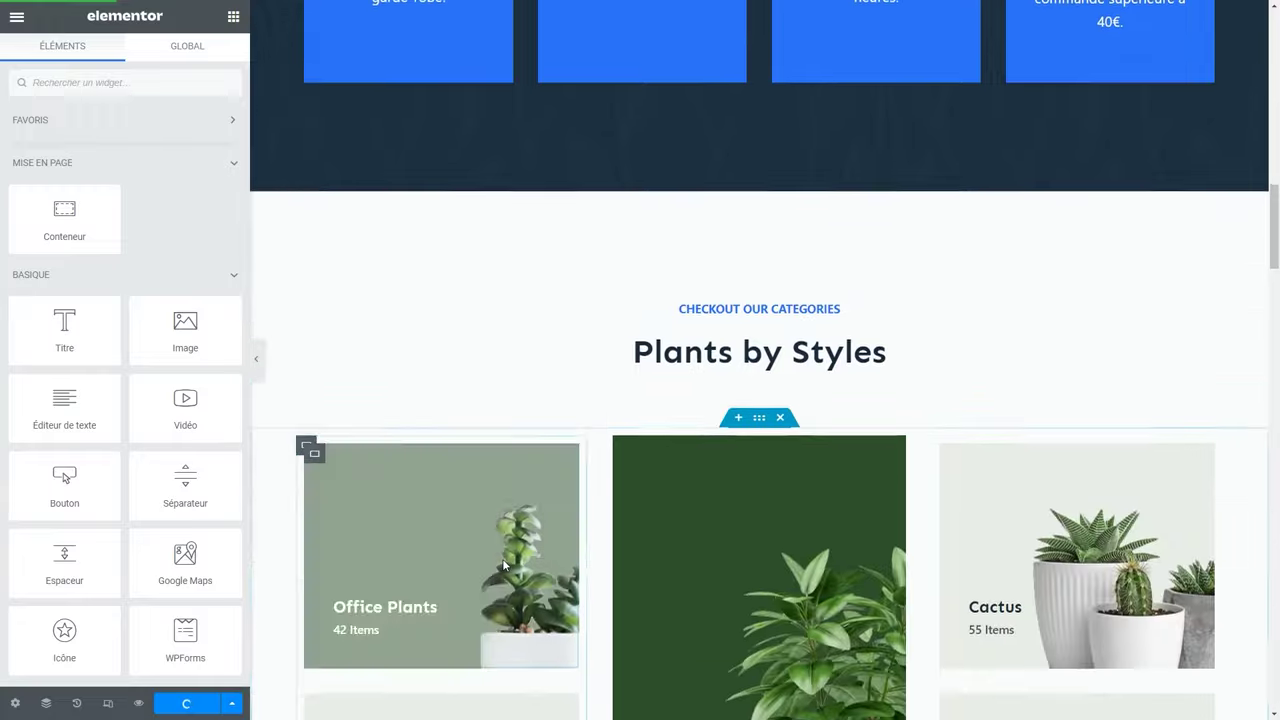
scroll(504, 566, "up", 1)
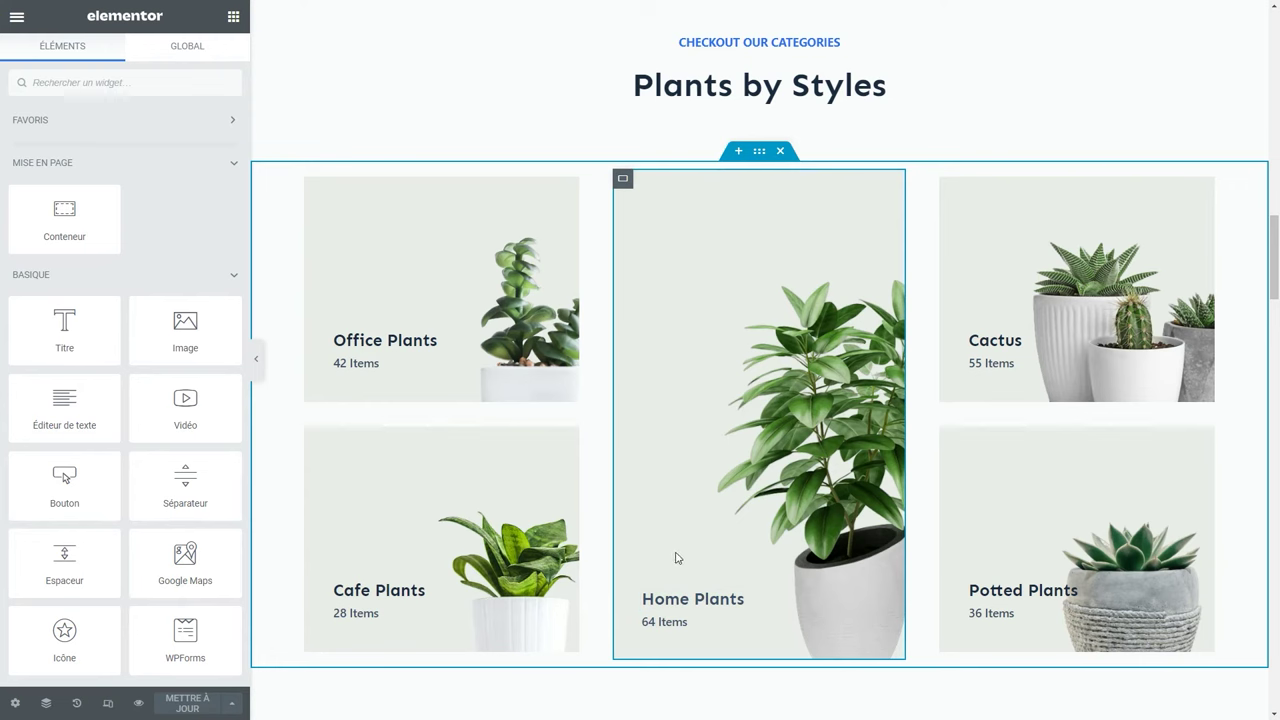
left_click(692, 598)
left_click_drag(106, 168, 2, 170)
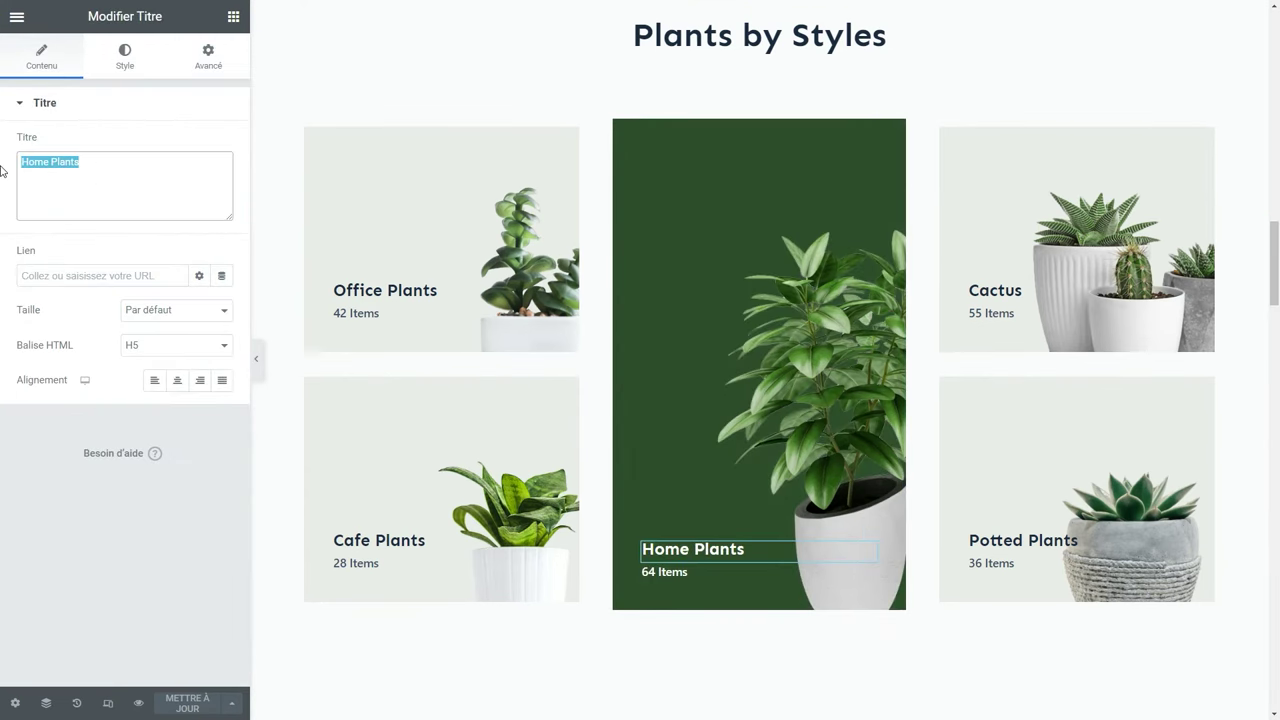
type("Costumes")
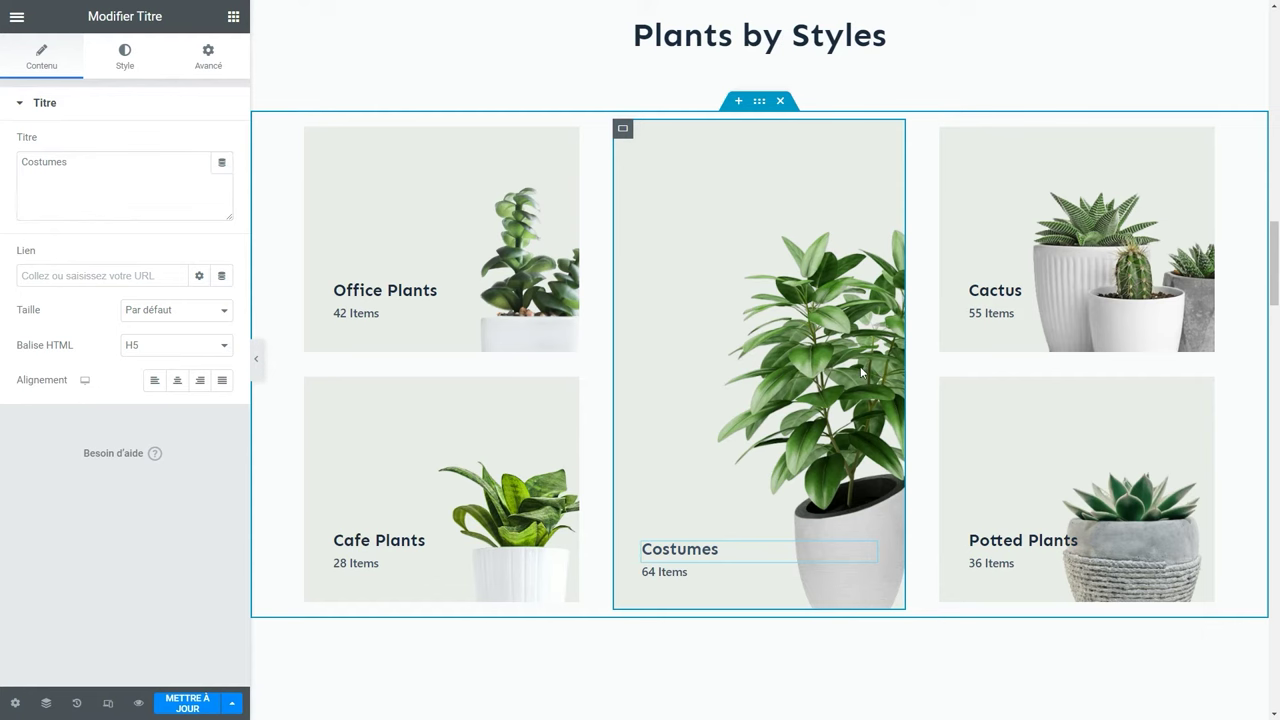
left_click(830, 325)
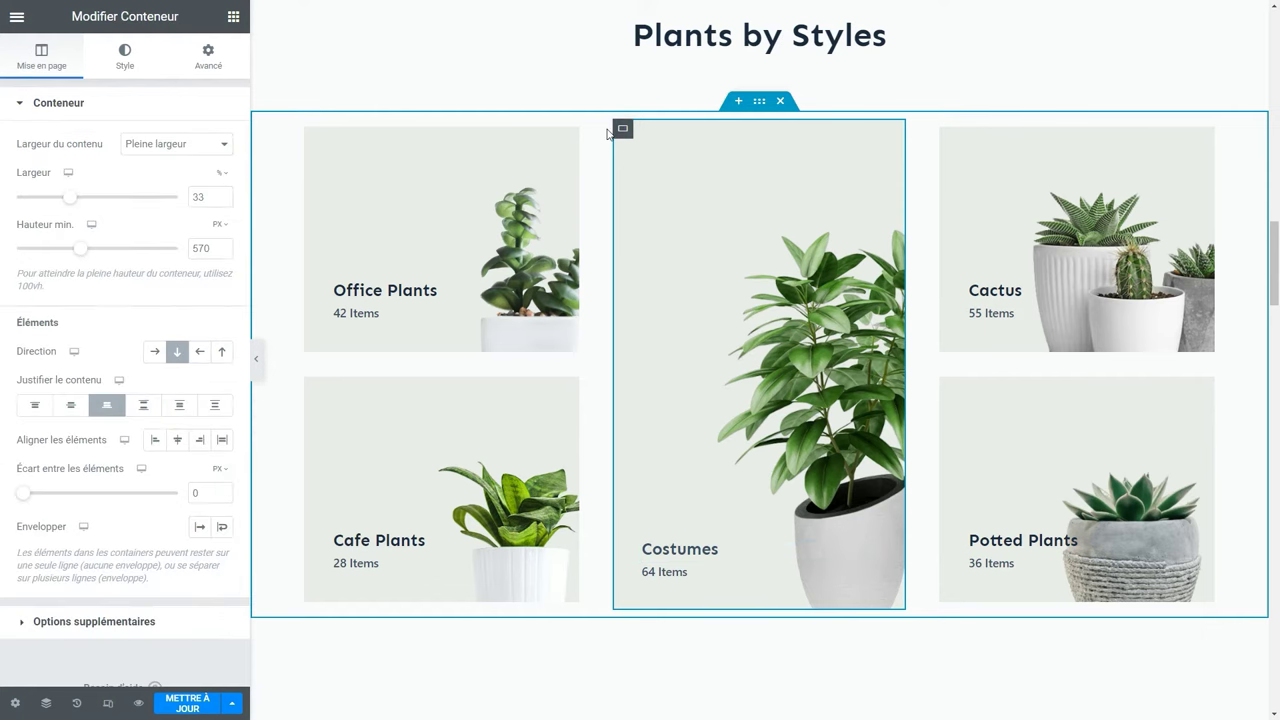
Look up the Costumes tile's background image in the media library: 630 × 846 pixels.
left_click(112, 60)
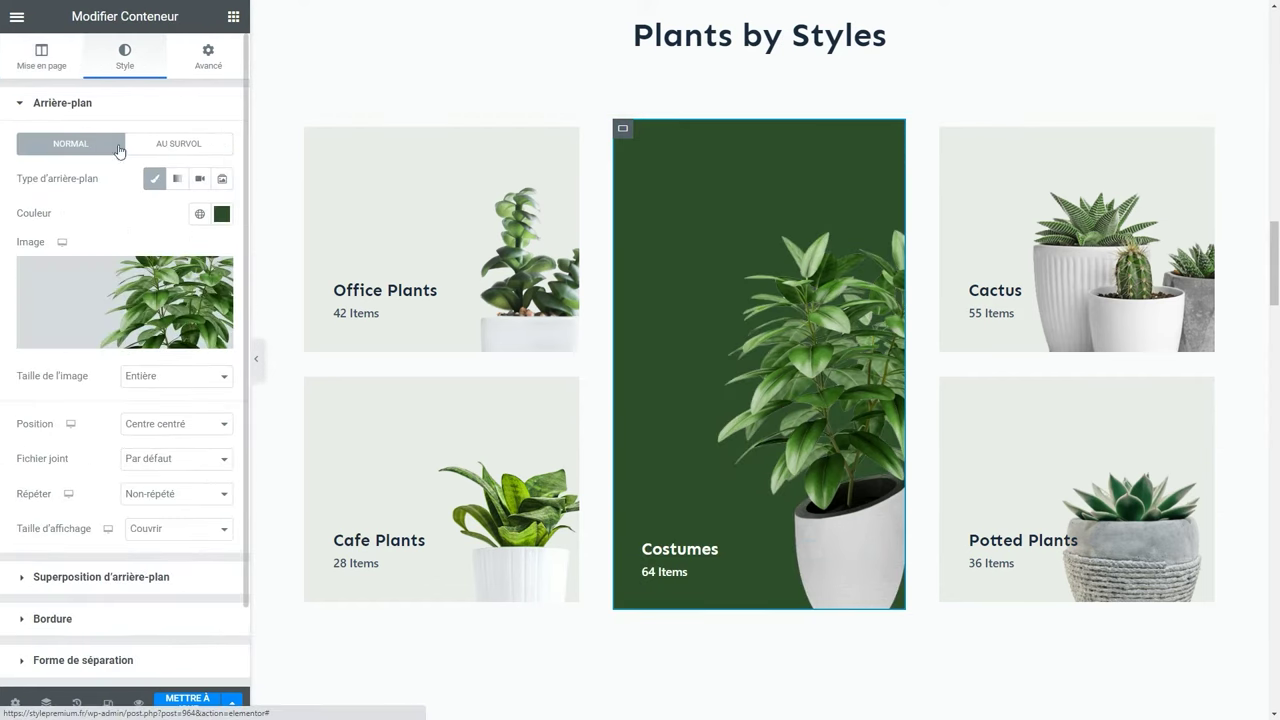
left_click(142, 288)
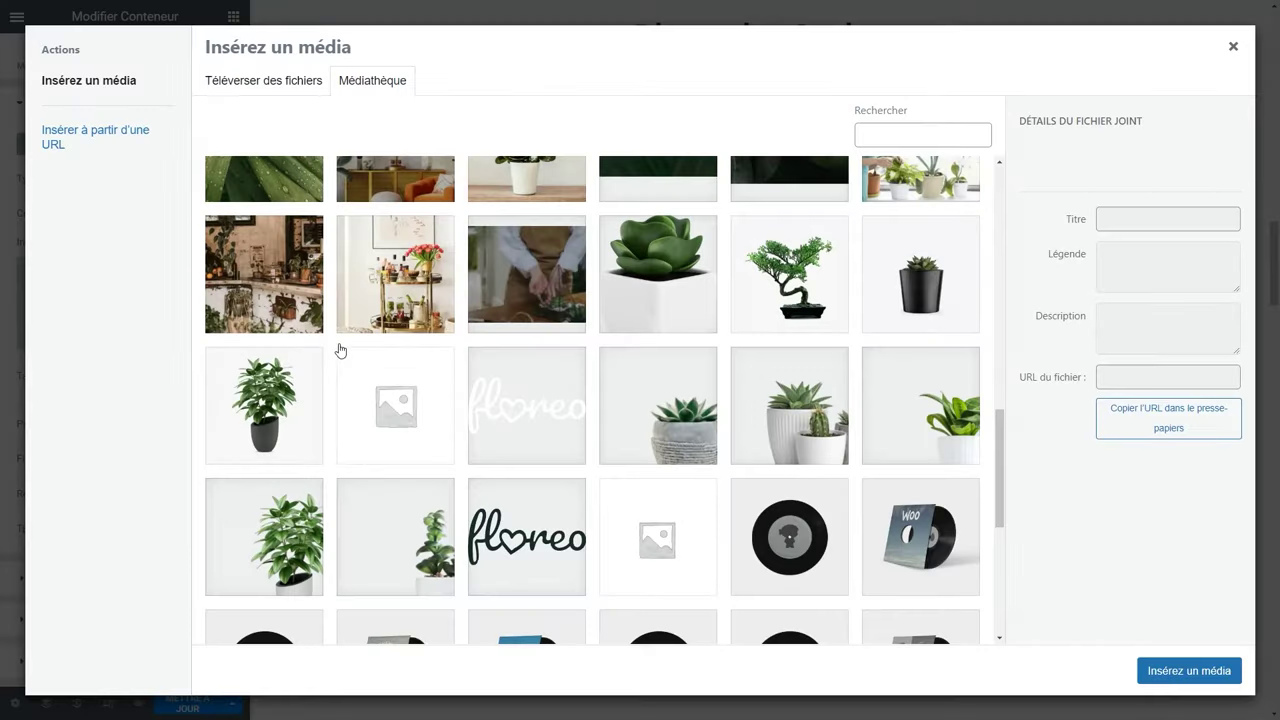
left_click(265, 478)
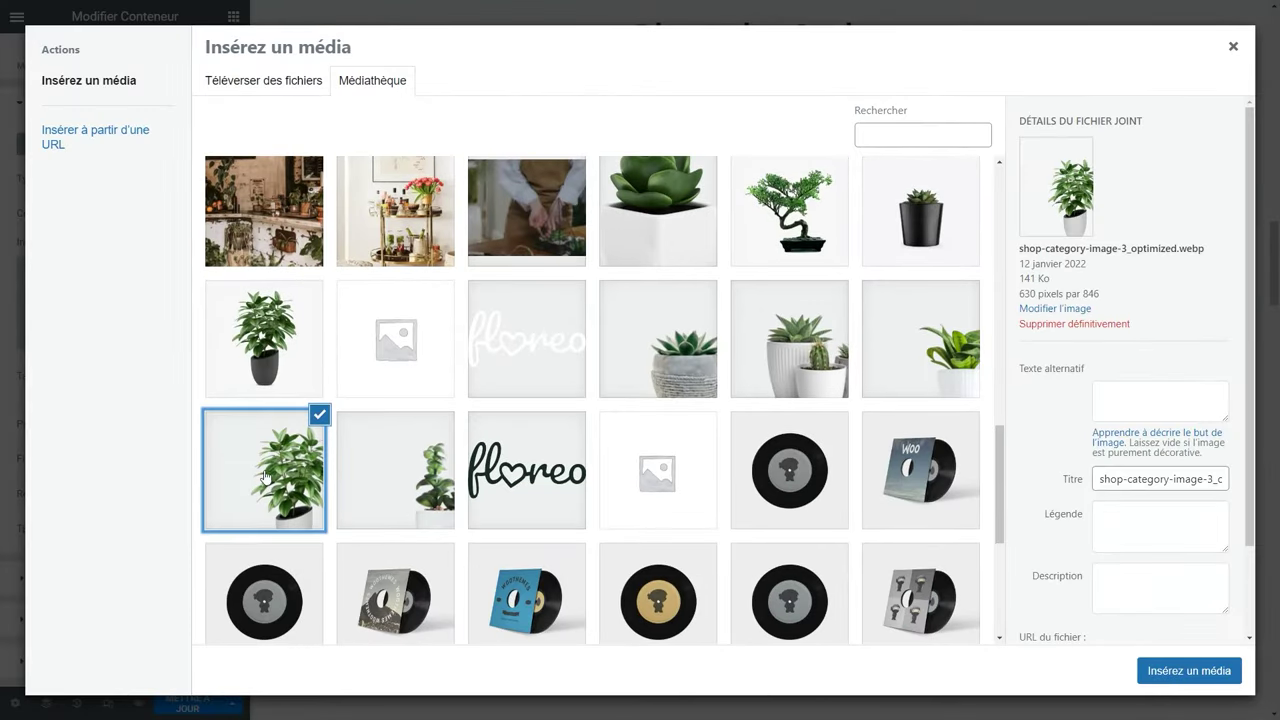
left_click_drag(1100, 294, 1020, 294)
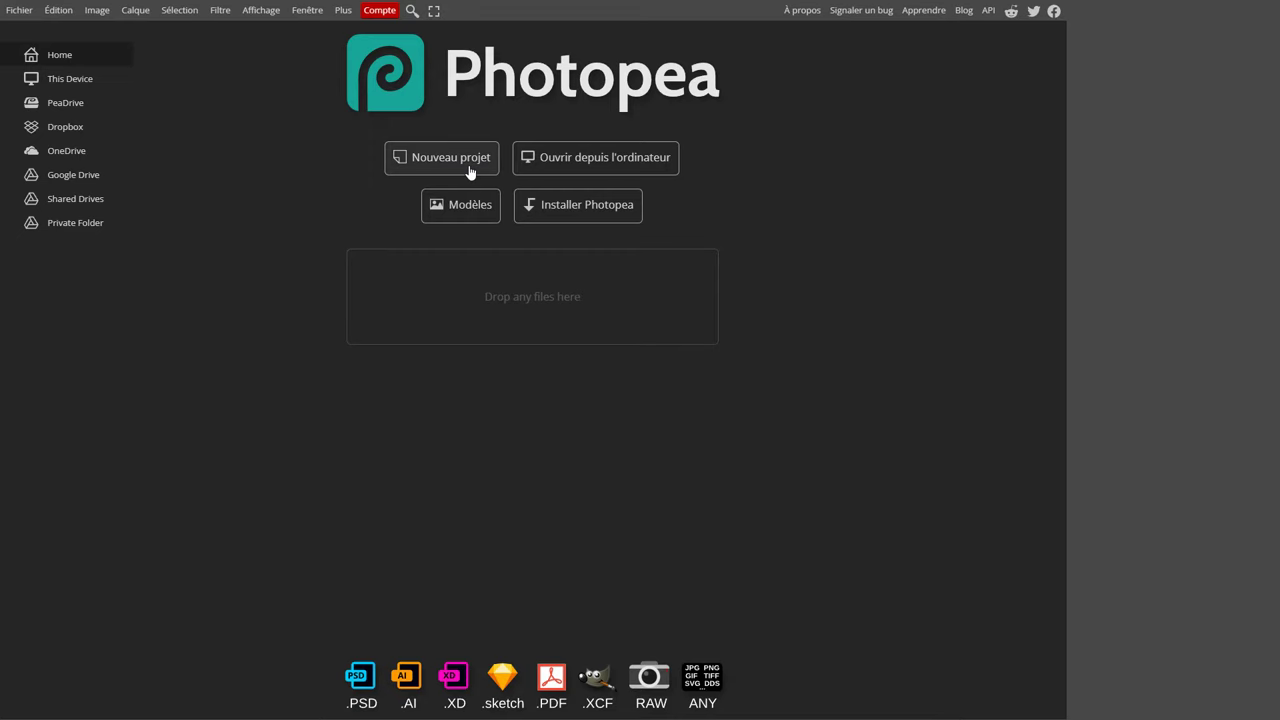
Begin a new Photopea project, entering 630 as the width.
left_click(469, 172)
left_click_drag(124, 94, 78, 94)
type("630")
key("Tab")
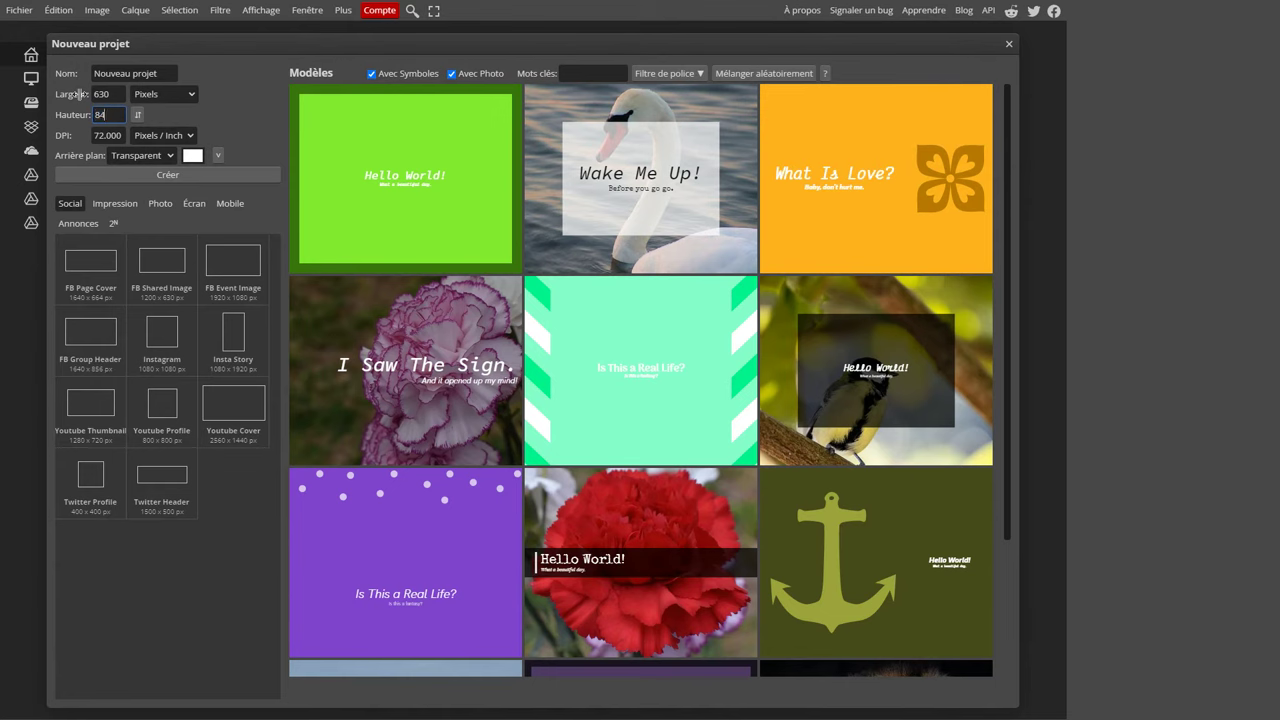
Create the 630 × 846 transparent canvas and place the suit photo, resized and shifted right.
left_click(178, 176)
key("alt+Tab")
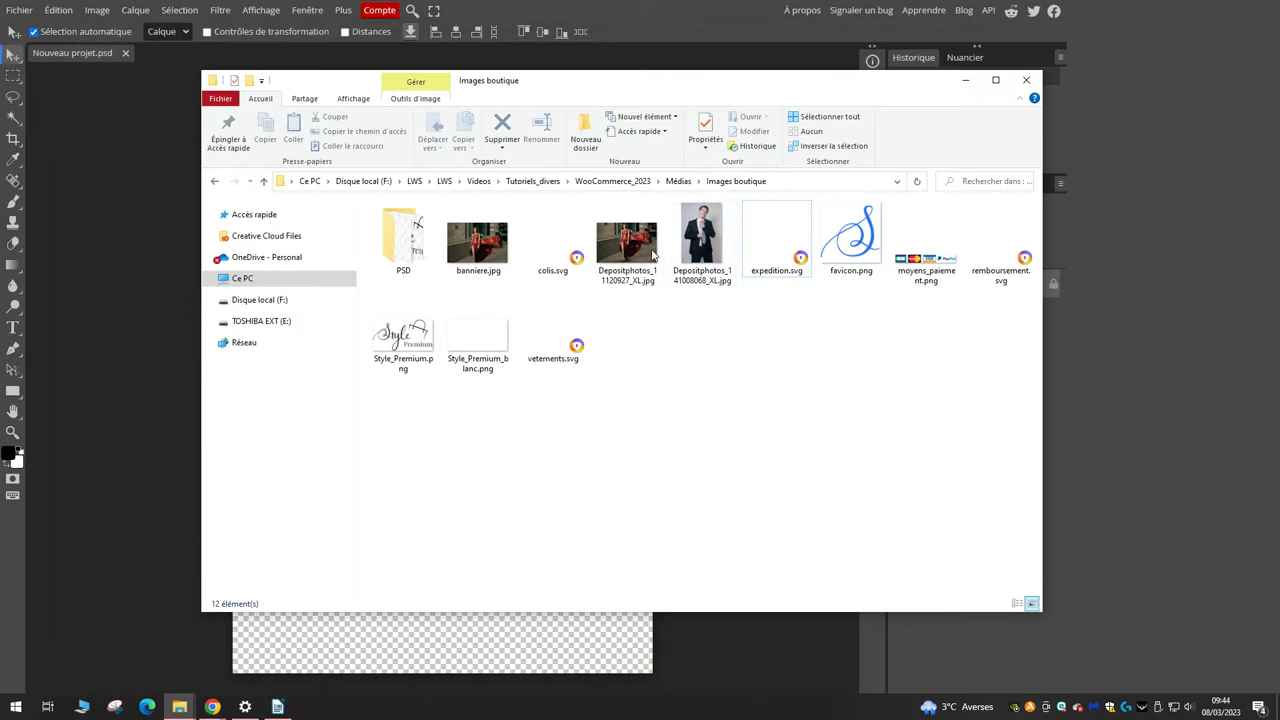
left_click_drag(672, 251, 548, 645)
left_click_drag(442, 108, 444, 192)
left_click_drag(475, 393, 548, 388)
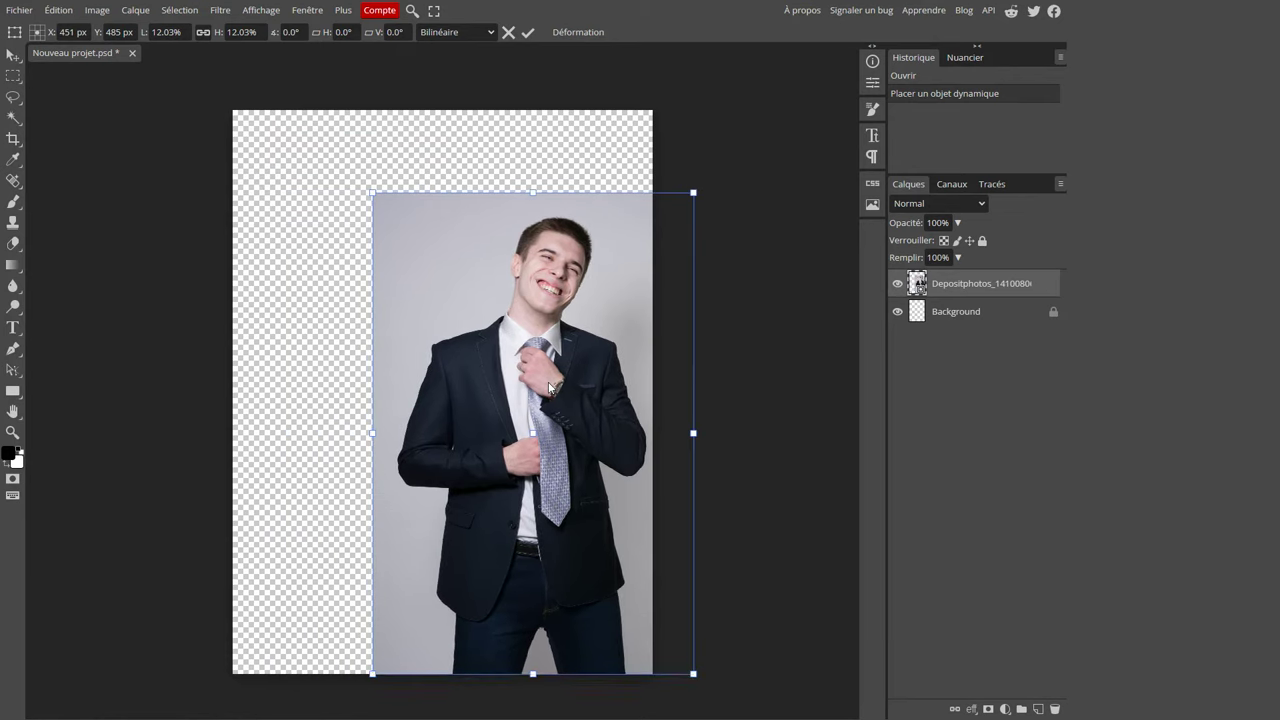
left_click(528, 33)
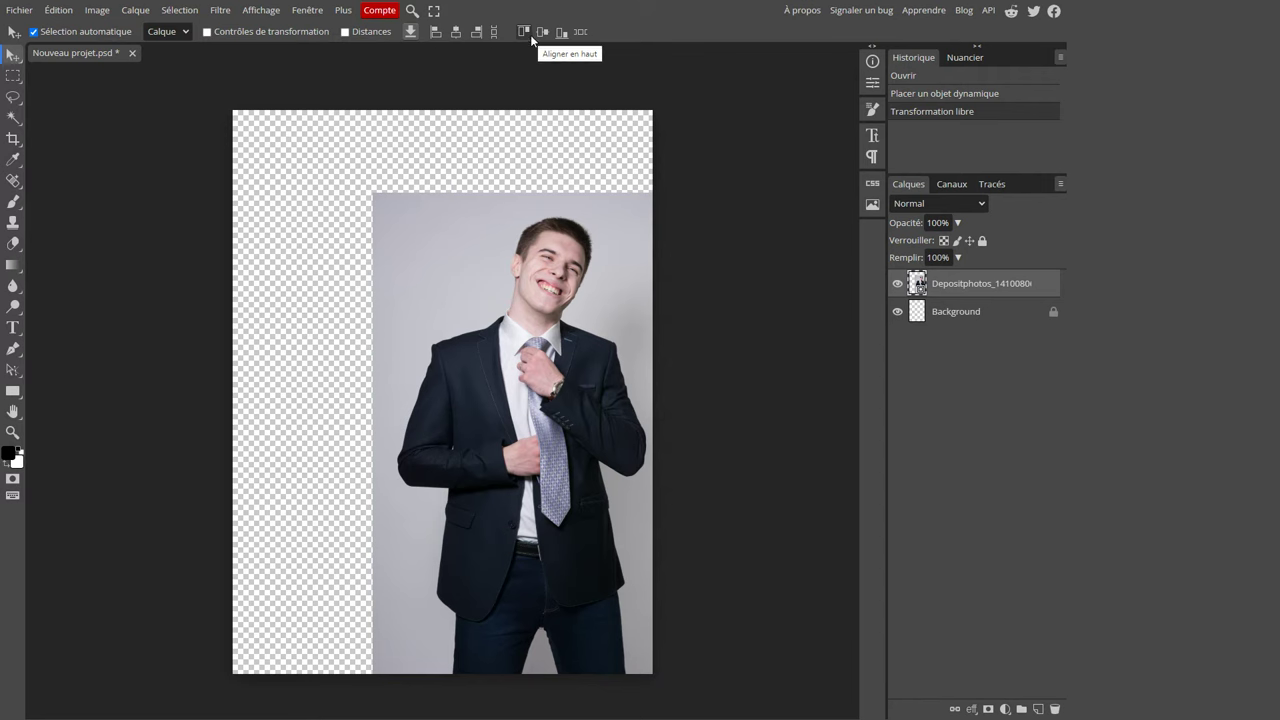
Cut the man out using Magic Wand's Select Subject and a mask over the grey background.
left_click(11, 119)
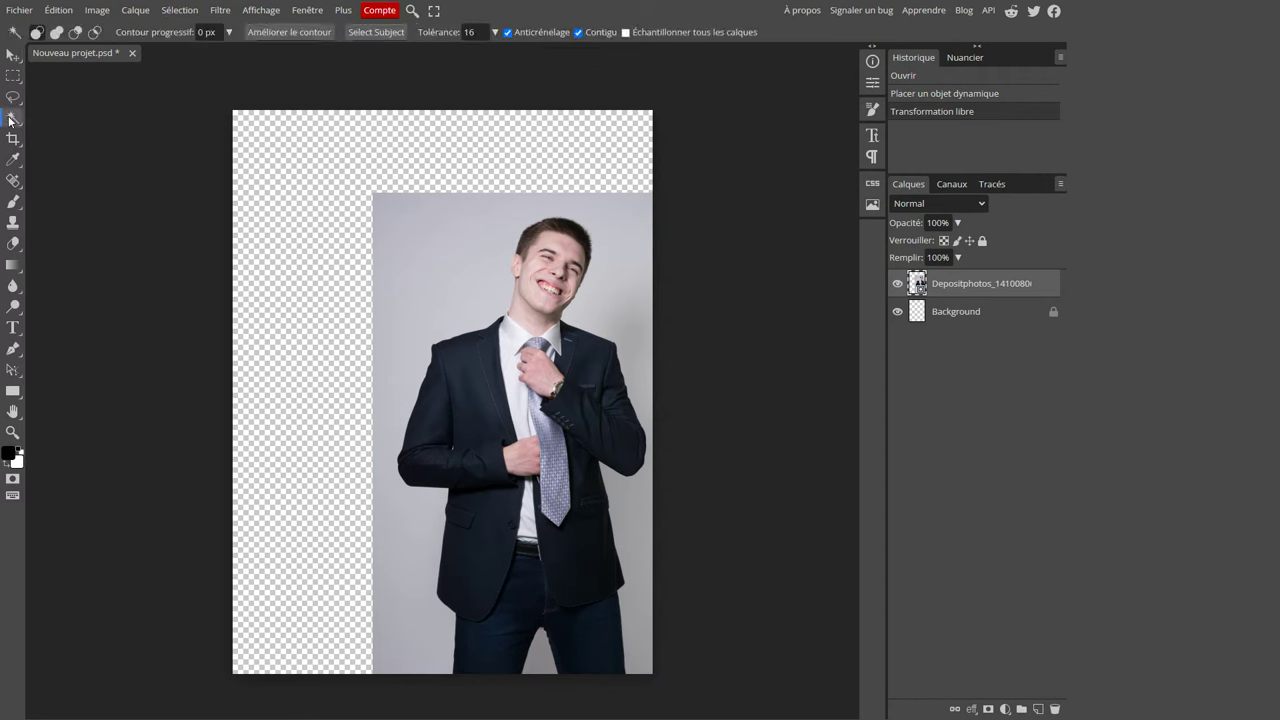
left_click(375, 32)
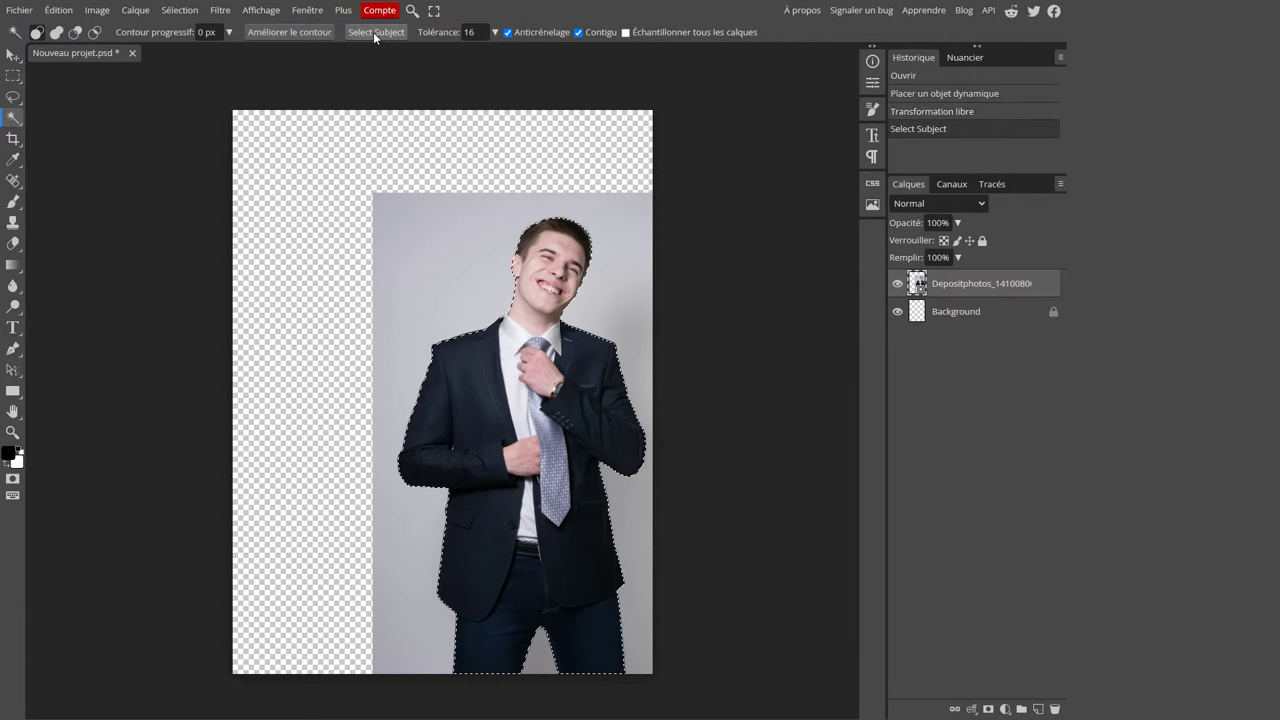
left_click(987, 709)
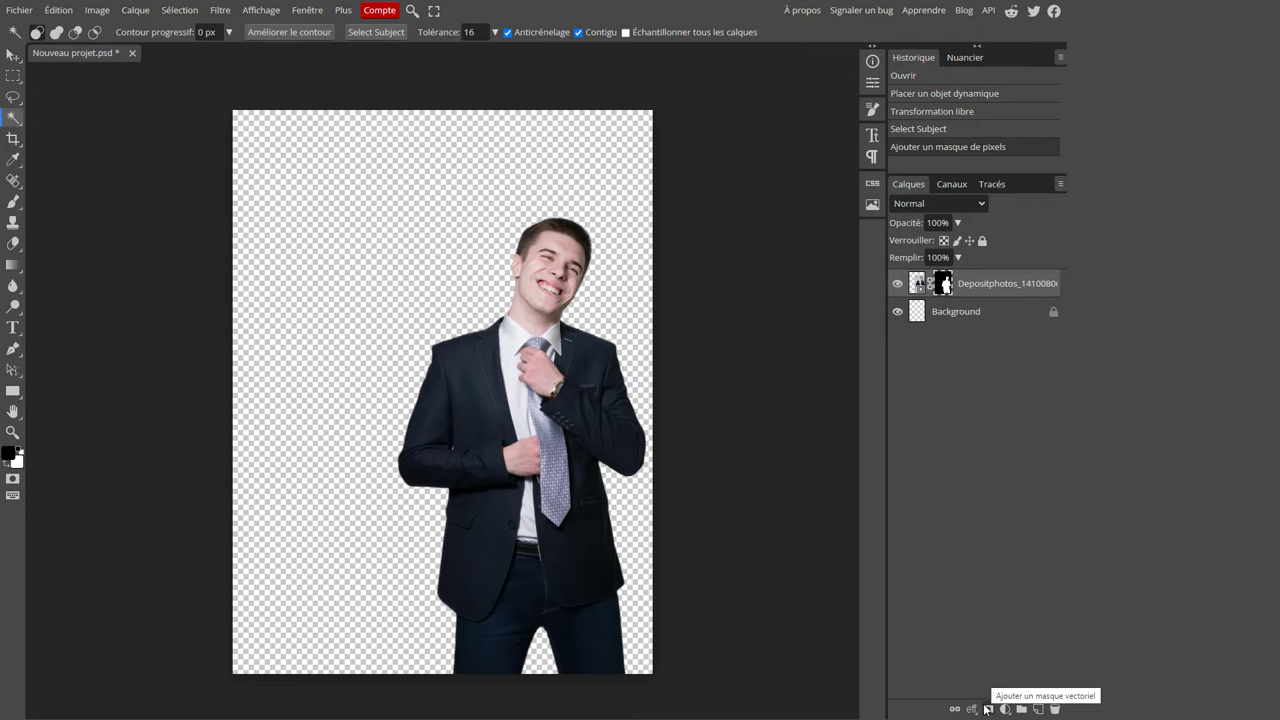
scroll(467, 320, "up", 3)
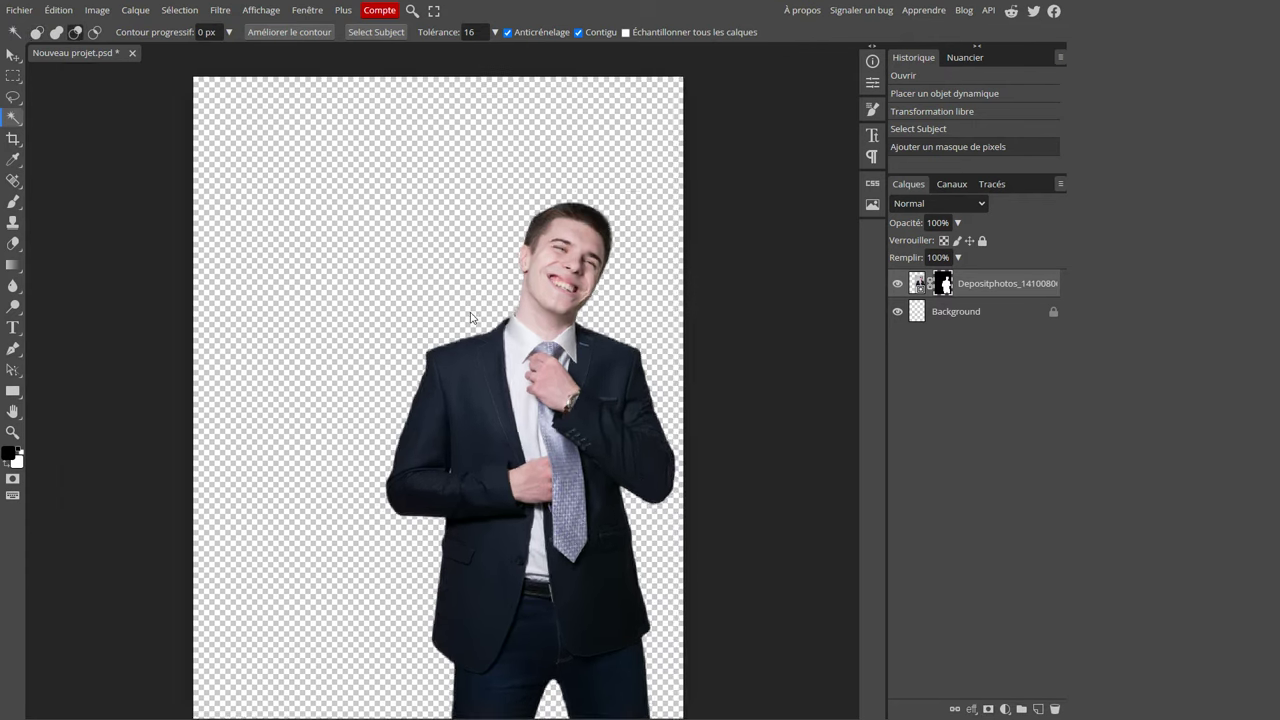
scroll(438, 320, "down", 1)
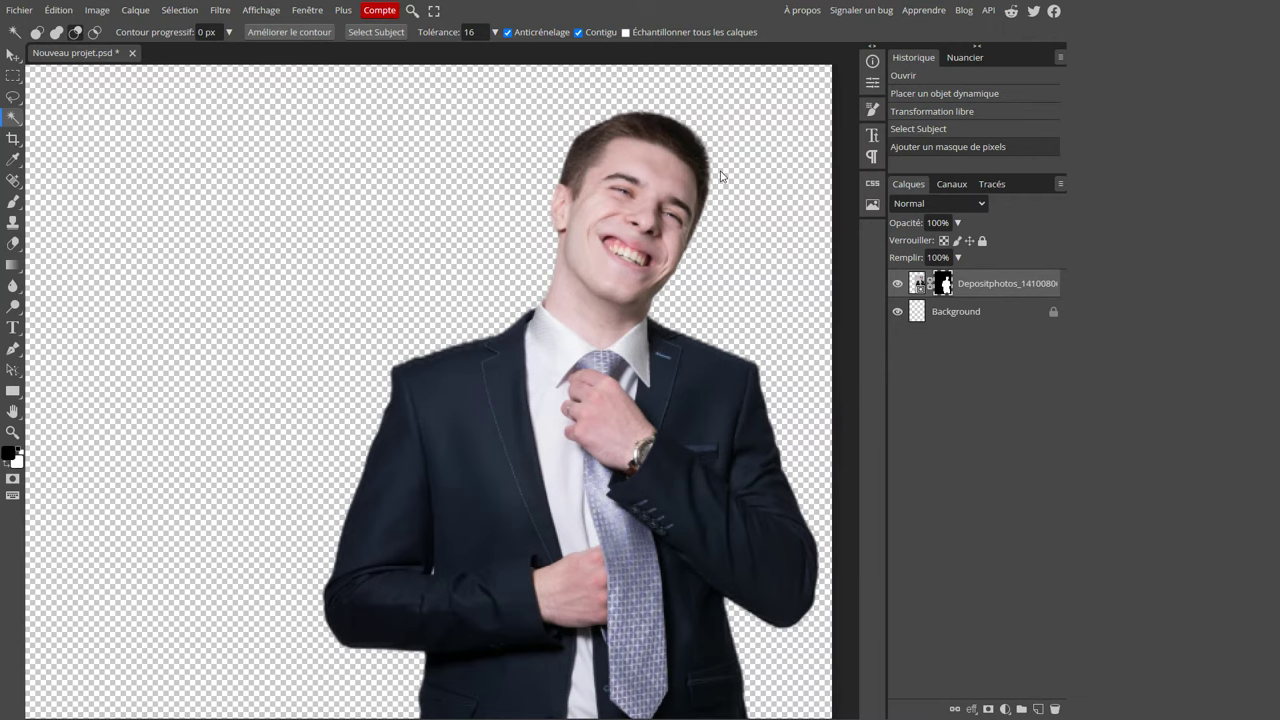
scroll(722, 174, "up", 1)
scroll(725, 172, "down", 1)
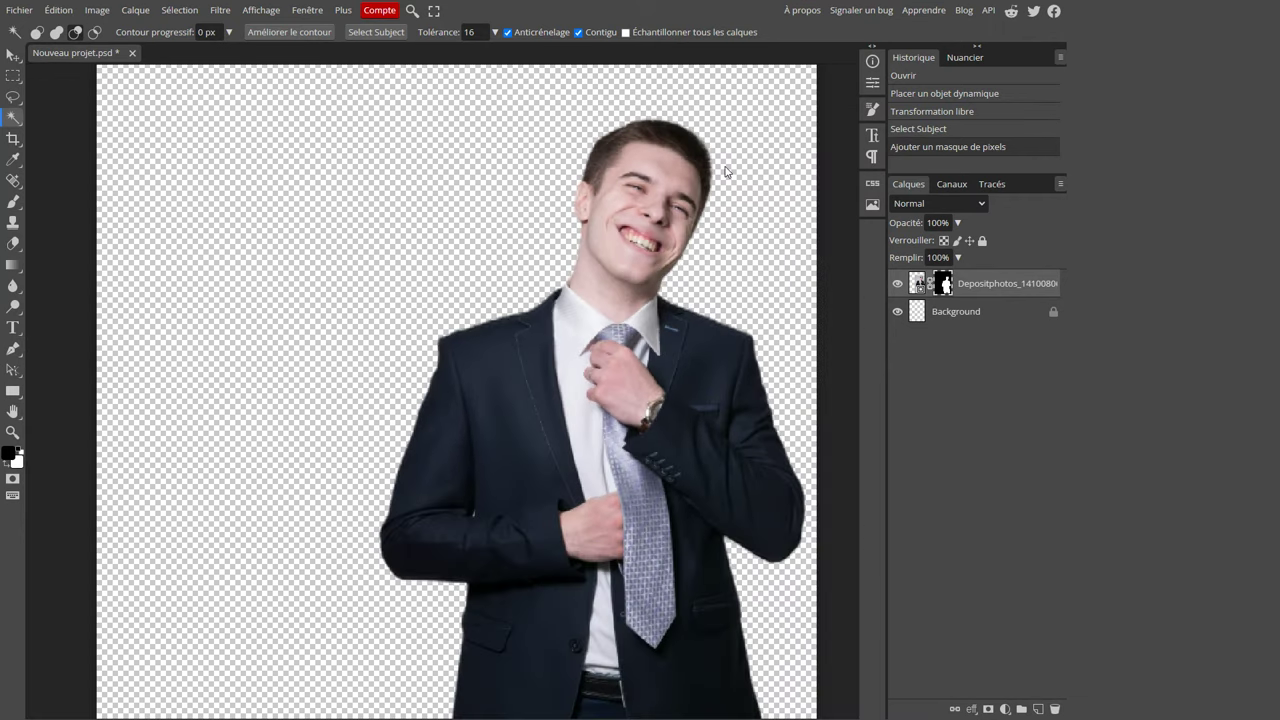
scroll(725, 172, "down", 1)
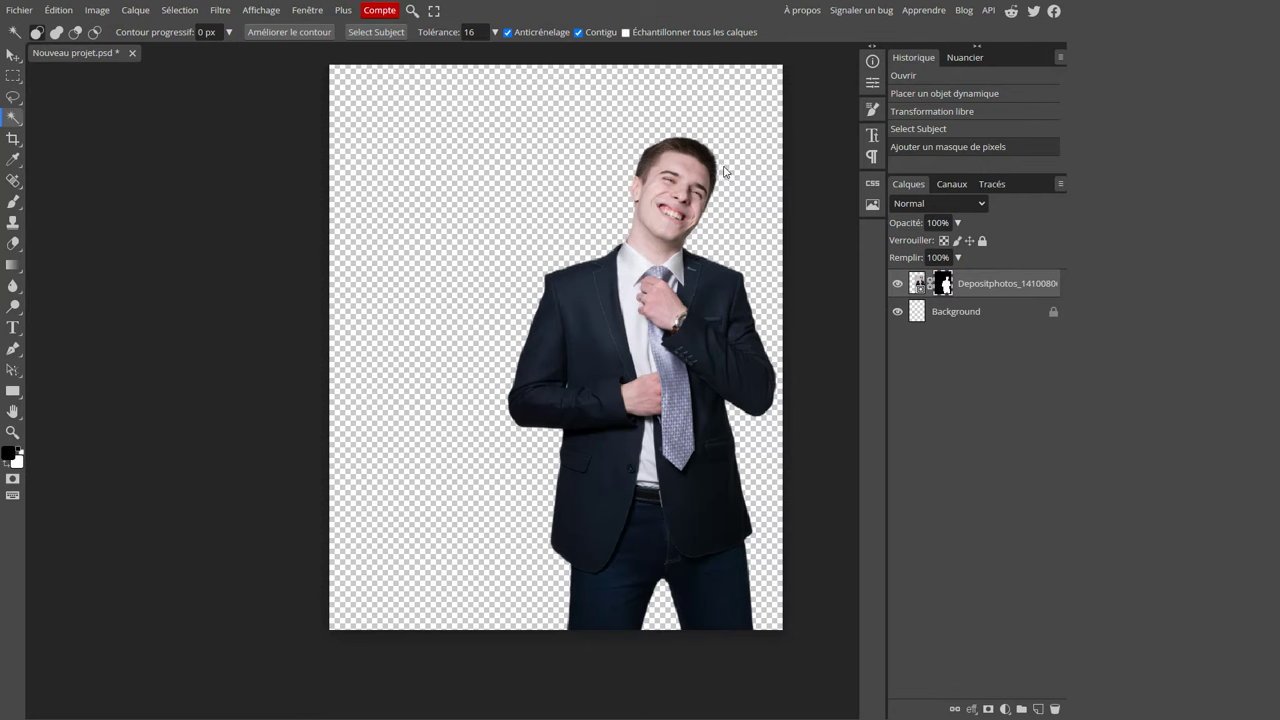
Export the cut-out as costume.png and drag it into the WordPress media library.
left_click(19, 10)
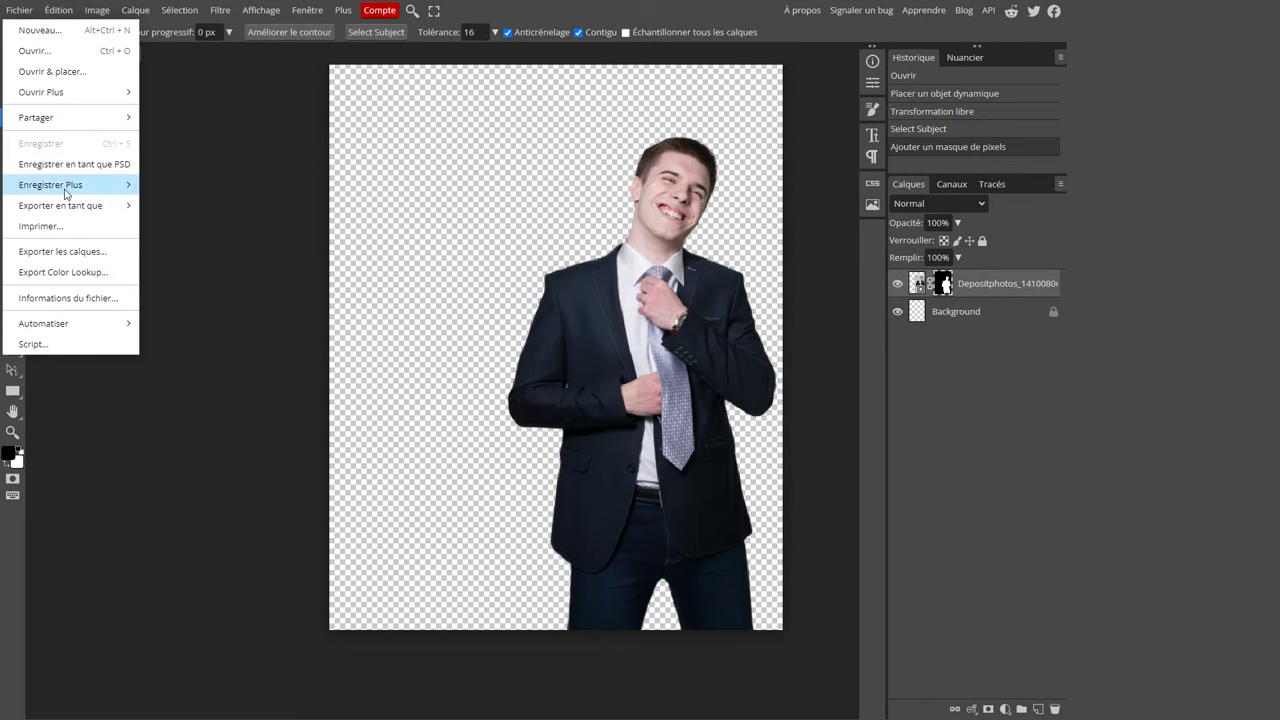
mouse_move(66, 206)
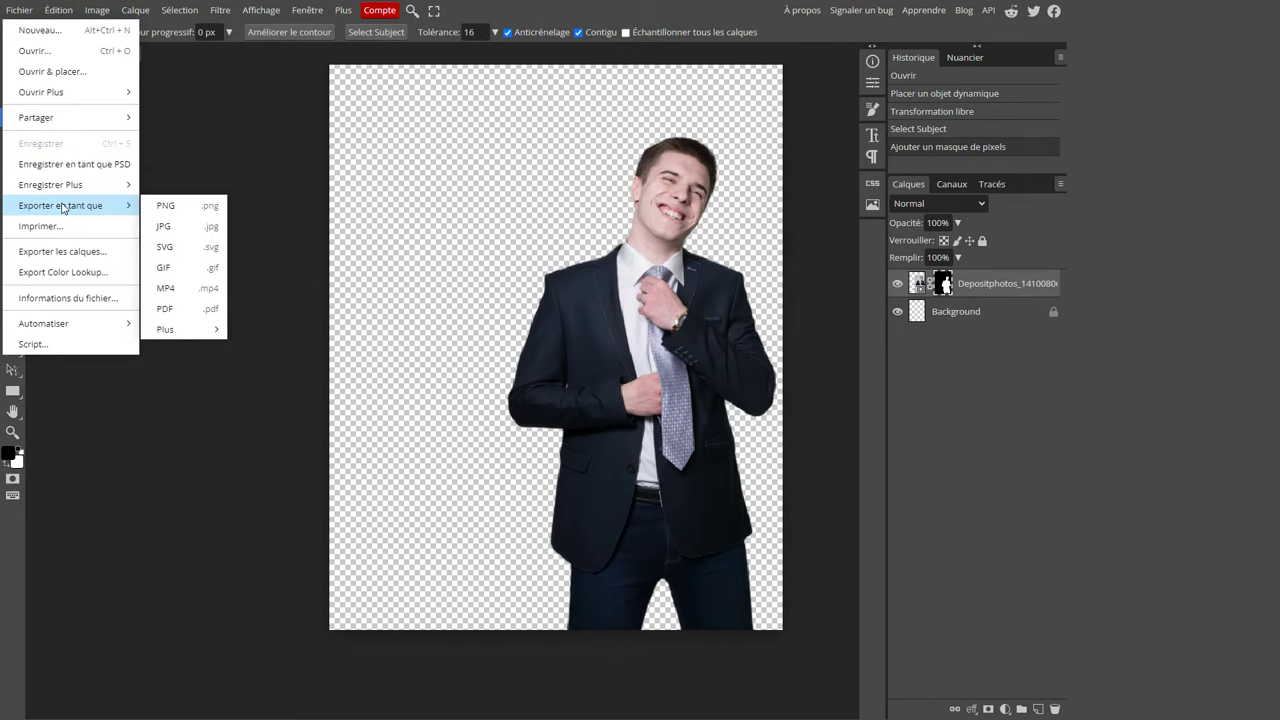
left_click(195, 207)
type("costume")
left_click(514, 329)
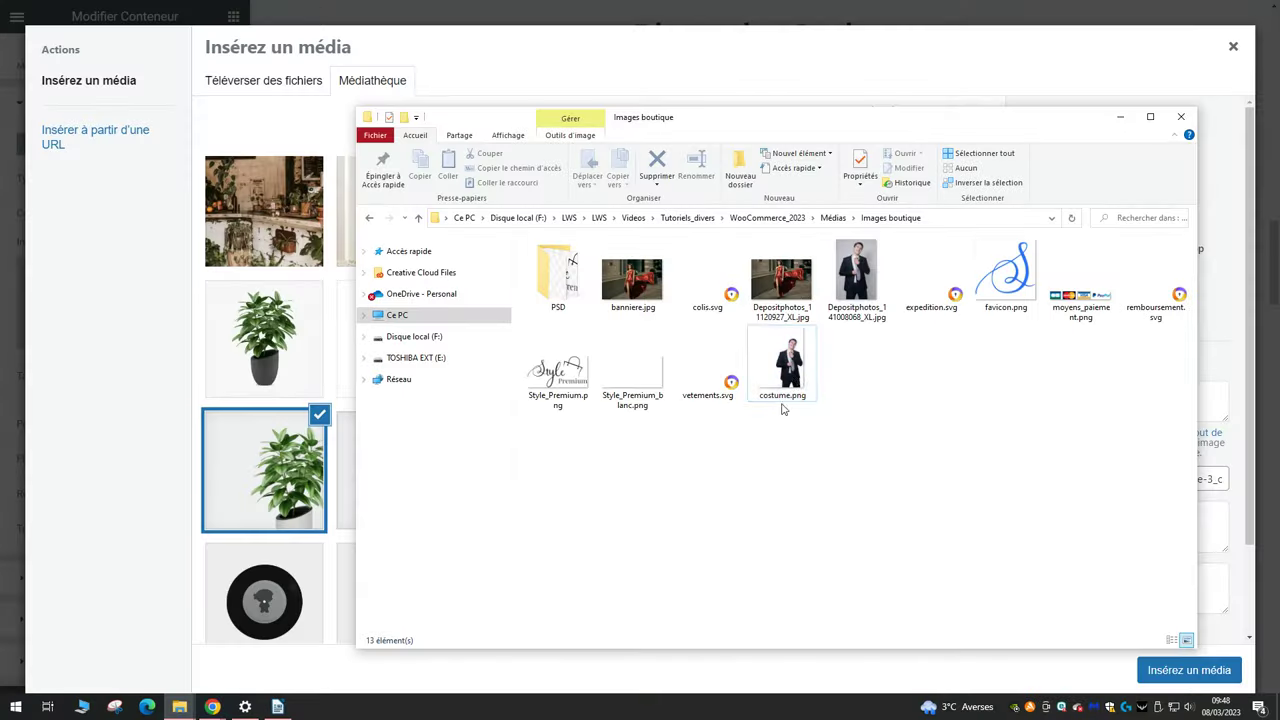
left_click_drag(783, 408, 257, 403)
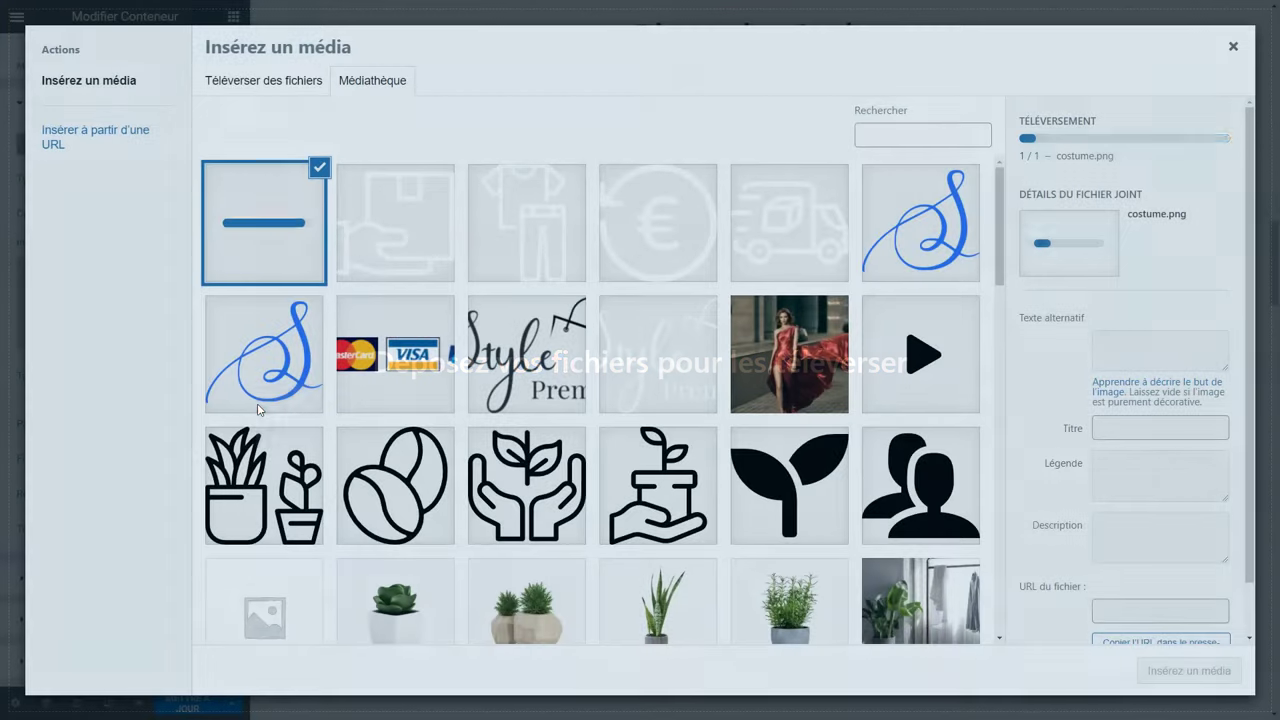
Paste alt text for costume.png and insert it as the Costumes card's background image.
left_click(1141, 286)
type("costume")
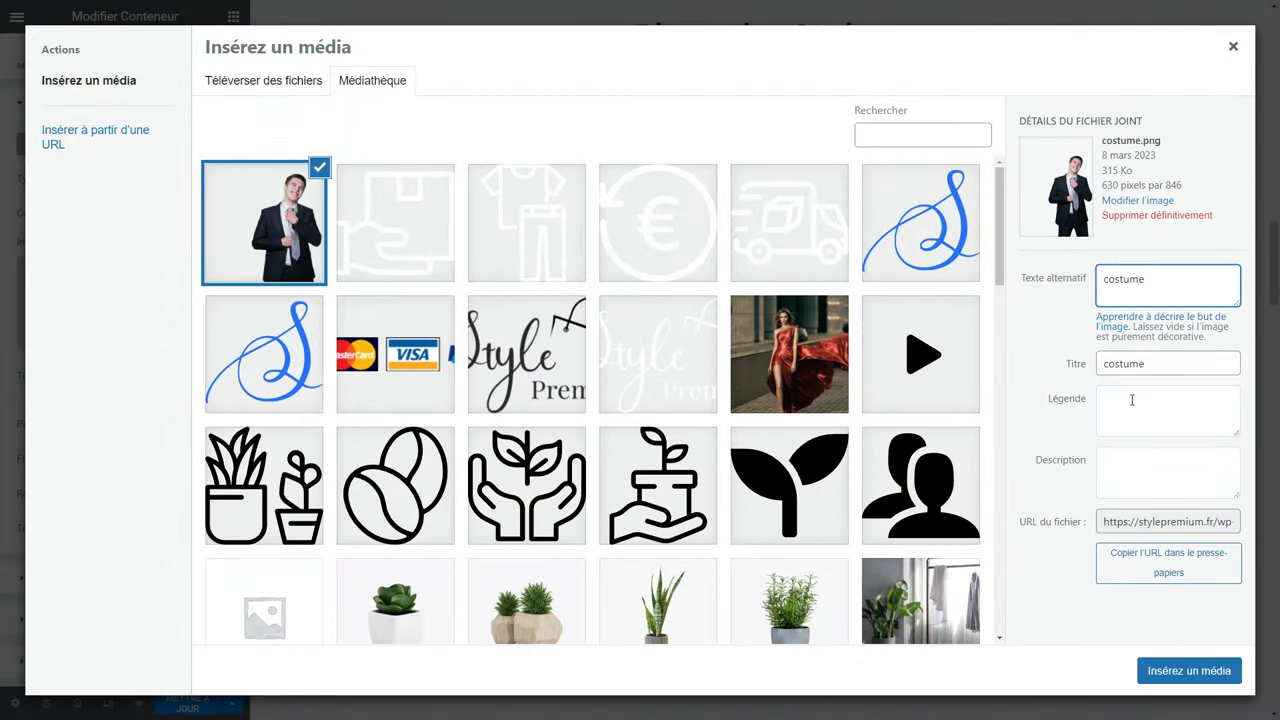
left_click(1153, 673)
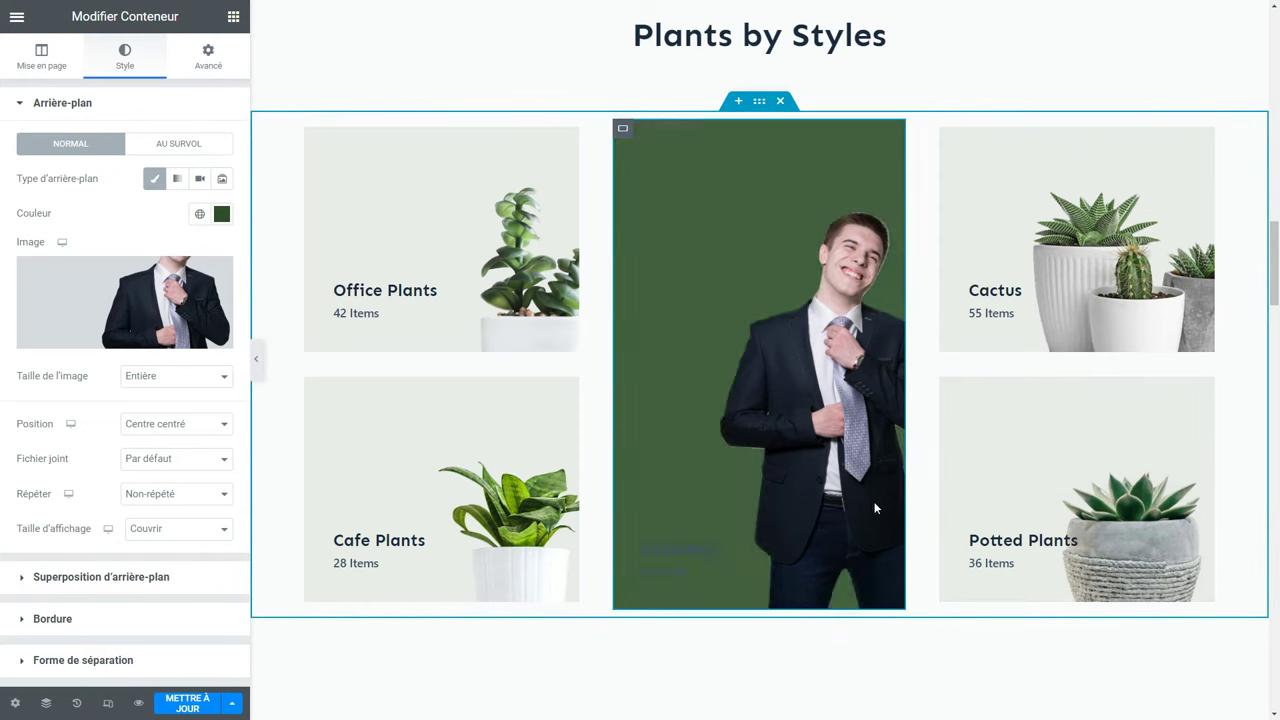
Set the card's background colour to the global blue, darkened to #183E90.
left_click(200, 214)
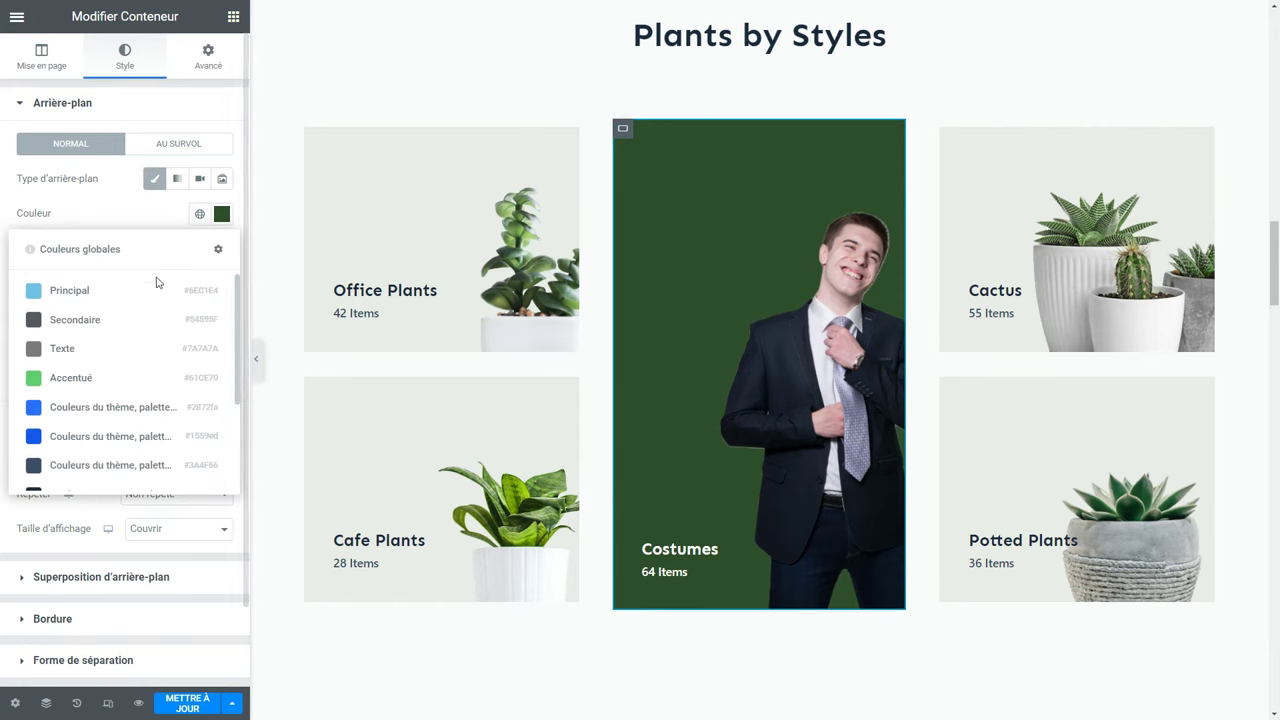
scroll(94, 435, "down", 1)
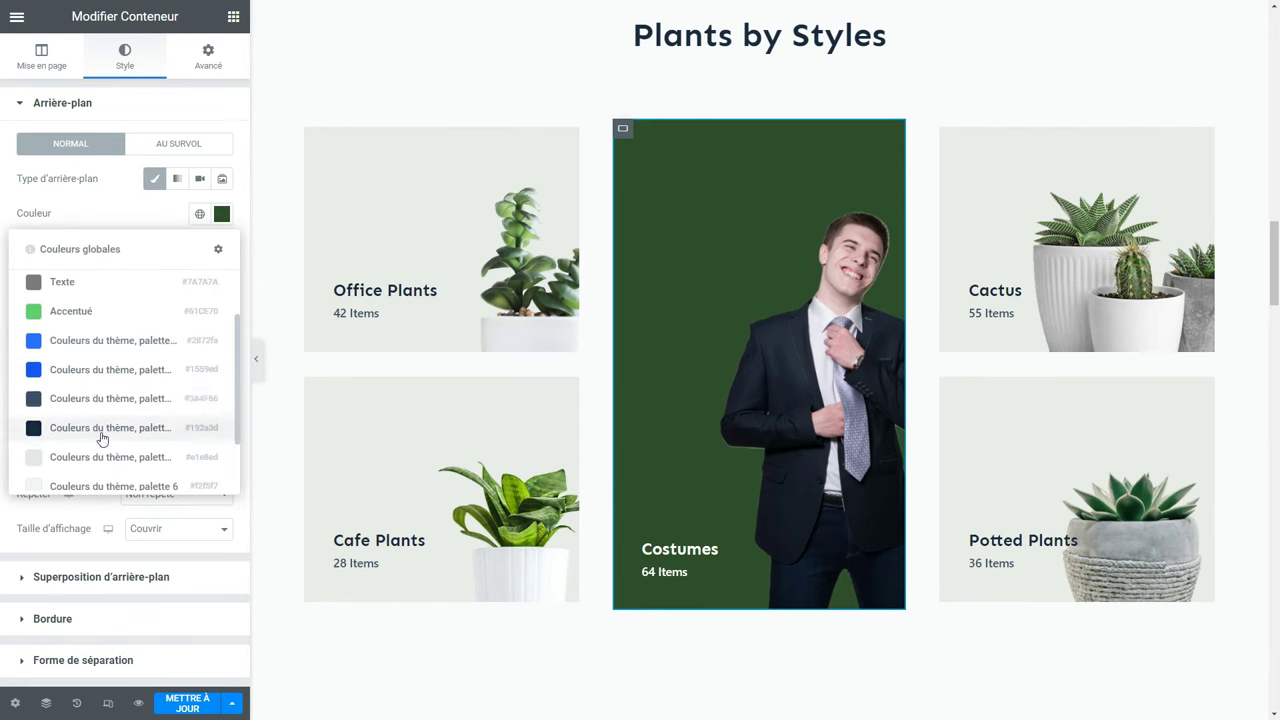
left_click(103, 370)
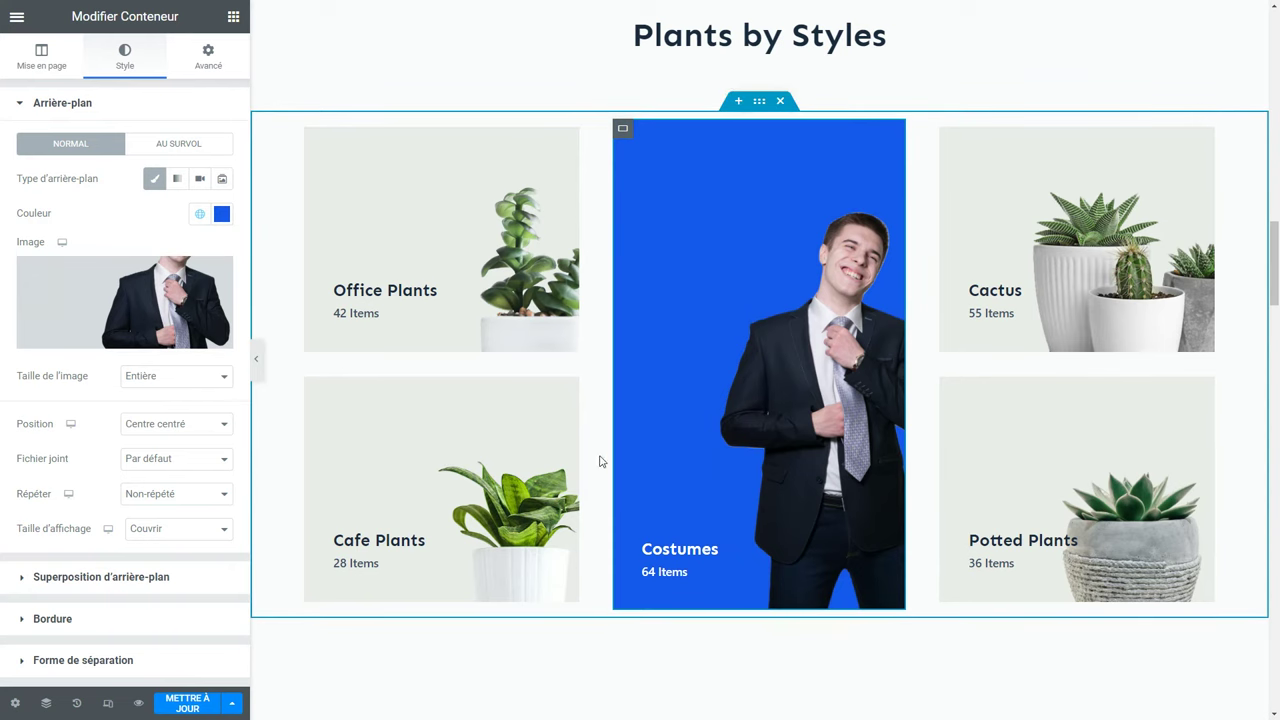
left_click(221, 213)
left_click_drag(200, 283, 186, 317)
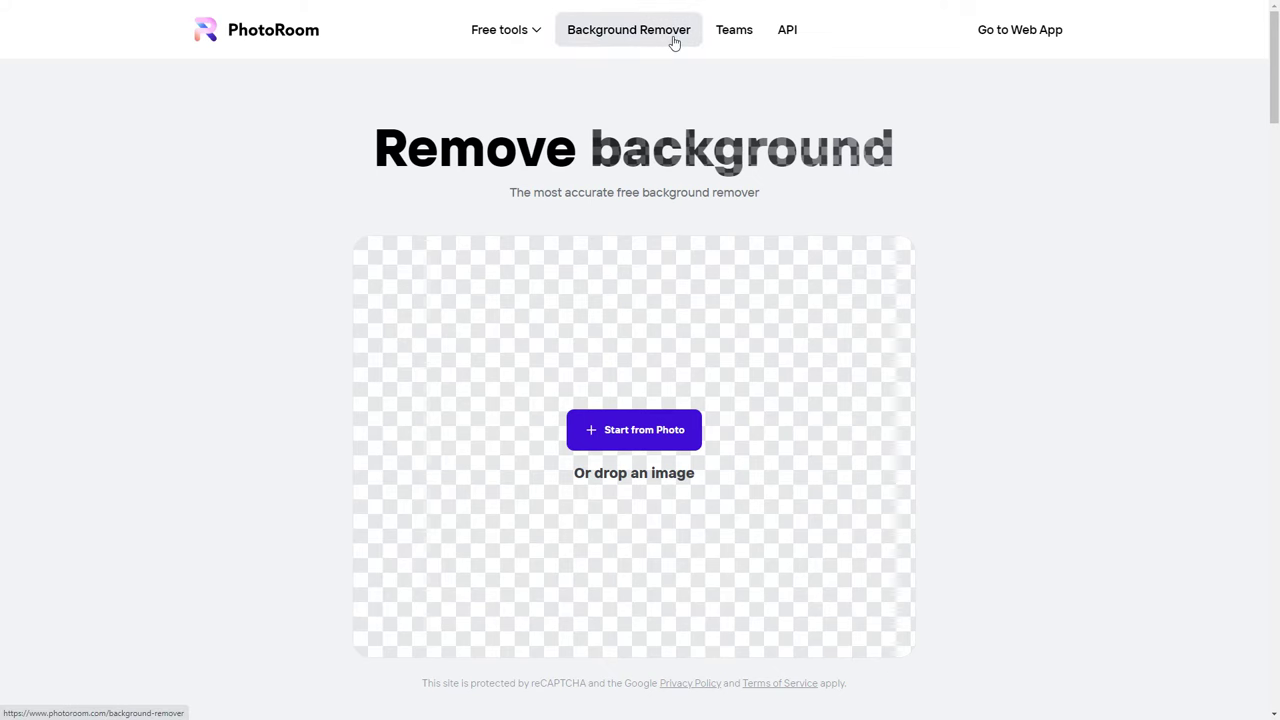
Remove the checked-dress photo's background in PhotoRoom and download the cut-out.
key("alt+Tab")
left_click_drag(714, 420, 441, 397)
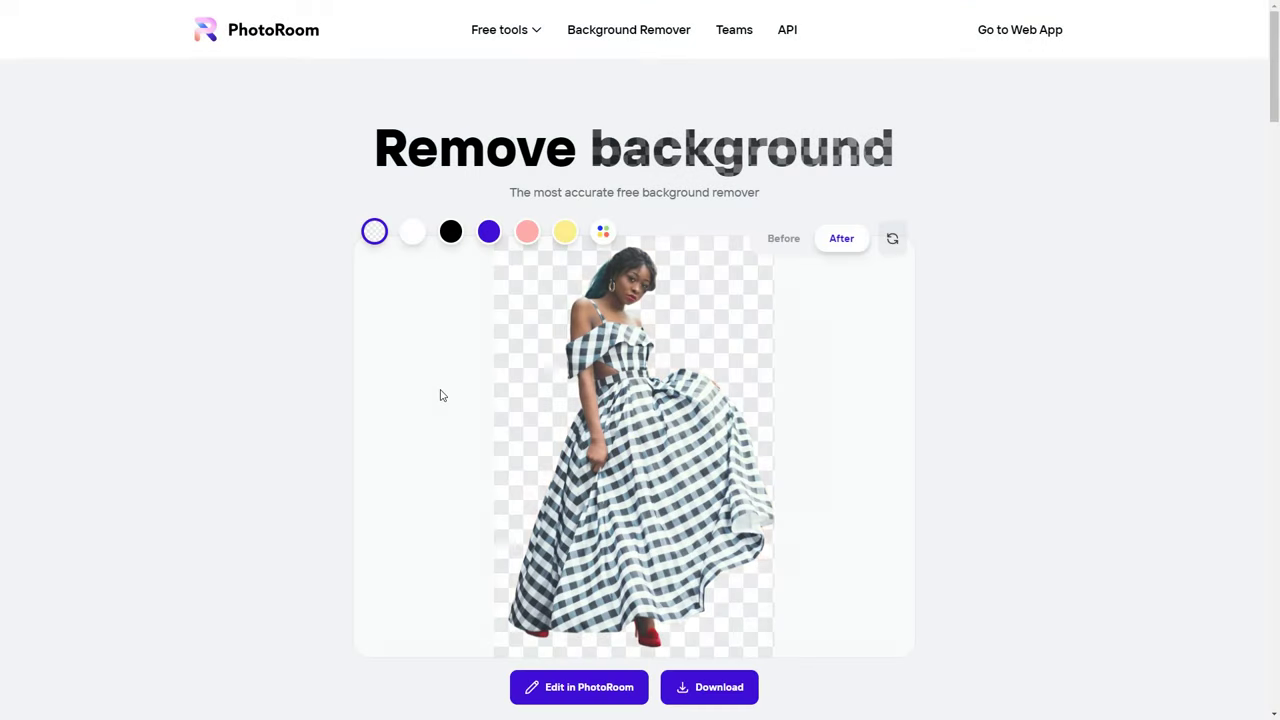
left_click(704, 689)
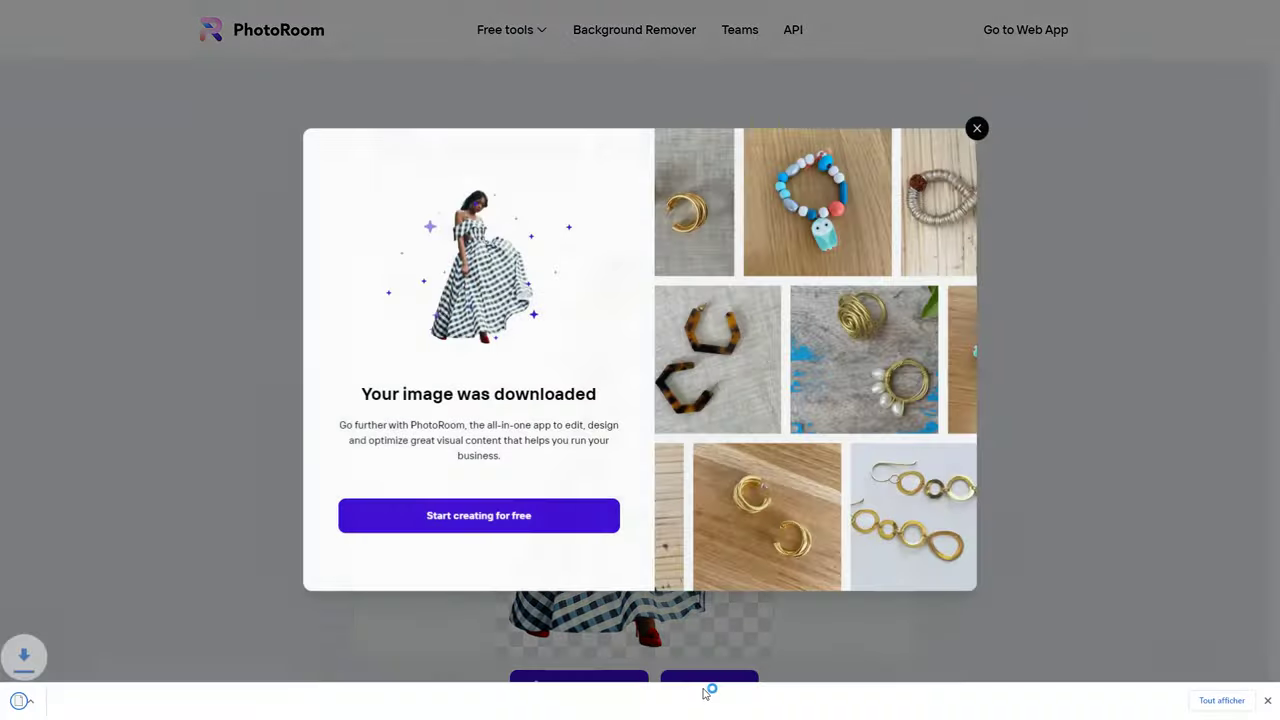
Open the downloaded image full screen and toggle the dress, shoes and grey T-shirt layers.
left_click(100, 700)
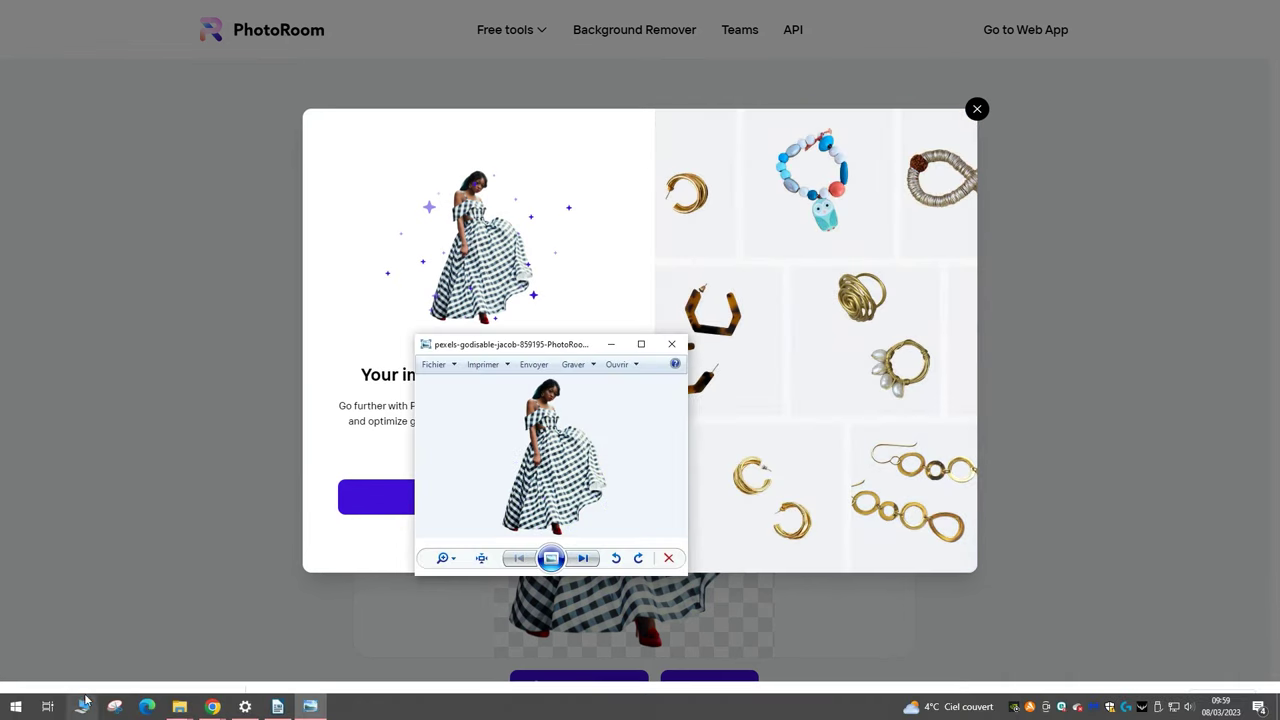
left_click(640, 340)
scroll(585, 490, "up", 2)
scroll(585, 490, "down", 2)
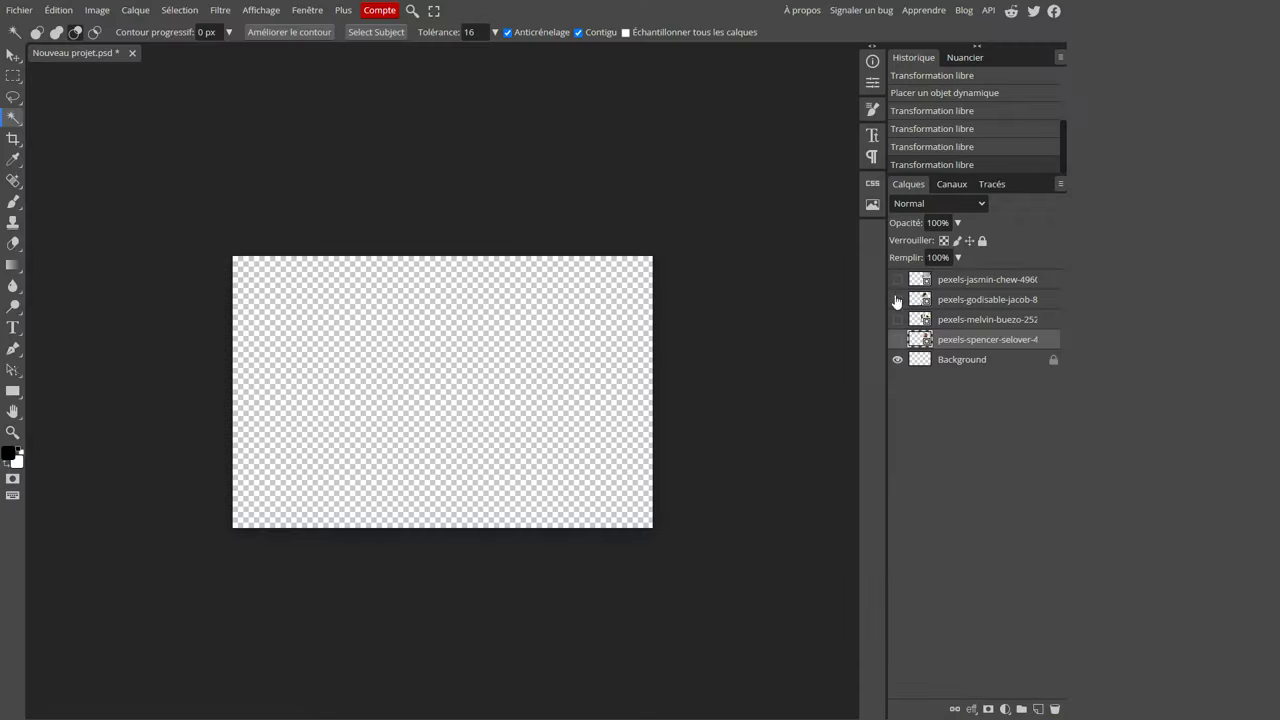
left_click(897, 299)
left_click(897, 299)
left_click(897, 319)
left_click(897, 319)
left_click(897, 339)
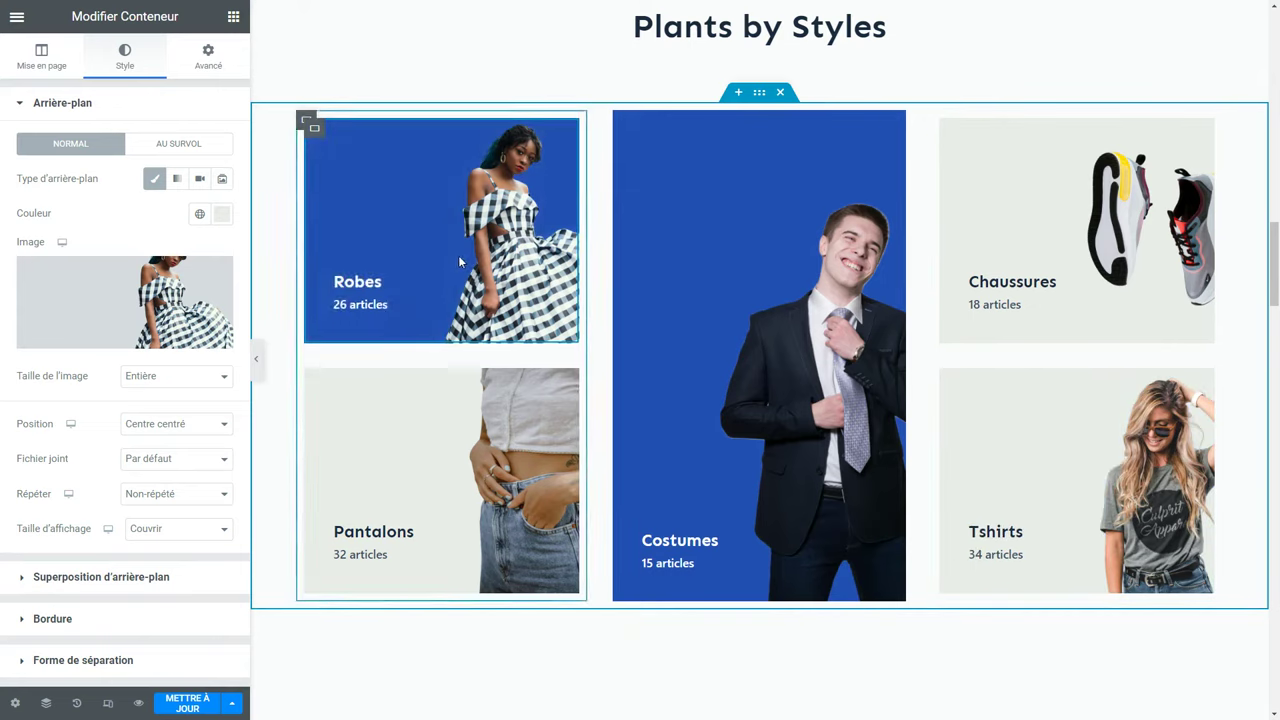
left_click(178, 143)
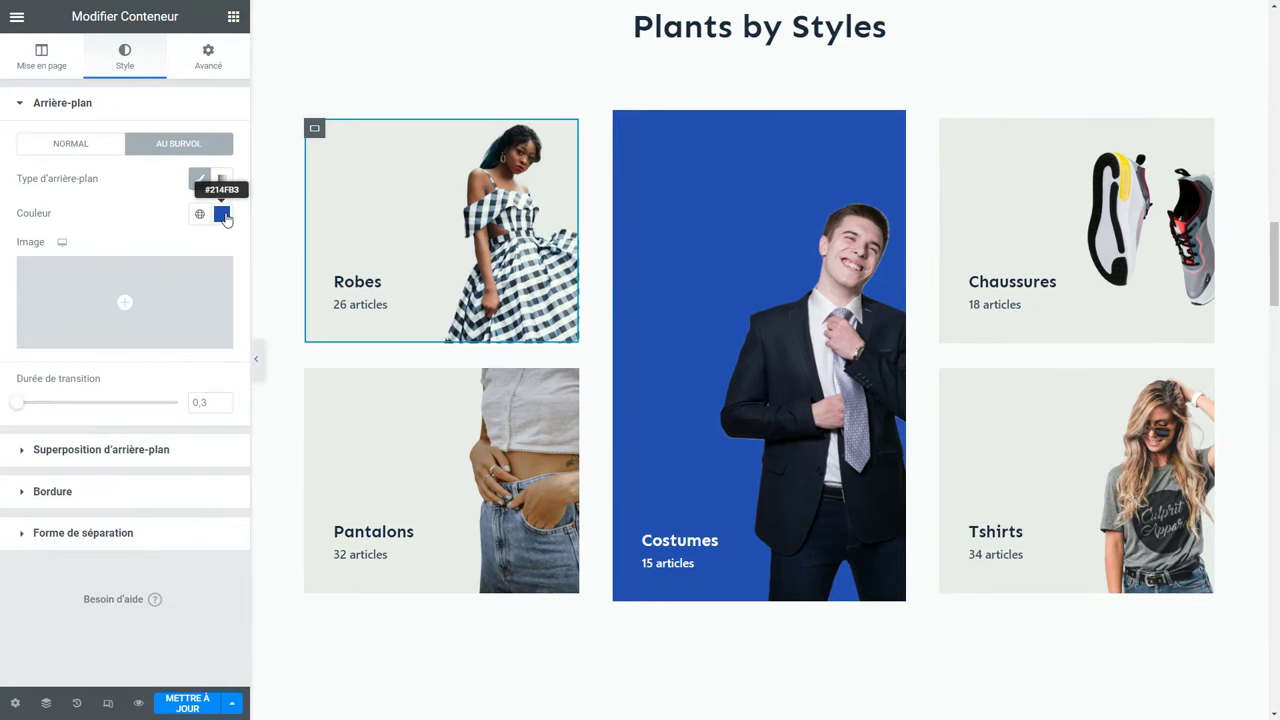
left_click(76, 150)
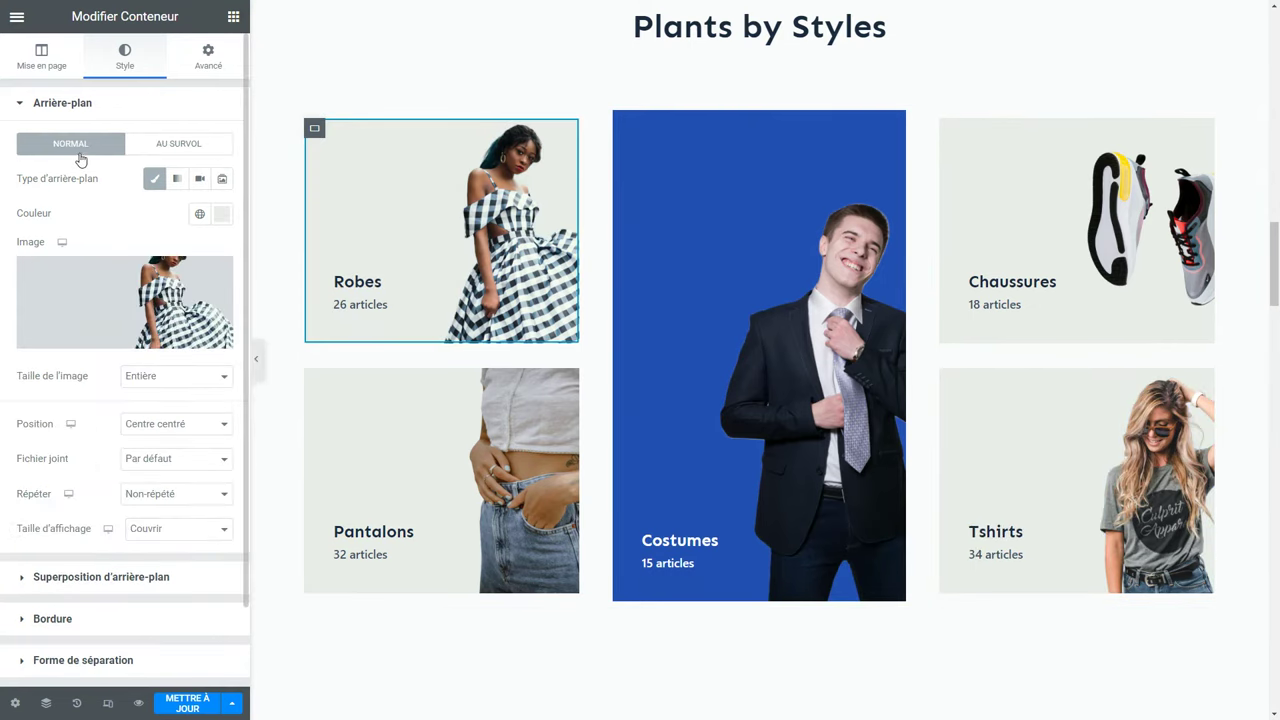
mouse_move(157, 338)
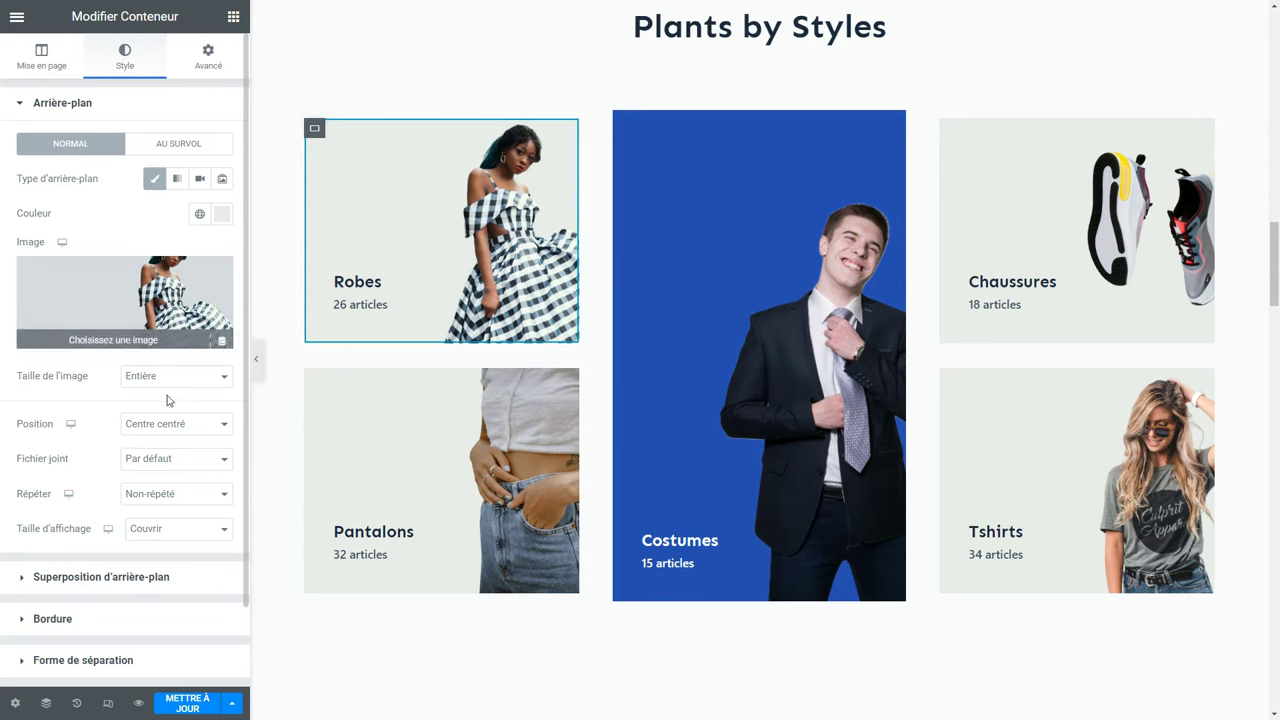
left_click(170, 425)
left_click(155, 518)
left_click(165, 437)
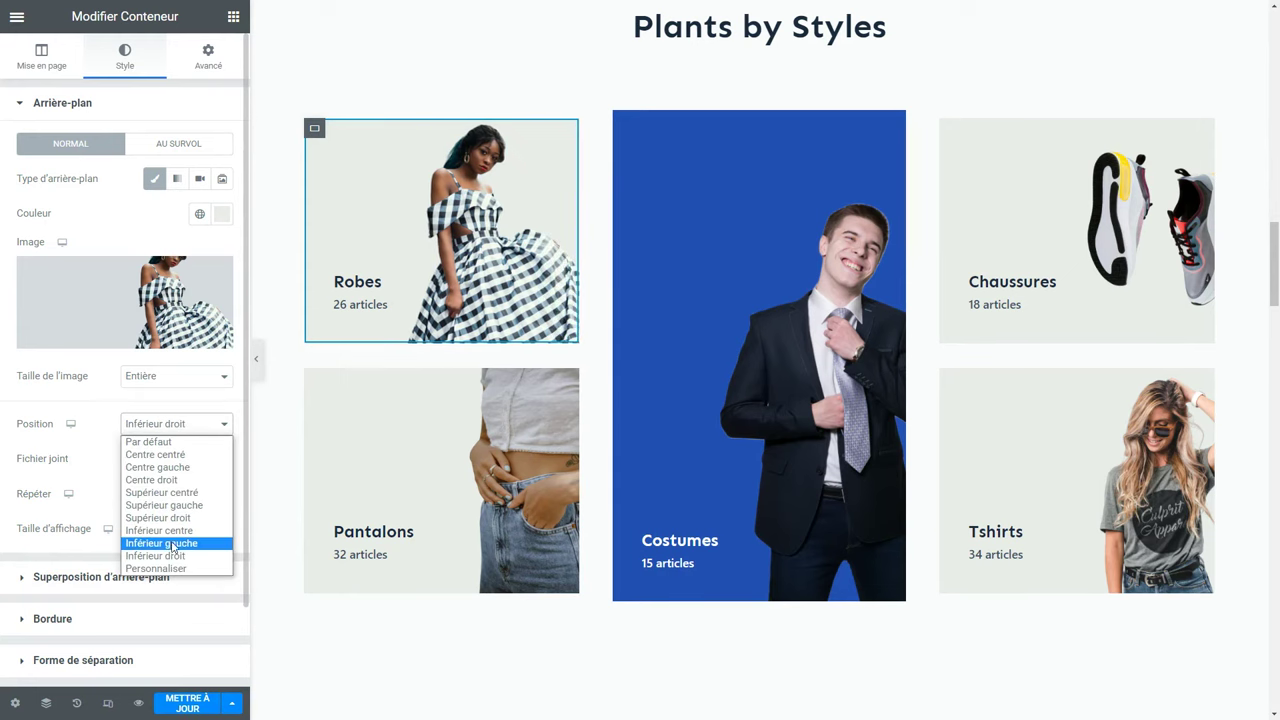
left_click(172, 542)
left_click(163, 432)
left_click(163, 457)
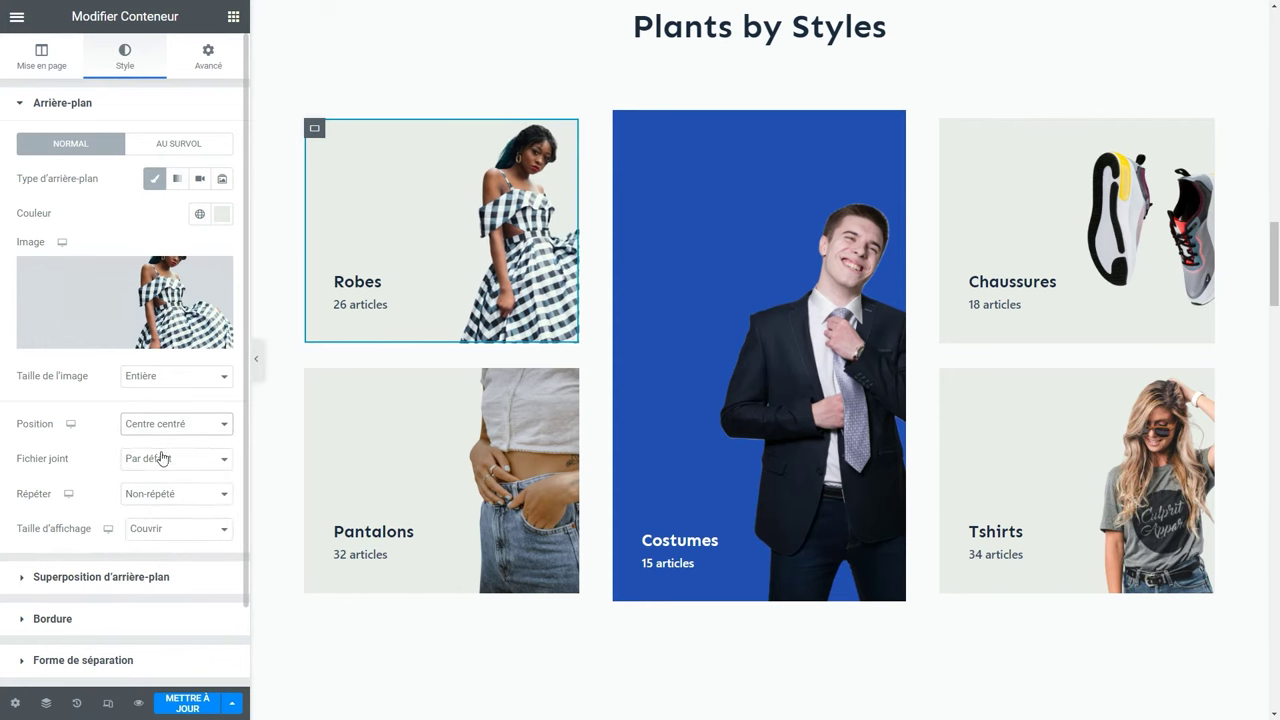
scroll(575, 461, "down", 3)
scroll(573, 461, "down", 3)
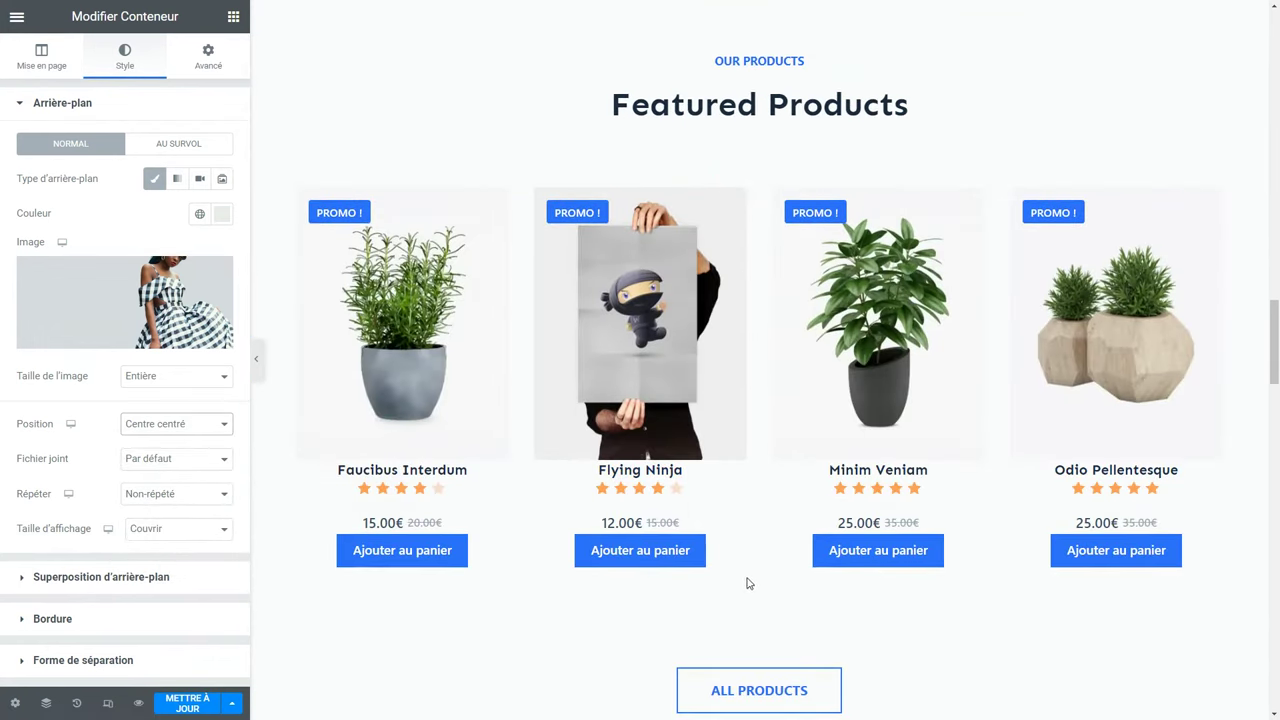
Change the Featured Products heading to 'Produits en vedette'.
left_click(715, 121)
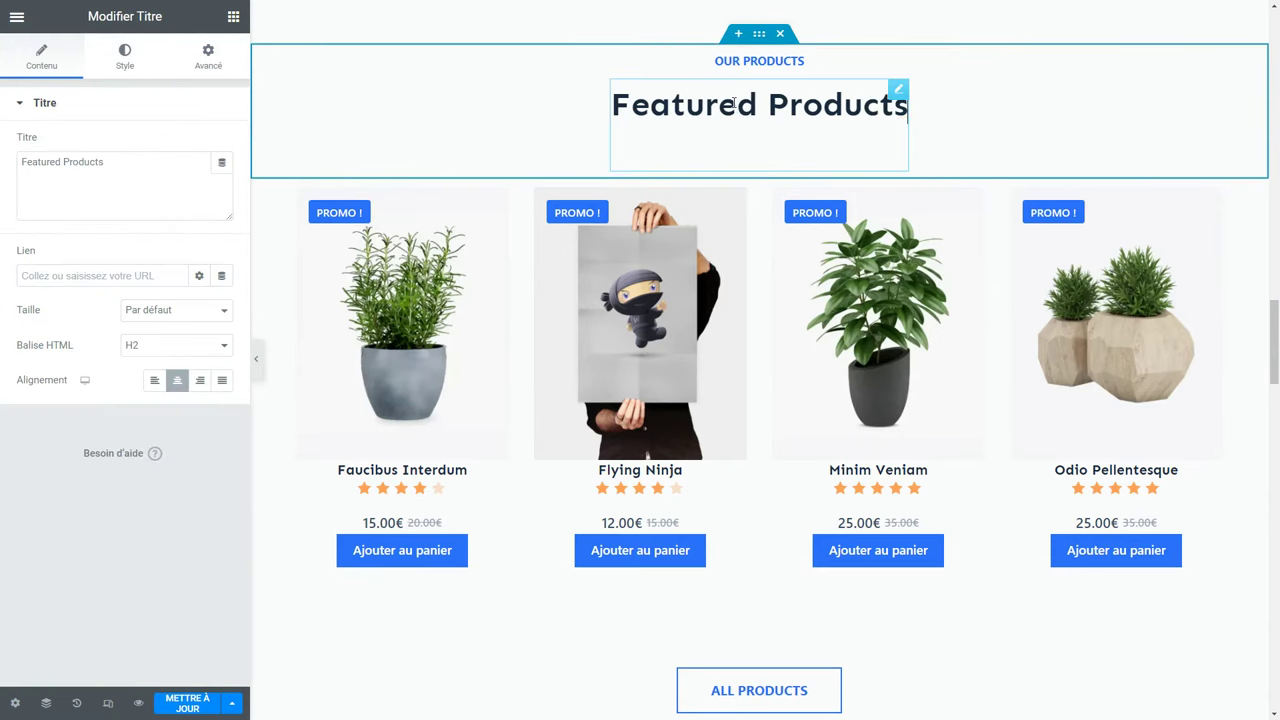
left_click_drag(145, 163, 2, 176)
type("Produits en vedette")
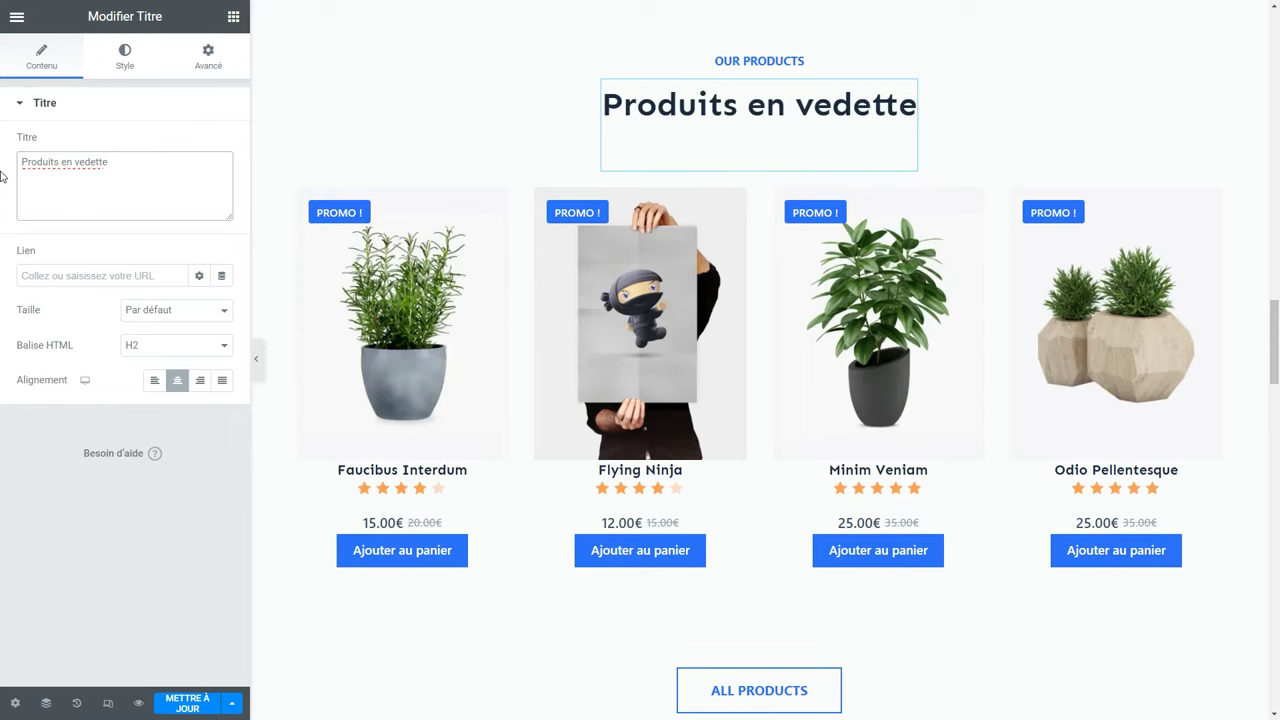
Change the OUR PRODUCTS label to 'Nos produits' and bring up the widget library.
left_click(753, 62)
left_click_drag(103, 320, 2, 330)
type("Nos produits")
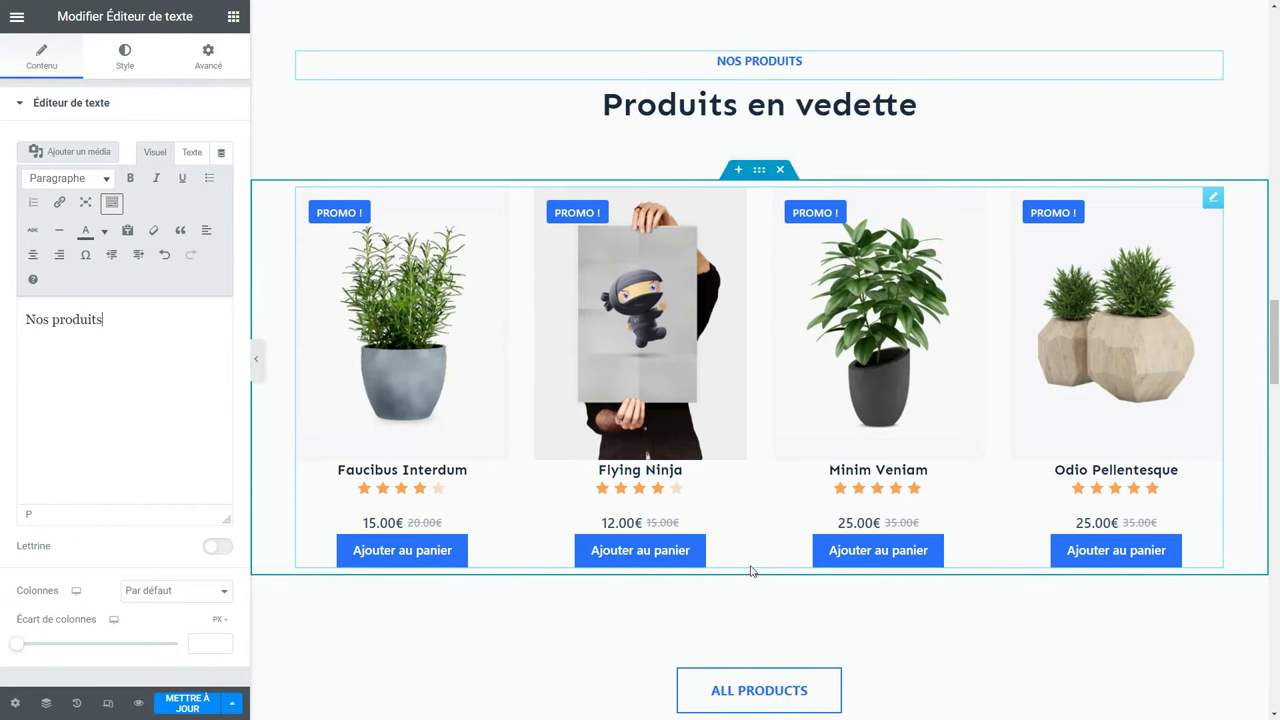
left_click(233, 16)
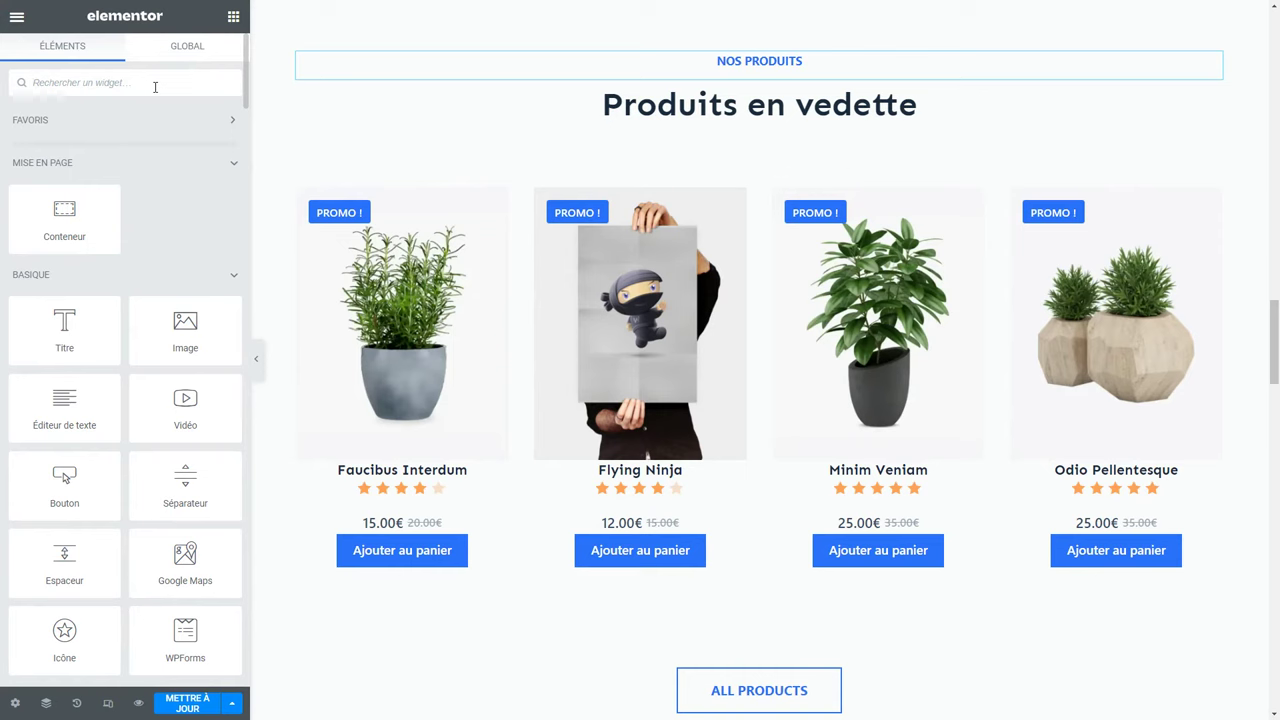
type("prod")
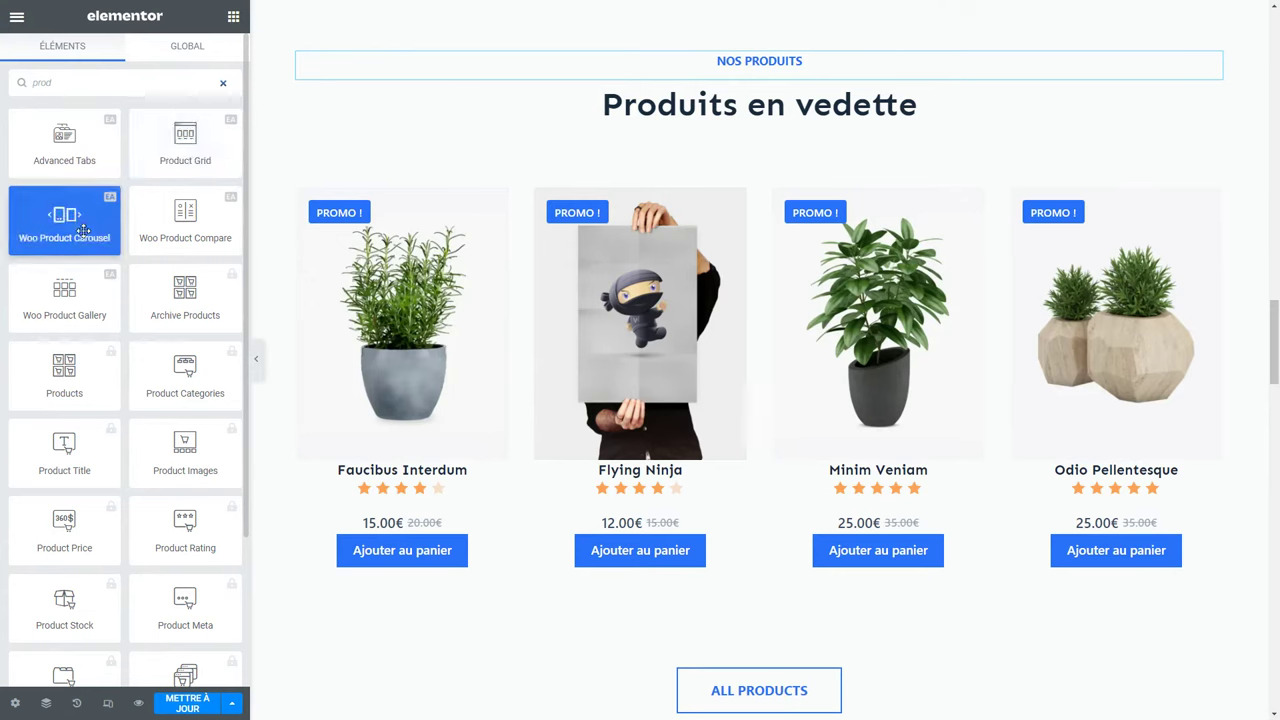
left_click_drag(75, 226, 740, 678)
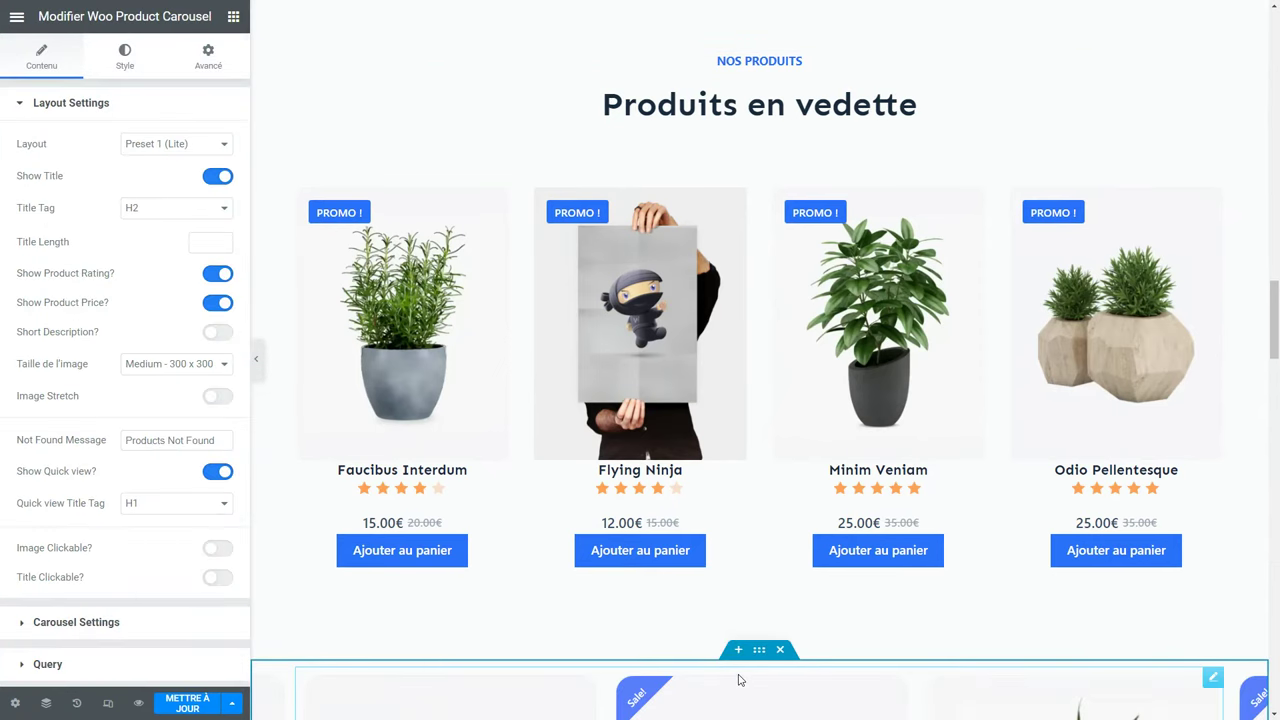
scroll(740, 680, "down", 5)
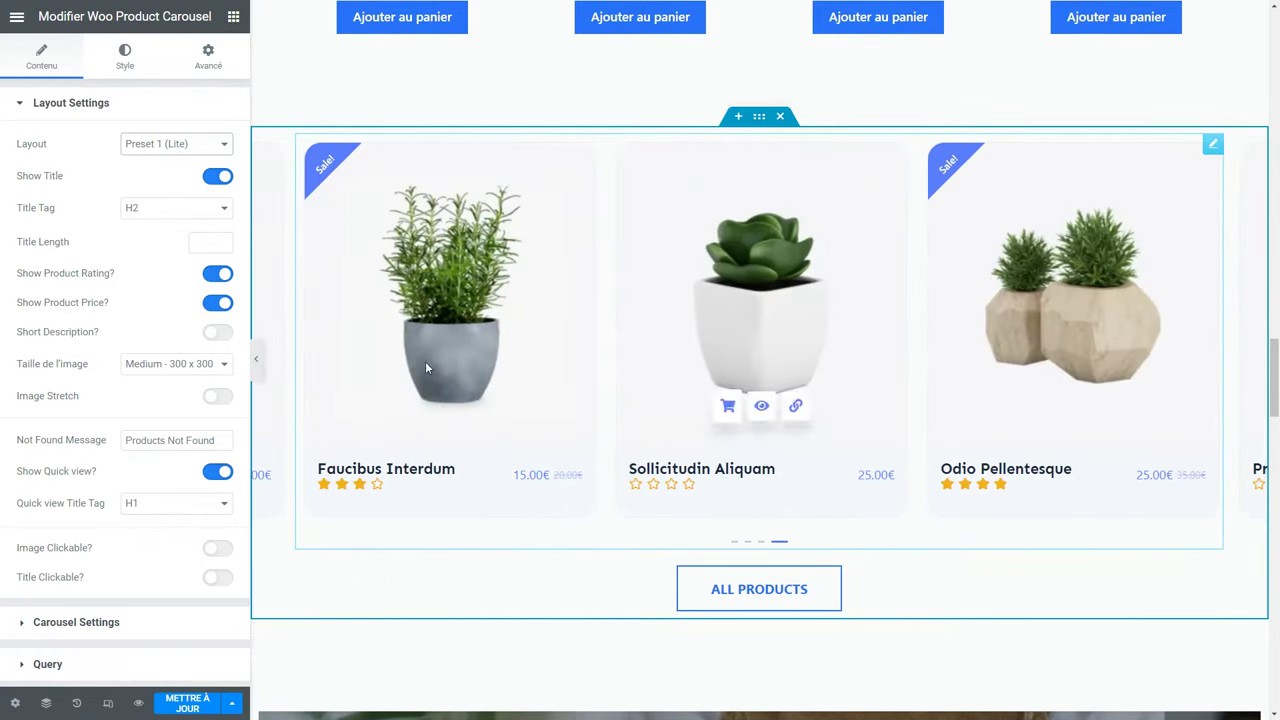
scroll(146, 316, "down", 3)
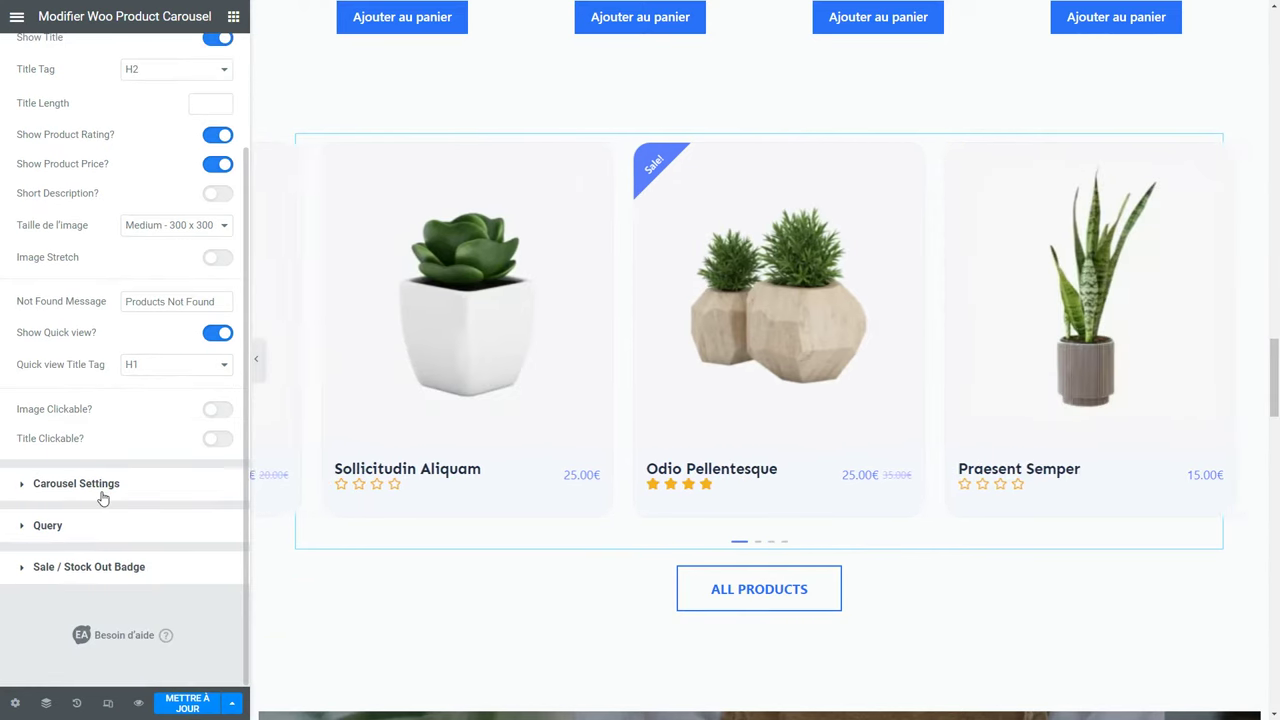
left_click(100, 486)
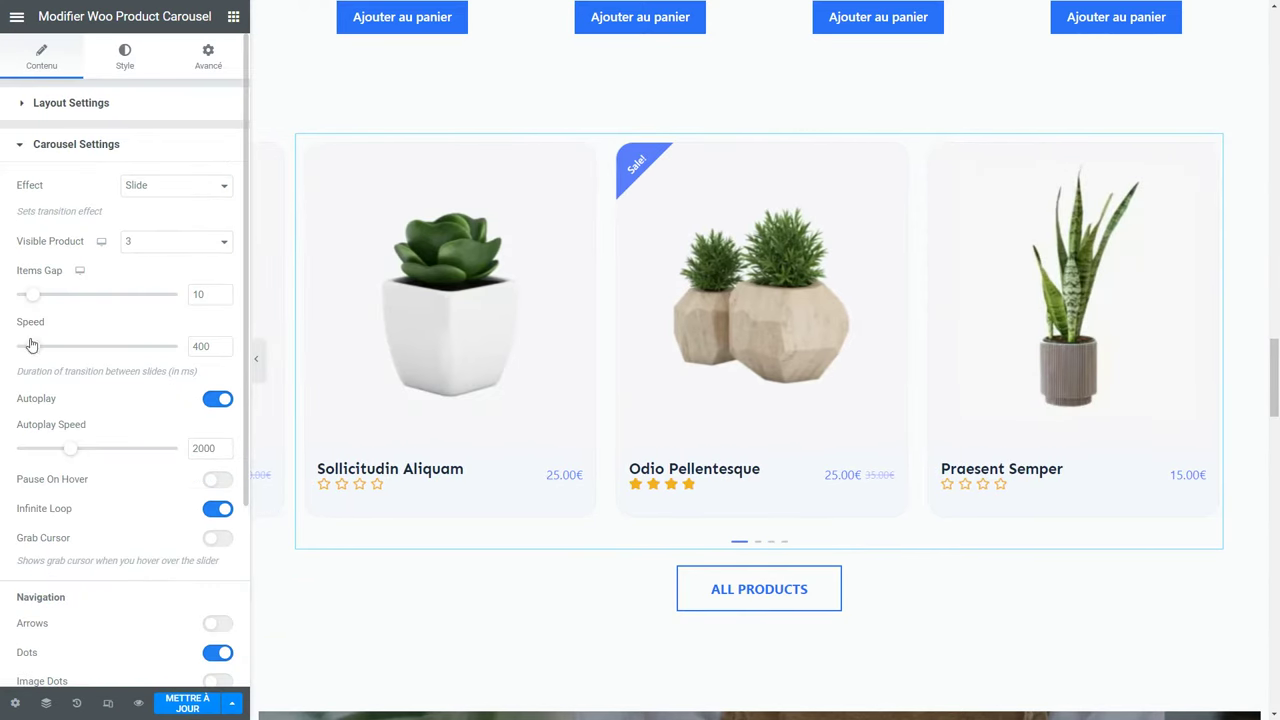
left_click_drag(78, 457, 137, 467)
left_click(125, 56)
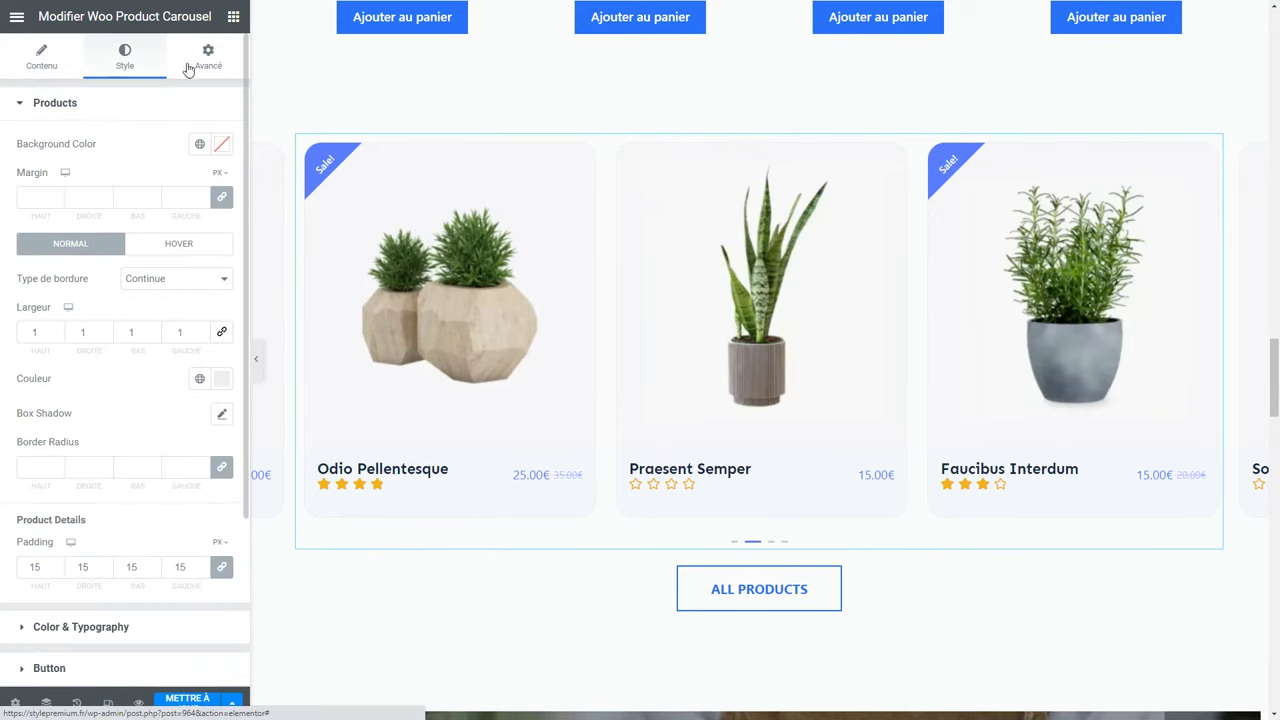
left_click(205, 64)
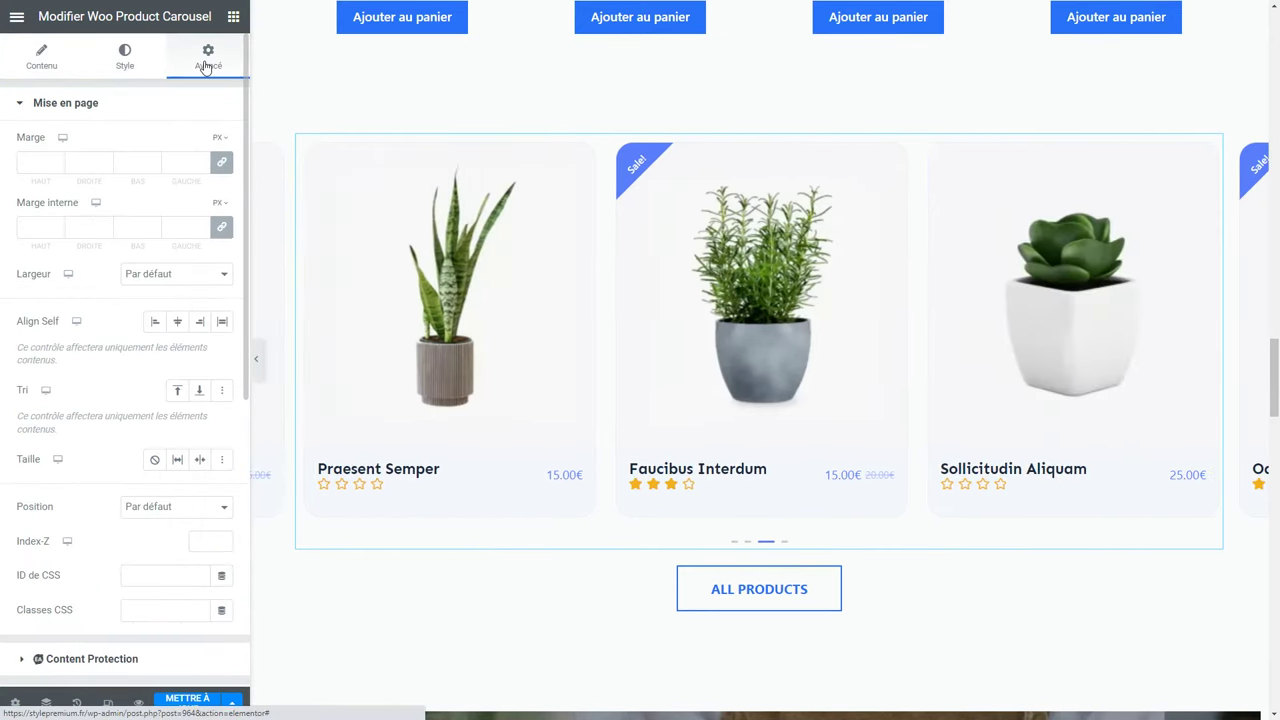
right_click(789, 189)
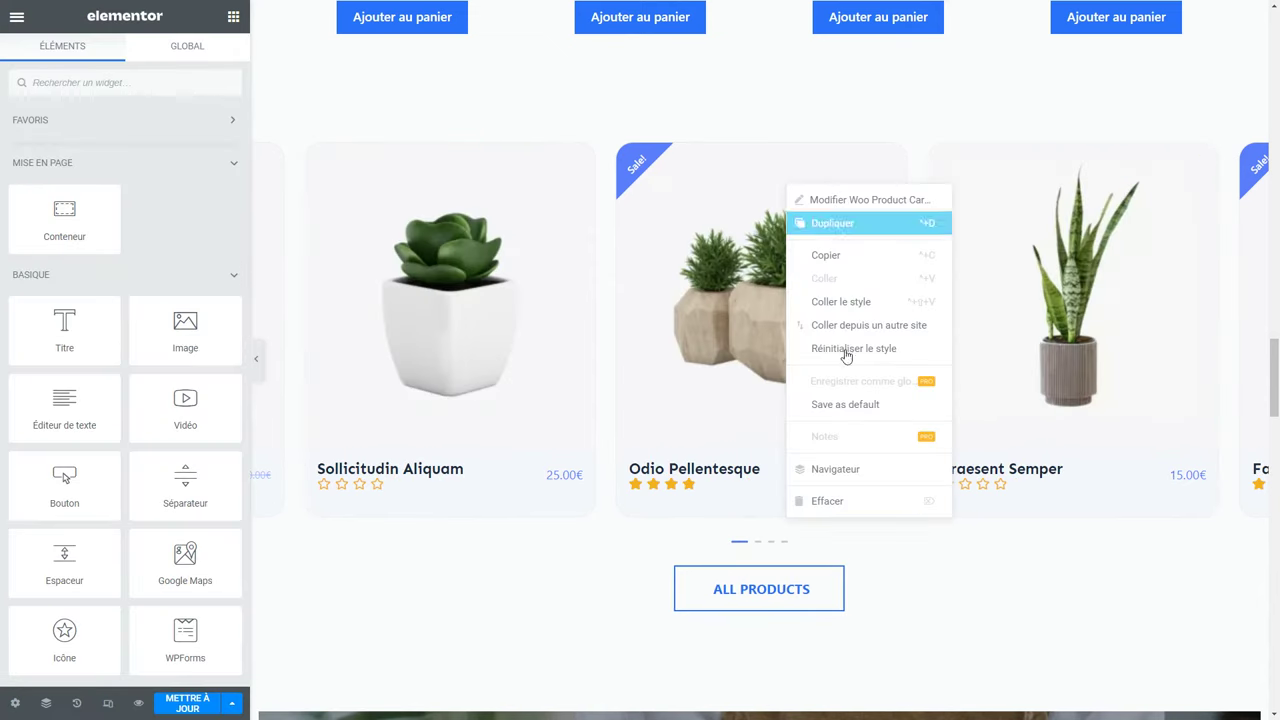
left_click(858, 516)
scroll(850, 495, "up", 5)
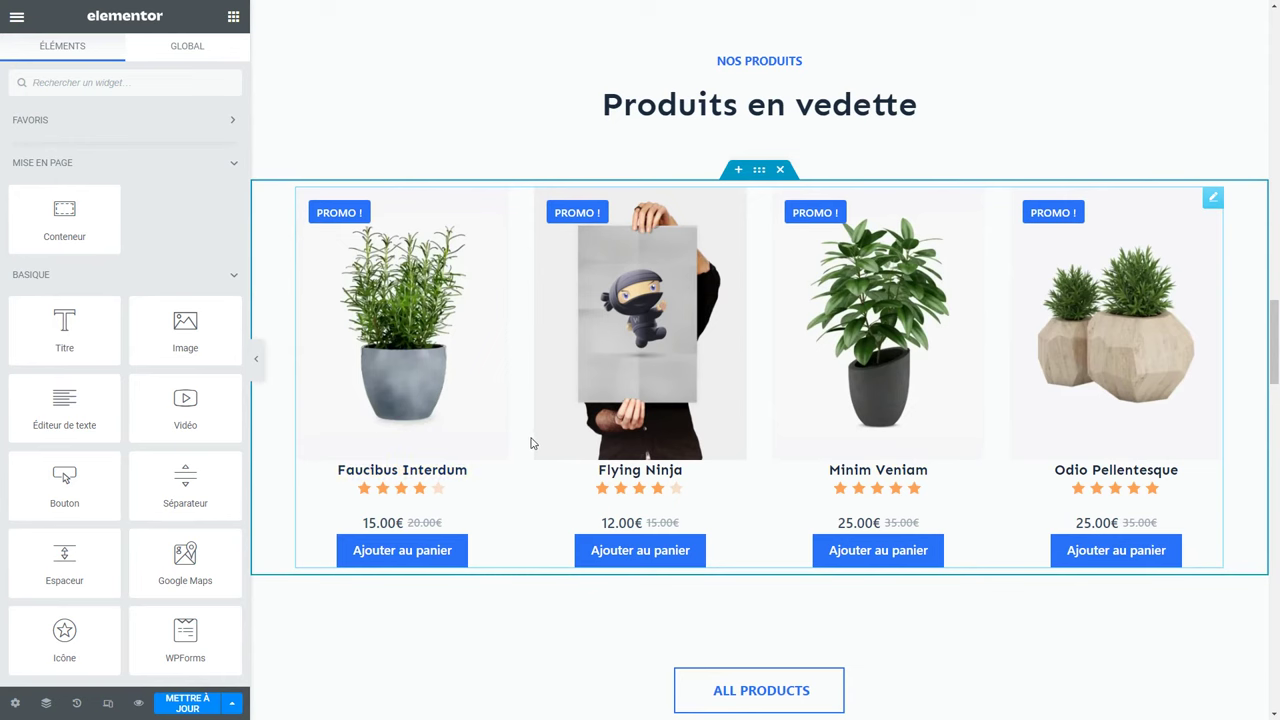
Search the widgets for 'code' and open the featured products shortcode.
left_click(126, 88)
type("code")
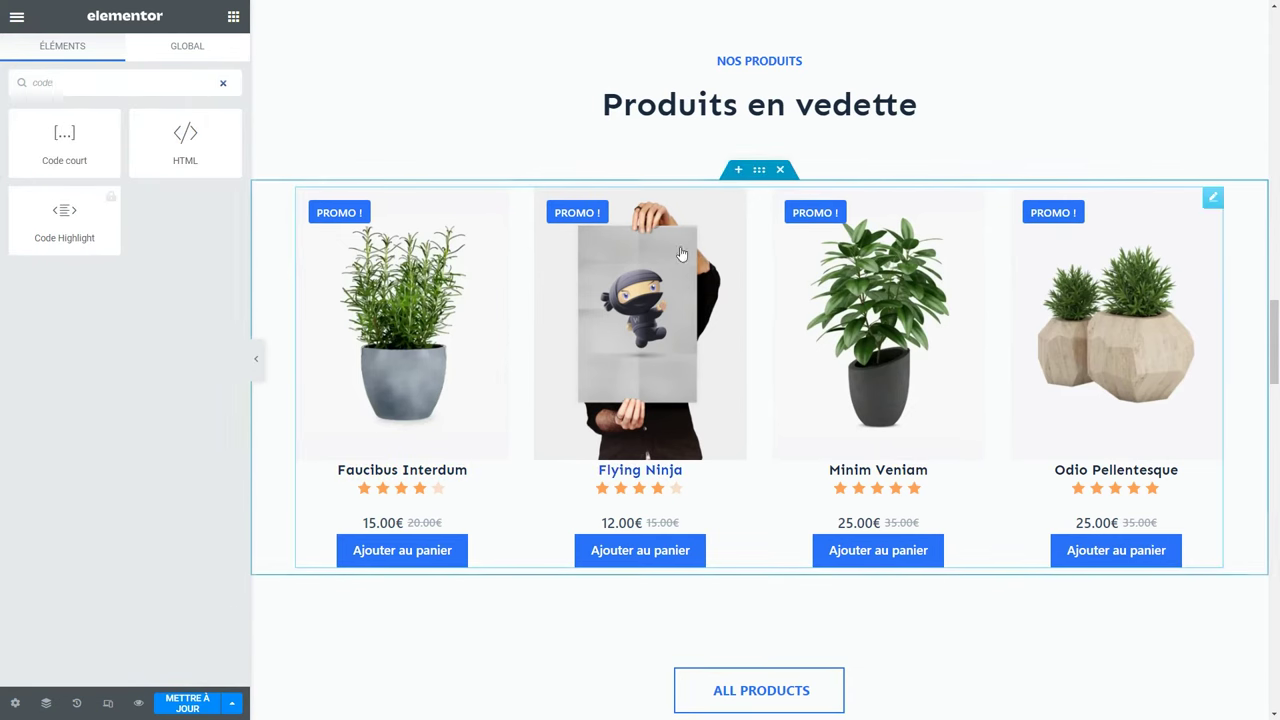
left_click(733, 203)
Change the shortcode's columns value to 3, then back to 4.
left_click_drag(100, 224, 24, 210)
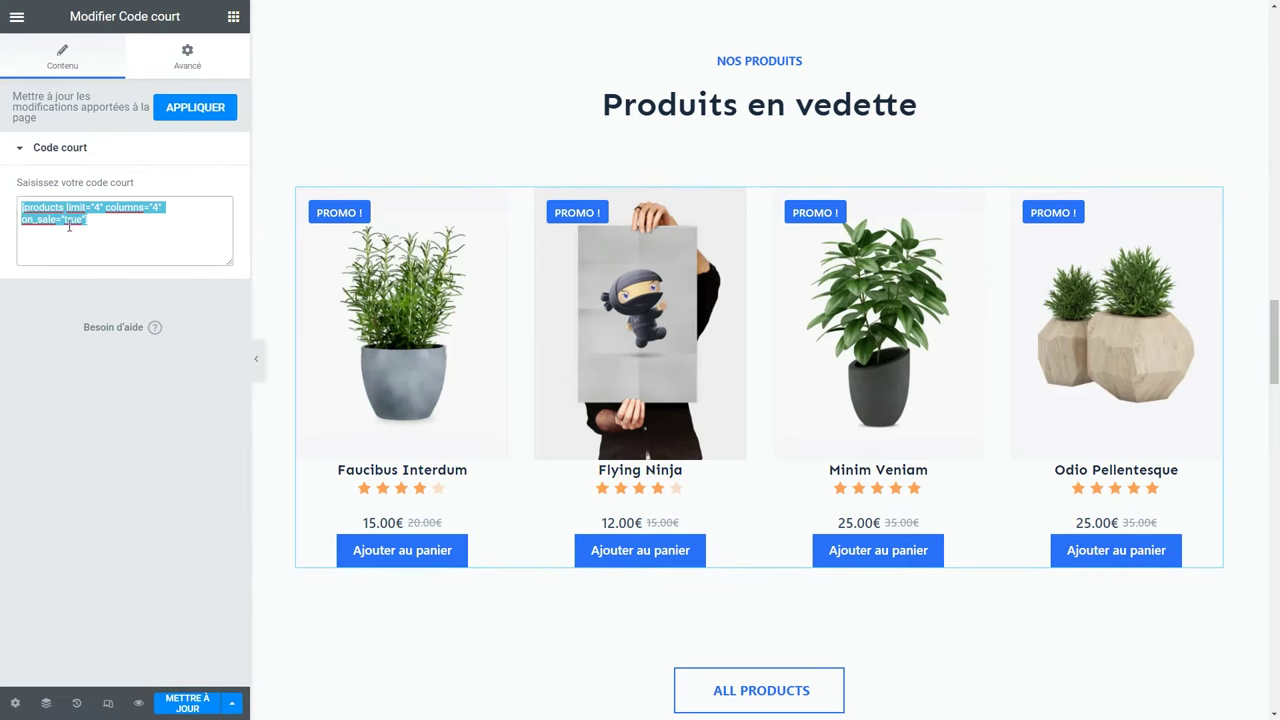
left_click(166, 207)
type("3")
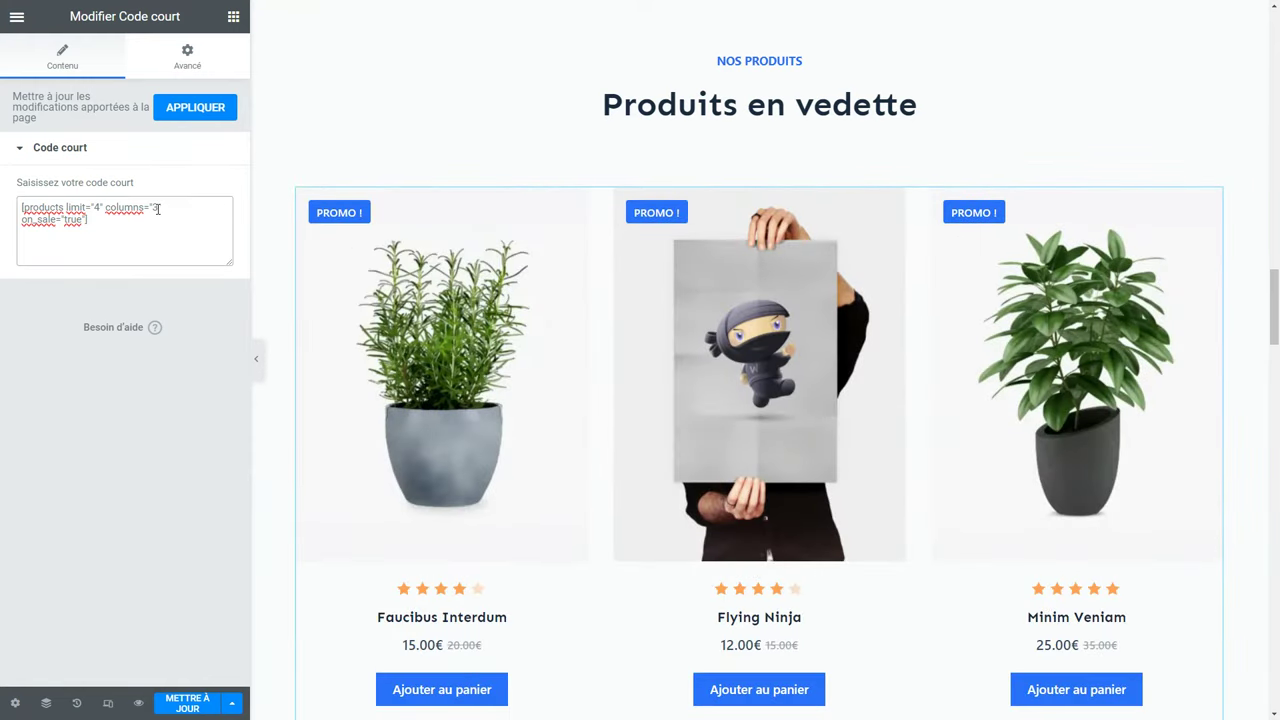
type("4")
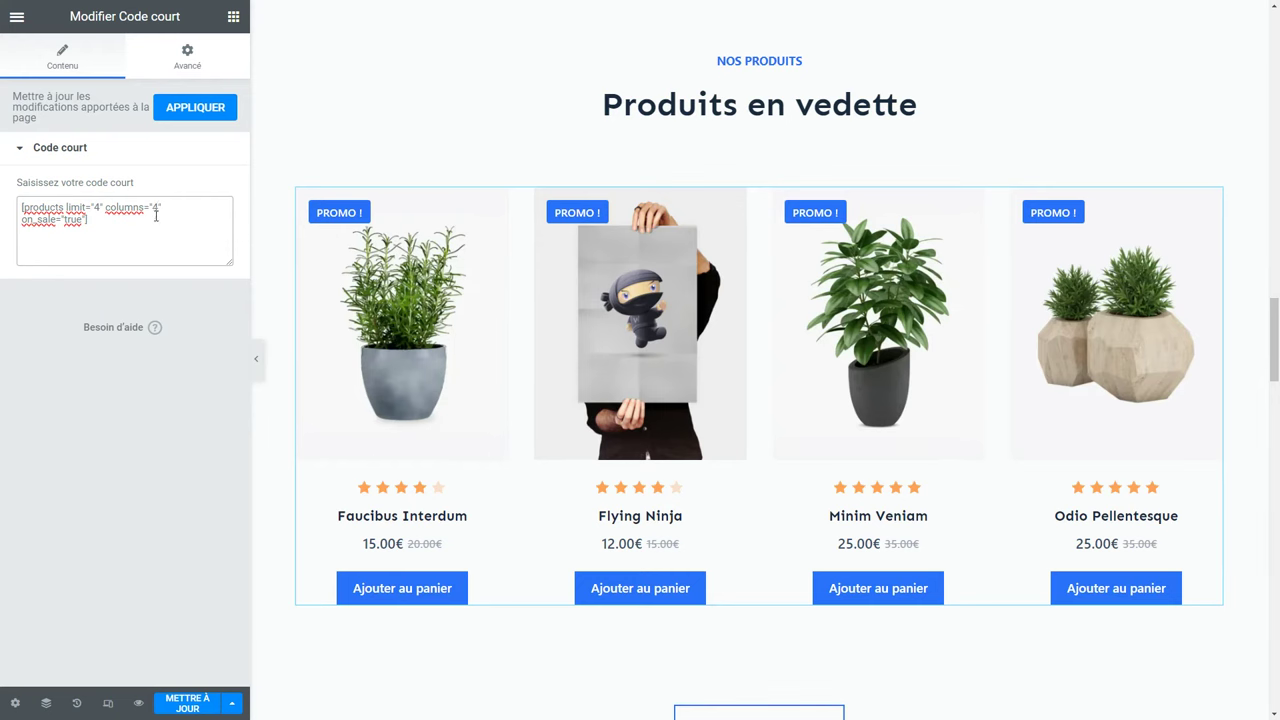
scroll(590, 440, "down", 2)
Rename the ALL PRODUCTS button to 'Tous les produits' and save the page.
left_click(780, 530)
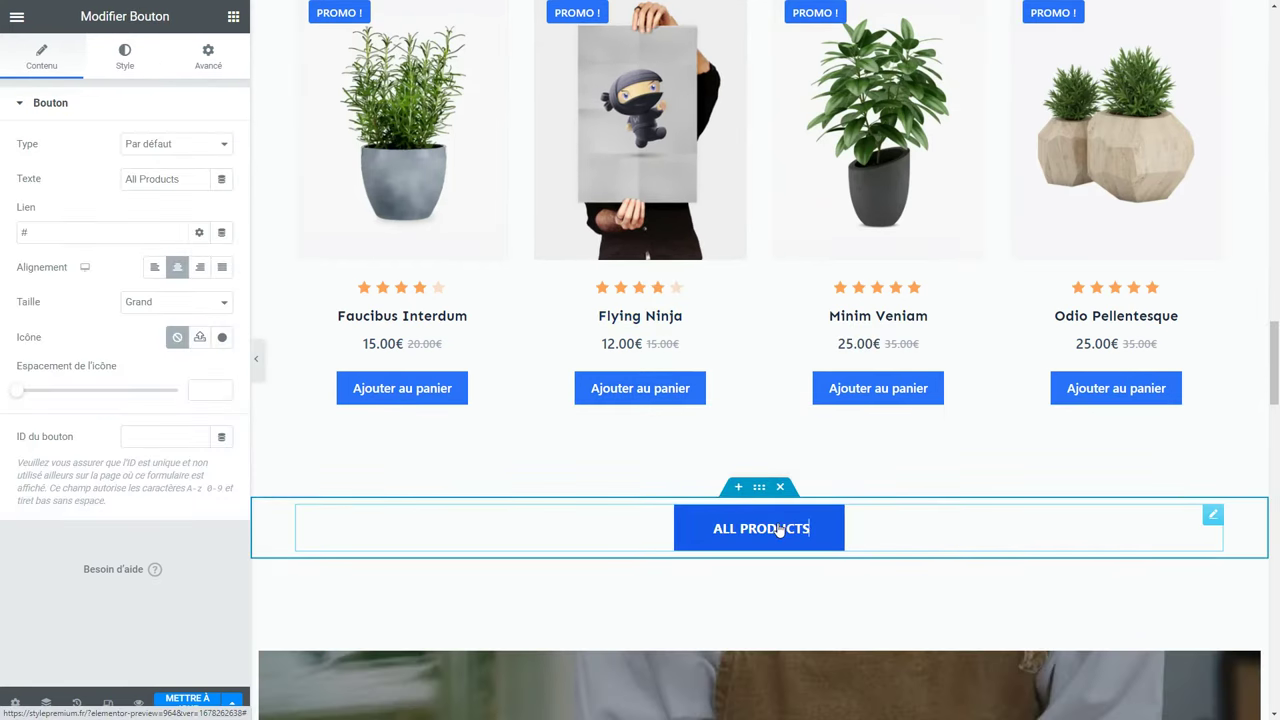
left_click_drag(183, 178, 95, 181)
type("Tous les produits")
left_click(199, 700)
scroll(766, 540, "down", 5)
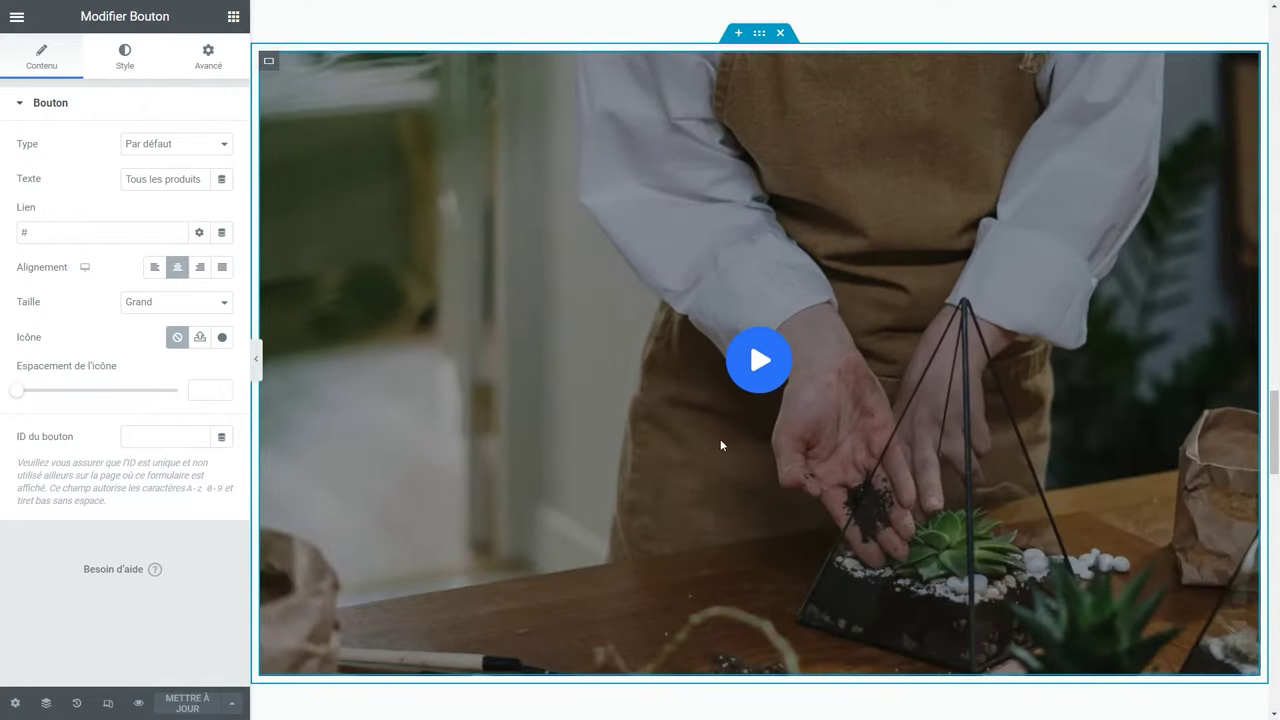
Inspect the video section container's background and the play icon's video link.
left_click(268, 61)
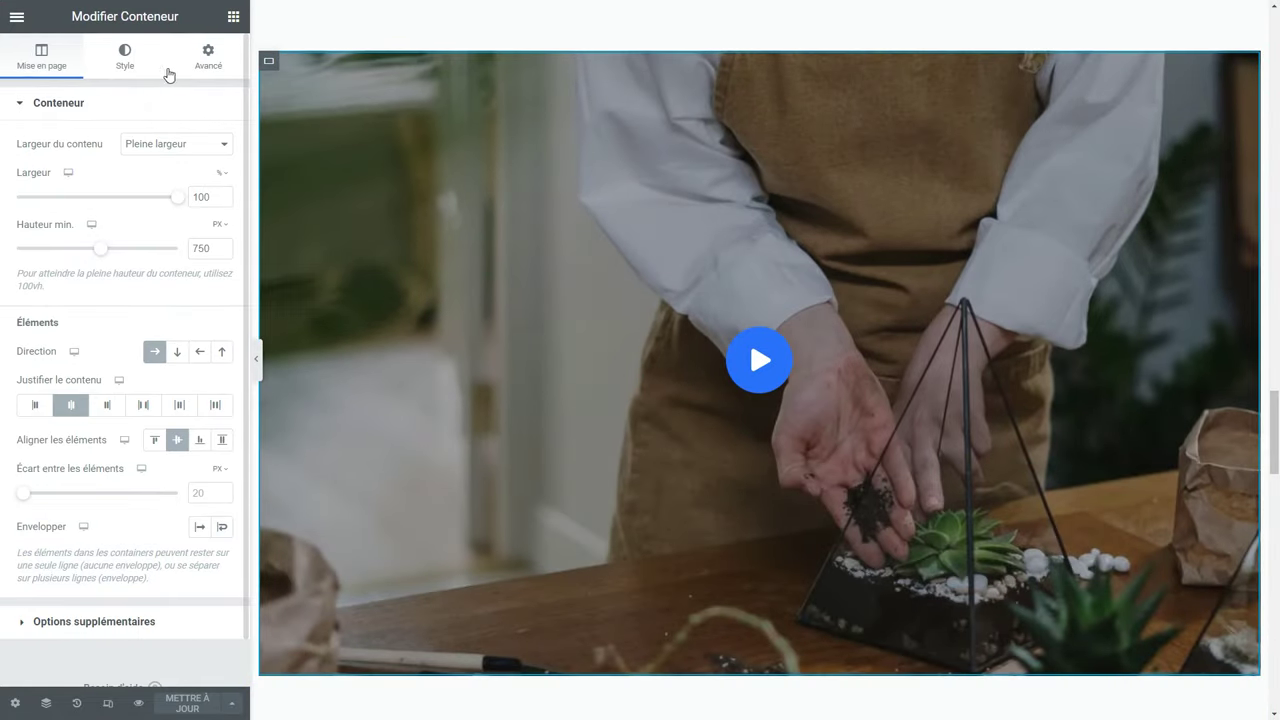
left_click(137, 72)
mouse_move(118, 296)
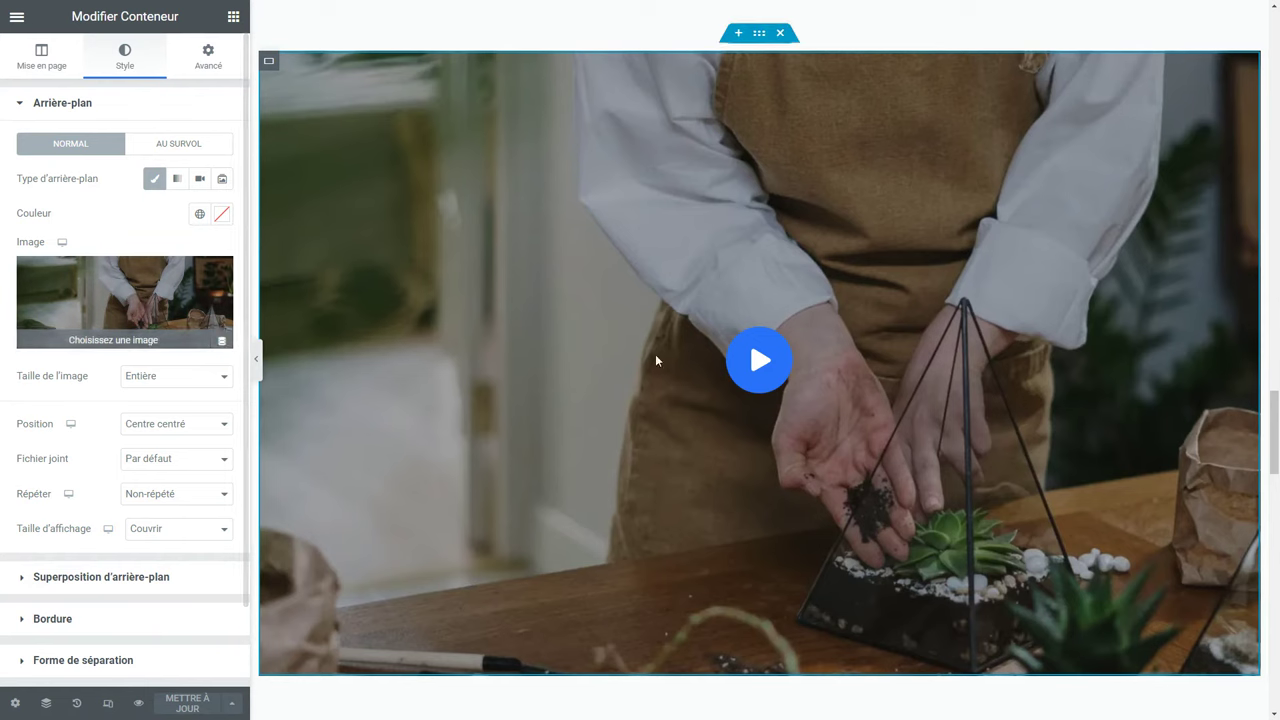
left_click(758, 366)
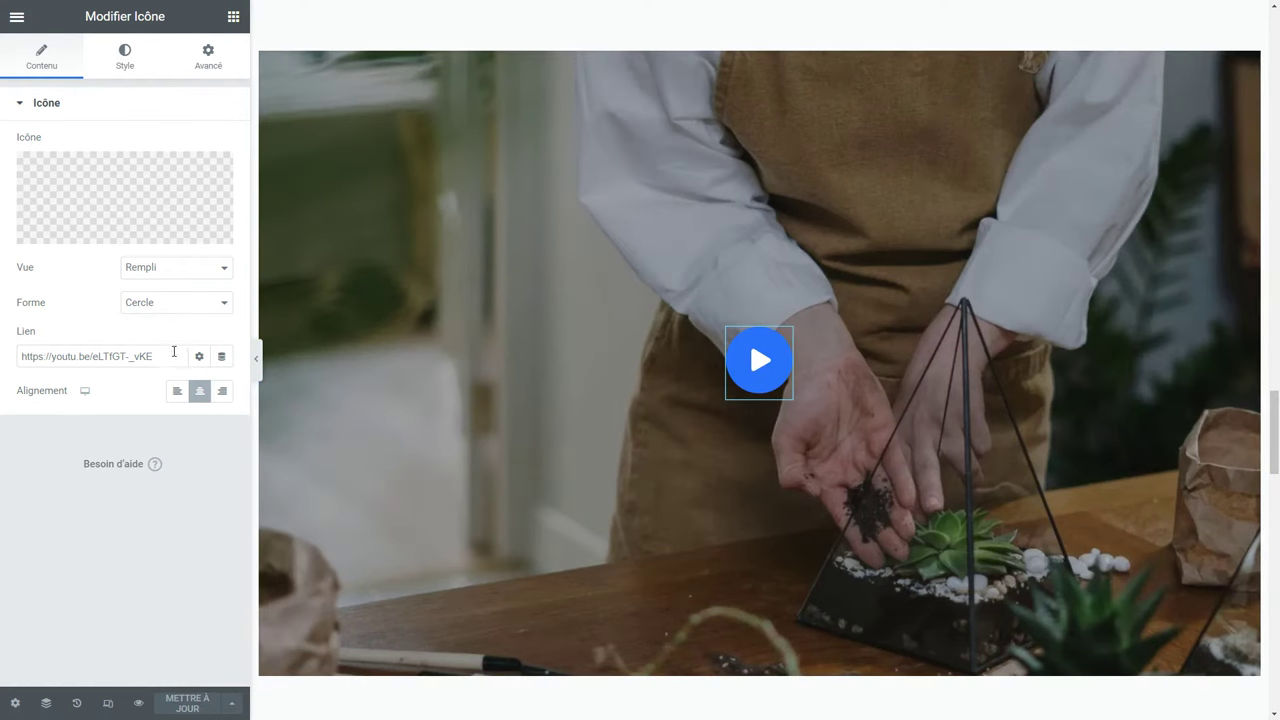
left_click_drag(178, 352, 3, 368)
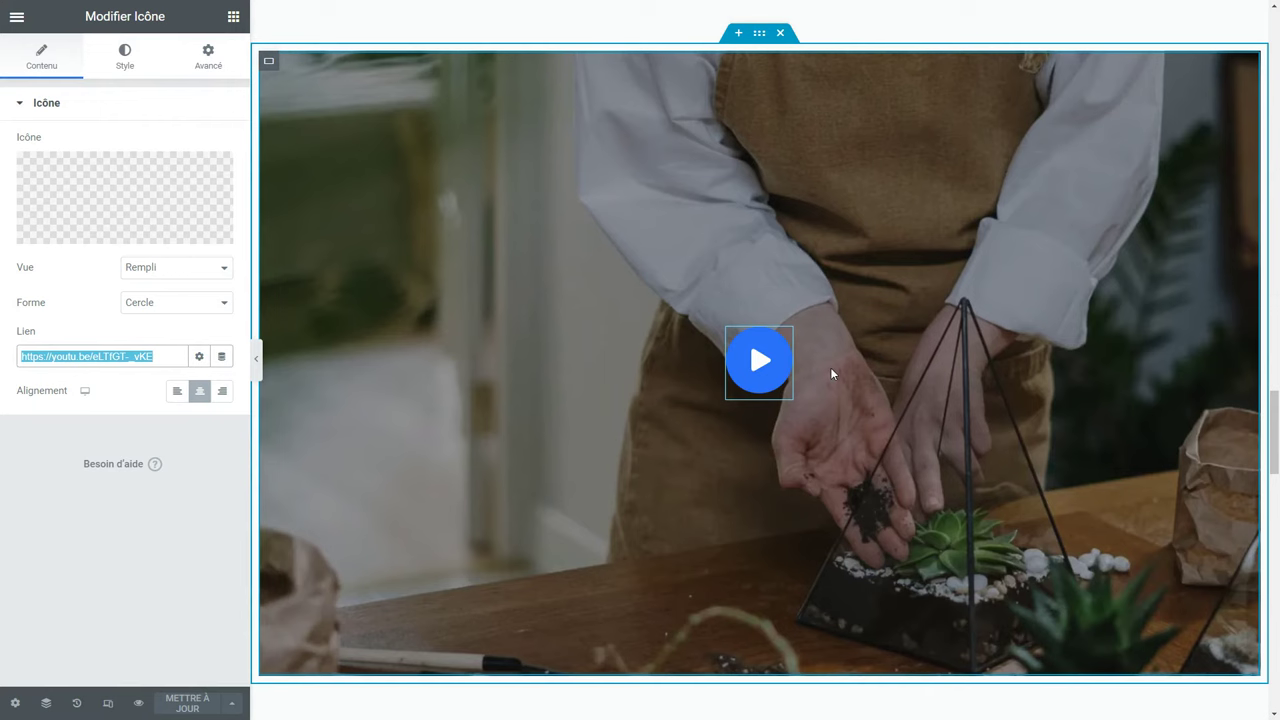
scroll(832, 372, "down", 6)
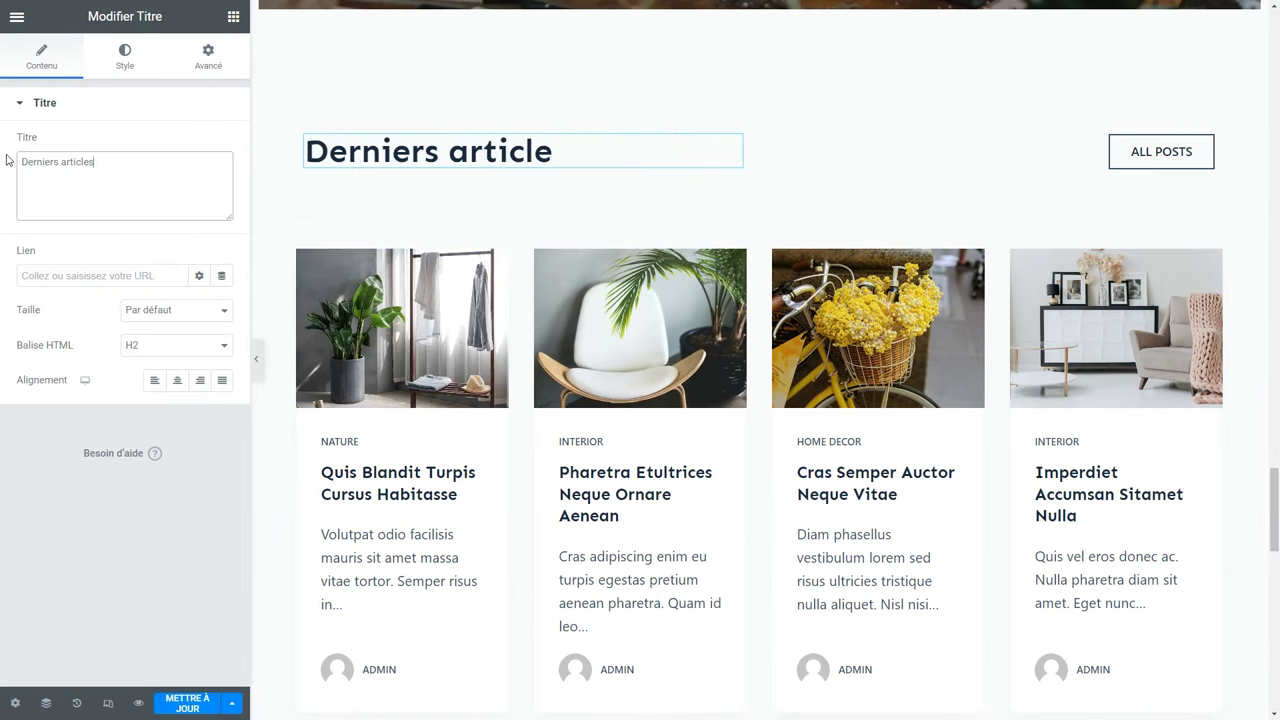
Retitle the blog section with 'de blog' and its button 'Voir tous les posts'.
type("de blog")
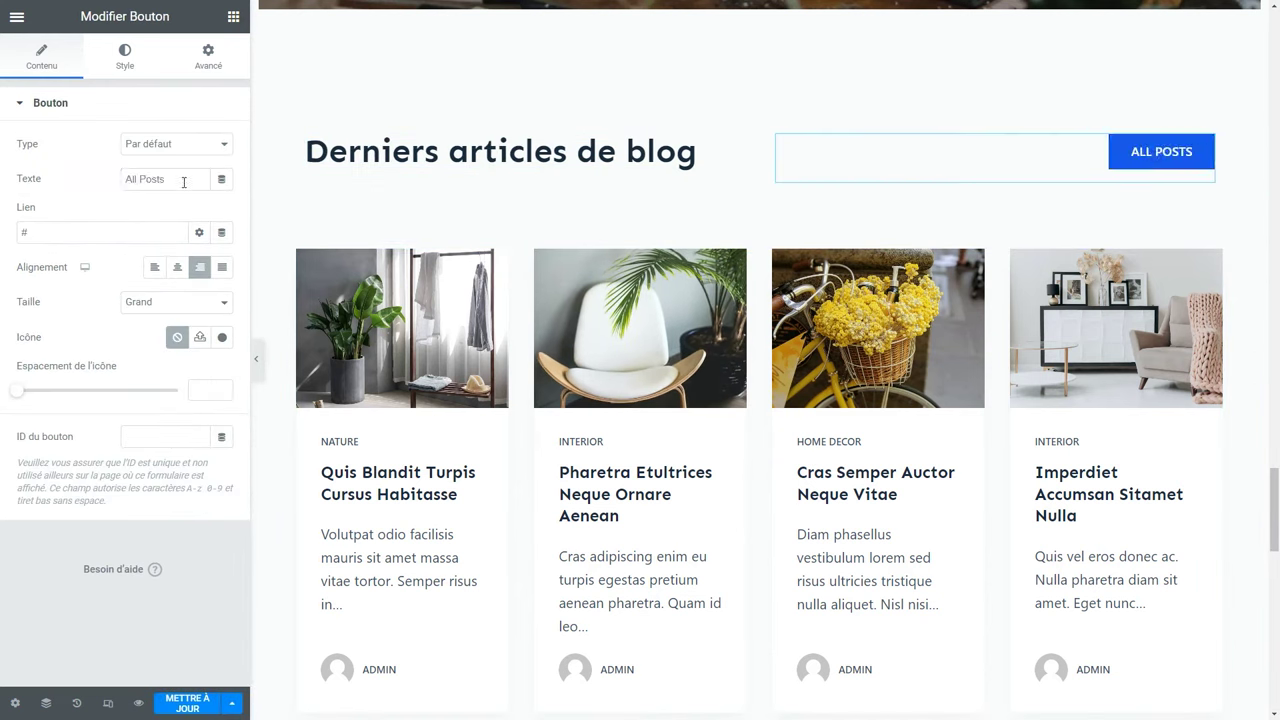
type("Voir tous les posts")
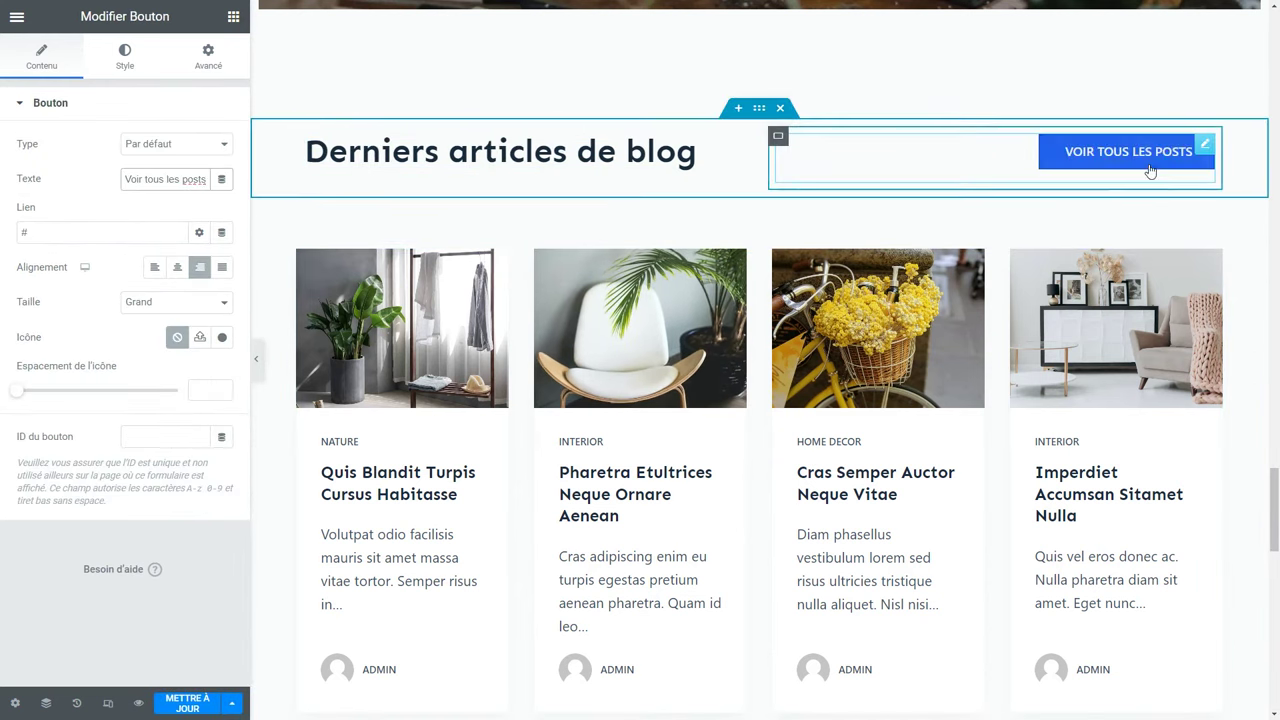
scroll(1005, 201, "down", 7)
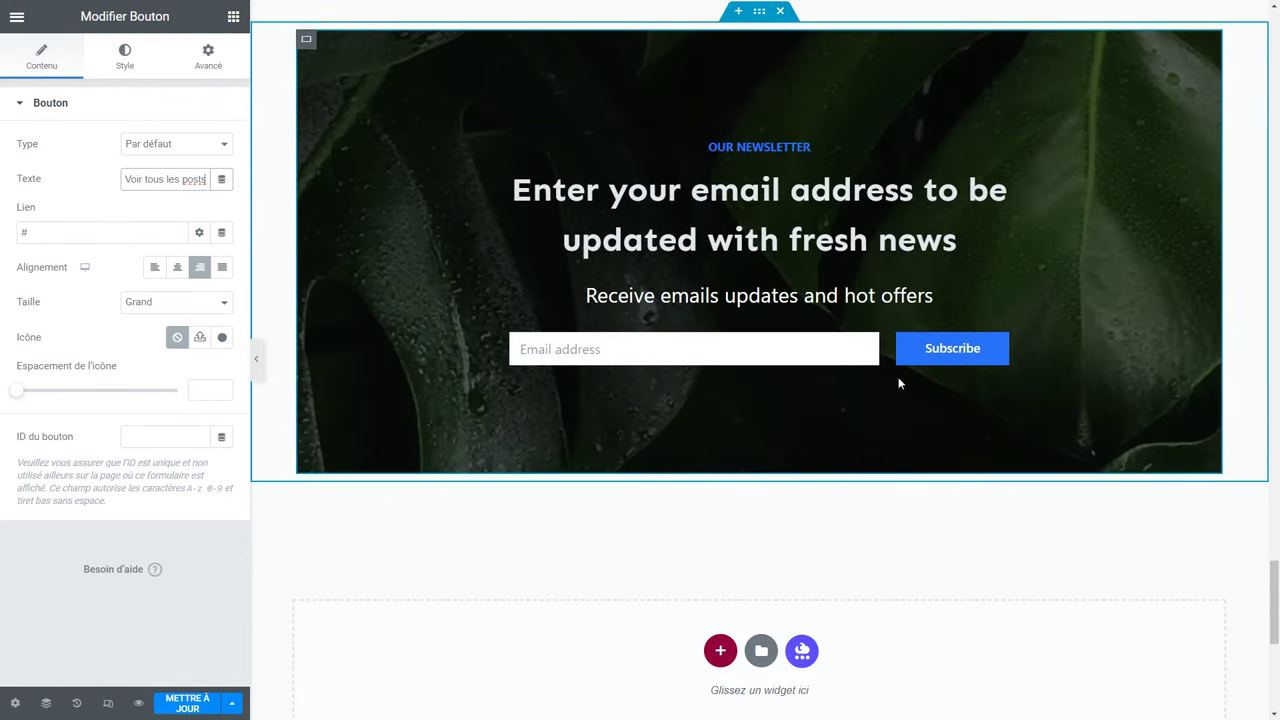
Translate the newsletter heading into French with DeepL and paste it in.
left_click(613, 227)
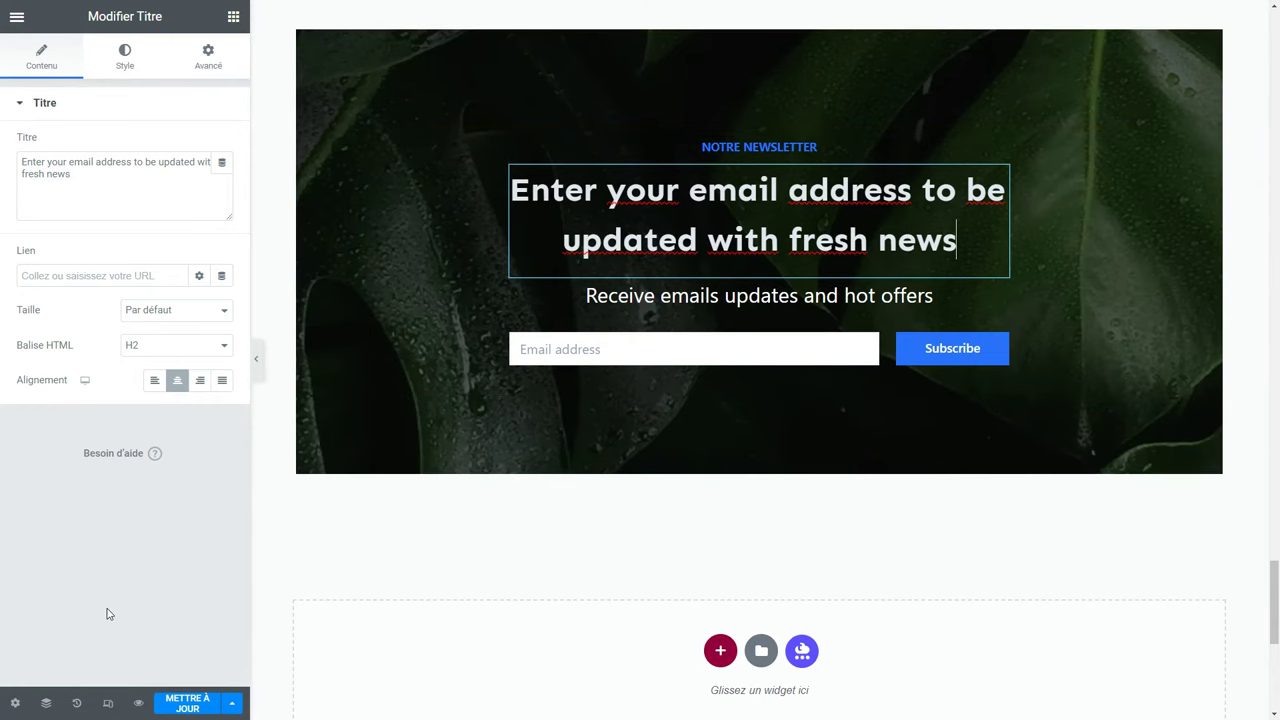
key("F11")
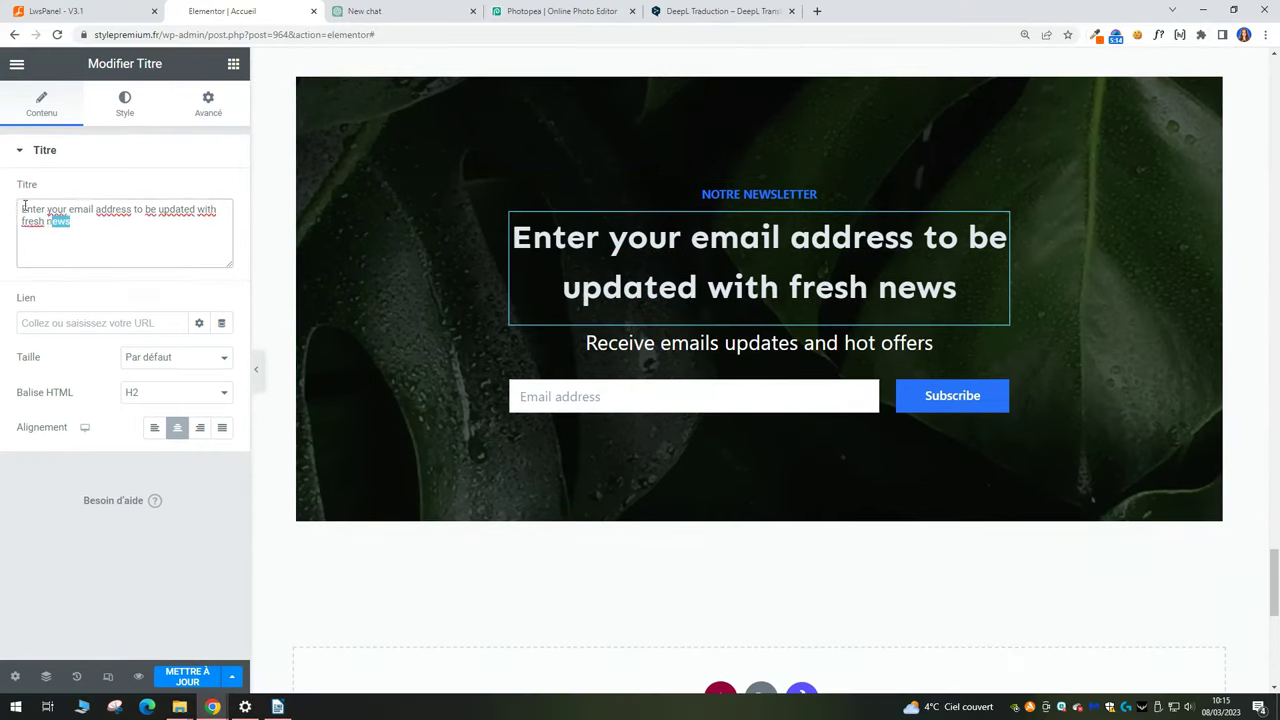
triple_click(48, 214)
key("ctrl+c")
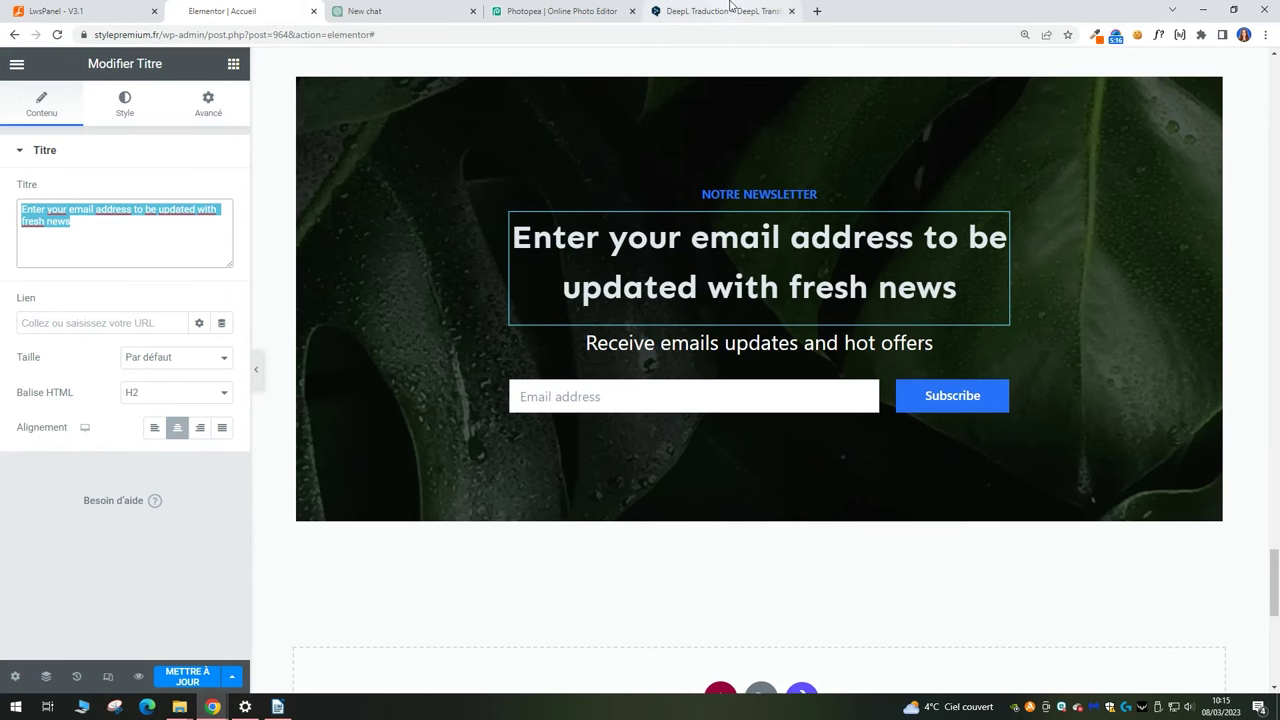
left_click(730, 10)
key("ctrl+v")
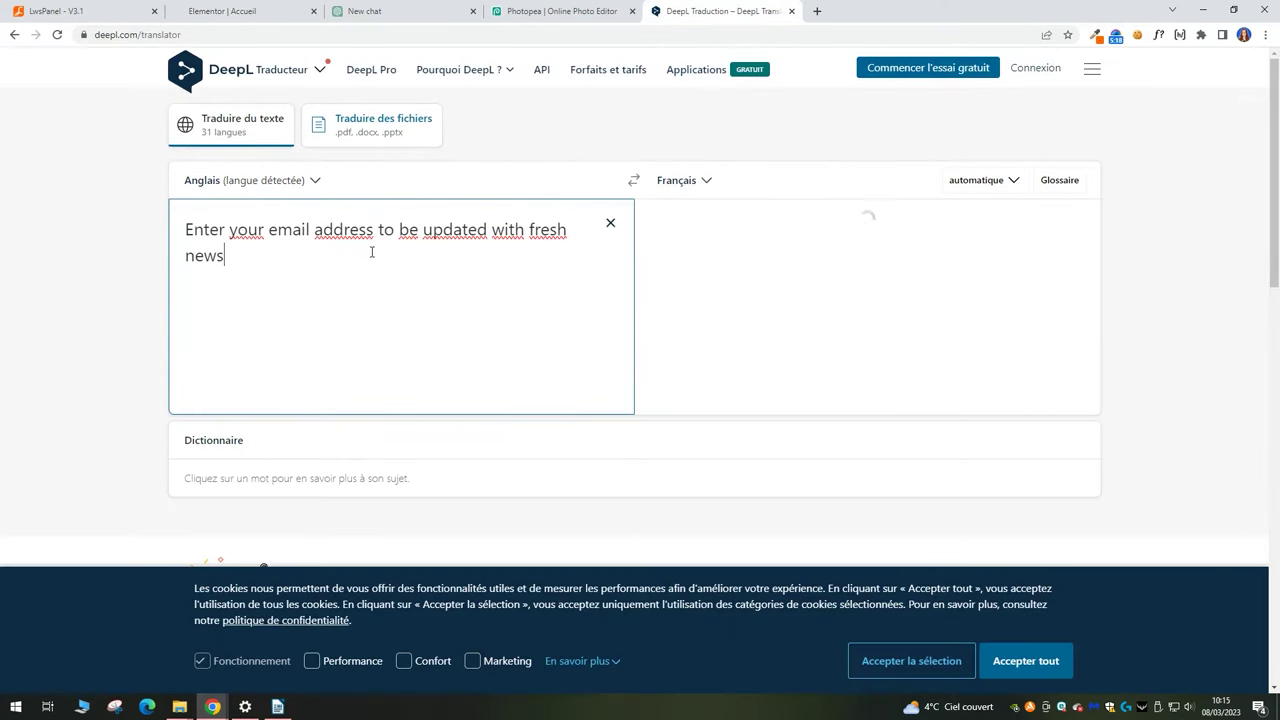
left_click(1030, 395)
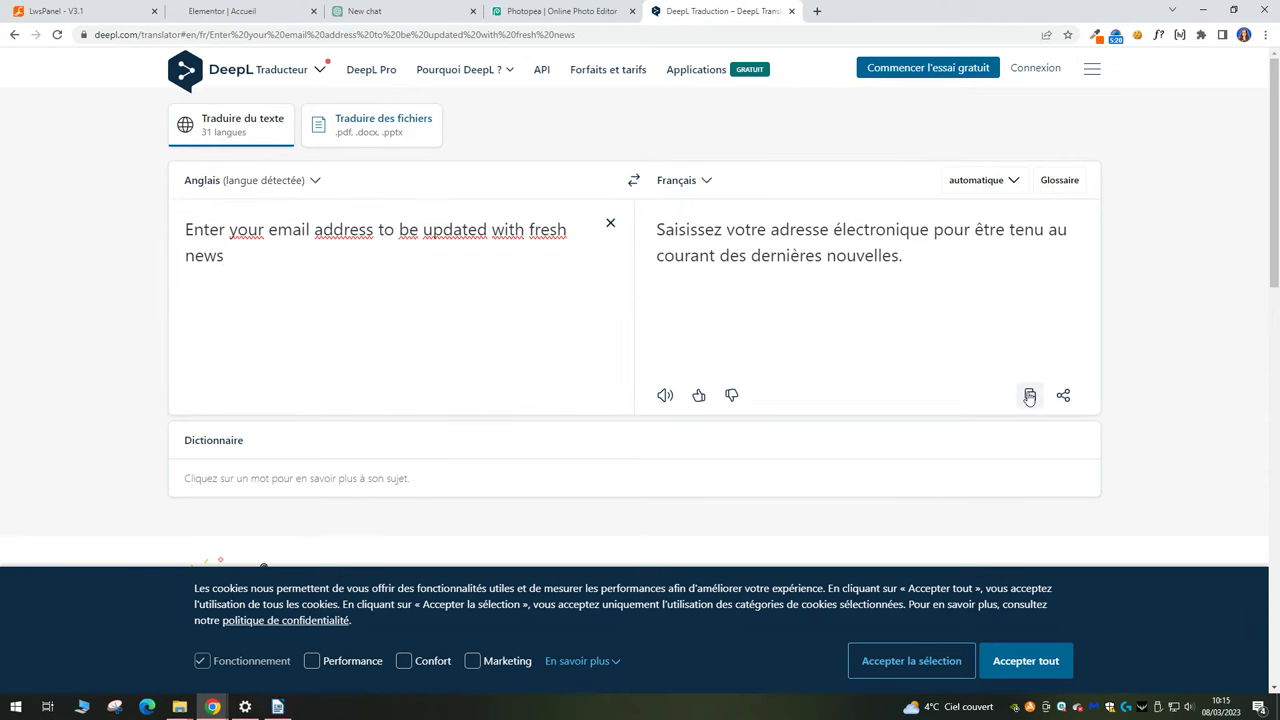
left_click(215, 10)
key("ctrl+v")
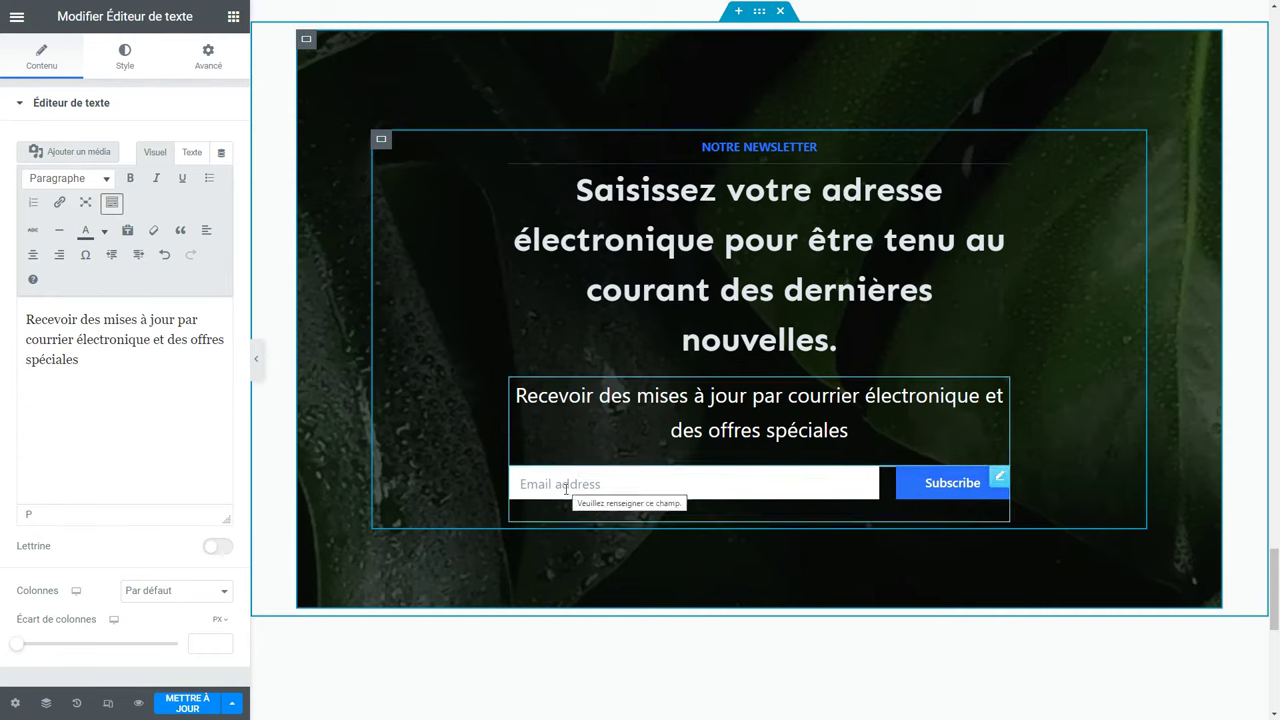
Add a new section in the empty area below the newsletter.
scroll(686, 470, "down", 5)
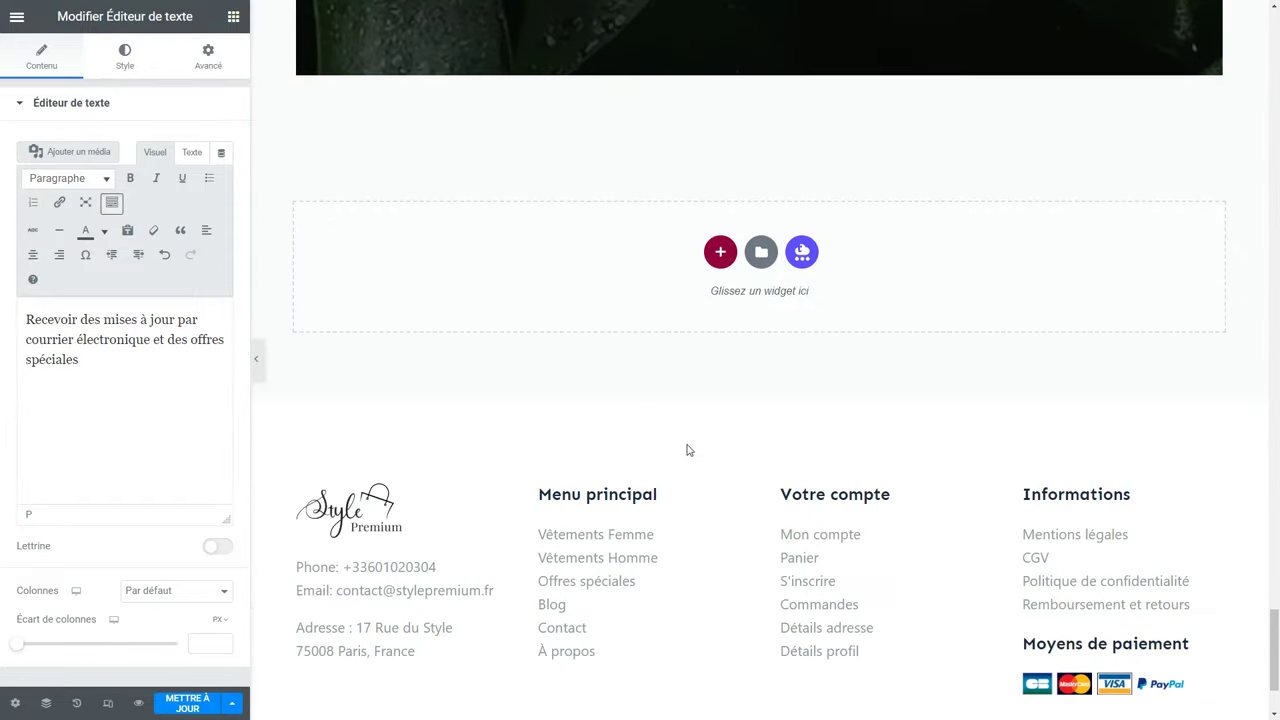
left_click(718, 253)
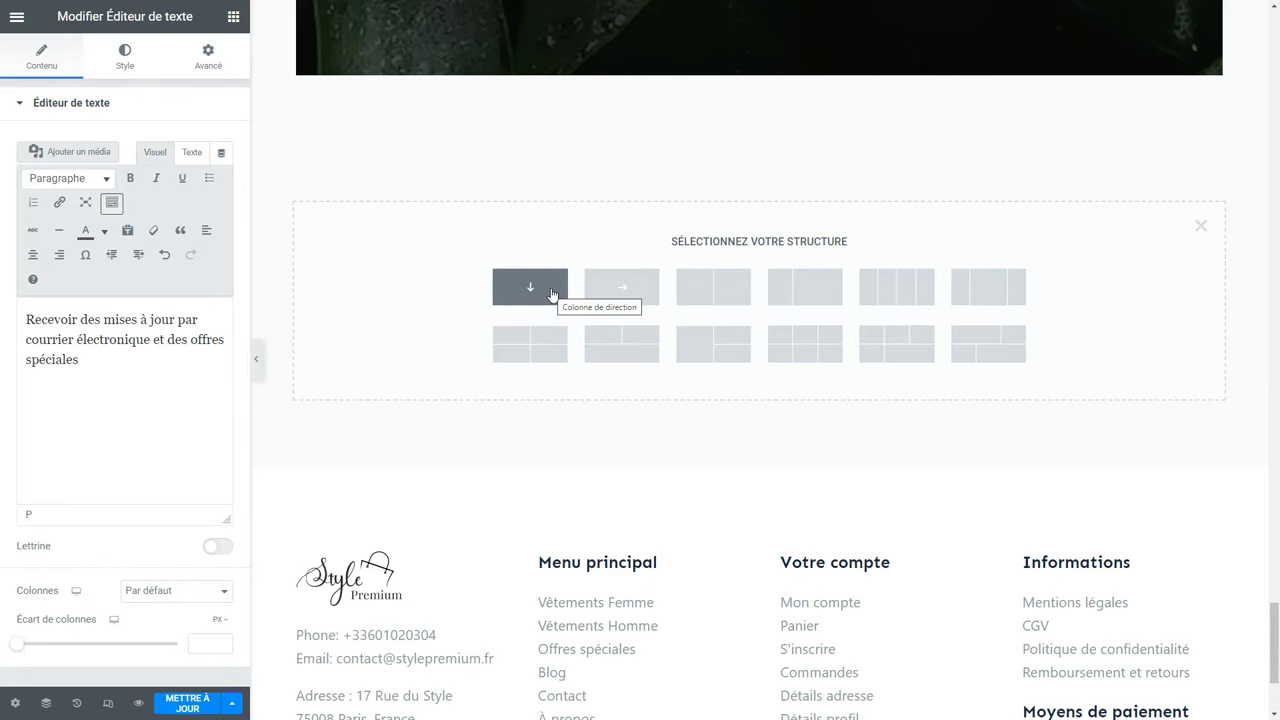
Create a single-column container, test a Google Maps widget in it, then delete it.
left_click(530, 288)
left_click(232, 20)
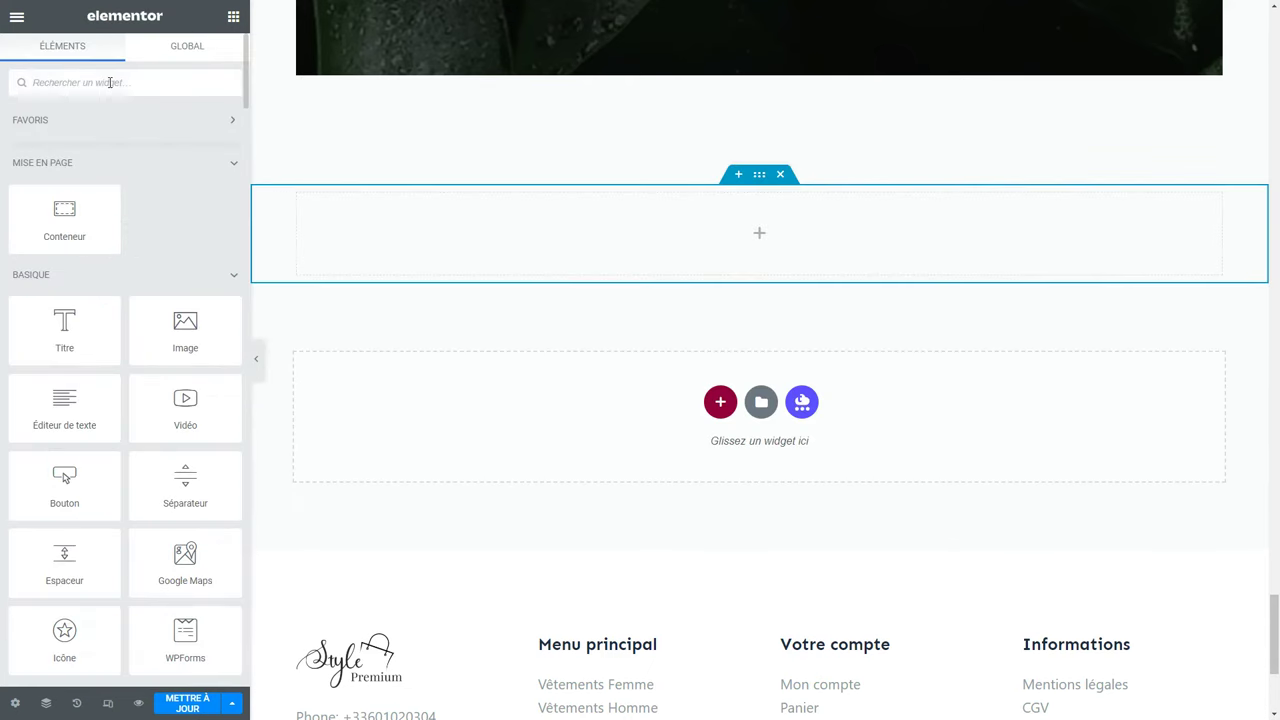
left_click_drag(152, 566, 750, 225)
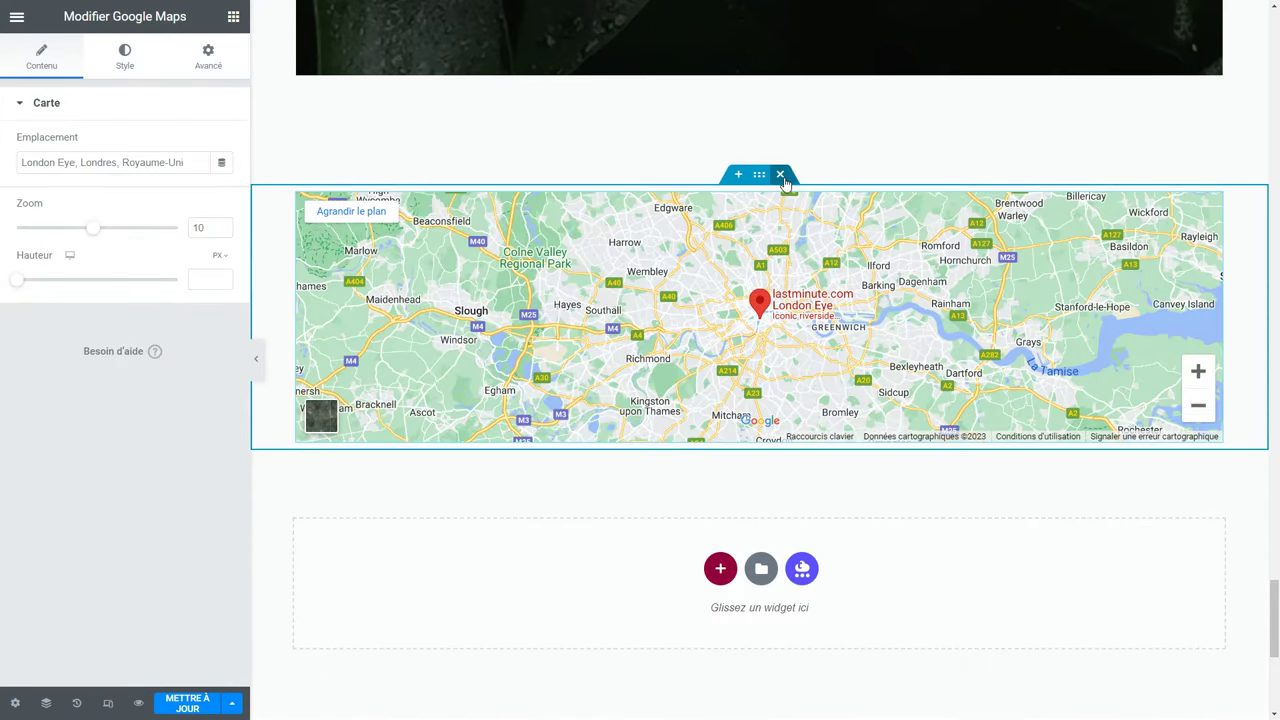
left_click(781, 176)
Add another single-column container, then try and remove an Image Box widget.
left_click(722, 252)
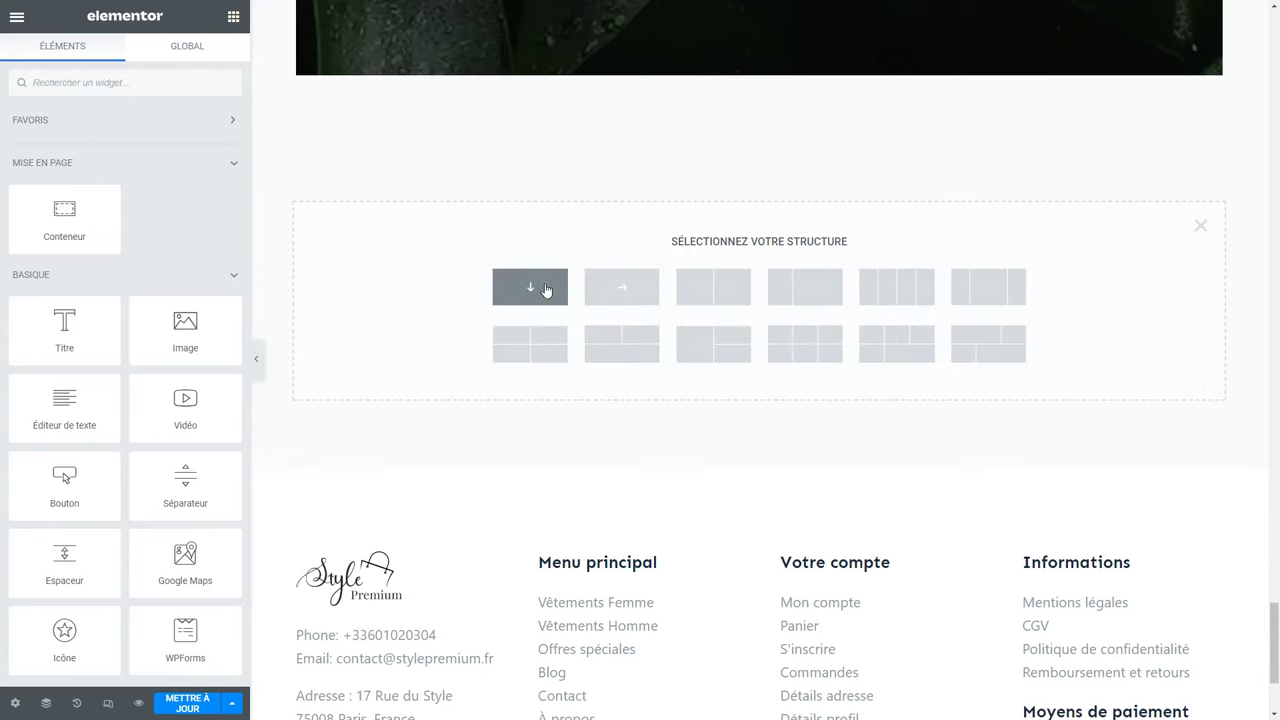
left_click(541, 288)
left_click(233, 16)
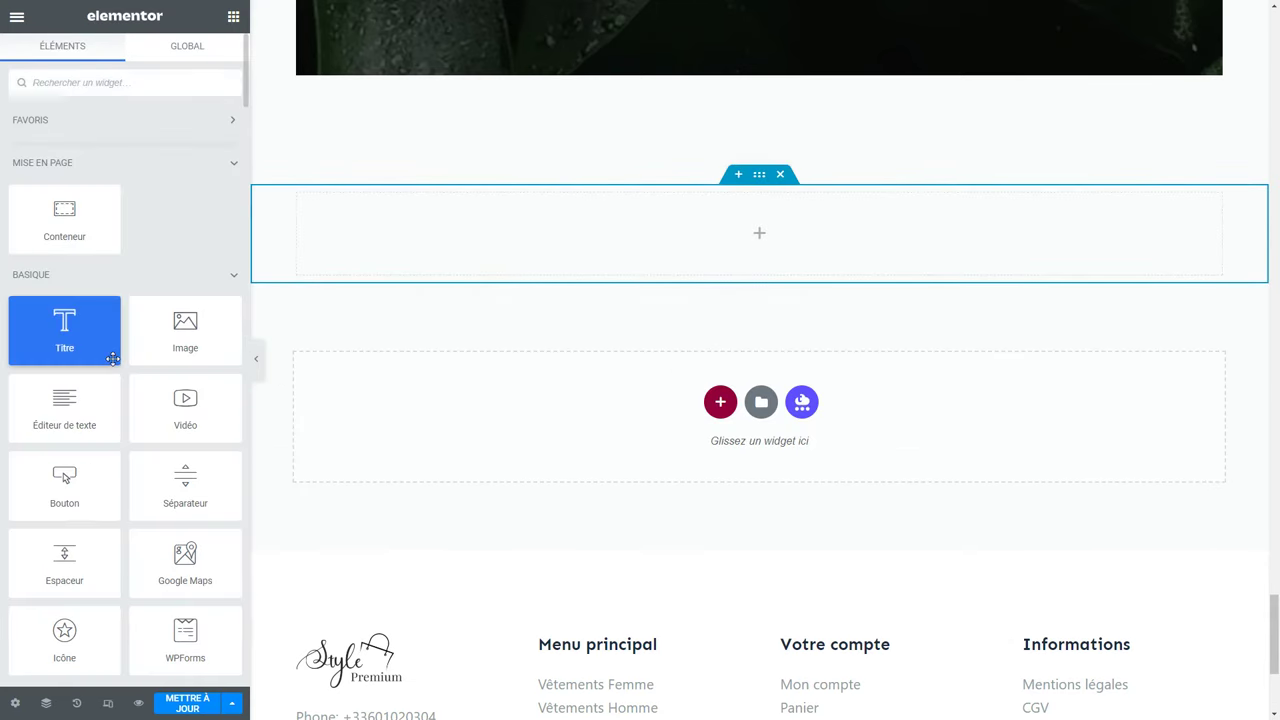
scroll(112, 360, "down", 3)
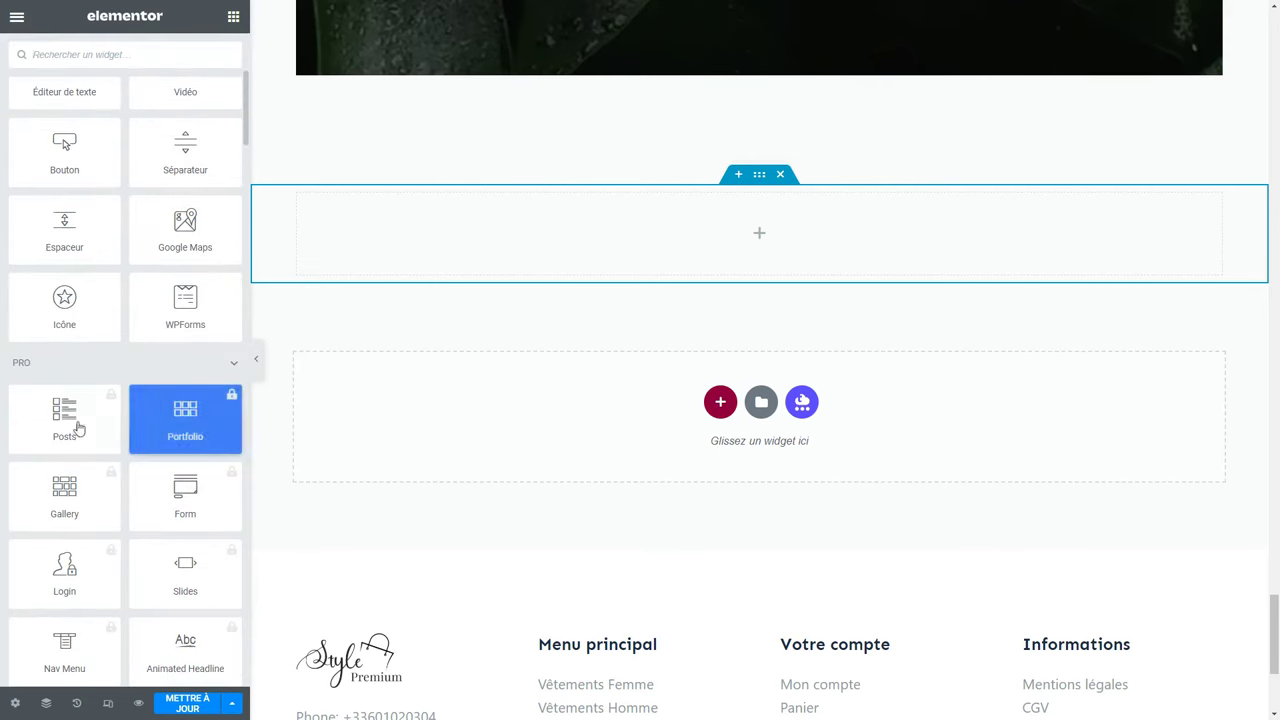
scroll(120, 365, "down", 10)
scroll(116, 341, "down", 1)
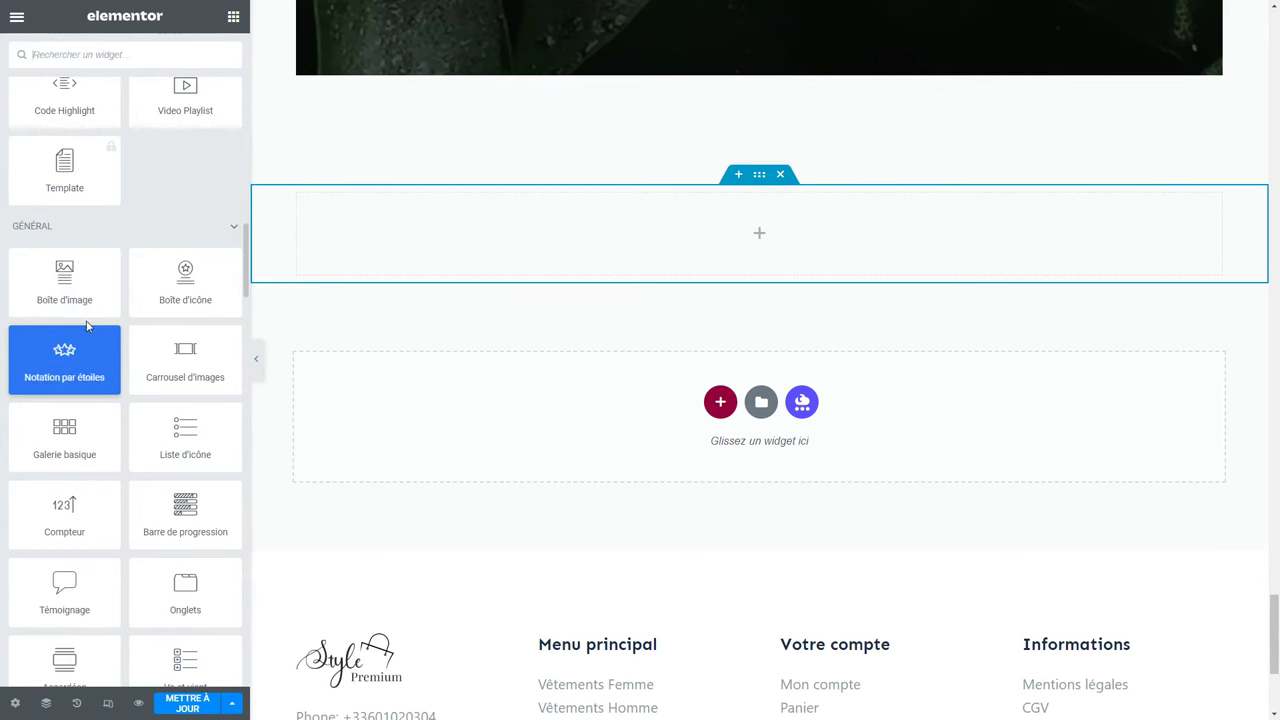
left_click_drag(73, 284, 772, 250)
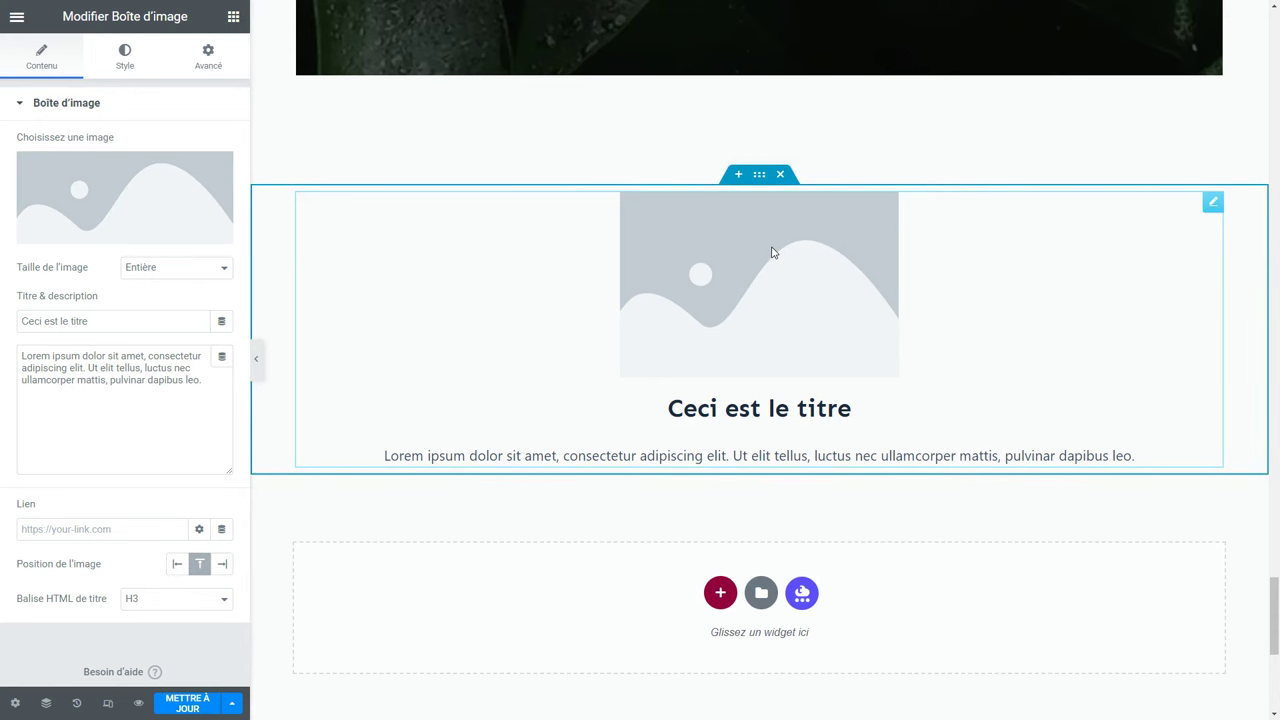
right_click(771, 252)
left_click(851, 571)
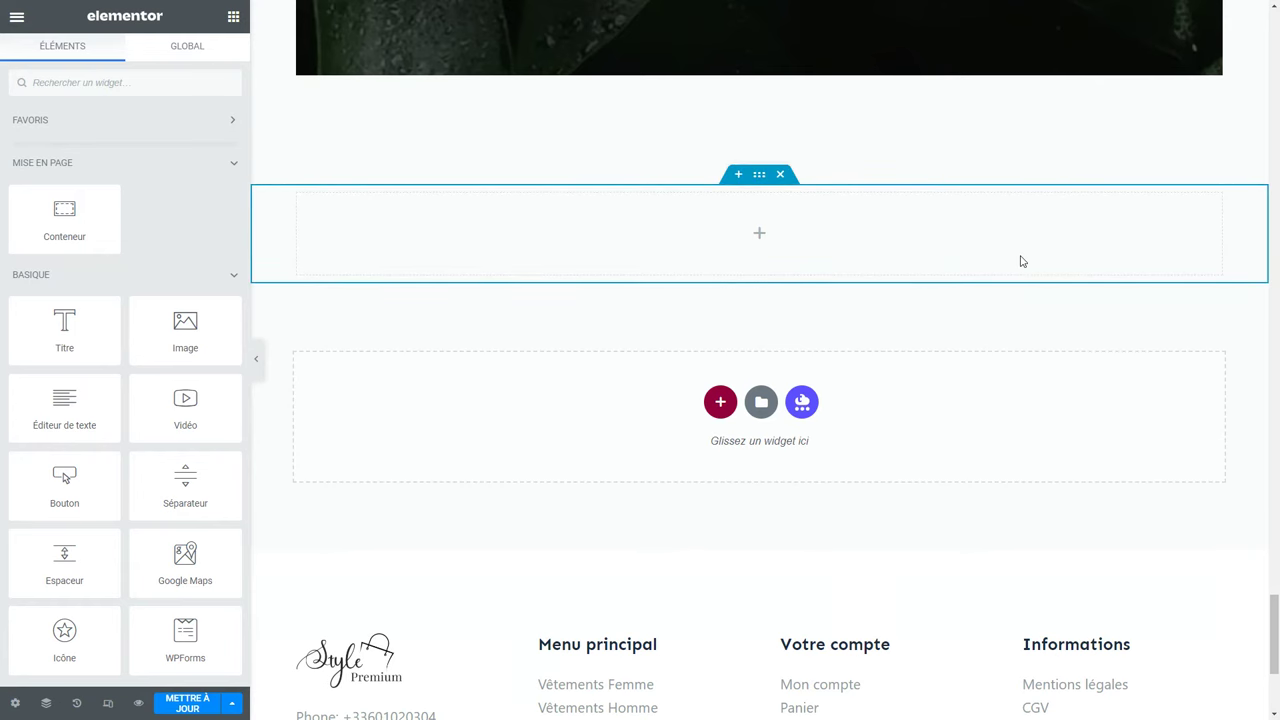
Search 'ima' and drop an Image widget into the empty container.
scroll(1022, 261, "up", 1)
type("ima")
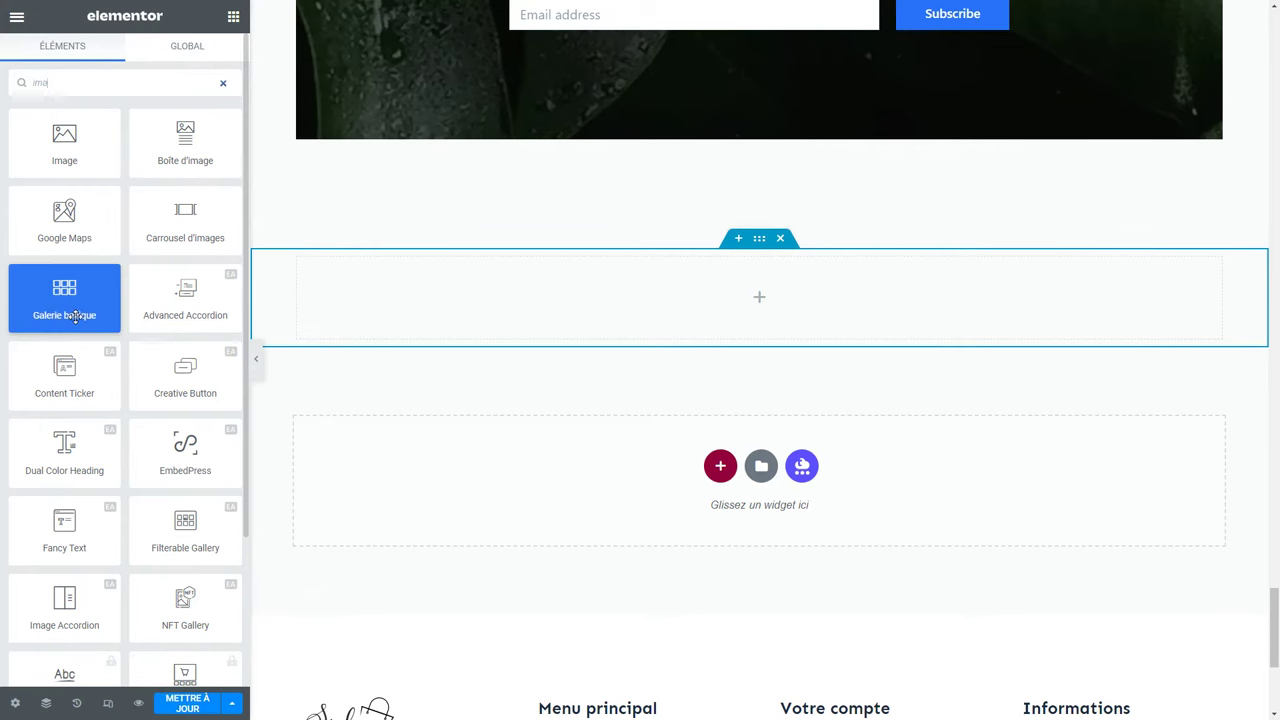
left_click_drag(64, 145, 731, 299)
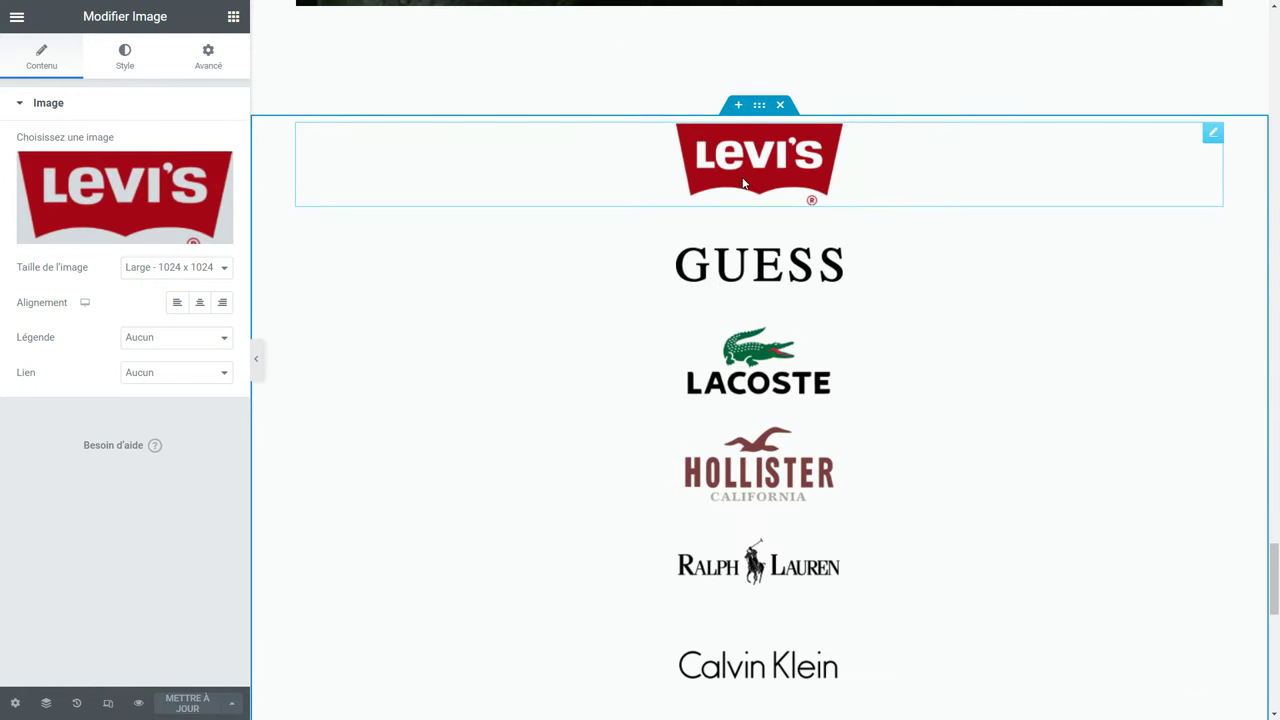
Set the logos' container to Ligne - horizontal with a 54 px gap, and save.
scroll(755, 380, "down", 3)
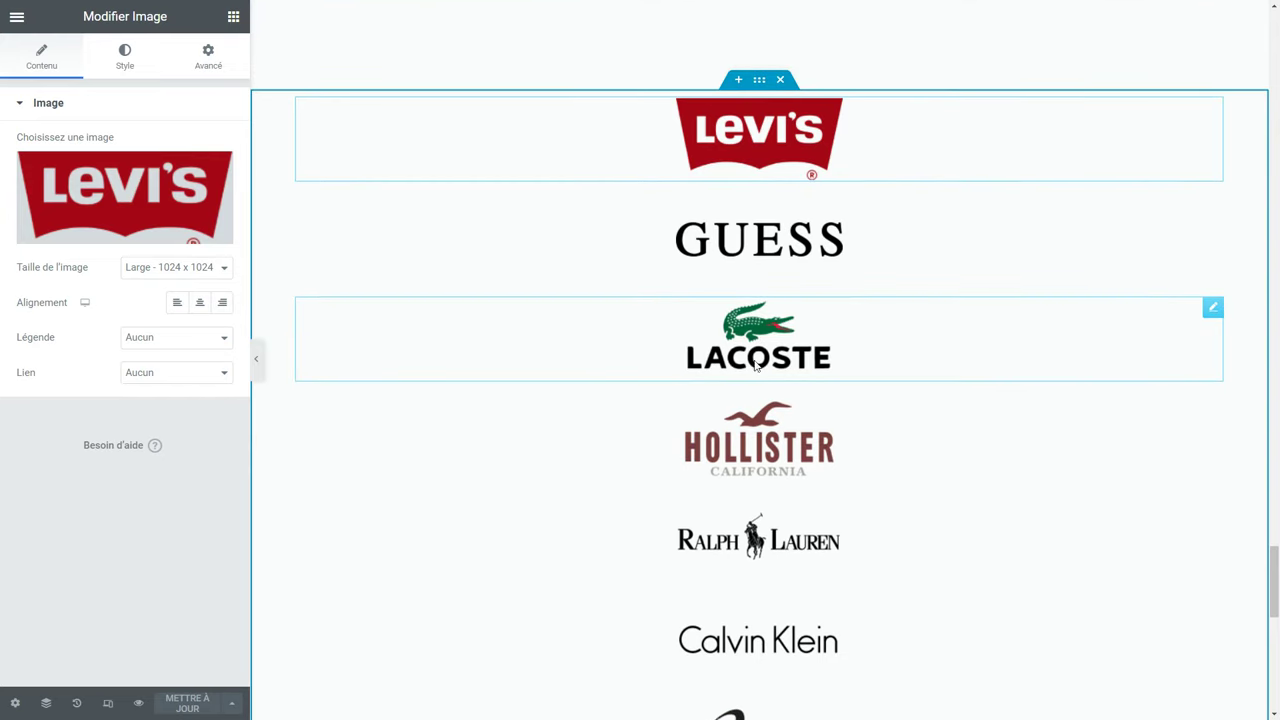
scroll(755, 380, "up", 4)
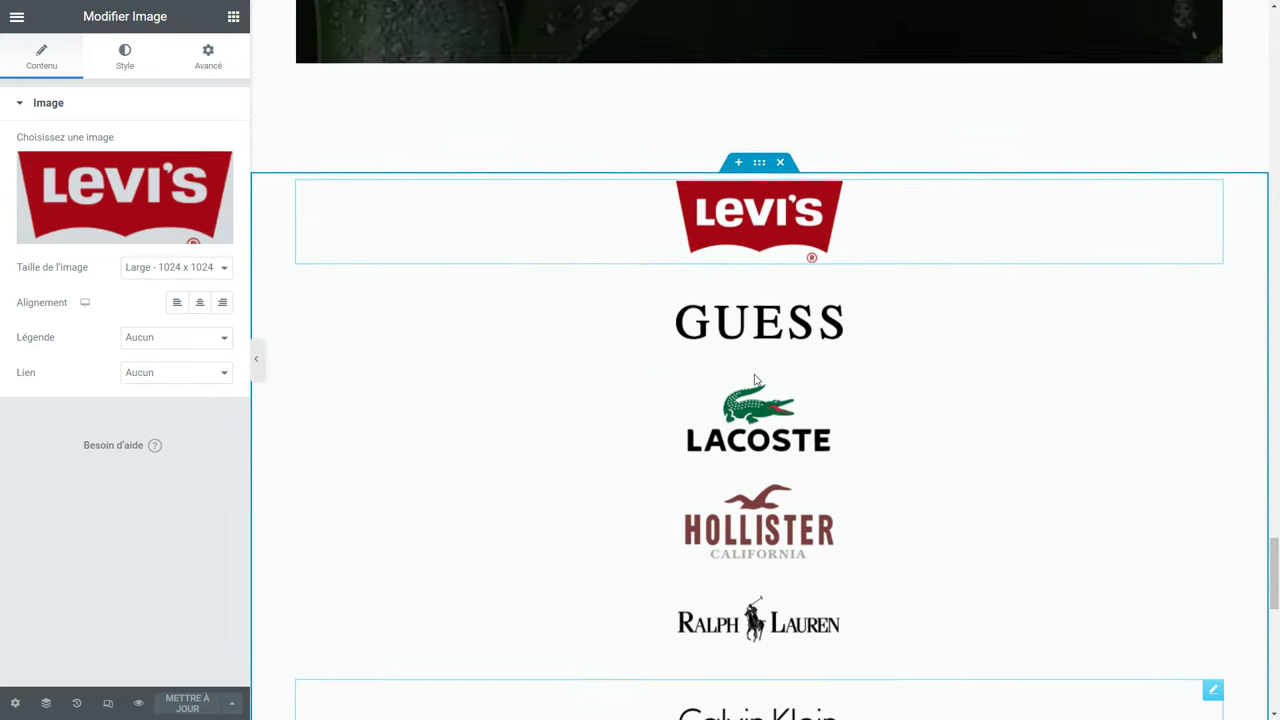
left_click(757, 173)
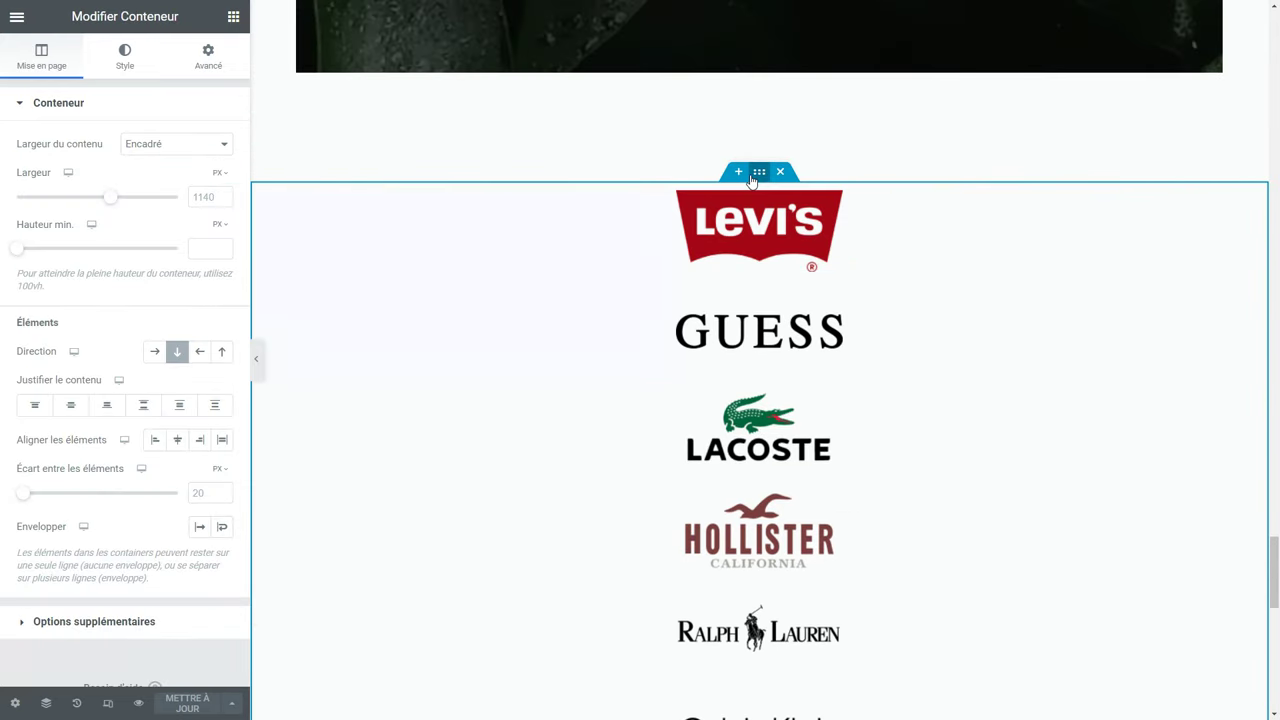
left_click(158, 352)
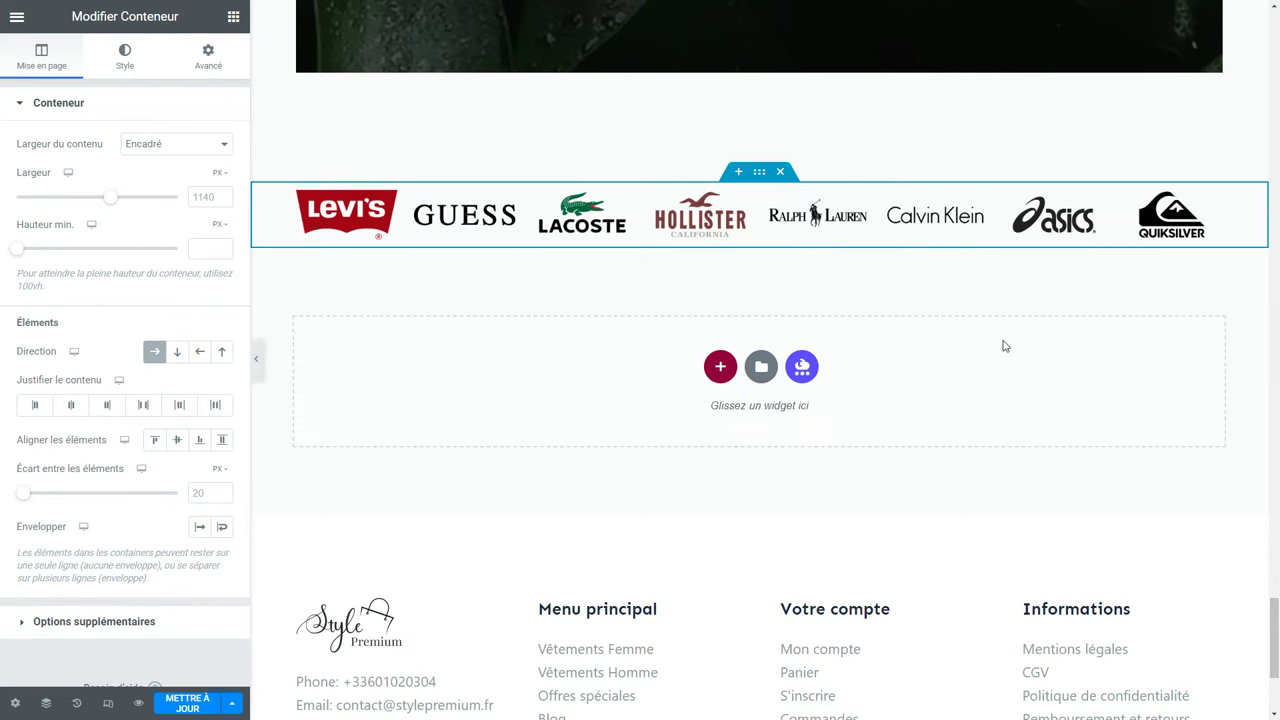
left_click_drag(25, 494, 36, 497)
left_click(188, 704)
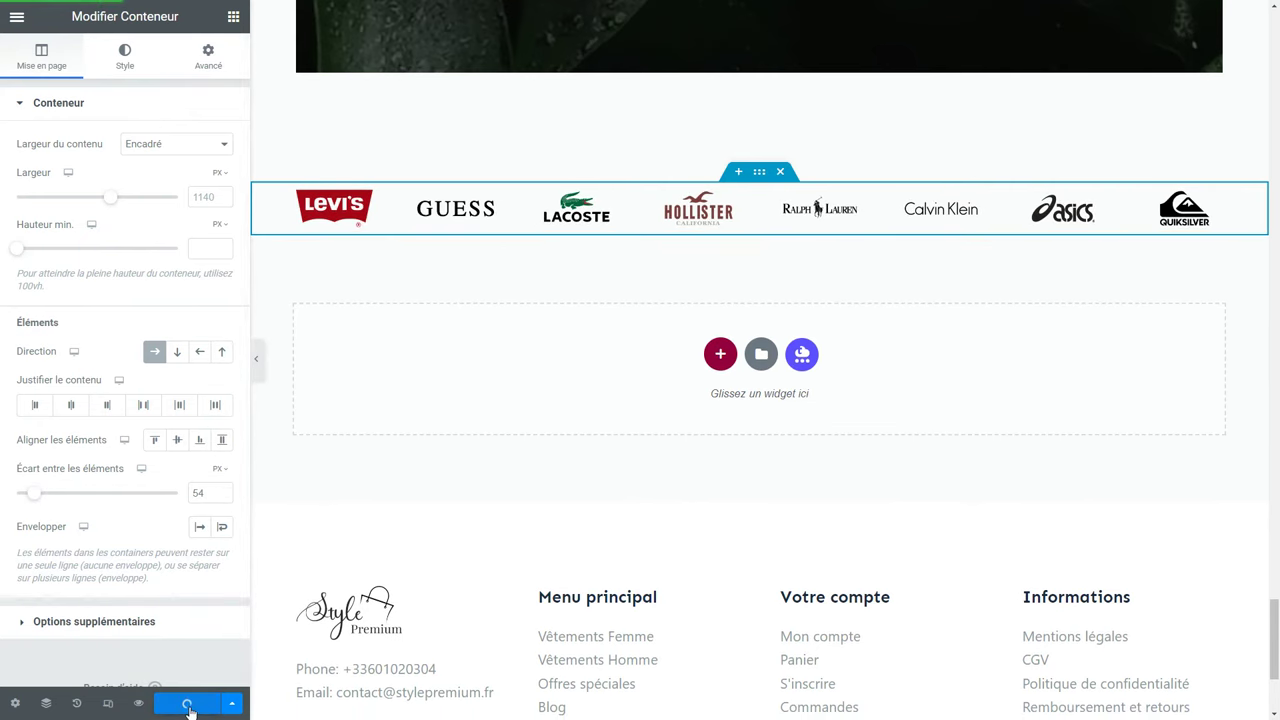
Open the live page via Voir la page and scroll to the newsletter and logos.
left_click(5, 17)
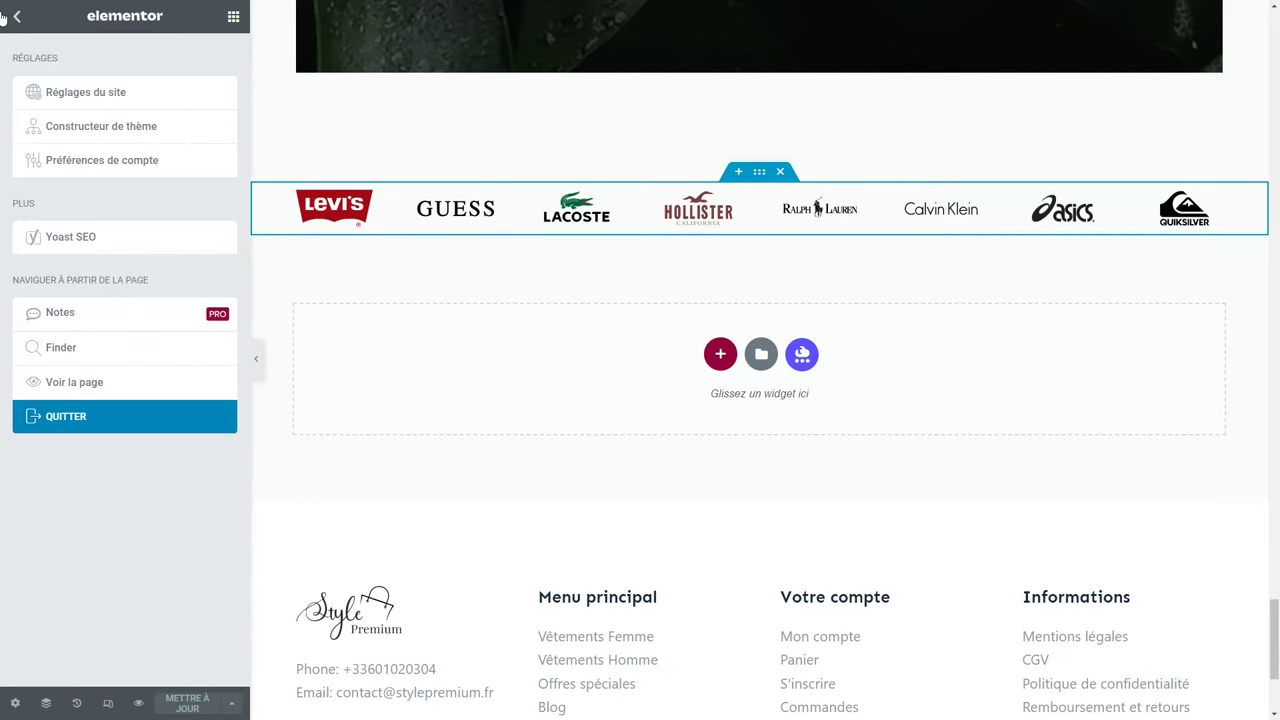
left_click(73, 384)
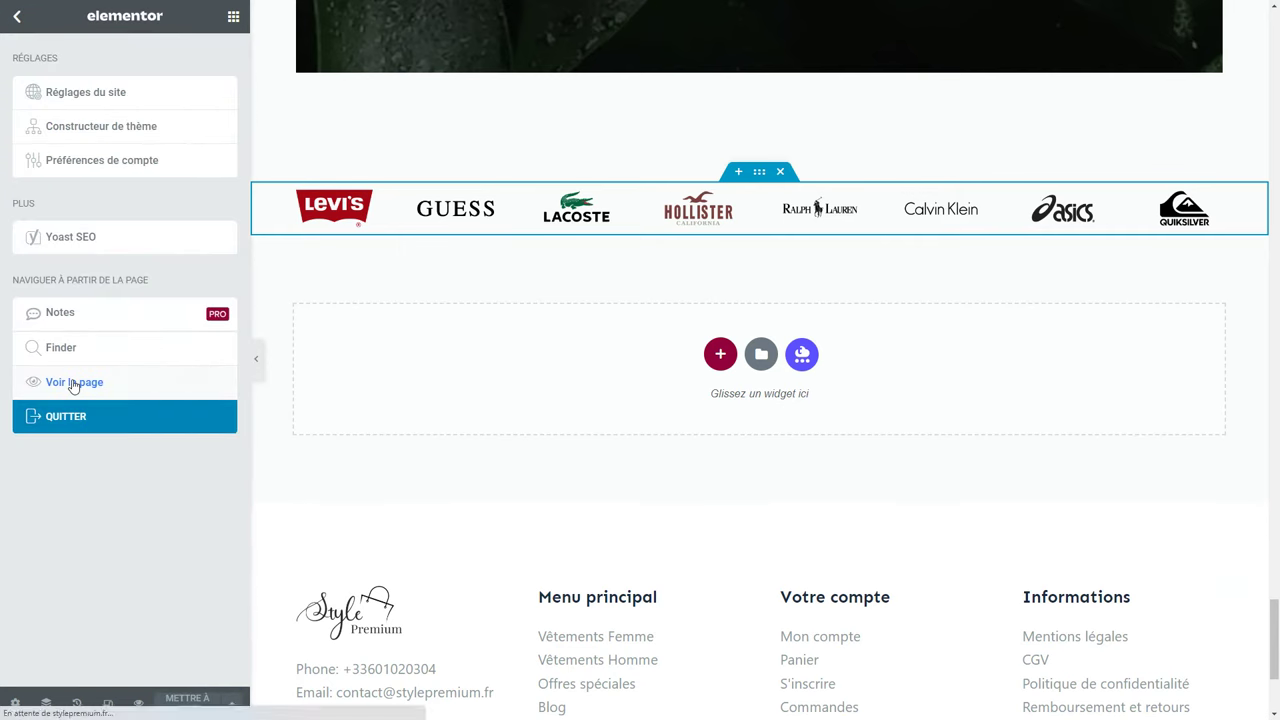
key("ctrl+minus")
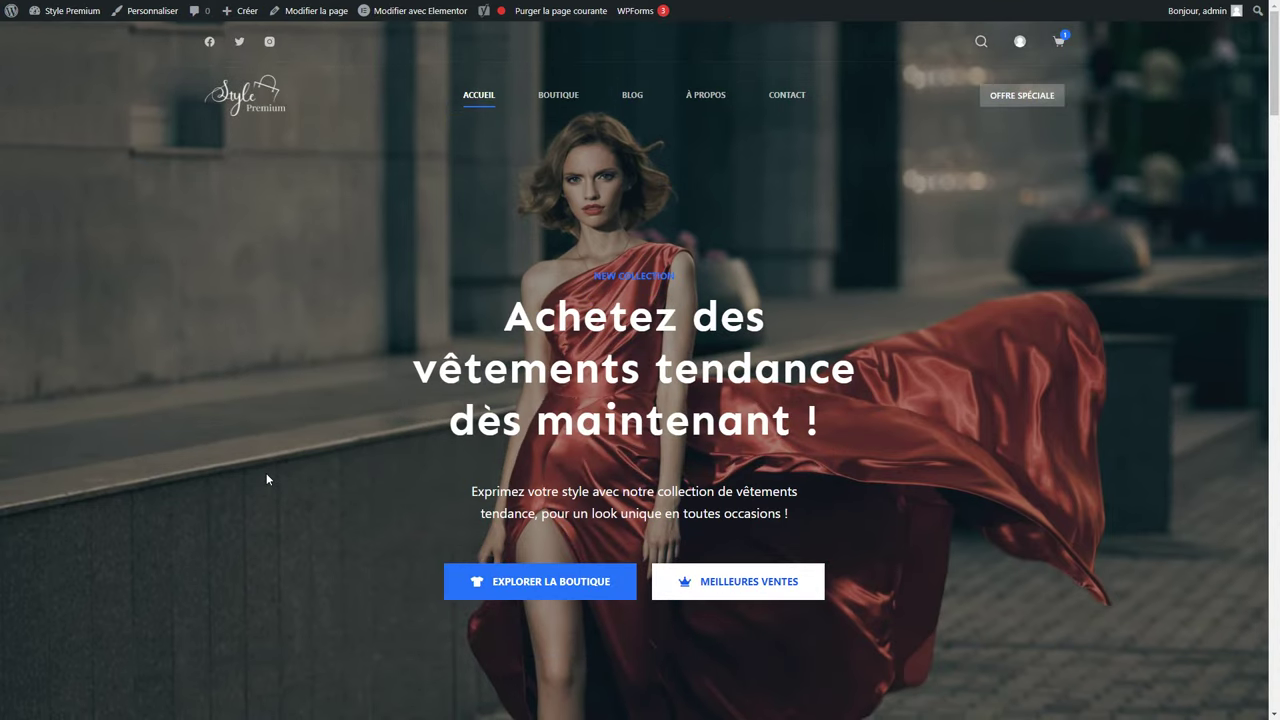
scroll(266, 479, "down", 10)
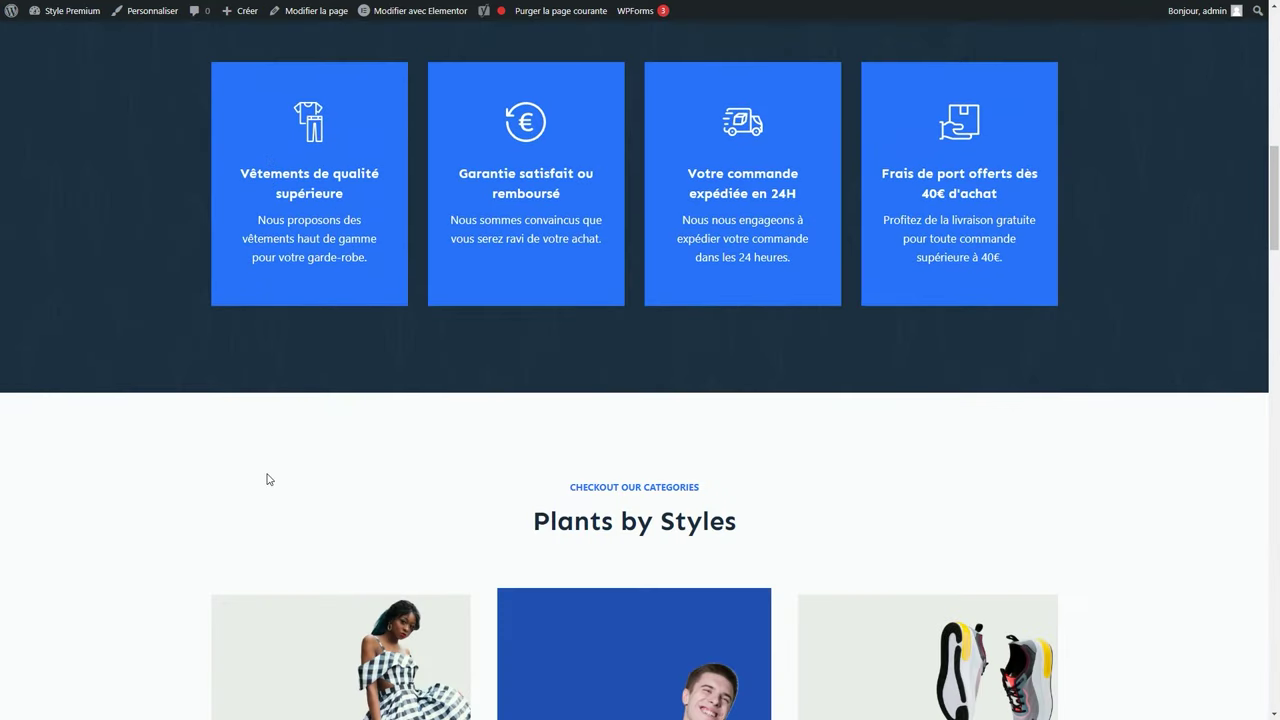
scroll(266, 479, "down", 12)
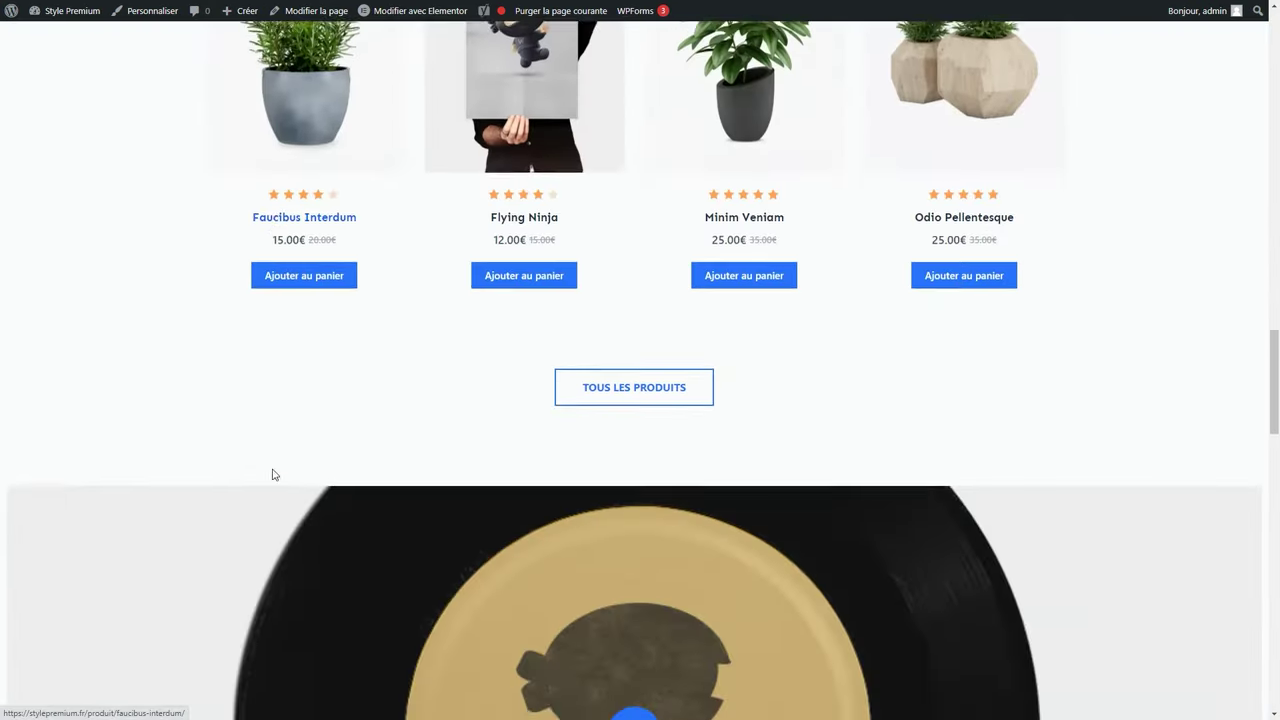
scroll(272, 474, "down", 12)
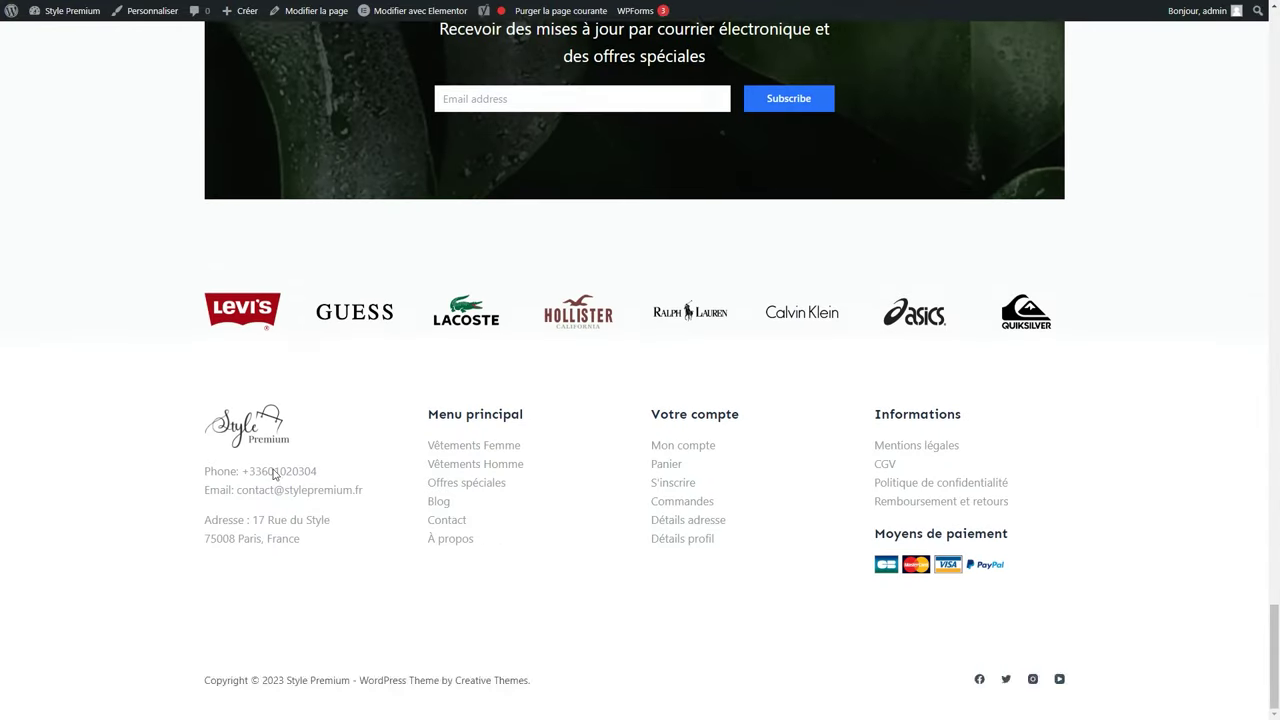
scroll(272, 474, "up", 3)
Shorten the newsletter heading and set its container width to Pleine largeur.
left_click_drag(730, 255, 554, 188)
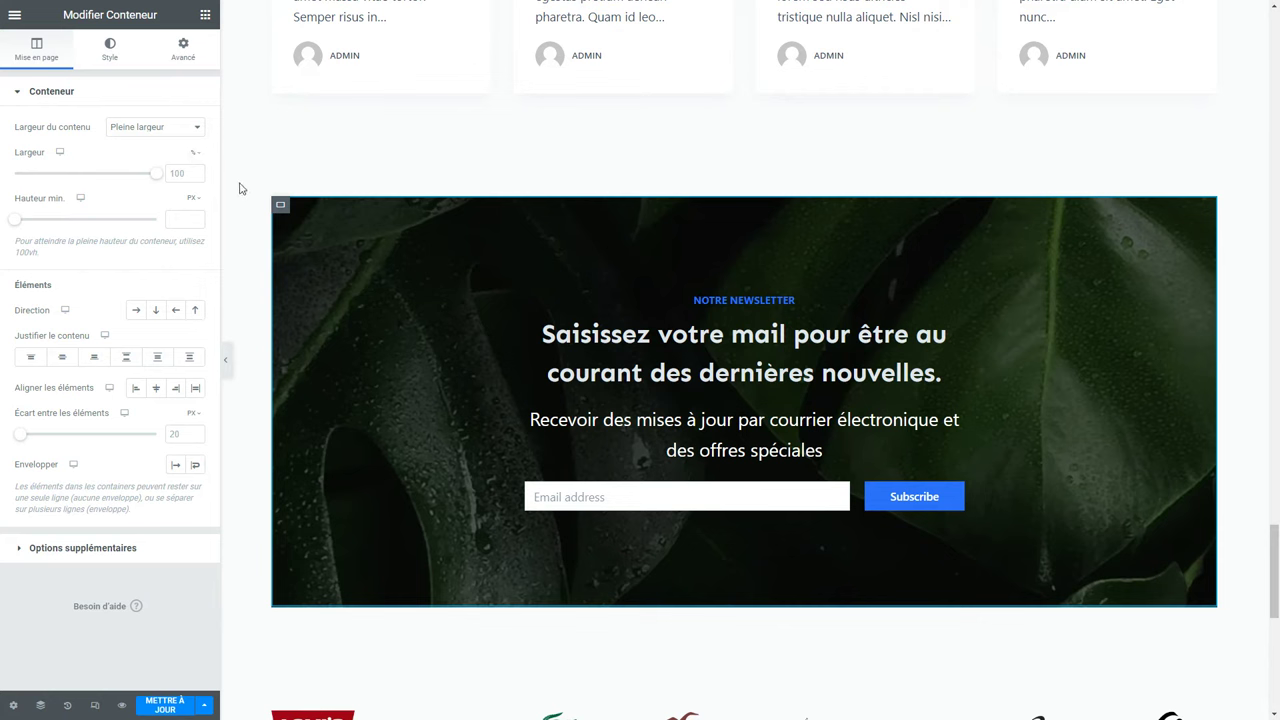
left_click(744, 180)
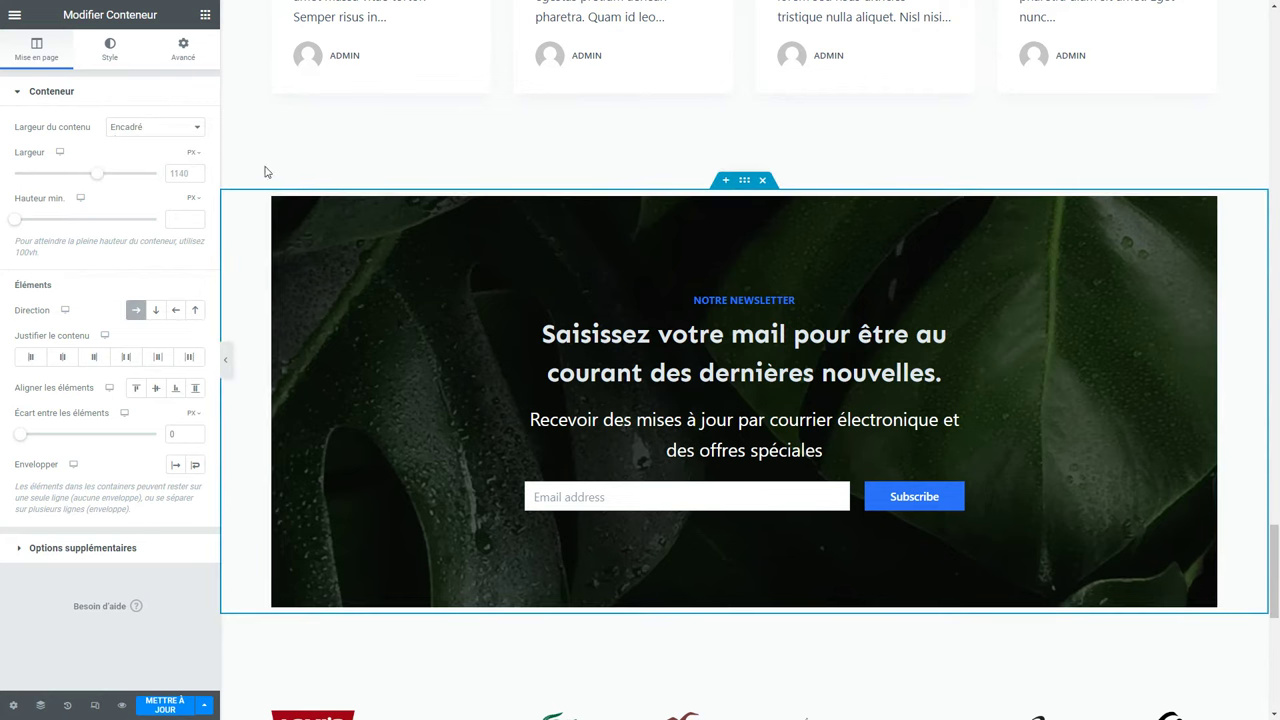
left_click(128, 131)
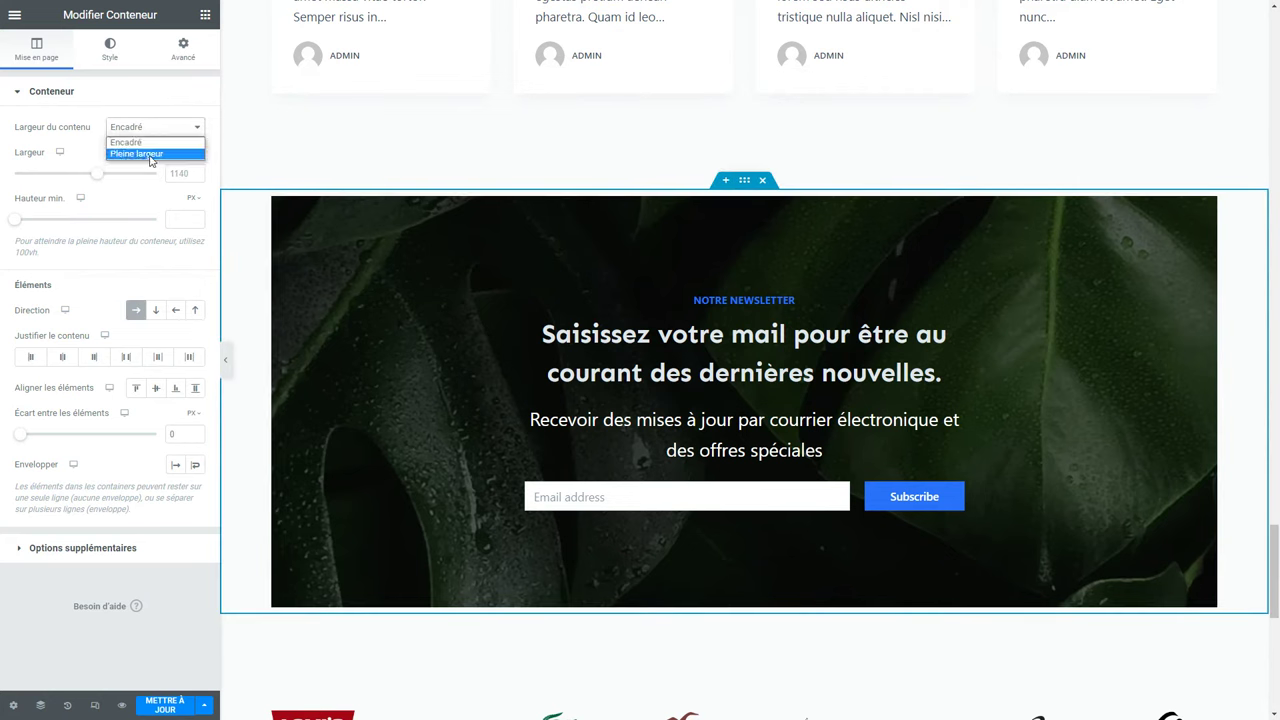
left_click(140, 154)
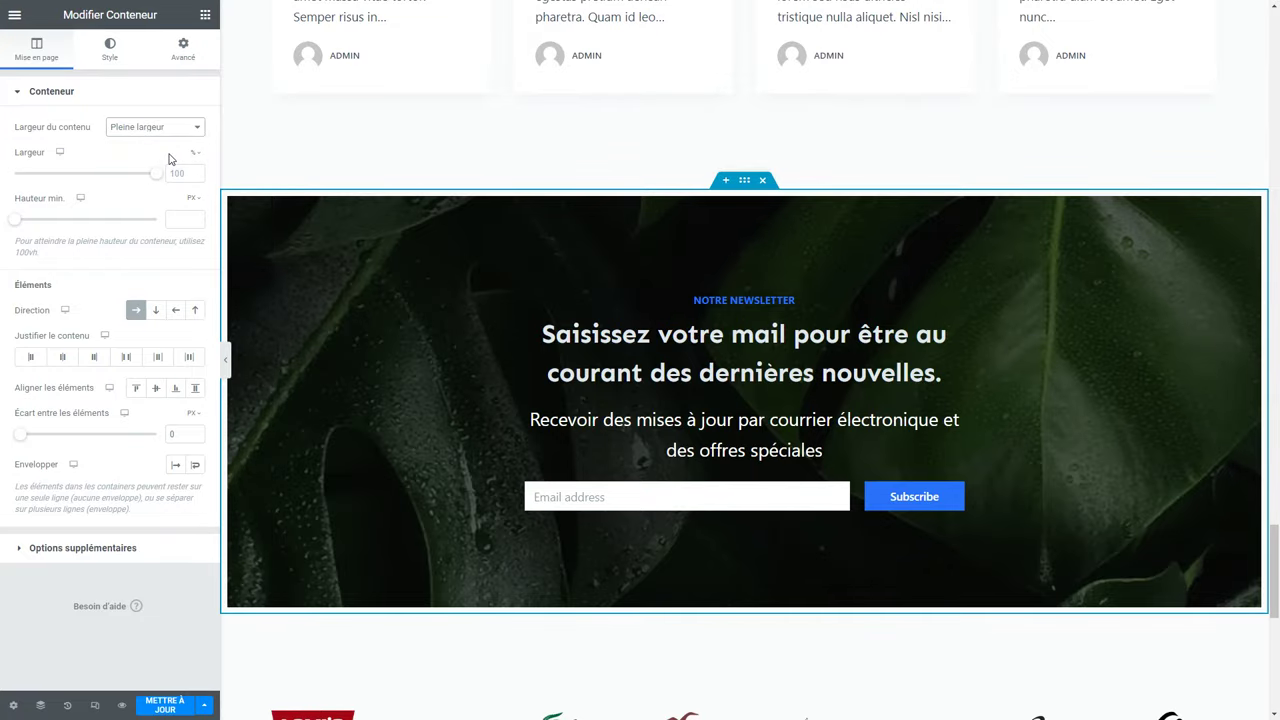
Save the page and quit the editor to the WordPress dashboard.
key("ctrl+minus")
key("ctrl+minus")
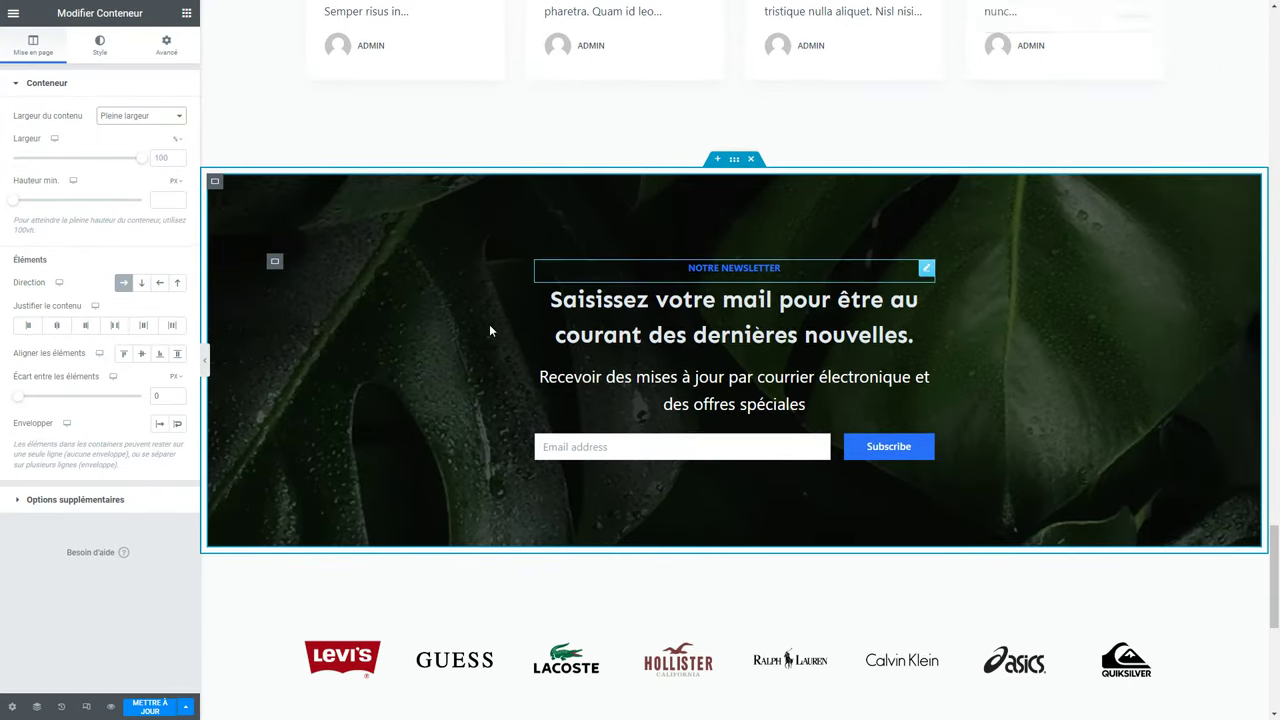
left_click(168, 710)
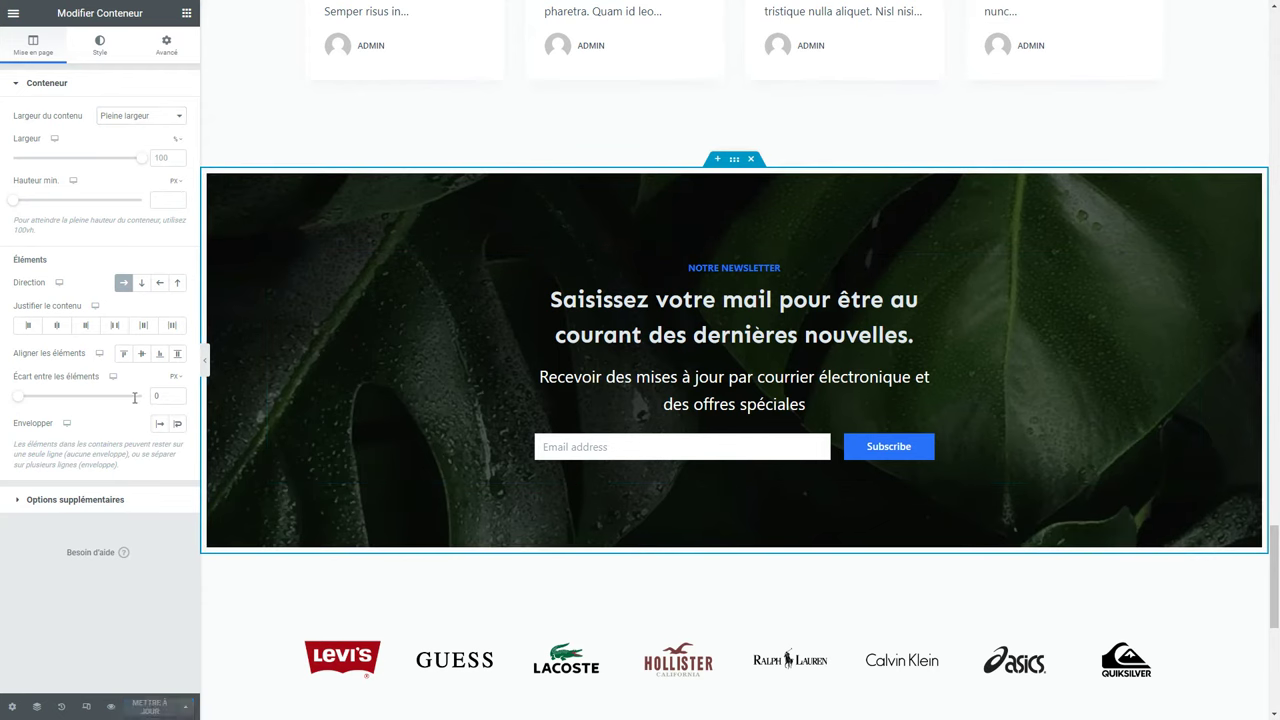
left_click(14, 16)
left_click(42, 333)
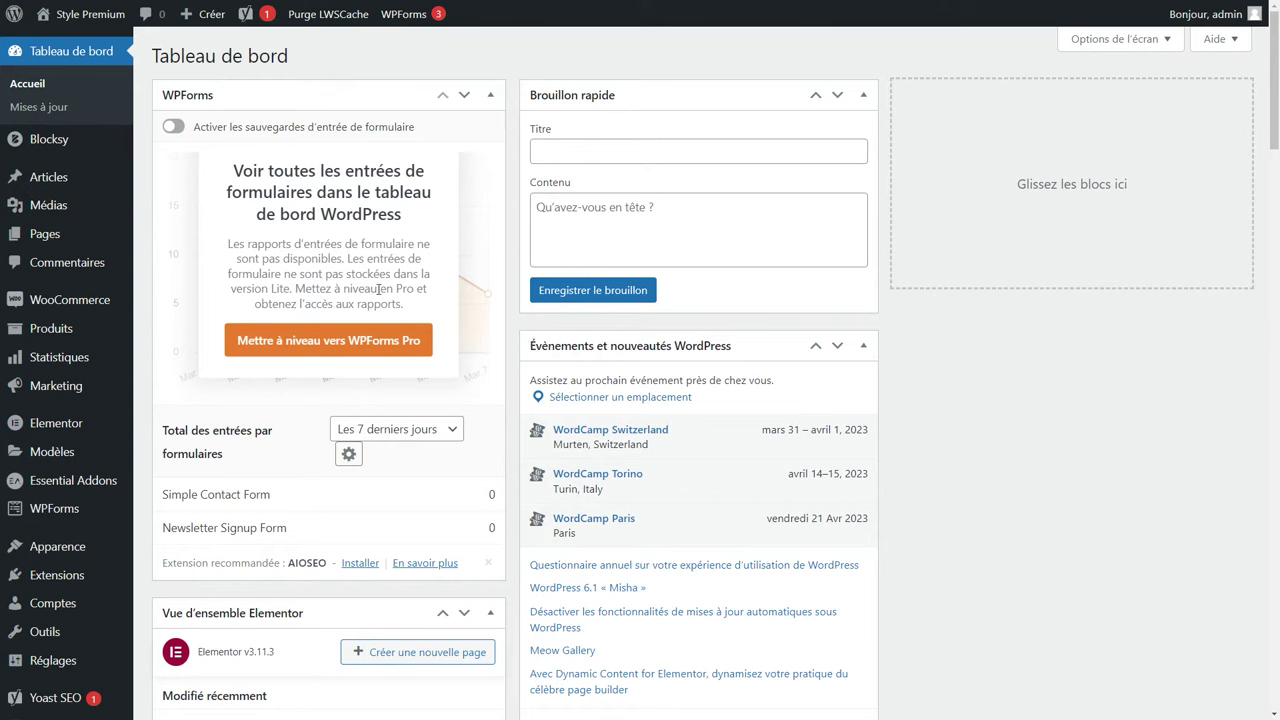
Open the Produits > Tous les produits list.
mouse_move(78, 302)
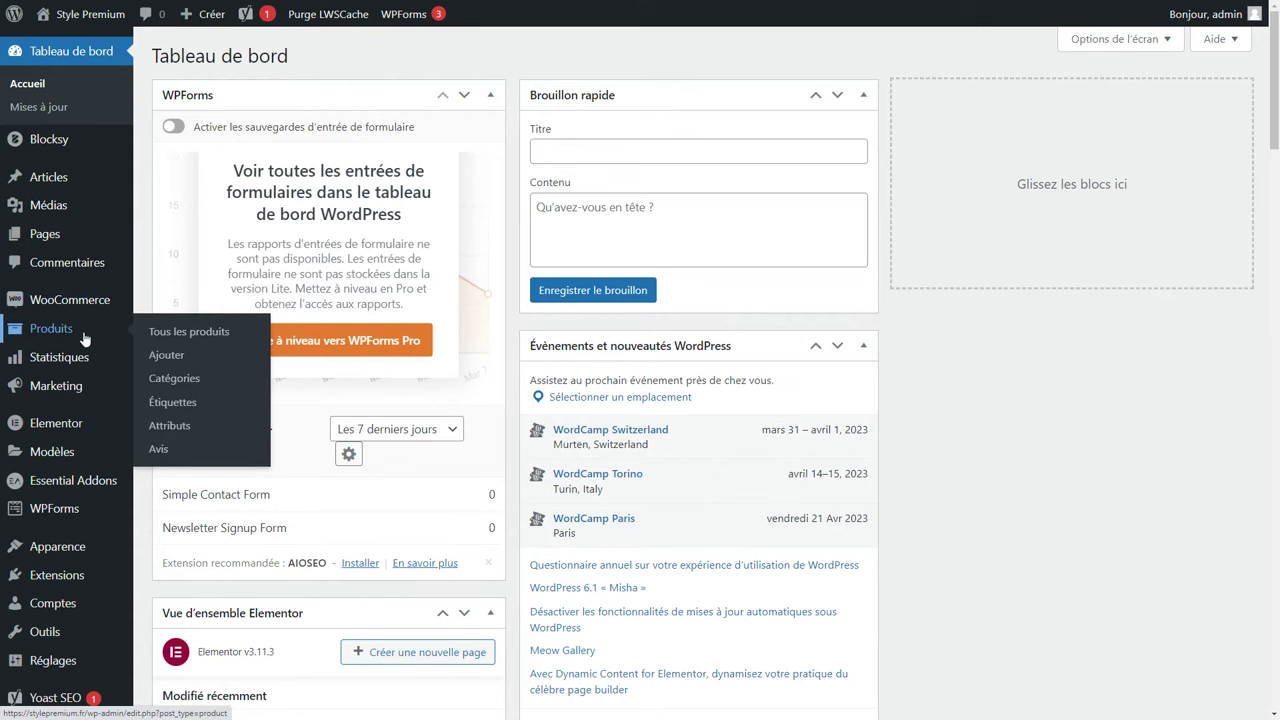
left_click(62, 333)
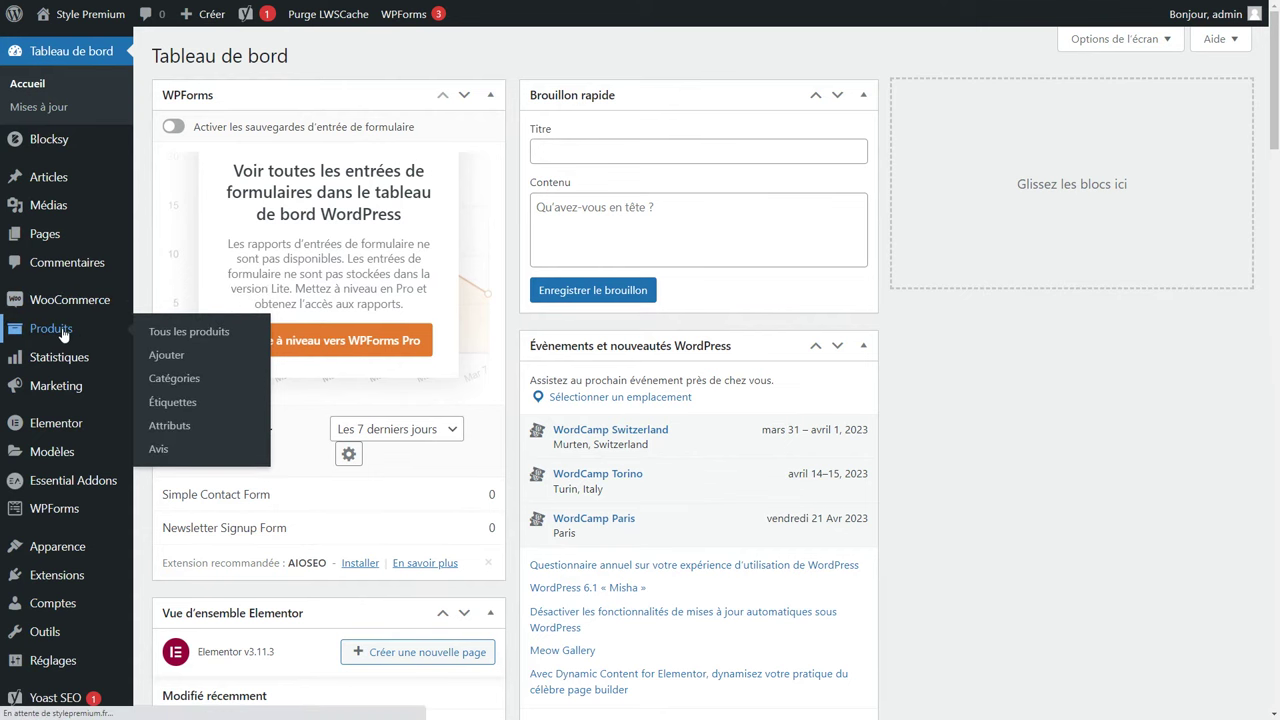
scroll(449, 329, "down", 5)
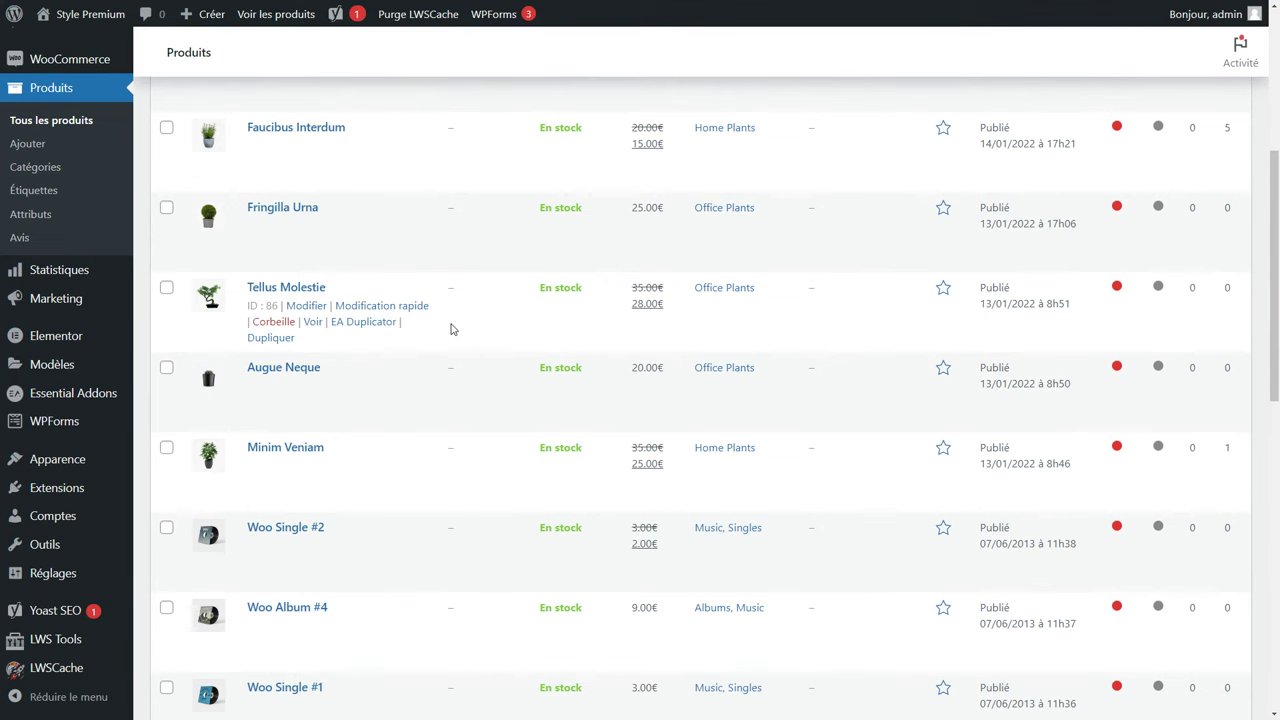
scroll(450, 329, "up", 5)
Select all products and move them to the trash via Actions groupées.
left_click(166, 257)
left_click(250, 172)
left_click(222, 221)
left_click(322, 170)
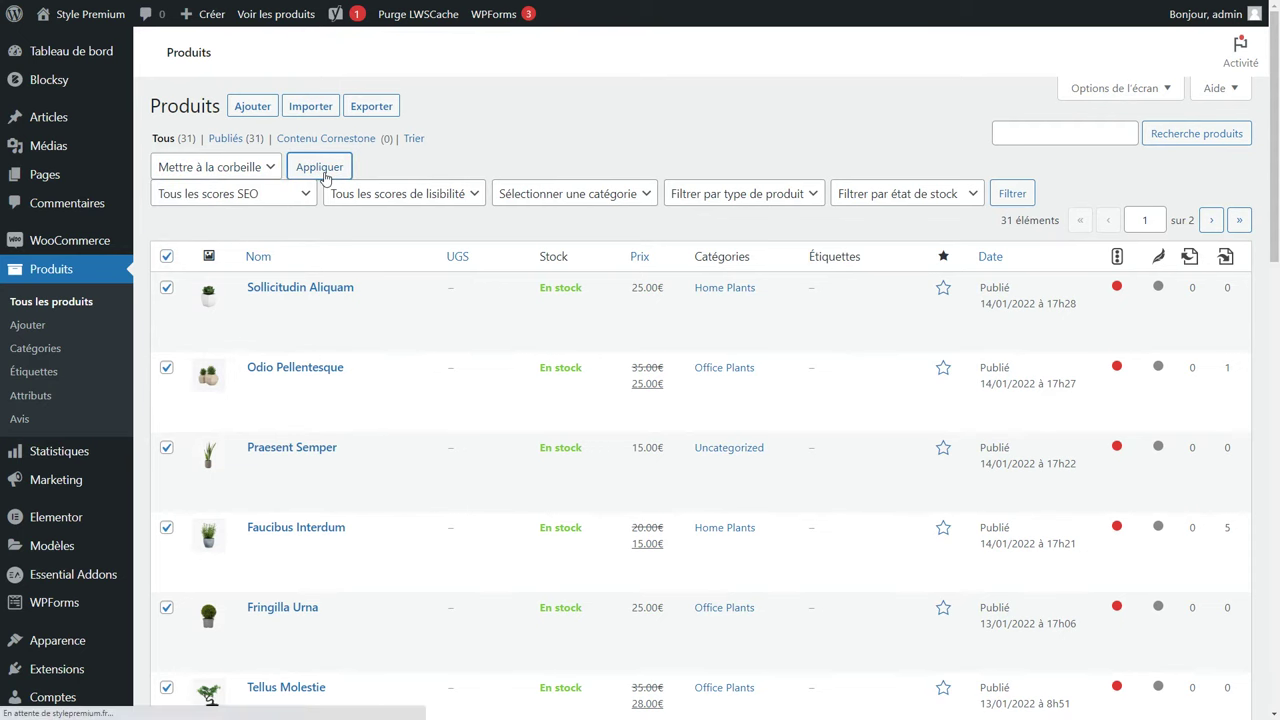
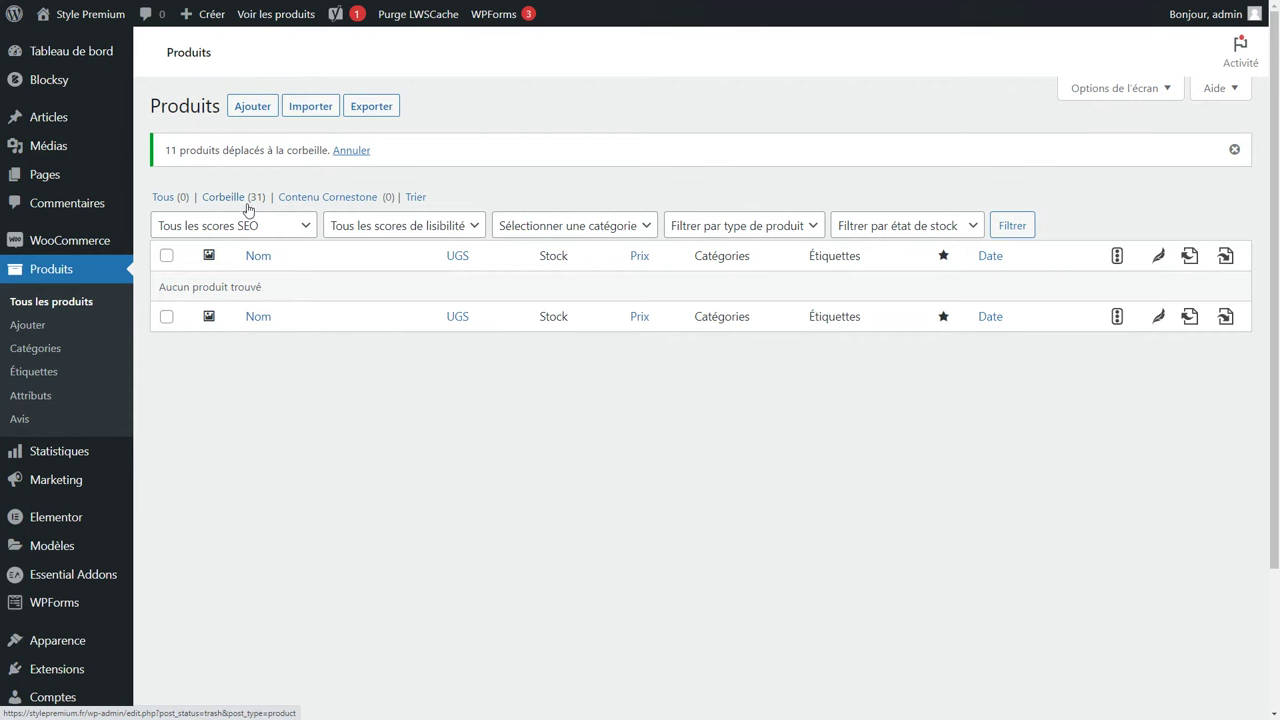
Start a new product titled 'Chemise à manches courtes pour homme' and keep its generated permalink.
left_click(255, 113)
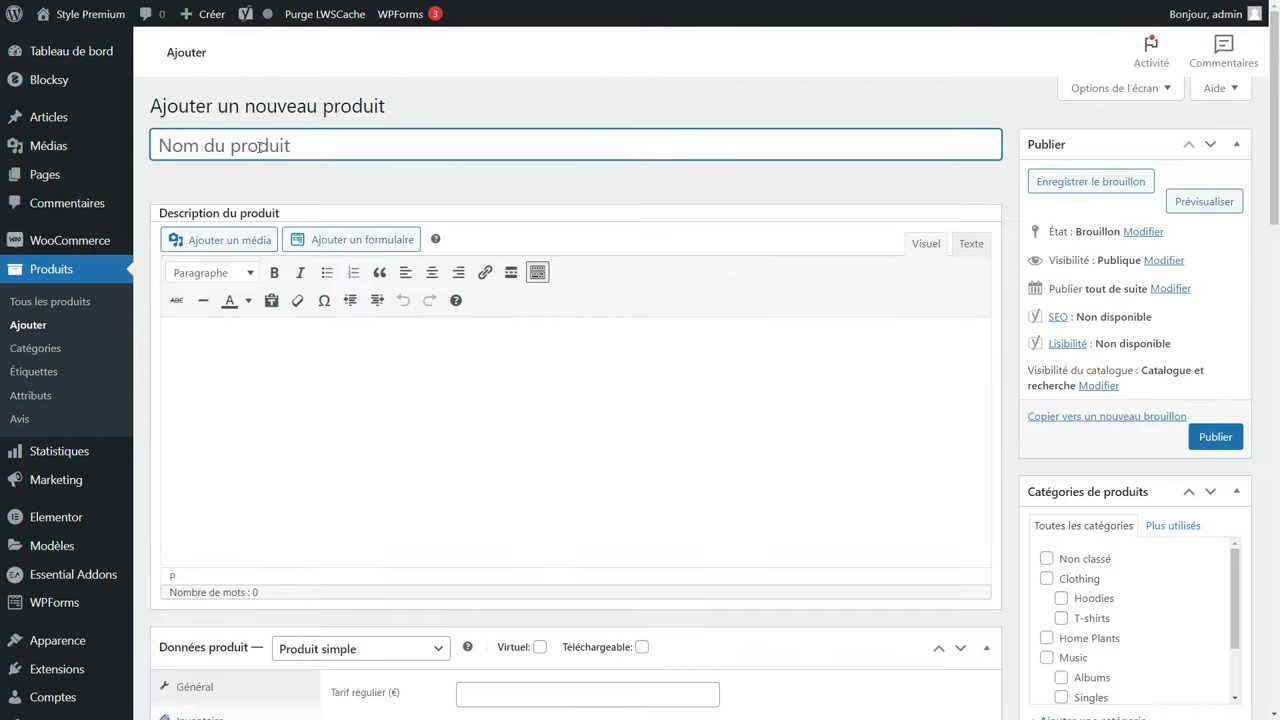
type("Chemise à manches courtes pour homme")
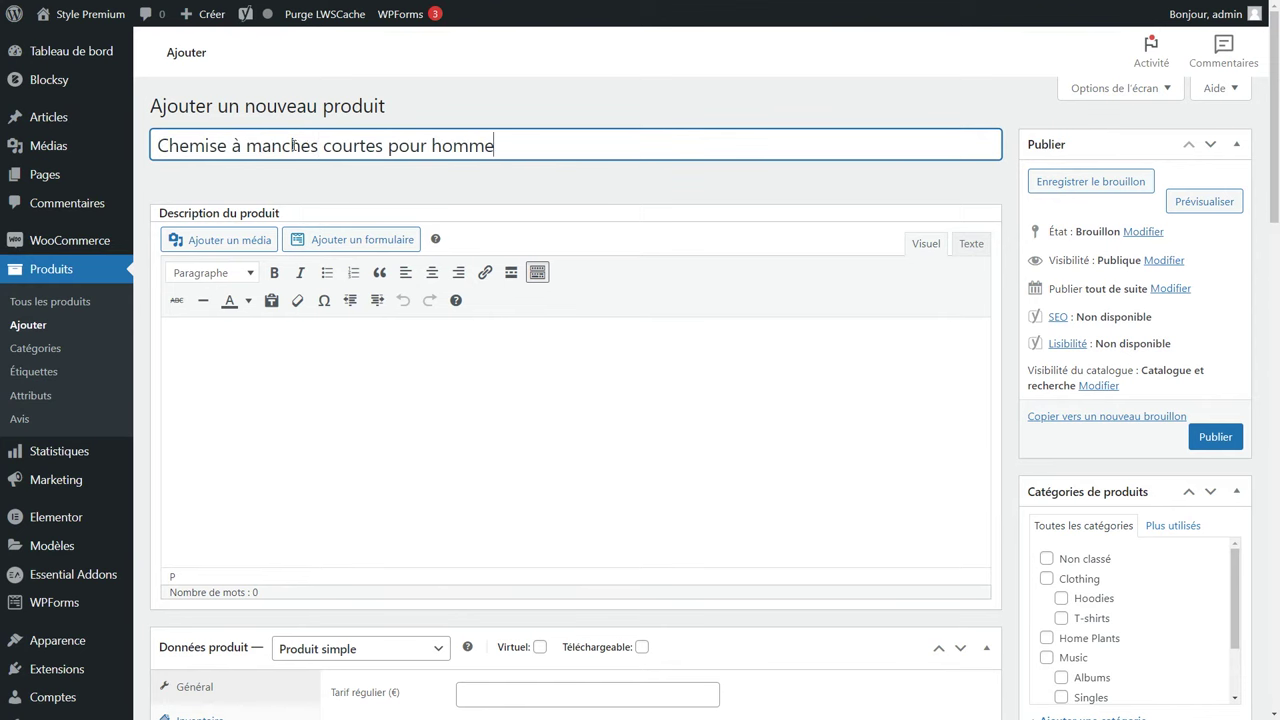
left_click(477, 184)
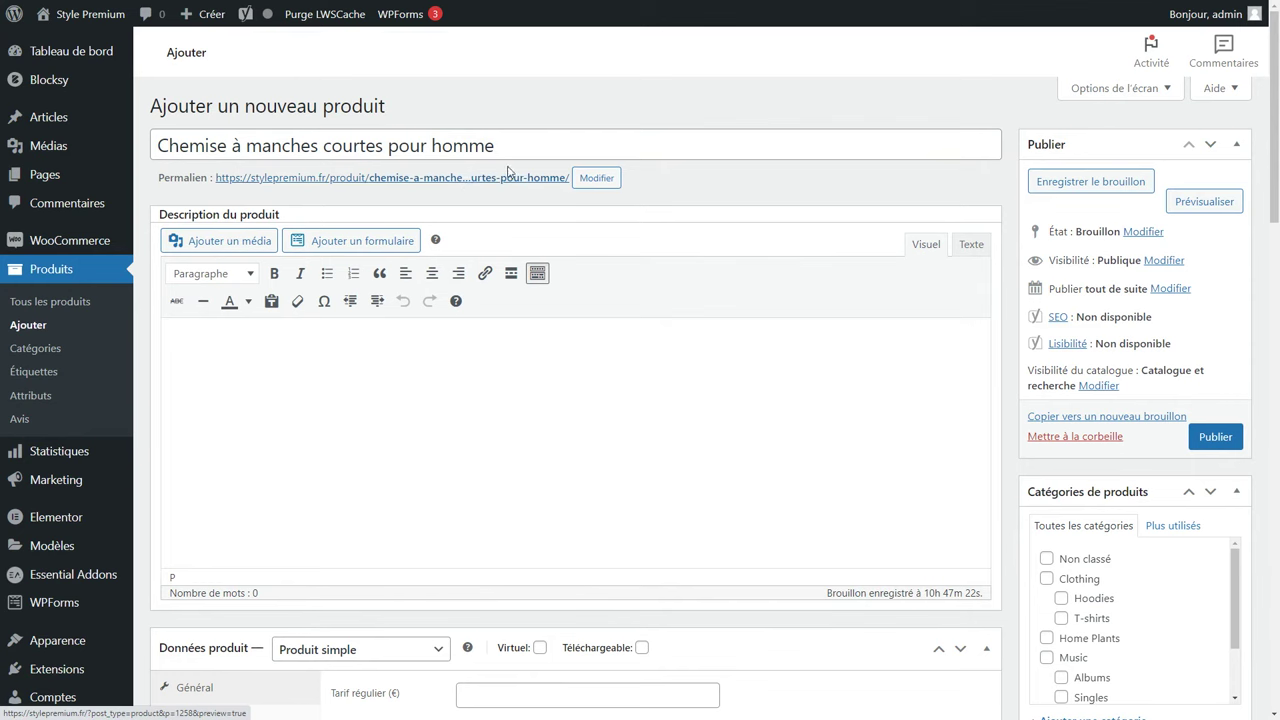
left_click(596, 178)
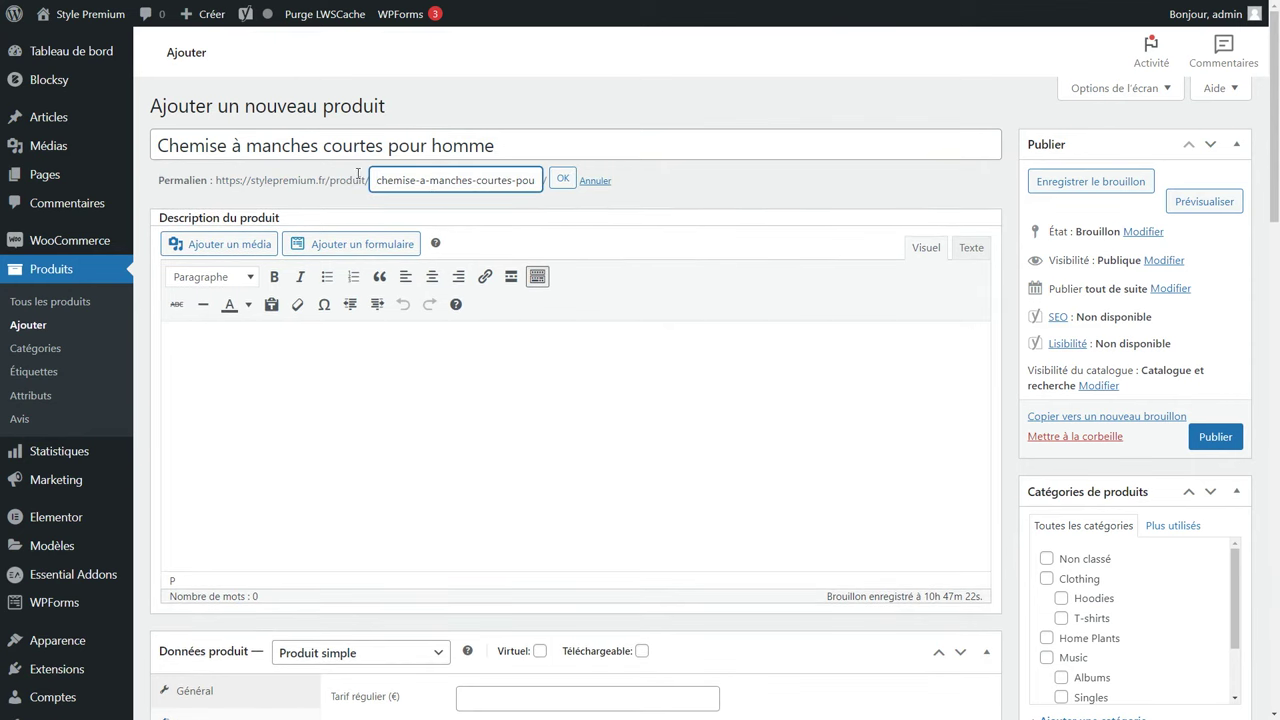
left_click_drag(396, 180, 620, 204)
left_click(562, 179)
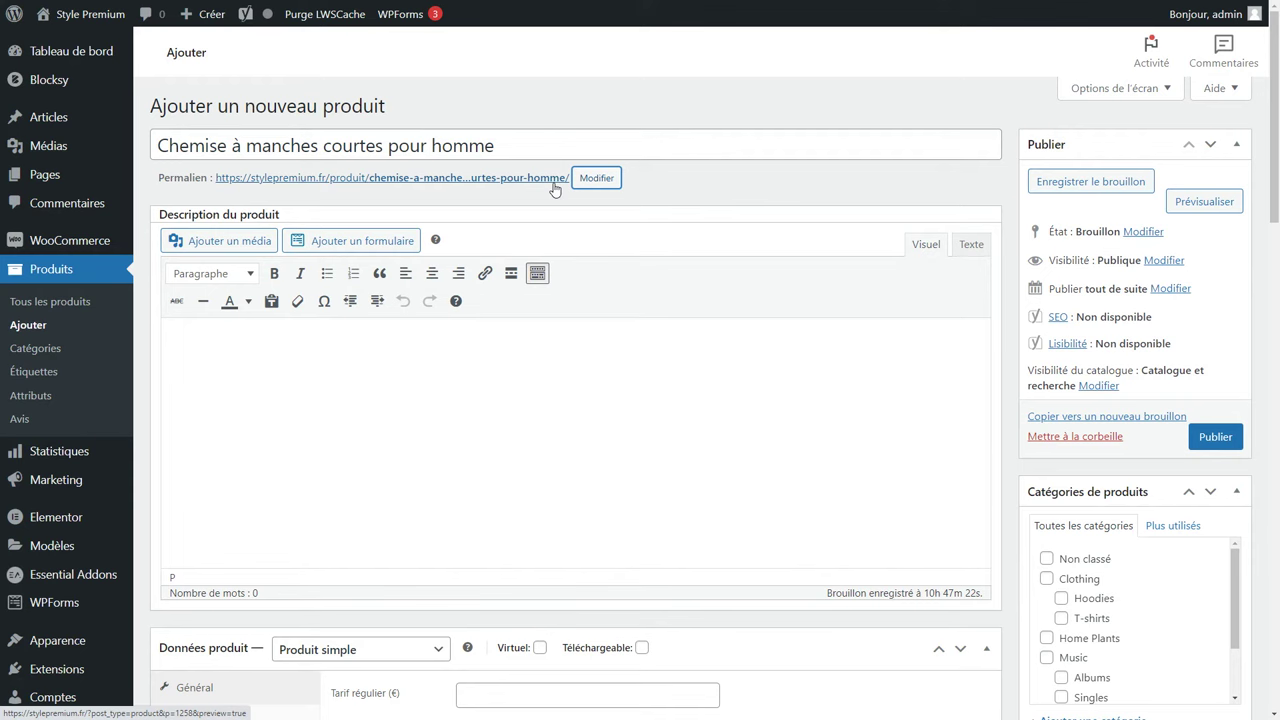
Save the product as a draft and check its storefront preview before returning to the editor.
left_click(1079, 190)
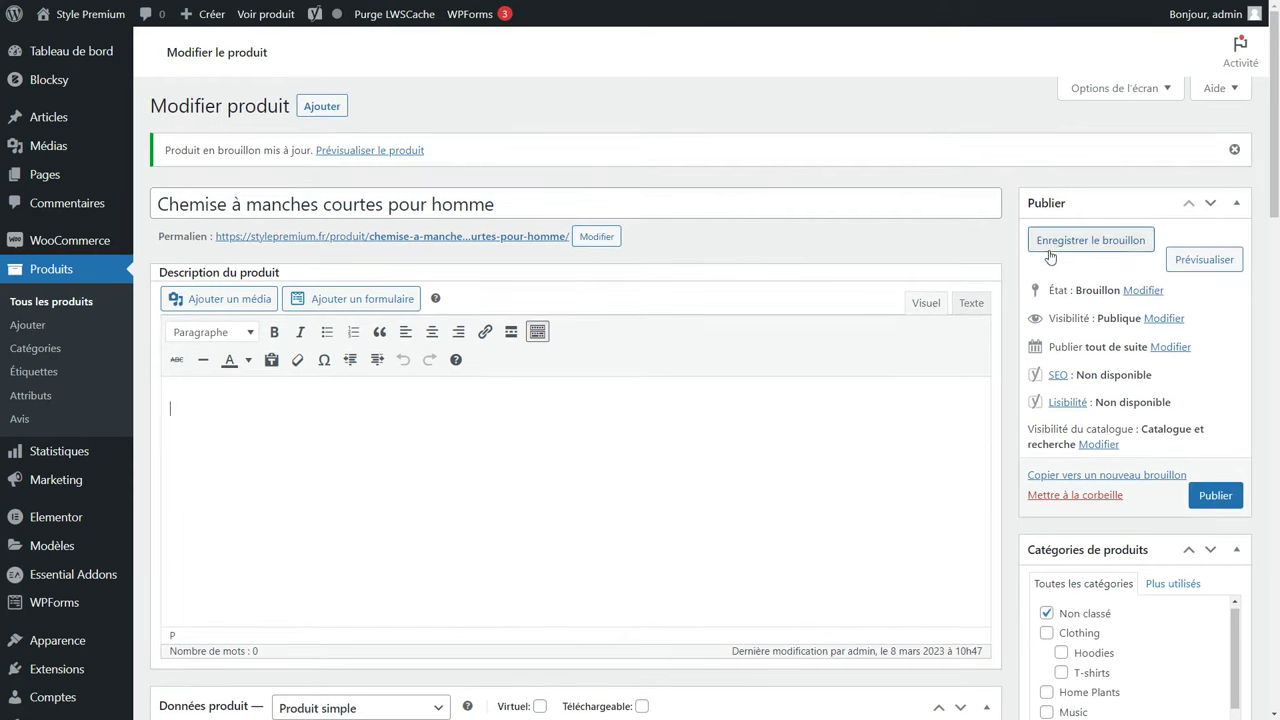
left_click(1206, 262)
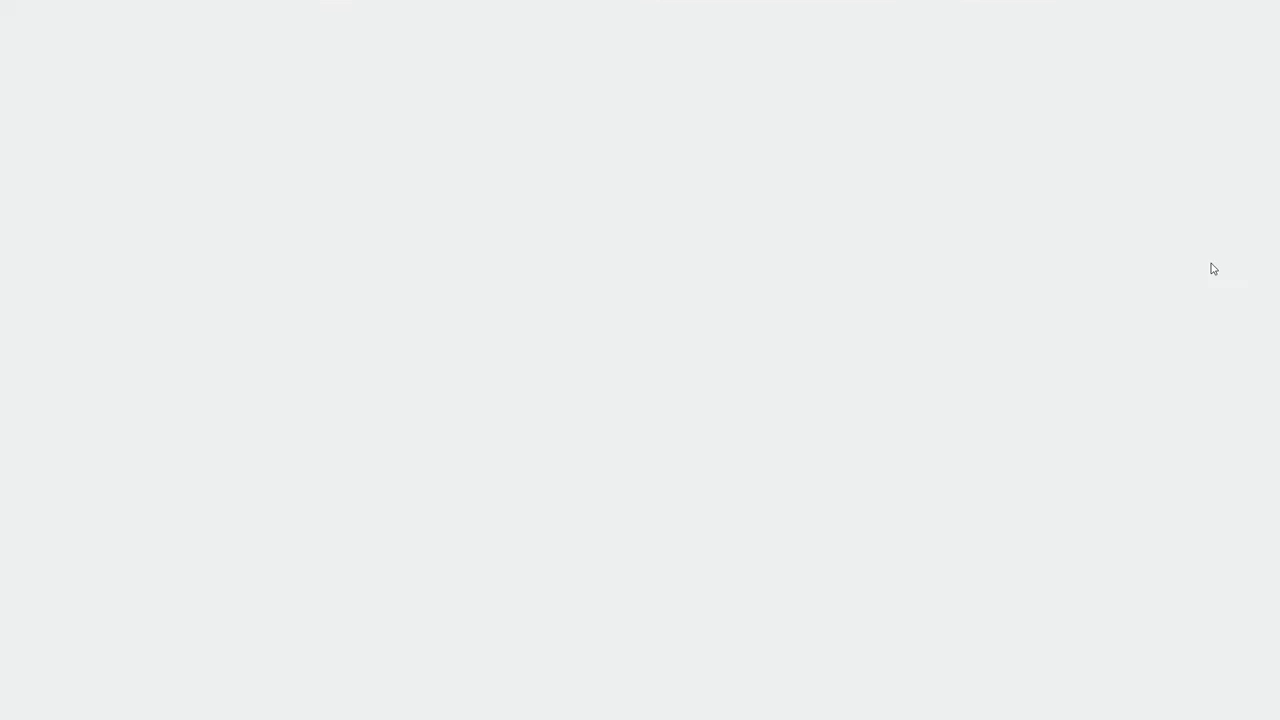
scroll(582, 342, "down", 5)
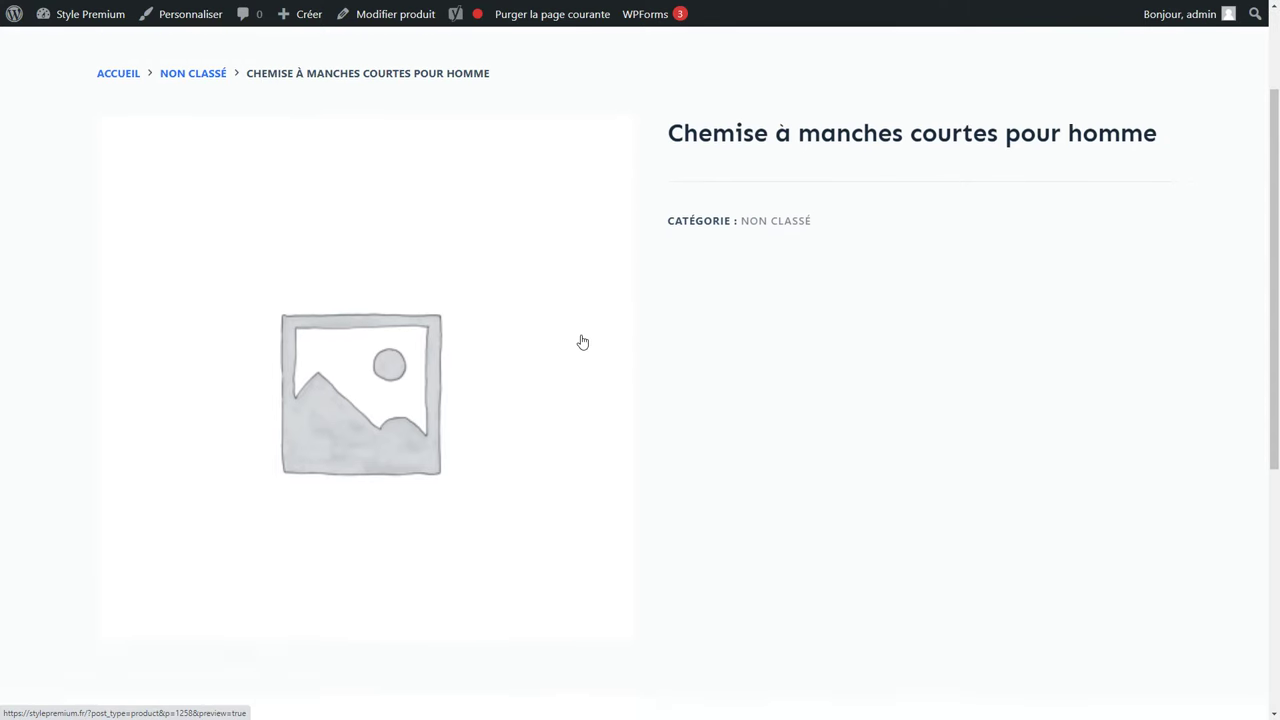
scroll(582, 342, "up", 3)
scroll(582, 342, "up", 3)
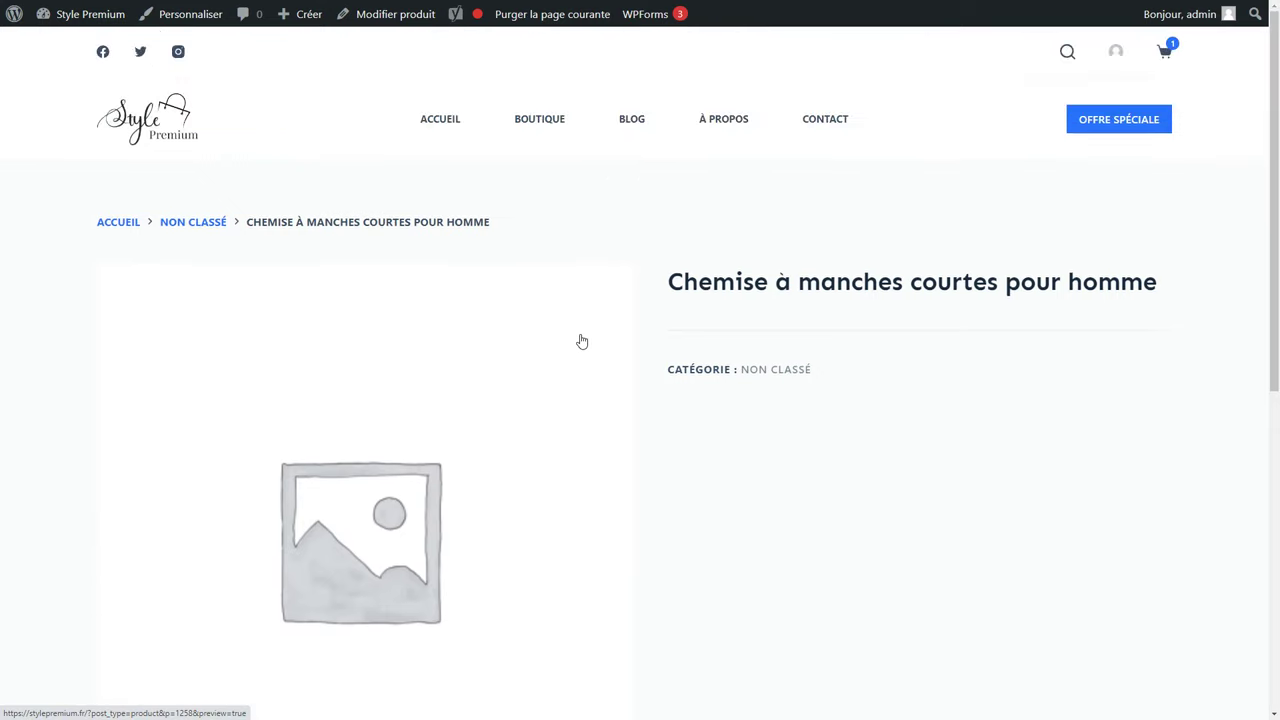
key("alt+Left")
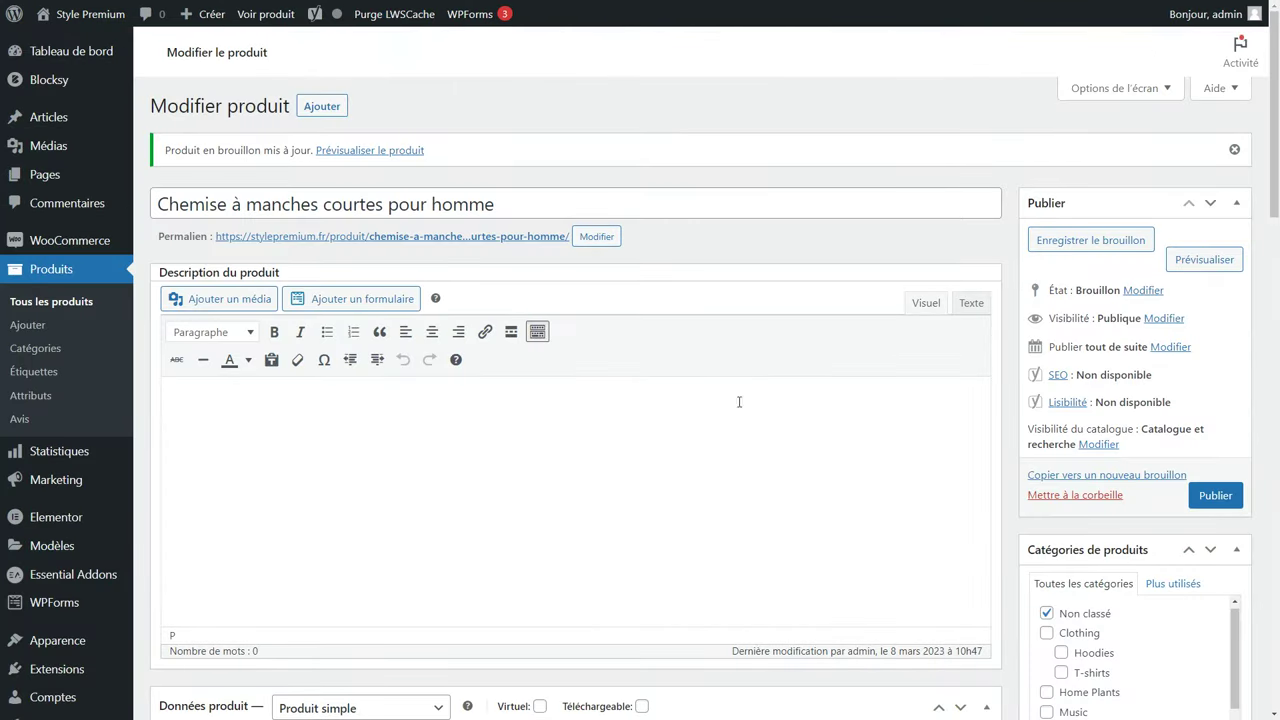
Add a new product category named Homme.
scroll(1103, 428, "down", 3)
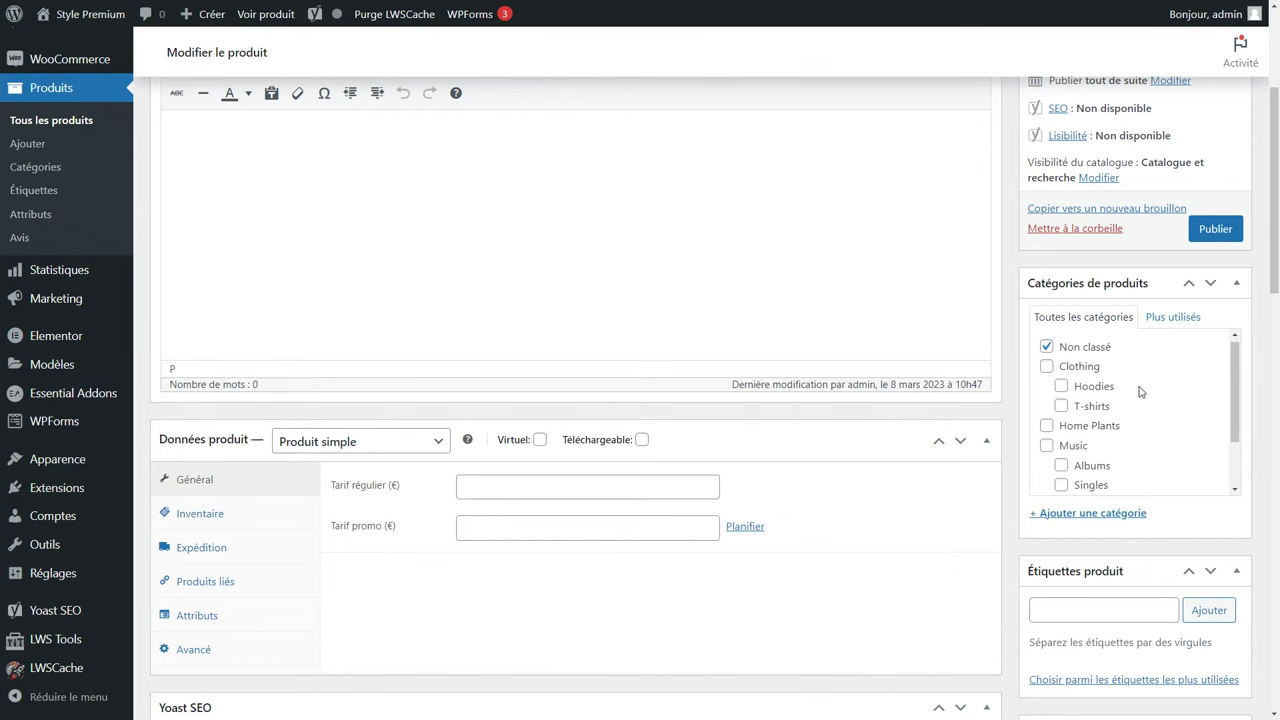
scroll(1138, 394, "down", 2)
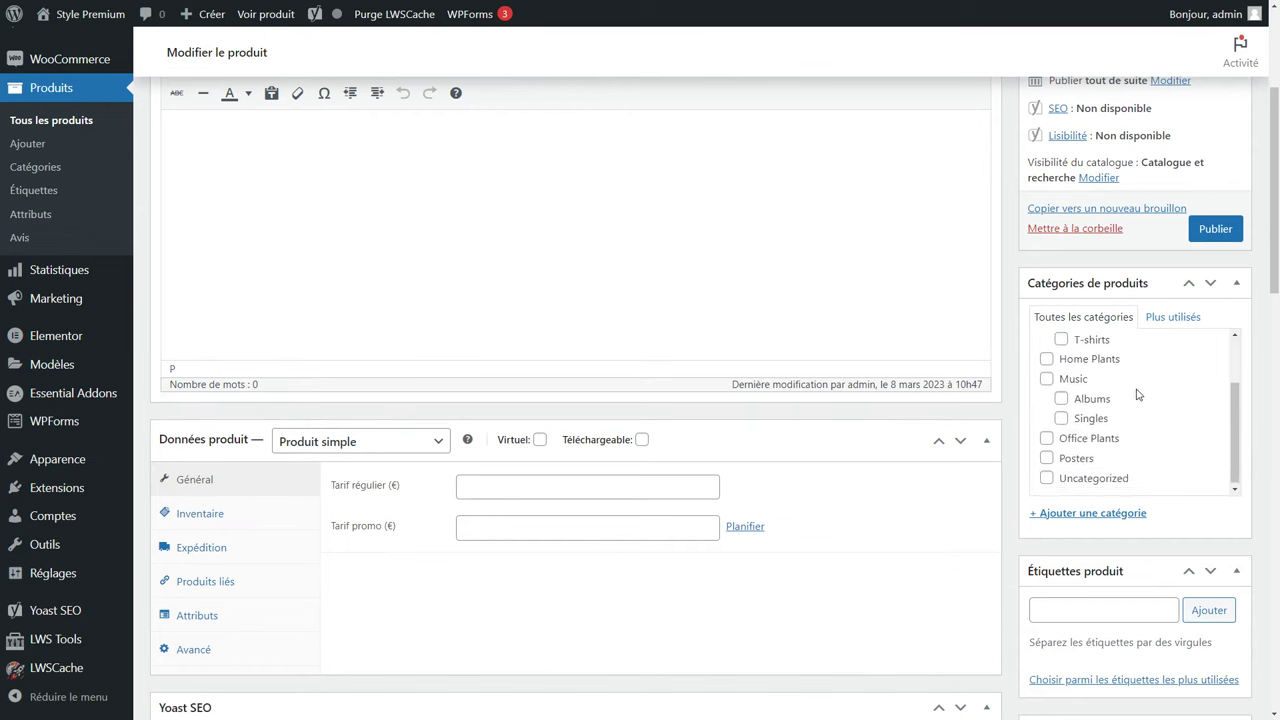
scroll(1136, 394, "up", 2)
left_click(1058, 513)
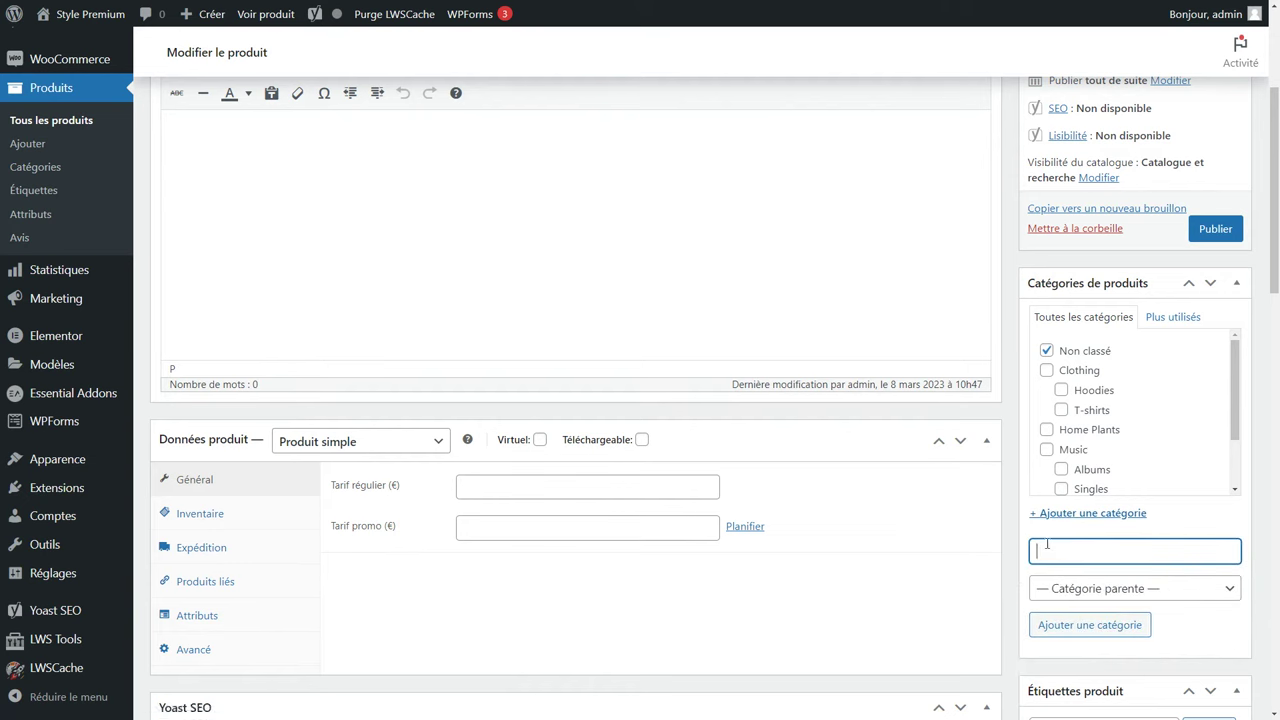
type("Homme")
left_click(1055, 624)
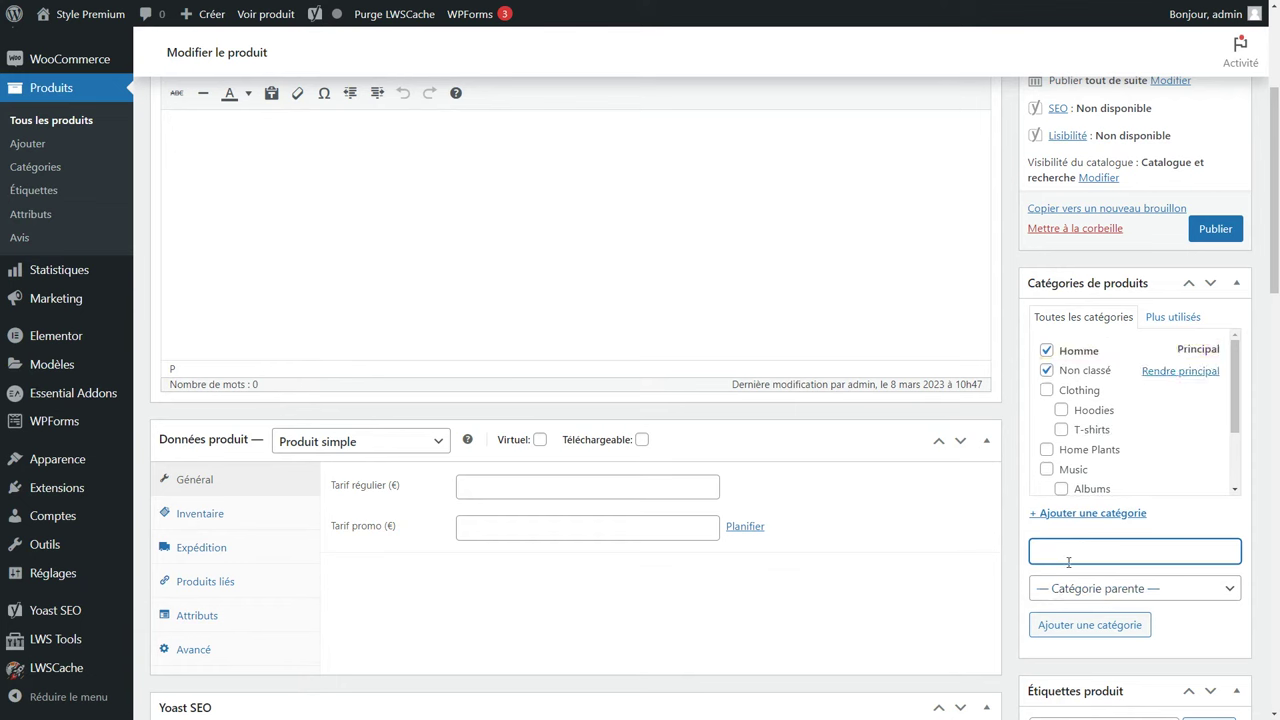
Add a Chemises category with Homme as its parent category.
type("Chemises")
left_click(1073, 590)
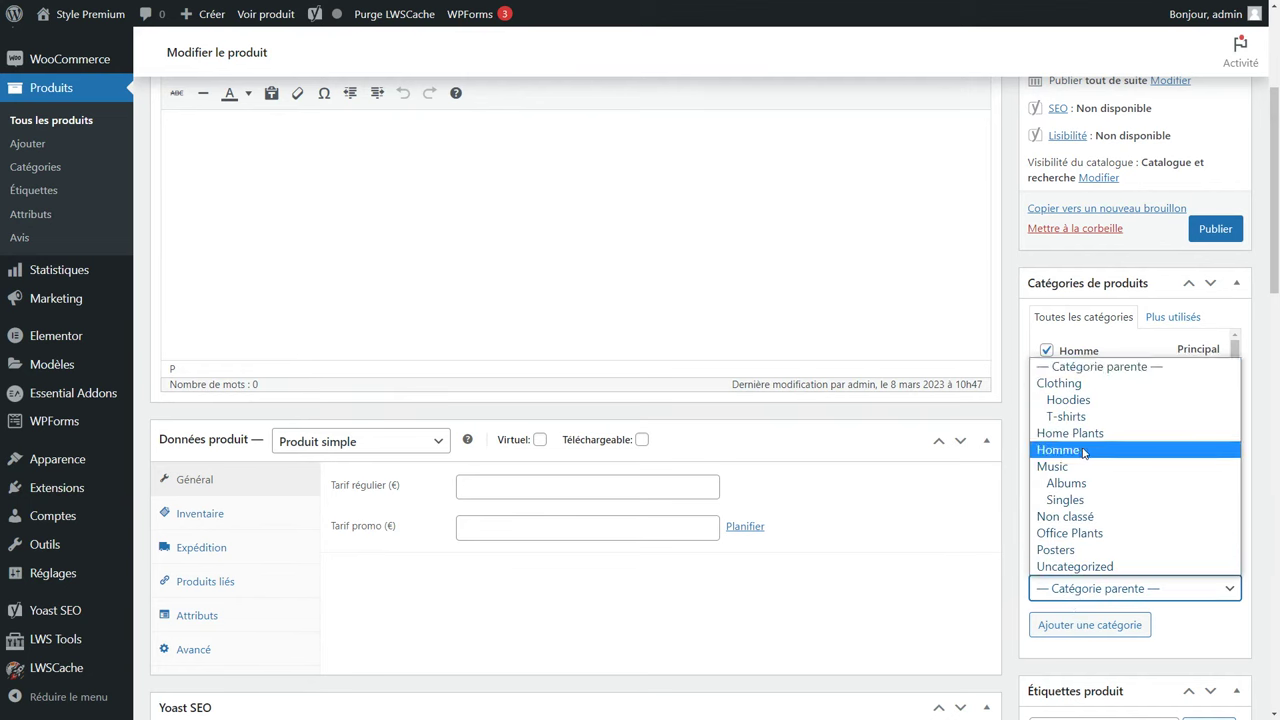
left_click(1082, 451)
left_click(1060, 627)
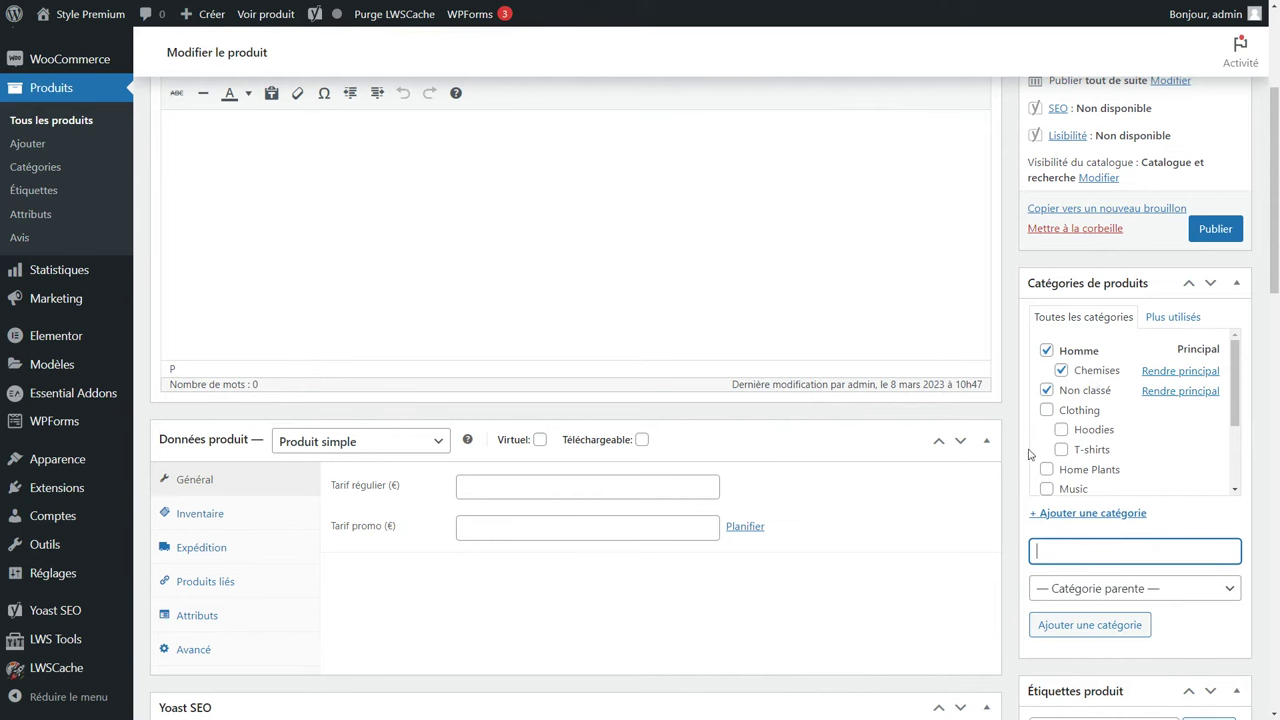
scroll(1093, 383, "down", 4)
left_click(1102, 328)
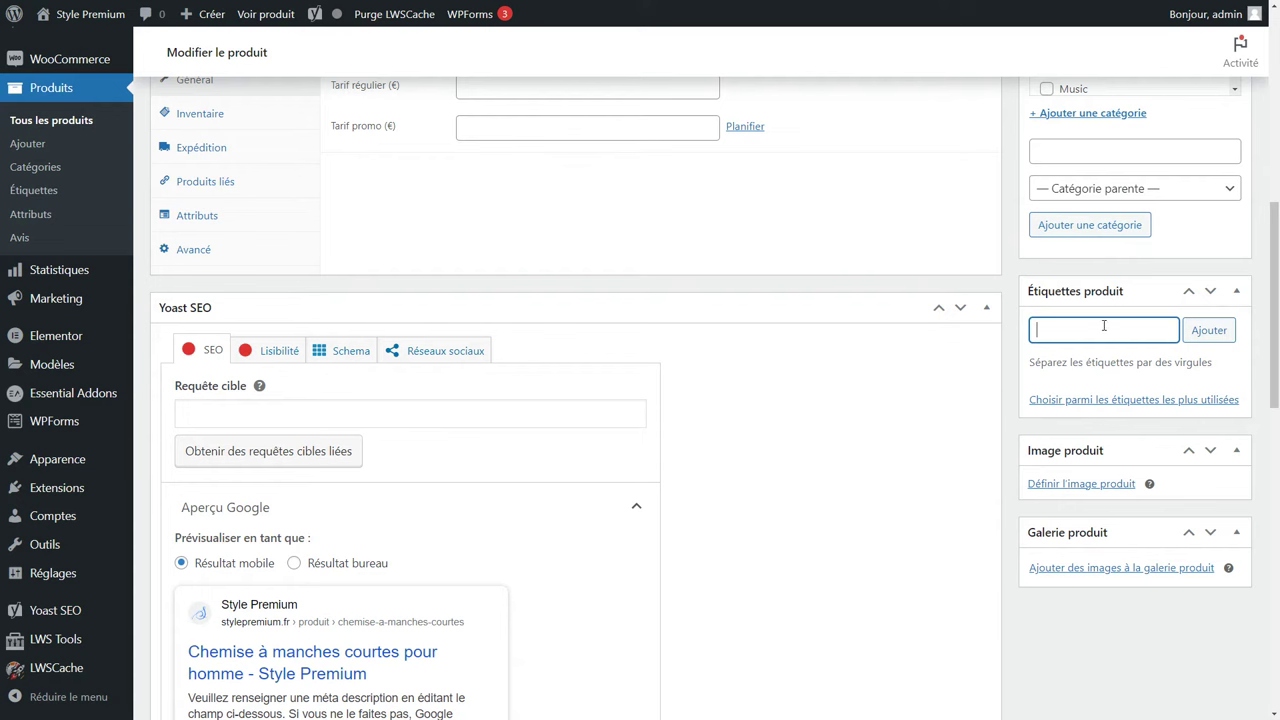
Upload chemise_h_rouge.jpg, paste its alternative text, and set it as the product image.
scroll(1106, 318, "down", 1)
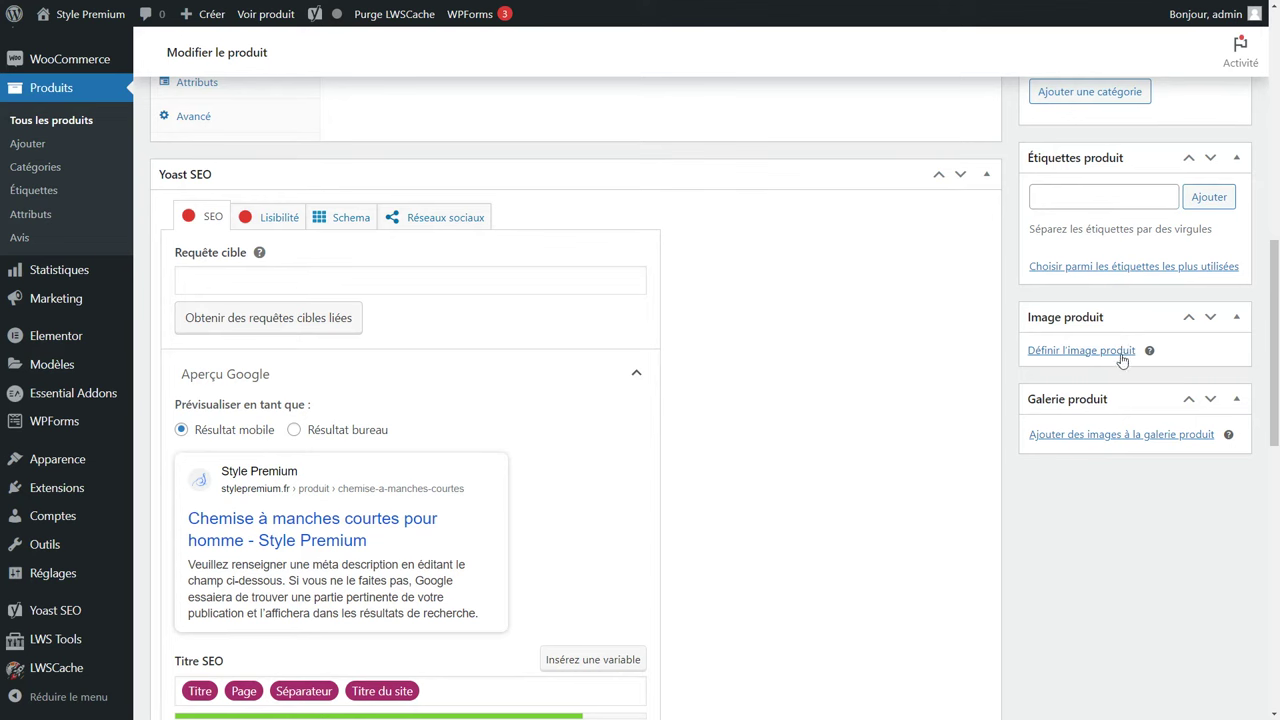
mouse_move(1150, 352)
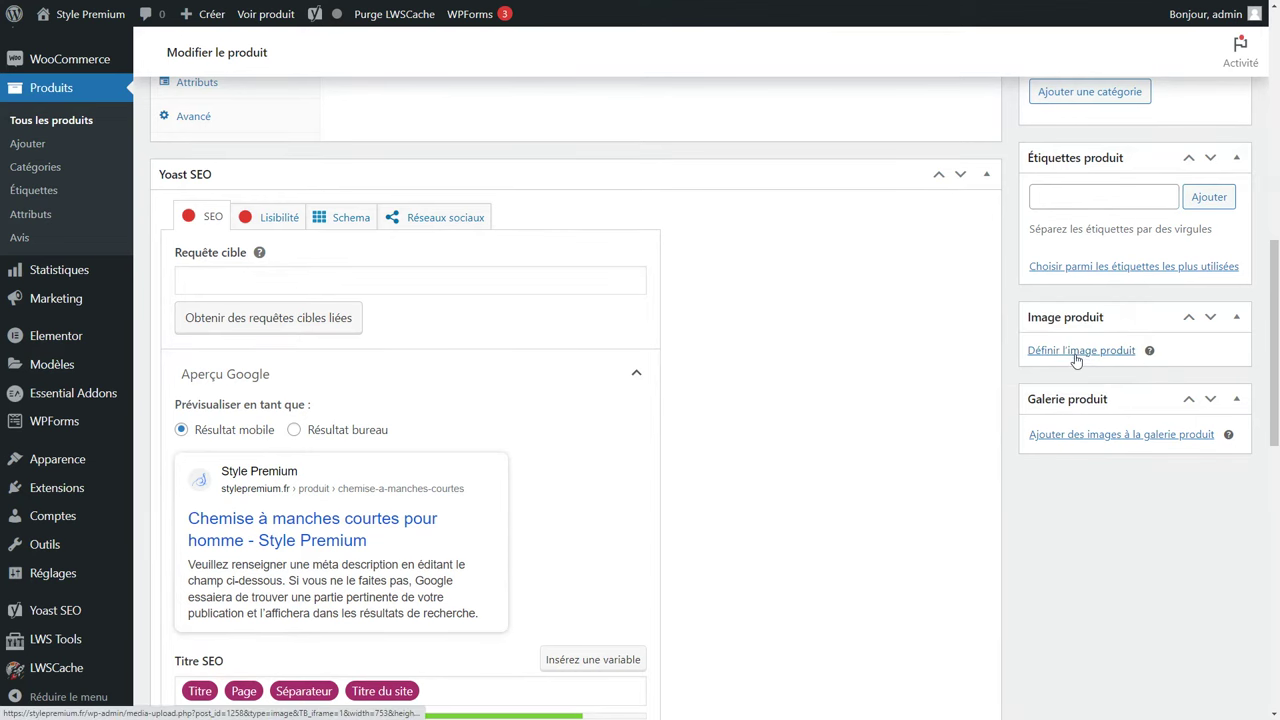
left_click(1077, 357)
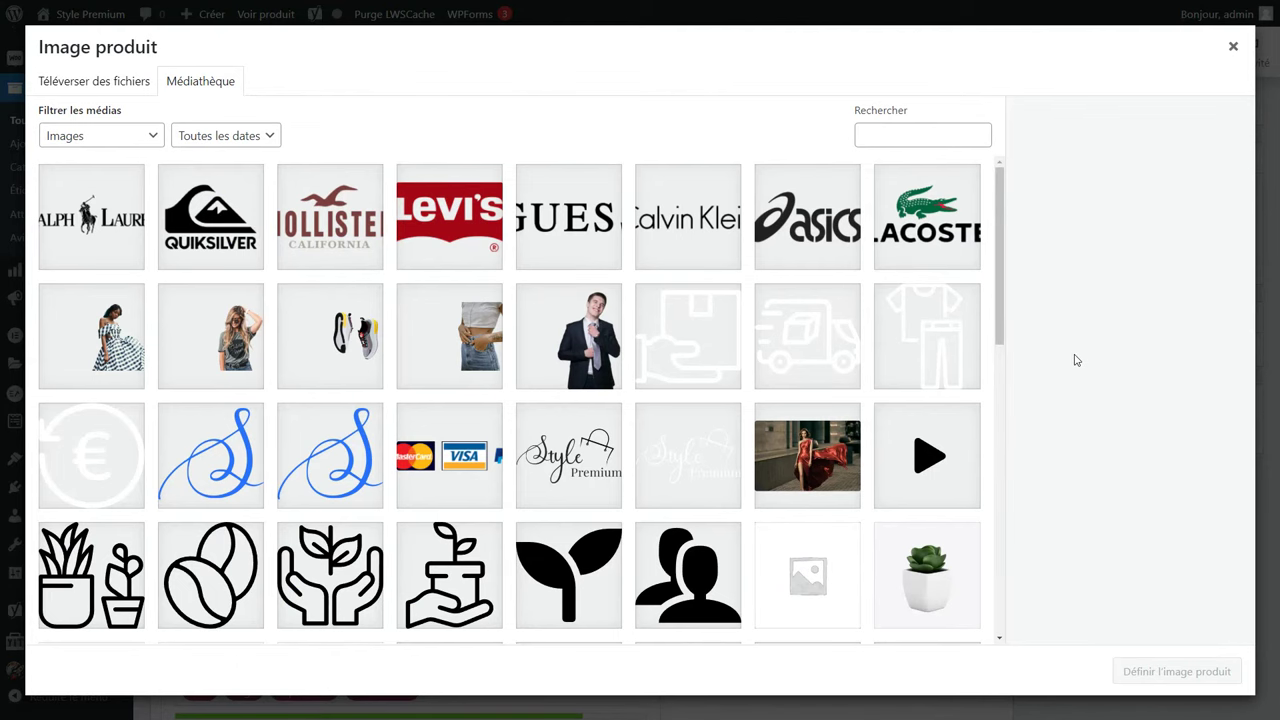
key("alt+Tab")
left_click_drag(612, 366, 420, 410)
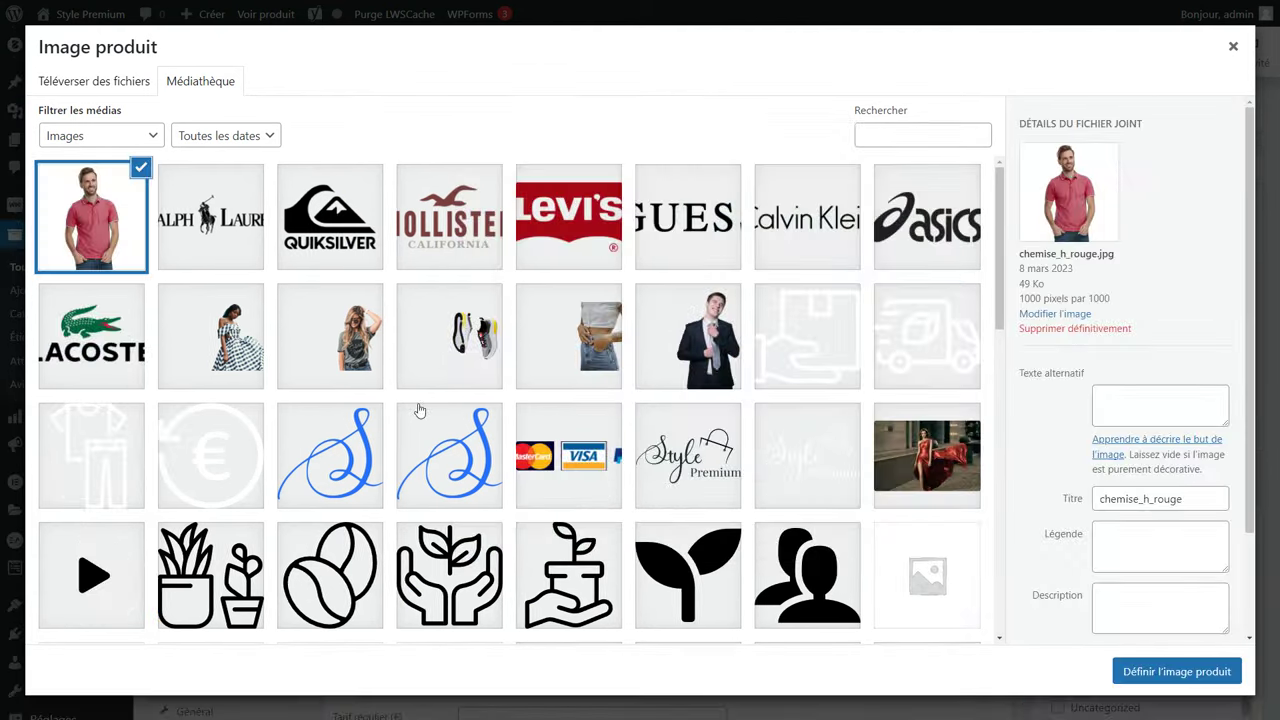
left_click(1160, 405)
type("Chemise homme manches courtes")
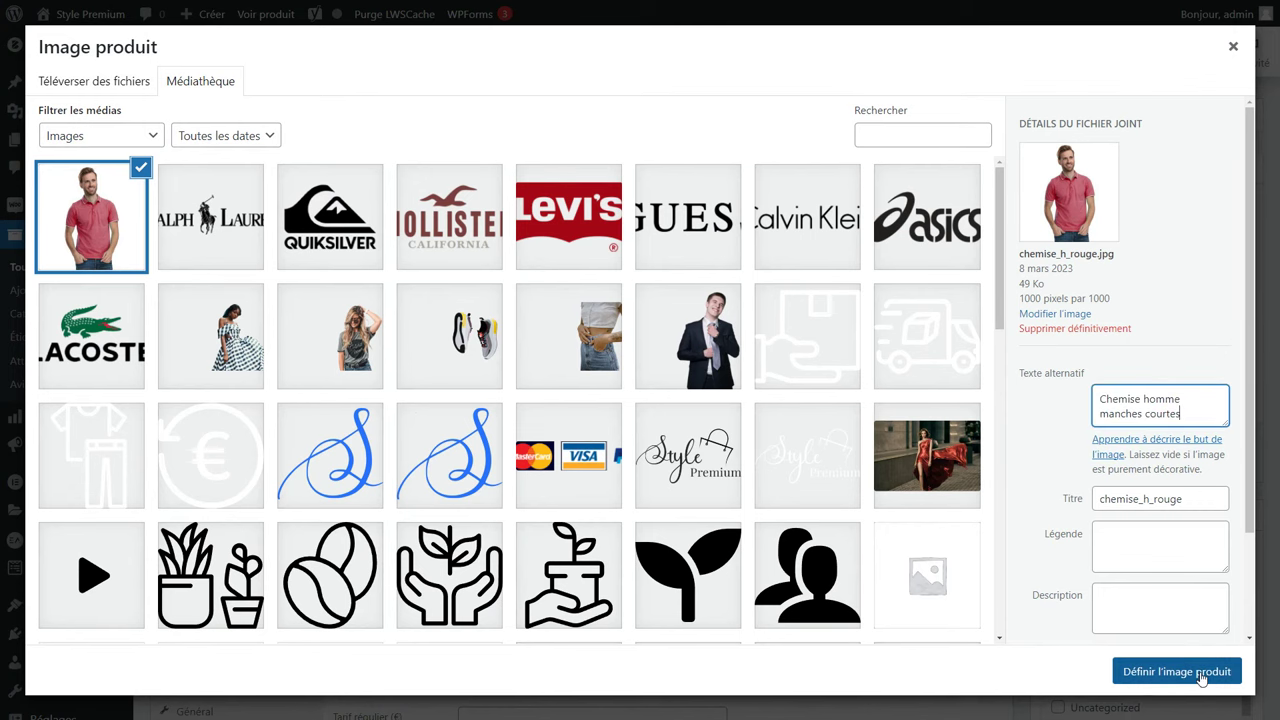
left_click(1176, 671)
Upload chemise_h_rouge_2.jpg and add it to the product gallery.
scroll(1111, 528, "down", 3)
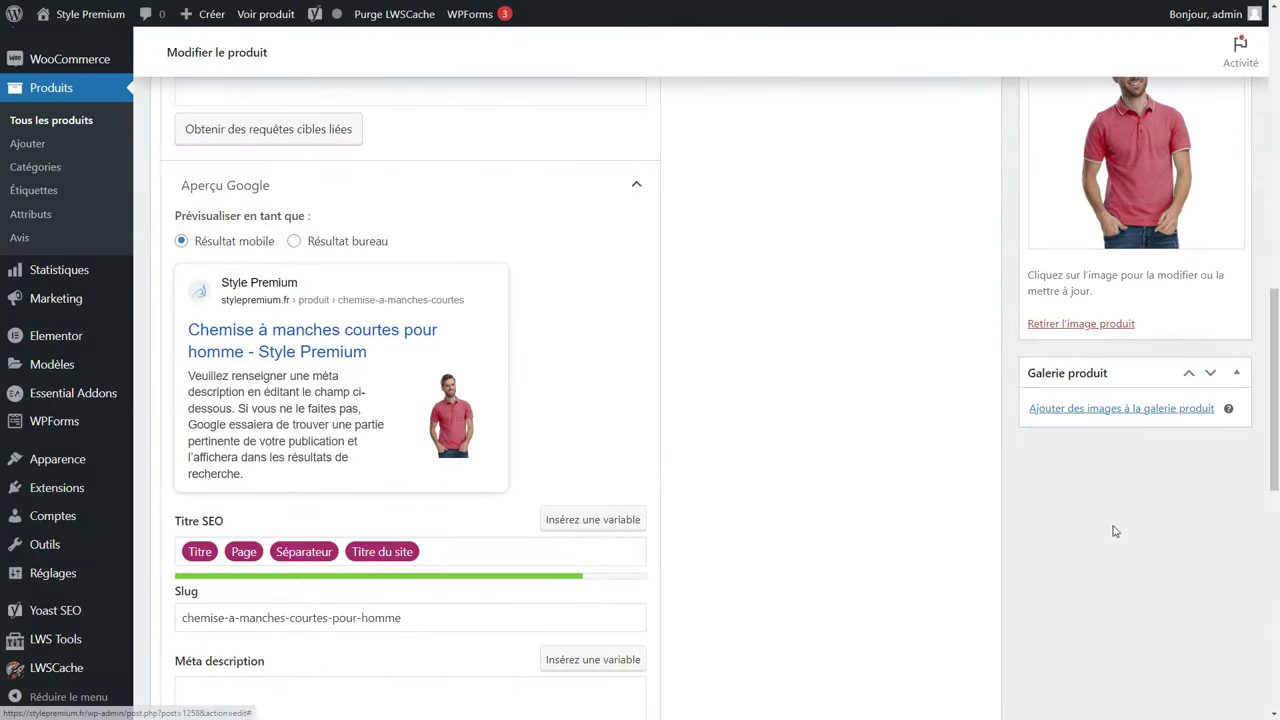
left_click(1102, 409)
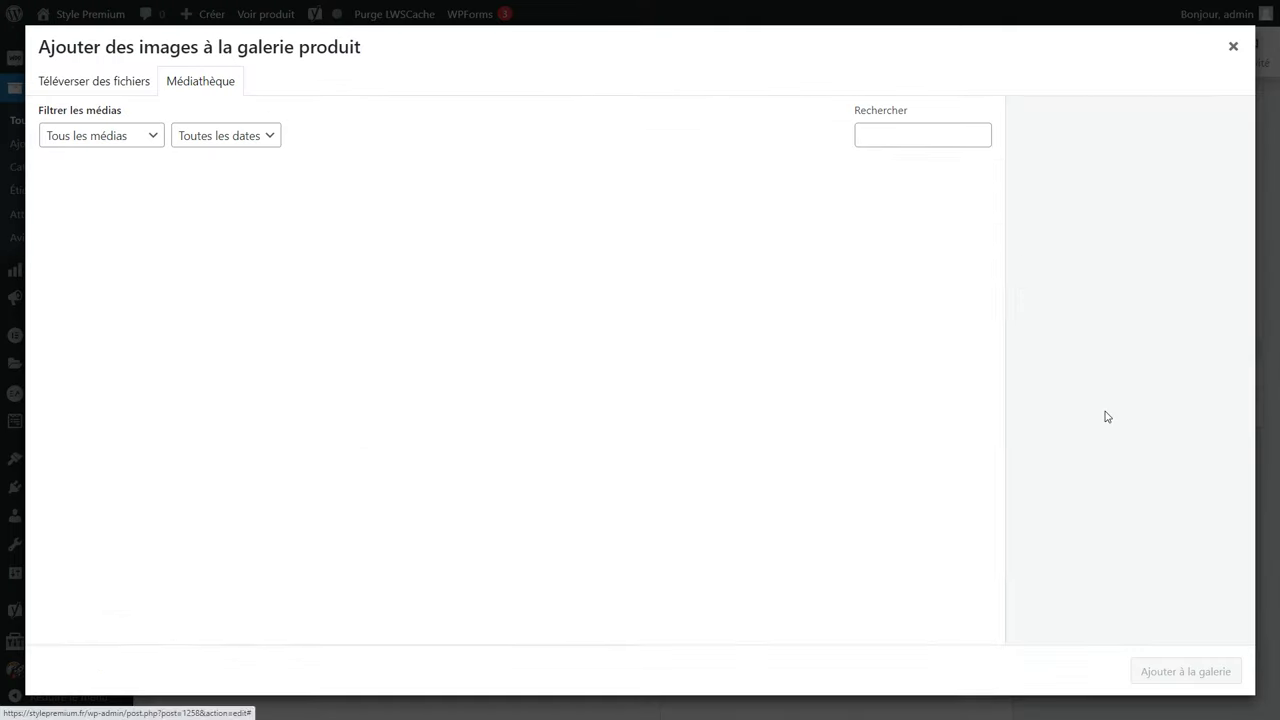
key("alt+Tab")
left_click_drag(691, 345, 222, 384)
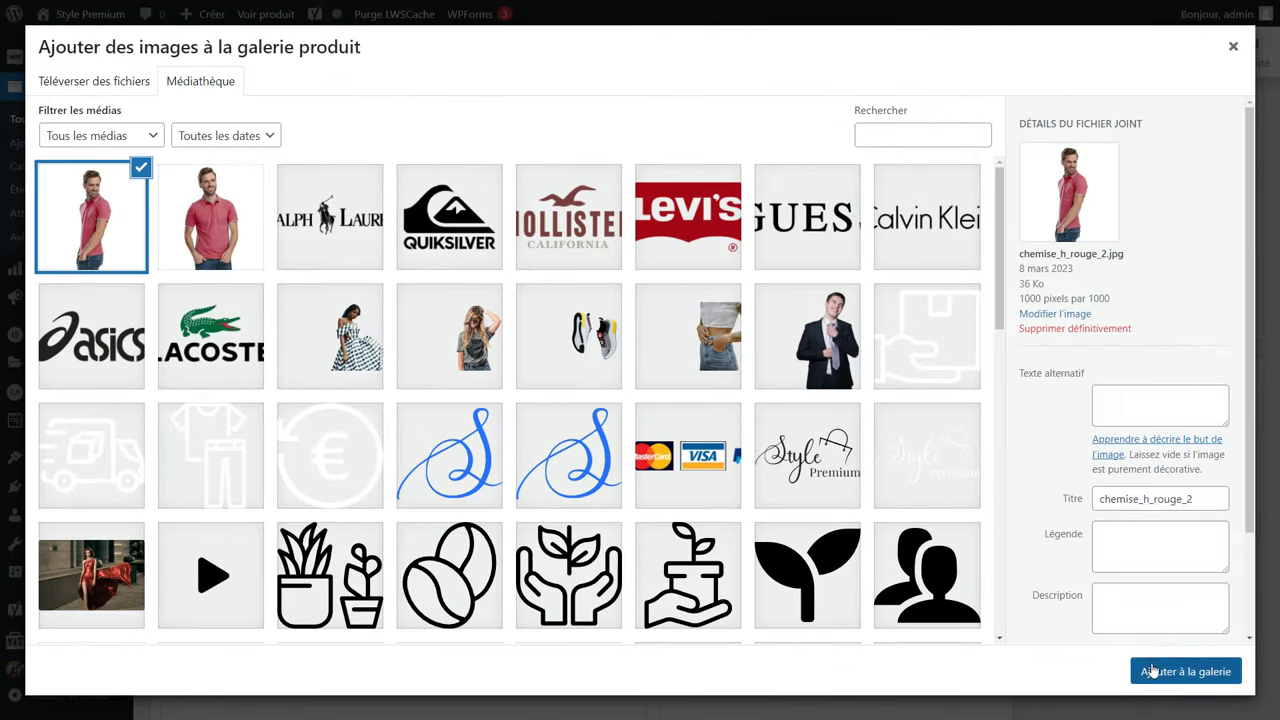
left_click(1155, 669)
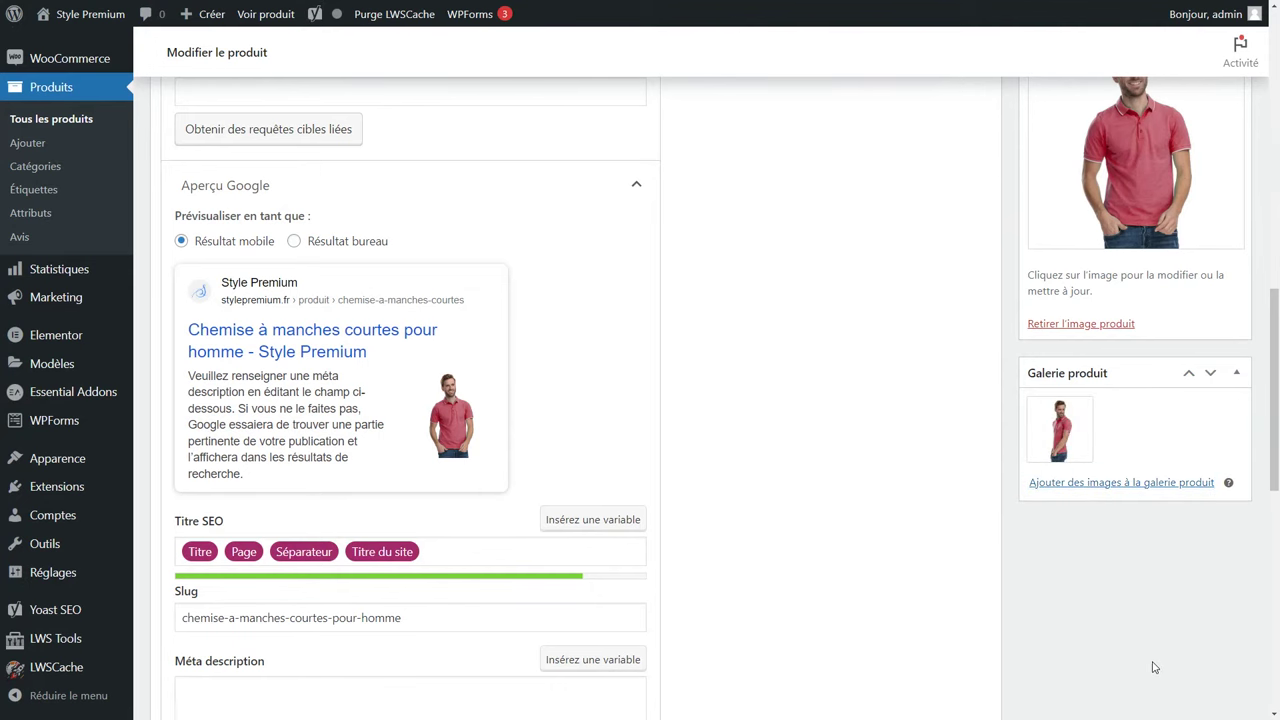
scroll(1145, 645, "up", 2)
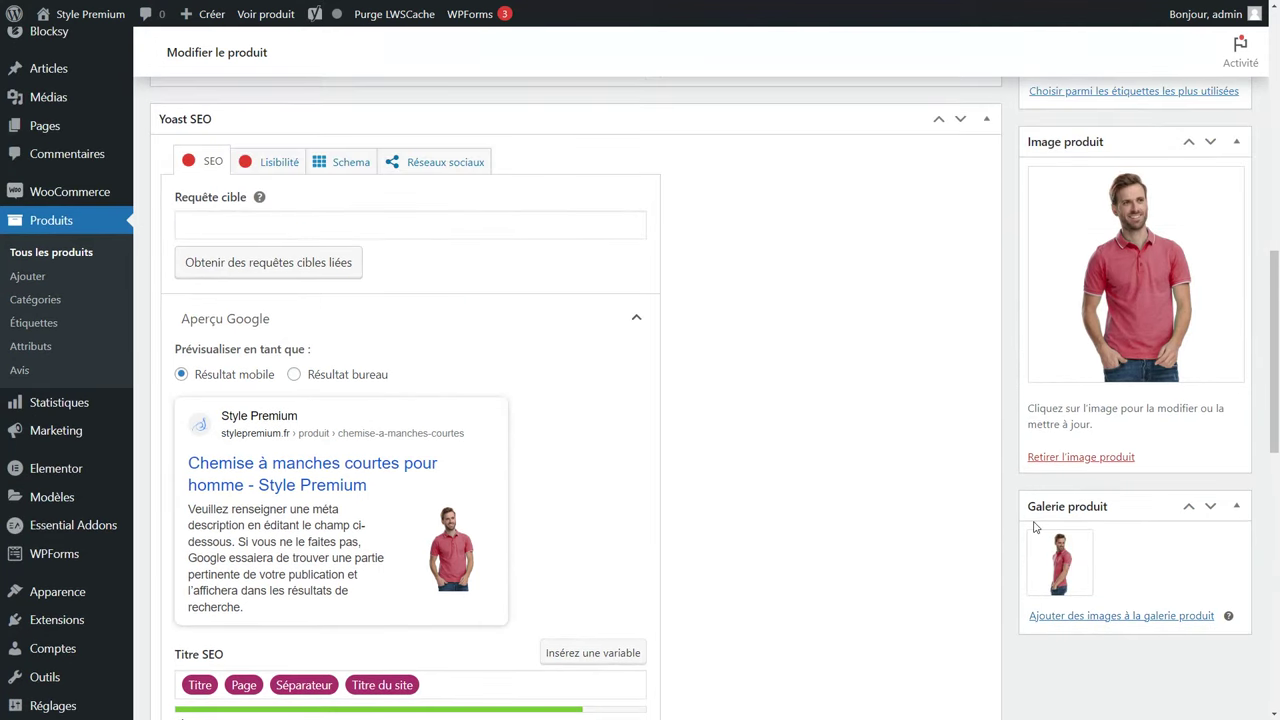
scroll(1035, 528, "up", 10)
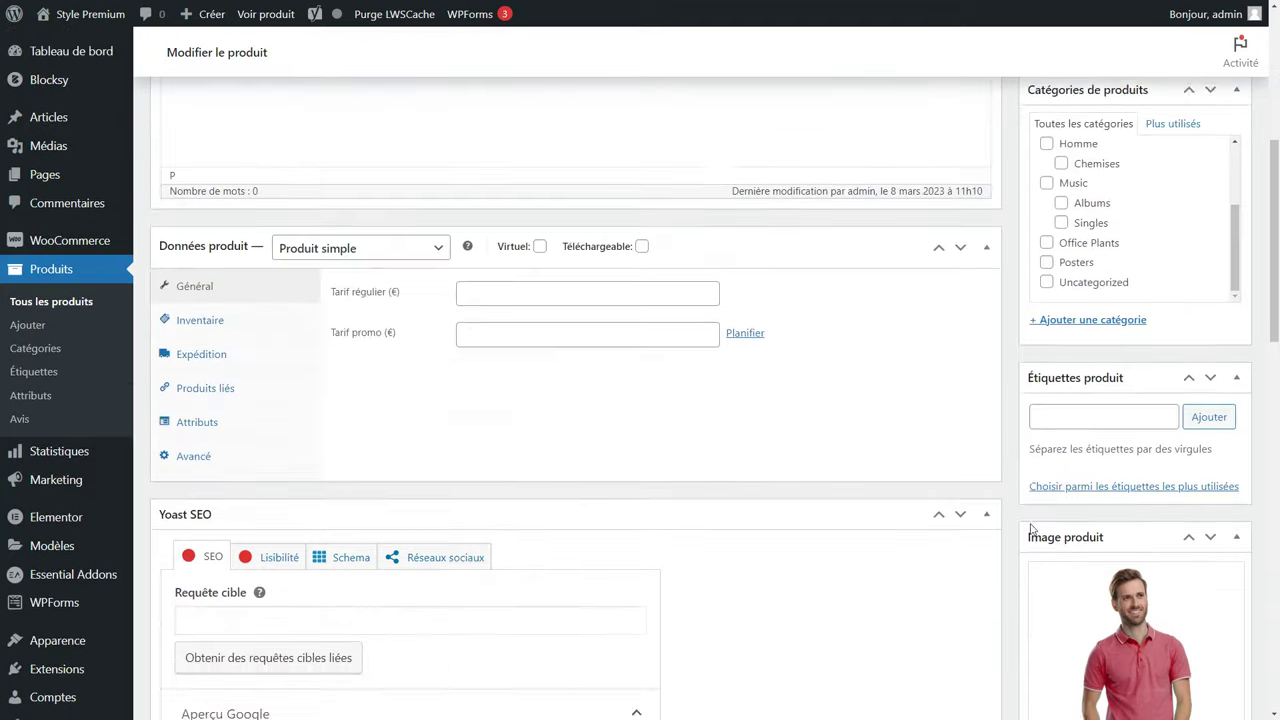
left_click(370, 388)
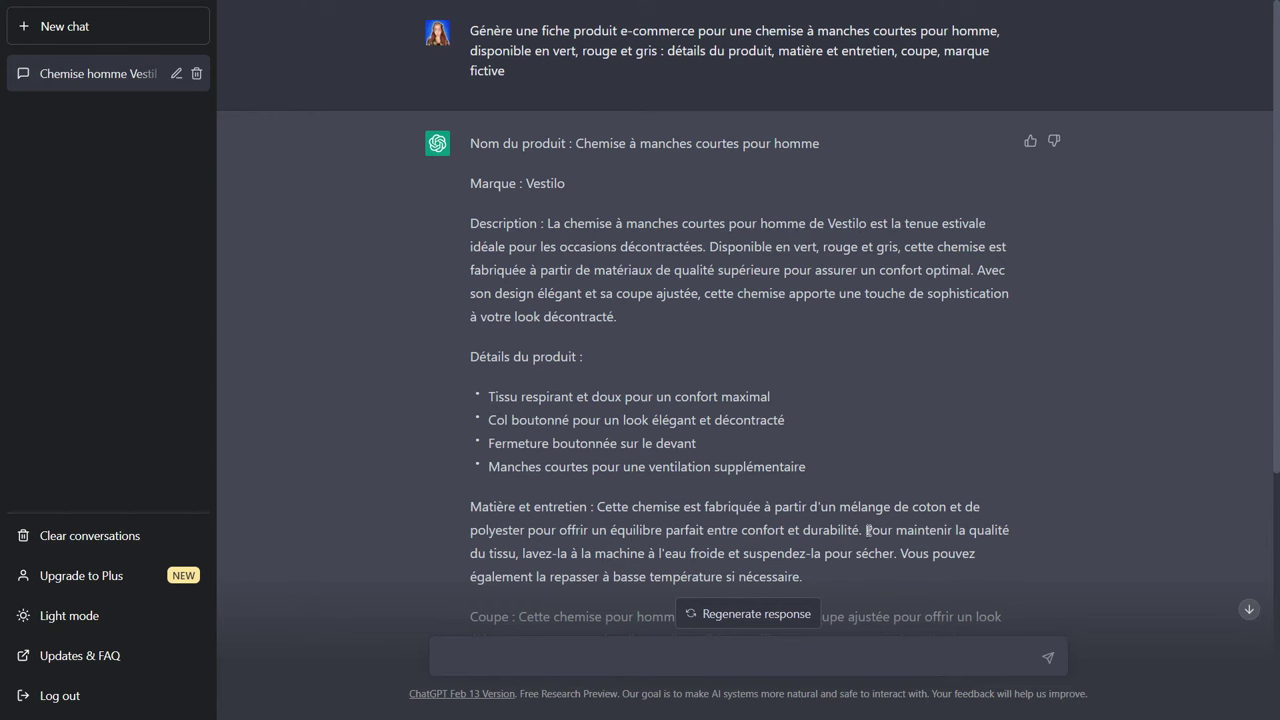
Copy ChatGPT's Vestilo shirt sheet from 'Description' to the closing sentence and return to WordPress.
left_click_drag(468, 35, 537, 68)
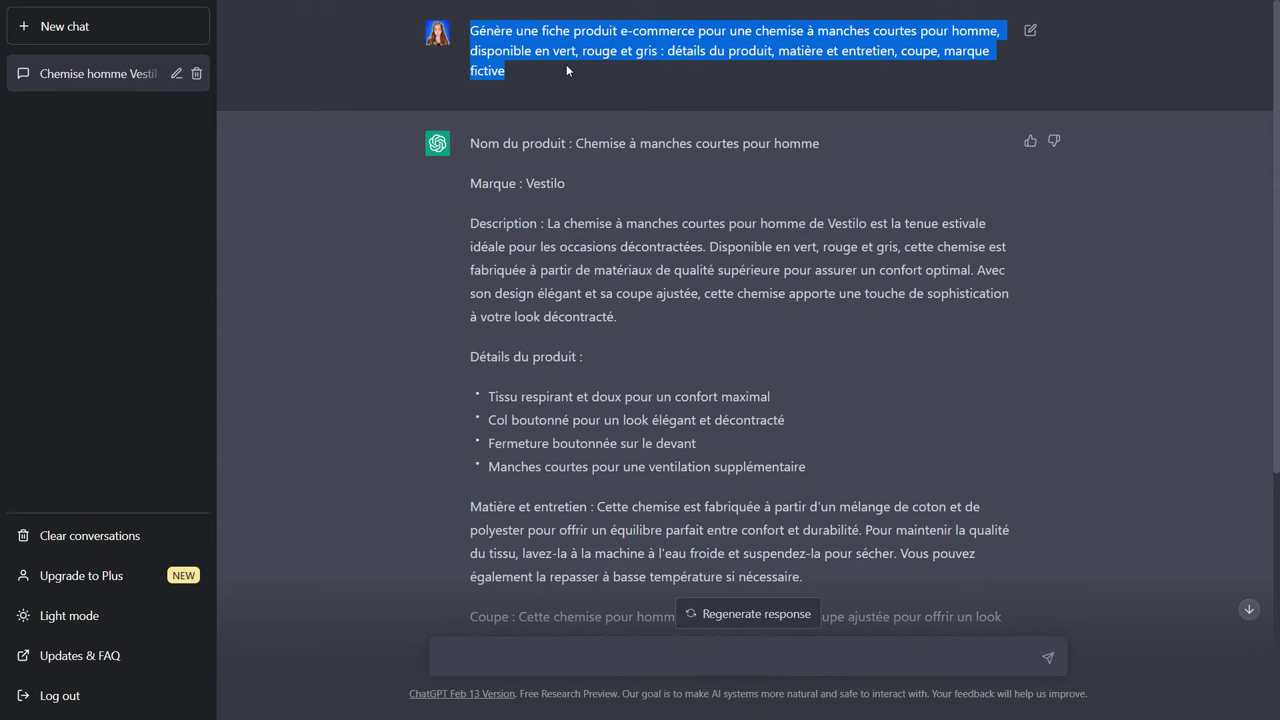
left_click(566, 70)
scroll(566, 184, "down", 3)
scroll(568, 186, "up", 2)
scroll(566, 184, "up", 1)
left_click_drag(472, 181, 926, 510)
key("ctrl+c")
right_click(846, 512)
left_click(865, 522)
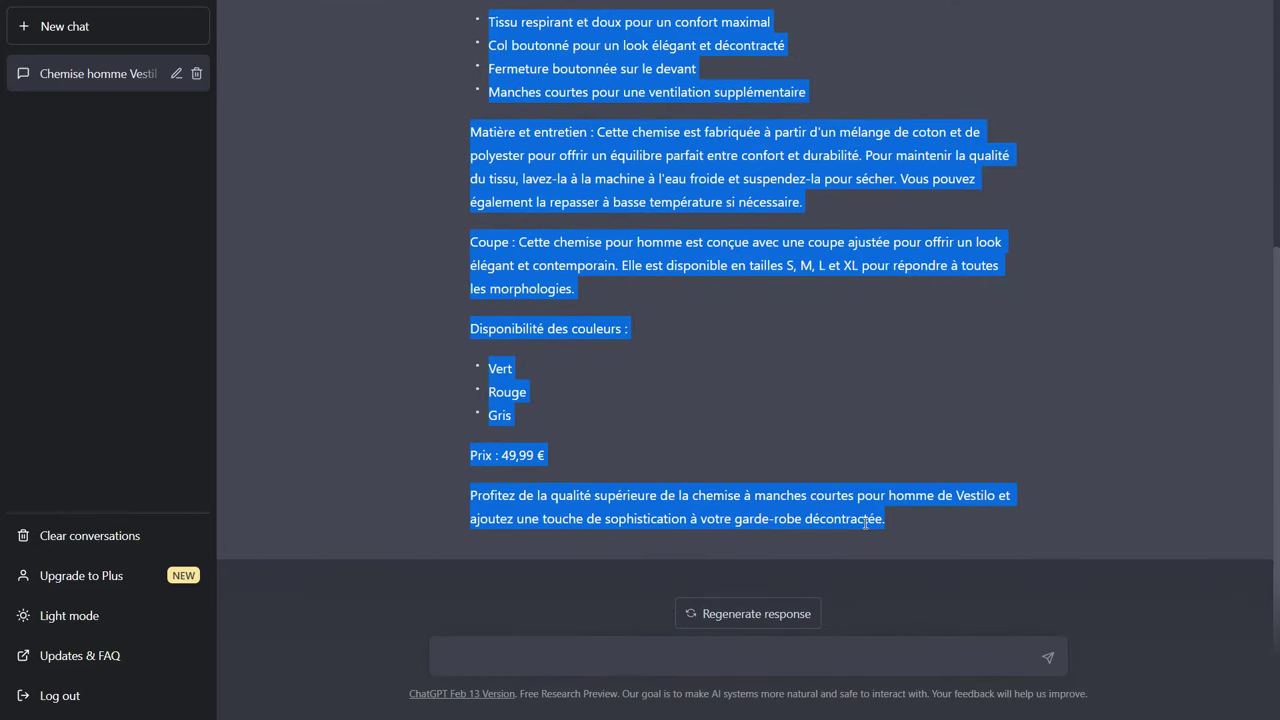
key("ctrl+Tab")
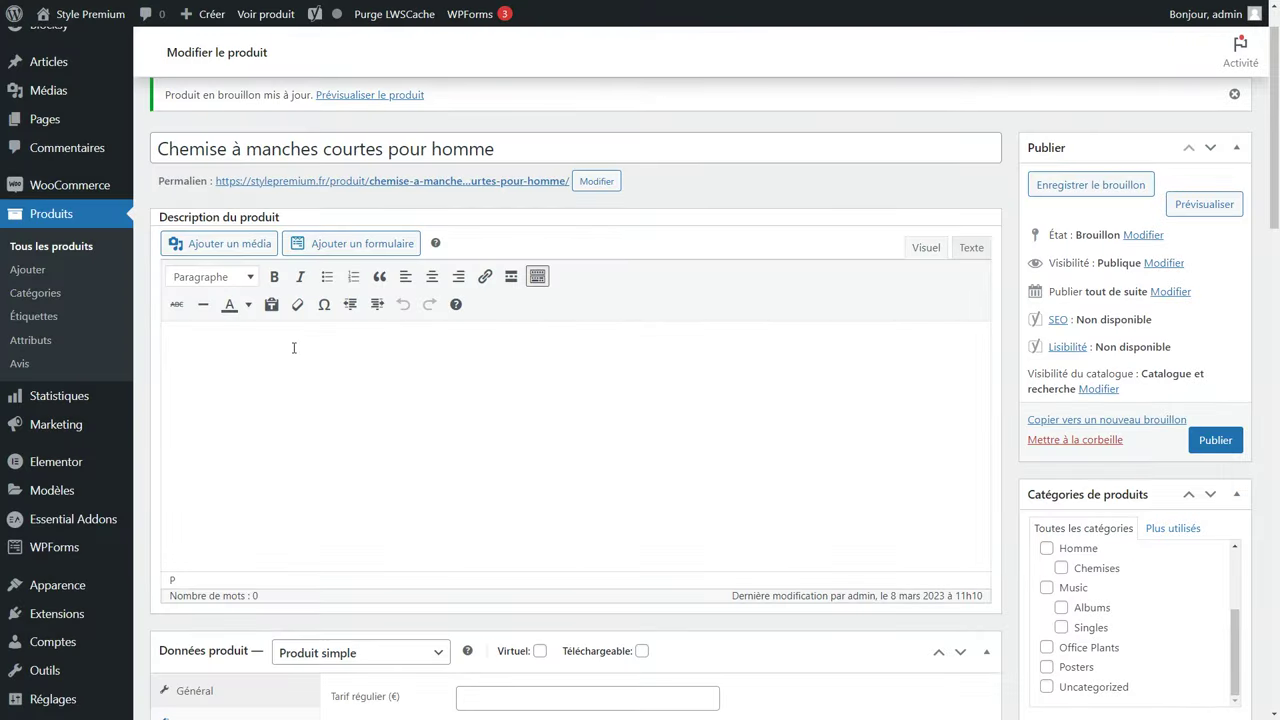
Paste the copied Vestilo shirt sheet into the empty product description.
left_click(294, 348)
key("ctrl+v")
scroll(294, 348, "up", 2)
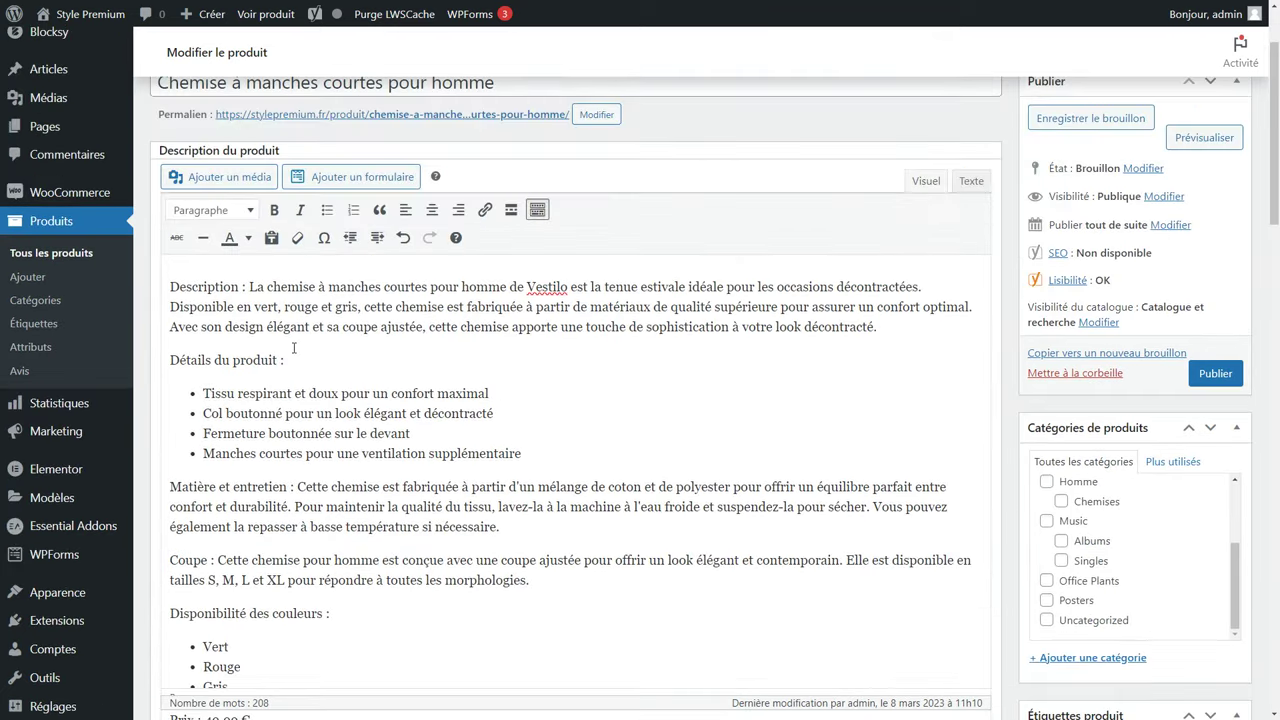
Put 'Description :' on its own line as a Titre 3 heading and add an empty line after the first paragraph.
left_click(250, 287)
key("Return")
left_click_drag(260, 256, 168, 255)
left_click(222, 186)
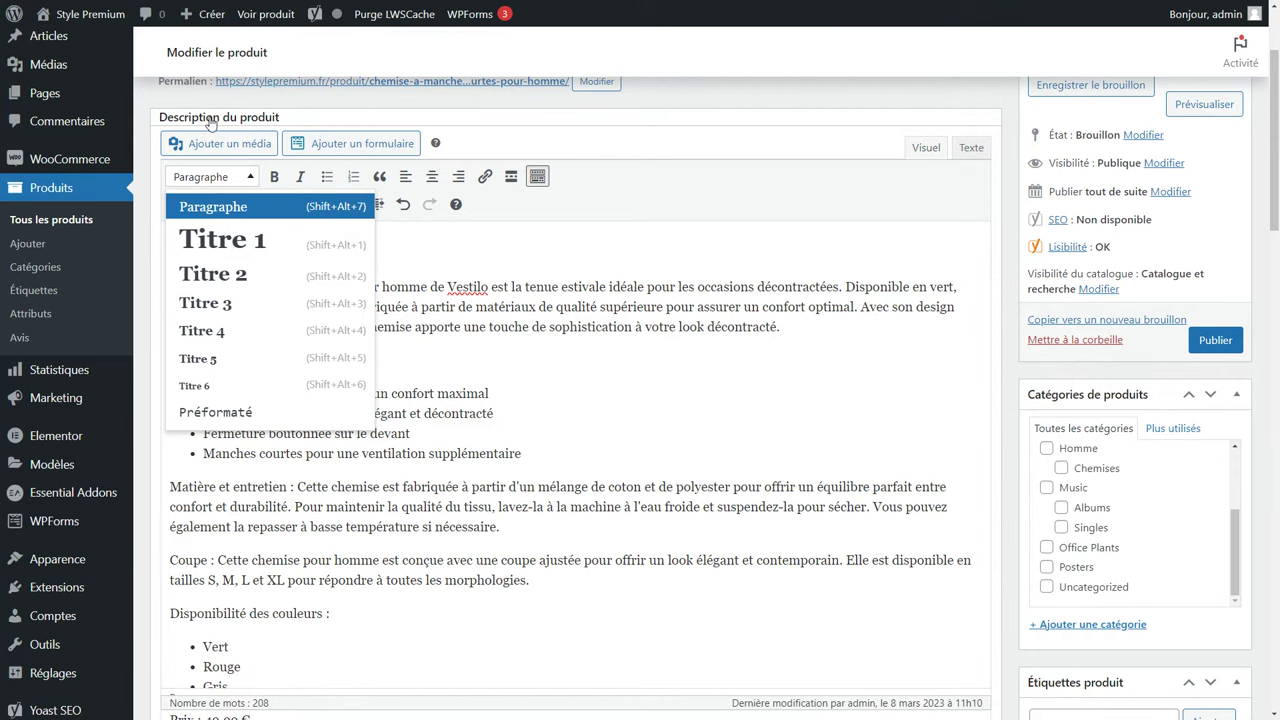
left_click(236, 301)
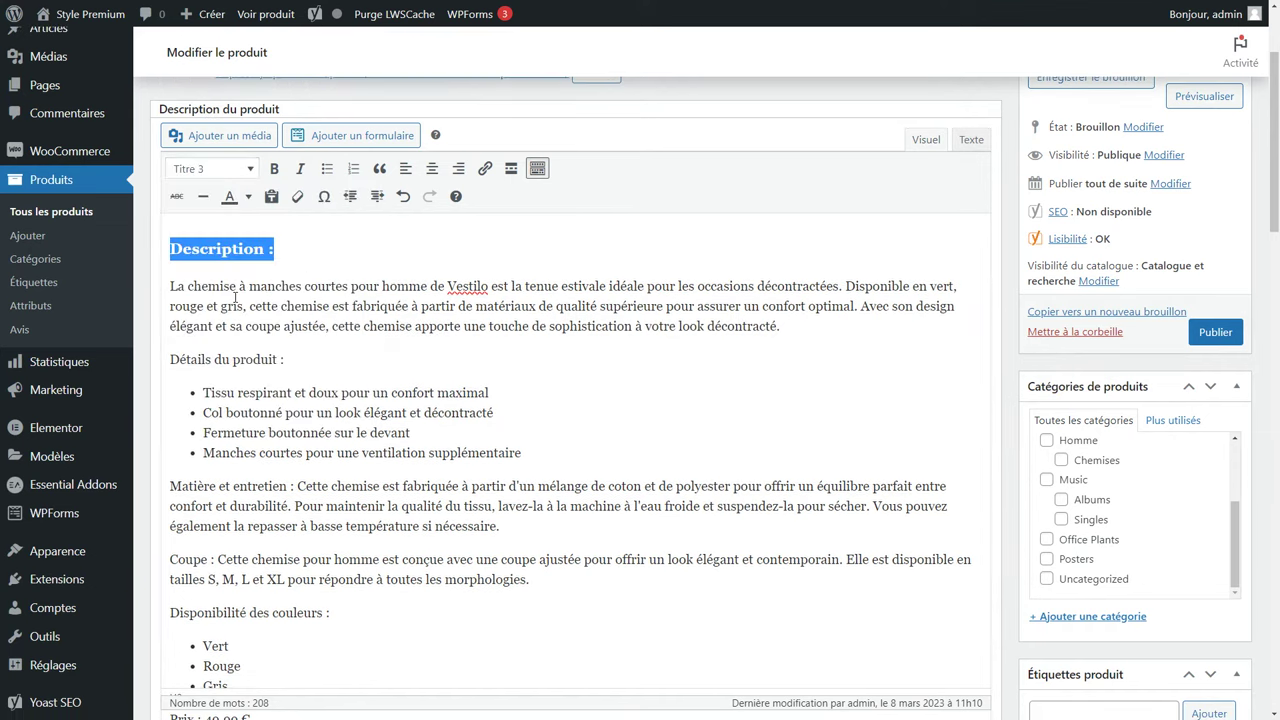
left_click(345, 358)
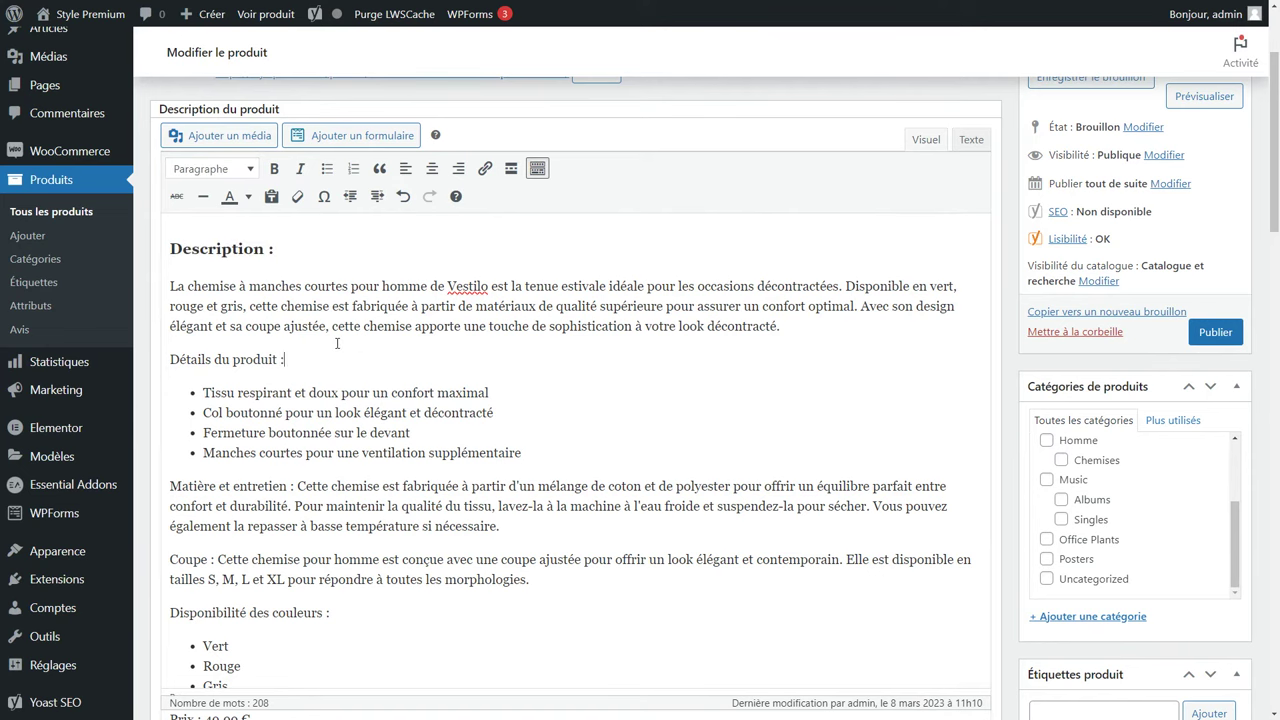
scroll(760, 370, "up", 1)
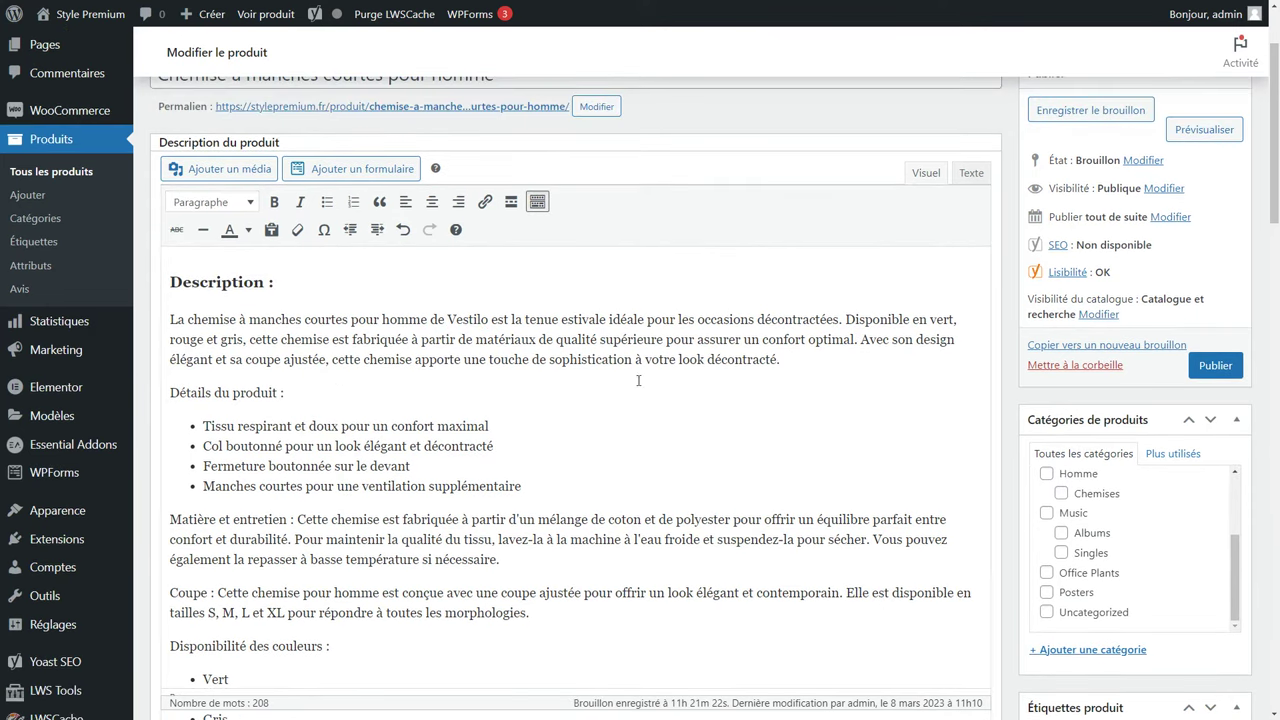
key("Return")
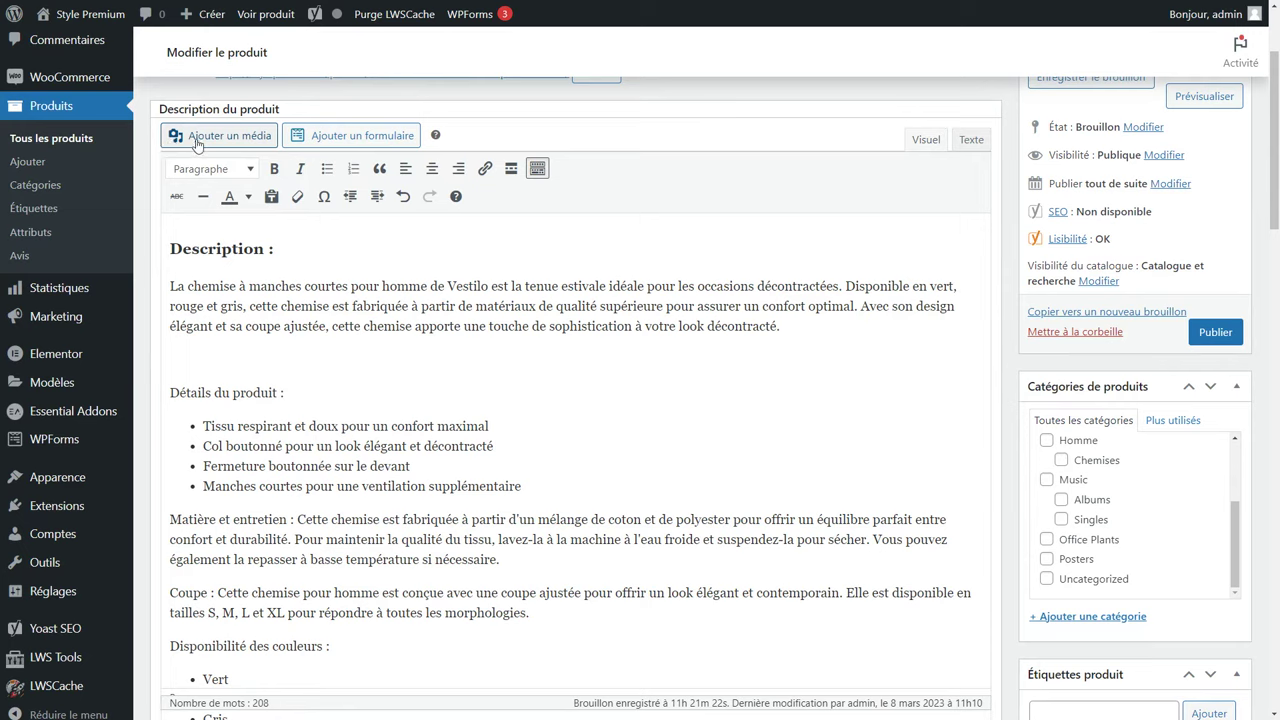
Upload the men's shirt photo with alt text 'Chemise homme' and insert it at original 1200 × 660 size.
left_click(225, 144)
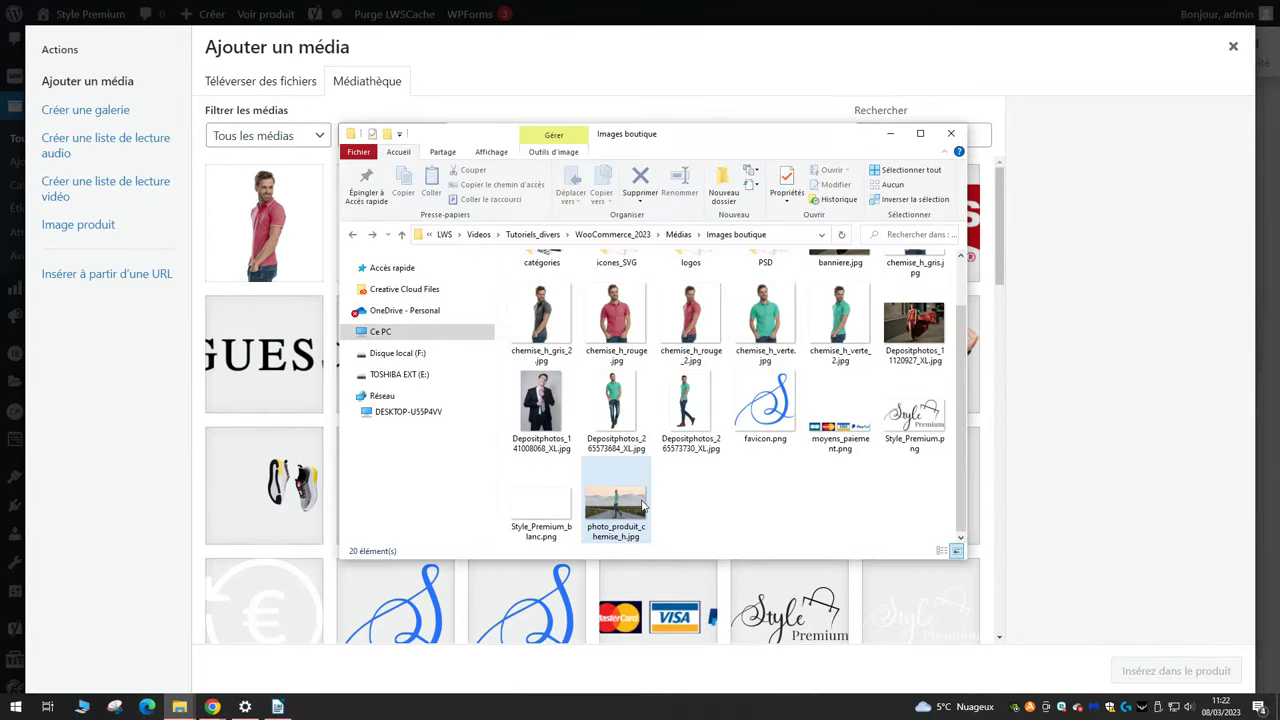
left_click(595, 510)
left_click_drag(595, 510, 320, 365)
left_click(1137, 296)
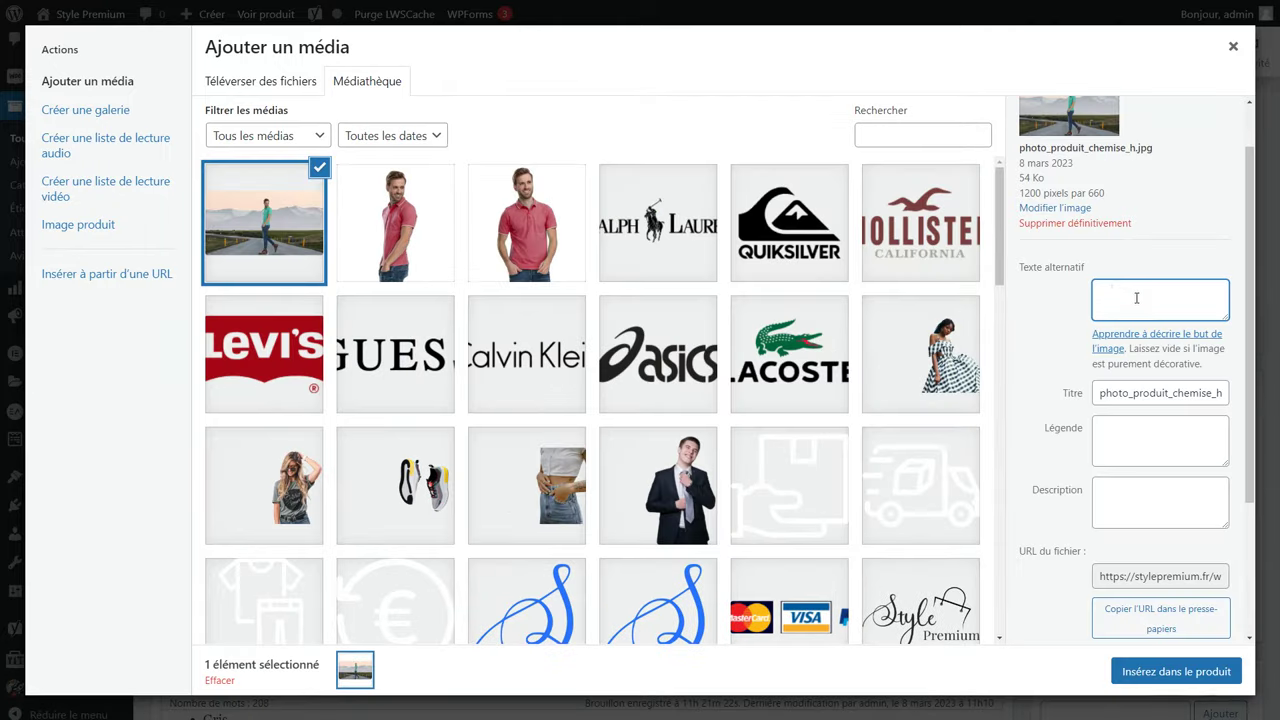
type("Chemise homme")
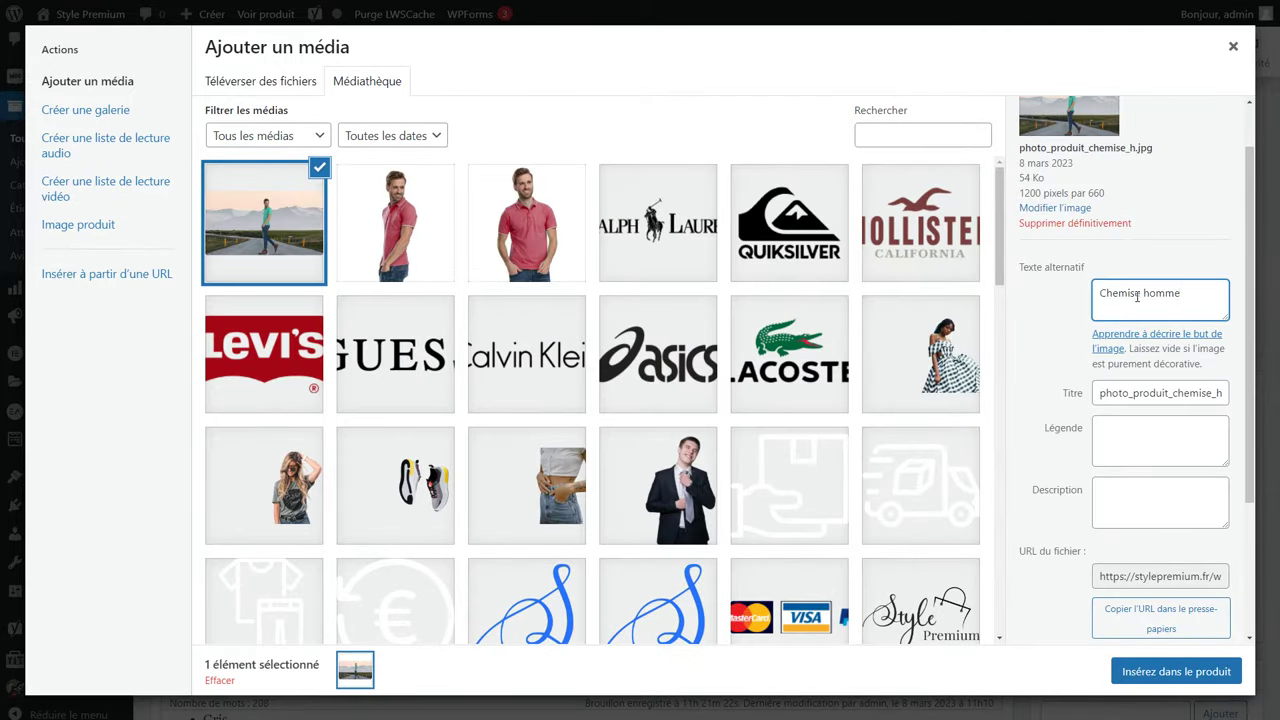
scroll(1137, 296, "down", 2)
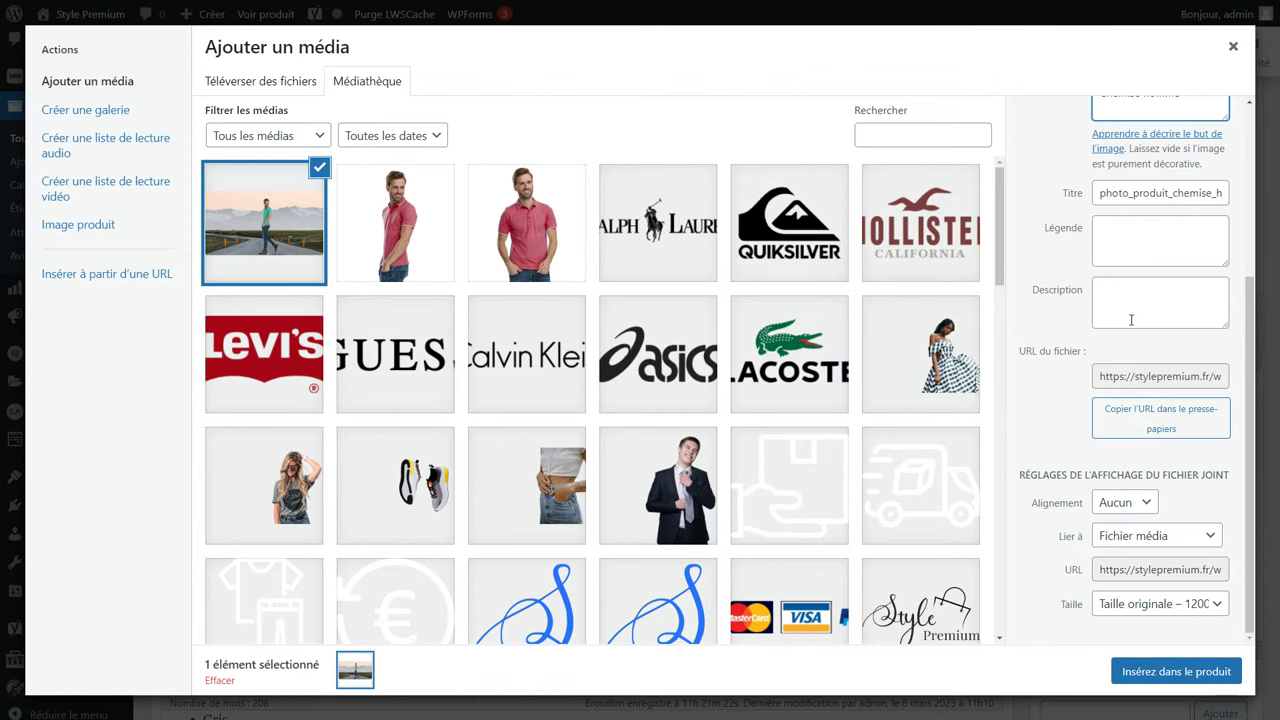
left_click(1150, 604)
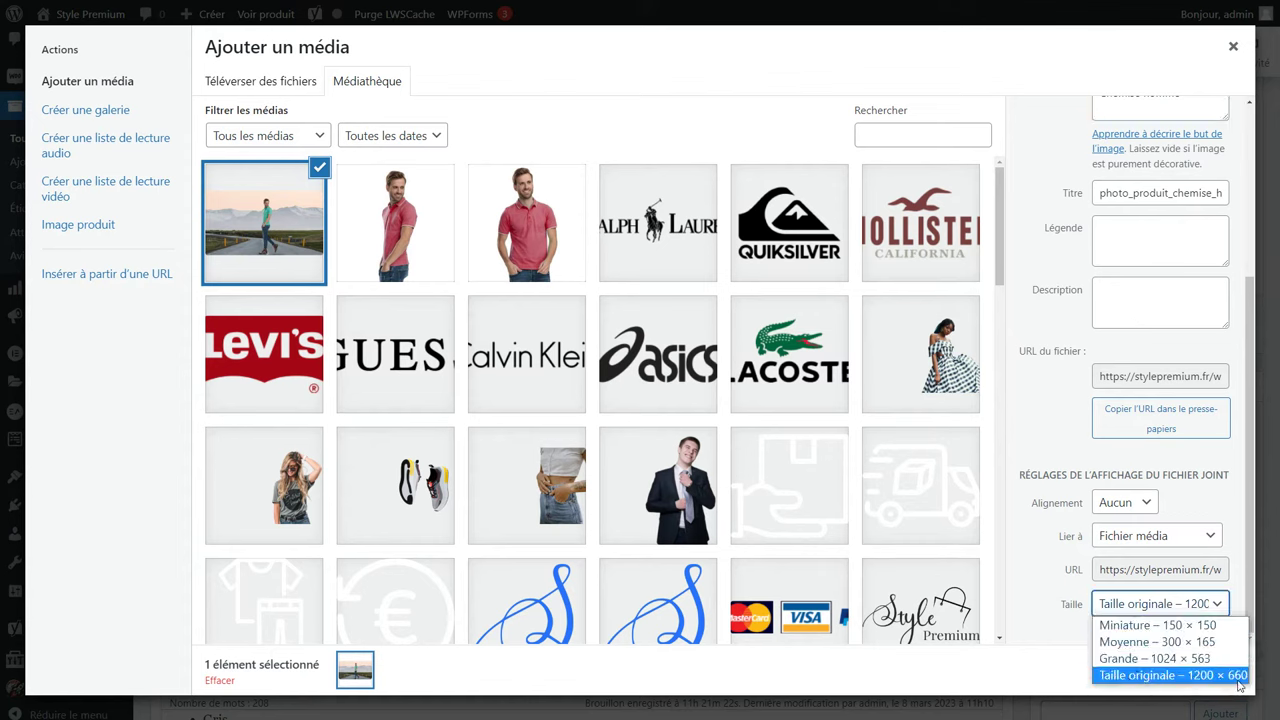
left_click(1143, 678)
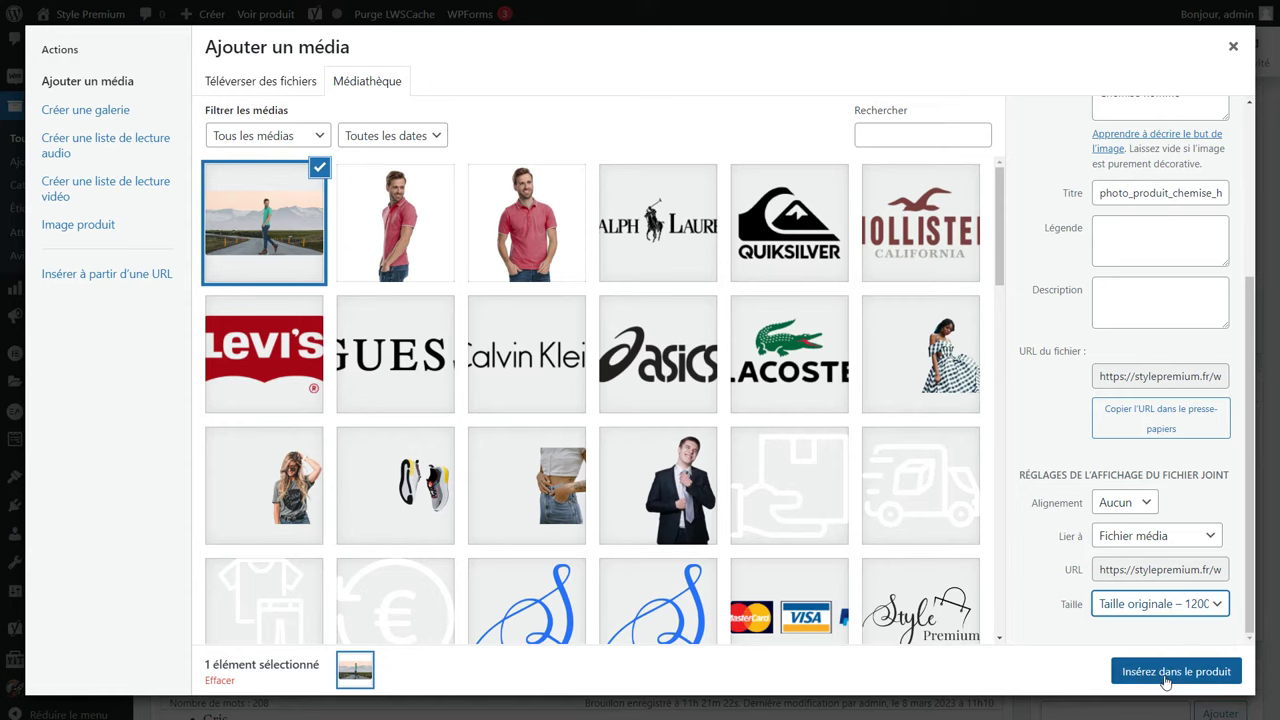
left_click(1166, 674)
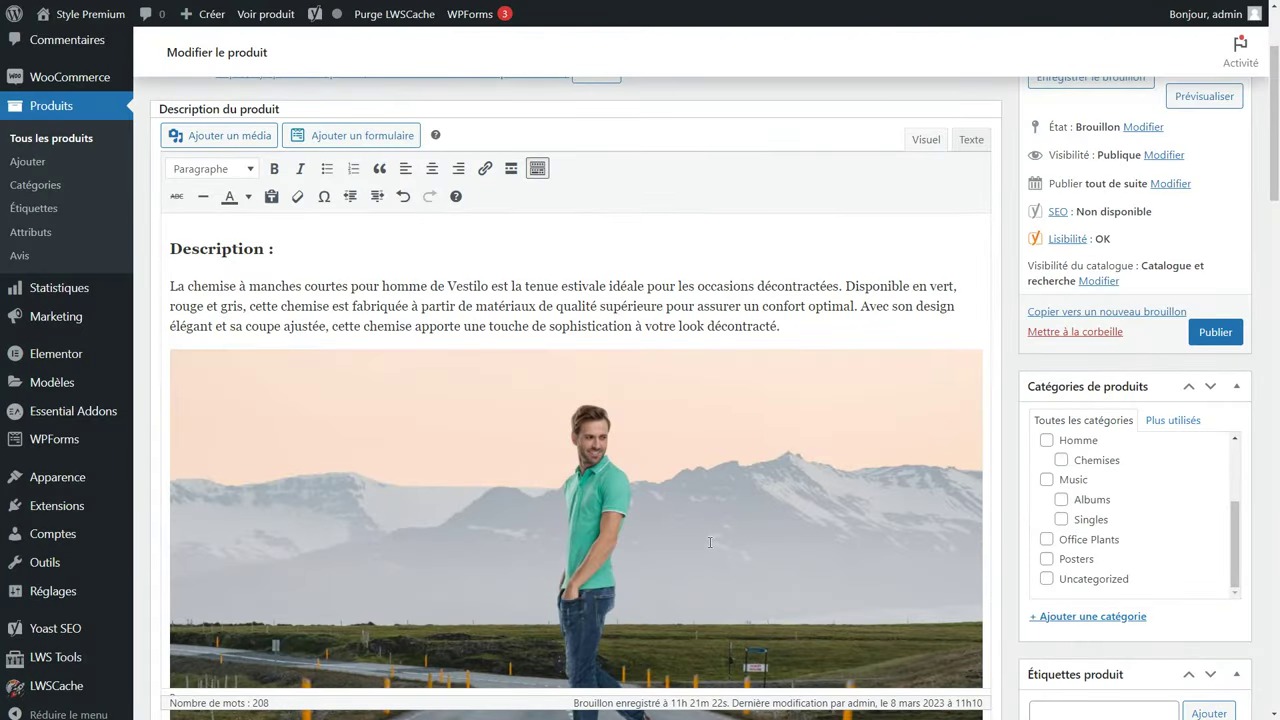
Set the inserted photo's link to Aucun and apply the change.
left_click(700, 545)
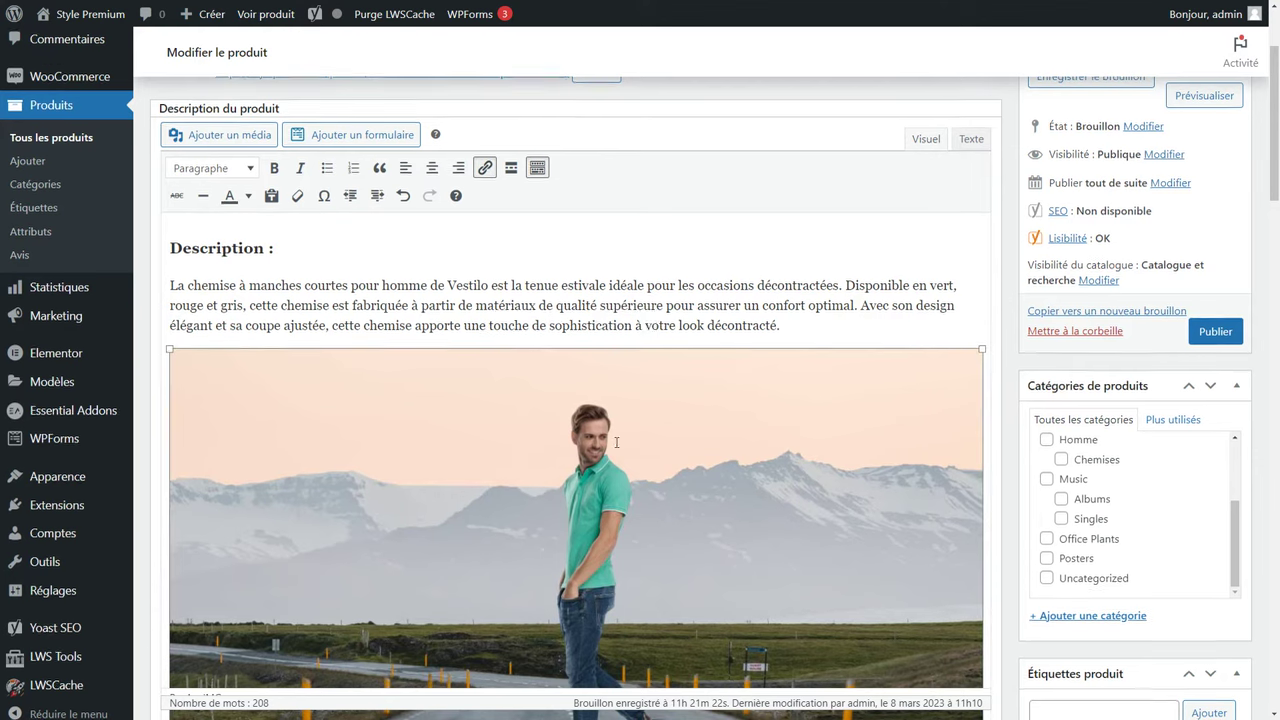
scroll(617, 480, "down", 2)
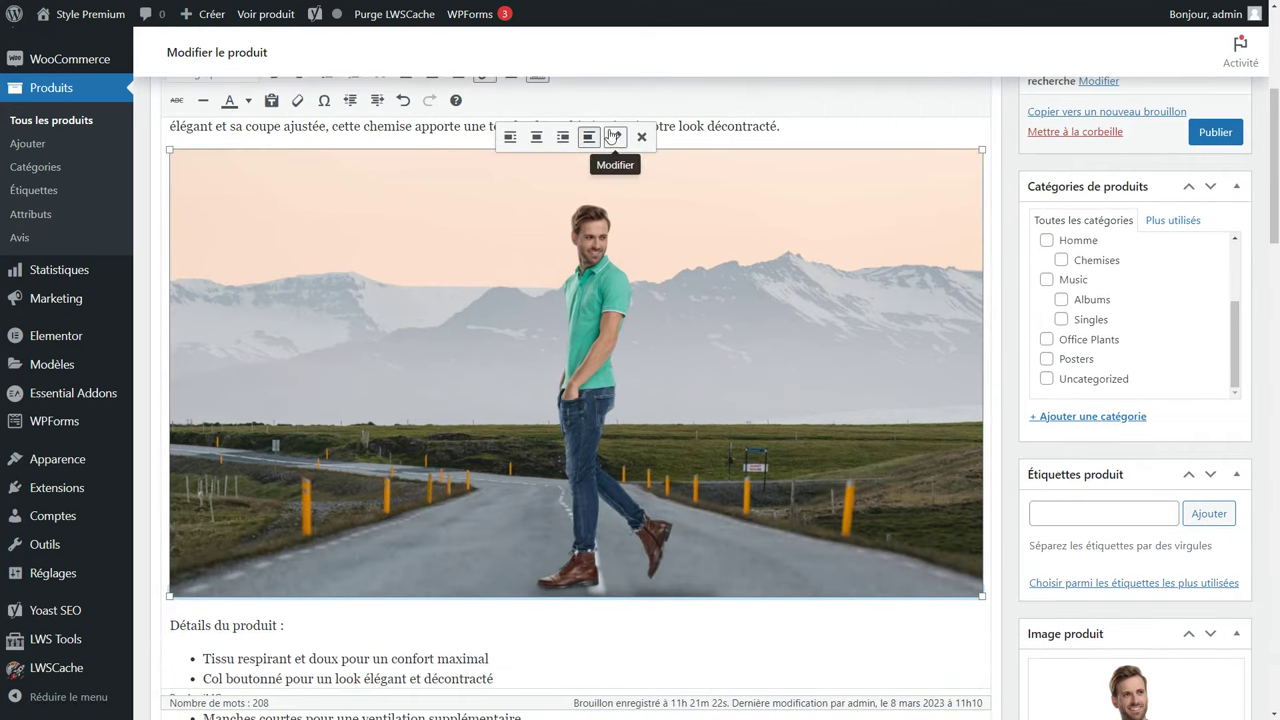
left_click(615, 137)
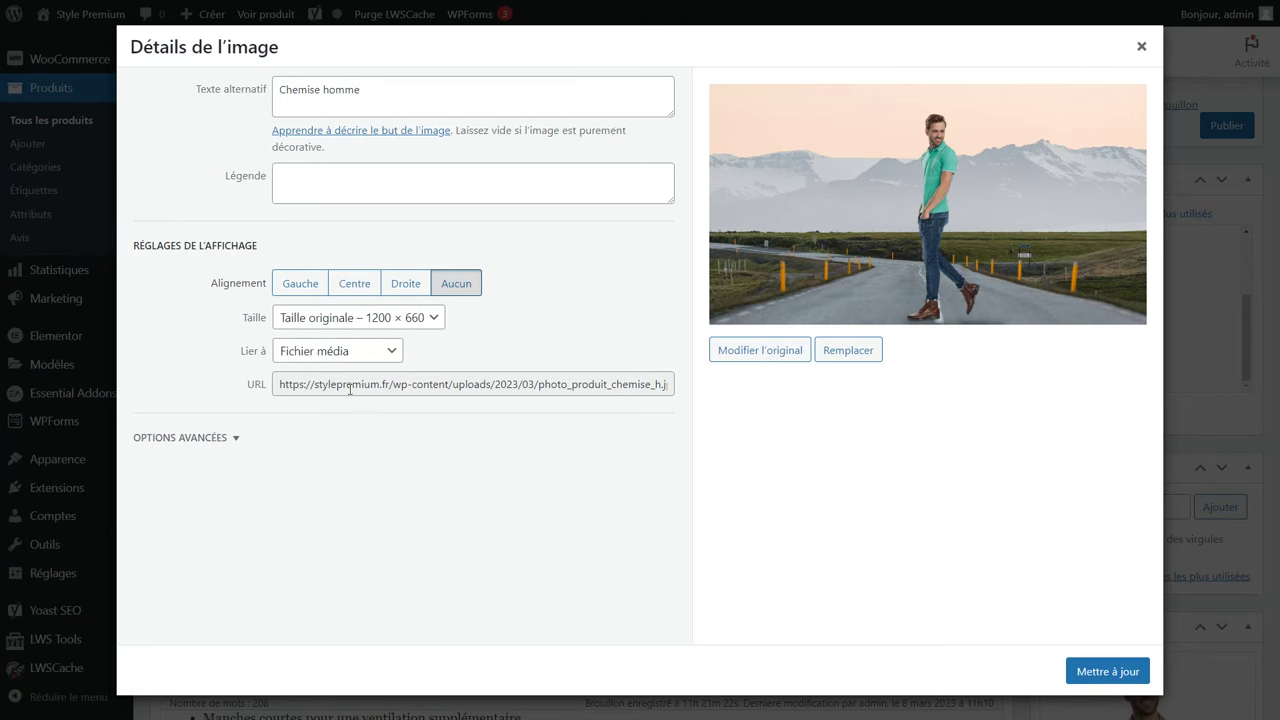
left_click_drag(287, 383, 700, 394)
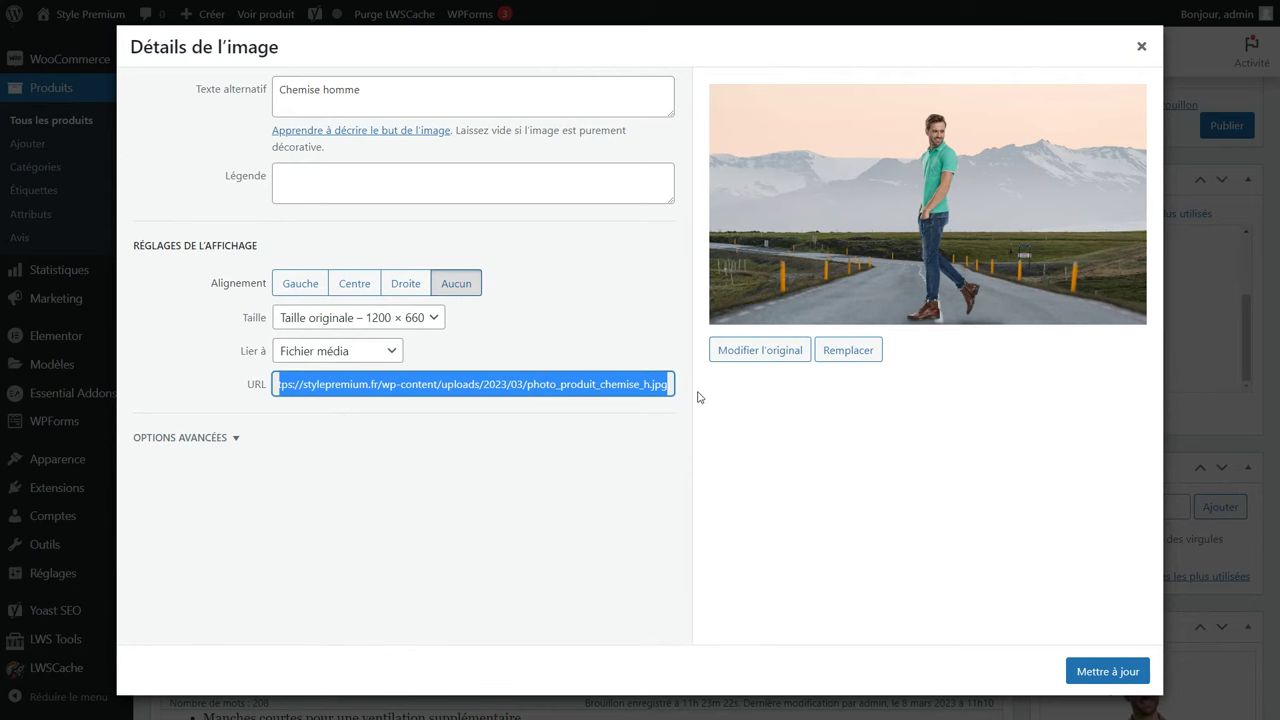
left_click(349, 356)
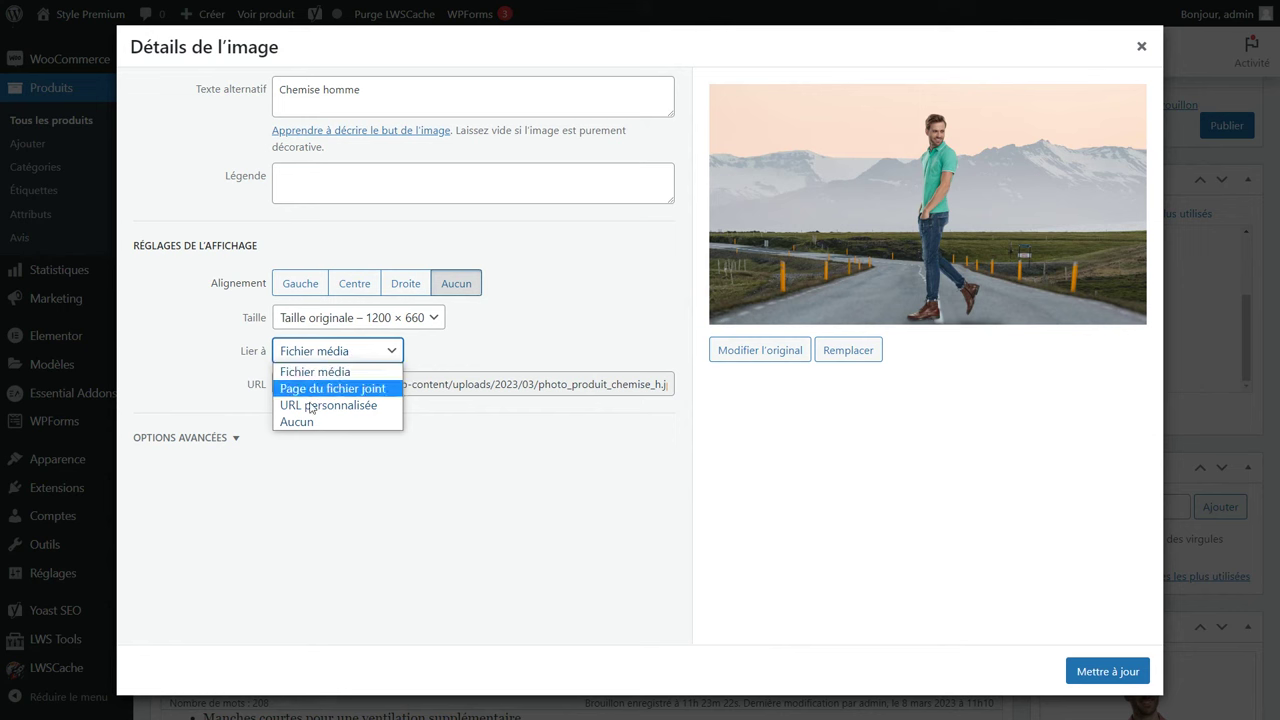
left_click(307, 424)
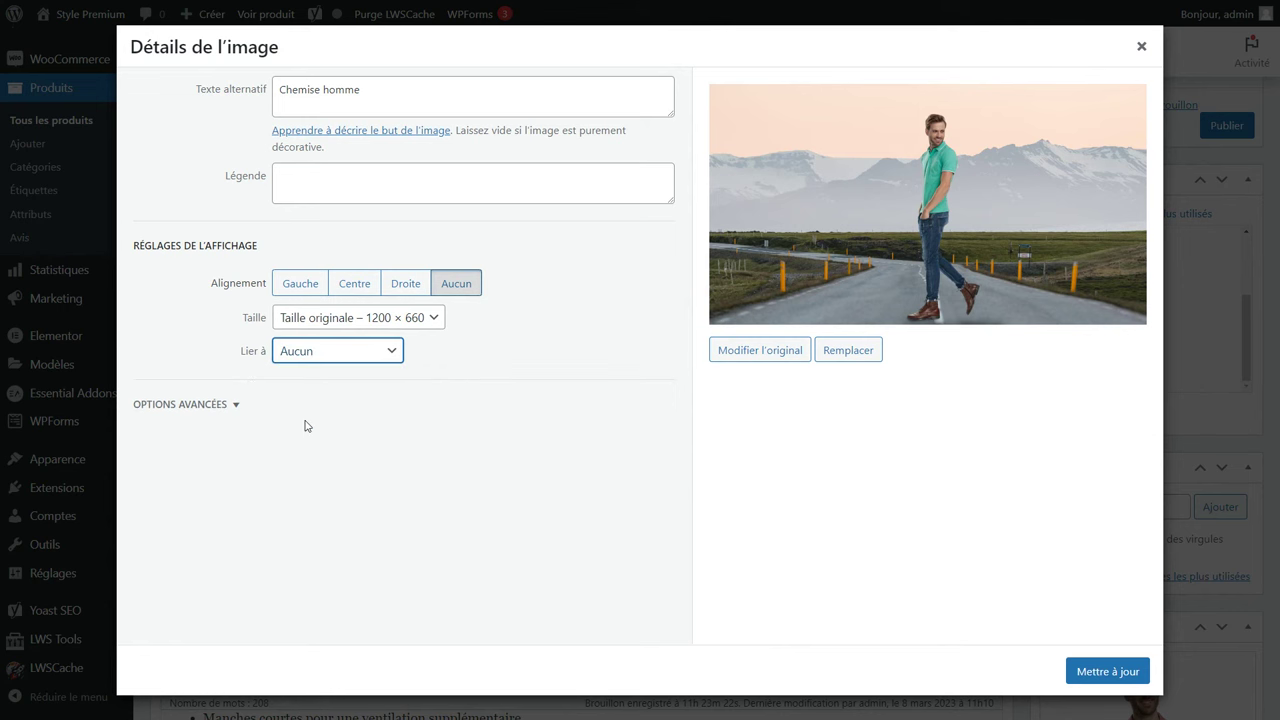
left_click(1110, 676)
scroll(908, 615, "down", 10)
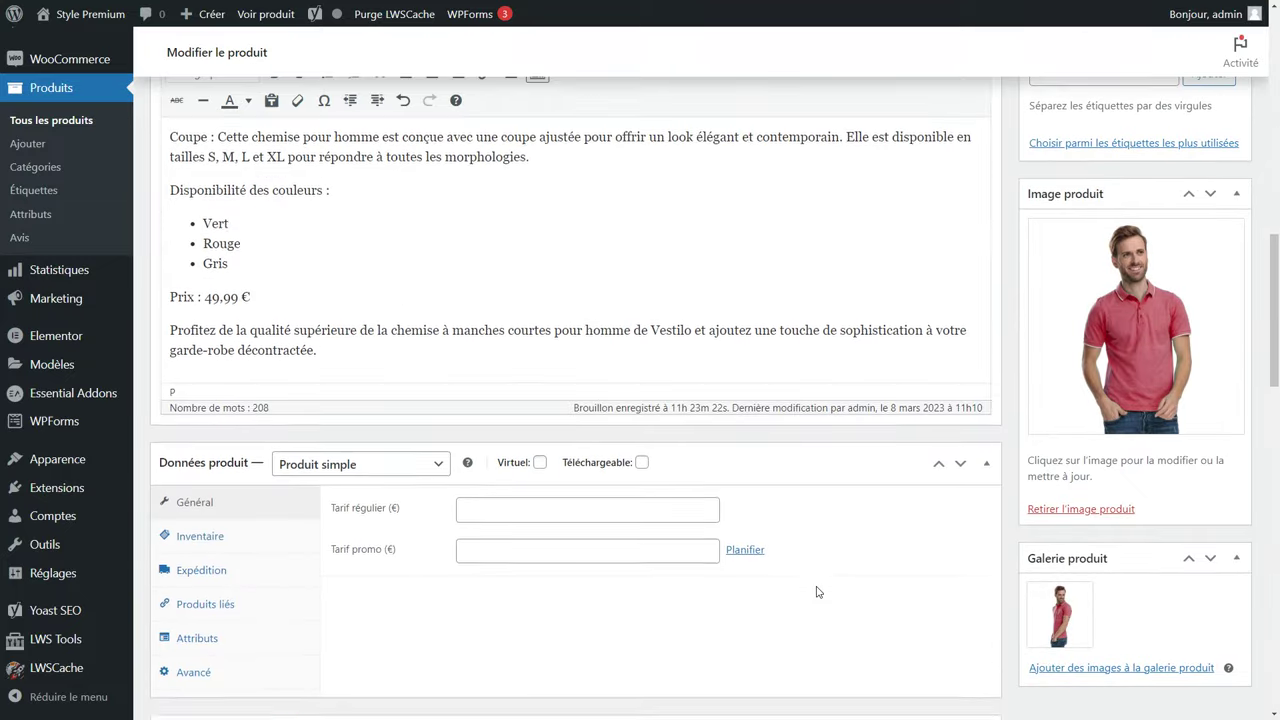
scroll(816, 592, "down", 2)
Keep the shirt a simple product, neither downloadable nor virtual.
left_click(356, 280)
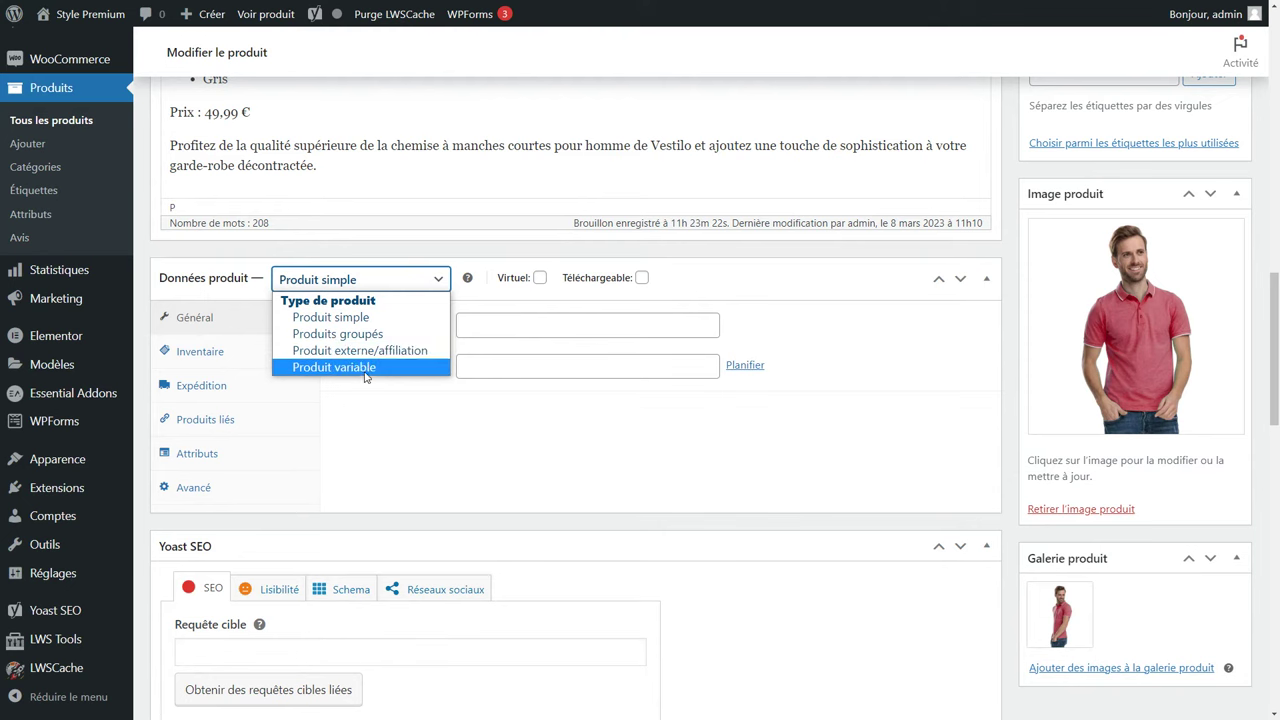
left_click(370, 320)
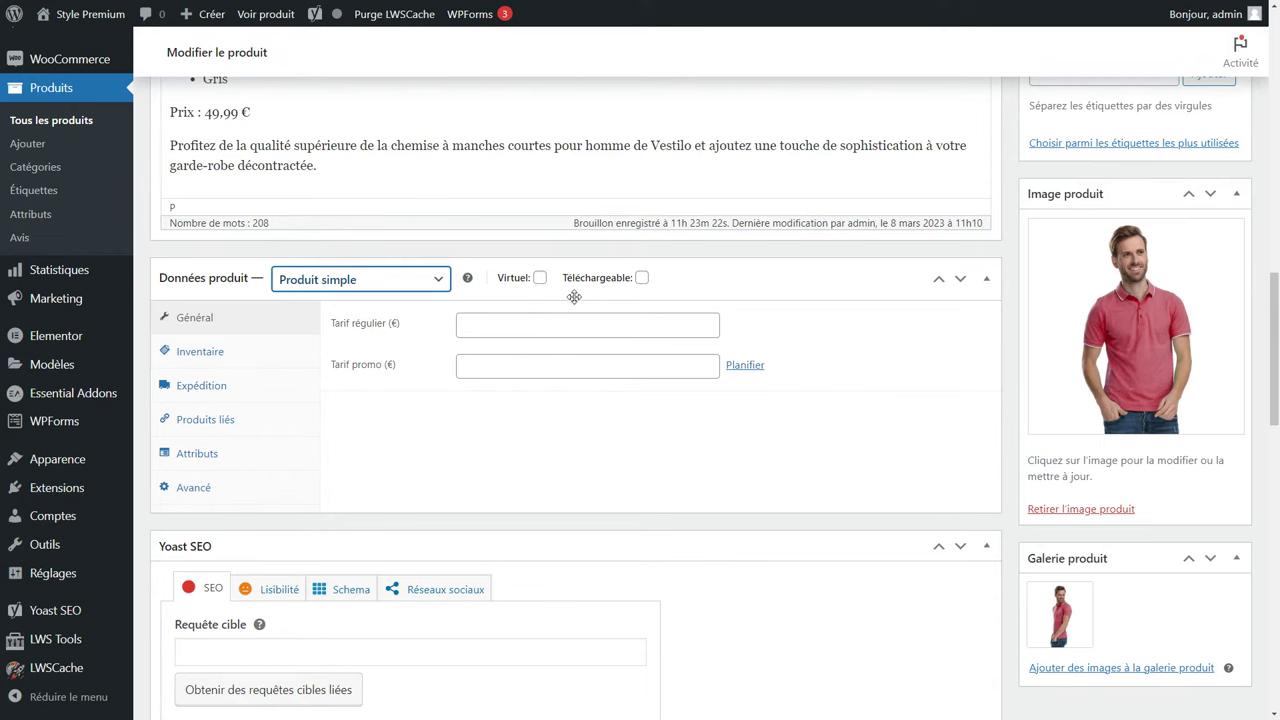
left_click(642, 278)
left_click(539, 279)
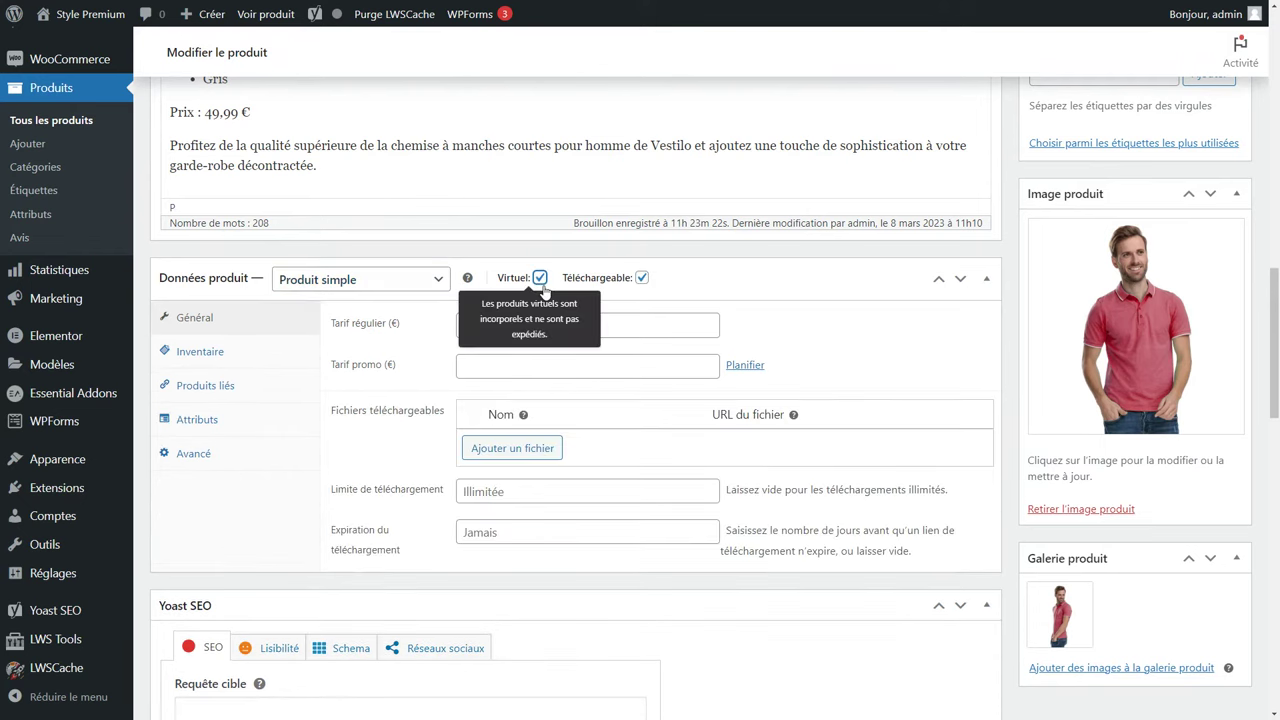
left_click(512, 450)
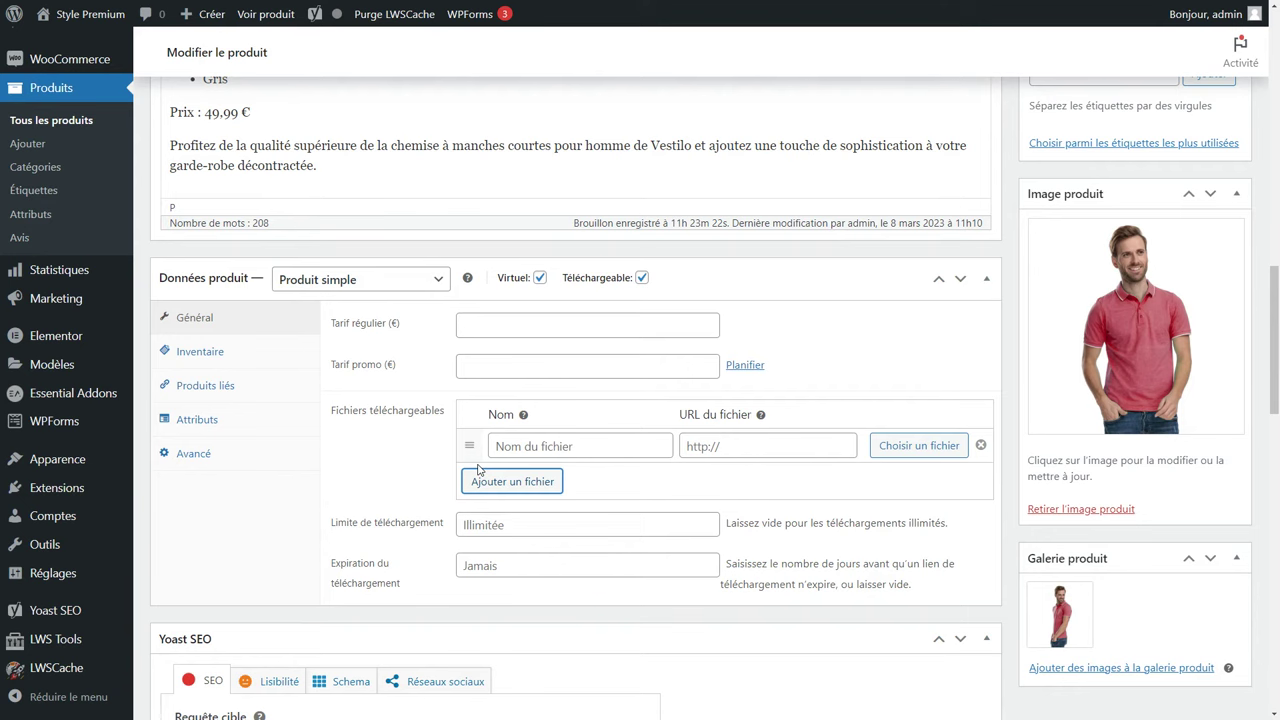
left_click(642, 277)
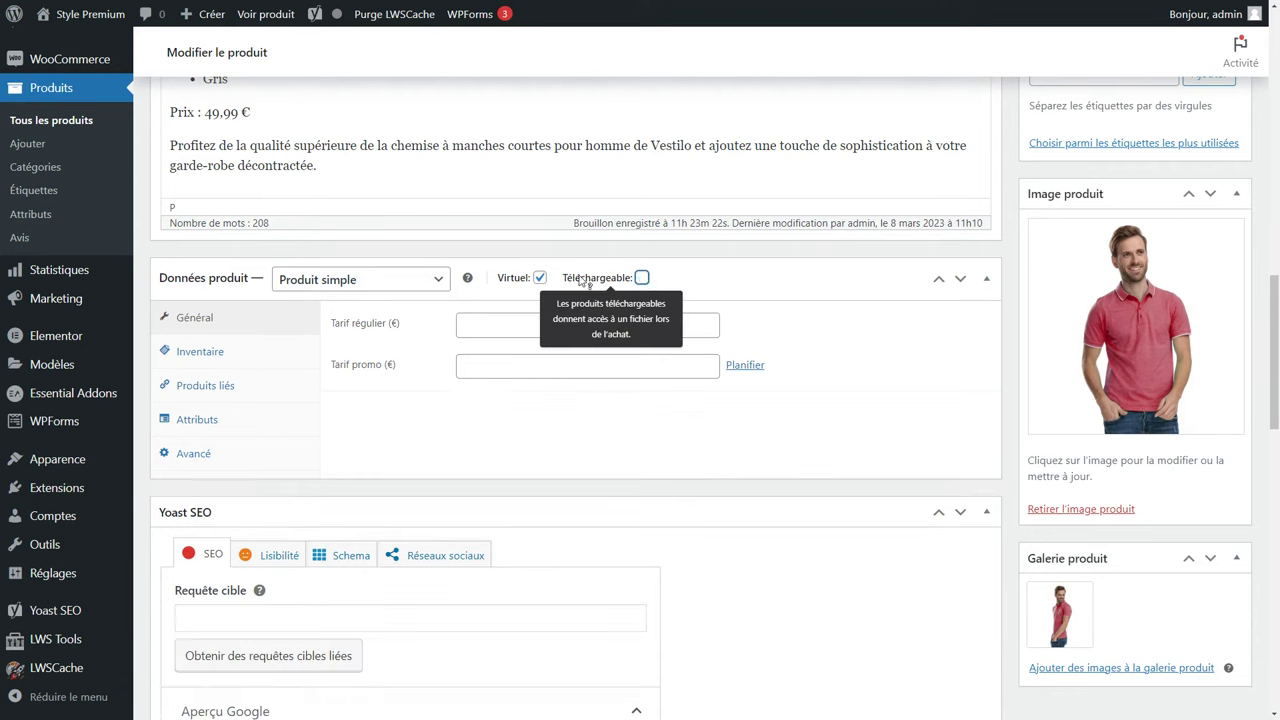
left_click(540, 277)
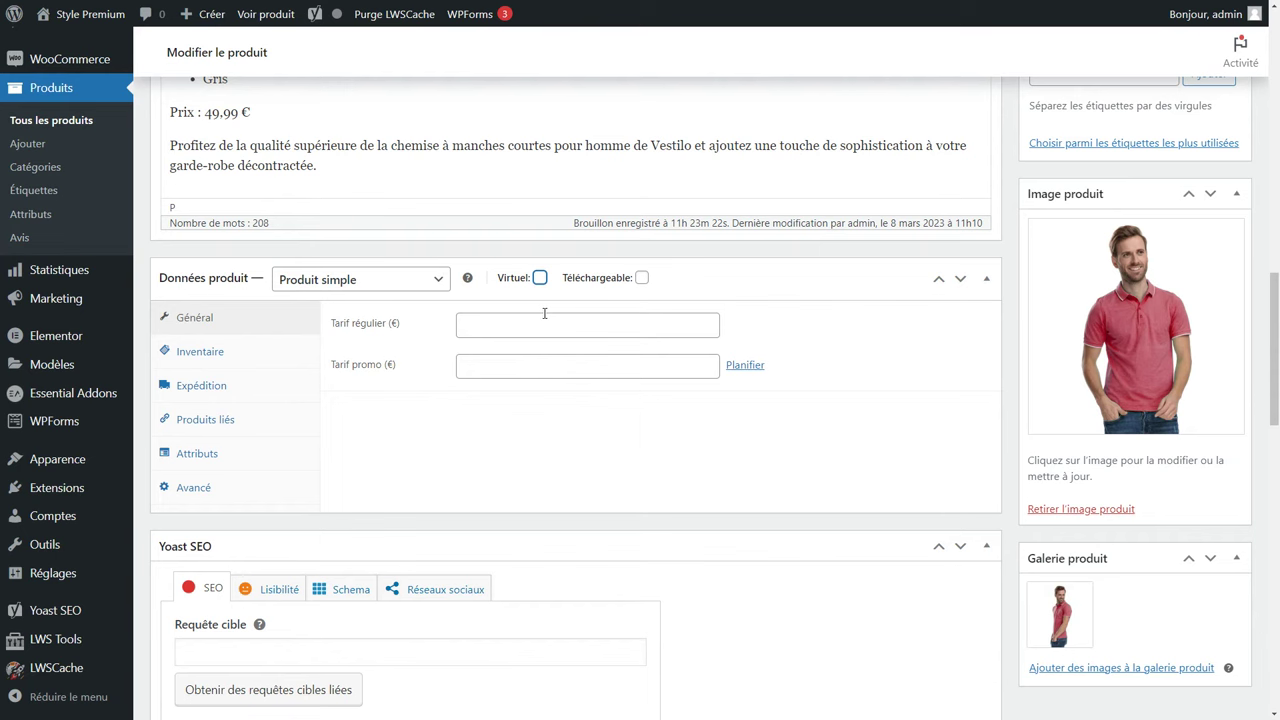
Set a 40 € regular price and a 35 € promo price running 2023-03-08 to 2023-04-08.
left_click(472, 325)
type("40")
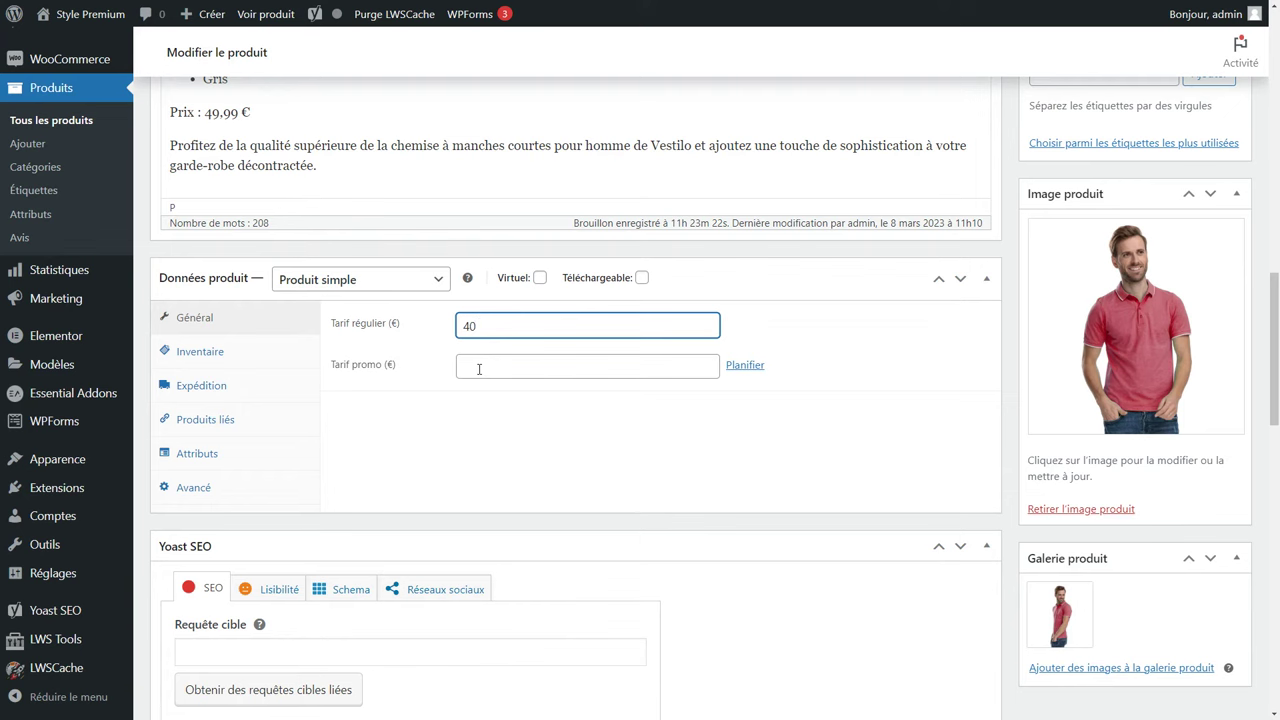
left_click(479, 369)
type("35")
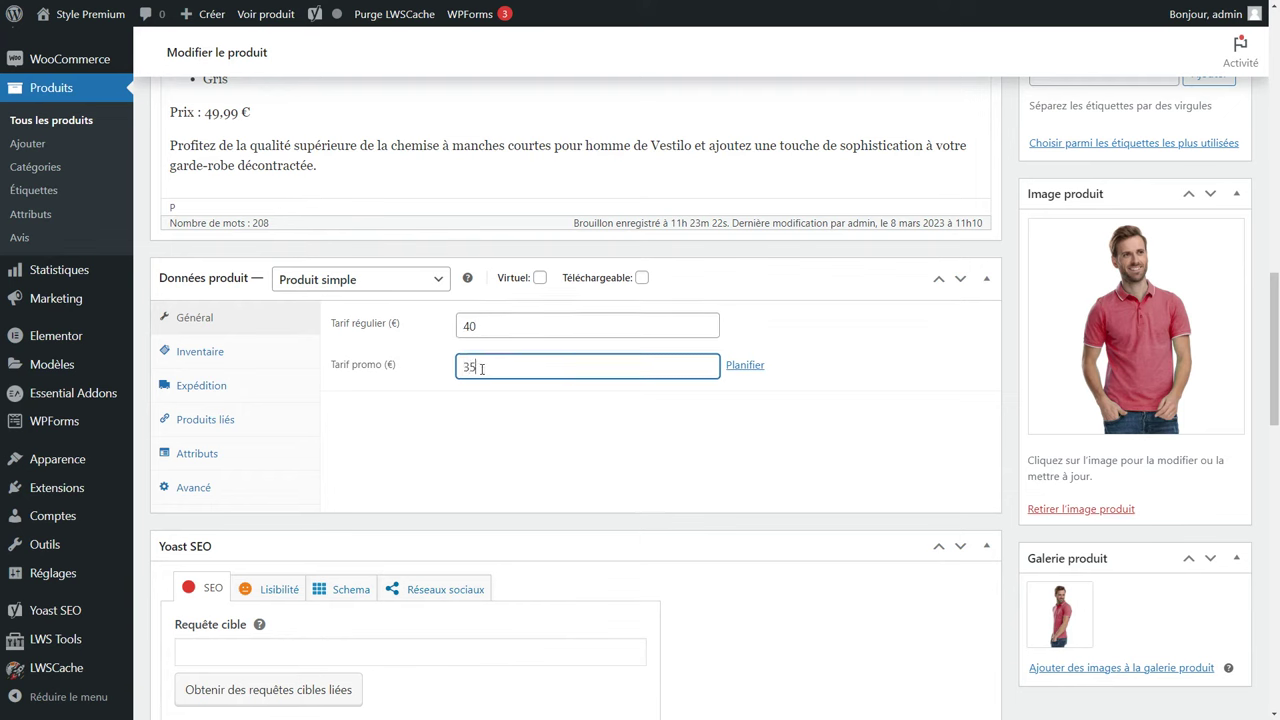
left_click(753, 368)
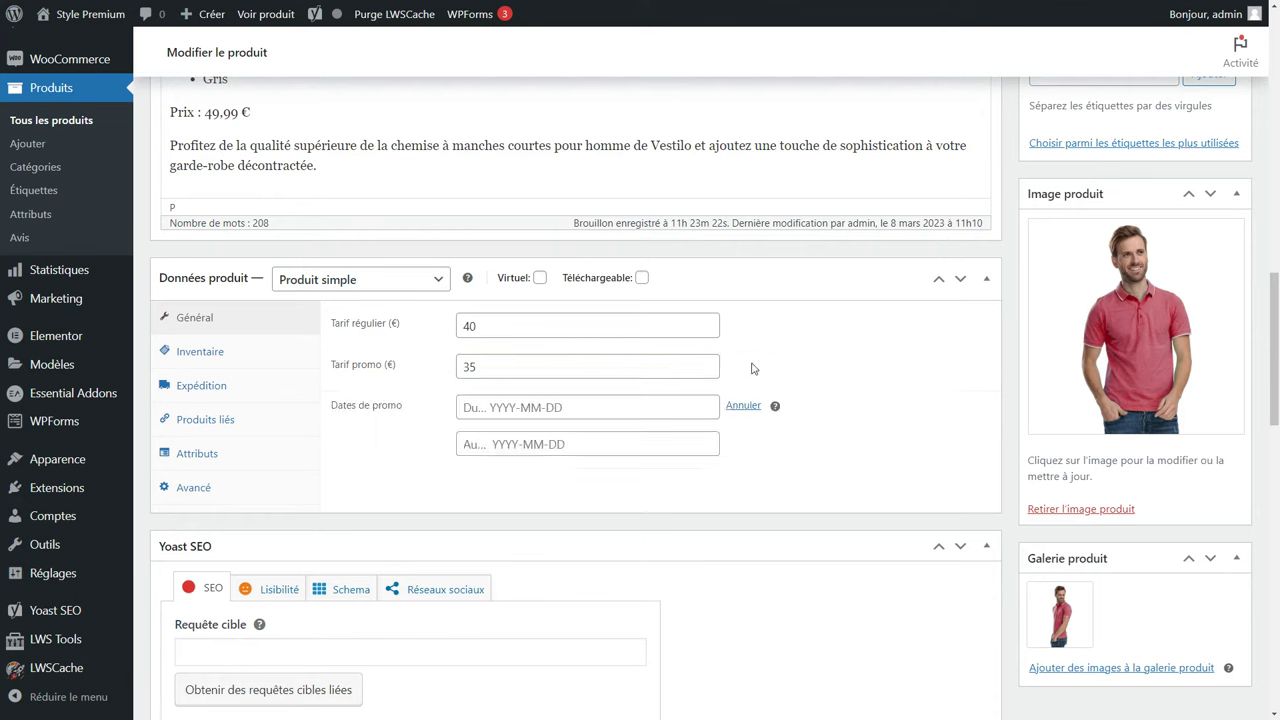
left_click(609, 409)
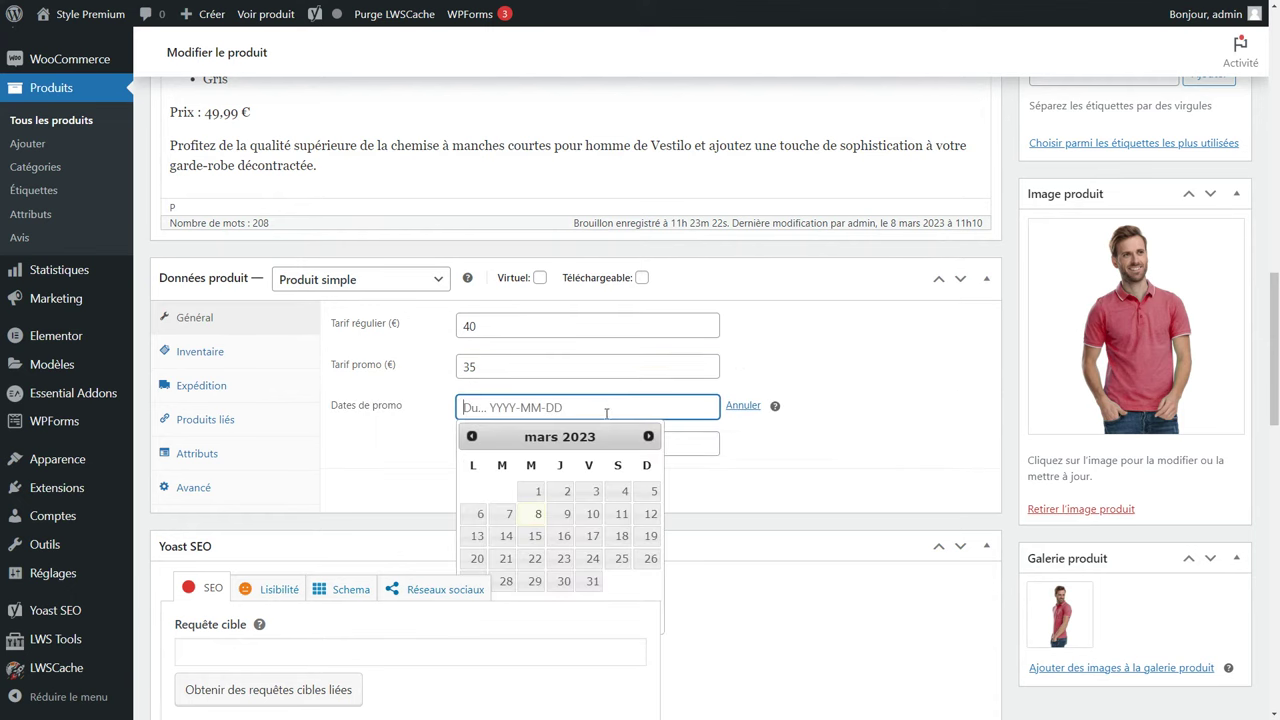
left_click(537, 512)
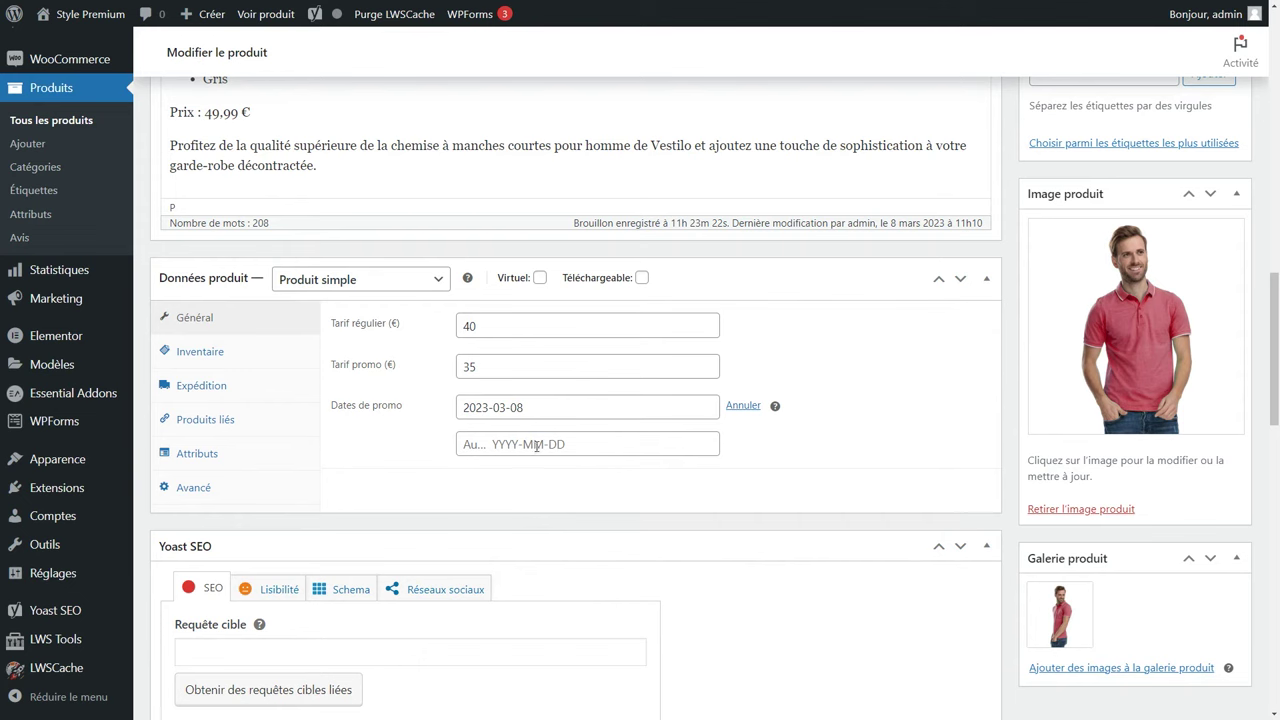
left_click(537, 447)
left_click(648, 473)
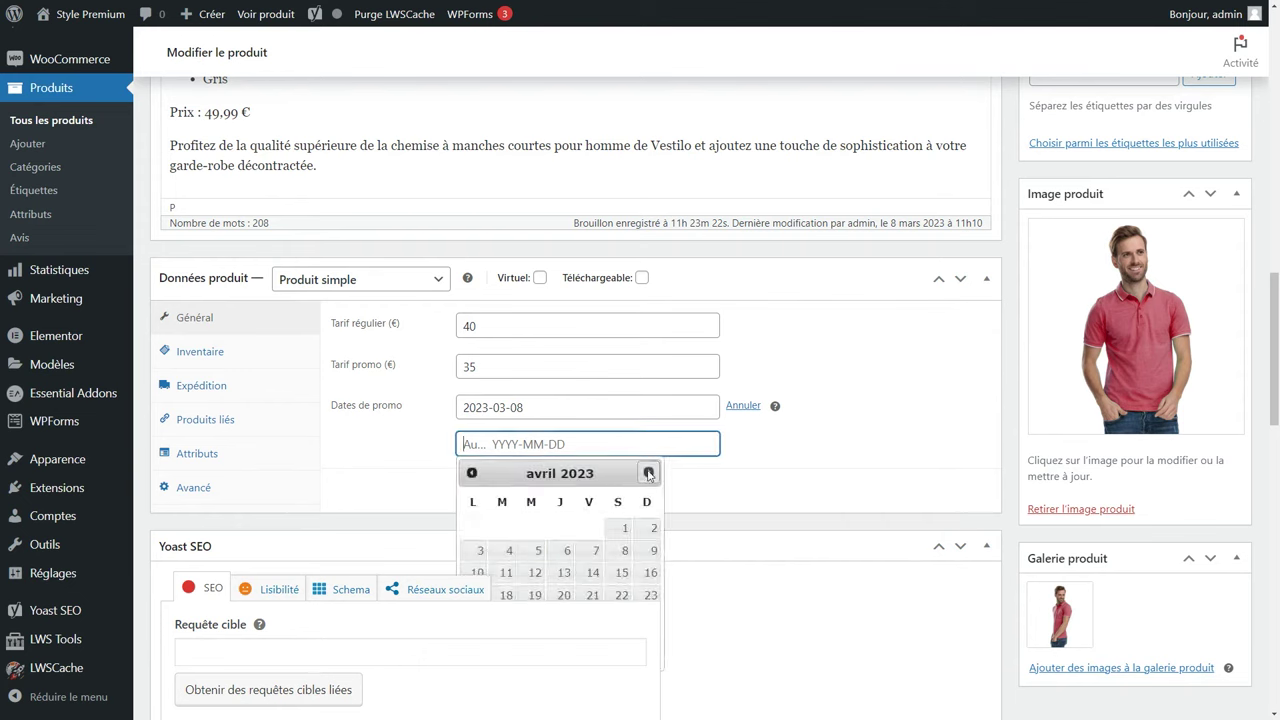
left_click(620, 550)
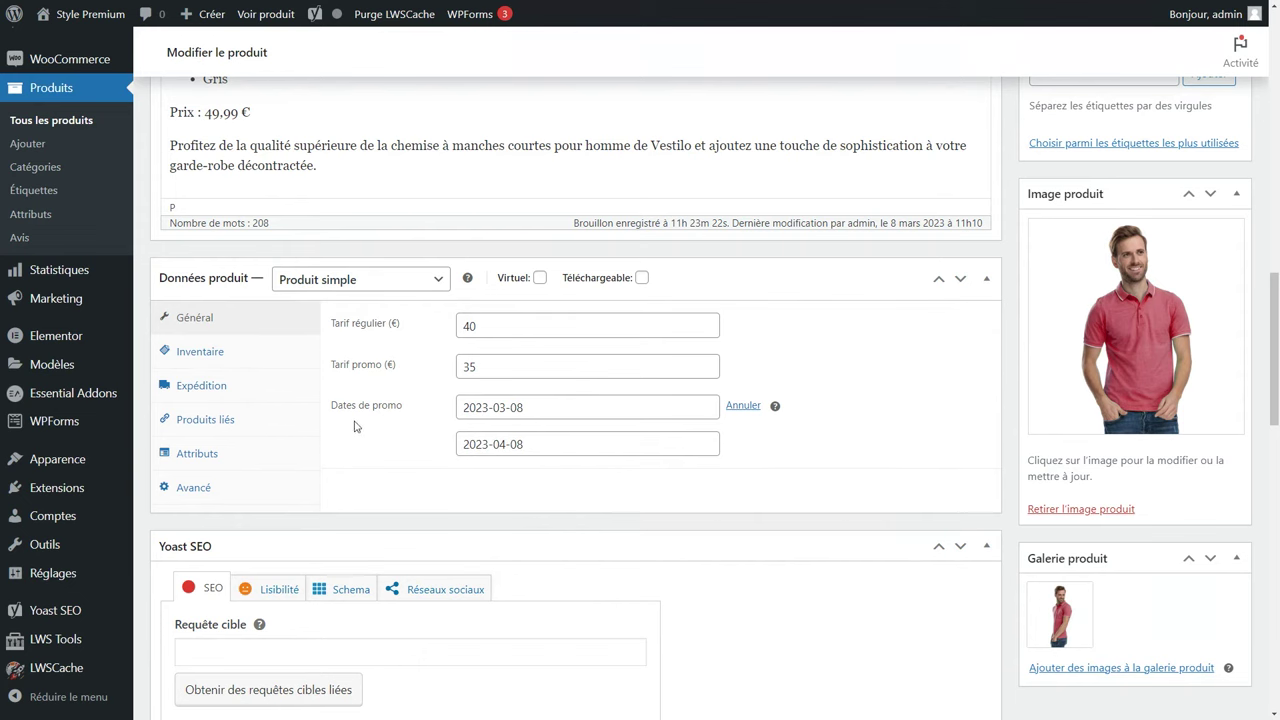
Enter the SKU CHEMISEH in the inventory settings.
left_click(257, 353)
left_click(523, 328)
type("CHEMISEH")
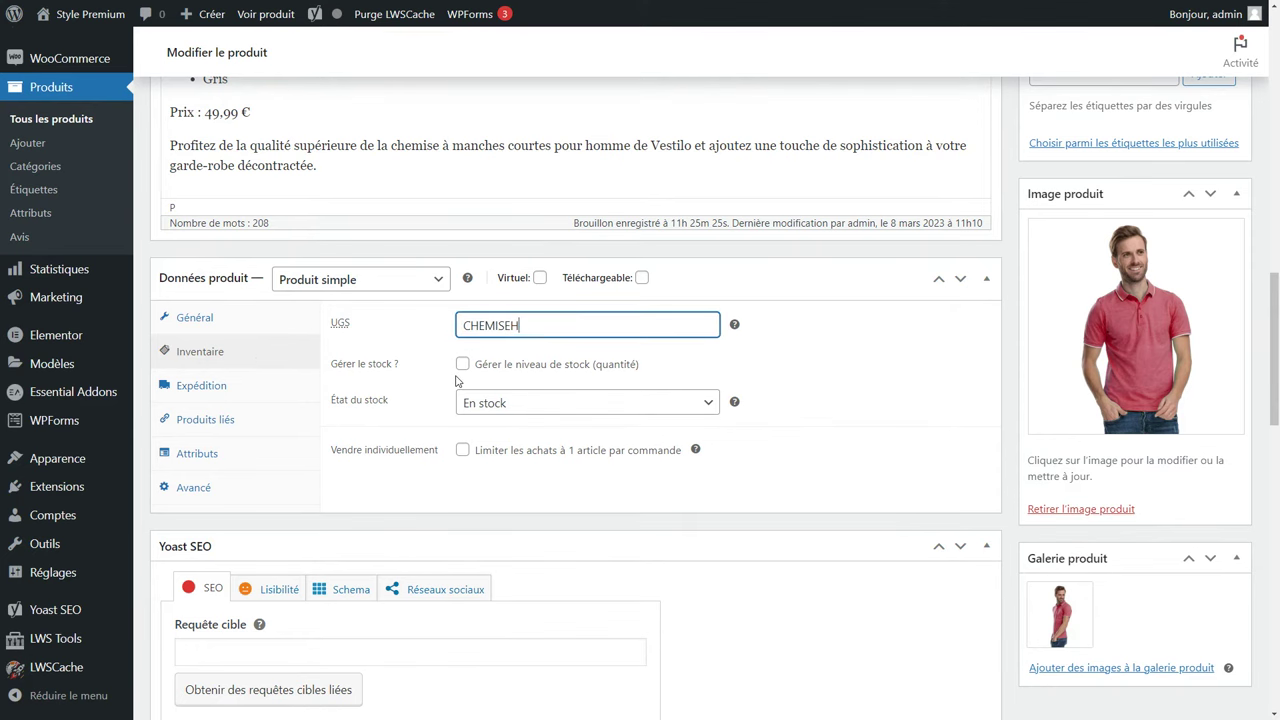
Track the shirt's stock at 50 units with backorders not allowed.
left_click(462, 364)
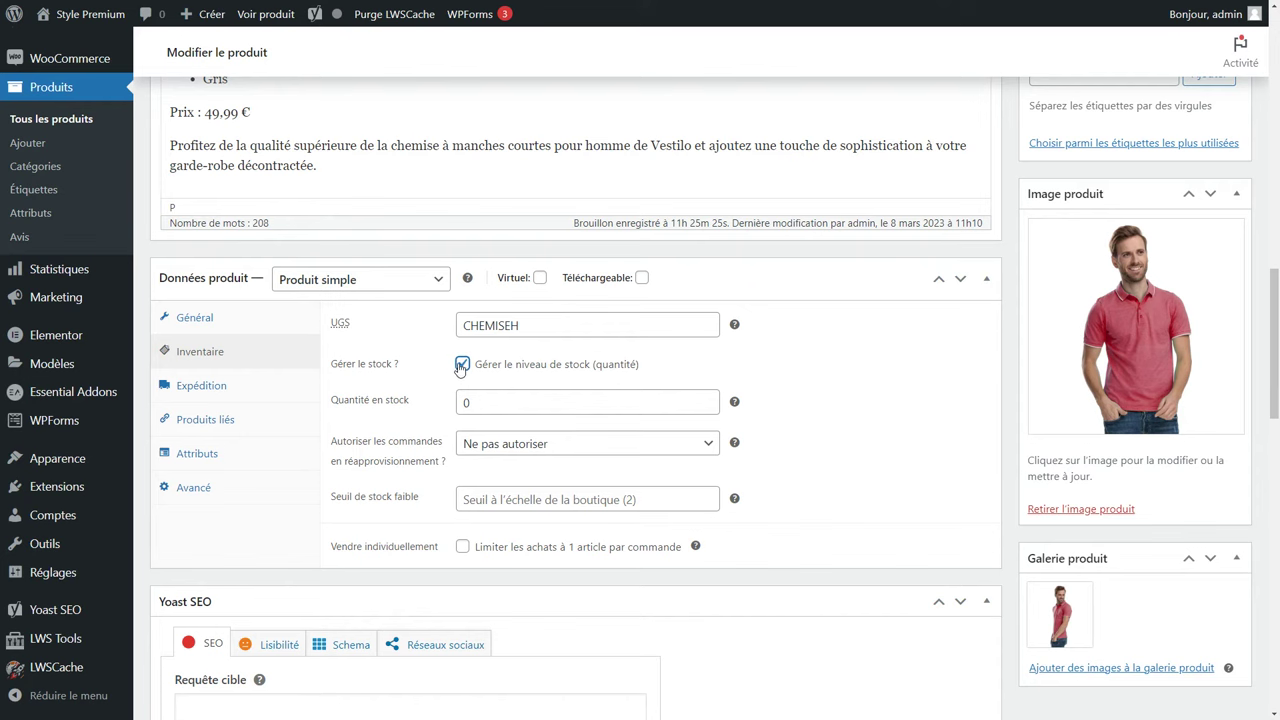
double_click(464, 401)
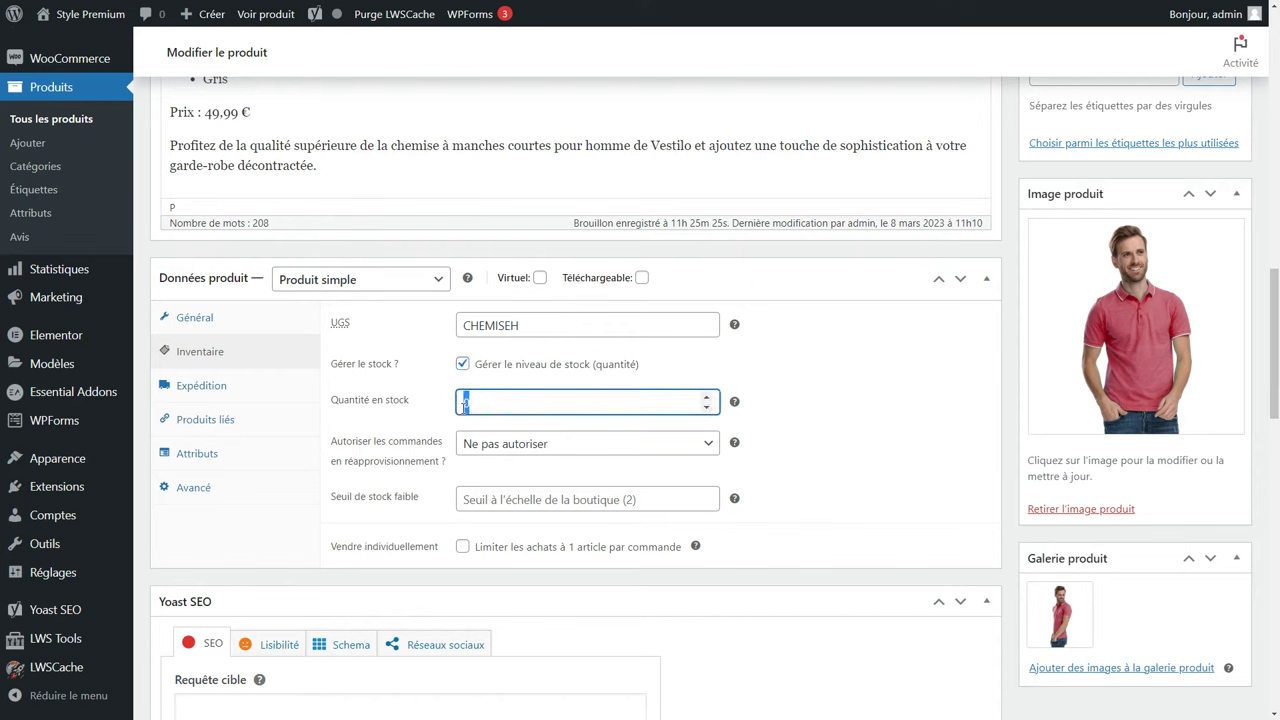
type("50")
left_click(476, 444)
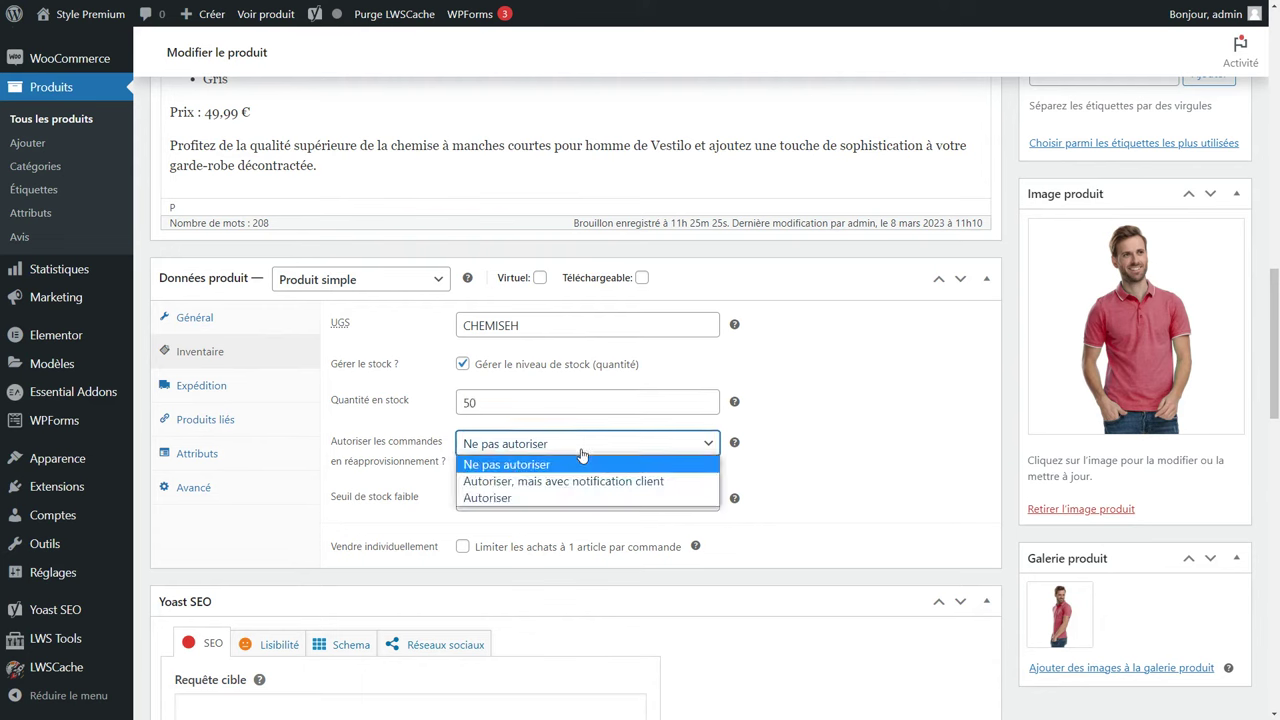
left_click(583, 455)
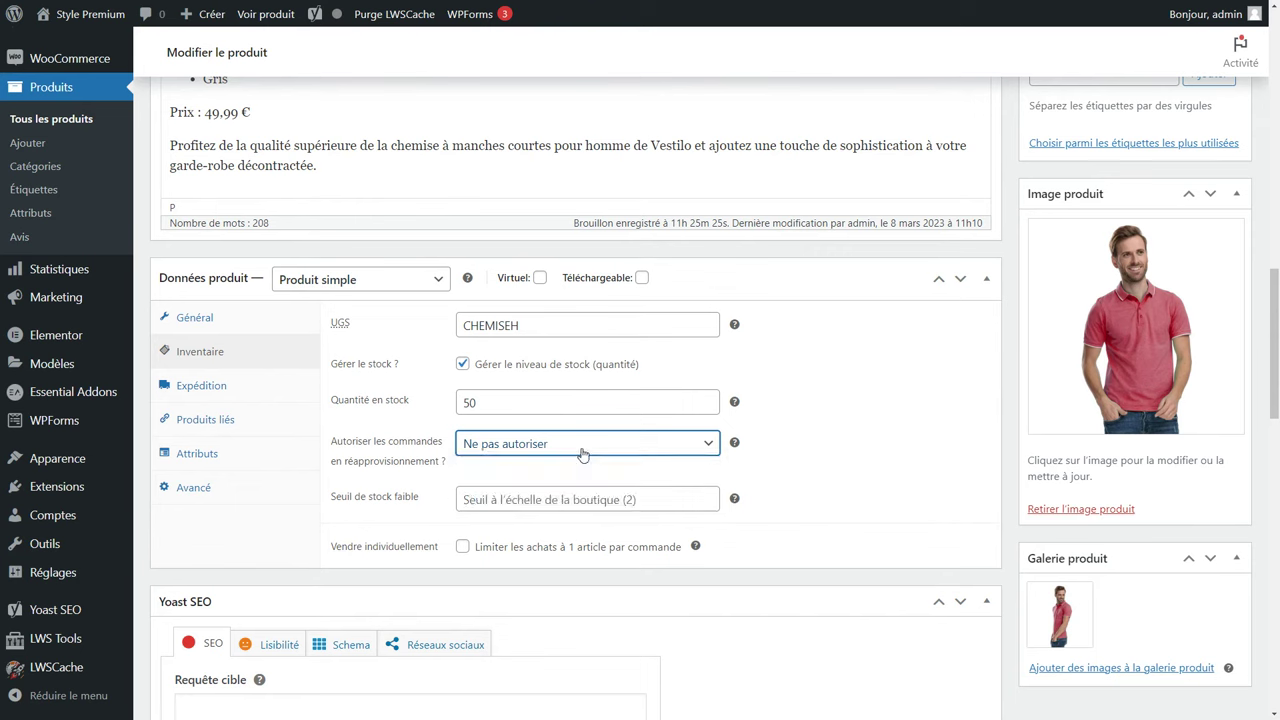
left_click(597, 493)
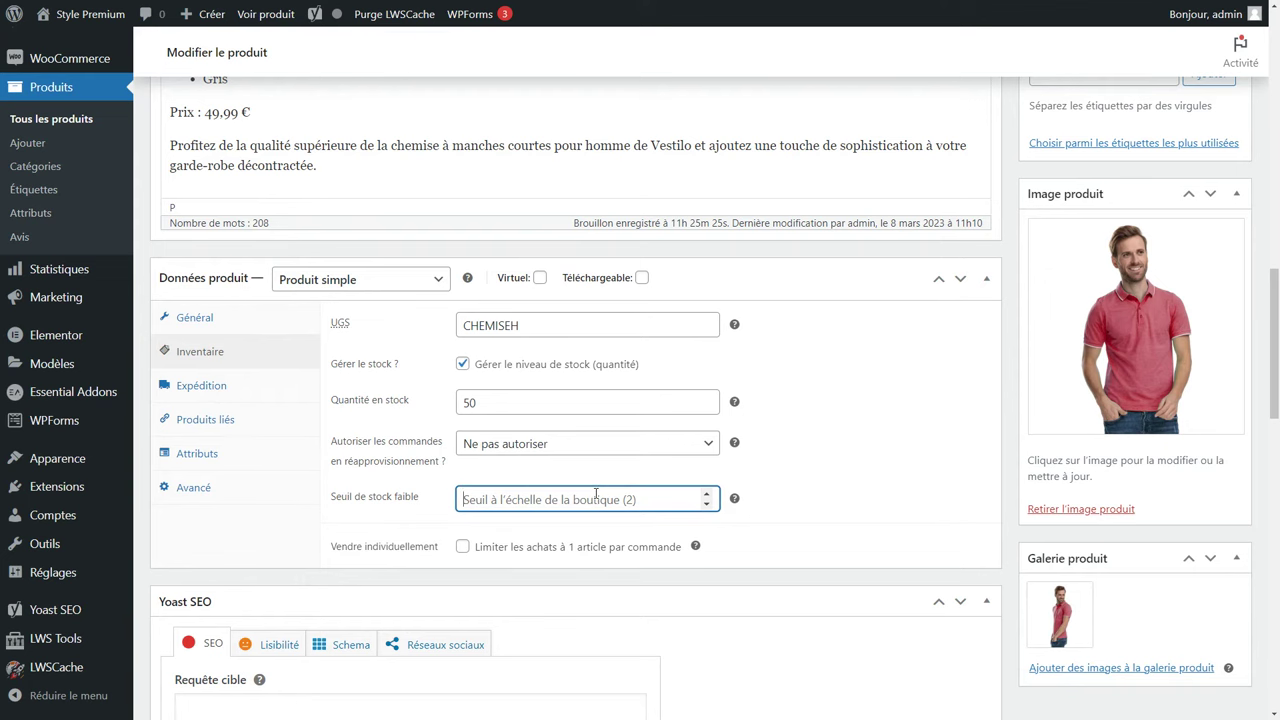
left_click(231, 389)
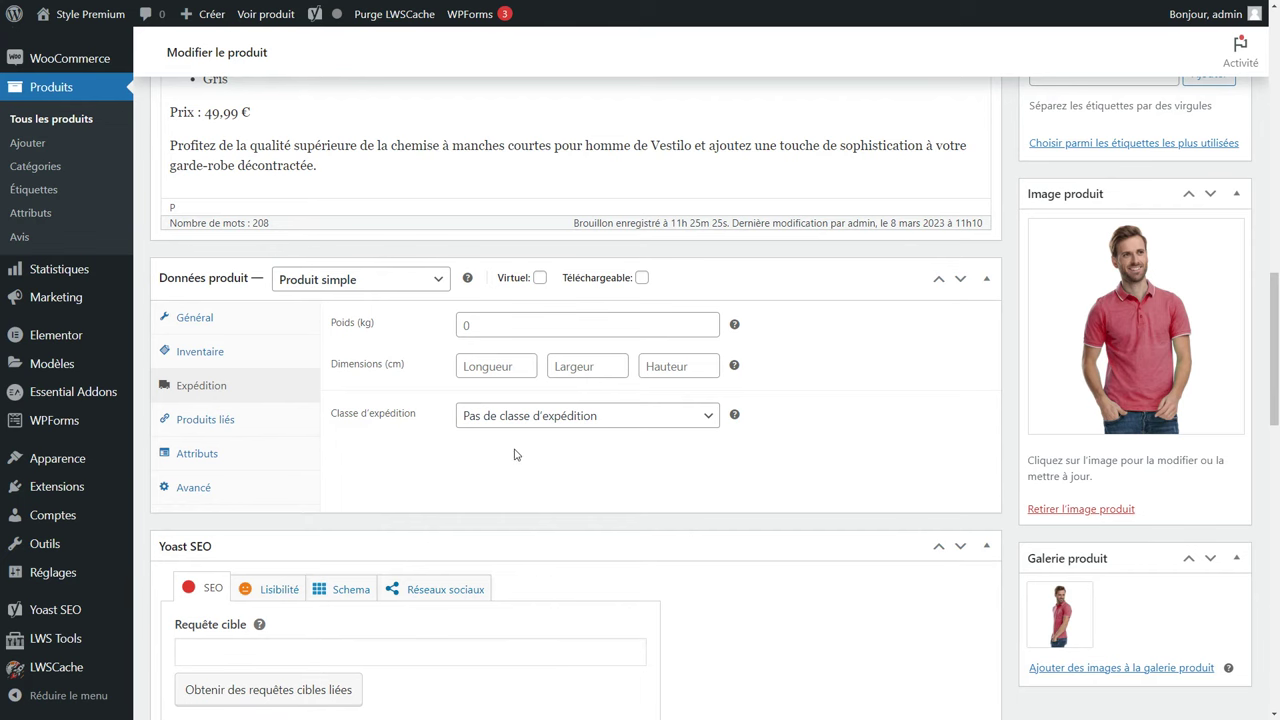
Set shipping weight 0.250 kg and package dimensions 30 × 20 × 10, keeping the shipping class.
left_click(489, 330)
type("0.250")
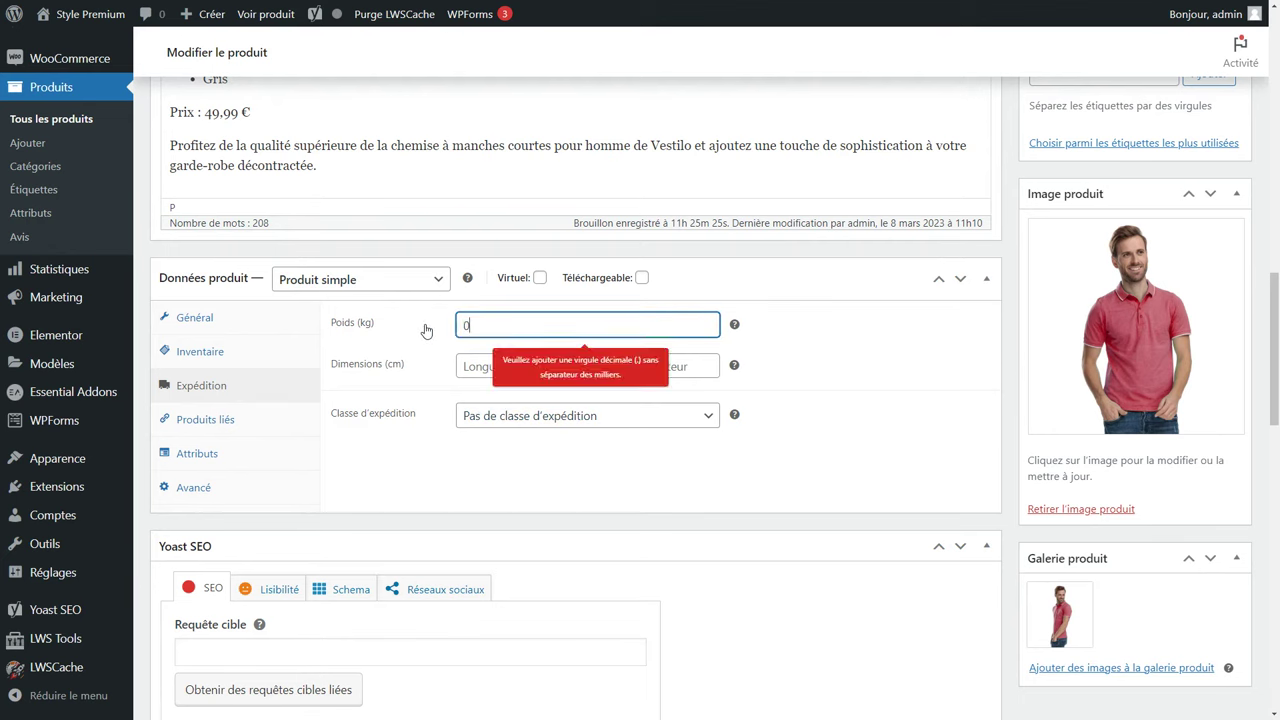
left_click(497, 364)
type("30")
left_click(585, 366)
type("20")
left_click(707, 374)
type("10")
left_click(645, 416)
left_click(645, 416)
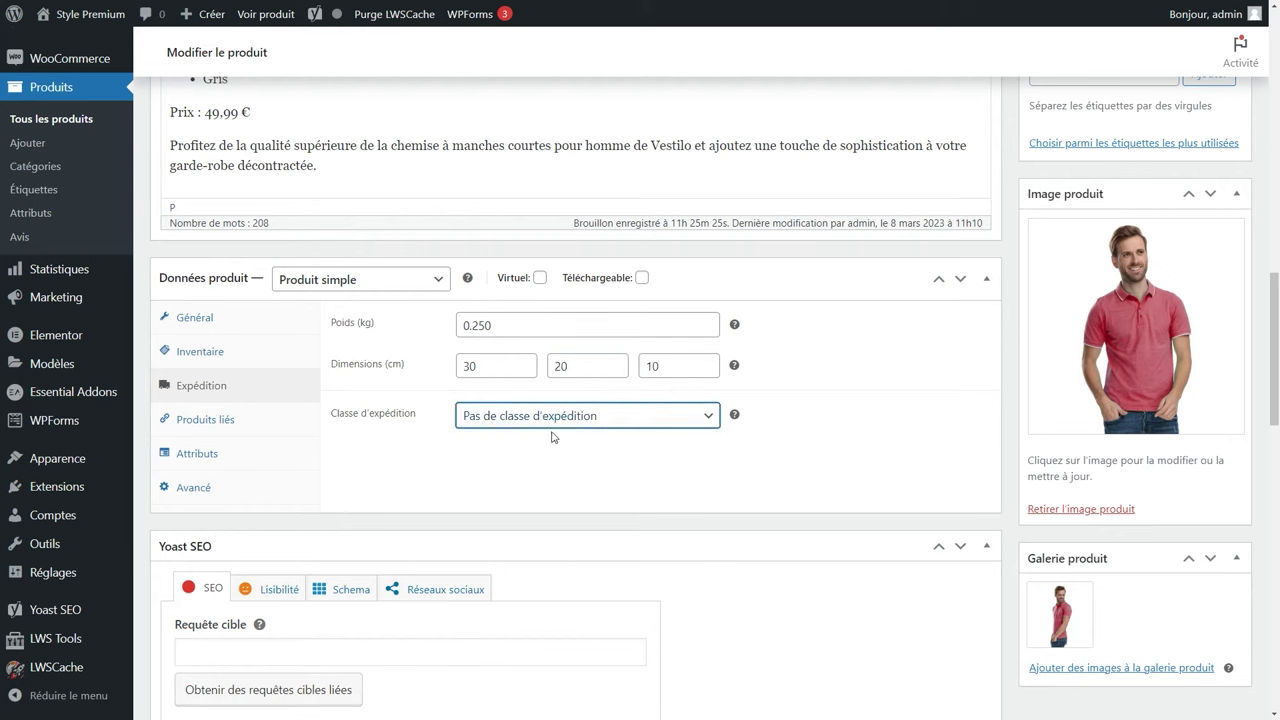
Look through the linked products and attribute settings without adding upsells, cross-sells or attributes.
left_click(217, 417)
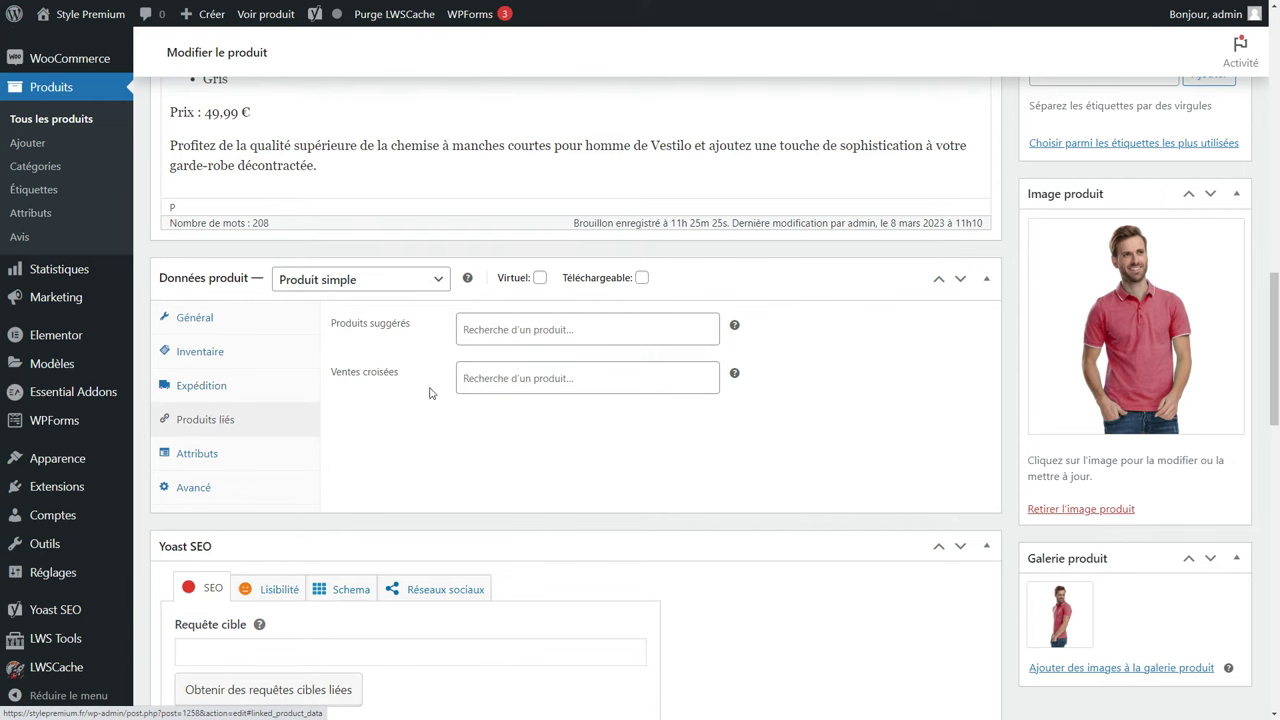
left_click(509, 323)
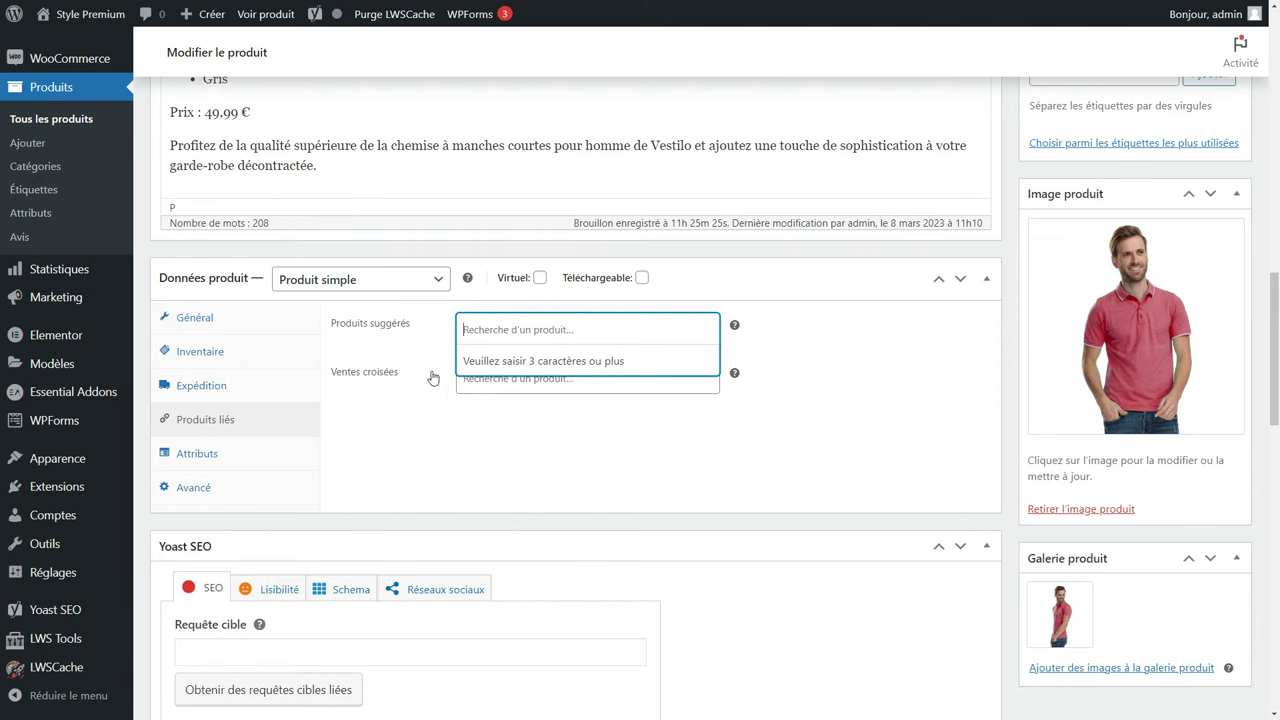
left_click(495, 385)
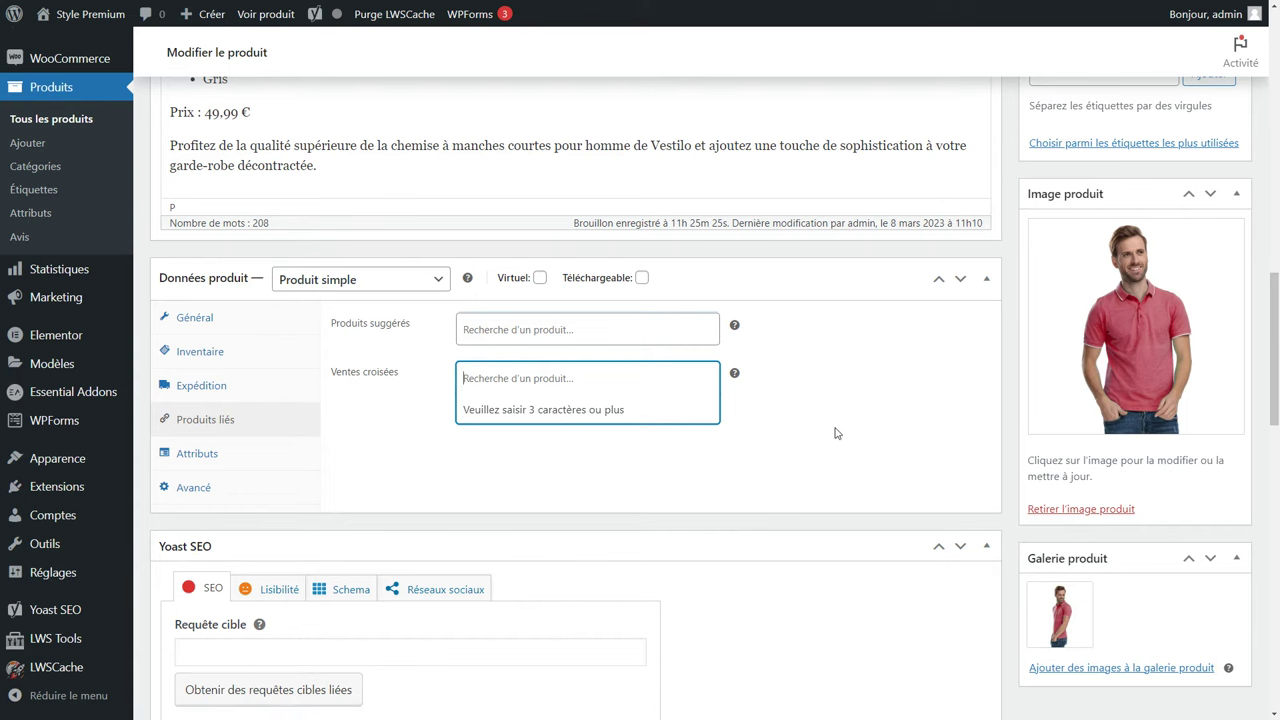
left_click(193, 487)
left_click(562, 340)
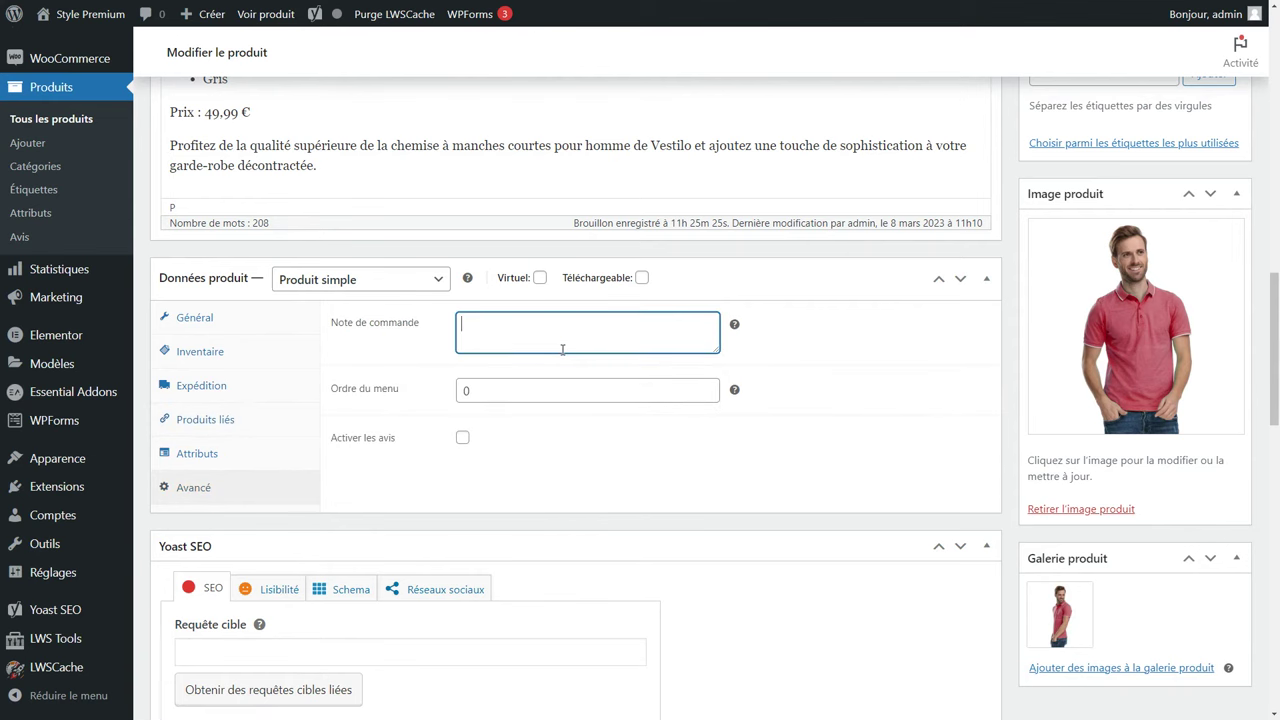
left_click(271, 440)
left_click(500, 325)
left_click(499, 327)
left_click(221, 505)
Enable customer reviews in the advanced settings, leaving the purchase note empty.
left_click(562, 348)
left_click(462, 441)
left_click(462, 441)
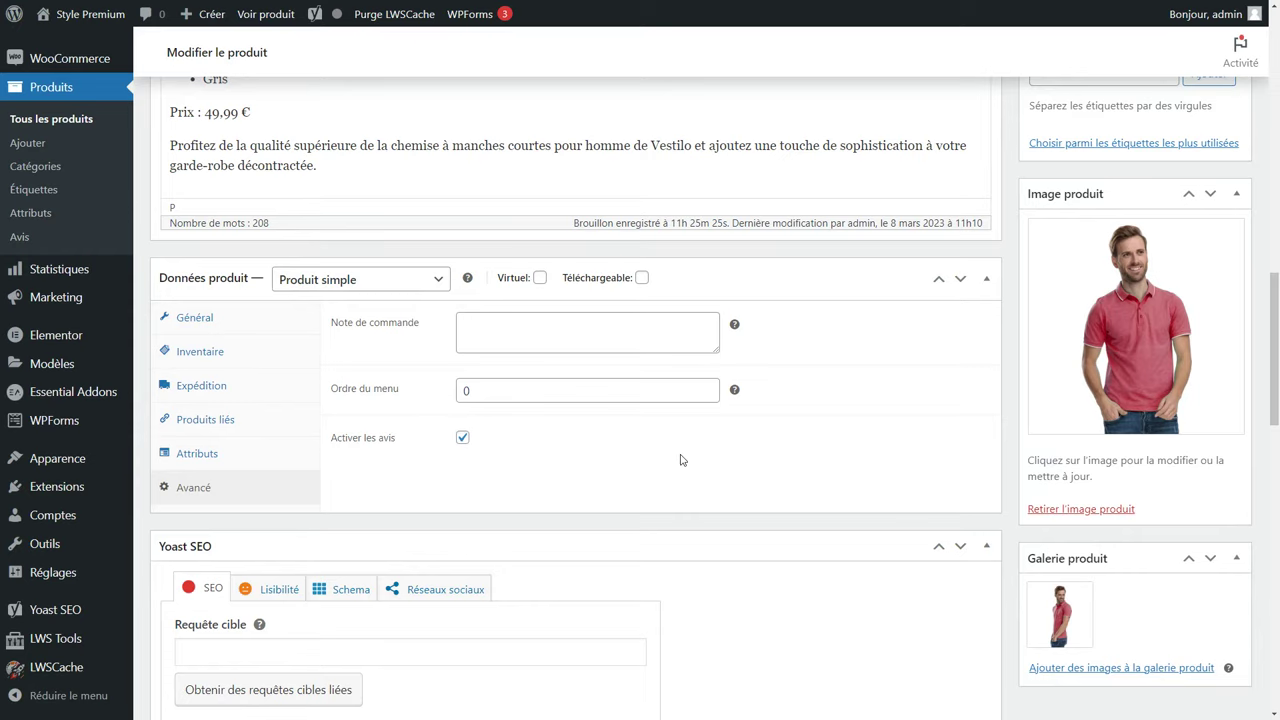
scroll(680, 450, "down", 5)
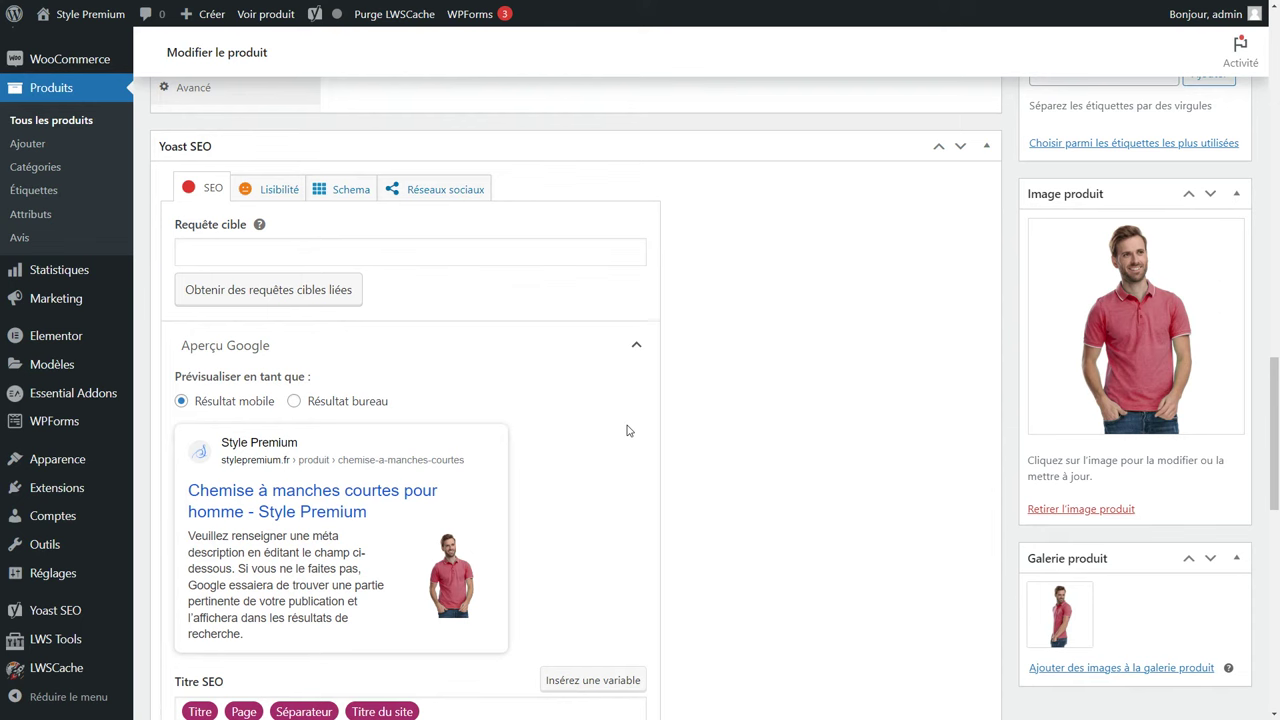
Enter 'chemise homme' as the Yoast focus keyphrase and check the slug and meta description.
left_click(209, 251)
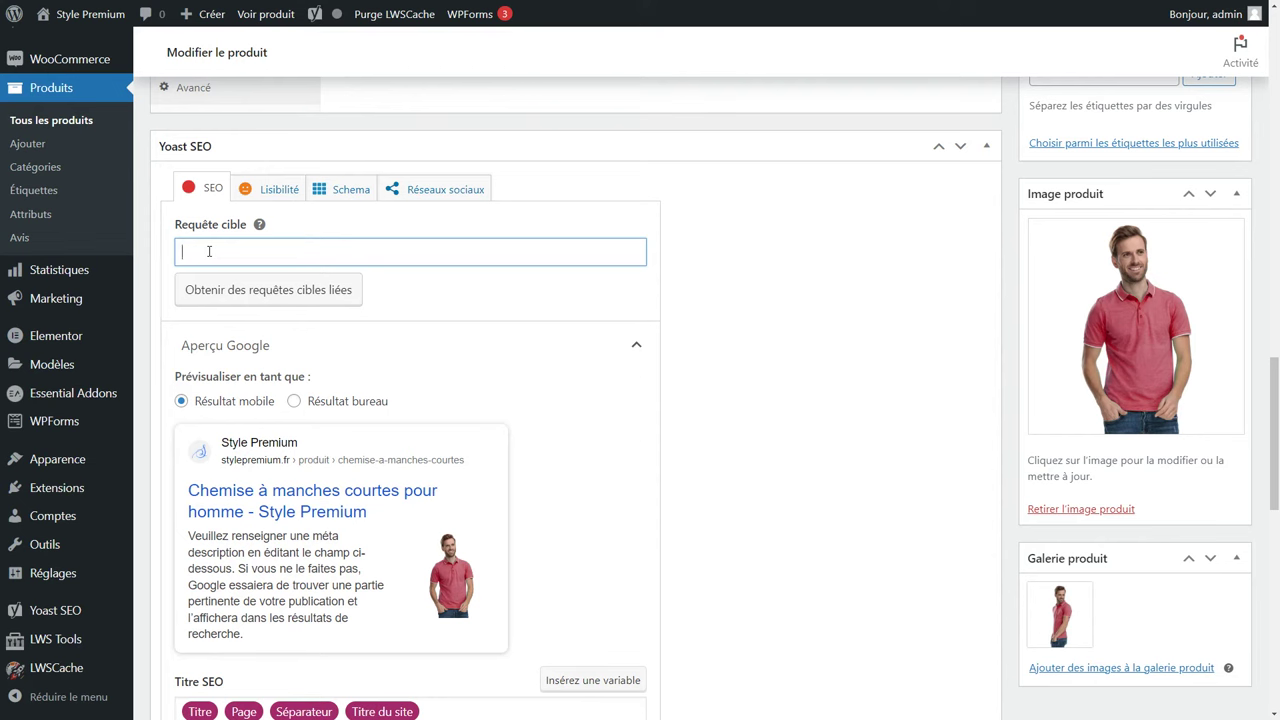
type("chemise homme")
scroll(209, 252, "down", 2)
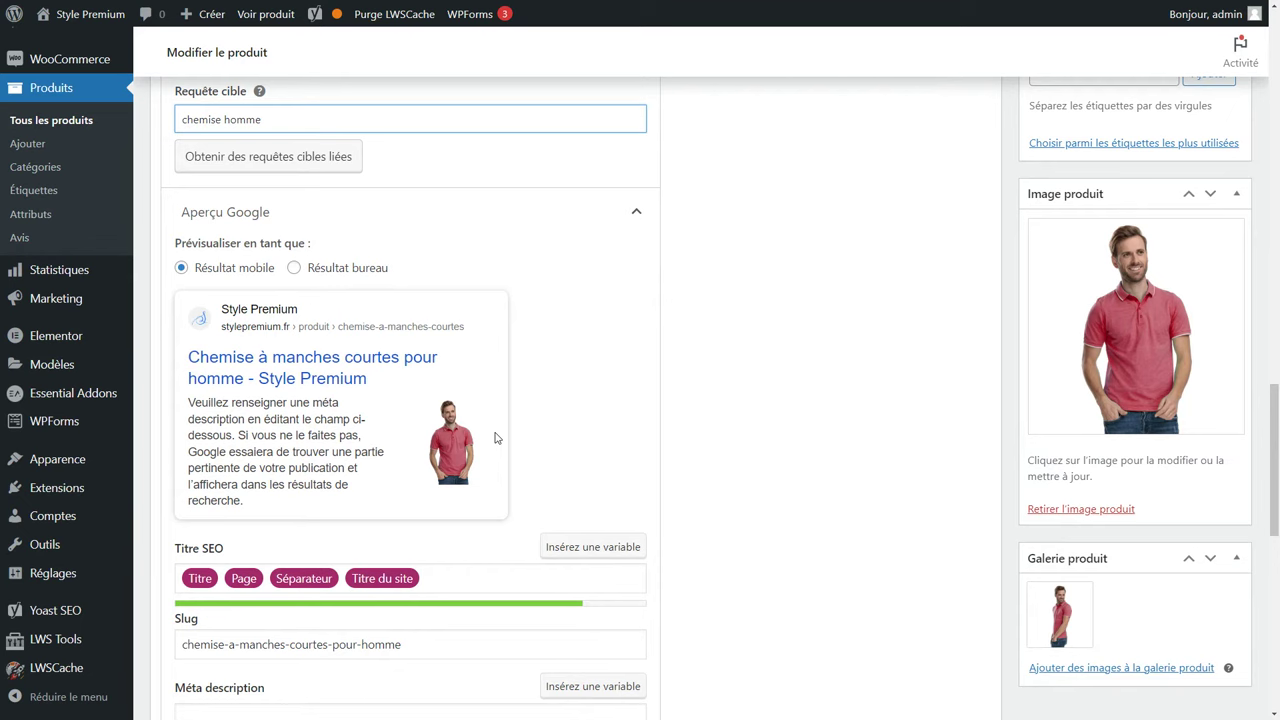
scroll(449, 551, "down", 1)
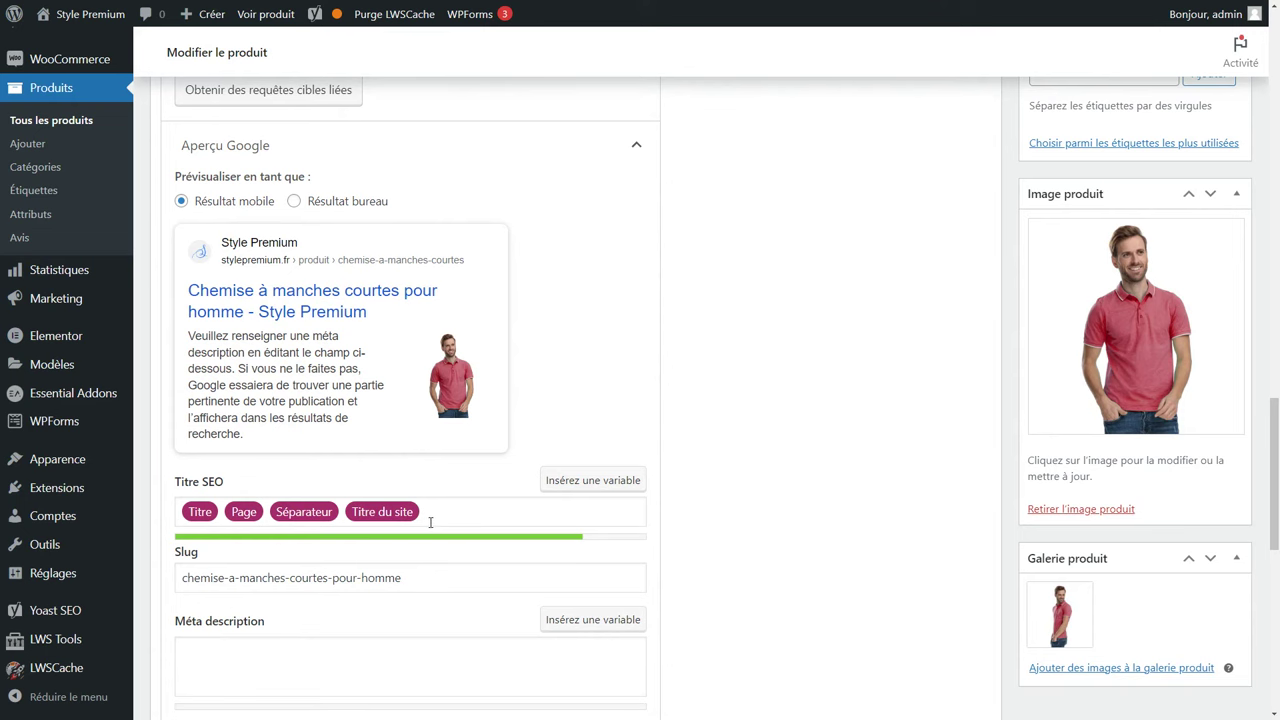
scroll(431, 521, "down", 2)
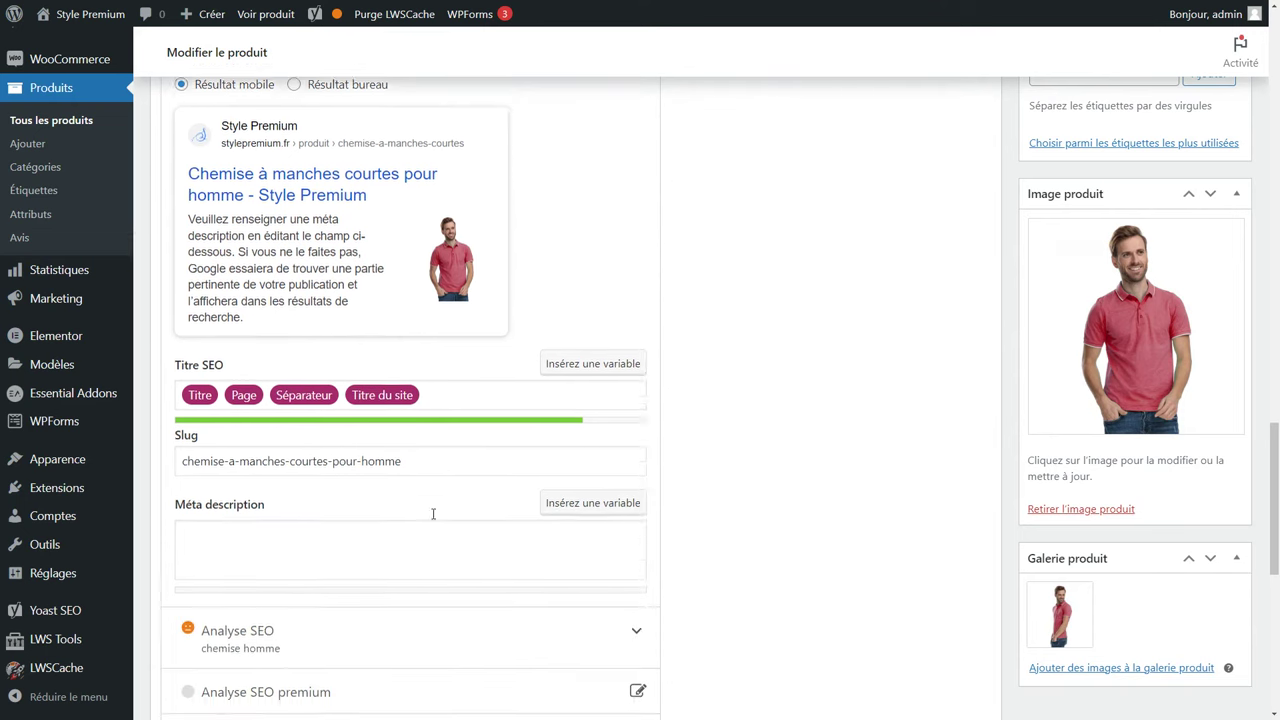
triple_click(423, 451)
mouse_move(65, 463)
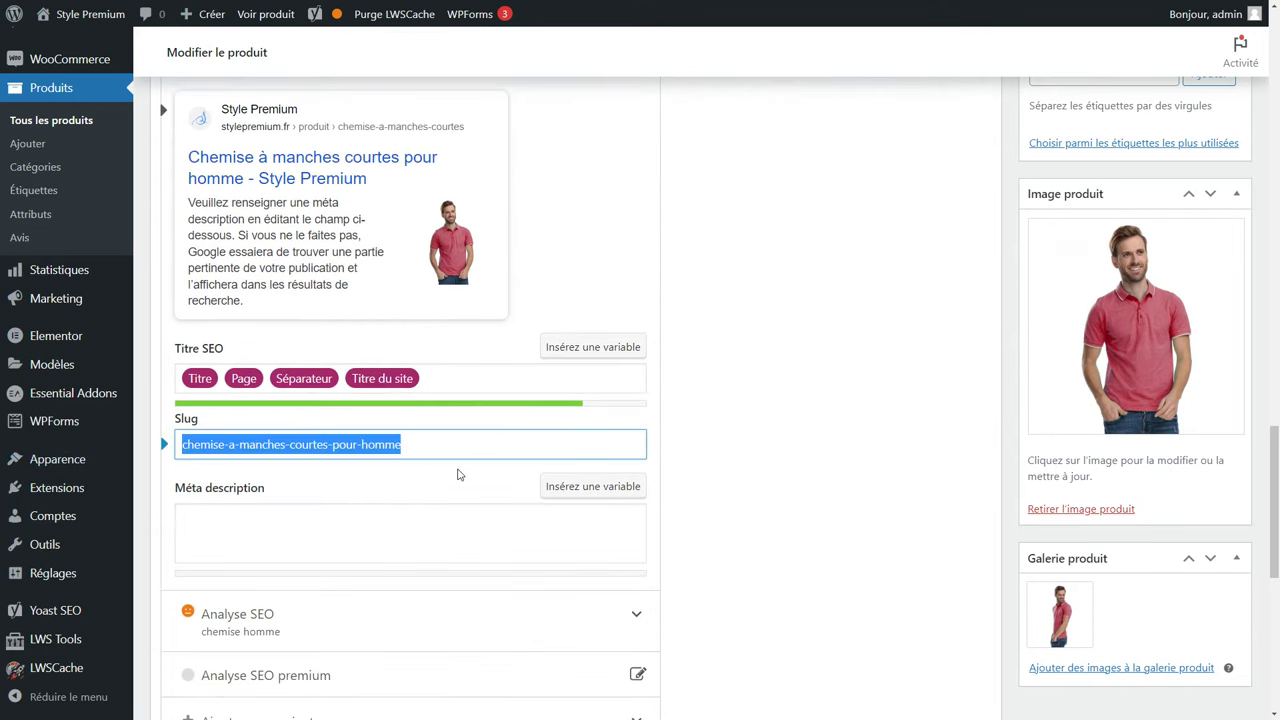
left_click(380, 543)
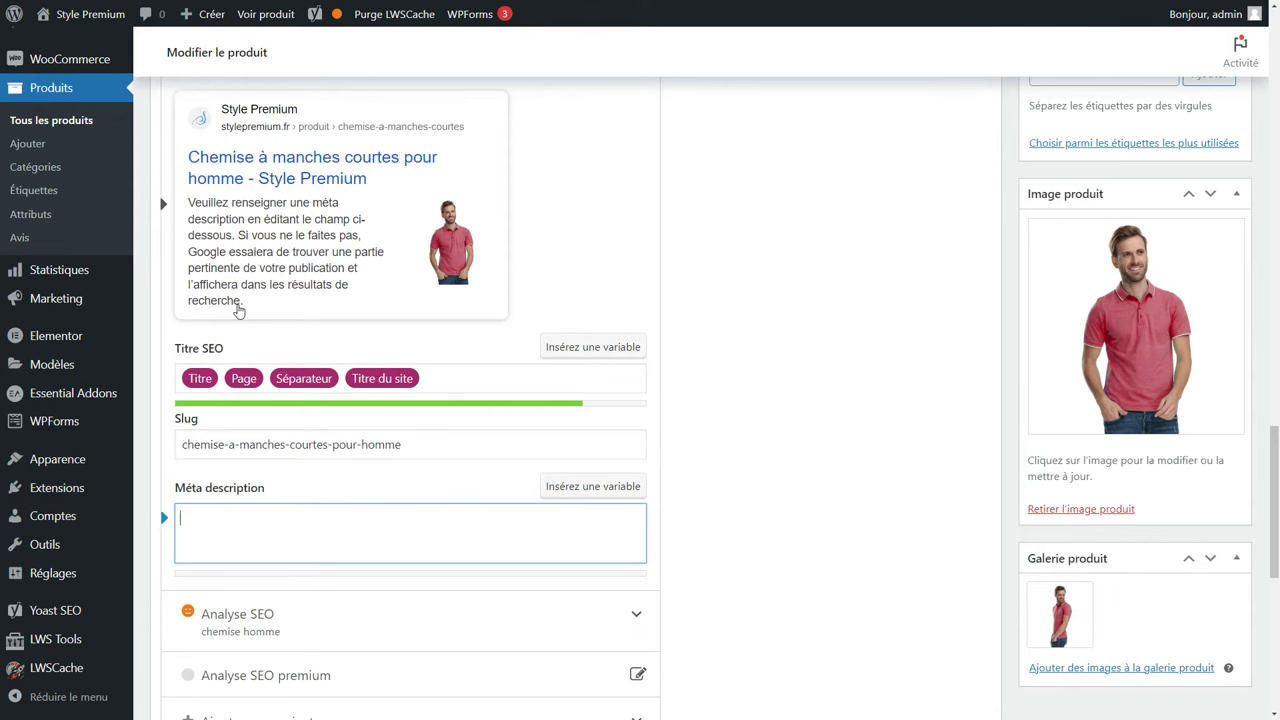
Expand the Yoast SEO analysis and review the Liens externes and Maillage interne problems.
scroll(238, 312, "down", 3)
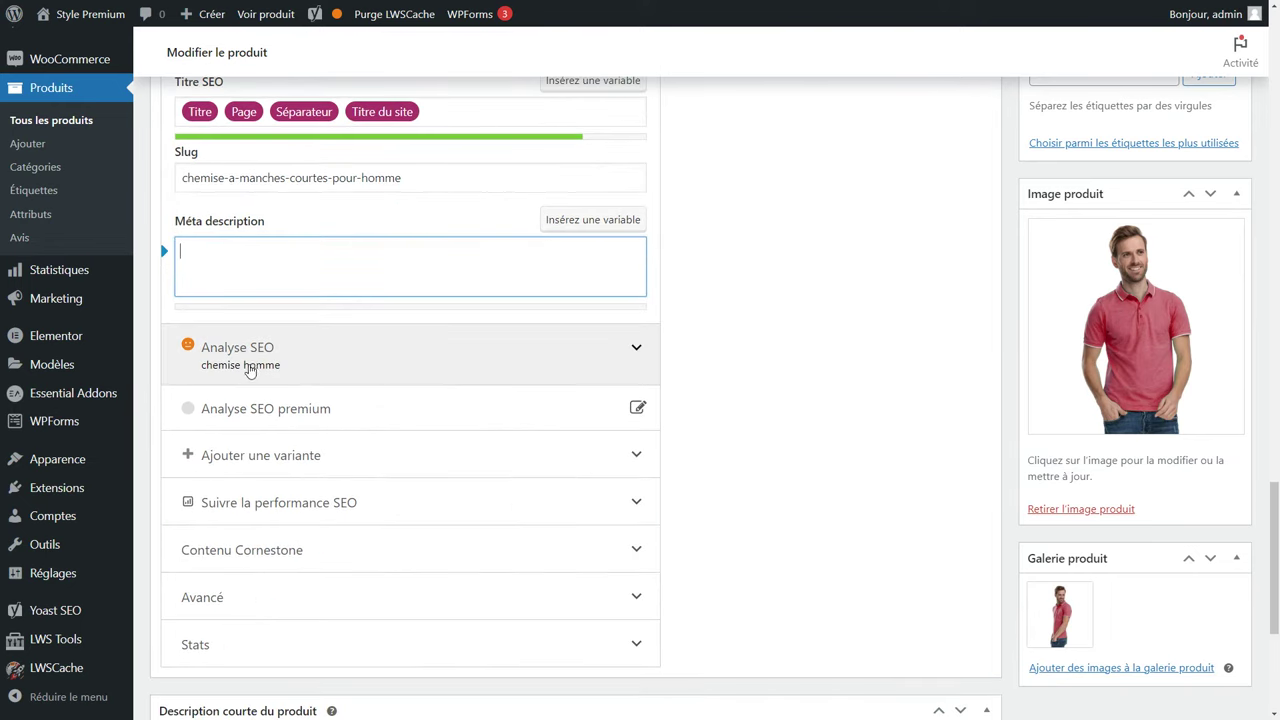
left_click(250, 368)
scroll(250, 368, "down", 3)
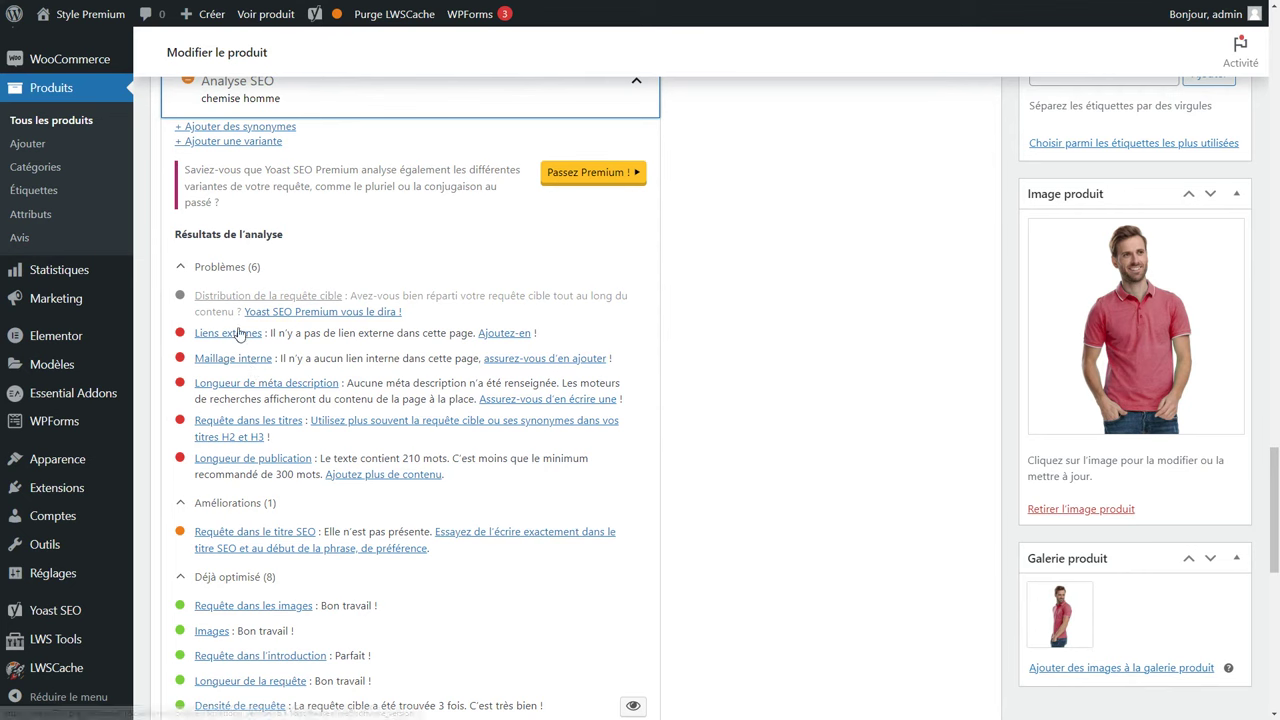
left_click_drag(269, 333, 196, 336)
left_click_drag(271, 358, 190, 370)
left_click(190, 370)
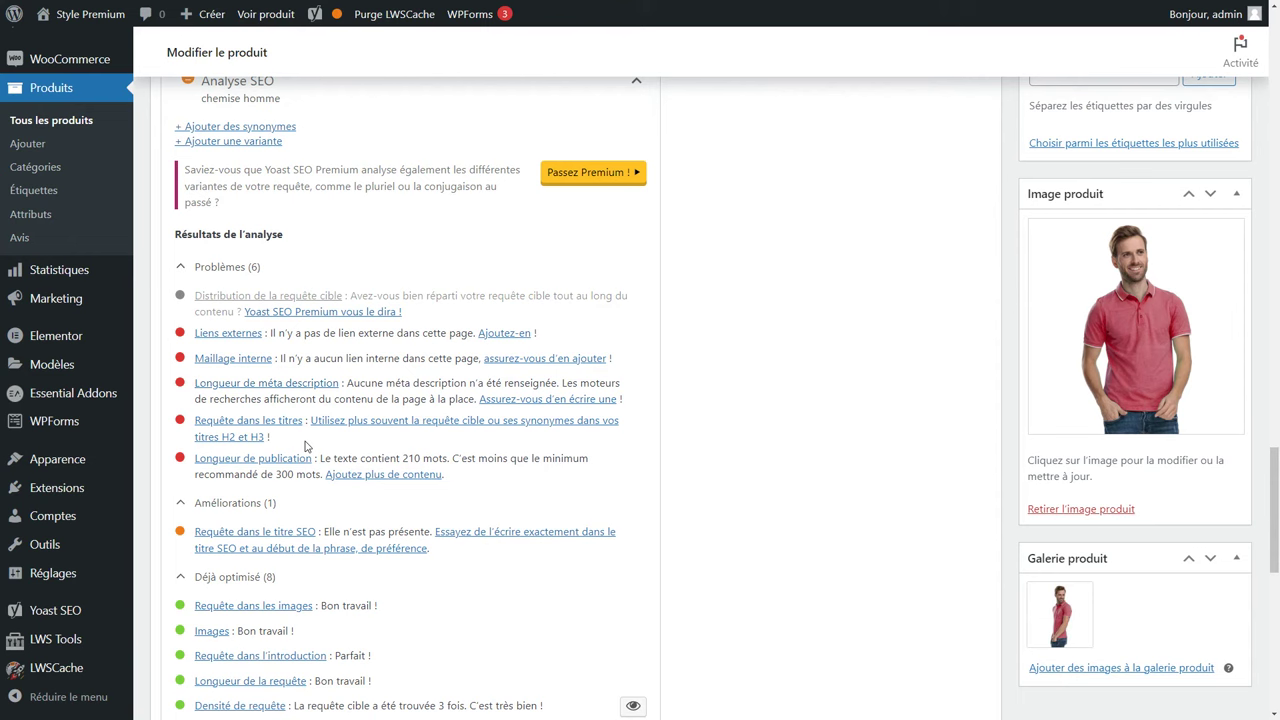
Replace the 'Détails du produit' heading with 'Chemise Homme', then scroll down to the short description.
scroll(300, 420, "up", 15)
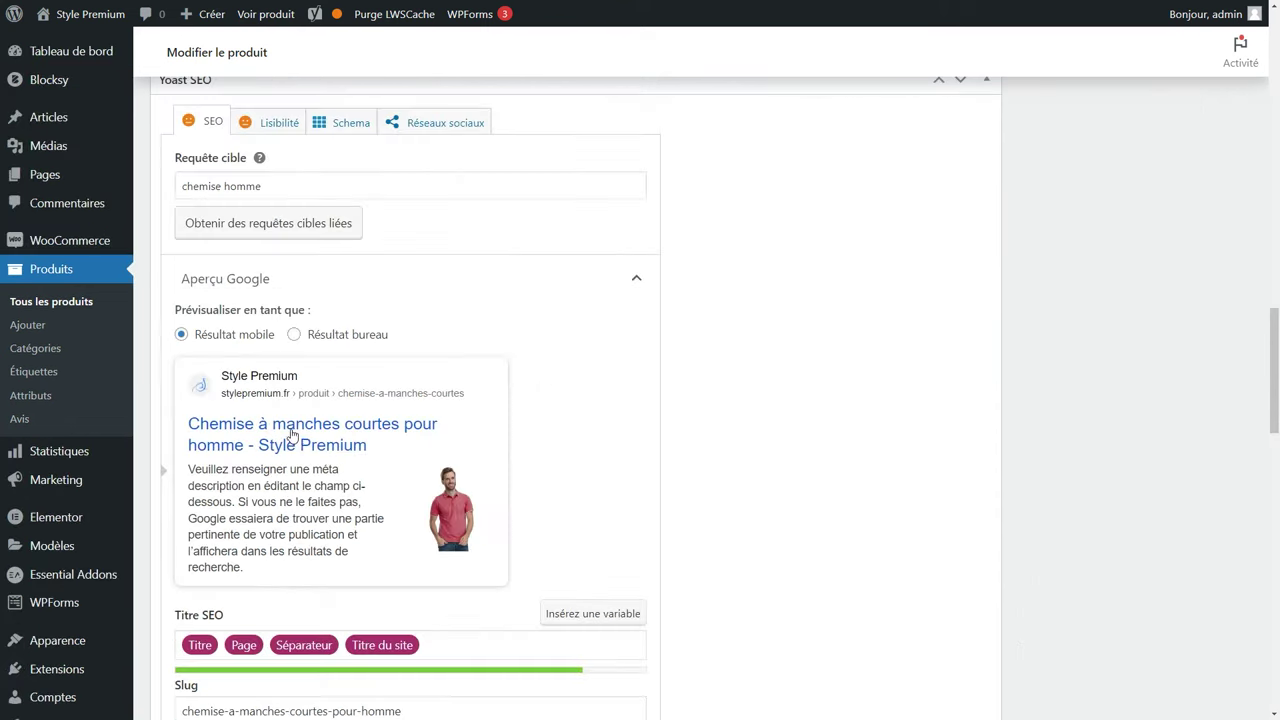
left_click_drag(293, 352, 178, 352)
key("alt+shift+3")
key("Right")
type("Chemise Homme")
scroll(340, 420, "down", 15)
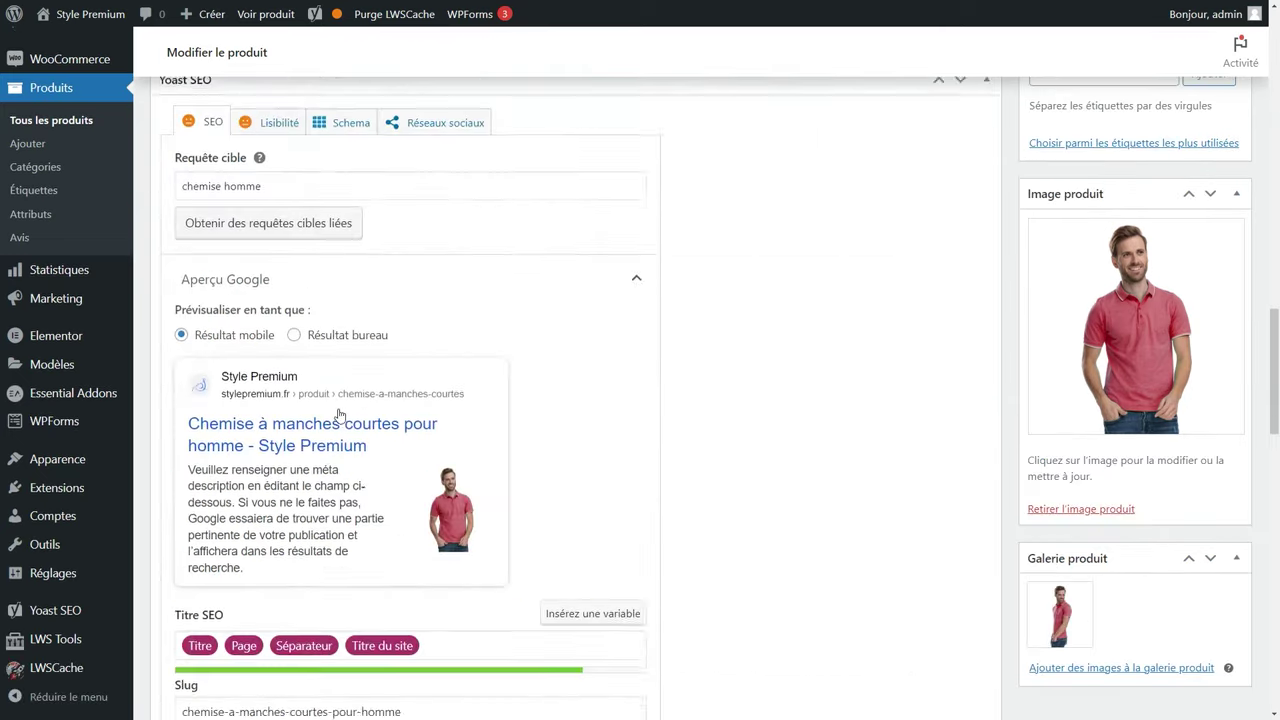
scroll(336, 409, "down", 2)
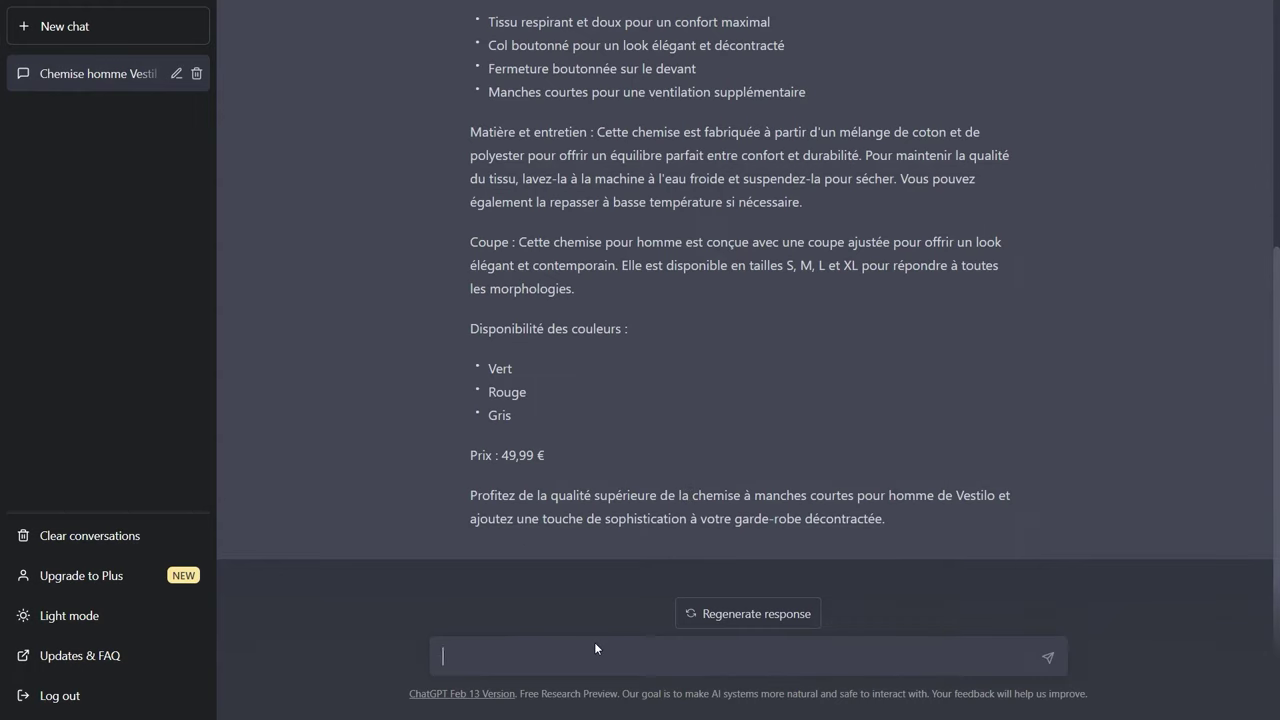
Ask ChatGPT 'Résume ça en deux phrases courtes' and paste its reply into the short description.
type("Résume ça en deux phrases courtes")
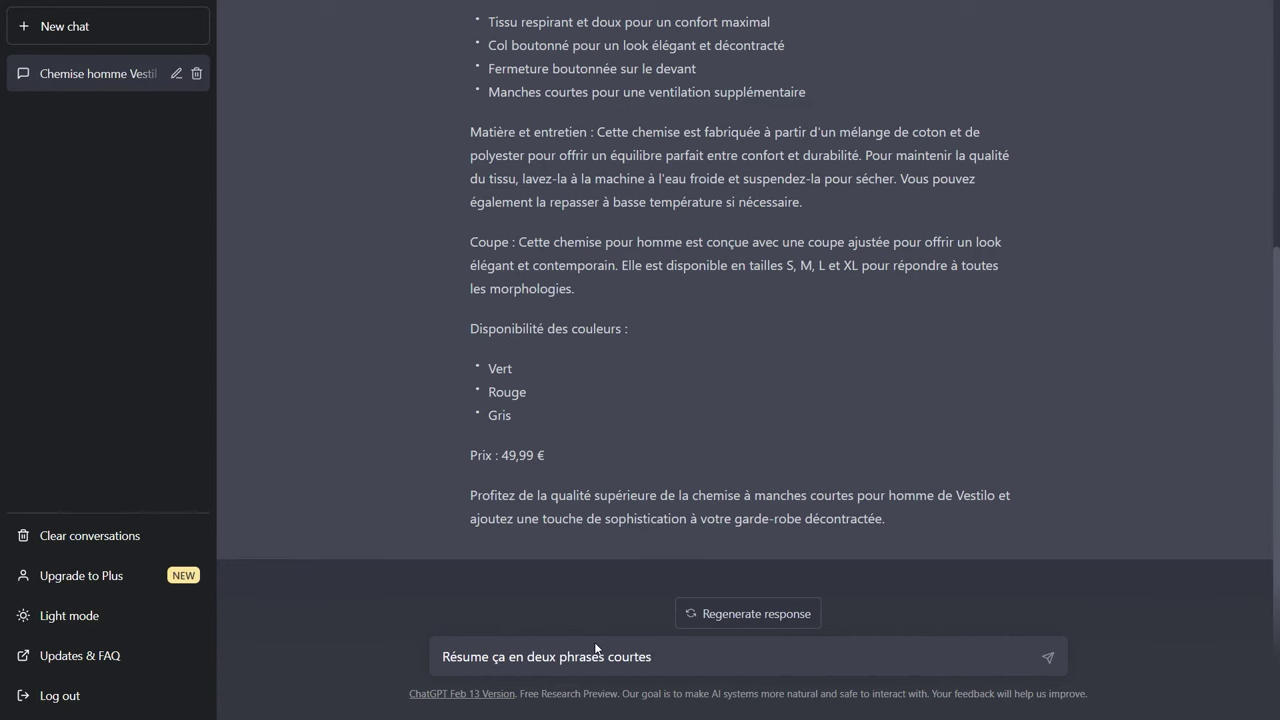
key("Return")
left_click_drag(950, 516, 471, 472)
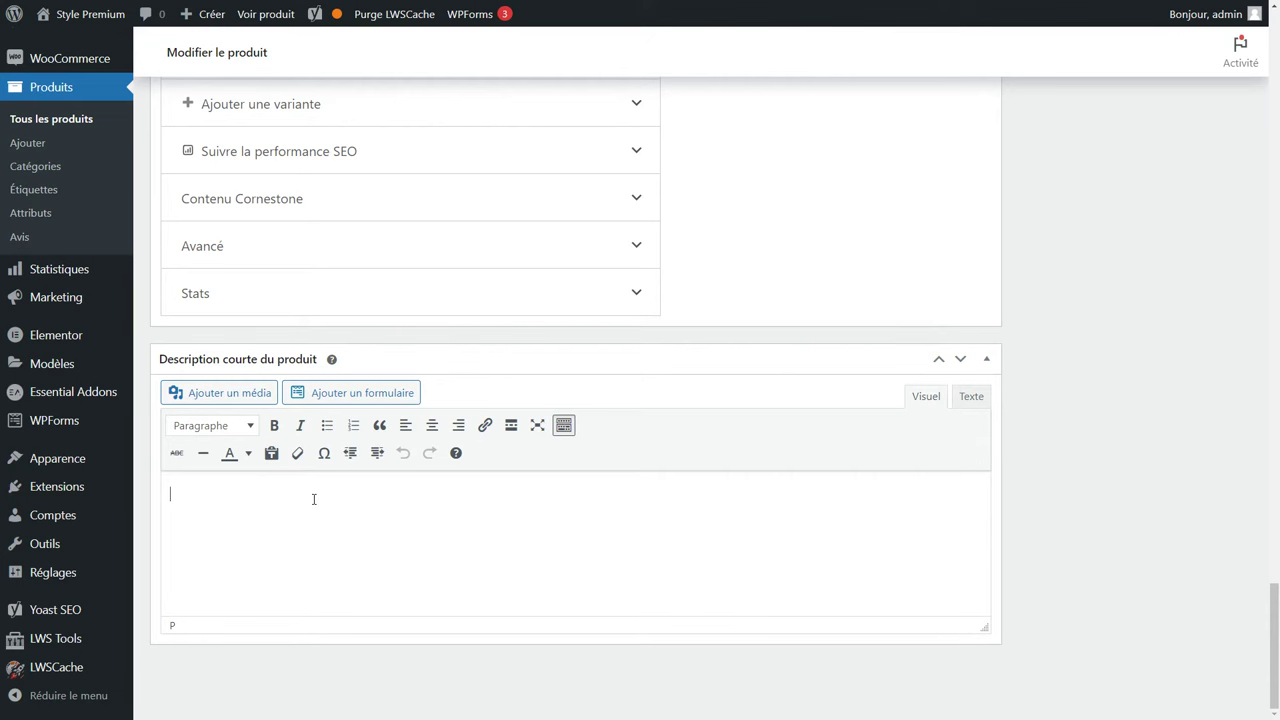
type("La chemise à manches courtes pour homme de la marque fictive Vestilo est disponible en vert, rouge et gris. Fabriquée à partir d'un mélange de coton et de polyester, elle offre un confort optimal avec une coupe ajustée pour un look élégant et contemporain.")
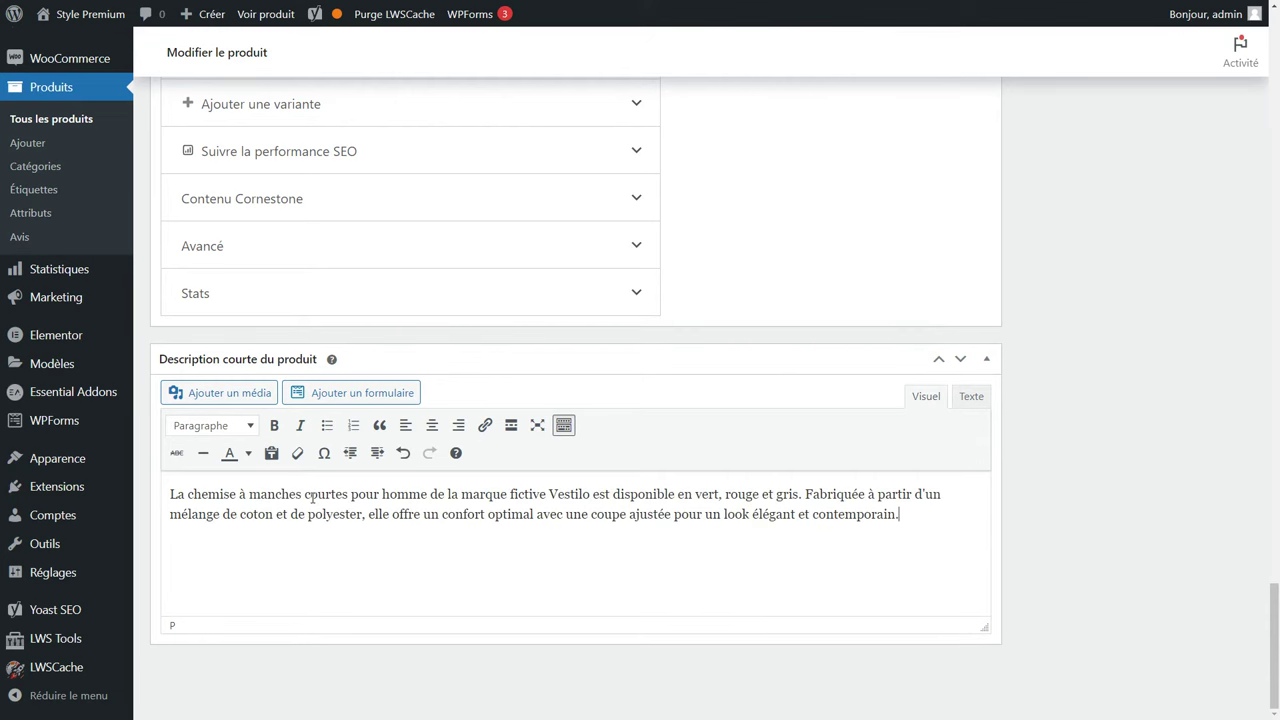
Publish the men's short-sleeve shirt and preview it on the storefront.
scroll(1151, 646, "up", 20)
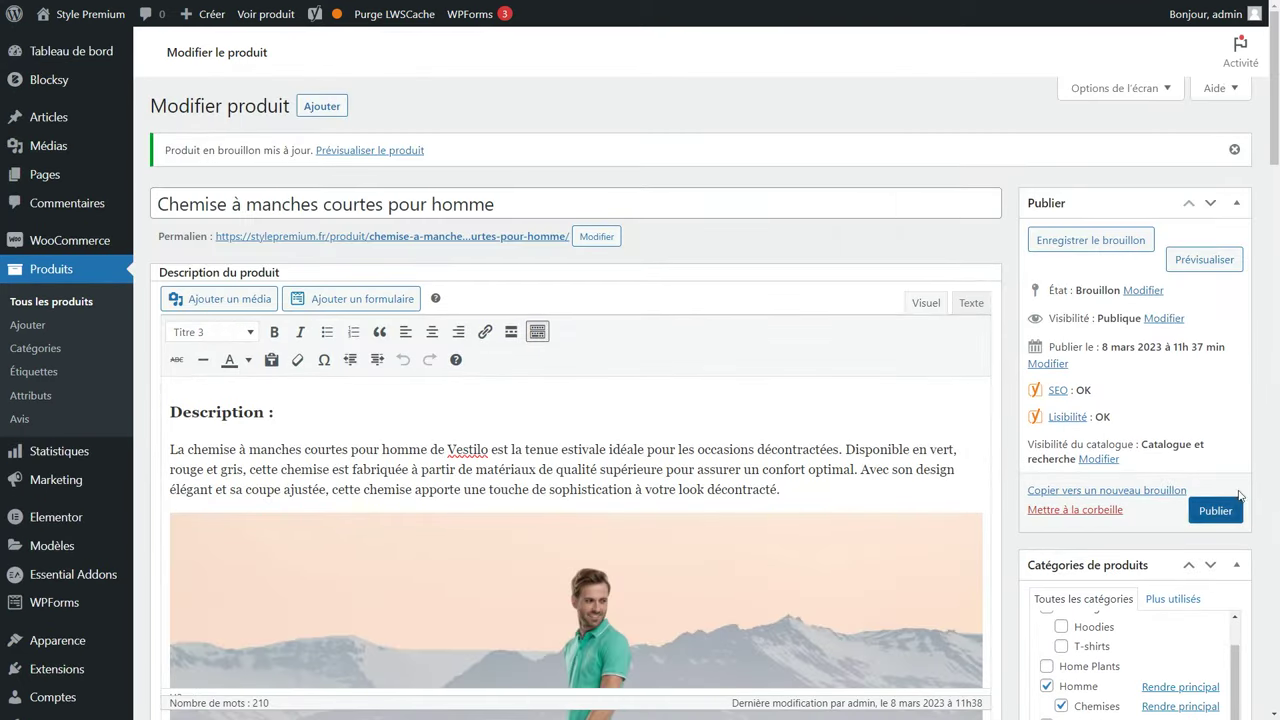
left_click(1224, 520)
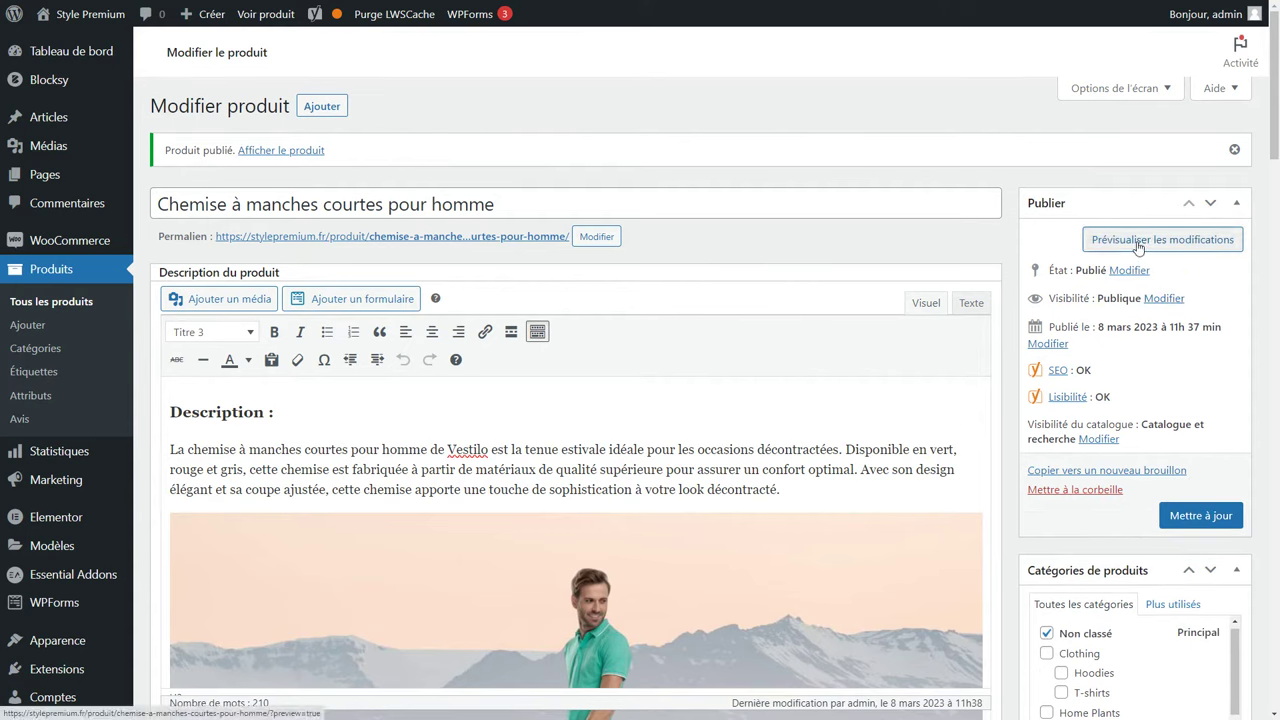
left_click(1138, 245)
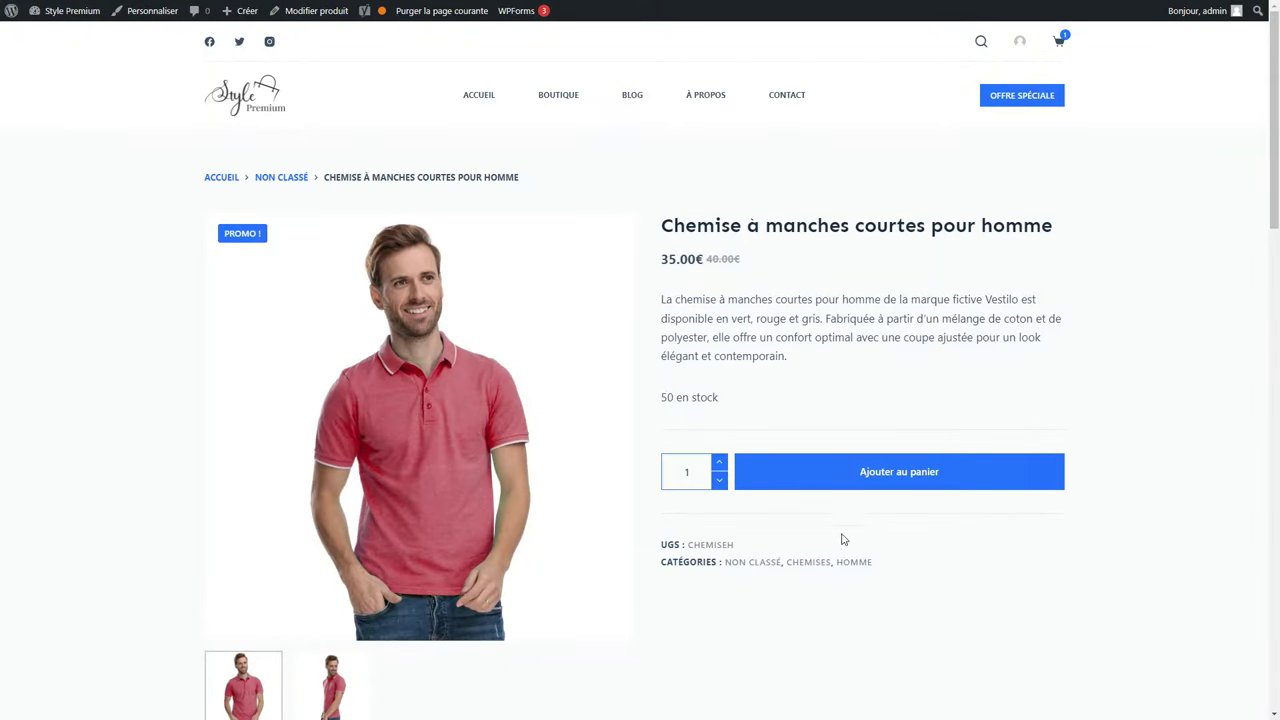
View the shirt's side-view photo and description, then open its Chemises category page.
scroll(767, 577, "down", 1)
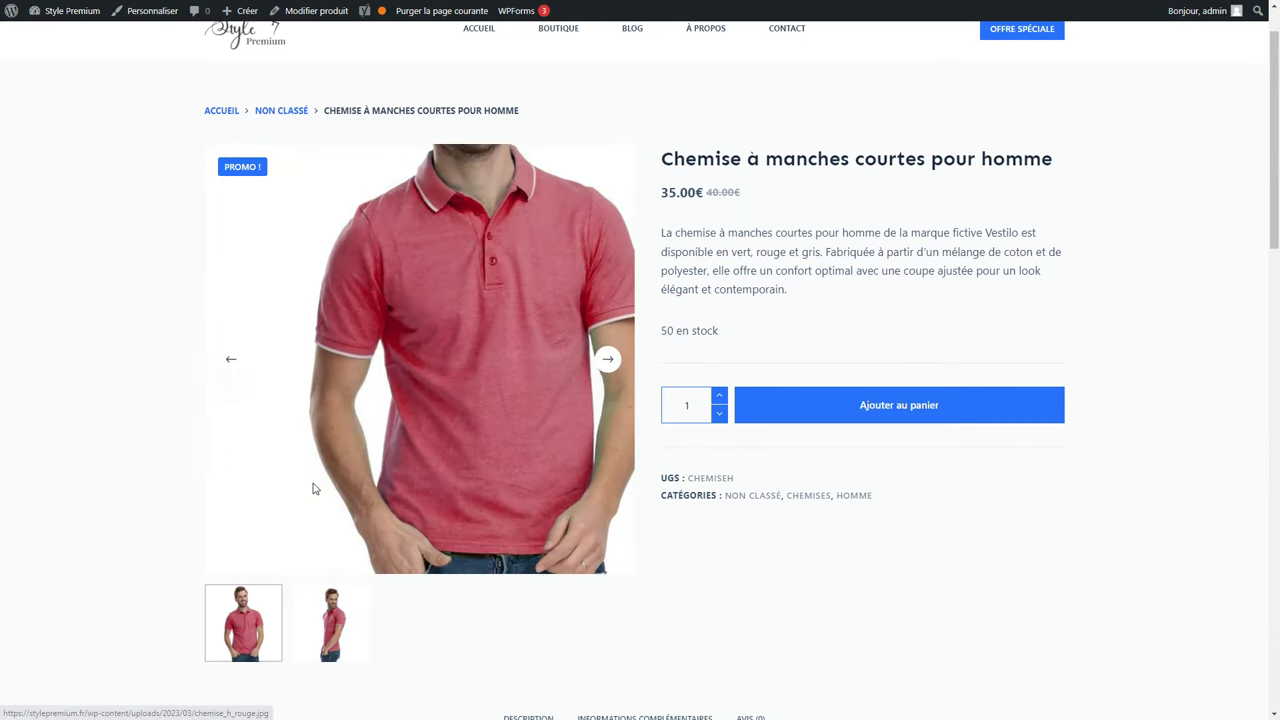
left_click(305, 622)
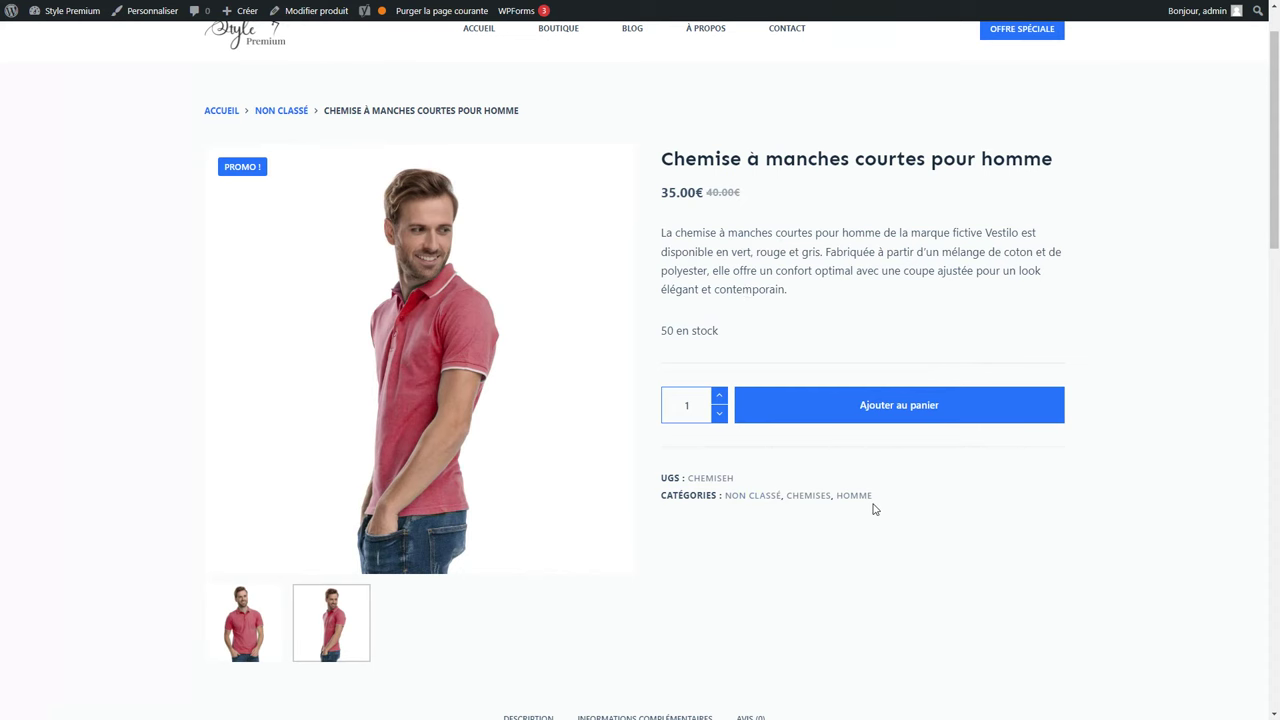
scroll(873, 509, "down", 6)
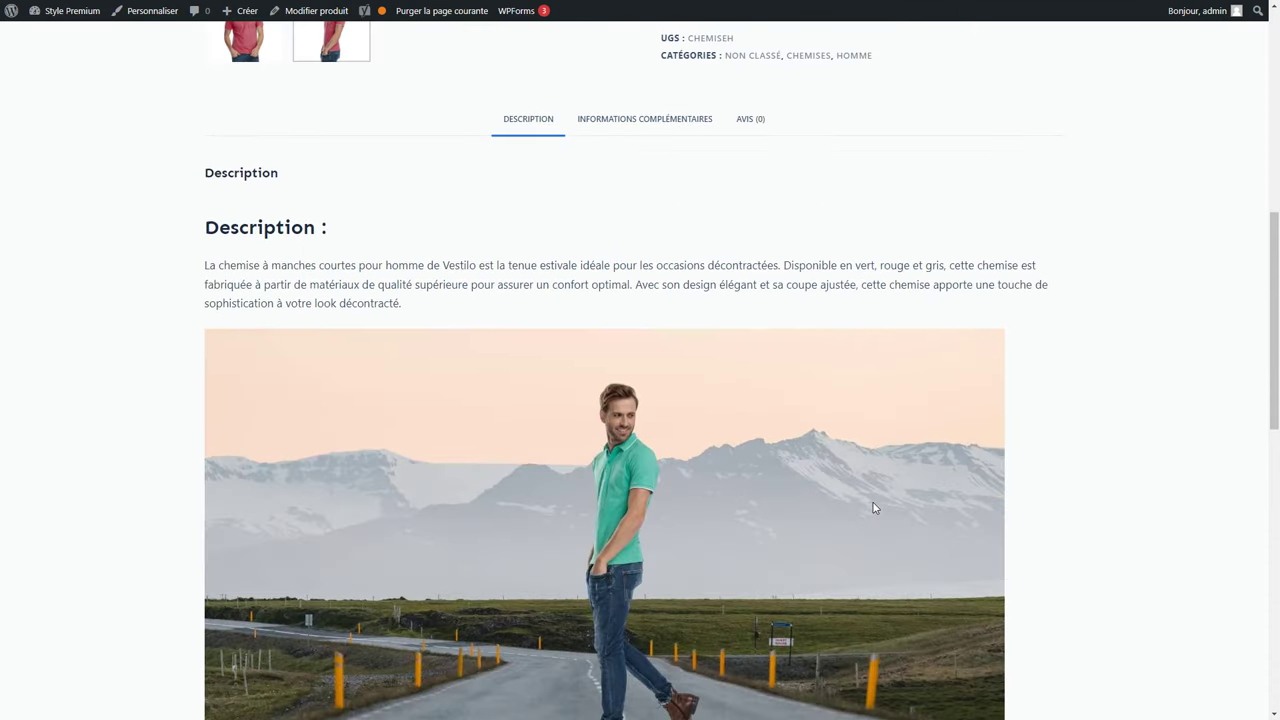
scroll(873, 509, "up", 5)
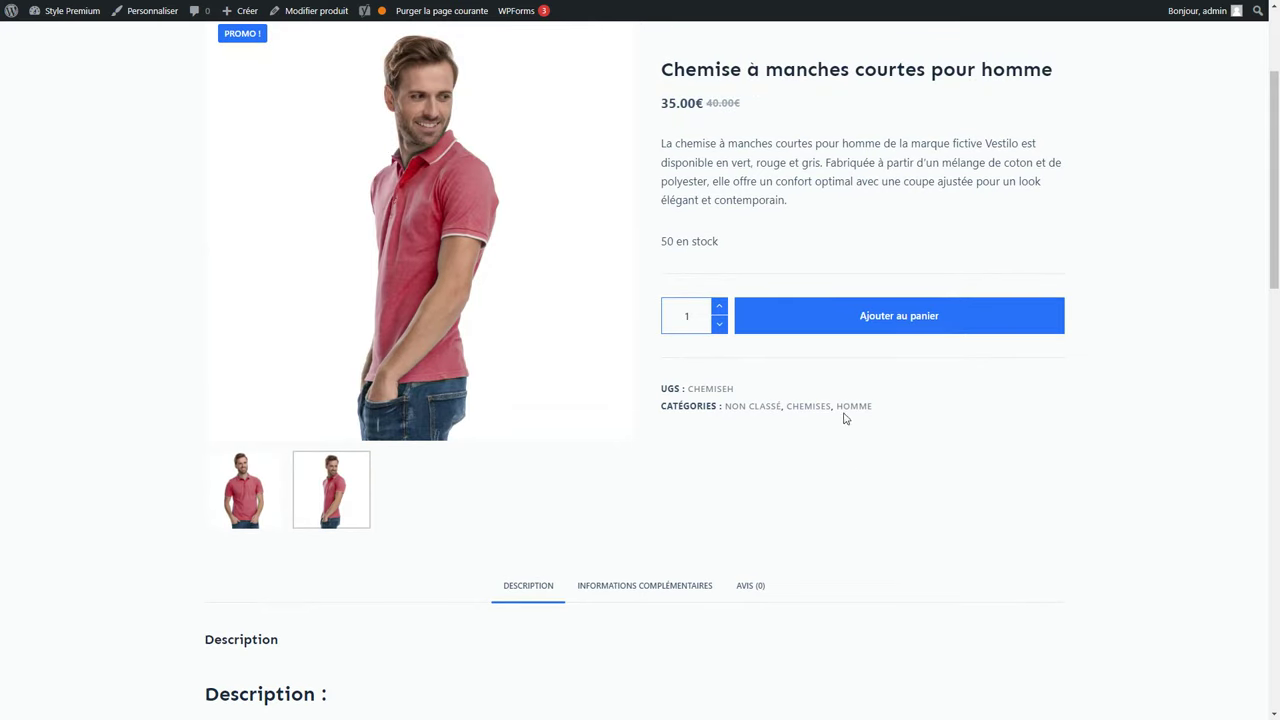
left_click(812, 408)
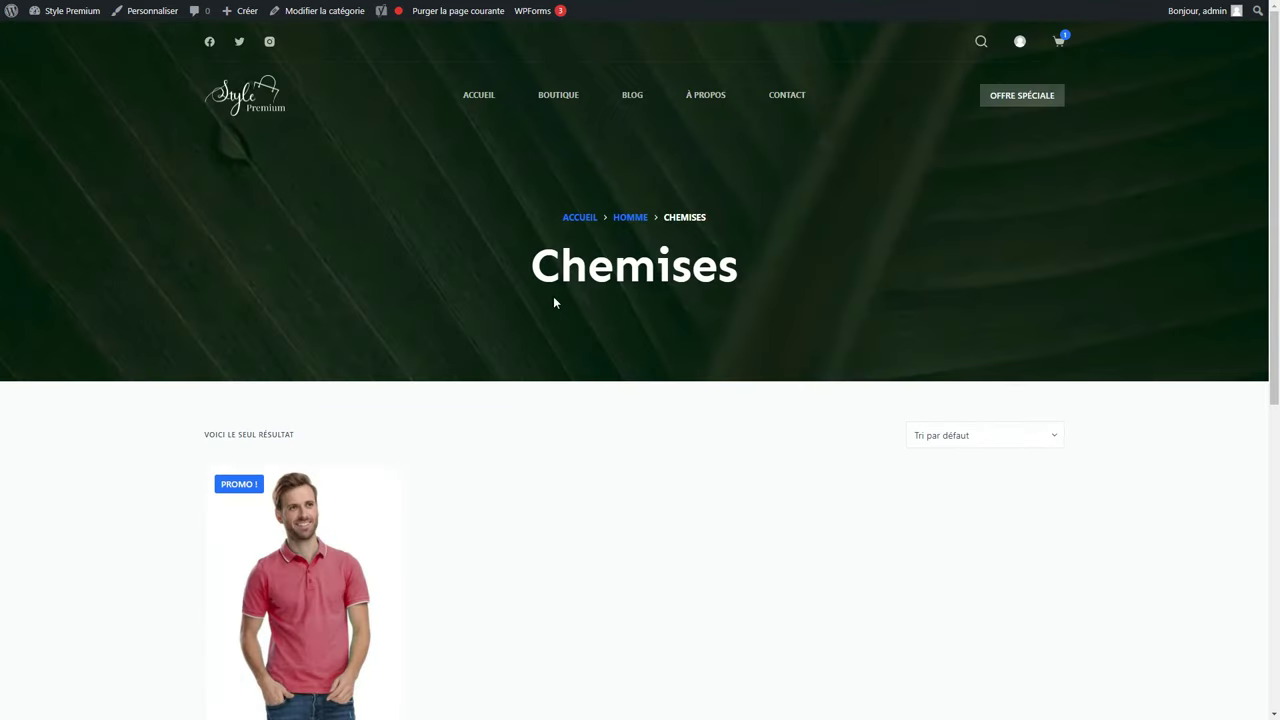
scroll(436, 347, "down", 2)
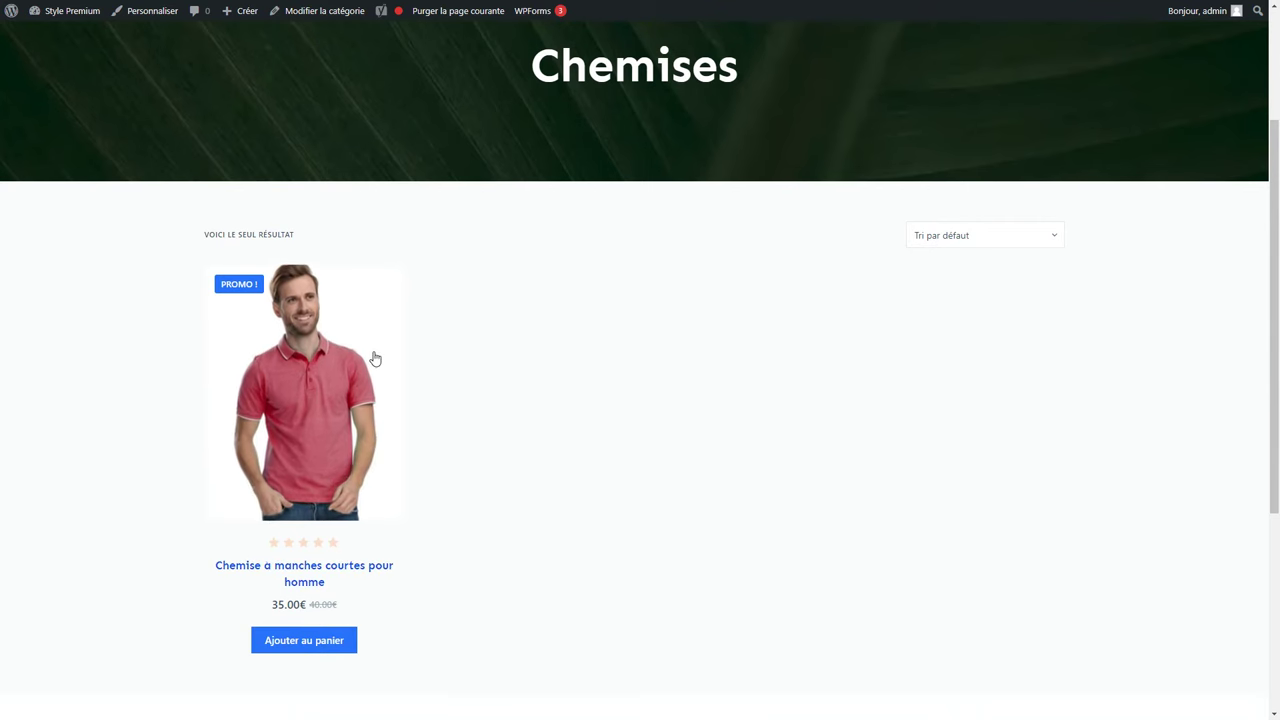
scroll(405, 352, "up", 2)
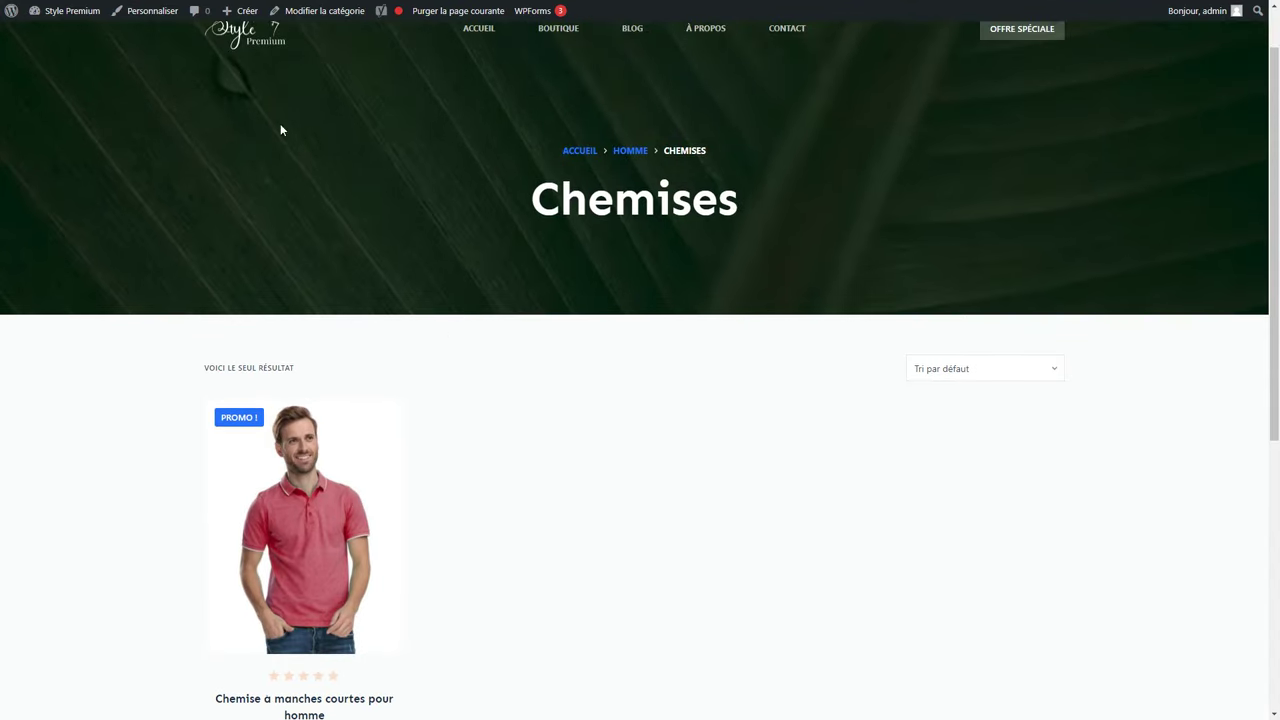
In Produits > Catégories, tick every category except Homme and Chemises.
left_click(71, 14)
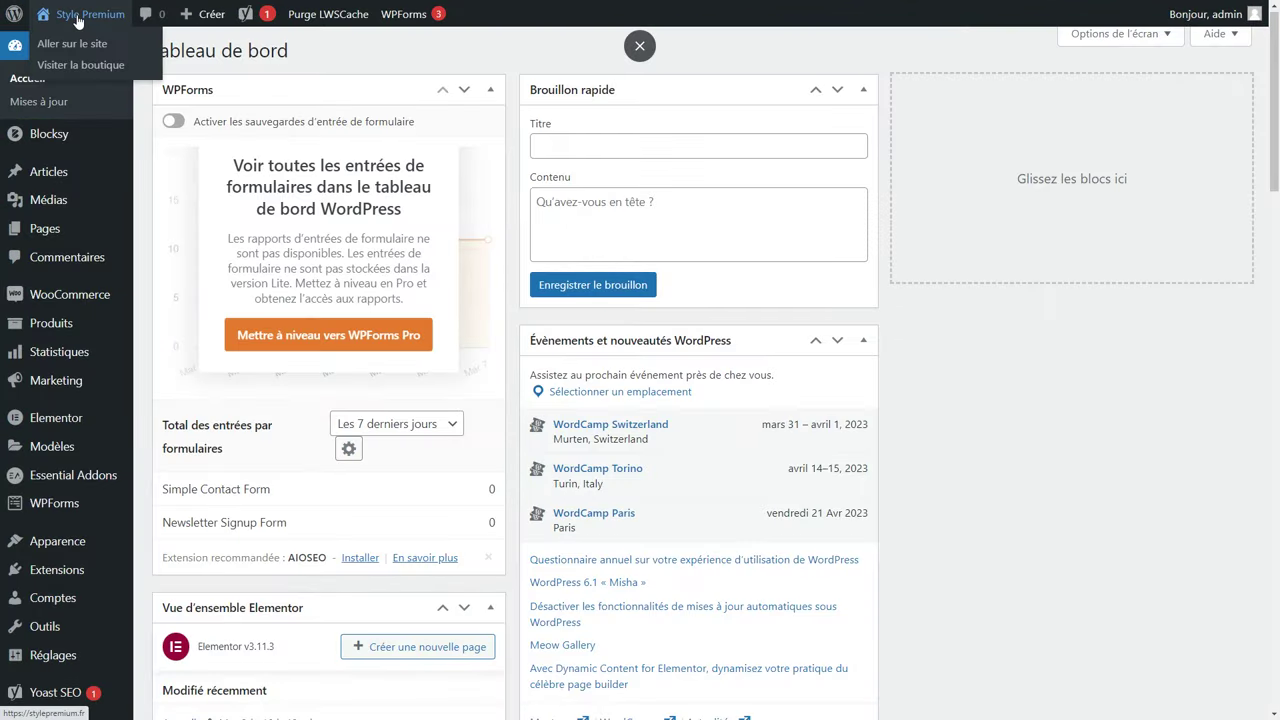
mouse_move(83, 320)
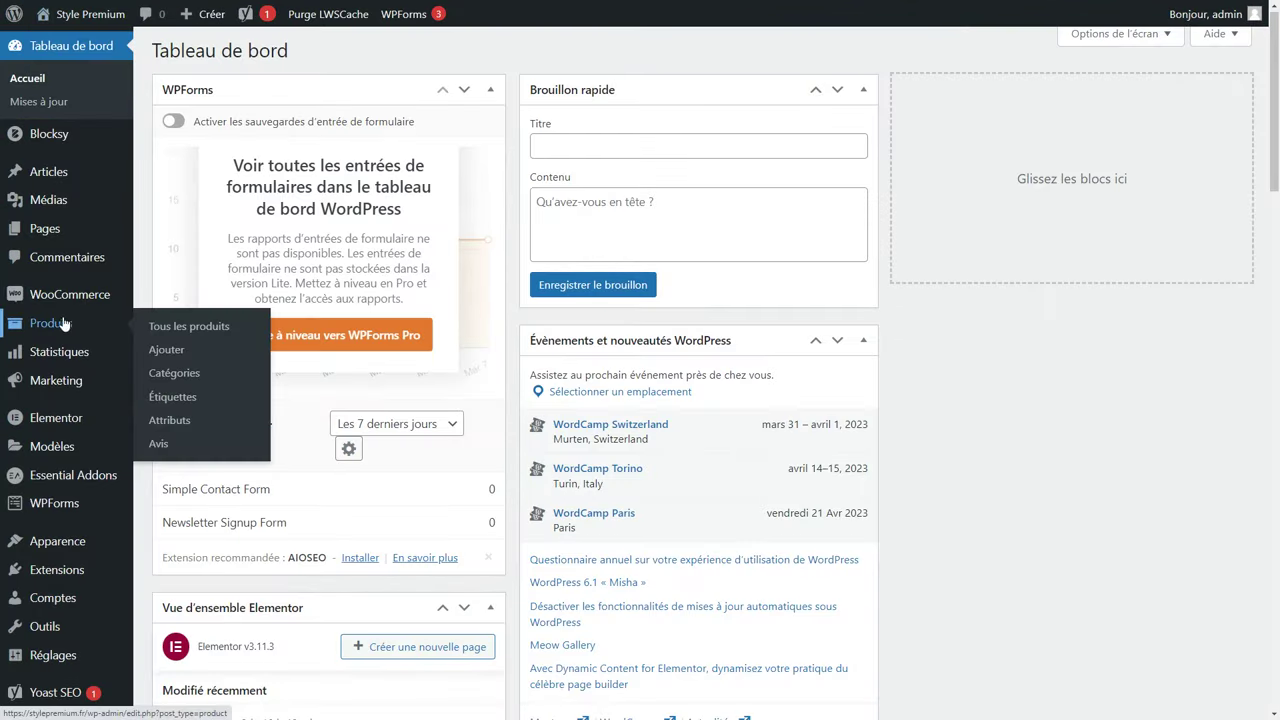
left_click(182, 382)
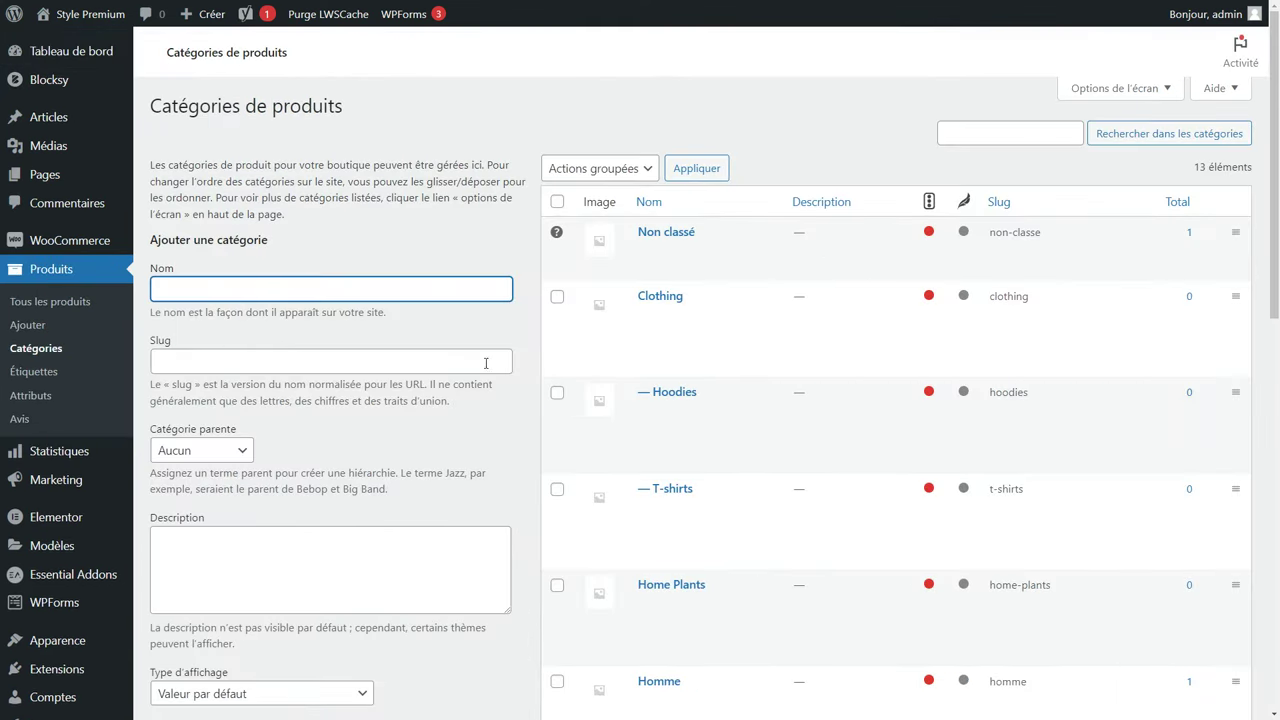
left_click(557, 201)
scroll(675, 345, "down", 2)
scroll(675, 345, "down", 2)
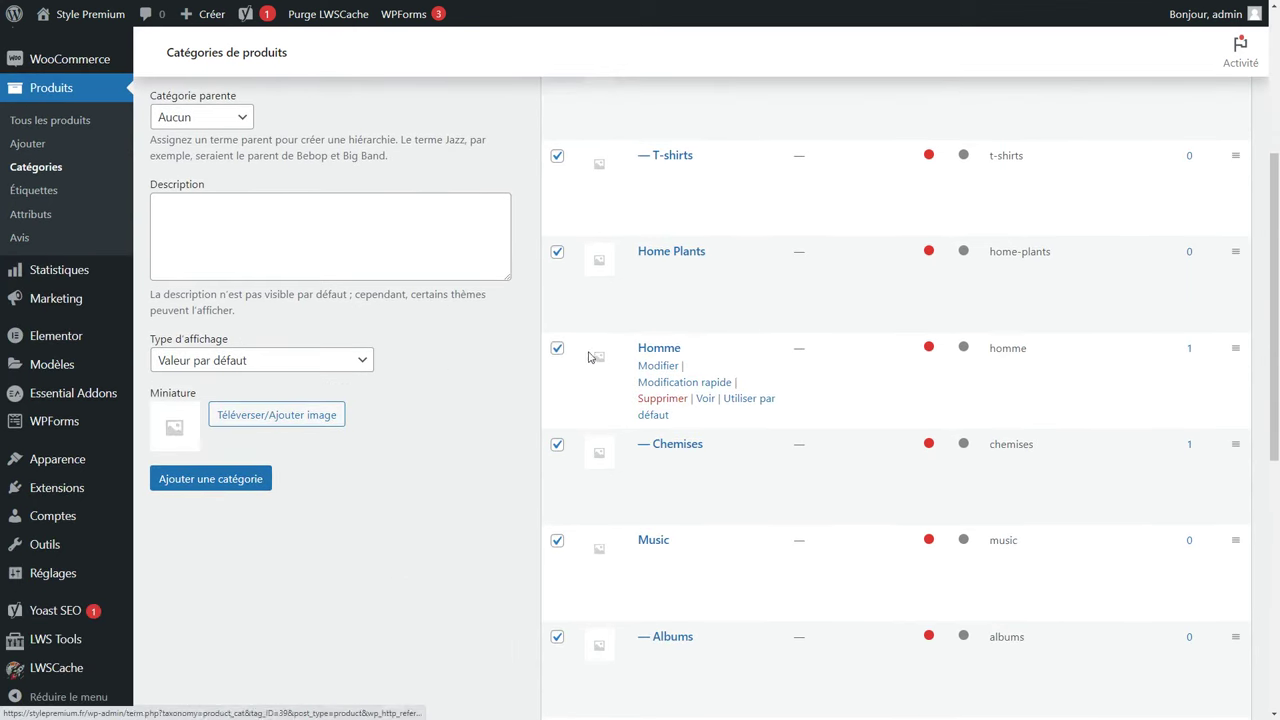
left_click(557, 348)
left_click(557, 445)
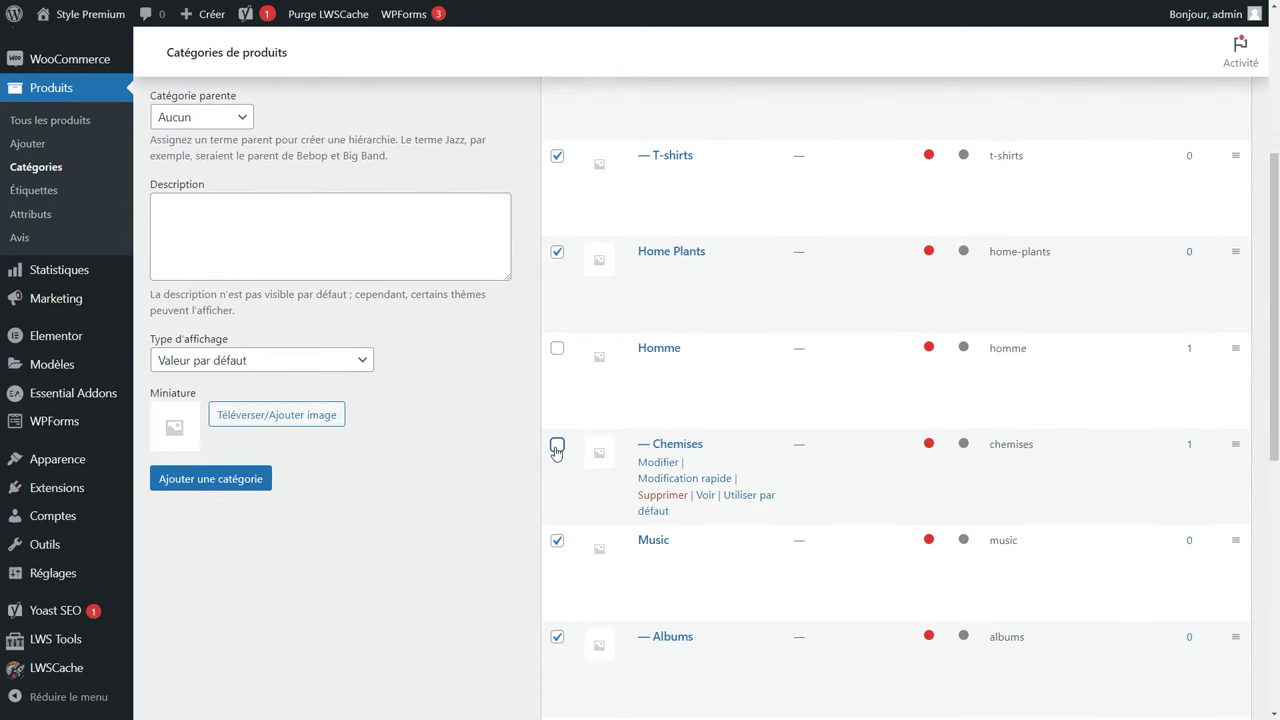
Bulk-delete all the ticked product categories with Supprimer.
scroll(587, 372, "up", 4)
left_click(598, 168)
left_click(600, 205)
left_click(703, 177)
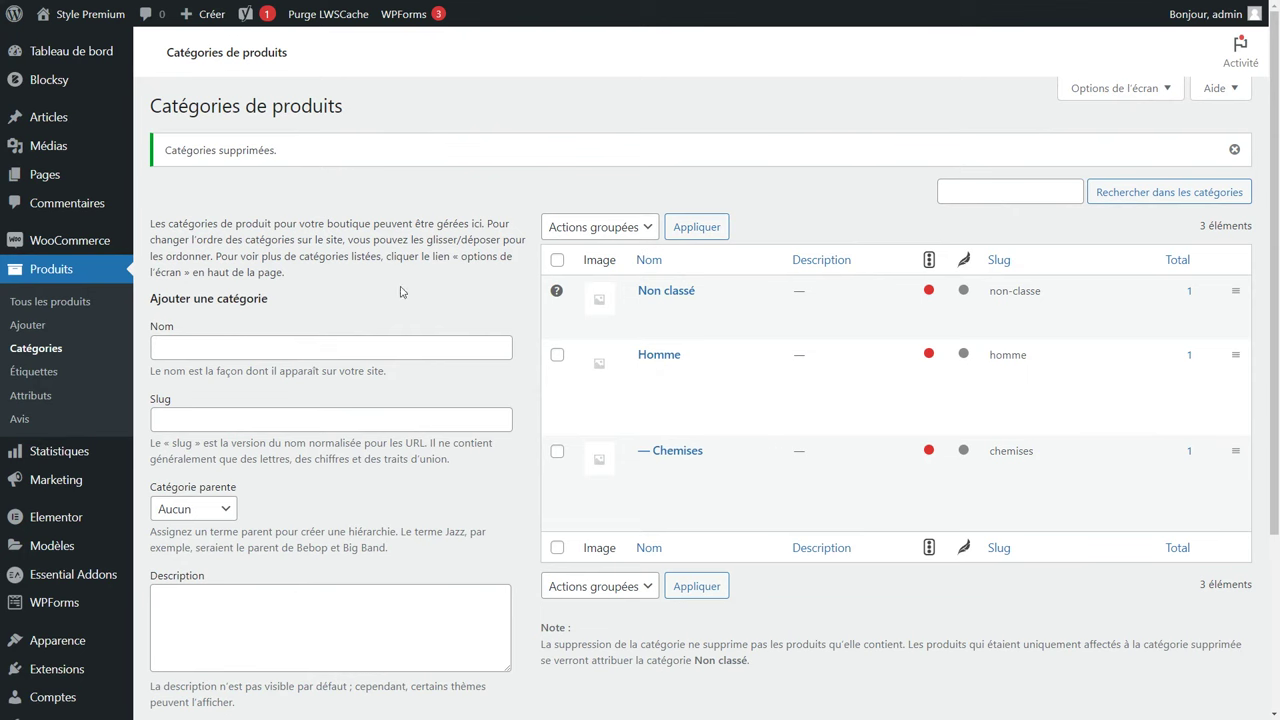
Create category 'Femme' with slug 'femme', no parent and default display type.
left_click(188, 347)
type("Femme")
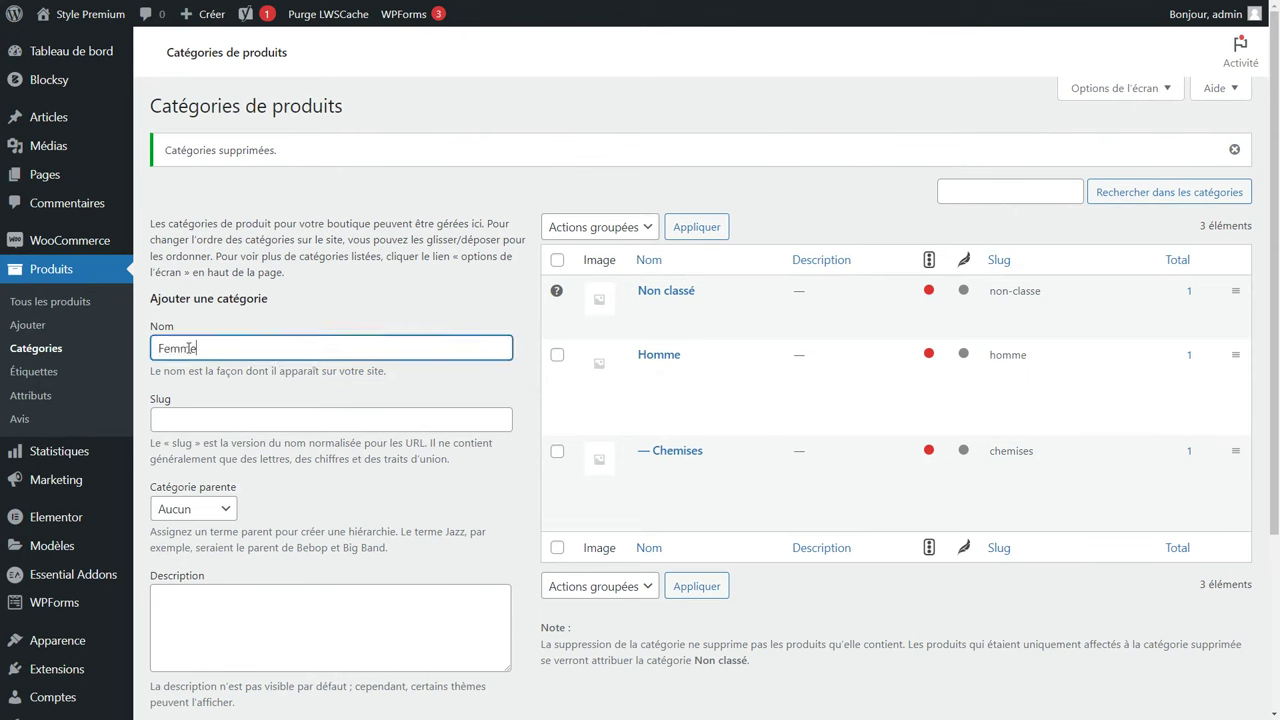
key("Tab")
type("femme")
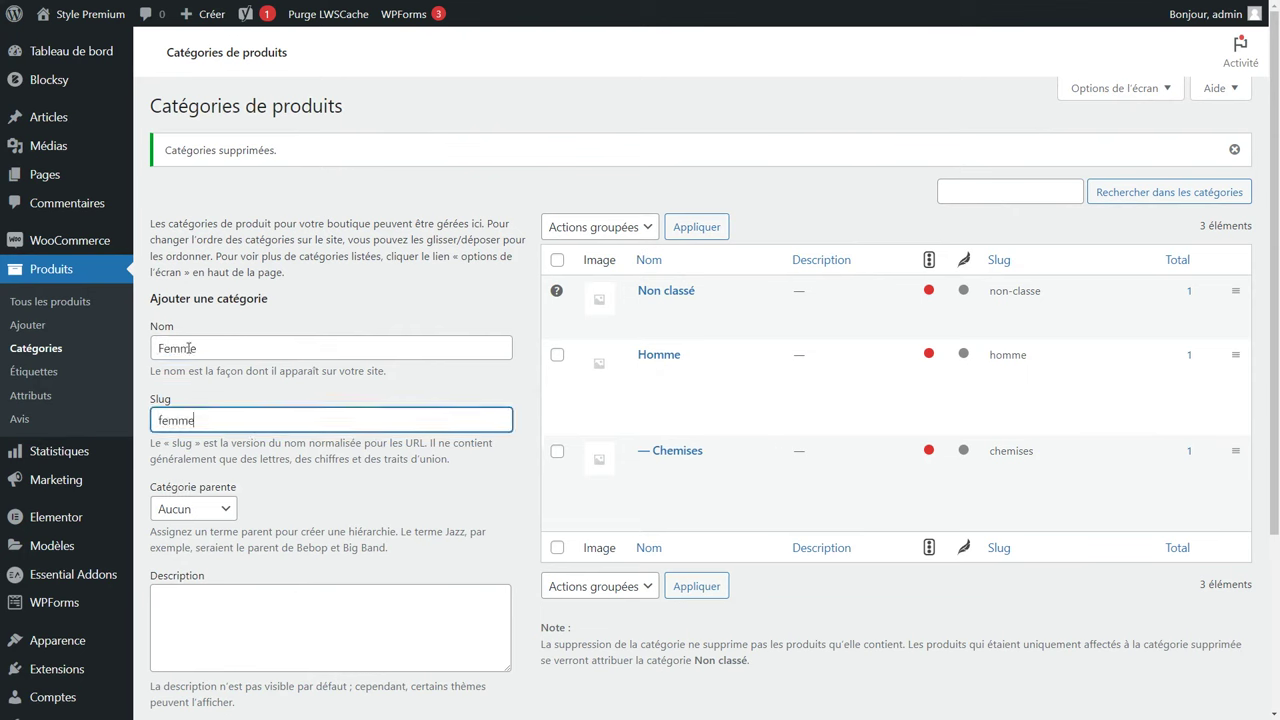
left_click(200, 509)
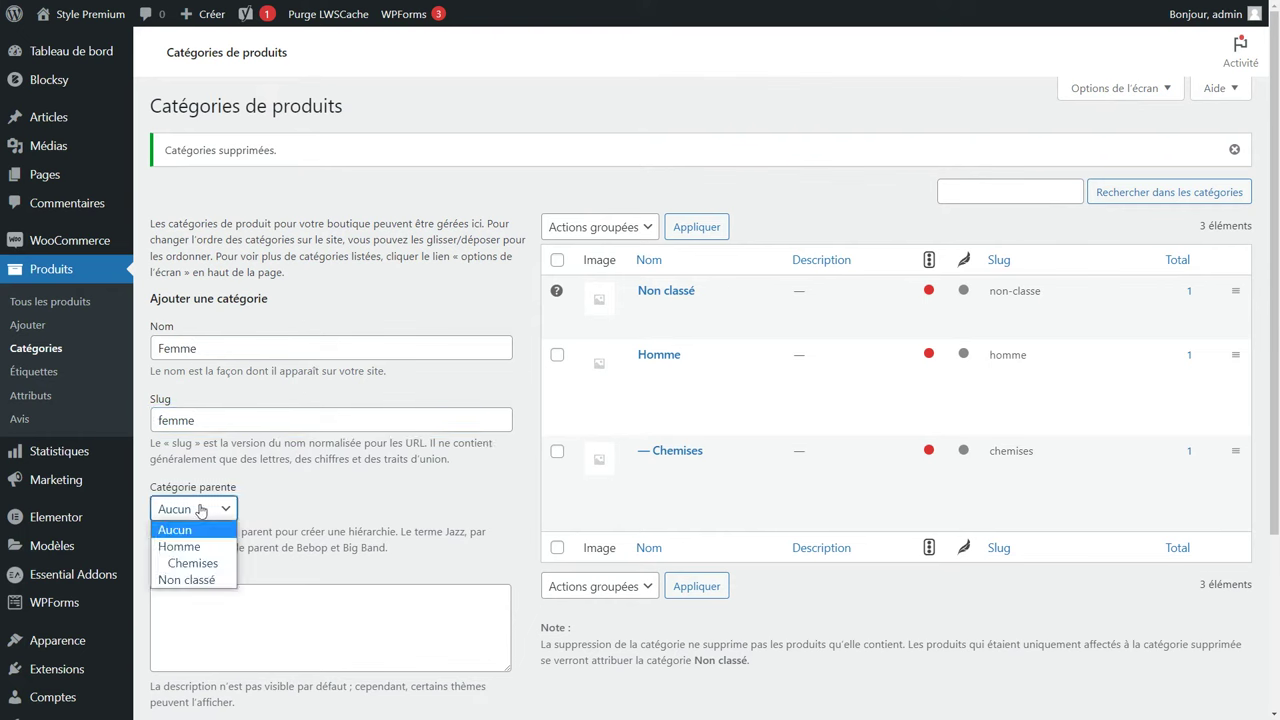
left_click(200, 510)
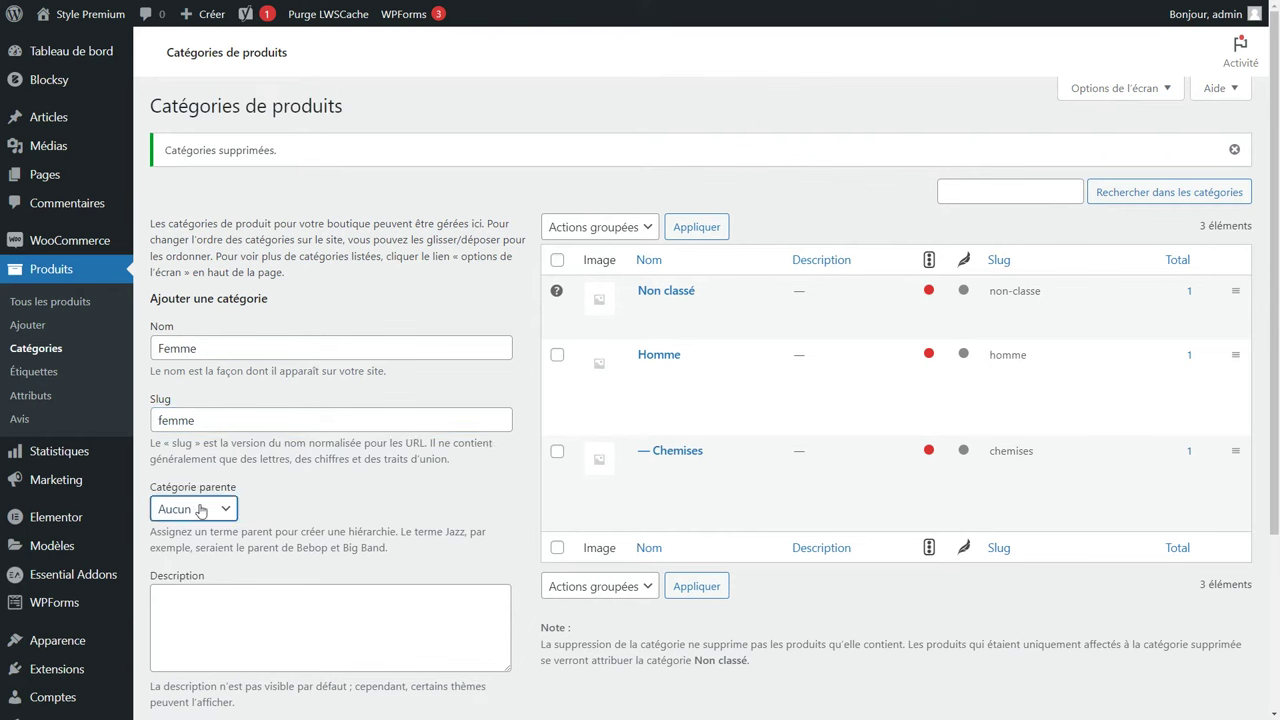
left_click(306, 631)
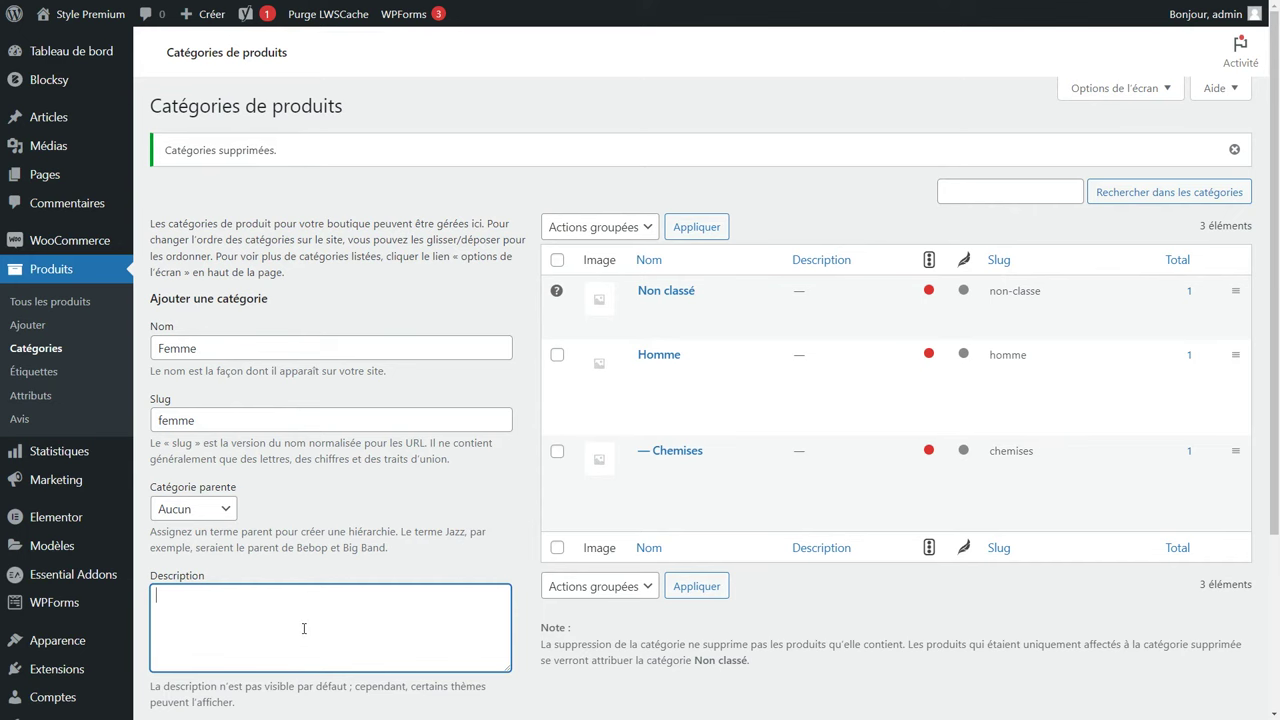
scroll(304, 628, "down", 3)
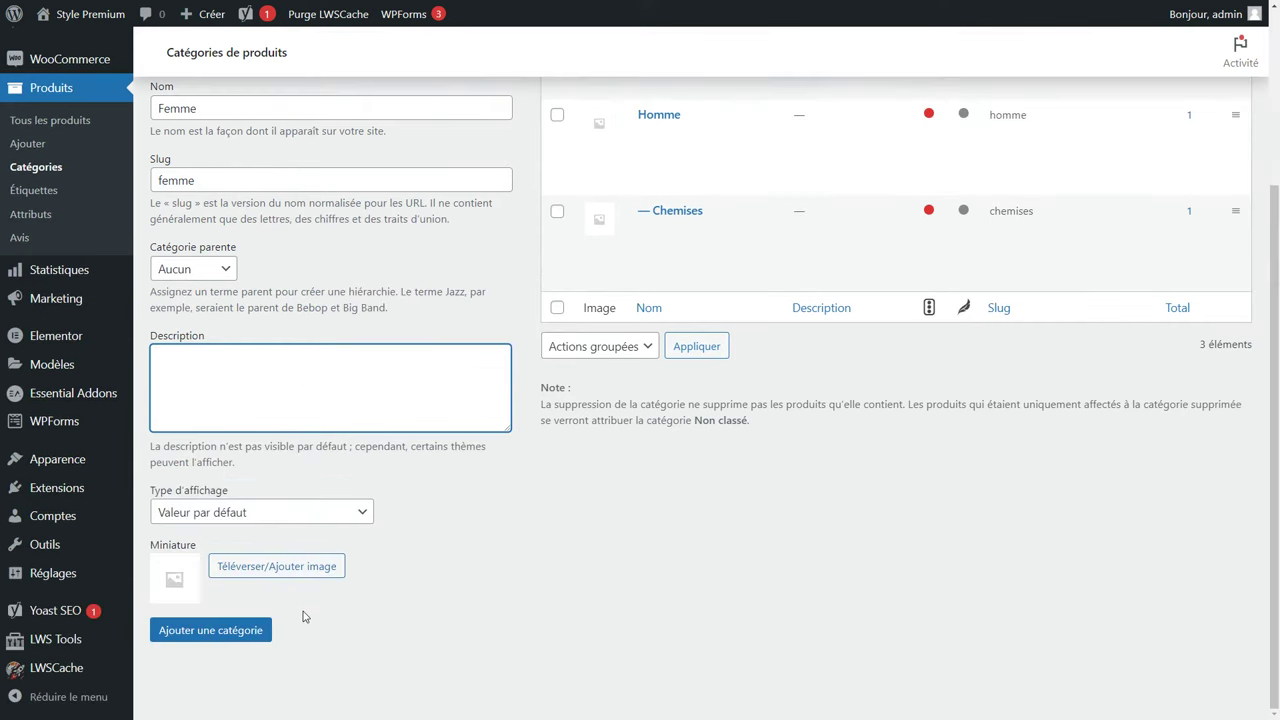
left_click(238, 512)
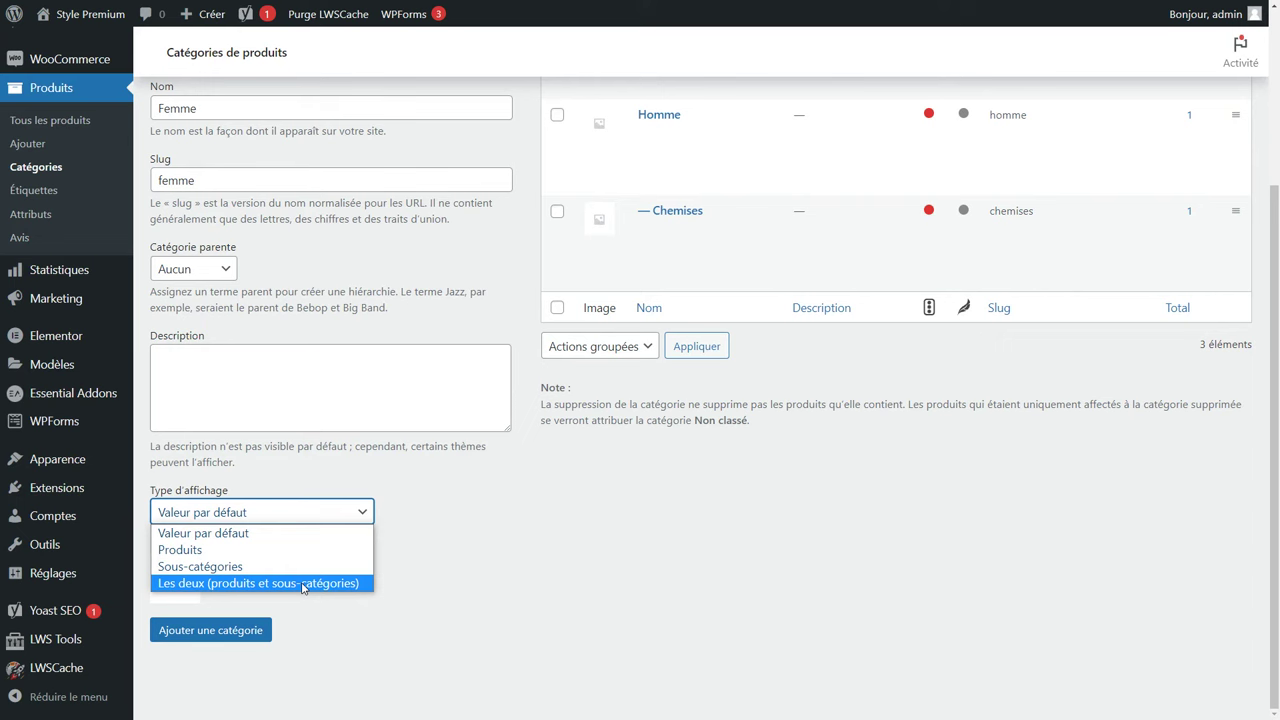
left_click(446, 538)
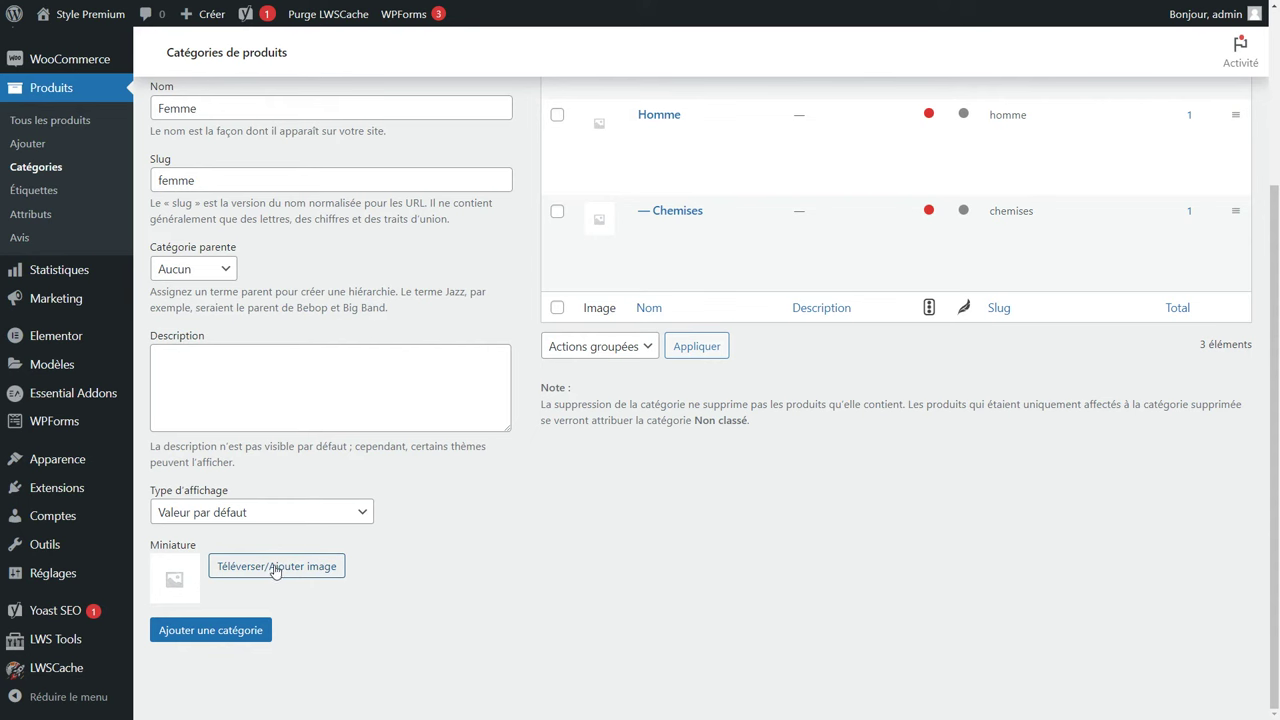
left_click(216, 630)
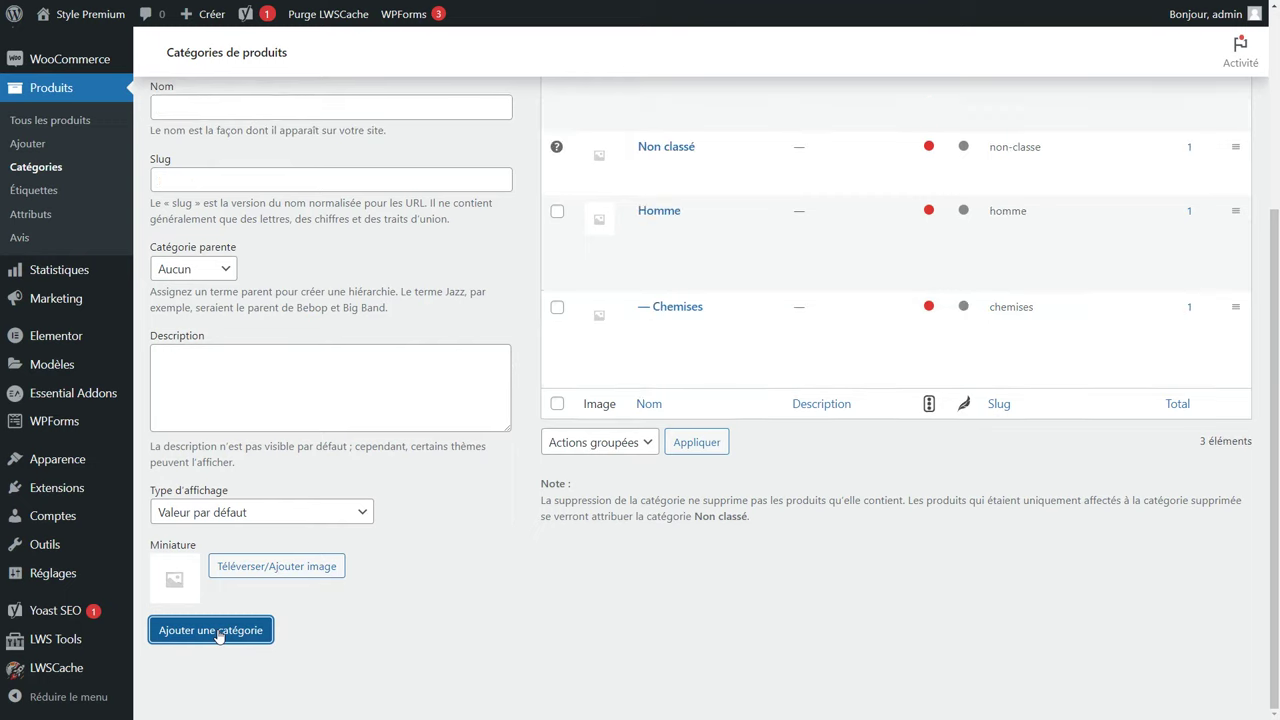
Quick-edit the Chemises category to change its slug to 'chemises-homme'.
scroll(767, 601, "up", 2)
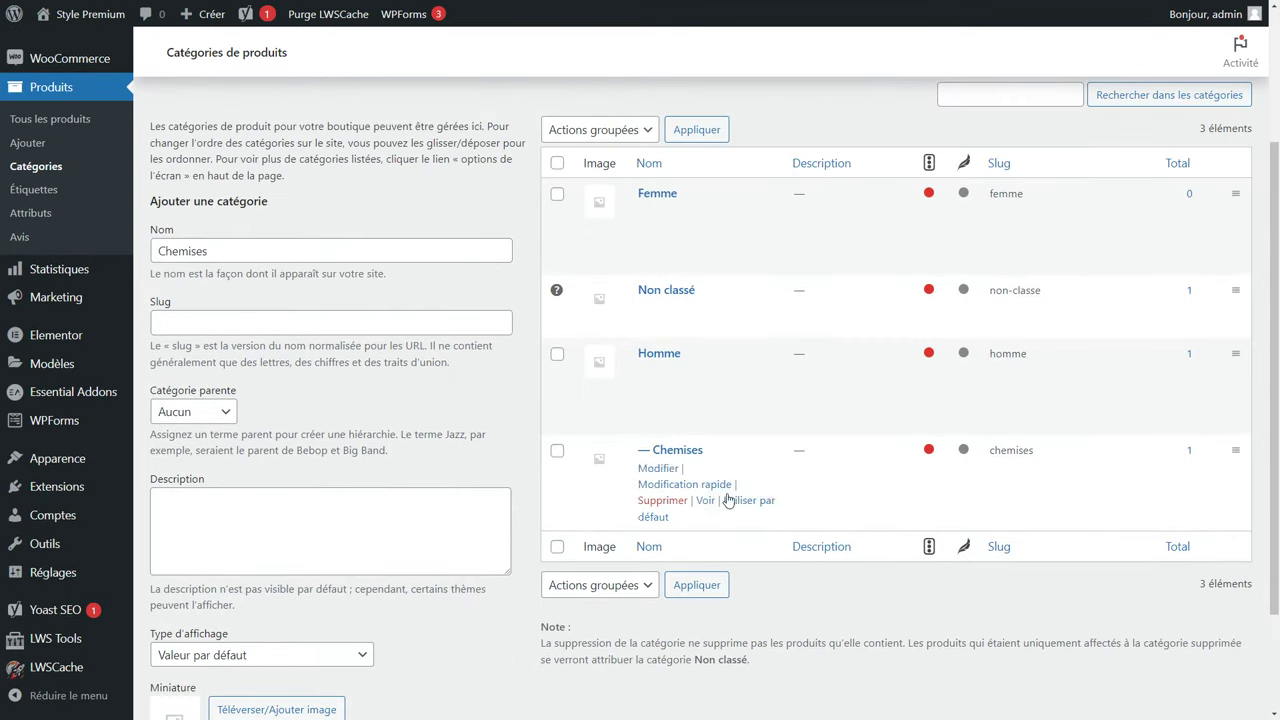
mouse_move(673, 452)
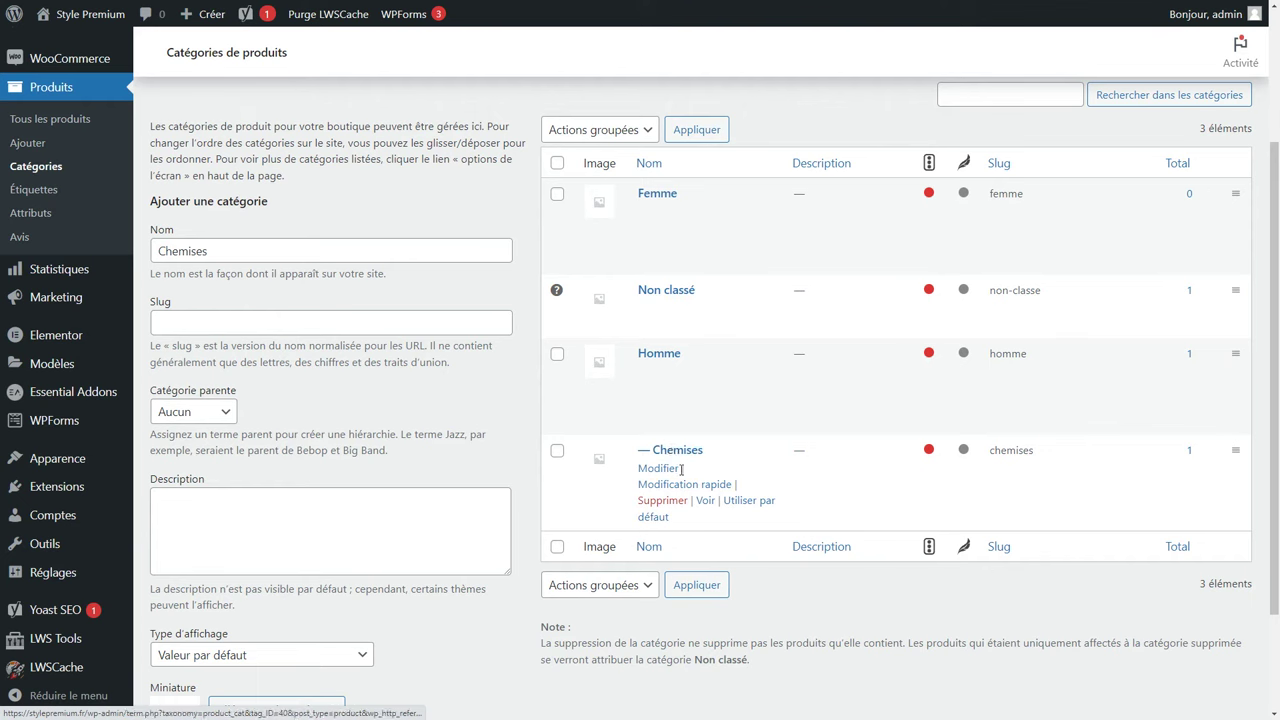
left_click(684, 484)
left_click(687, 511)
type("-homme")
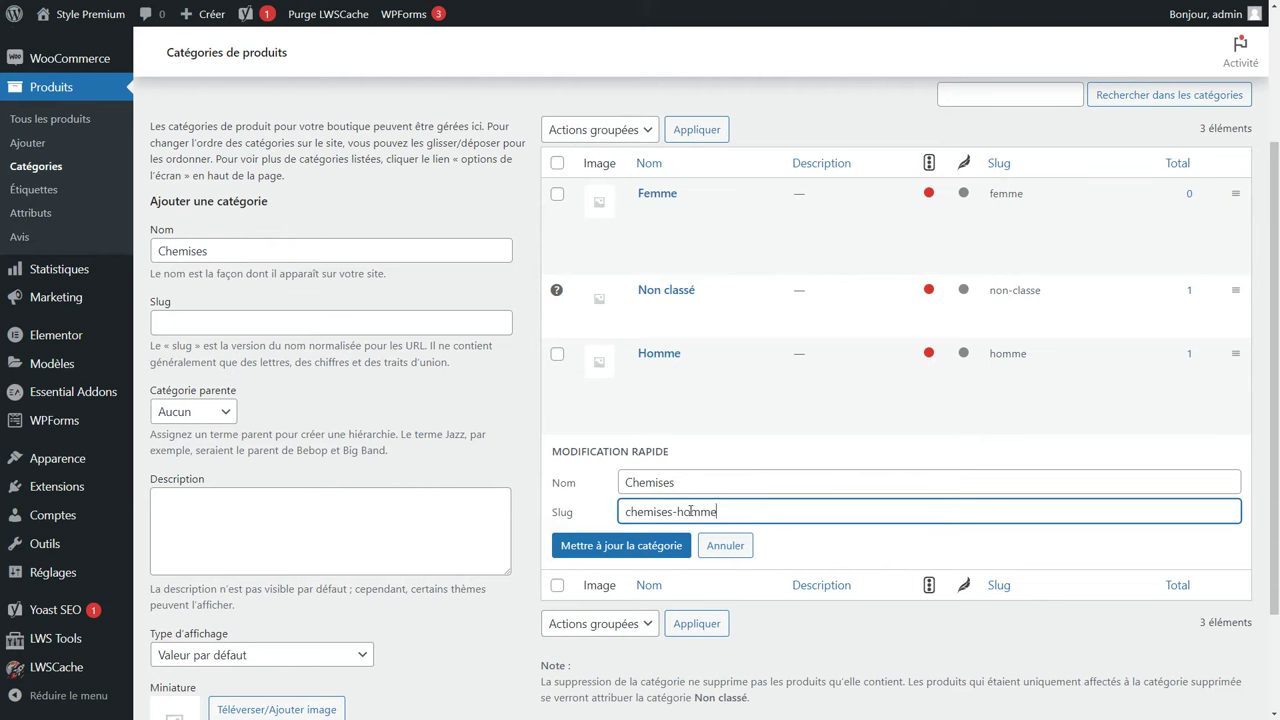
left_click(585, 541)
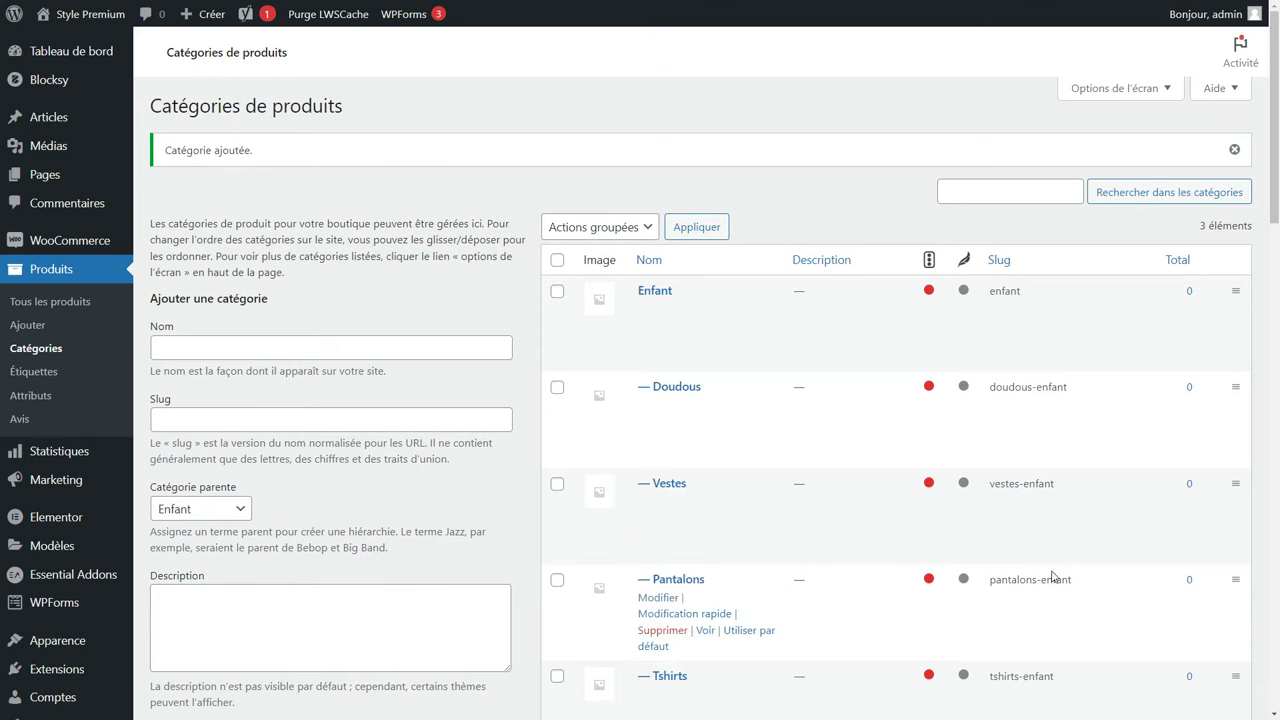
Compare the -femme and -homme category slugs, then view the men's Vestes category on the shop.
scroll(1052, 572, "down", 5)
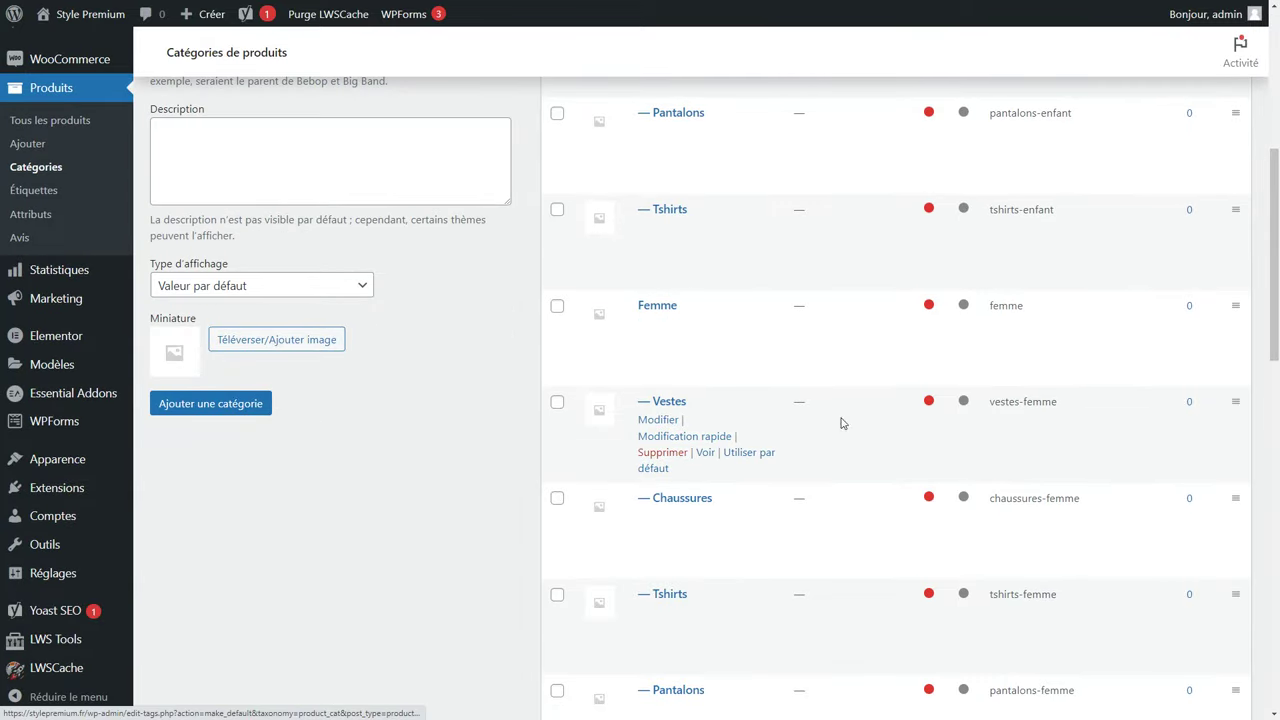
double_click(1041, 401)
double_click(1062, 498)
double_click(1040, 594)
scroll(1046, 590, "down", 7)
scroll(1036, 523, "down", 1)
double_click(1041, 502)
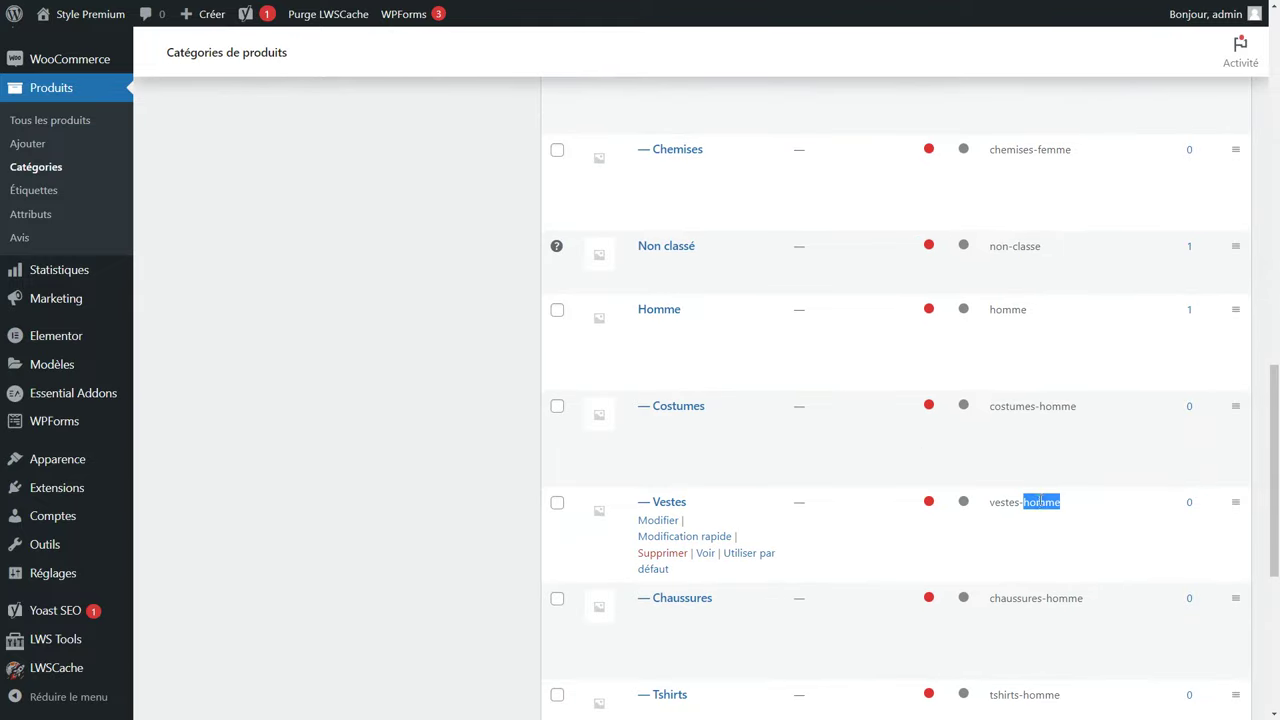
double_click(1065, 598)
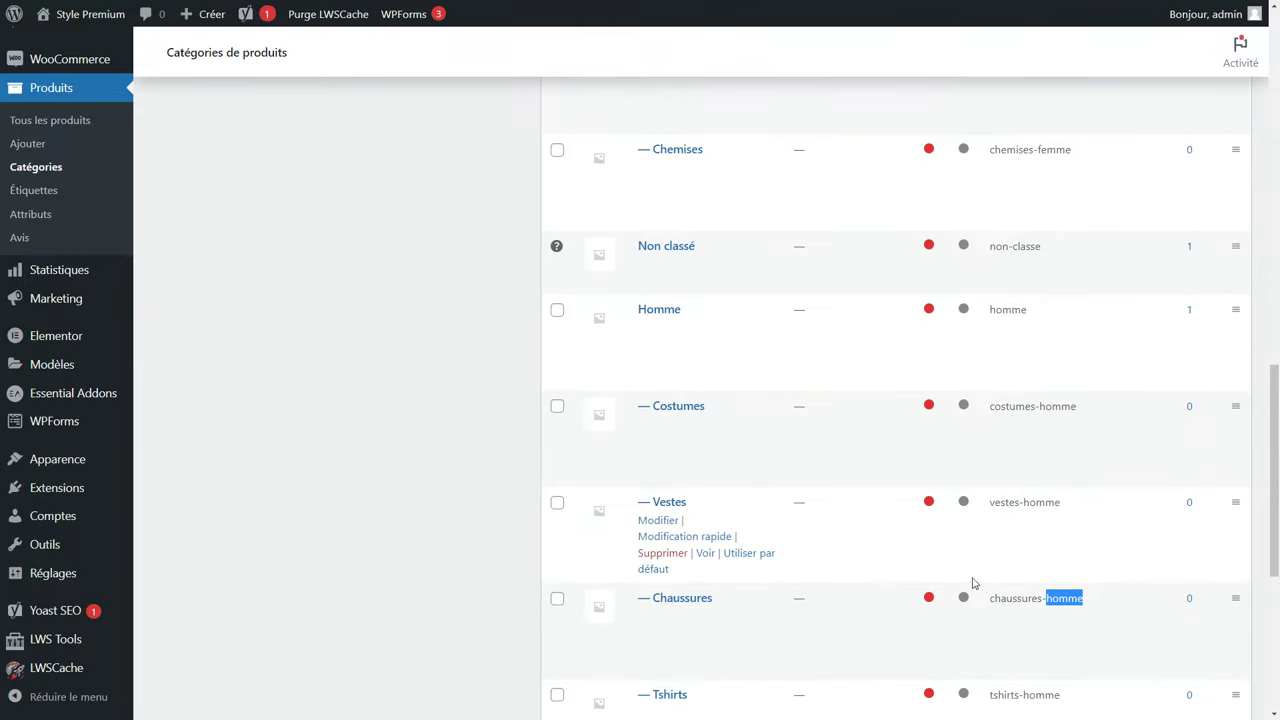
left_click(711, 561)
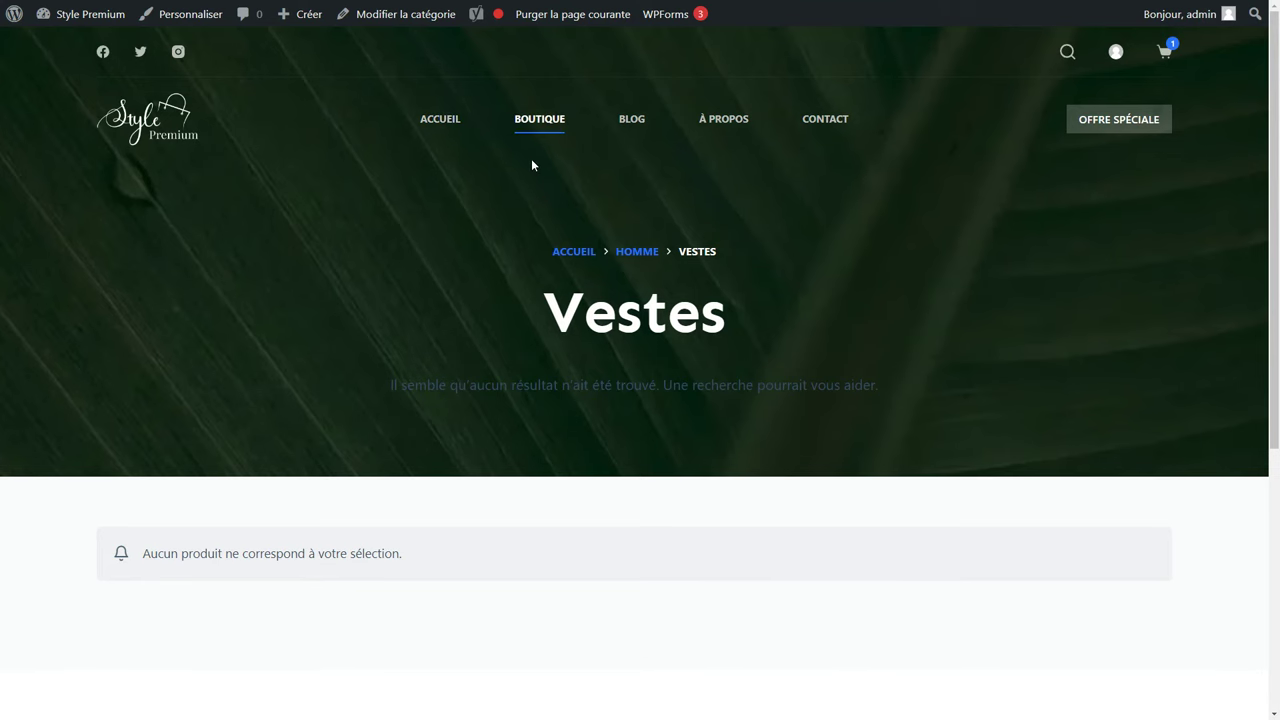
Copy the URL of the men's Vestes category page from the browser address bar.
key("F11")
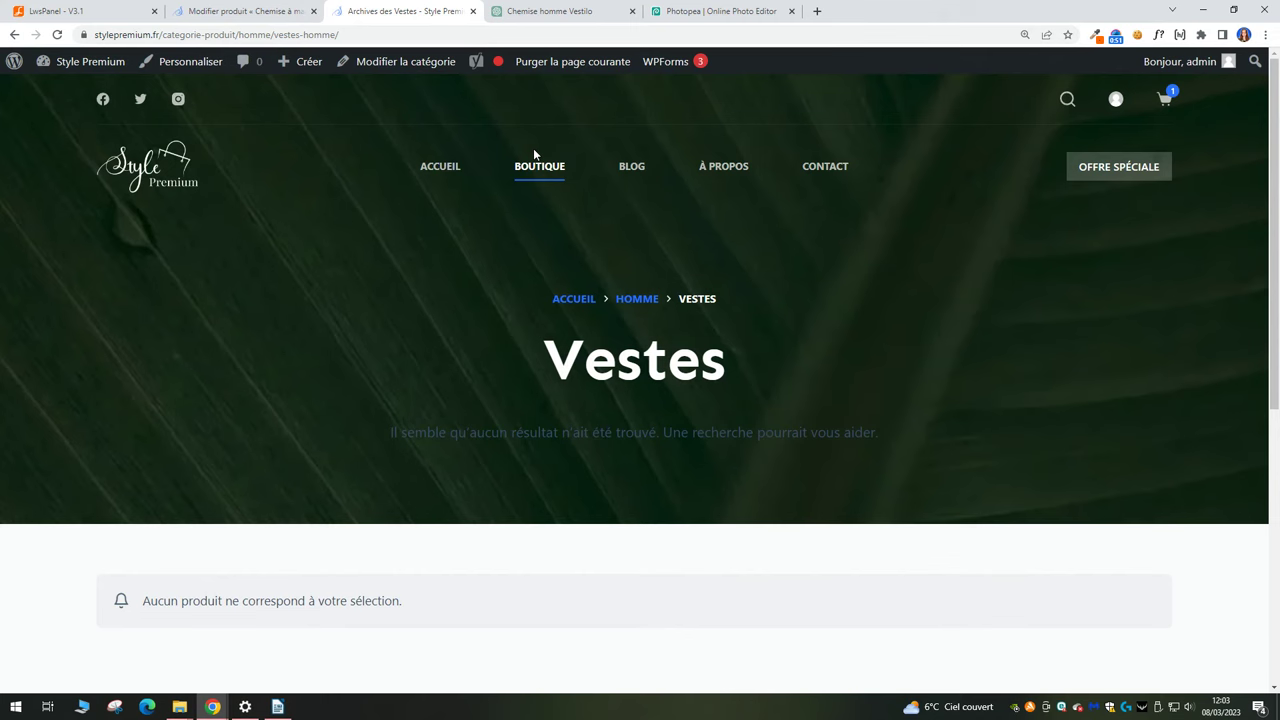
left_click(356, 35)
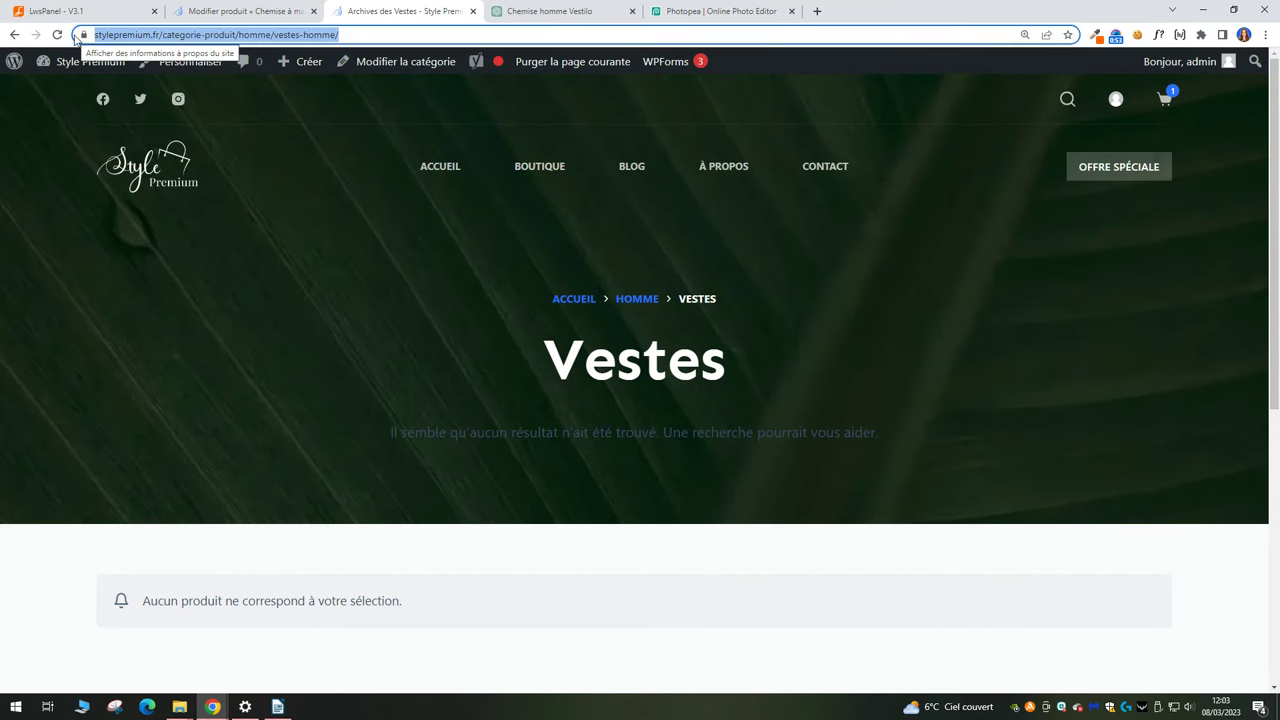
right_click(153, 35)
left_click(212, 129)
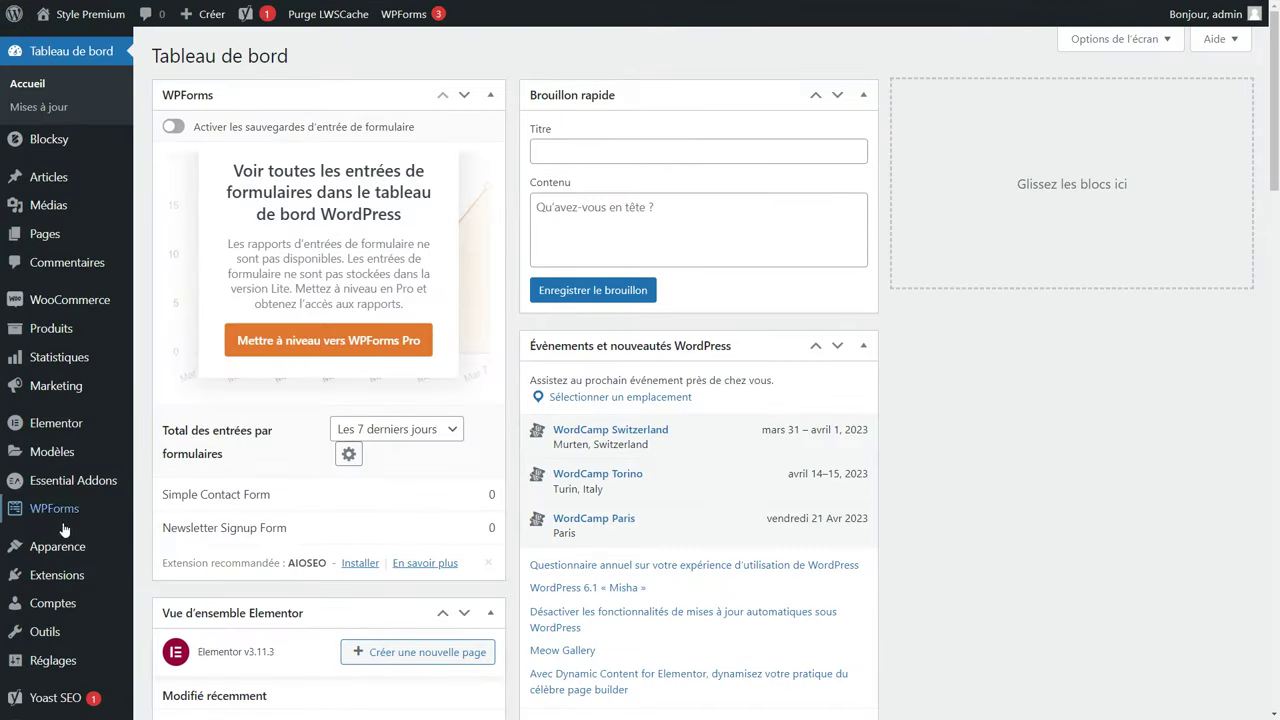
Add a custom menu link 'Vestes' pointing to the copied Vestes category URL.
mouse_move(15, 559)
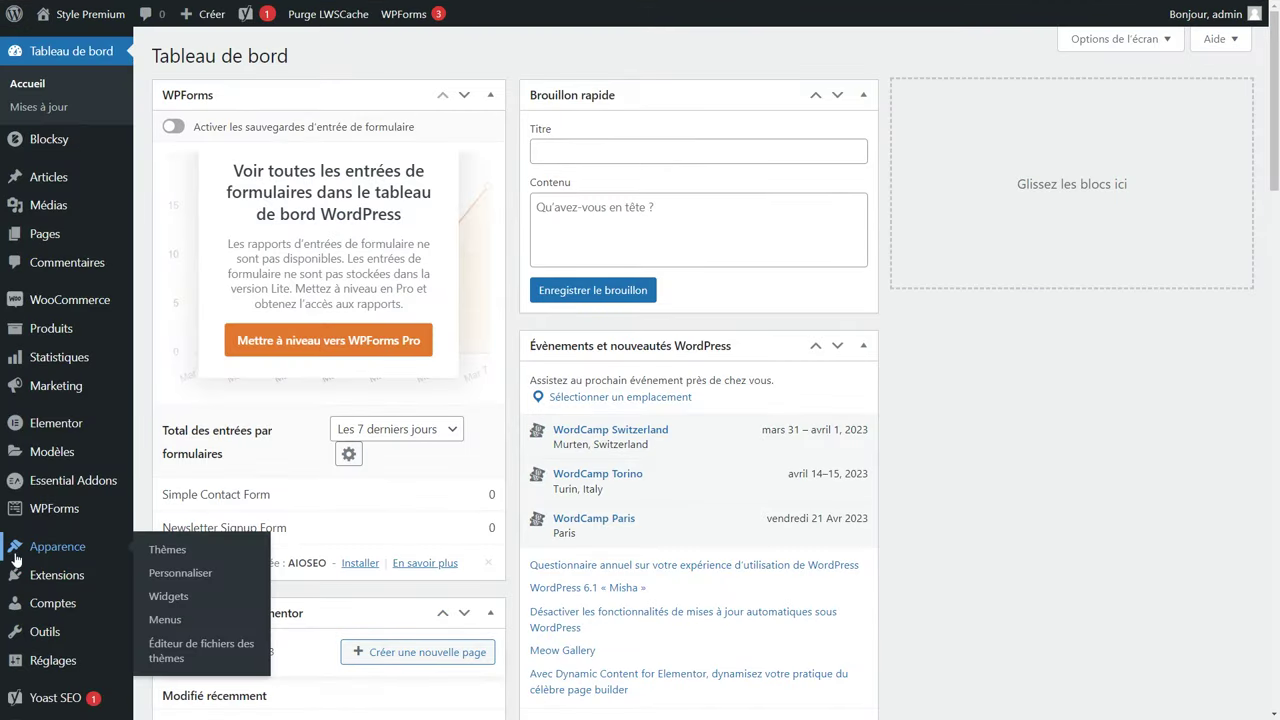
left_click(165, 620)
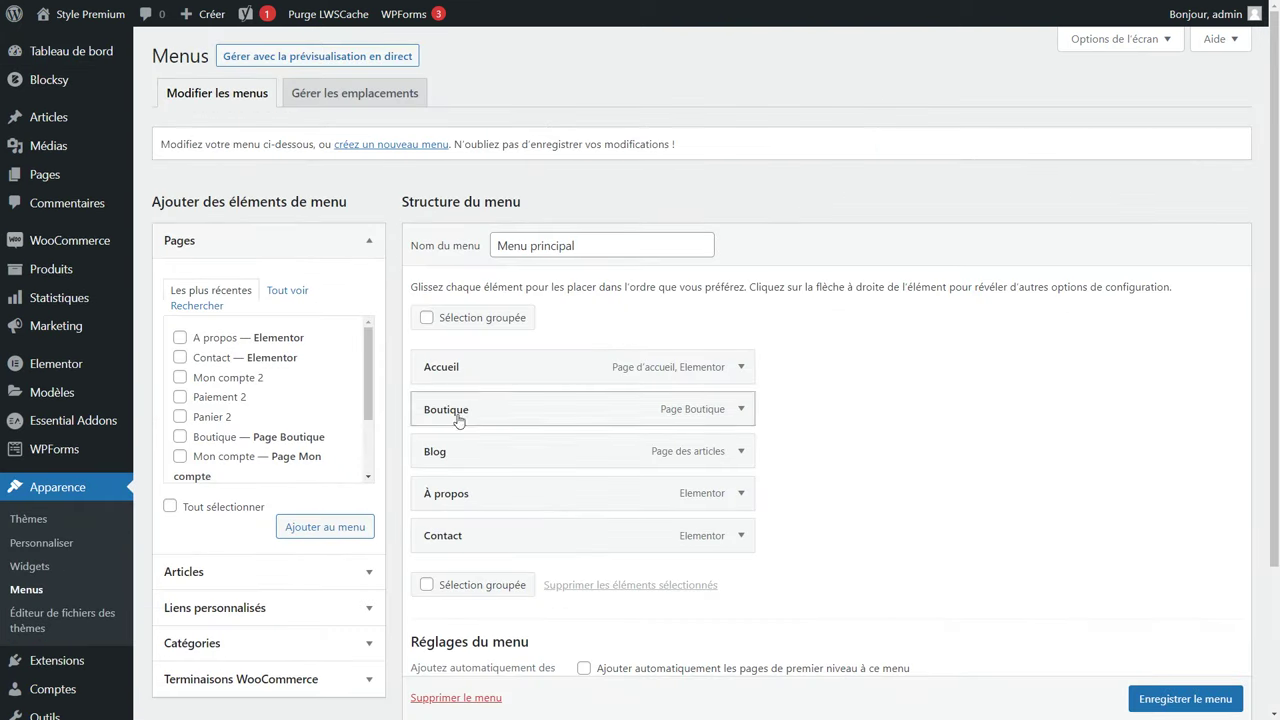
scroll(290, 440, "down", 3)
left_click(246, 609)
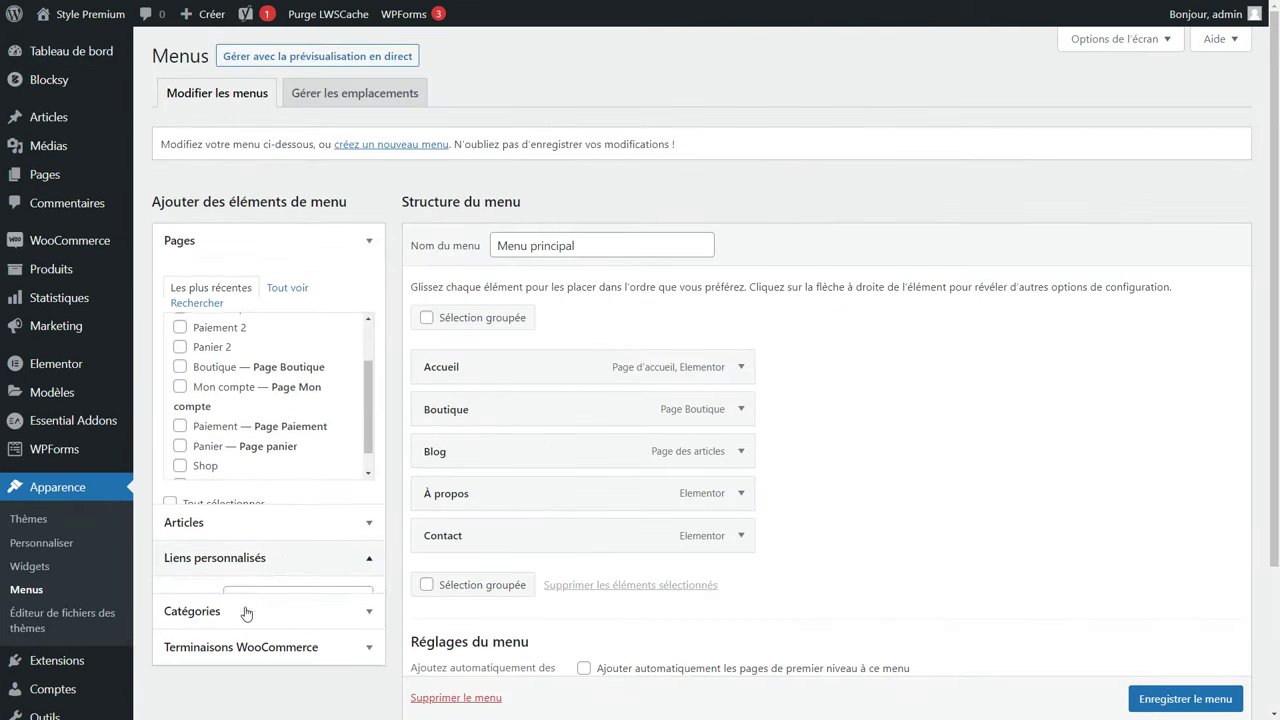
left_click(275, 366)
key("ctrl+v")
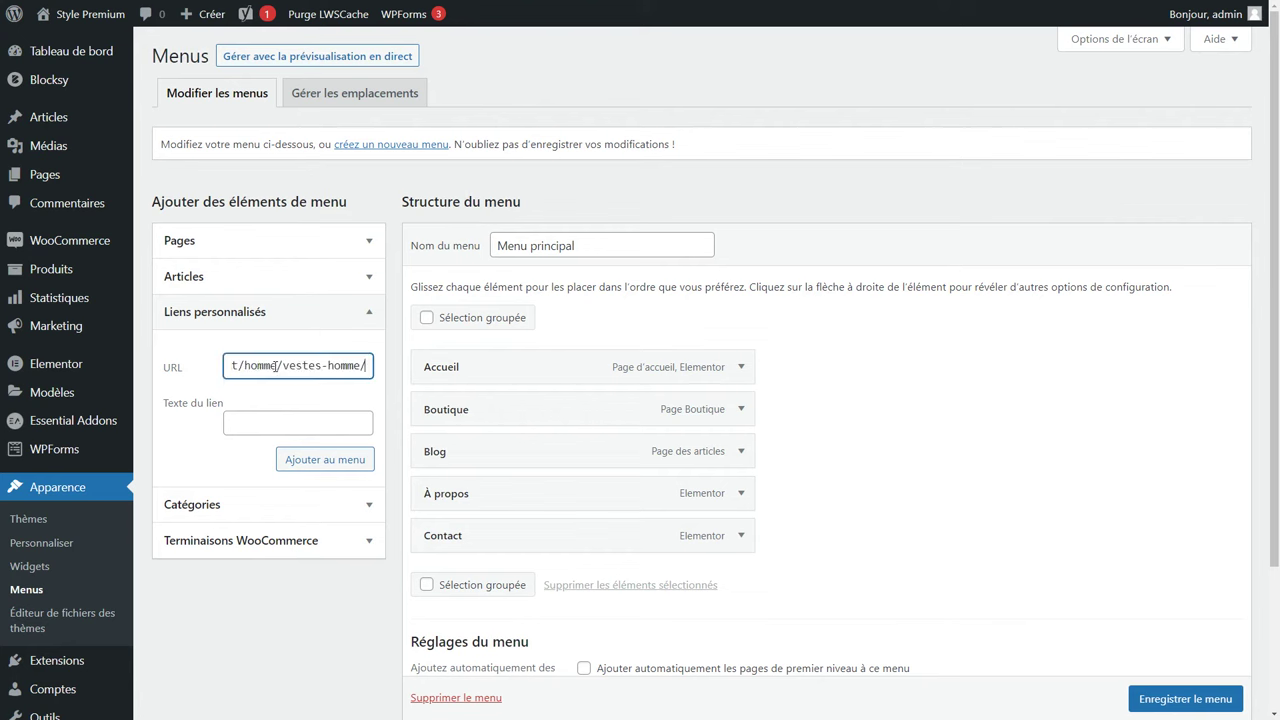
left_click(257, 414)
type("Vestes")
mouse_move(335, 368)
left_mouse_down()
mouse_move(370, 368)
mouse_move(333, 370)
left_mouse_up()
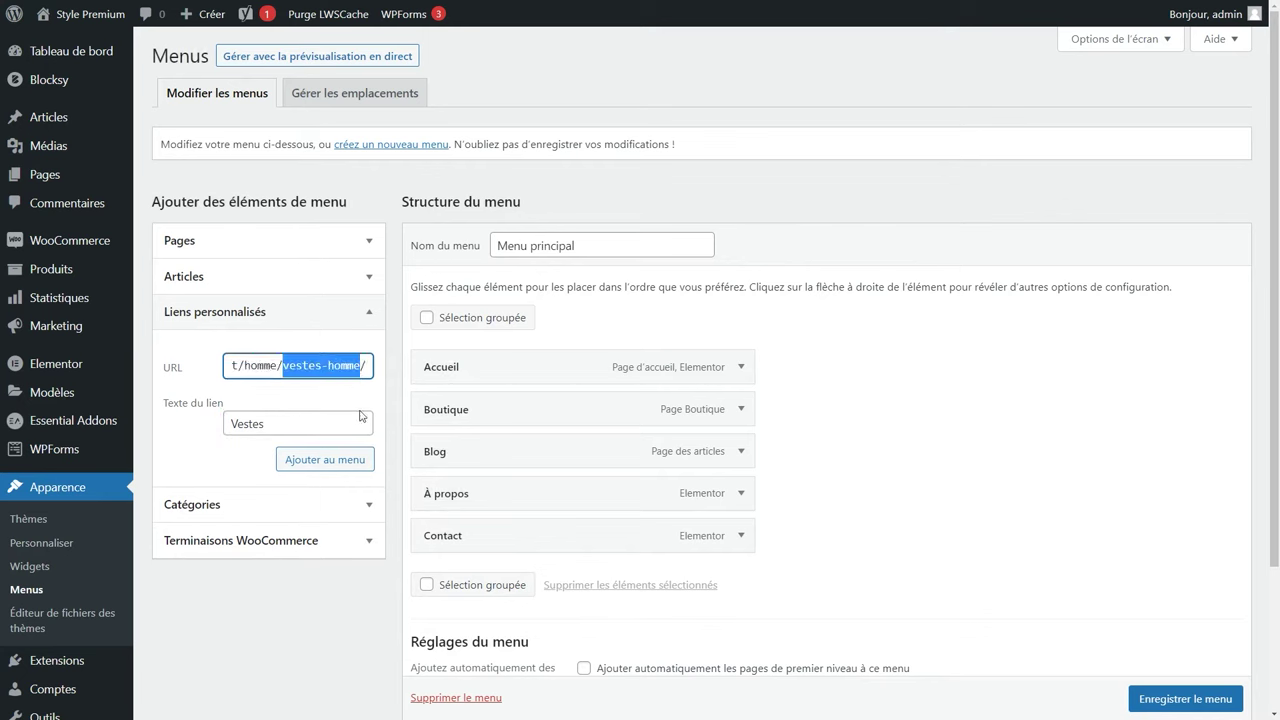
left_click(344, 463)
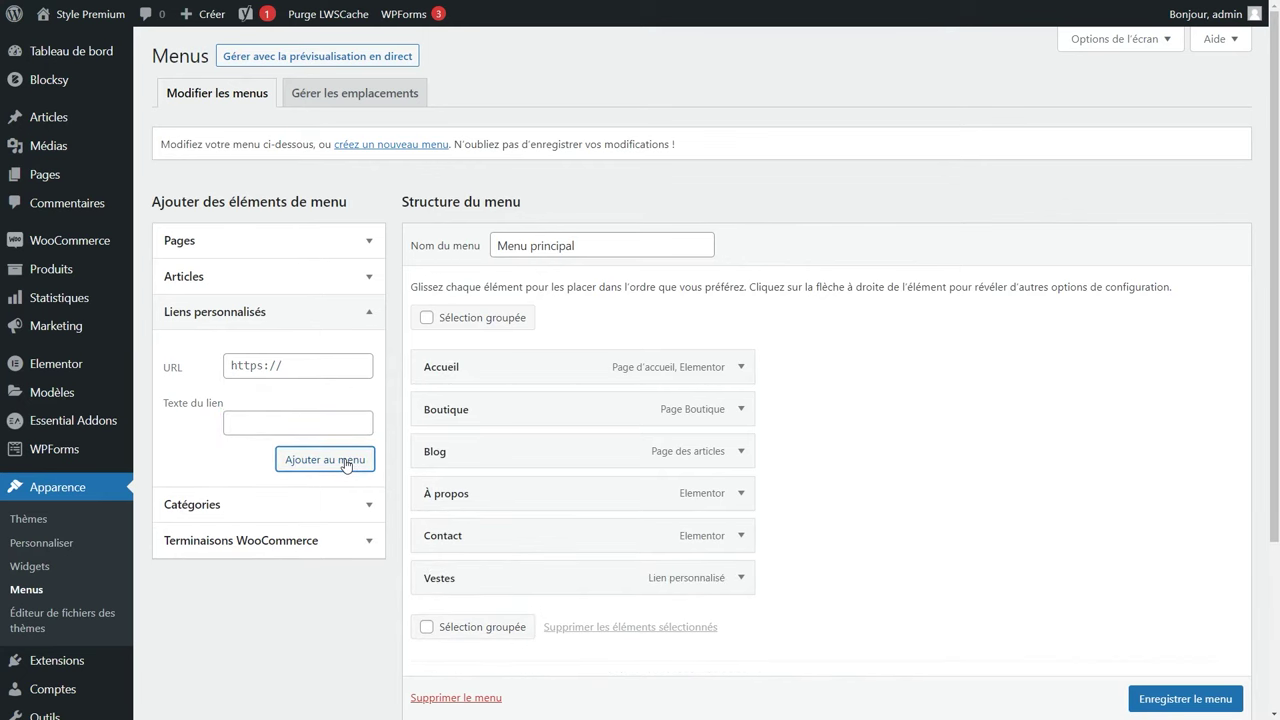
Add a custom menu link 'Homme' pointing to the Homme category URL.
left_click(275, 366)
key("ctrl+v")
left_click_drag(275, 366, 497, 374)
key("ctrl+v")
left_click(271, 419)
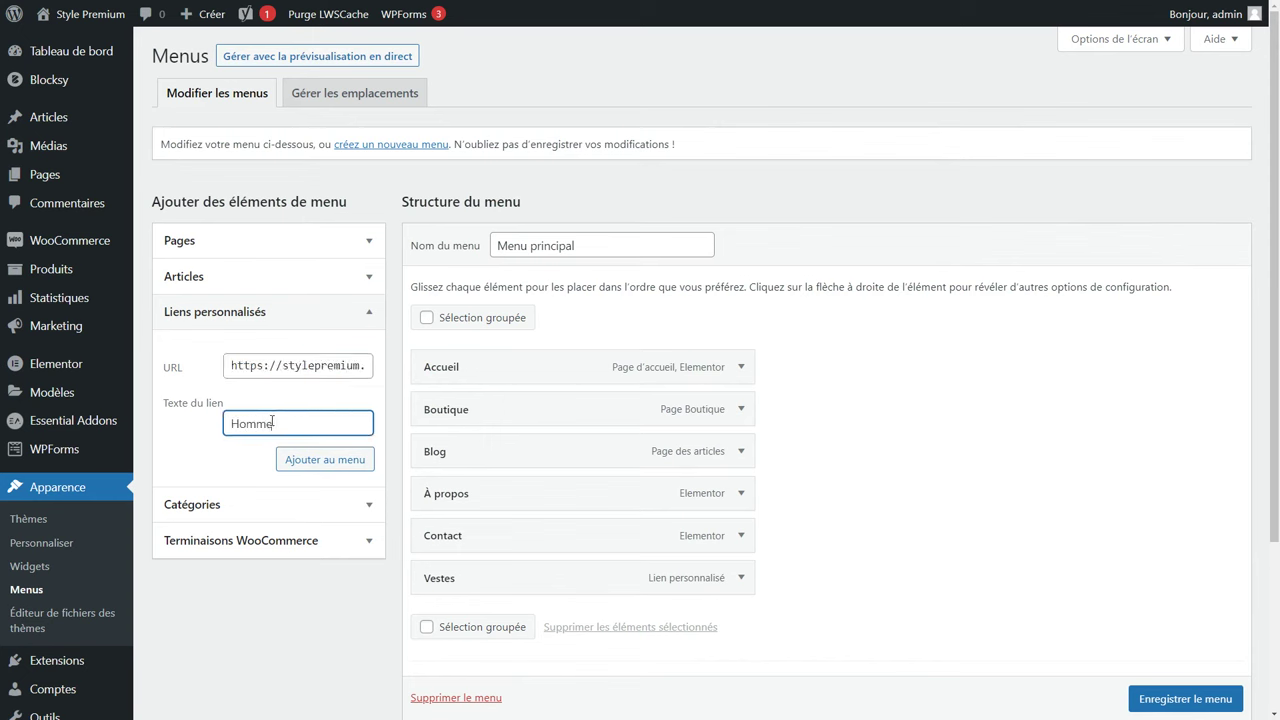
type("Homme")
left_click(300, 459)
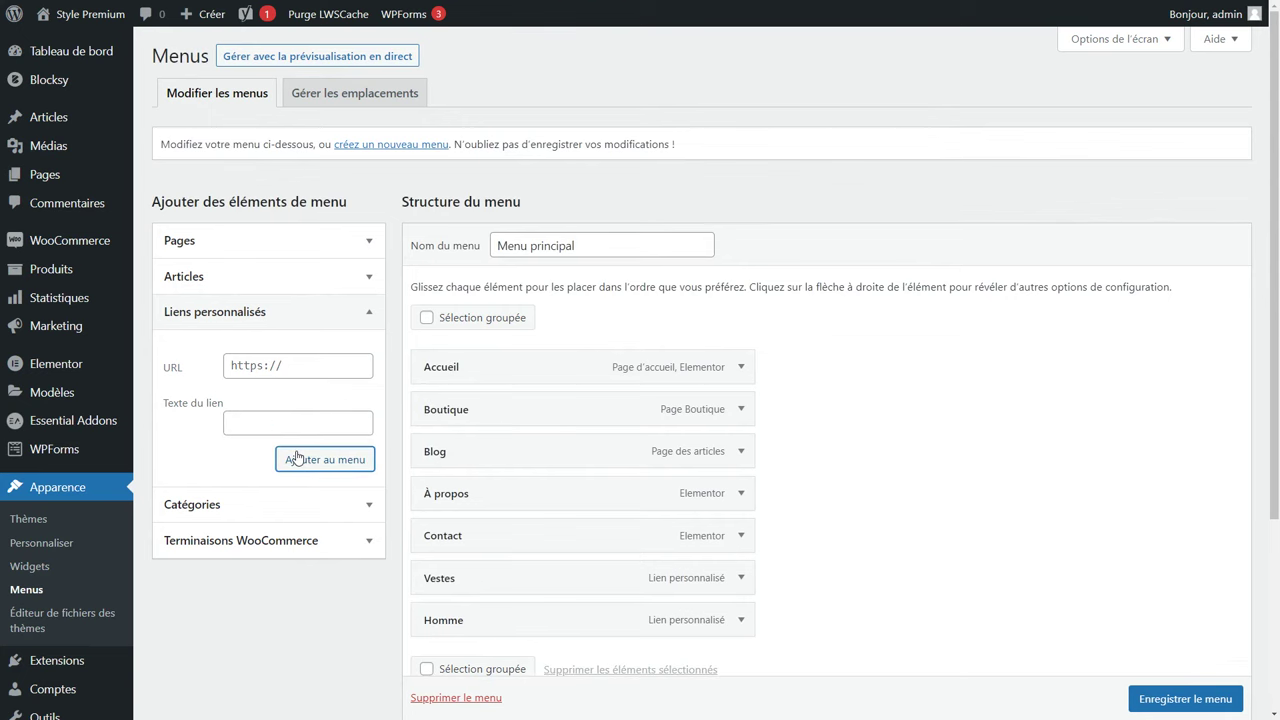
Nest Vestes under Homme and move both below Boutique in the menu.
scroll(453, 540, "down", 1)
left_click_drag(463, 511, 459, 553)
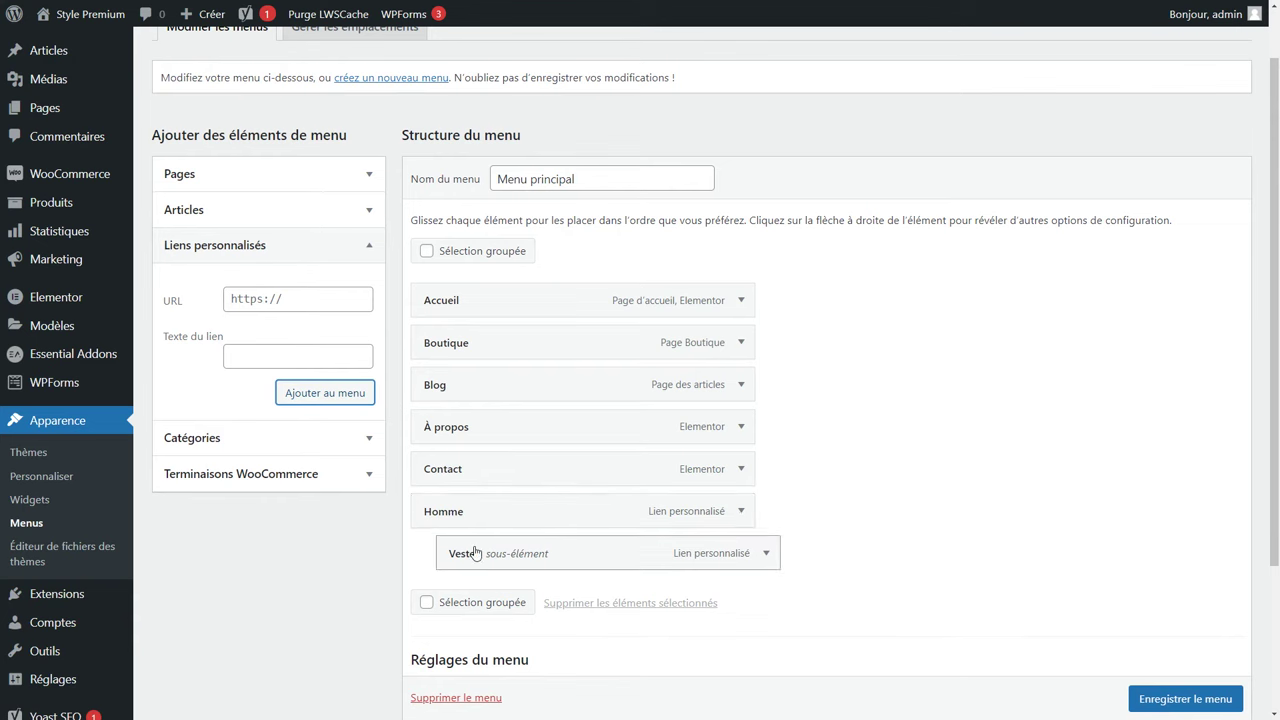
left_click_drag(463, 517, 460, 389)
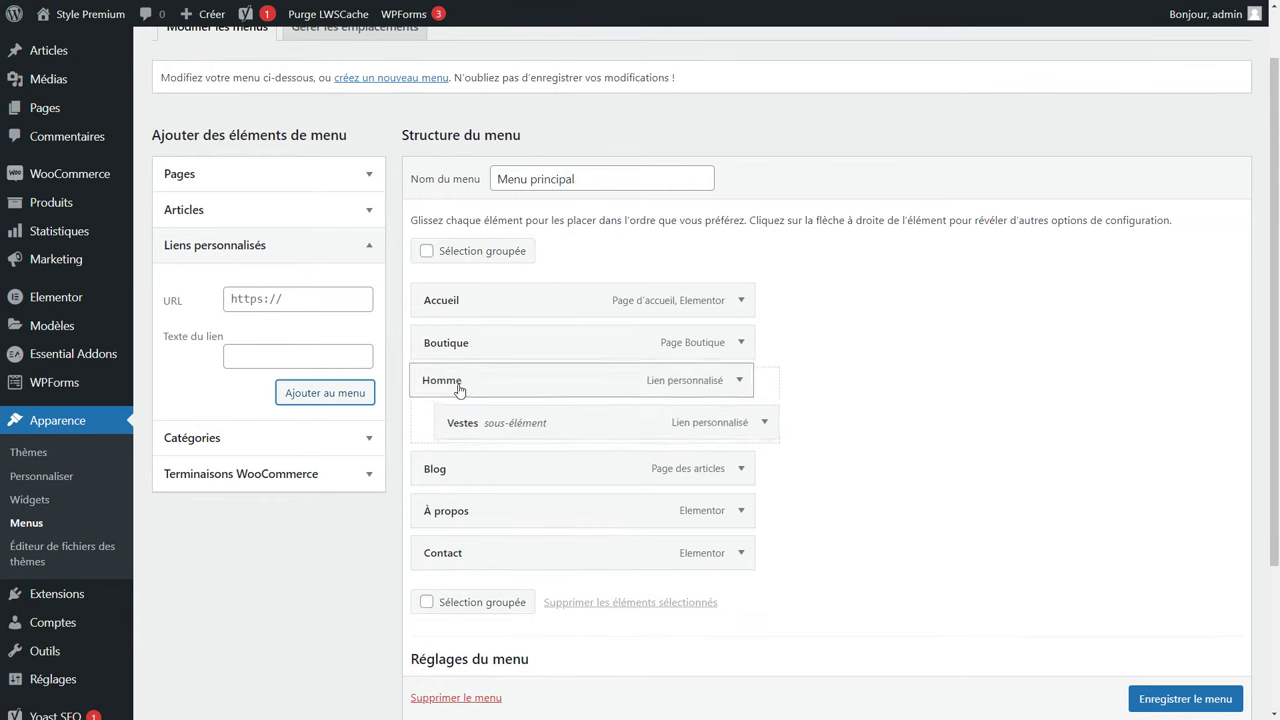
Rename the Boutique menu item's navigation title to 'Tous les produits'.
left_click(741, 342)
left_click_drag(575, 398, 390, 407)
type("Tous les produits")
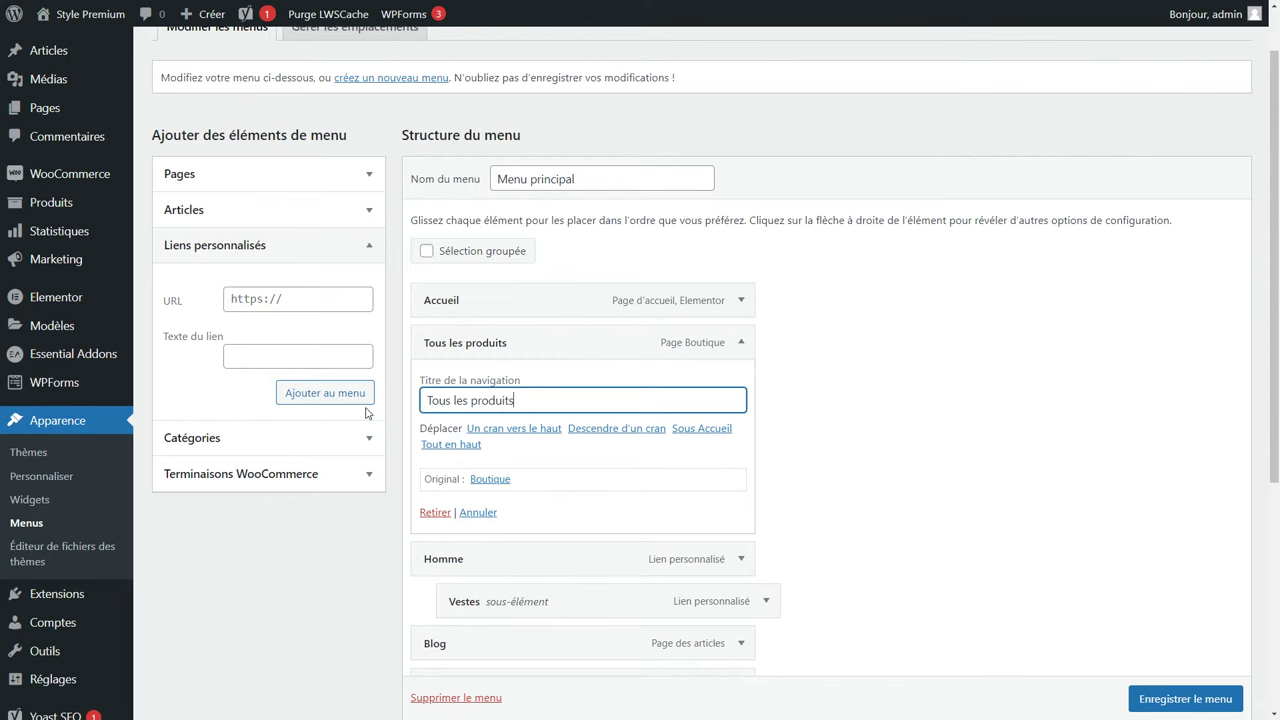
left_click(840, 453)
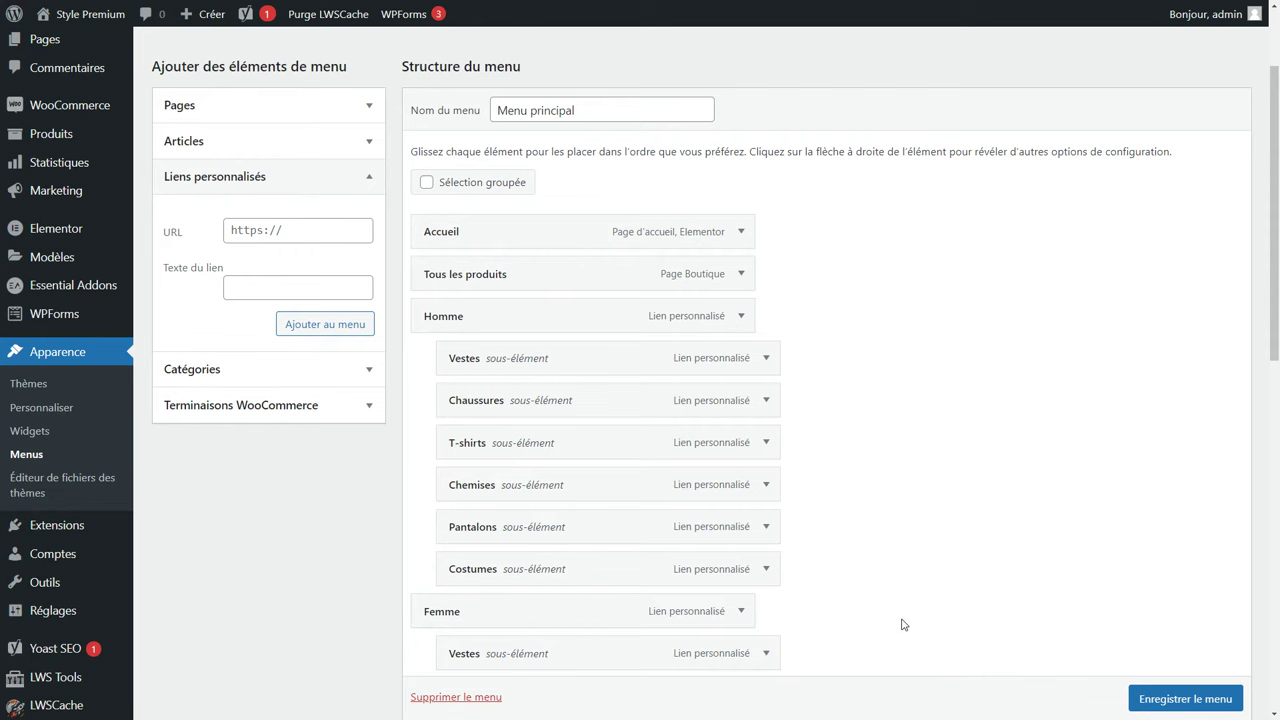
Move Doudous to the end of the Enfant sub-items and save the menu.
scroll(616, 427, "down", 2)
scroll(616, 427, "down", 3)
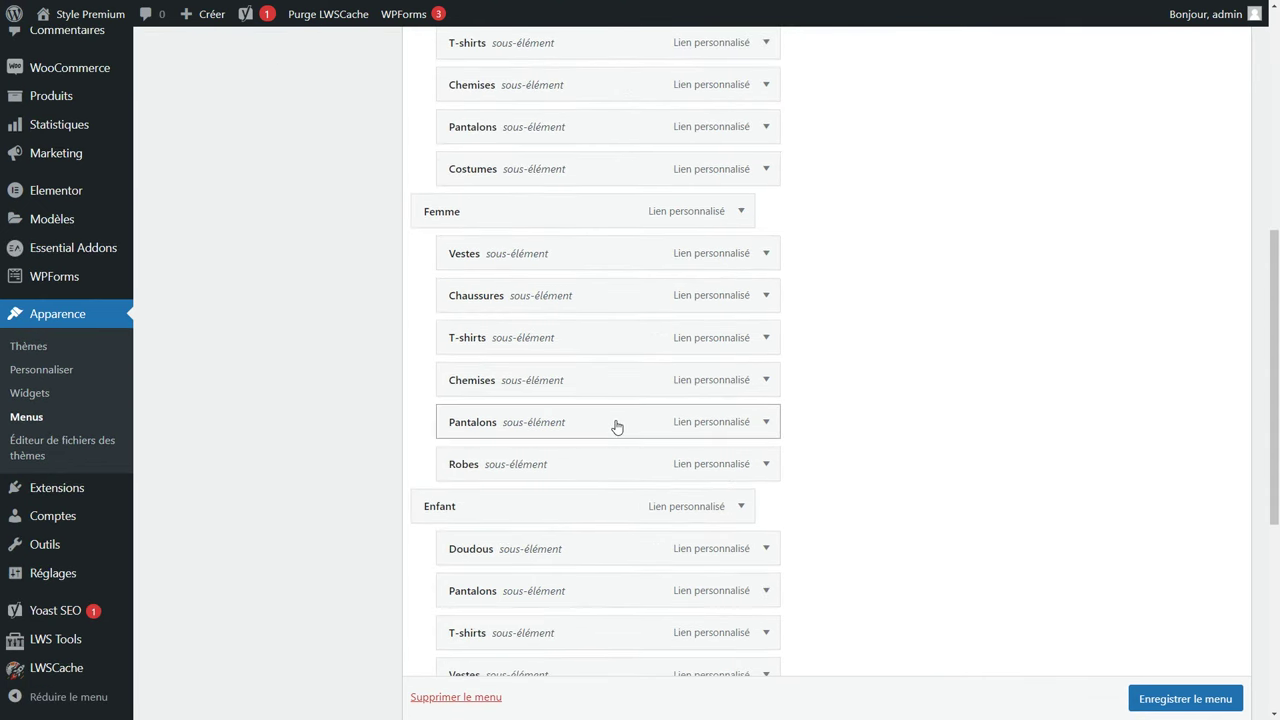
scroll(616, 427, "down", 2)
left_click_drag(620, 417, 586, 477)
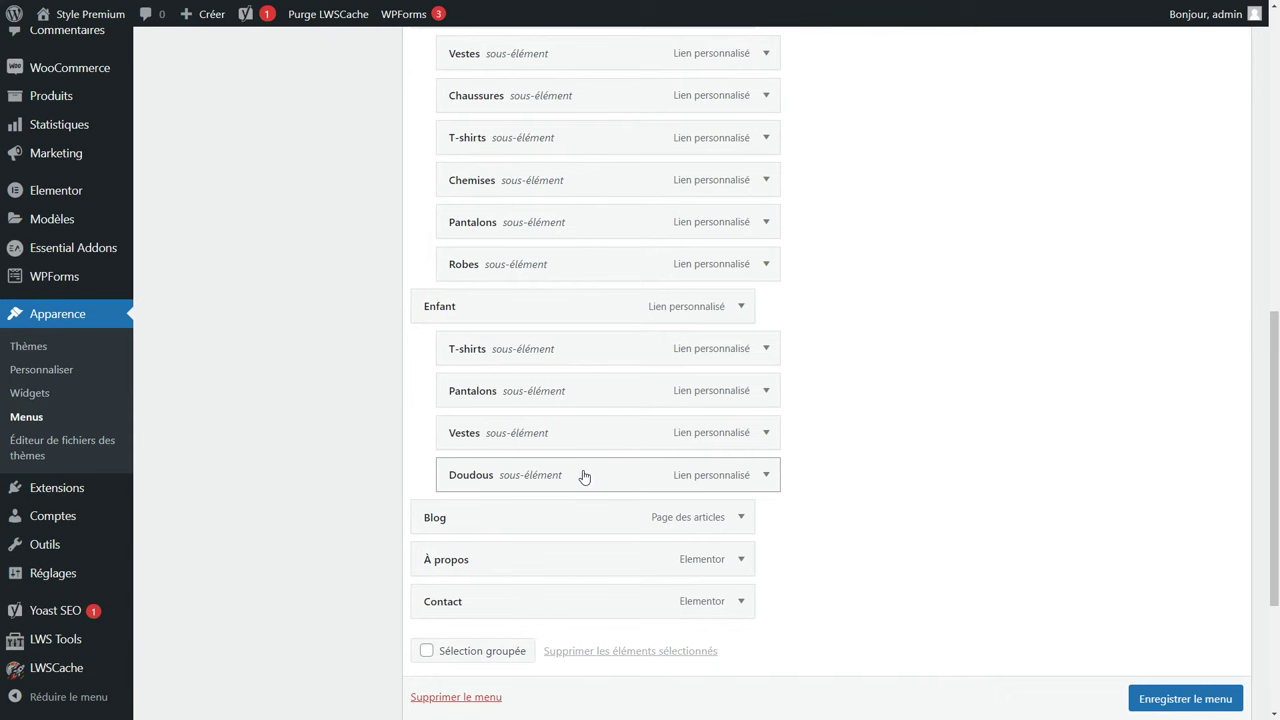
left_click(1212, 705)
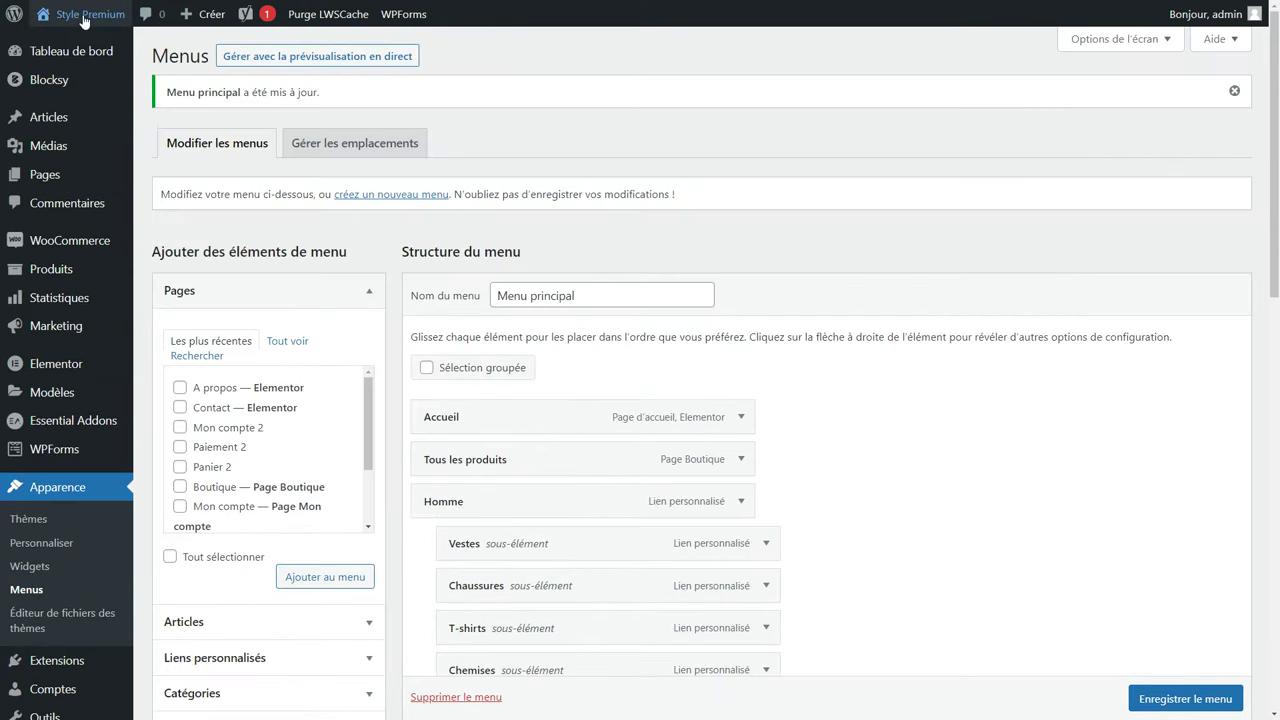
Browse to the storefront's Homme > Chemises category page showing the men's short-sleeve shirt, then return to the dashboard.
mouse_move(84, 20)
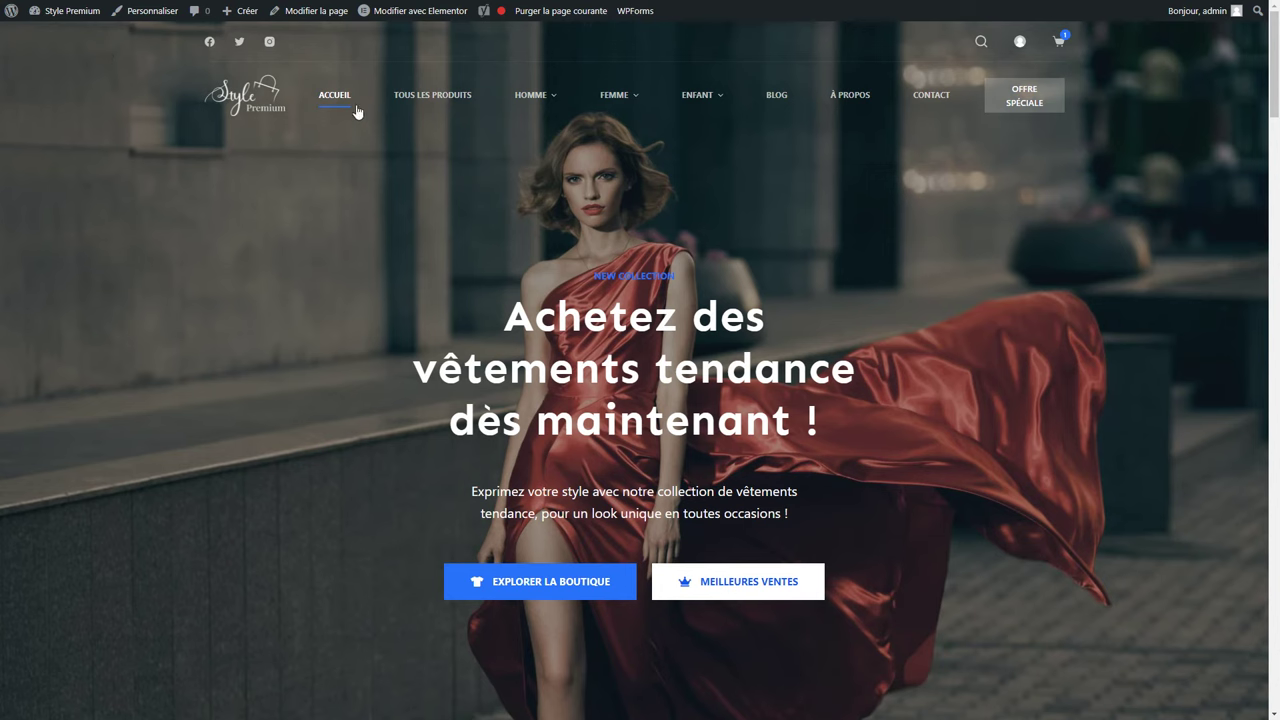
mouse_move(511, 105)
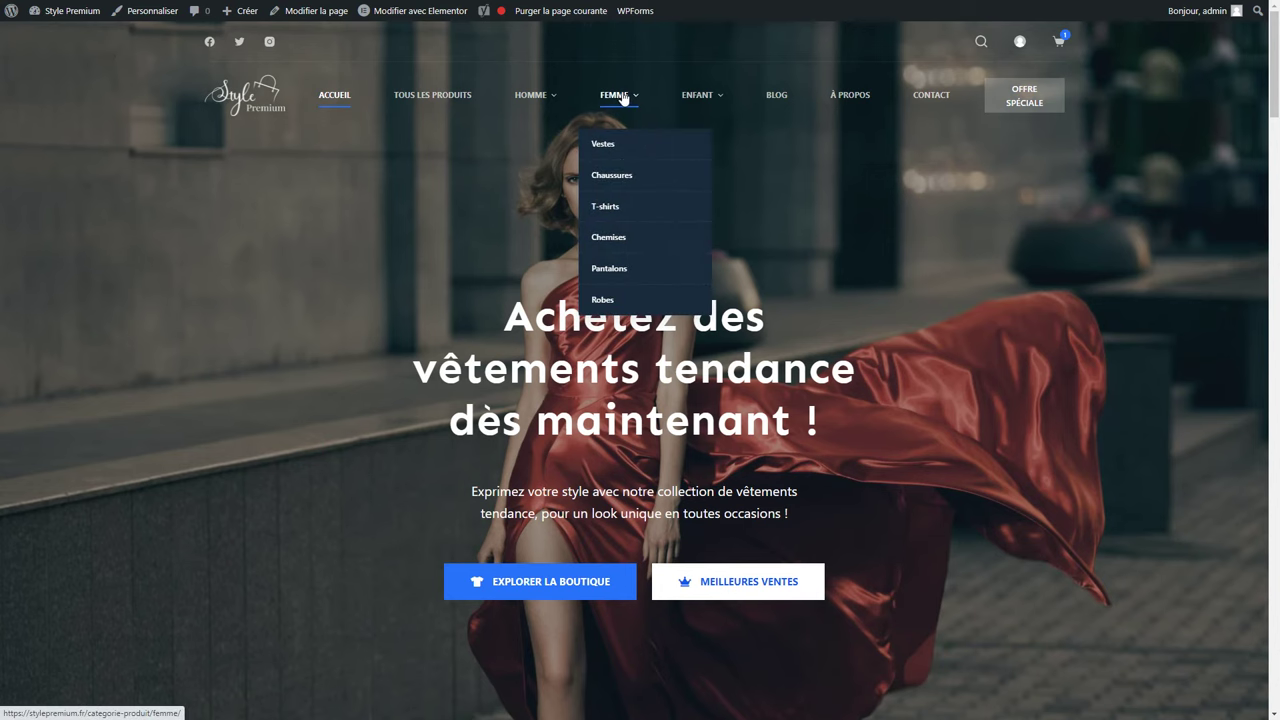
mouse_move(694, 100)
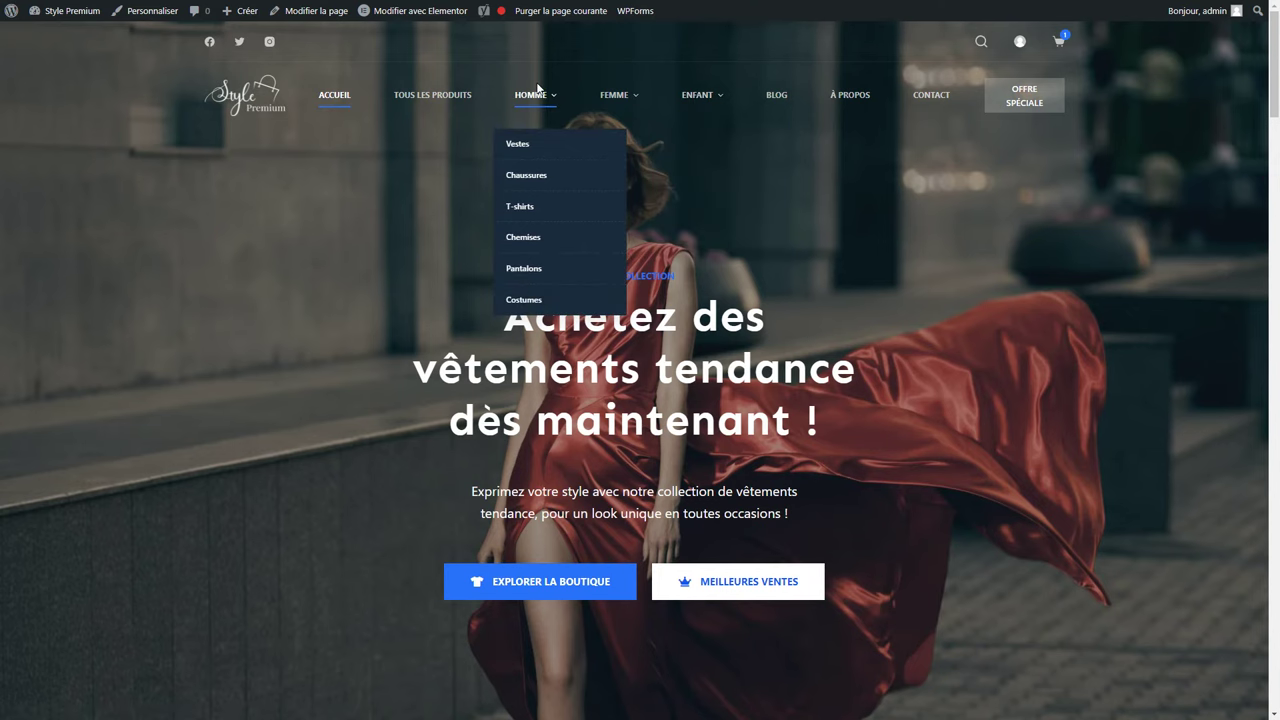
left_click(514, 242)
scroll(534, 174, "down", 3)
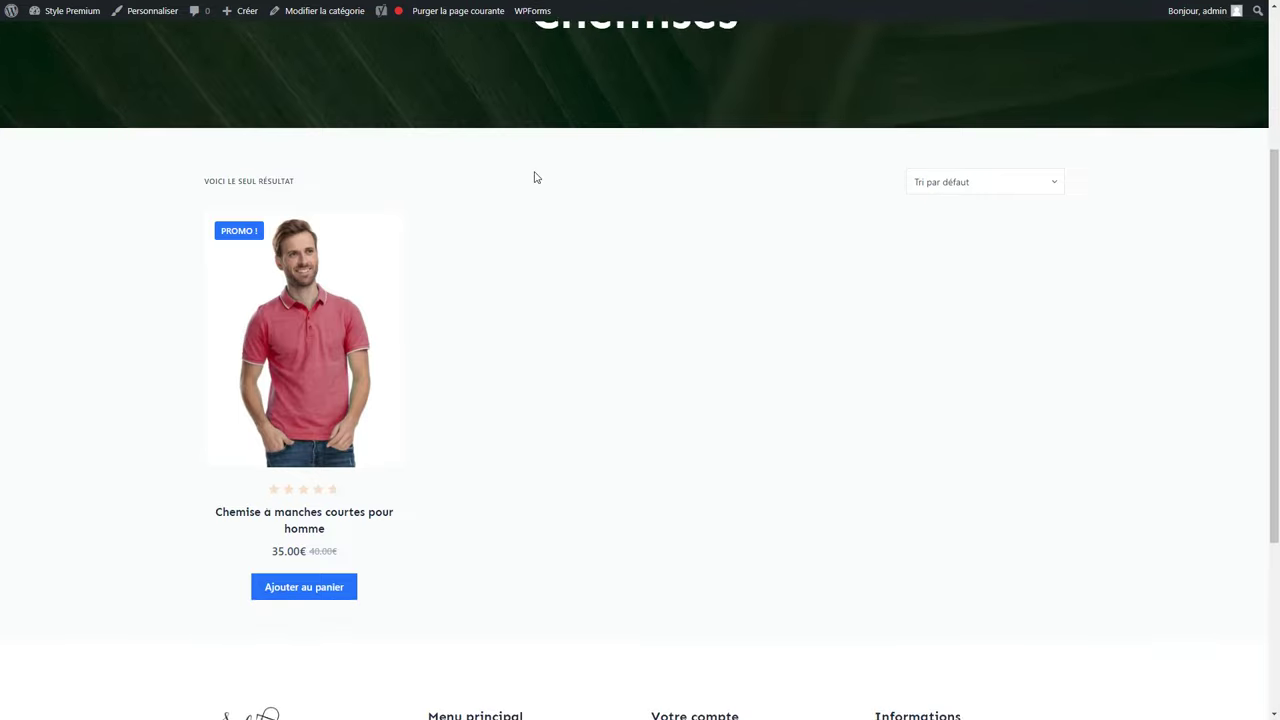
scroll(535, 177, "up", 3)
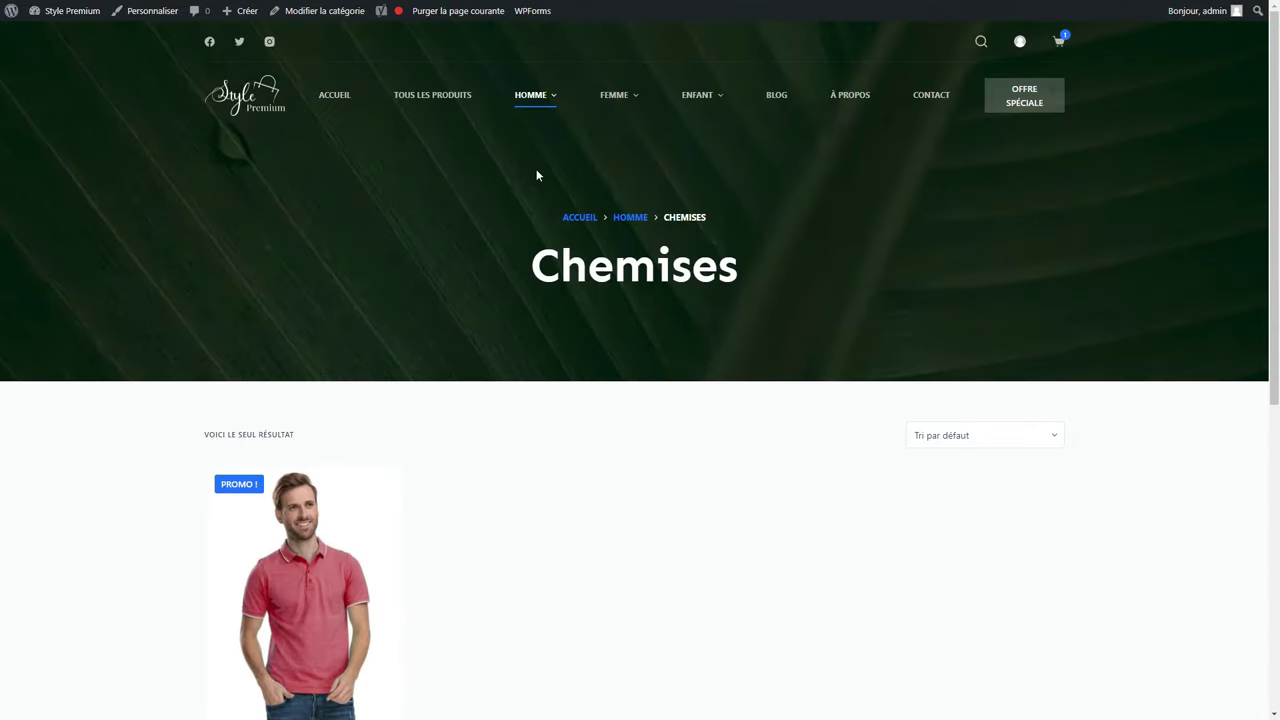
left_click(57, 13)
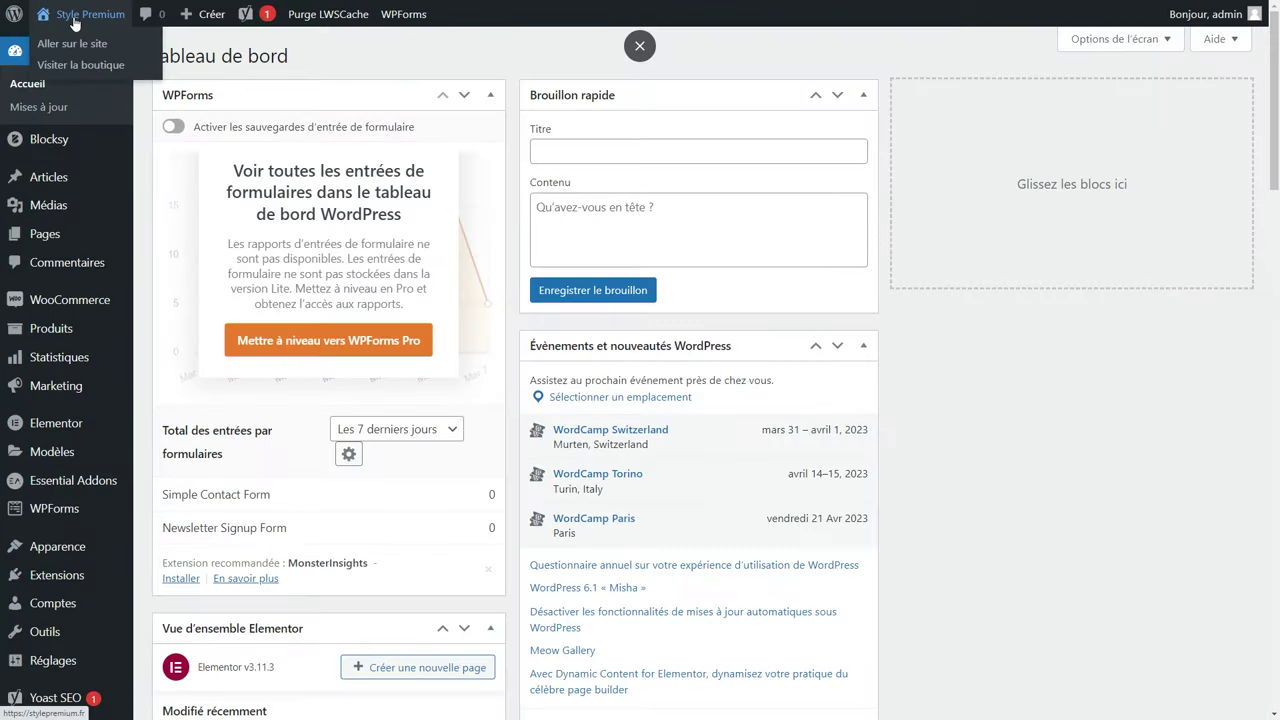
Open the men's short-sleeve shirt from Tous les produits and delete its Galerie produit image.
mouse_move(70, 336)
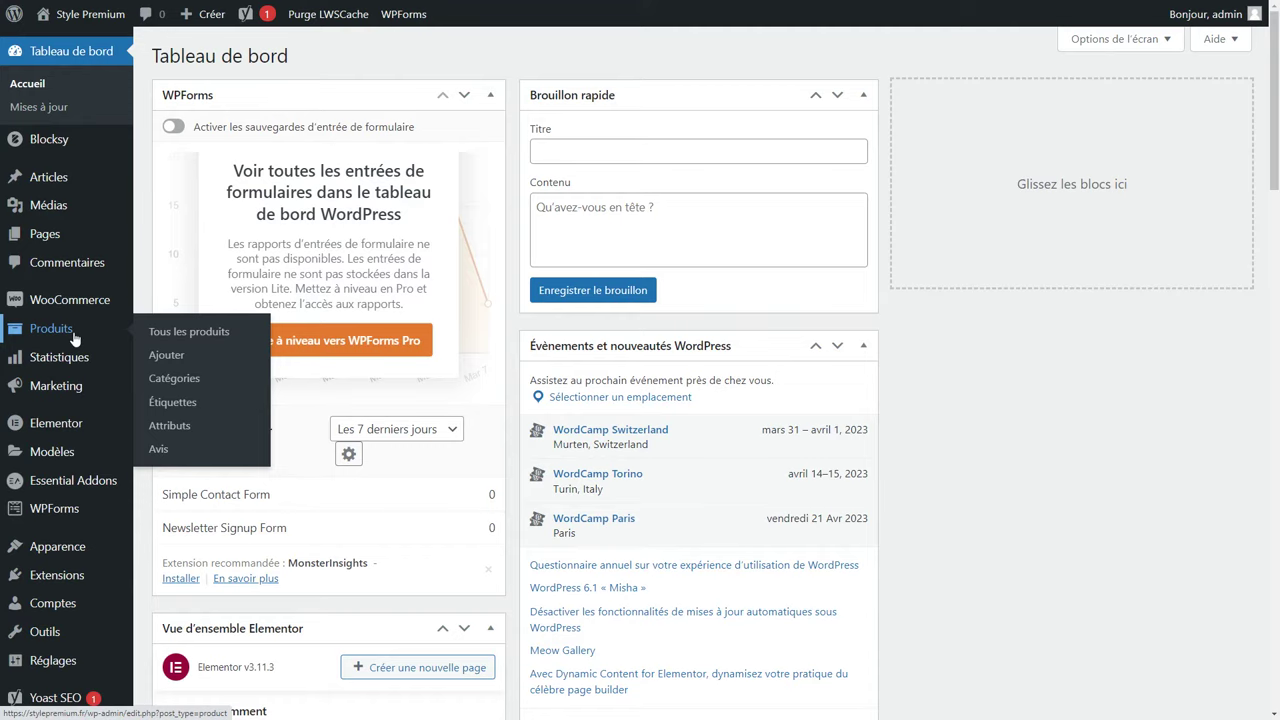
left_click(73, 338)
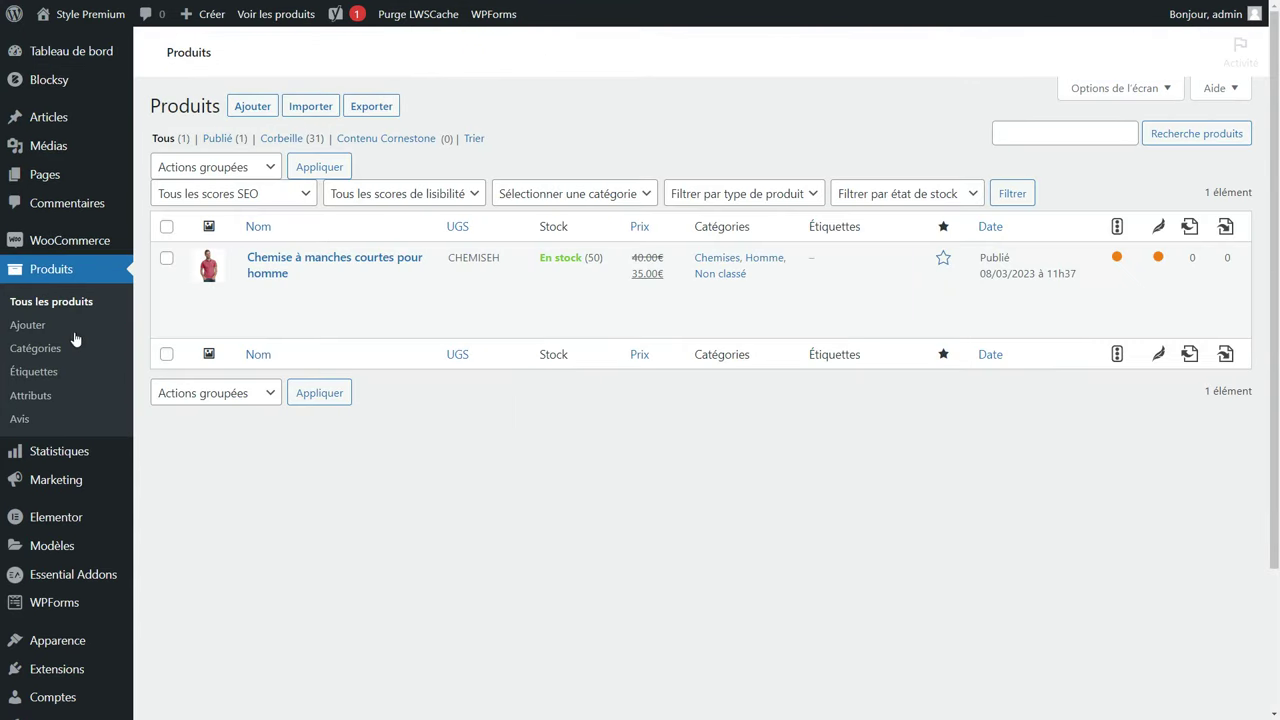
left_click(269, 266)
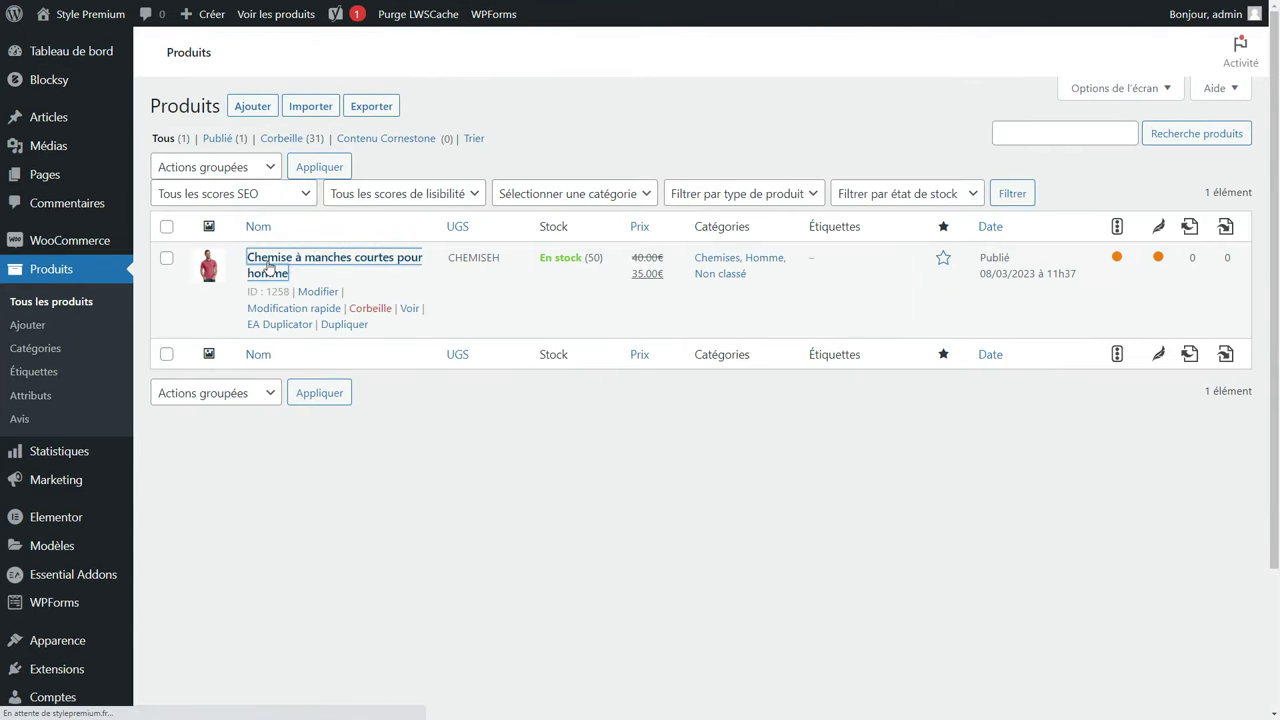
scroll(1022, 311, "down", 3)
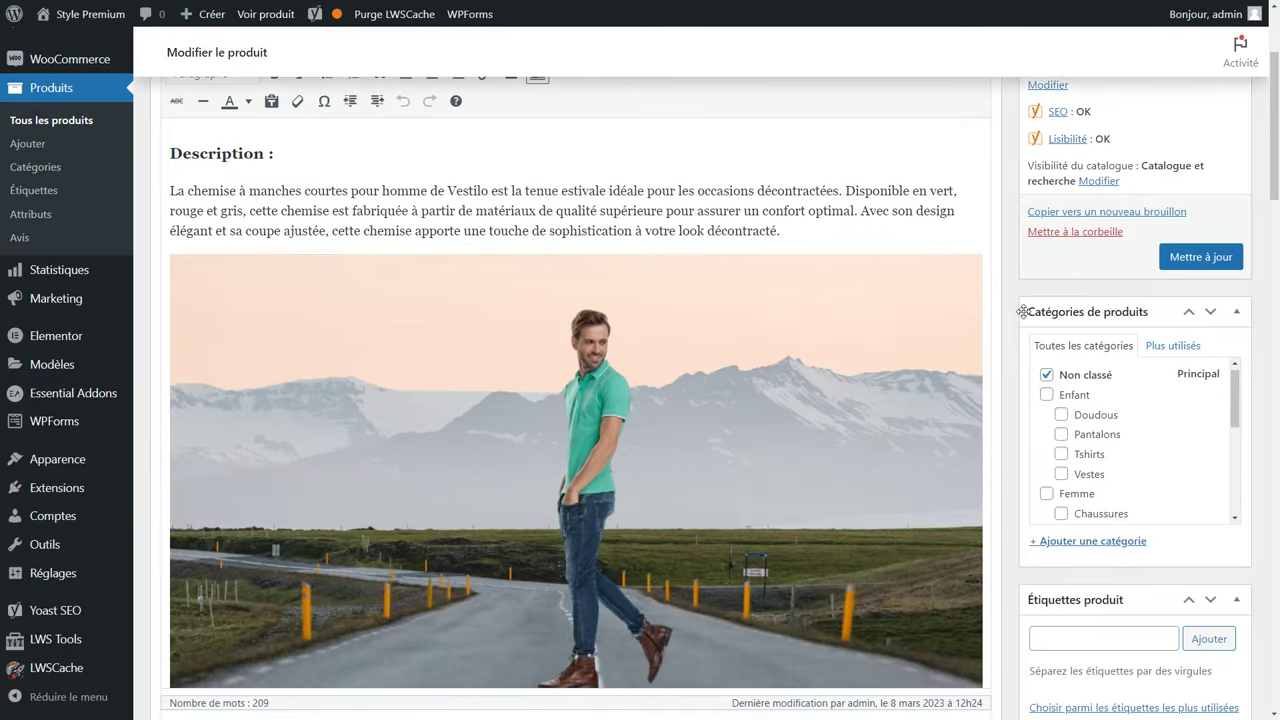
scroll(1083, 380, "down", 10)
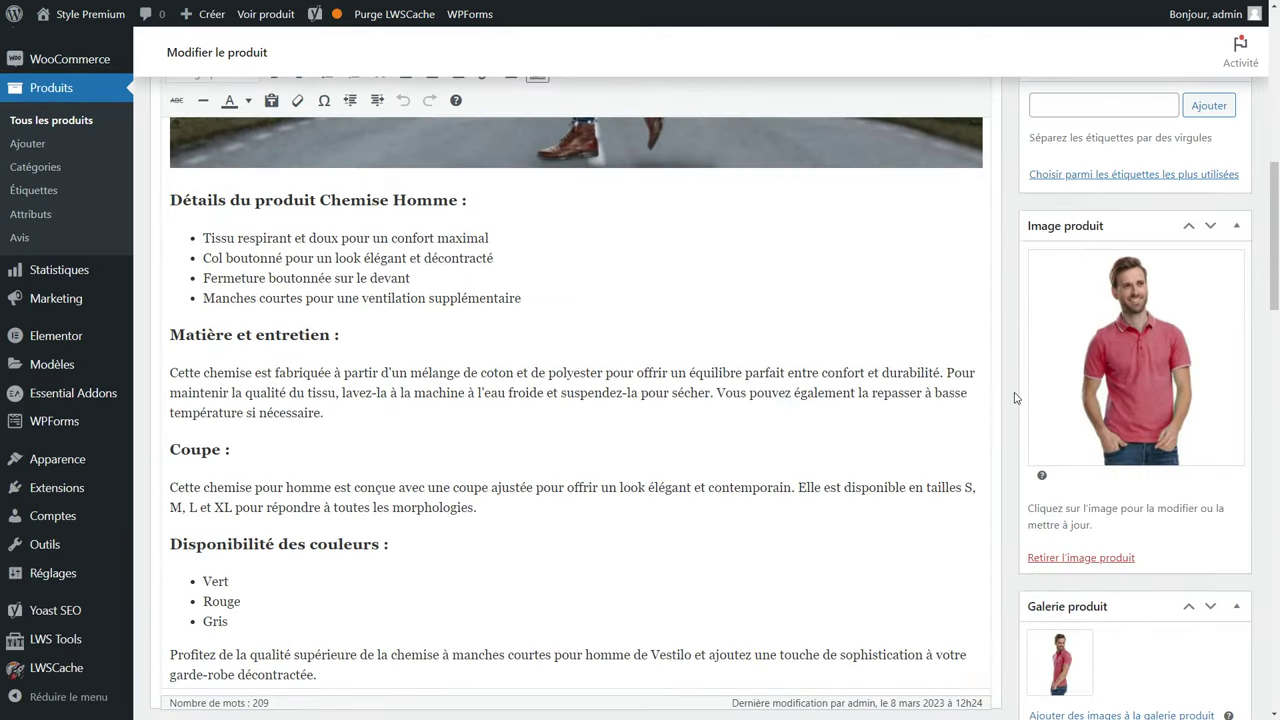
scroll(1015, 397, "down", 3)
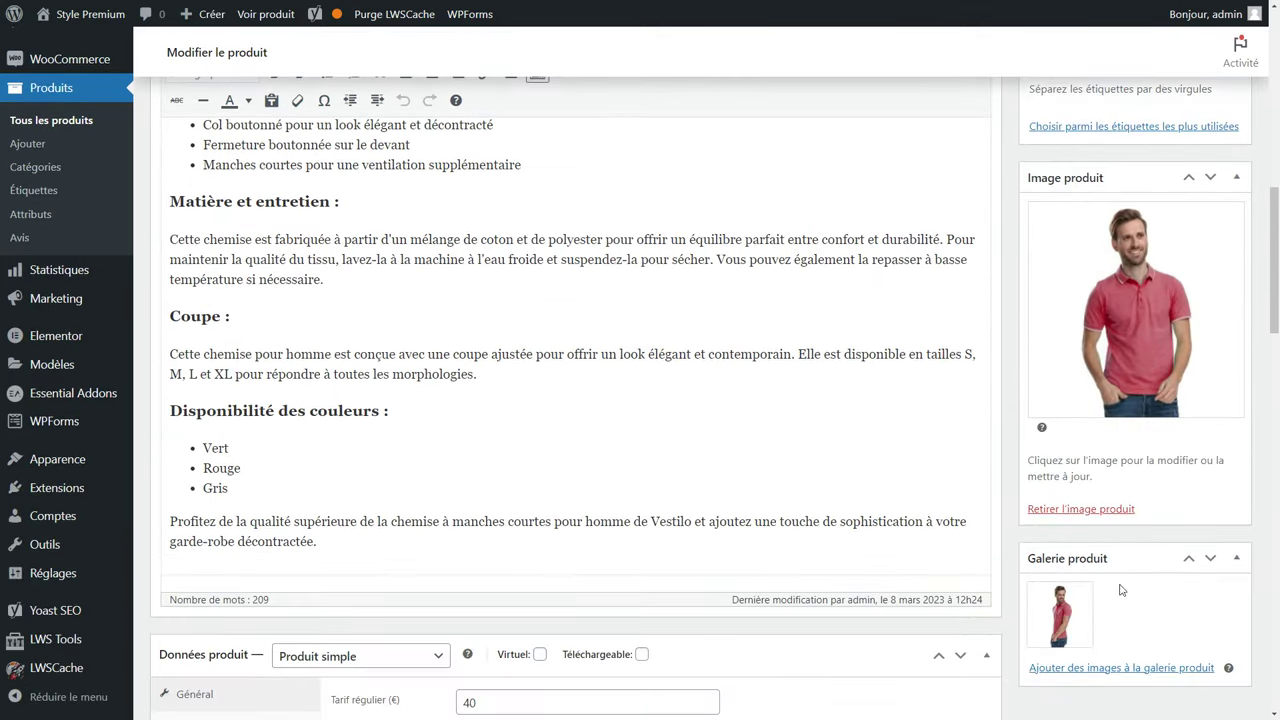
left_click(1092, 584)
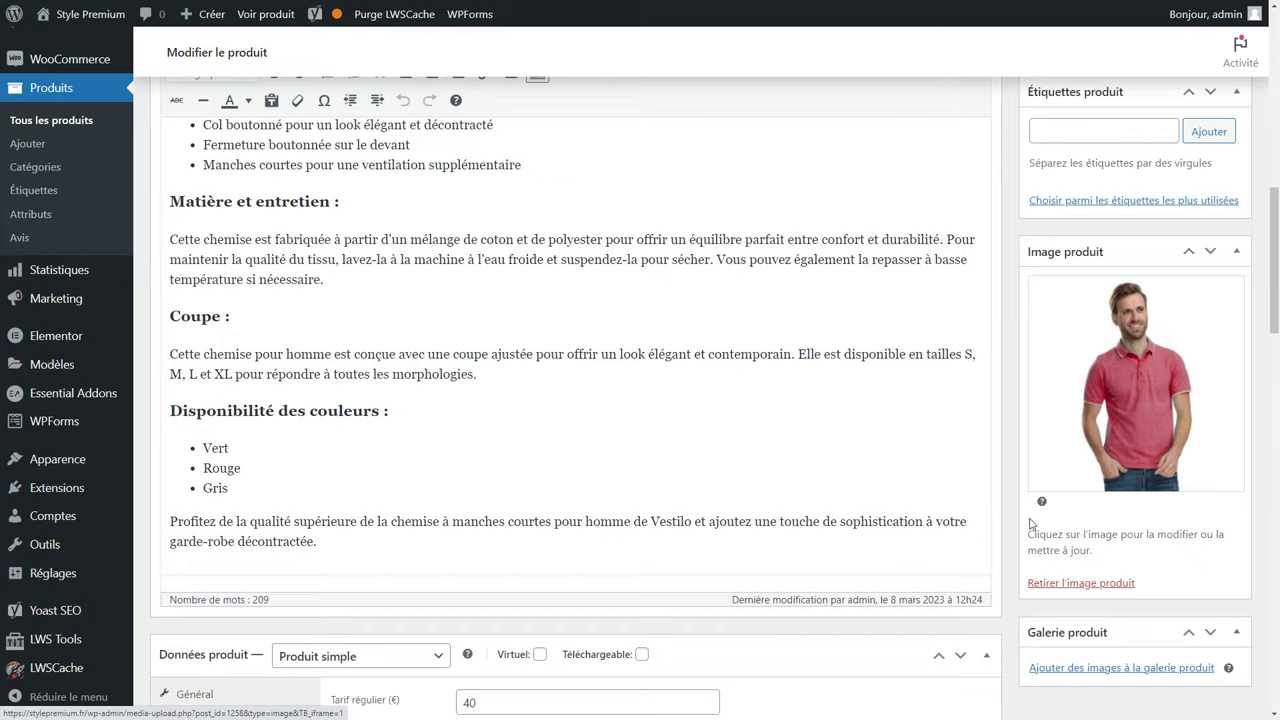
scroll(1036, 519, "down", 4)
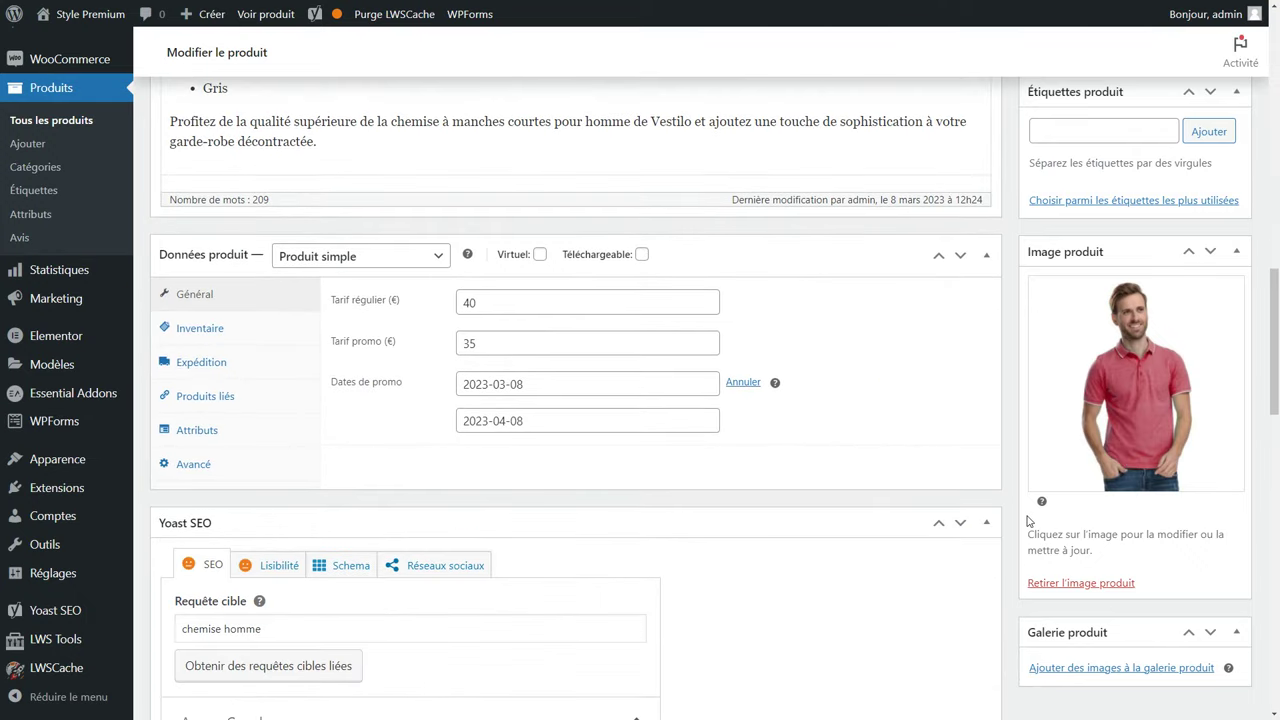
Make the shirt a Produit variable with Gérer le stock unchecked, reviewing shipping and linked products.
left_click(326, 268)
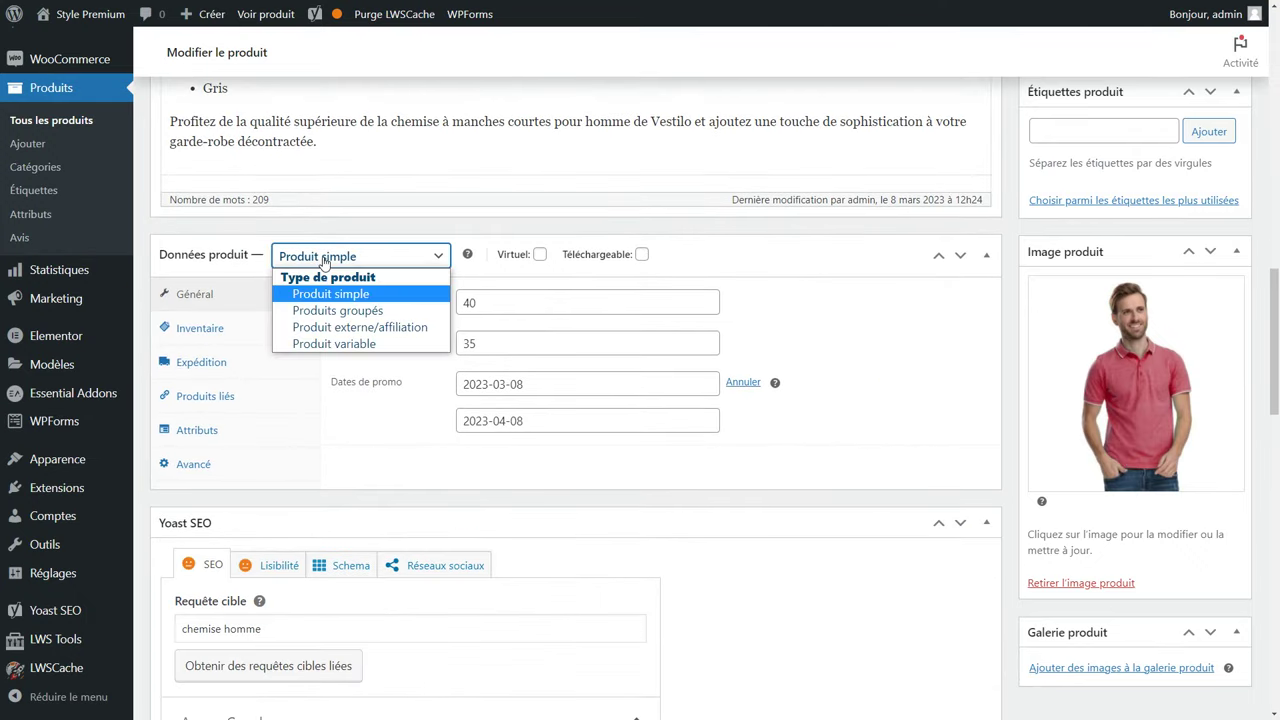
left_click(362, 344)
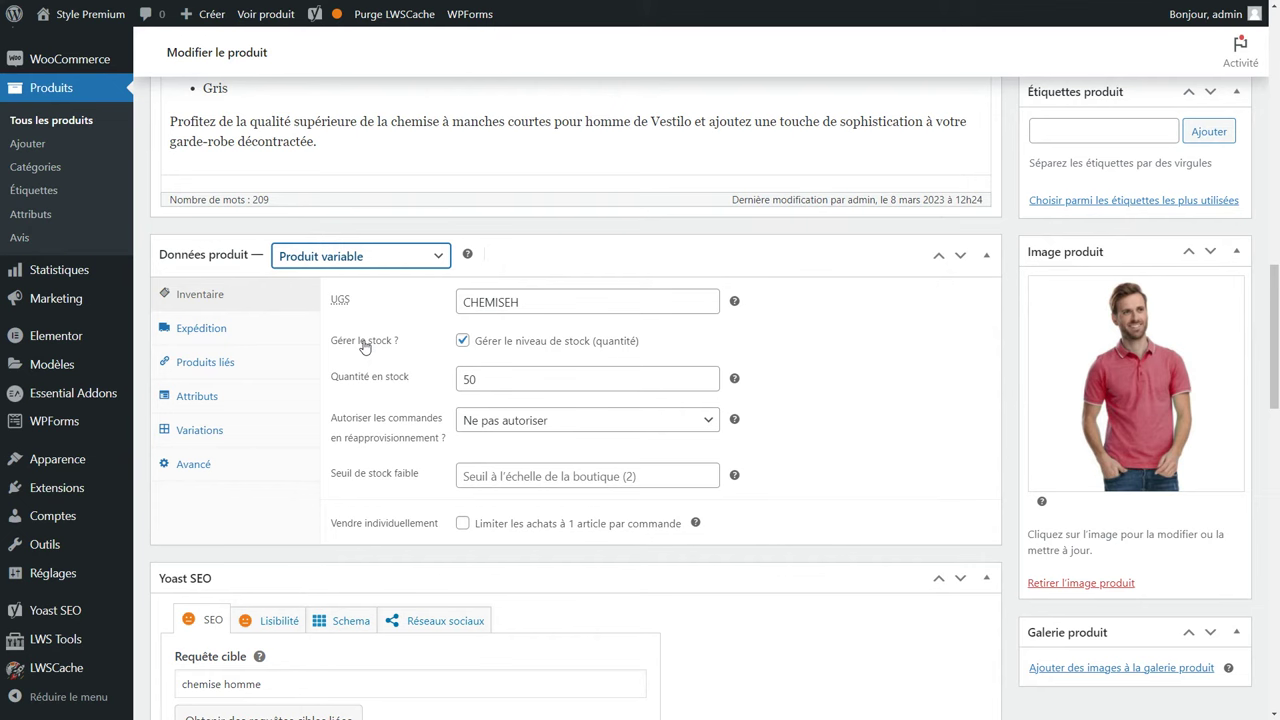
left_click(463, 341)
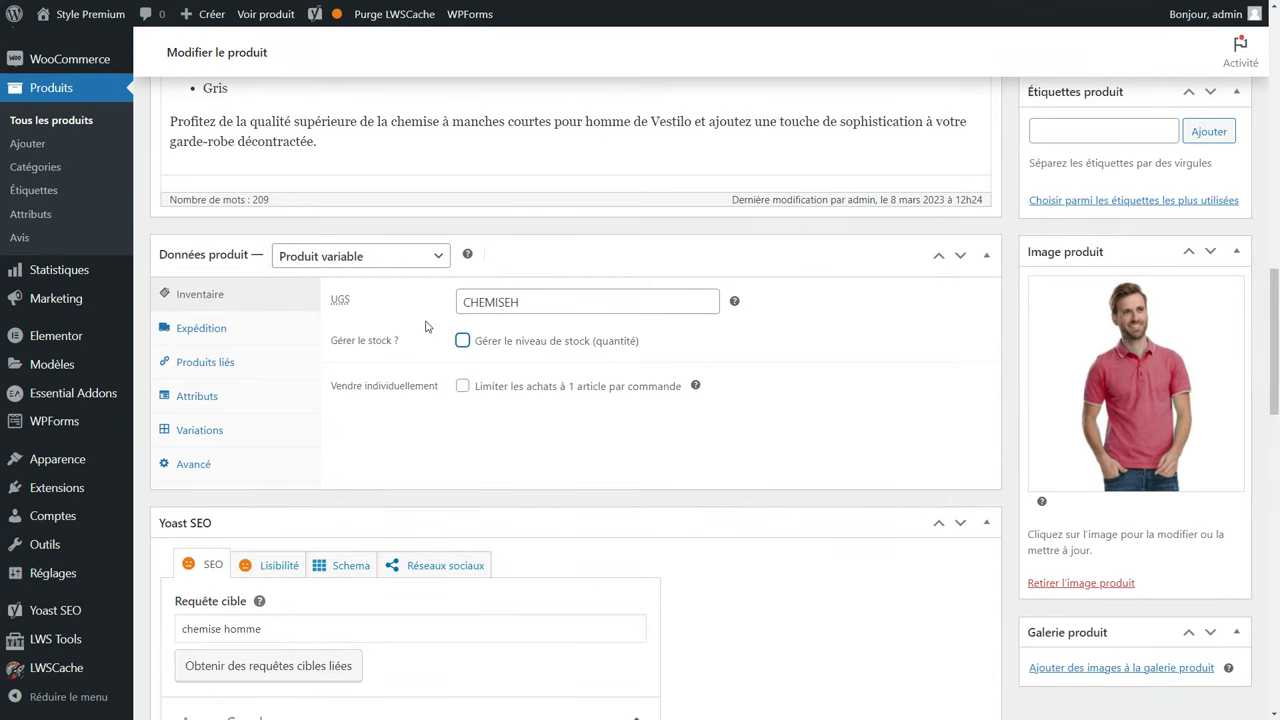
left_click(262, 334)
left_click(238, 361)
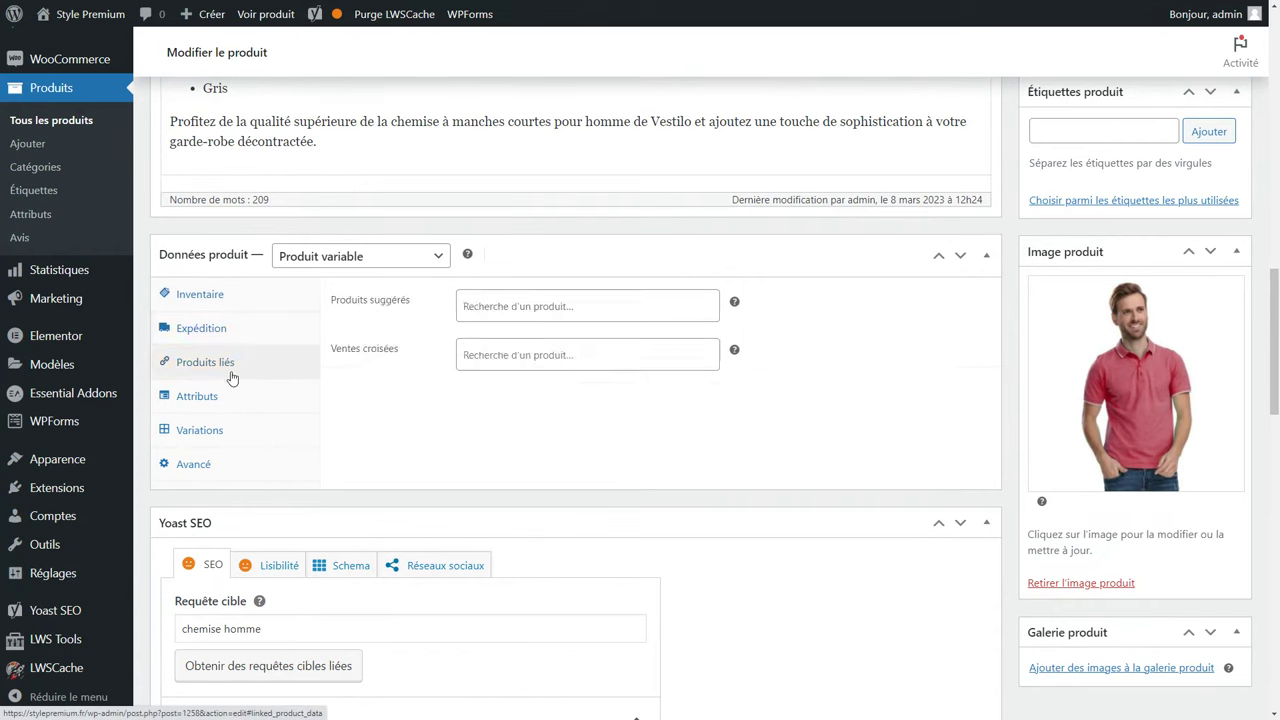
left_click(543, 309)
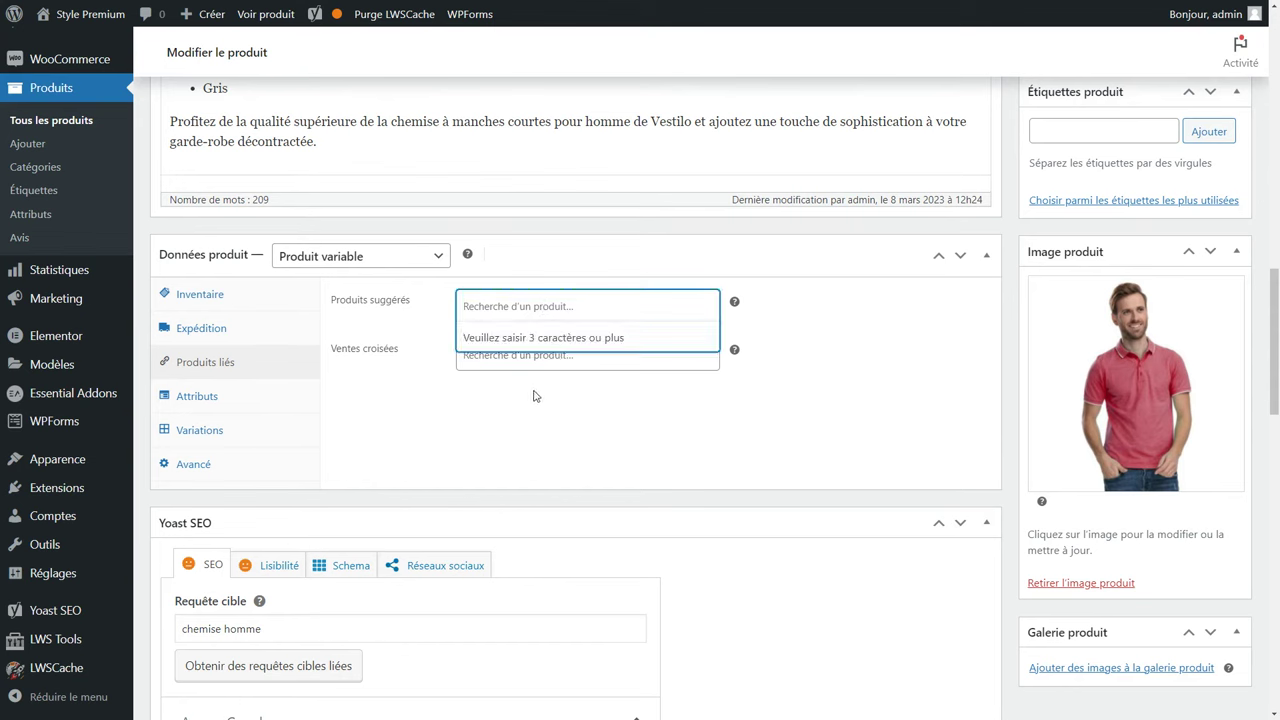
left_click(383, 423)
Add a custom Taille attribute with S|M|L values, then clear its name and values.
left_click(172, 400)
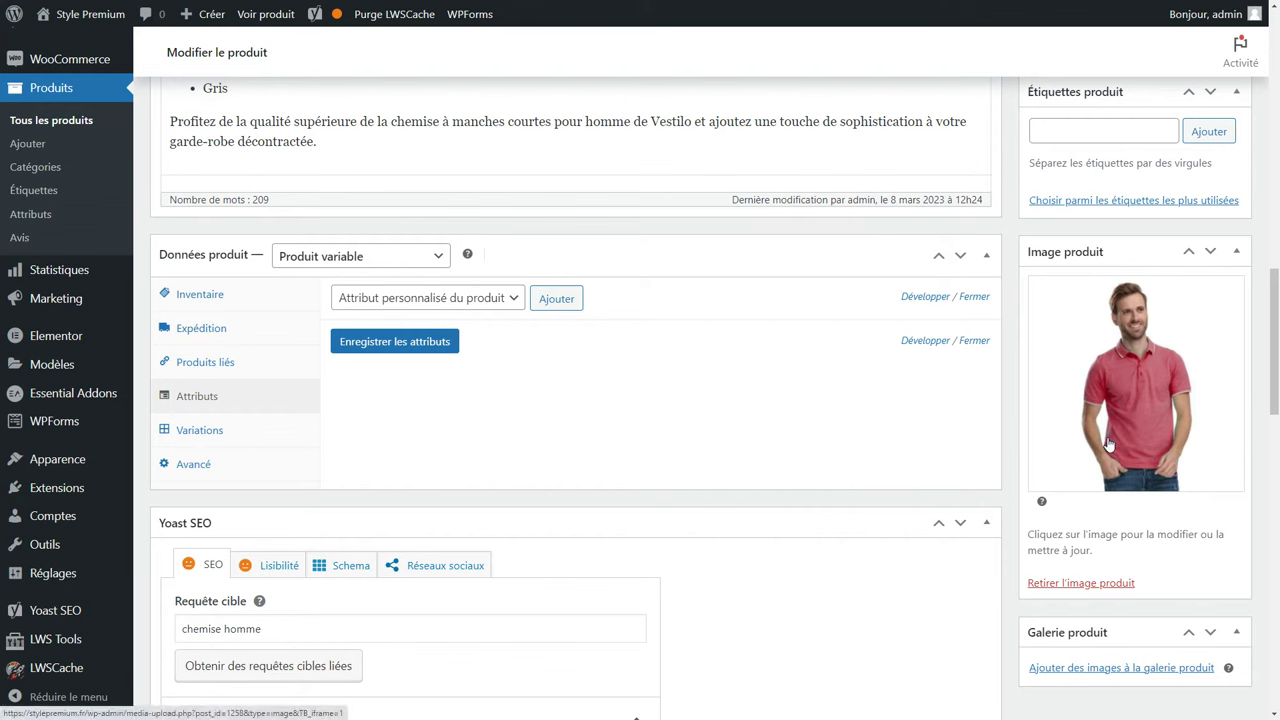
left_click(556, 299)
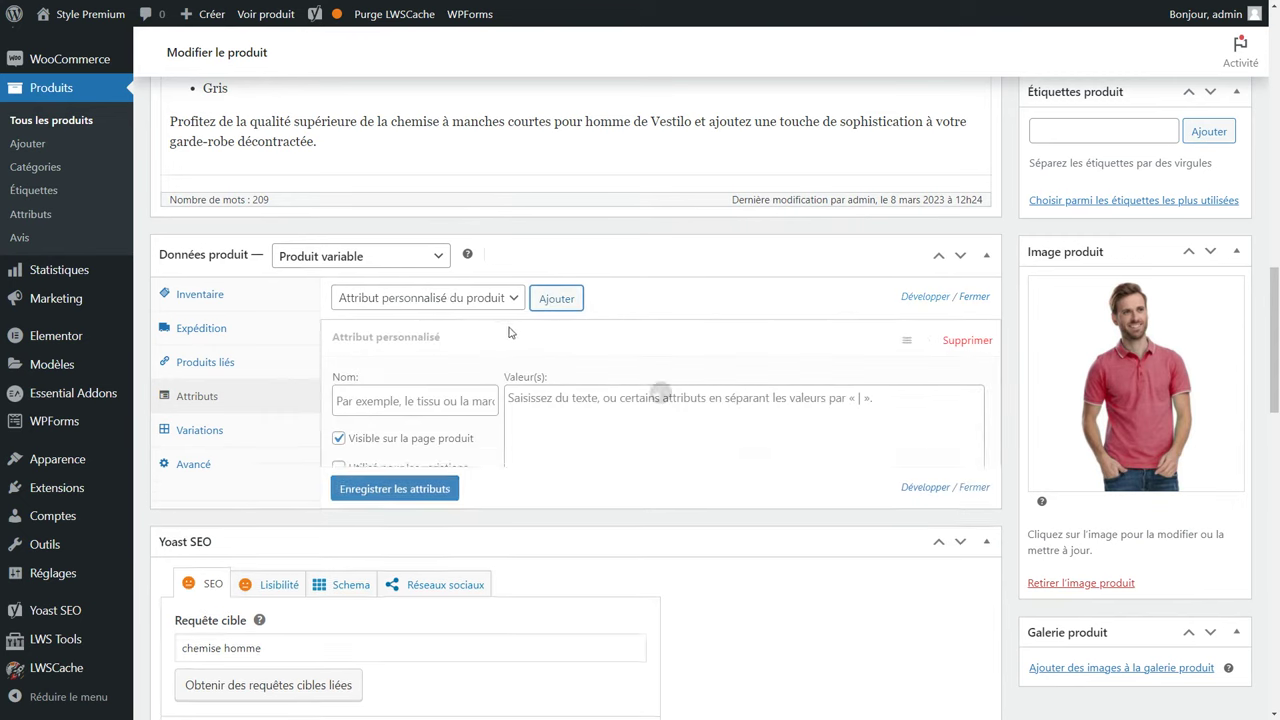
left_click(416, 404)
type("Taille")
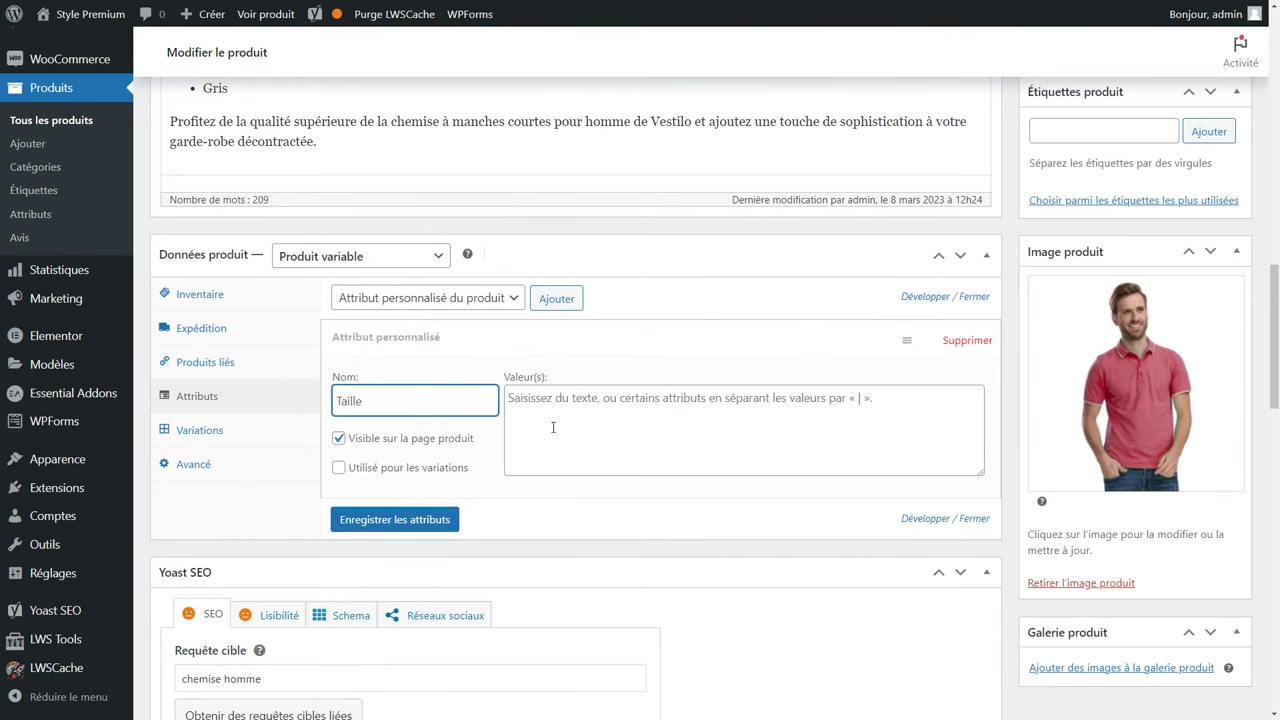
left_click(553, 427)
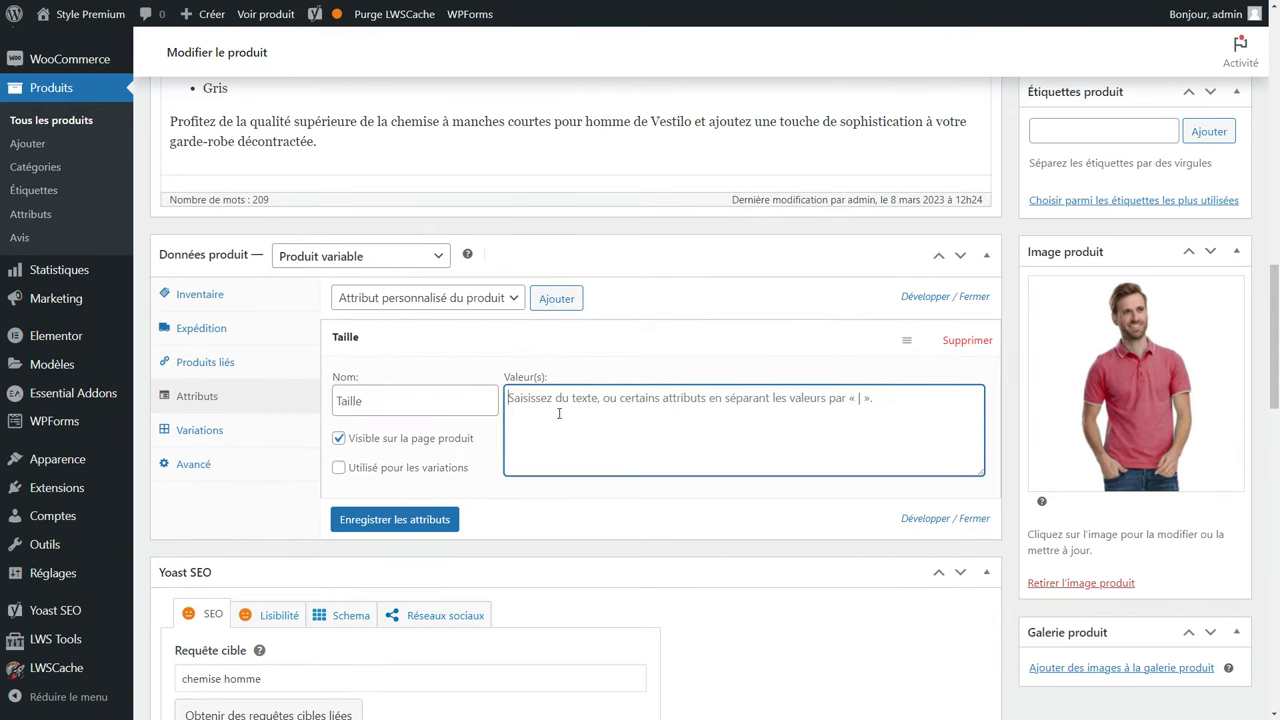
type("S|M|L")
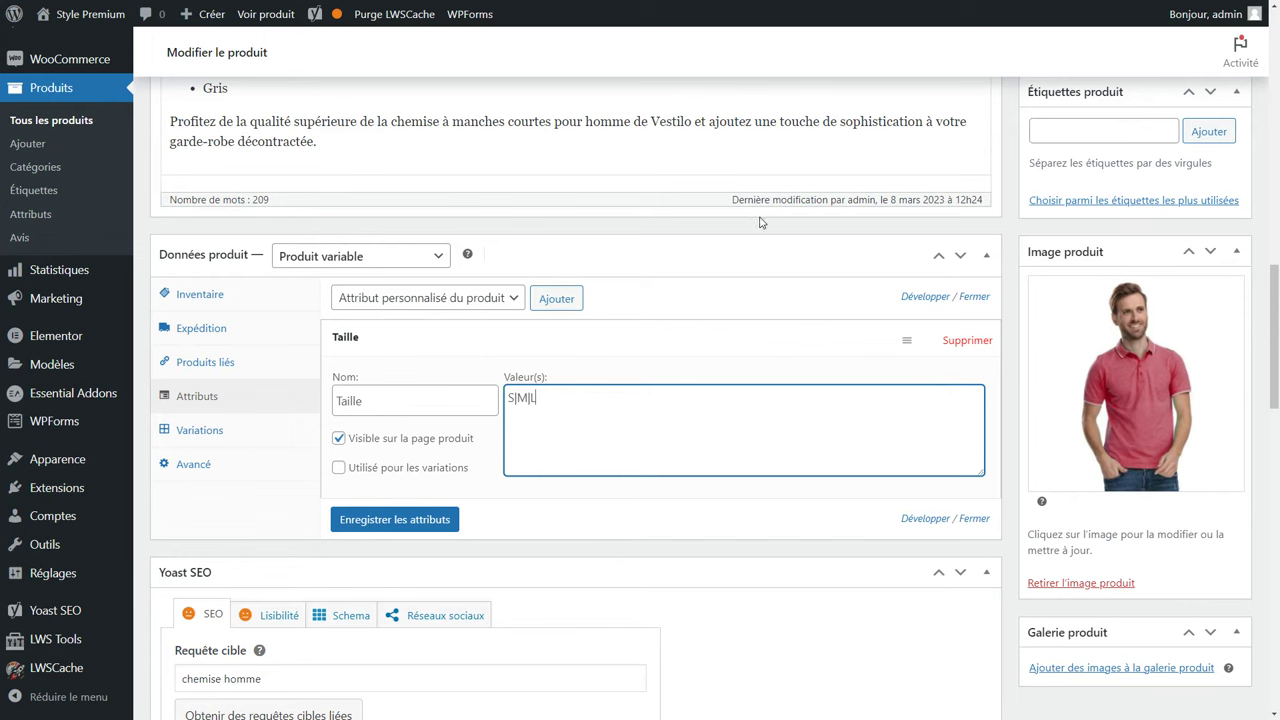
triple_click(560, 400)
key("BackSpace")
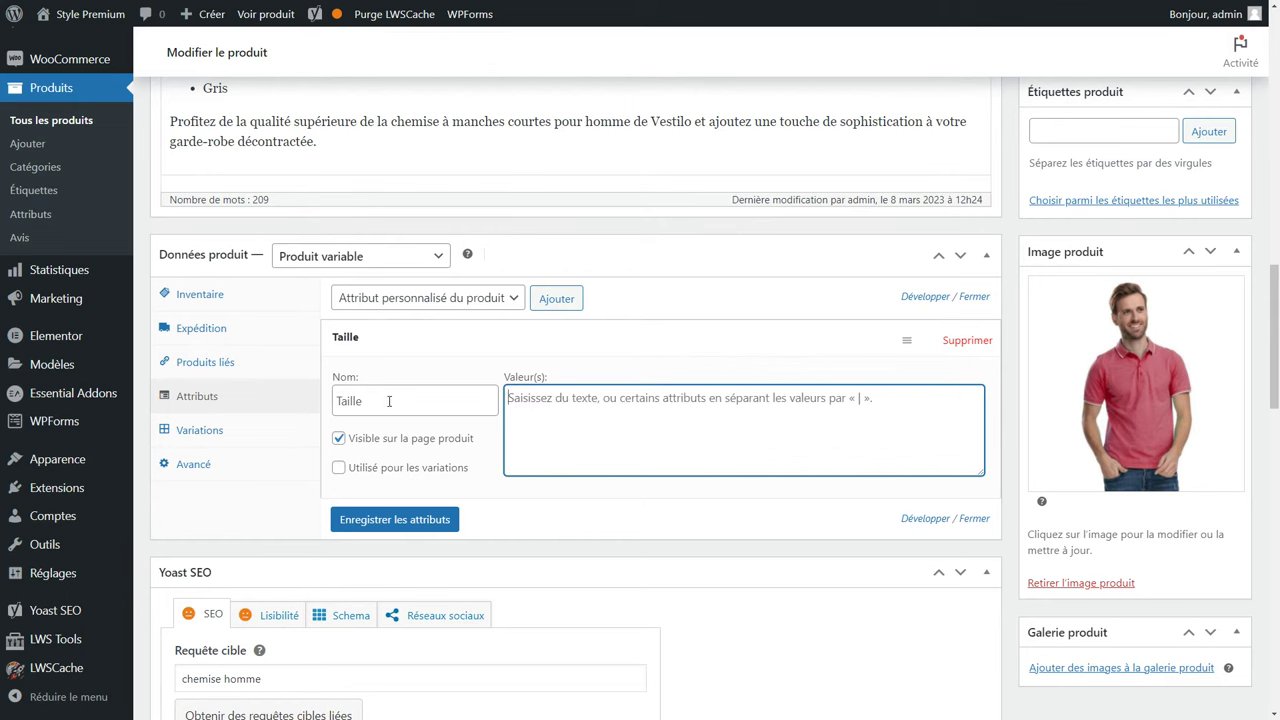
triple_click(391, 400)
key("BackSpace")
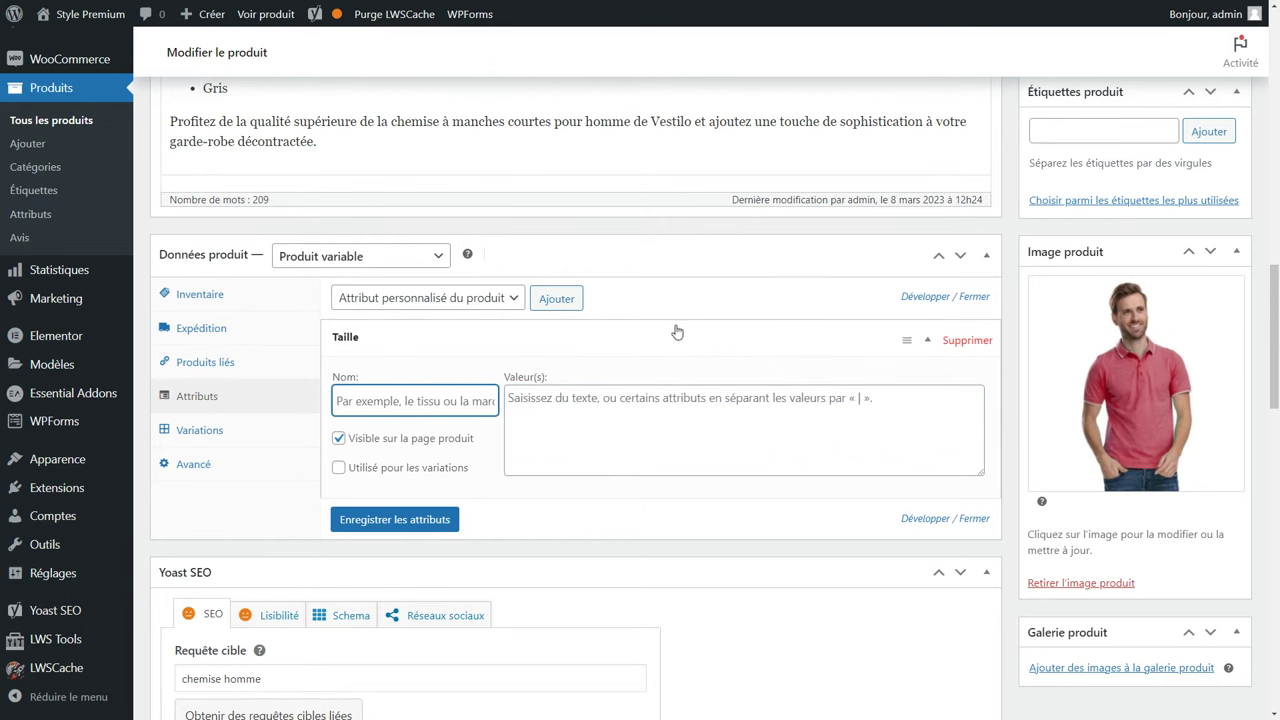
left_click(888, 557)
scroll(888, 560, "up", 7)
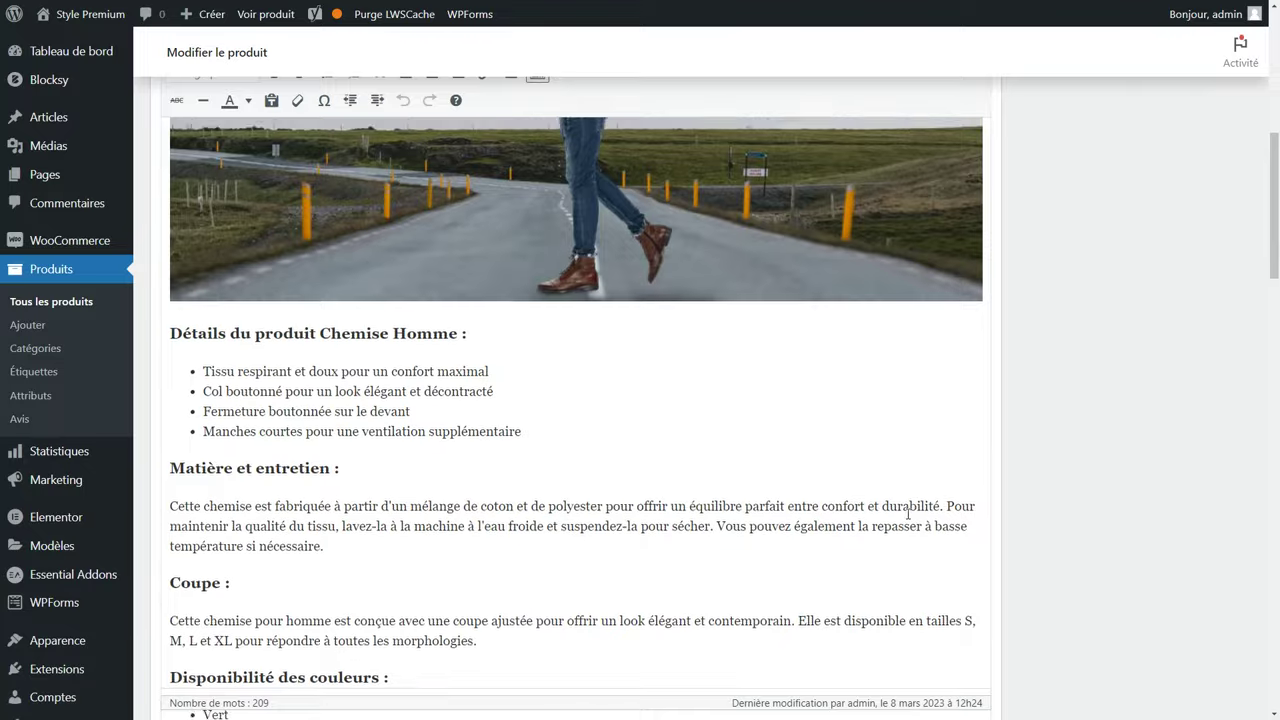
scroll(903, 523, "up", 8)
Update the shirt and delete the old global color attribute.
left_click(1204, 460)
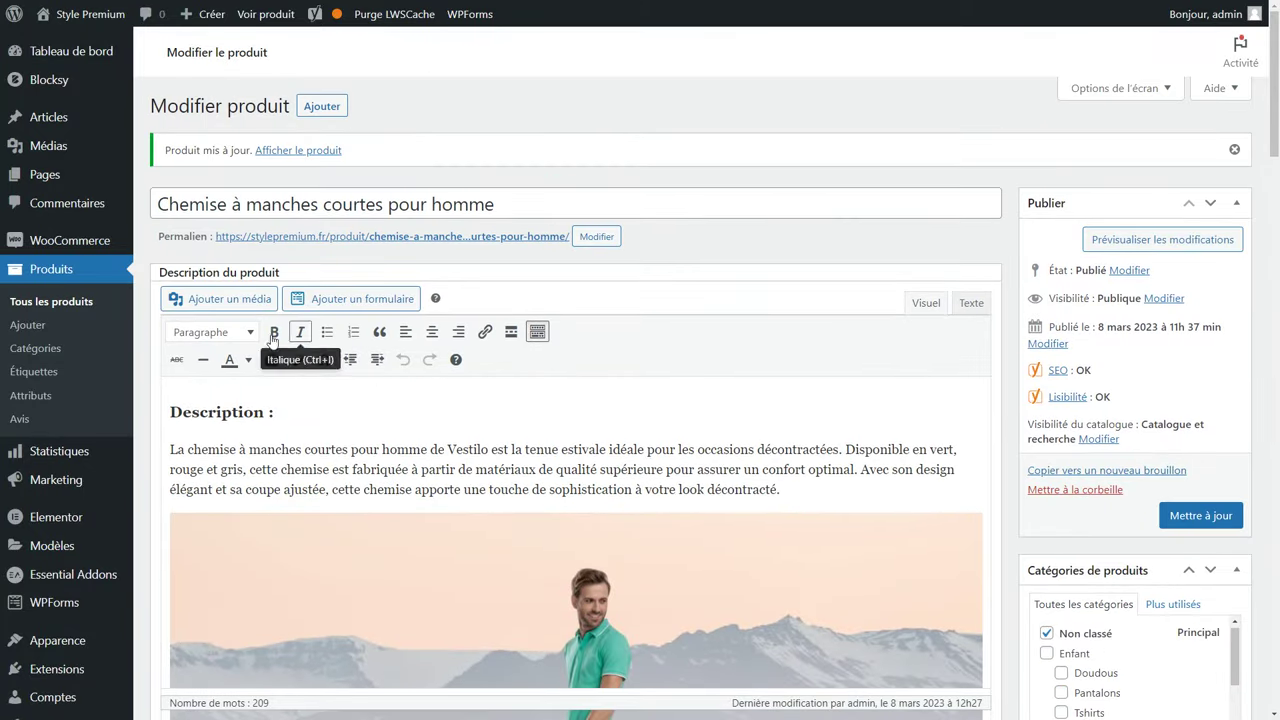
left_click(31, 398)
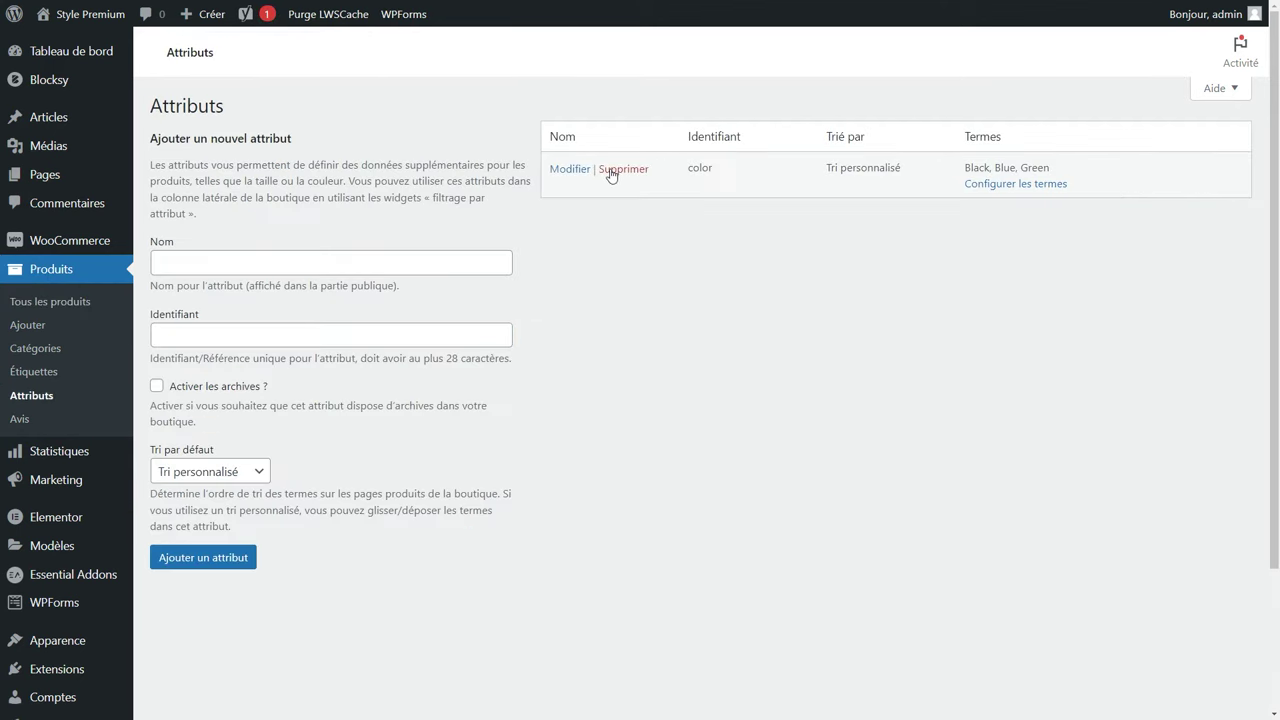
left_click(612, 172)
left_click(700, 76)
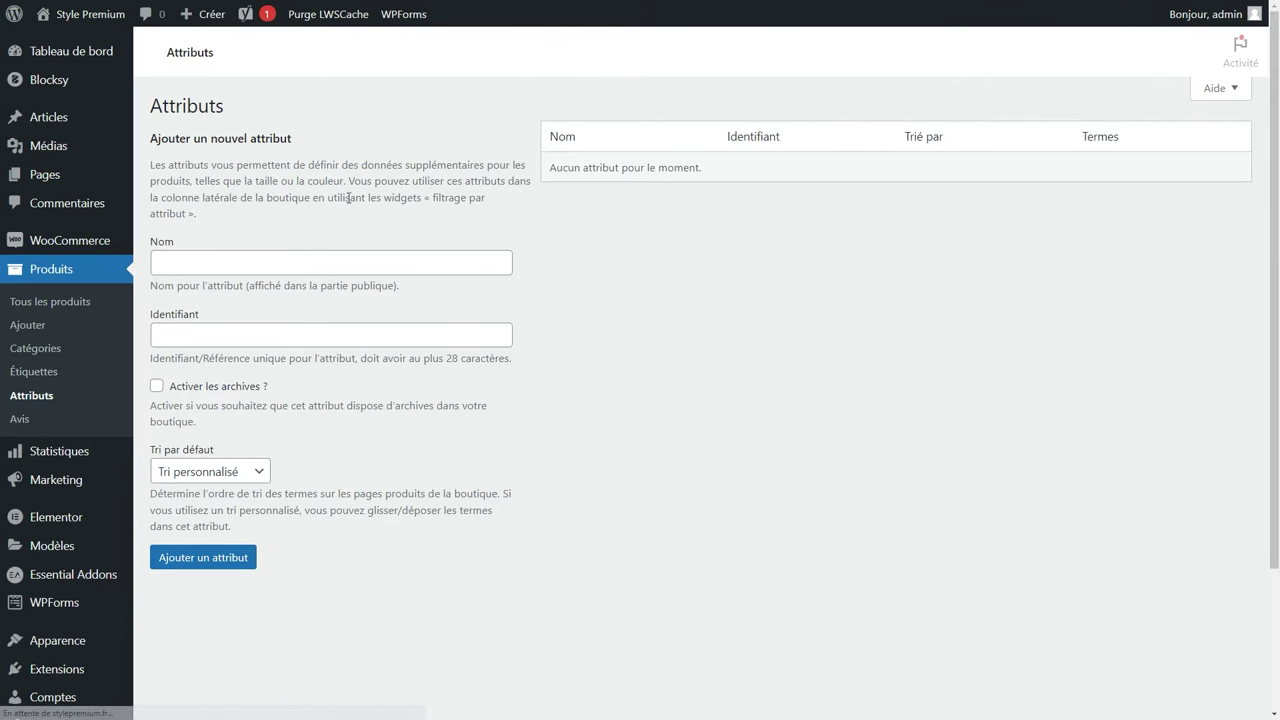
Create a global Taille attribute with identifier taille, keeping the custom sort order.
left_click(224, 260)
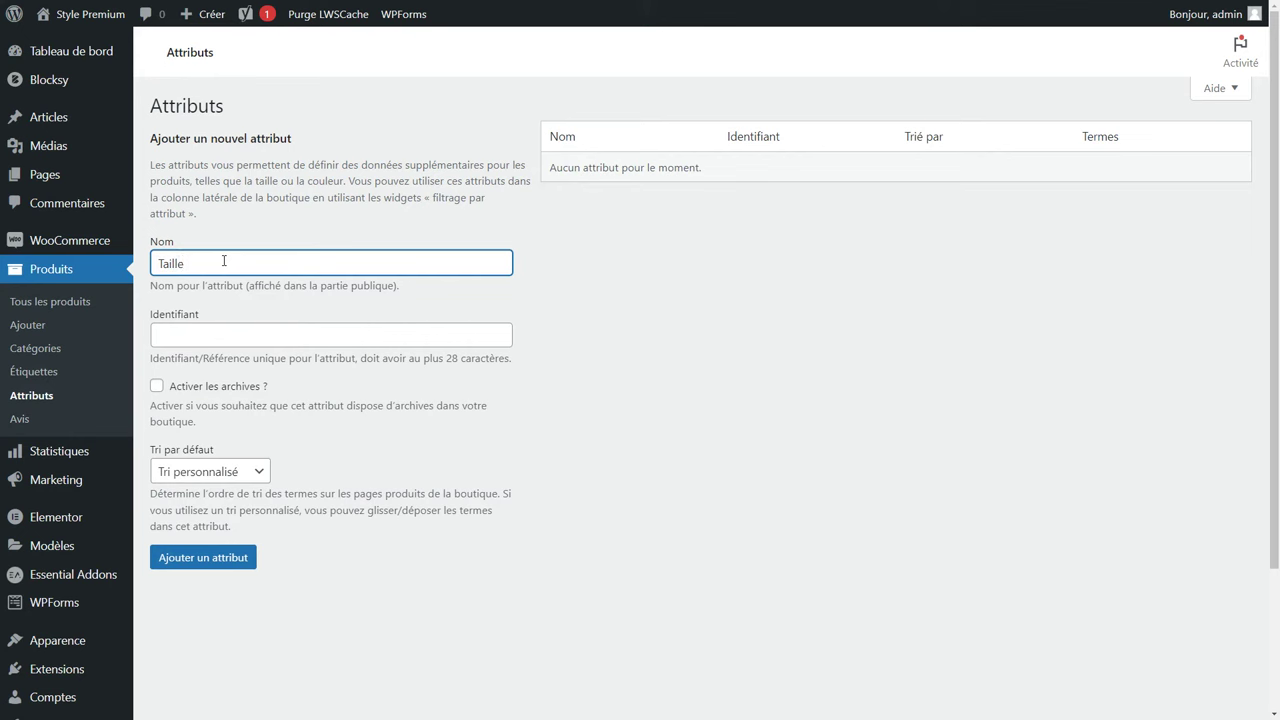
left_click(191, 326)
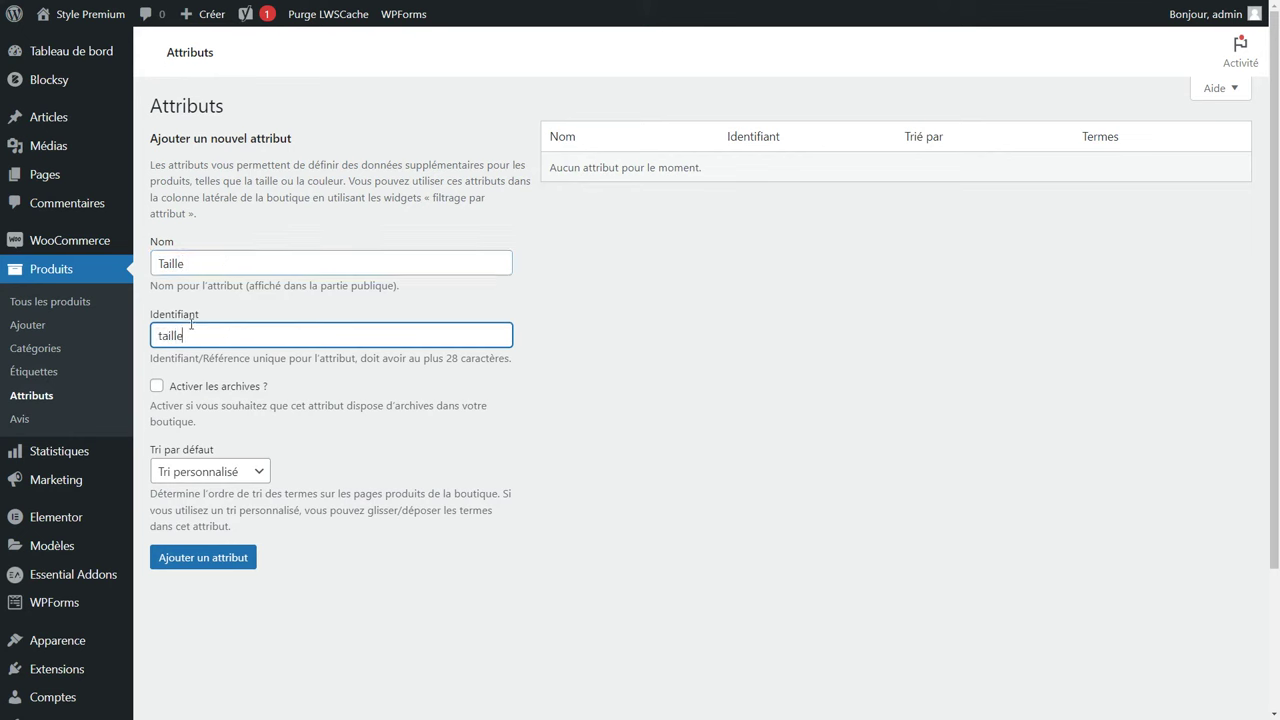
left_click(238, 476)
left_click(238, 476)
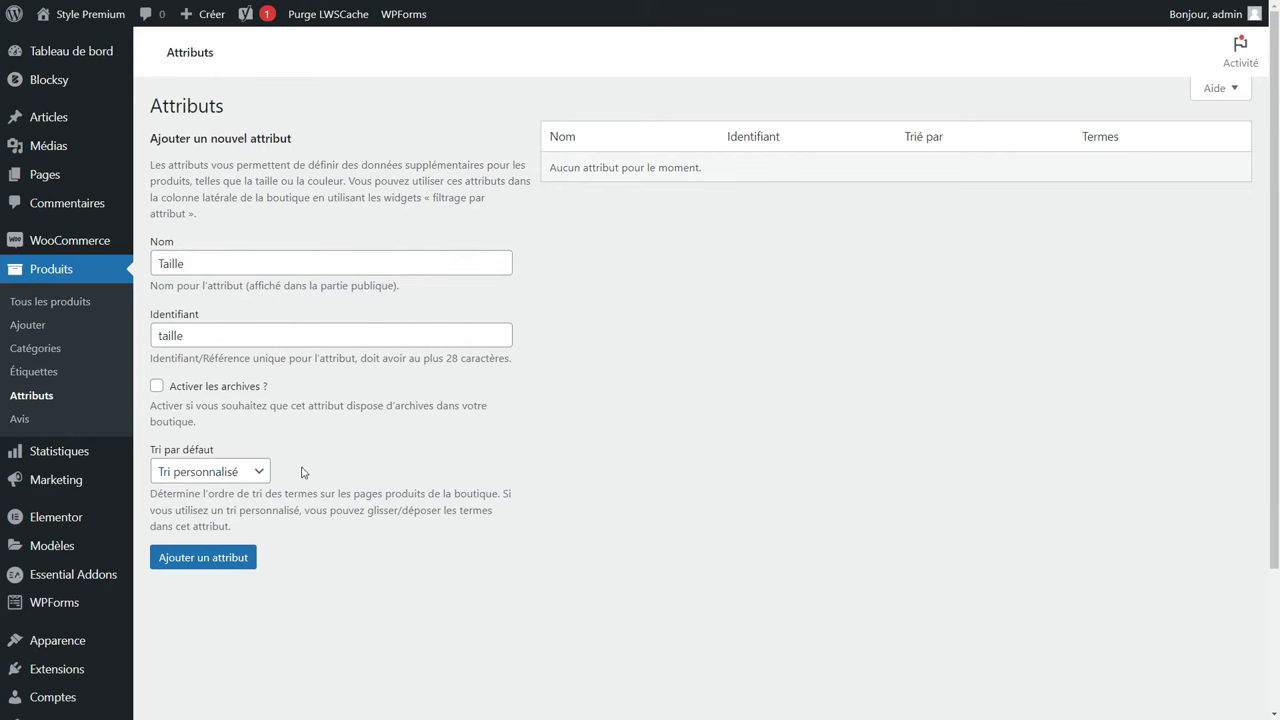
left_click(212, 567)
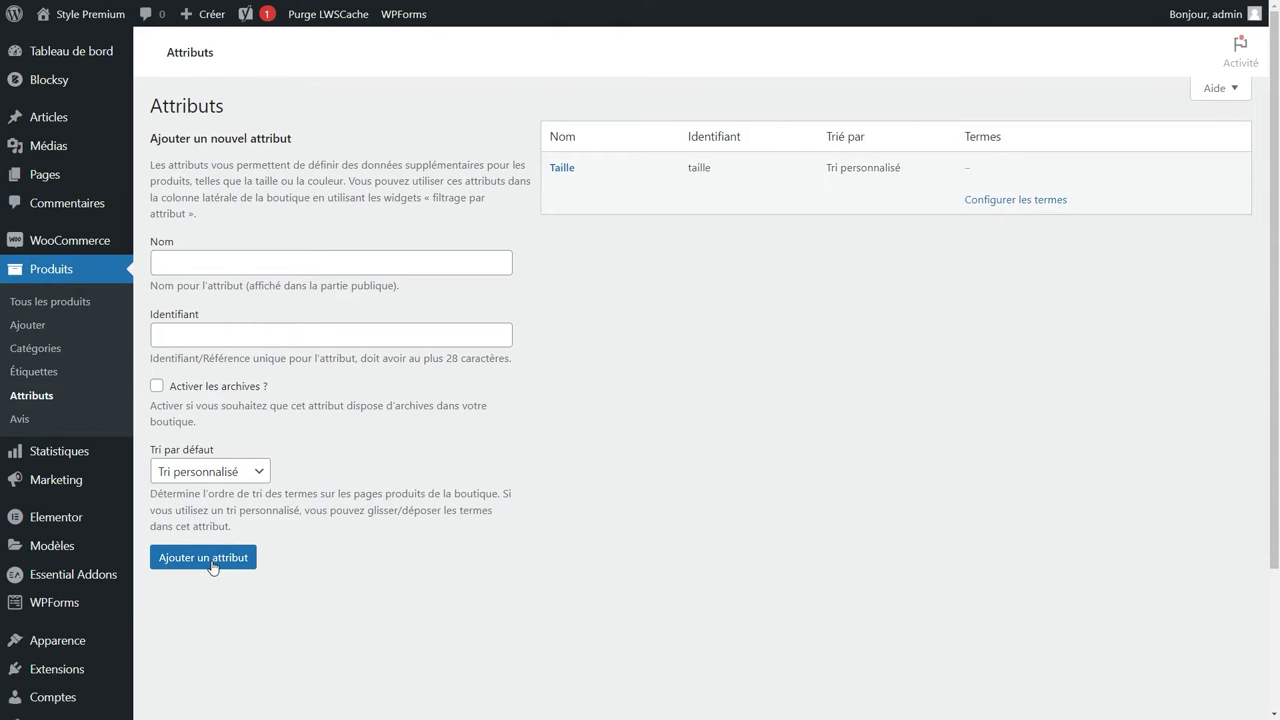
Add the size terms to Taille, starting with S and M.
left_click(1027, 203)
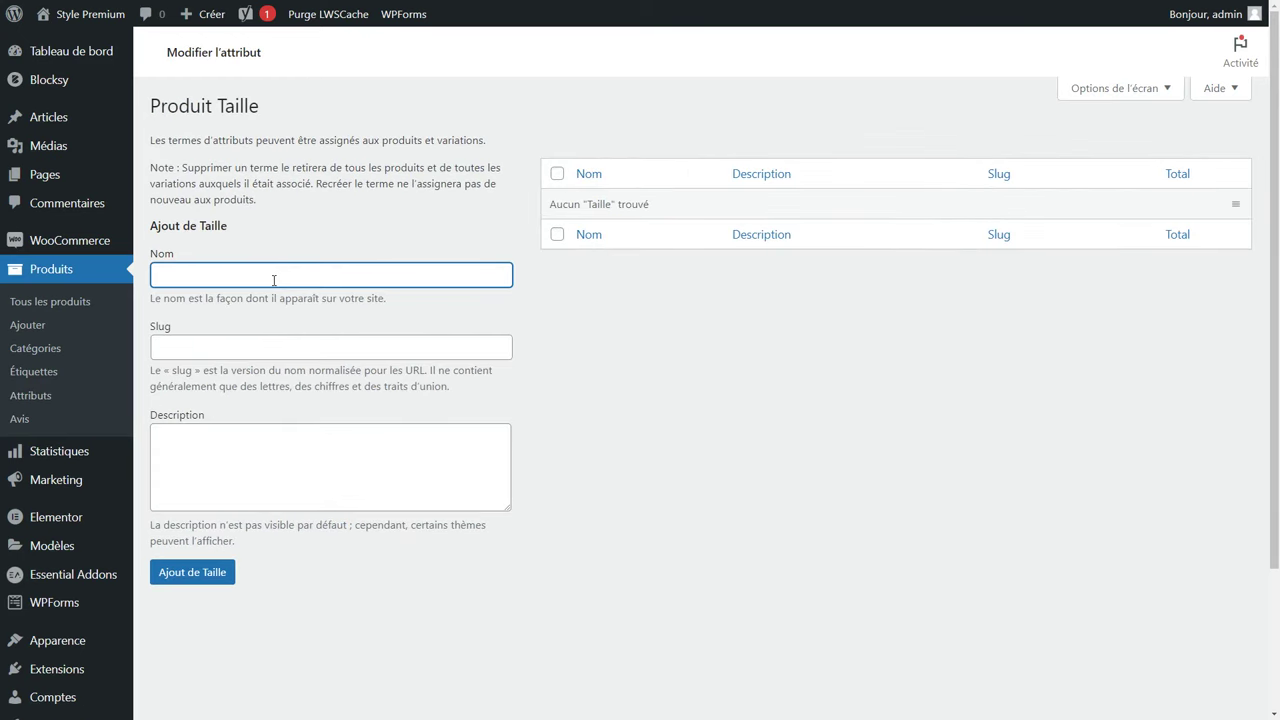
key("Tab")
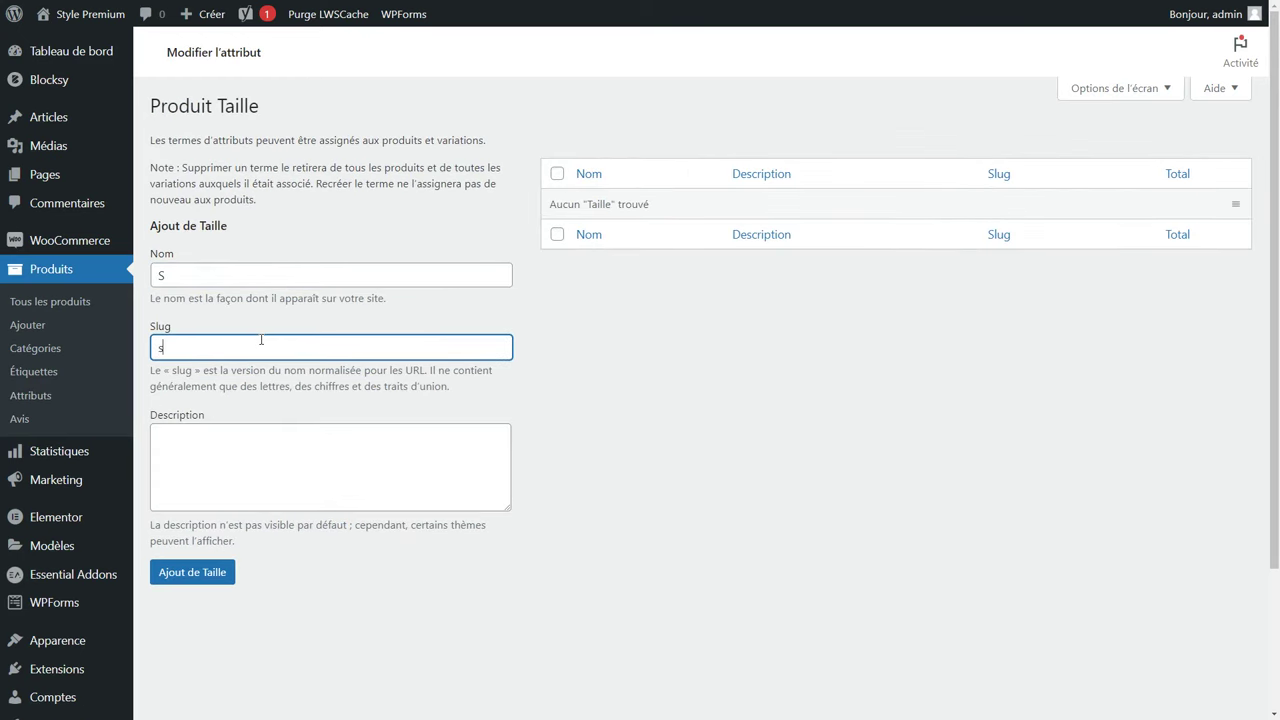
left_click(204, 578)
left_click(238, 337)
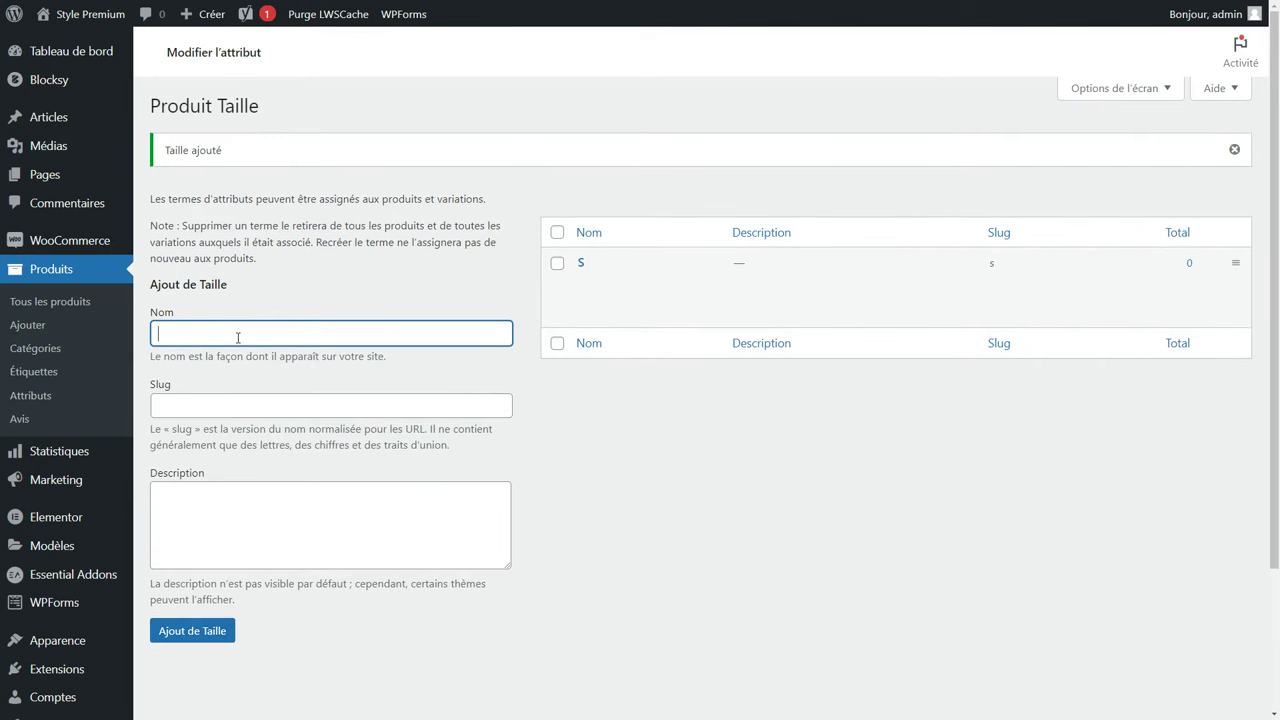
key("Tab")
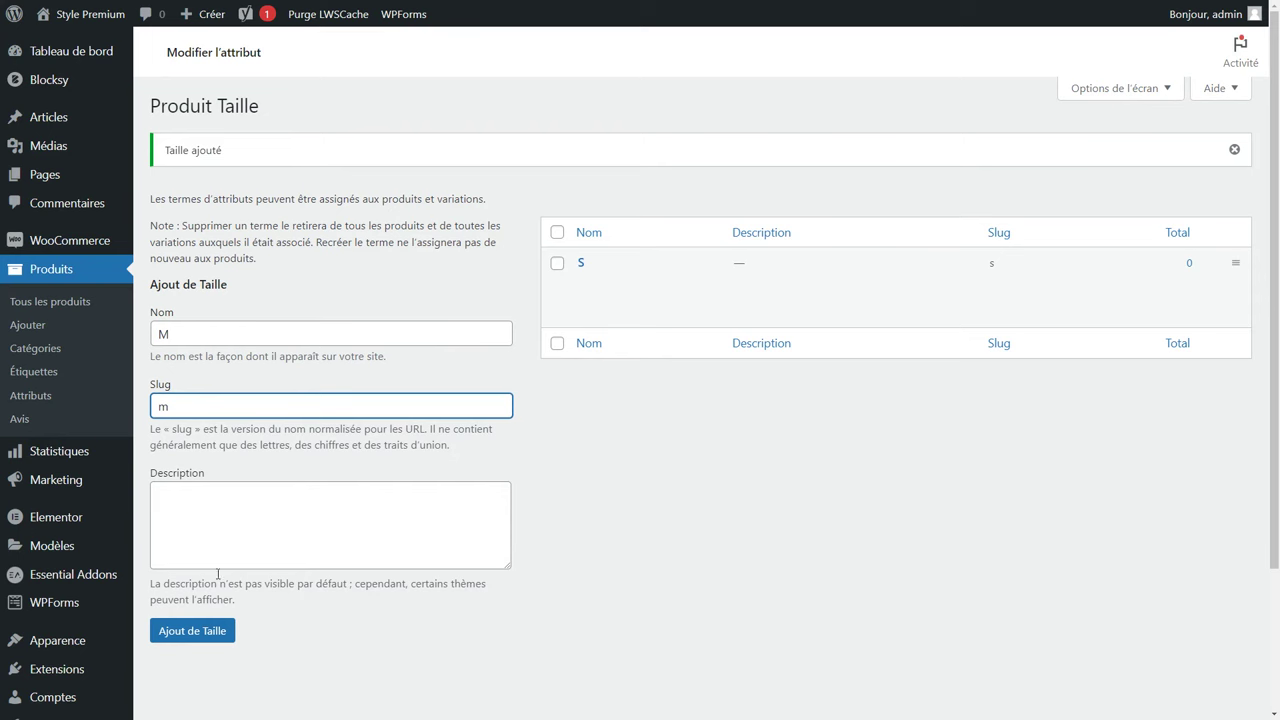
left_click(197, 629)
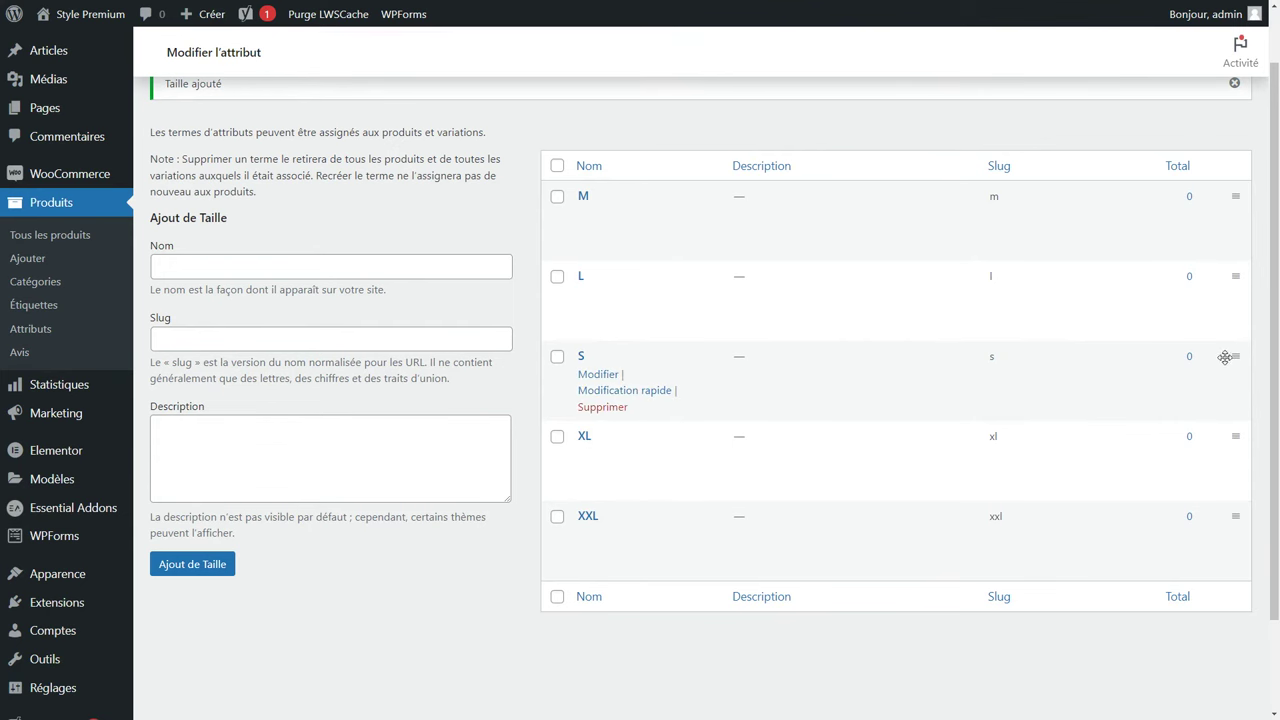
Drag S to the top of the size term list and return to the Attributs page.
left_click_drag(1233, 355, 1229, 190)
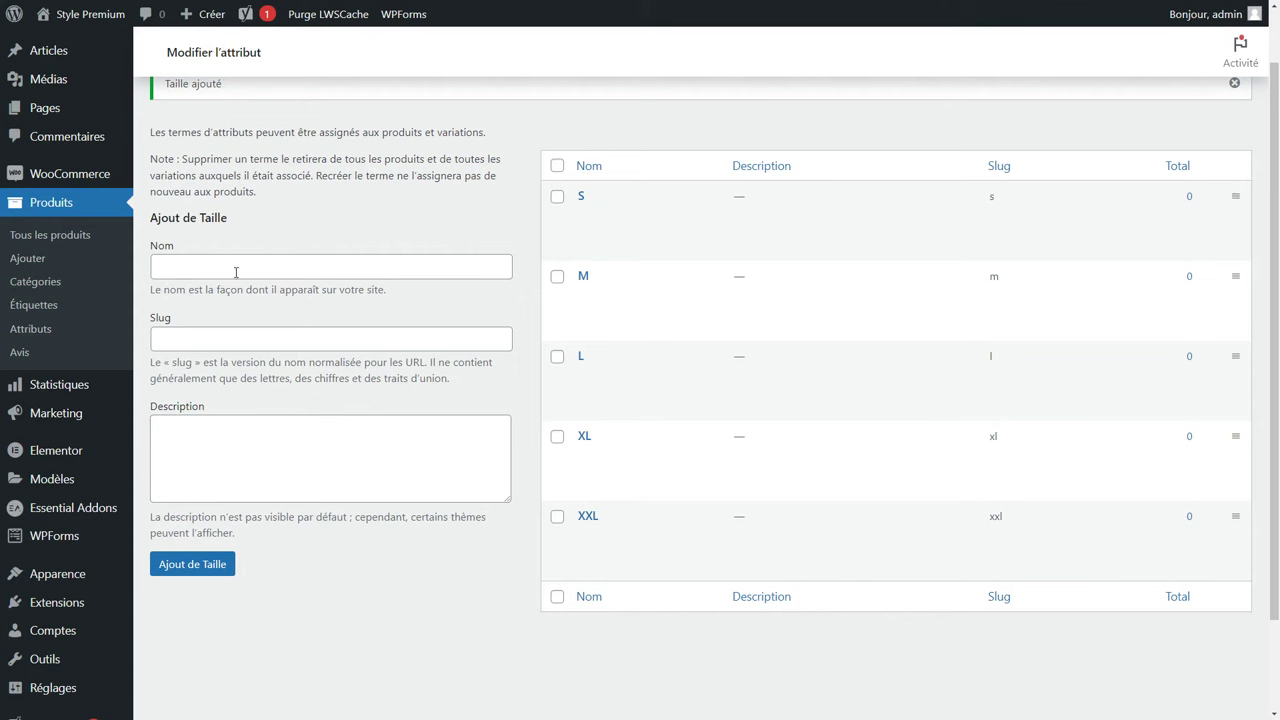
left_click(25, 336)
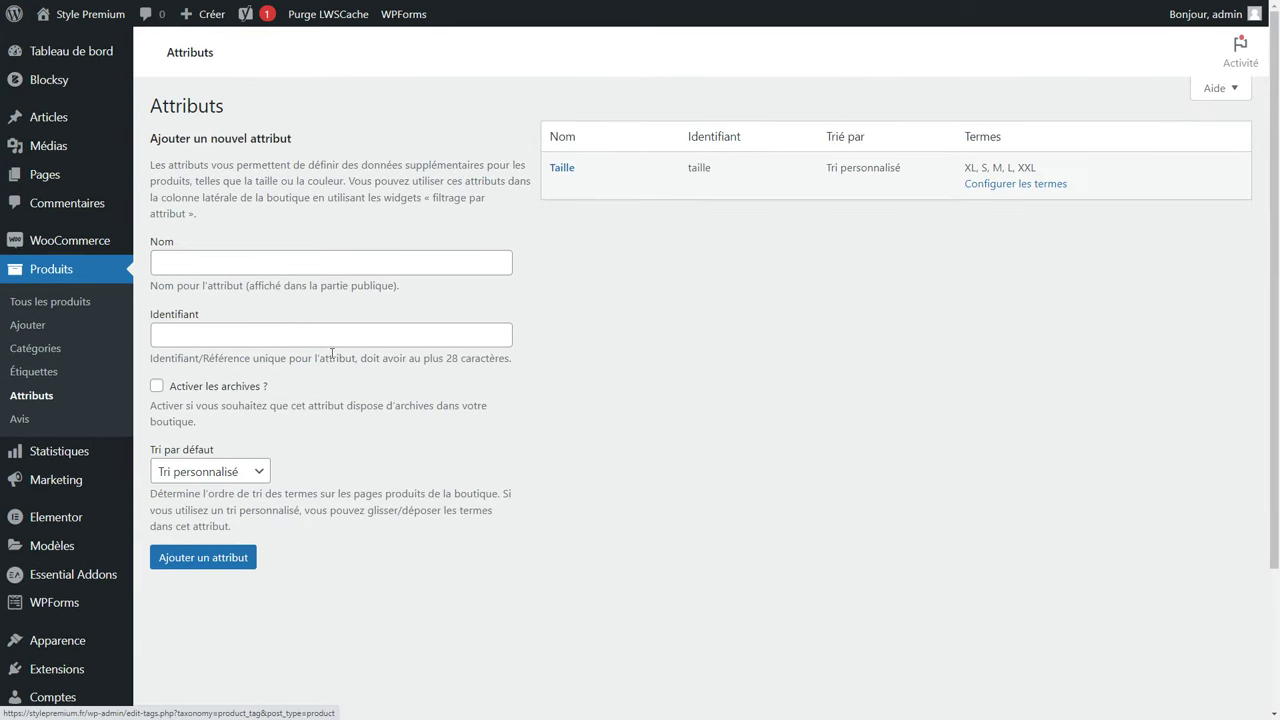
left_click(287, 256)
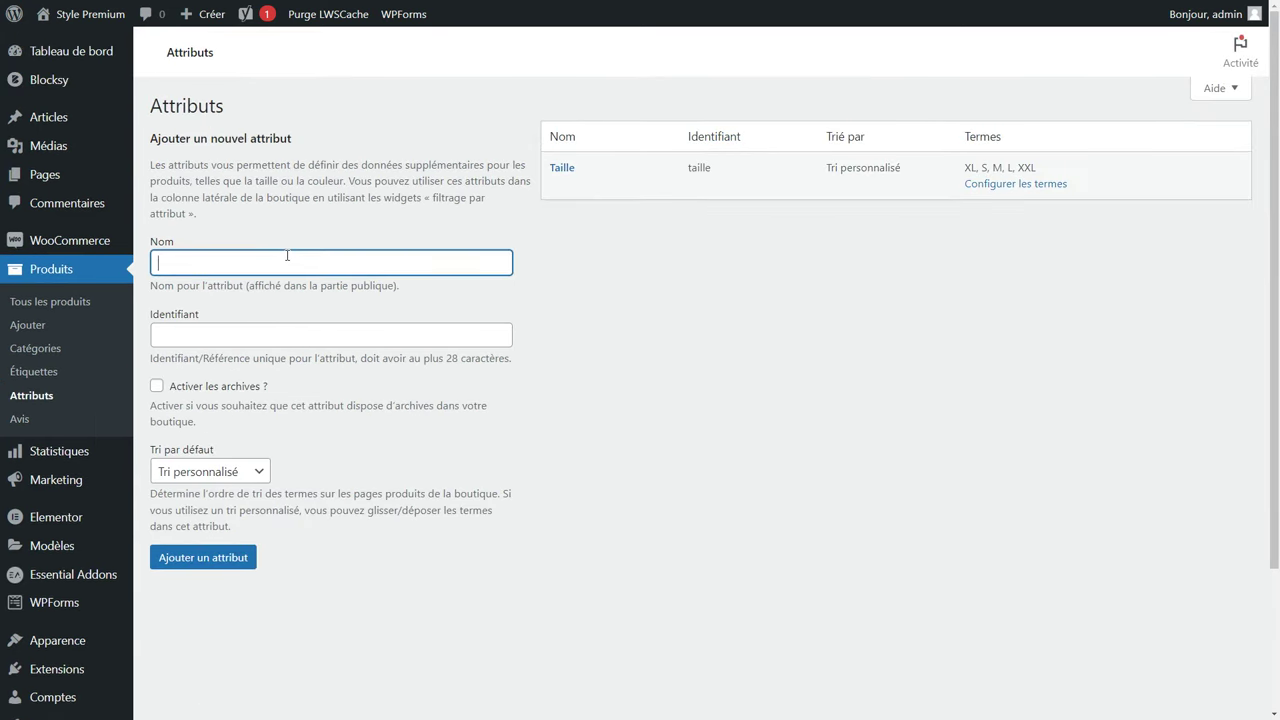
Create the global Couleur attribute with identifier couleur.
key("Tab")
type("c")
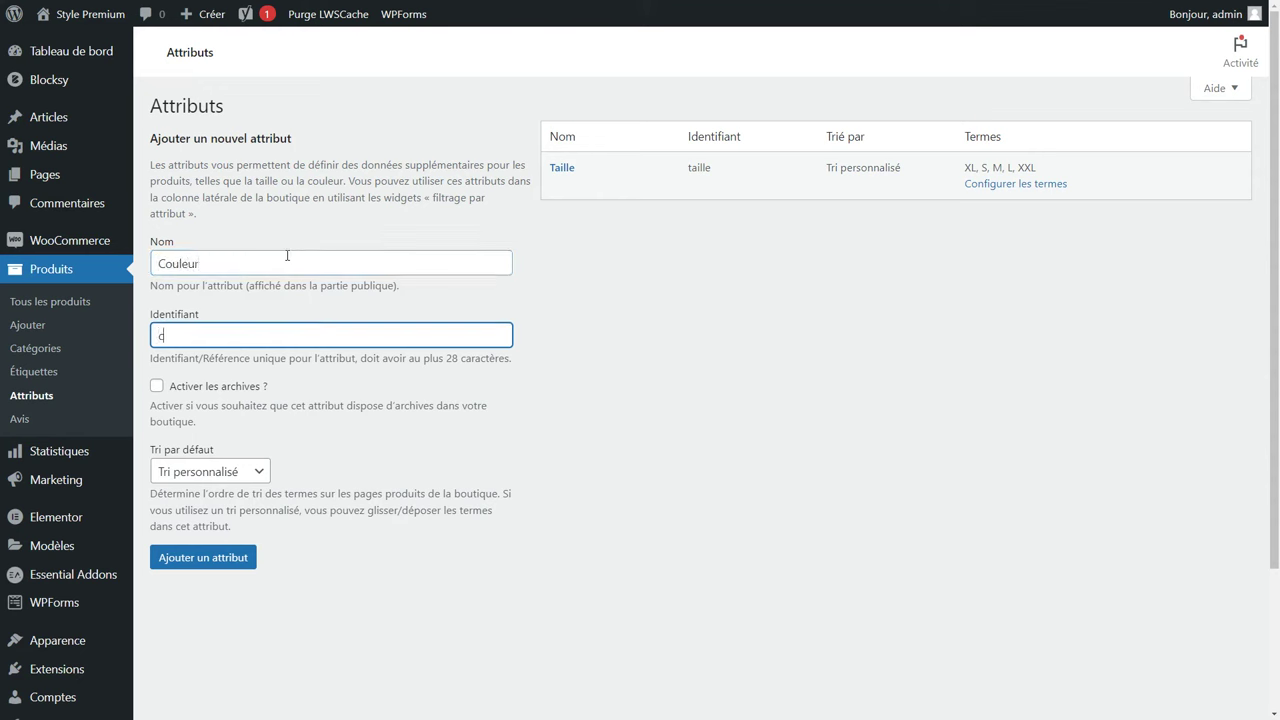
type("ouleur")
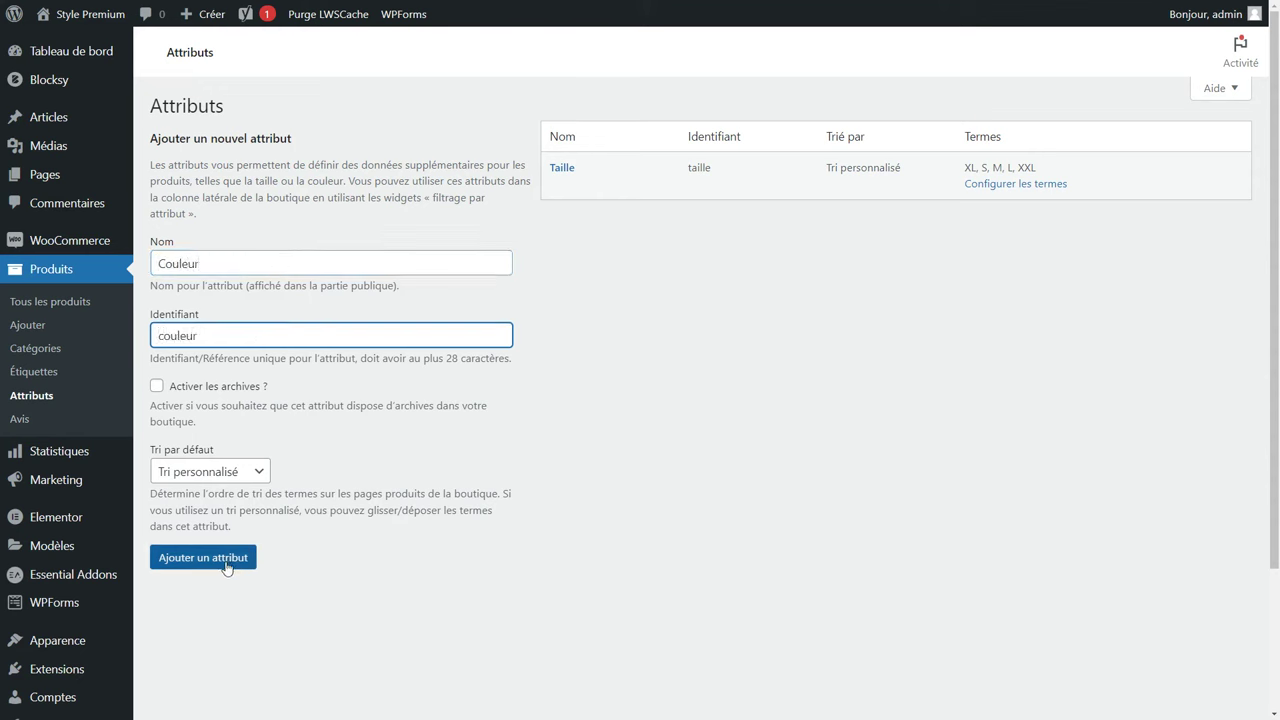
left_click(206, 563)
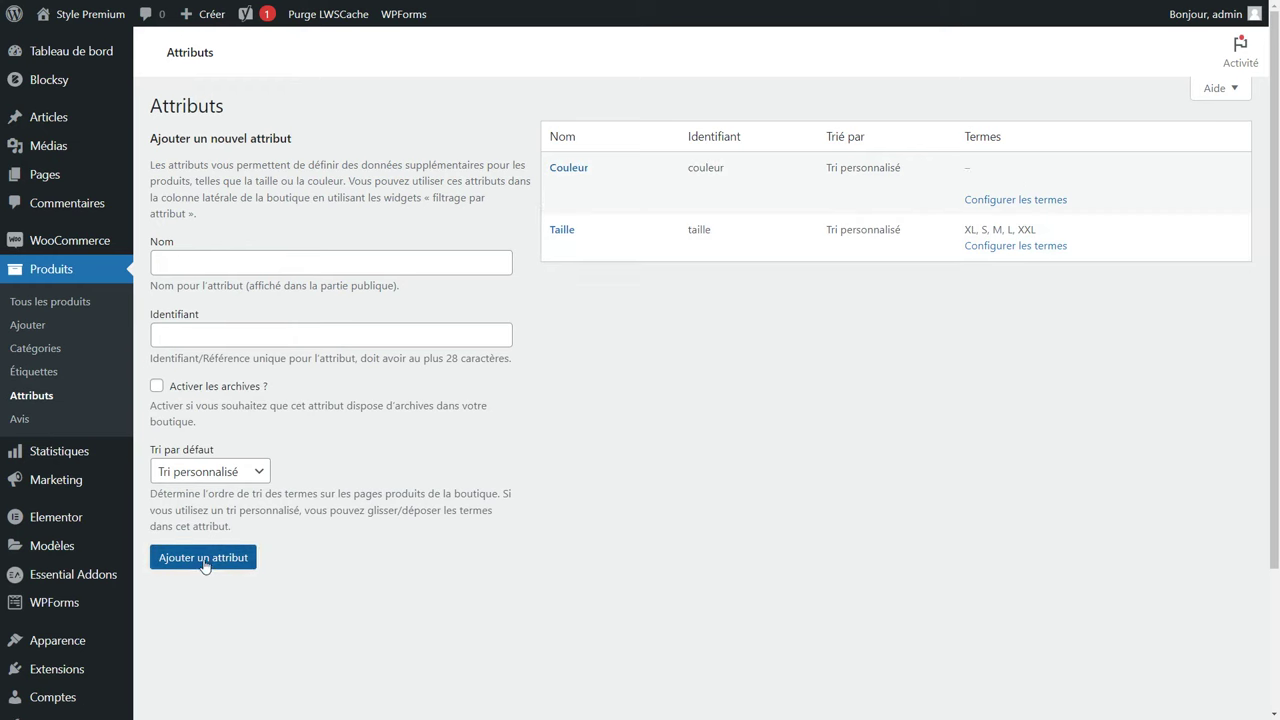
Add Vert as a Couleur term, then go to the Tous les produits list.
left_click(970, 202)
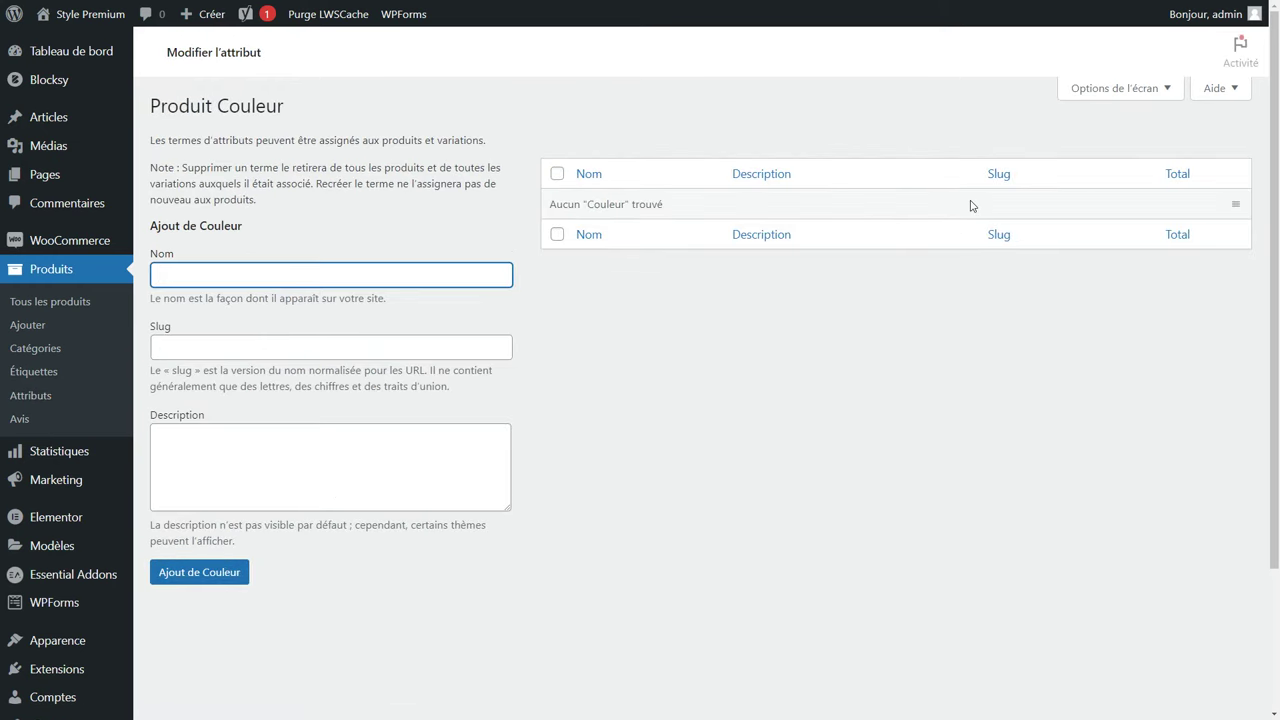
type("Vert")
key("Tab")
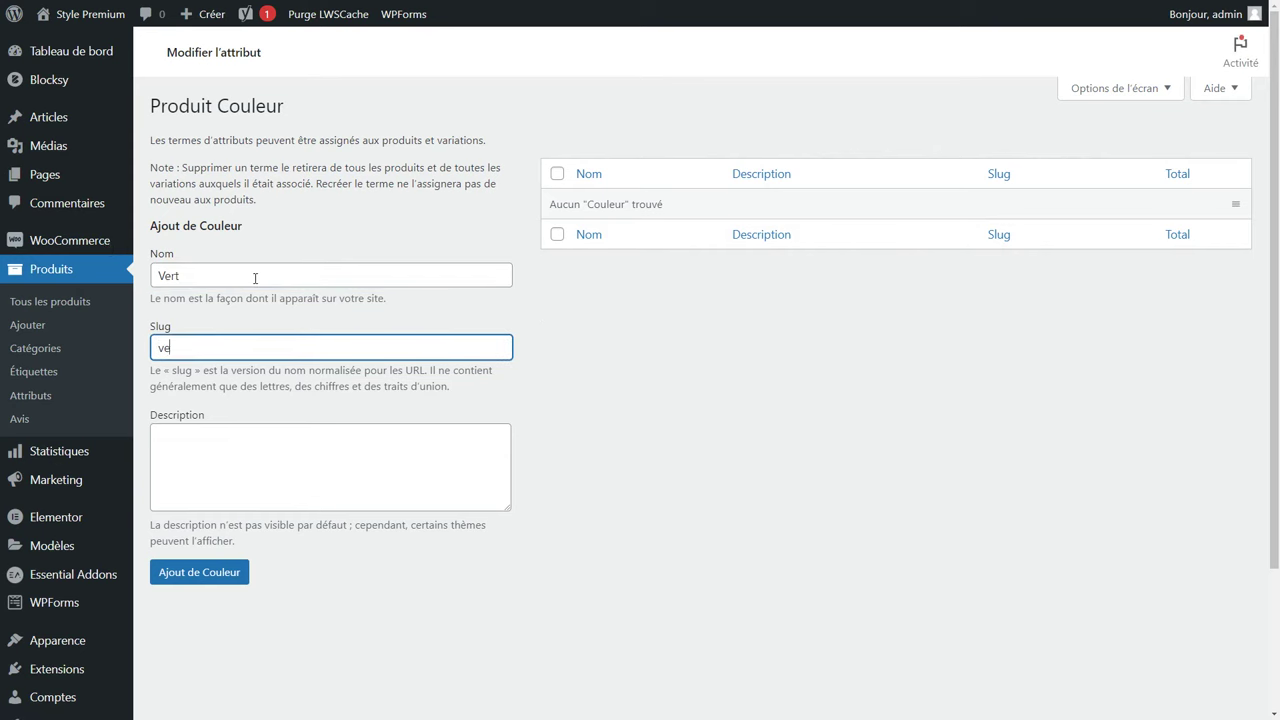
left_click(197, 568)
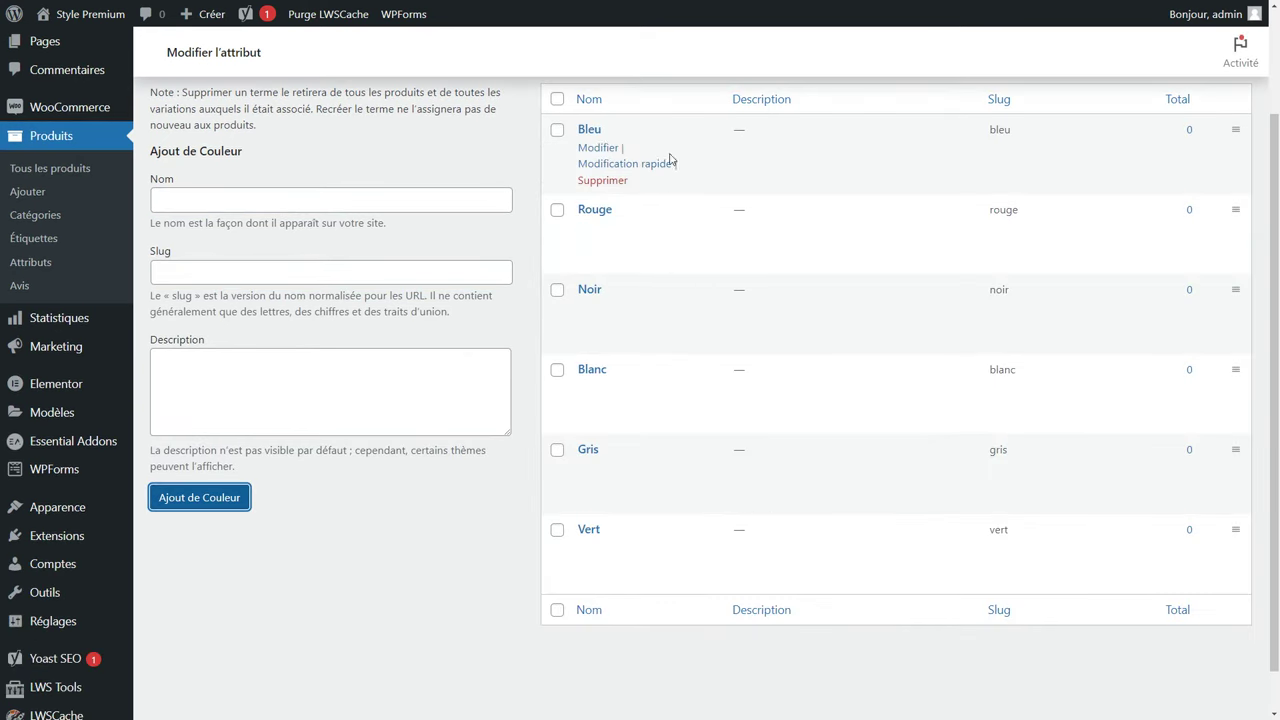
scroll(667, 531, "up", 1)
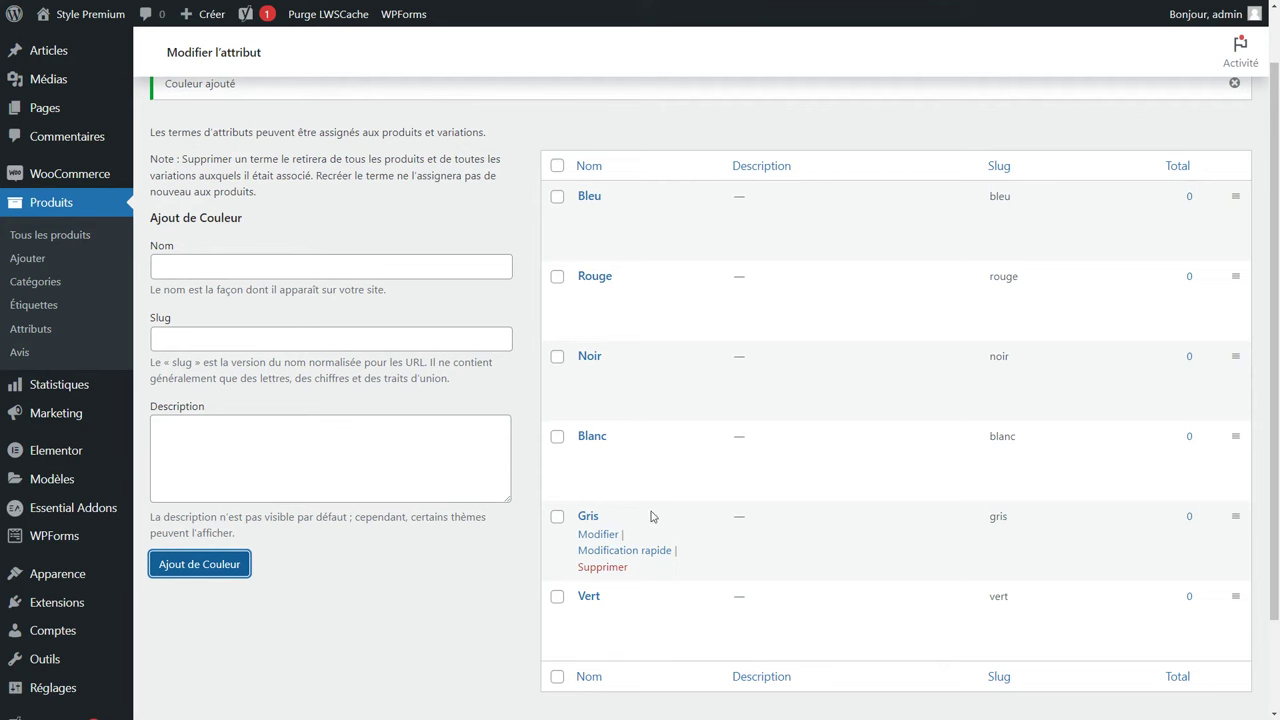
left_click(29, 211)
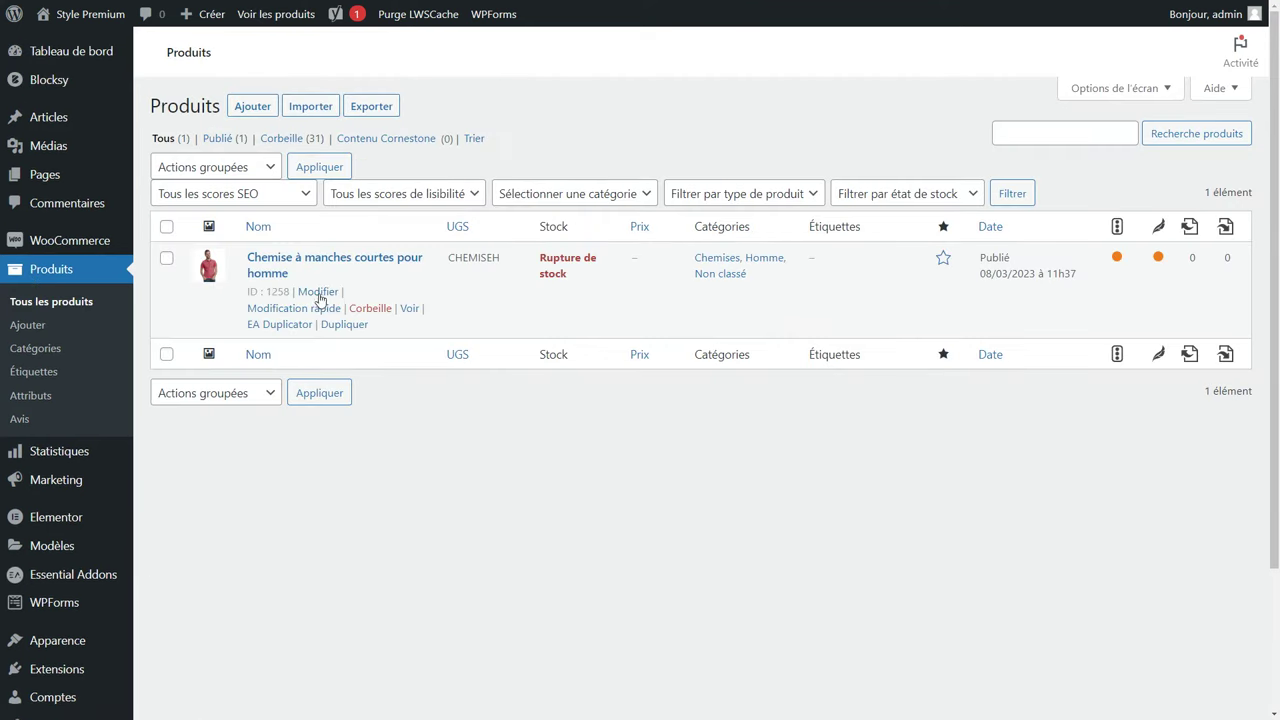
Add the Taille attribute to the shirt with all sizes selected, used for variations.
left_click(318, 292)
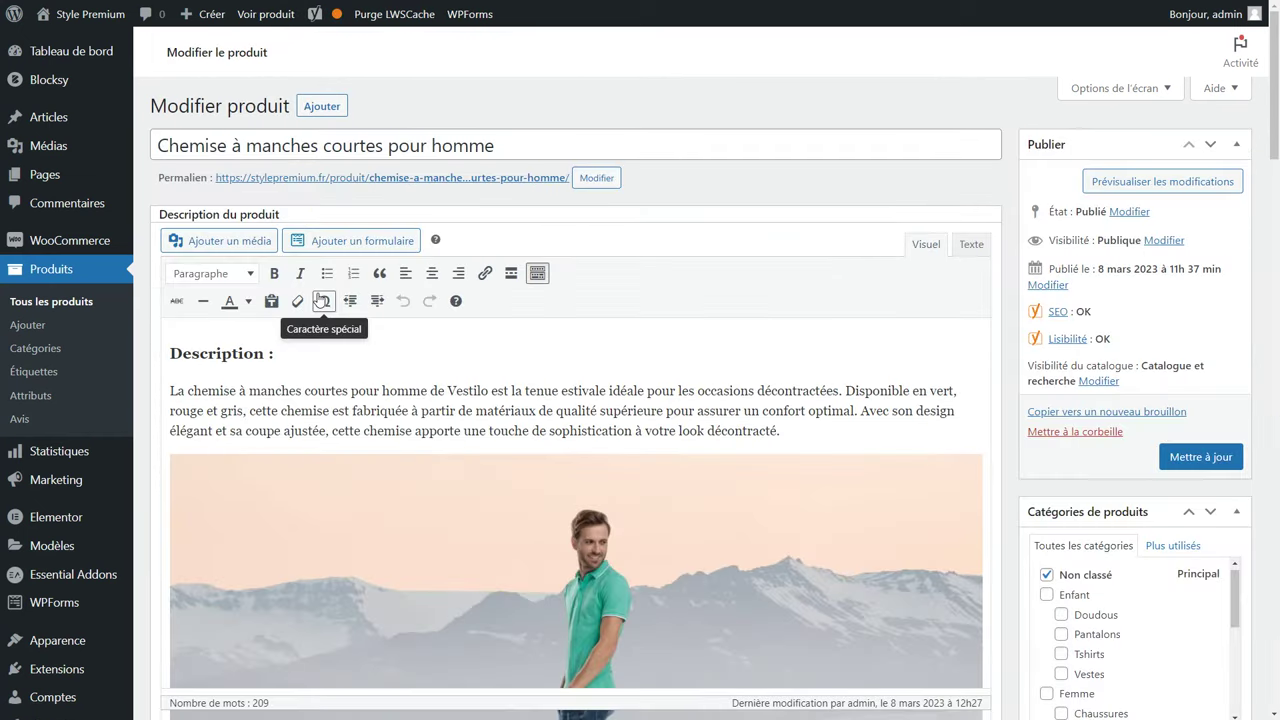
scroll(598, 350, "down", 10)
scroll(598, 350, "down", 5)
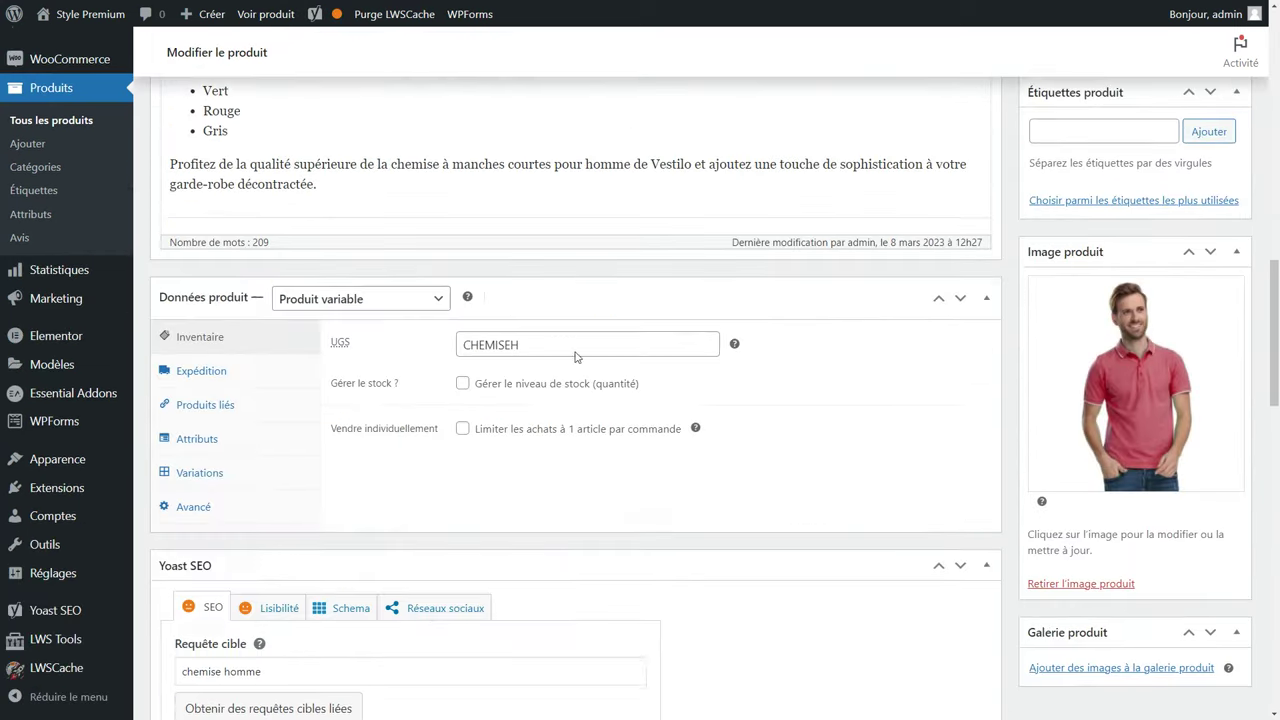
left_click(203, 402)
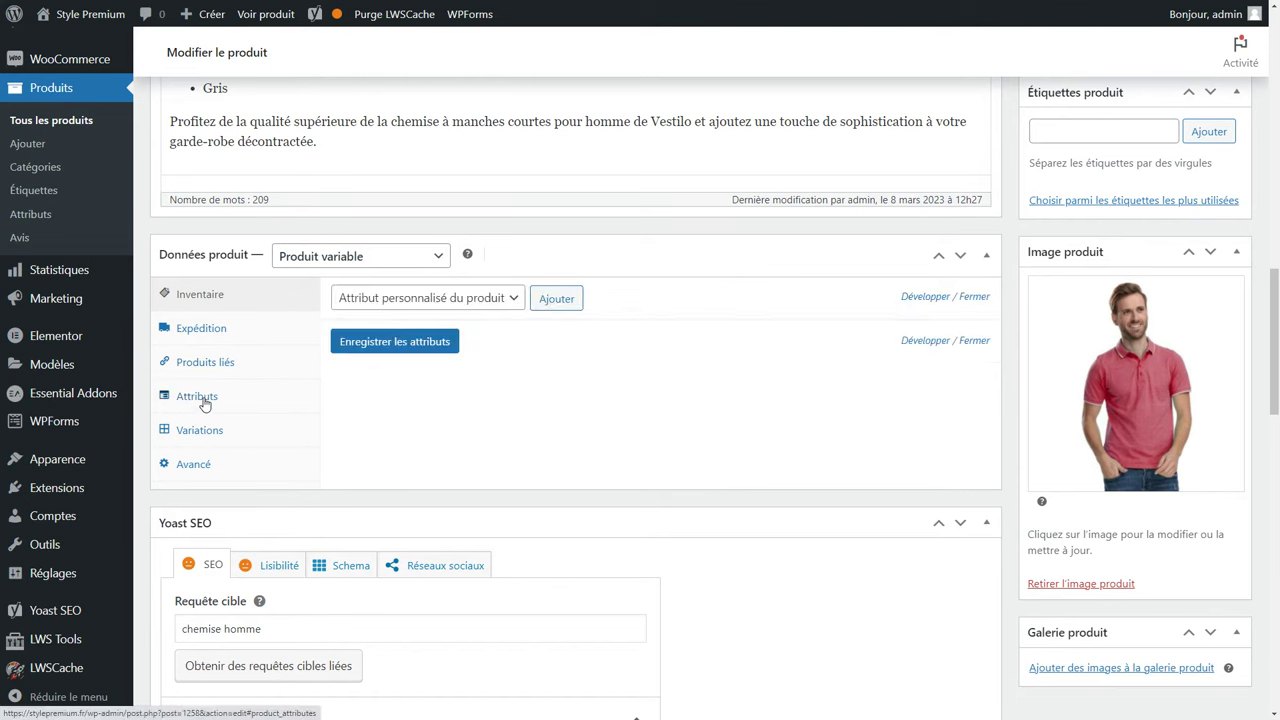
left_click(450, 300)
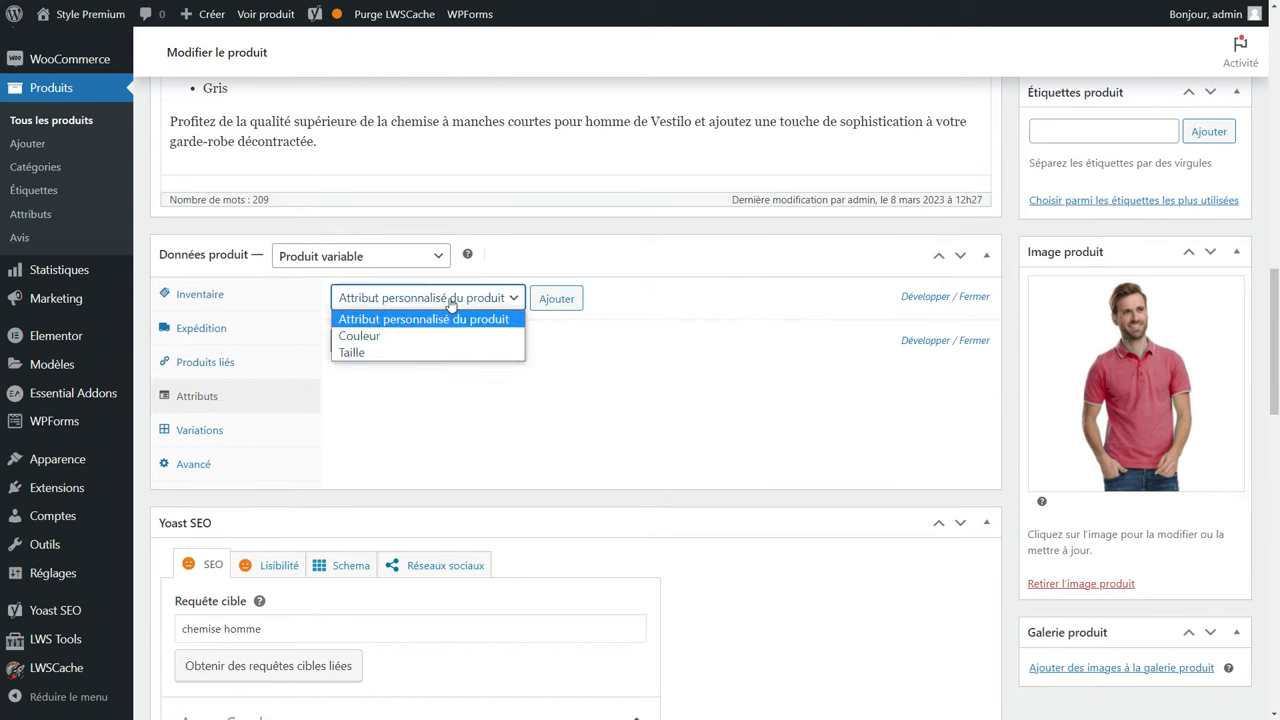
left_click(410, 352)
left_click(557, 300)
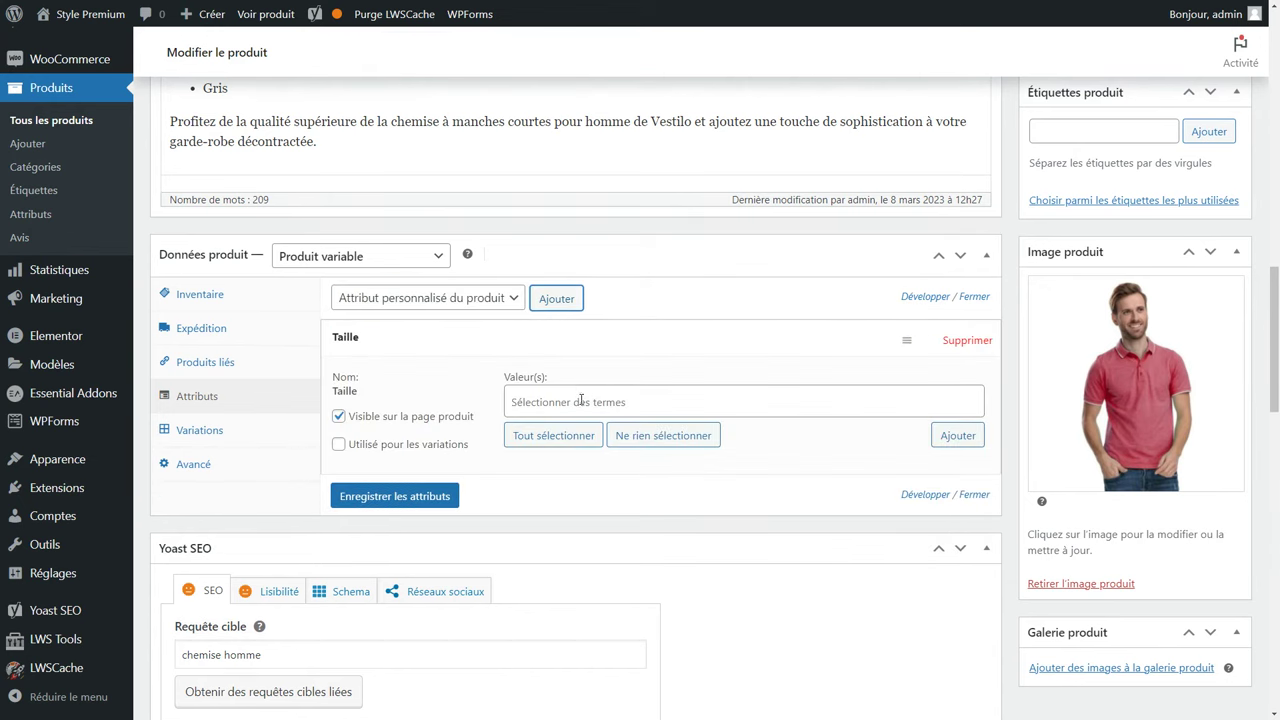
left_click(582, 400)
left_click(615, 375)
left_click(527, 447)
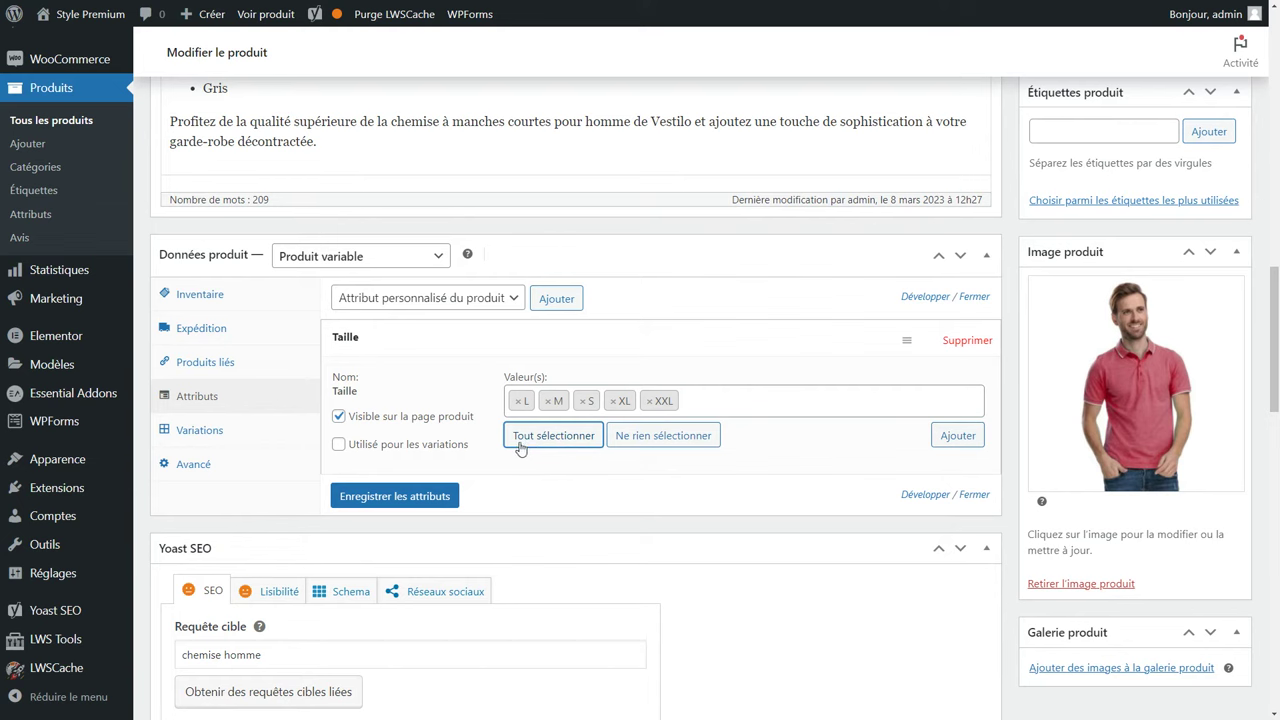
left_click(430, 447)
Add Couleur with Rouge, Vert and Gris, used for variations, and save the attributes.
left_click(432, 304)
left_click(382, 336)
left_click(556, 300)
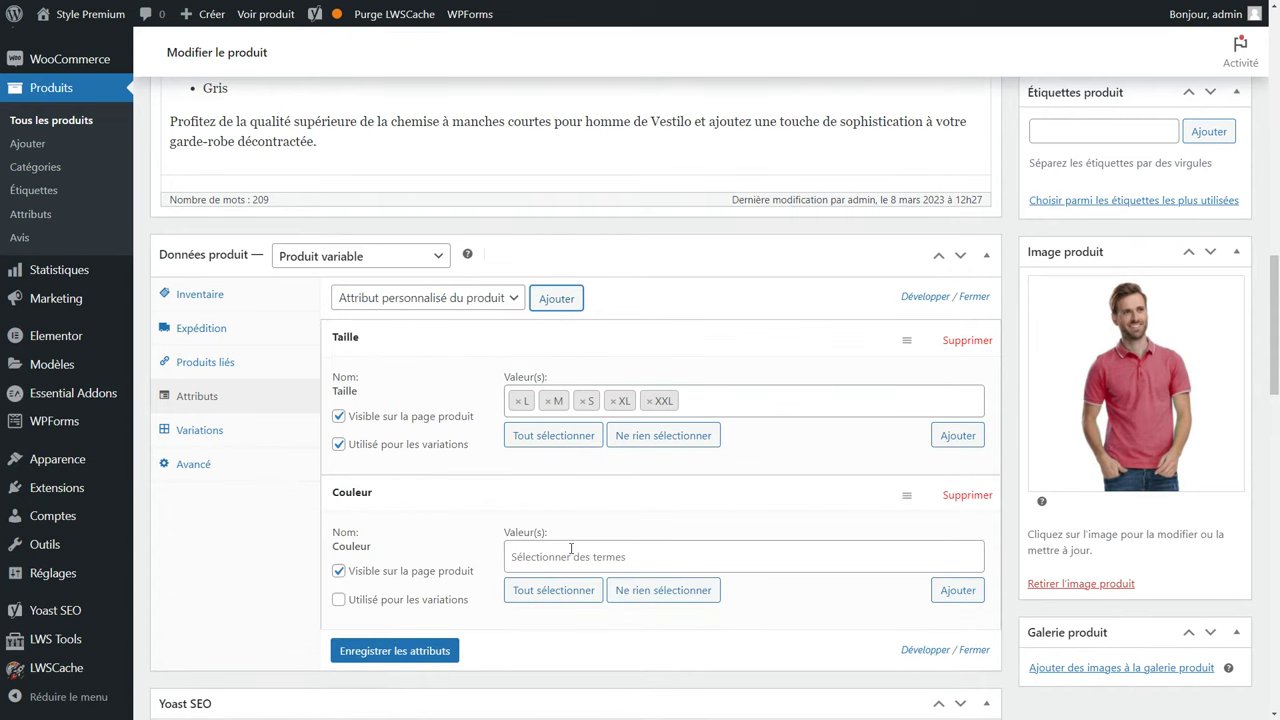
left_click(572, 552)
left_click(571, 512)
type("v")
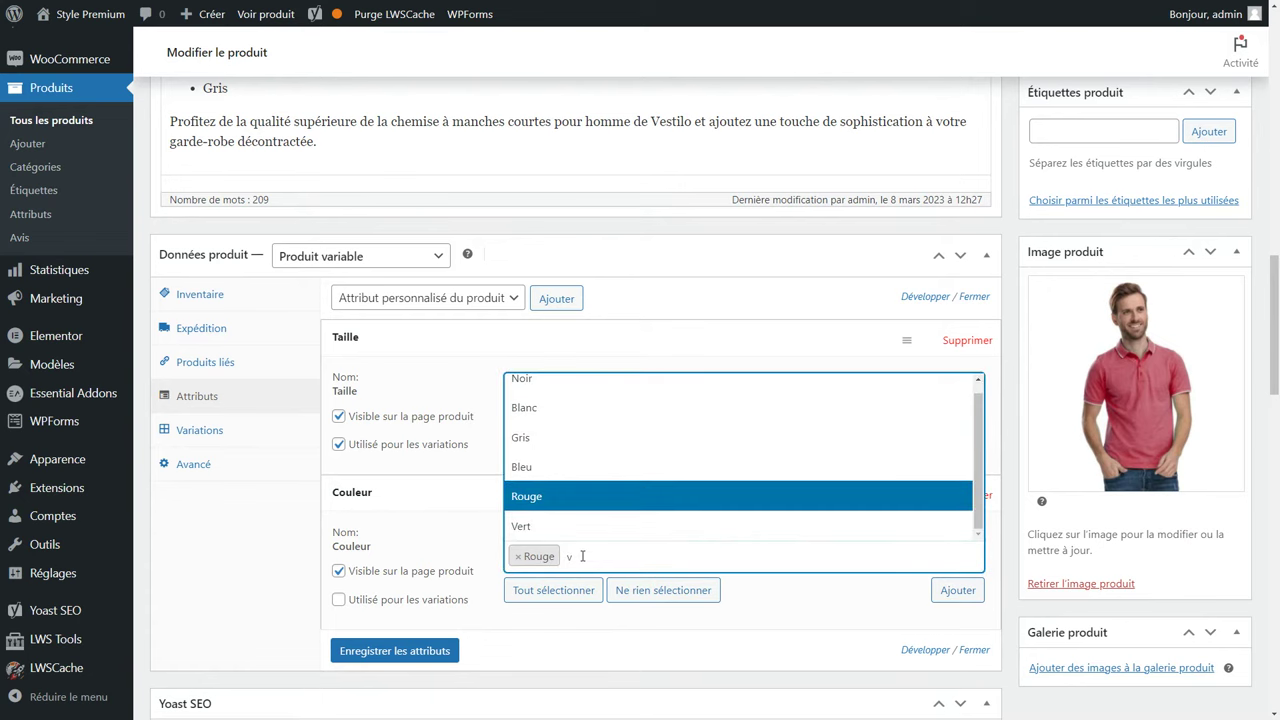
left_click(566, 528)
type("gr")
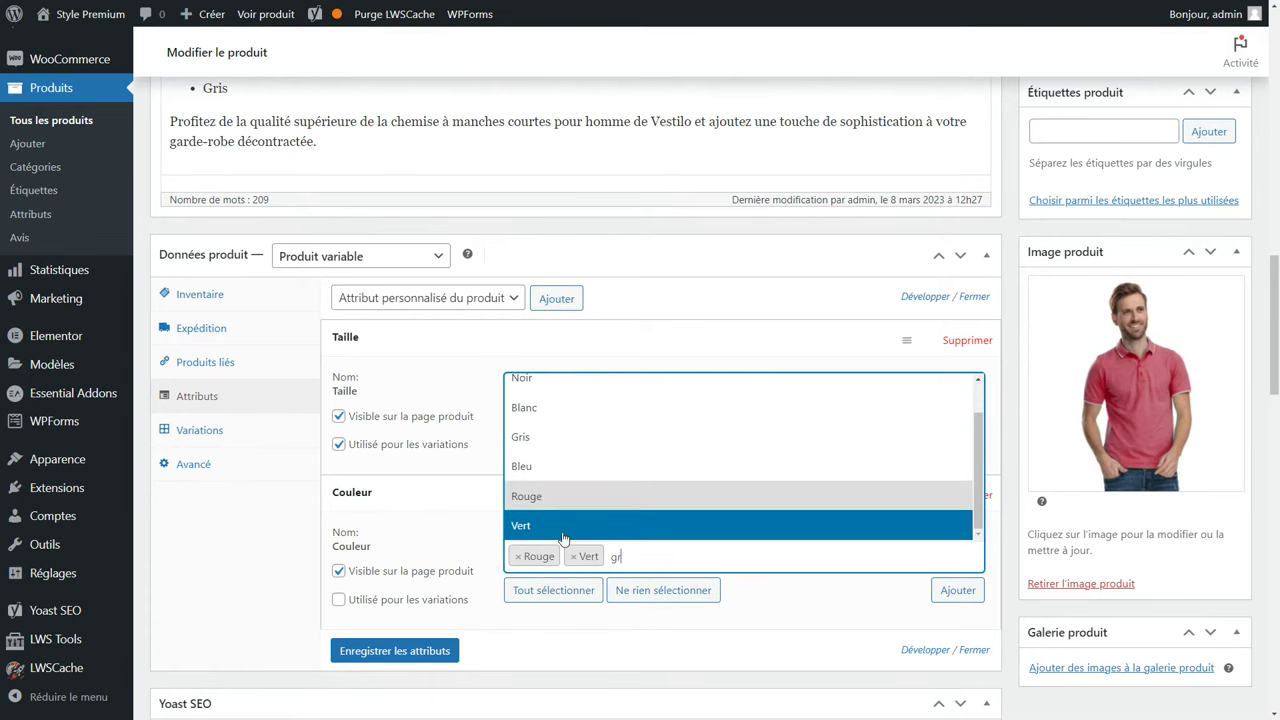
left_click(563, 528)
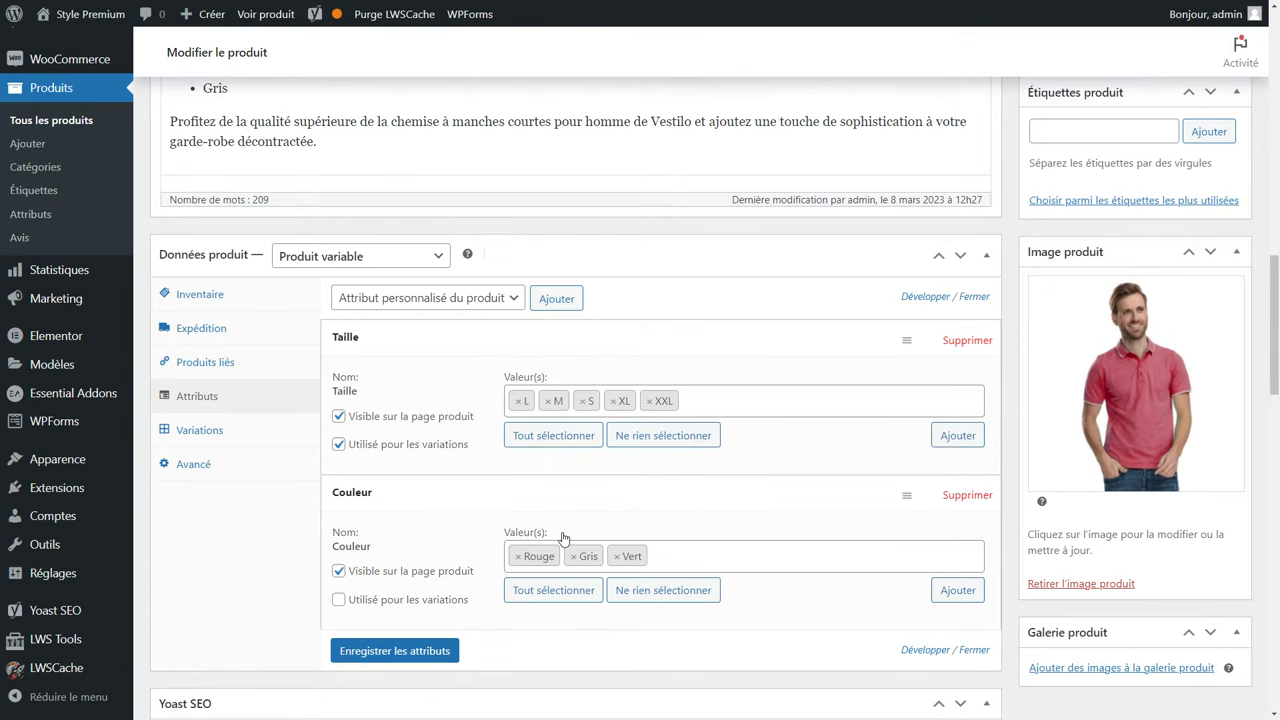
left_click(431, 604)
left_click(378, 654)
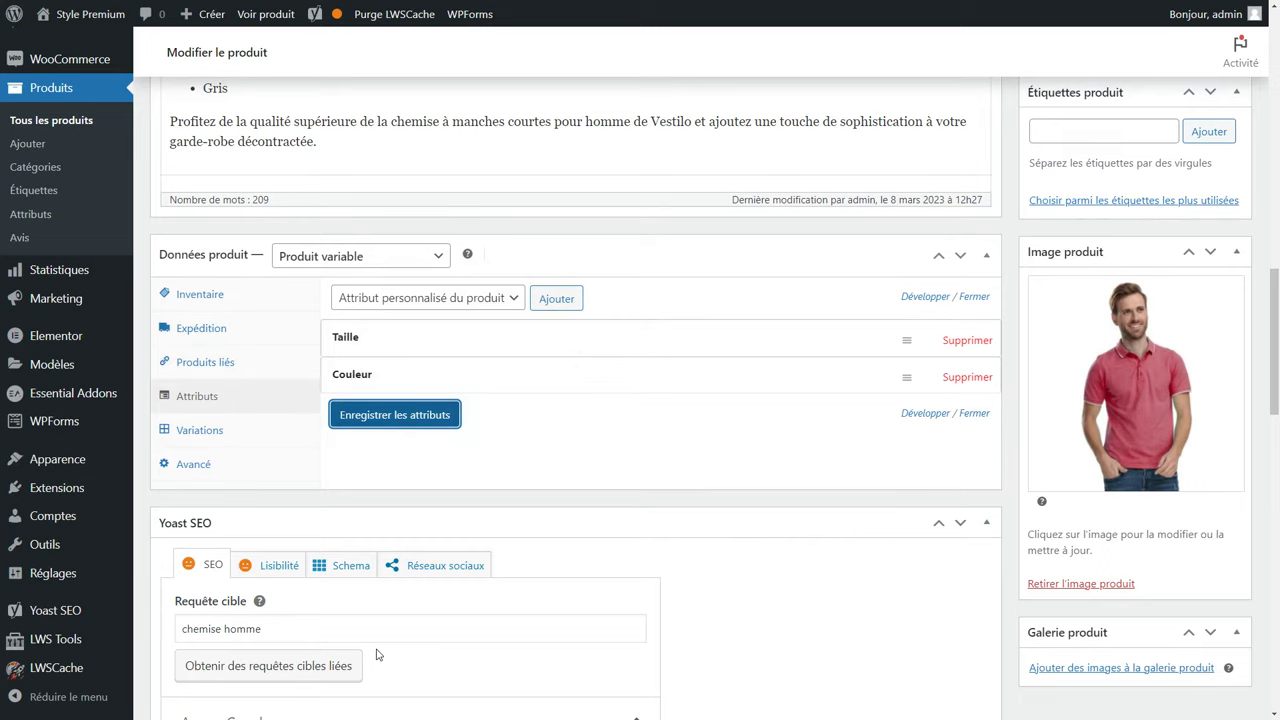
Run Créer les variations pour tous les attributs, generating 15 variations (#1283–#1297).
scroll(552, 426, "down", 1)
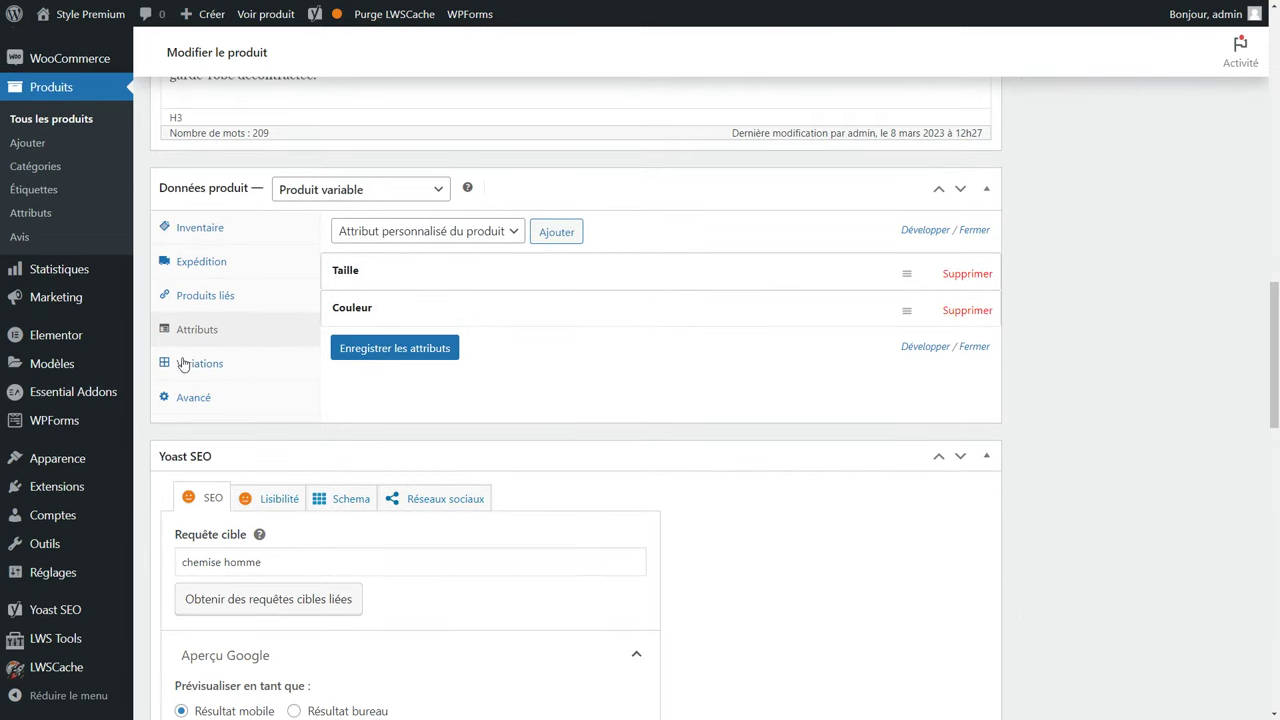
left_click(234, 367)
left_click(403, 238)
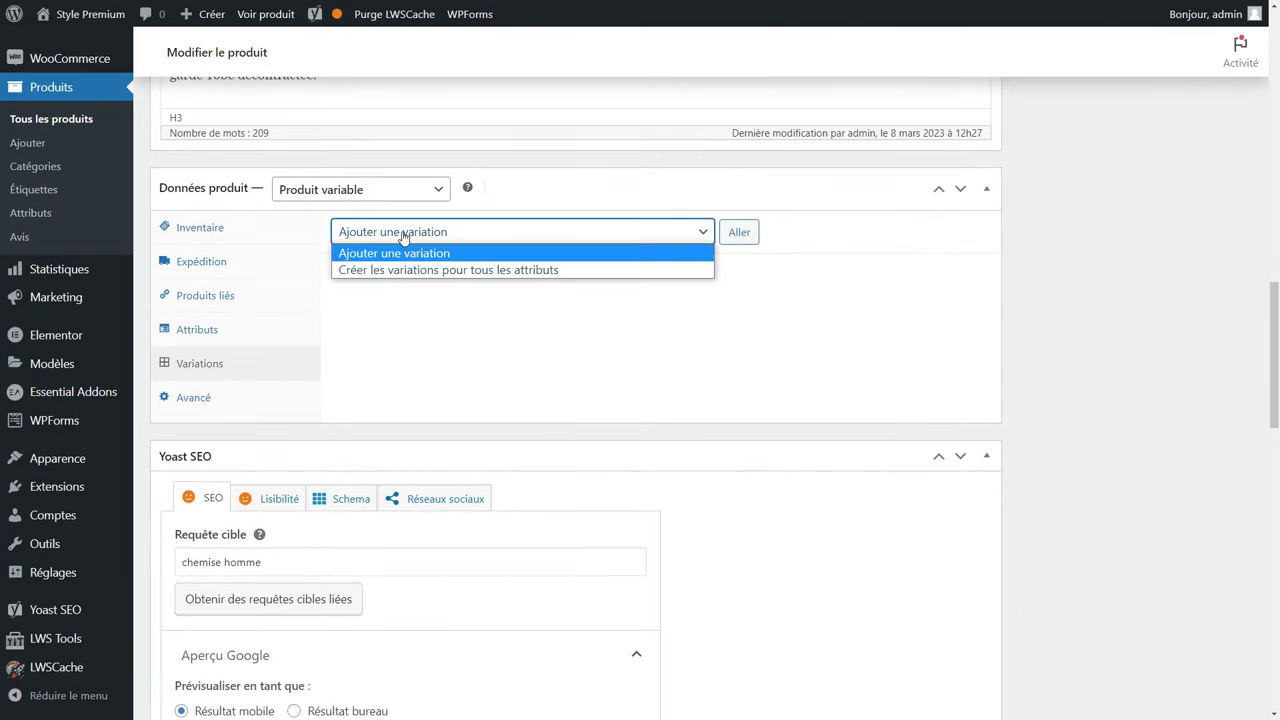
left_click(538, 270)
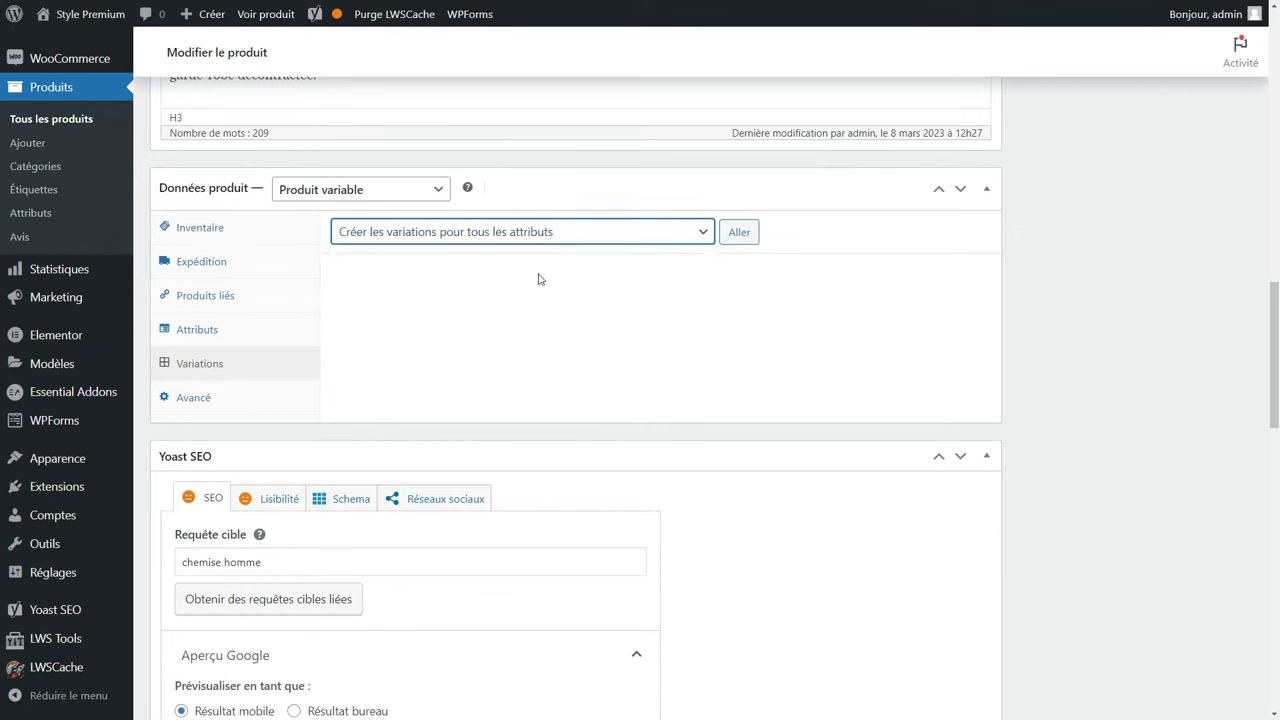
left_click(740, 238)
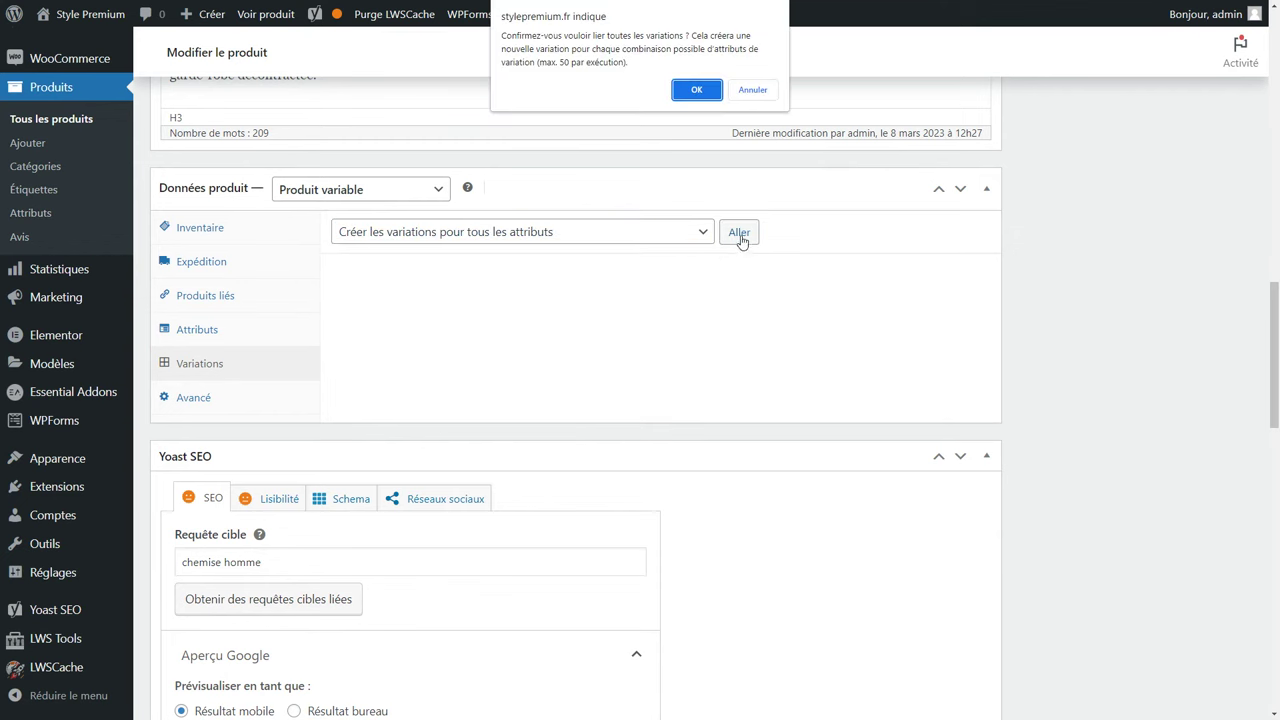
left_click(697, 91)
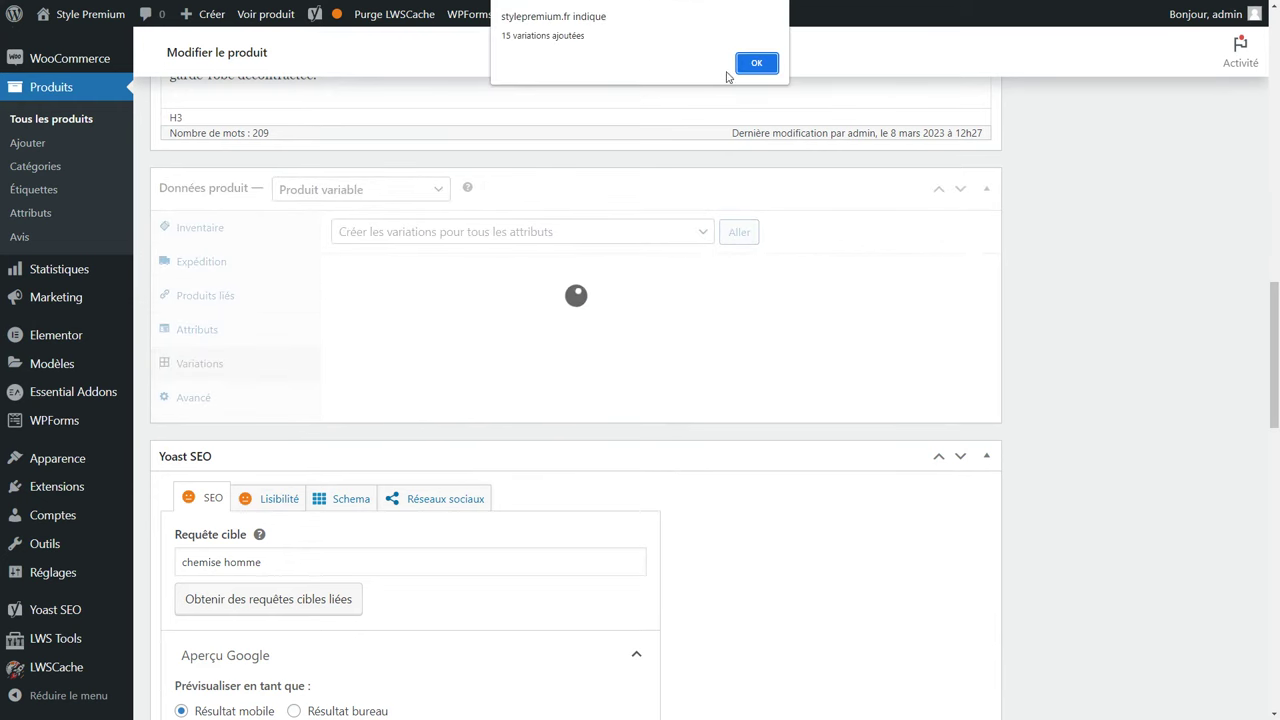
left_click(755, 64)
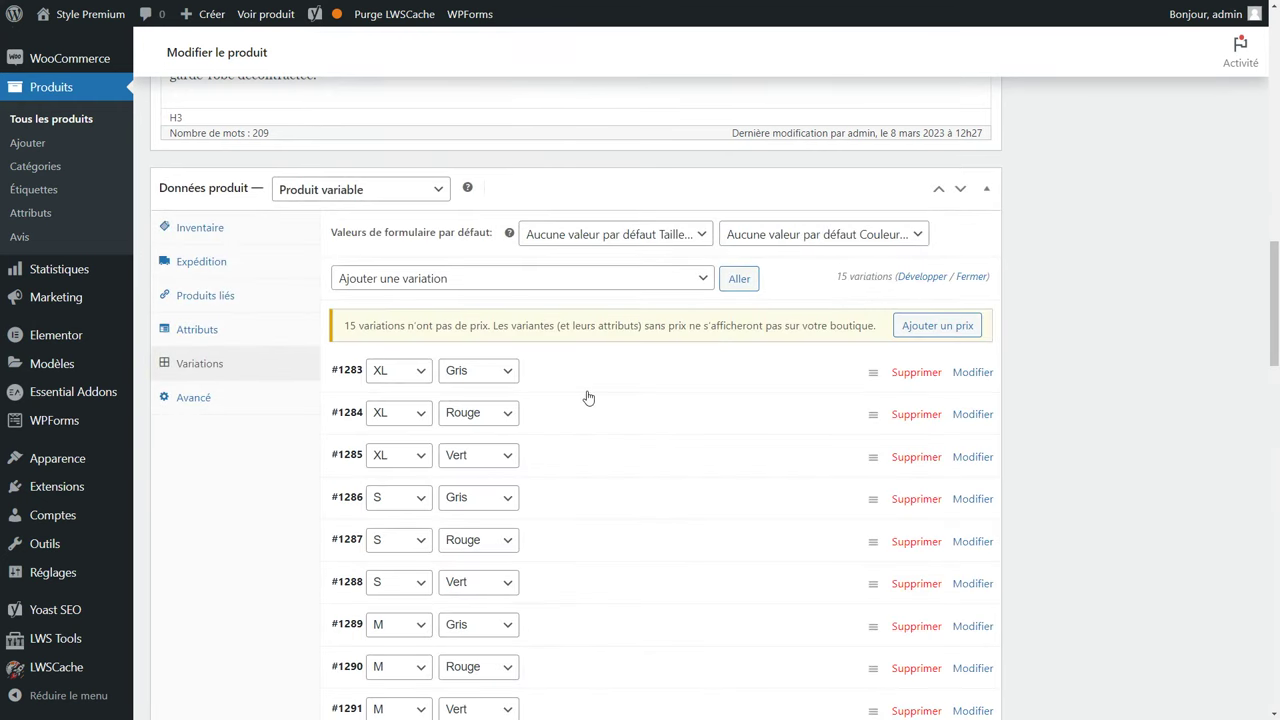
scroll(576, 372, "down", 5)
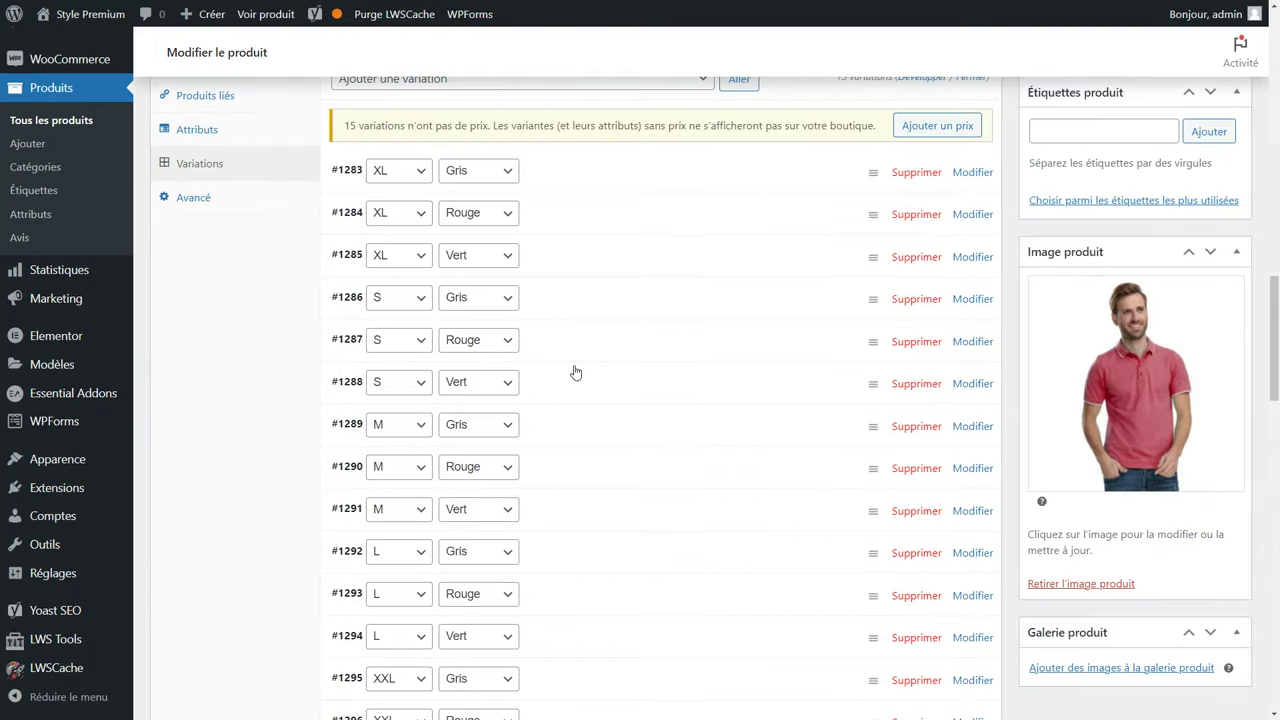
scroll(576, 372, "down", 1)
scroll(576, 372, "up", 3)
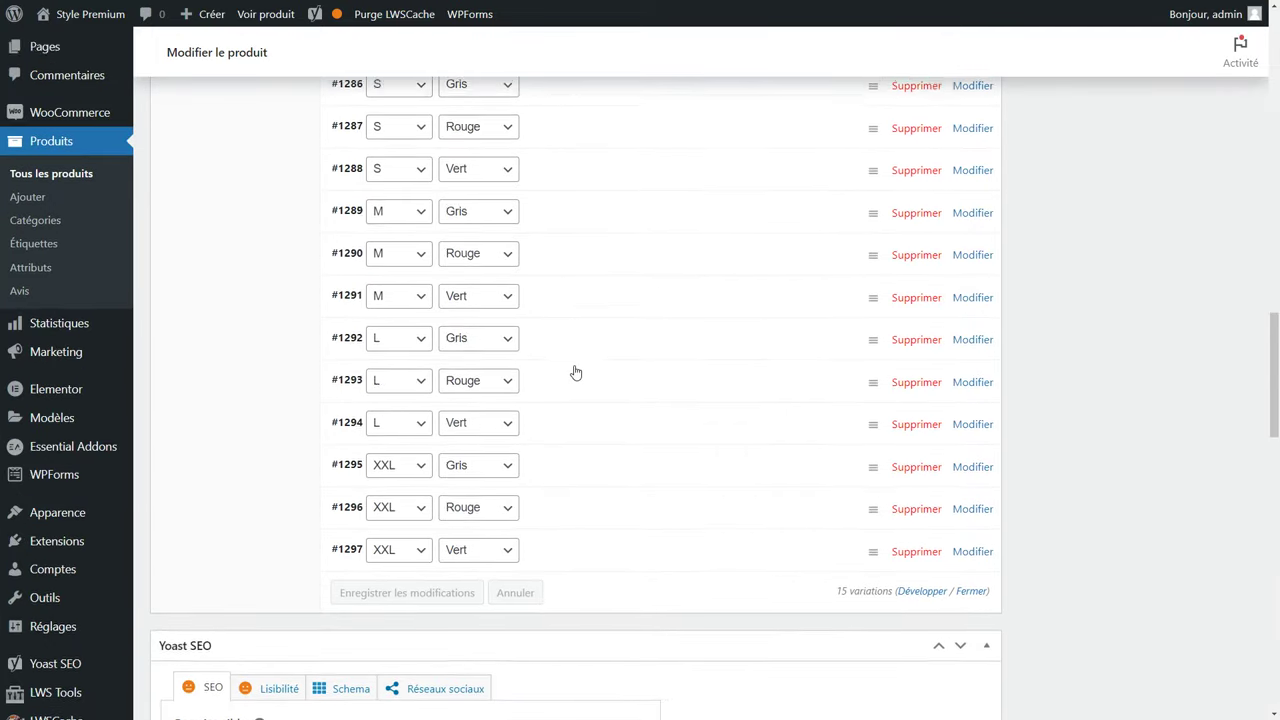
scroll(576, 372, "up", 1)
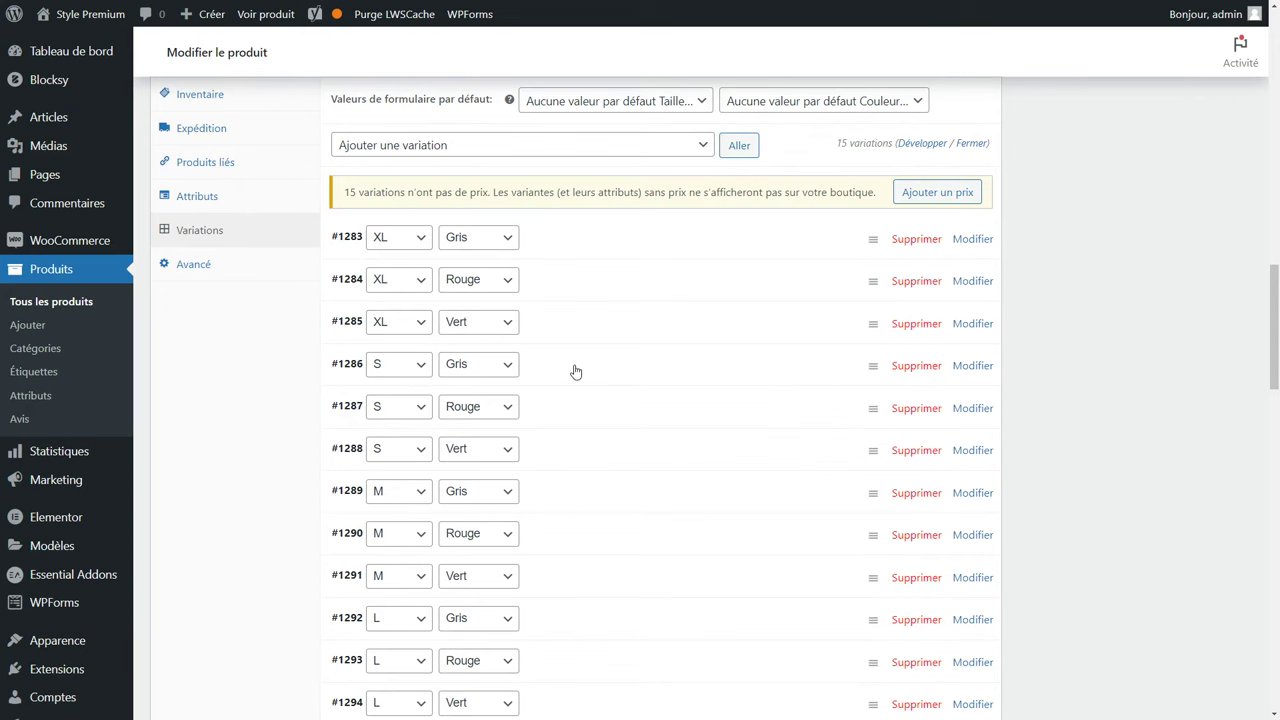
Give variation #1283 (XL, Gris) the chemise_h_gris.jpg image and SKU CHEMISEHGXL.
left_click(545, 242)
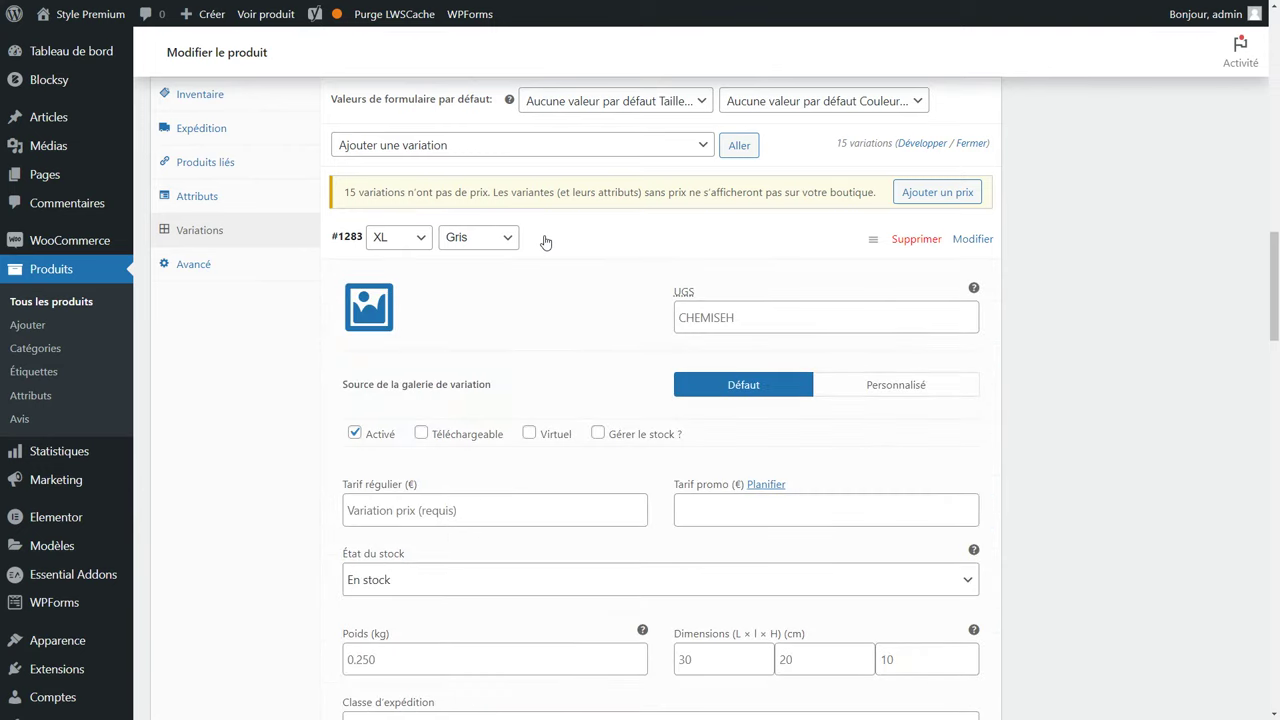
left_click(369, 307)
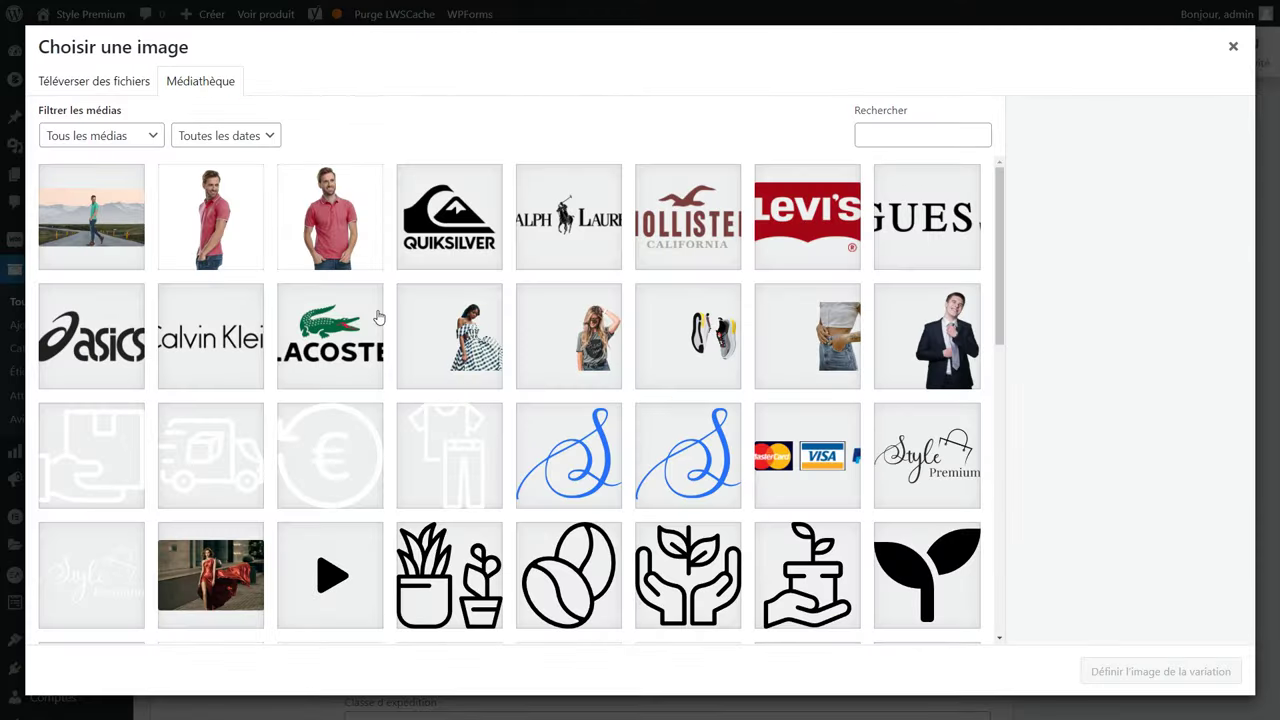
key("alt+Tab")
left_click_drag(915, 297, 215, 325)
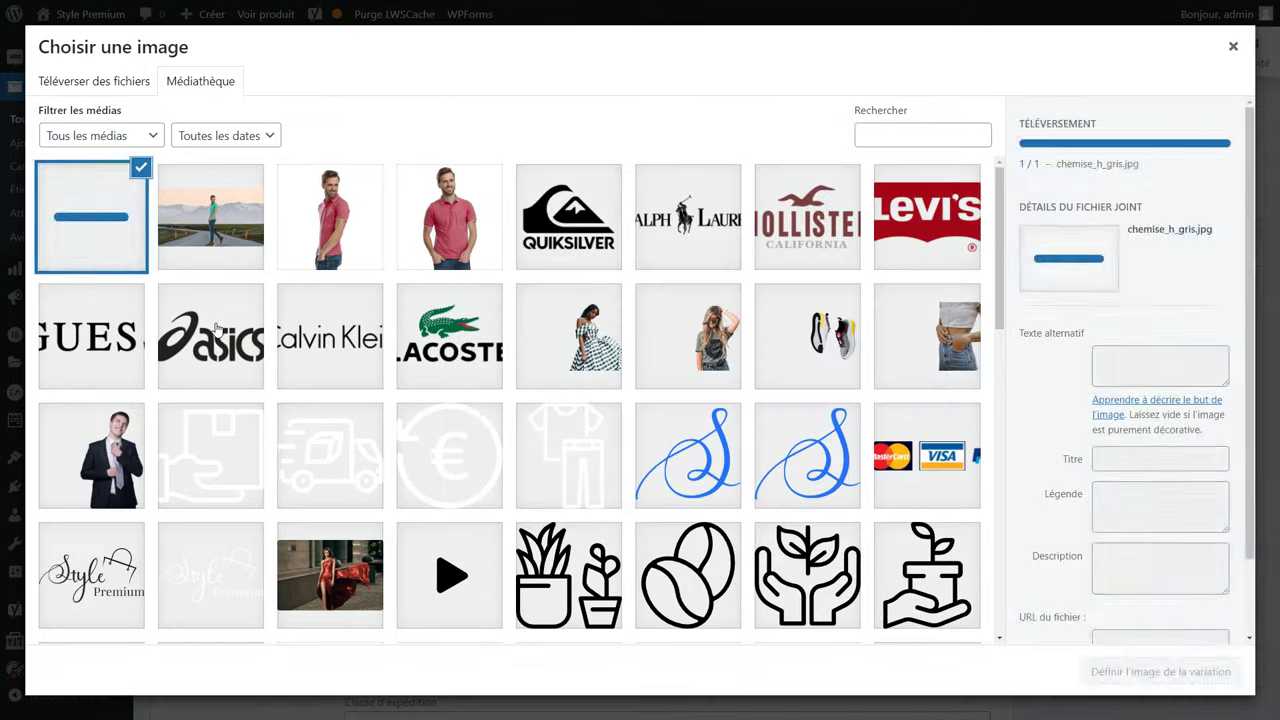
left_click(1138, 669)
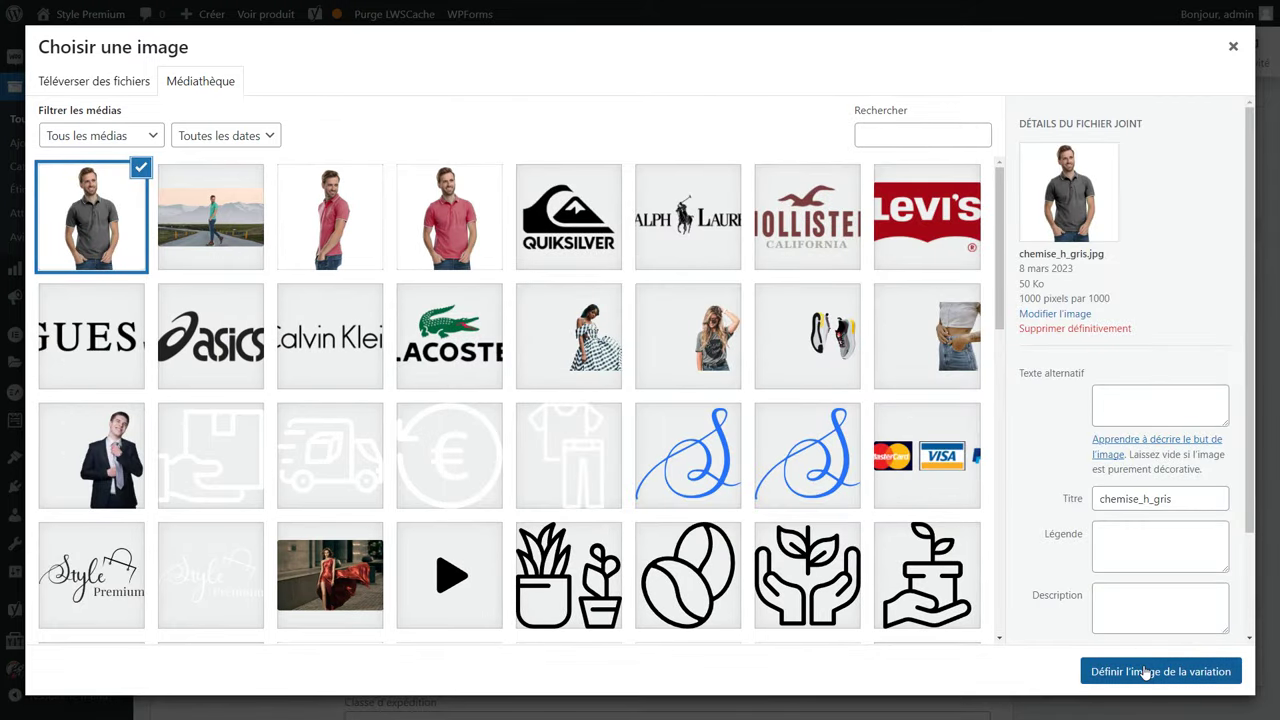
left_click(743, 317)
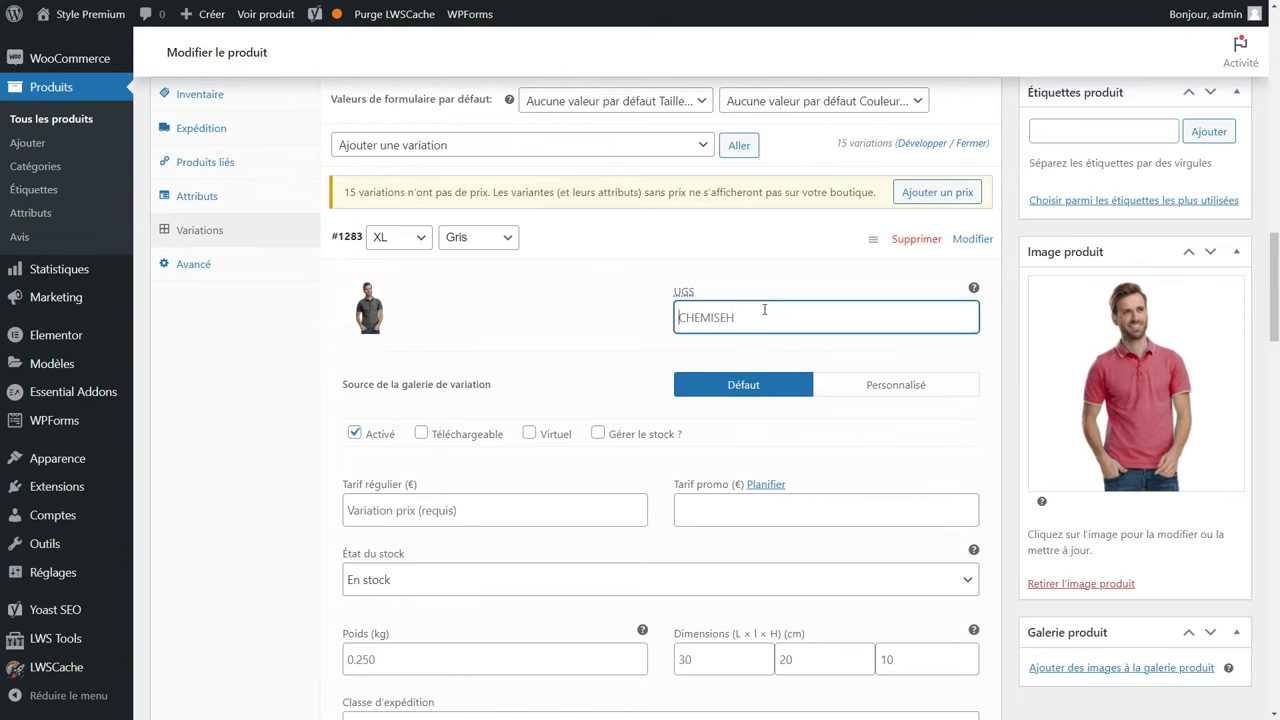
type("CHEMISEHGXL")
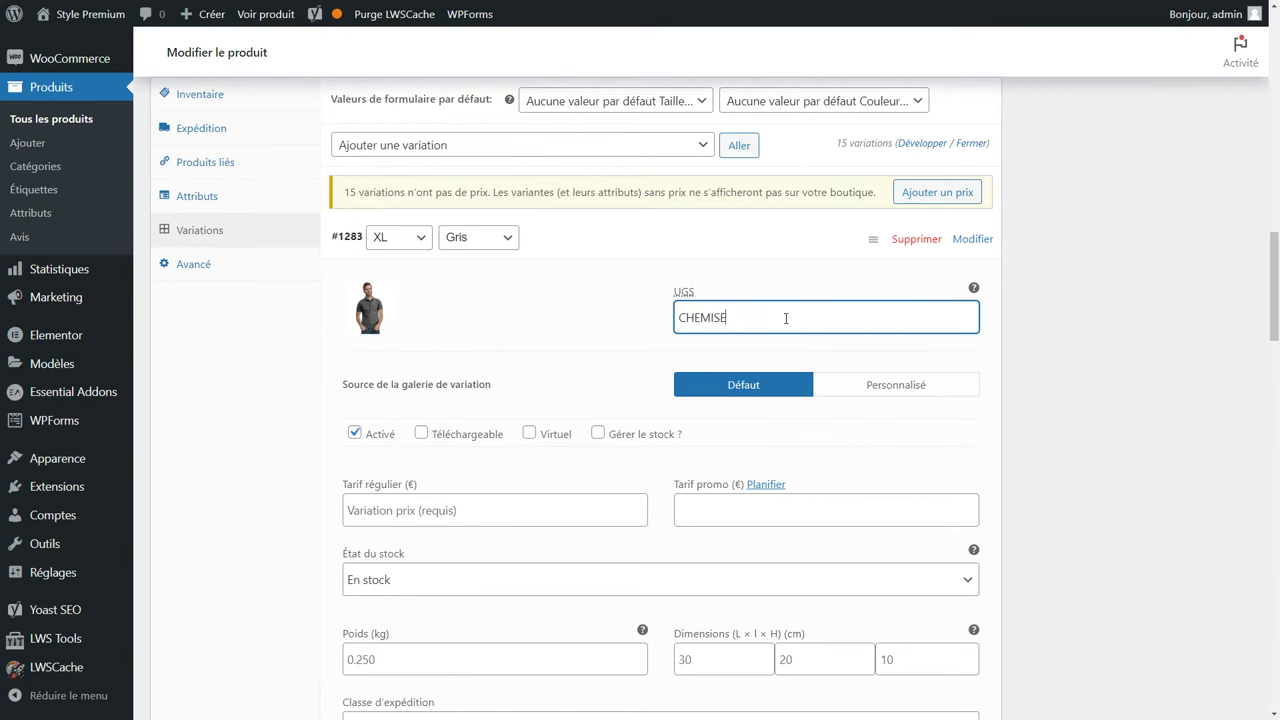
Create a custom variation gallery from chemise_h_gris_2.jpg with caption 'Vue 3/4'.
left_click(883, 389)
left_click(920, 452)
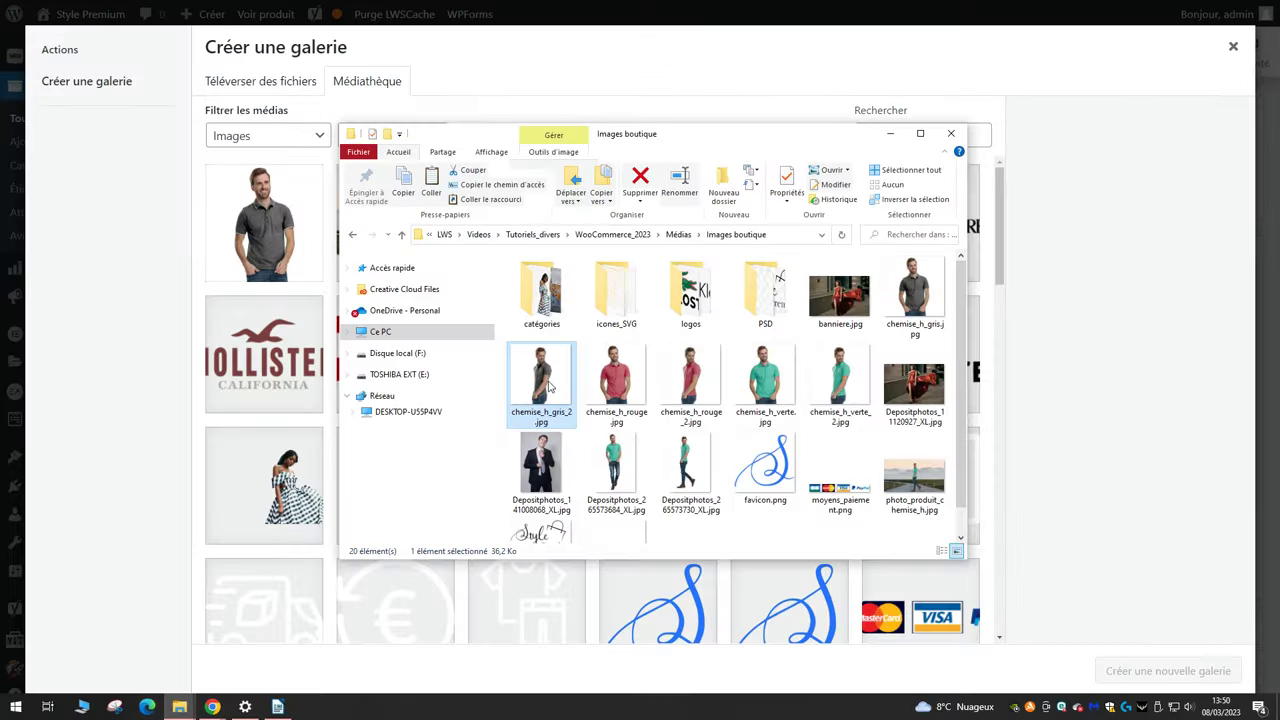
left_click_drag(530, 378, 254, 400)
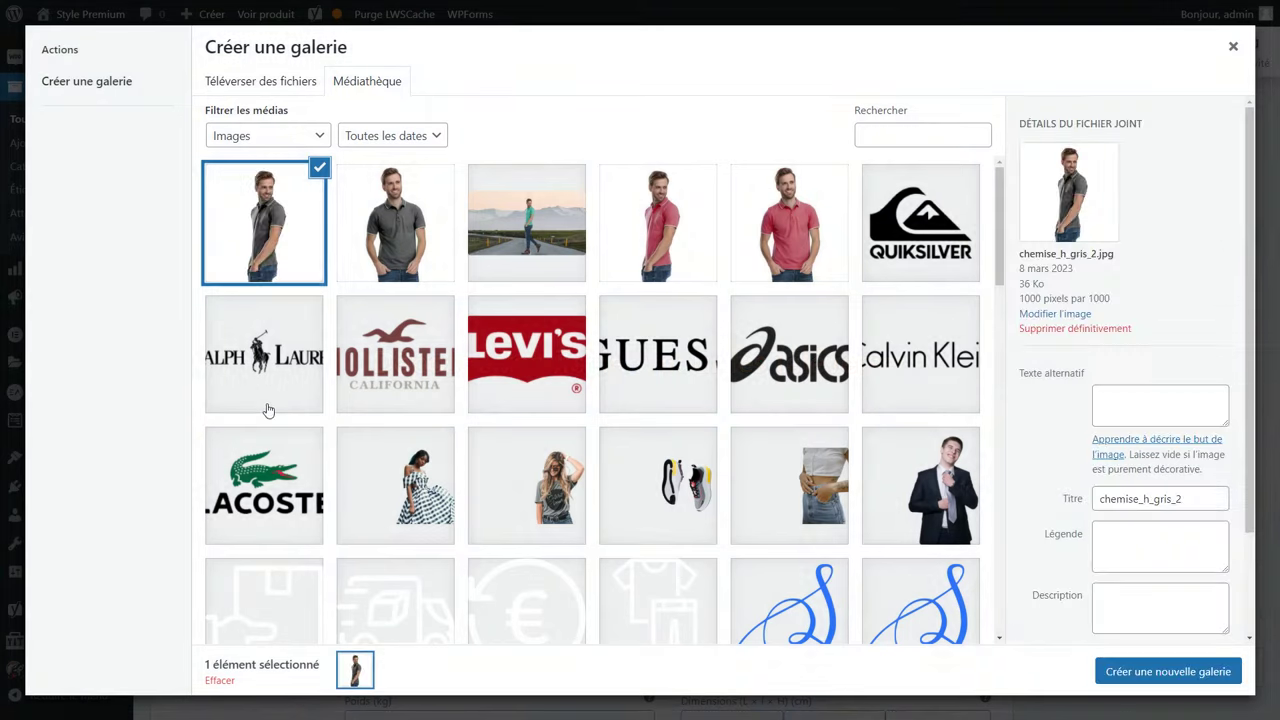
left_click(1157, 671)
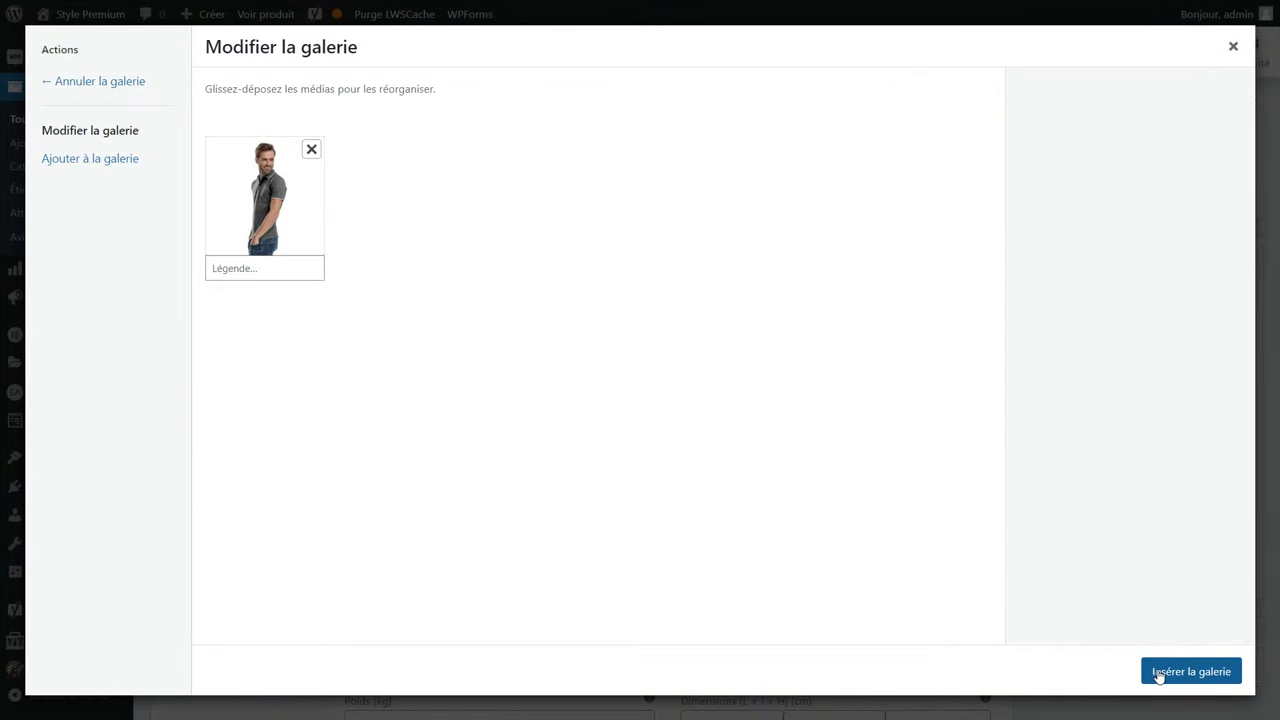
left_click(233, 268)
type("Vue 3/4")
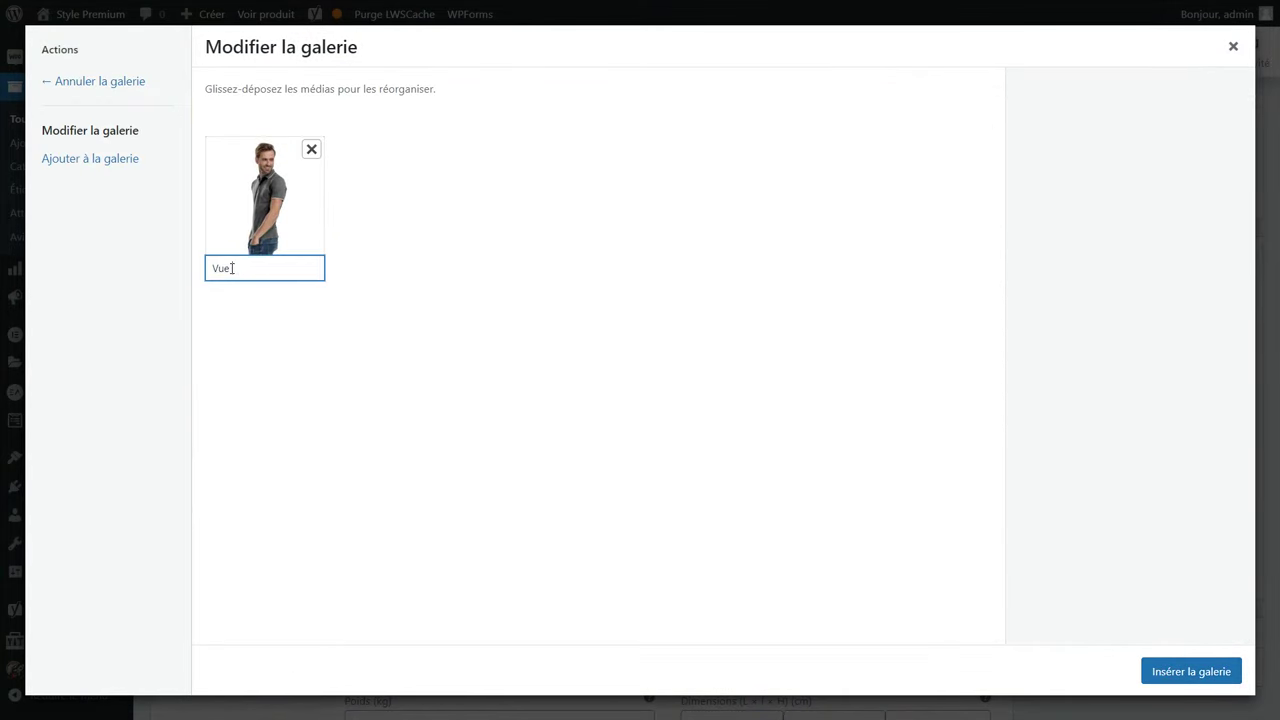
left_click(1191, 676)
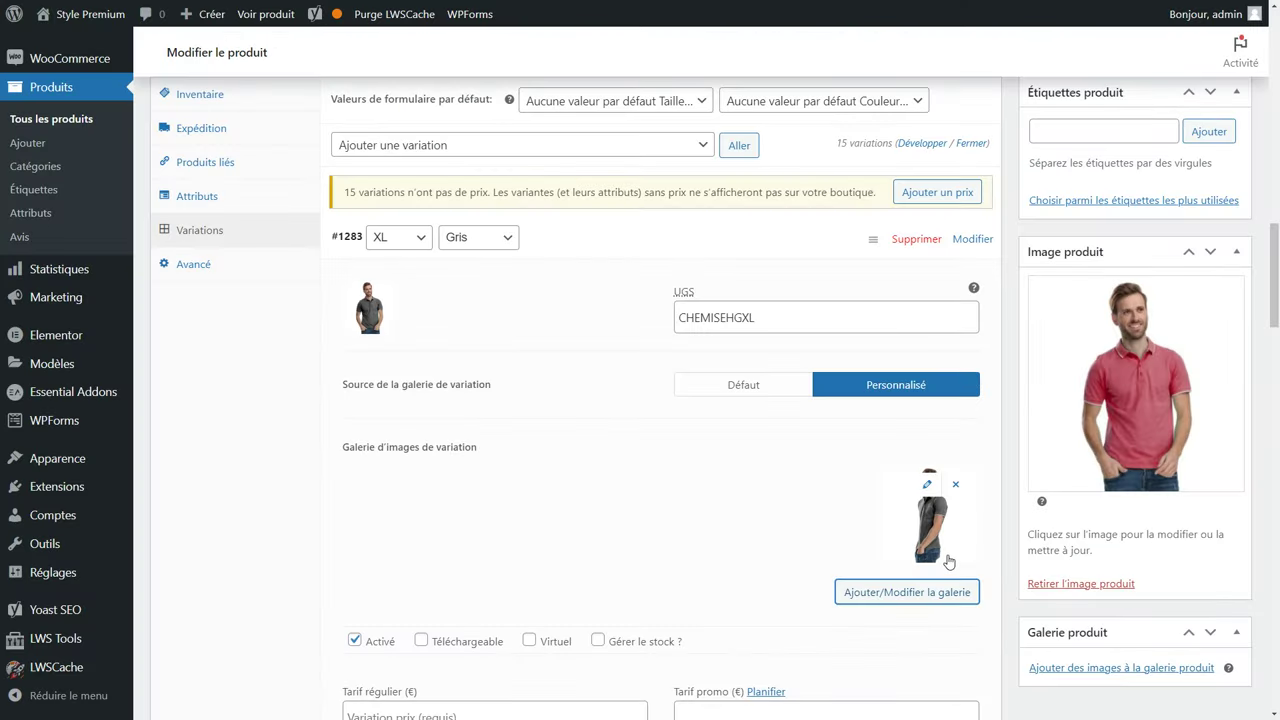
scroll(948, 562, "down", 3)
Set the grey XL variation to regular price 40, sale price 35, stock managed at 20.
left_click(414, 384)
type("40")
left_click(766, 385)
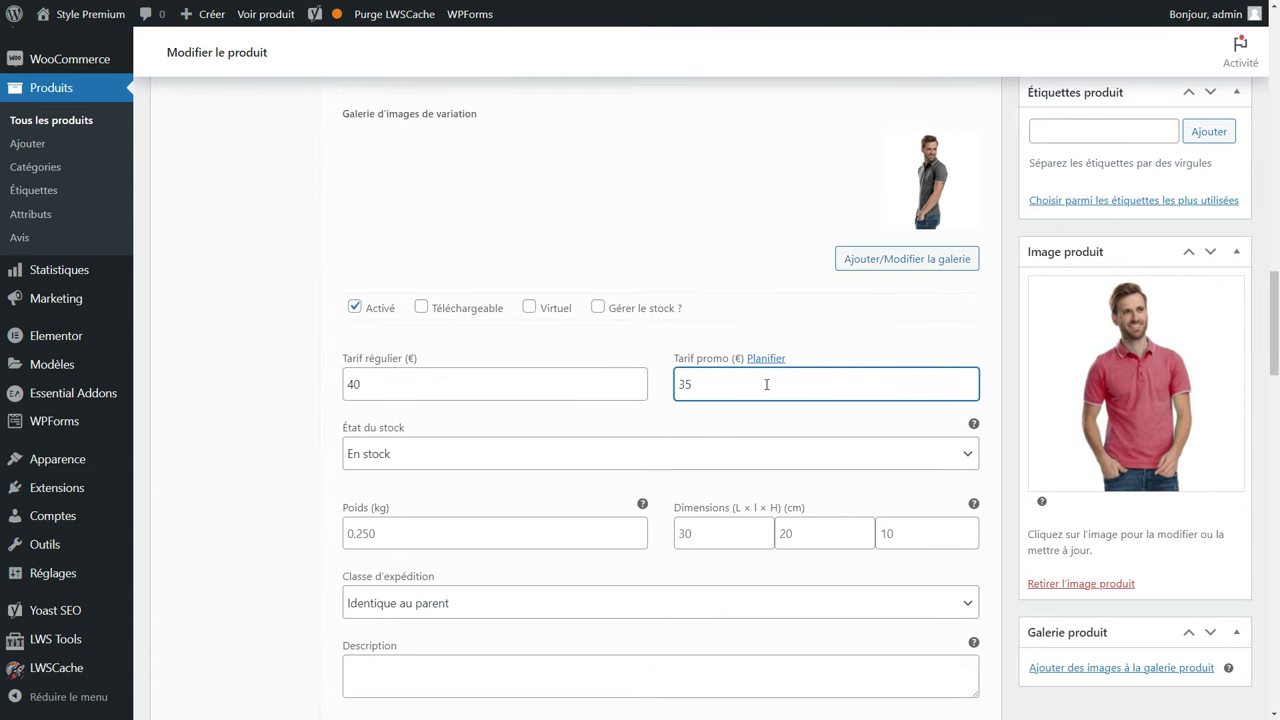
scroll(460, 415, "down", 2)
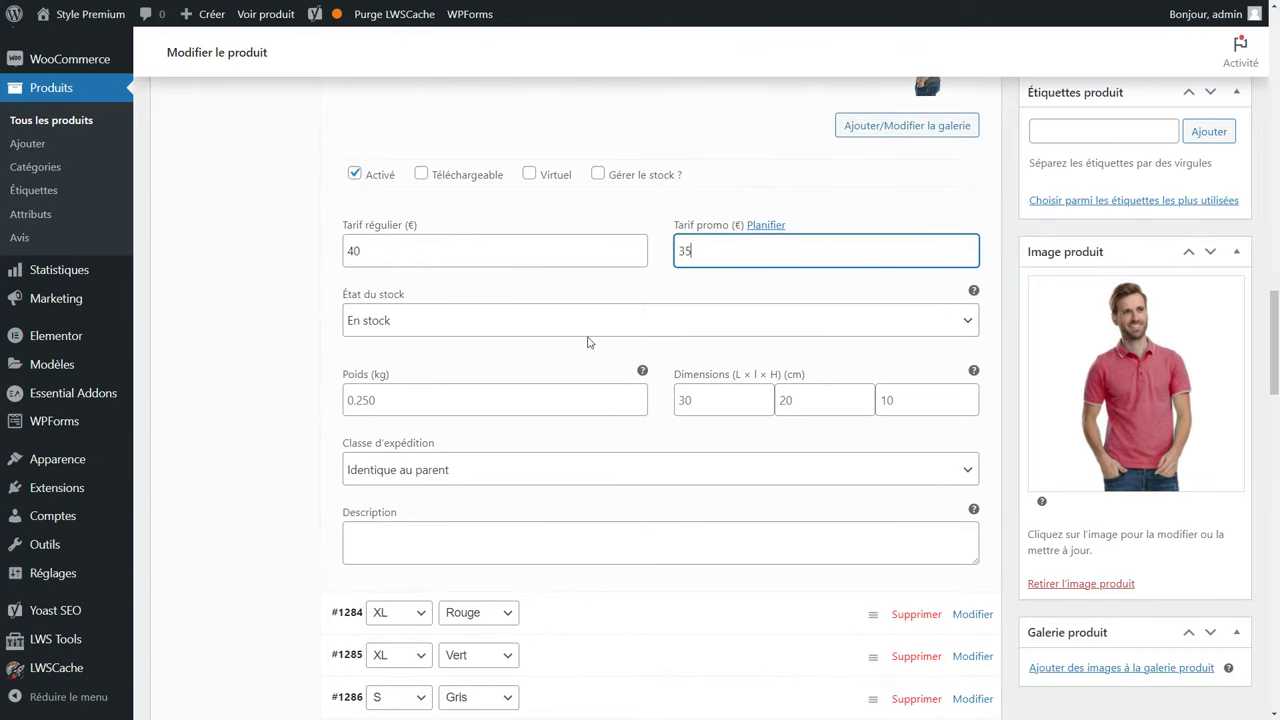
left_click(597, 175)
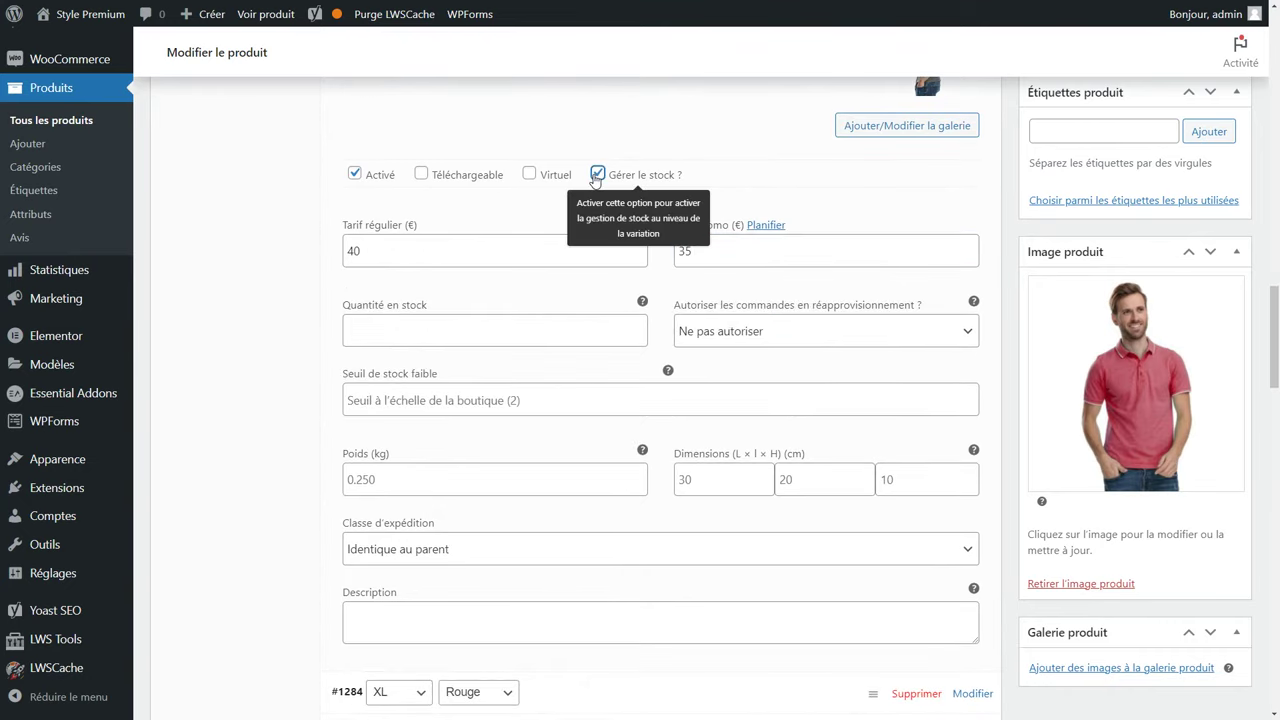
left_click(373, 334)
type("20")
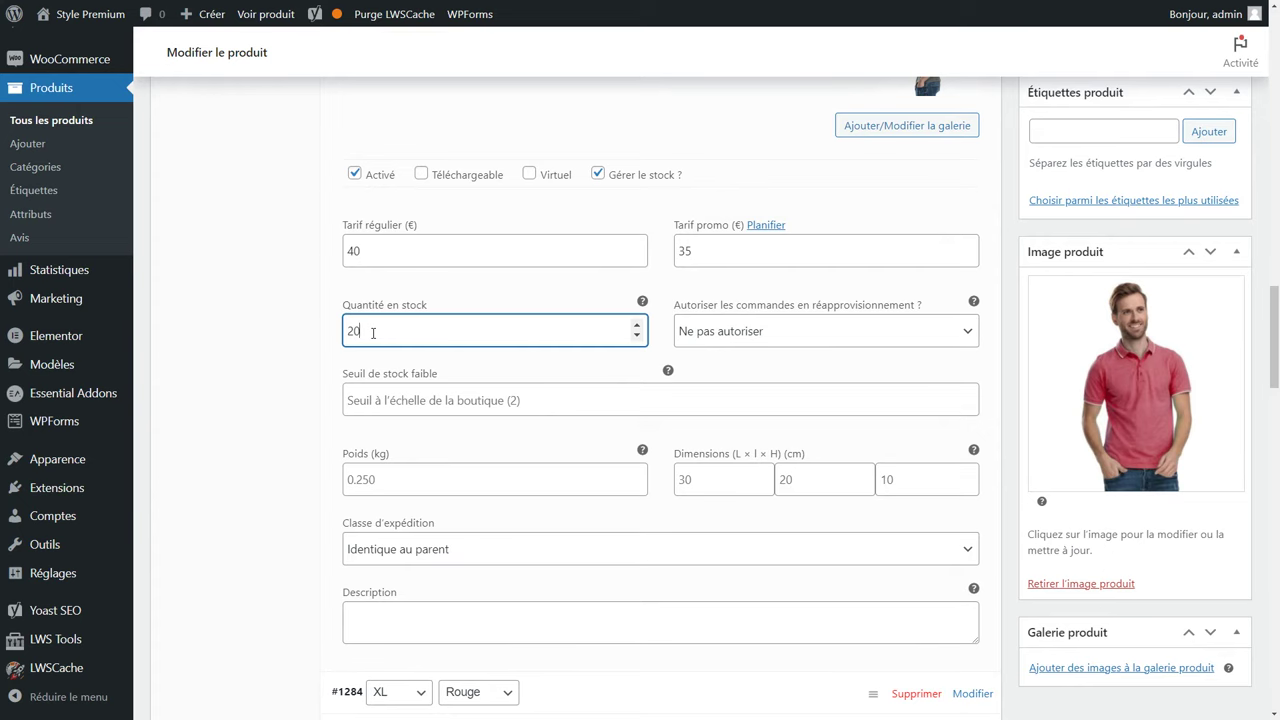
Make M and Rouge the default size and colour, save the variations and update the product.
scroll(423, 371, "down", 1)
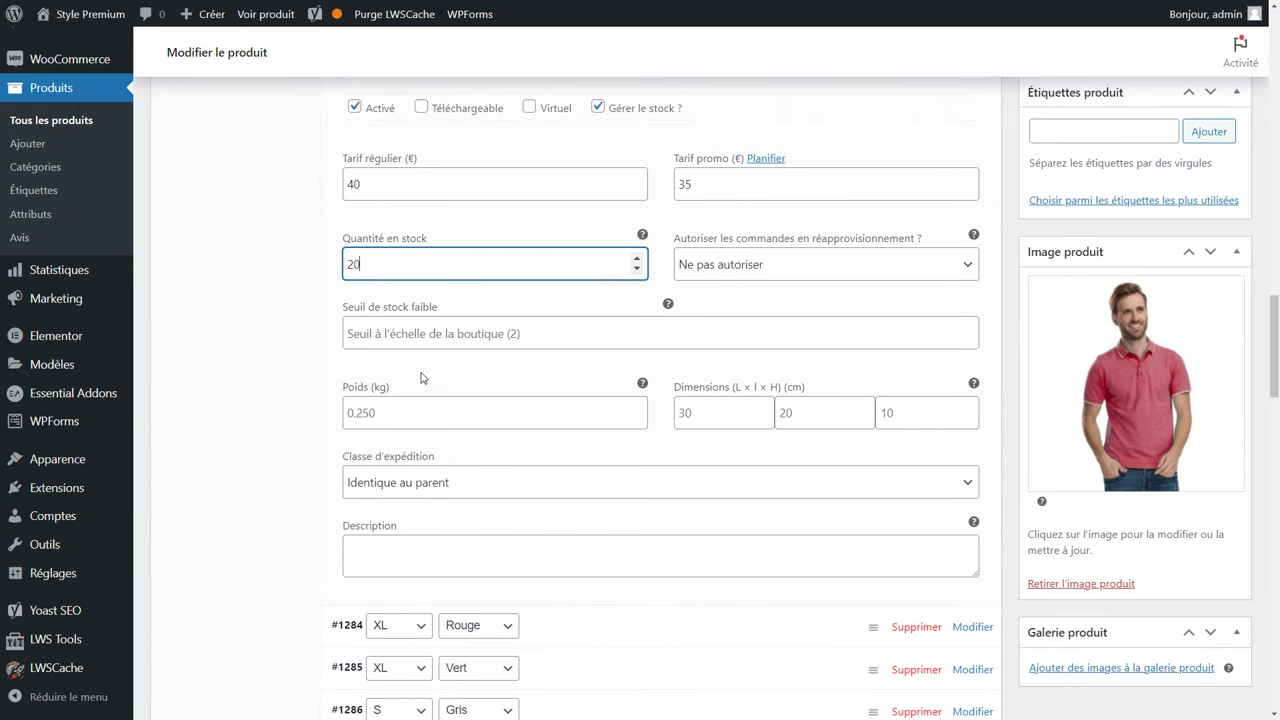
scroll(421, 377, "down", 5)
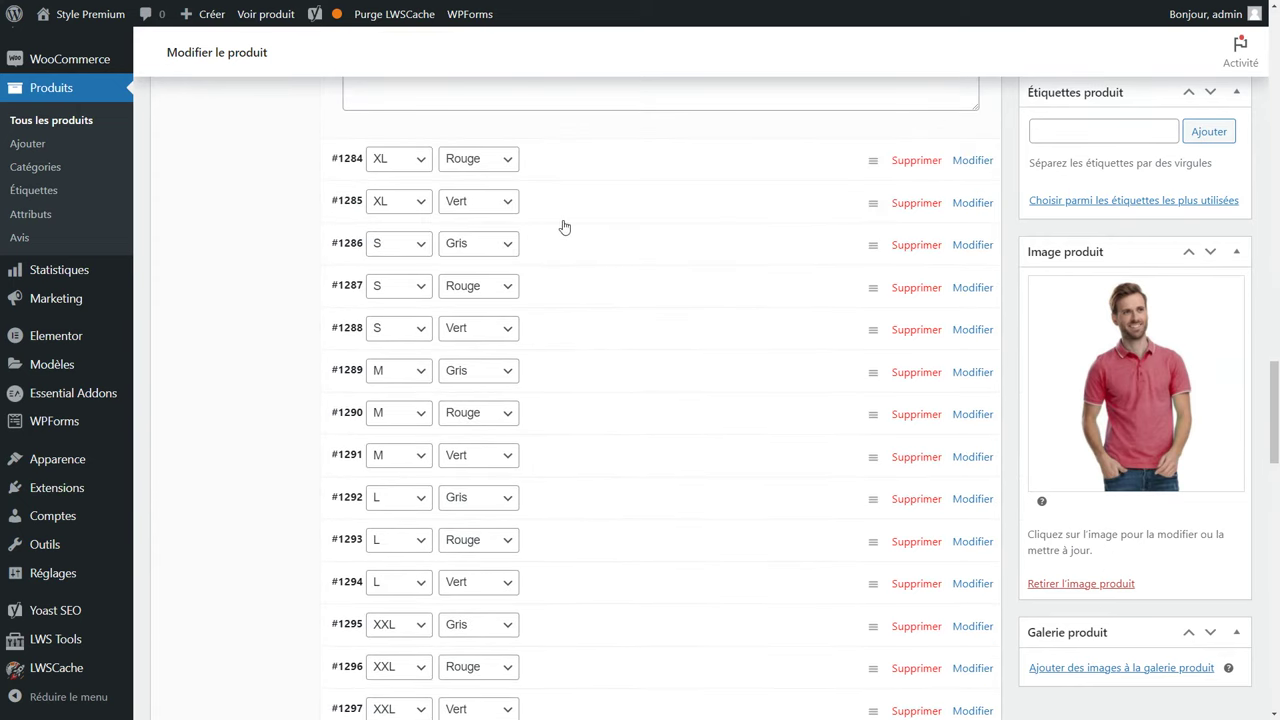
scroll(877, 537, "down", 6)
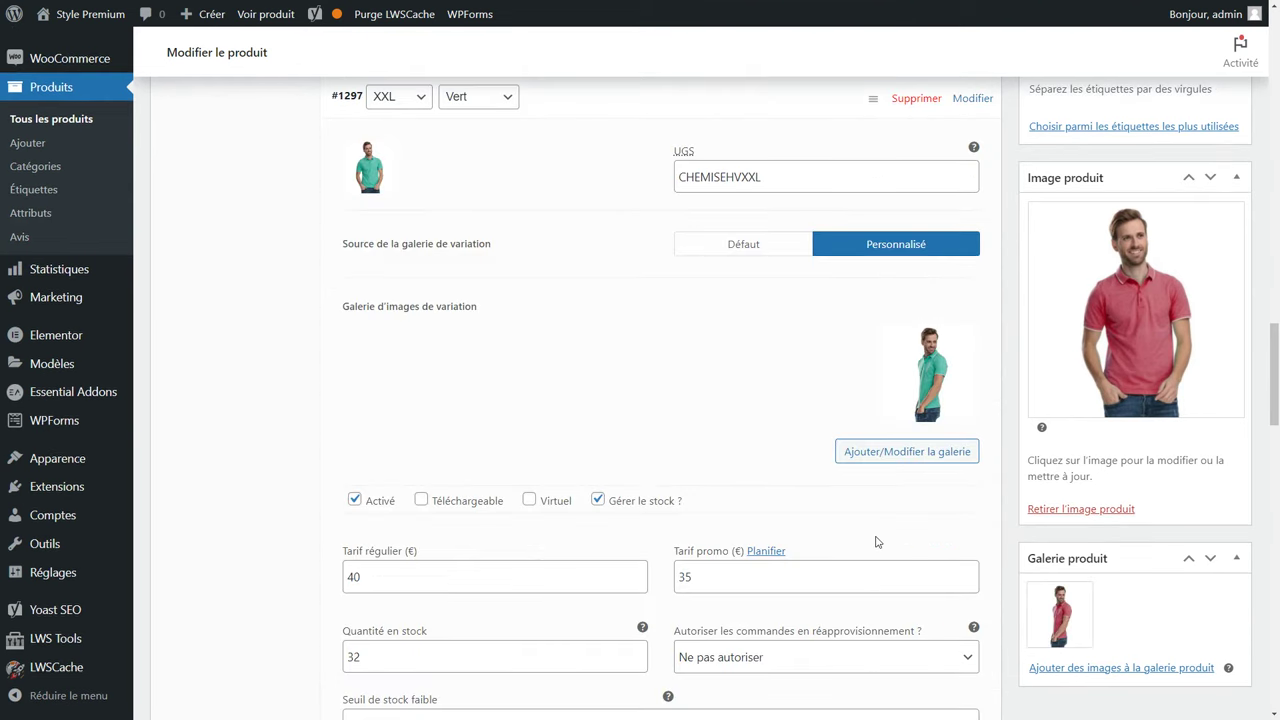
scroll(866, 571, "up", 10)
left_click(622, 303)
left_click(532, 355)
left_click(837, 305)
left_click(811, 356)
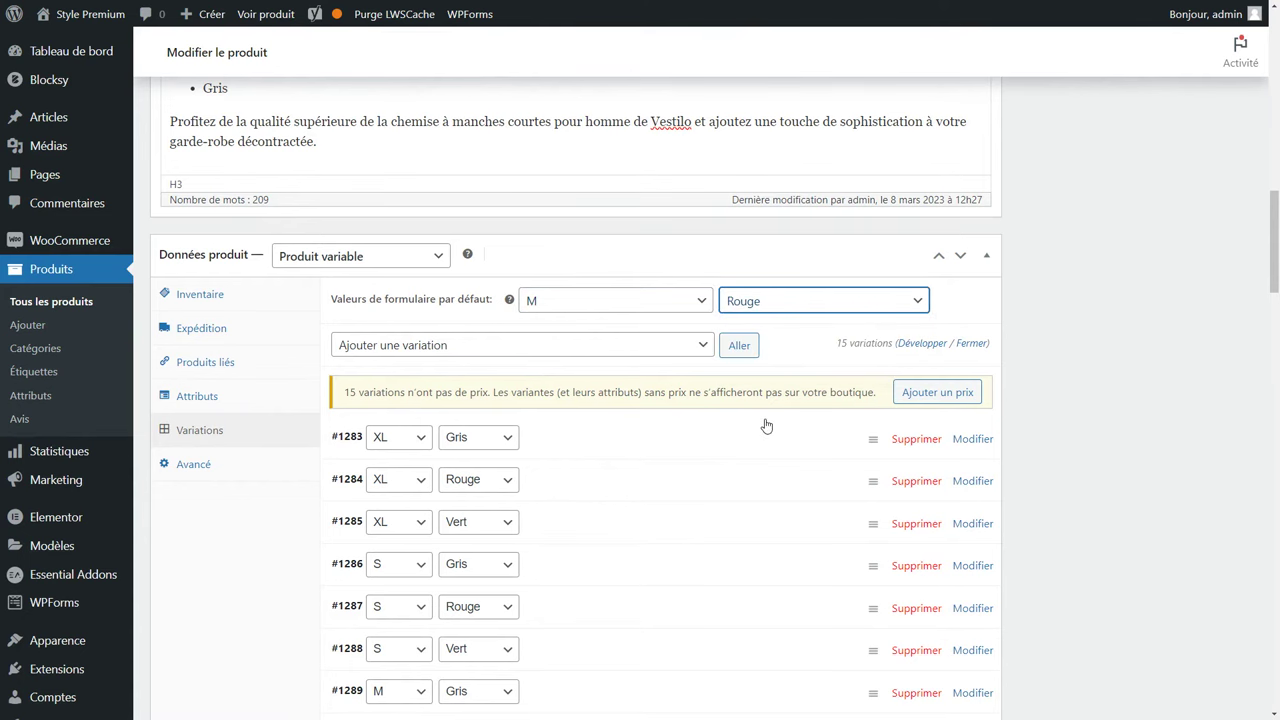
scroll(767, 425, "down", 15)
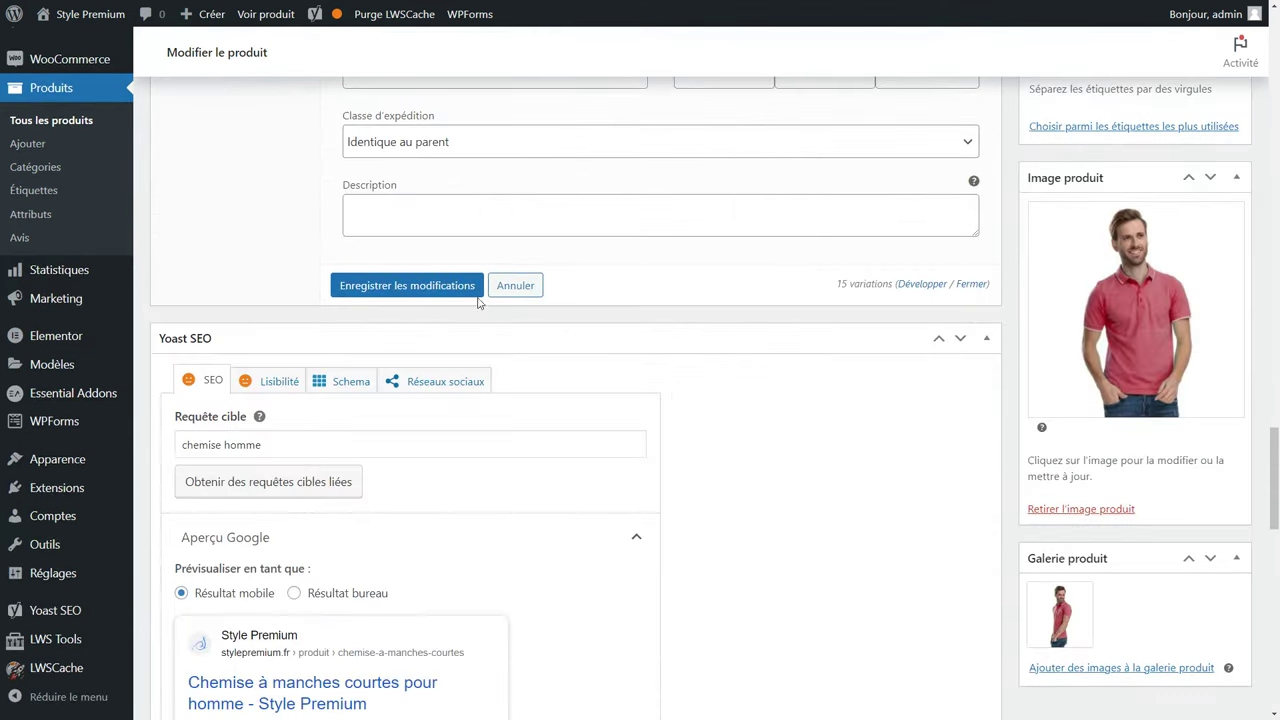
left_click(437, 291)
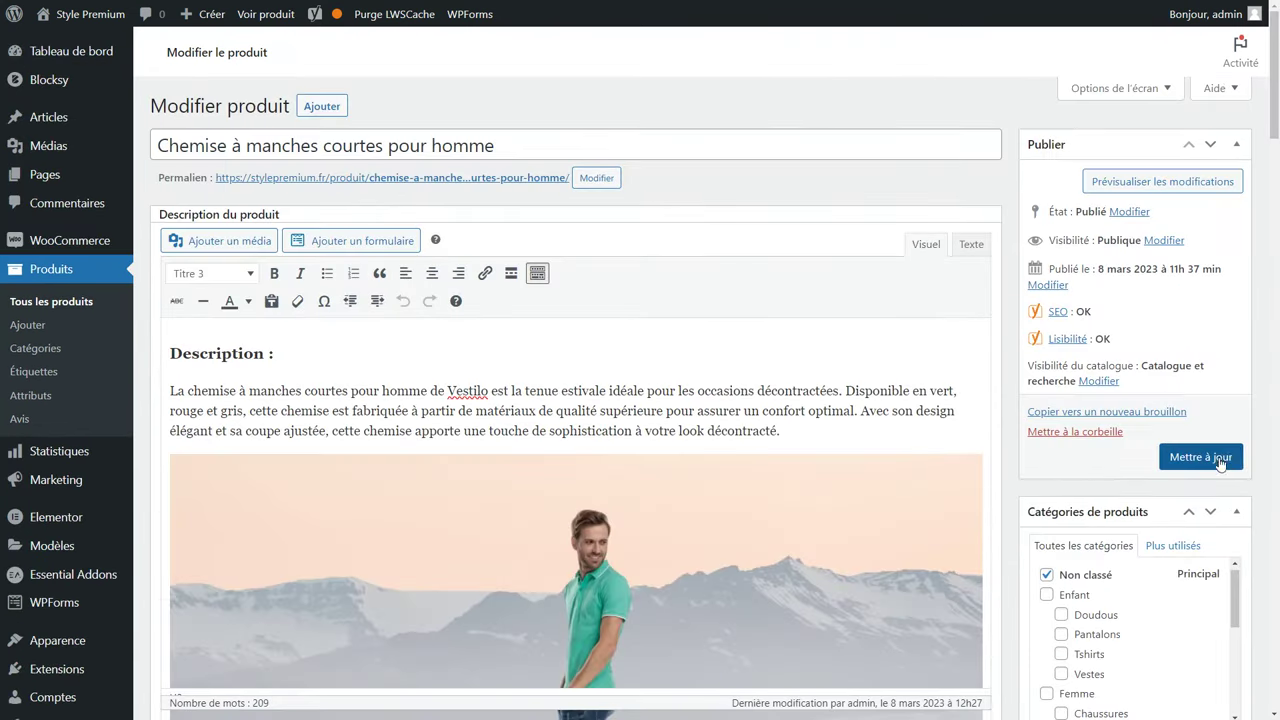
left_click(1212, 458)
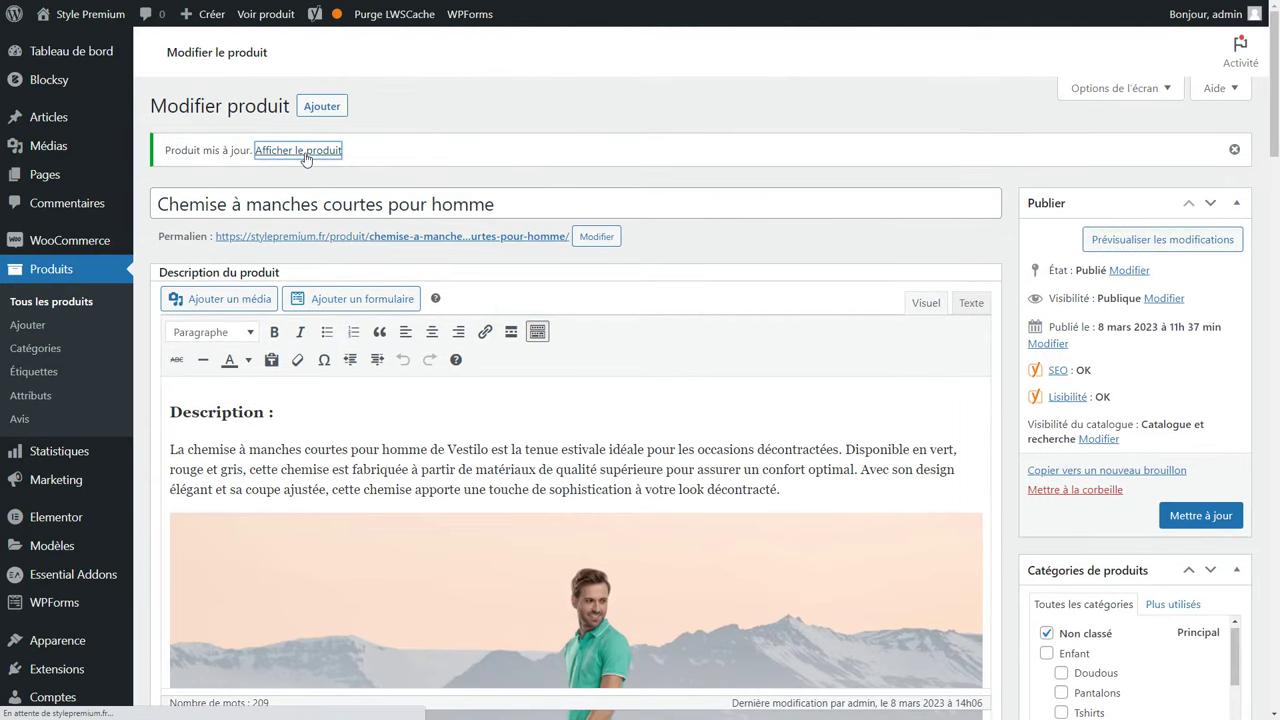
scroll(554, 226, "down", 3)
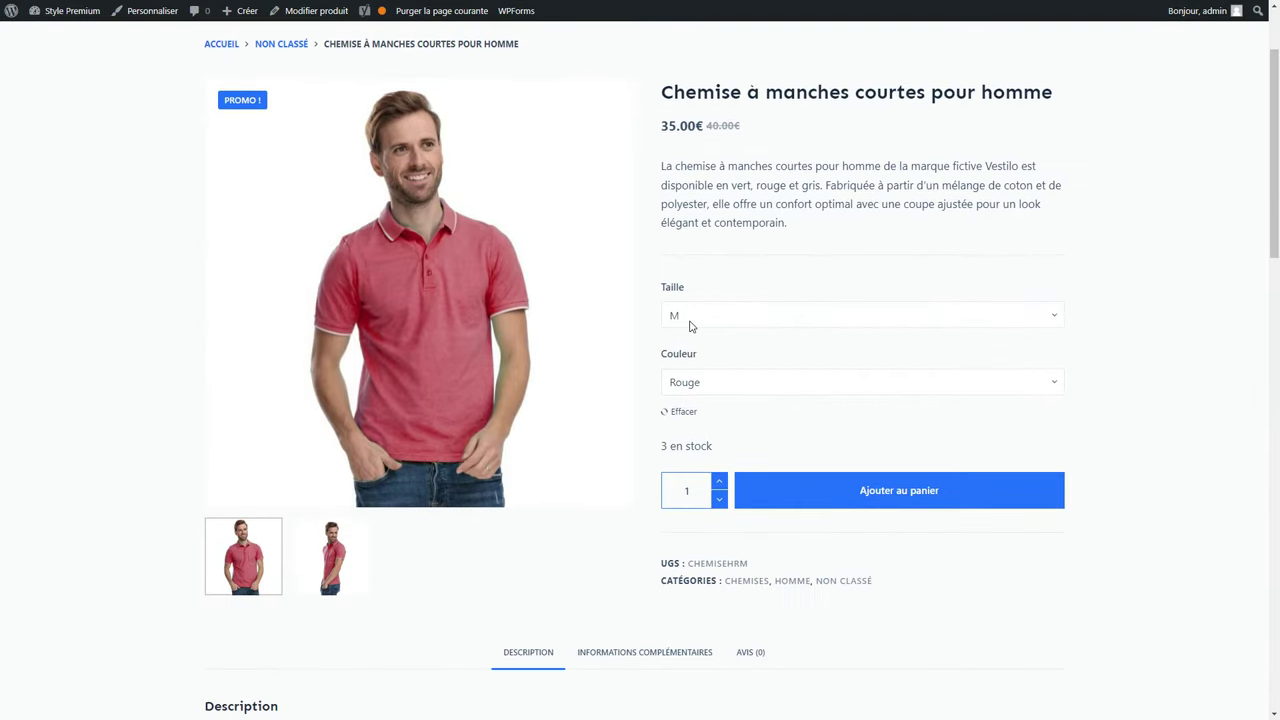
Preview the men's shirt in Gris and Vert at size M, then Gris in size L.
left_click(689, 316)
left_click(697, 391)
left_click(697, 389)
left_click(699, 418)
left_click(700, 393)
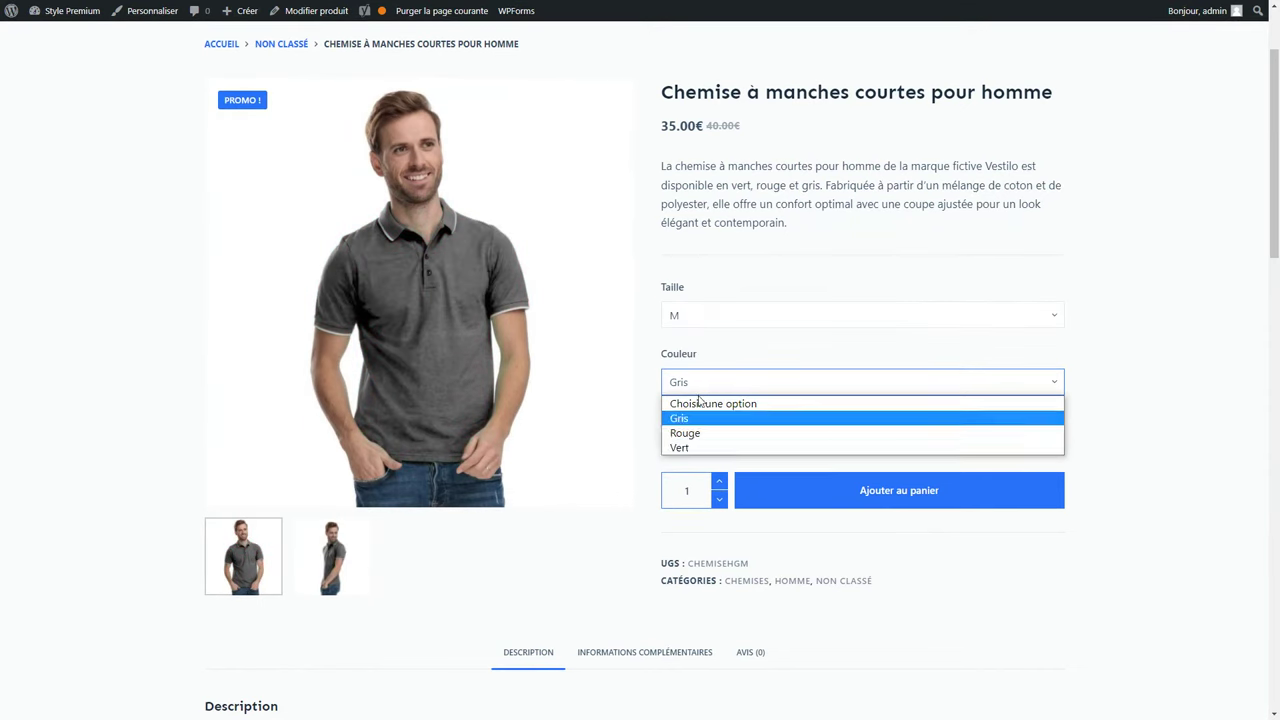
left_click(695, 447)
left_click(705, 316)
left_click(706, 376)
left_click(706, 382)
left_click(700, 419)
Review the Informations complémentaires table, return to Description, then go back to the admin dashboard.
scroll(702, 415, "down", 5)
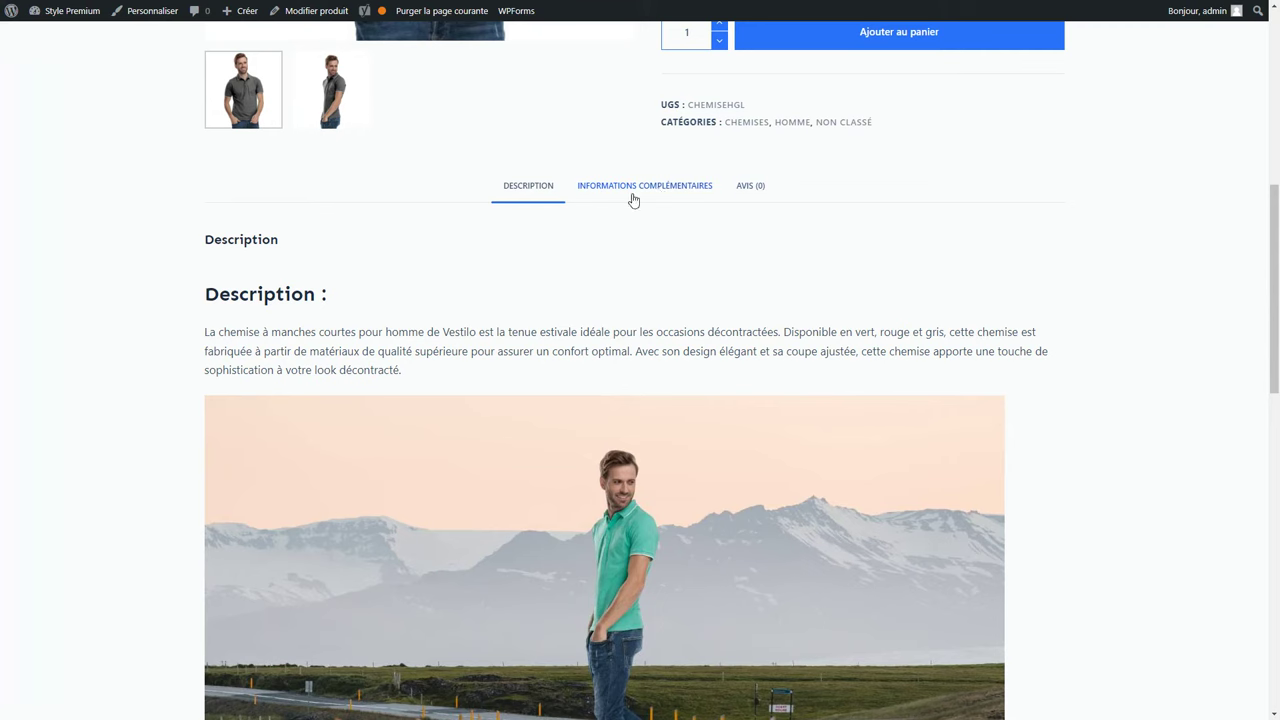
left_click(656, 192)
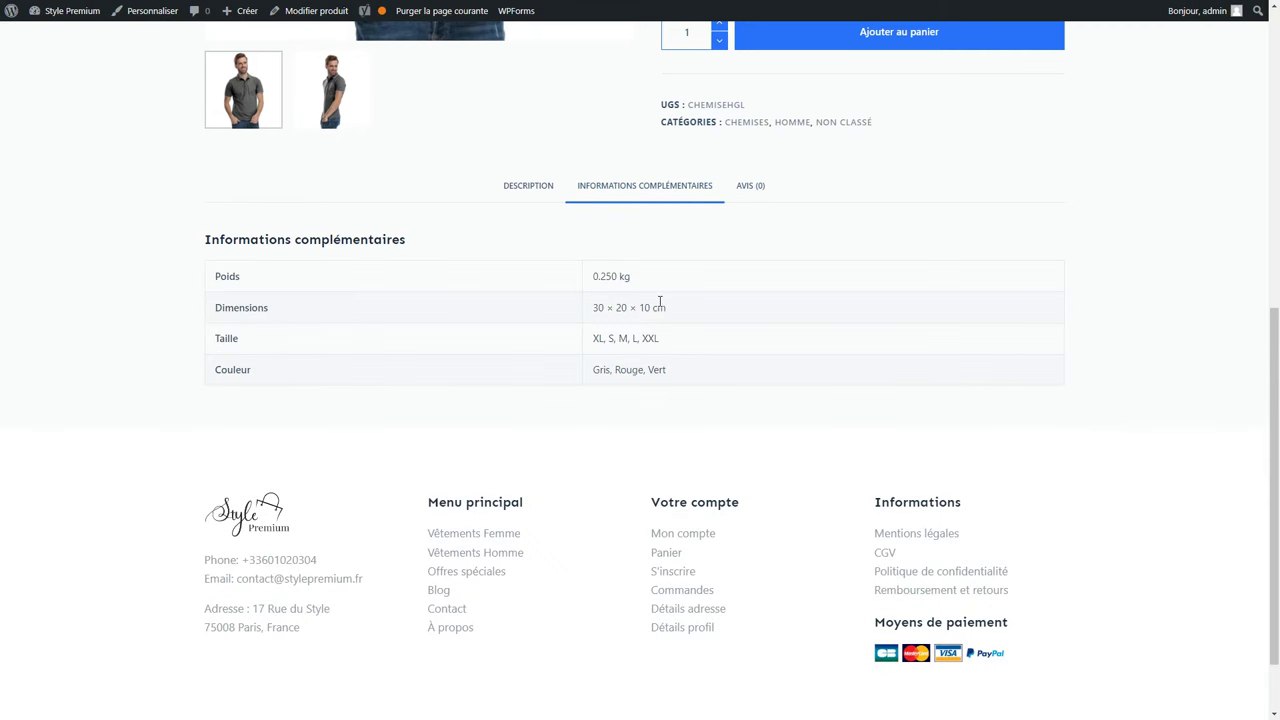
left_click(522, 200)
scroll(569, 320, "up", 6)
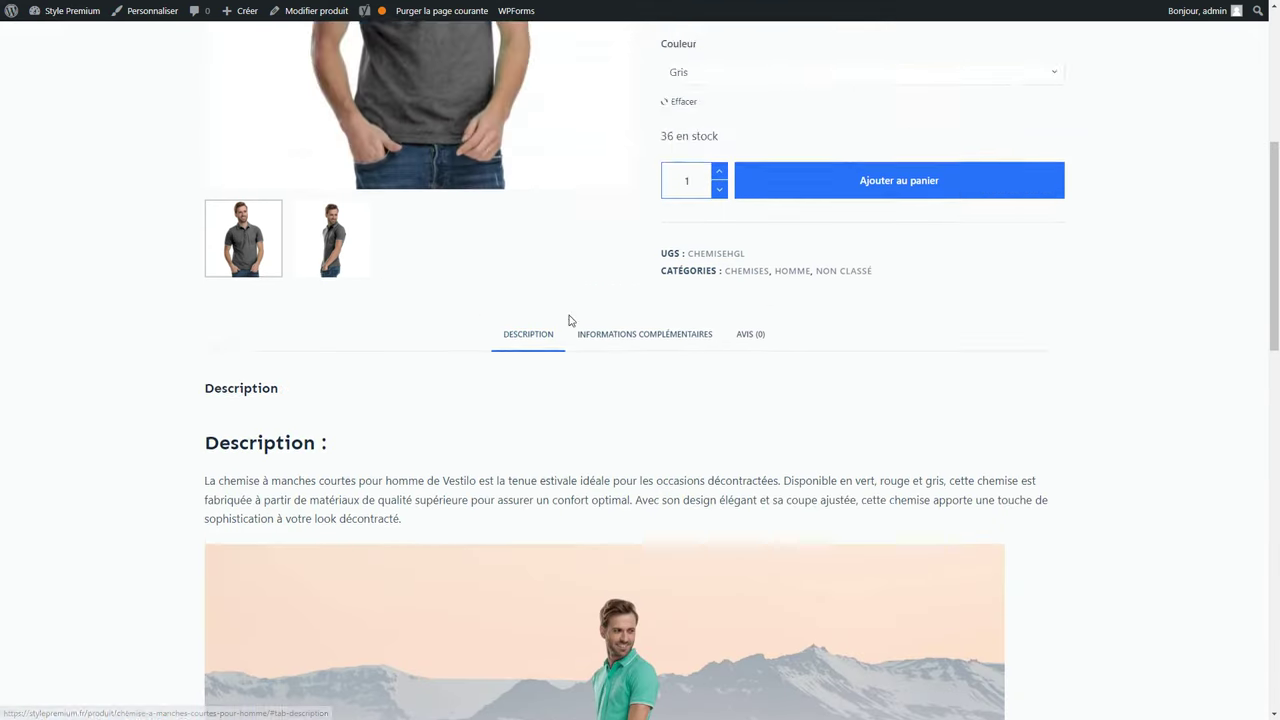
left_click(66, 14)
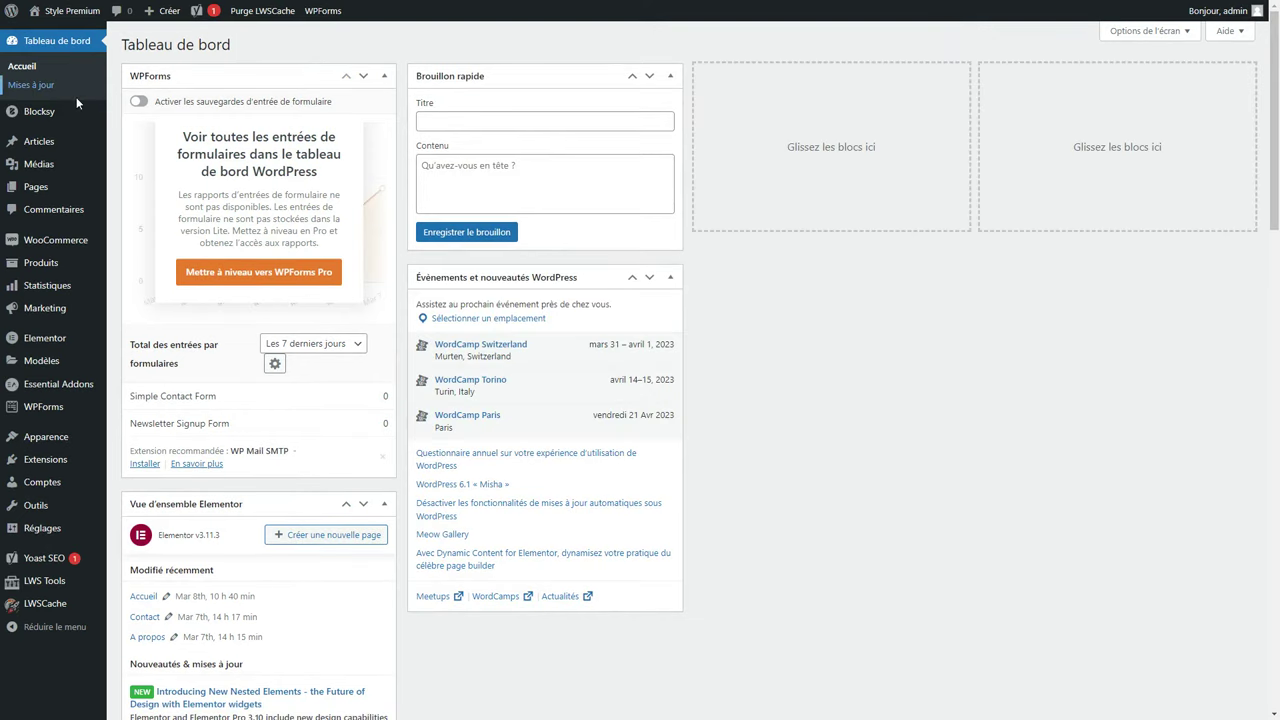
Duplicate the men's short-sleeve shirt from the Produits list.
left_click(38, 264)
key("ctrl+plus")
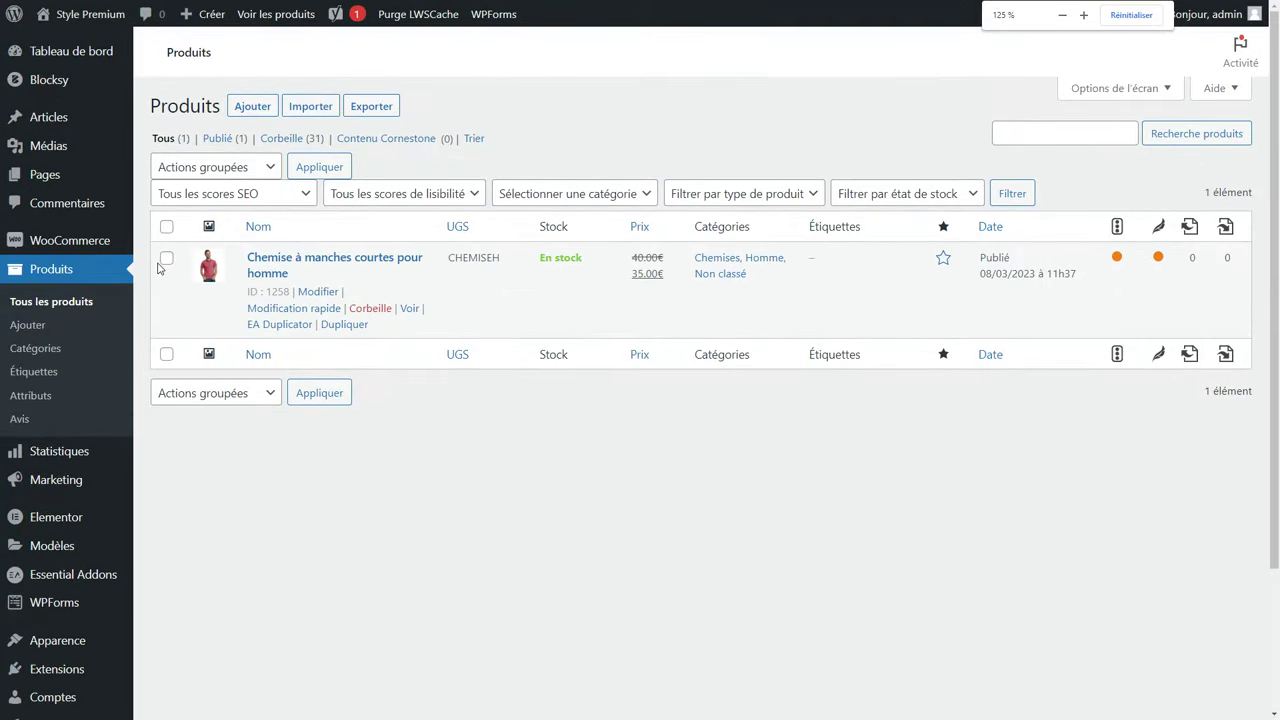
left_click(340, 326)
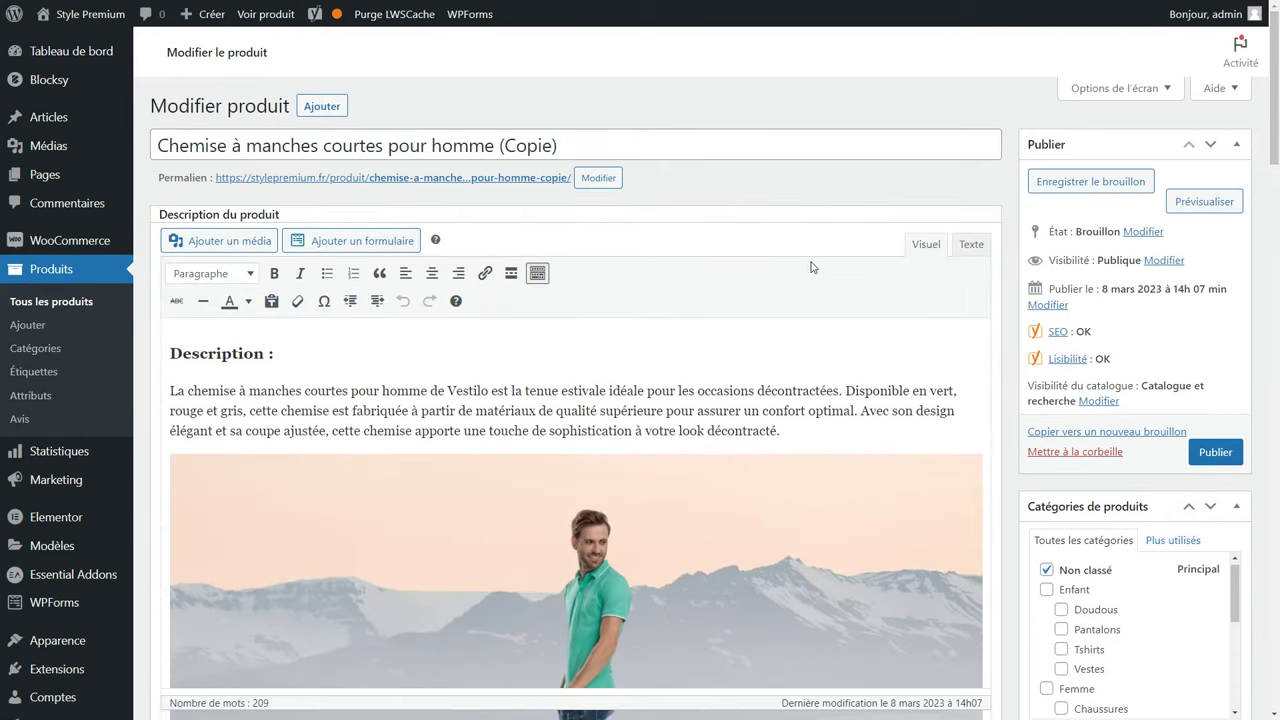
Retitle the copy 'Chemise à manches courtes pour femme' with a slug ending in pour-femme.
left_click_drag(431, 145, 729, 200)
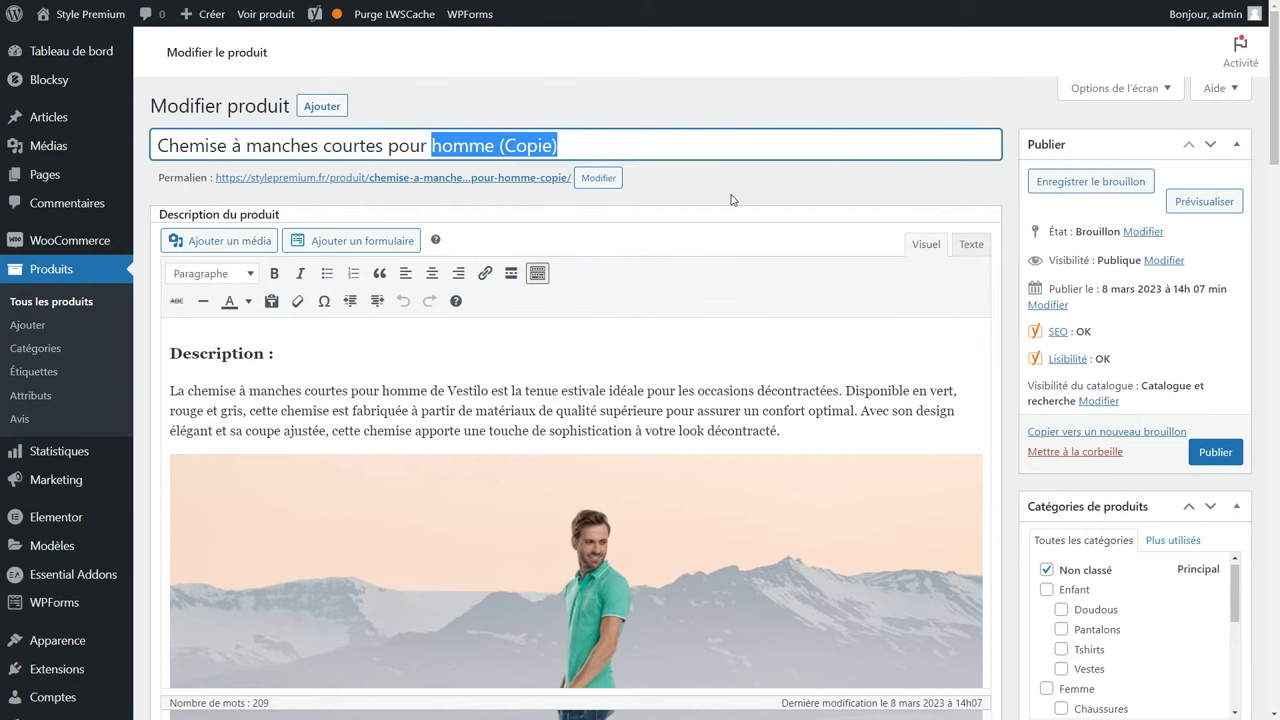
type("femme")
left_click(728, 200)
left_click(598, 178)
left_click_drag(522, 181, 586, 190)
left_click_drag(468, 181, 610, 197)
type("femme")
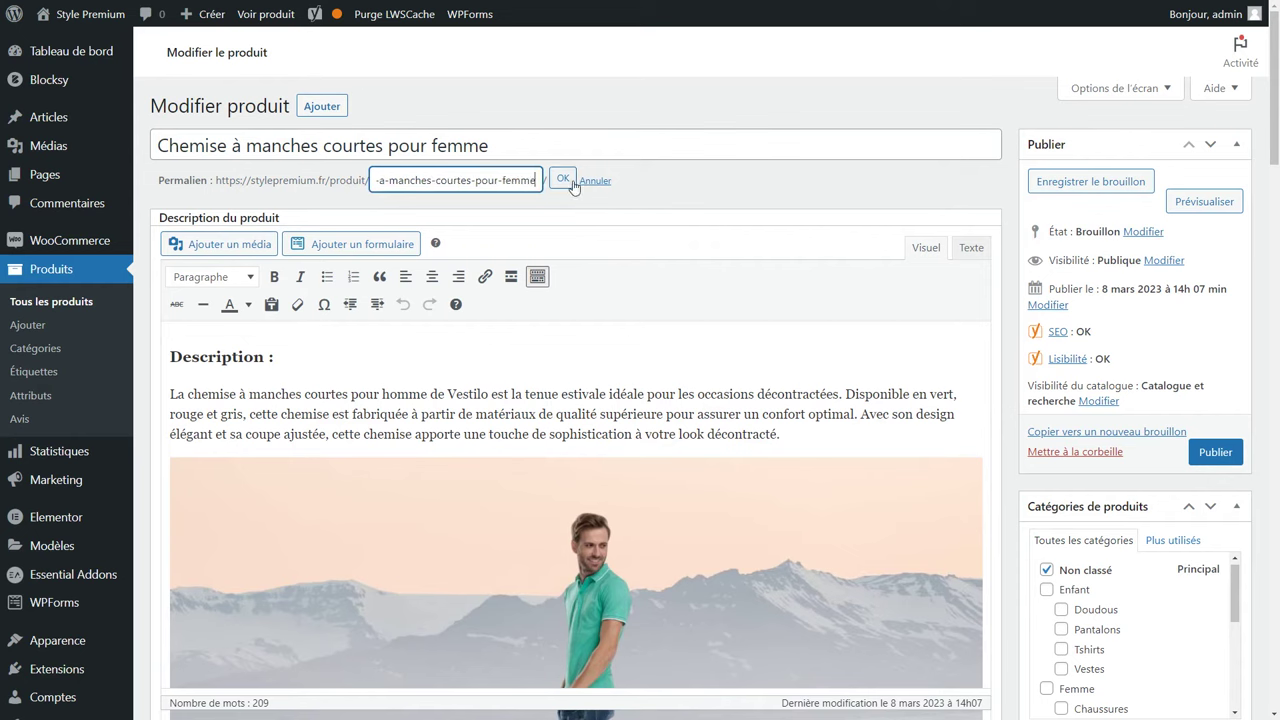
left_click(563, 180)
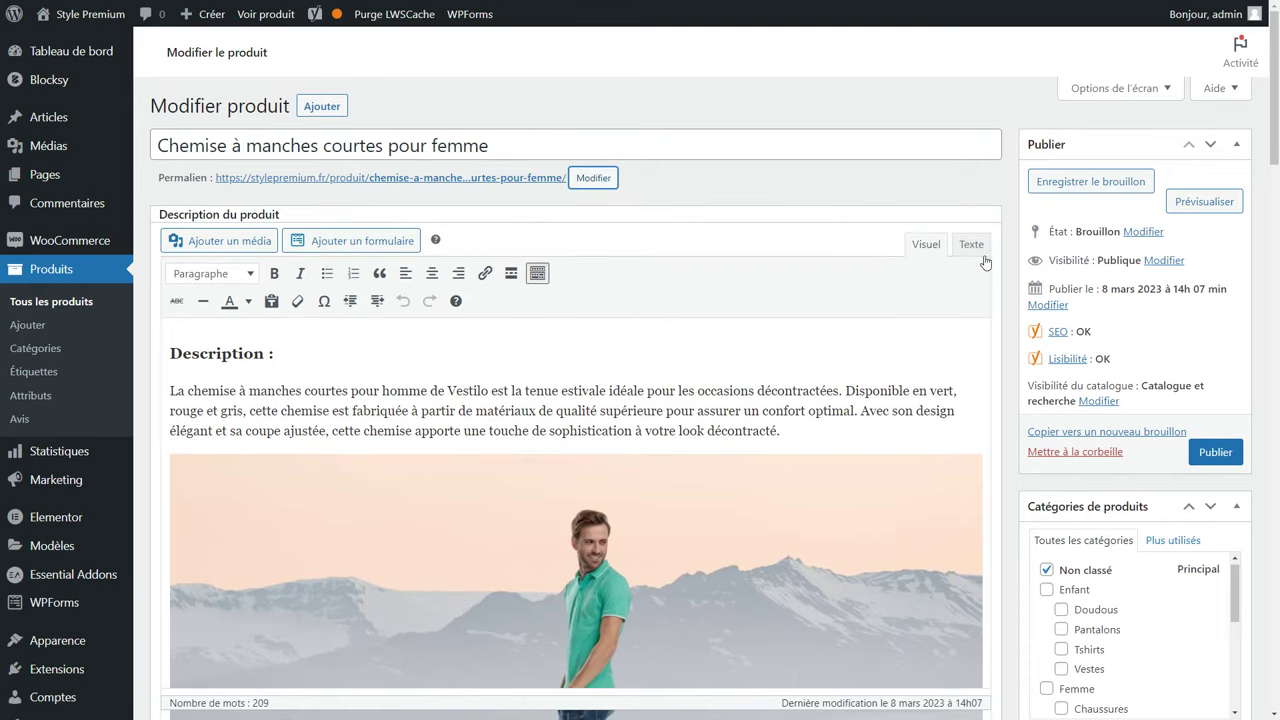
Tick the Femme product category.
scroll(1060, 330, "down", 3)
left_click(1046, 422)
scroll(1085, 390, "down", 3)
Set the categories to Femme > Chemises, unticking Homme and its Chemises.
left_click(1046, 405)
scroll(1085, 390, "down", 1)
left_click(1061, 403)
scroll(1082, 370, "up", 2)
left_click(1061, 328)
scroll(1065, 335, "down", 3)
left_click(1046, 314)
left_click(1062, 355)
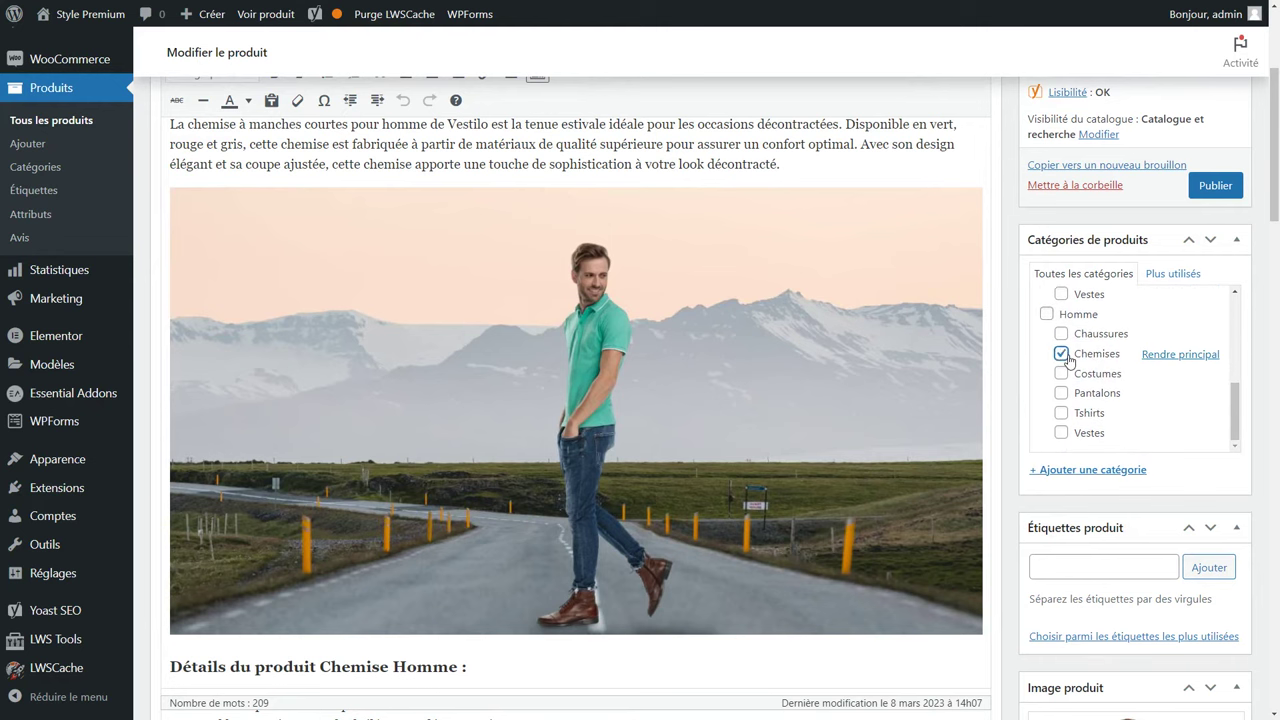
Add the men's shirt as both an upsell and a cross-sell in Produits liés.
scroll(1043, 555, "down", 3)
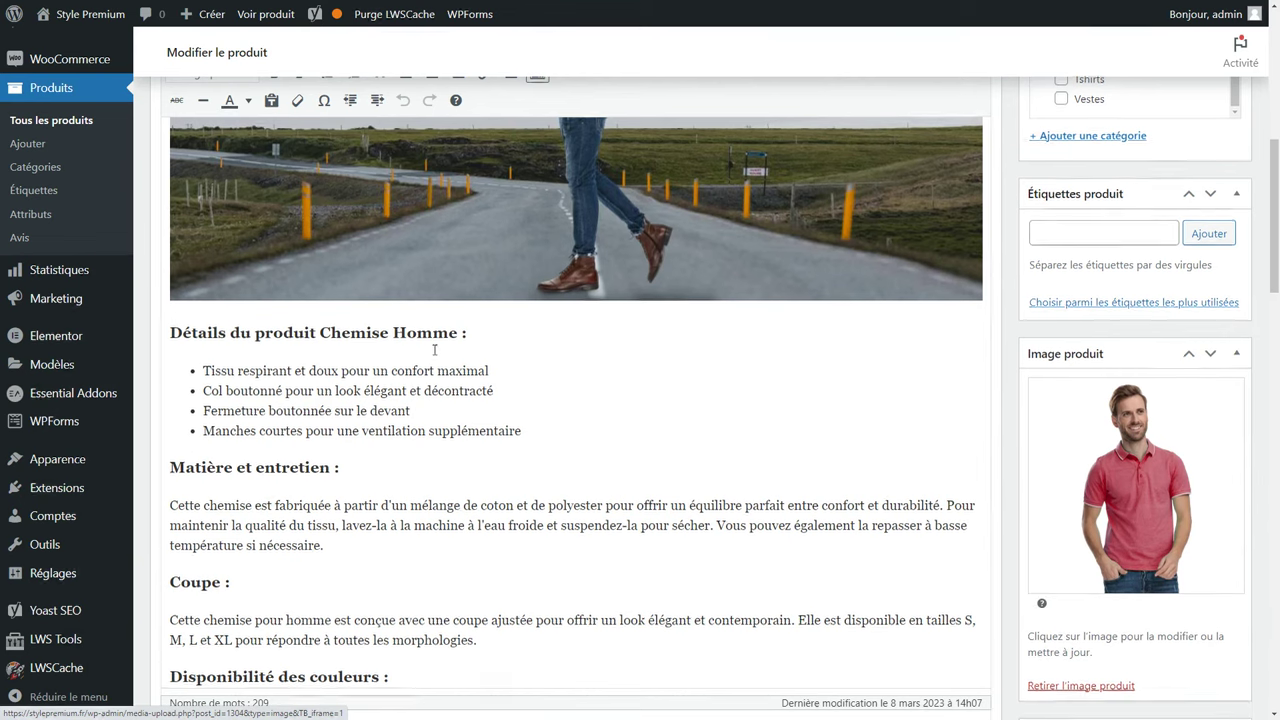
scroll(1042, 511, "down", 3)
left_click_drag(170, 354, 447, 440)
left_click(456, 440)
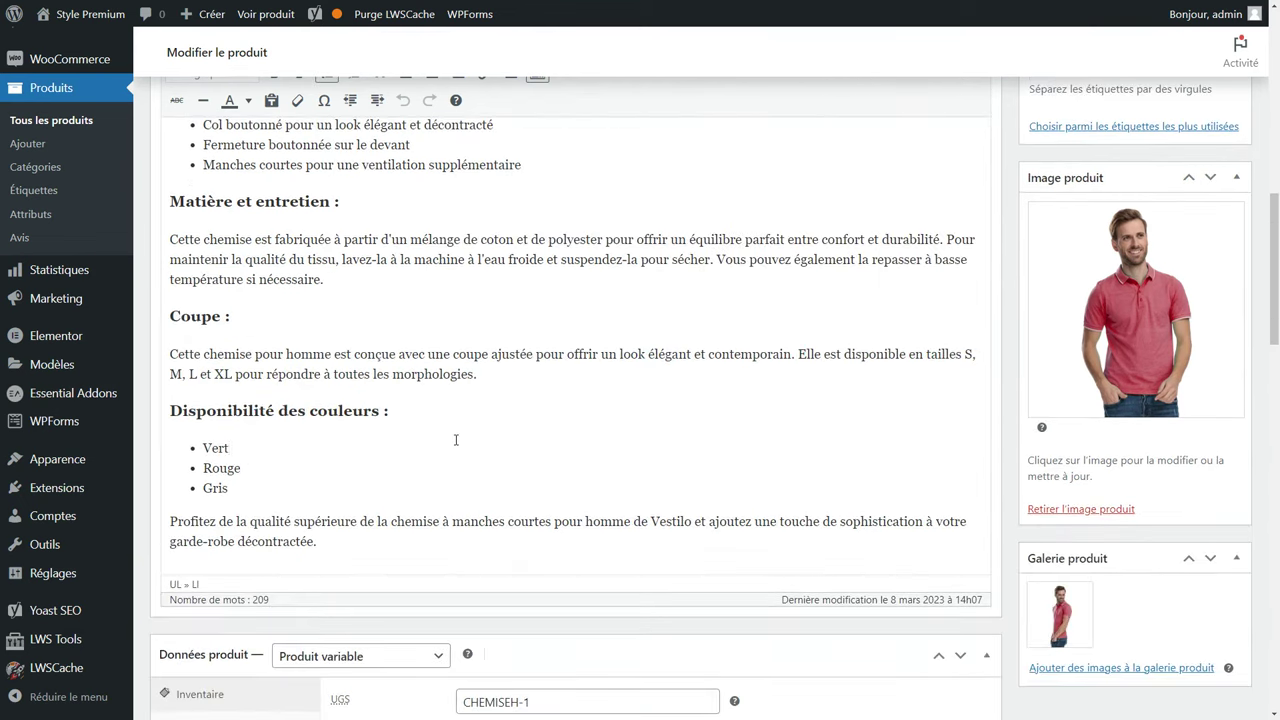
scroll(454, 440, "down", 4)
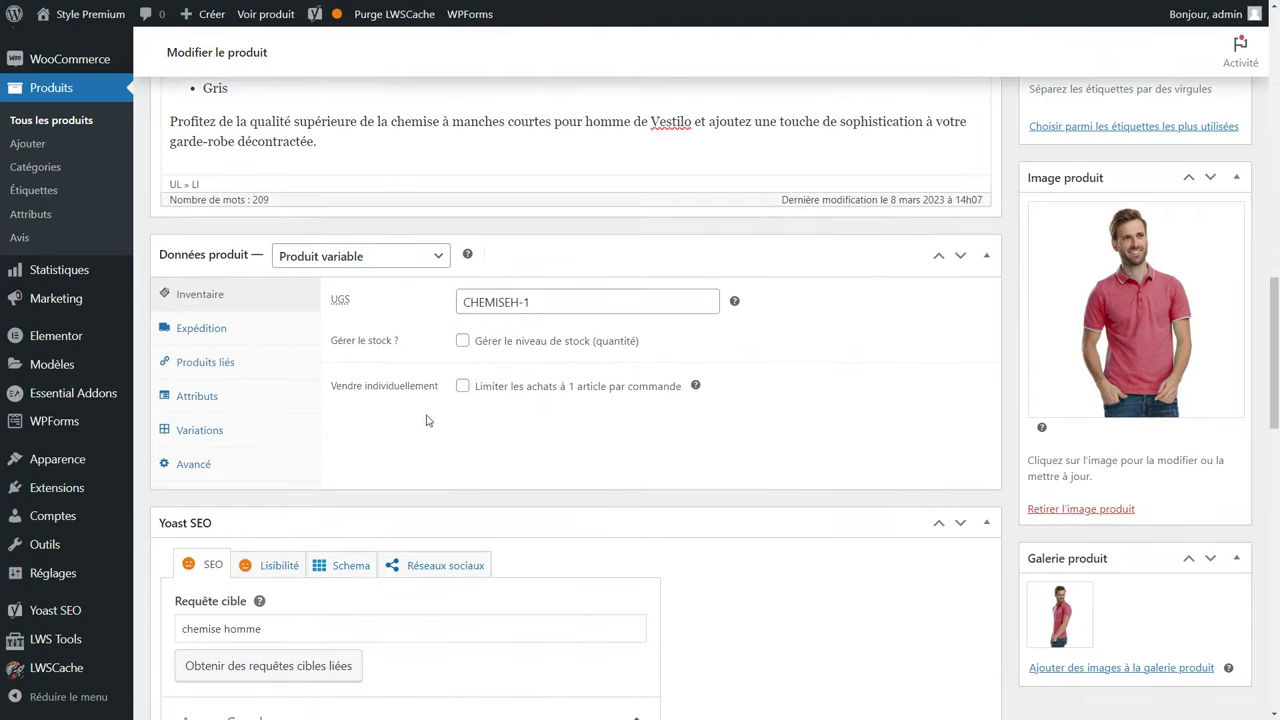
left_click(263, 362)
left_click(535, 307)
type("che")
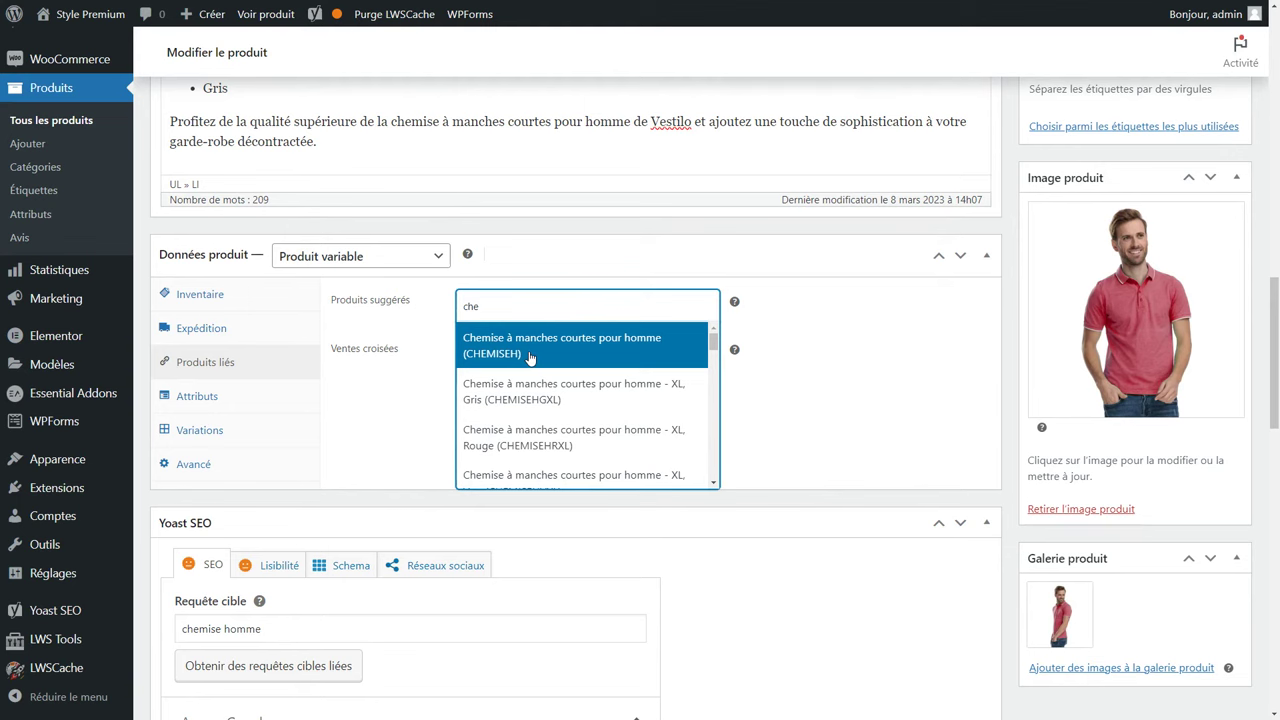
left_click(530, 358)
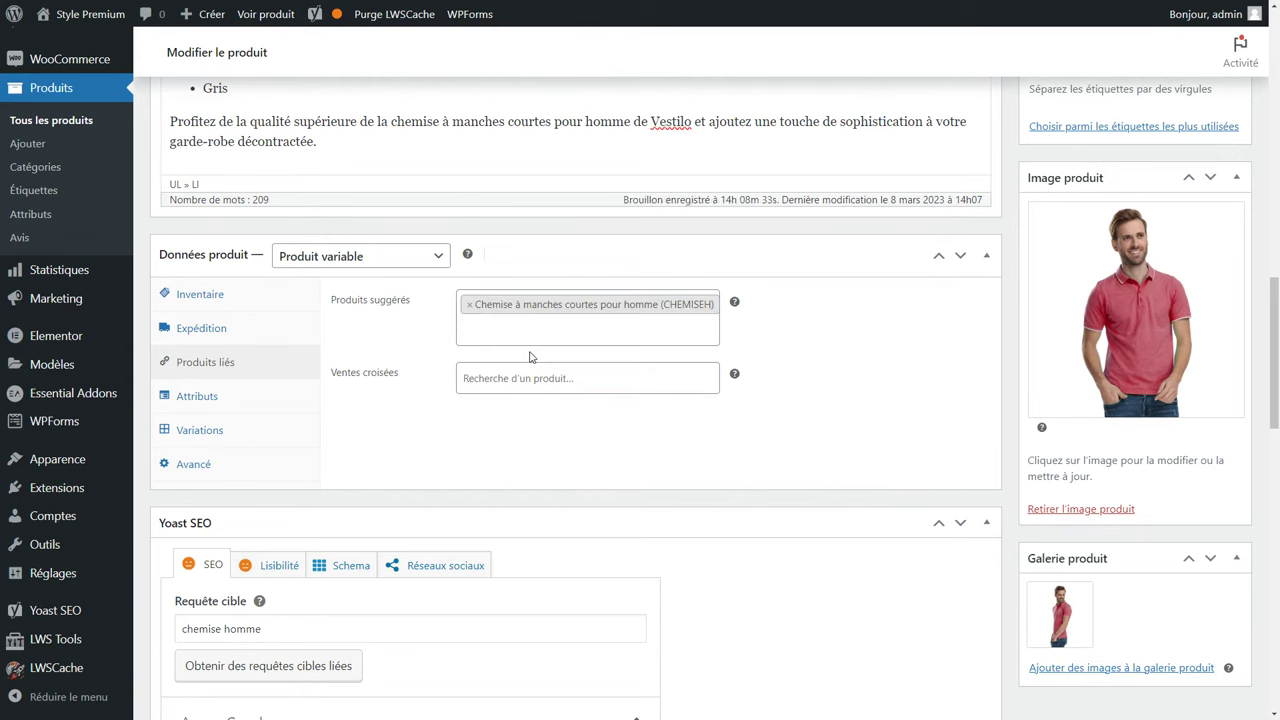
left_click(528, 376)
type("chem")
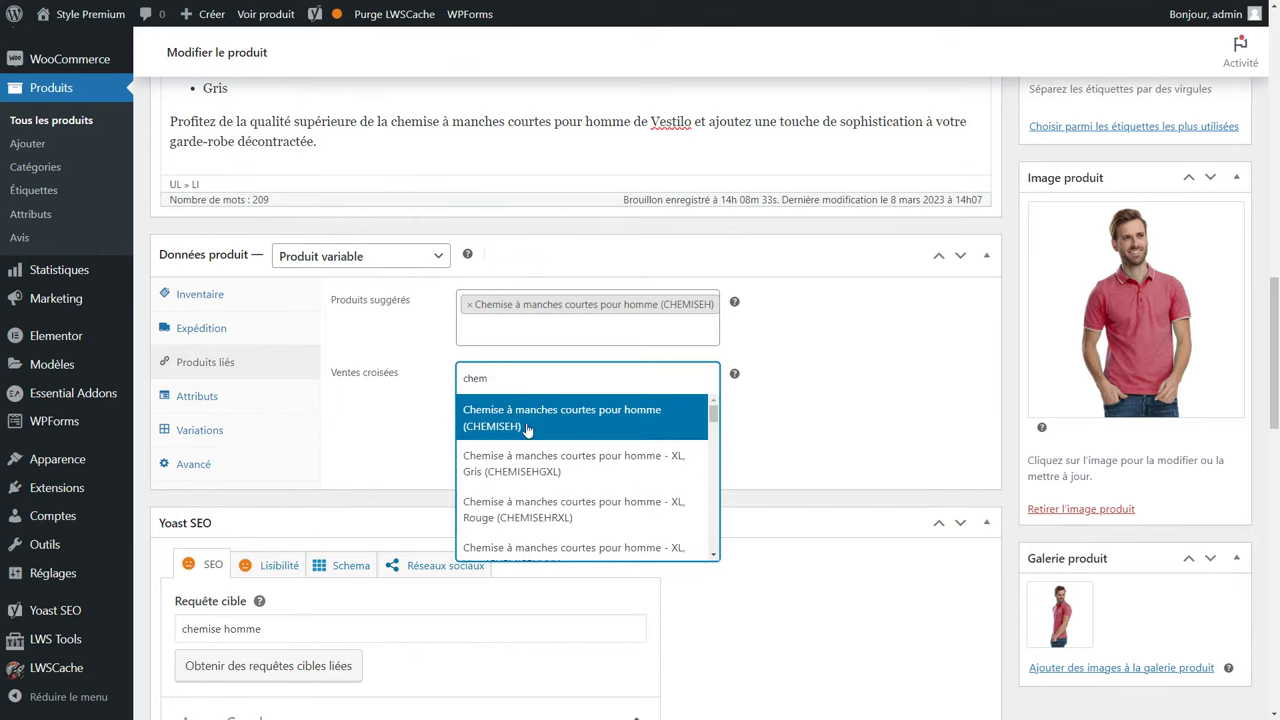
left_click(528, 426)
Show the 15 variations and expand variation #1305 (XL, Gris).
left_click(238, 400)
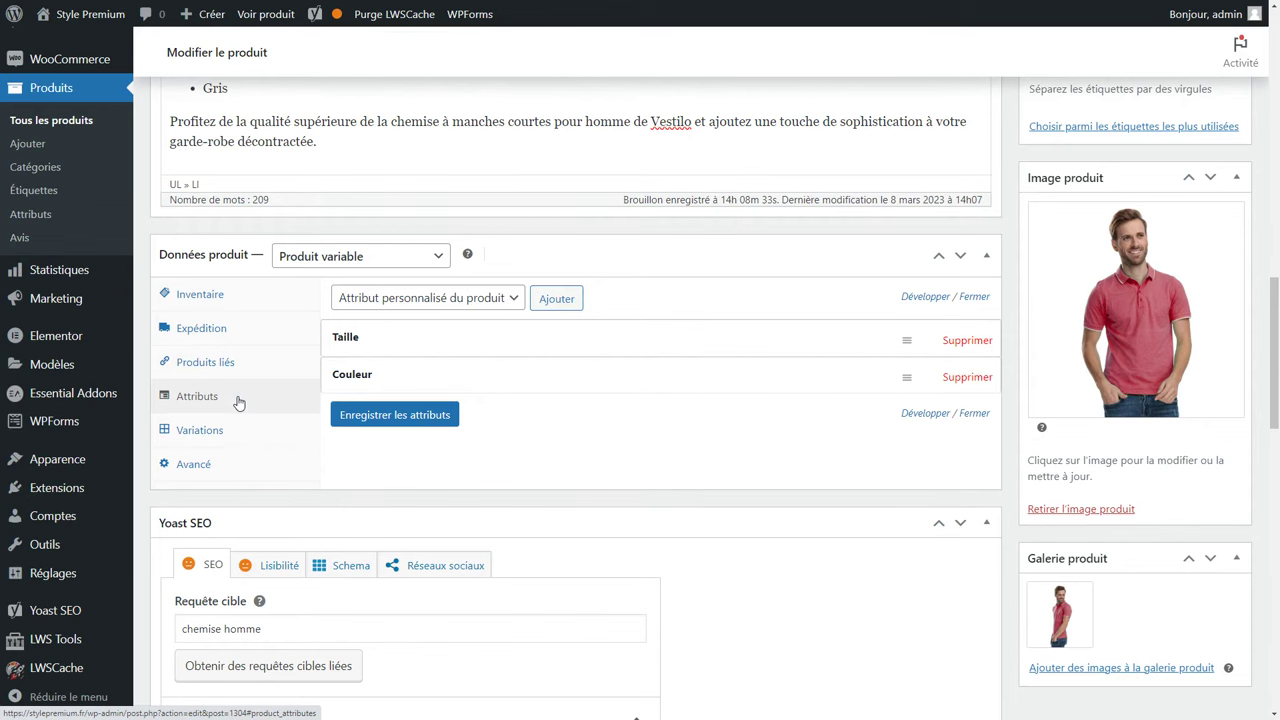
left_click(214, 428)
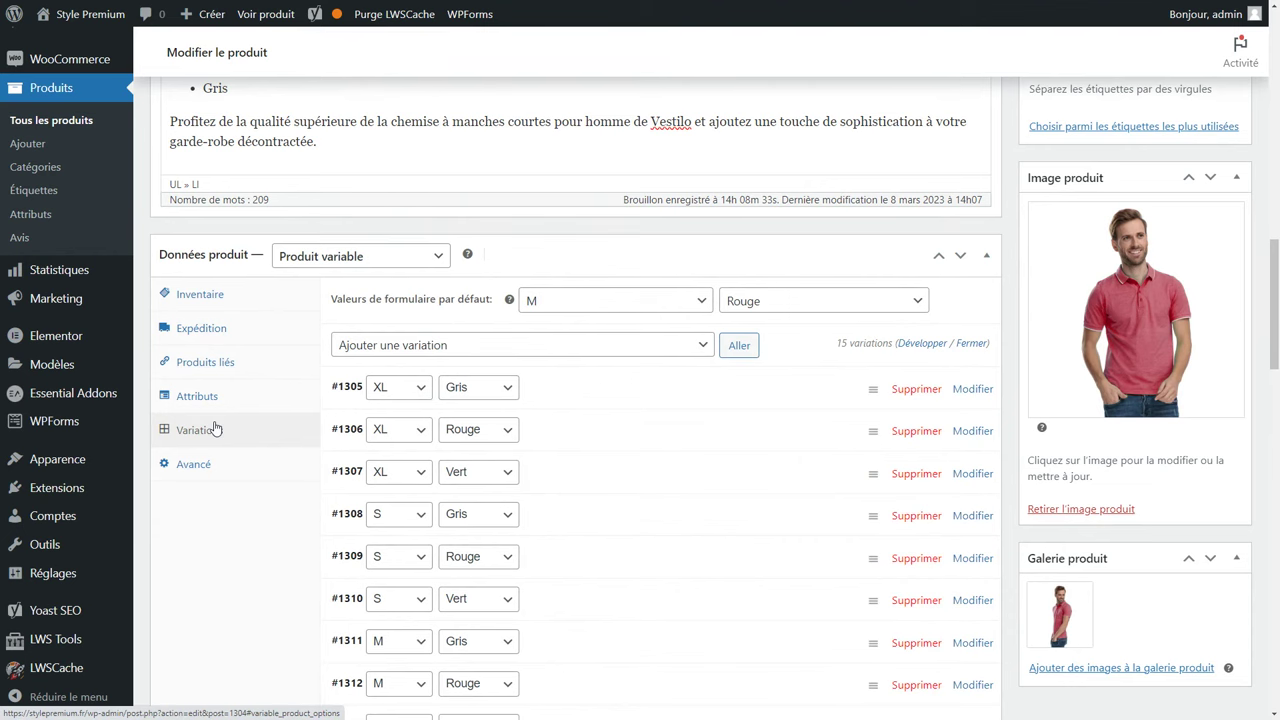
left_click(636, 402)
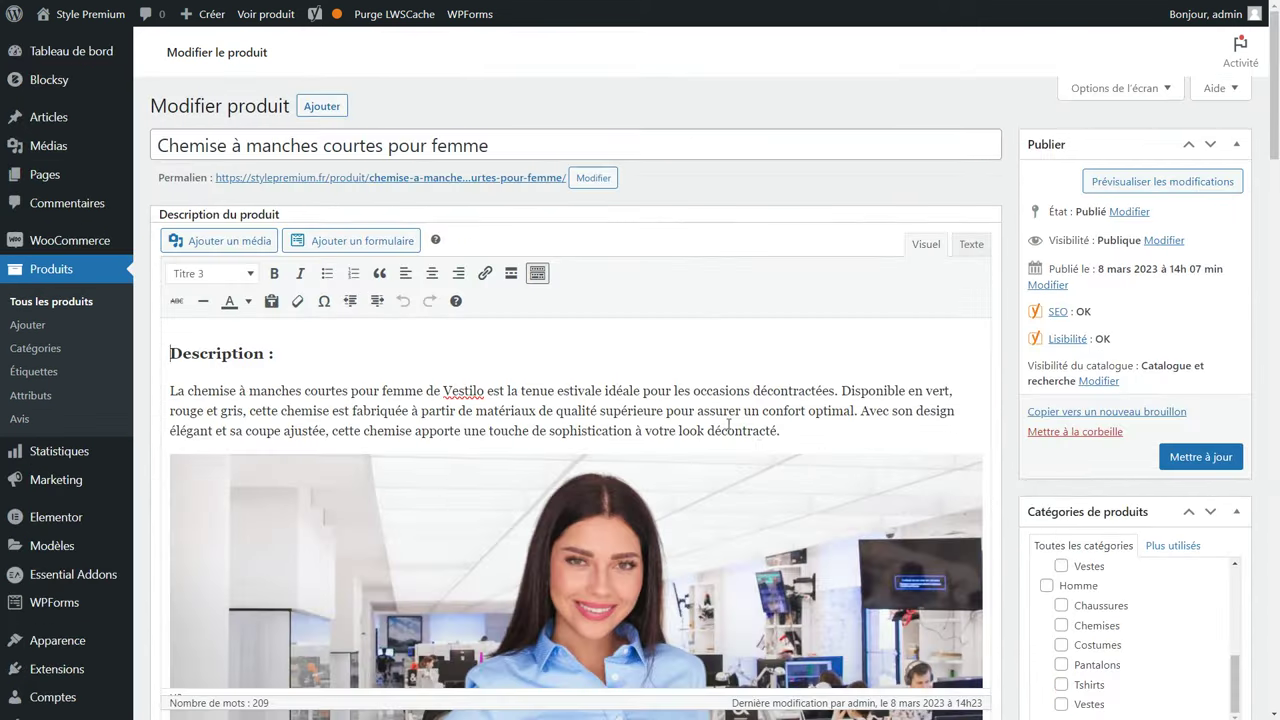
Check the Couleur values and delete all 15 existing variations.
scroll(744, 446, "down", 5)
scroll(744, 446, "down", 8)
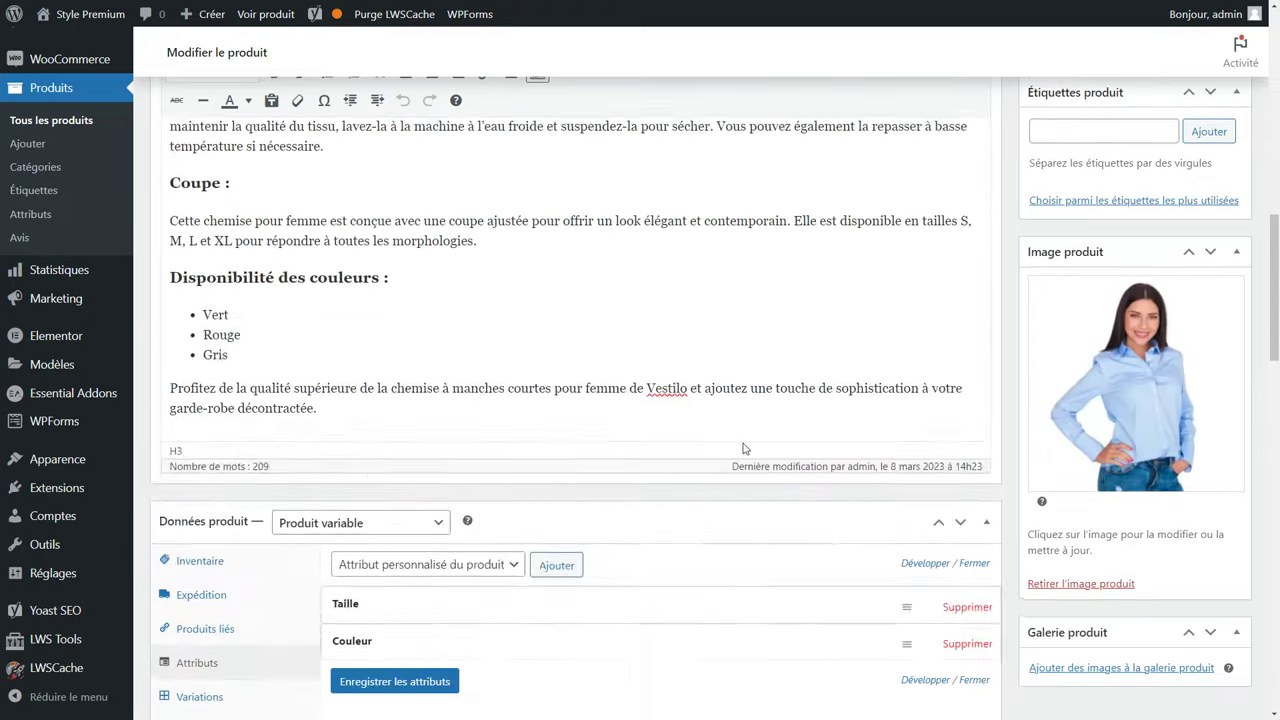
scroll(725, 443, "up", 1)
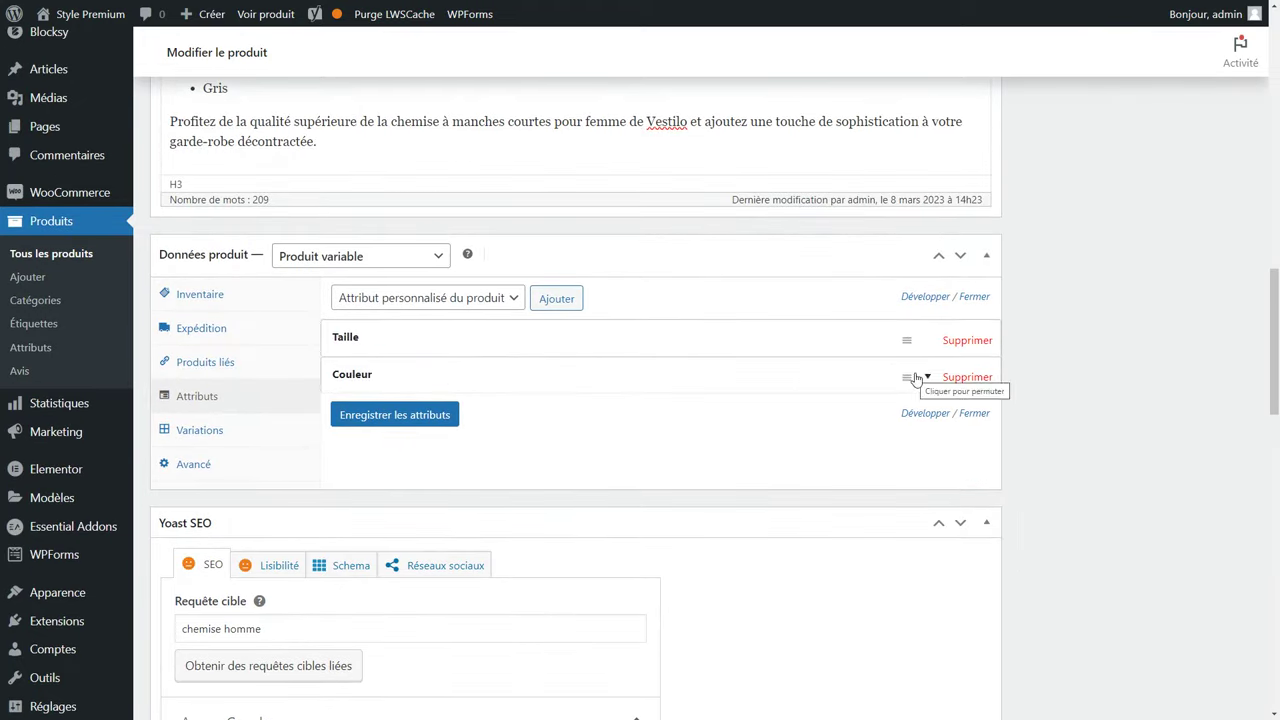
left_click(910, 372)
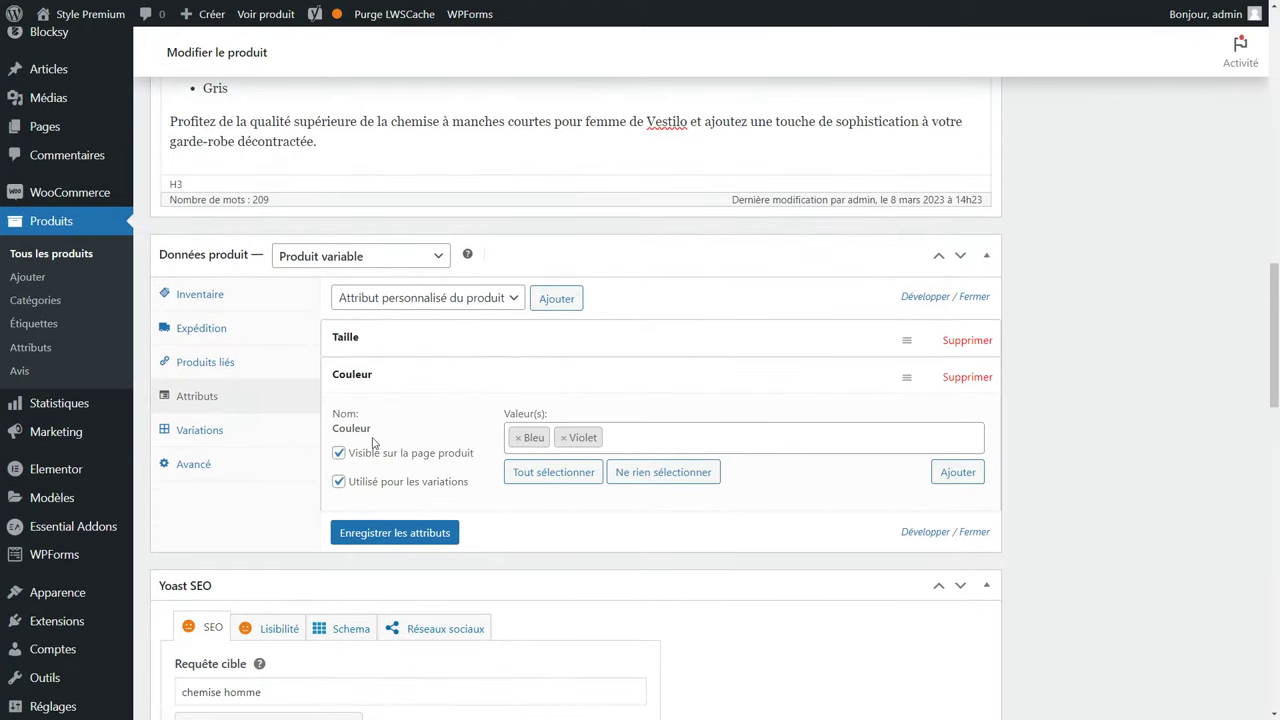
left_click(222, 433)
scroll(558, 464, "down", 2)
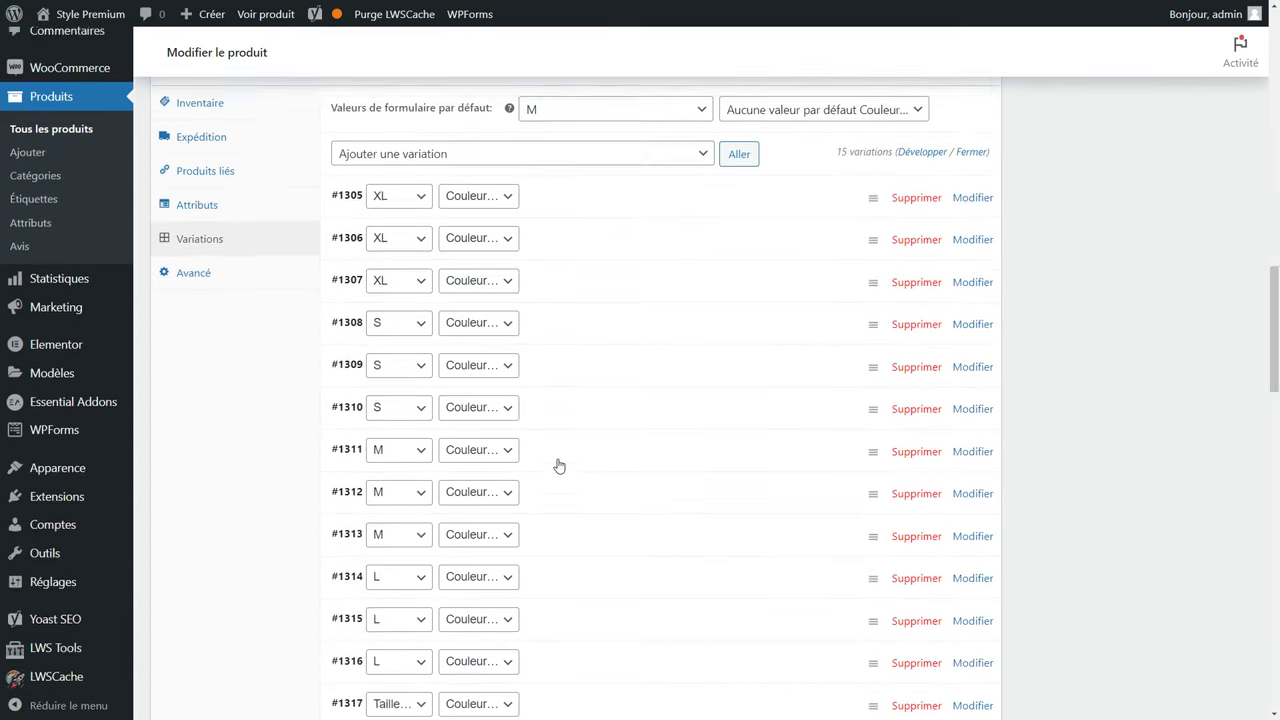
scroll(558, 466, "up", 2)
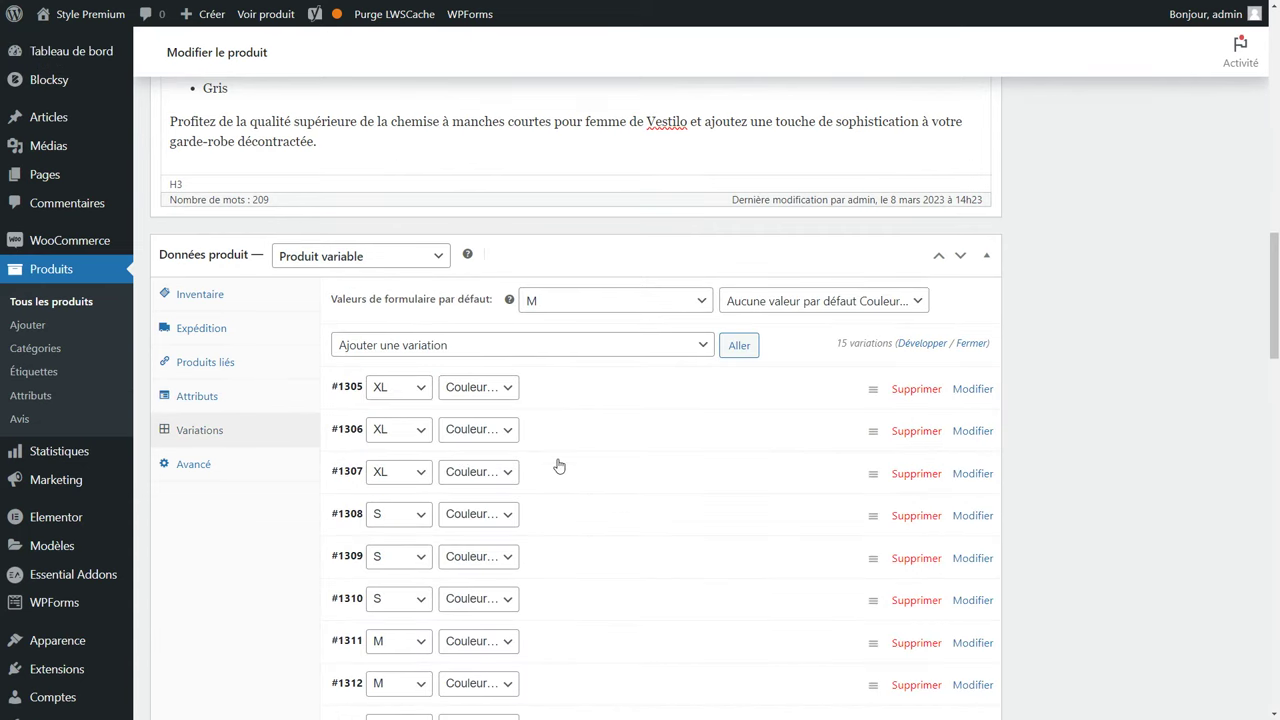
left_click(421, 341)
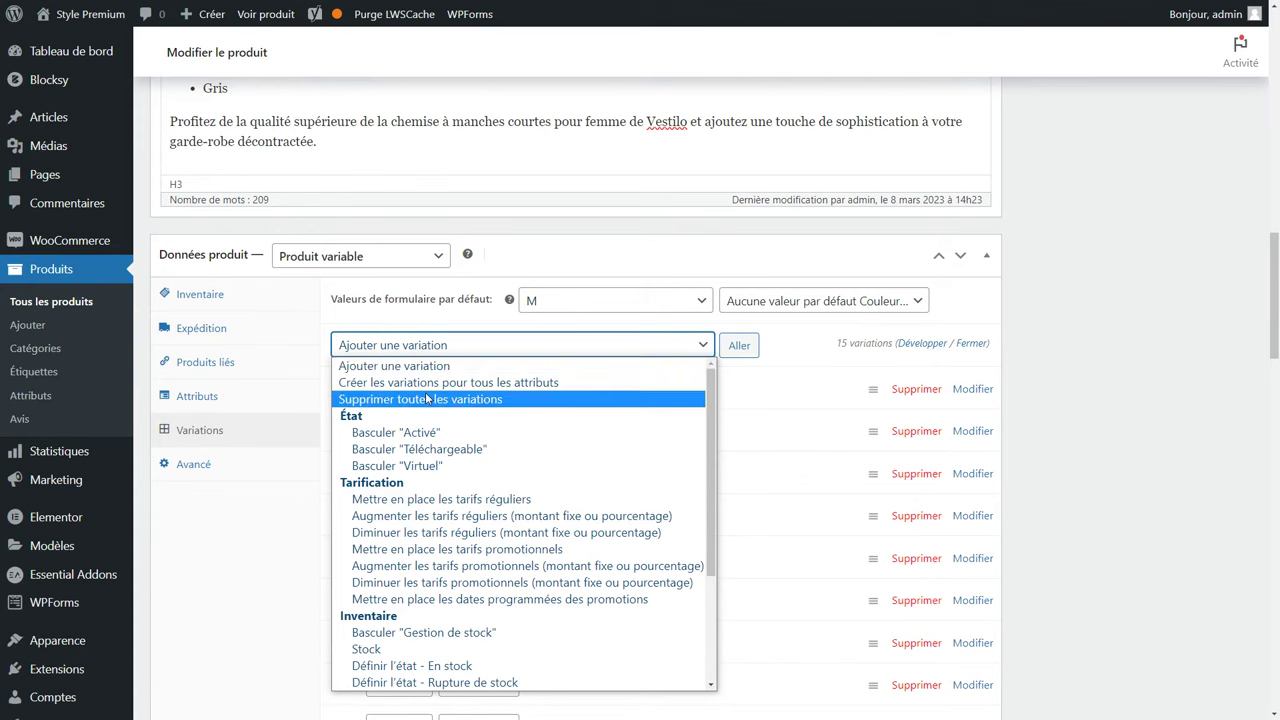
left_click(426, 399)
left_click(738, 347)
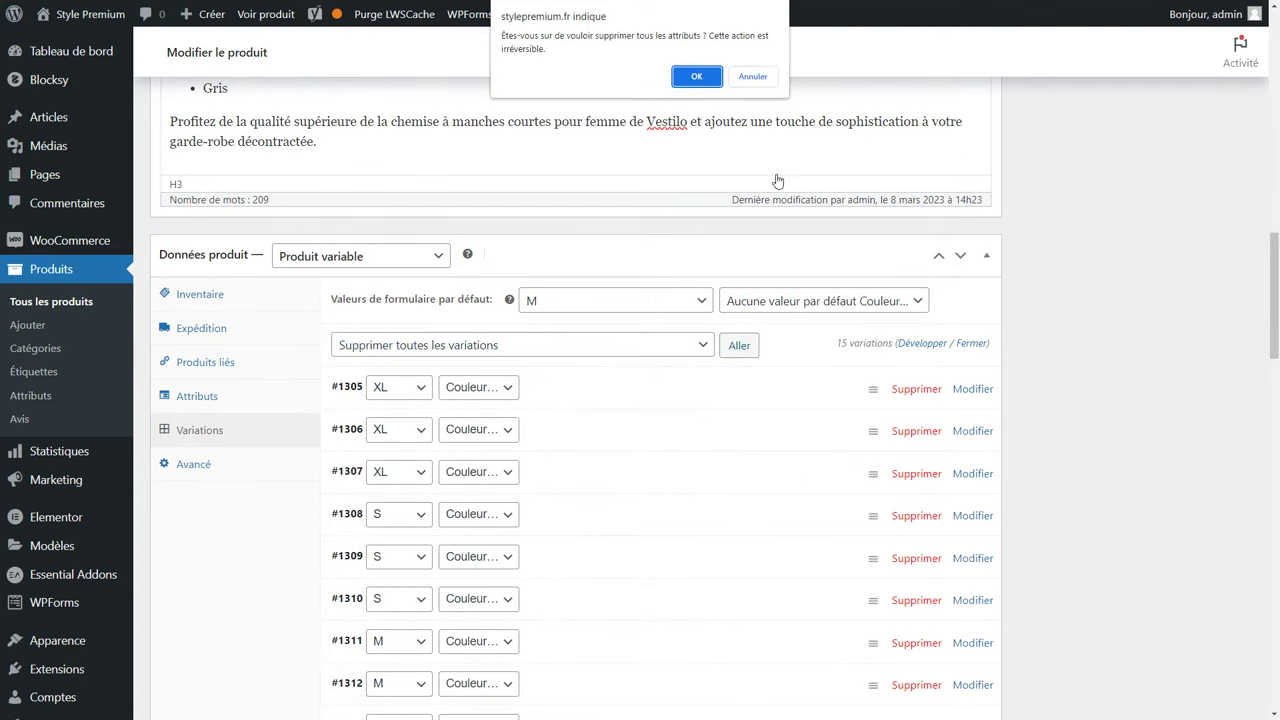
left_click(690, 83)
left_click(719, 66)
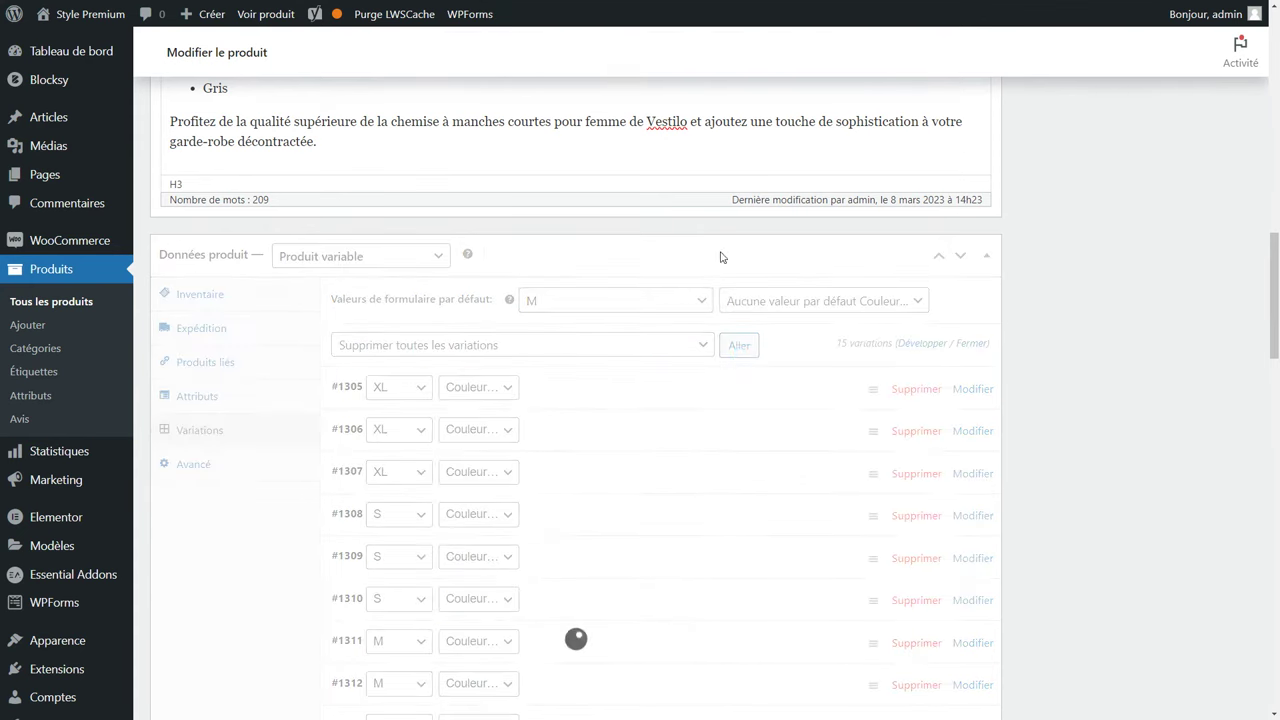
Generate 8 variations (S–XL in Violet and Bleu) from all attributes and open #1323.
left_click(492, 309)
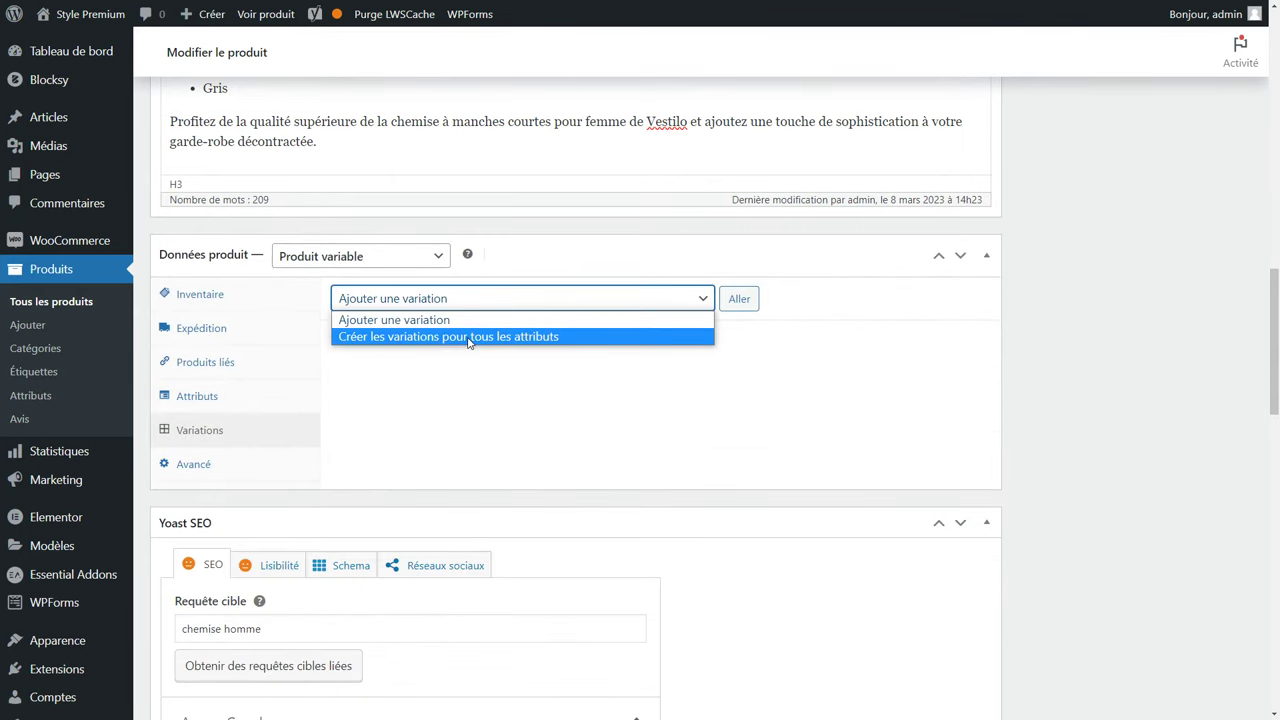
left_click(469, 337)
left_click(739, 298)
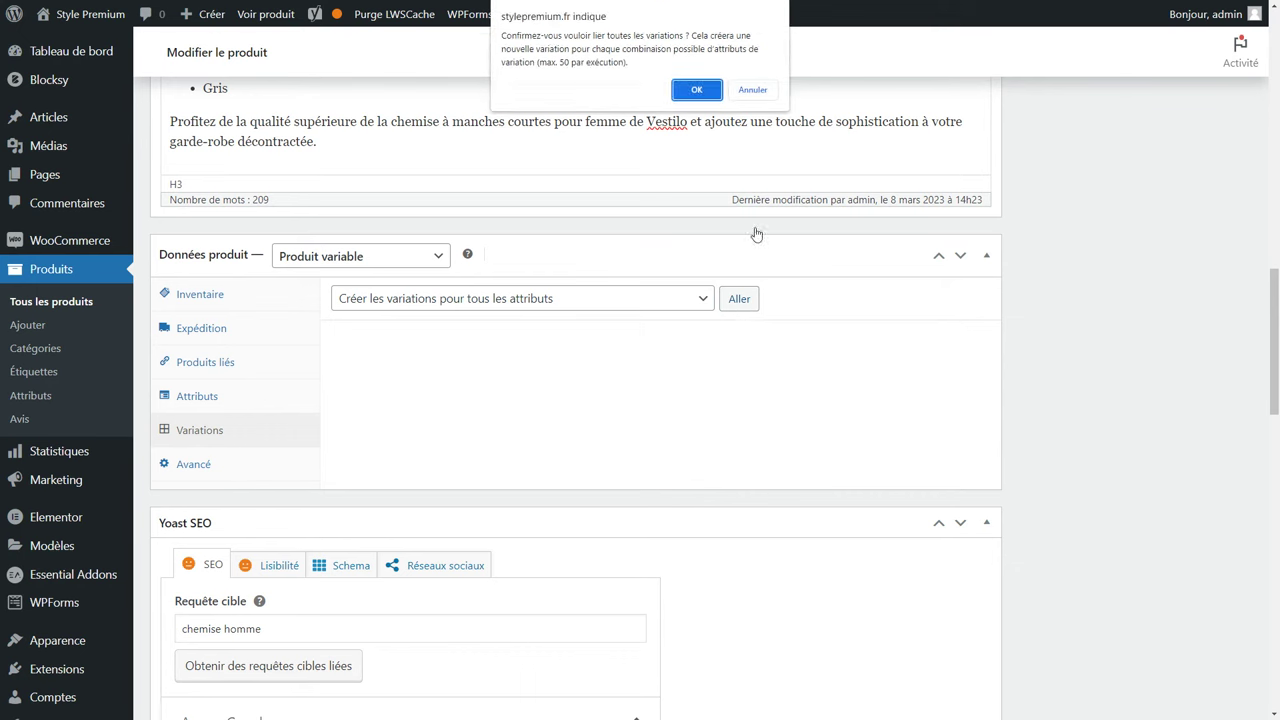
left_click(689, 87)
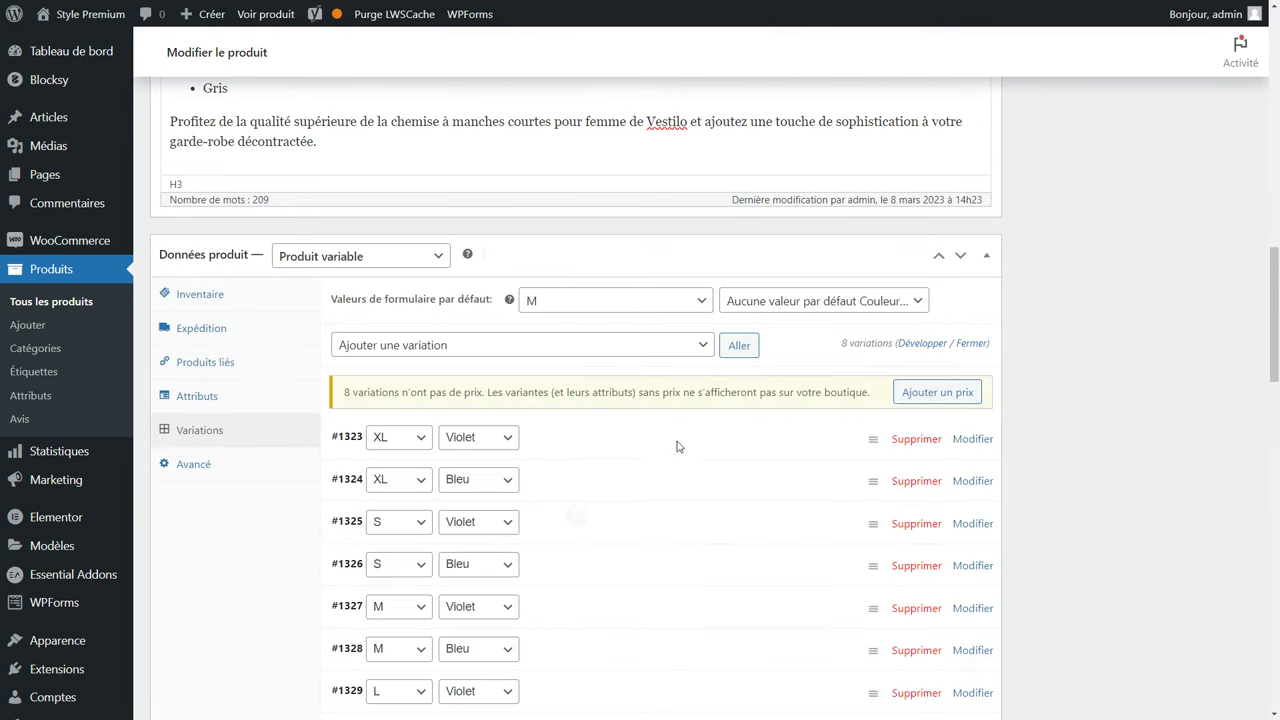
scroll(676, 450, "down", 1)
scroll(676, 450, "down", 1)
scroll(676, 450, "up", 1)
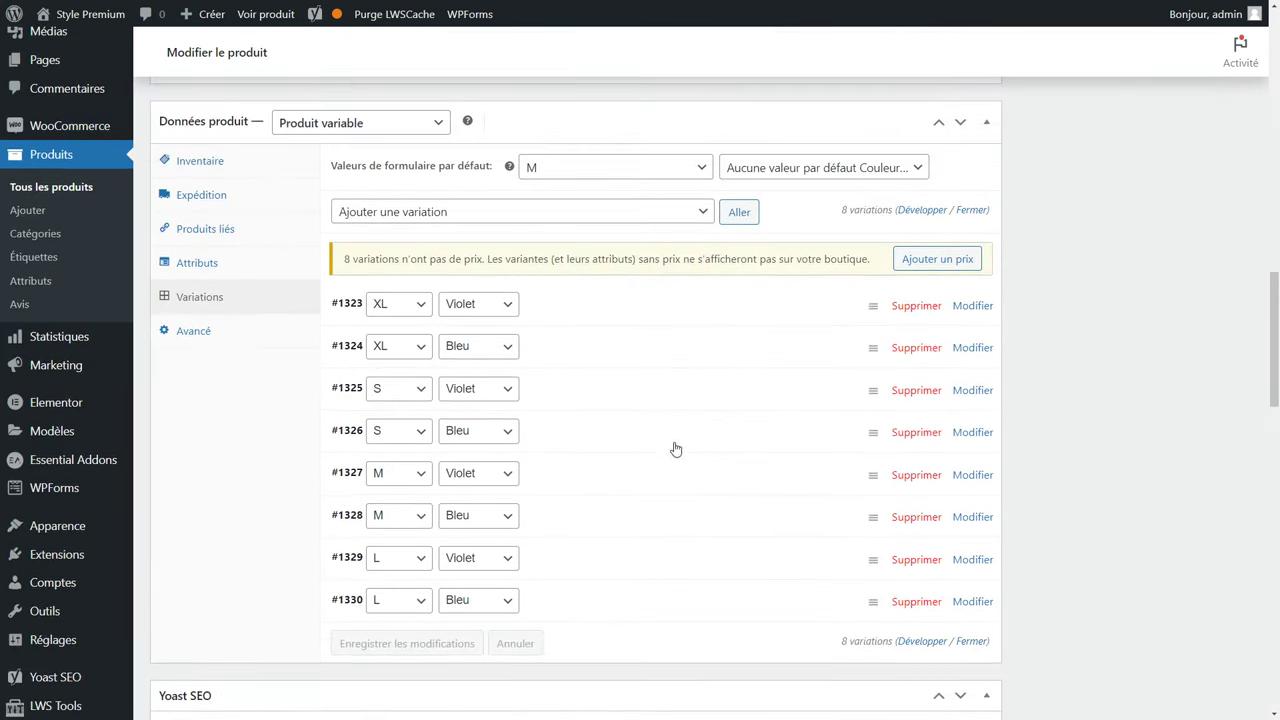
left_click(556, 300)
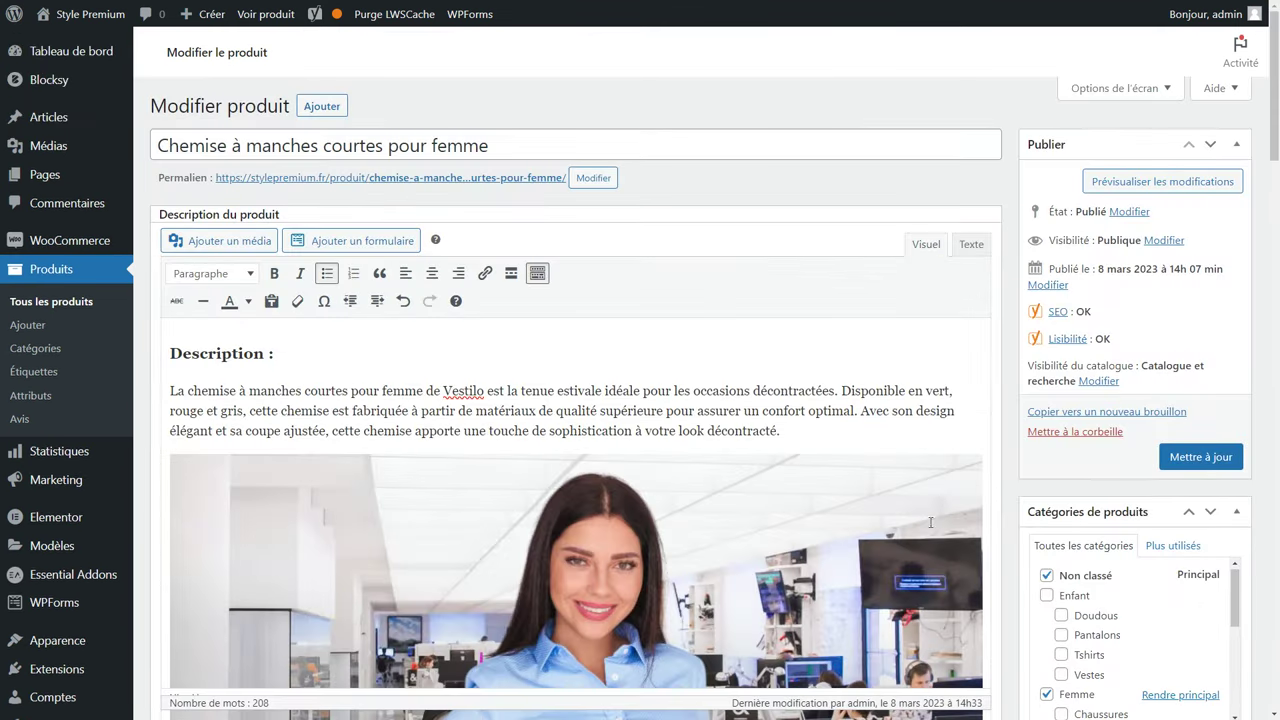
Update the women's shirt and view its live page at 35.00€ with 8 in stock.
left_click(1204, 458)
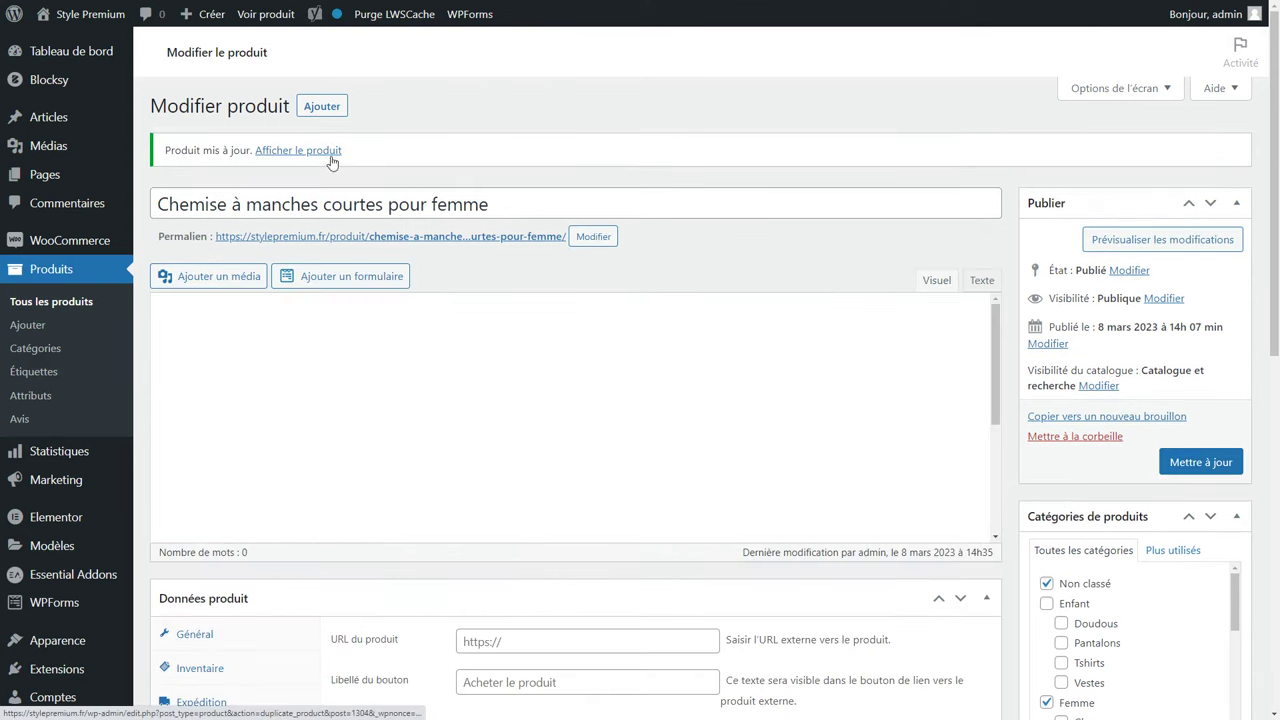
left_click(295, 151)
key("ctrl+minus")
key("ctrl+minus")
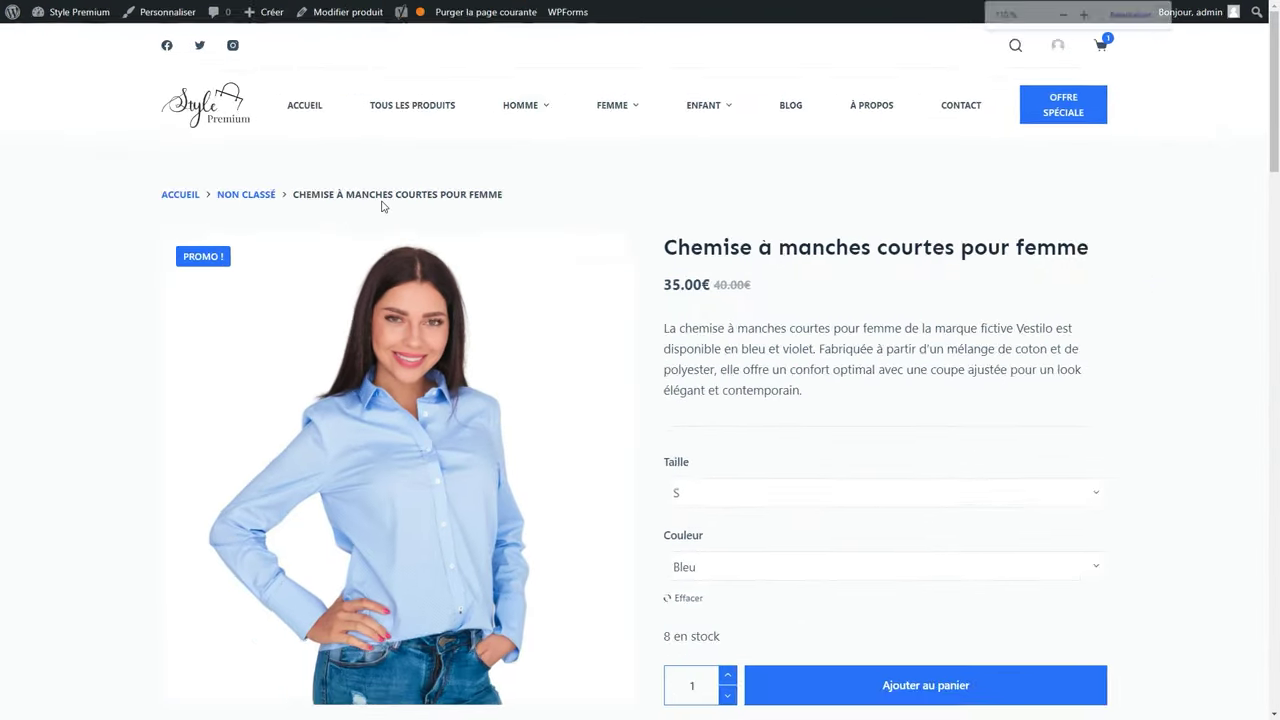
scroll(715, 354, "down", 2)
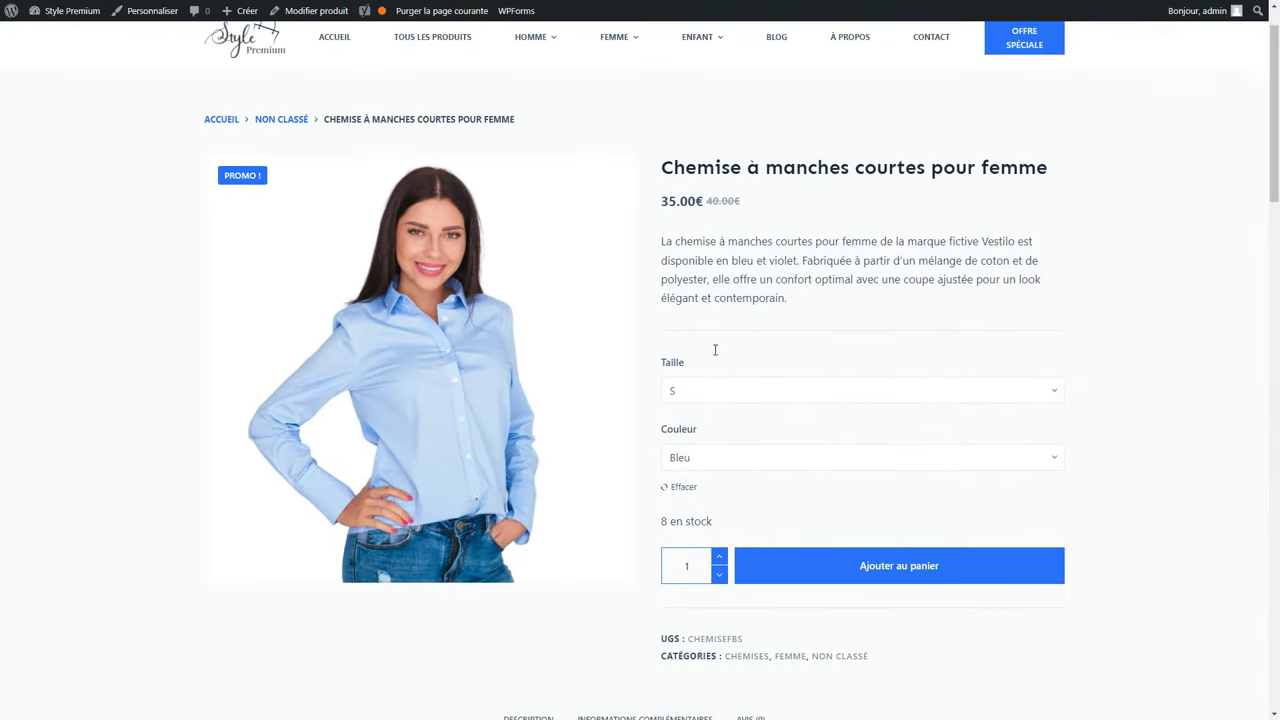
scroll(715, 354, "down", 15)
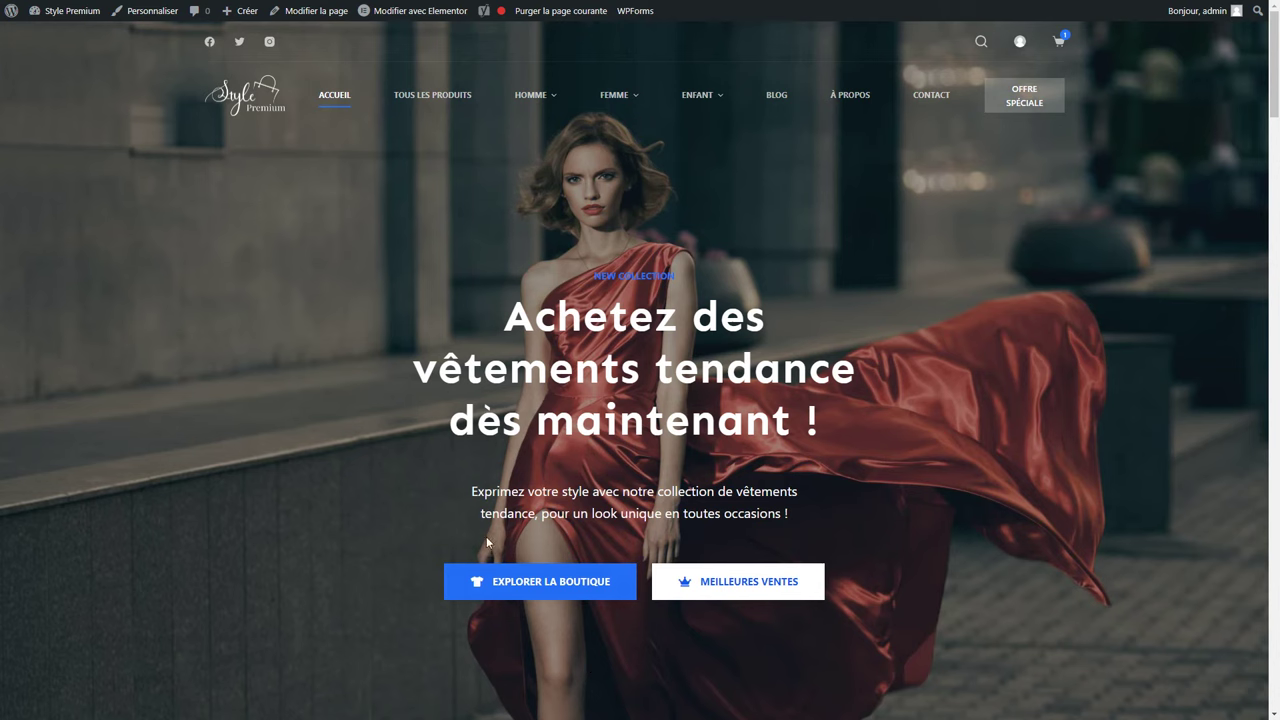
Browse the Boutique grid of 26 products, both short-sleeve shirts first, and open Tri par défaut.
left_click(448, 98)
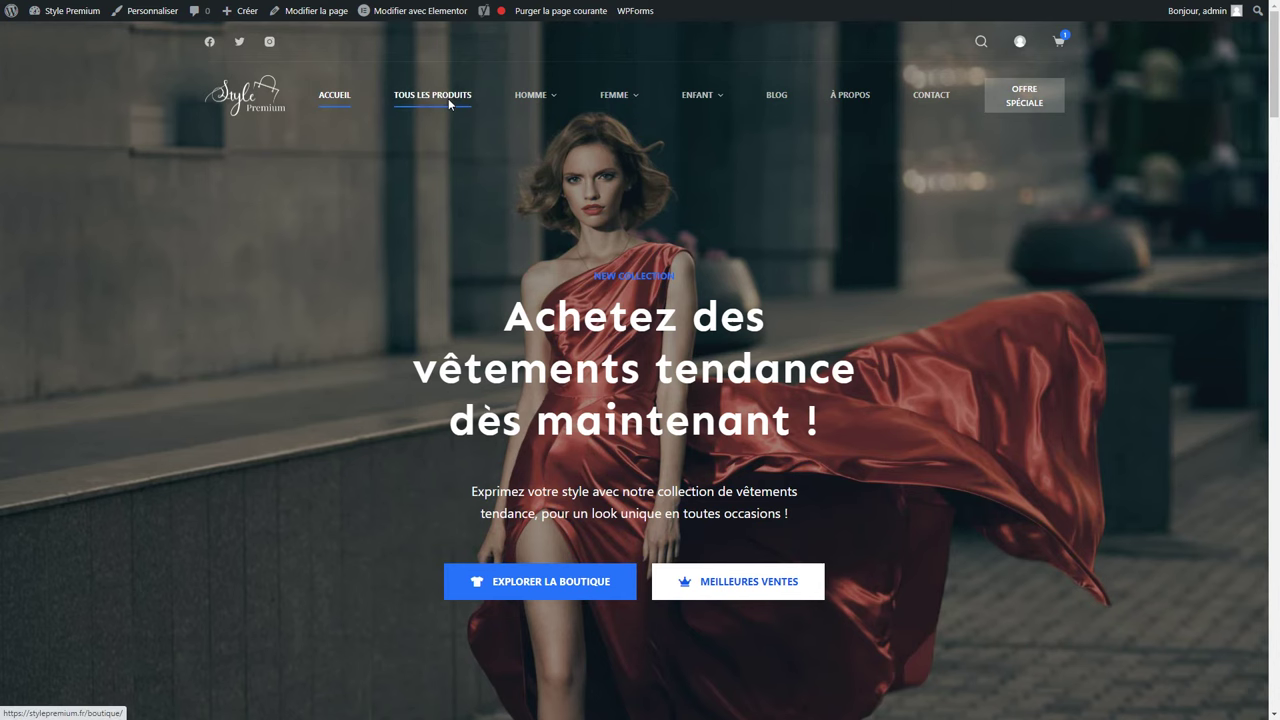
scroll(1094, 414, "down", 8)
scroll(1094, 414, "down", 10)
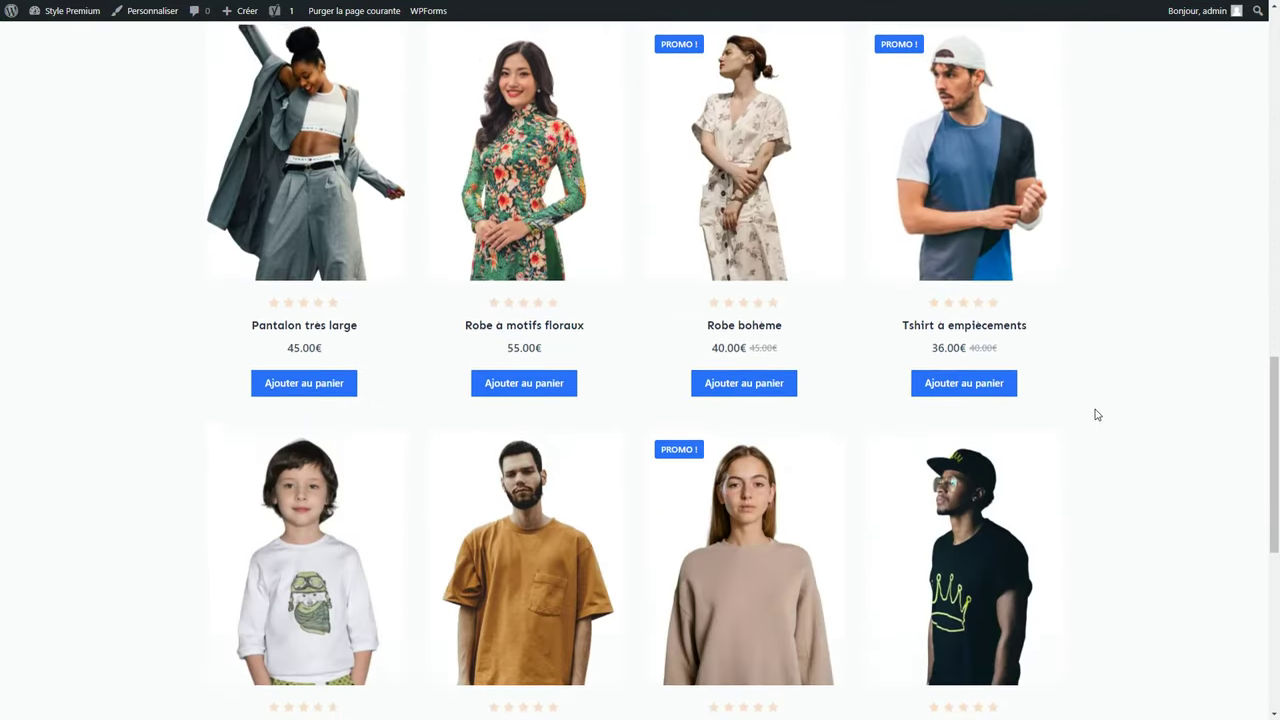
scroll(930, 393, "up", 18)
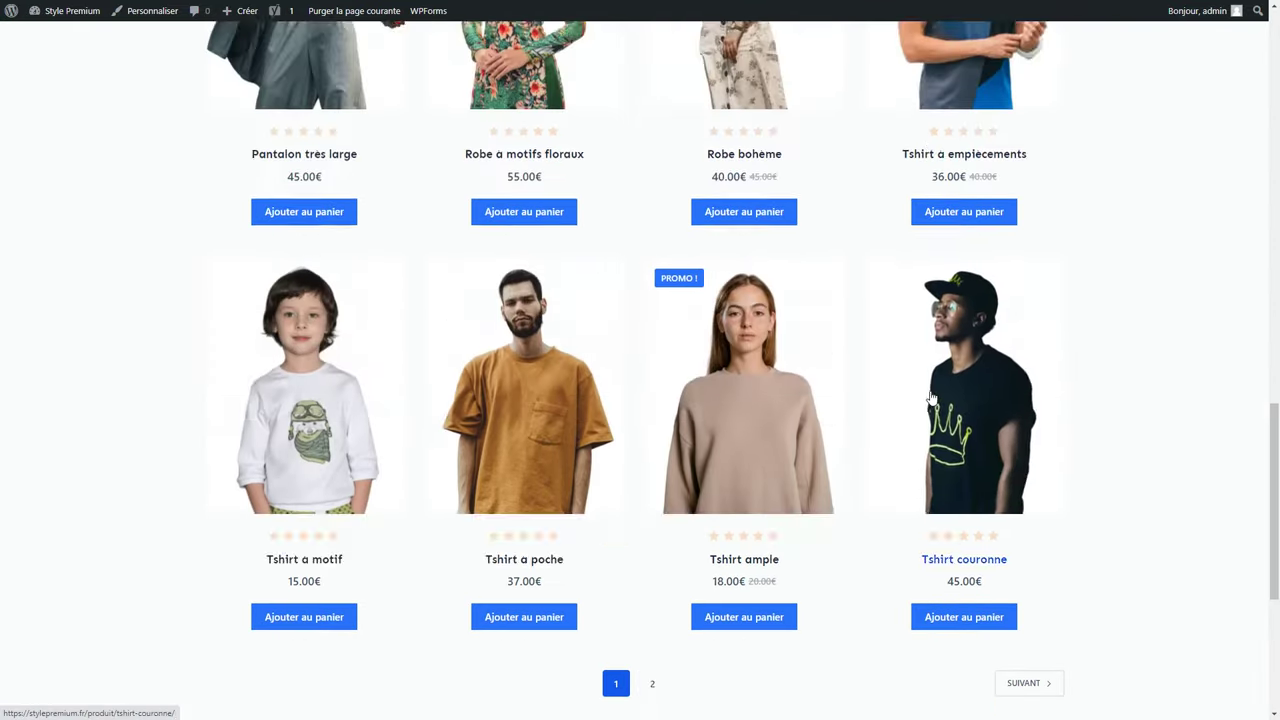
scroll(930, 393, "up", 1)
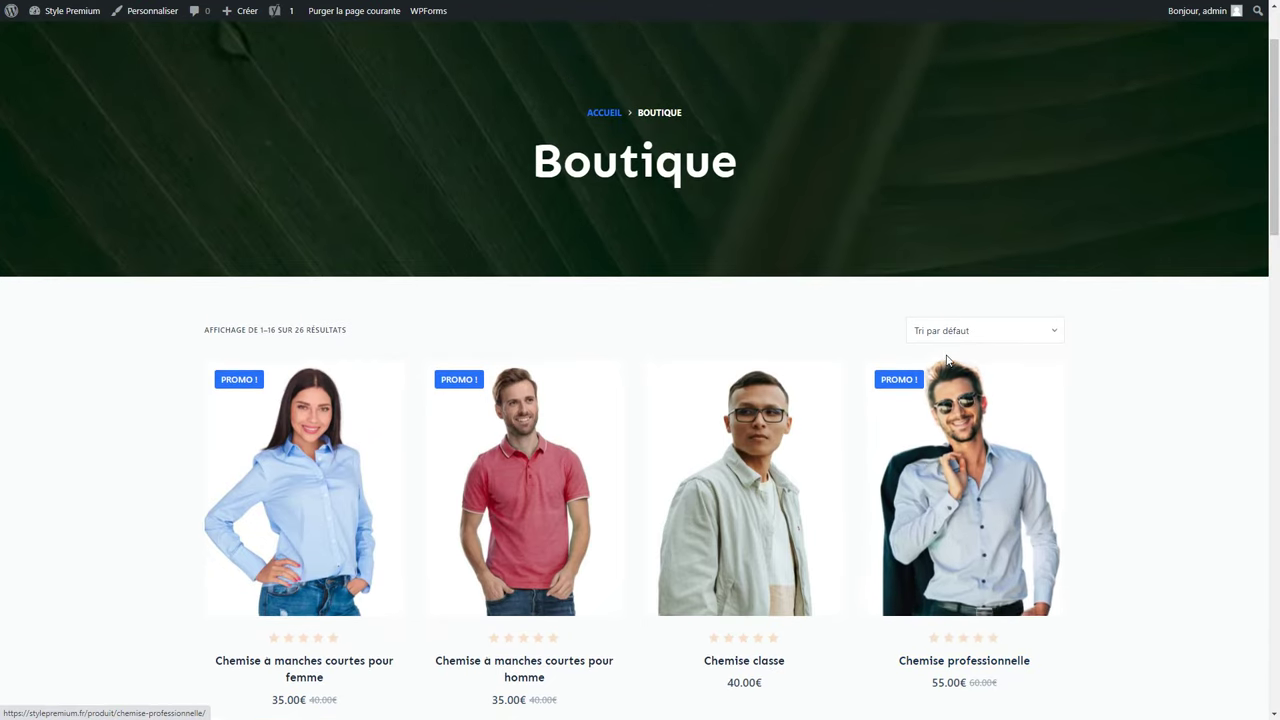
left_click(955, 338)
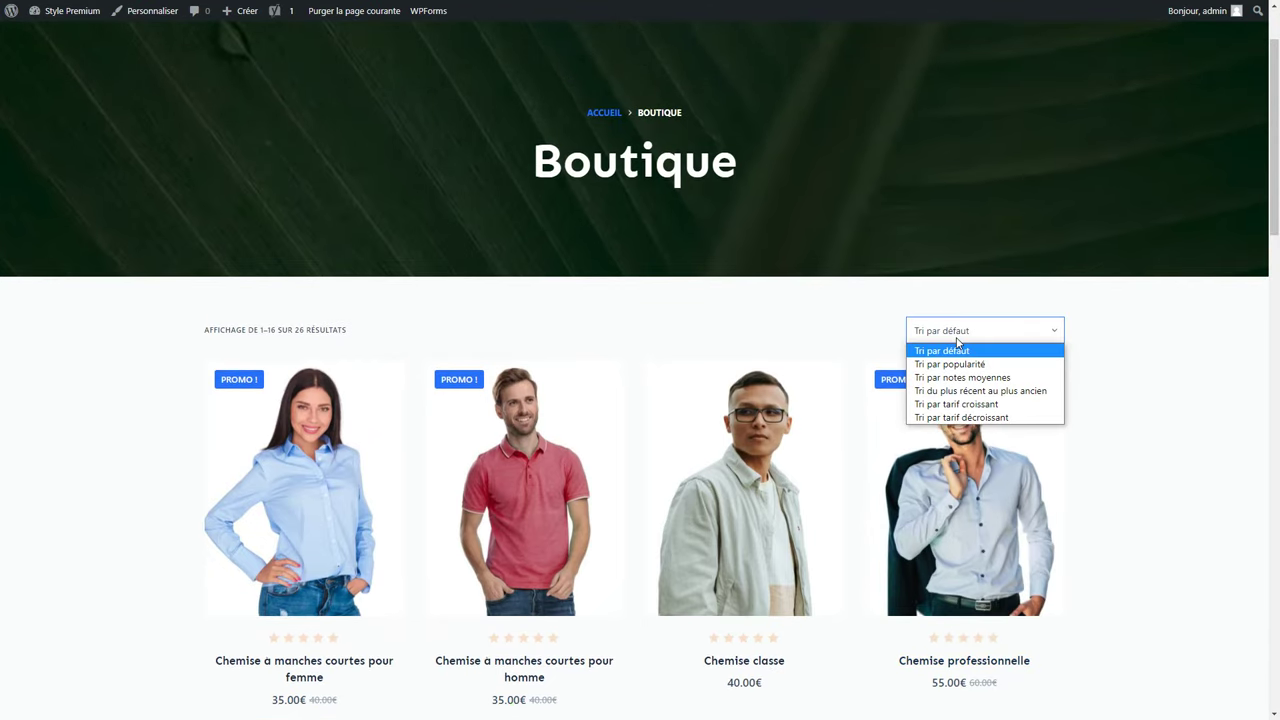
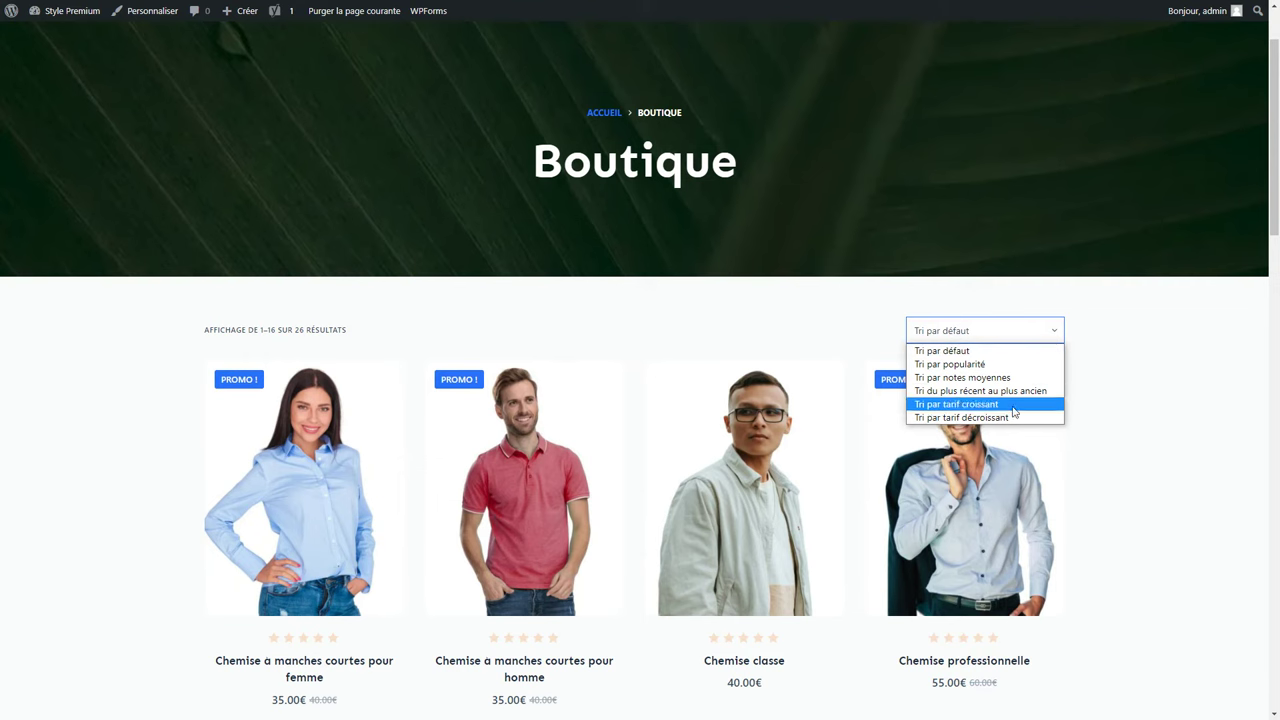
Open Produits > Tous les produits and switch the list to manual sort order.
left_click(1107, 344)
left_click(75, 15)
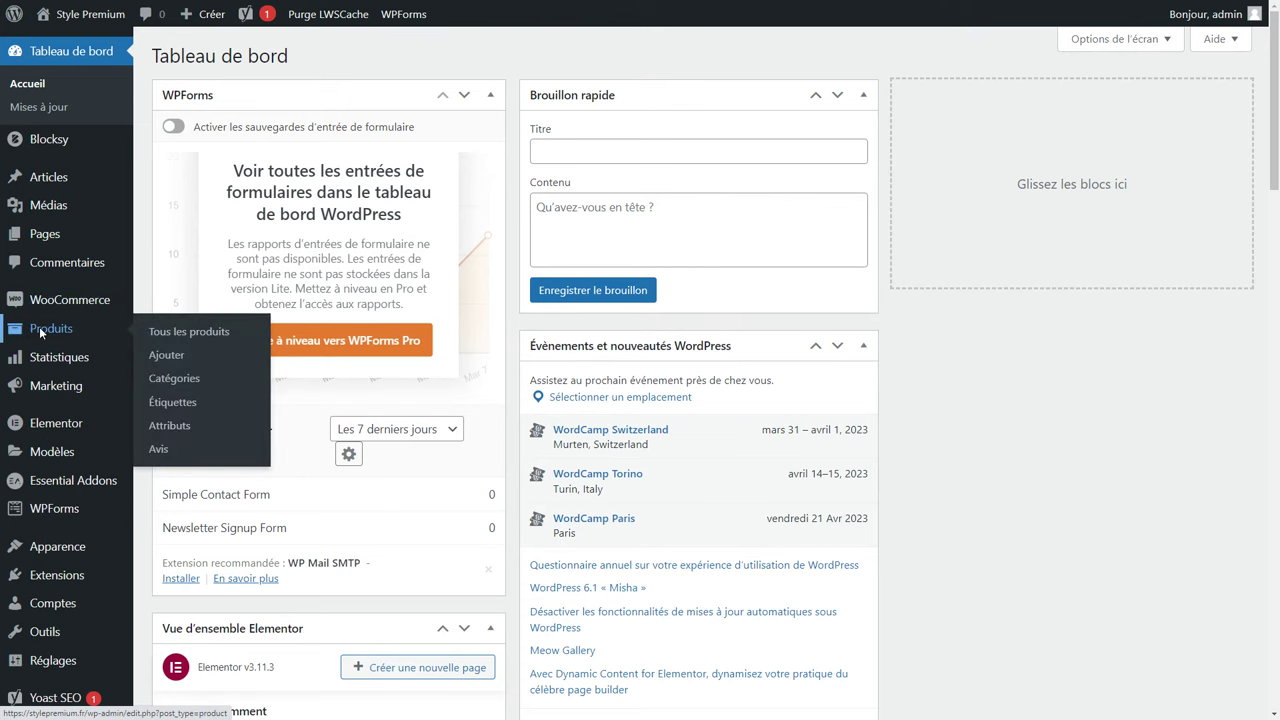
left_click(41, 331)
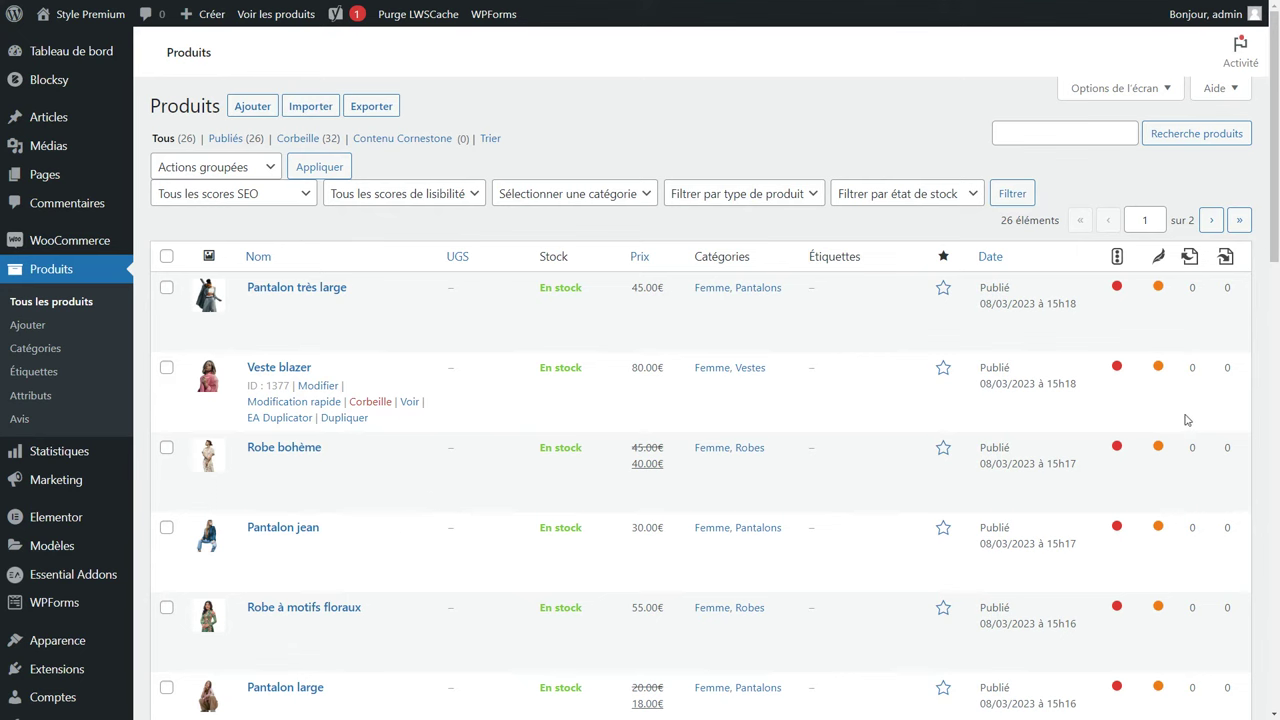
left_click(494, 140)
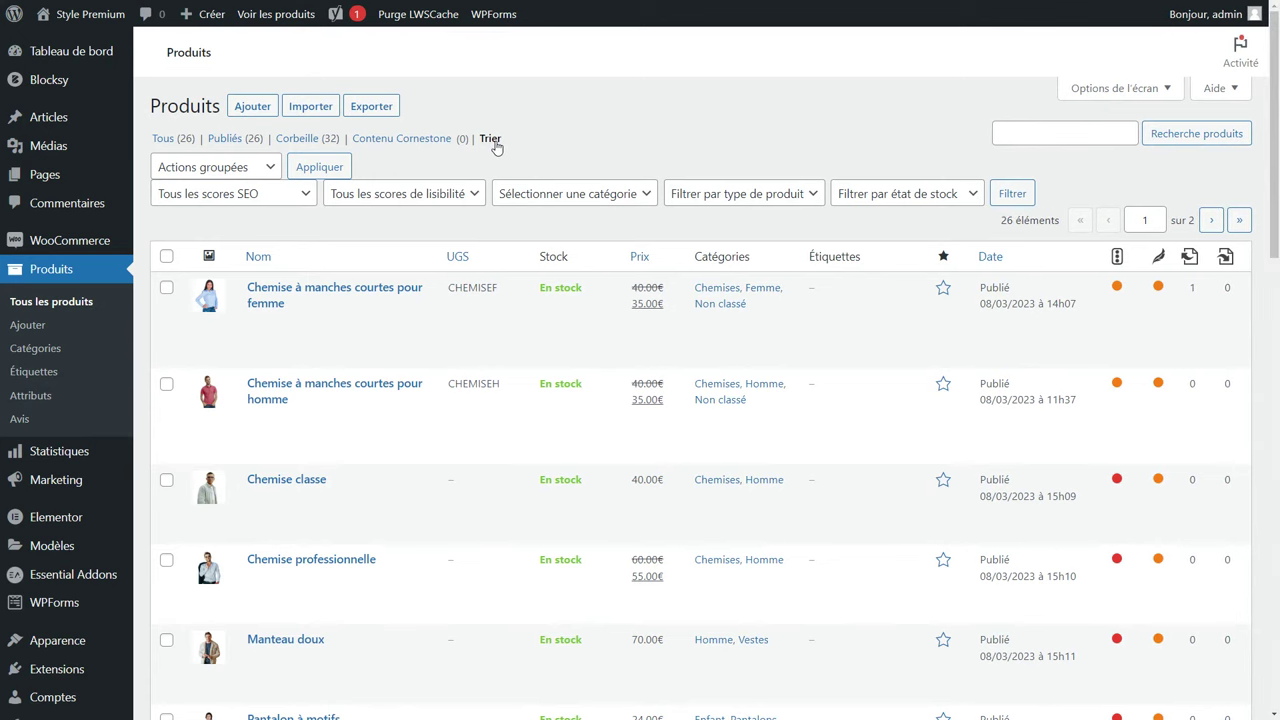
Drag Manteau doux and Pantalon large up to follow the women's short-sleeve shirt.
left_click_drag(403, 647, 396, 348)
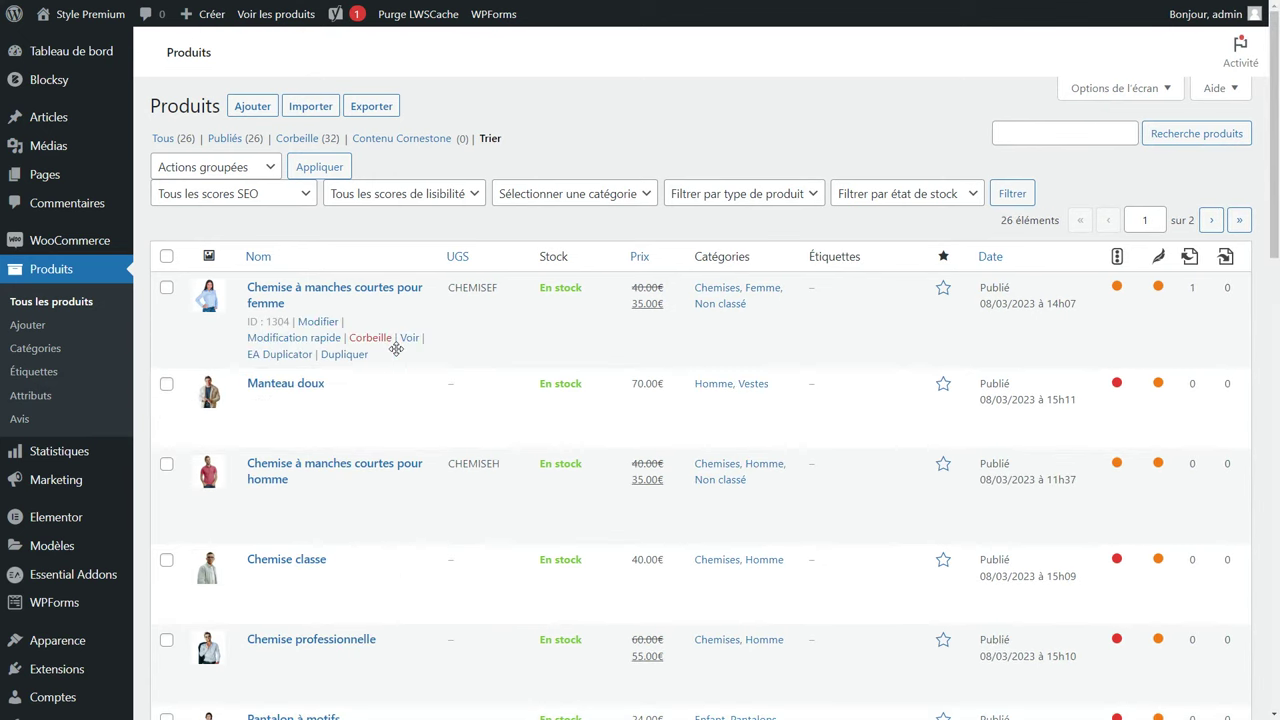
scroll(396, 348, "down", 3)
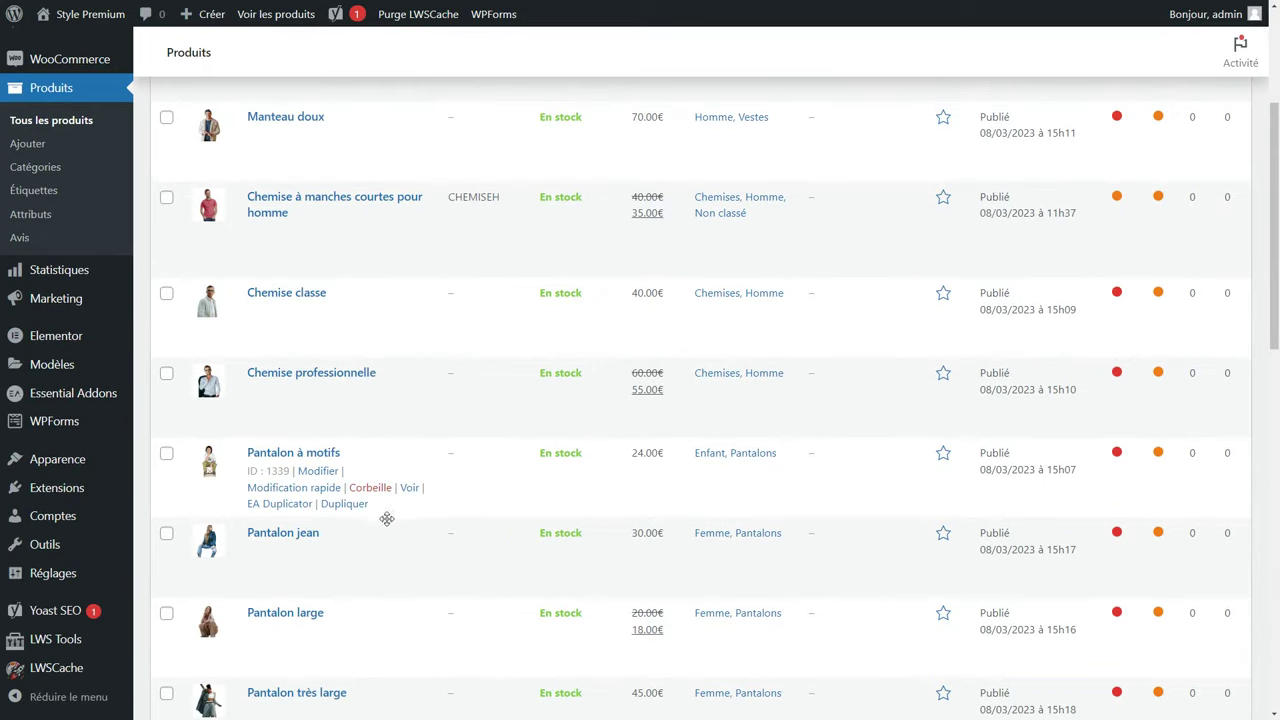
left_click_drag(403, 600, 436, 277)
scroll(436, 277, "up", 3)
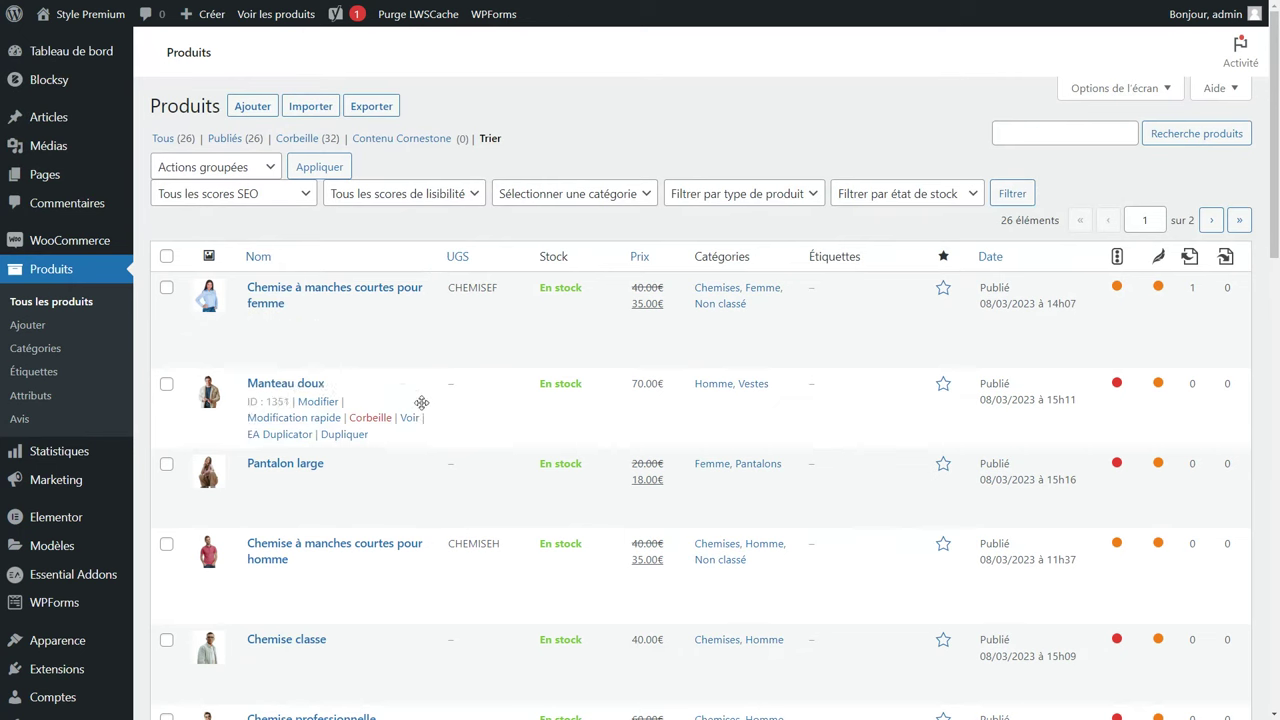
scroll(91, 487, "down", 2)
mouse_move(59, 503)
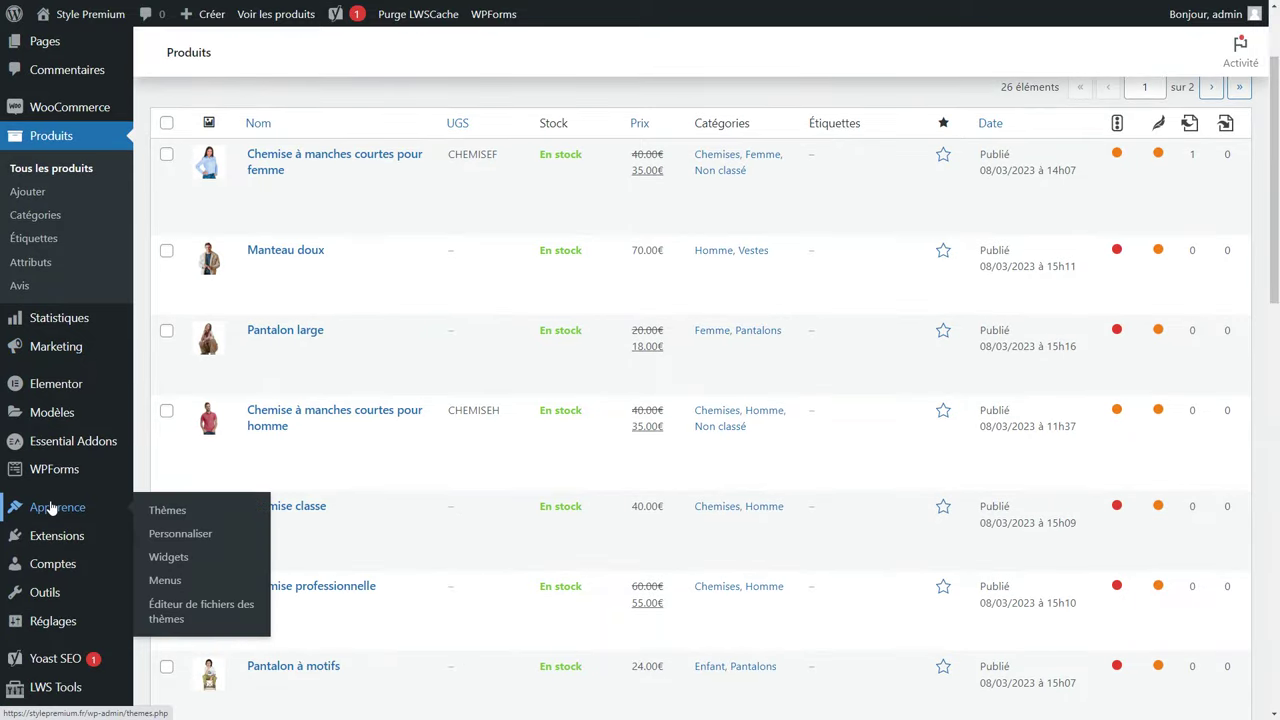
left_click(188, 537)
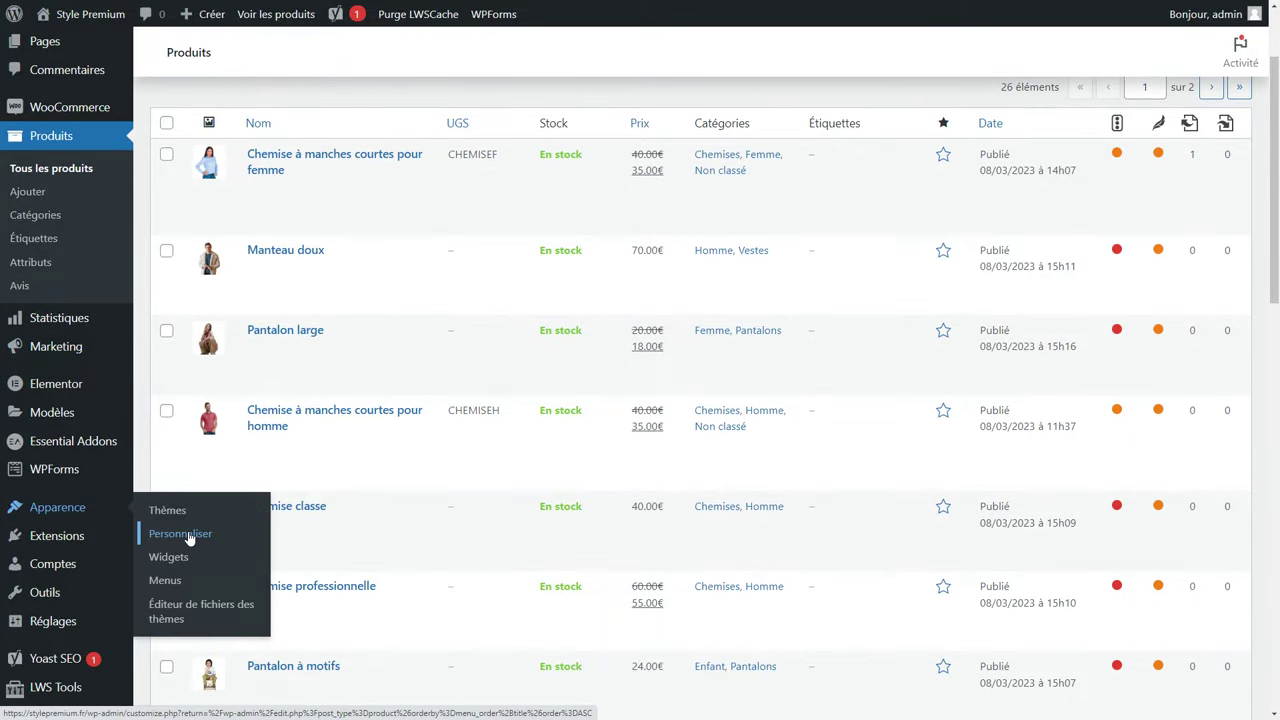
Open the Entrée de la quantité settings under WooCommerce Général in the customizer.
scroll(134, 390, "down", 5)
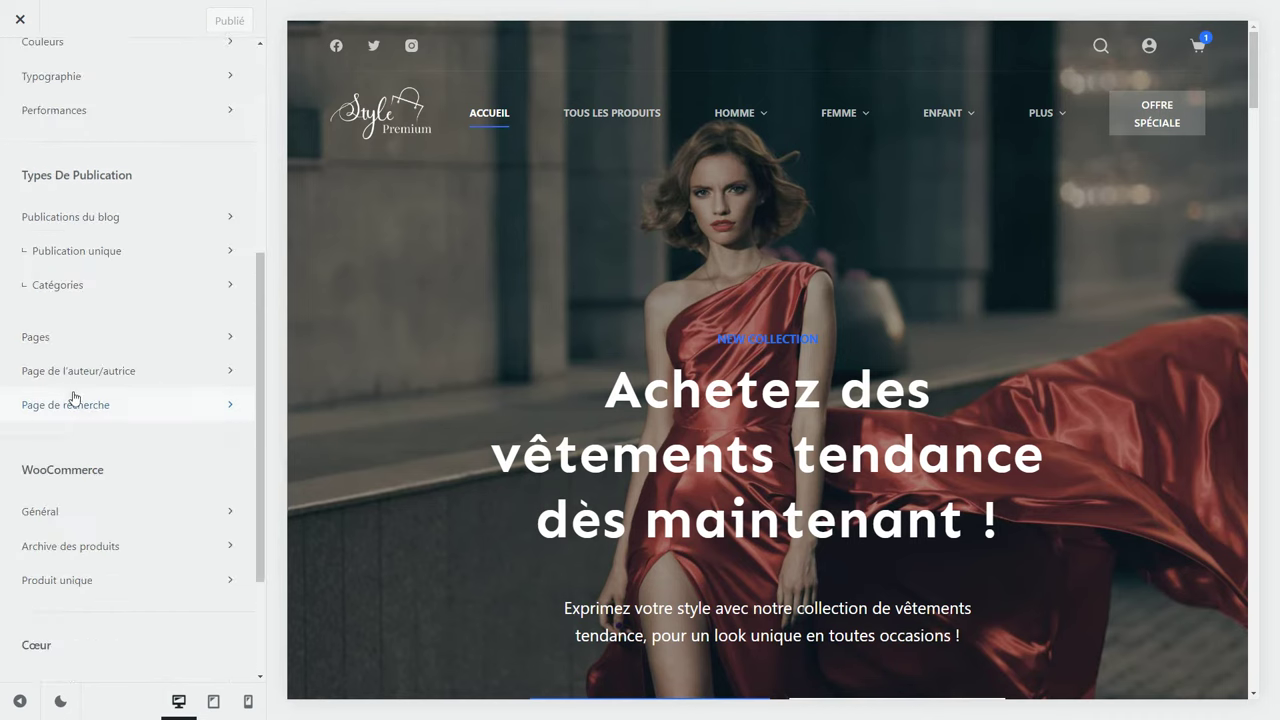
scroll(74, 398, "down", 1)
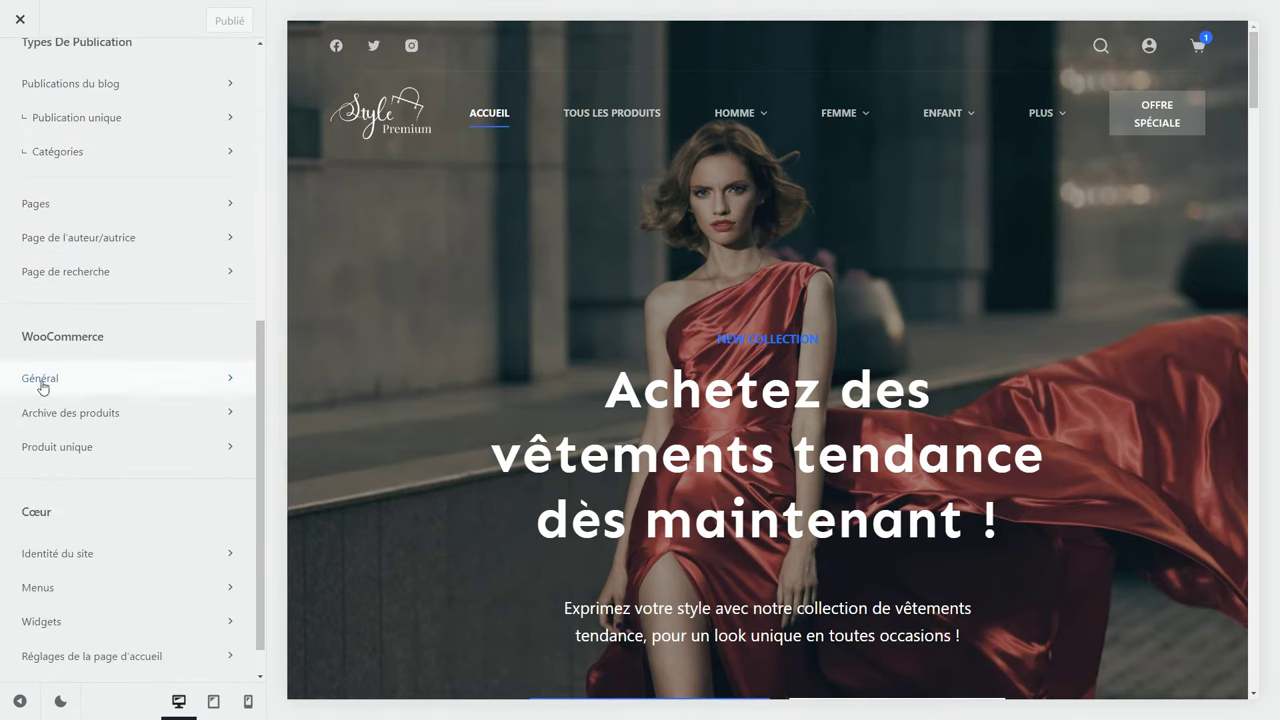
left_click(107, 392)
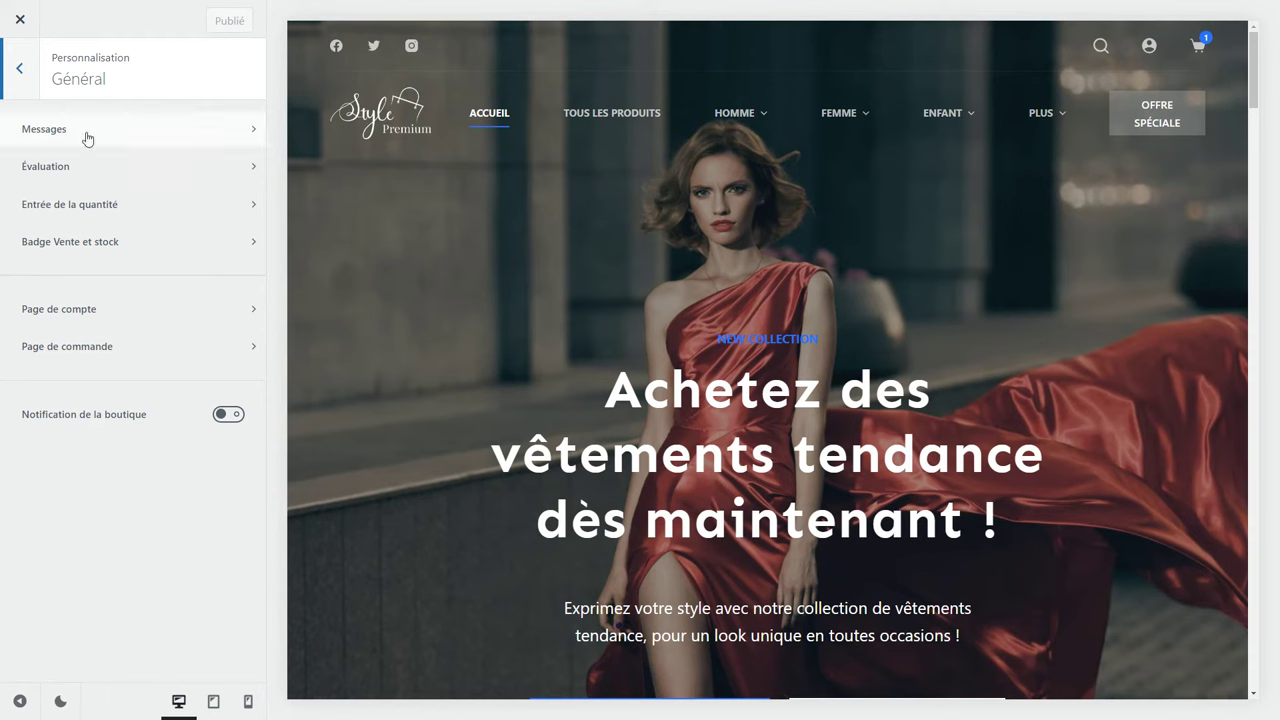
left_click(127, 177)
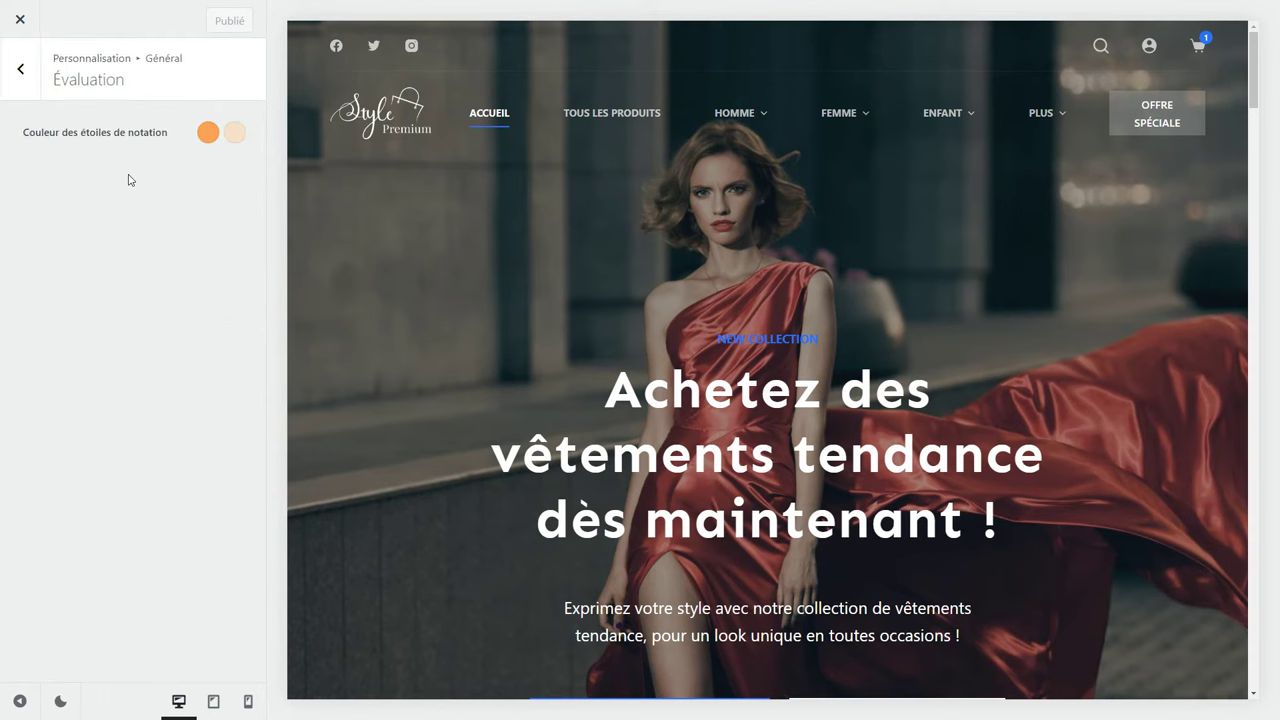
left_click(31, 90)
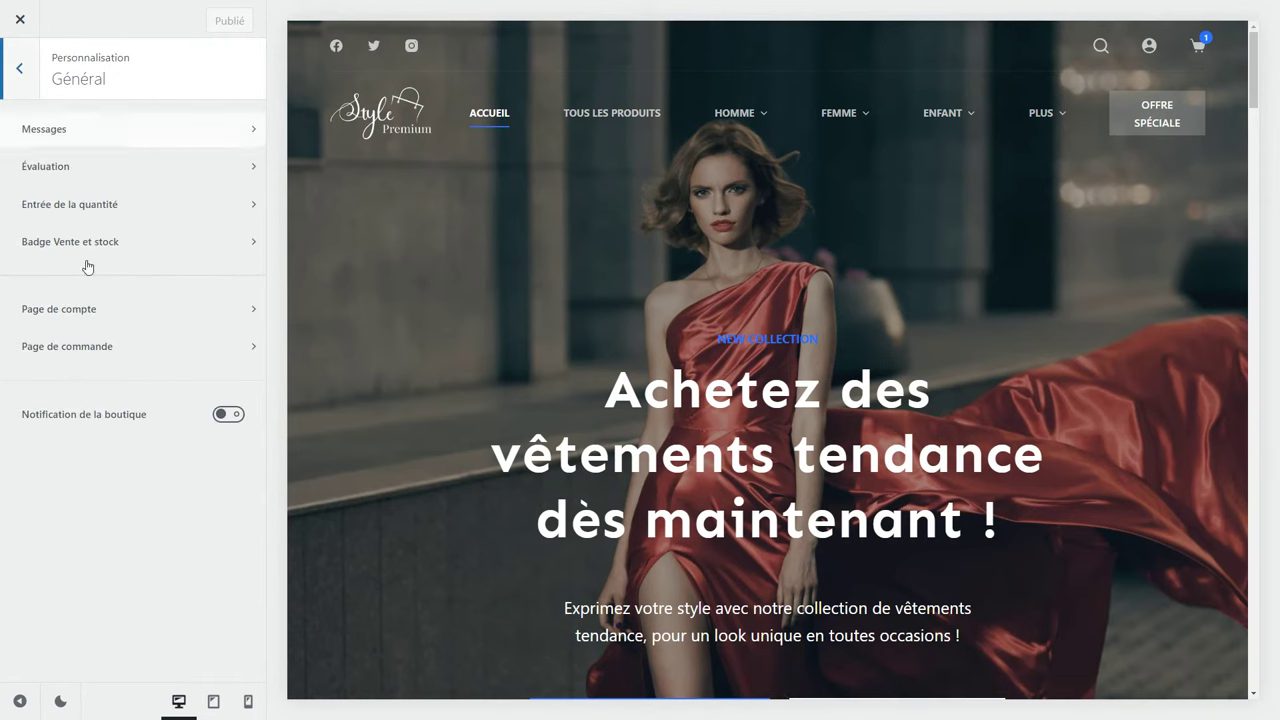
left_click(138, 207)
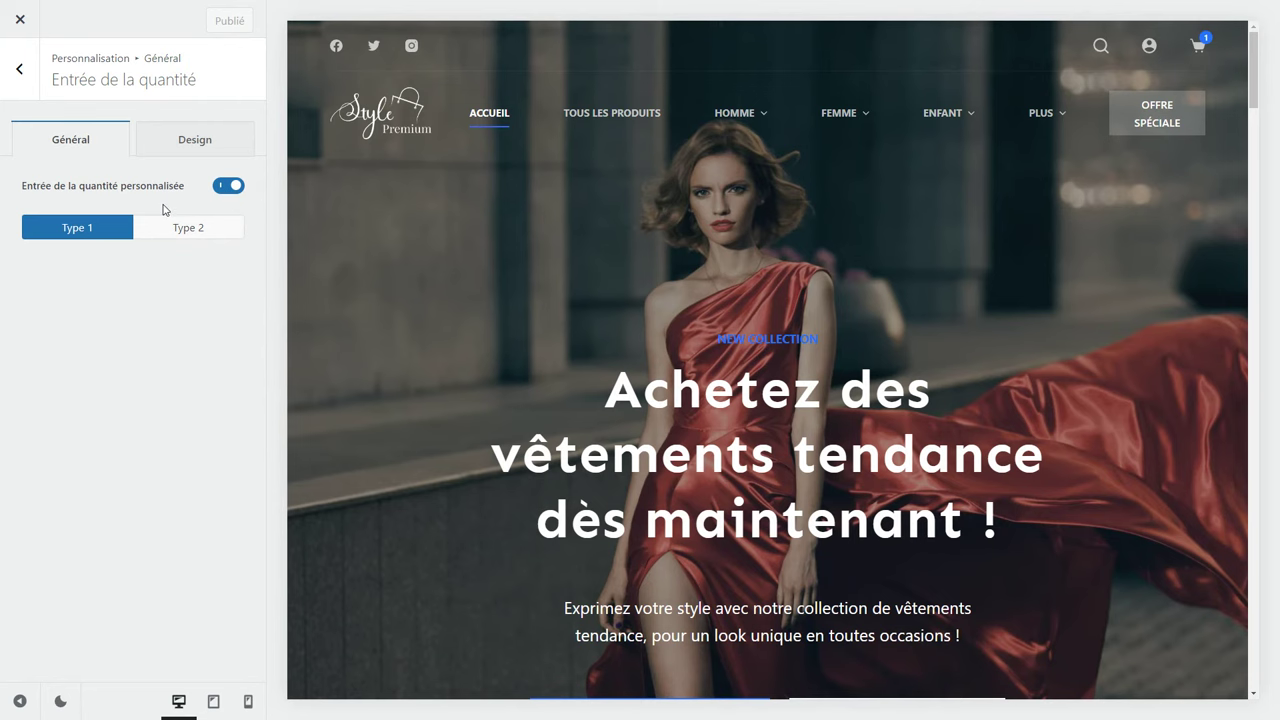
Preview the women's short-sleeve shirt page and set the quantity input to Type 2 (minus/plus).
left_click(598, 116)
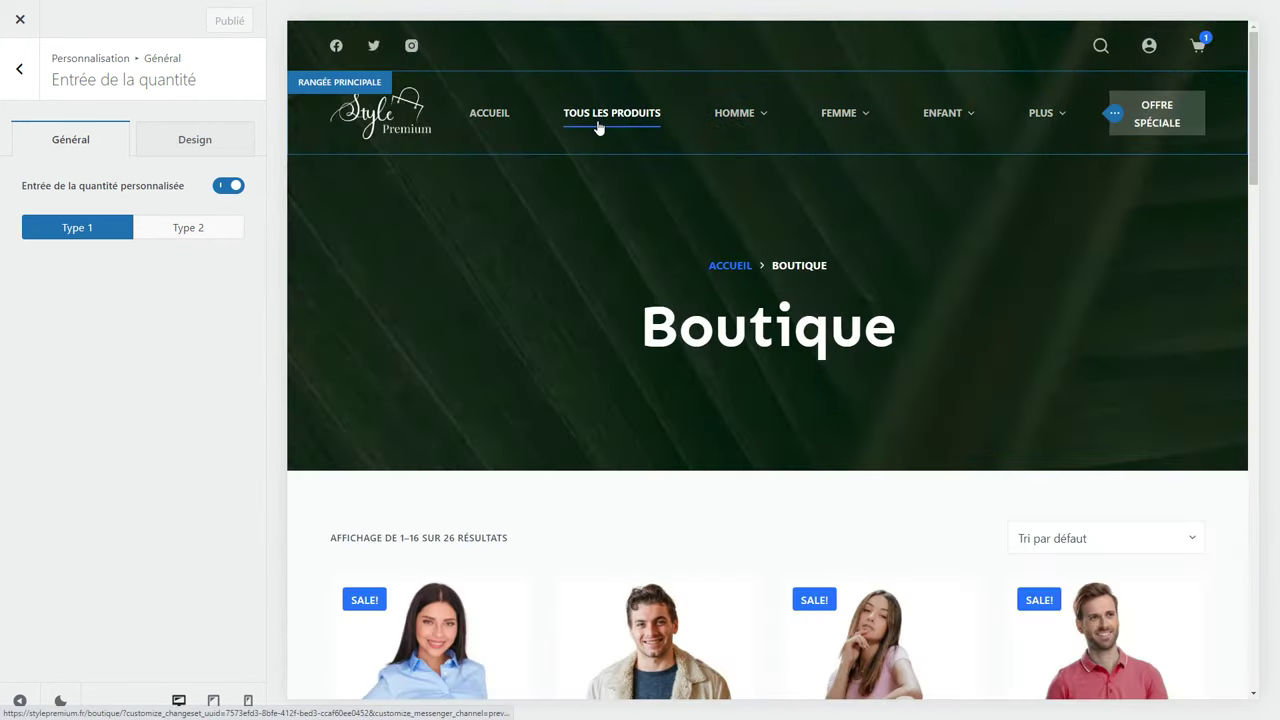
scroll(537, 326, "down", 2)
left_click(430, 500)
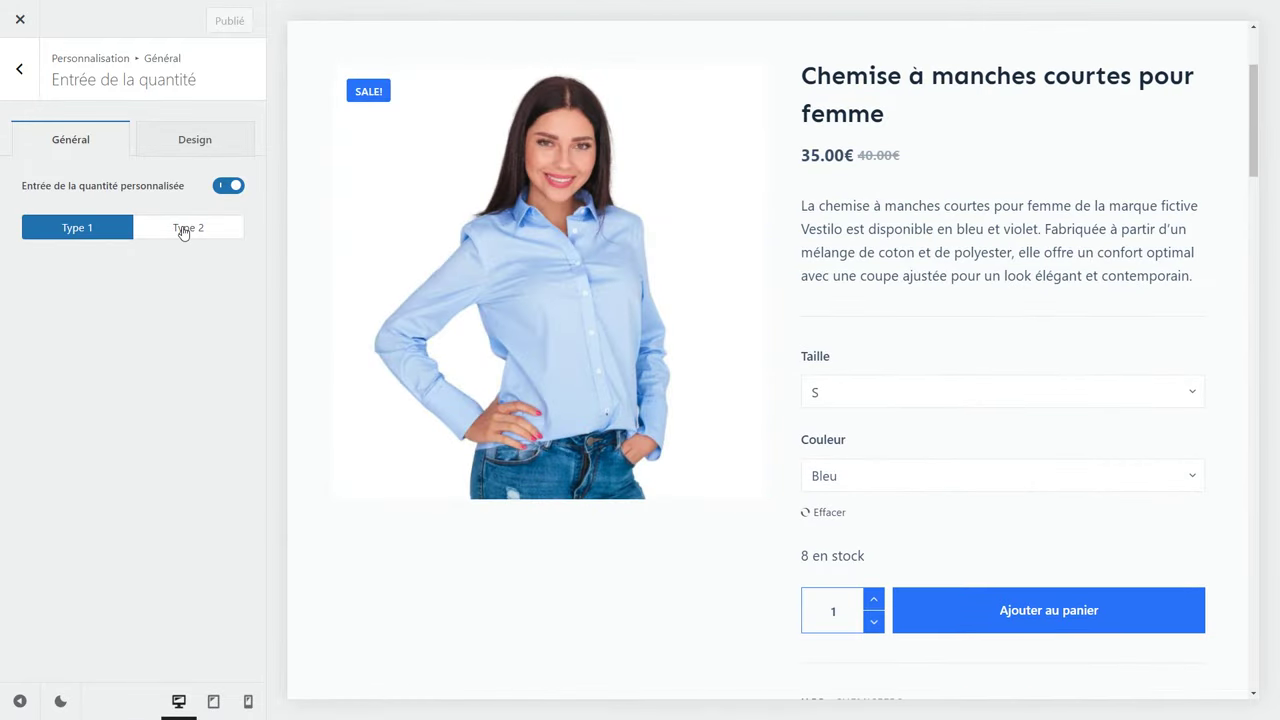
left_click(184, 233)
left_click(86, 232)
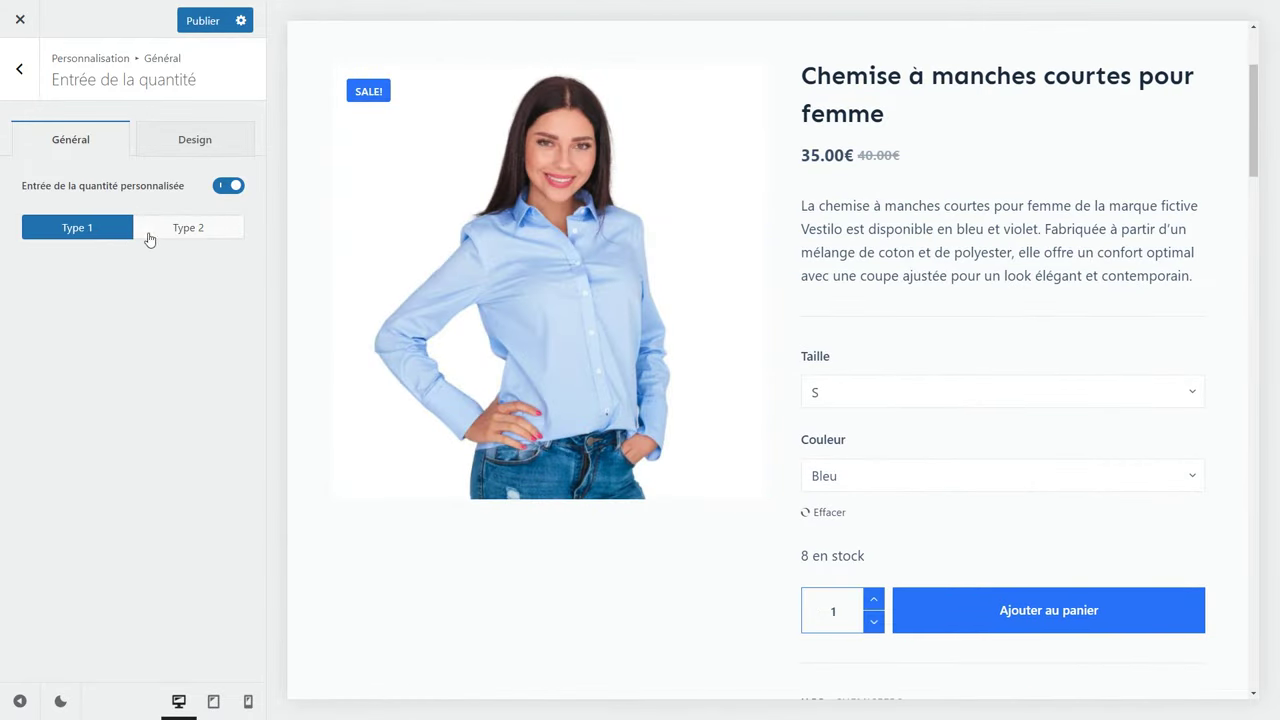
left_click(175, 233)
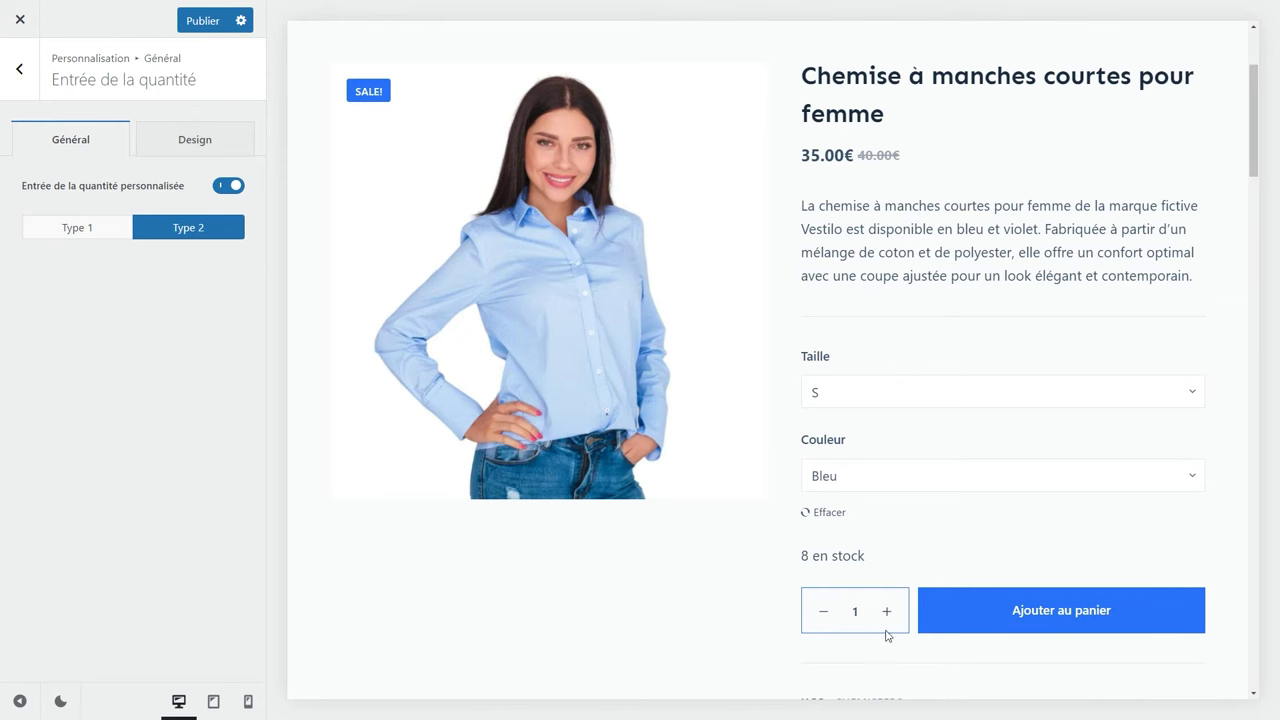
left_click(28, 88)
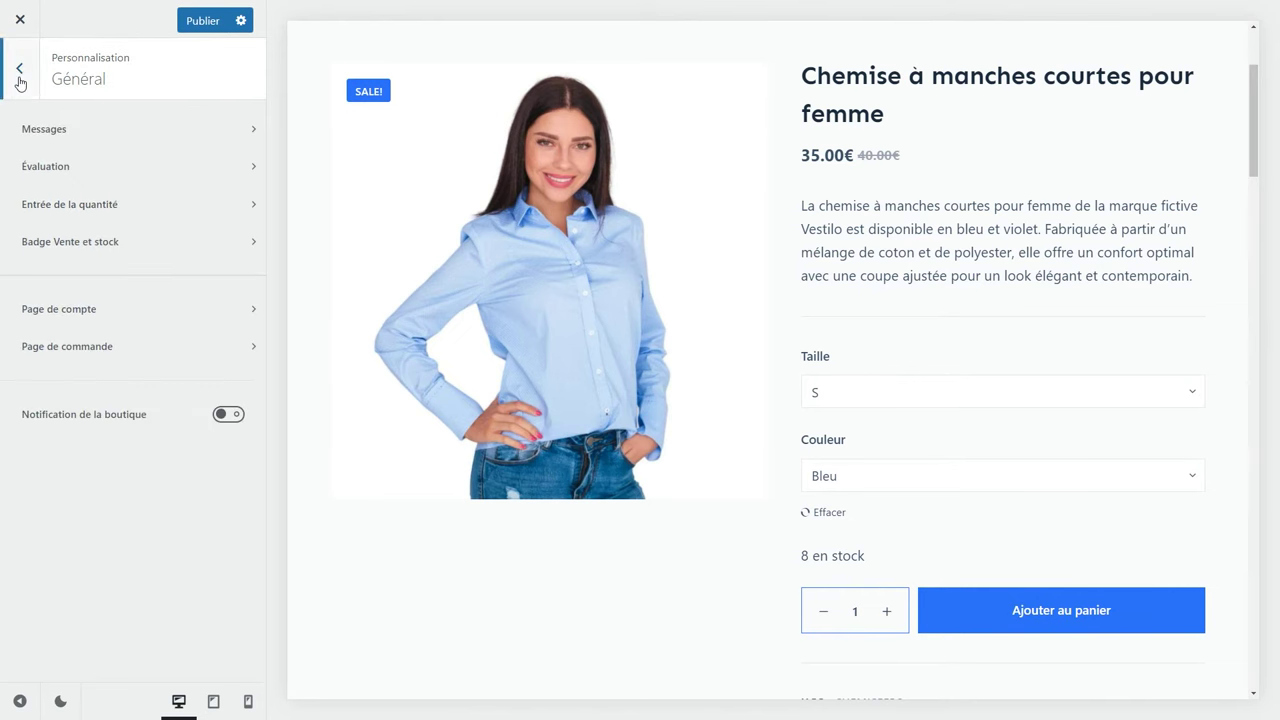
left_click(123, 249)
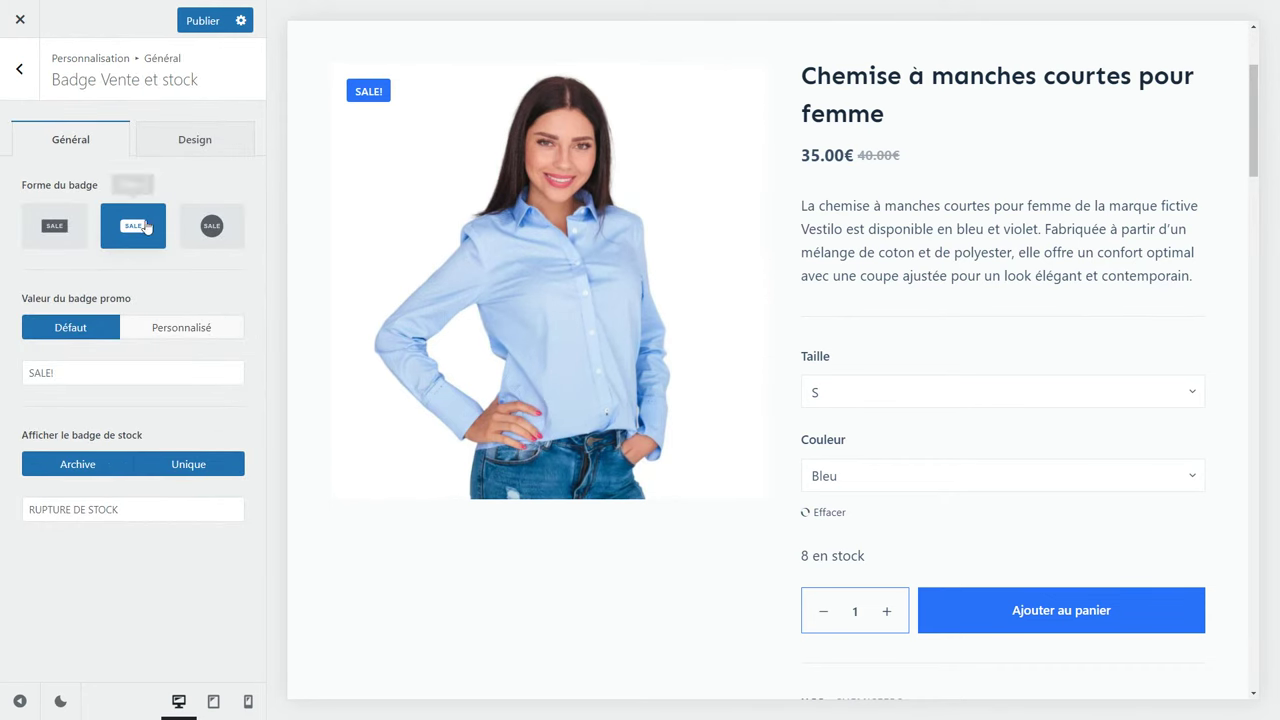
Make the sale badge a circle showing the discount percentage and review the badge text fields.
left_click(58, 234)
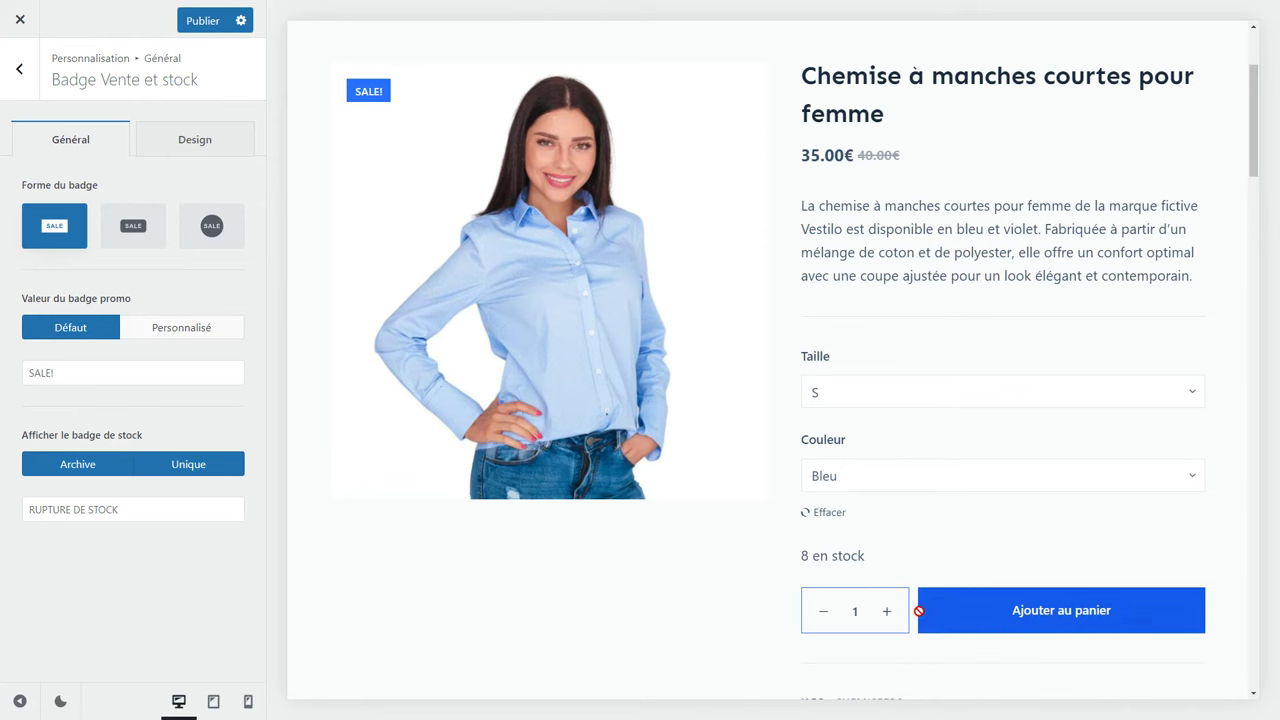
left_click(222, 236)
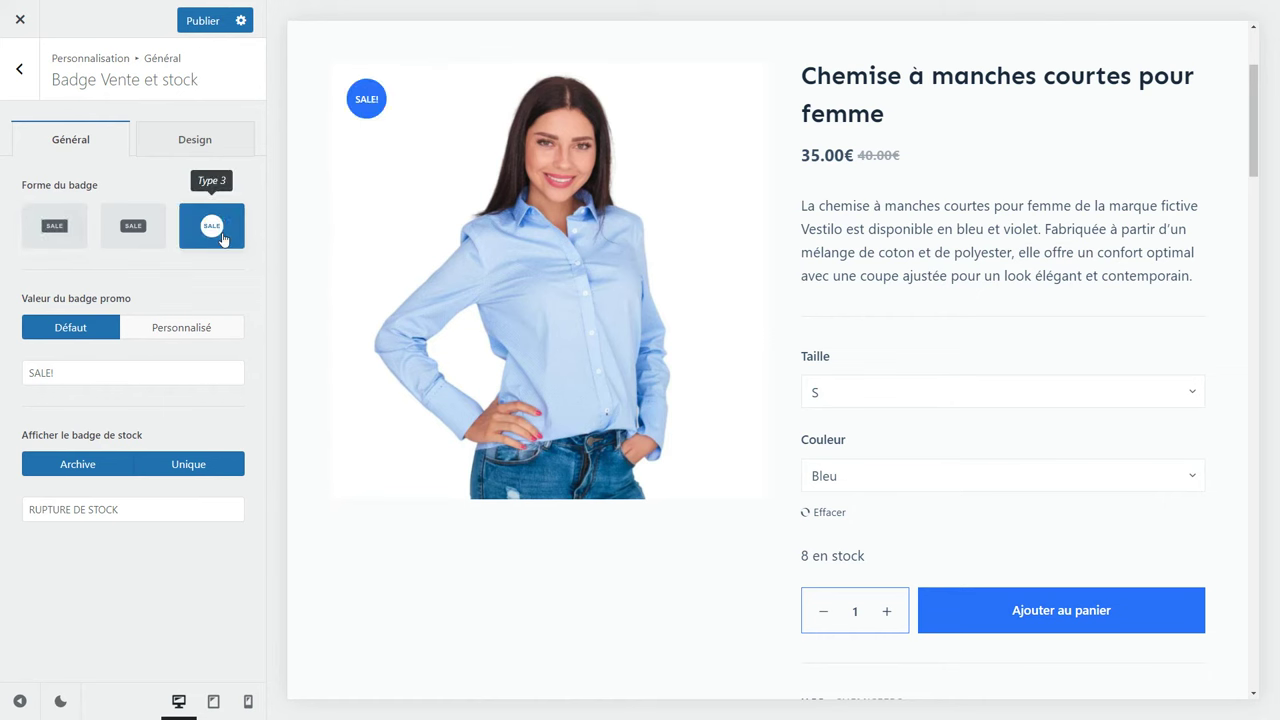
left_click_drag(56, 373, 14, 376)
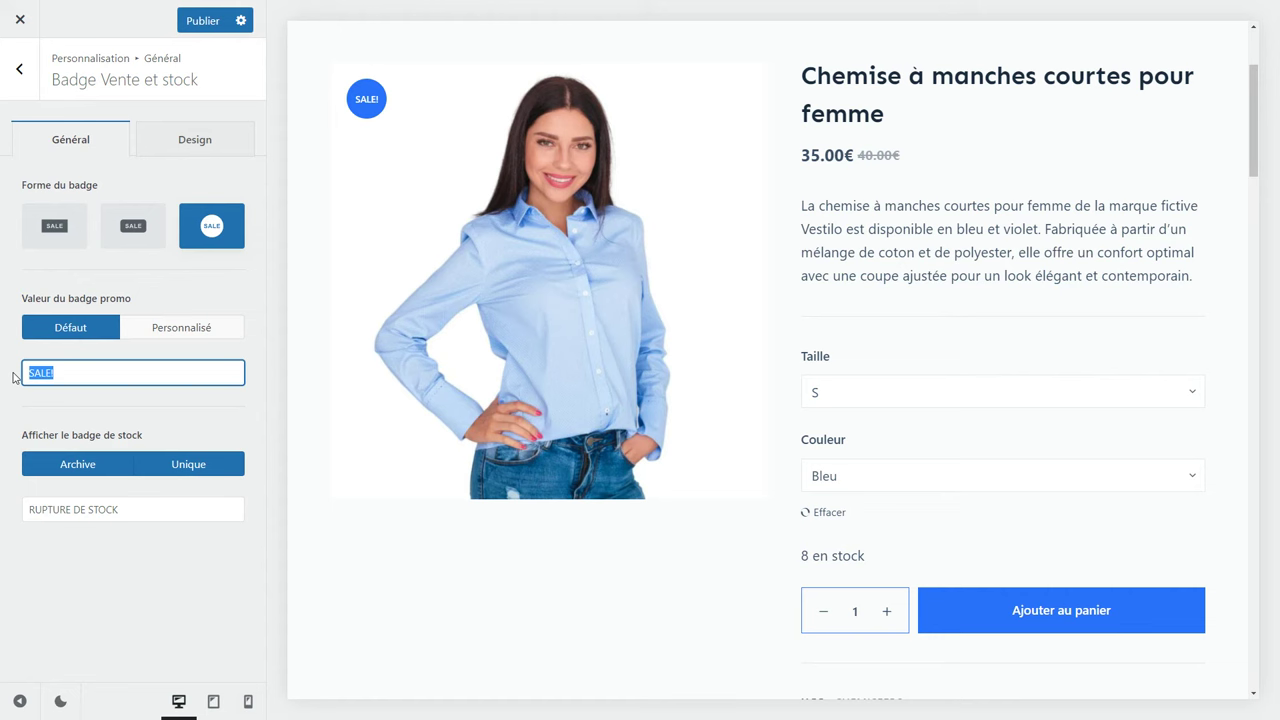
type("S")
left_click(182, 329)
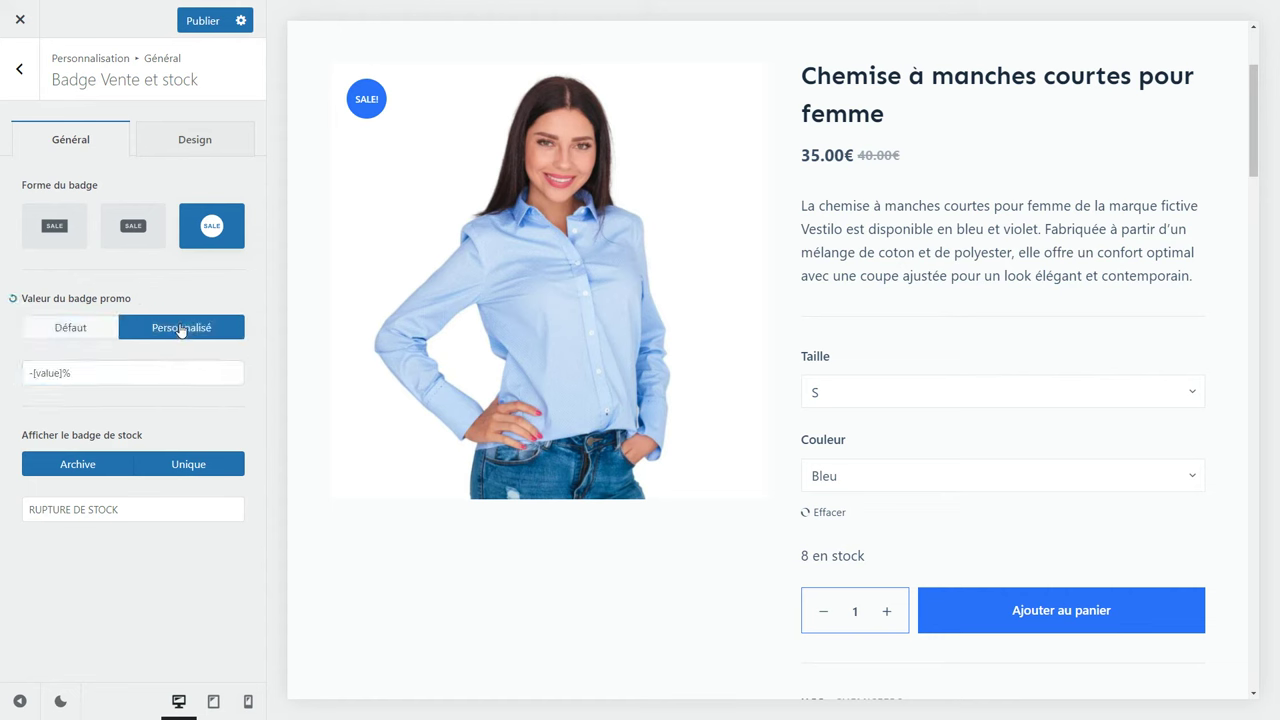
left_click(357, 557)
triple_click(833, 155)
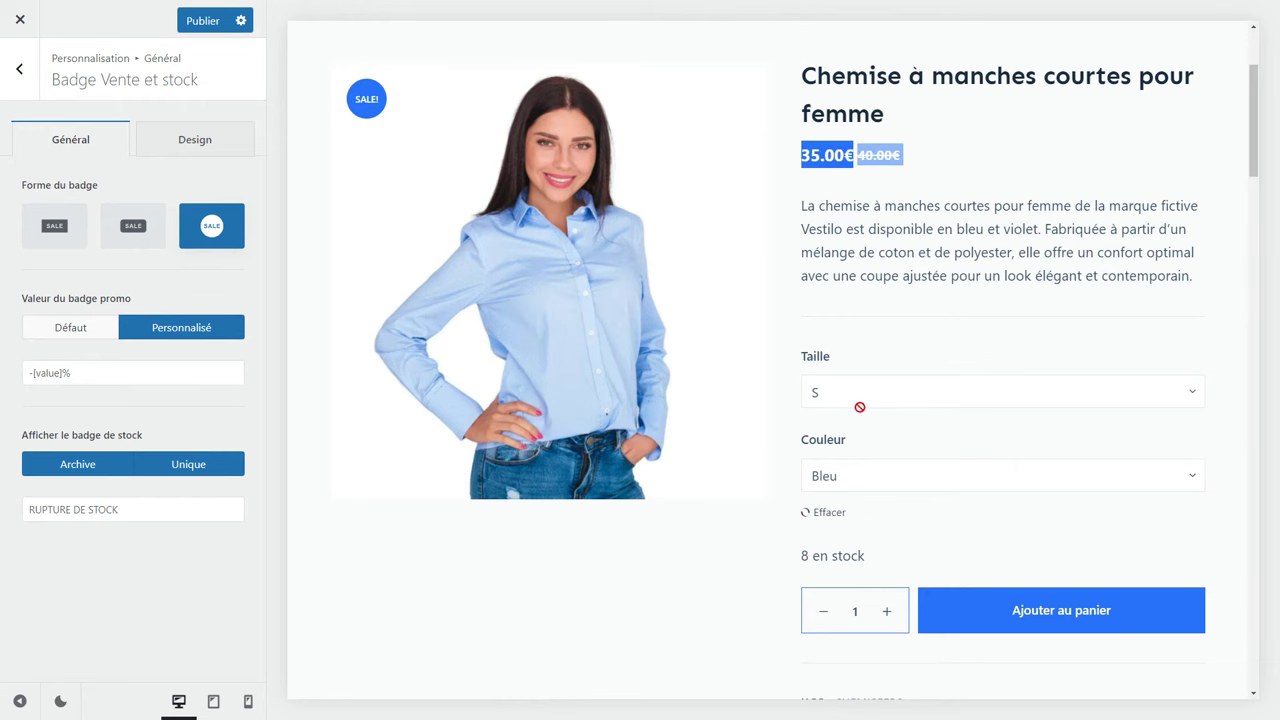
left_click(64, 373)
left_click(70, 398)
left_click(226, 508)
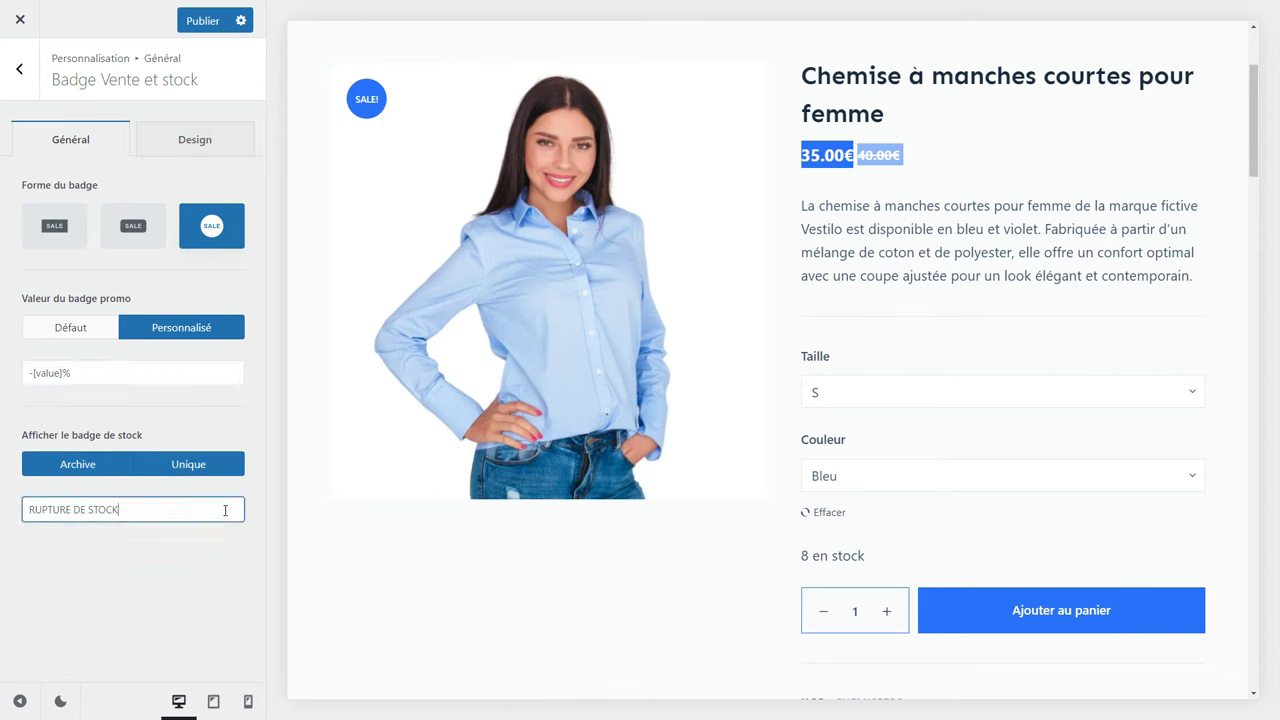
Put #2872fa into the sale badge's hex colour field and copy it.
left_click(168, 148)
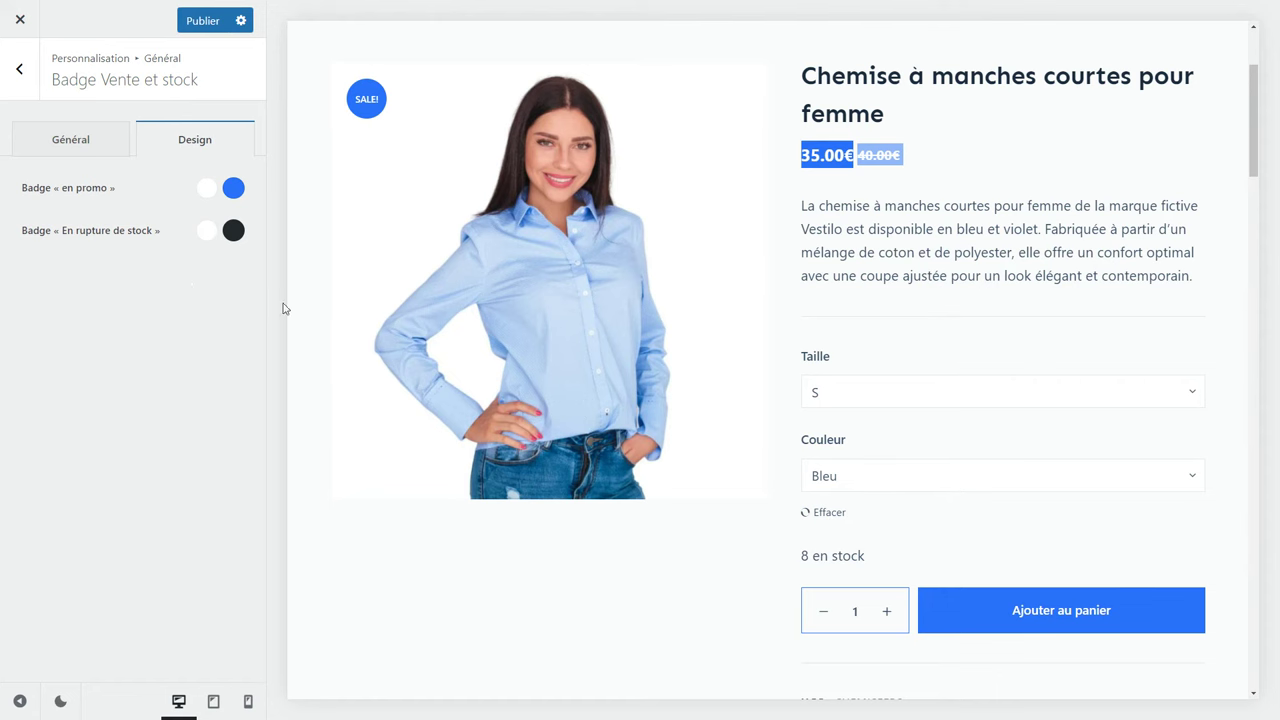
scroll(960, 590, "down", 1)
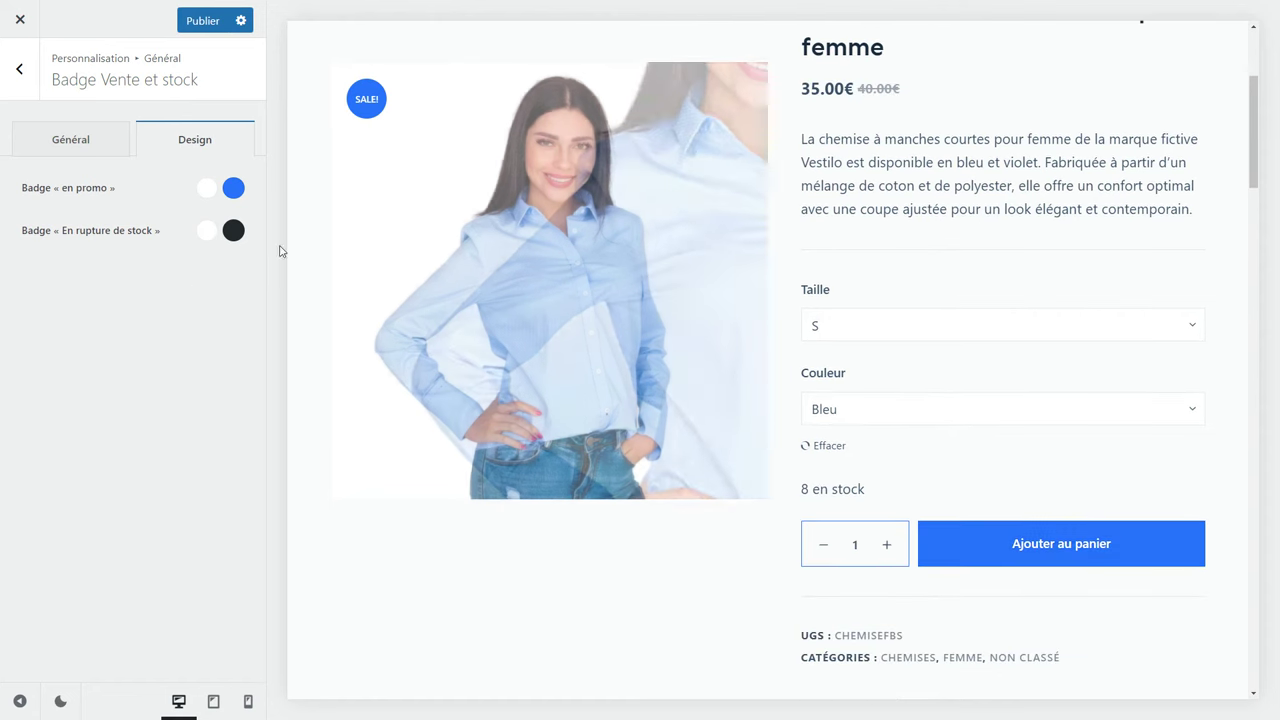
left_click(233, 188)
left_click(88, 495)
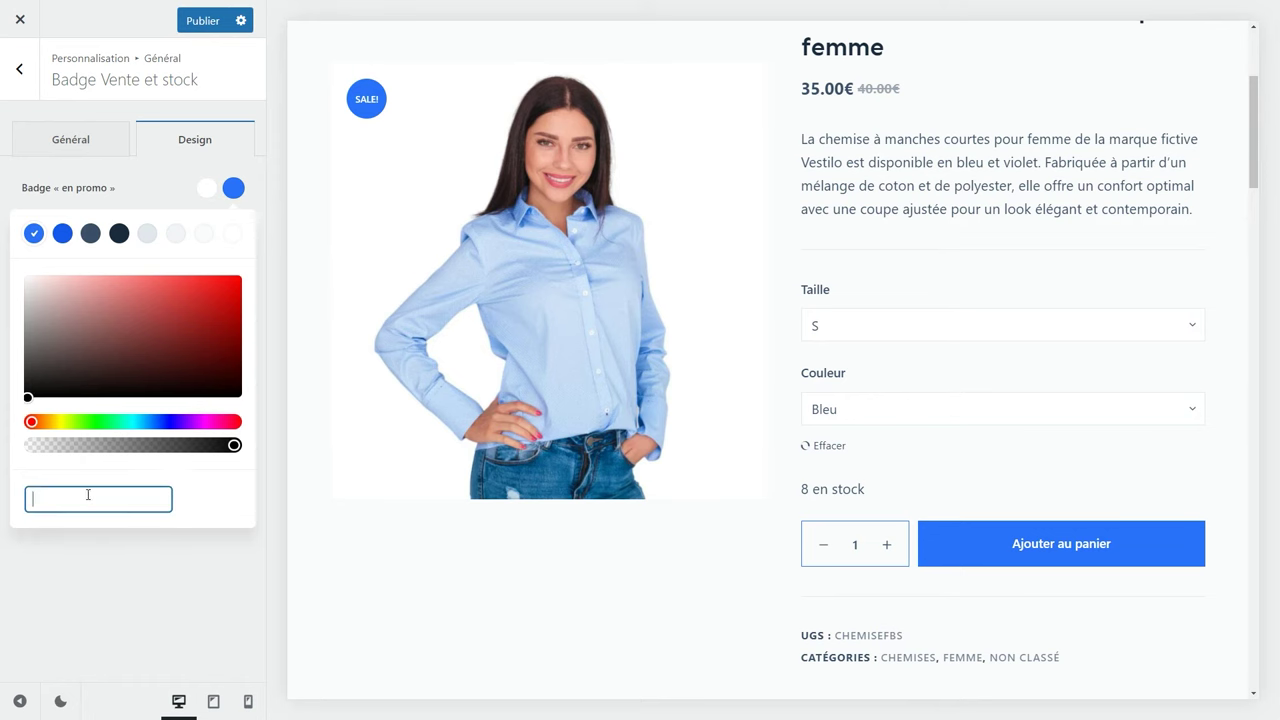
type("#2872fa")
key("ctrl+a")
key("ctrl+c")
left_click(94, 548)
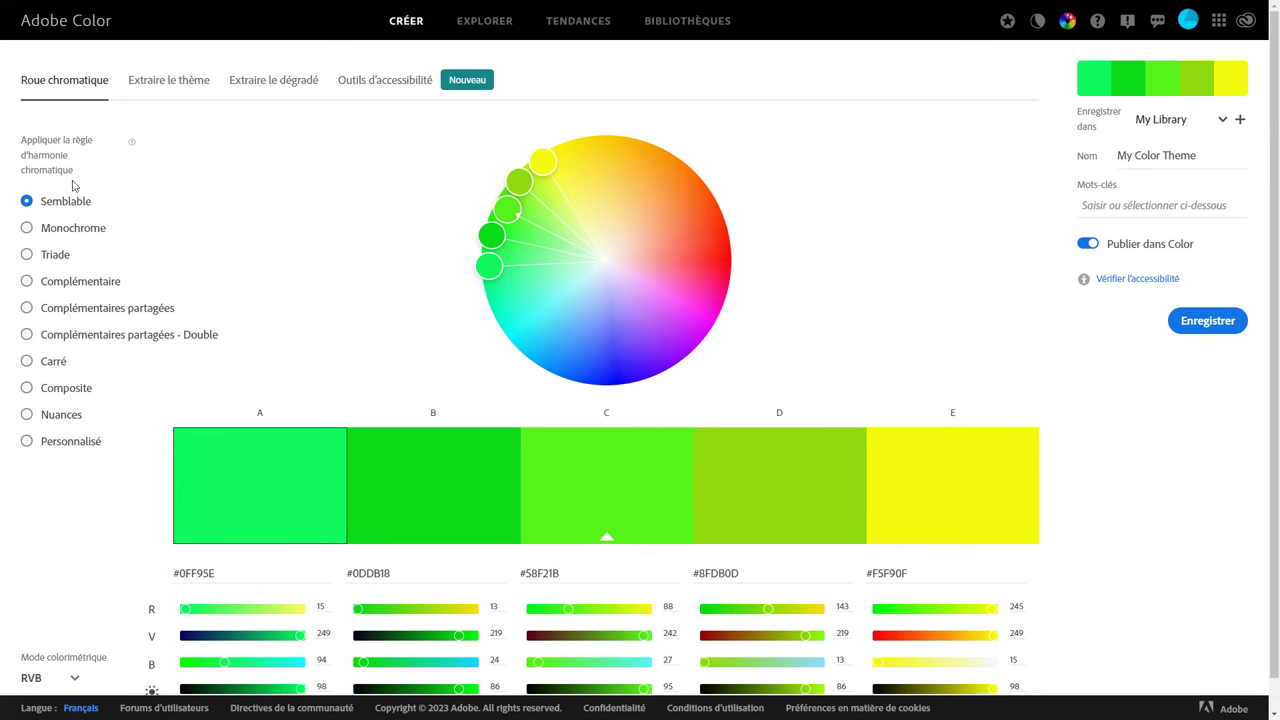
Apply the Complémentaire rule with #2872FA as swatch B and copy swatch E's orange #F2AE1B.
left_click(86, 285)
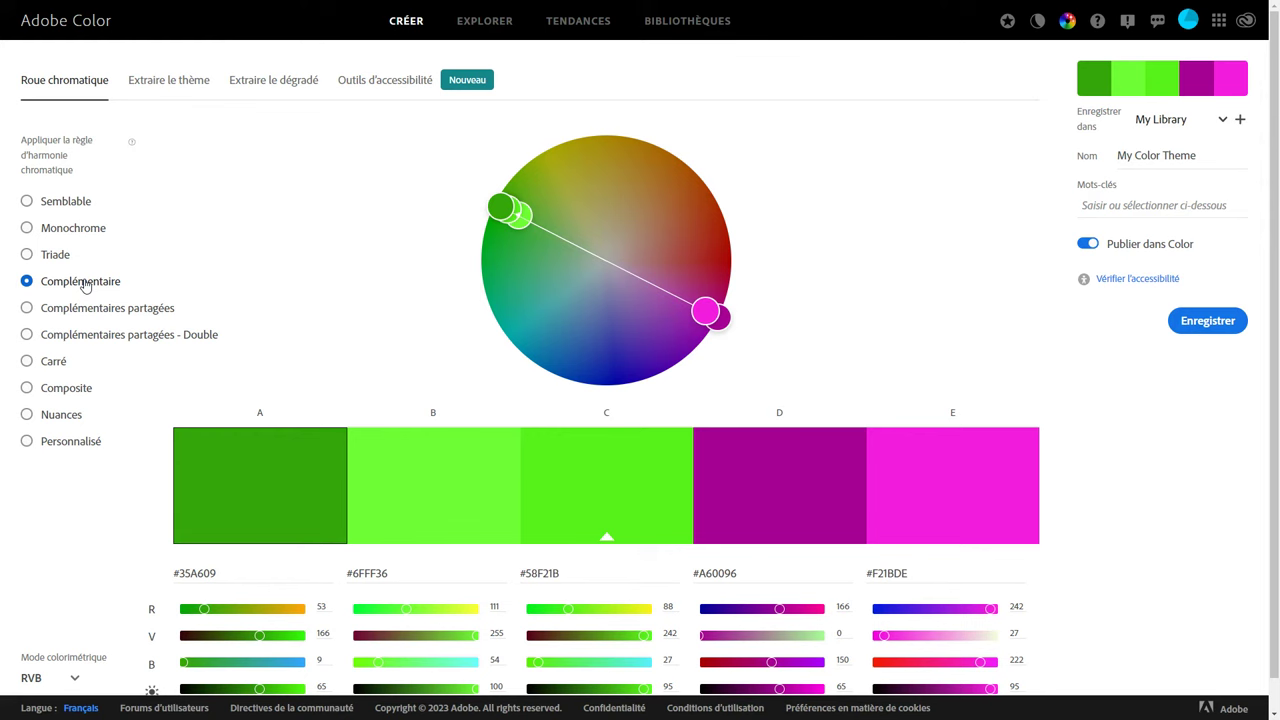
left_click(412, 577)
key("ctrl+v")
left_click(531, 573)
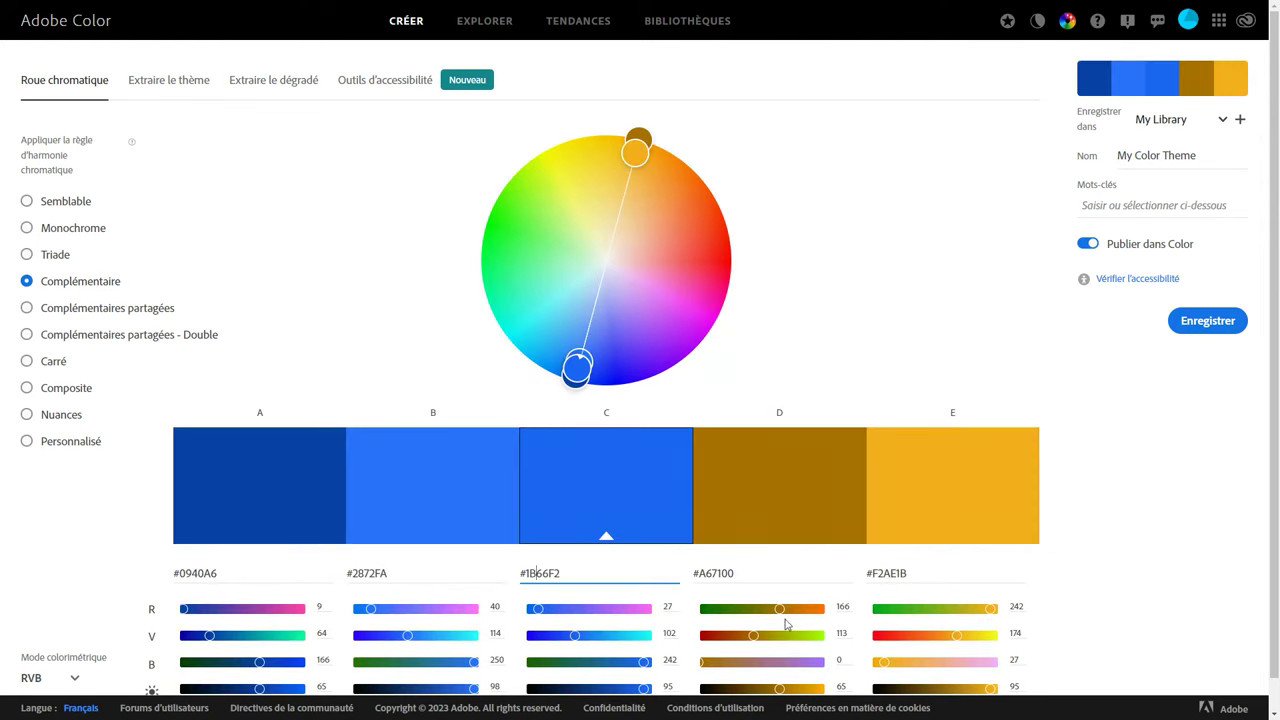
left_click(933, 573)
key("ctrl+c")
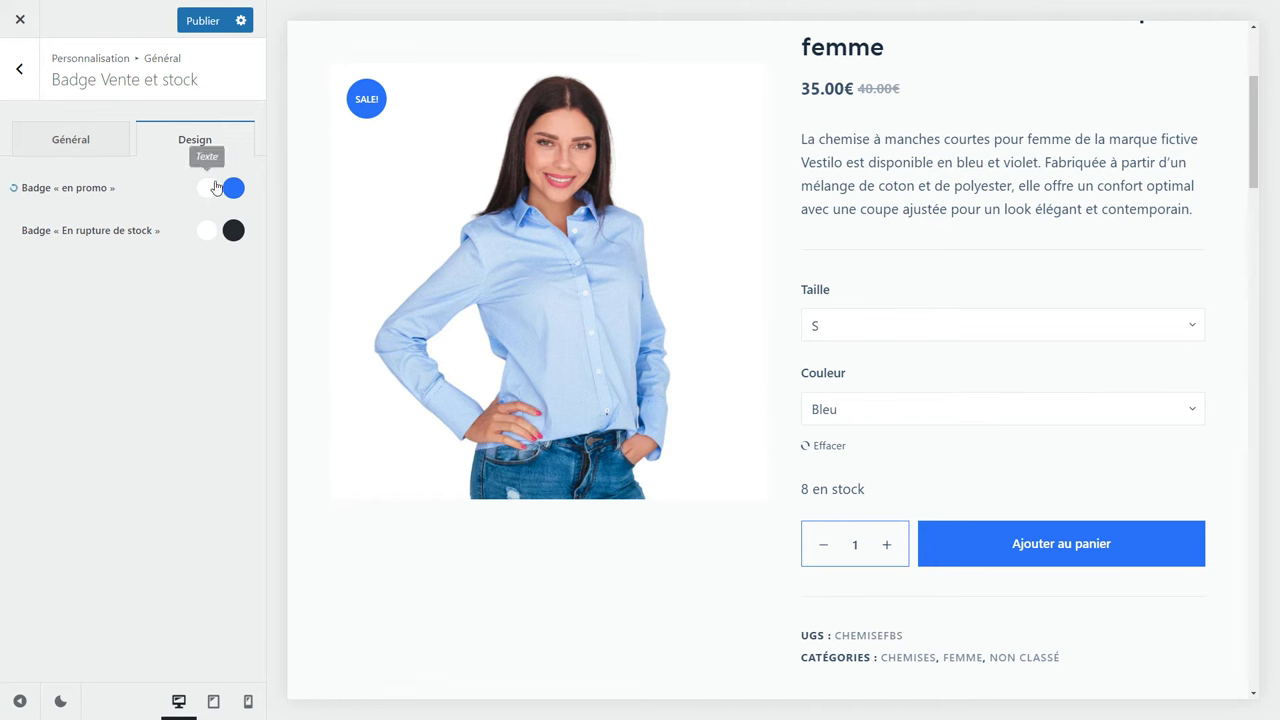
Paste #F2AE1B as the sale badge colour and darken it to #d69200.
left_click(232, 189)
triple_click(94, 499)
key("ctrl+v")
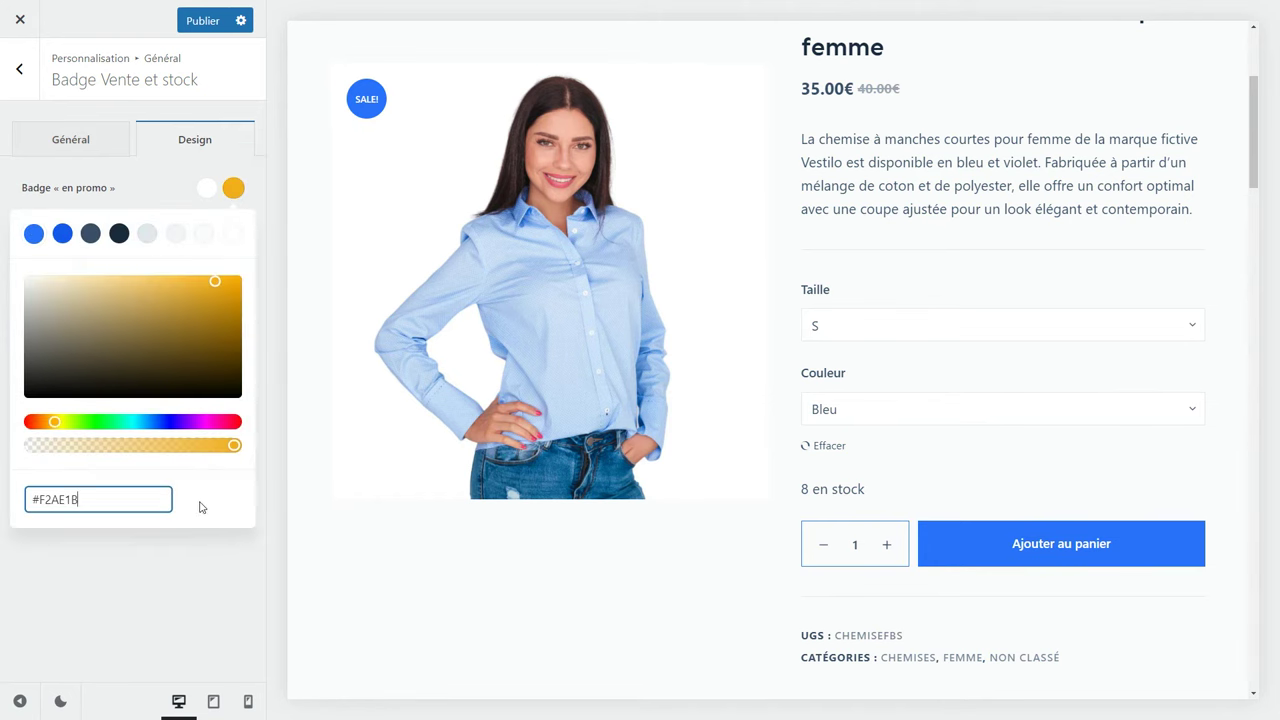
left_click_drag(222, 281, 265, 300)
scroll(409, 351, "up", 2)
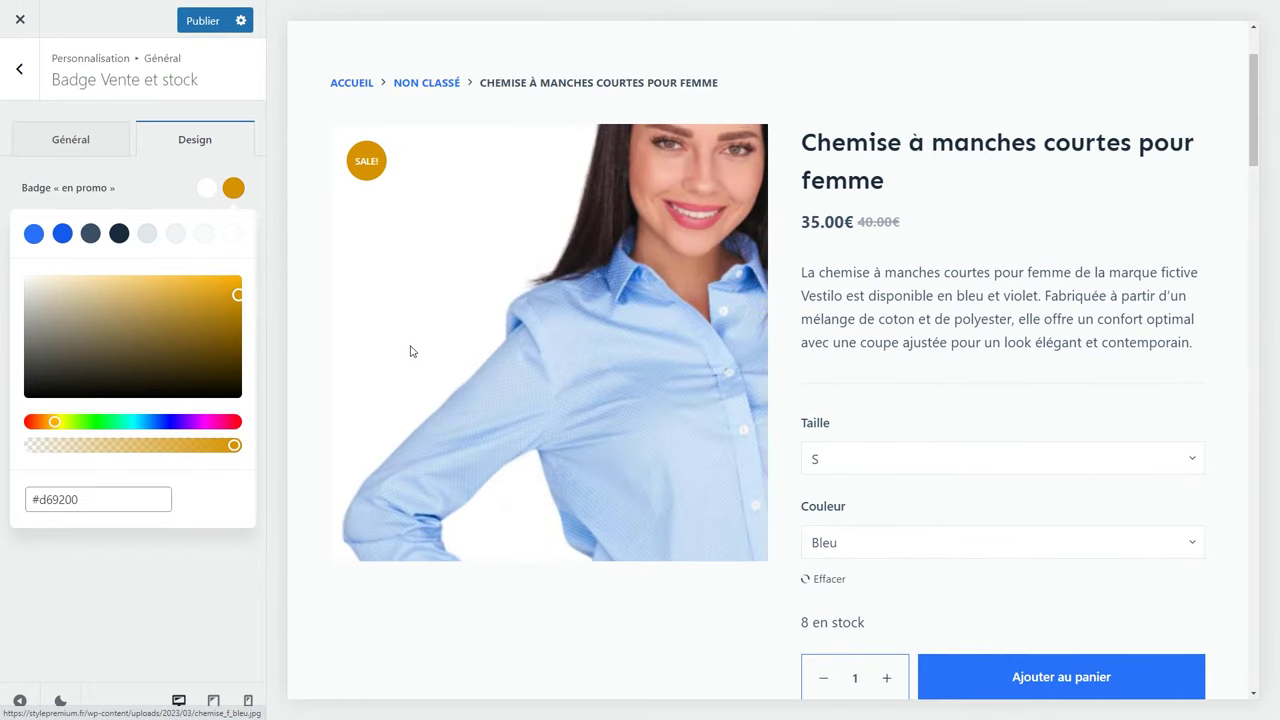
left_click(199, 579)
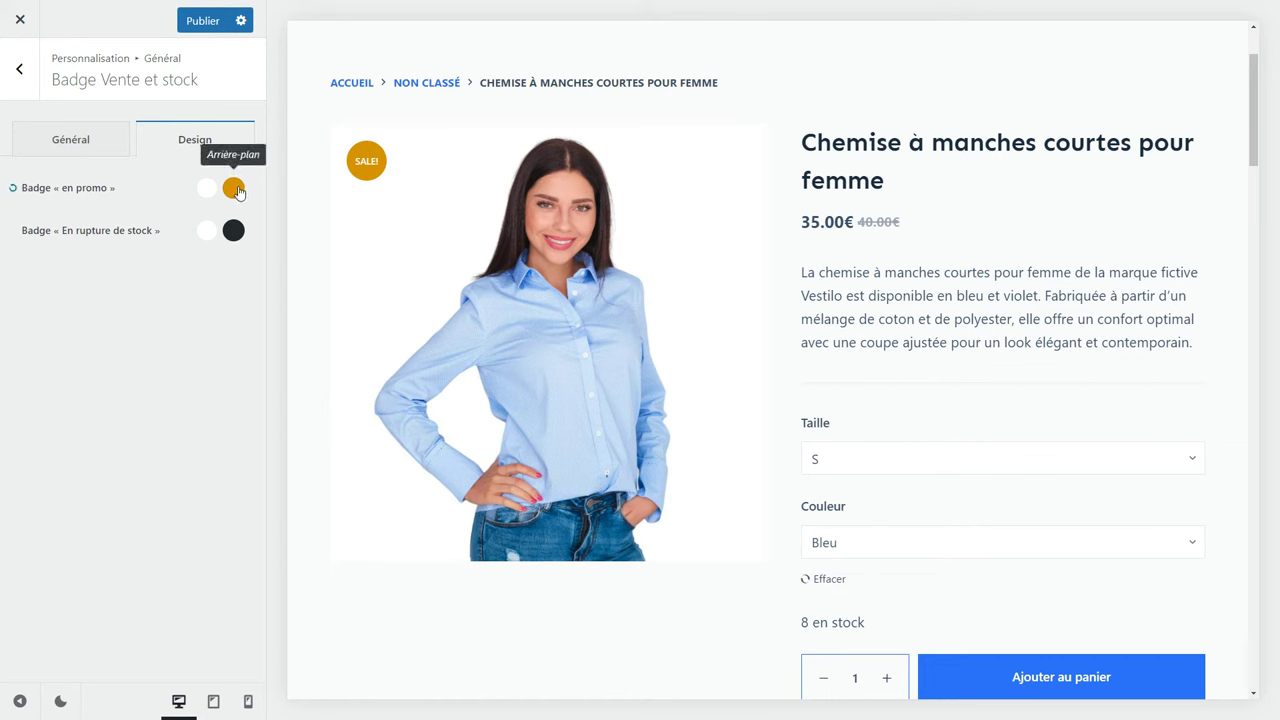
left_click(18, 88)
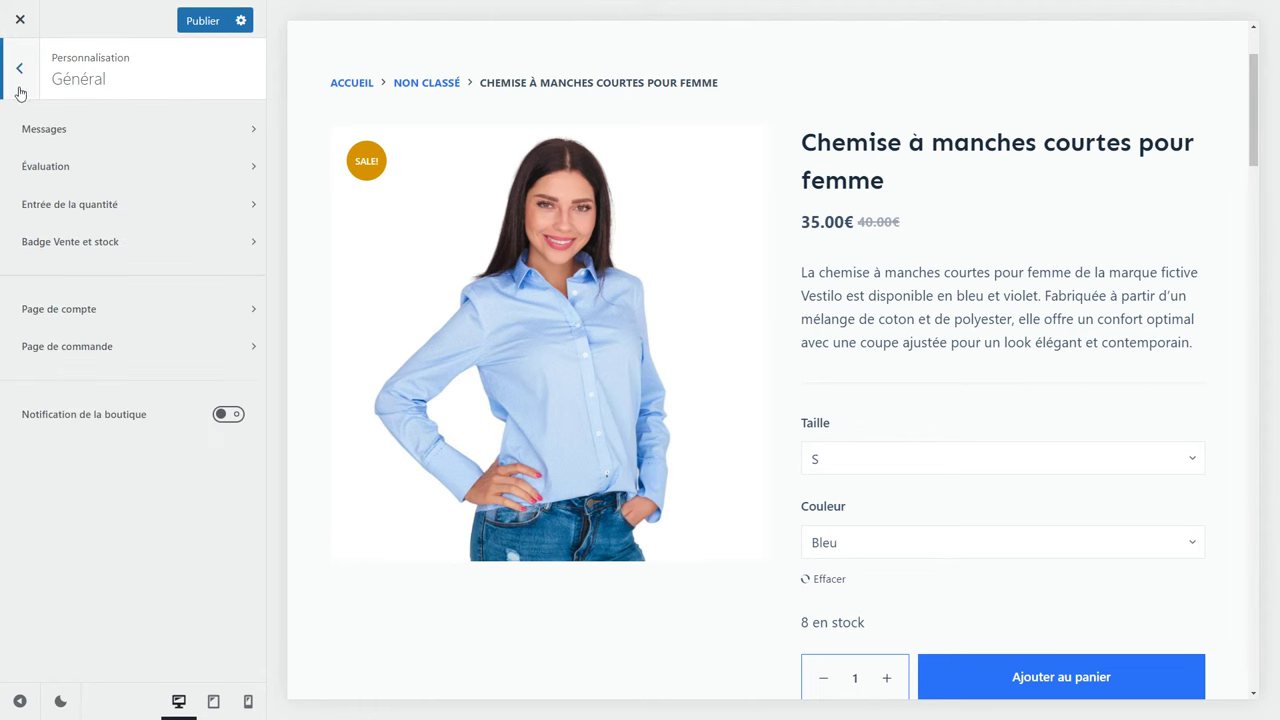
Open the checkout page settings and preview checkout with Manteau doux in the cart.
left_click(129, 346)
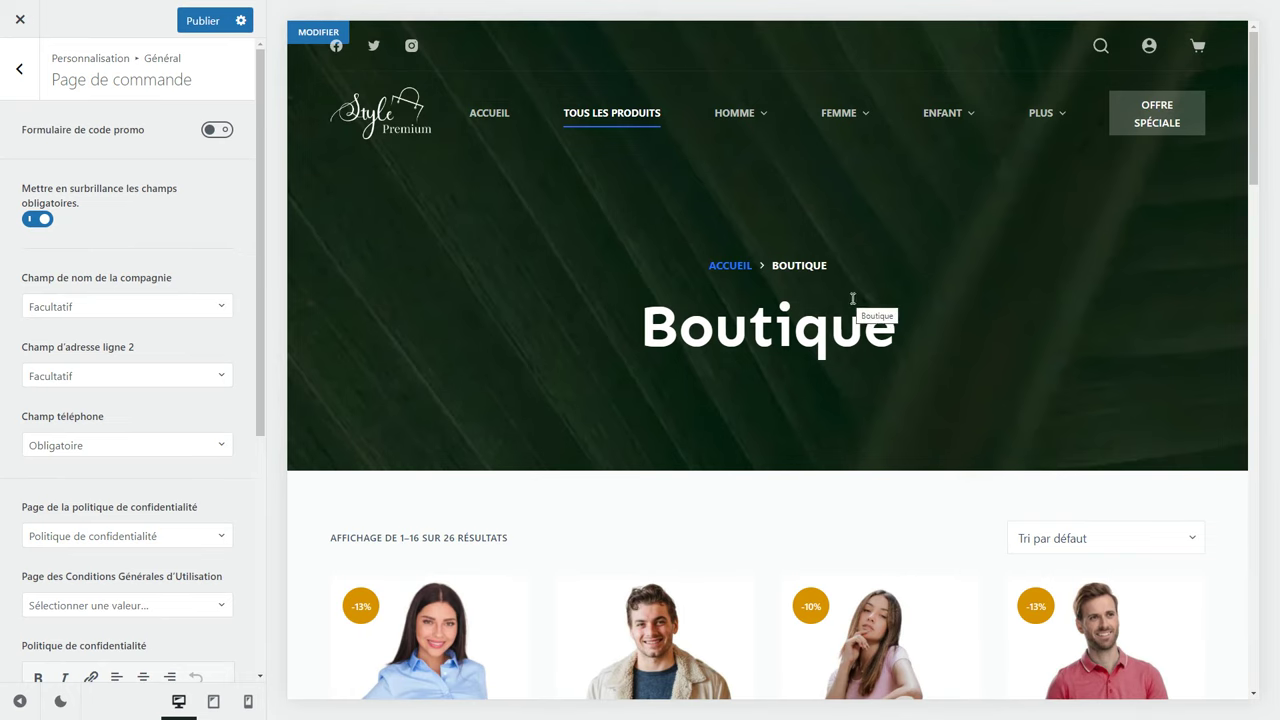
scroll(886, 214, "down", 5)
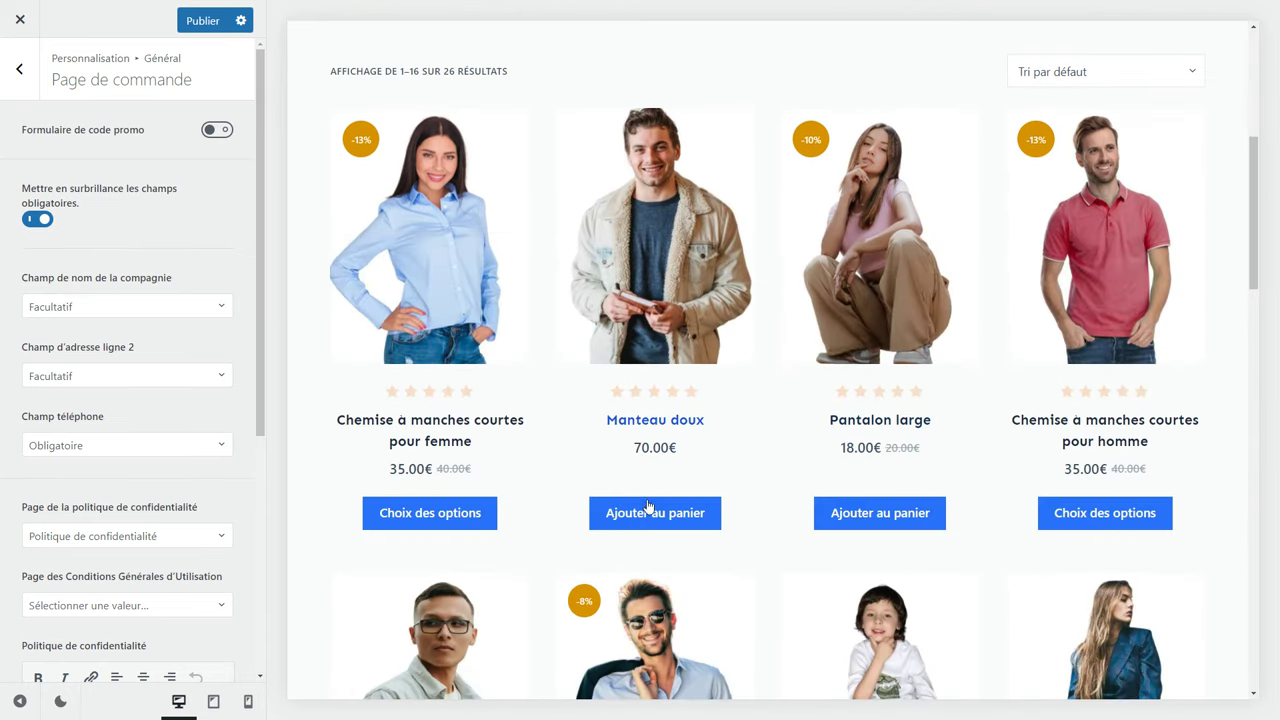
left_click(648, 514)
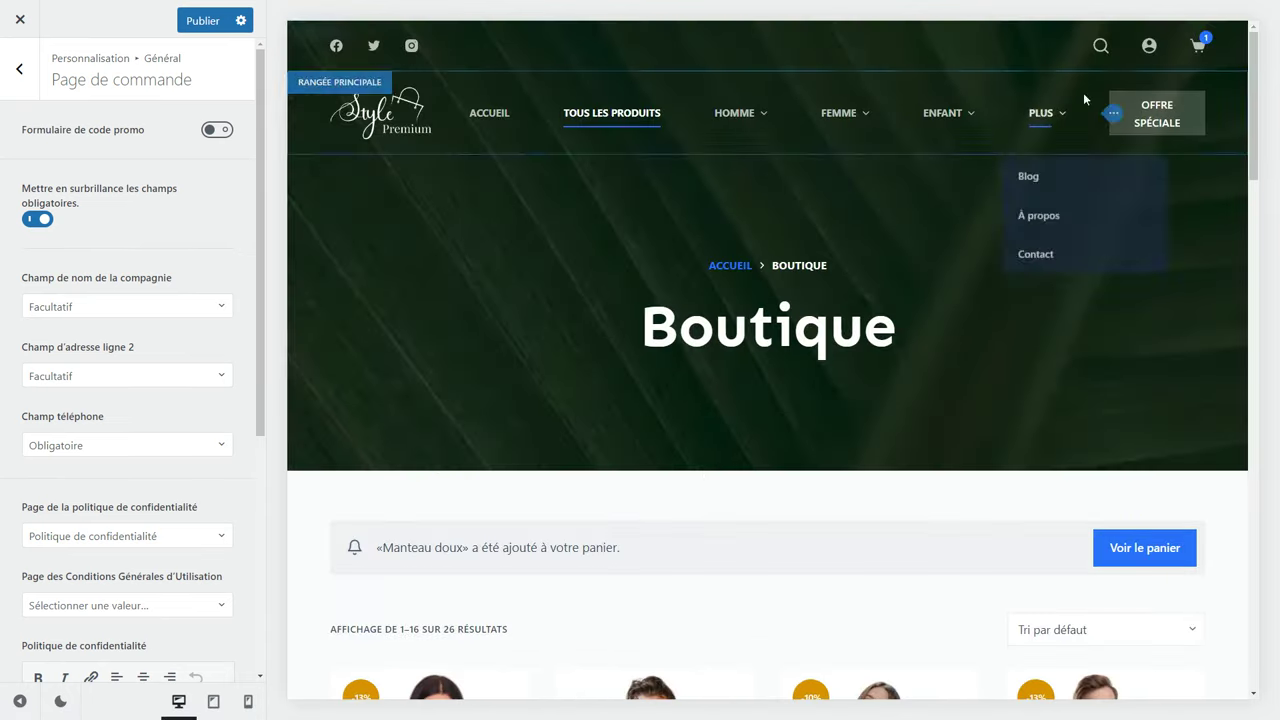
left_click(1198, 46)
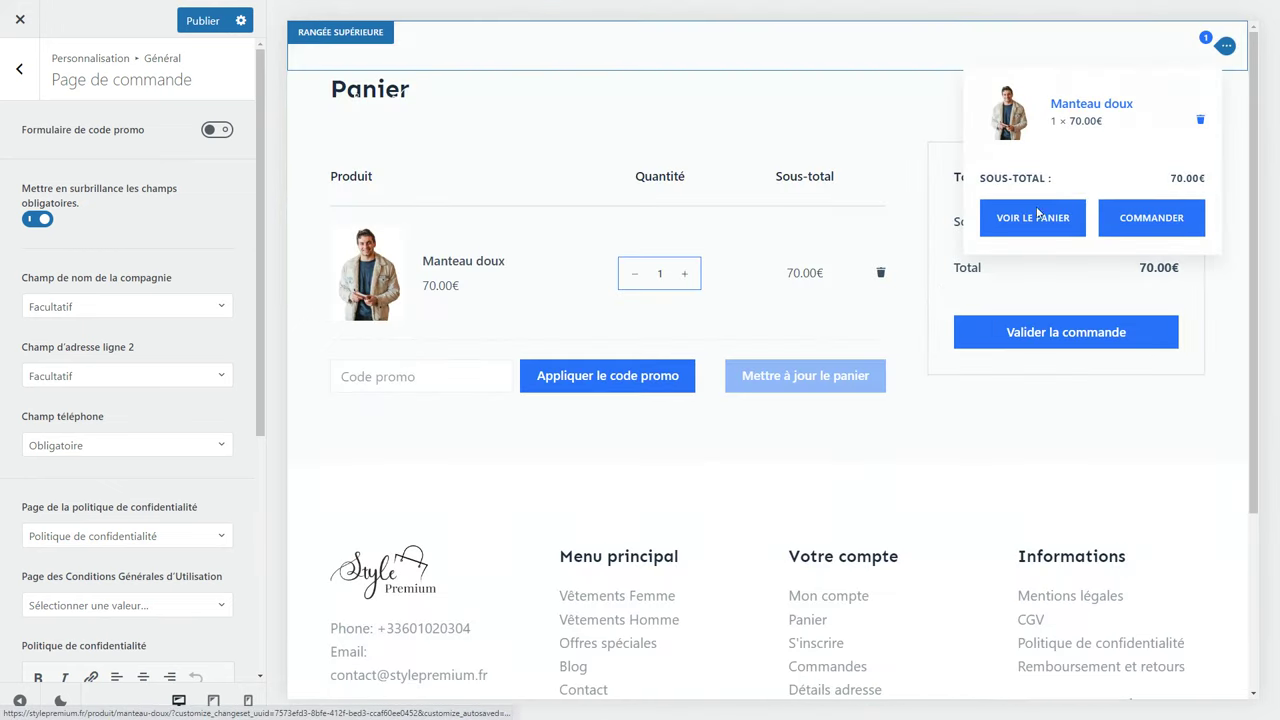
left_click(971, 335)
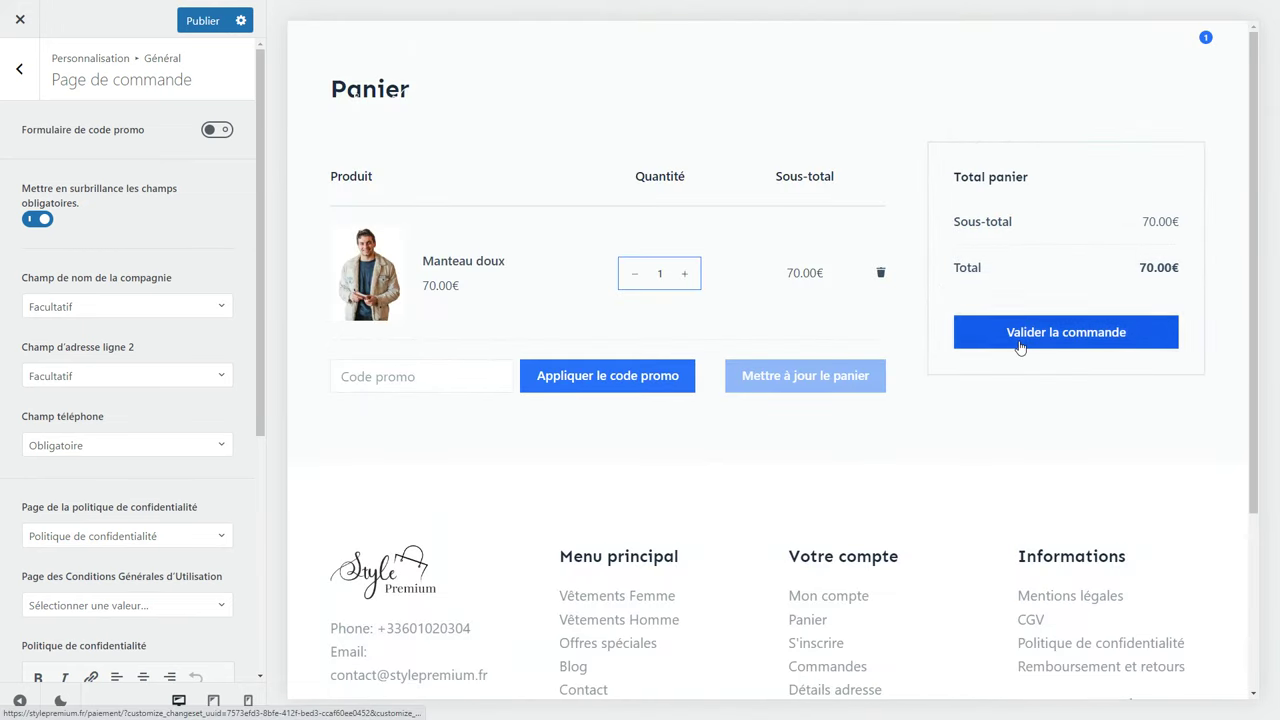
scroll(926, 400, "down", 7)
scroll(649, 416, "up", 1)
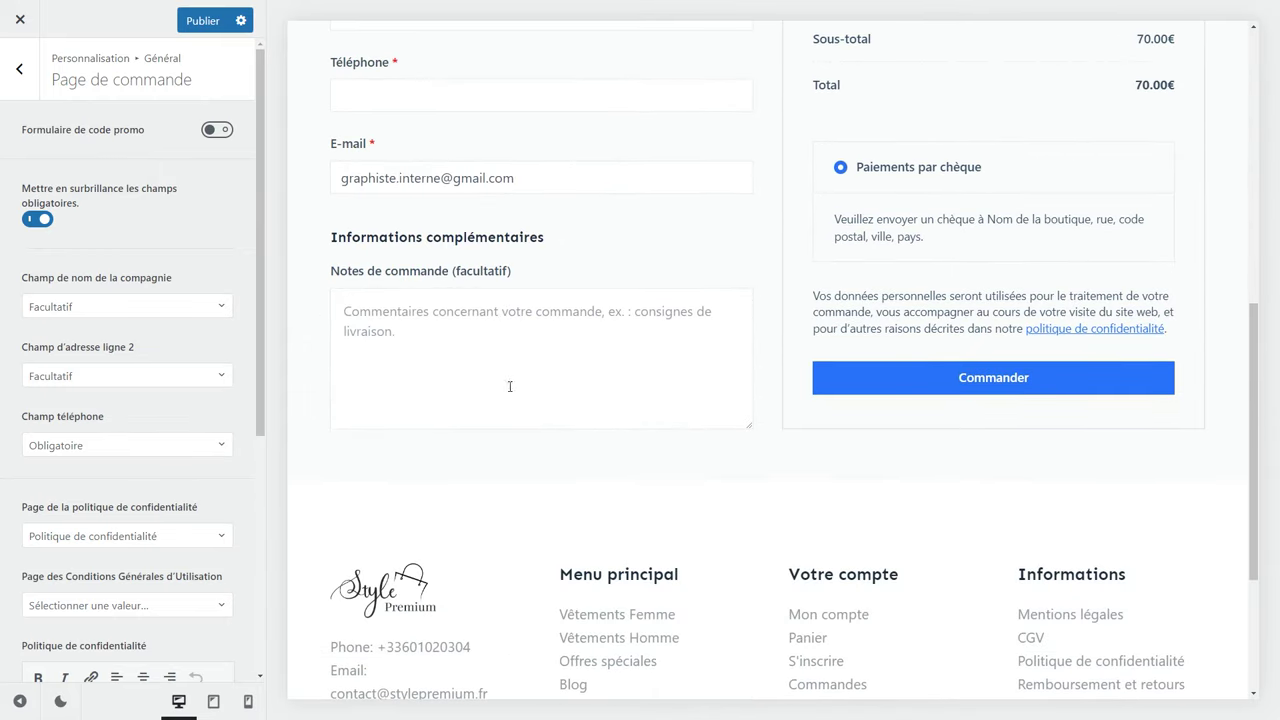
Toggle the promo-code form on then off, and review the company-name and privacy-policy options unchanged.
left_click(217, 129)
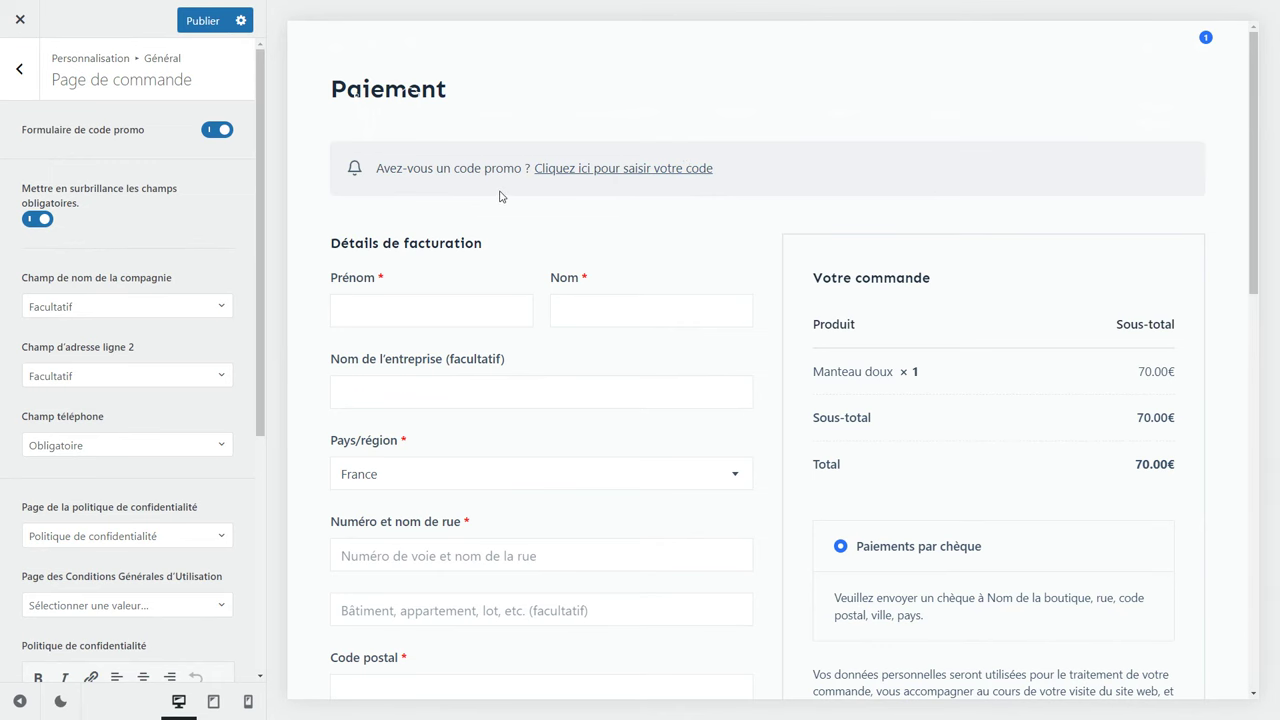
left_click(233, 140)
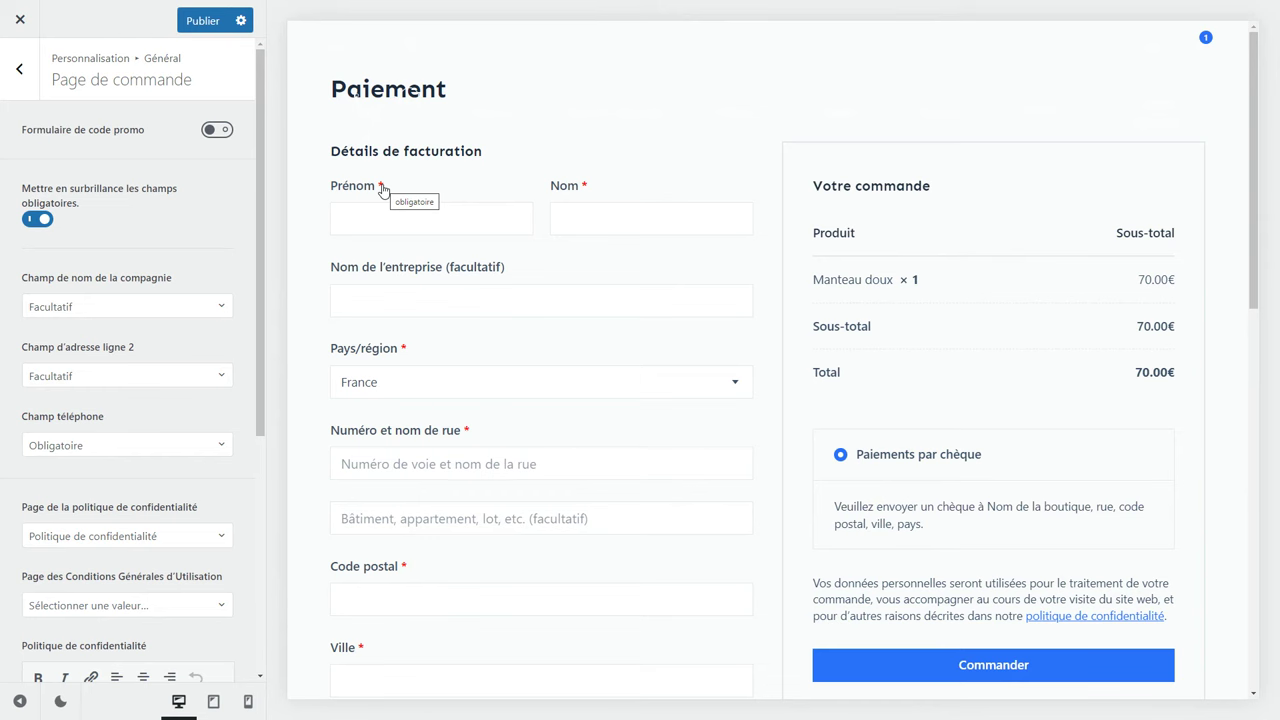
left_click(102, 310)
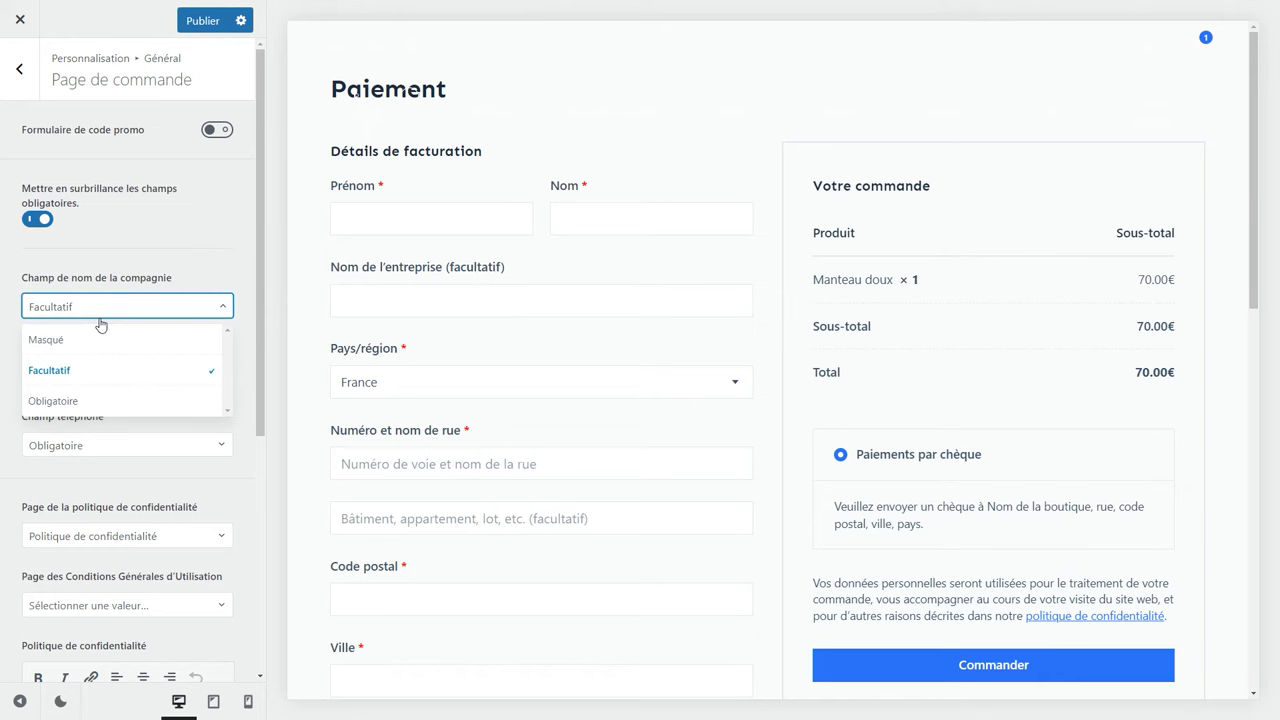
left_click(101, 318)
scroll(103, 354, "down", 3)
left_click(118, 338)
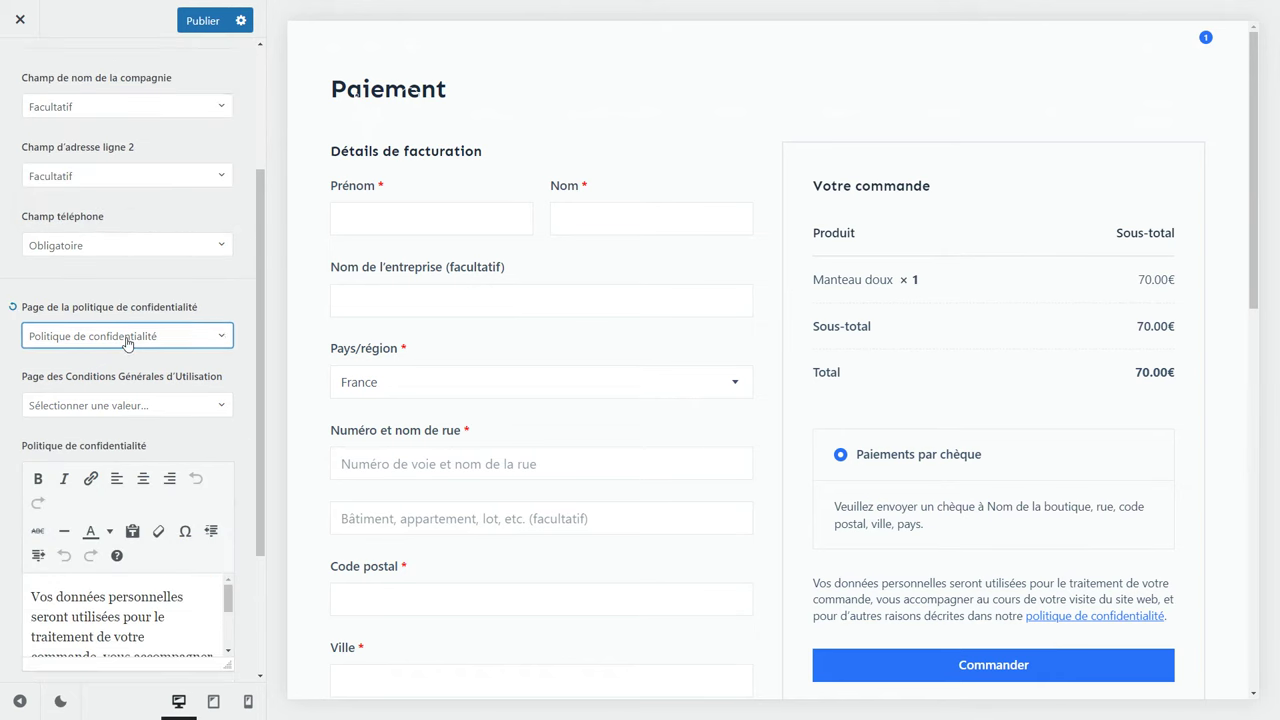
left_click(127, 338)
Browse the pages available for terms and conditions, leaving the terms page unset.
left_click(142, 405)
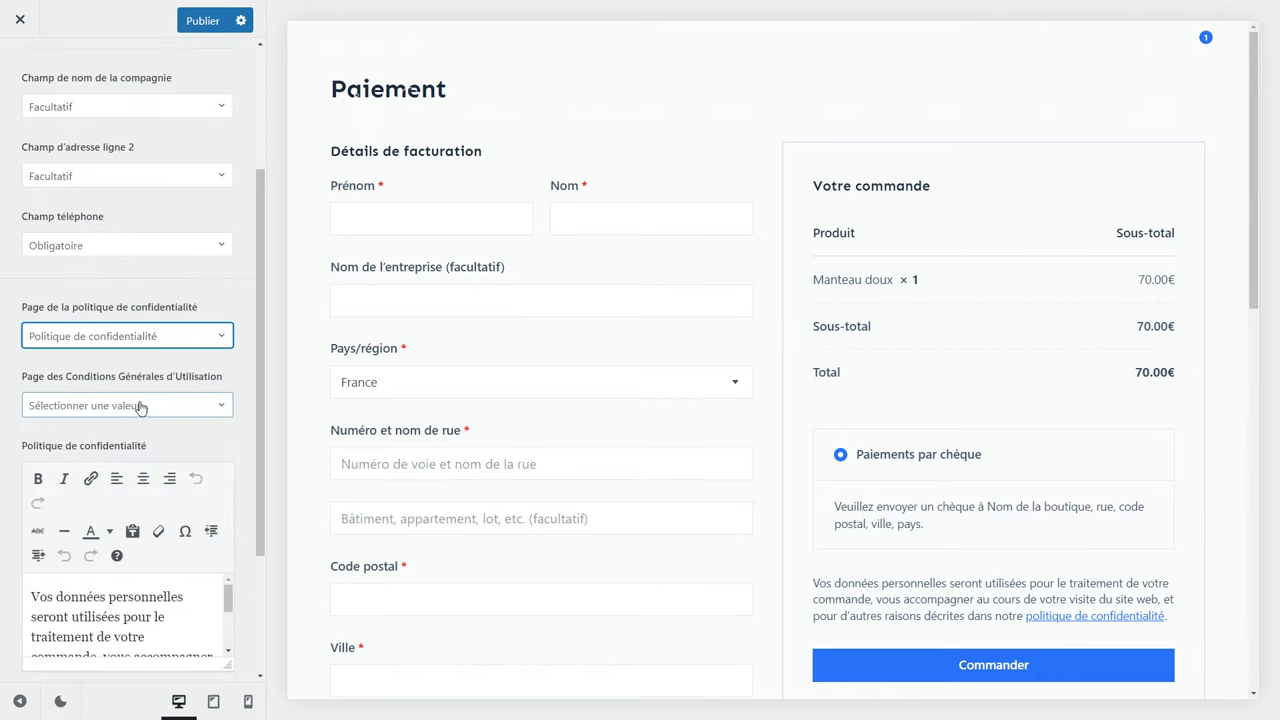
scroll(144, 512, "down", 5)
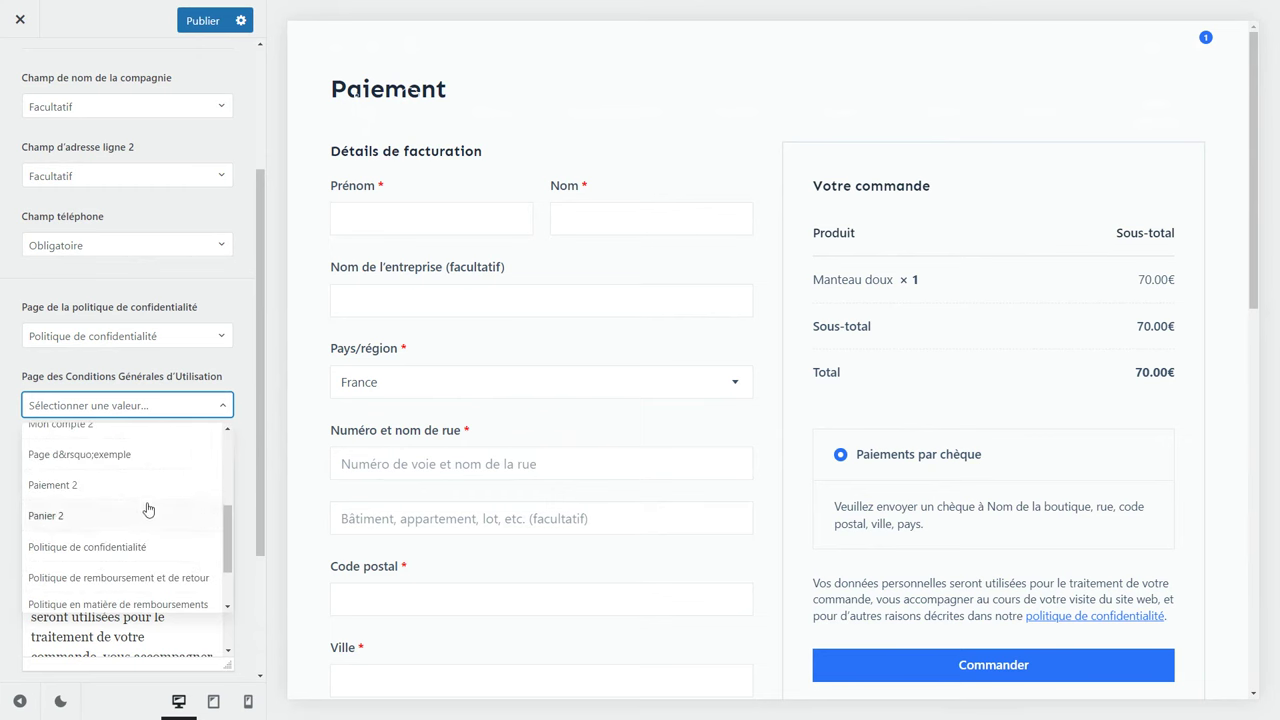
scroll(148, 510, "down", 3)
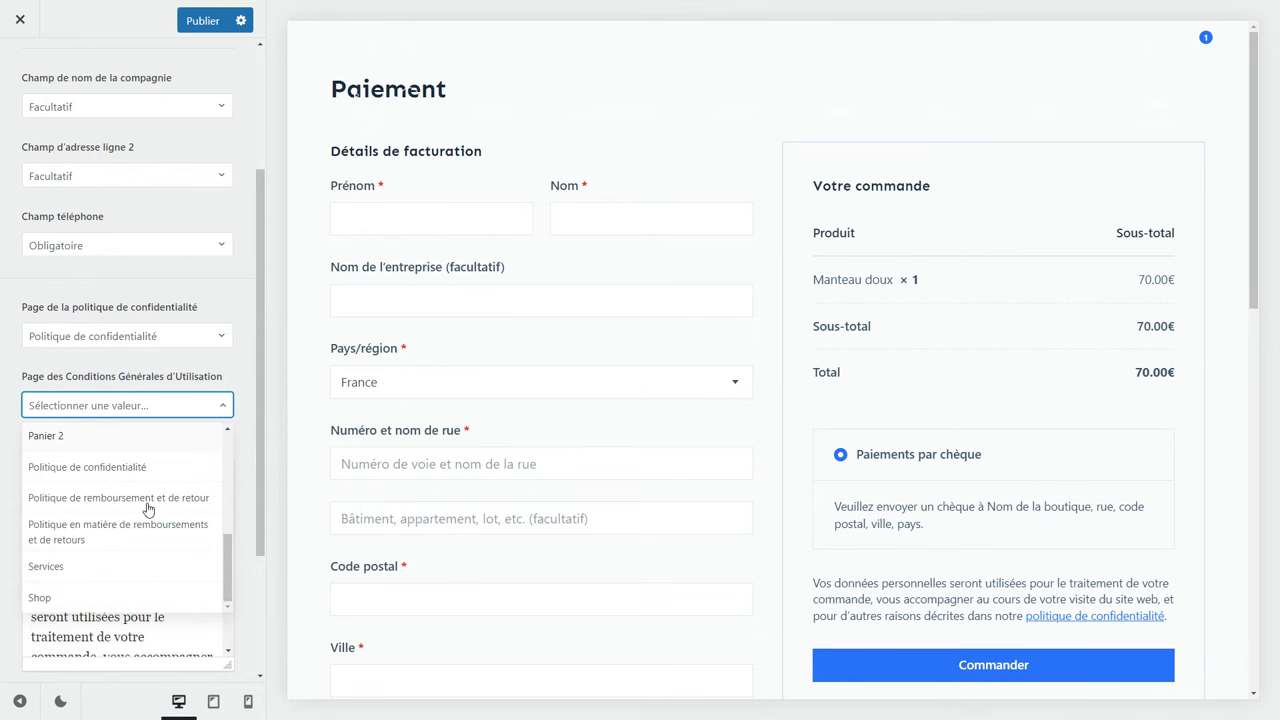
left_click(149, 412)
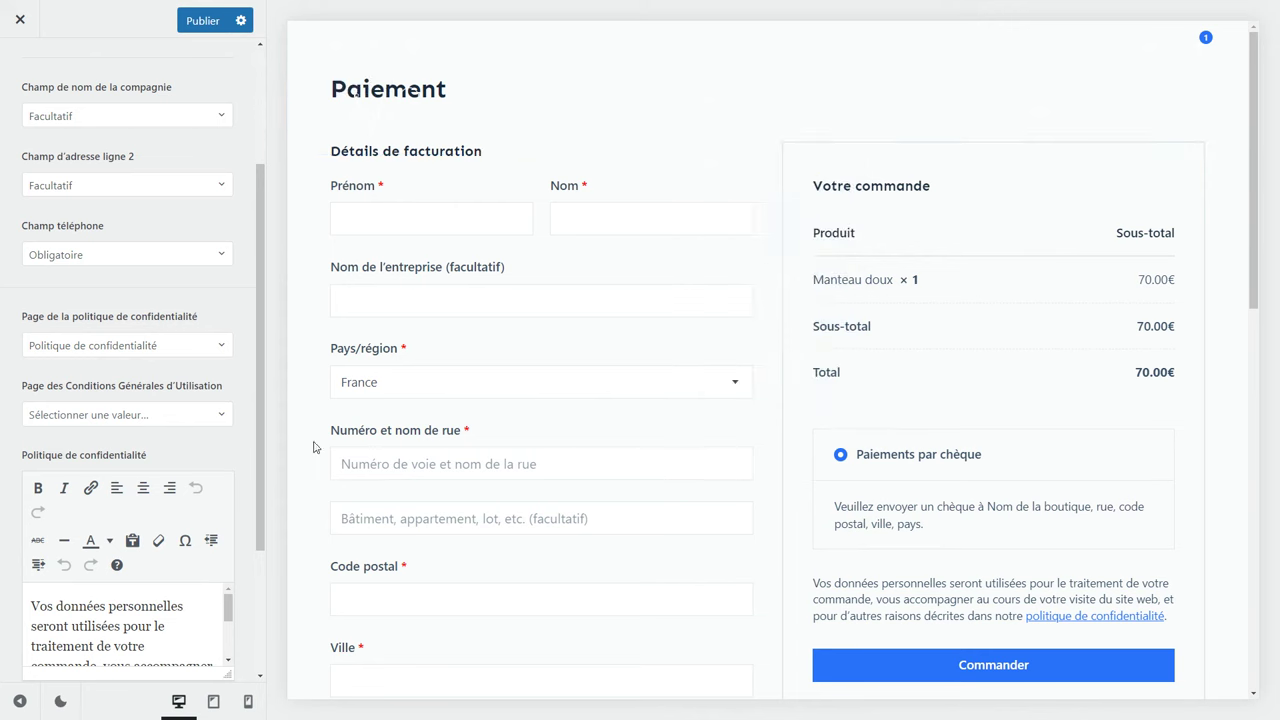
left_click(136, 414)
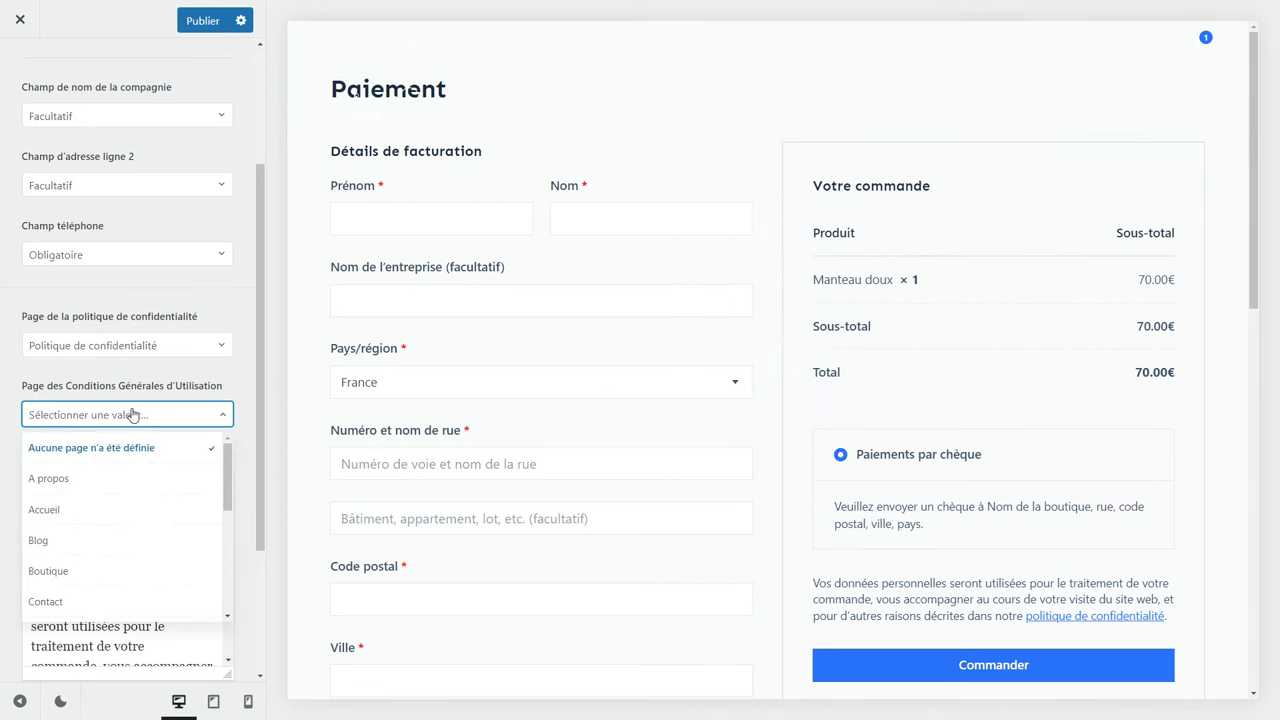
scroll(169, 505, "down", 5)
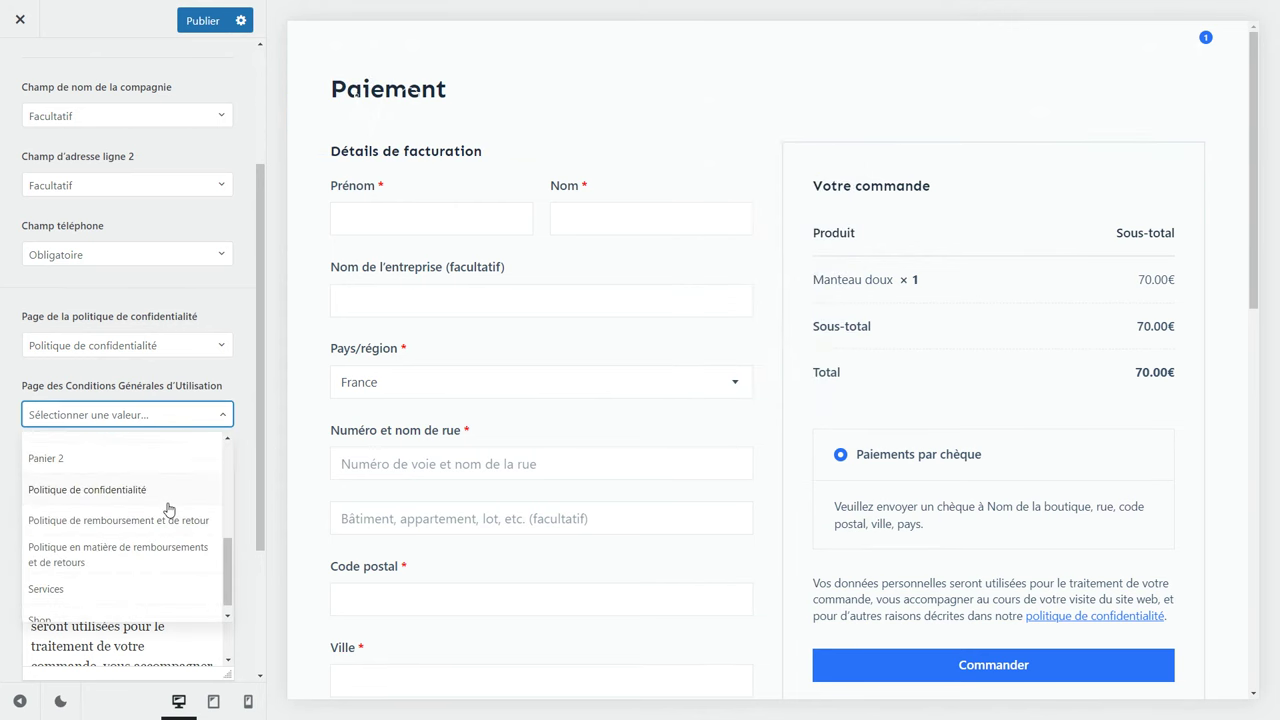
scroll(169, 509, "down", 1)
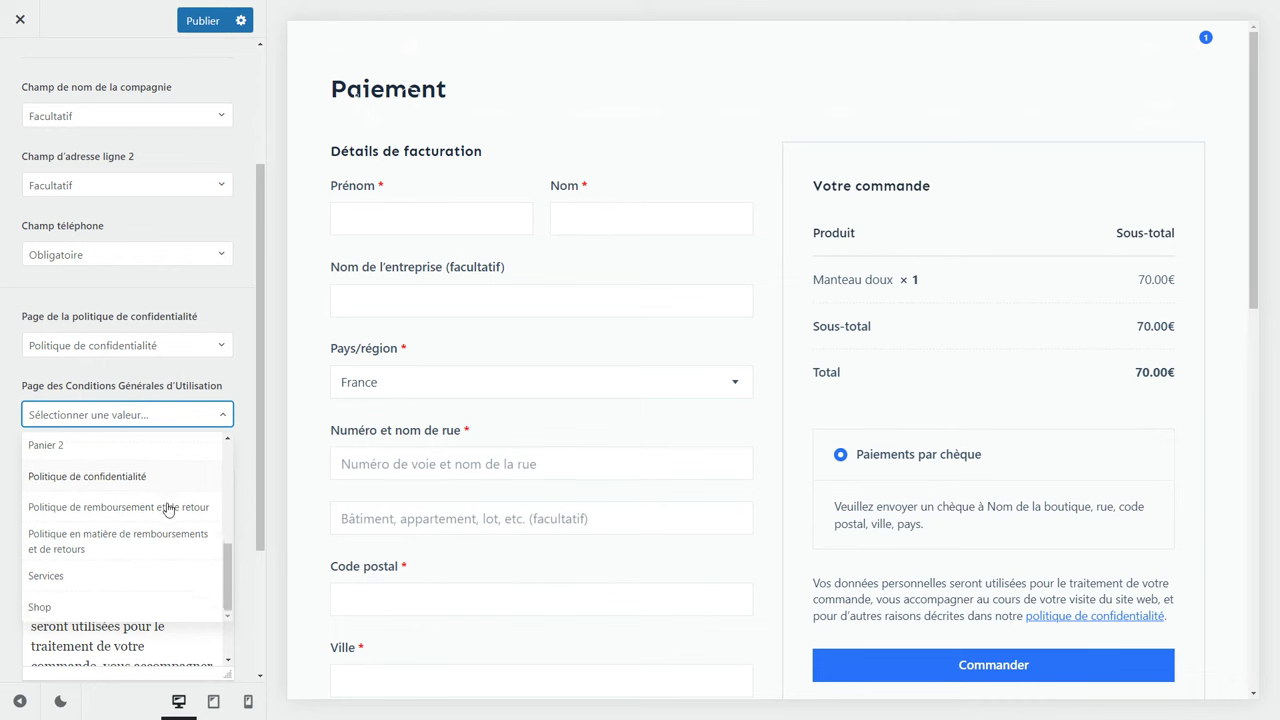
scroll(169, 507, "up", 3)
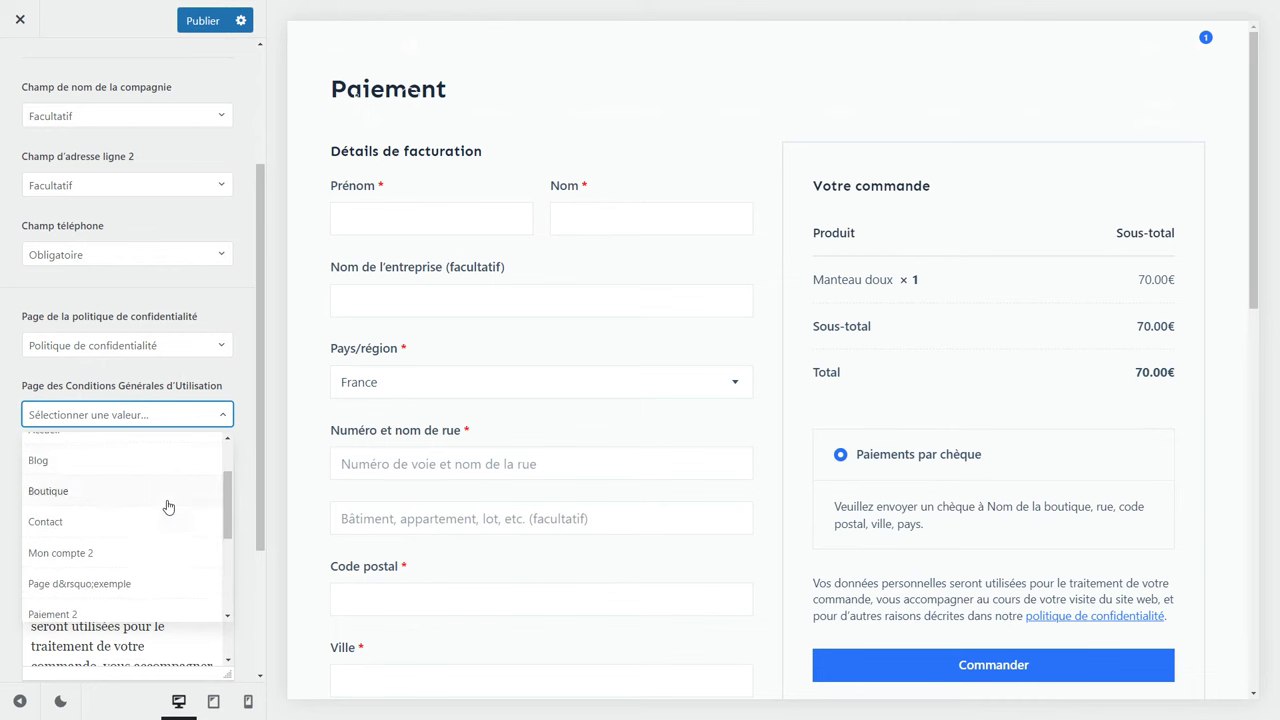
left_click(176, 420)
scroll(188, 402, "down", 4)
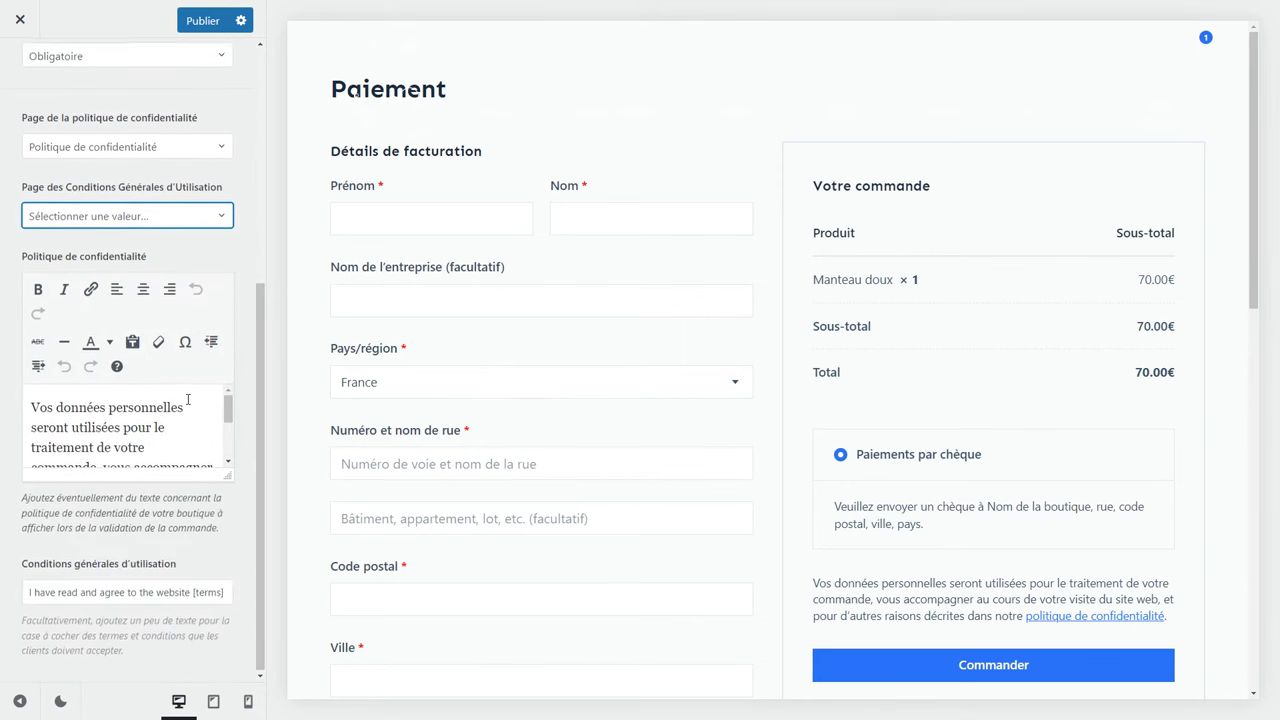
Replace the terms checkbox text with "J'ai lu et j'accepte les [terms] du site web".
left_click(119, 416)
scroll(80, 408, "down", 3)
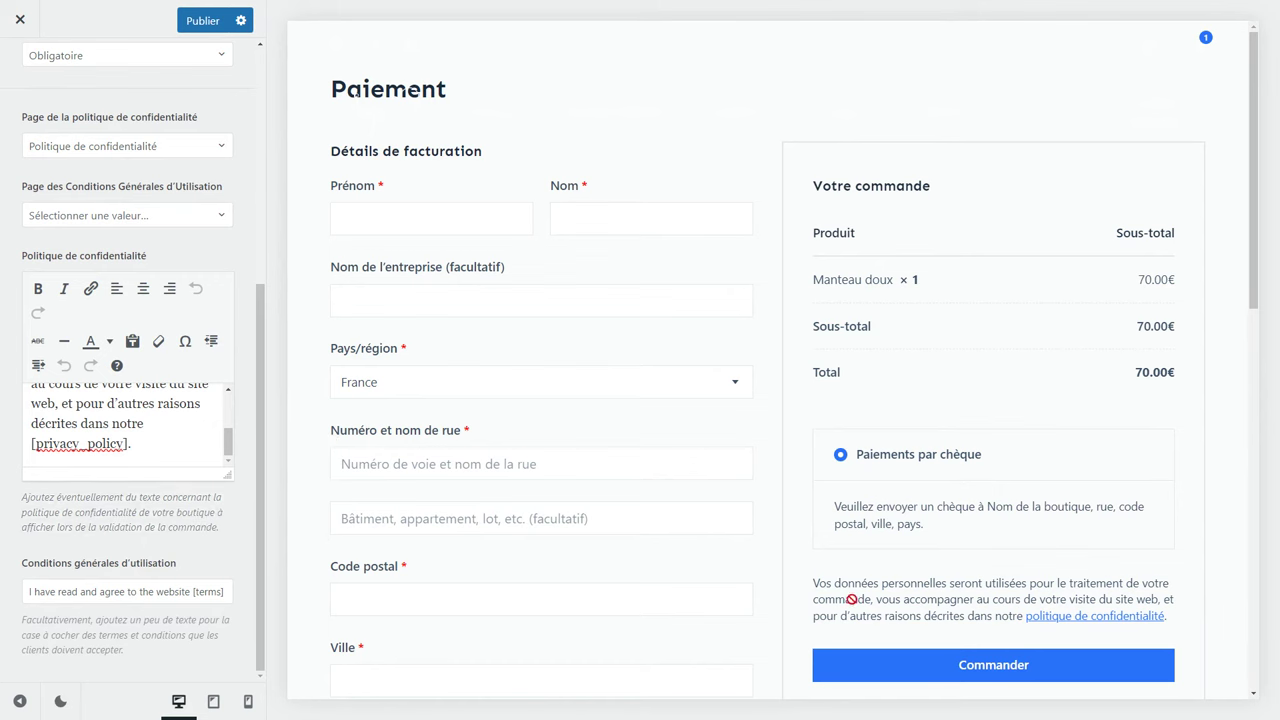
left_click_drag(24, 592, 257, 606)
left_click(170, 592)
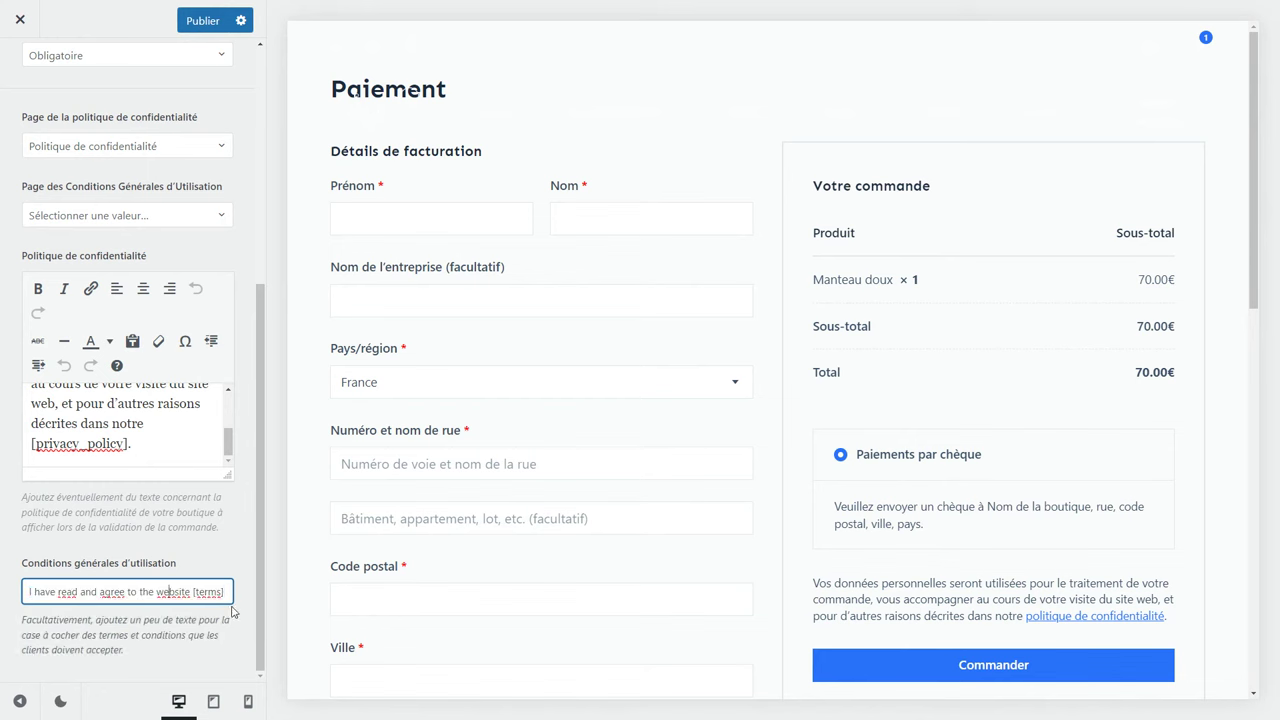
key("ctrl+a")
type("J'ai lu et j'accepte les [terms] du site web")
key("ctrl+a")
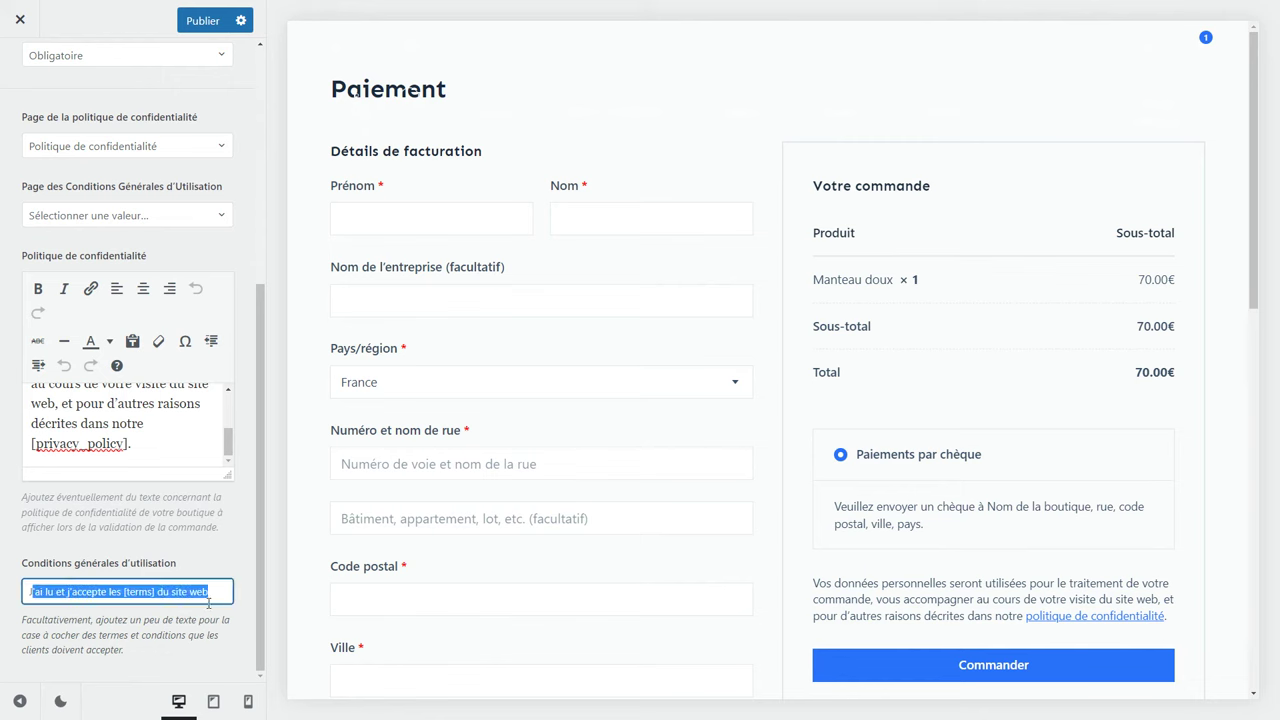
left_click(190, 613)
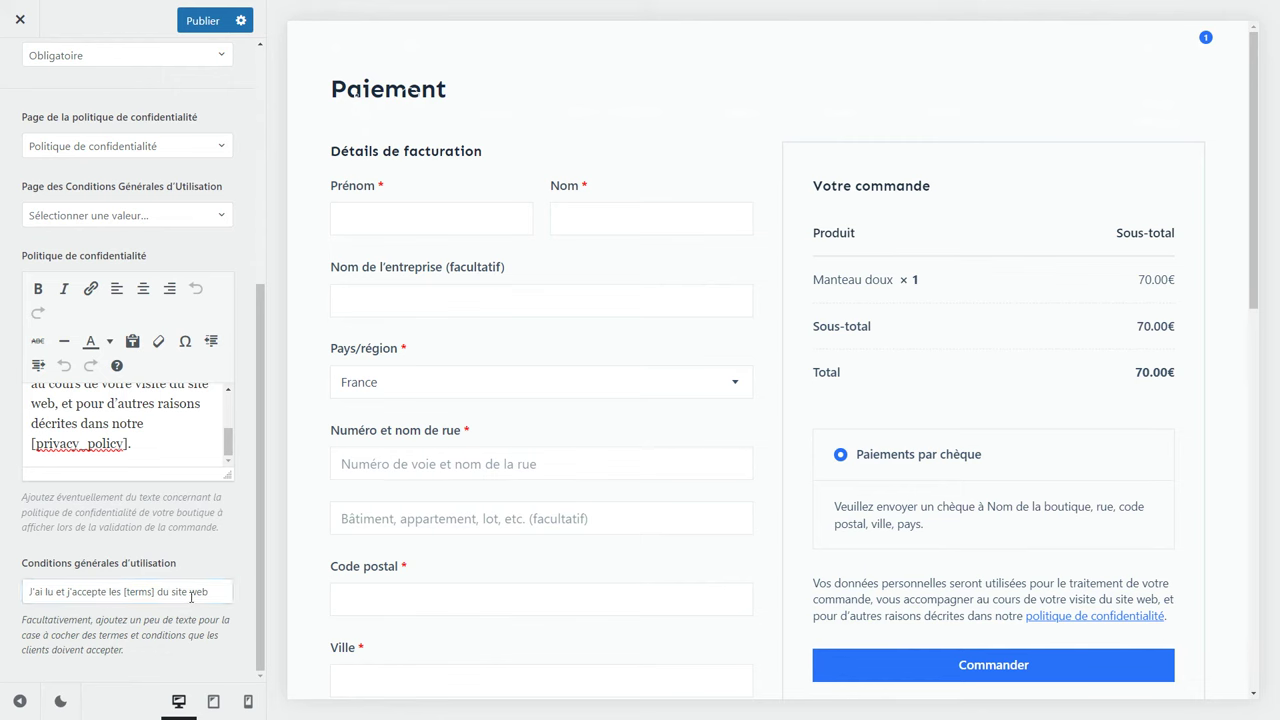
scroll(190, 608, "up", 5)
Turn on the store notice, set its position to En haut, then switch it off again.
left_click(7, 86)
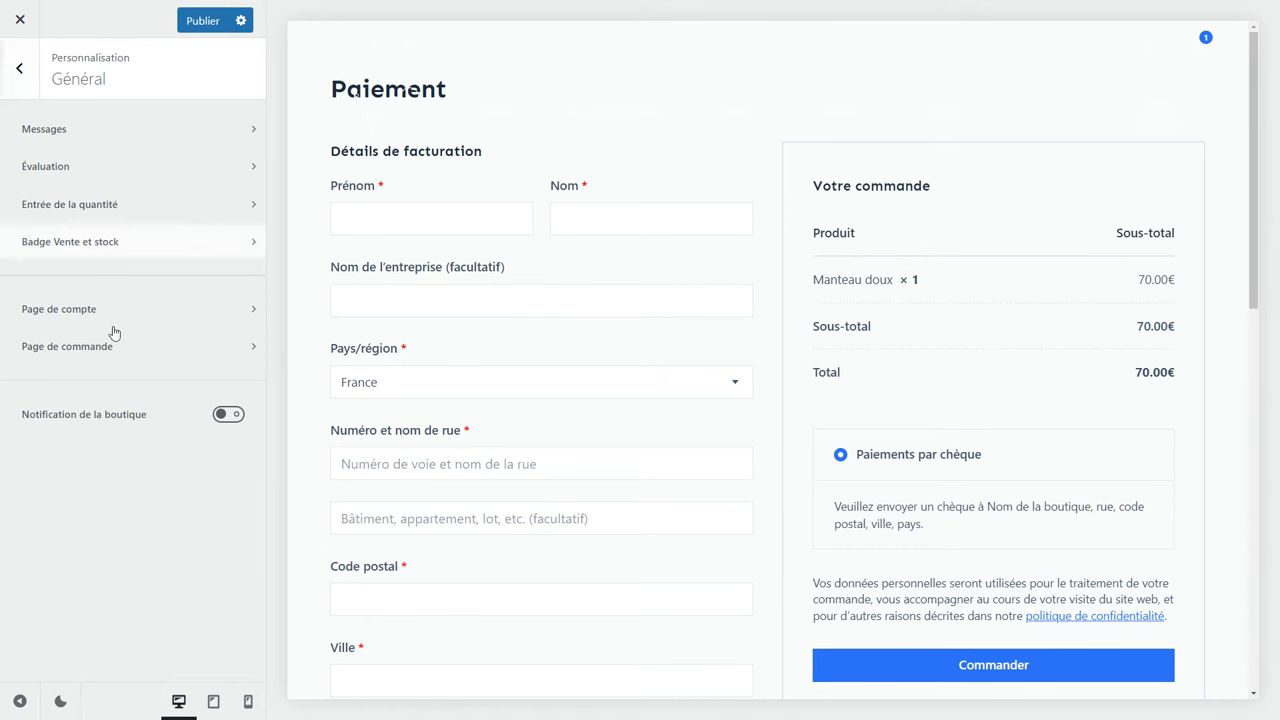
left_click(227, 415)
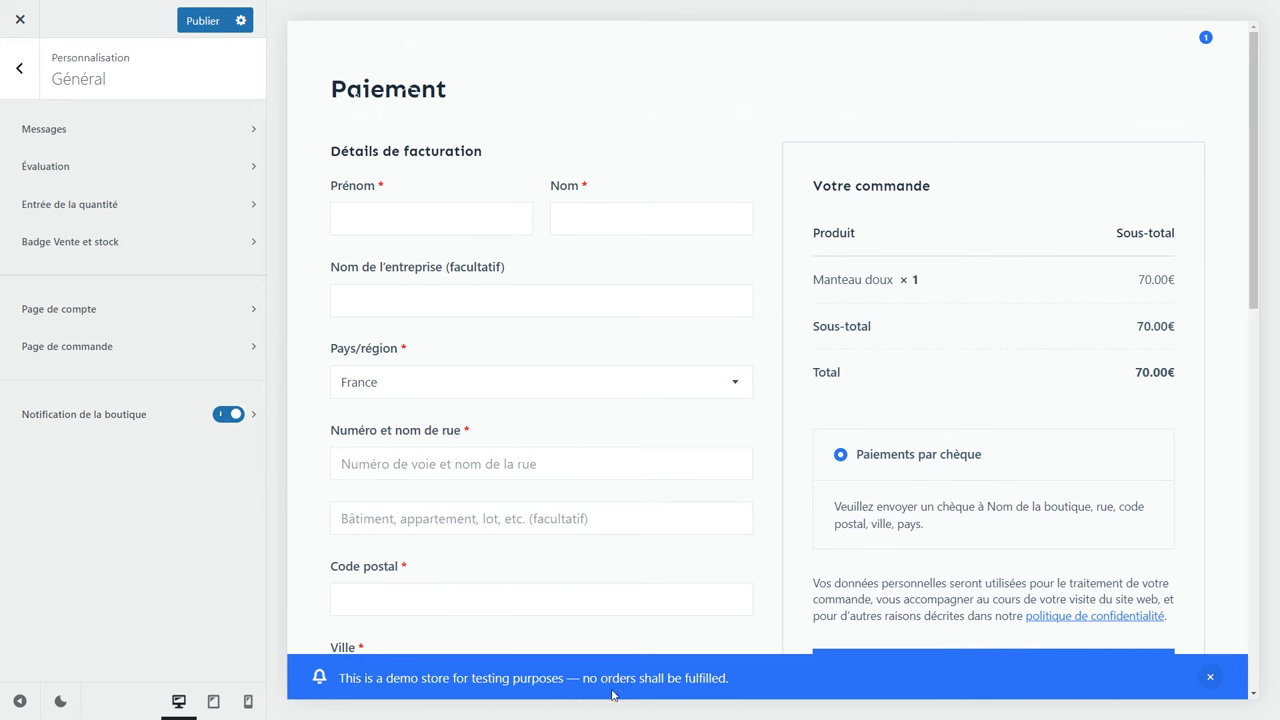
left_click(255, 418)
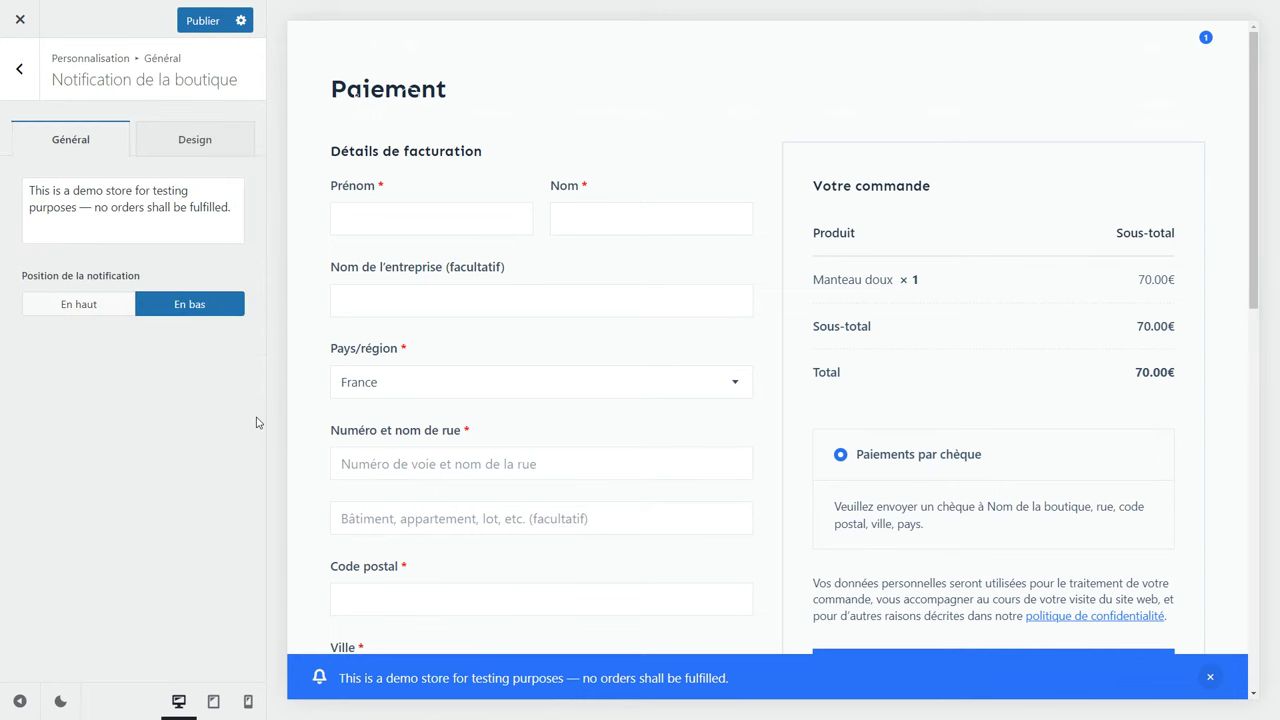
left_click(111, 310)
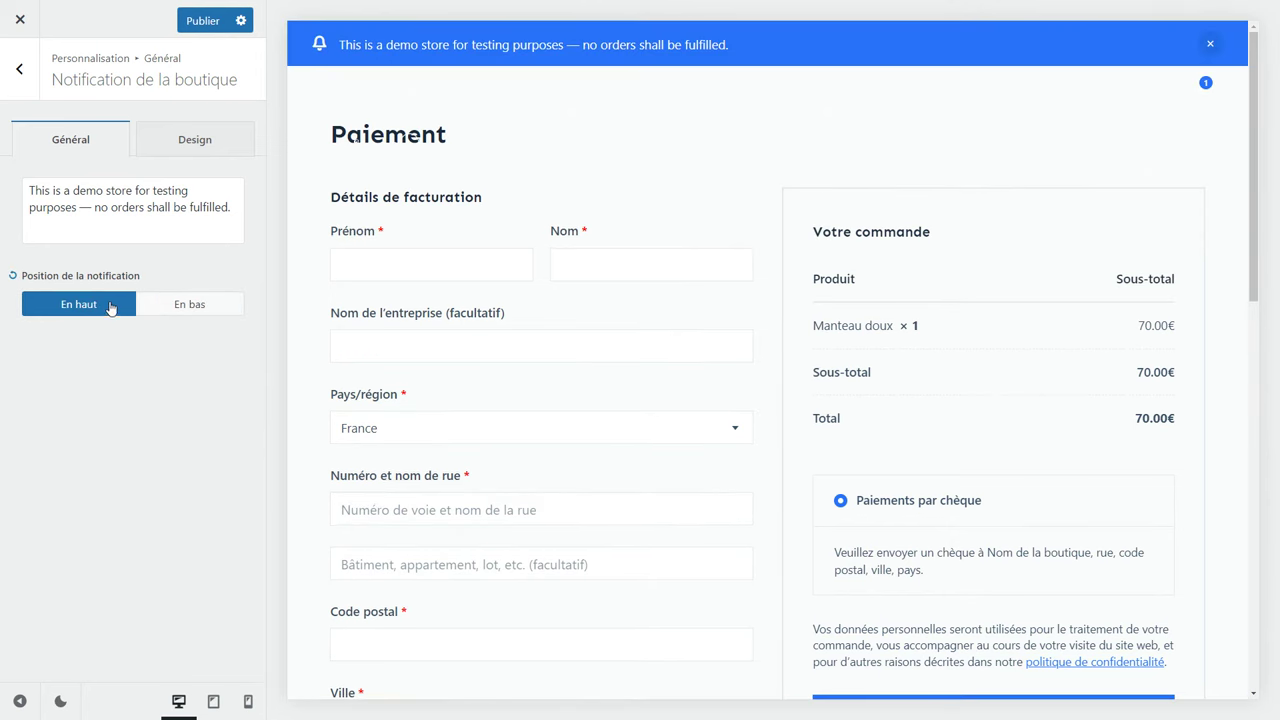
left_click_drag(233, 208, 30, 190)
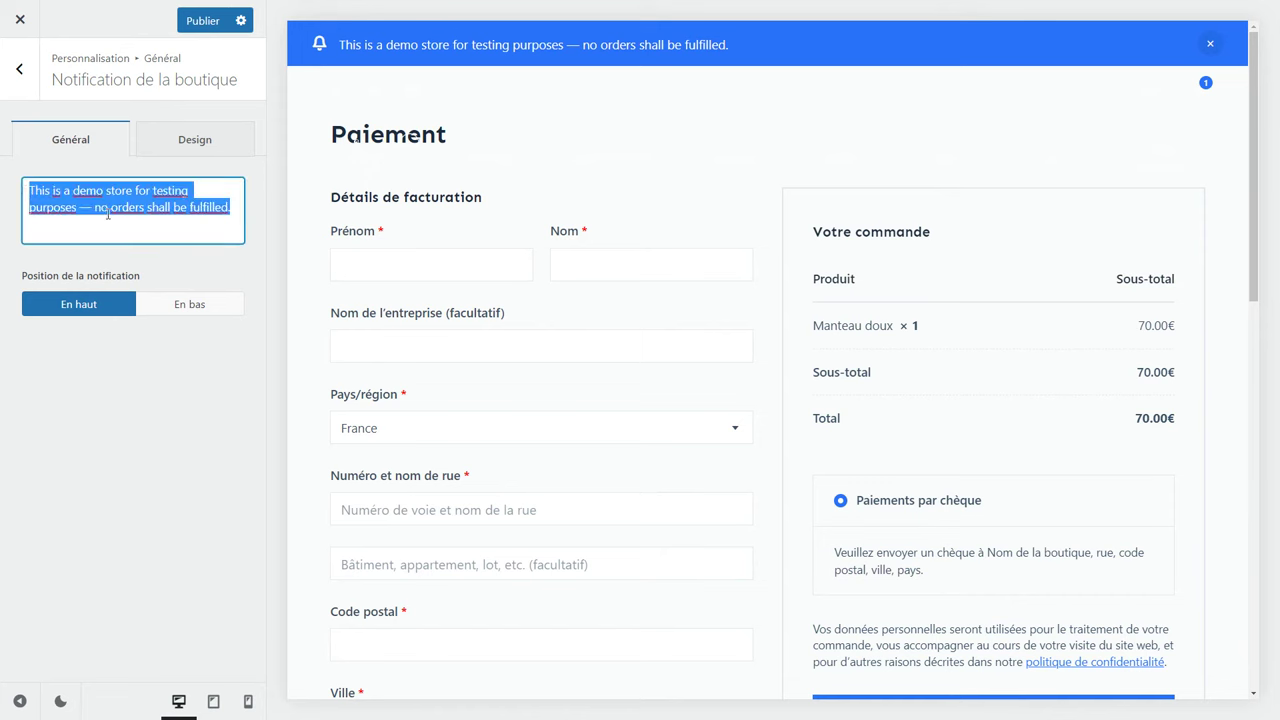
left_click(19, 68)
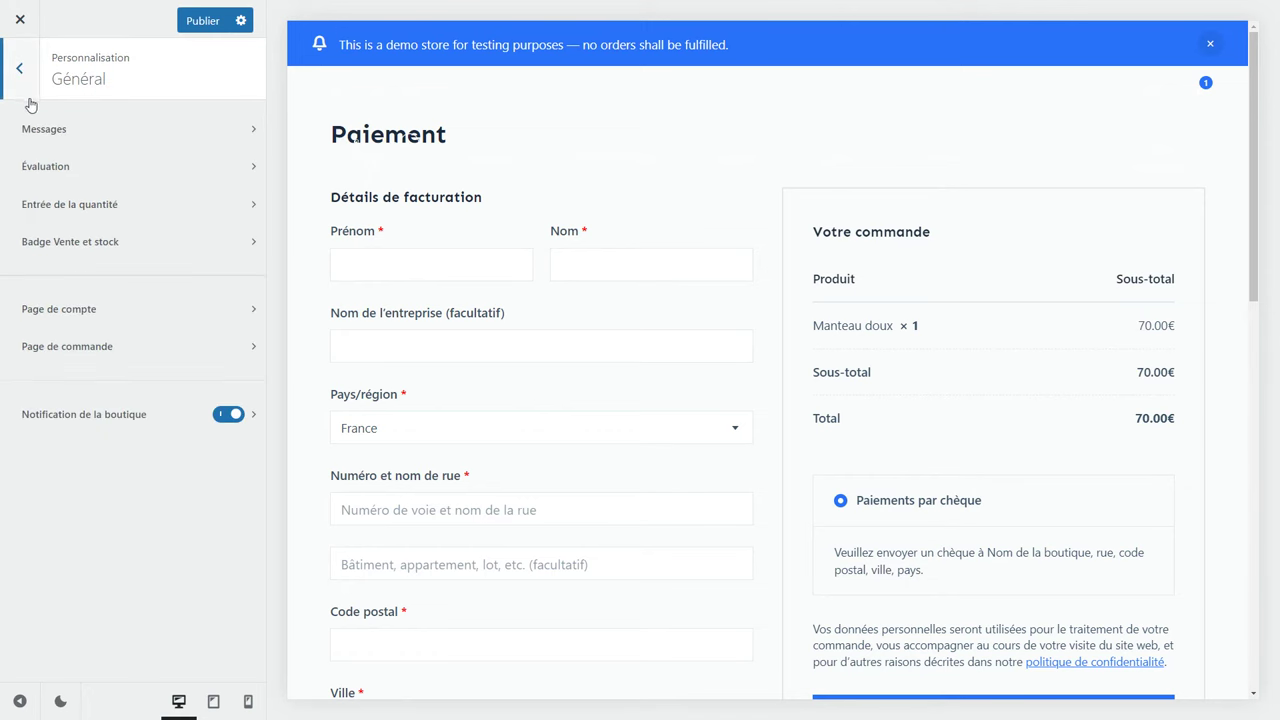
left_click(229, 414)
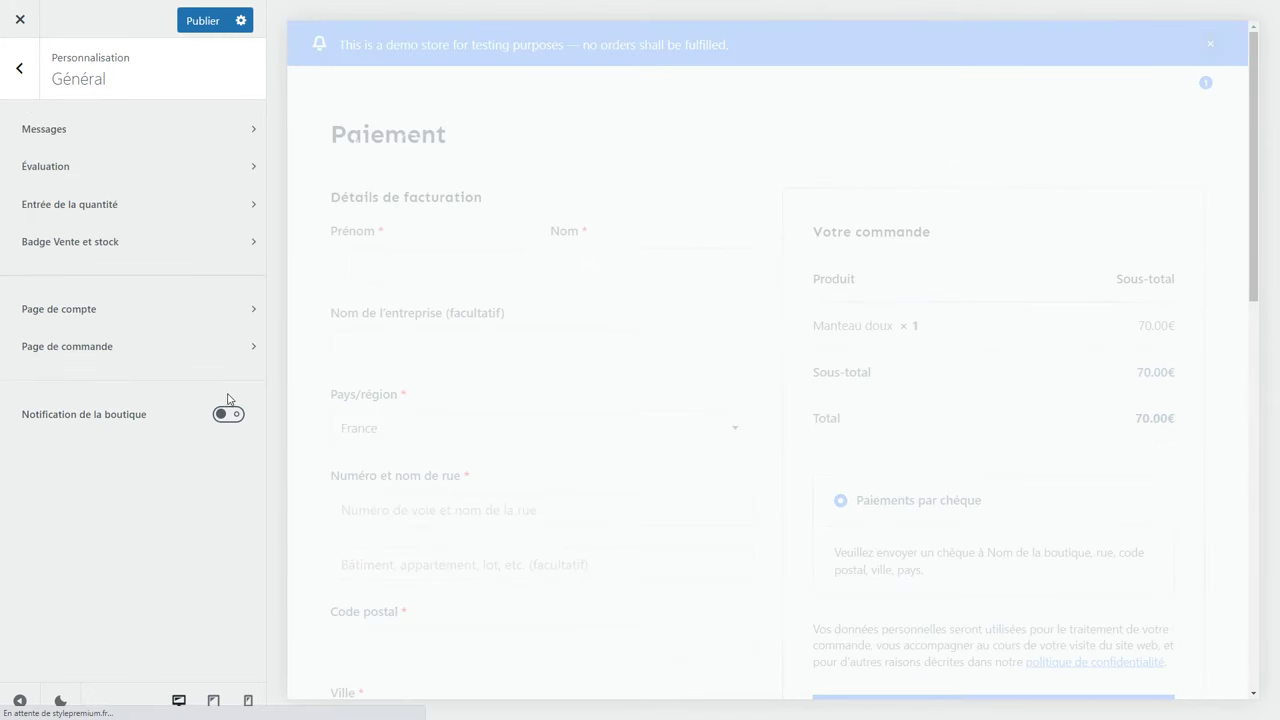
Open Archive des produits, preview the Homme category, and open the Titre de la page settings.
left_click(18, 70)
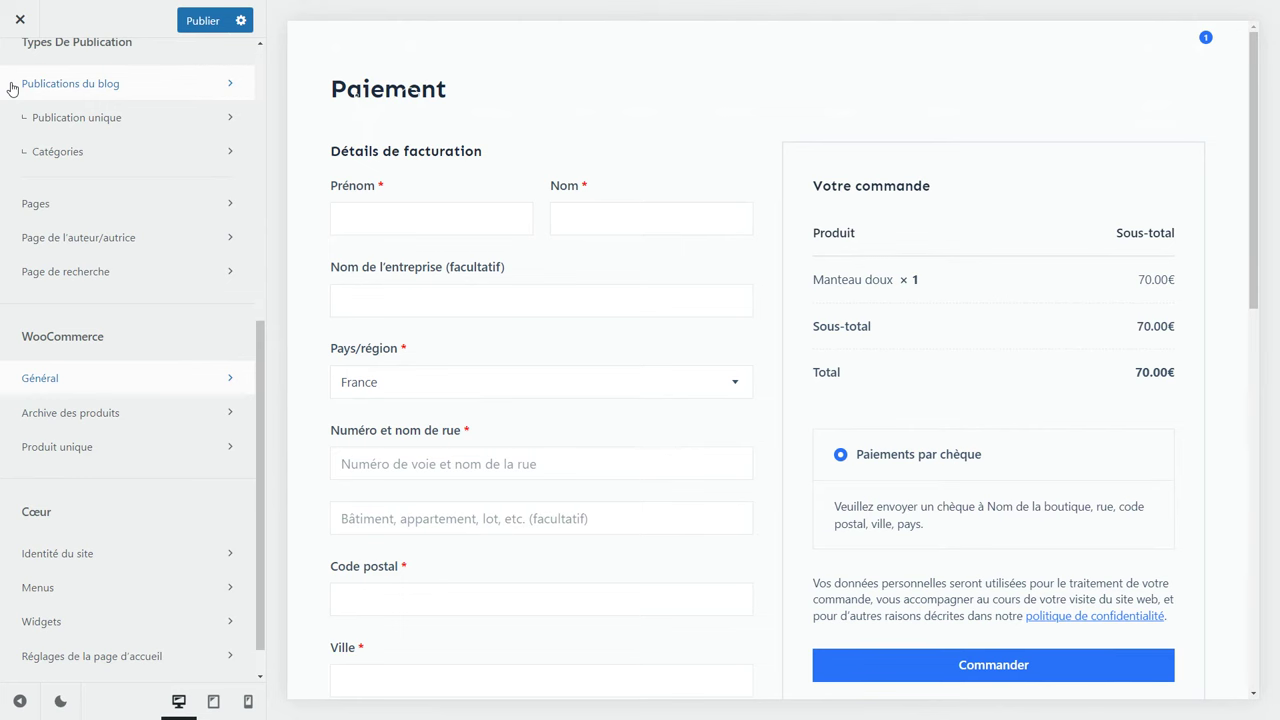
left_click(112, 423)
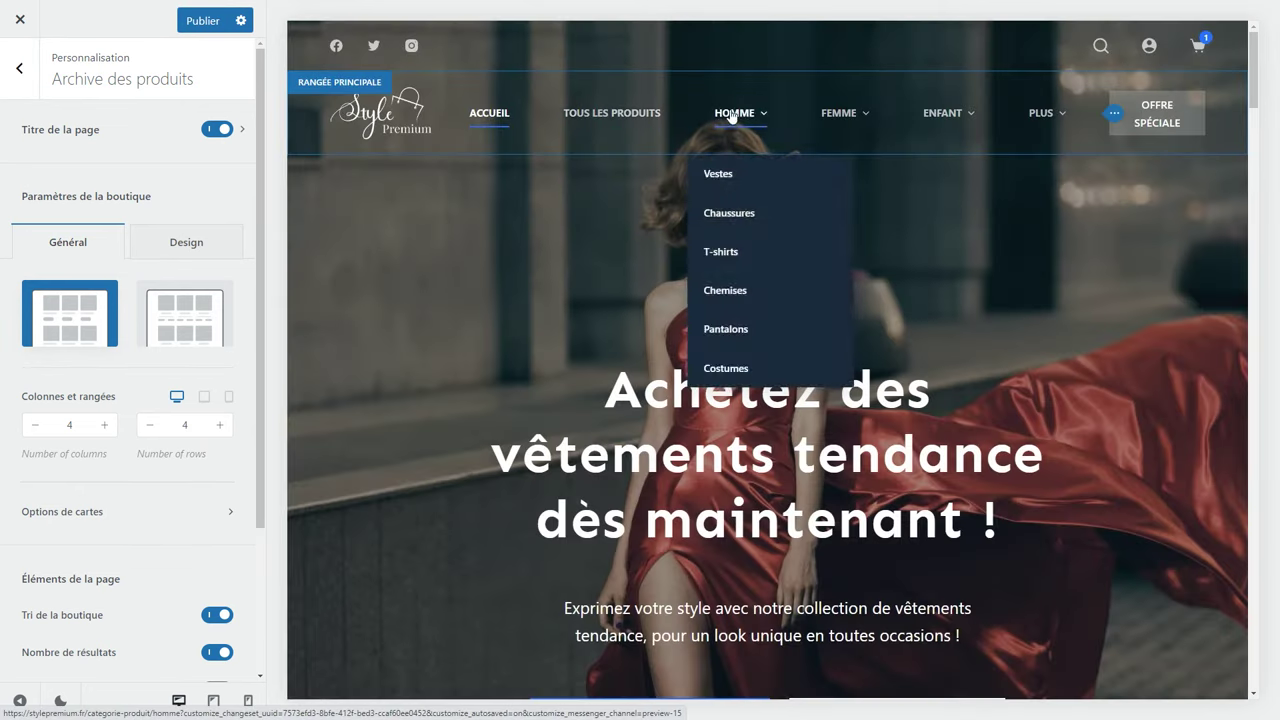
left_click(732, 114)
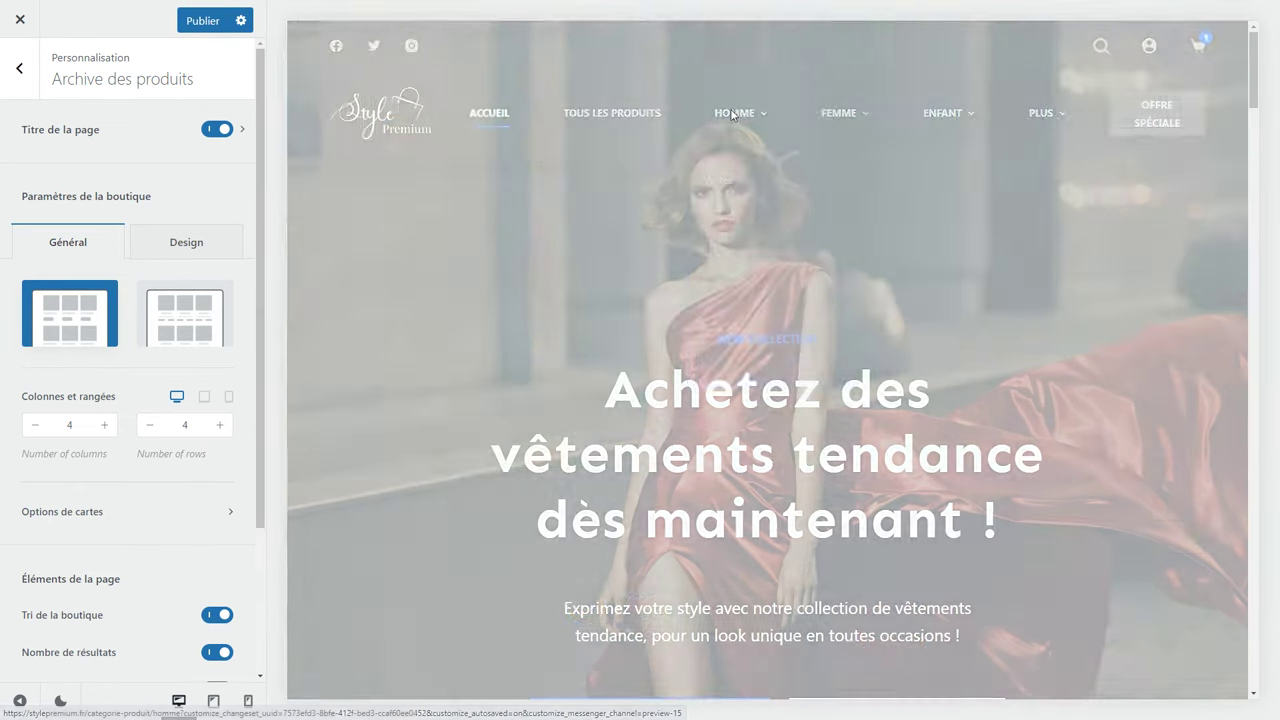
scroll(494, 309, "down", 4)
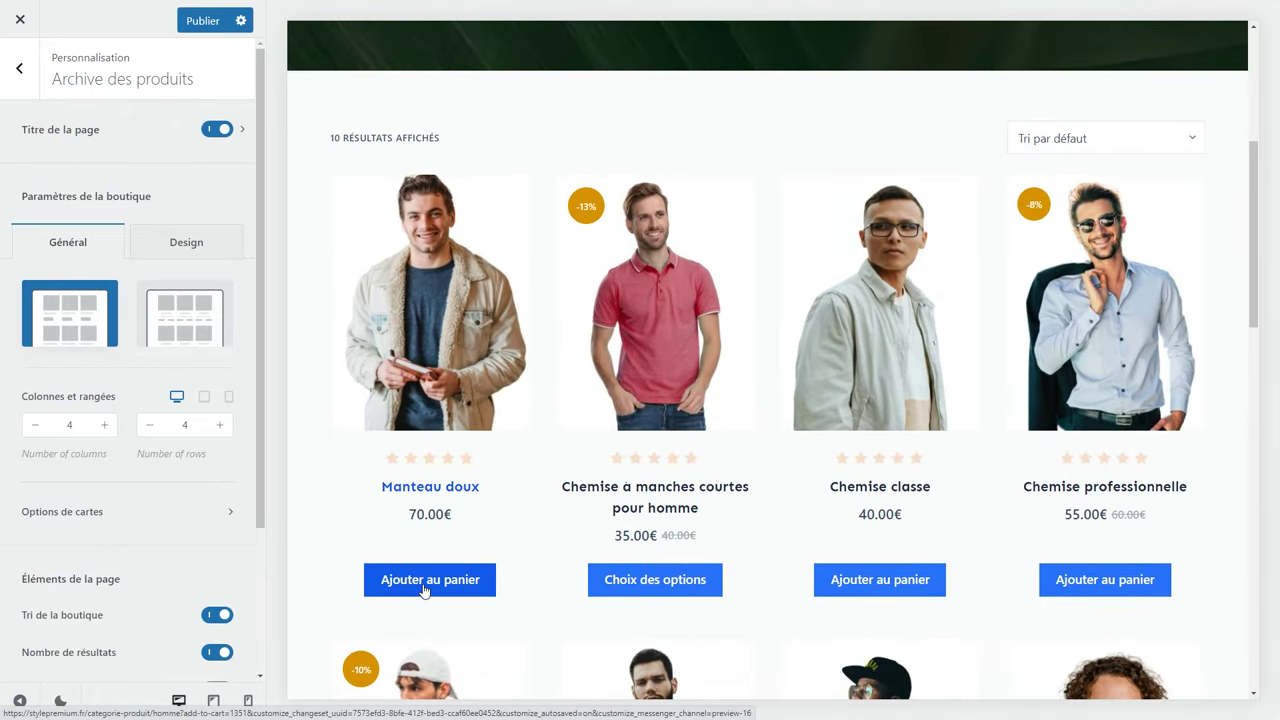
scroll(570, 398, "up", 4)
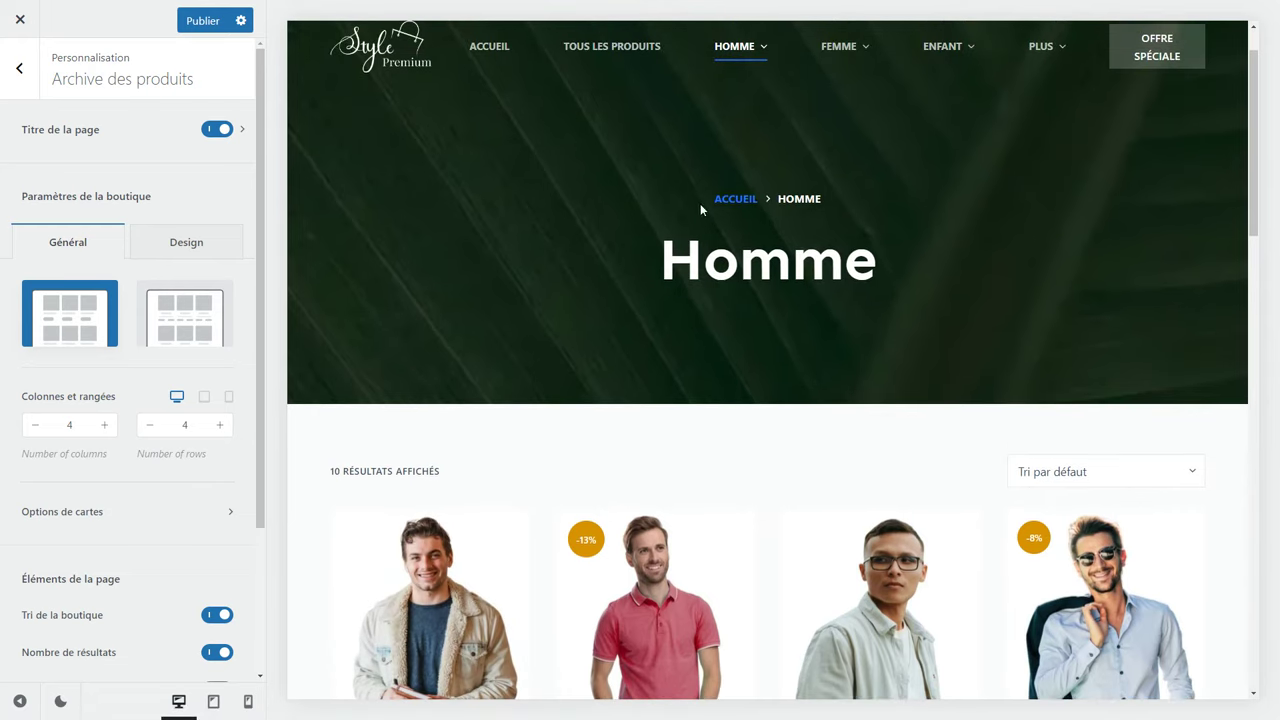
left_click_drag(702, 204, 820, 198)
left_click(241, 131)
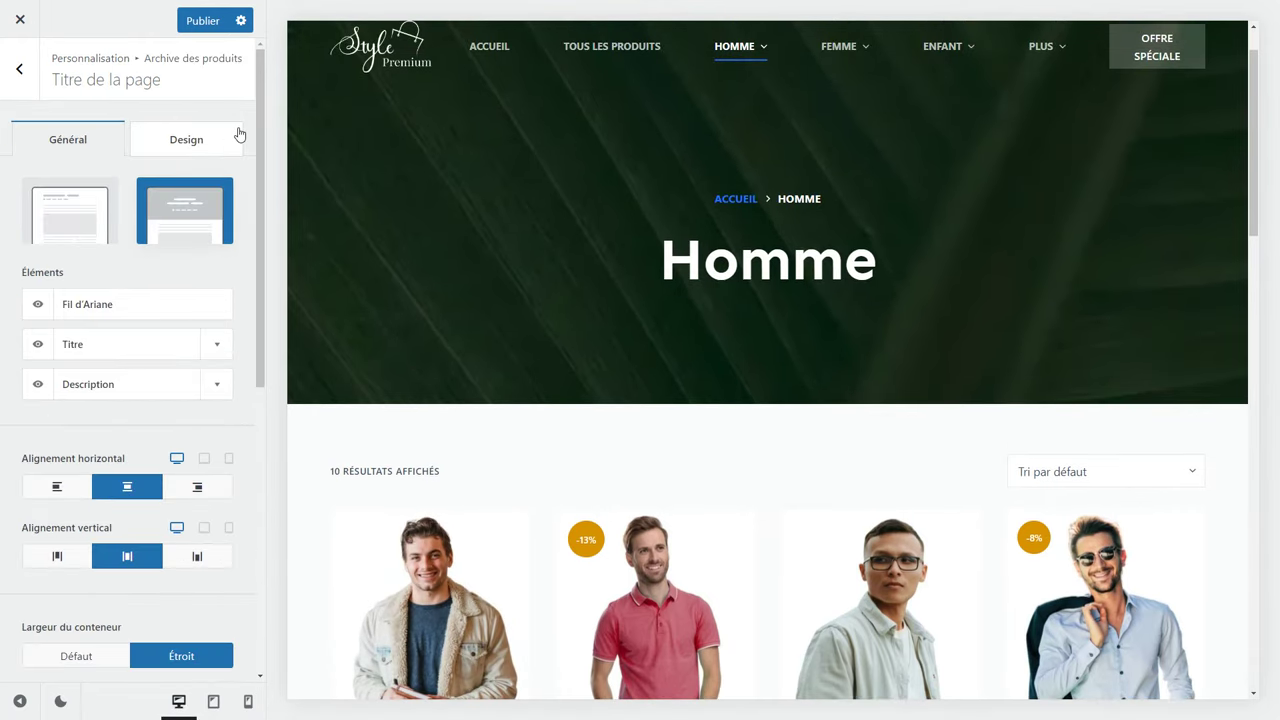
Hide the Fil d'Ariane breadcrumb and keep the Homme title centred on desktop, tablet and phone.
left_click(39, 310)
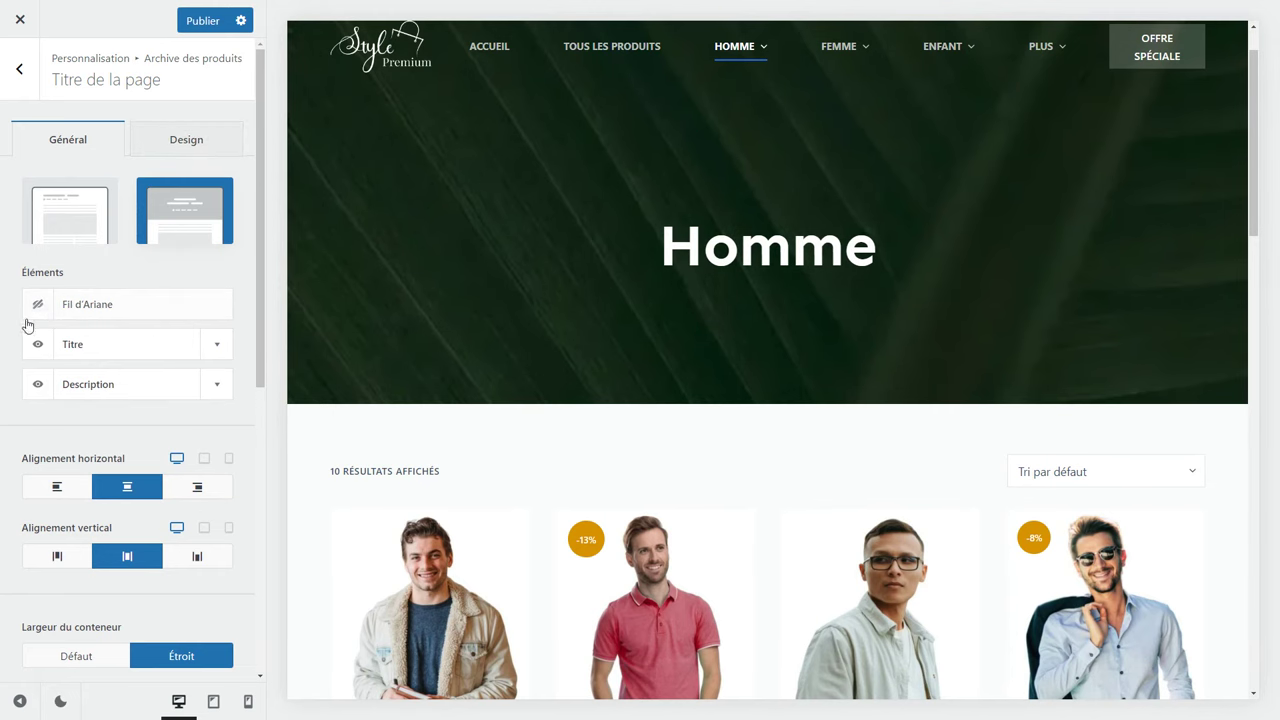
left_click(72, 493)
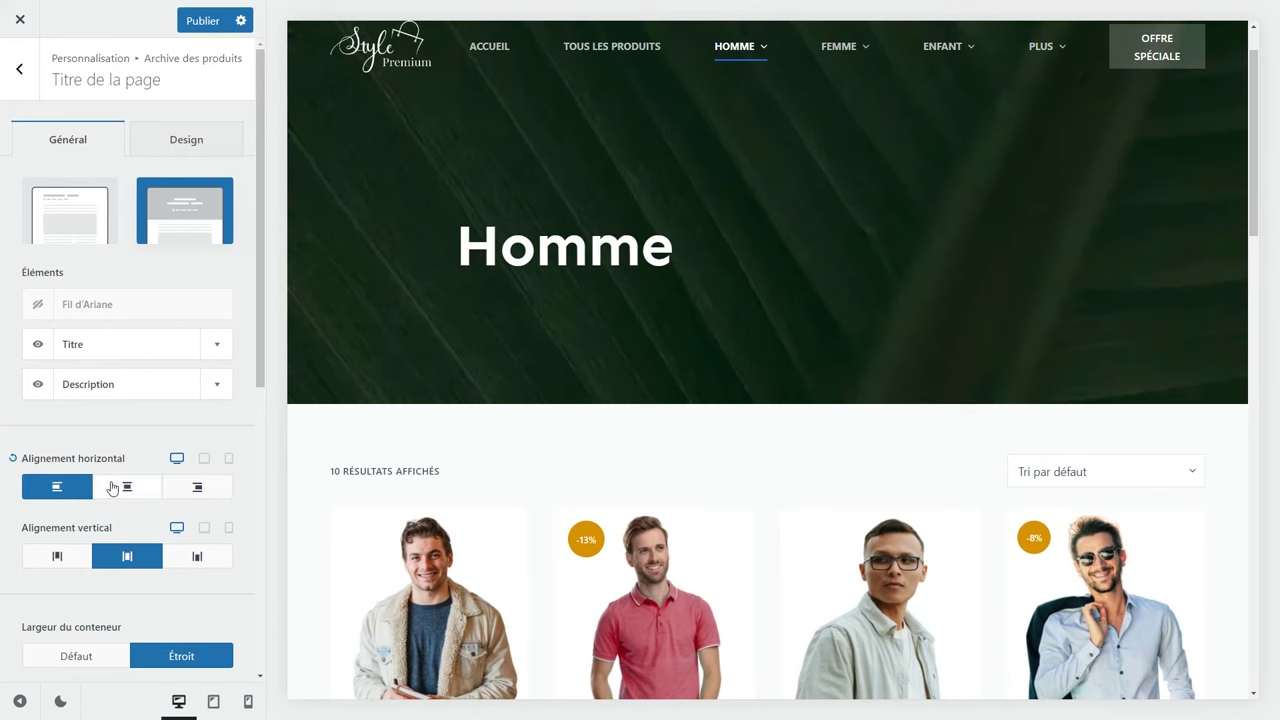
left_click(125, 487)
left_click(197, 490)
left_click(137, 489)
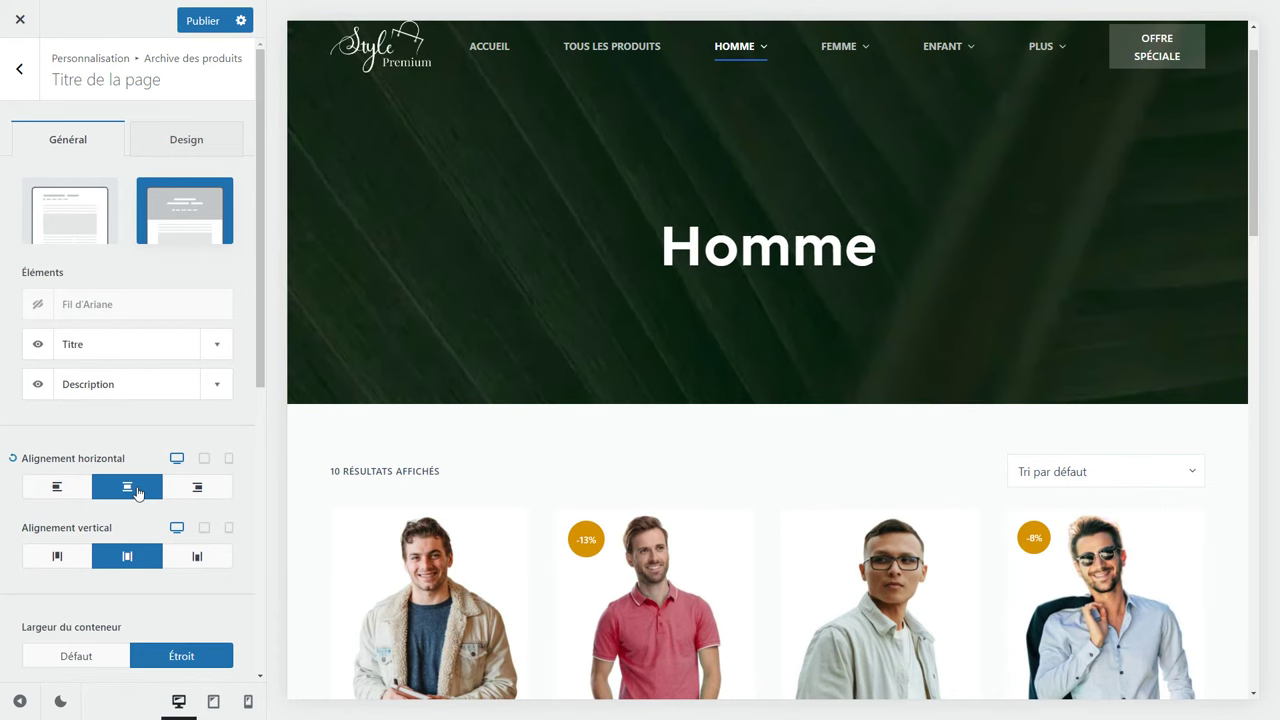
left_click(205, 462)
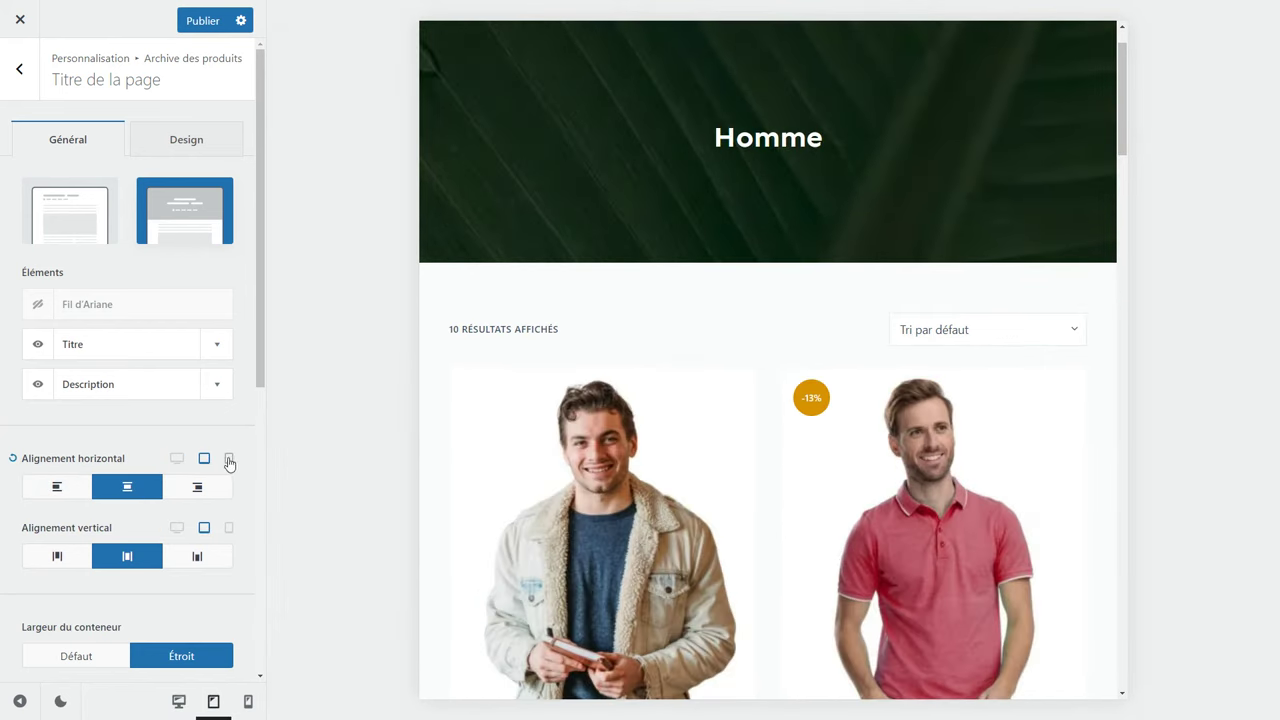
left_click(229, 460)
left_click(190, 489)
left_click(148, 489)
left_click(177, 460)
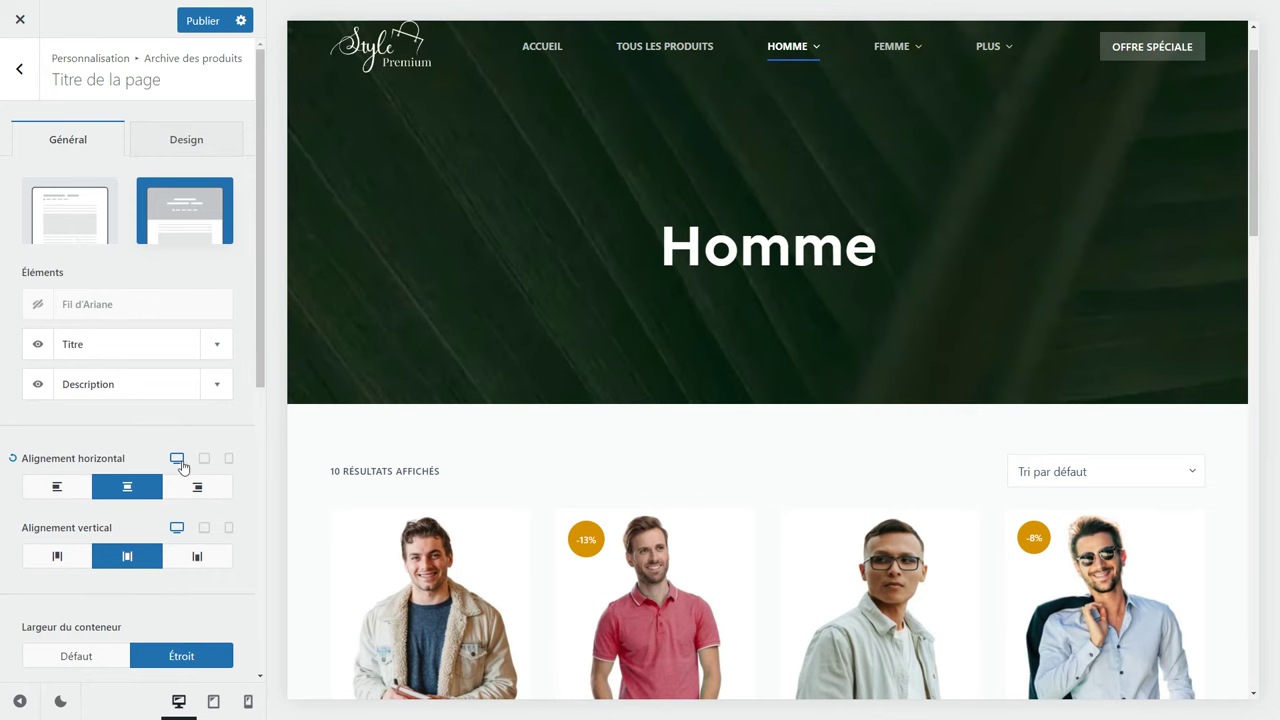
scroll(150, 455, "down", 5)
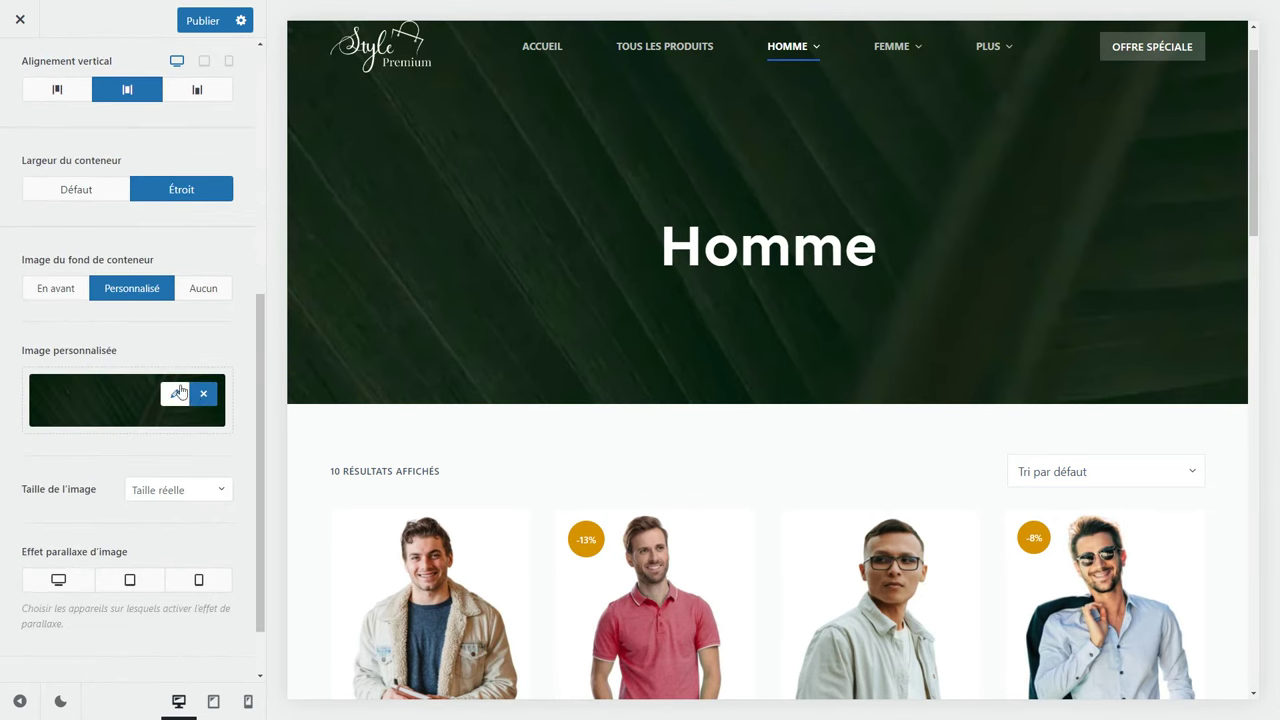
Replace the Homme archive header background with boutique_vetements.jpg from the Médiathèque.
left_click(174, 396)
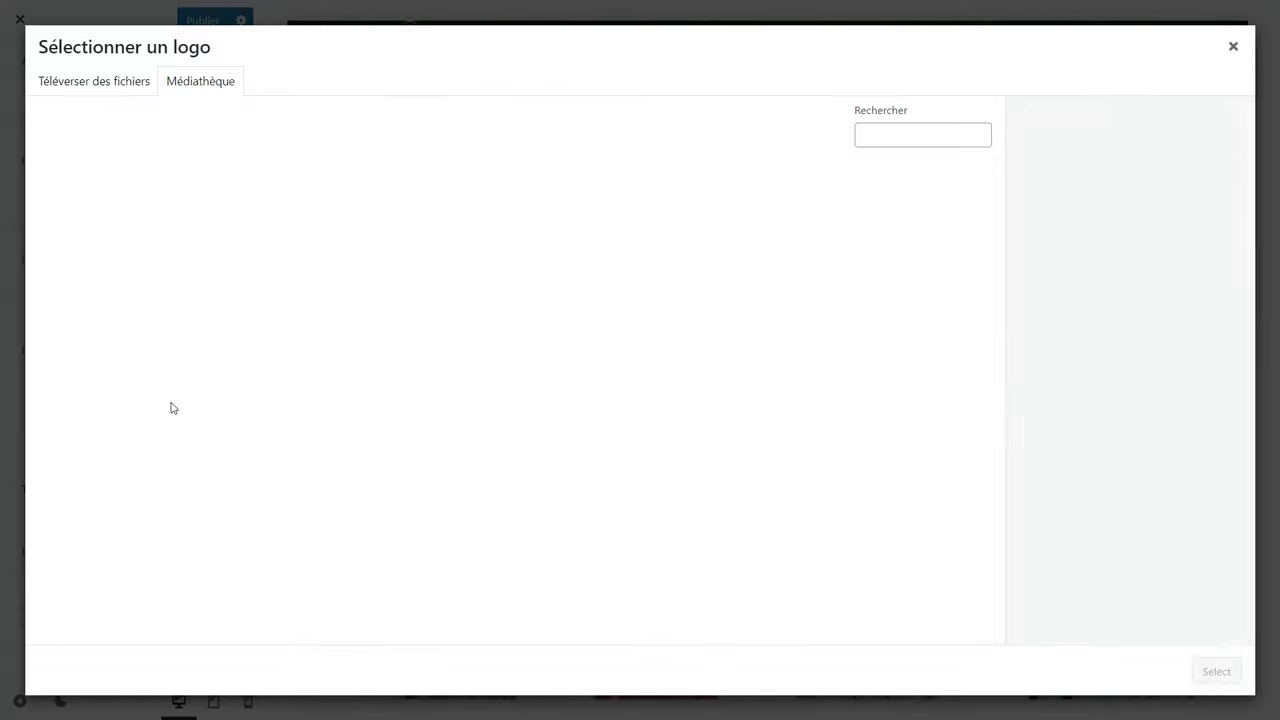
left_click(83, 234)
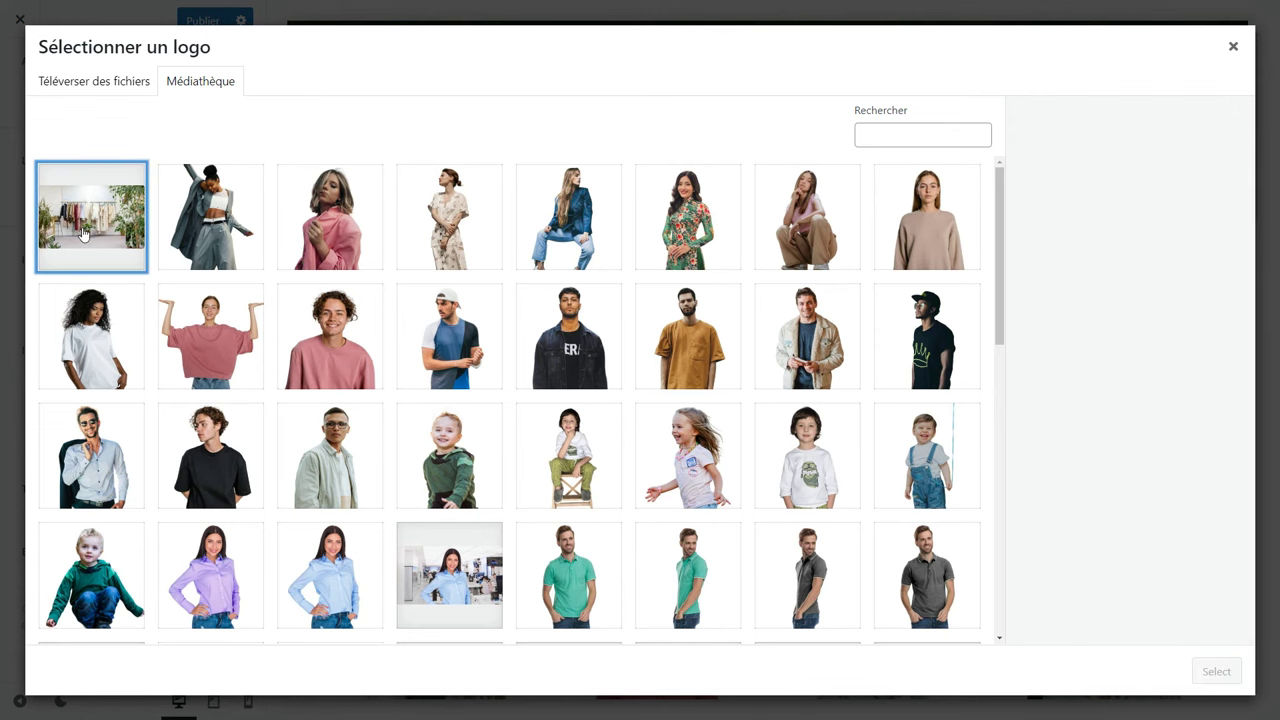
left_click(1215, 671)
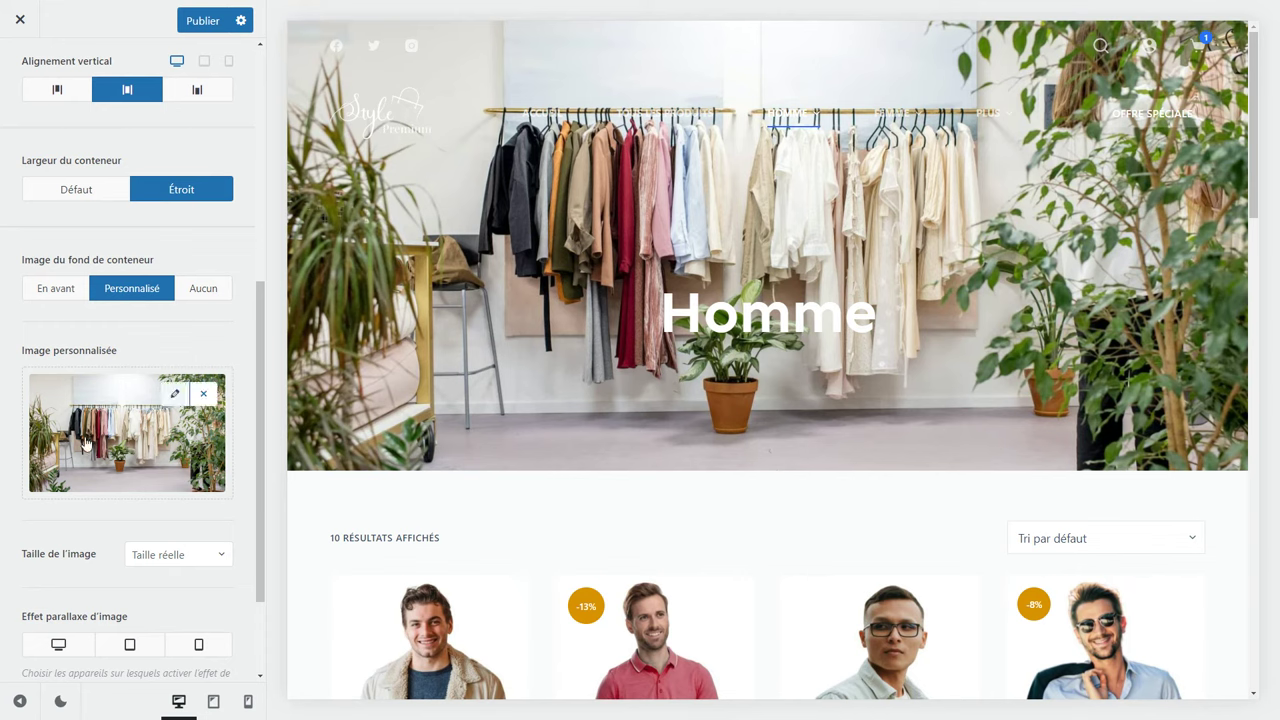
scroll(160, 163, "up", 5)
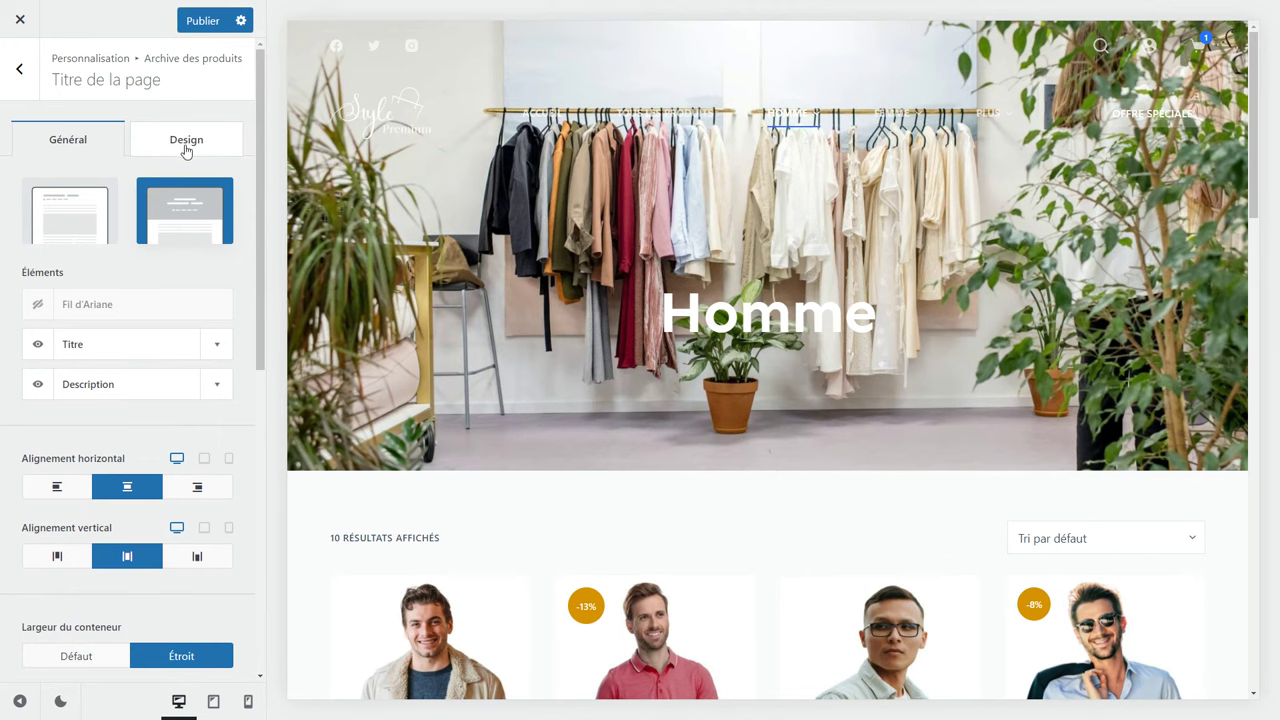
Give the Homme banner image a semi-transparent dark overlay, rgba(8, 15, 23, 0.63).
left_click(185, 150)
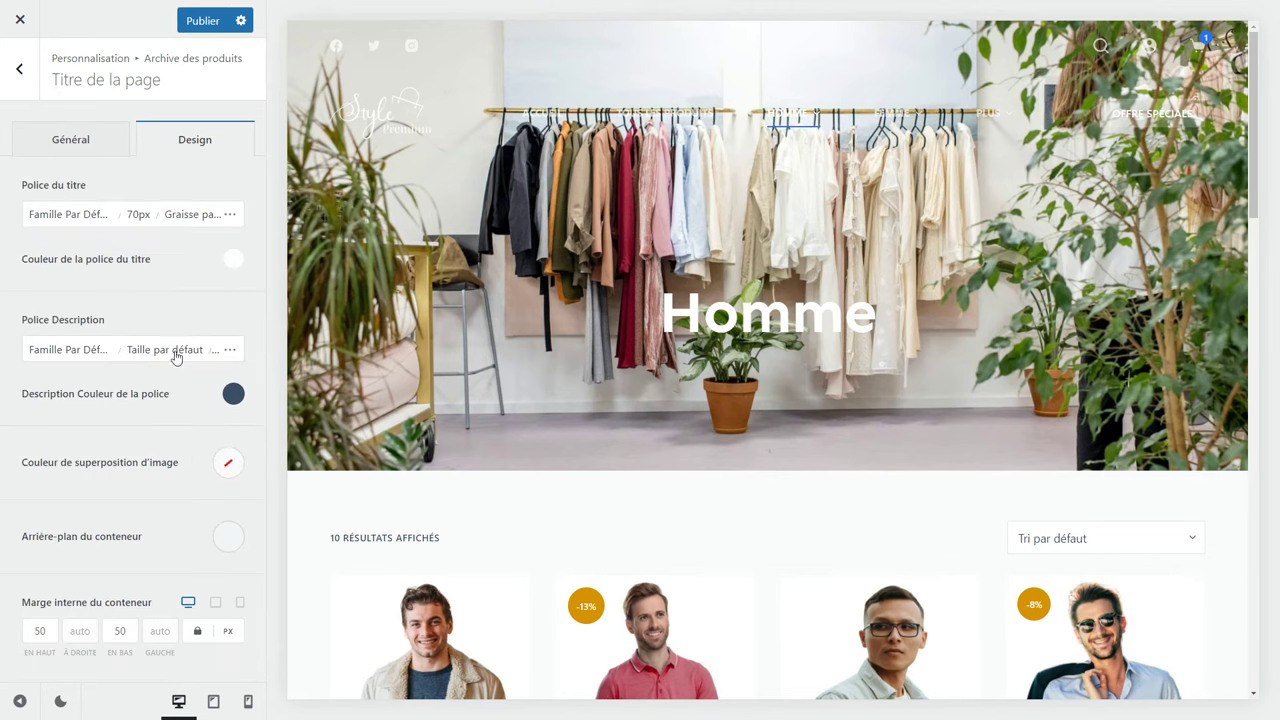
left_click(234, 465)
left_click(117, 141)
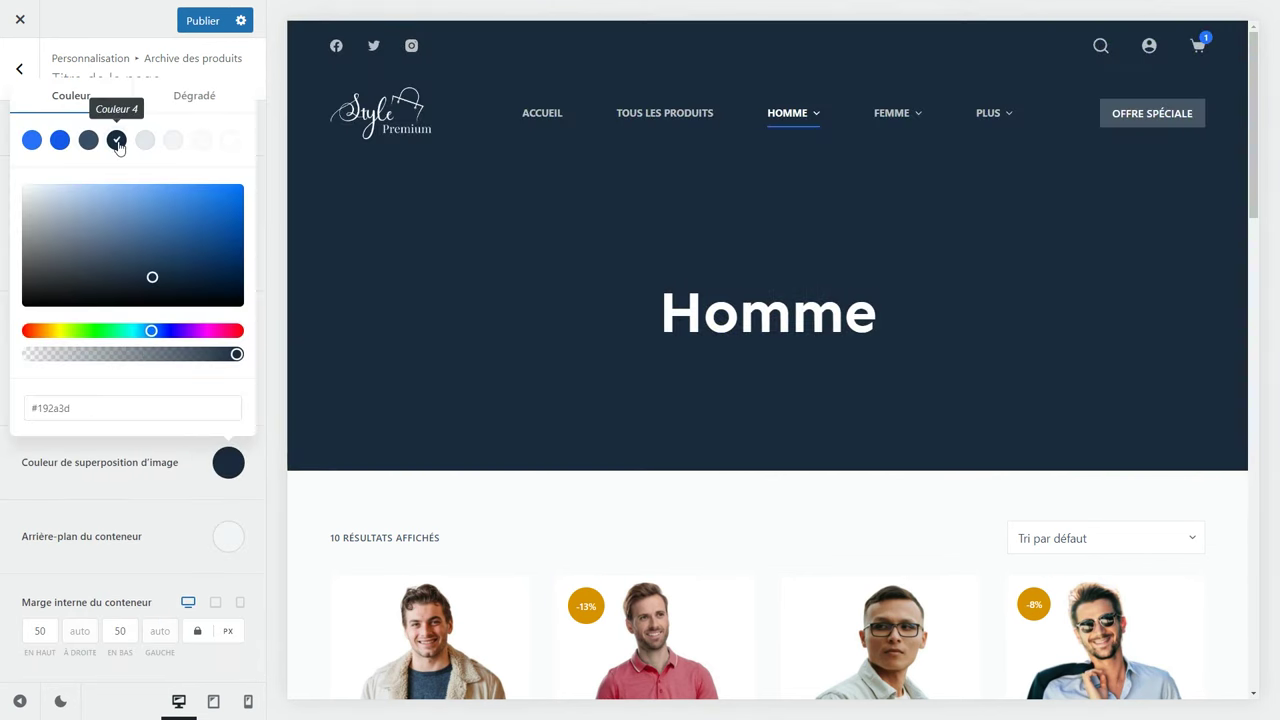
left_click(159, 296)
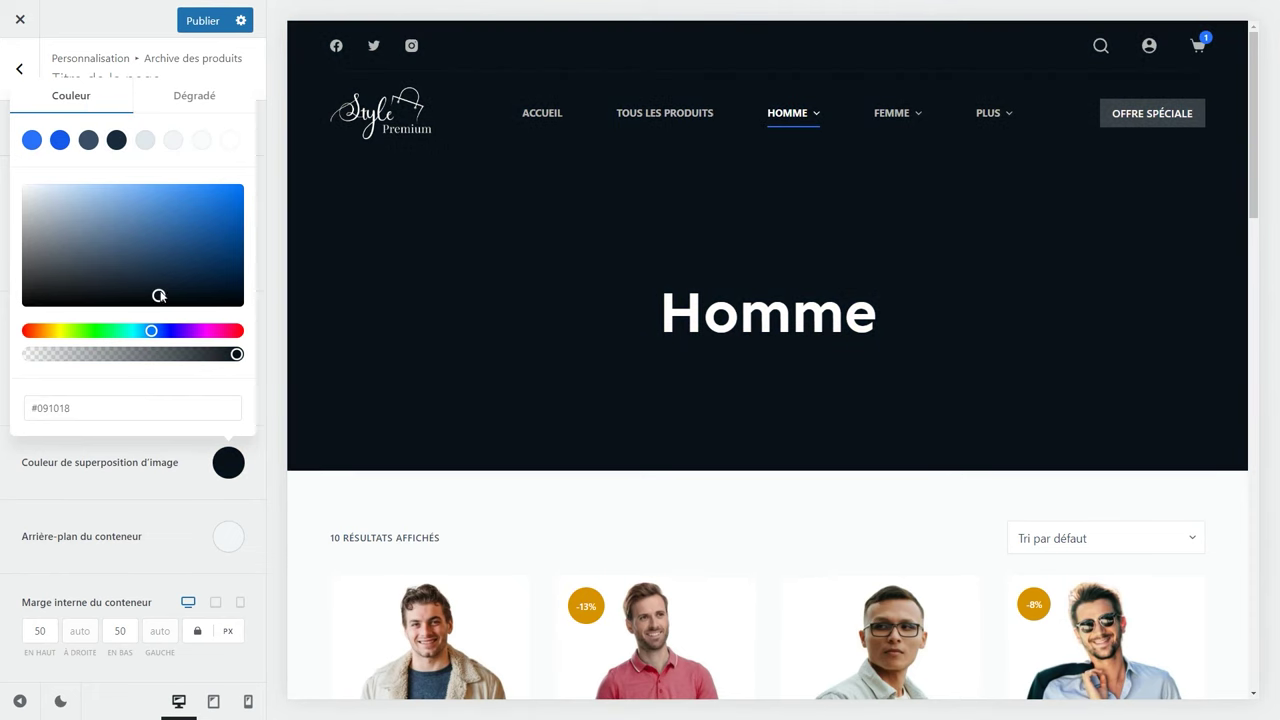
left_click_drag(236, 354, 174, 356)
left_click(195, 459)
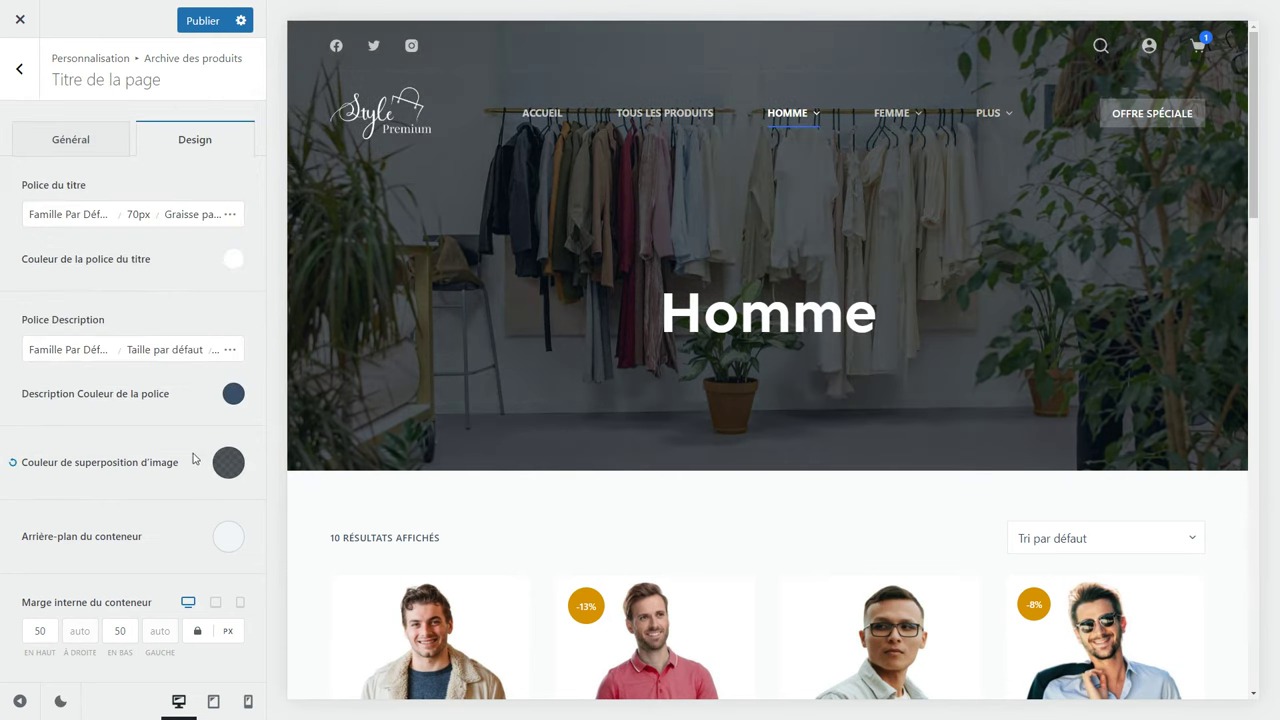
Enable the image parallax effect on desktop for the title banner.
left_click(71, 141)
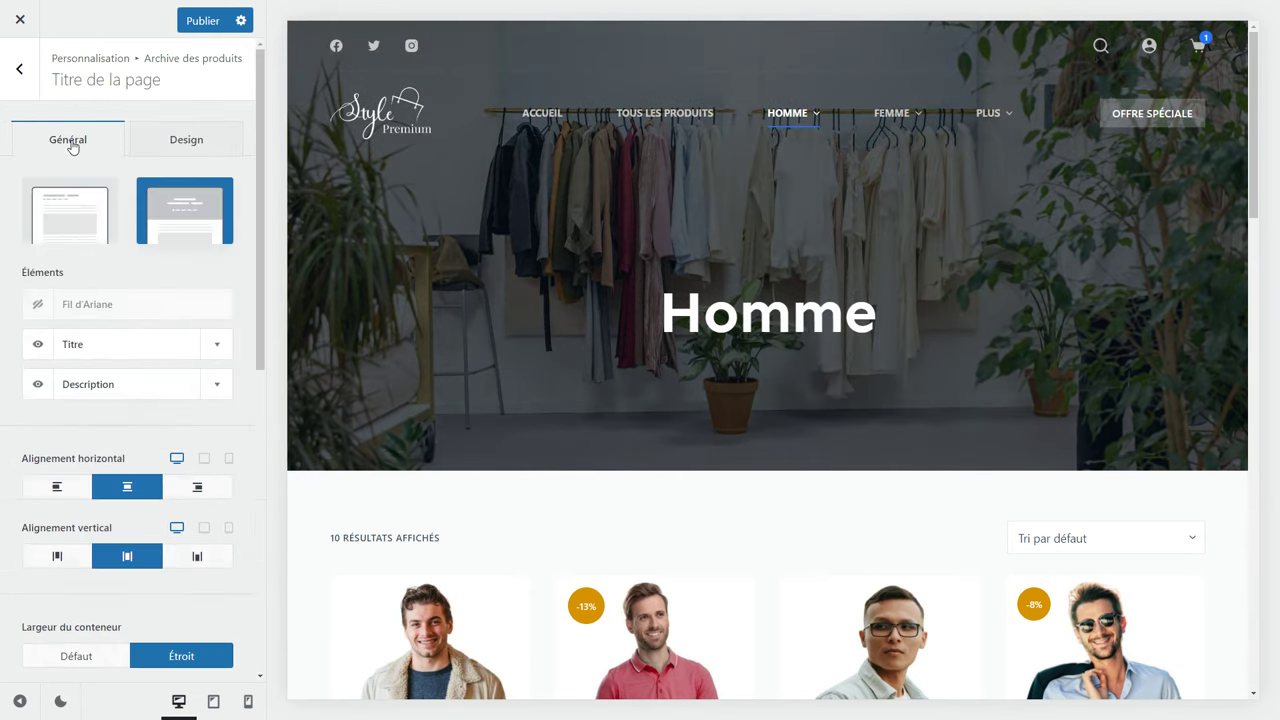
scroll(123, 437, "down", 6)
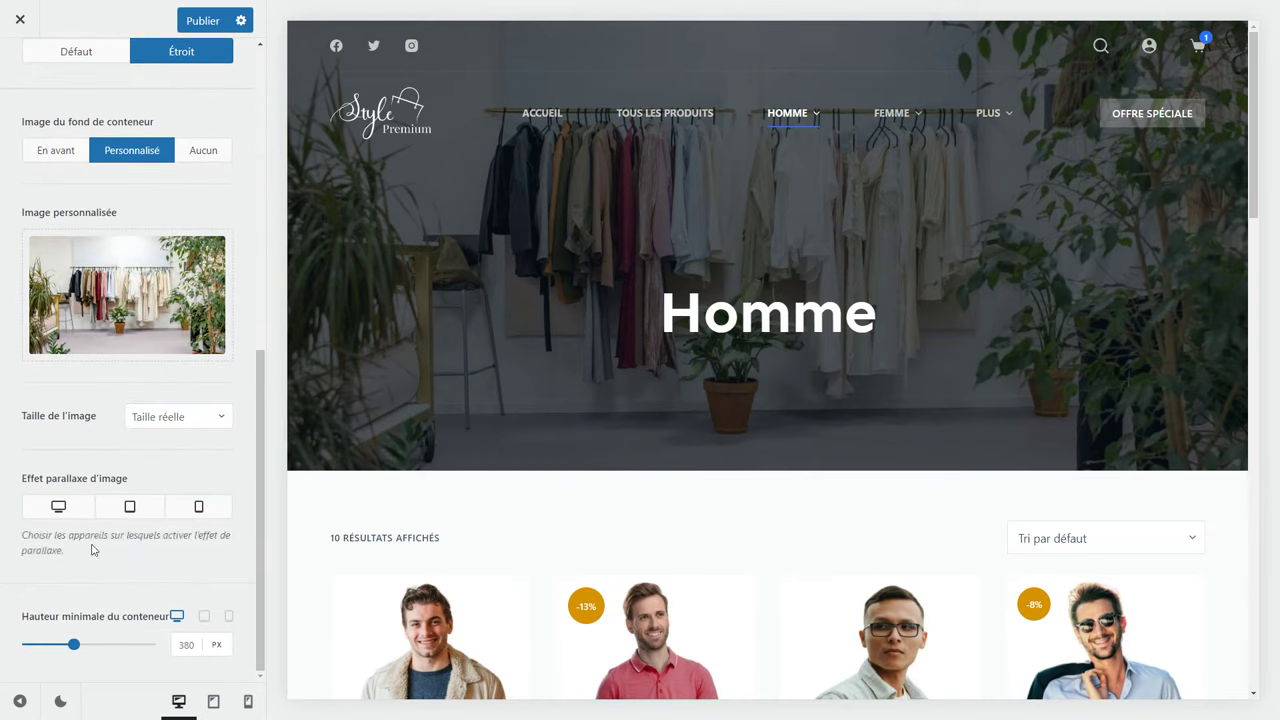
left_click(58, 507)
Reduce the banner's minimum container height from 380 to 184 px.
scroll(415, 408, "down", 2)
scroll(415, 408, "up", 2)
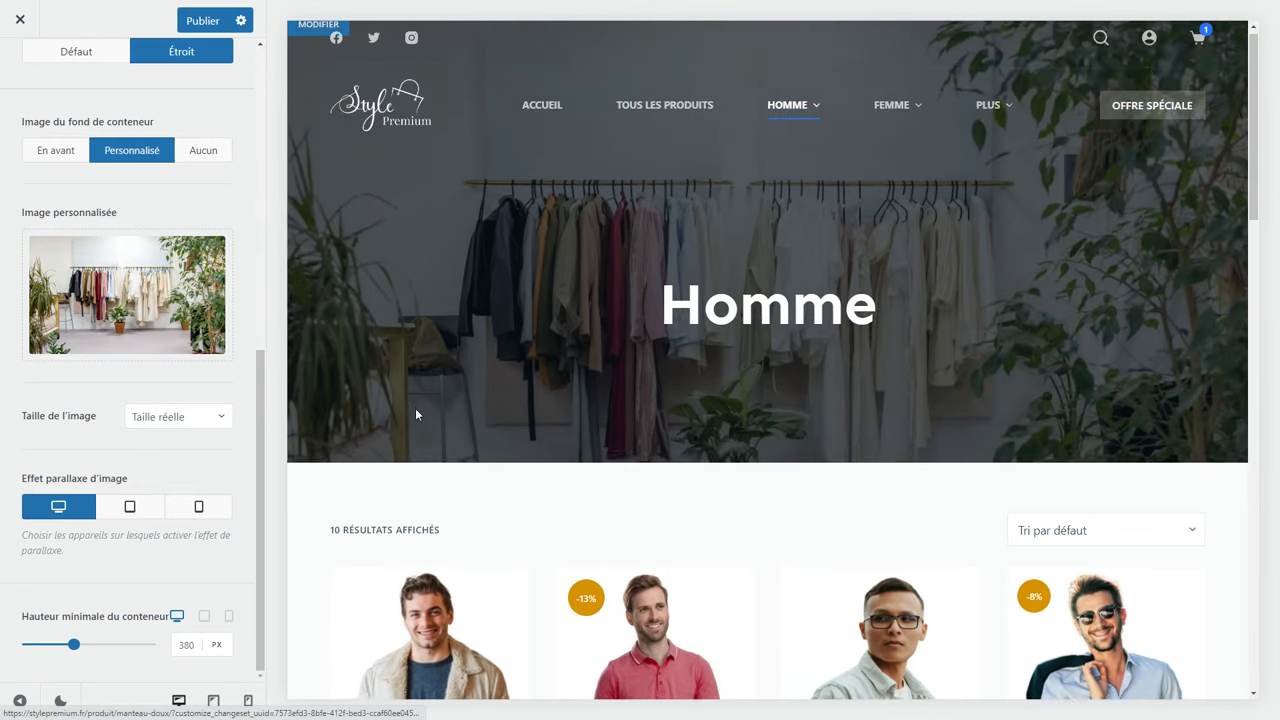
scroll(417, 414, "down", 2)
scroll(417, 414, "up", 2)
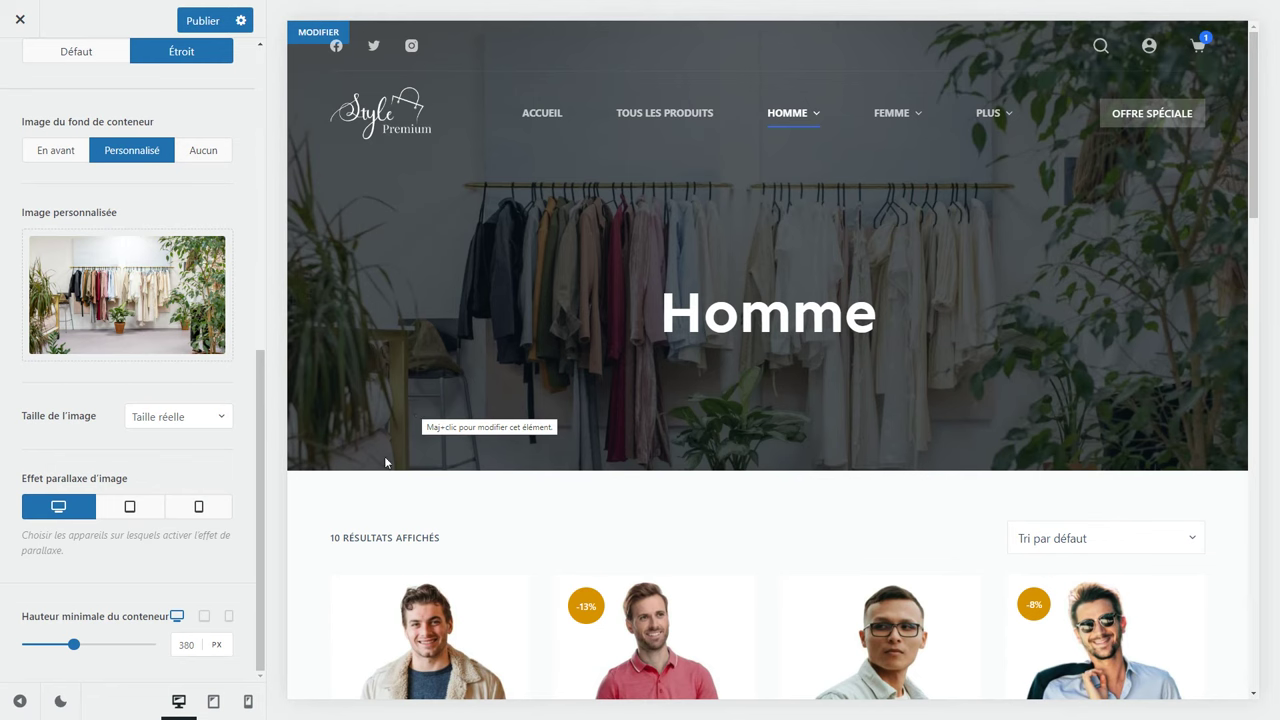
left_click_drag(74, 648, 45, 656)
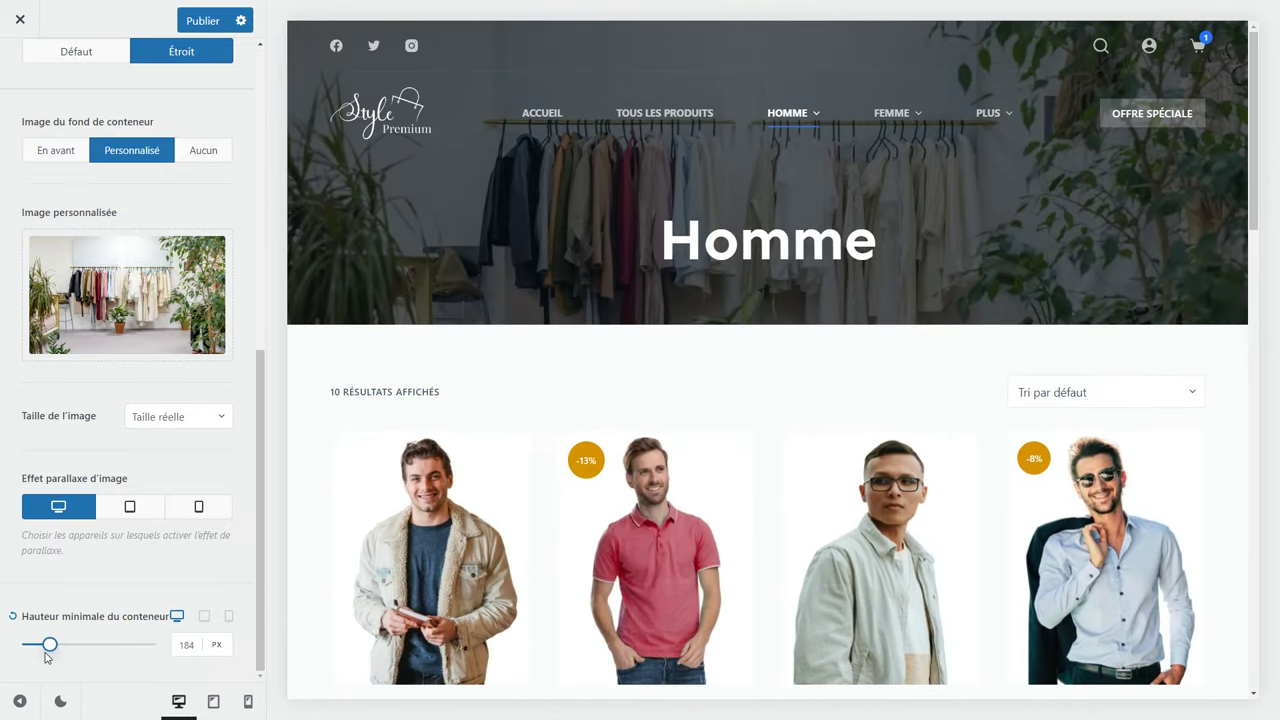
scroll(90, 600, "up", 6)
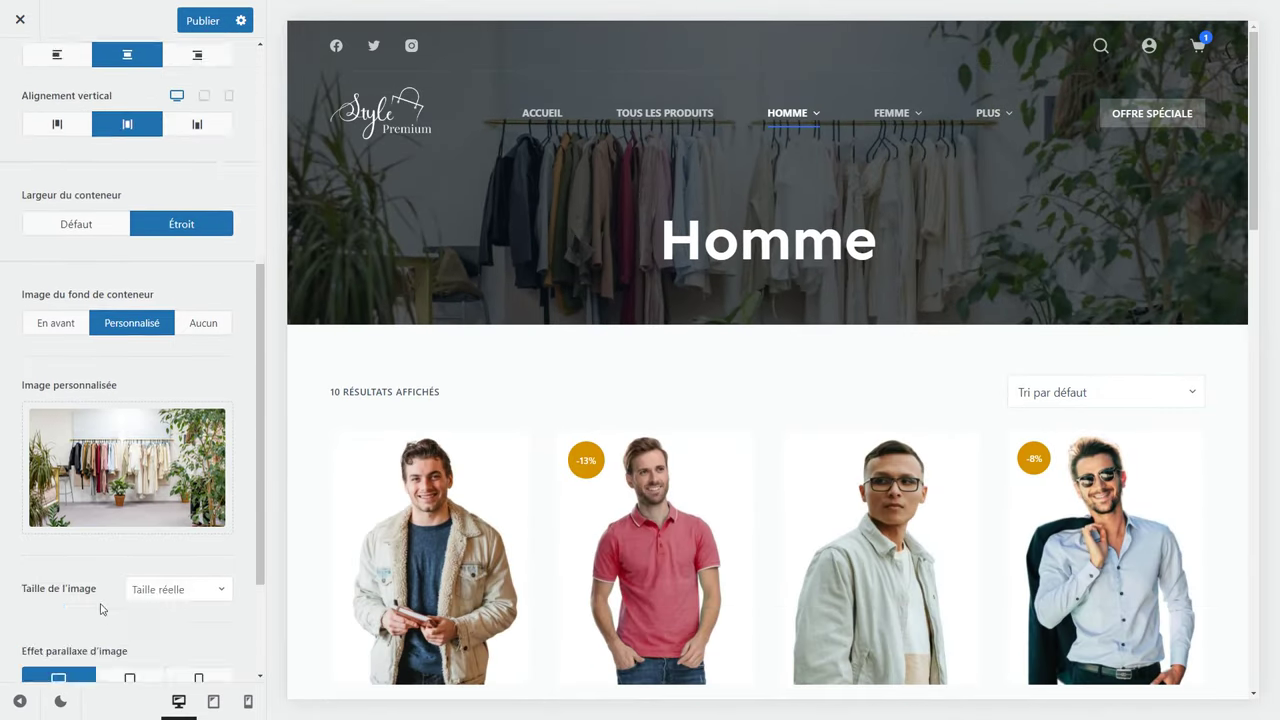
left_click(19, 69)
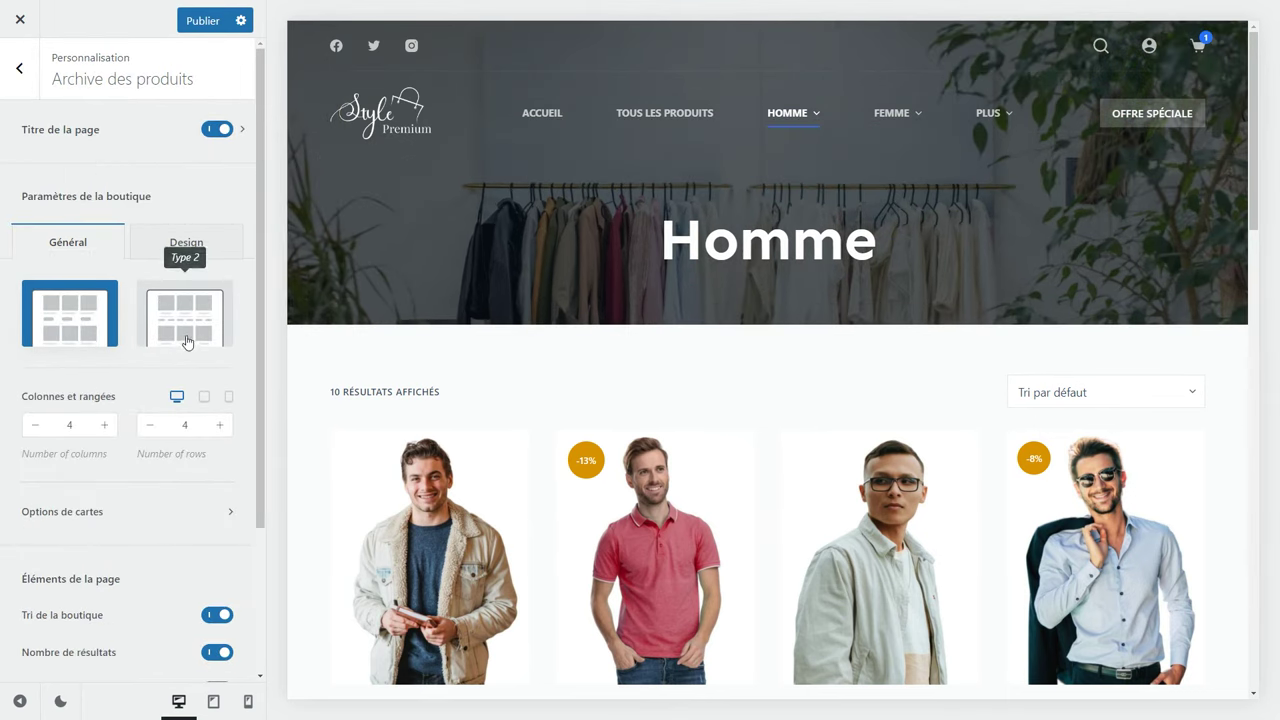
Try the Type 2 card layout, then keep Type 1 with 4 columns and 4 rows.
scroll(311, 348, "down", 3)
left_click(184, 323)
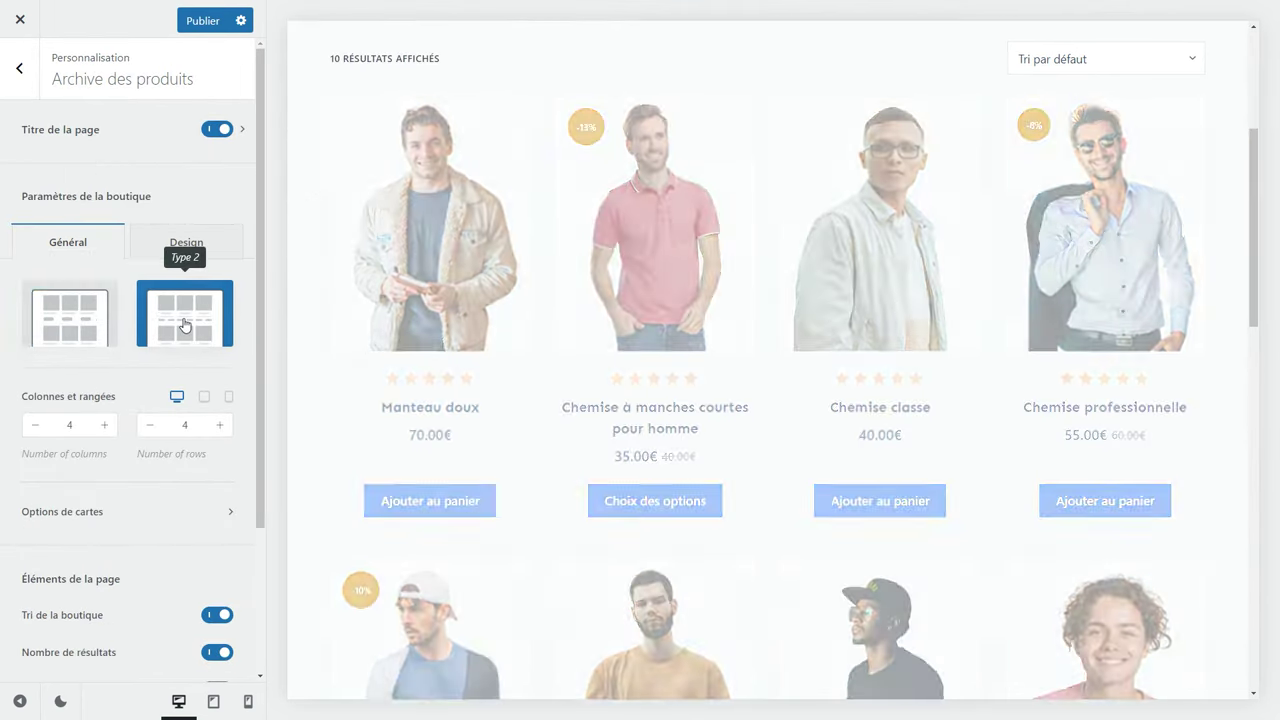
left_click(70, 316)
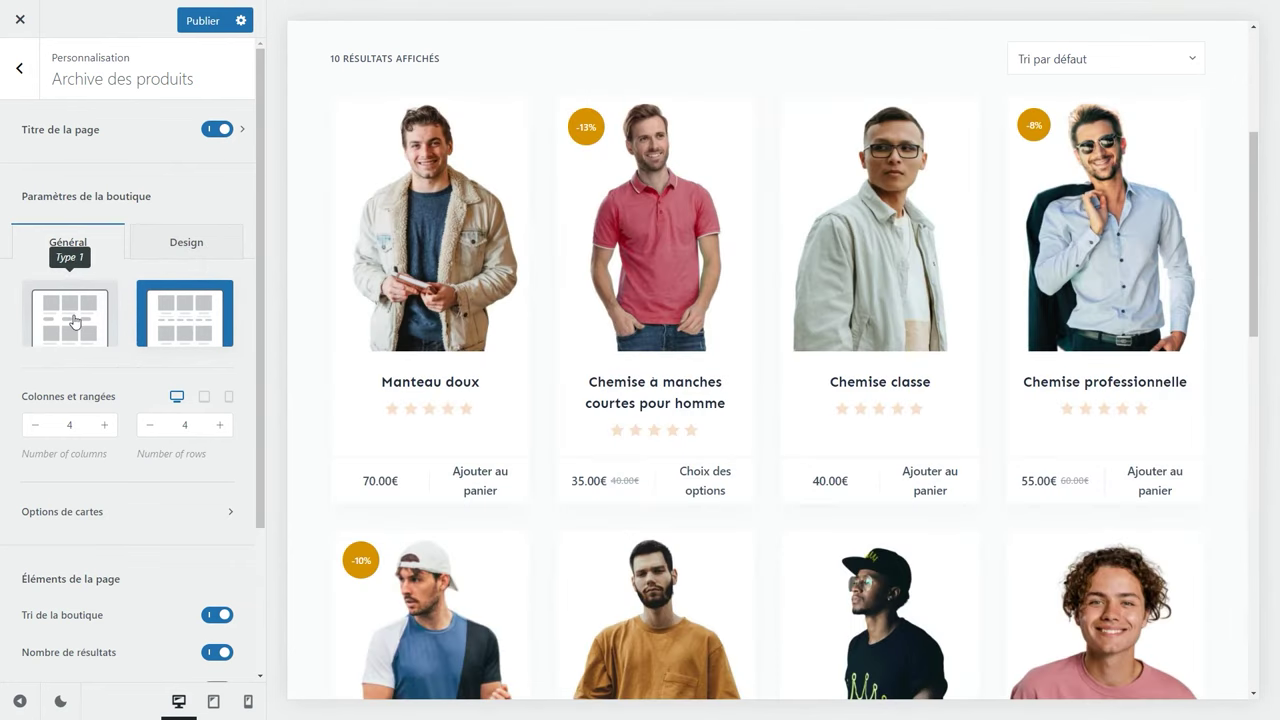
left_click(33, 427)
left_click(104, 425)
left_click(104, 425)
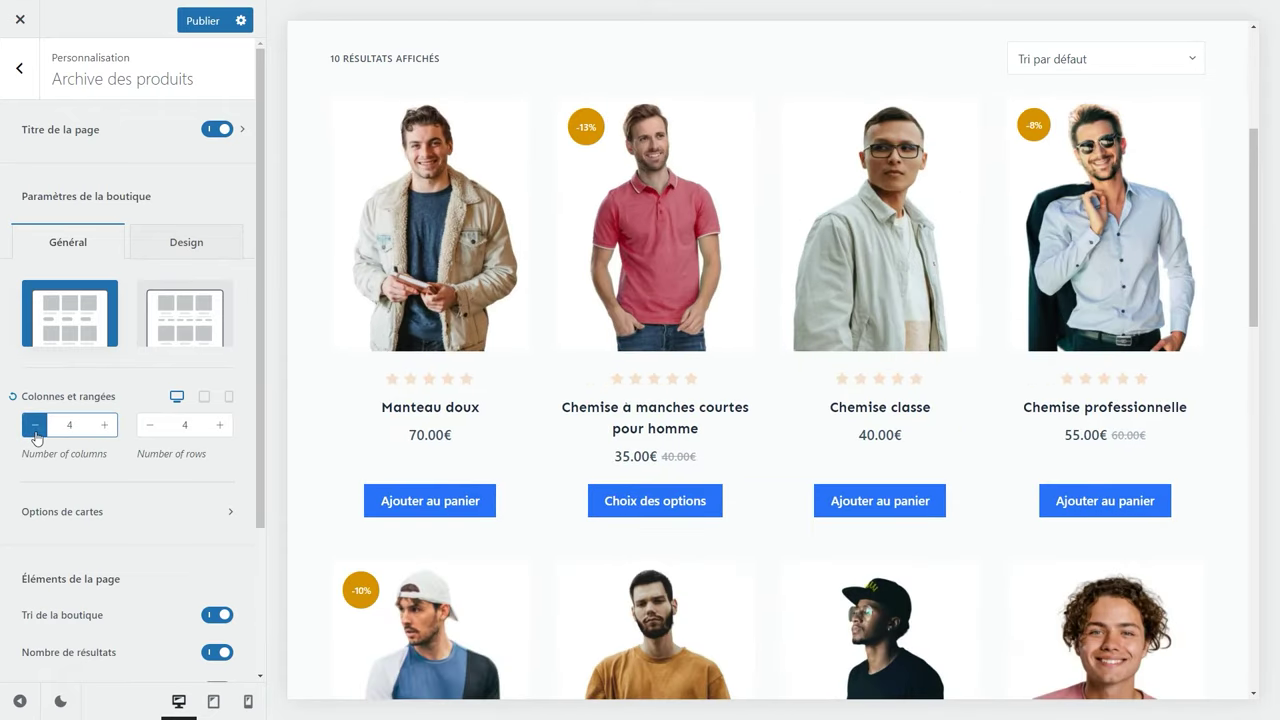
left_click(148, 427)
left_click(148, 427)
left_click(148, 427)
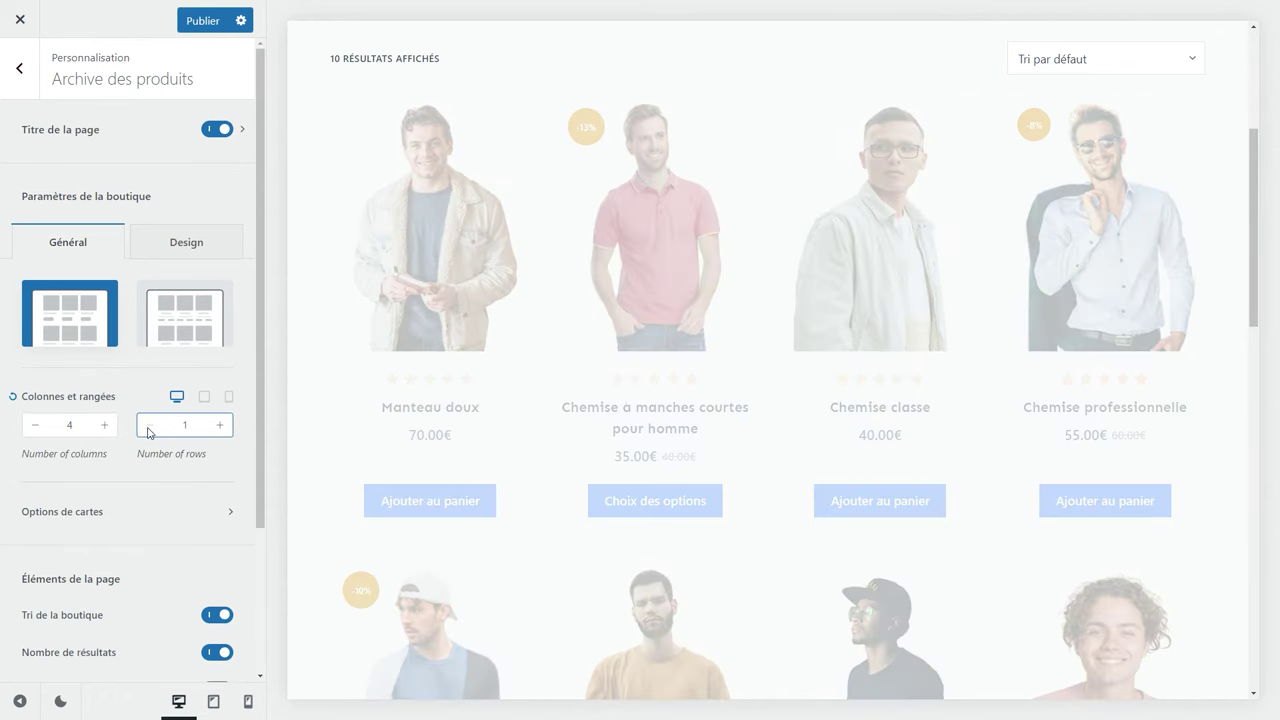
left_click(220, 426)
left_click(220, 426)
left_click(220, 426)
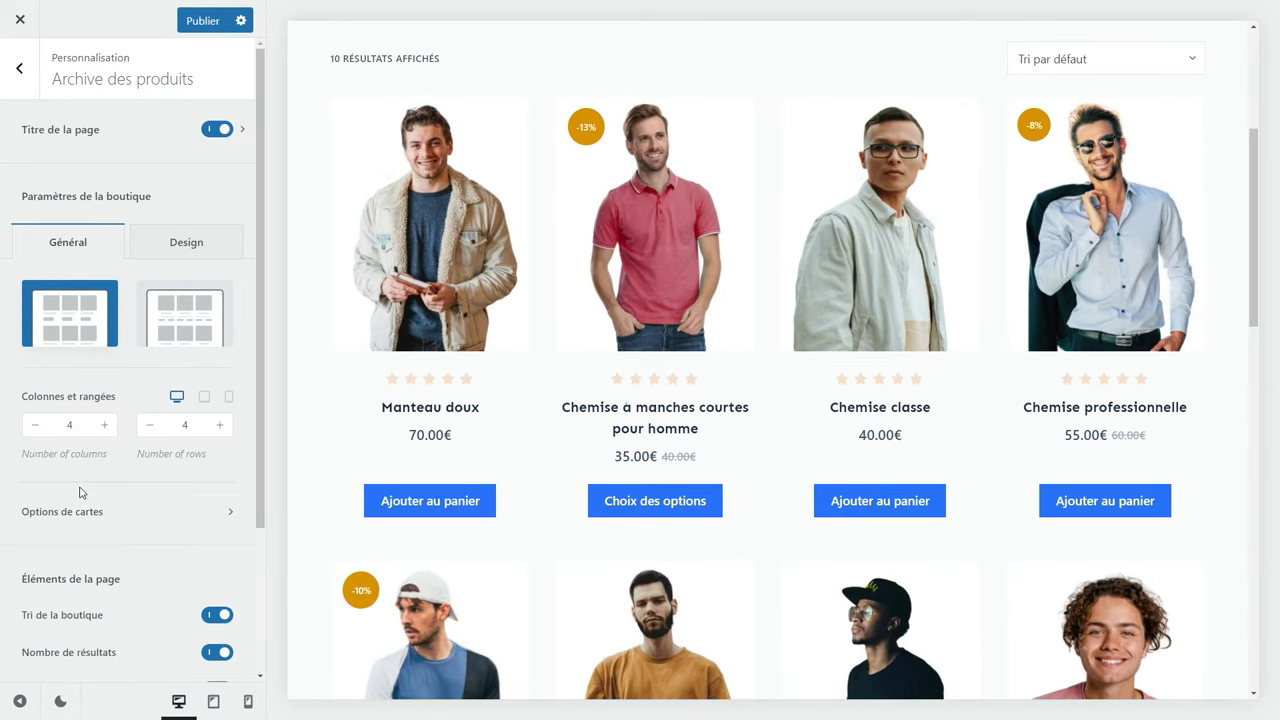
left_click(123, 519)
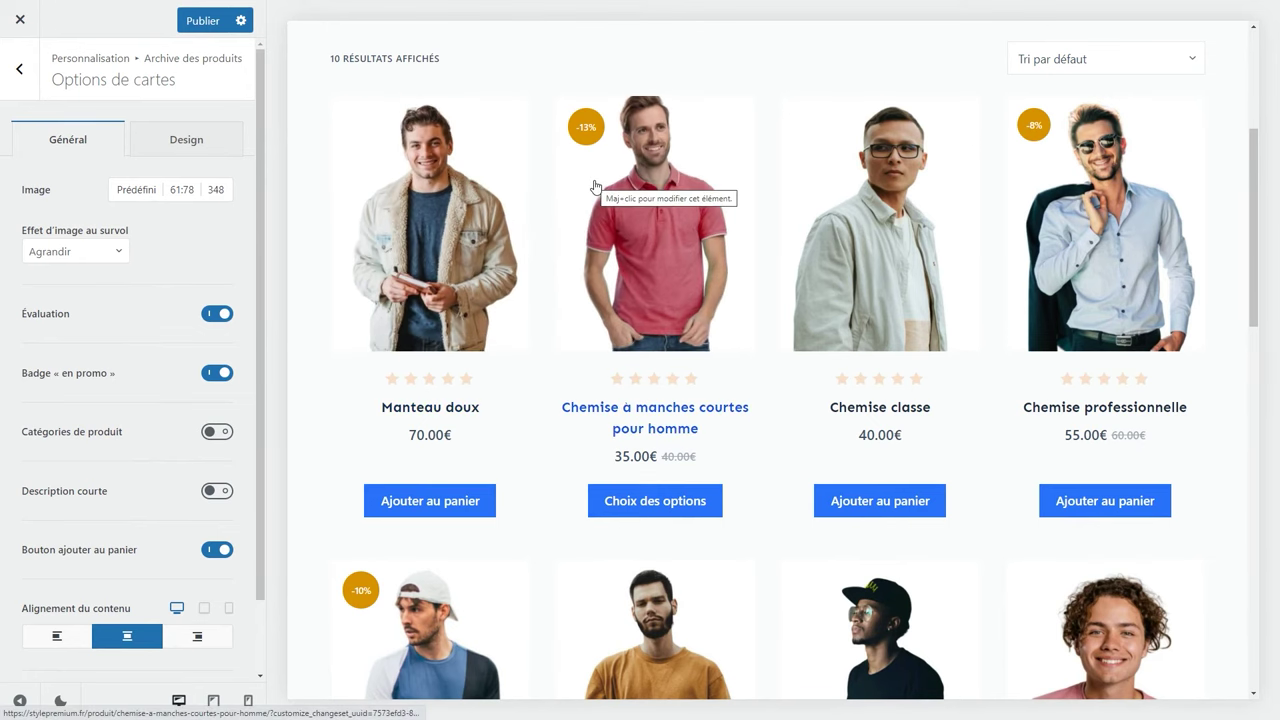
Try 4/3, 16/9, 2/1 and 1/1 product image ratios, settling on the original ratio.
left_click(181, 192)
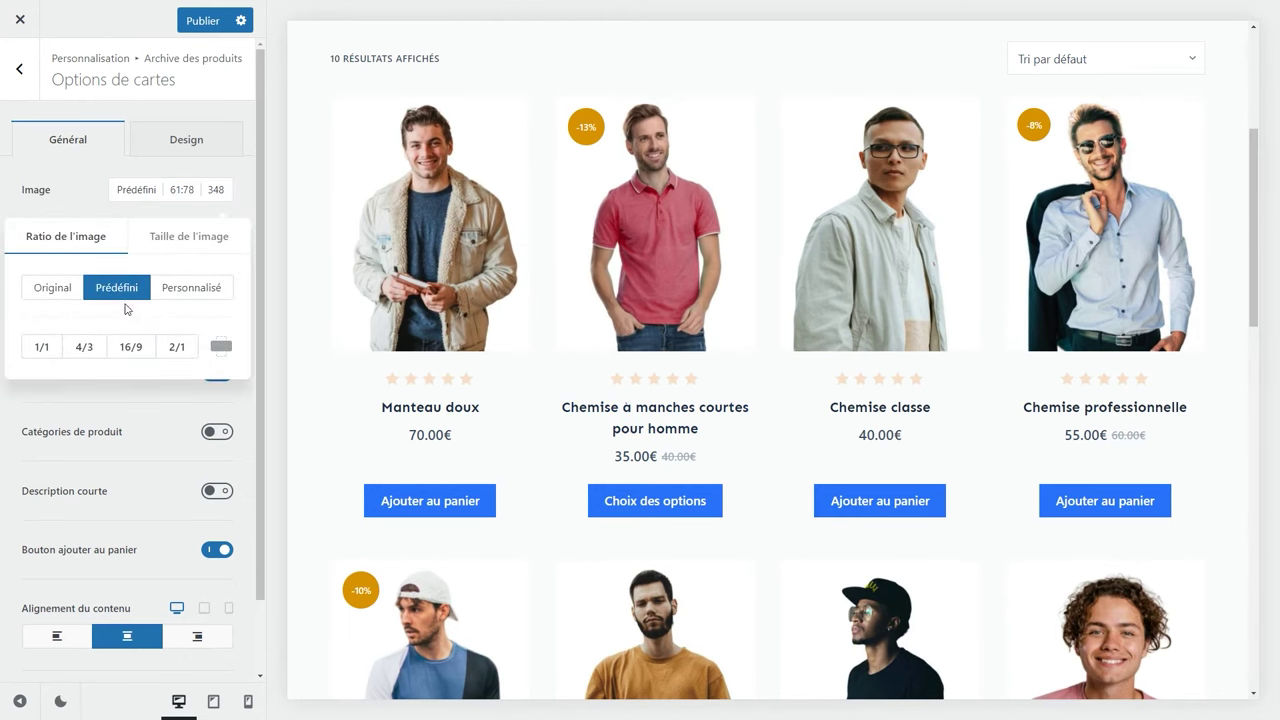
left_click(93, 346)
left_click(130, 346)
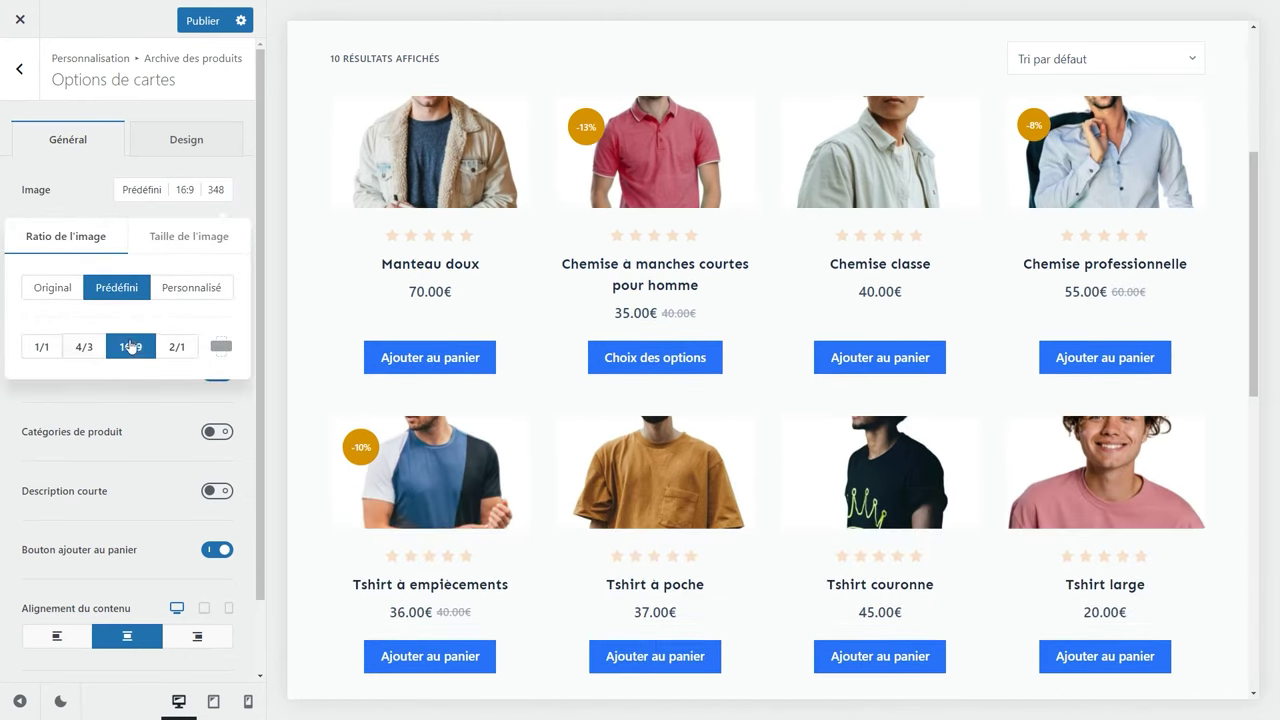
left_click(176, 346)
left_click(38, 350)
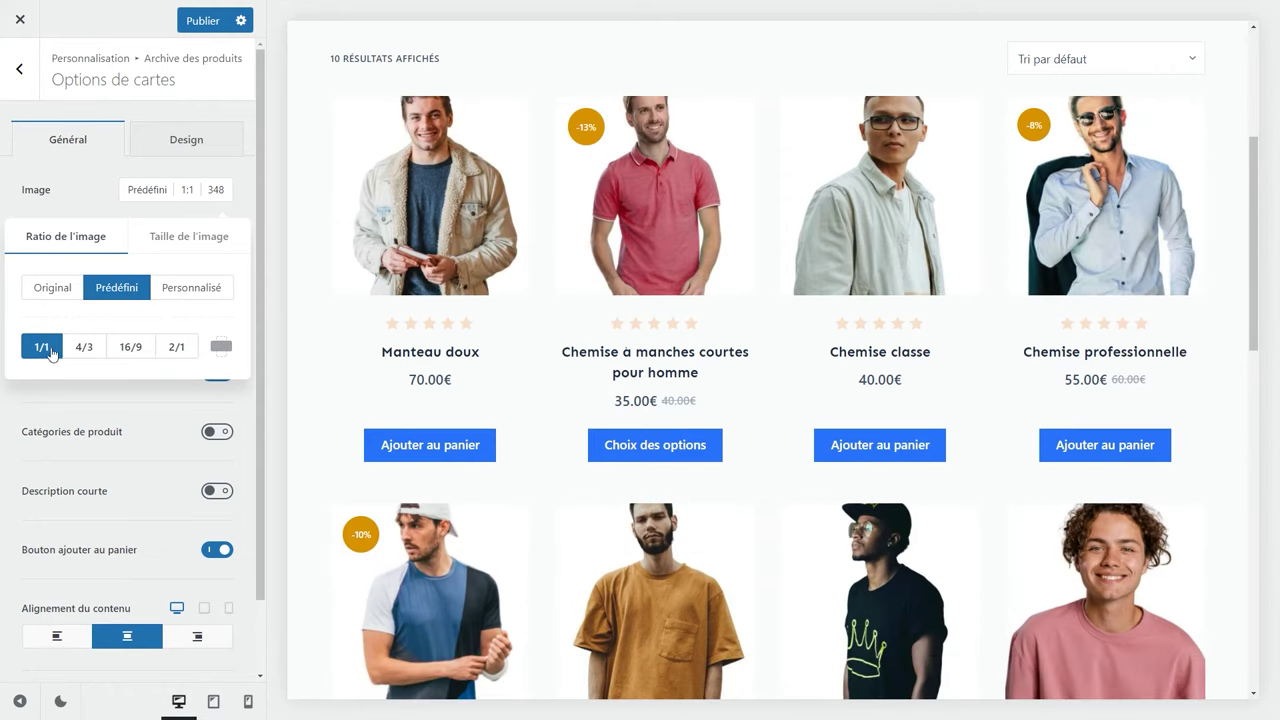
left_click(78, 292)
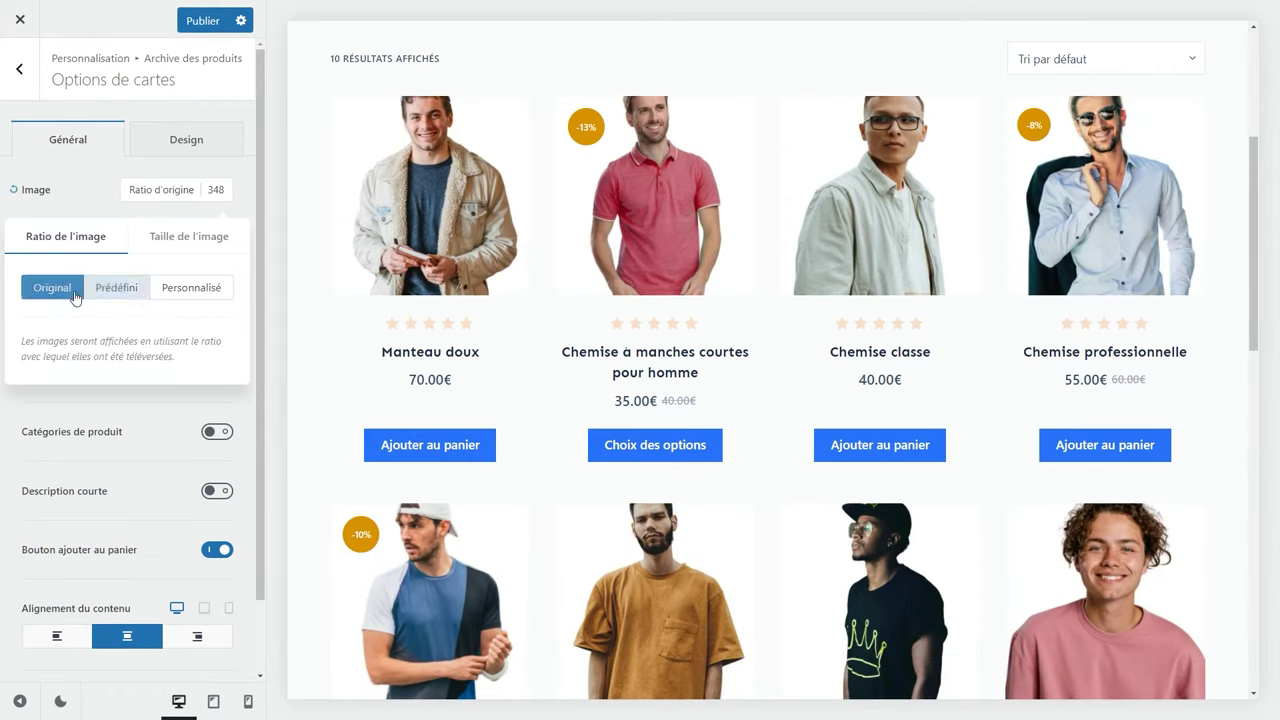
left_click(98, 197)
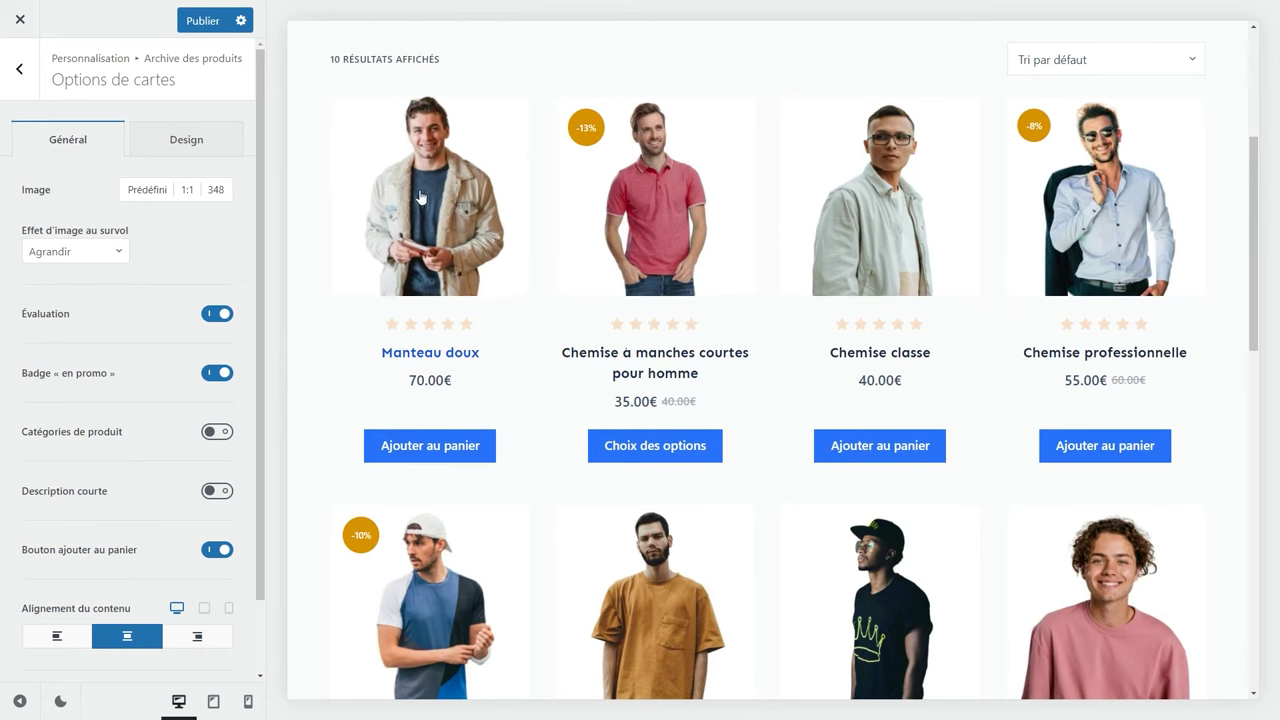
Keep the Agrandir hover effect and star ratings, leaving categories and short descriptions hidden.
left_click(97, 256)
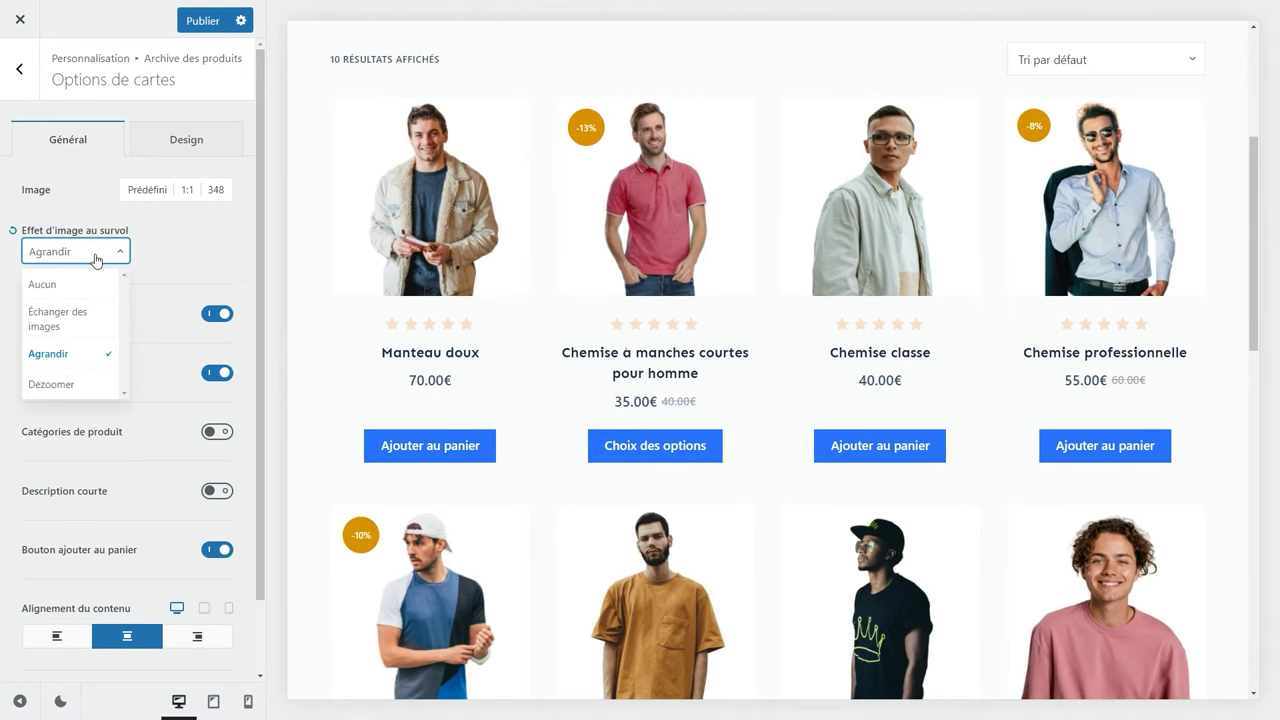
scroll(85, 318, "down", 1)
scroll(86, 318, "up", 1)
left_click(172, 254)
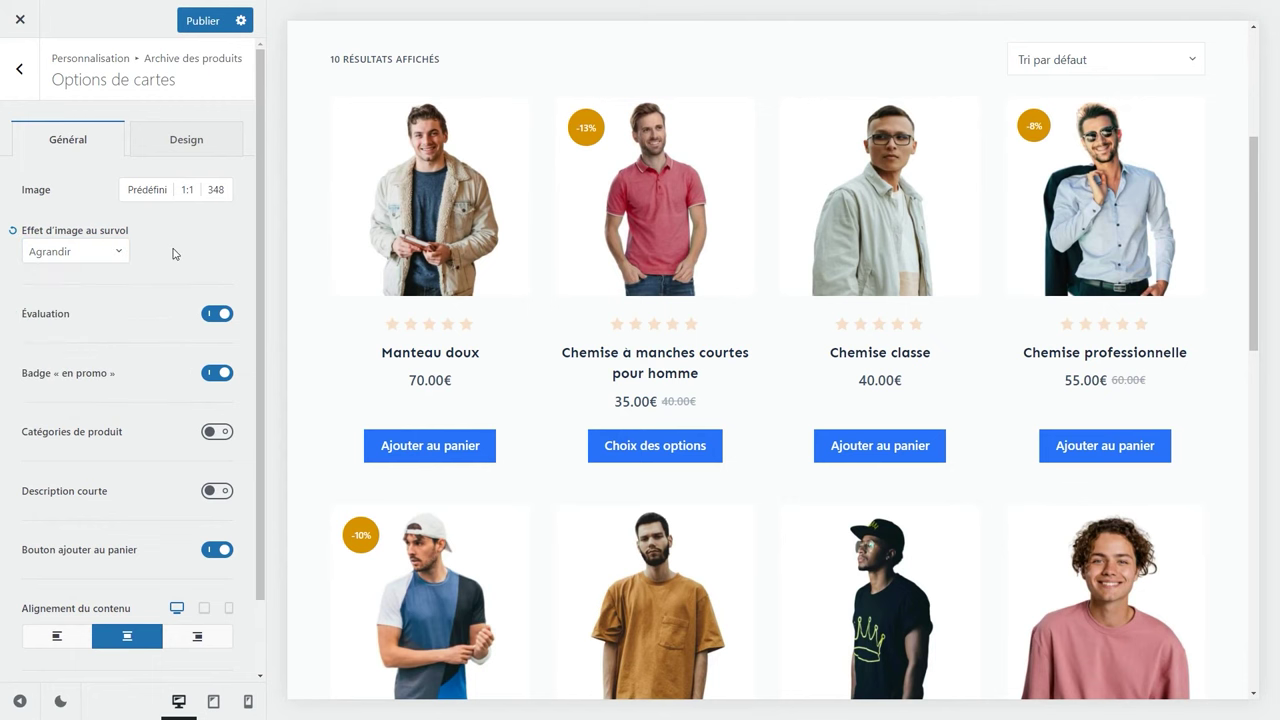
left_click(221, 322)
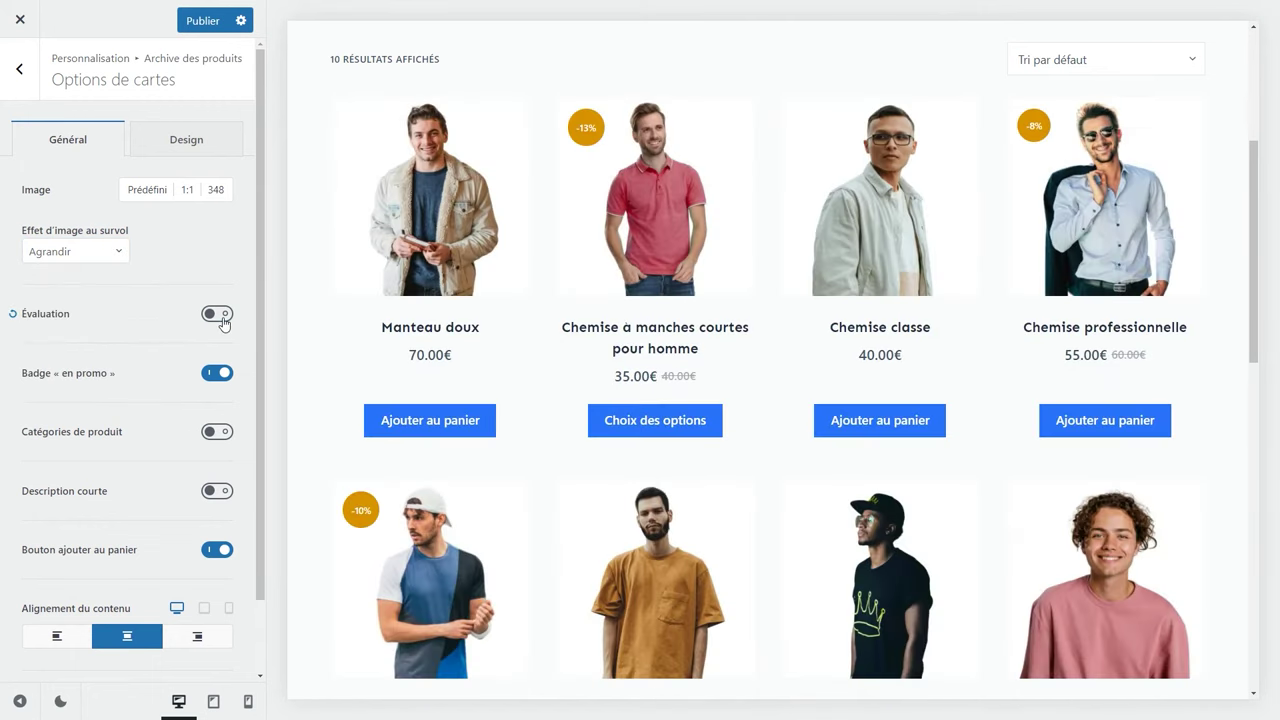
left_click(221, 318)
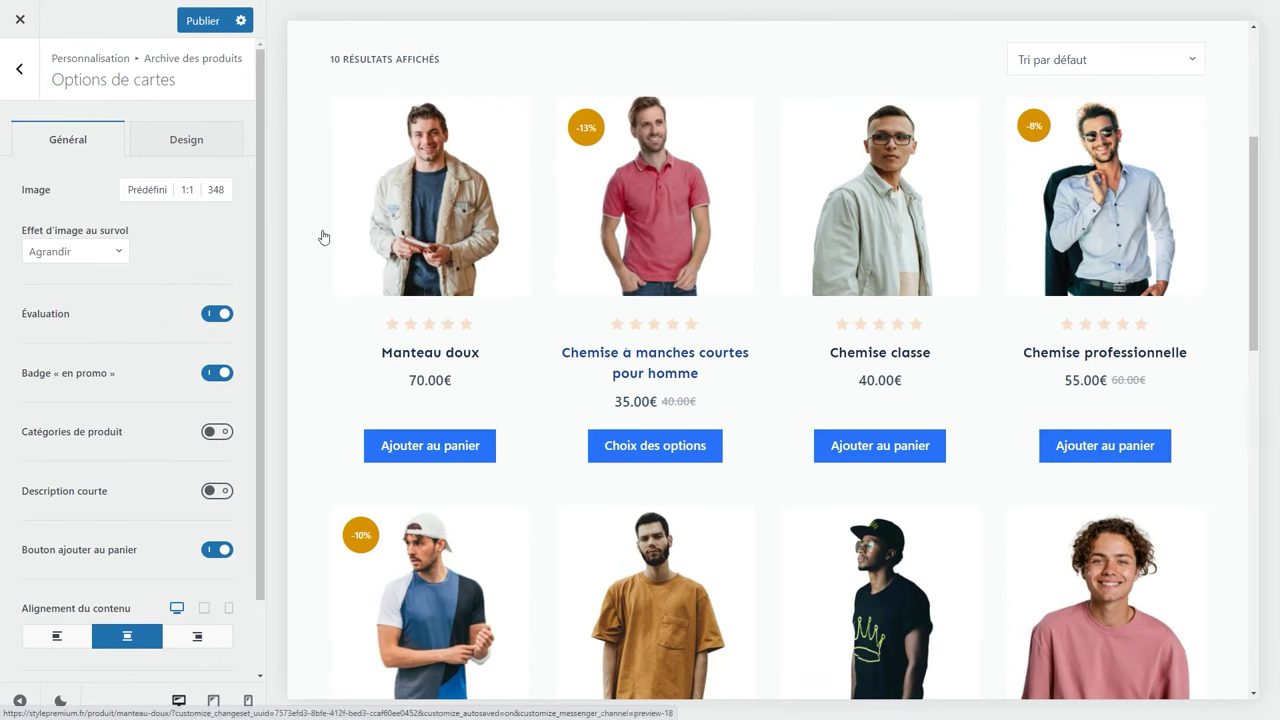
left_click(219, 434)
left_click(219, 433)
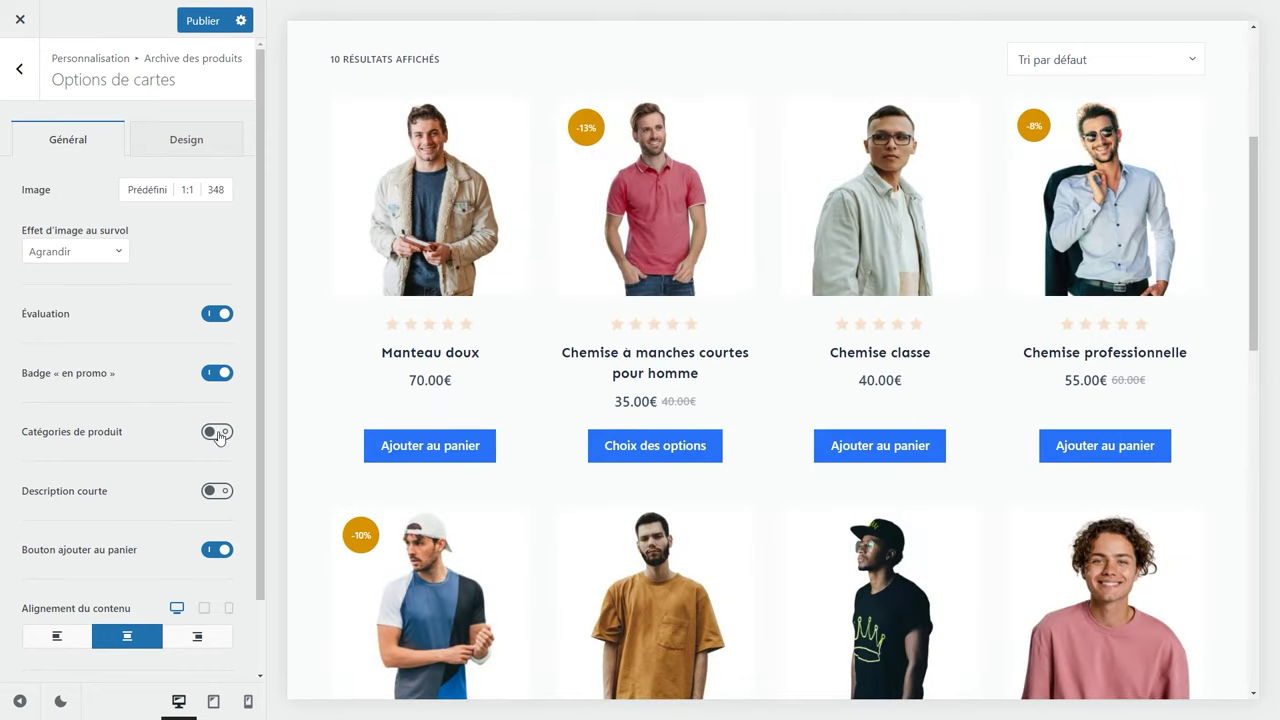
left_click(213, 491)
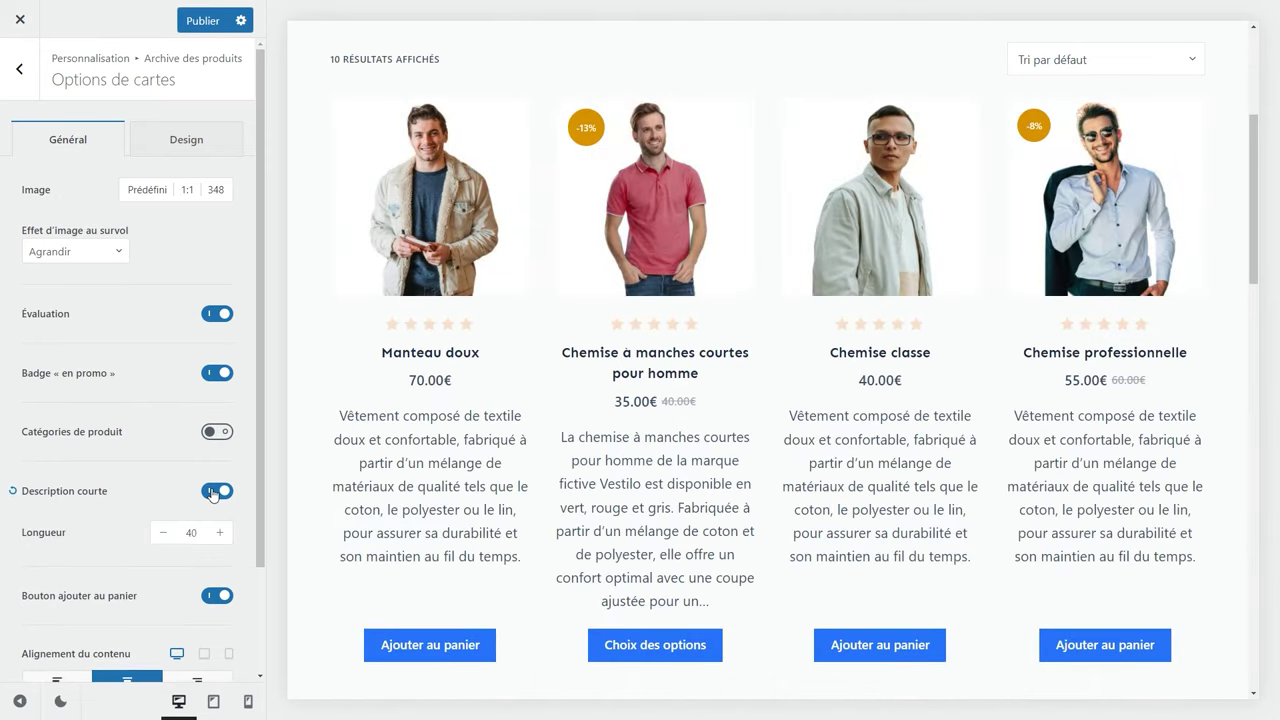
left_click(213, 491)
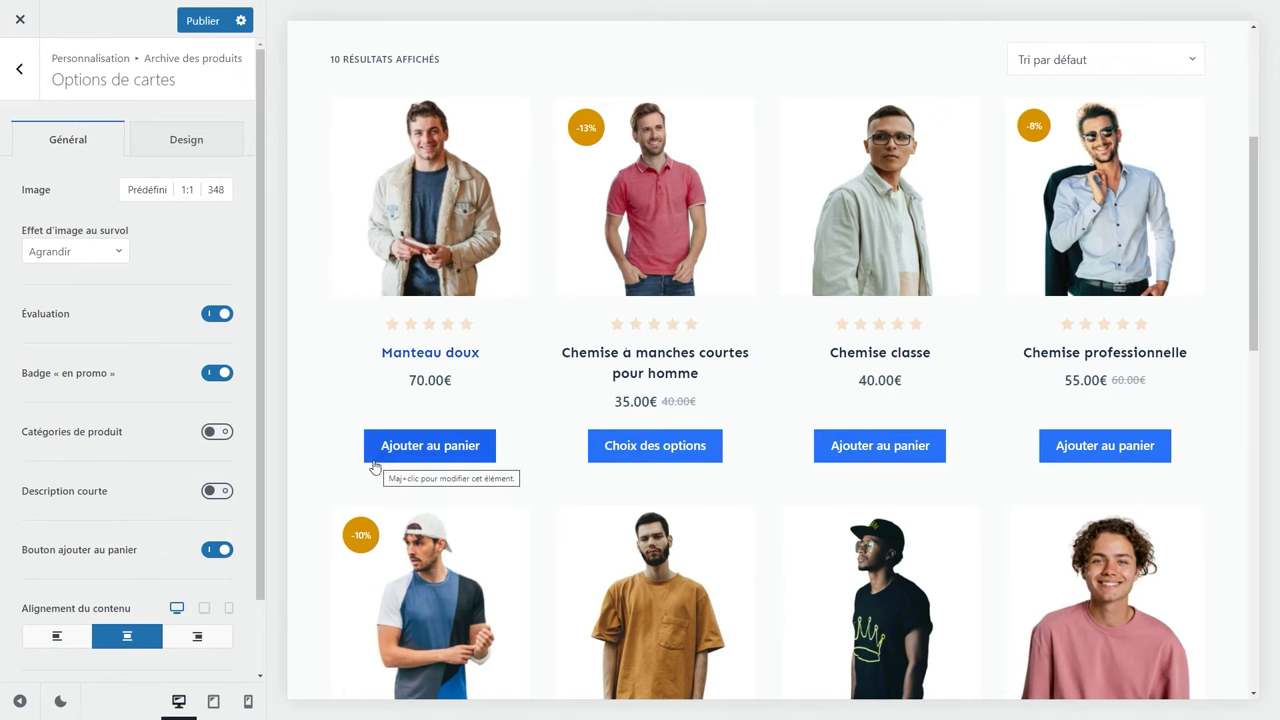
Remove the add-to-cart button, centre the card text and slightly widen the card gap.
left_click(217, 549)
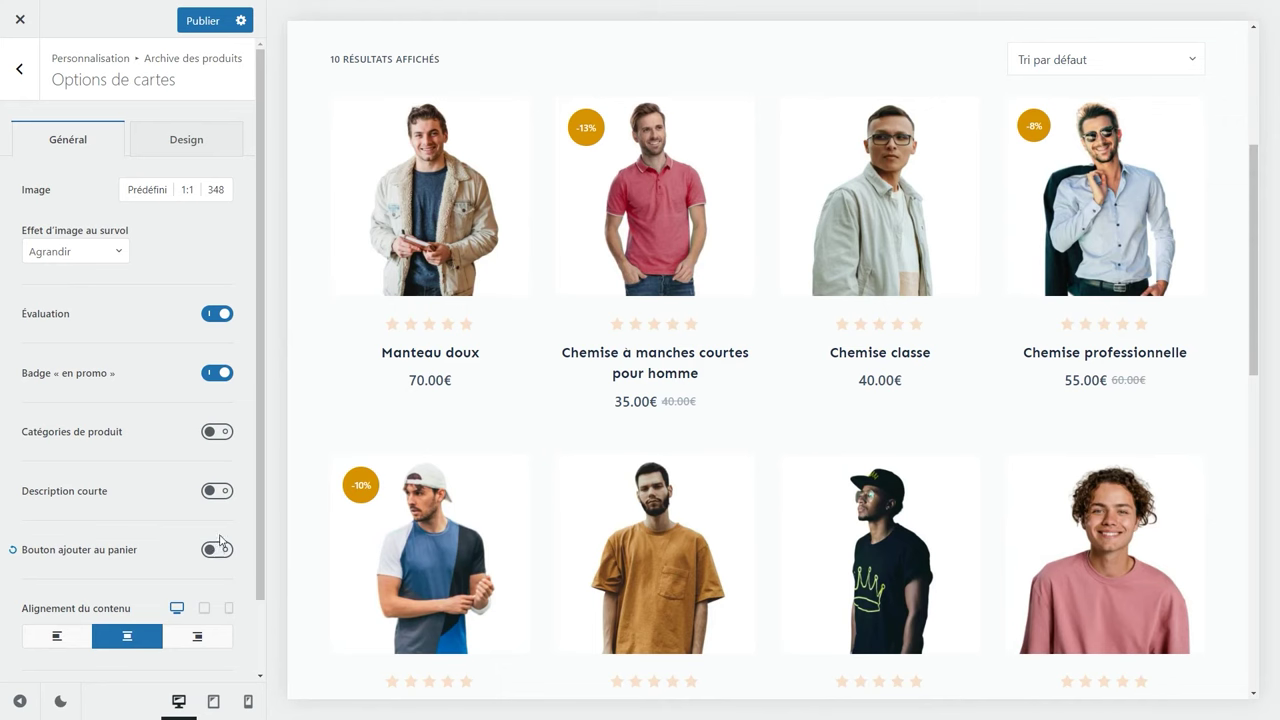
left_click(70, 639)
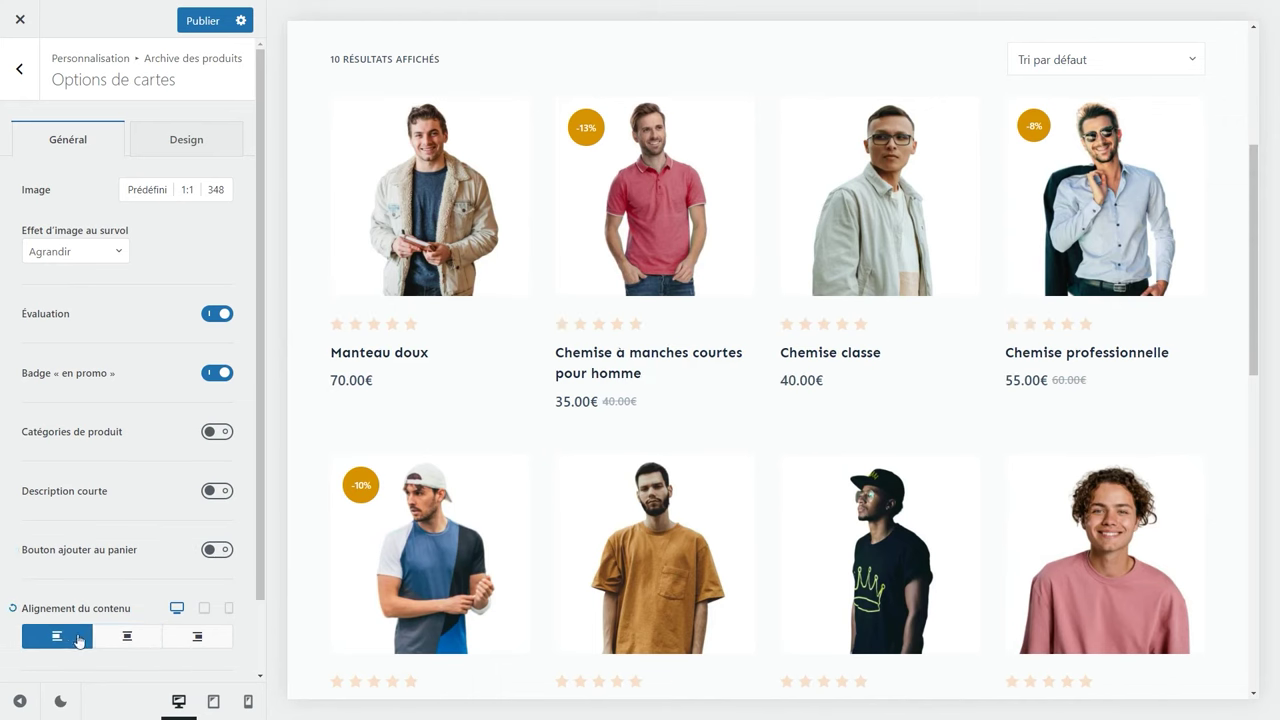
left_click(196, 640)
left_click(138, 640)
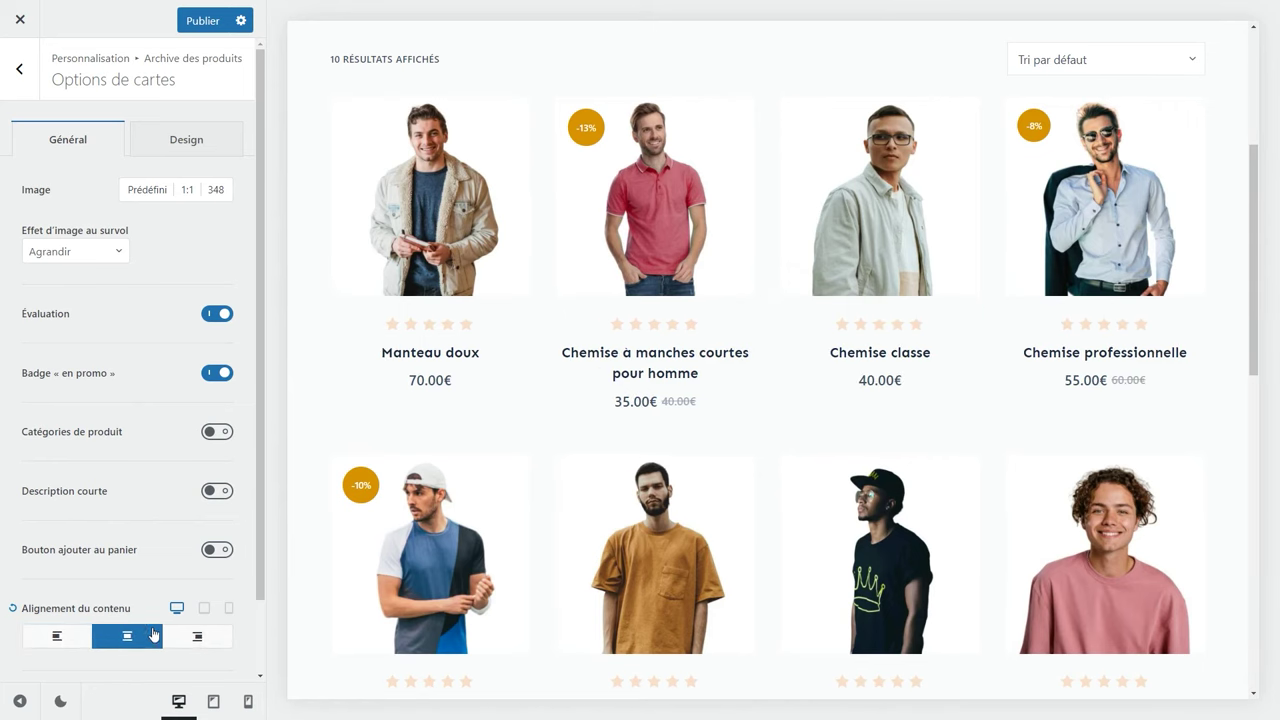
scroll(157, 600, "down", 1)
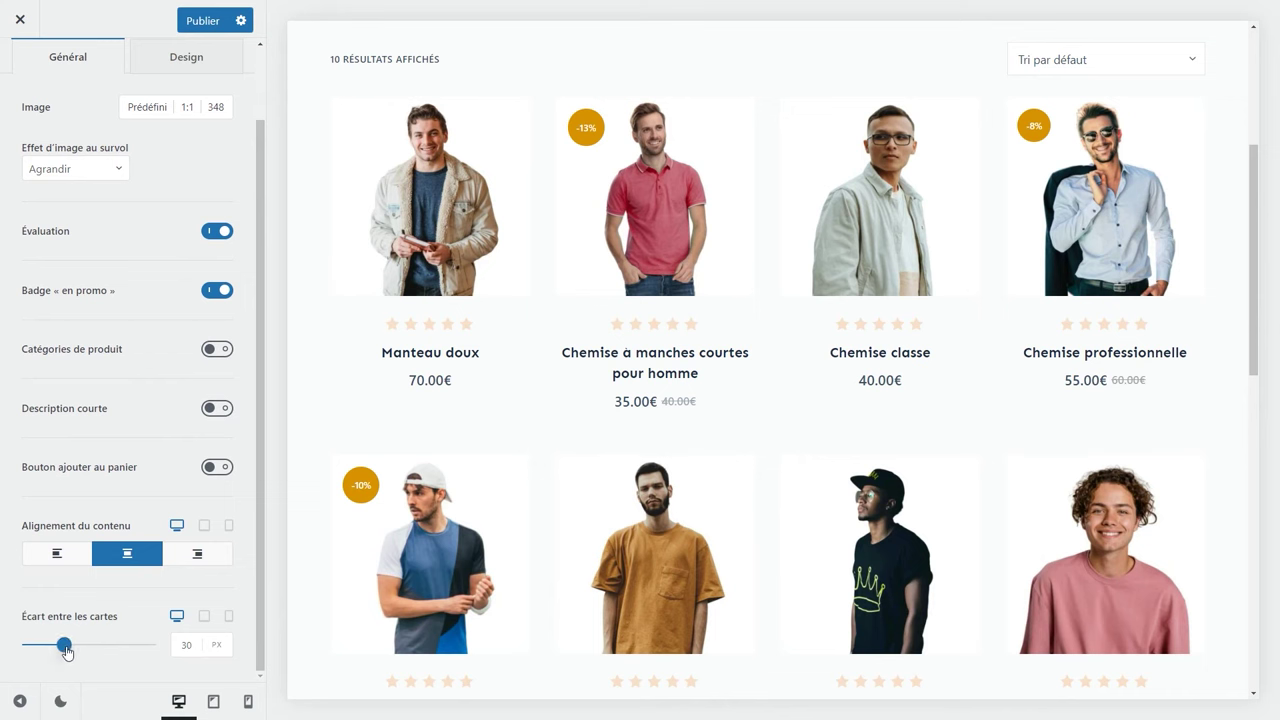
mouse_move(64, 647)
left_mouse_down()
mouse_move(120, 645)
mouse_move(57, 647)
mouse_move(80, 647)
mouse_move(69, 646)
left_mouse_up()
scroll(108, 592, "up", 1)
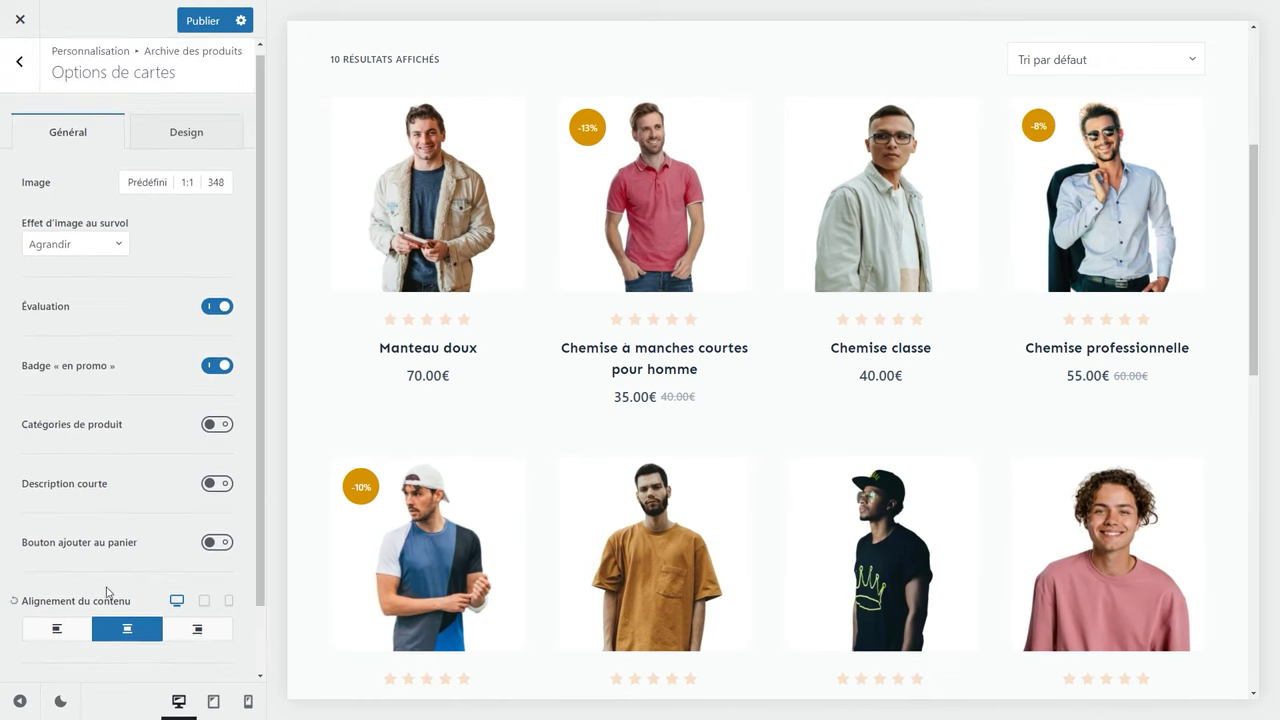
Turn off the Tri de la boutique sorting bar and turn on the shop sidebar.
left_click(18, 88)
scroll(80, 505, "down", 1)
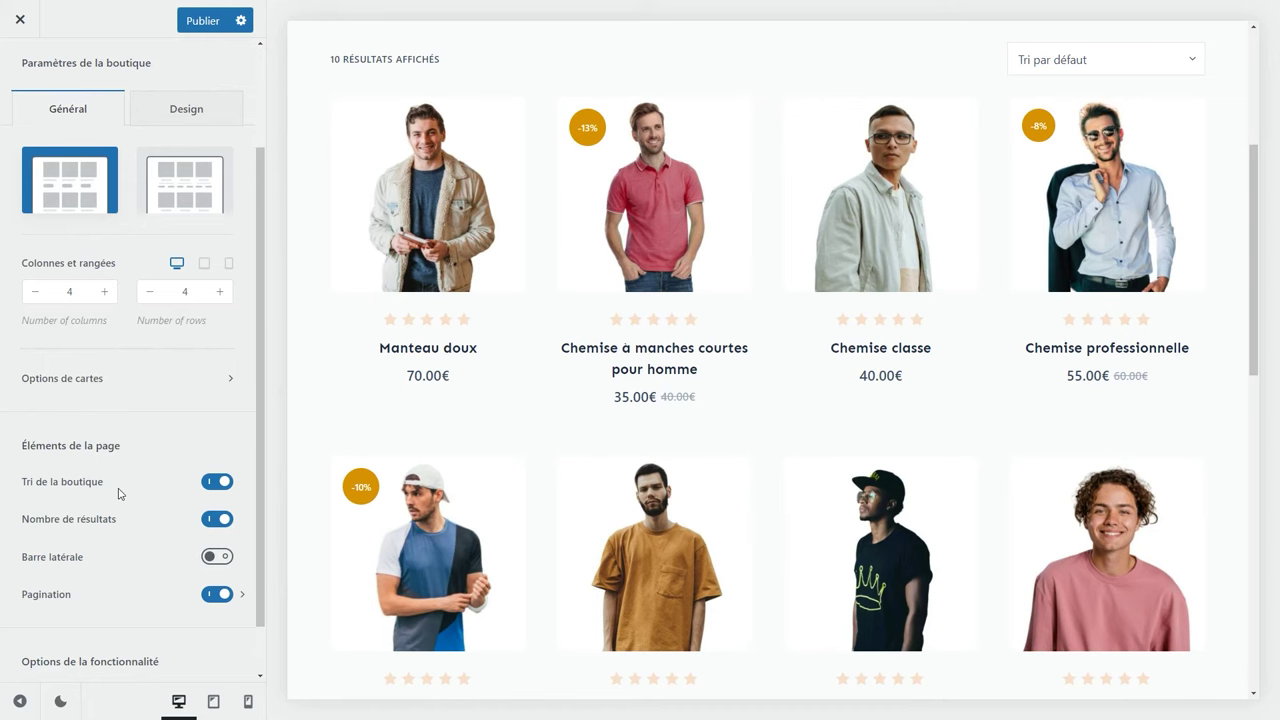
left_click(1055, 57)
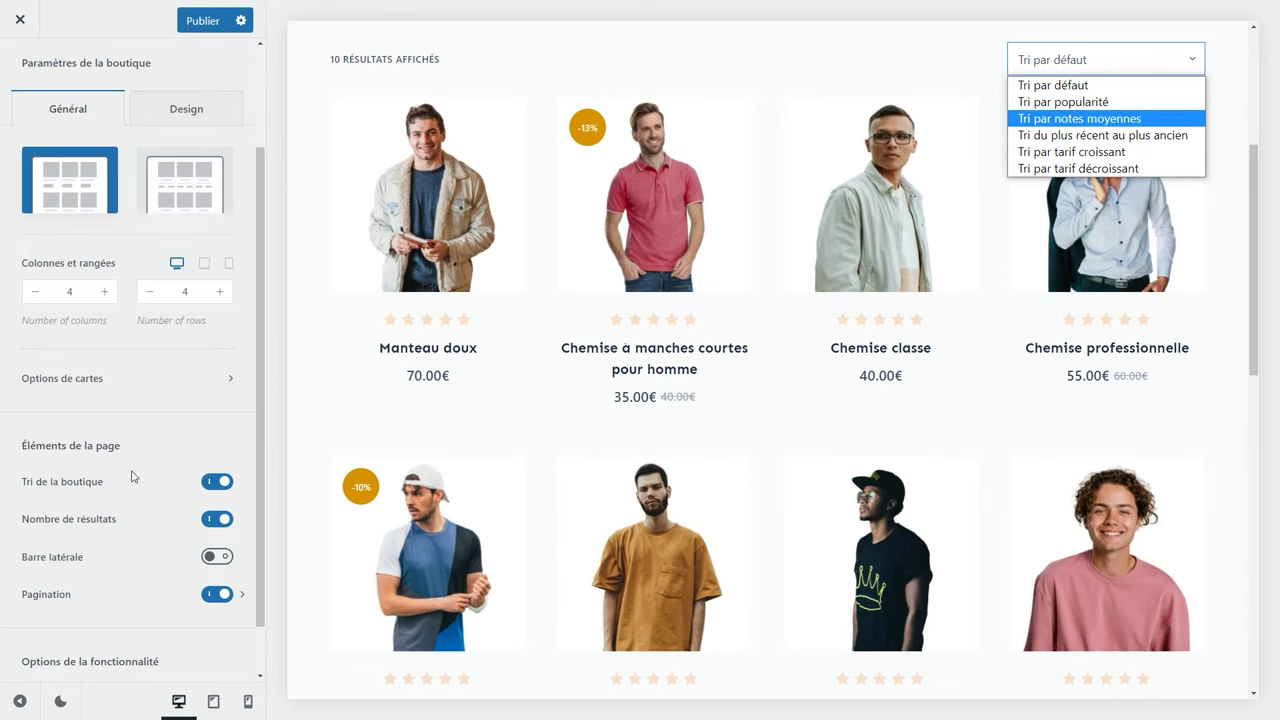
left_click(208, 483)
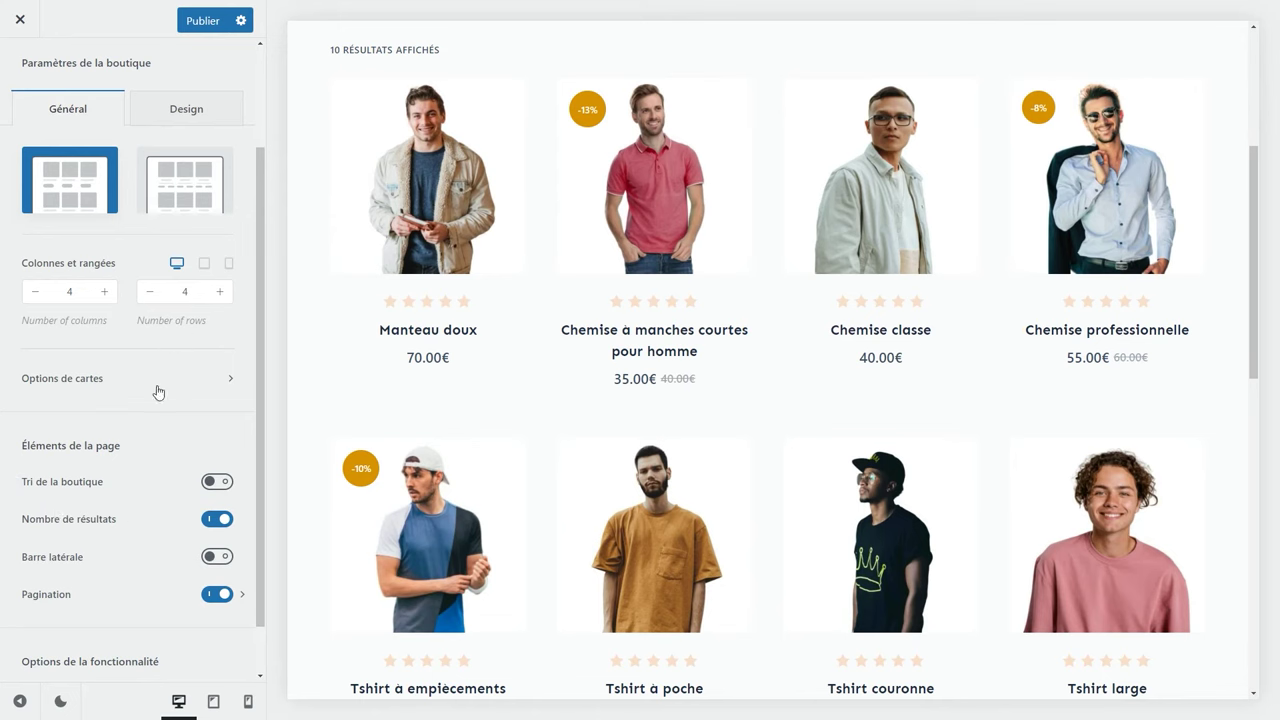
left_click(226, 560)
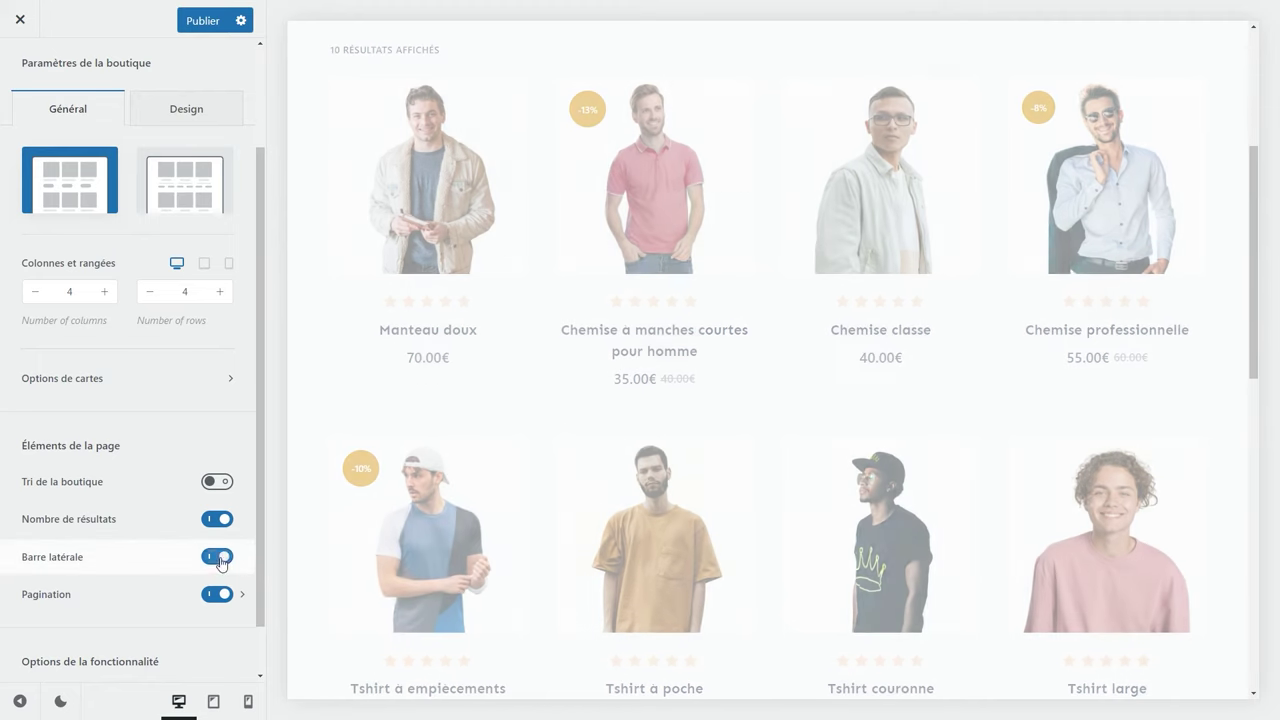
left_click(242, 557)
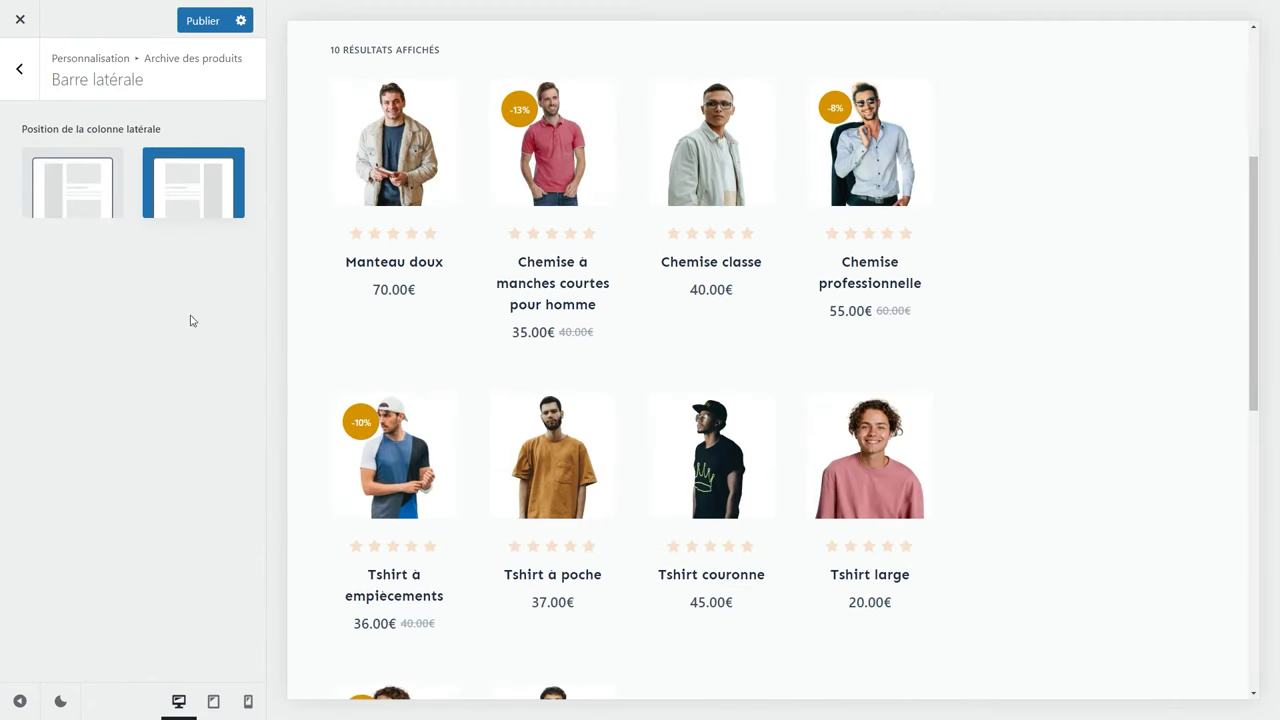
left_click(21, 80)
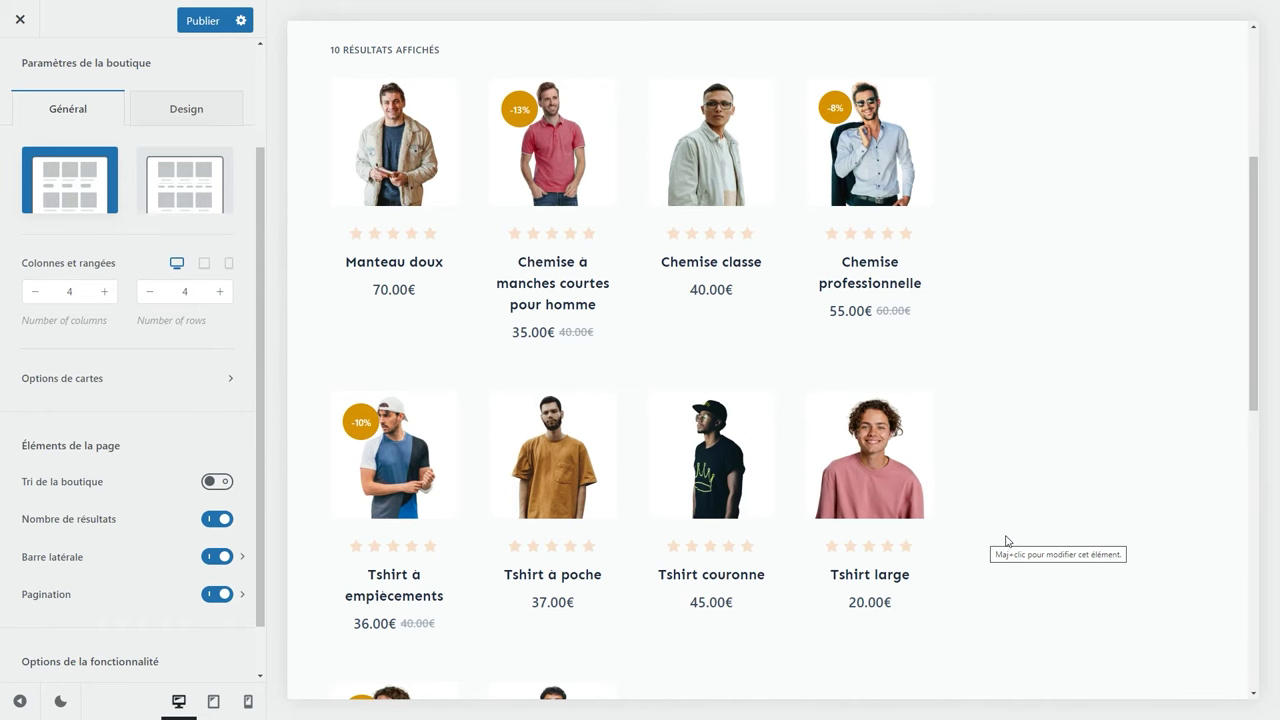
Set the product grid to 3 columns, publish, and close the Customizer.
left_click(38, 292)
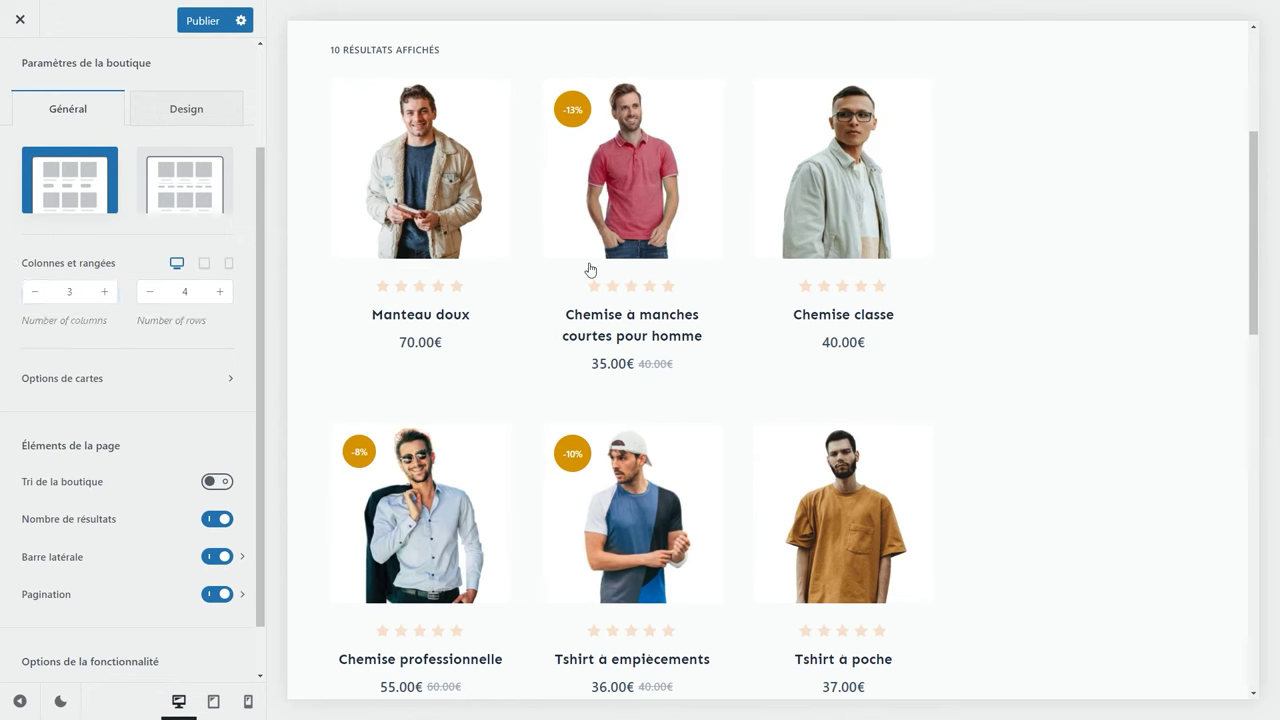
left_click(211, 27)
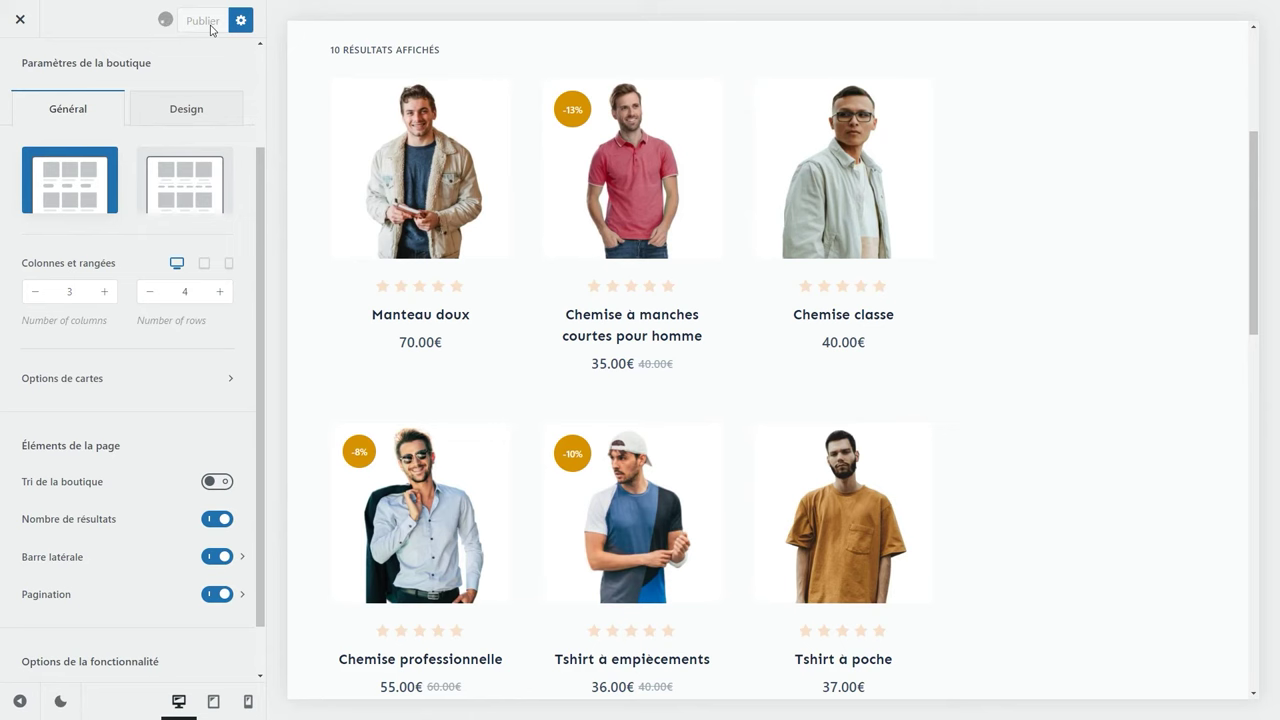
left_click(21, 24)
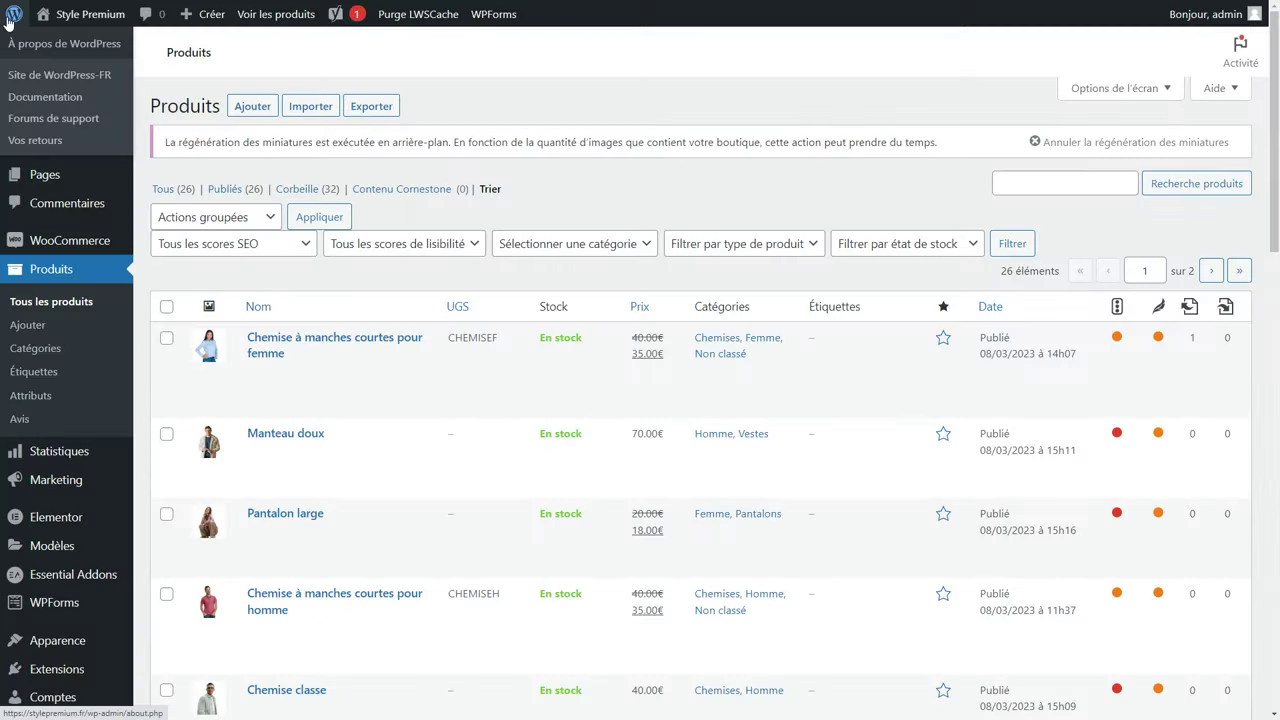
scroll(60, 490, "down", 2)
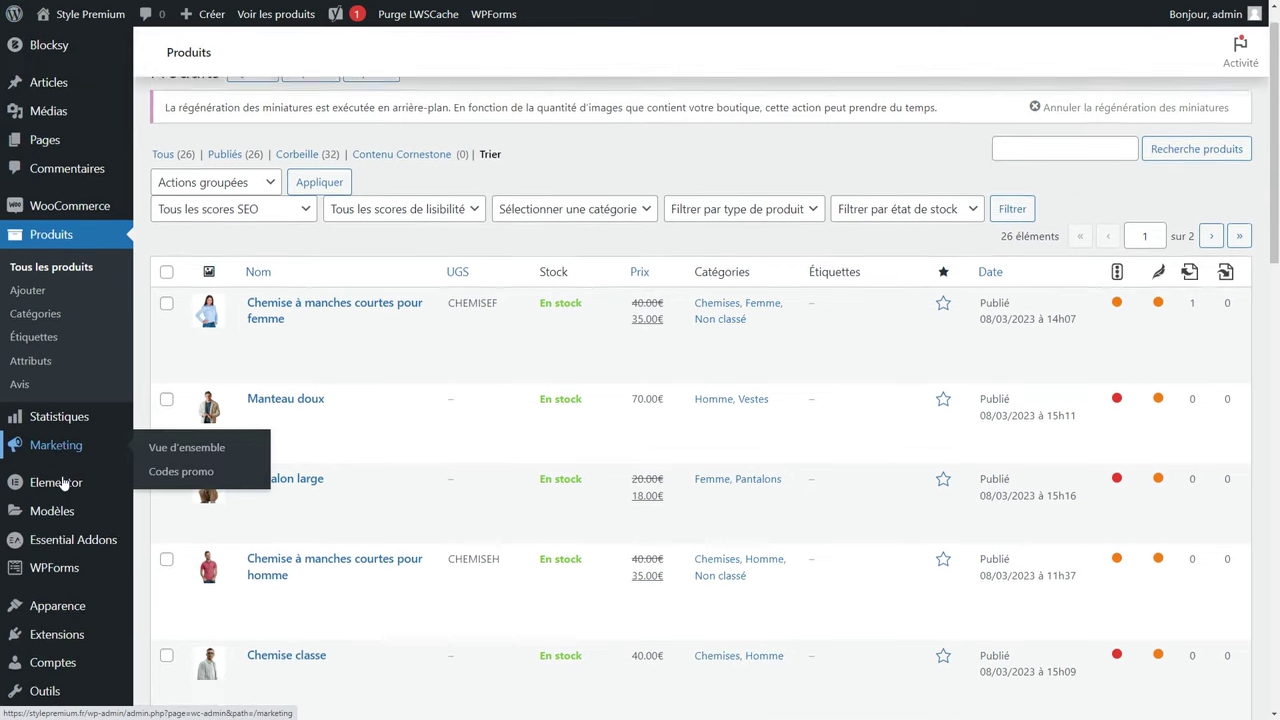
mouse_move(60, 507)
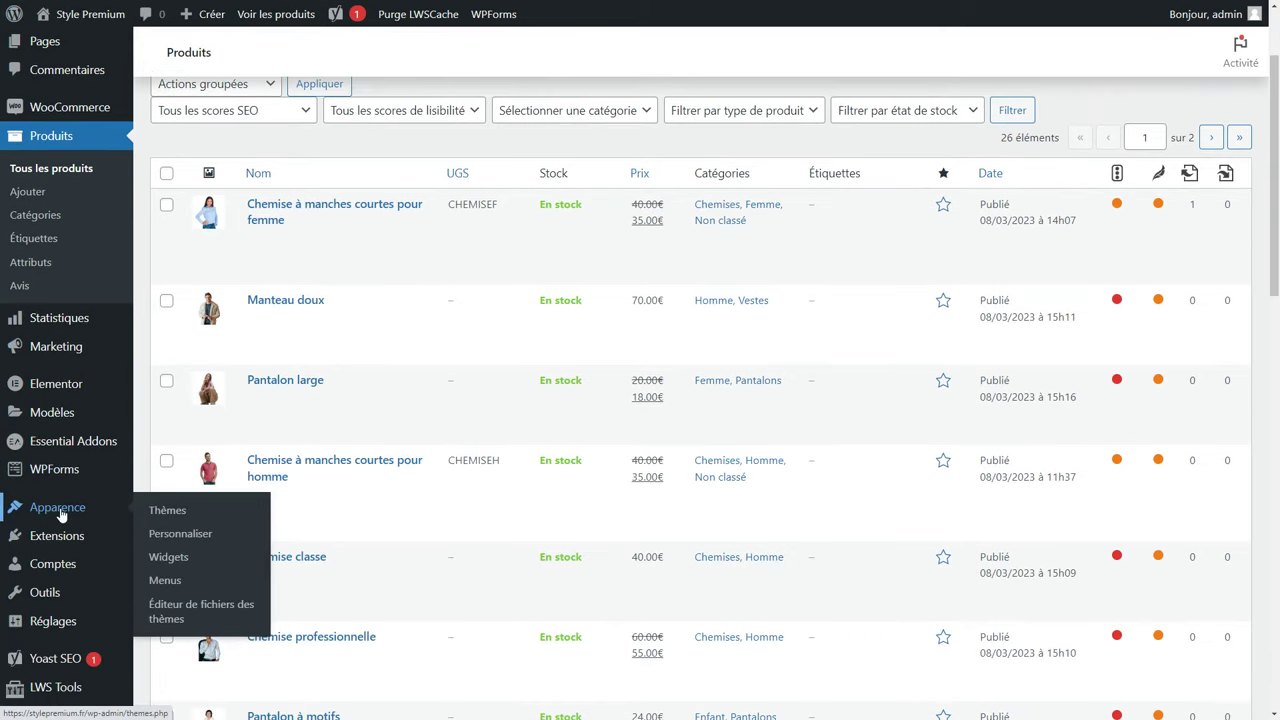
Open the Widgets editor and expand the Barre latérale WooCommerce widget area.
left_click(160, 562)
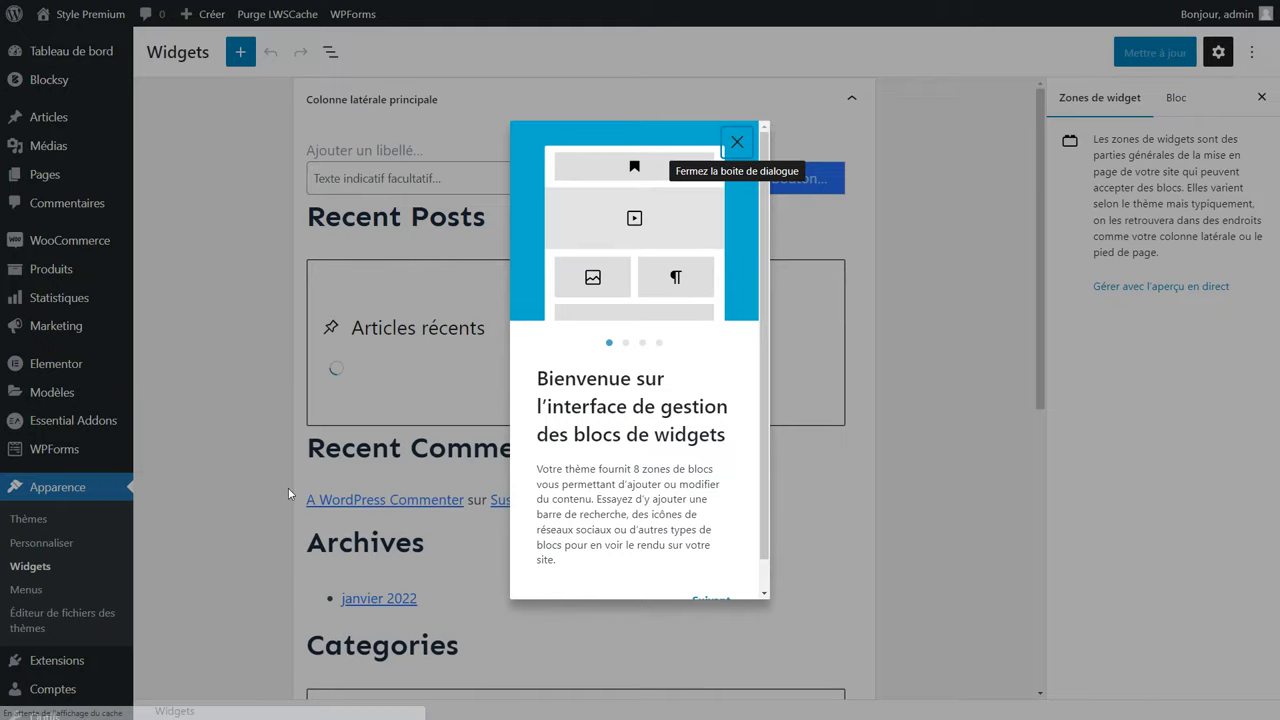
left_click(740, 146)
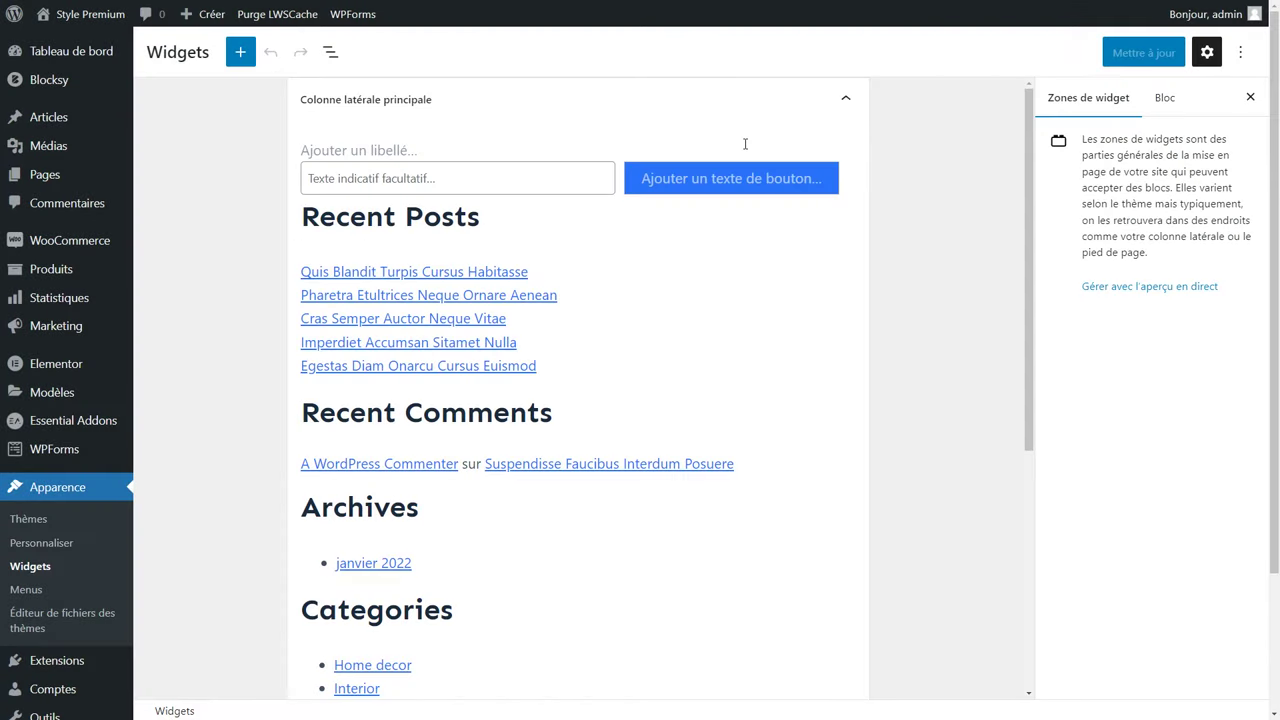
left_click(726, 106)
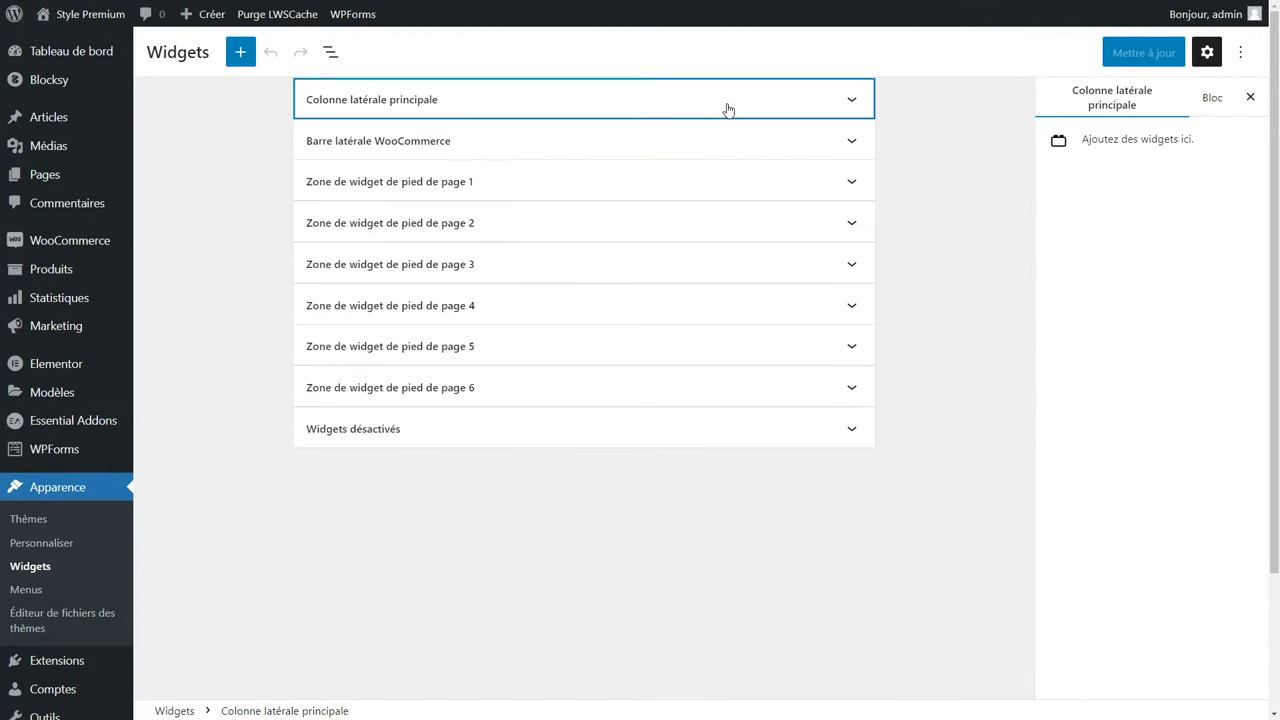
left_click(478, 148)
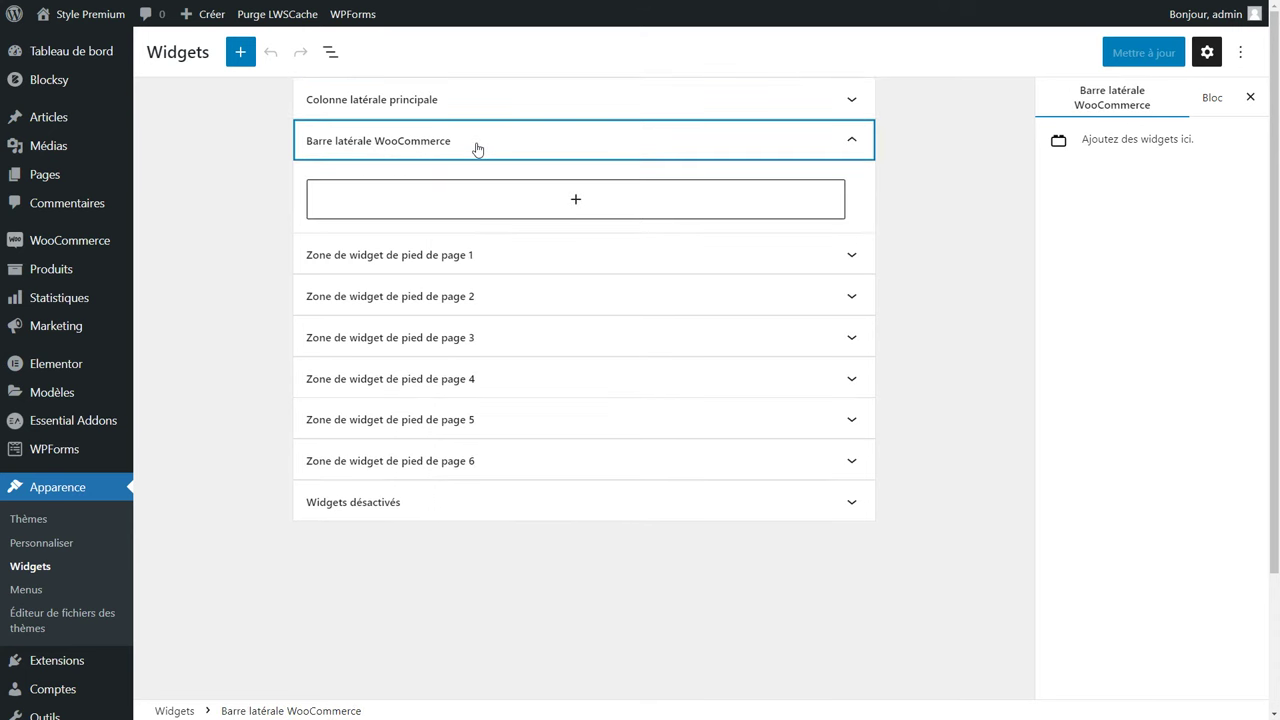
Search blocks for 'filtr' and drag Filtrer par Prix into the WooCommerce sidebar.
left_click(575, 200)
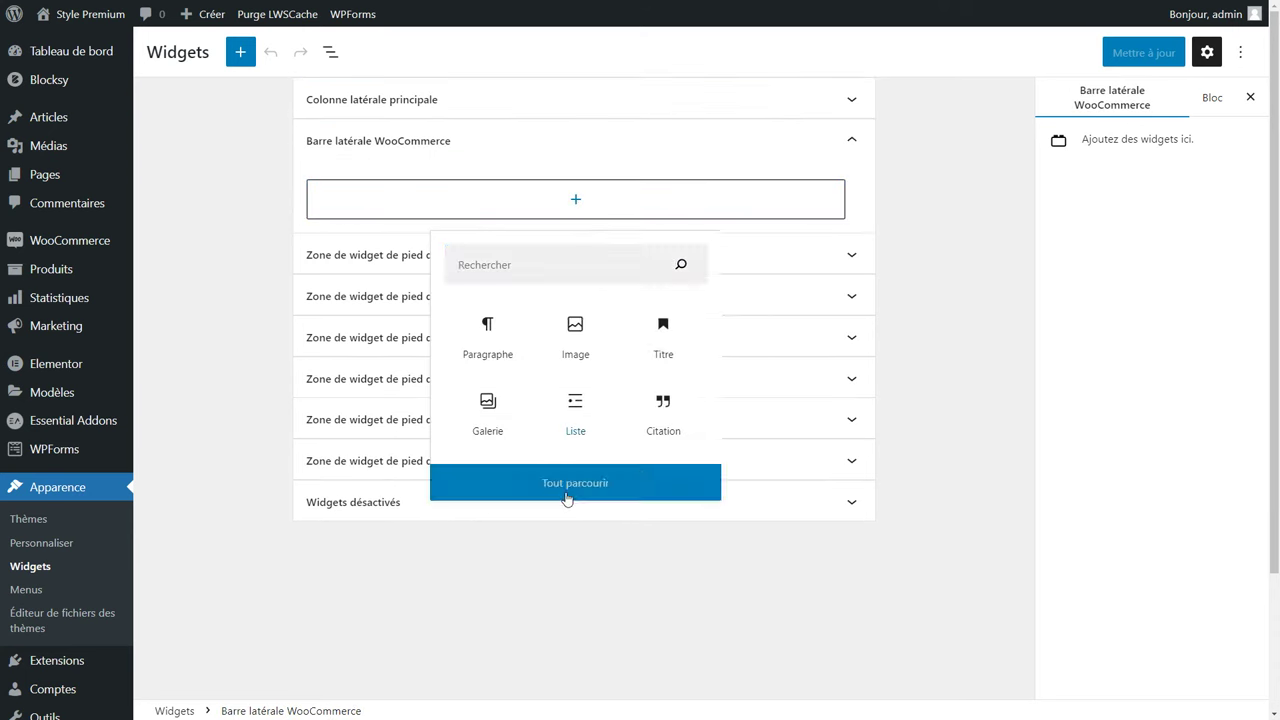
left_click(566, 494)
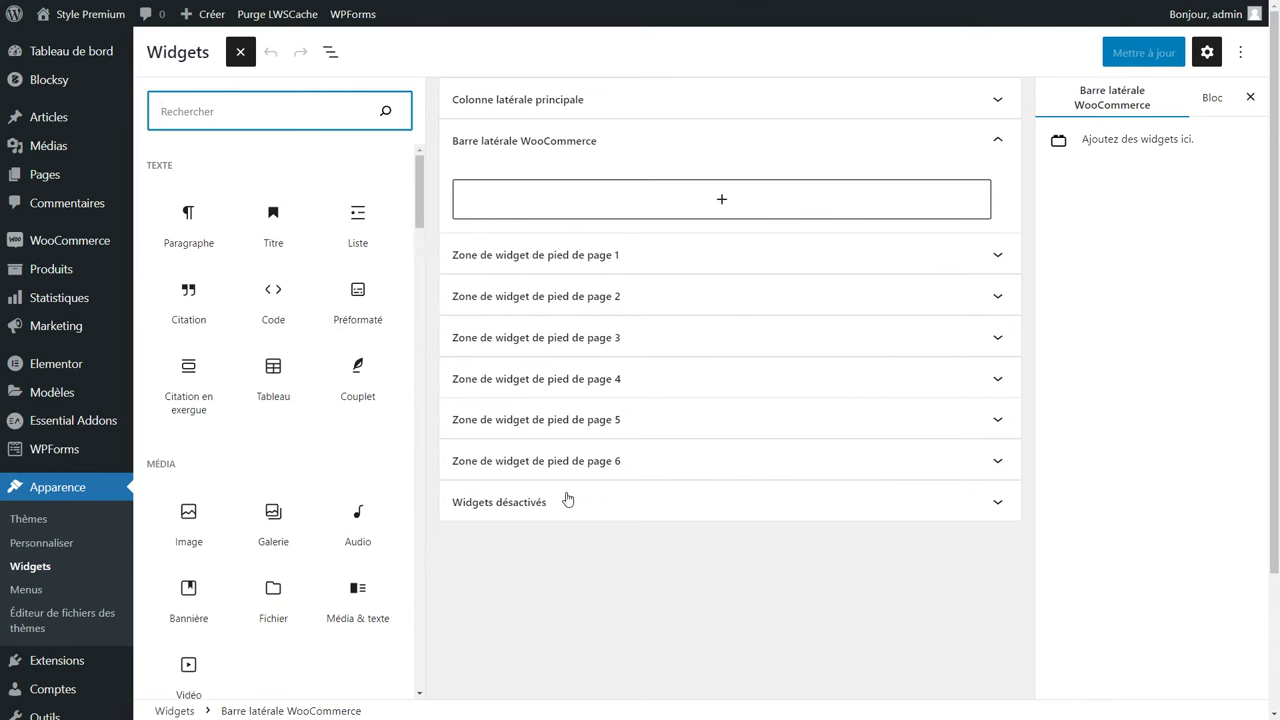
scroll(243, 268, "down", 3)
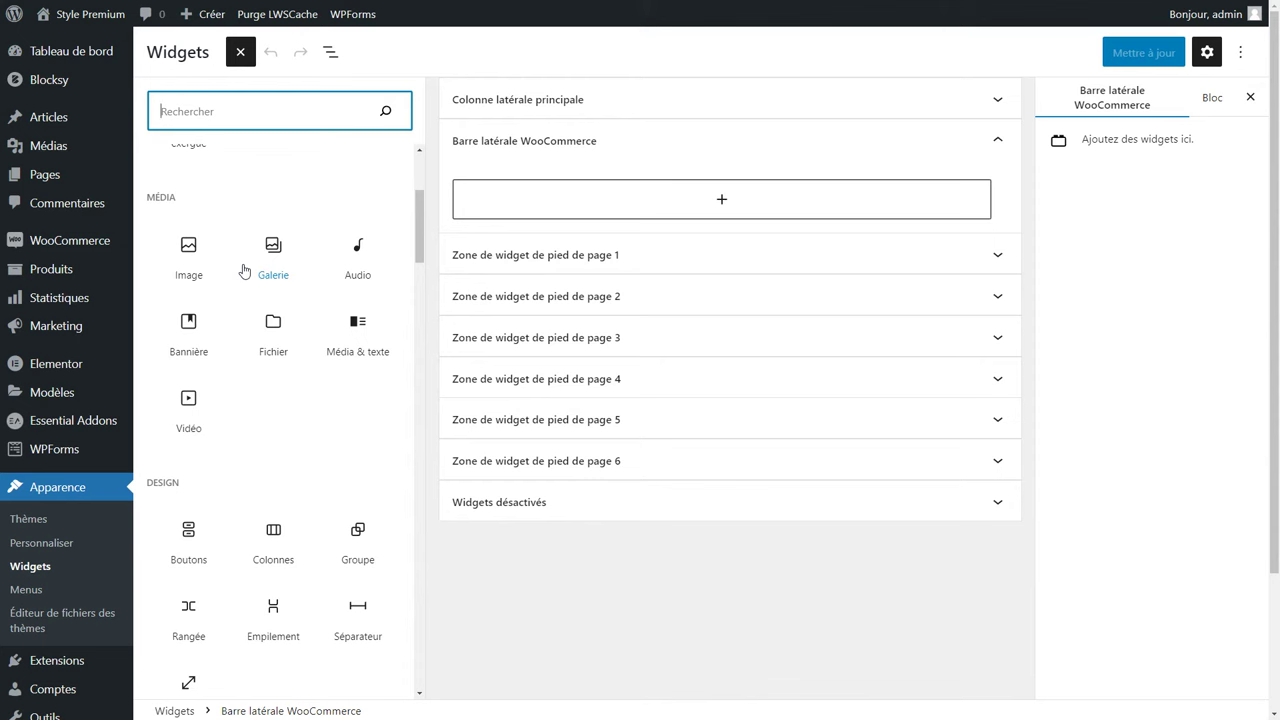
left_click(260, 118)
type("filtr")
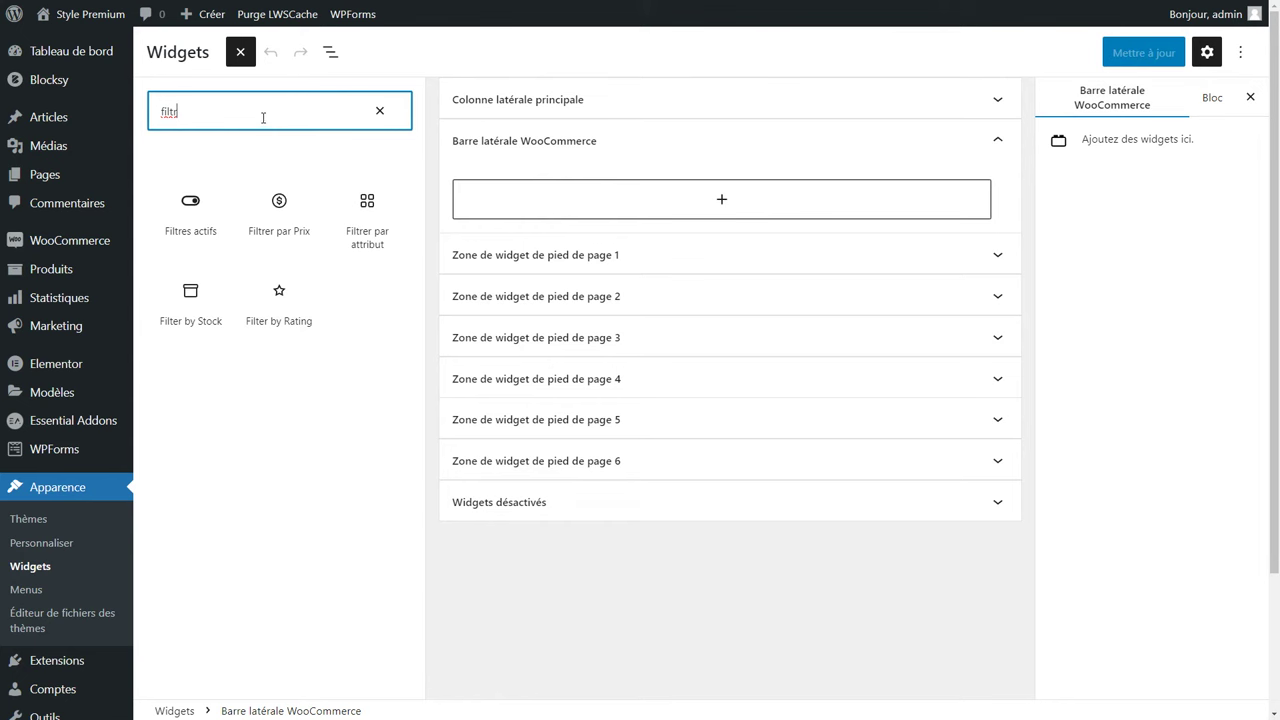
left_click_drag(286, 229, 712, 192)
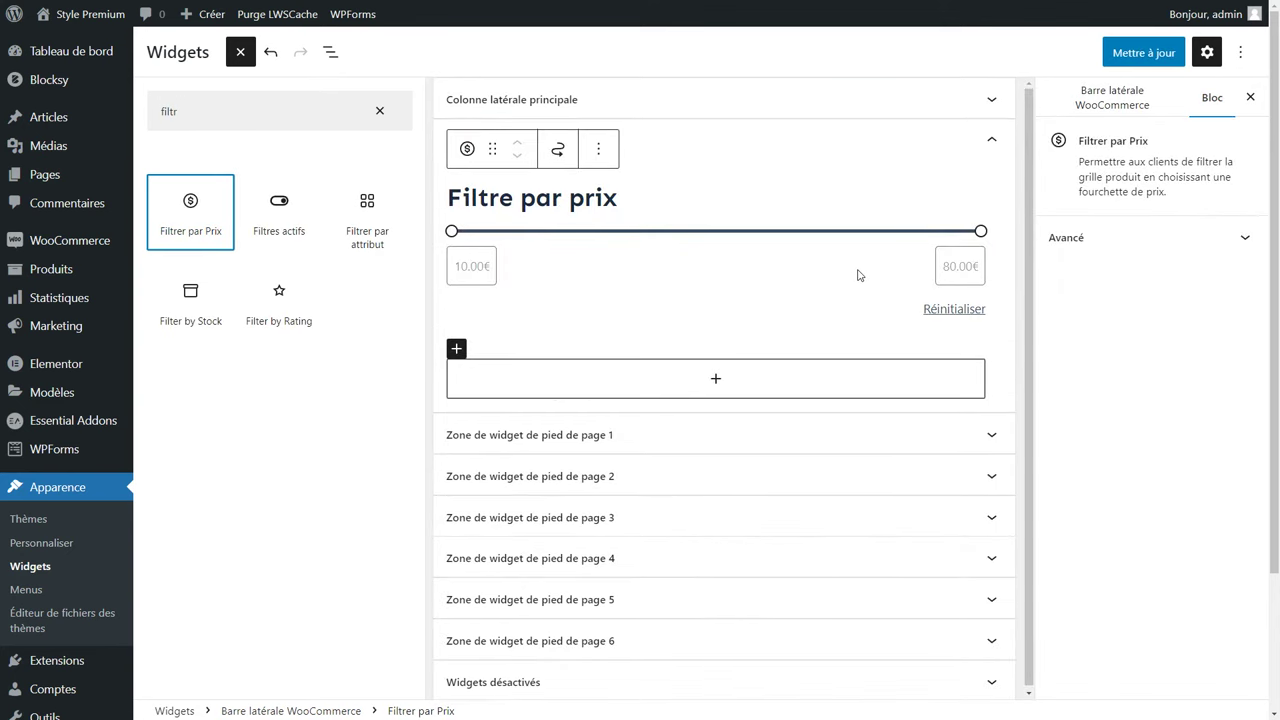
Show the price filter's inputs inline, then add a Taille attribute filter below it.
left_click(795, 234)
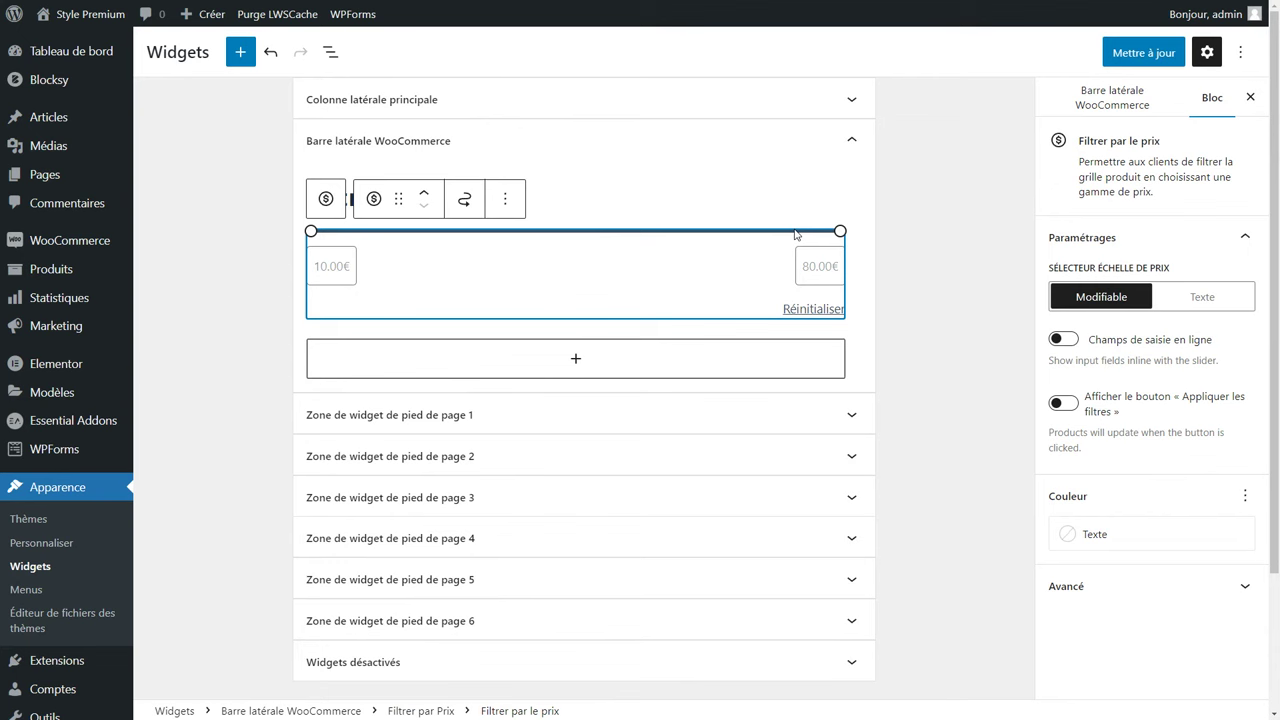
left_click(1066, 341)
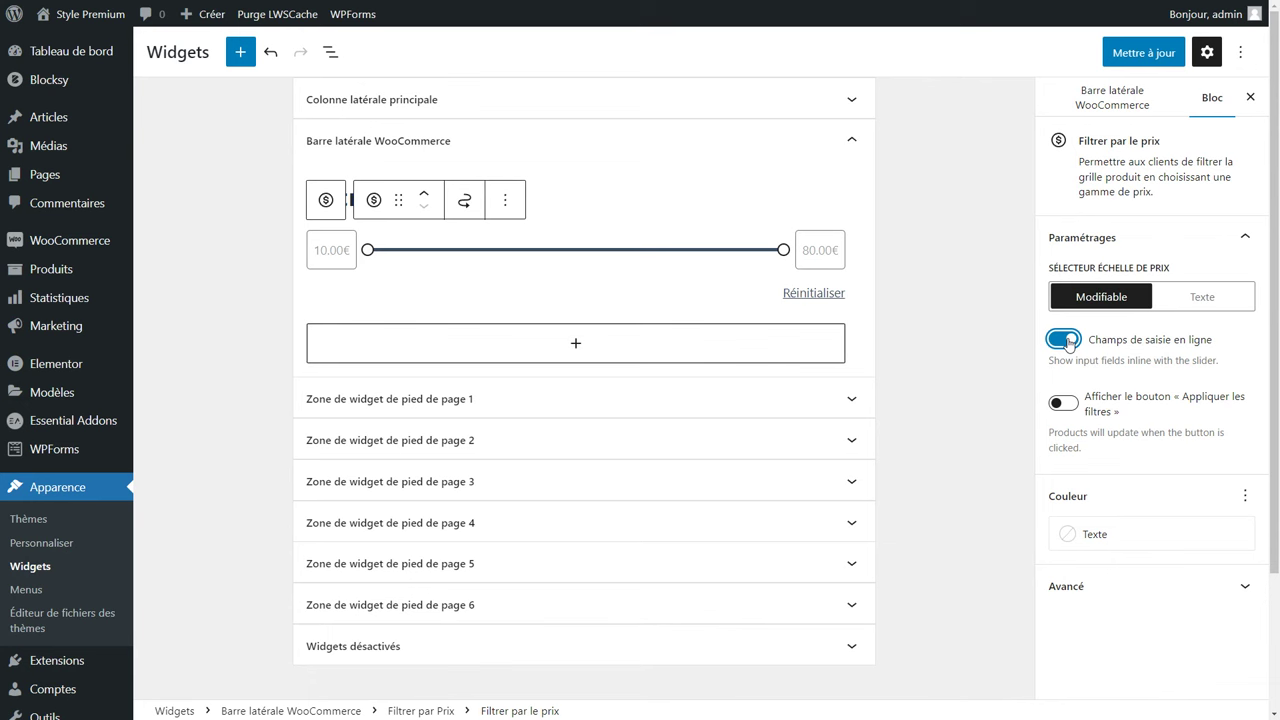
left_click(570, 343)
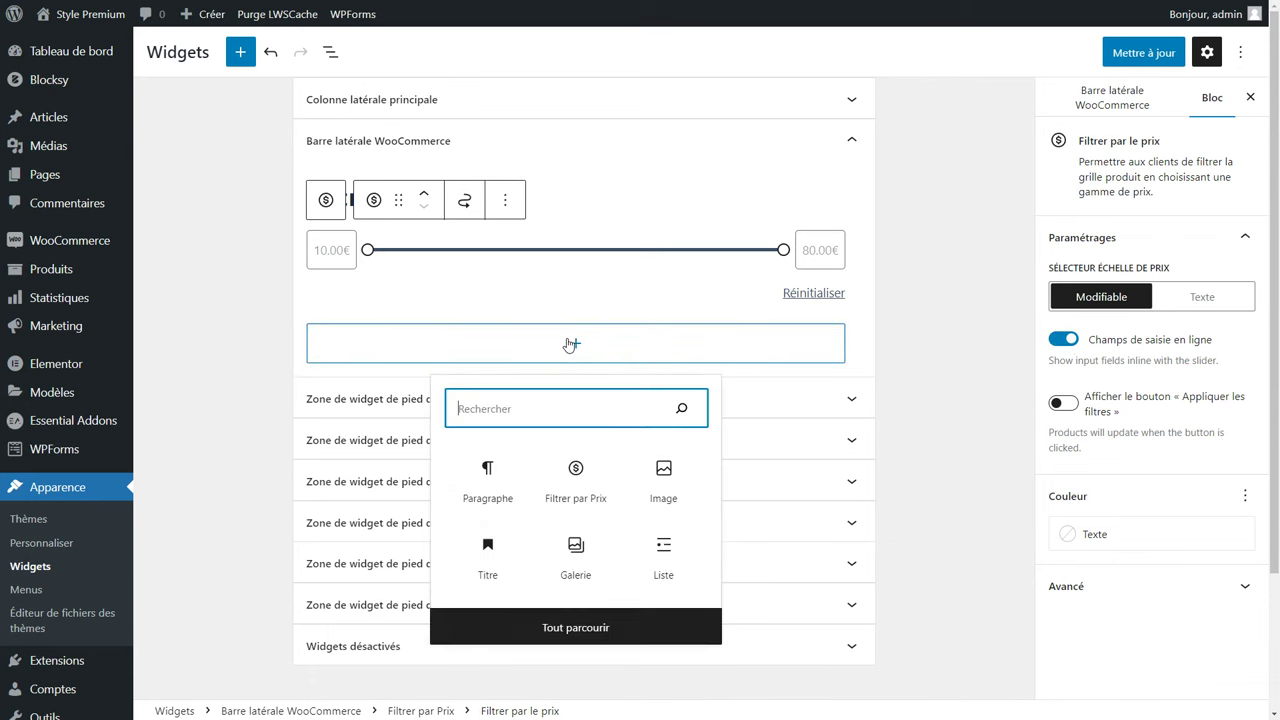
type("filt")
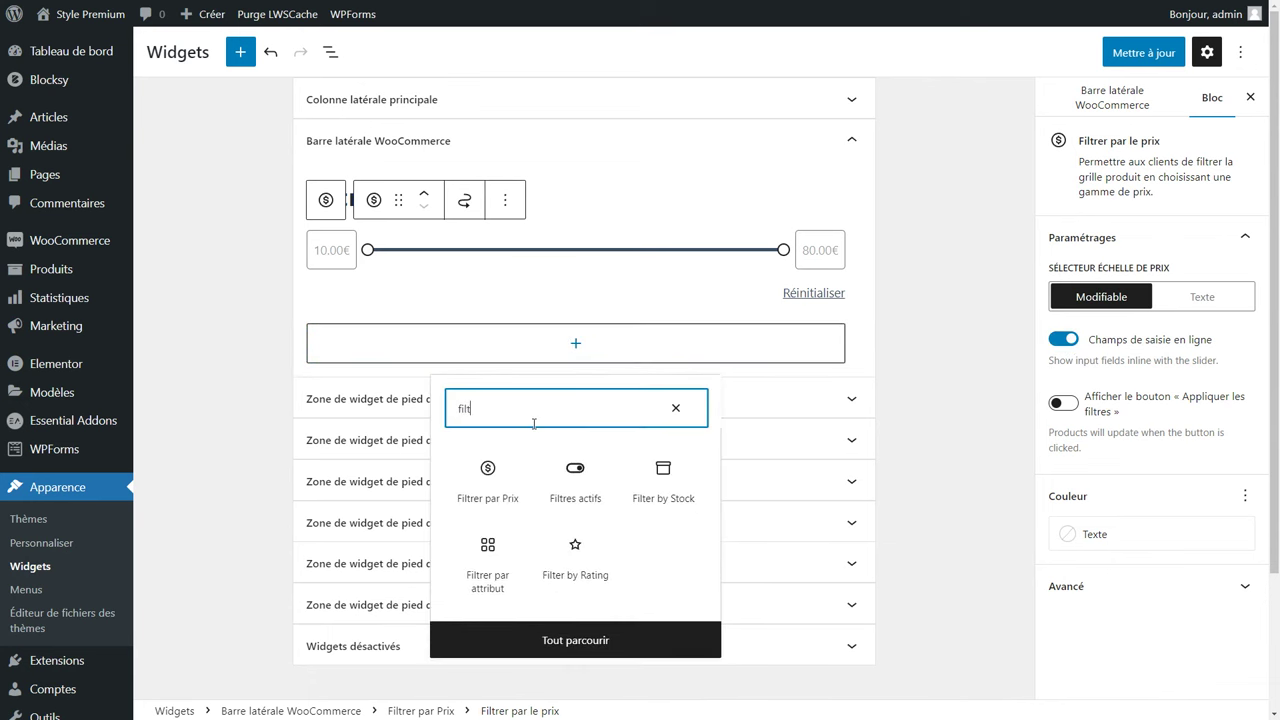
left_click(500, 576)
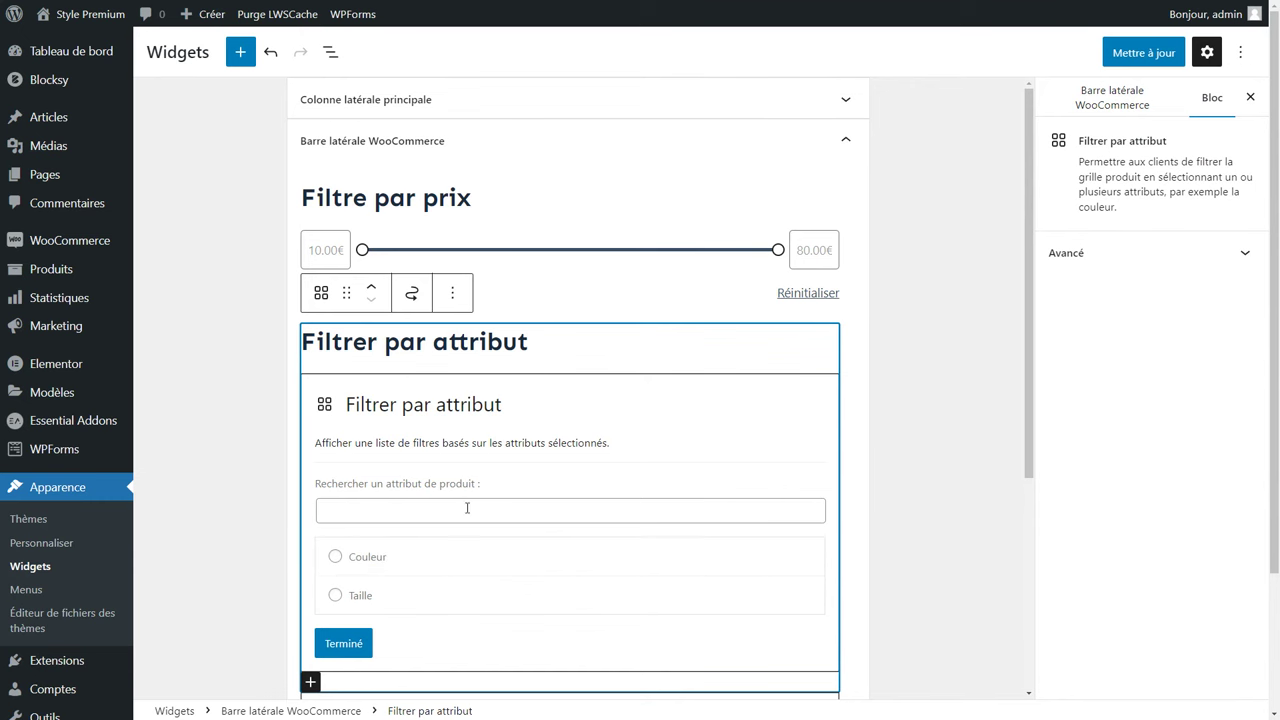
left_click(331, 597)
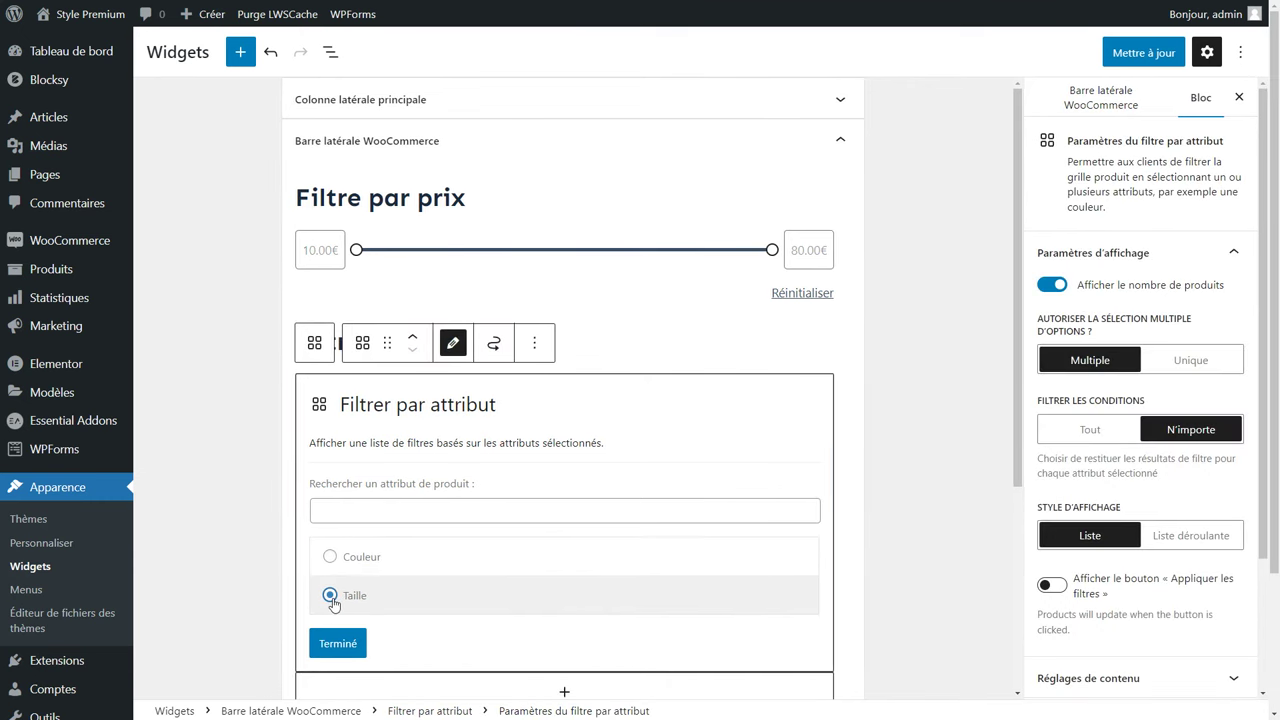
left_click(338, 643)
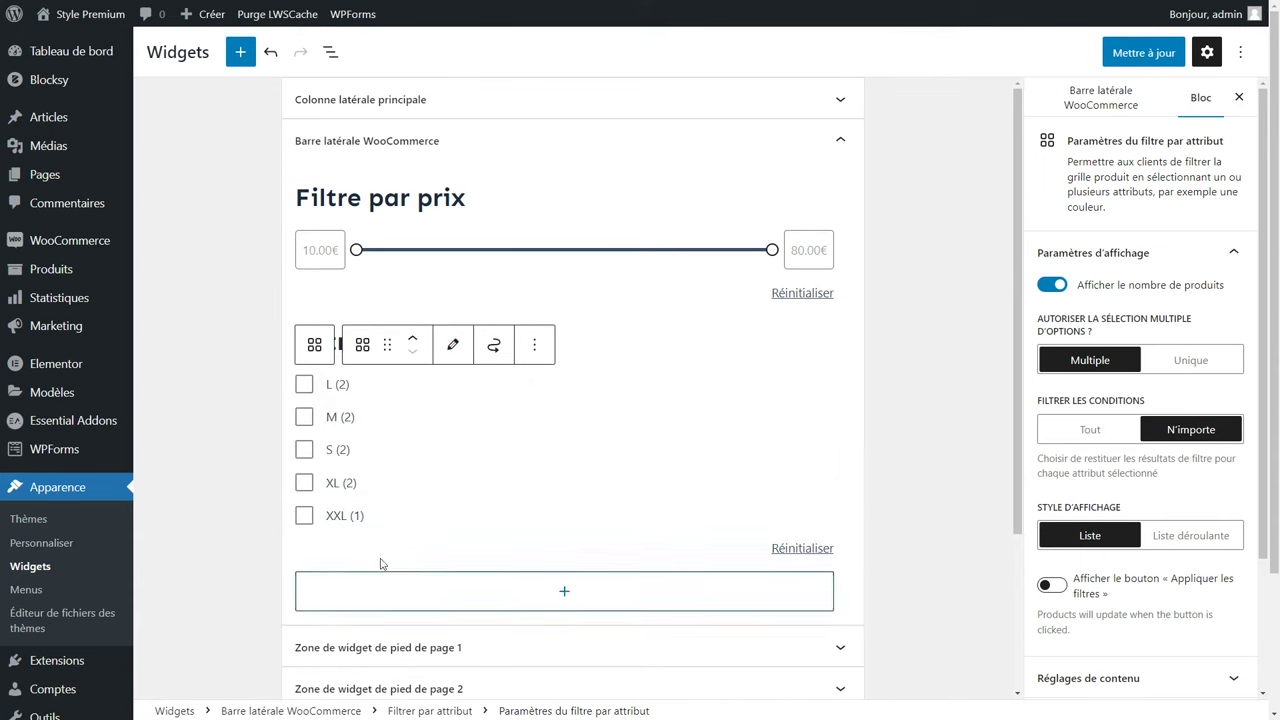
Rename the size filter heading to 'Filtrer par taille'.
mouse_move(110, 270)
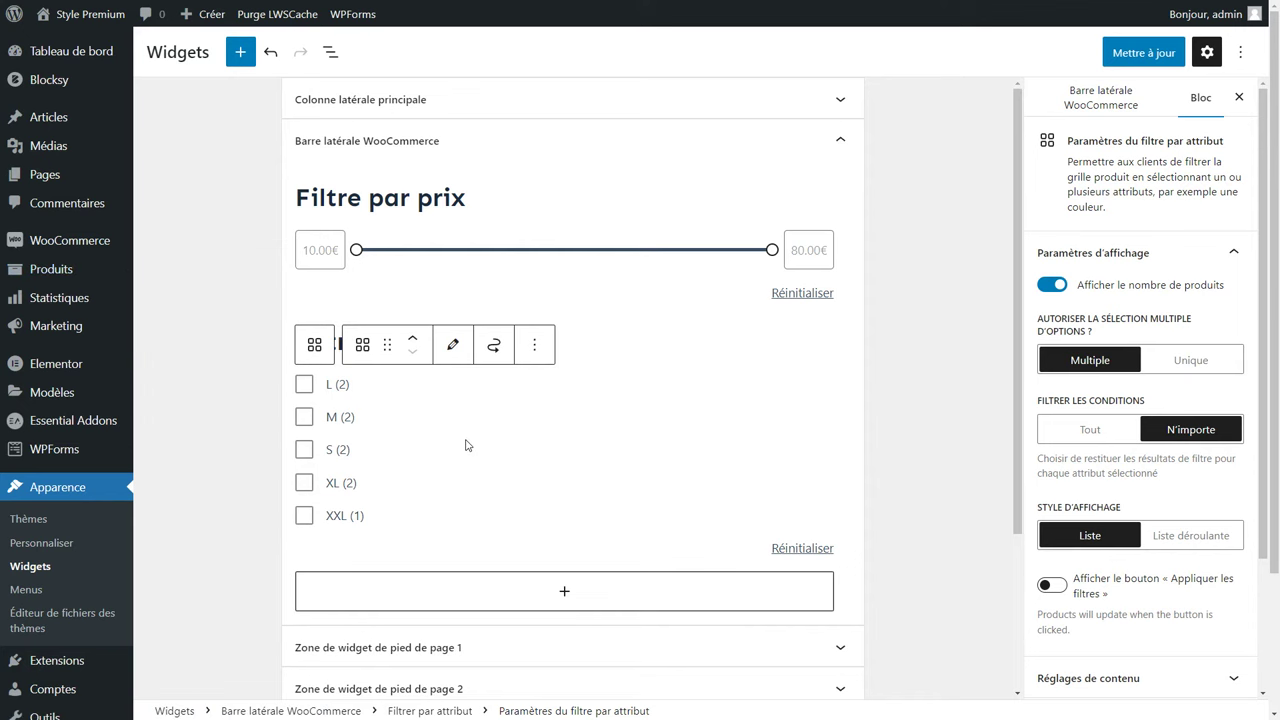
left_click(545, 343)
left_click_drag(542, 342, 429, 345)
type("taille")
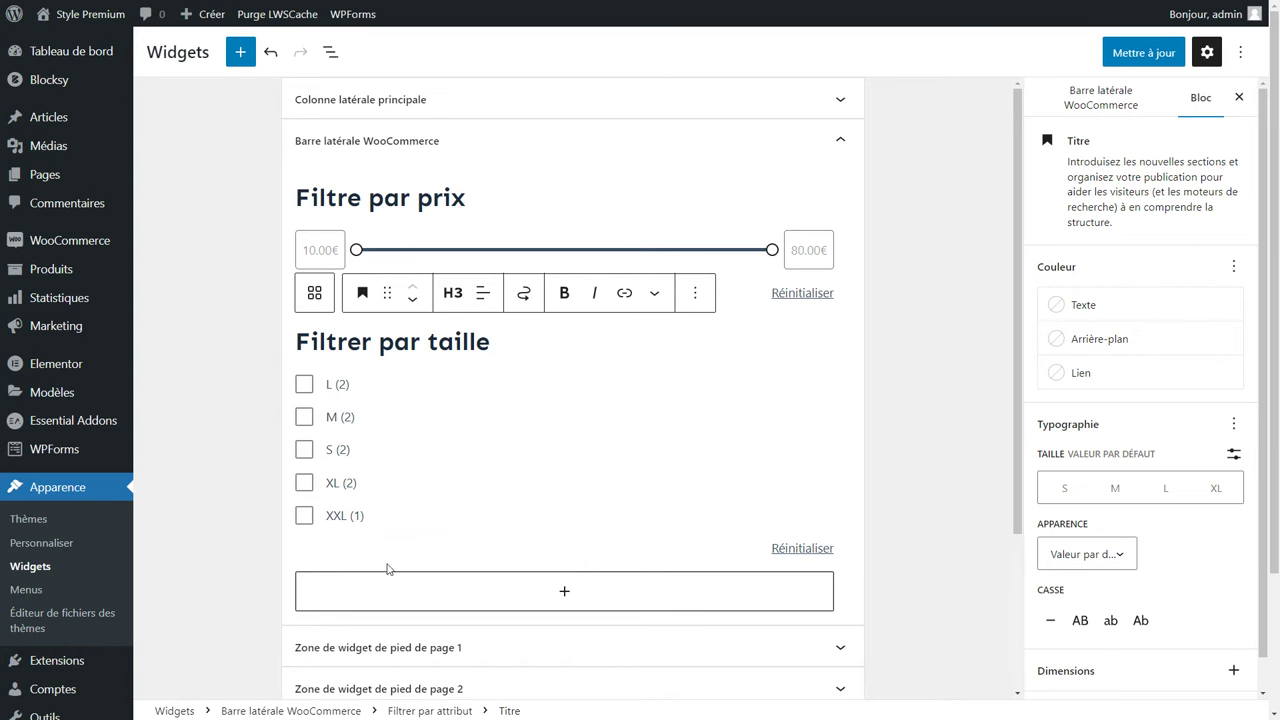
left_click(564, 593)
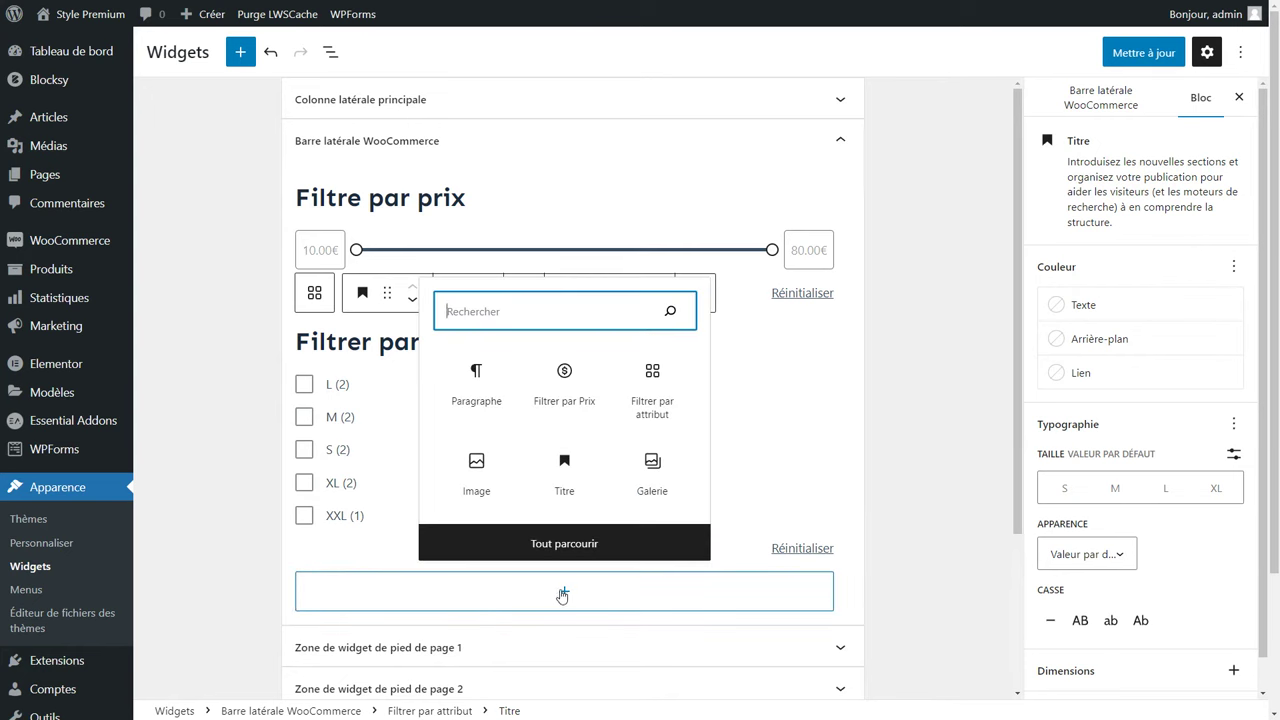
Add a Couleur attribute filter headed 'Filtrer par couleur'.
left_click(653, 405)
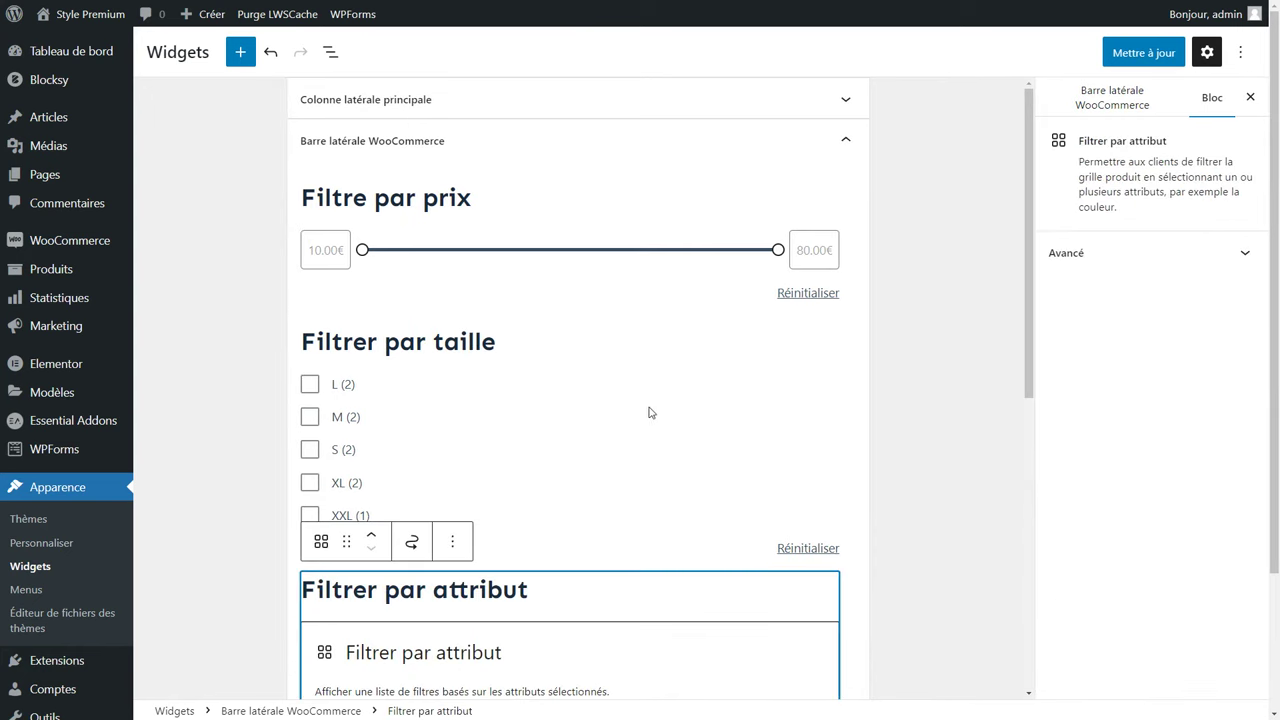
scroll(540, 465, "down", 3)
left_click(336, 541)
left_click(339, 555)
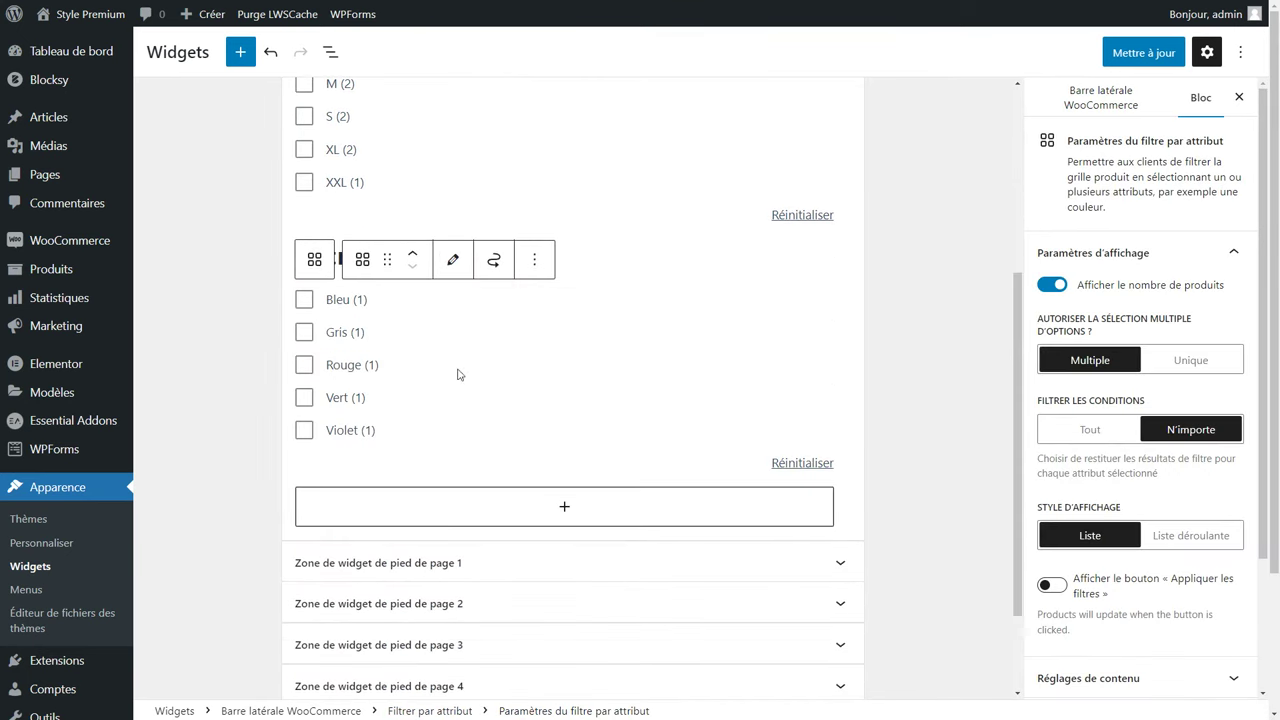
left_click(641, 258)
double_click(477, 258)
type("couleur")
Add a Filtres actifs block below it and save the widgets with Mettre à jour.
left_click(566, 509)
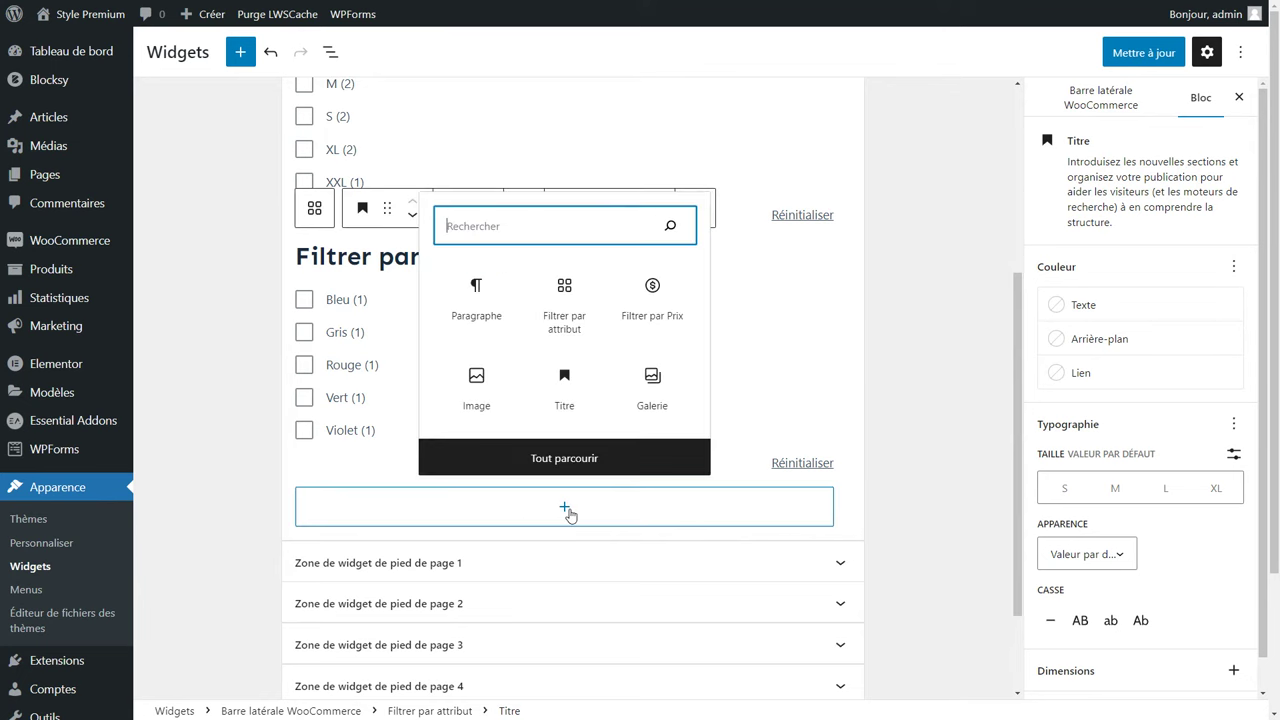
type("filt")
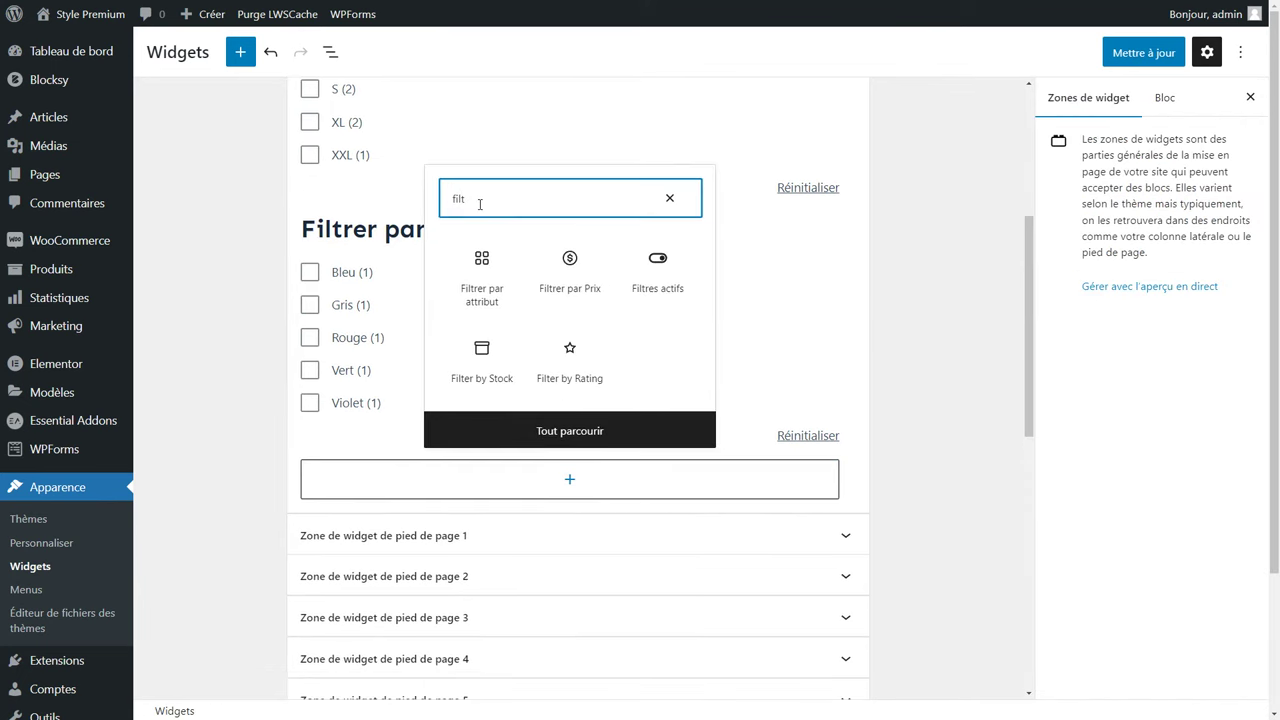
left_click(650, 272)
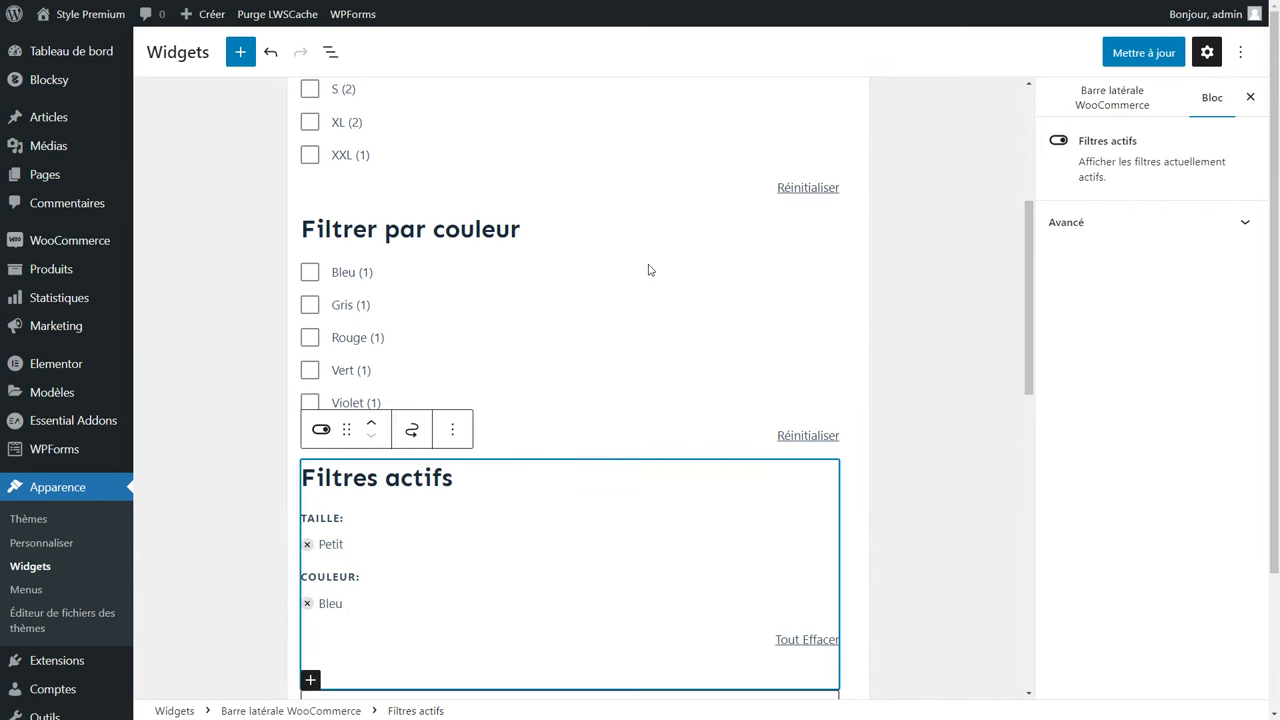
scroll(646, 275, "down", 1)
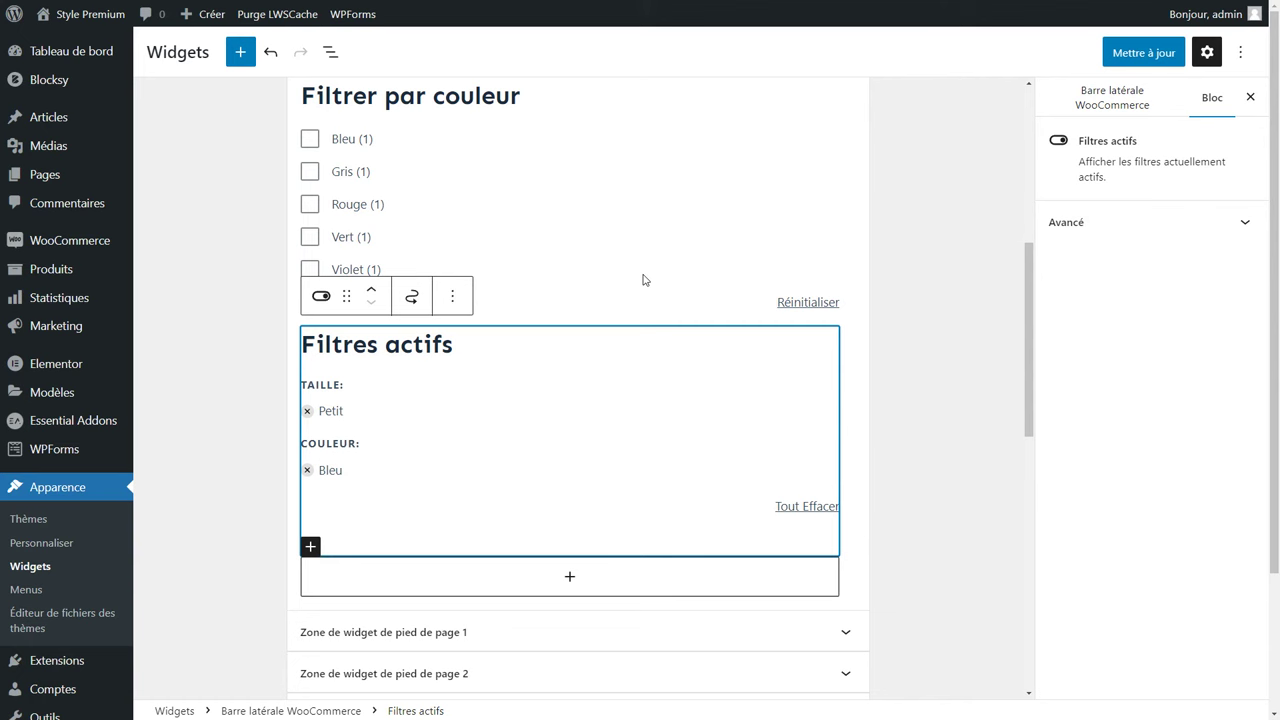
left_click(1135, 56)
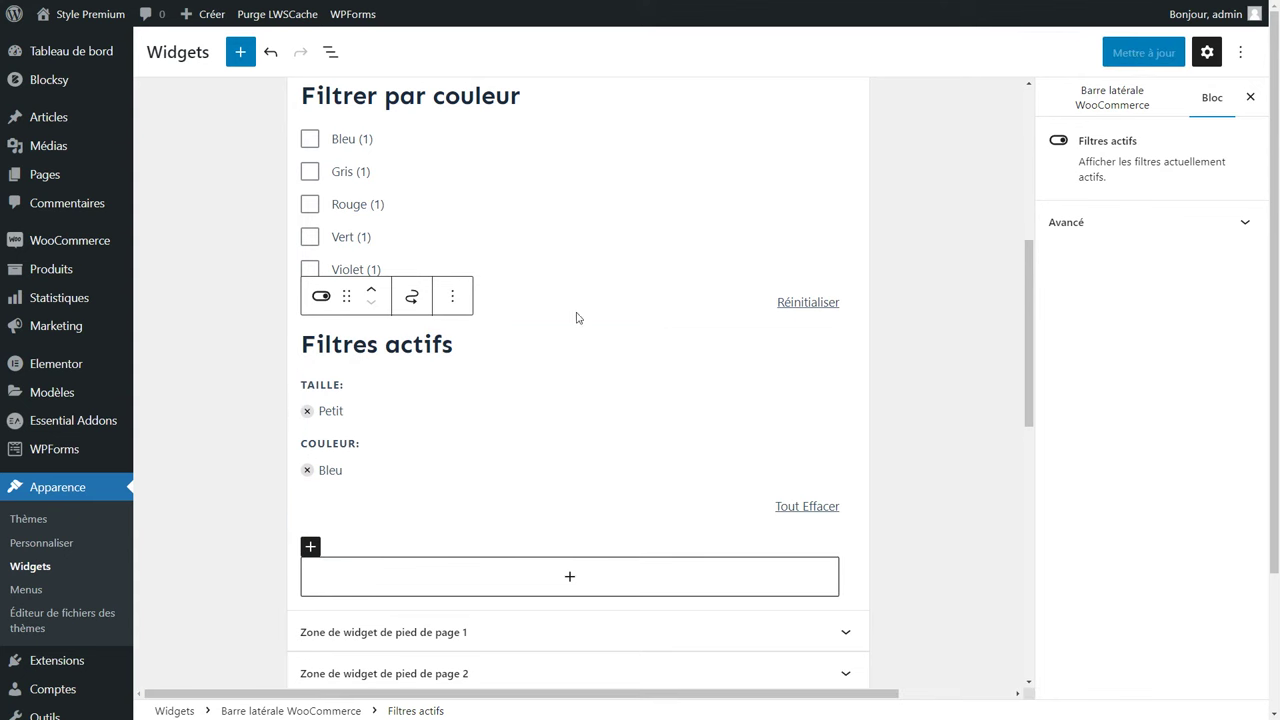
scroll(517, 506, "up", 3)
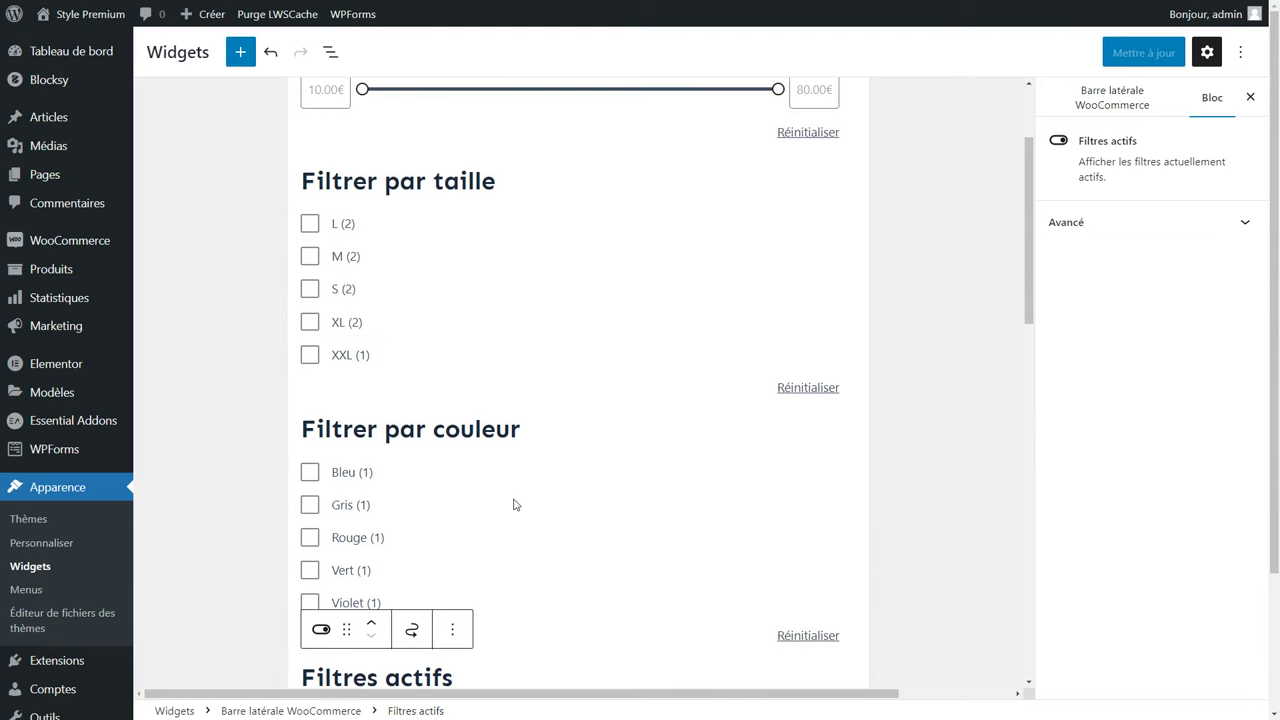
mouse_move(60, 662)
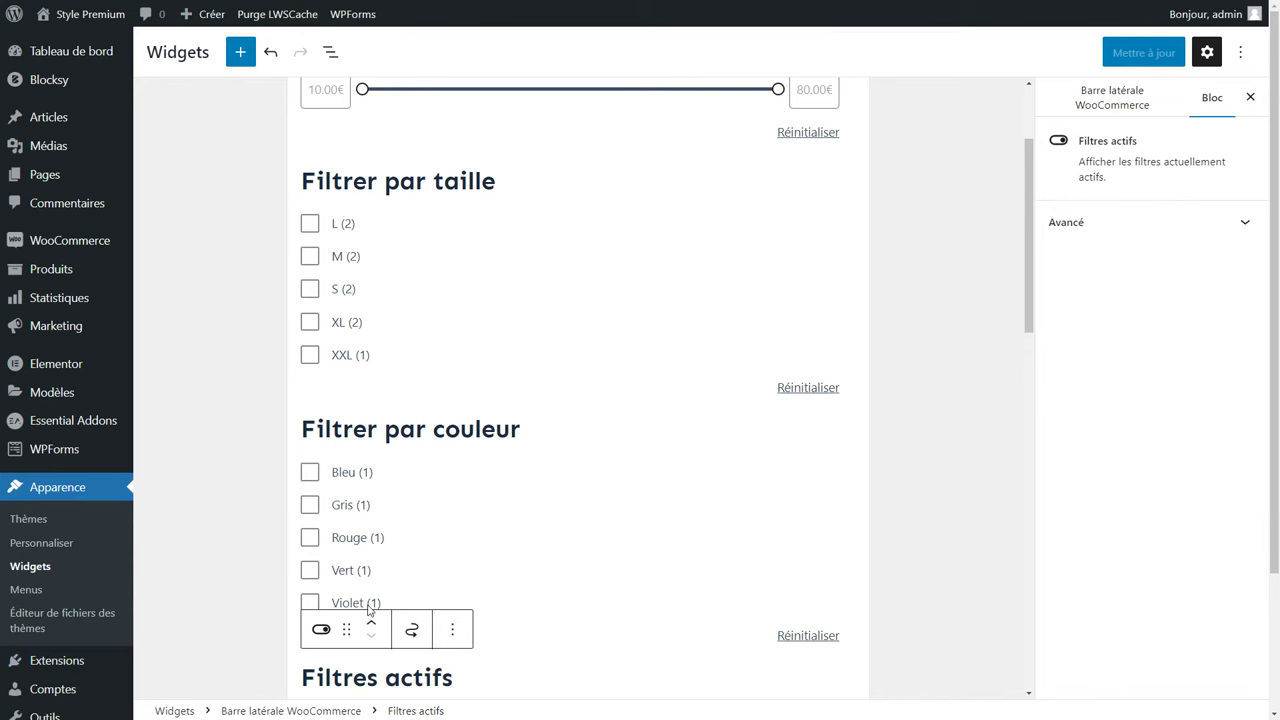
scroll(366, 607, "up", 1)
scroll(366, 607, "up", 1)
Visit the live Boutique page with the browser zoom reset to 100%.
mouse_move(60, 14)
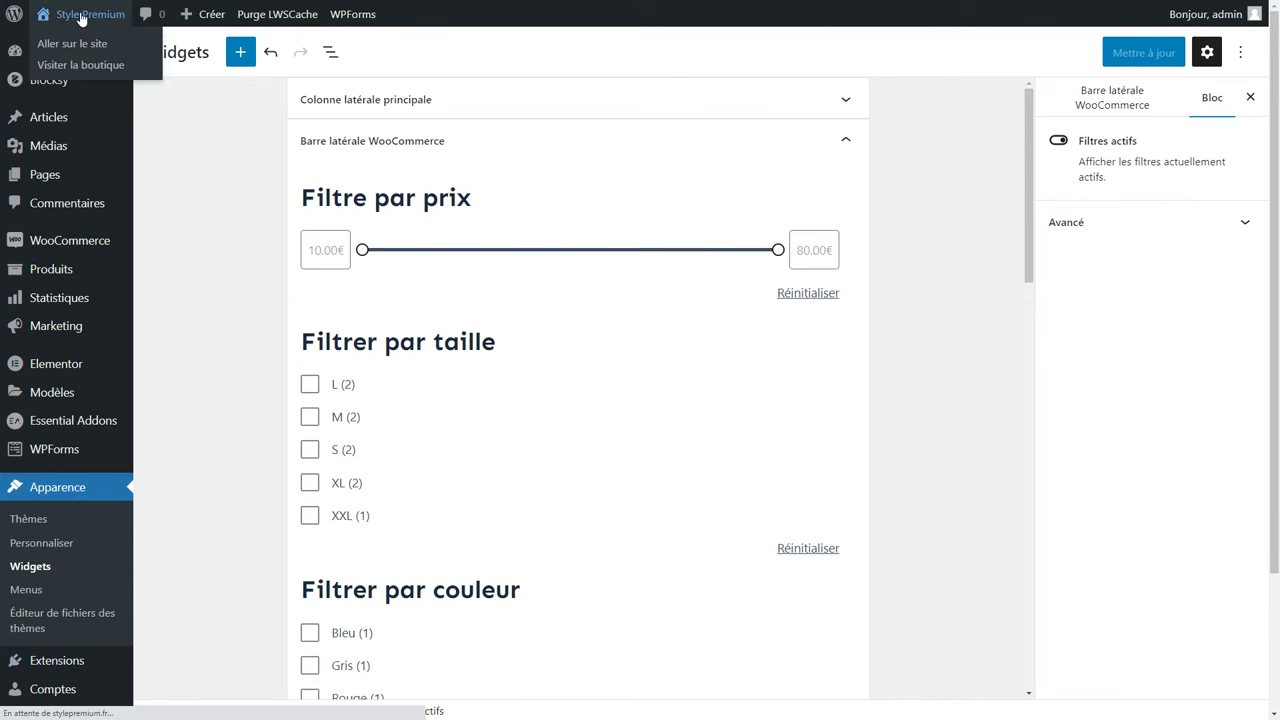
left_click(90, 66)
key("ctrl+minus")
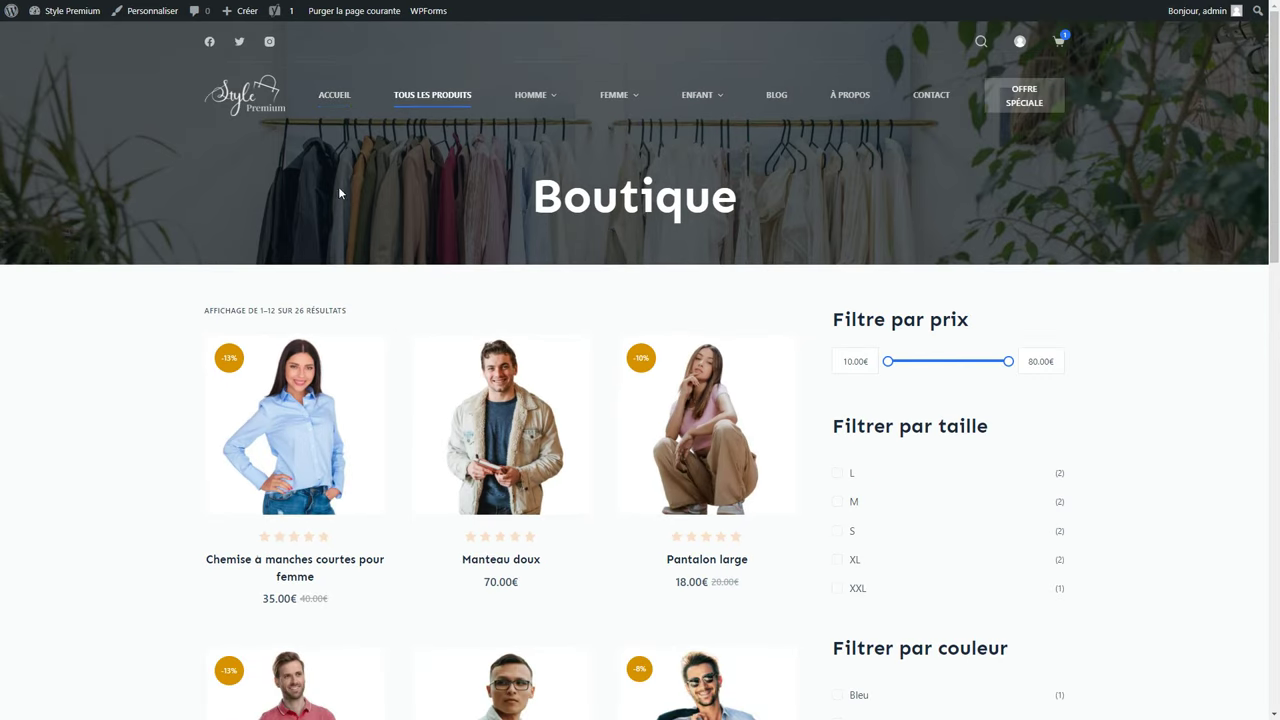
scroll(1033, 475, "down", 2)
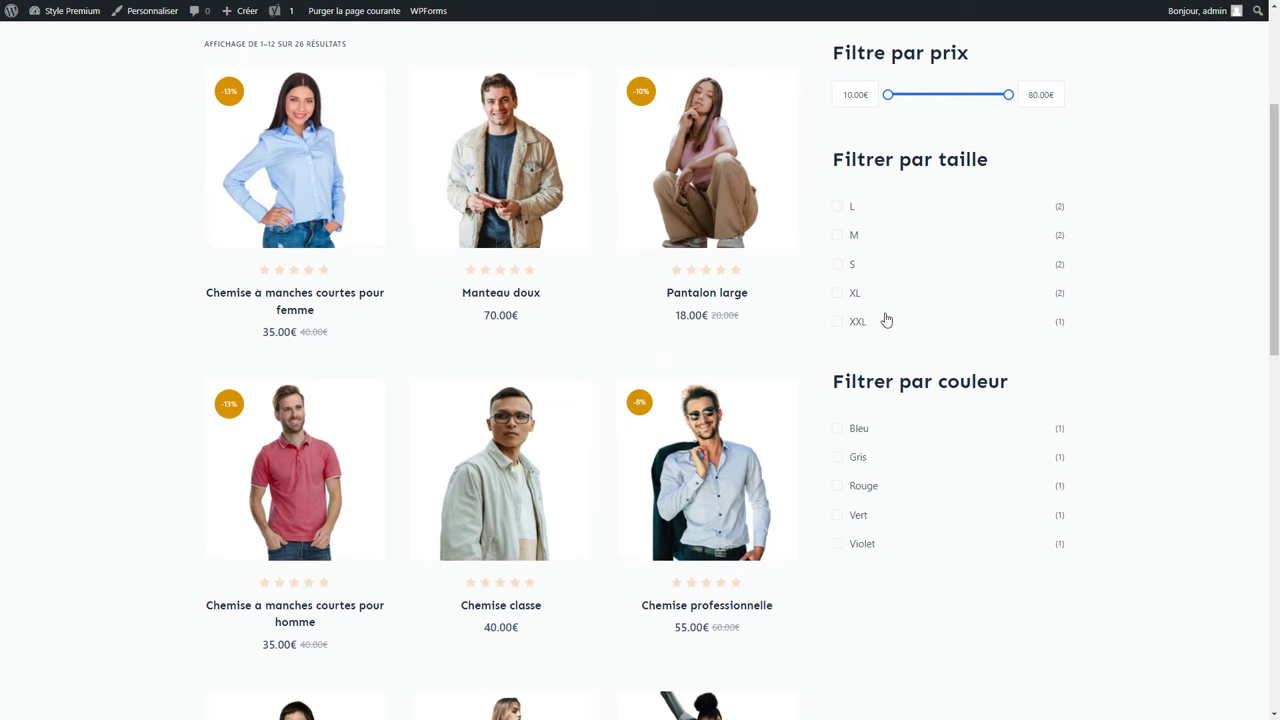
Test the XL size filter, then raise the minimum price filter to 48€.
left_click(838, 292)
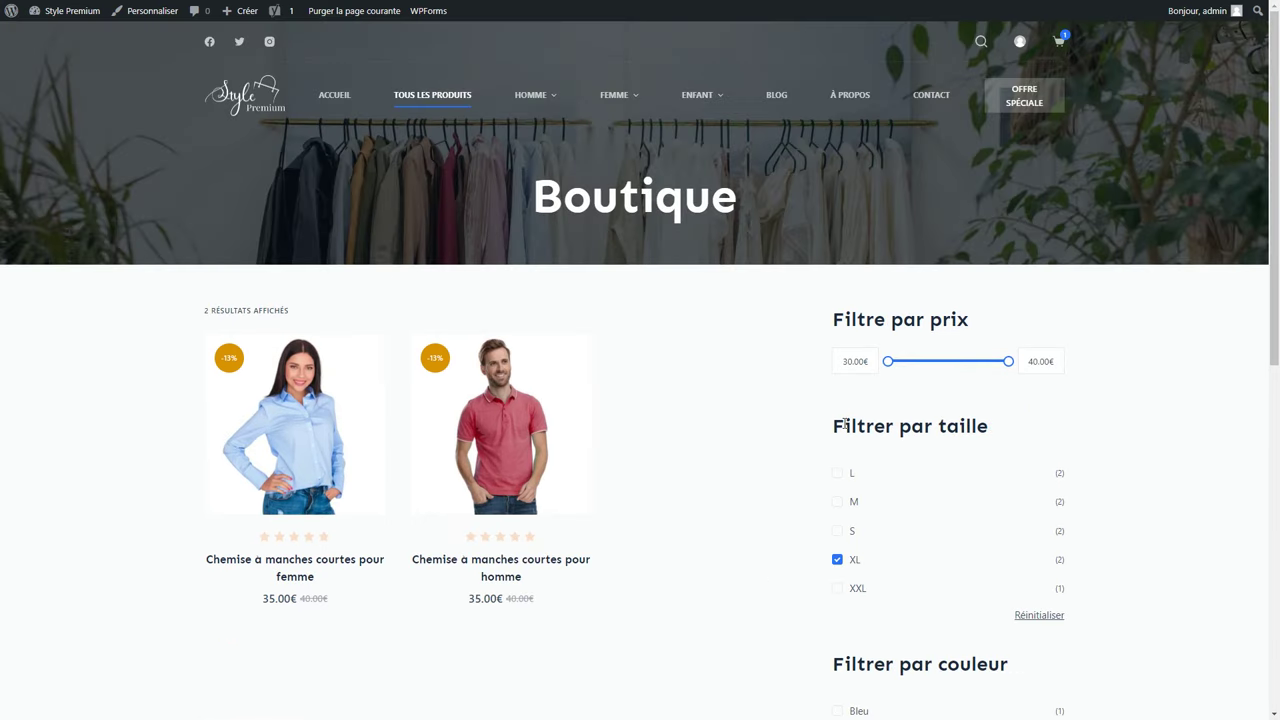
left_click(838, 560)
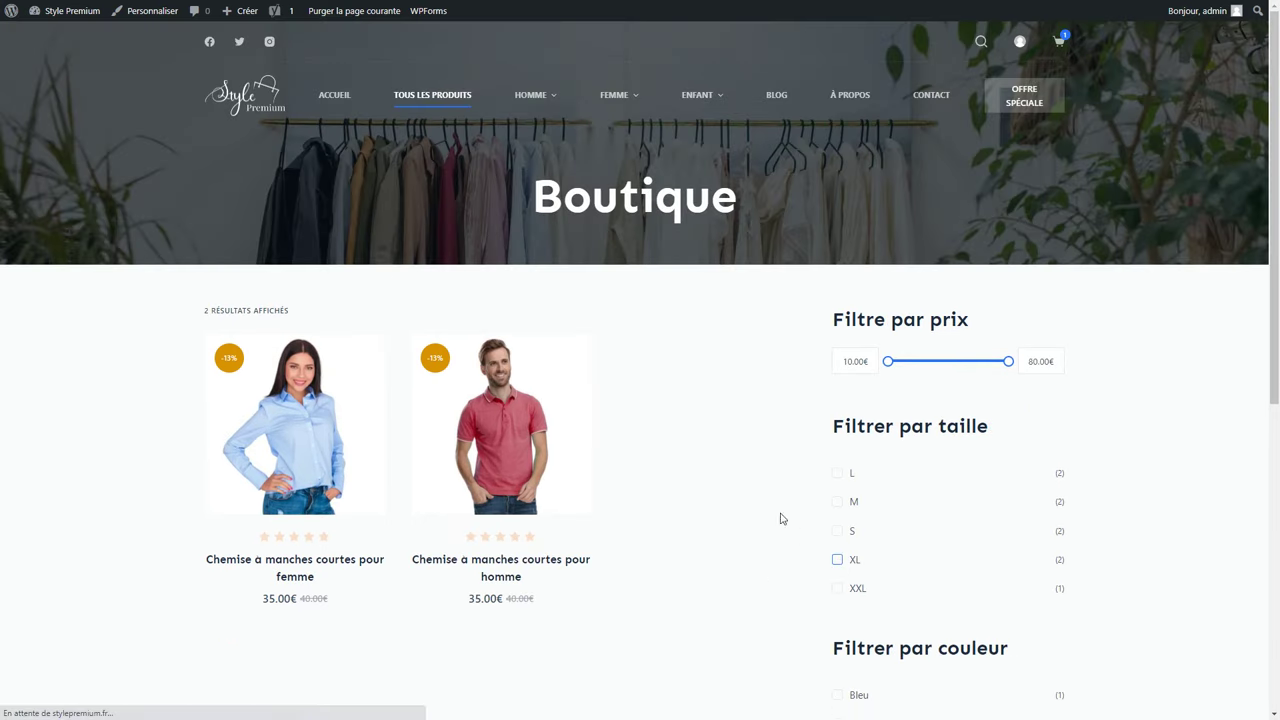
left_click_drag(888, 362, 952, 364)
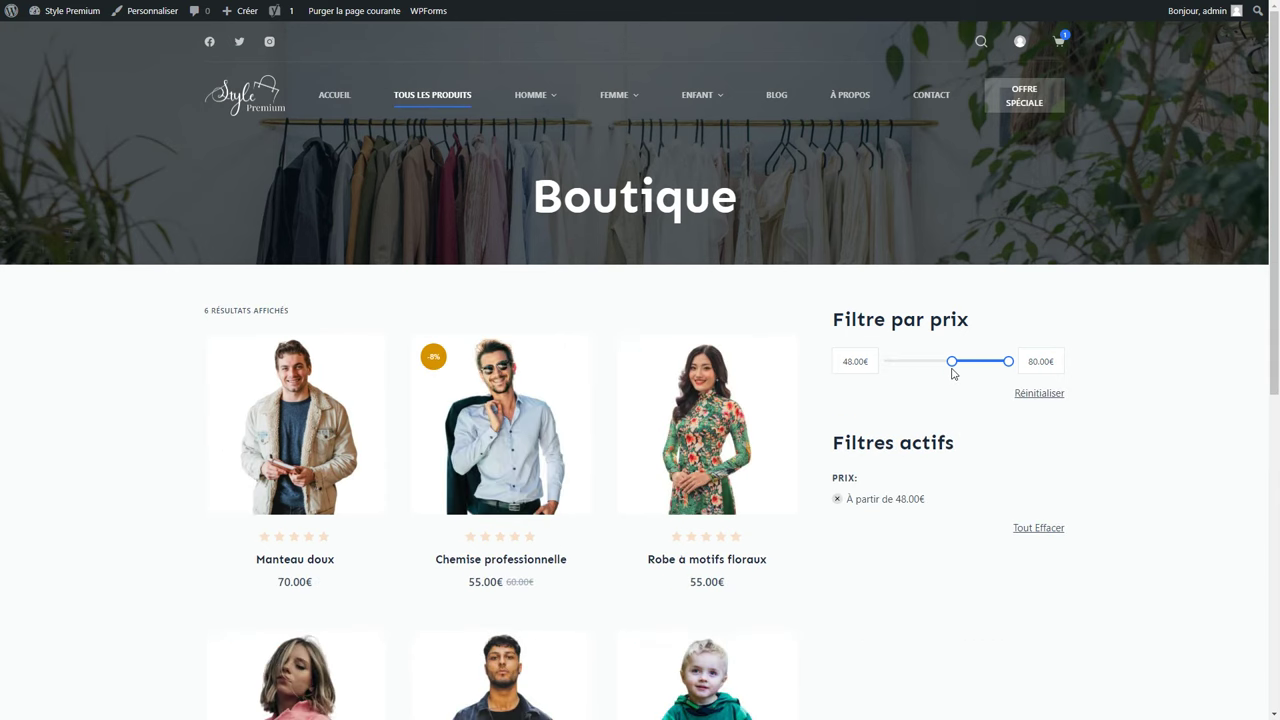
left_click(140, 16)
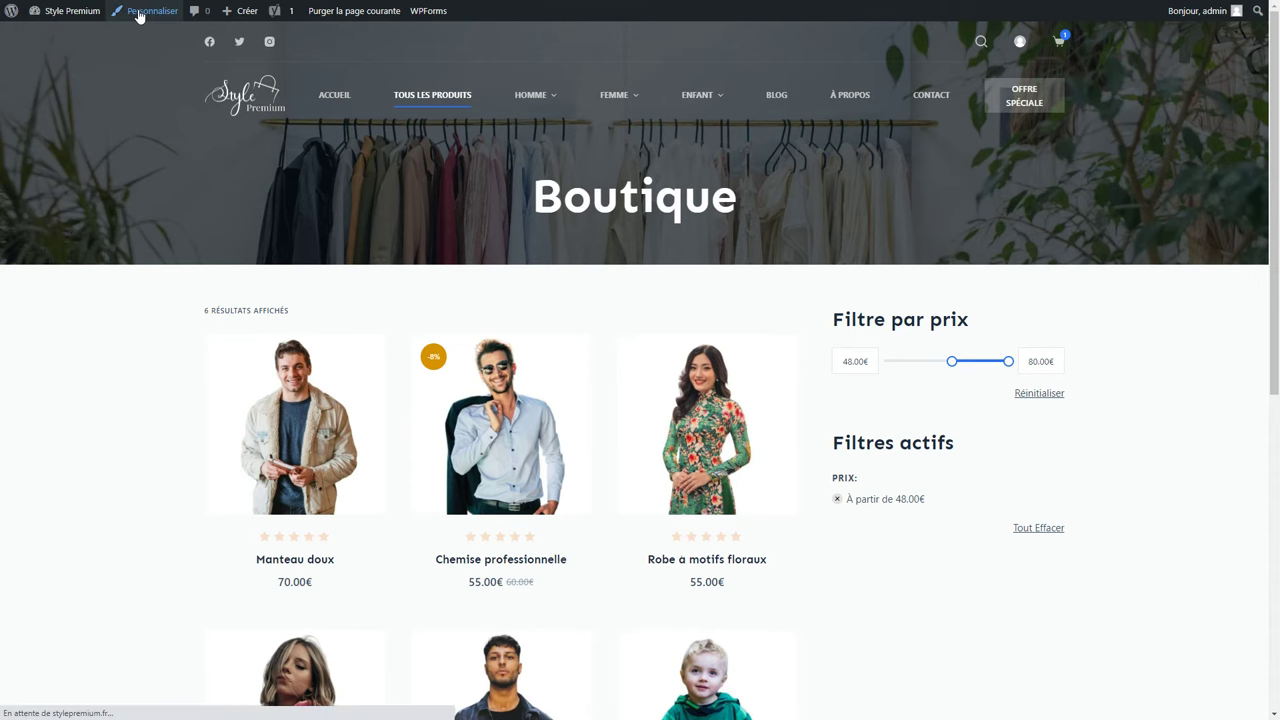
Set the product archive Type de pagination to Défilement infini, after trying the other pagination types.
scroll(60, 285, "down", 3)
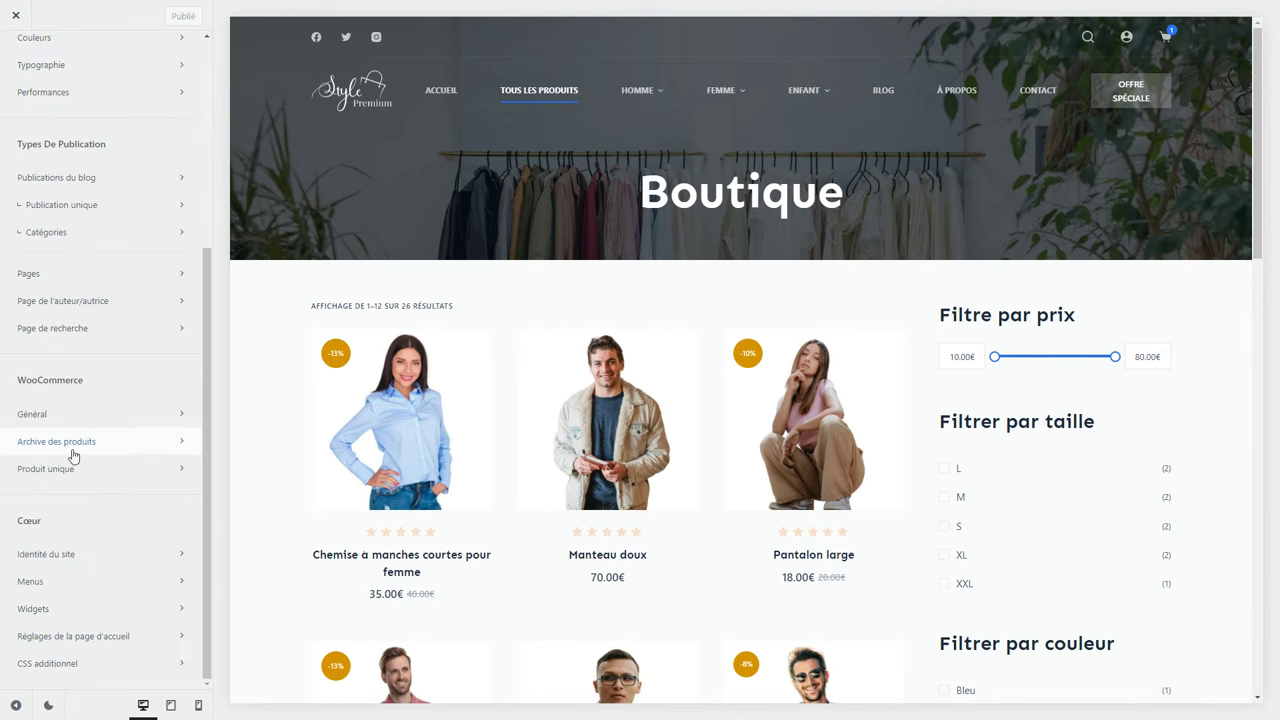
left_click(47, 443)
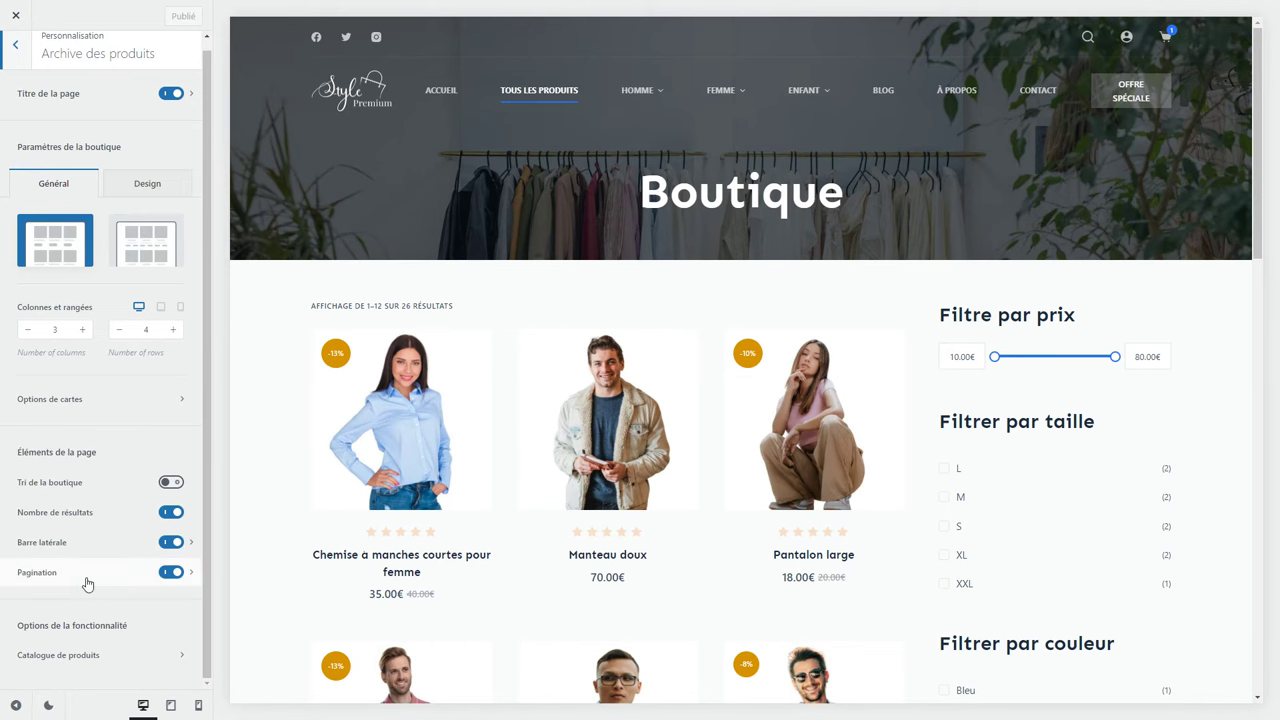
scroll(410, 568, "down", 5)
scroll(448, 562, "down", 6)
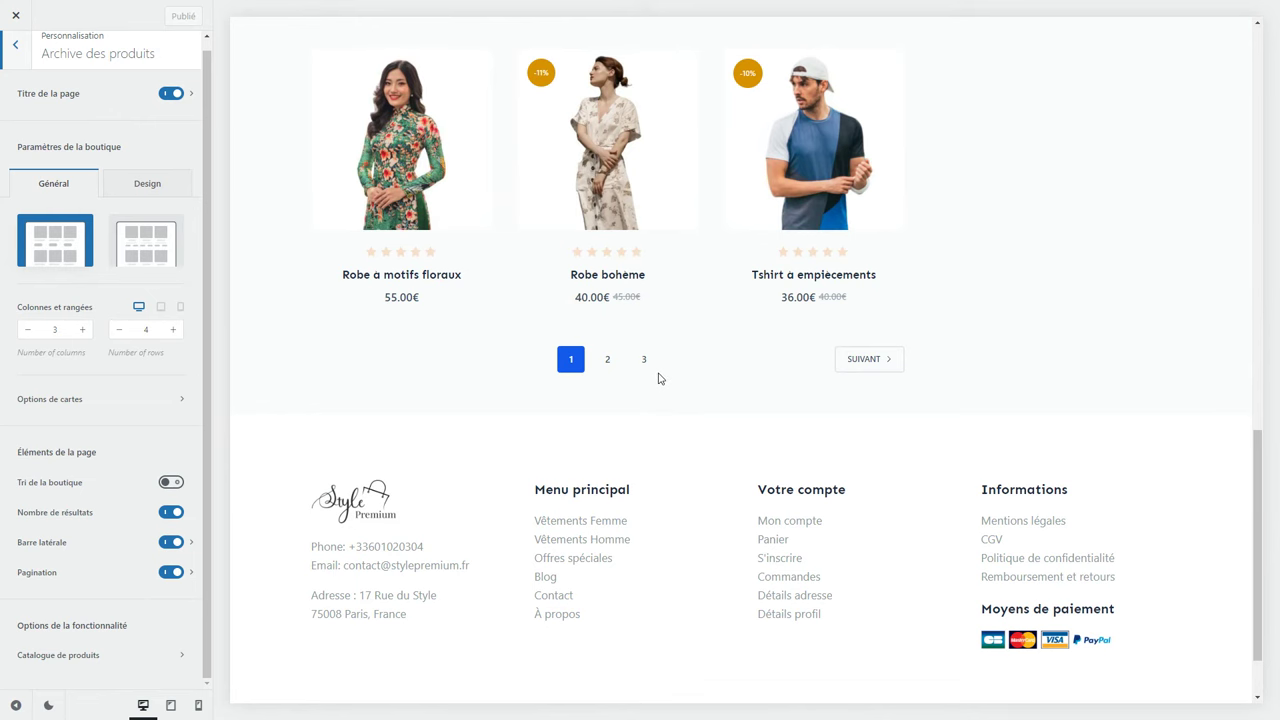
left_click(192, 574)
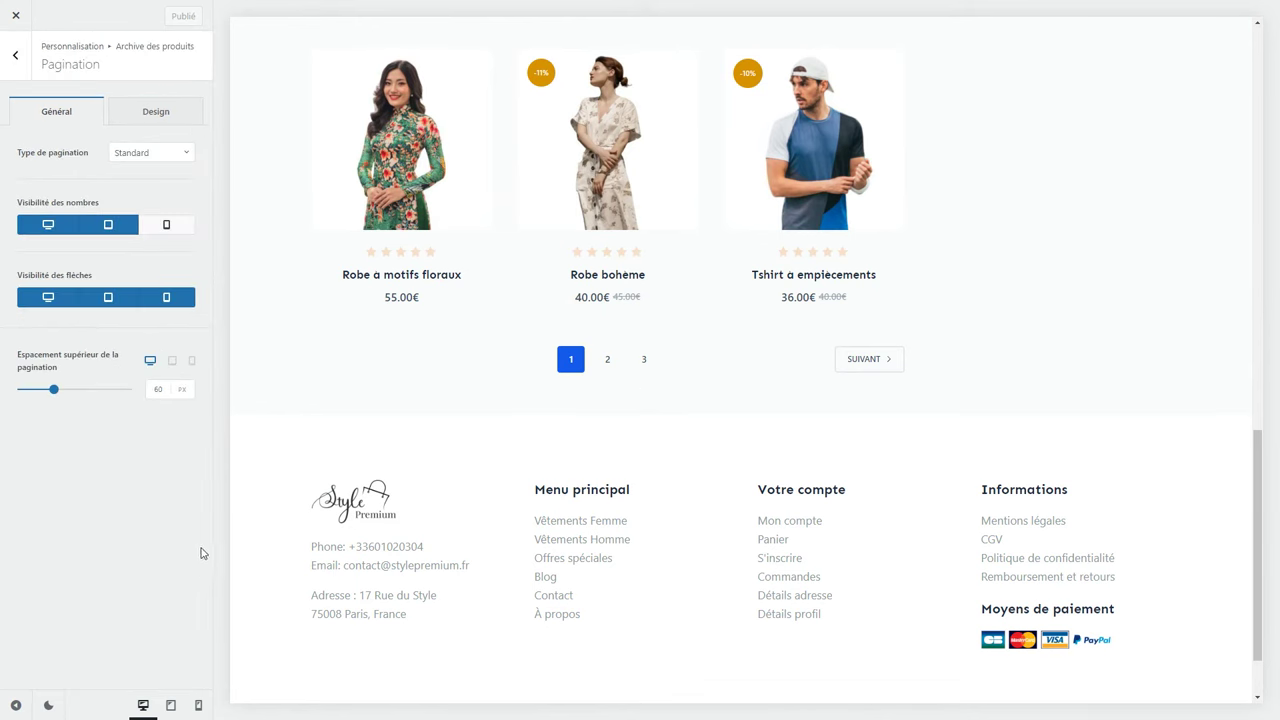
left_click(143, 152)
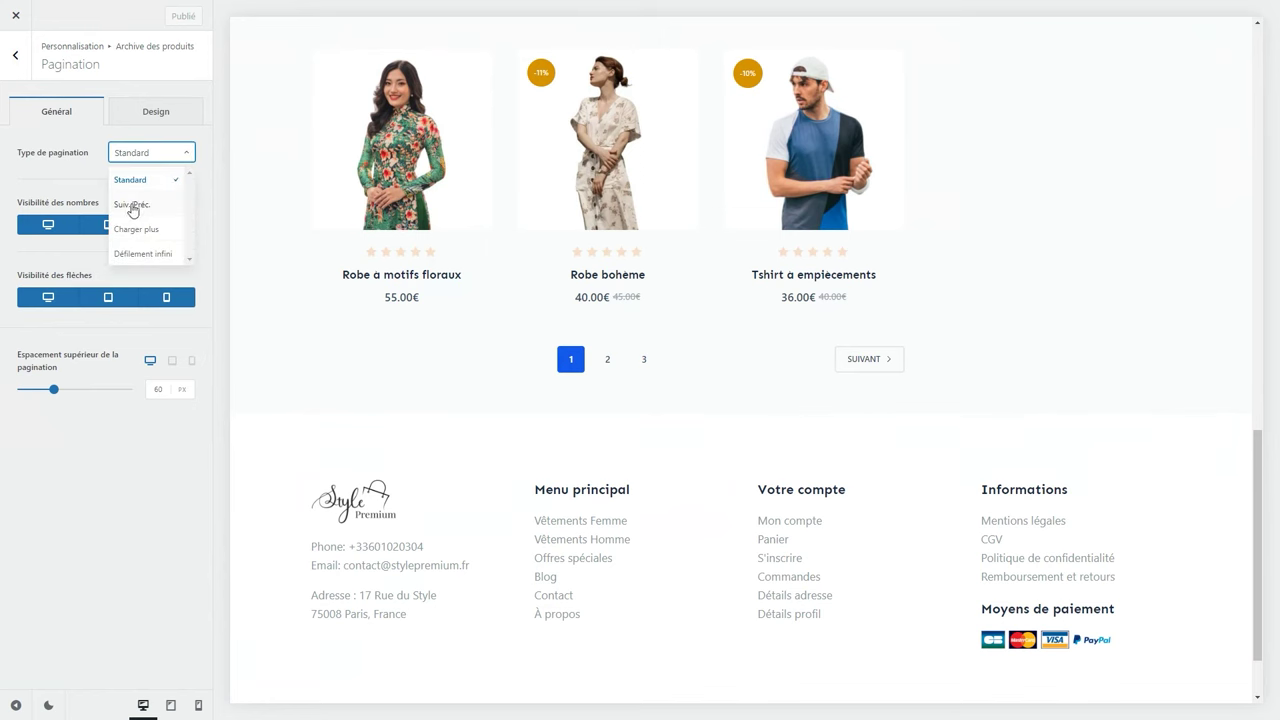
left_click(132, 207)
left_click(146, 160)
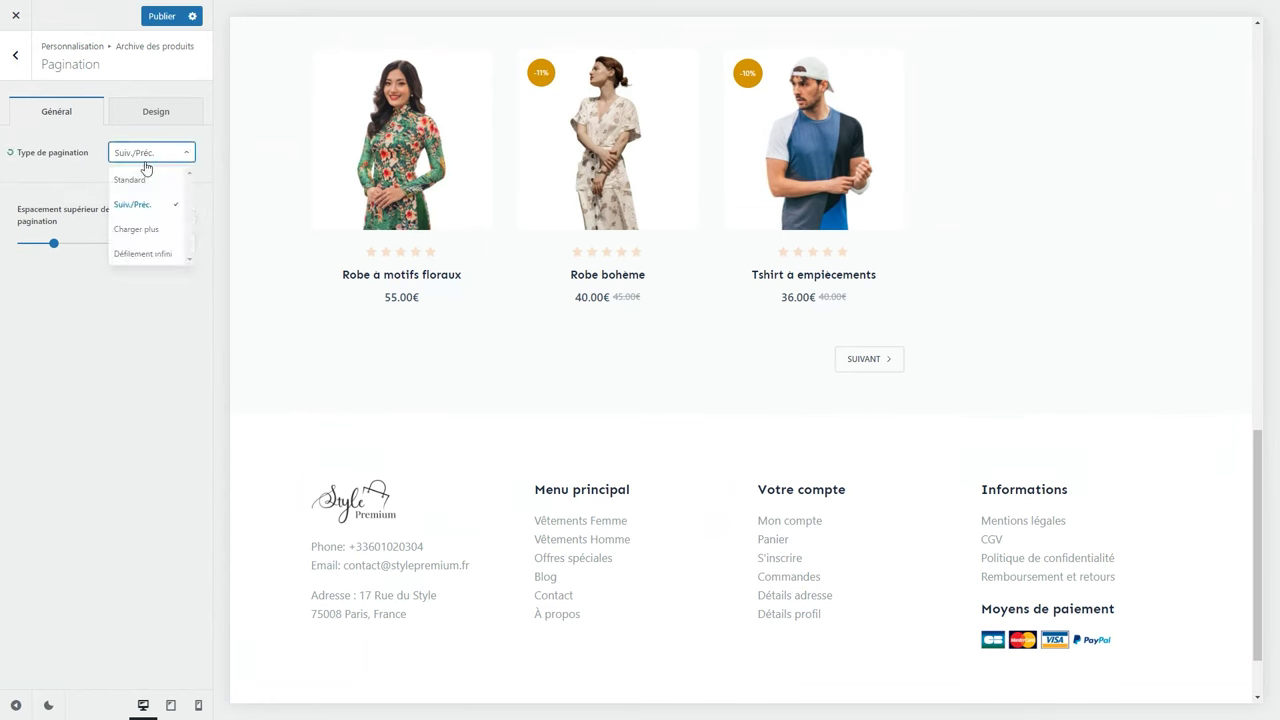
left_click(143, 230)
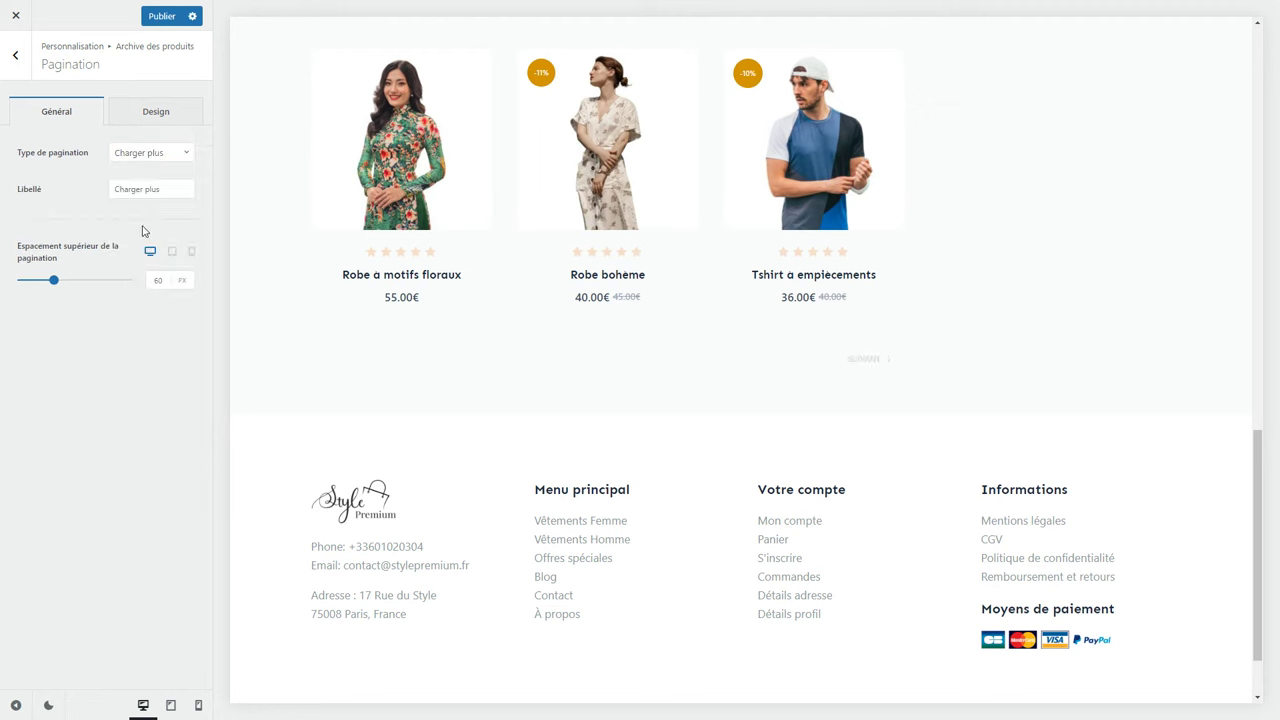
left_click(165, 158)
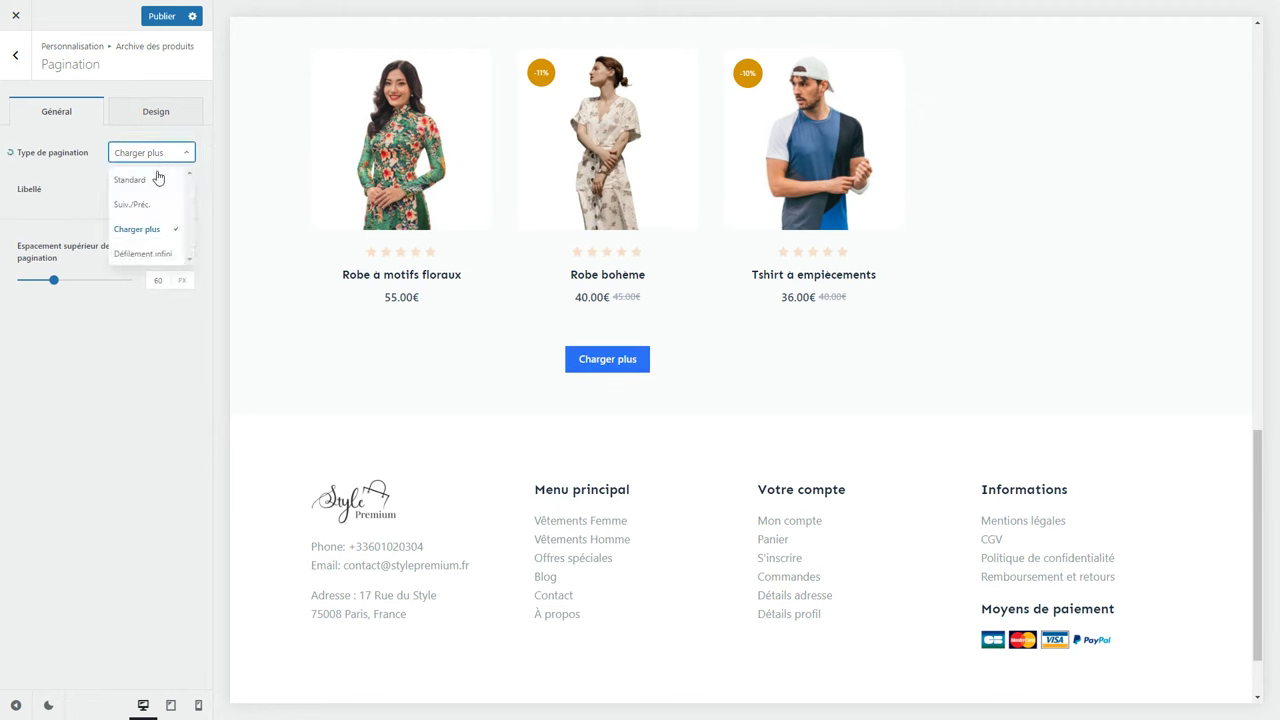
left_click(145, 253)
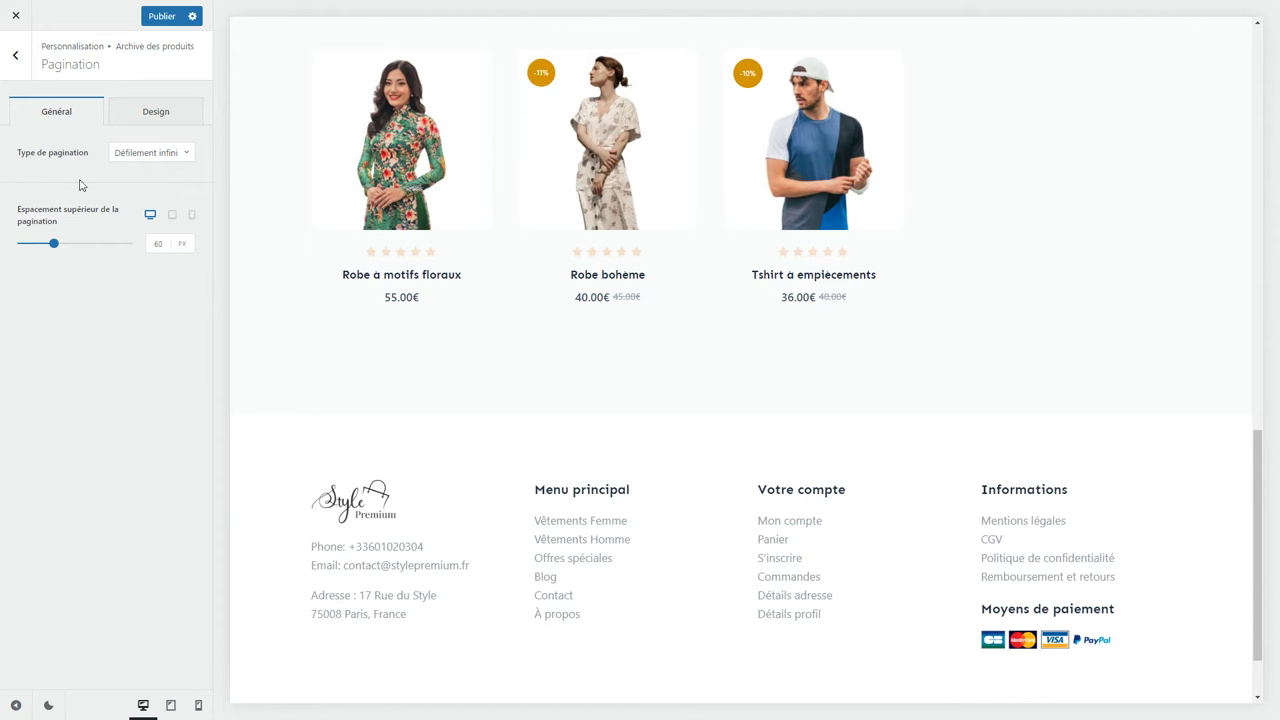
left_click(16, 55)
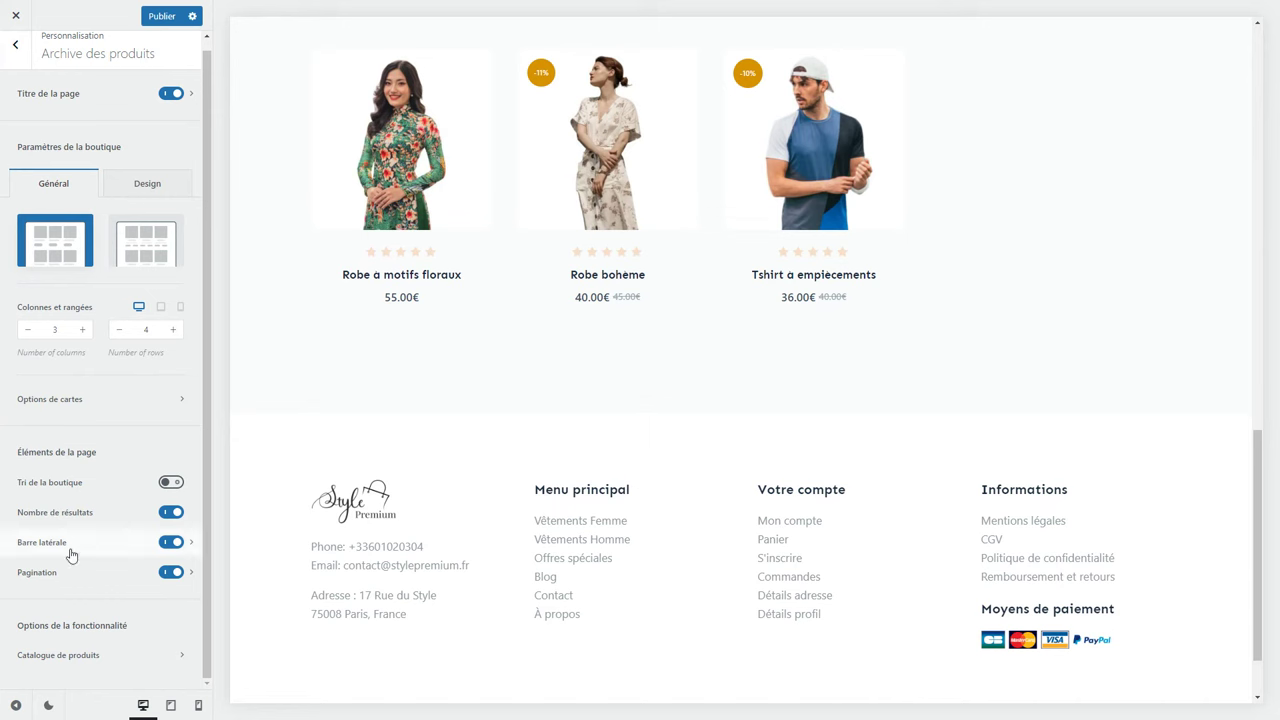
left_click(146, 656)
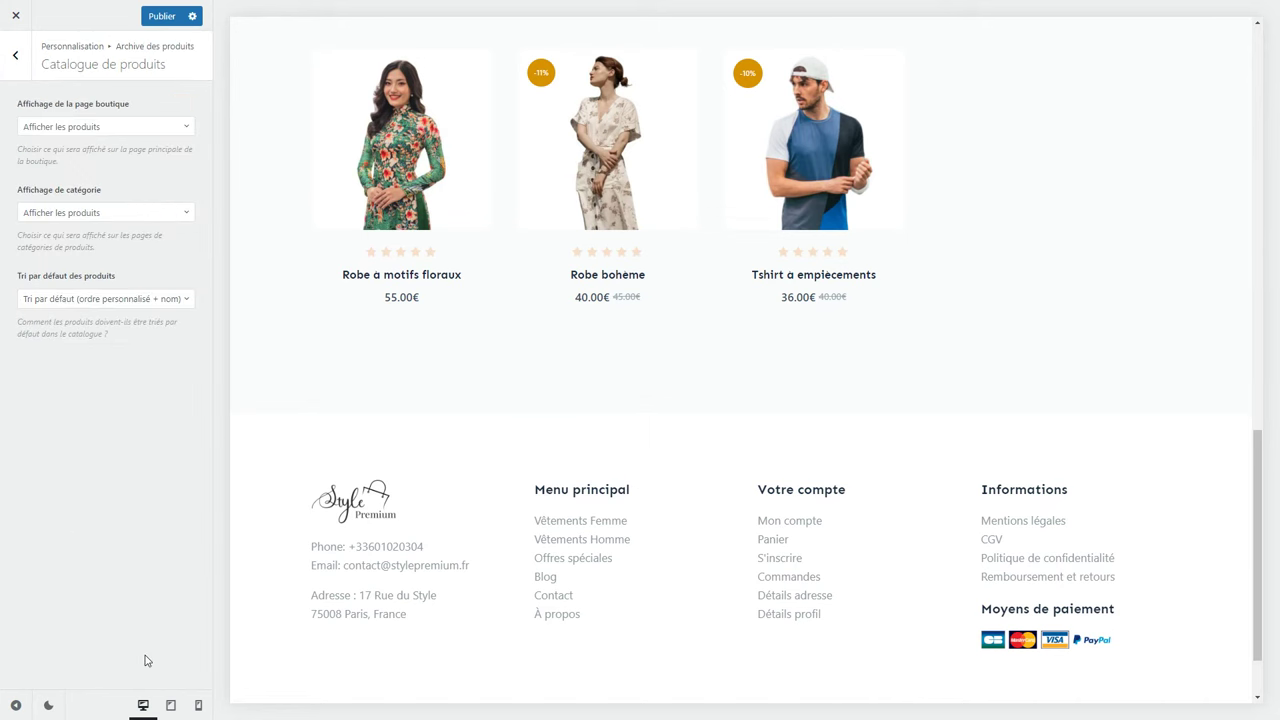
left_click(90, 128)
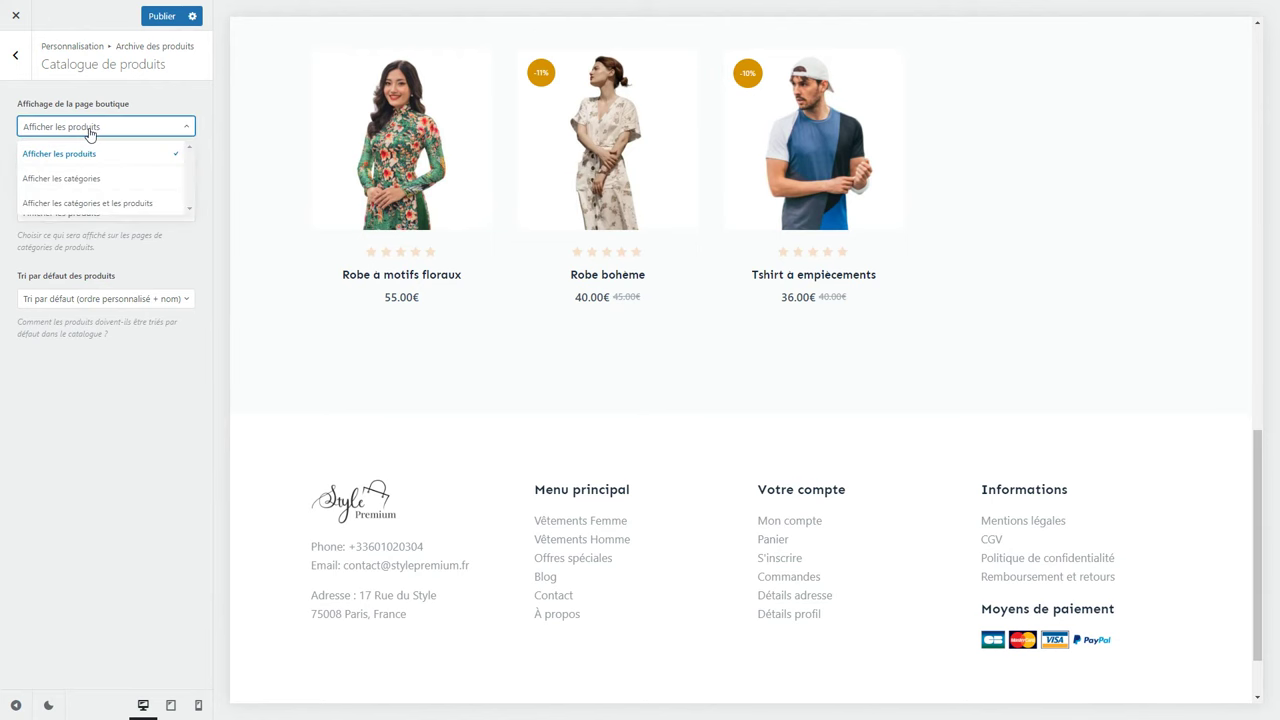
left_click(116, 181)
left_click(151, 211)
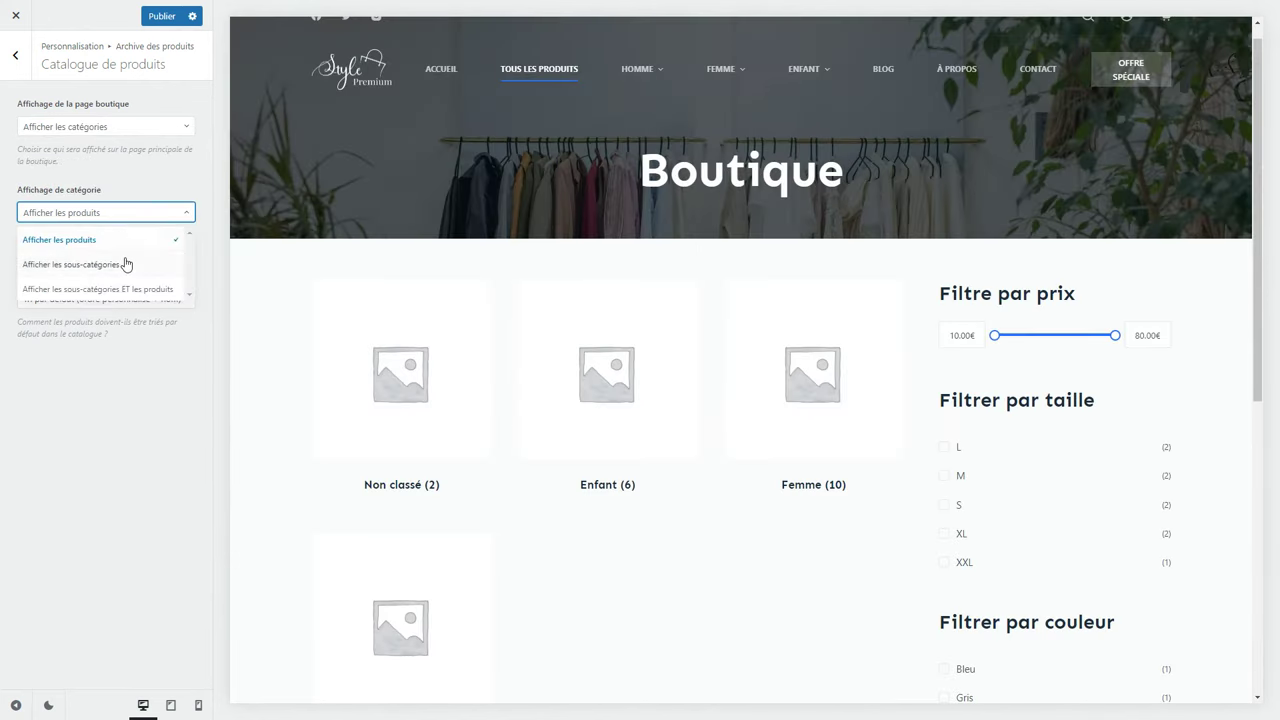
left_click(119, 215)
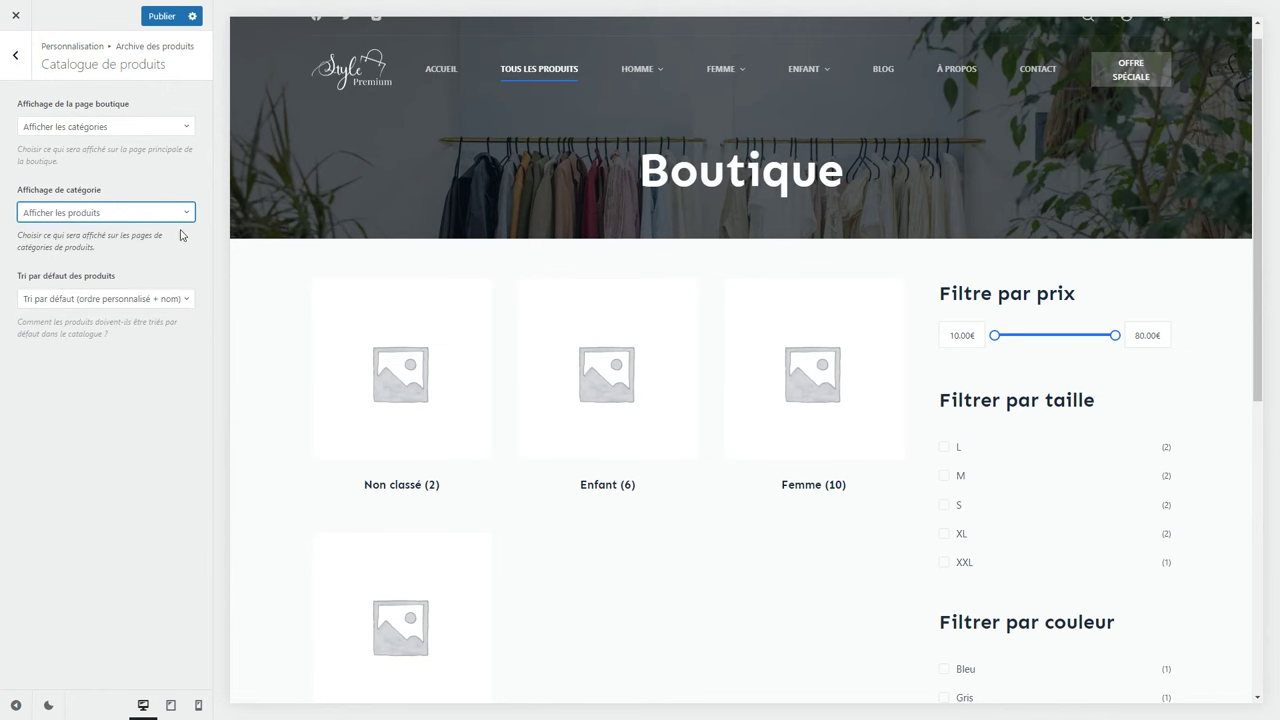
left_click(72, 128)
left_click(72, 155)
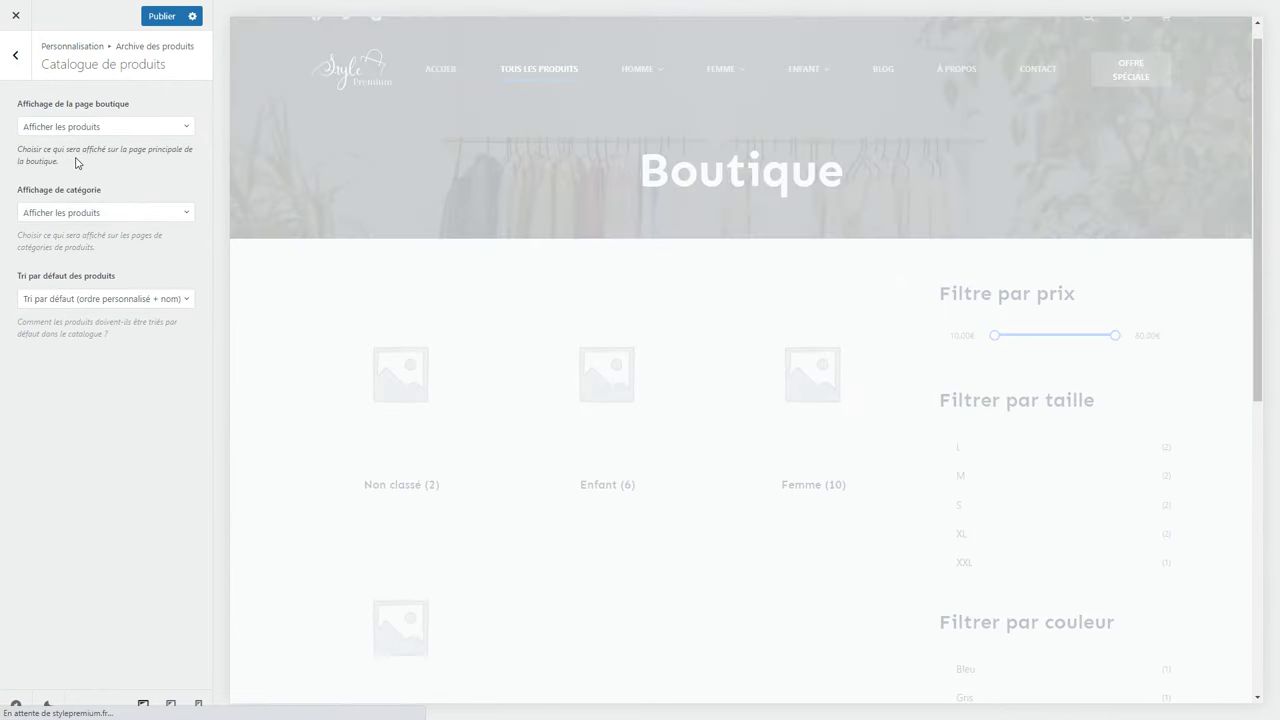
left_click(134, 213)
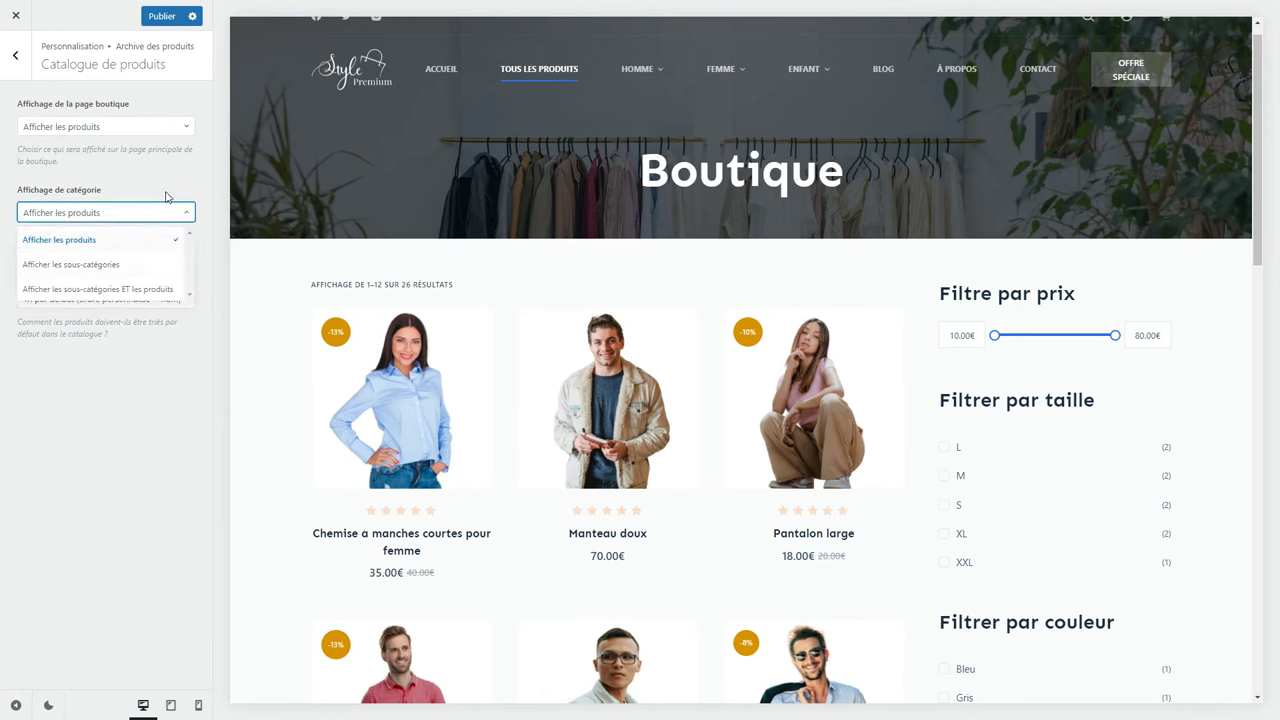
left_click(167, 198)
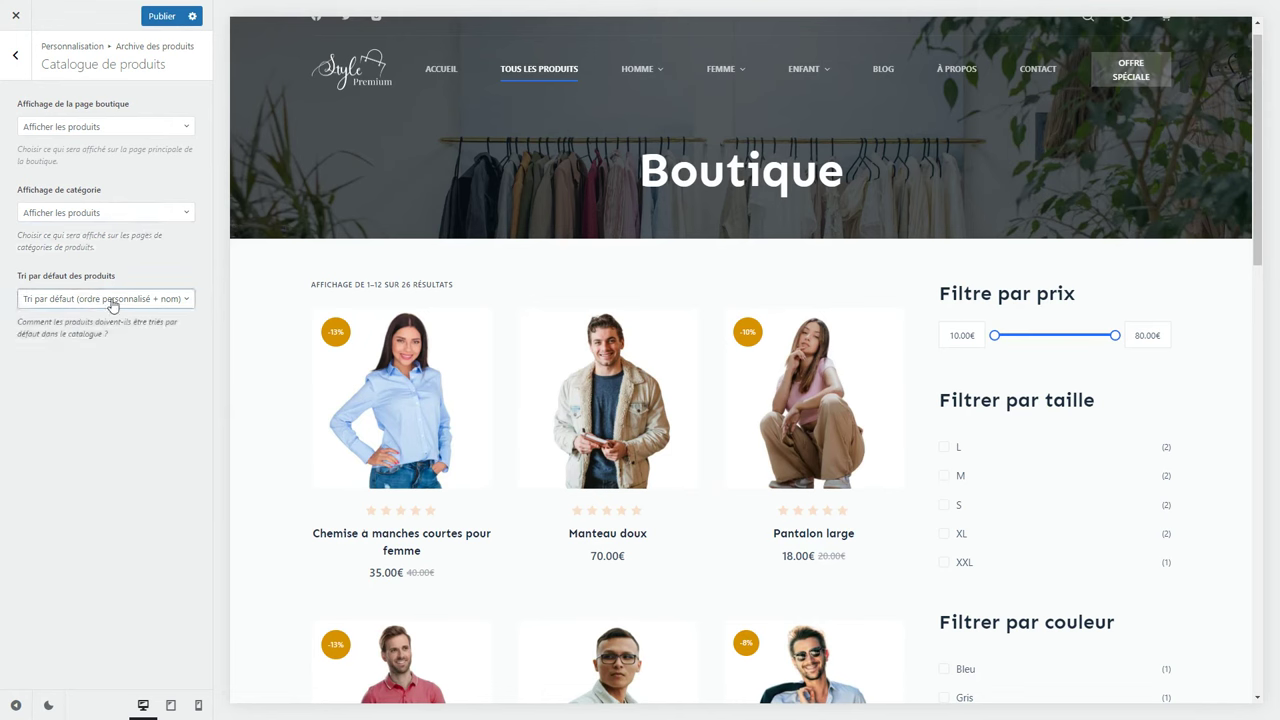
left_click(157, 302)
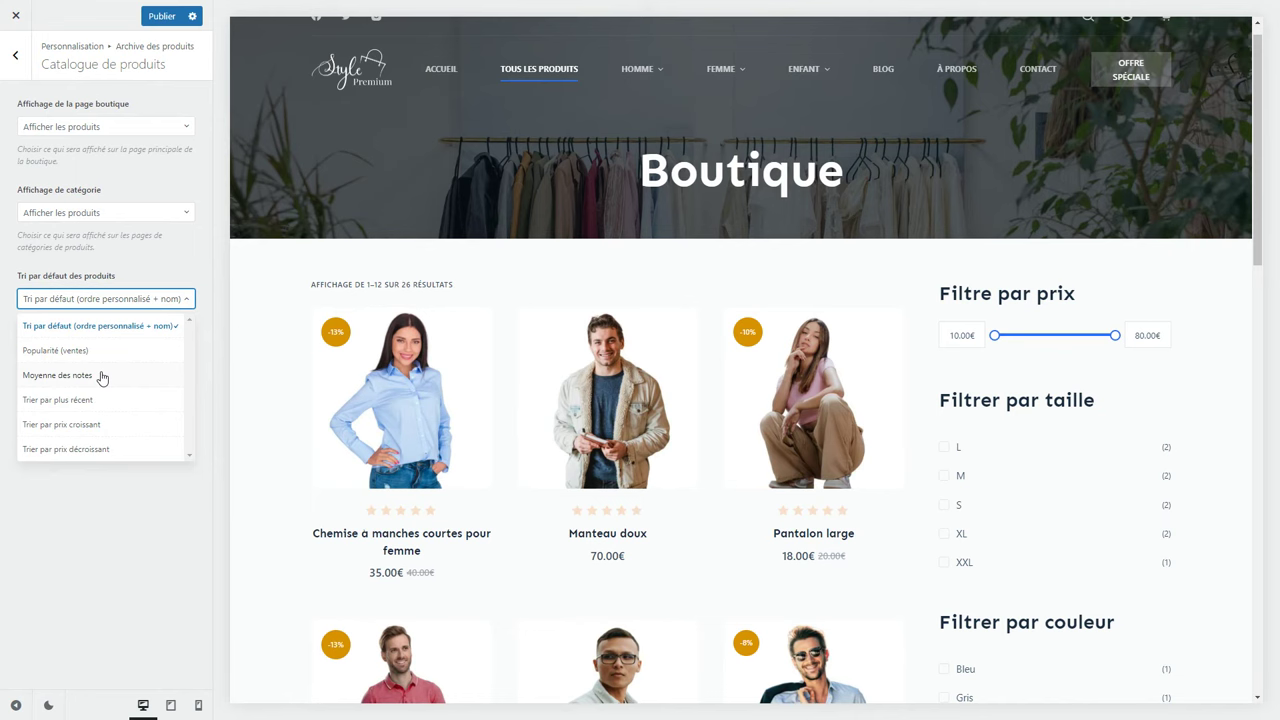
left_click(150, 305)
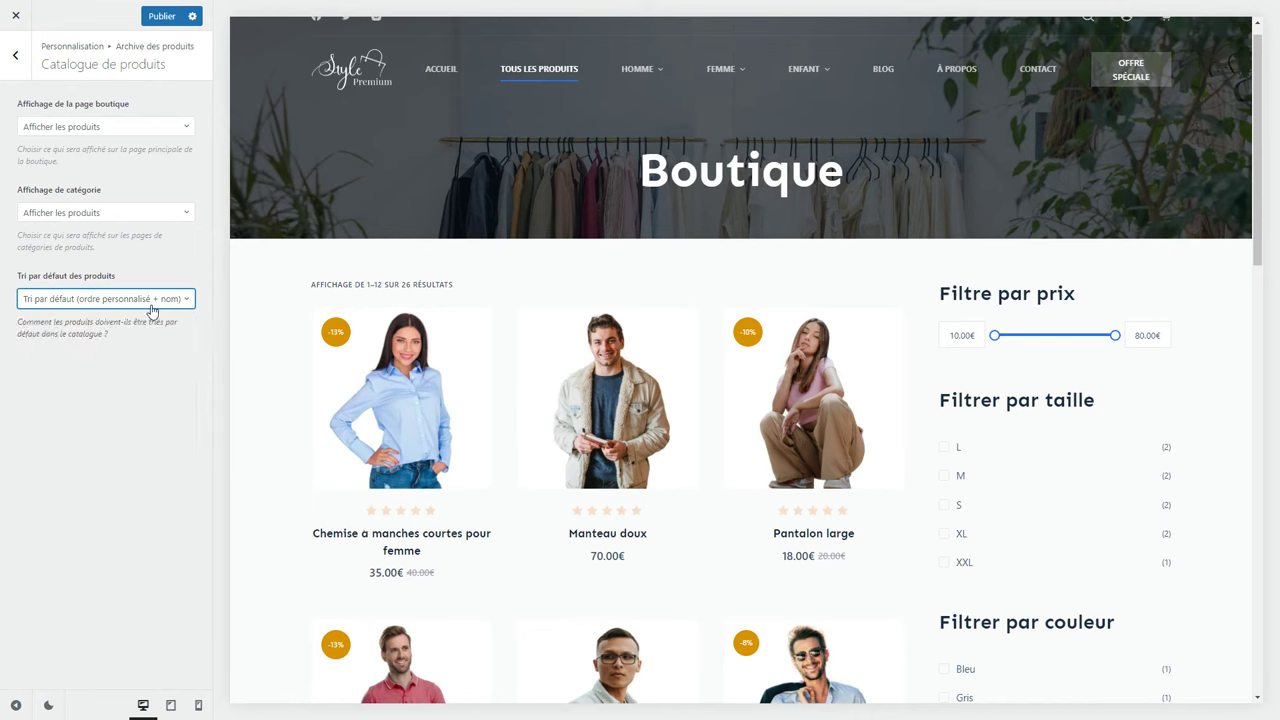
left_click(15, 60)
Go to the Produit unique settings and preview the women's short-sleeve shirt page.
left_click(14, 66)
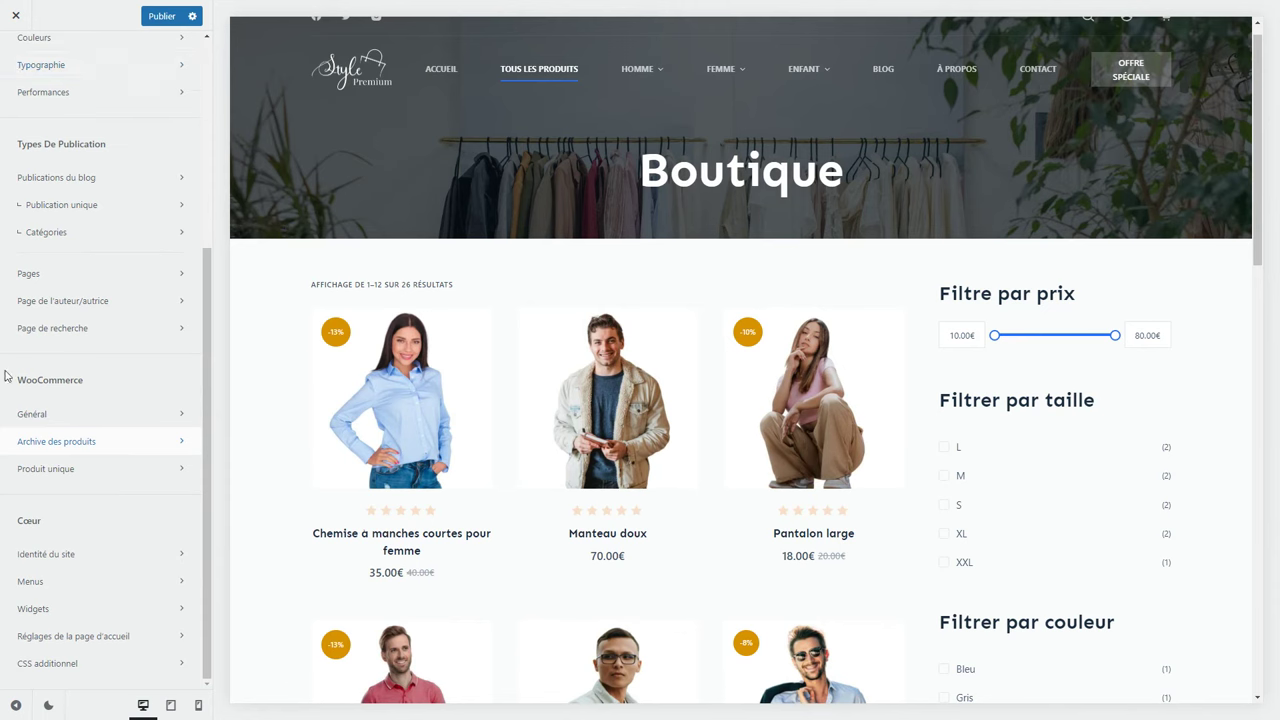
left_click(92, 469)
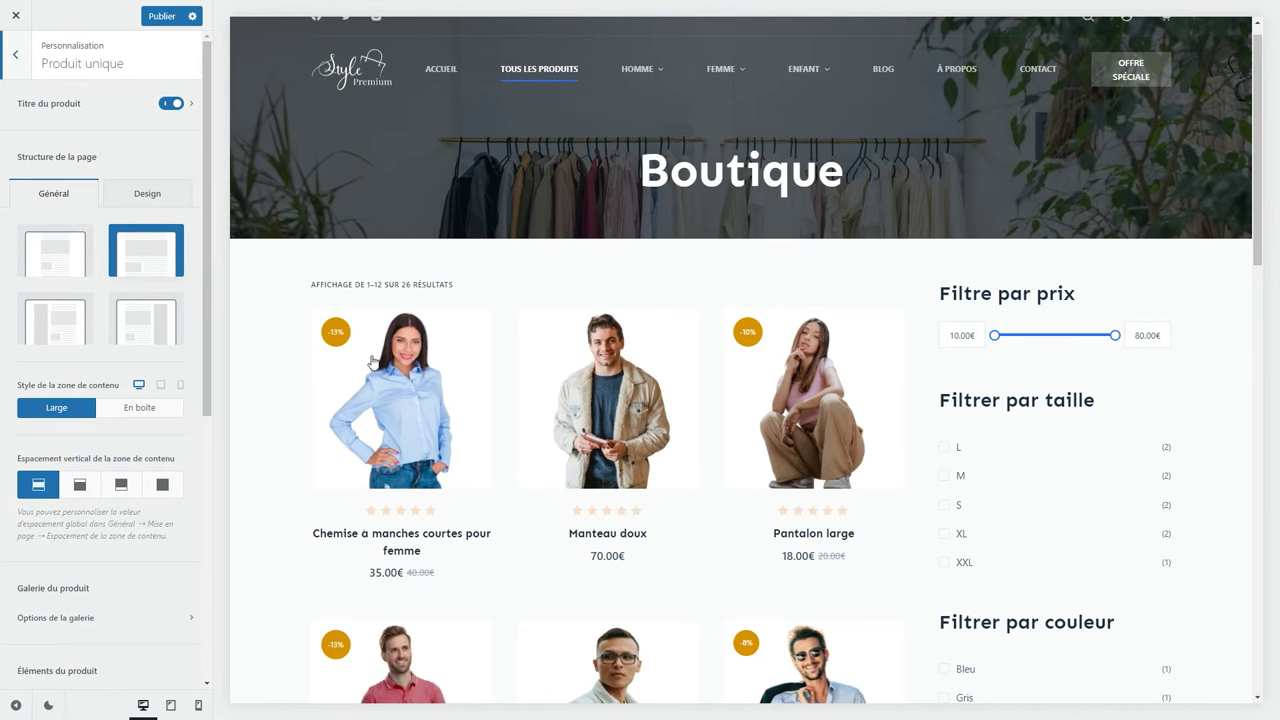
left_click(474, 369)
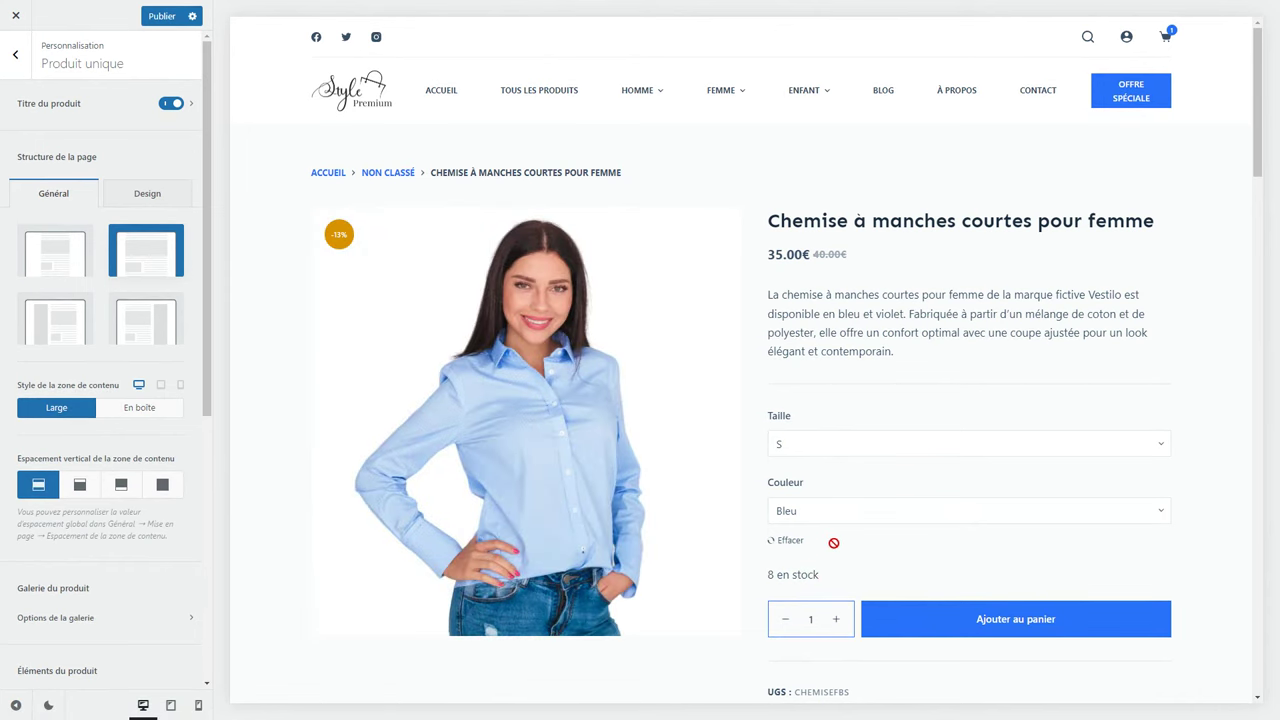
Choose the Largeur normale product layout with an En boîte content area.
left_click(80, 250)
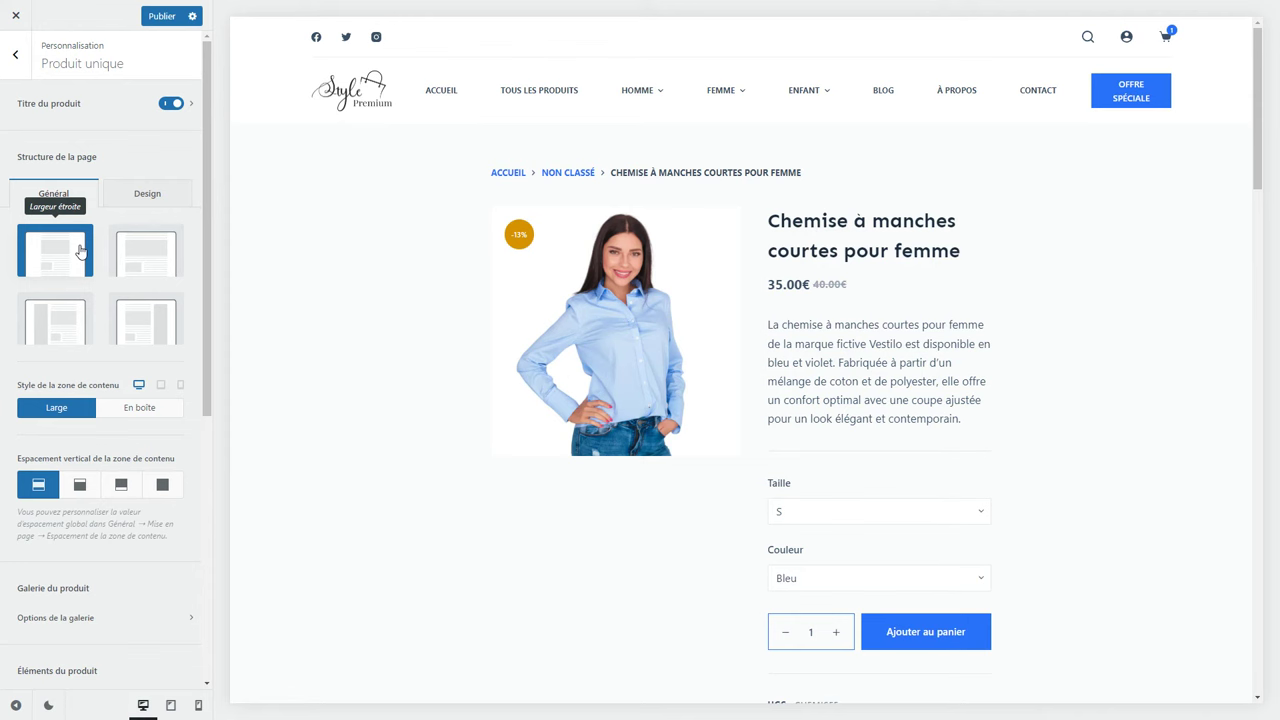
left_click(85, 325)
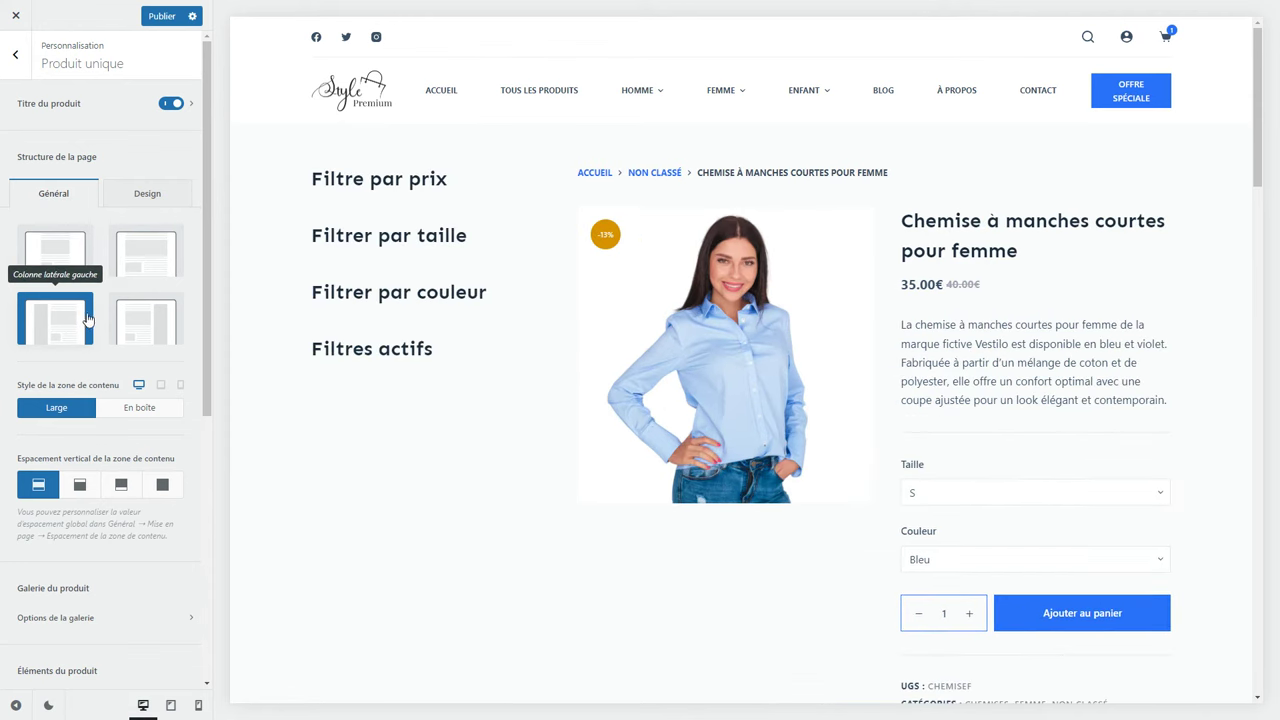
left_click(140, 278)
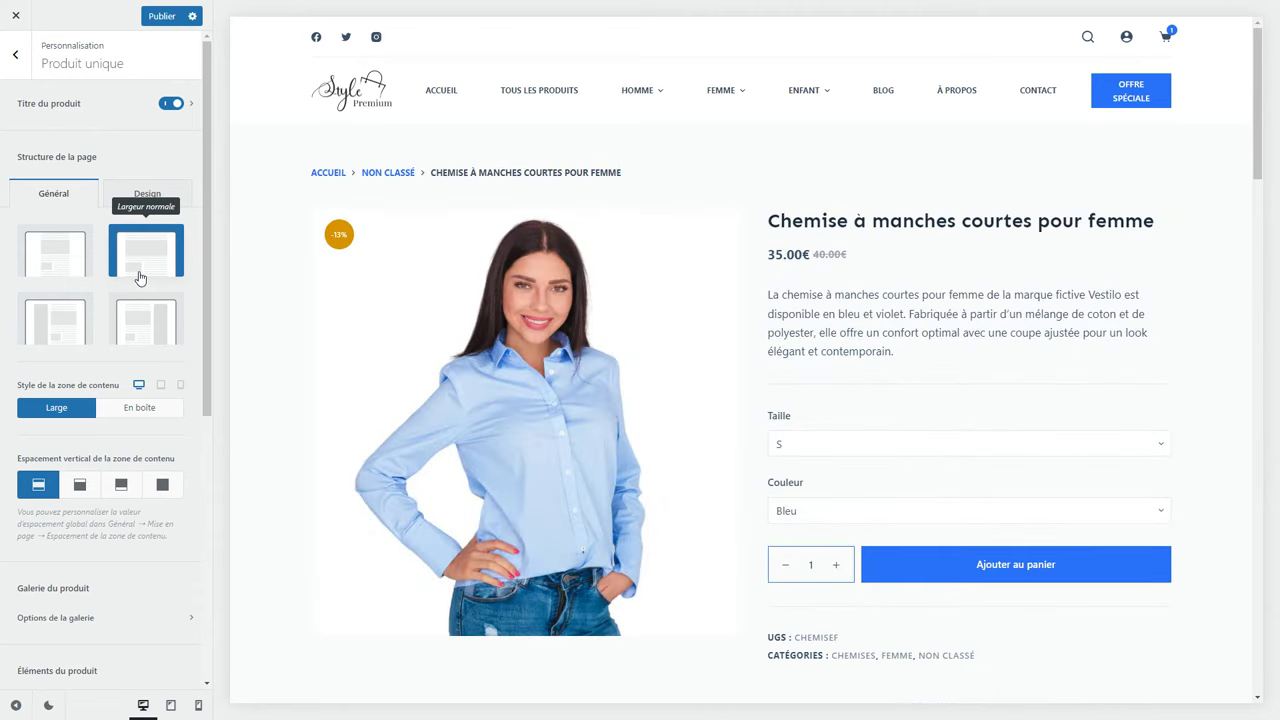
left_click(141, 410)
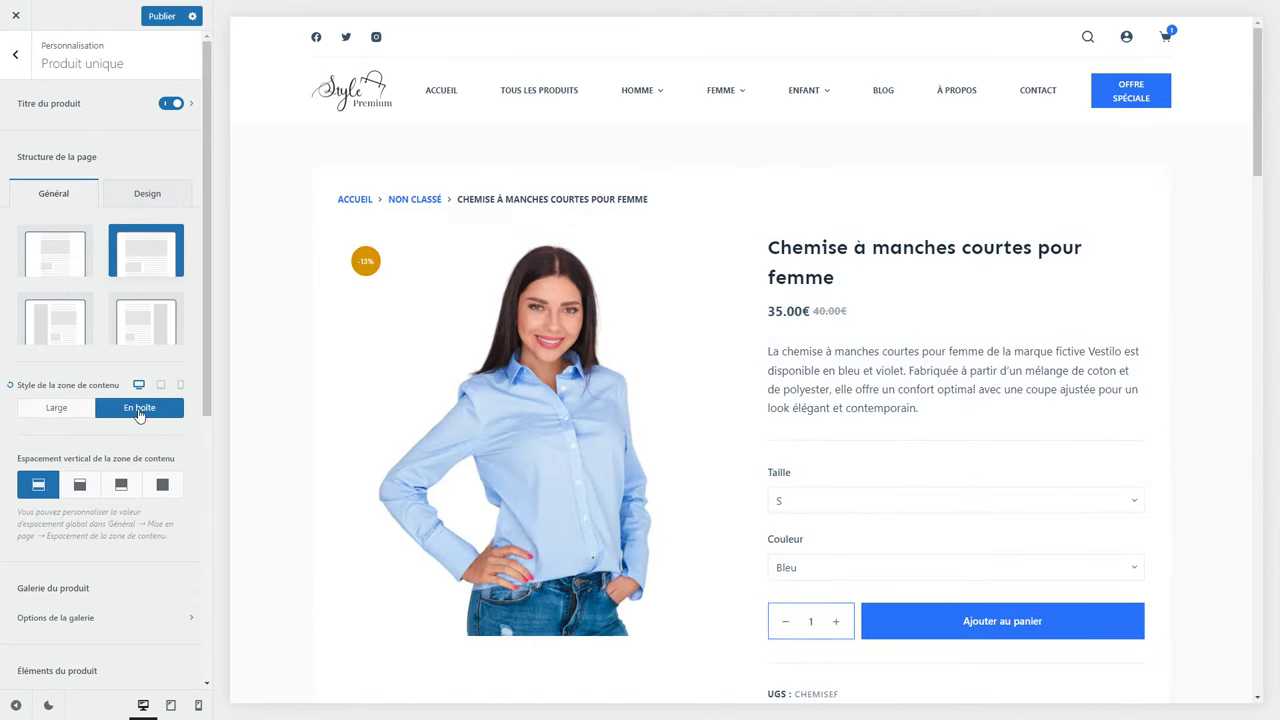
left_click(55, 415)
left_click(101, 414)
scroll(60, 505, "down", 3)
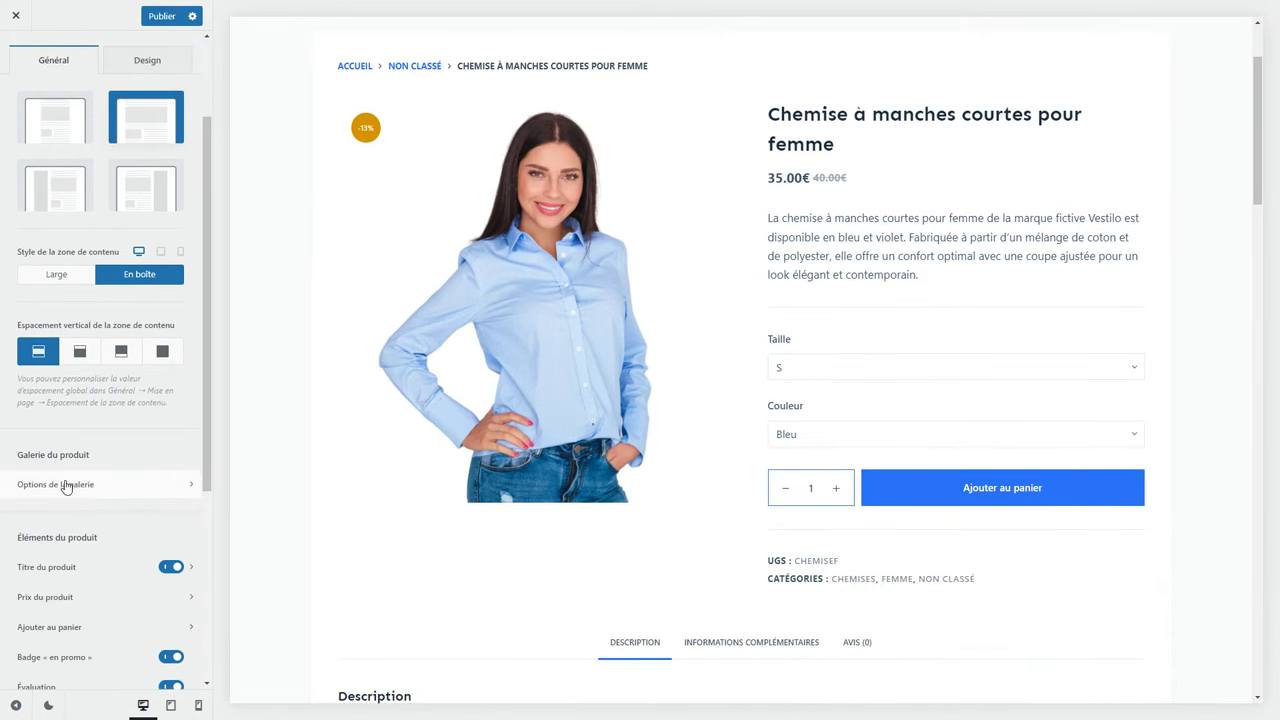
Go to Options de la galerie and preview the men's short-sleeve shirt product page.
left_click(120, 485)
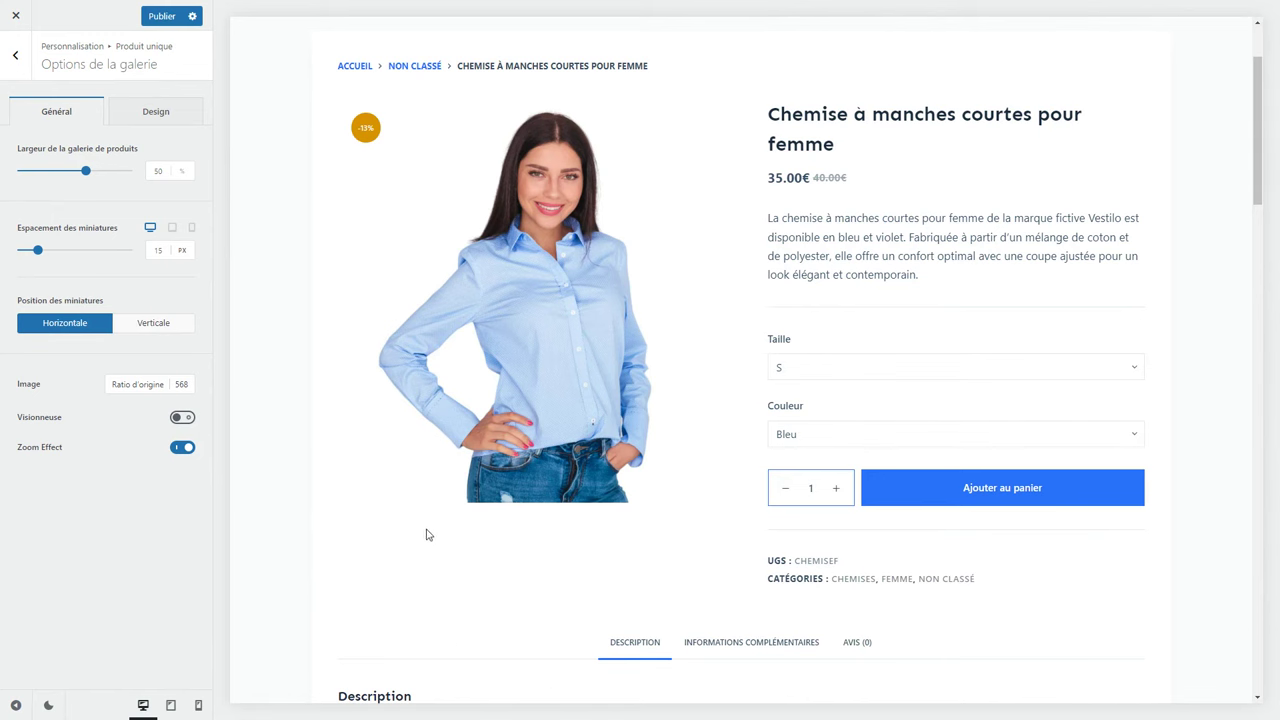
scroll(420, 420, "up", 3)
mouse_move(661, 107)
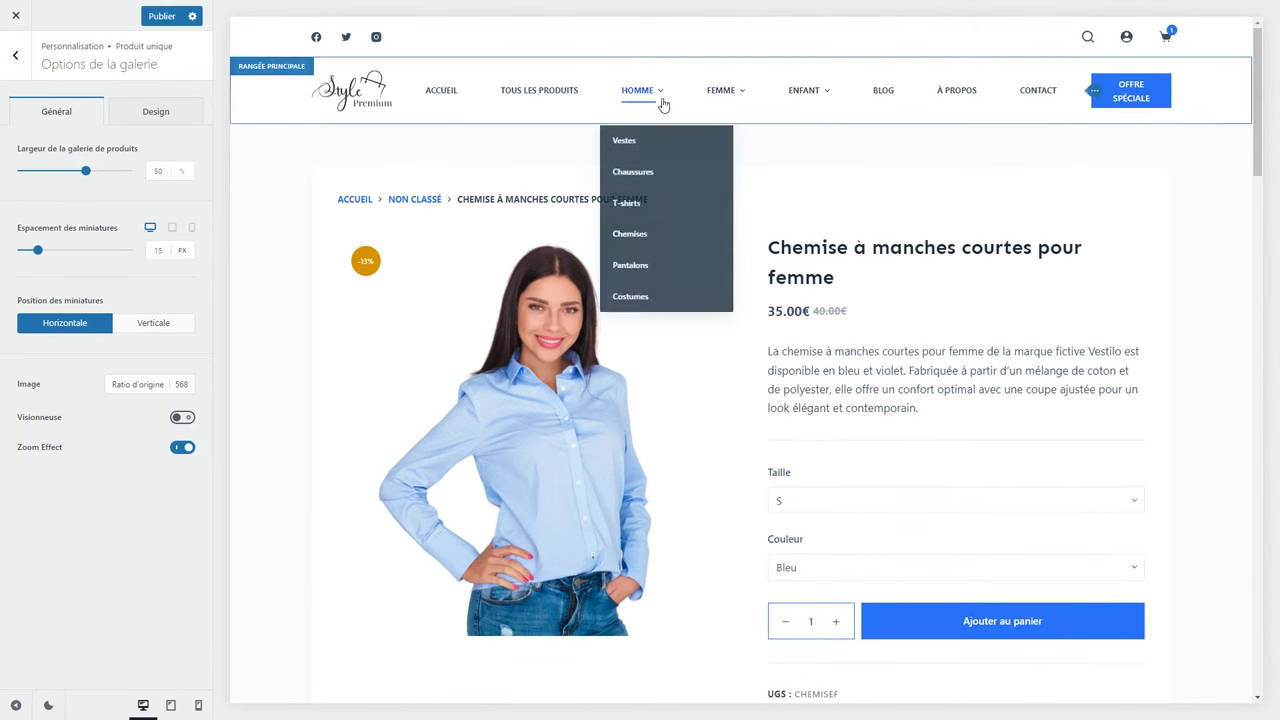
left_click(634, 238)
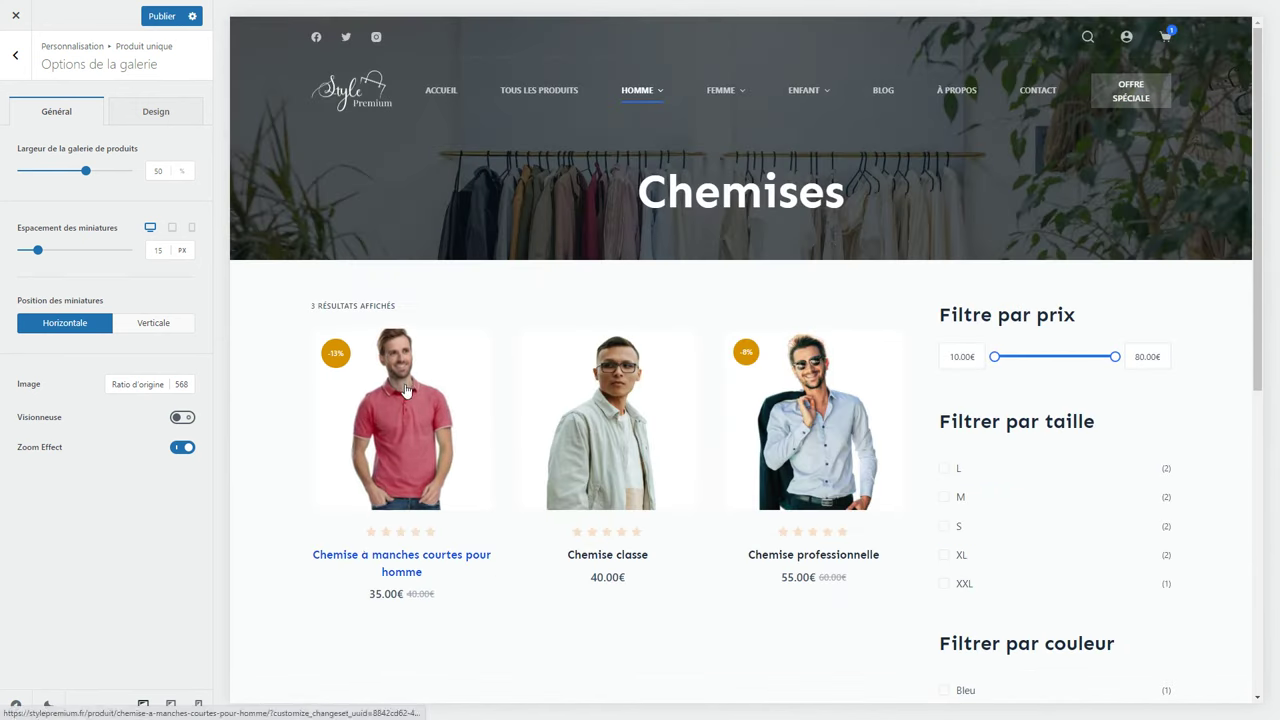
left_click(405, 390)
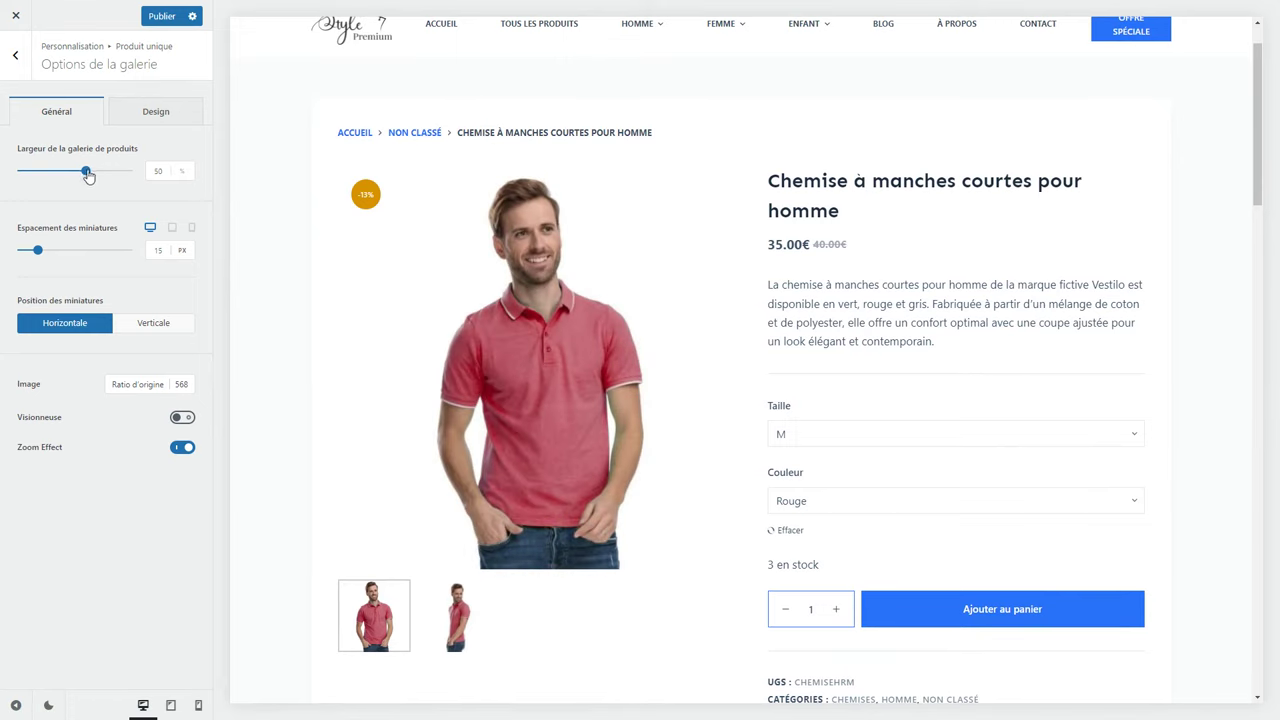
Set gallery width to 49% and thumbnail spacing to 13 px, keeping horizontal thumbnails.
mouse_move(89, 174)
left_mouse_down()
mouse_move(103, 173)
mouse_move(83, 172)
left_mouse_up()
mouse_move(39, 254)
left_mouse_down()
mouse_move(66, 251)
mouse_move(35, 248)
left_mouse_up()
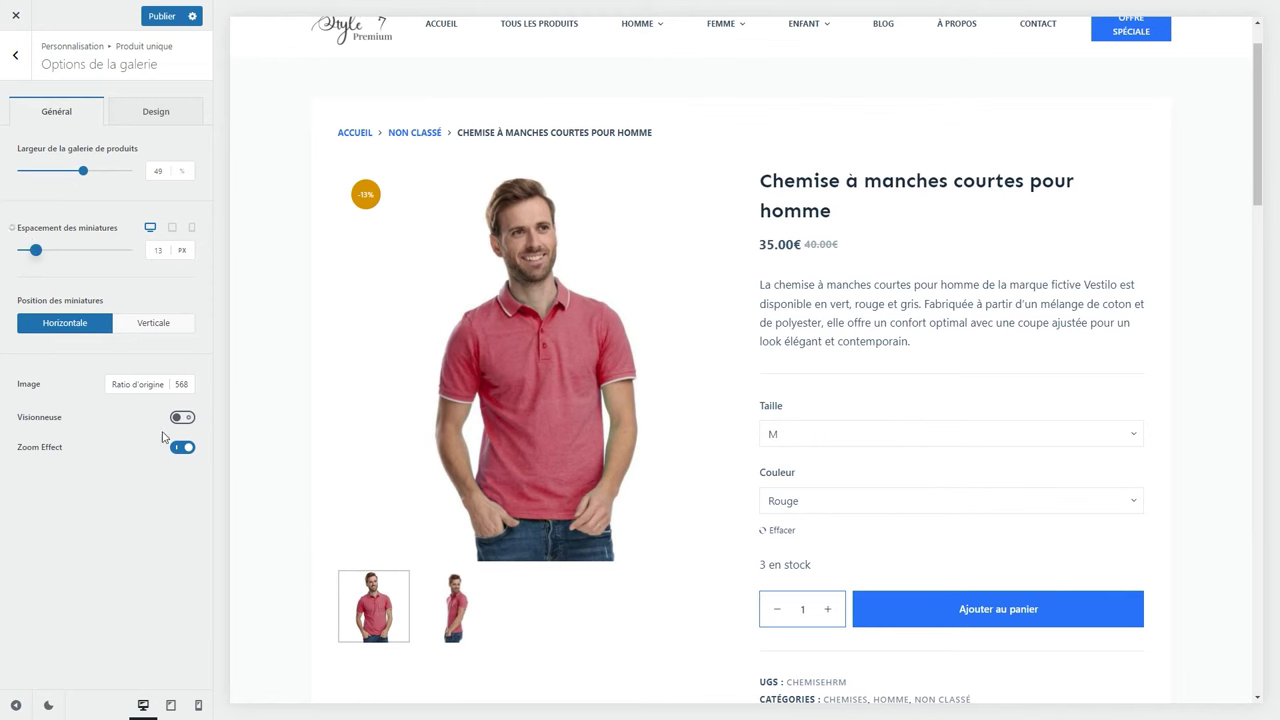
left_click(429, 592)
left_click(380, 592)
left_click(136, 326)
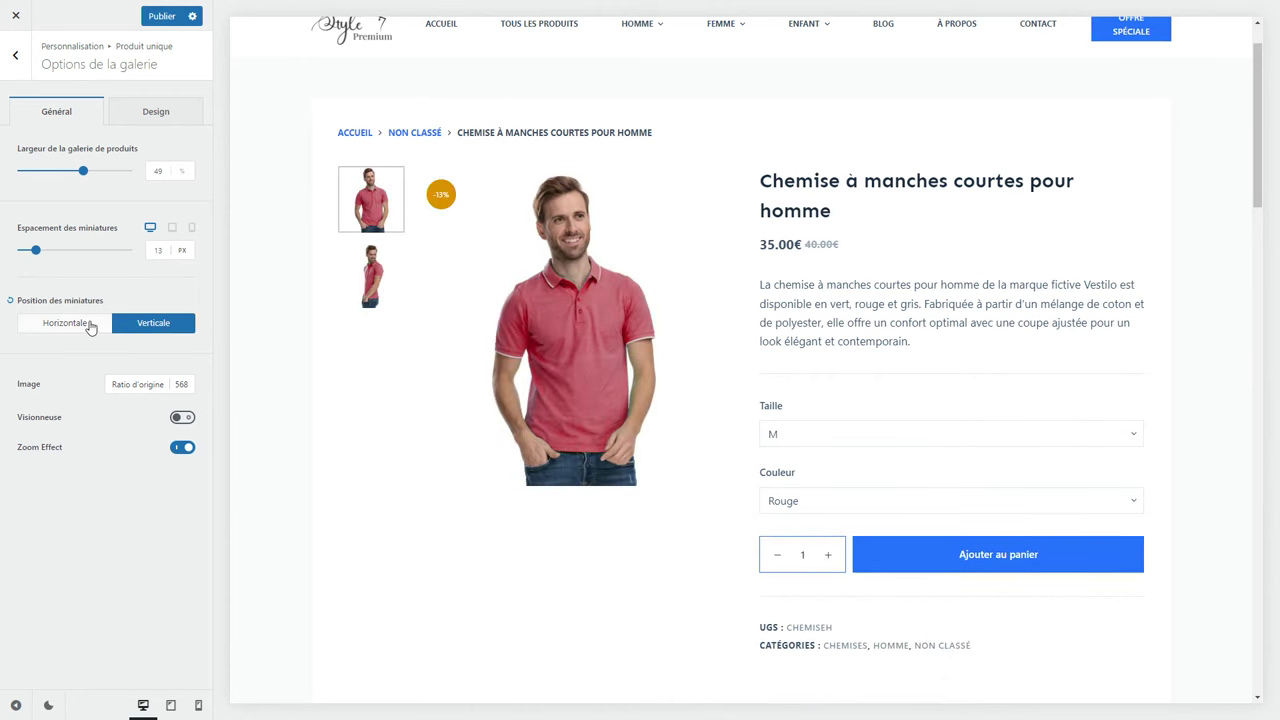
left_click(80, 326)
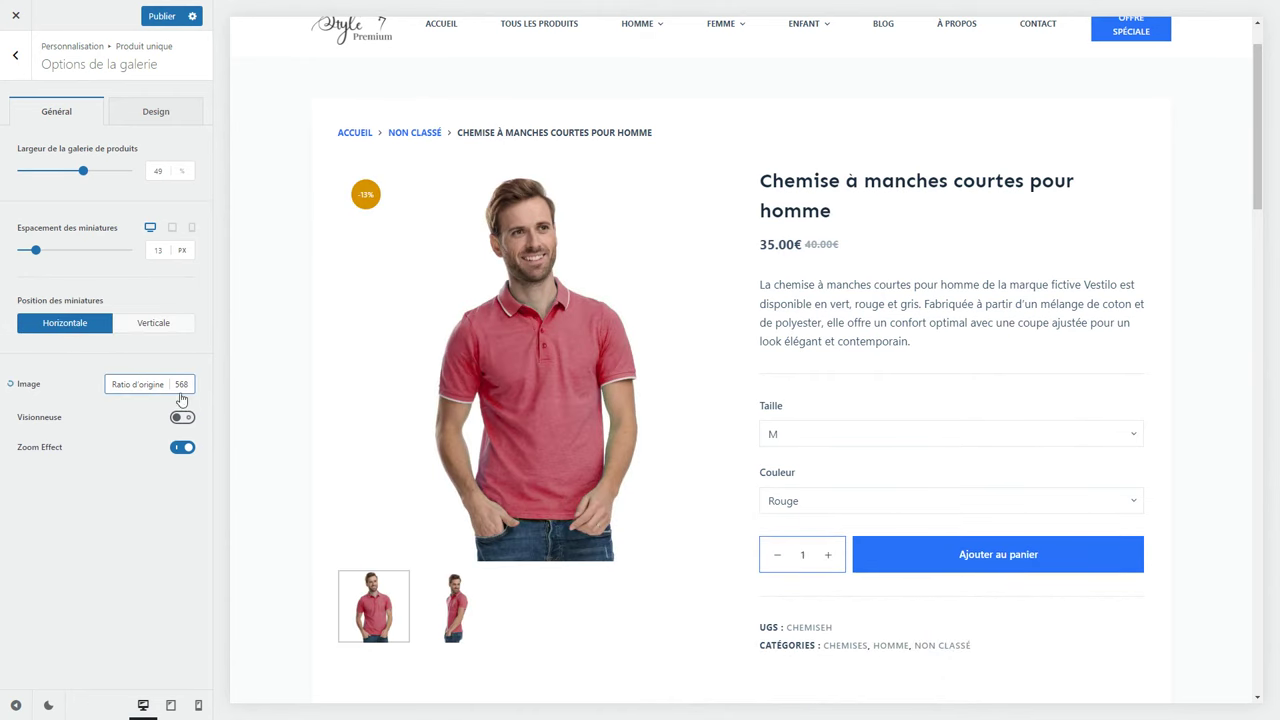
Switch off the gallery's Zoom Effect.
left_click(146, 384)
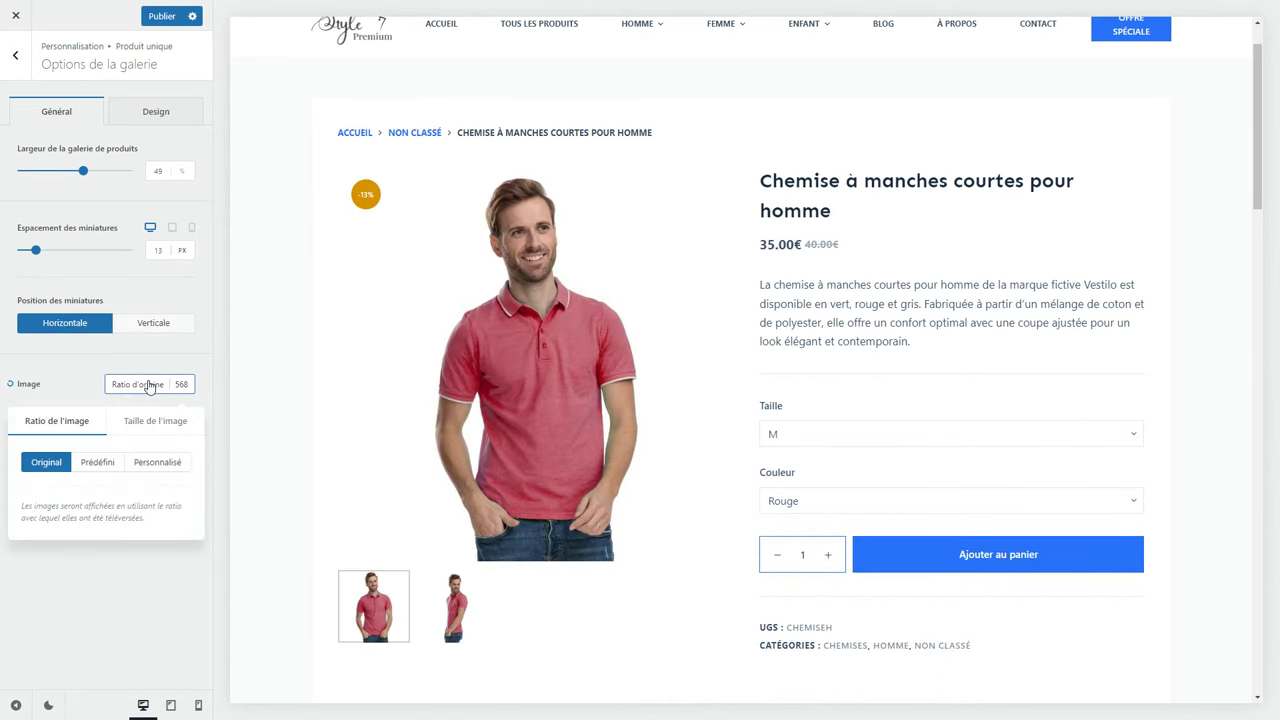
left_click(151, 382)
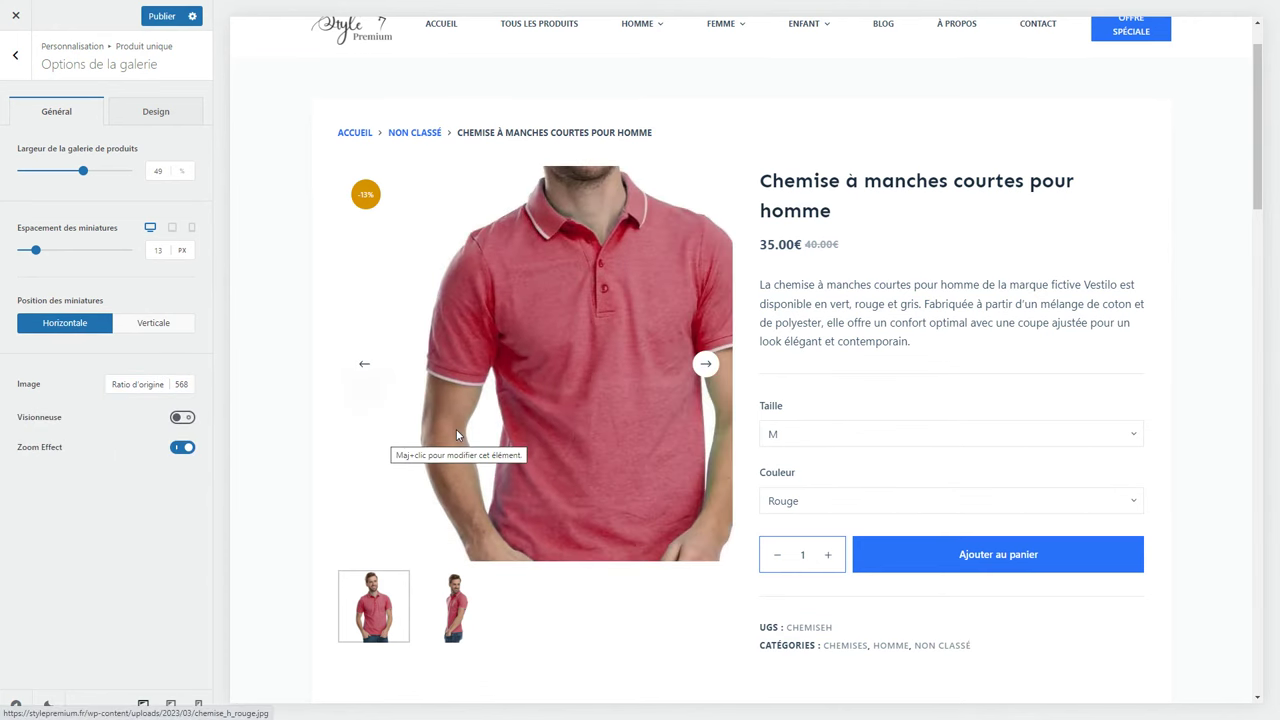
left_click(181, 448)
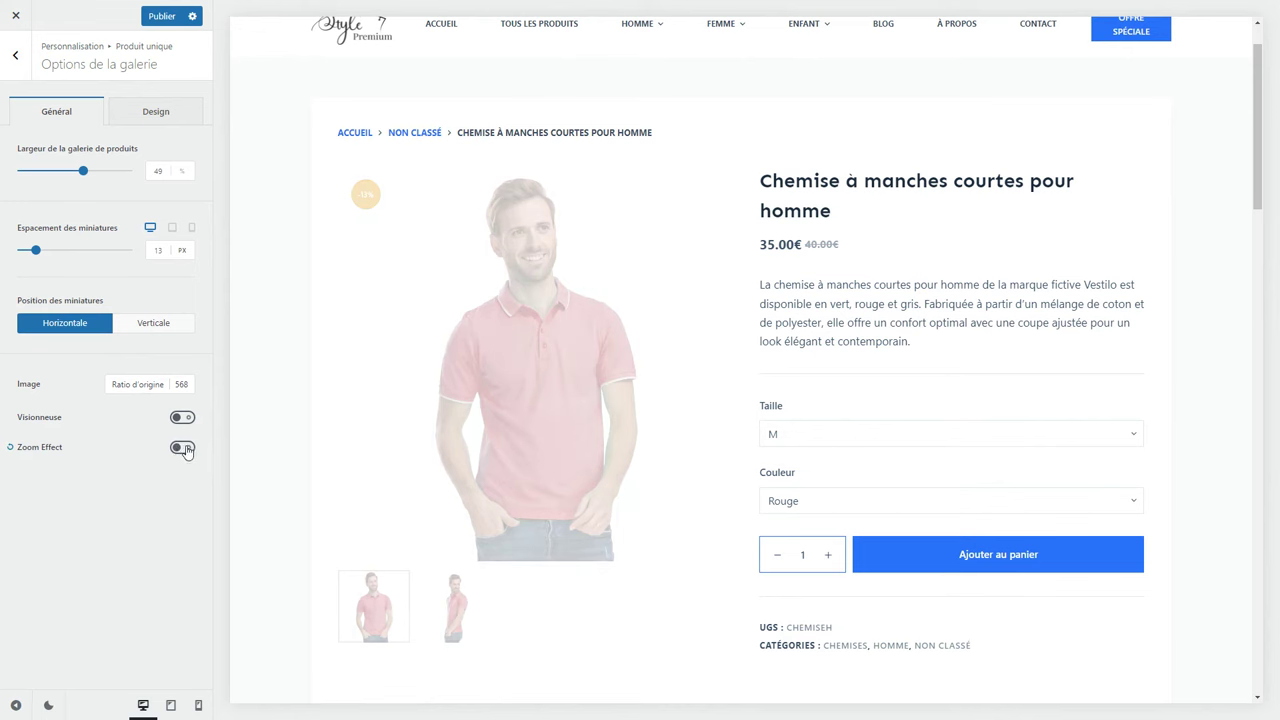
left_click(15, 57)
Show related products in 4 columns on desktop.
scroll(60, 360, "down", 4)
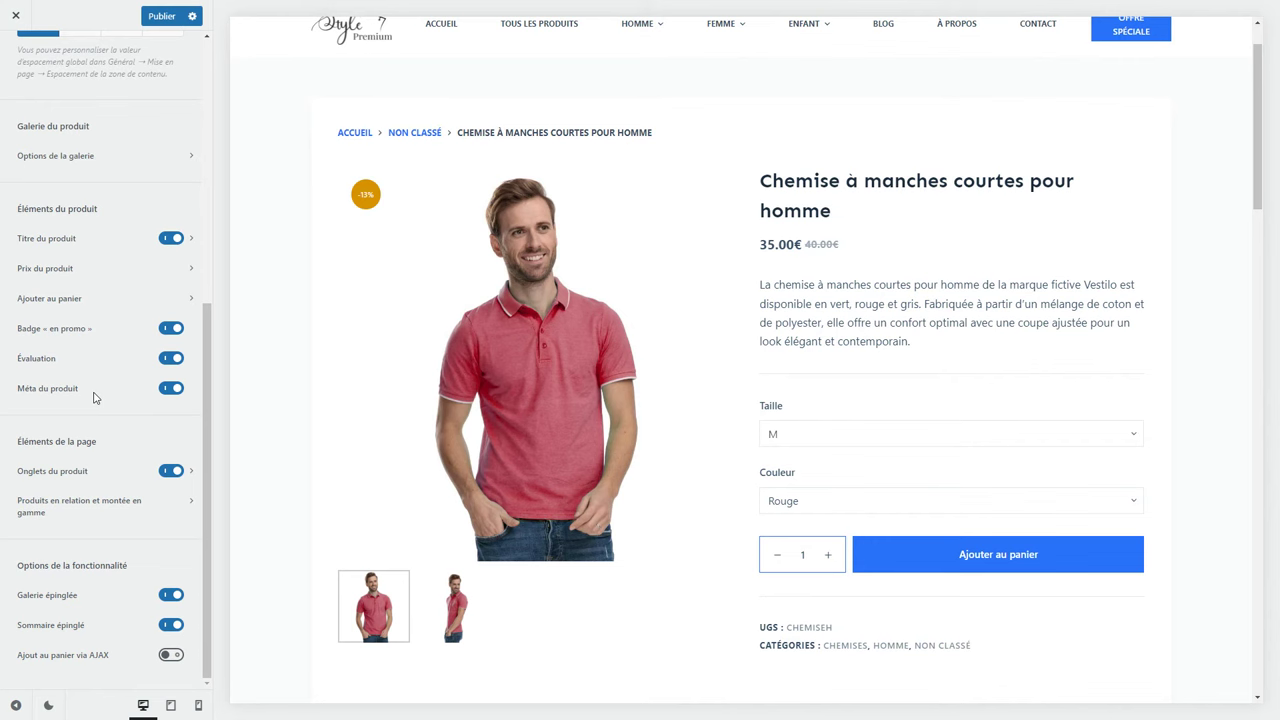
left_click(48, 508)
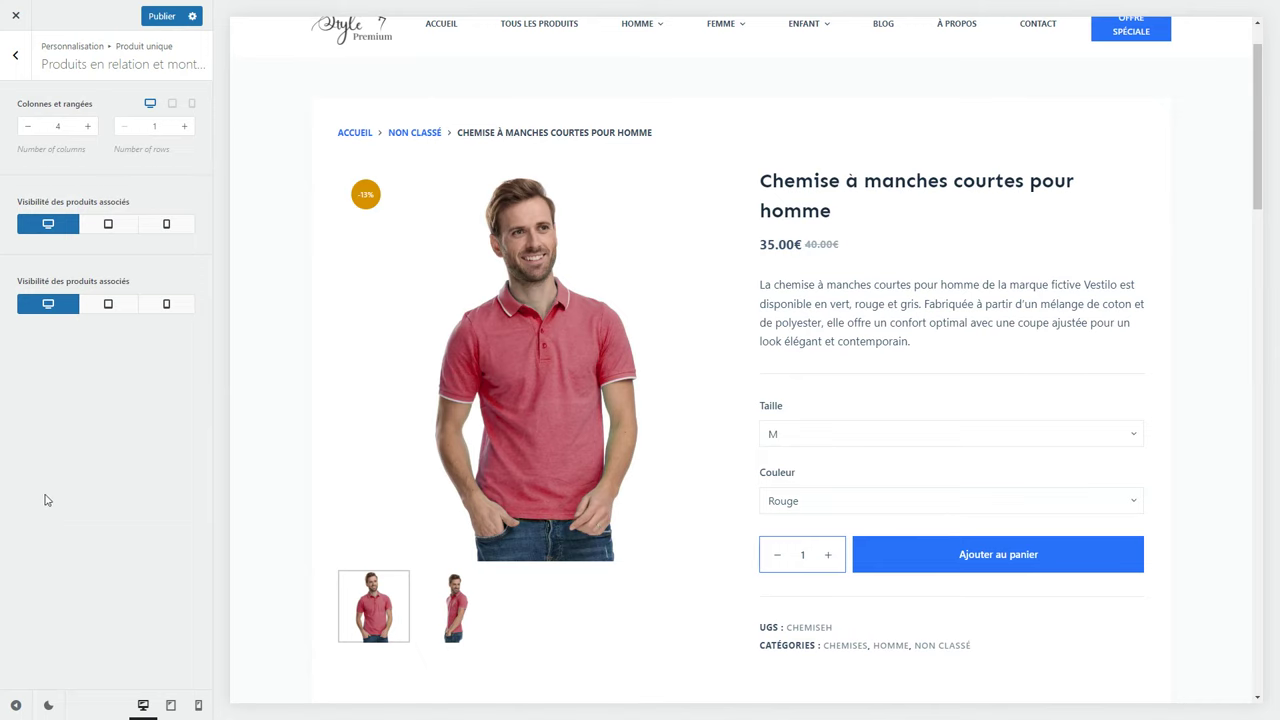
scroll(314, 497, "down", 20)
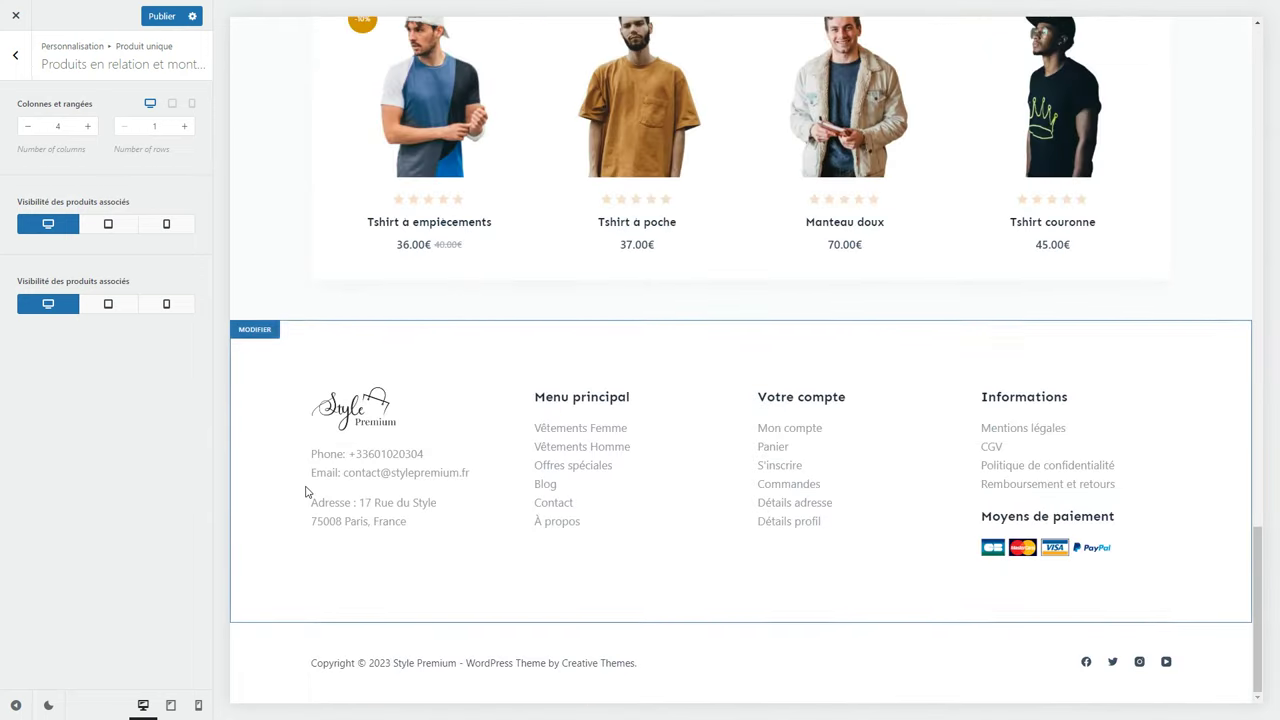
scroll(307, 492, "up", 5)
left_click(28, 127)
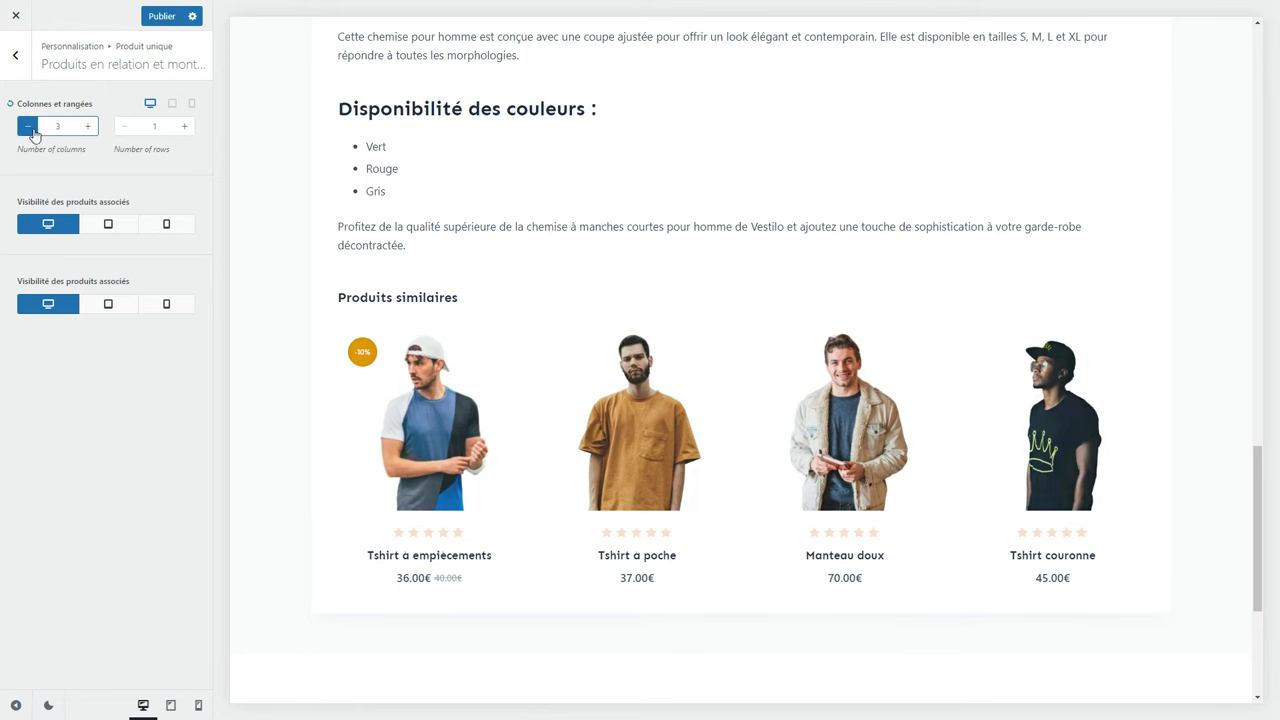
left_click(89, 127)
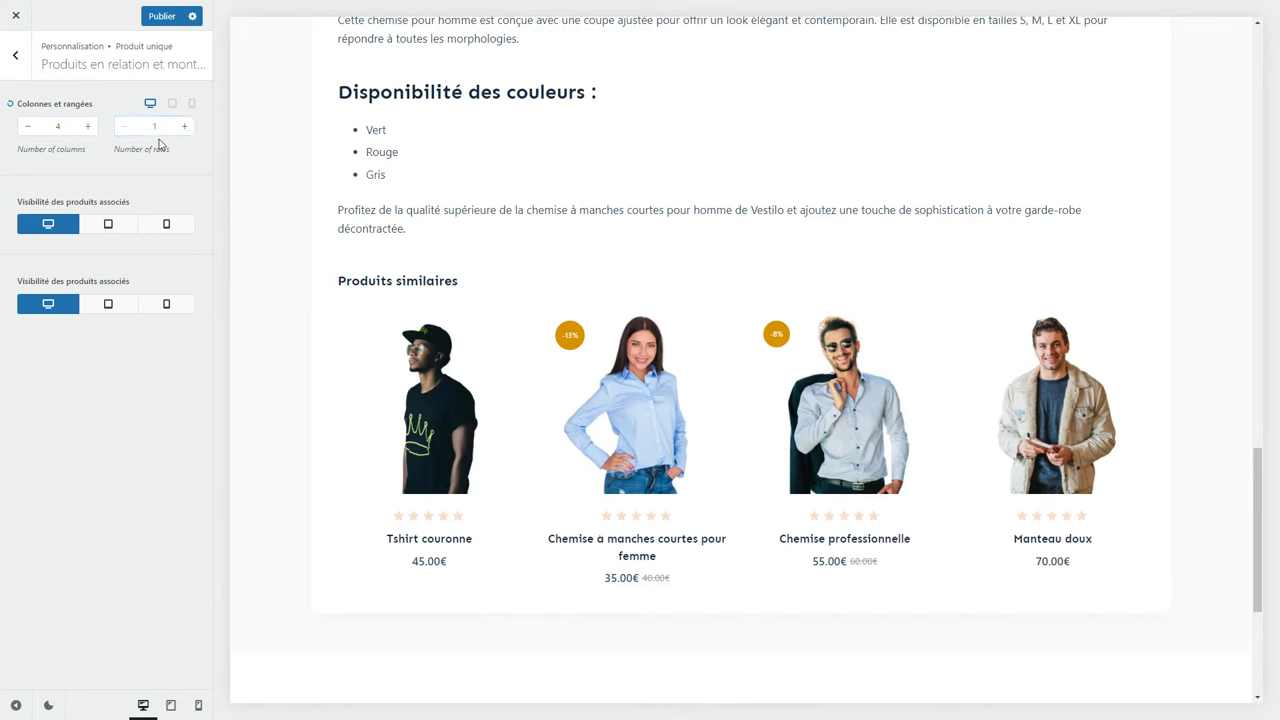
Make related products visible on tablets and check the tablet preview.
left_click(98, 225)
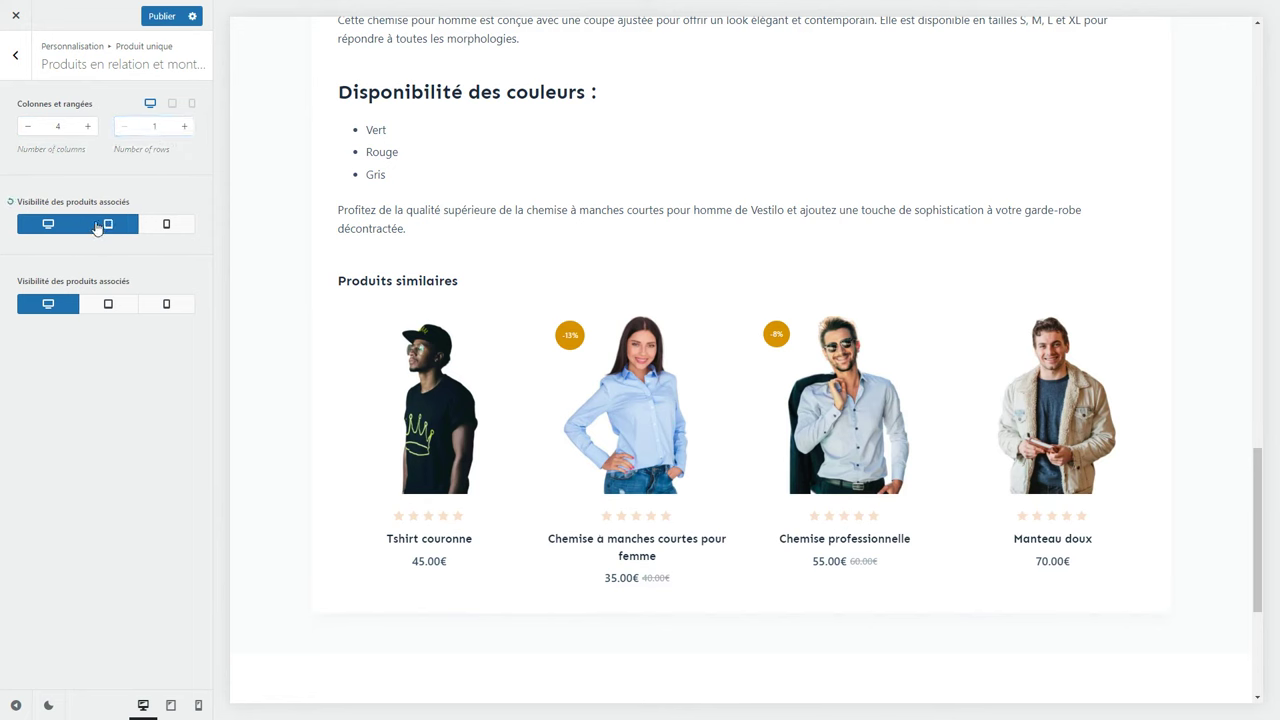
left_click(171, 705)
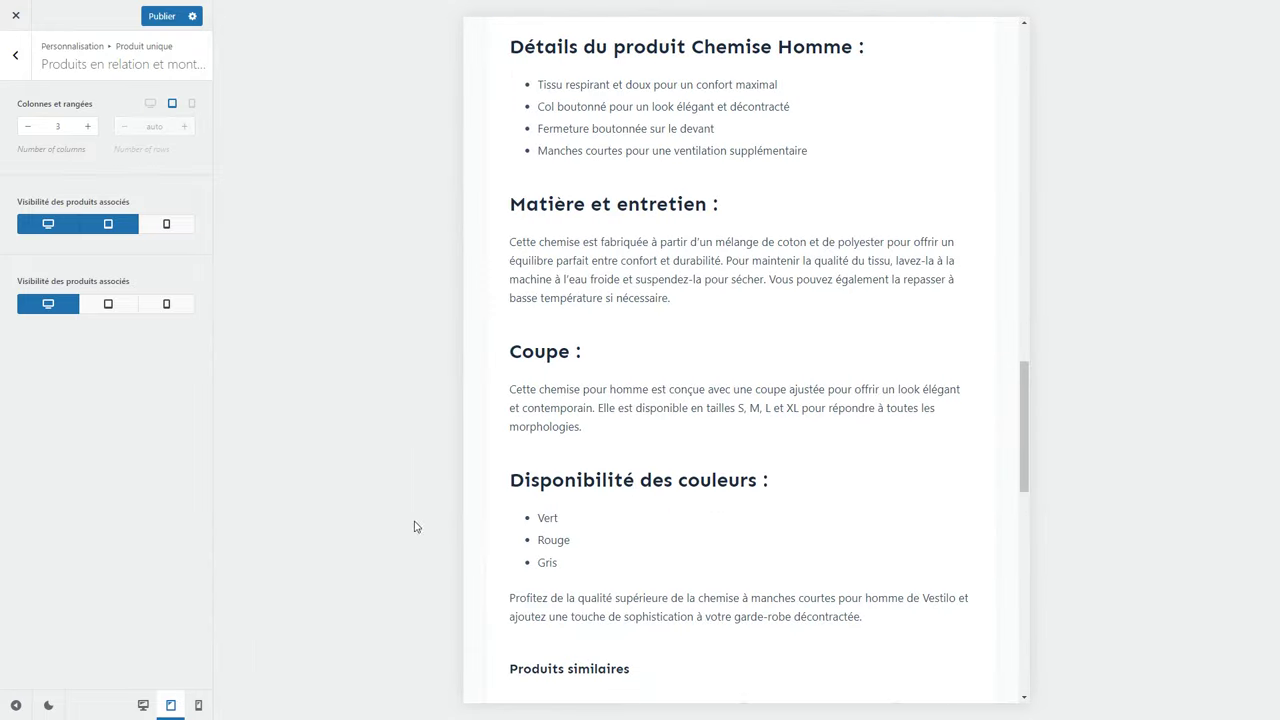
scroll(505, 478, "down", 5)
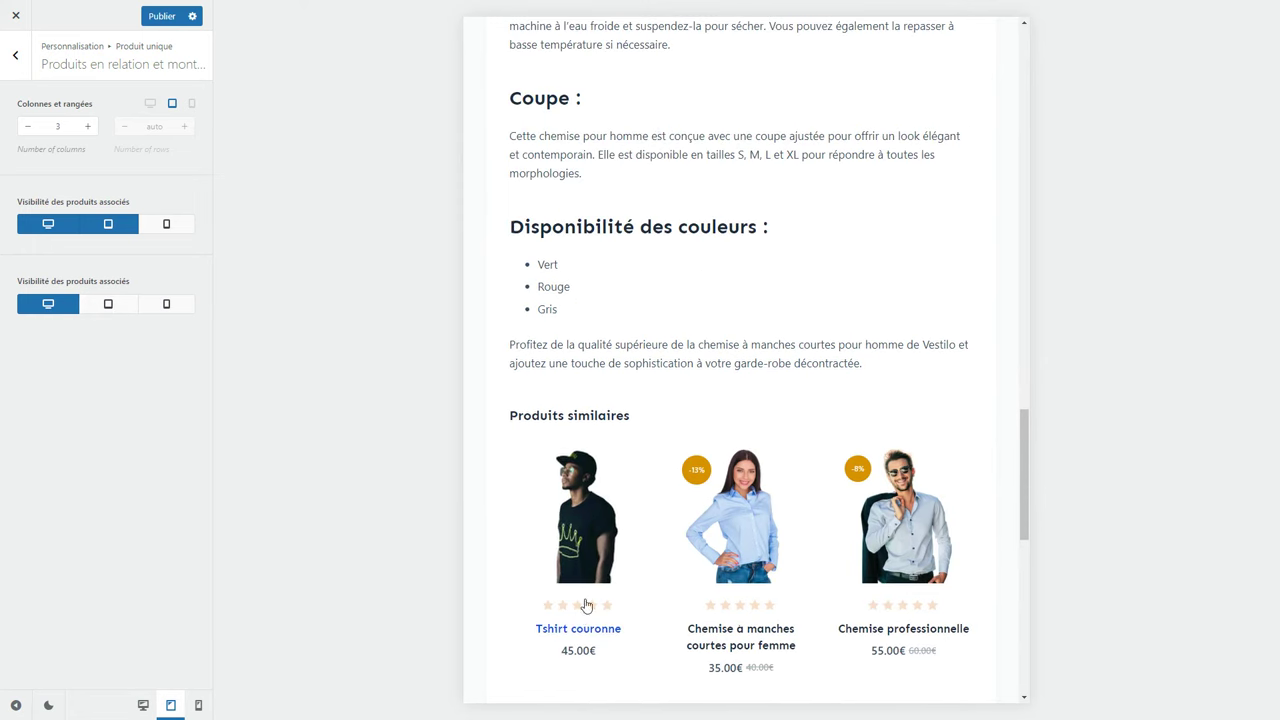
scroll(583, 609, "down", 3)
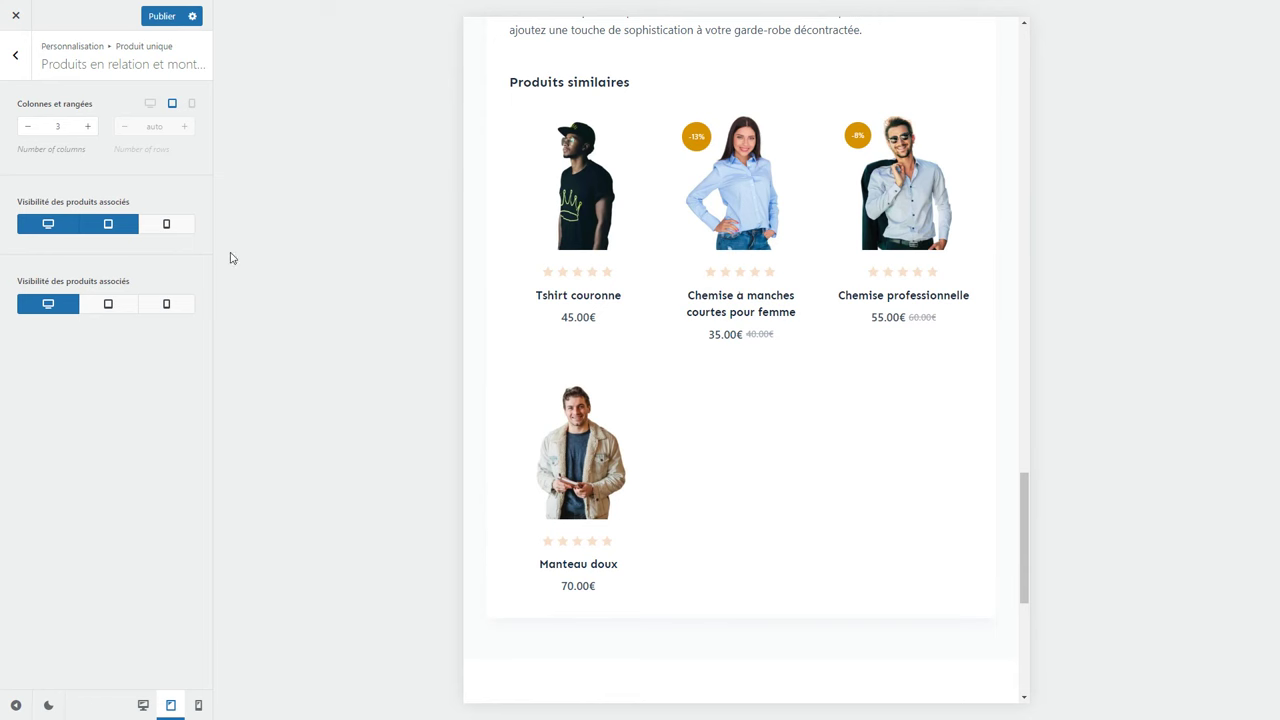
Make related products visible on phones, check the phone preview, and publish the changes.
left_click(172, 229)
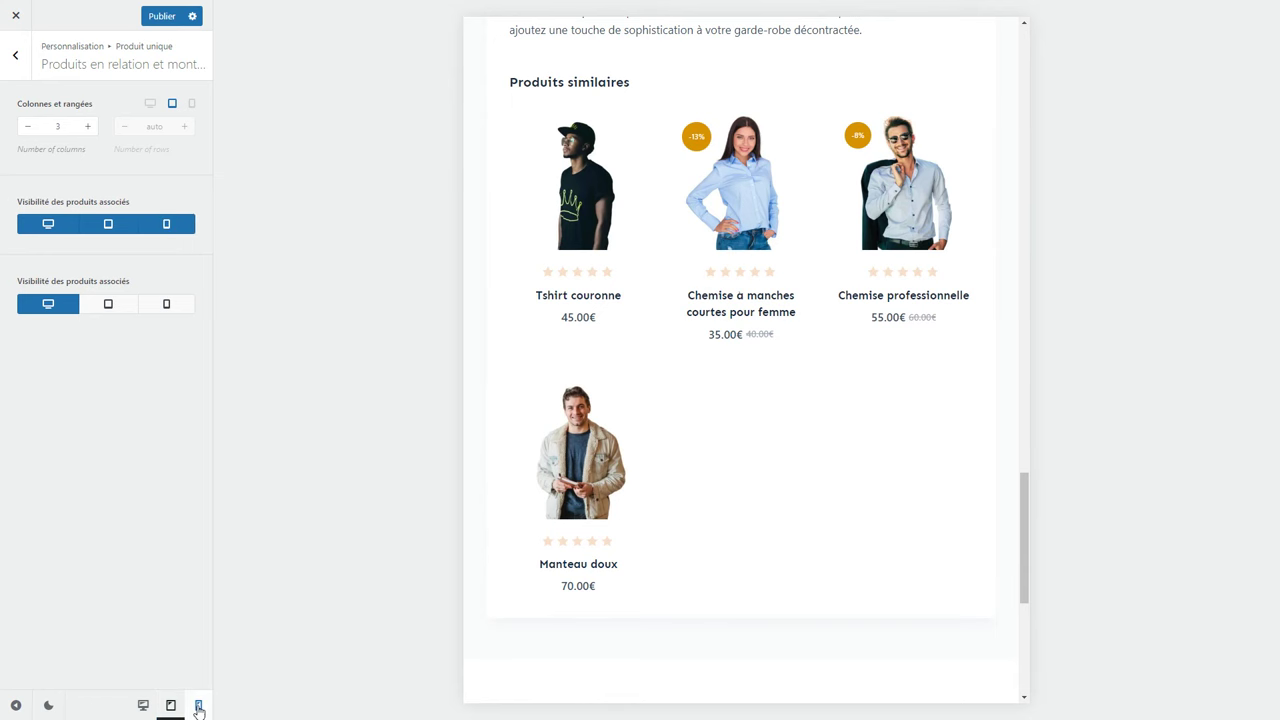
left_click(198, 705)
scroll(700, 470, "down", 3)
scroll(716, 456, "down", 9)
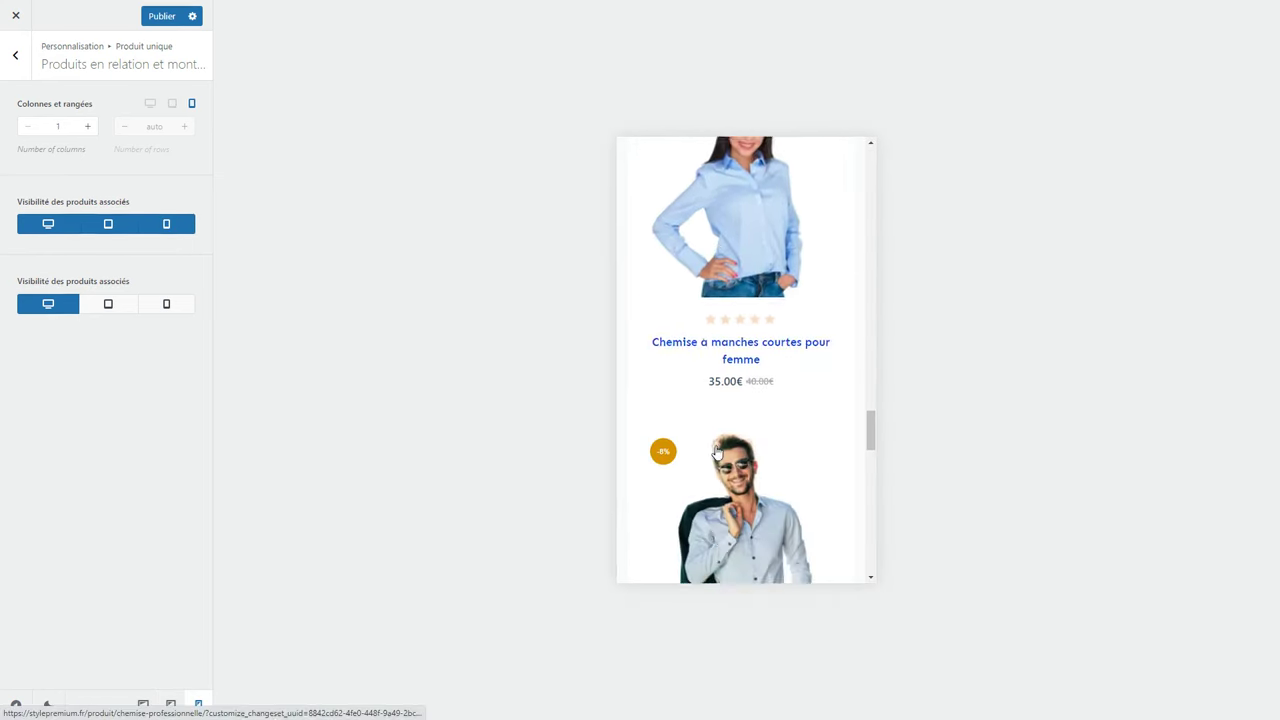
scroll(713, 440, "up", 4)
scroll(713, 437, "up", 3)
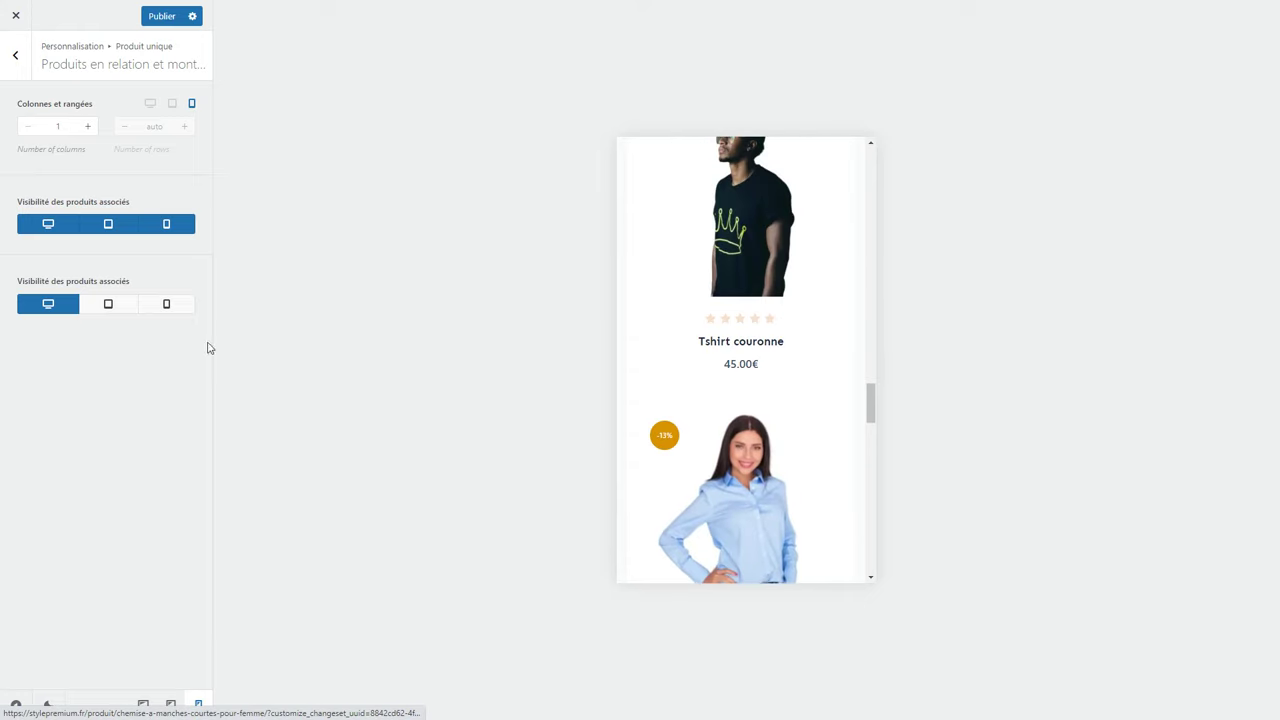
left_click(143, 705)
scroll(244, 559, "up", 3)
left_click(160, 17)
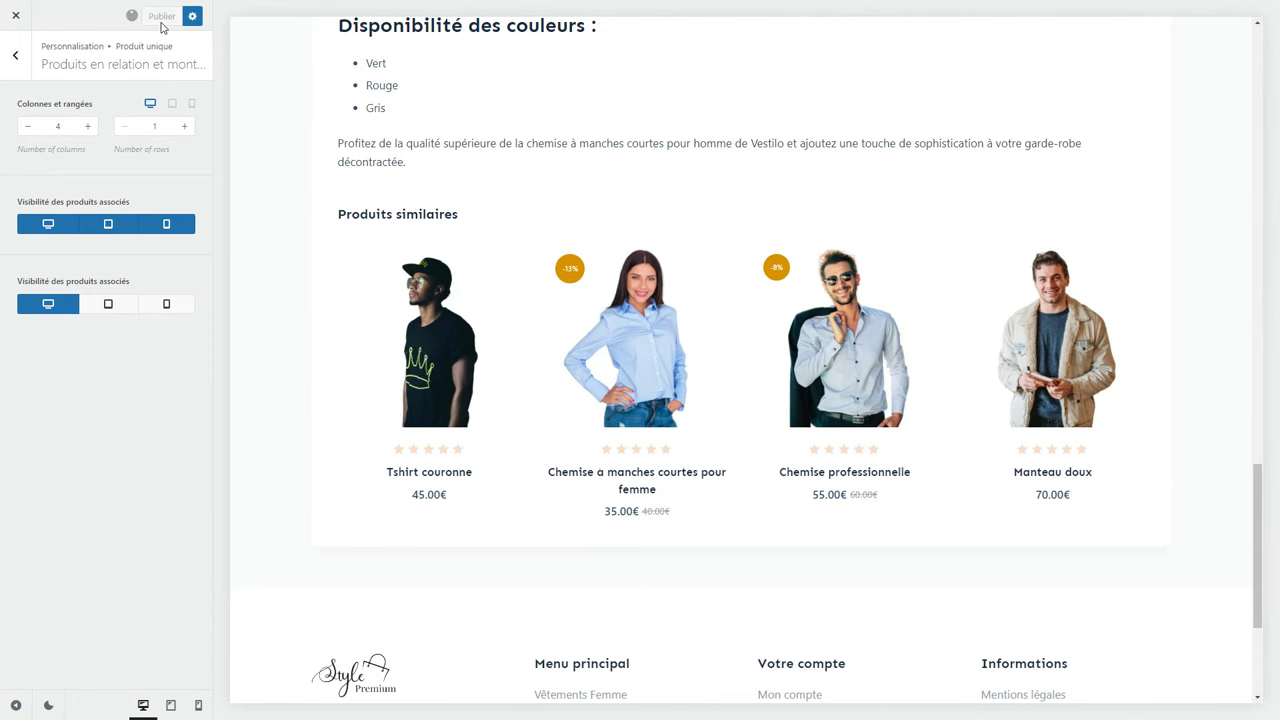
Add the red size M men's shirt to the cart and view the 35.00€ Panier page.
scroll(651, 417, "down", 3)
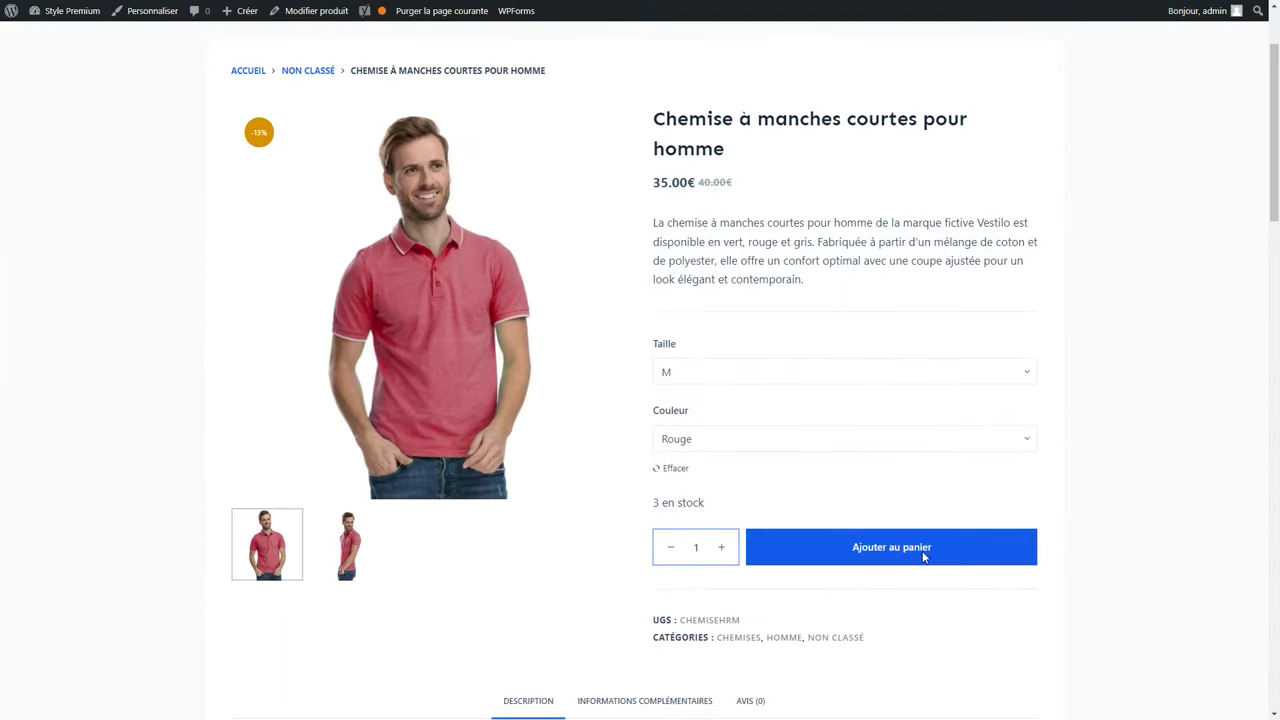
left_click(924, 557)
left_click(989, 262)
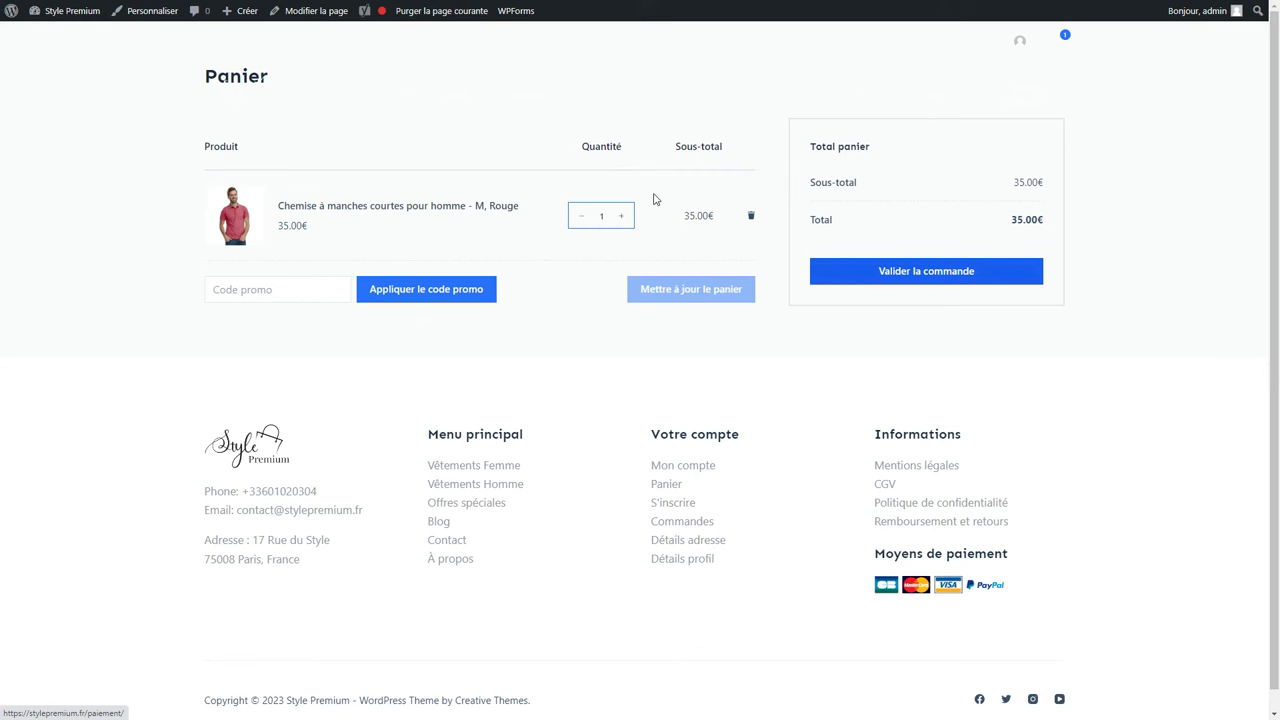
Retitle the Panier page to 'Mon panier' in the block editor and save the update.
left_click(313, 12)
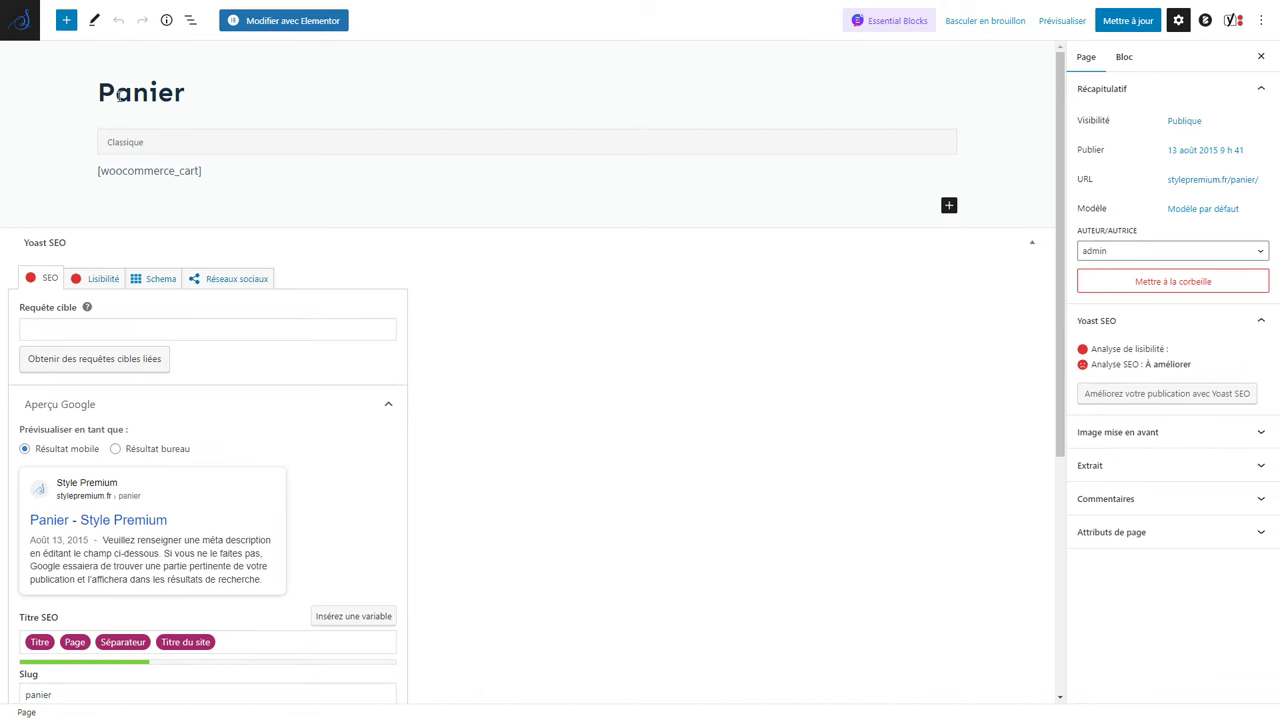
type("Mon")
key("Delete")
type("p")
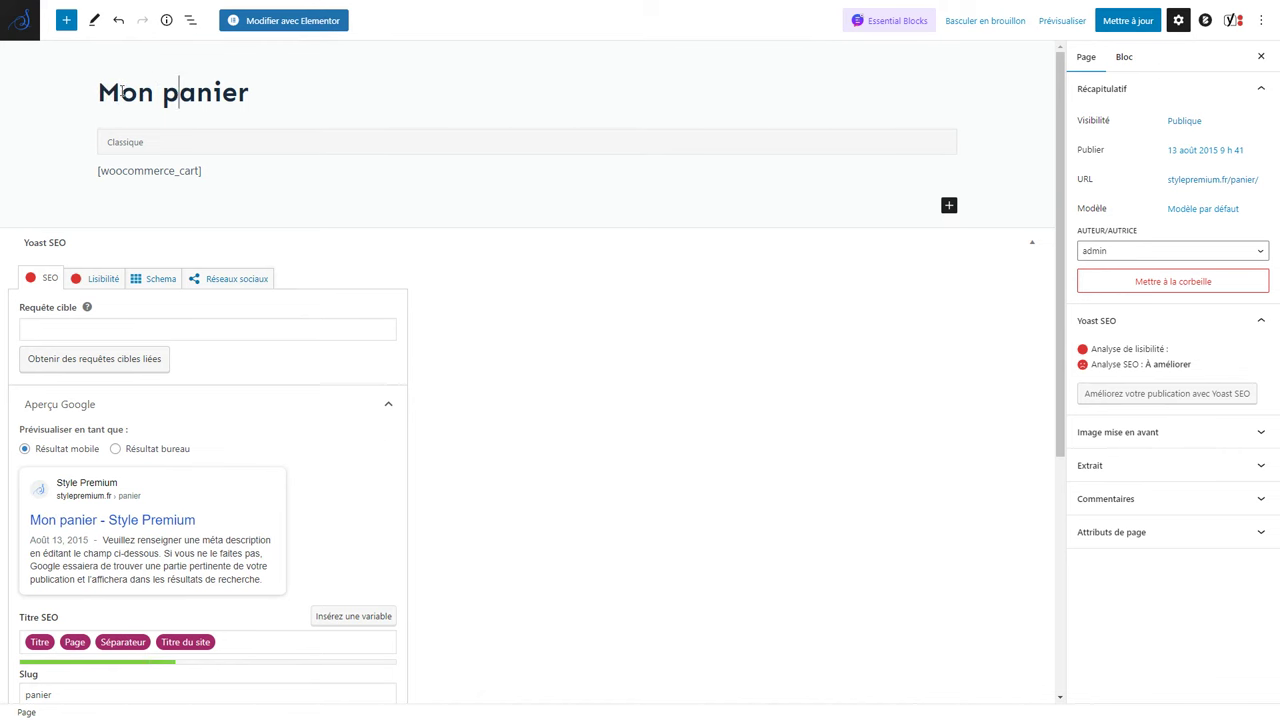
left_click(1117, 28)
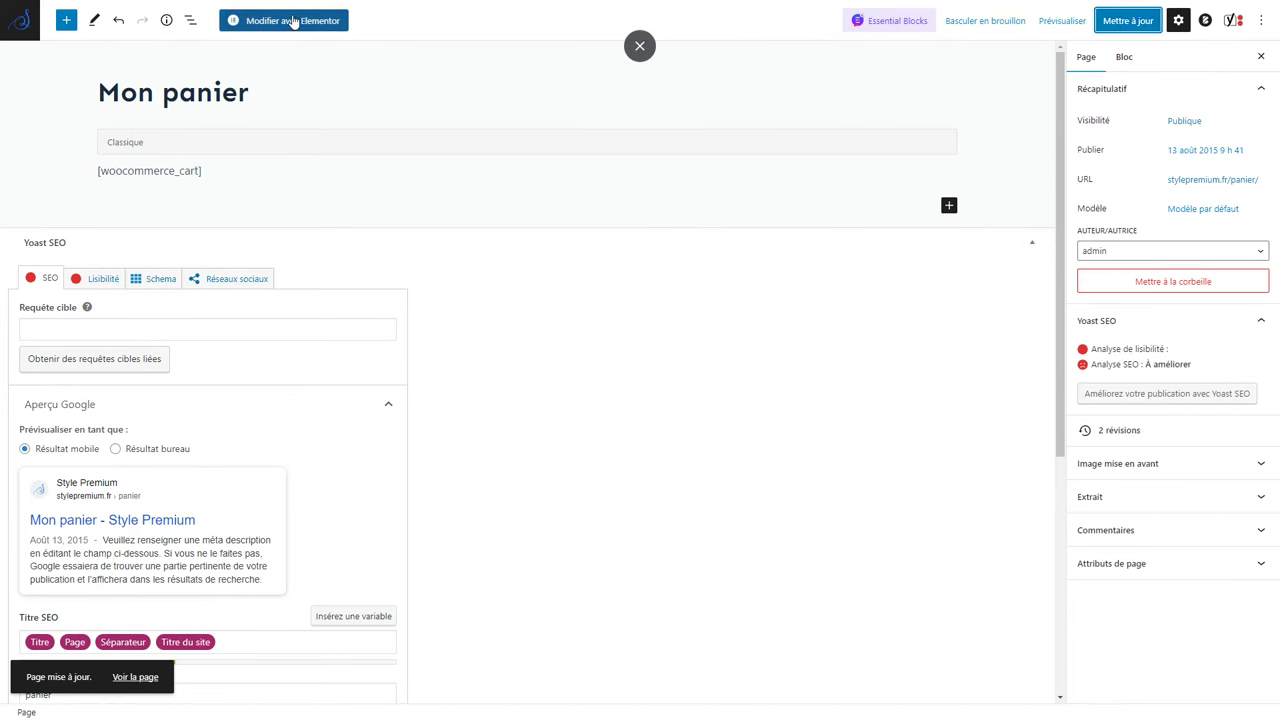
Load the Mon panier page in Elementor and inspect the existing cart shortcode block.
left_click(322, 30)
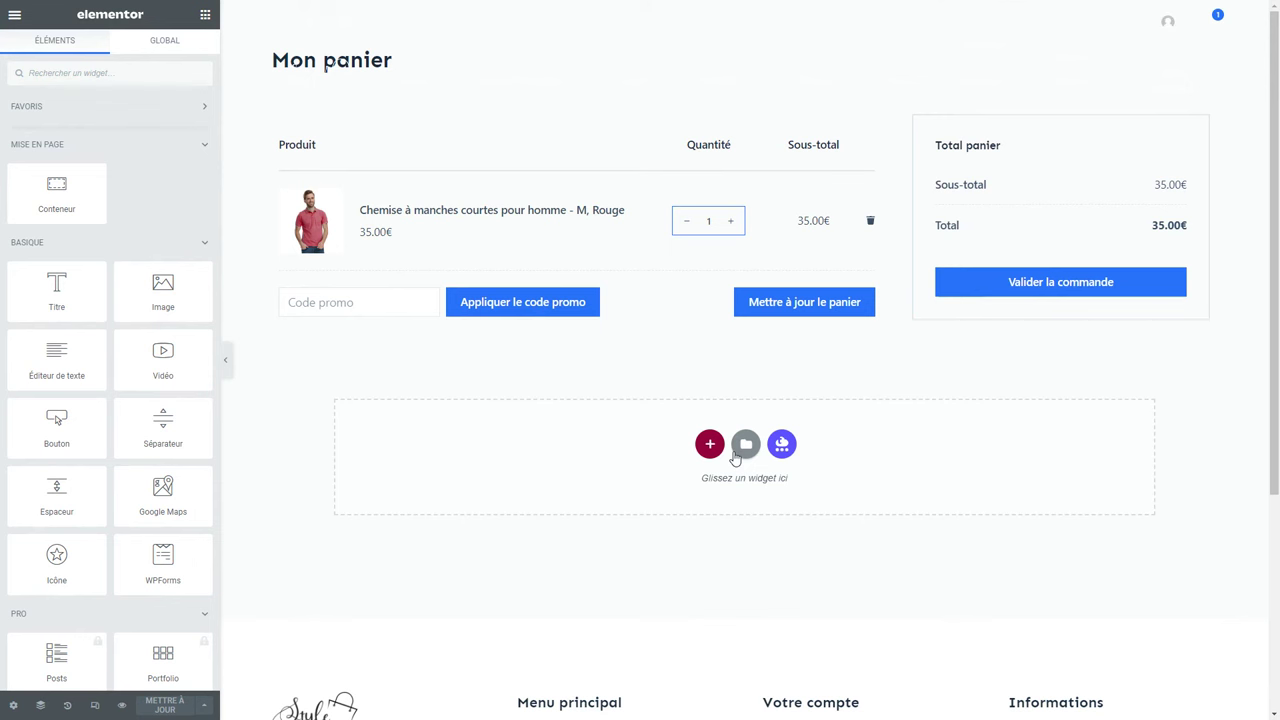
left_click(383, 268)
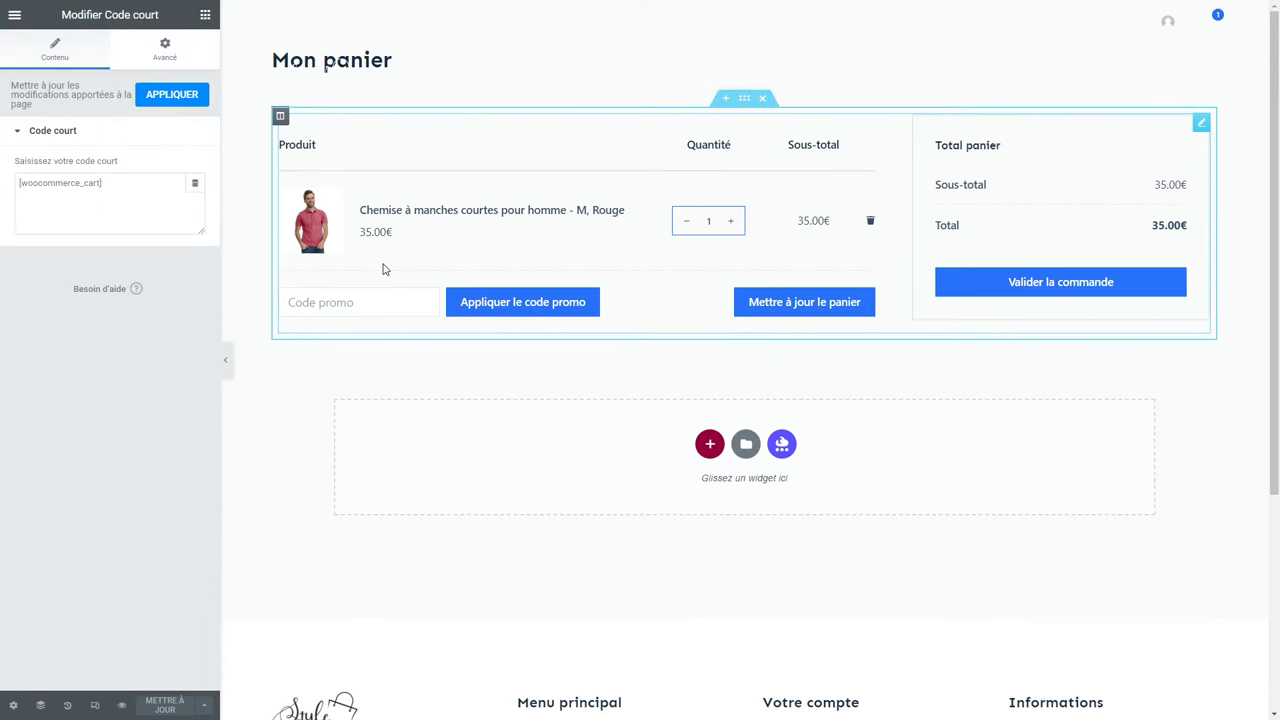
left_click(164, 50)
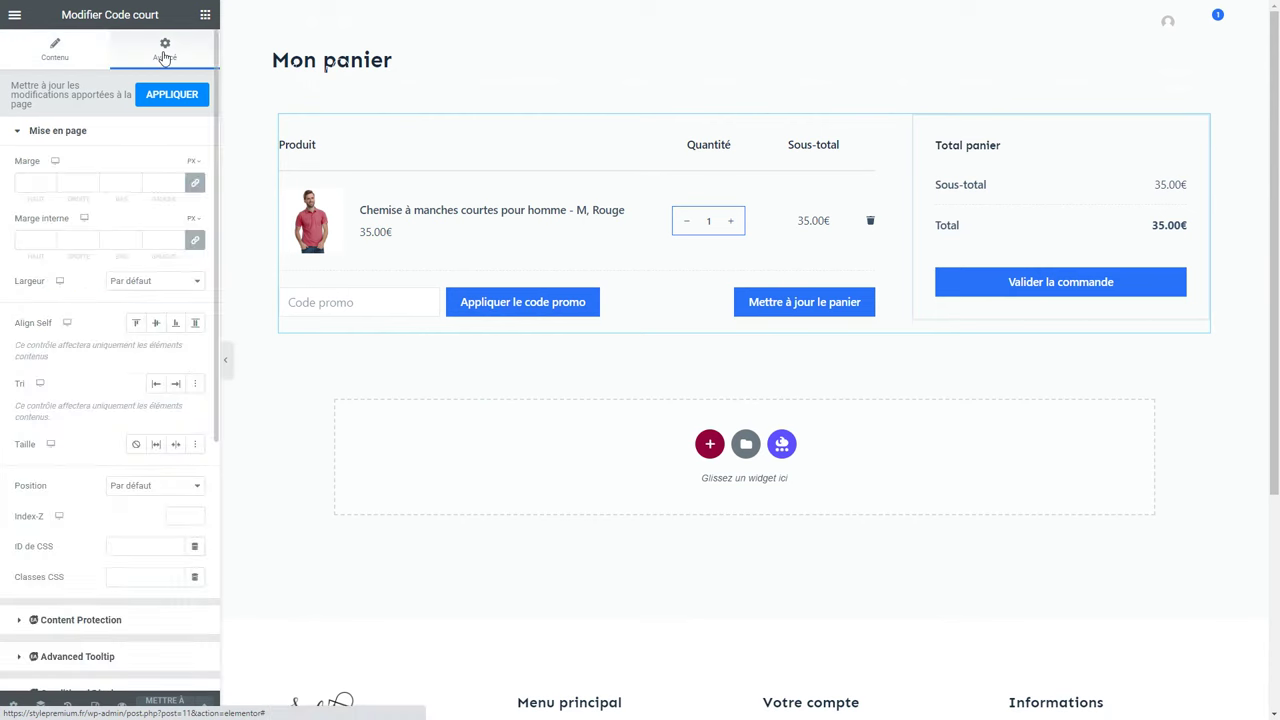
left_click(107, 134)
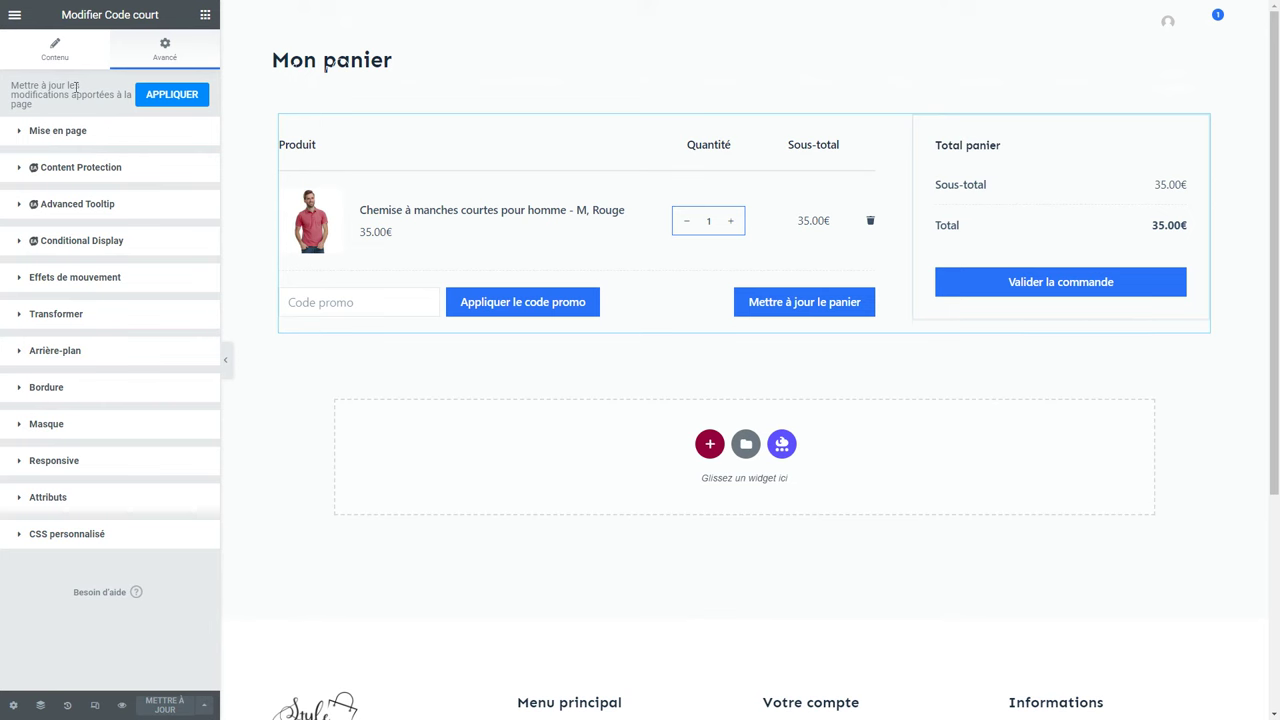
left_click(205, 15)
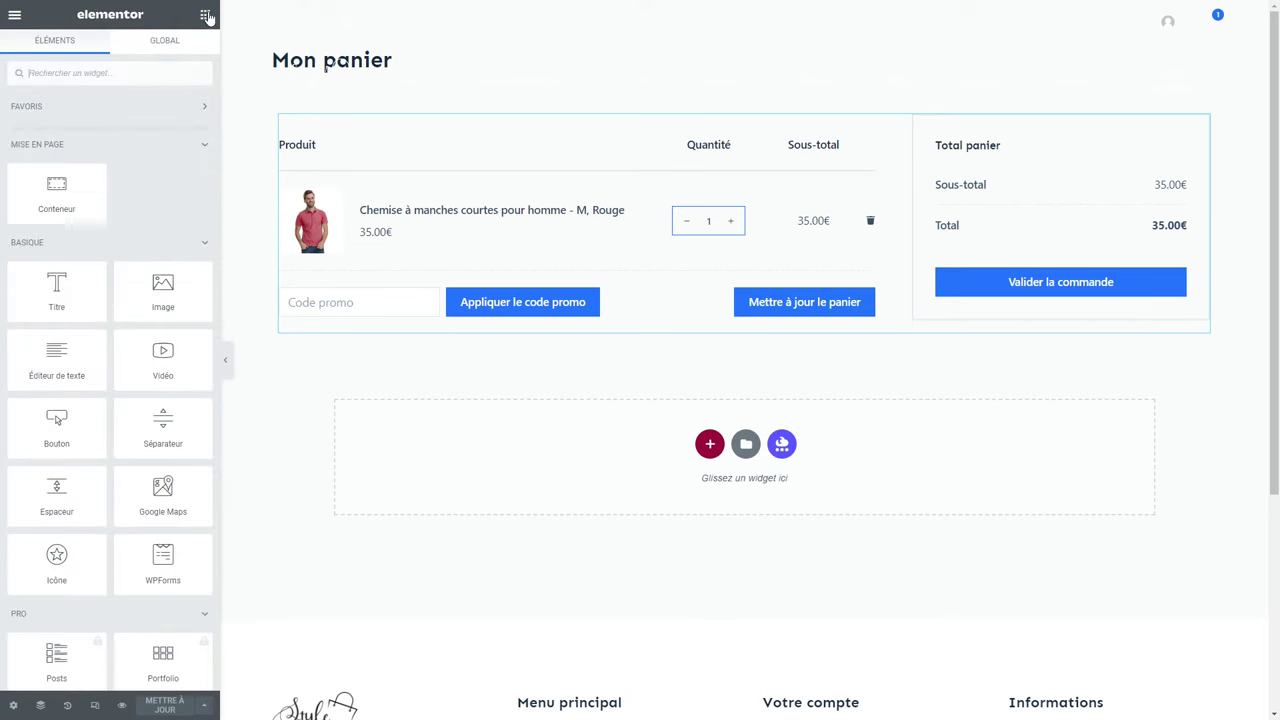
Search widgets for 'cart' and place a Woo Cart widget below the shortcode.
left_click(77, 73)
type("cart")
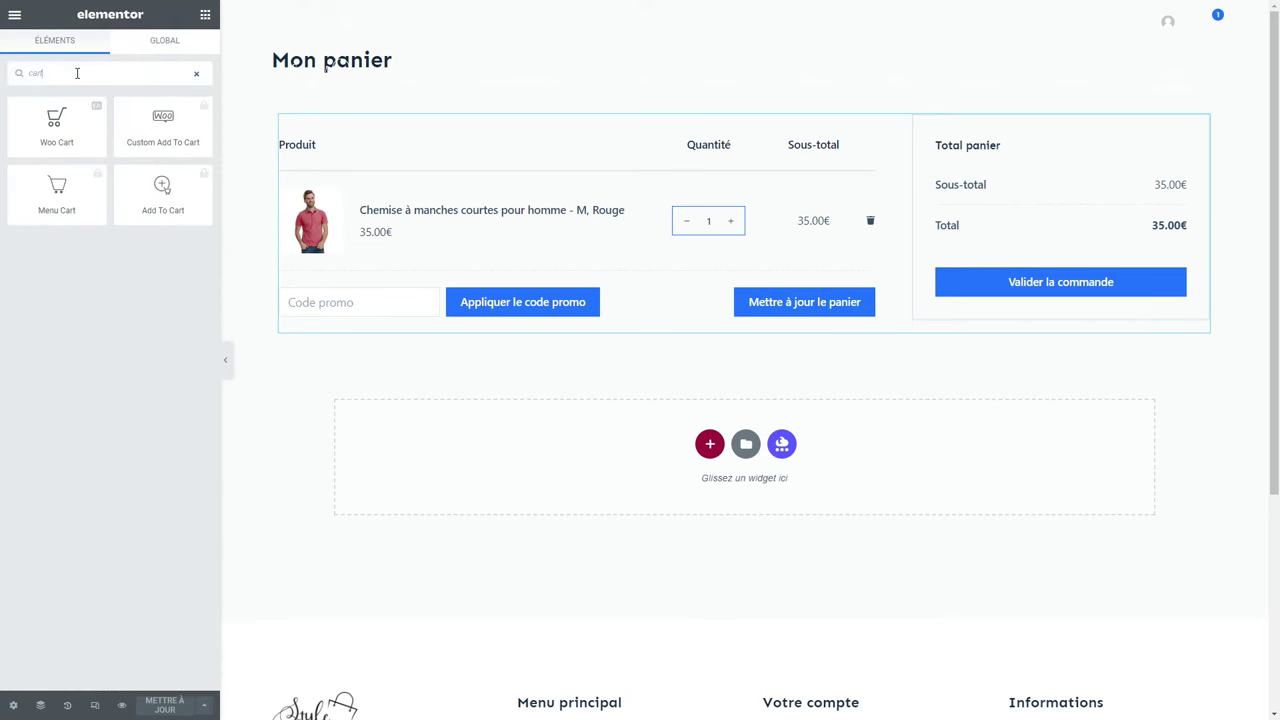
left_click_drag(60, 118, 756, 375)
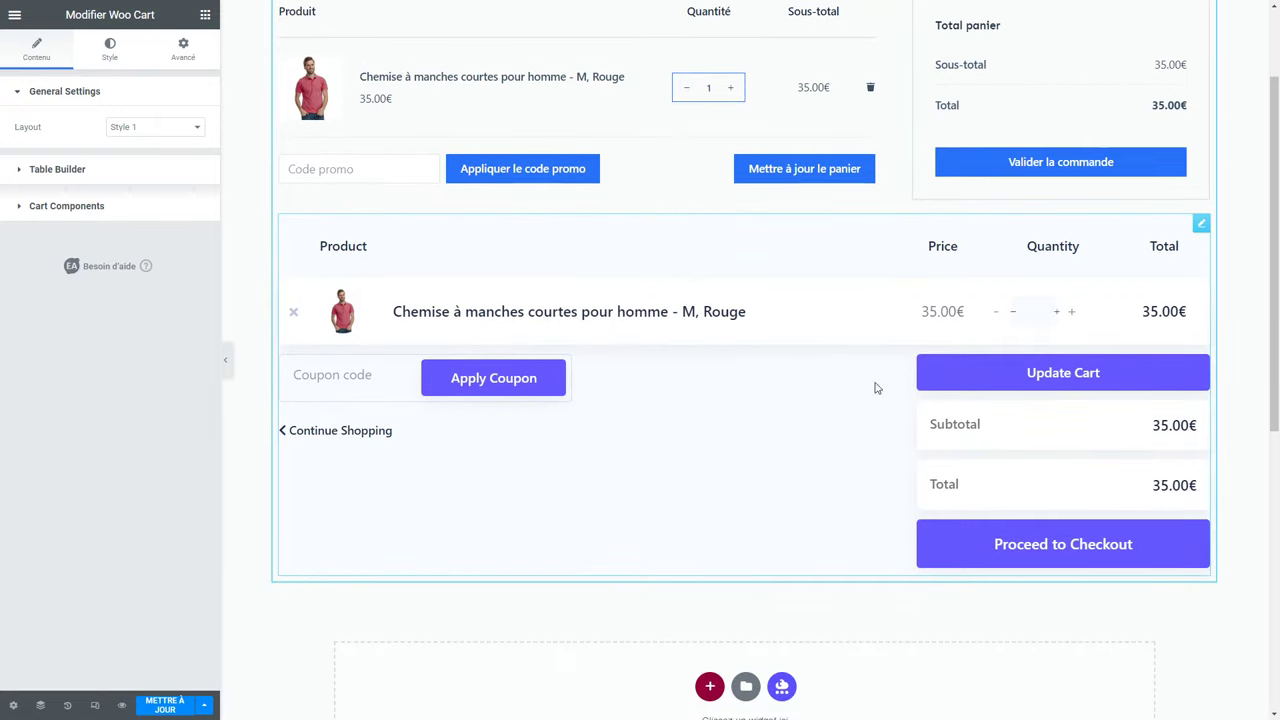
scroll(700, 303, "up", 1)
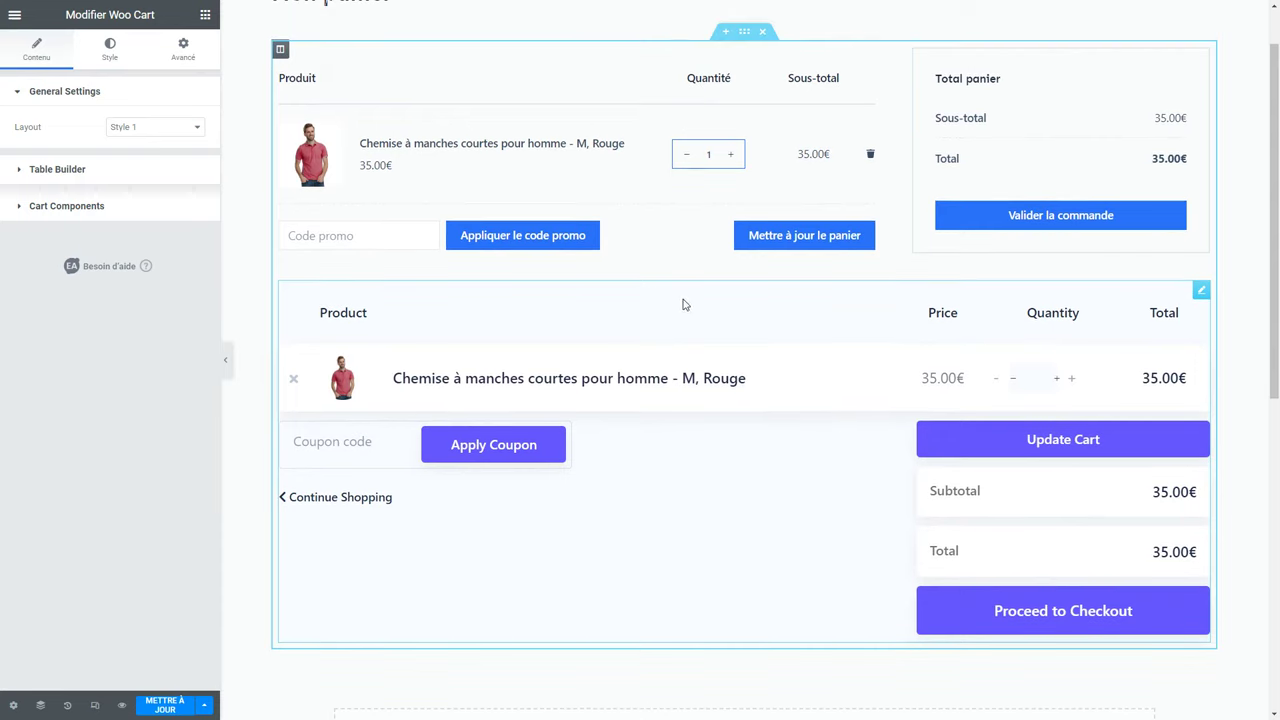
Delete the old cart shortcode block and keep the Woo Cart in the Style 1 layout.
right_click(642, 210)
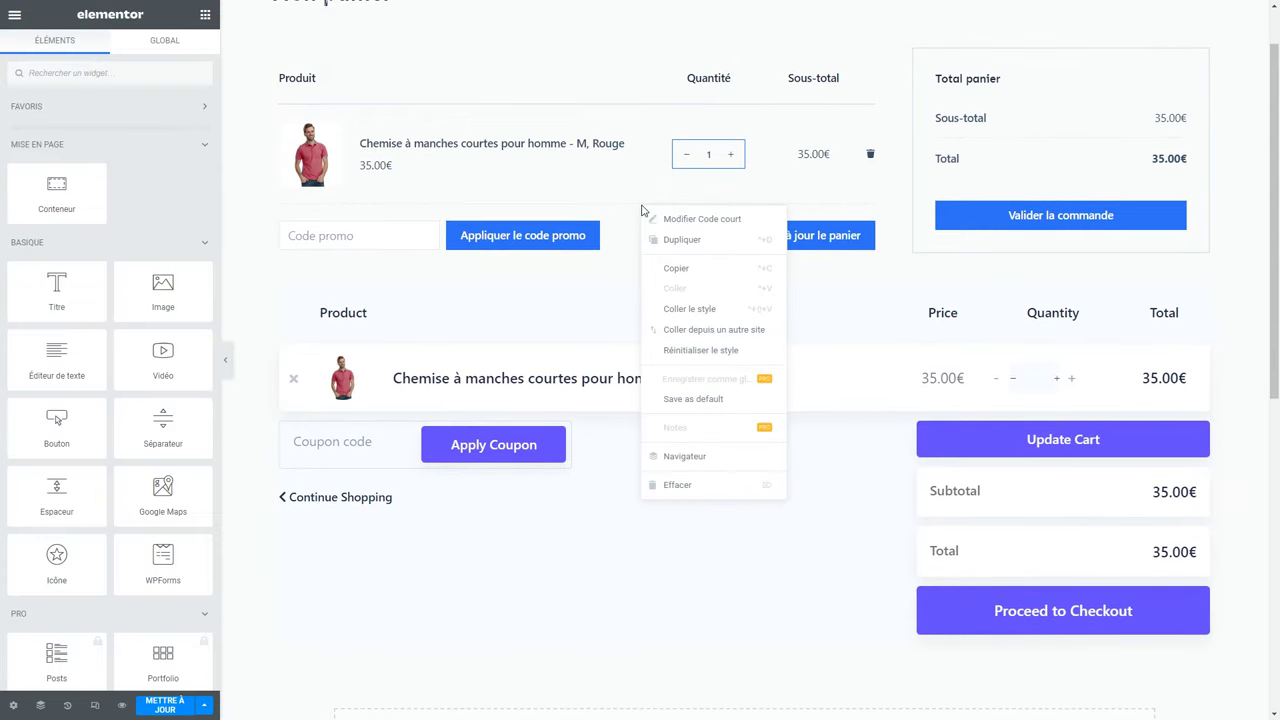
left_click(722, 486)
left_click(166, 128)
left_click(146, 155)
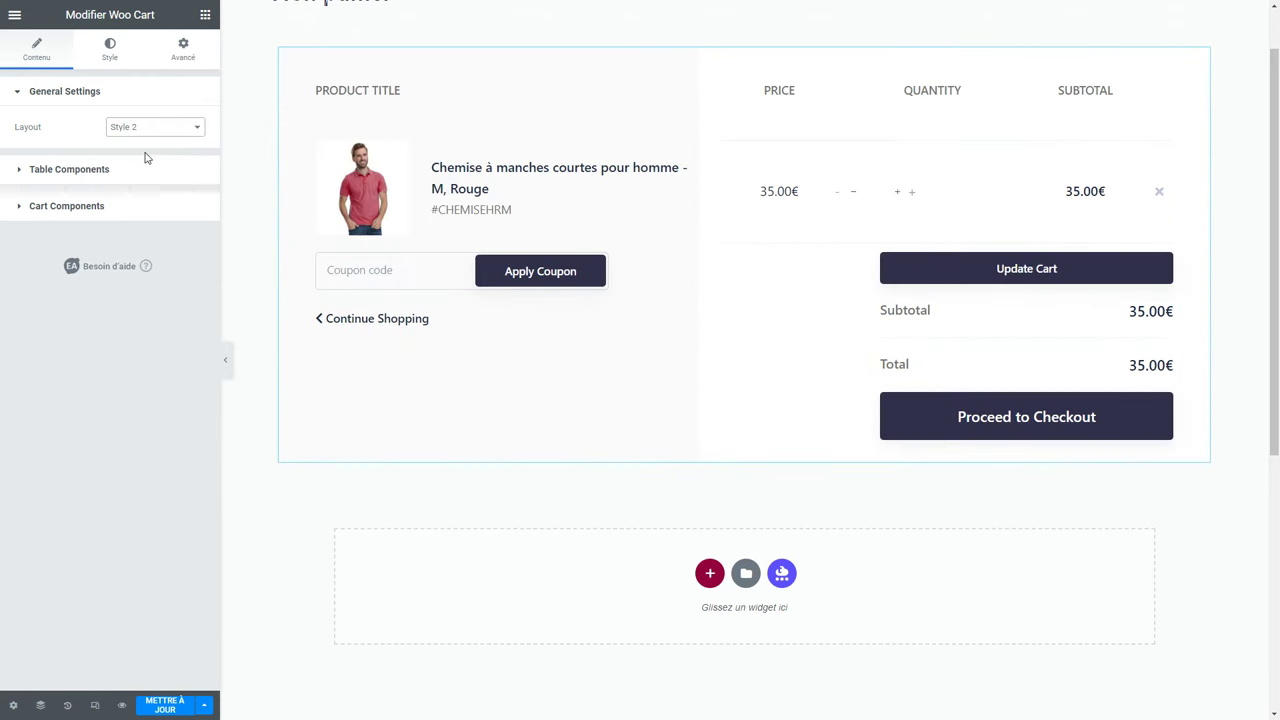
left_click(157, 128)
left_click(151, 141)
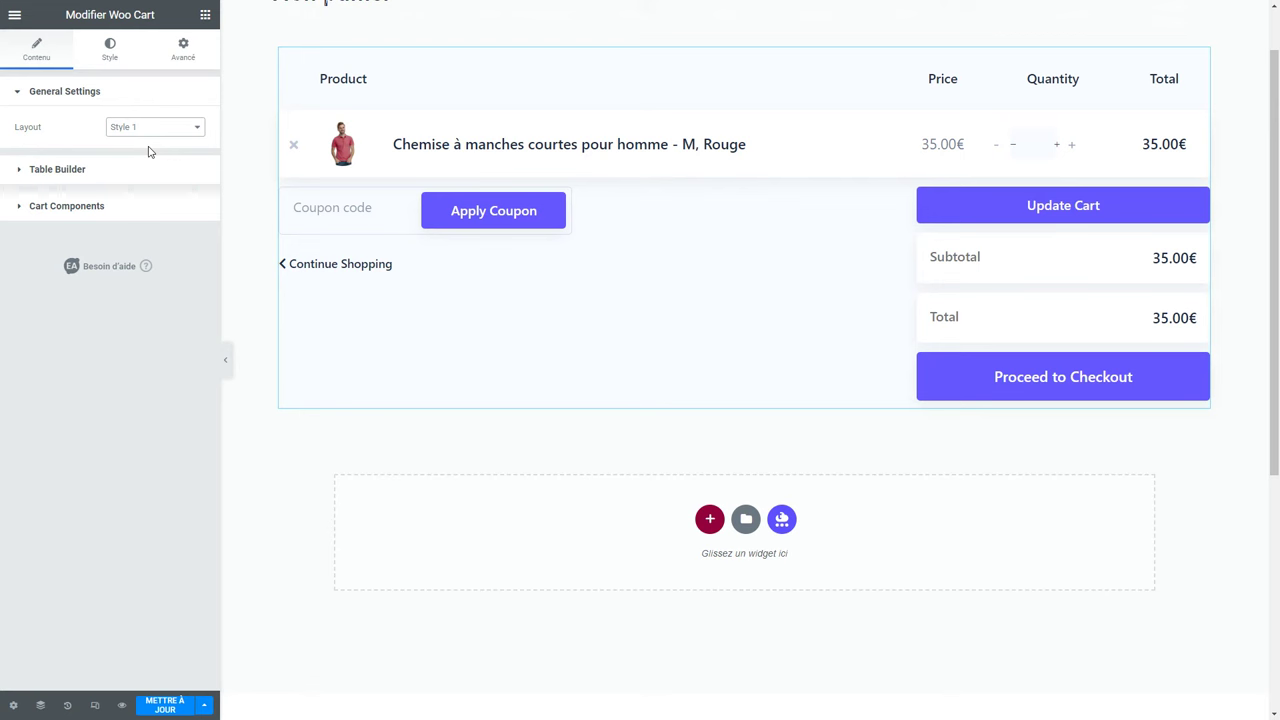
Review the cart table columns, then expand the Cart Components settings.
left_click(91, 169)
mouse_move(71, 186)
left_mouse_down()
mouse_move(69, 223)
mouse_move(71, 178)
left_mouse_up()
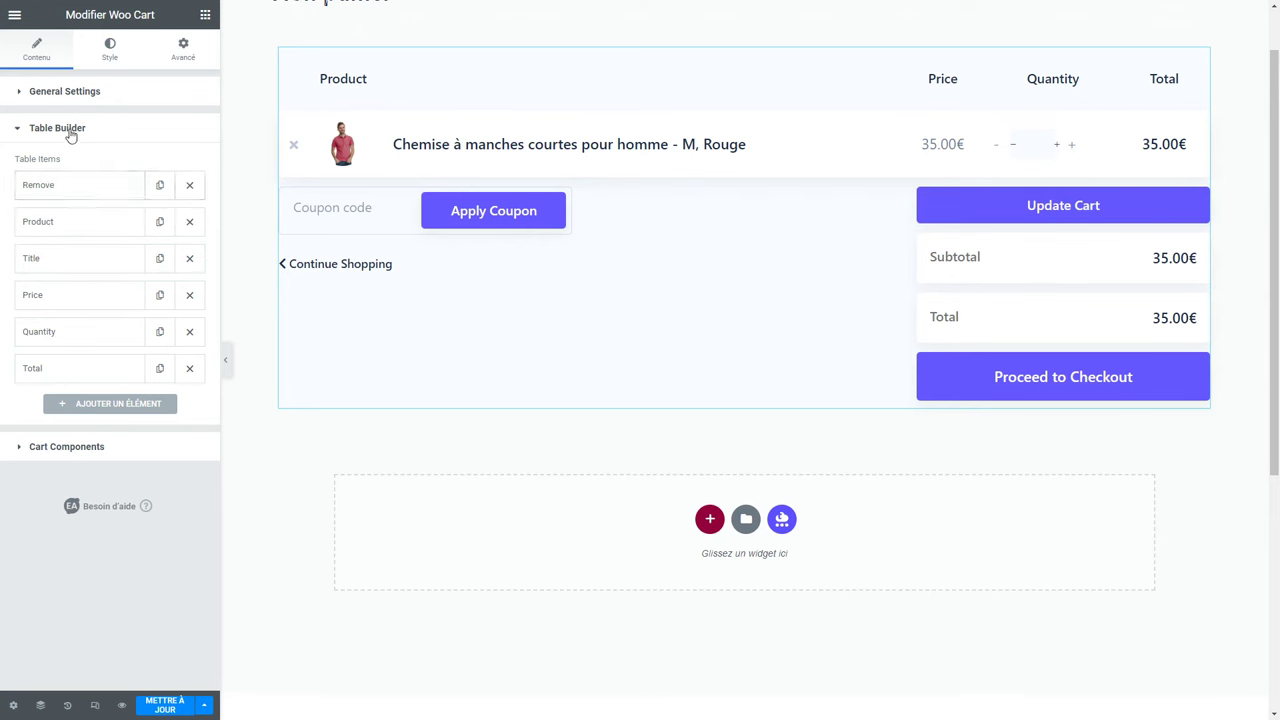
left_click(69, 128)
left_click(75, 168)
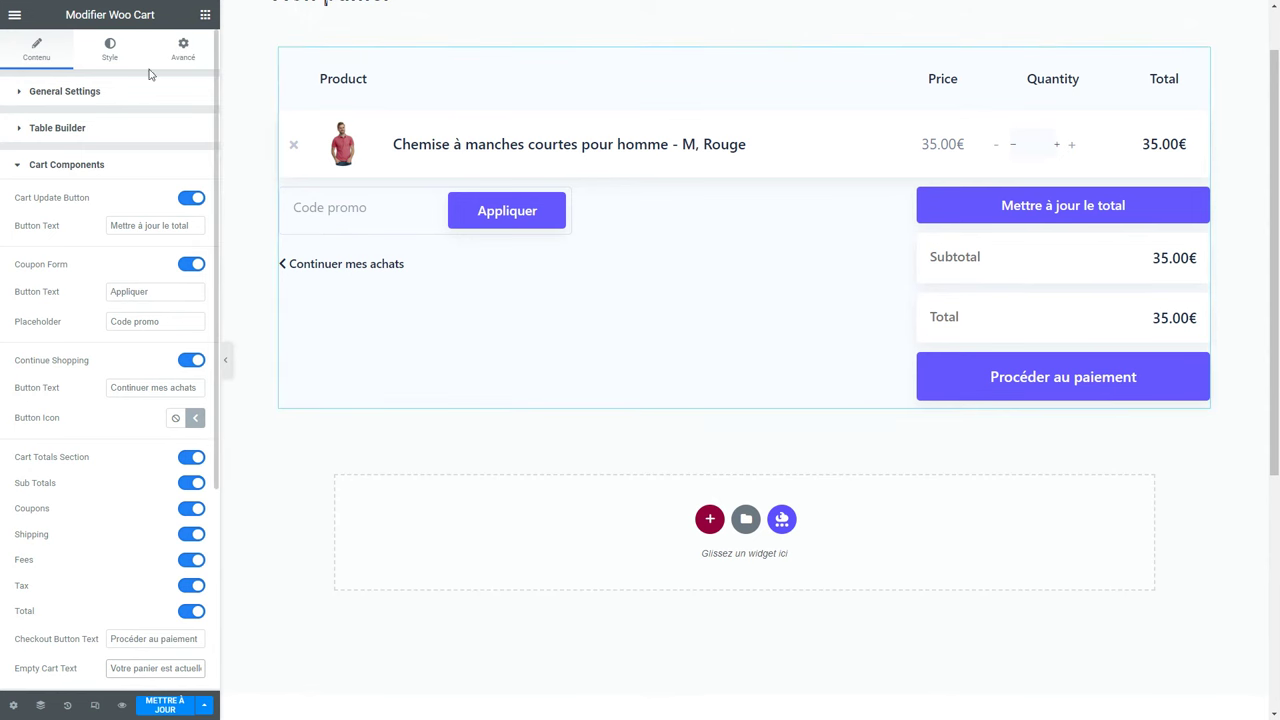
Give the cart buttons a global blue background and a darker blue #1559ed hover background.
left_click(109, 54)
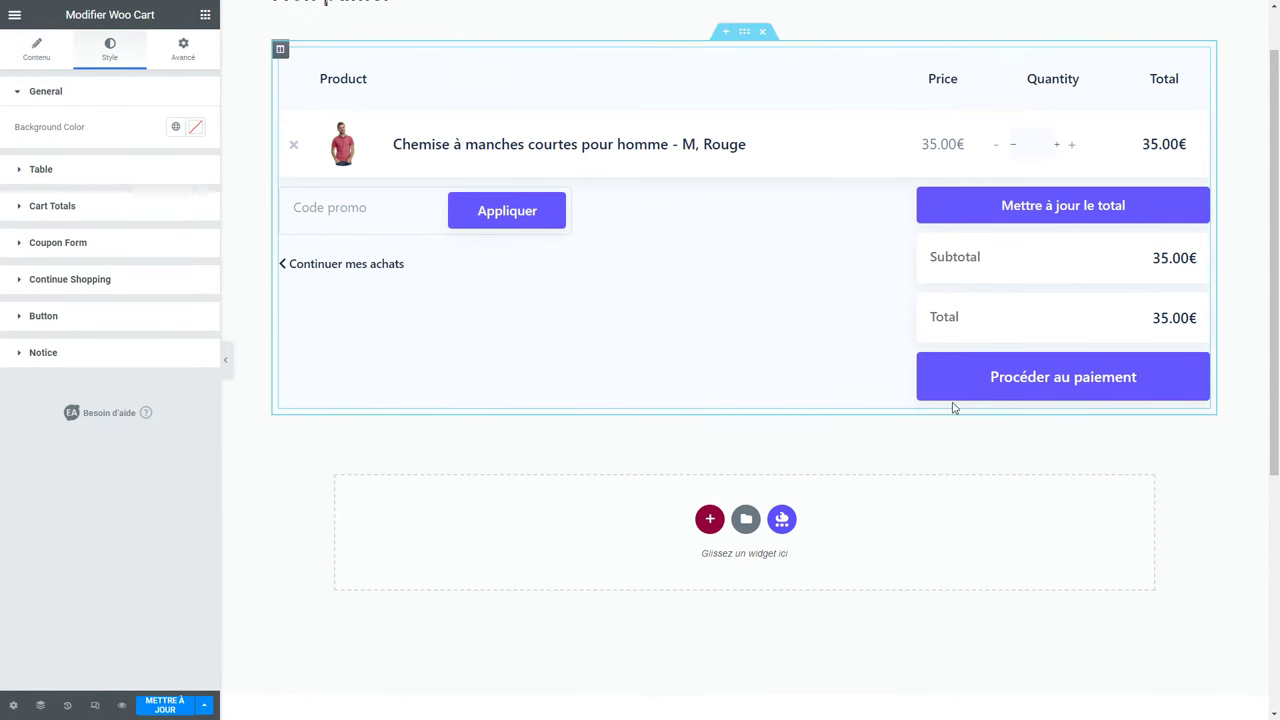
left_click(87, 316)
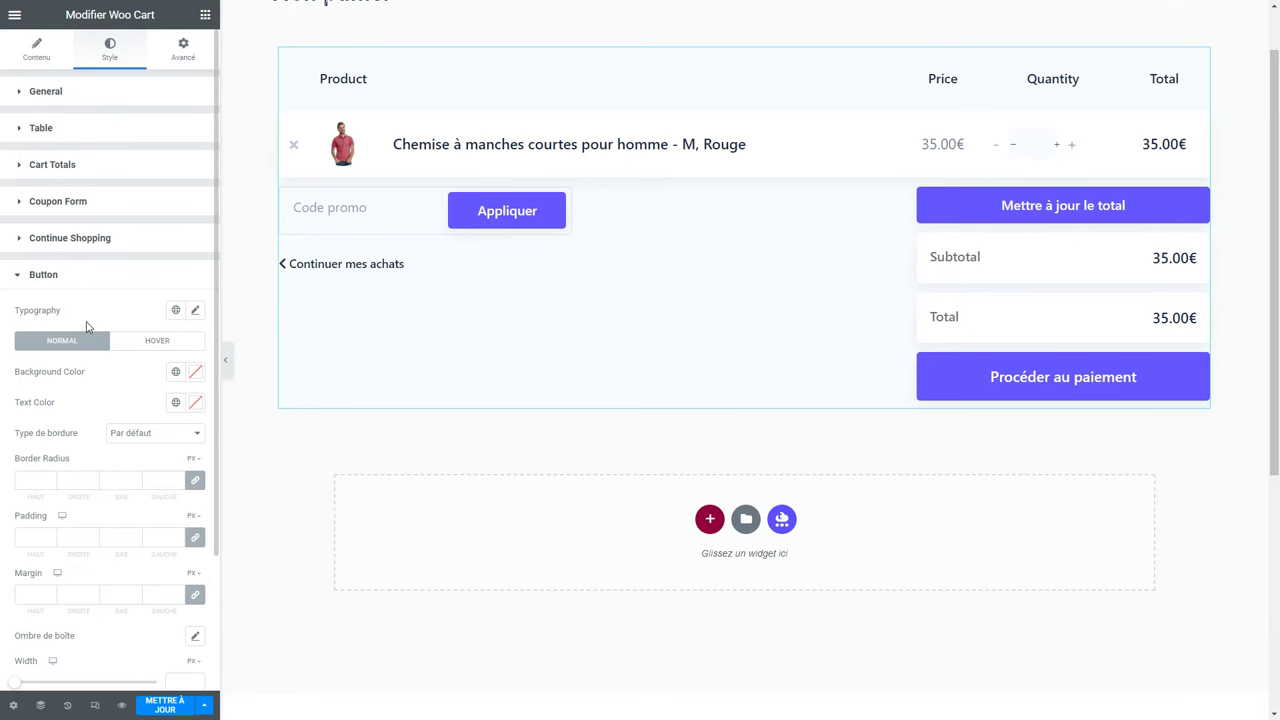
left_click(176, 374)
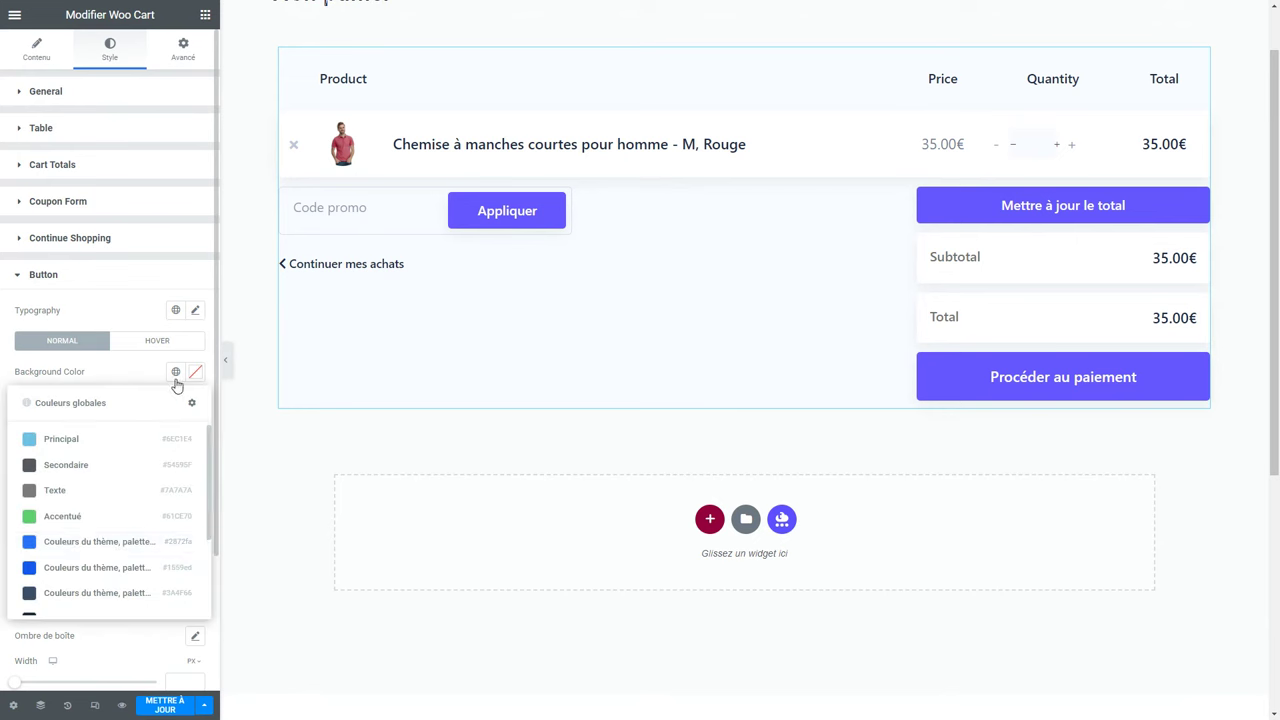
left_click(96, 542)
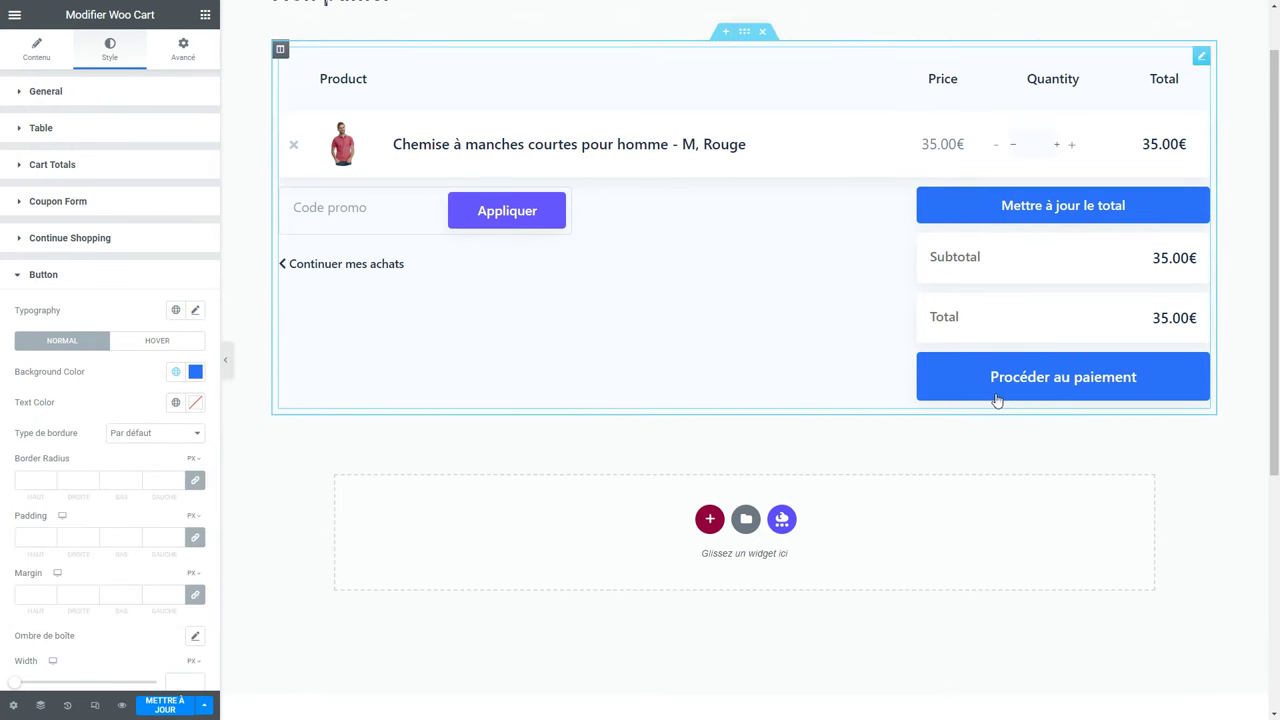
left_click(177, 345)
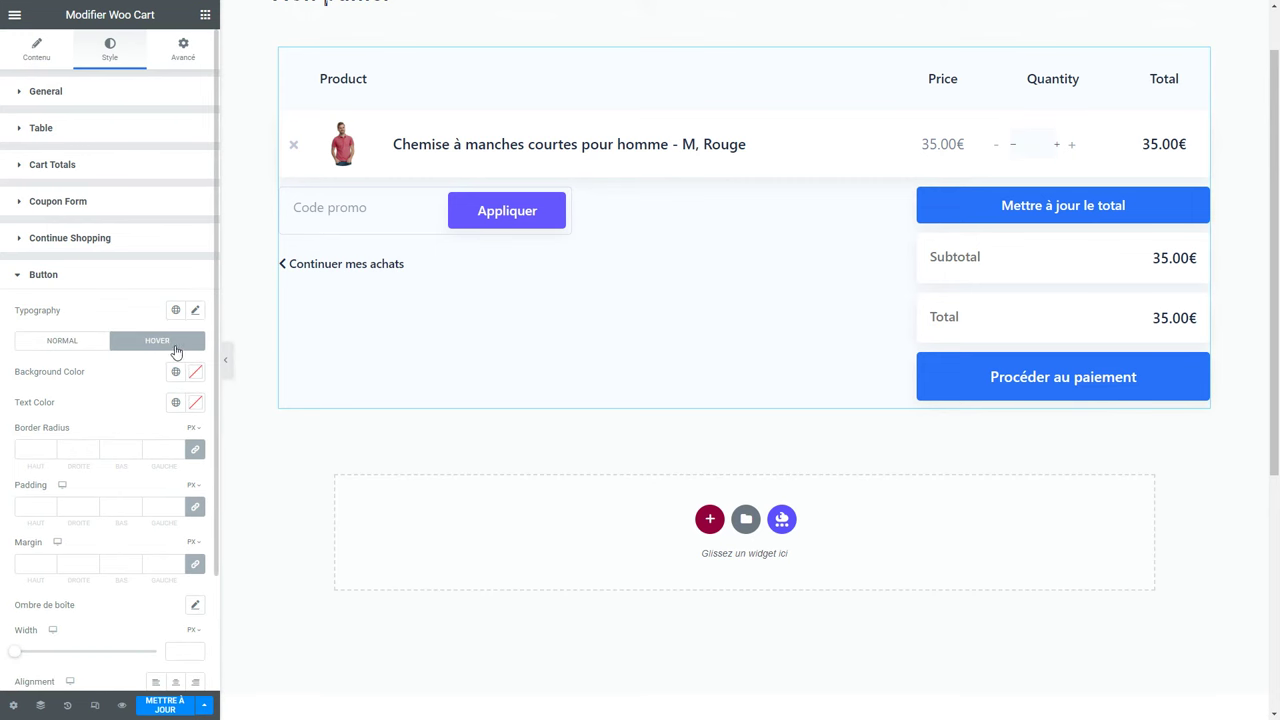
left_click(175, 371)
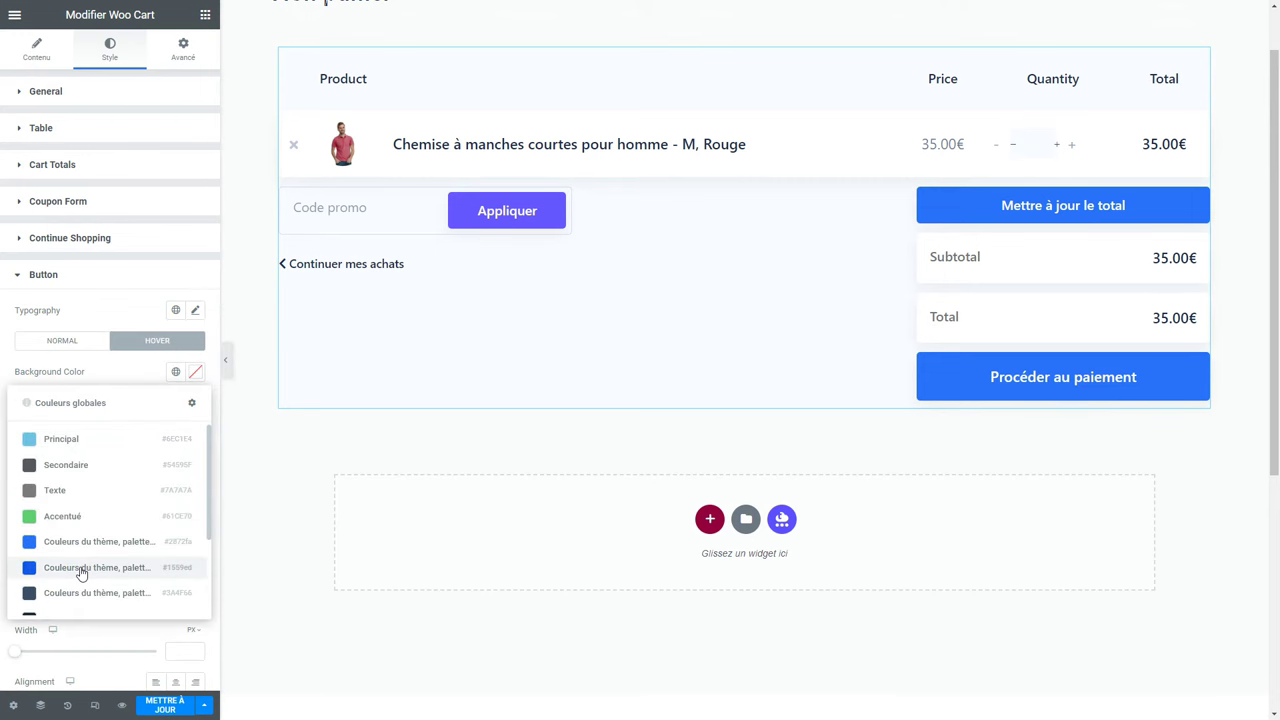
left_click(81, 572)
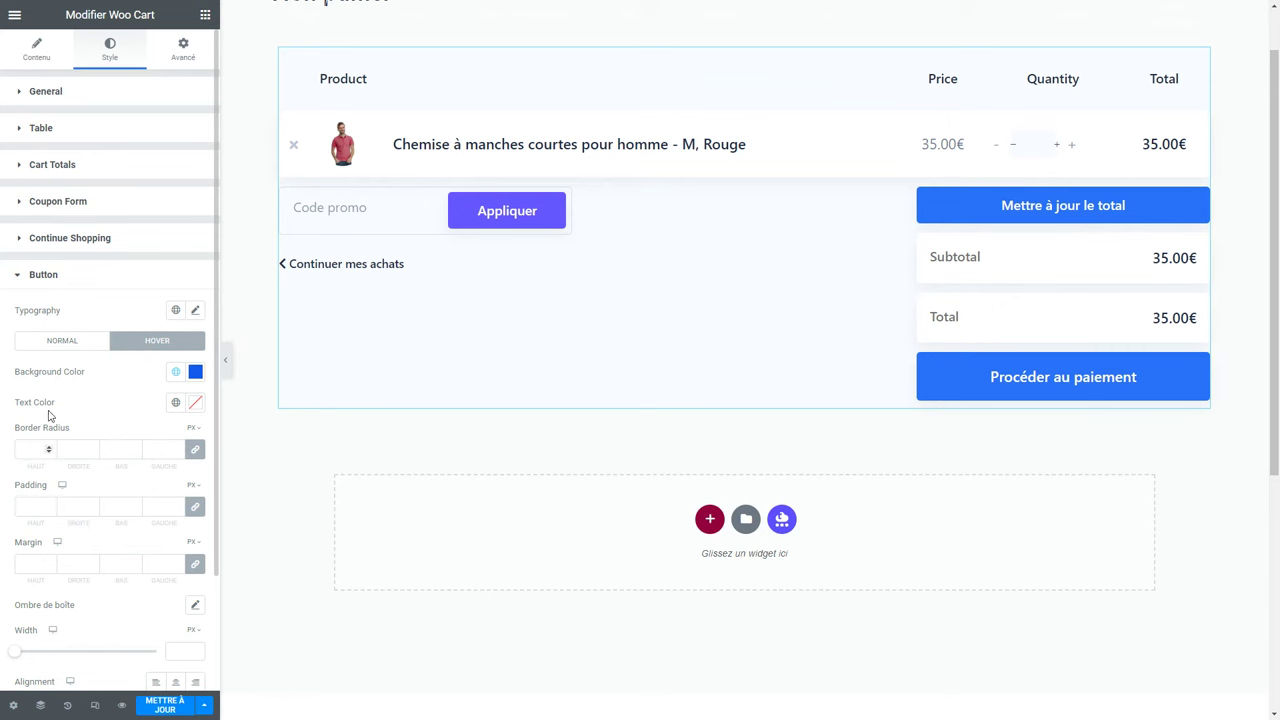
left_click(32, 344)
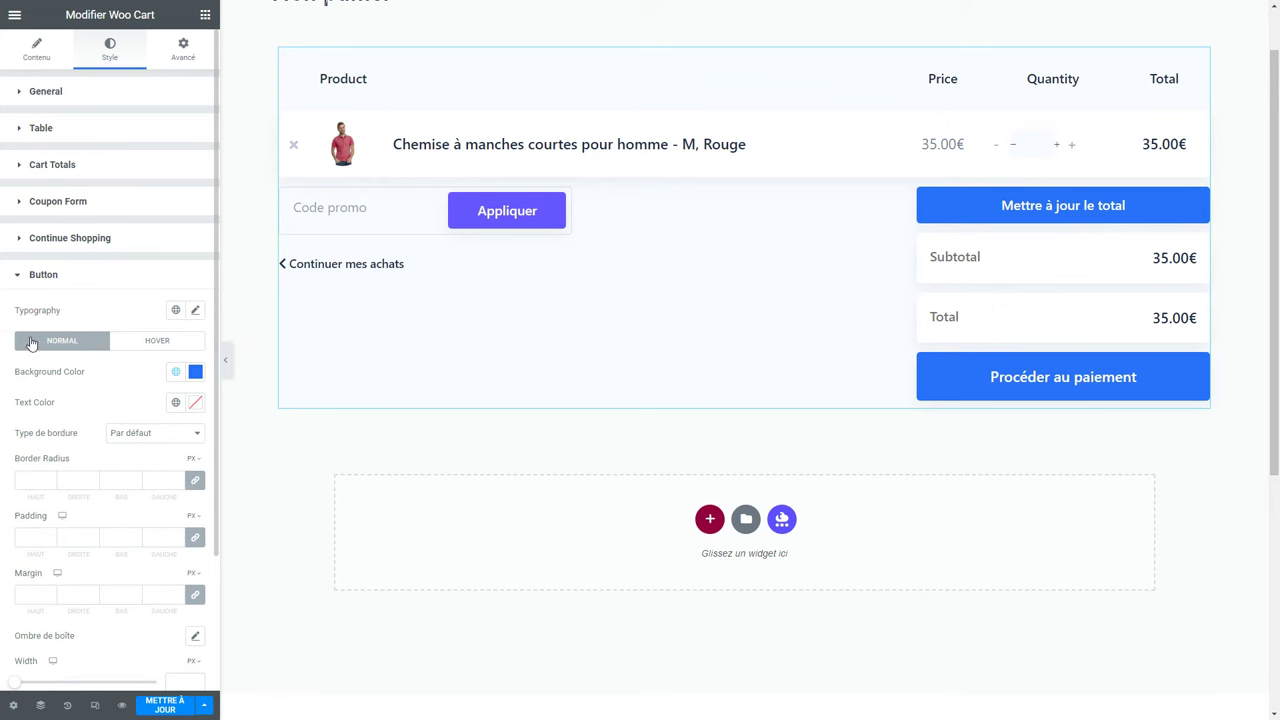
Set every button corner radius to 0 and translate the page into French.
left_click(44, 481)
left_click(76, 479)
type("0")
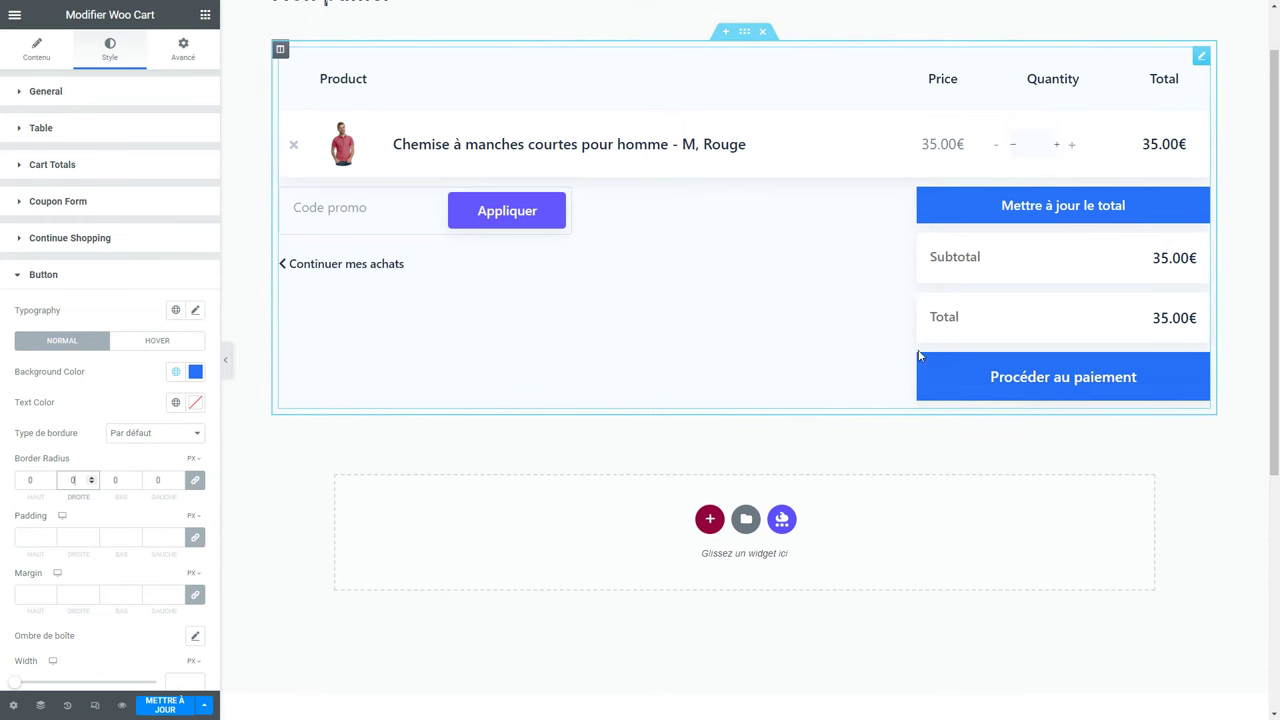
left_click(85, 284)
right_click(248, 258)
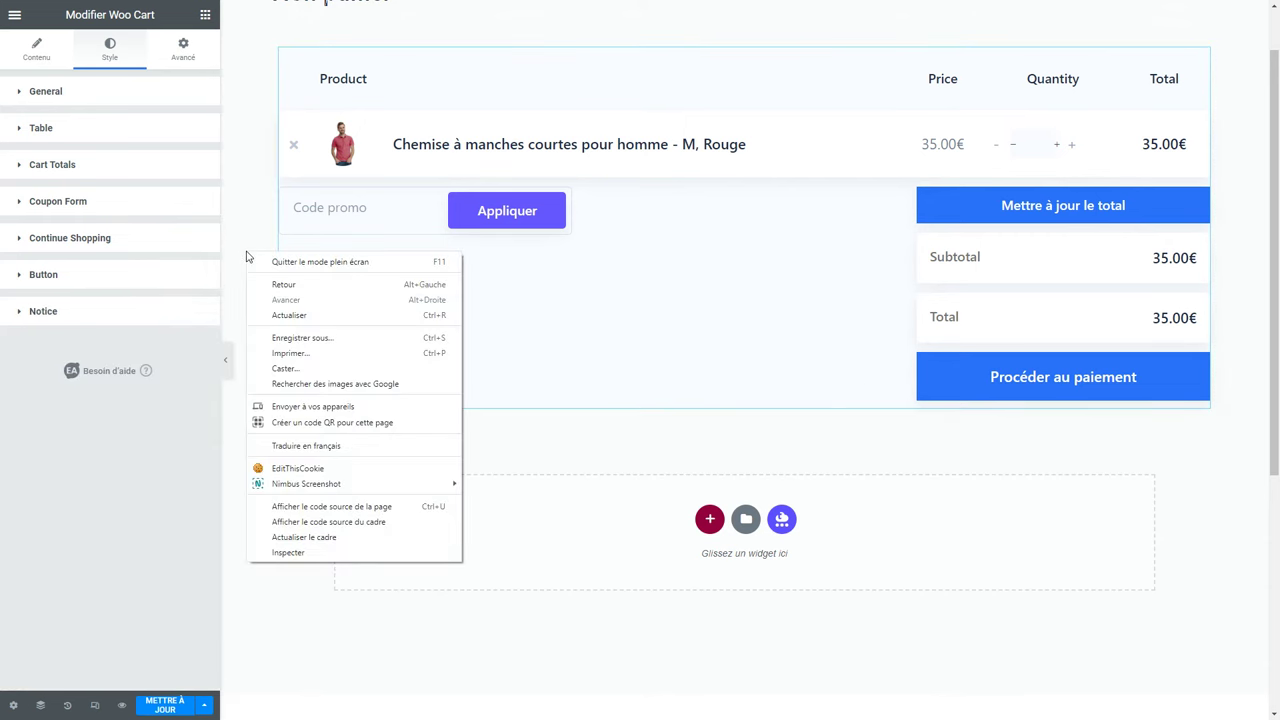
left_click(306, 446)
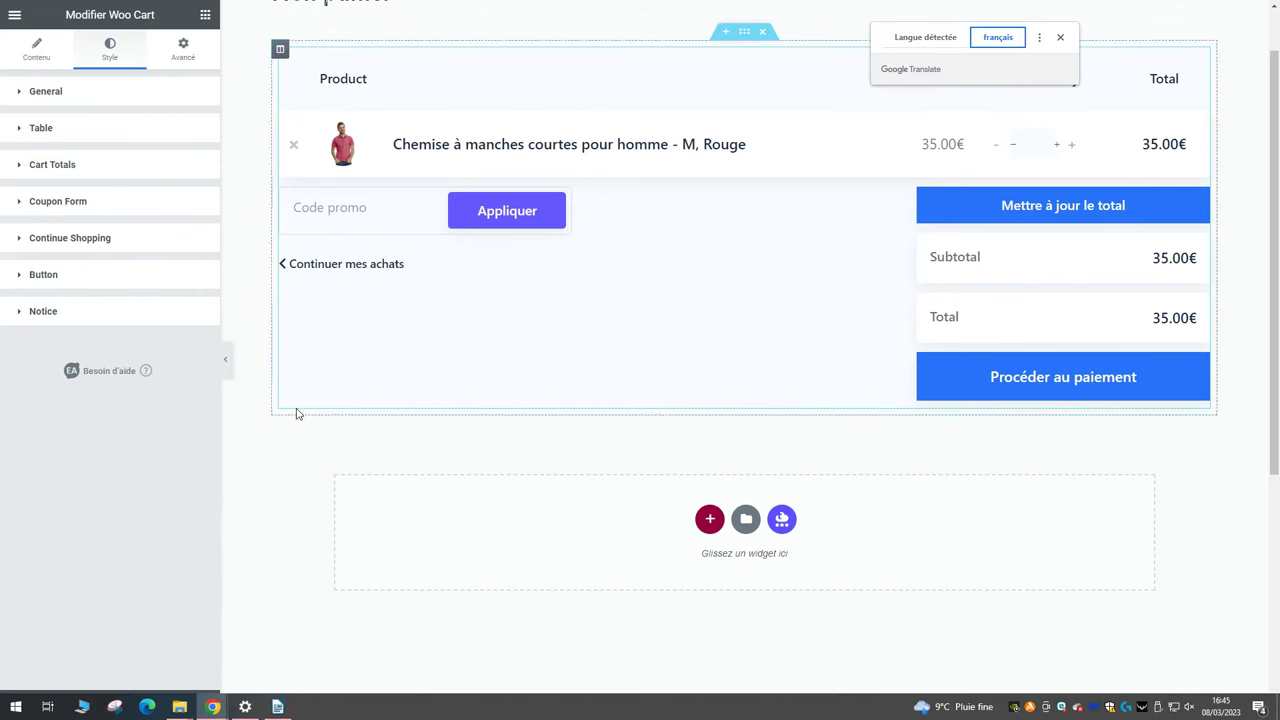
Expand the cart totals style options and test the quantity field in the preview.
left_click(54, 164)
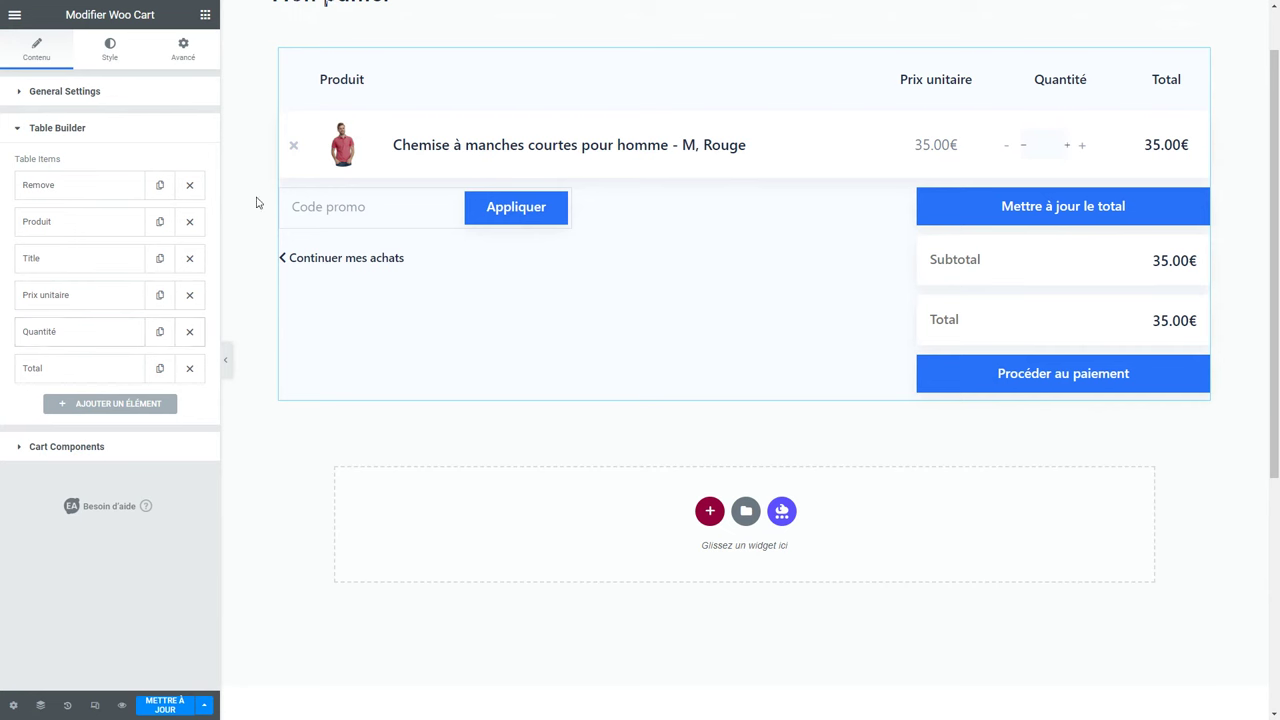
double_click(1065, 146)
left_click(1022, 145)
Save the page with Mettre à jour and quit Elementor to the dashboard.
left_click(162, 704)
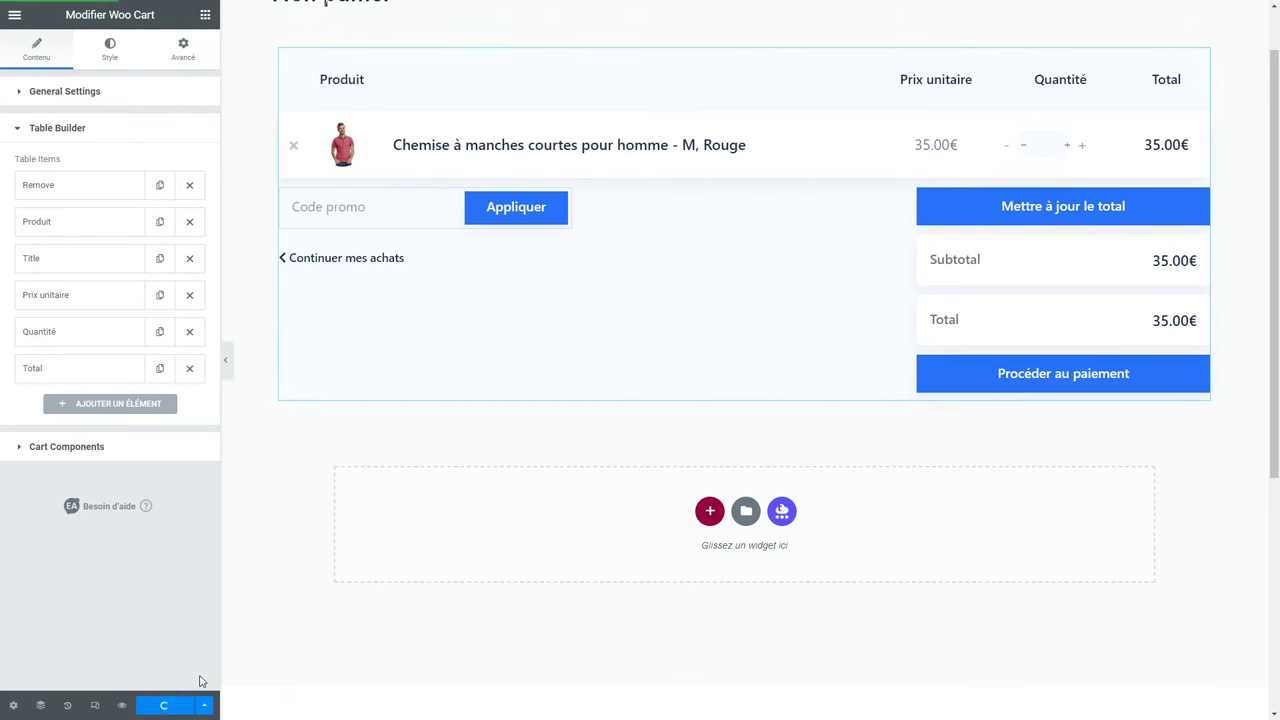
left_click(16, 16)
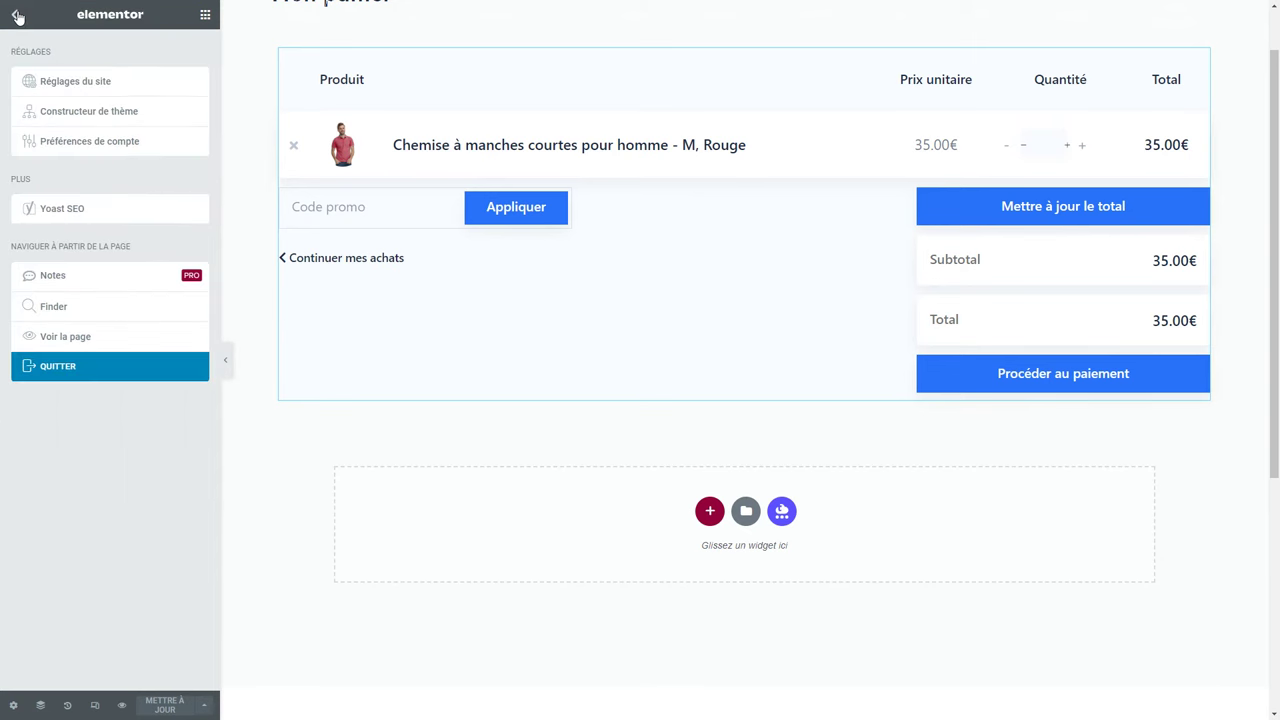
left_click(75, 368)
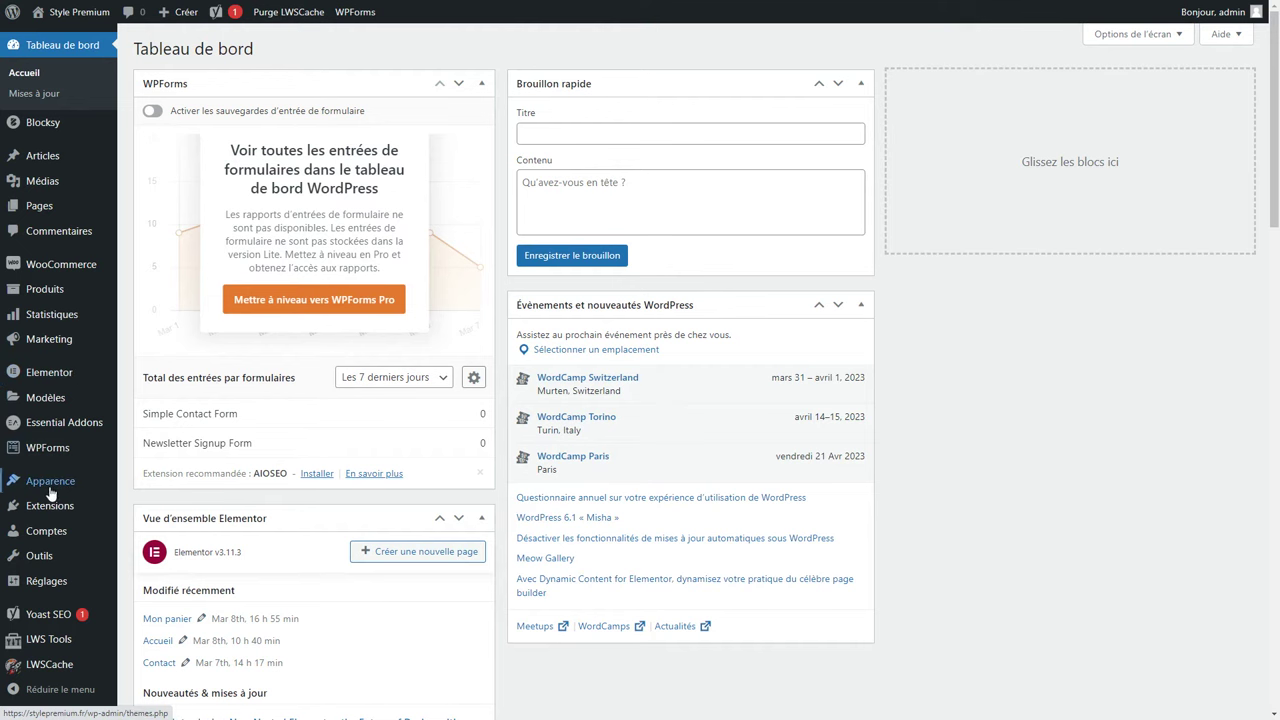
mouse_move(50, 490)
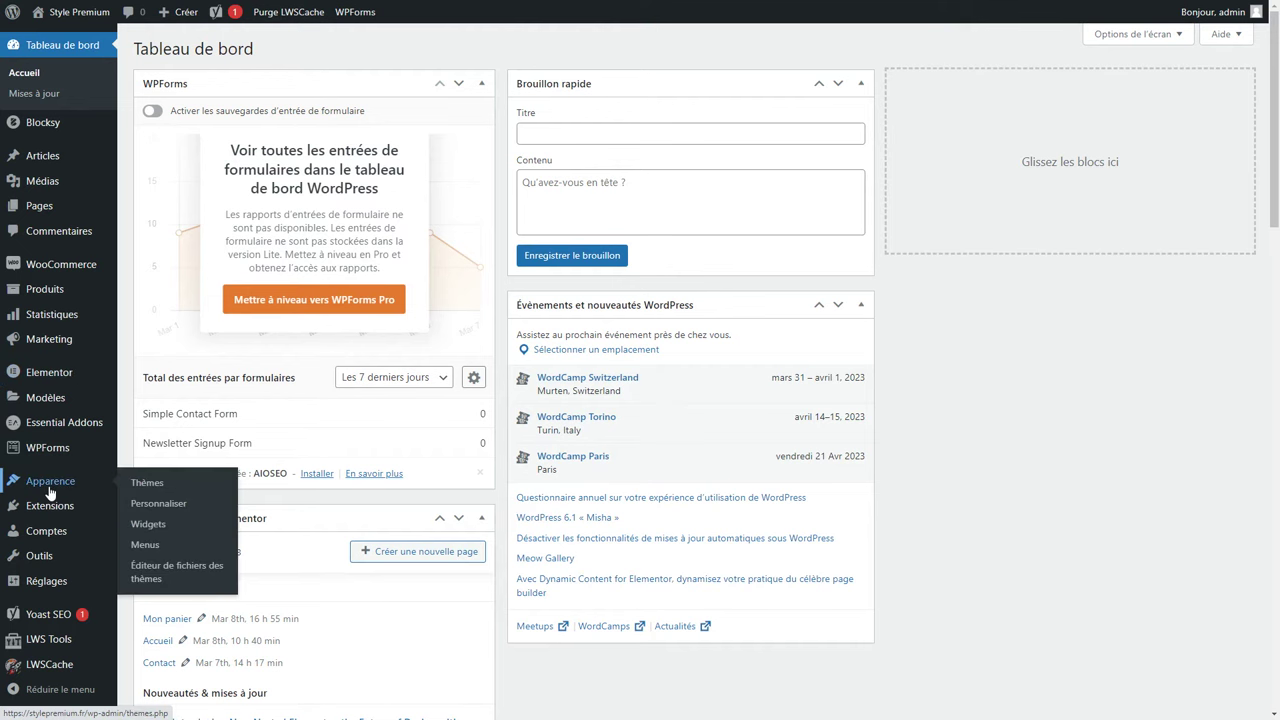
Enable the theme's custom quantity input under WooCommerce > Général in the Customizer and publish.
left_click(186, 503)
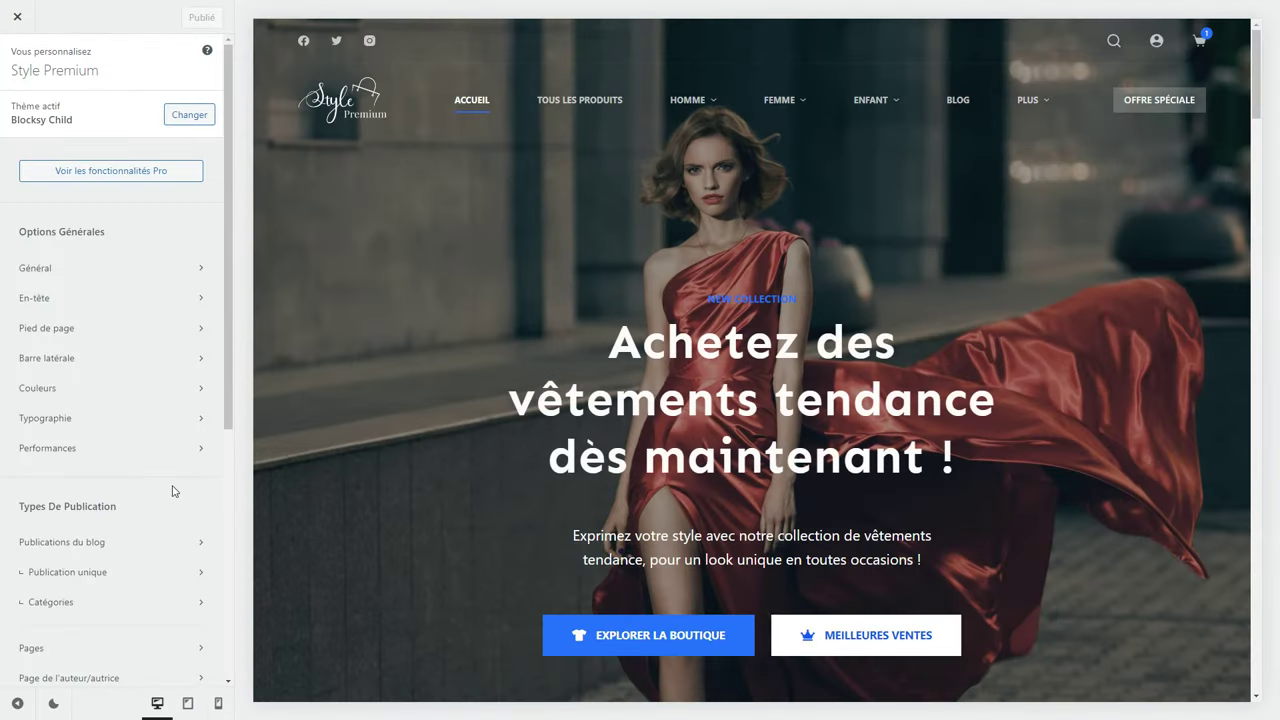
left_click(1199, 40)
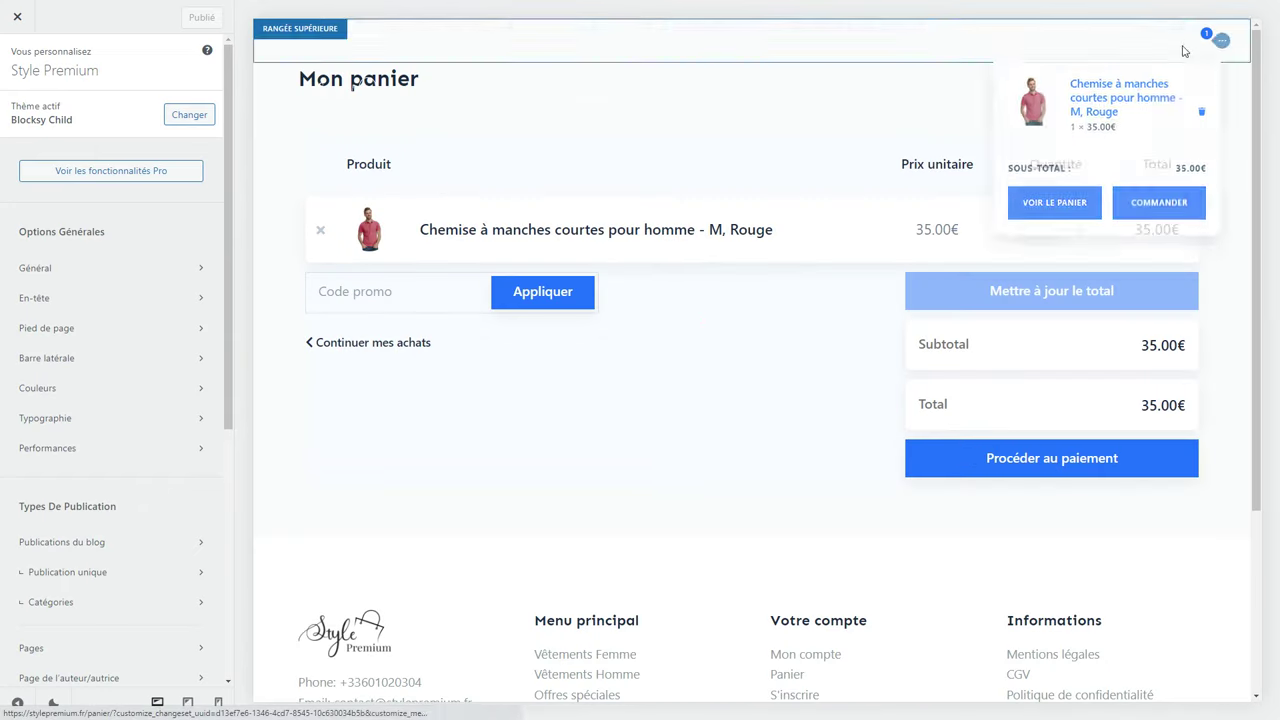
scroll(126, 354, "down", 4)
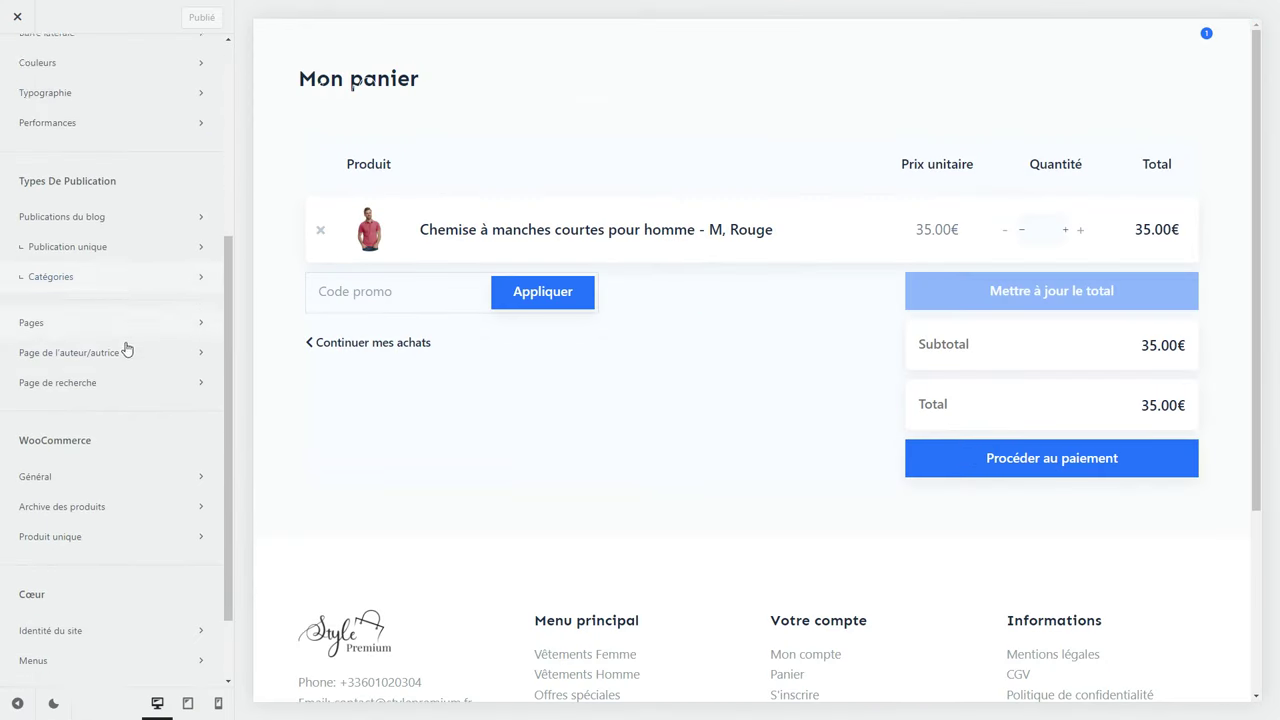
left_click(43, 382)
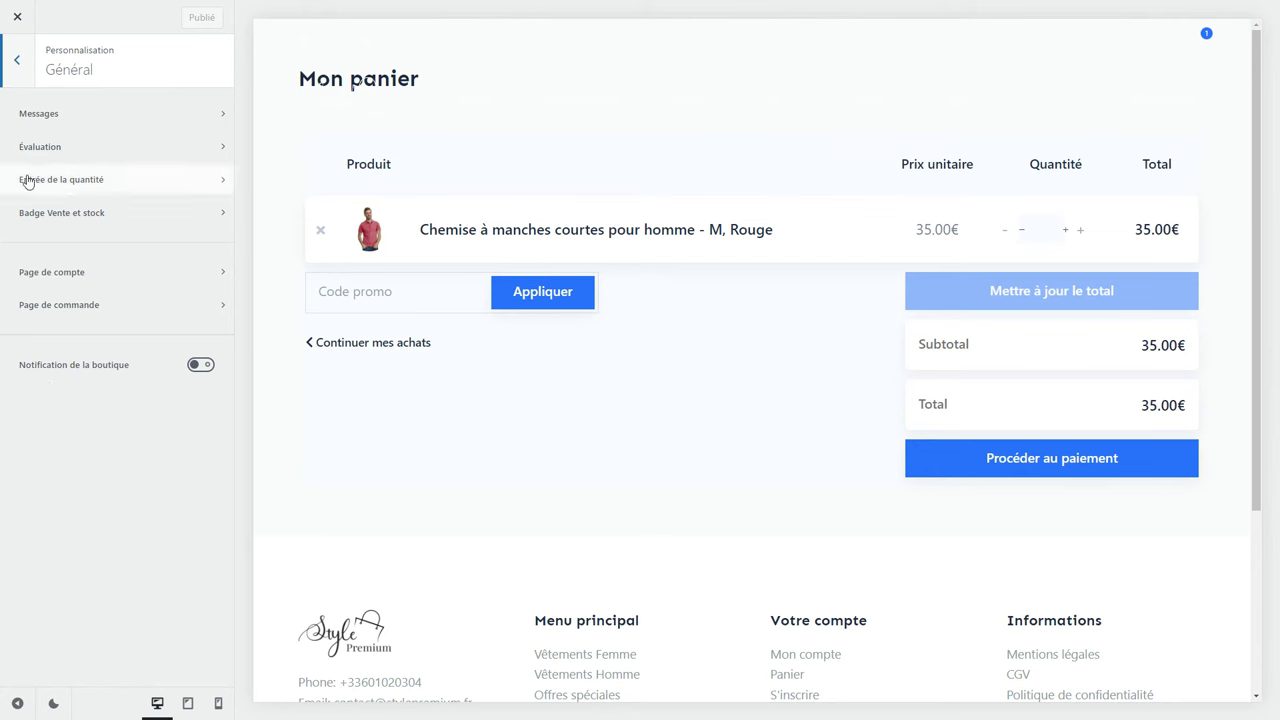
left_click(135, 178)
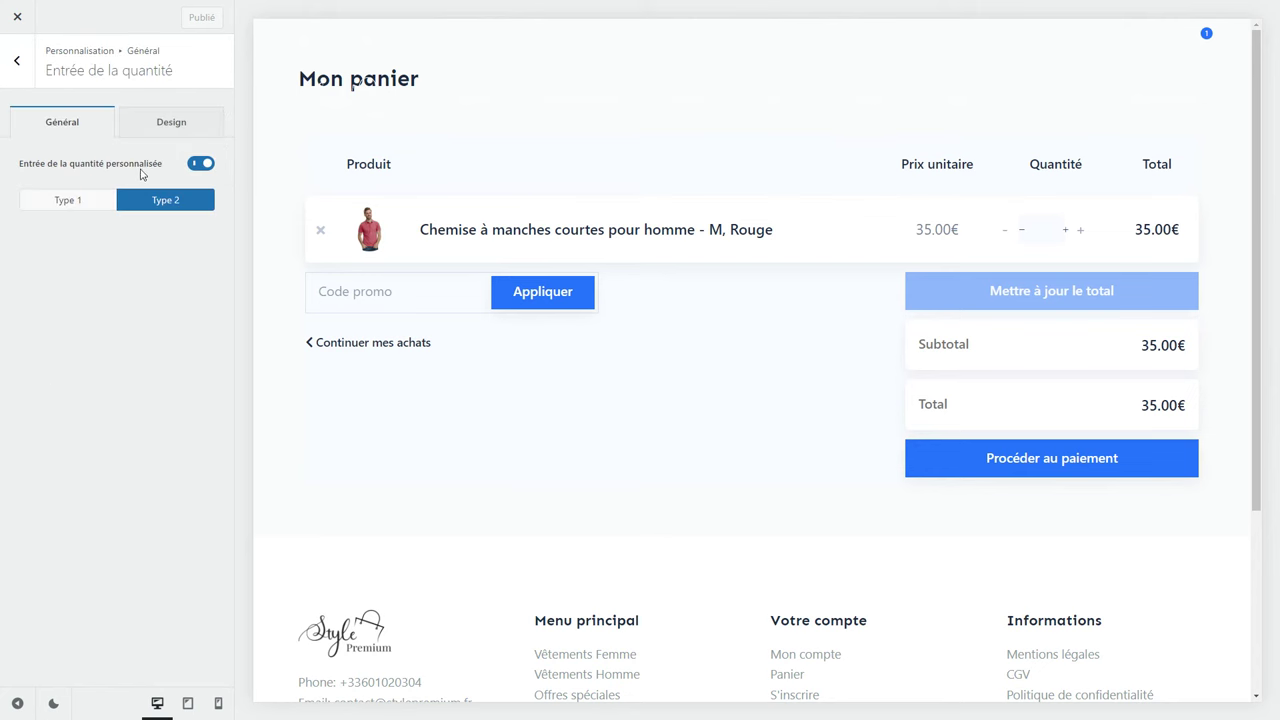
left_click(201, 165)
left_click(186, 22)
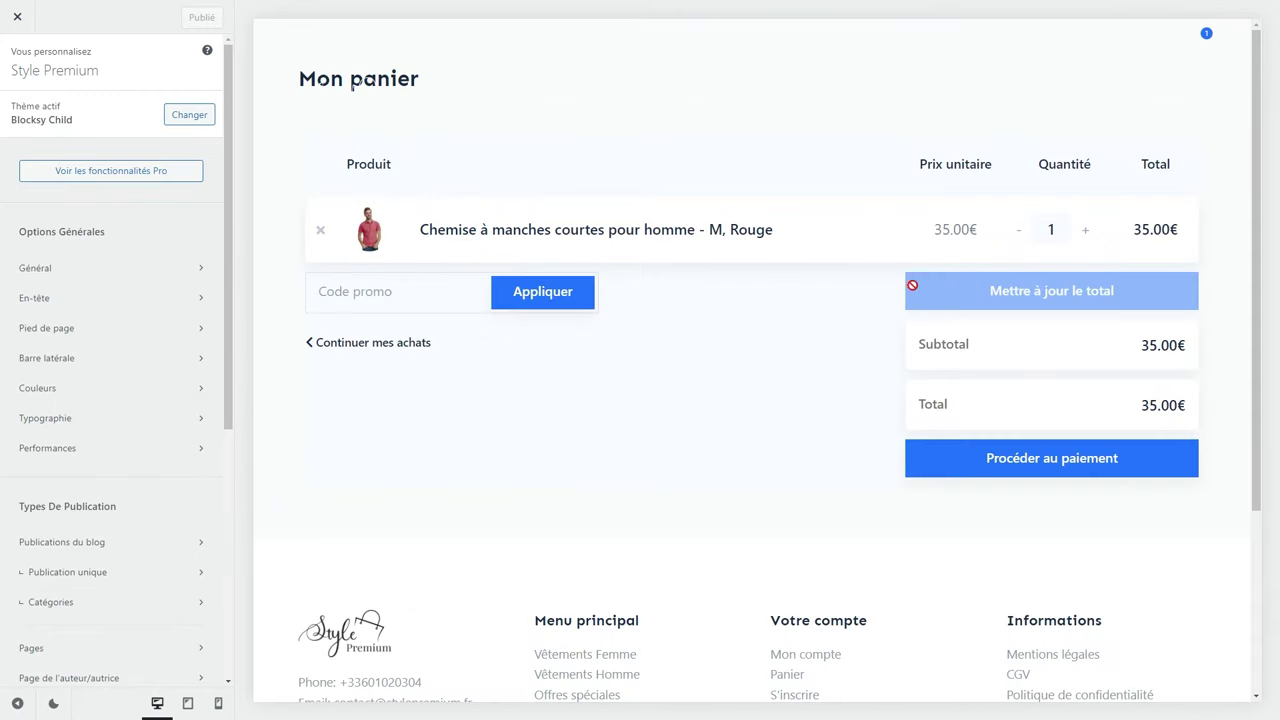
Raise the shirt quantity to 3, update the cart total to 105.00€, and proceed to checkout.
left_click(1053, 229)
double_click(1085, 230)
left_click(1077, 289)
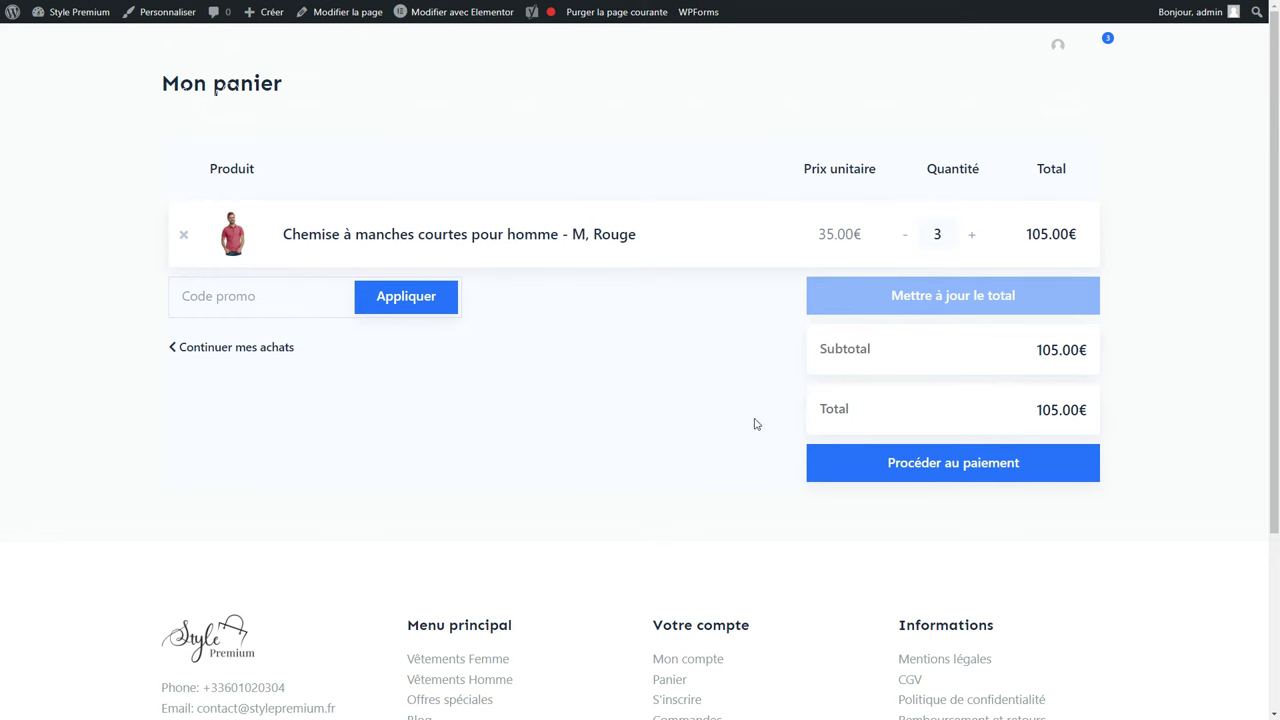
left_click(954, 478)
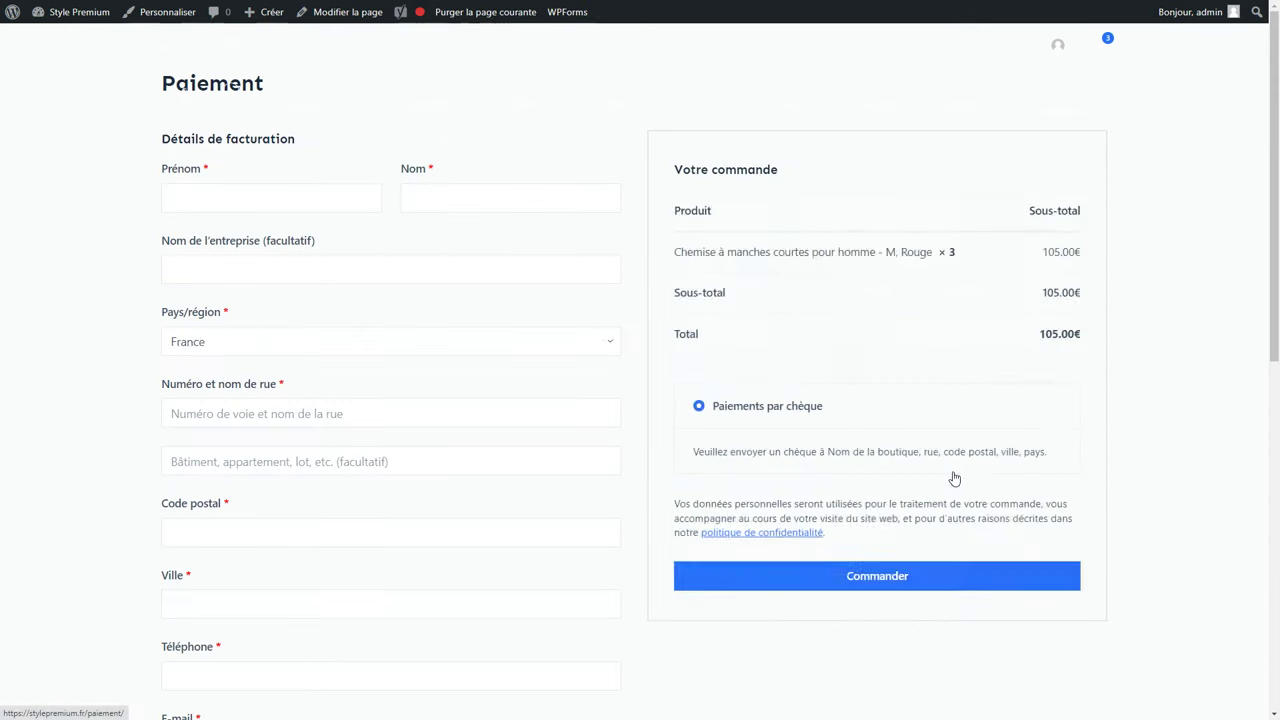
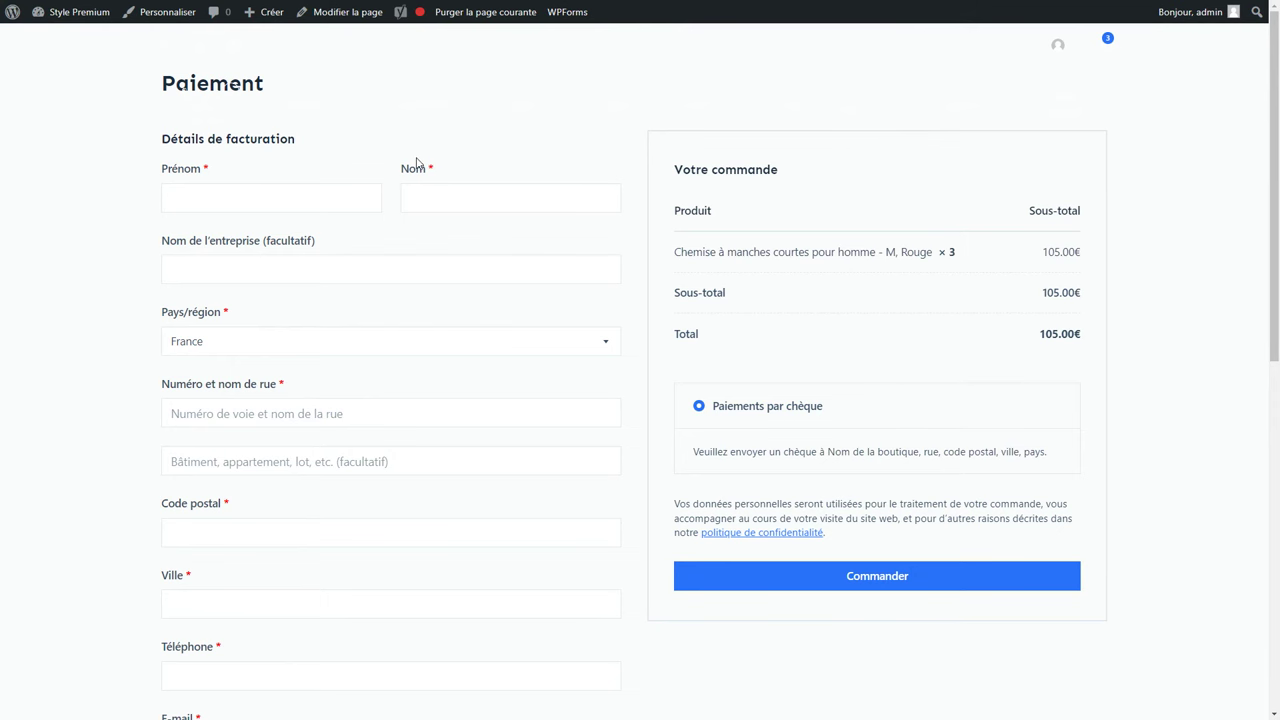
Open the transparent header's Add/Edit Conditions under En-tête > En-têtes > En-tête globale.
left_click(151, 17)
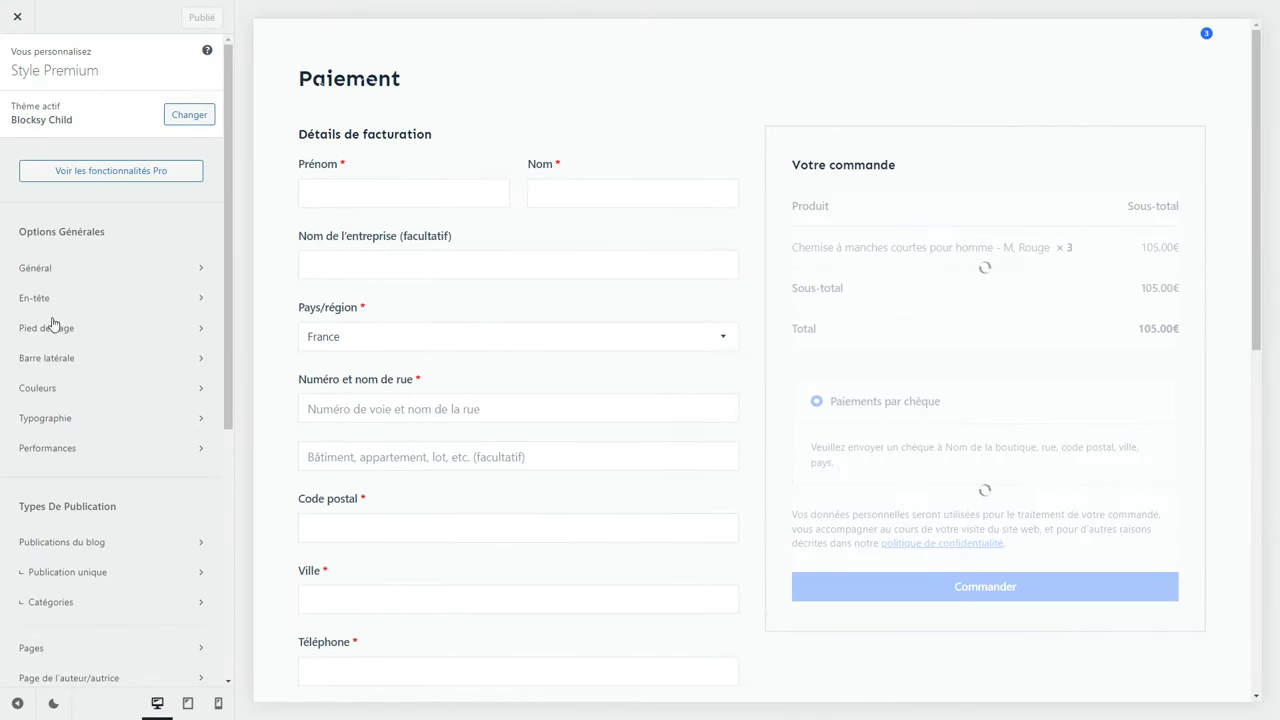
left_click(43, 297)
left_click(158, 157)
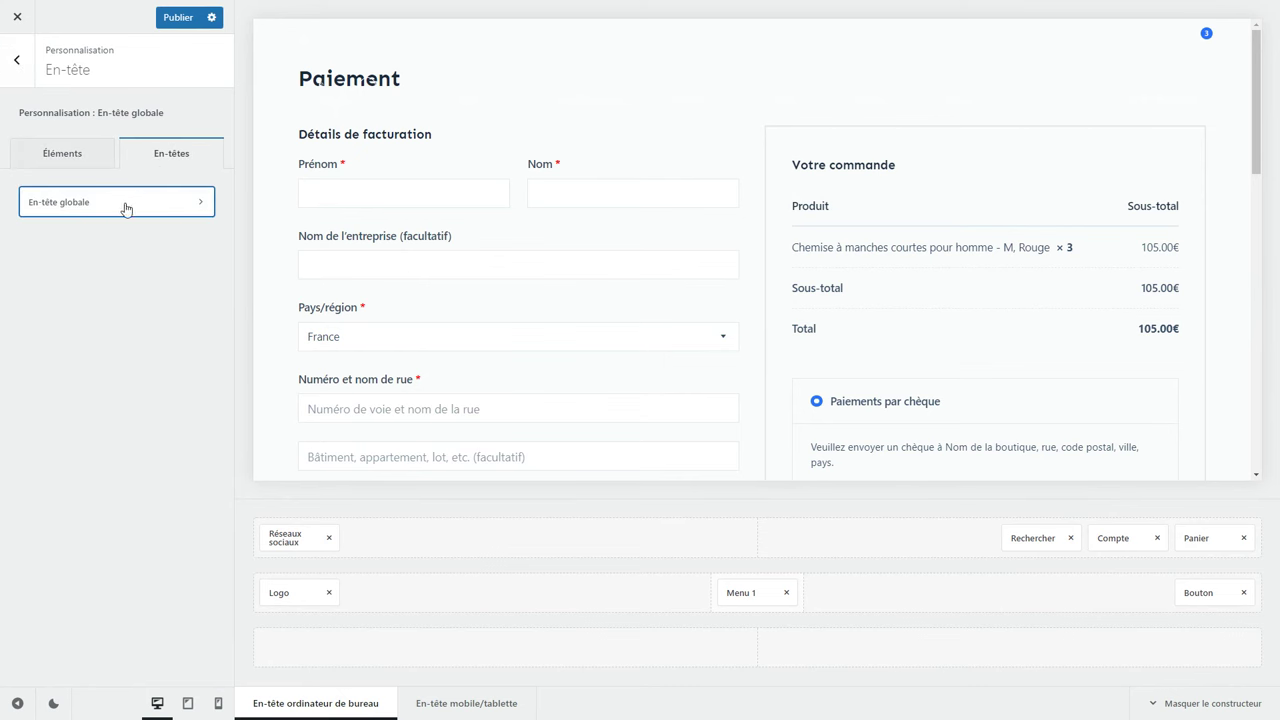
left_click(126, 206)
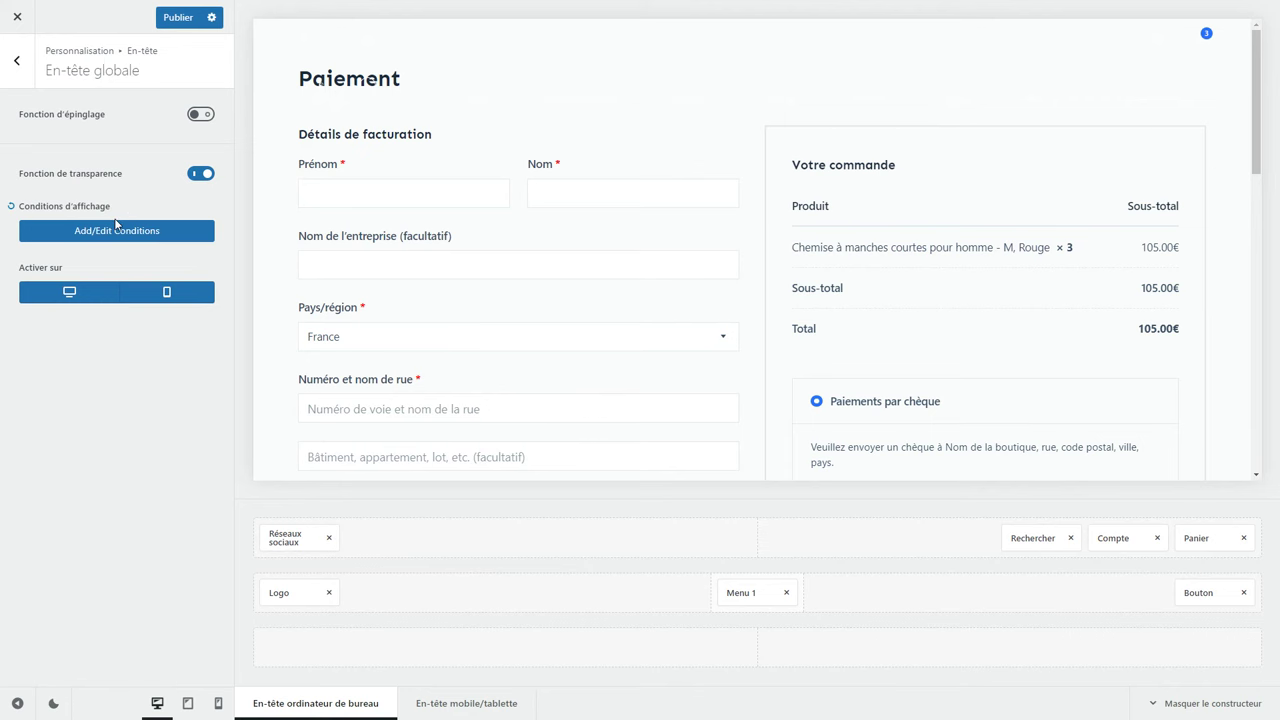
left_click(113, 231)
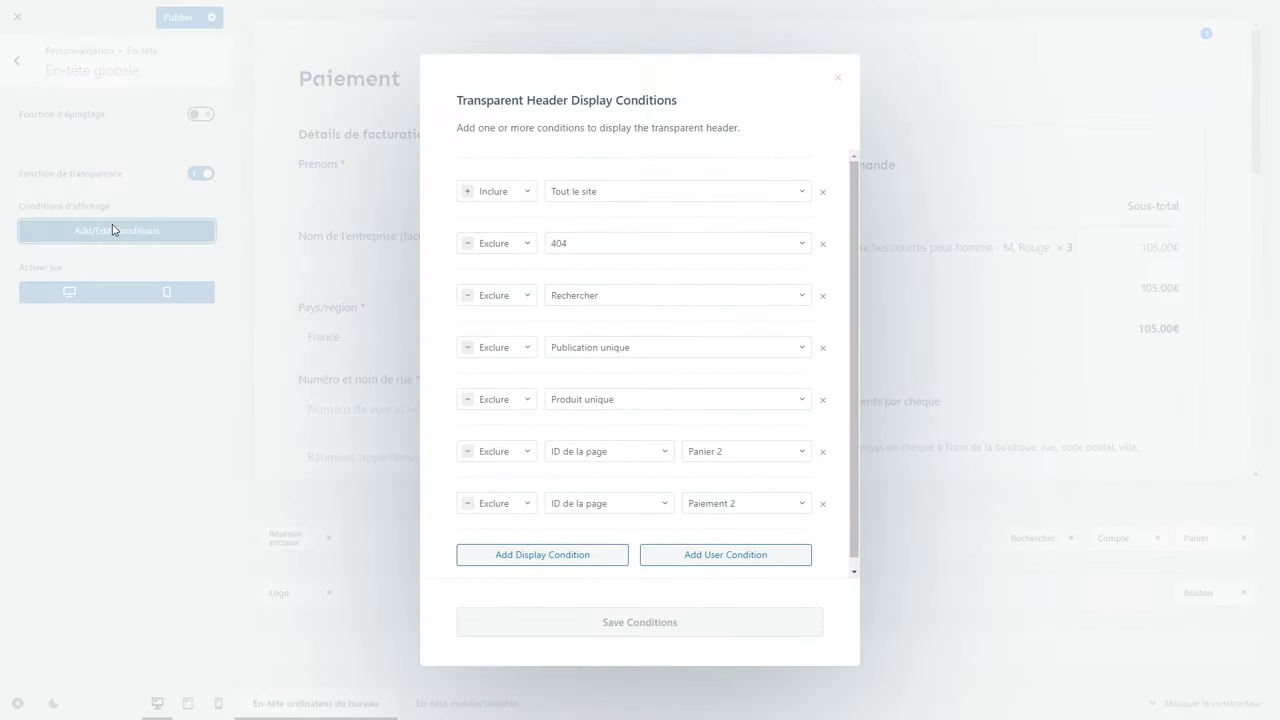
Change the exclusions from Panier 2 and Paiement 2 to Mon panier and Paiement, then save the conditions.
scroll(731, 453, "down", 1)
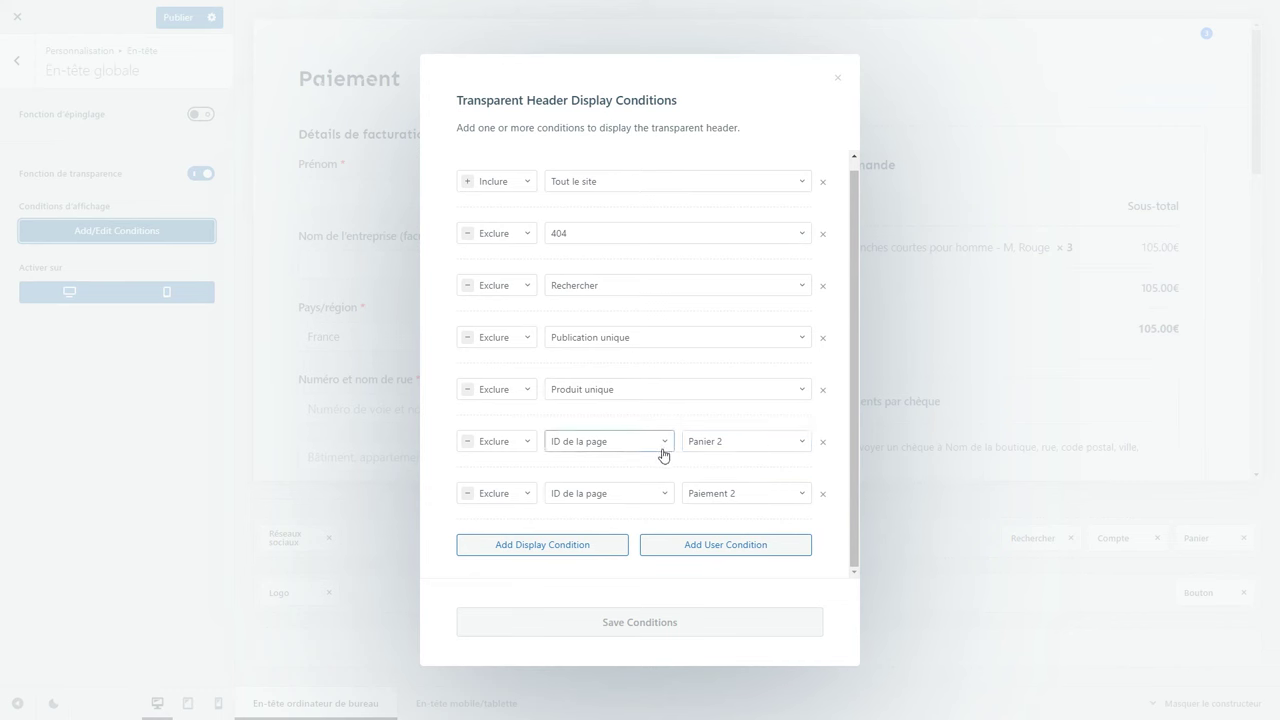
left_click(729, 450)
type("panier")
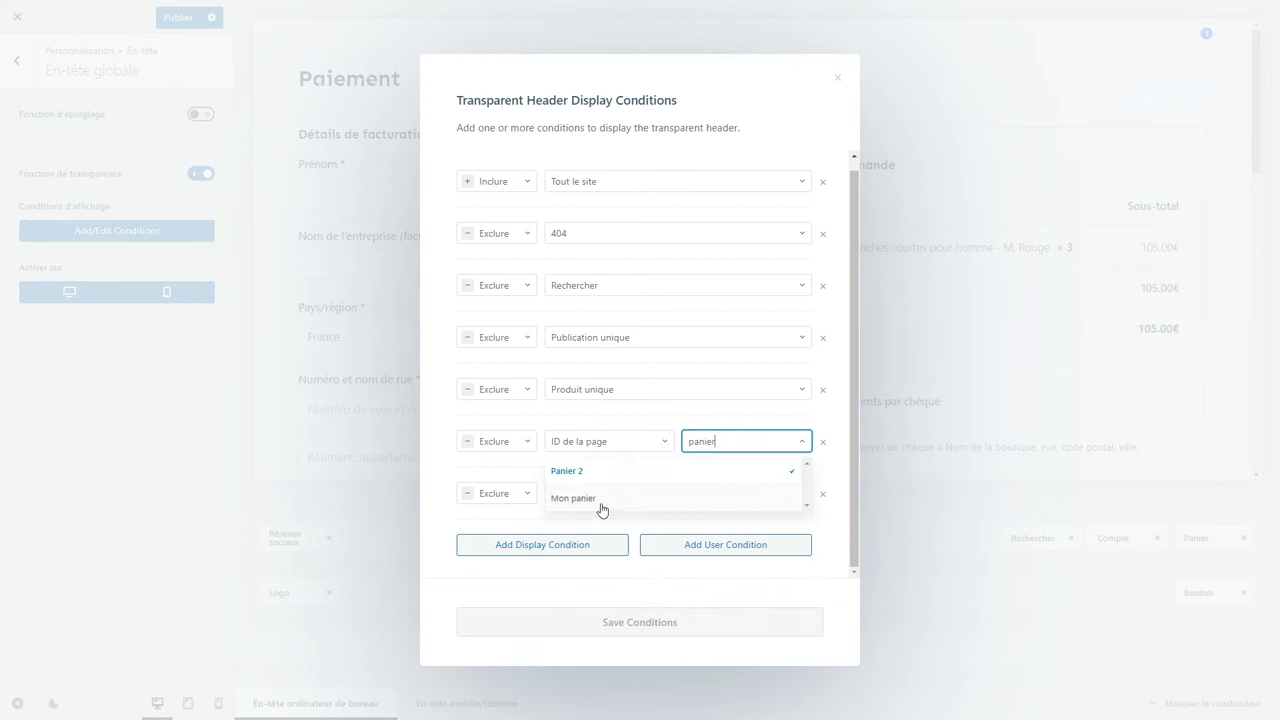
left_click(596, 500)
left_click(735, 496)
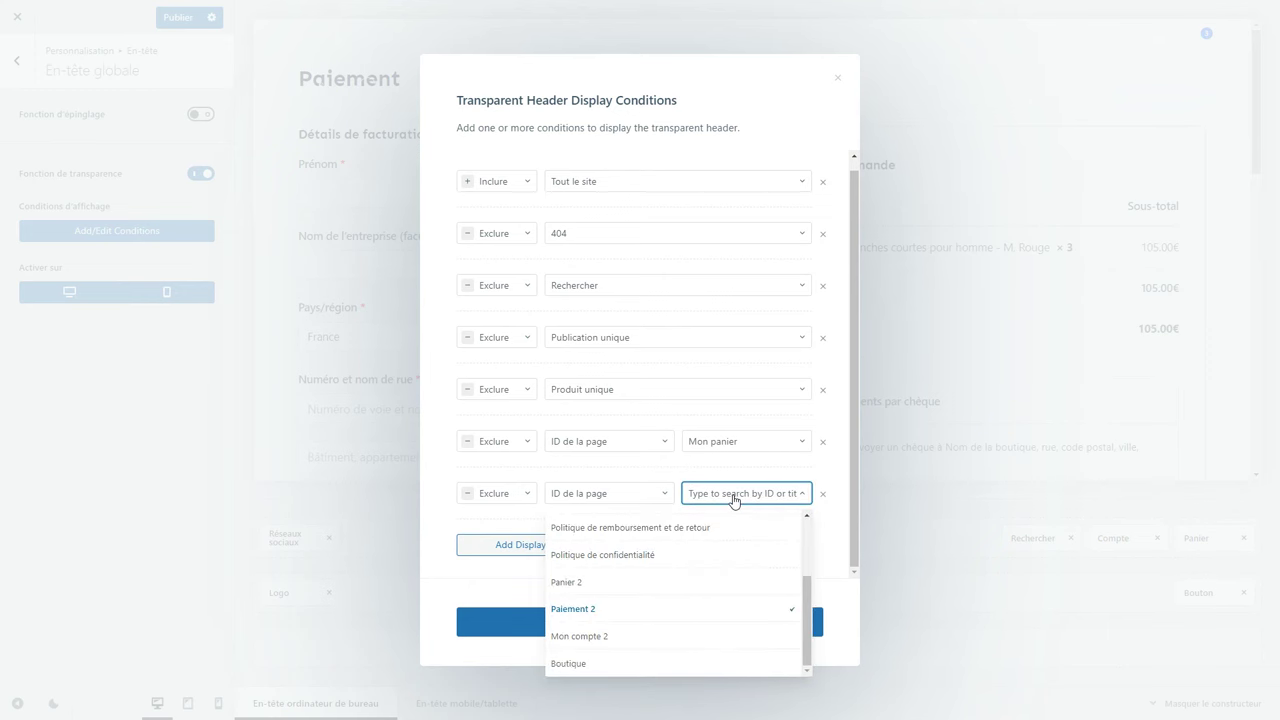
type("paie")
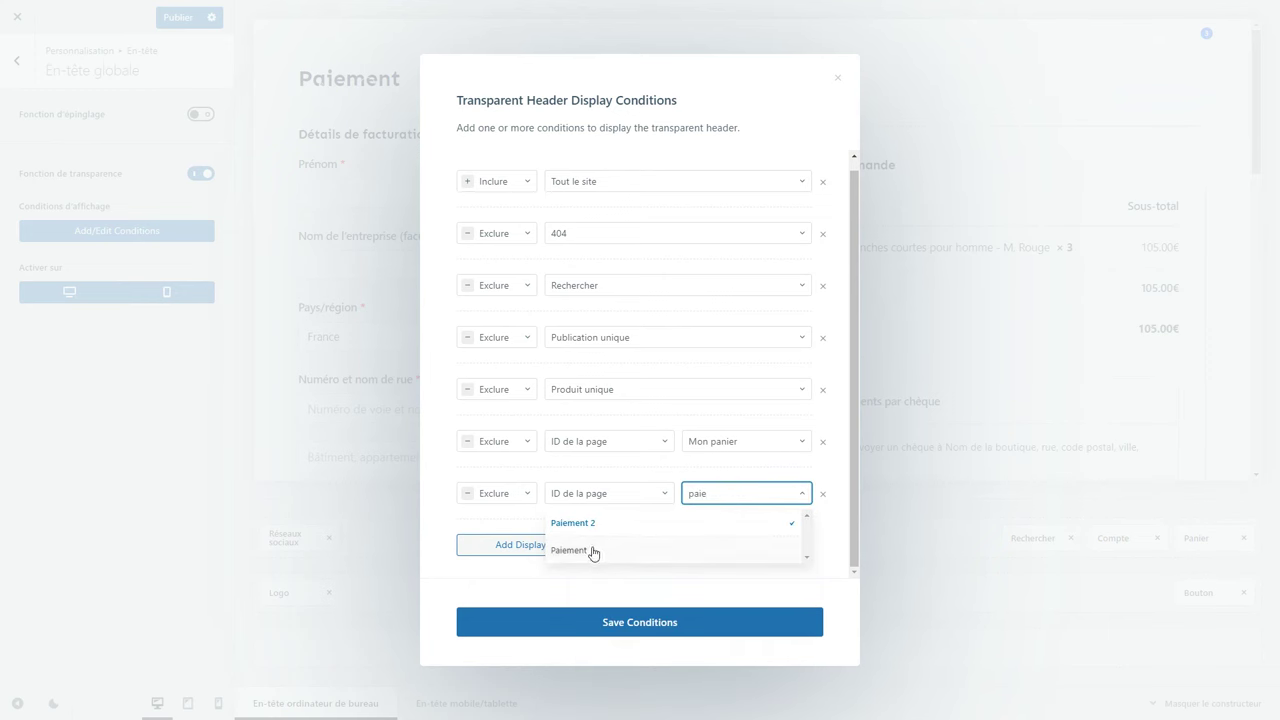
left_click(591, 550)
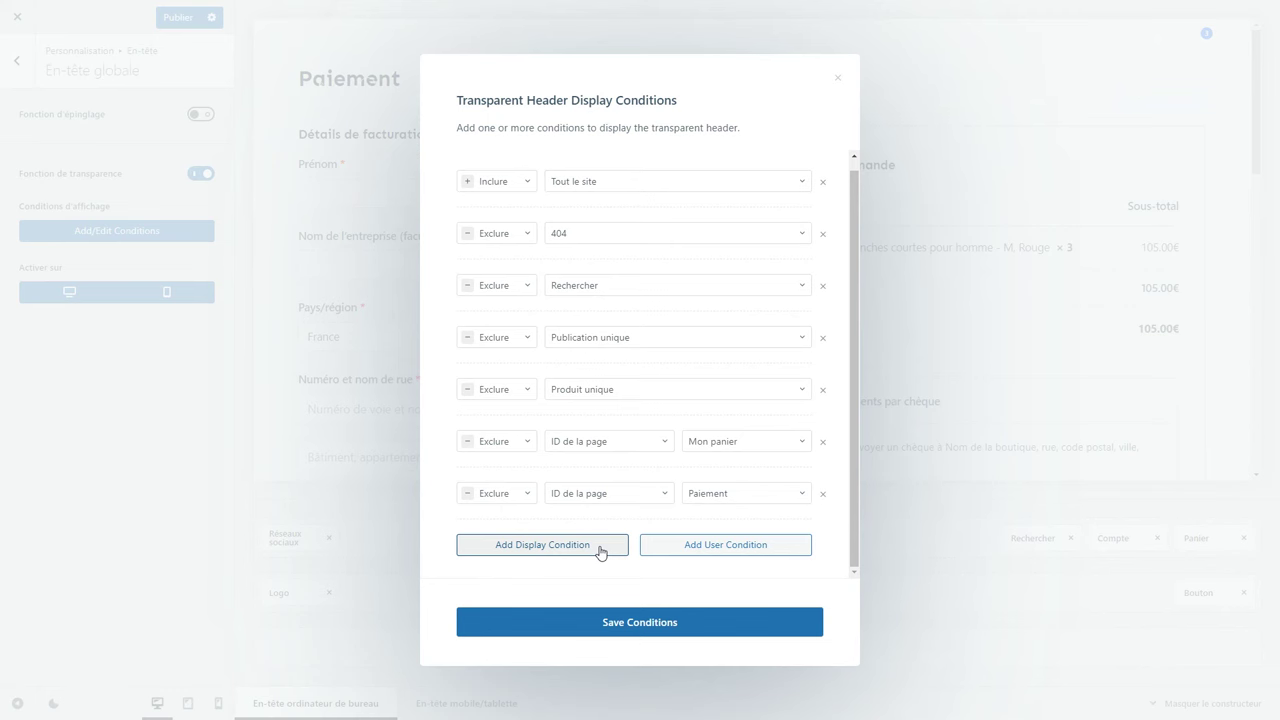
left_click(653, 621)
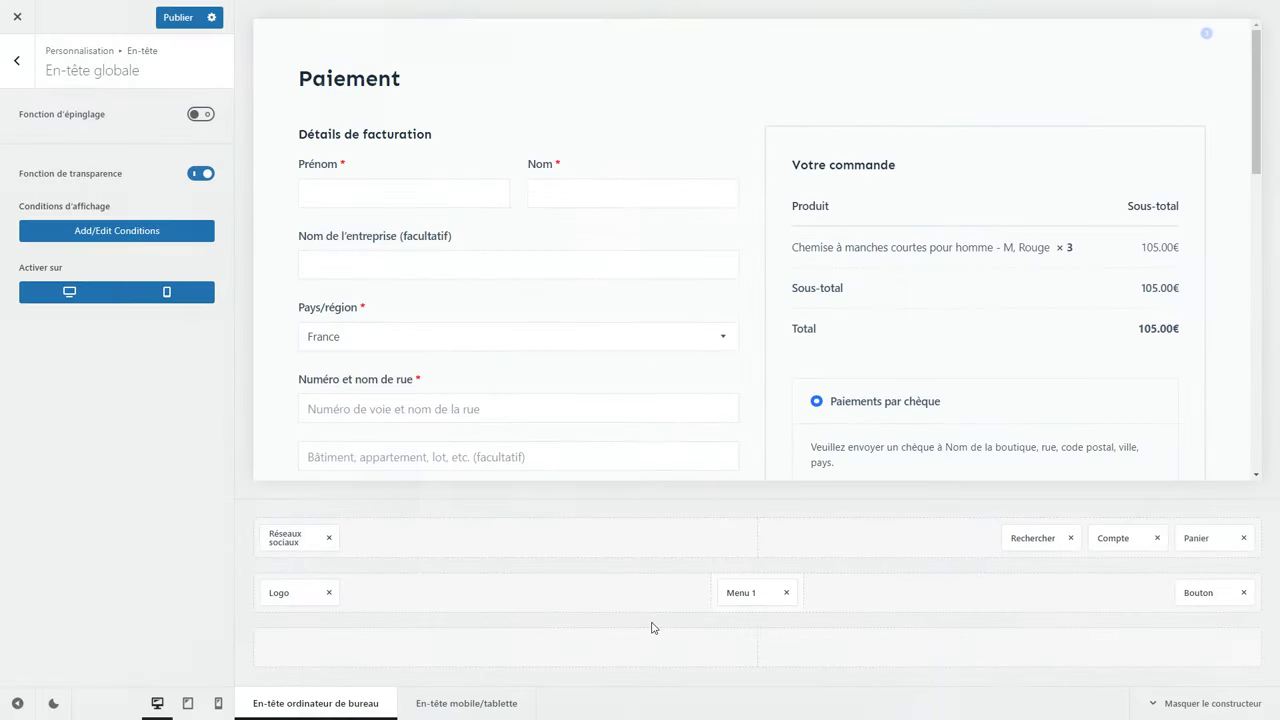
Publish the Customizer changes, go back to the En-tête panel and exit to the live homepage.
left_click(175, 22)
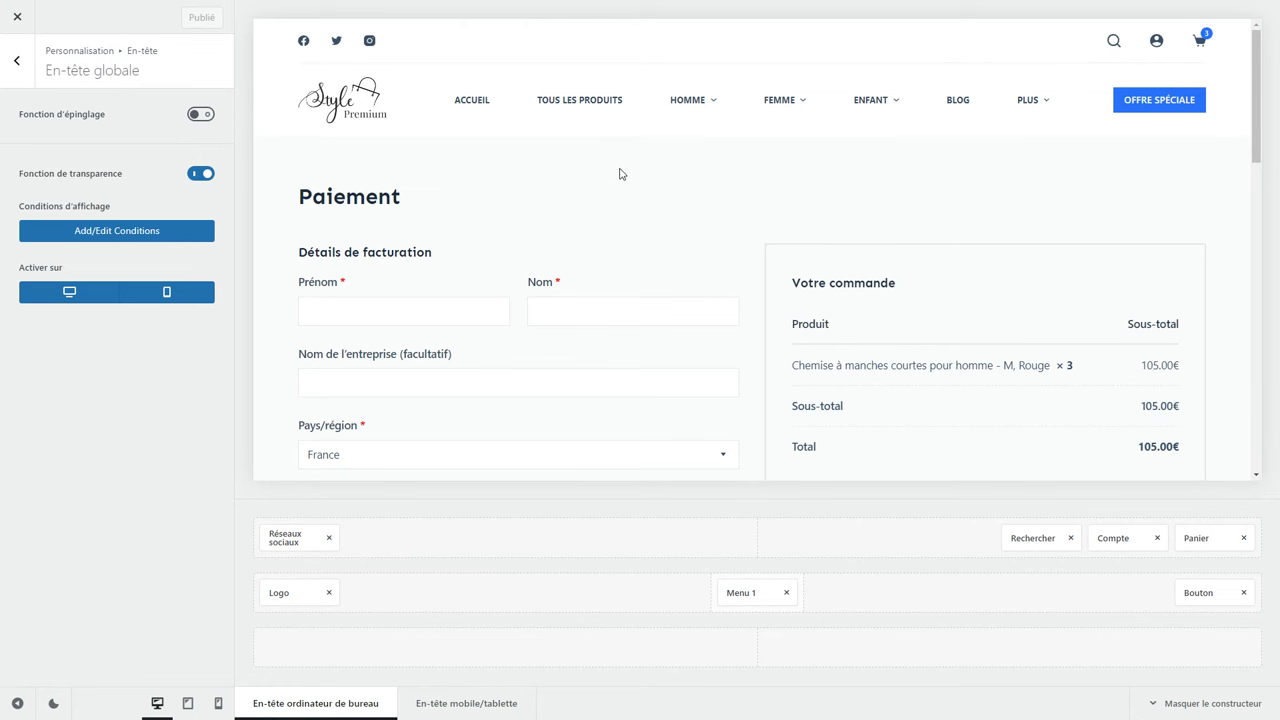
left_click(4, 64)
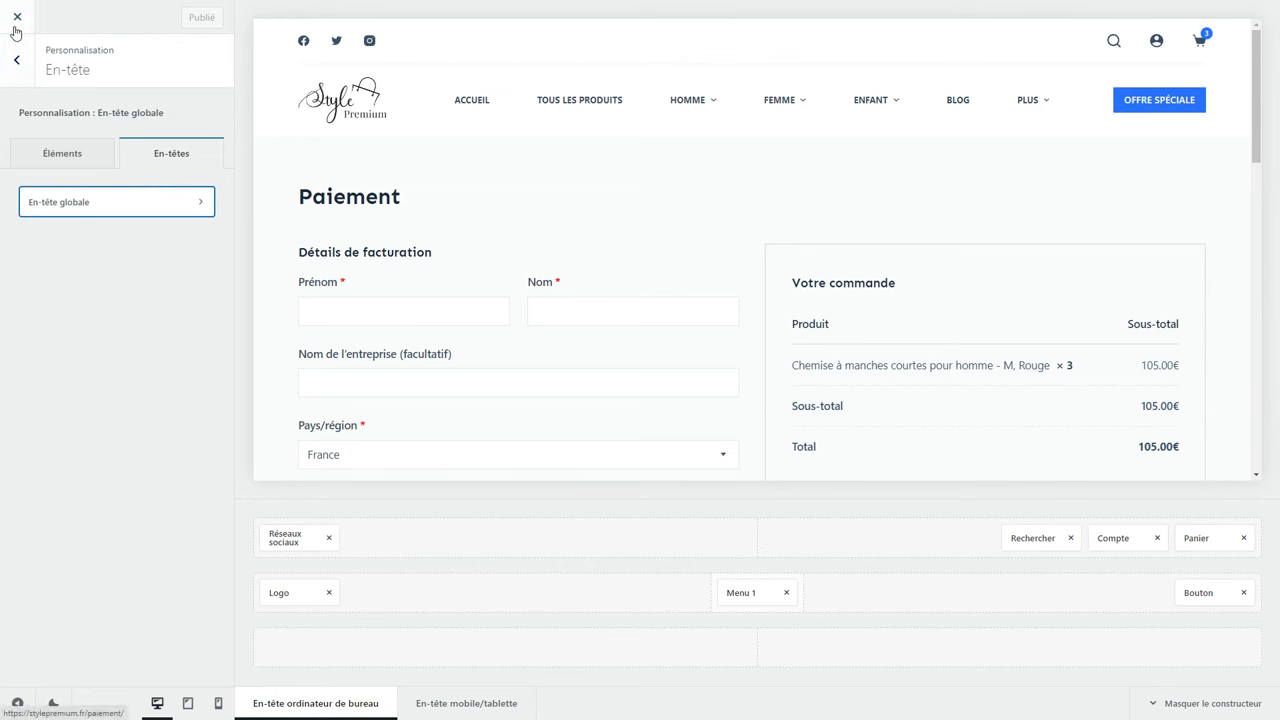
left_click(17, 20)
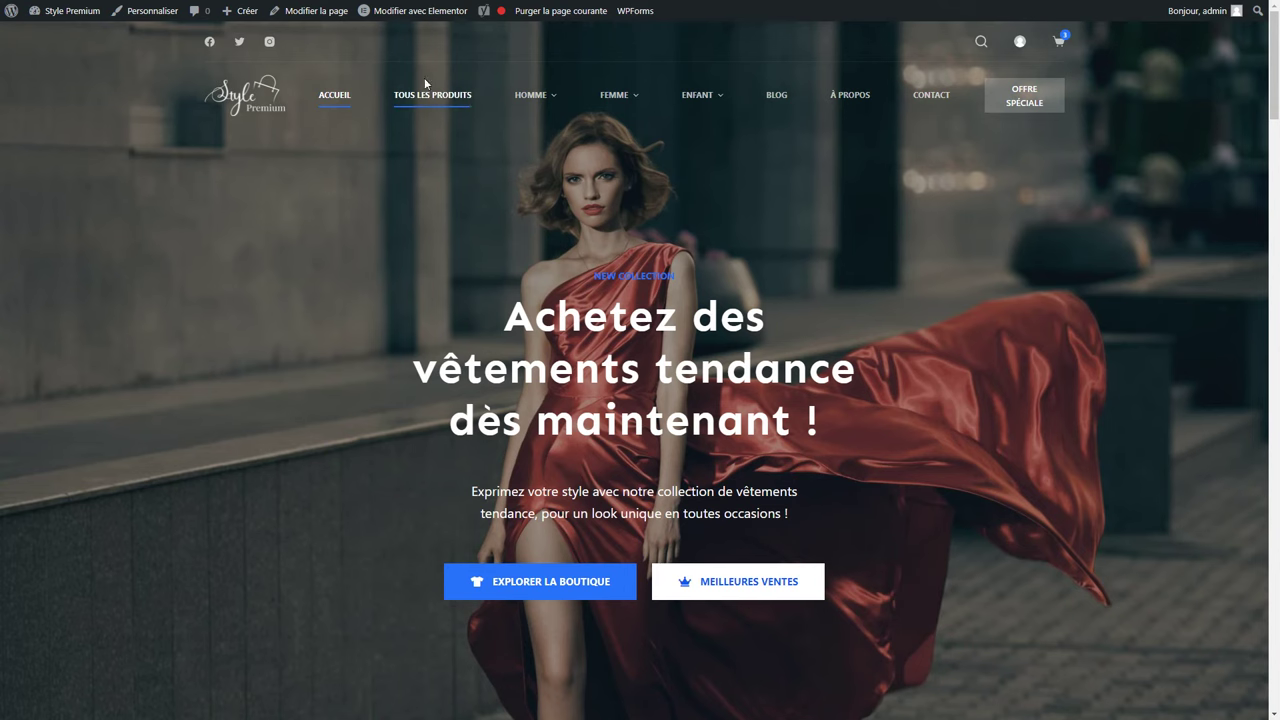
mouse_move(405, 20)
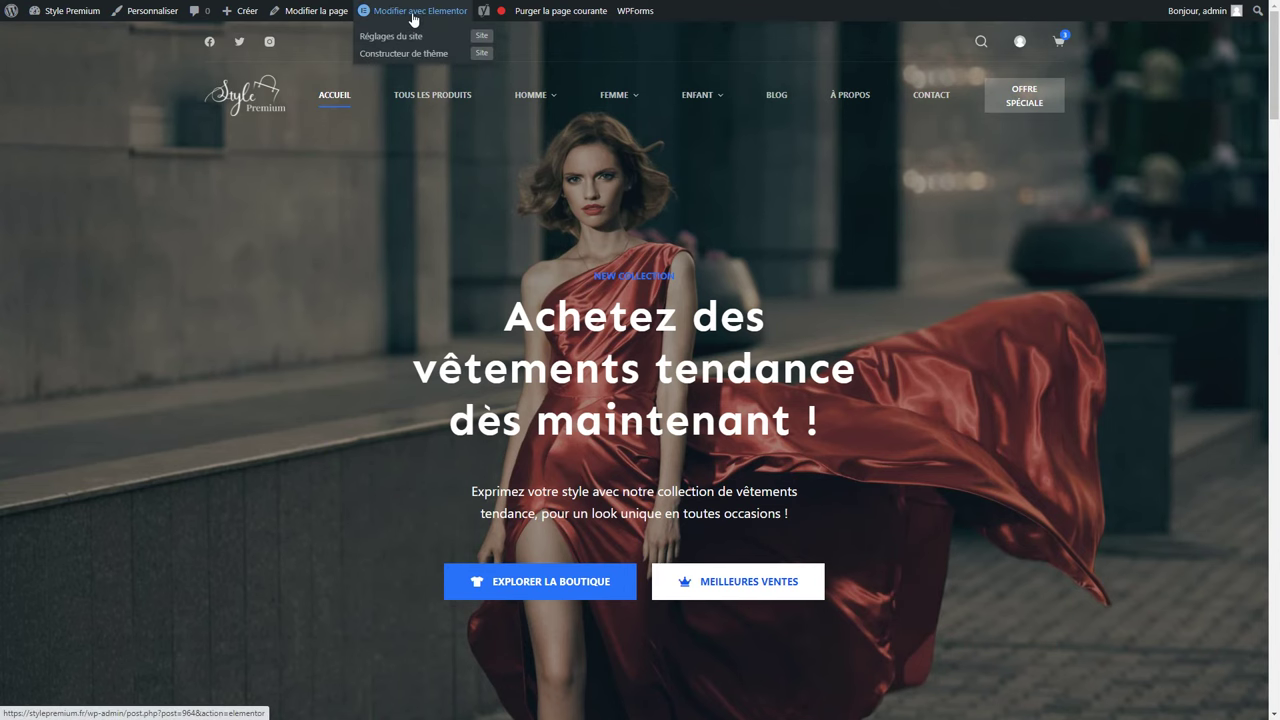
Open the homepage in Elementor and preview it at tablet width.
left_click(413, 20)
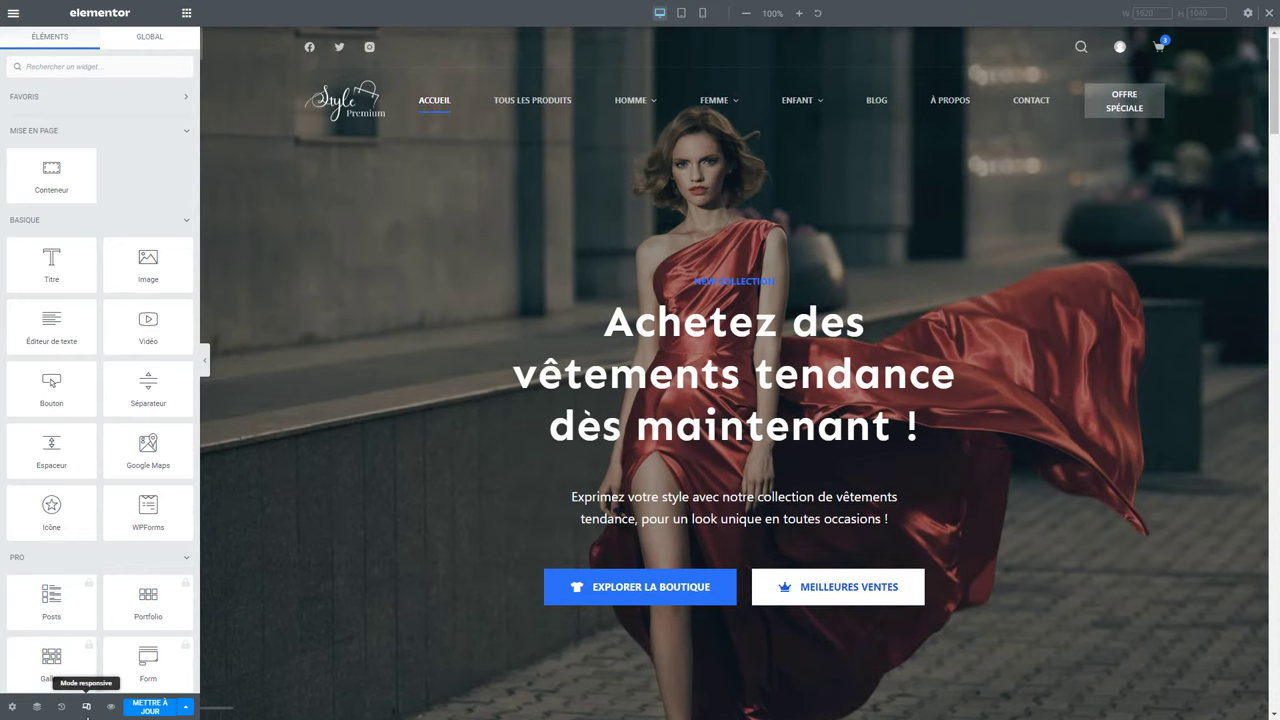
left_click(86, 708)
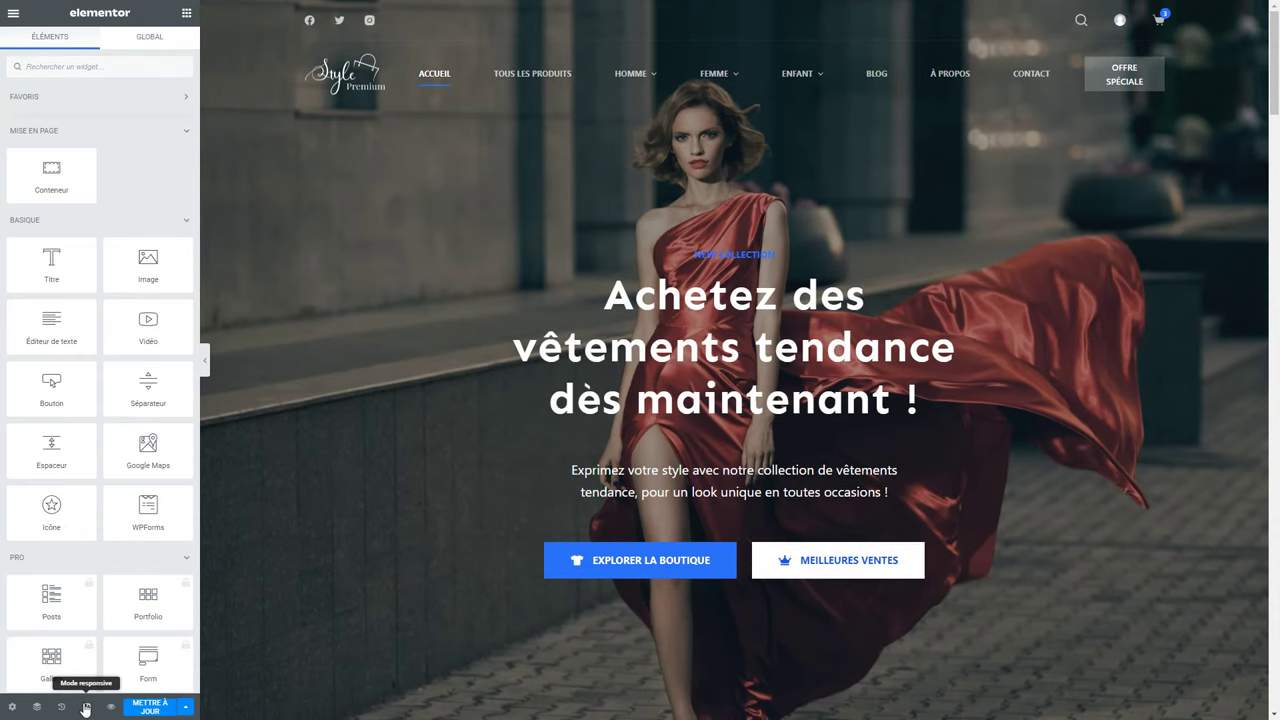
left_click(86, 708)
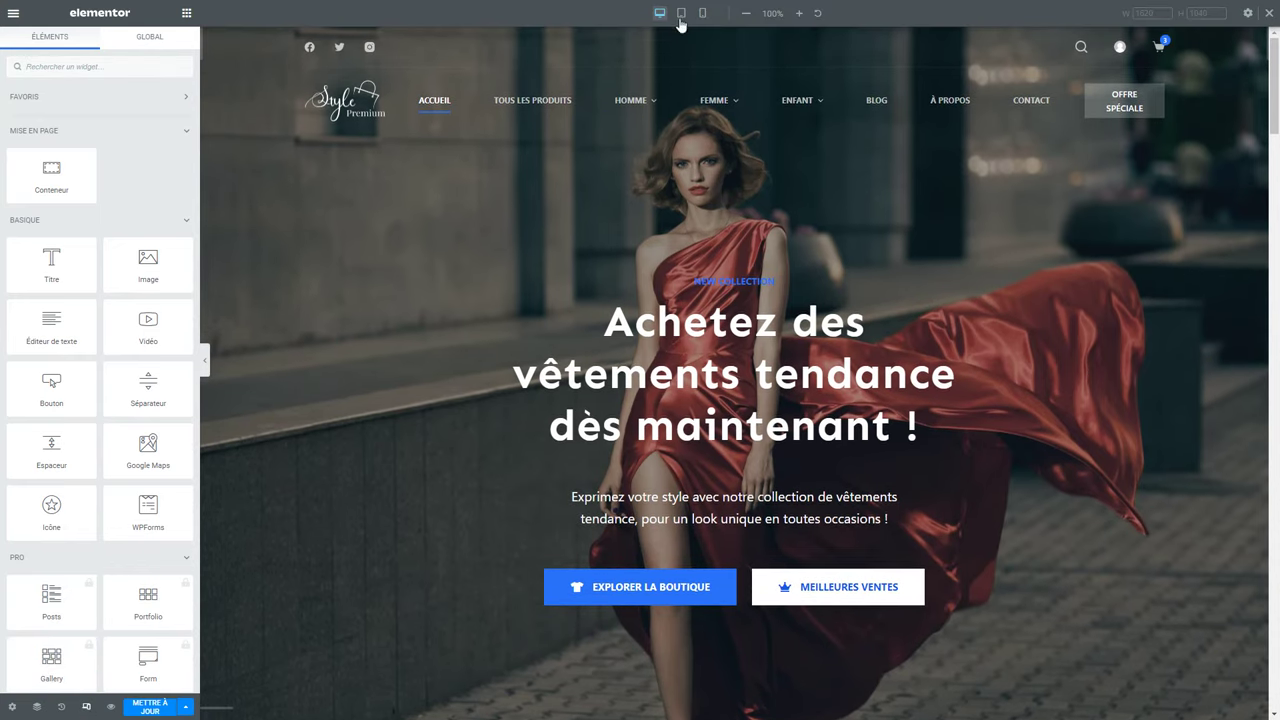
left_click(681, 14)
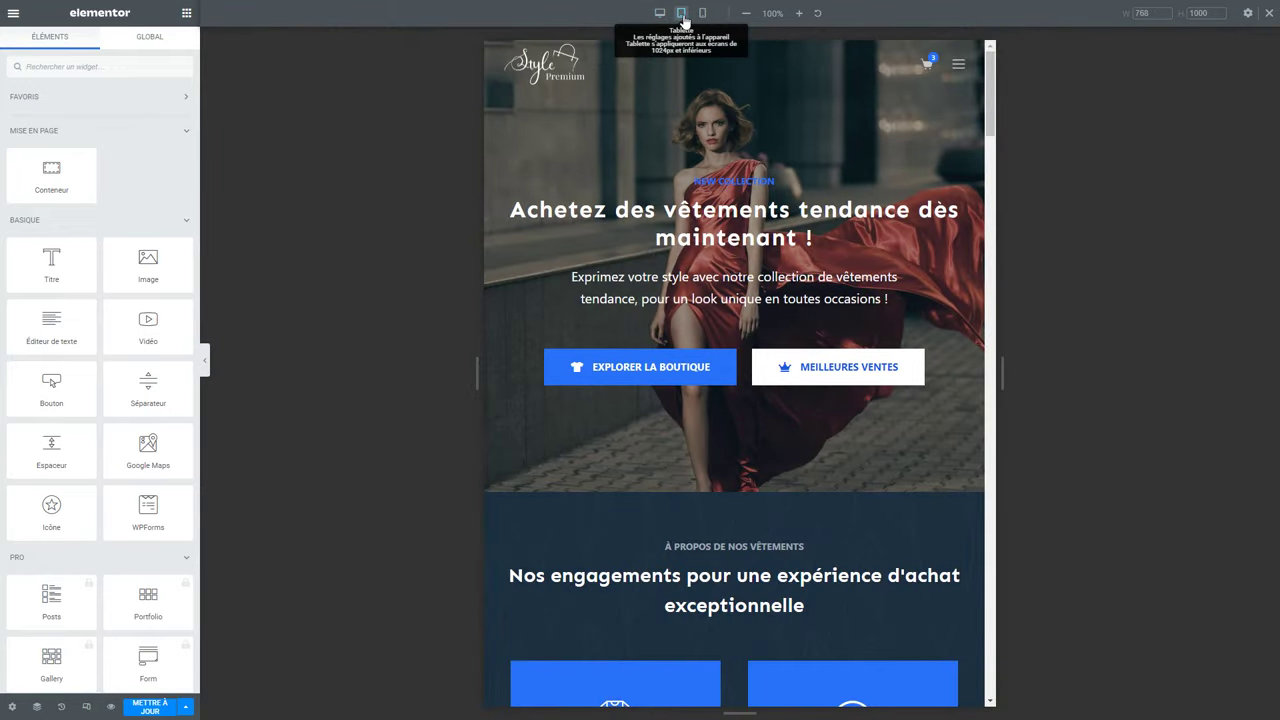
scroll(690, 100, "down", 2)
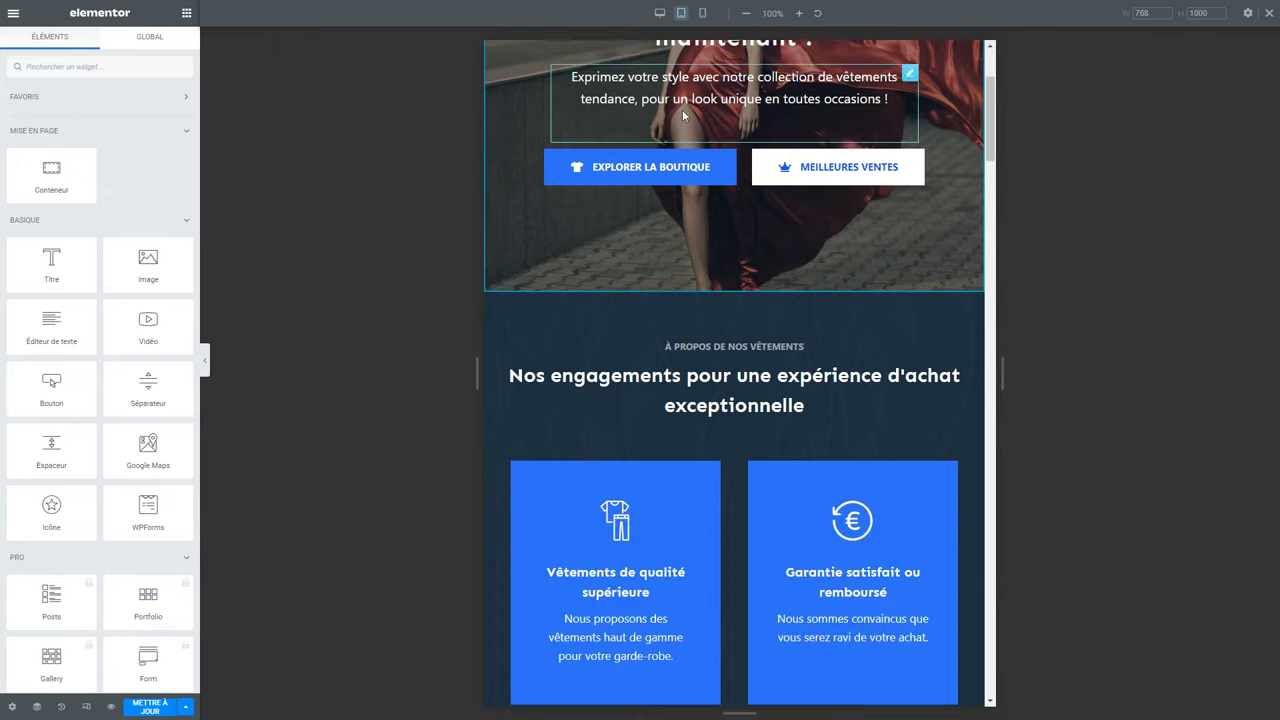
scroll(692, 102, "up", 2)
Switch to mobile preview and select the hero's descriptive paragraph text widget.
left_click(702, 14)
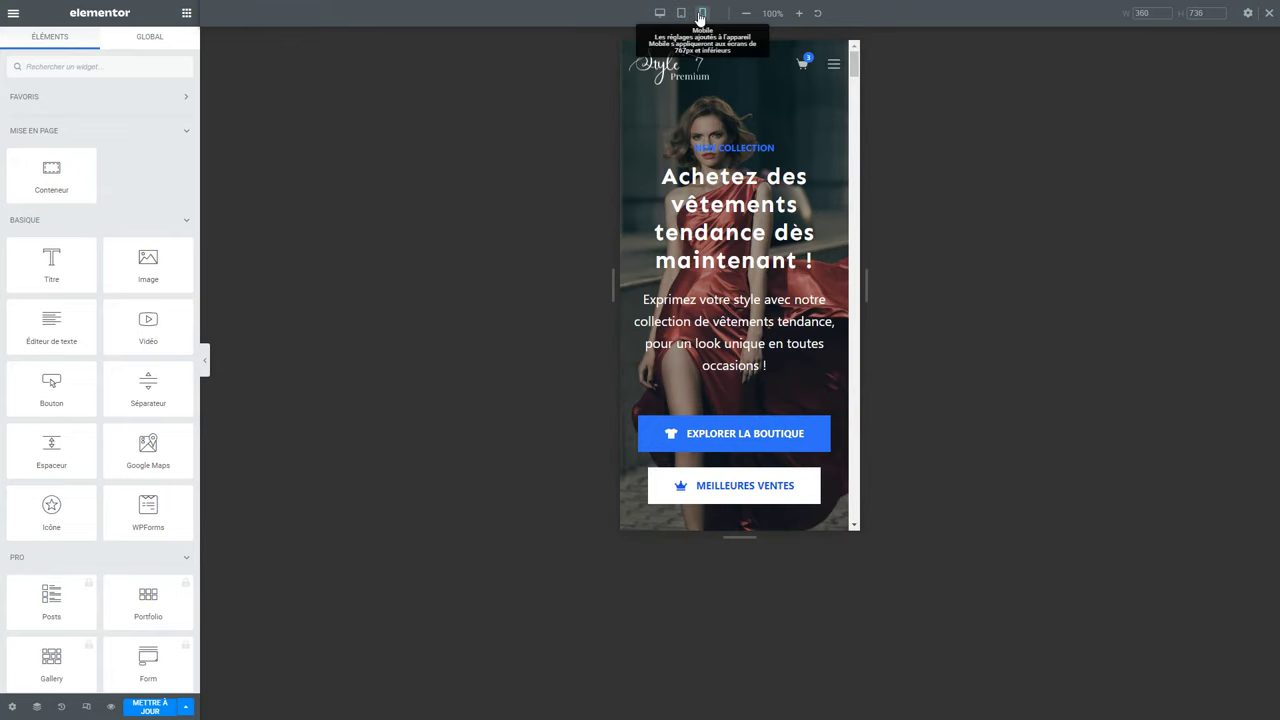
scroll(702, 96, "down", 5)
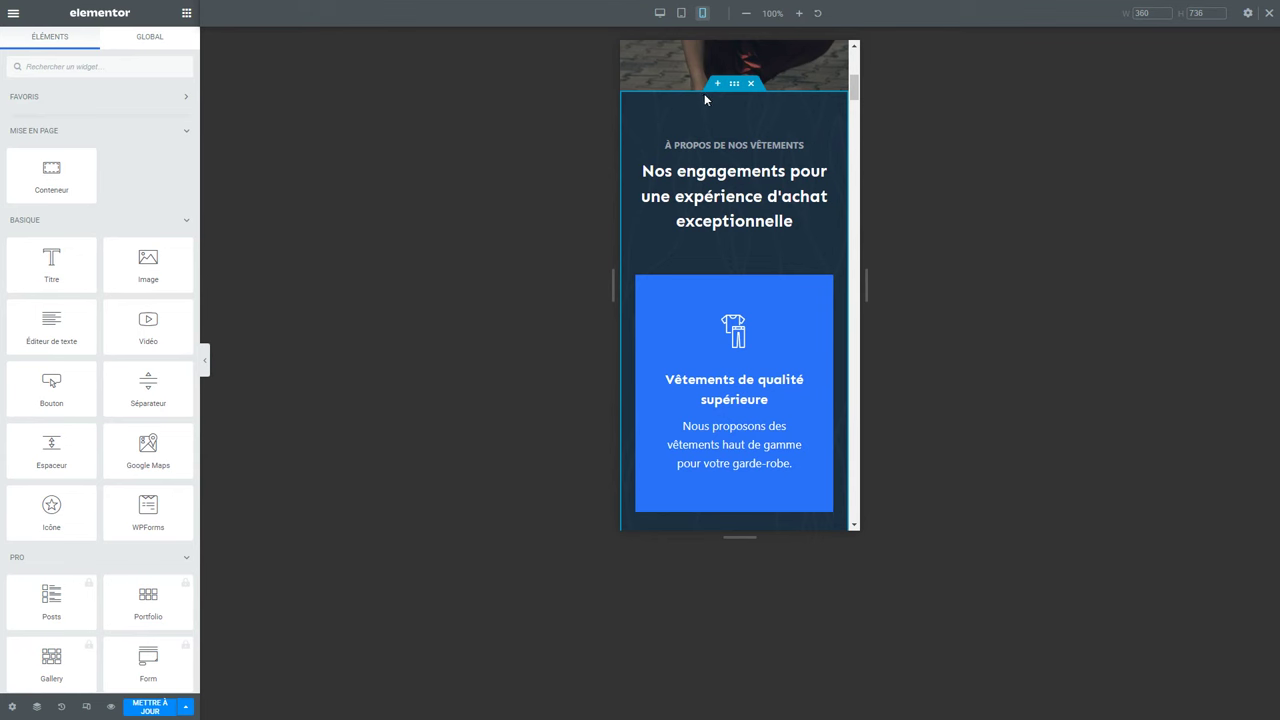
scroll(704, 96, "down", 10)
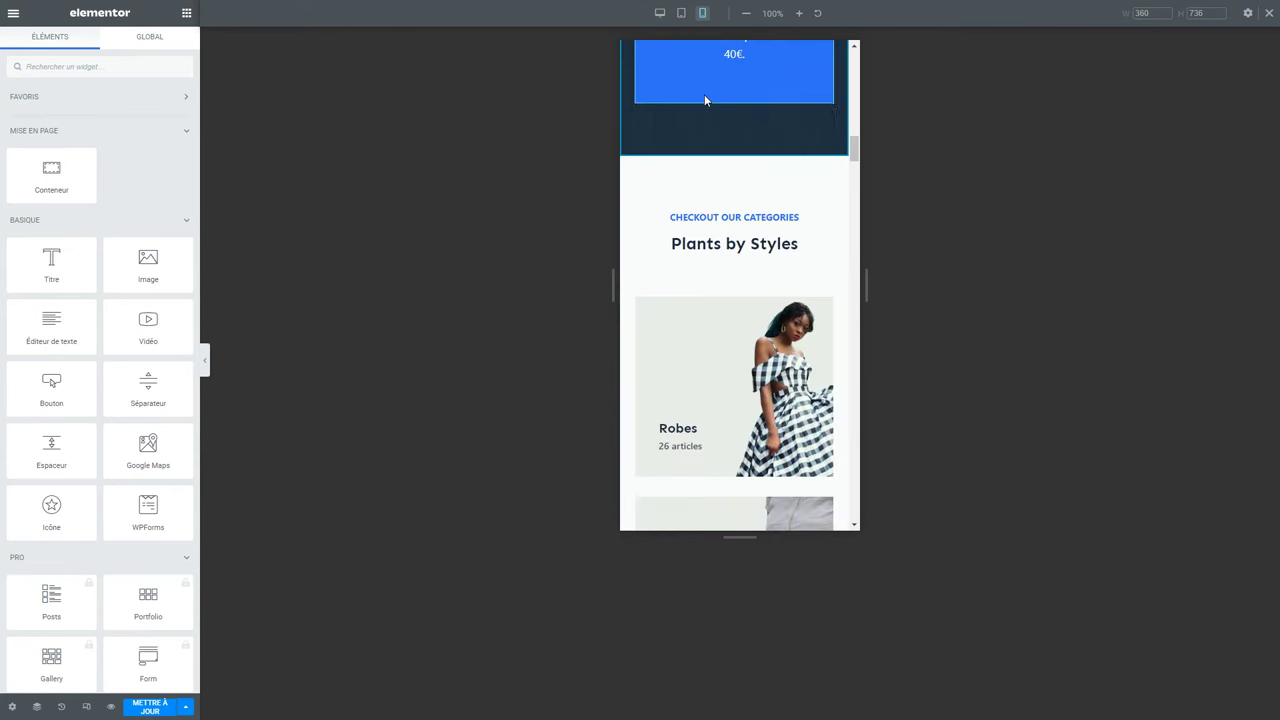
scroll(704, 94, "down", 3)
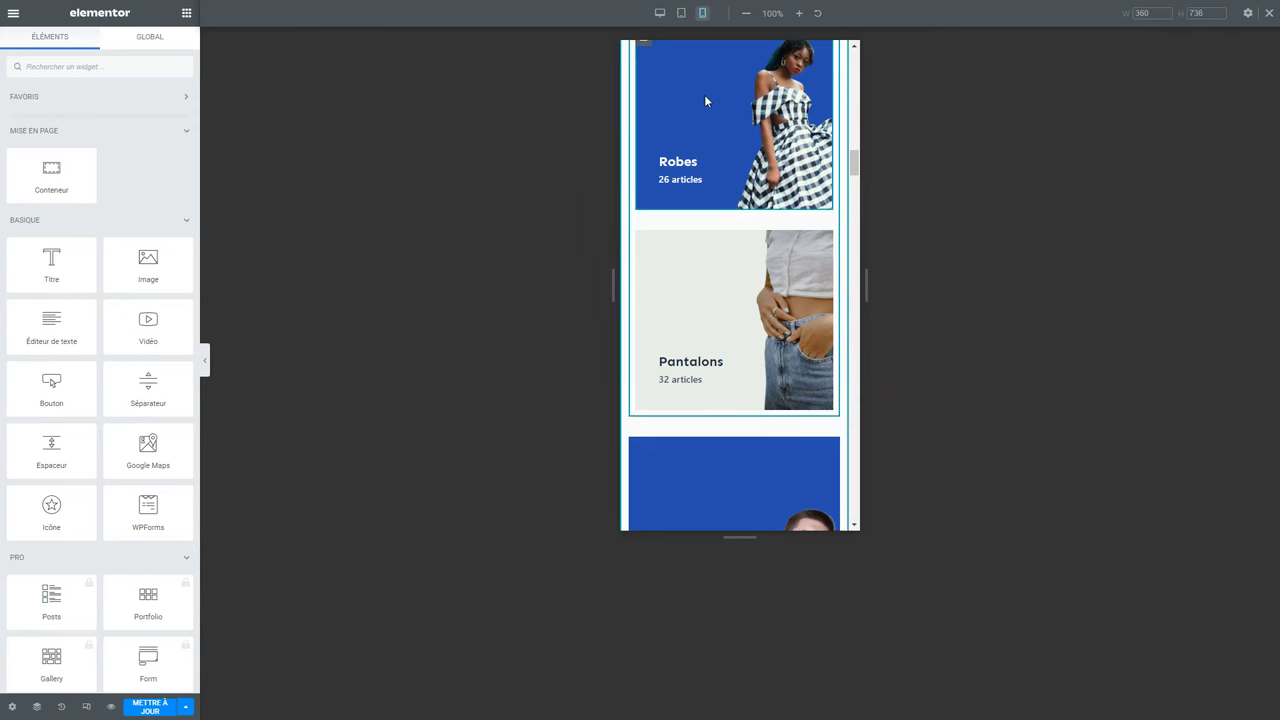
scroll(704, 94, "down", 4)
scroll(707, 105, "up", 1)
scroll(705, 105, "up", 15)
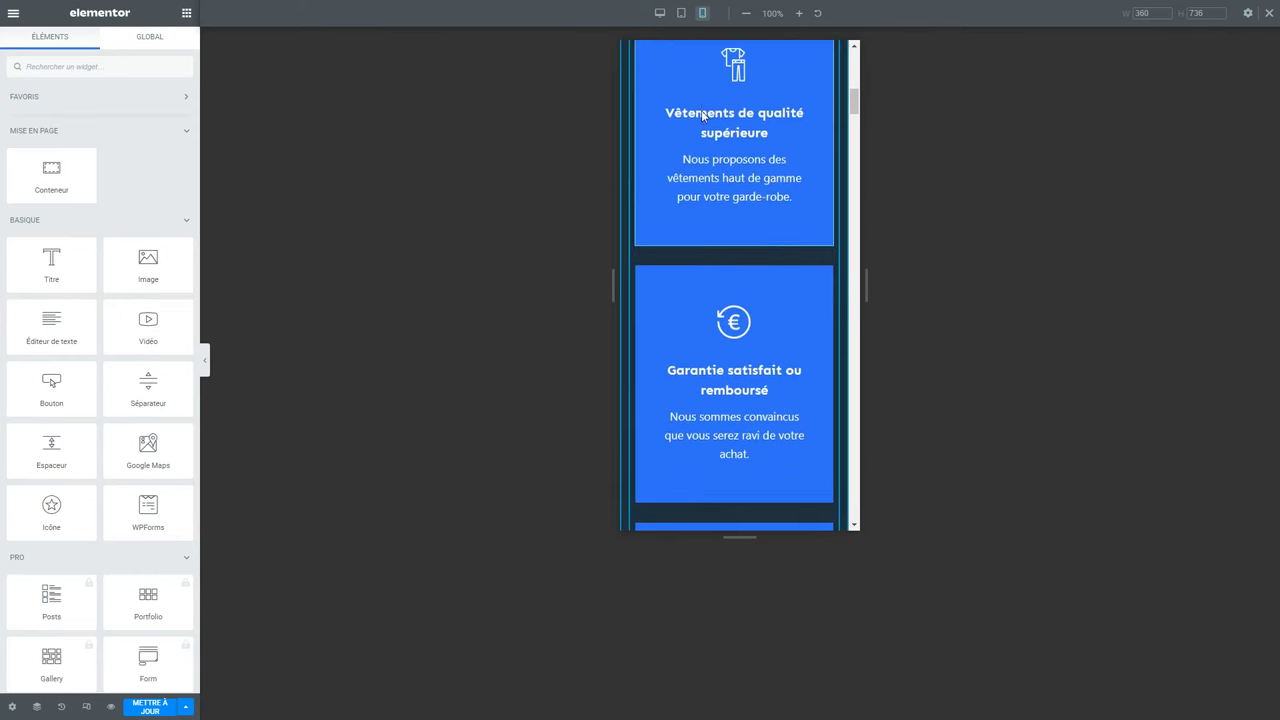
scroll(703, 117, "up", 5)
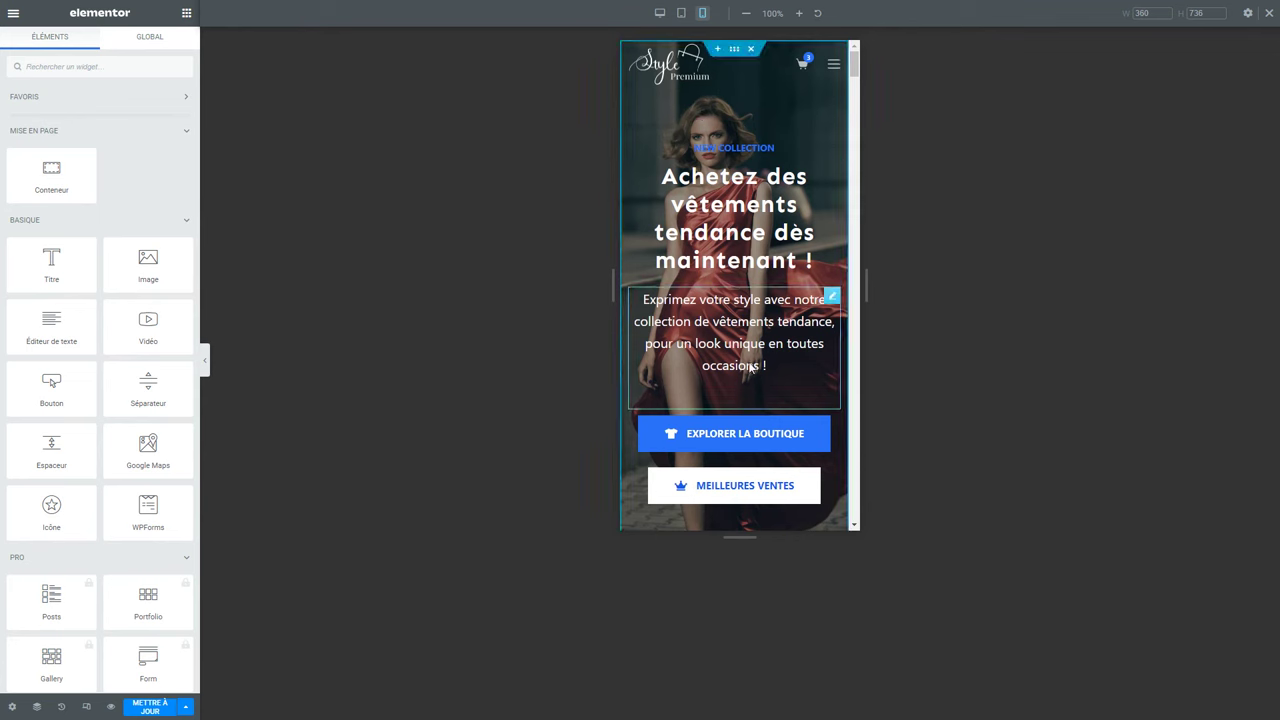
left_click(761, 322)
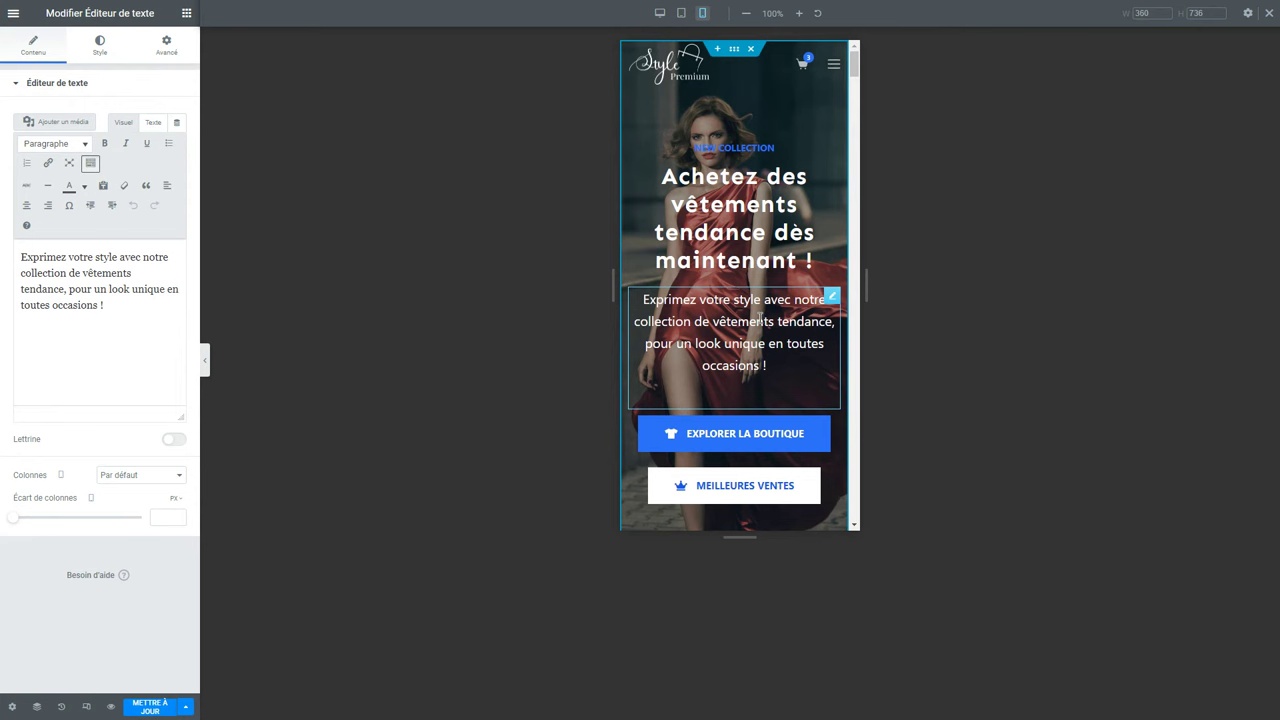
Enable Masquer sur Mobile in the paragraph's Avancé > Responsive settings and check the tablet view.
left_click(172, 52)
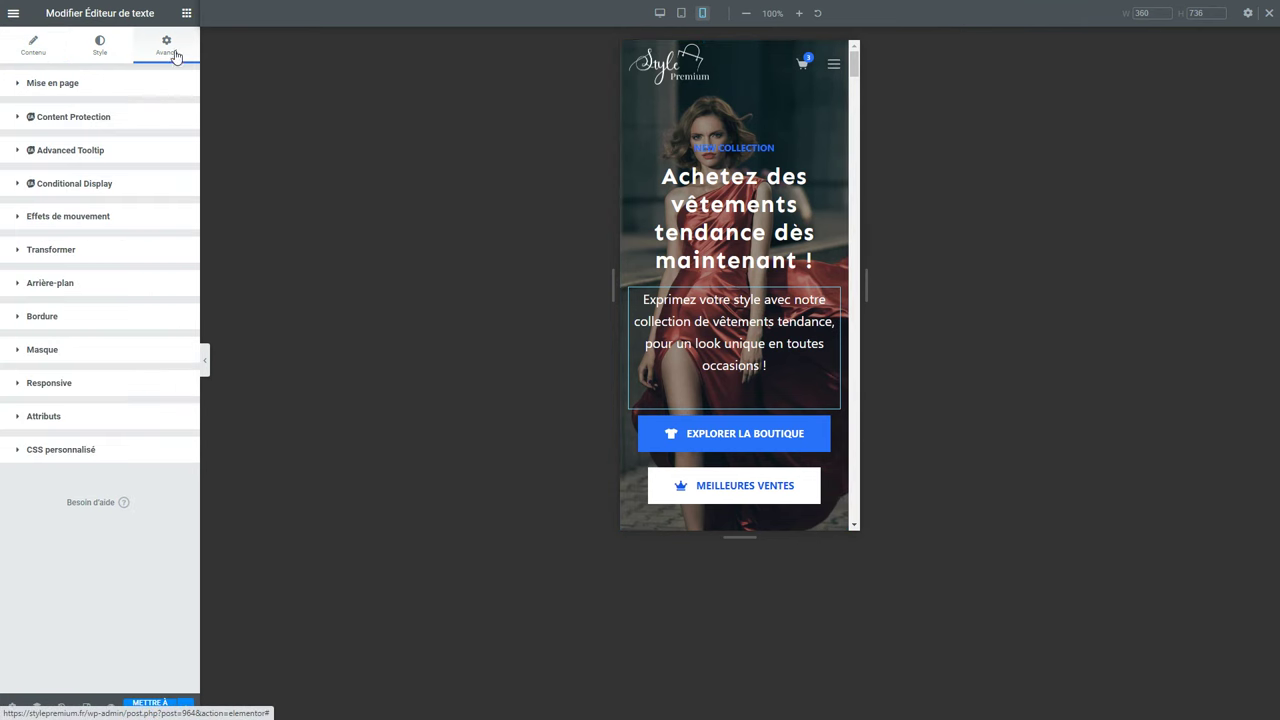
left_click(61, 388)
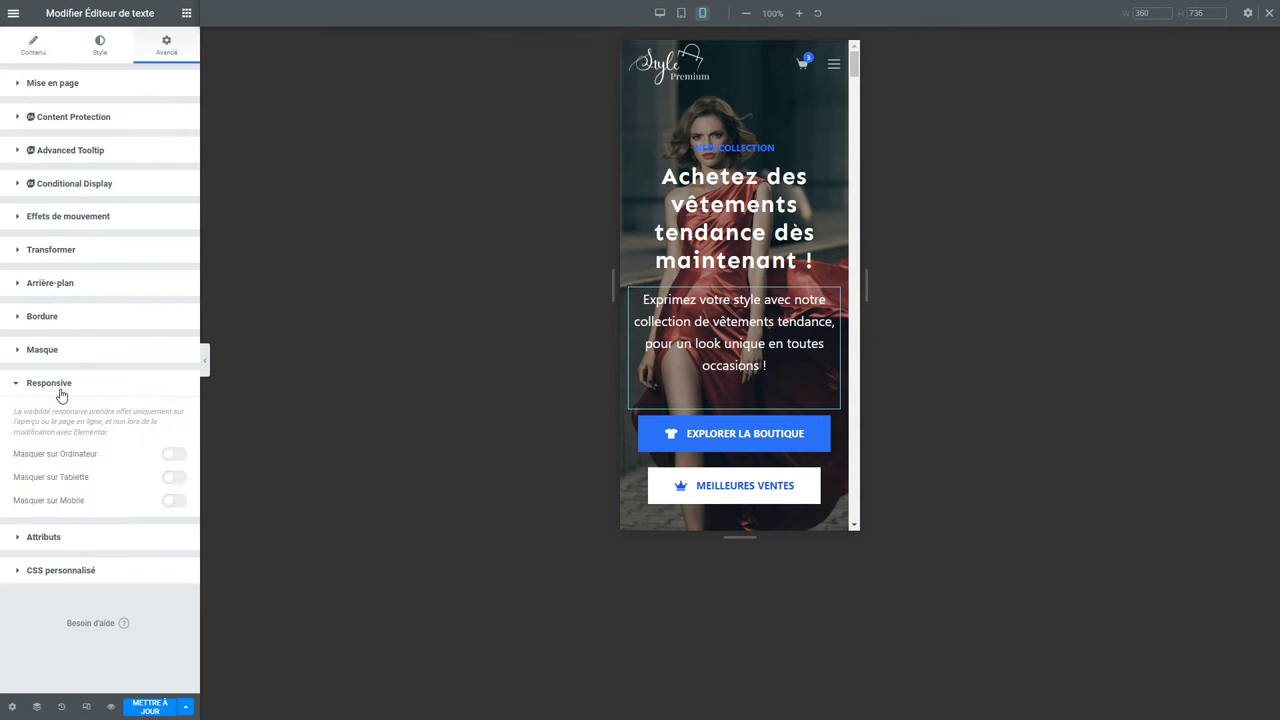
left_click(172, 503)
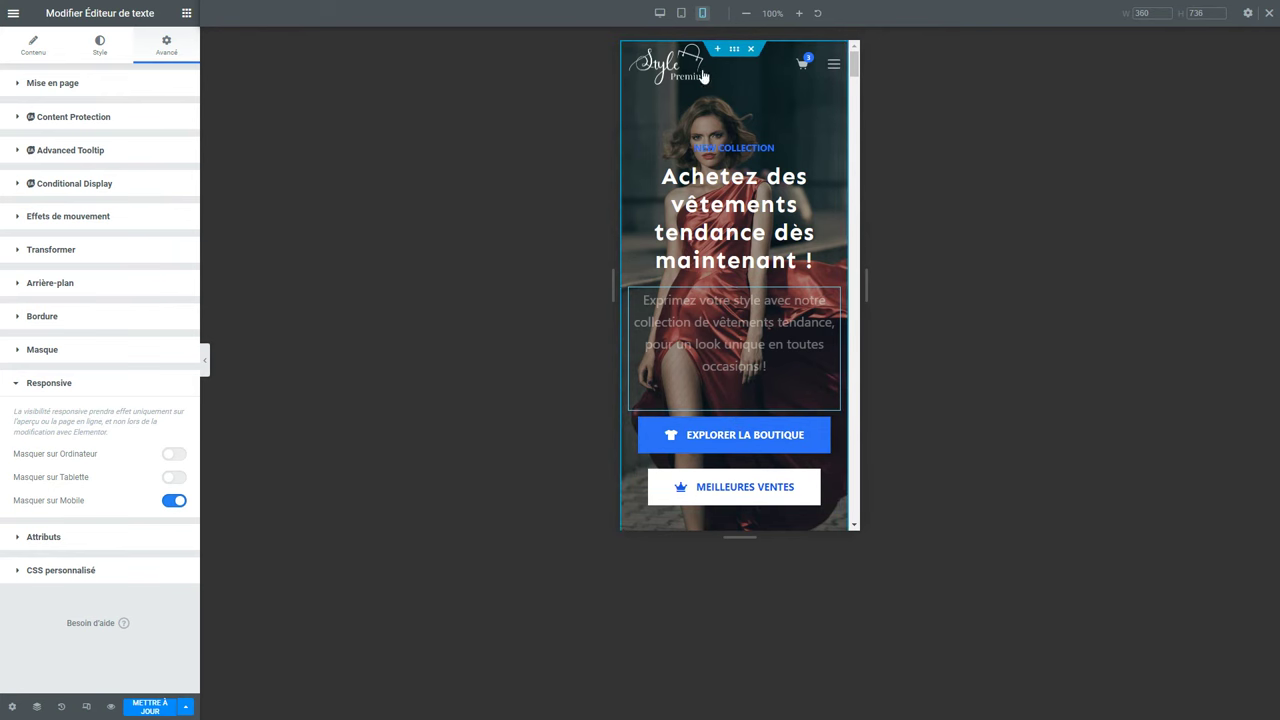
left_click(682, 14)
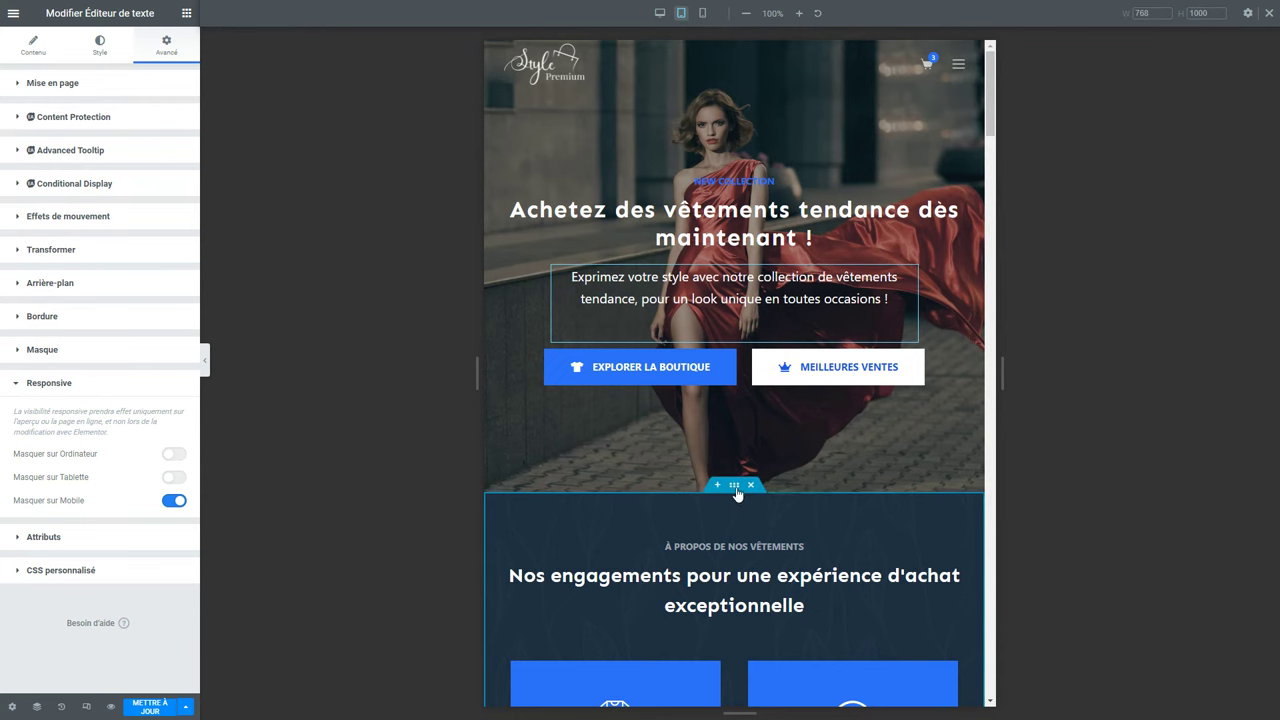
Check the commitments container's Avancé > Responsive visibility toggles.
left_click(734, 487)
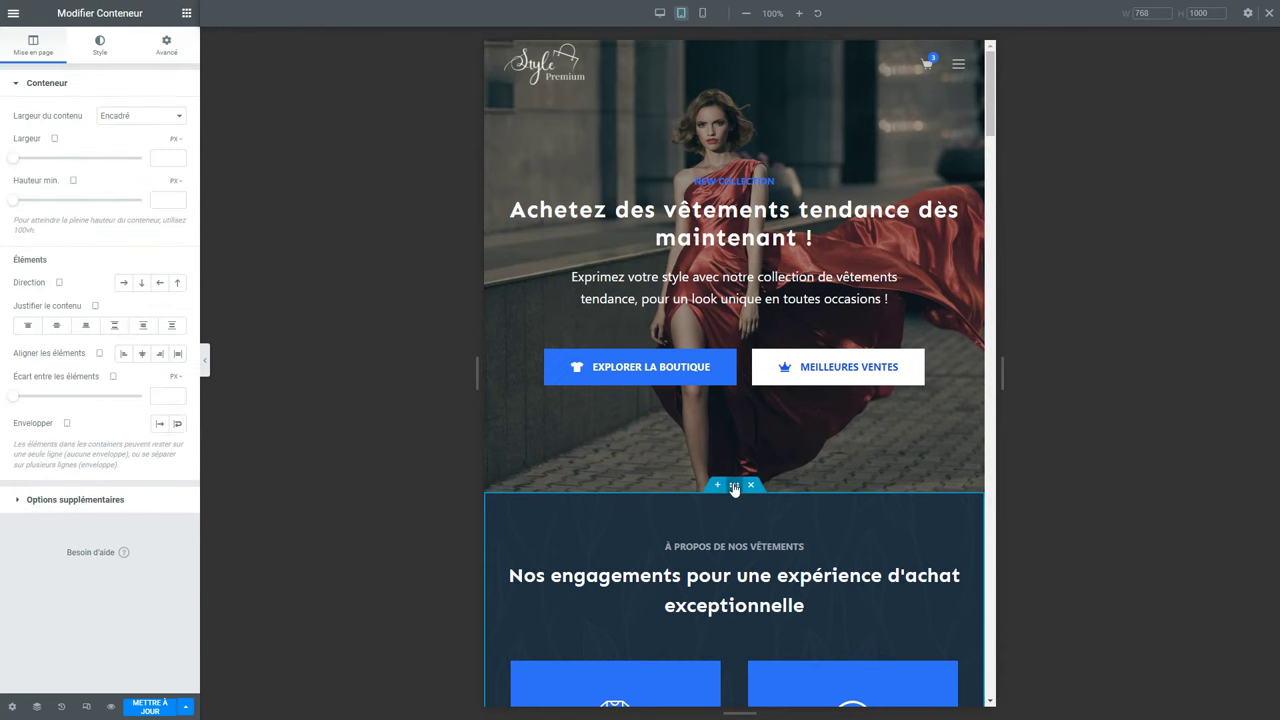
left_click(169, 64)
left_click(134, 84)
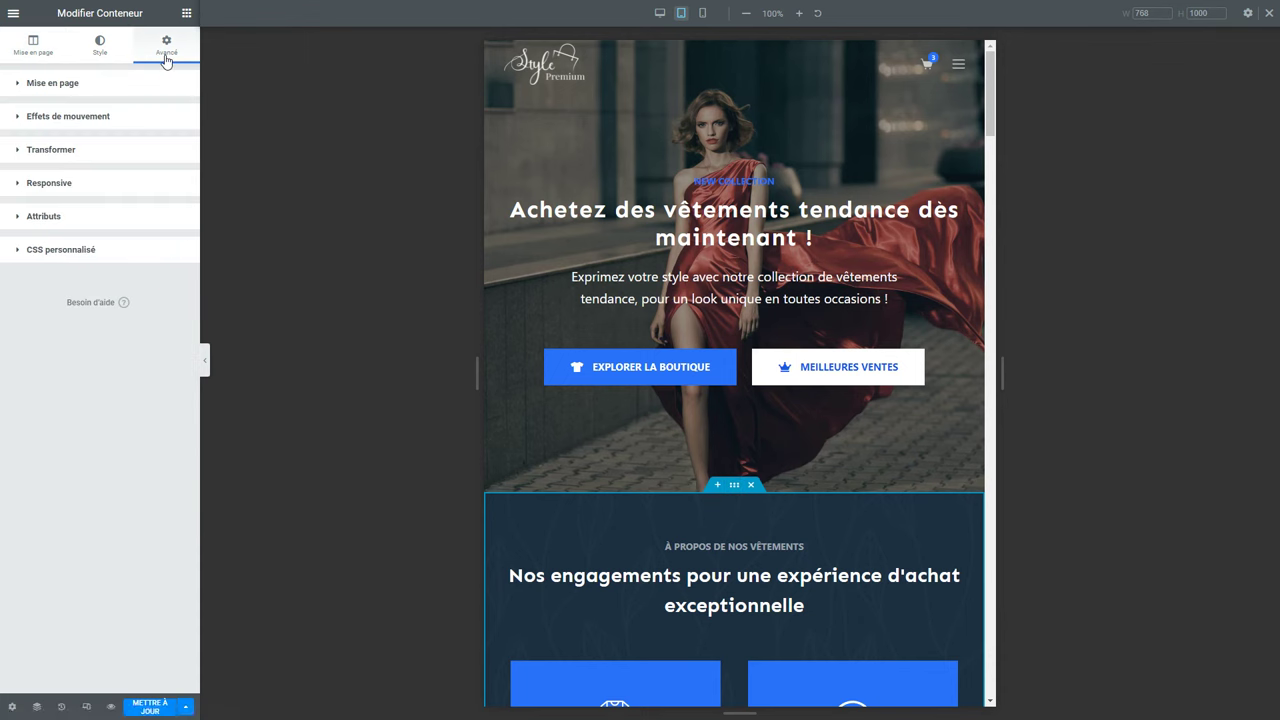
left_click(52, 186)
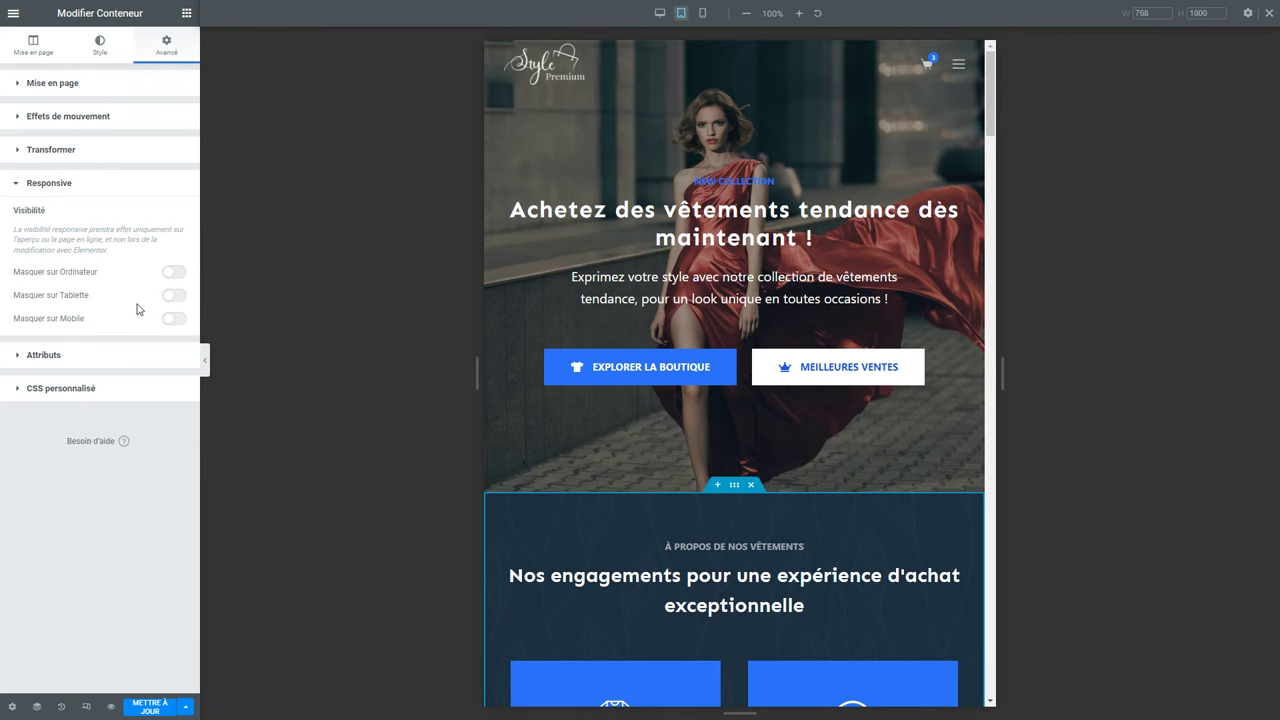
Scroll to Plants by Styles and select the Costumes category card.
scroll(740, 500, "down", 4)
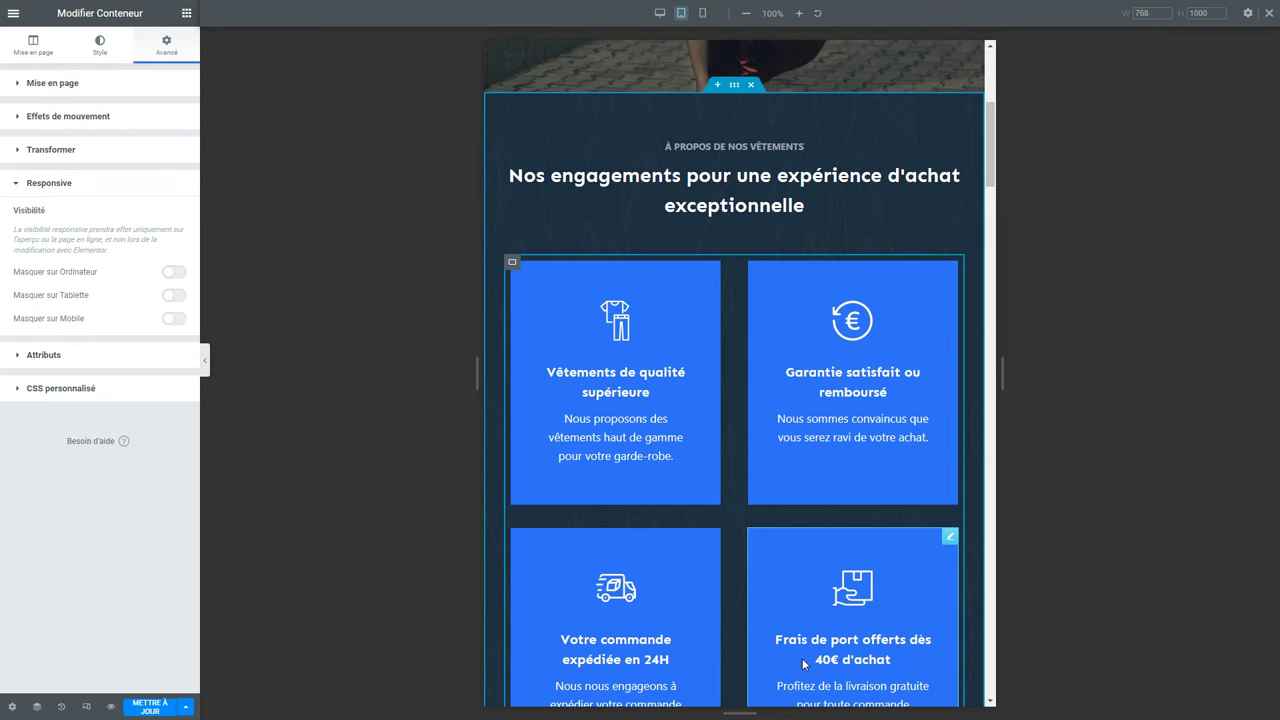
scroll(795, 680, "down", 8)
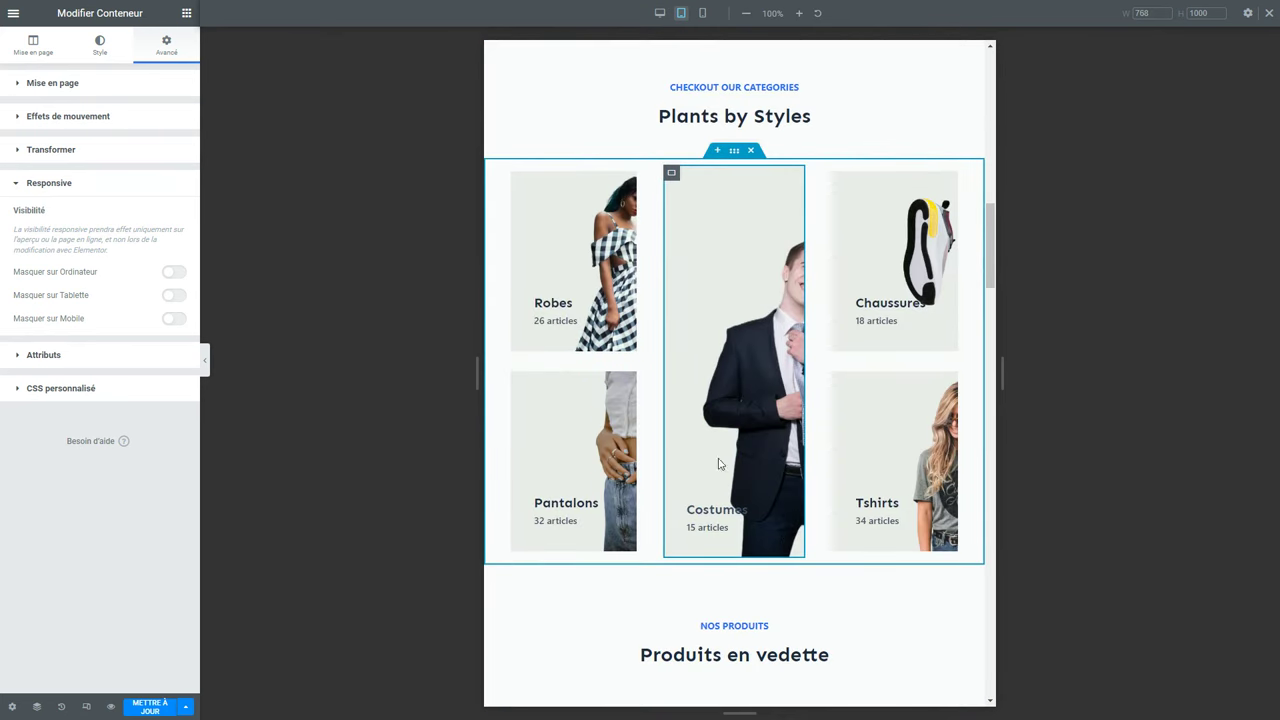
left_click(672, 174)
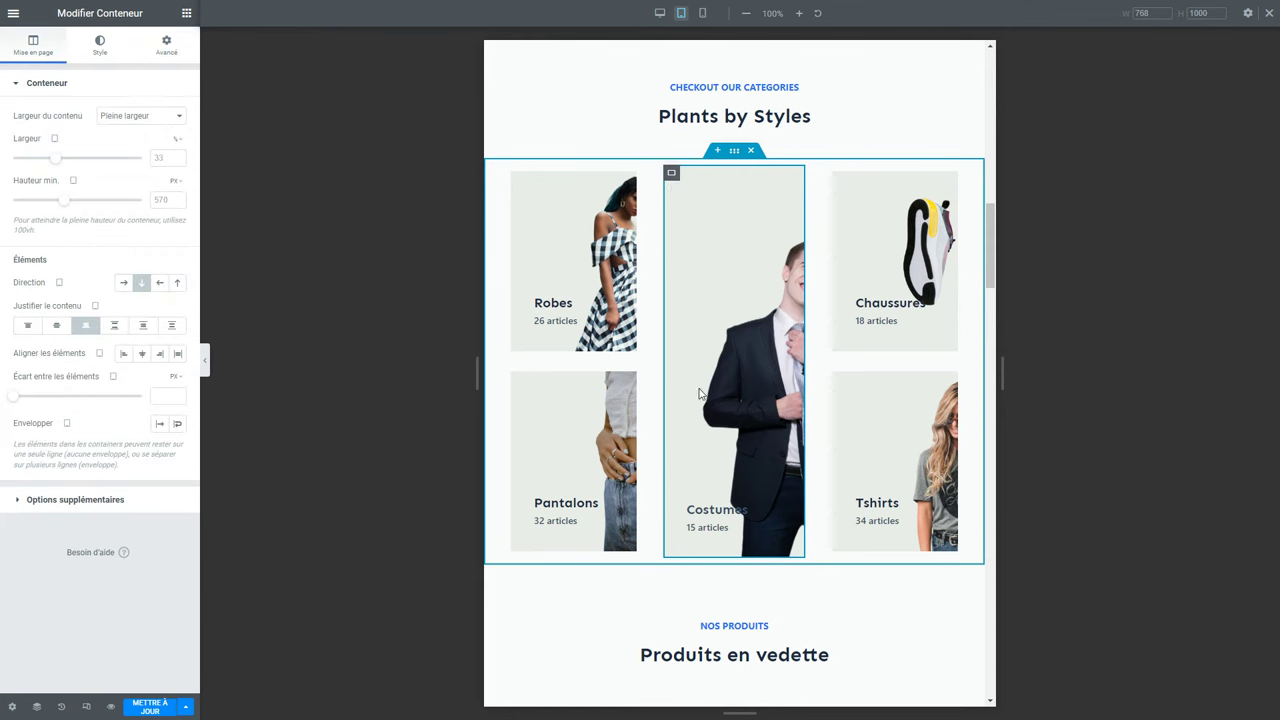
Set the Costumes card background position to Personnaliser and shift Position X to -198.
left_click(88, 46)
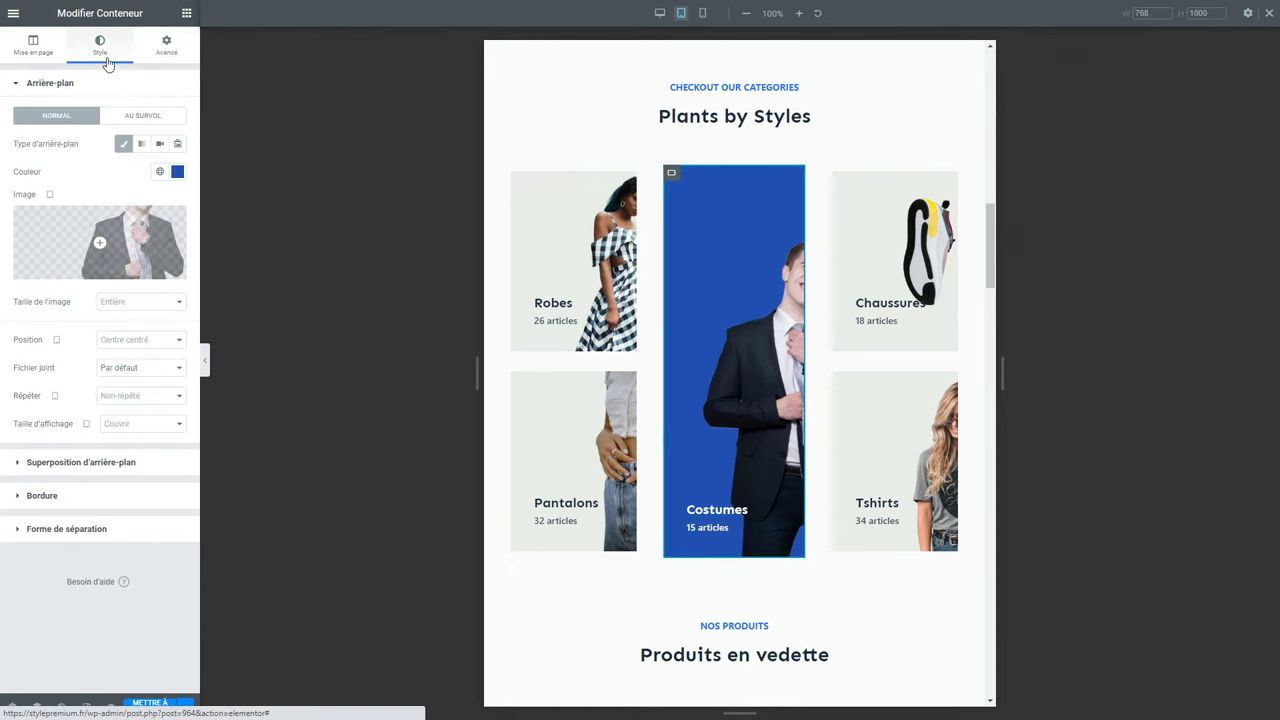
mouse_move(156, 241)
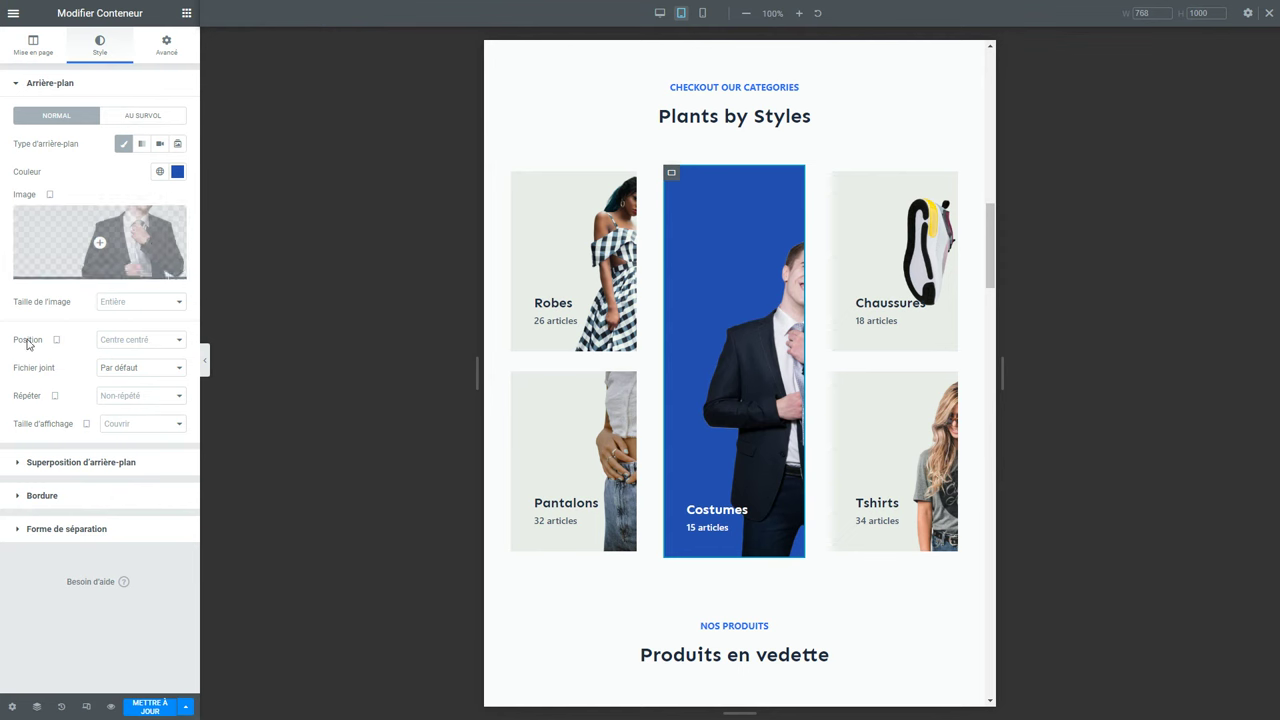
mouse_move(56, 340)
left_click(115, 345)
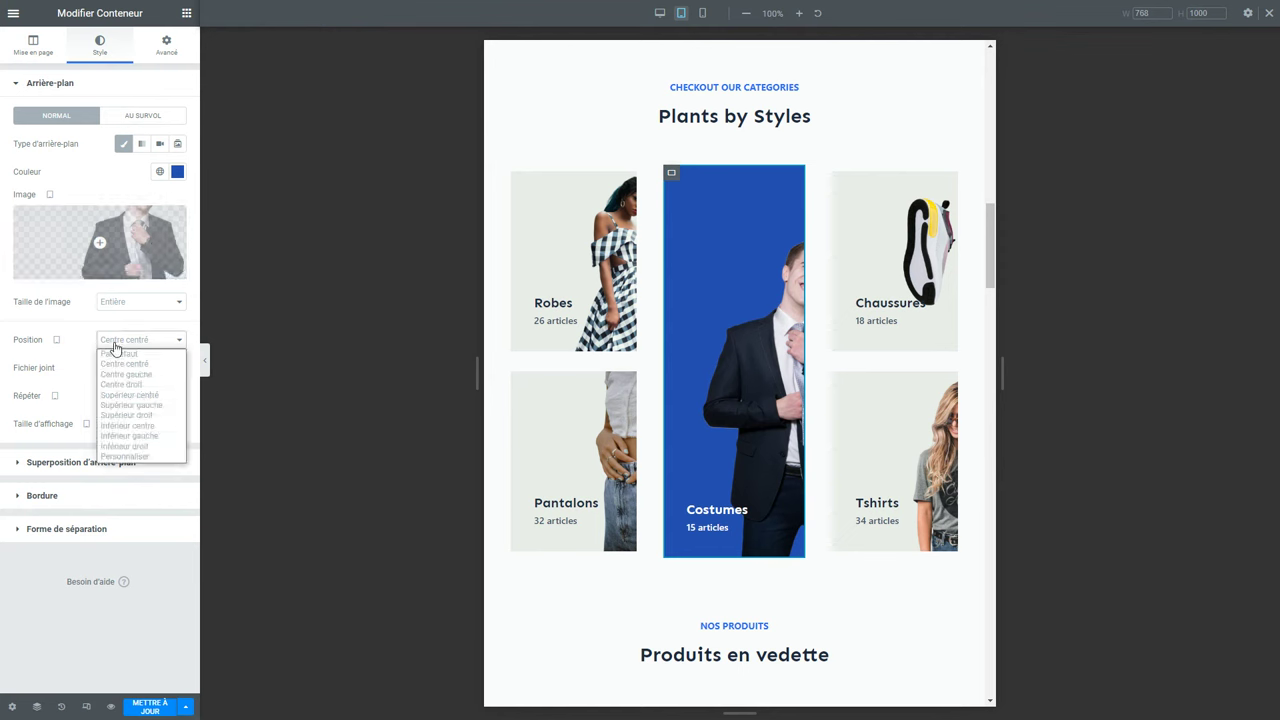
left_click(143, 456)
mouse_move(77, 382)
left_mouse_down()
mouse_move(26, 388)
mouse_move(62, 388)
left_mouse_up()
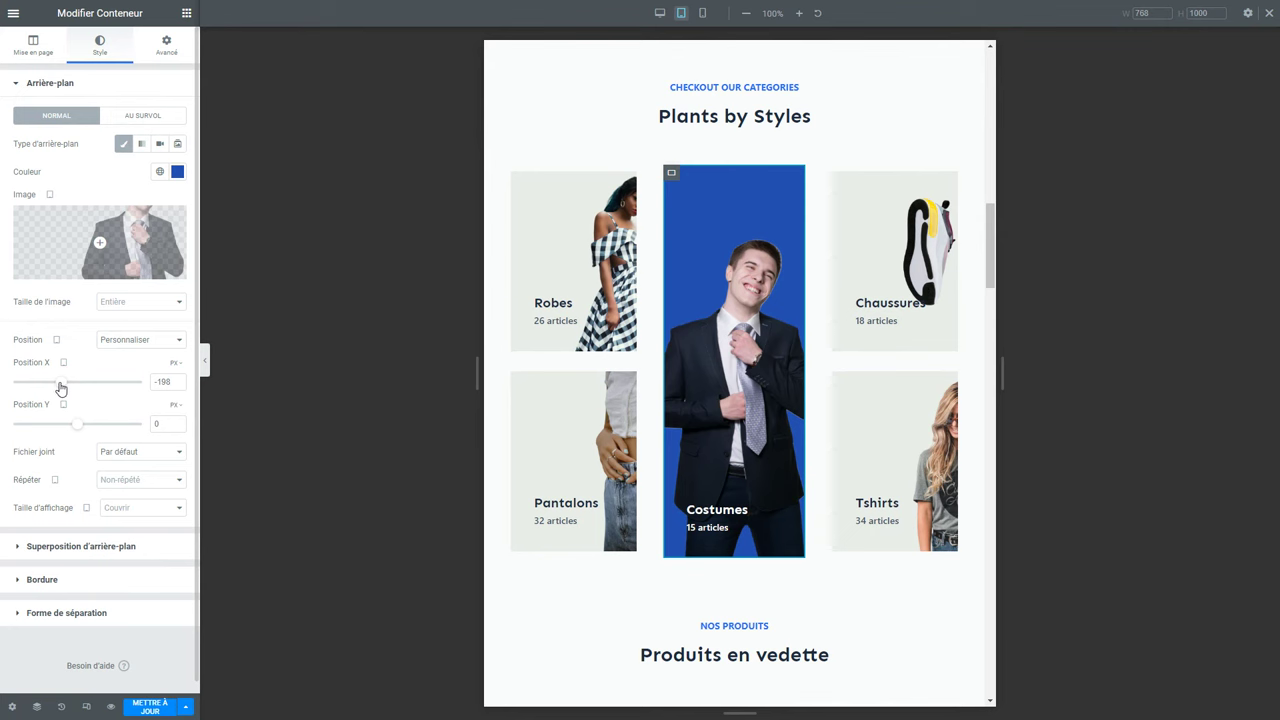
Check the Robes and Tshirts card backgrounds, then select the hero heading.
left_click(528, 190)
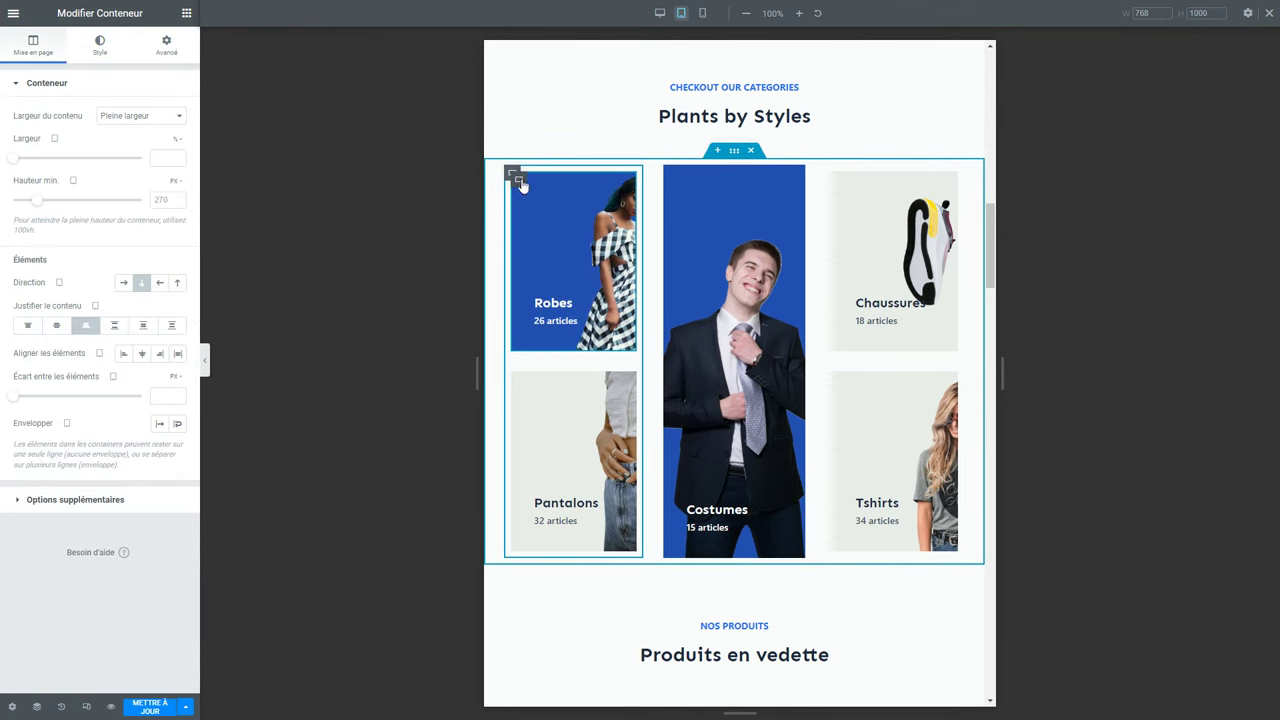
left_click(108, 55)
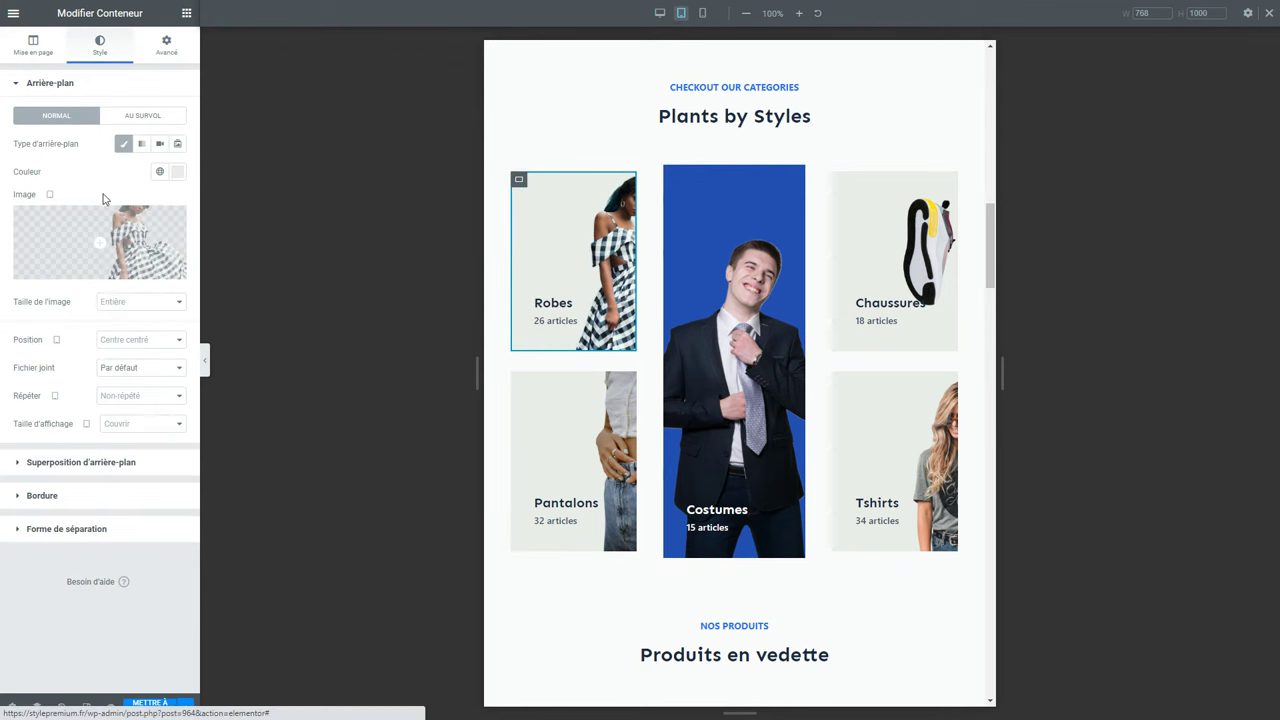
left_click(895, 460)
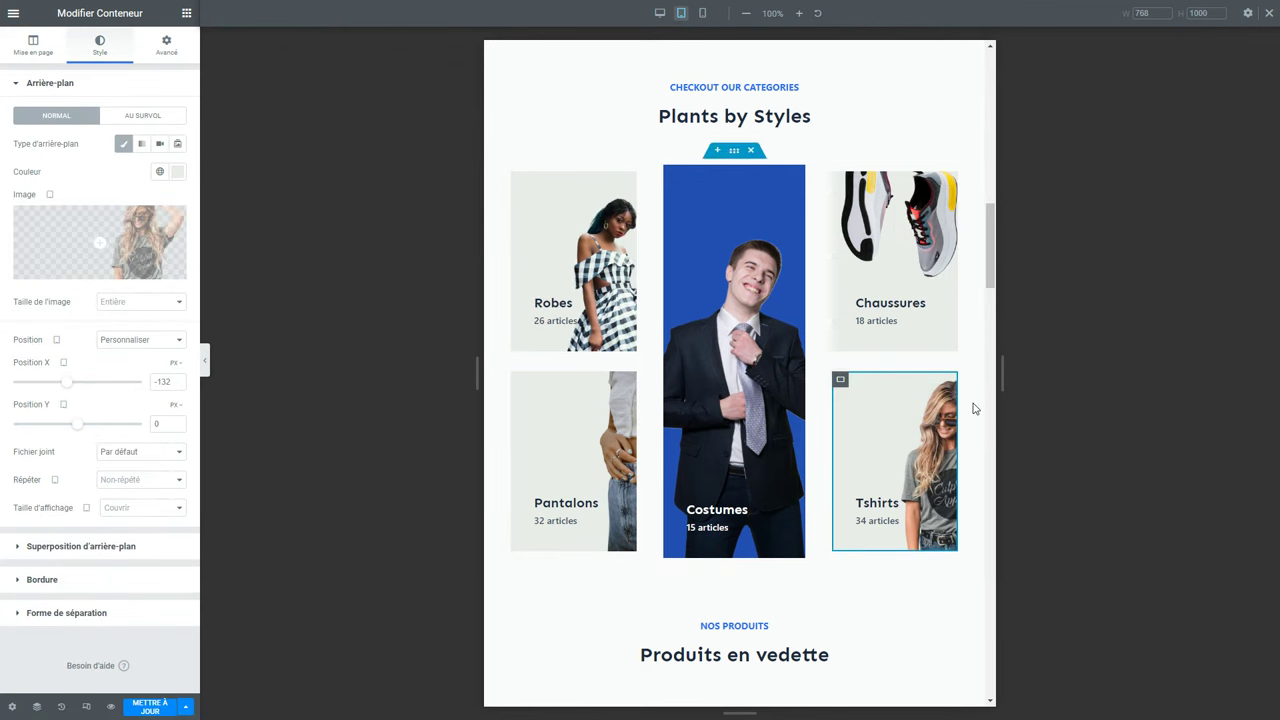
scroll(973, 408, "up", 7)
scroll(971, 400, "up", 5)
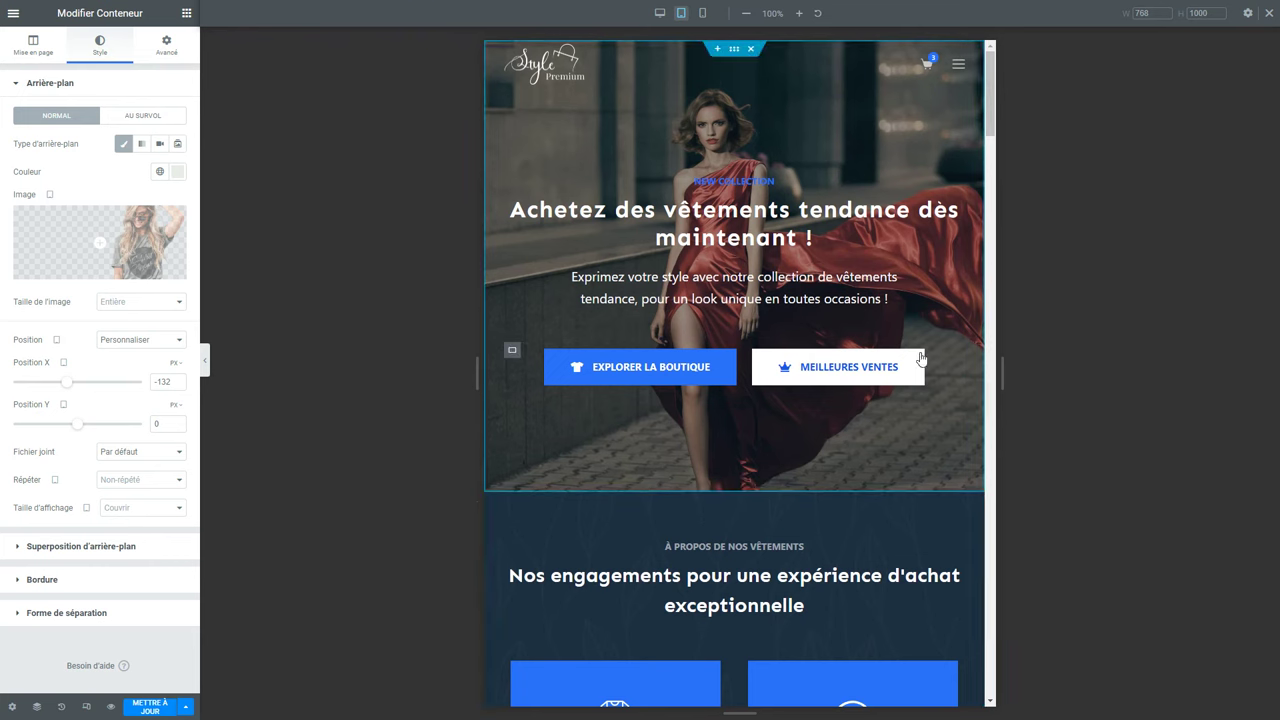
left_click(748, 240)
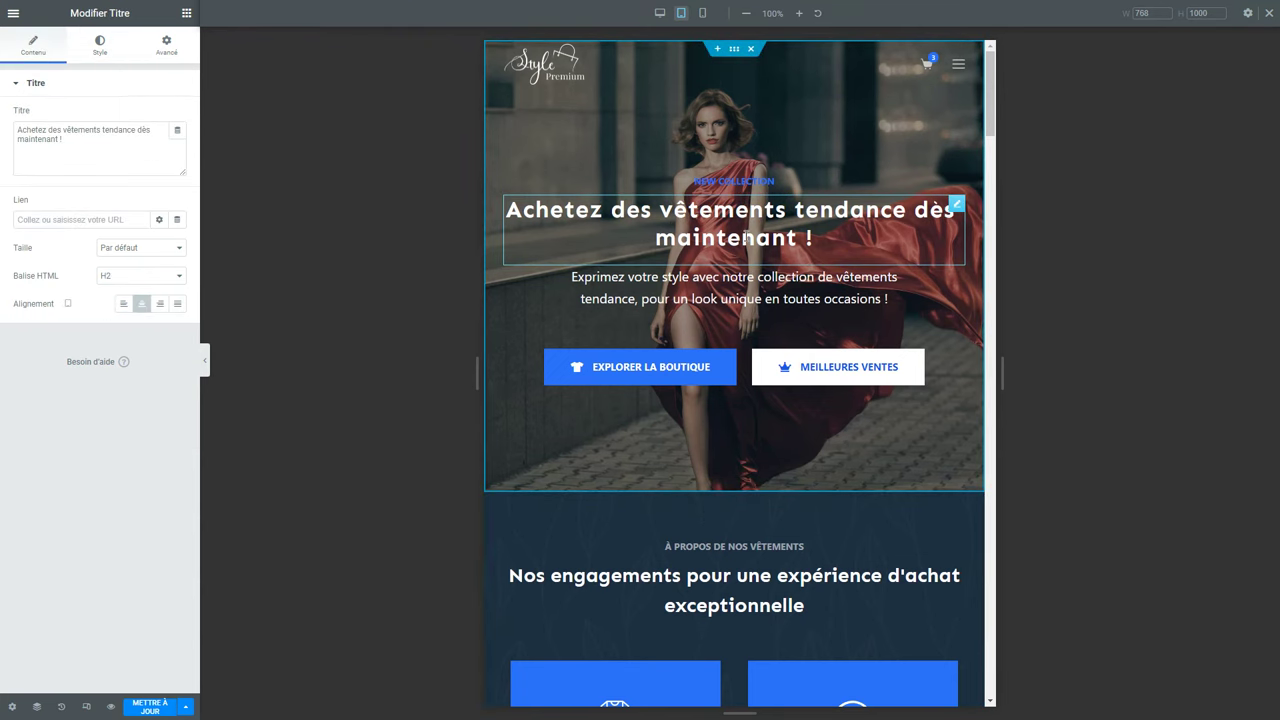
Narrow the hero heading's Largeur in Avancé > Mise en page from 752 to 592 px.
left_click(165, 55)
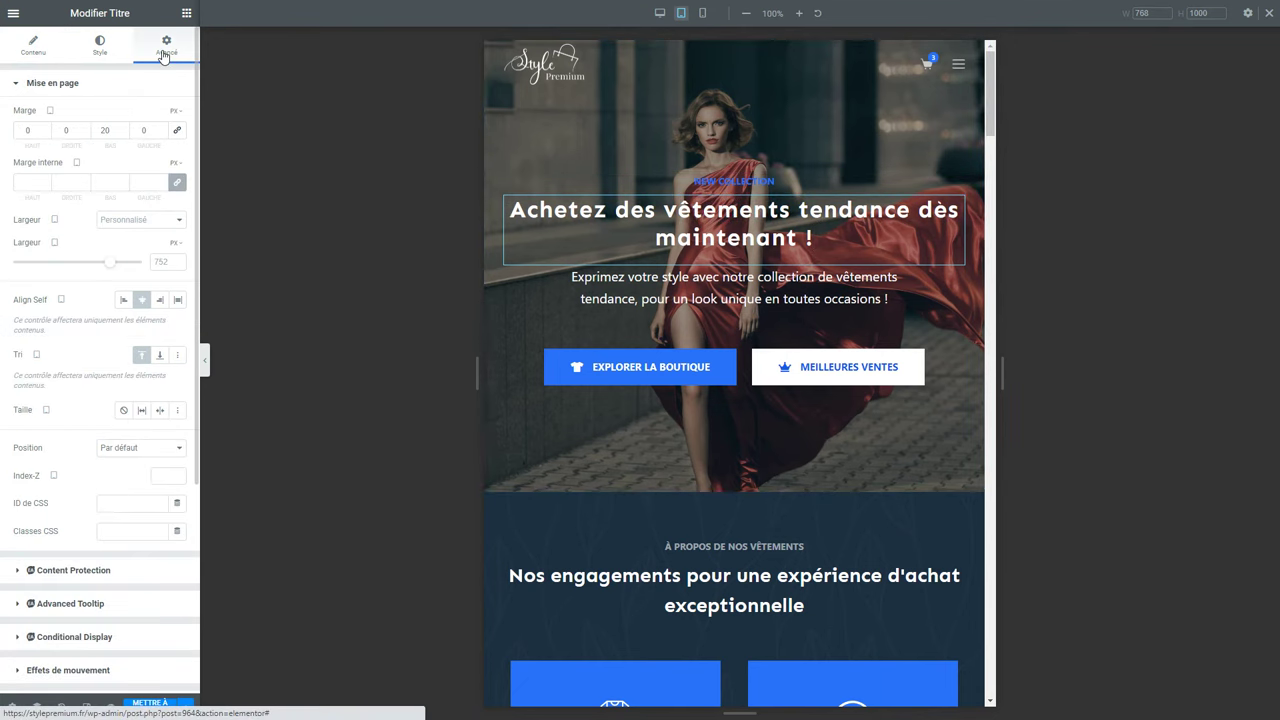
mouse_move(55, 250)
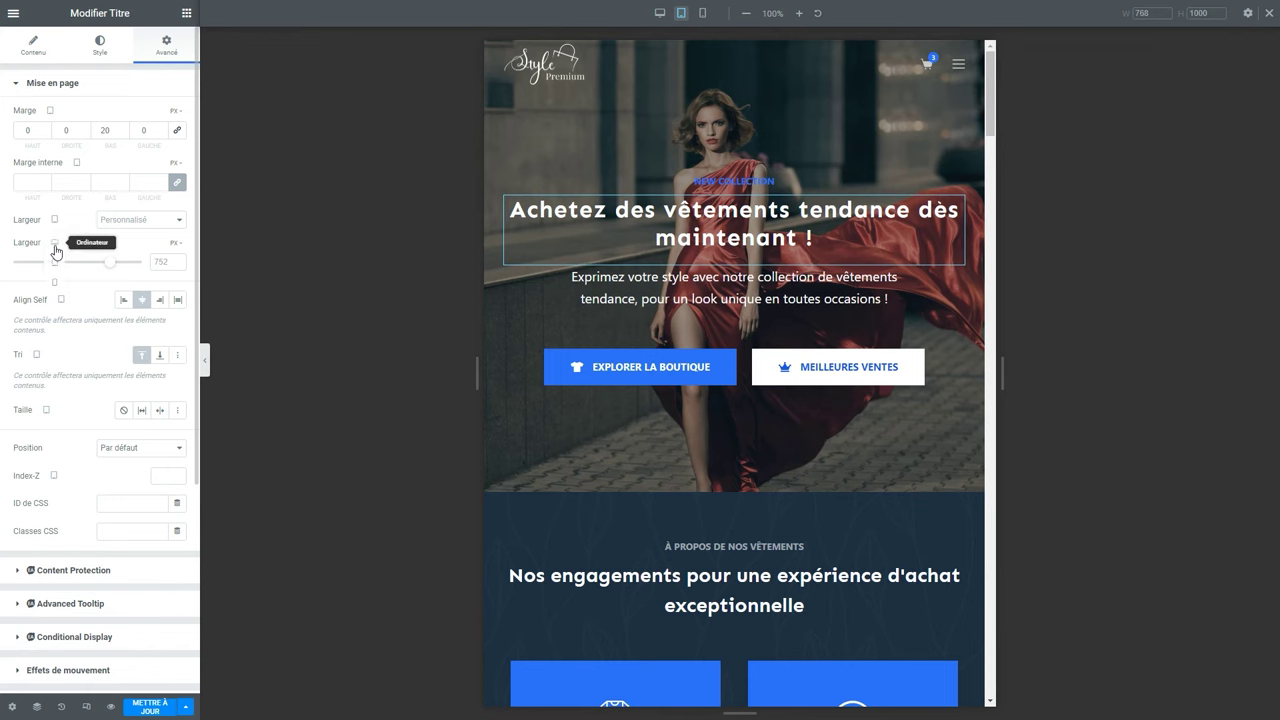
left_click_drag(112, 266, 91, 270)
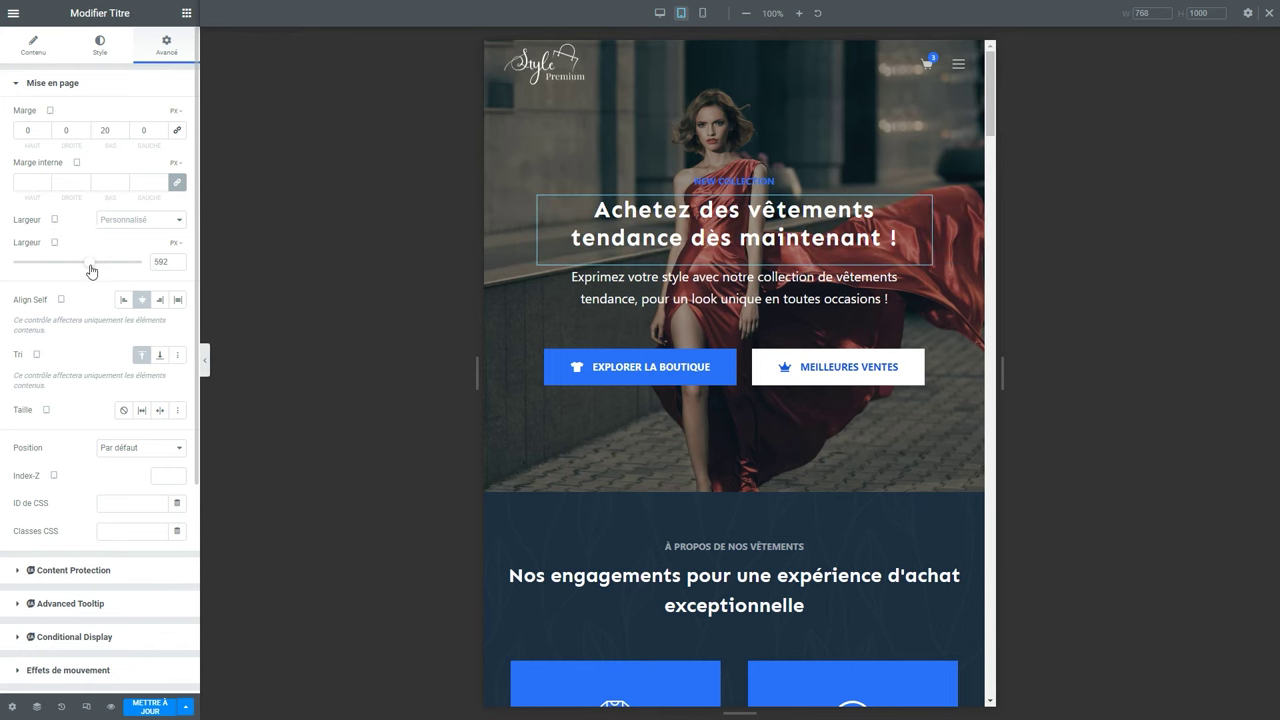
left_click(512, 353)
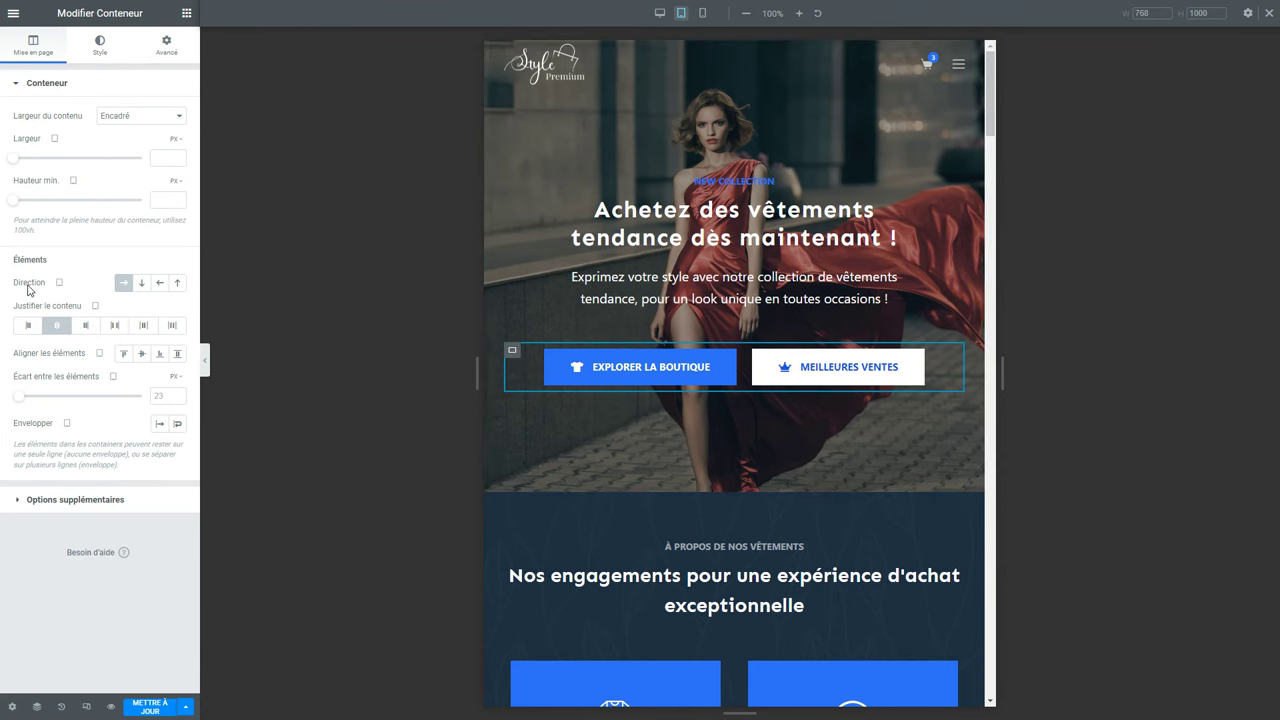
Set the buttons container Direction to Colonne - vertical, save with Mettre à jour, and preview.
left_click(141, 287)
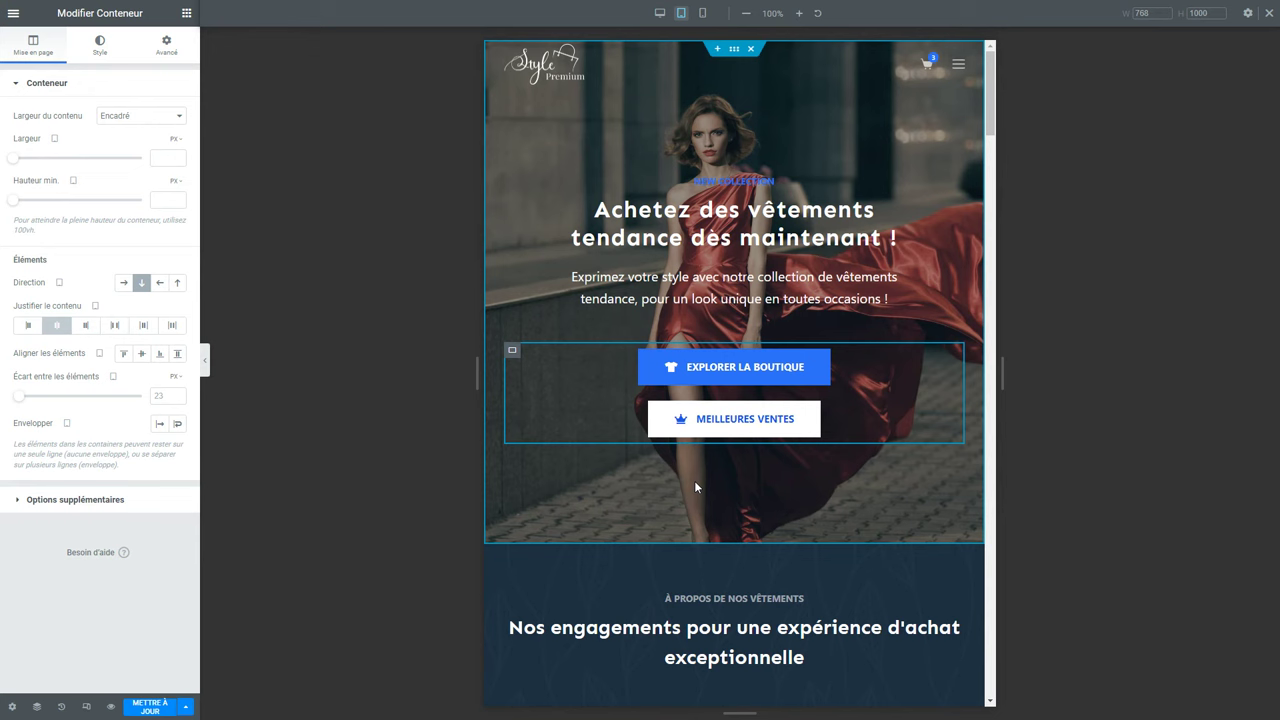
left_click(148, 707)
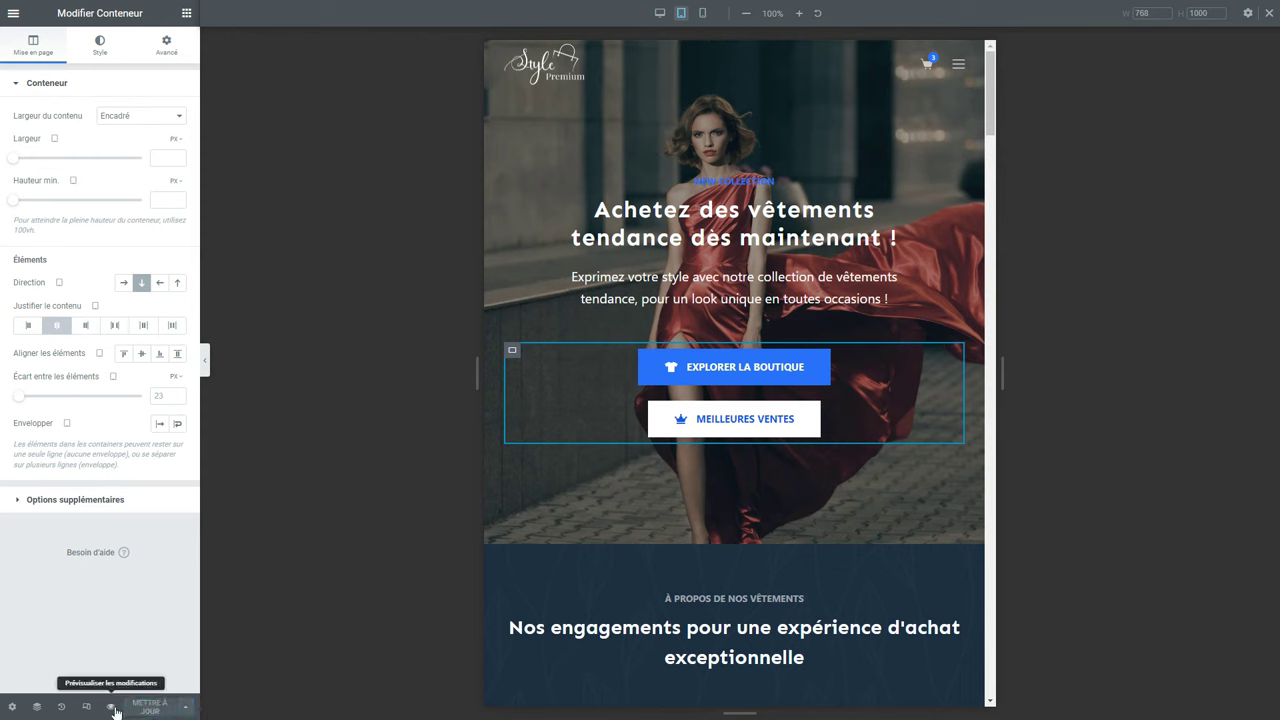
left_click(112, 707)
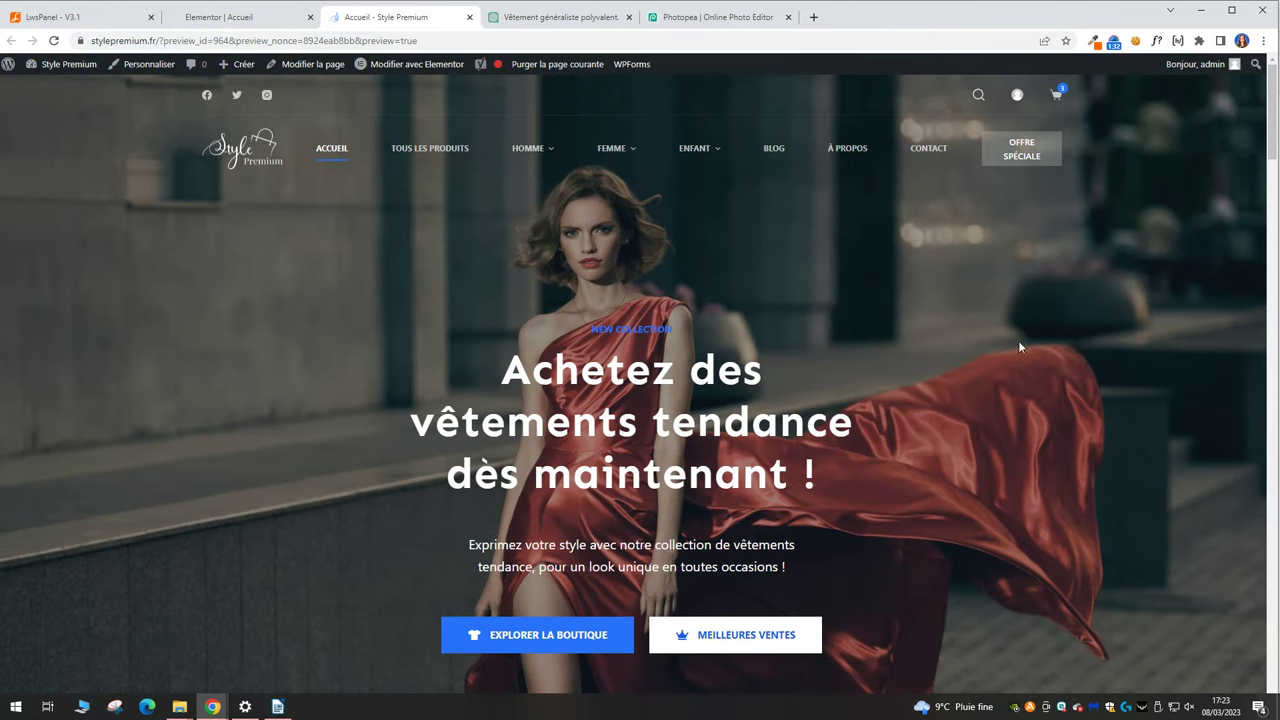
left_click_drag(1272, 351, 1220, 401)
left_click(1158, 9)
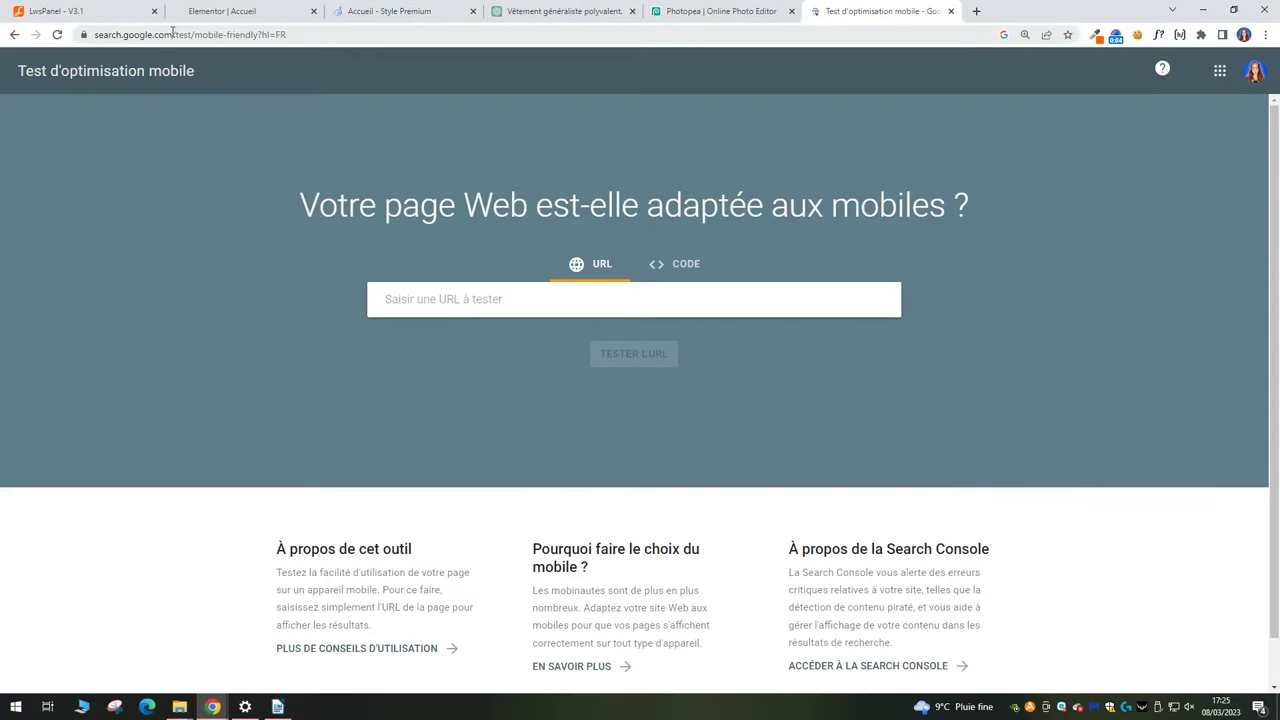
left_click(588, 300)
type("https://stylepremium.fr/")
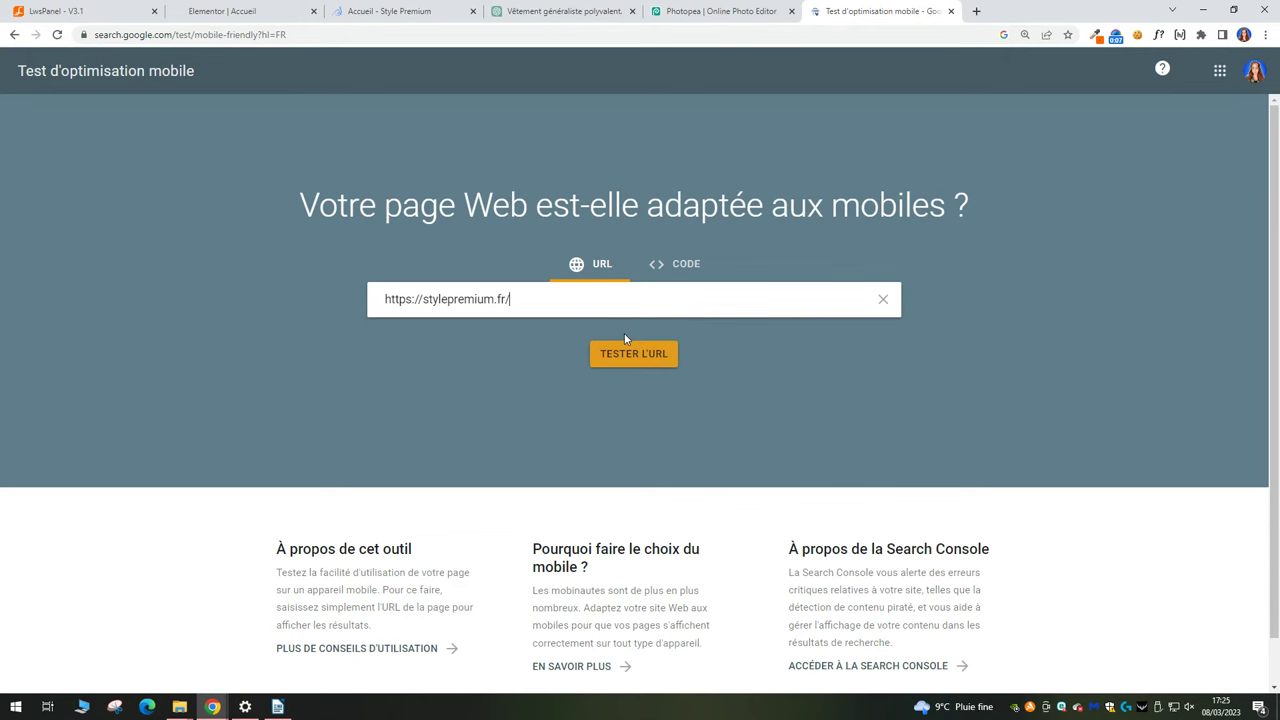
left_click(642, 360)
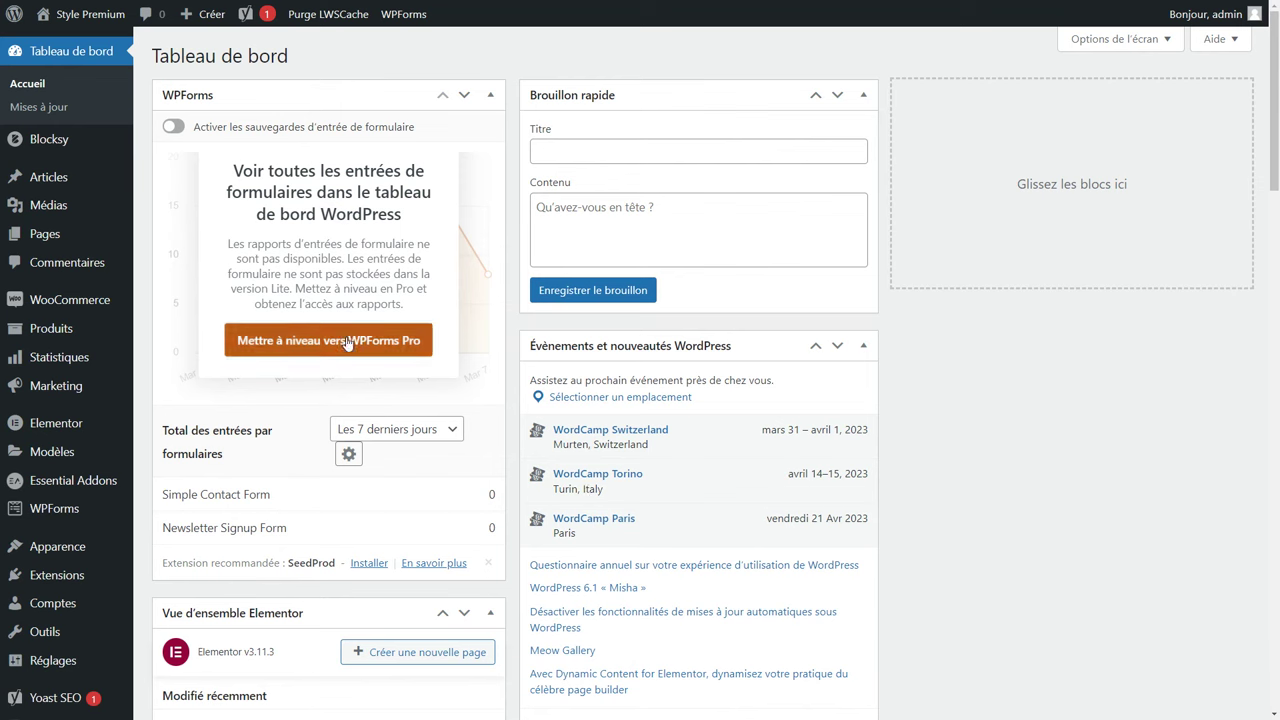
Open WooCommerce's general settings and look over the store address fields.
mouse_move(70, 300)
left_click(181, 408)
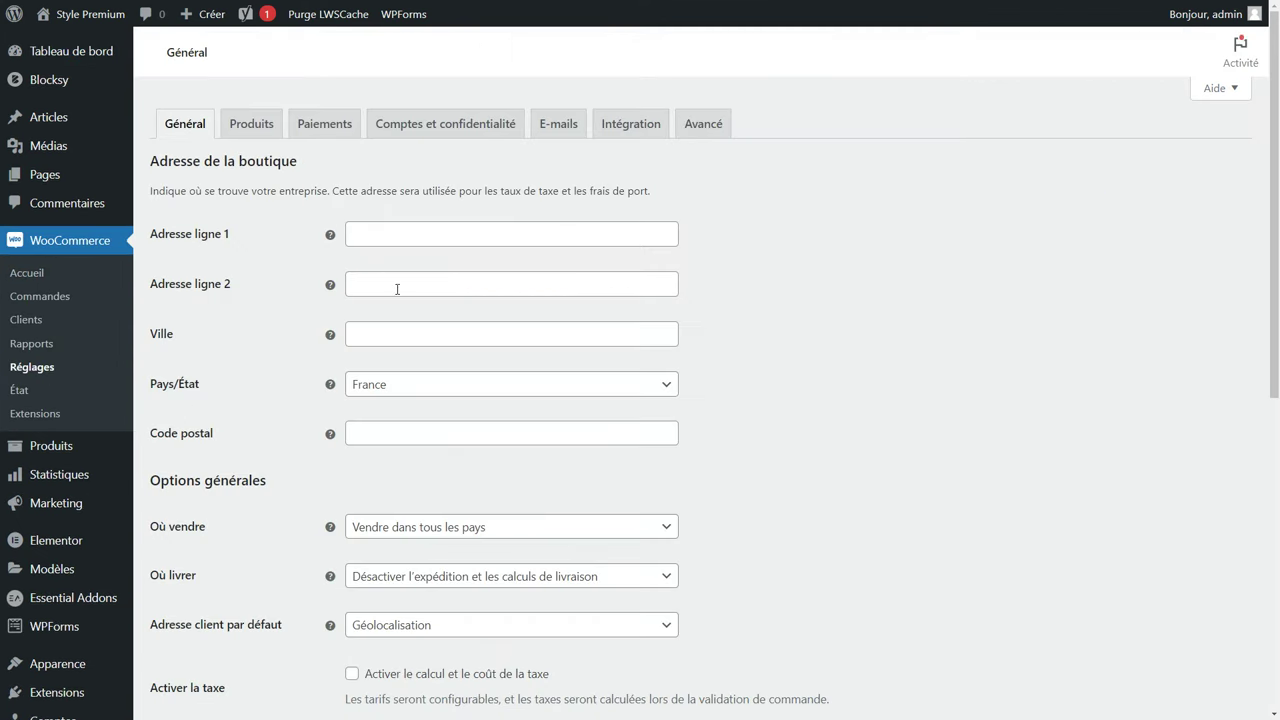
scroll(394, 311, "down", 1)
scroll(394, 311, "down", 2)
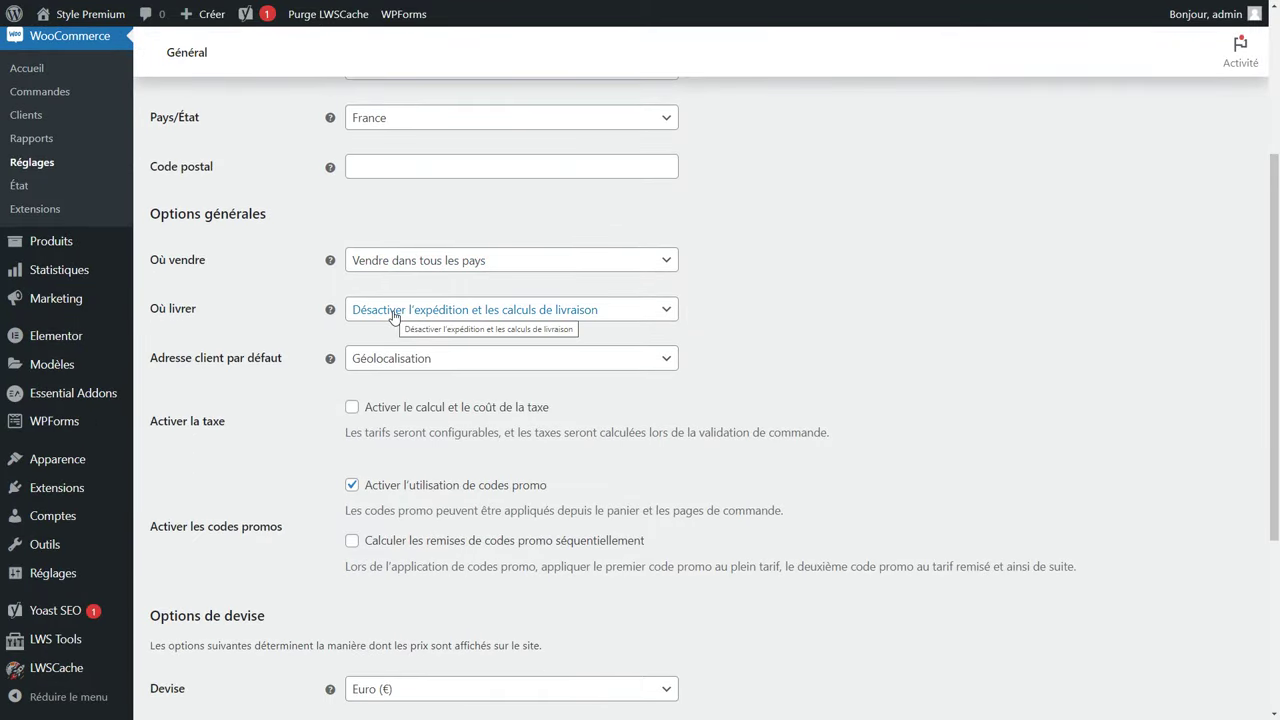
scroll(393, 318, "up", 3)
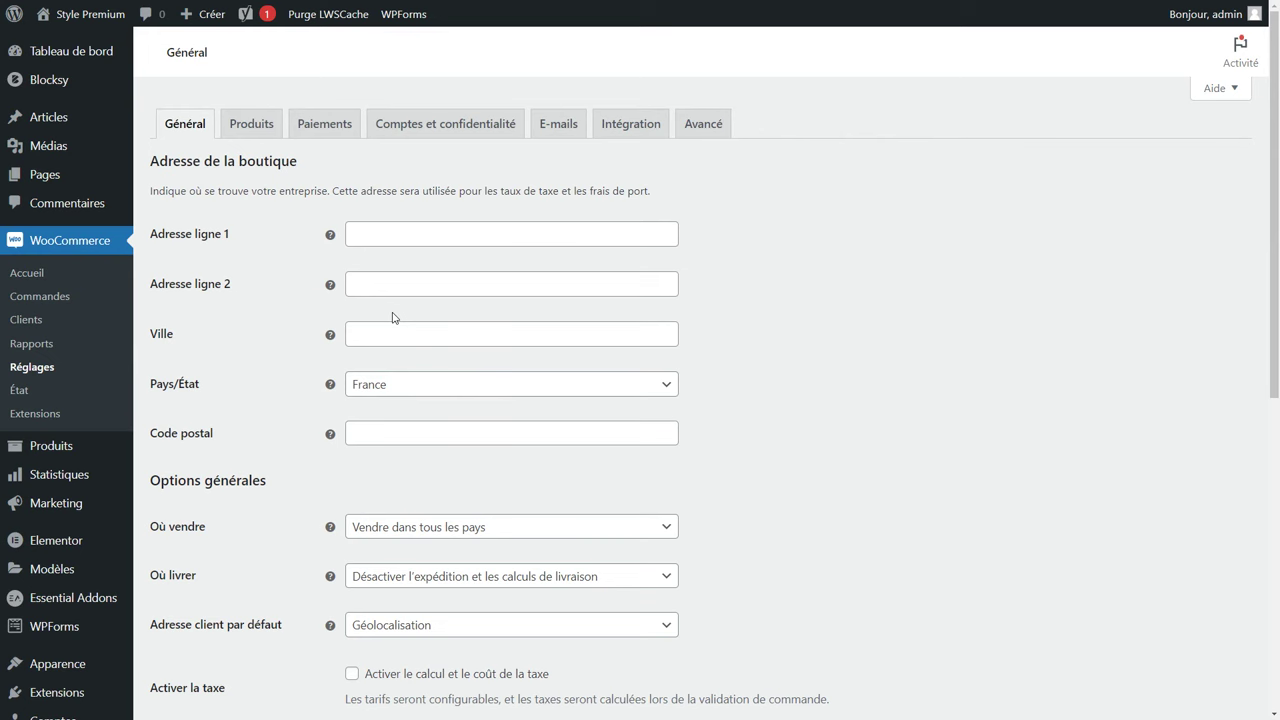
left_click(399, 234)
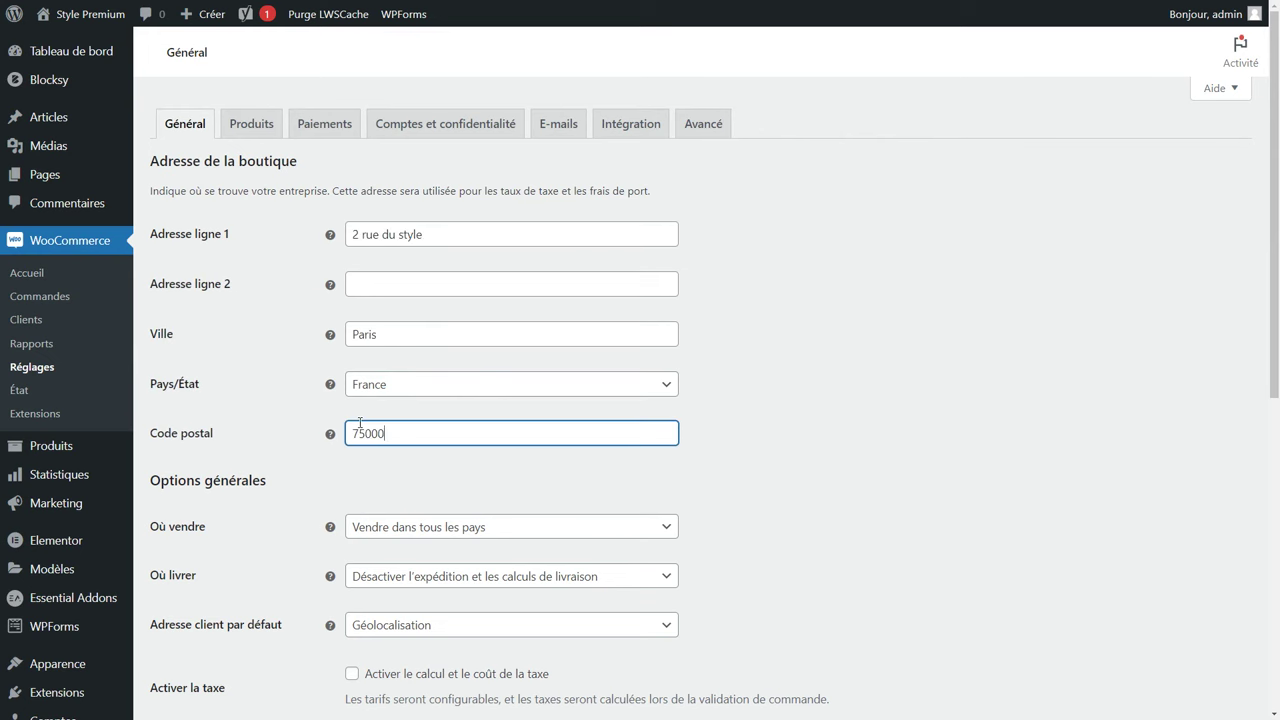
scroll(366, 423, "down", 2)
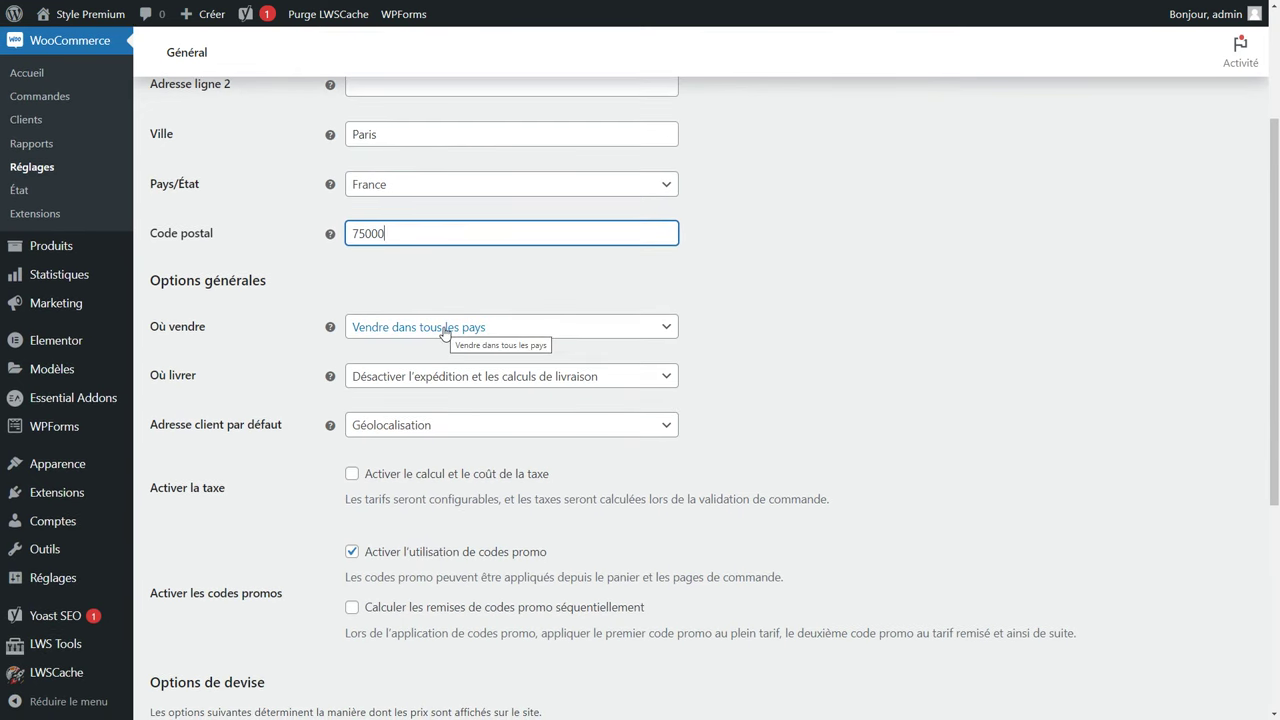
Set Où vendre to 'Vendre dans certains pays' with France and Luxembourg.
left_click(446, 333)
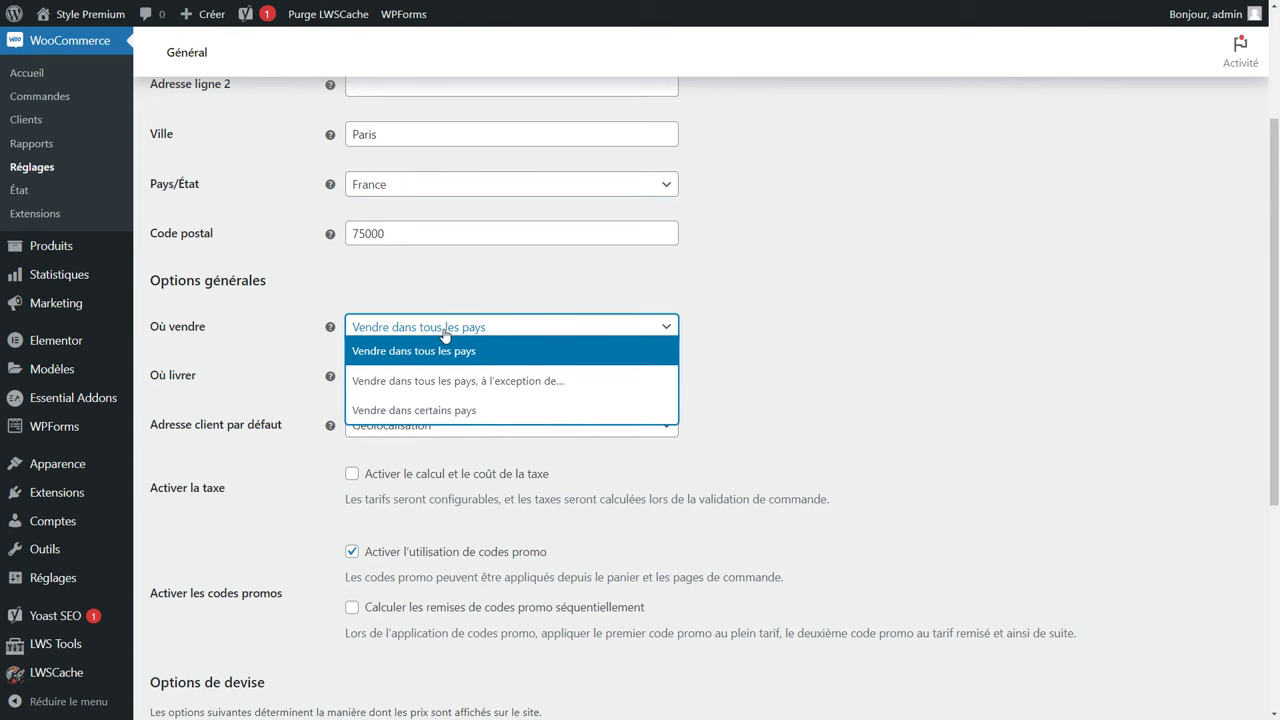
left_click(409, 411)
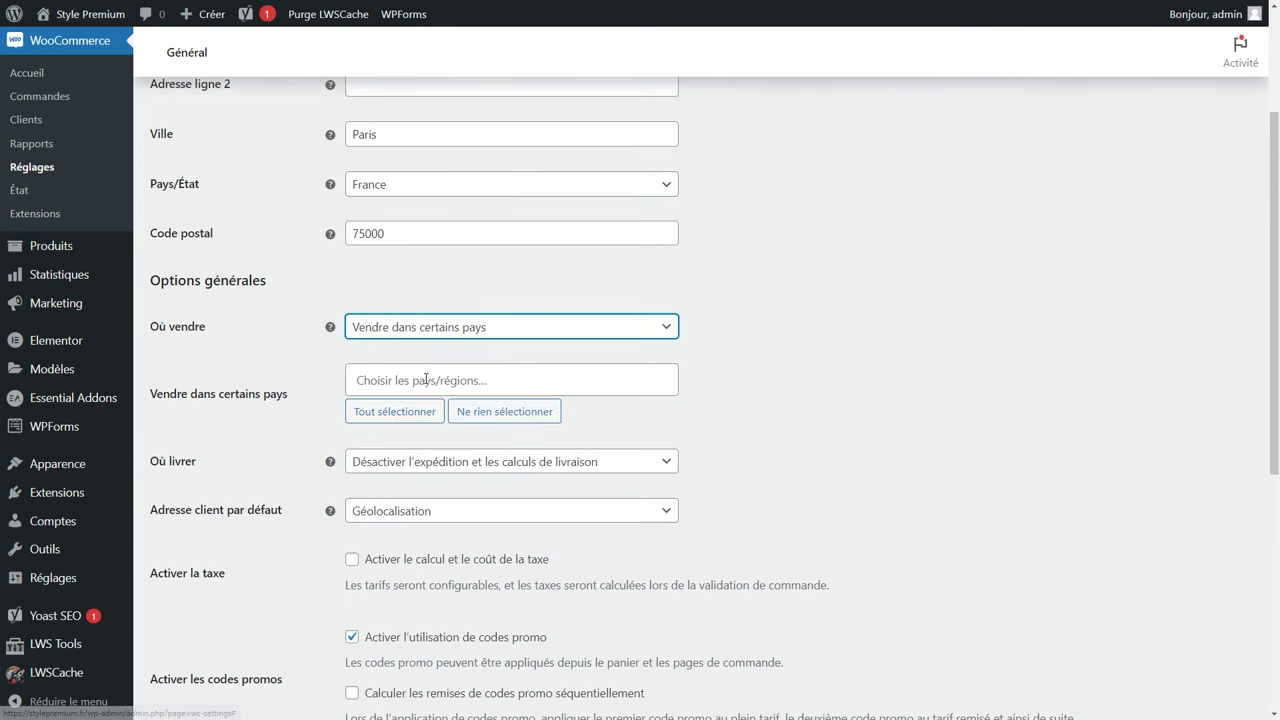
left_click(424, 380)
type("fr")
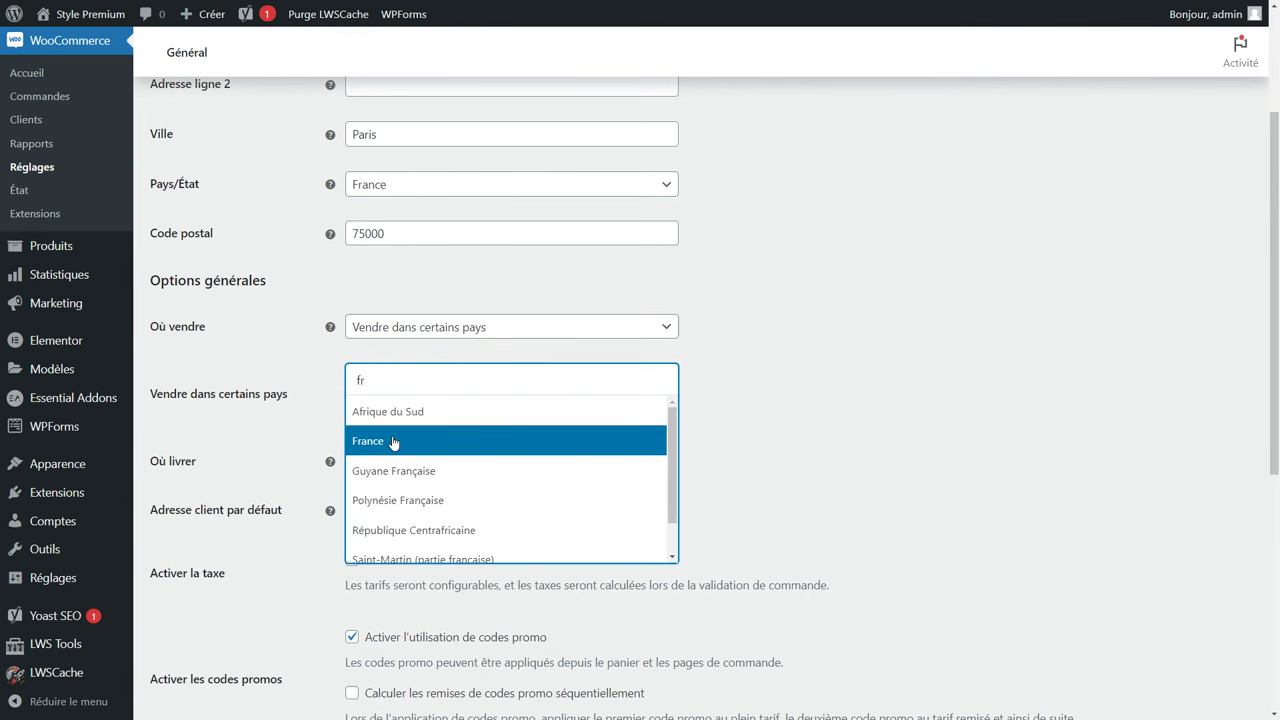
left_click(396, 440)
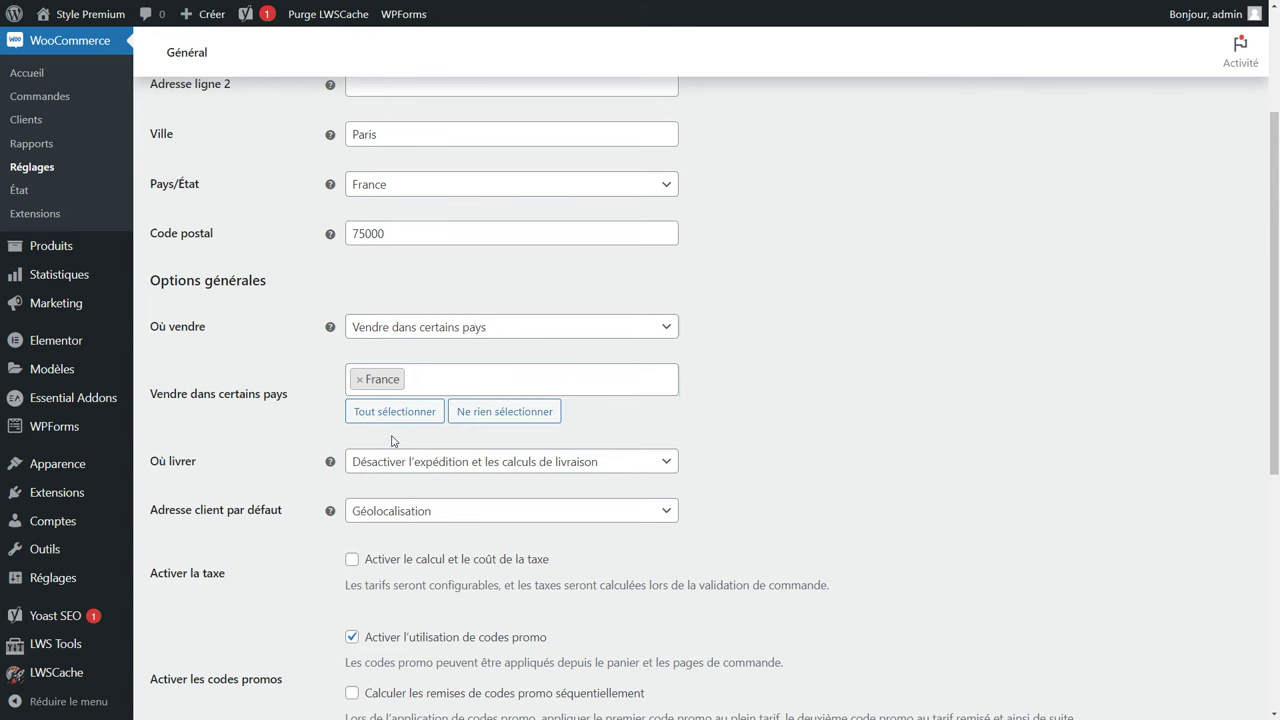
type("lu")
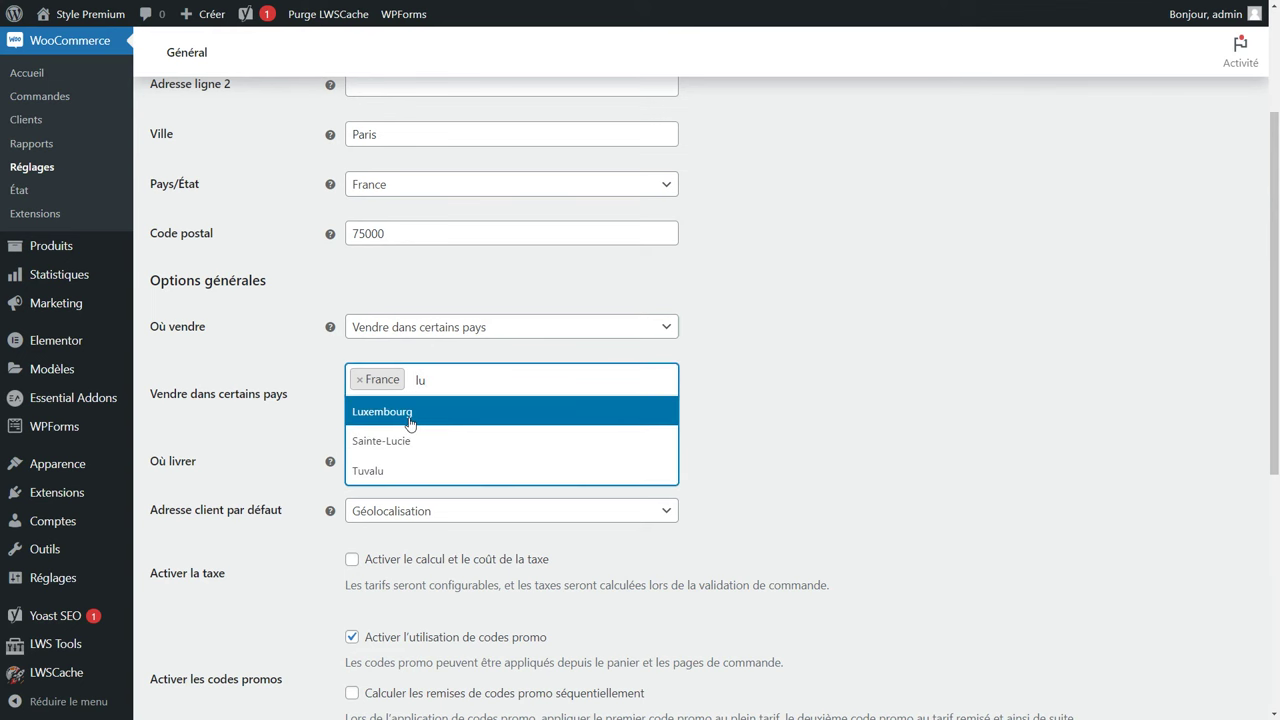
left_click(407, 419)
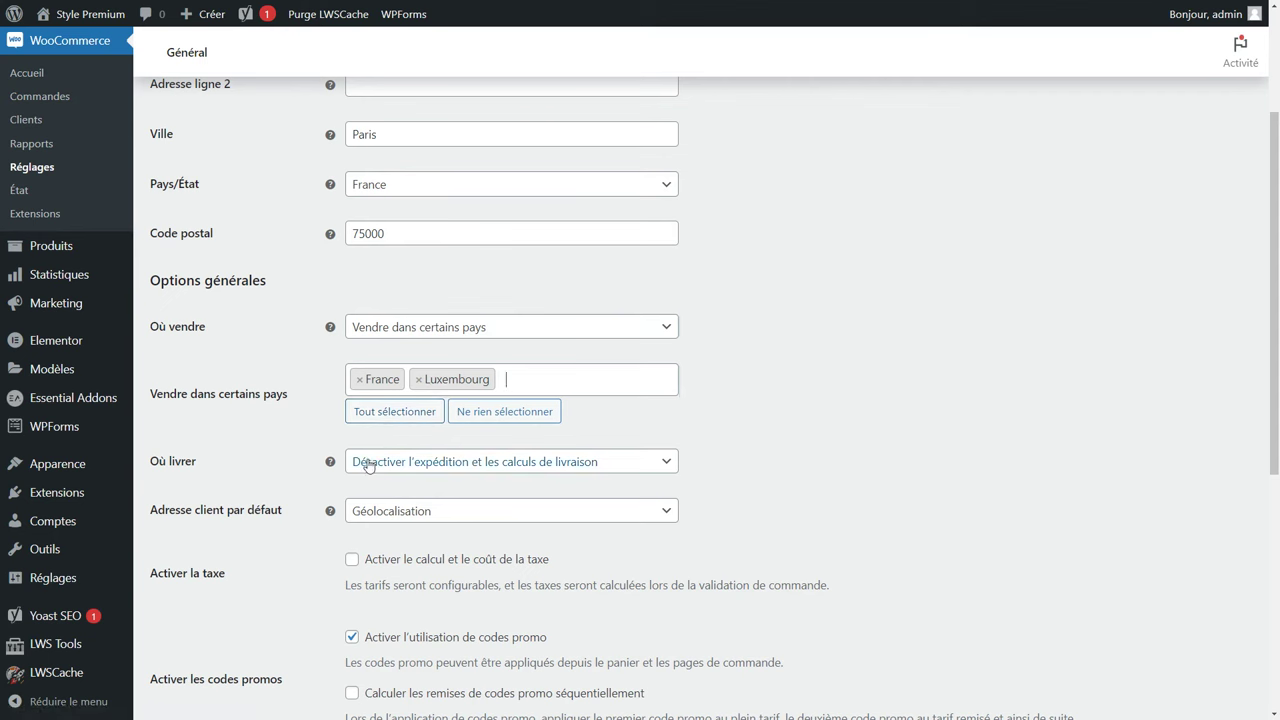
Set Où livrer to 'Livrer dans tous les pays où vous vendez'.
left_click(372, 463)
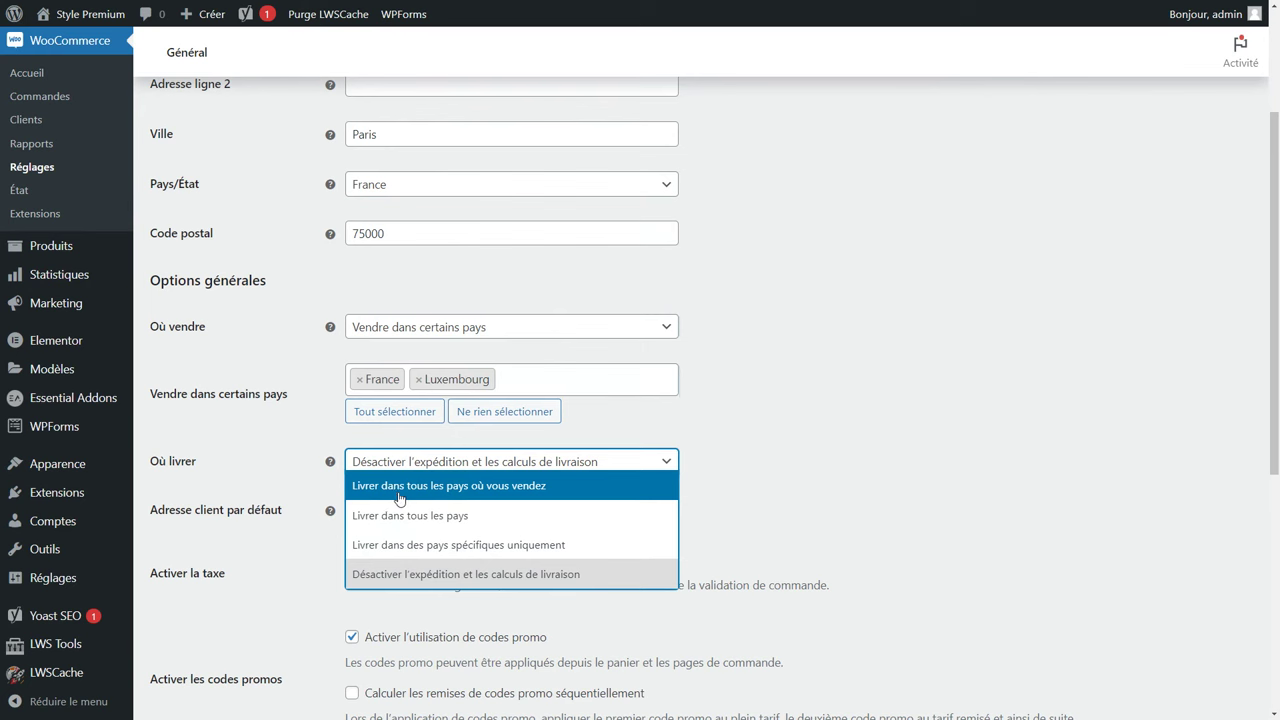
left_click(466, 490)
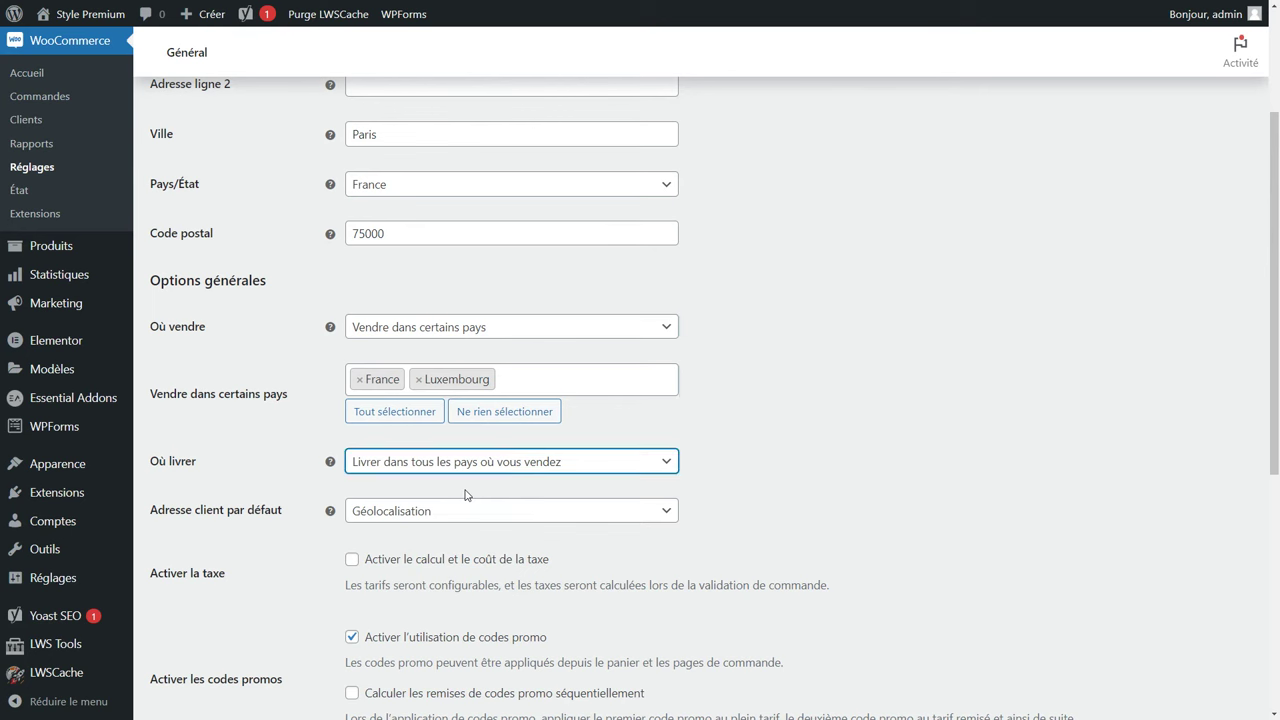
left_click(440, 512)
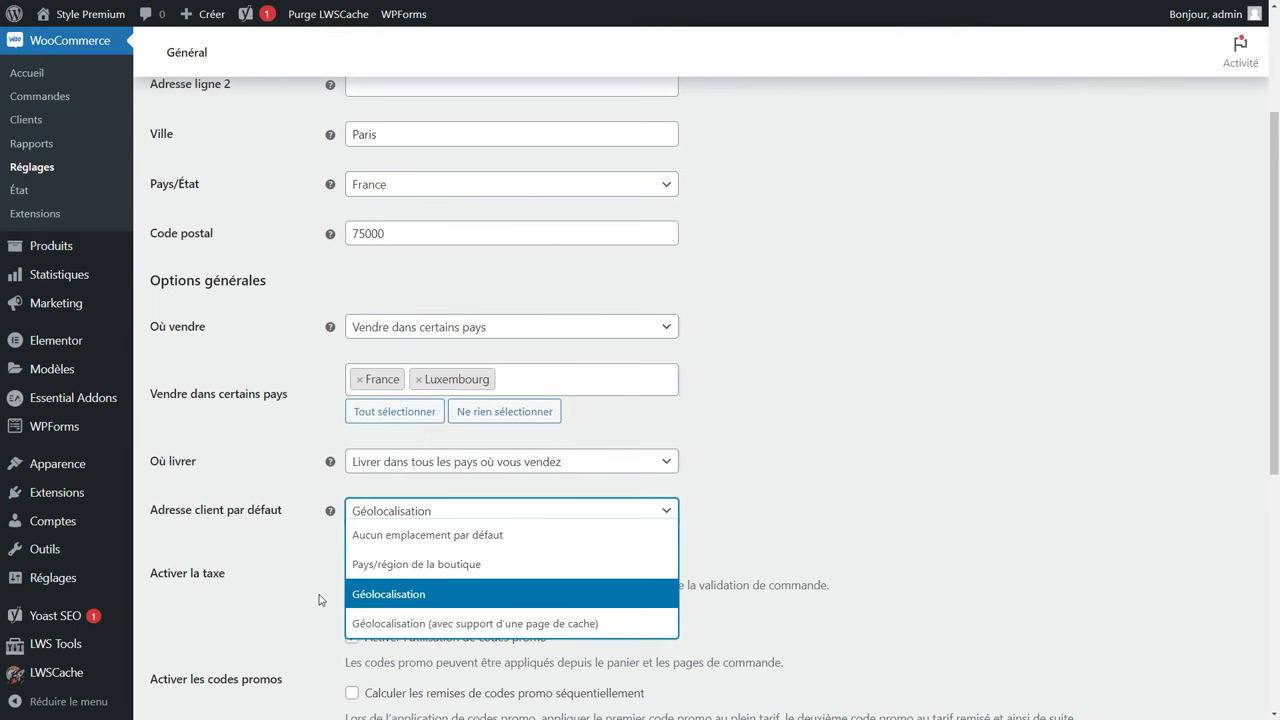
Enable tax calculation, keeping Euro as currency with the symbol on the right.
scroll(478, 307, "down", 3)
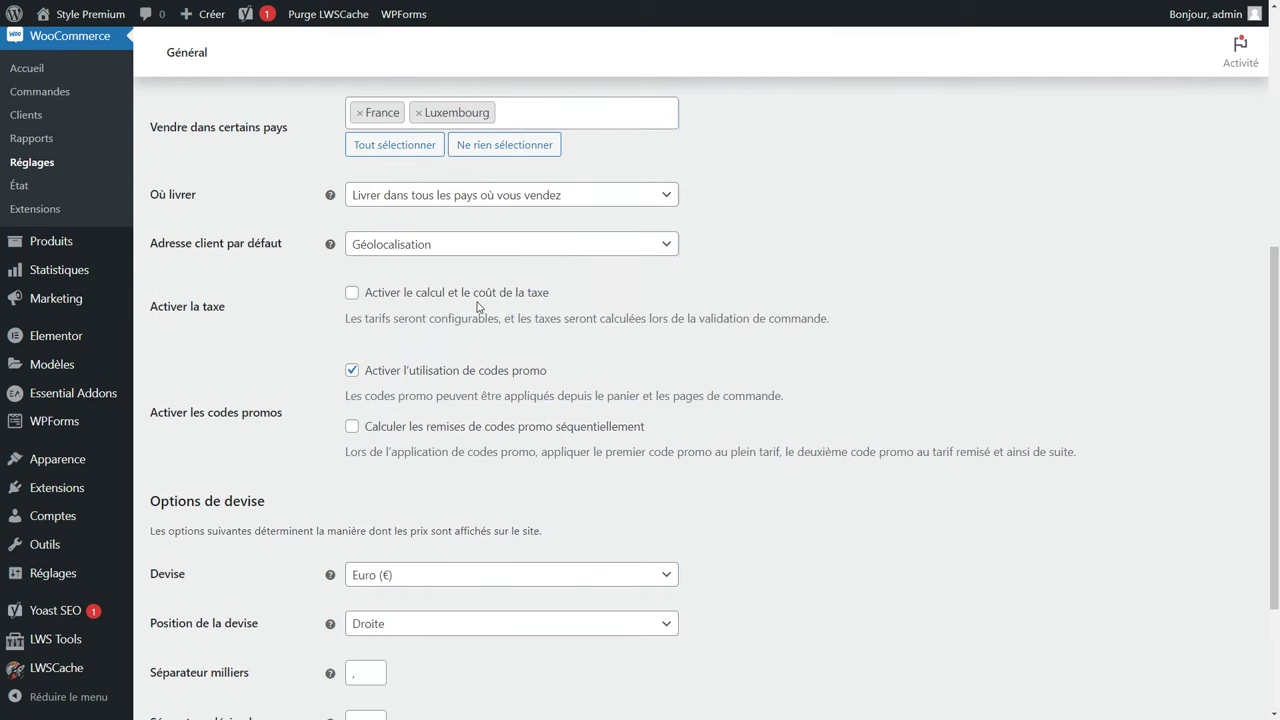
left_click(353, 294)
scroll(453, 421, "down", 2)
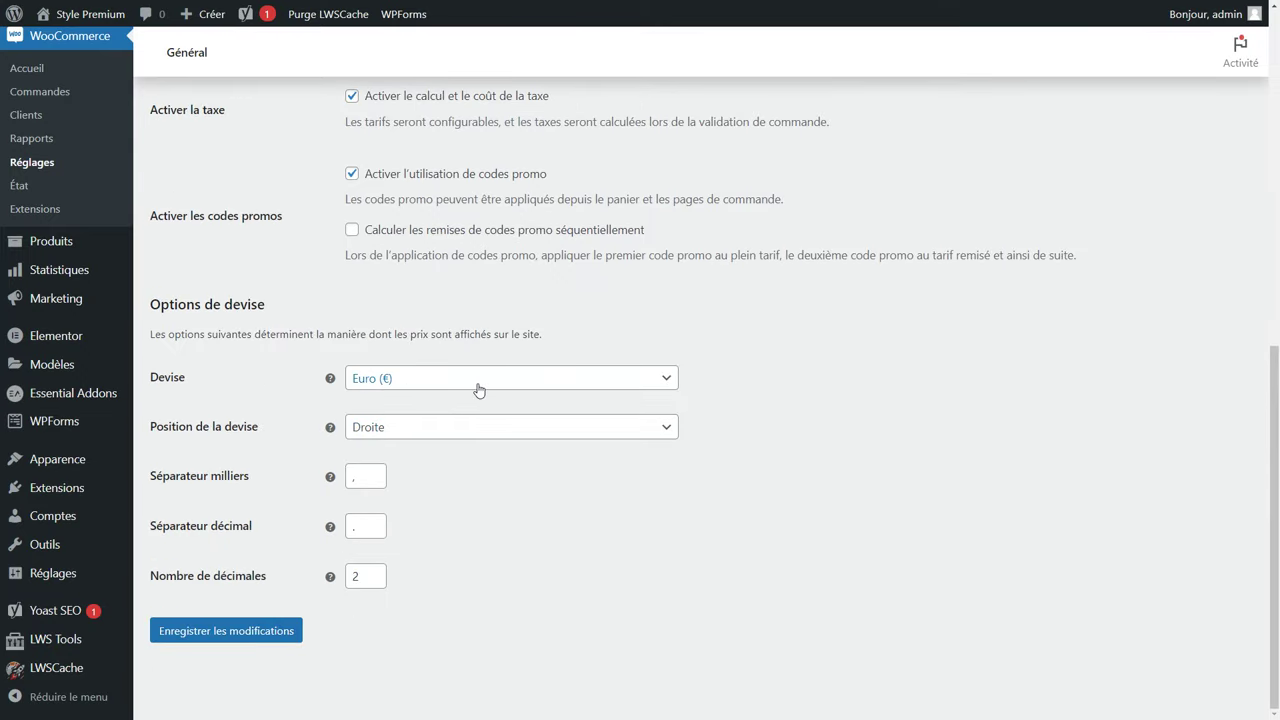
left_click(478, 389)
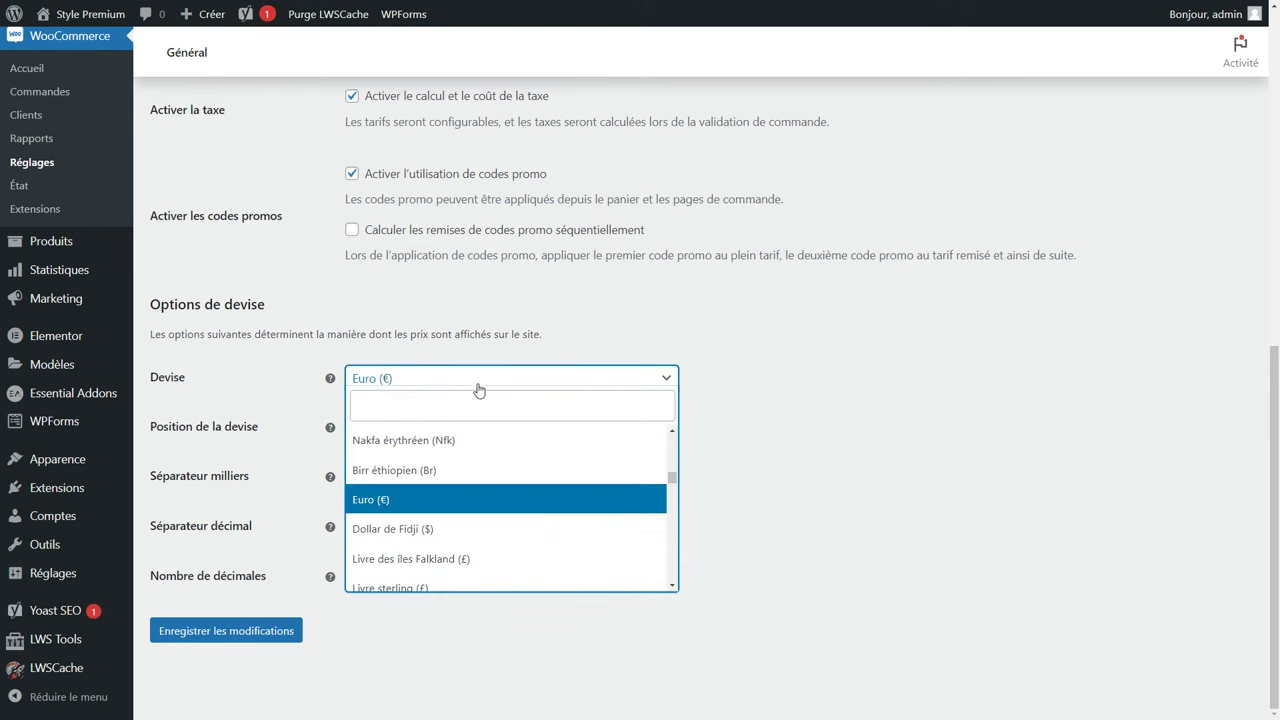
left_click(466, 500)
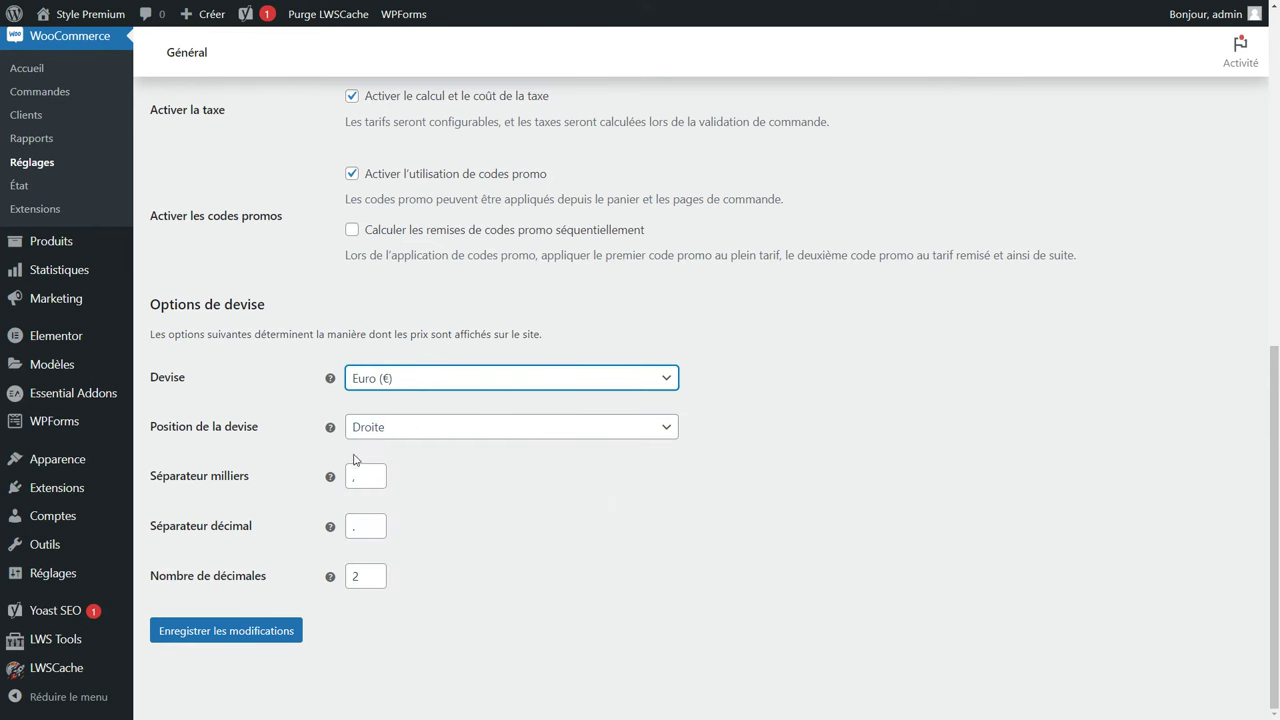
left_click(398, 437)
left_click(398, 437)
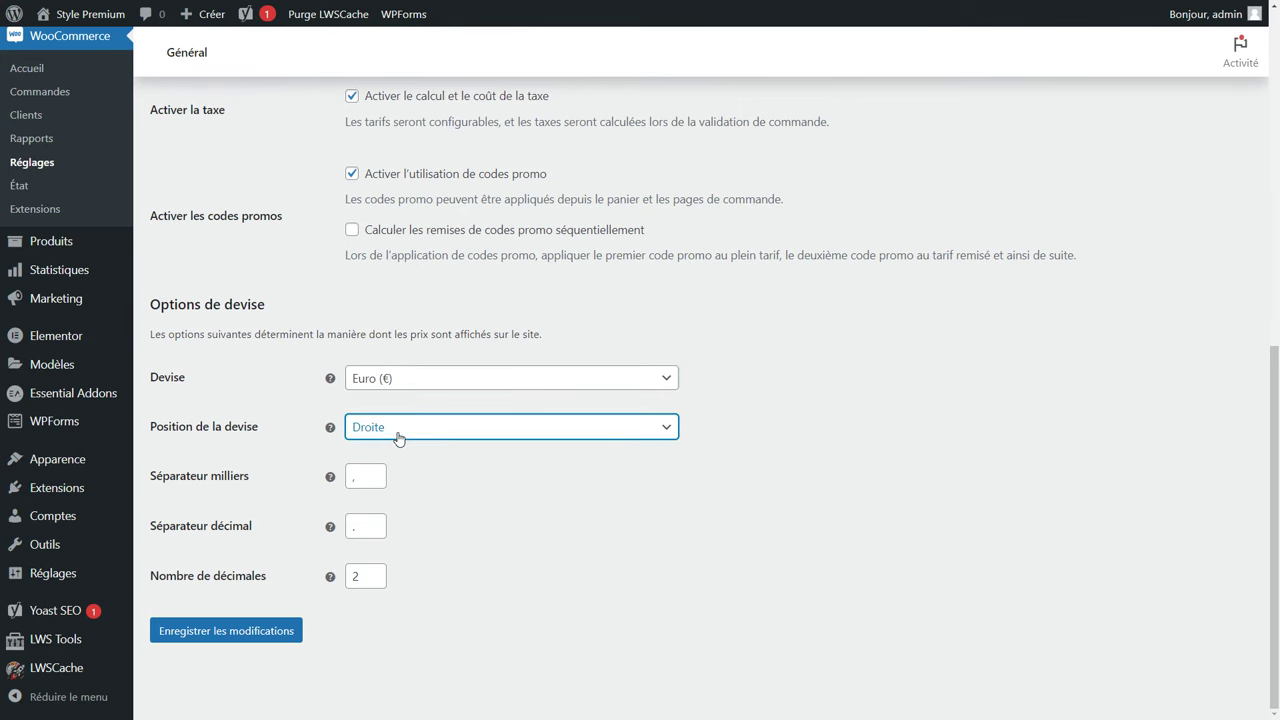
Clear the thousands separator, set the decimal separator to ',', and save.
left_click(362, 476)
key("BackSpace")
mouse_move(332, 484)
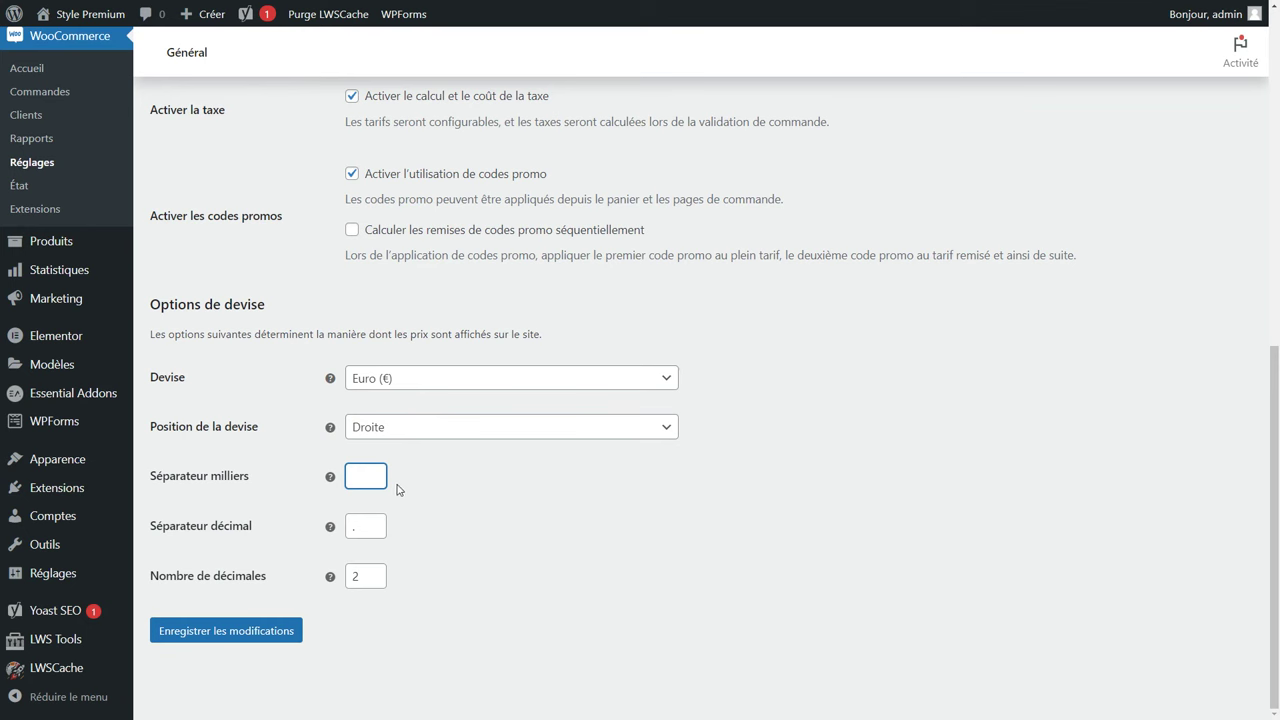
left_click(352, 526)
type(",")
left_click(432, 521)
left_click(253, 637)
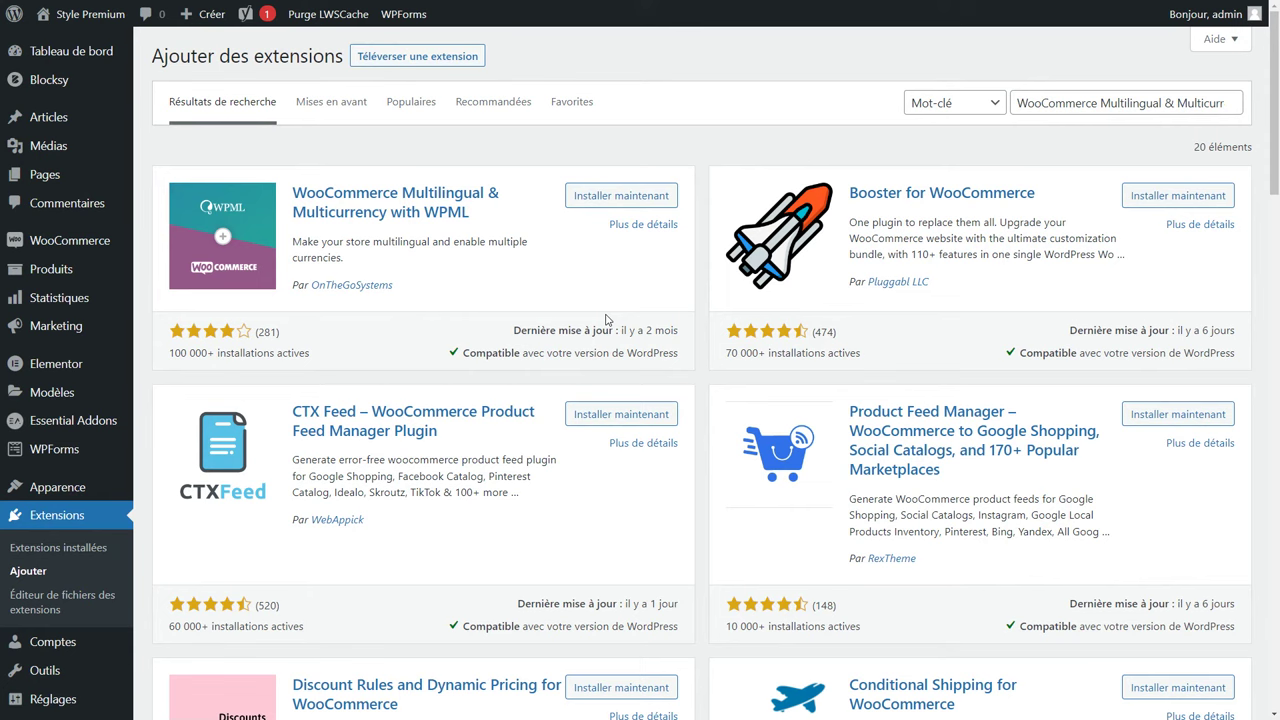
In the product settings, keep Boutique as the shop page and cart redirect off.
mouse_move(70, 240)
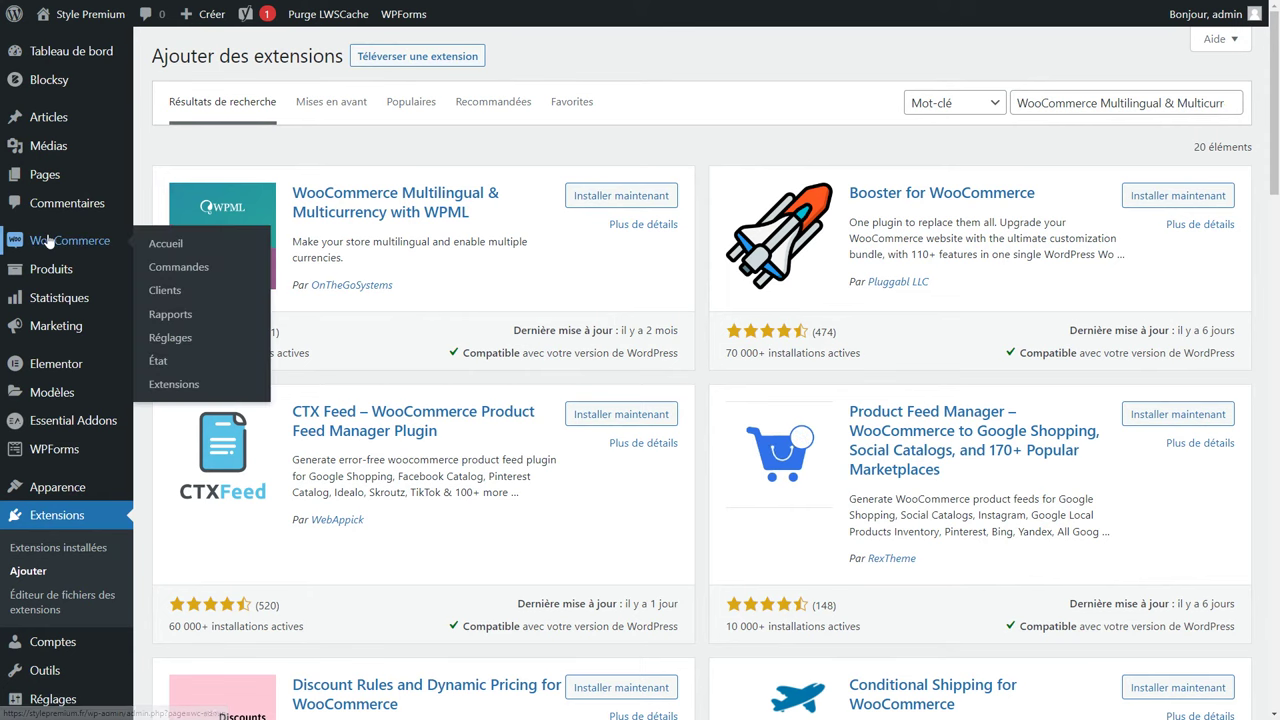
left_click(170, 338)
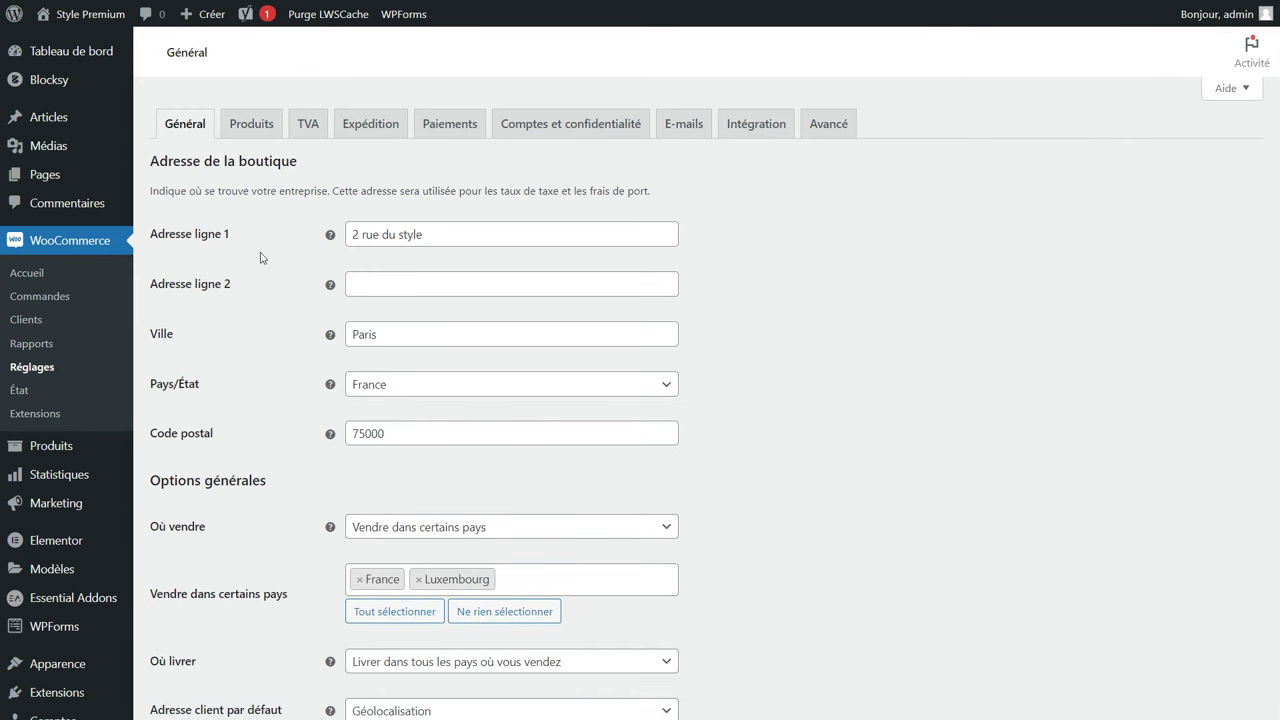
left_click(248, 134)
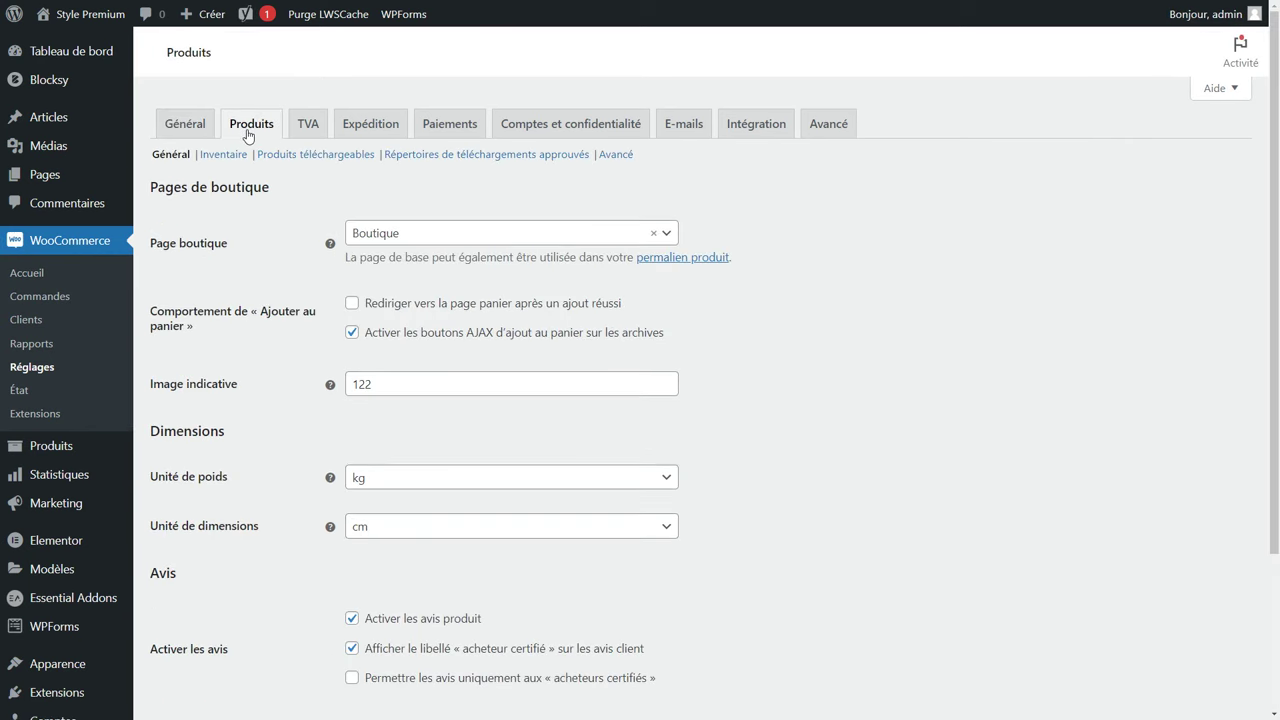
left_click(416, 242)
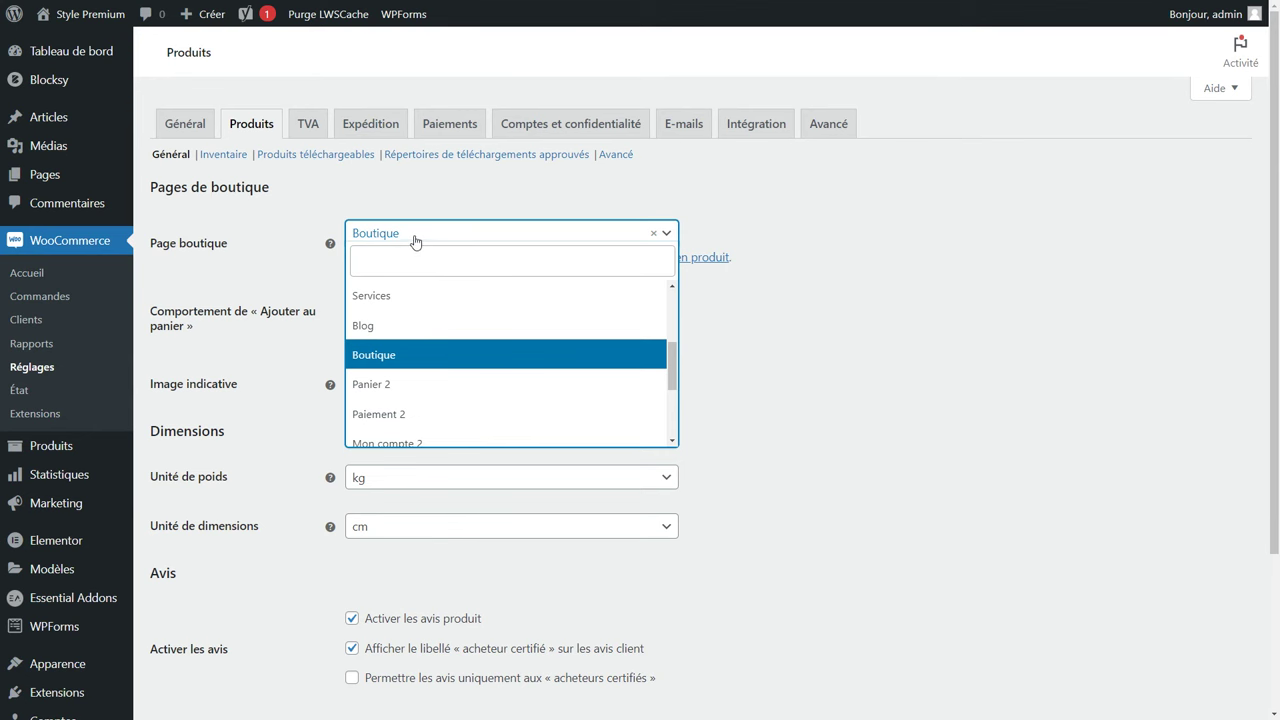
left_click(798, 245)
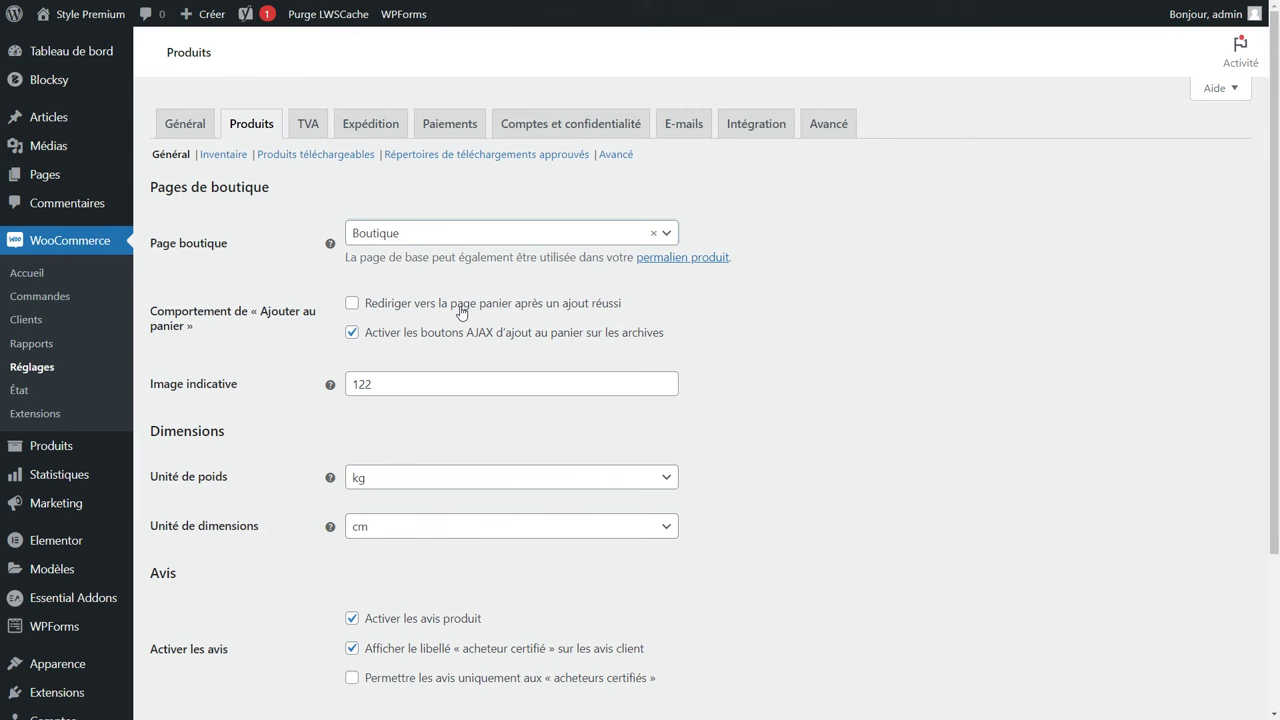
left_click(461, 312)
left_click(464, 312)
Allow reviews only from verified buyers, save, and open the Inventaire settings.
scroll(357, 405, "down", 2)
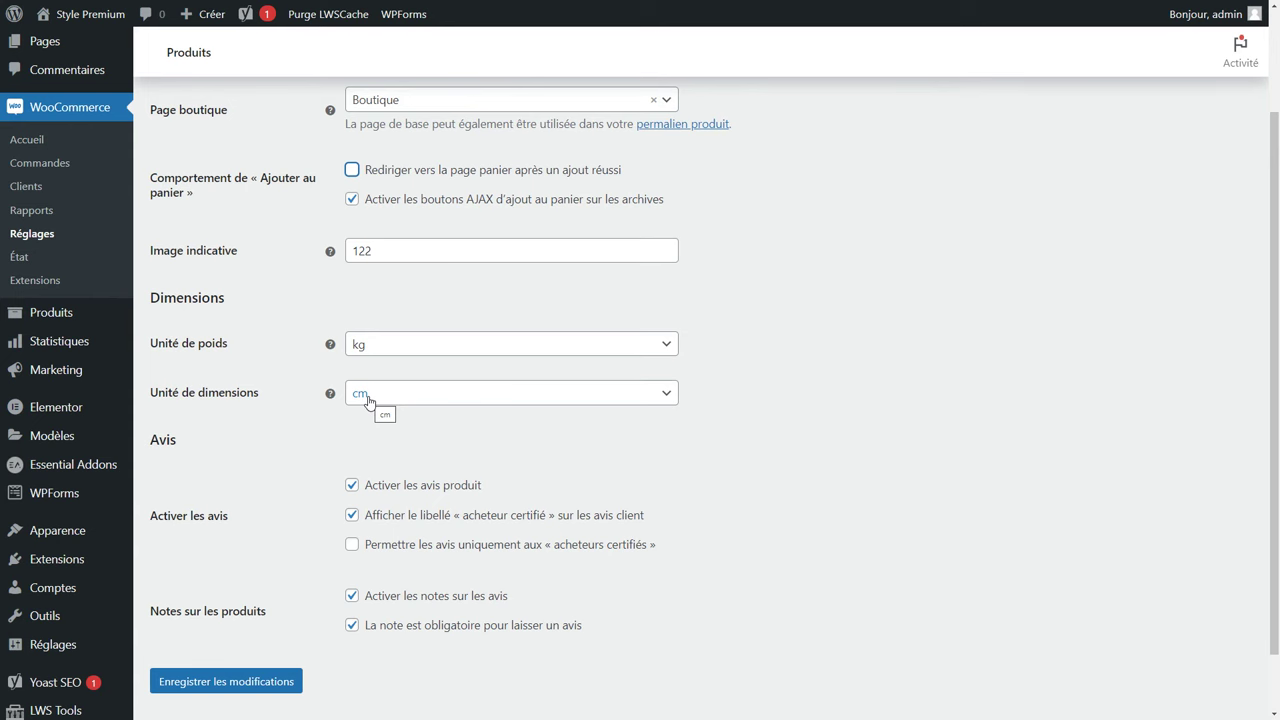
scroll(368, 402, "down", 1)
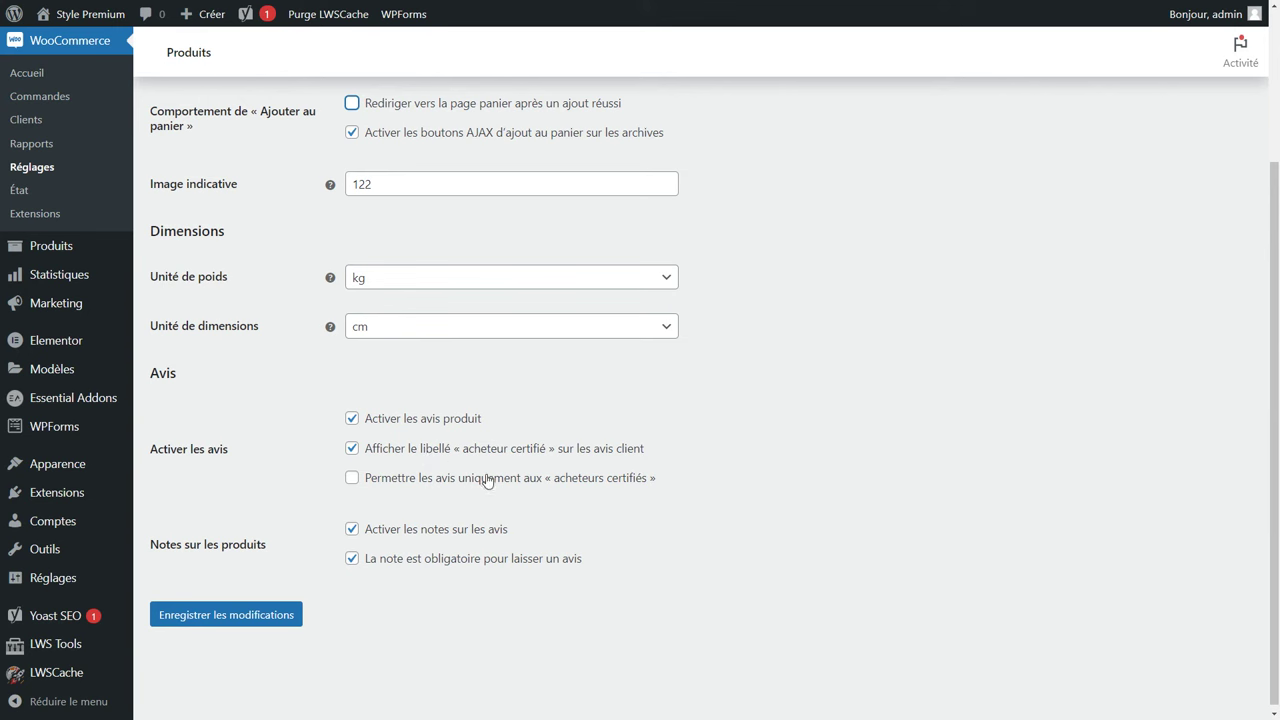
left_click(487, 479)
left_click(211, 620)
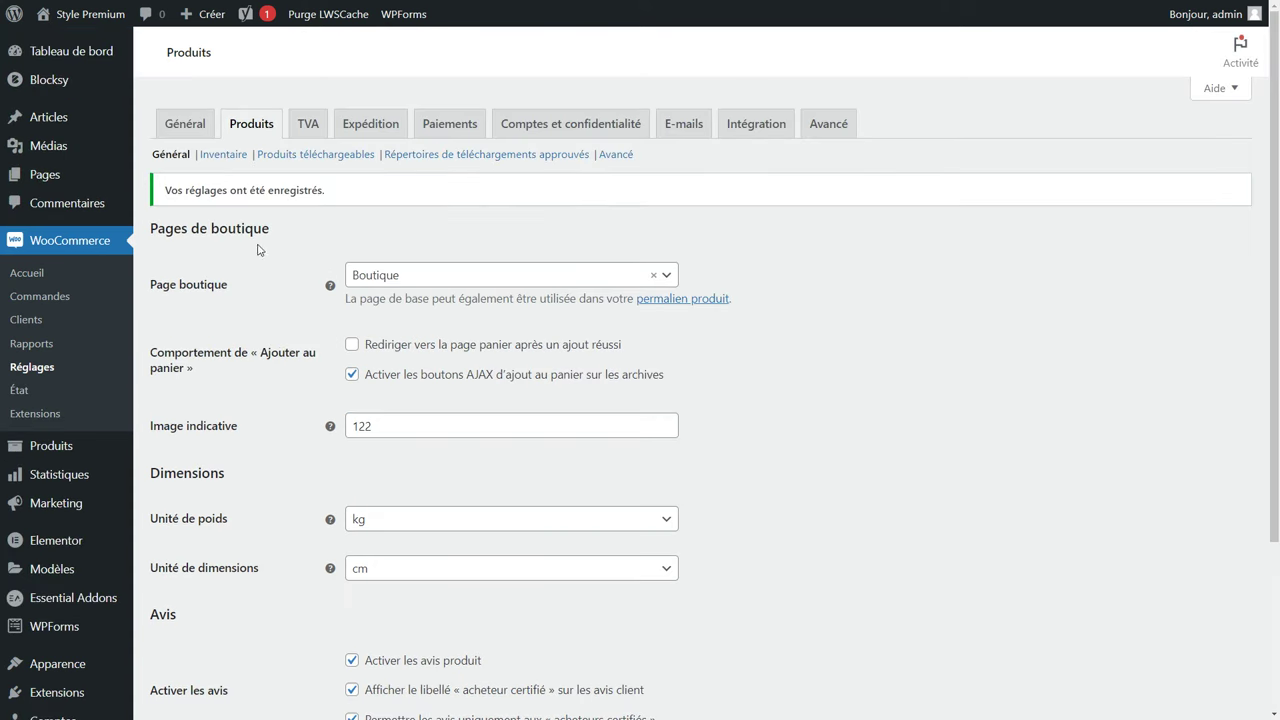
left_click(234, 162)
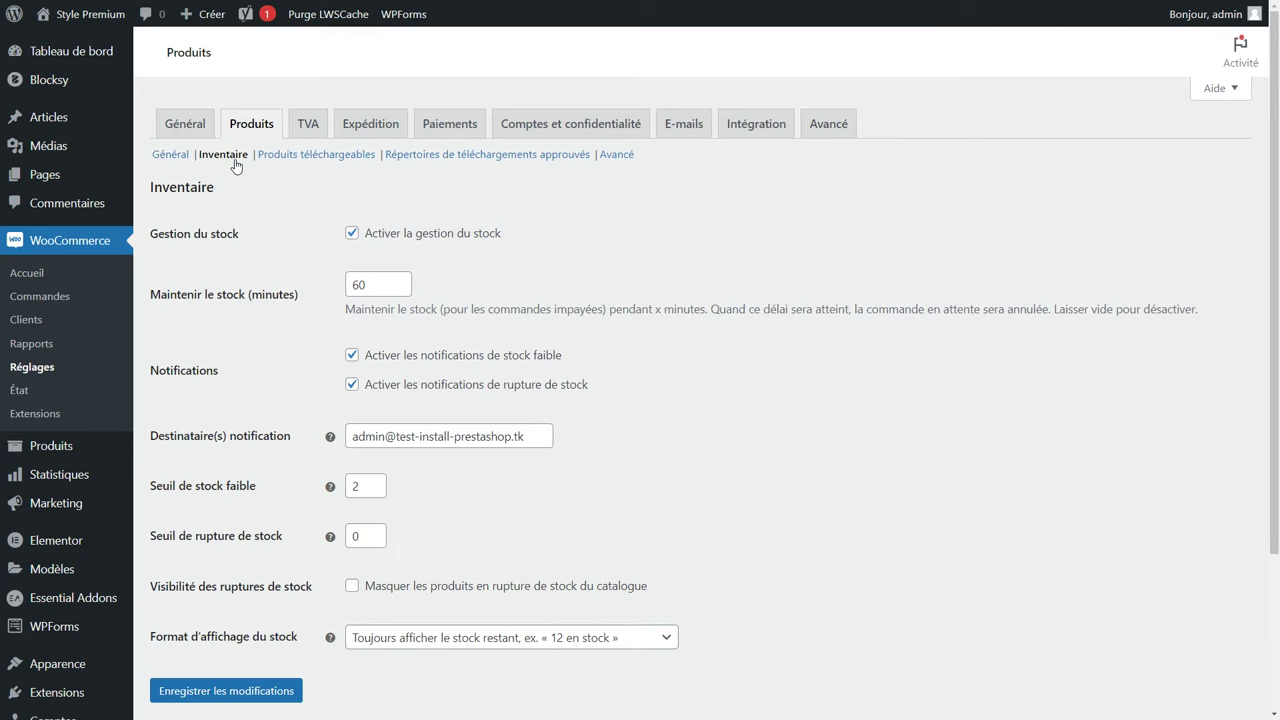
Keep stock management enabled and check the hold stock minutes value.
left_click(352, 234)
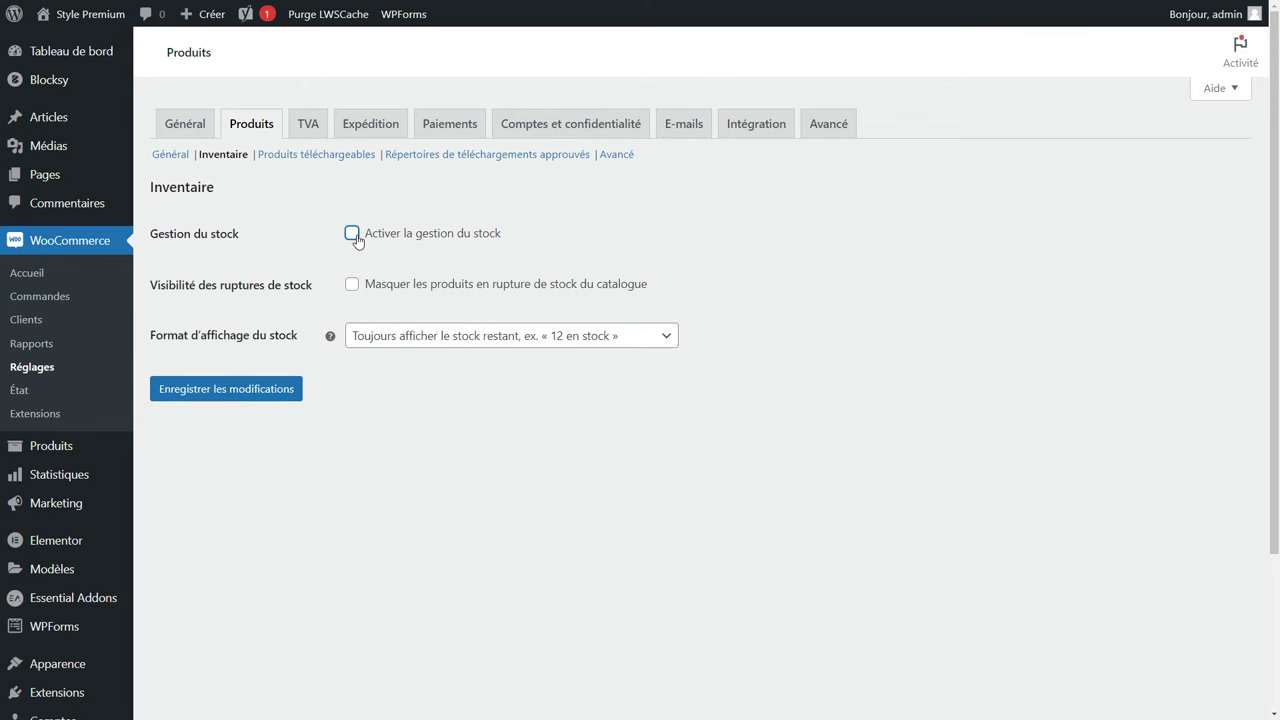
left_click(352, 234)
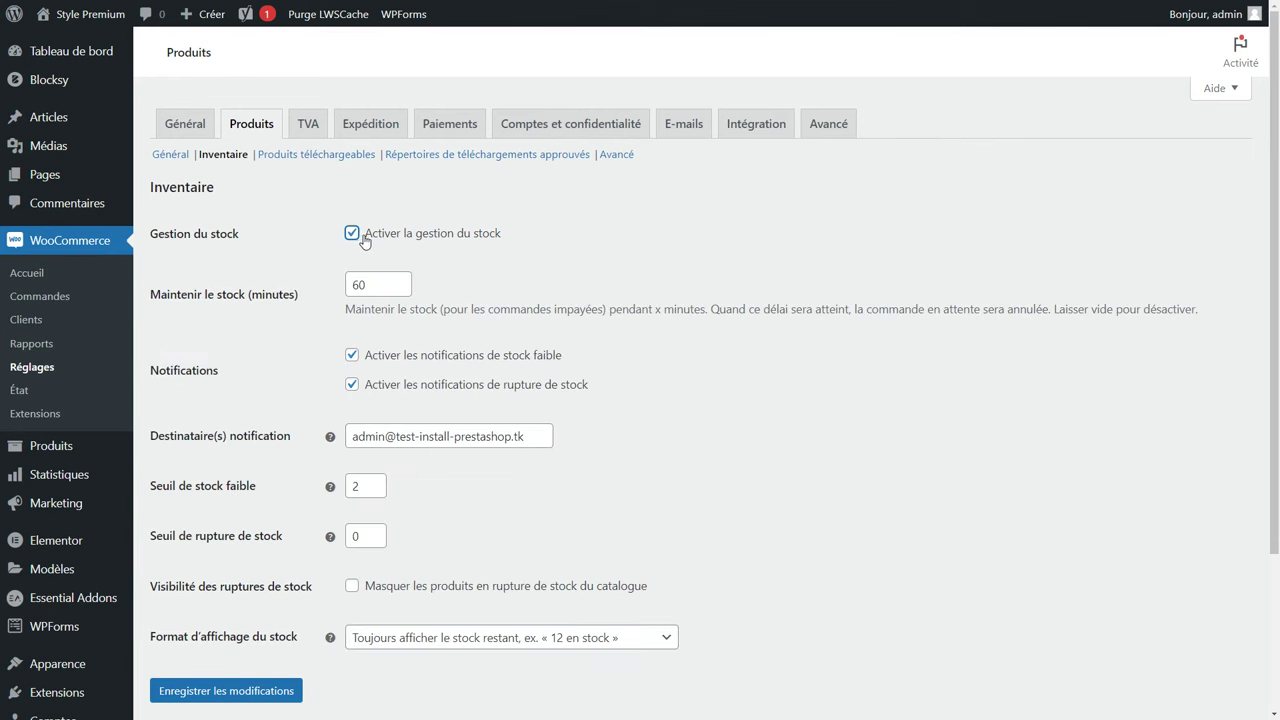
left_click_drag(380, 284, 350, 290)
left_click(518, 458)
Set the shop's contact e-mail as stock notification recipient, save, and open Produits téléchargeables.
scroll(500, 455, "down", 2)
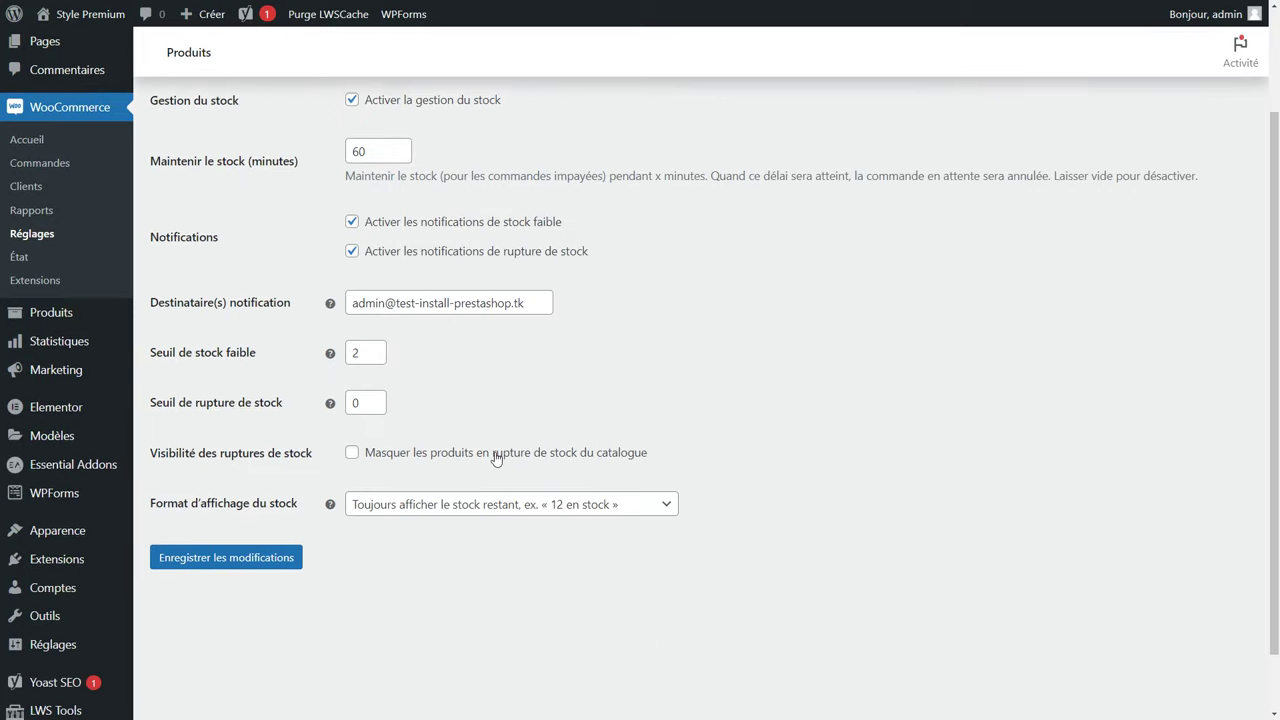
left_click_drag(535, 303, 360, 306)
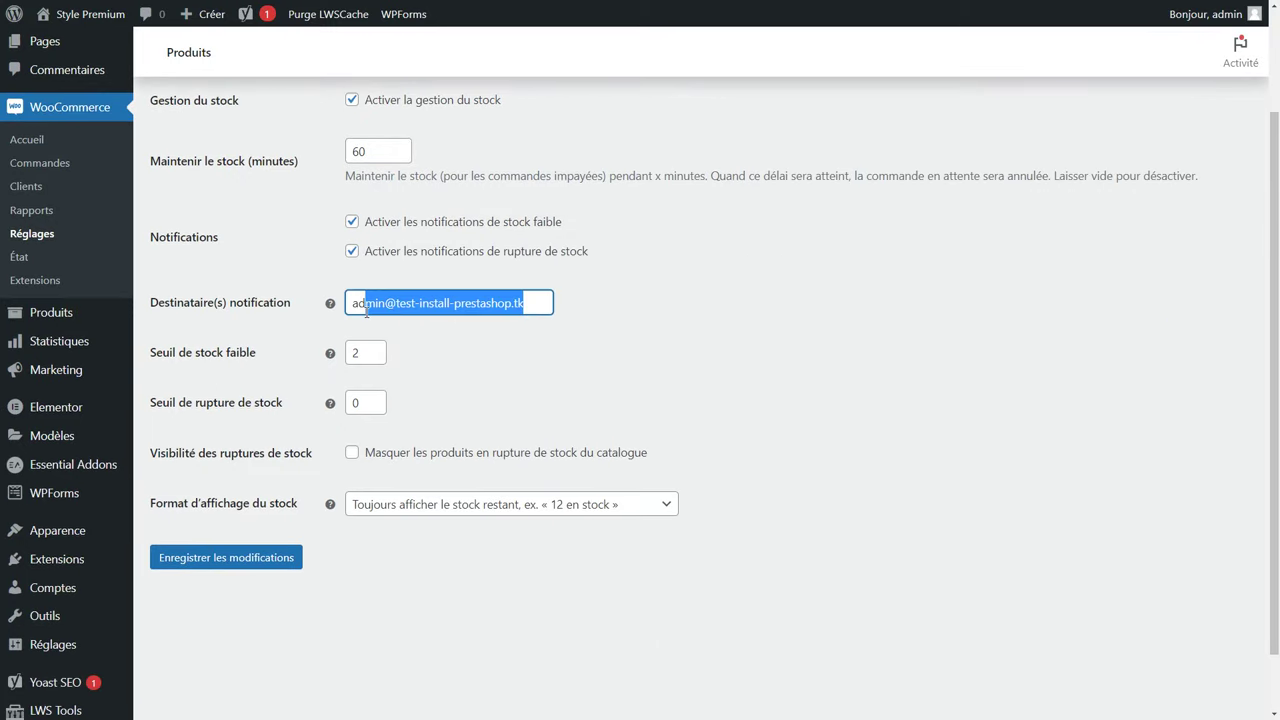
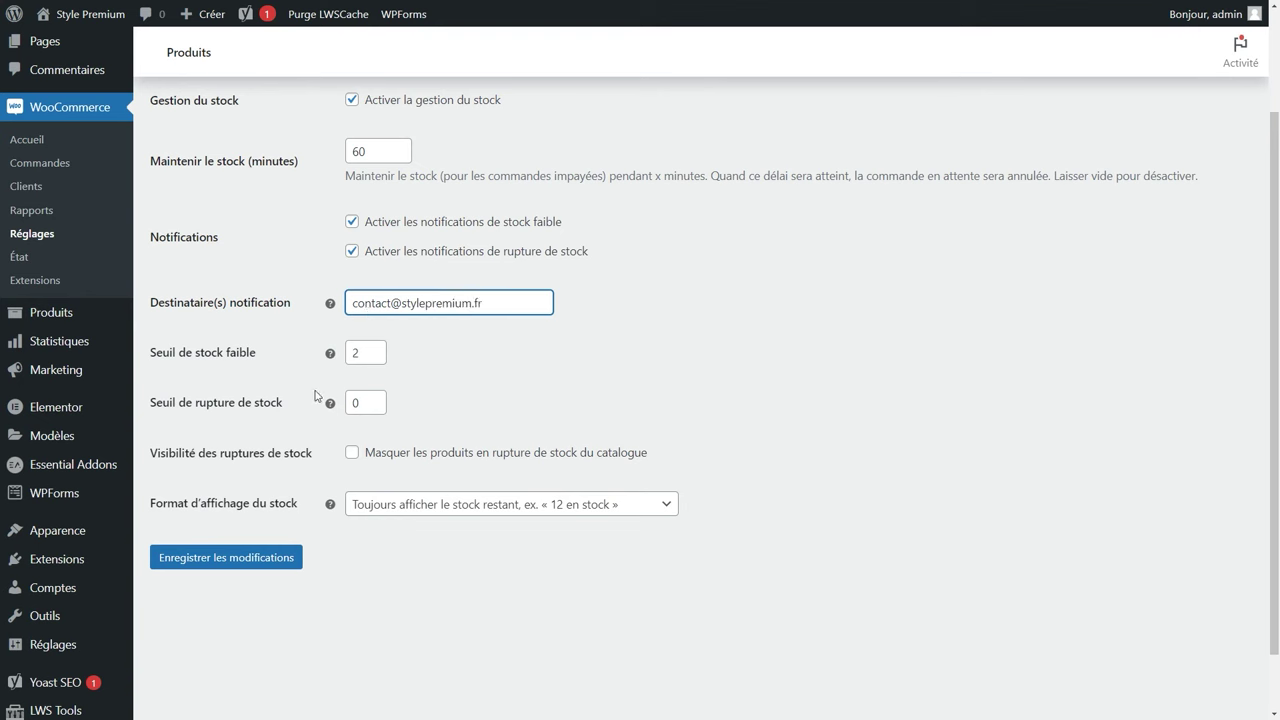
left_click(192, 563)
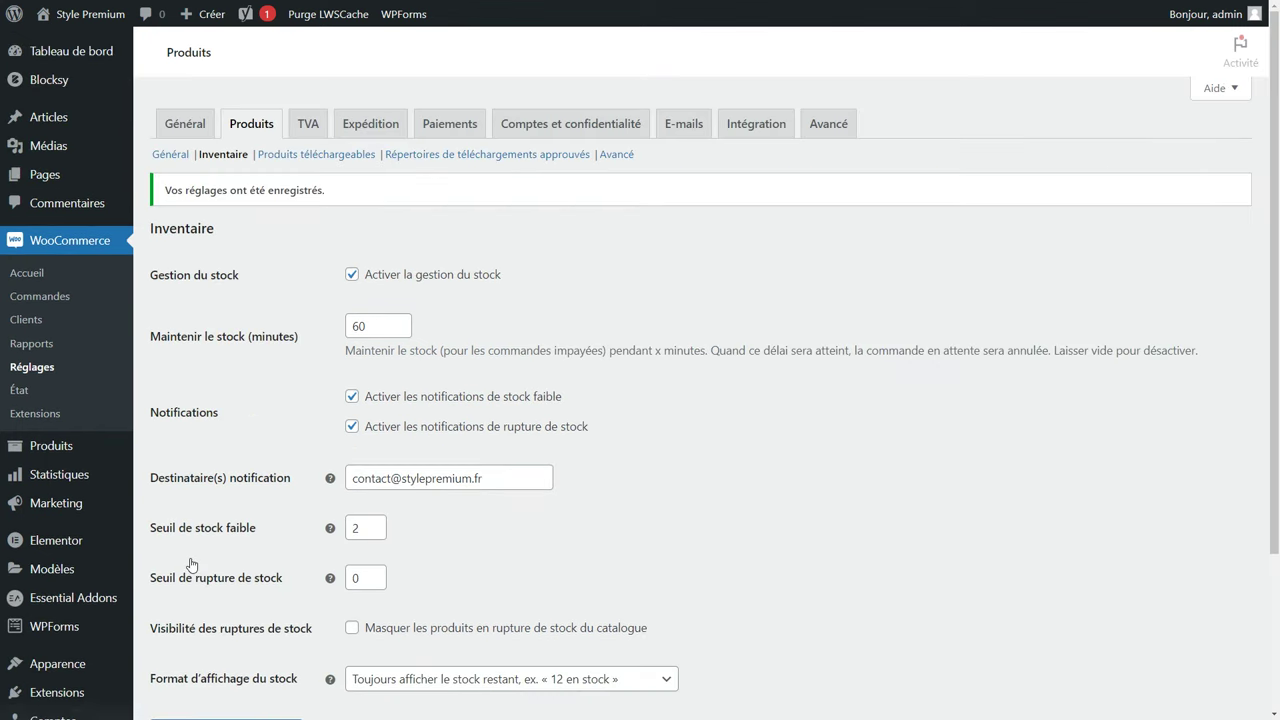
left_click(328, 158)
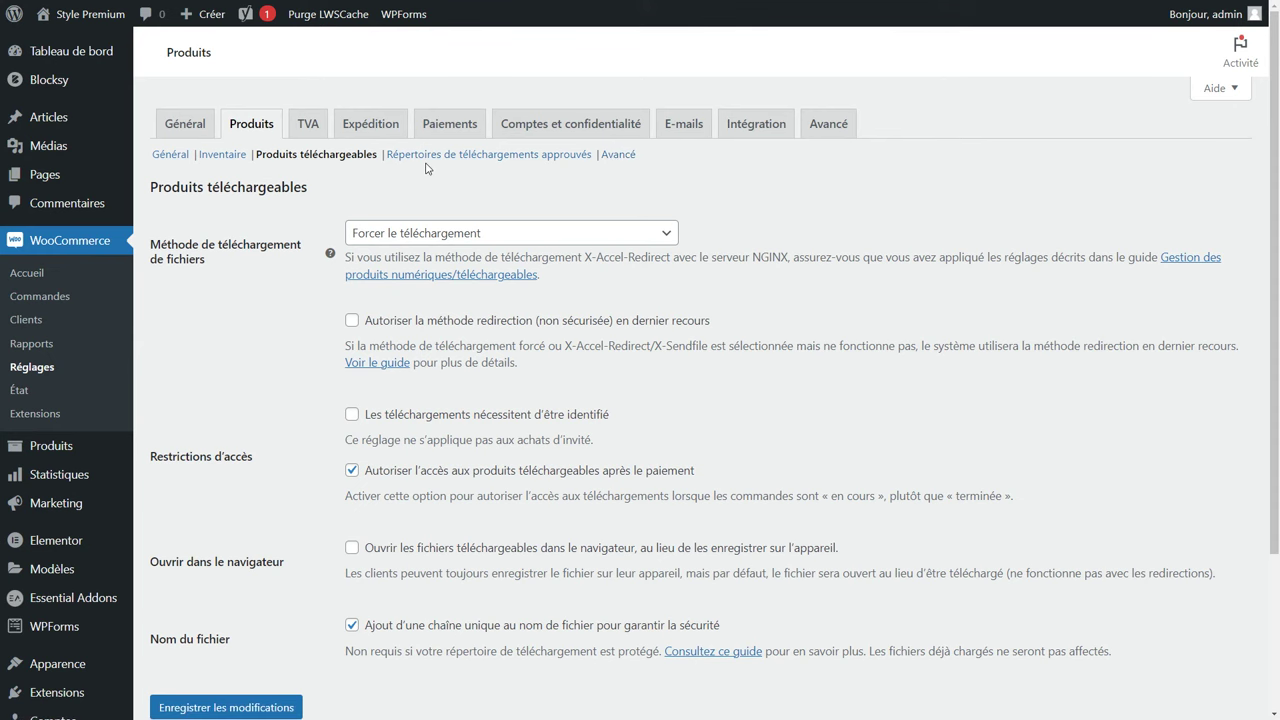
Leave TVA price entry on HT, then move through Paiements to Comptes et confidentialité.
left_click(306, 125)
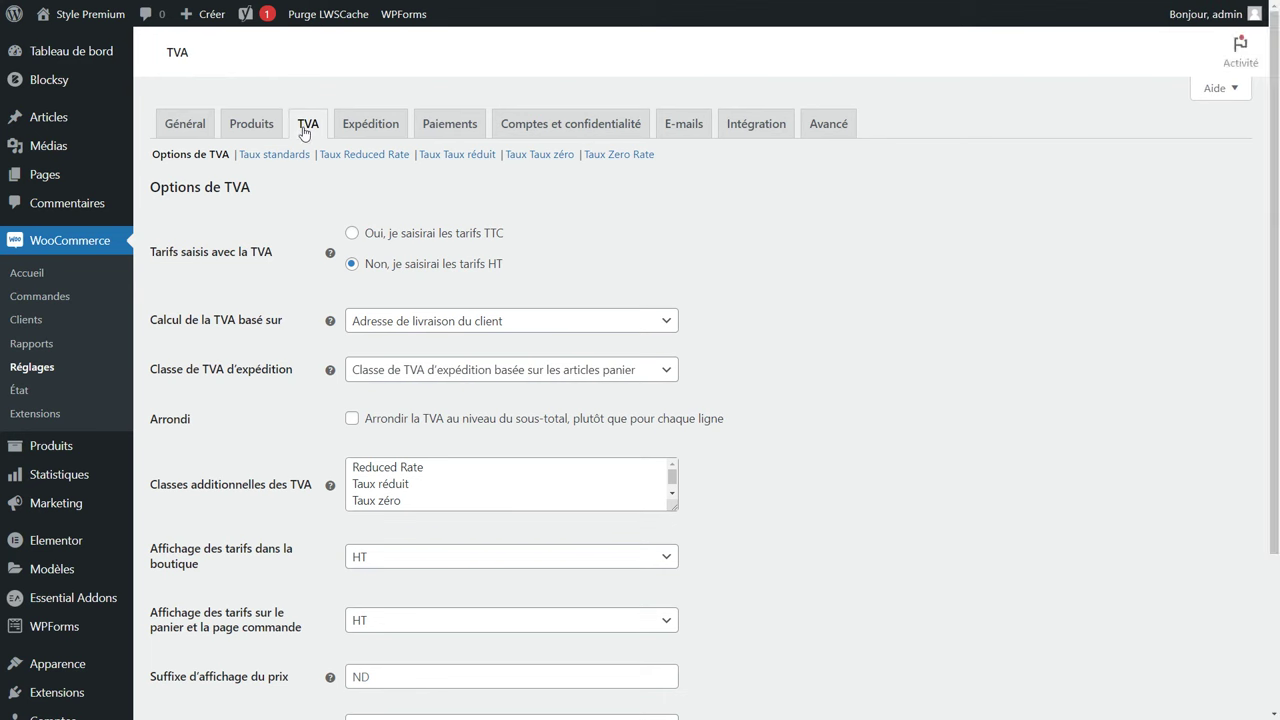
left_click(394, 236)
left_click(394, 264)
left_click(400, 133)
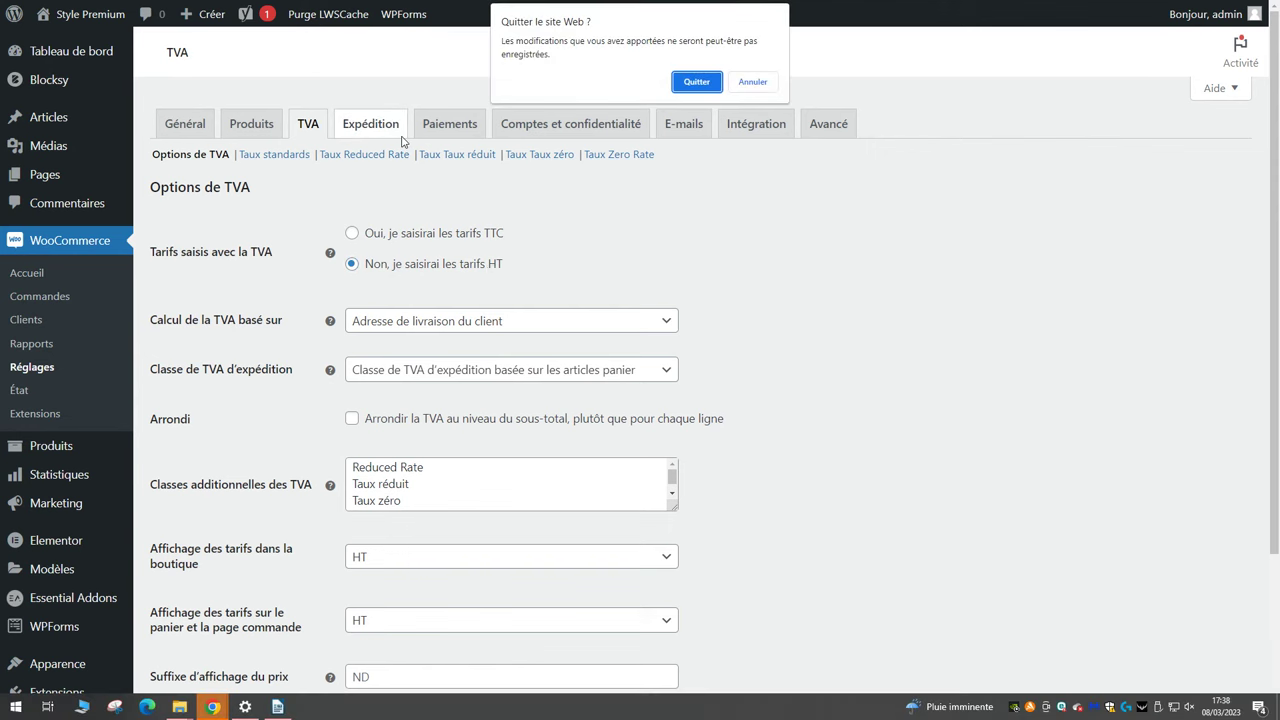
left_click(718, 87)
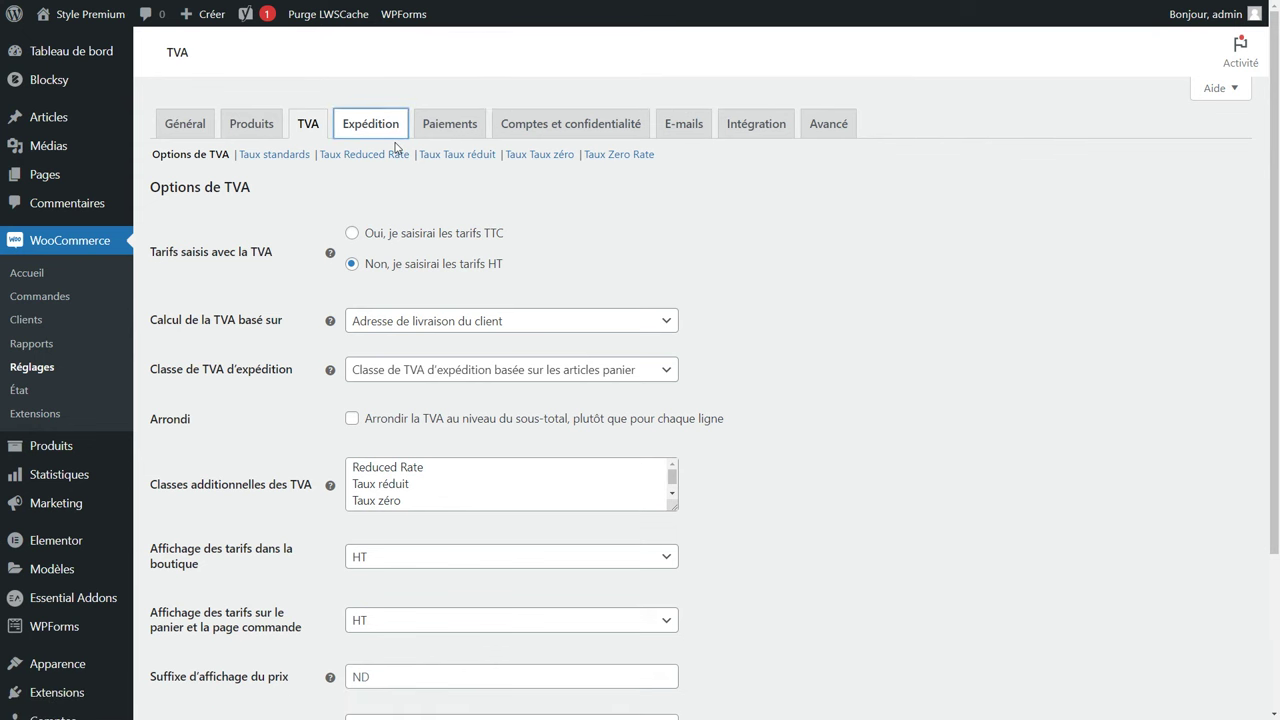
left_click(449, 126)
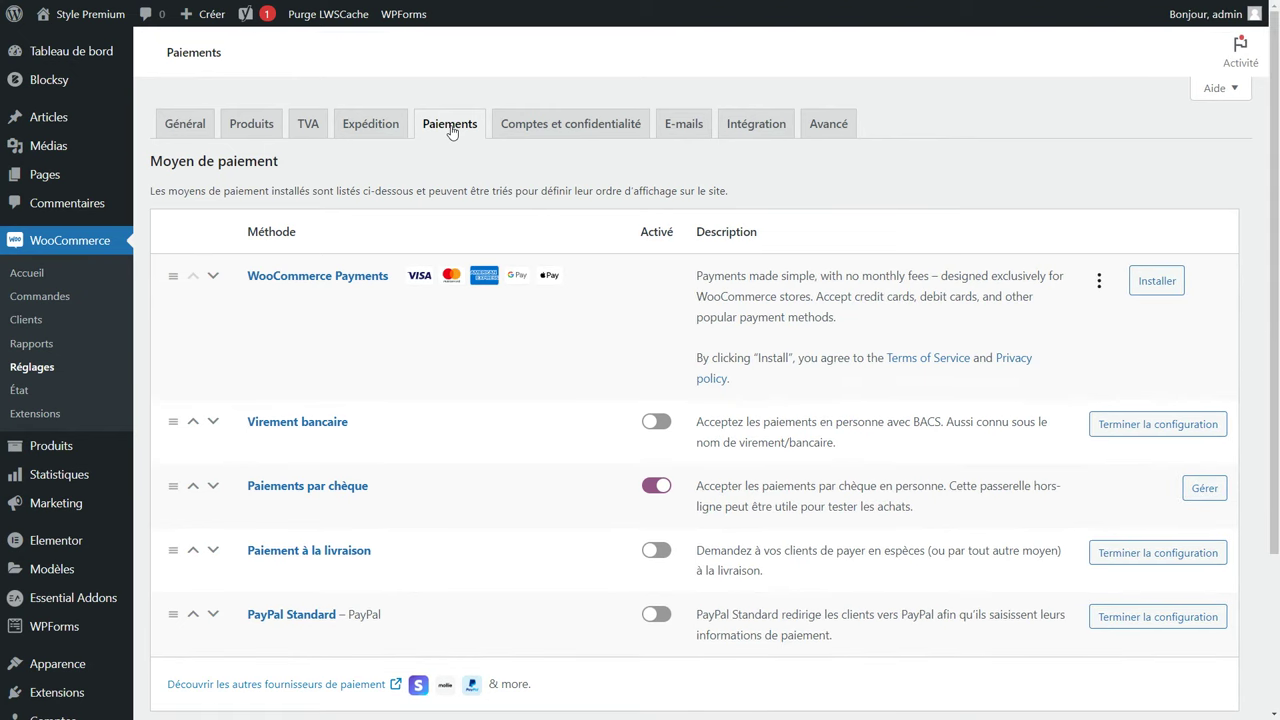
left_click(575, 139)
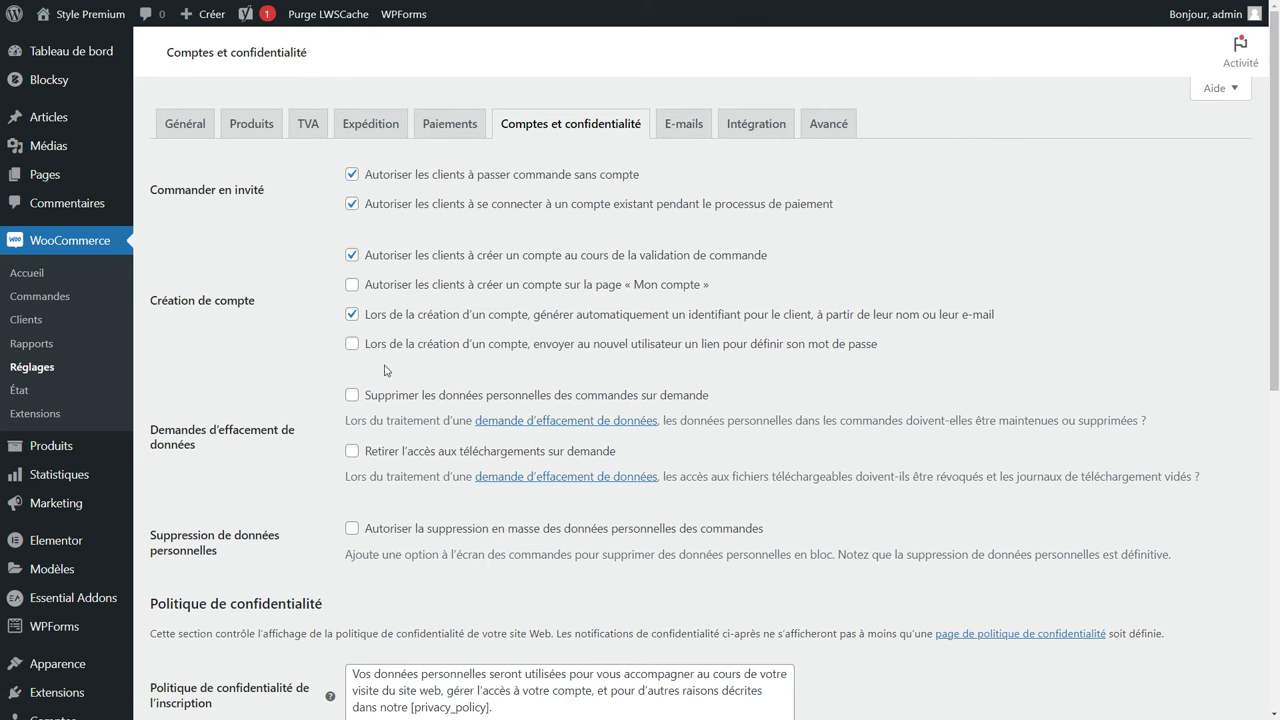
Enable order-data erasure, download-access revocation and password-setup links, and disable guest checkout.
left_click(354, 396)
left_click(353, 451)
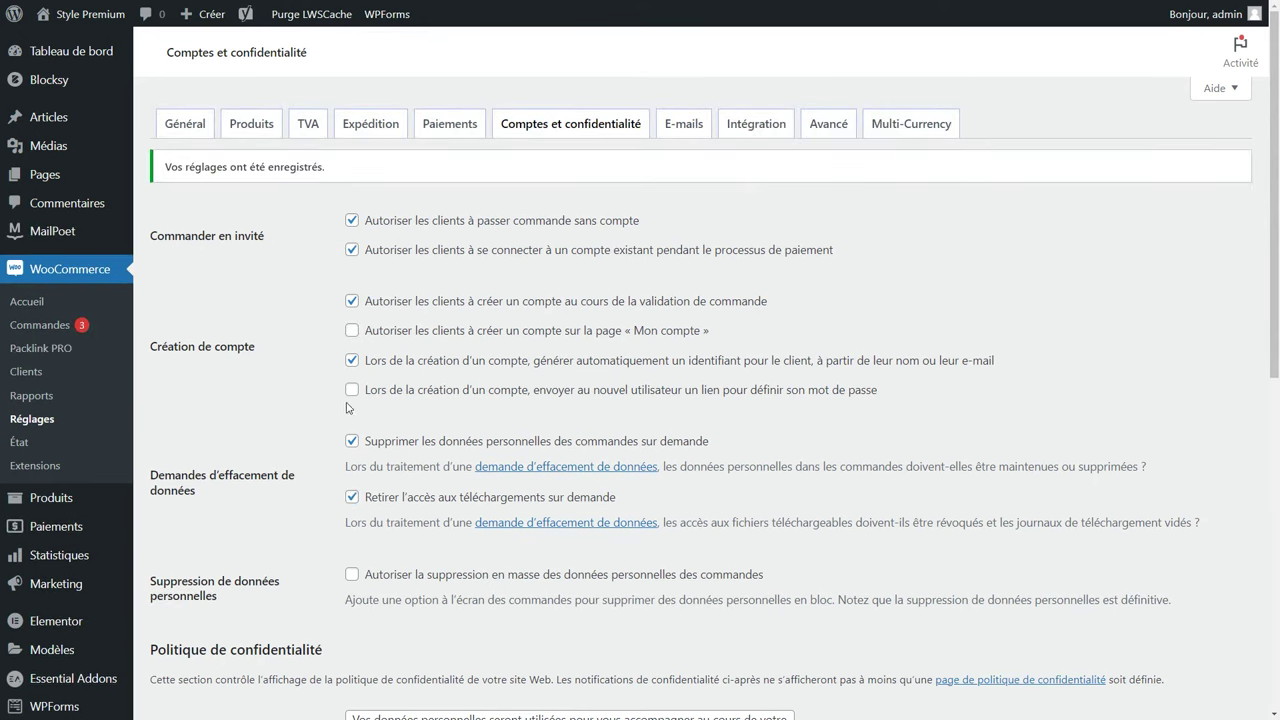
left_click(352, 390)
left_click(352, 222)
Review the privacy policy texts and retention periods, save, and open the E-mails tab.
scroll(312, 338, "down", 4)
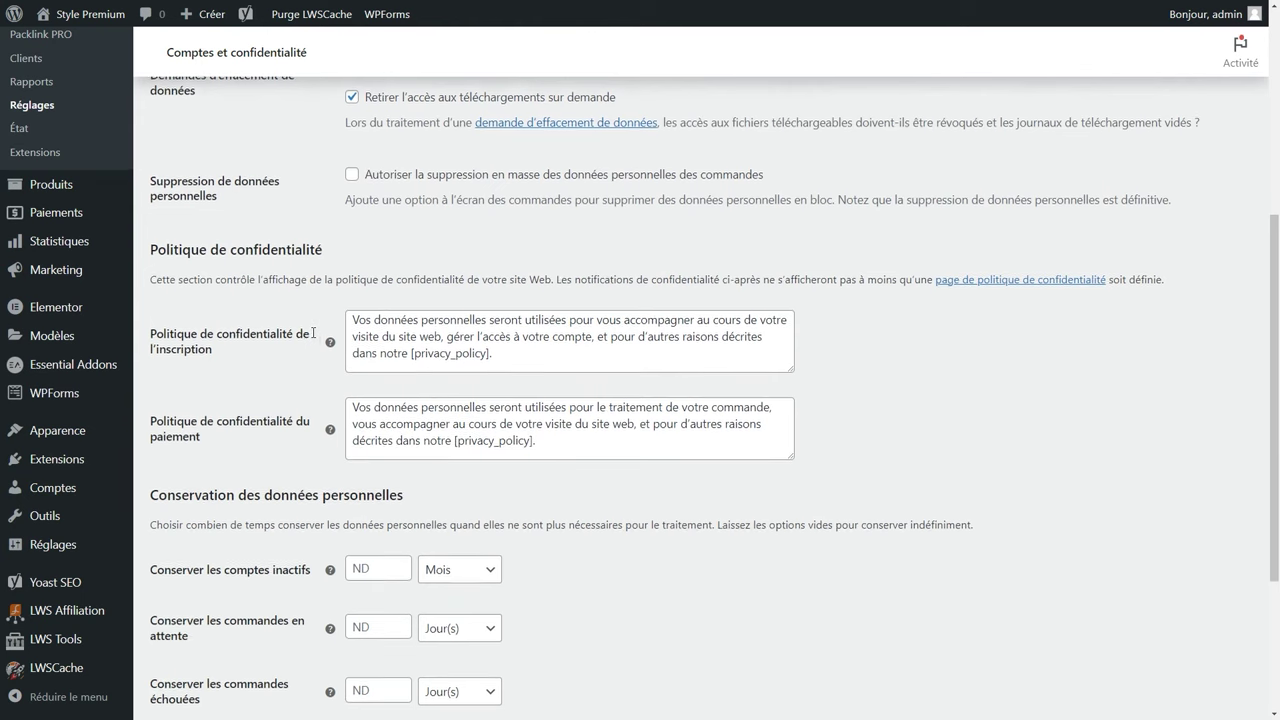
left_click(388, 337)
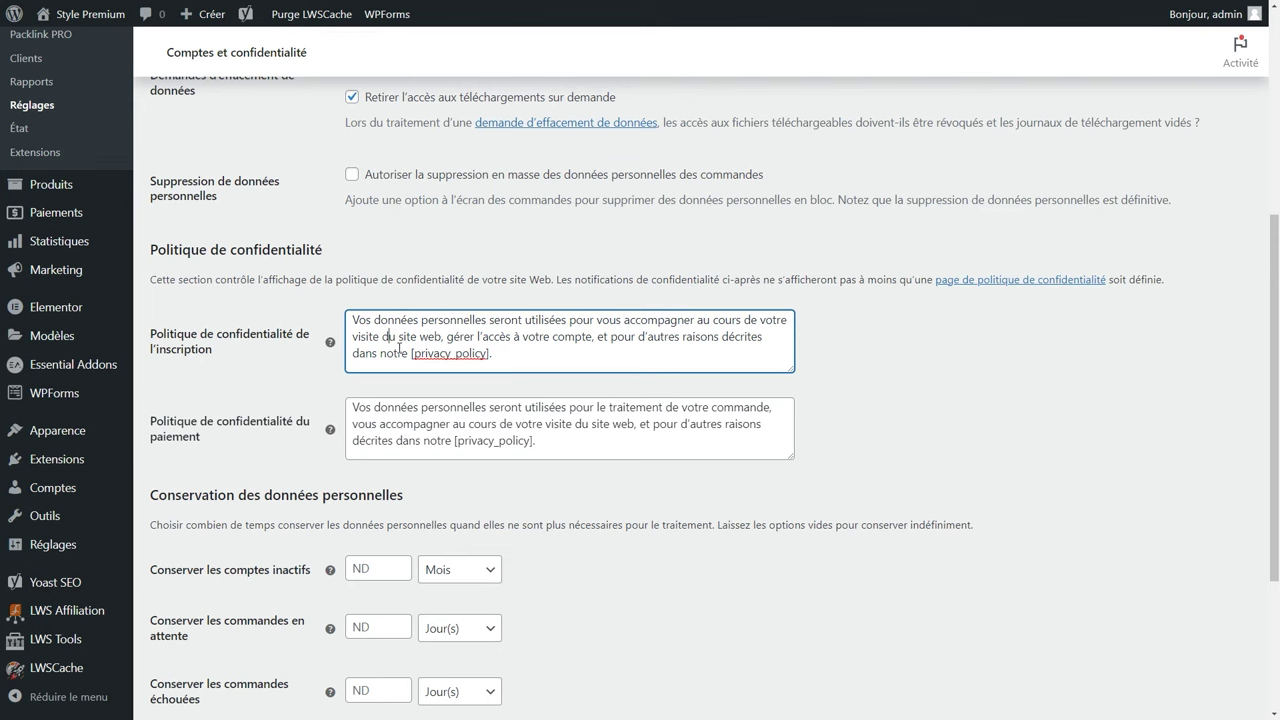
left_click(428, 410)
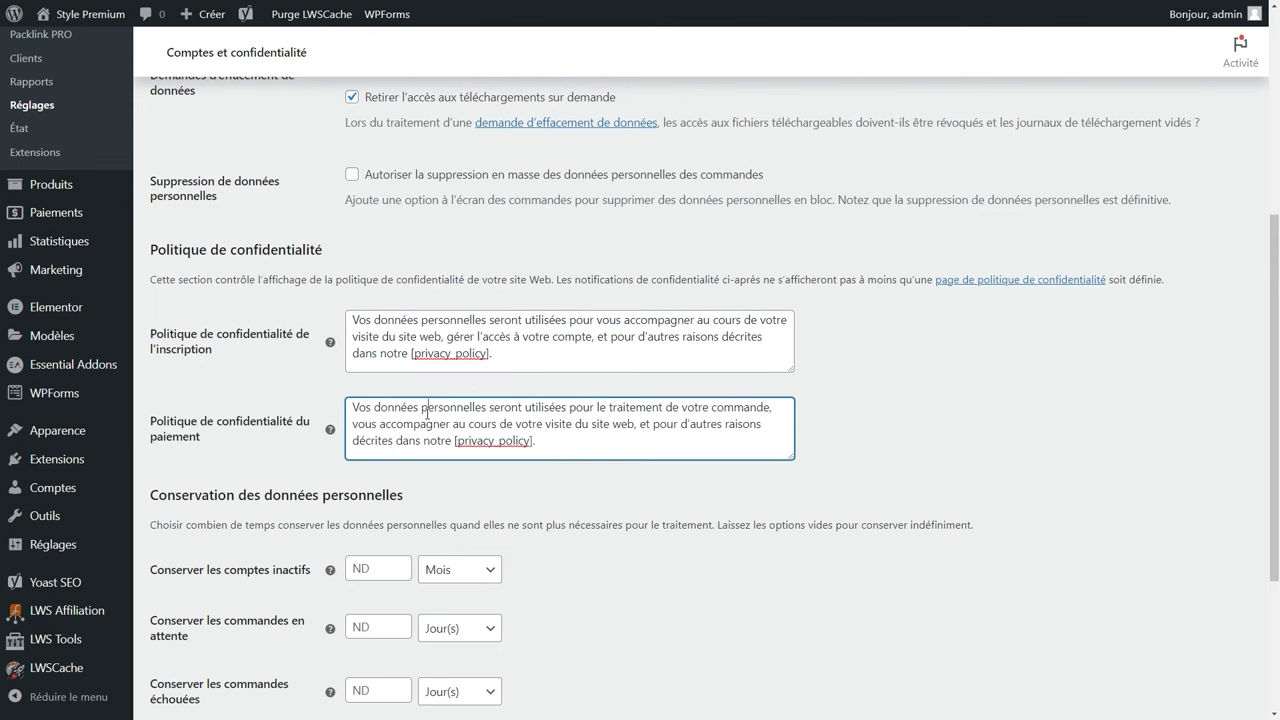
scroll(420, 405, "down", 3)
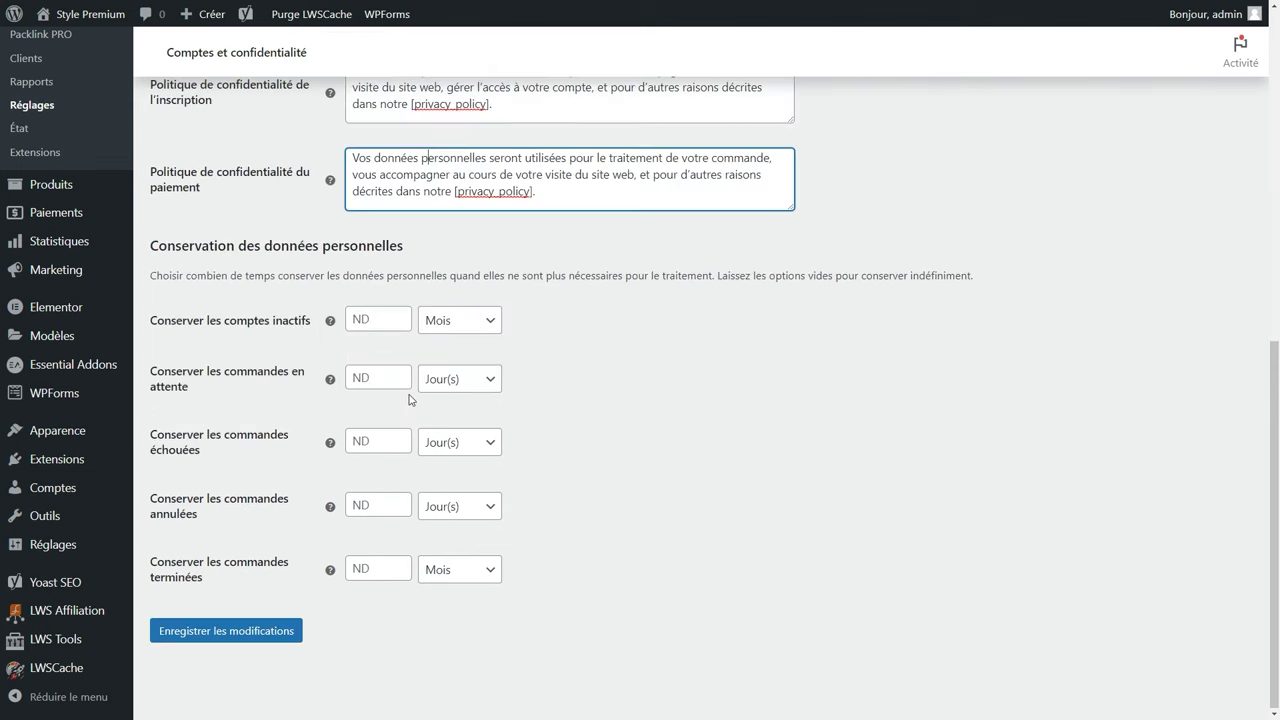
left_click(385, 319)
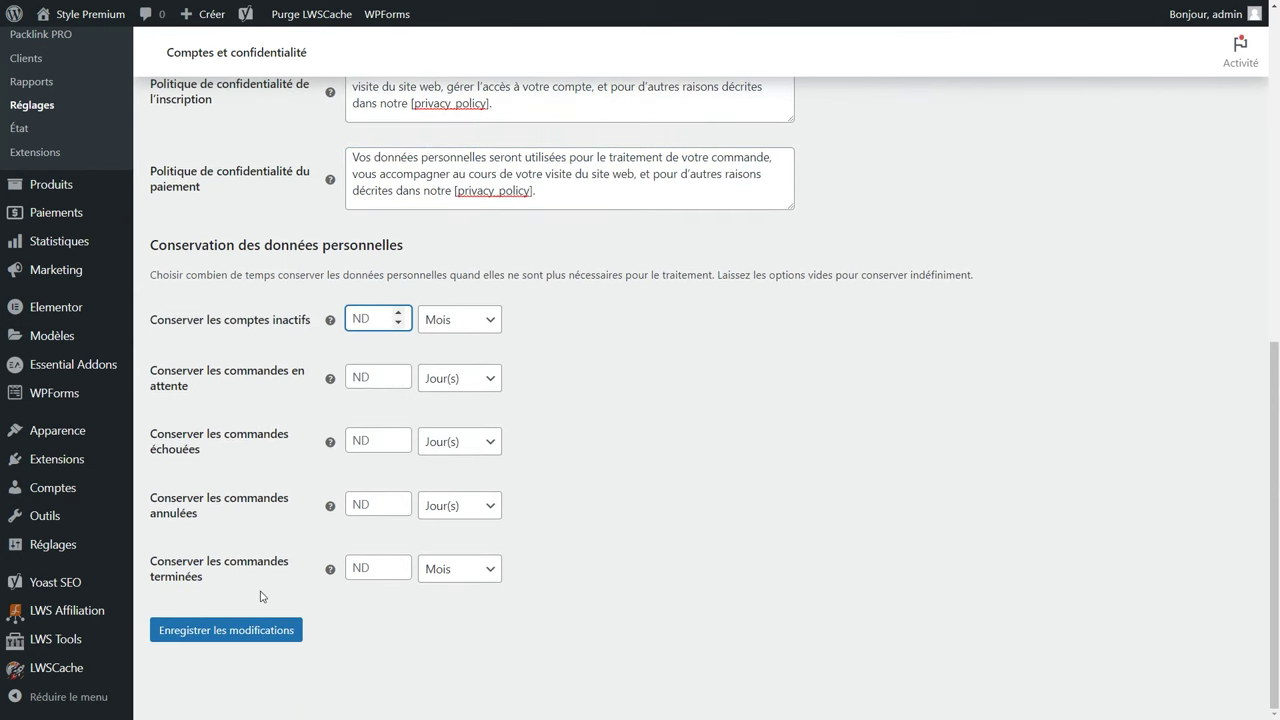
left_click(258, 630)
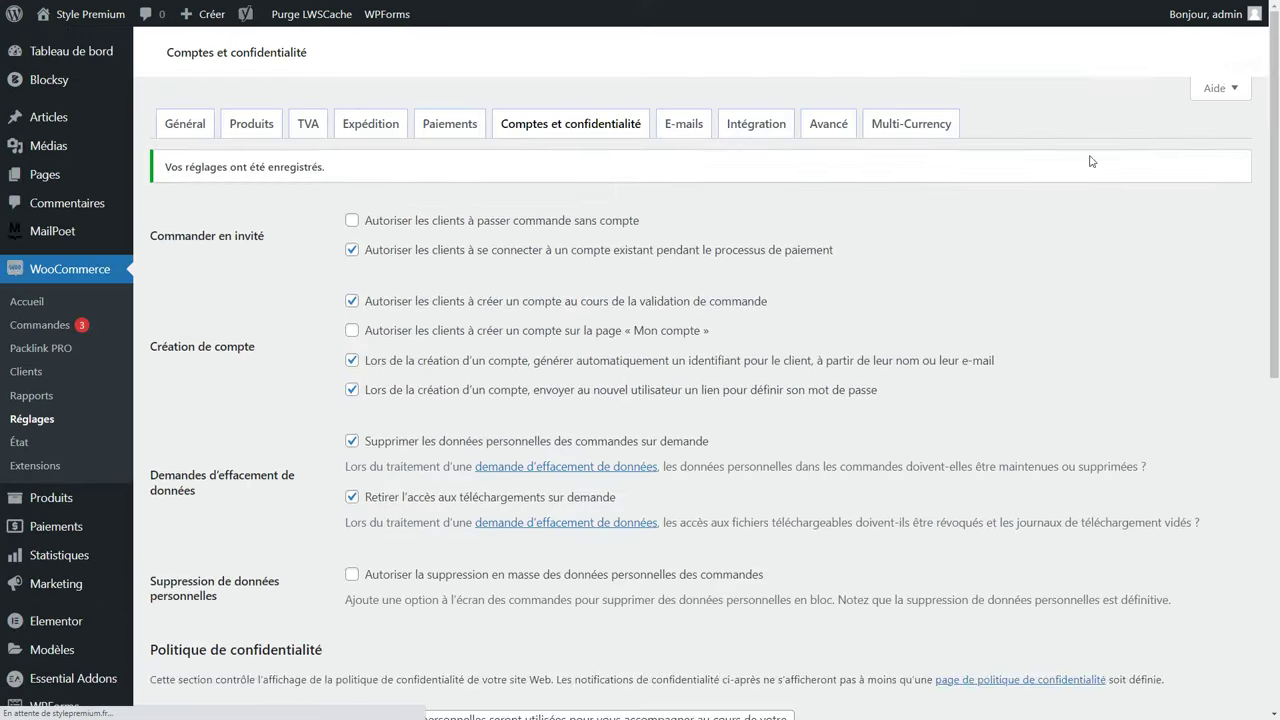
left_click(687, 131)
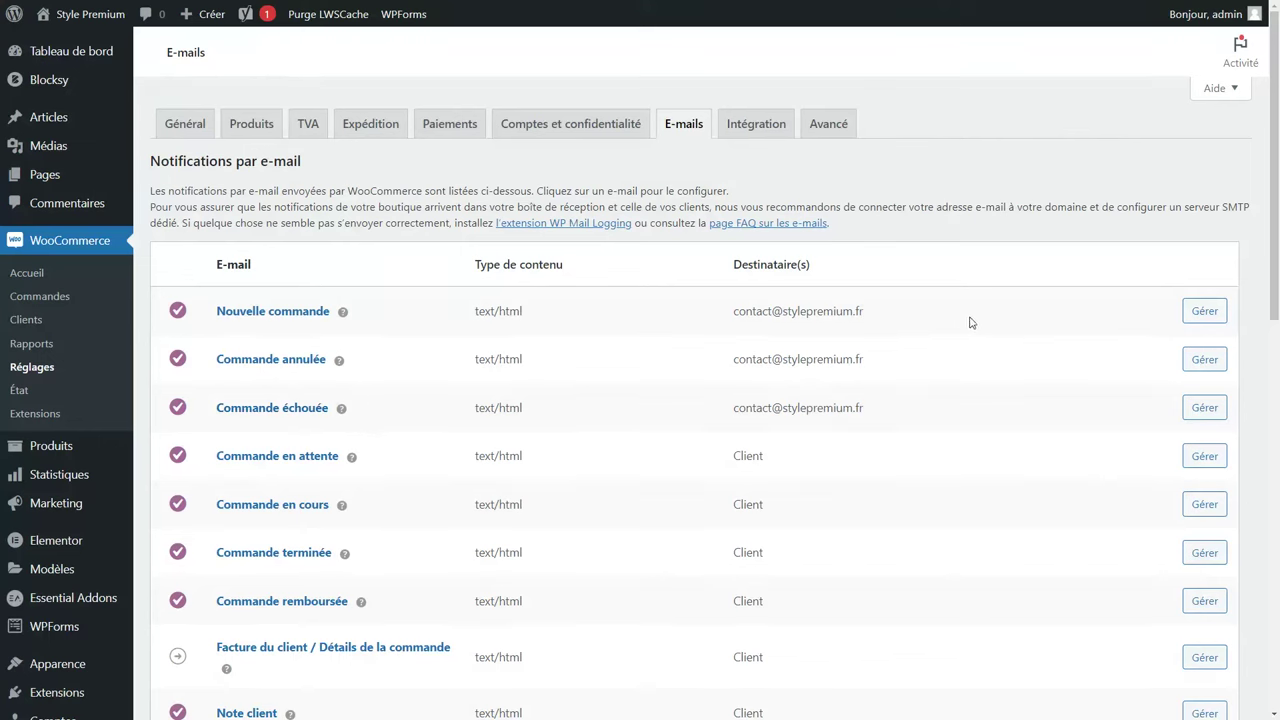
left_click(1197, 313)
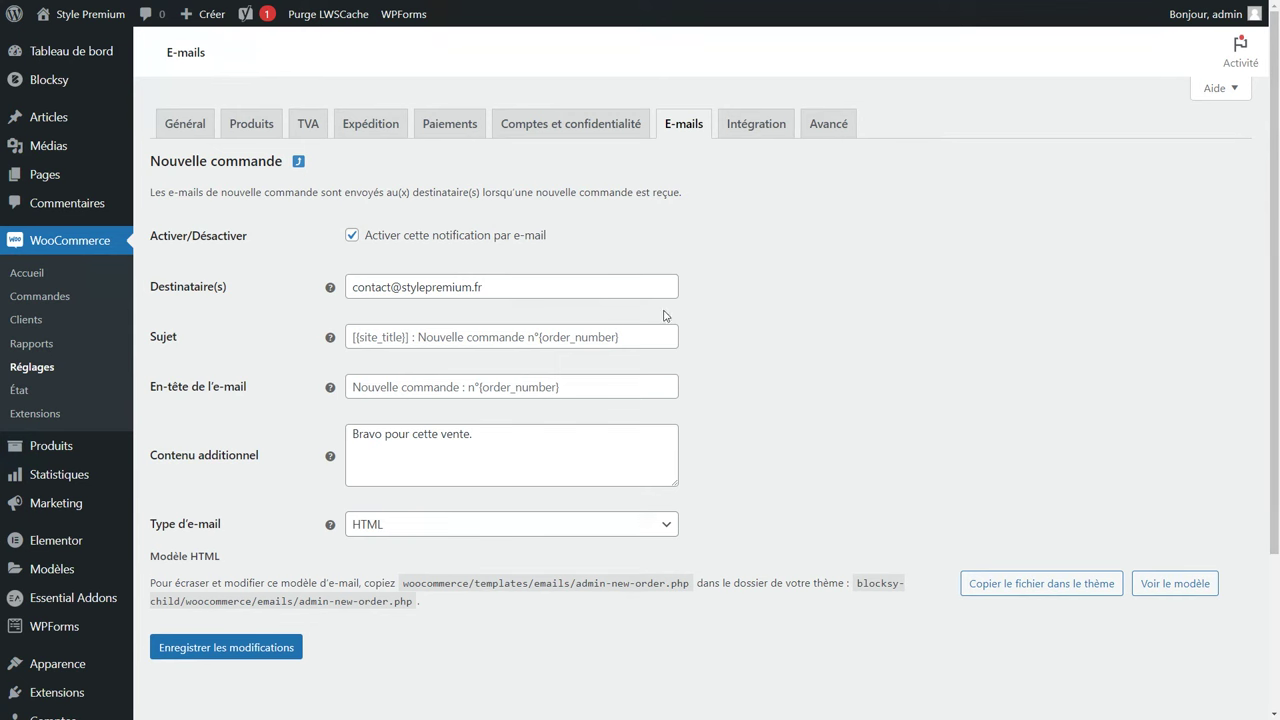
left_click(370, 243)
left_click(370, 243)
left_click_drag(541, 290, 322, 296)
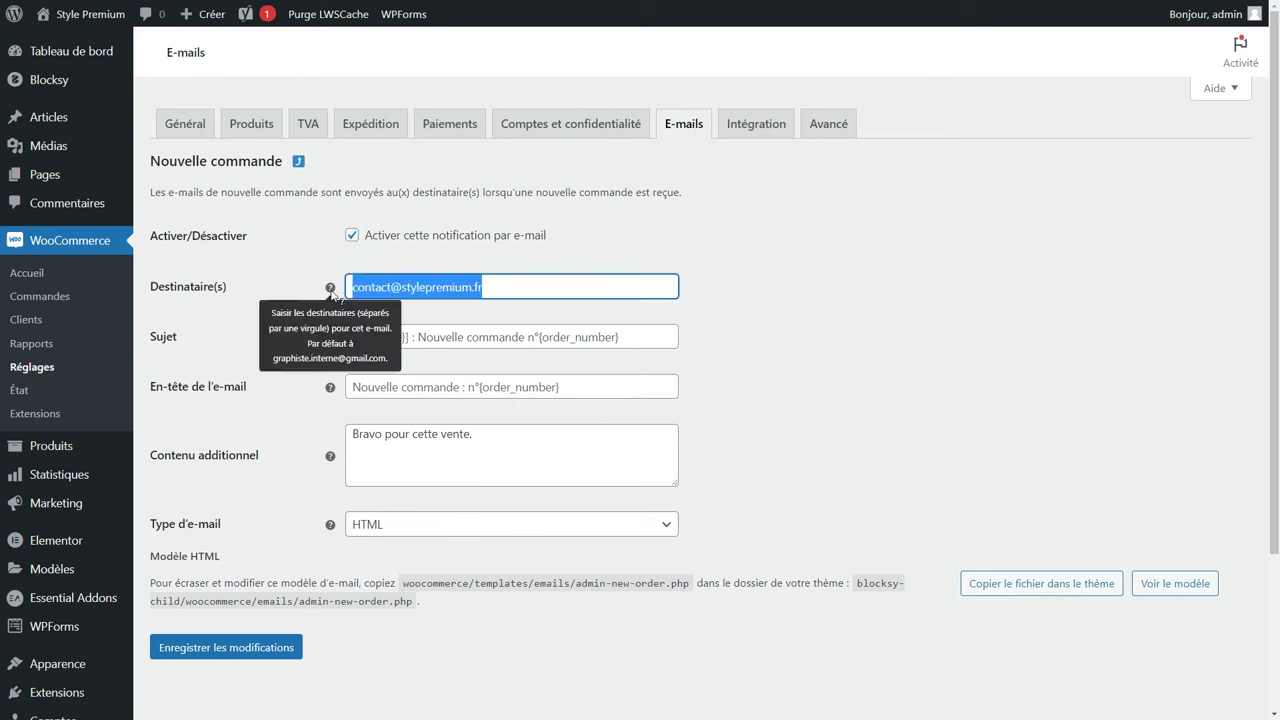
left_click(466, 336)
left_click(452, 385)
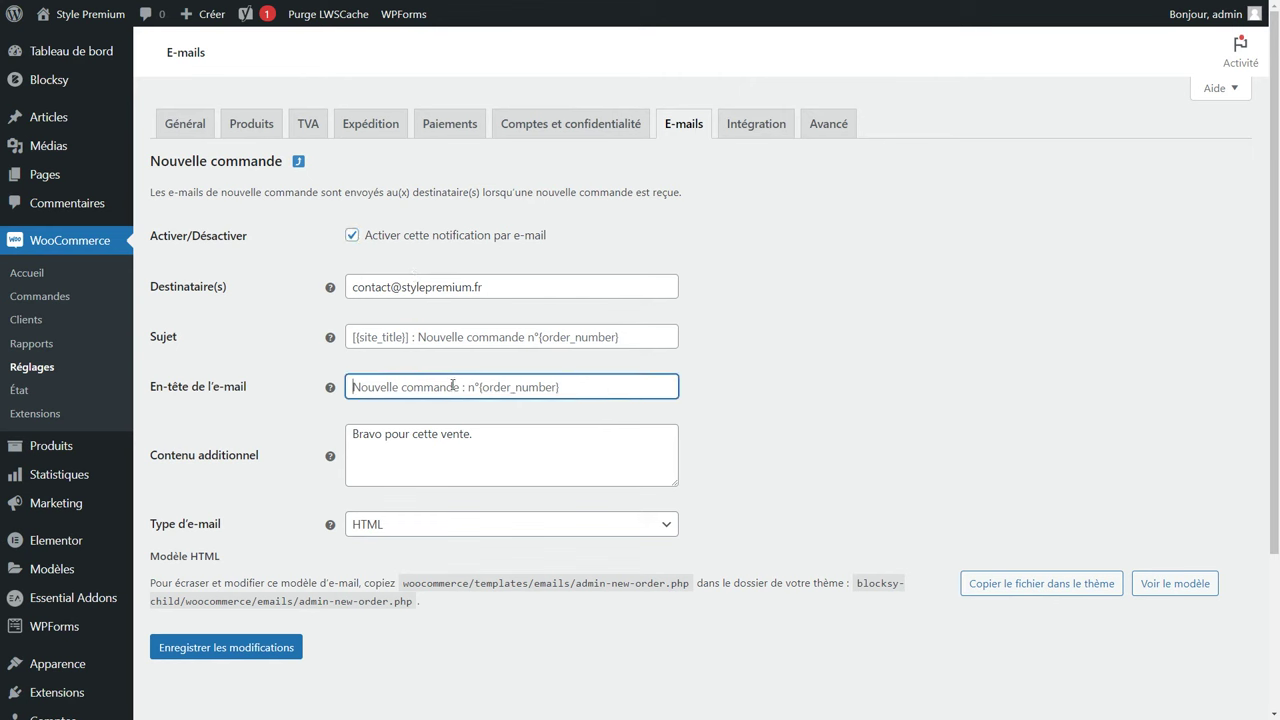
left_click(460, 440)
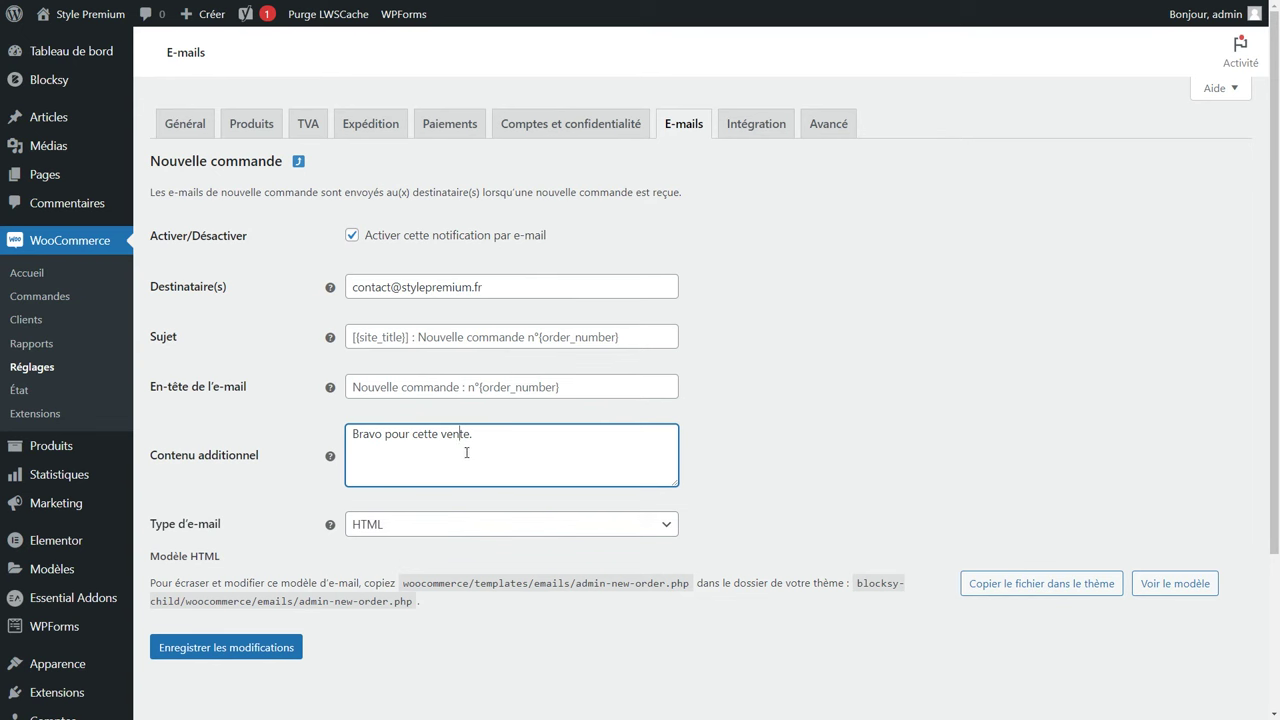
left_click(244, 652)
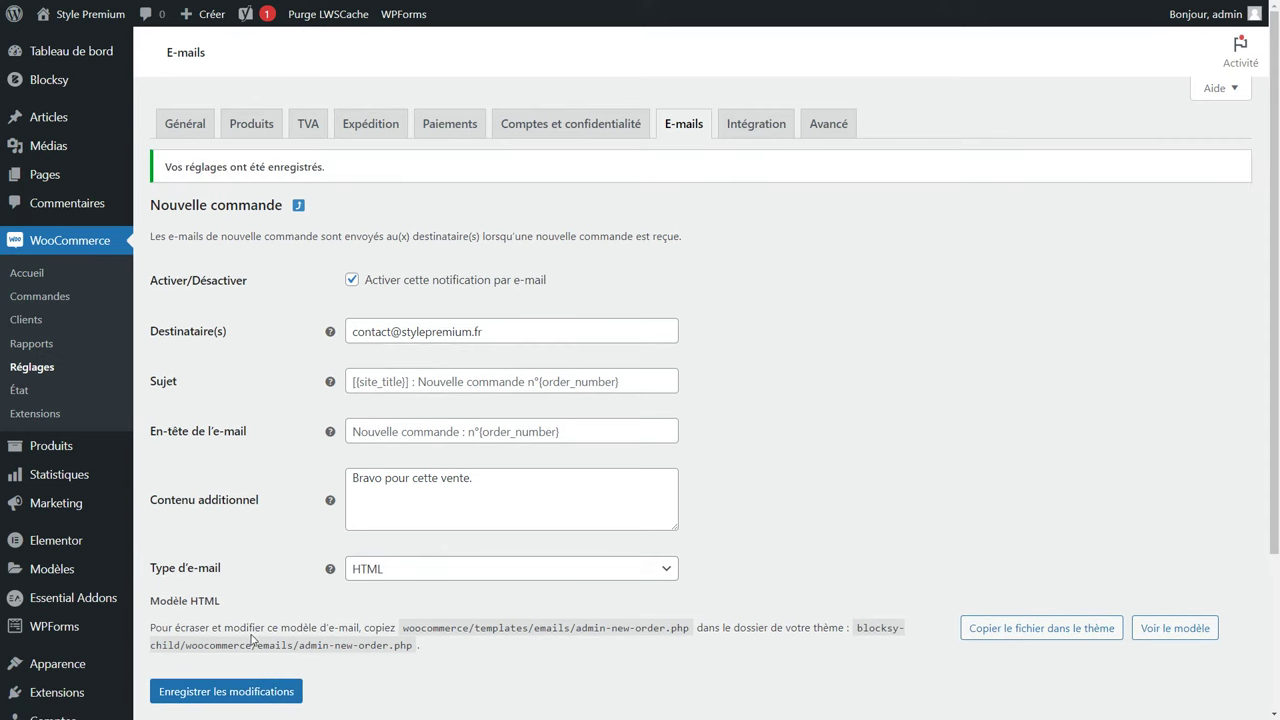
left_click(686, 124)
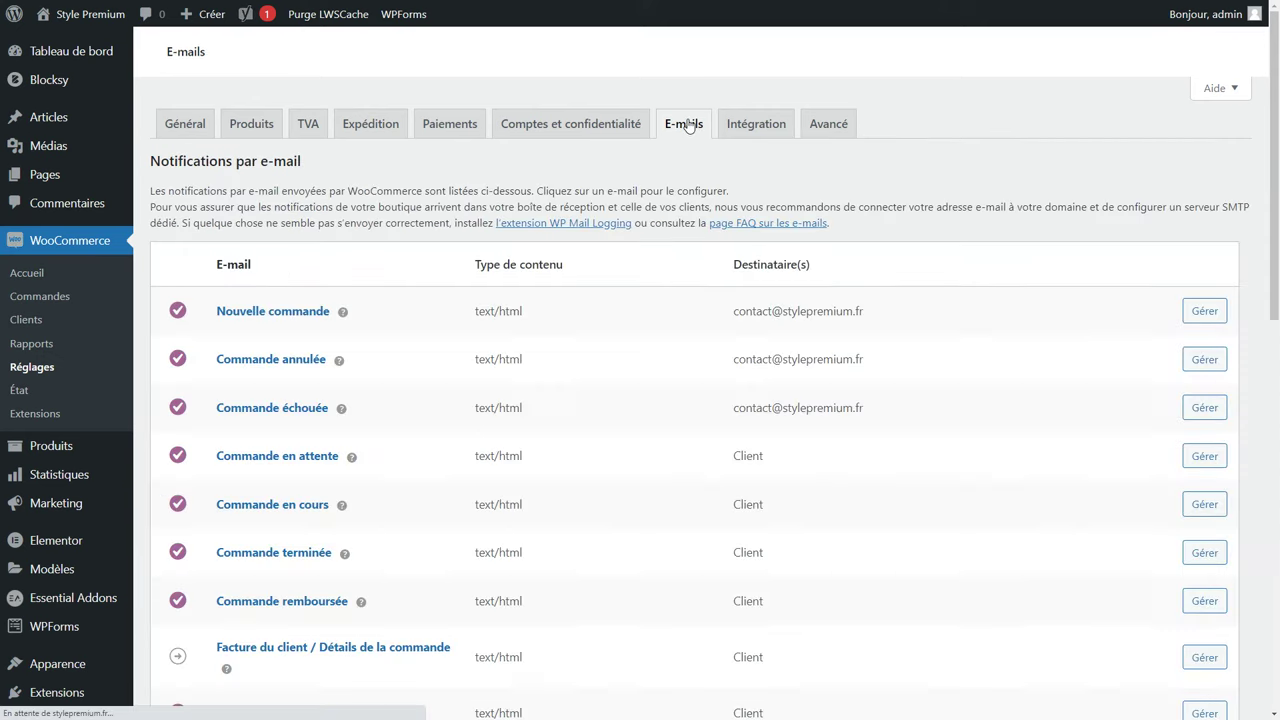
Replace the sender name 'Ma boutique' with 'Style Premium'.
scroll(594, 300, "down", 2)
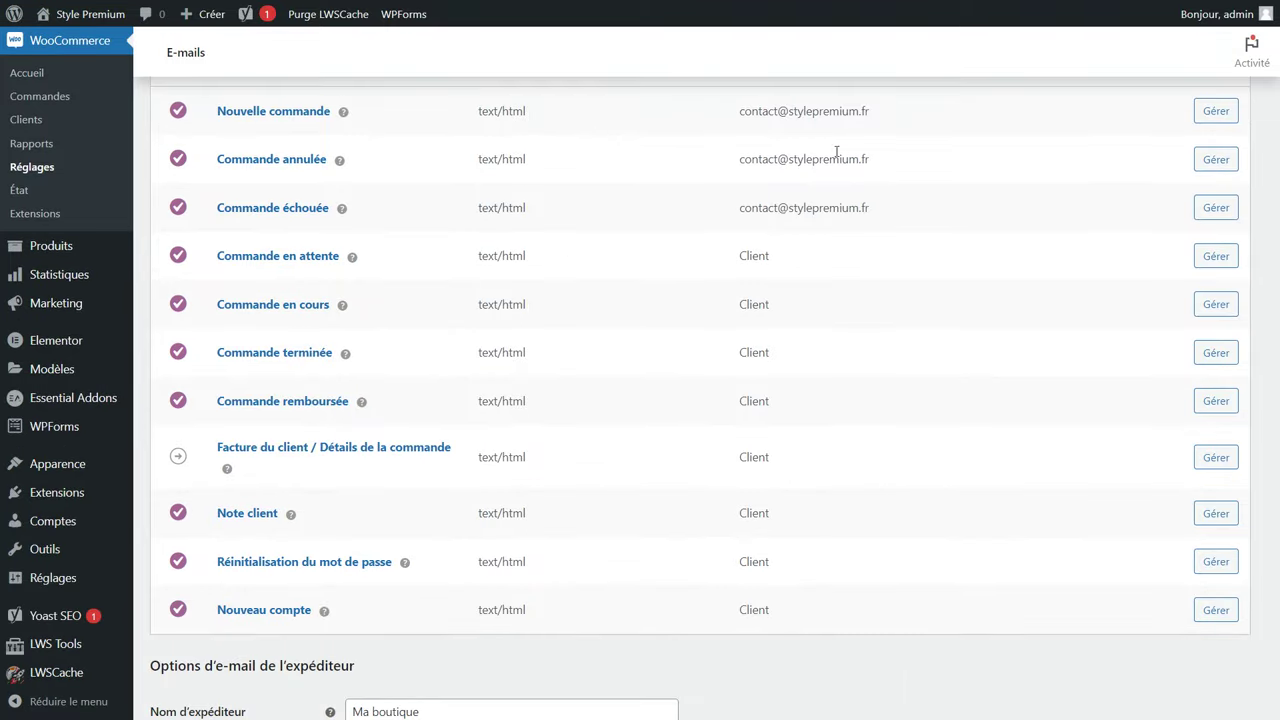
double_click(757, 256)
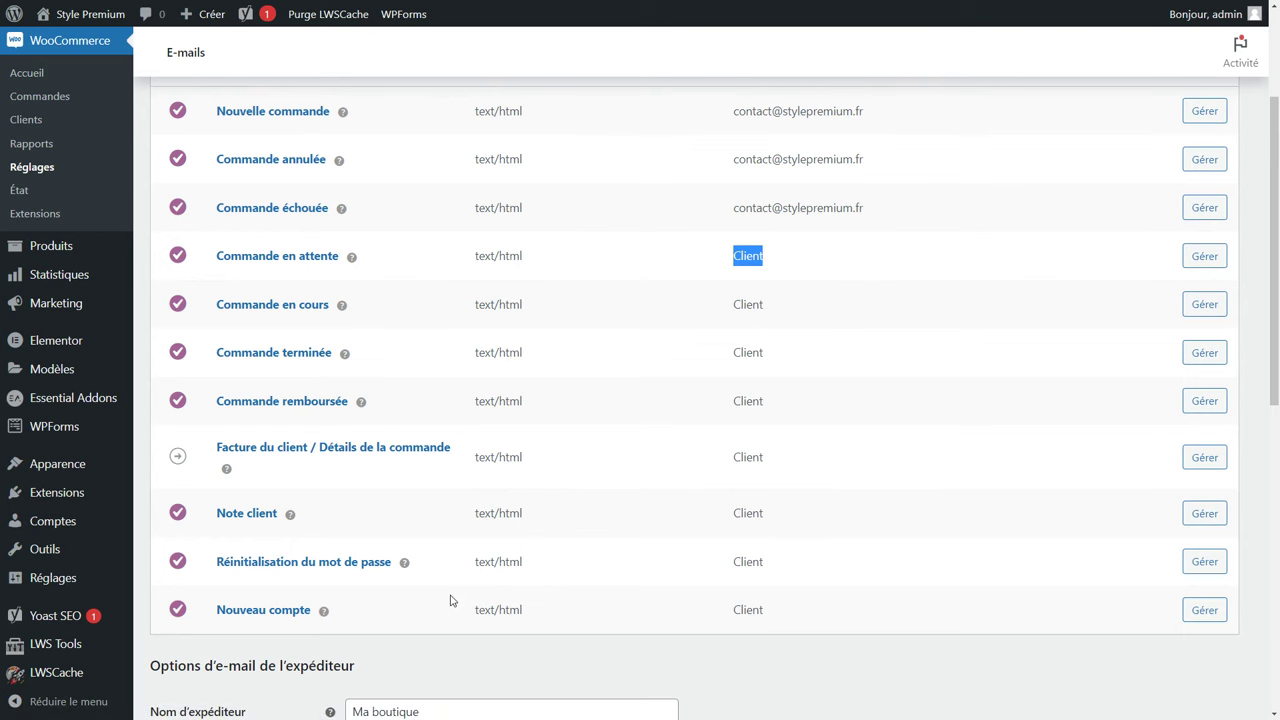
scroll(450, 600, "down", 5)
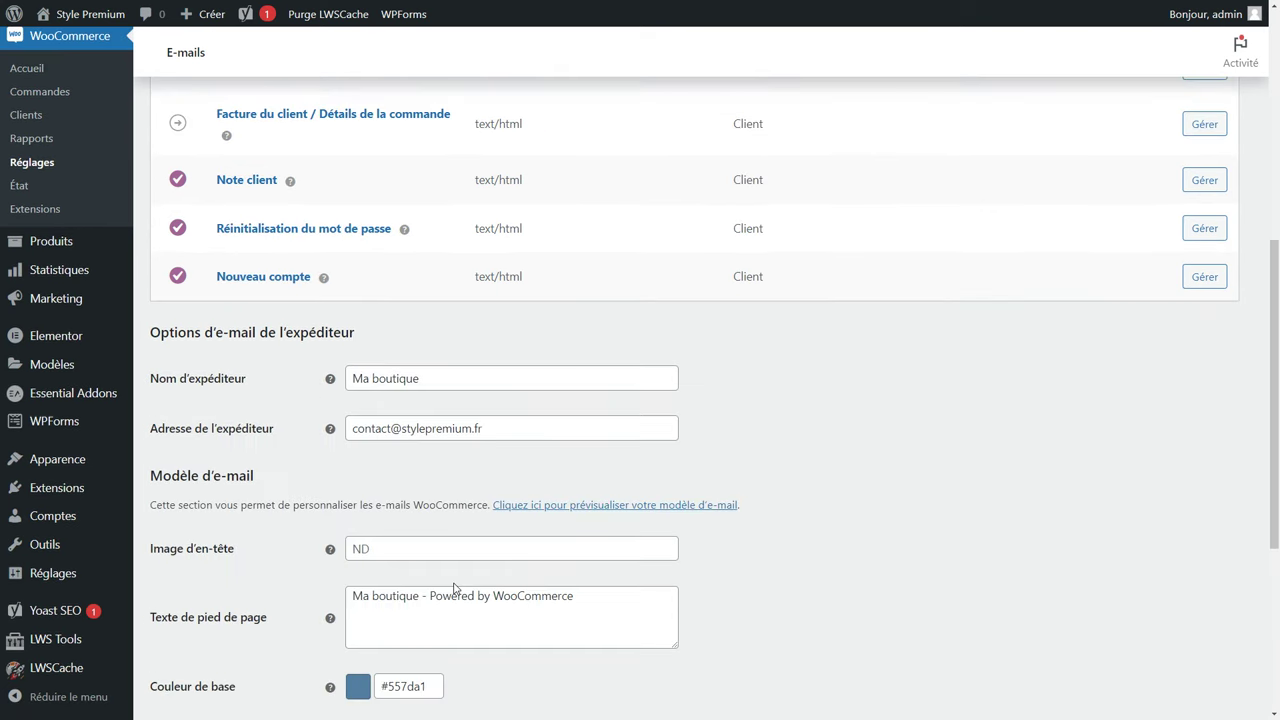
left_click(433, 247)
left_click_drag(433, 247, 340, 266)
type("Style premium")
left_click(383, 245)
key("Delete")
type("P")
Save the e-mail template settings with #2872fa base and #192a3d body text colours.
scroll(383, 241, "down", 2)
left_click(350, 284)
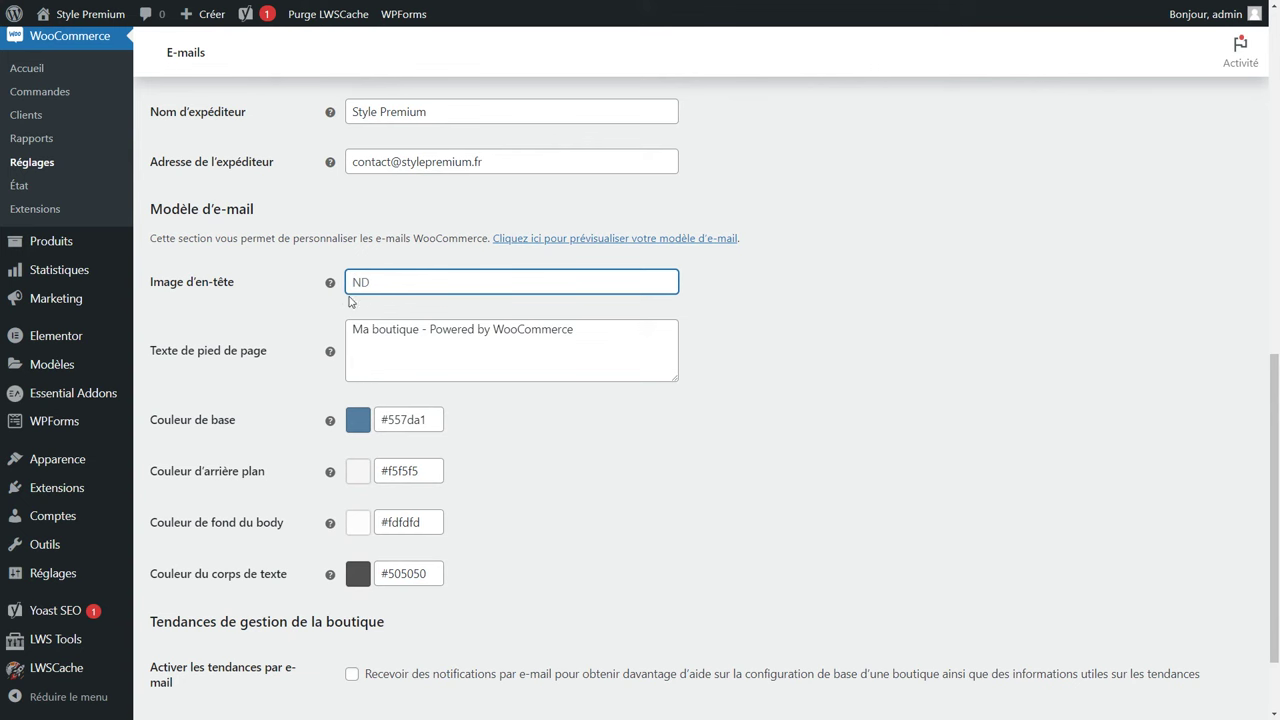
left_click_drag(594, 333, 222, 335)
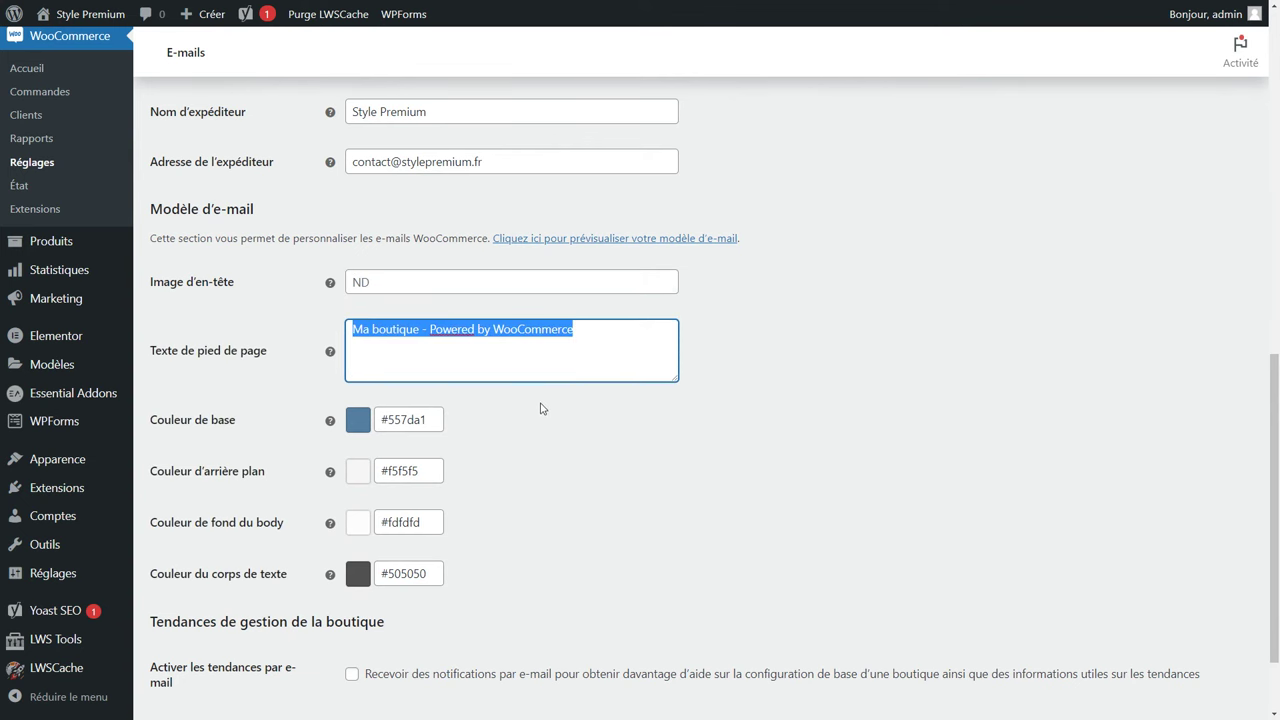
left_click(542, 408)
scroll(340, 309, "down", 1)
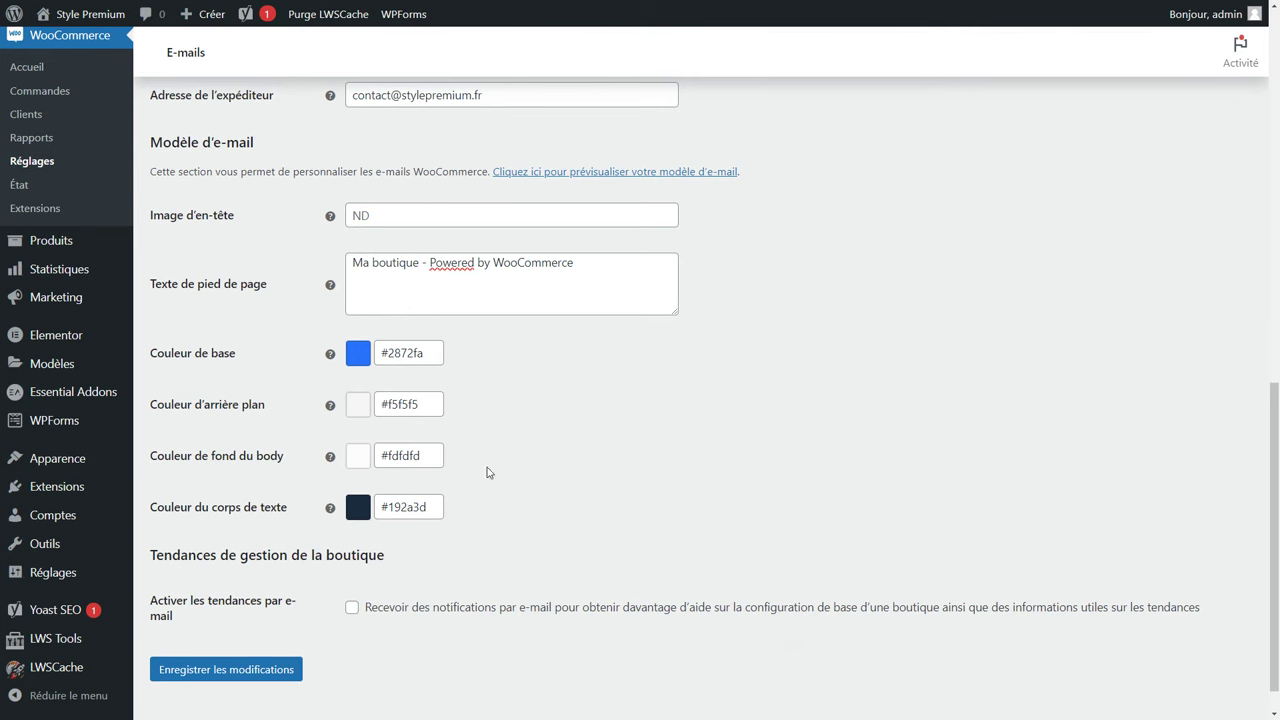
left_click(233, 672)
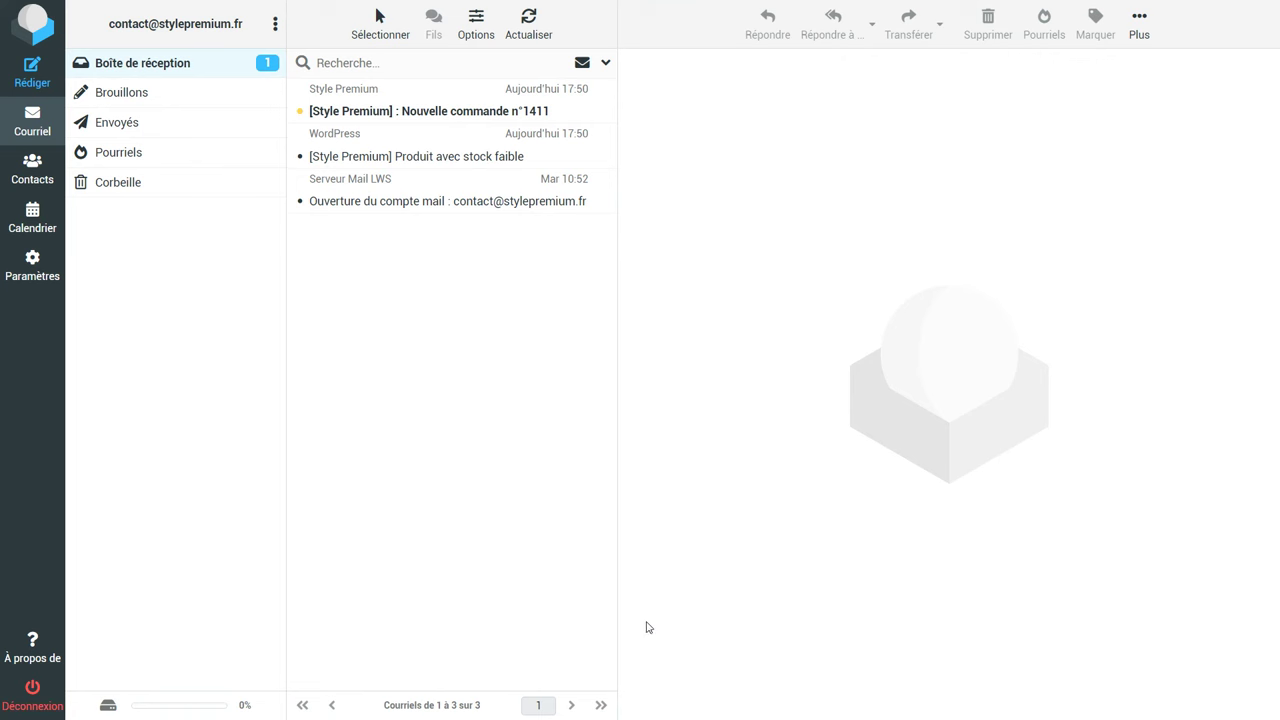
Open the 'Nouvelle commande n°1411' e-mail full view and scroll its 70,00€ order details.
left_click(393, 110)
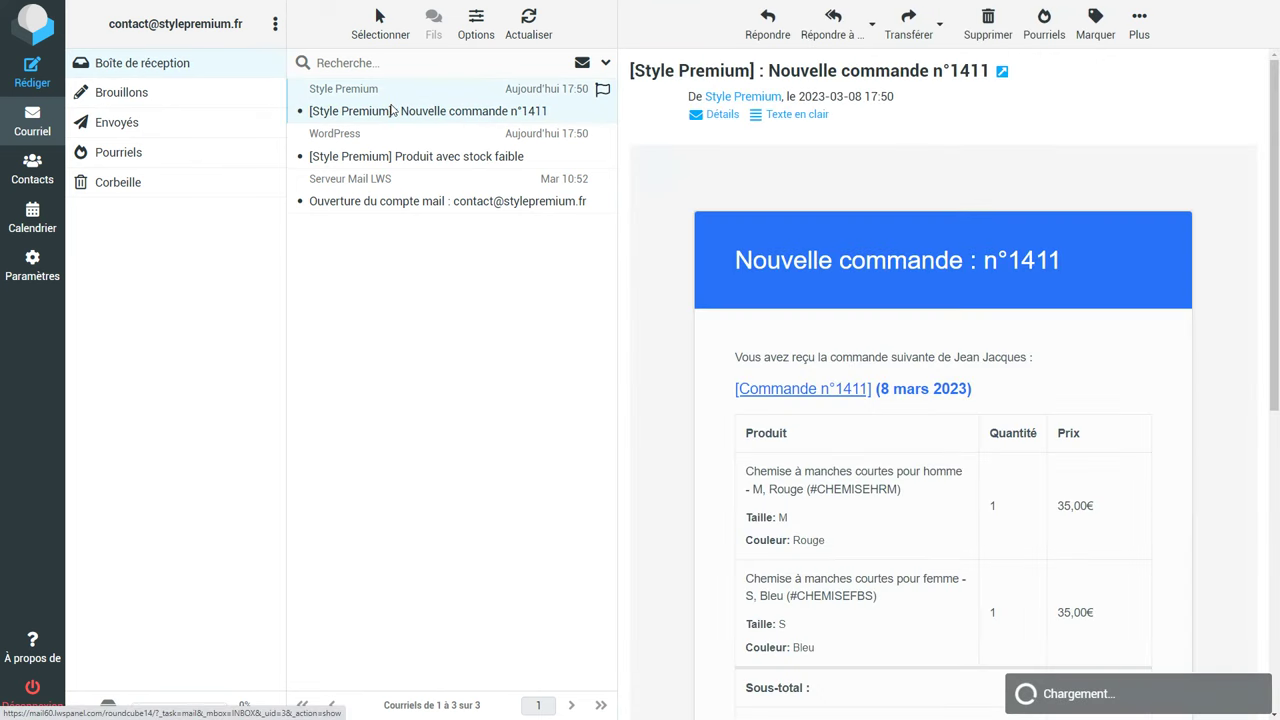
double_click(393, 110)
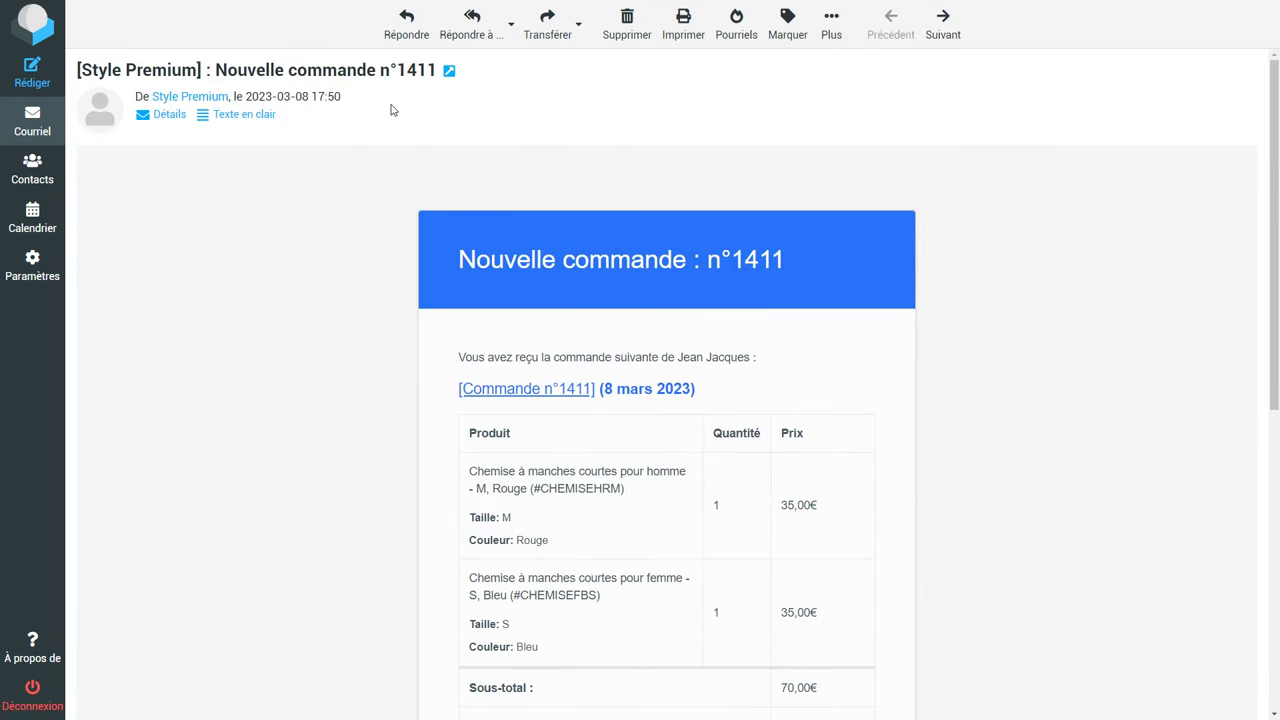
scroll(741, 462, "down", 5)
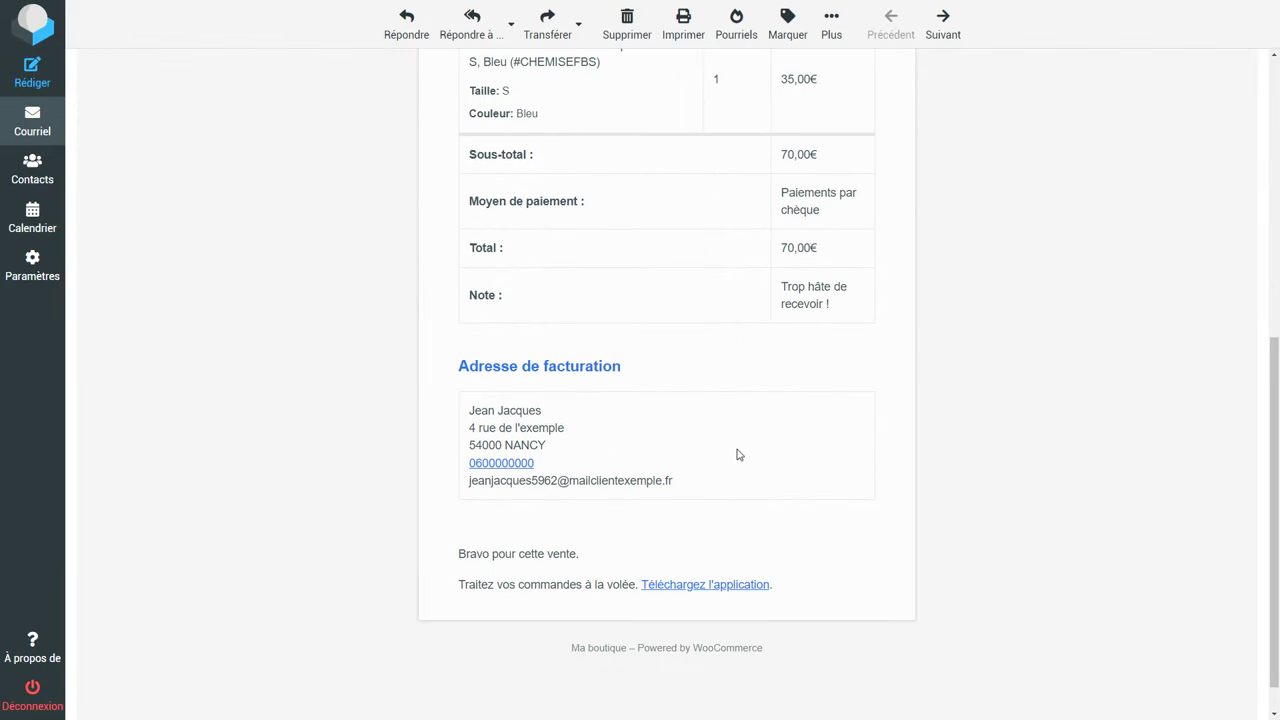
scroll(738, 455, "up", 5)
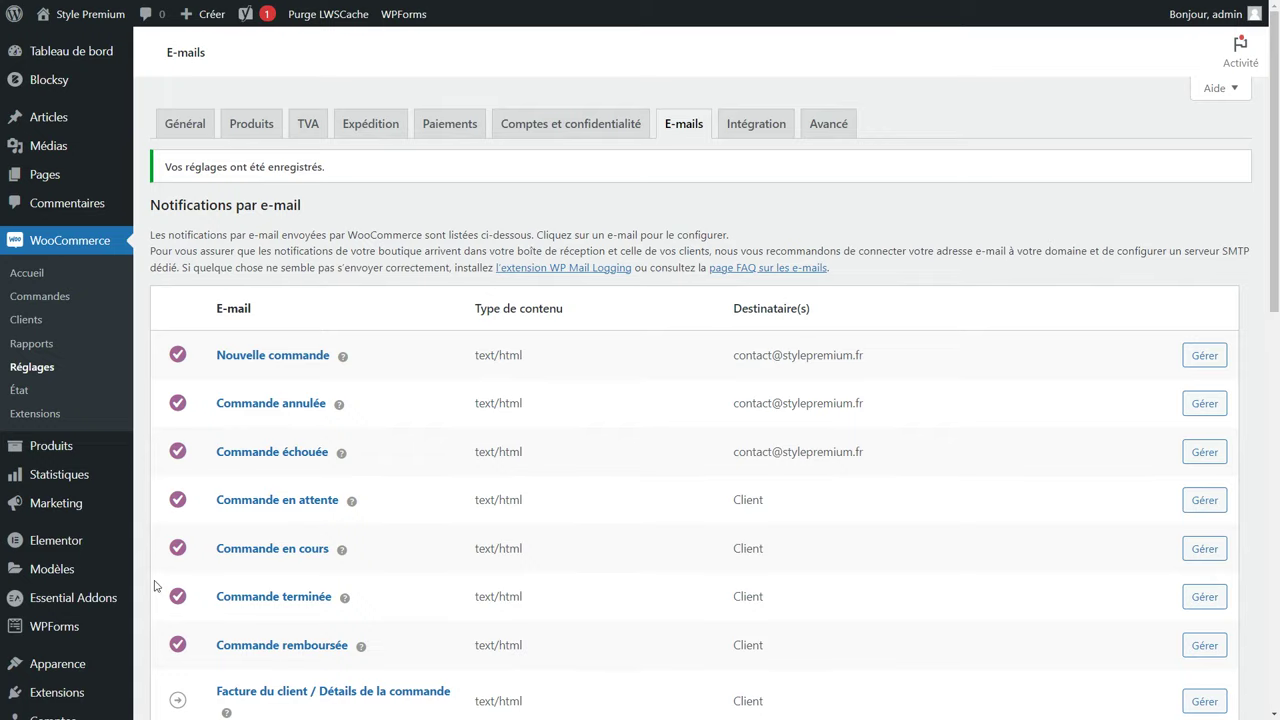
Search the plugin directory for 'mailpo', then install and activate MailPoet.
scroll(46, 600, "down", 1)
mouse_move(43, 631)
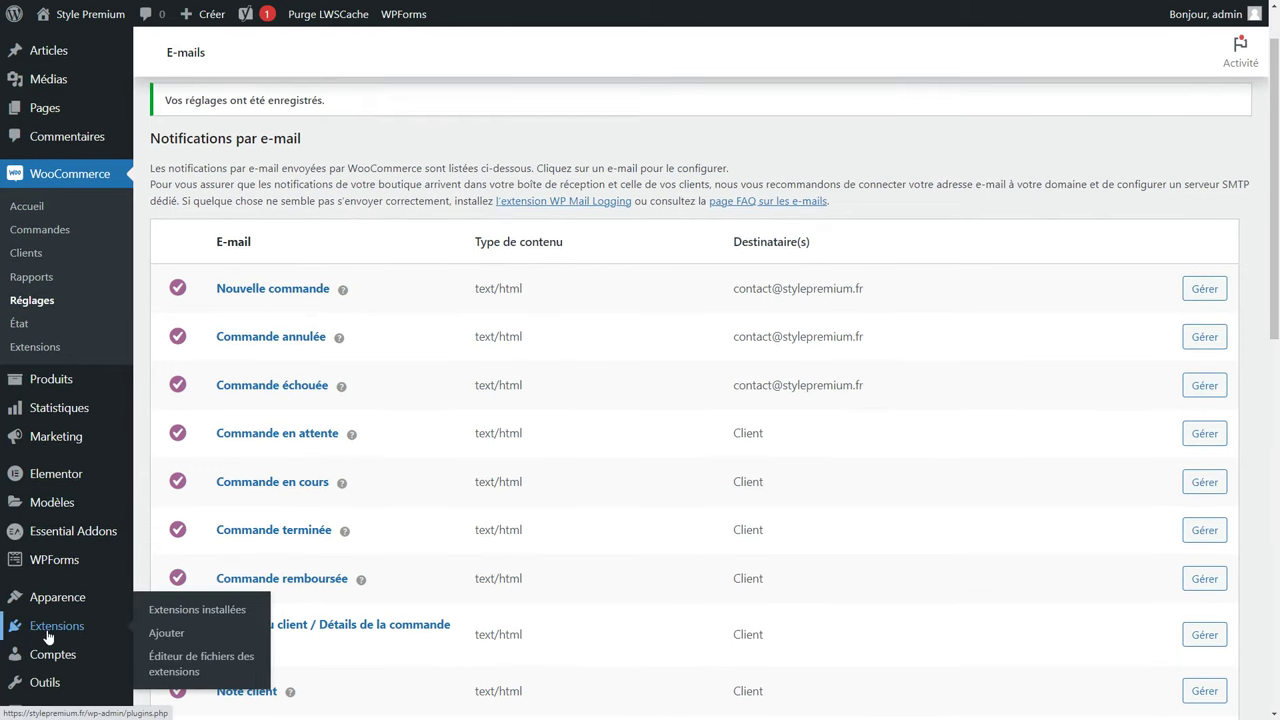
left_click(171, 642)
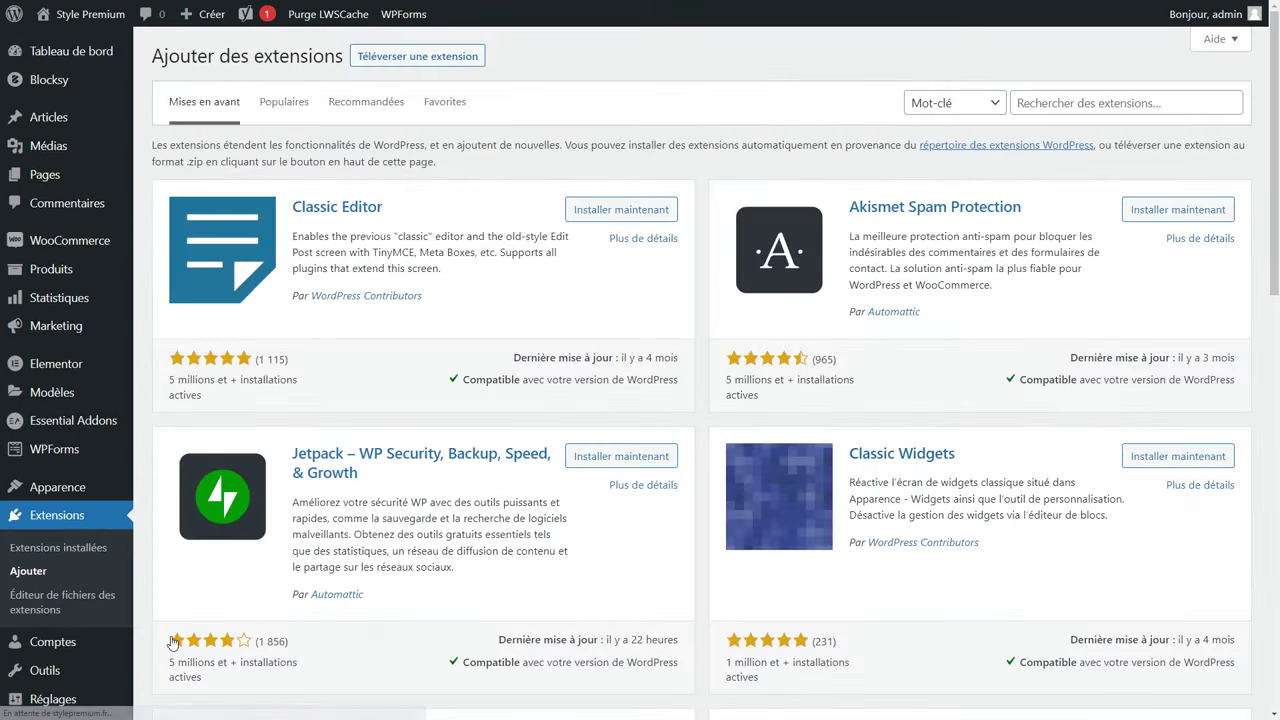
left_click(1144, 100)
type("mailpoet")
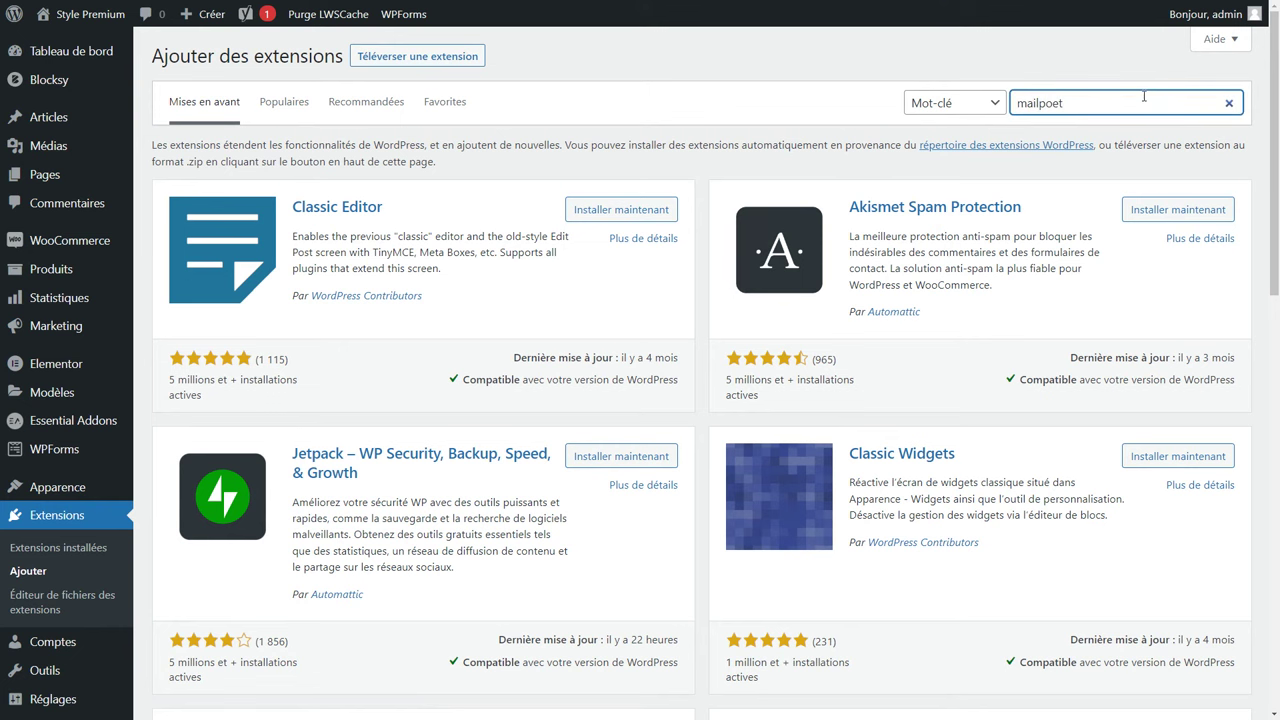
left_click(609, 205)
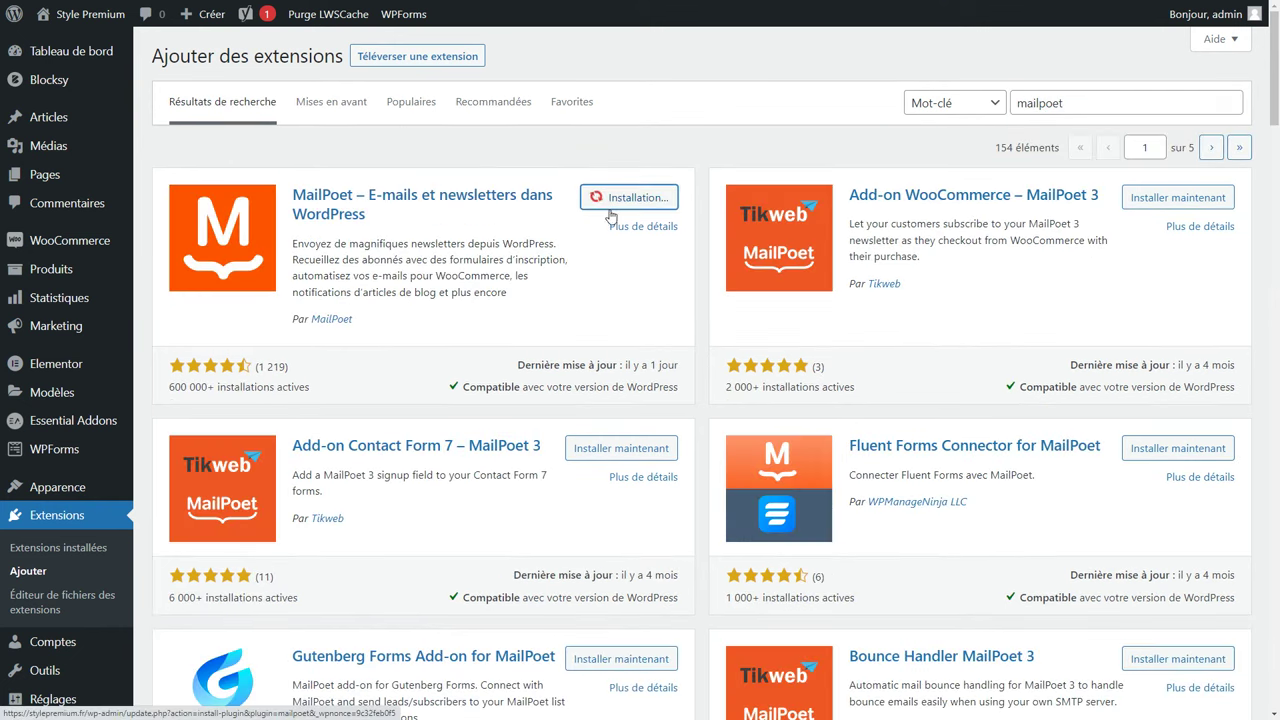
left_click(653, 200)
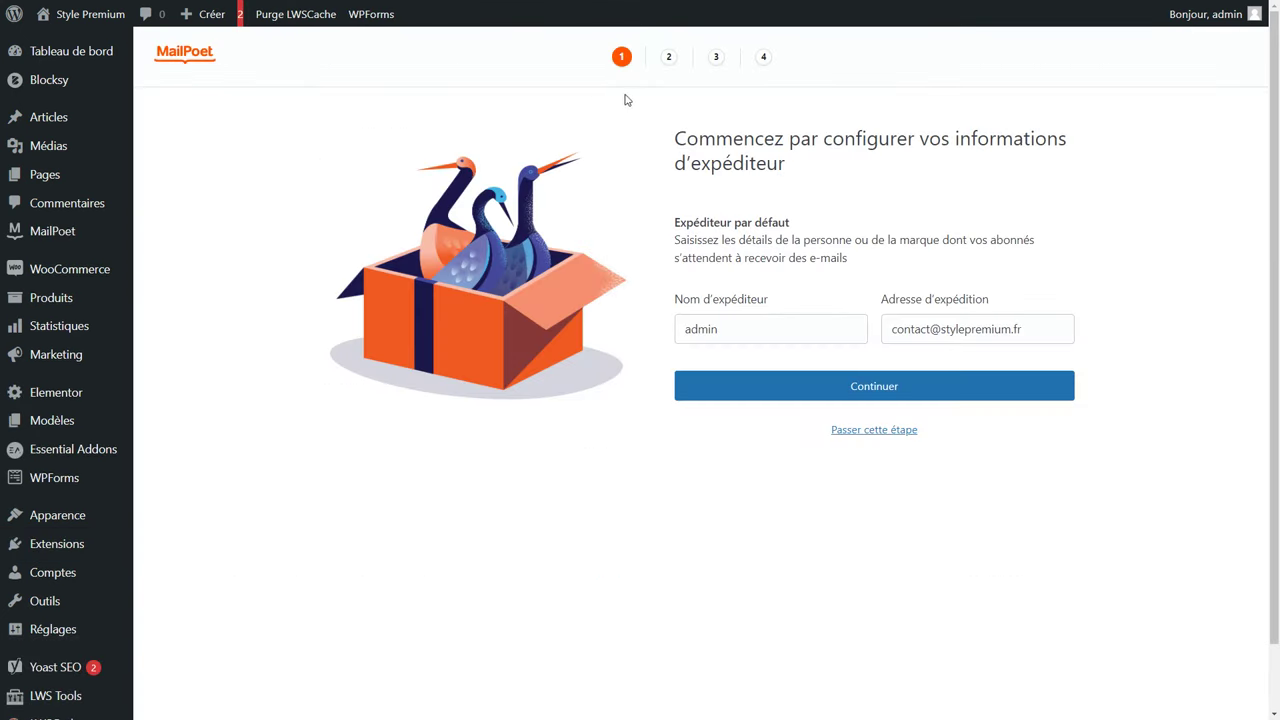
Set MailPoet's default sender name to 'Style Premium' and continue.
left_click_drag(724, 329, 631, 332)
type("Style Premium")
left_click(847, 386)
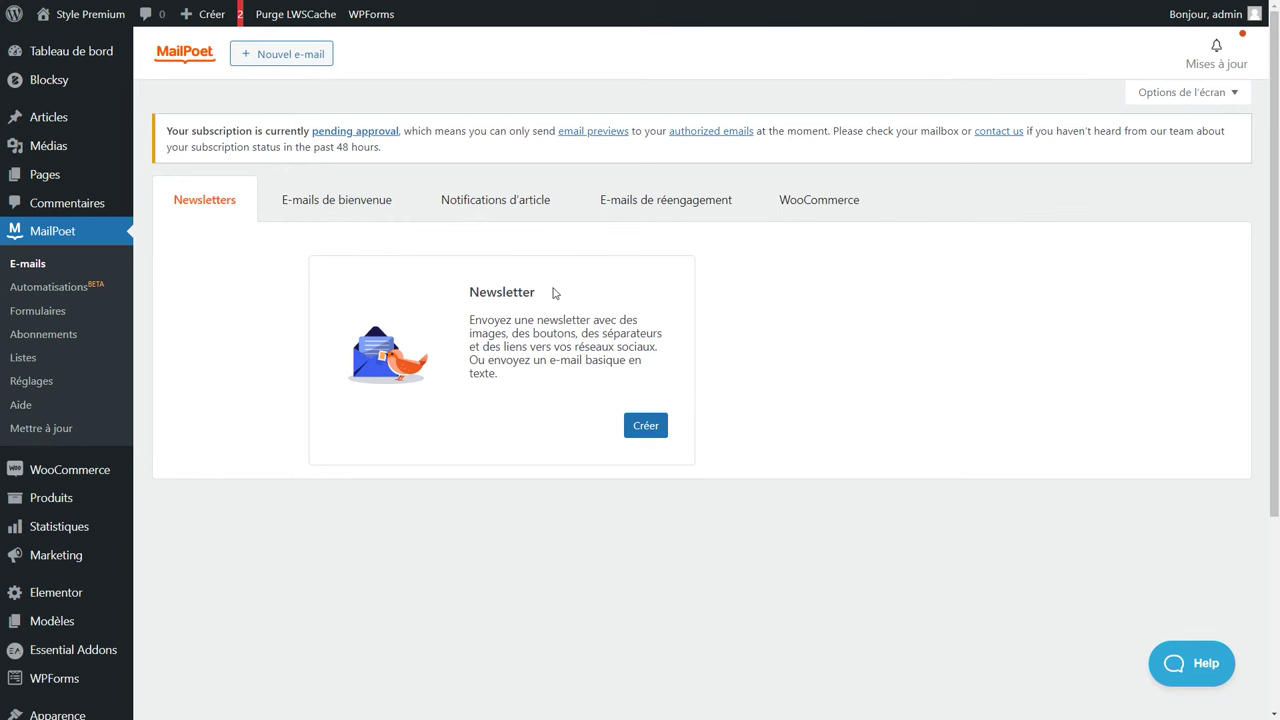
Set up a WooCommerce Premier achat e-mail sent immediately, reaching the template list.
left_click(849, 206)
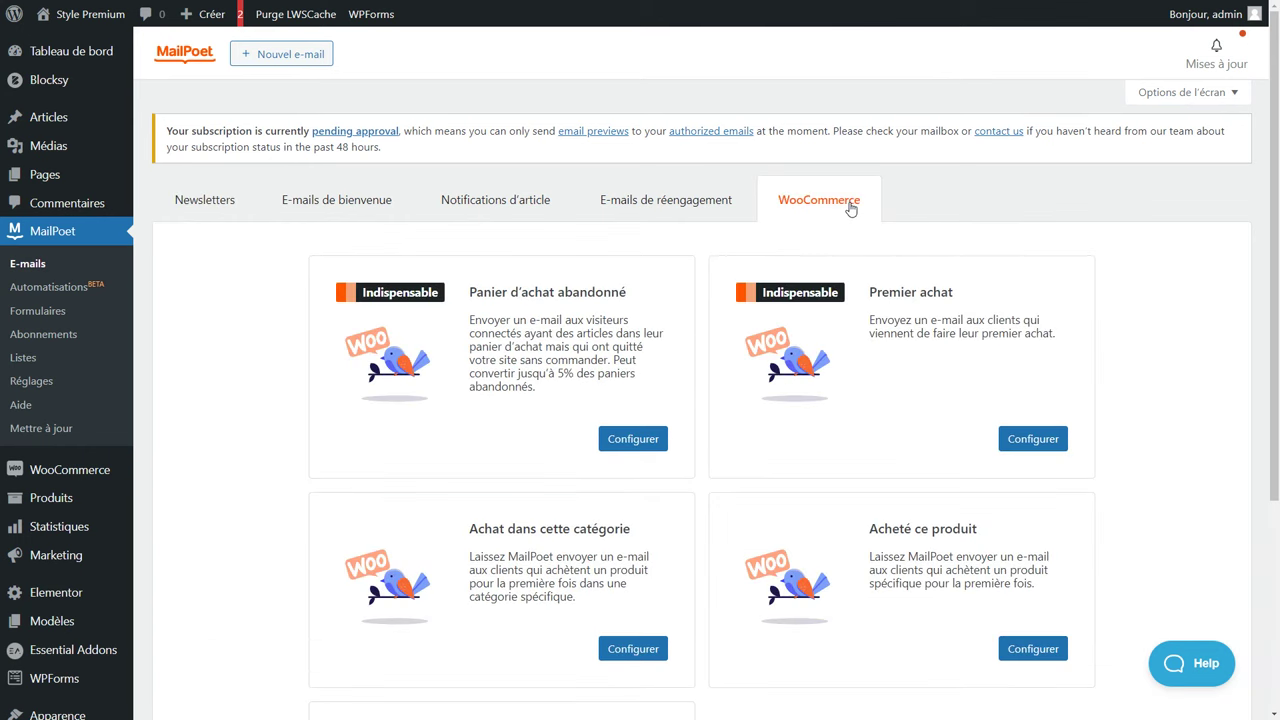
left_click(1031, 441)
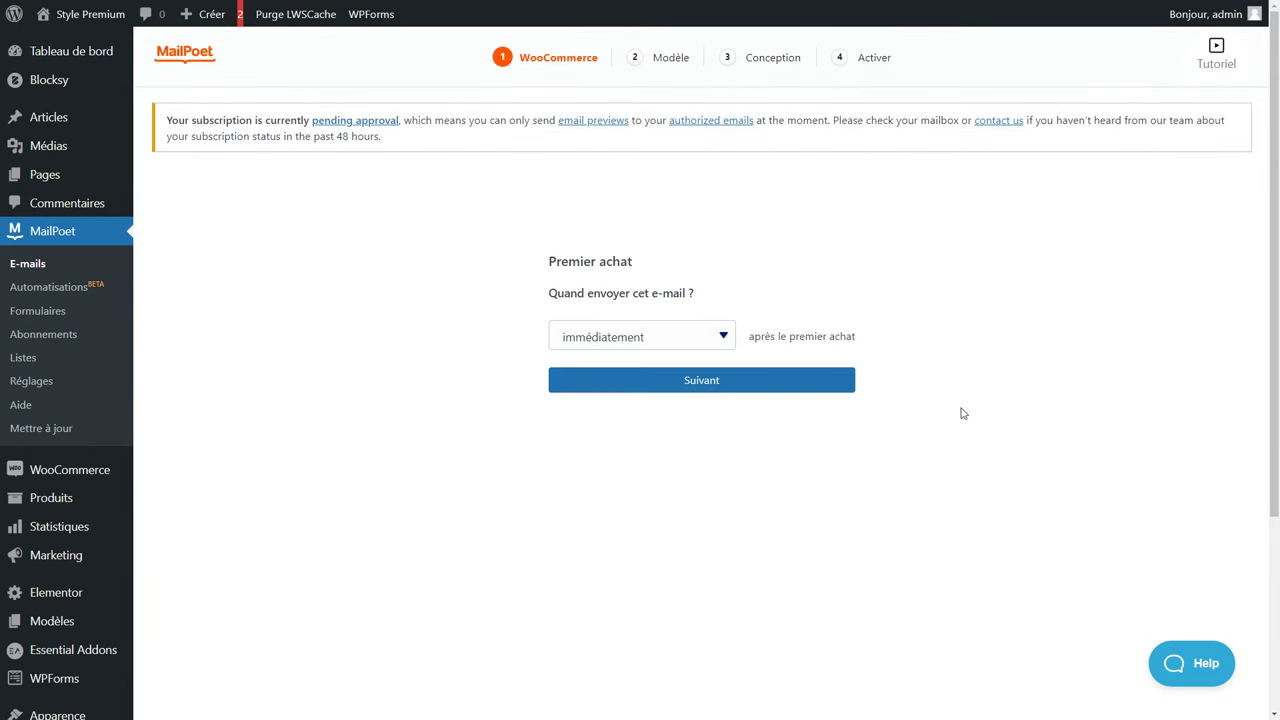
left_click(730, 380)
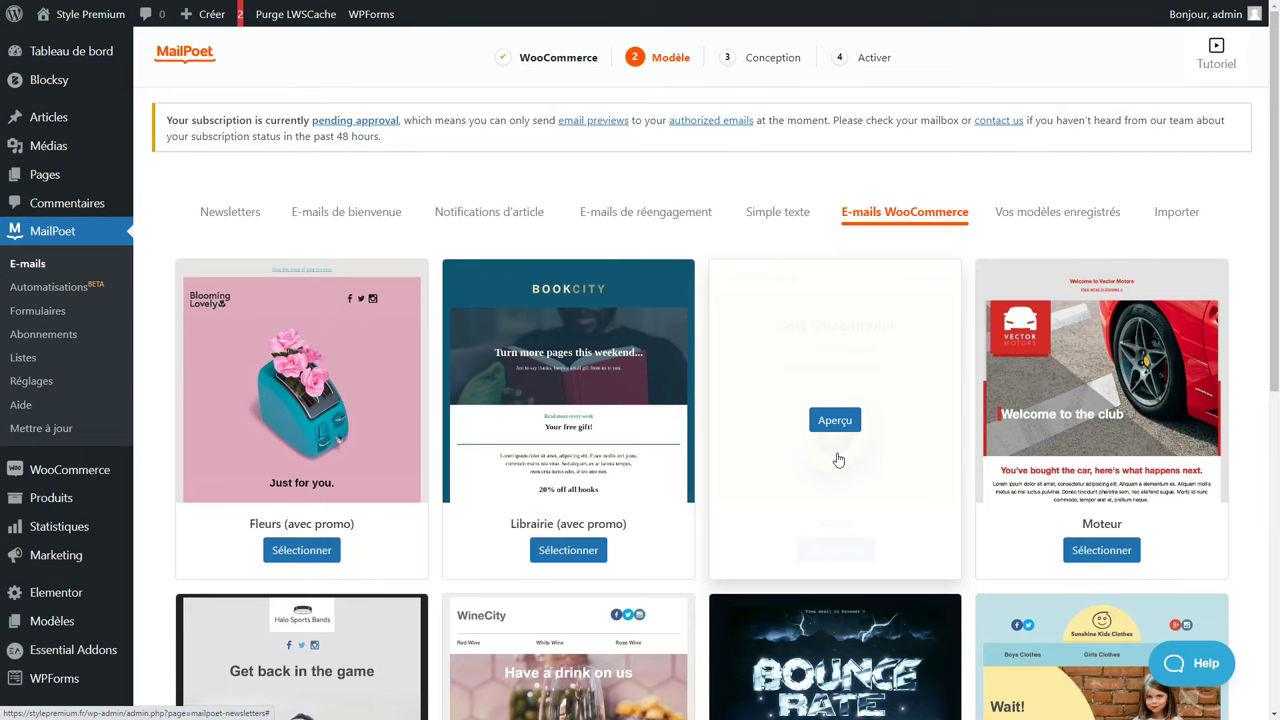
scroll(550, 410, "down", 4)
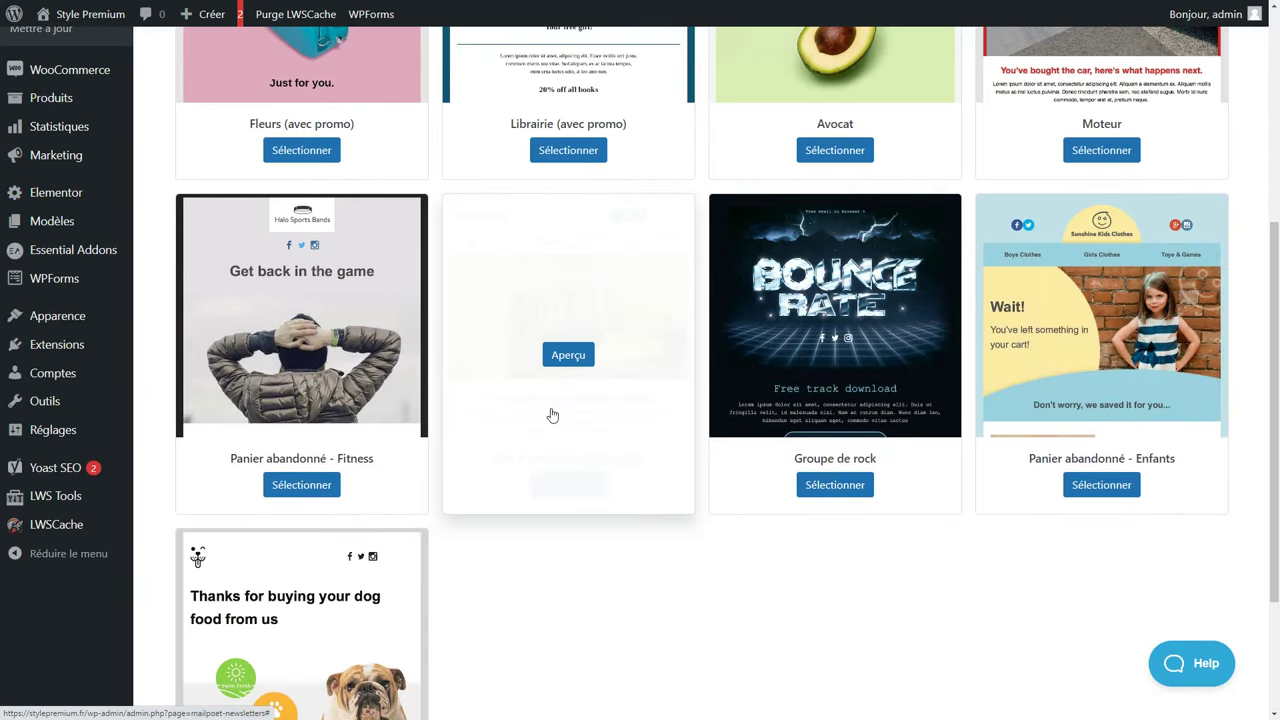
scroll(552, 414, "up", 3)
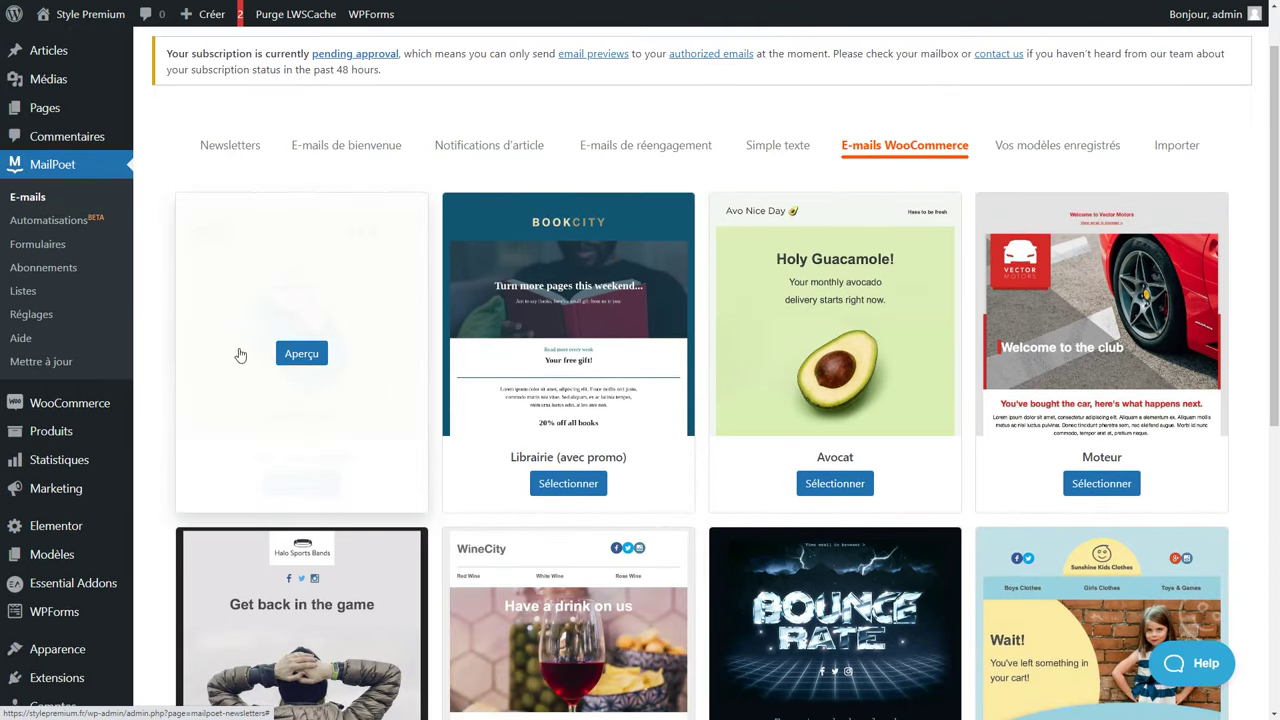
Pick the Fleurs (avec promo) template and add Image and Code promo blocks below the header.
left_click(321, 490)
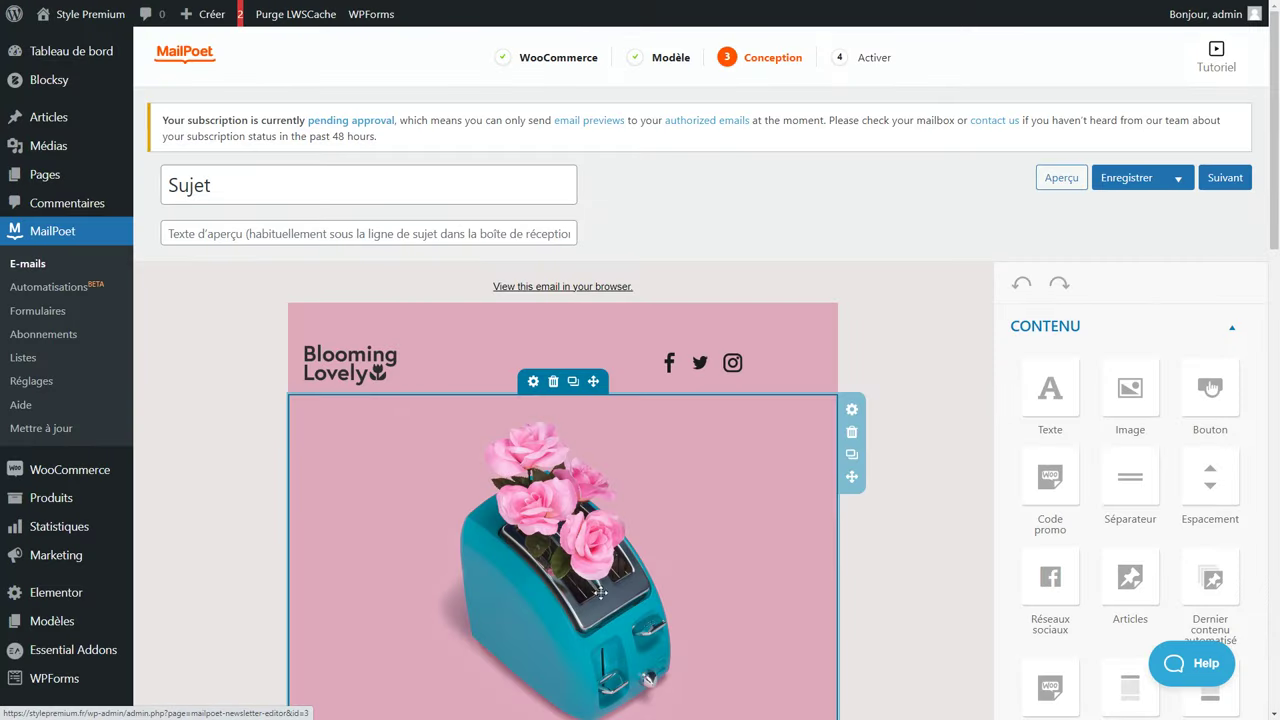
scroll(587, 600, "down", 2)
left_click_drag(1048, 188, 540, 545)
left_click_drag(1112, 232, 580, 584)
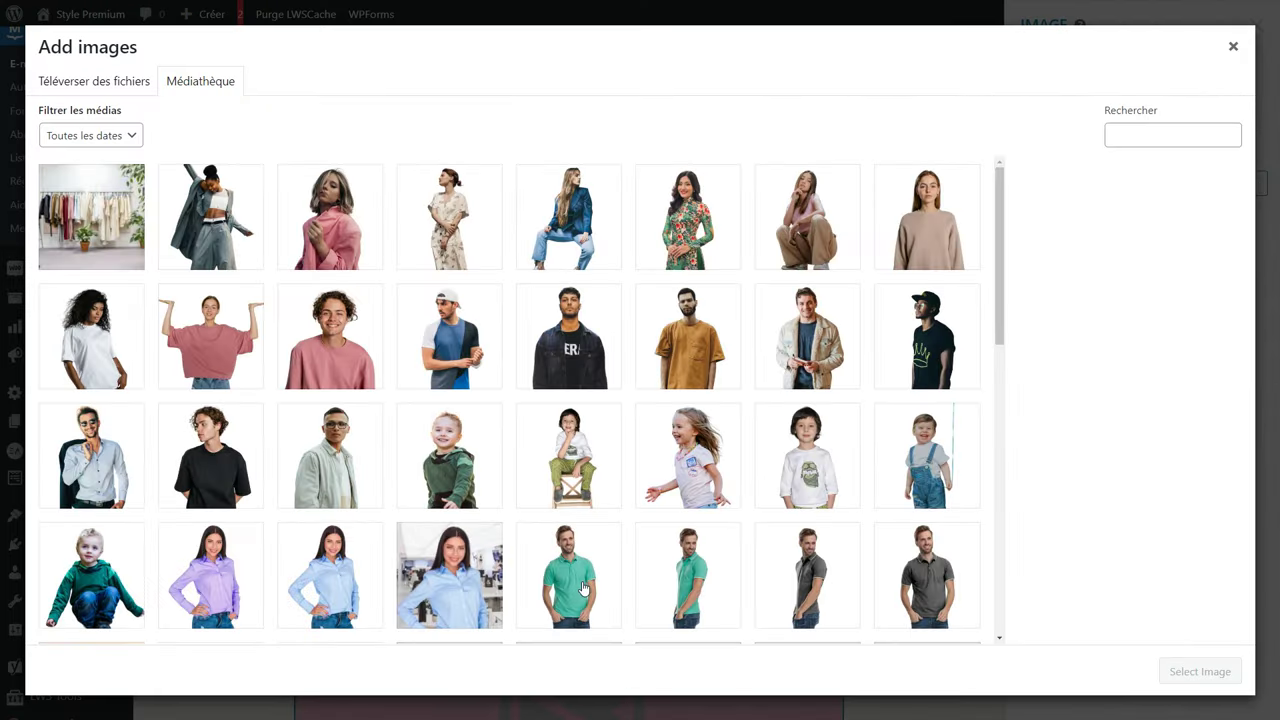
left_click(1233, 46)
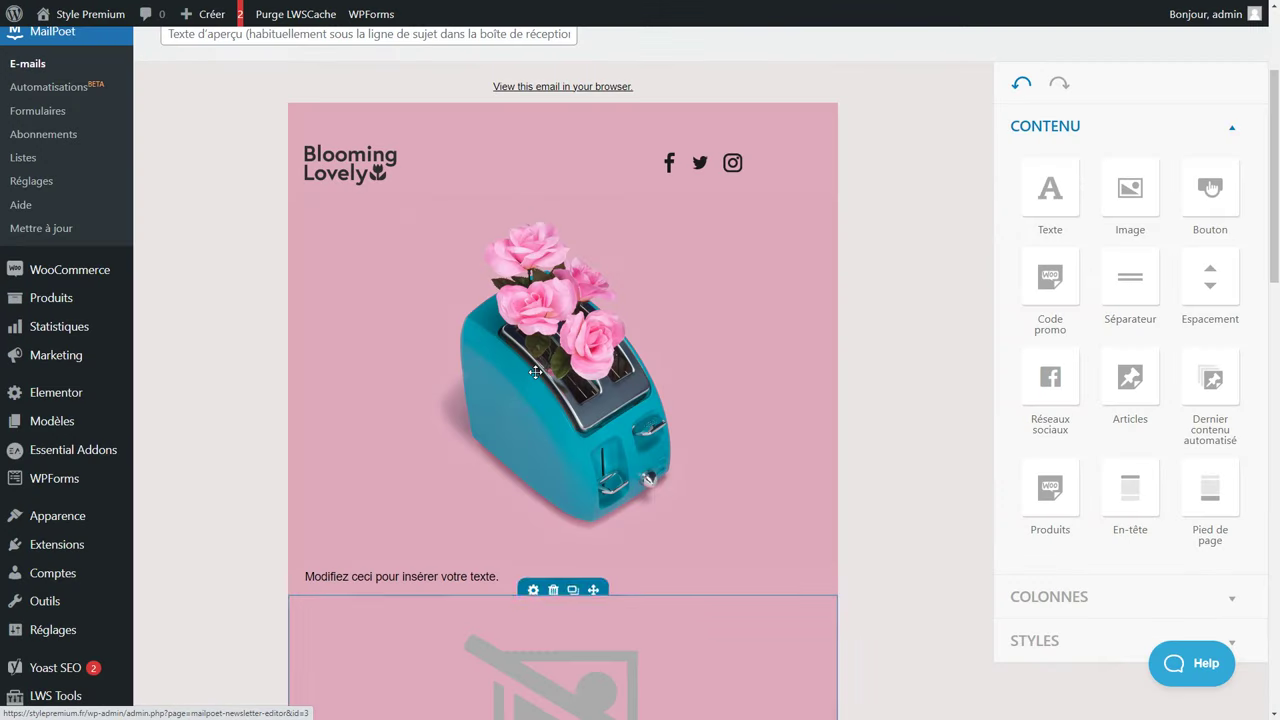
left_click(570, 368)
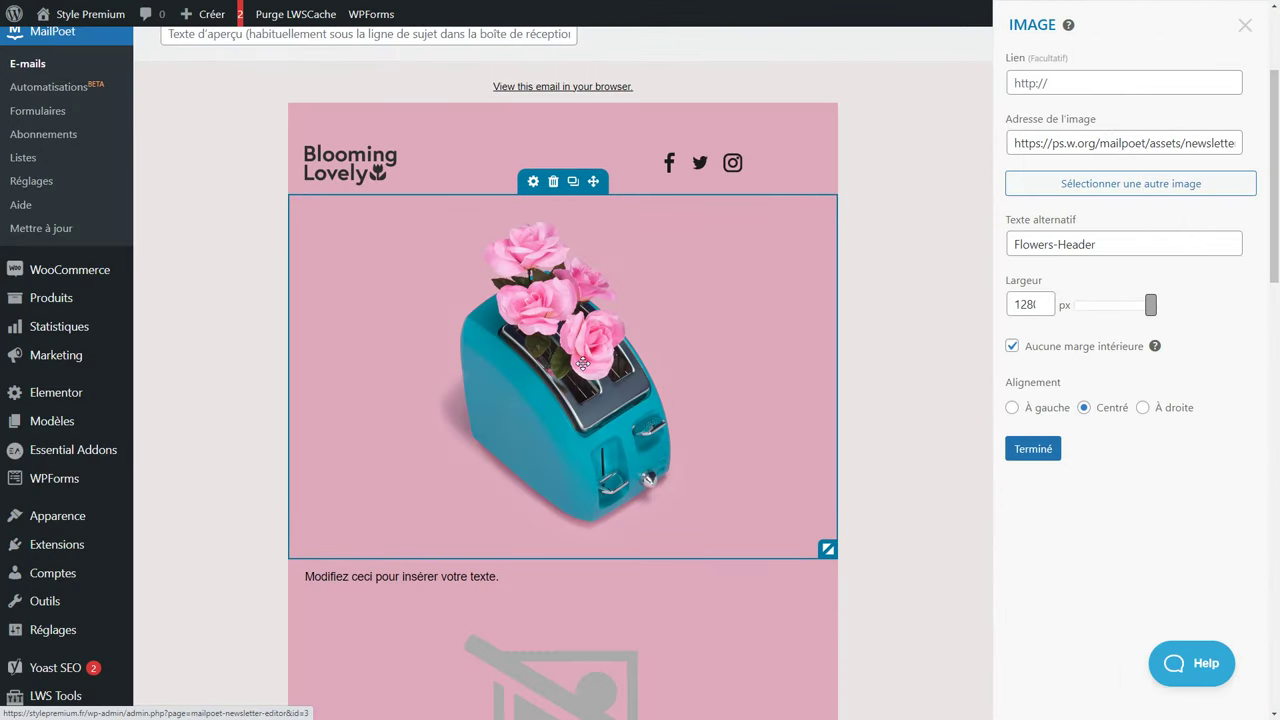
left_click(1244, 27)
left_click_drag(1050, 277, 592, 600)
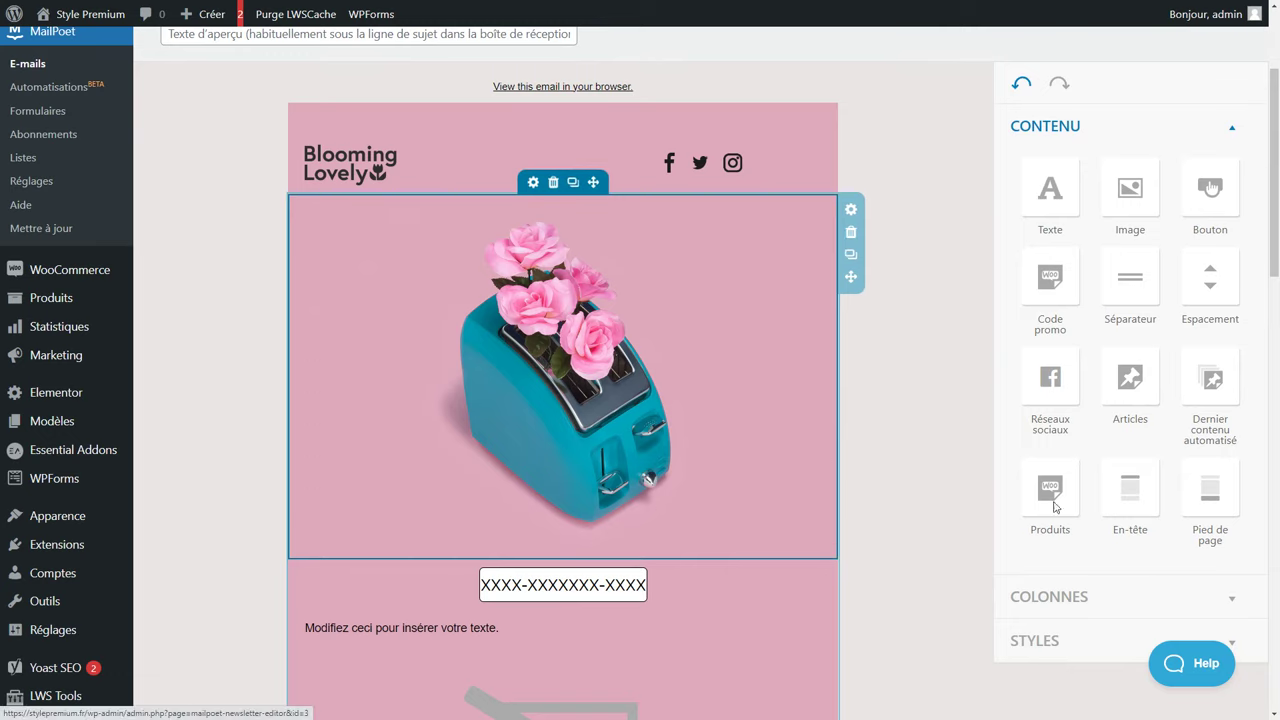
Review the e-mail's font and colour styles, then save the design.
scroll(1100, 486, "down", 2)
left_click(1031, 604)
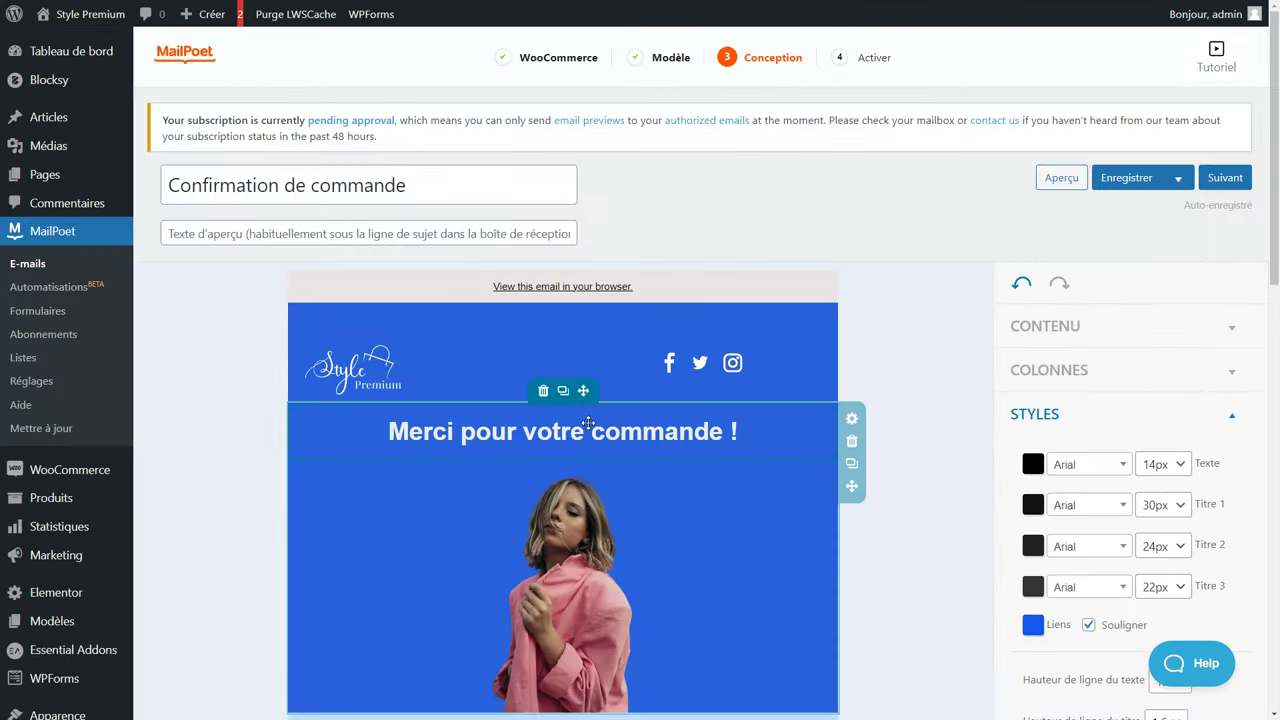
scroll(589, 421, "down", 8)
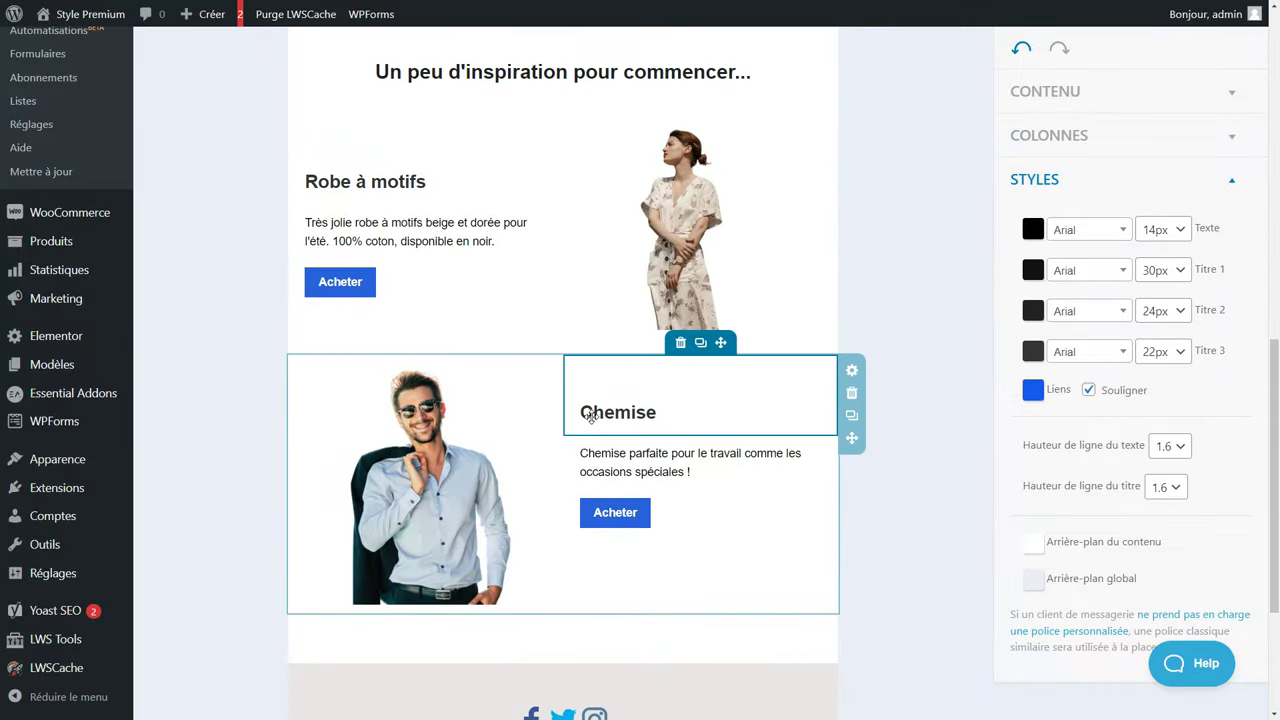
scroll(591, 418, "up", 8)
scroll(592, 416, "up", 3)
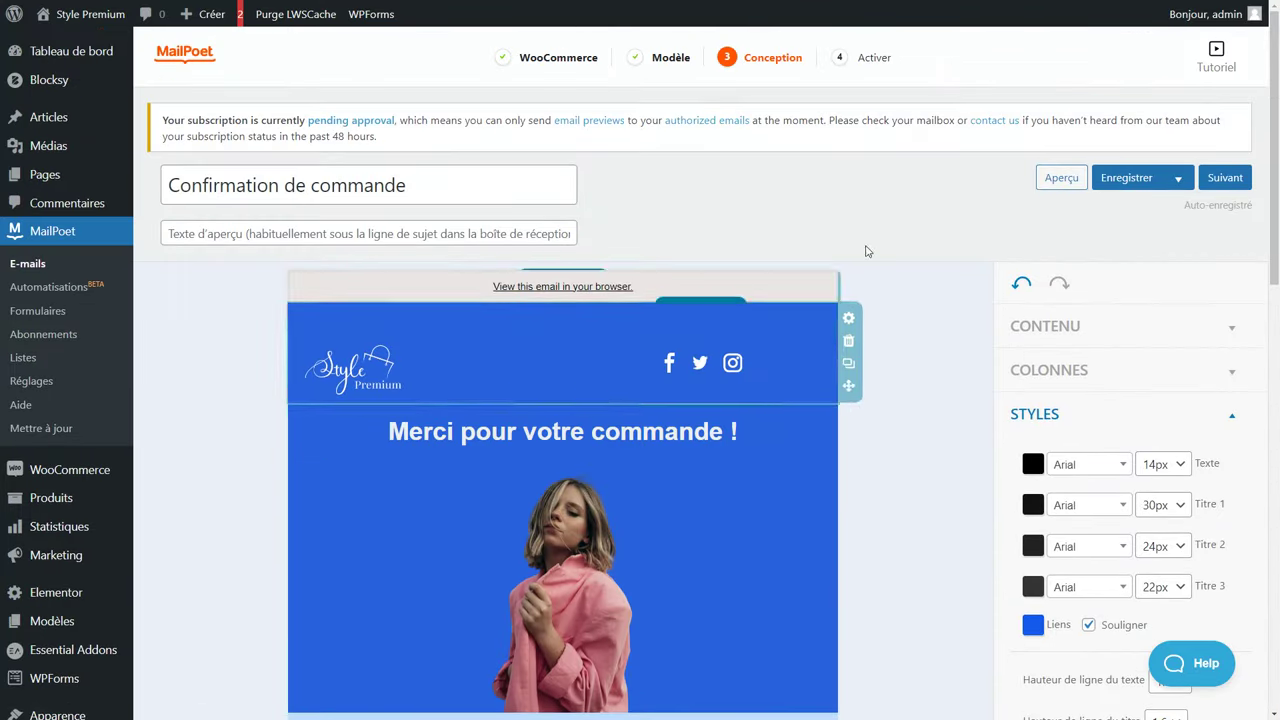
left_click(1115, 176)
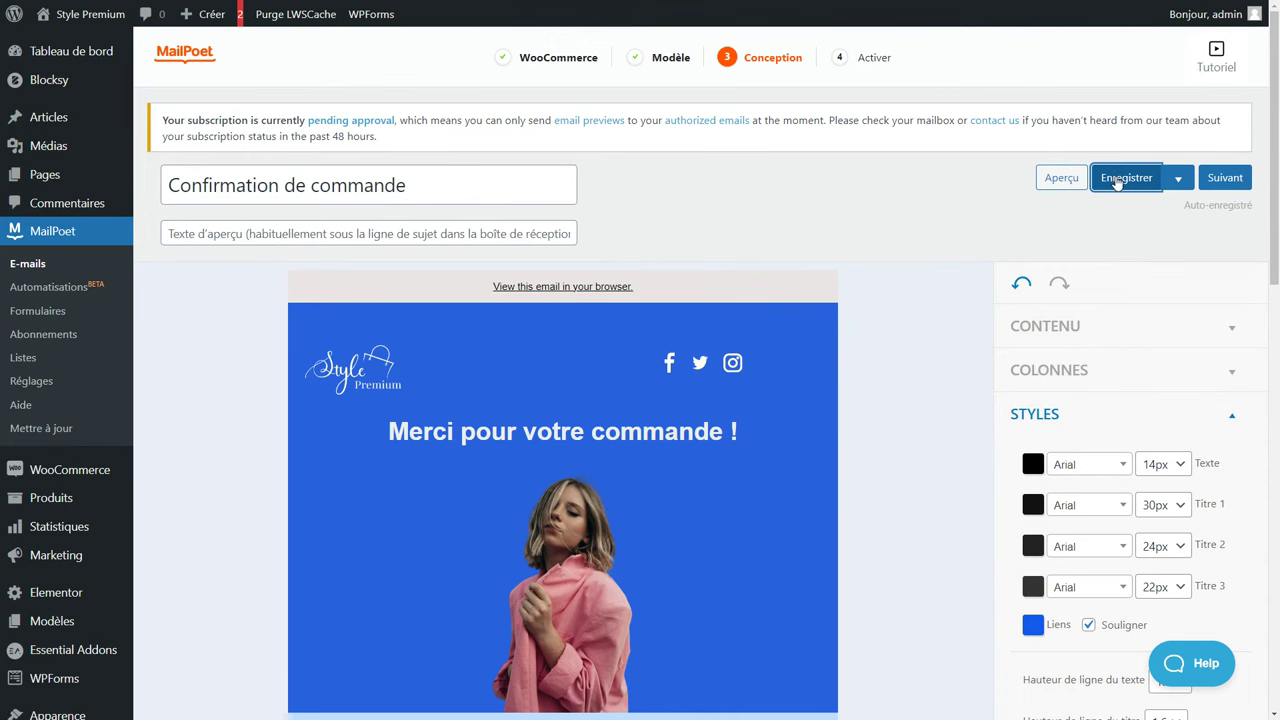
Advance to step 4 Activer and review the first-purchase trigger and Style Premium sender.
left_click(1228, 189)
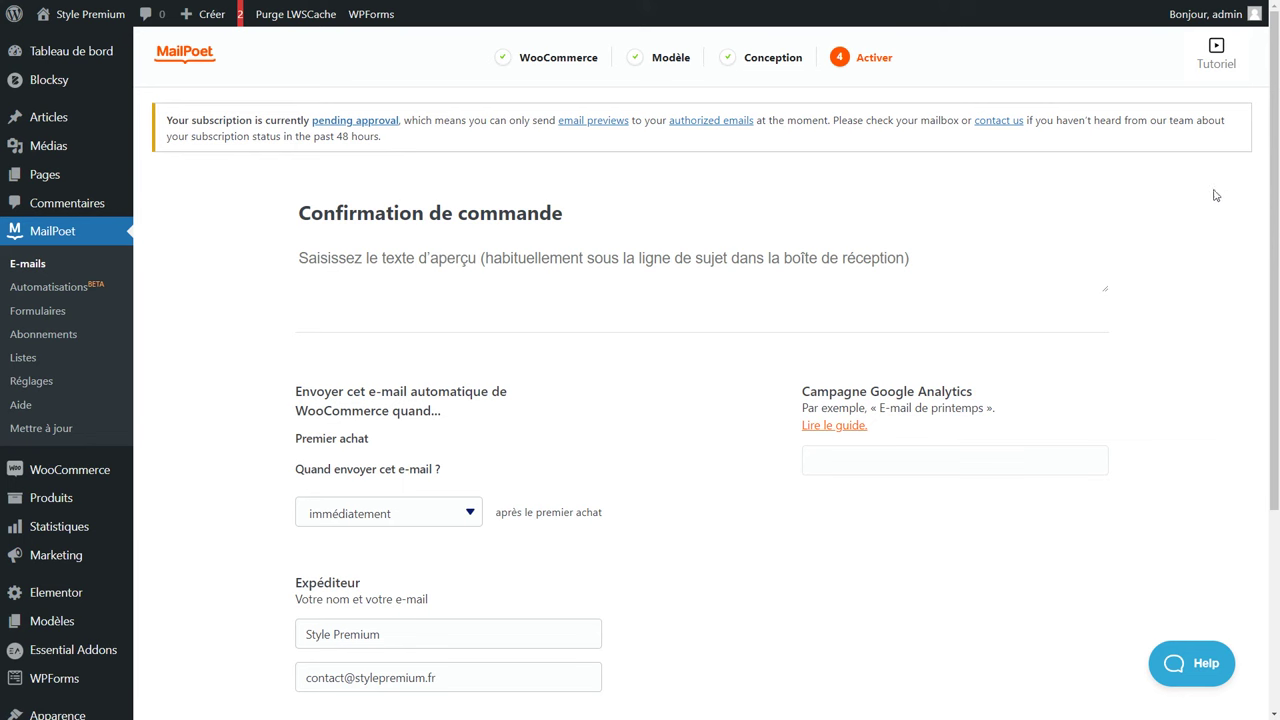
scroll(733, 292, "down", 3)
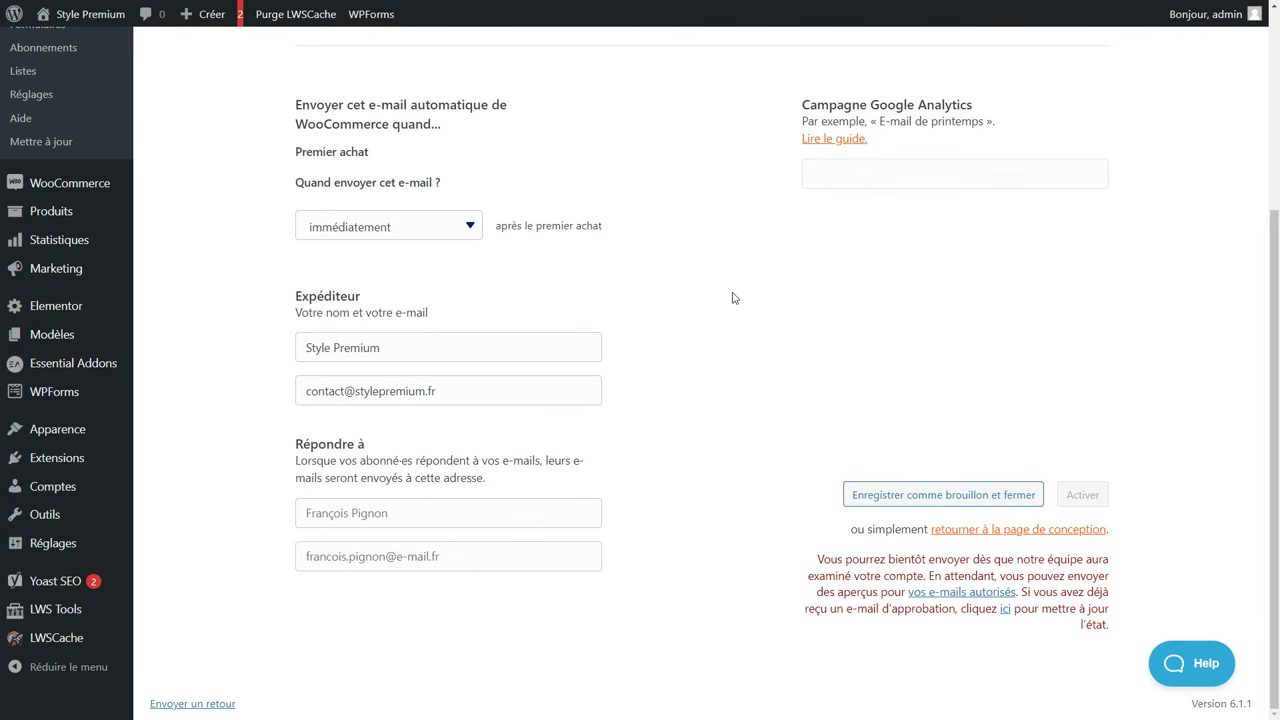
scroll(733, 298, "up", 3)
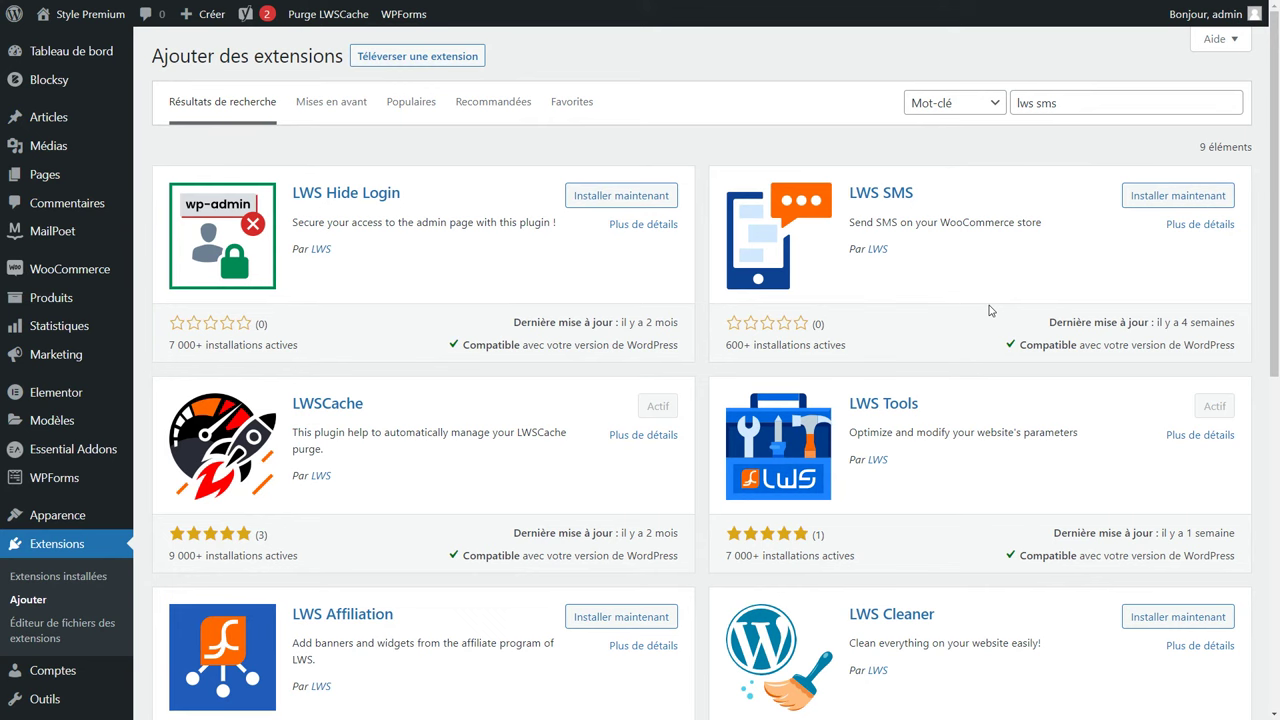
Look over WooCommerce's E-mails, Intégration (MaxMind licence key) and Avancé settings, then reach Expédition.
mouse_move(70, 269)
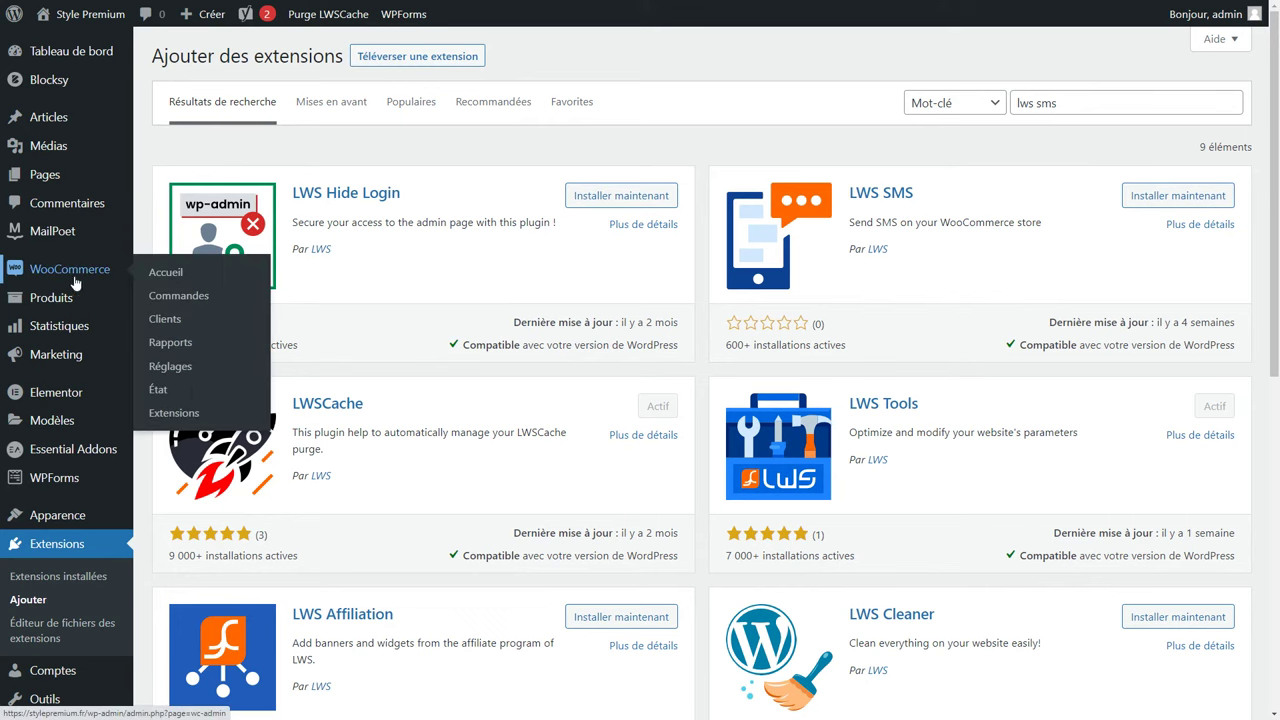
left_click(176, 373)
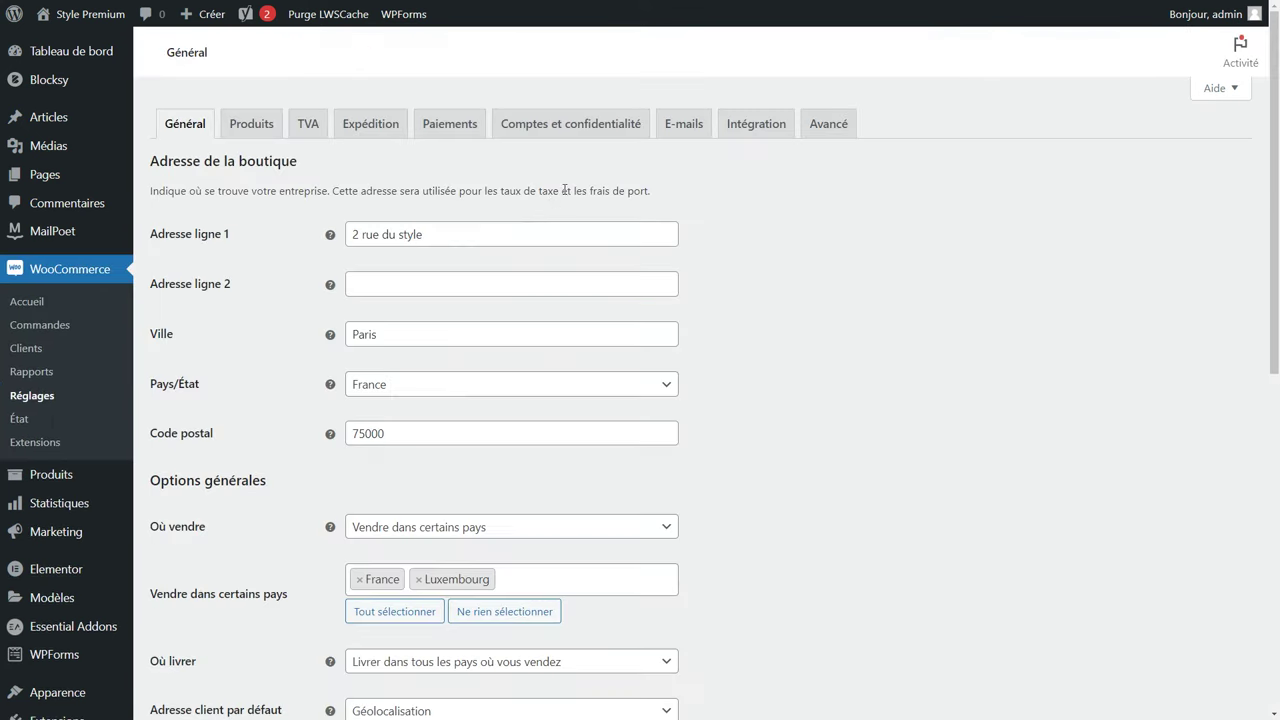
left_click(679, 133)
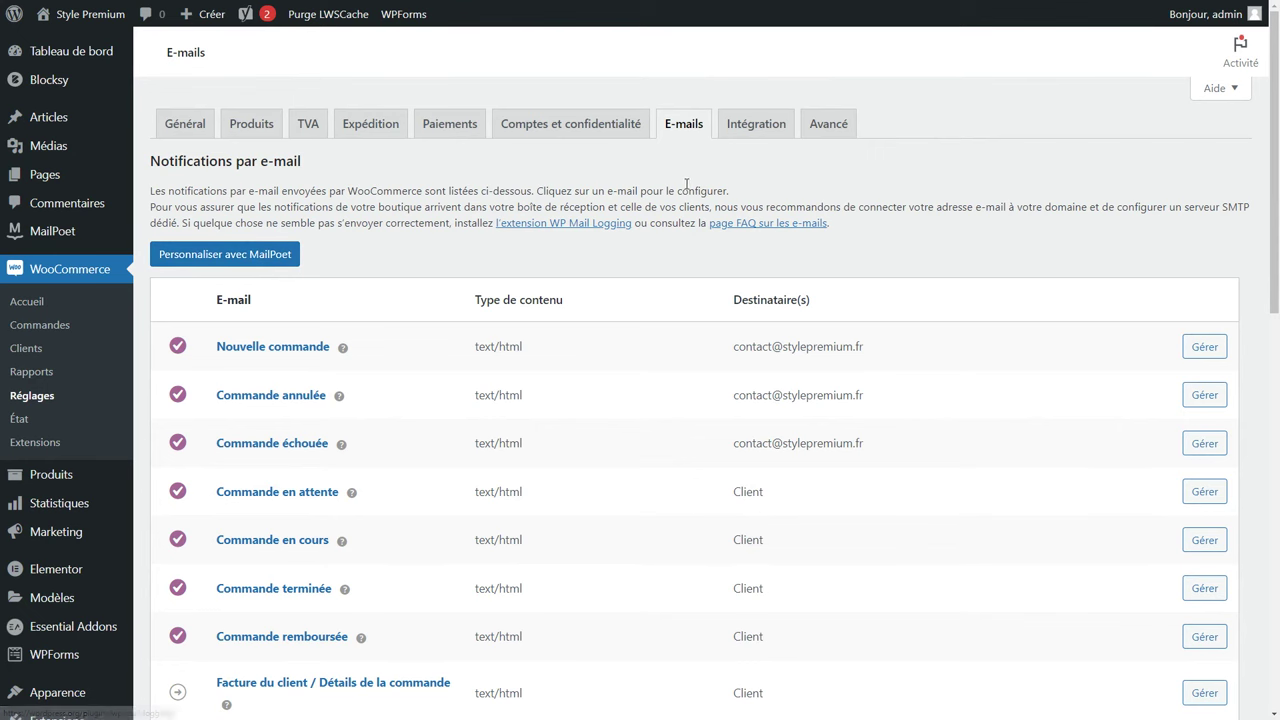
left_click(764, 132)
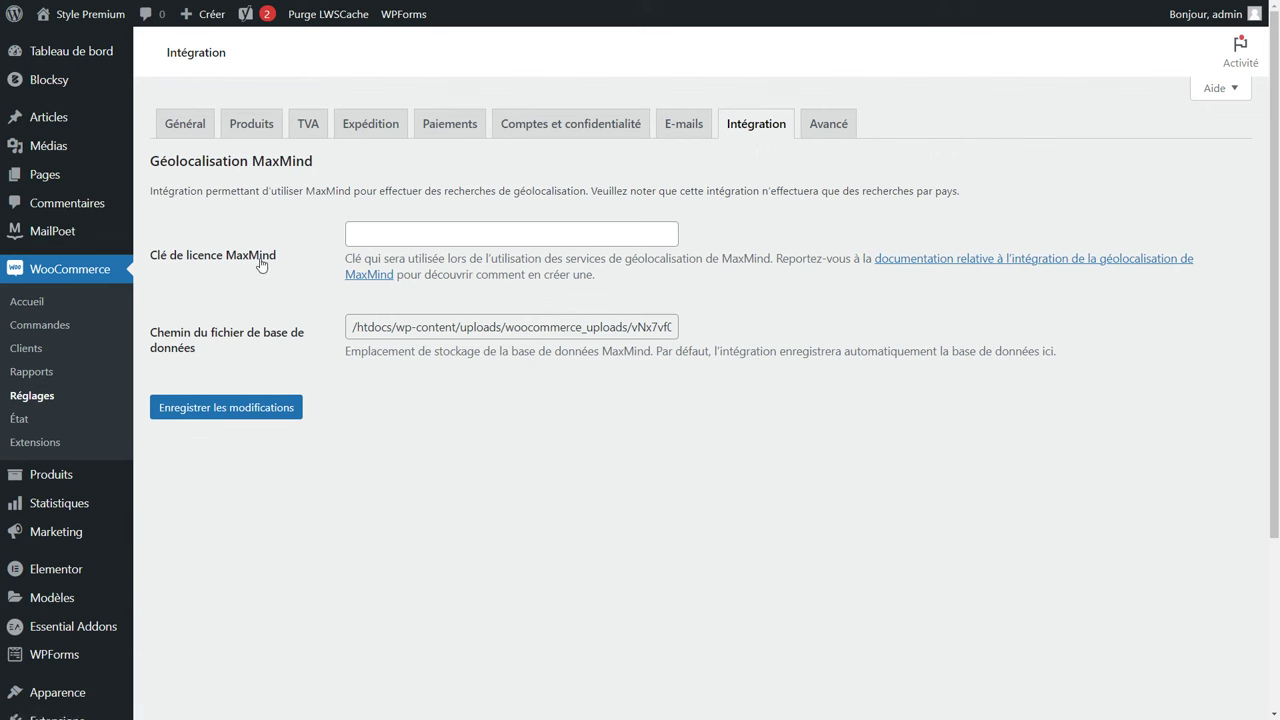
left_click_drag(326, 172, 257, 170)
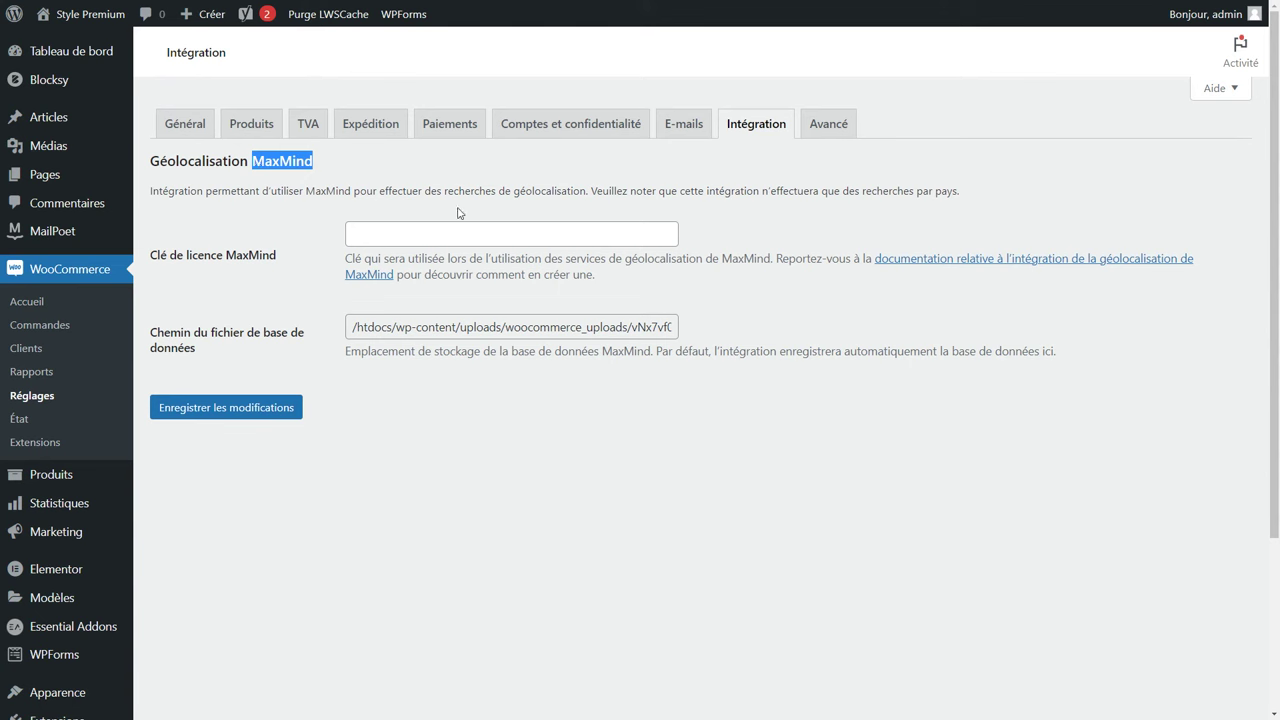
left_click(580, 243)
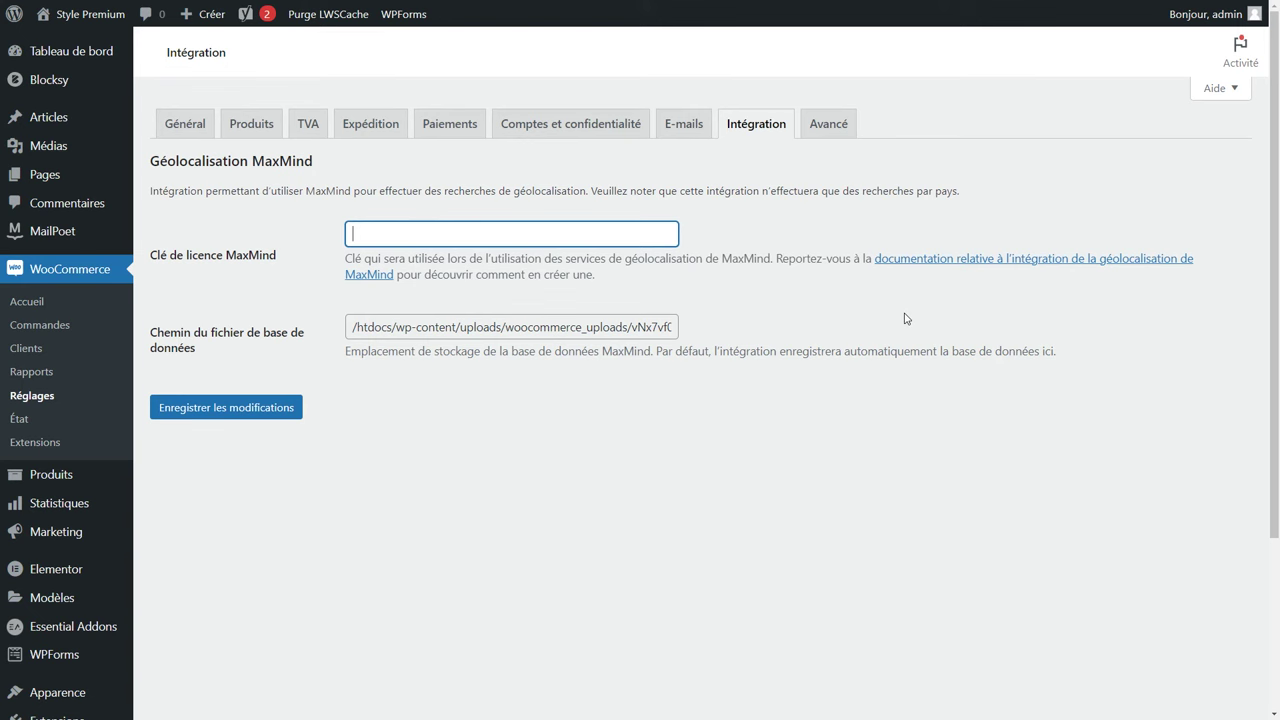
left_click(830, 133)
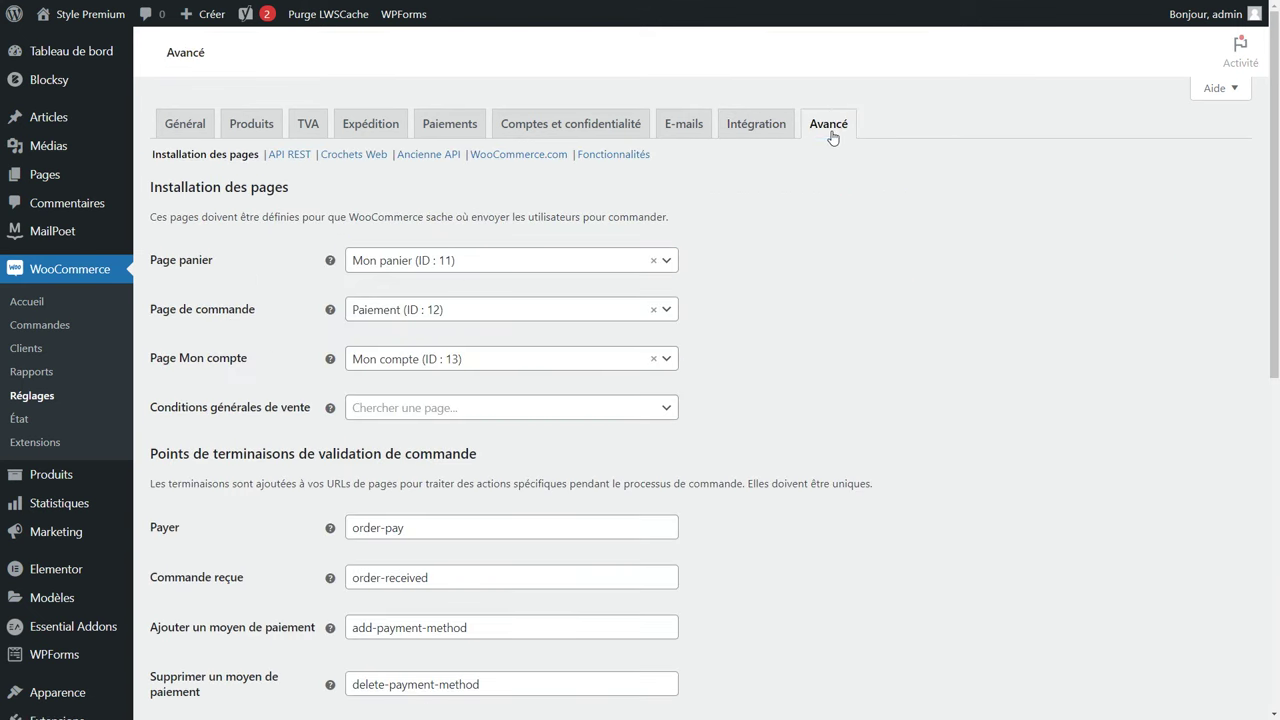
left_click(381, 128)
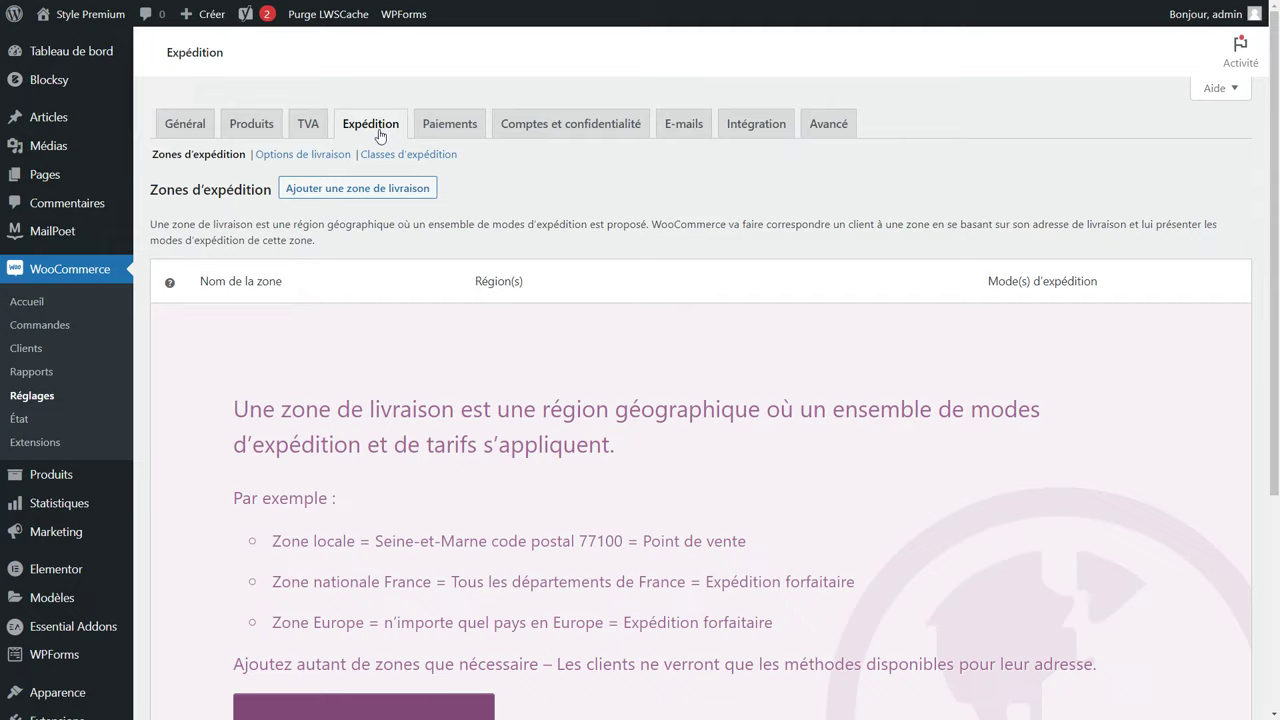
Create a shipping zone named France with France as its region.
scroll(368, 201, "down", 2)
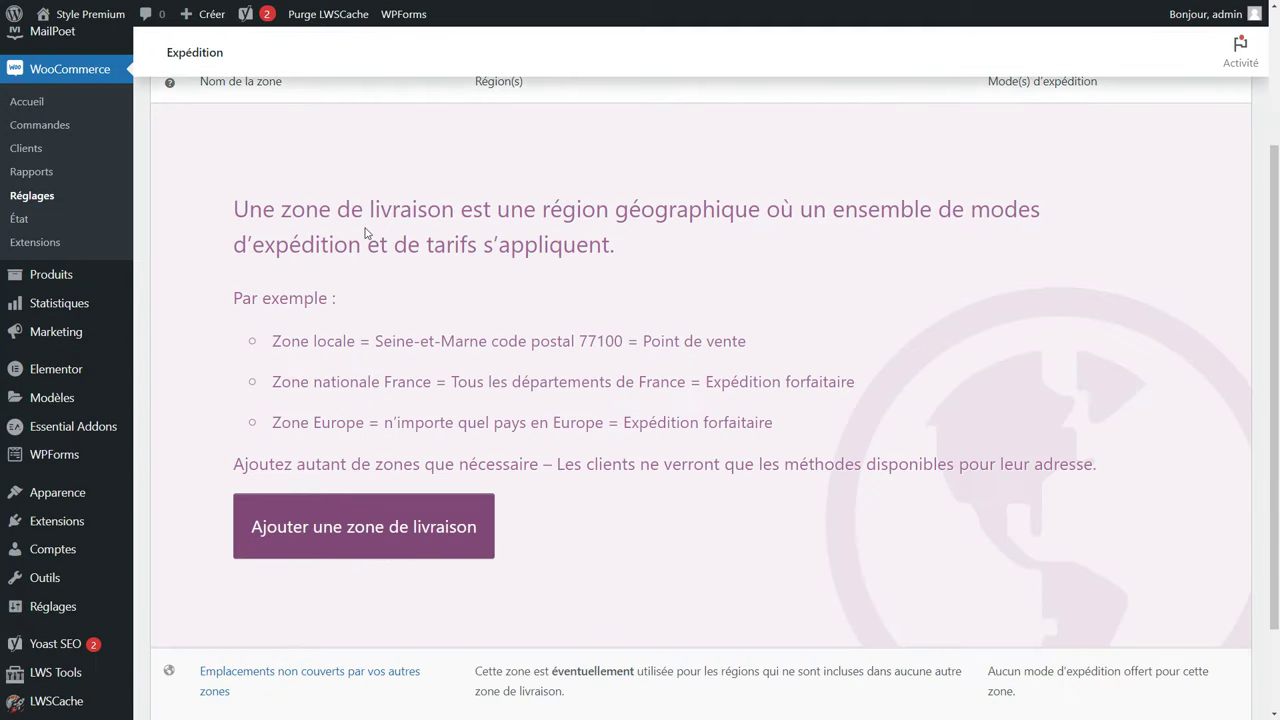
left_click(382, 537)
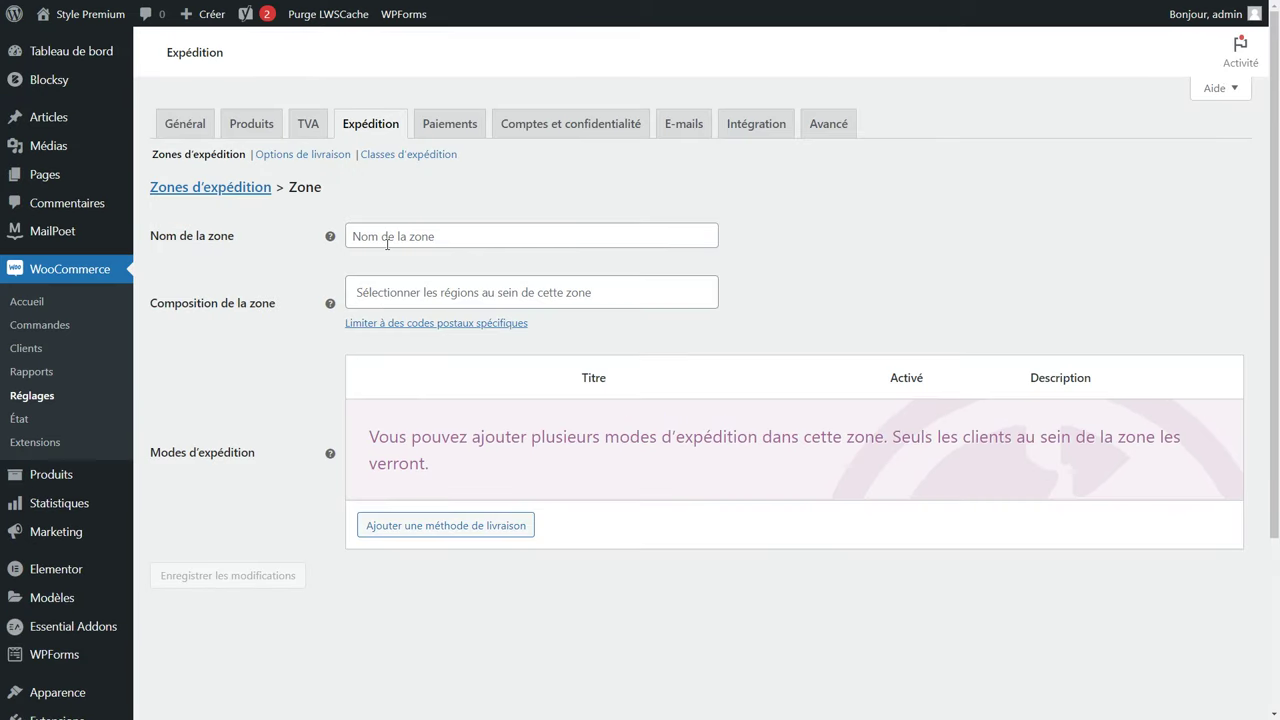
left_click(387, 236)
type("France")
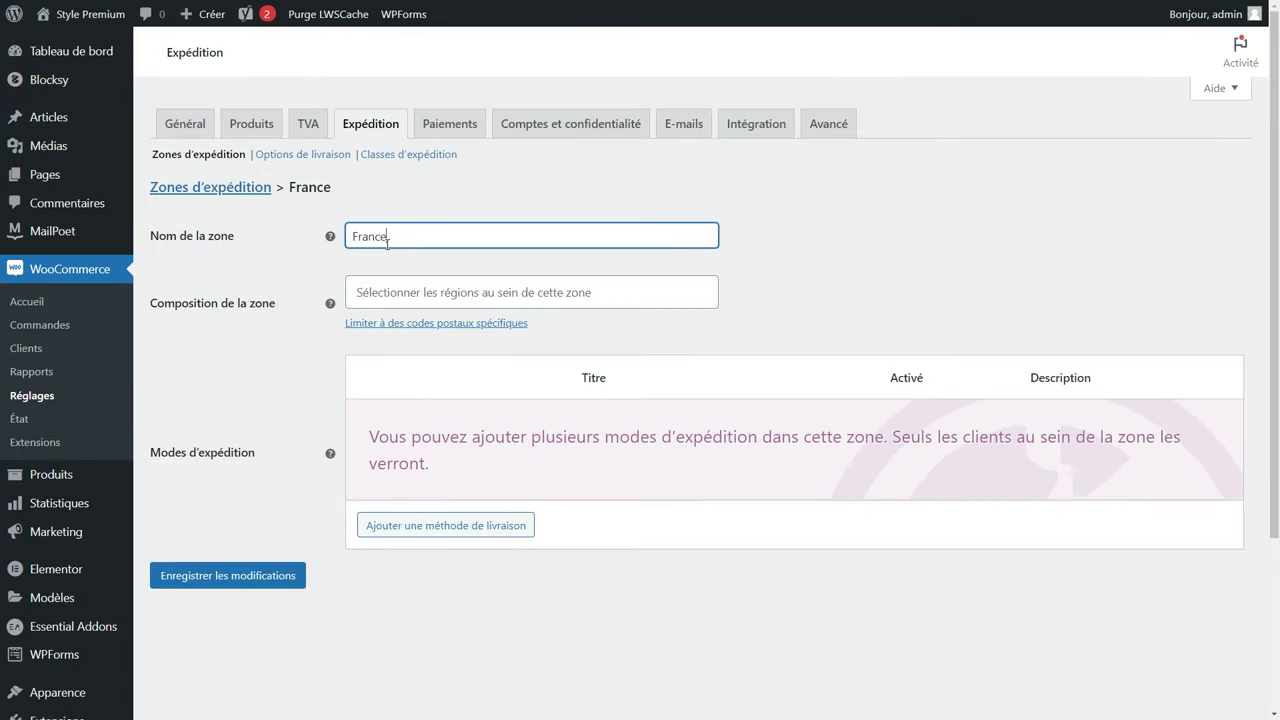
left_click(416, 280)
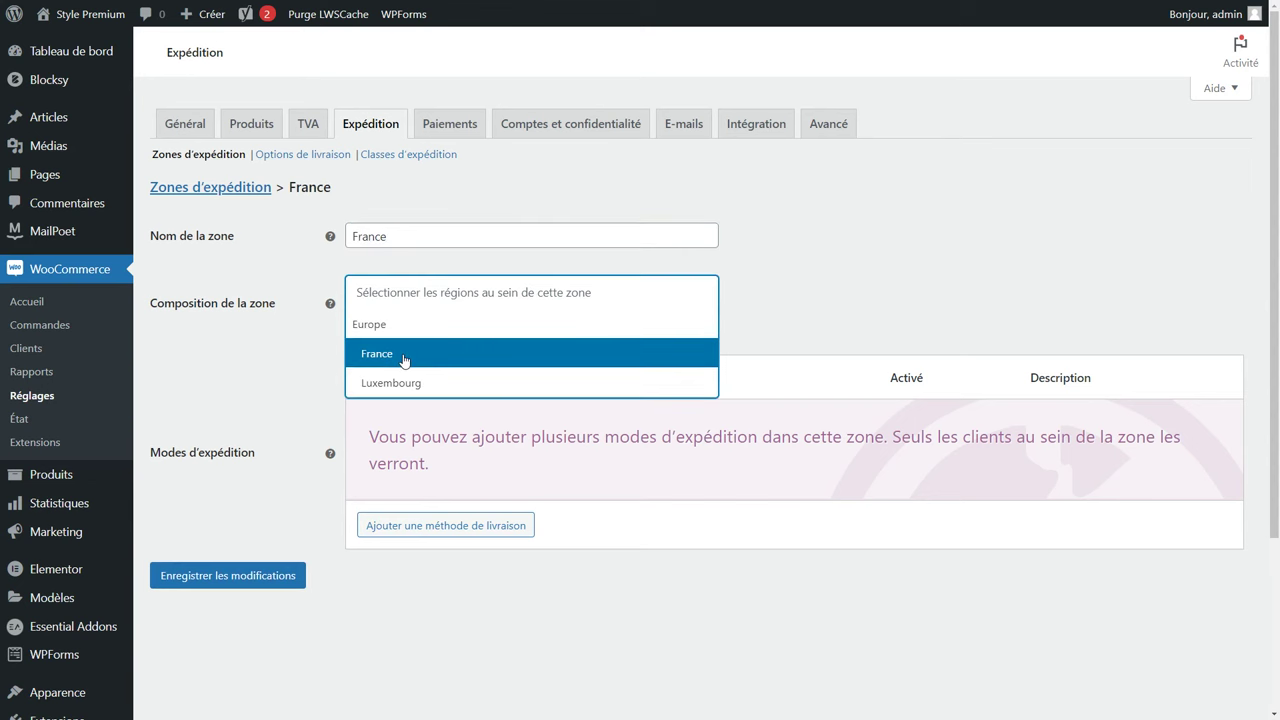
left_click(404, 360)
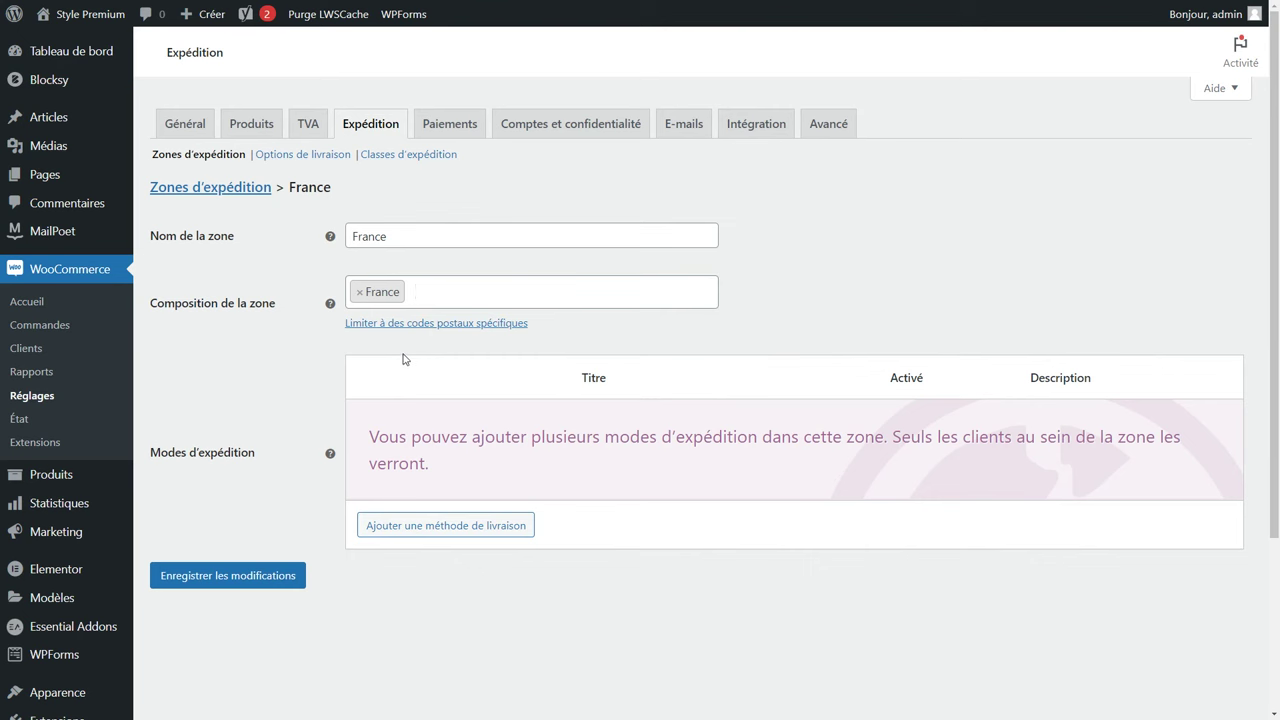
left_click(238, 572)
left_click(220, 189)
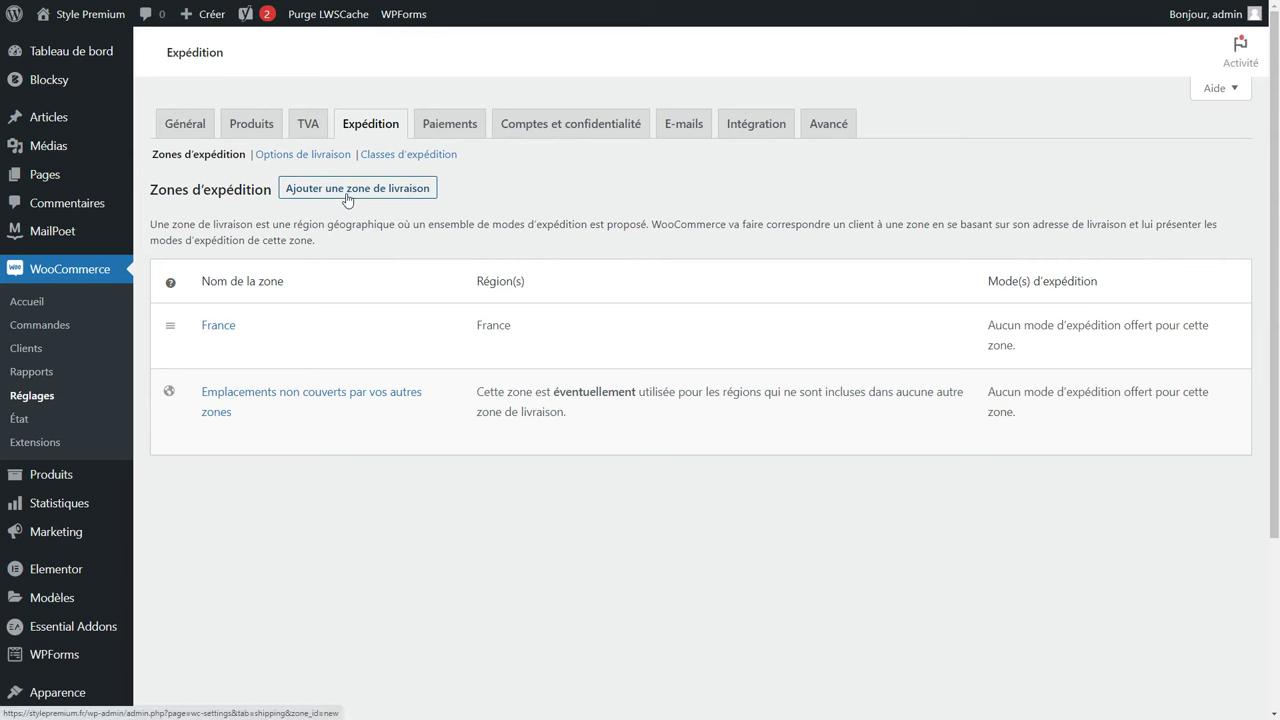
Create a shipping zone named Luxembourg with Luxembourg as its region.
left_click(347, 199)
type("Luxemo")
key("BackSpace")
type("bourg")
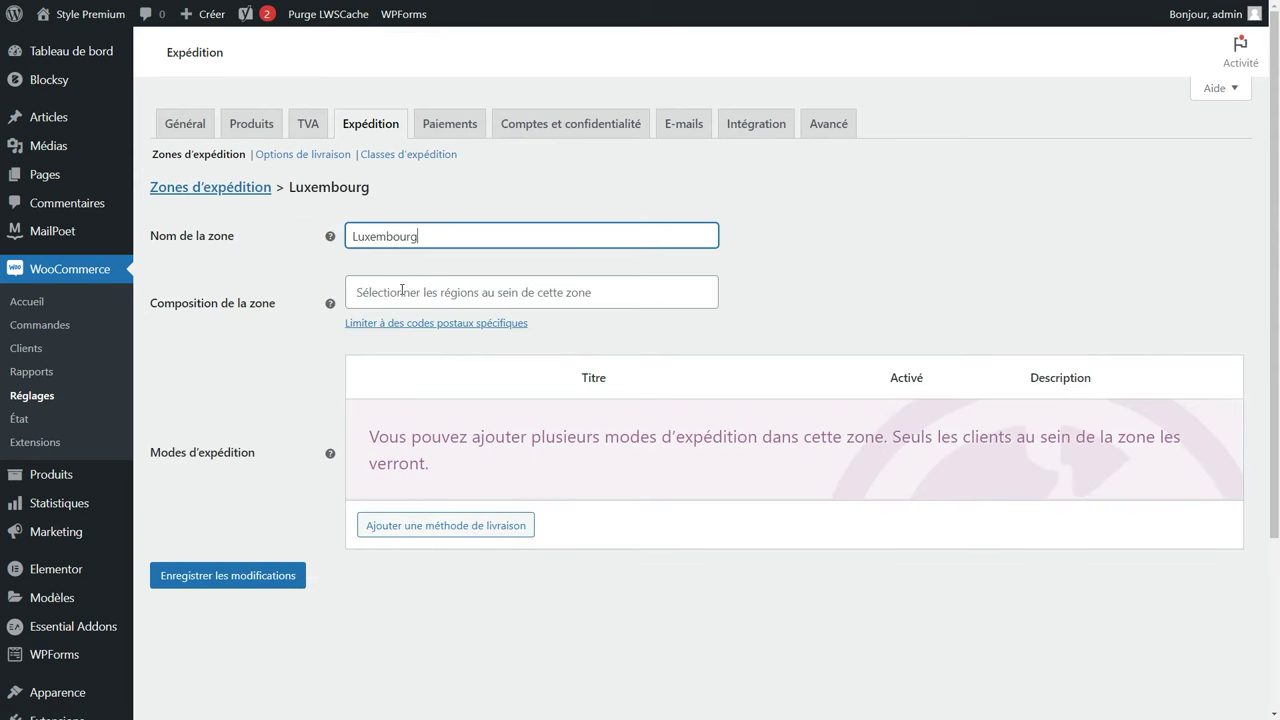
left_click(418, 292)
left_click(418, 382)
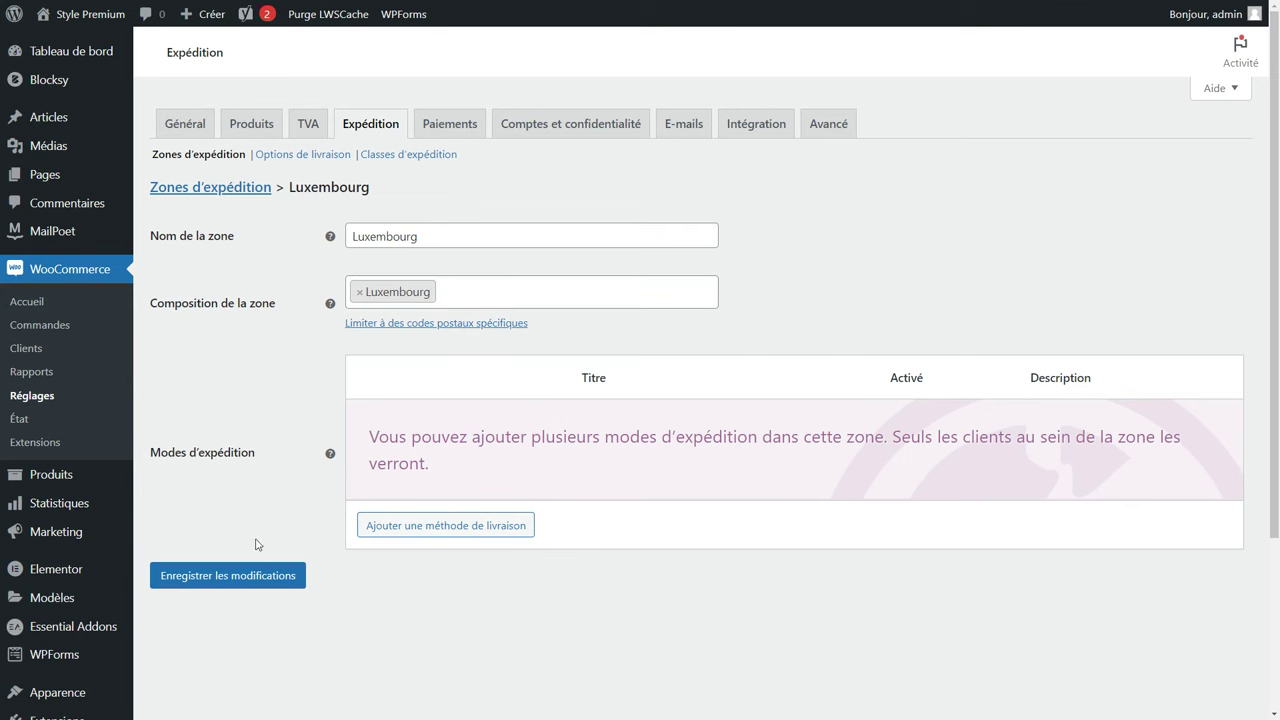
left_click(236, 577)
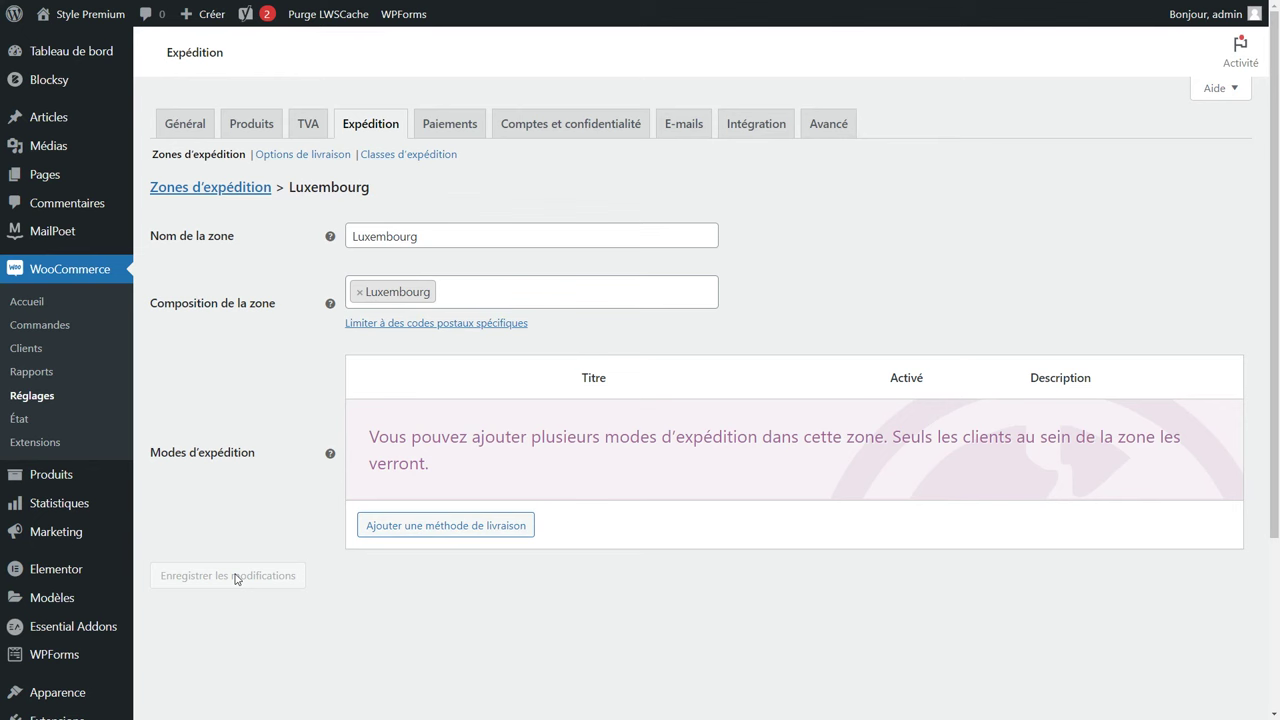
left_click(232, 190)
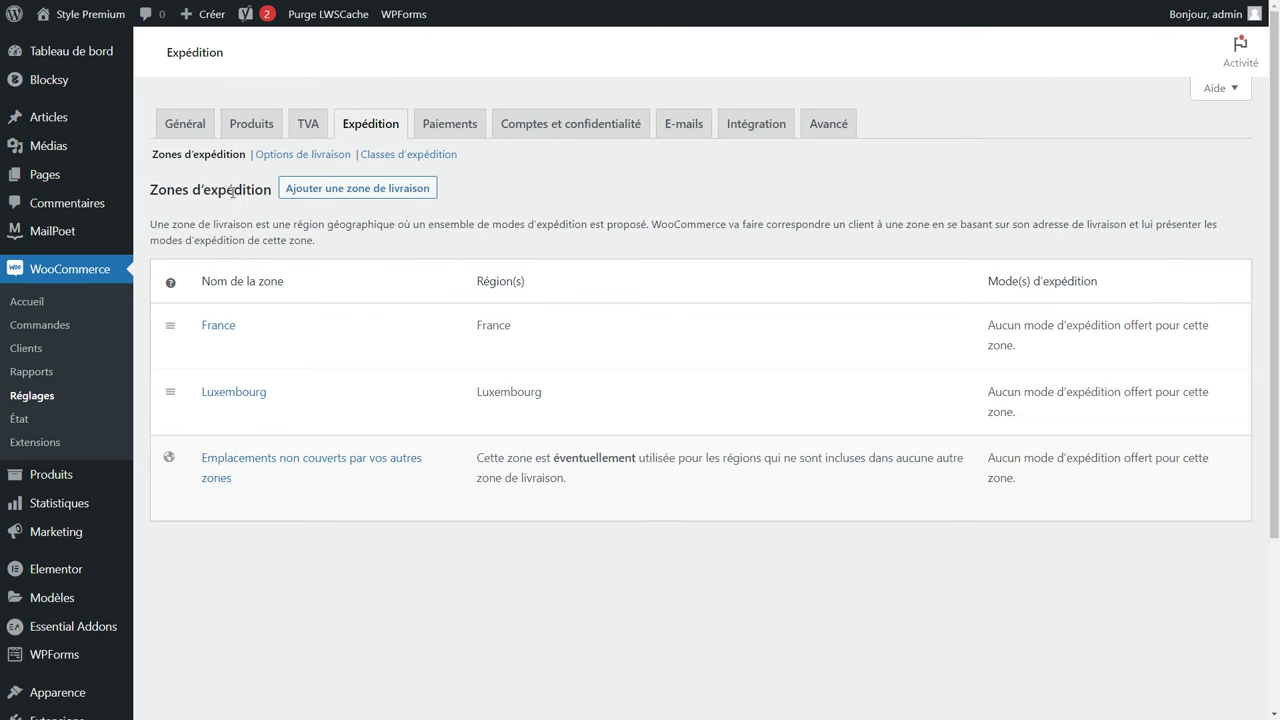
Add a Forfait flat-rate shipping method to the France zone.
mouse_move(249, 334)
left_click(229, 348)
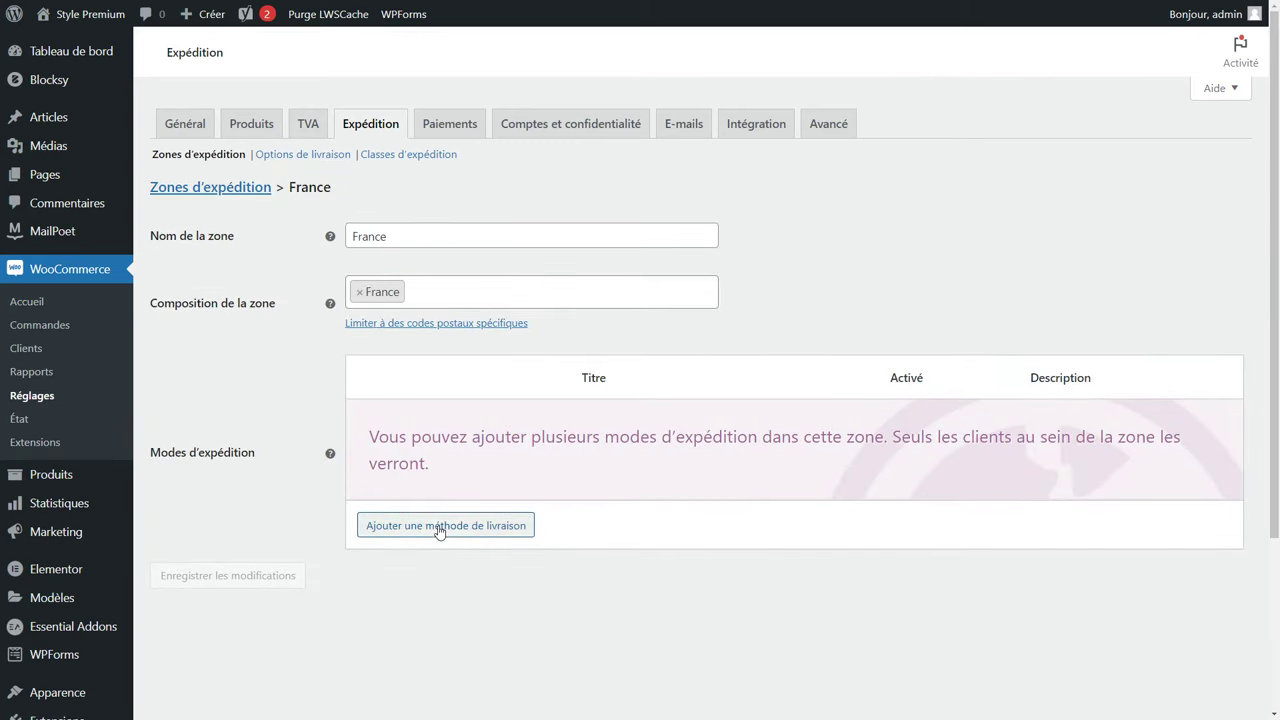
left_click(439, 526)
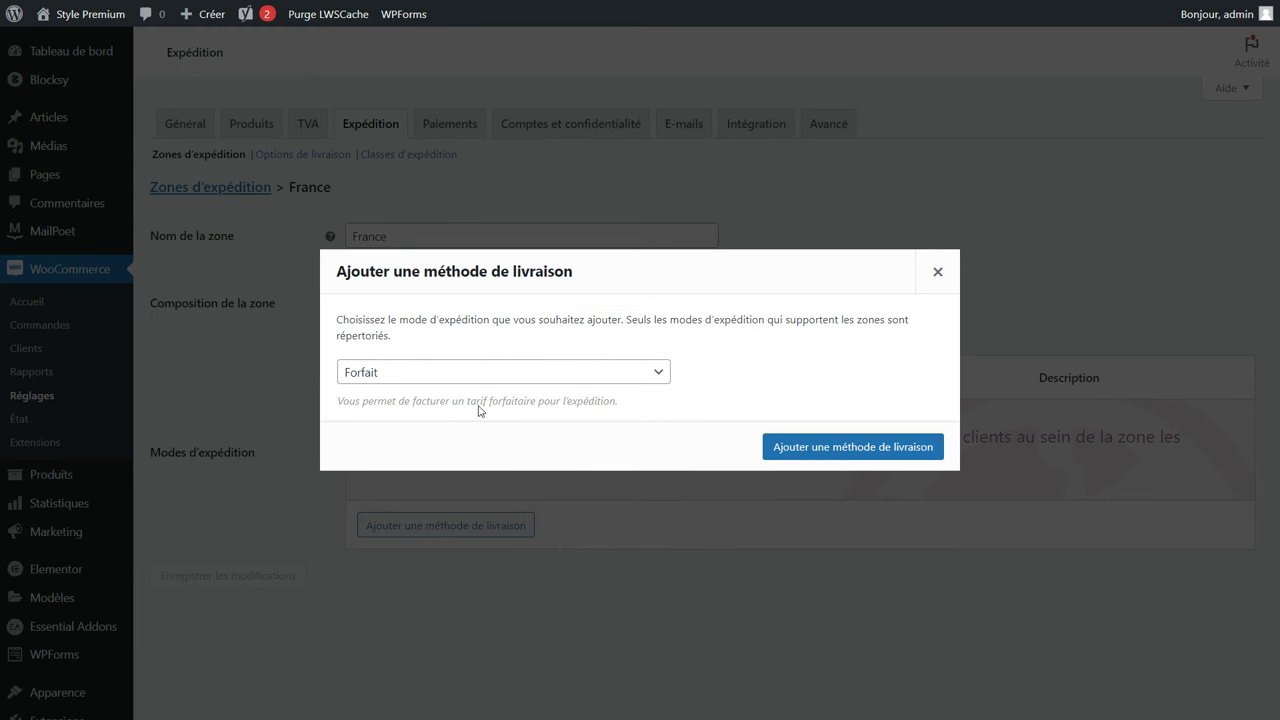
left_click(480, 373)
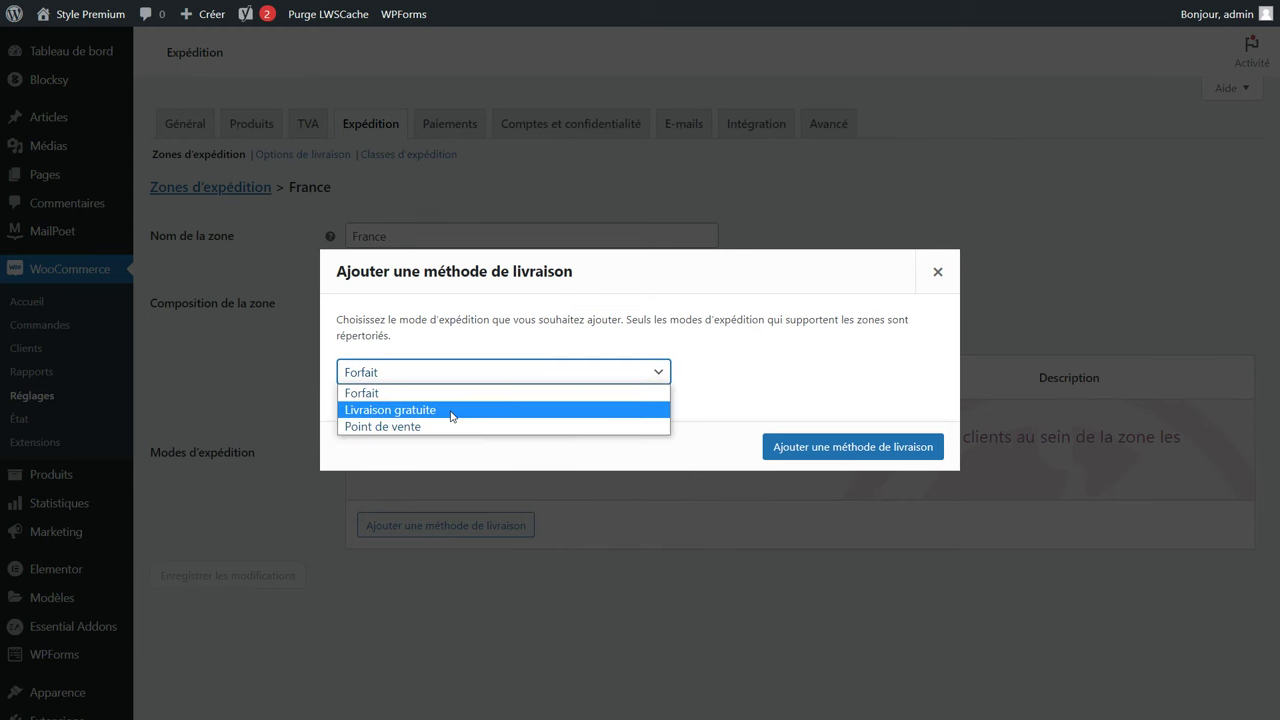
left_click(459, 394)
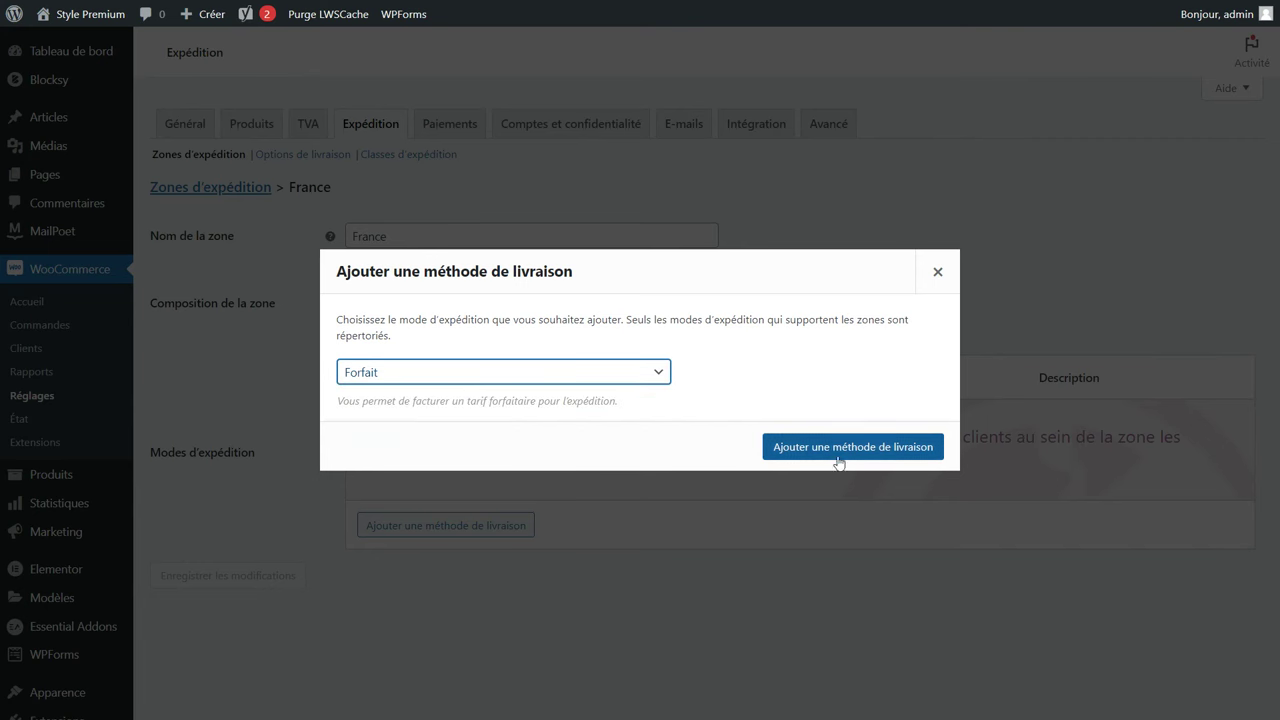
left_click(800, 452)
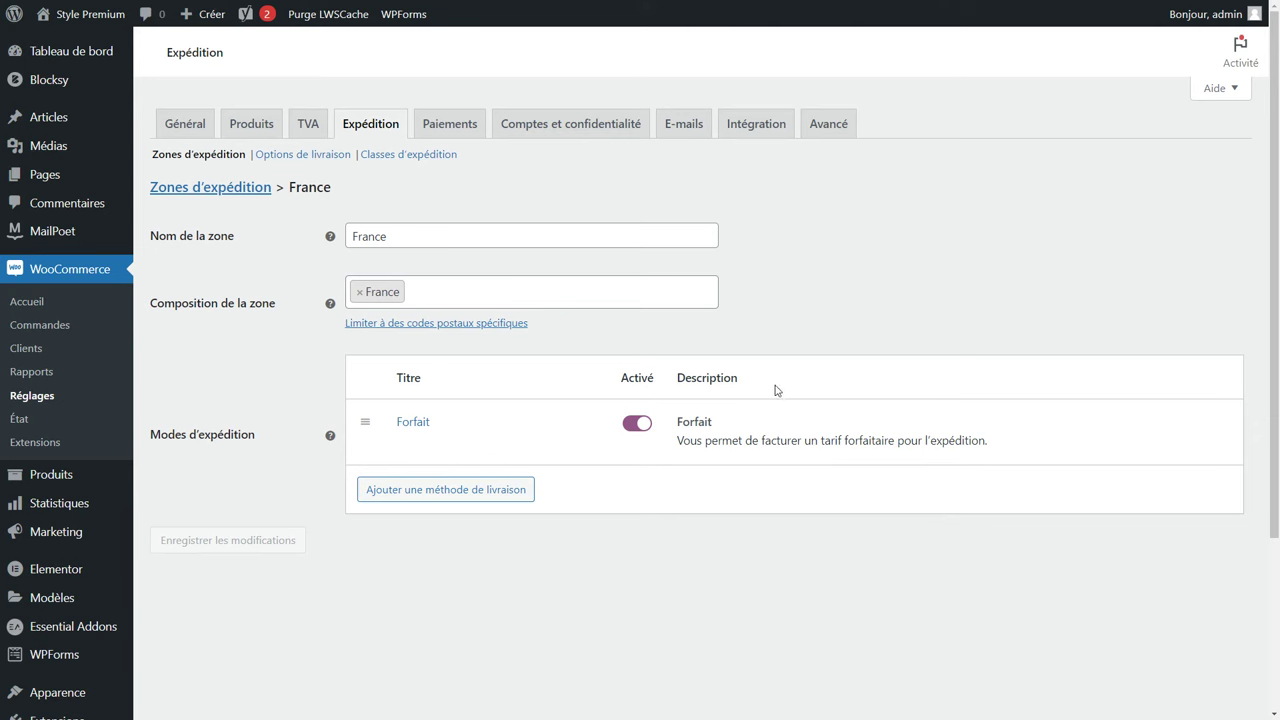
Title the Forfait method 'Livraison à domicile avec Colissimo', Taxable, with cost 4,95.
left_click(416, 444)
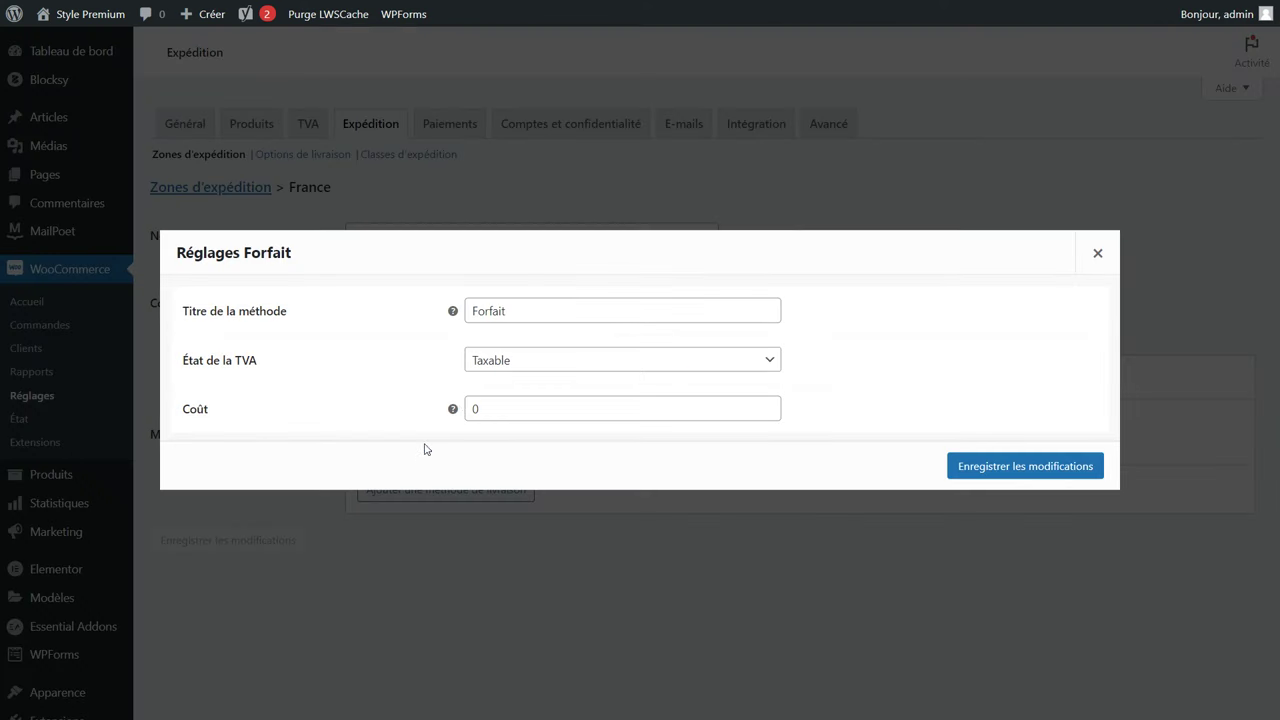
double_click(476, 318)
type("Livraison à domicile avec Colissimo")
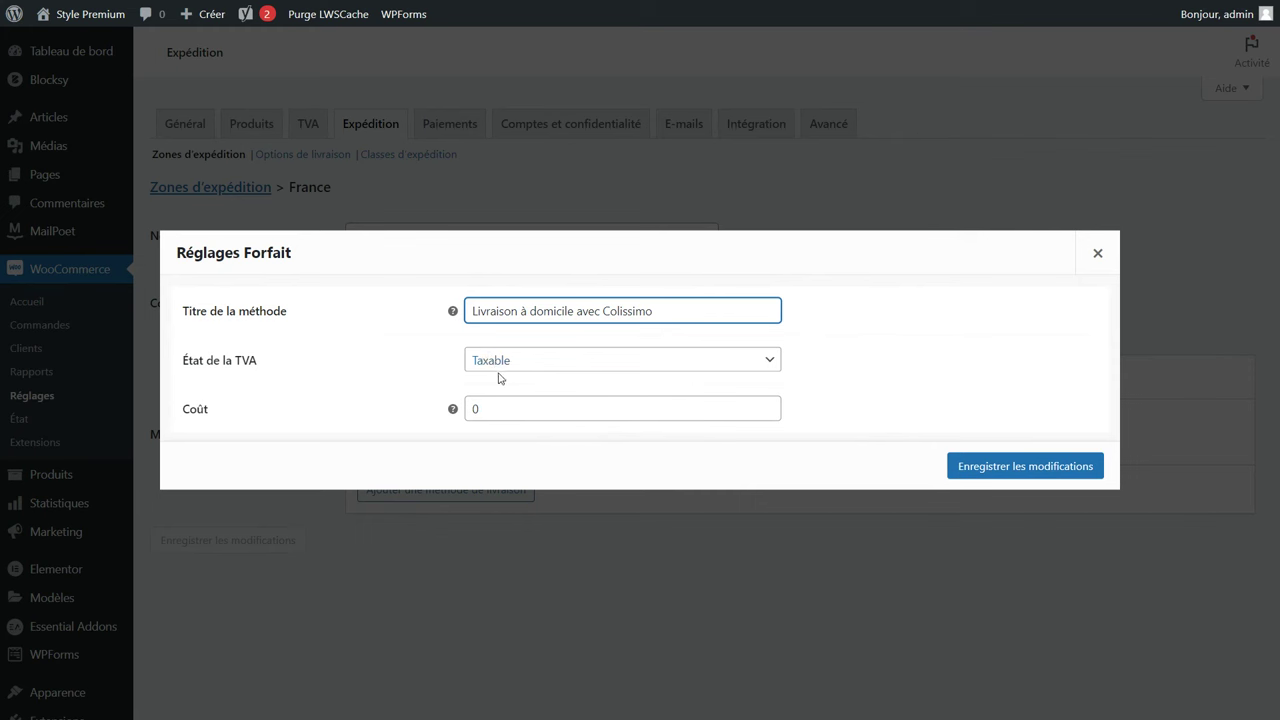
left_click(513, 365)
left_click(513, 374)
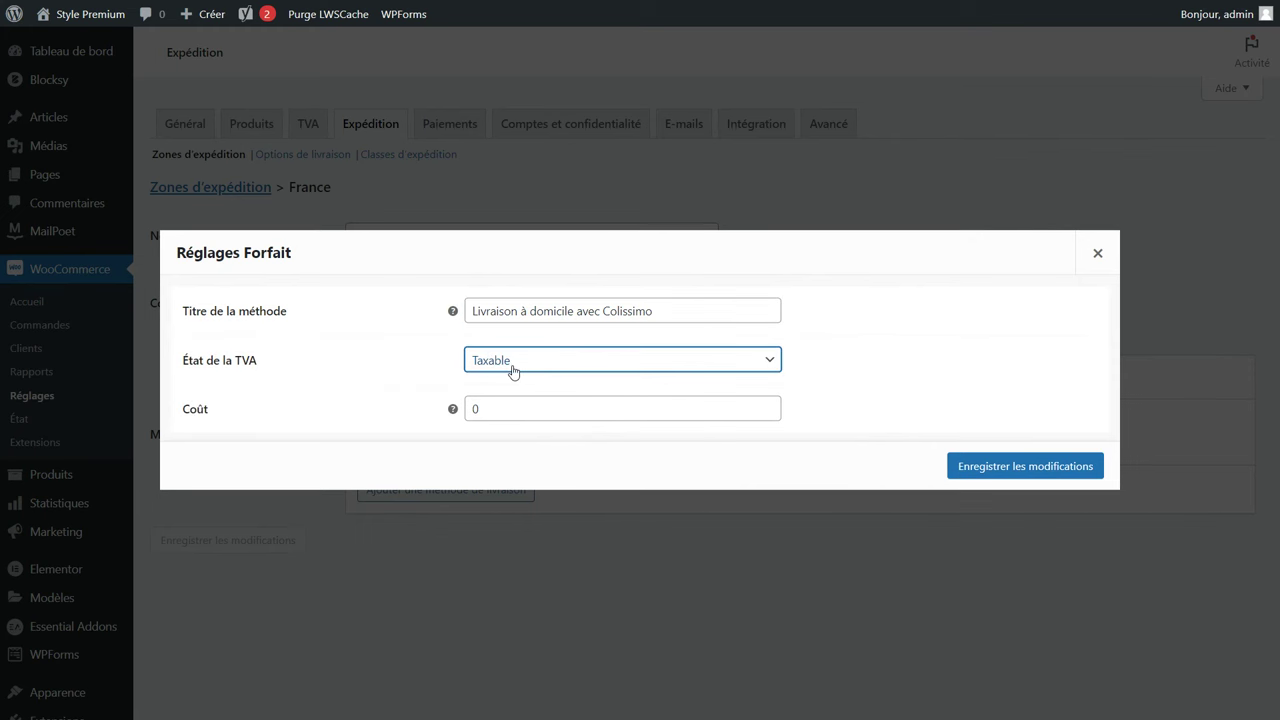
left_click(514, 403)
left_click_drag(514, 403, 452, 418)
type("4,95")
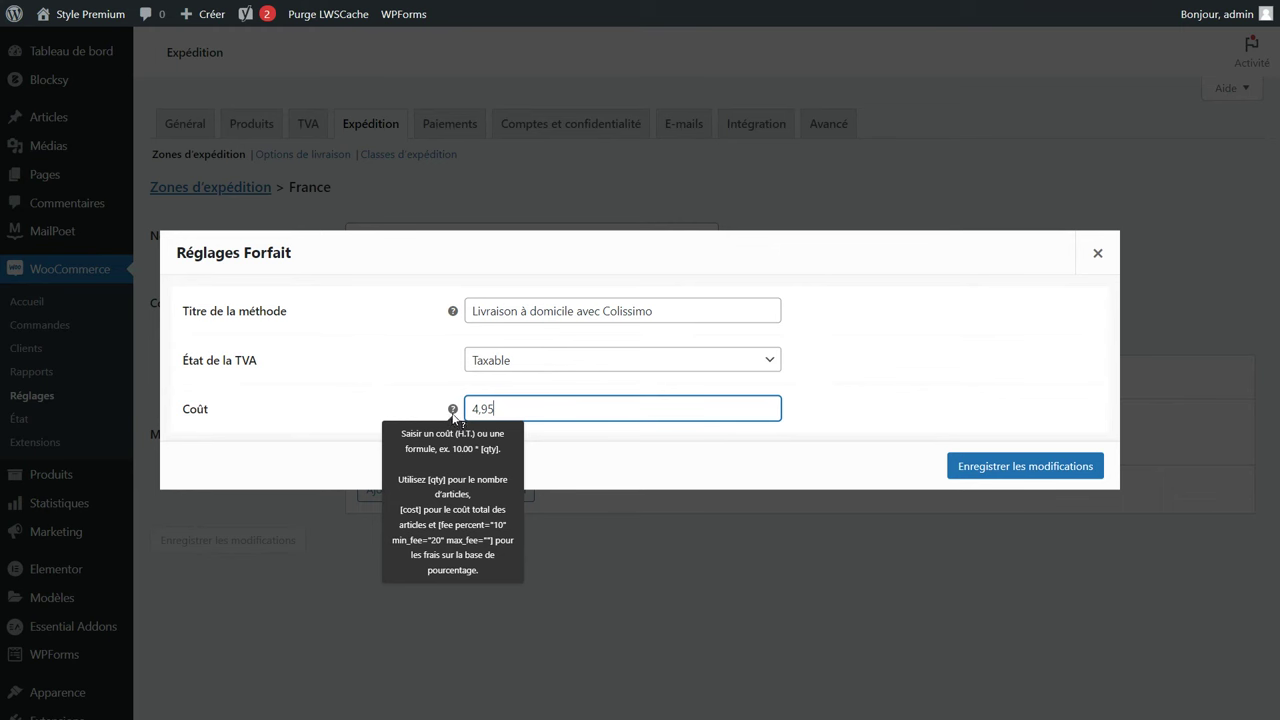
left_click(995, 470)
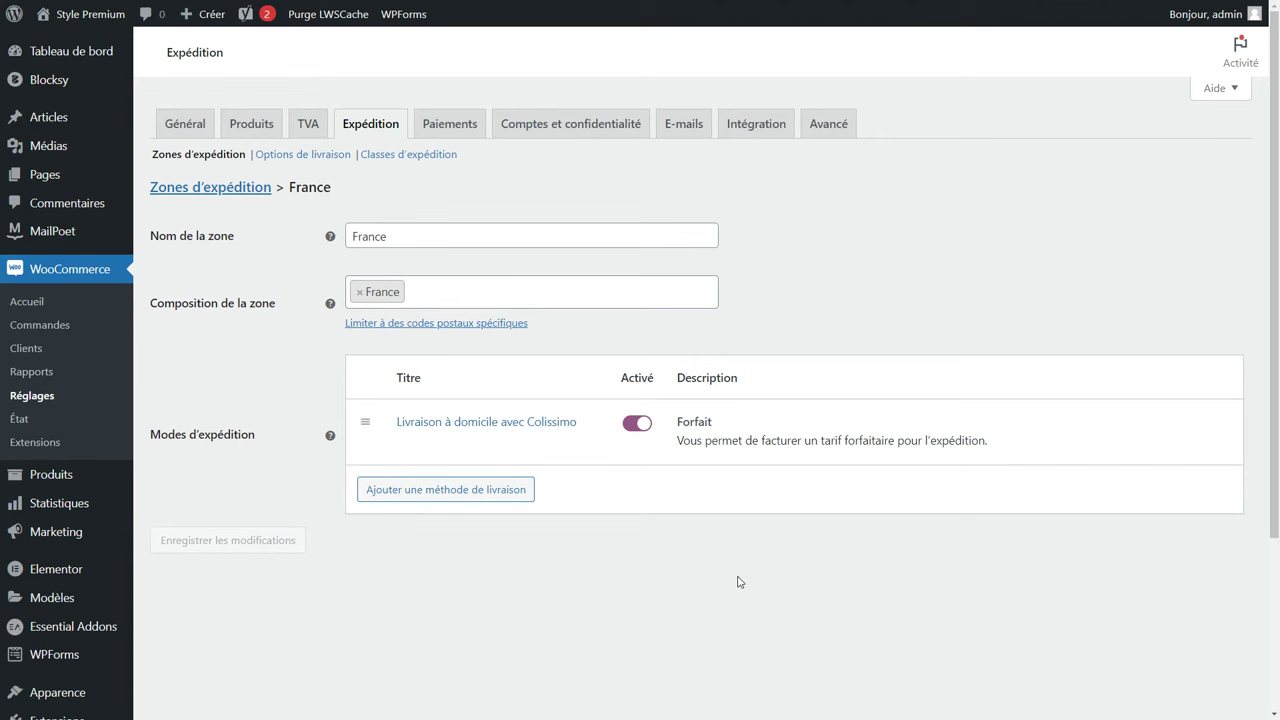
Add a Livraison gratuite method to the France zone.
left_click(437, 498)
left_click(397, 372)
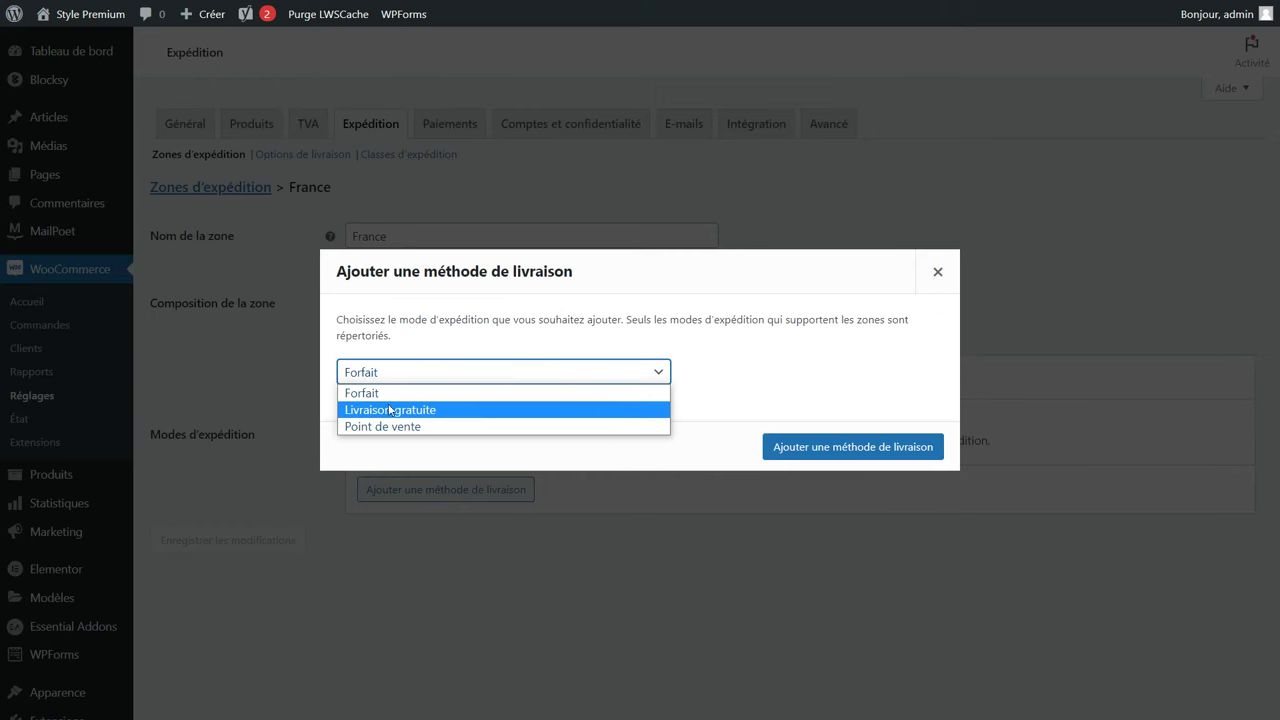
left_click(393, 414)
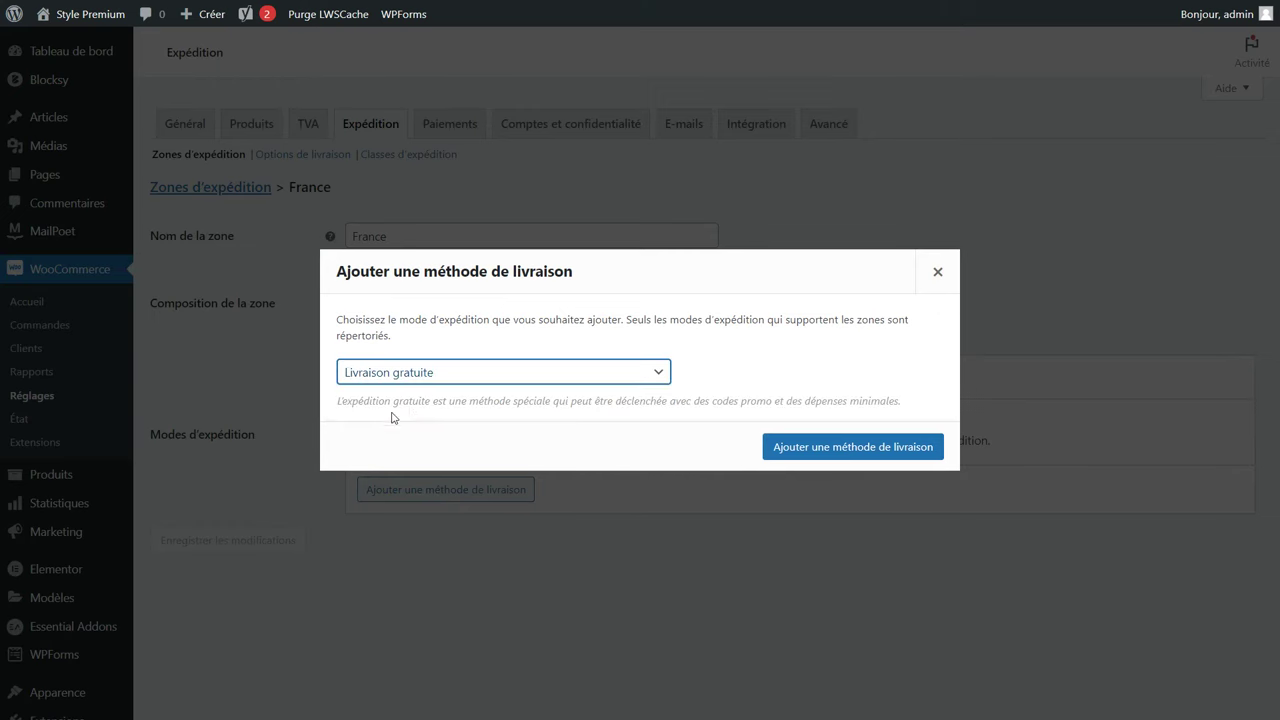
left_click(844, 451)
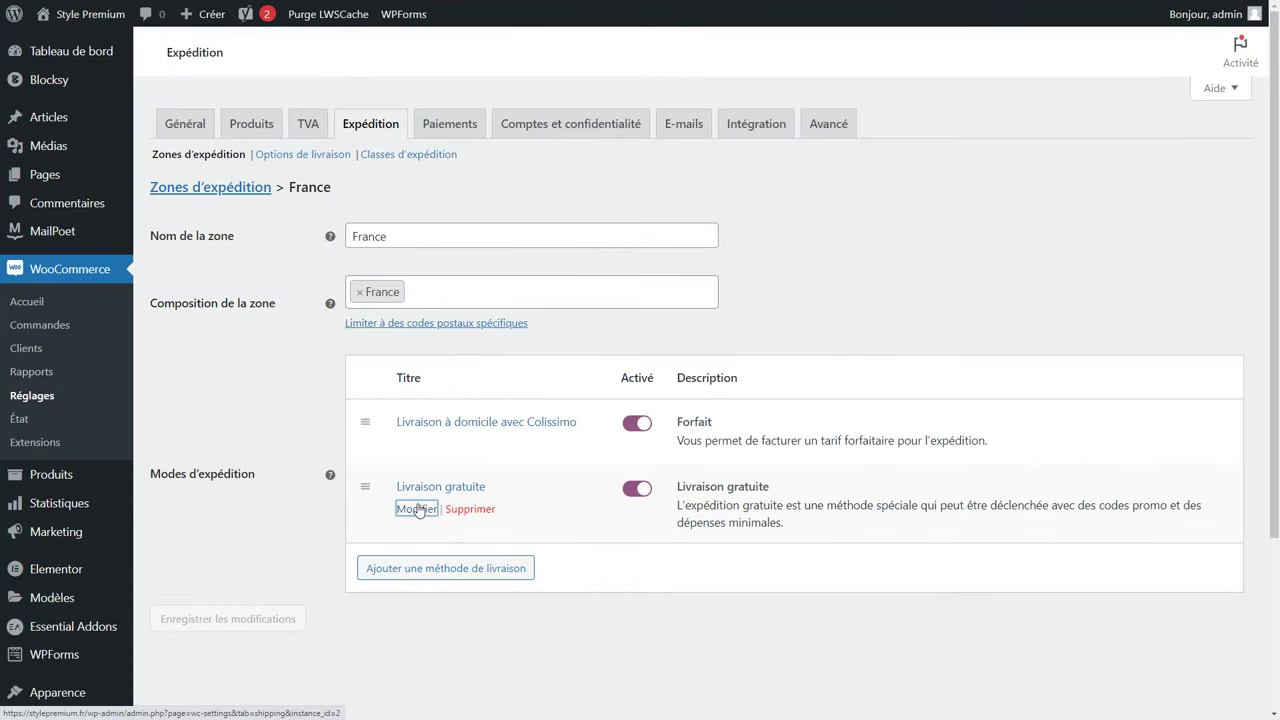
Rename free shipping 'Livraison gratuite avec Colissimo' and require a 40 minimum order amount.
left_click(417, 508)
left_click(571, 336)
type("avec")
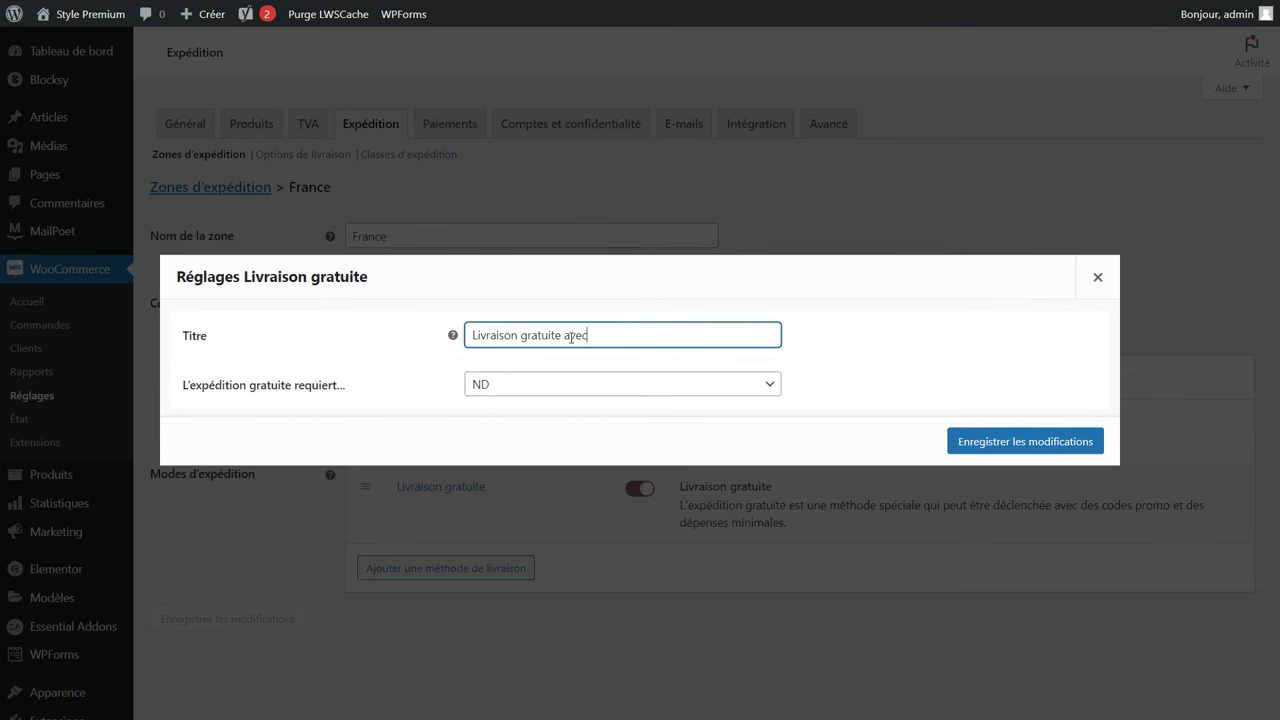
type(" Colissimo")
left_click(581, 385)
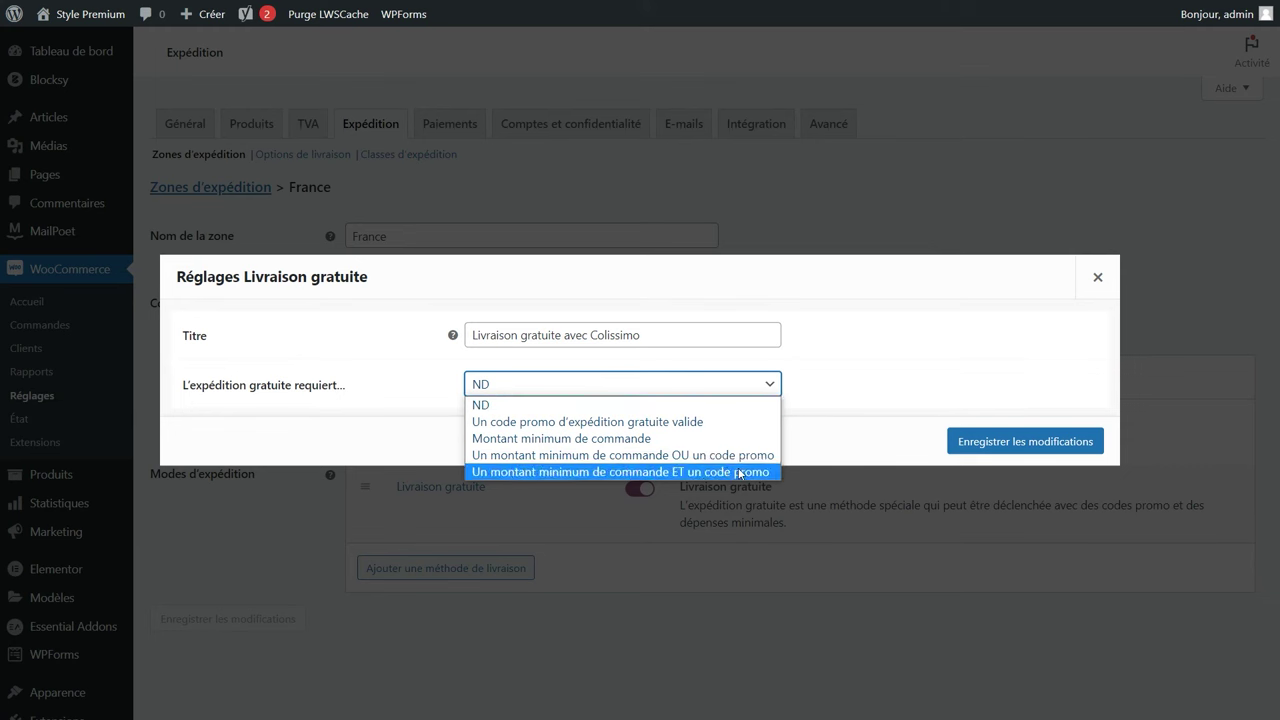
left_click(659, 445)
double_click(520, 384)
type("40")
left_click(412, 407)
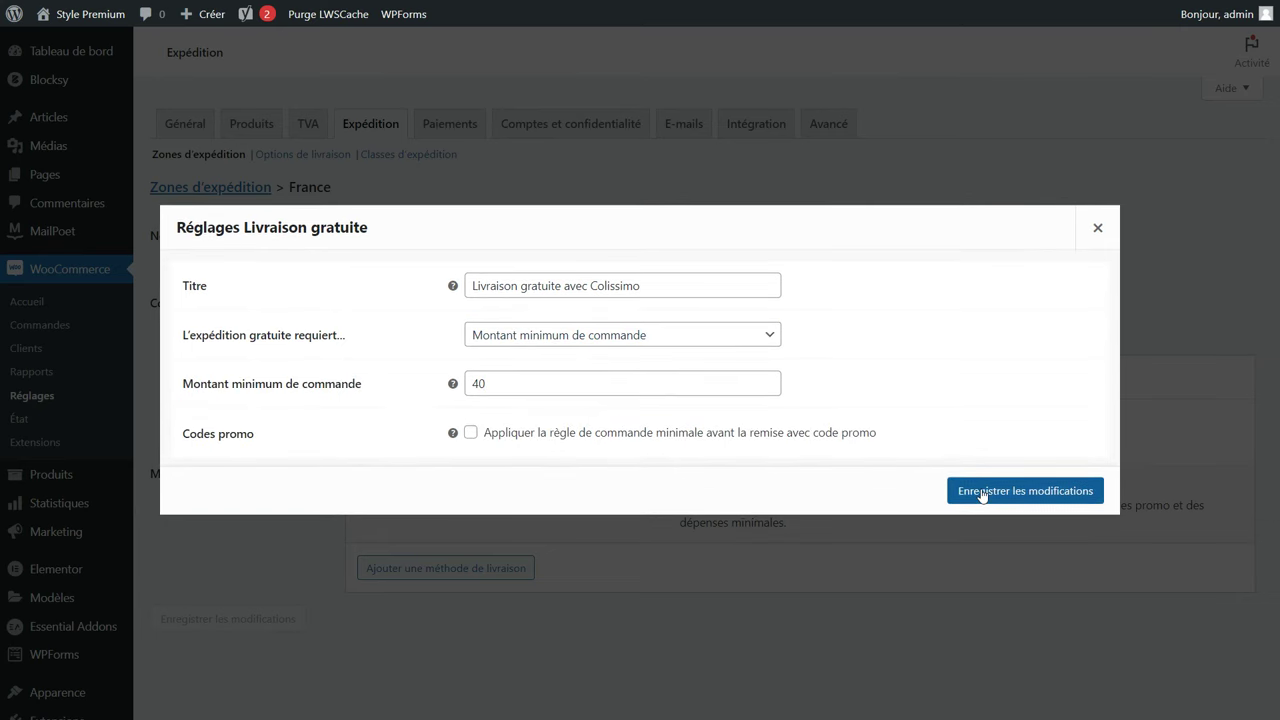
left_click(978, 491)
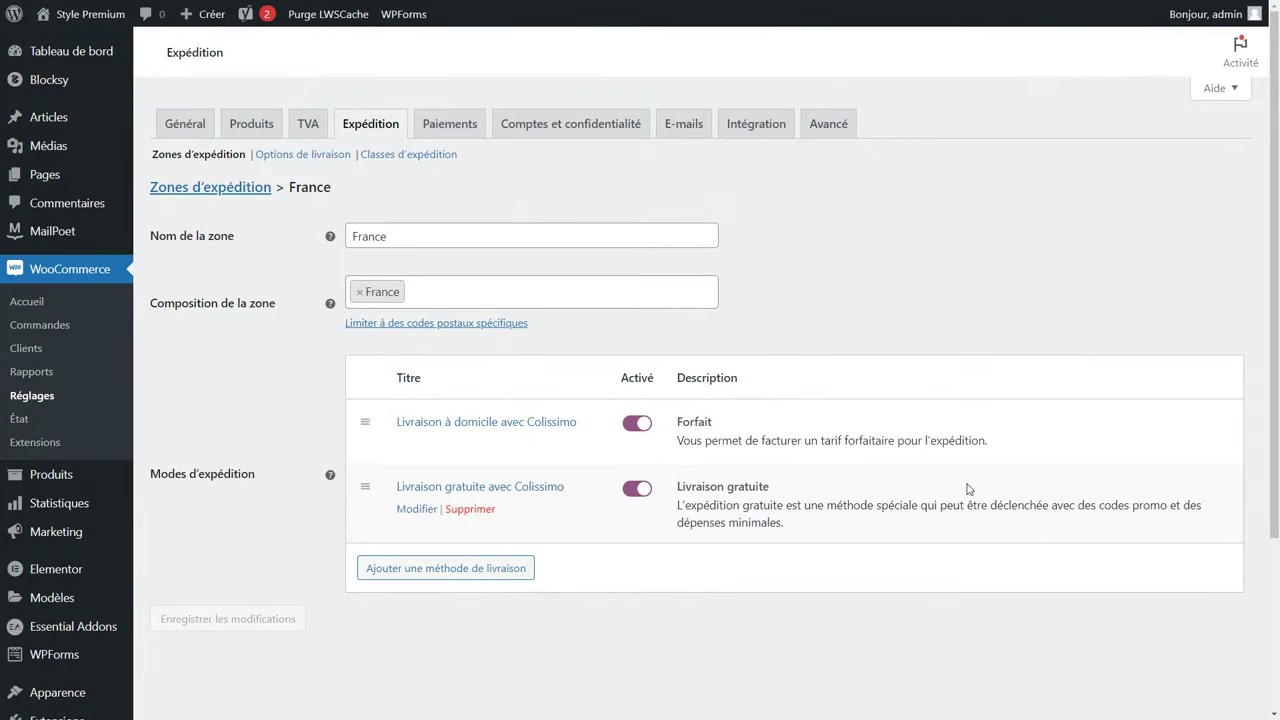
left_click(201, 187)
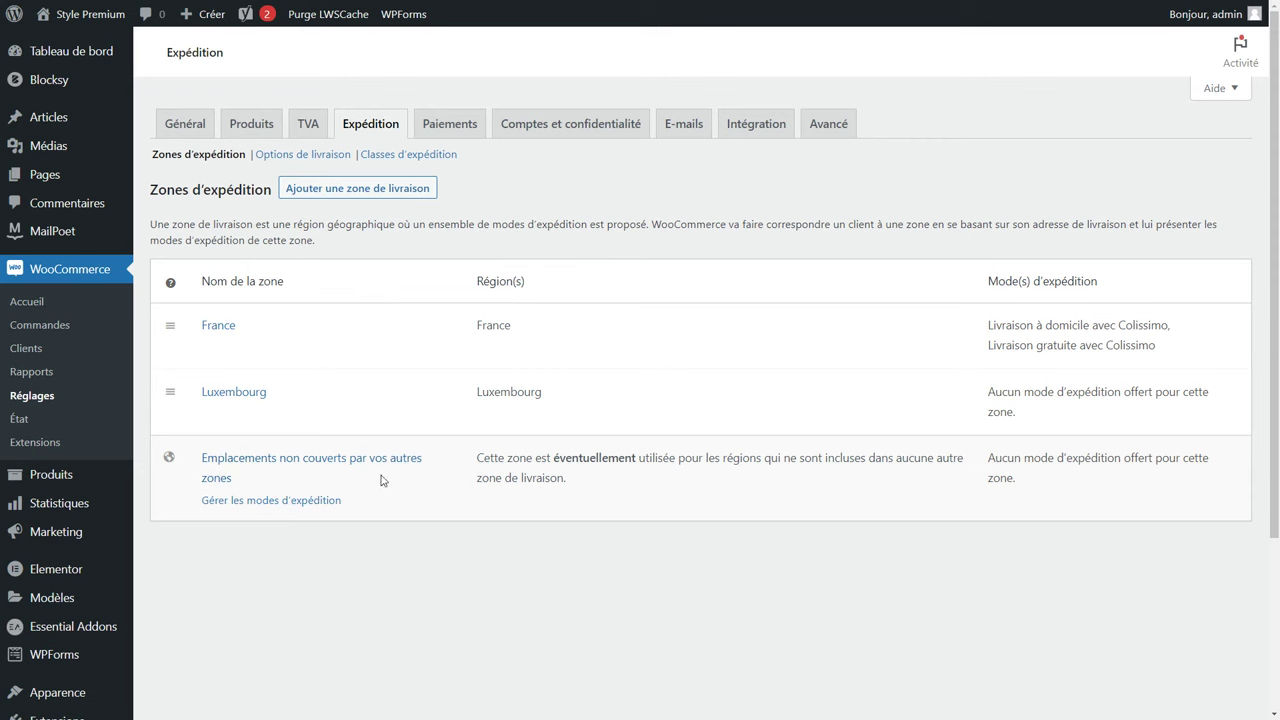
Delete both Colissimo methods from the France zone and save the empty zone.
left_click(332, 466)
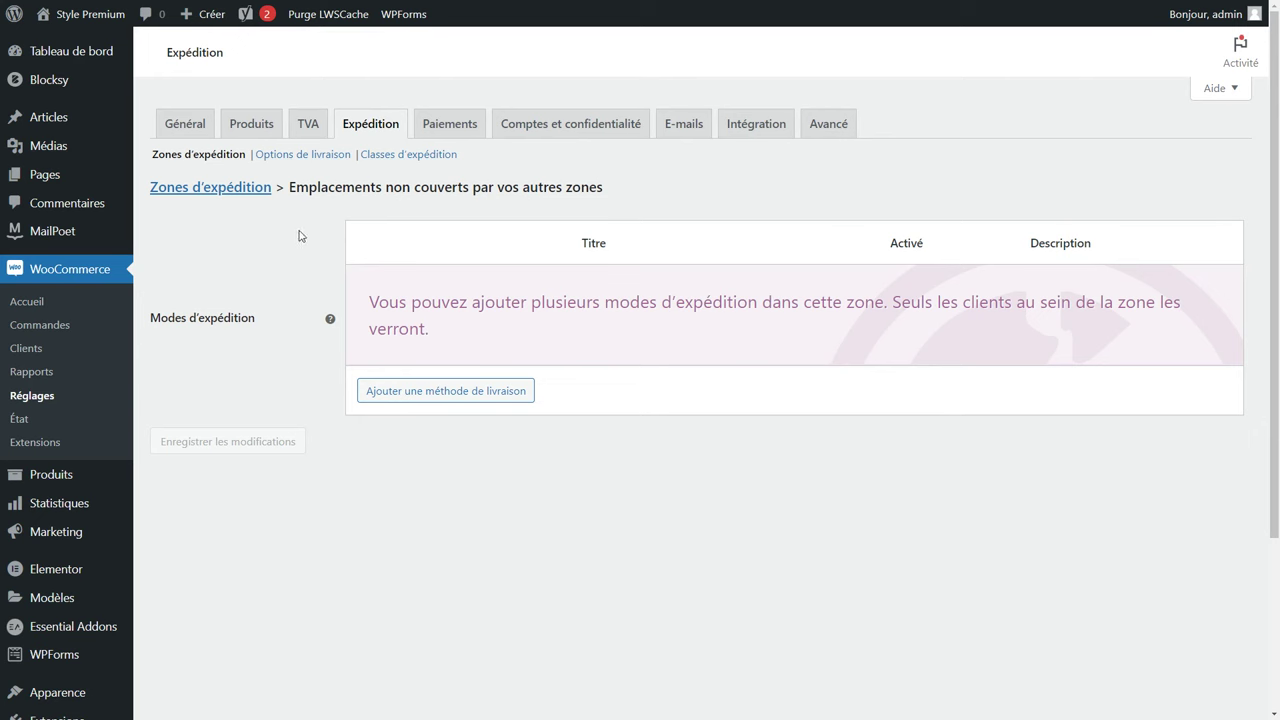
left_click(256, 195)
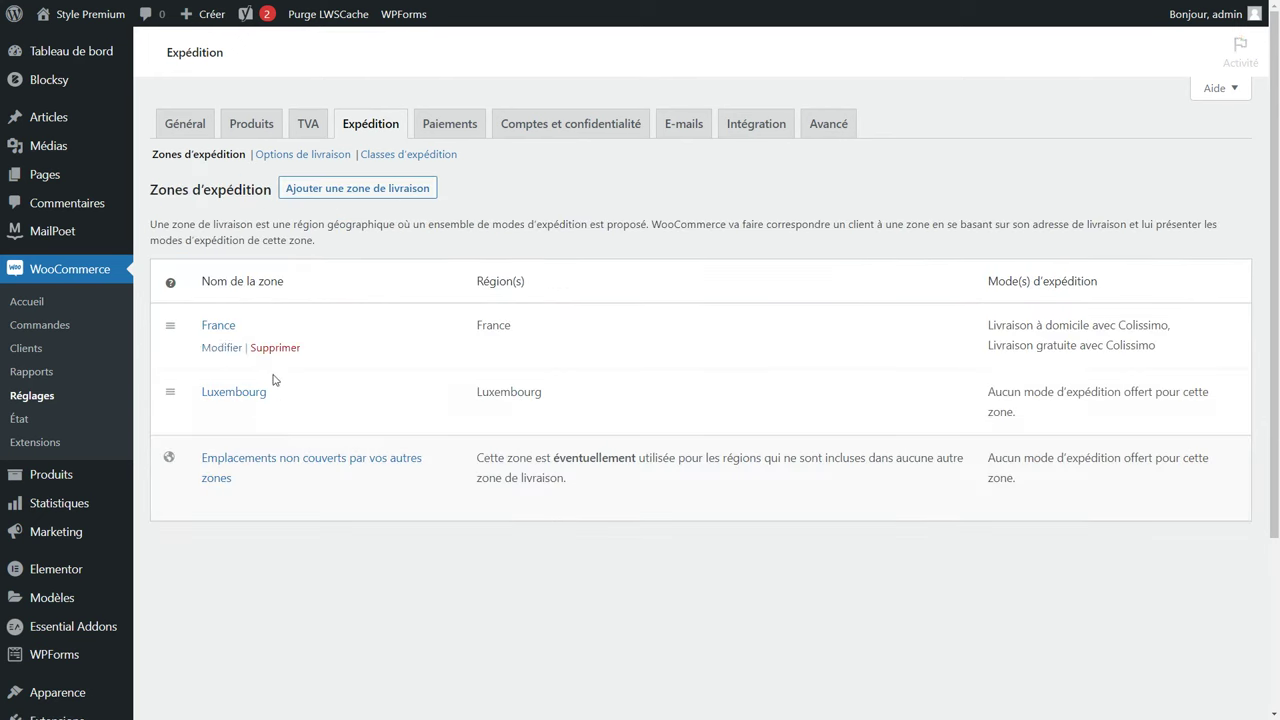
left_click(219, 348)
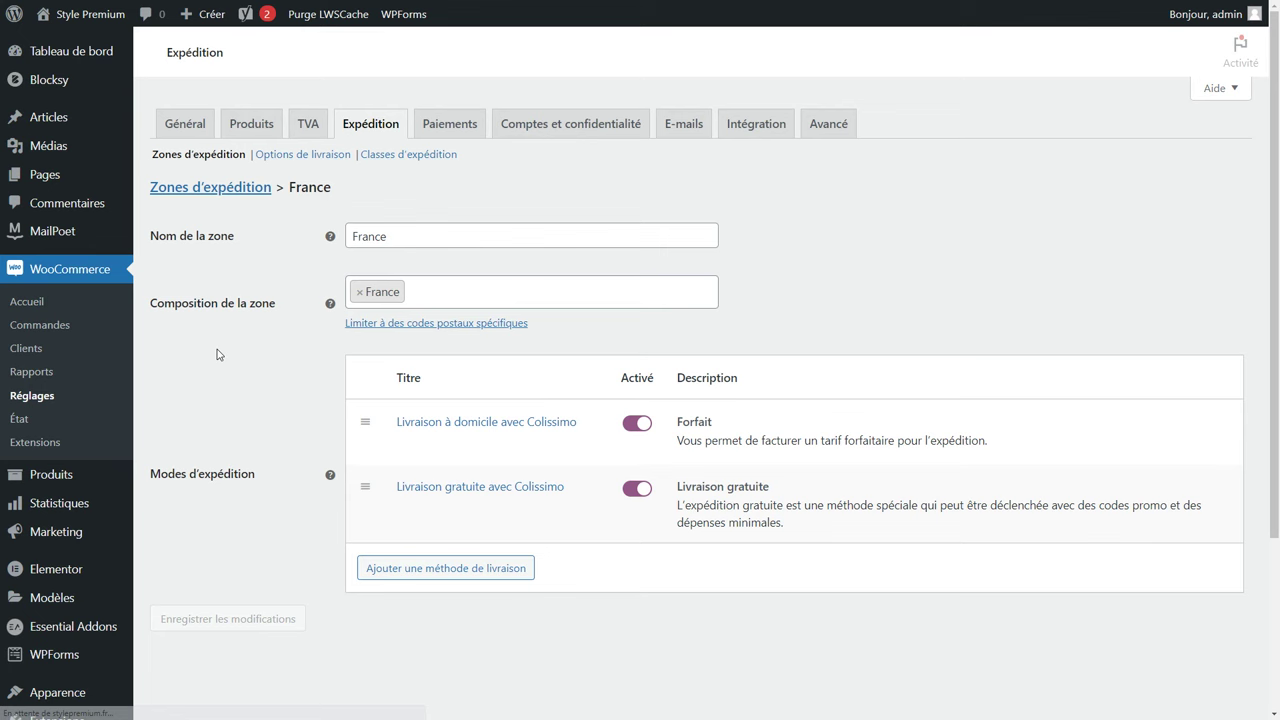
left_click(466, 444)
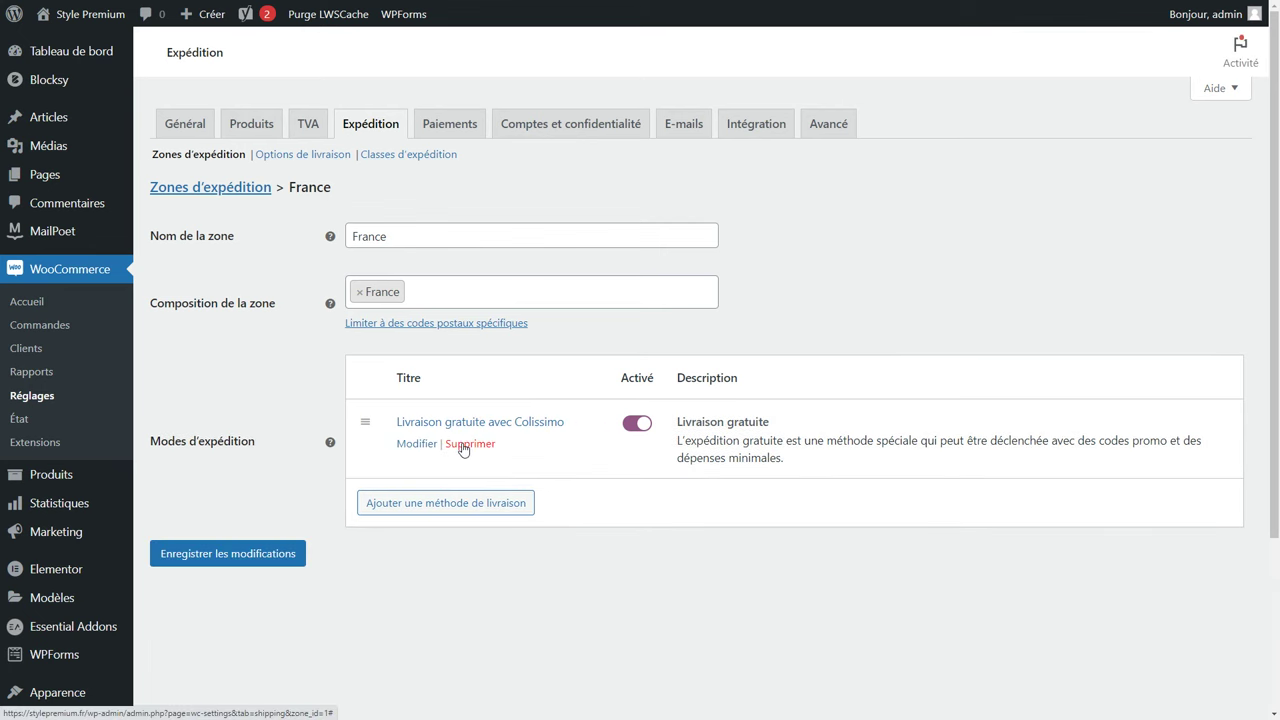
left_click(465, 444)
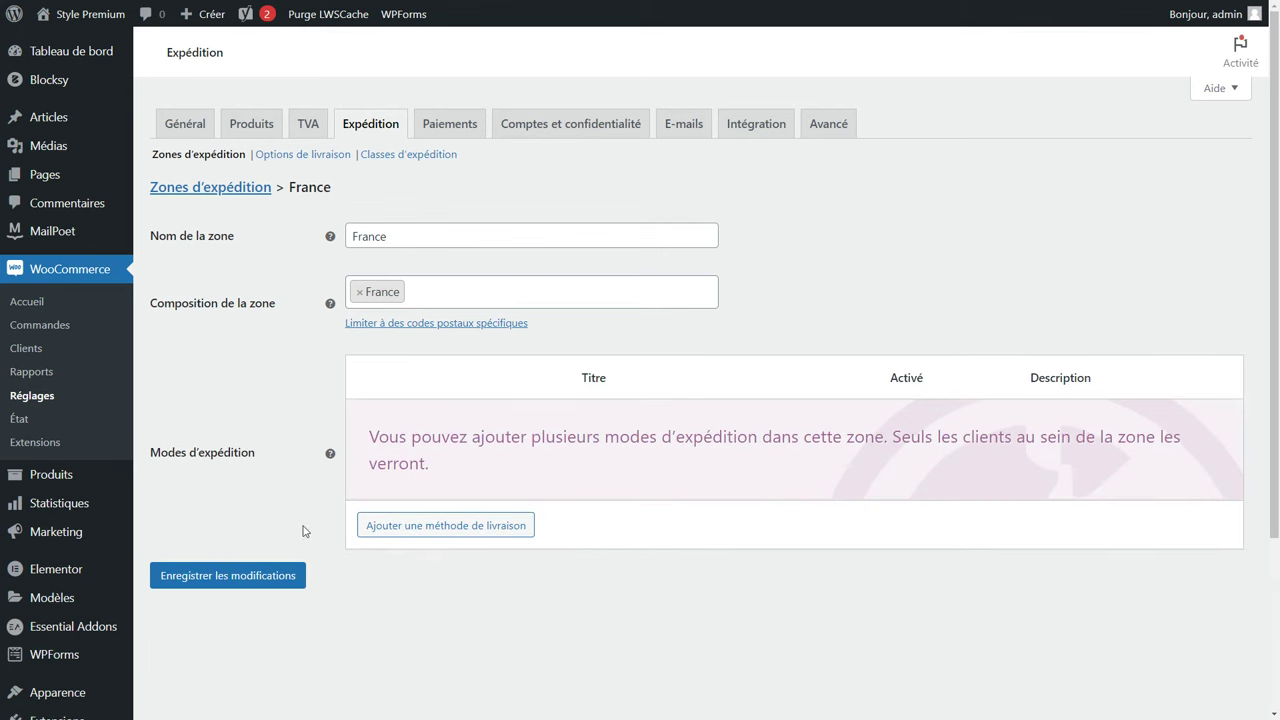
left_click(261, 581)
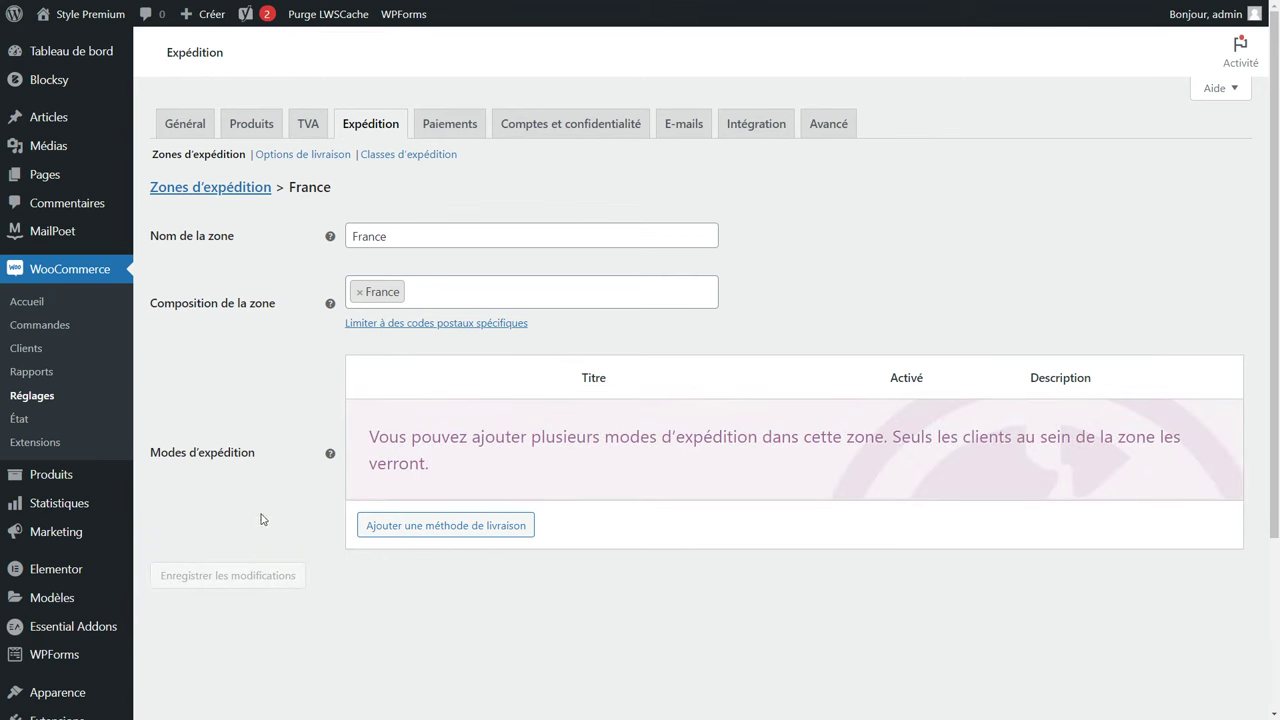
left_click(207, 190)
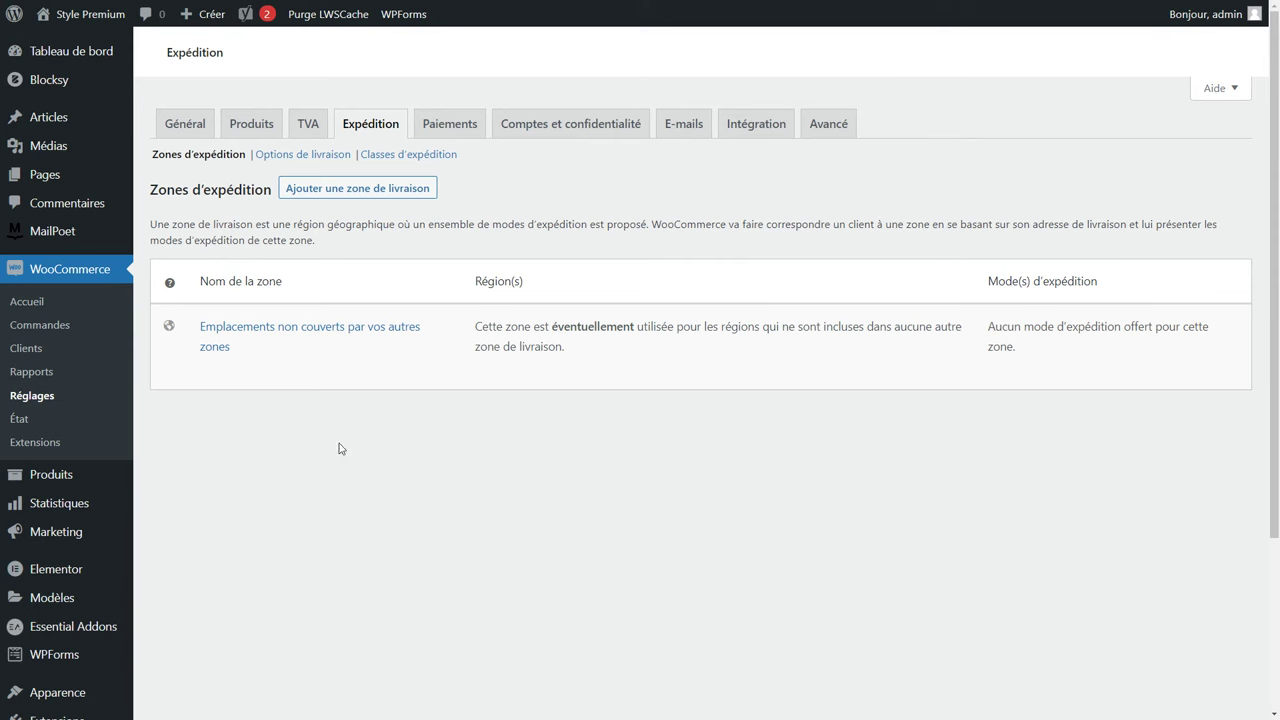
Insert an empty row in the TVA Taux standards table and begin editing its country code.
left_click(310, 130)
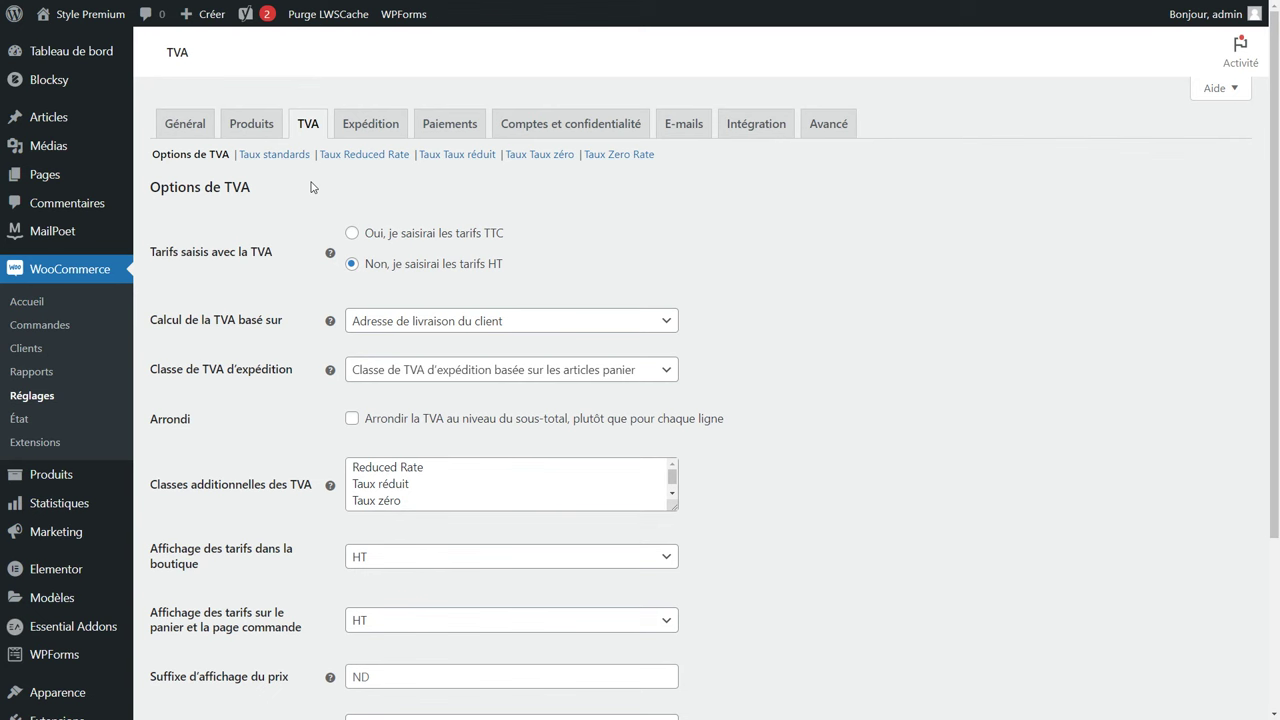
left_click(284, 159)
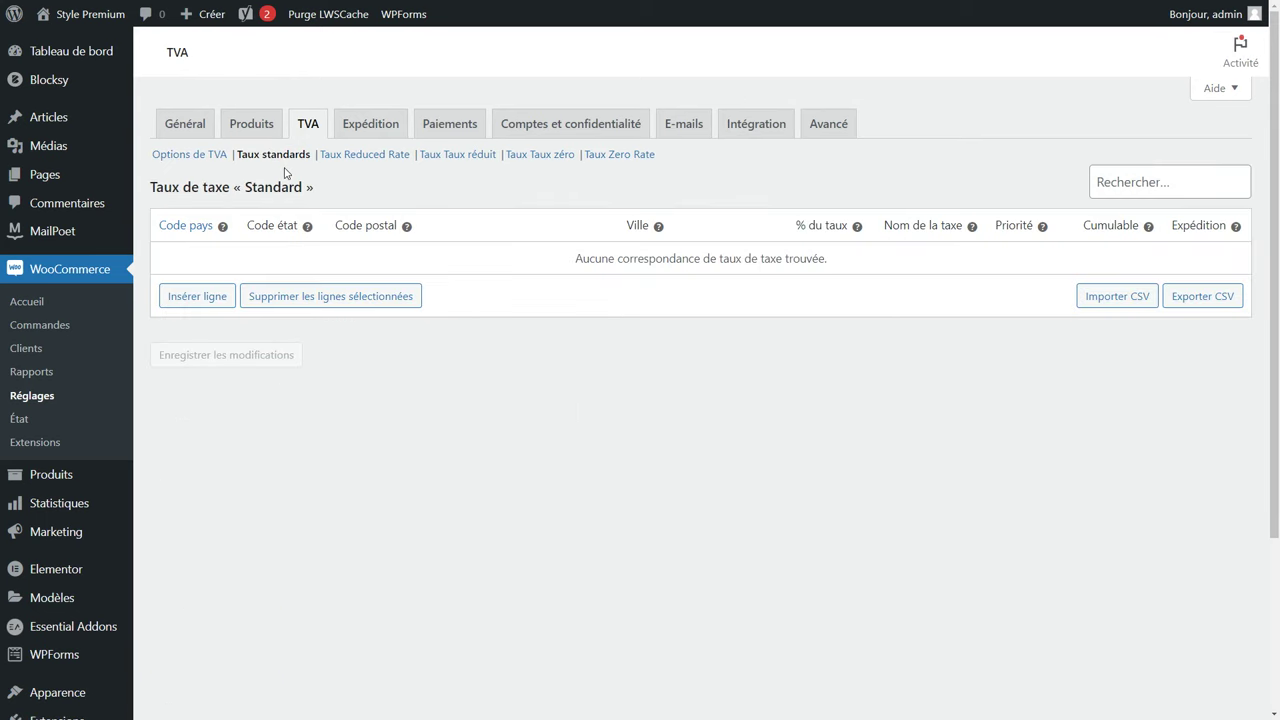
left_click(202, 304)
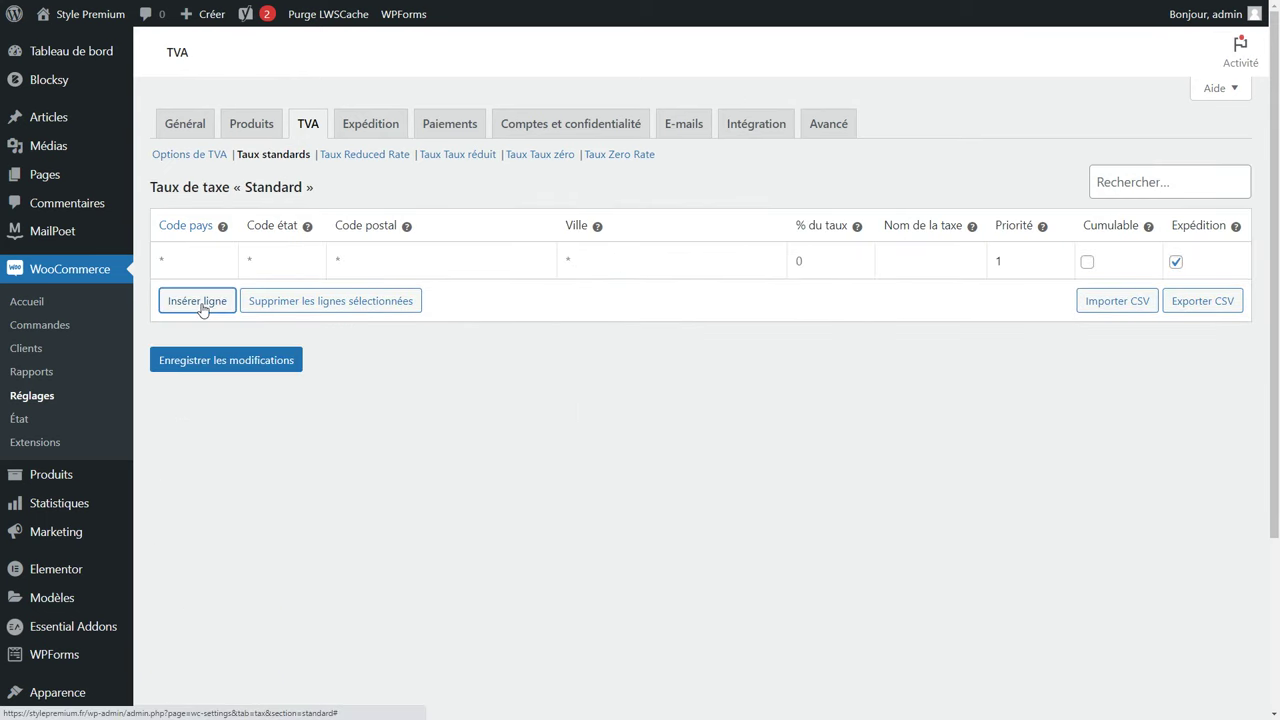
left_click(176, 269)
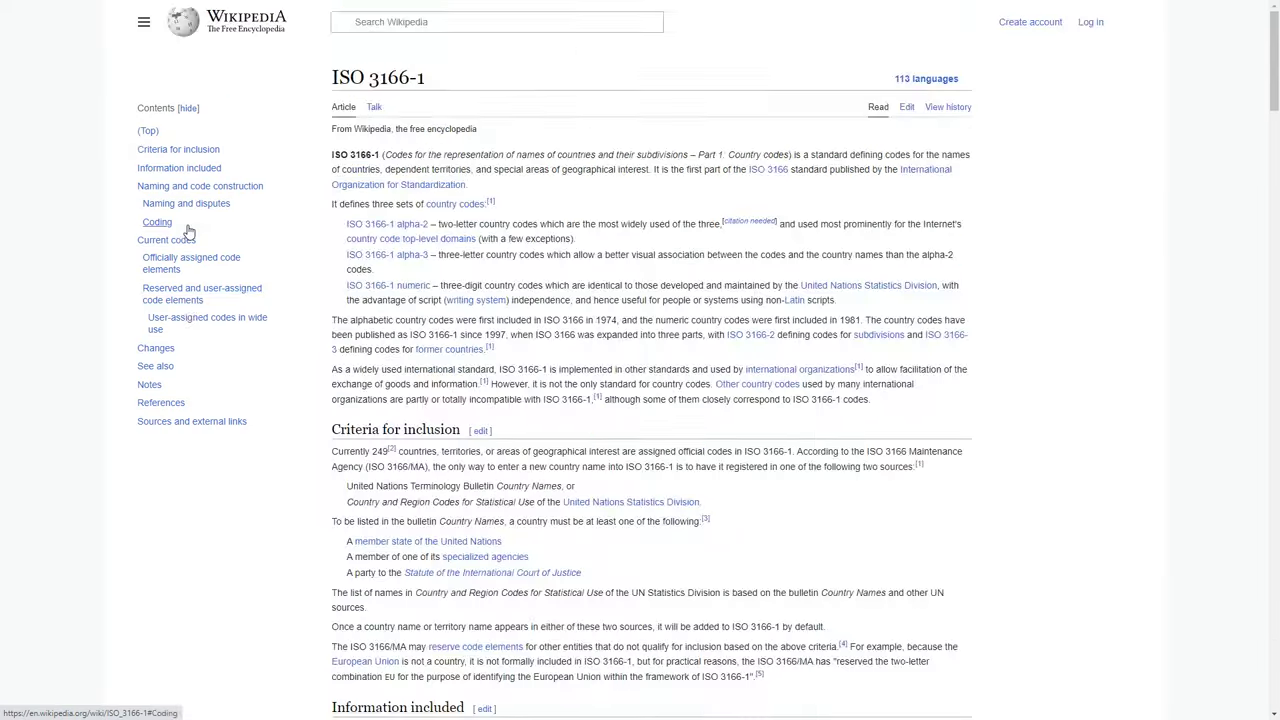
Locate France's alpha-2 code FR in Wikipedia's ISO 3166-1 current codes table.
left_click(190, 236)
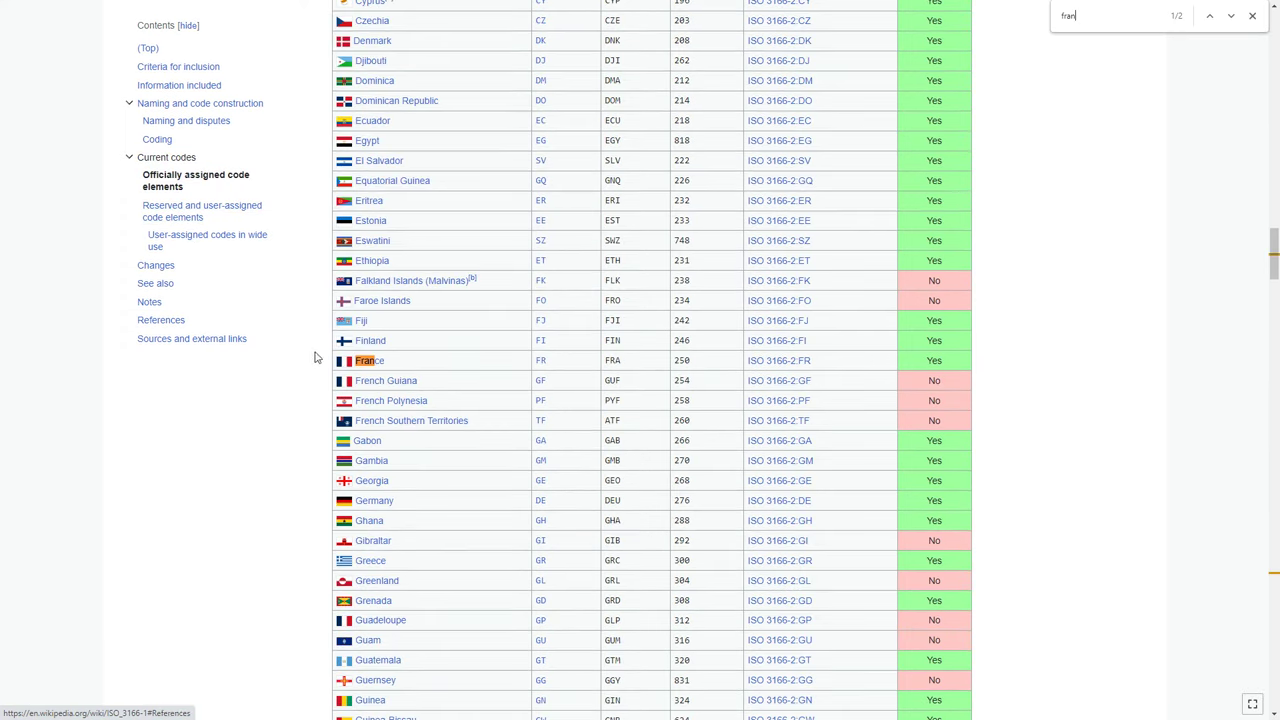
left_click_drag(558, 364, 537, 361)
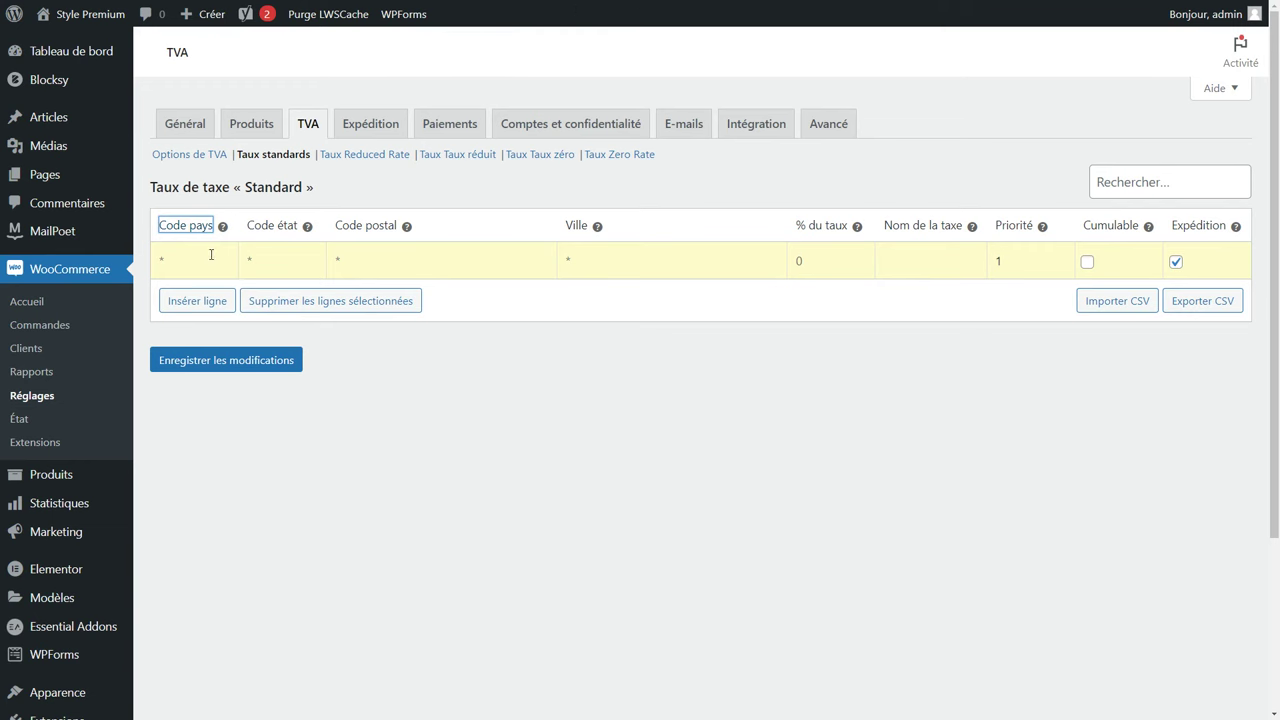
Save a tax row for FR at rate 20 named 'TVA 20%'.
left_click(211, 254)
type("FR")
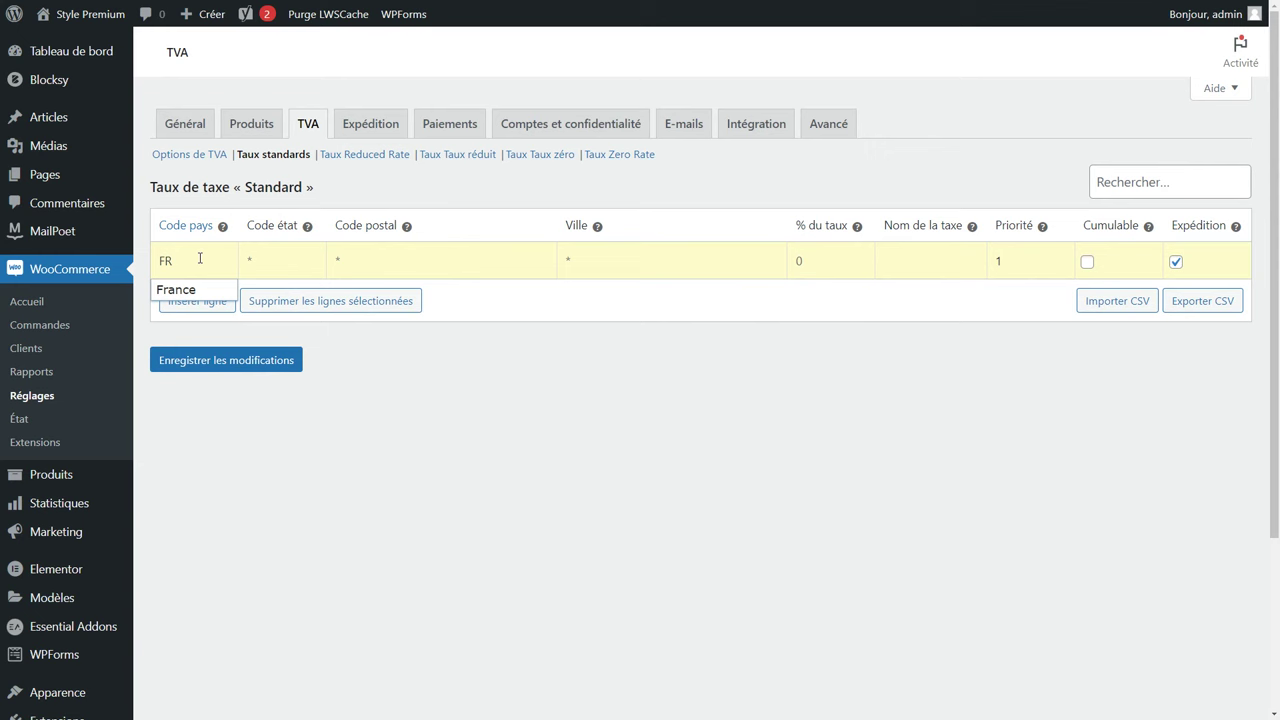
left_click(821, 257)
type("20")
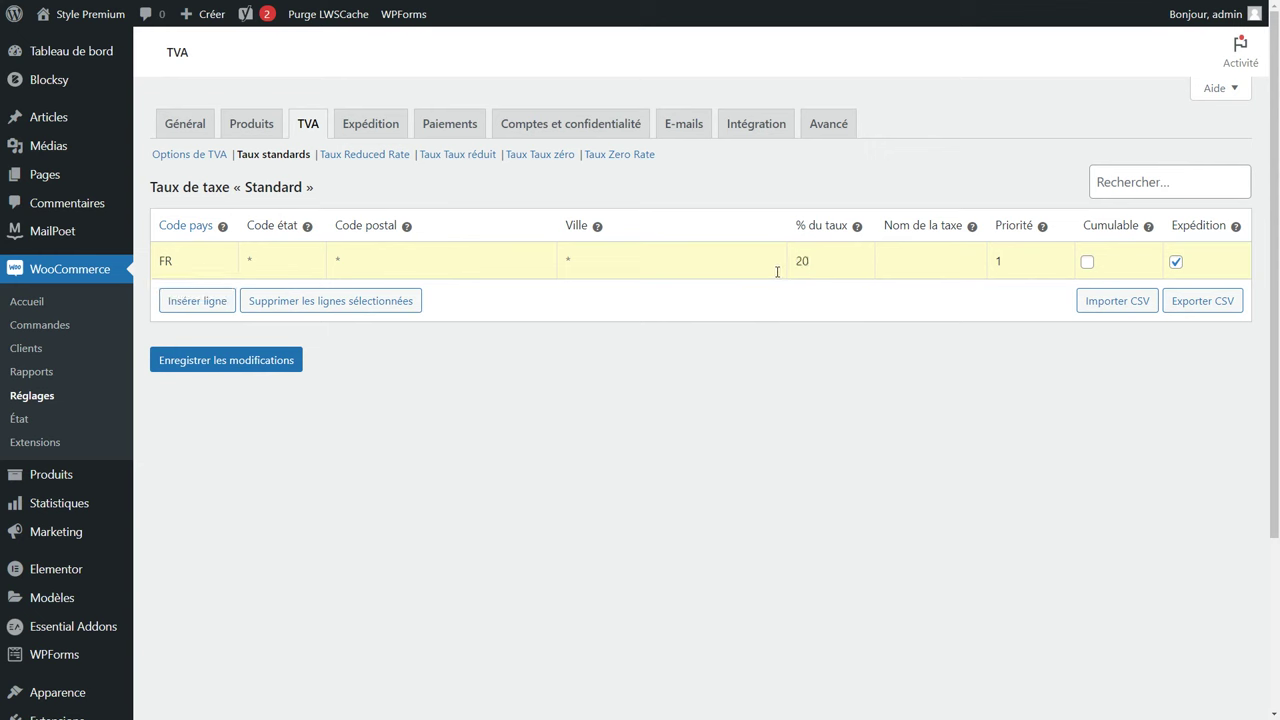
left_click(896, 261)
type("TVA 20%")
left_click(246, 360)
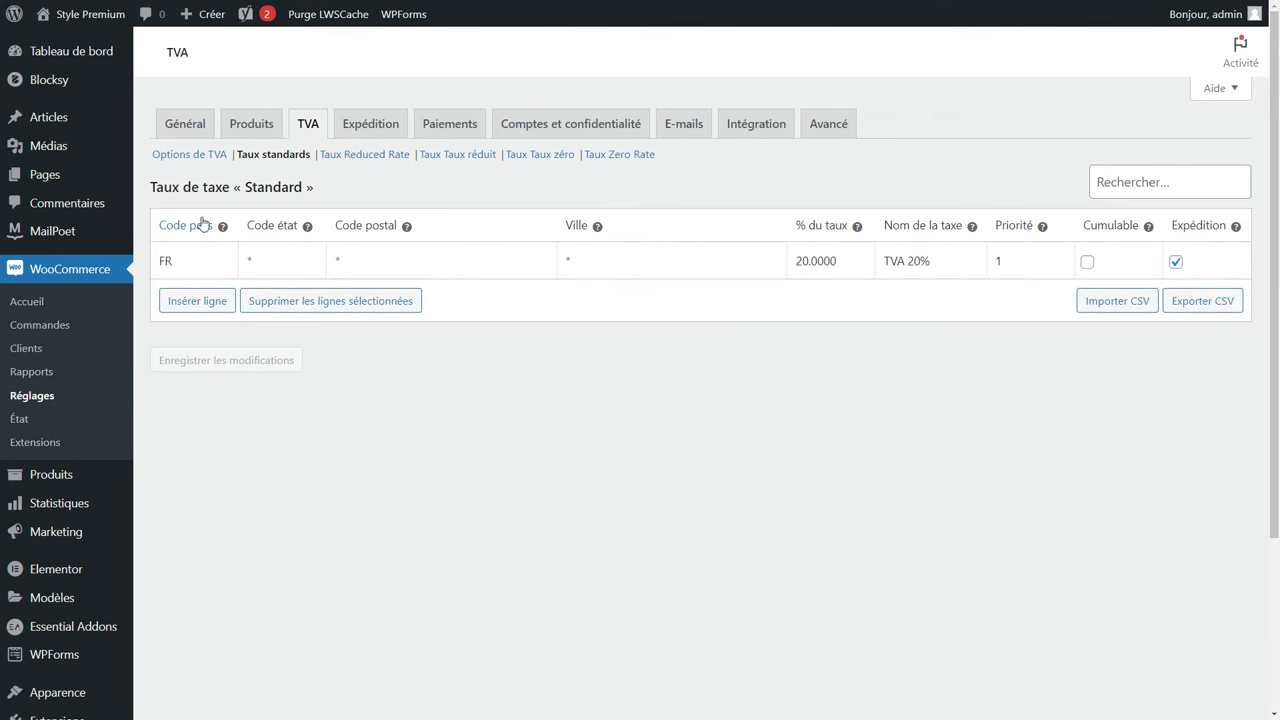
Add and save a second row for LU at rate 17 named 'TVA 17%'.
left_click(198, 301)
left_click(191, 298)
type("LU")
left_click(815, 292)
type("17")
left_click(886, 298)
type("TVA 17%")
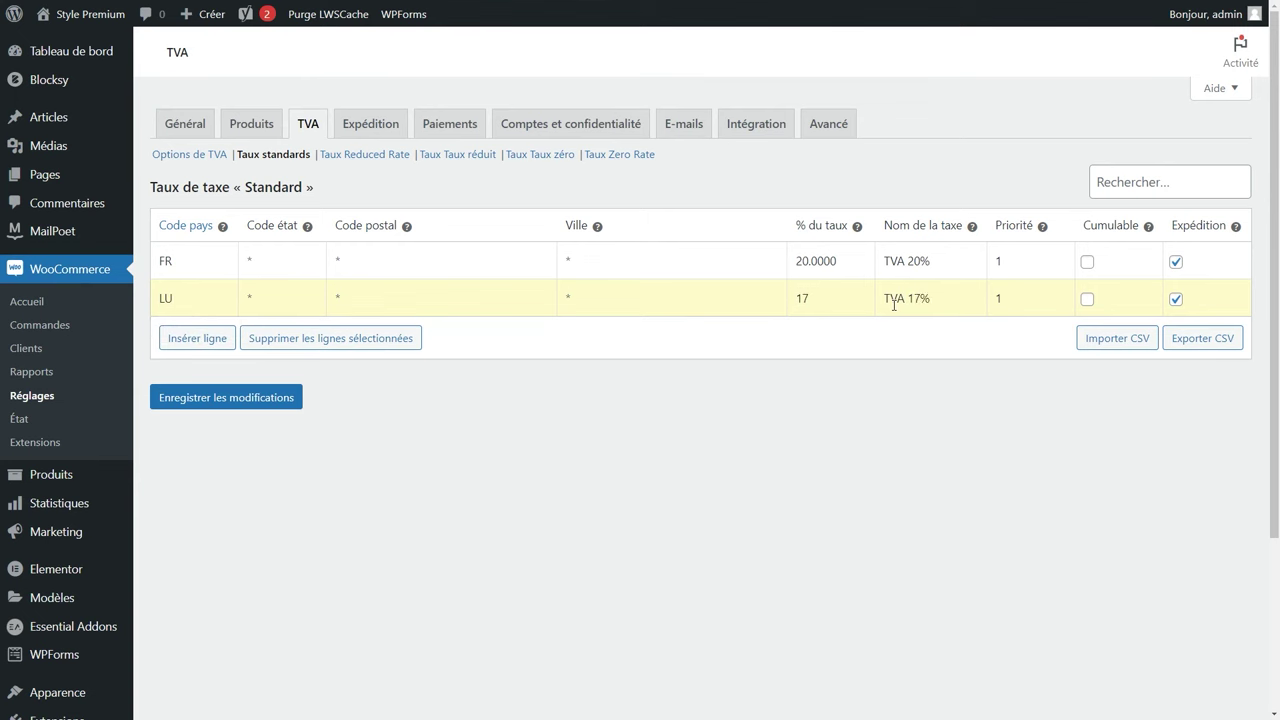
left_click(268, 400)
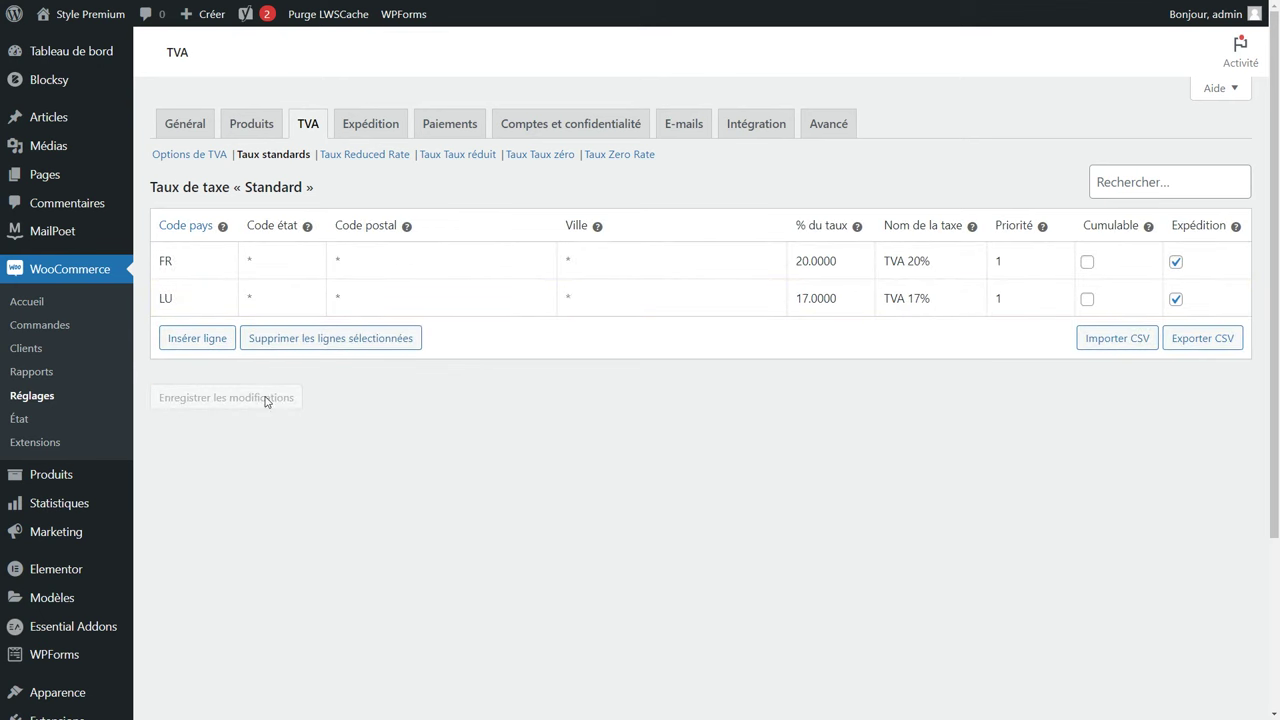
left_click(297, 262)
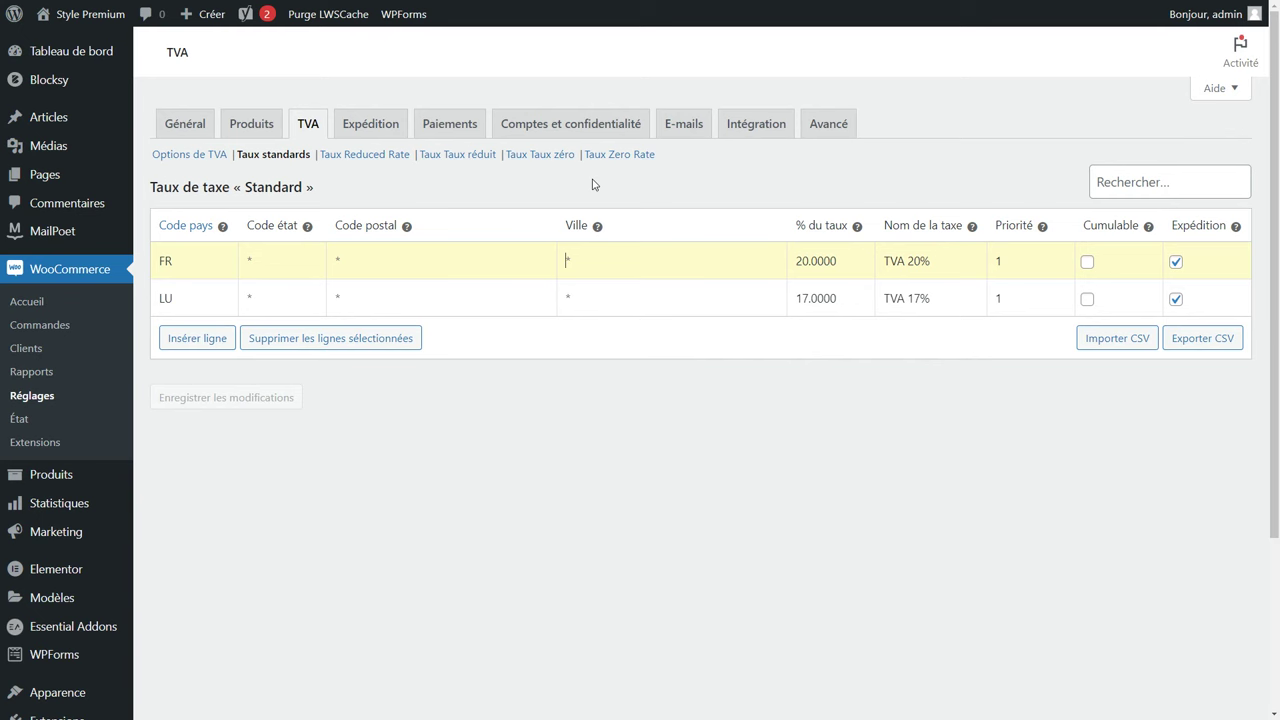
Search new plugins for 'colis', then install and activate Packlink PRO Shipping.
scroll(83, 460, "down", 2)
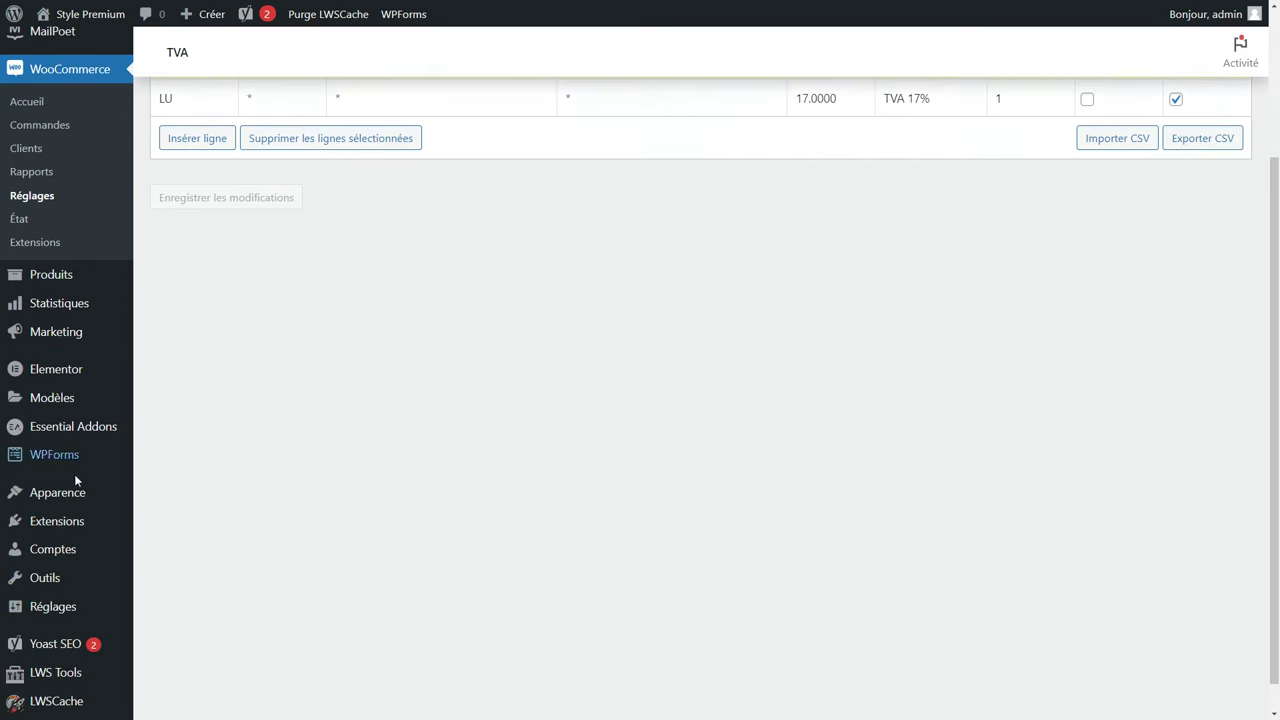
mouse_move(114, 530)
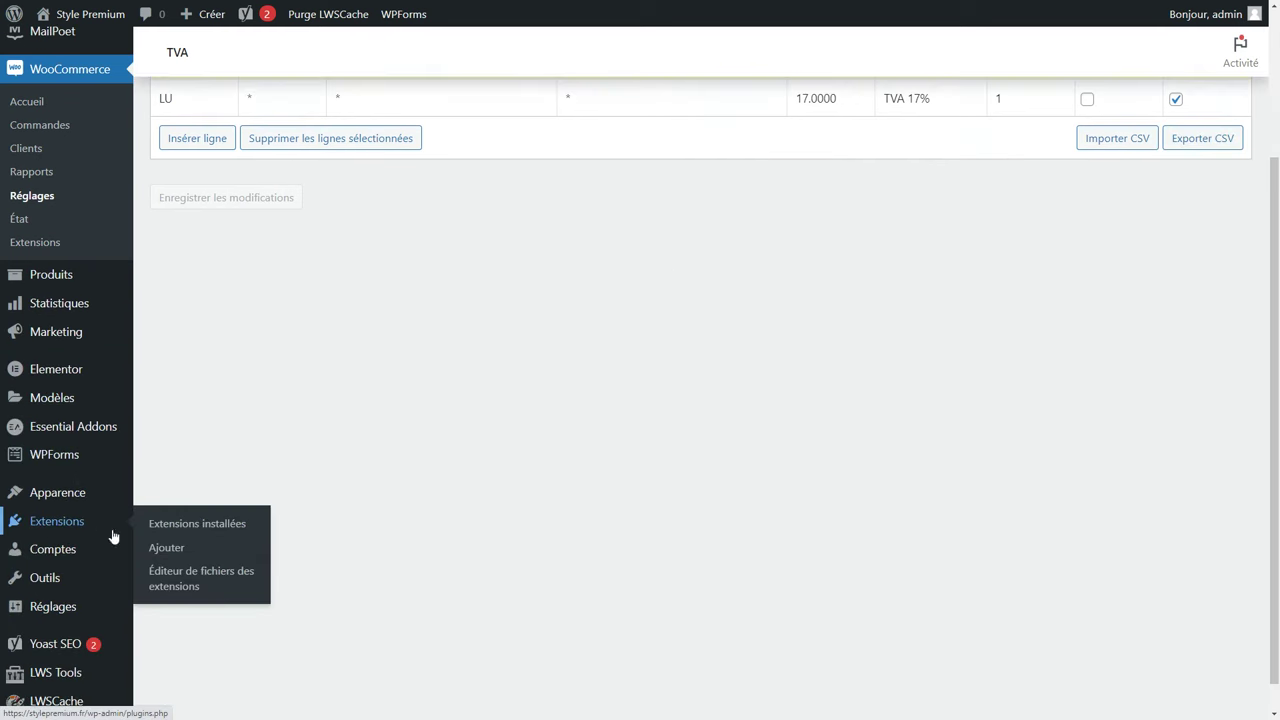
left_click(167, 549)
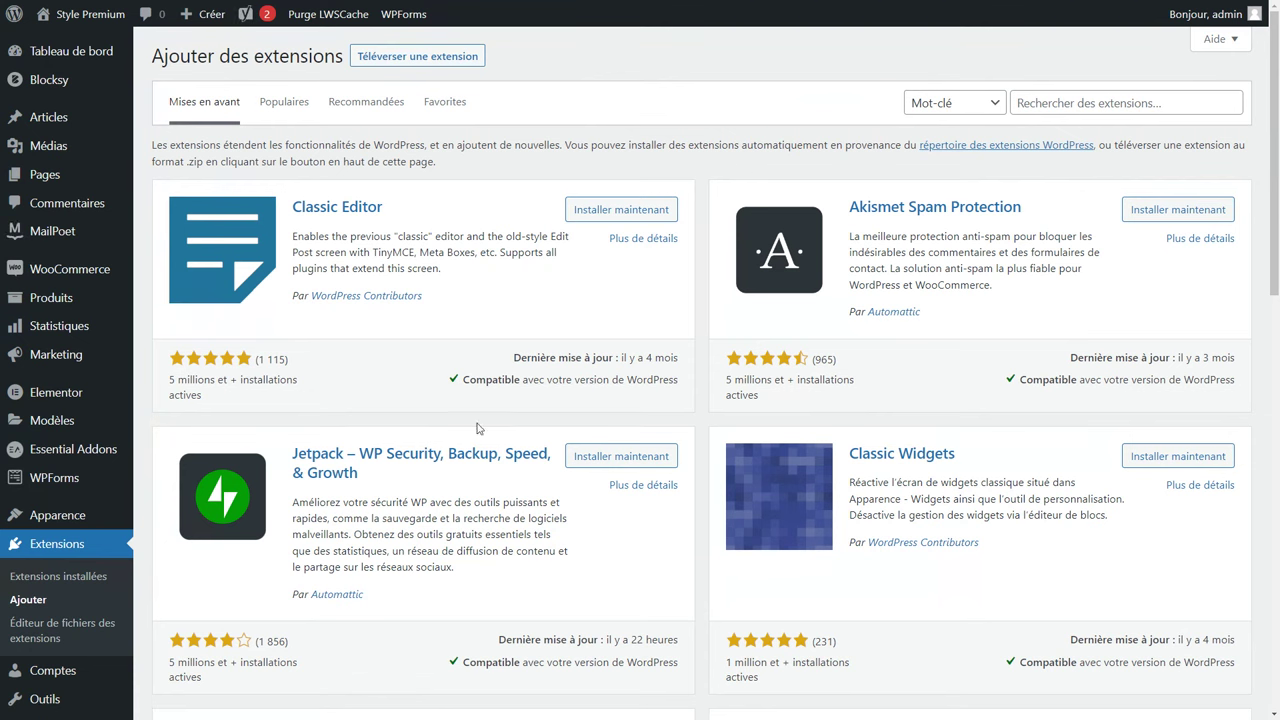
left_click(1061, 100)
type("colis")
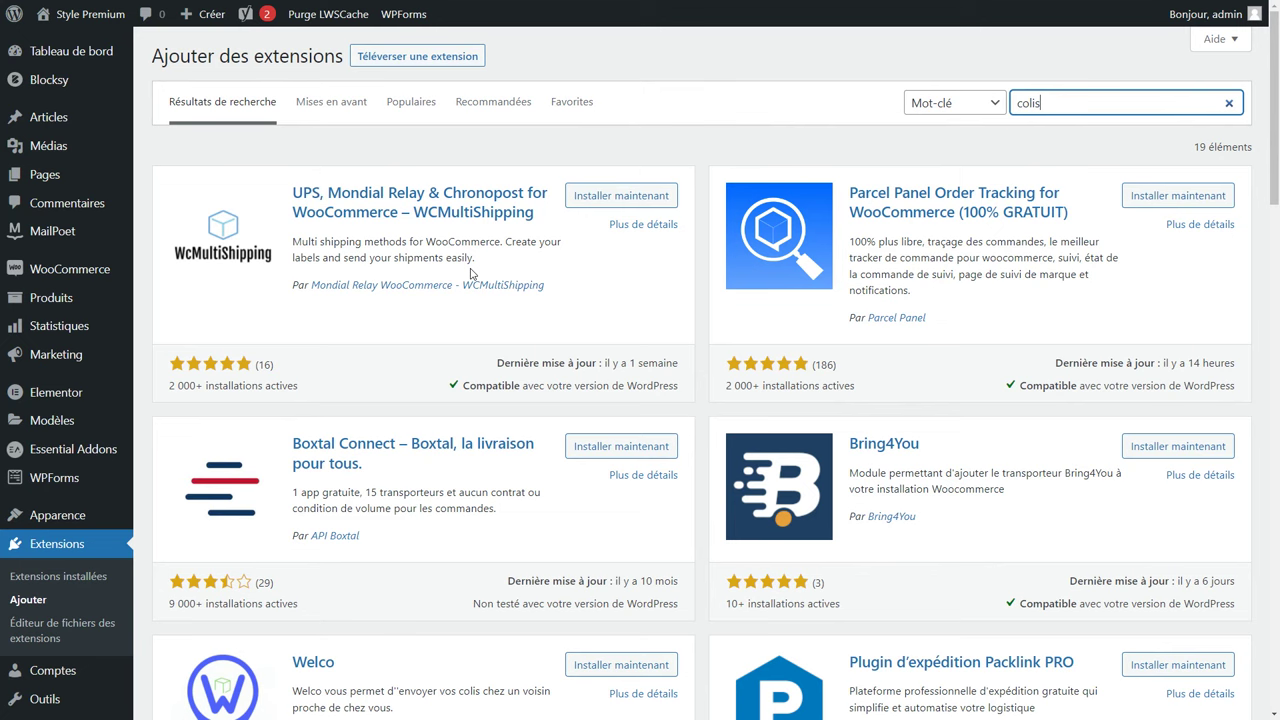
scroll(471, 272, "down", 5)
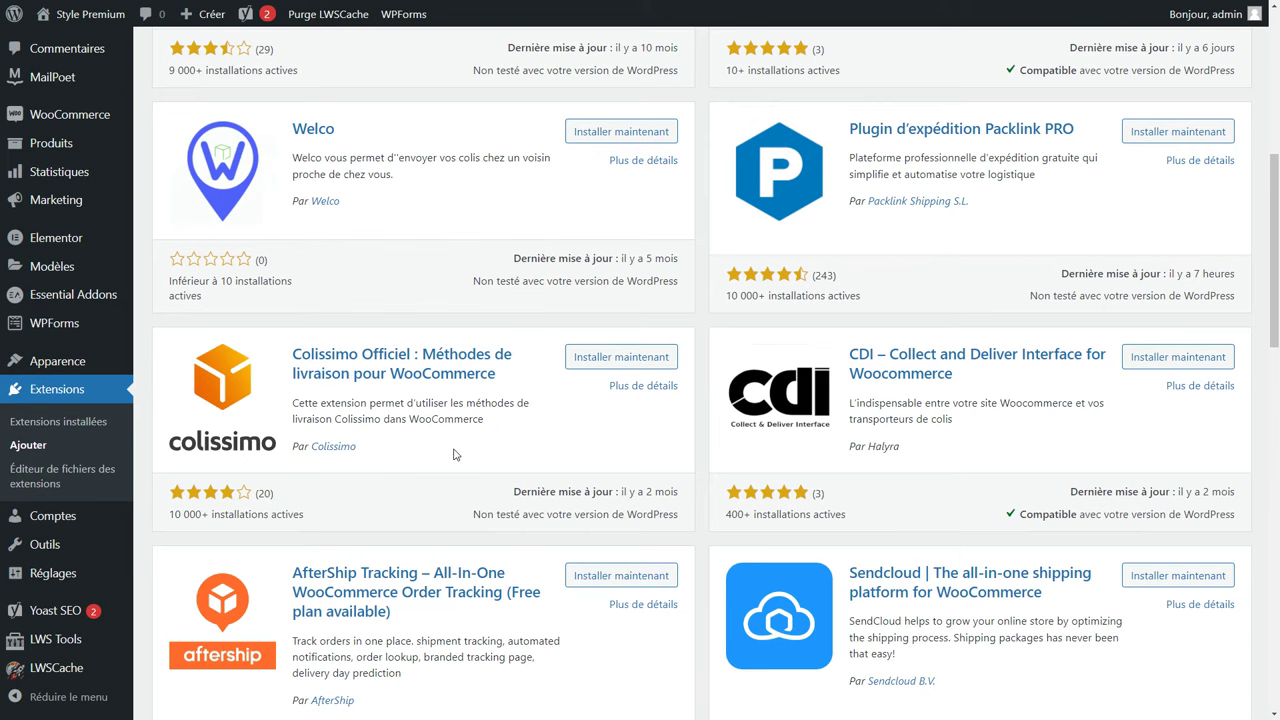
scroll(450, 450, "up", 1)
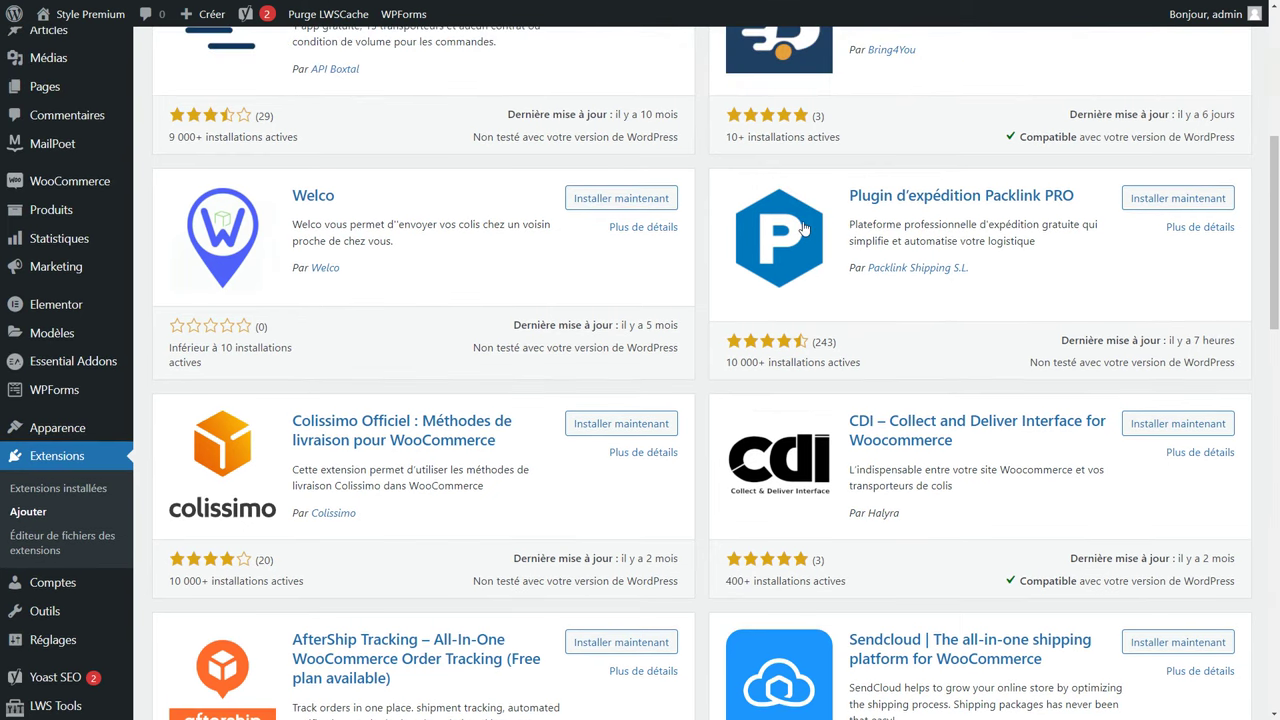
left_click(1176, 199)
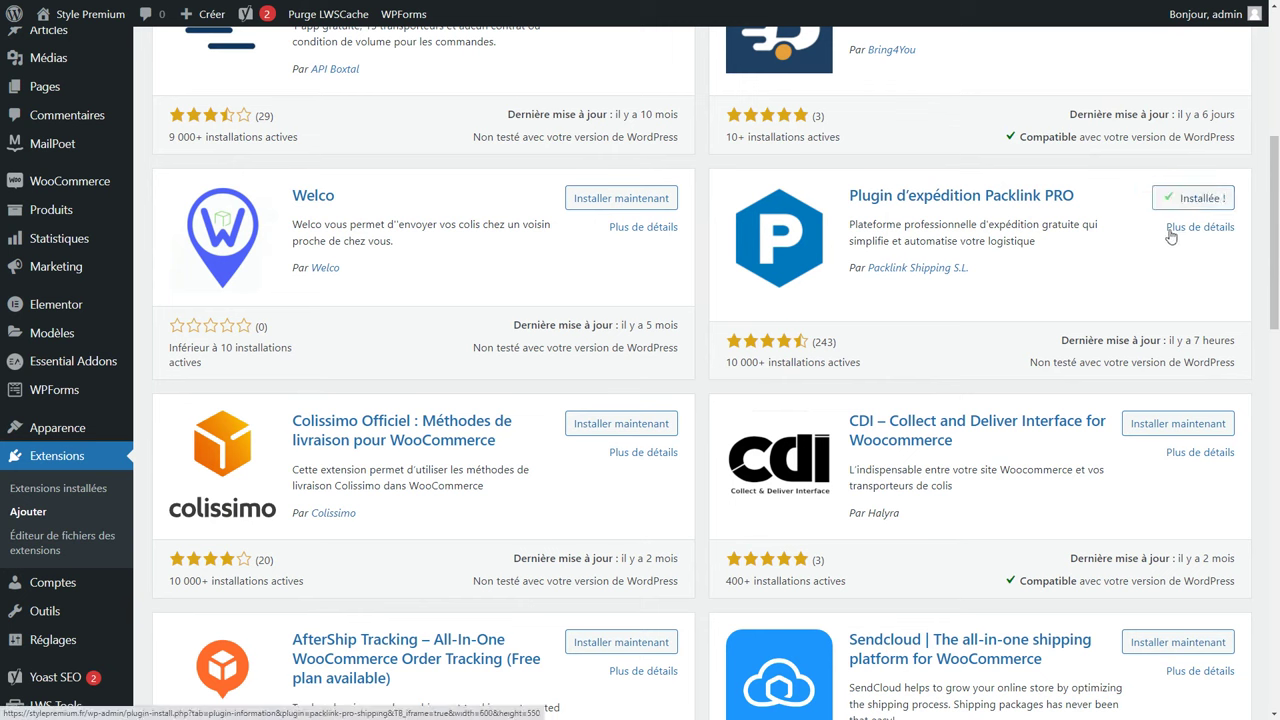
left_click(1197, 203)
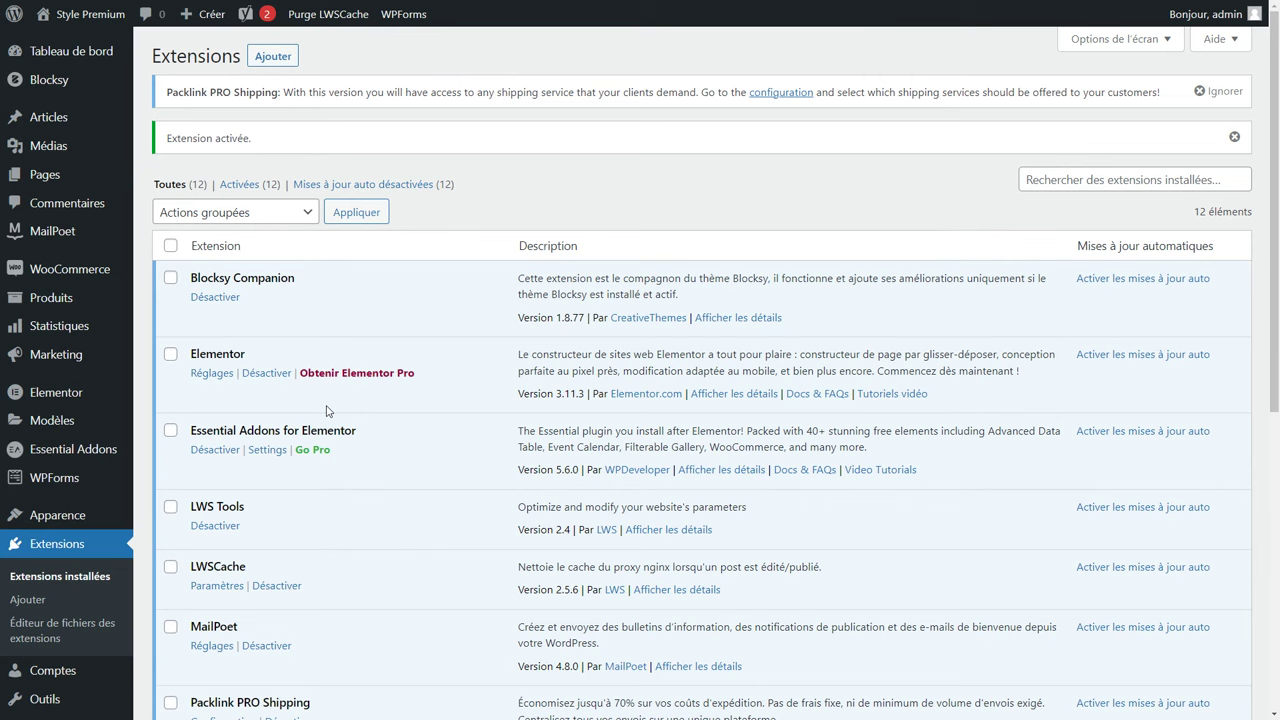
Start the Packlink PRO sign-up with France as the country and begin shop configuration.
left_click(781, 92)
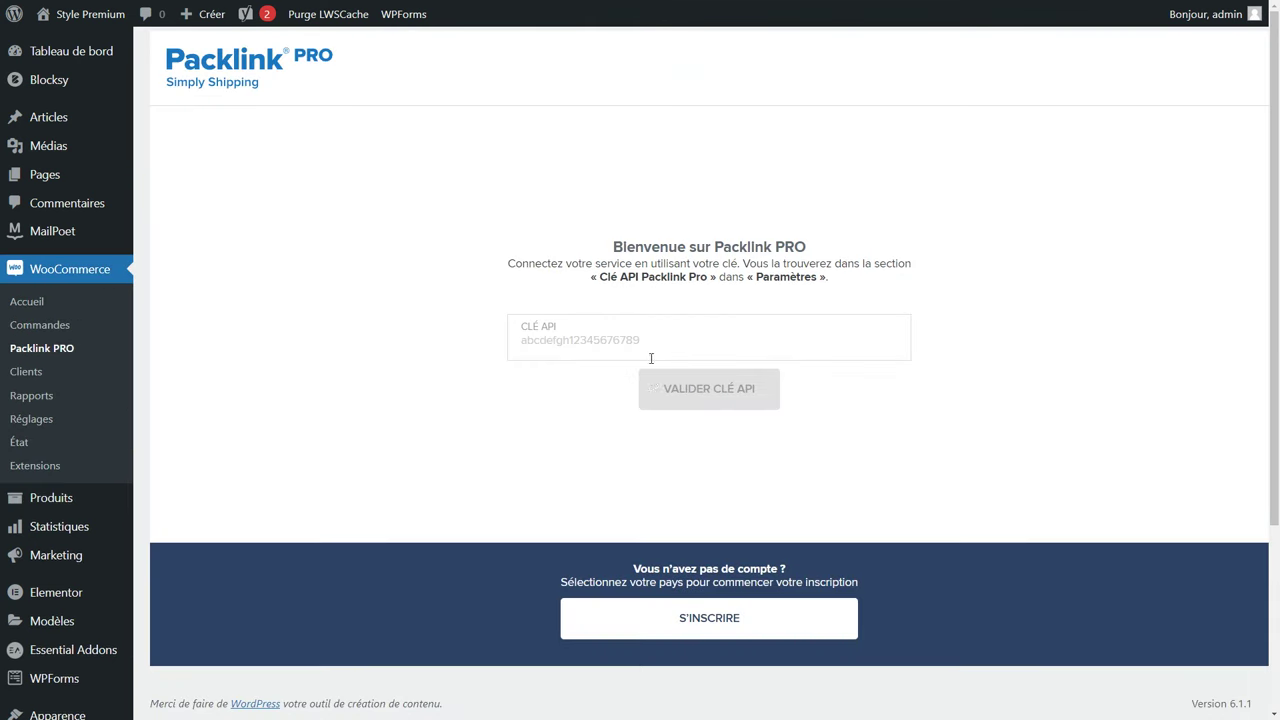
scroll(700, 460, "down", 3)
left_click(742, 493)
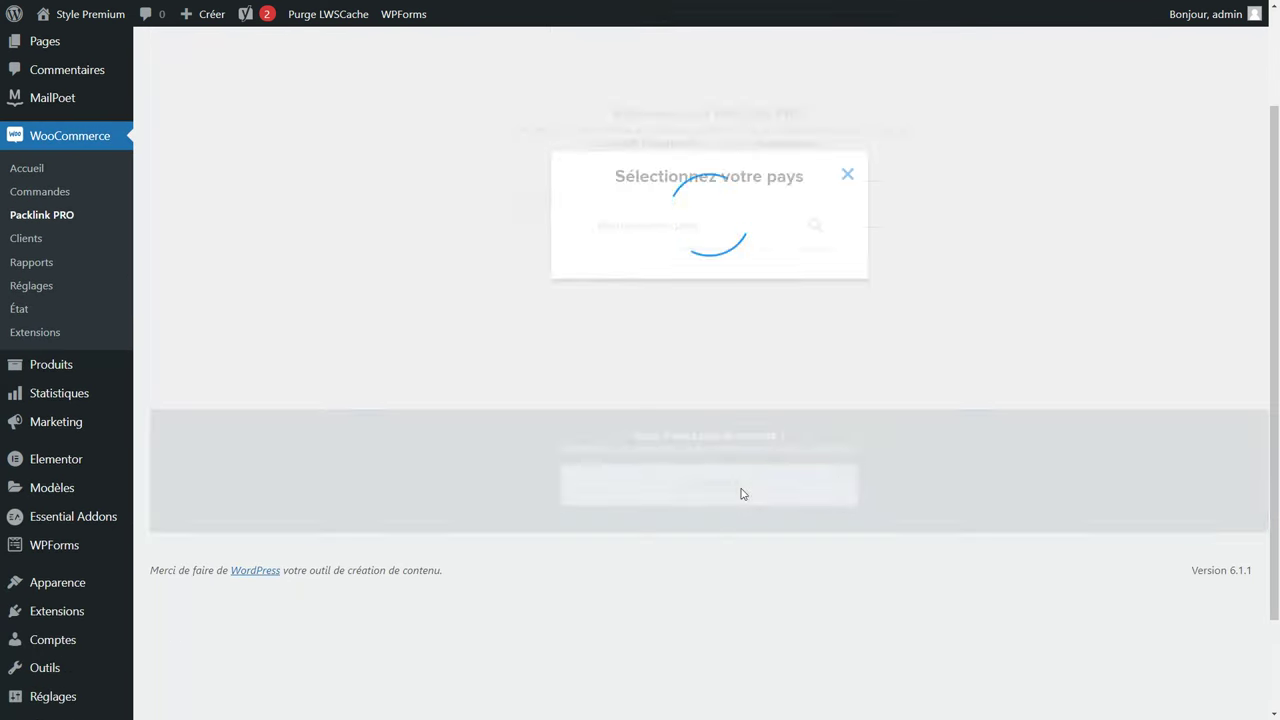
left_click(700, 143)
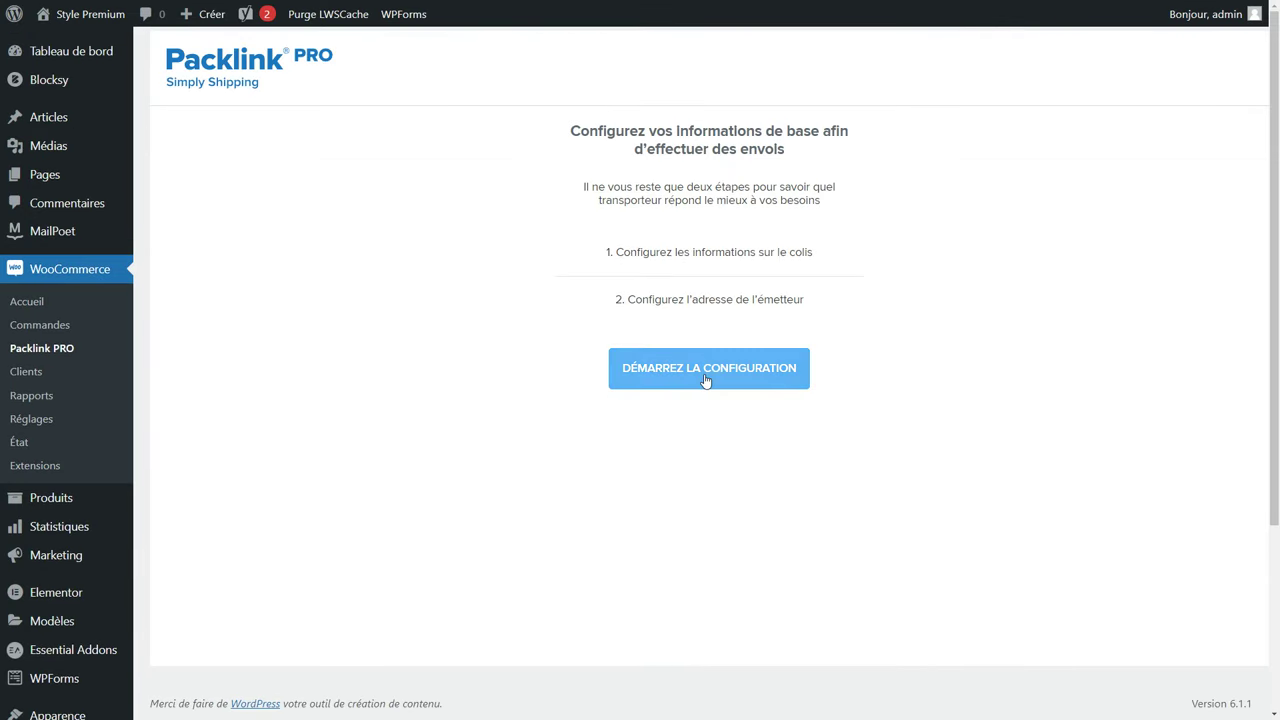
left_click(706, 379)
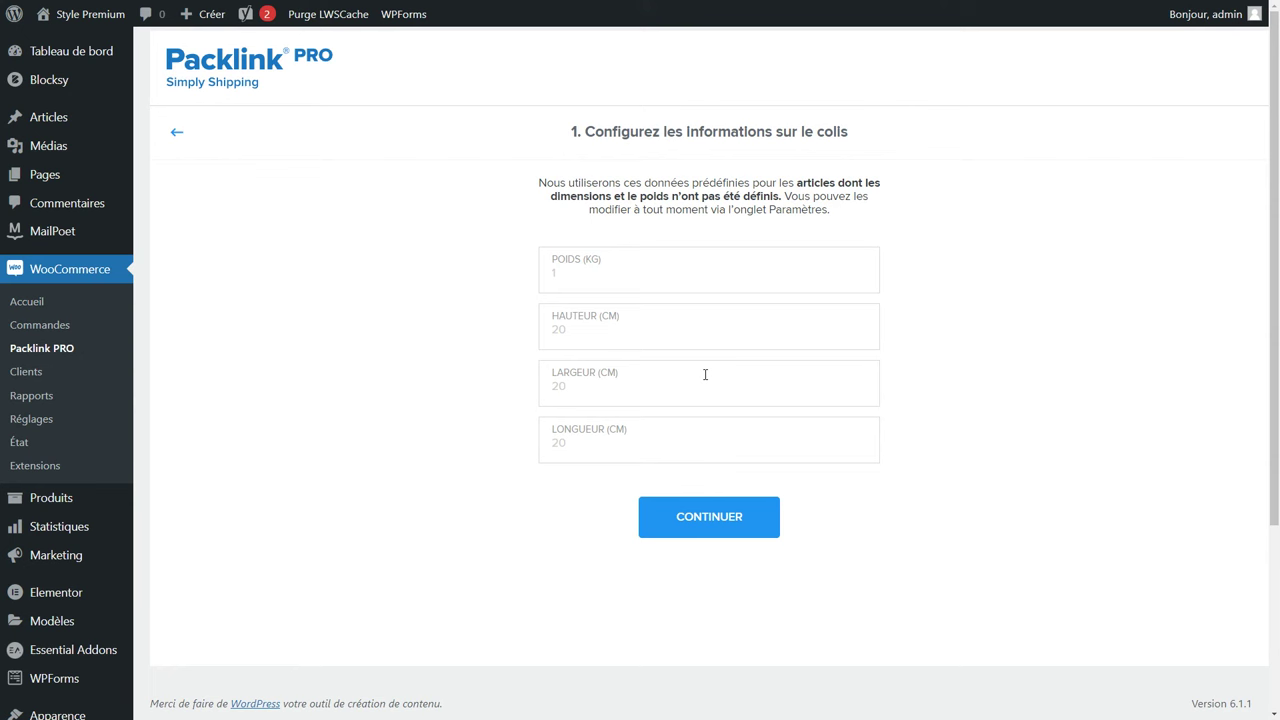
Set the default parcel to 0.250 kg, height 15, width 50, length 40 cm.
left_click(586, 280)
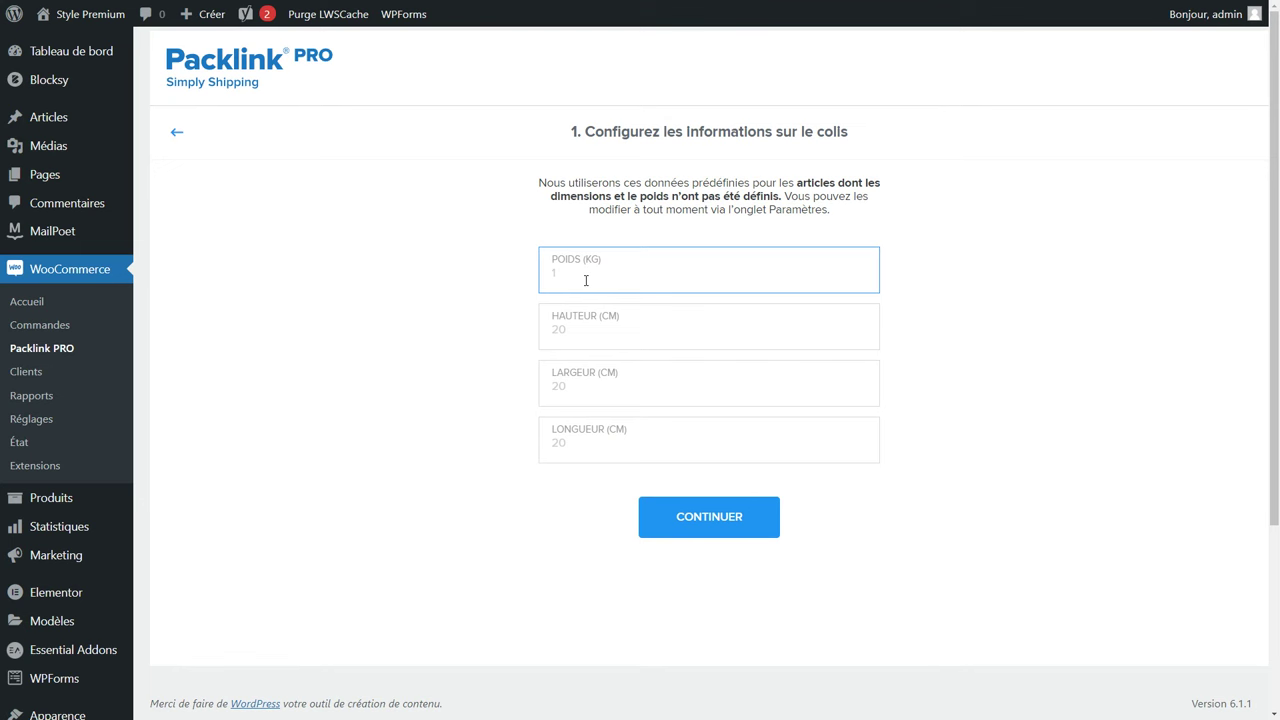
type("0.250")
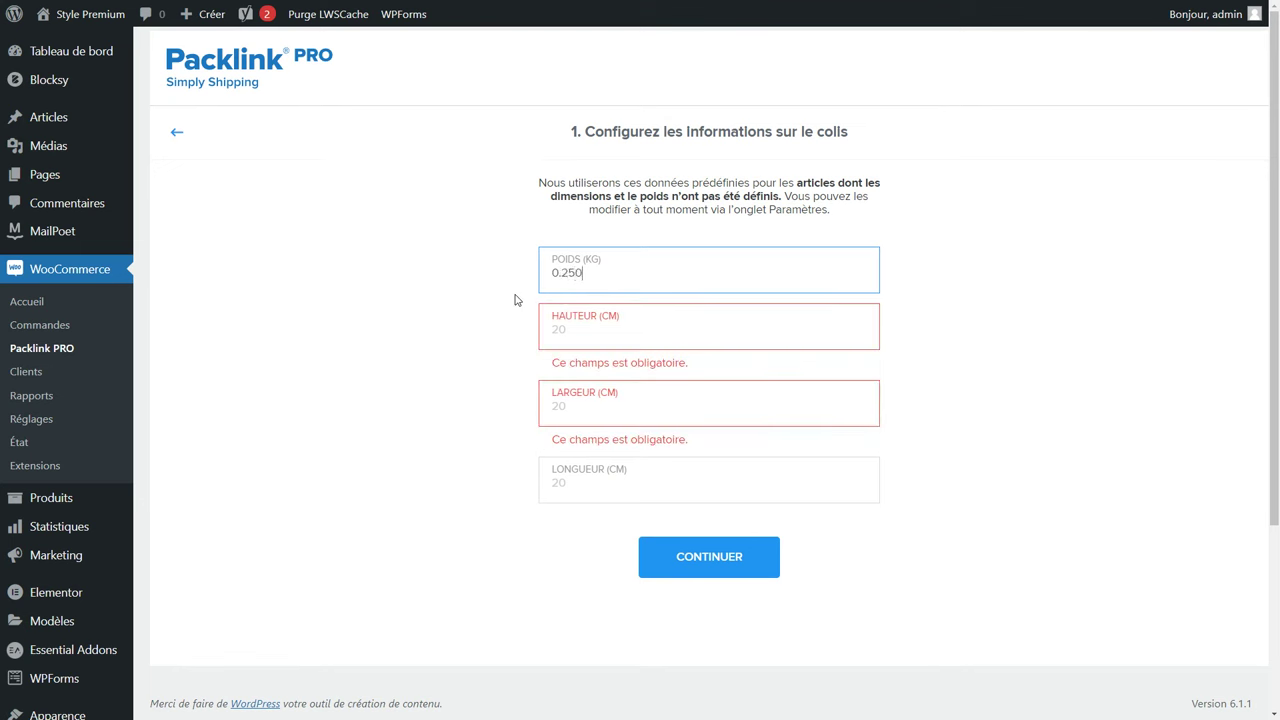
left_click(583, 329)
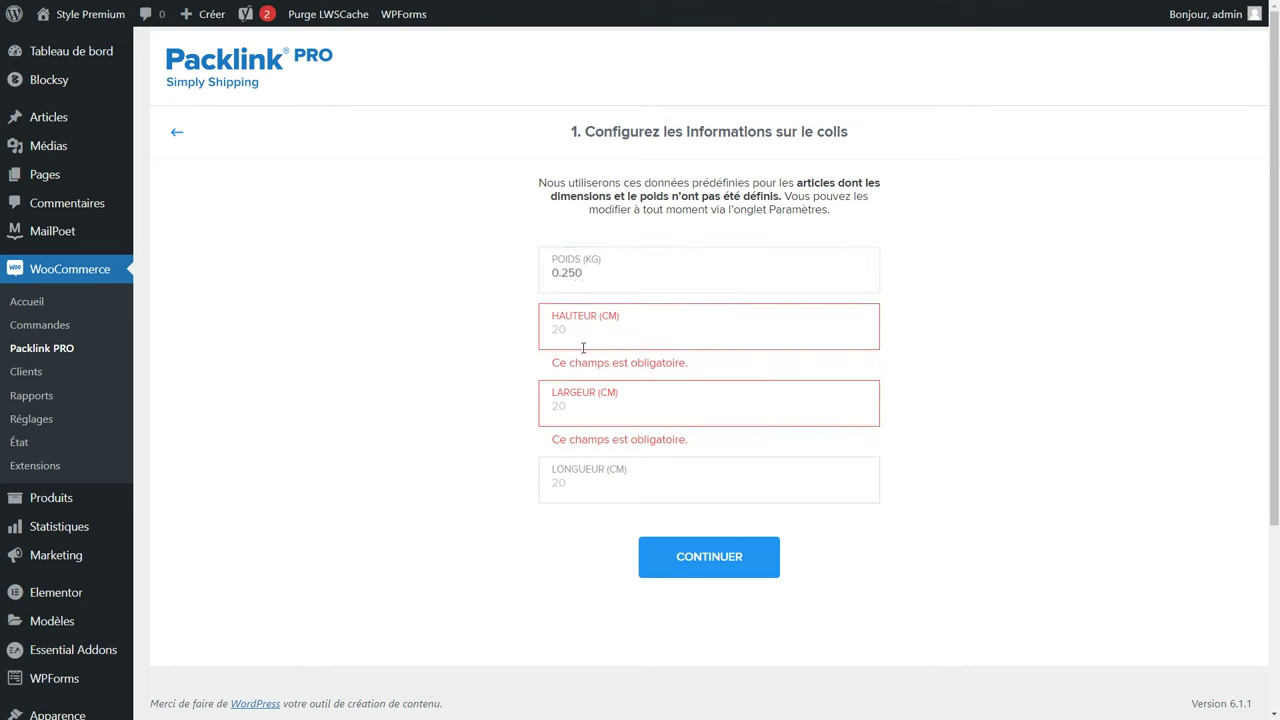
type("15")
left_click(583, 378)
type("50")
left_click(585, 449)
type("40")
left_click(700, 530)
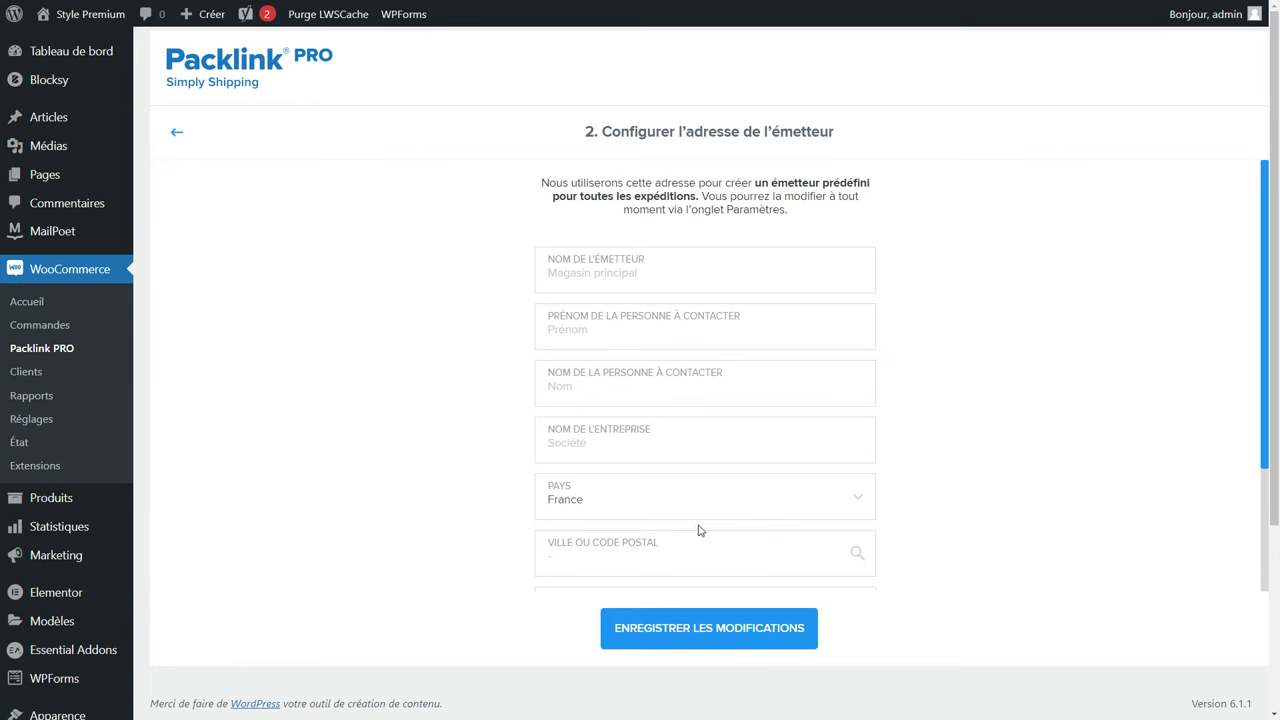
Confirm the sender address and setup summary to finish onboarding.
scroll(526, 414, "down", 3)
scroll(529, 413, "up", 3)
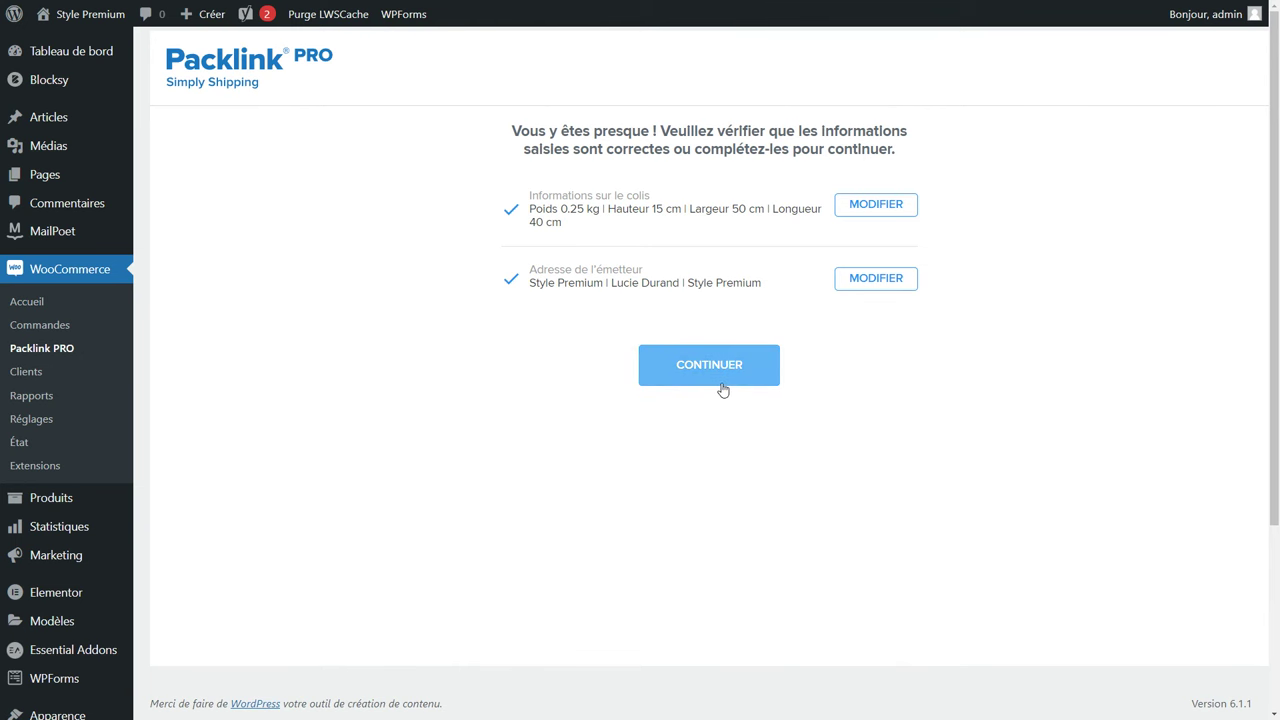
left_click(723, 388)
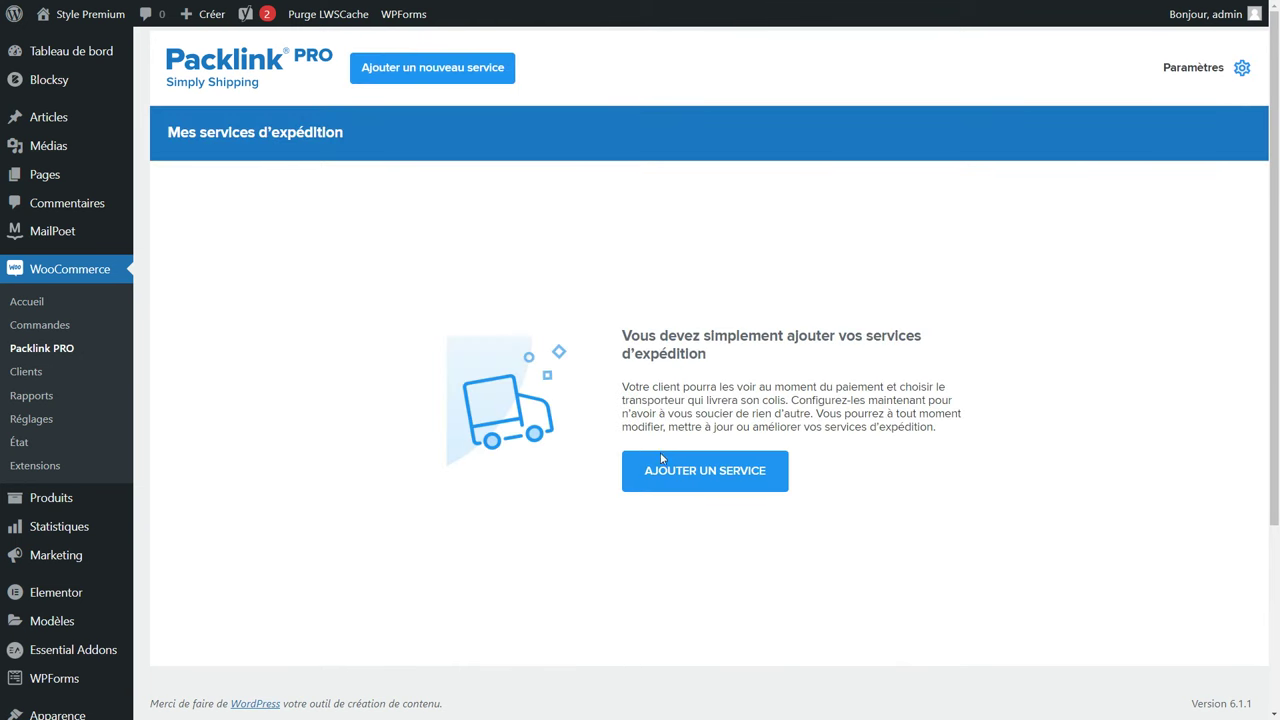
Browse the carrier list from Chronopost to UPS and add the Colissimo 2 DAYS service.
left_click(725, 488)
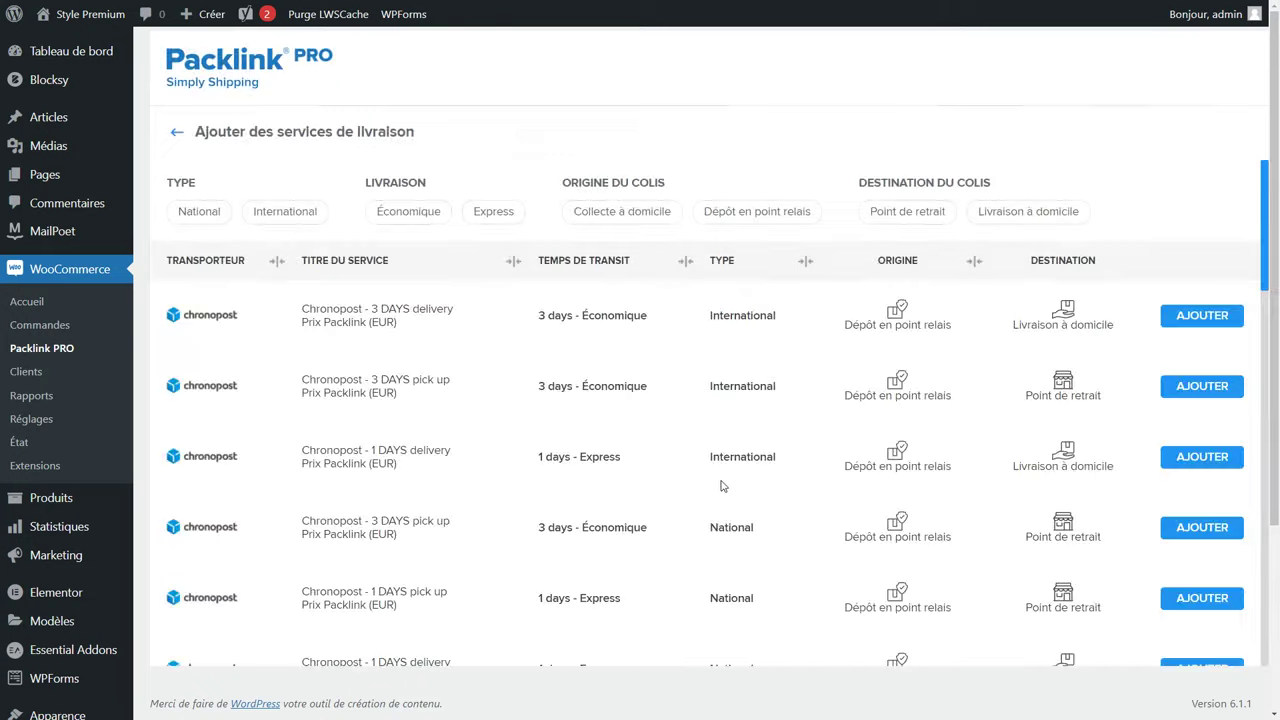
scroll(335, 447, "down", 10)
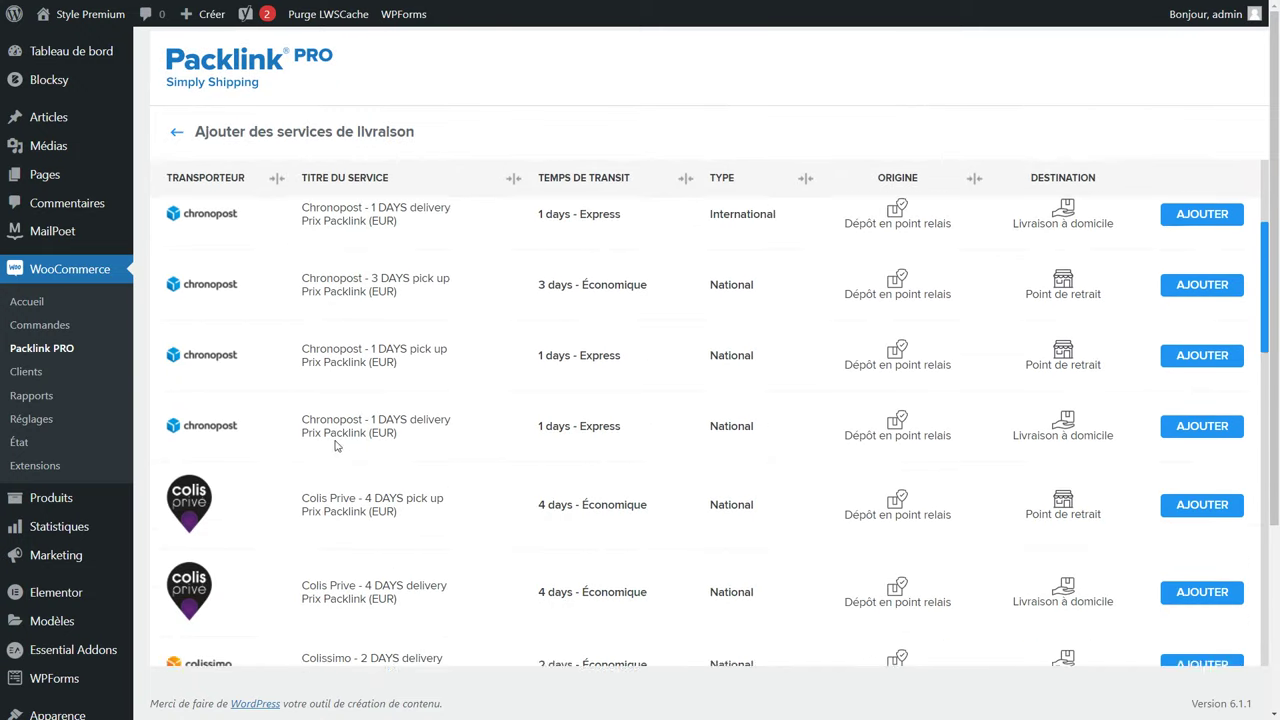
scroll(336, 436, "down", 8)
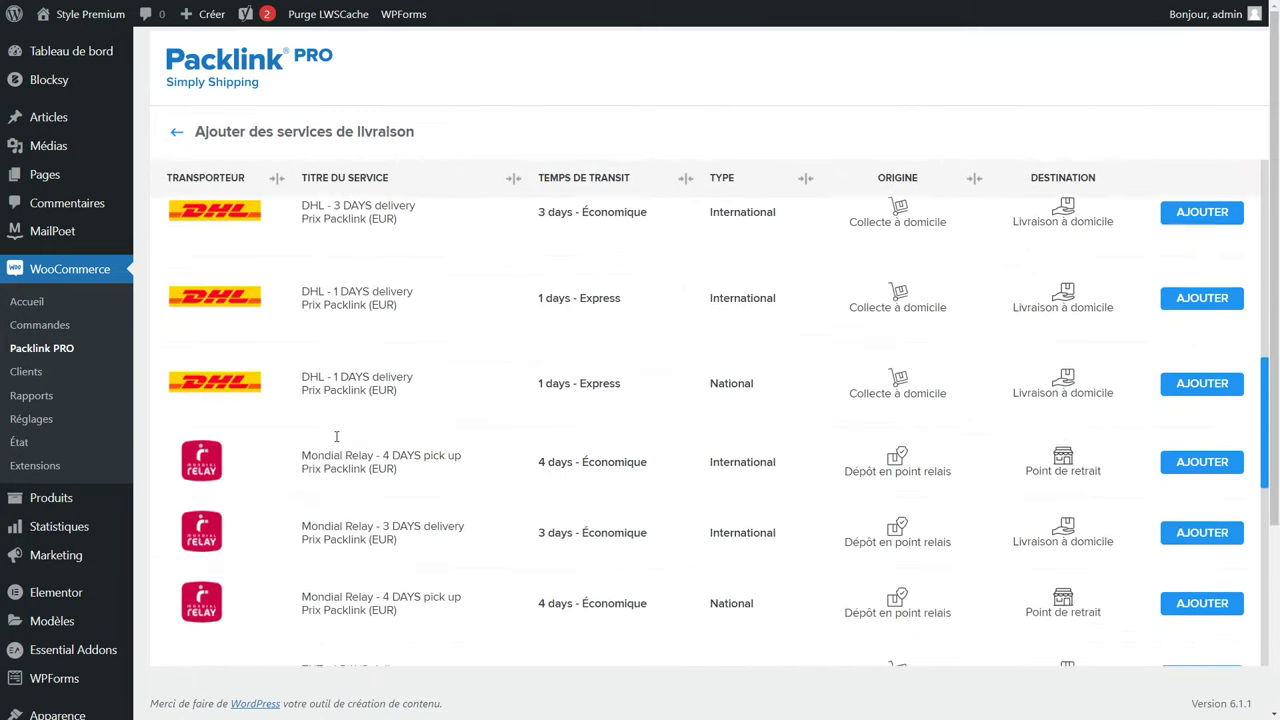
scroll(336, 440, "down", 5)
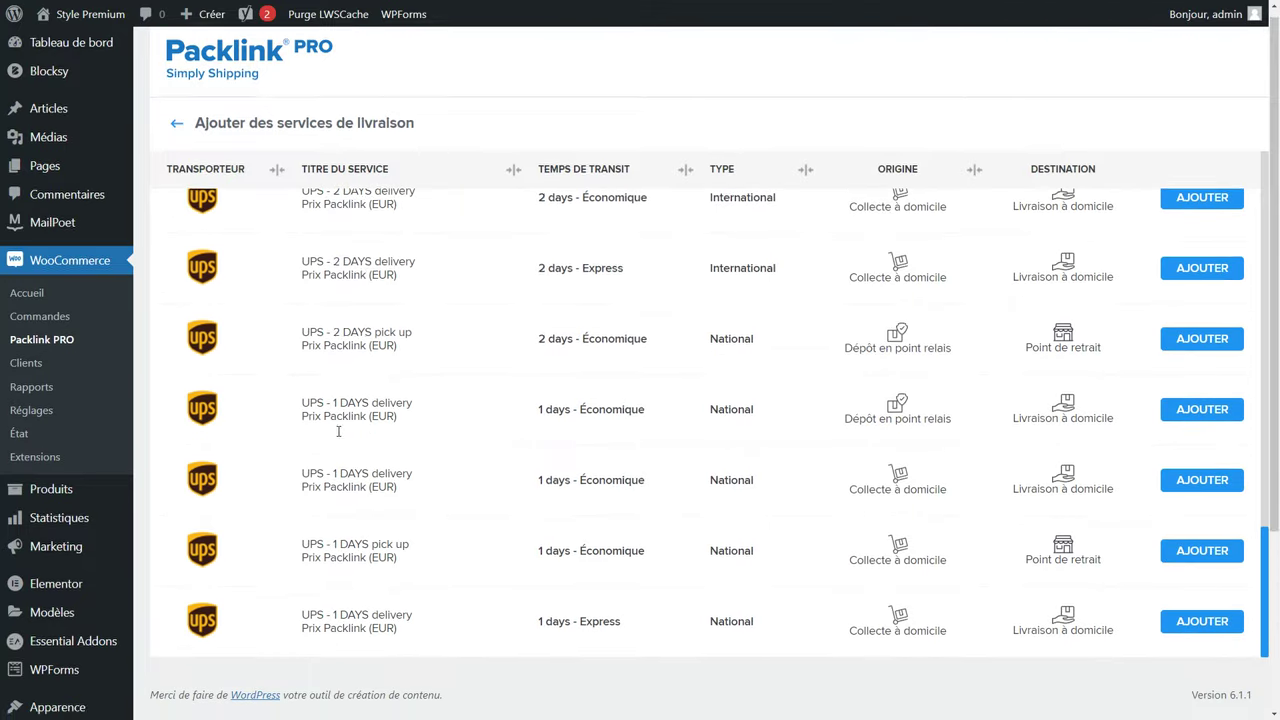
scroll(400, 445, "up", 4)
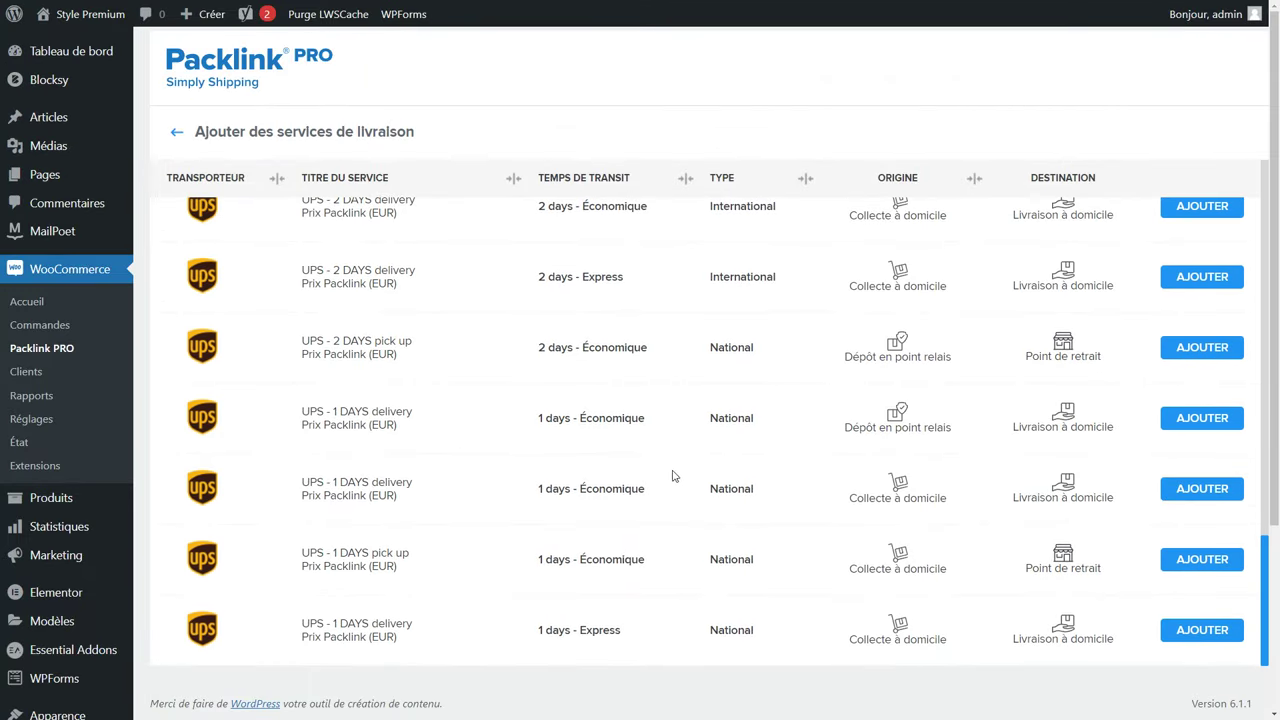
scroll(671, 477, "up", 3)
scroll(674, 474, "up", 6)
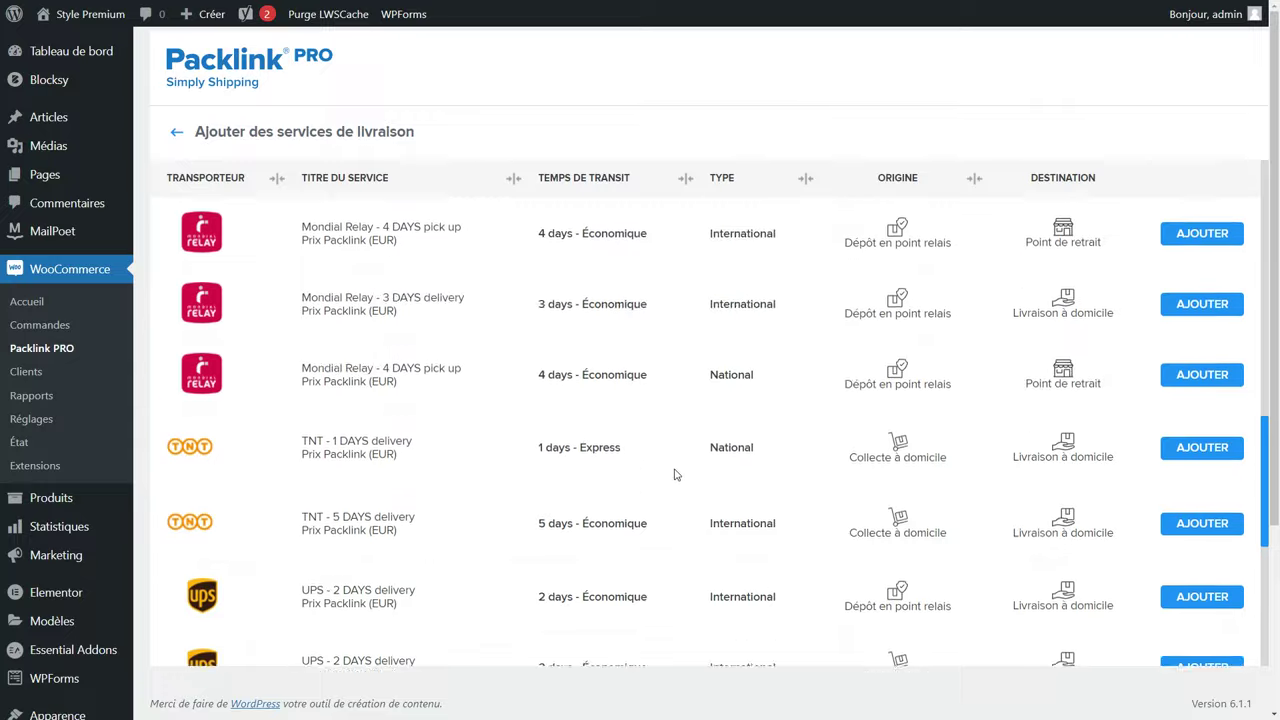
scroll(676, 471, "up", 5)
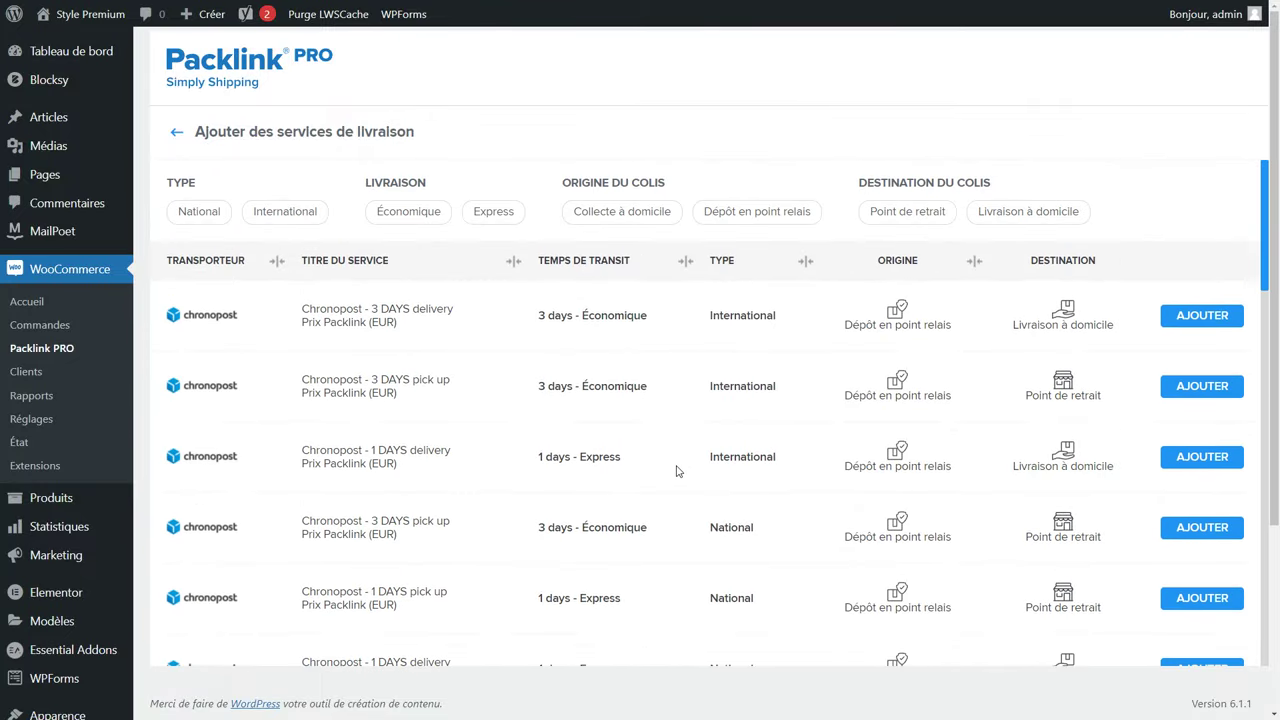
scroll(676, 471, "down", 5)
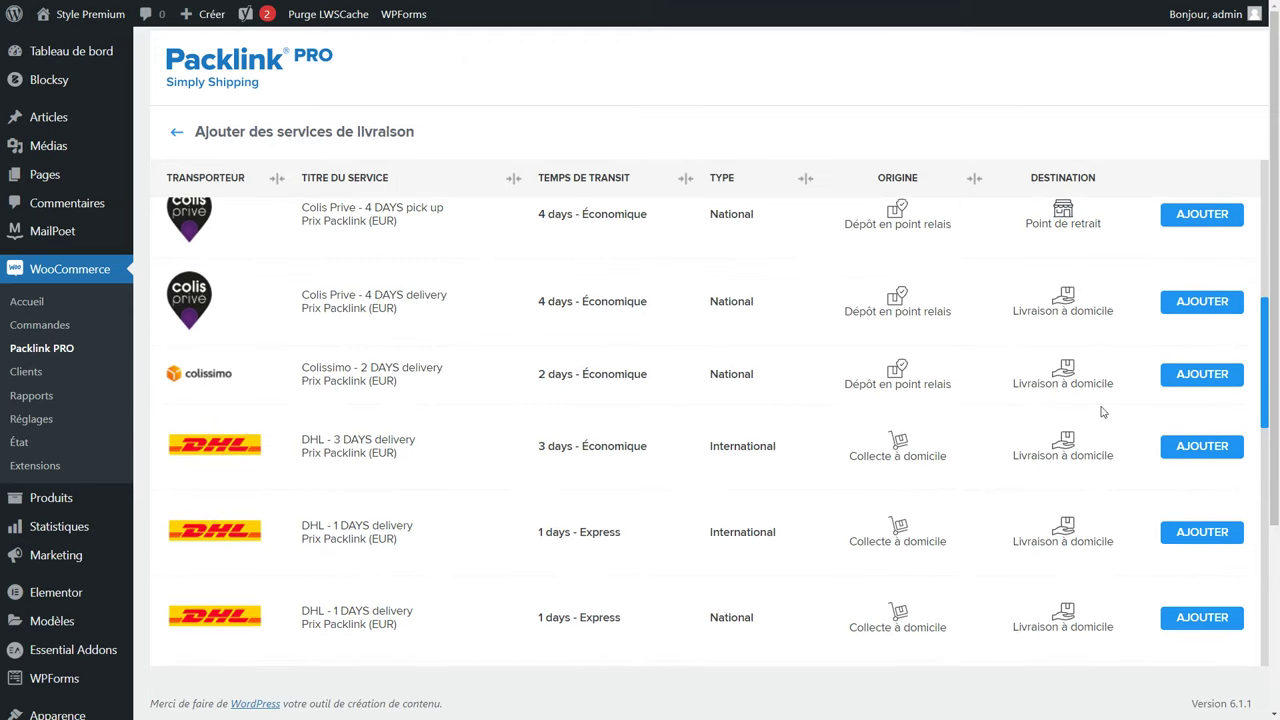
left_click(1218, 382)
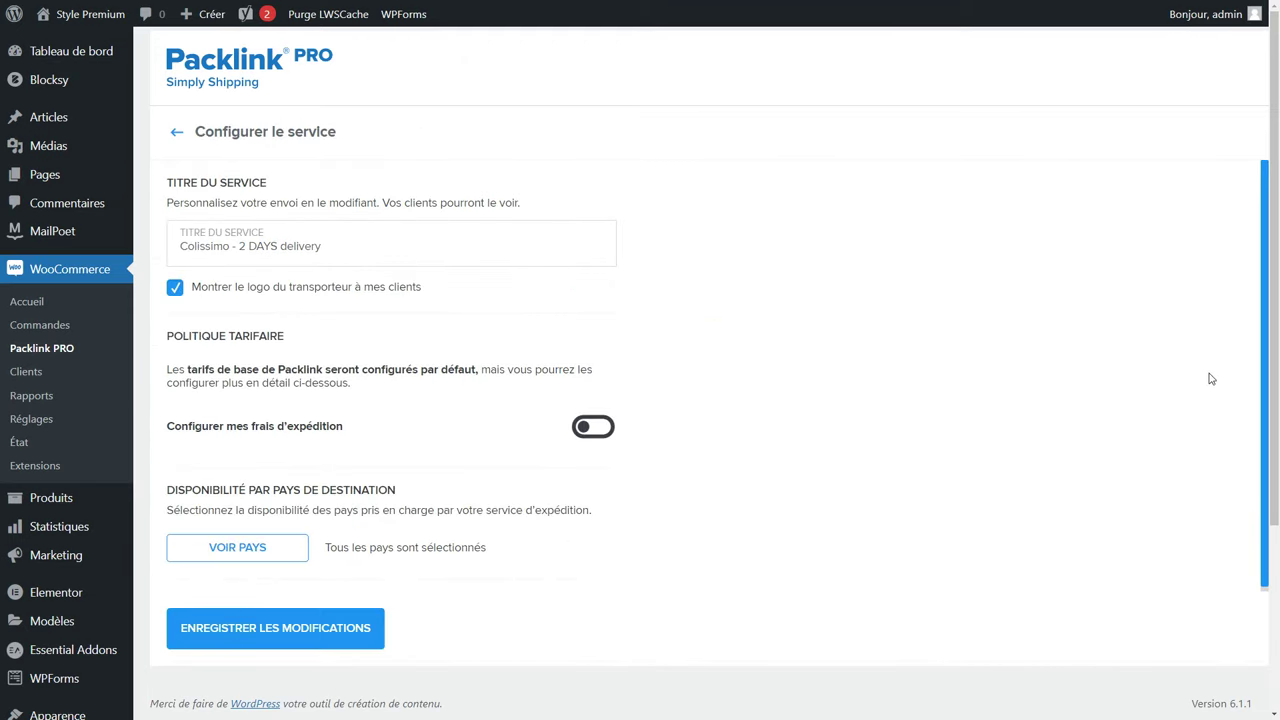
Rename the service title to 'livraison en 2 jours' and enable custom shipping prices.
left_click_drag(322, 246, 238, 246)
type("livraison en 2 jours")
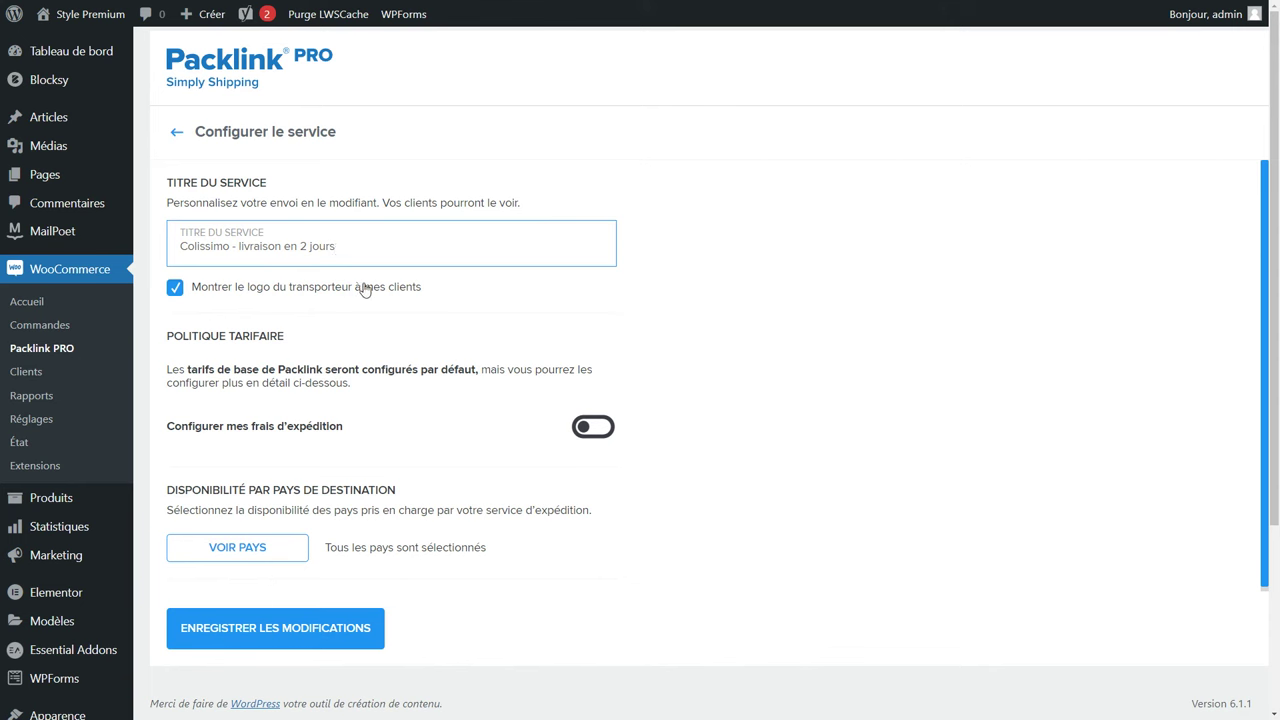
left_click(593, 434)
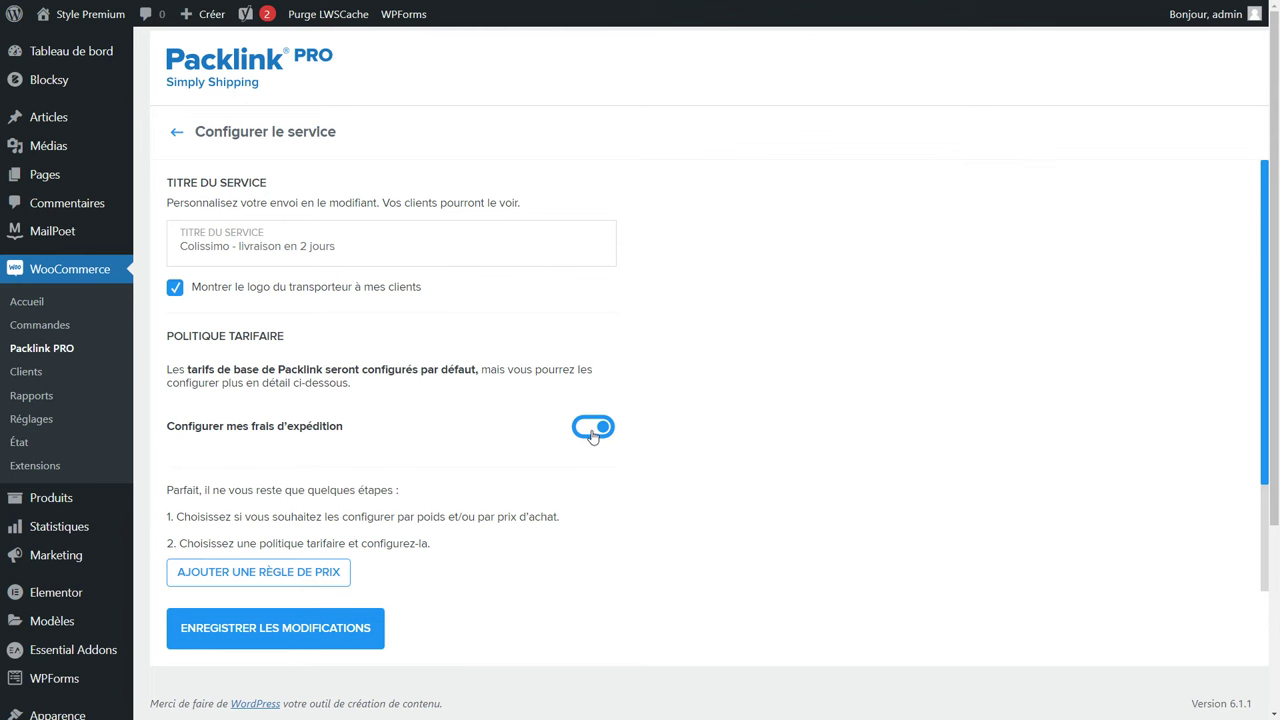
Add a first price rule for orders from 0 to 40 €.
left_click(288, 571)
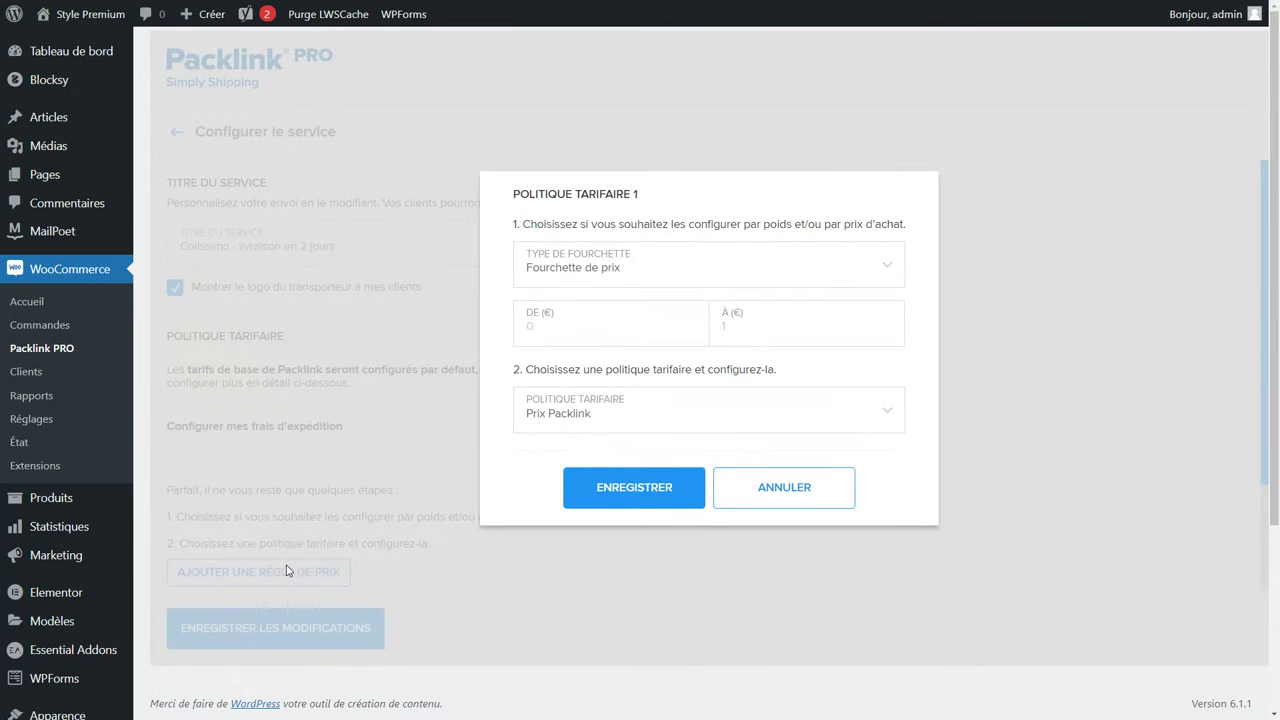
left_click(556, 330)
type("0")
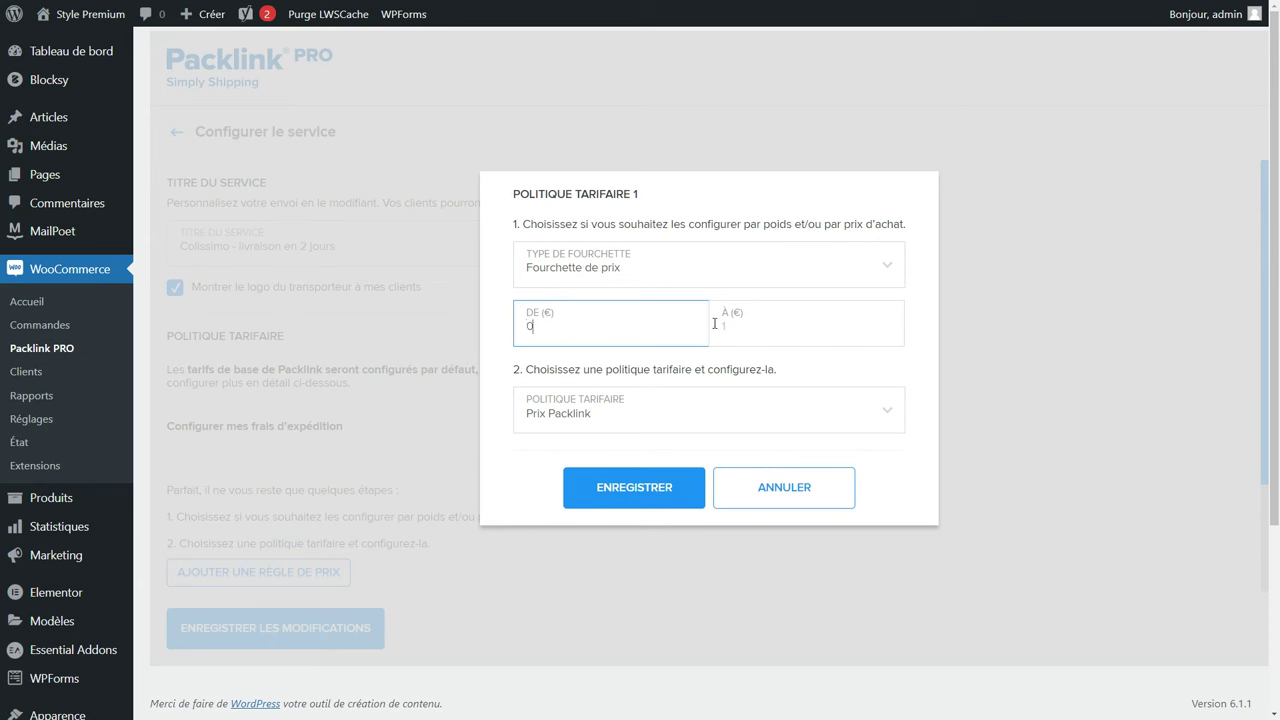
left_click(766, 330)
type("40")
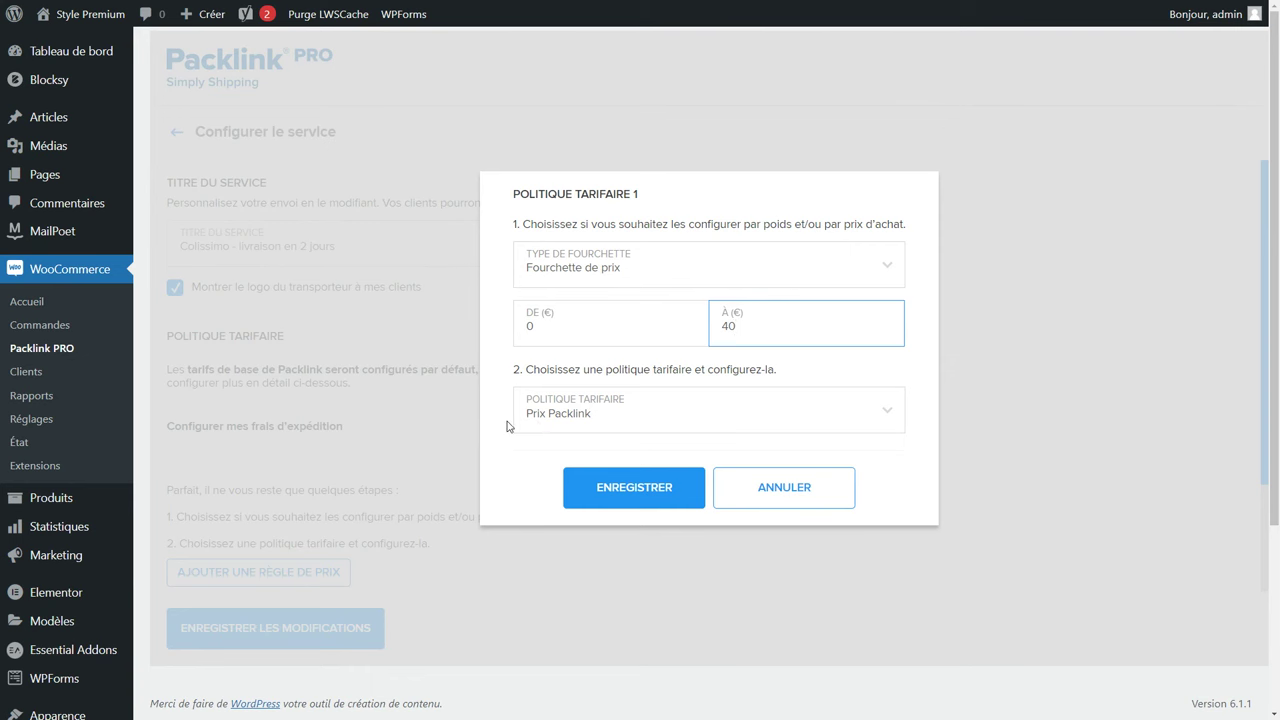
left_click(625, 493)
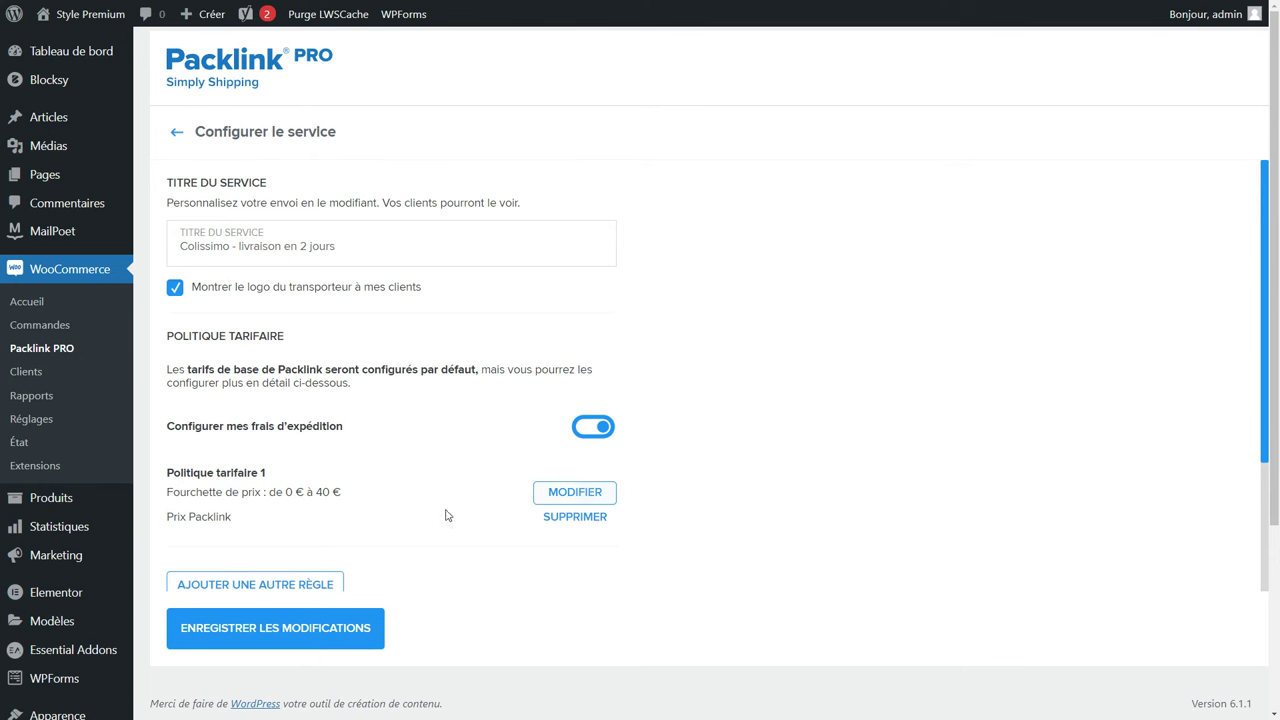
left_click(253, 583)
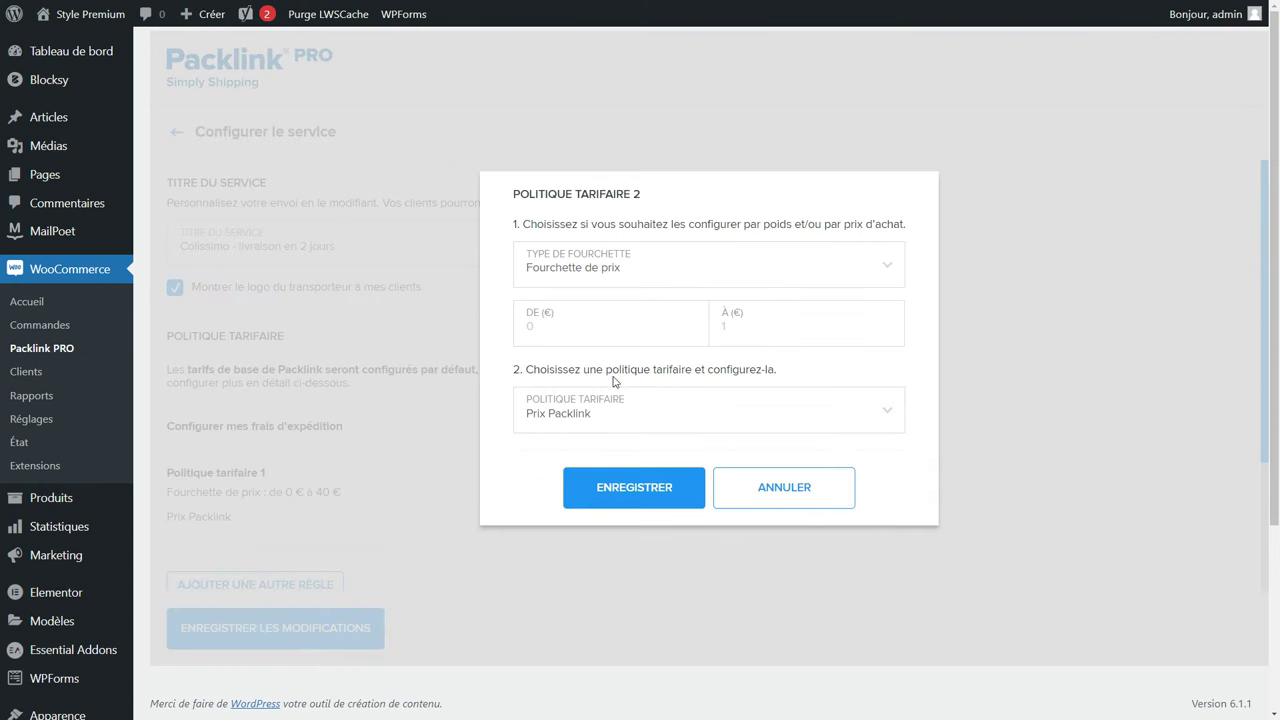
left_click(610, 332)
type("40")
left_click(767, 318)
type("1000000000")
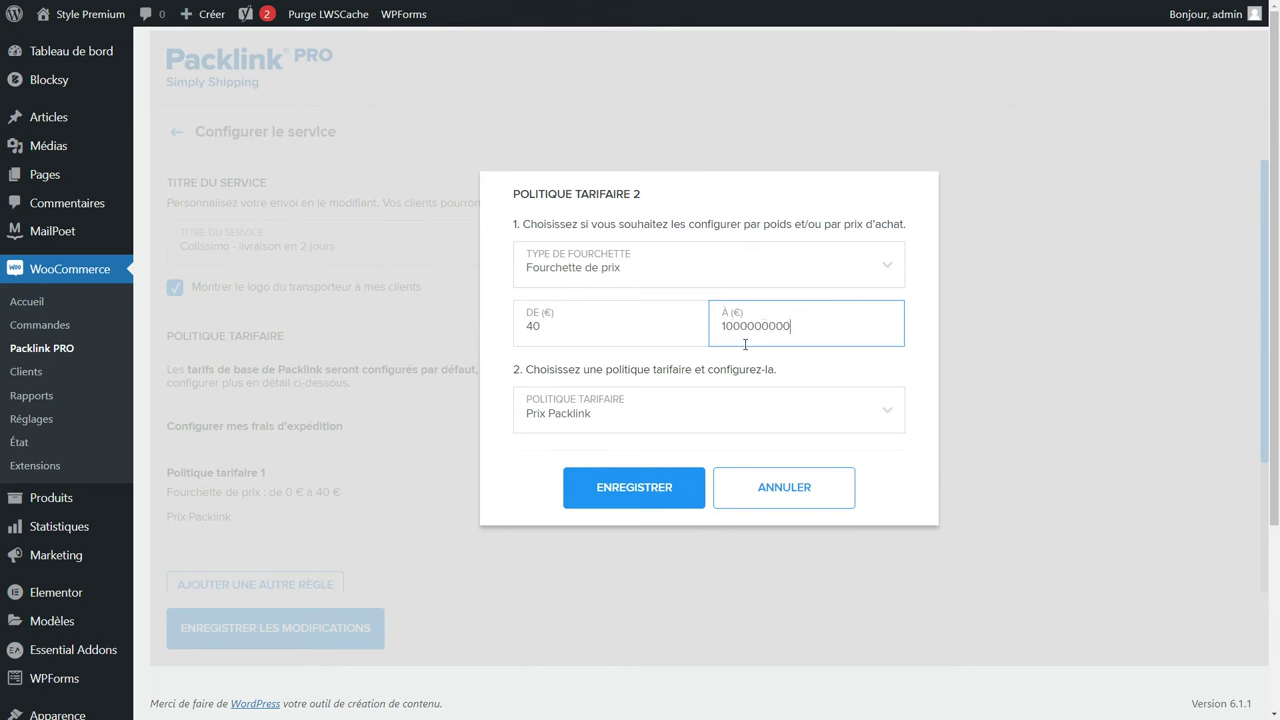
left_click(666, 409)
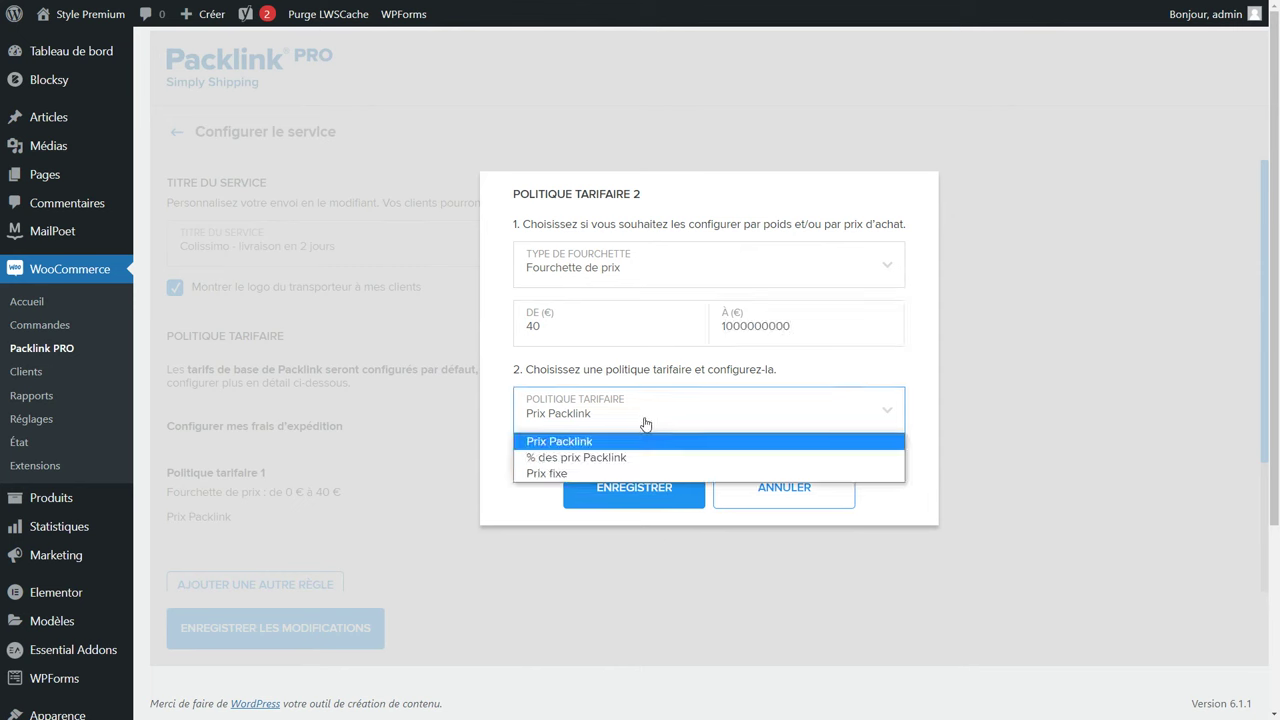
left_click(560, 473)
left_click(577, 441)
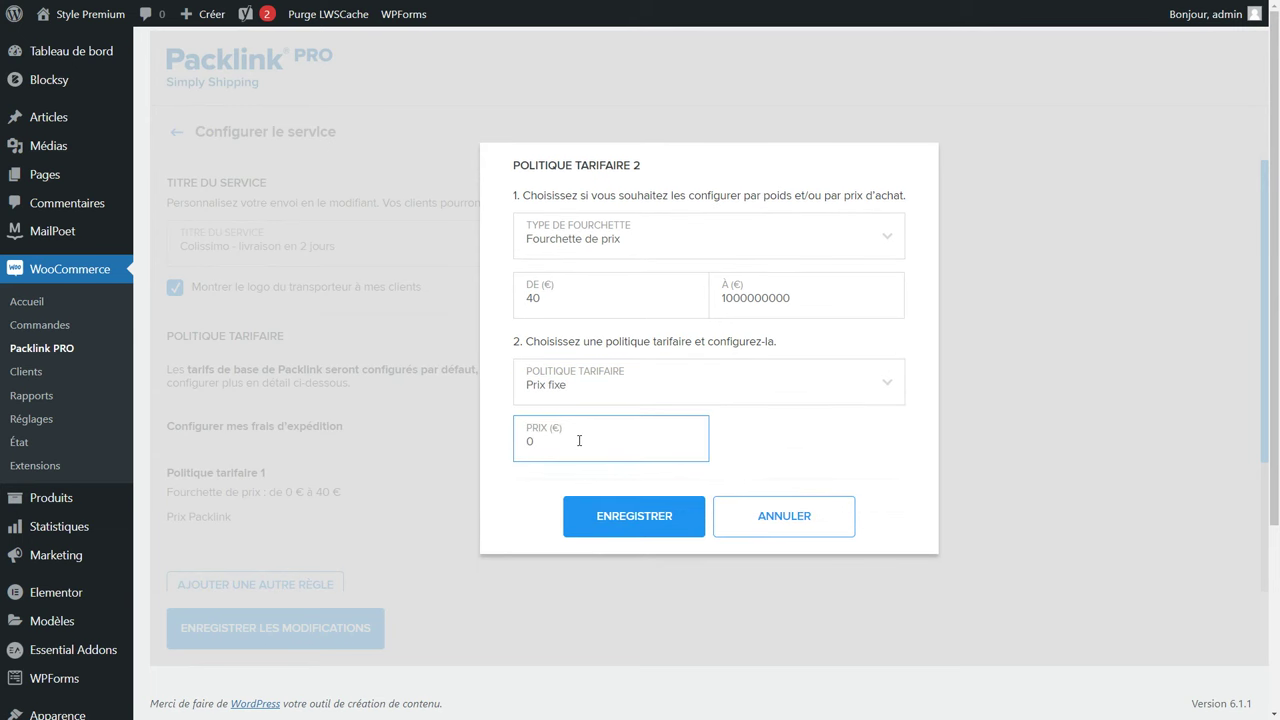
left_click(613, 516)
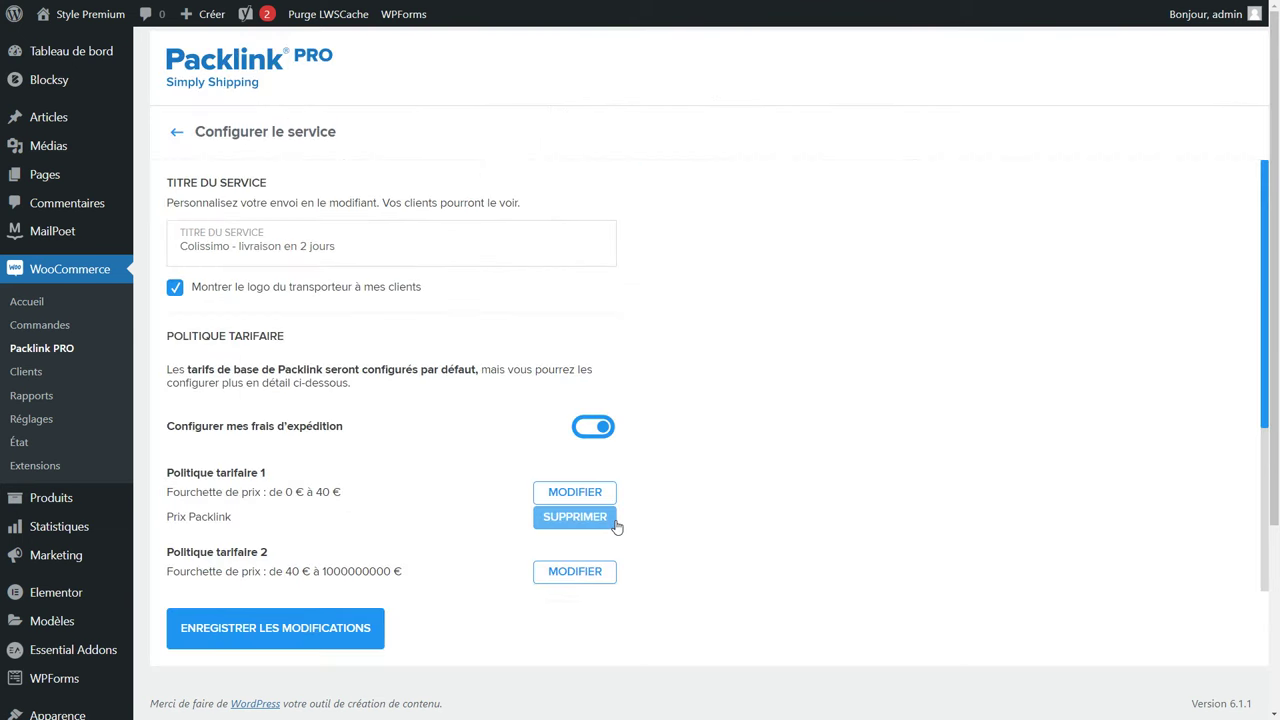
left_click(300, 630)
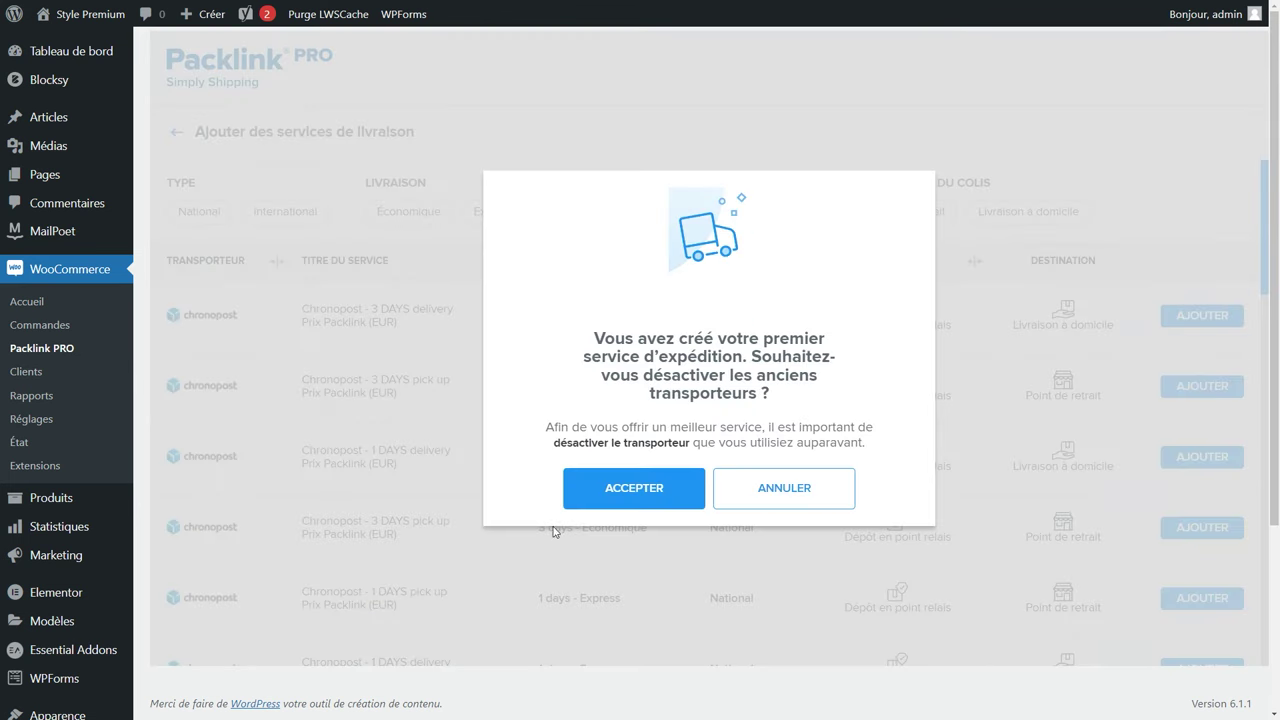
left_click(648, 492)
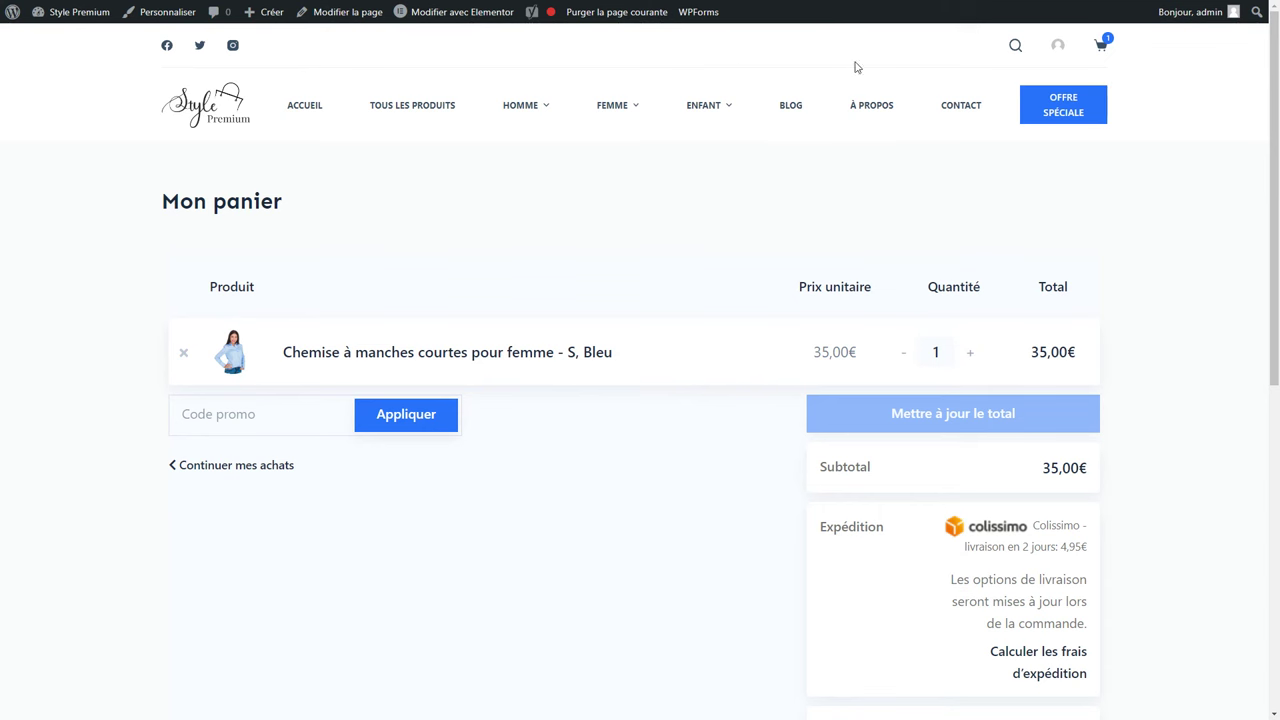
Raise the shirt quantity to two and update the cart total.
scroll(572, 479, "down", 2)
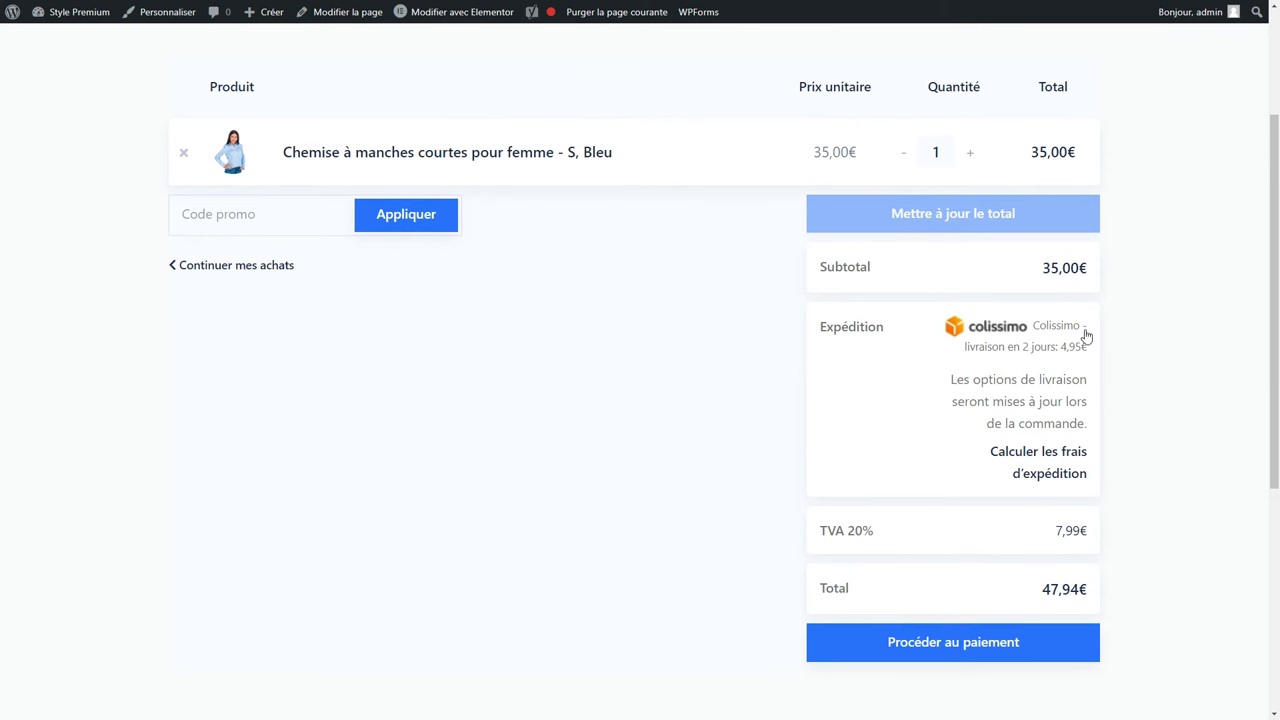
left_click(970, 153)
left_click(945, 214)
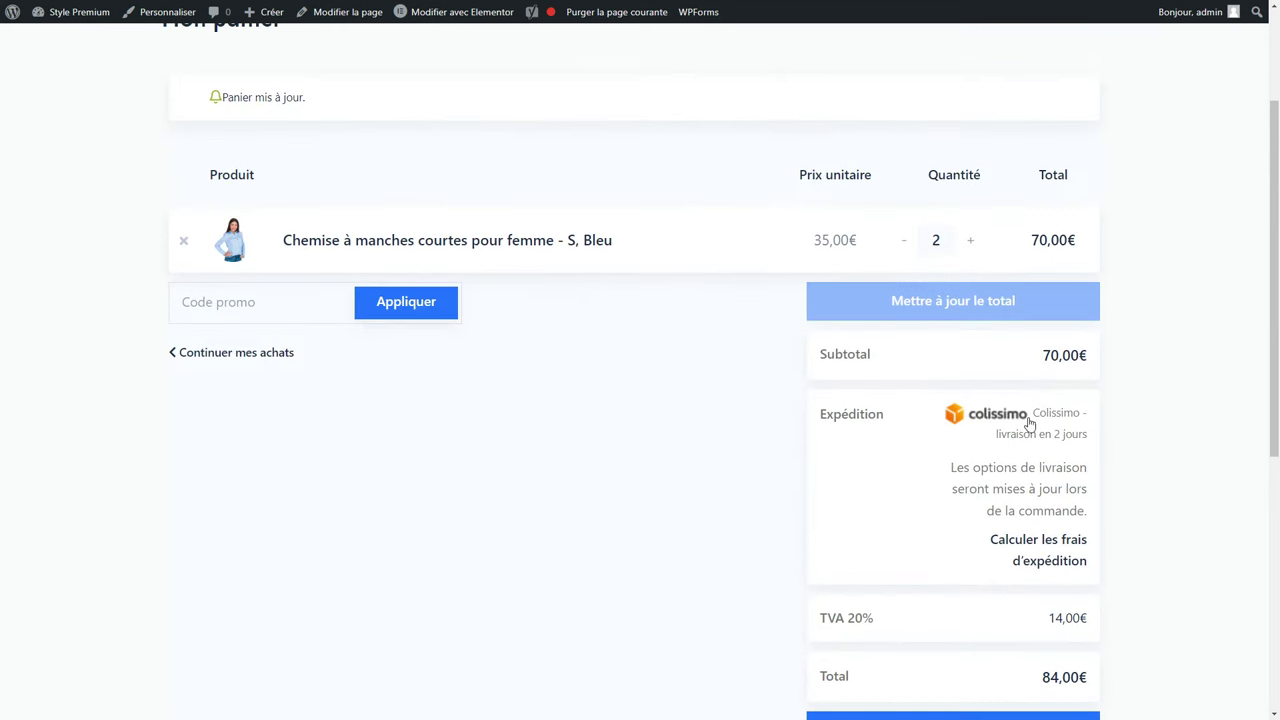
Select Chronopost delivery at 3,21€ and return to the admin dashboard.
scroll(977, 449, "down", 2)
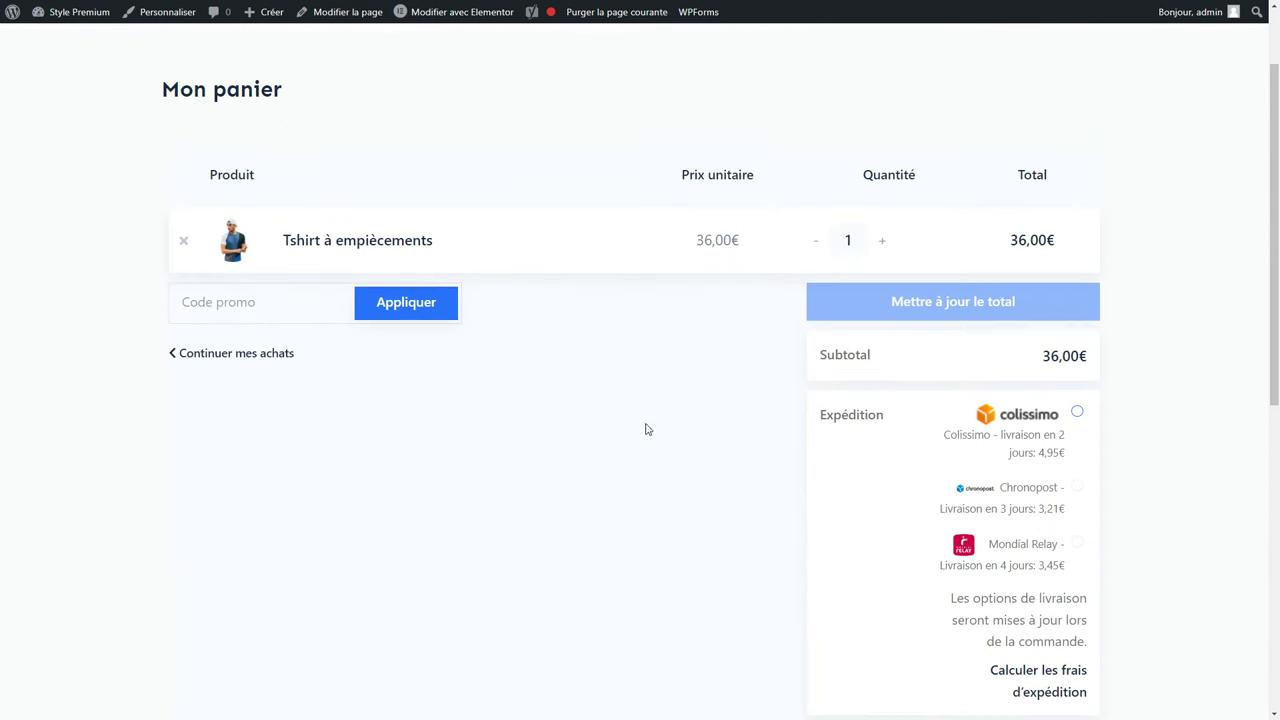
scroll(911, 400, "down", 1)
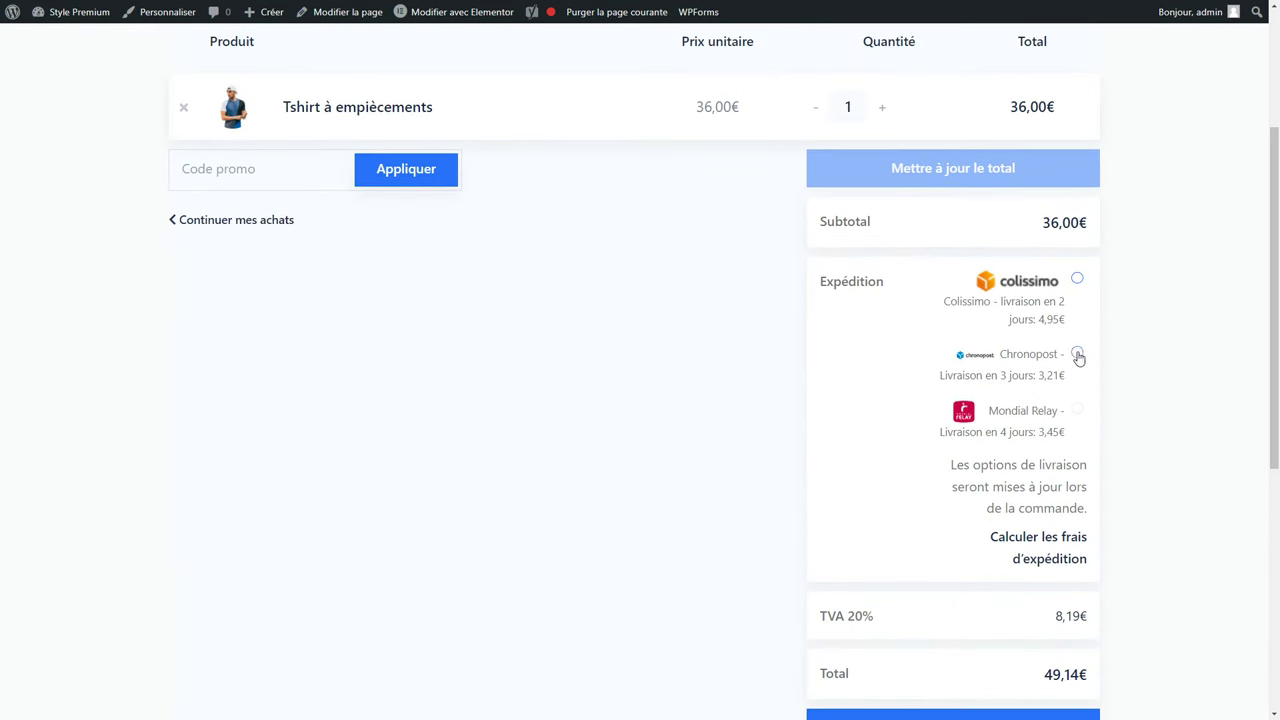
left_click(1078, 412)
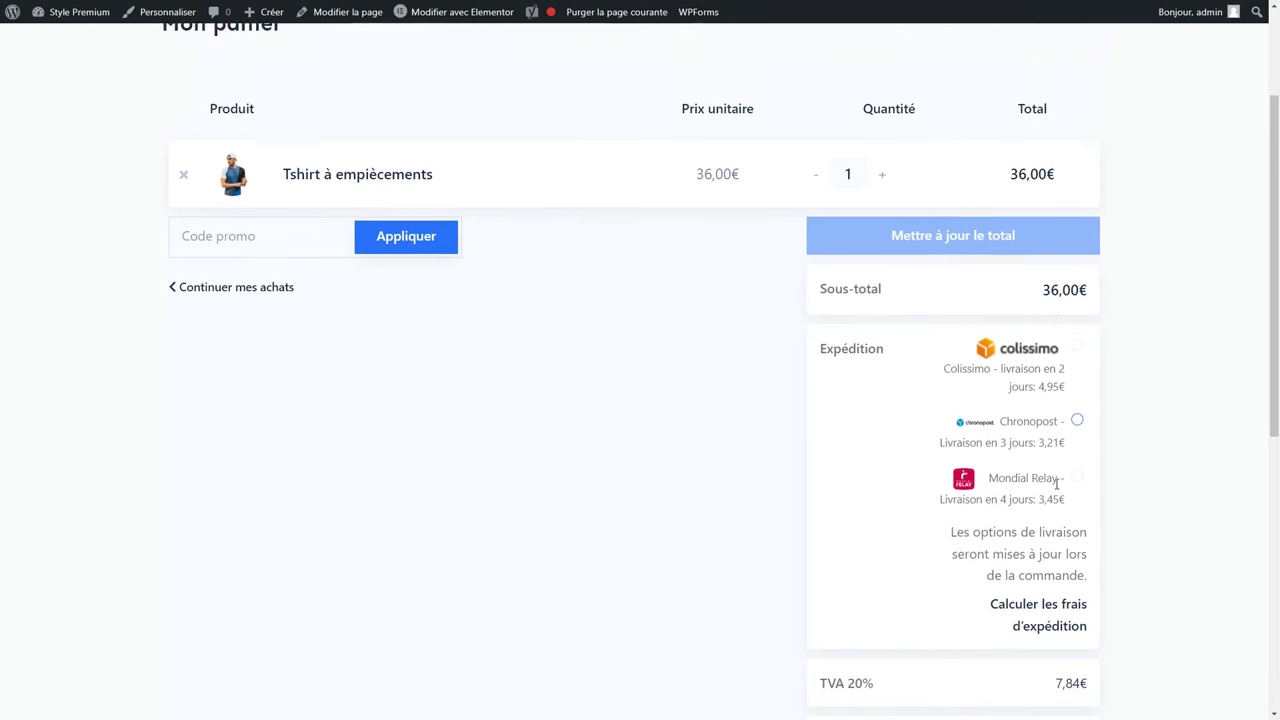
scroll(1056, 485, "up", 3)
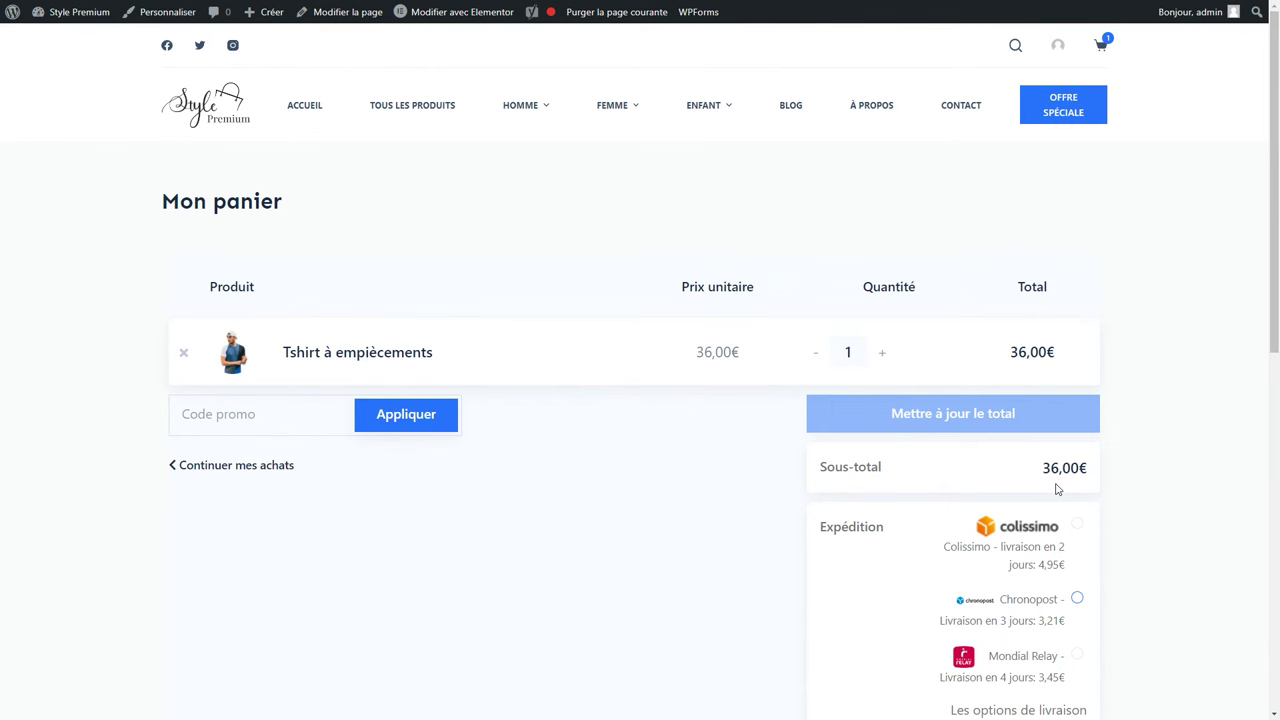
left_click(63, 18)
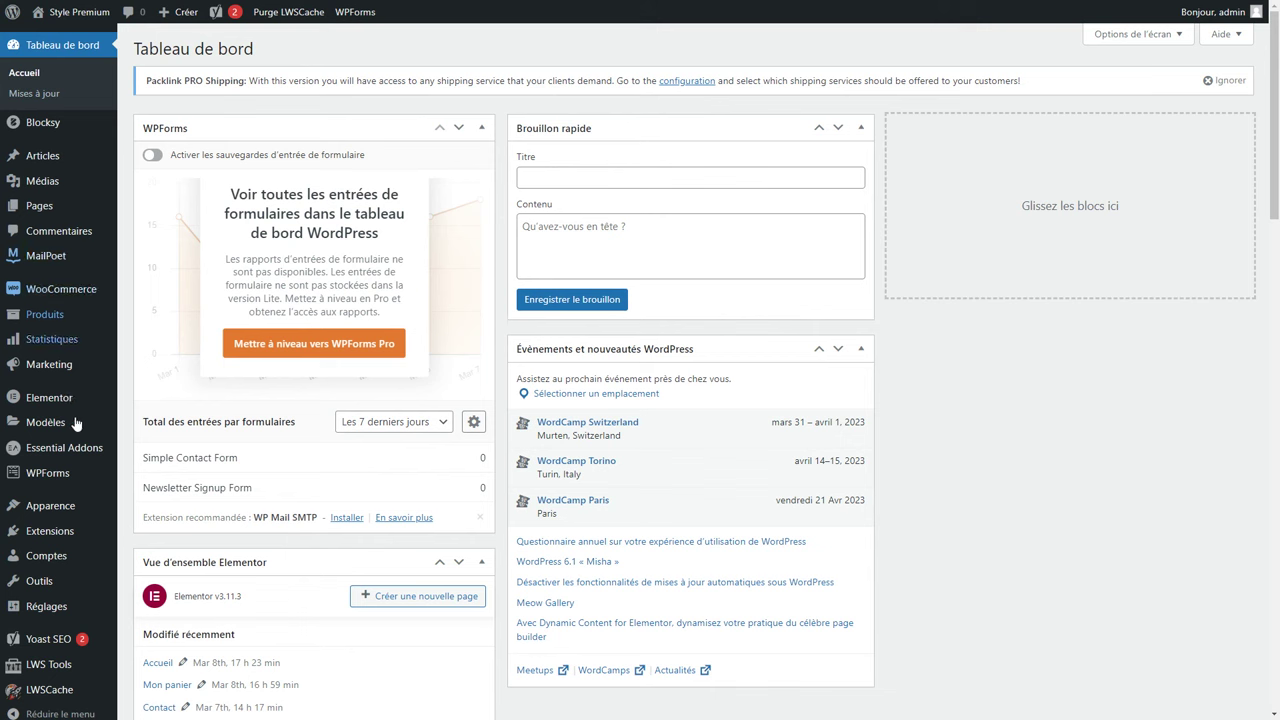
Search plugins for 'woocommerce payments', then install and activate WooCommerce Payments.
mouse_move(43, 540)
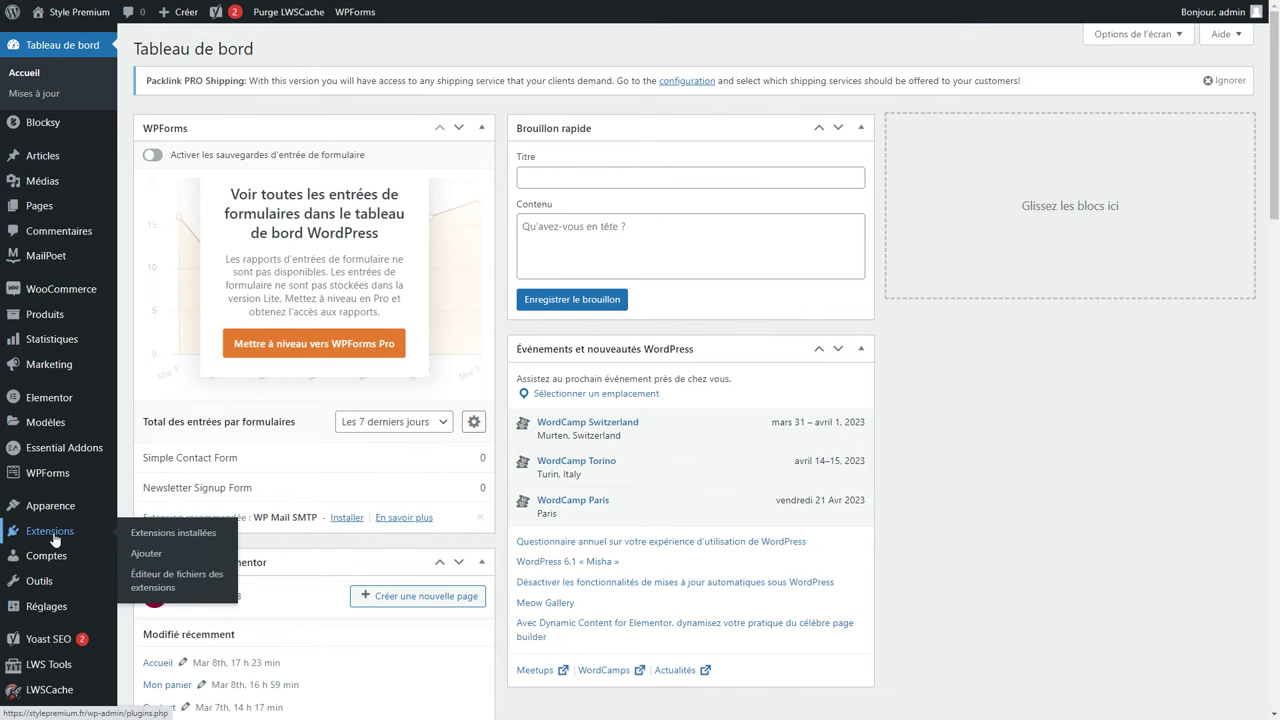
left_click(141, 555)
left_click(1110, 126)
type("woocommerce payments")
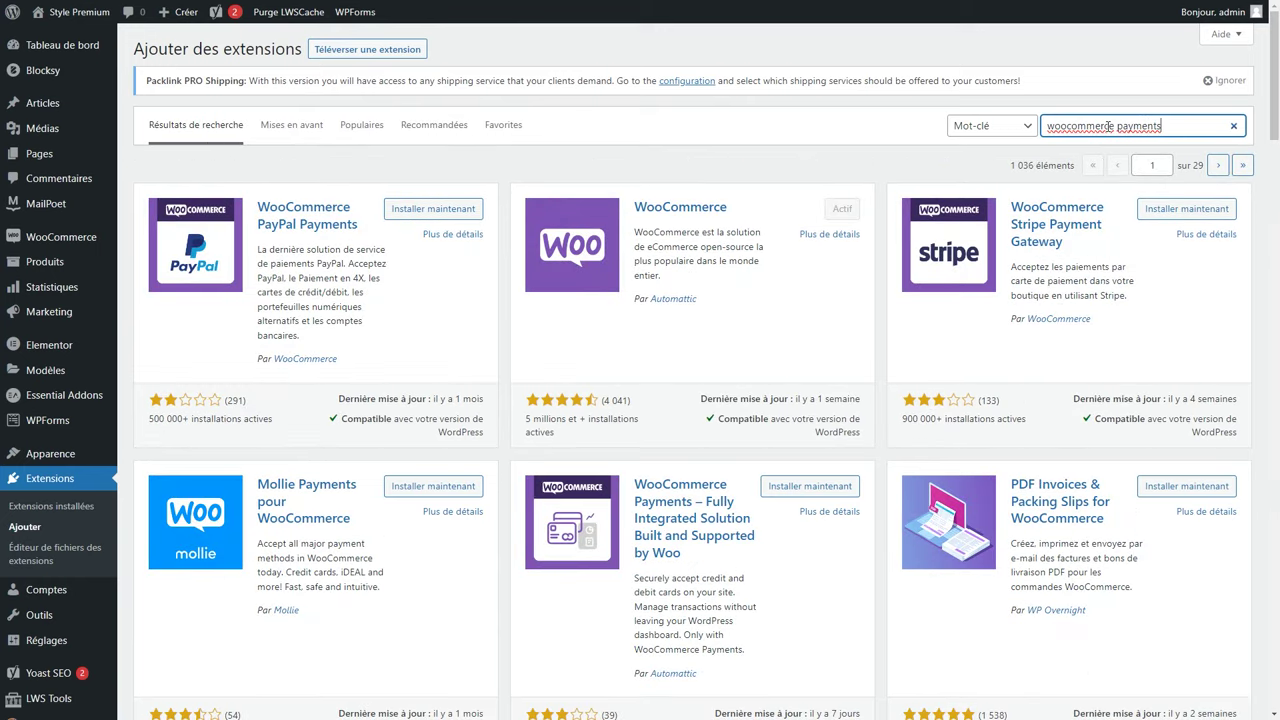
scroll(815, 367, "down", 2)
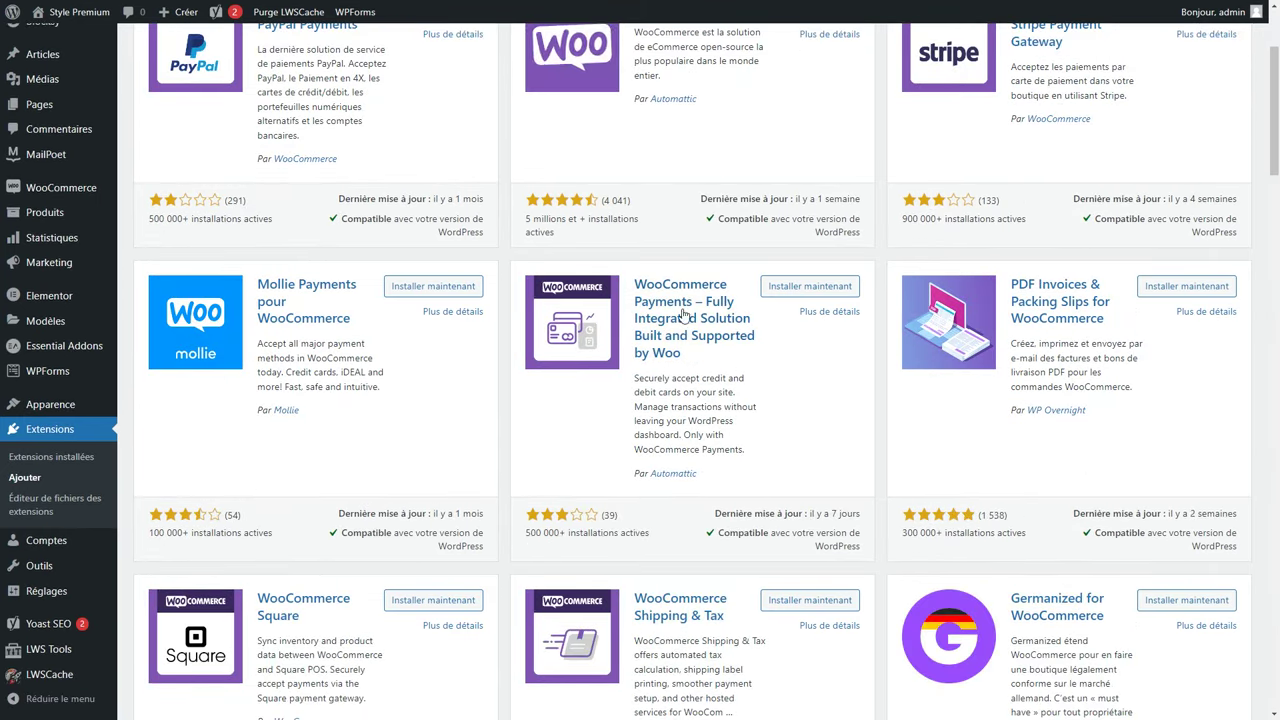
left_click_drag(726, 472, 660, 473)
left_click(759, 454)
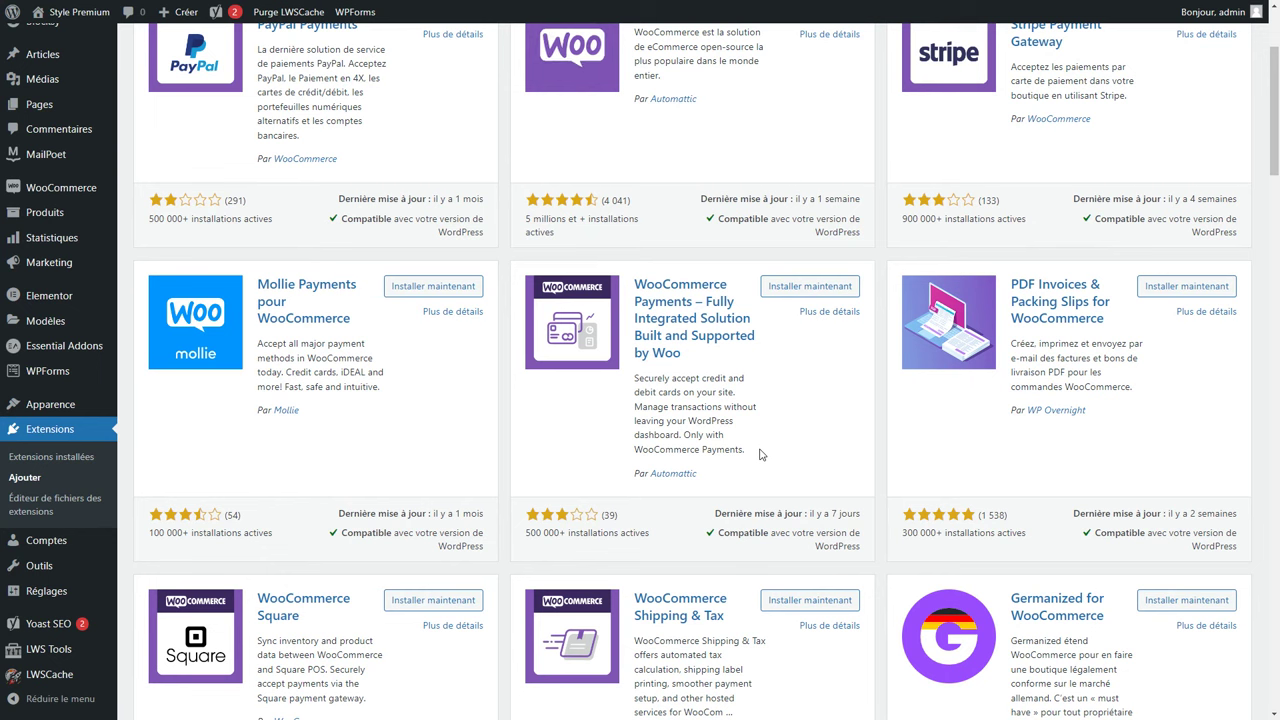
left_click(812, 290)
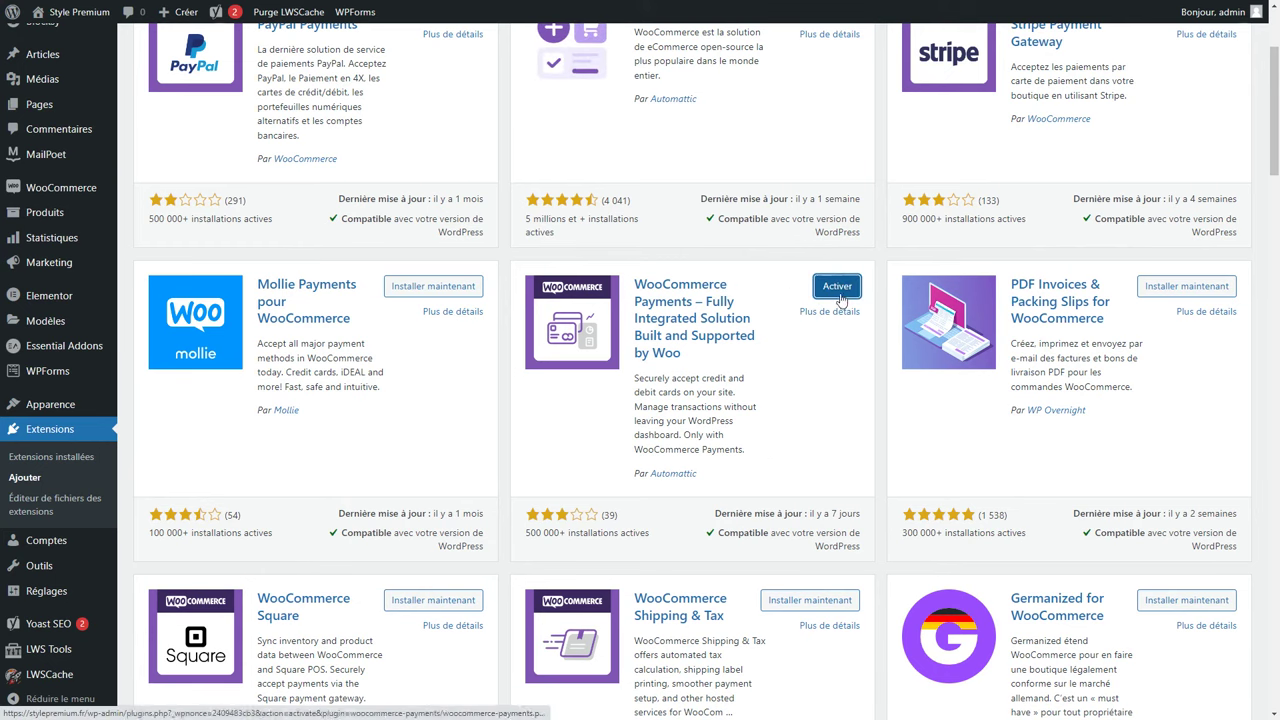
left_click(845, 292)
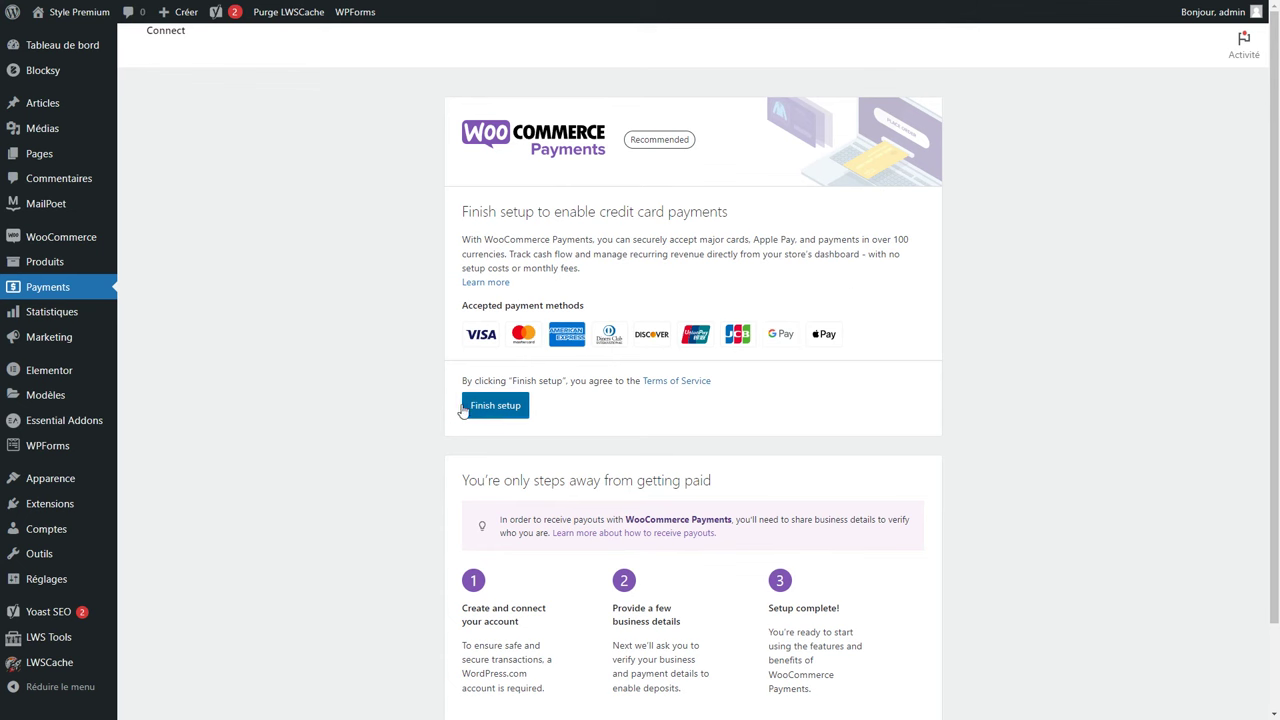
Connect the WordPress.com account and enter the store's e-mail in the Stripe form.
left_click(493, 412)
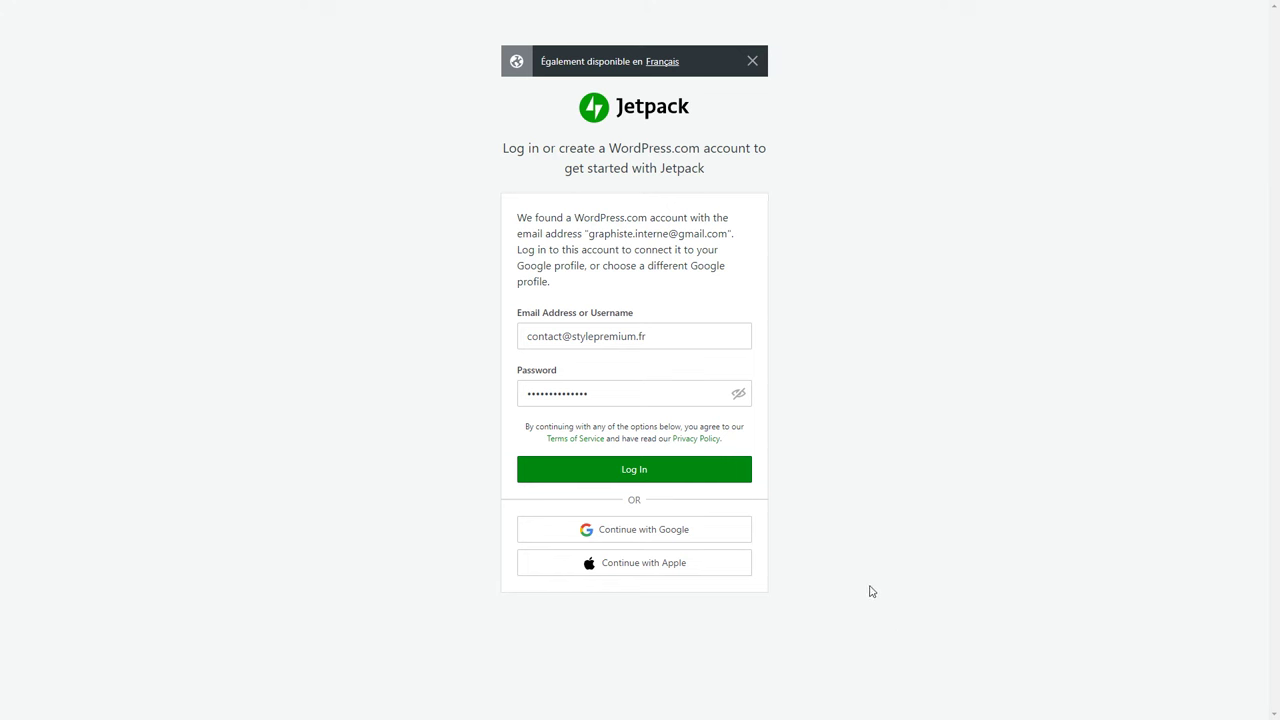
left_click(645, 474)
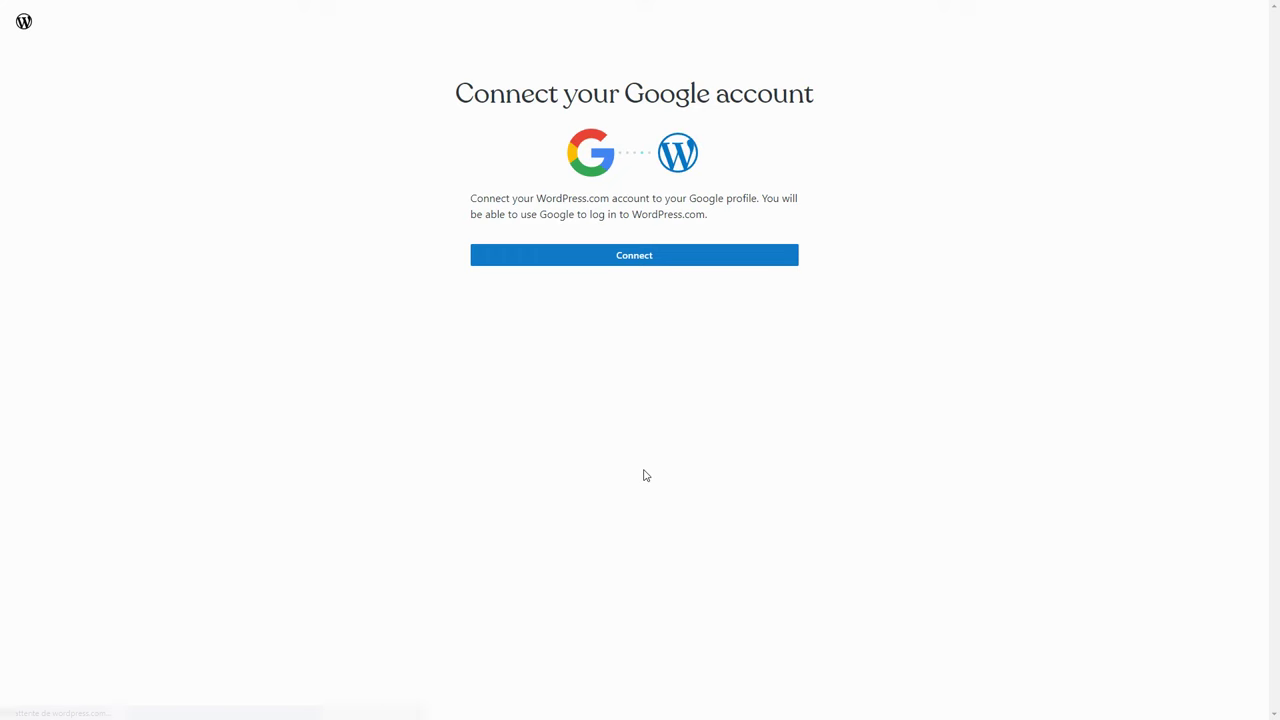
left_click(630, 257)
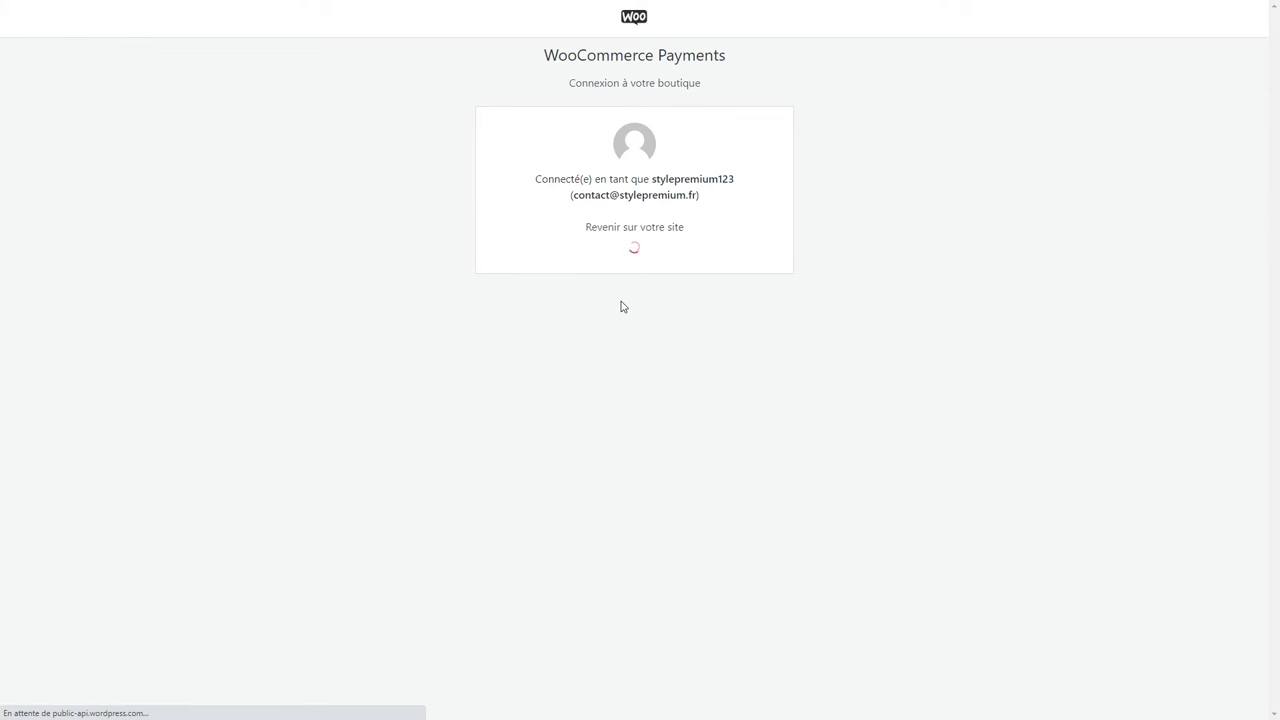
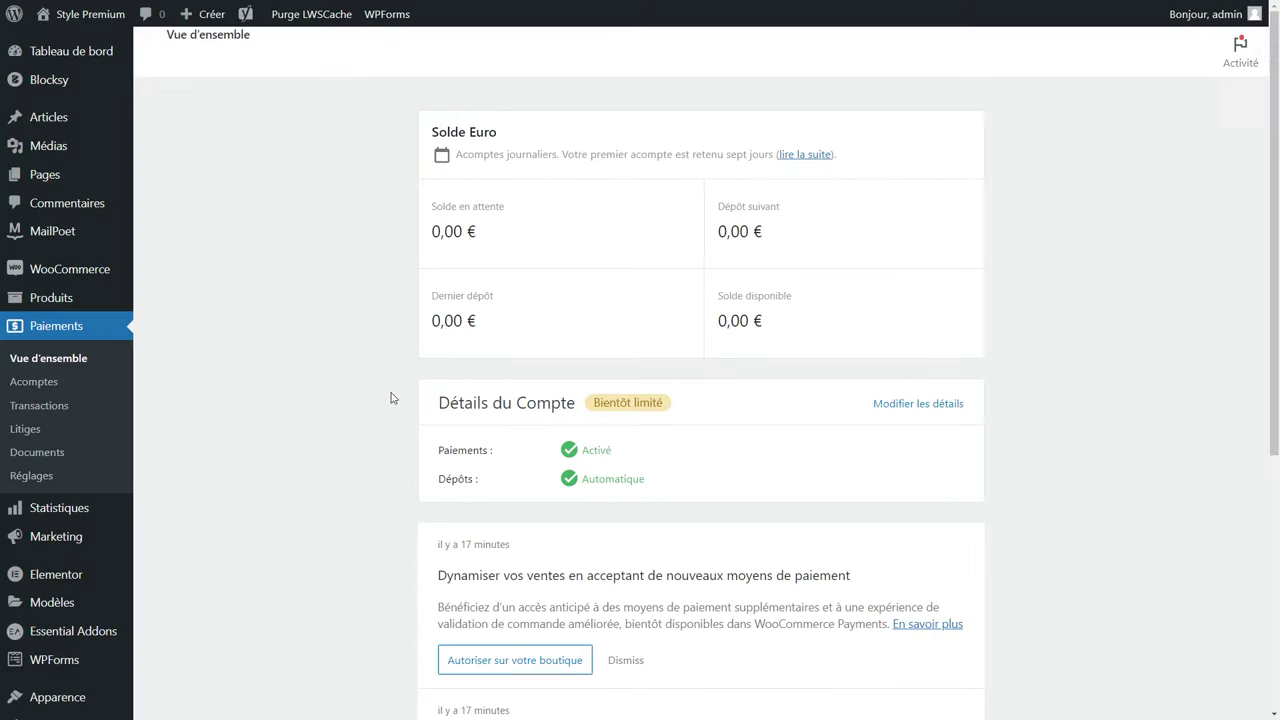
Tick 'Activer le mode test' for WooCommerce Payments in WooCommerce settings > Paiements.
mouse_move(72, 277)
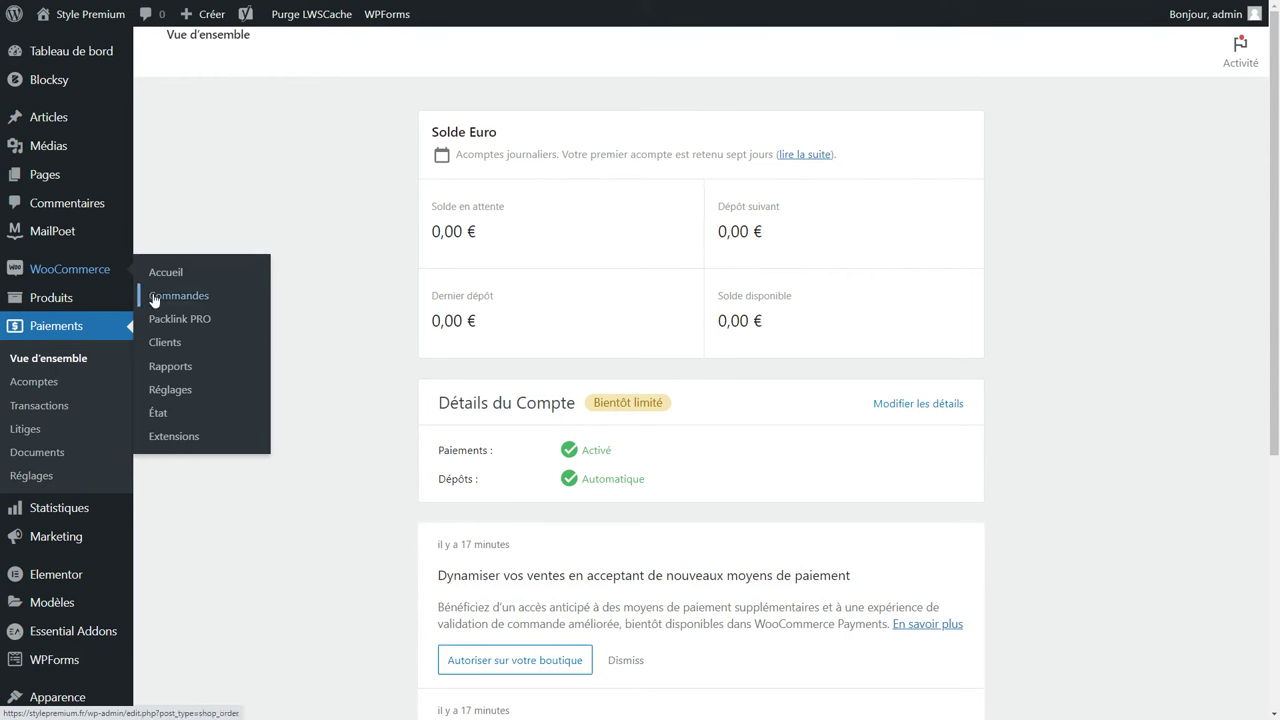
left_click(181, 393)
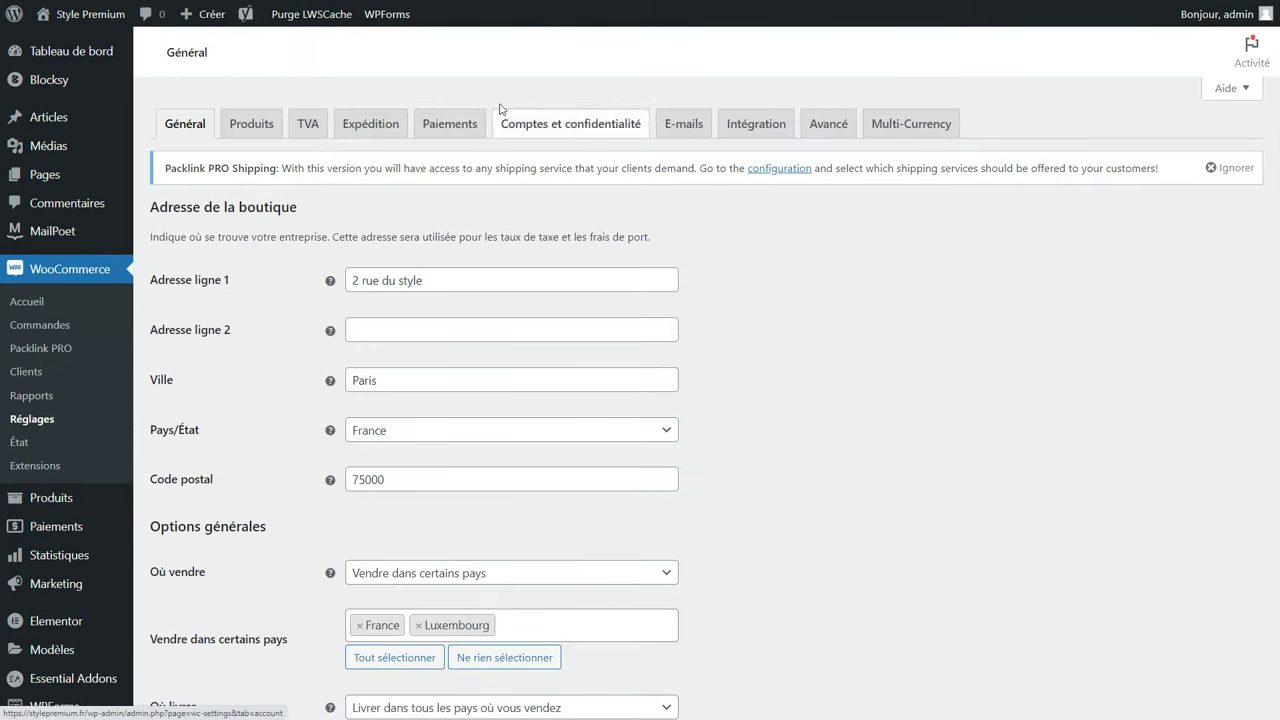
left_click(450, 125)
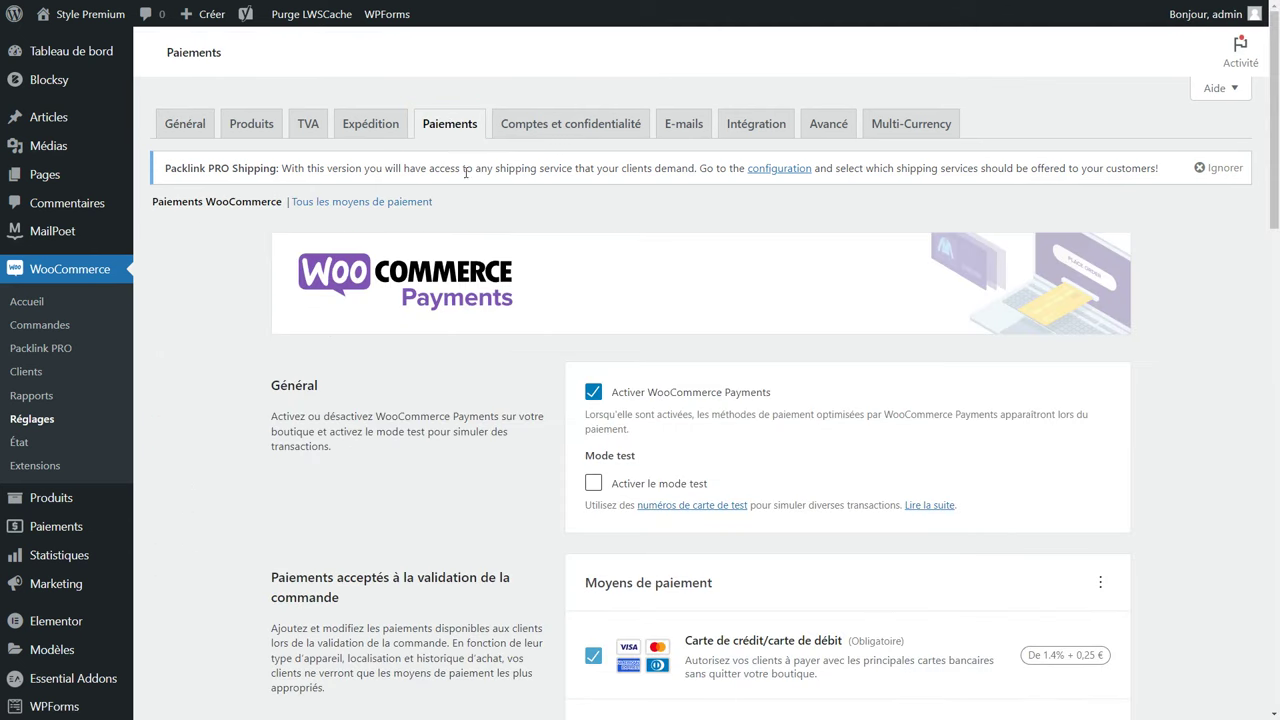
left_click(593, 484)
scroll(666, 485, "down", 2)
mouse_move(1064, 465)
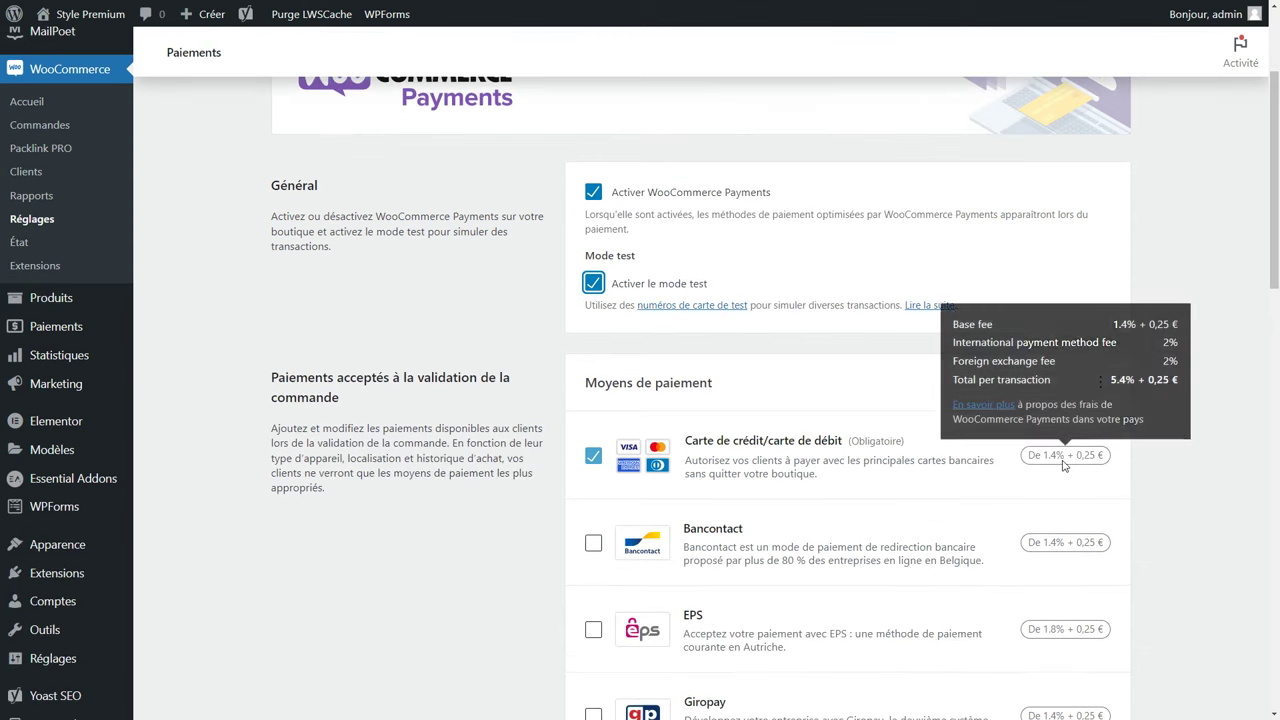
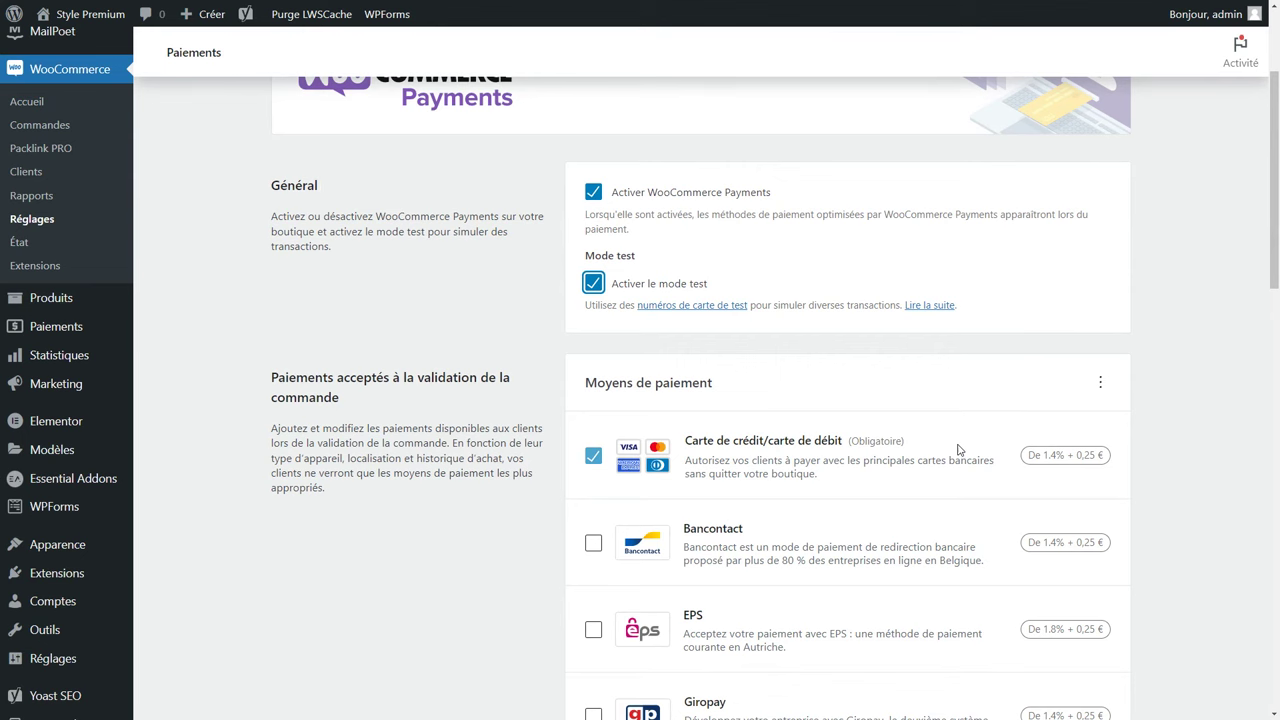
Save the WooCommerce Payments settings with saved cards enabled and statement descriptor STYLEPREMIUM.FR.
scroll(958, 450, "down", 4)
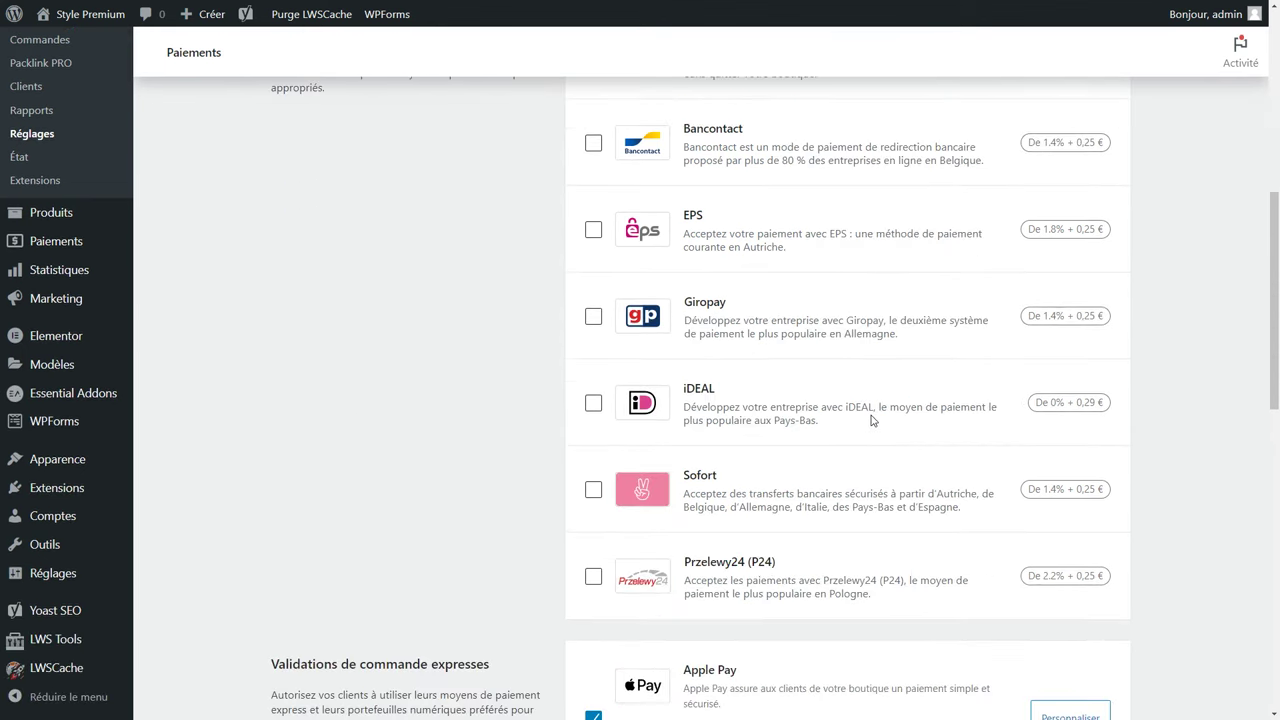
scroll(860, 418, "down", 5)
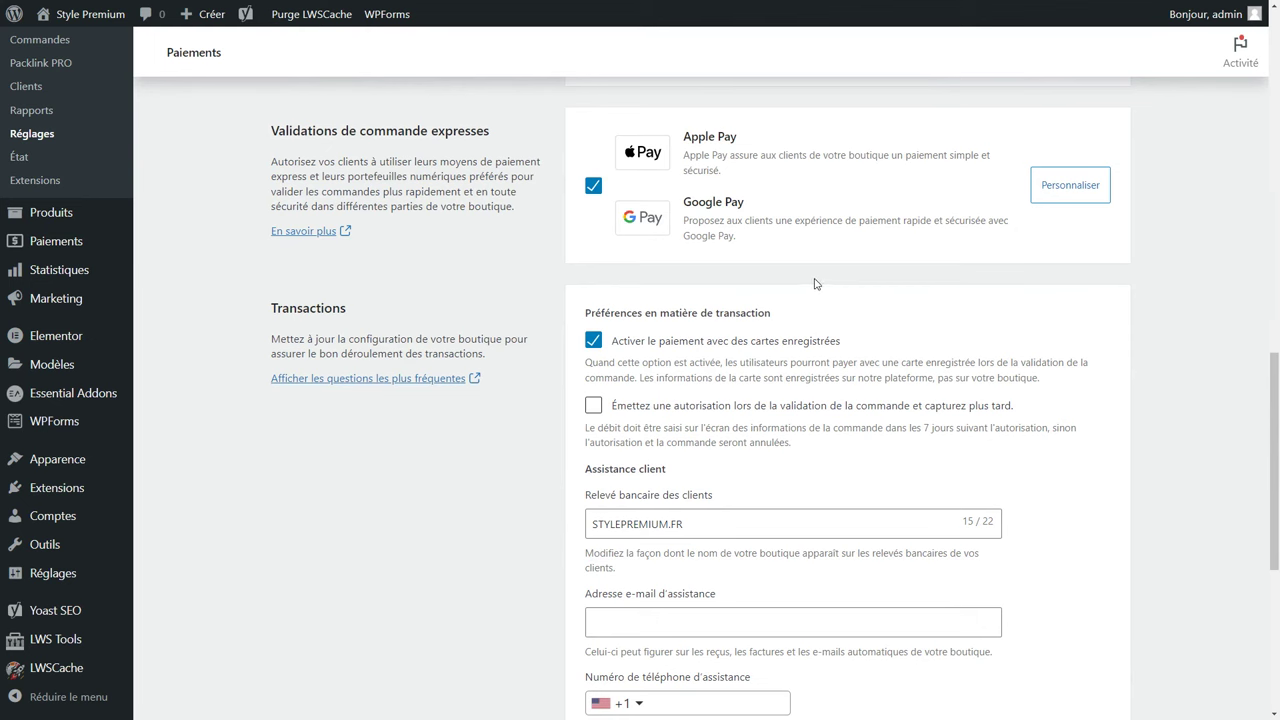
scroll(790, 317, "down", 2)
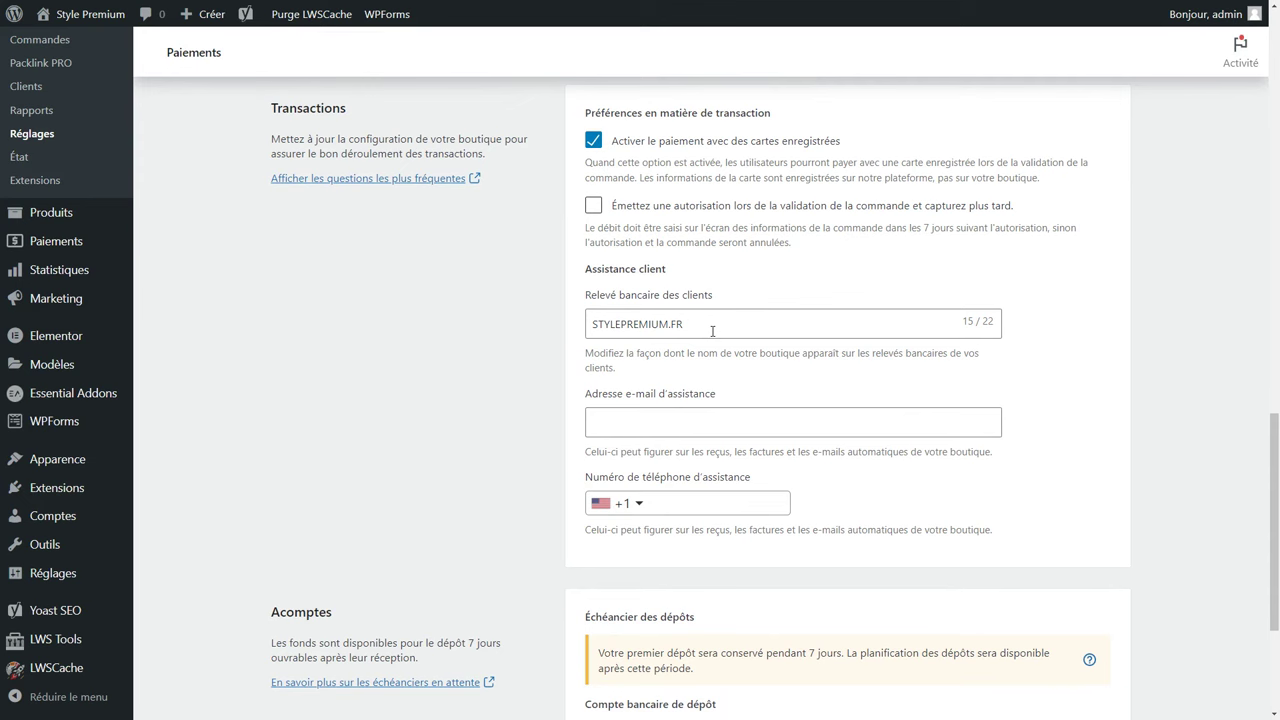
scroll(712, 331, "down", 3)
left_click(1051, 600)
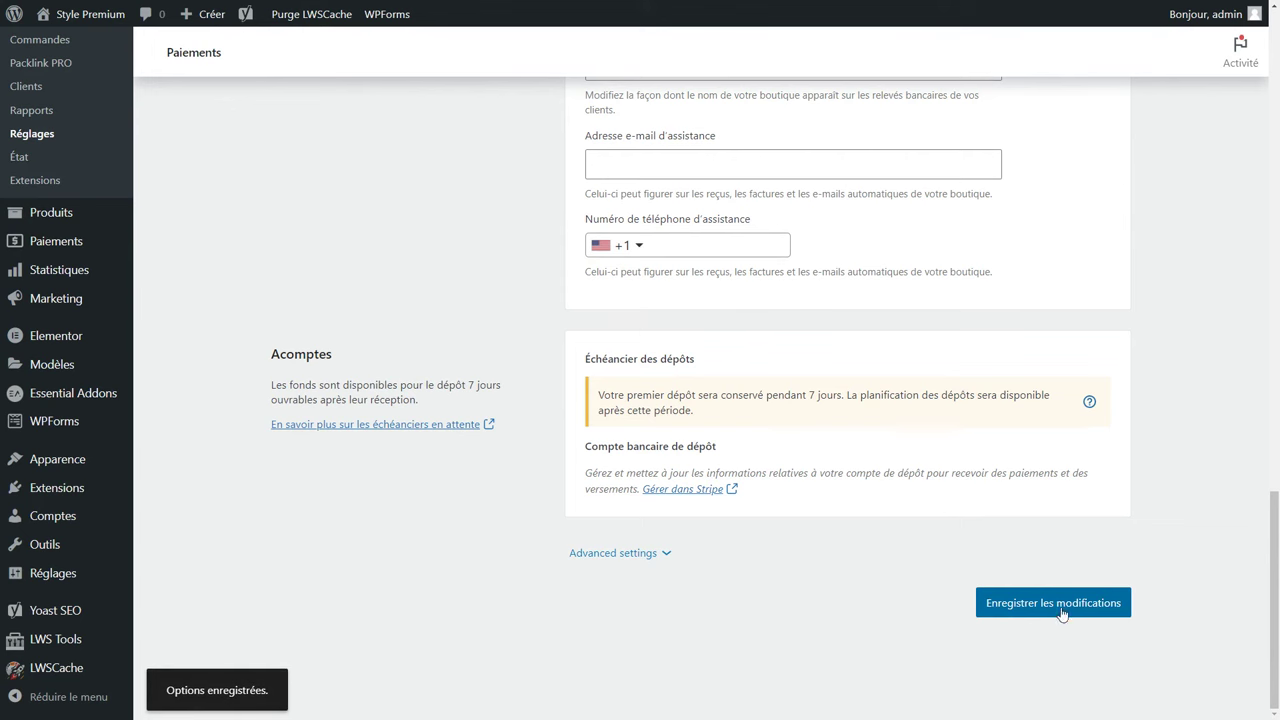
Search new plugins for 'paypal', then install and activate WooCommerce PayPal Payments 2.0.2.
mouse_move(52, 488)
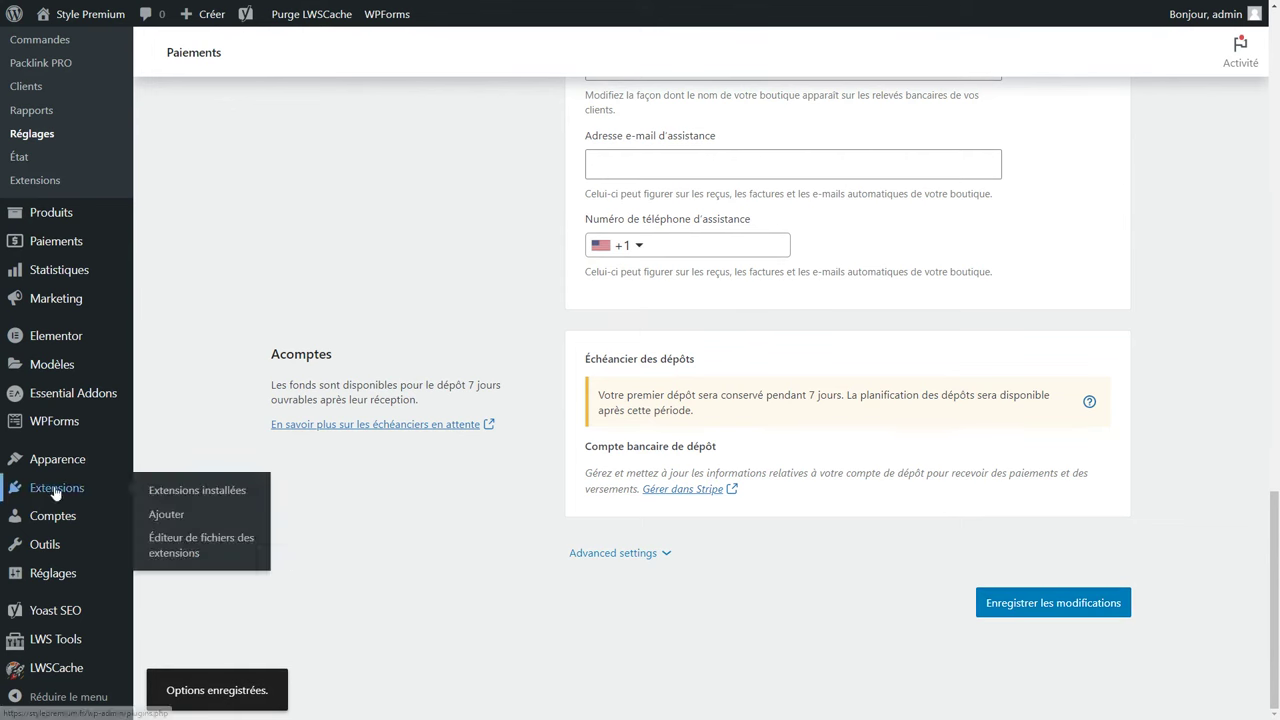
left_click(165, 523)
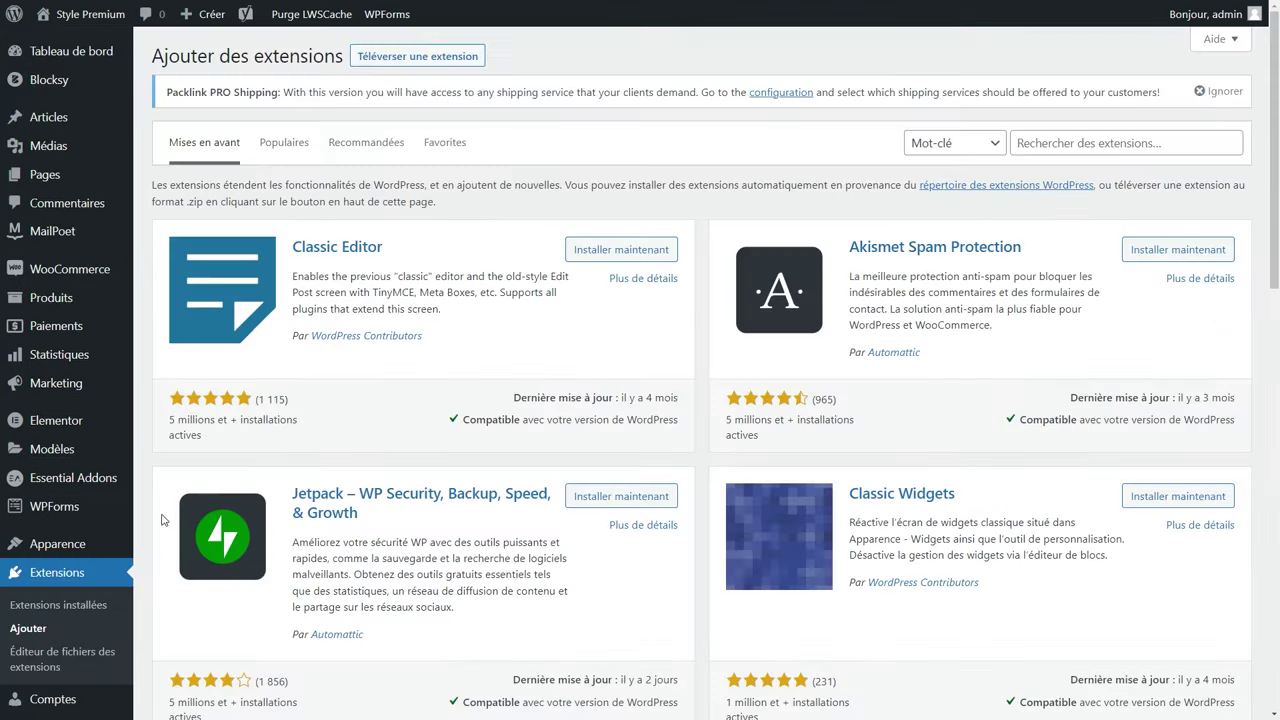
left_click(1082, 142)
type("paypal")
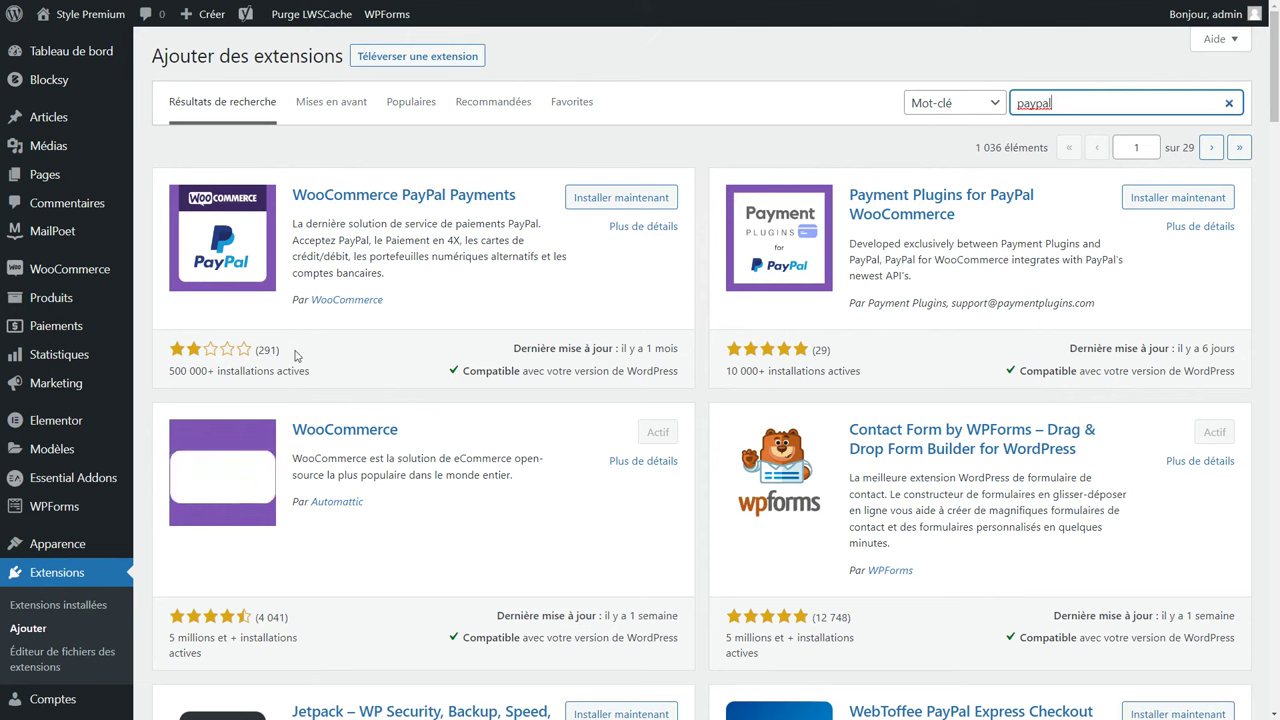
left_click(622, 204)
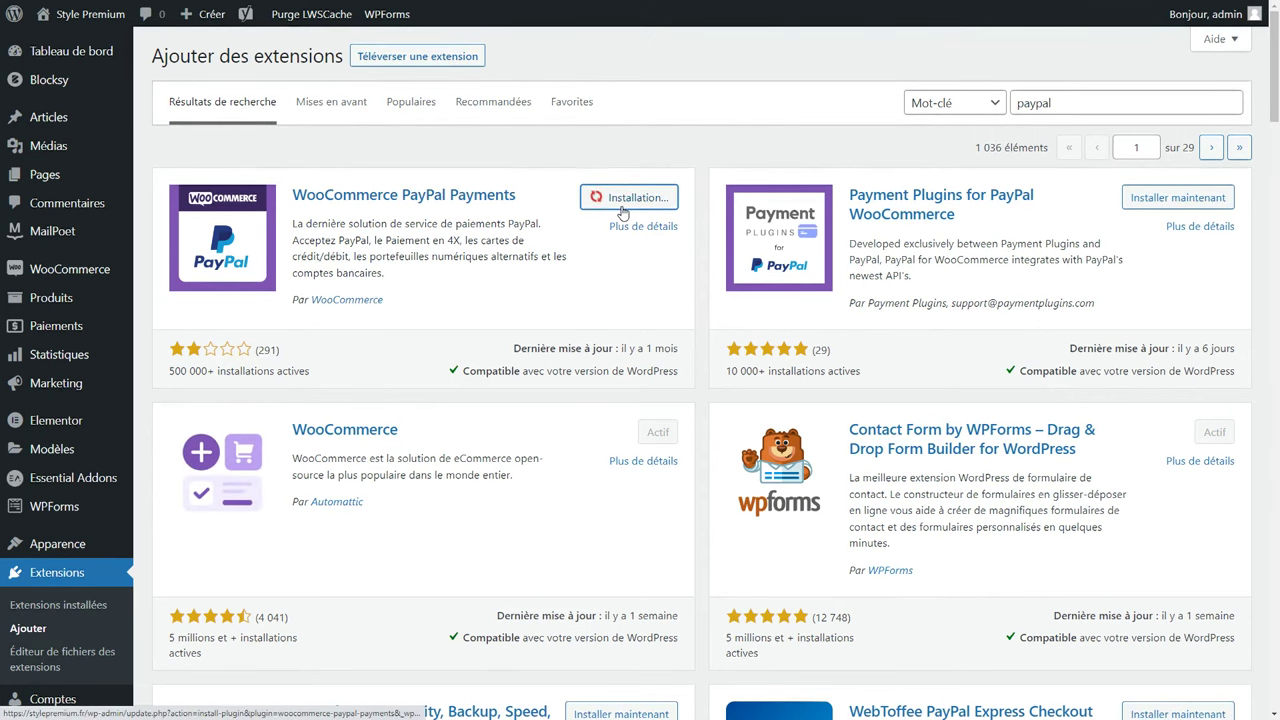
left_click(647, 200)
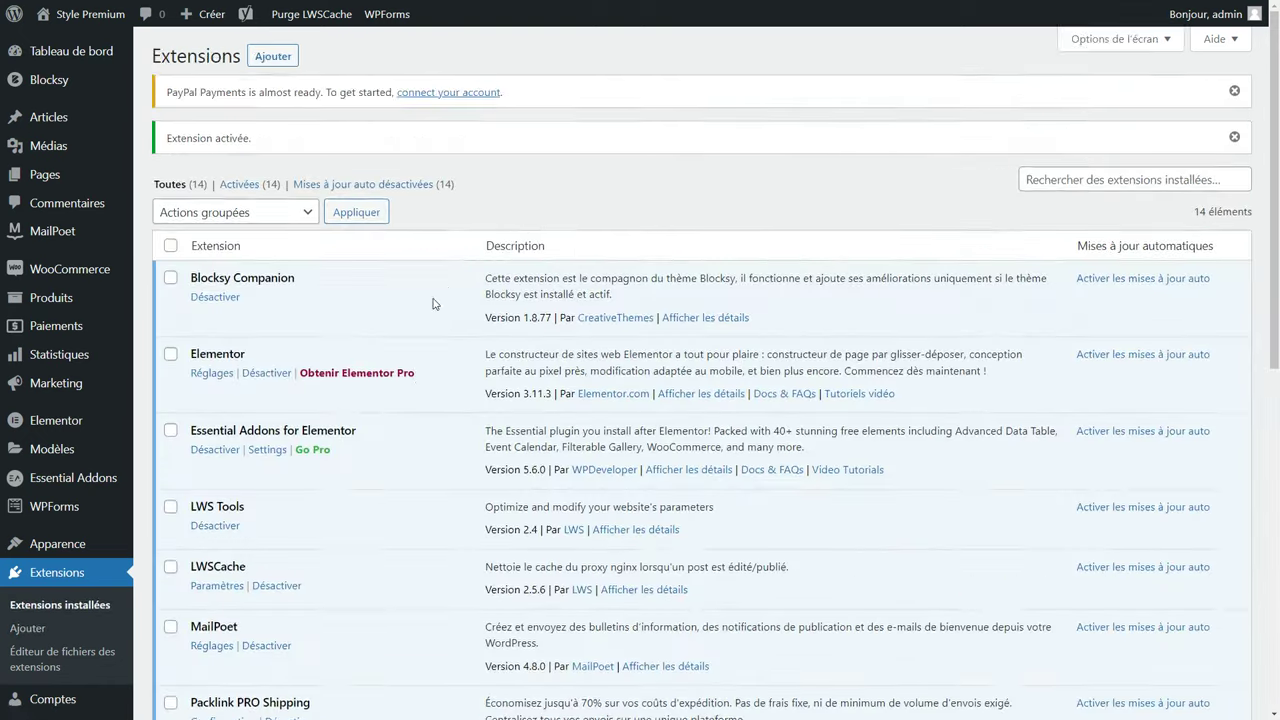
scroll(420, 320, "down", 5)
scroll(417, 320, "down", 2)
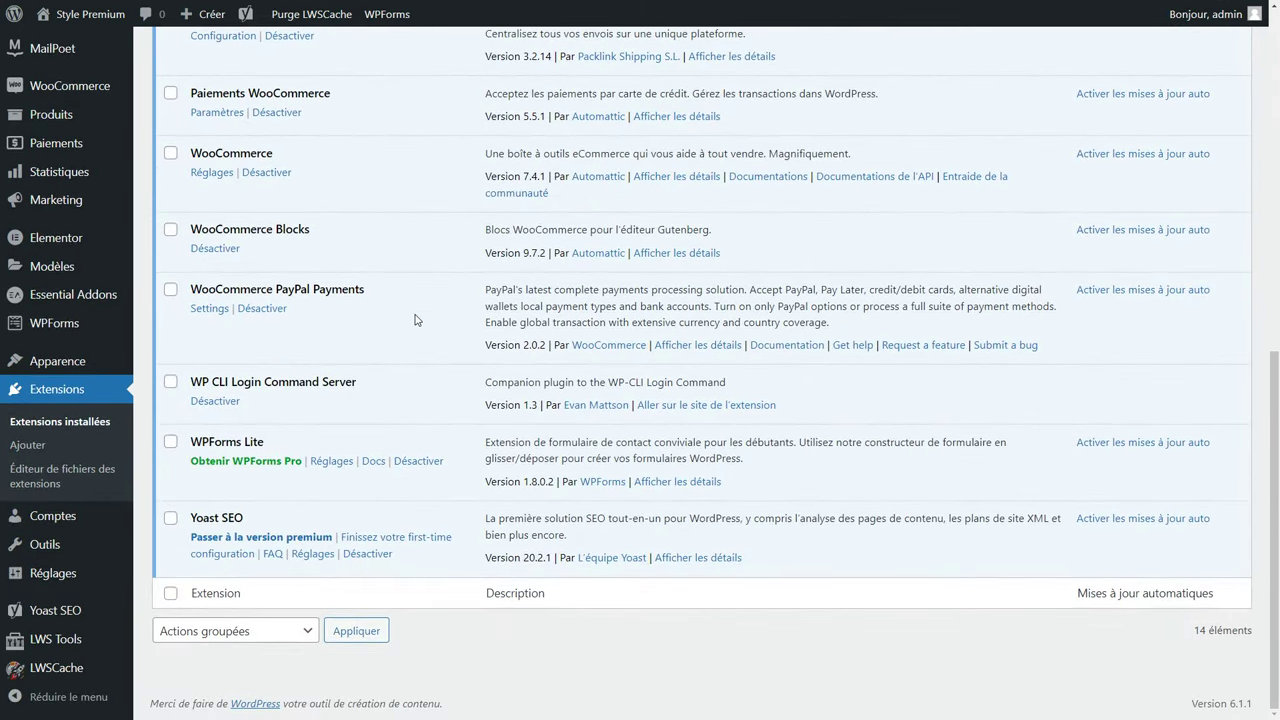
From the PayPal Payments settings, start Activate PayPal, passing the reCAPTCHA and accepting cookies.
left_click(207, 309)
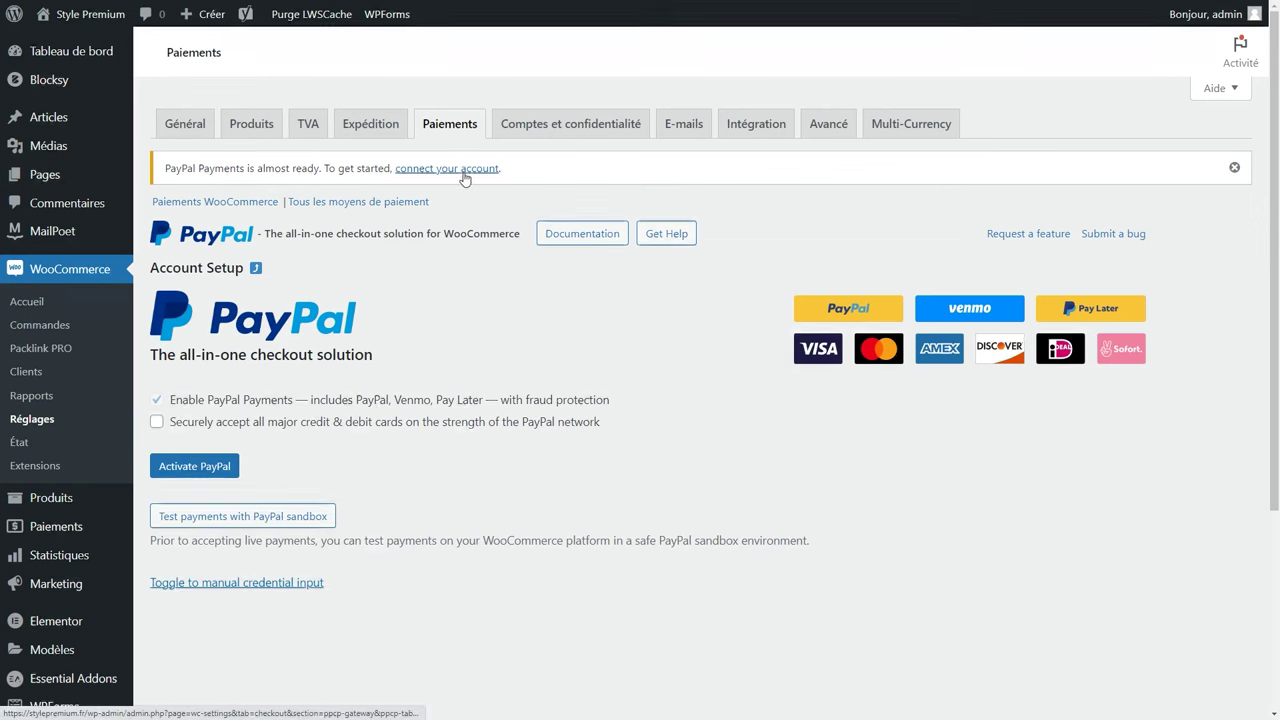
left_click(197, 484)
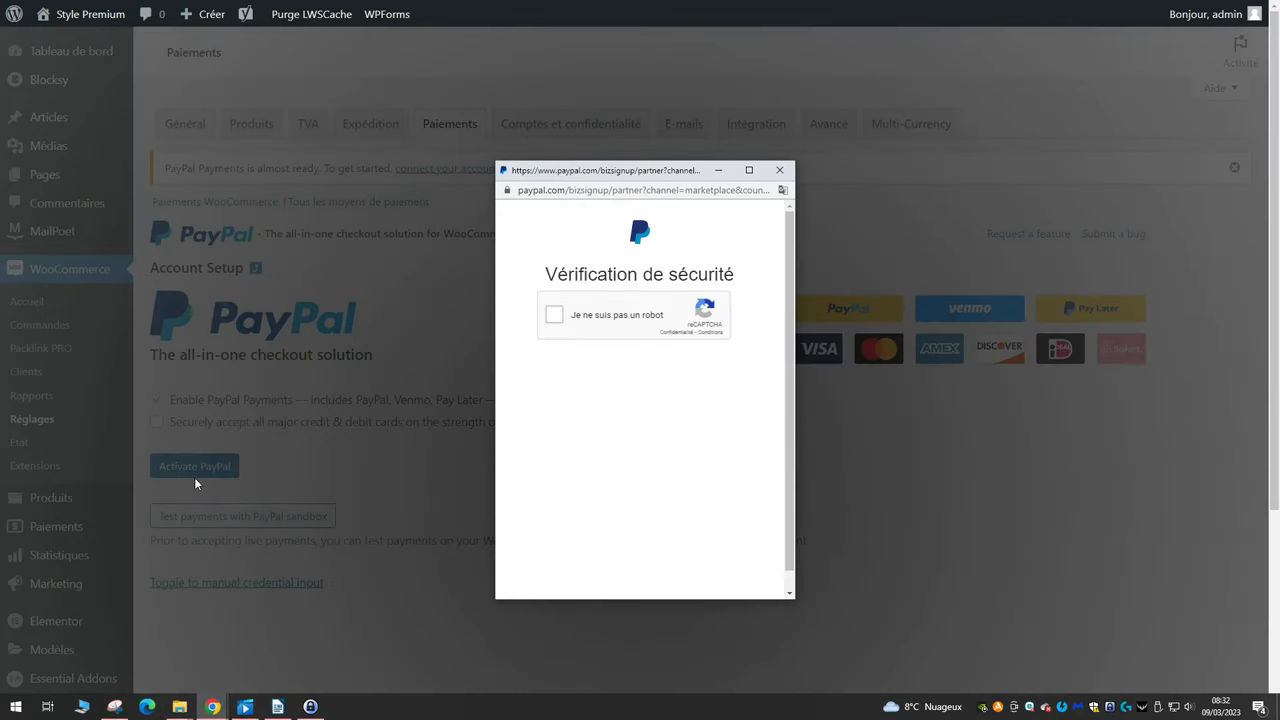
left_click(555, 314)
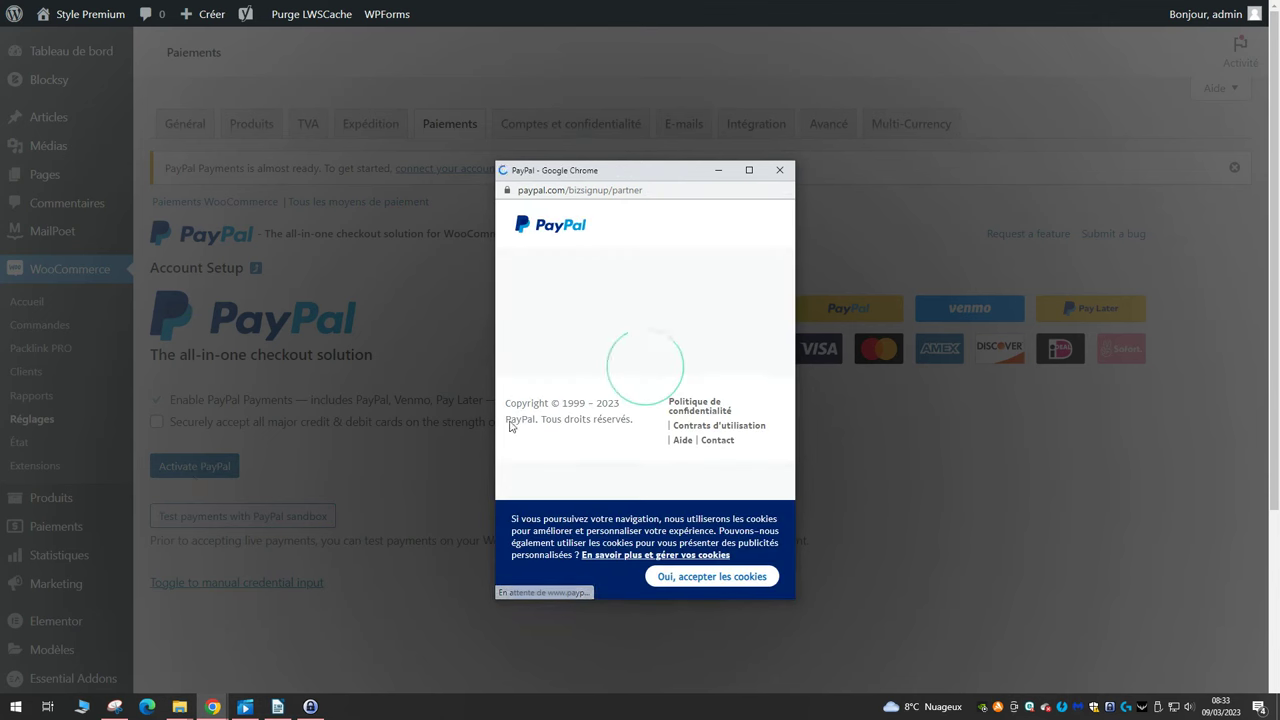
left_click(700, 578)
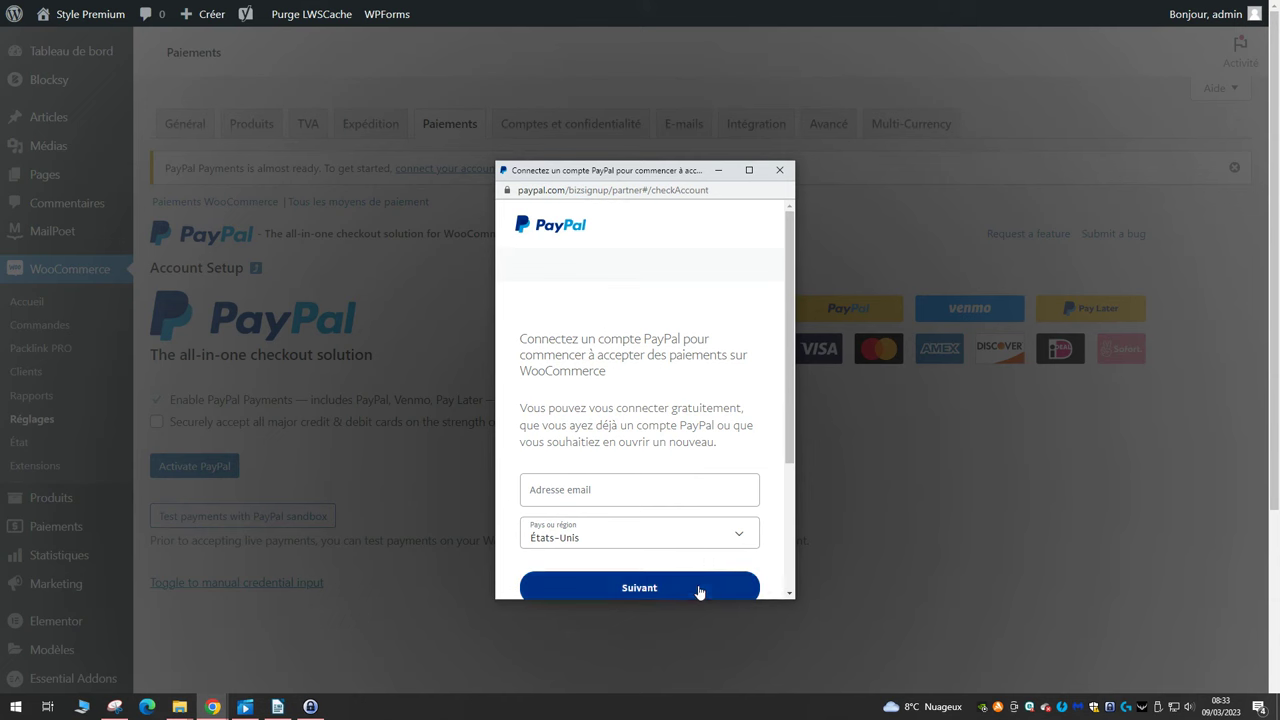
Set the PayPal sign-up country to France, then close the sign-up window unfinished.
scroll(690, 332, "down", 2)
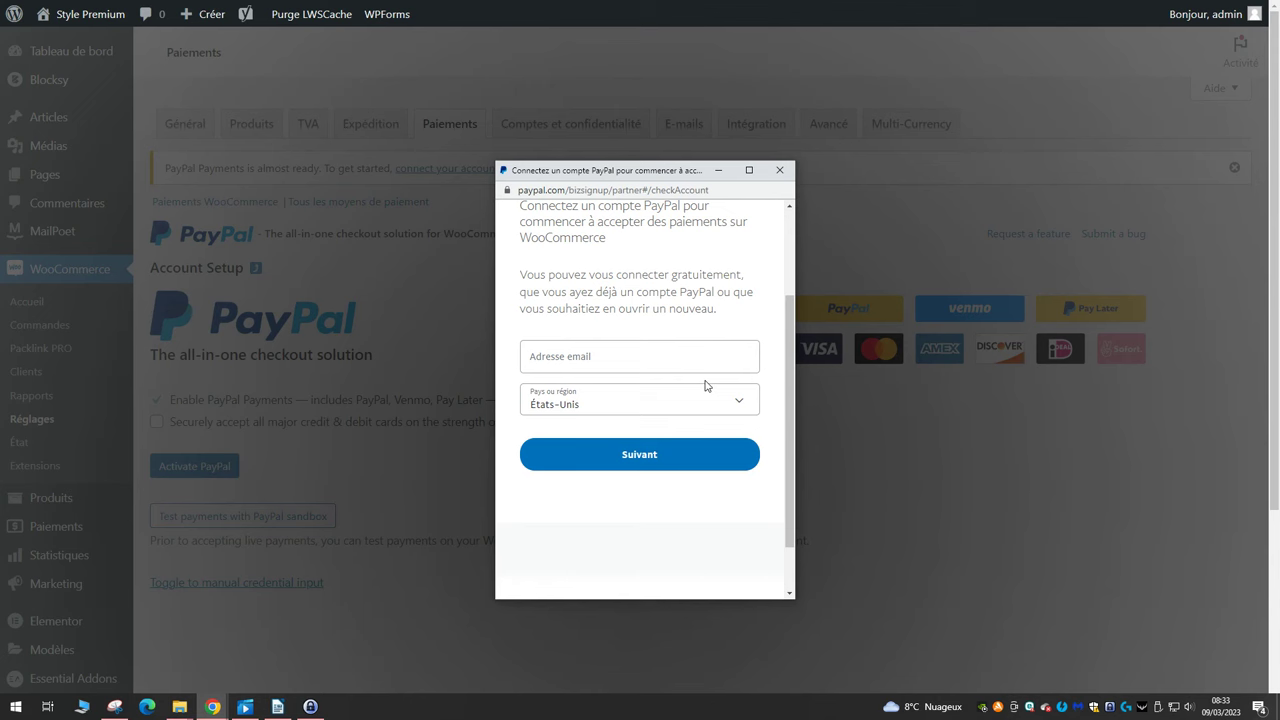
left_click(597, 370)
left_click(594, 403)
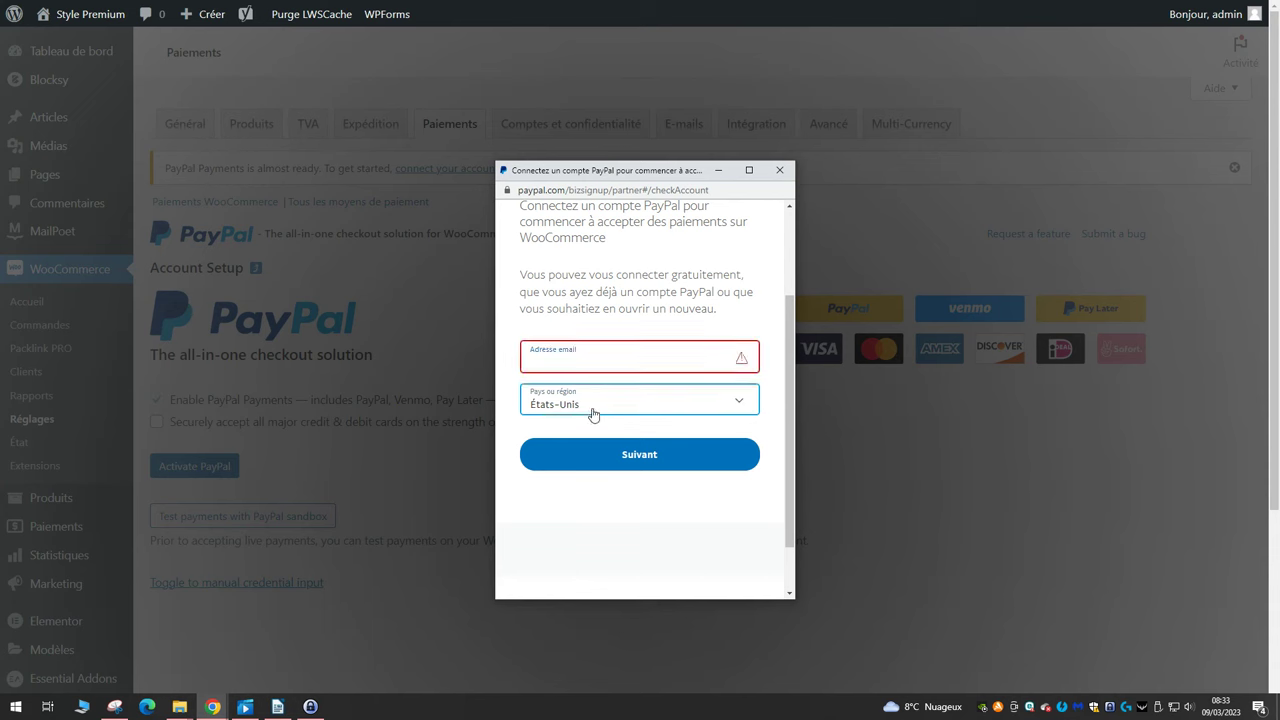
left_click(565, 547)
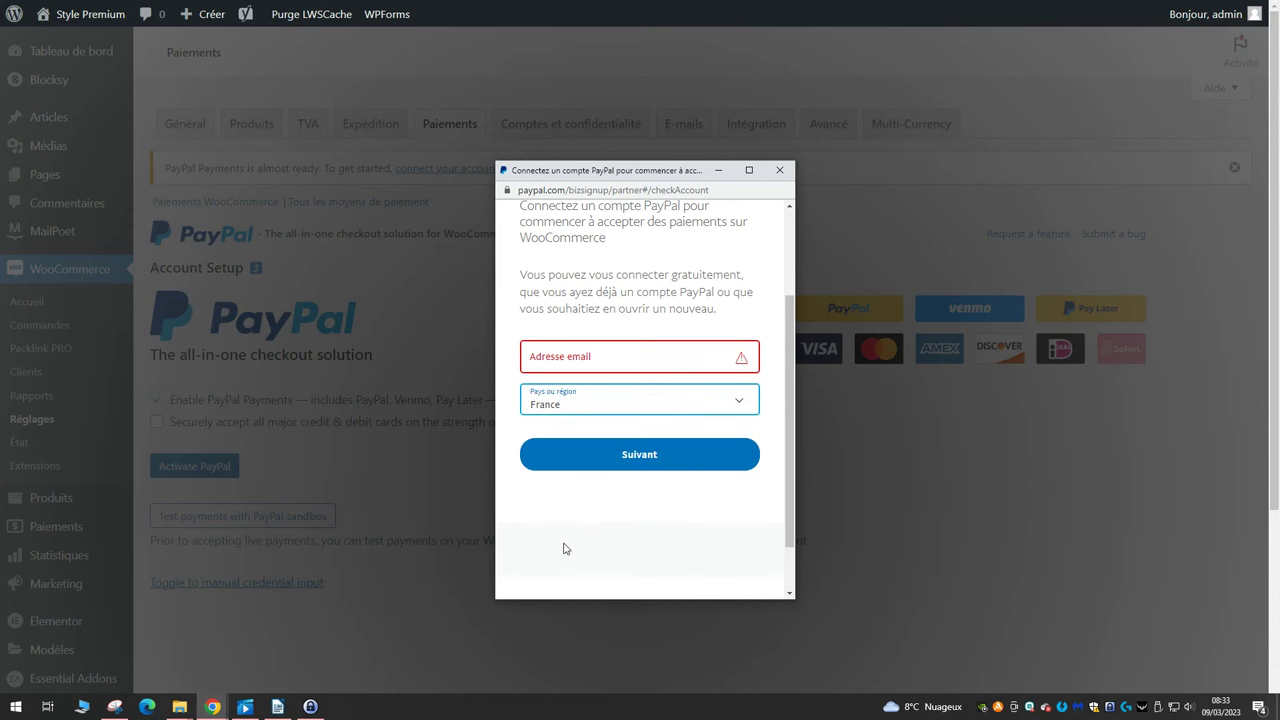
left_click(689, 443)
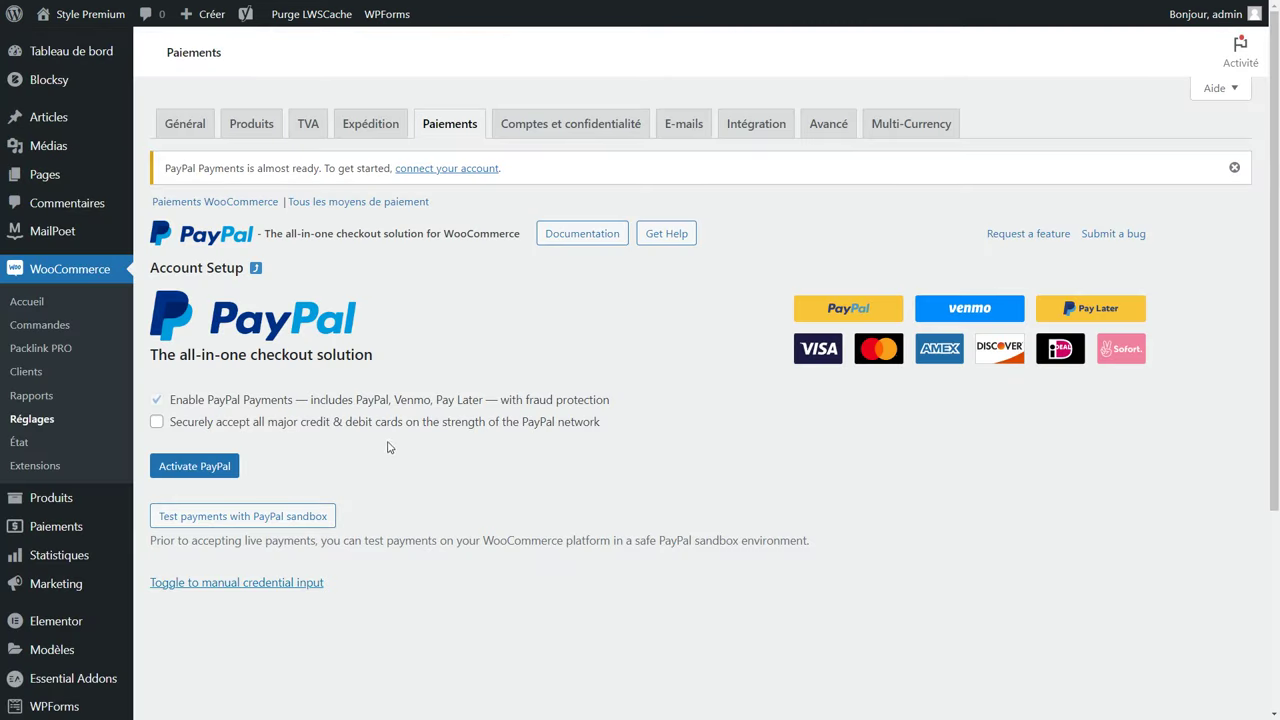
Switch on PayPal Standard in the full payment methods list and save the change.
left_click(348, 205)
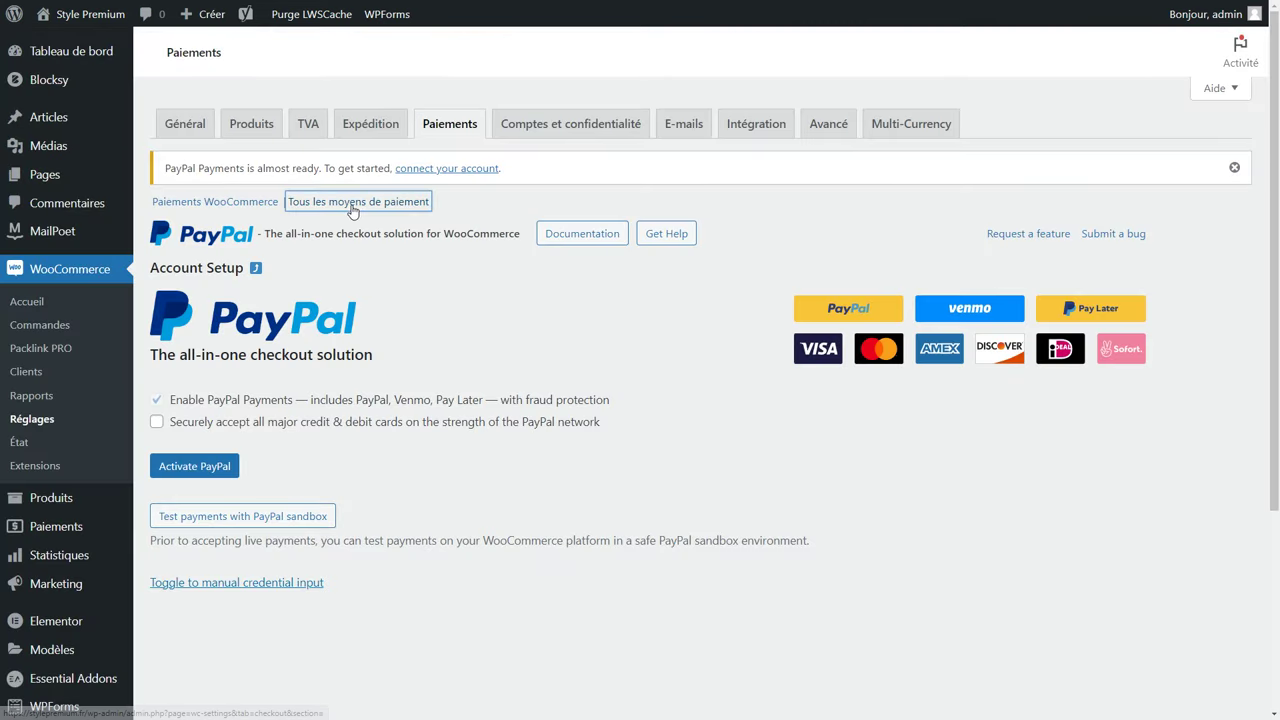
scroll(355, 213, "down", 2)
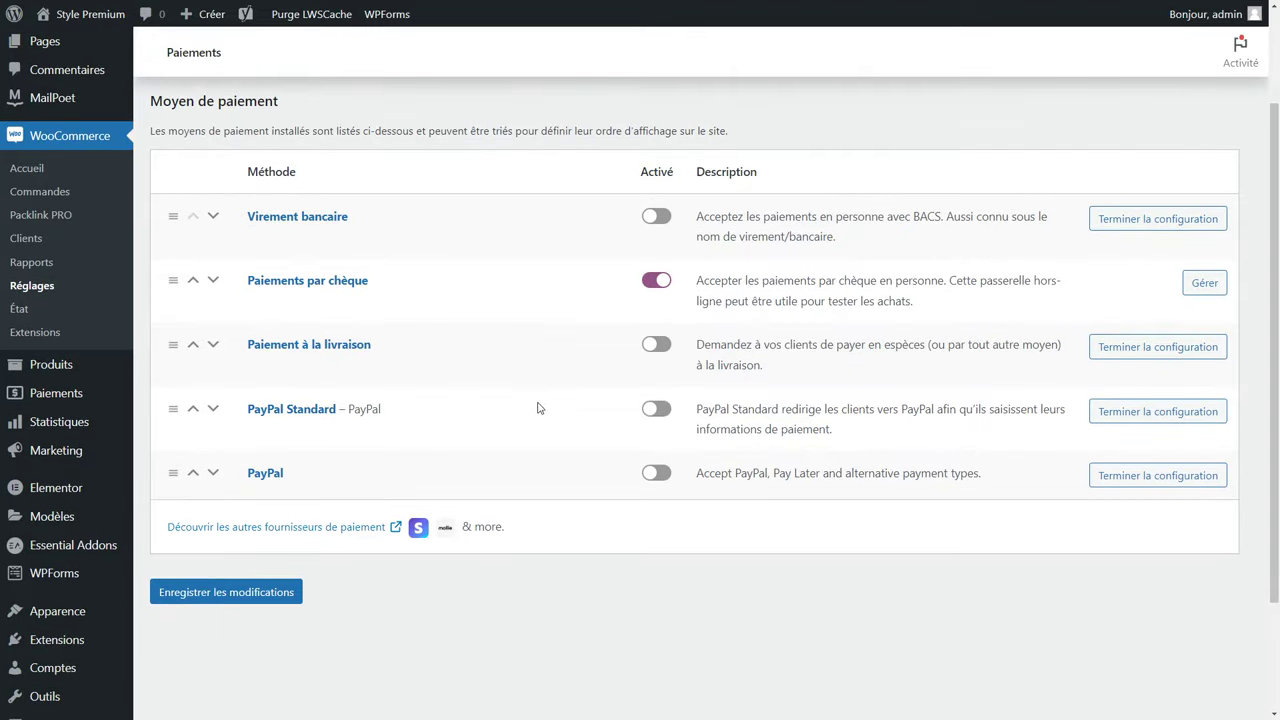
left_click(656, 410)
left_click(244, 596)
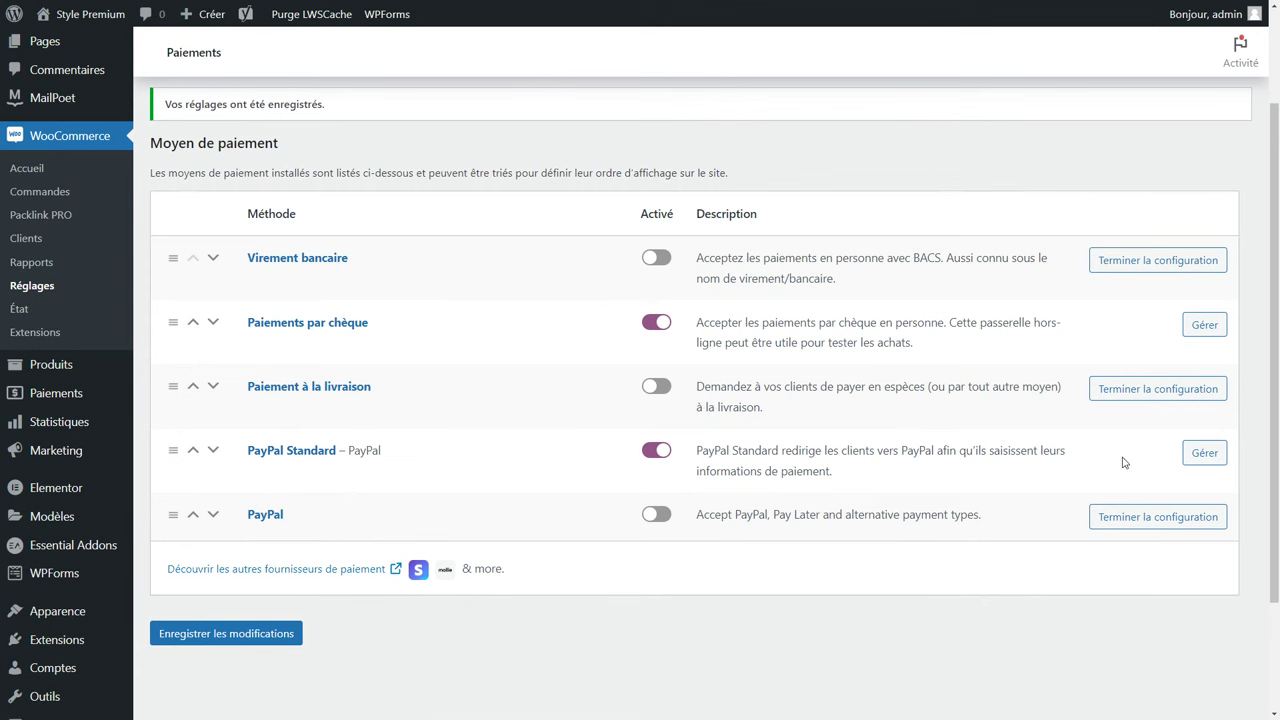
Review PayPal Standard's settings, with sandbox off and payment action Capturer, and save them.
left_click(1204, 458)
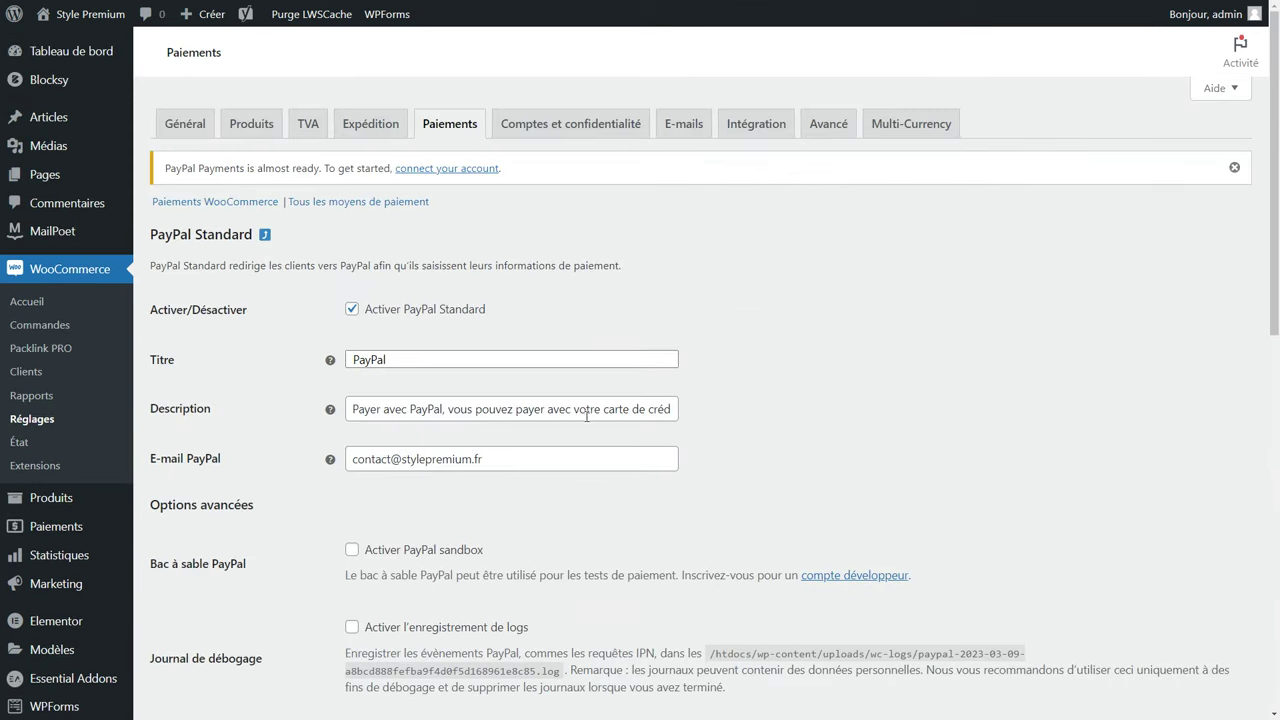
left_click_drag(452, 362, 316, 373)
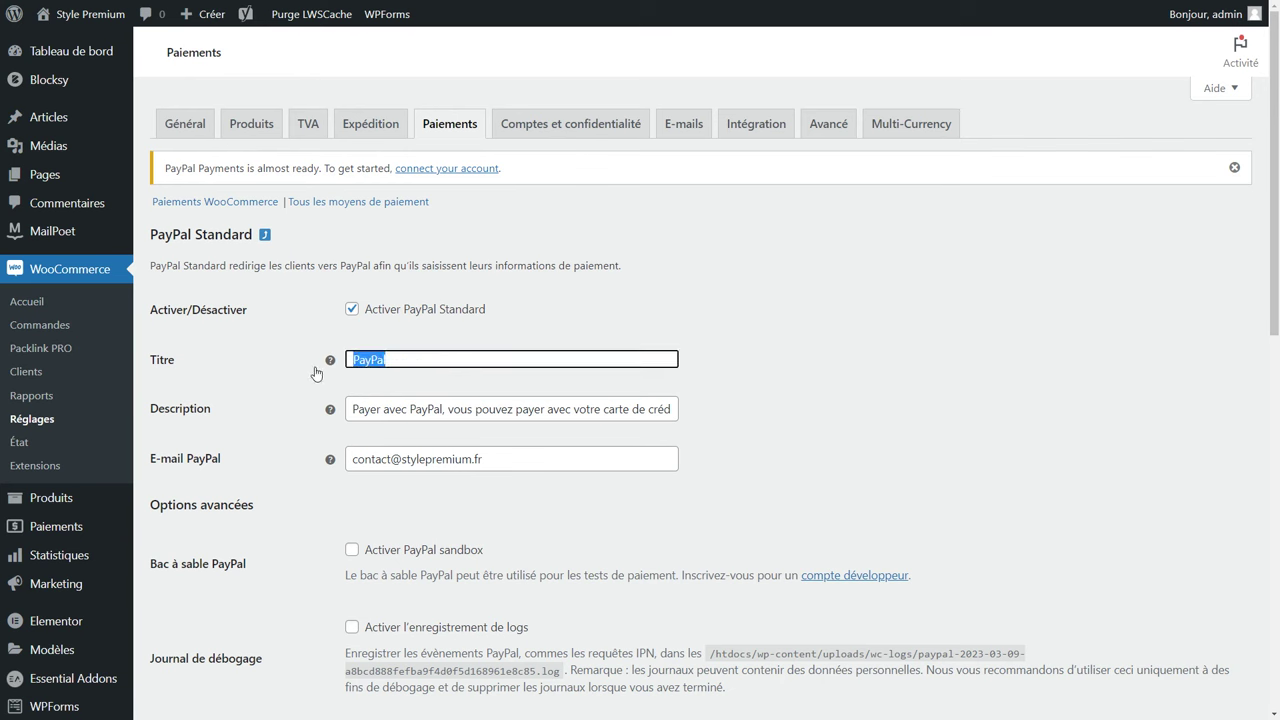
left_click(367, 388)
scroll(367, 388, "down", 2)
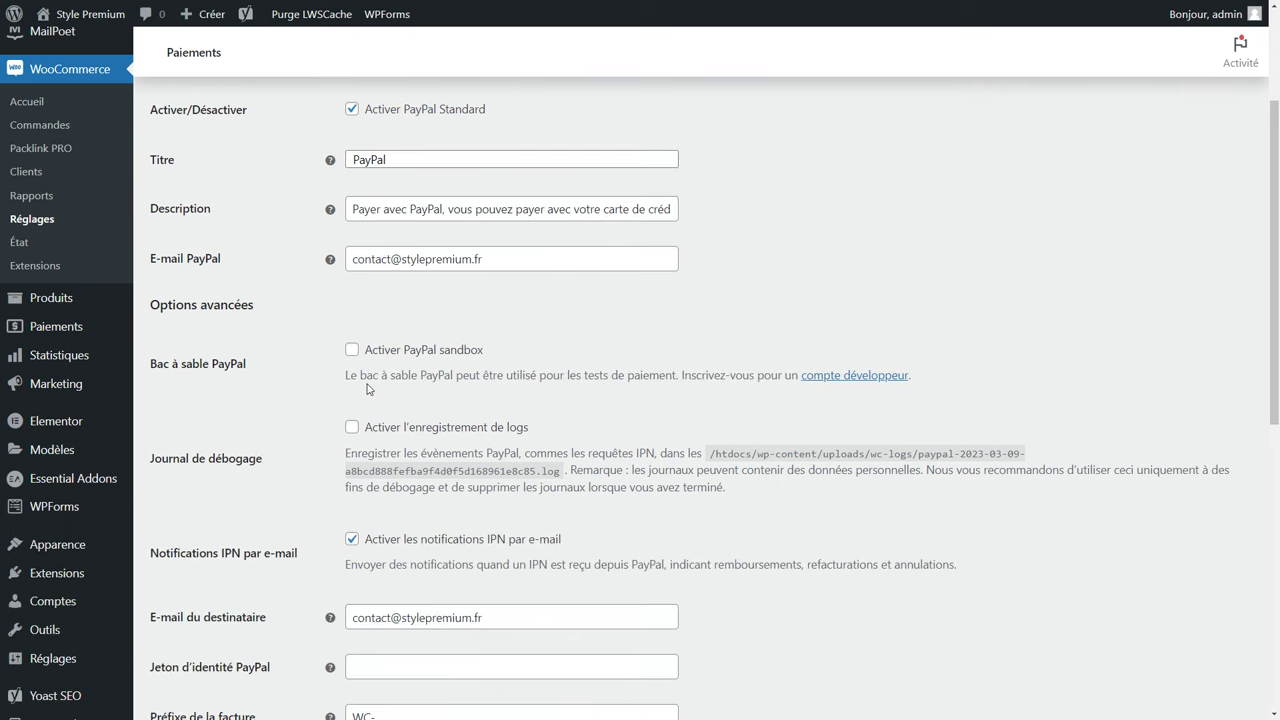
scroll(367, 389, "down", 5)
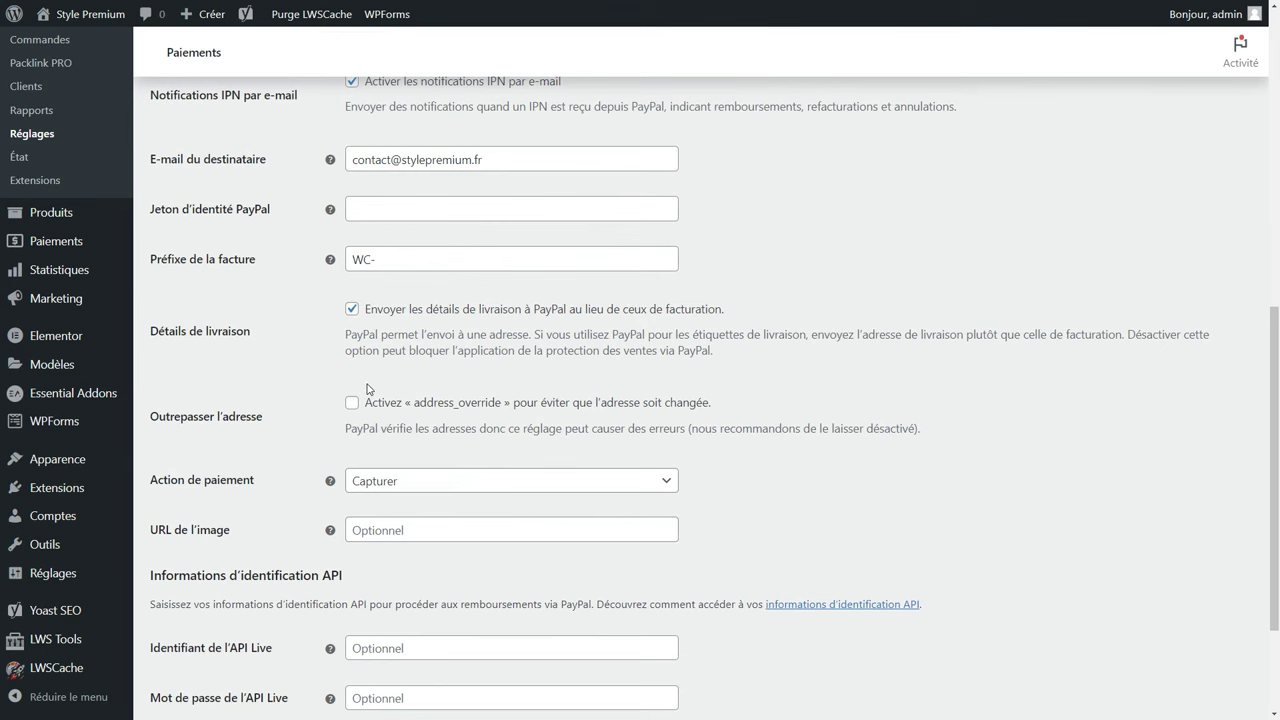
scroll(367, 389, "down", 2)
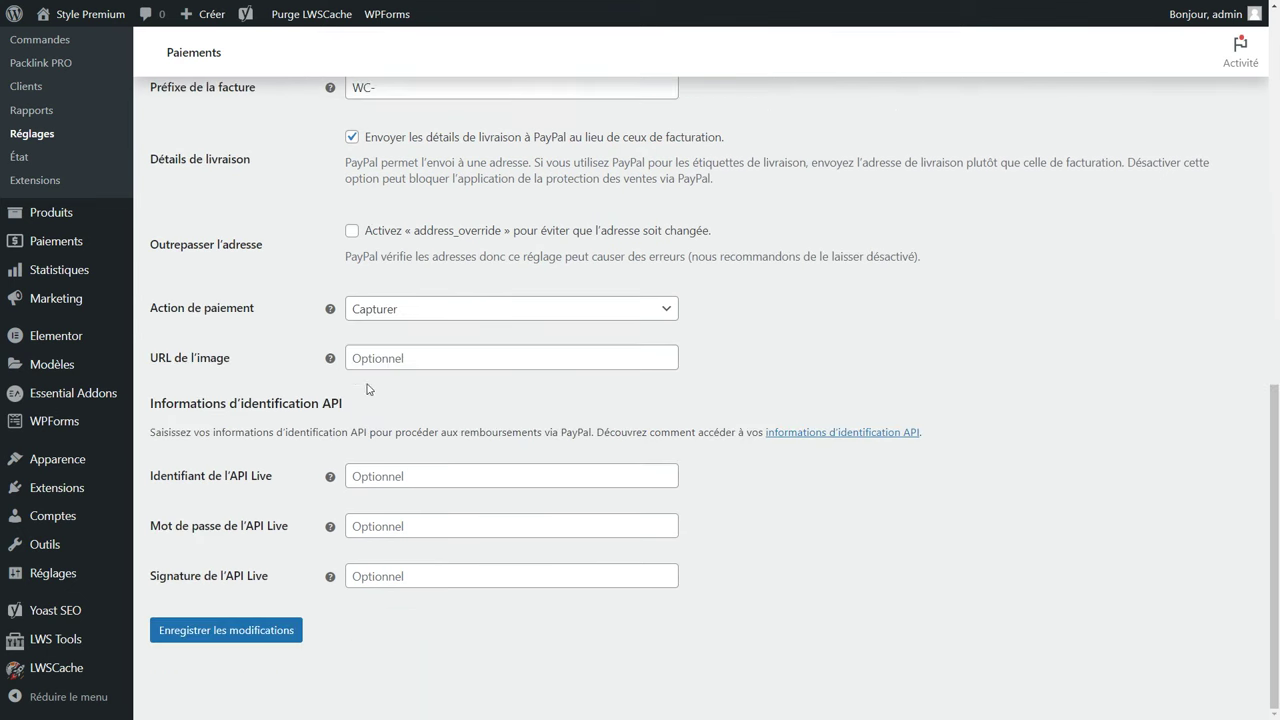
left_click(227, 630)
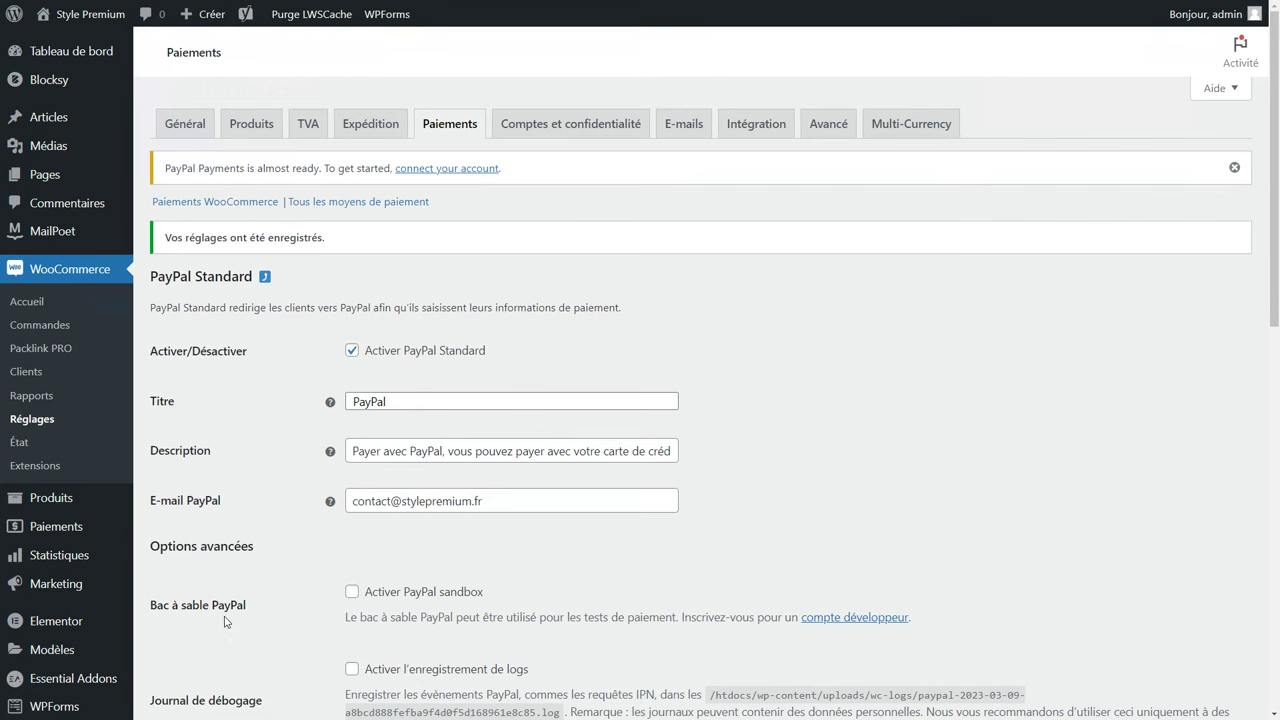
Add the women's short-sleeve shirt in size S, Bleu to the storefront cart.
left_click(72, 18)
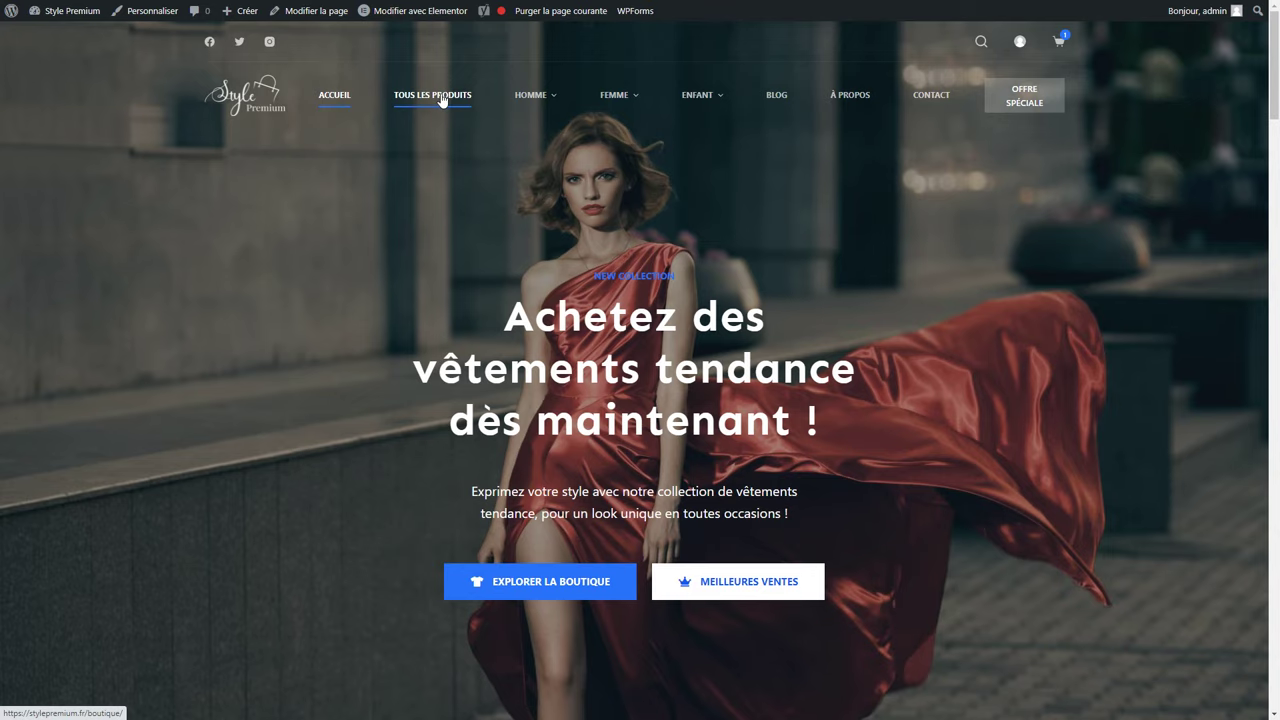
left_click(442, 97)
left_click(281, 515)
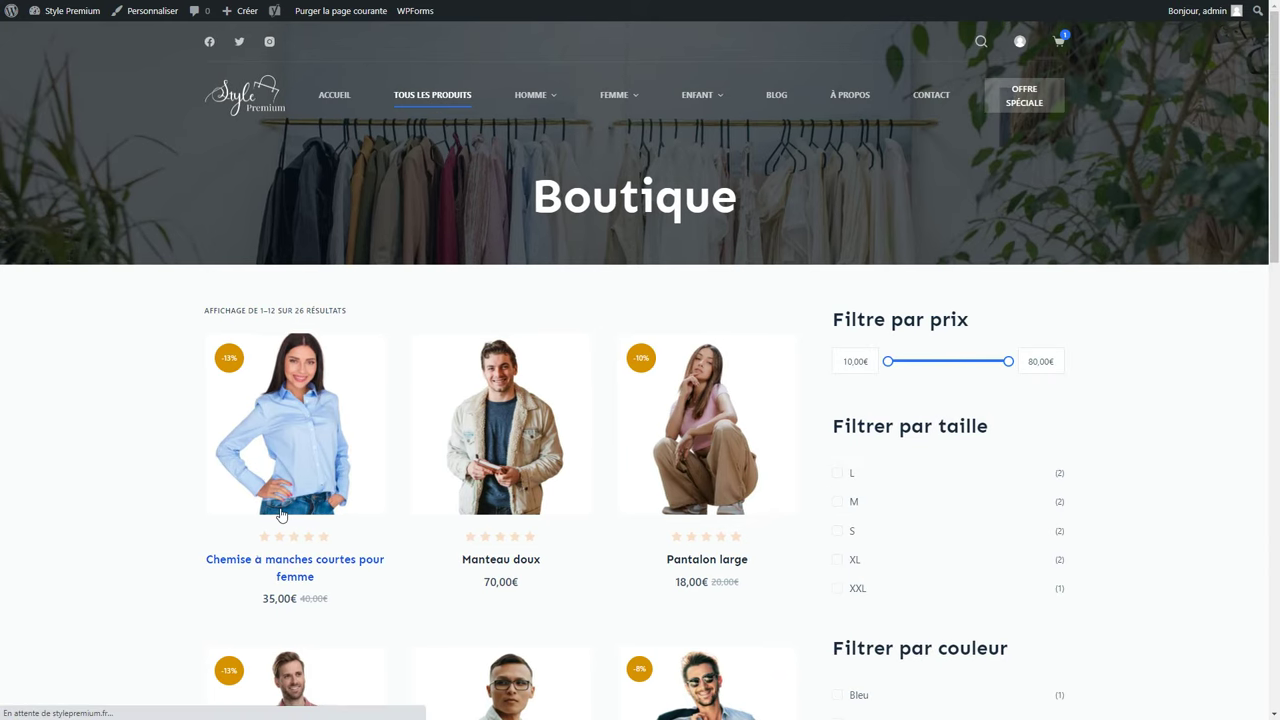
scroll(846, 571, "down", 2)
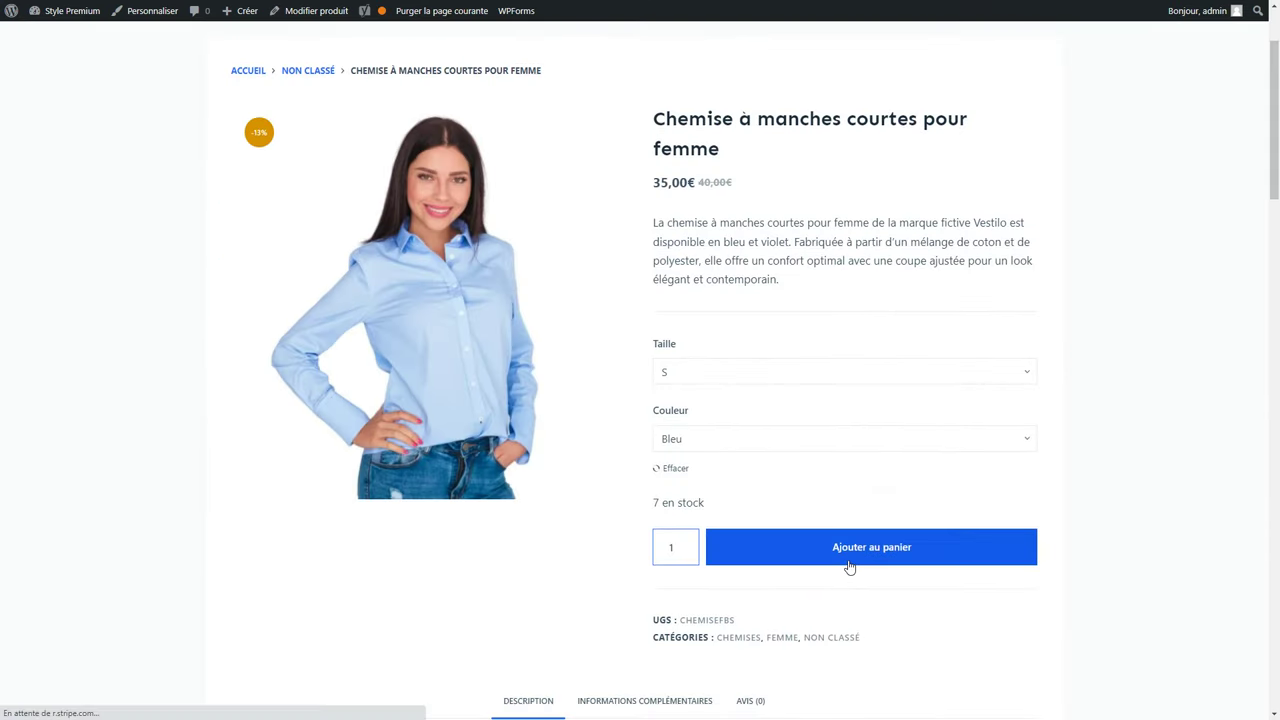
left_click(849, 566)
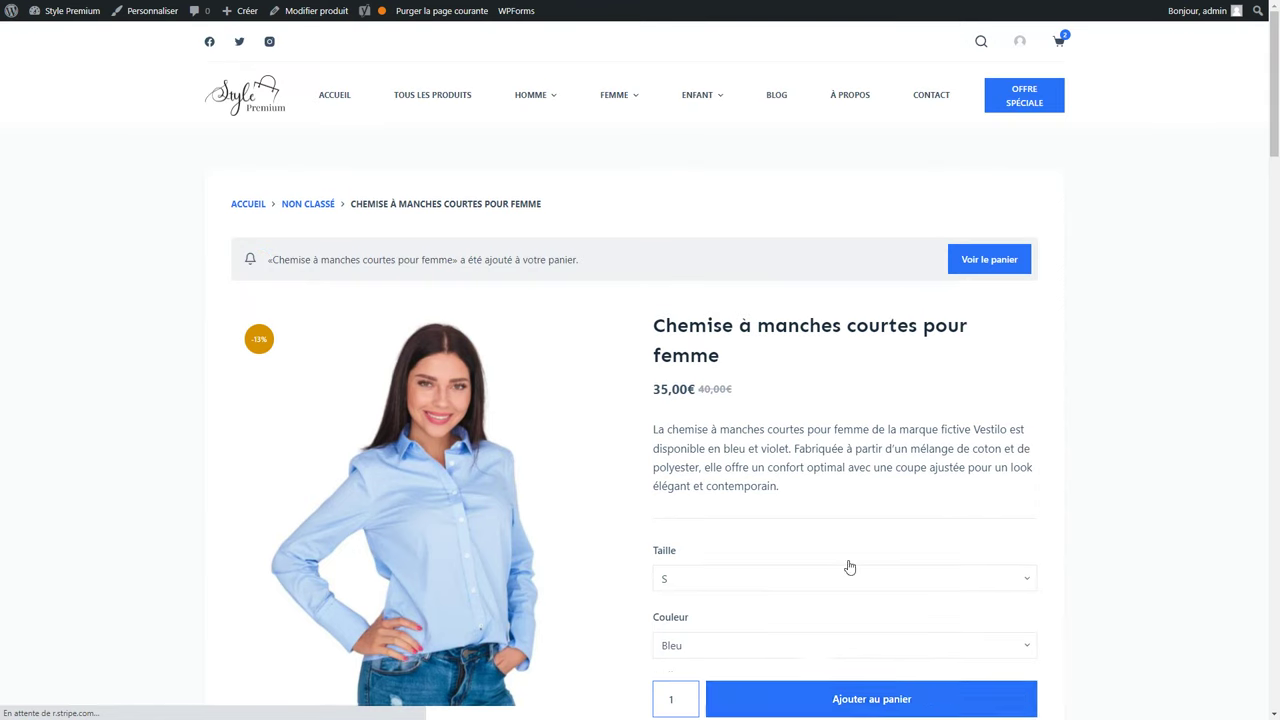
left_click(1069, 38)
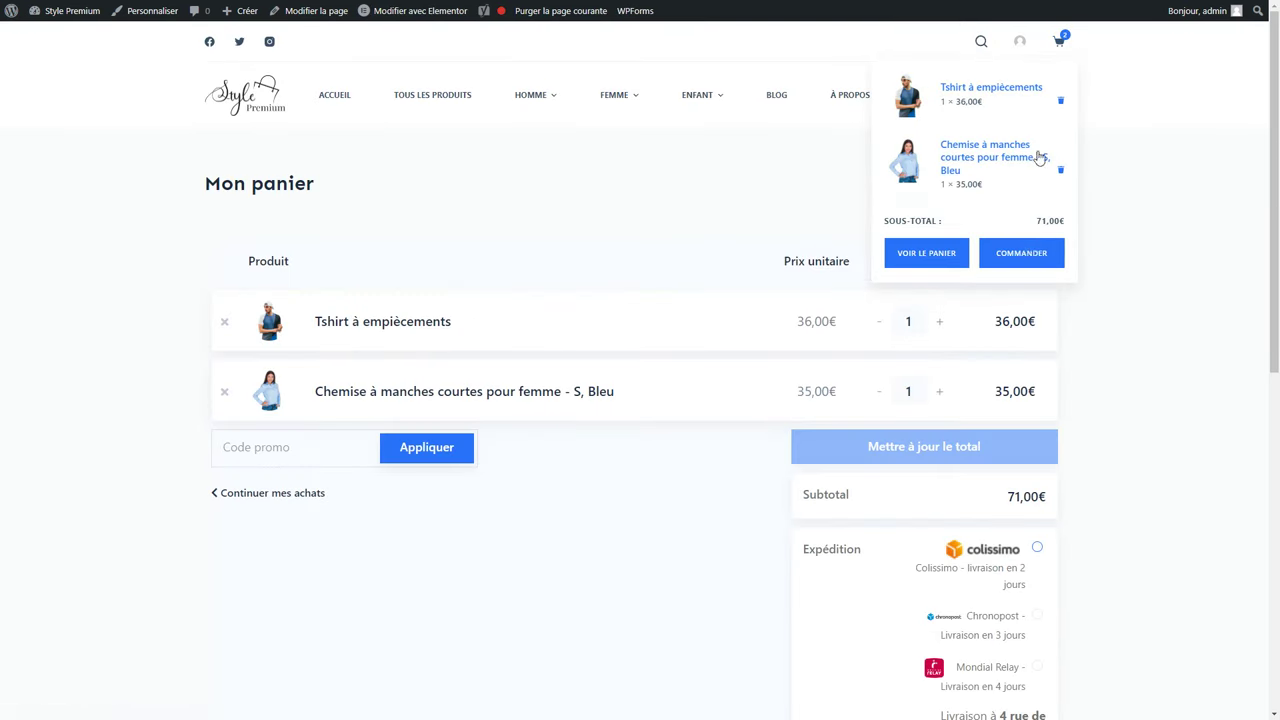
Proceed from the cart to checkout and look over the checkout form.
scroll(1031, 429, "down", 5)
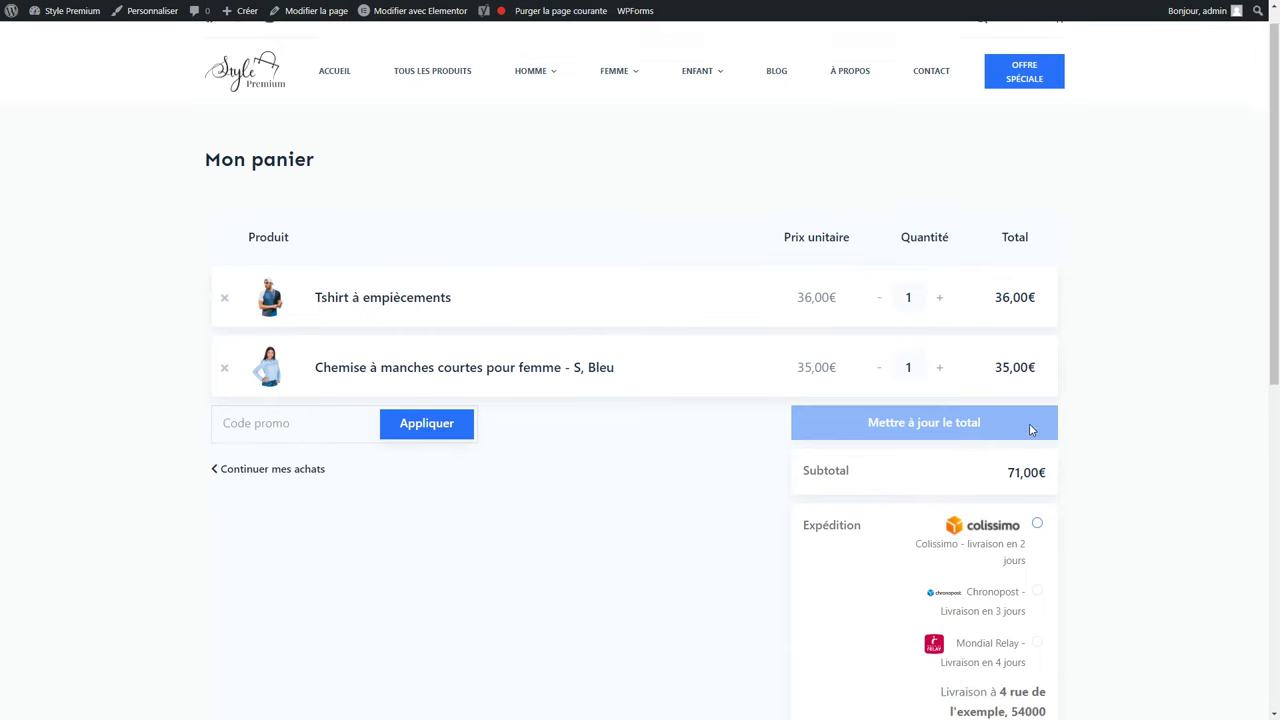
left_click(951, 410)
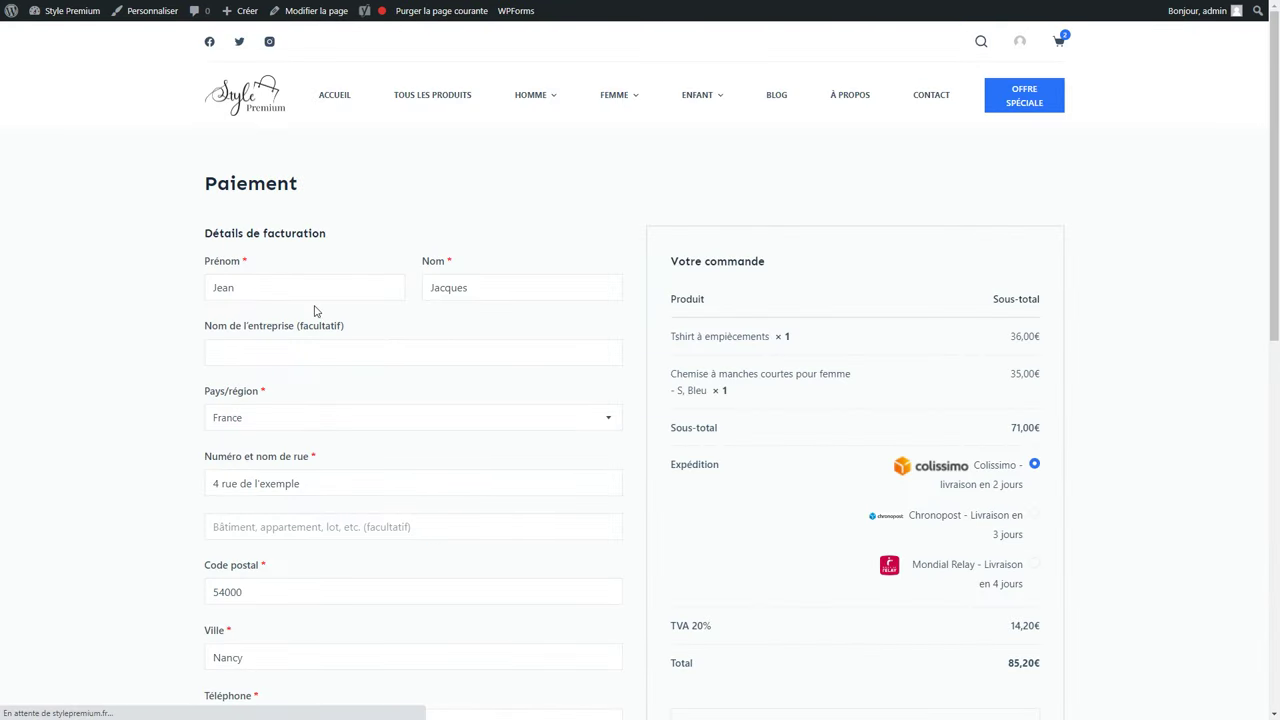
scroll(329, 352, "down", 3)
scroll(329, 355, "down", 1)
scroll(329, 361, "up", 2)
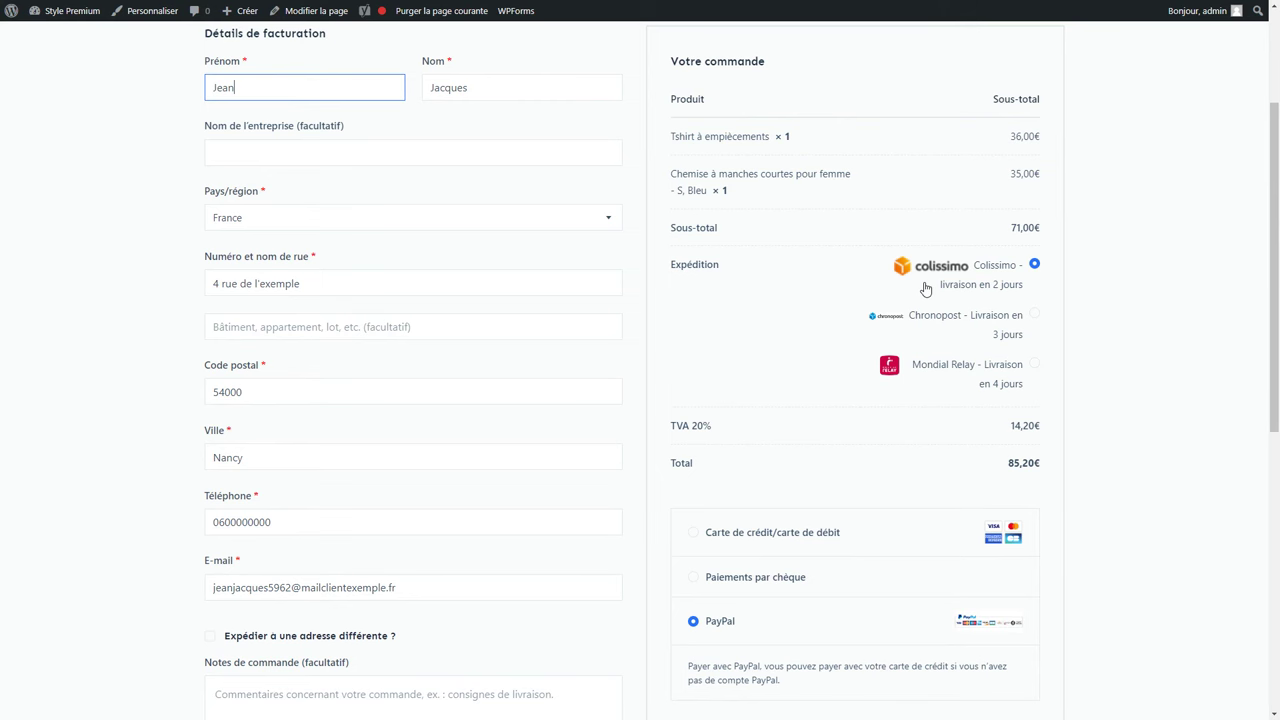
scroll(842, 436, "down", 1)
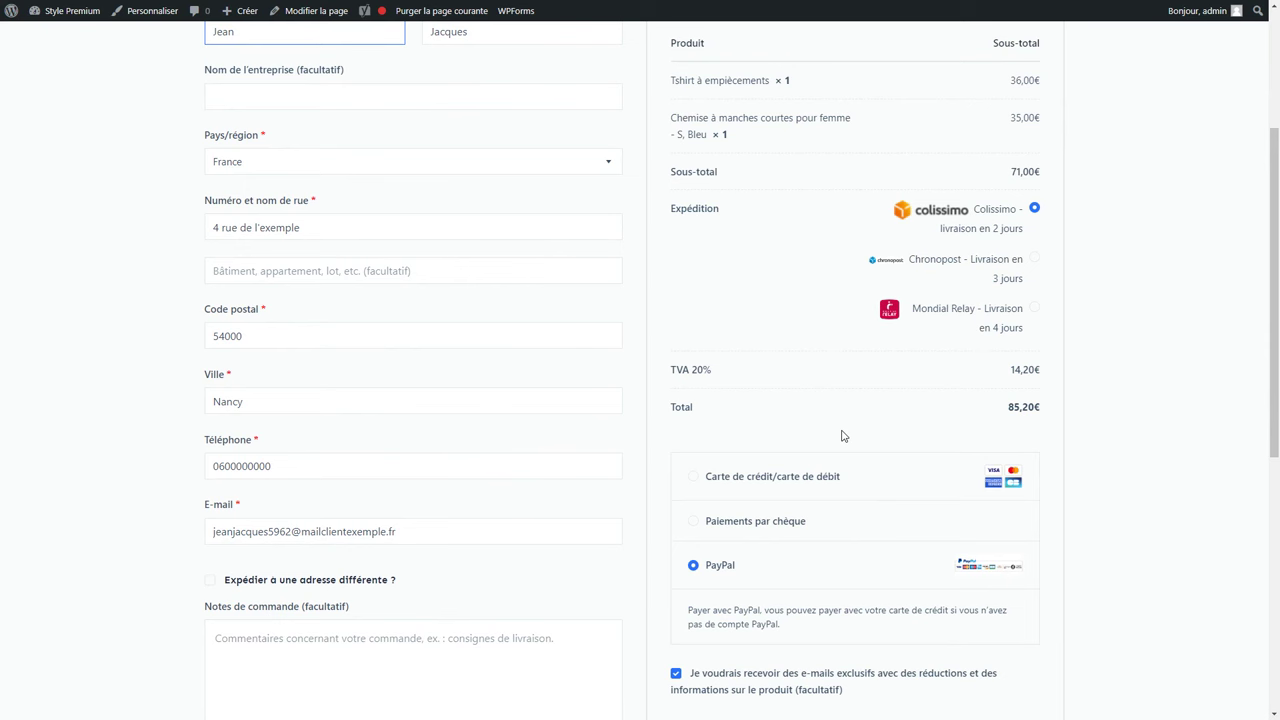
scroll(842, 436, "down", 3)
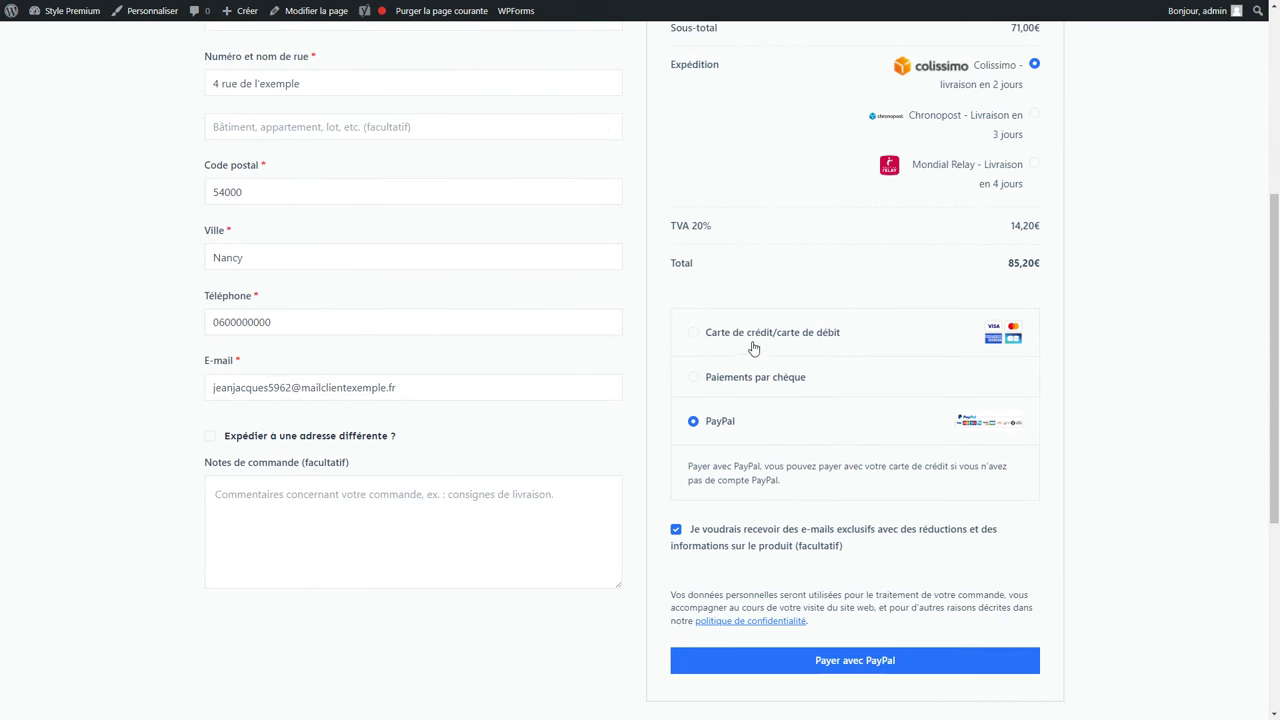
Select credit or debit card as the payment method.
left_click(748, 334)
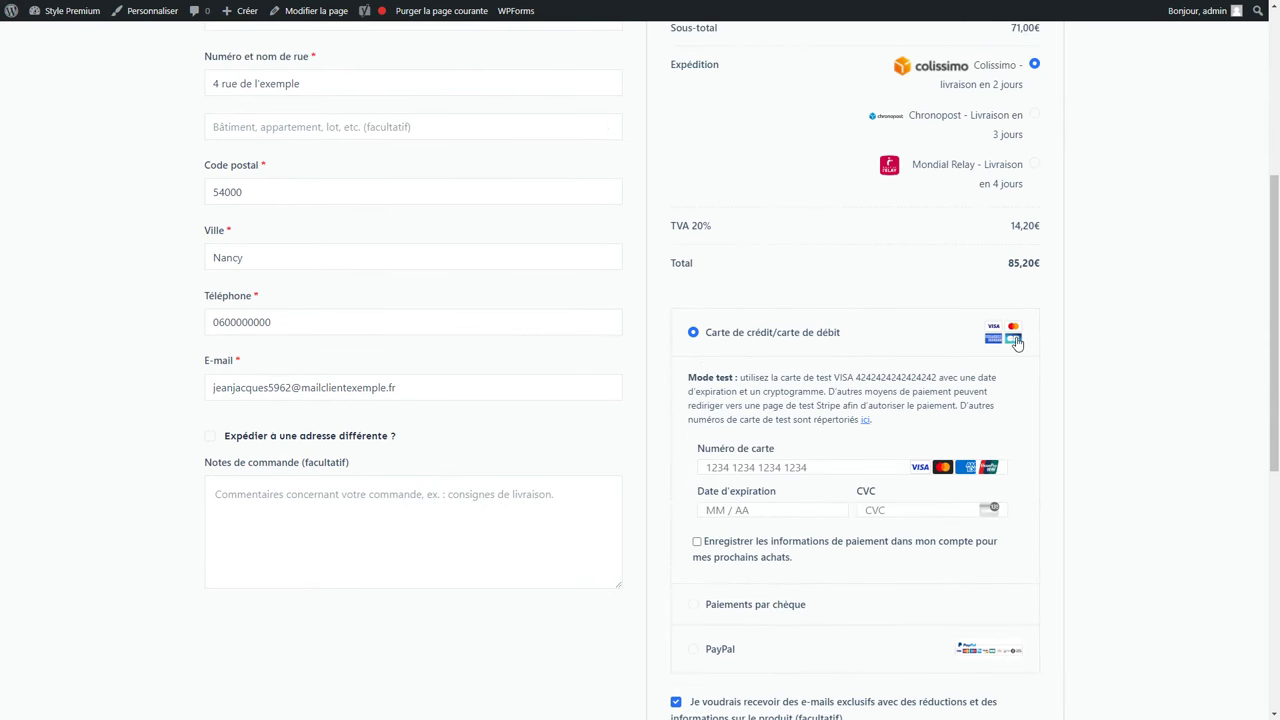
scroll(975, 358, "down", 5)
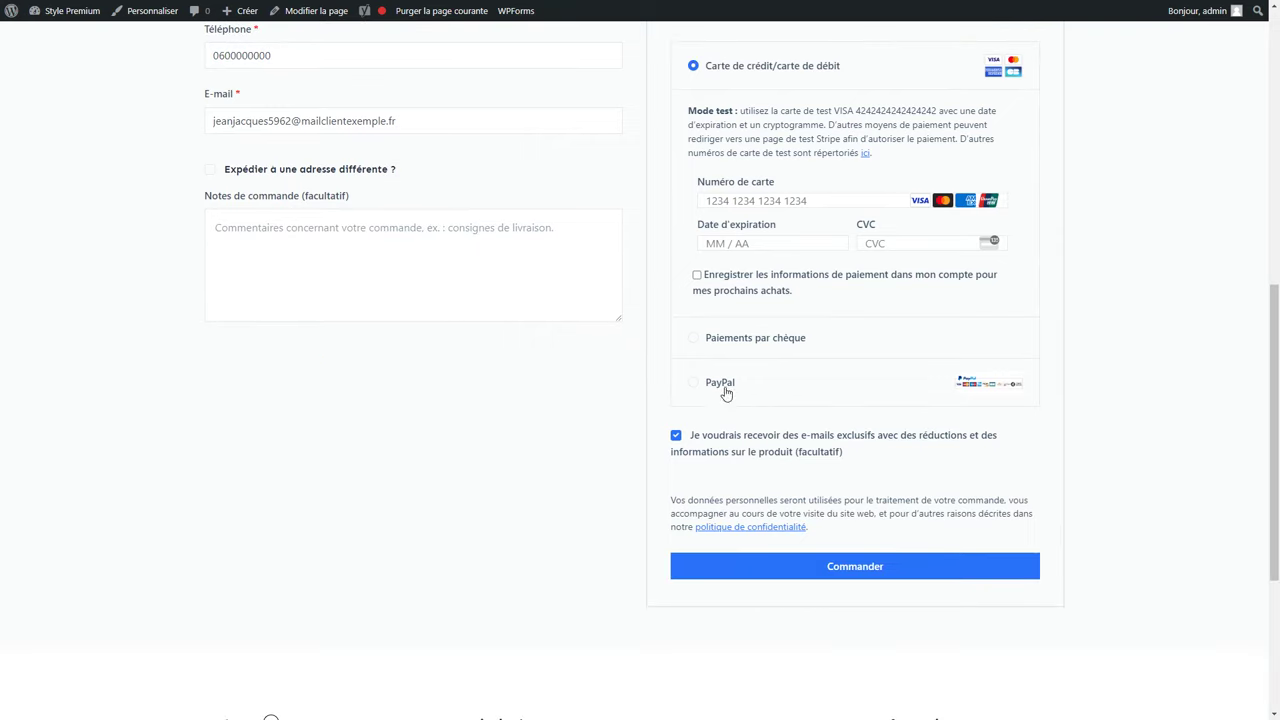
left_click(719, 387)
scroll(717, 389, "up", 1)
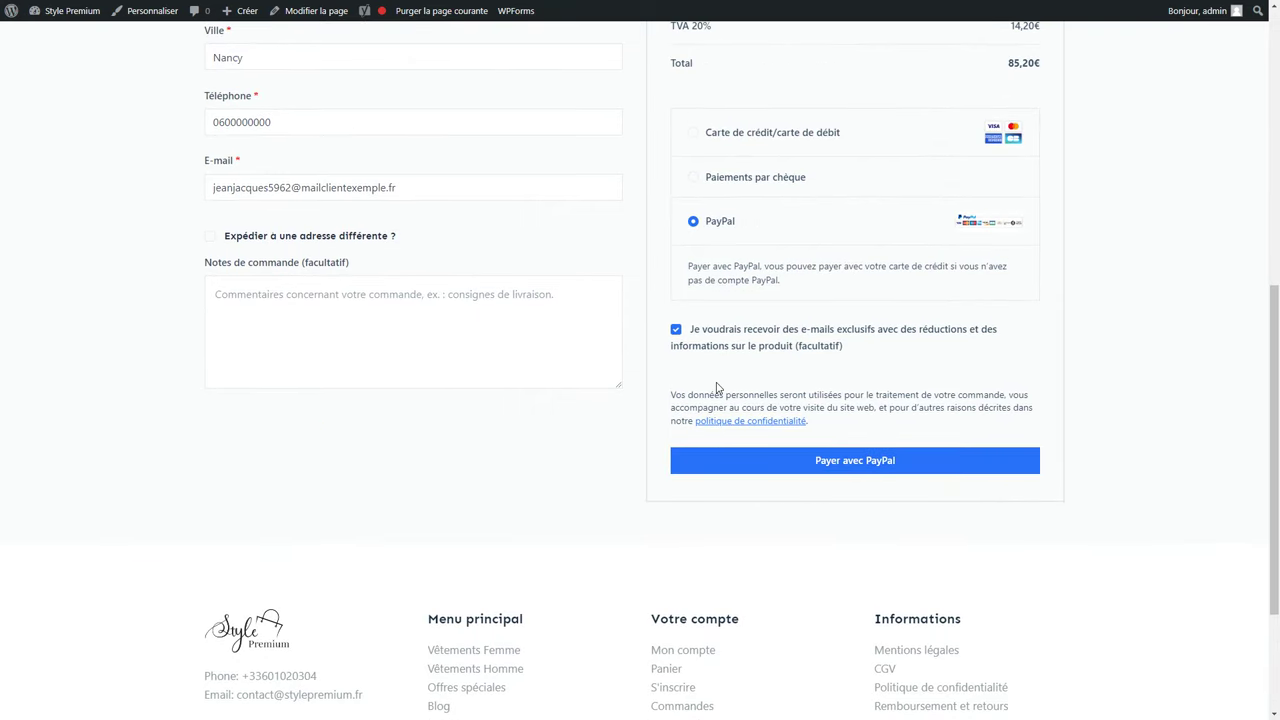
left_click(726, 140)
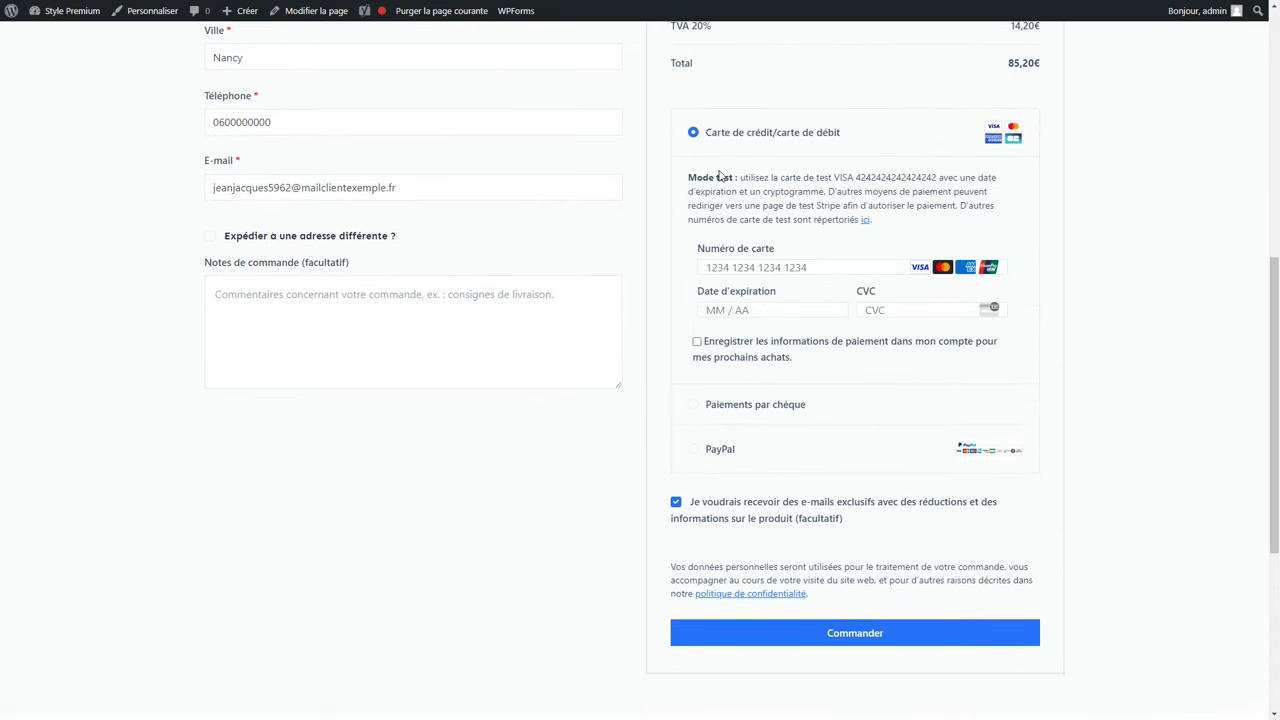
Enter the test card number, expiry 03/24 and CVC 111.
left_click_drag(856, 178, 937, 178)
key("ctrl+c")
left_click(780, 267)
key("ctrl+v")
left_click(771, 310)
type("0324")
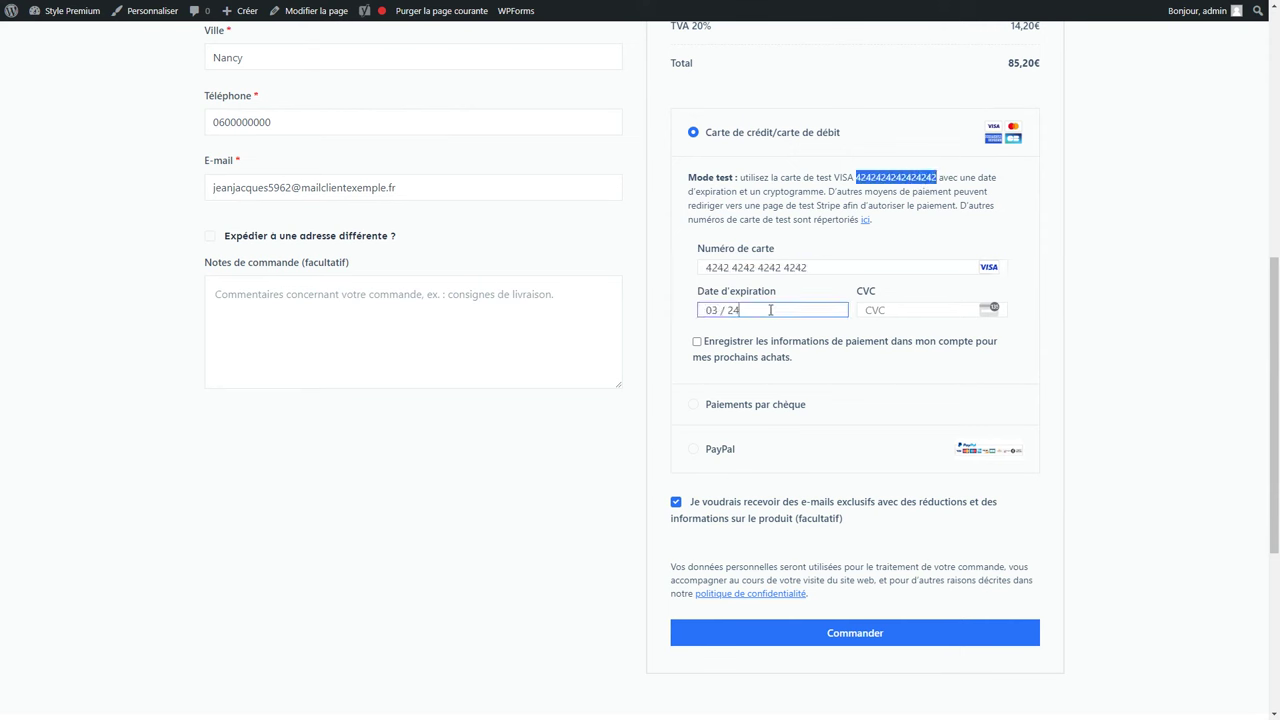
left_click(878, 309)
type("111")
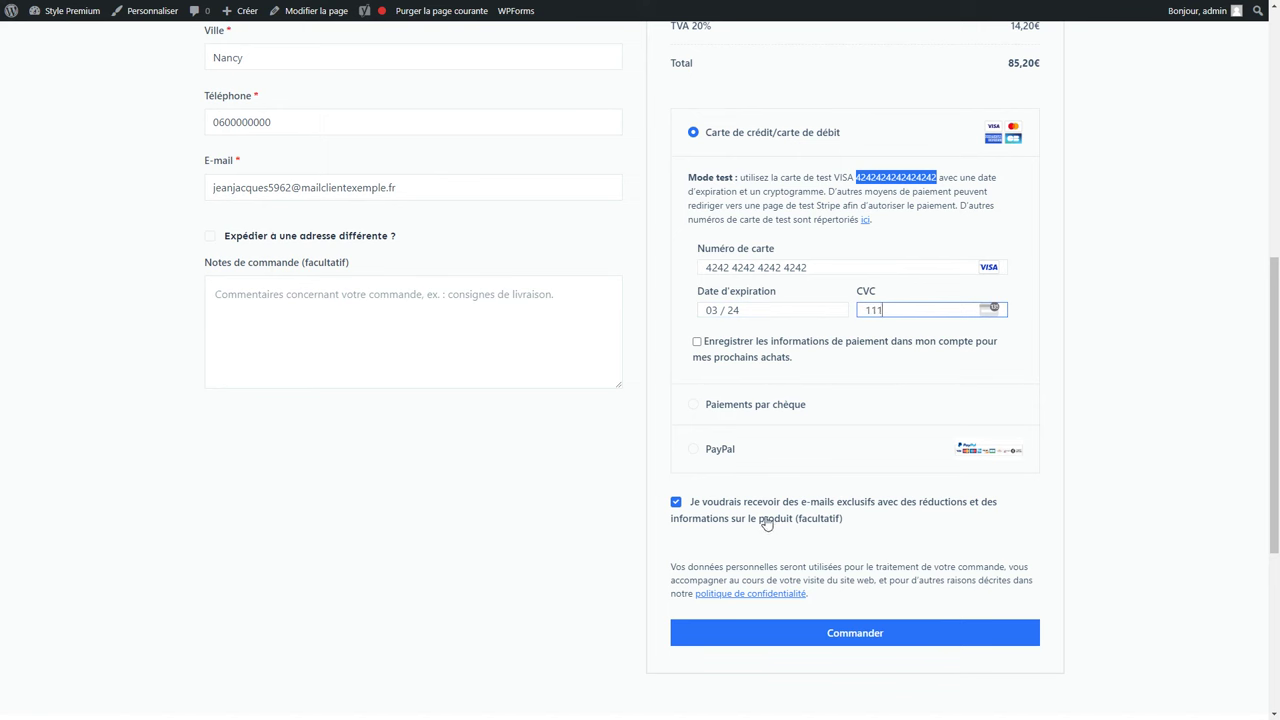
Opt out of promotional e-mails, place the 85,20€ order and review the confirmation.
left_click(729, 522)
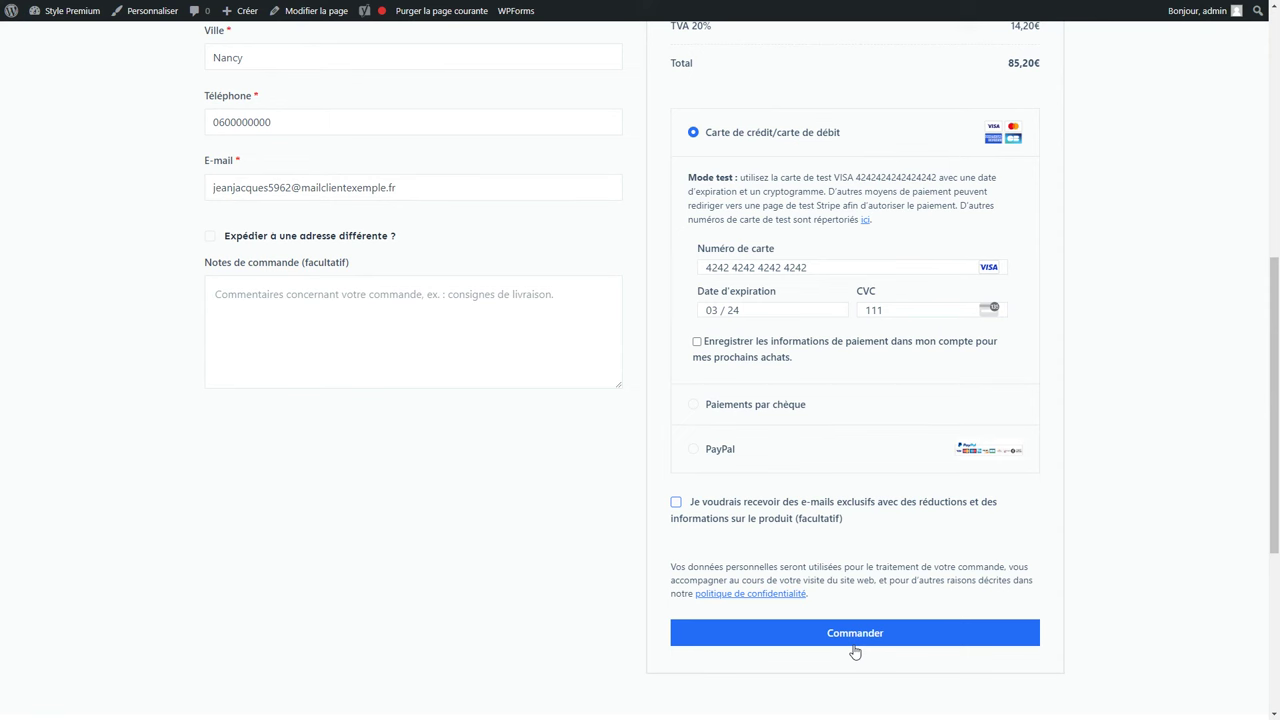
left_click(855, 640)
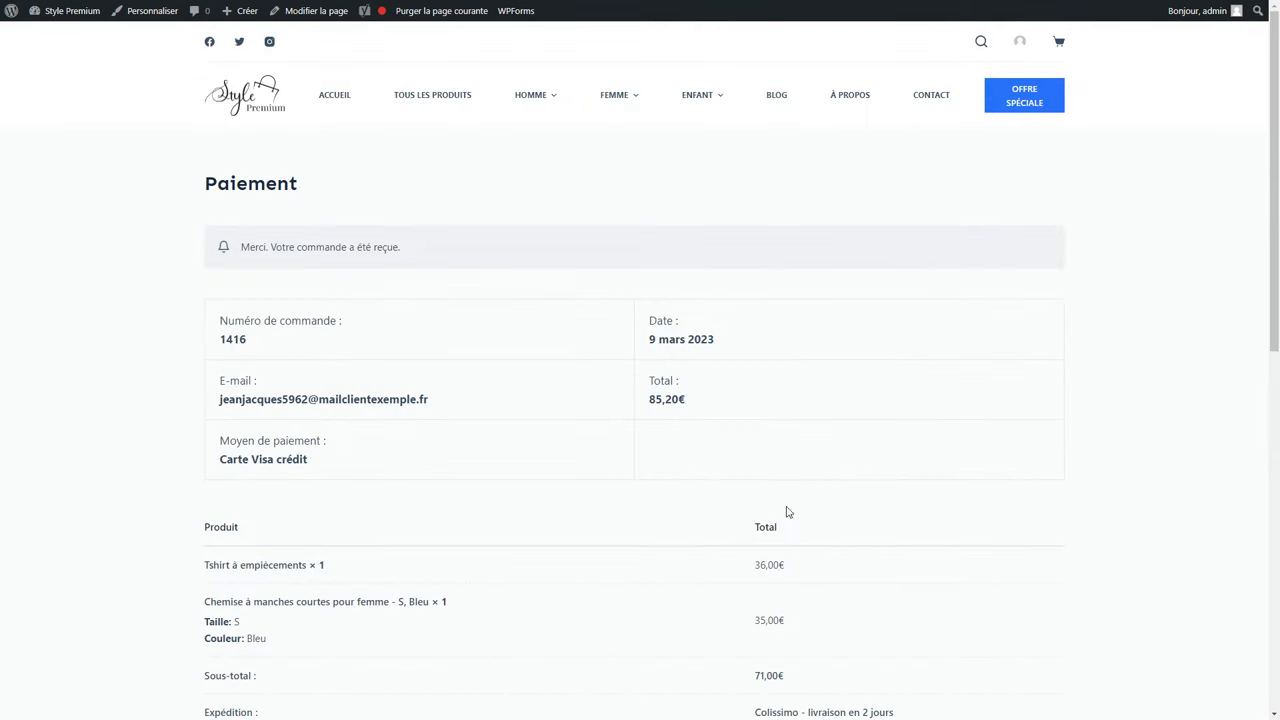
scroll(452, 429, "down", 1)
scroll(447, 424, "down", 5)
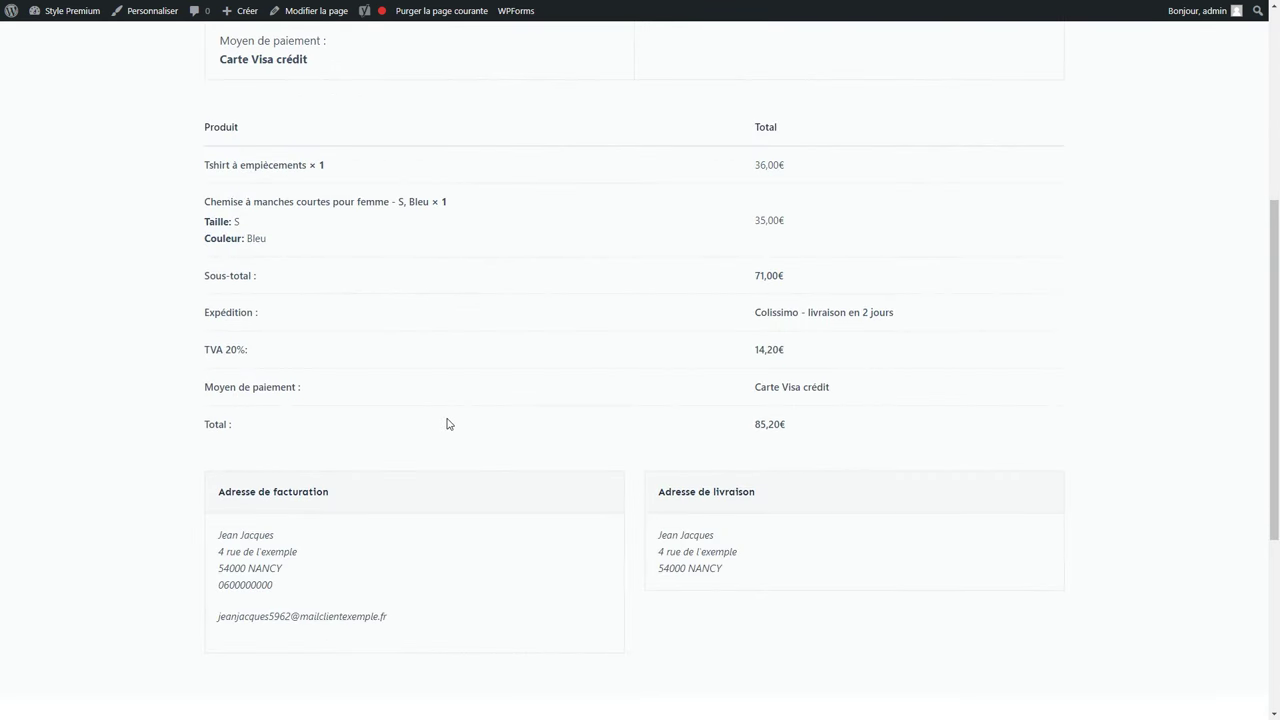
scroll(447, 424, "down", 1)
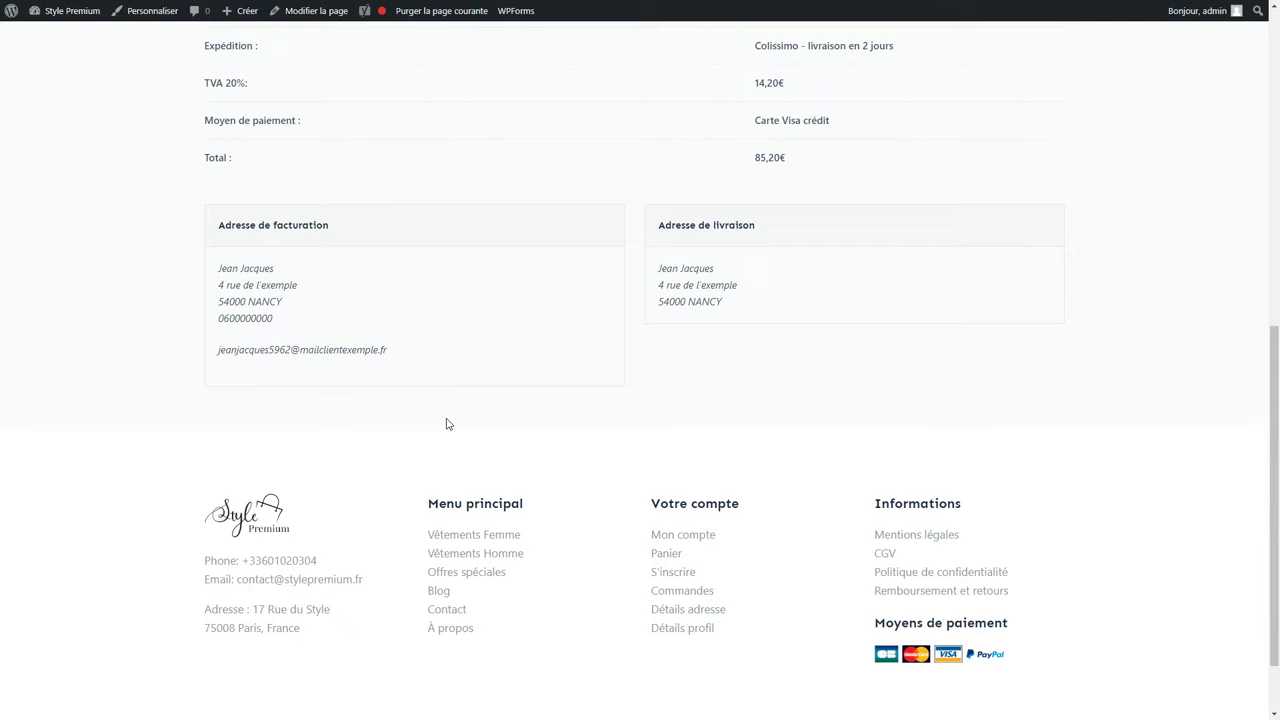
scroll(447, 424, "up", 6)
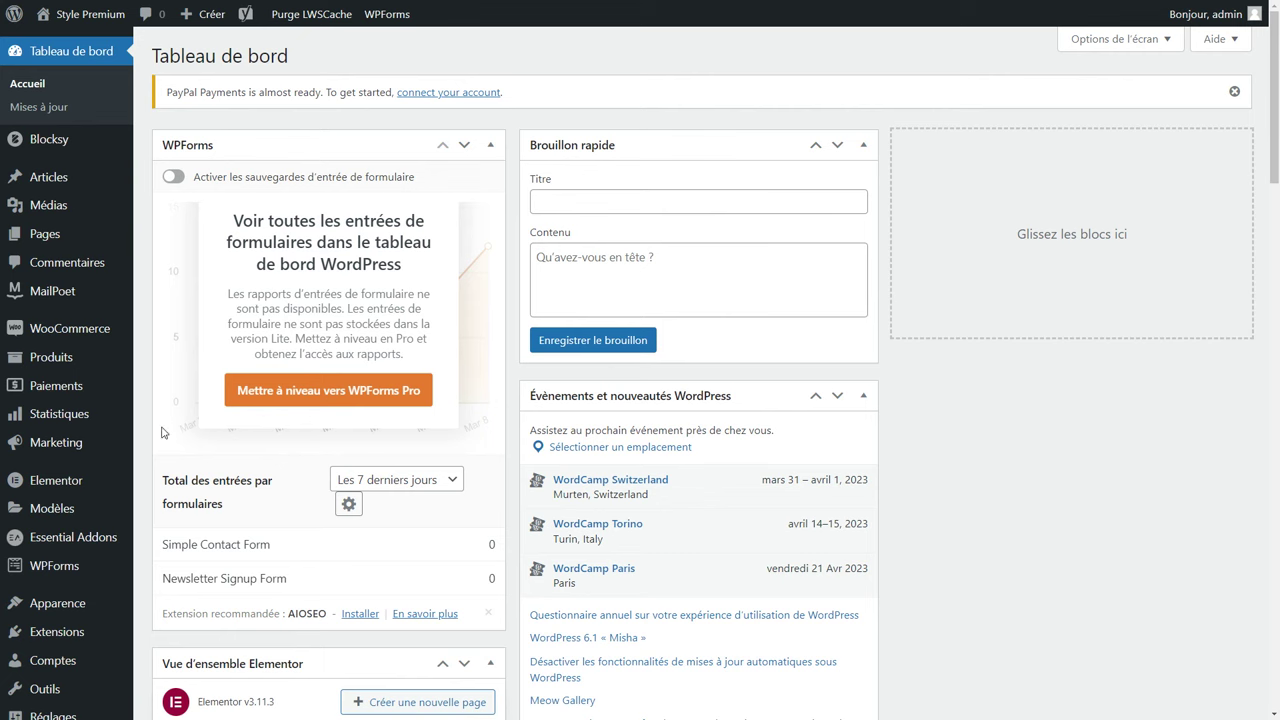
mouse_move(88, 413)
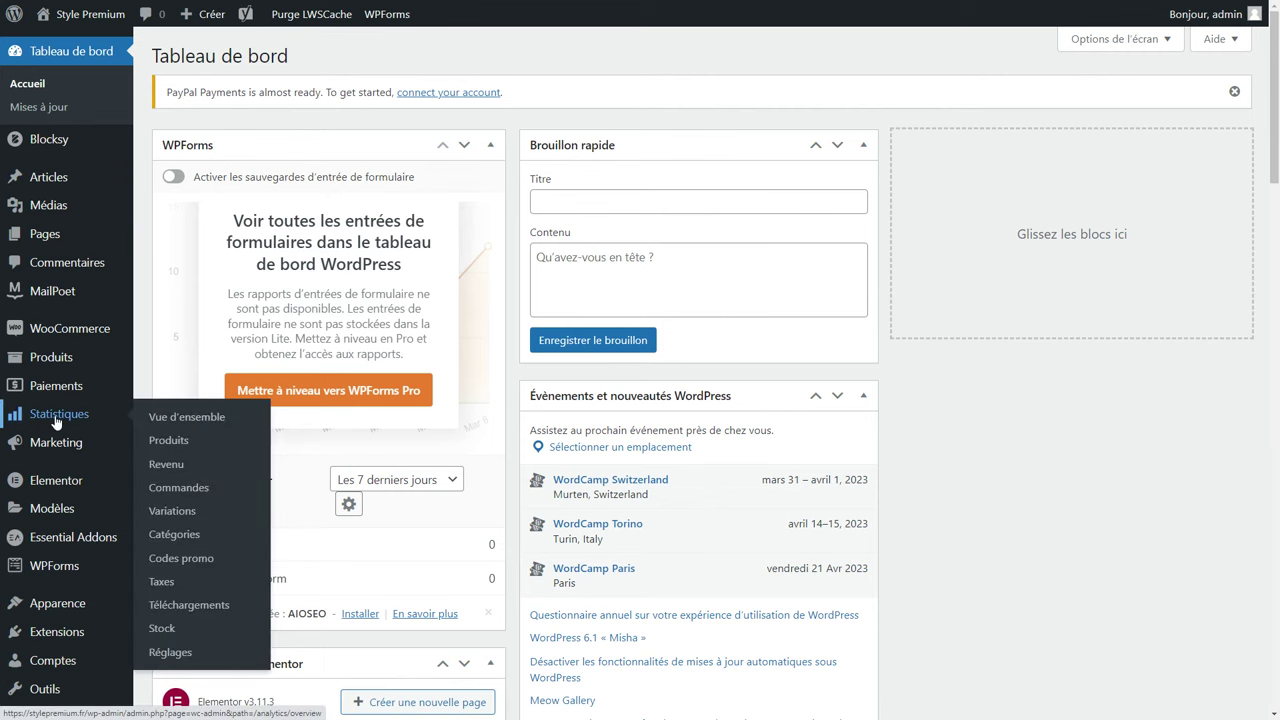
Review March 2023 Statistiques: 155,20€ total sales, 141,00€ net, 2 orders, 4 products sold.
left_click(57, 418)
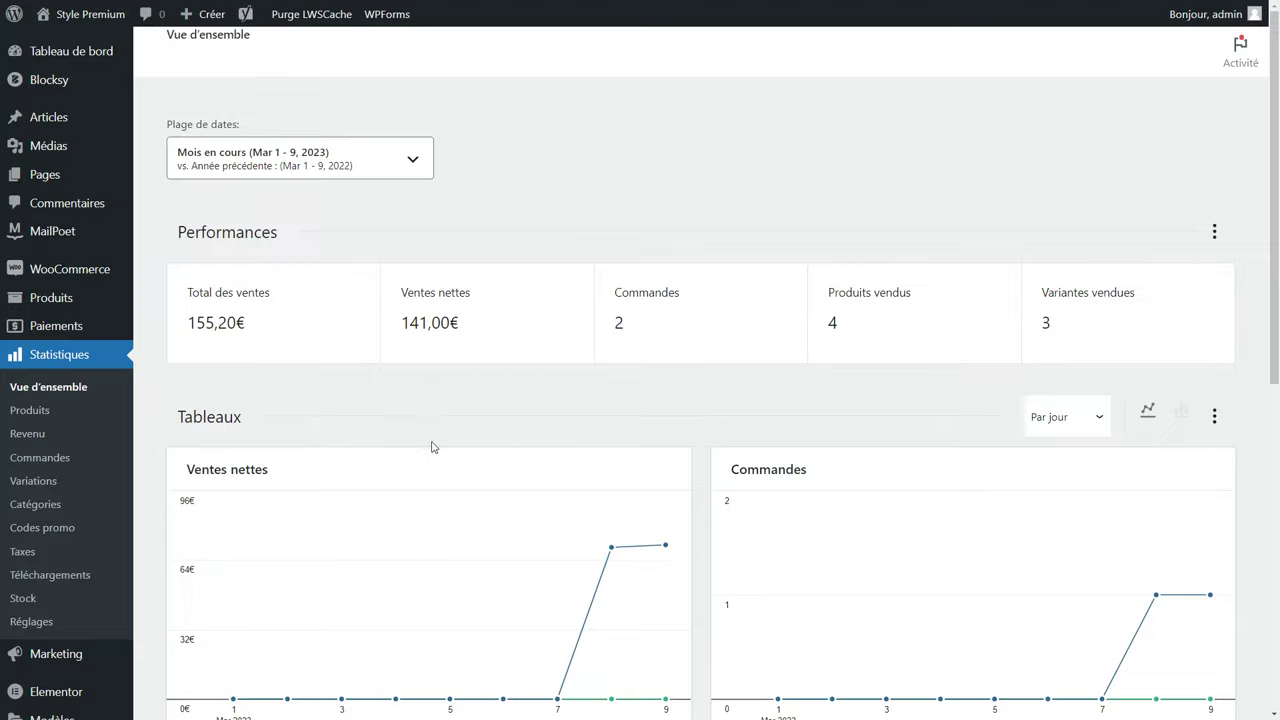
scroll(450, 465, "down", 2)
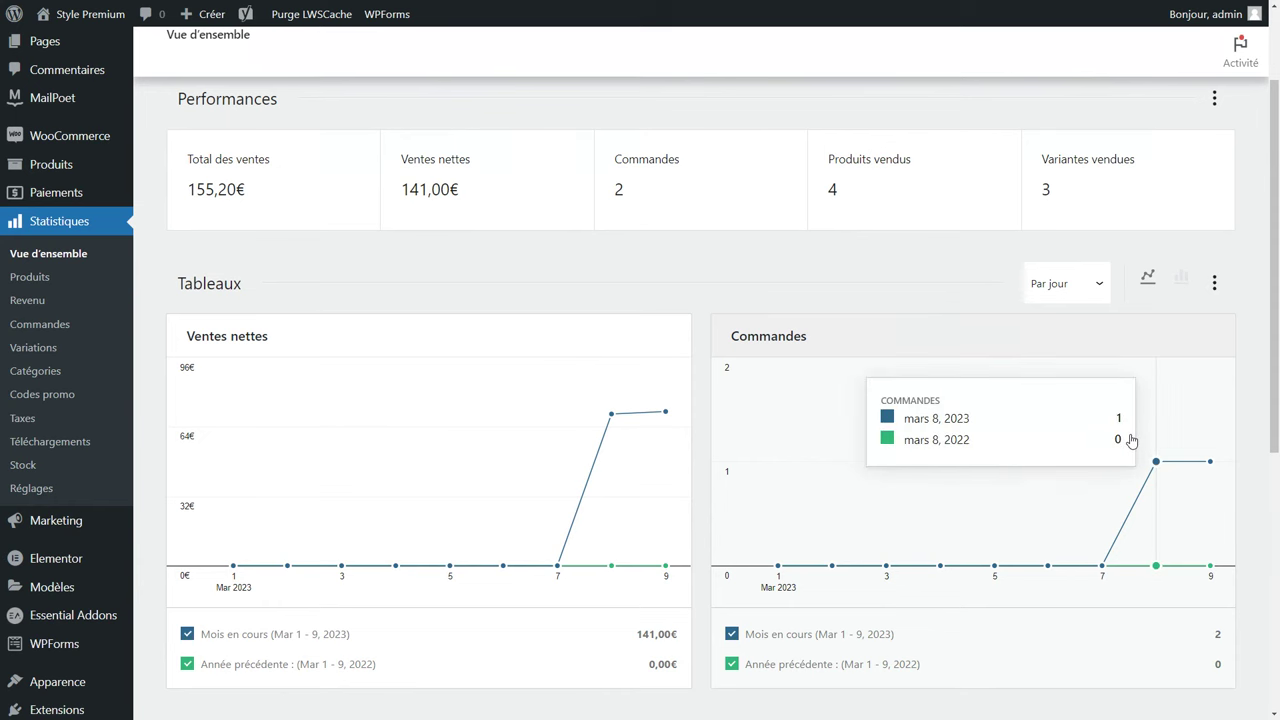
scroll(1125, 432, "down", 5)
scroll(1061, 361, "down", 2)
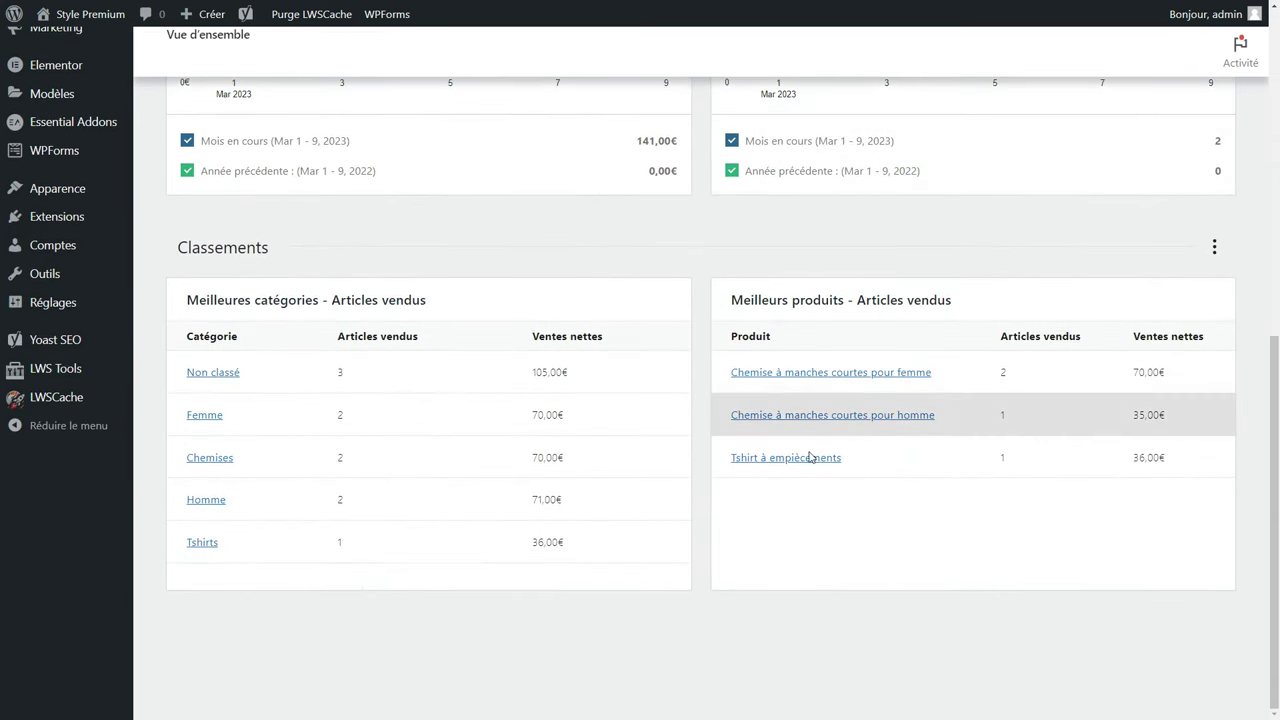
scroll(800, 556, "up", 8)
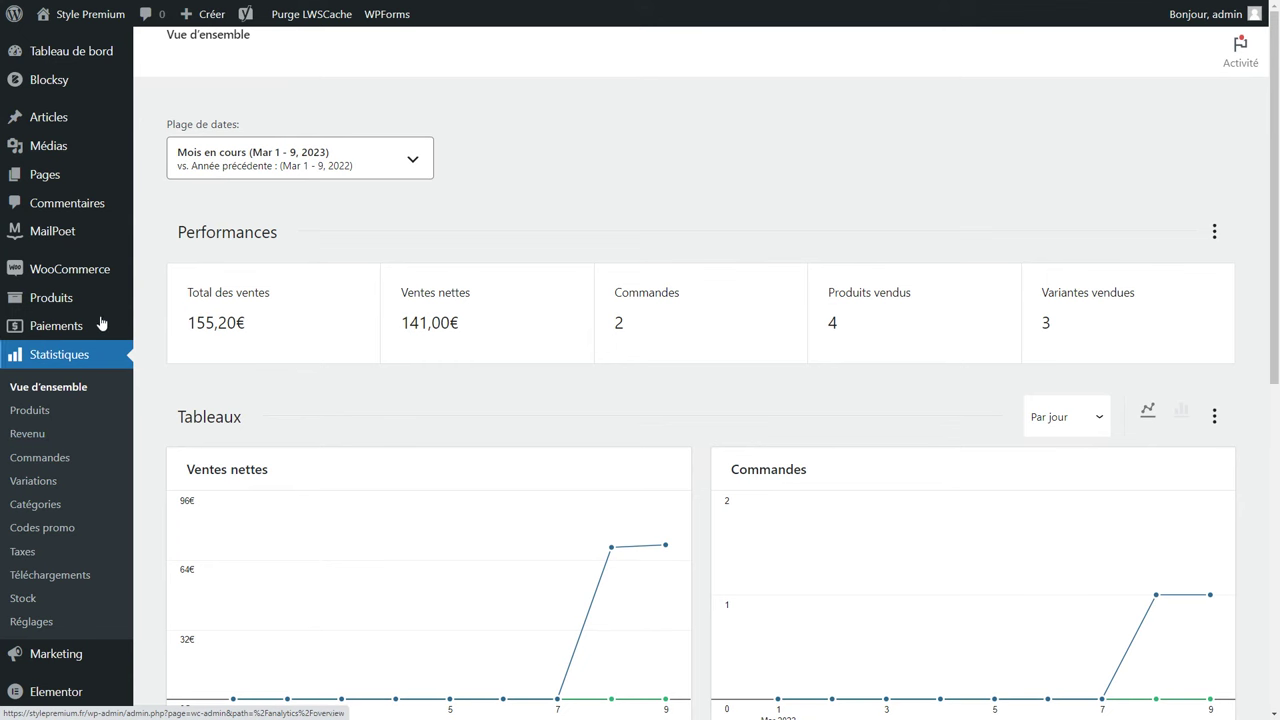
Open the store's orders list and the newest order, n°1416.
mouse_move(99, 282)
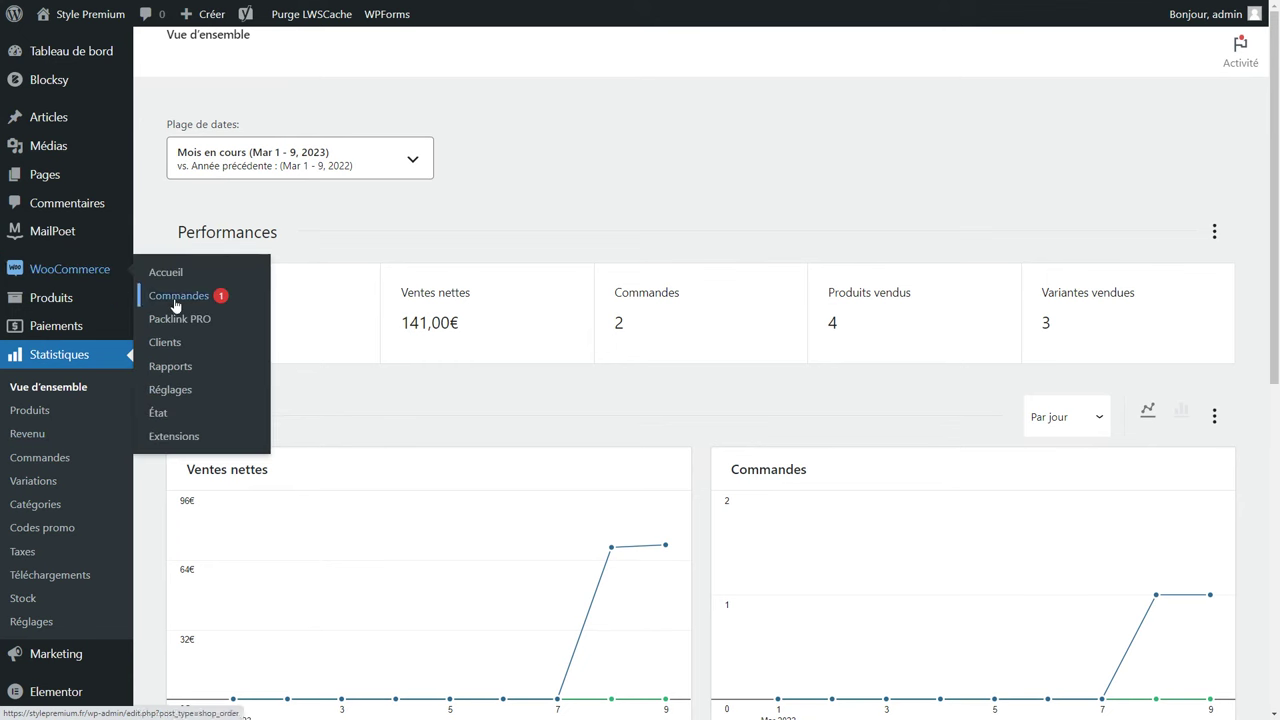
left_click(178, 303)
key("ctrl+minus")
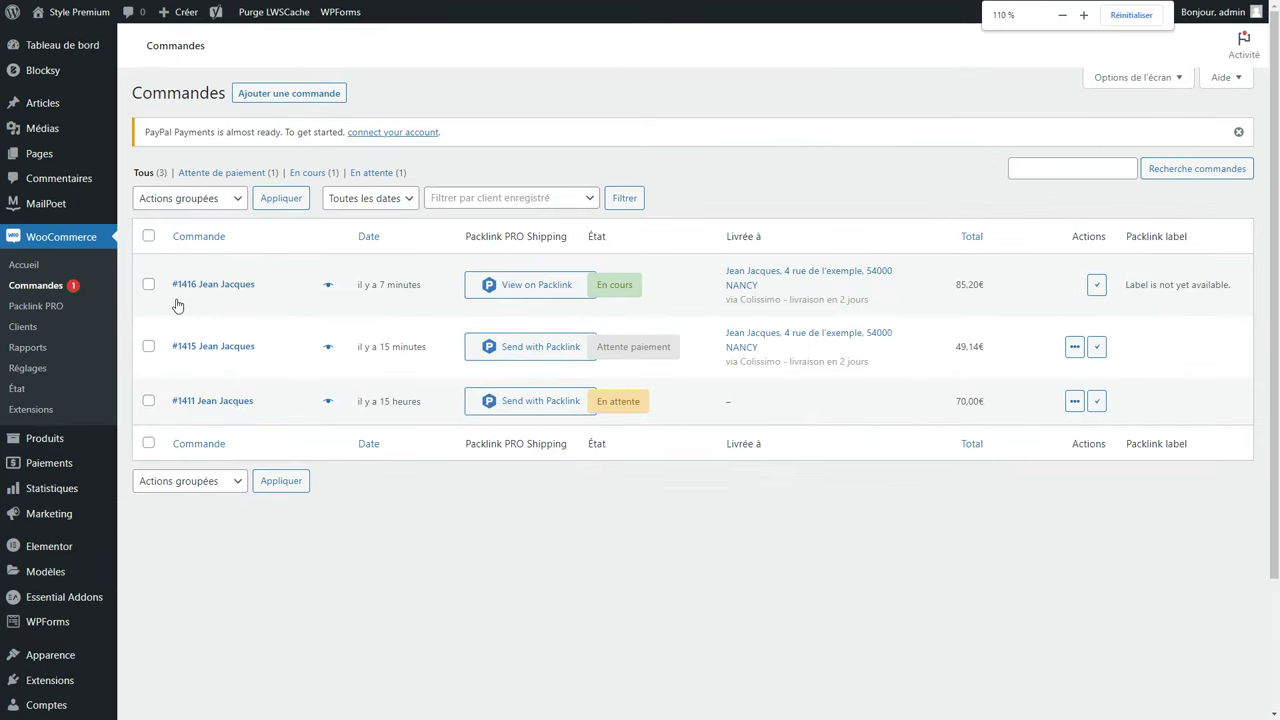
key("ctrl+minus")
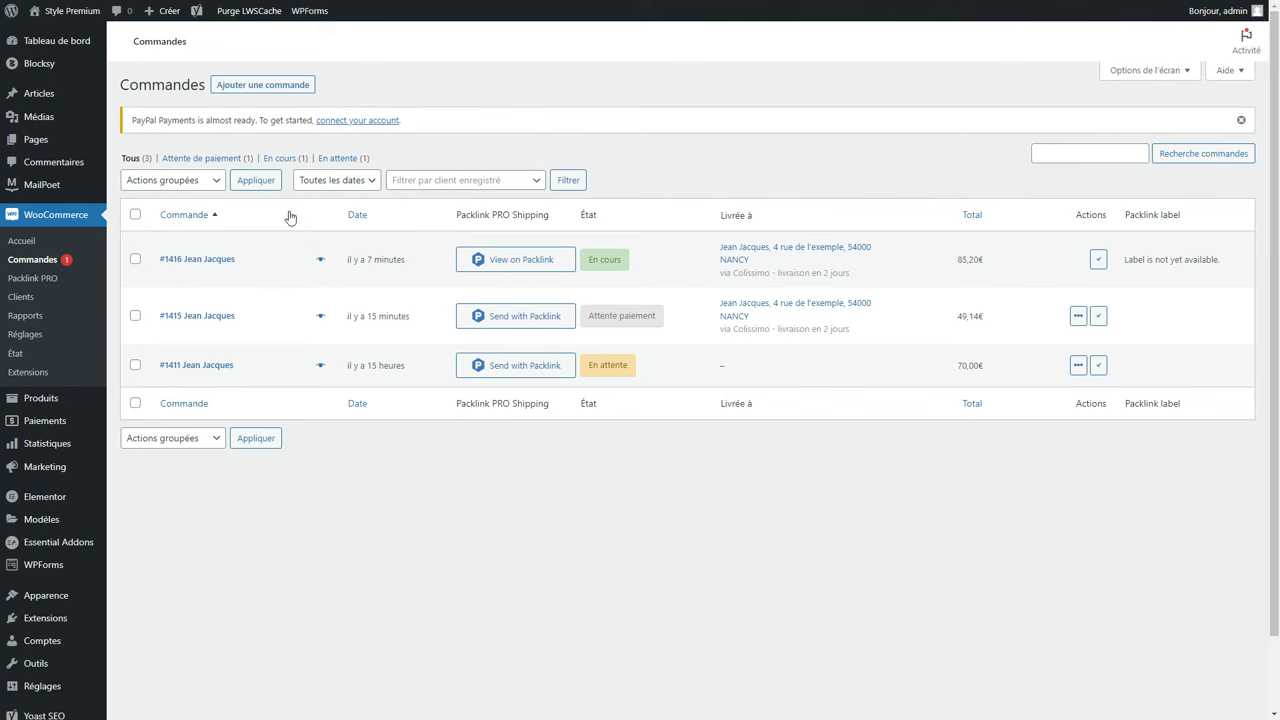
left_click(194, 262)
key("ctrl+plus")
key("ctrl+plus")
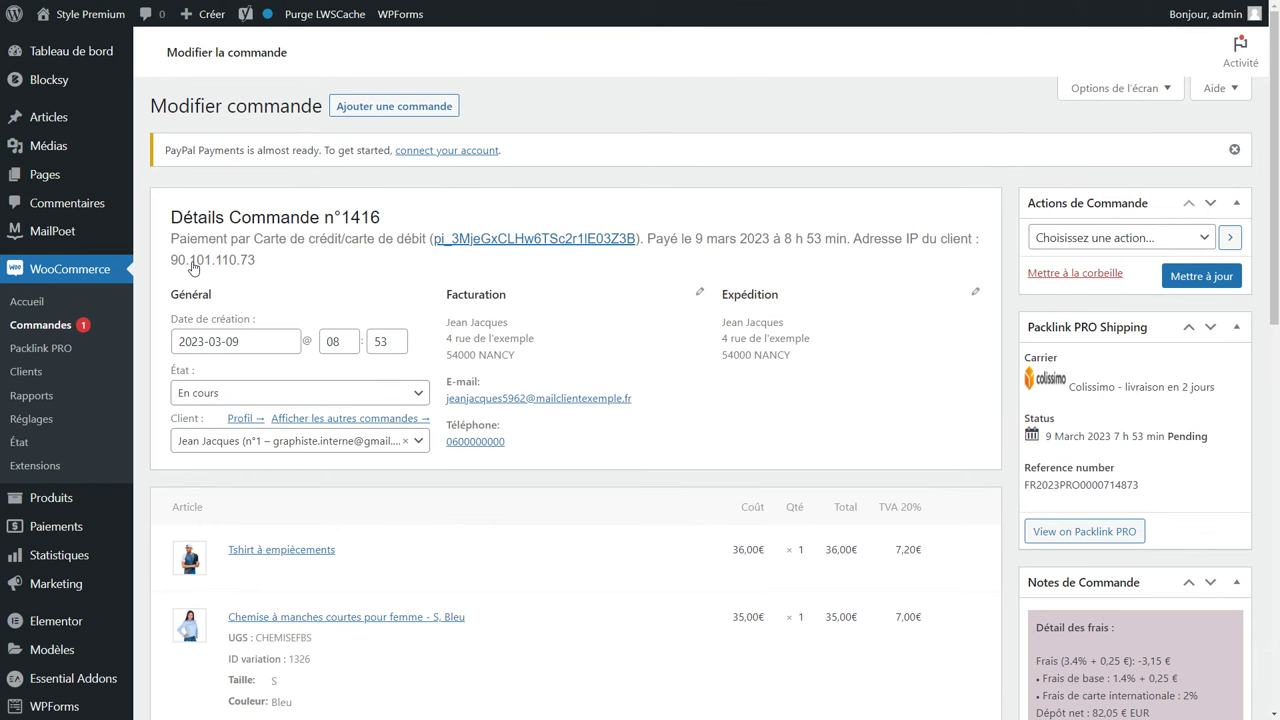
Keep the order status as En cours and look over the order note options.
left_click(221, 397)
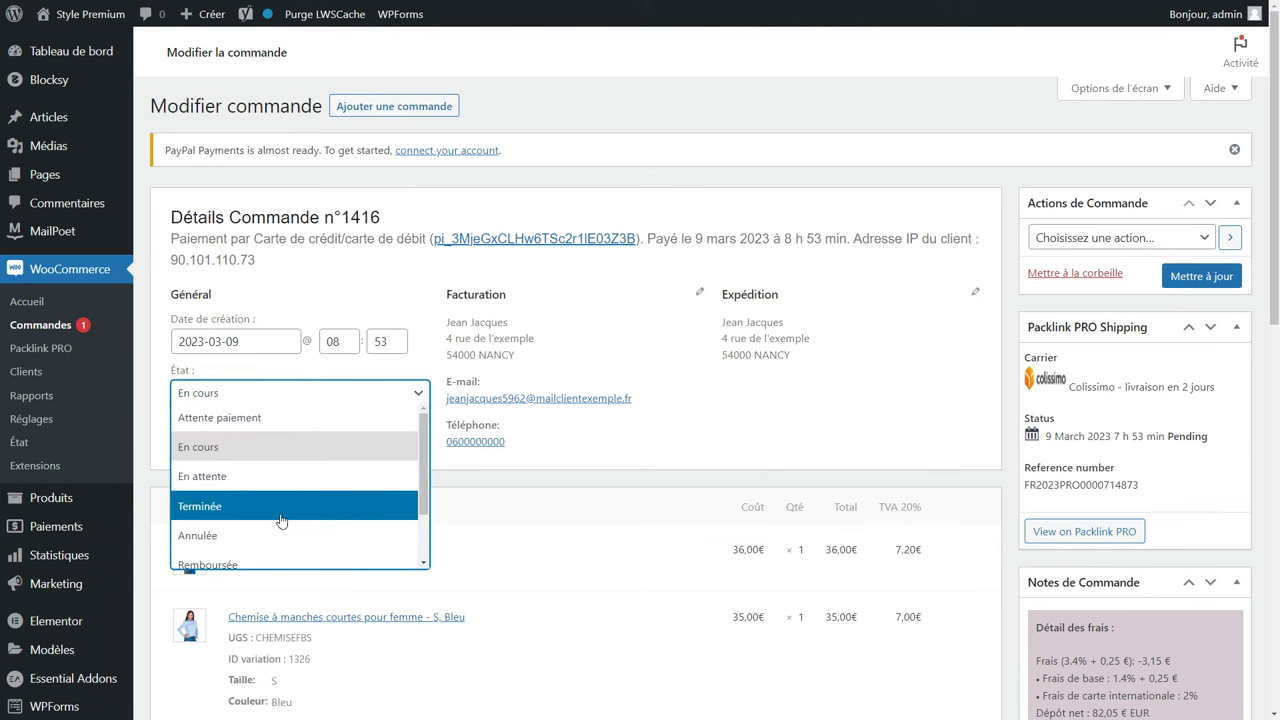
left_click(620, 478)
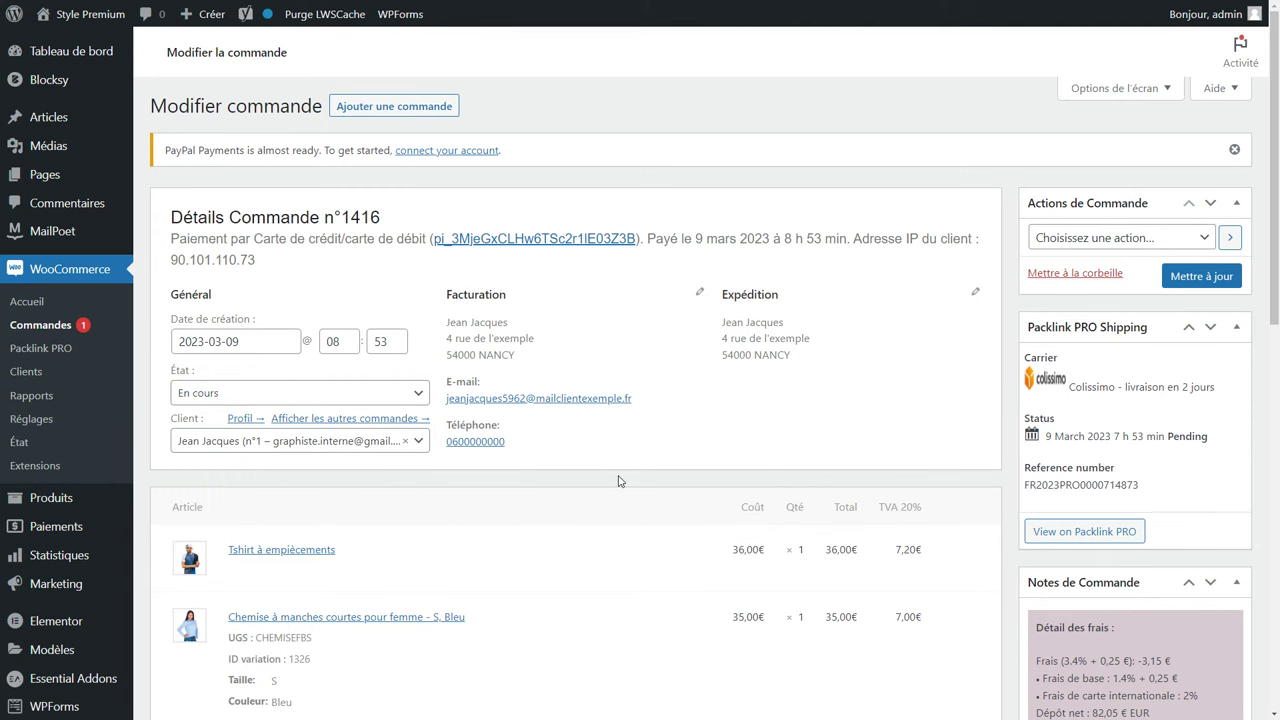
scroll(463, 392, "down", 2)
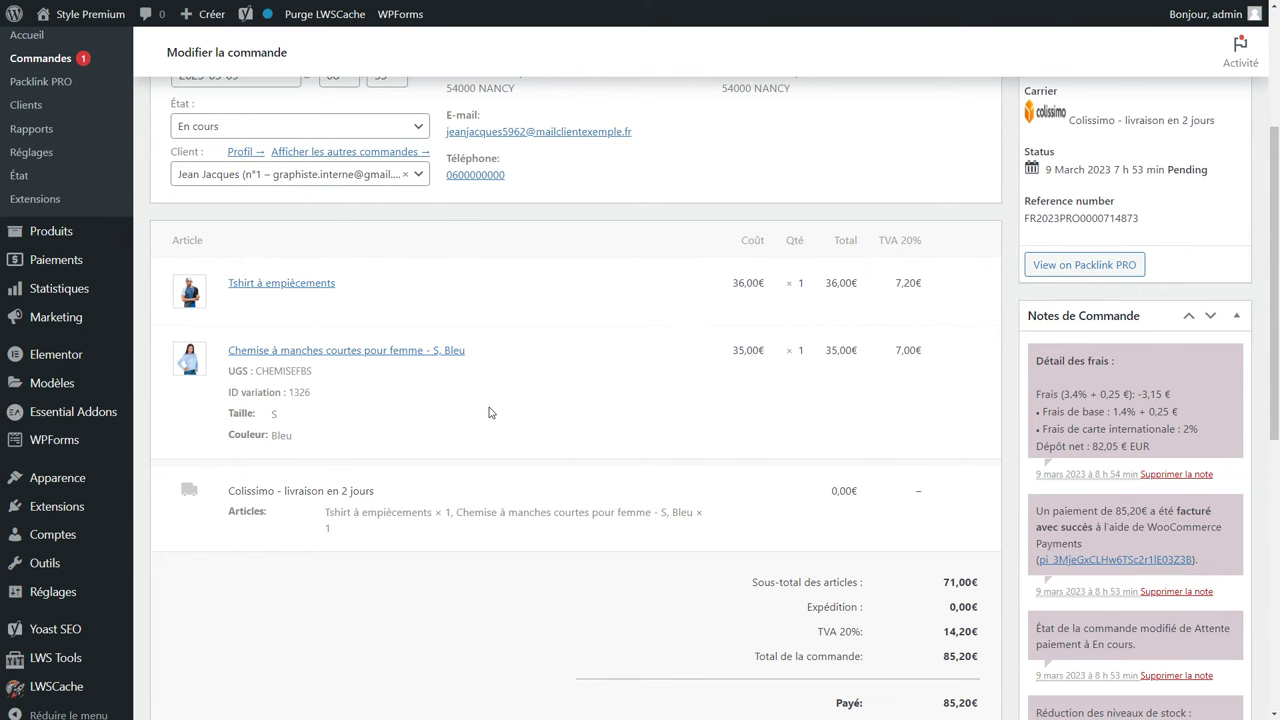
scroll(489, 412, "down", 2)
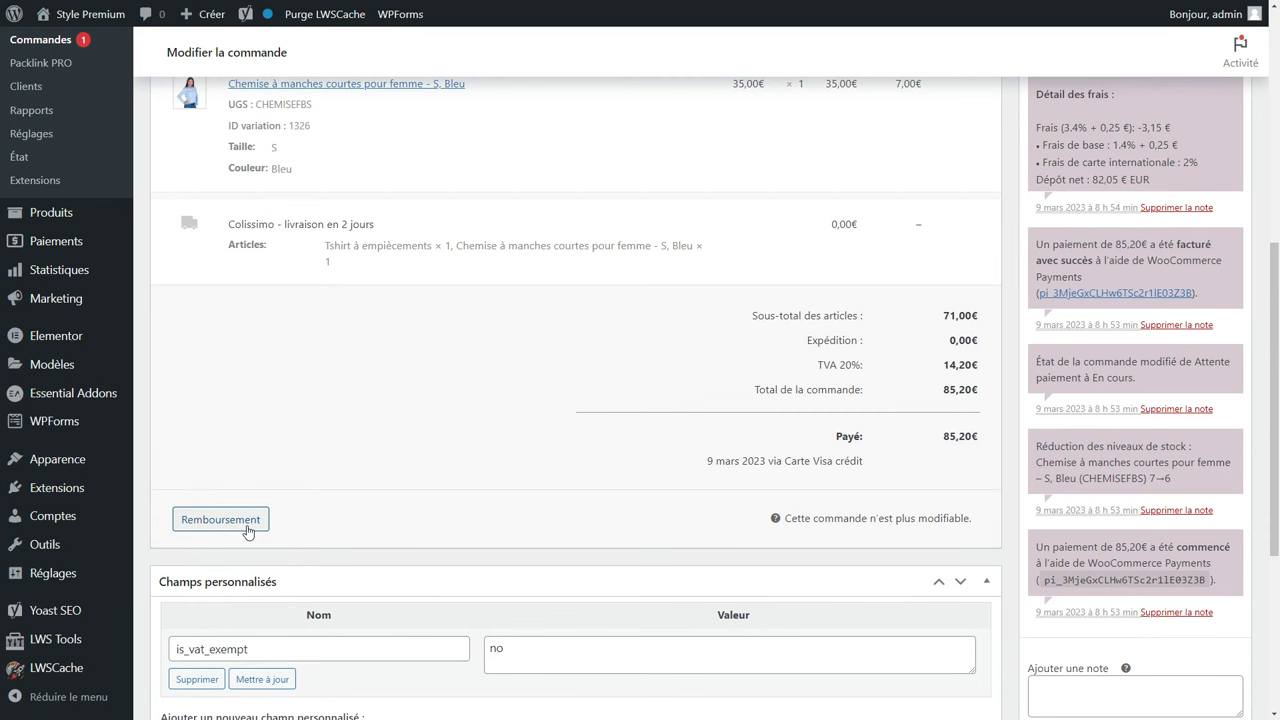
scroll(1098, 562, "down", 1)
left_click(1098, 560)
left_click(1080, 612)
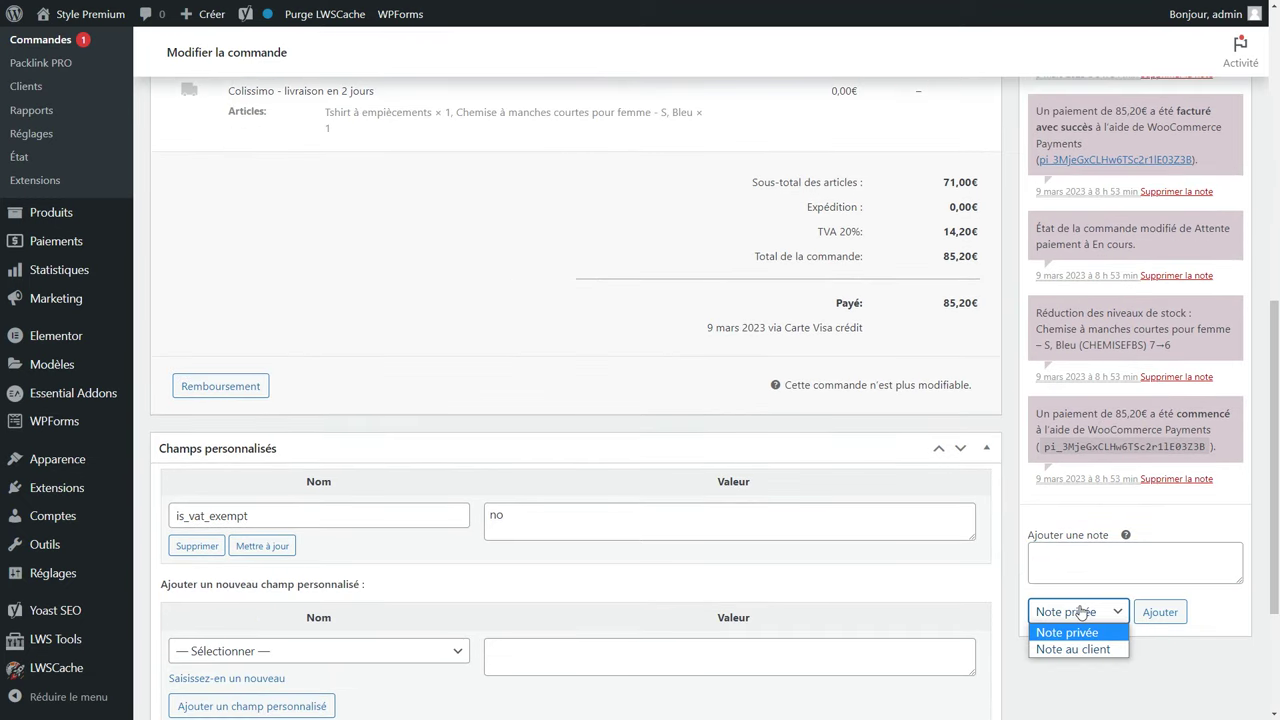
scroll(1080, 612, "up", 5)
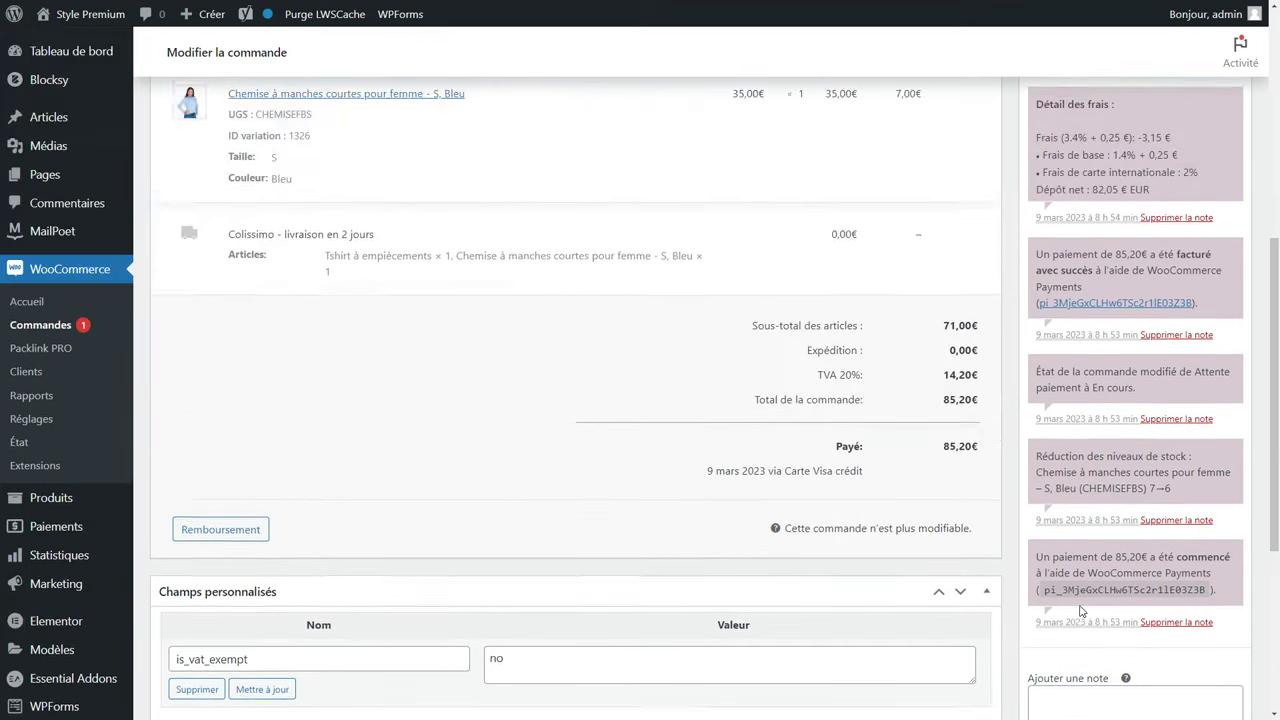
Leave the order actions unchosen and update order n°1416.
left_click(1064, 240)
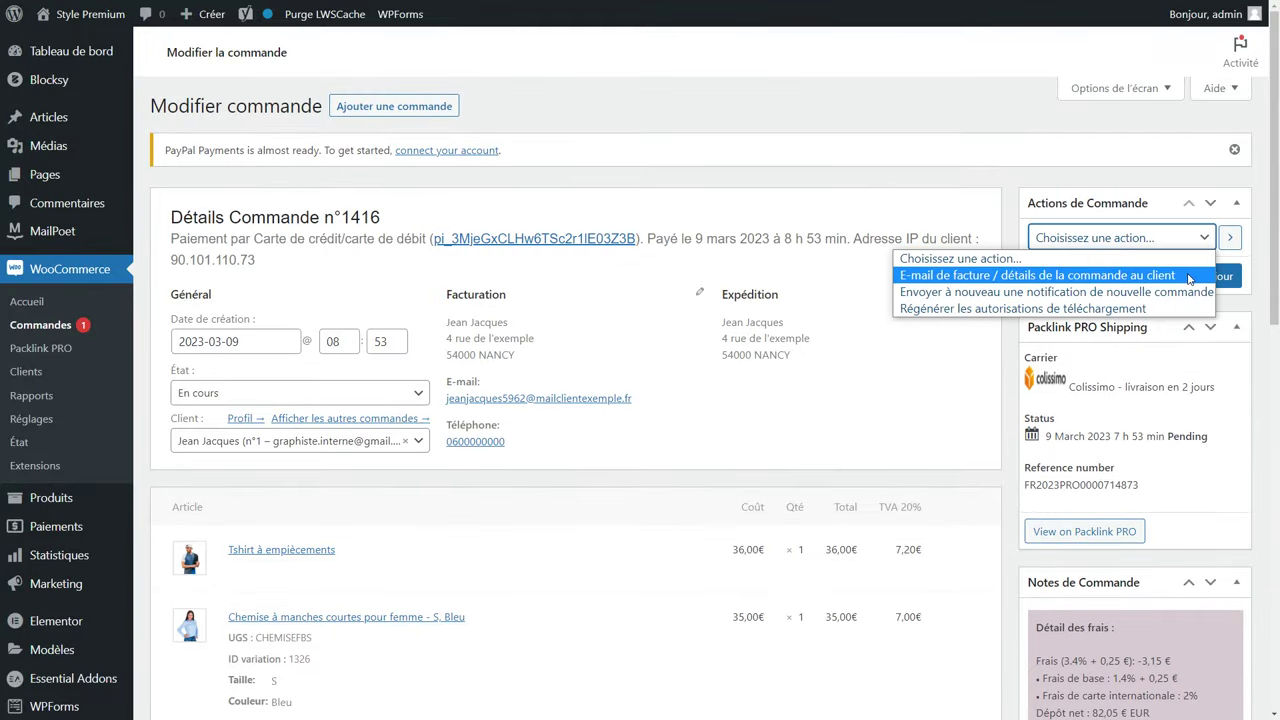
left_click(1107, 192)
left_click(1210, 279)
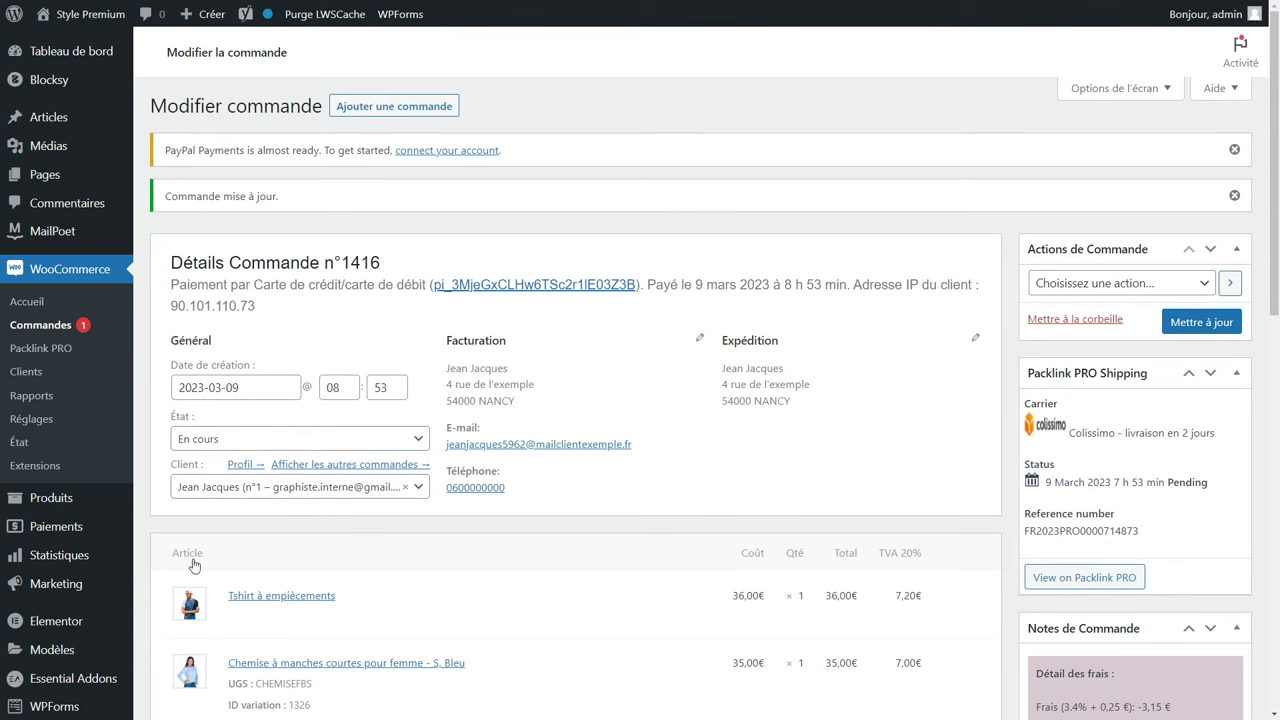
scroll(60, 555, "down", 2)
Create the first coupon under Marketing > Codes promo with the code CODE.
mouse_move(60, 465)
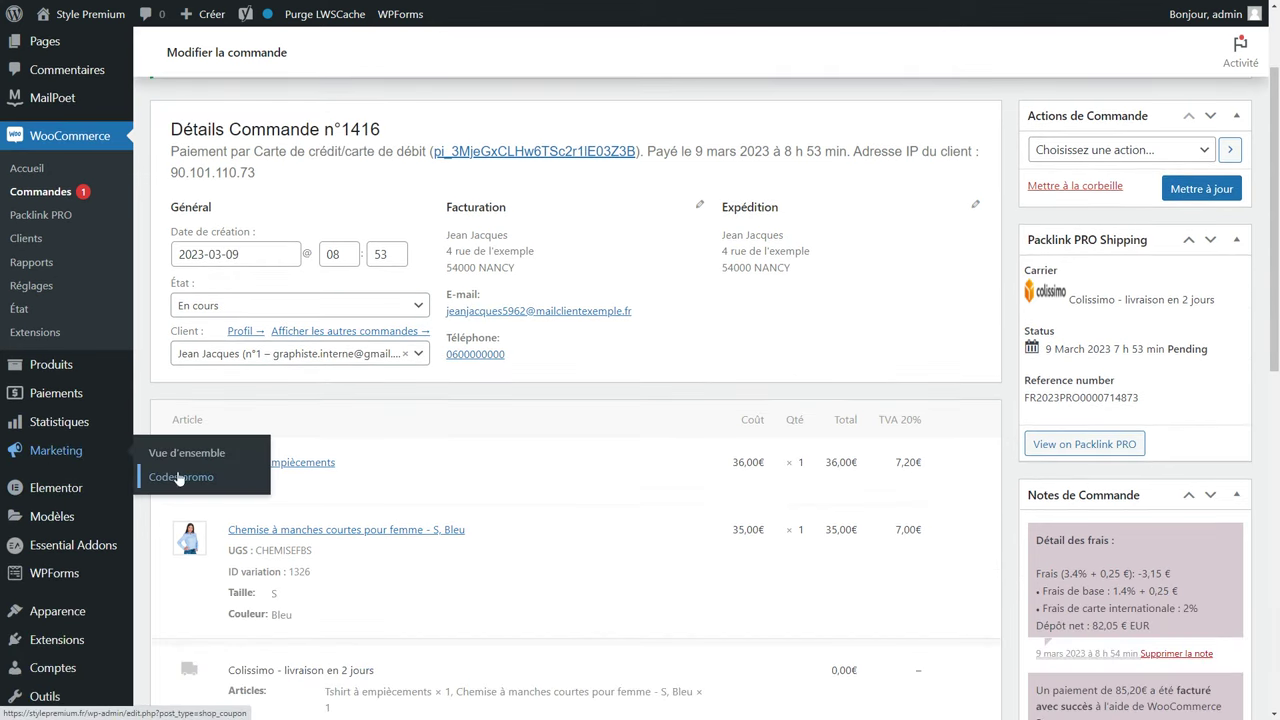
left_click(168, 480)
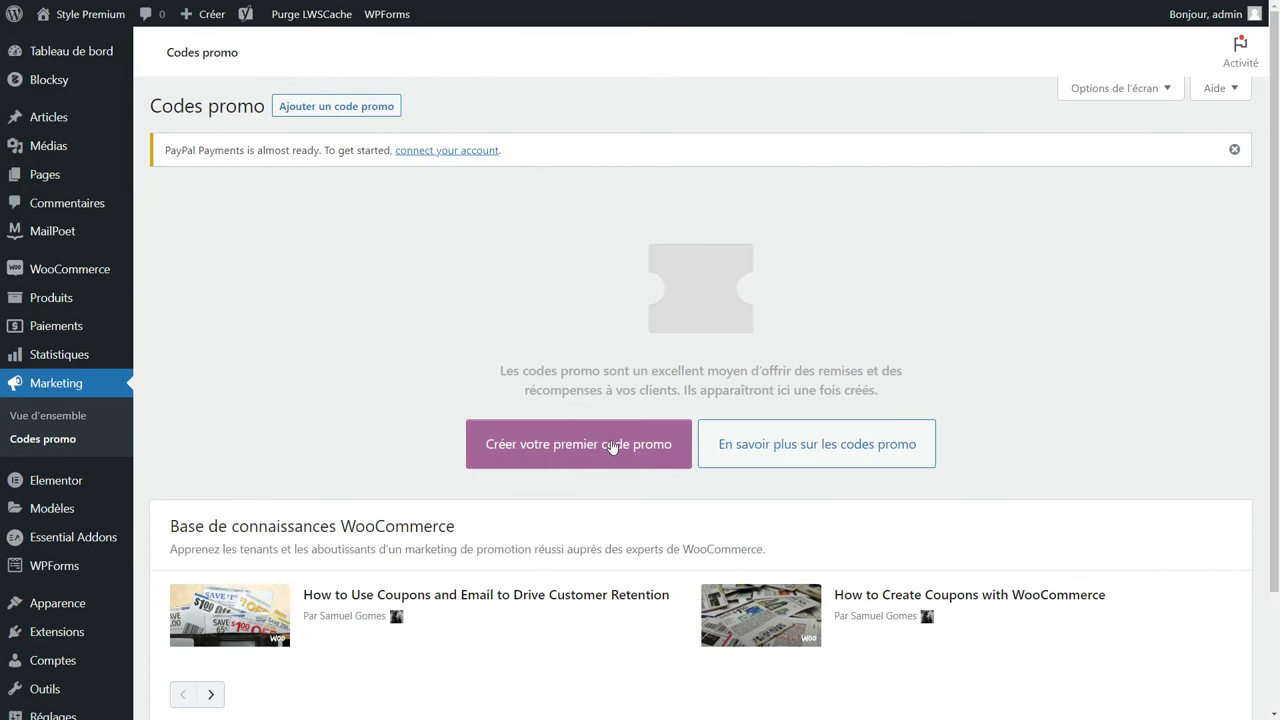
left_click(612, 446)
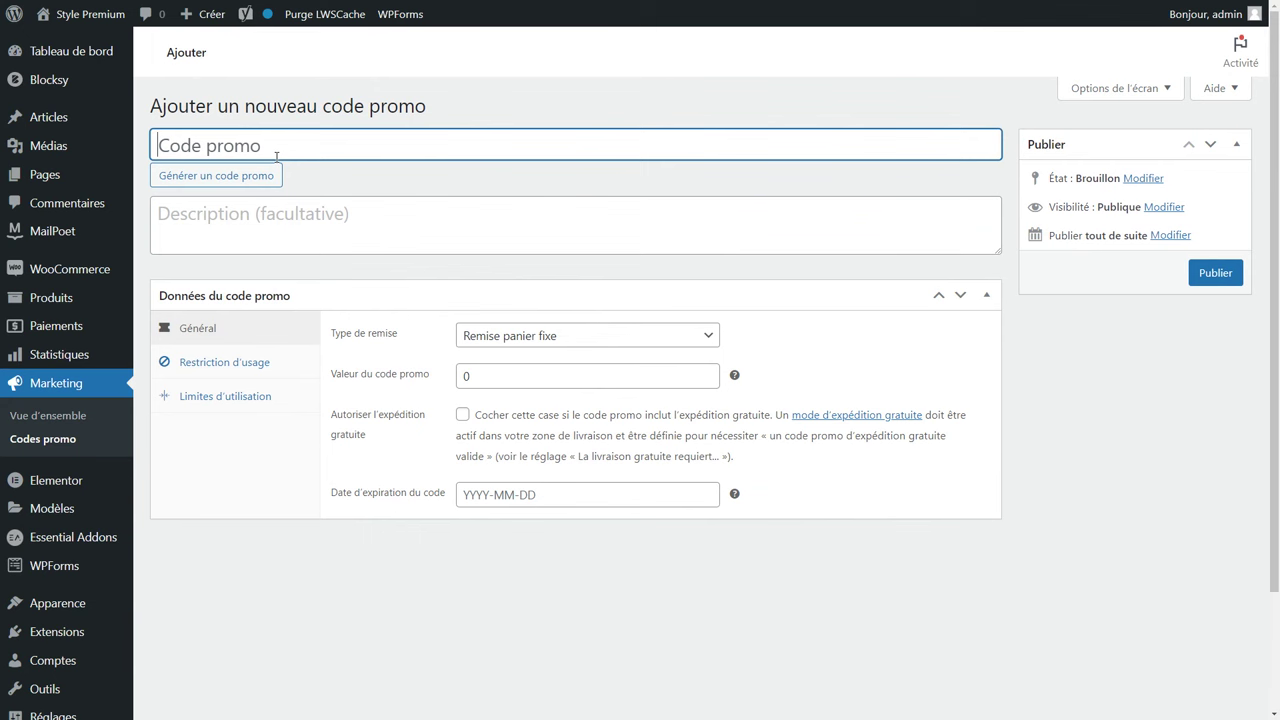
type("CODE")
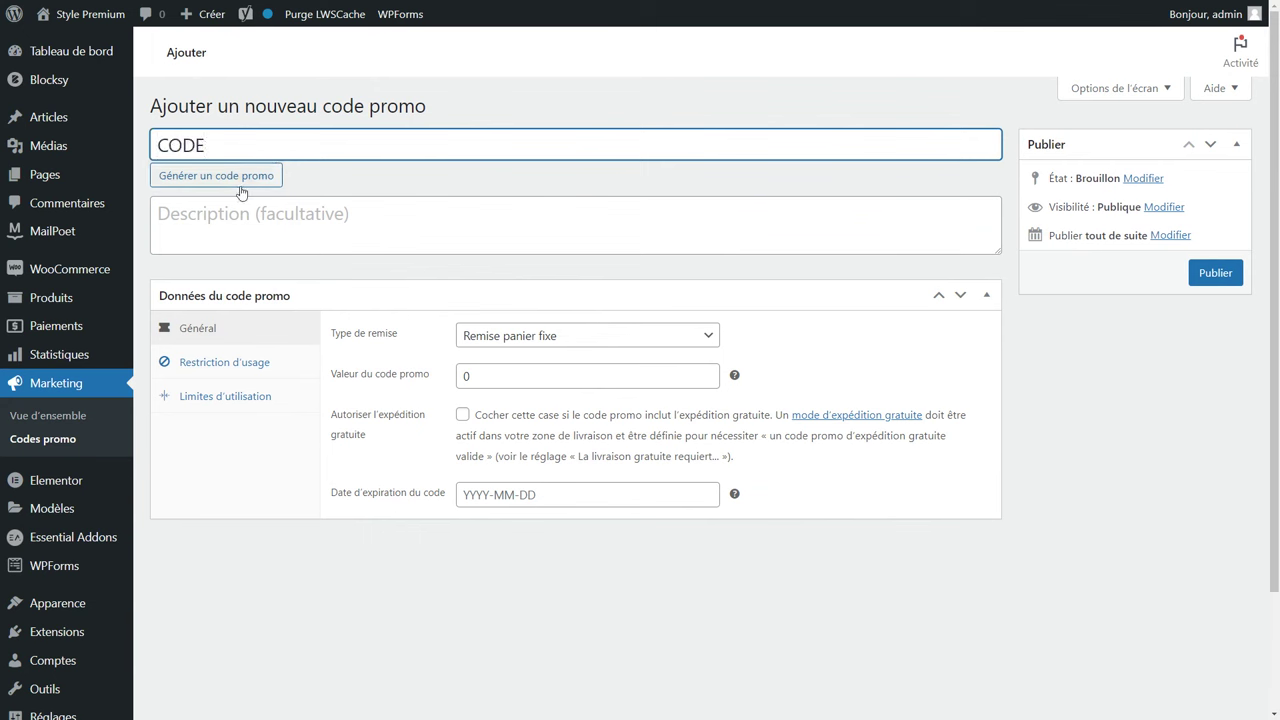
left_click(234, 218)
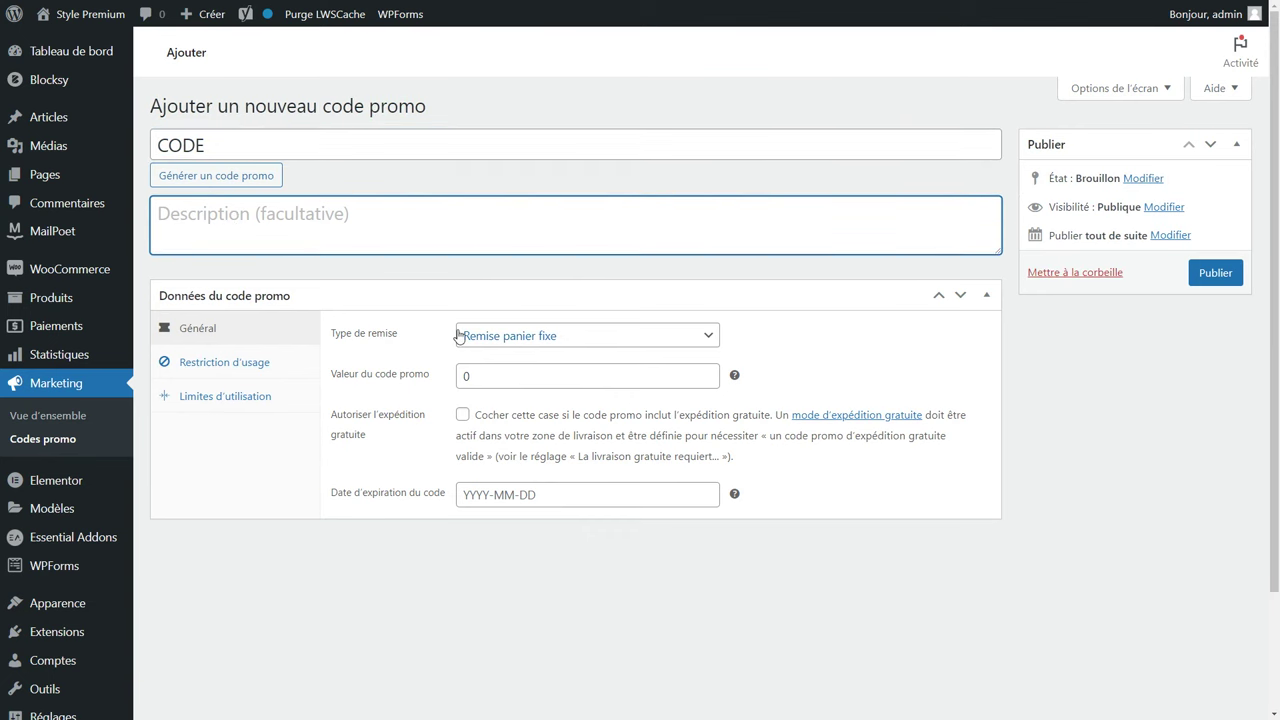
Make the coupon a Remise en pourcentage of 25, glancing at free shipping and expiry fields.
left_click(517, 344)
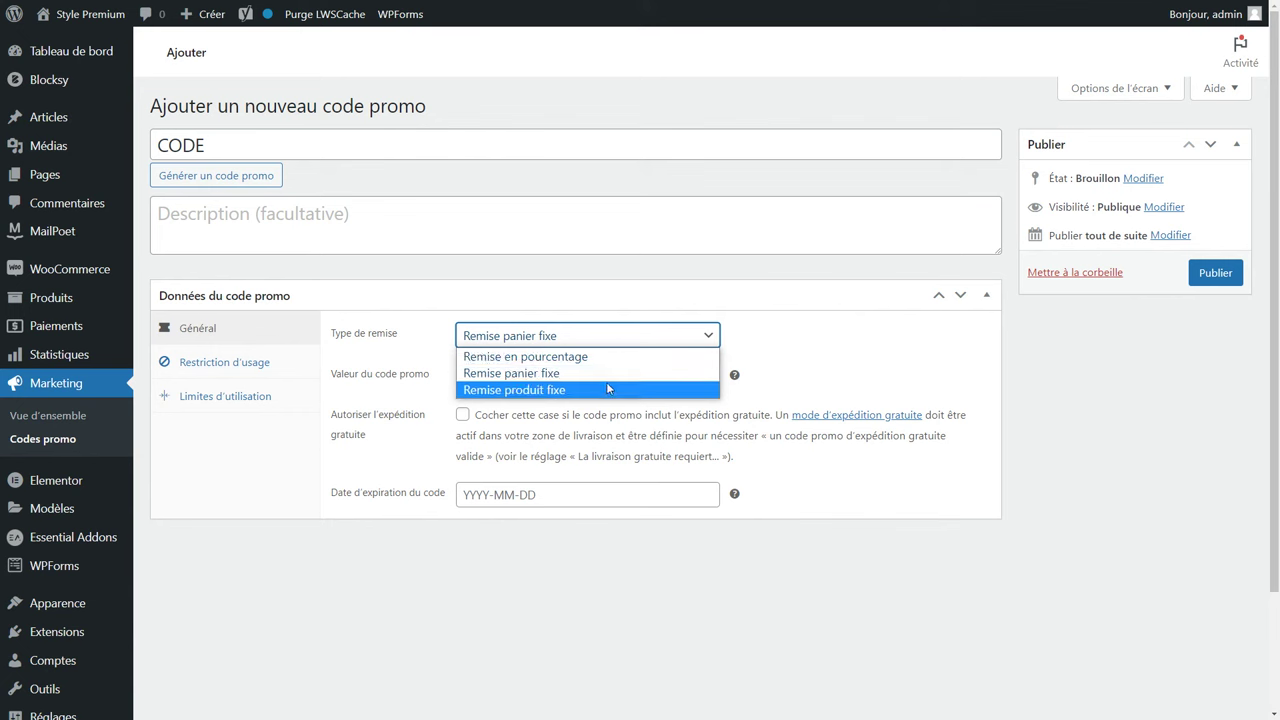
left_click(621, 358)
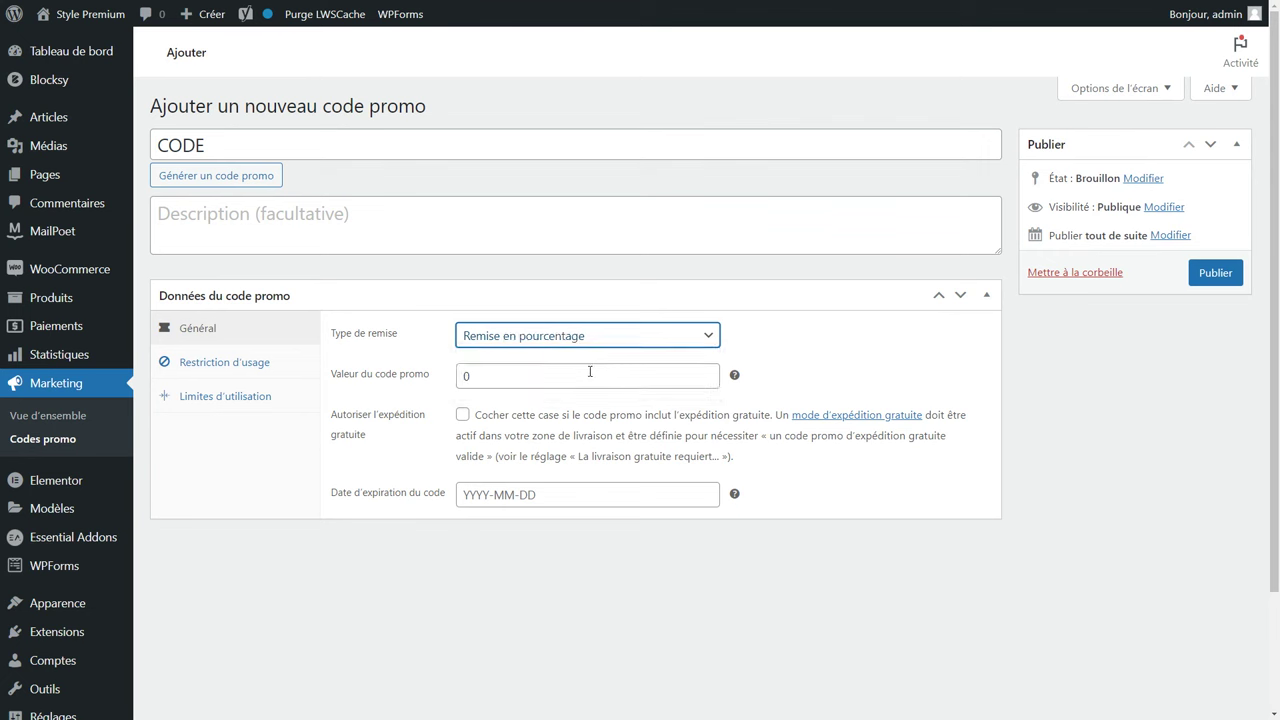
double_click(508, 378)
type("25")
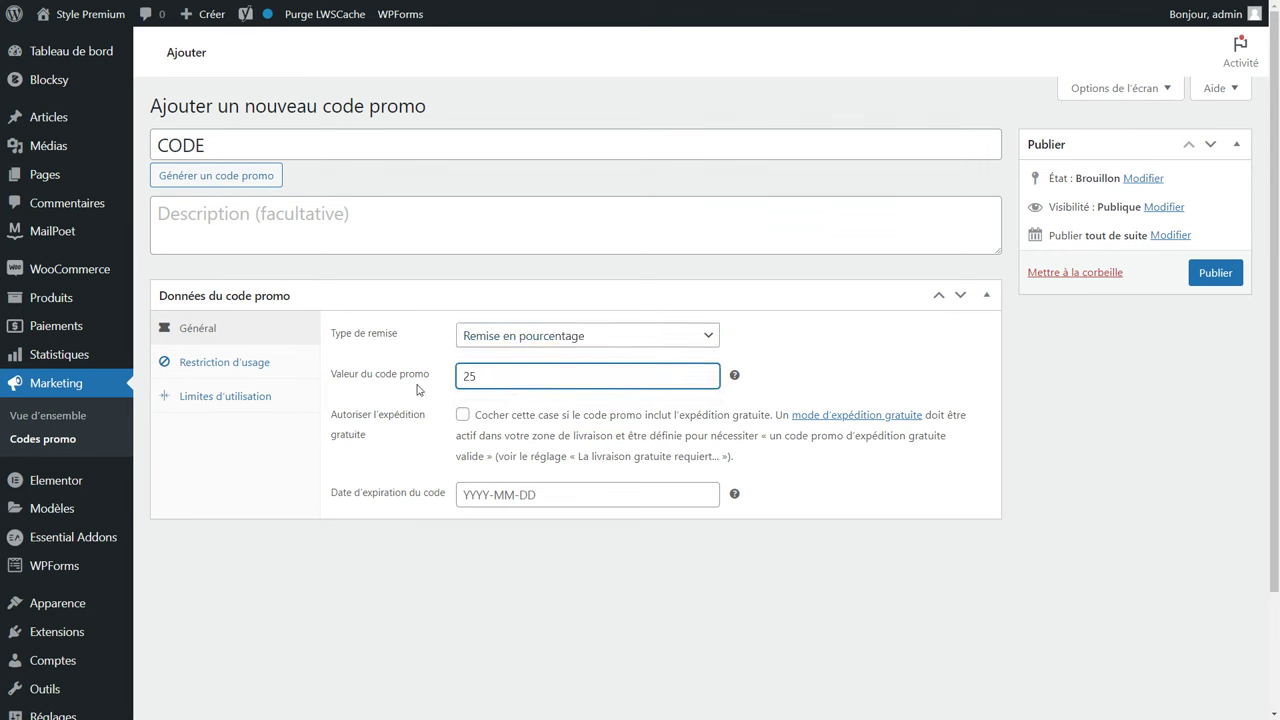
left_click(464, 418)
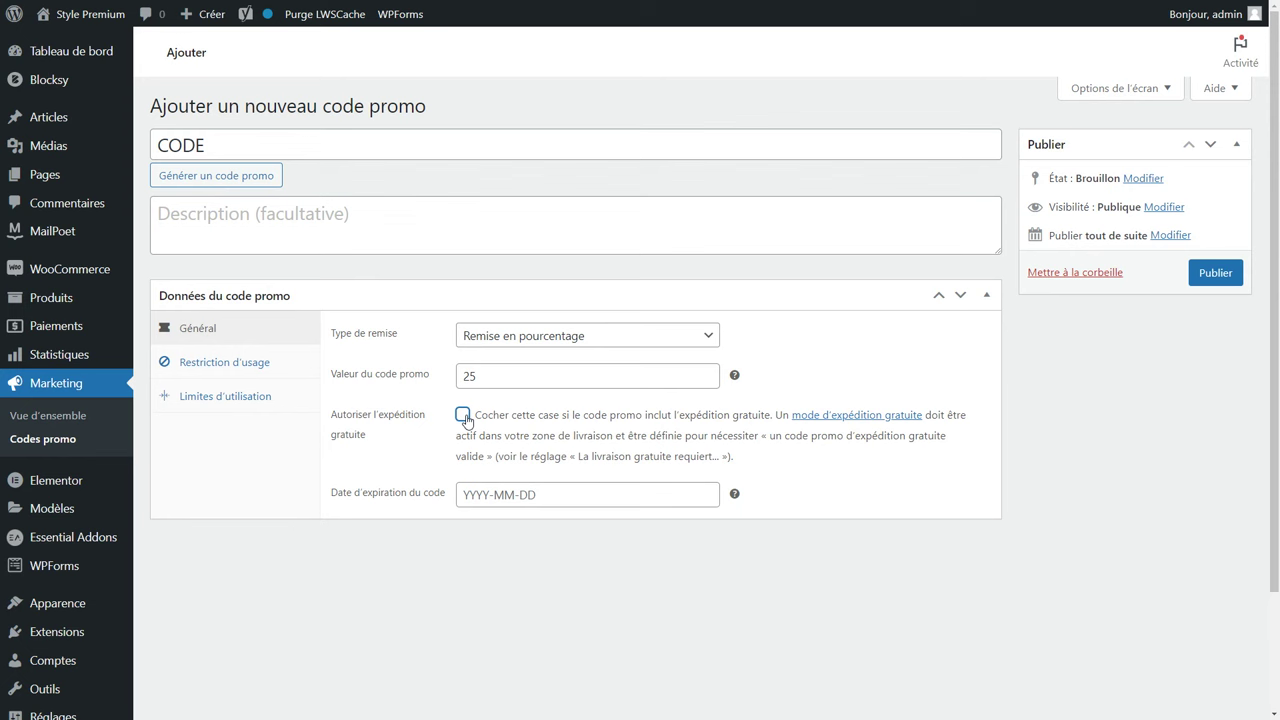
left_click(485, 493)
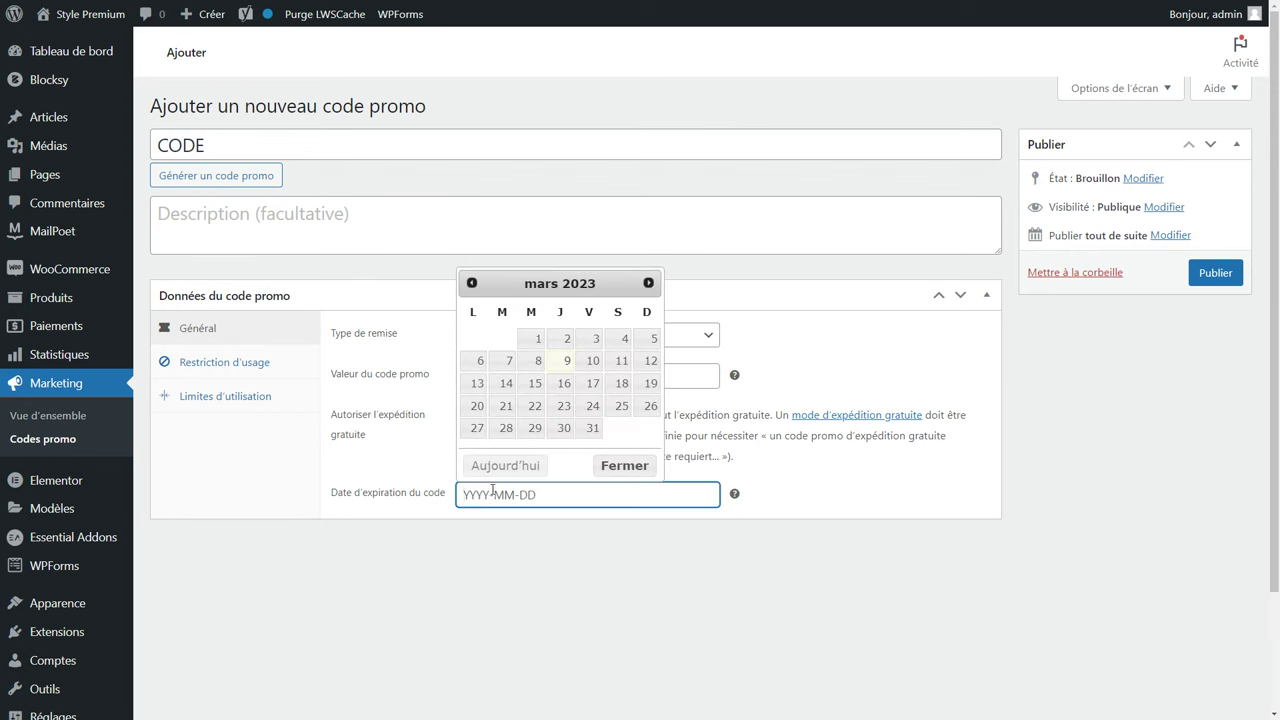
left_click(446, 545)
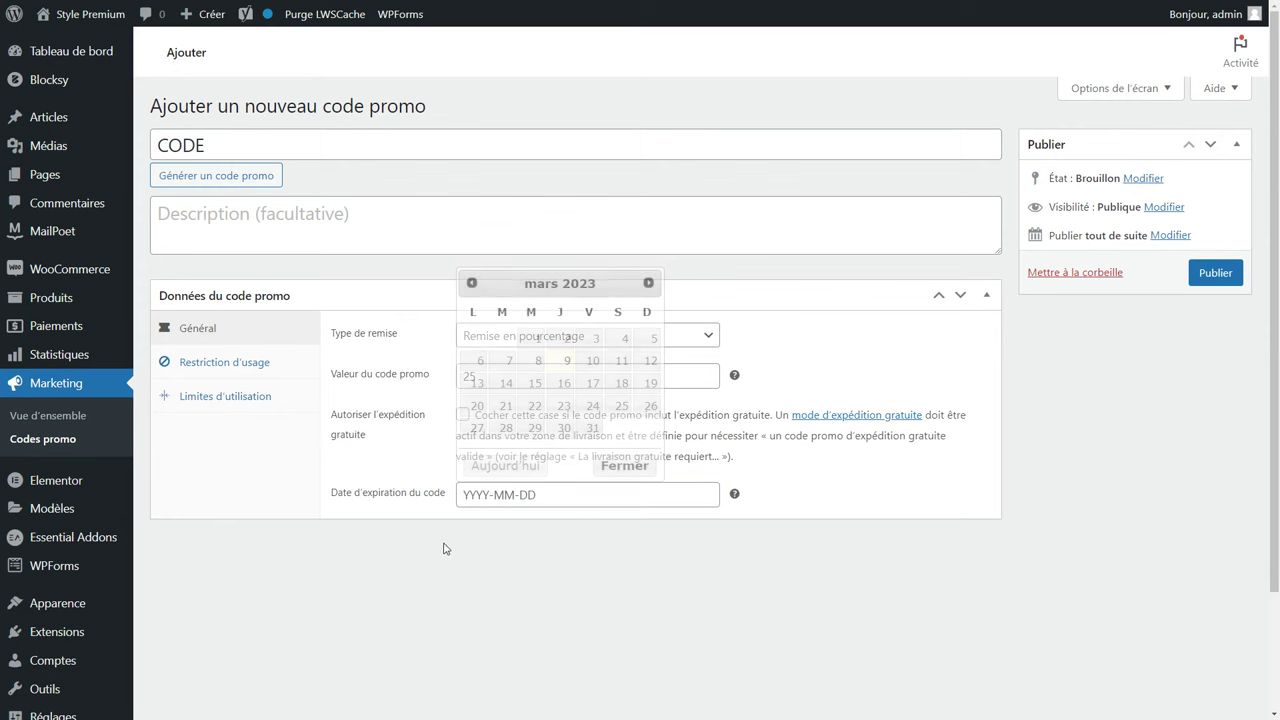
In Restriction d'usage, tick Utilisation individuelle uniquement and Exclure les articles en promo.
left_click(245, 375)
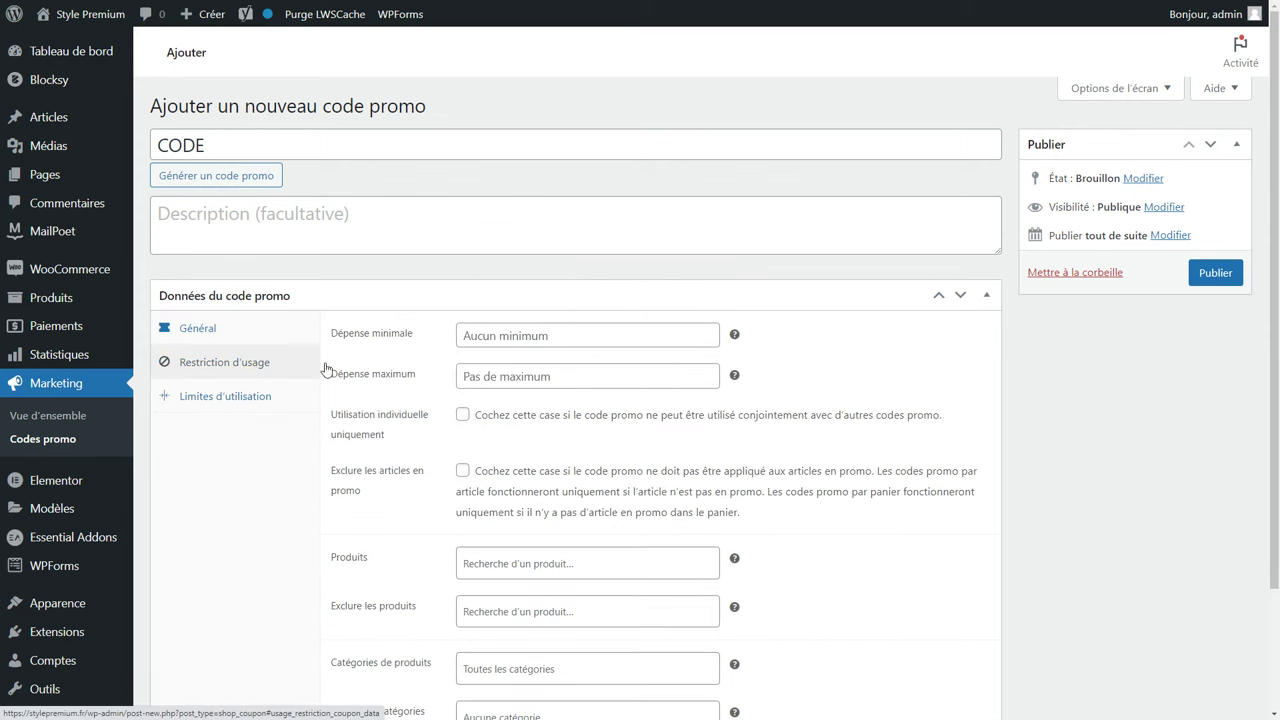
left_click(547, 336)
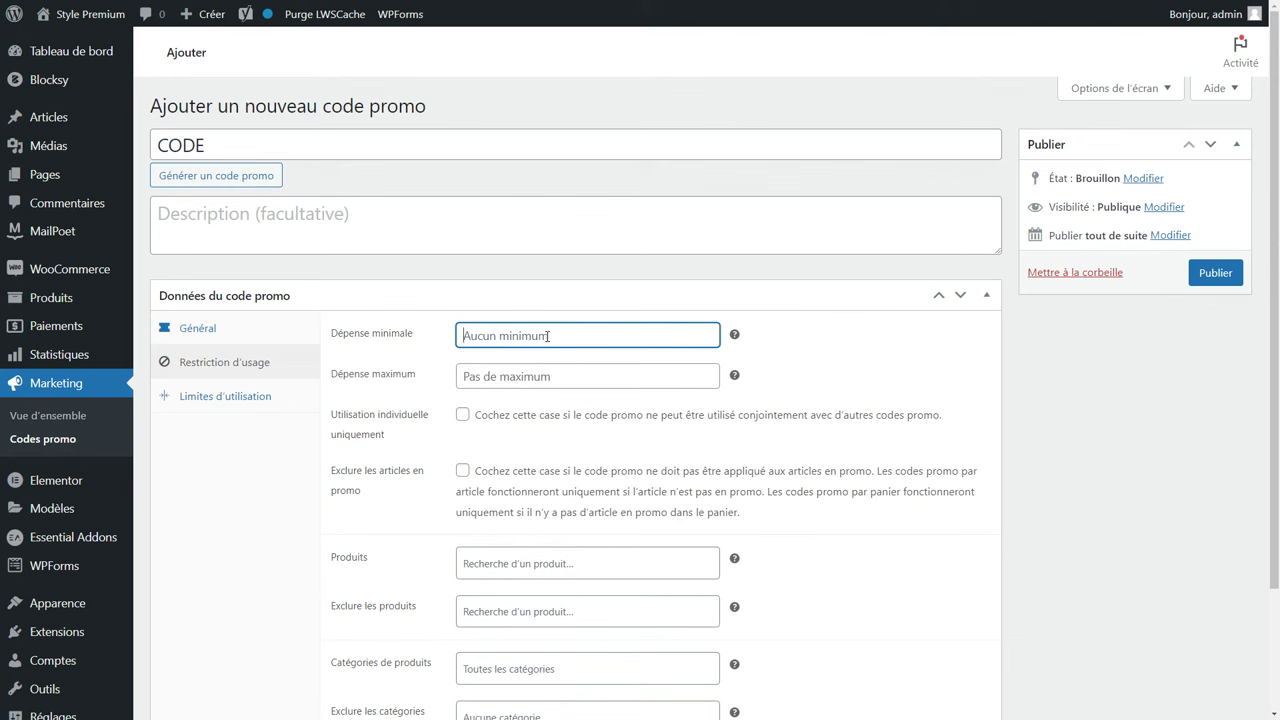
left_click(544, 376)
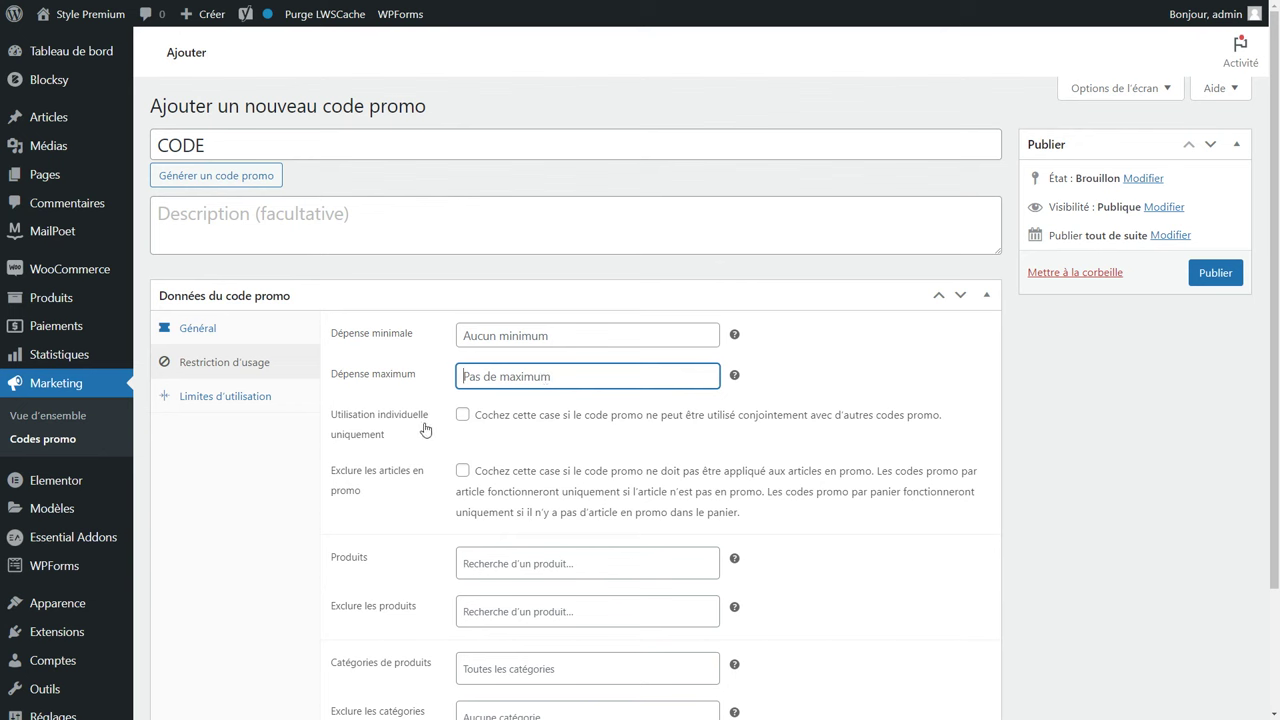
left_click(465, 418)
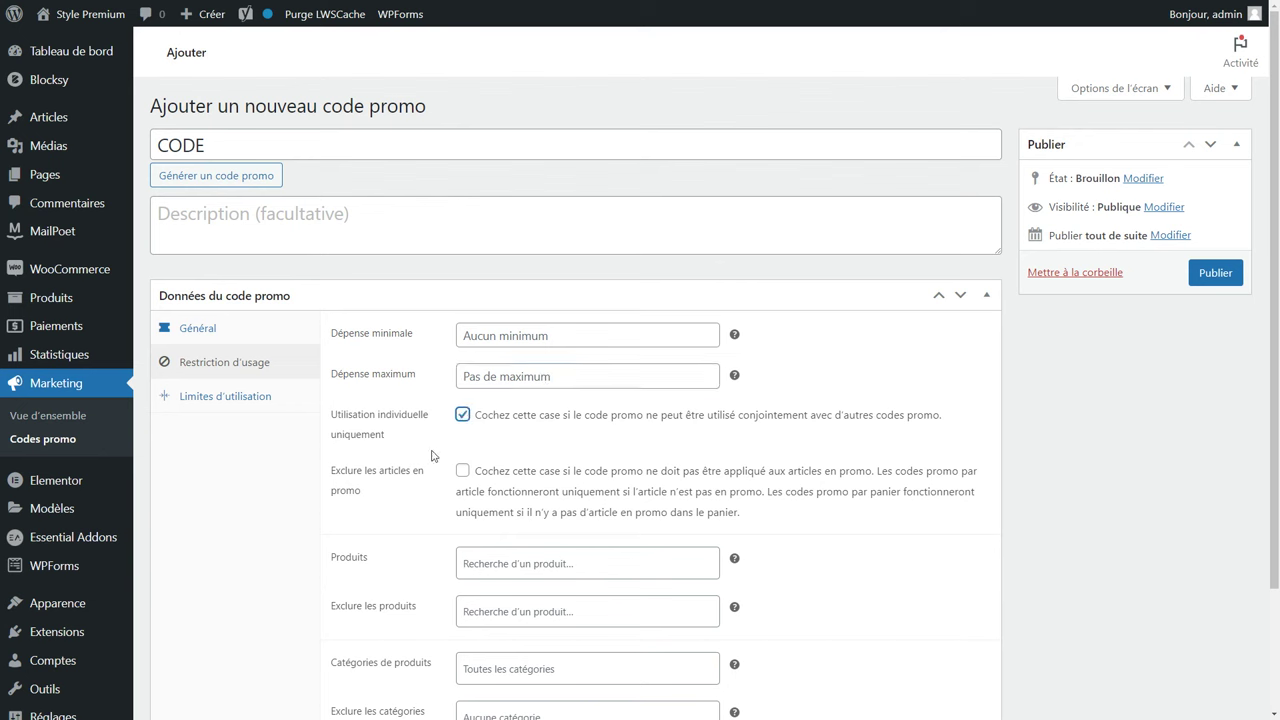
left_click(467, 475)
Try a product search for 'che', dismiss it, and open Limites d'utilisation.
scroll(480, 460, "down", 3)
left_click(510, 416)
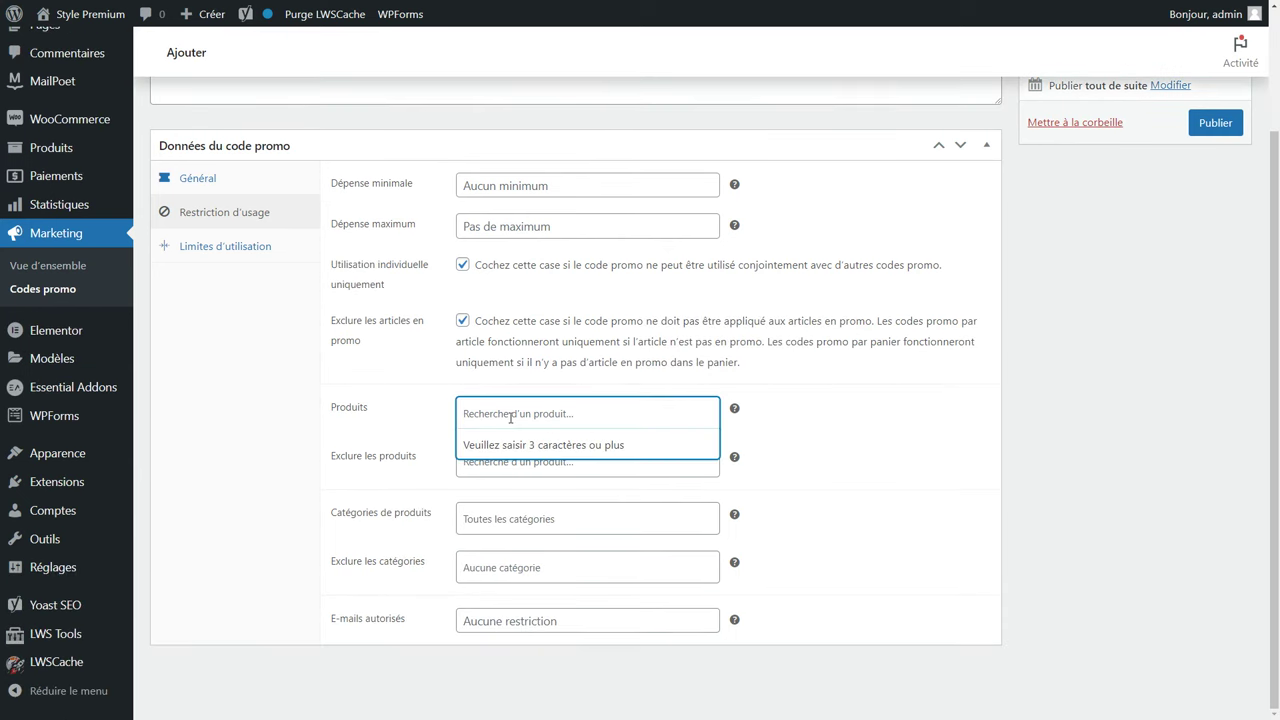
type("che")
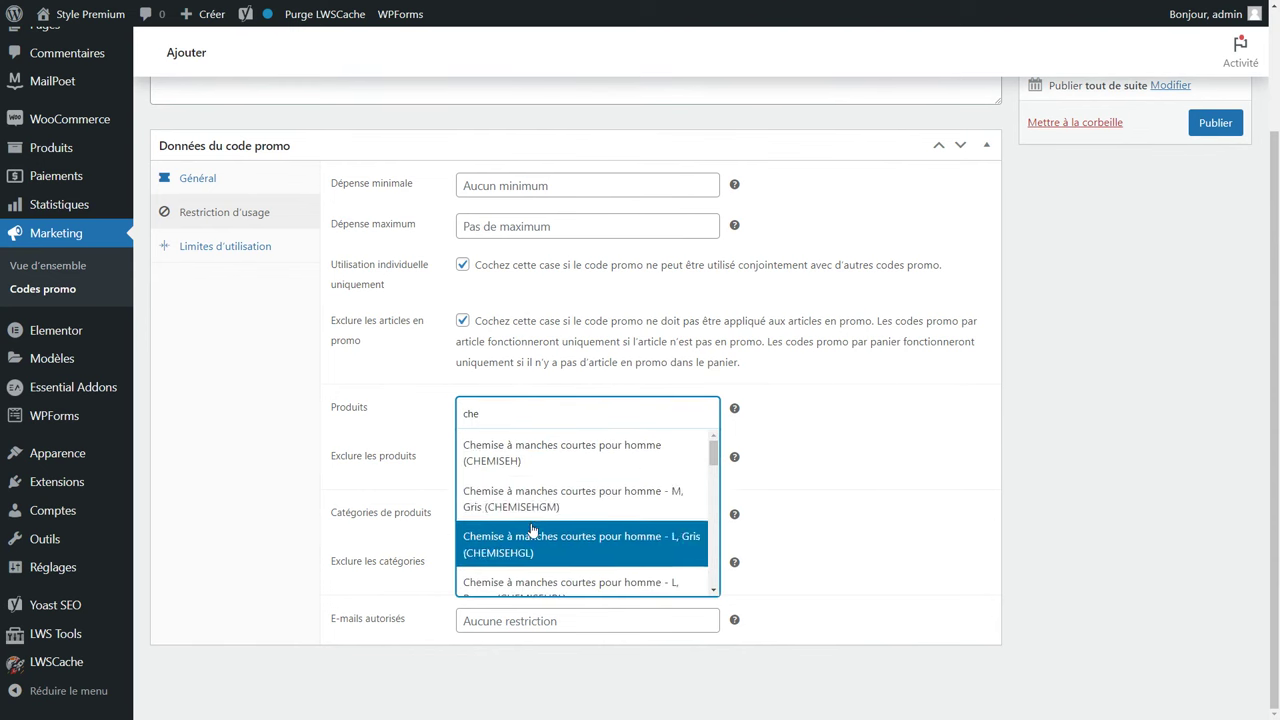
left_click(837, 427)
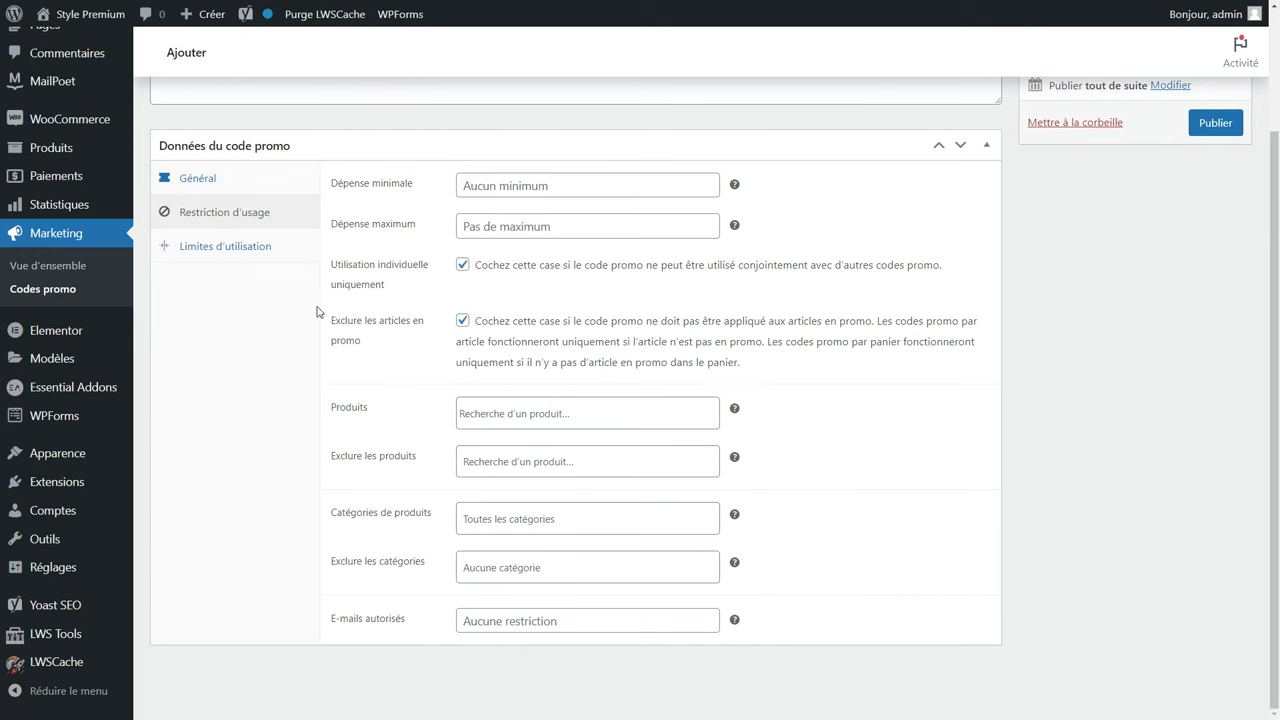
left_click(226, 249)
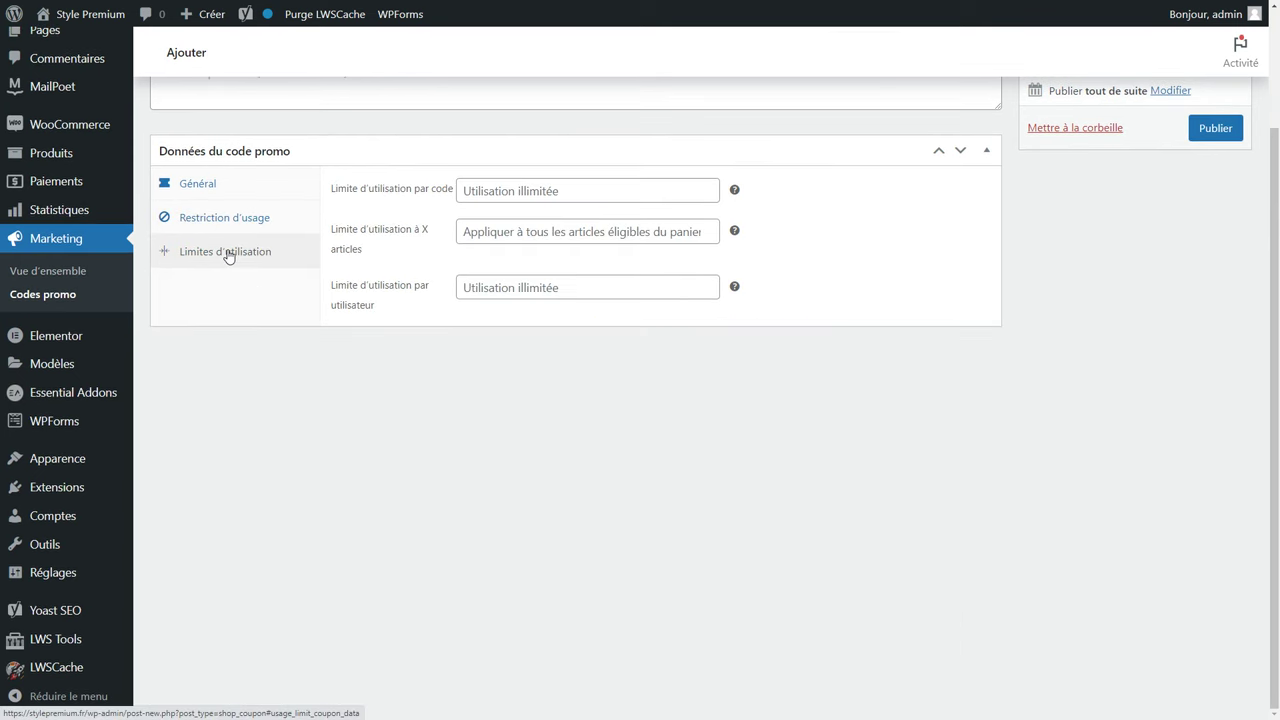
Leave usage limits empty, add the description 'Obtenez -25% de réduction sur votre commande !', and publish.
left_click(573, 188)
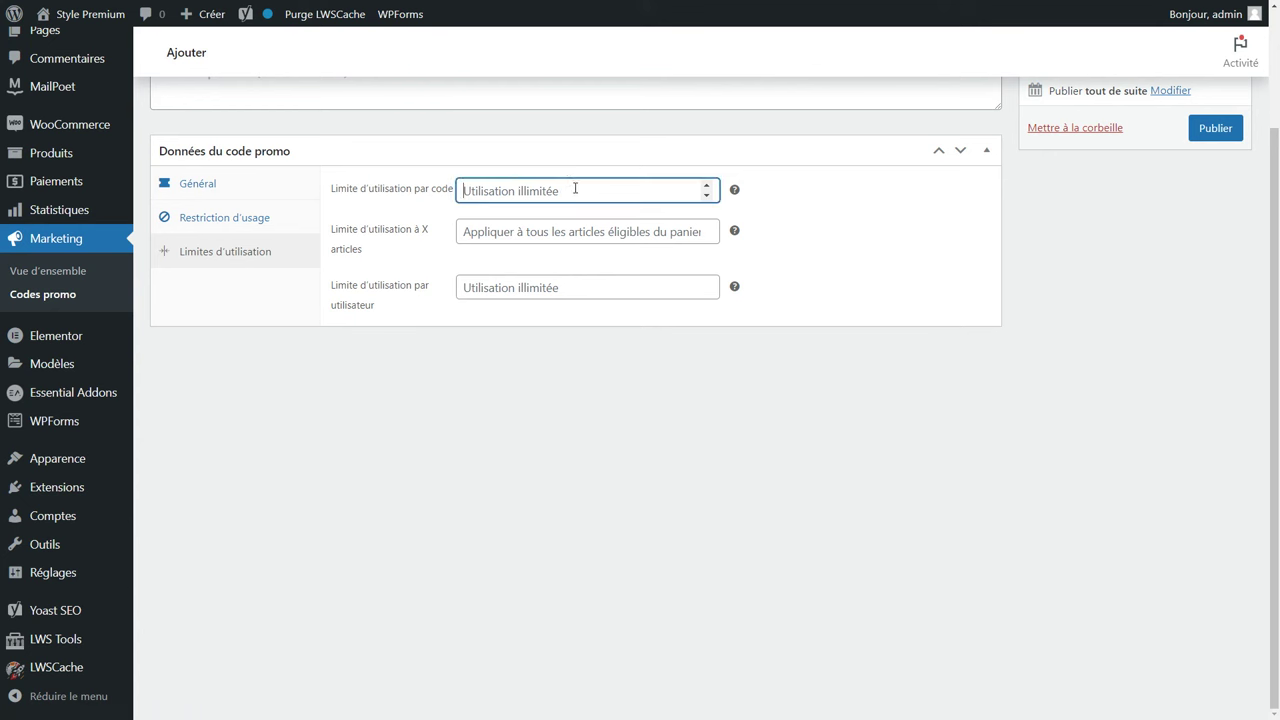
left_click(554, 227)
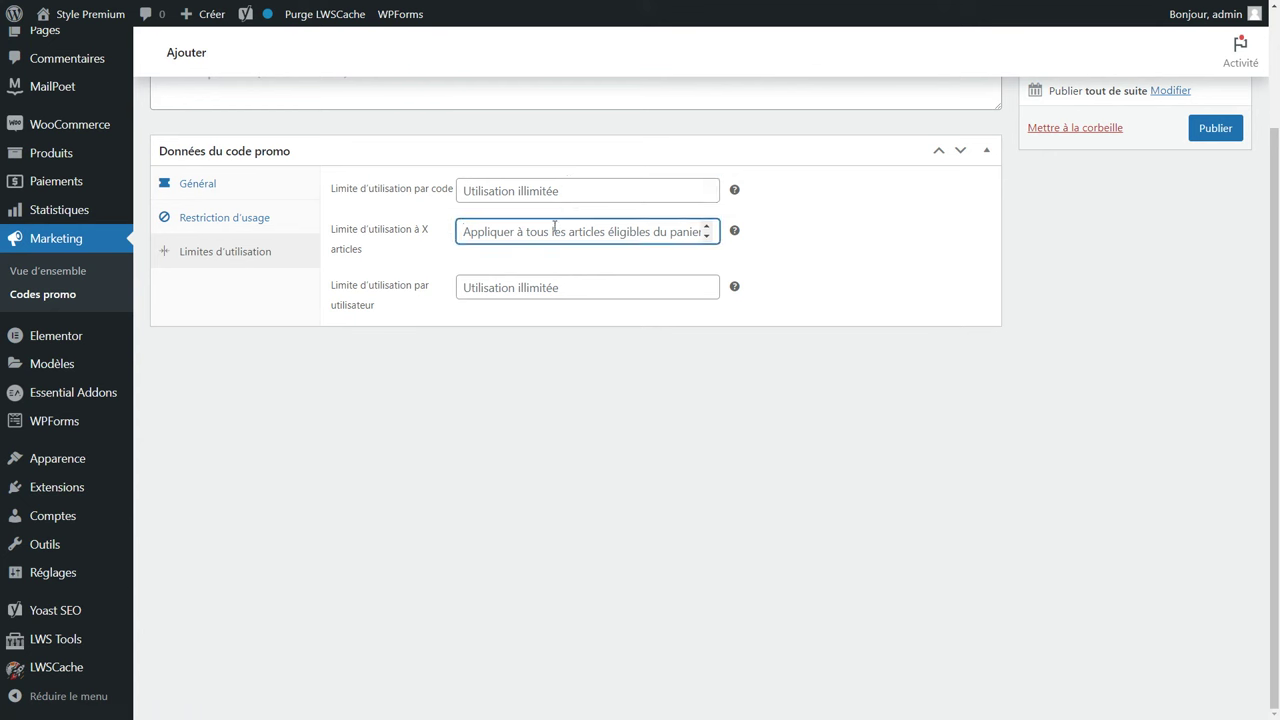
left_click(546, 287)
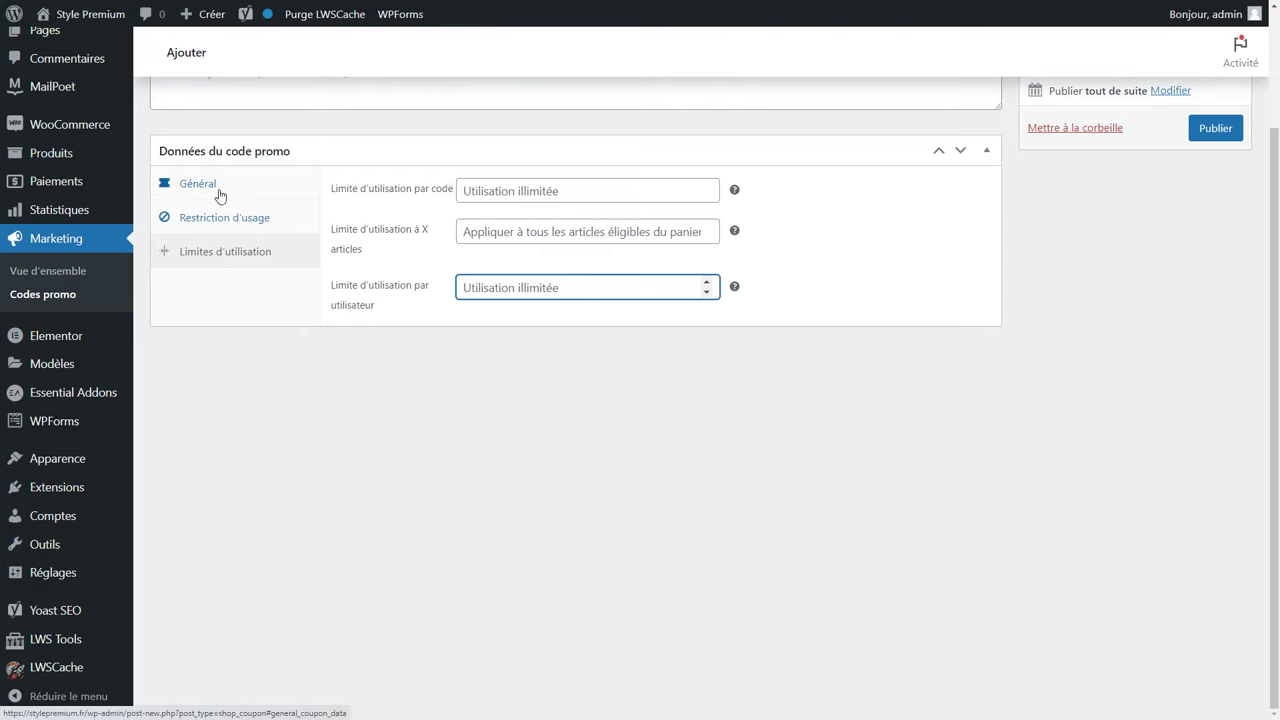
scroll(223, 194, "up", 2)
left_click(233, 223)
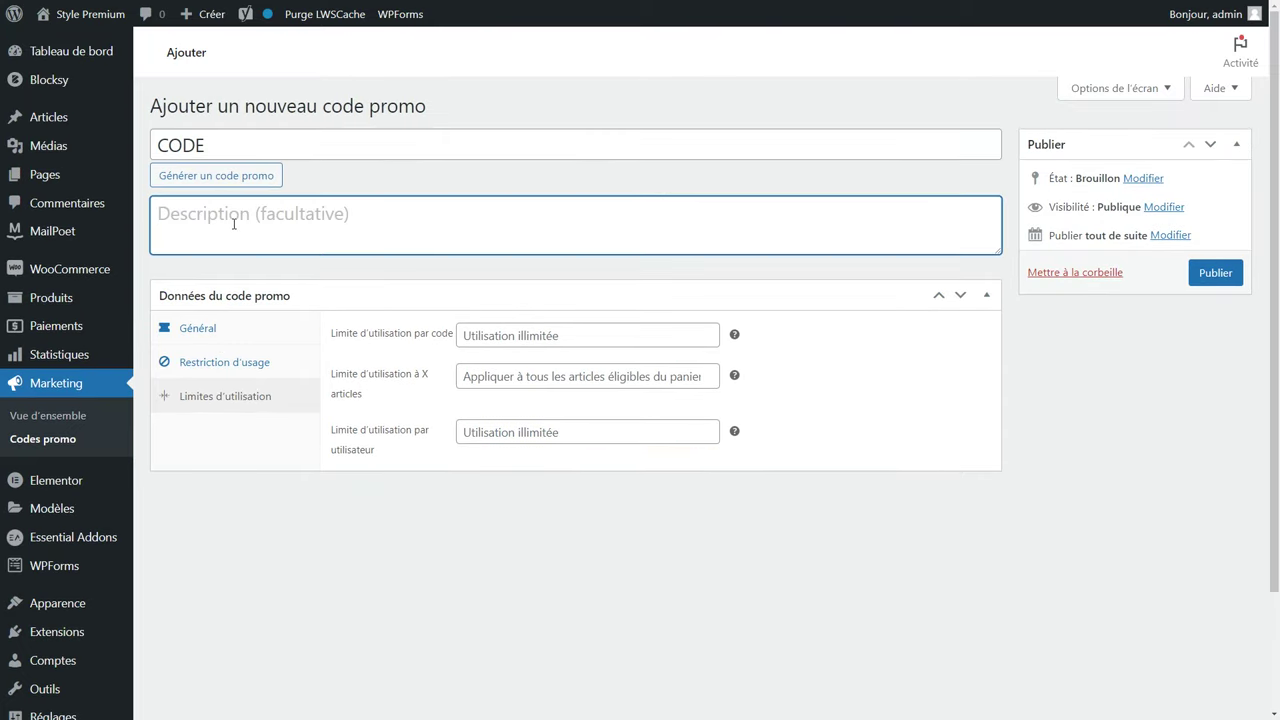
type("O")
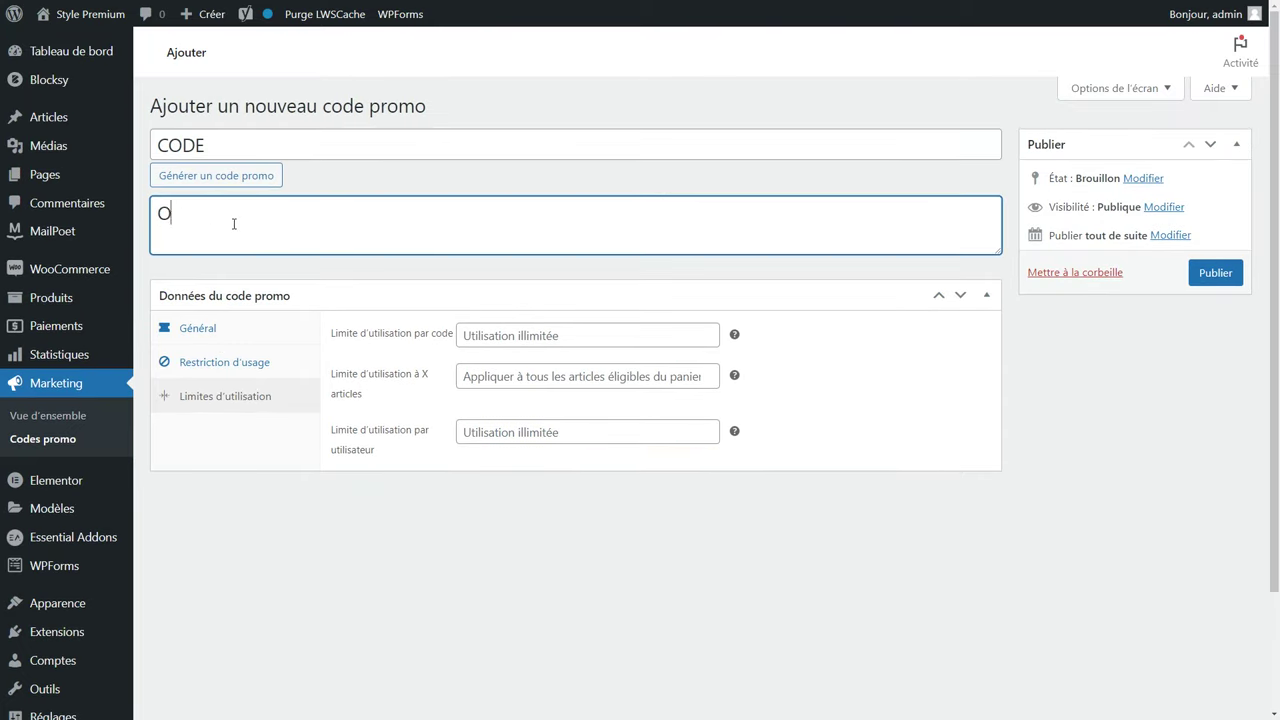
type("btenez -25% de réducti")
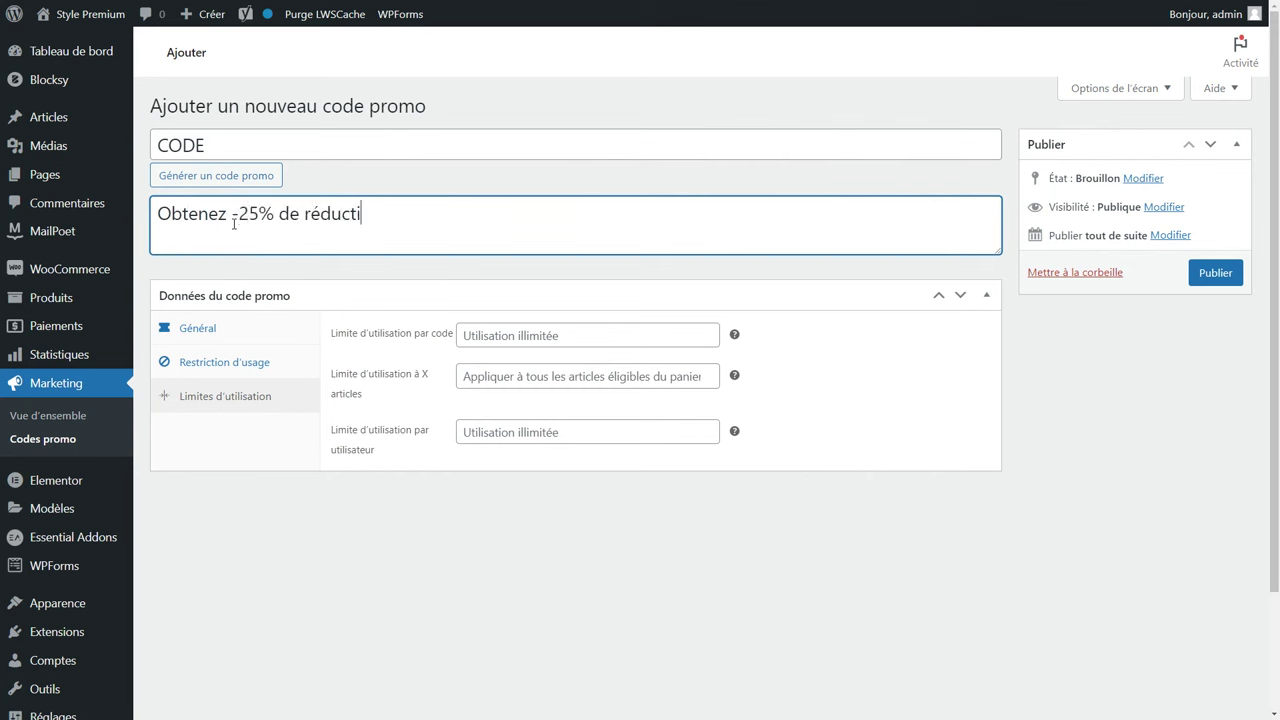
type("on sur votre commande !")
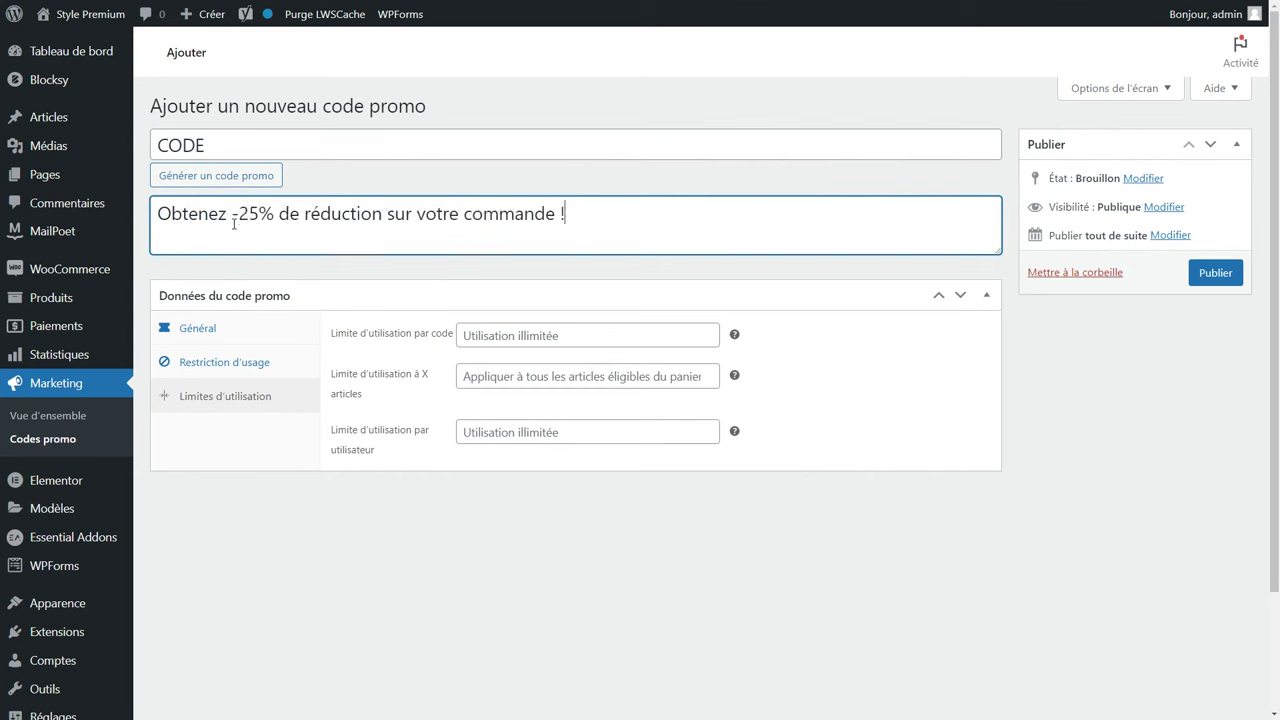
left_click(1217, 271)
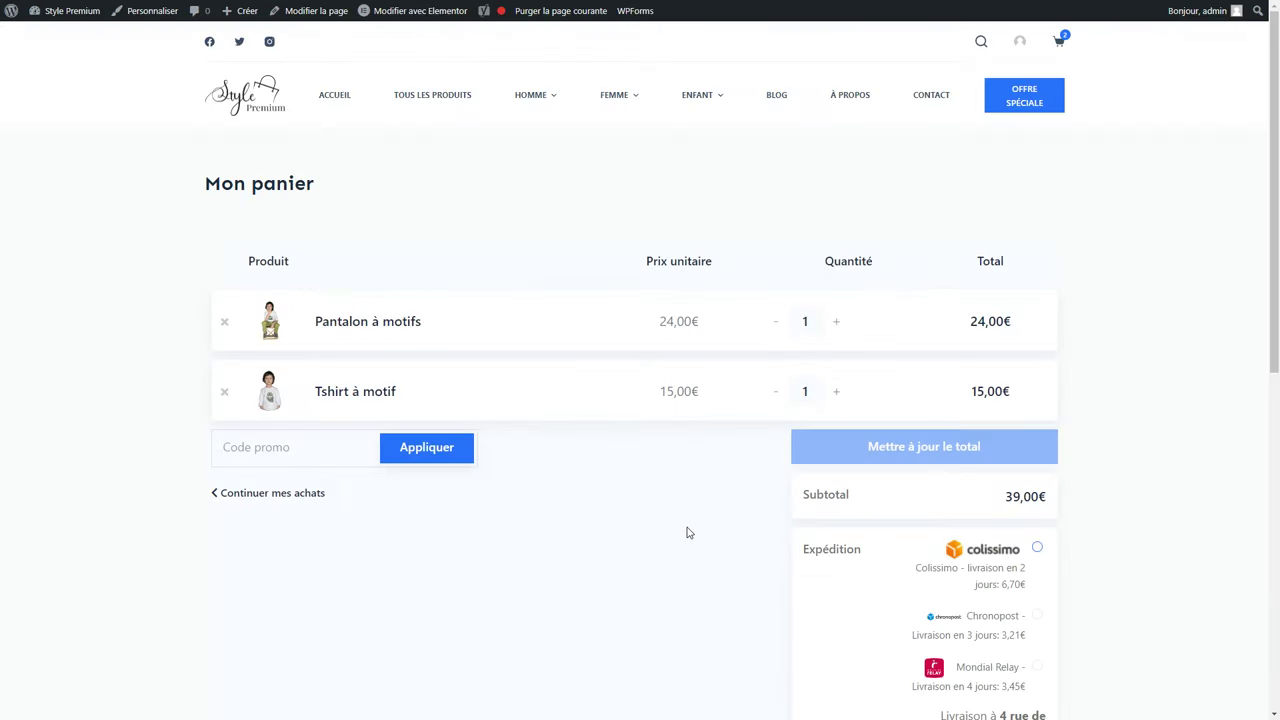
Apply coupon CODE in the cart for a -9,75€ discount, then open the CGV page.
left_click(298, 452)
type("CODE")
left_click(420, 449)
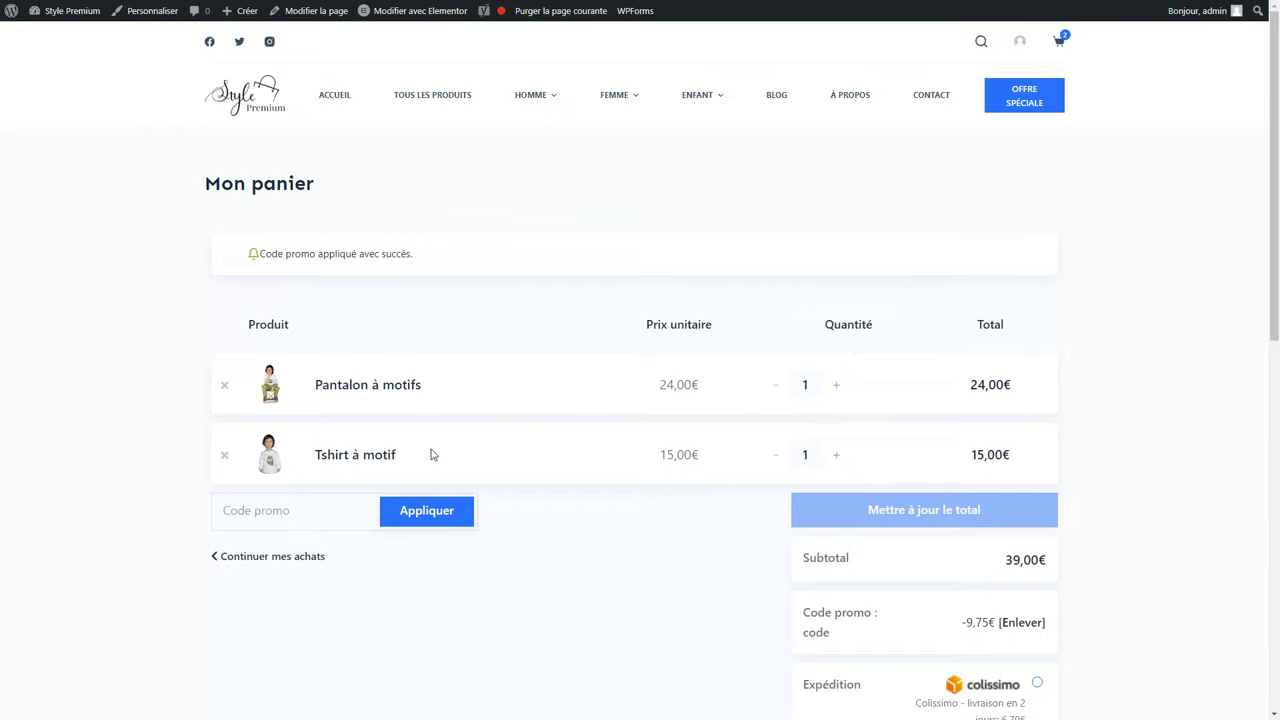
scroll(886, 446, "down", 3)
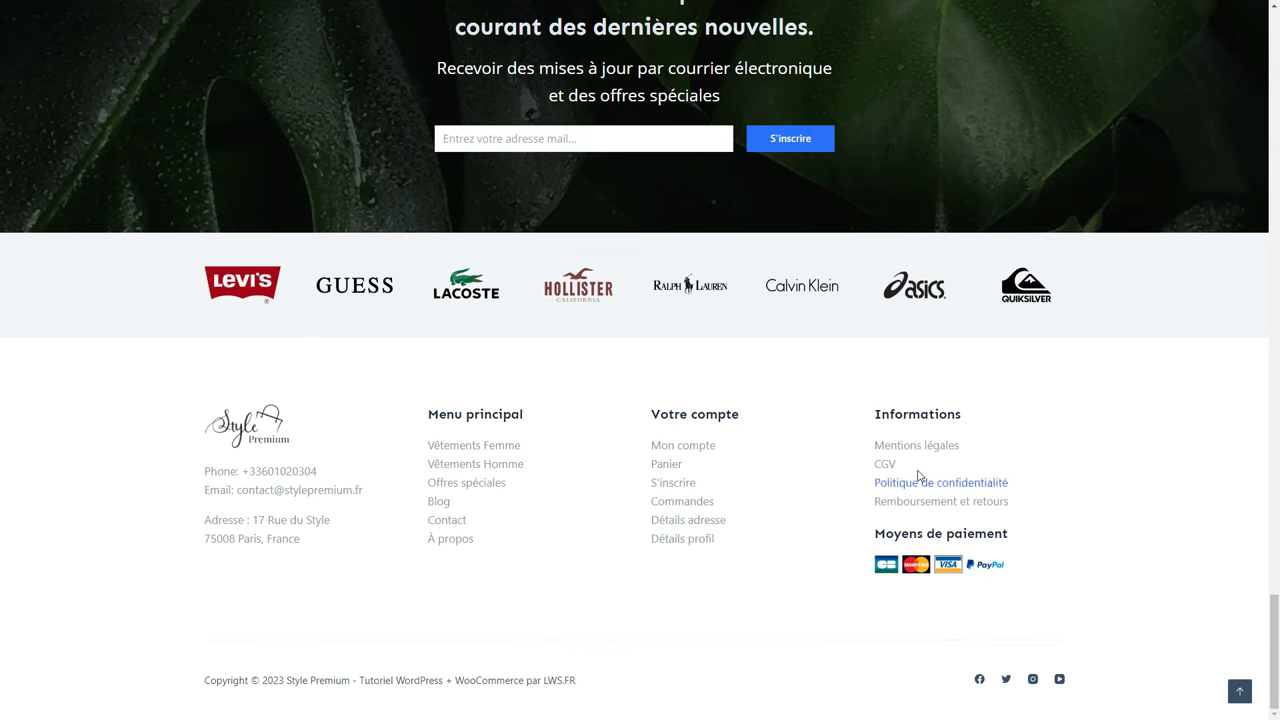
left_click(884, 466)
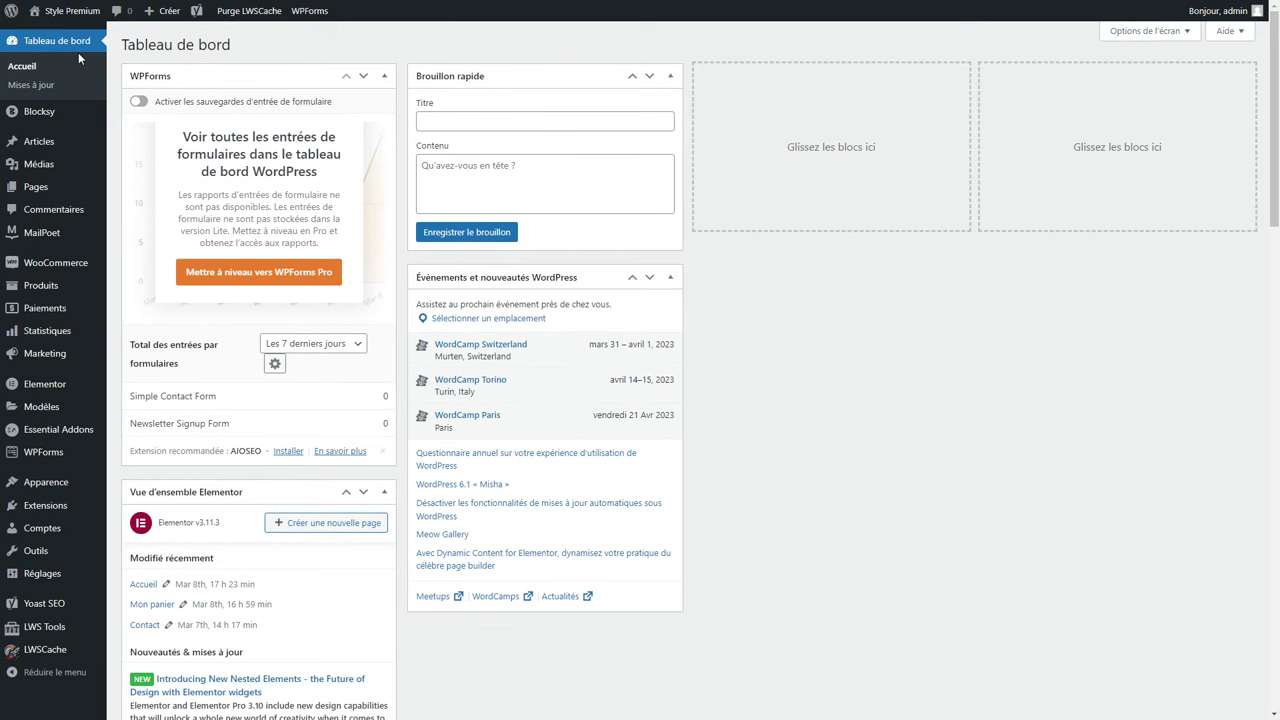
Open the Contact page in Elementor from the Toutes les pages list.
left_click(40, 188)
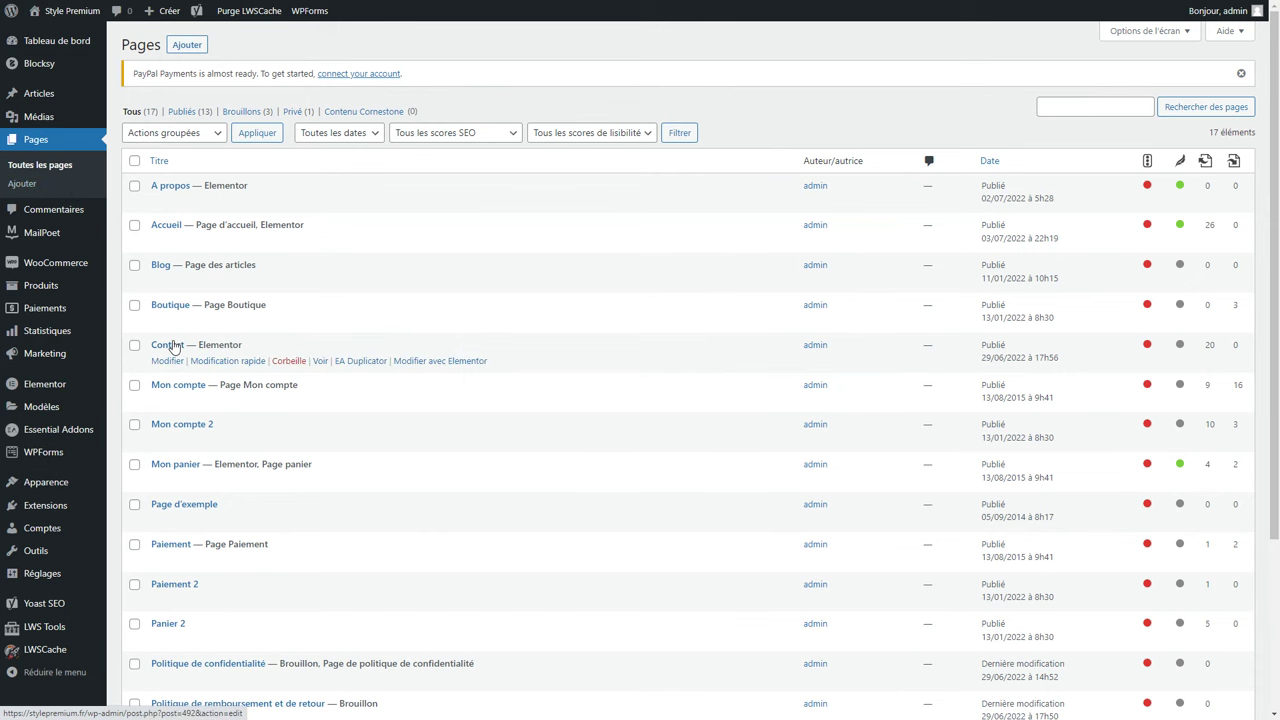
left_click(447, 363)
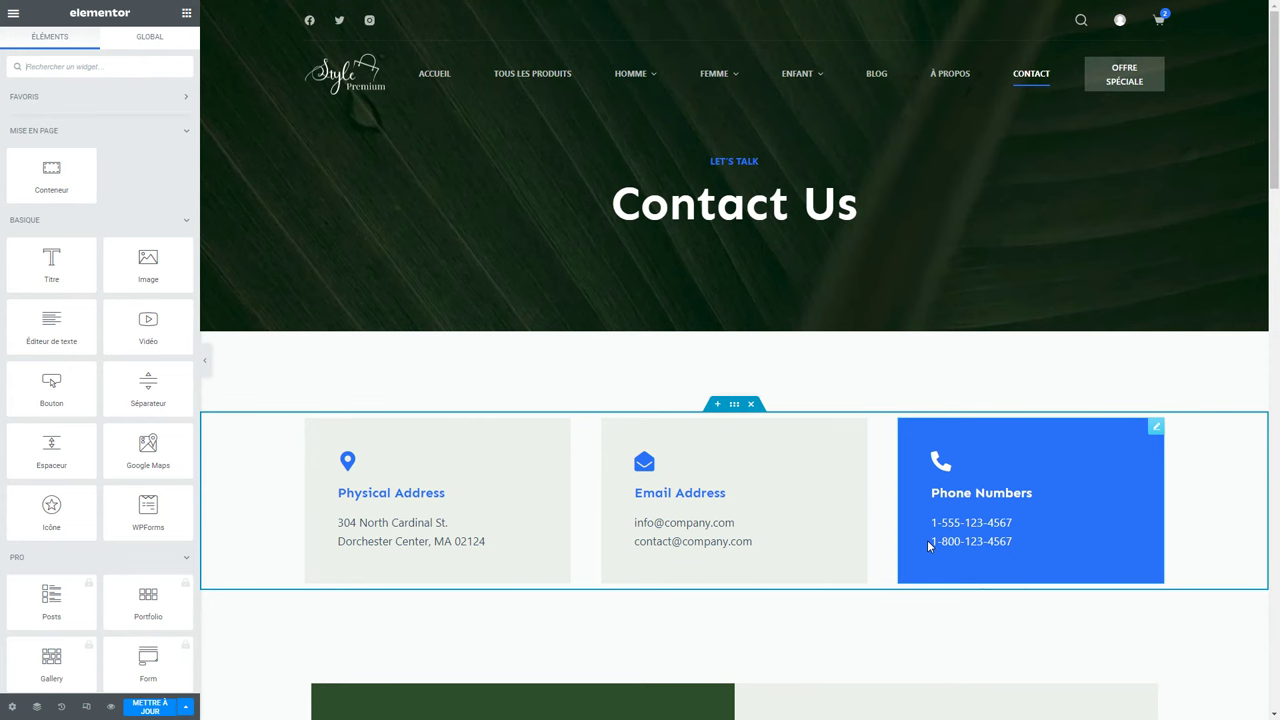
Retitle the Contact hero heading from 'Contact Us' to 'Contactez-nous'.
scroll(826, 497, "down", 5)
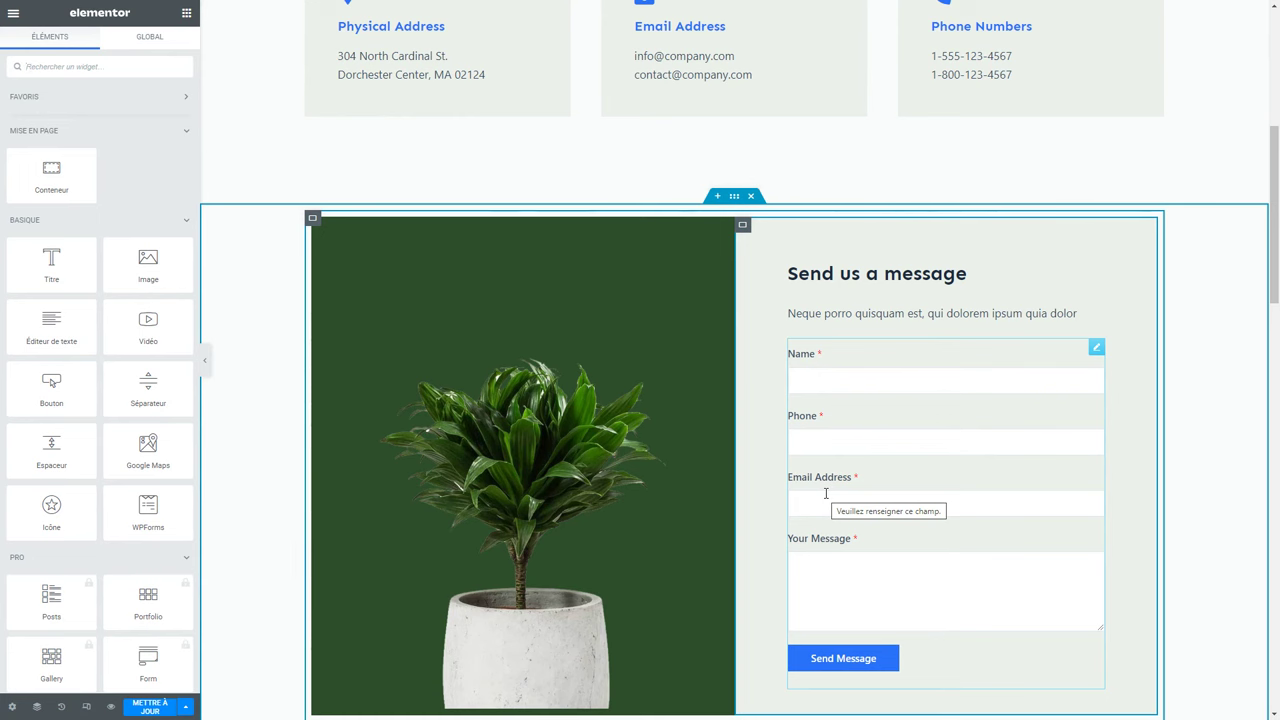
scroll(826, 493, "up", 1)
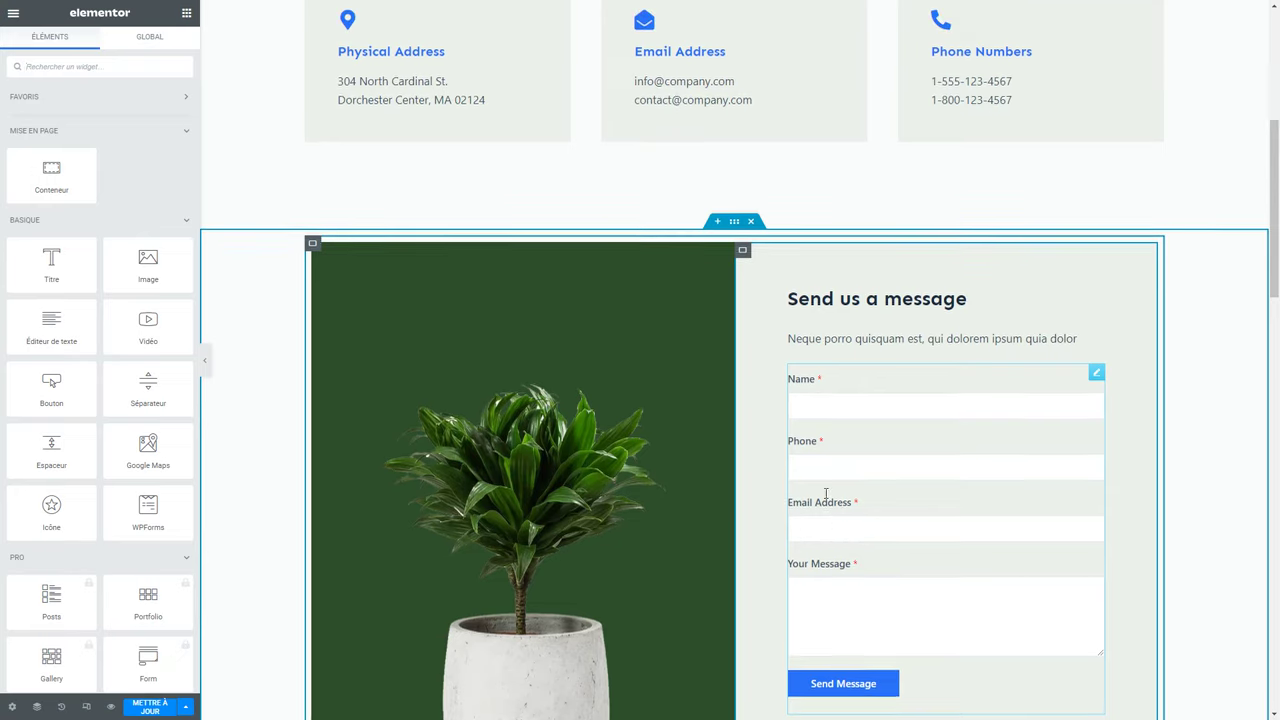
scroll(826, 493, "up", 5)
left_click(693, 196)
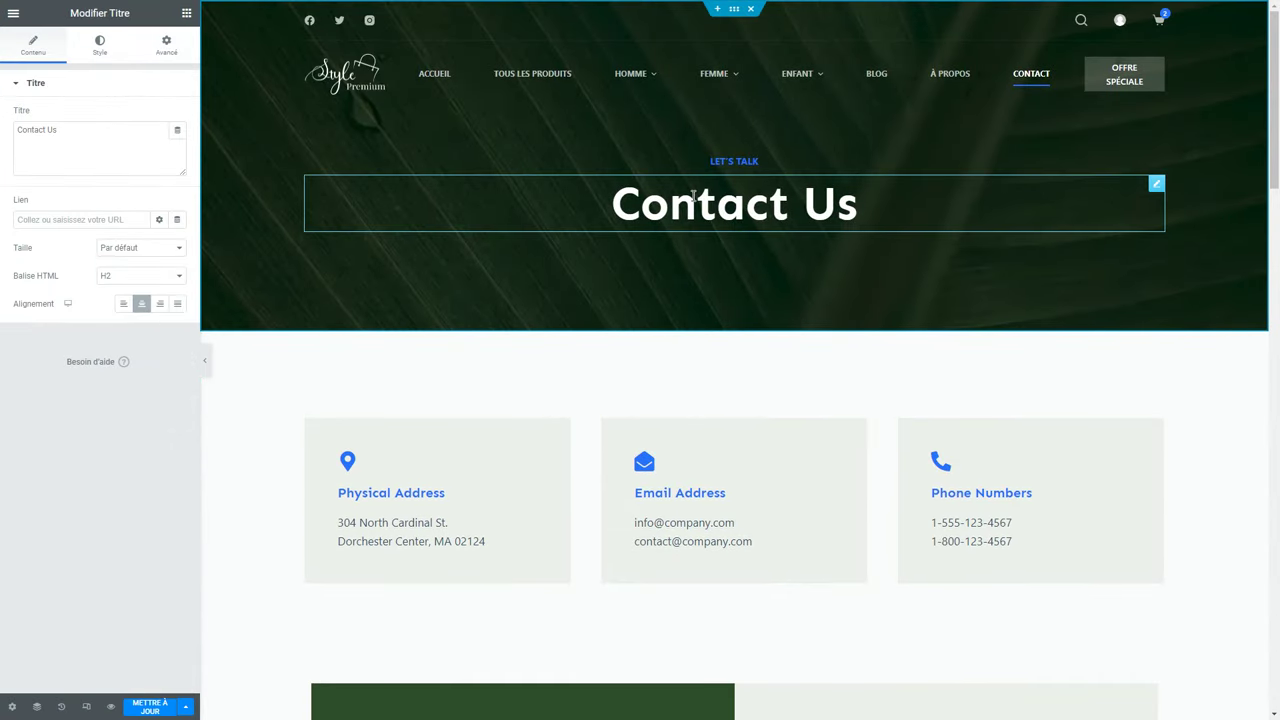
left_click_drag(786, 196, 914, 206)
type("ez-")
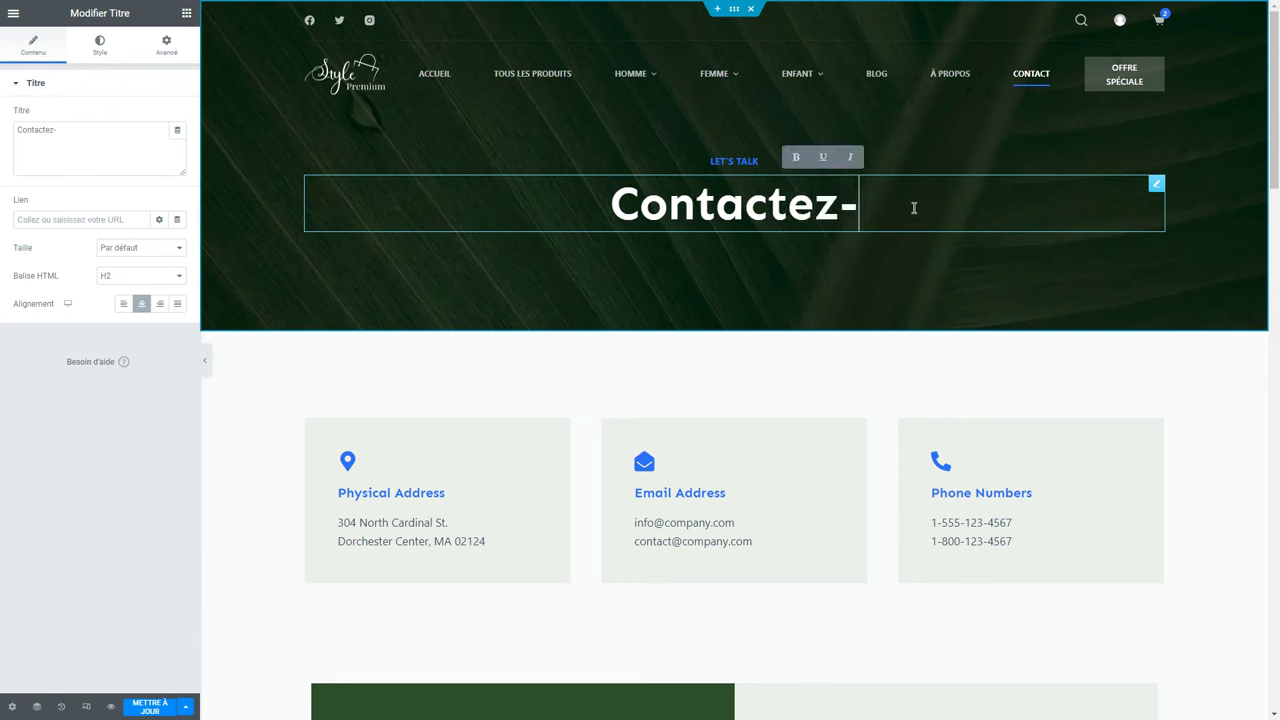
type("nous")
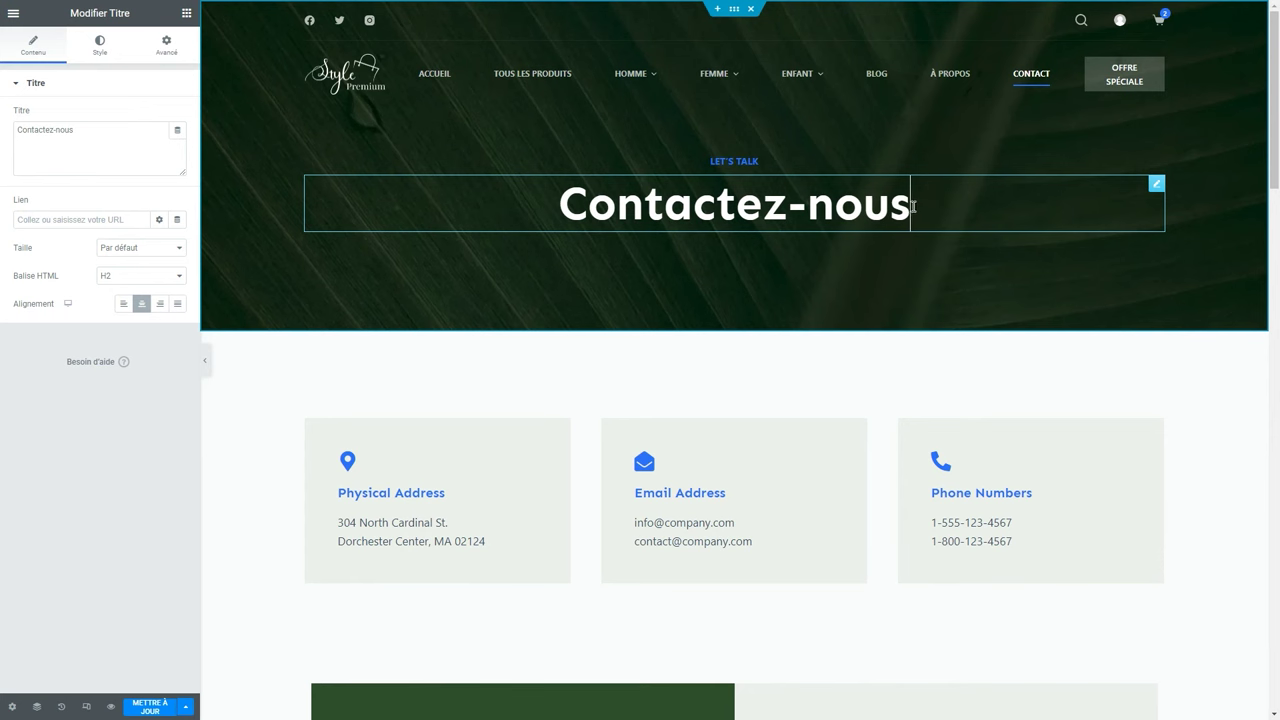
right_click(562, 142)
left_click(580, 152)
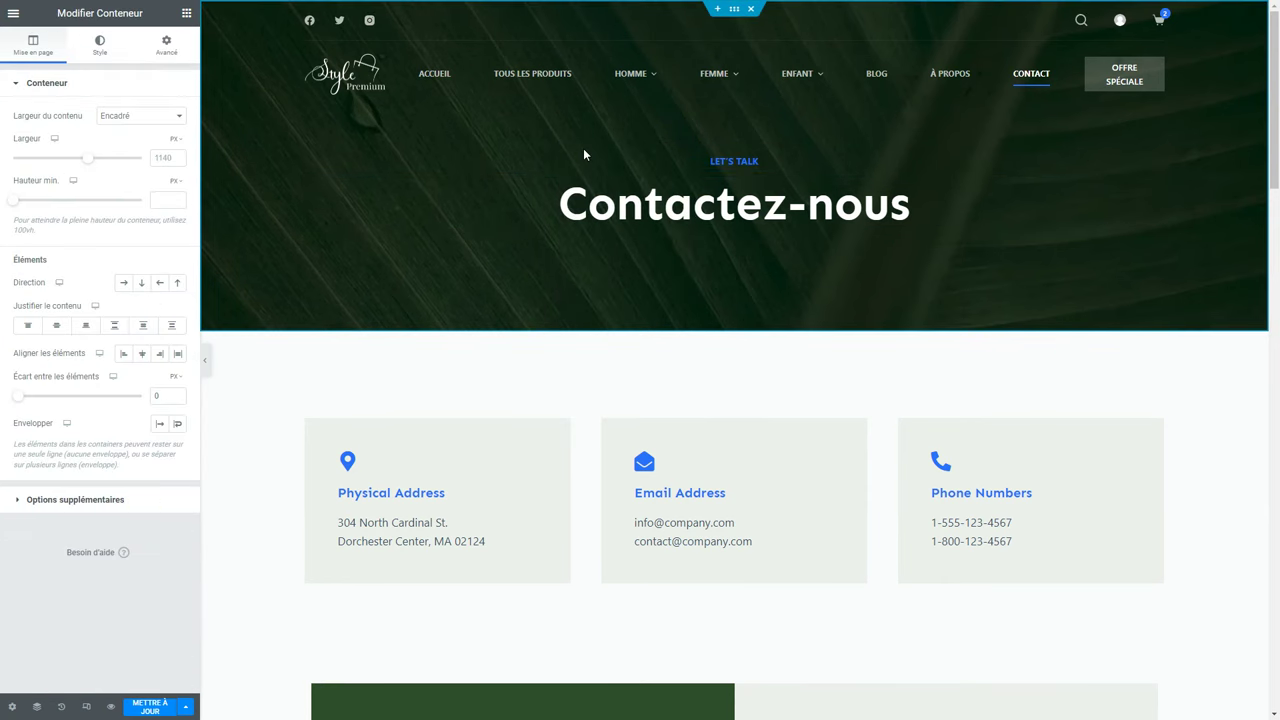
Set the hero to a classic image background showing the man holding a phone.
left_click(115, 49)
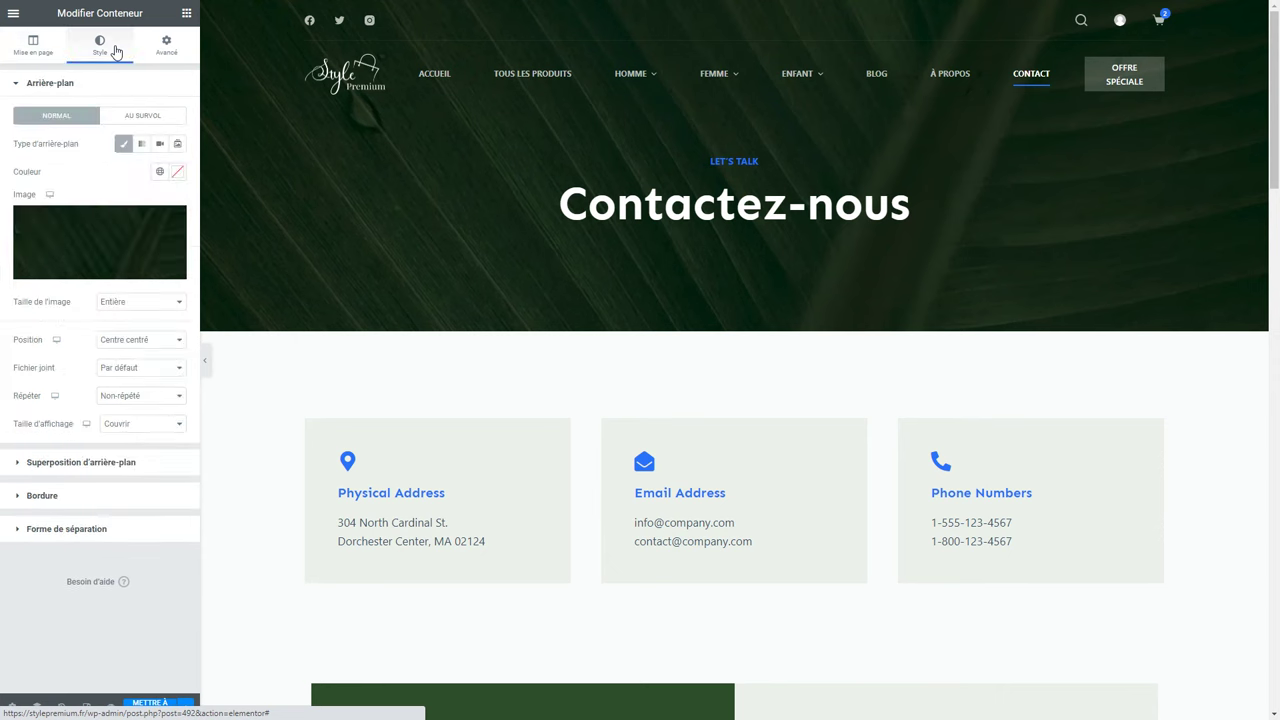
left_click(177, 172)
left_click_drag(138, 259, 141, 257)
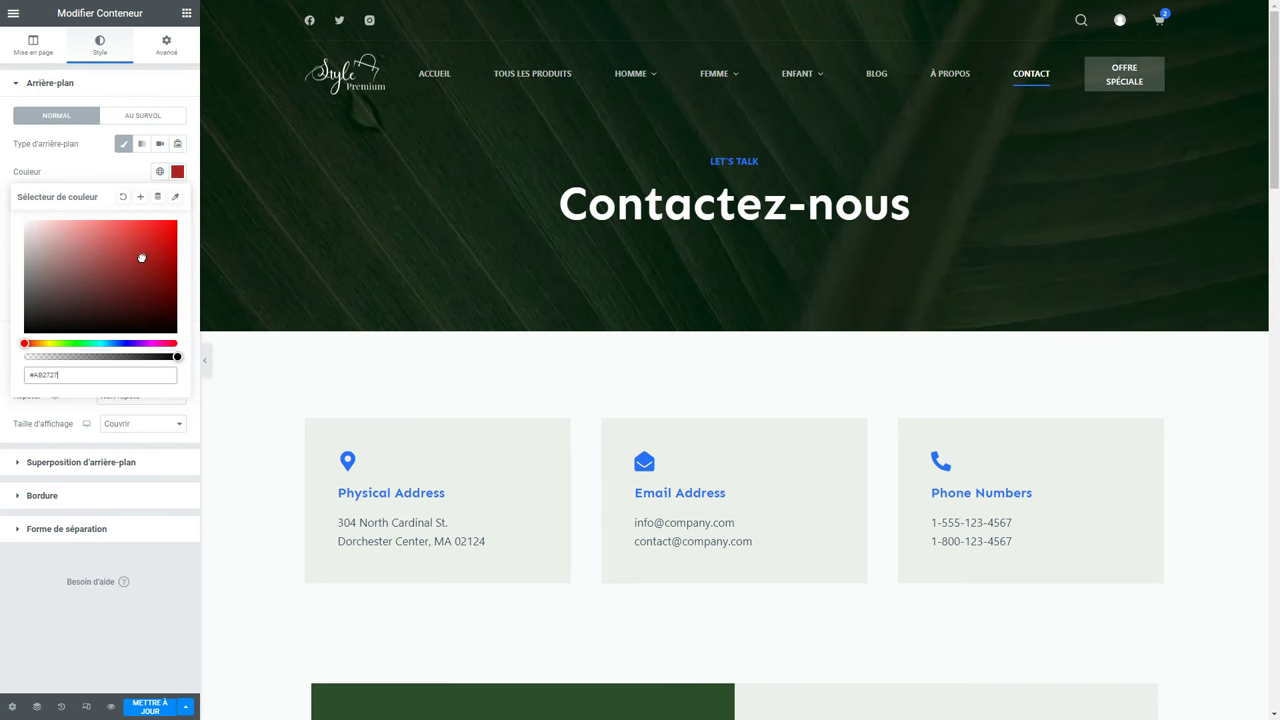
left_click(125, 197)
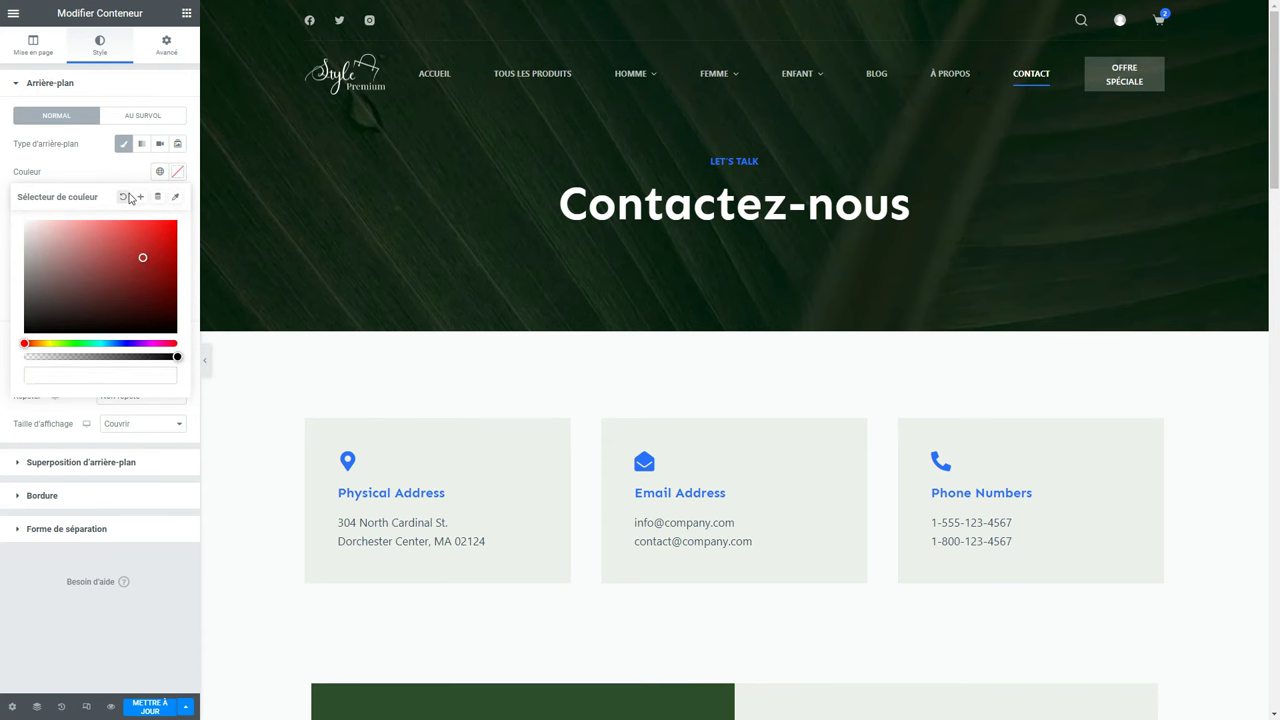
left_click(142, 144)
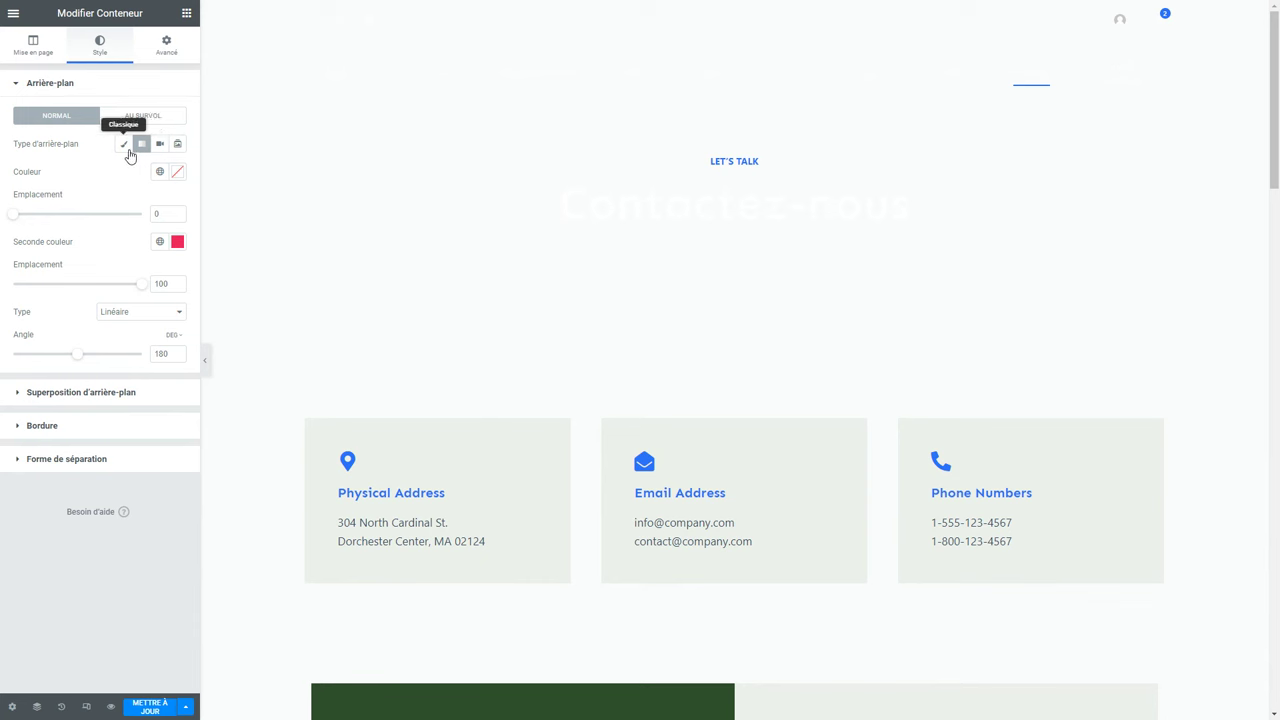
left_click(160, 145)
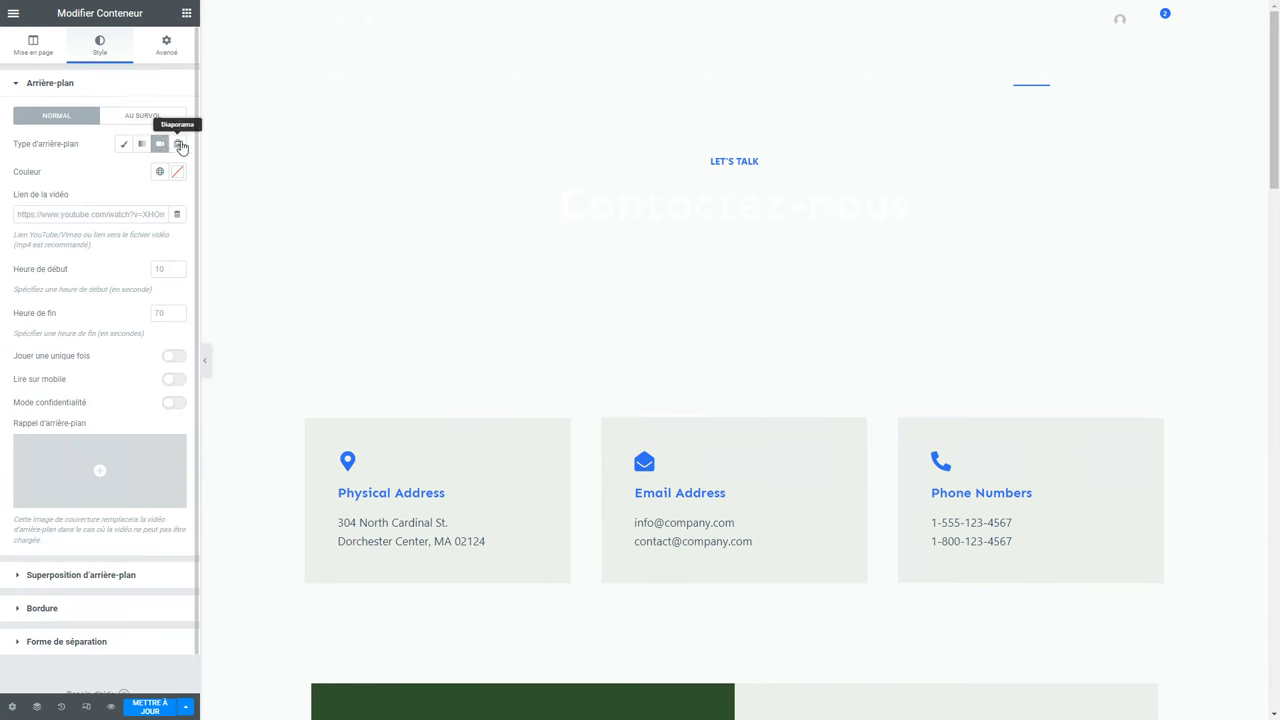
left_click(179, 145)
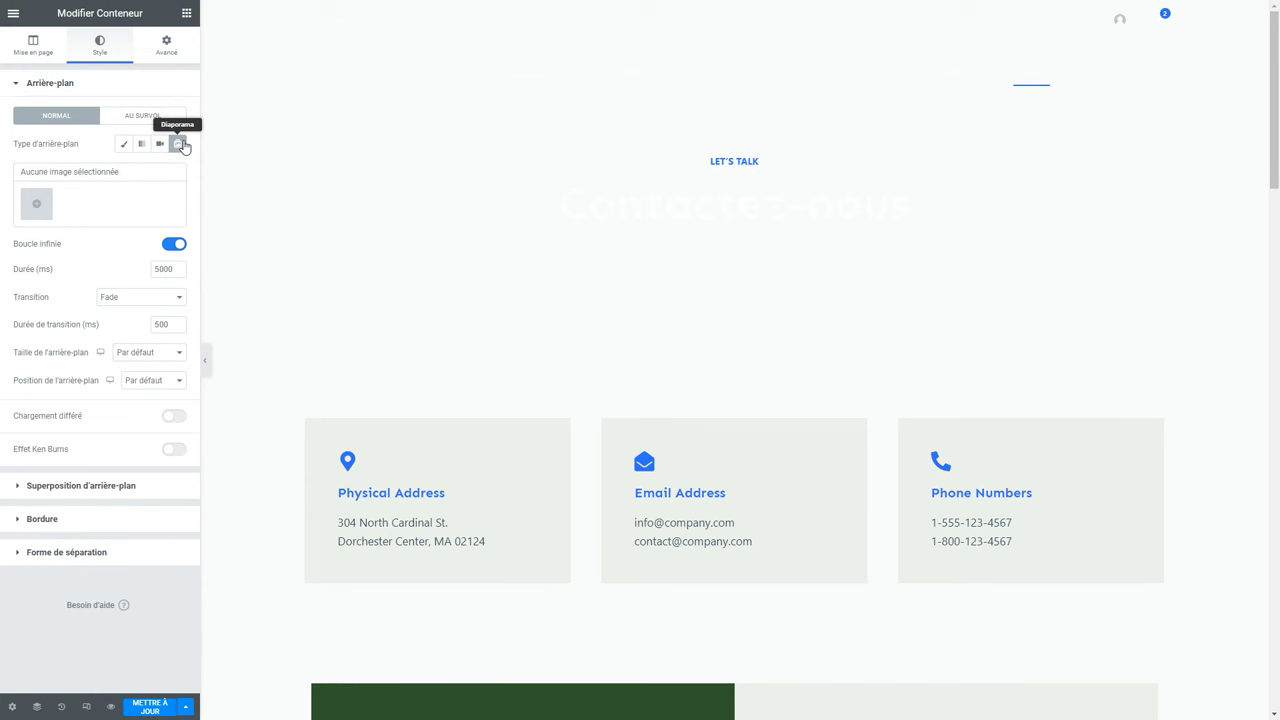
left_click(124, 144)
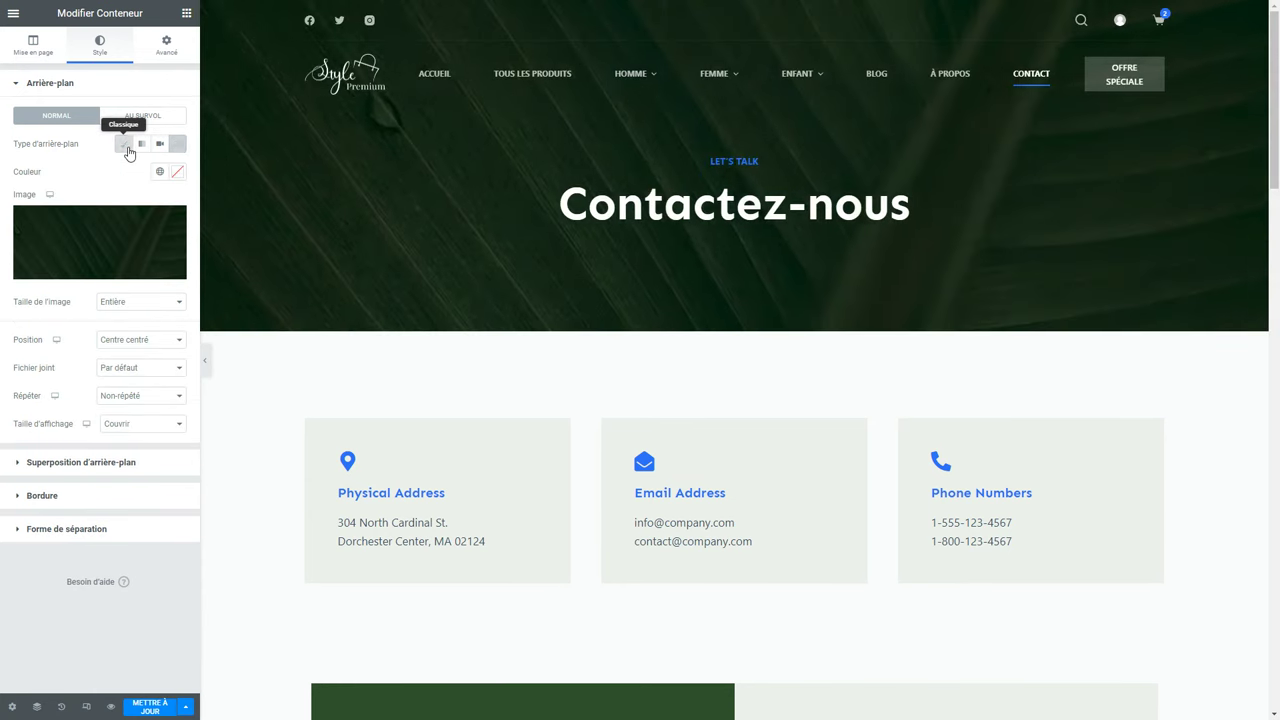
left_click(119, 237)
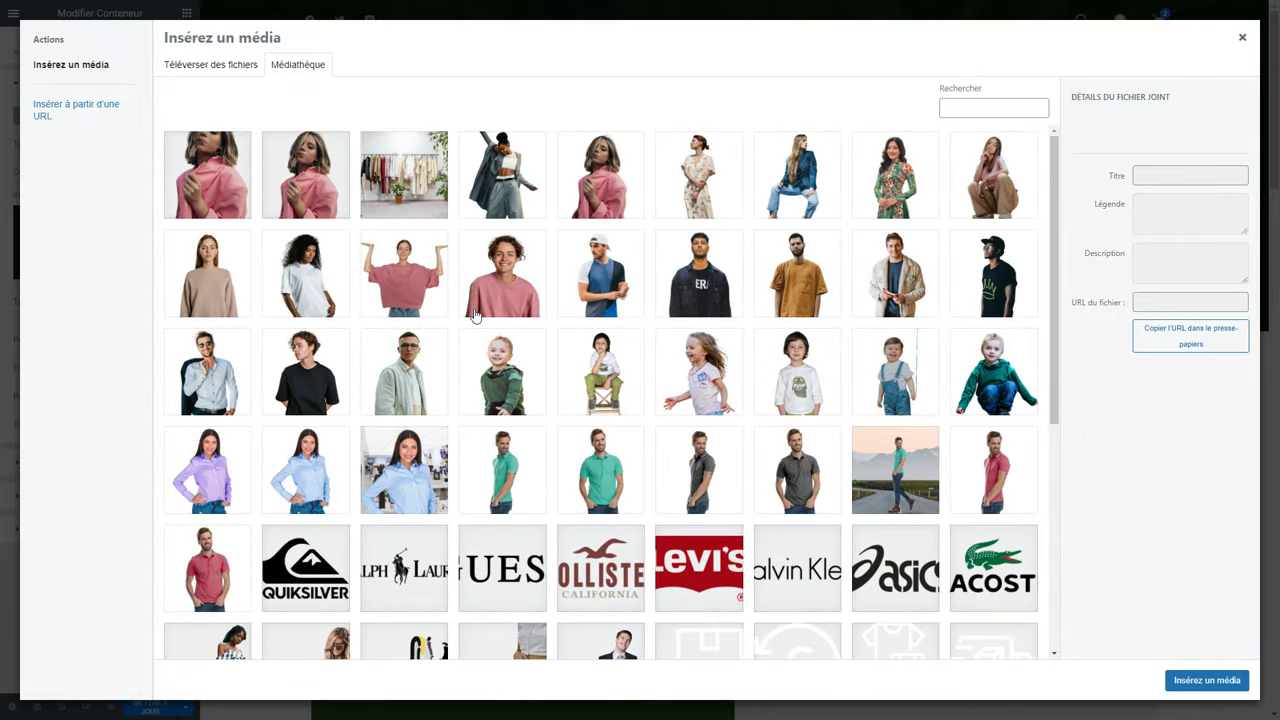
key("Escape")
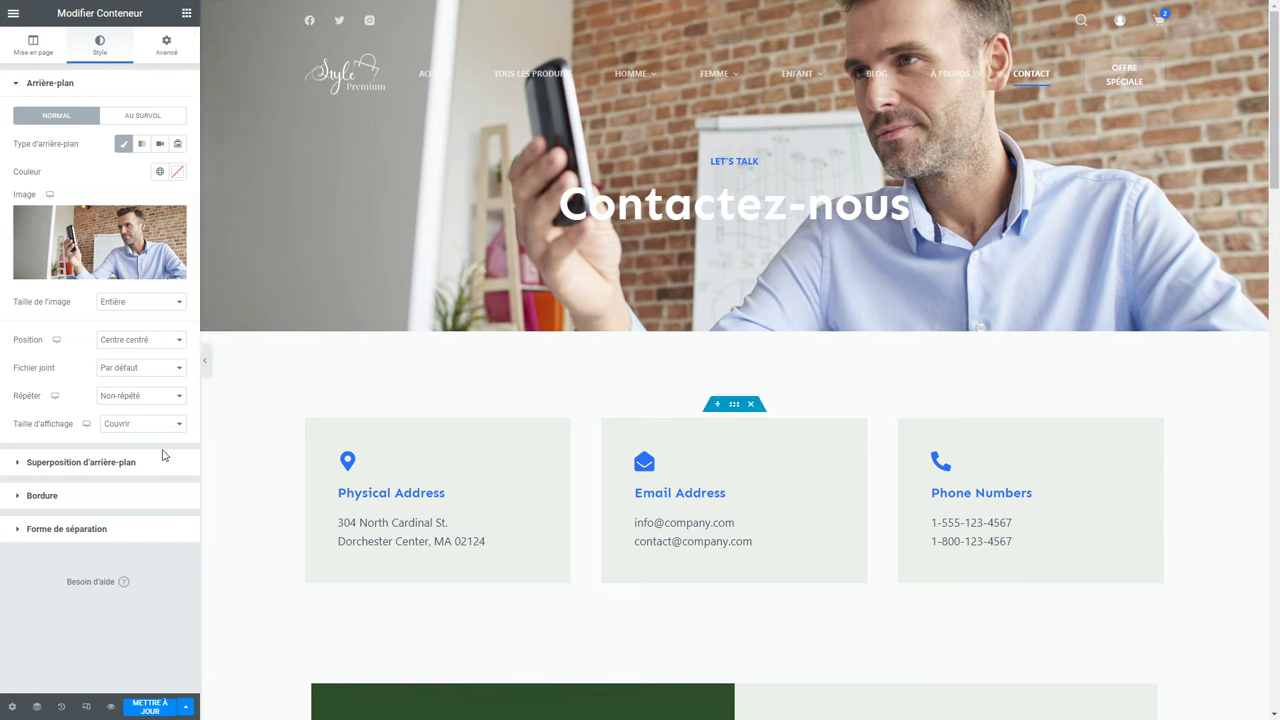
Add a classic, fully black background overlay to the hero.
left_click(99, 463)
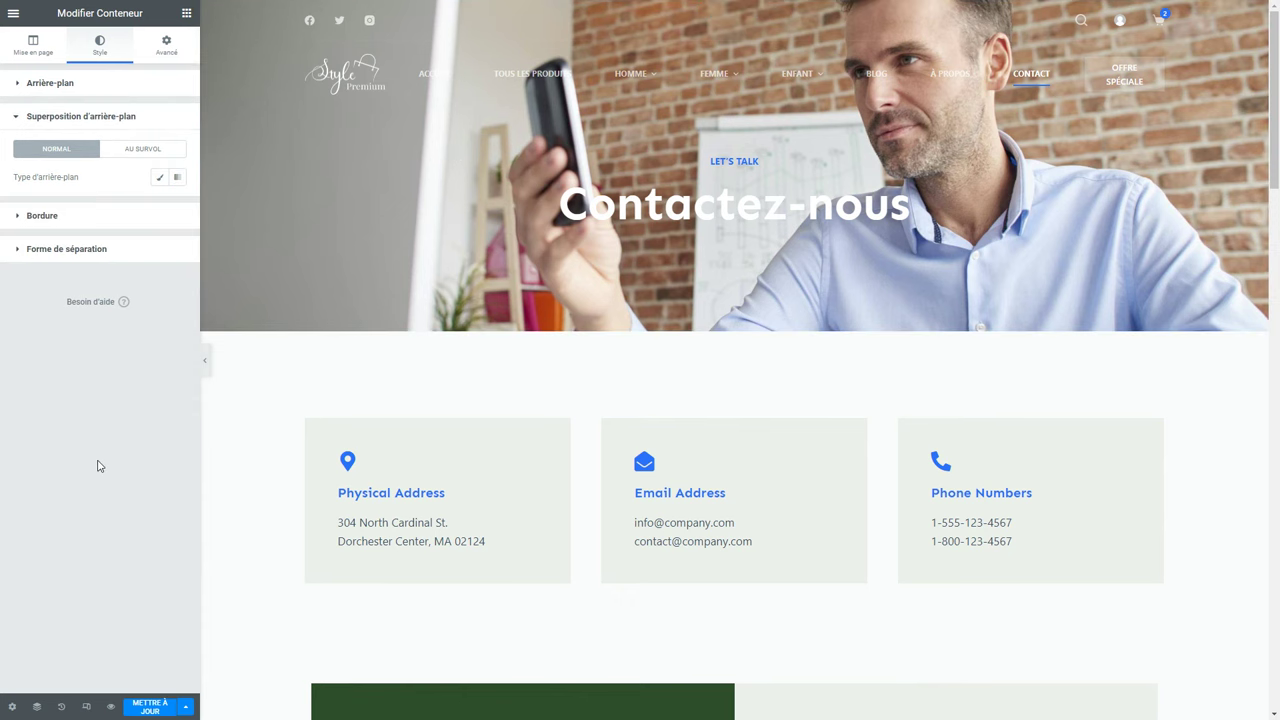
left_click(160, 177)
left_click(162, 207)
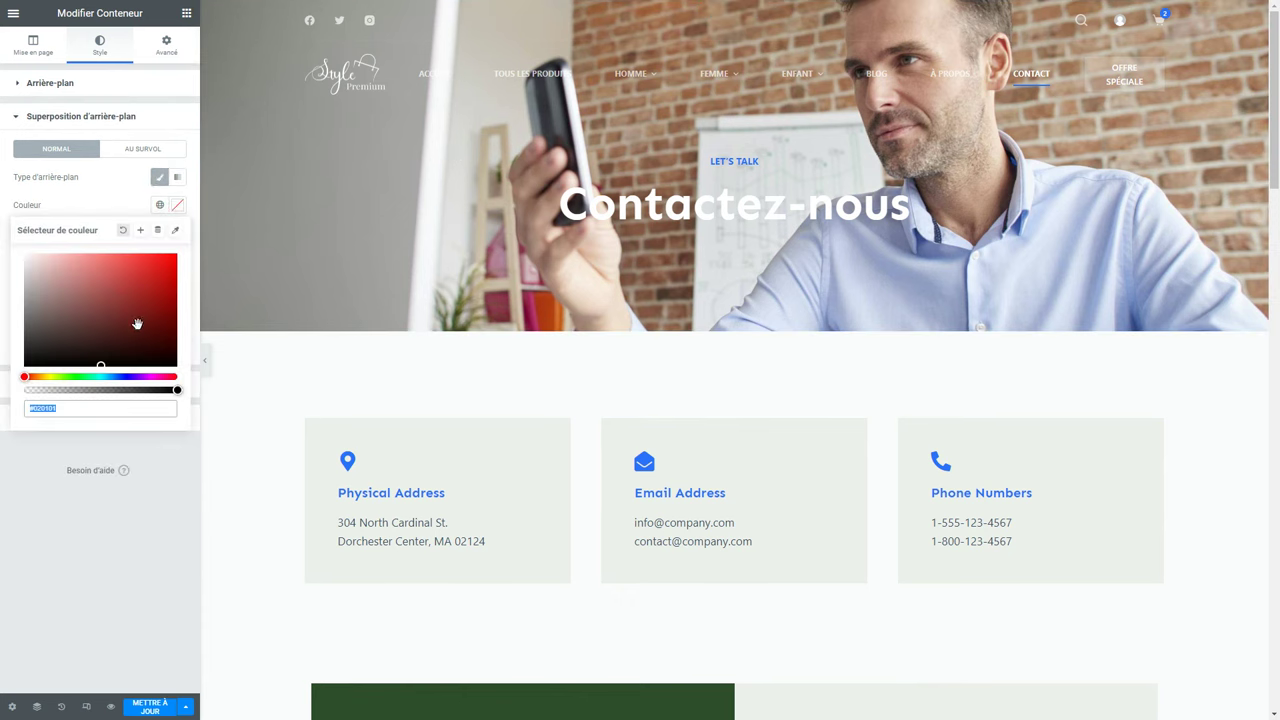
left_click(124, 366)
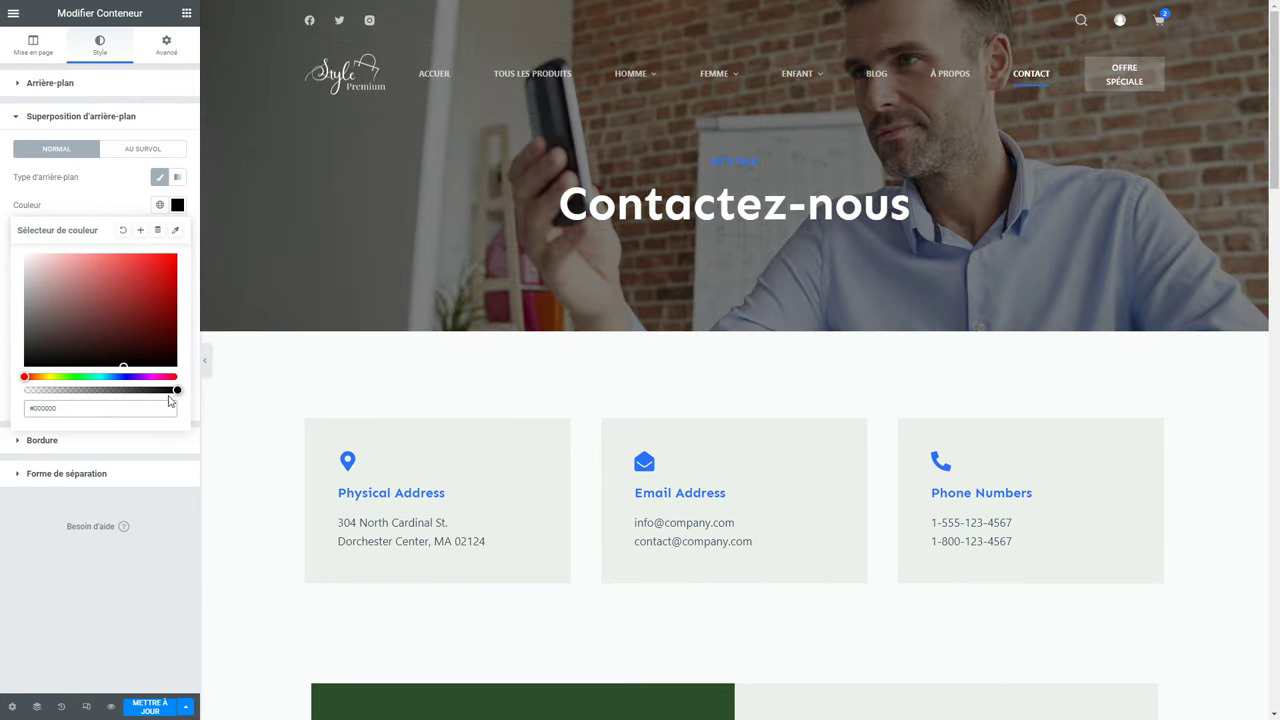
left_click_drag(176, 389, 91, 402)
left_click_drag(124, 389, 177, 398)
Review the Physical Address card's content, icon style and advanced settings.
left_click(446, 464)
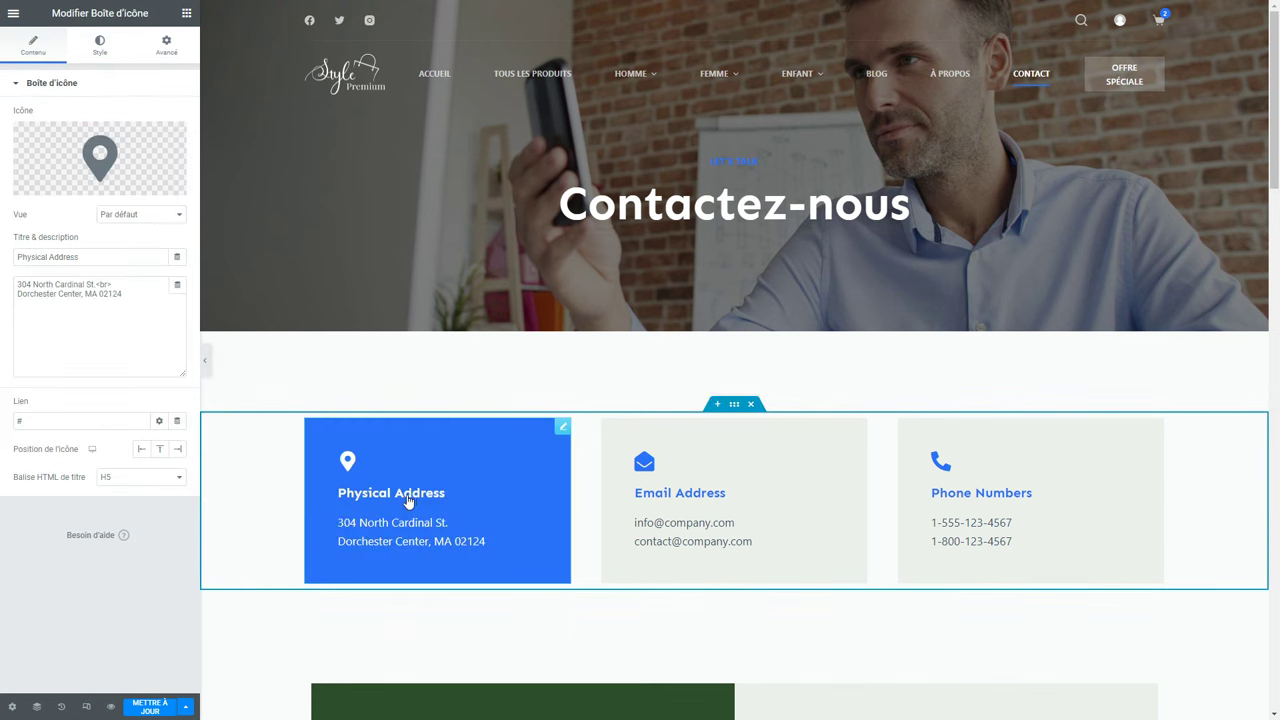
left_click_drag(130, 300, 5, 273)
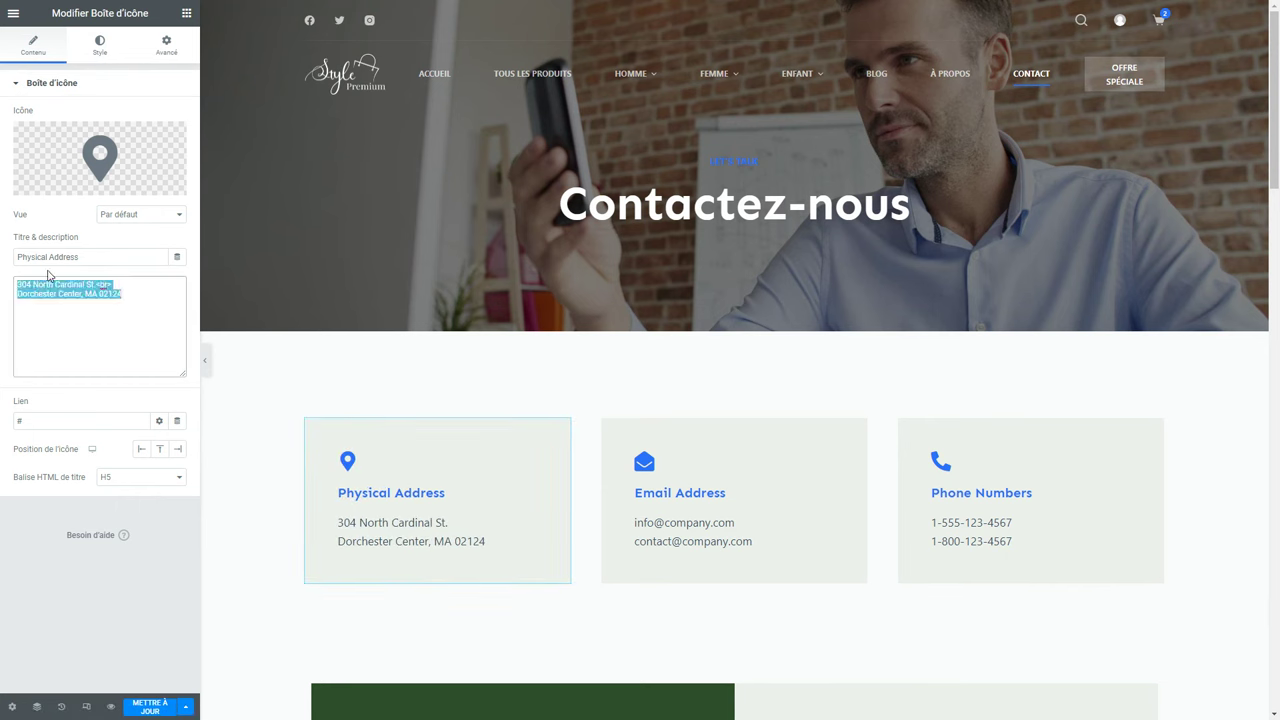
left_click(101, 47)
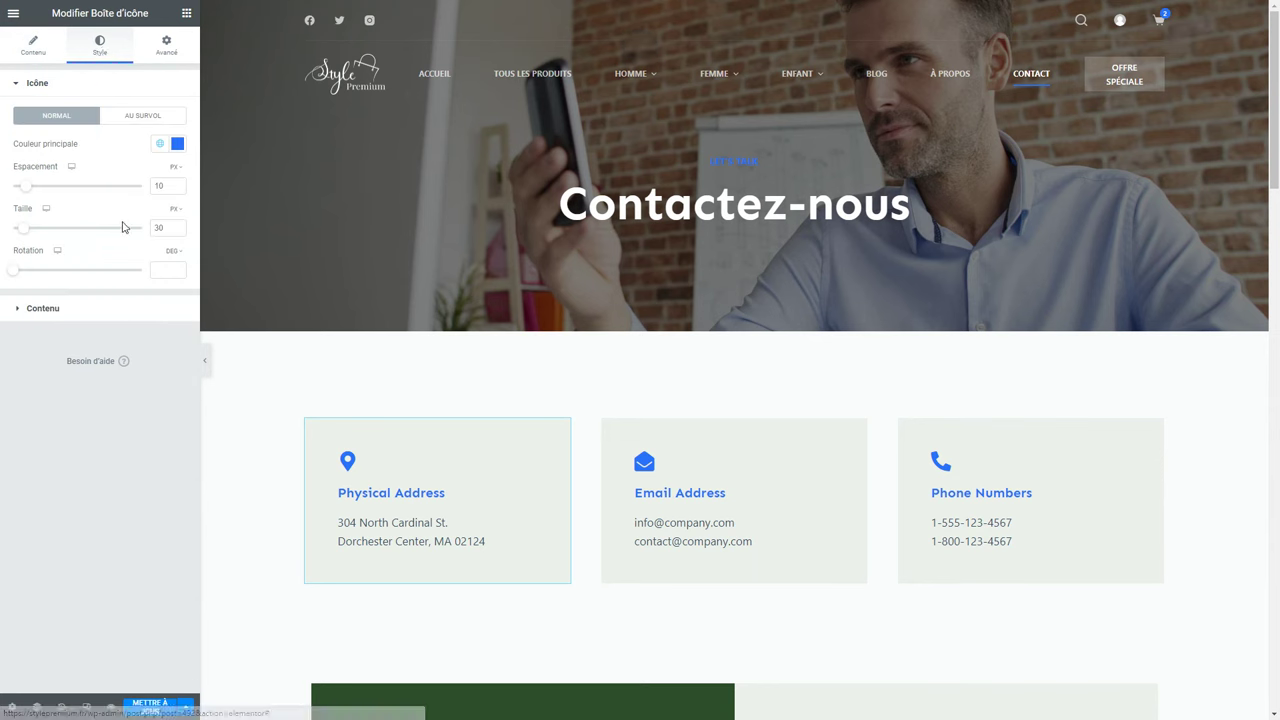
left_click(166, 45)
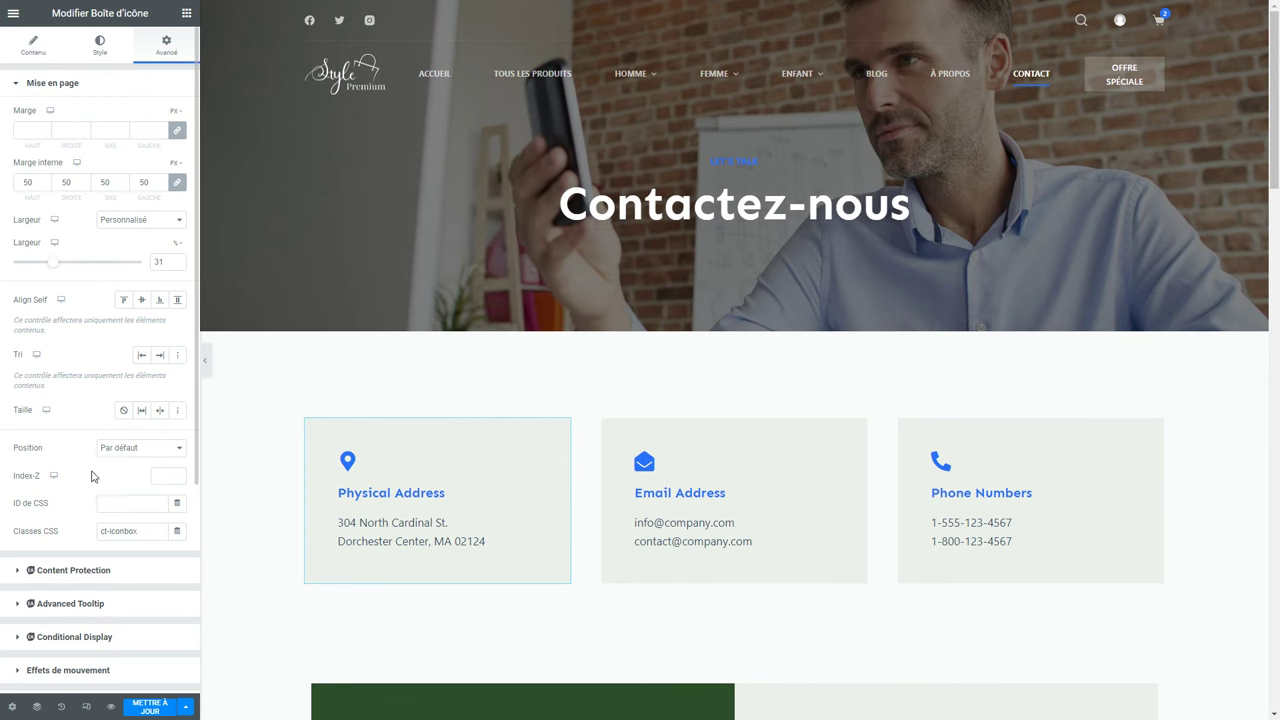
scroll(560, 442, "down", 5)
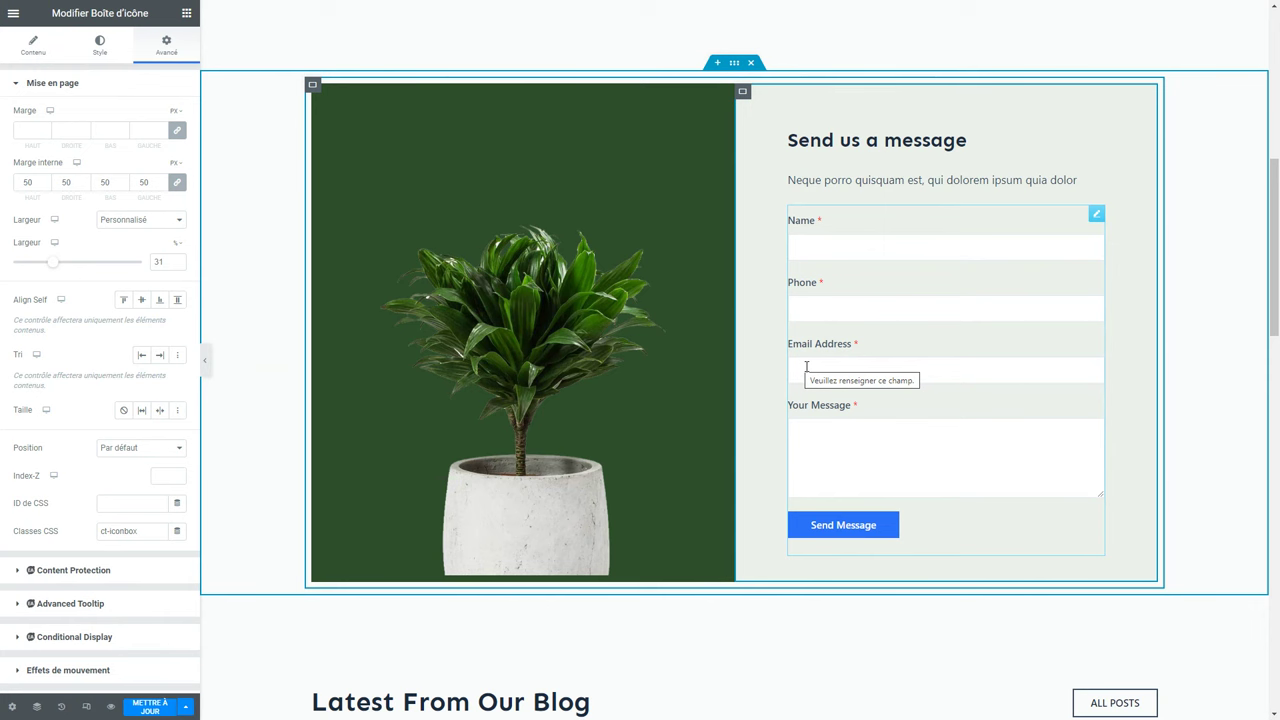
Keep Simple Contact Form embedded, check the blog posts grid, and save the Contact page.
left_click(806, 367)
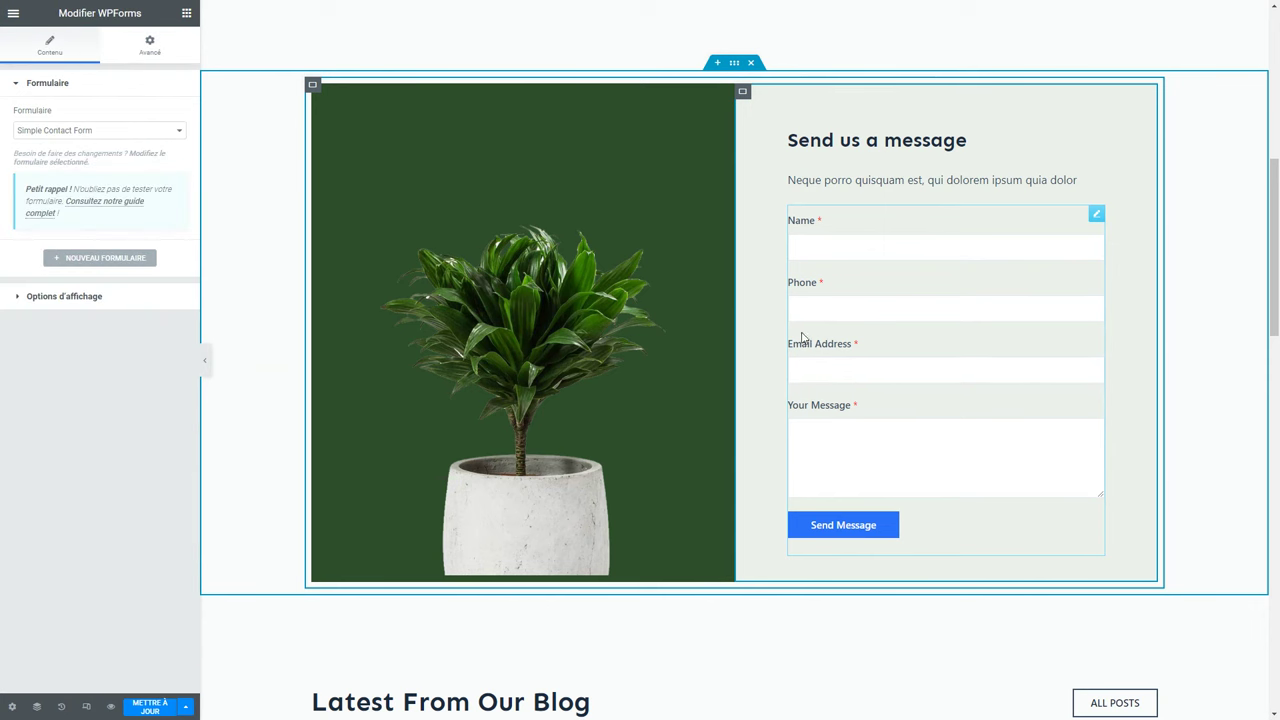
left_click(51, 130)
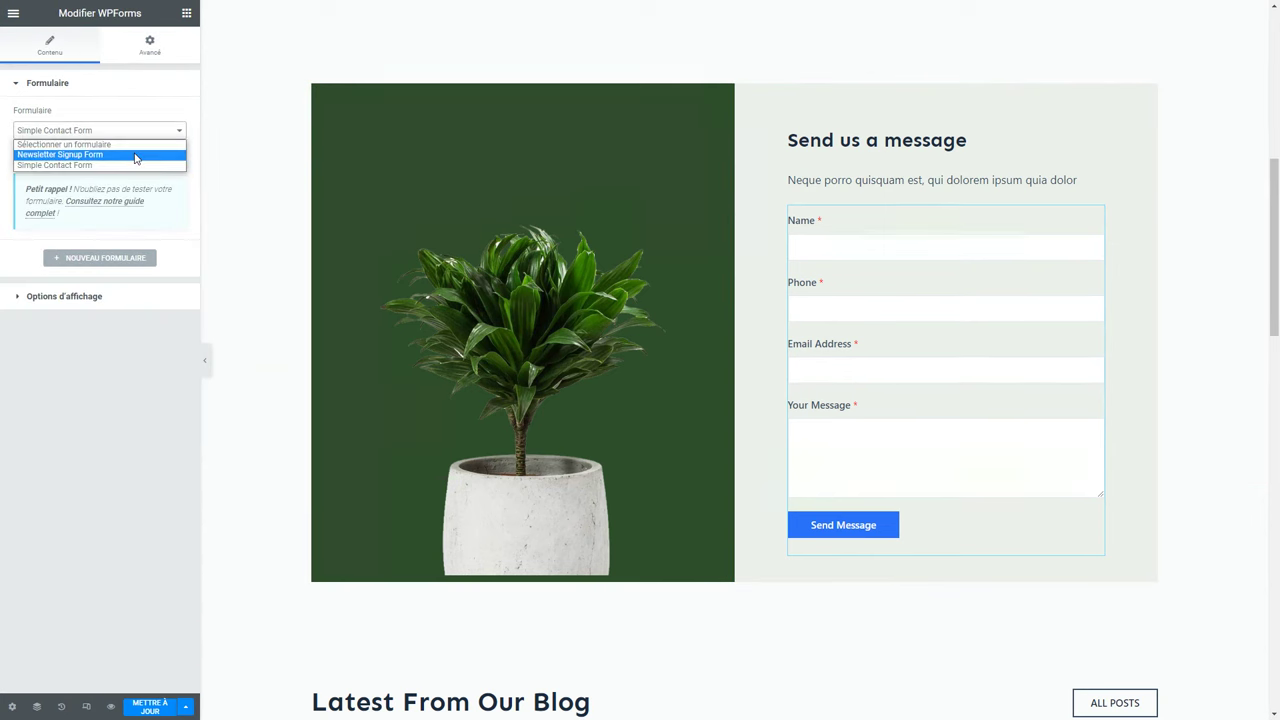
left_click(117, 336)
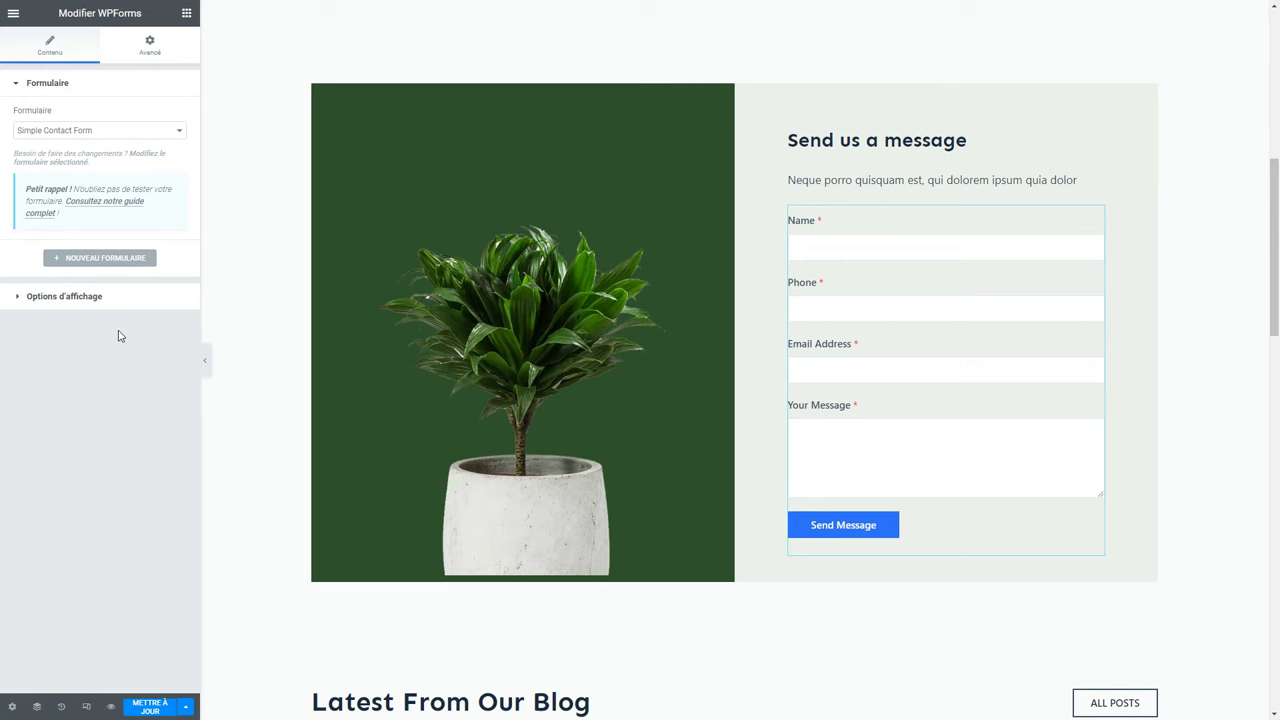
scroll(611, 369, "down", 6)
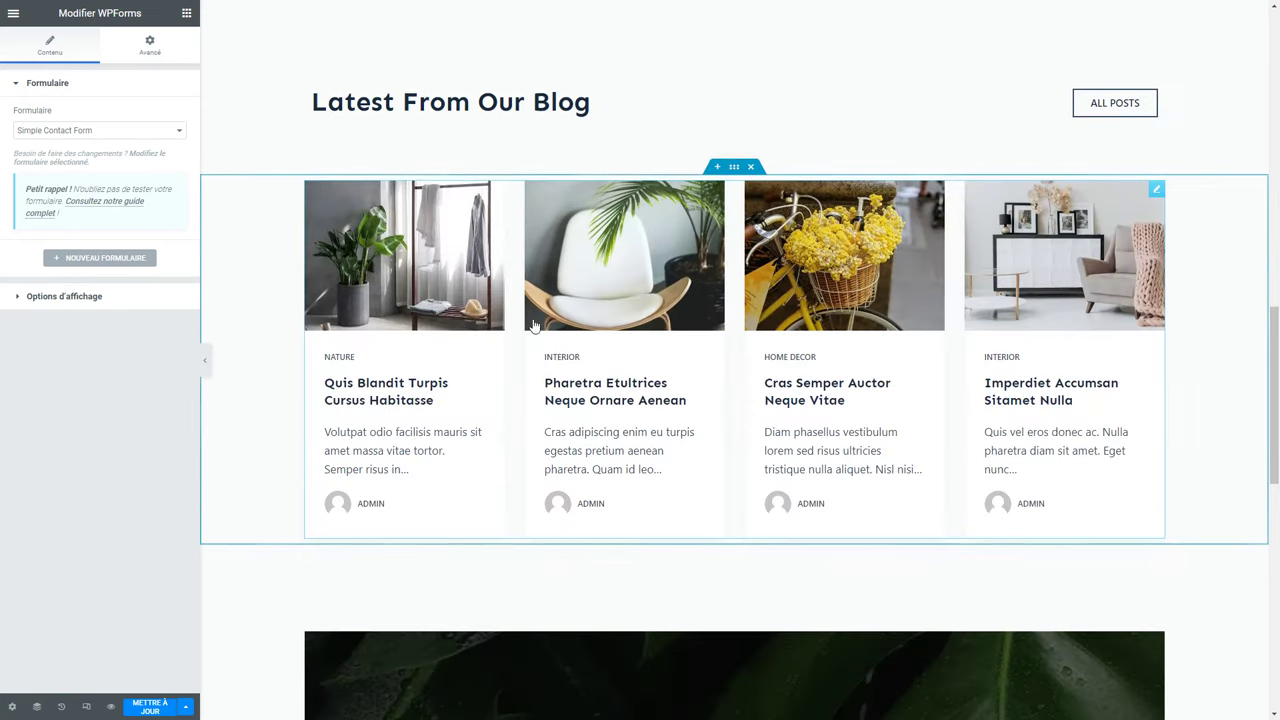
left_click(822, 469)
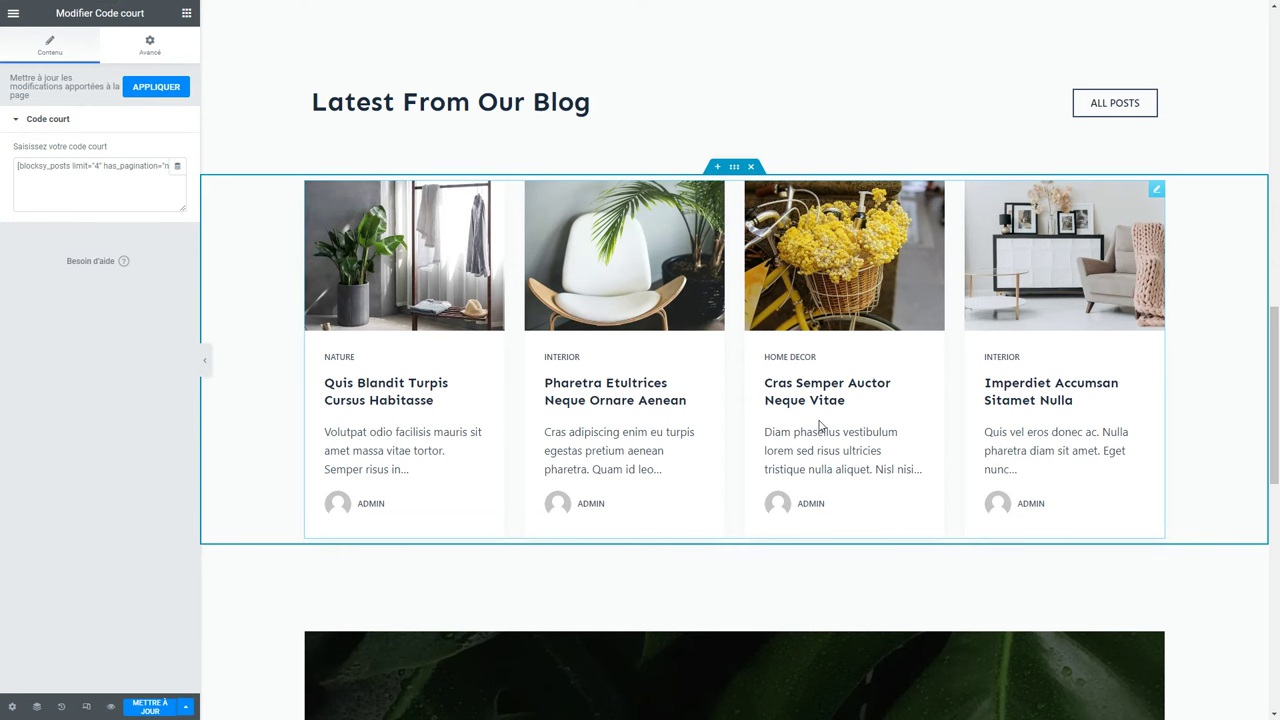
left_click(141, 711)
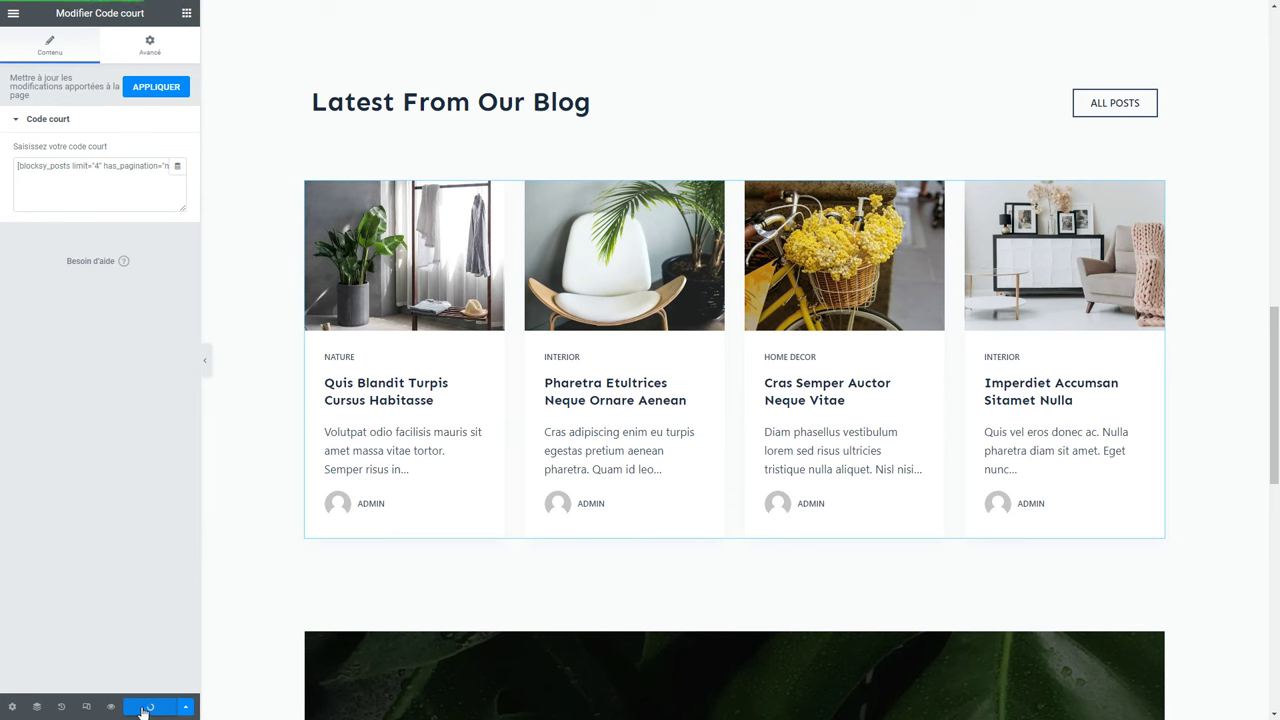
left_click(14, 19)
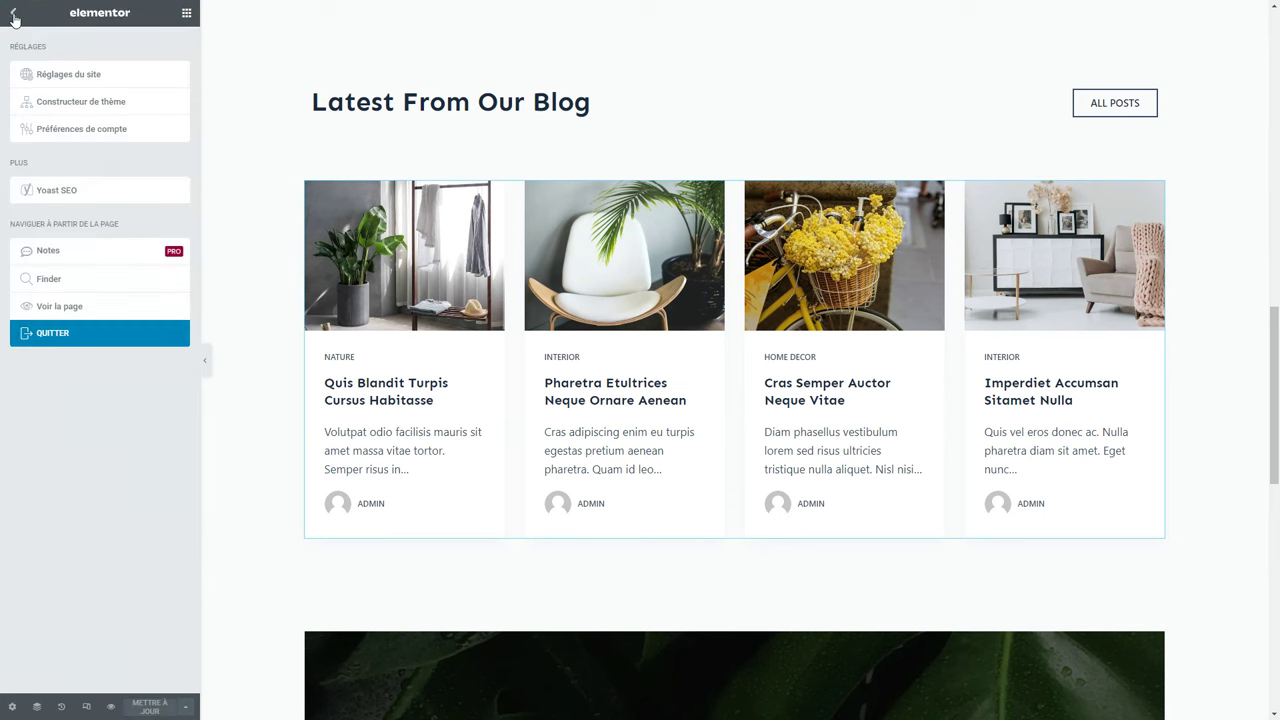
Leave Elementor and open Simple Contact Form in the WPForms builder.
left_click(73, 345)
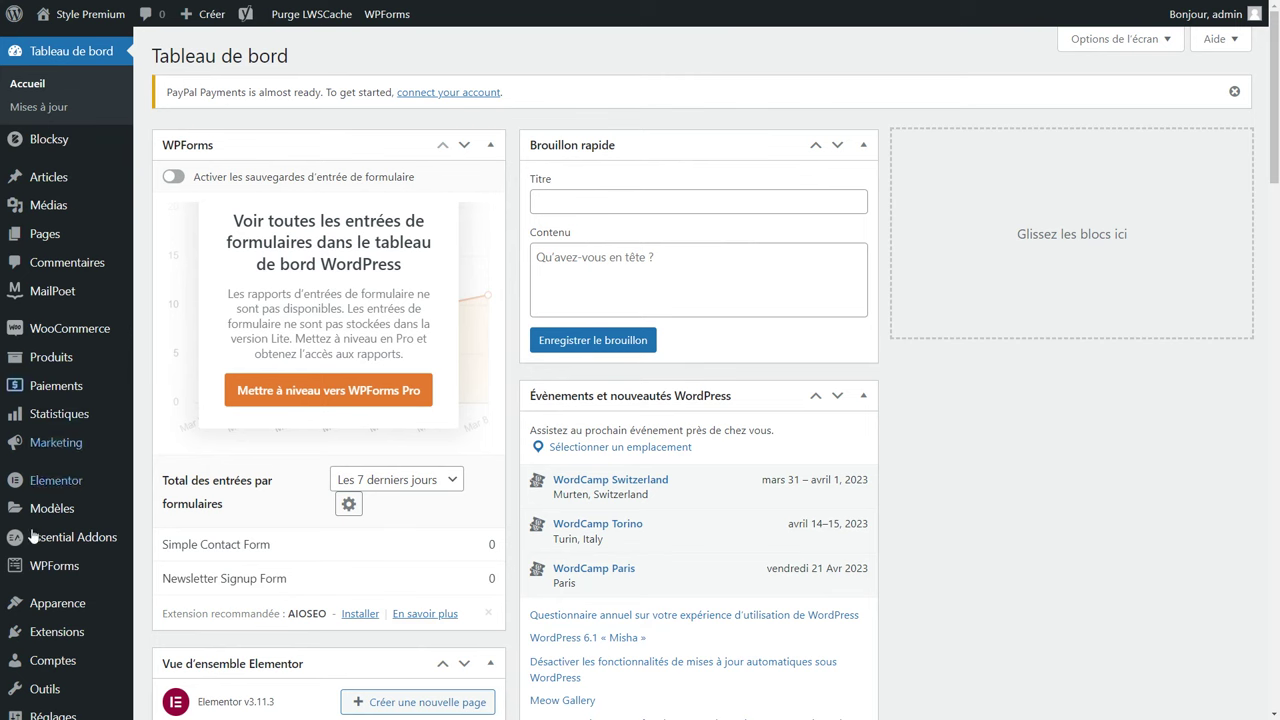
mouse_move(54, 568)
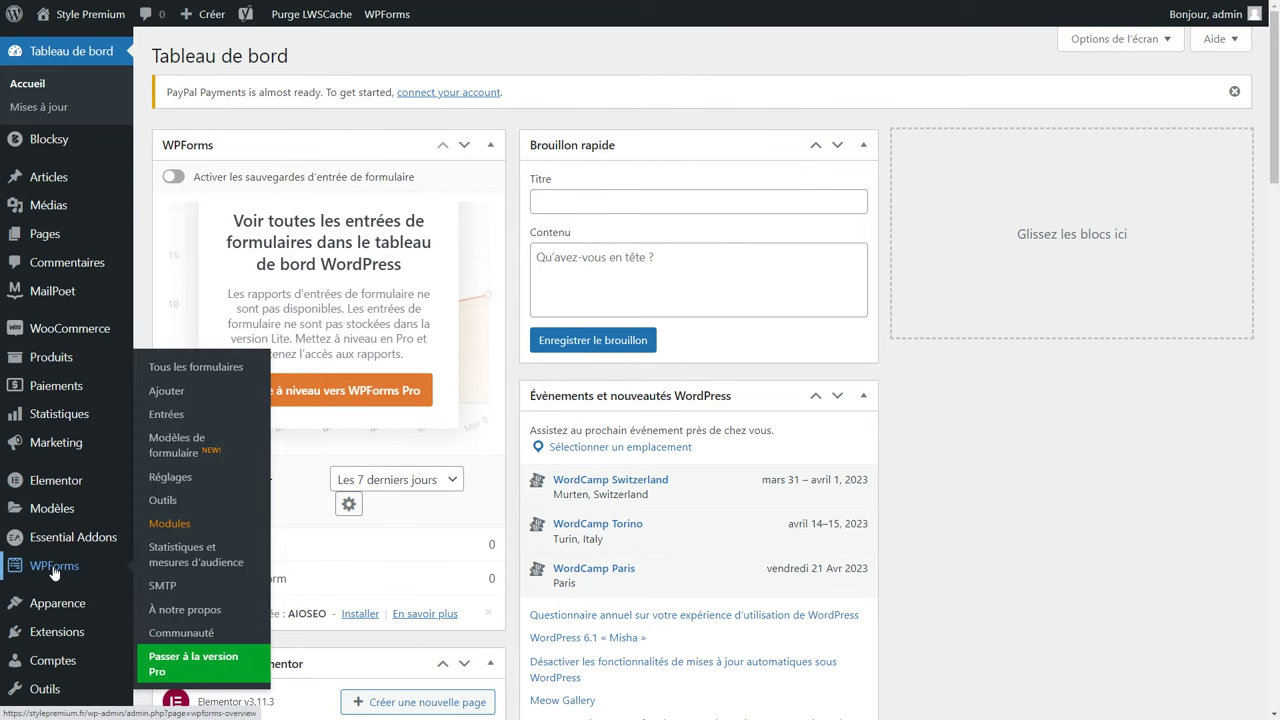
left_click(54, 568)
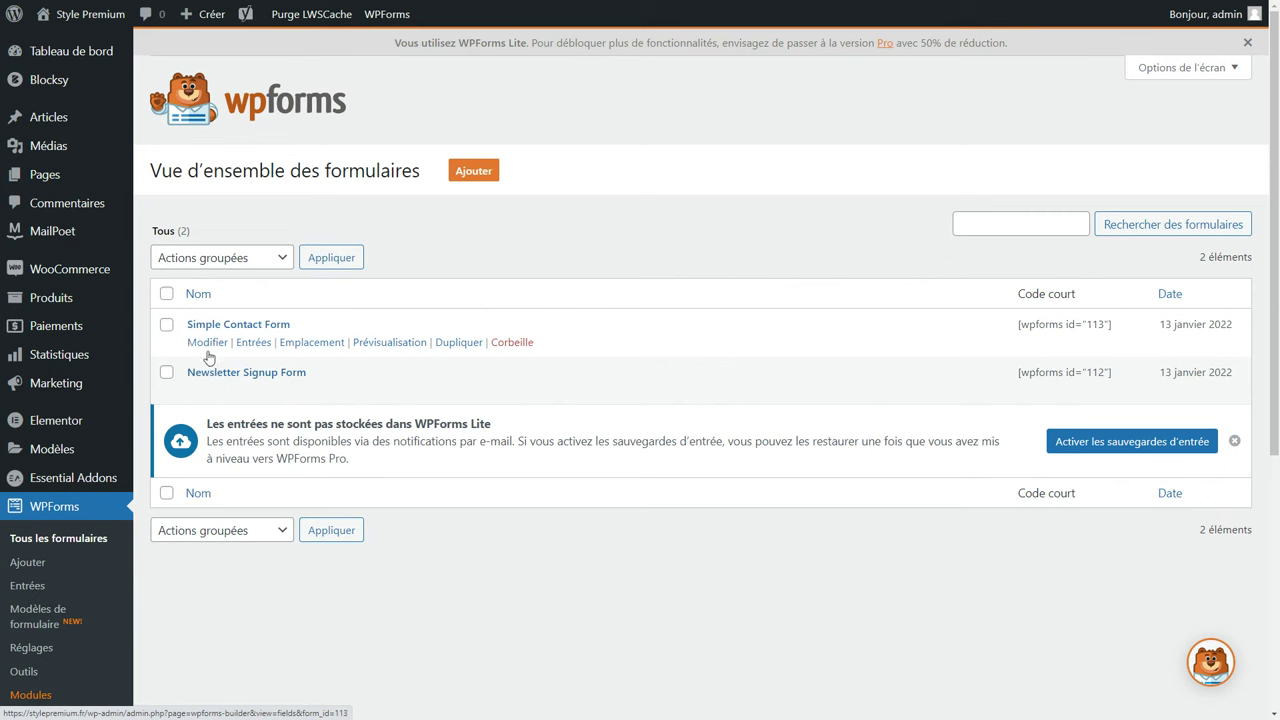
left_click(211, 343)
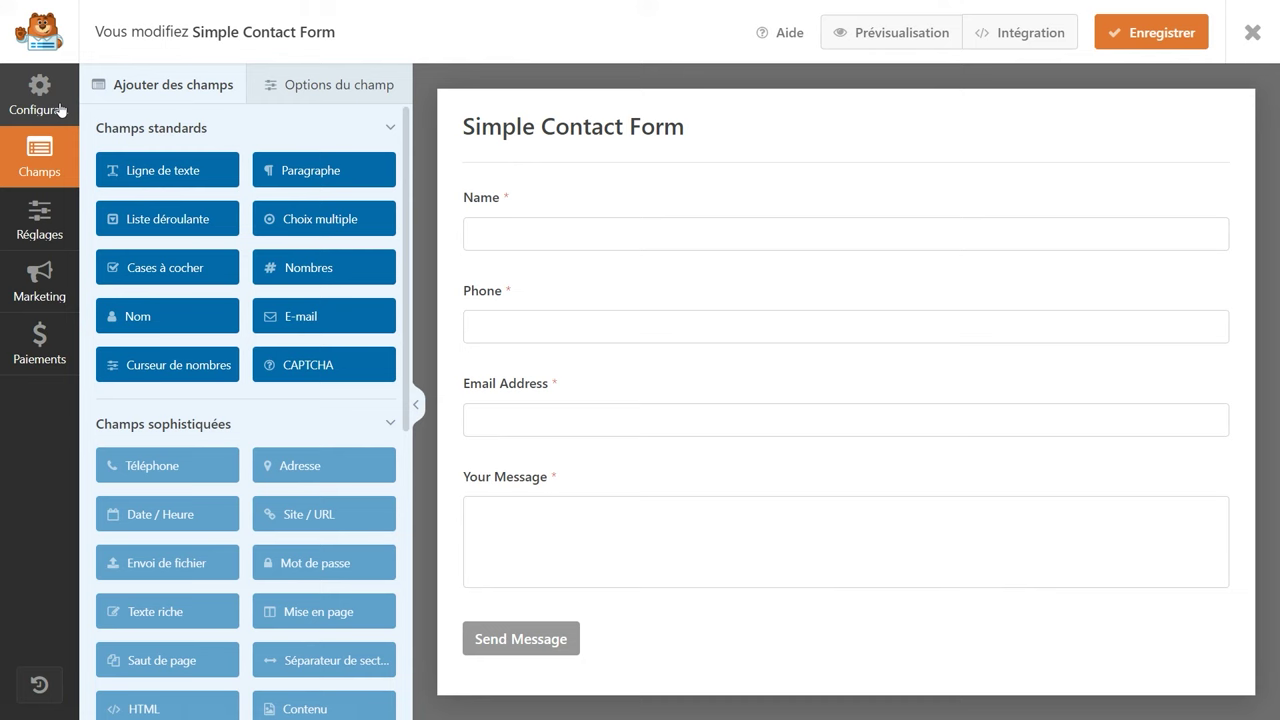
Rename the form to 'Formulaire de contact' and return to its fields.
left_click(60, 110)
left_click_drag(580, 134, 277, 140)
type("Formulaire de contact")
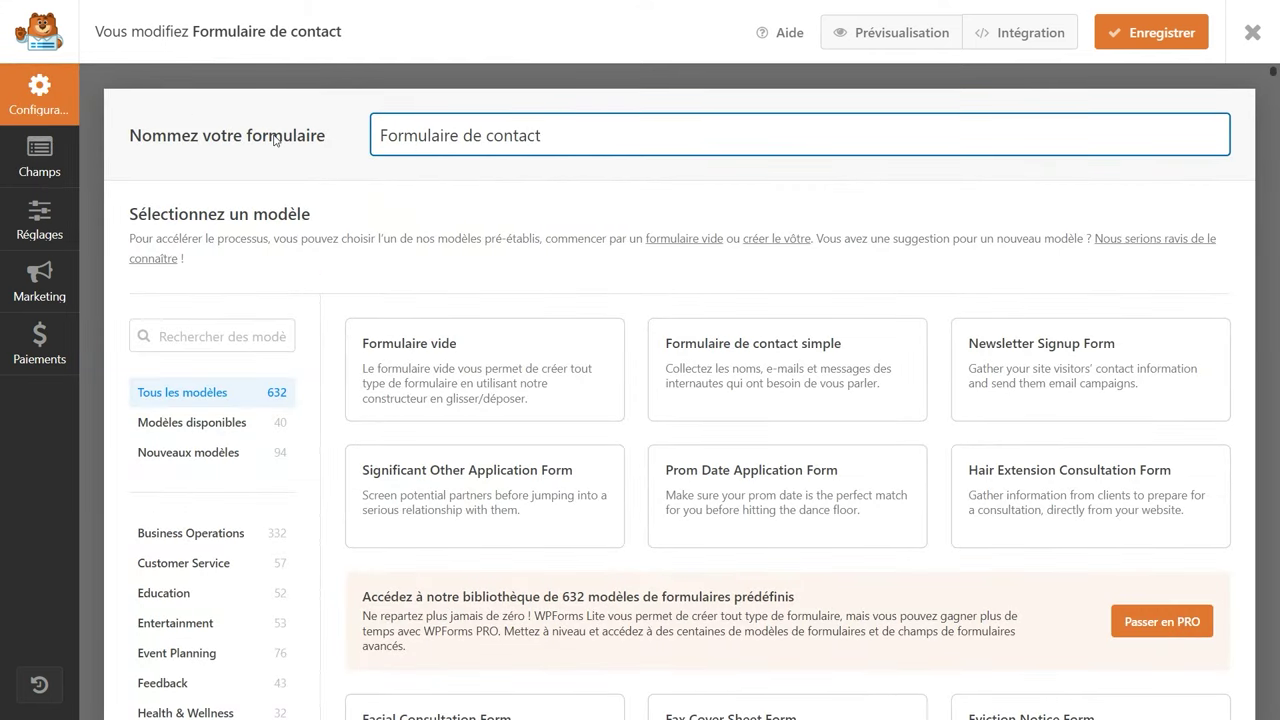
scroll(690, 290, "down", 3)
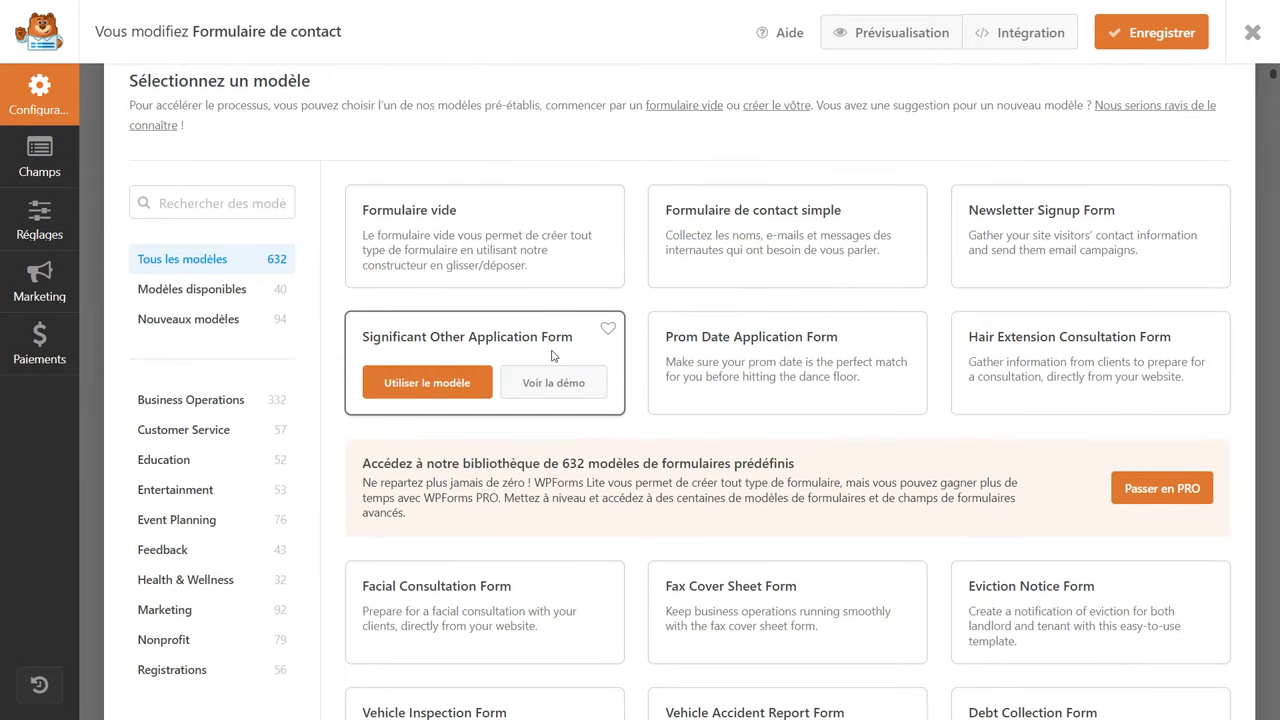
scroll(552, 356, "down", 2)
scroll(552, 356, "down", 2)
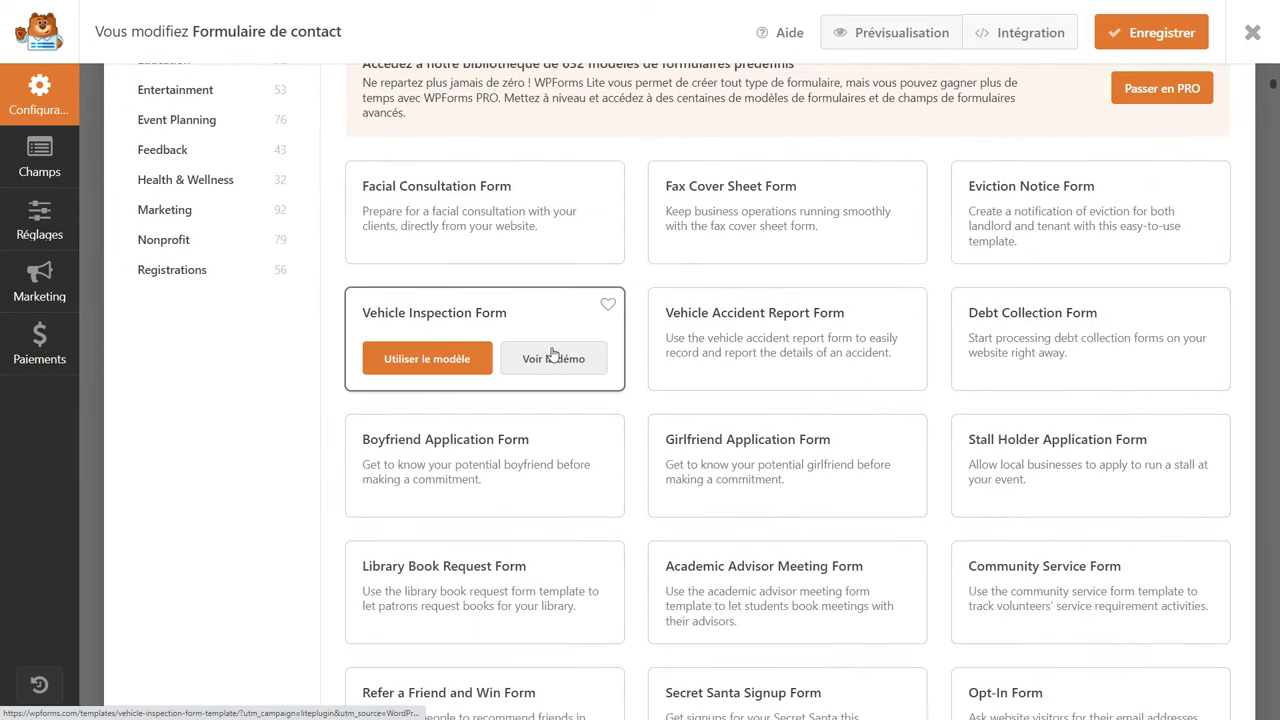
scroll(586, 363, "down", 2)
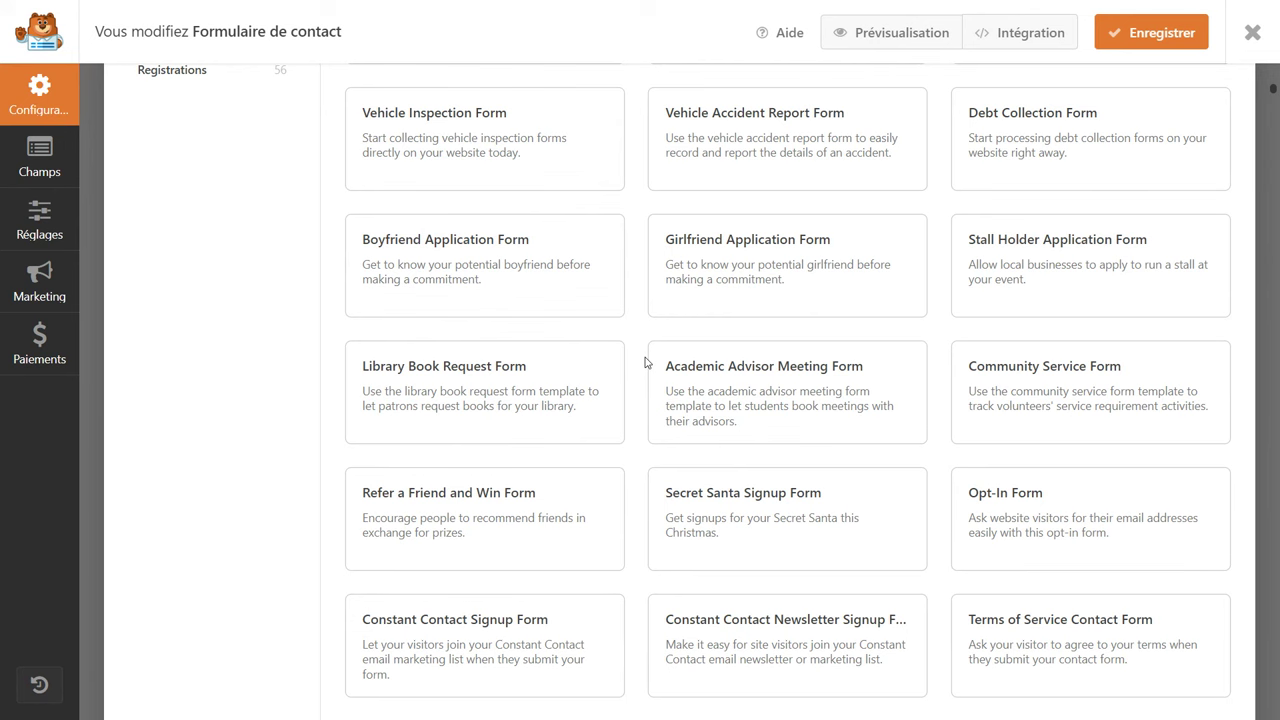
scroll(646, 363, "down", 12)
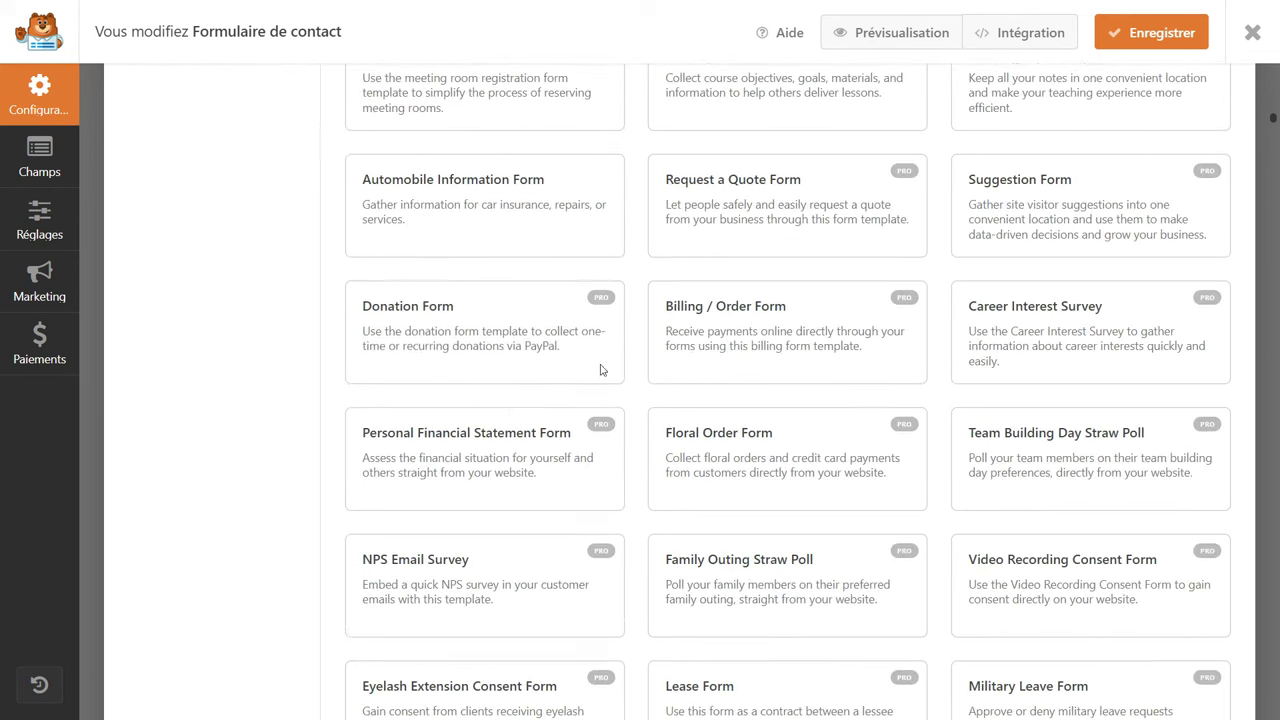
mouse_move(893, 494)
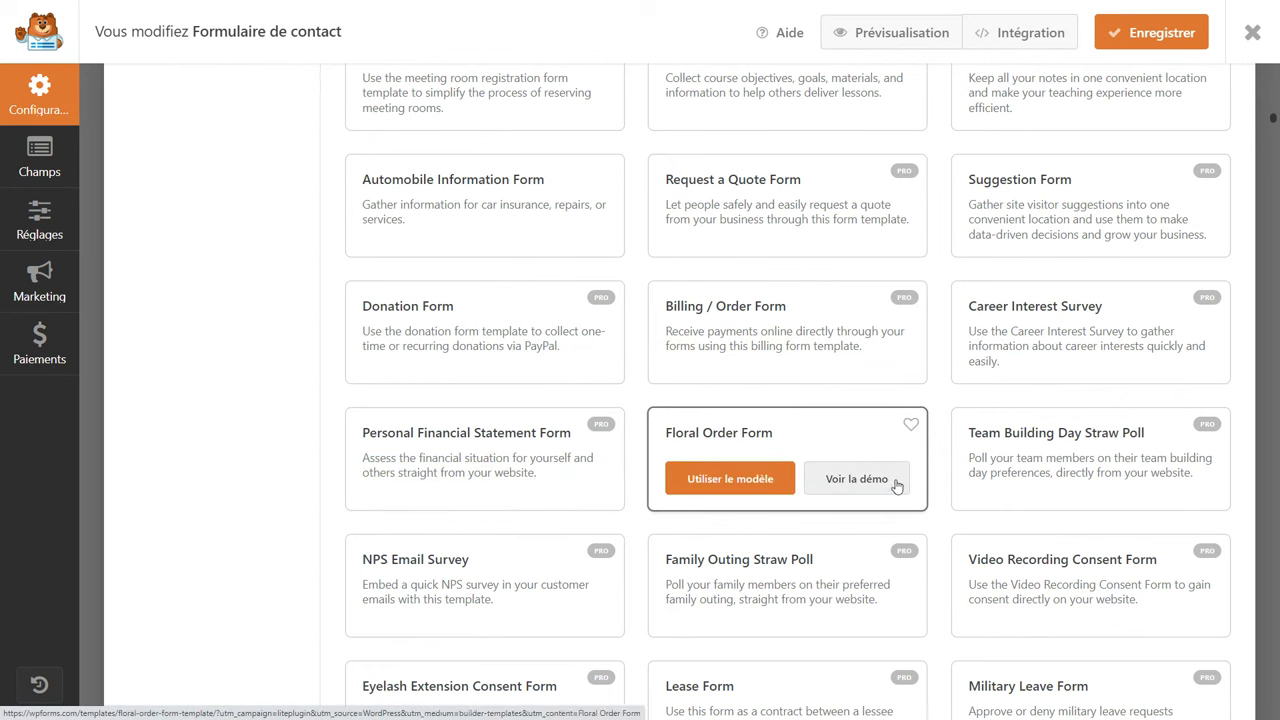
scroll(676, 408, "up", 12)
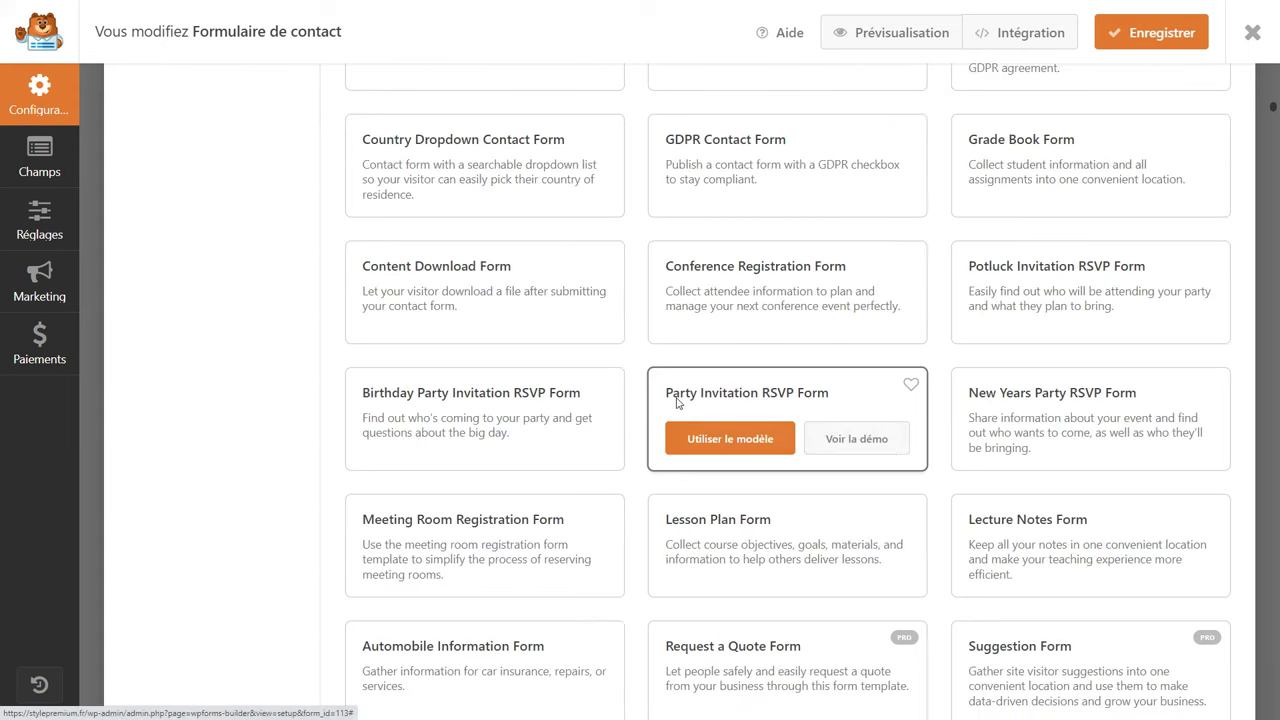
scroll(672, 412, "up", 6)
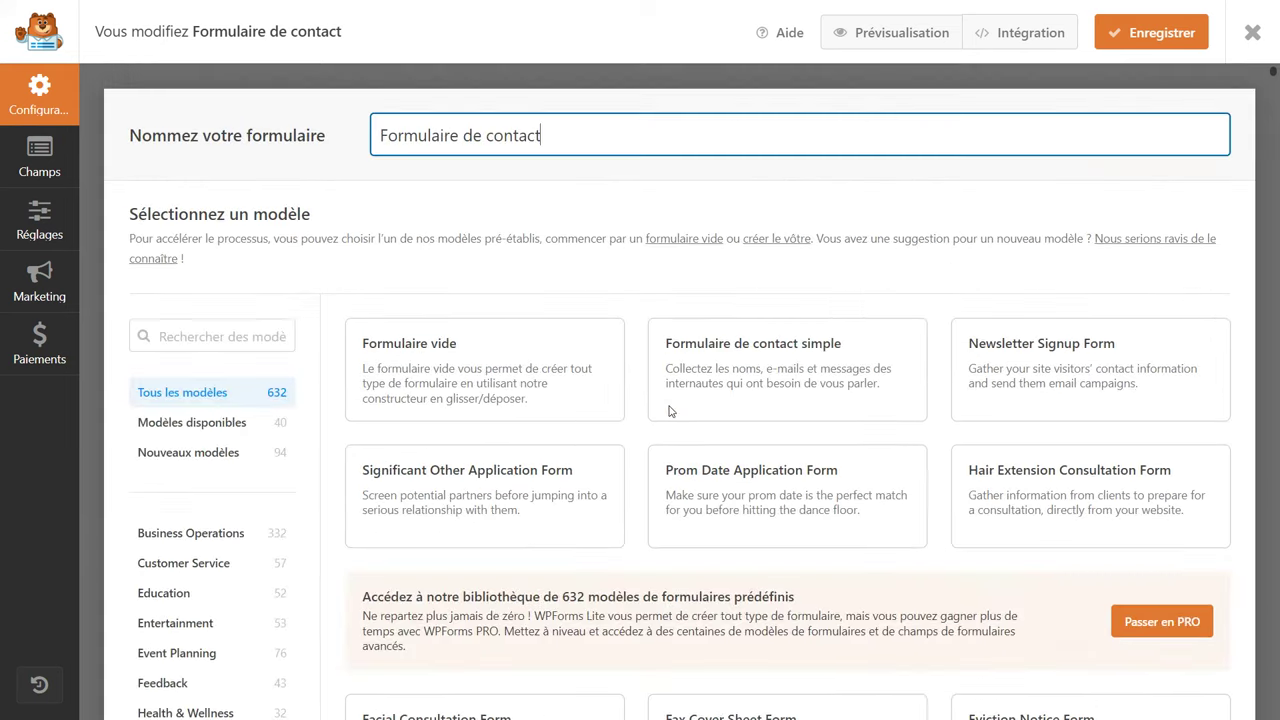
left_click(40, 158)
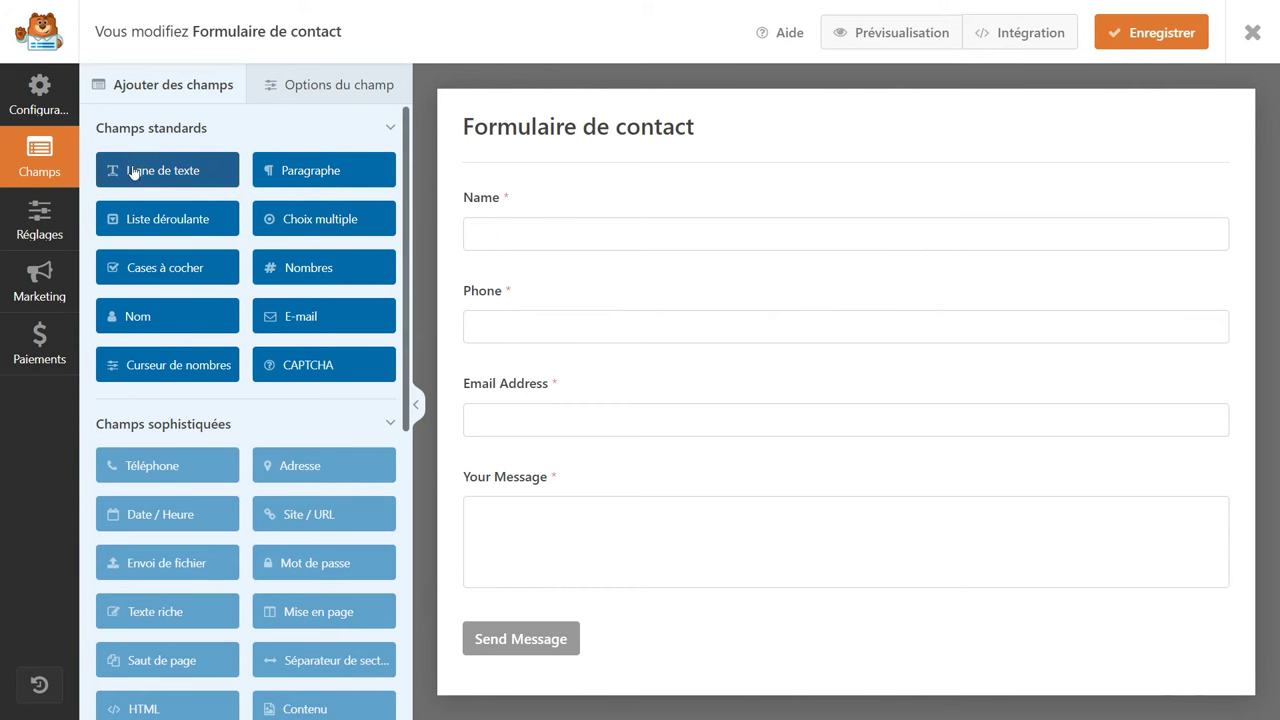
Add a test checkbox field between Phone and Email Address, then delete it.
left_click_drag(167, 267, 531, 380)
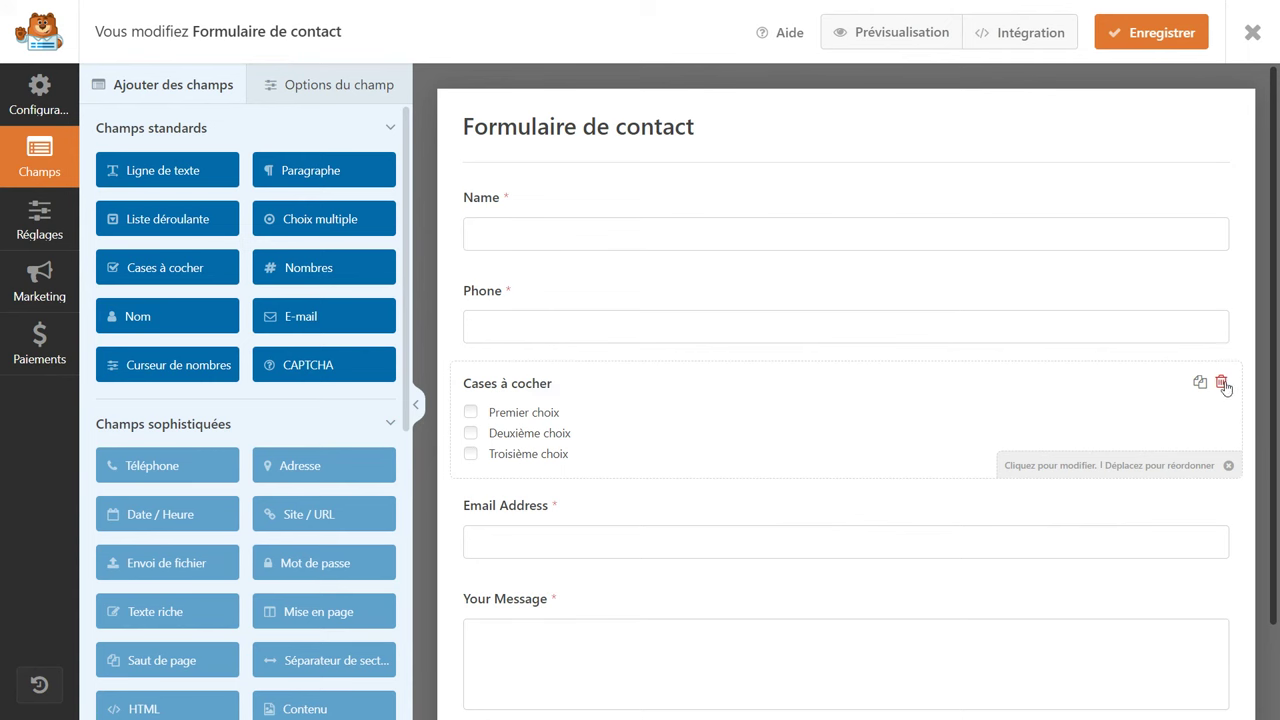
left_click(1221, 381)
left_click(617, 430)
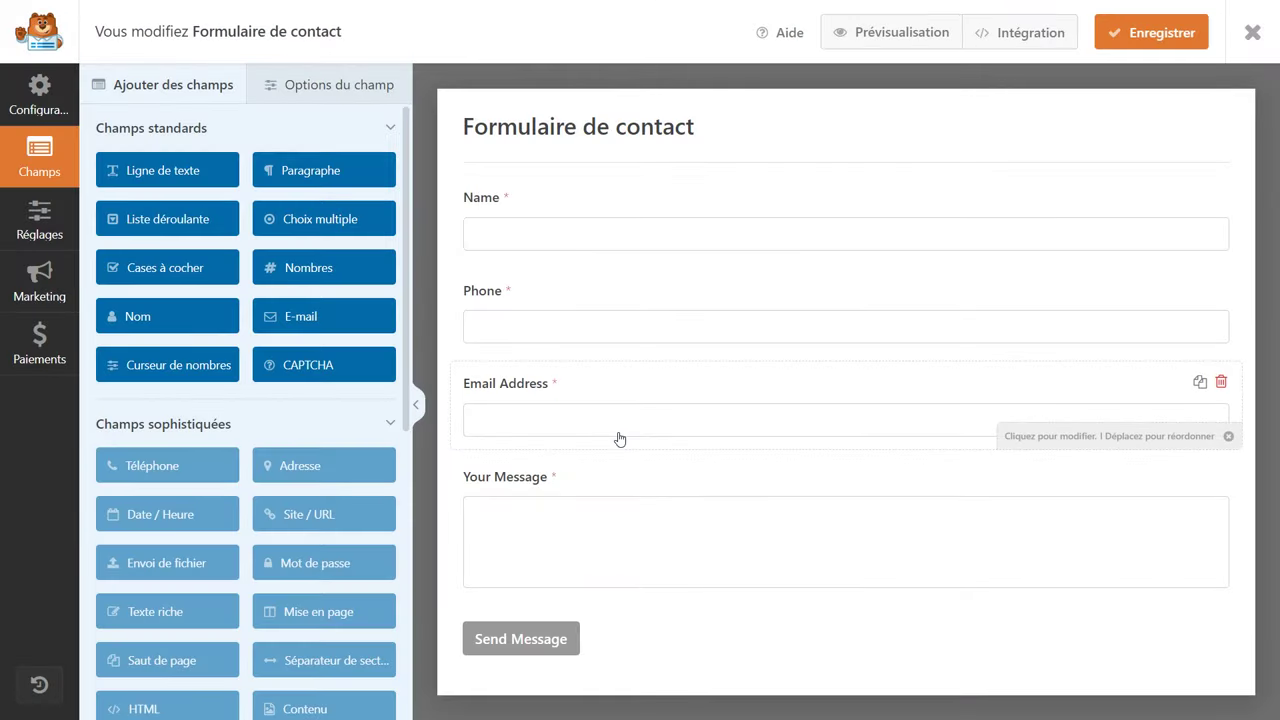
Relabel the Name field 'Nom' with the first-and-last name format and Grande size.
left_click(492, 246)
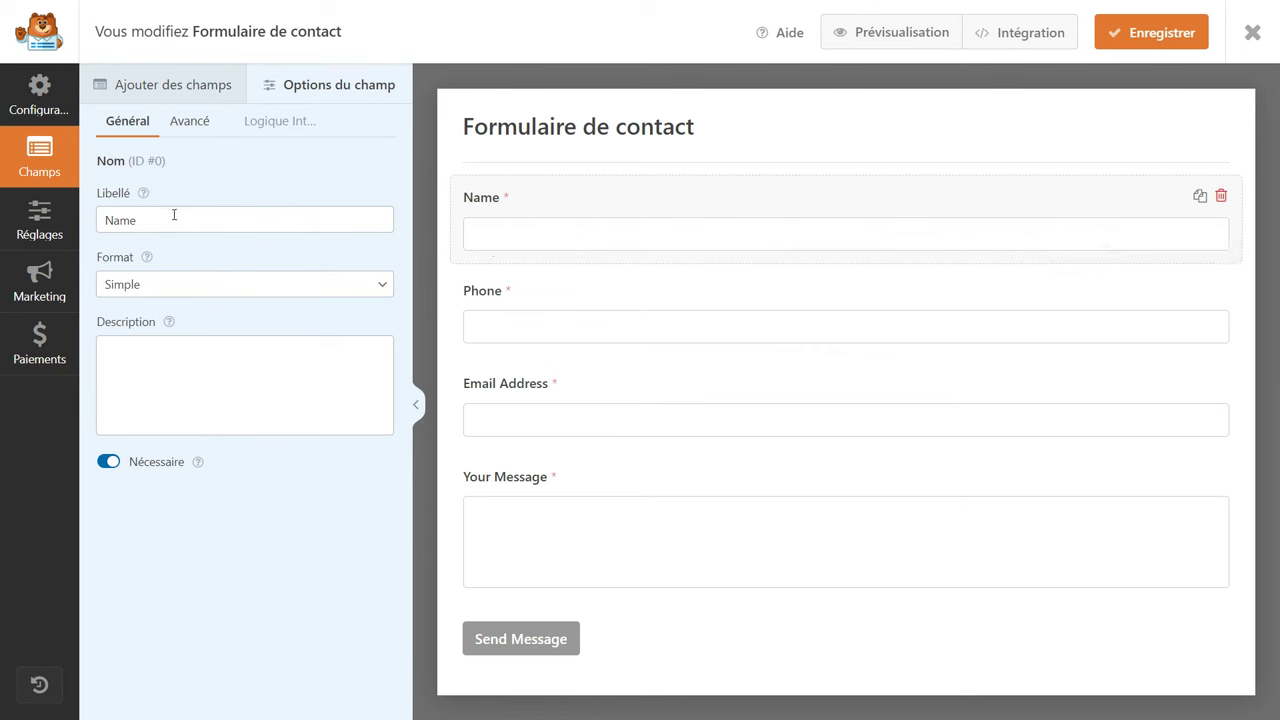
double_click(130, 220)
type("Nom")
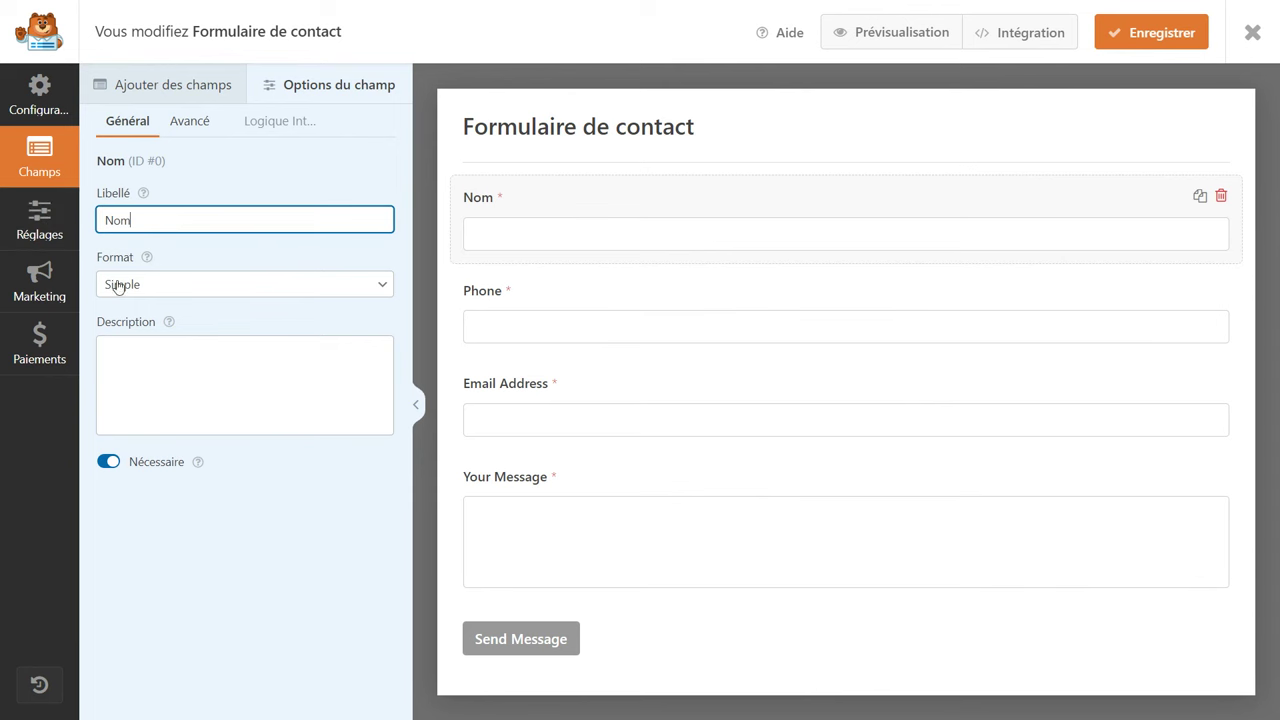
left_click(199, 295)
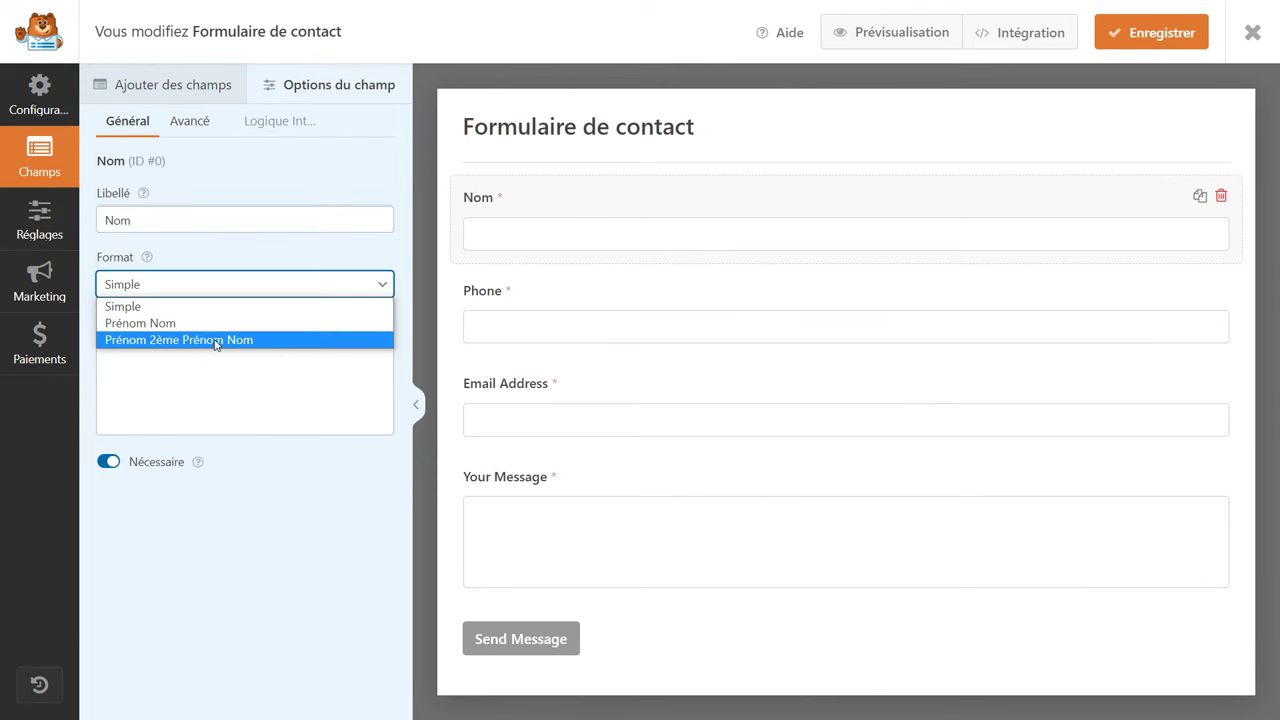
left_click(215, 341)
left_click(220, 295)
left_click(202, 314)
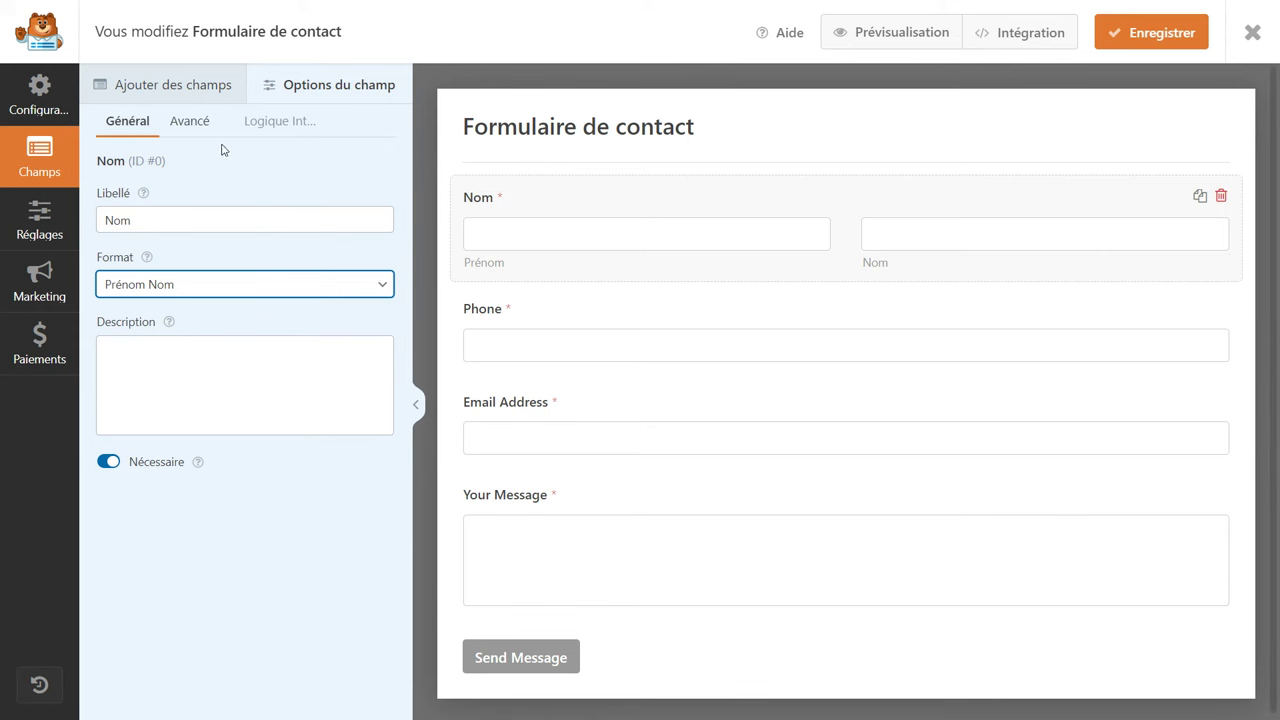
left_click(190, 121)
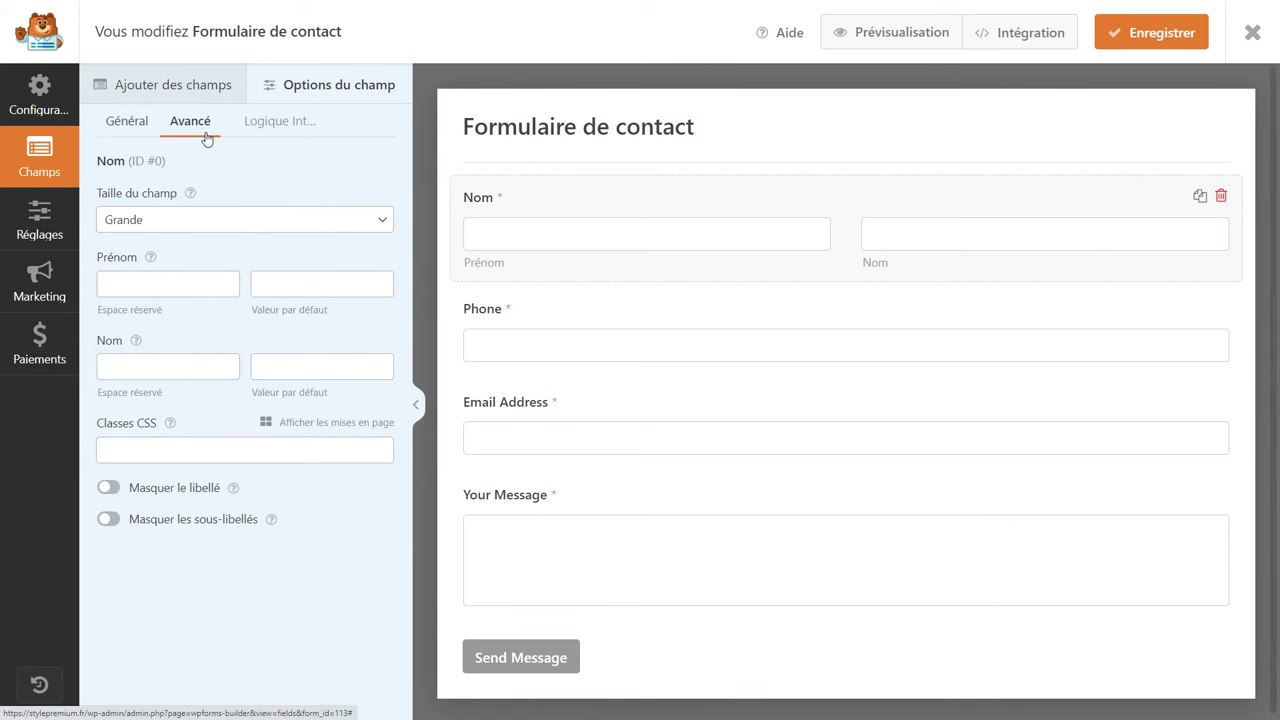
left_click(195, 221)
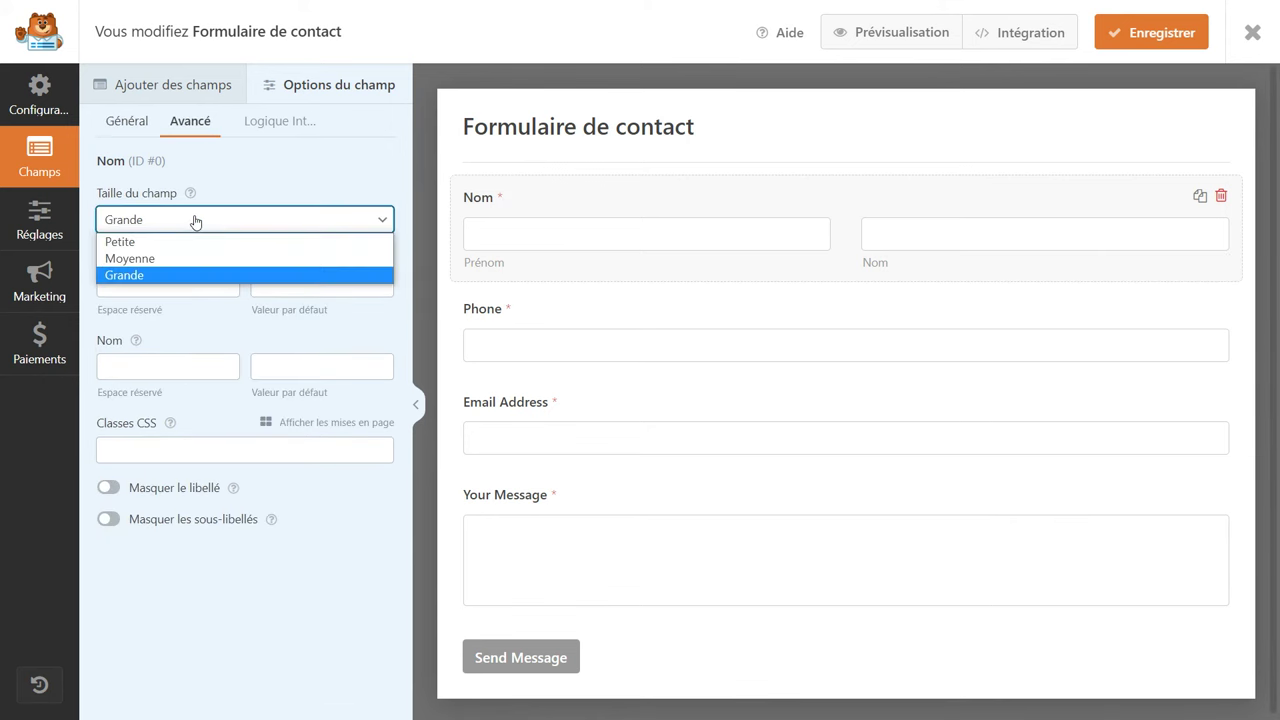
left_click(195, 221)
left_click(153, 280)
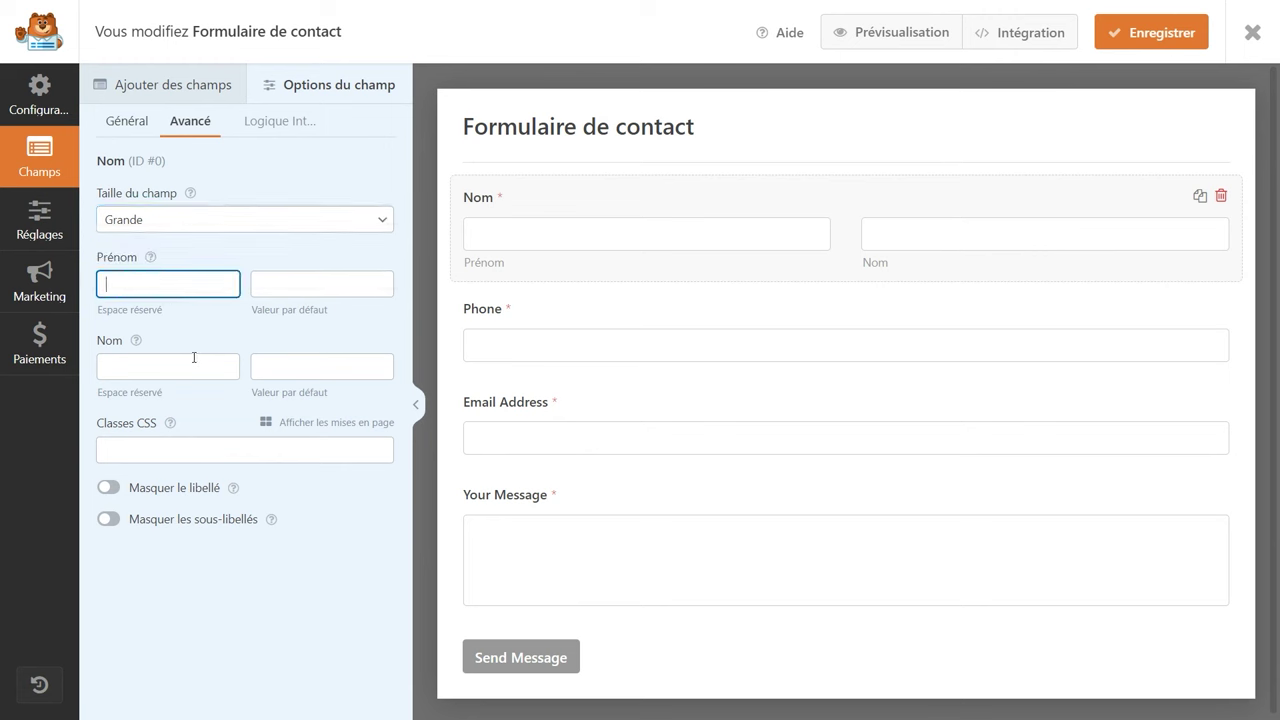
Make Phone optional and set the submit text to 'Envoyer', sending text 'Envoi en cours...'.
left_click(549, 315)
left_click(108, 399)
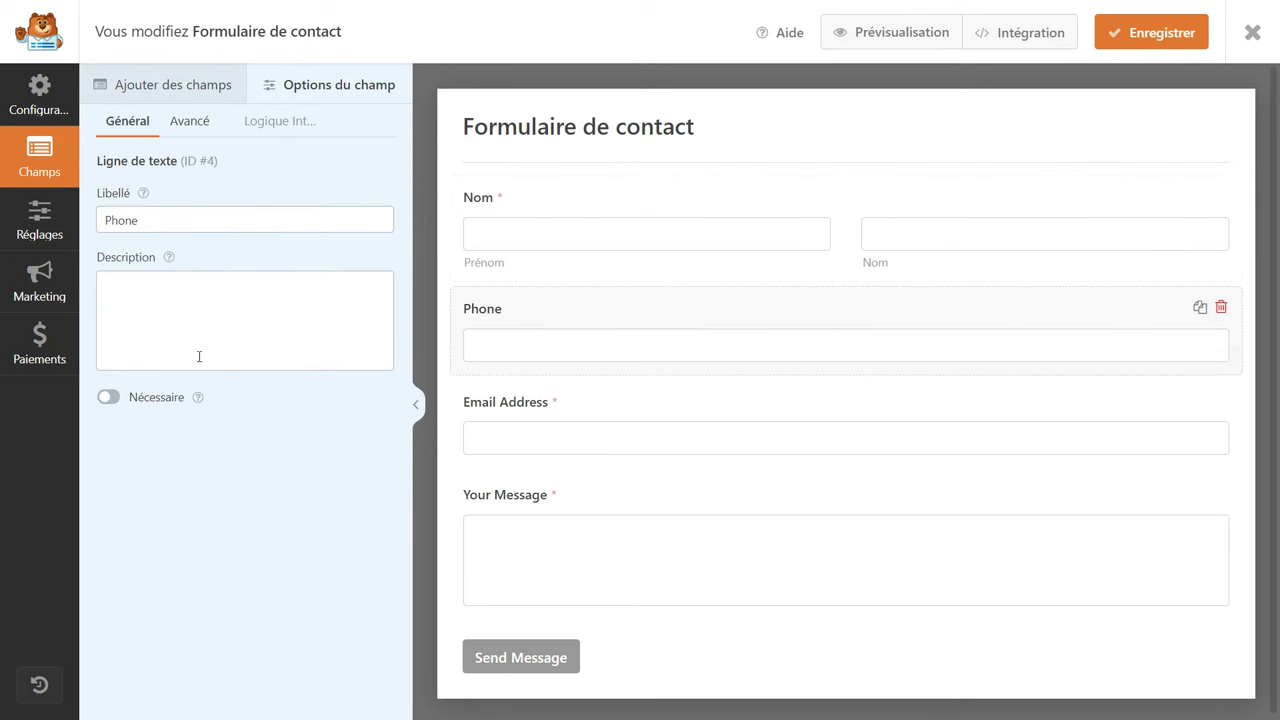
left_click(40, 218)
left_click(561, 222)
left_click(556, 498)
left_click_drag(556, 498, 435, 522)
type("Envoyer")
left_click_drag(521, 564, 430, 566)
type("Envoi en cours")
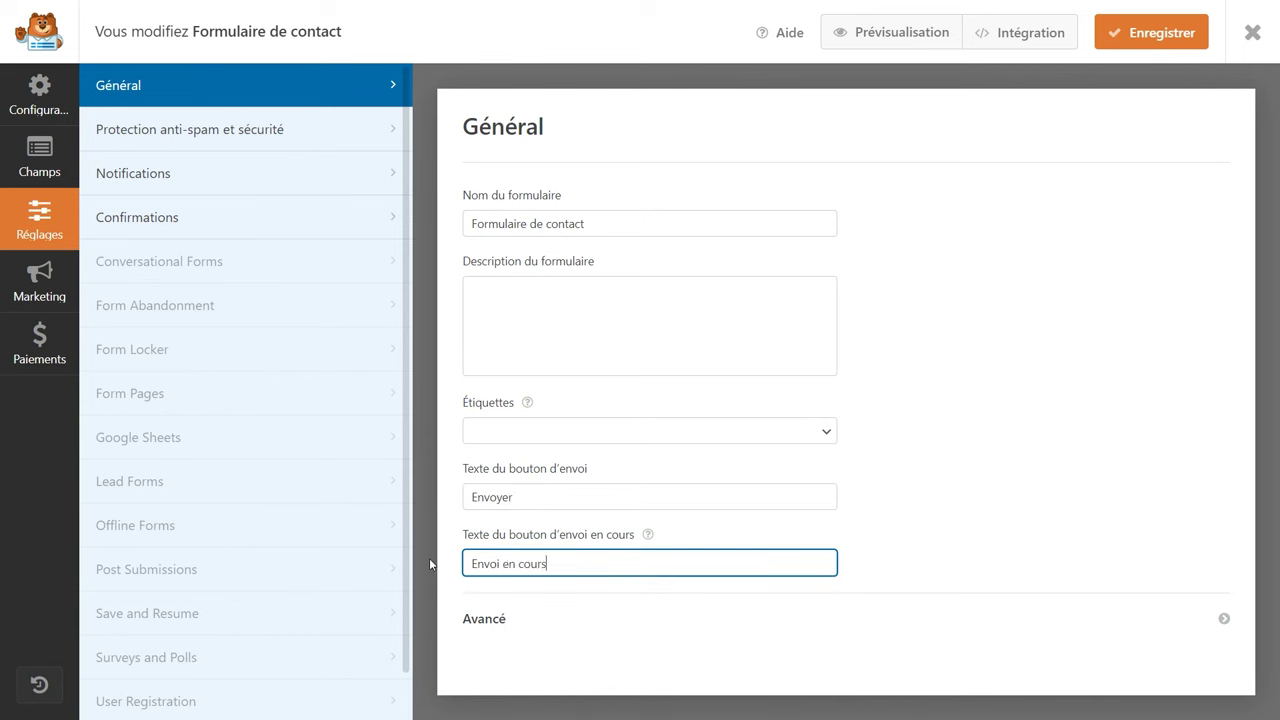
type("...")
Confirm the 'Envoi en cours...' sending text, review anti-spam protection, then view Notifications.
left_click(430, 564)
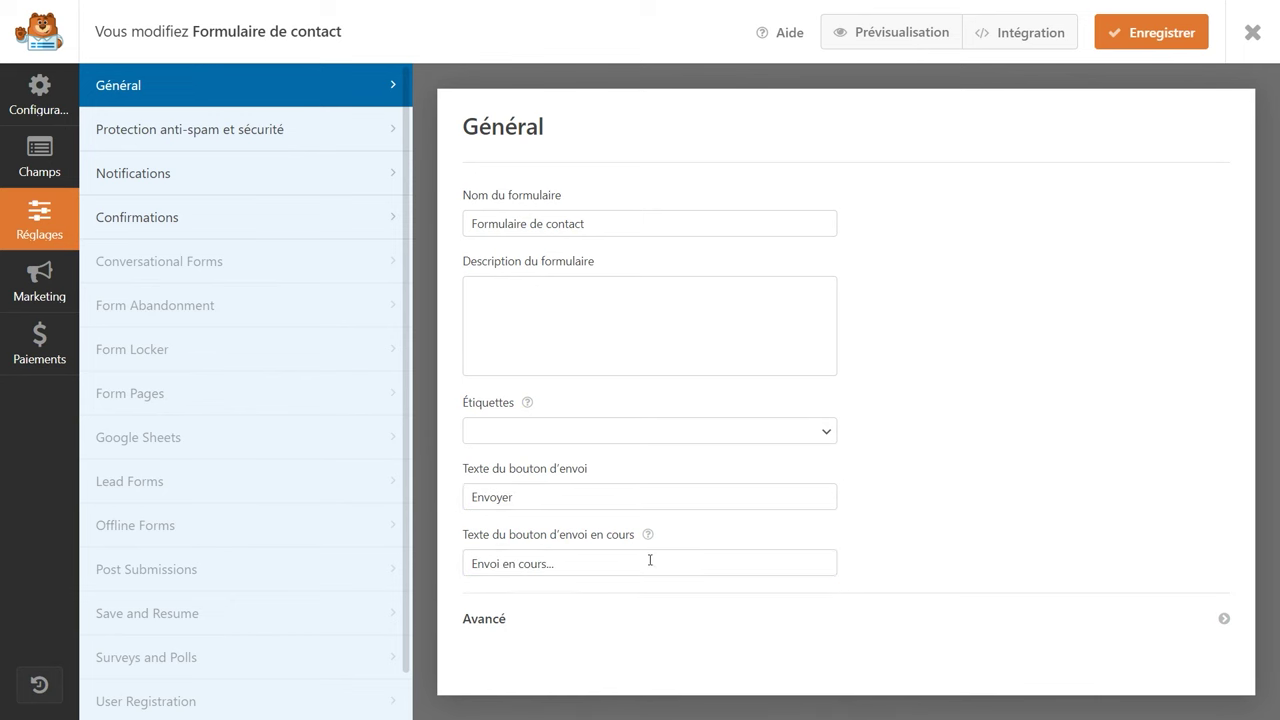
left_click(180, 140)
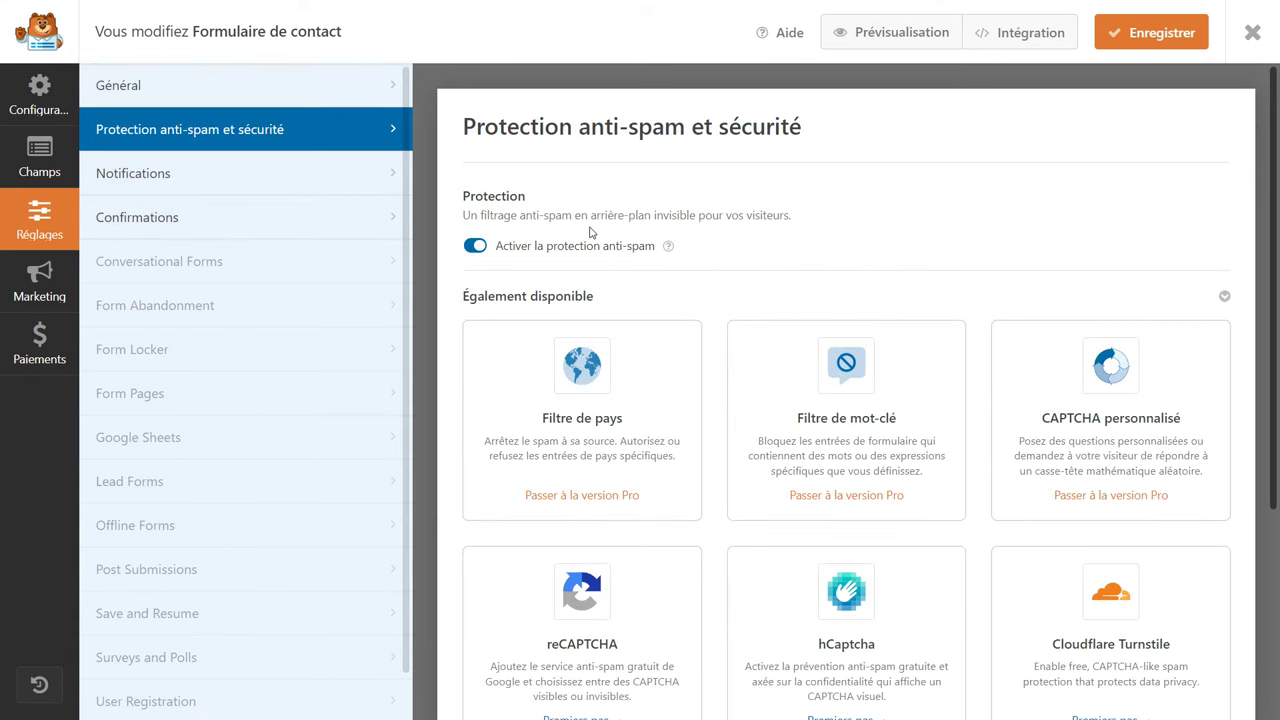
scroll(591, 232, "down", 3)
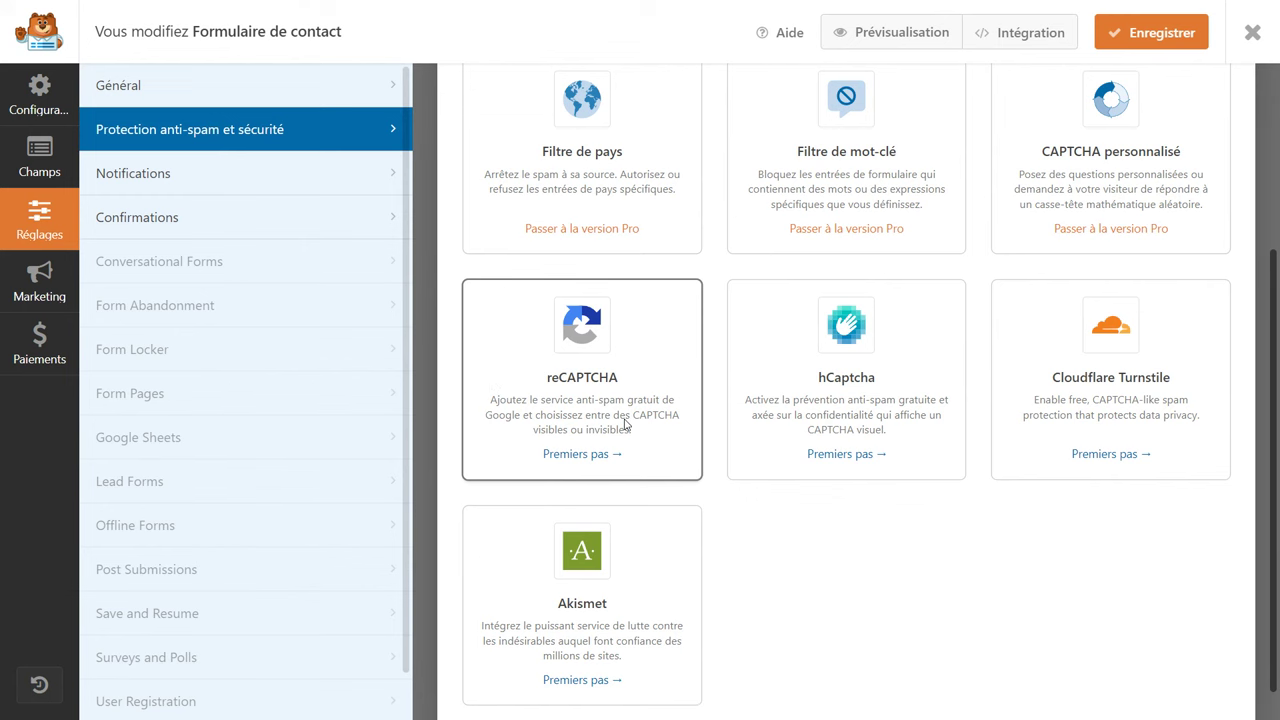
left_click(211, 181)
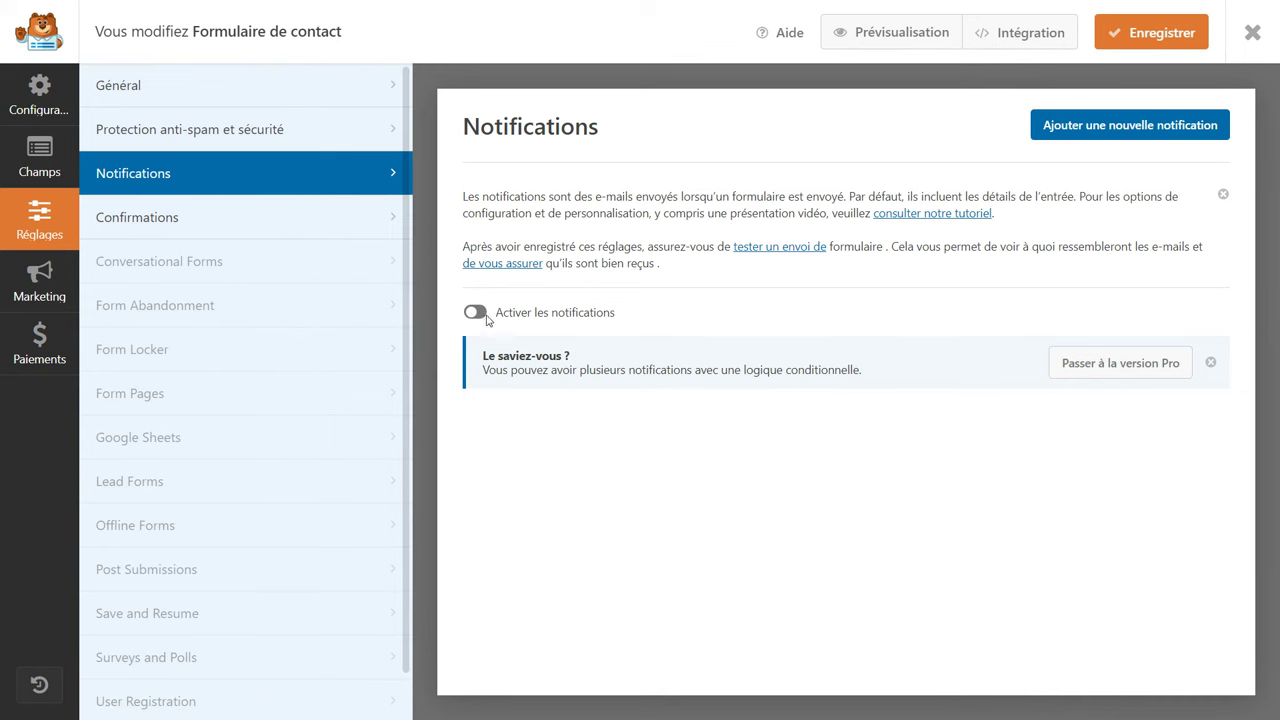
Enable notifications to the store contact address with subject 'Nouveau contact sur stylepremium.fr'.
left_click(480, 314)
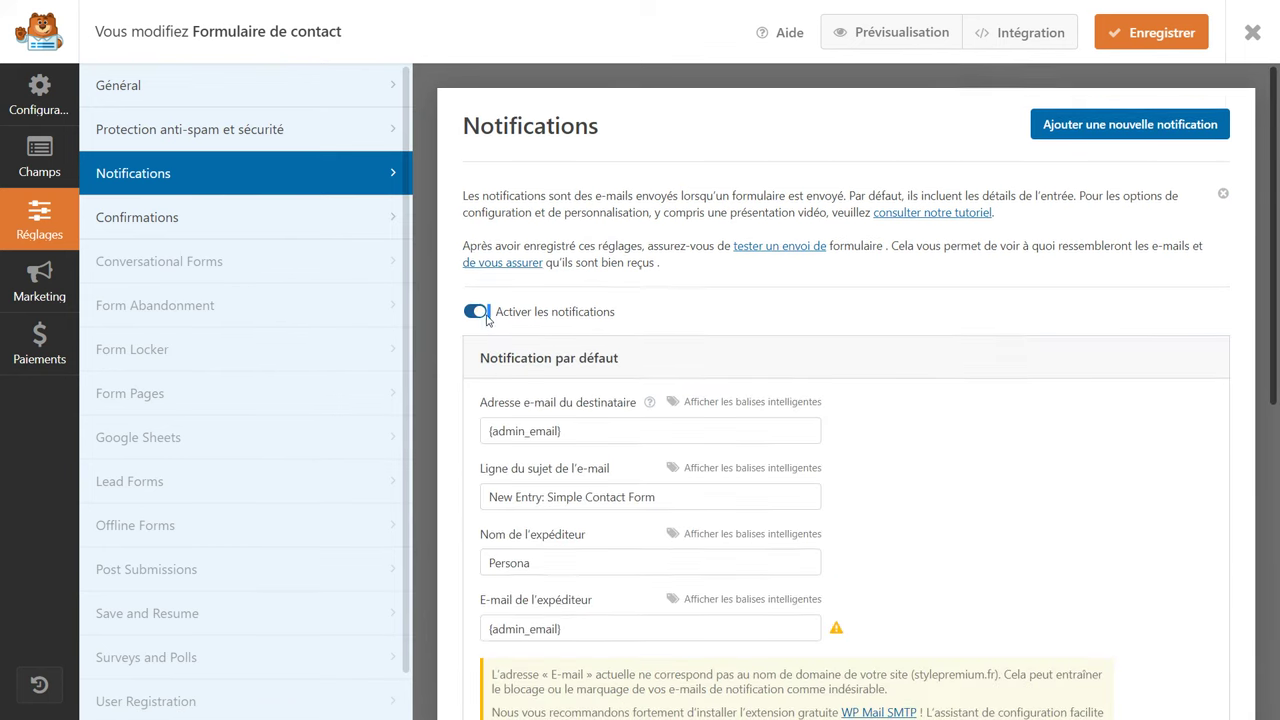
scroll(485, 318, "down", 2)
left_click_drag(565, 298, 475, 302)
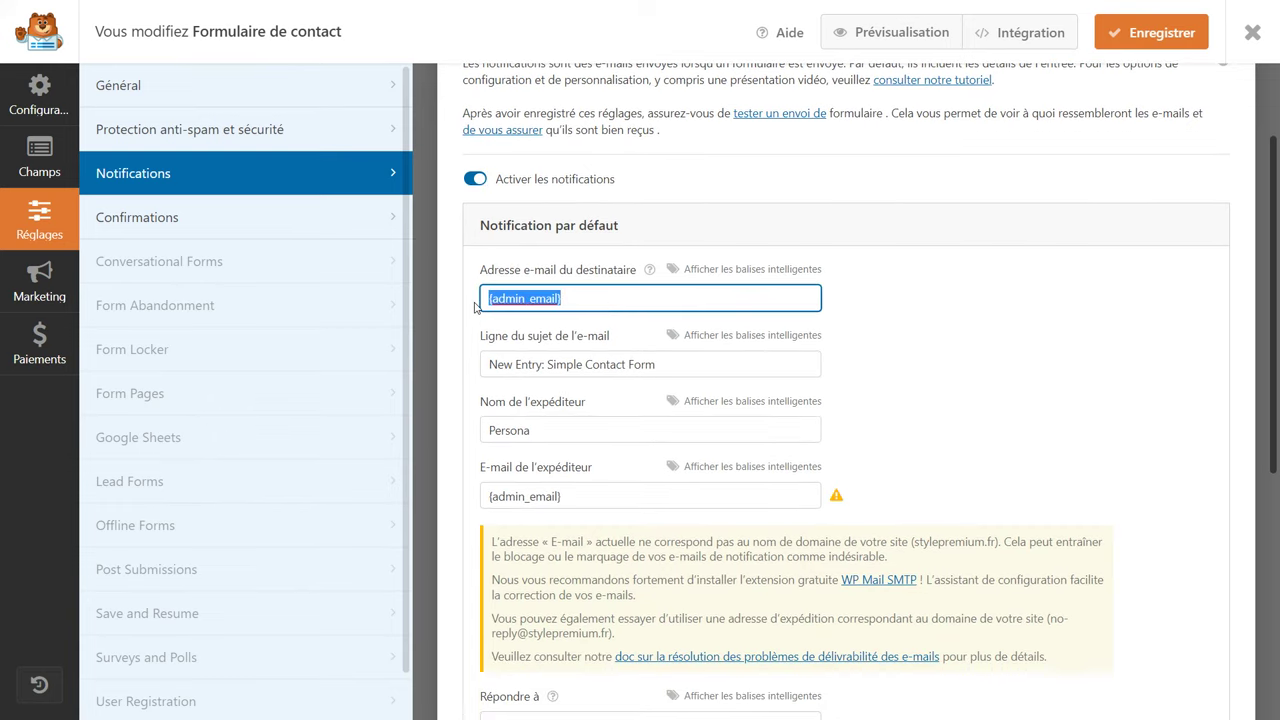
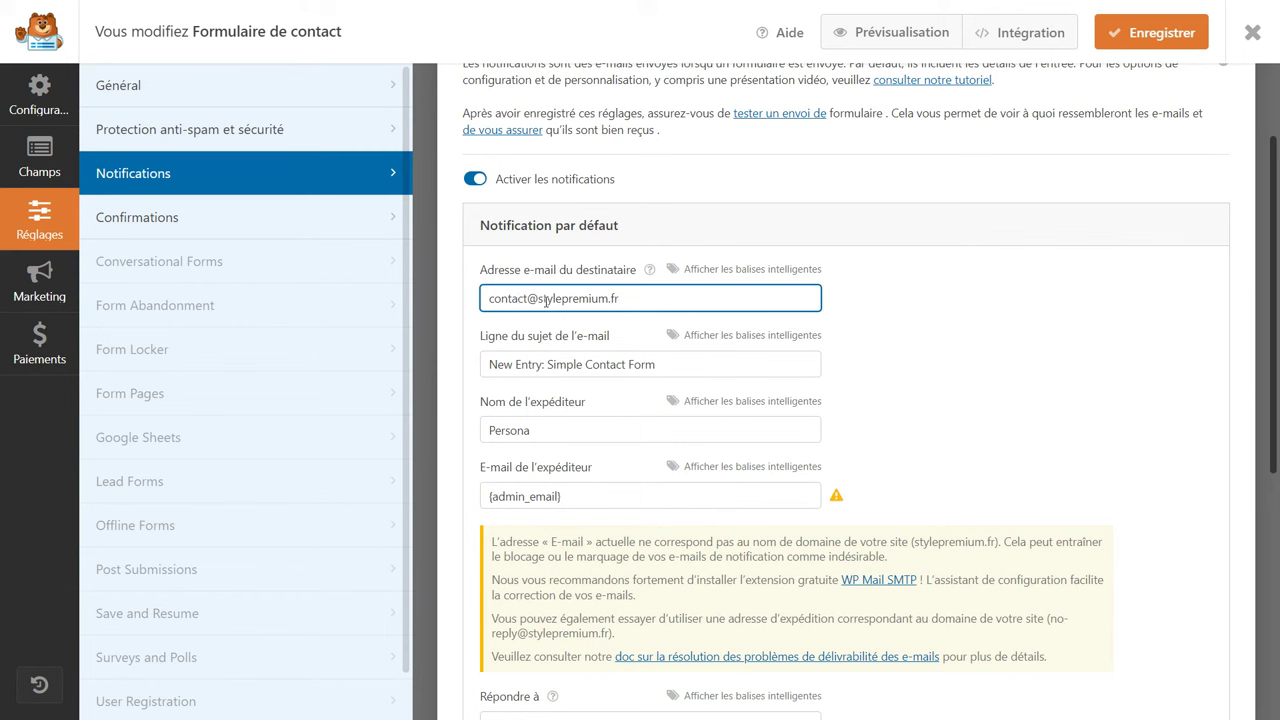
left_click_drag(492, 364, 680, 374)
type("Nouveau contact sur stylepremium.fr")
Set the sender e-mail to the store contact address and sender name to Style Premium.
scroll(566, 468, "down", 1)
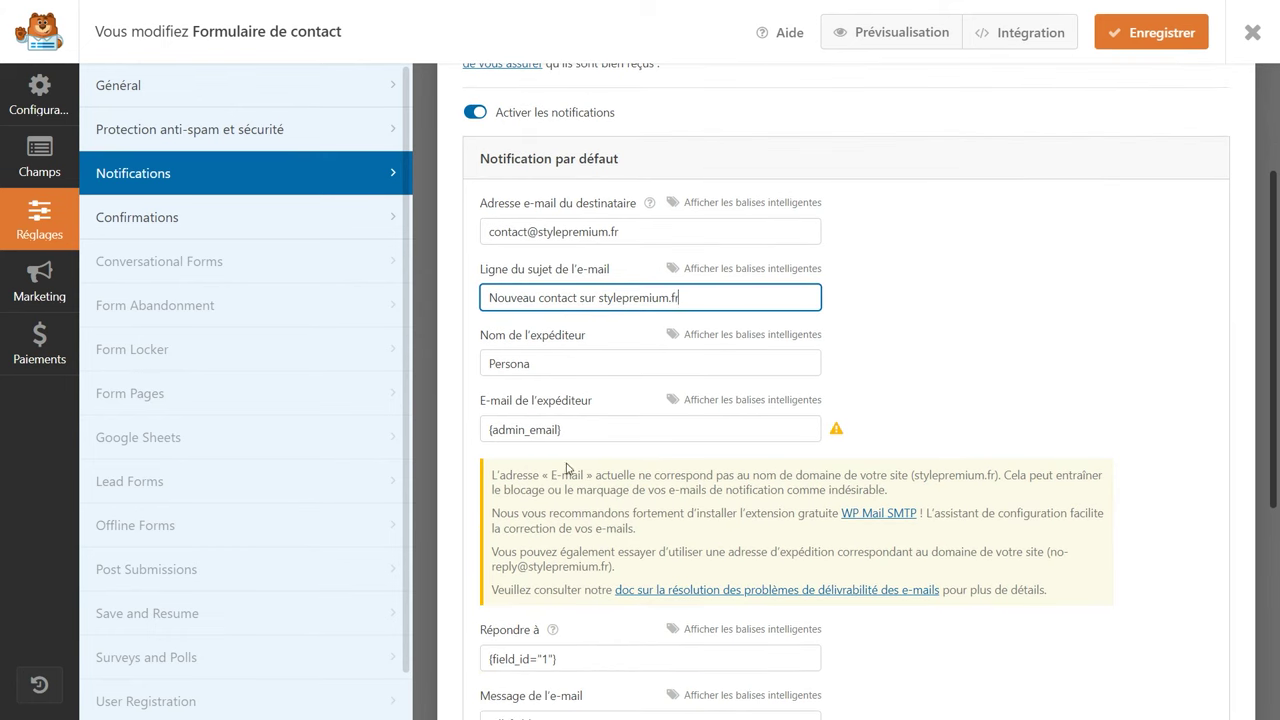
left_click_drag(992, 476, 540, 474)
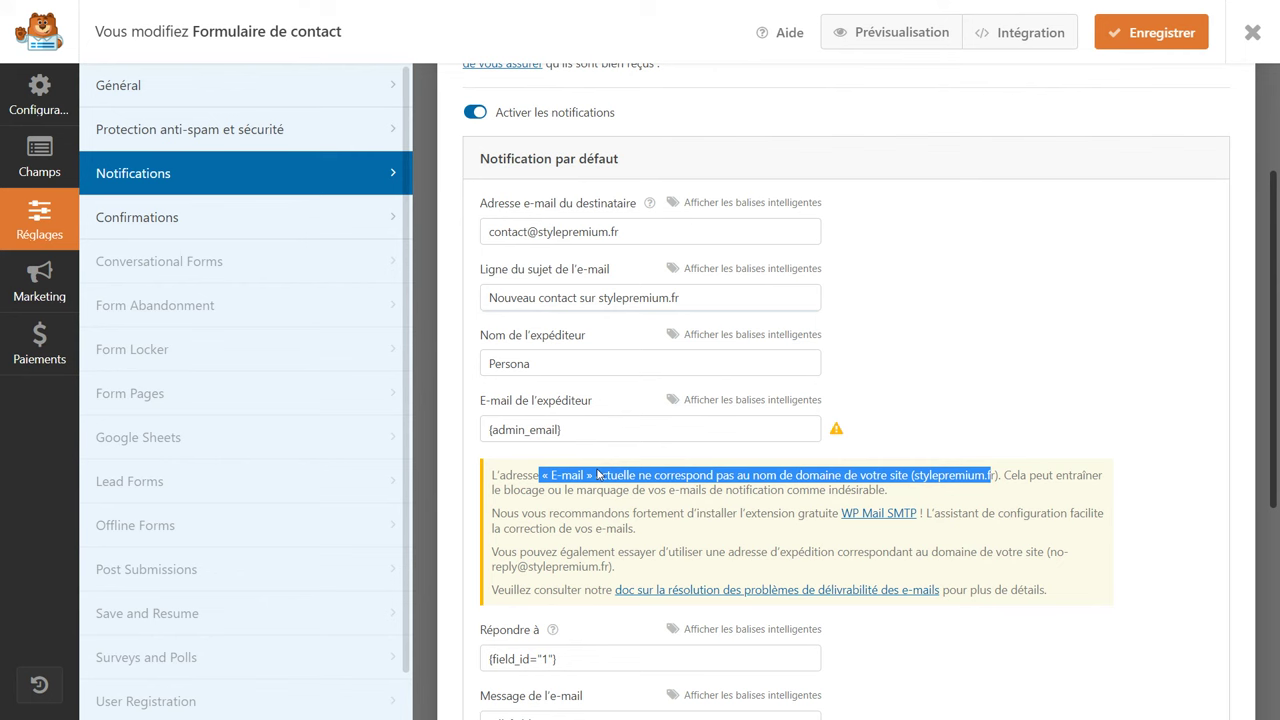
left_click_drag(632, 228, 440, 248)
key("ctrl+c")
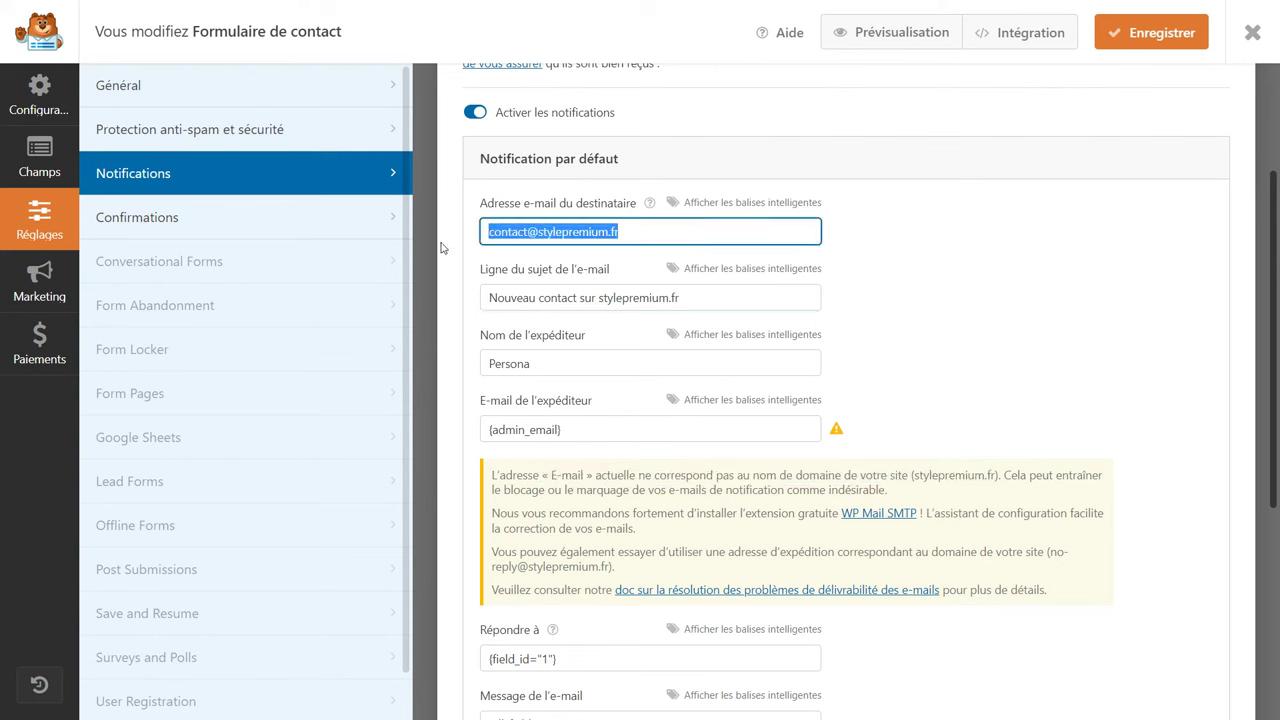
left_click_drag(578, 429, 443, 428)
key("ctrl+v")
left_click(912, 440)
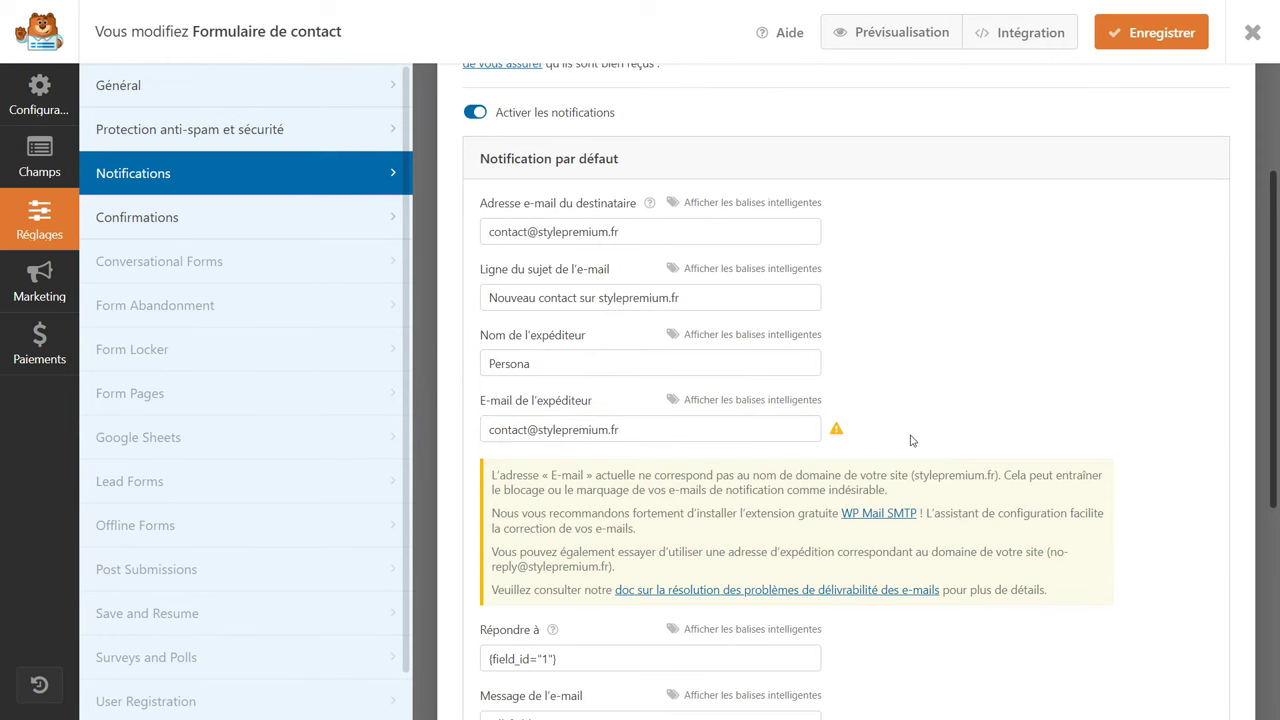
left_click_drag(578, 369, 451, 366)
type("Style Premium")
scroll(988, 402, "down", 5)
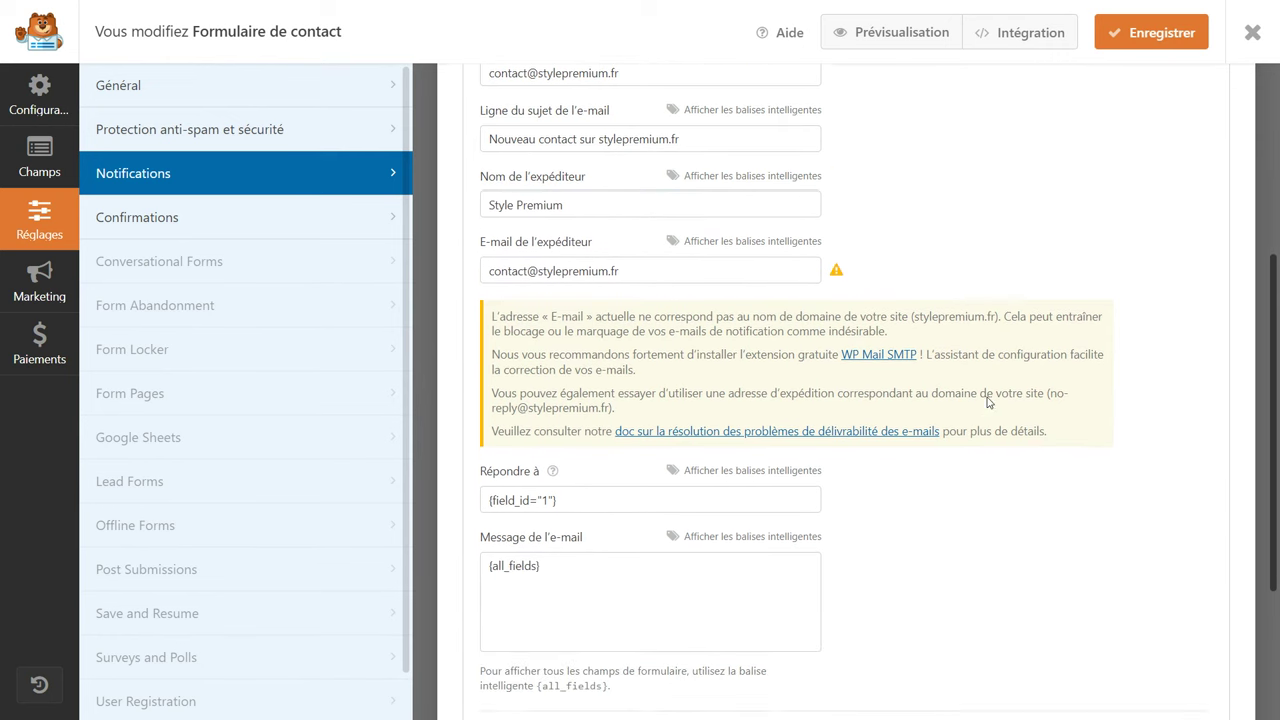
Replace the confirmation message with 'Merci de nous avoir contactés !', save, and close the builder.
left_click(297, 222)
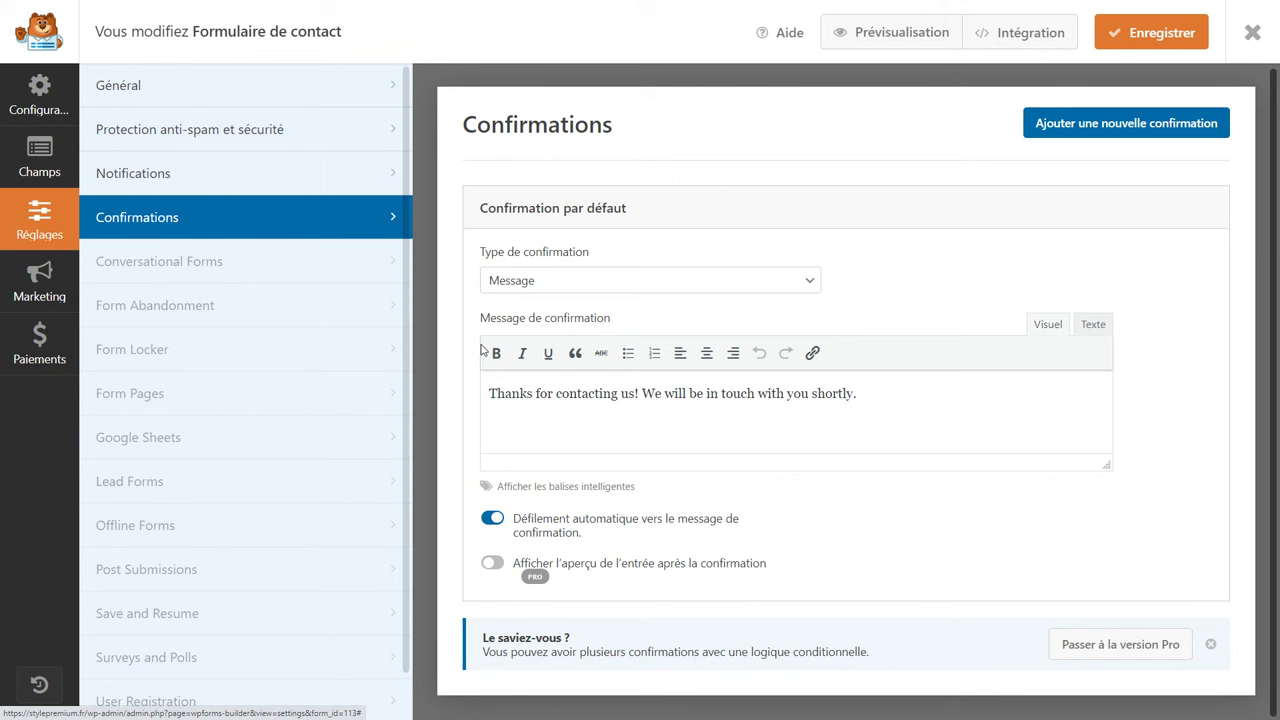
left_click_drag(911, 432, 474, 389)
type("M")
type("de nous avoir contactés !")
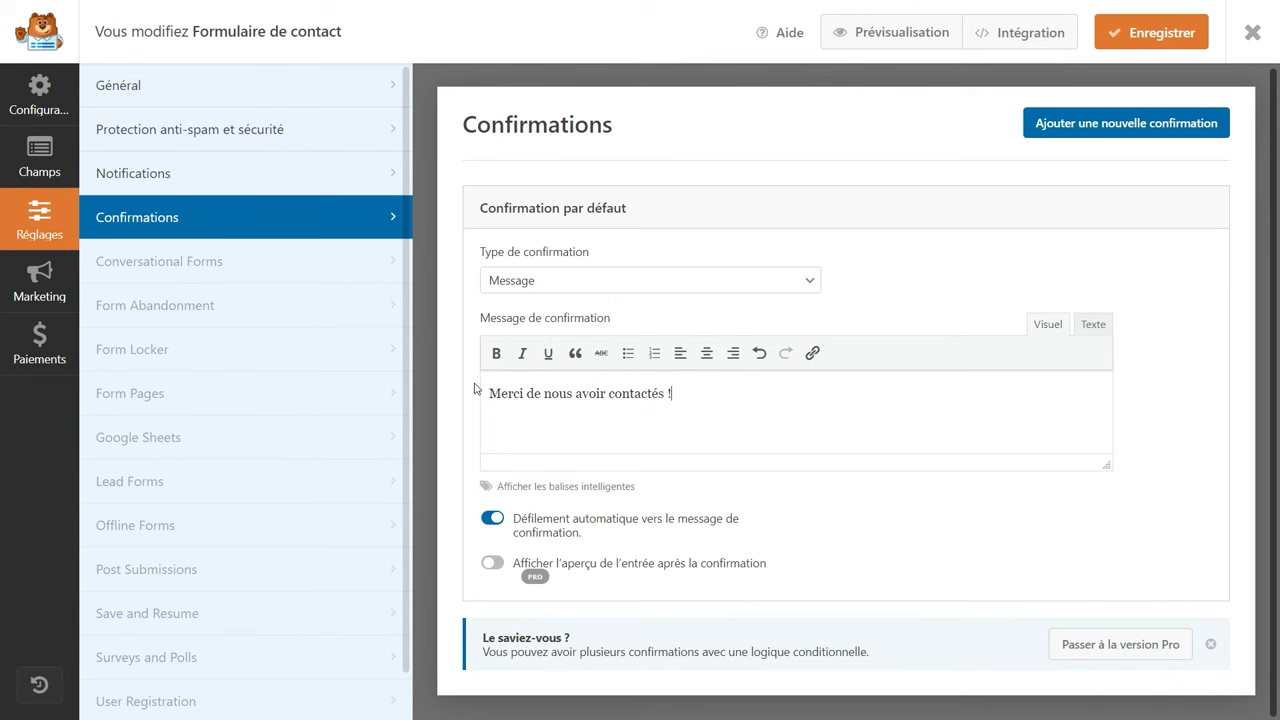
left_click(1133, 40)
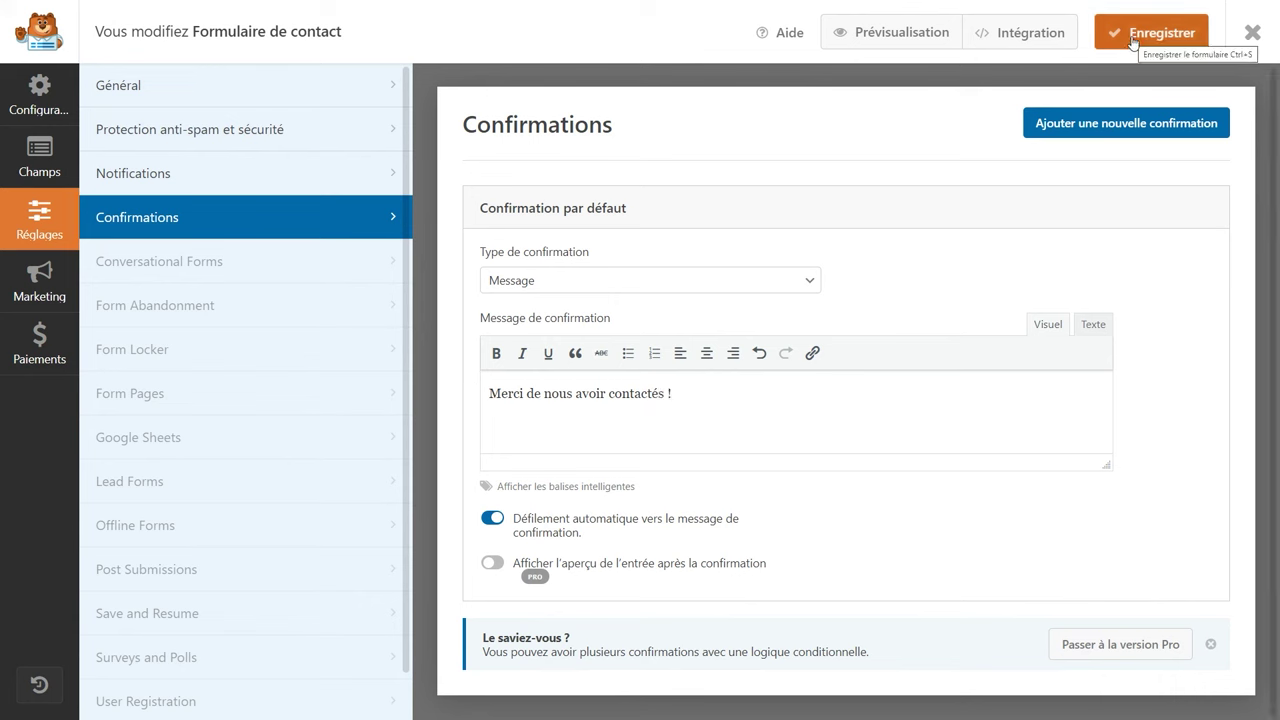
left_click(1253, 32)
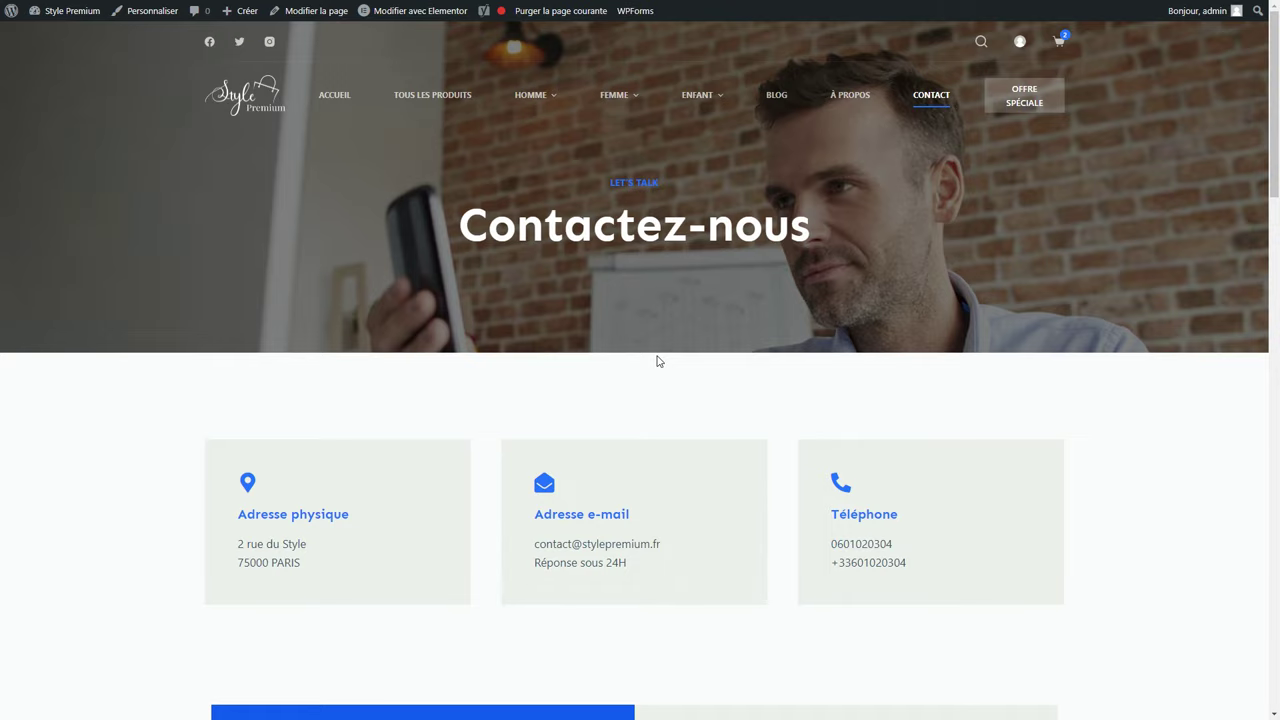
Fill the contact form's first name, last name, e-mail and message fields with test values, then submit with Envoyer.
scroll(657, 360, "down", 2)
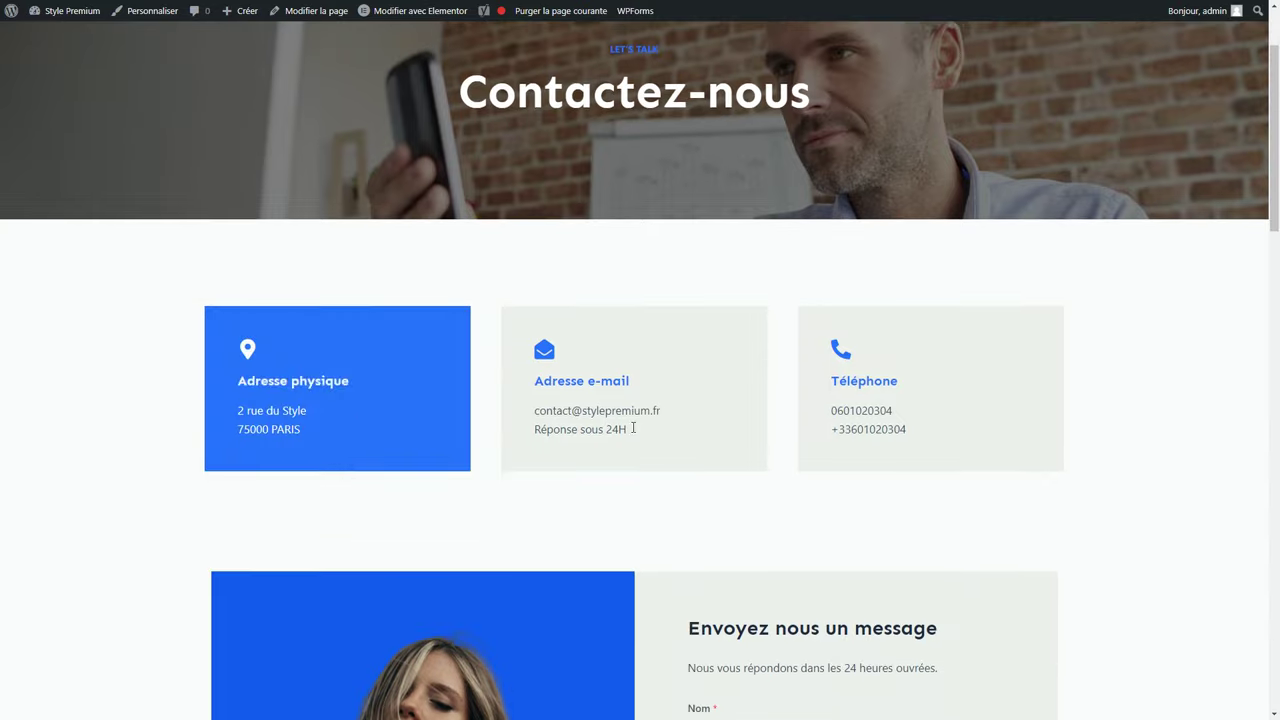
scroll(903, 463, "down", 5)
left_click(759, 270)
type("Julia")
key("Tab")
type("D")
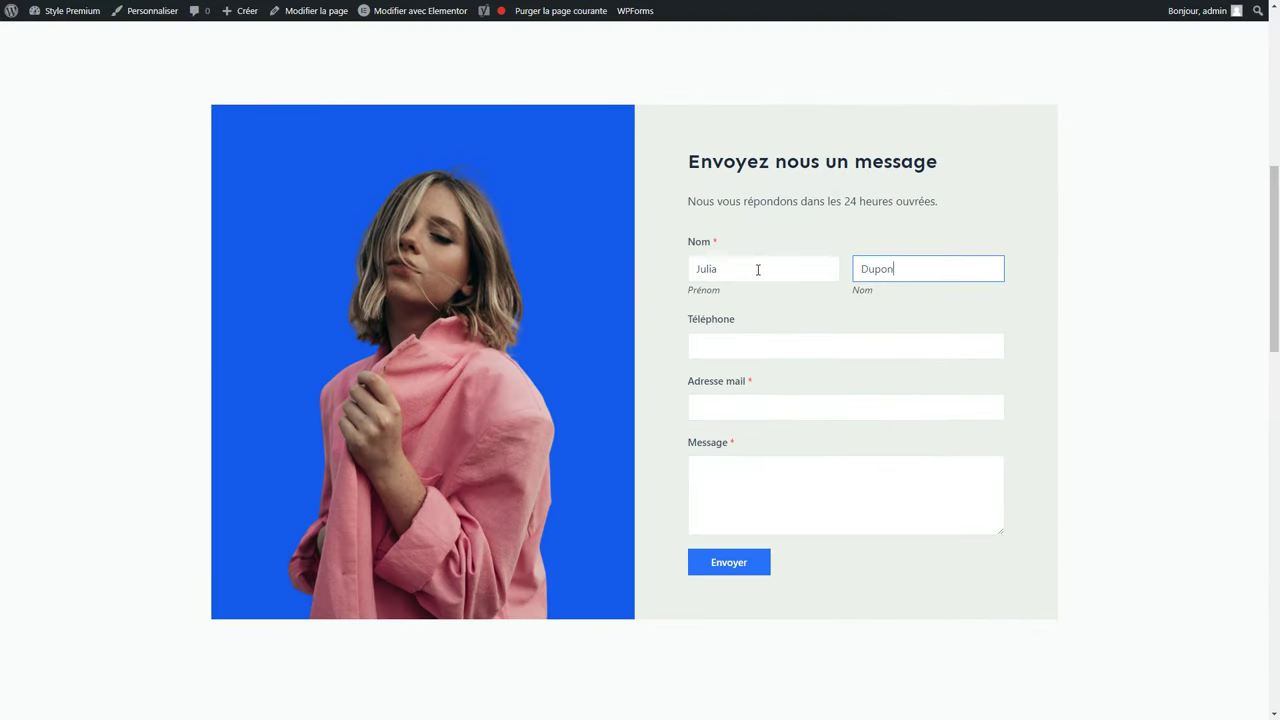
left_click(737, 400)
type("exemple@djsfdjfidjfdsfjsd.fr")
left_click(743, 472)
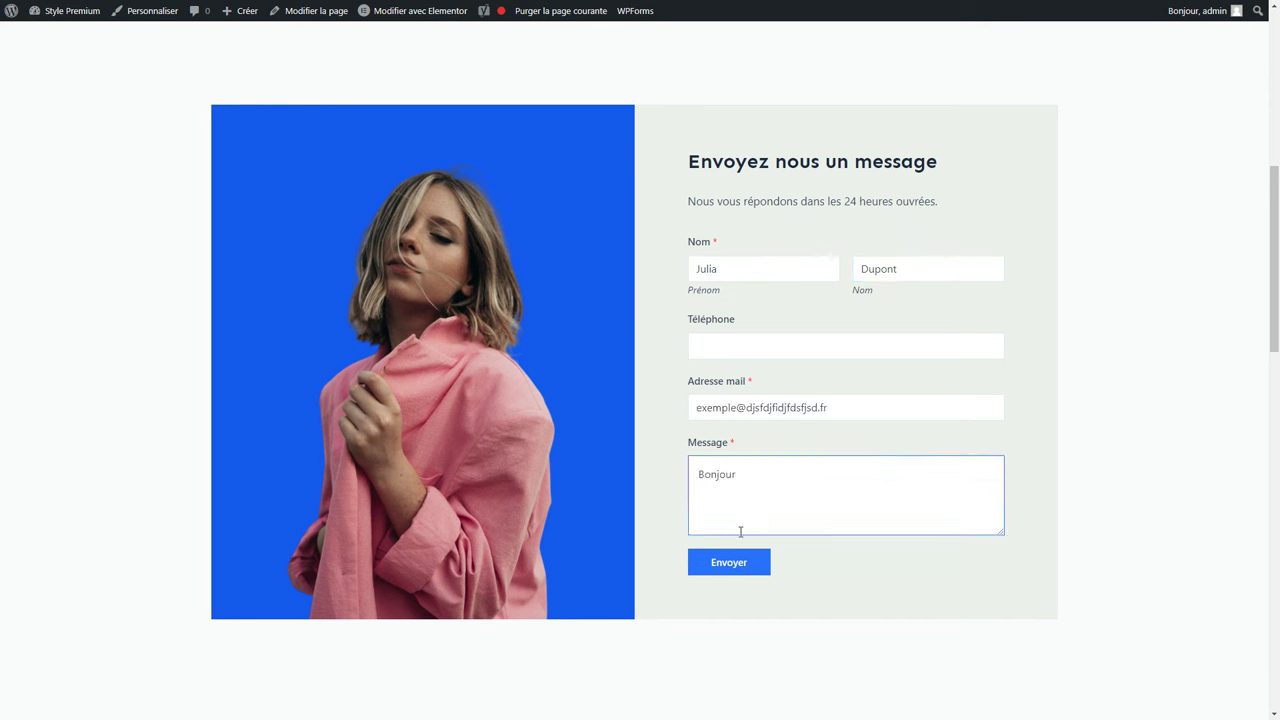
left_click(737, 565)
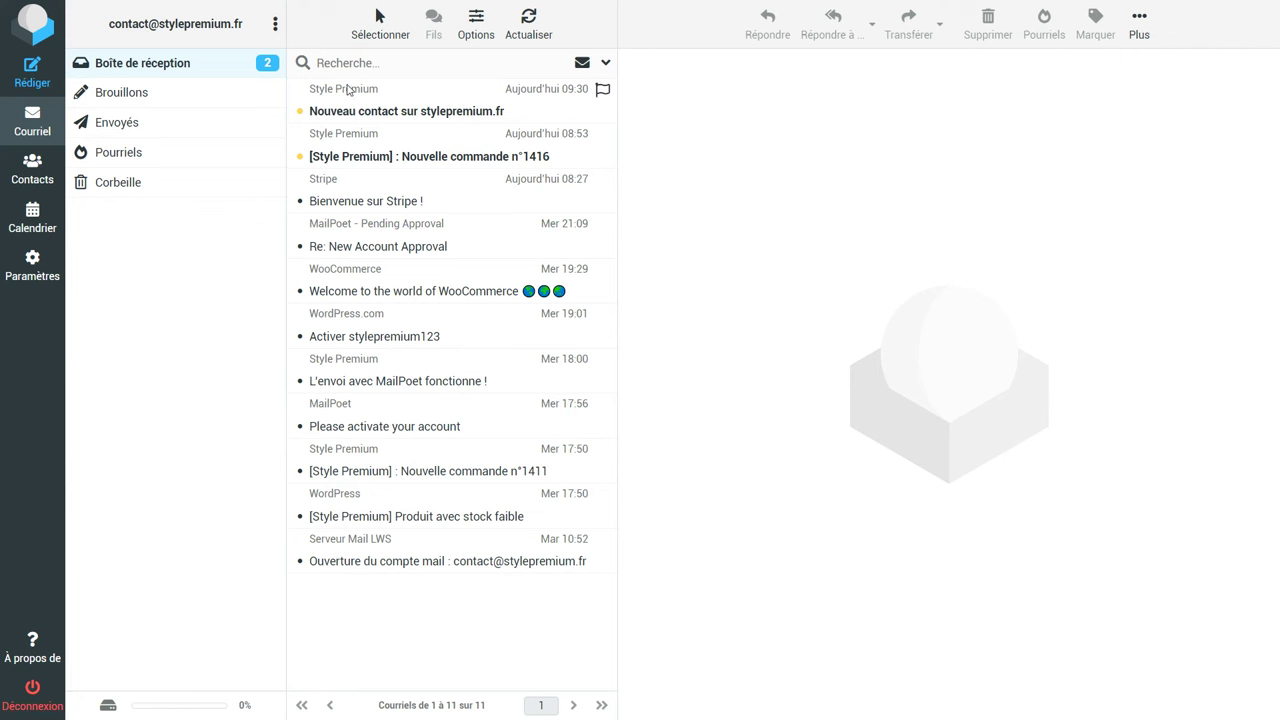
Open the 'Nouveau contact sur stylepremium.fr' e-mail and read the submitted name, address and message.
left_click(445, 105)
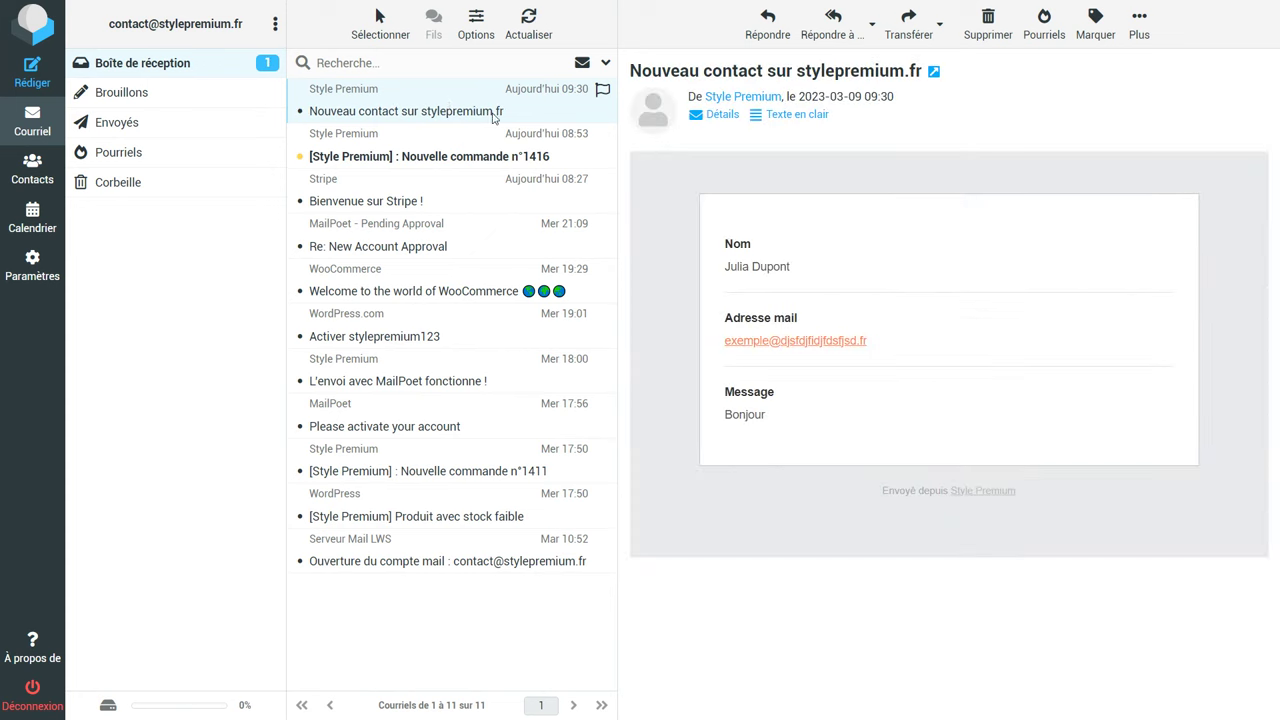
double_click(752, 414)
left_click(797, 427)
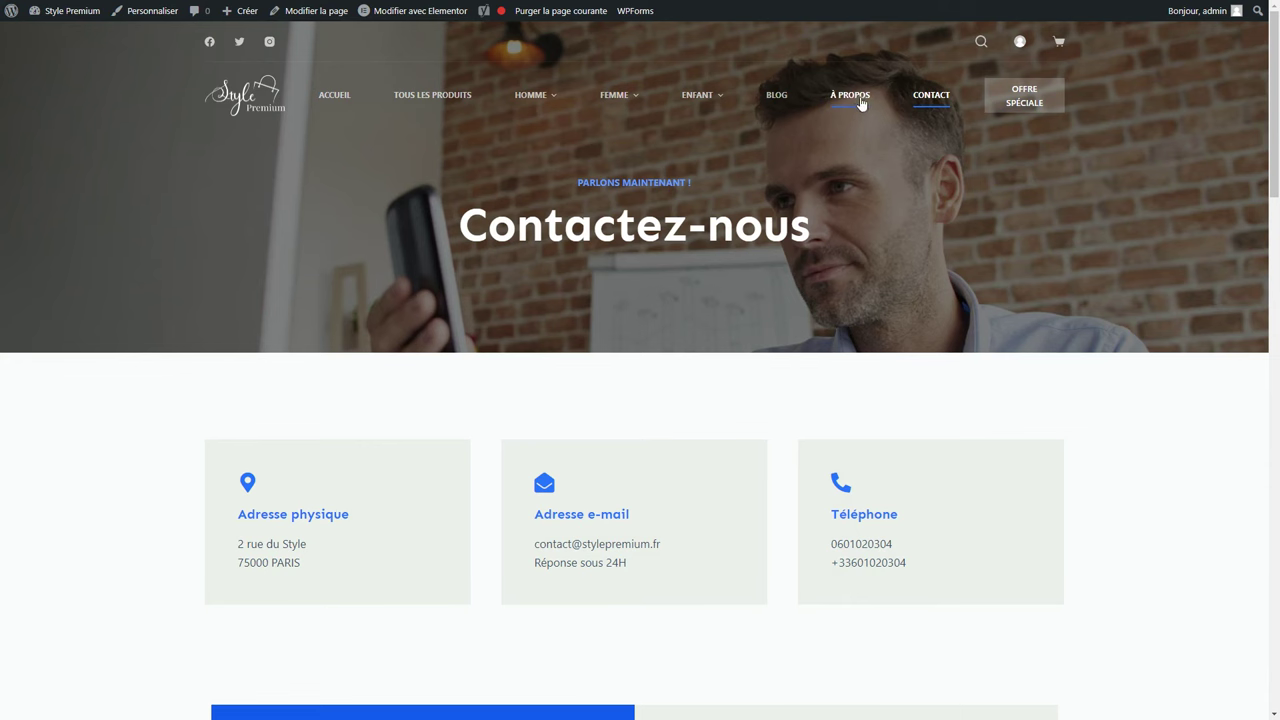
Go to the À PROPOS page and launch 'Modifier avec Elementor' from the admin bar.
left_click(858, 102)
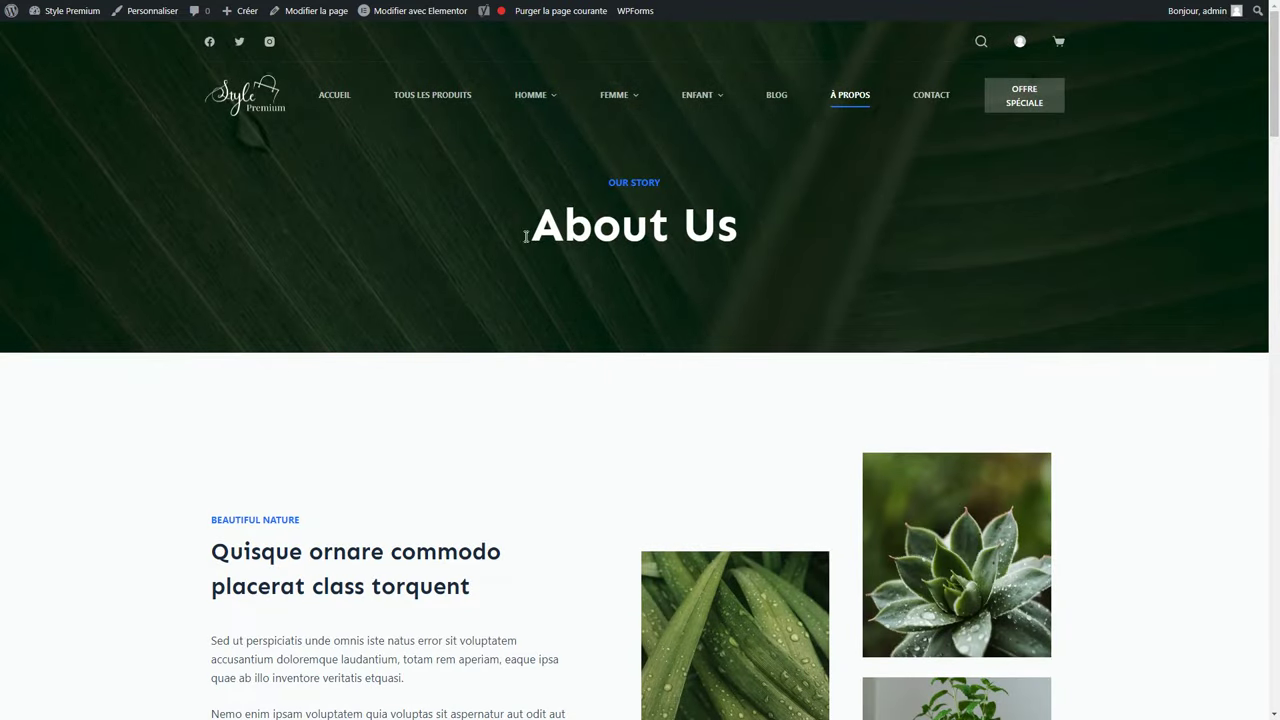
scroll(457, 323, "down", 3)
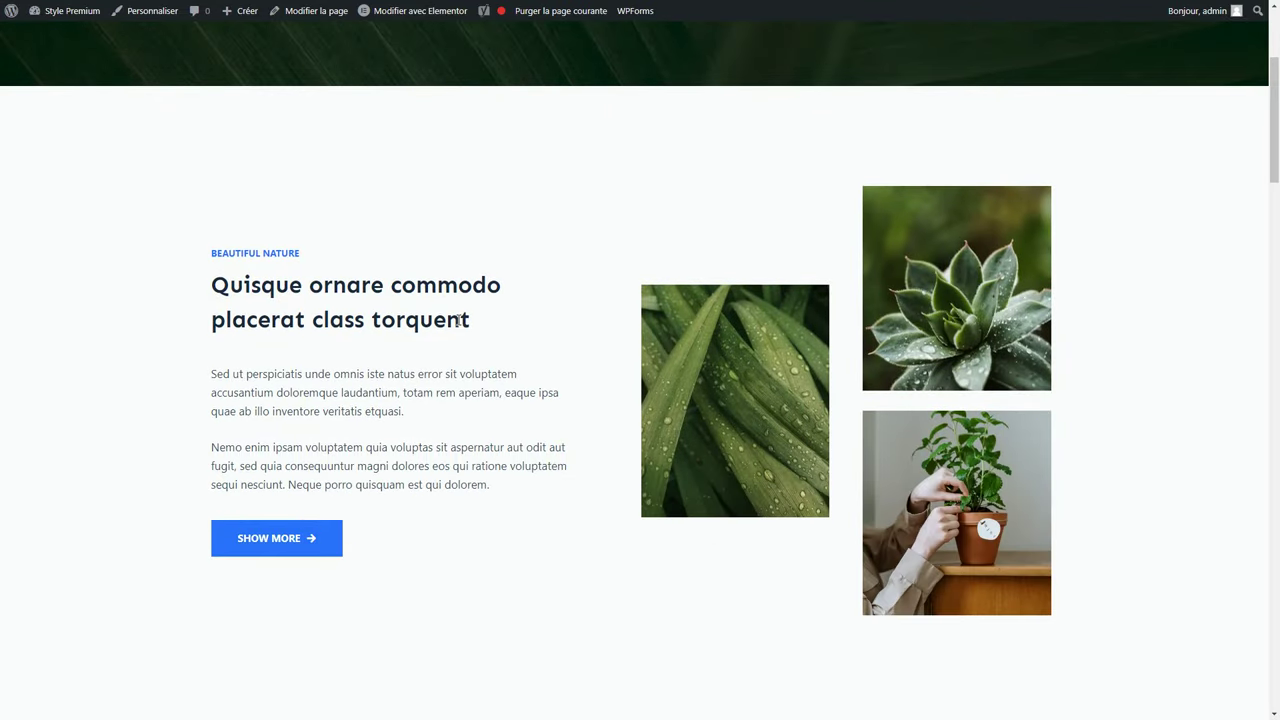
scroll(457, 321, "up", 3)
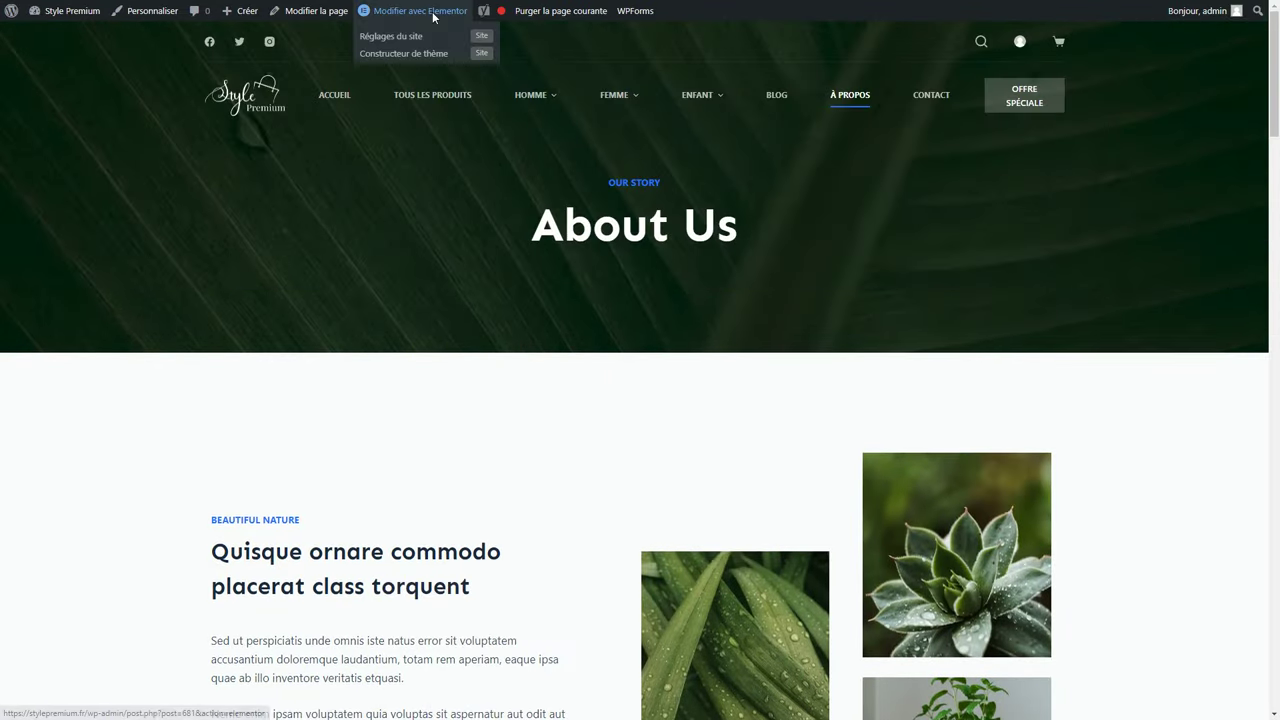
left_click(434, 16)
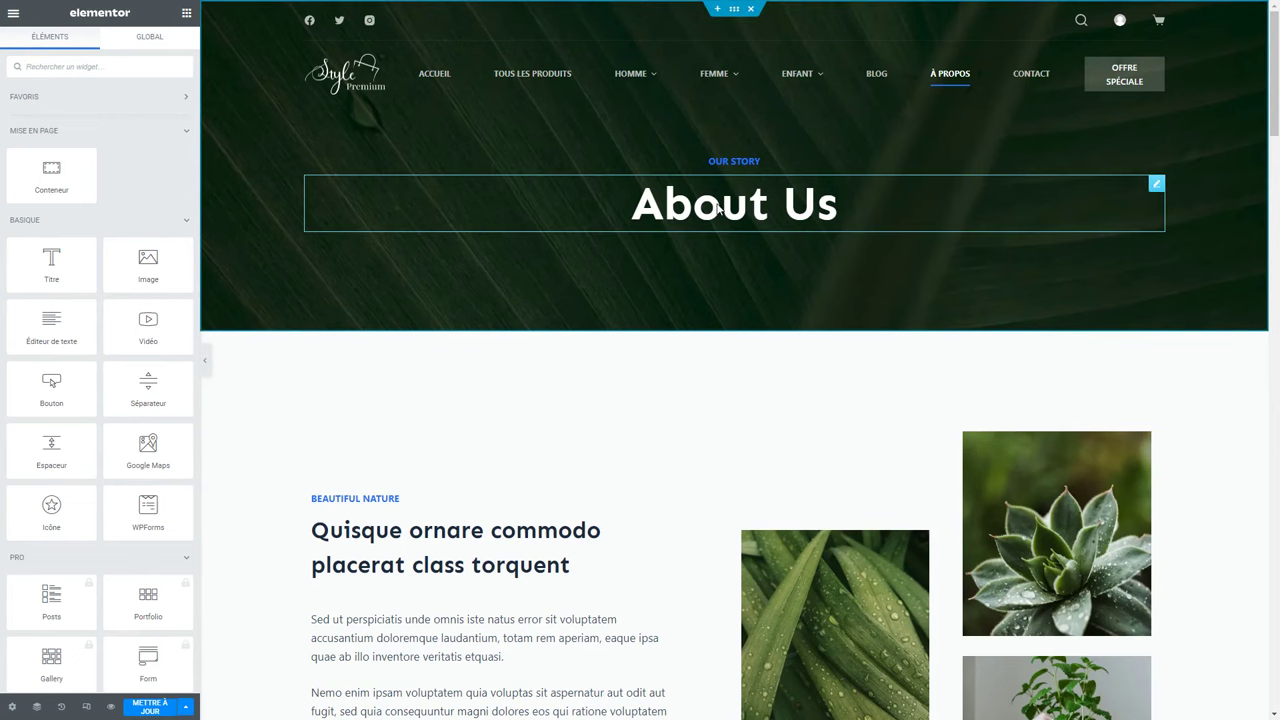
Inspect the About Us heading and the leaf image widget settings.
left_click(731, 215)
scroll(802, 452, "down", 2)
left_click(802, 445)
scroll(816, 435, "down", 6)
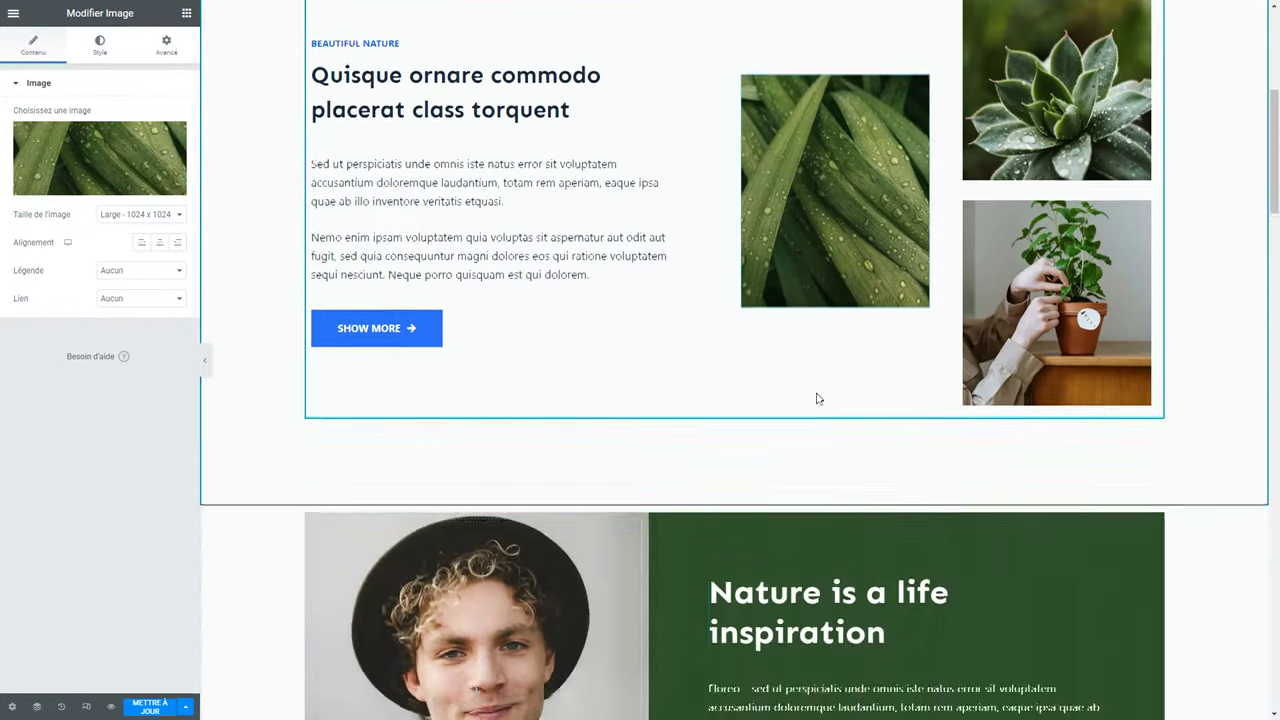
scroll(815, 386, "down", 6)
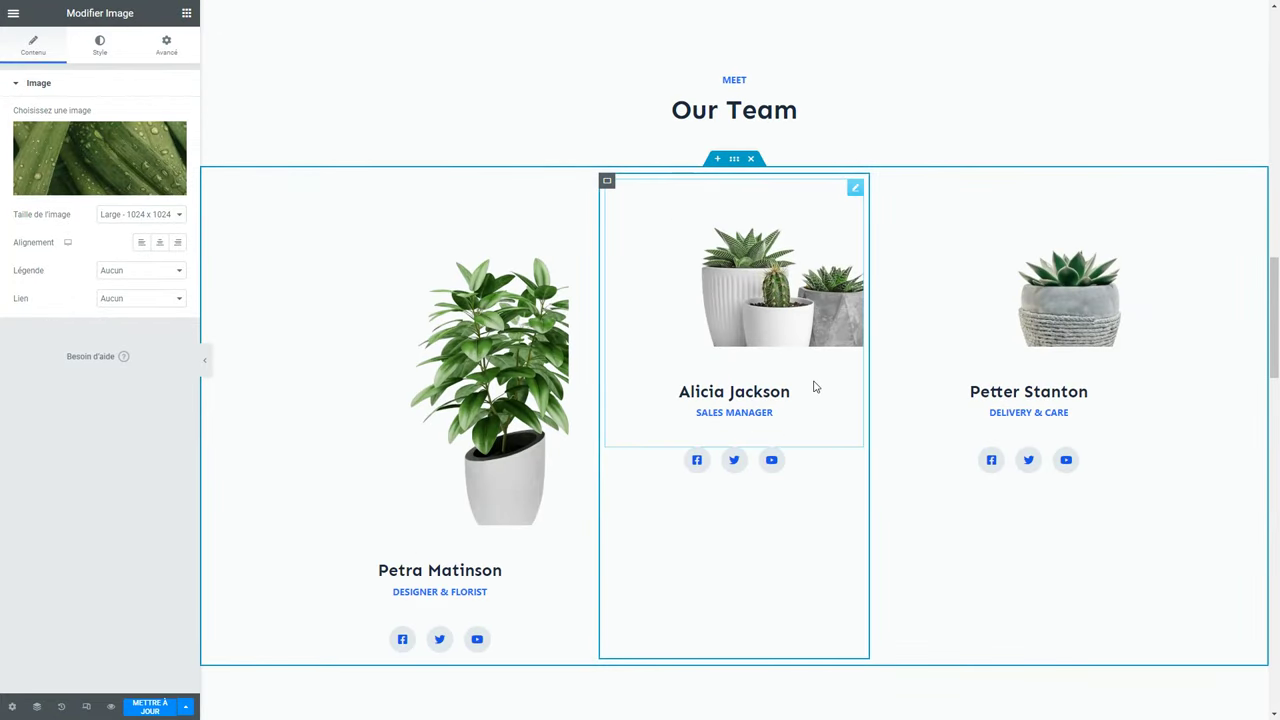
scroll(815, 387, "down", 8)
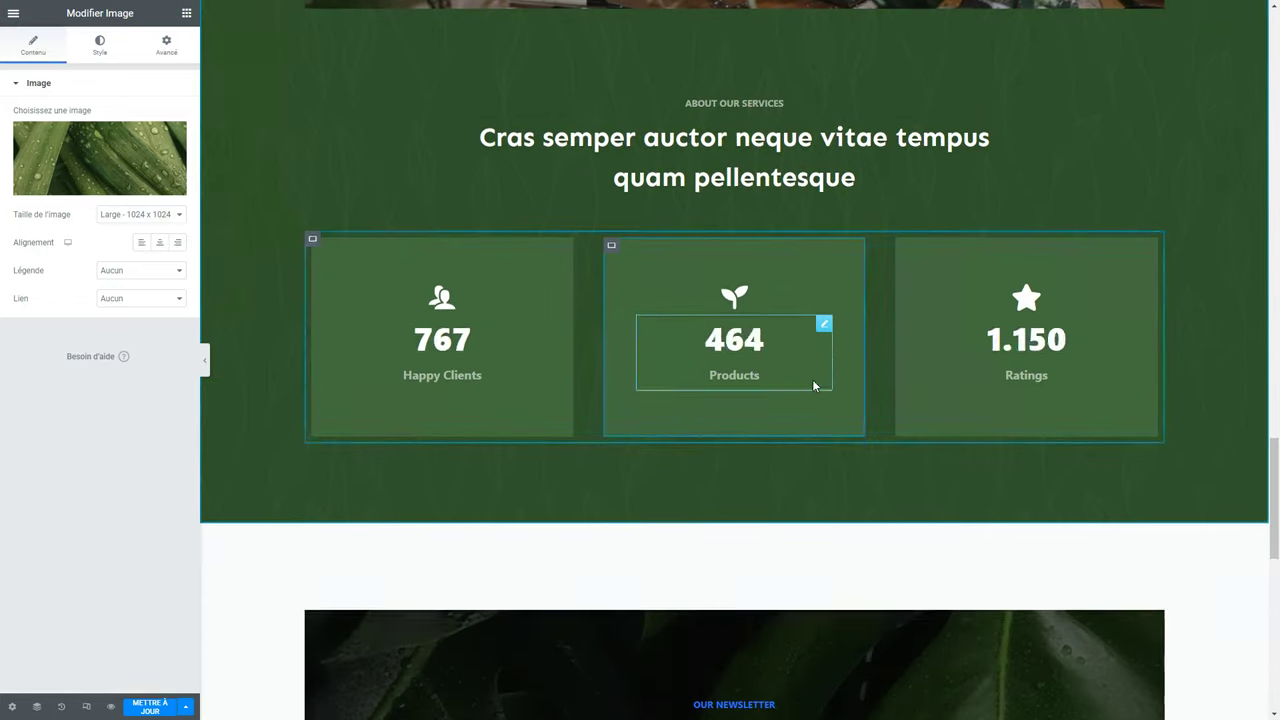
scroll(813, 385, "down", 2)
Check the Products counter (0 to 1450) and save the page with Ctrl+S.
left_click(762, 232)
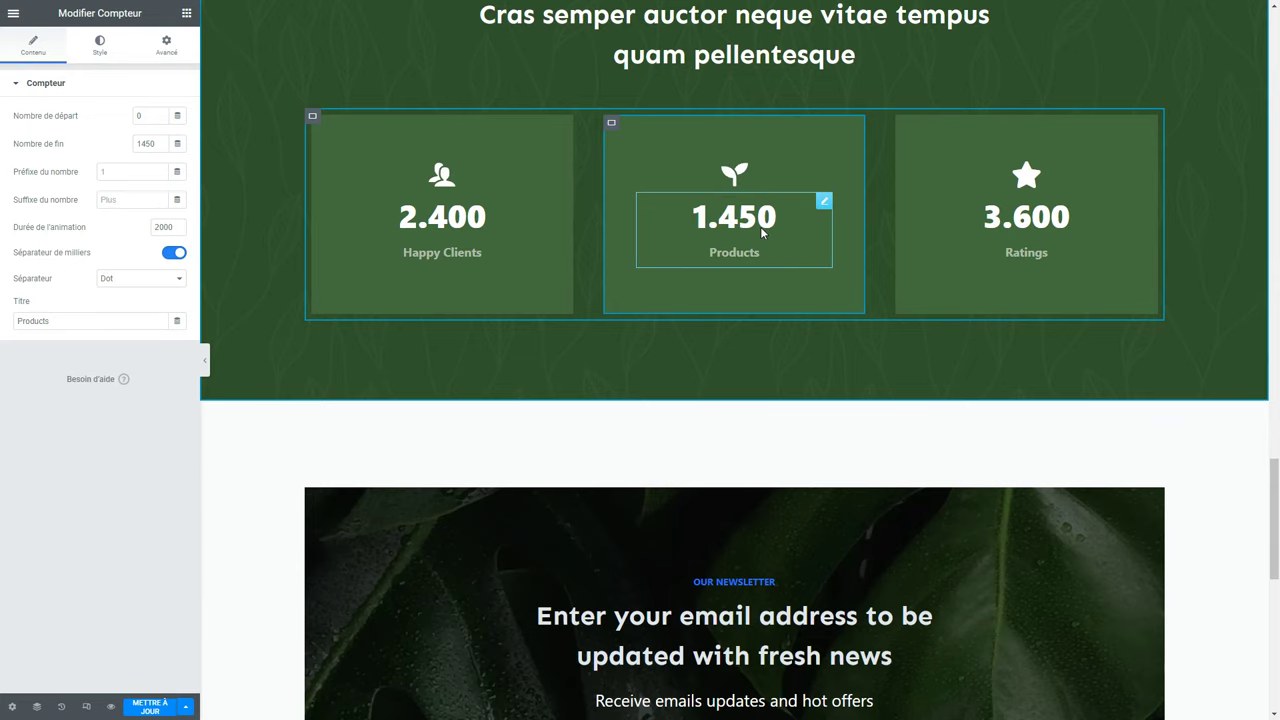
scroll(712, 319, "down", 3)
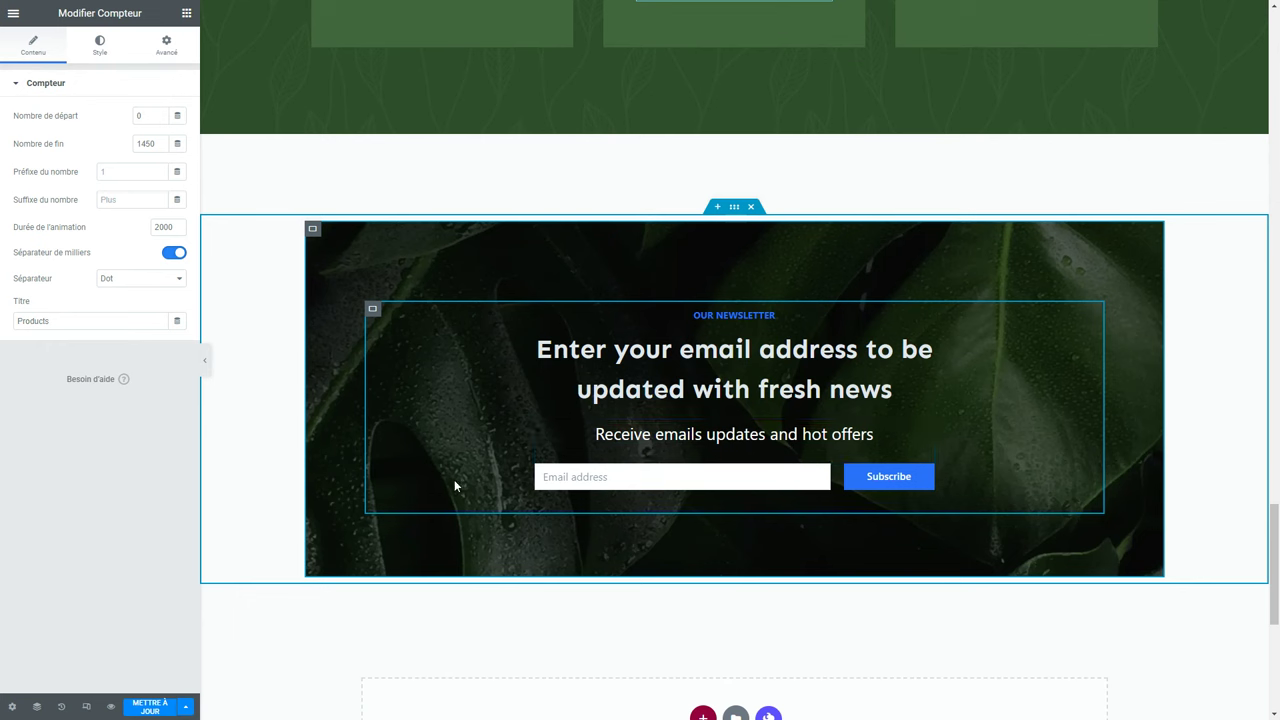
key("ctrl+s")
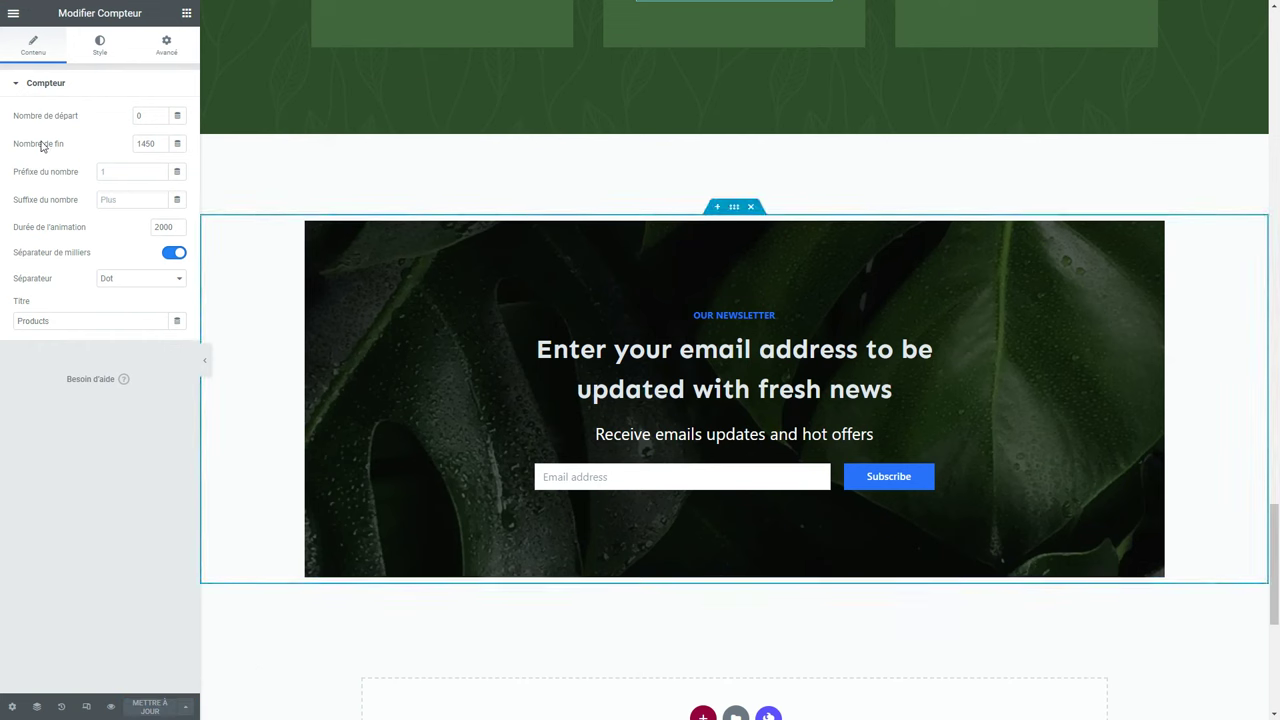
left_click(13, 13)
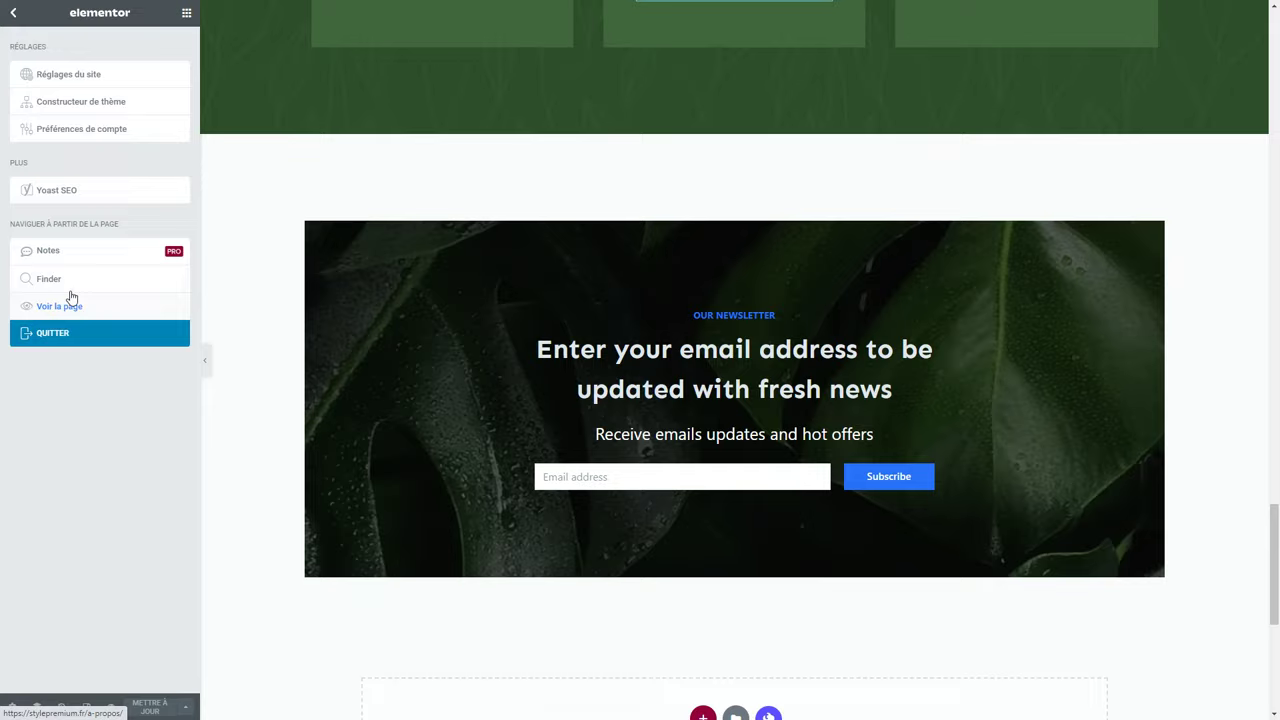
View the live About page, scrolling through its sections down to the newsletter and back up.
left_click(71, 300)
scroll(701, 302, "down", 2)
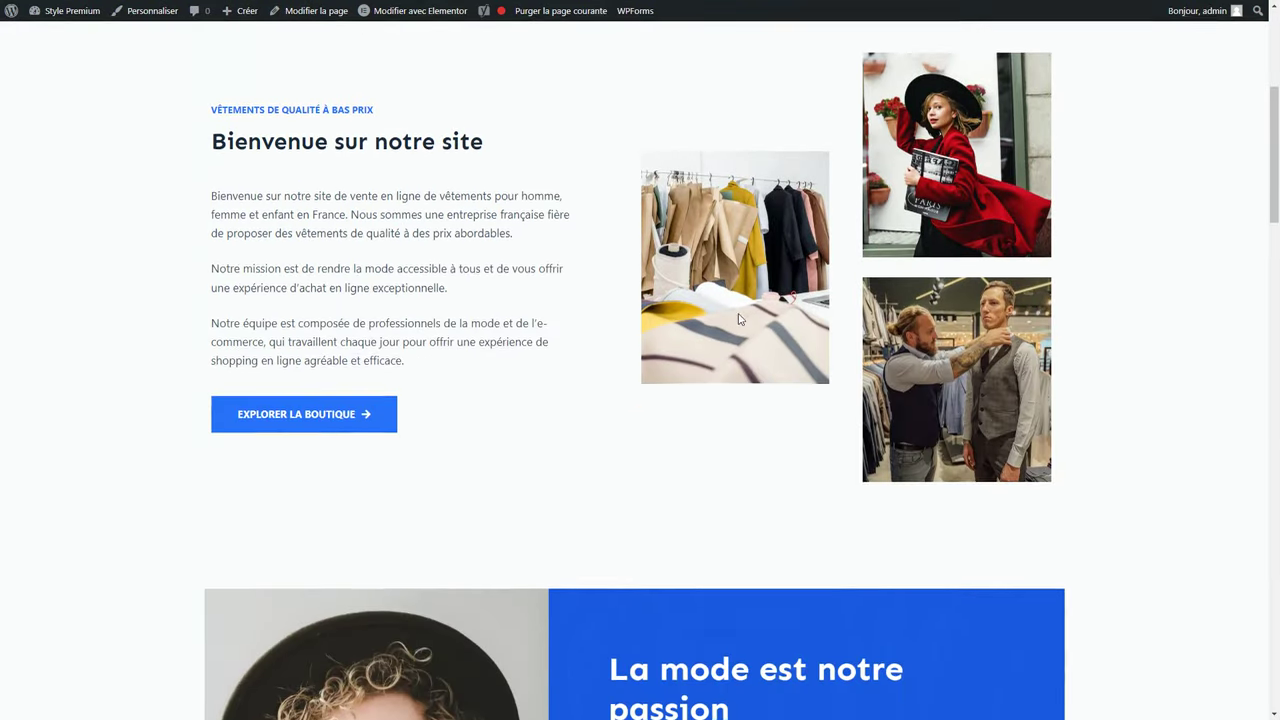
scroll(740, 318, "down", 10)
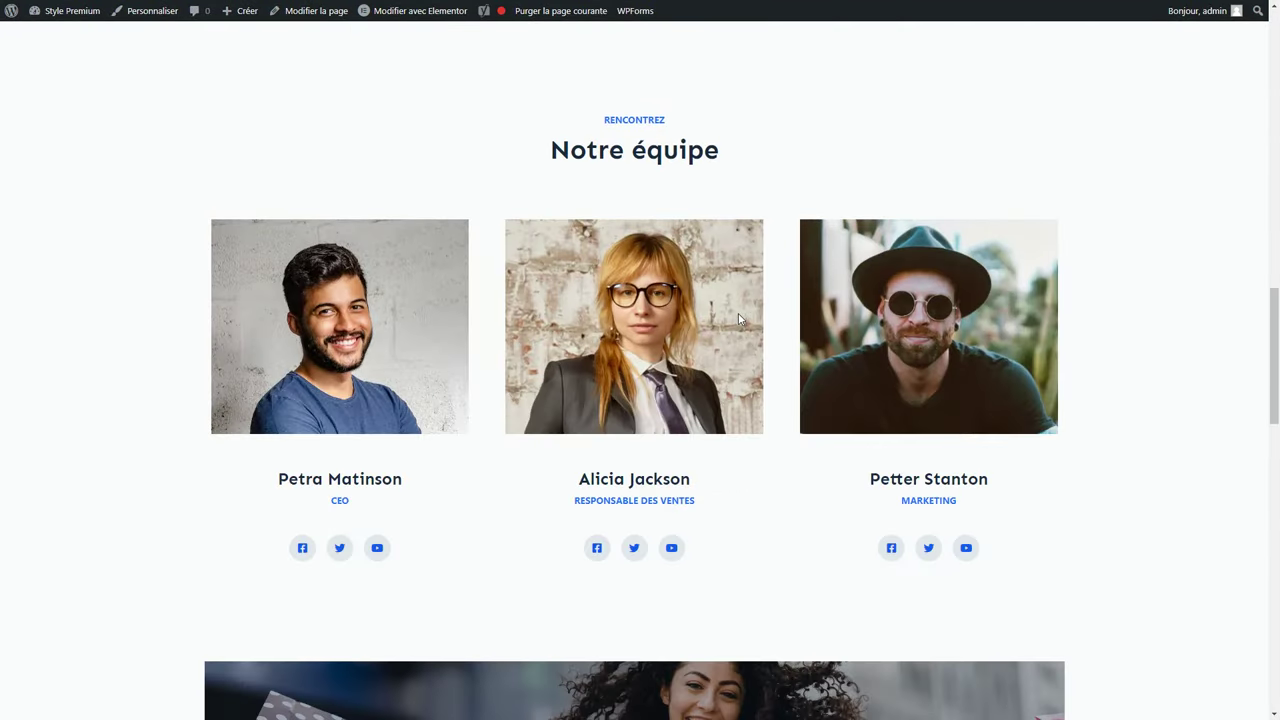
scroll(740, 318, "down", 8)
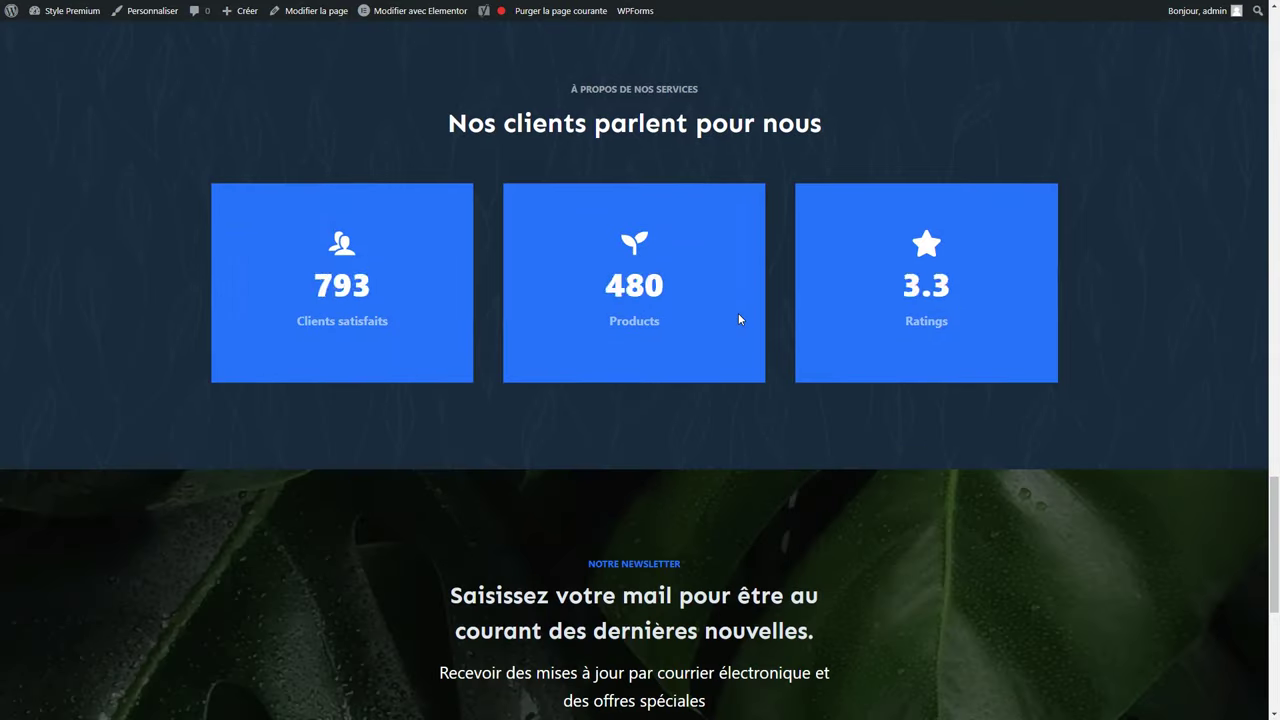
scroll(738, 313, "down", 4)
scroll(738, 313, "up", 9)
scroll(740, 300, "up", 12)
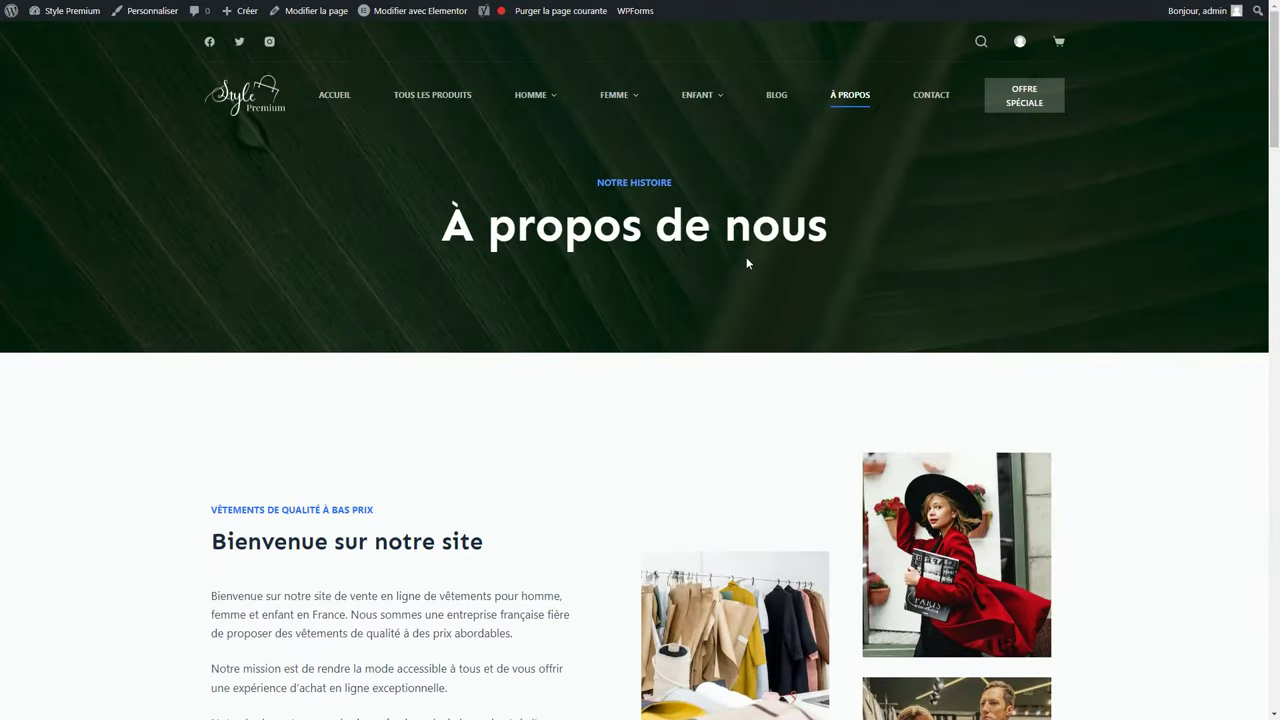
Open the Blog page from the main navigation and scroll through its eight post cards.
left_click(777, 111)
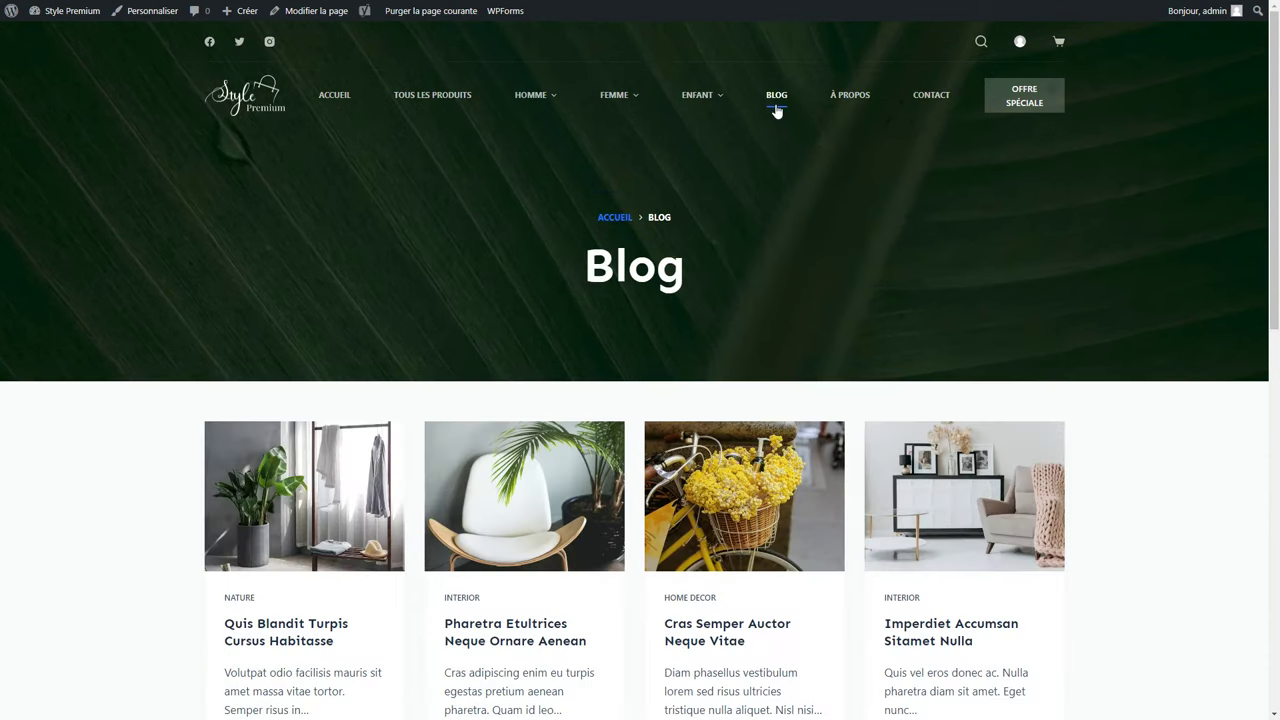
scroll(698, 180, "down", 5)
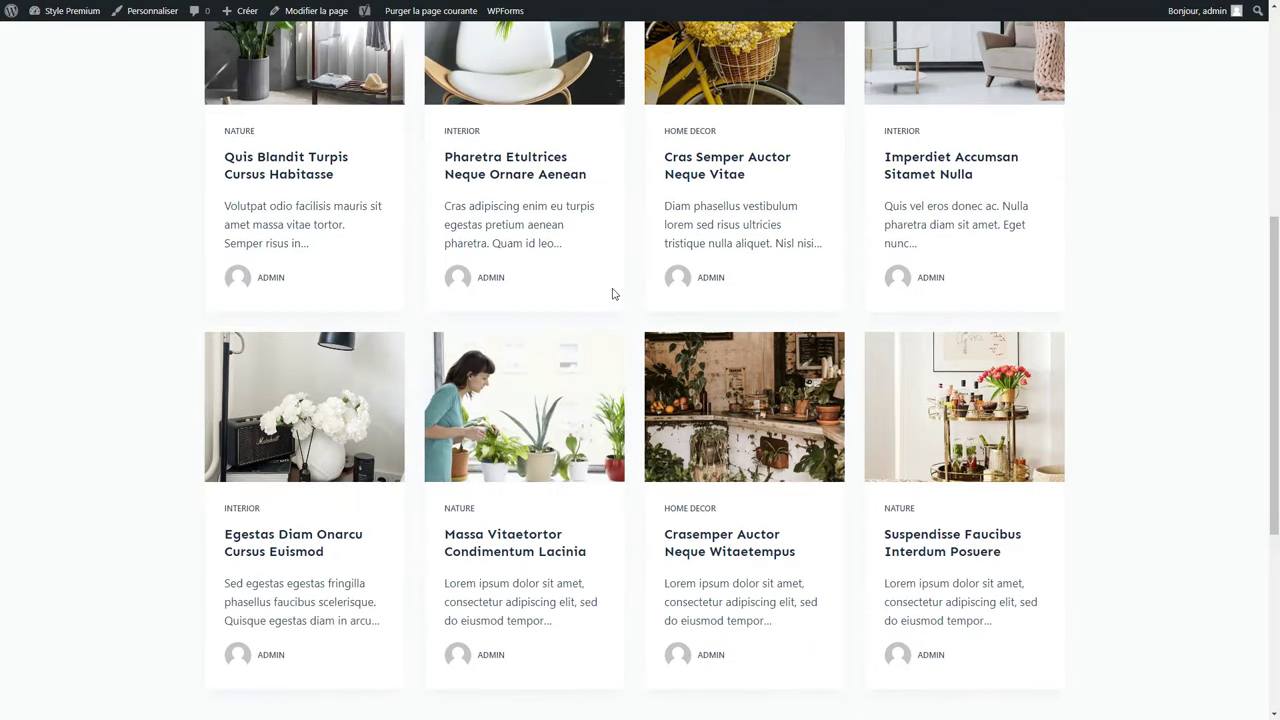
scroll(613, 293, "up", 5)
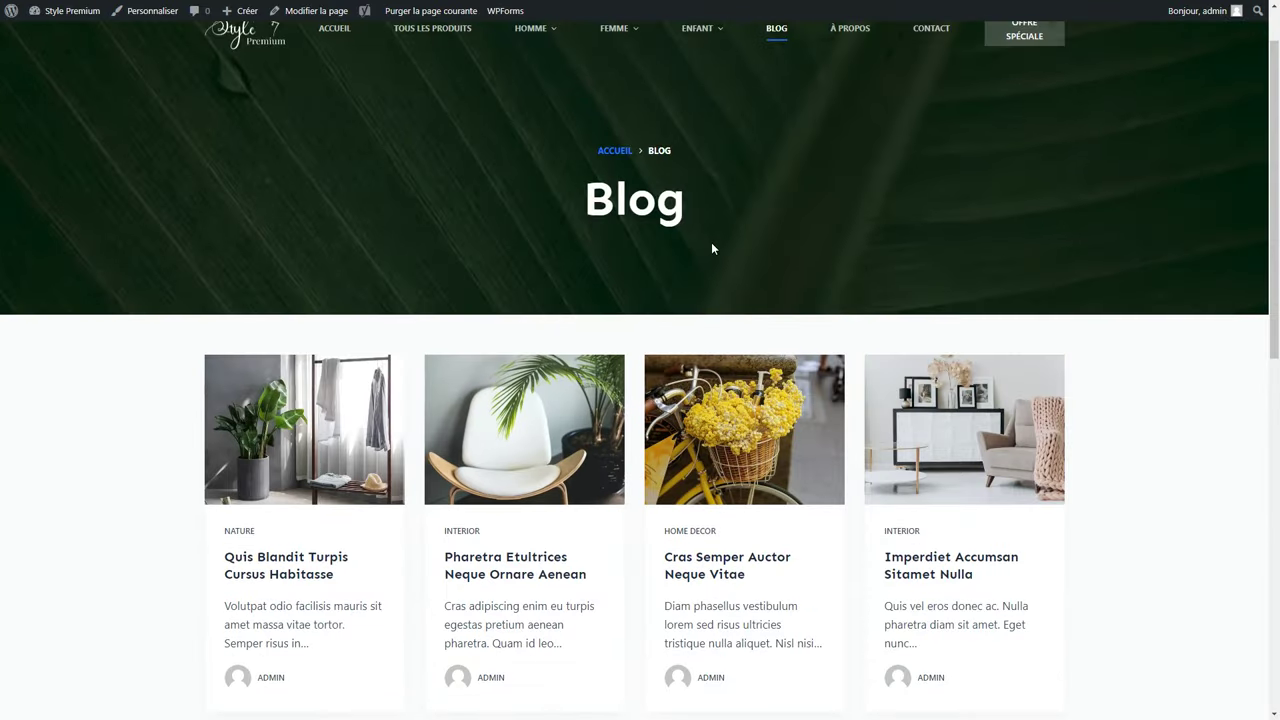
scroll(714, 247, "up", 1)
Open the Customizer's blog post settings and try the Simple and Classique archive layouts.
mouse_move(561, 124)
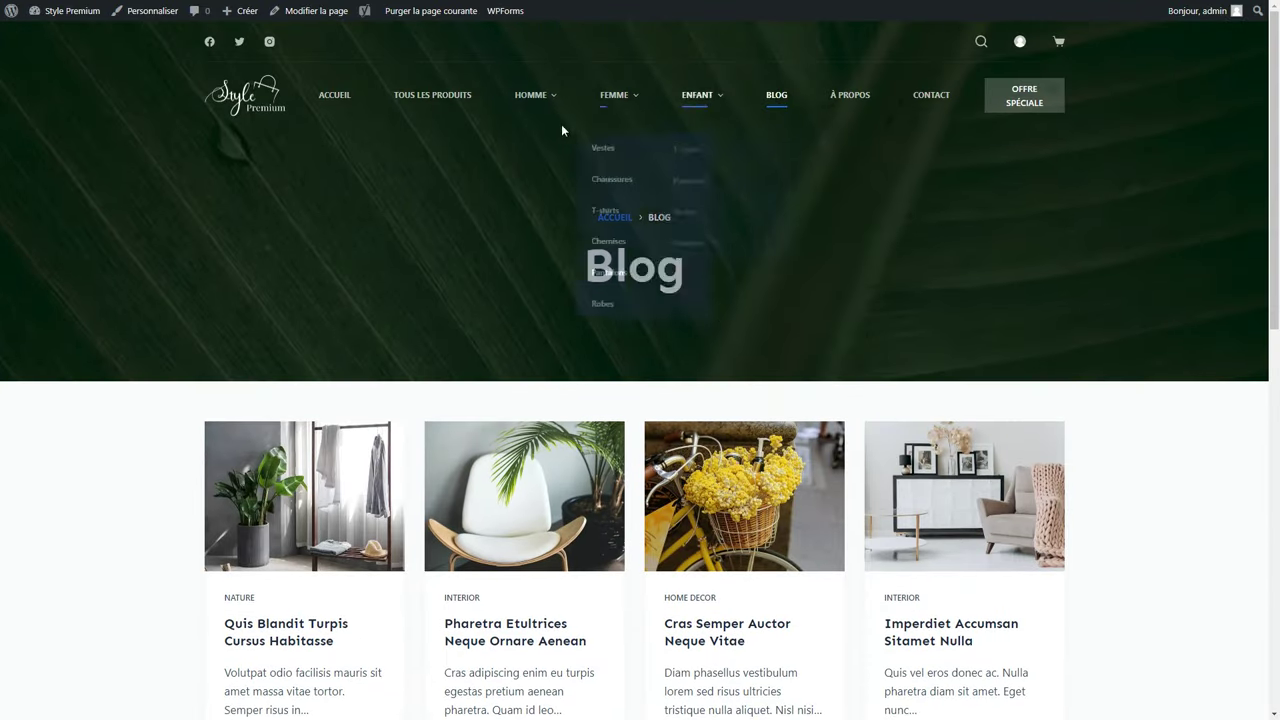
left_click(154, 14)
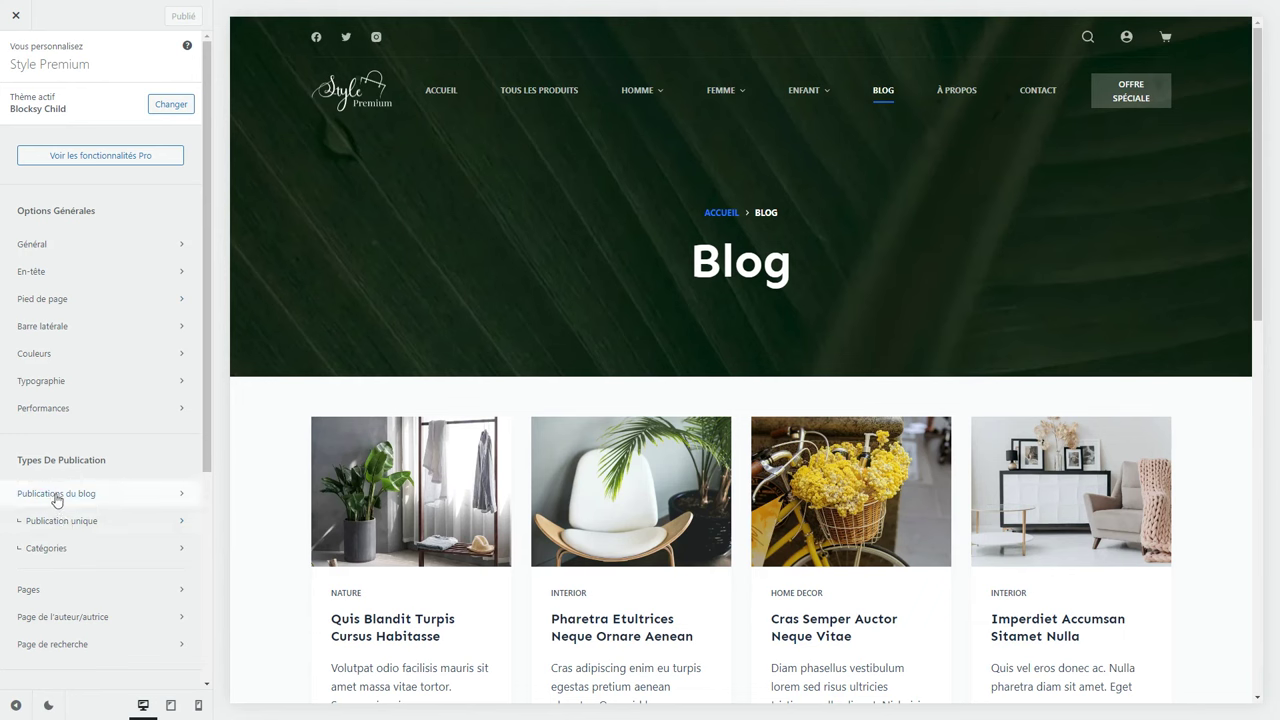
left_click(66, 494)
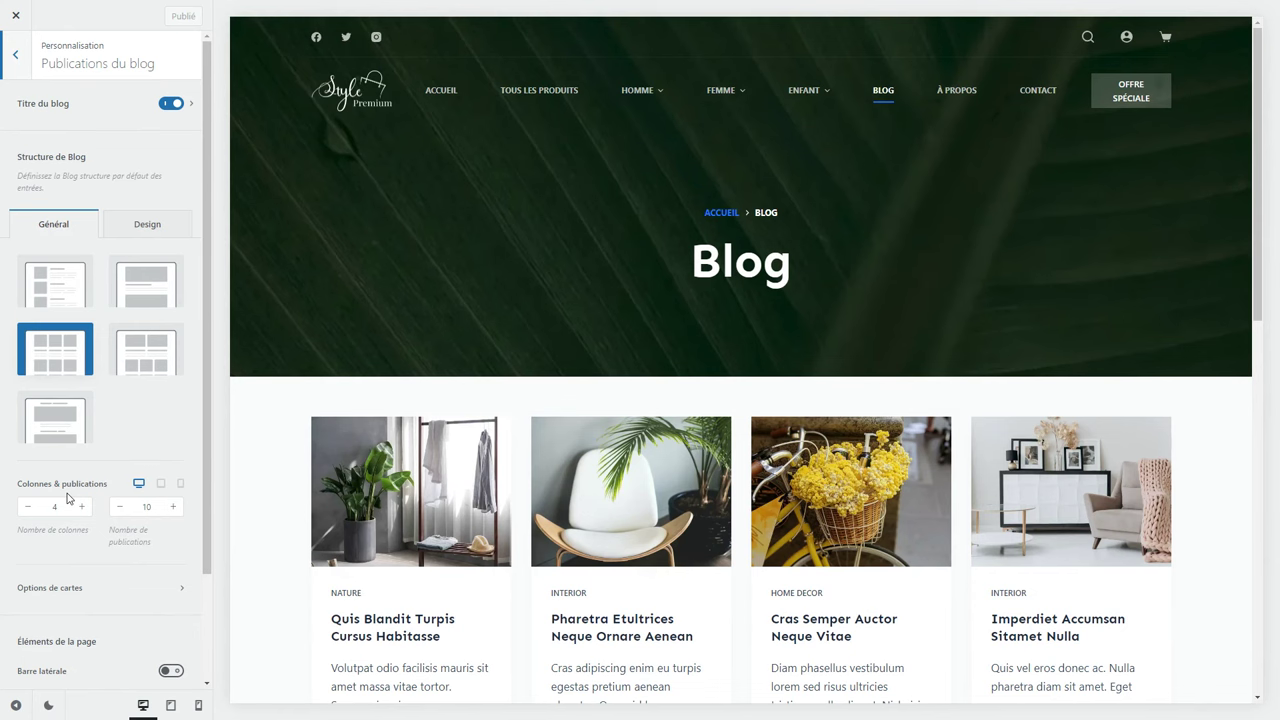
scroll(272, 345, "down", 2)
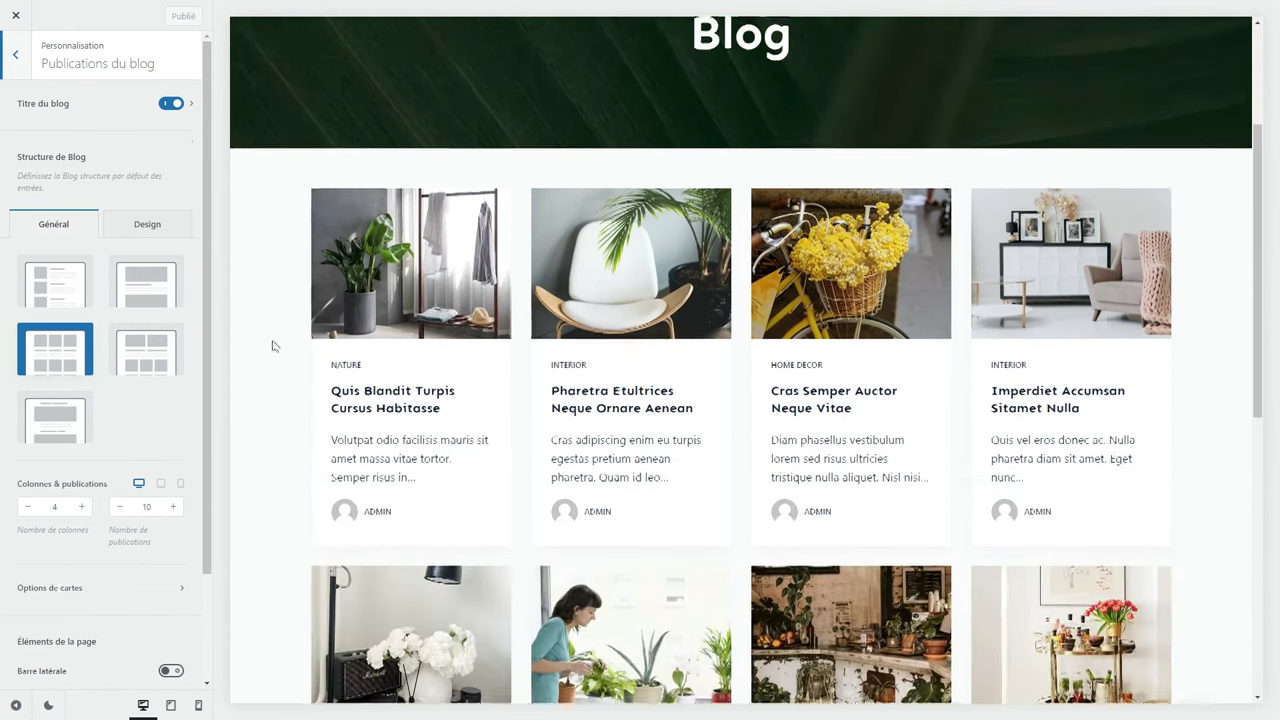
left_click(46, 290)
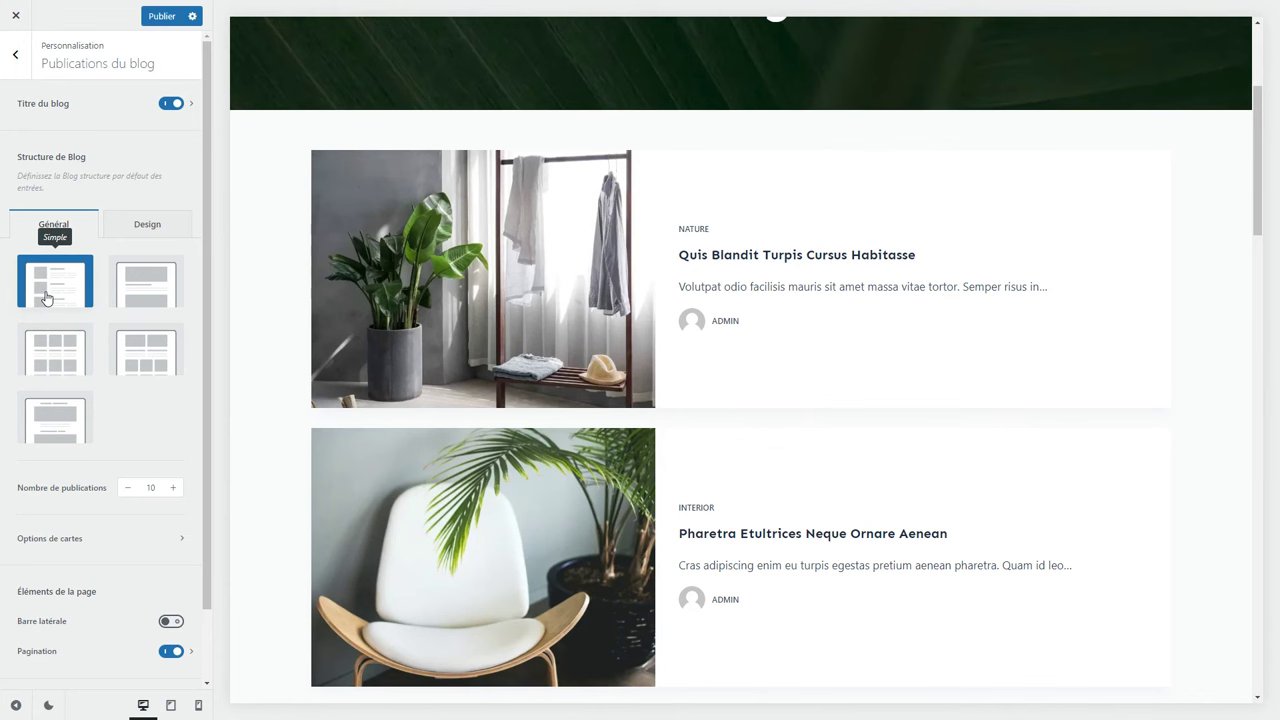
left_click(137, 300)
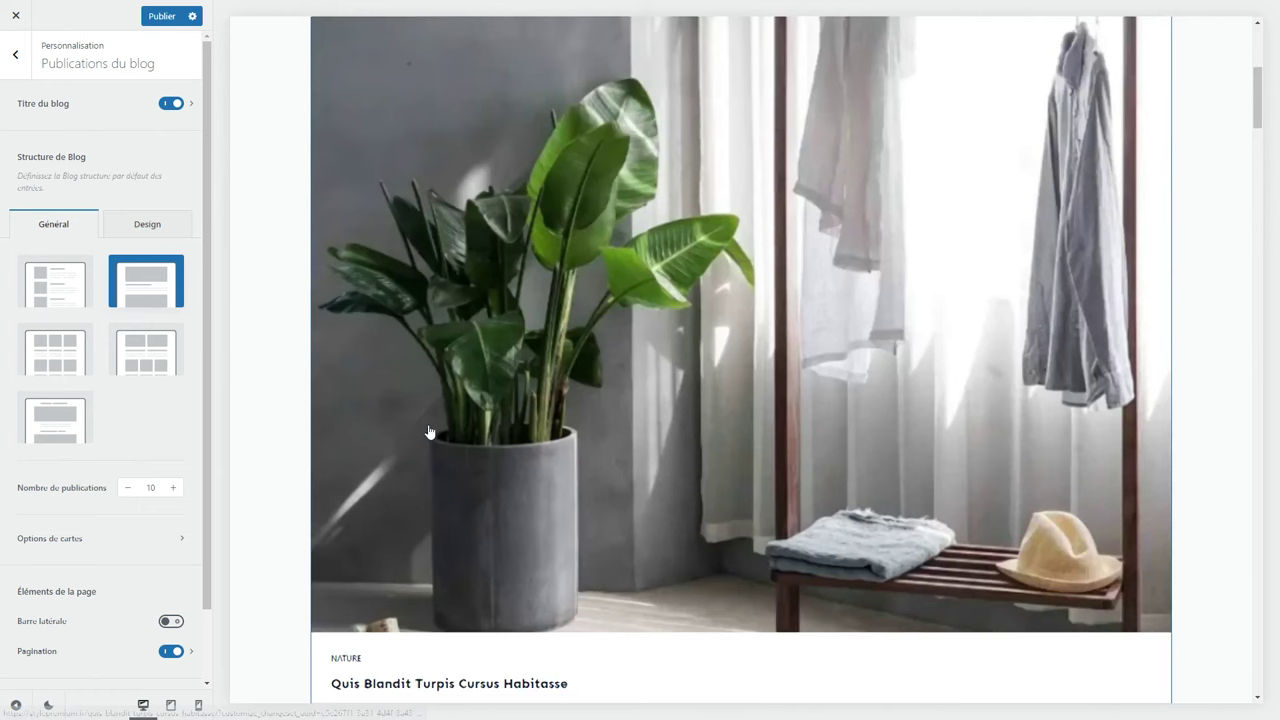
Switch the blog archive to a grid layout with 3 columns.
scroll(428, 432, "down", 4)
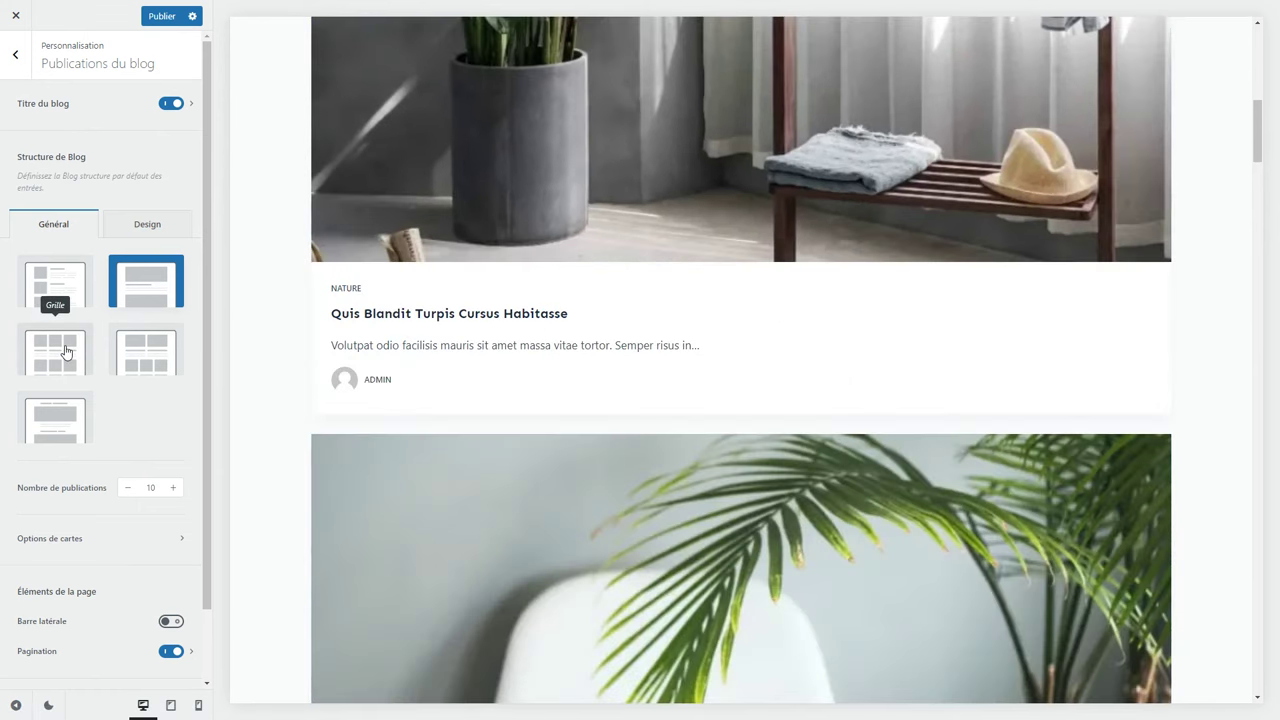
left_click(65, 351)
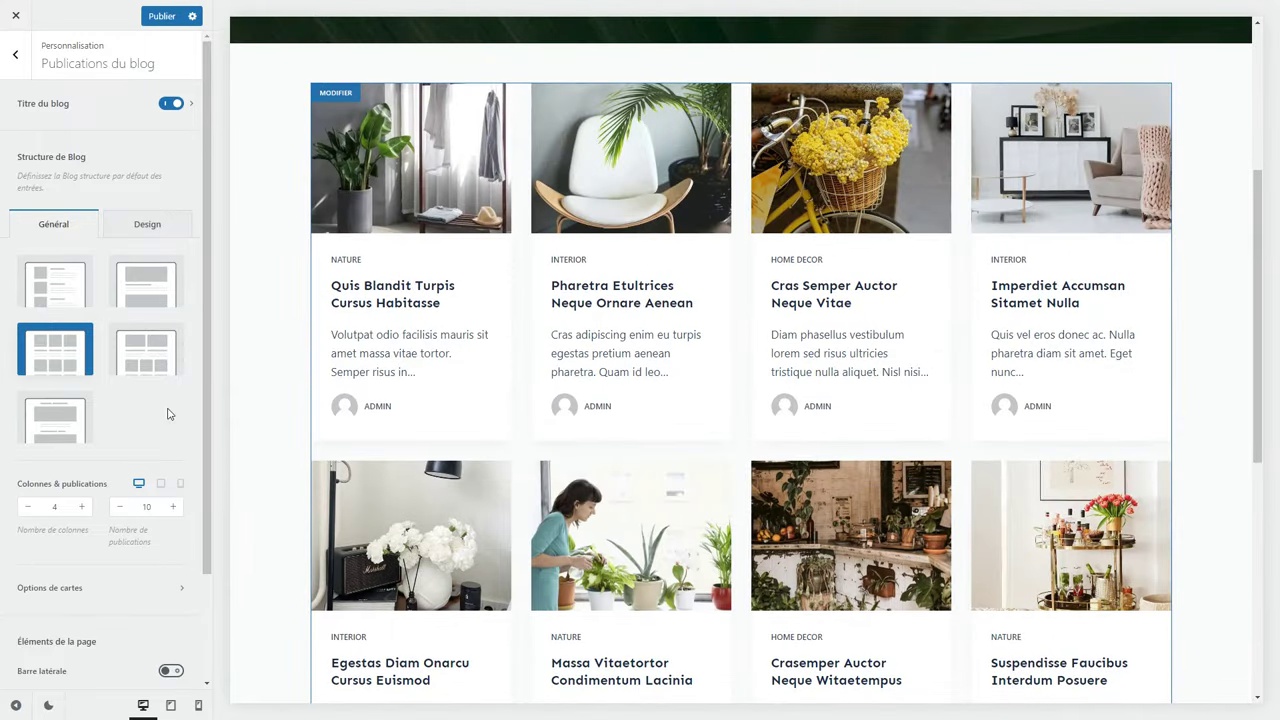
left_click(28, 506)
left_click(28, 506)
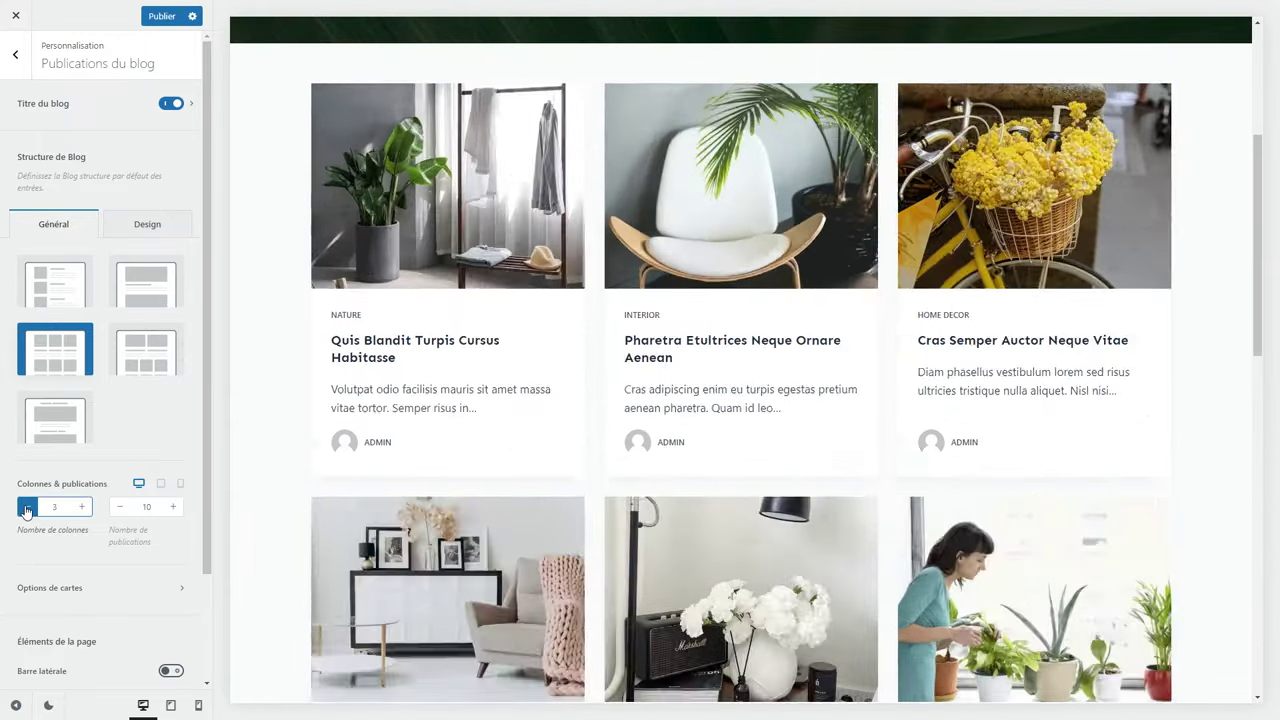
left_click(82, 506)
left_click(82, 506)
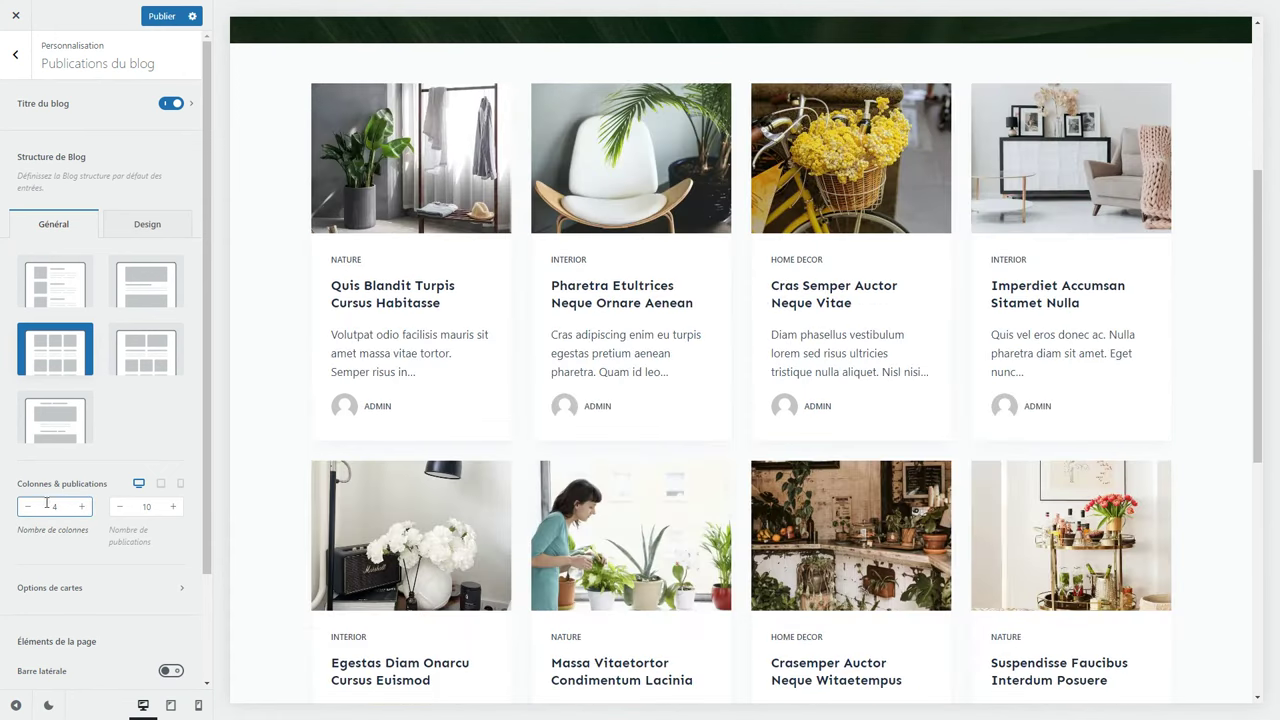
left_click(28, 506)
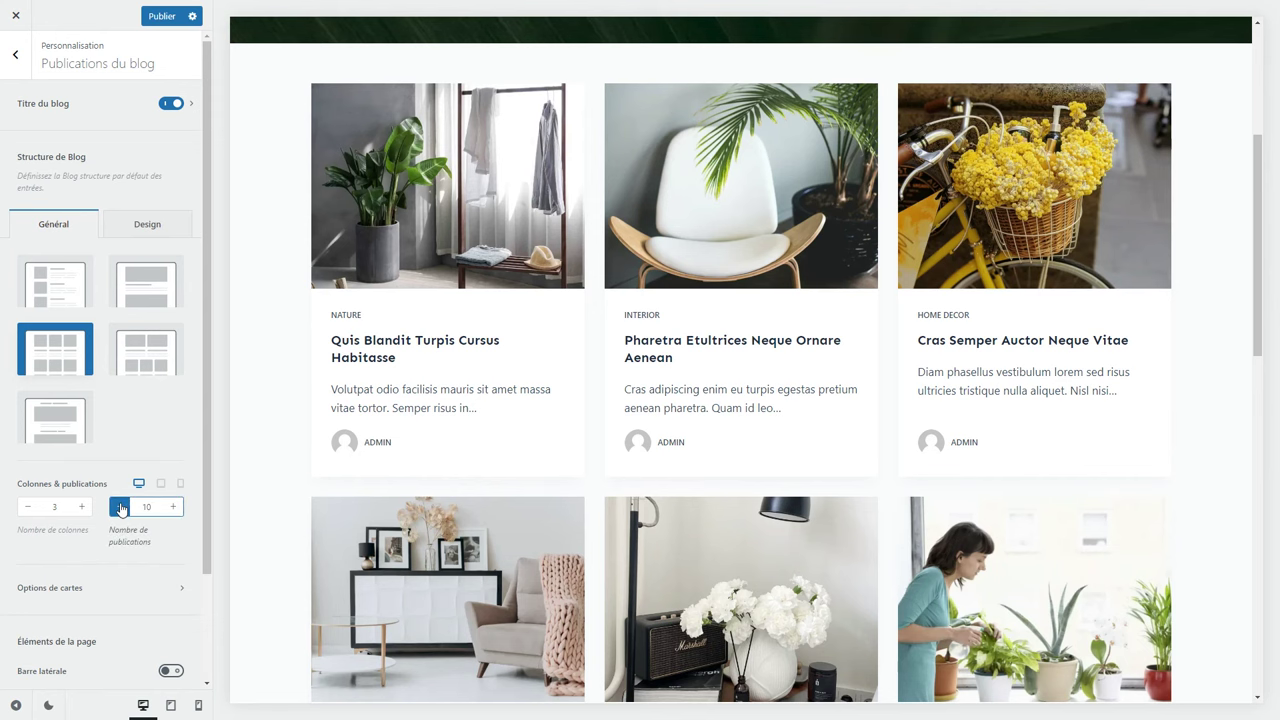
Set the number of posts shown per page to 12.
scroll(677, 557, "down", 8)
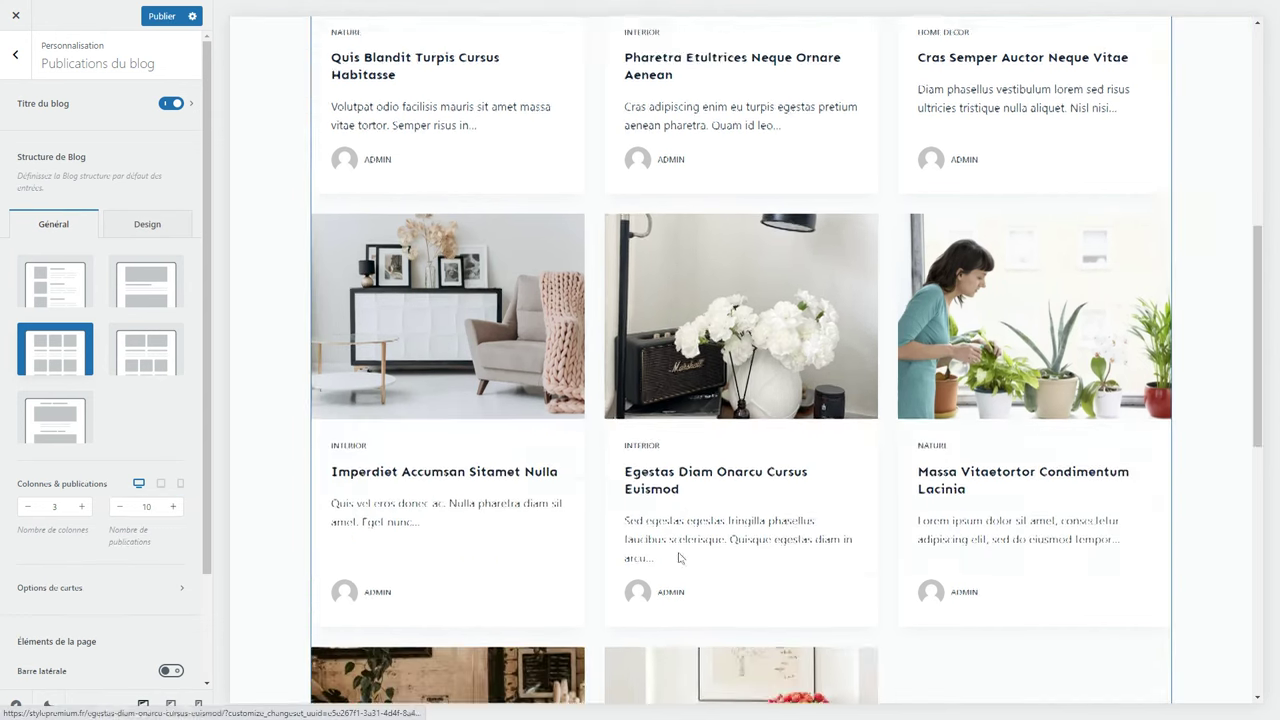
double_click(146, 506)
type("3")
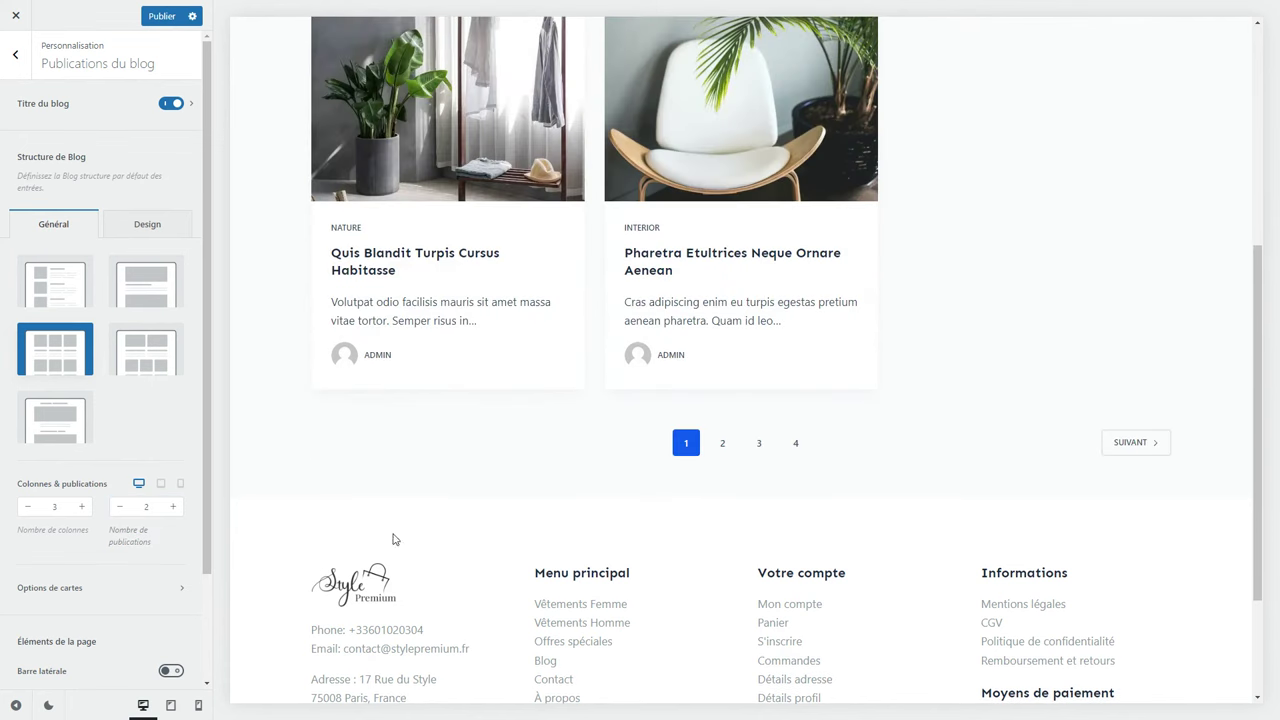
double_click(146, 506)
type("12")
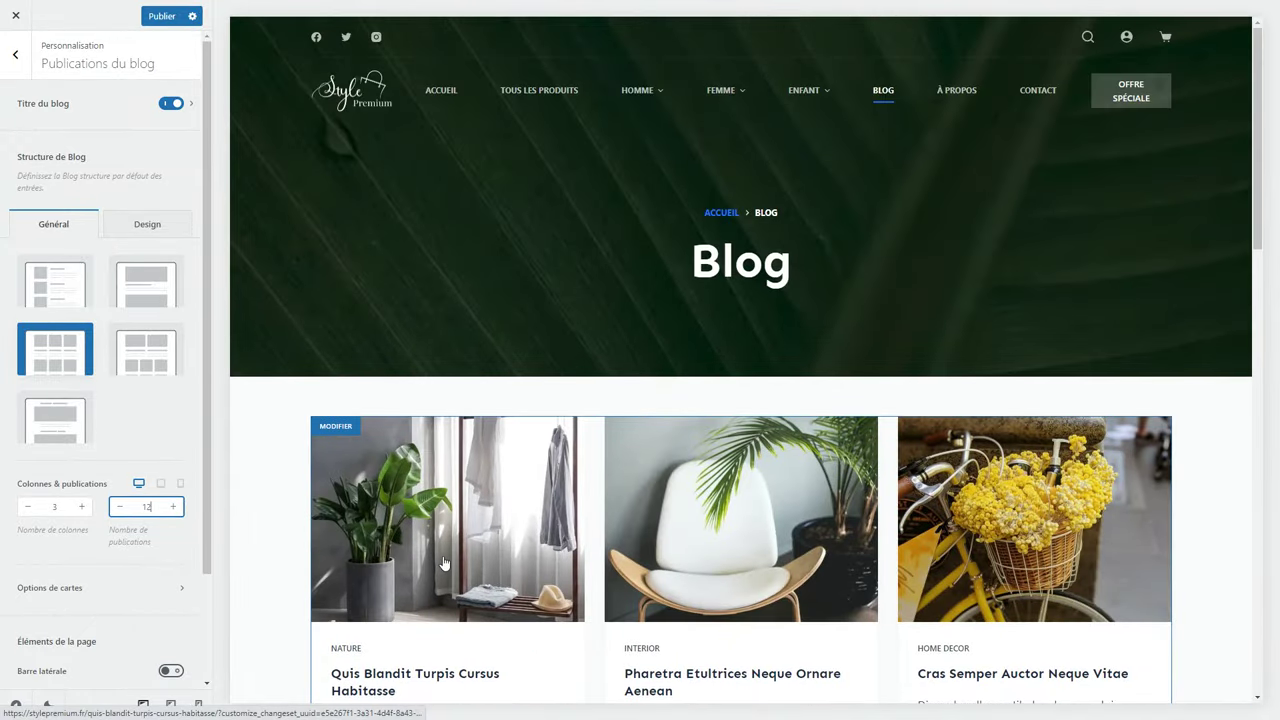
scroll(444, 563, "down", 5)
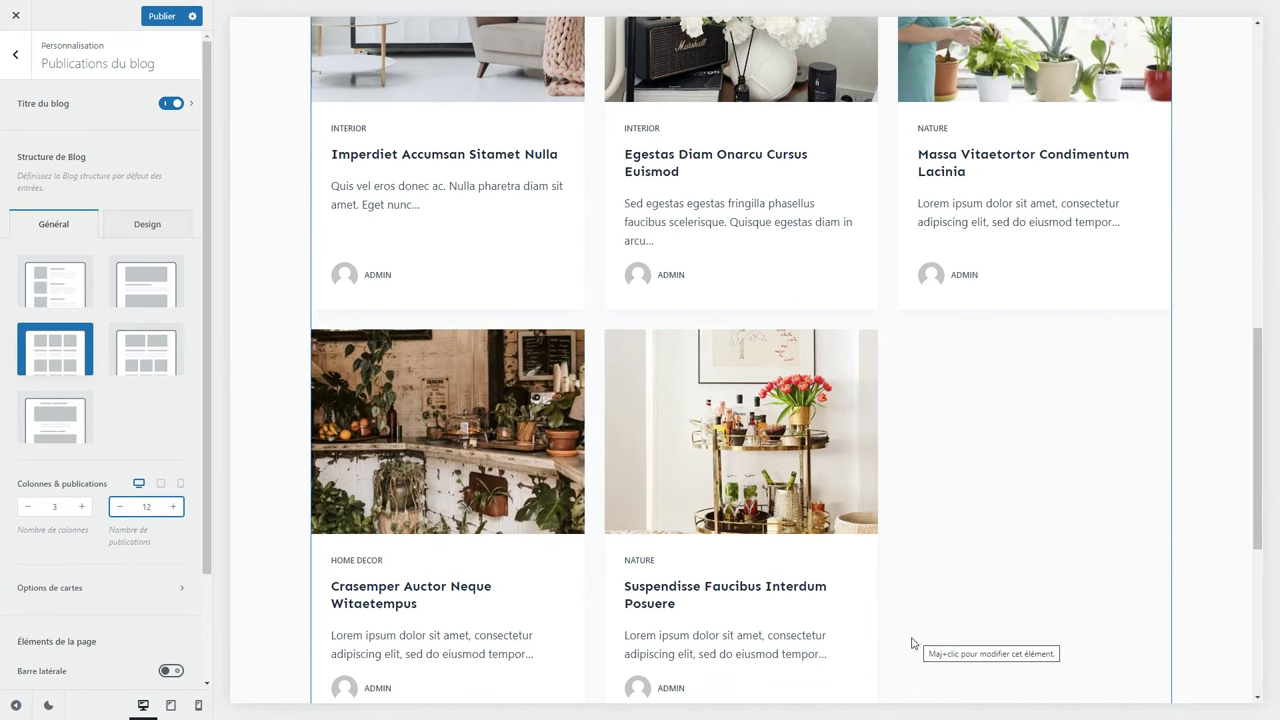
In the card options, hide the excerpt and author line and widen the card gap to 44 px.
left_click(86, 590)
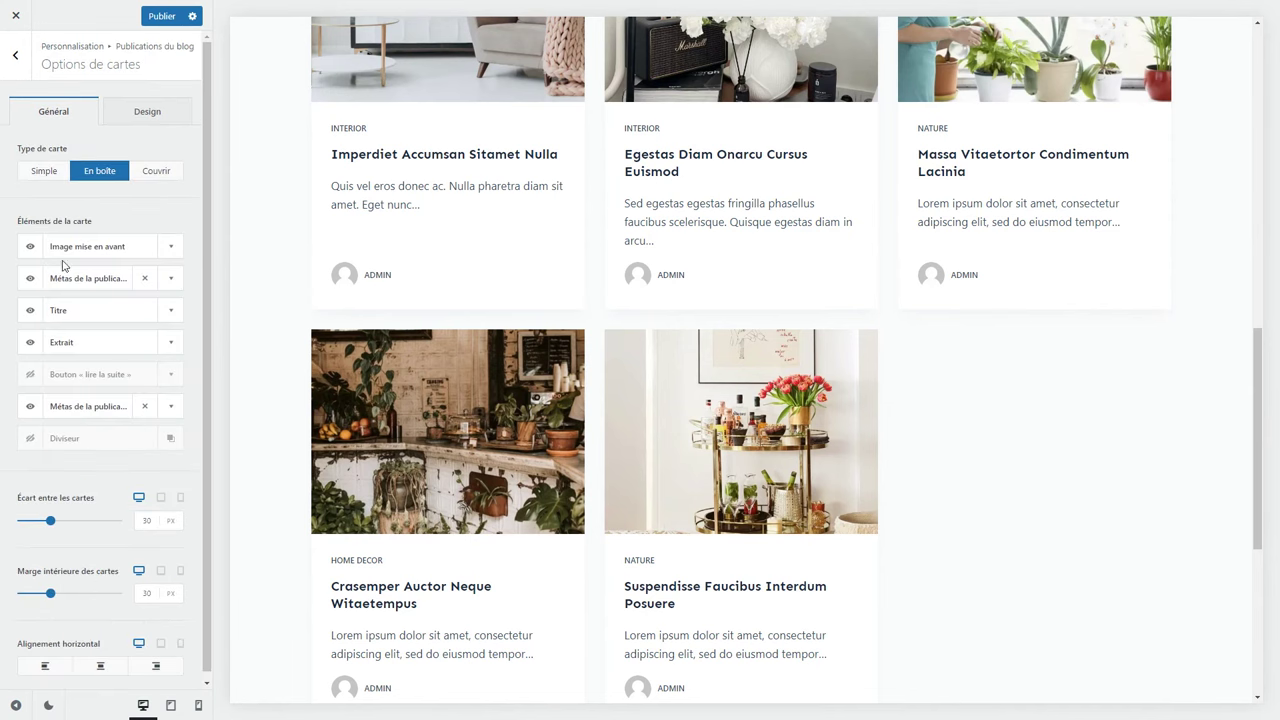
left_click(31, 312)
left_click(31, 314)
left_click(30, 343)
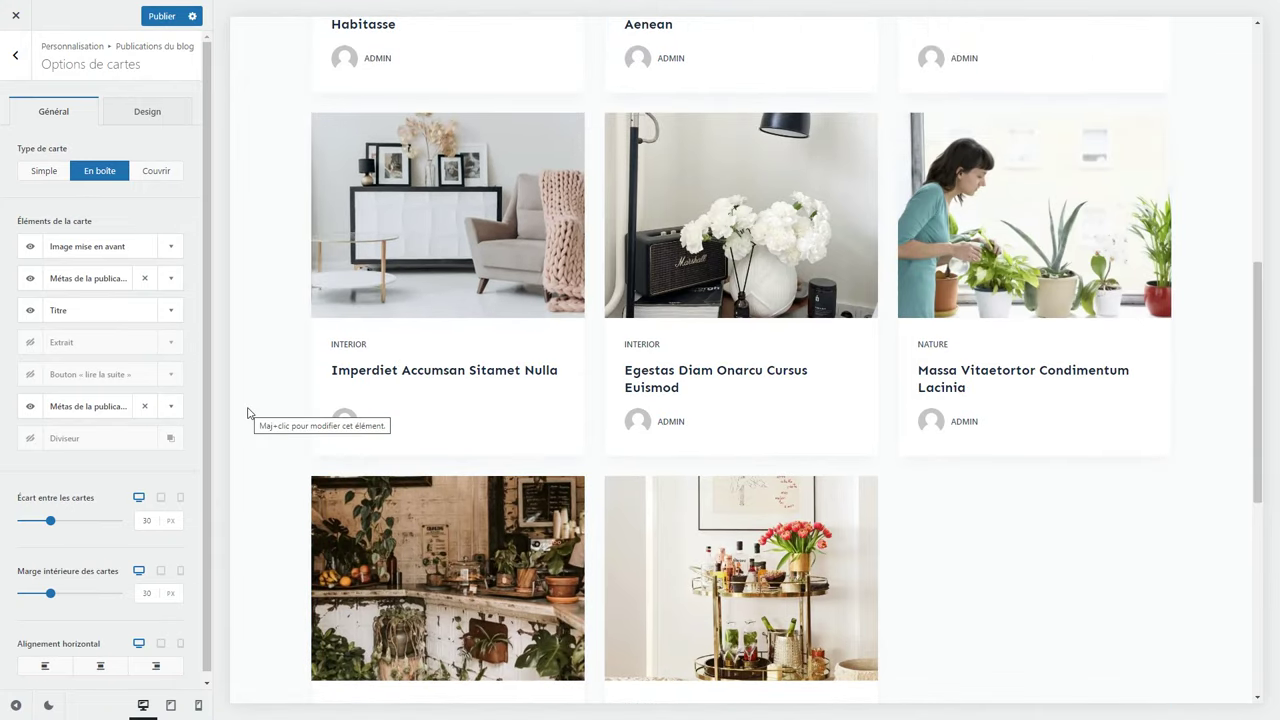
left_click(30, 406)
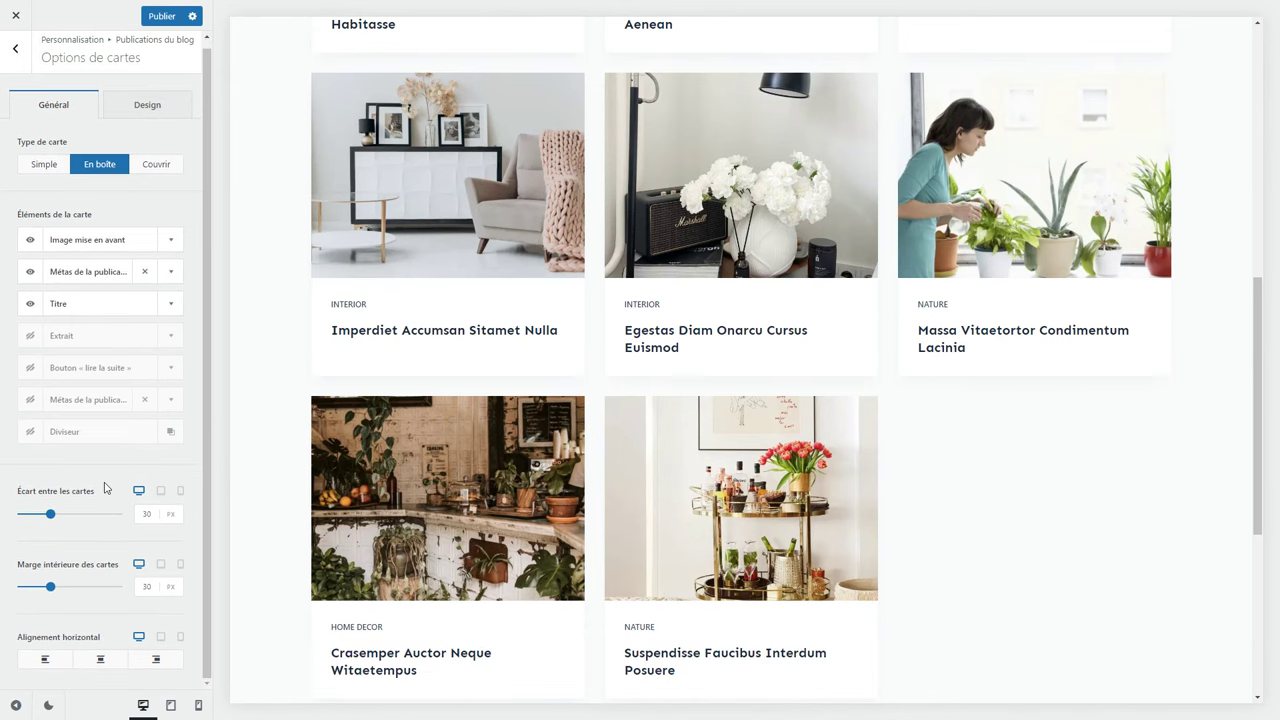
left_click_drag(50, 514, 63, 515)
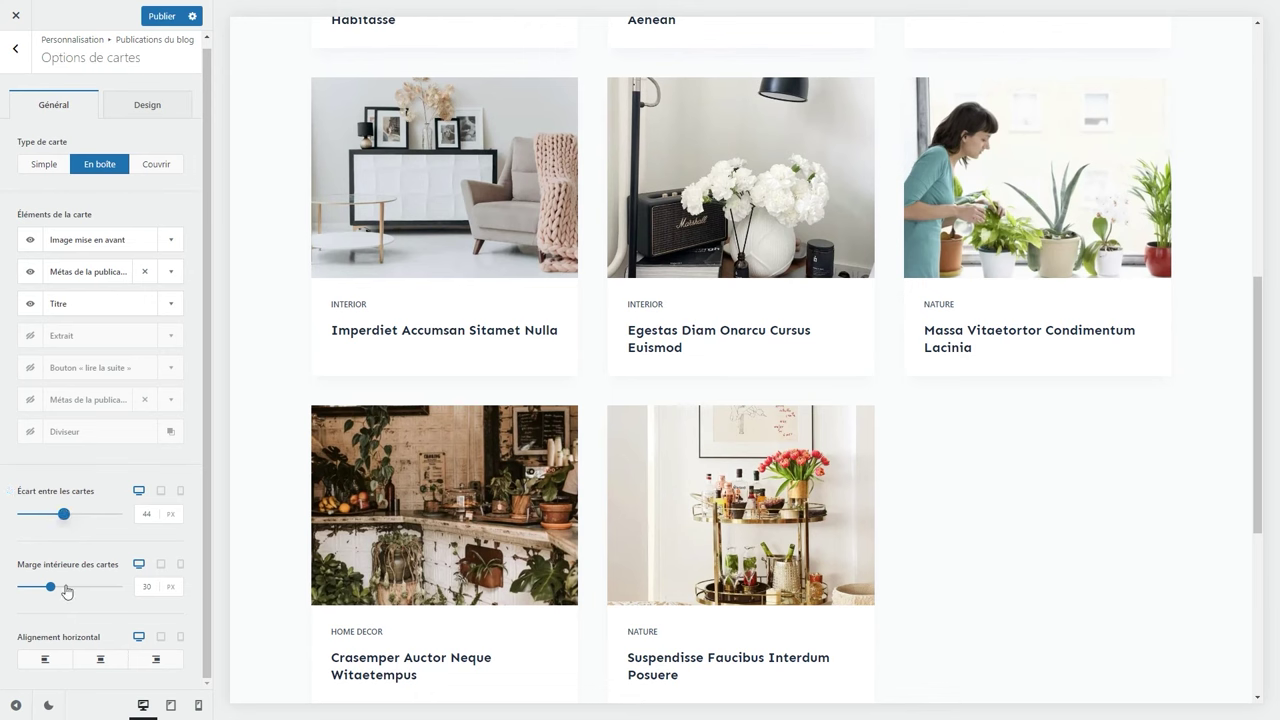
left_click_drag(50, 587, 54, 588)
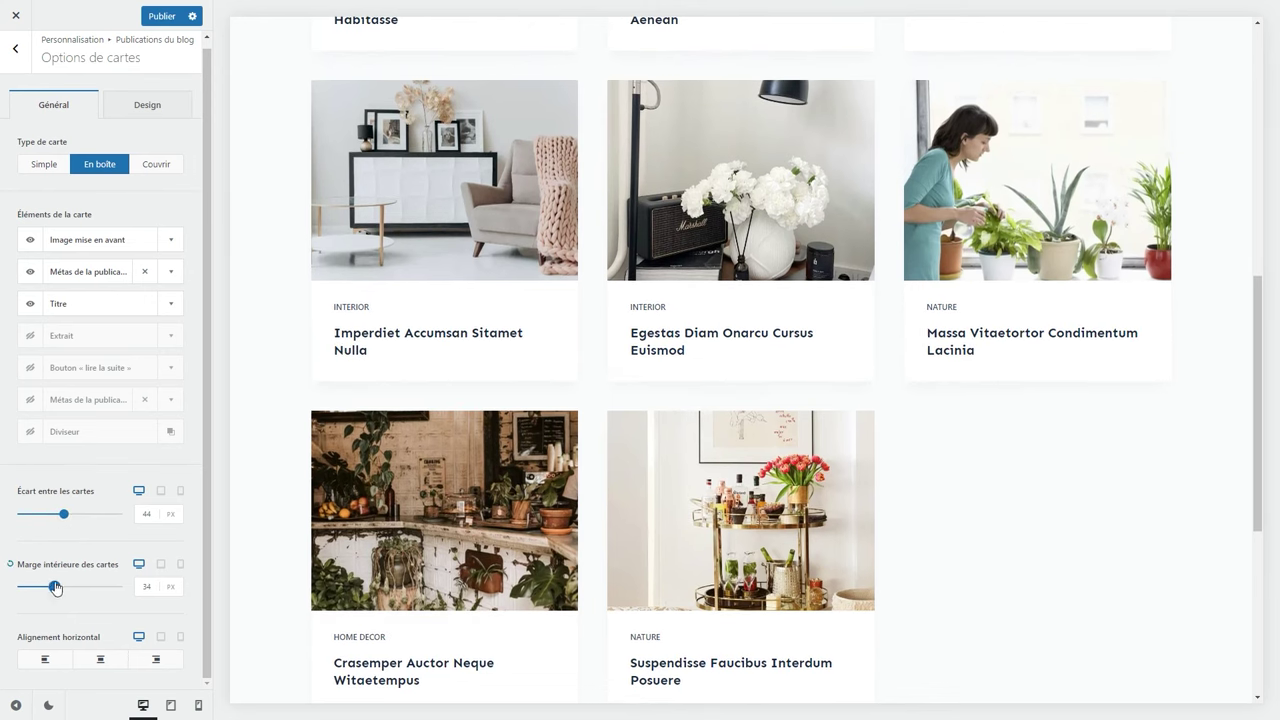
Enable the Barre latérale sidebar on the blog archive.
left_click(16, 56)
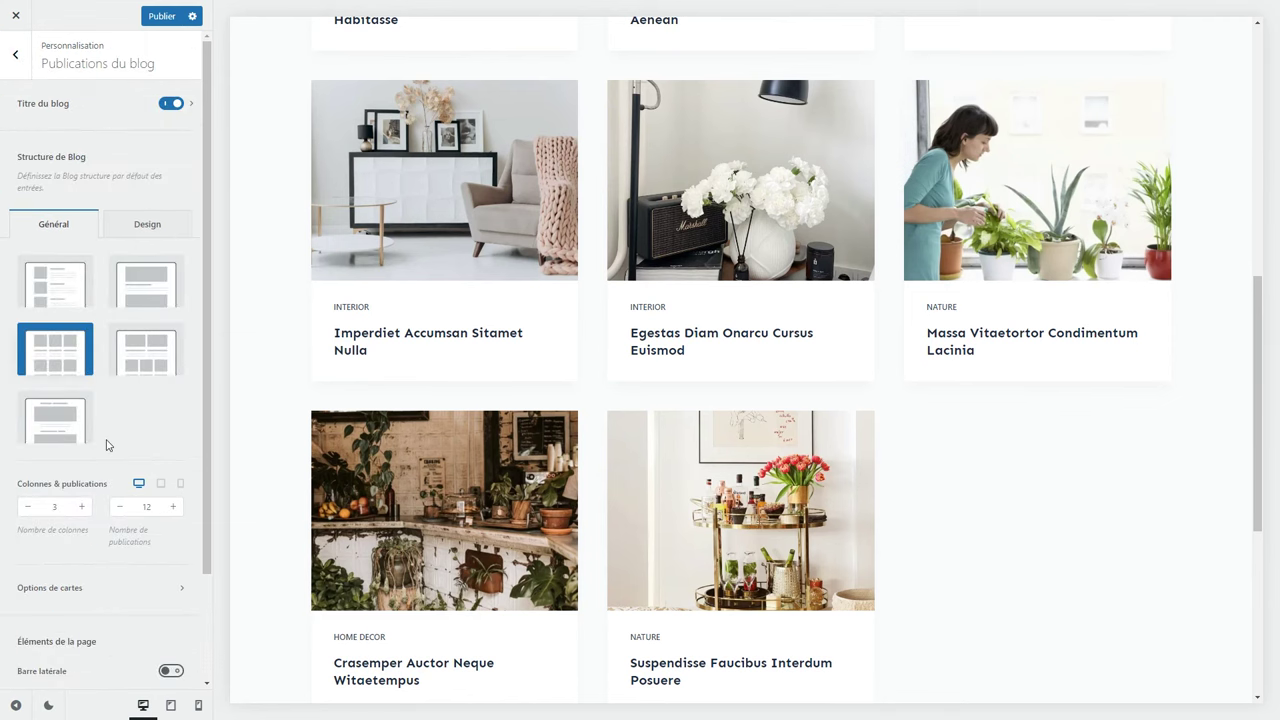
scroll(104, 443, "down", 2)
left_click(172, 544)
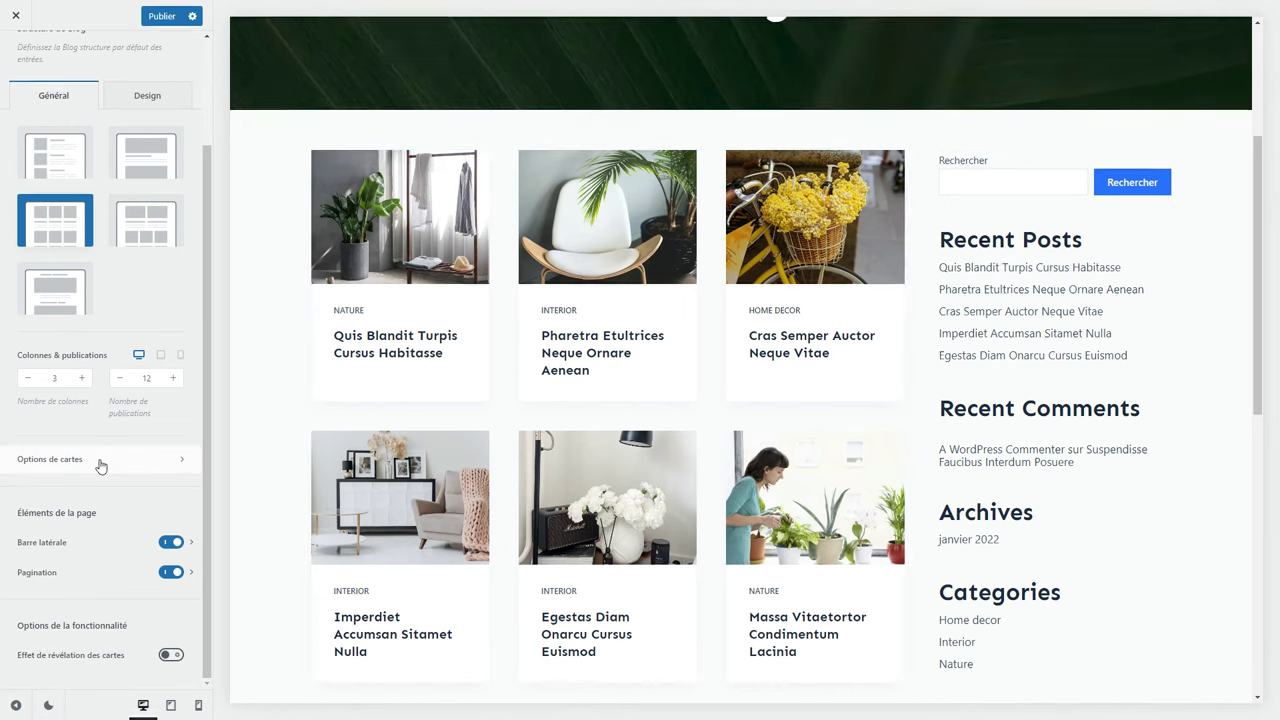
scroll(100, 466, "up", 2)
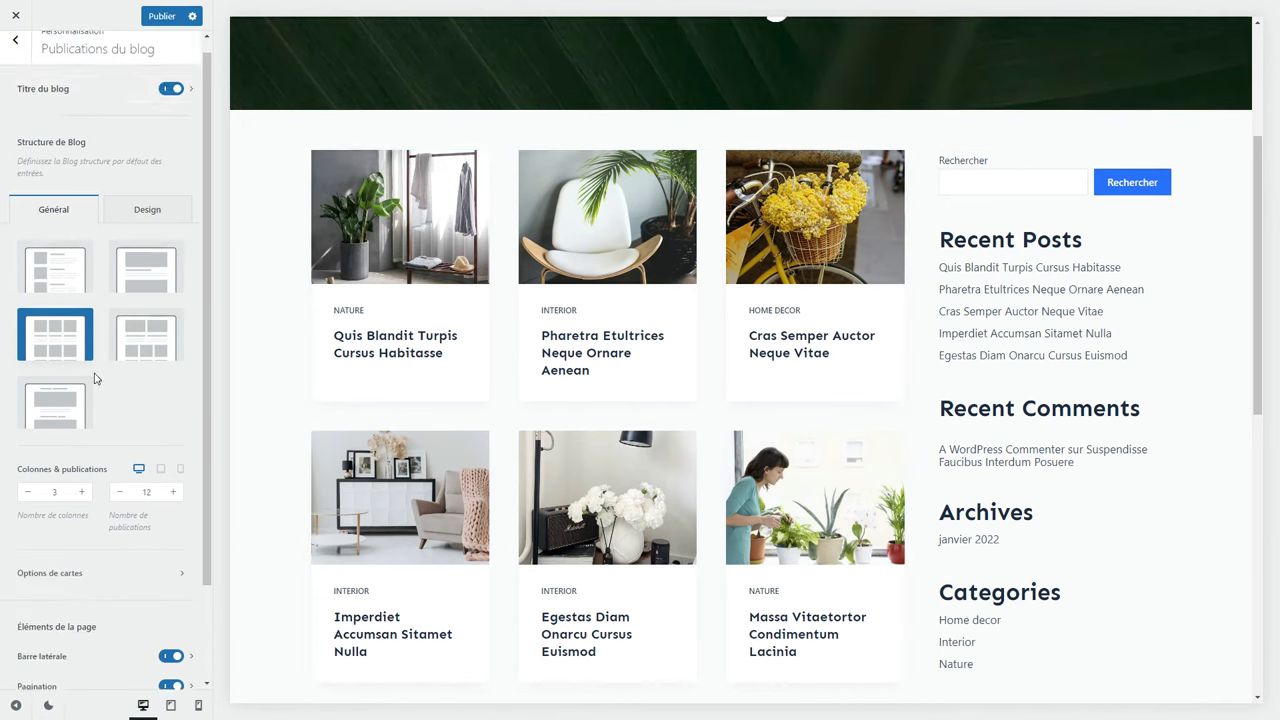
Open the Publication unique settings and load the first blog post in the preview.
left_click(12, 94)
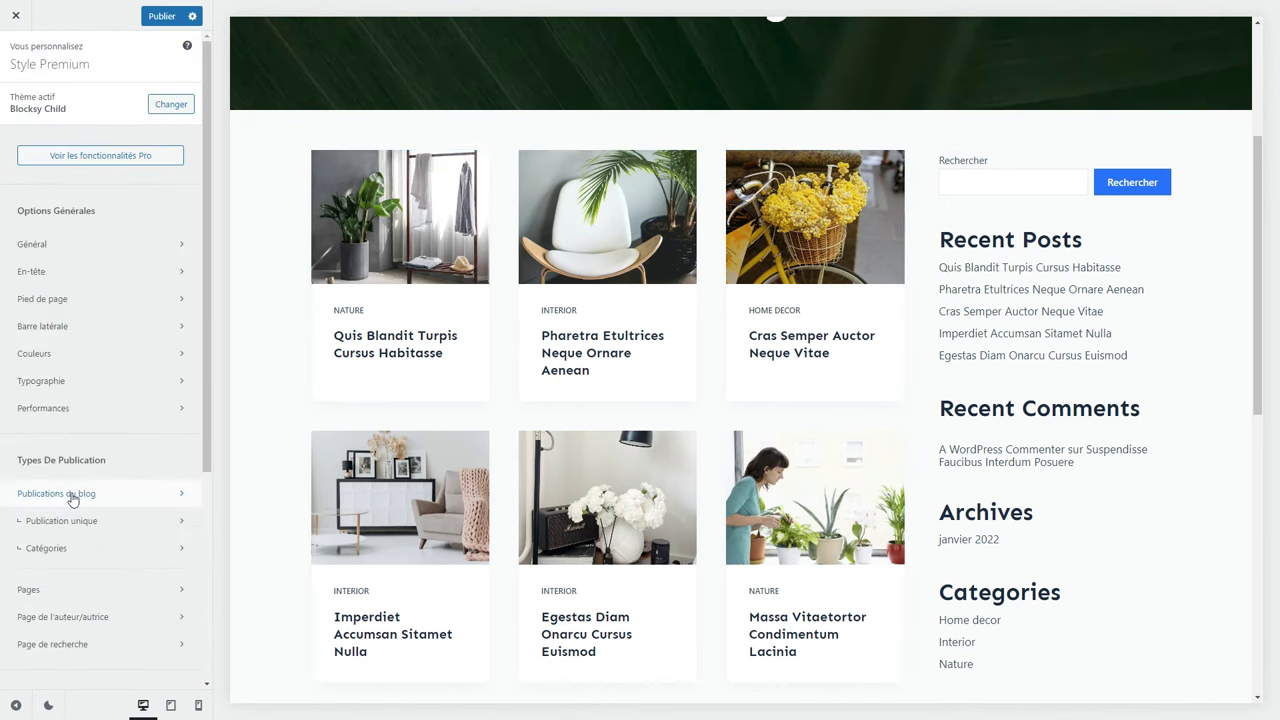
left_click(58, 521)
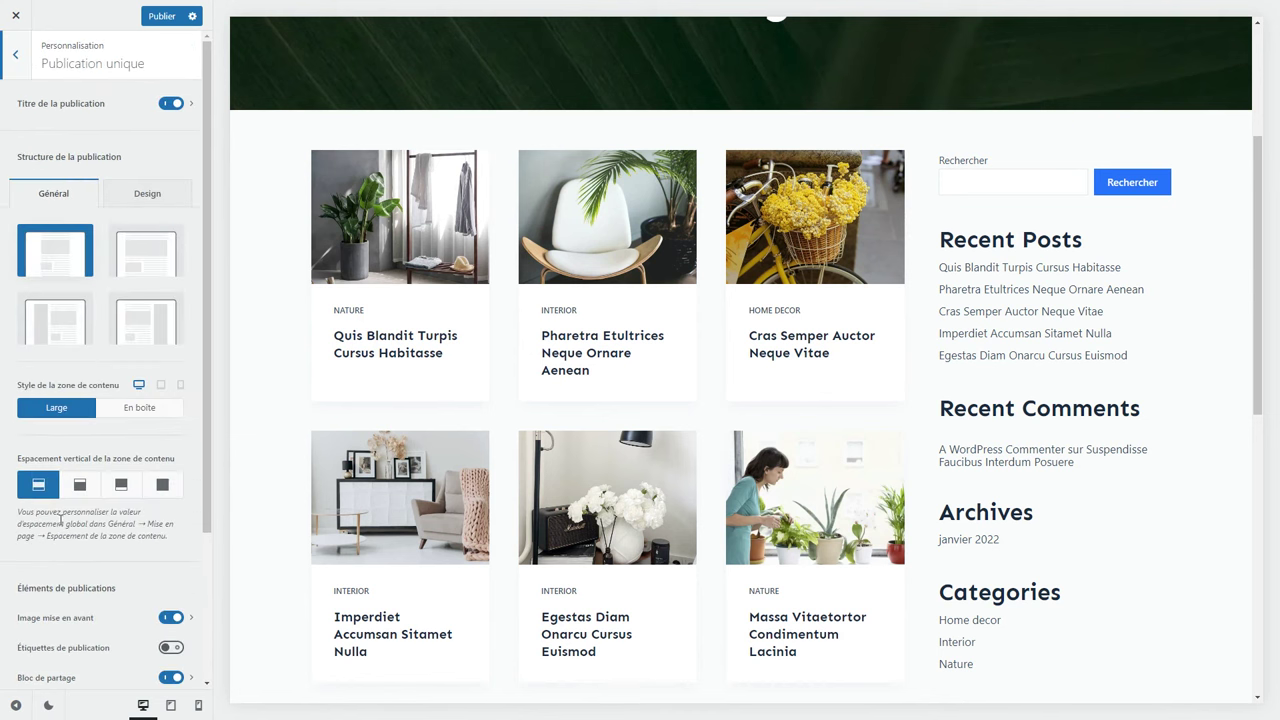
left_click(390, 278)
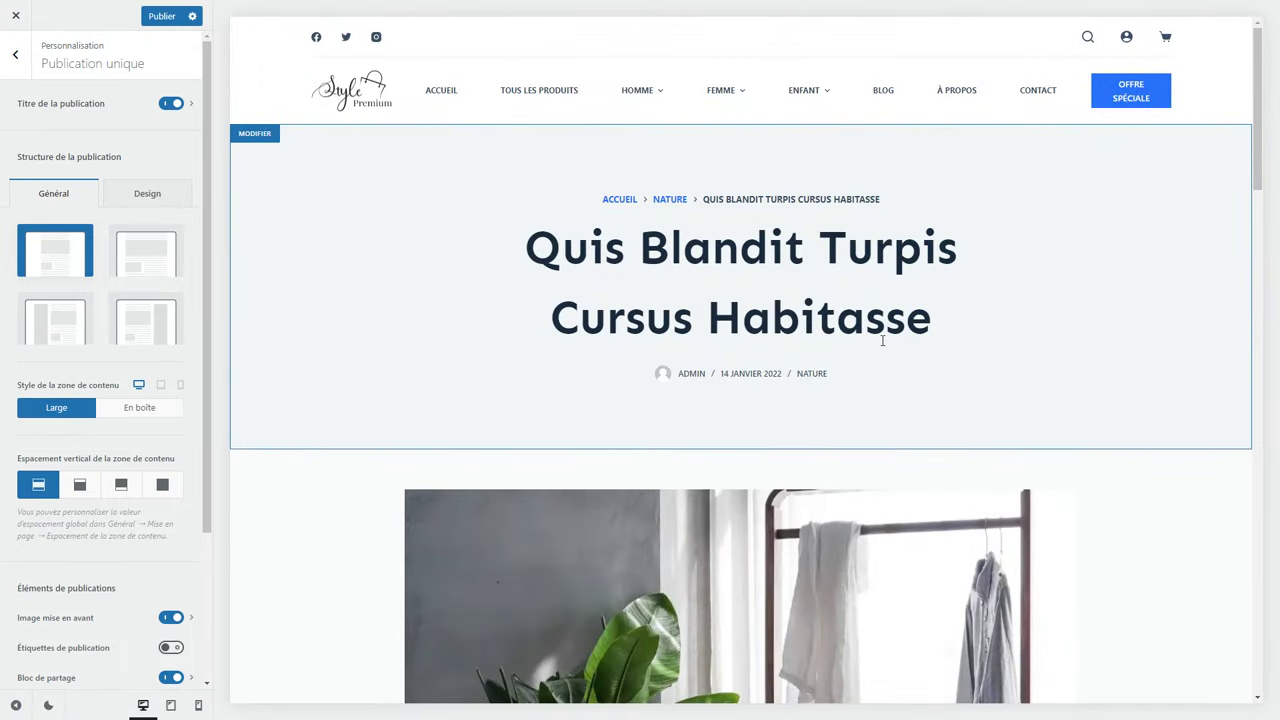
scroll(880, 347, "down", 7)
scroll(880, 347, "down", 2)
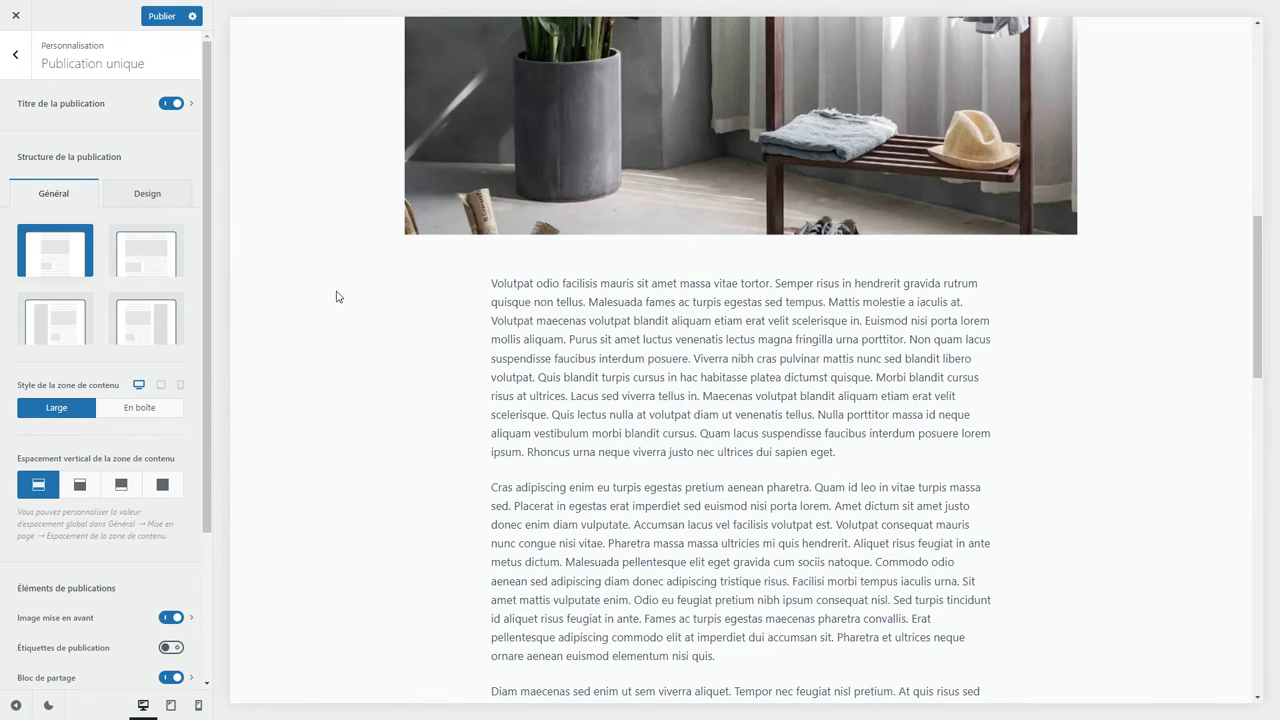
Set single posts to the Largeur normale structure with an En boîte content area.
left_click(172, 256)
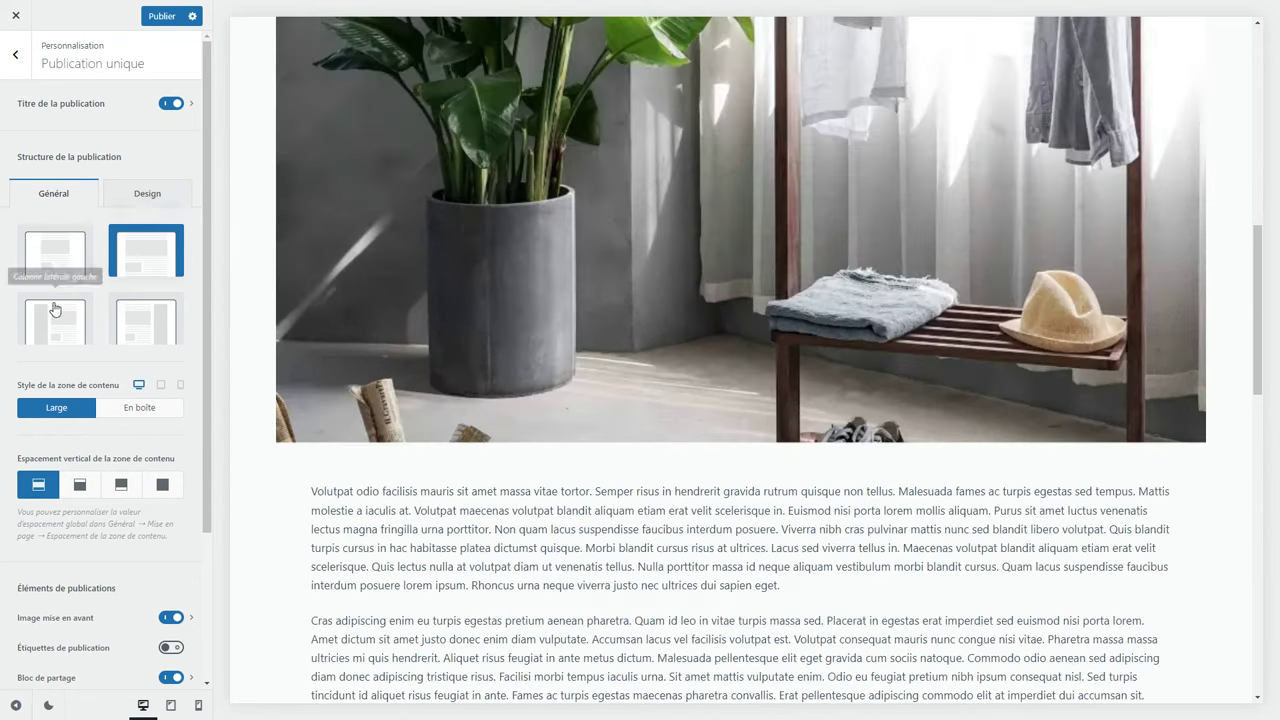
left_click(54, 322)
scroll(501, 412, "up", 5)
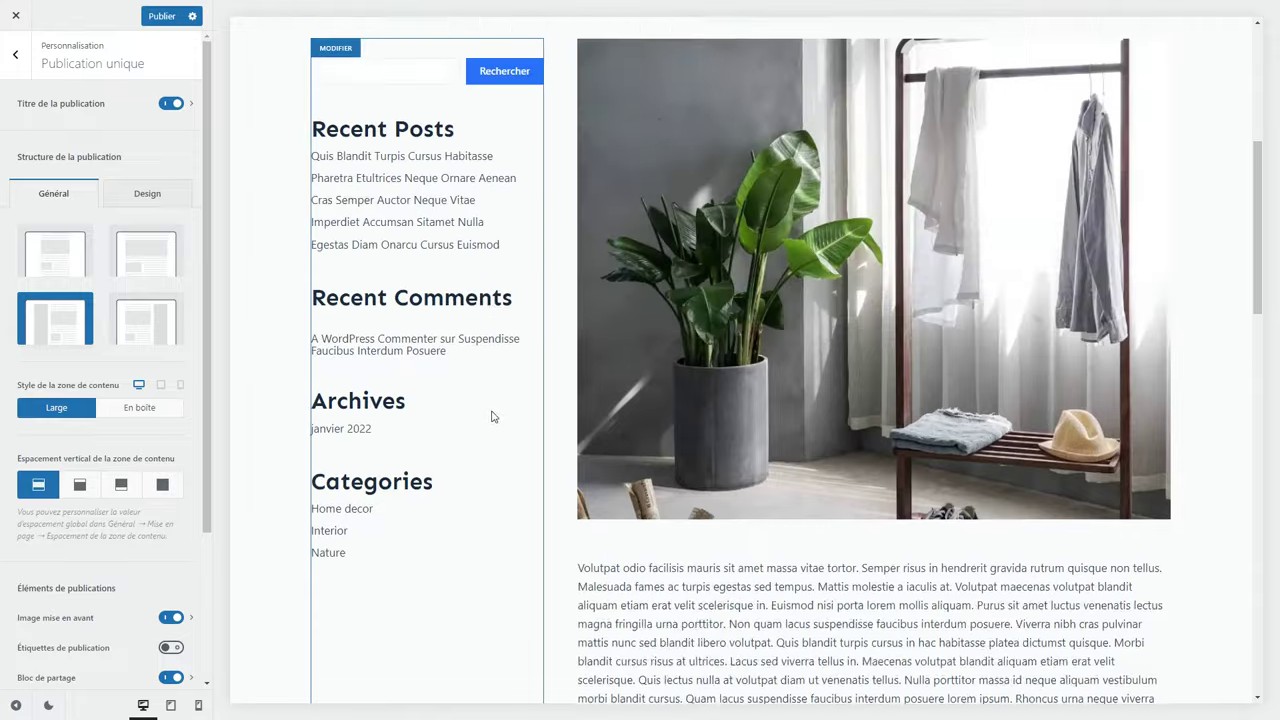
left_click(57, 264)
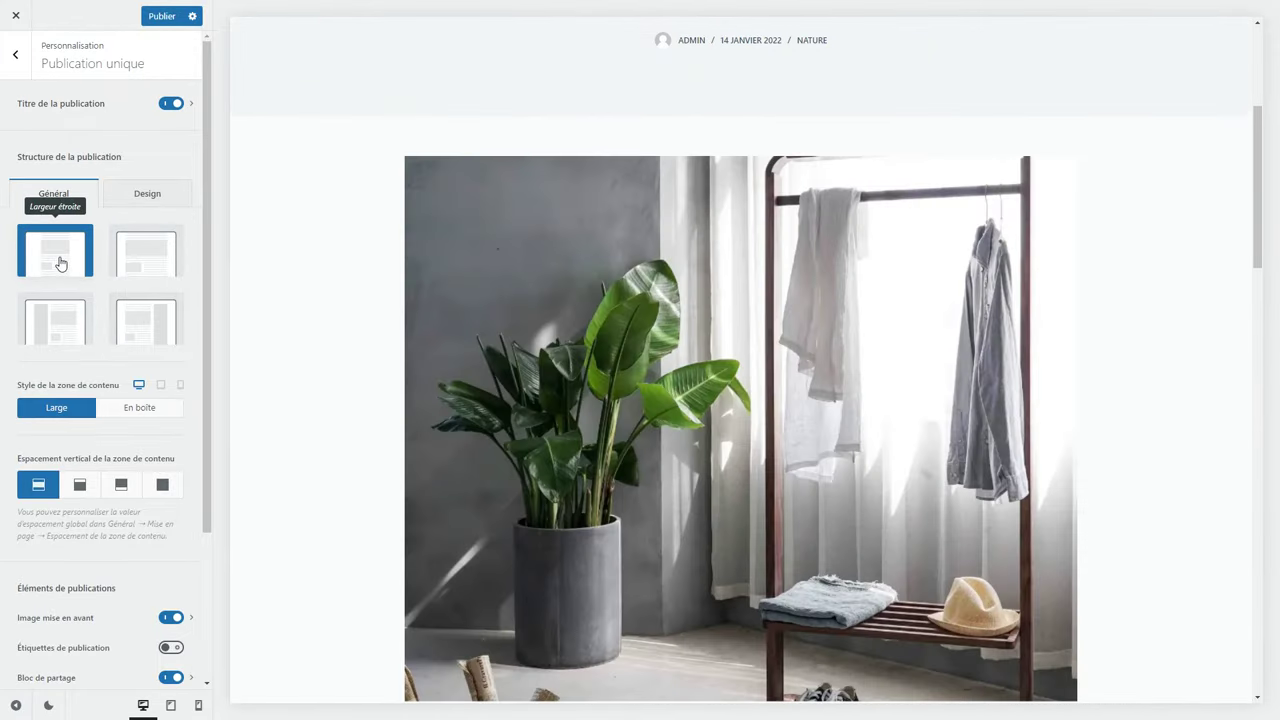
left_click(139, 411)
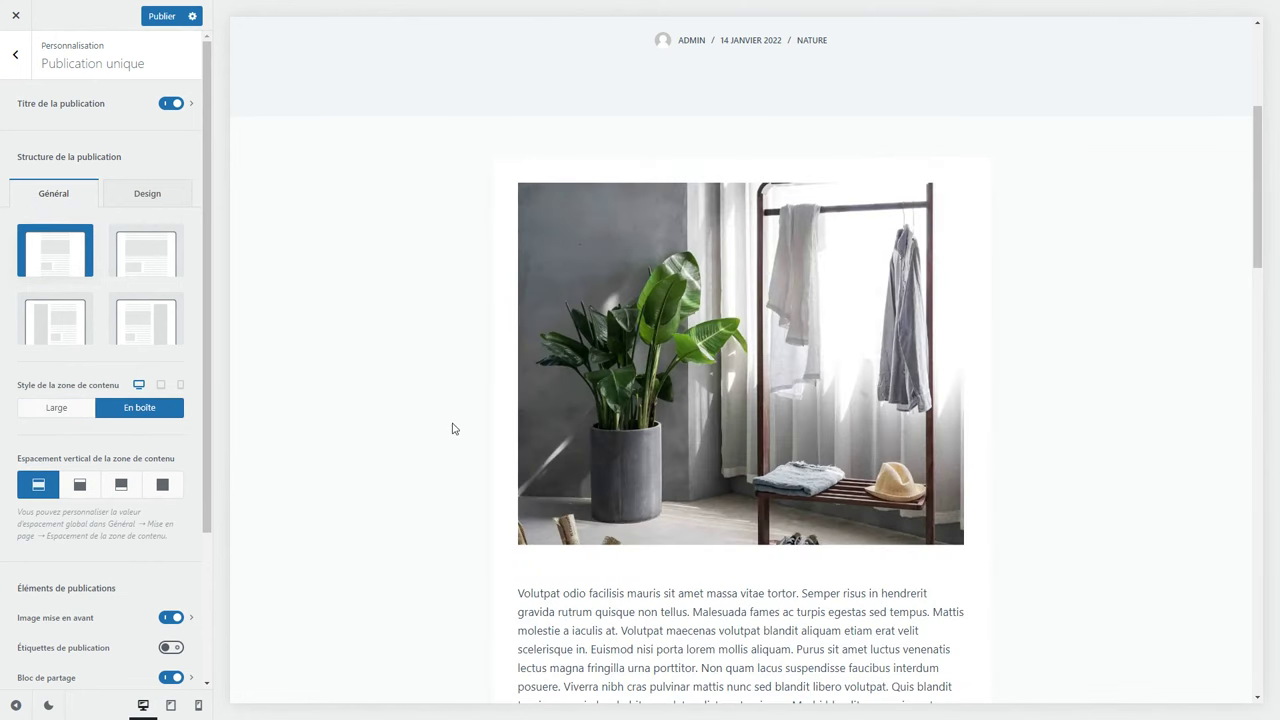
scroll(452, 428, "down", 4)
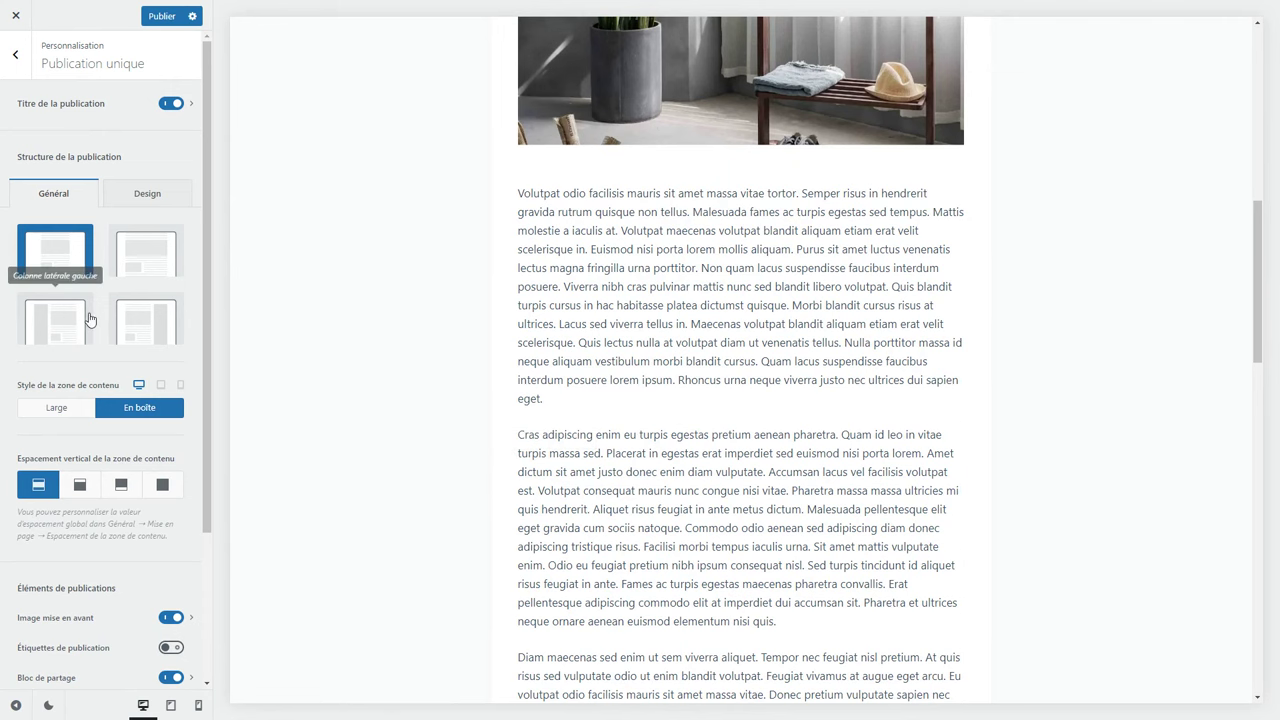
left_click(136, 270)
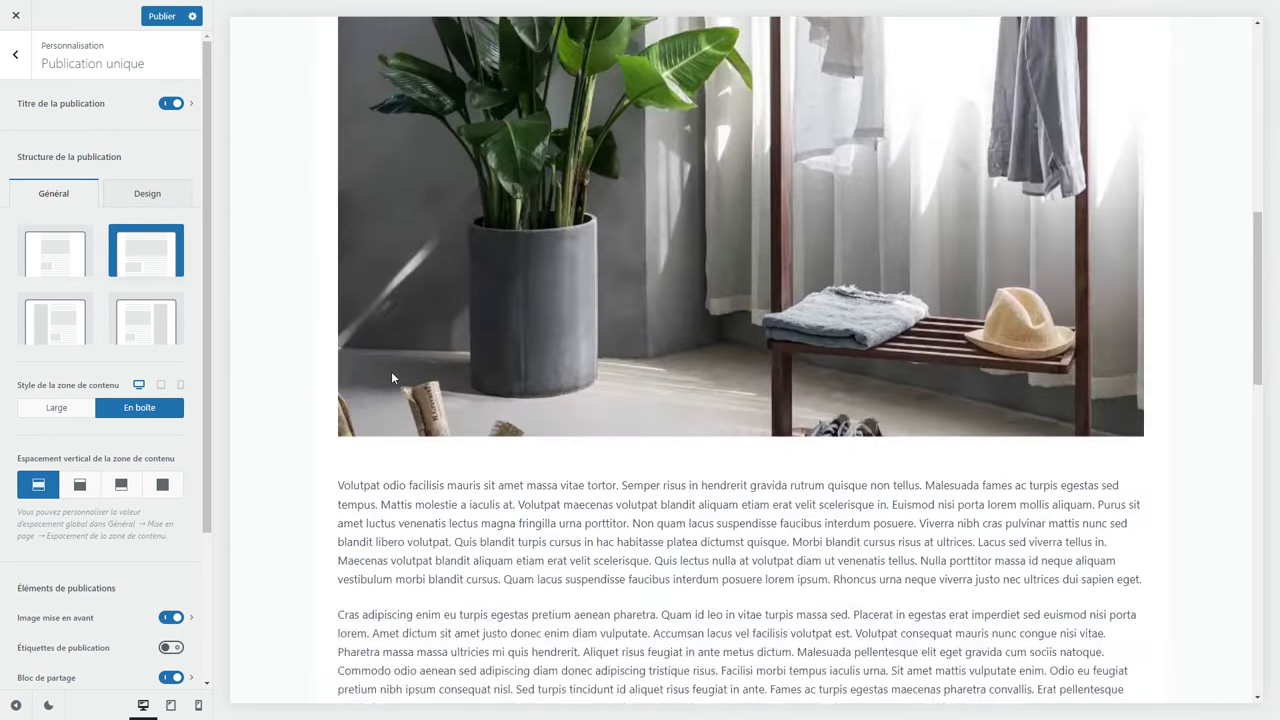
scroll(392, 375, "down", 4)
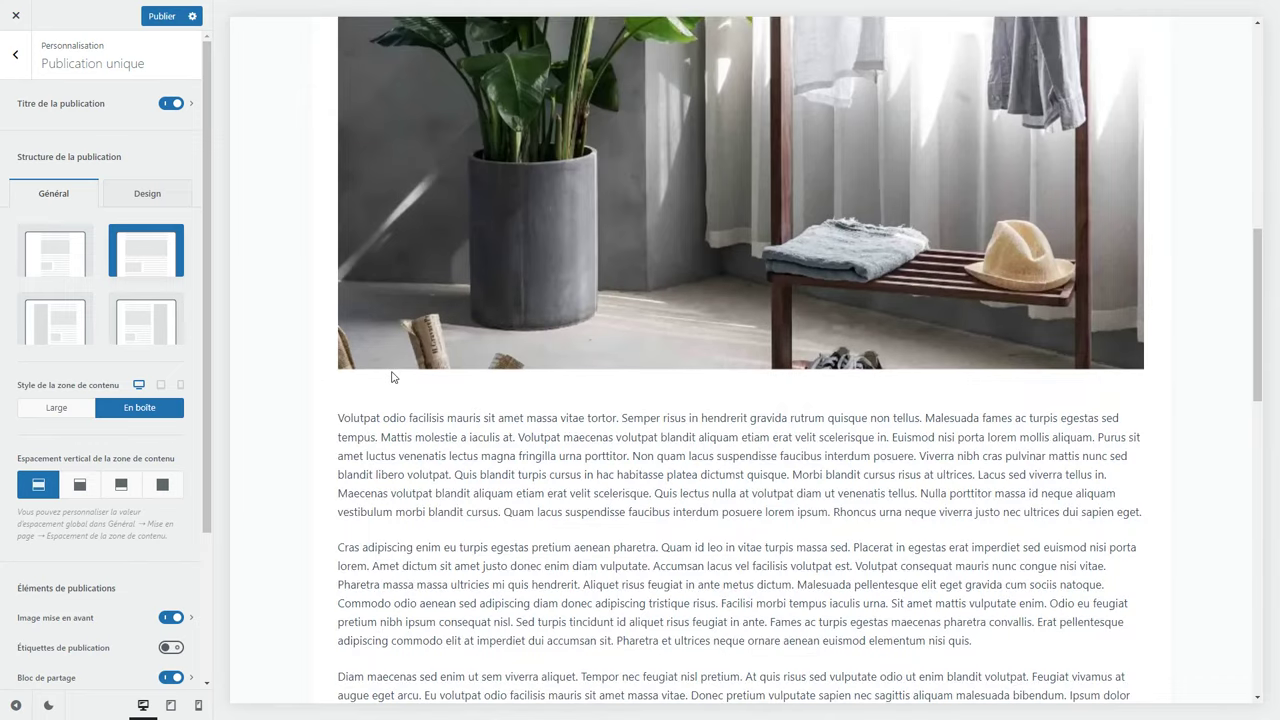
scroll(60, 420, "down", 3)
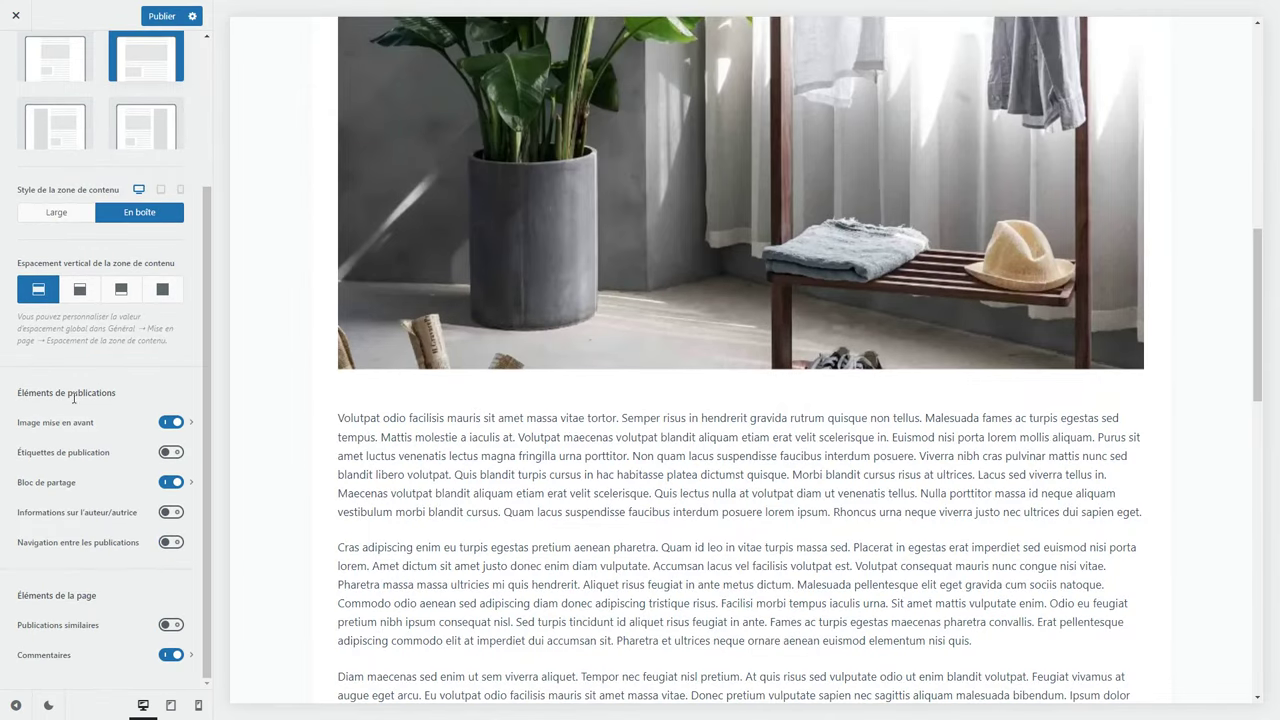
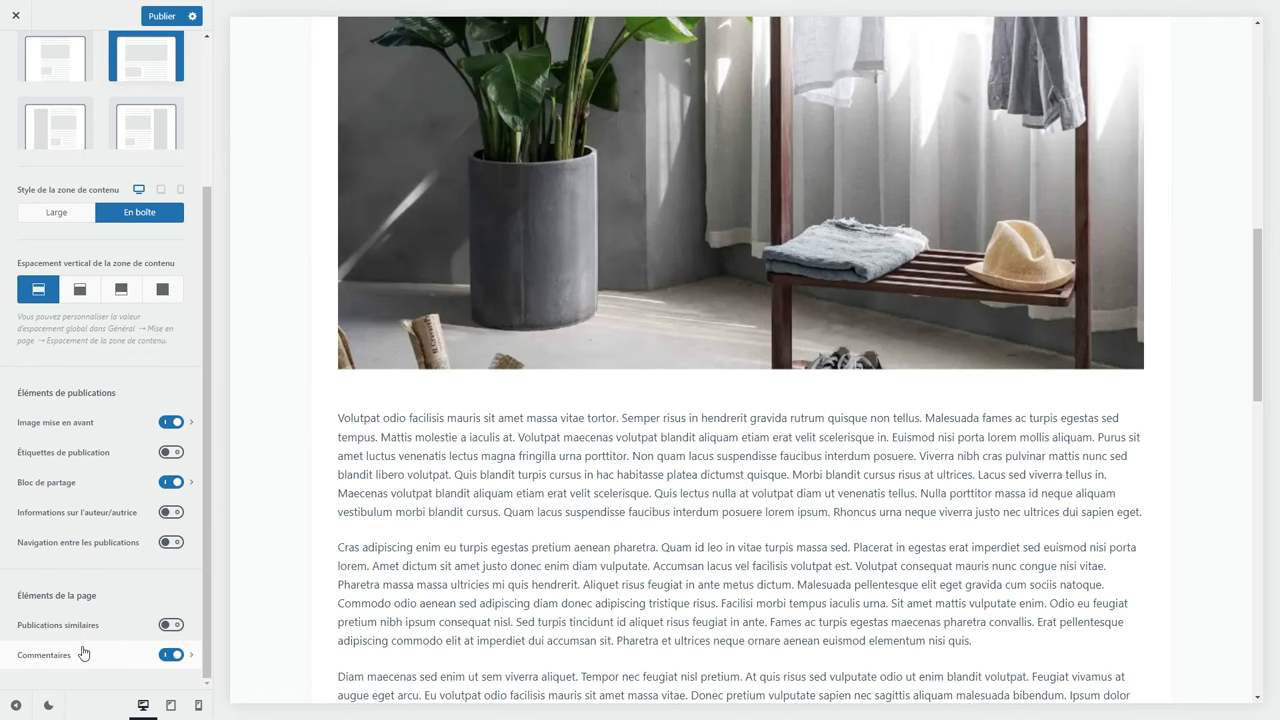
Turn on Publications similaires for single posts and review its settings.
scroll(360, 592, "down", 10)
scroll(360, 592, "down", 4)
scroll(366, 577, "up", 4)
left_click(175, 625)
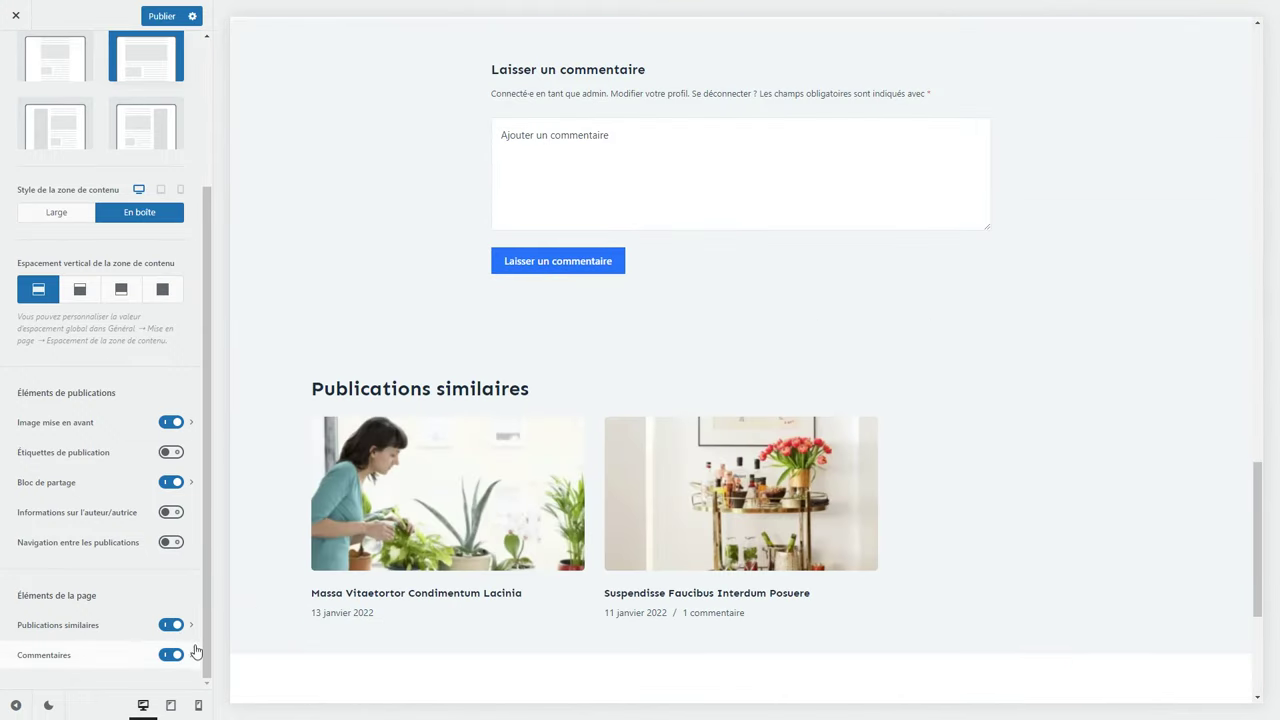
left_click(191, 625)
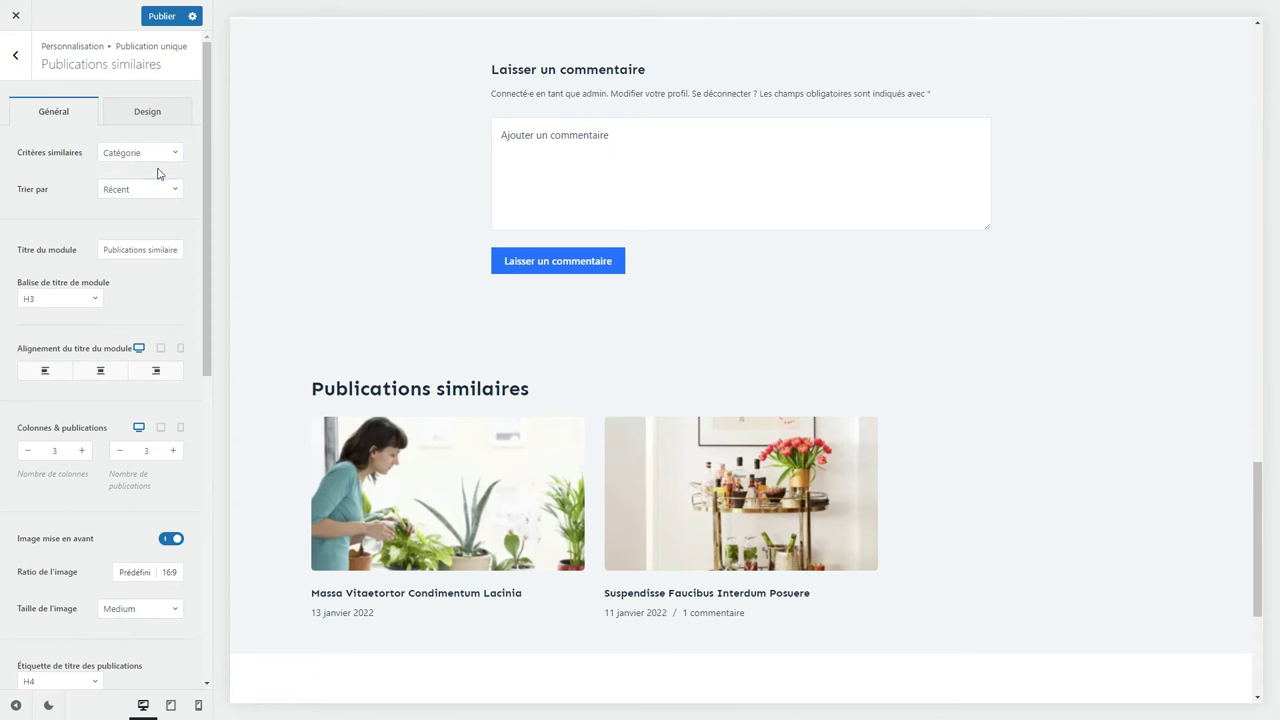
Return to the root Customizer panel and open the Catégories archive settings.
left_click(15, 55)
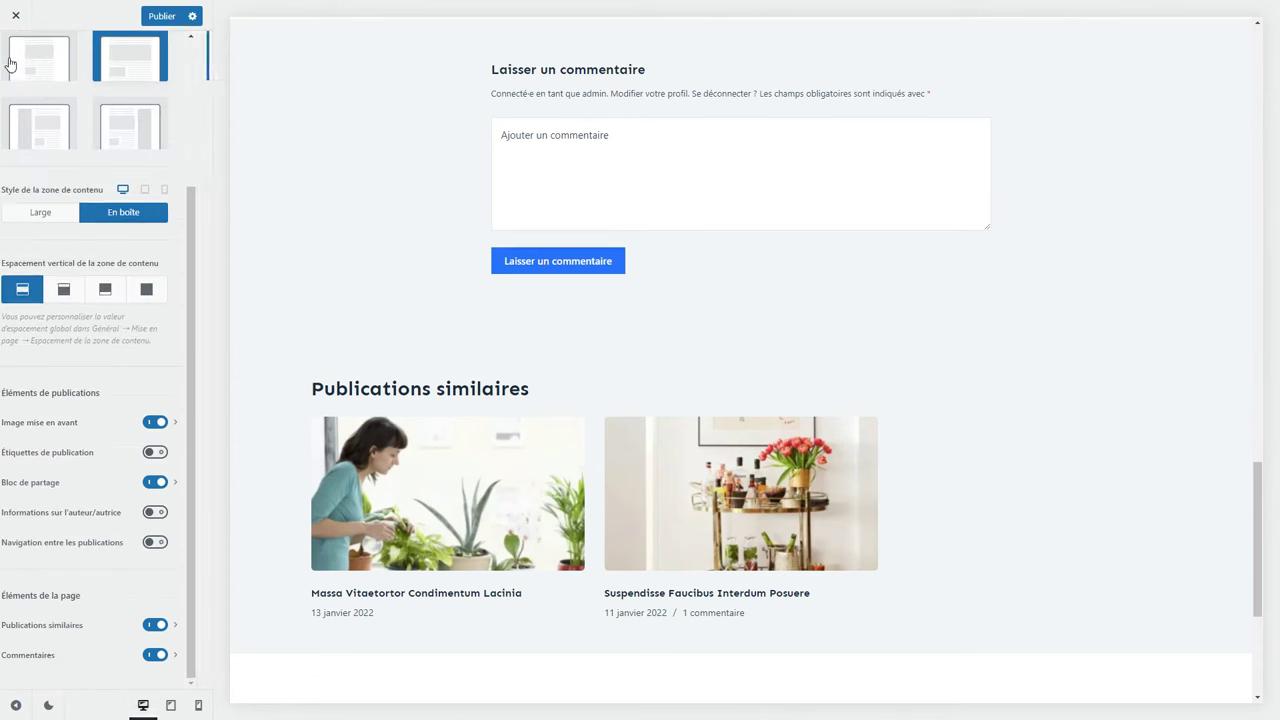
left_click(12, 64)
left_click(12, 64)
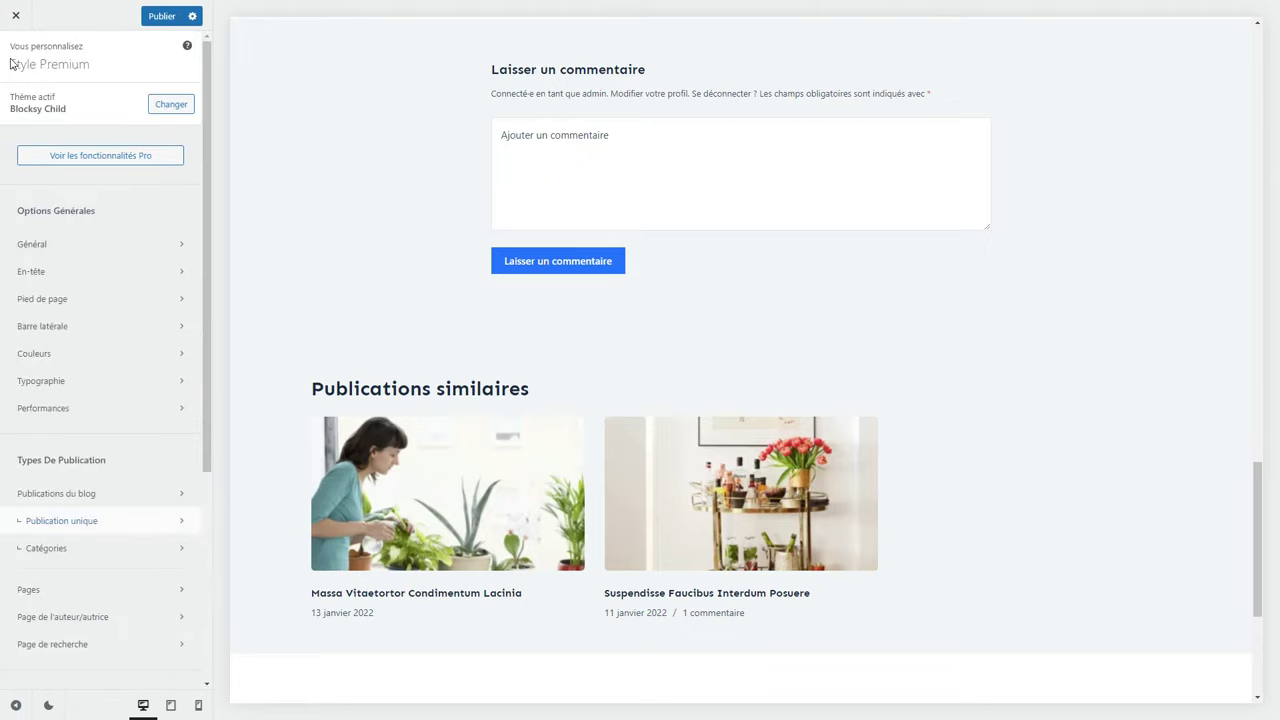
left_click(55, 547)
scroll(376, 464, "up", 20)
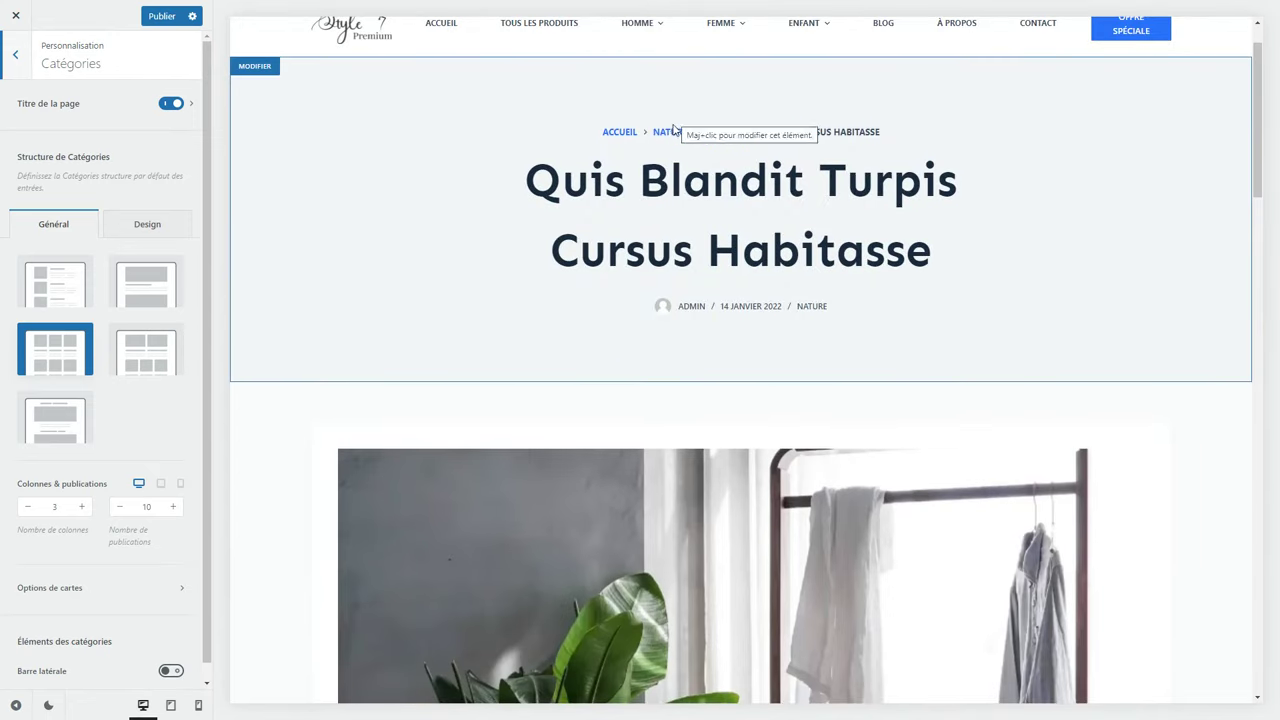
Preview the NATURE category archive, publish the Customizer changes and exit to the live site.
left_click(670, 132)
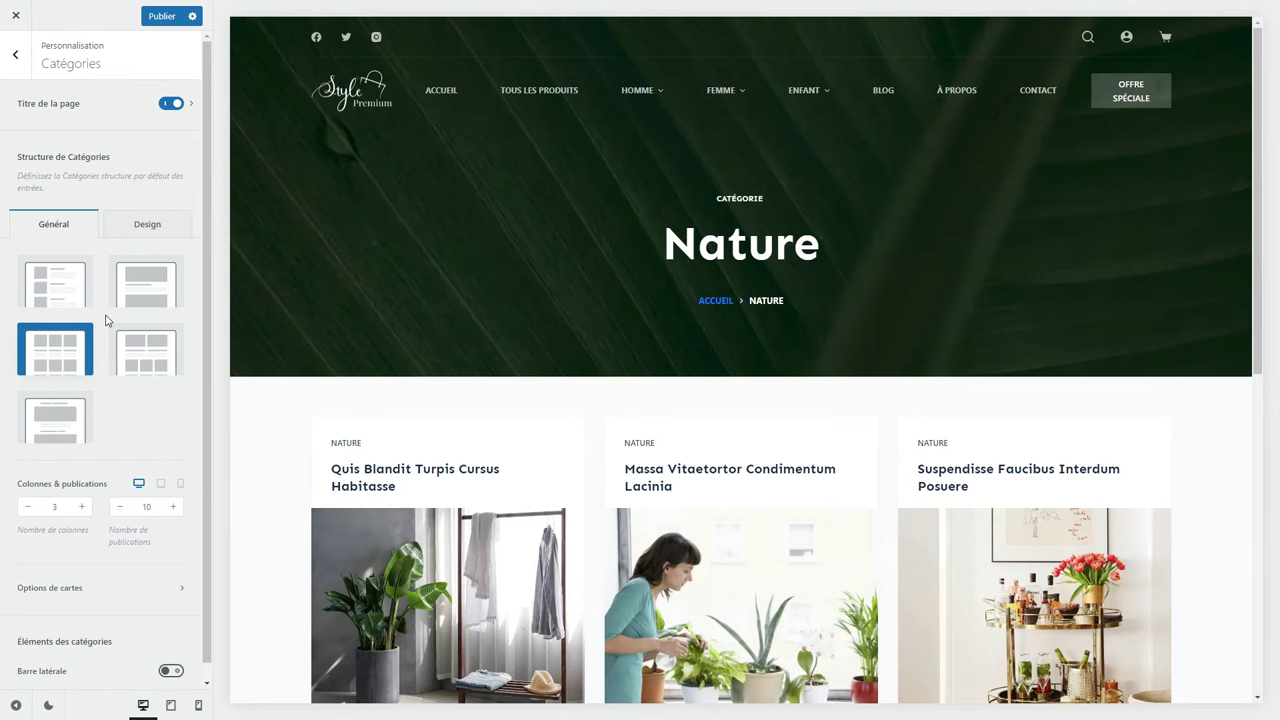
left_click(167, 22)
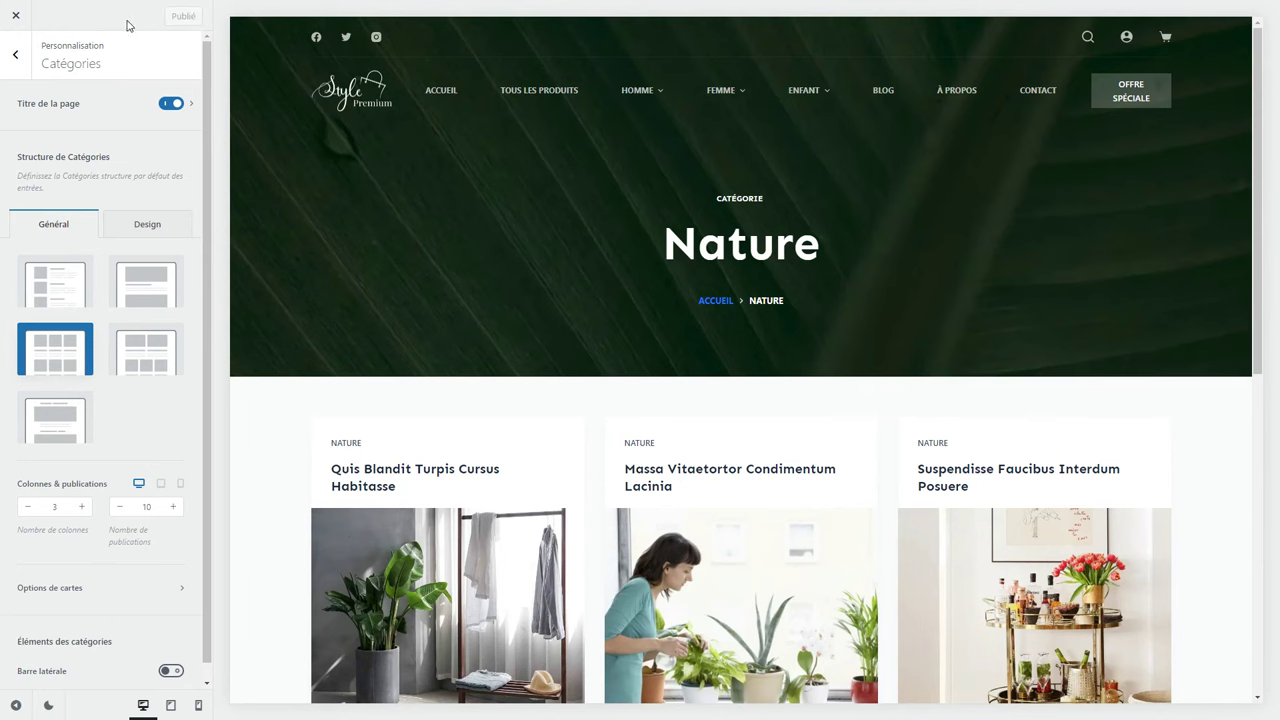
left_click(15, 18)
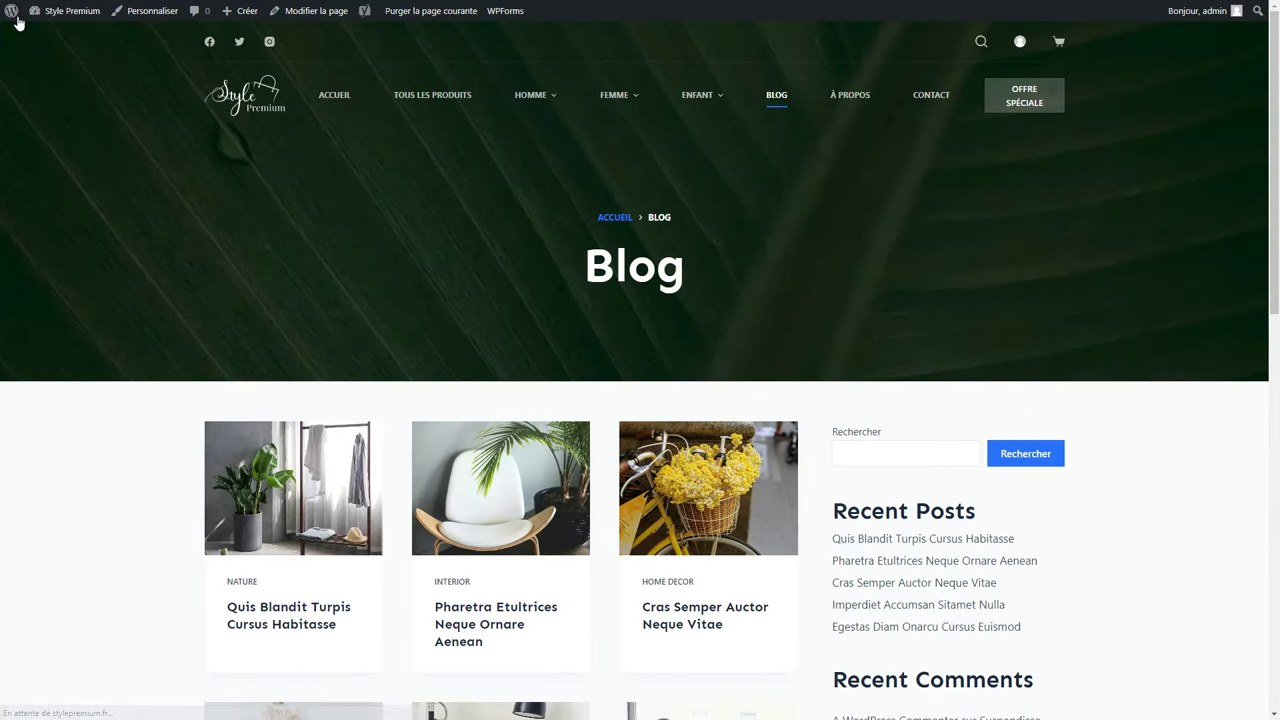
From the dashboard, go to Articles › Catégories and edit the Home decor category.
left_click(75, 15)
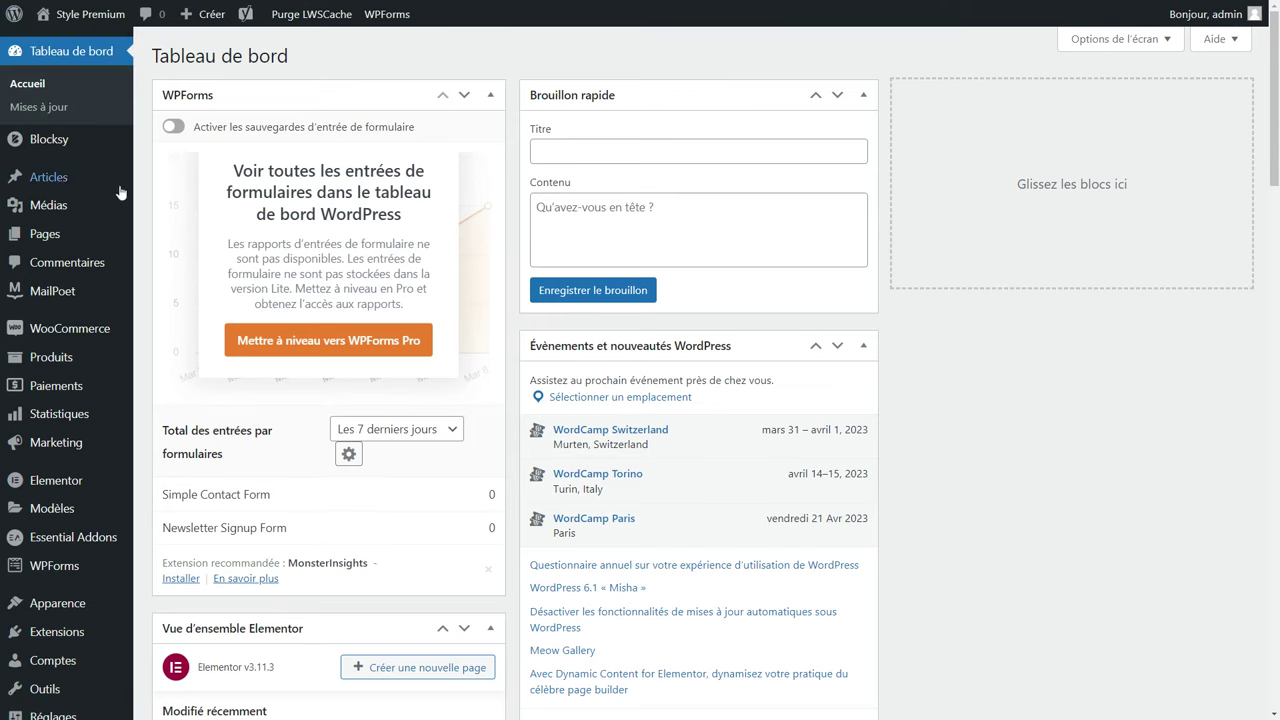
mouse_move(28, 186)
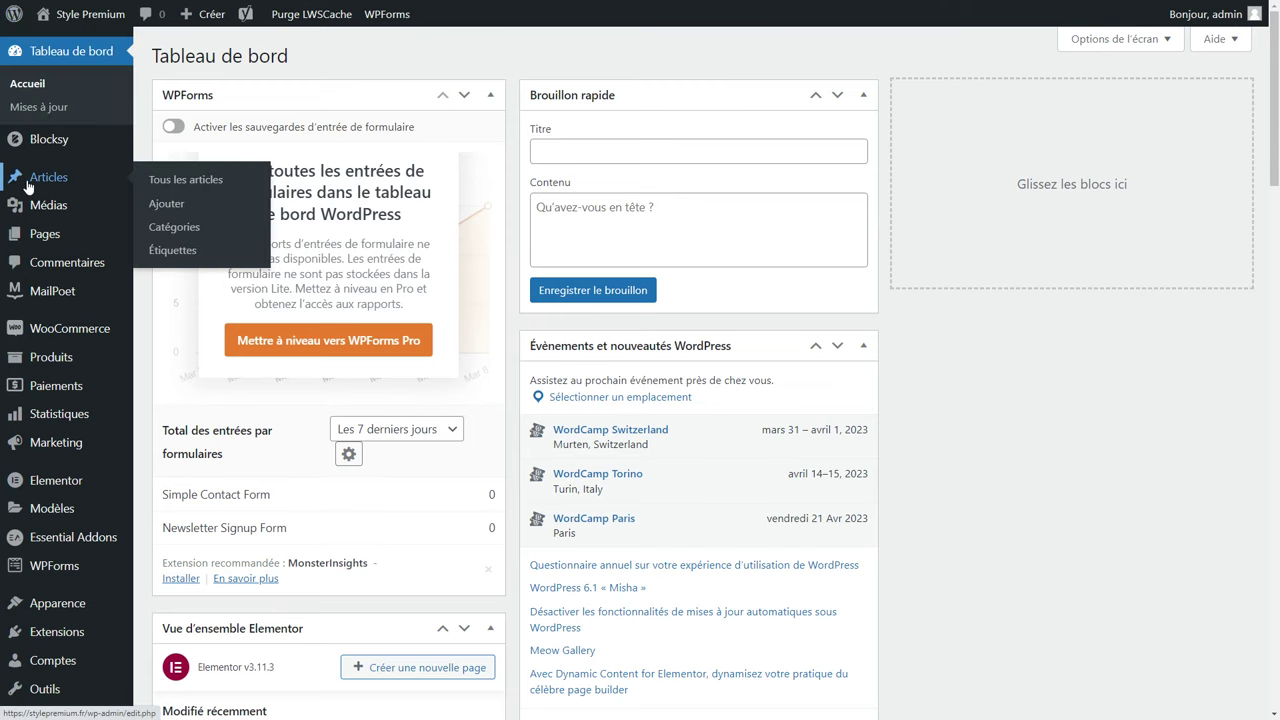
left_click(183, 238)
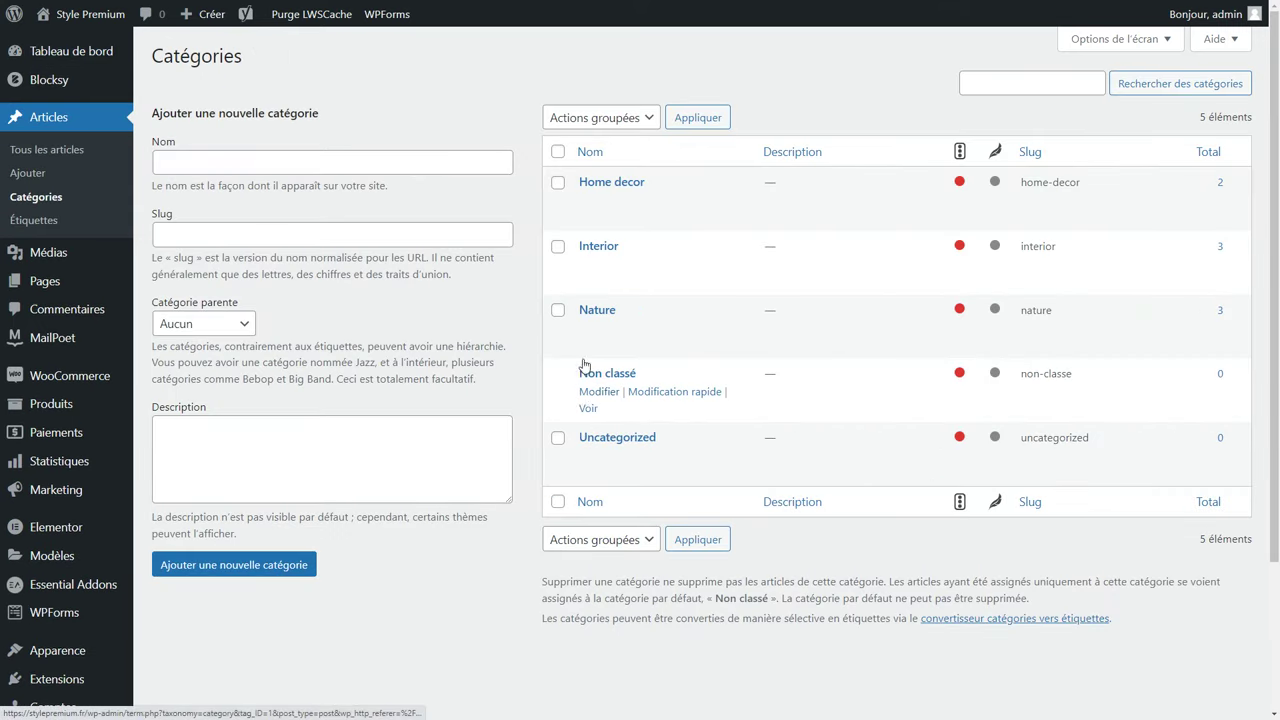
left_click(599, 200)
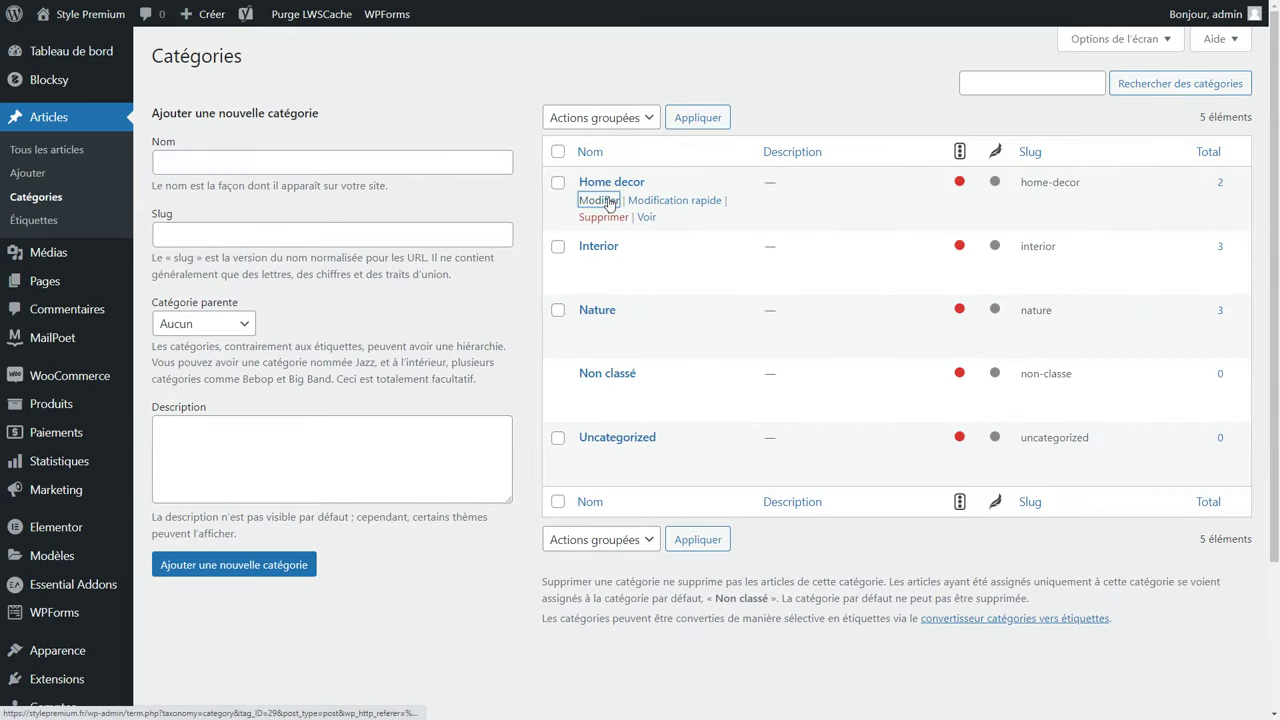
left_click(461, 105)
left_click(399, 172)
left_click(488, 153)
key("F11")
Copy ChatGPT's first suggestion 'Conseils de mode' and paste it over the Home decor name.
left_click(448, 10)
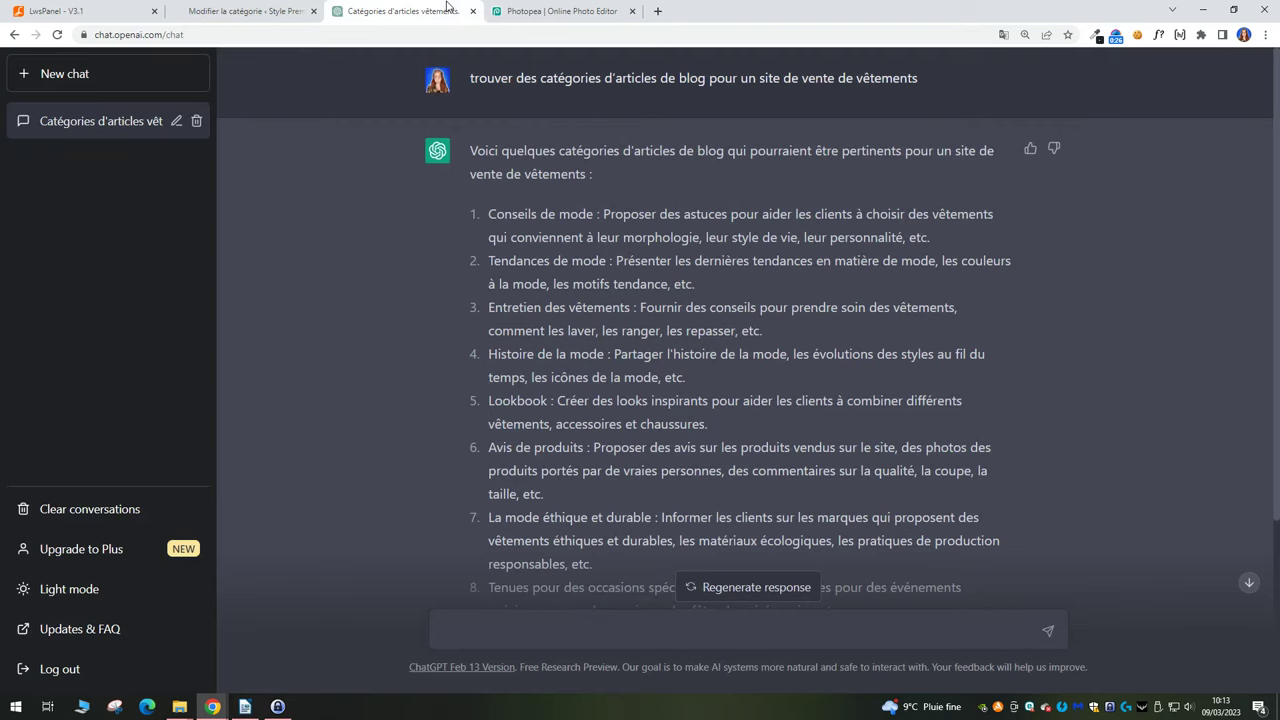
key("F11")
left_click_drag(466, 31, 871, 46)
left_click(809, 98)
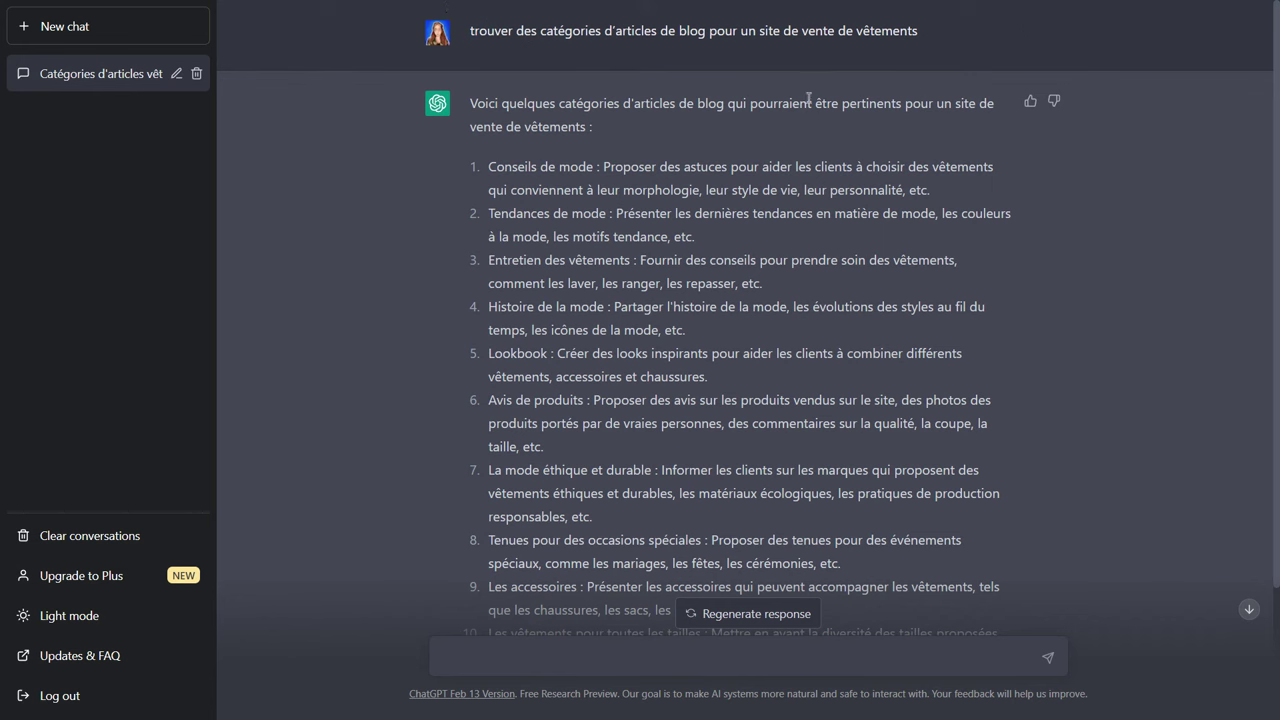
double_click(519, 166)
double_click(519, 214)
left_click(535, 265)
left_click_drag(488, 167, 597, 167)
key("ctrl+c")
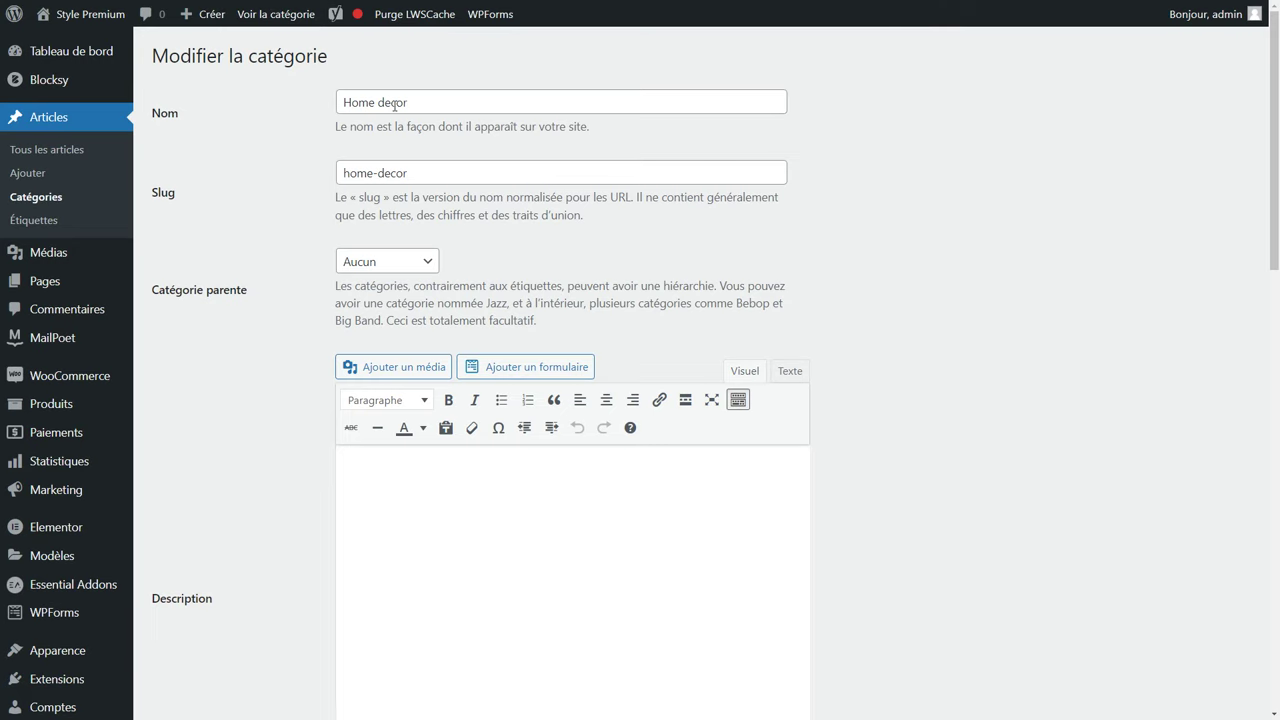
left_click_drag(437, 109, 340, 110)
key("ctrl+v")
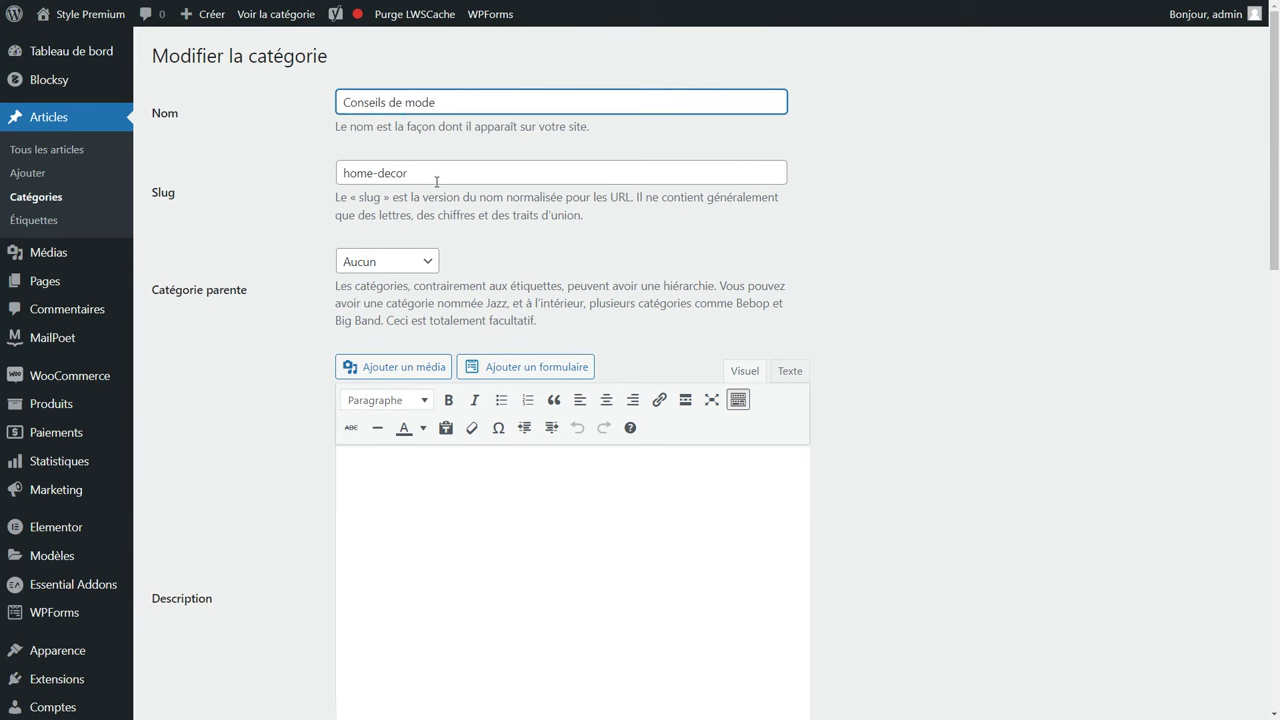
Set the slug to conseils-de-mode and leave the category without a parent.
left_click_drag(432, 176, 340, 174)
key("ctrl+v")
double_click(350, 173)
type("conseils-")
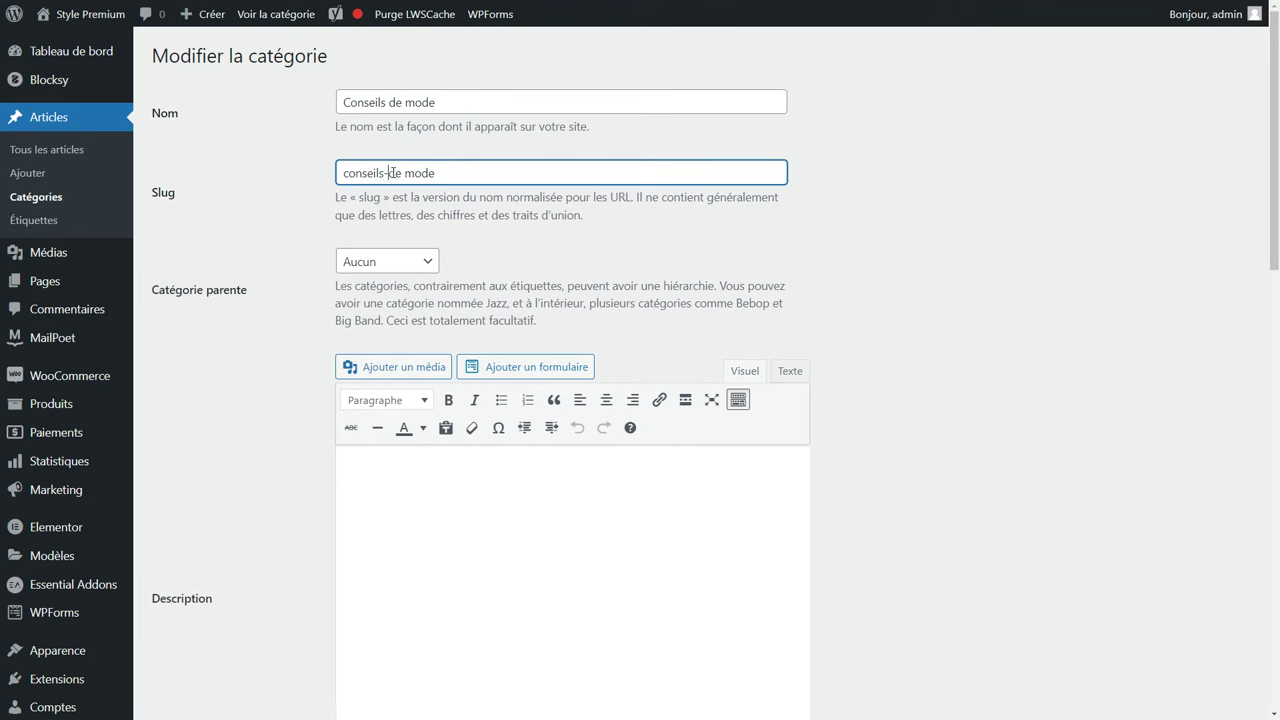
double_click(404, 173)
type("-")
left_click(420, 208)
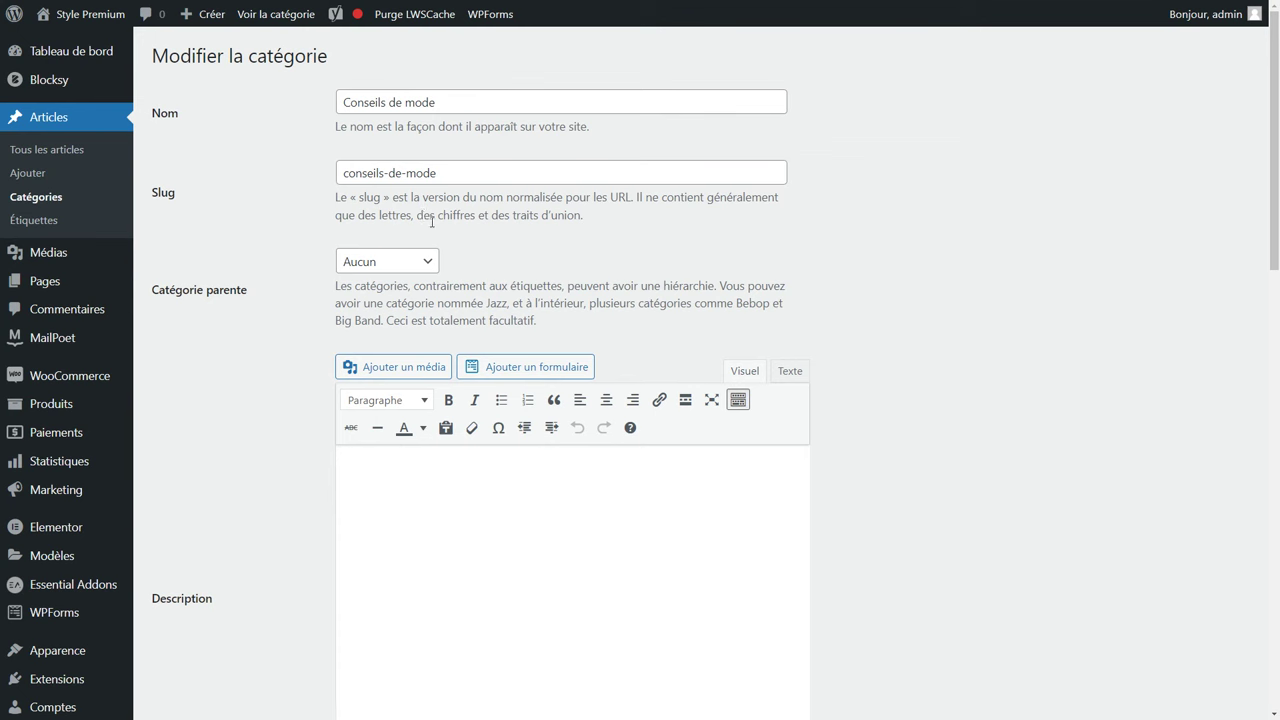
left_click(388, 265)
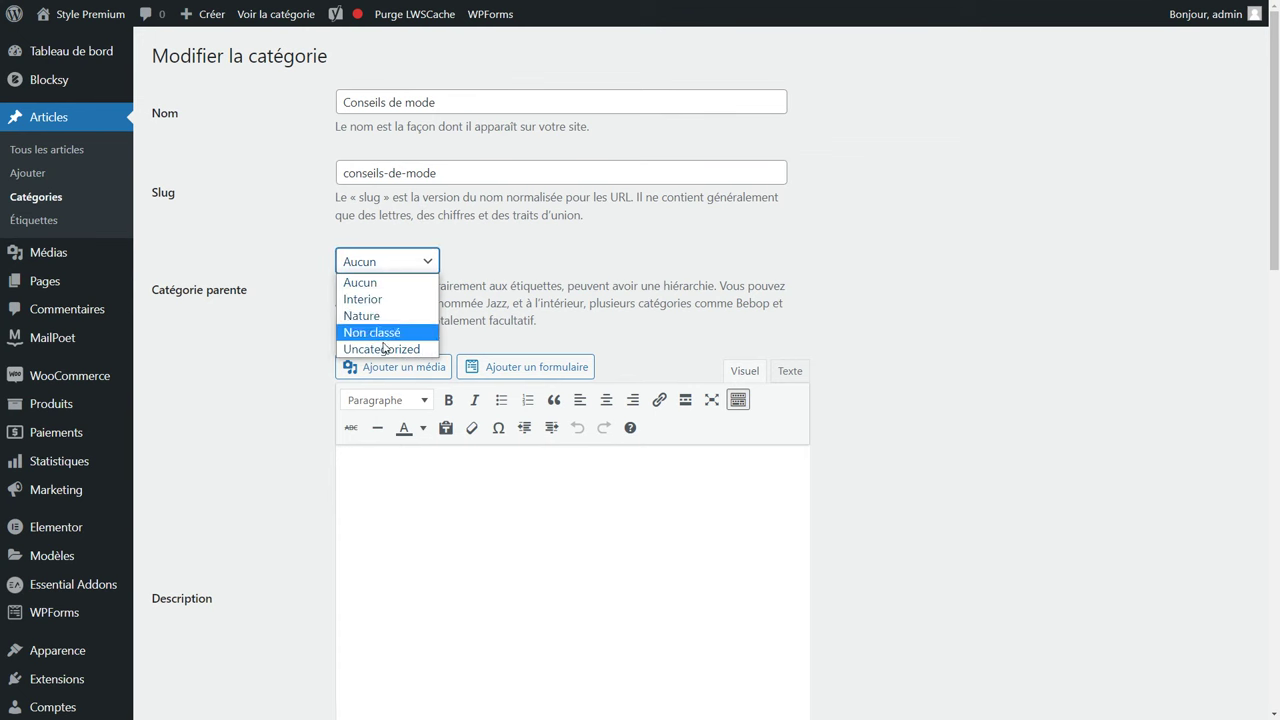
left_click(470, 267)
scroll(448, 397, "down", 2)
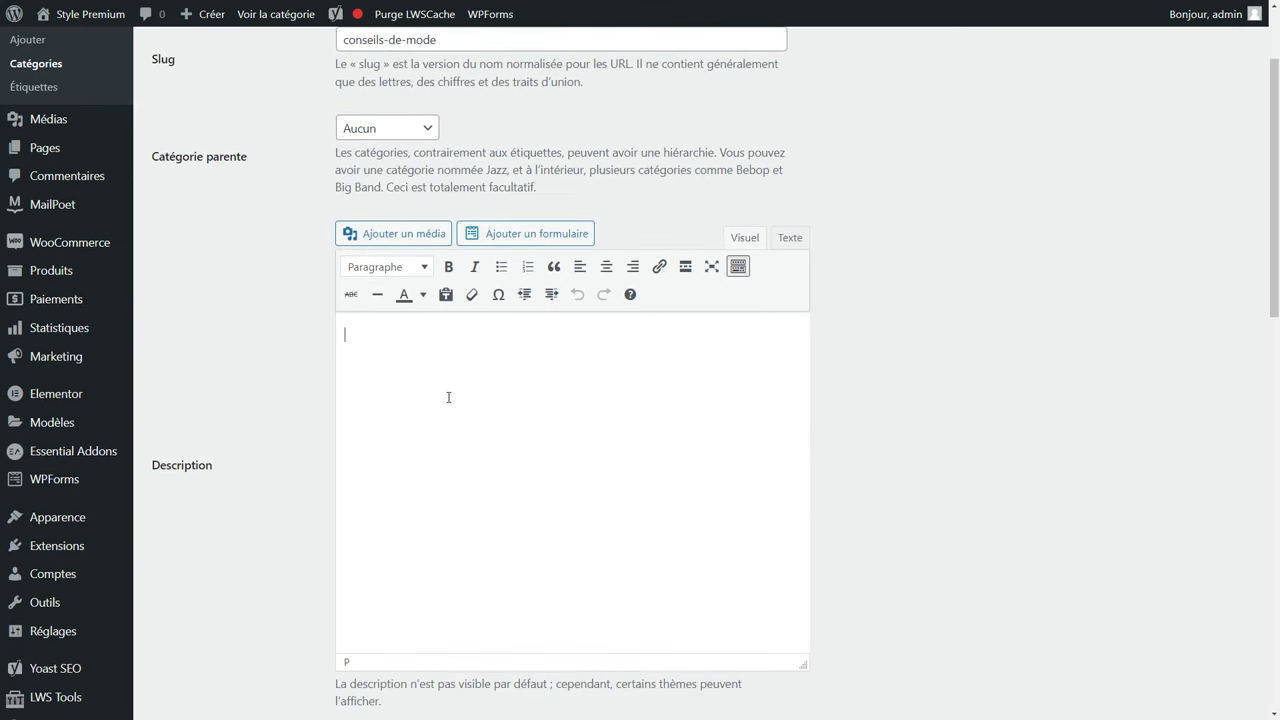
Paste ChatGPT's description, reword its opening to 'As', and update the category.
key("F11")
left_click(420, 10)
key("F11")
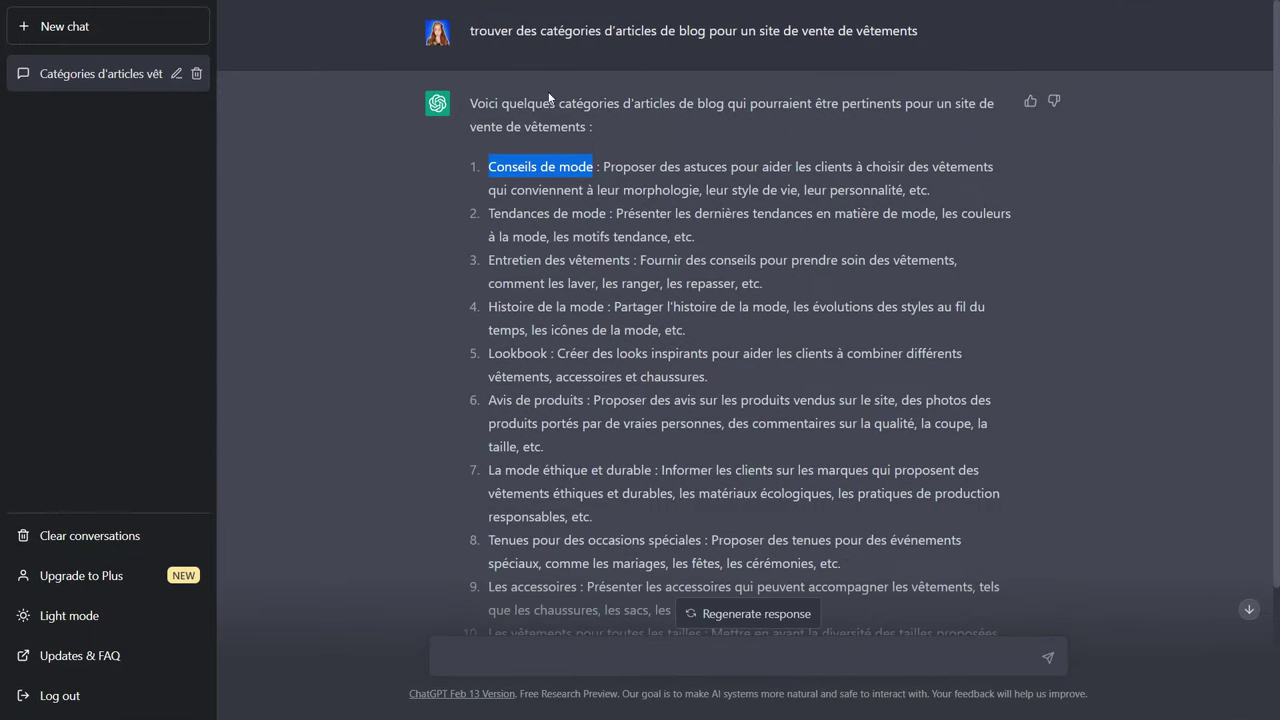
left_click_drag(604, 167, 945, 197)
key("ctrl+c")
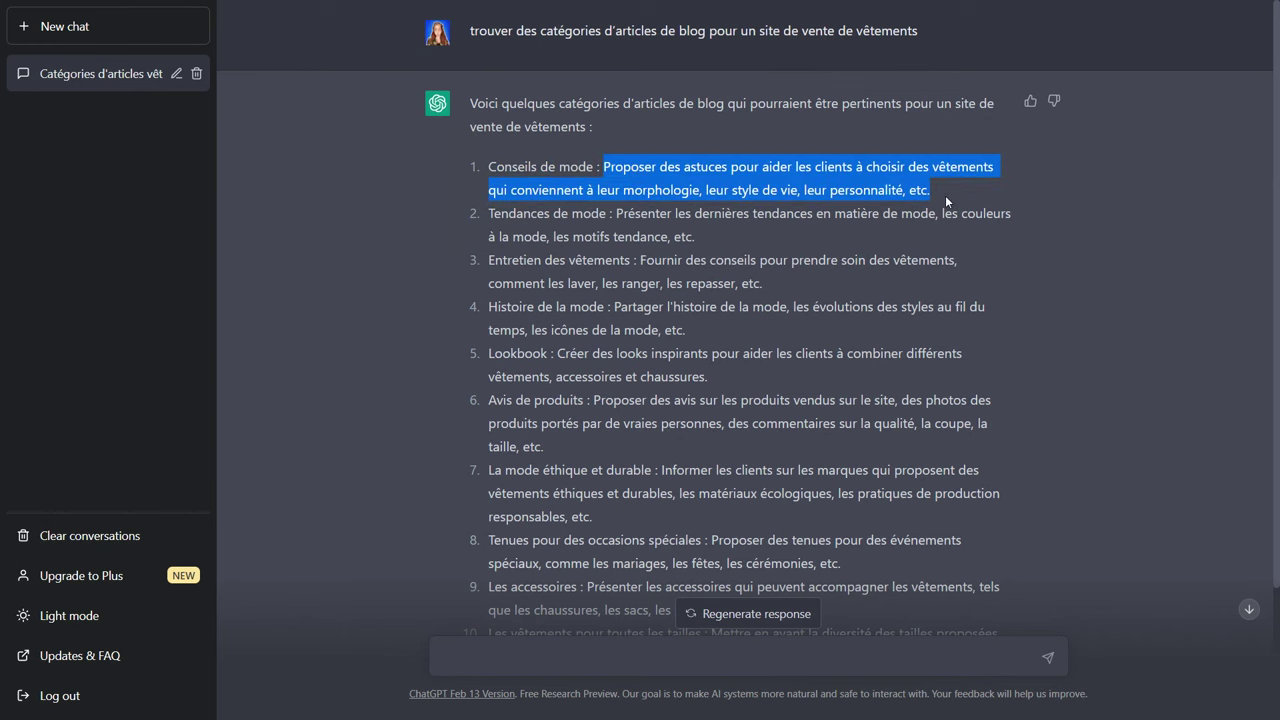
key("ctrl+Tab")
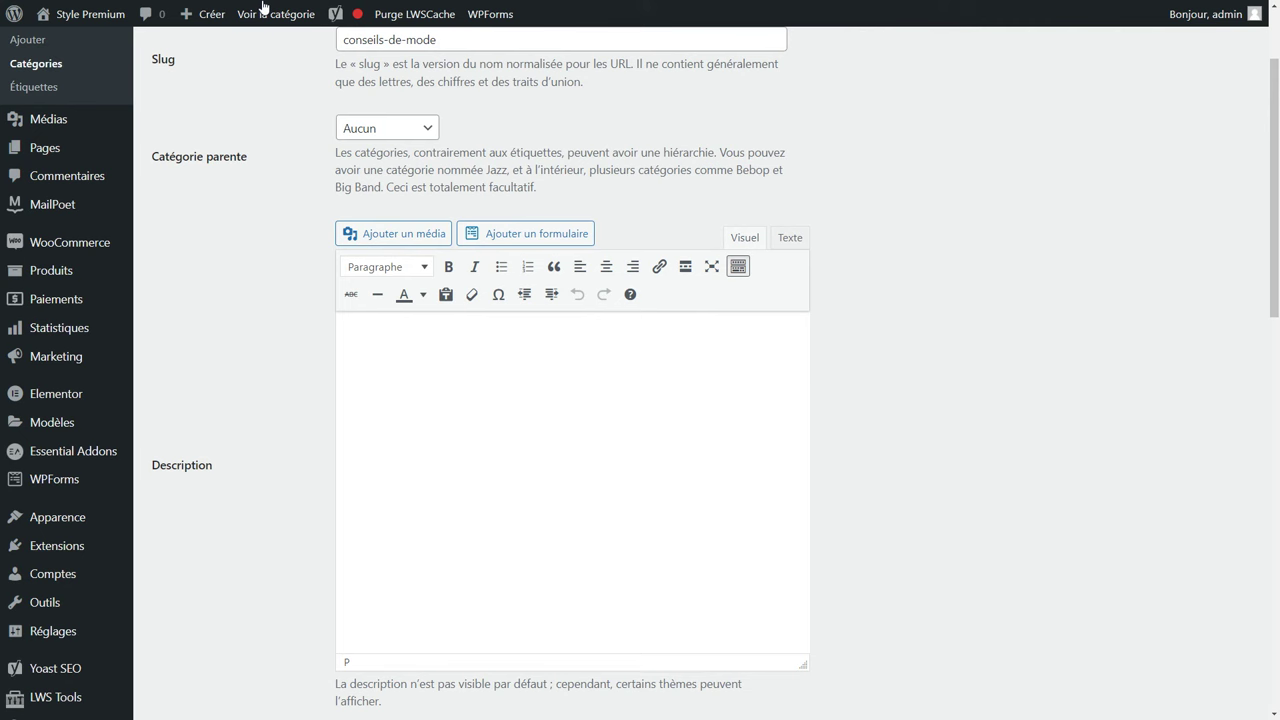
key("ctrl+v")
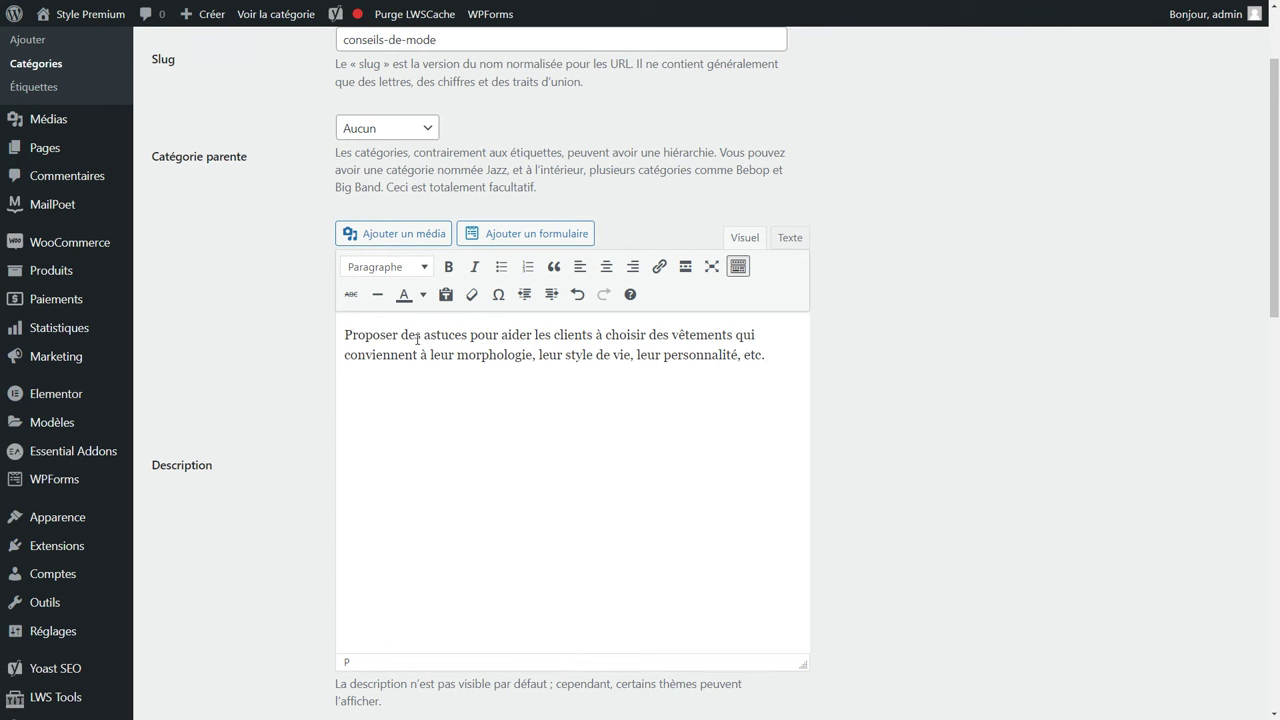
left_click_drag(434, 336, 344, 336)
type("As")
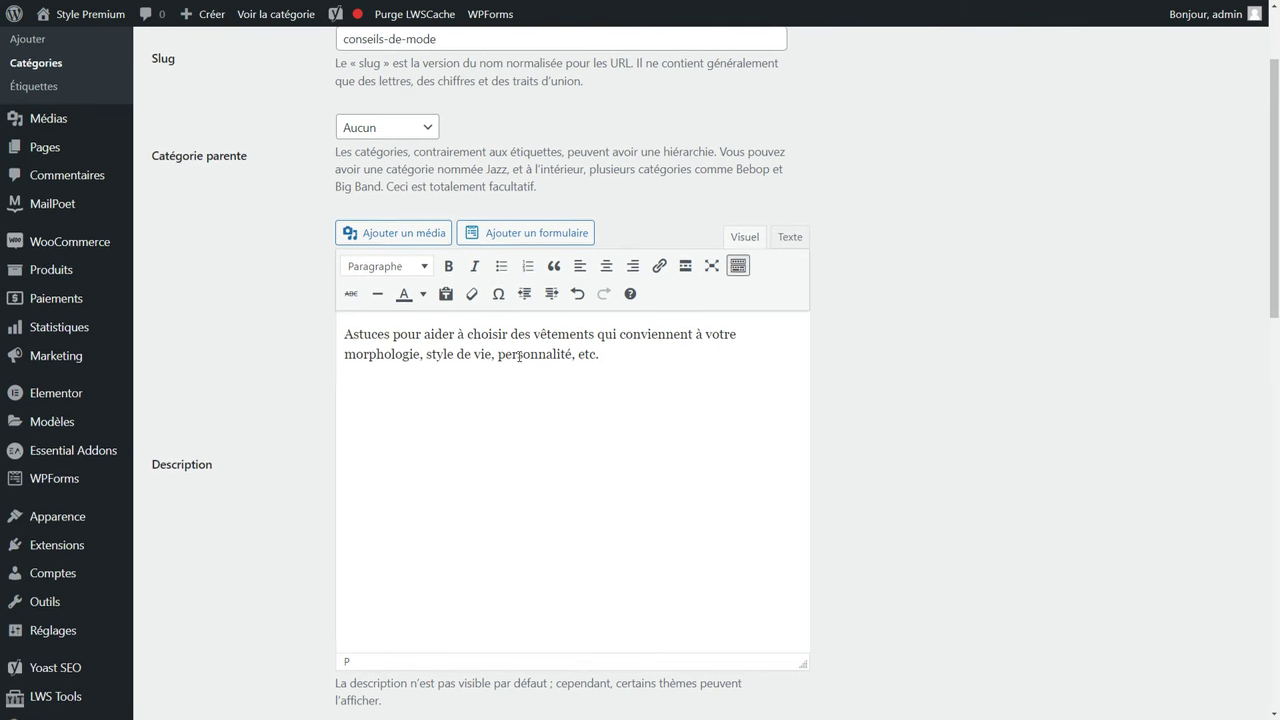
scroll(449, 417, "down", 10)
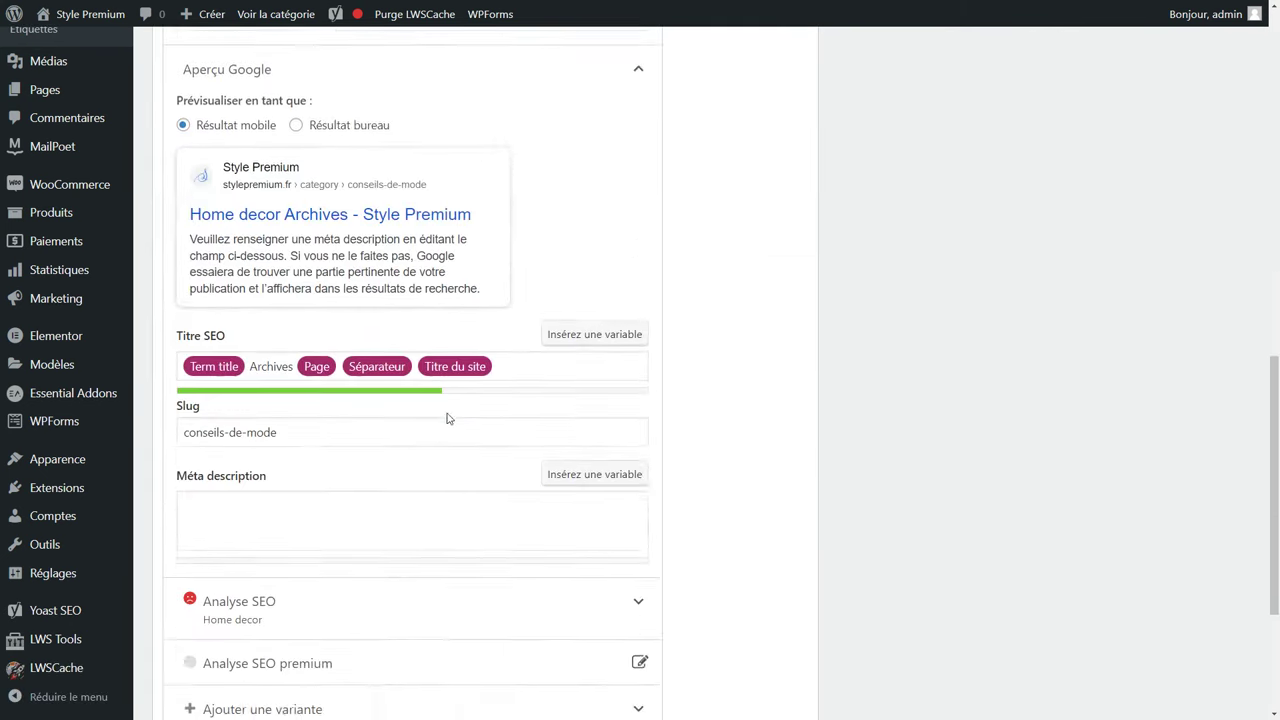
left_click(190, 654)
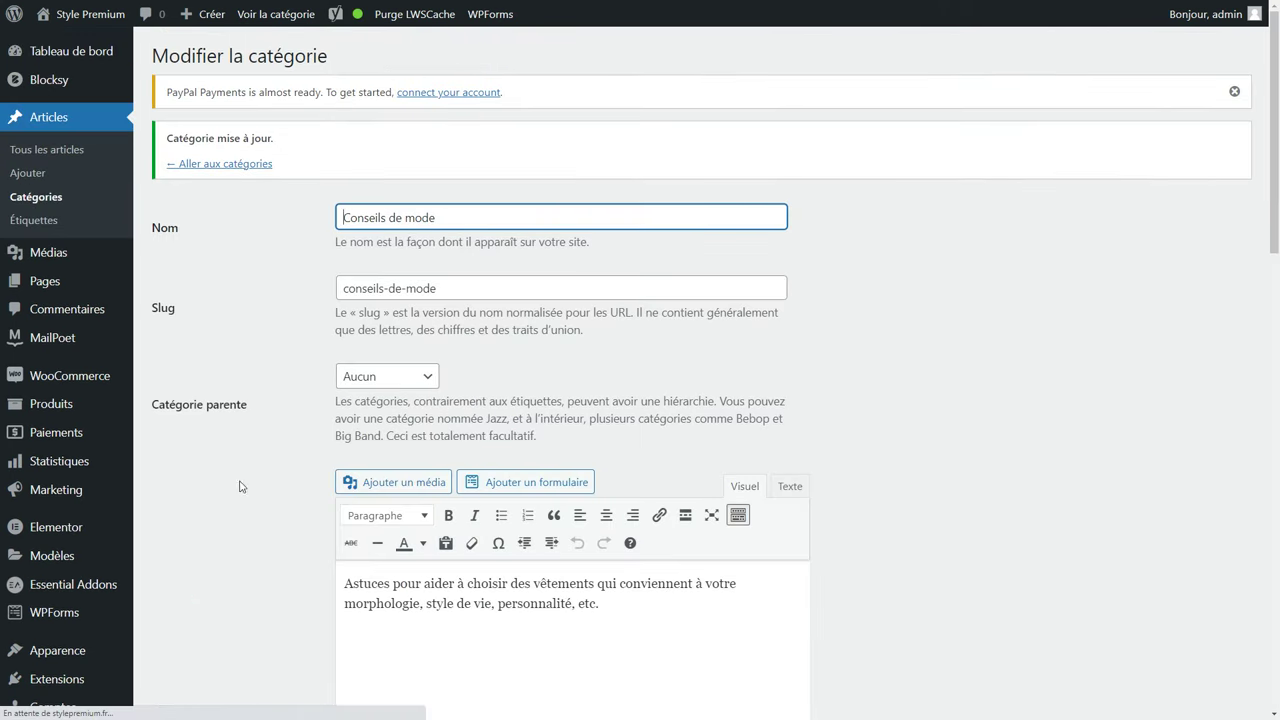
left_click(234, 165)
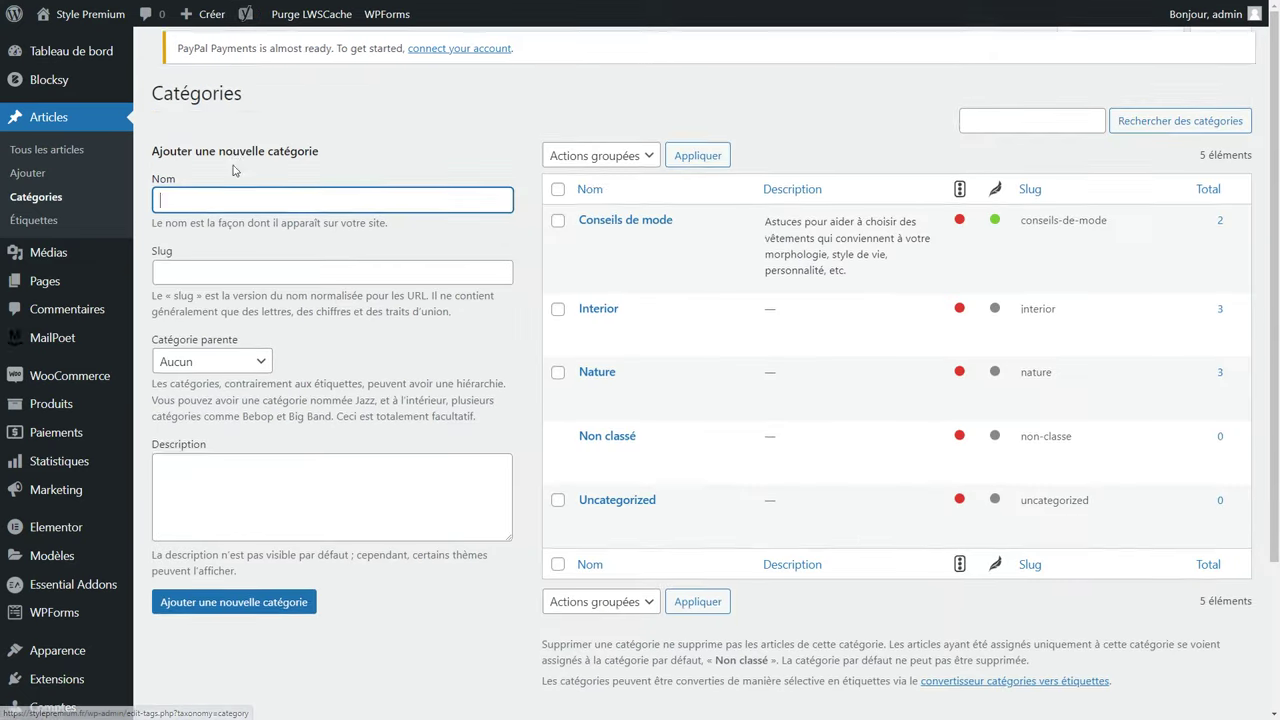
Dismiss the PayPal Payments notice, review the category list and go to all posts.
left_click(1234, 91)
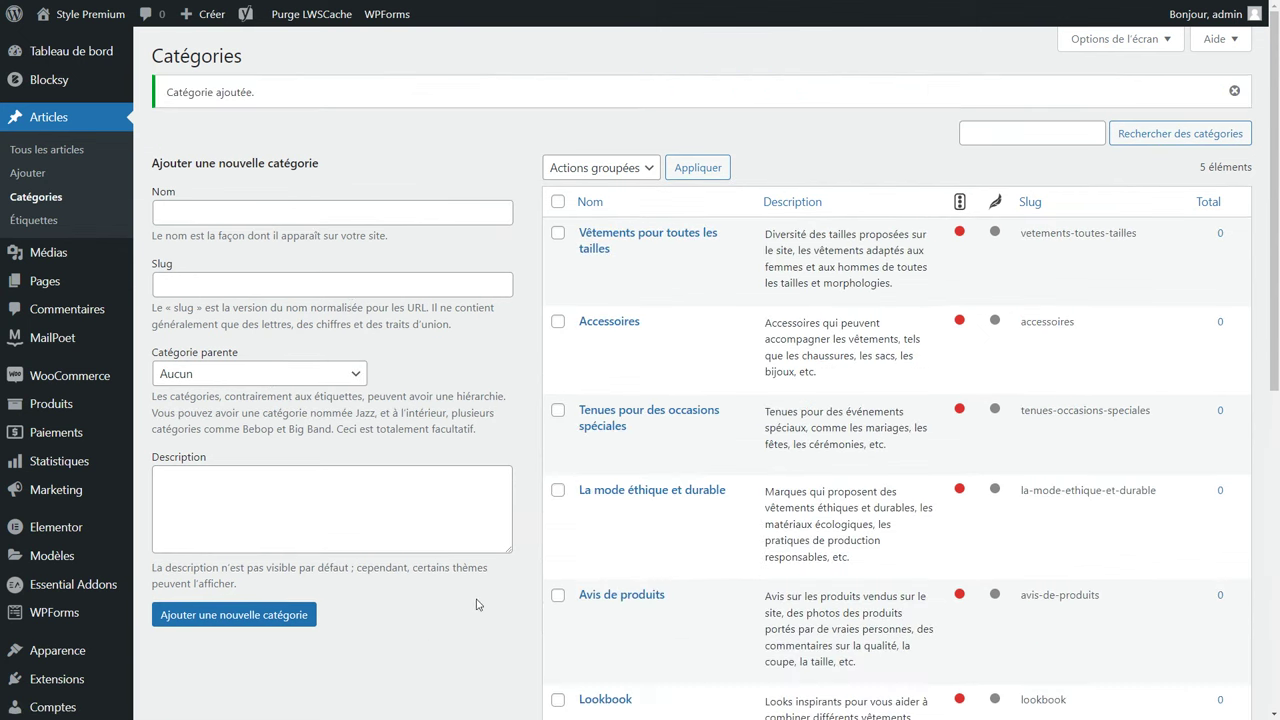
scroll(668, 422, "down", 2)
scroll(668, 422, "down", 3)
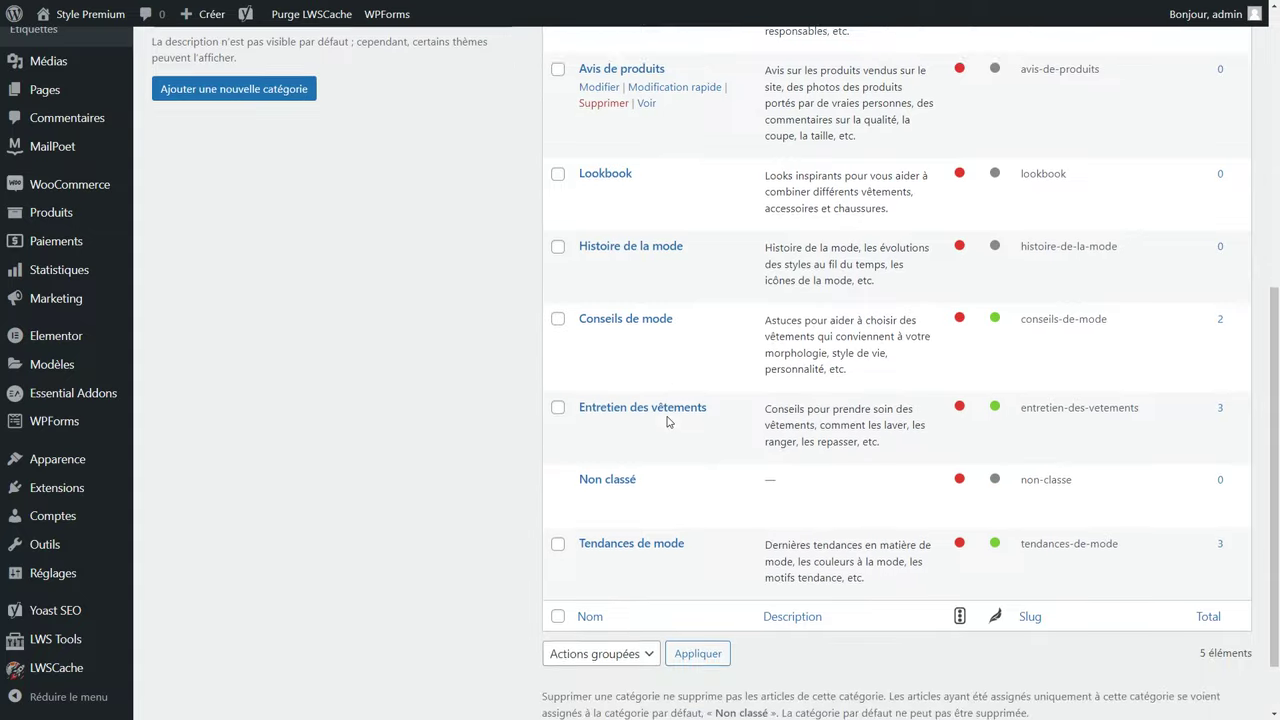
scroll(668, 422, "up", 2)
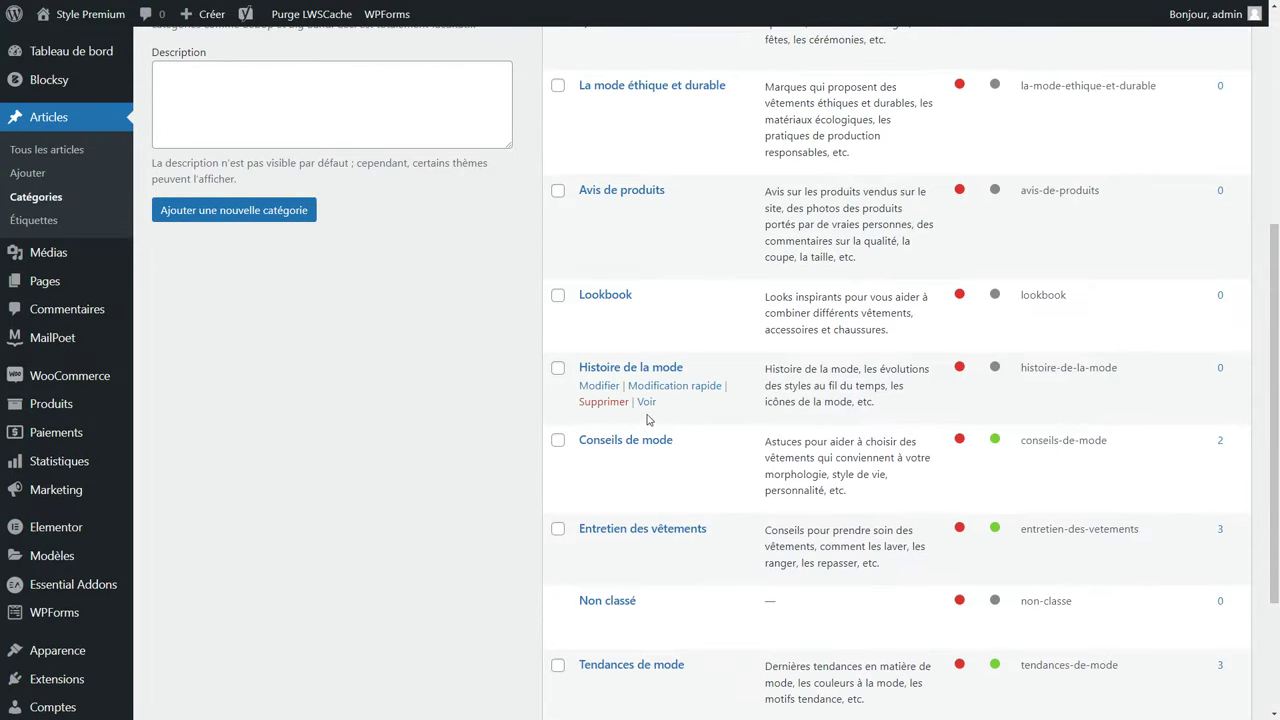
left_click(48, 120)
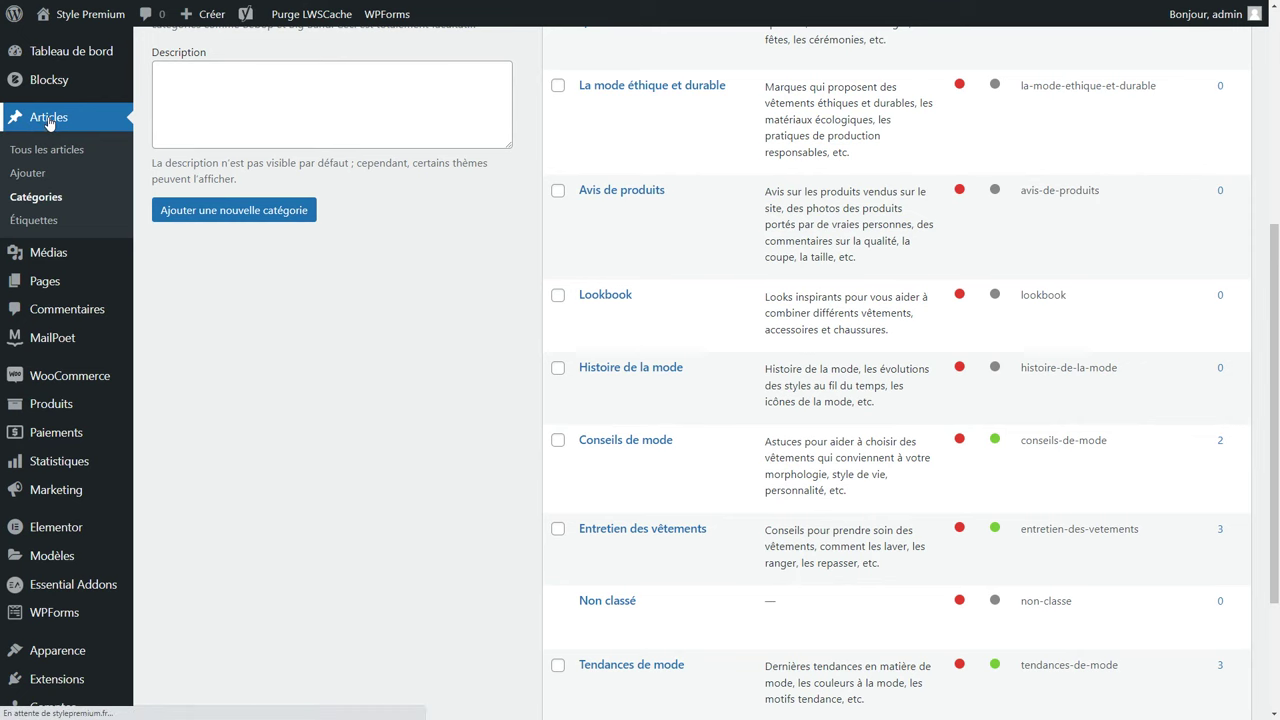
scroll(368, 210, "down", 2)
Bulk-trash seven posts, keeping Quis Blandit Turpis Cursus Habitasse, and edit that post.
mouse_move(370, 215)
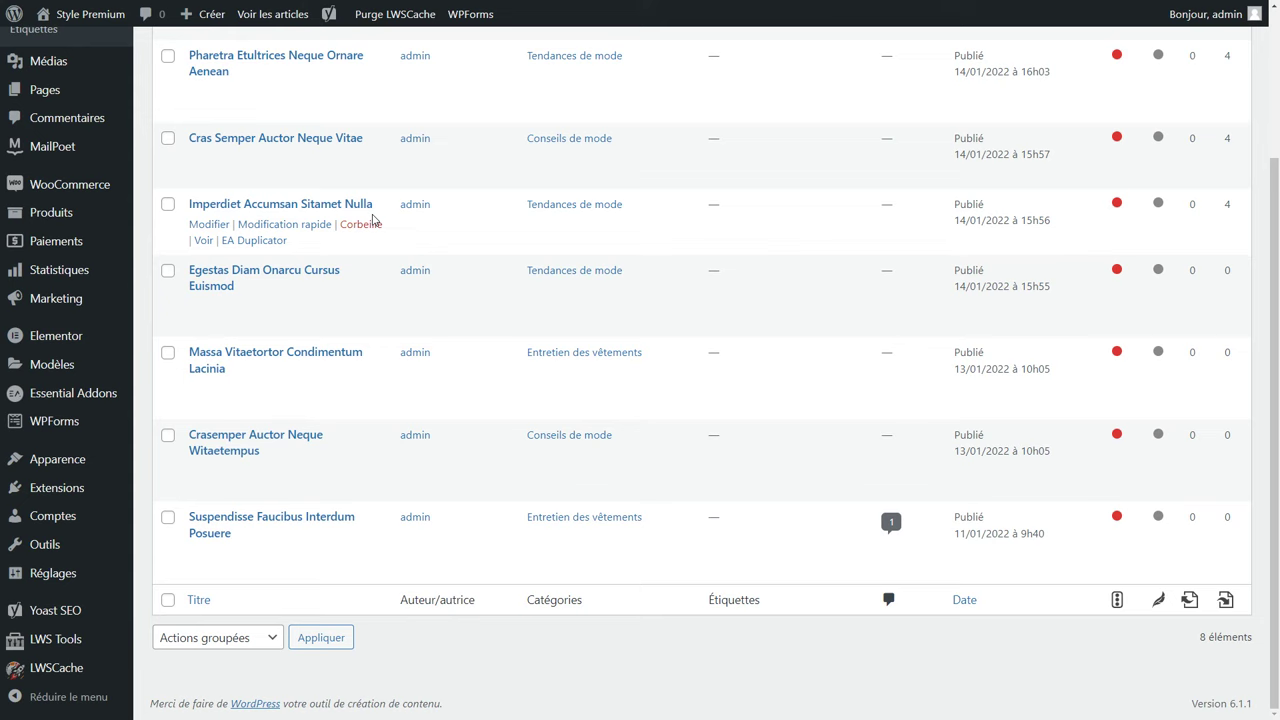
scroll(373, 220, "up", 3)
left_click(168, 150)
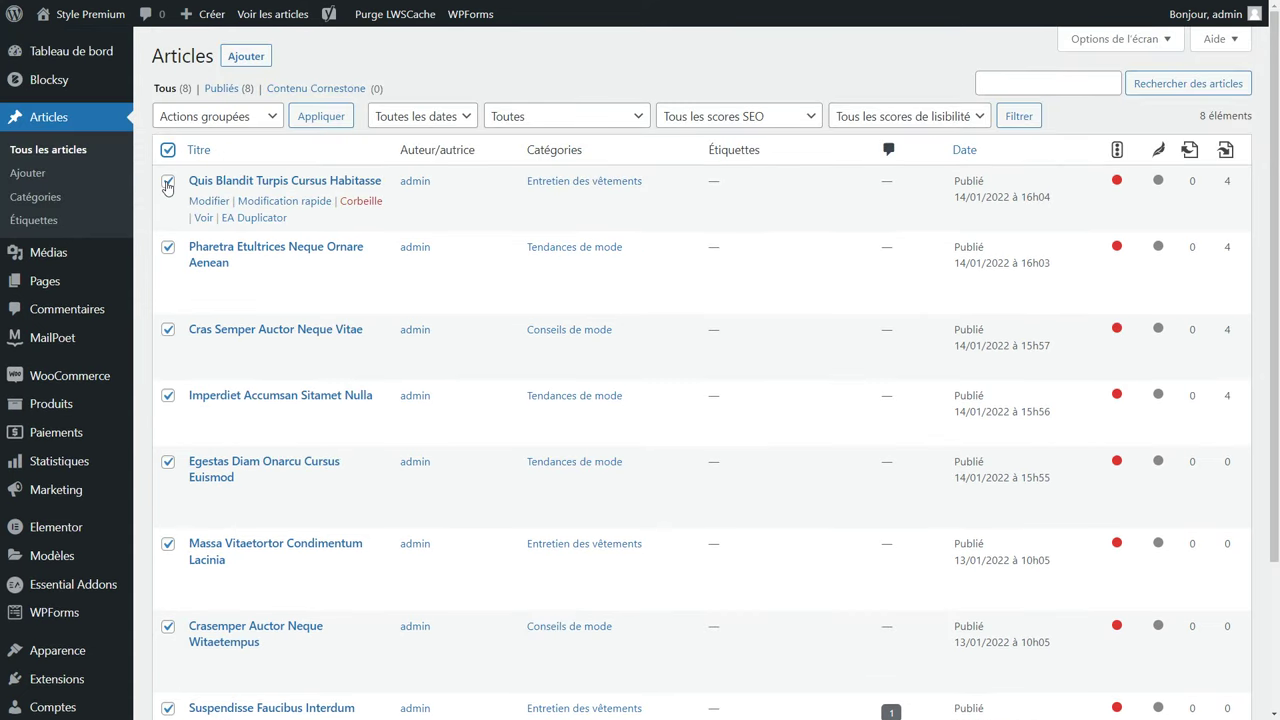
left_click(168, 184)
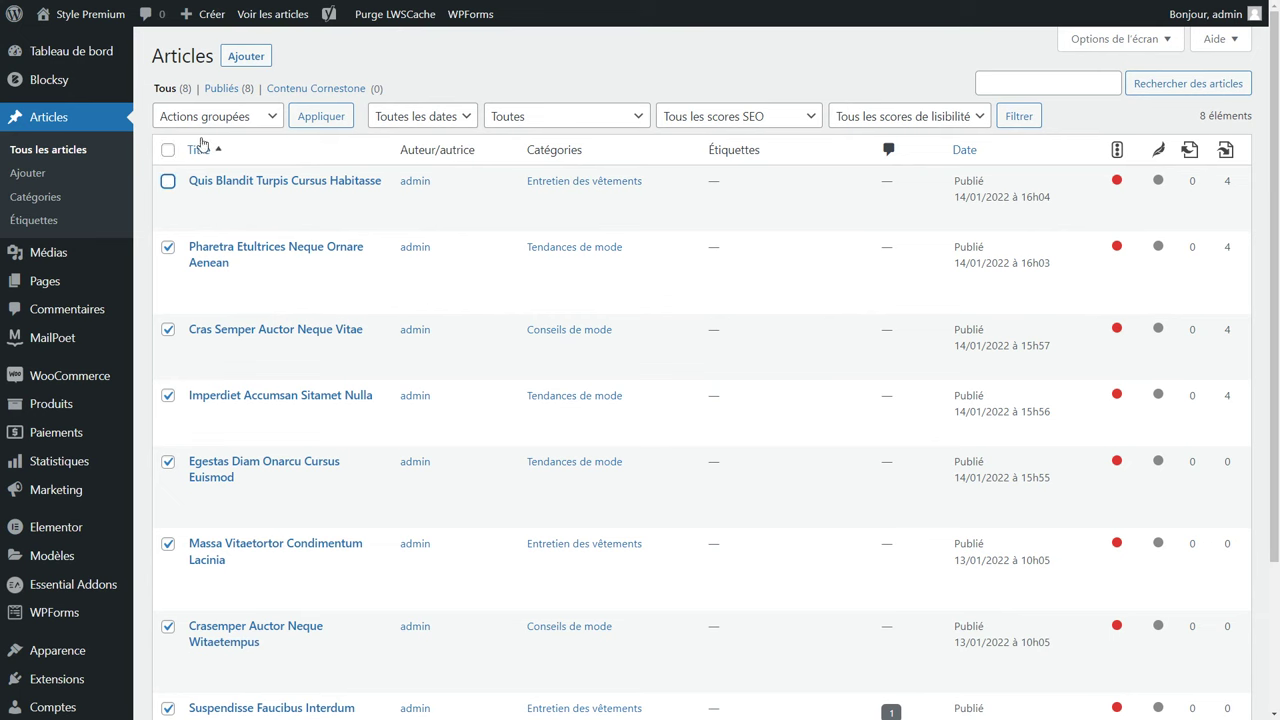
left_click(208, 117)
left_click(212, 170)
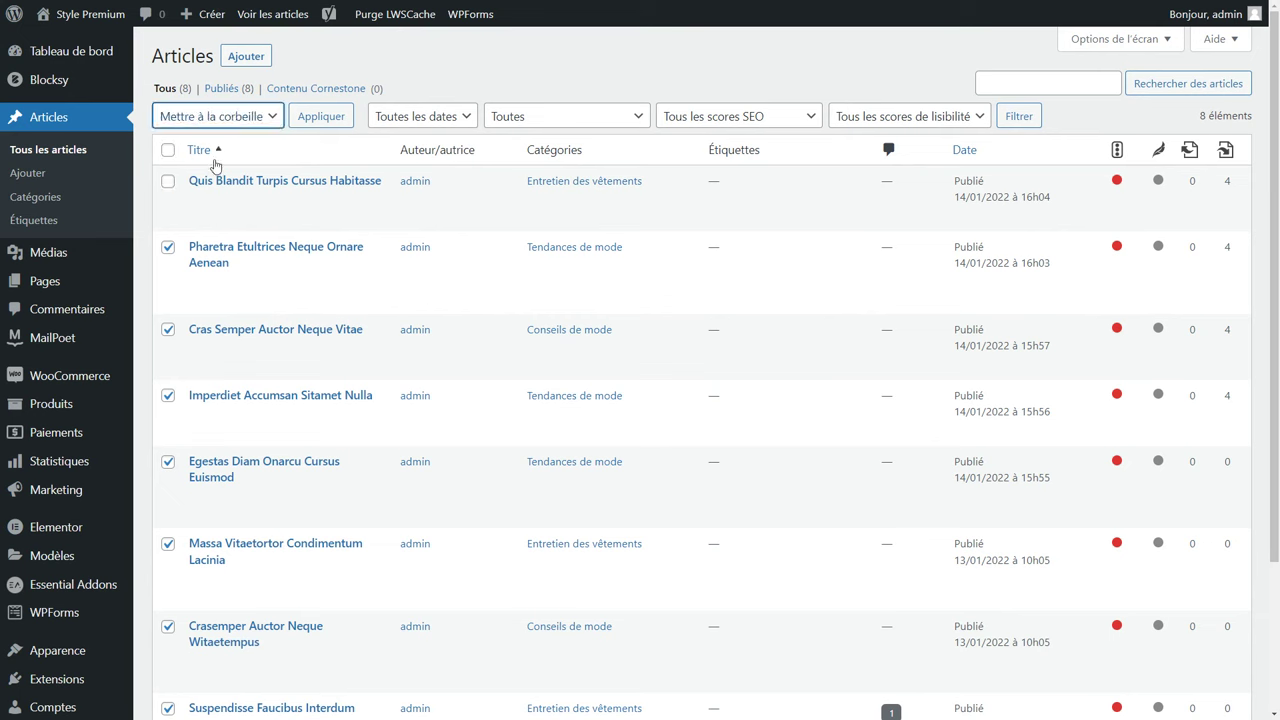
left_click(320, 117)
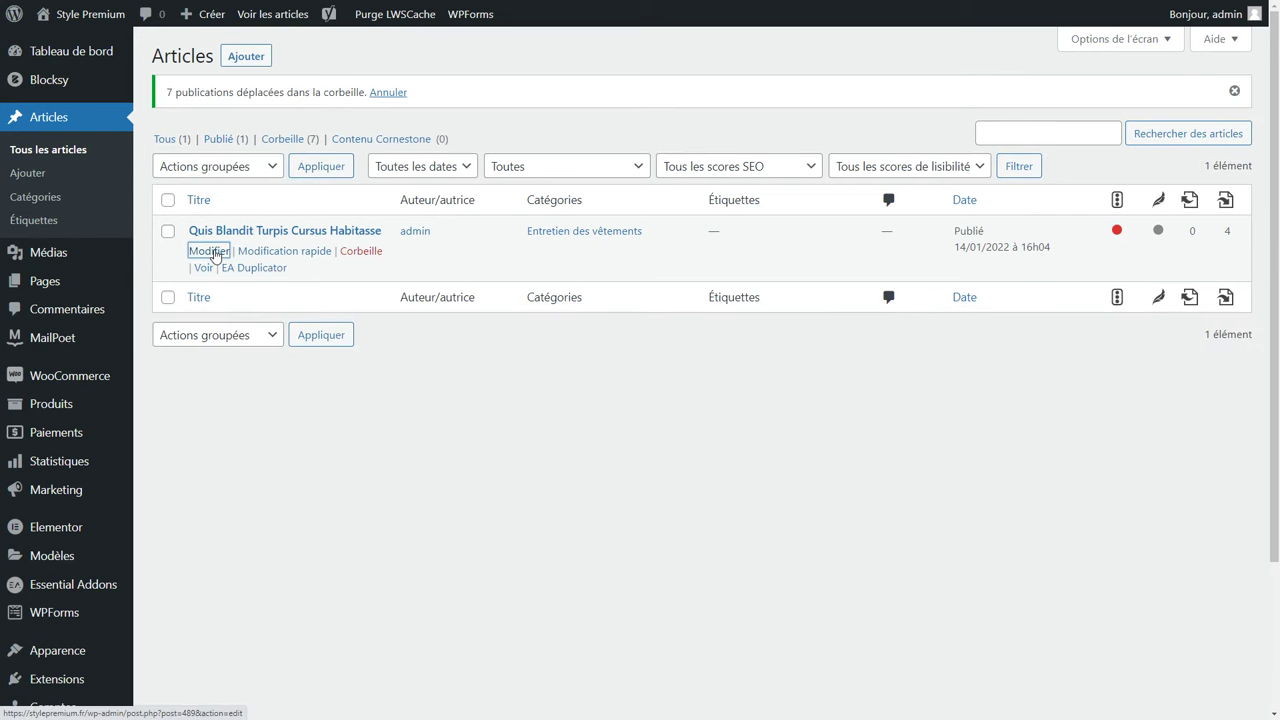
left_click(210, 251)
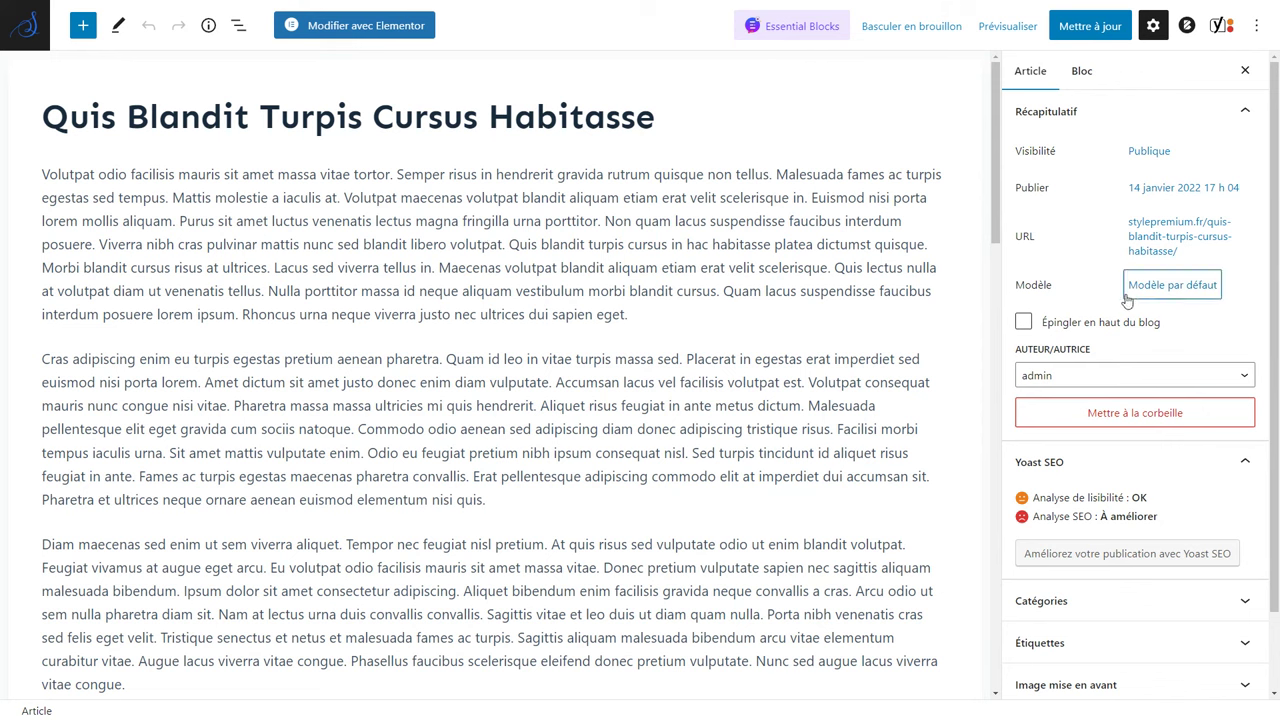
Swap the post's category from Entretien des vêtements to Conseils de mode.
left_click(1088, 605)
scroll(1085, 580, "down", 3)
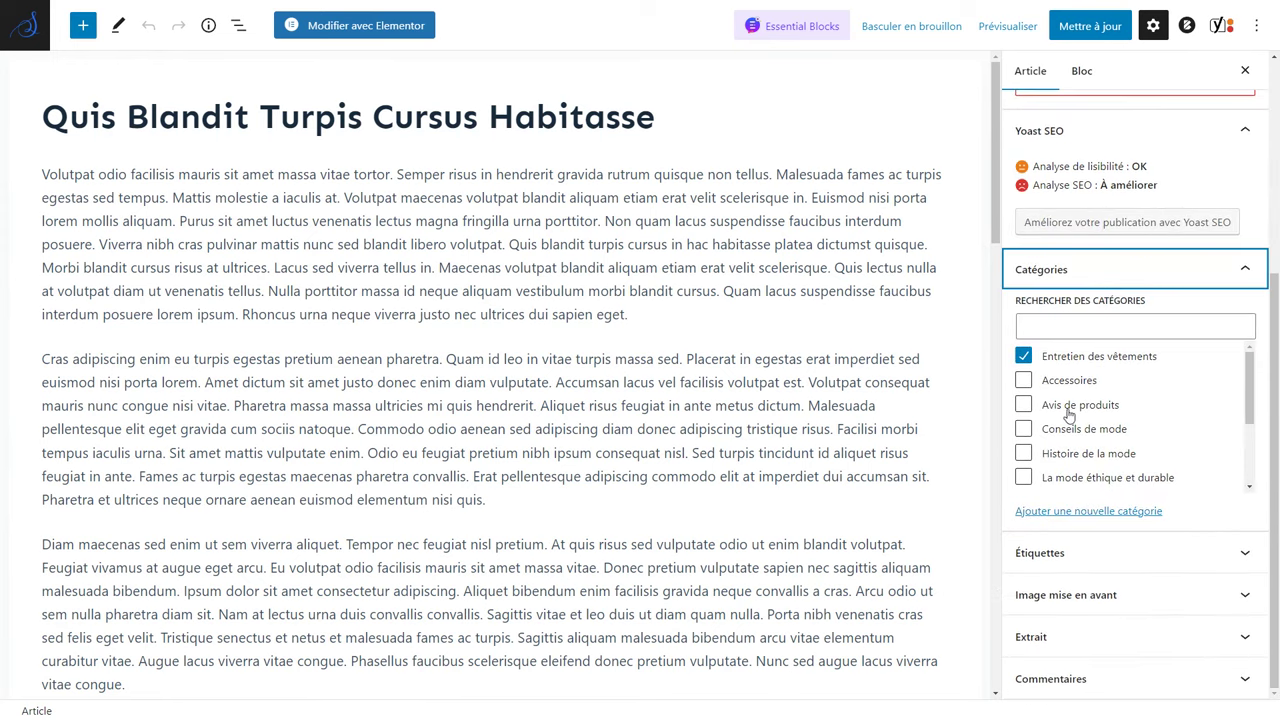
left_click(1023, 356)
left_click(1023, 429)
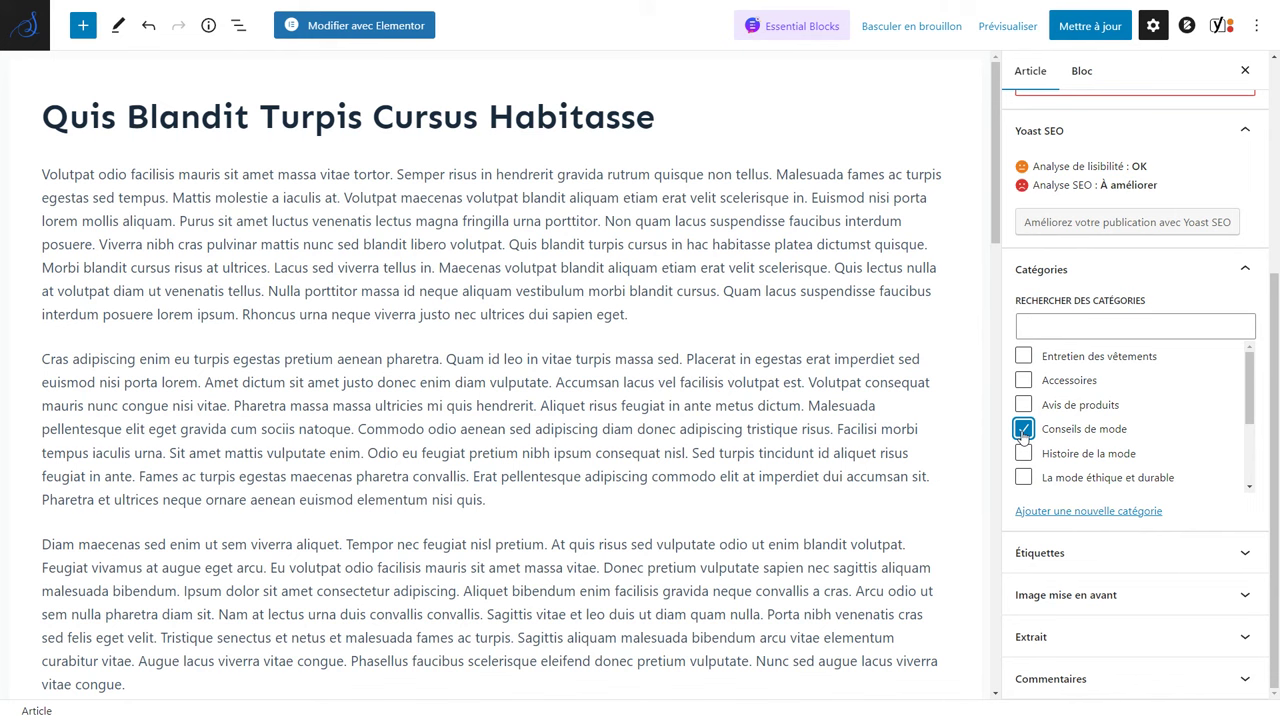
Expand the Étiquettes and Image mise en avant panels to change the featured image.
left_click(1045, 553)
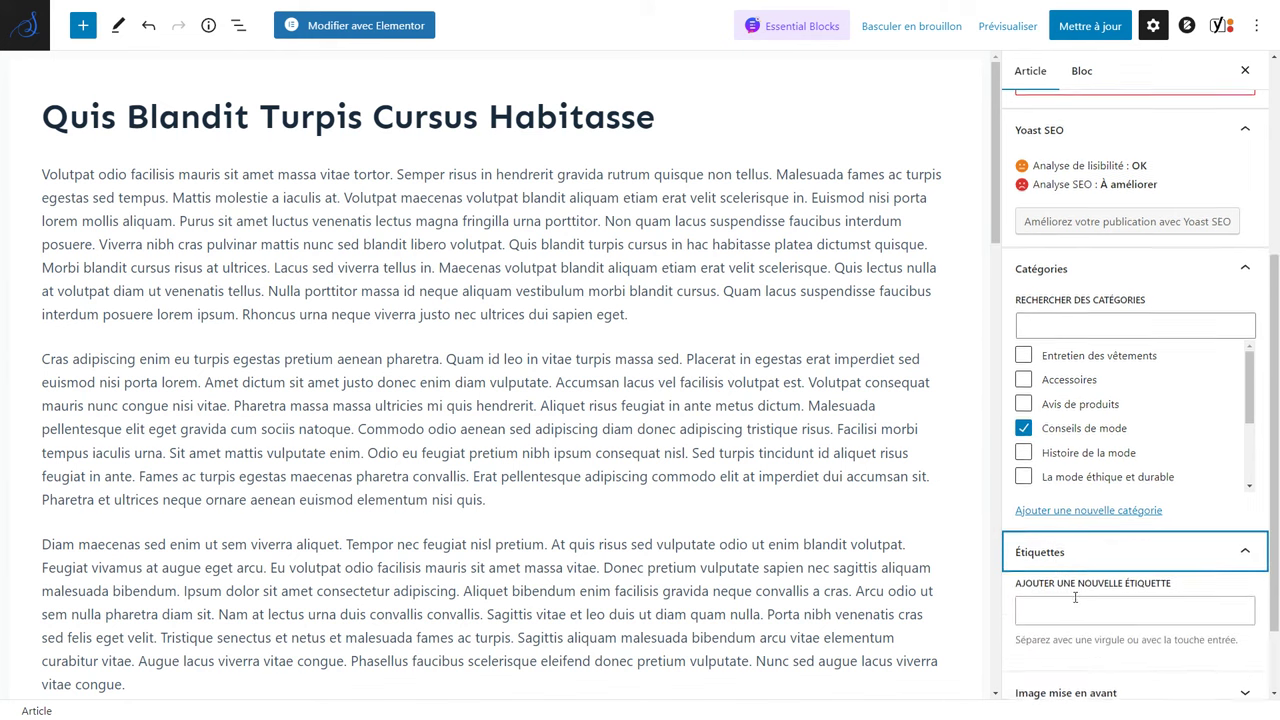
scroll(1098, 569, "down", 1)
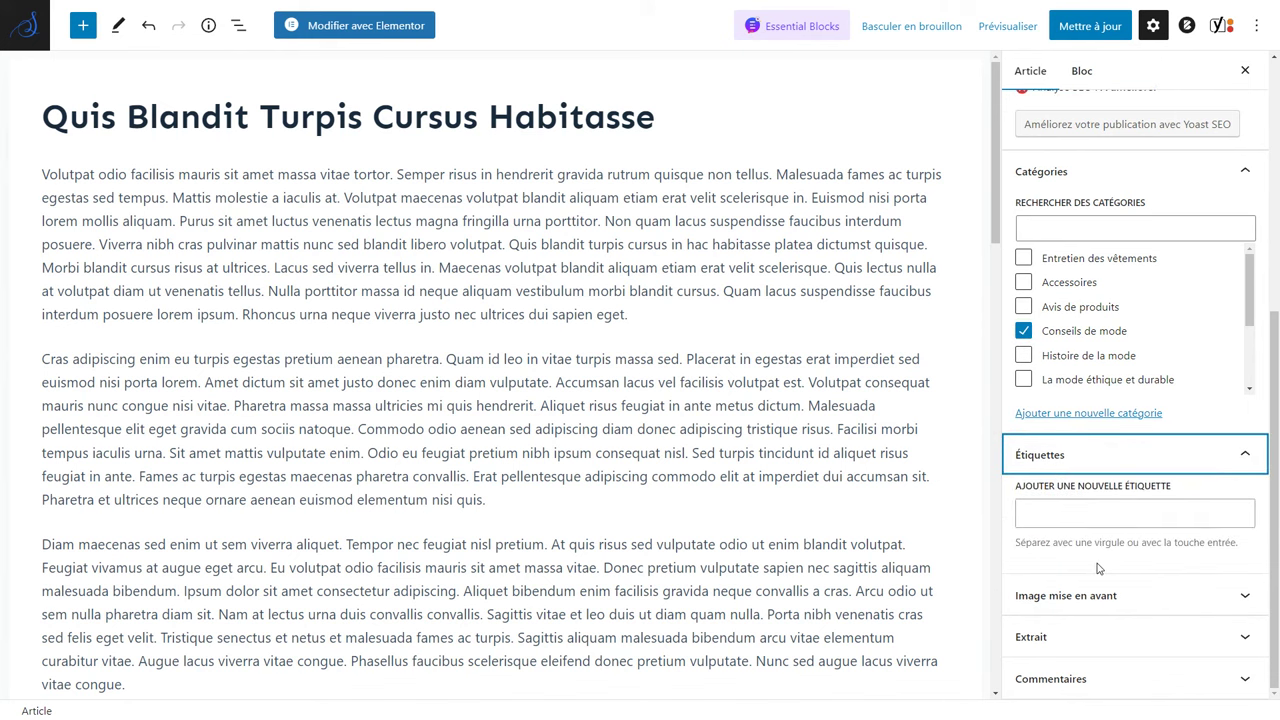
left_click(1097, 595)
scroll(1107, 566, "down", 1)
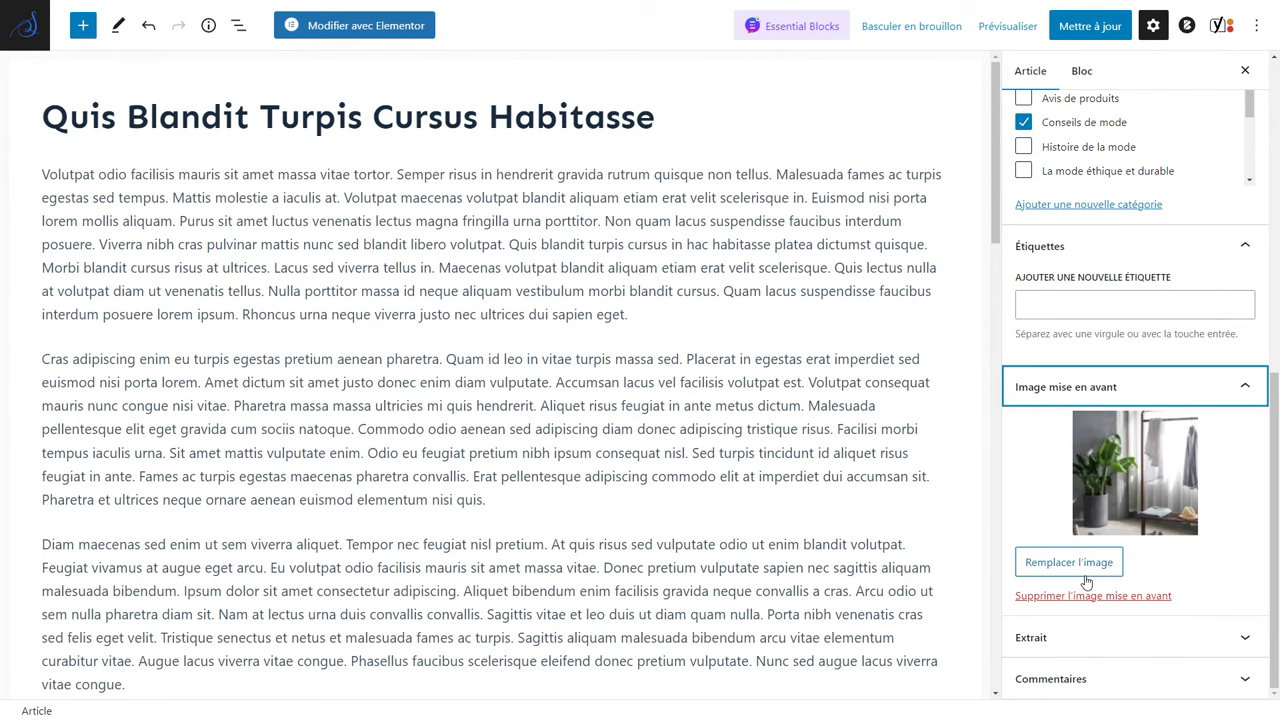
left_click(1114, 514)
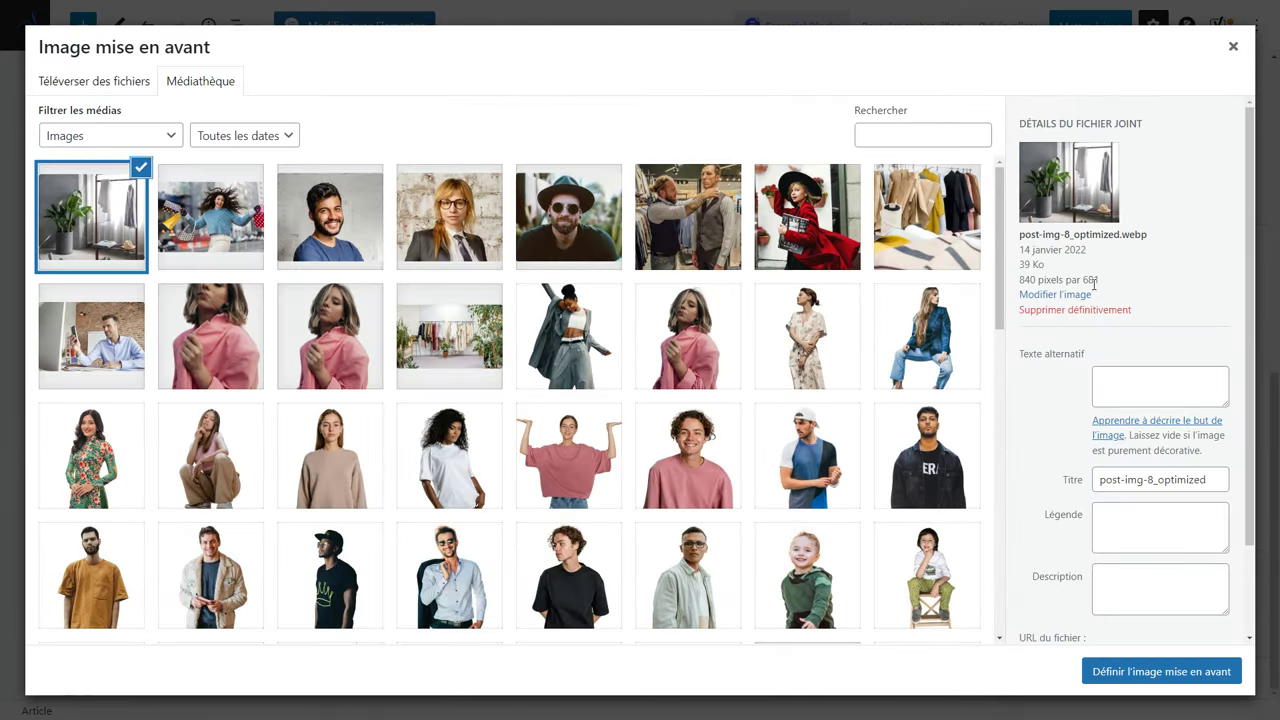
Set the shopping photo as the post's featured image.
left_click_drag(1104, 287, 1022, 283)
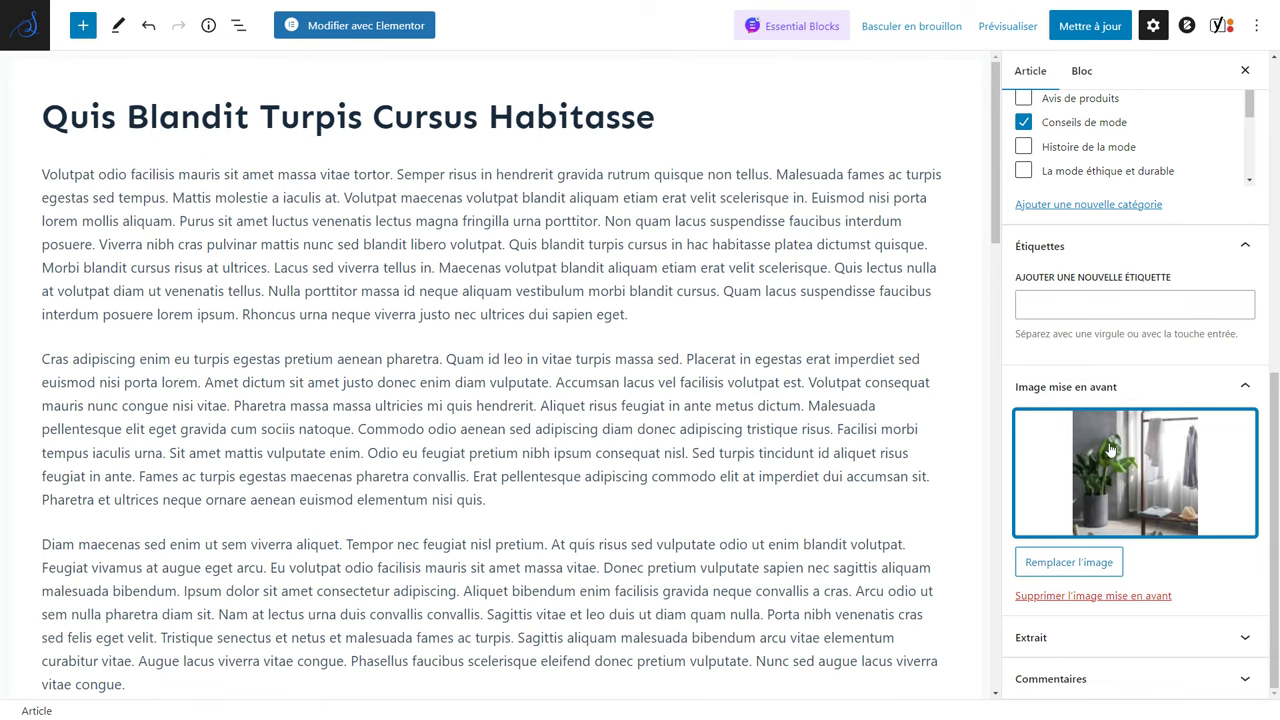
scroll(880, 465, "down", 10)
scroll(800, 472, "down", 2)
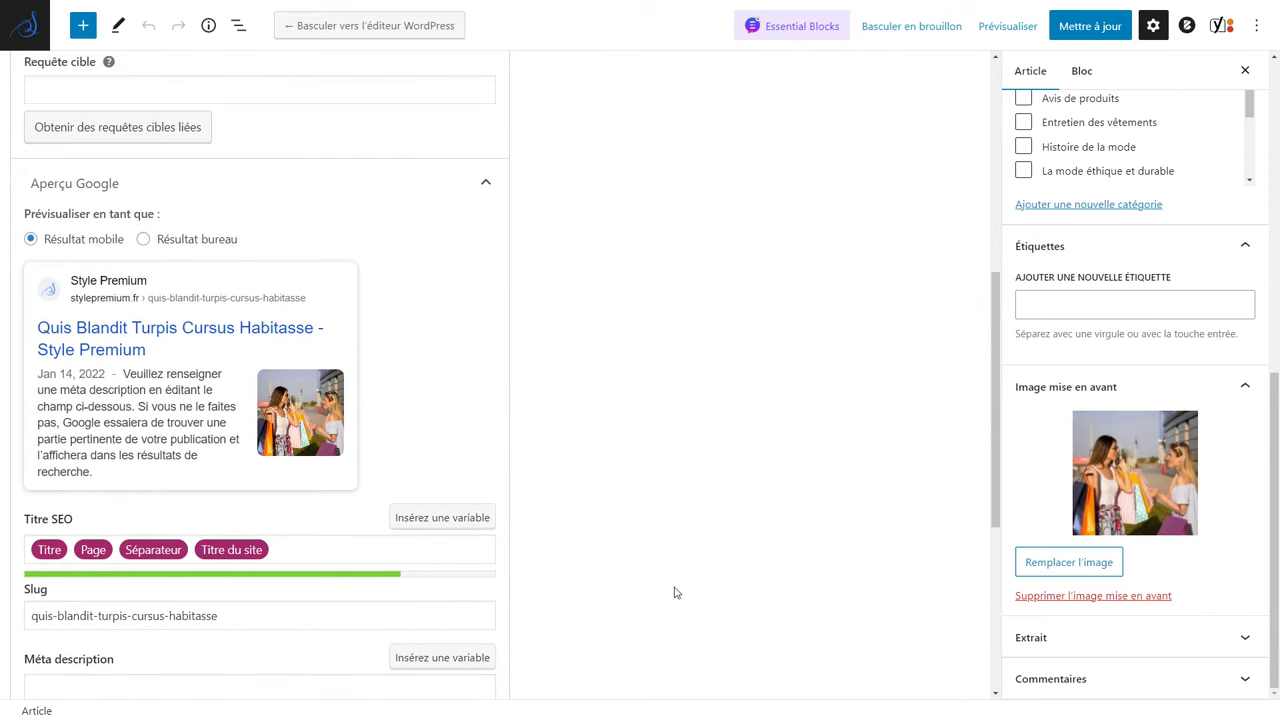
scroll(1100, 478, "up", 1)
scroll(1098, 477, "up", 3)
scroll(949, 457, "up", 5)
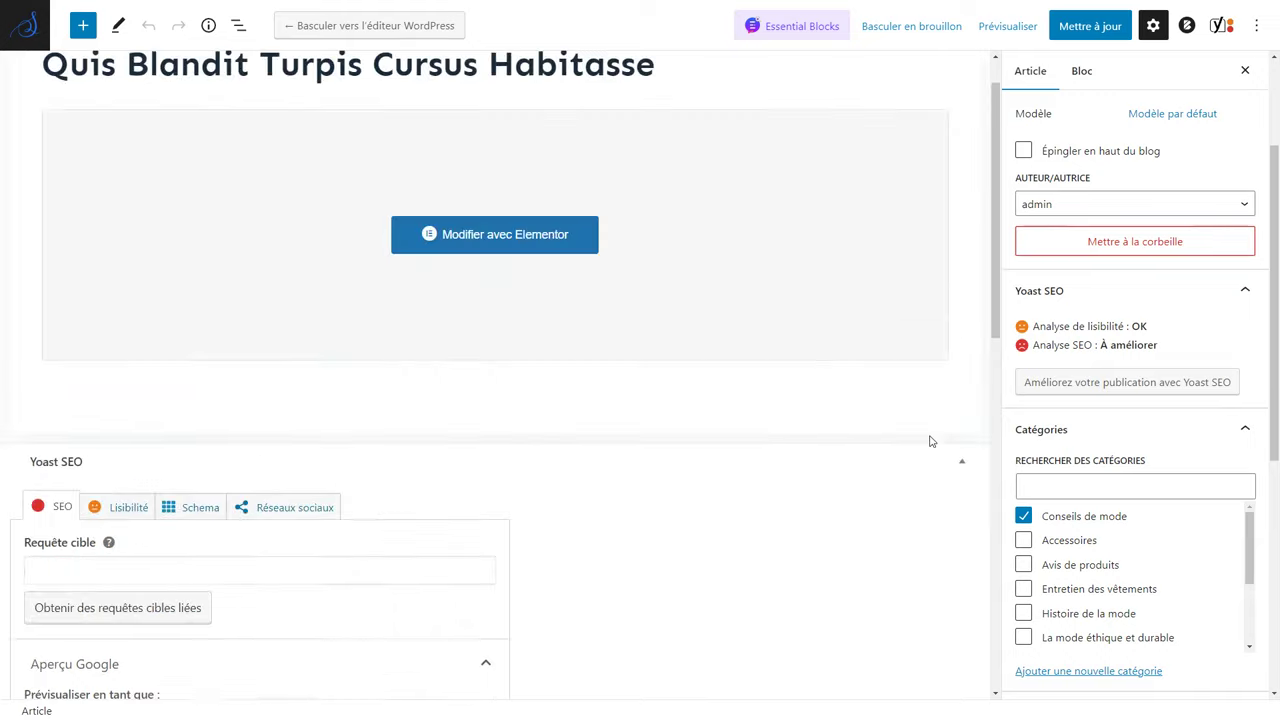
Retitle the post 'Conseils de mode pour trouver votre style personnel' and update it.
left_click_drag(656, 117, 50, 112)
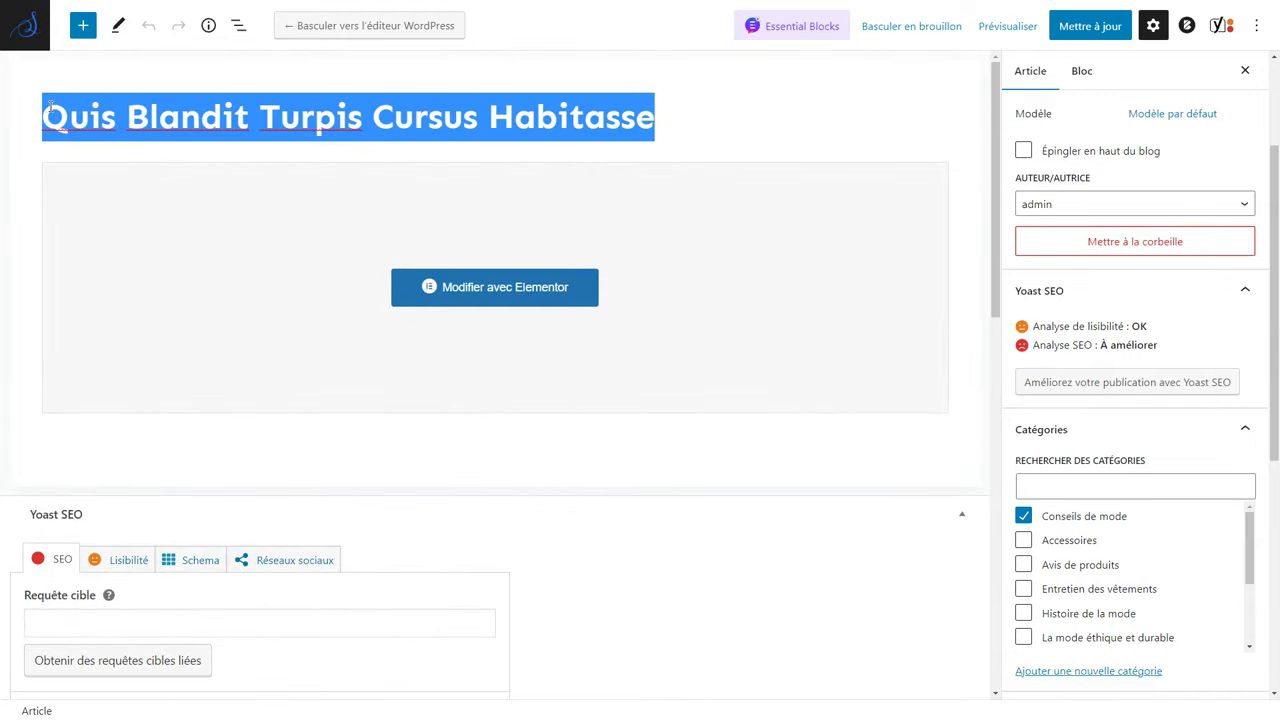
type("Conseils de mode pour trouver votre style personnel")
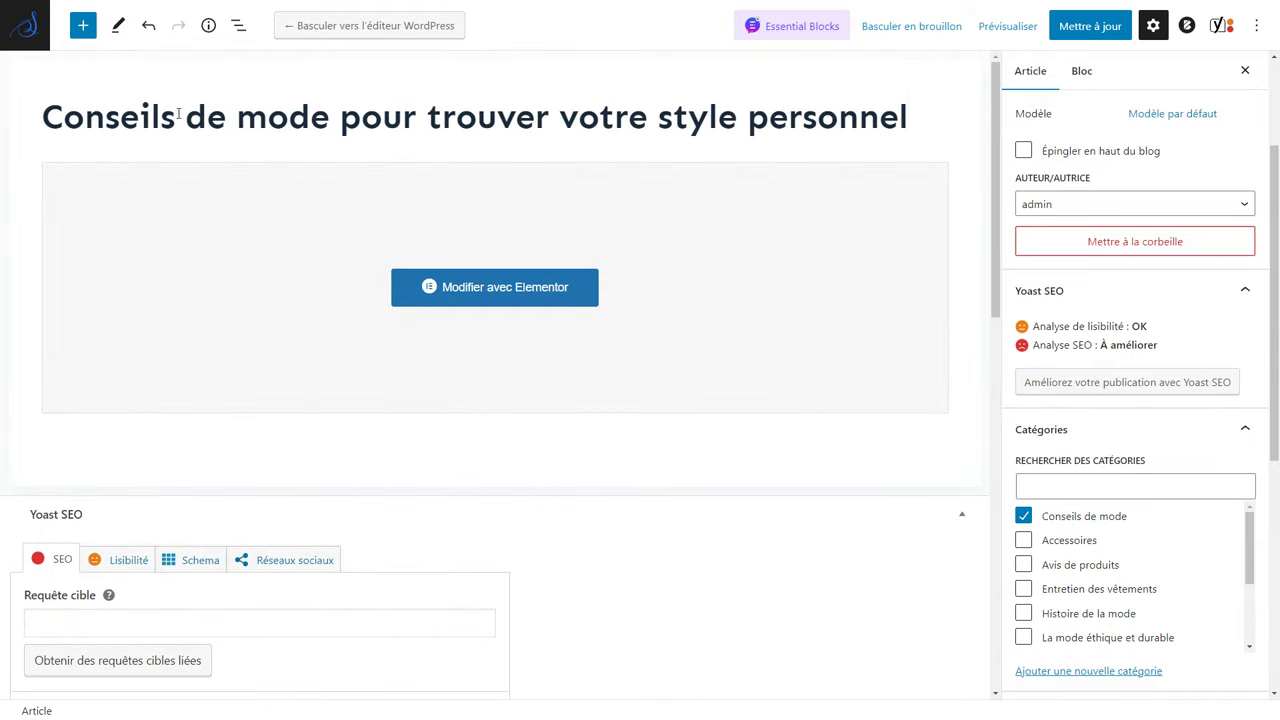
left_click(1068, 33)
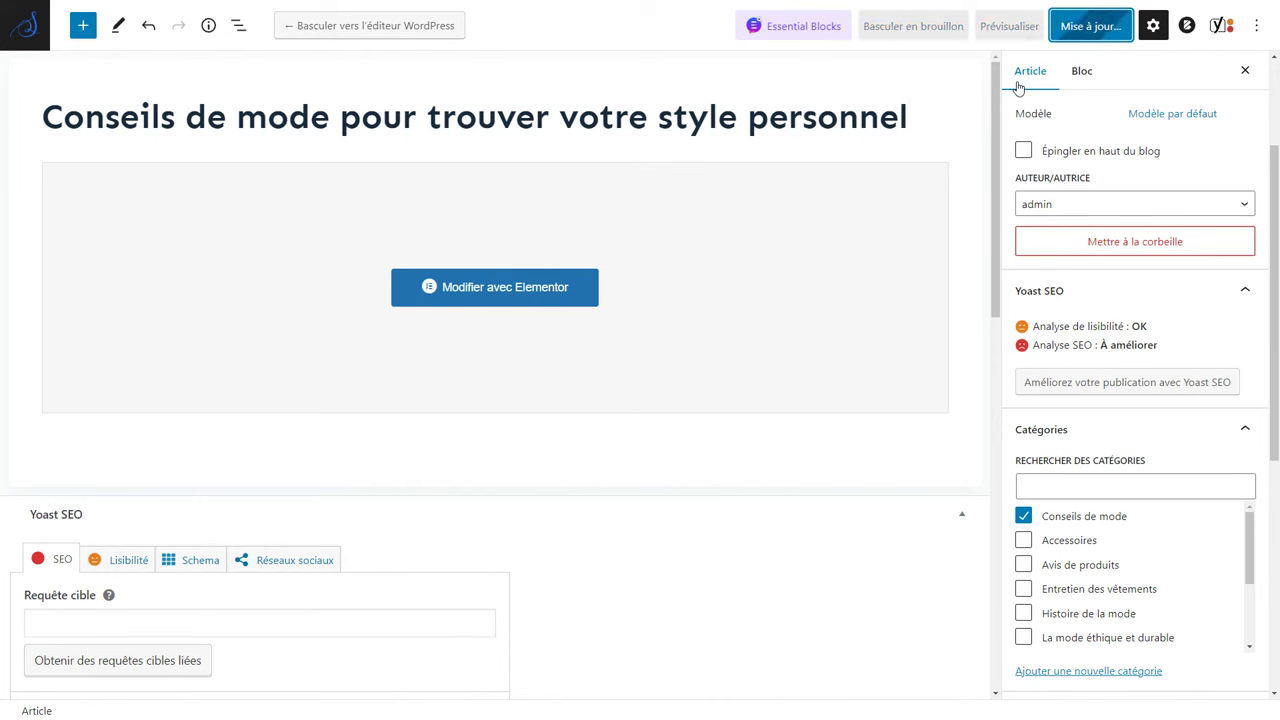
left_click(517, 297)
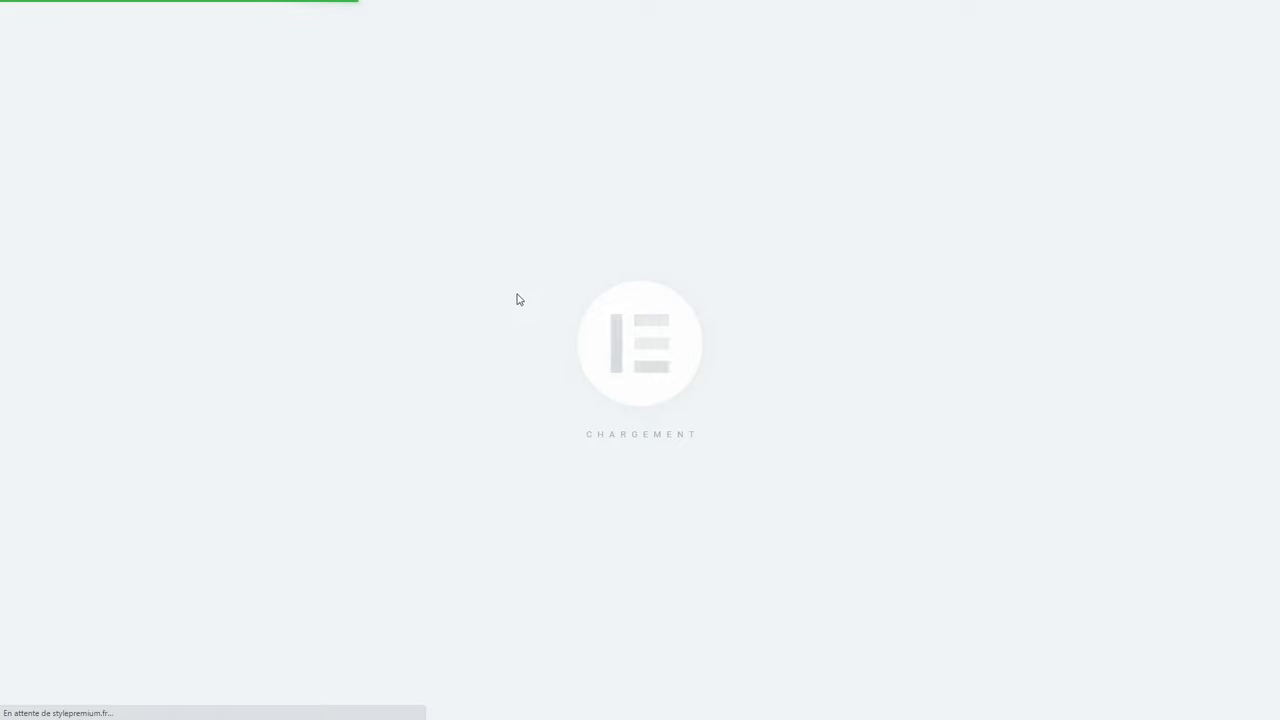
Check the post's Yoast SEO analysis from the Elementor menu, then return to widgets.
scroll(520, 296, "down", 9)
scroll(524, 294, "up", 5)
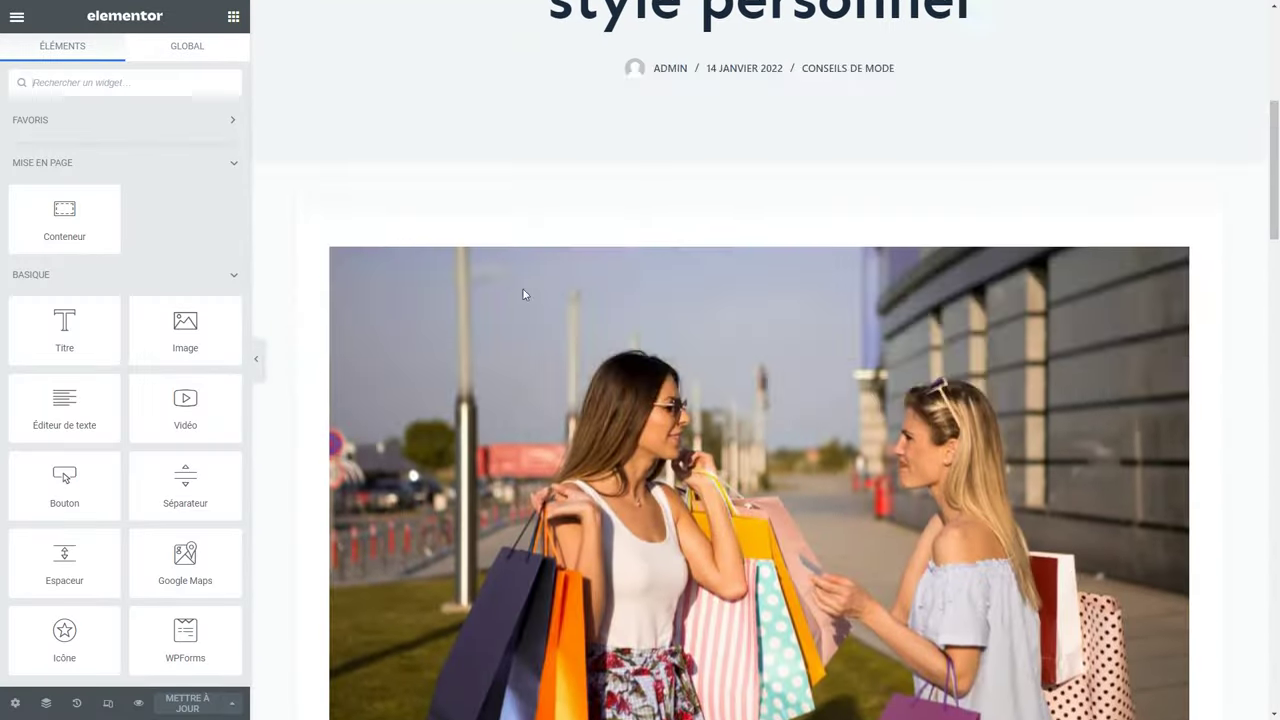
scroll(523, 294, "up", 5)
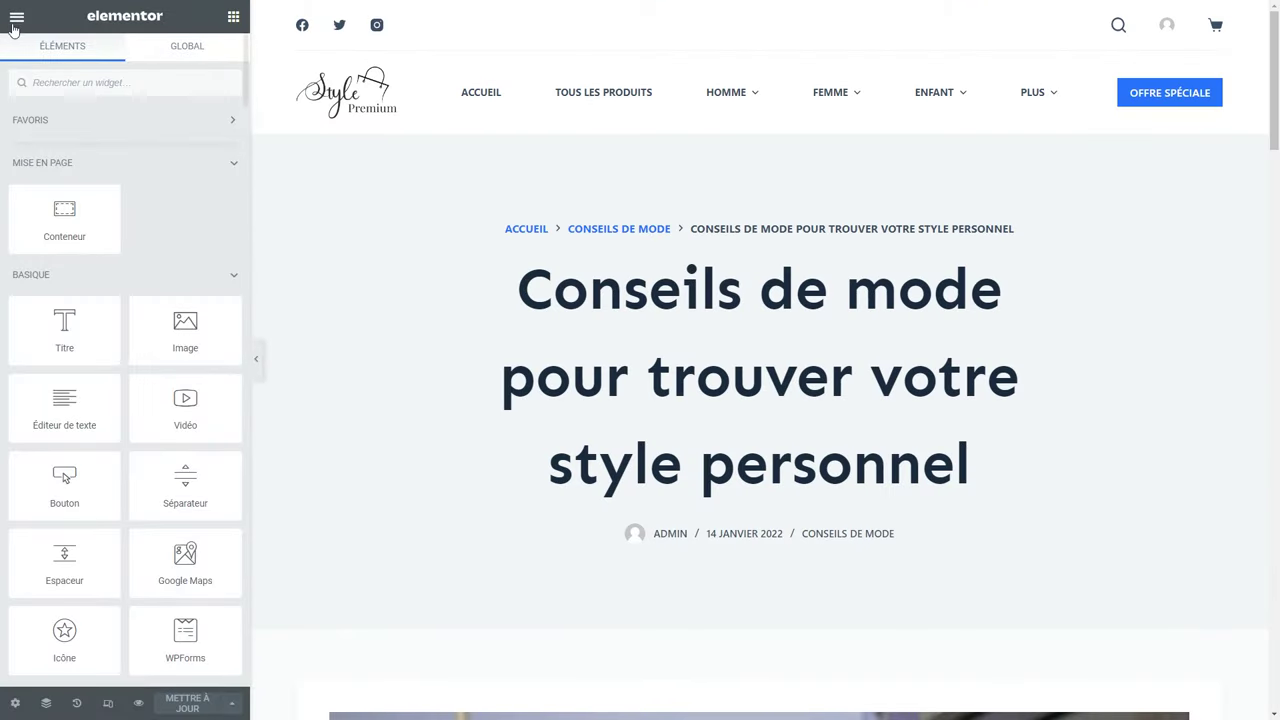
left_click(17, 17)
left_click(74, 244)
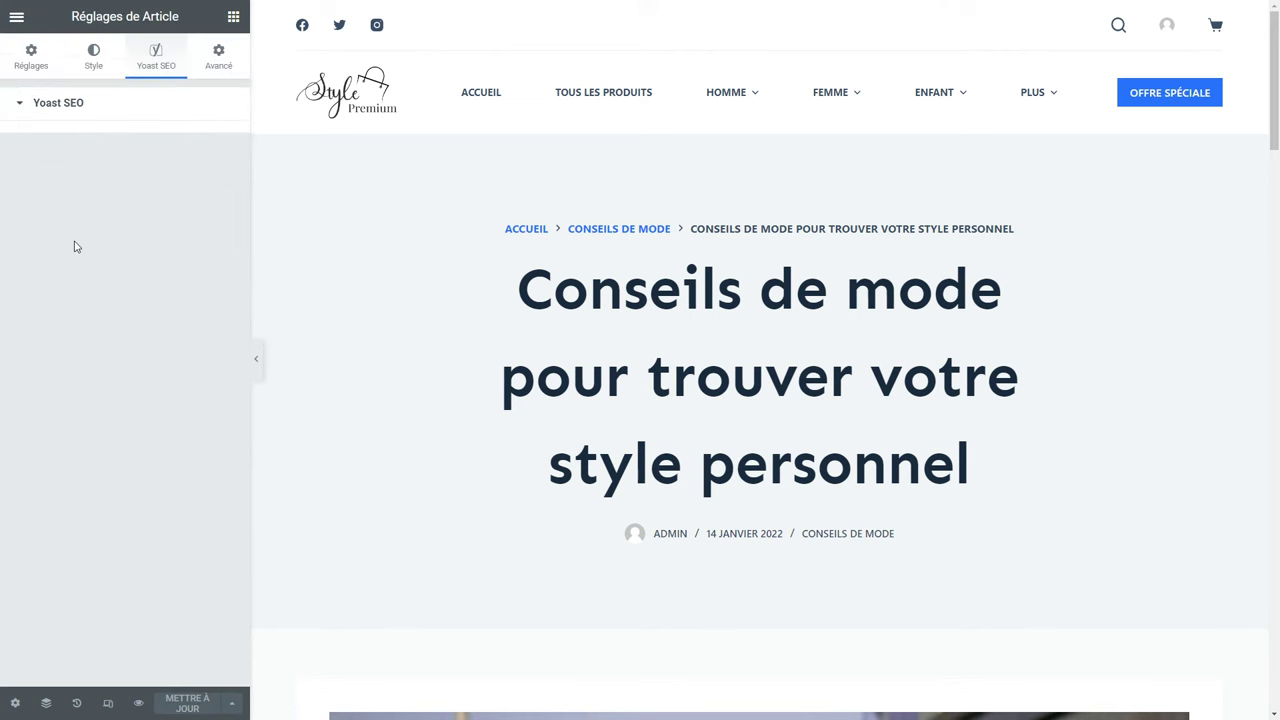
scroll(125, 440, "down", 2)
scroll(123, 455, "up", 2)
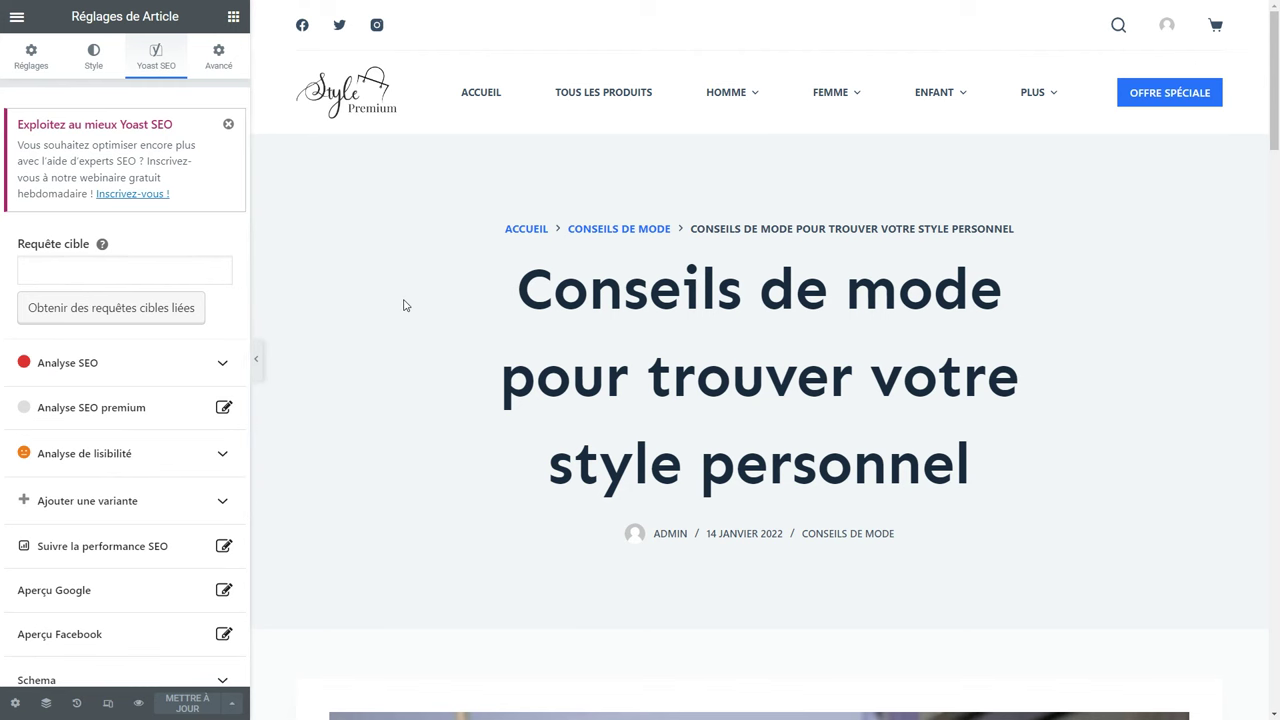
left_click(520, 328)
Place a Titre widget below the featured image with its HTML tag kept at H2.
scroll(523, 322, "down", 10)
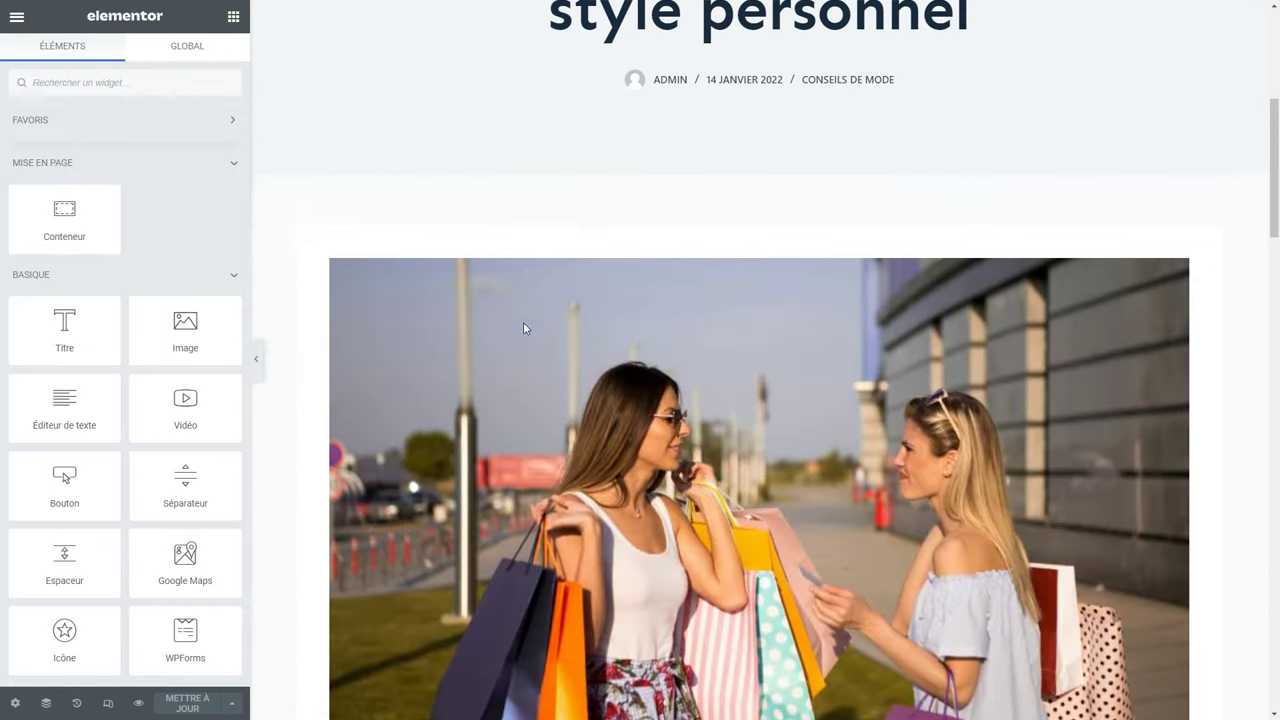
scroll(527, 328, "down", 2)
left_click_drag(64, 325, 372, 188)
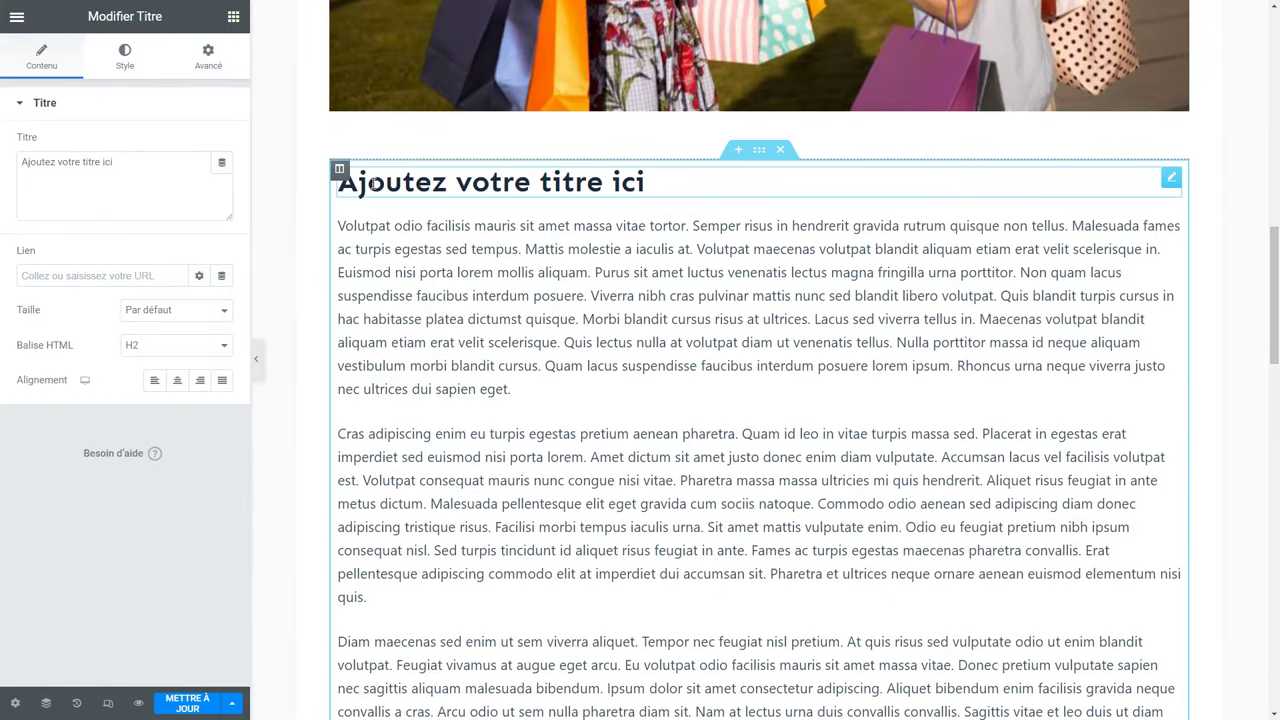
left_click(205, 345)
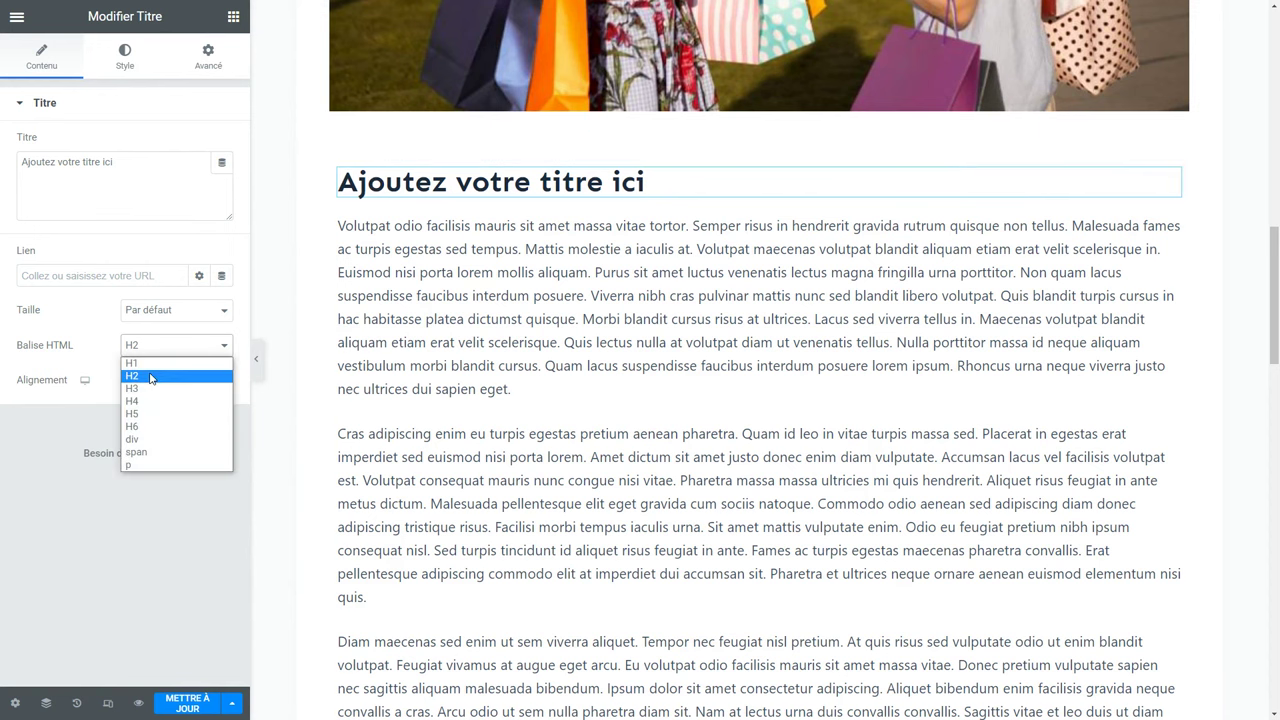
left_click(150, 377)
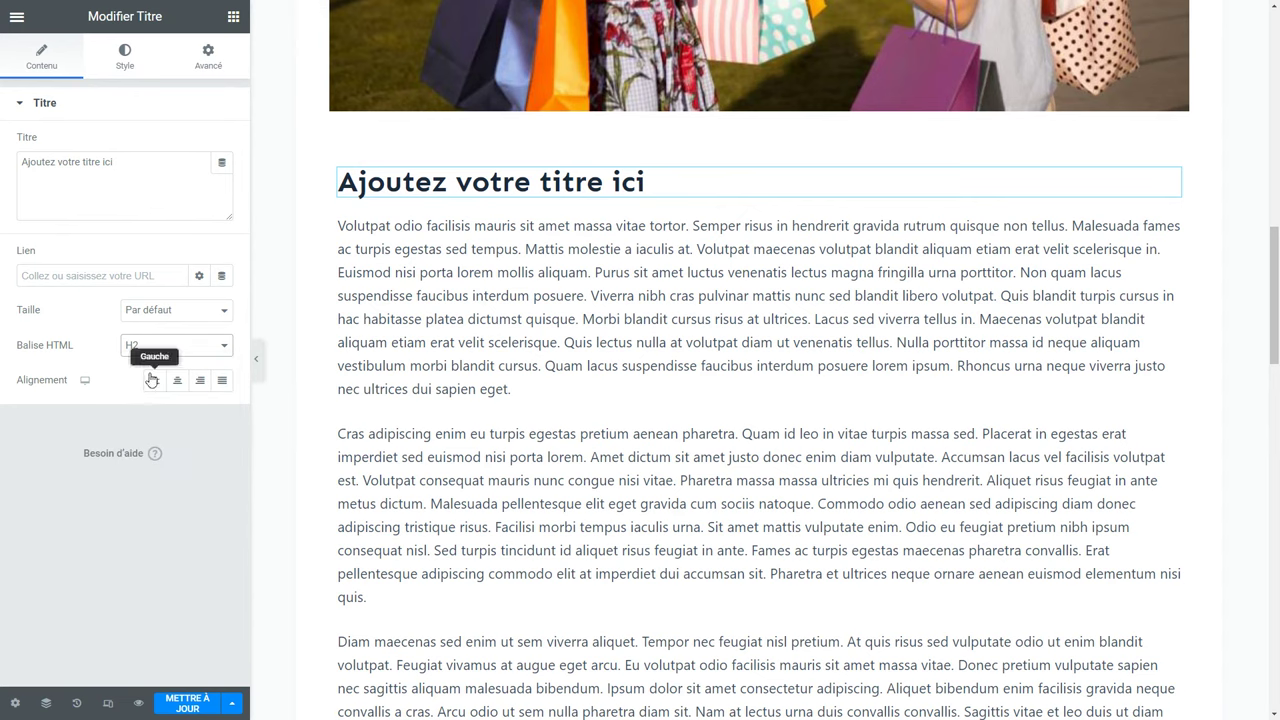
scroll(658, 60, "up", 8)
scroll(700, 90, "up", 3)
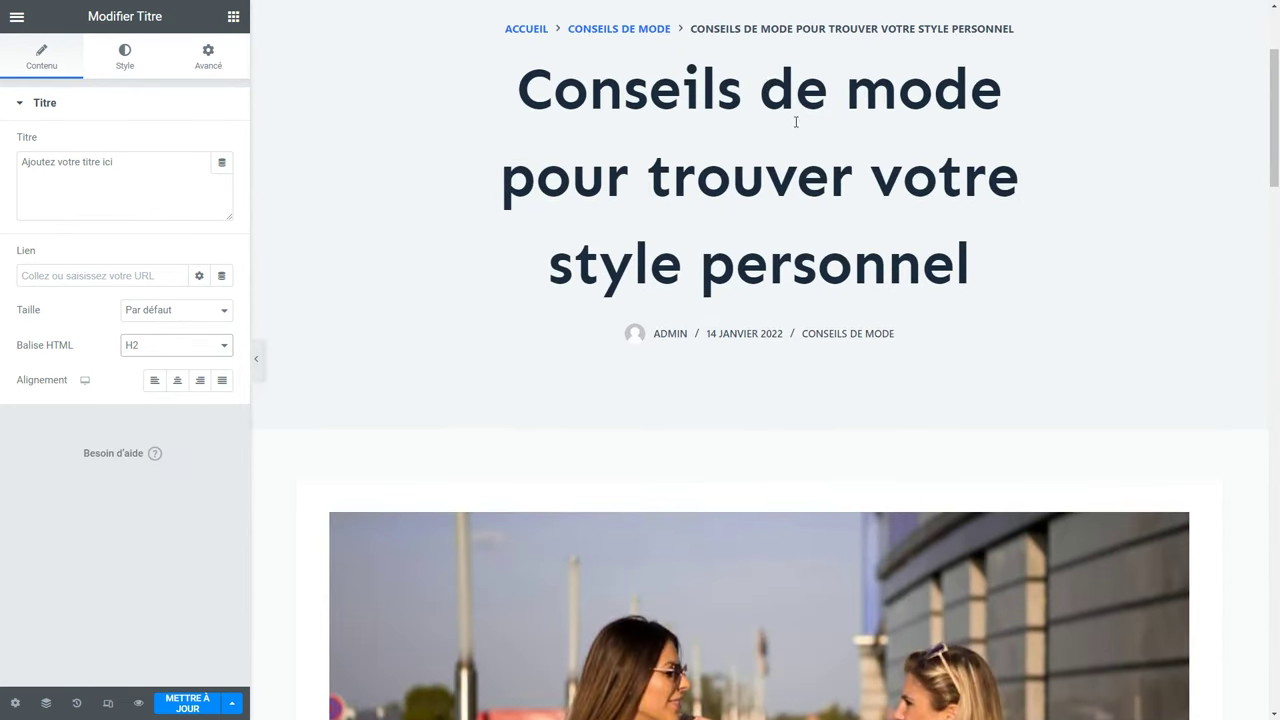
scroll(444, 305, "down", 8)
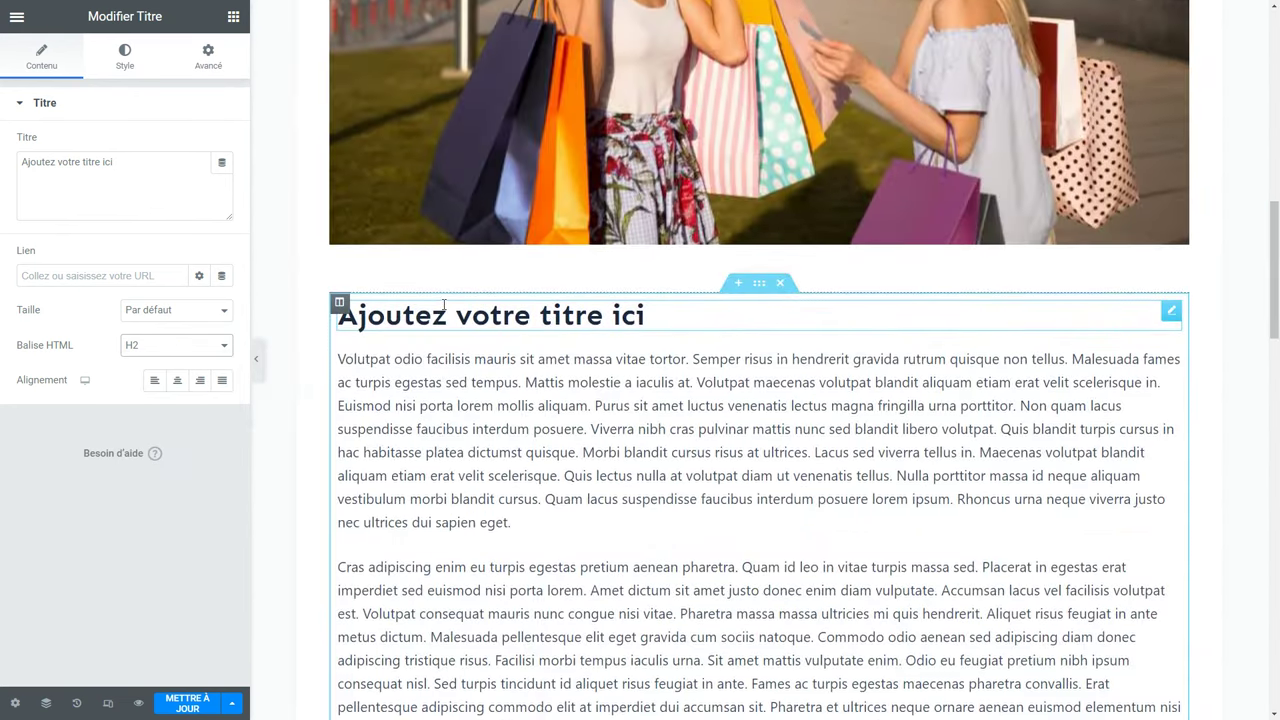
left_click(175, 345)
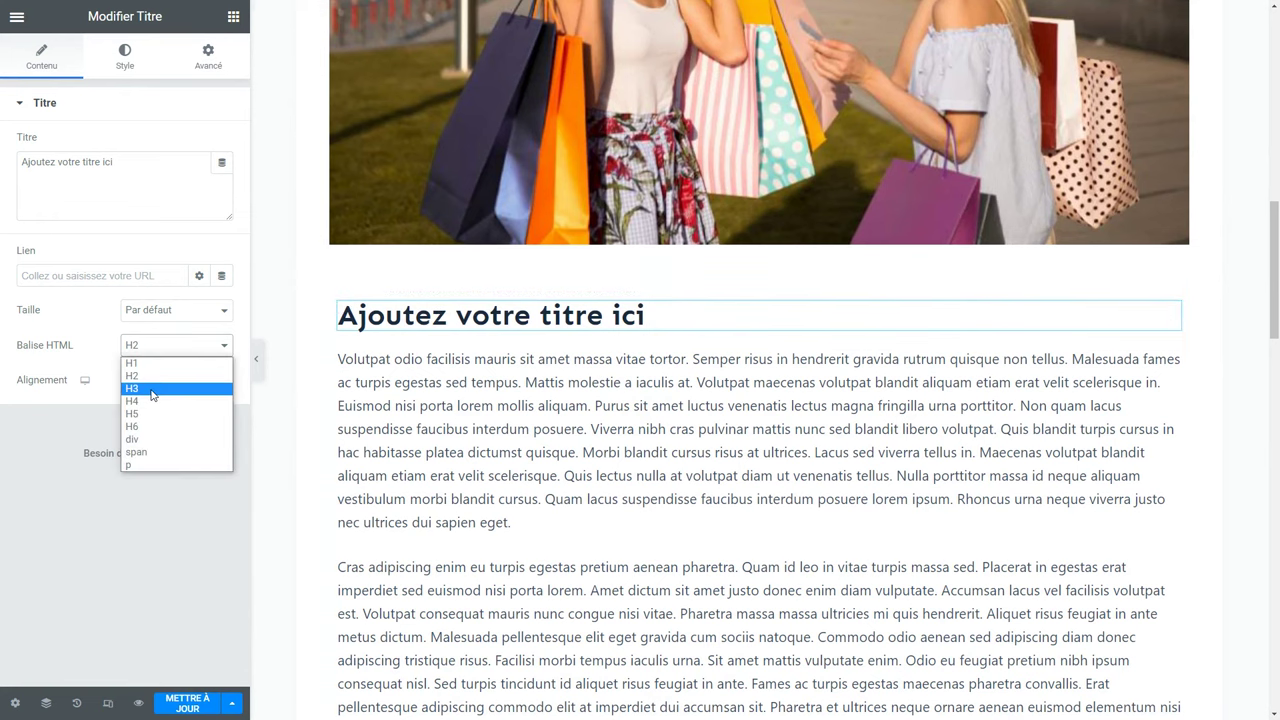
scroll(500, 514, "down", 10)
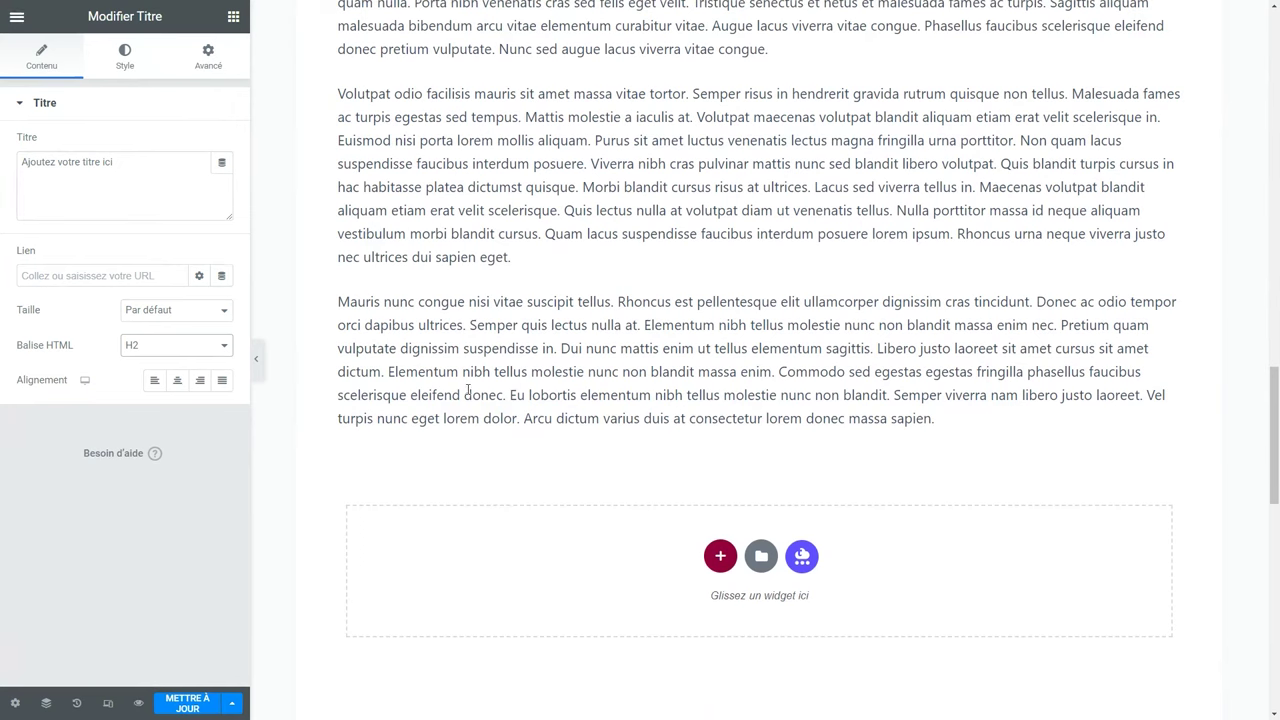
left_click(233, 16)
Add a Woo Product Compare widget below the last paragraph, comparing the men's short-sleeve shirt first.
left_click(160, 82)
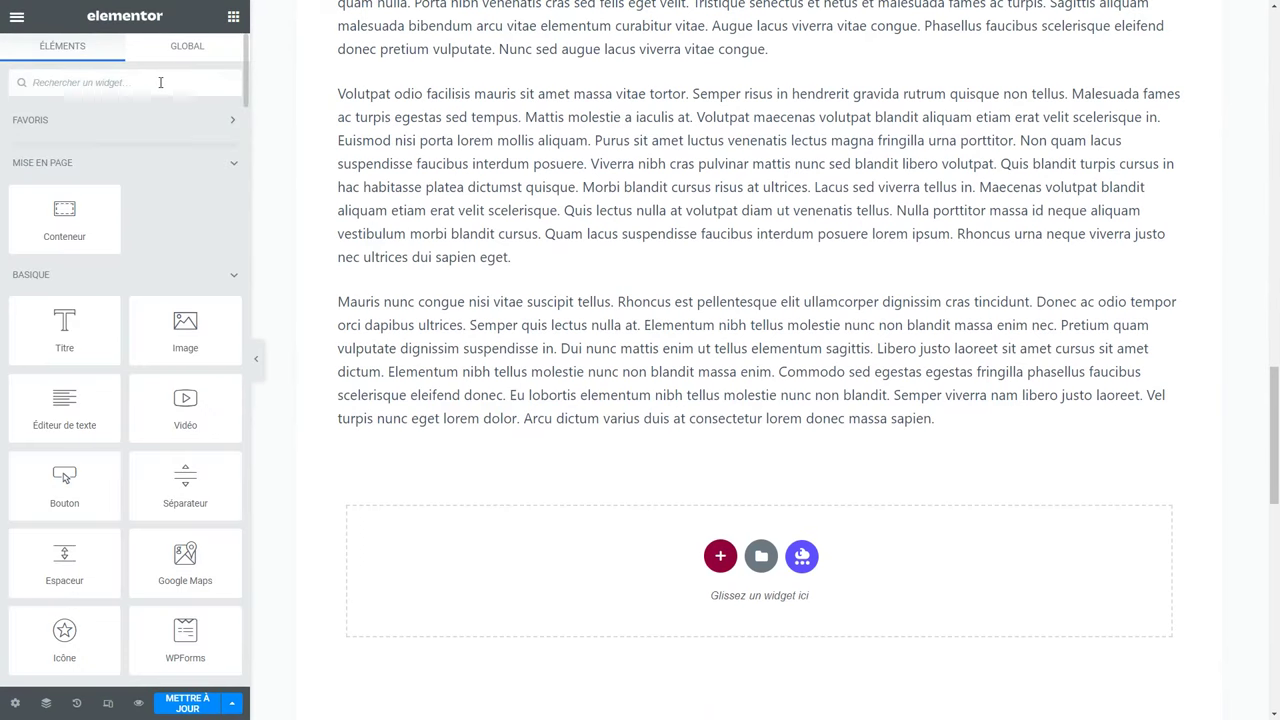
scroll(155, 210, "down", 12)
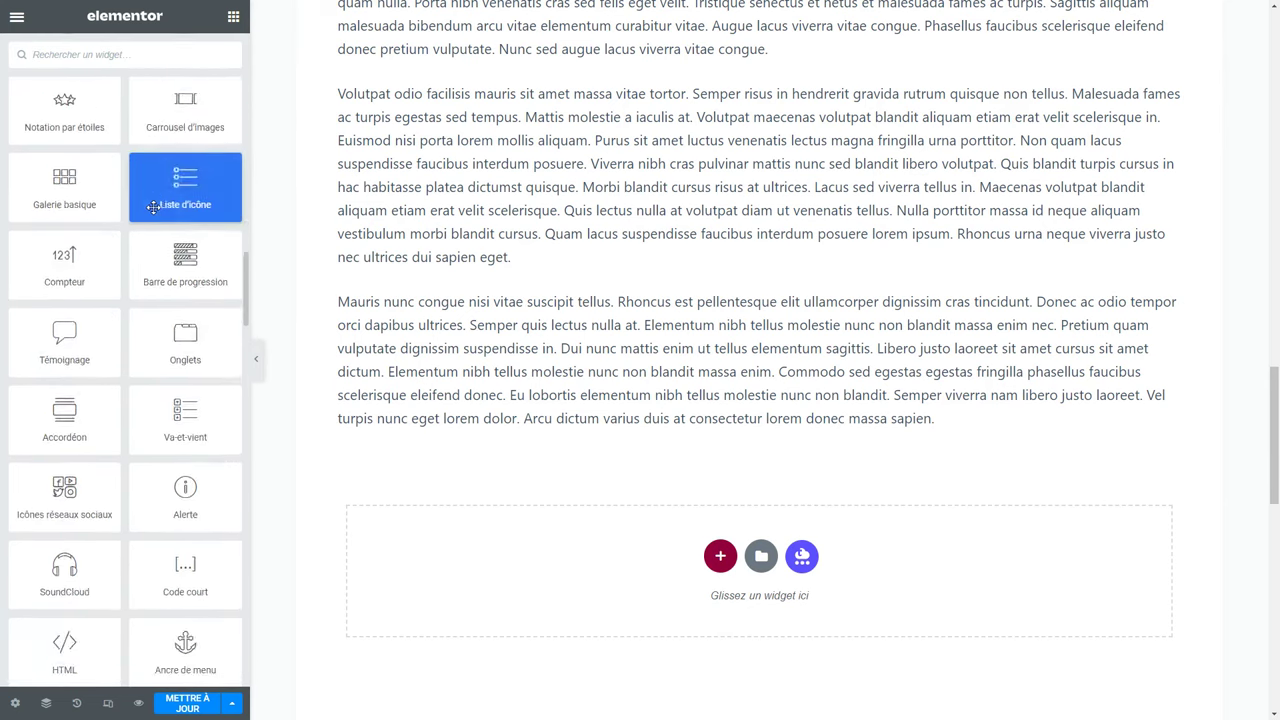
scroll(153, 207, "up", 2)
scroll(149, 171, "down", 10)
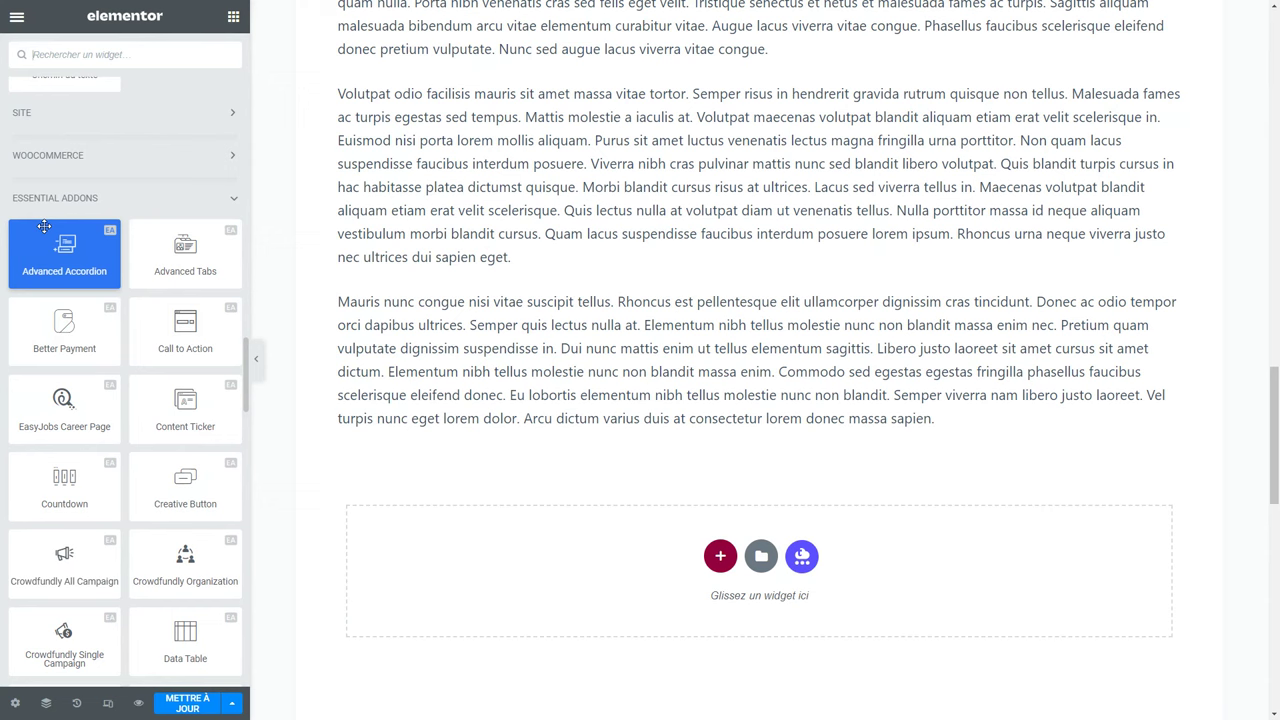
scroll(44, 228, "down", 10)
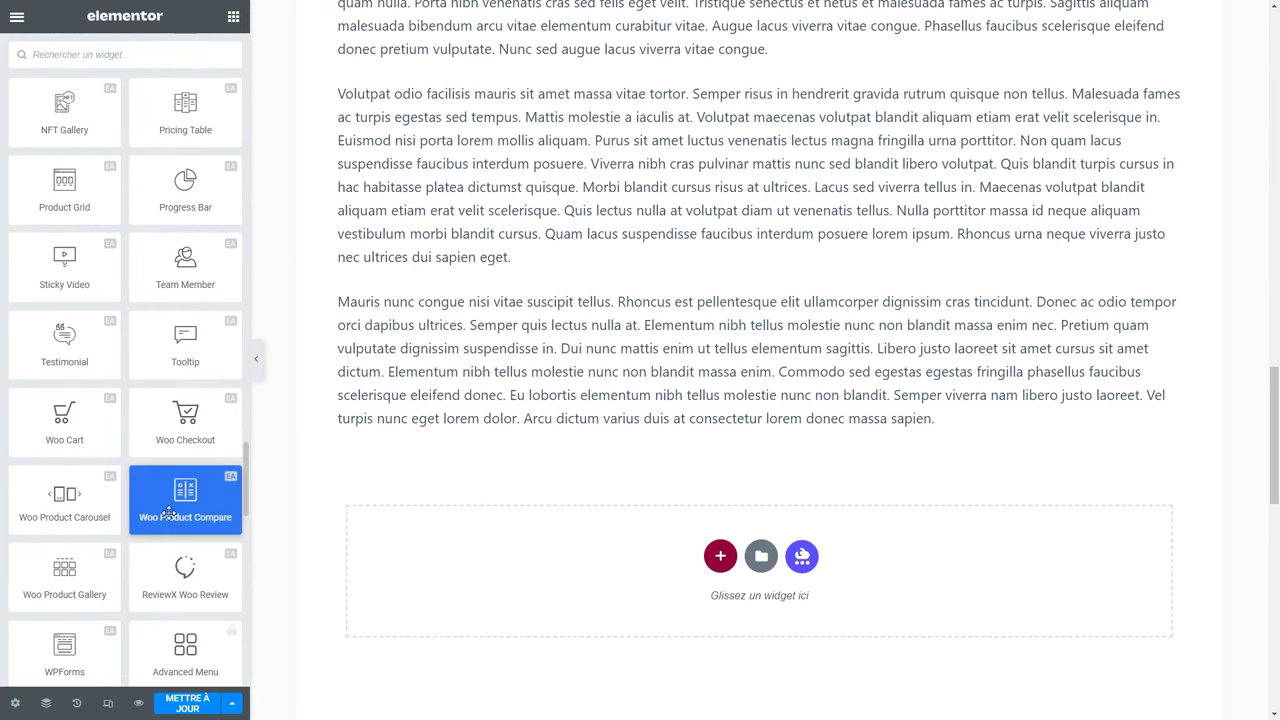
left_click_drag(187, 499, 663, 418)
left_click(102, 162)
type("che")
left_click(103, 182)
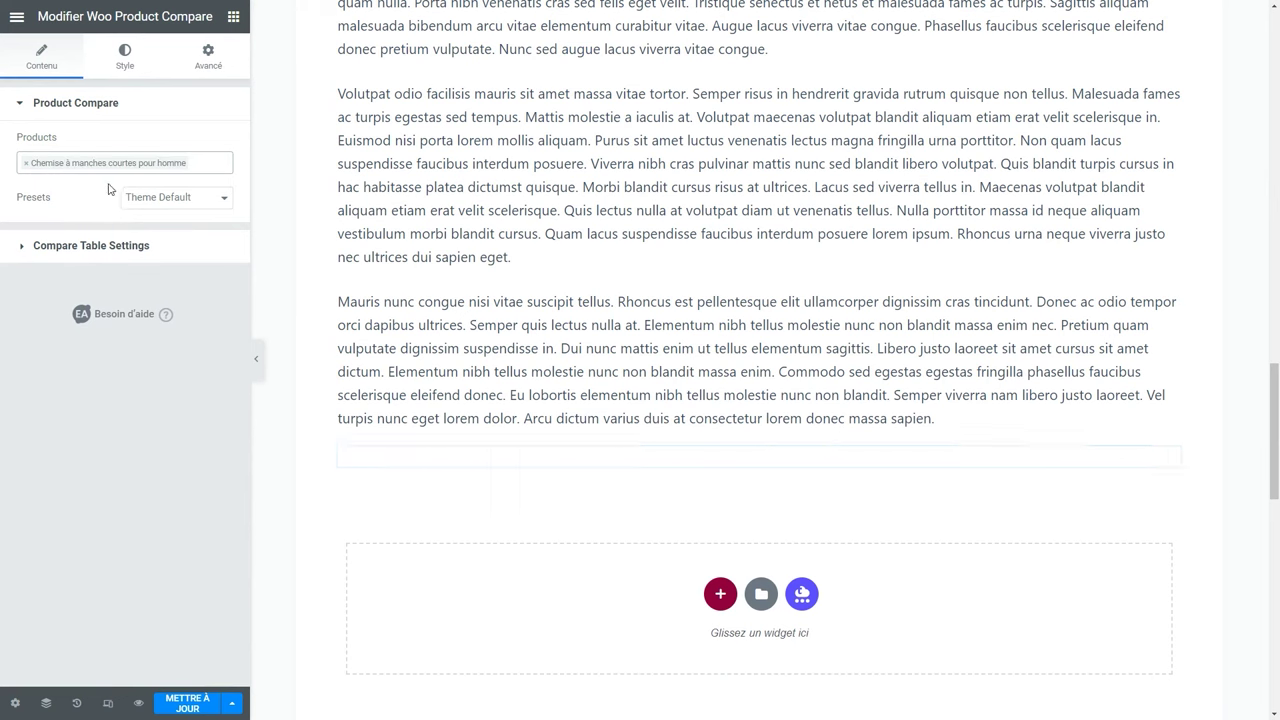
Add the women's short-sleeve shirt as the second product in the comparison.
type("che")
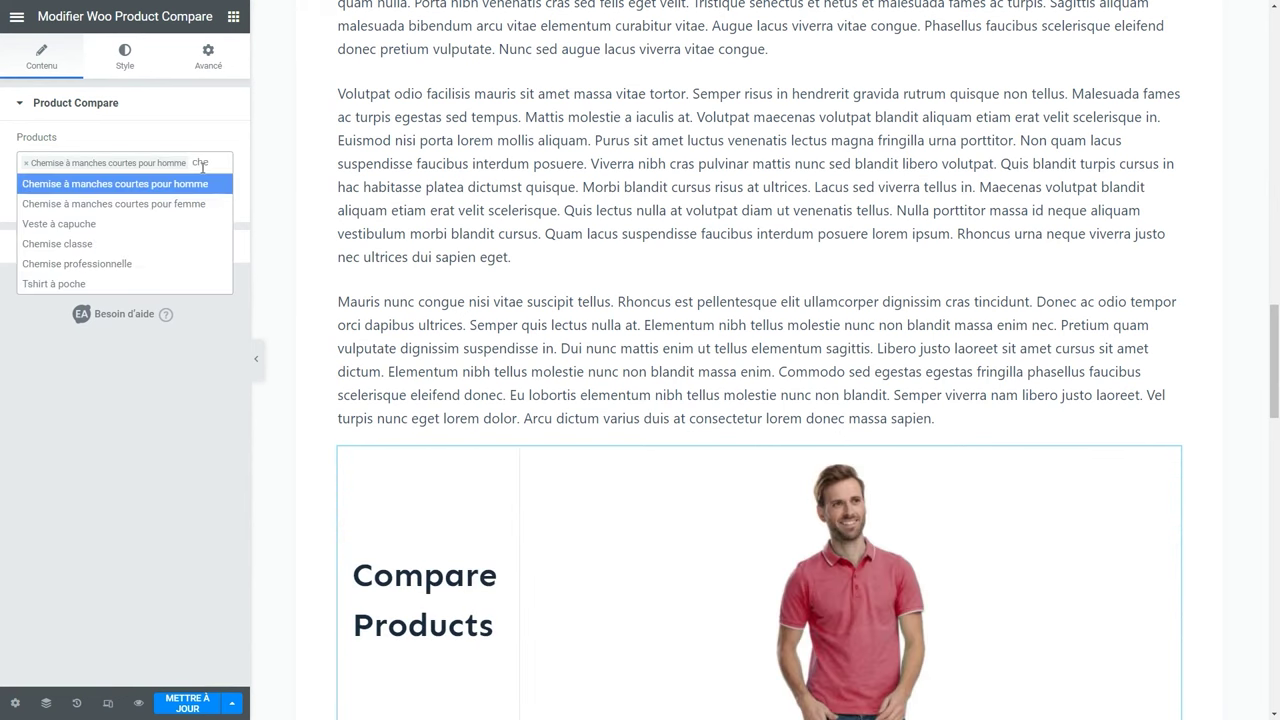
left_click(184, 199)
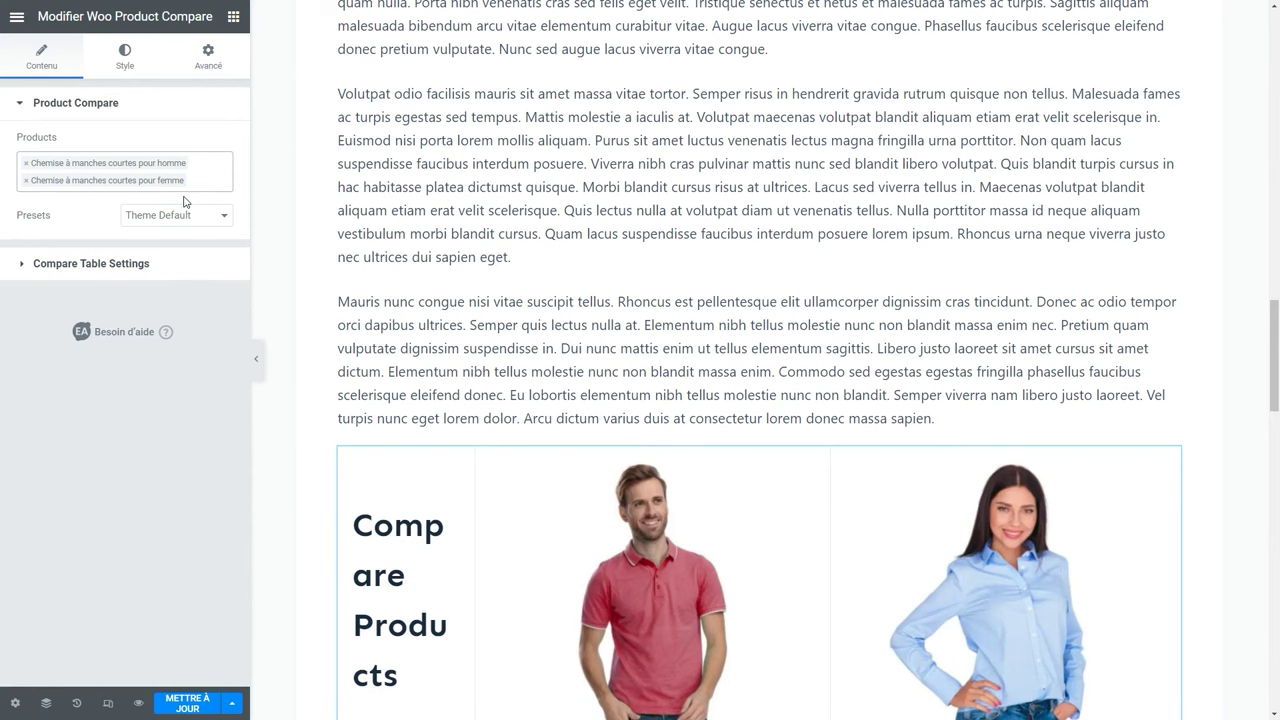
scroll(300, 268, "down", 5)
scroll(295, 275, "up", 1)
Compare several table presets, then apply the orange Theme 2 preset.
left_click(176, 215)
left_click(167, 246)
left_click(166, 215)
left_click(161, 271)
left_click(163, 268)
left_click(161, 350)
left_click(178, 216)
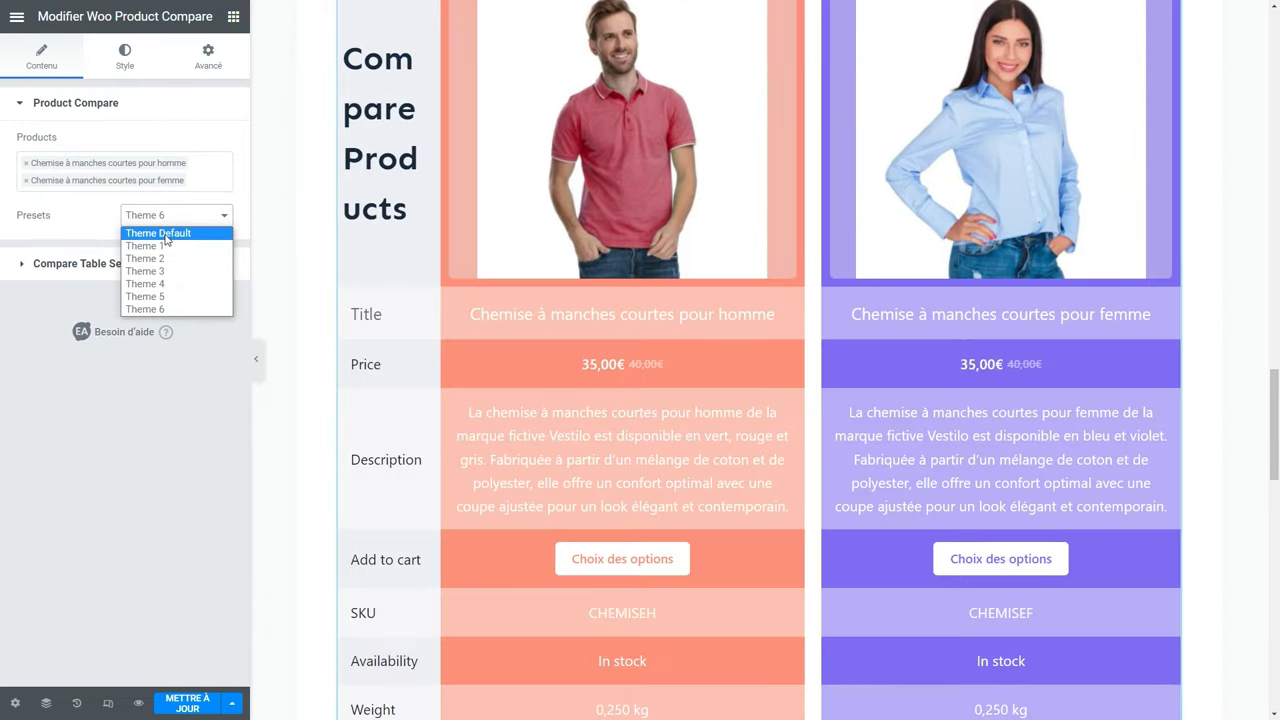
left_click(158, 233)
left_click(176, 215)
left_click(150, 259)
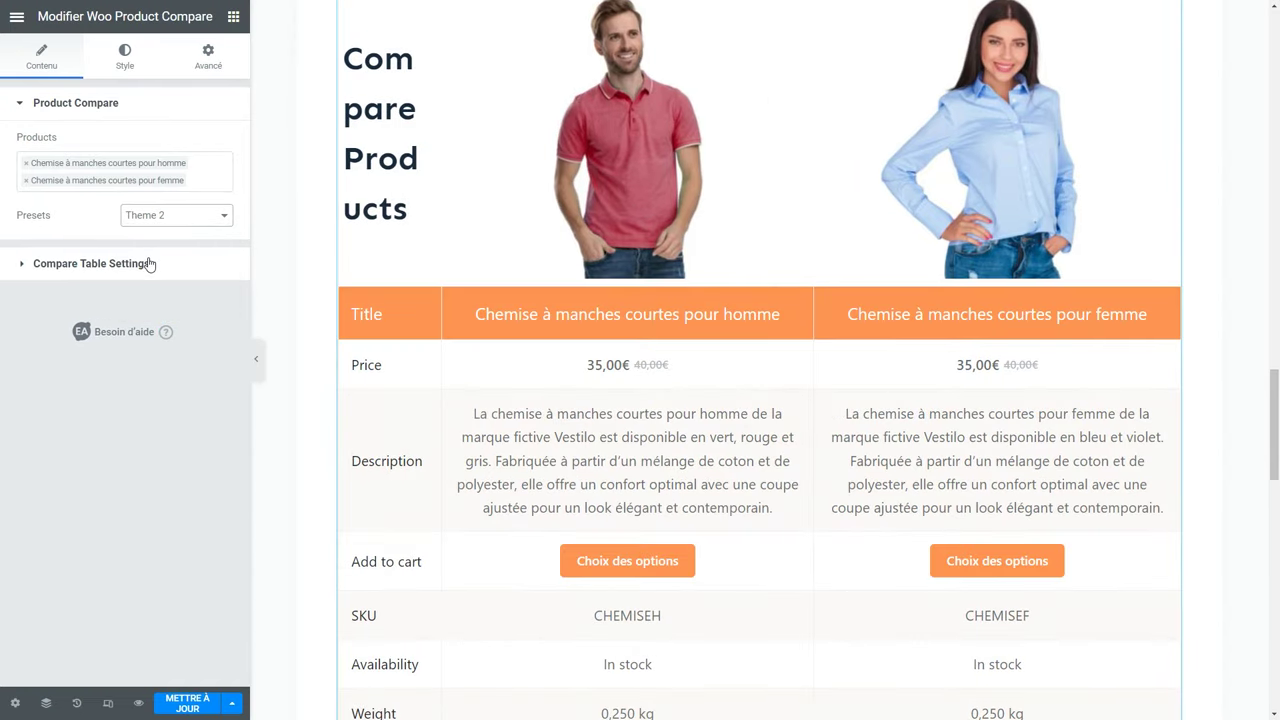
Set the comparison table's title HTML tag to H3.
left_click(88, 263)
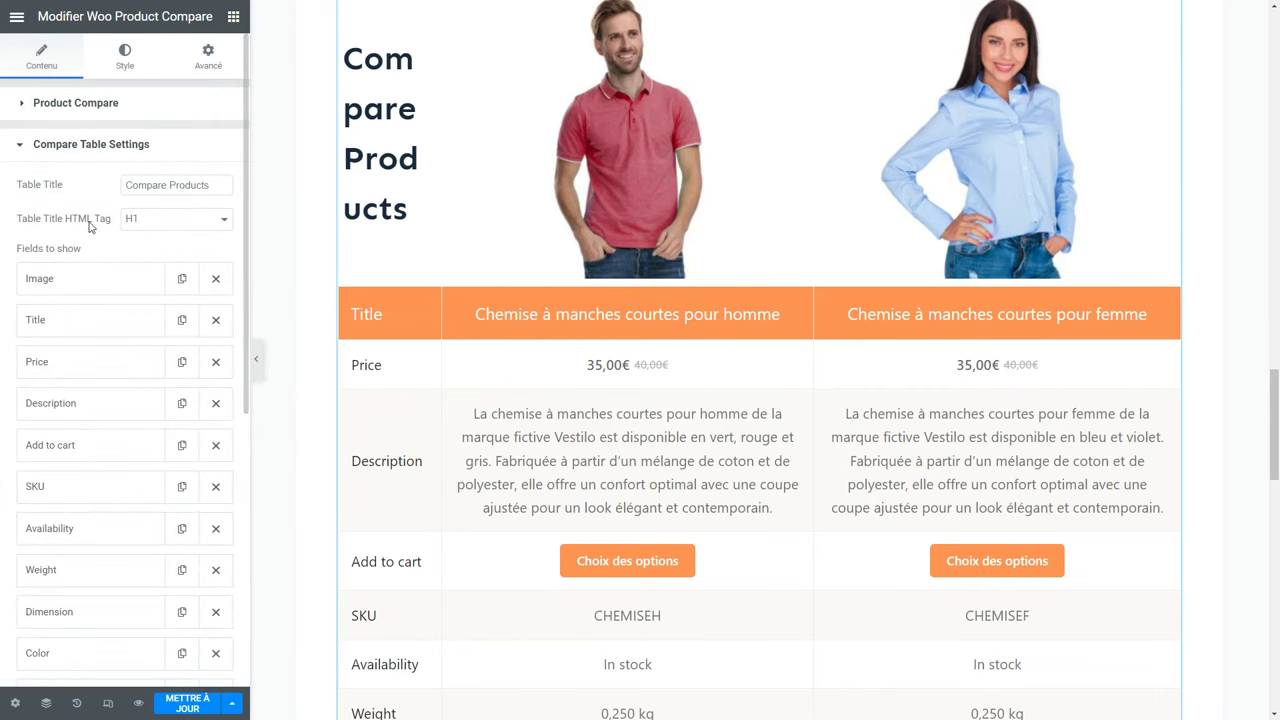
left_click(177, 229)
left_click(157, 263)
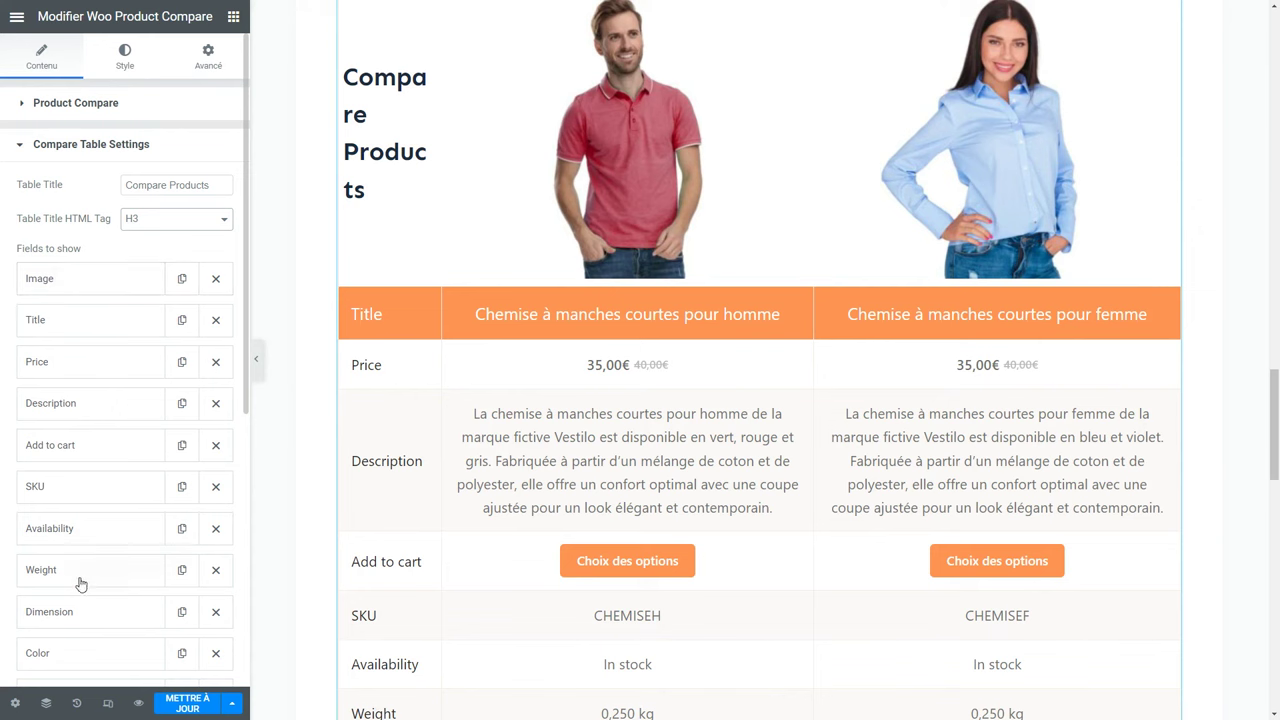
Relabel the Price field in the comparison table as 'Prix'.
scroll(305, 449, "down", 3)
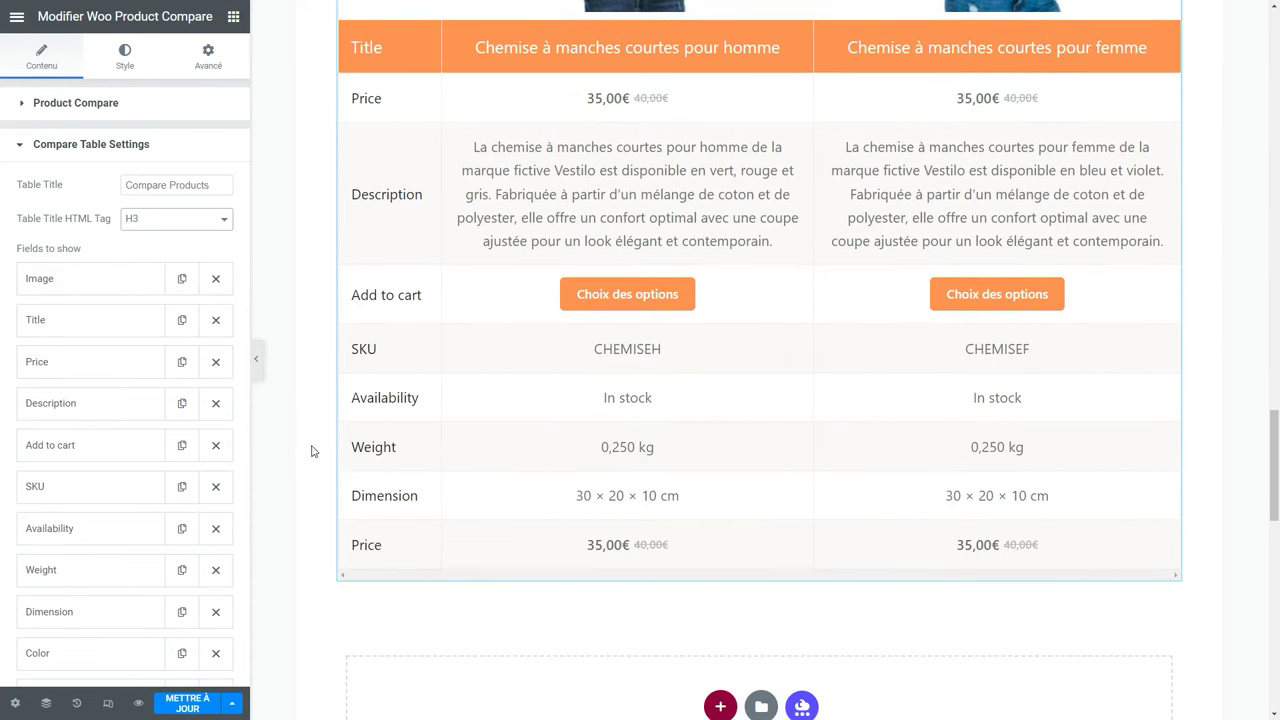
left_click(36, 363)
left_click_drag(152, 432, 107, 433)
type("Prix")
left_click(36, 361)
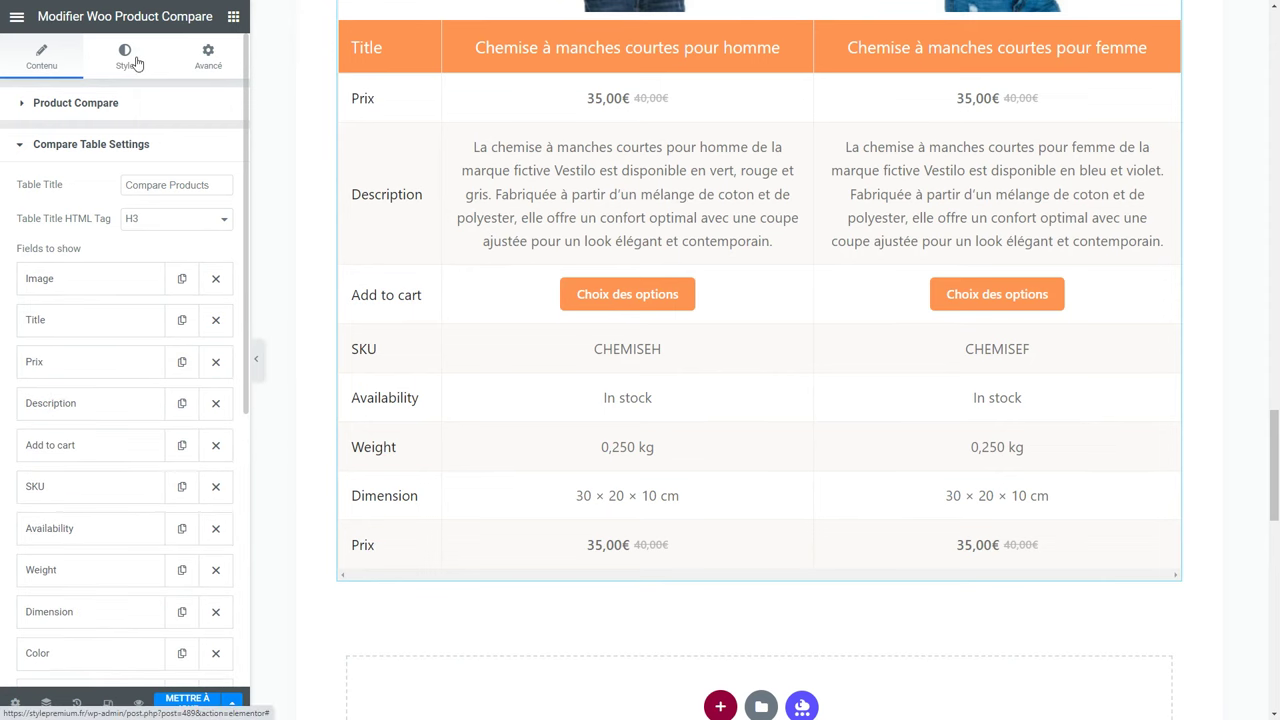
left_click(137, 63)
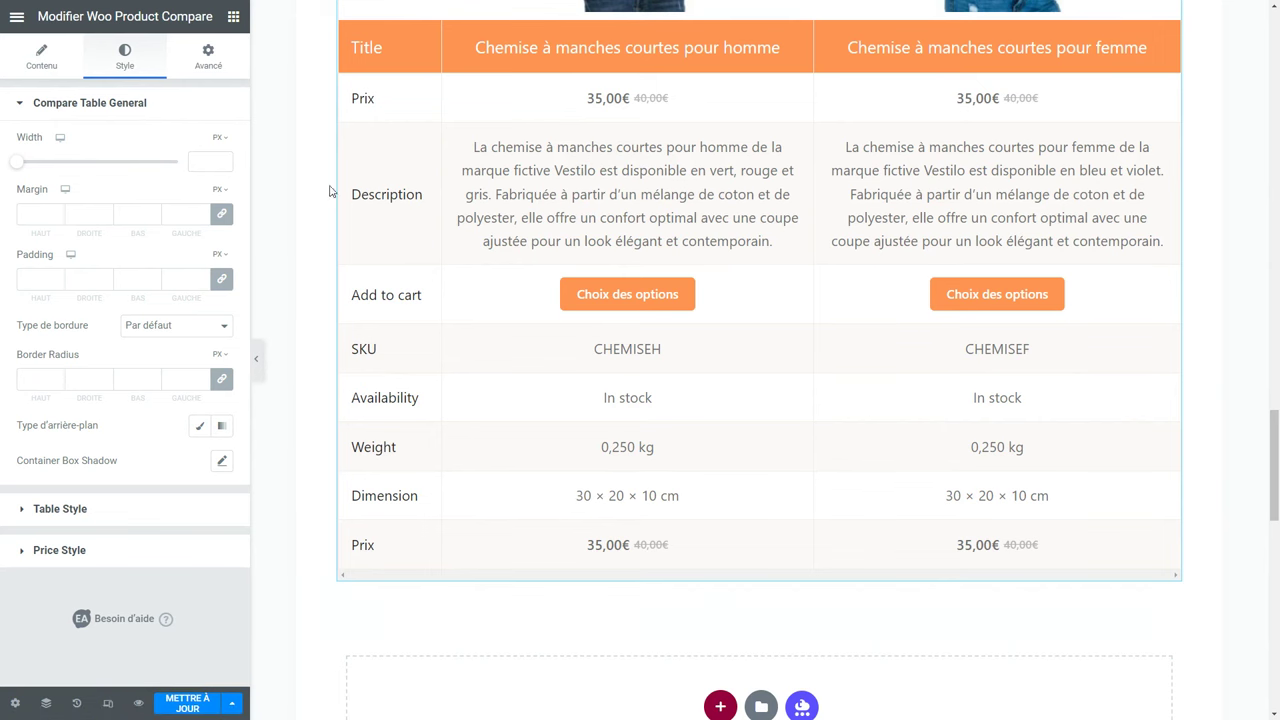
Widen the table's header column to 250 in Table Style.
scroll(362, 220, "up", 3)
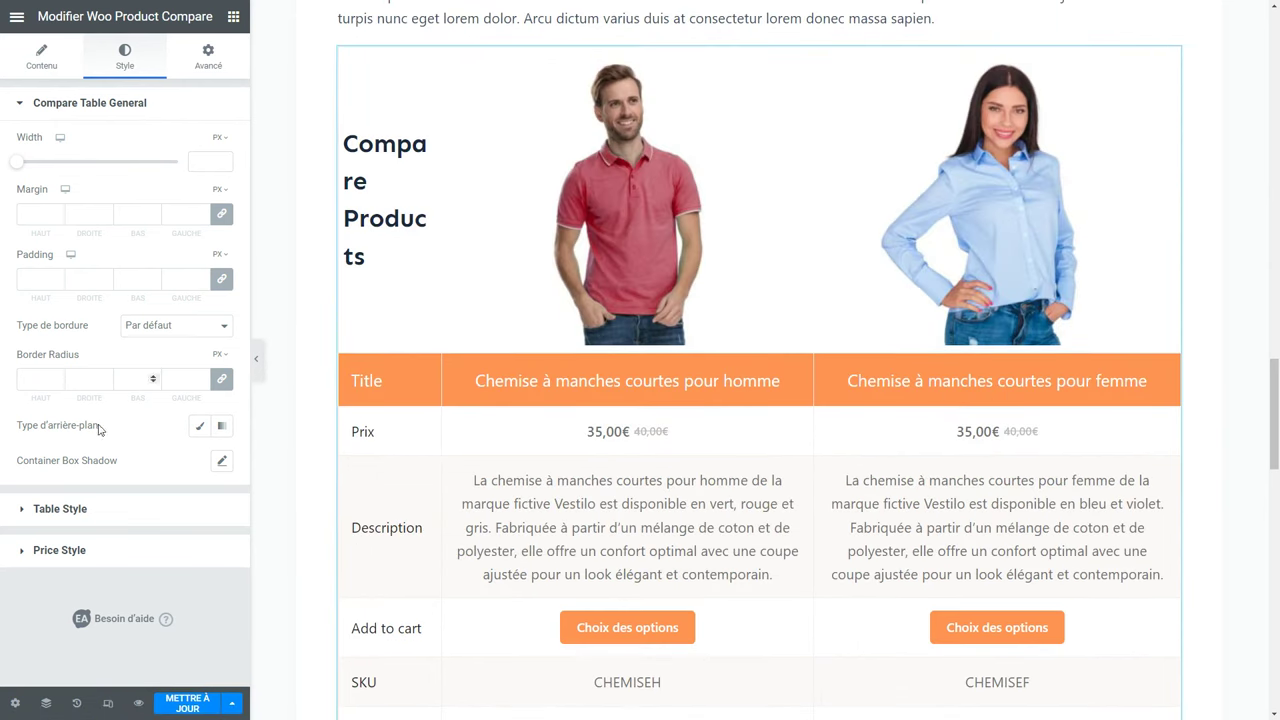
left_click(62, 508)
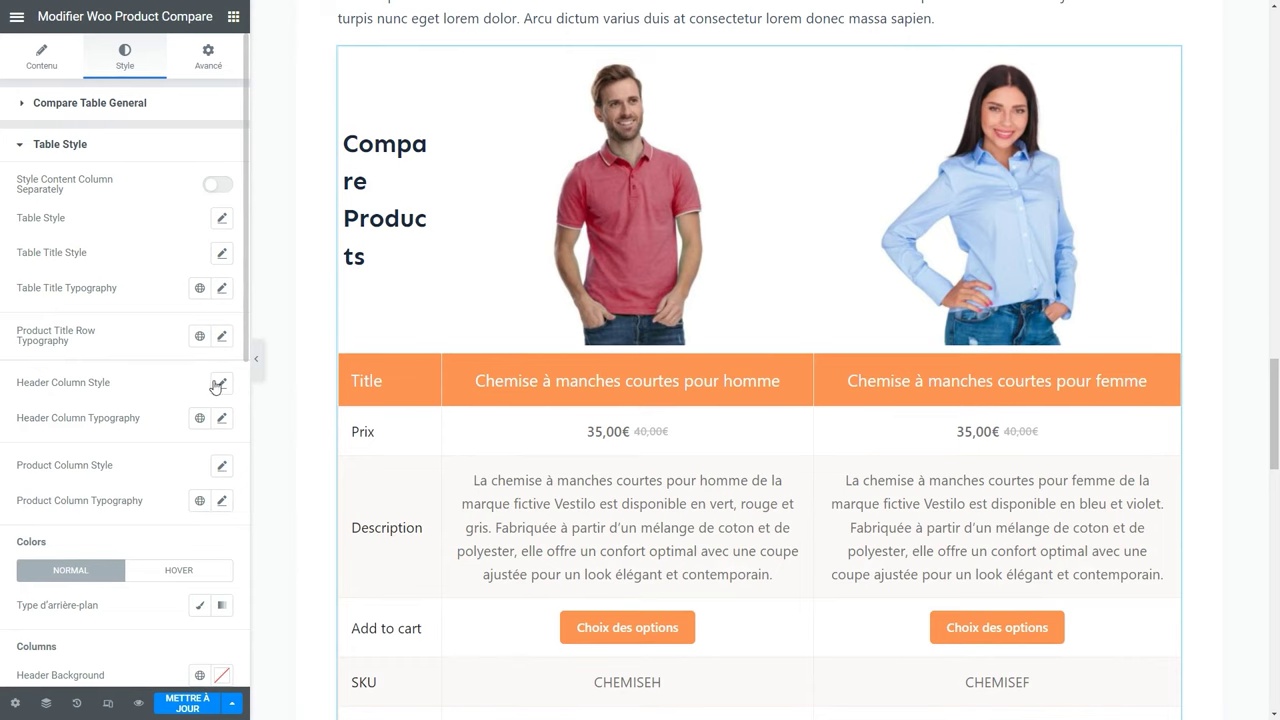
left_click(220, 384)
left_click_drag(31, 446, 93, 453)
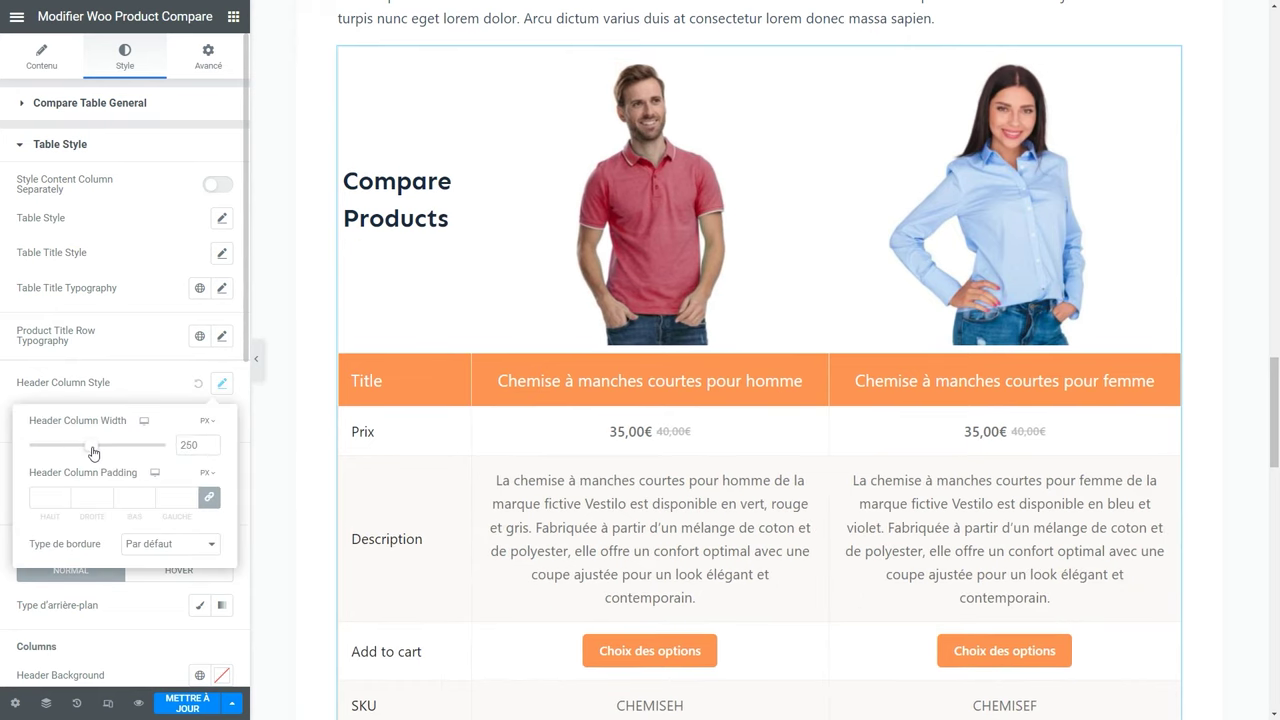
left_click(152, 392)
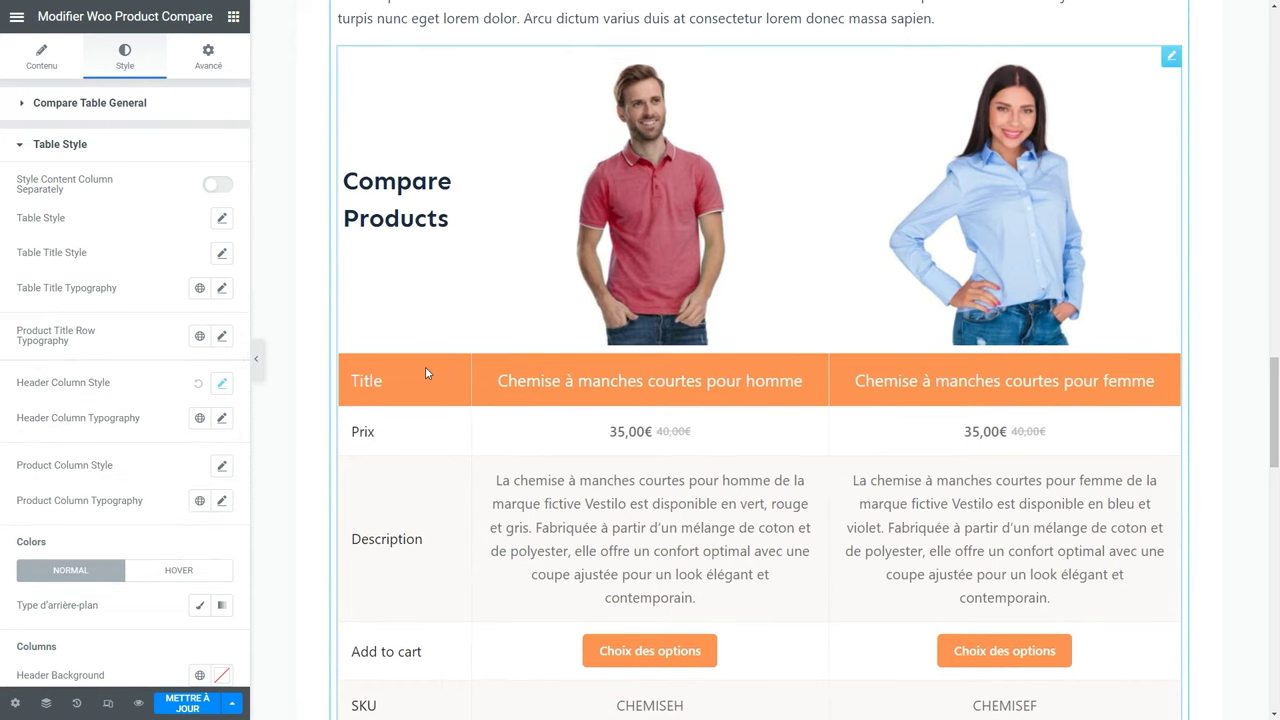
Set the Title Row background to a blue global colour.
scroll(140, 420, "down", 10)
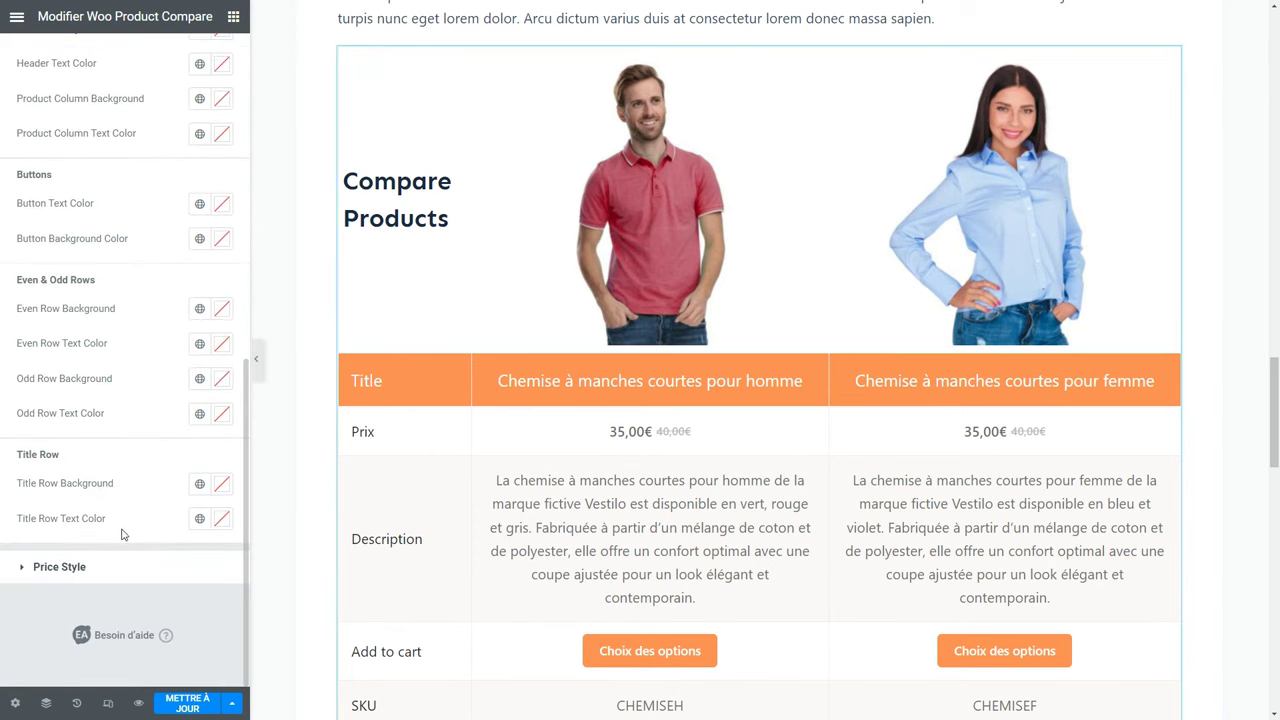
left_click(199, 483)
left_click(137, 342)
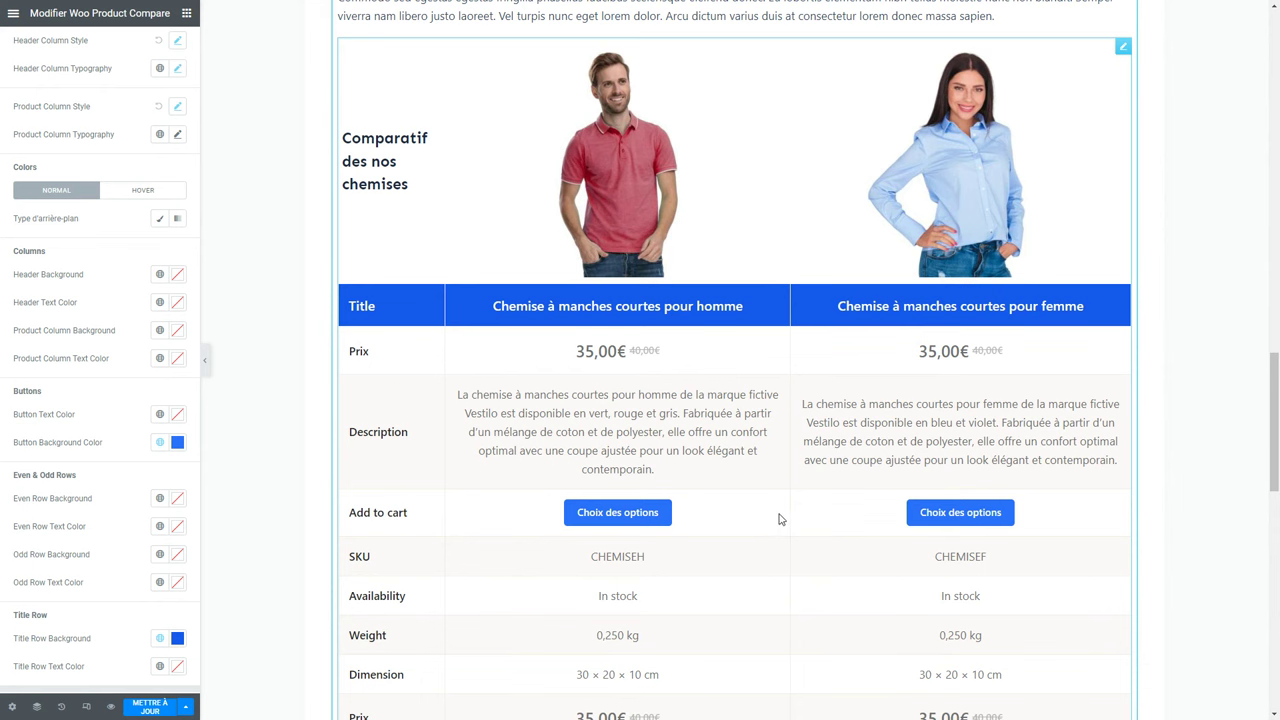
scroll(778, 517, "up", 5)
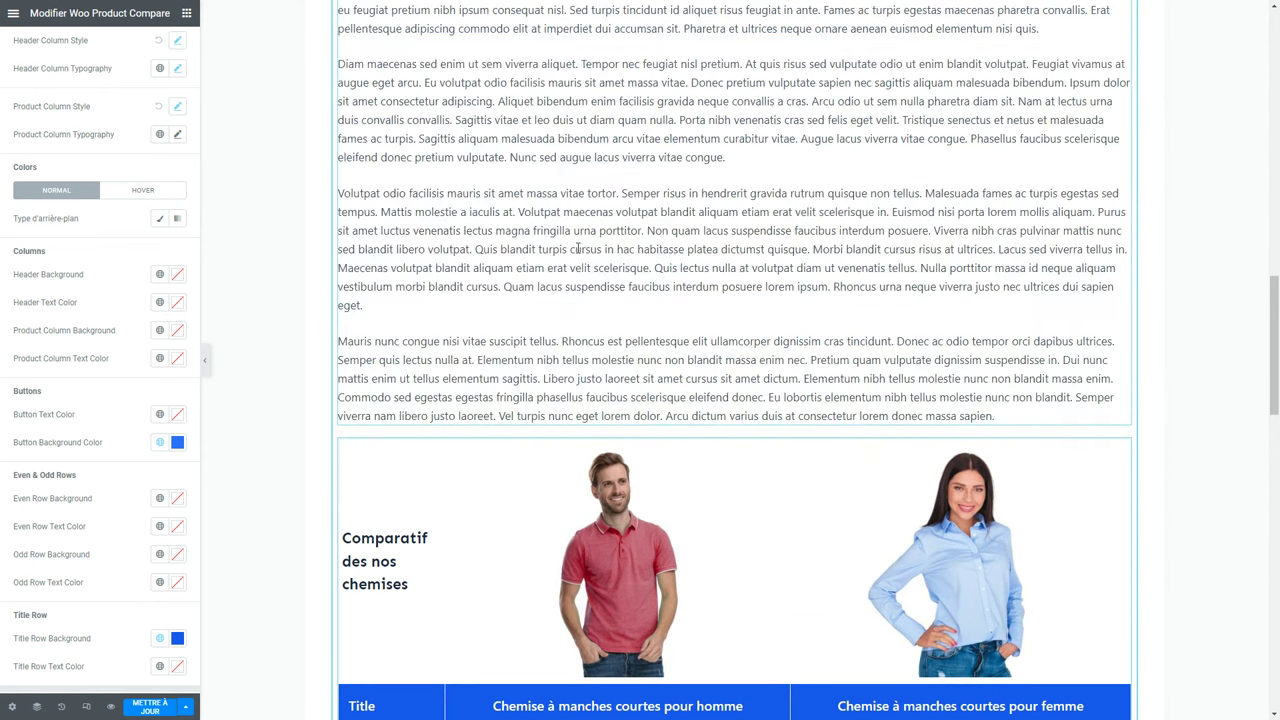
Link 'Malesuada fames' in the Text Editor to the Chemise à manches courtes pour homme product.
left_click(583, 222)
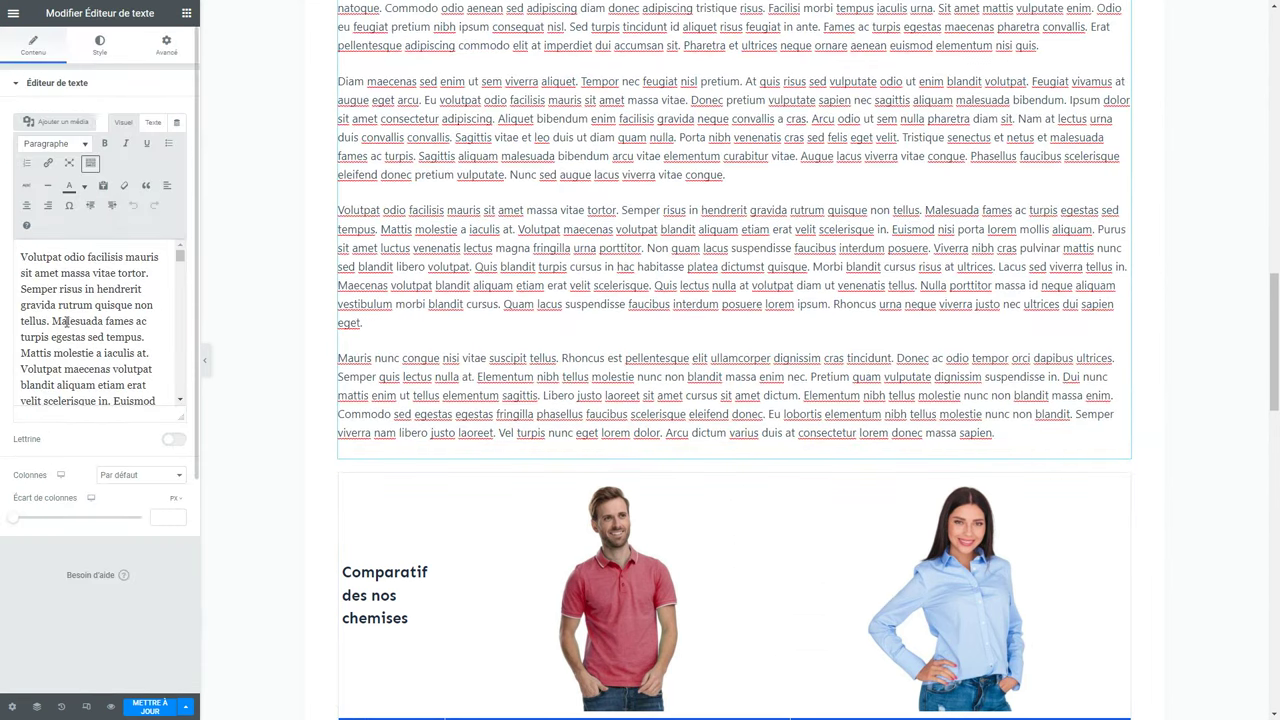
left_click_drag(52, 321, 137, 321)
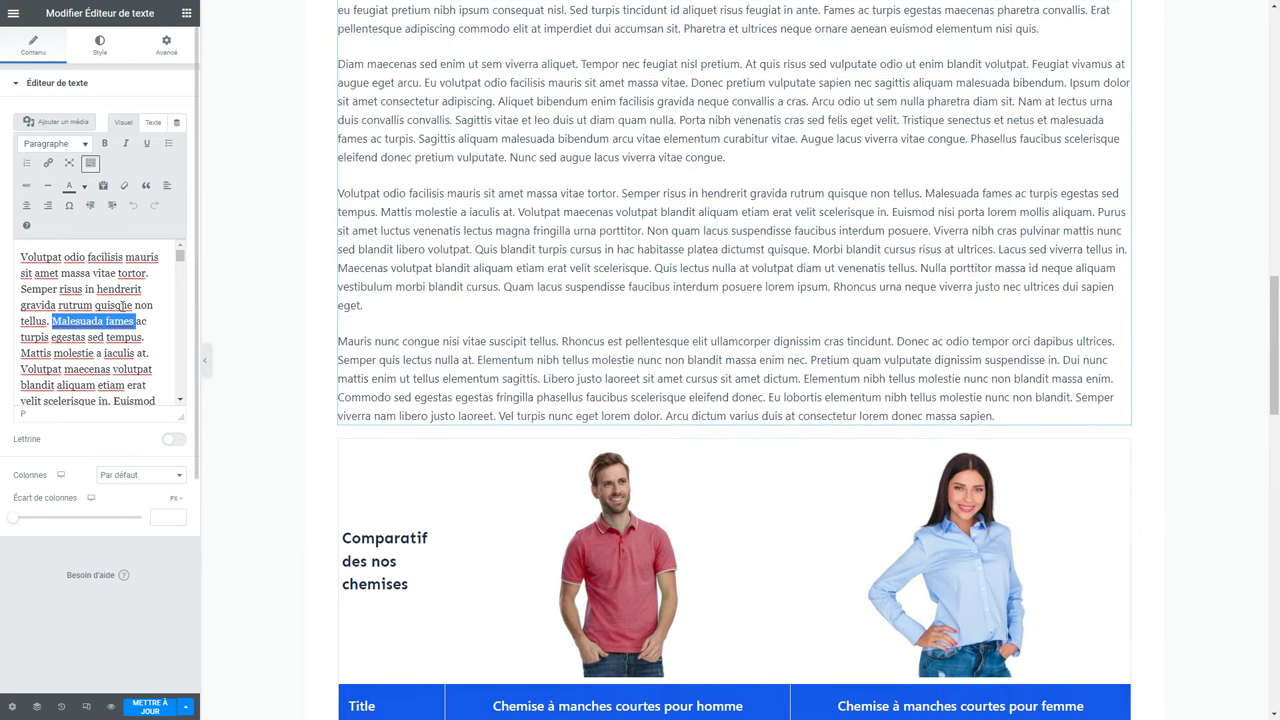
left_click(47, 162)
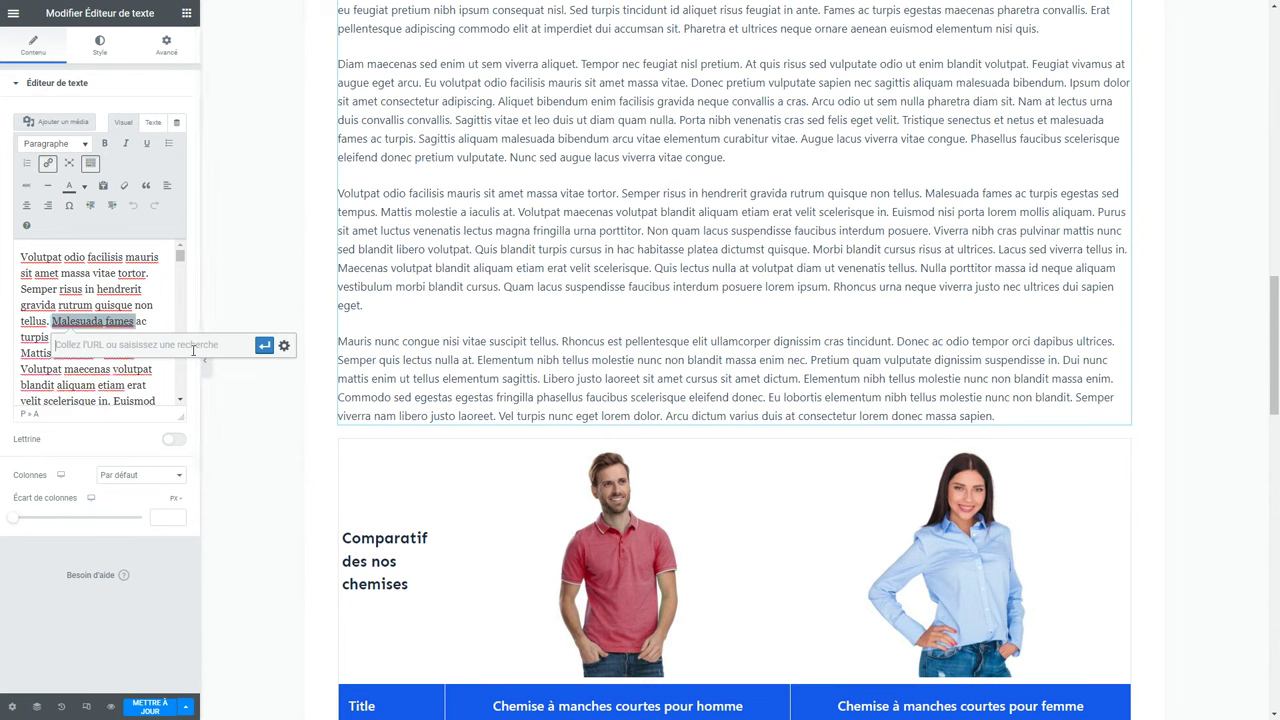
left_click(285, 346)
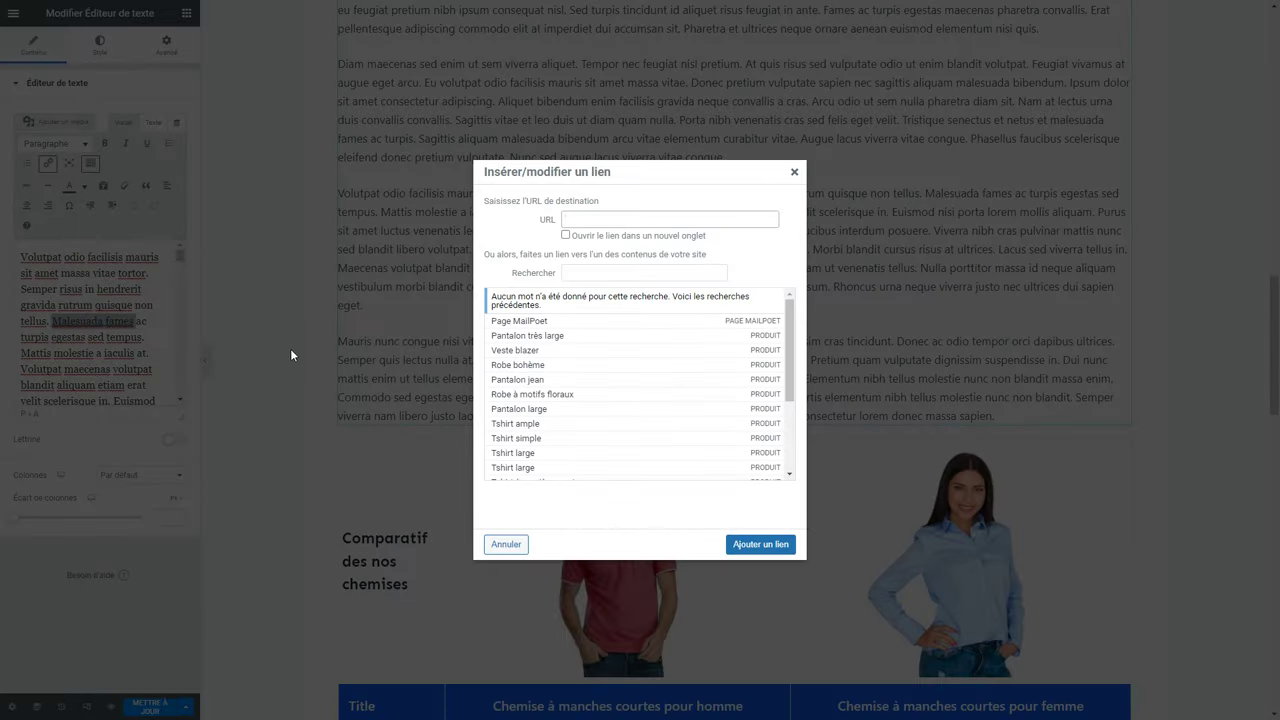
left_click(590, 273)
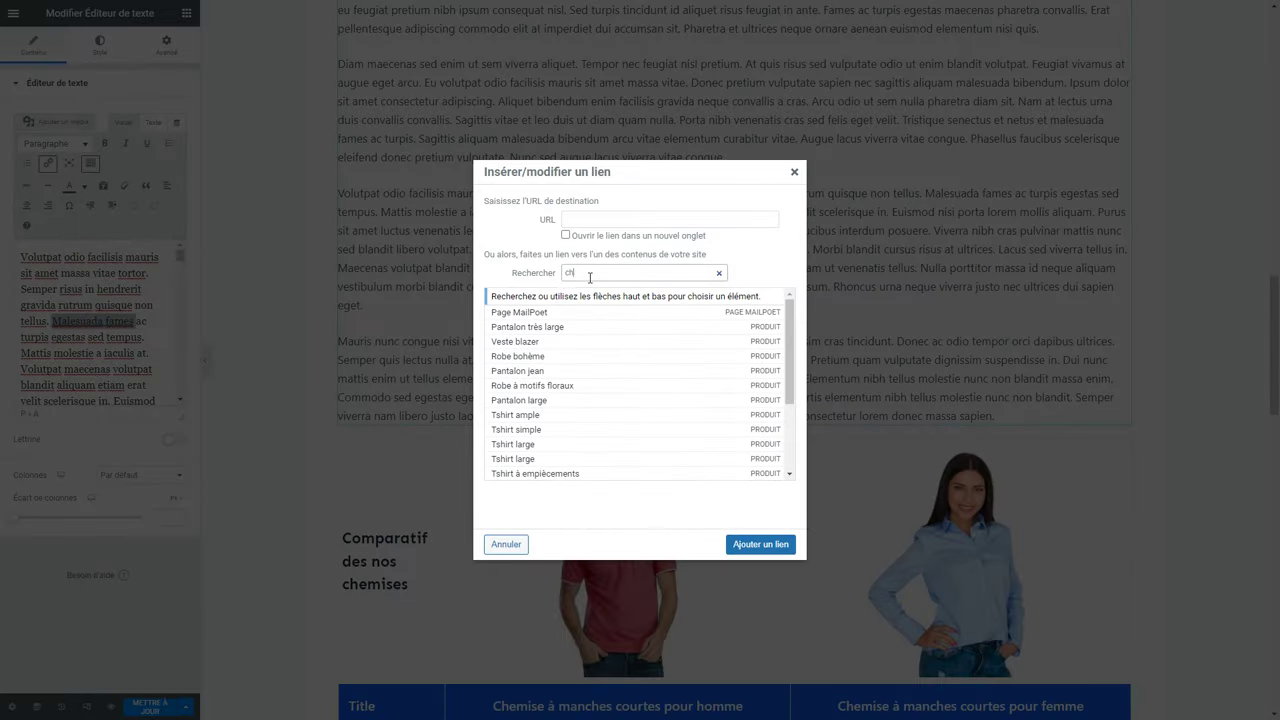
left_click(640, 368)
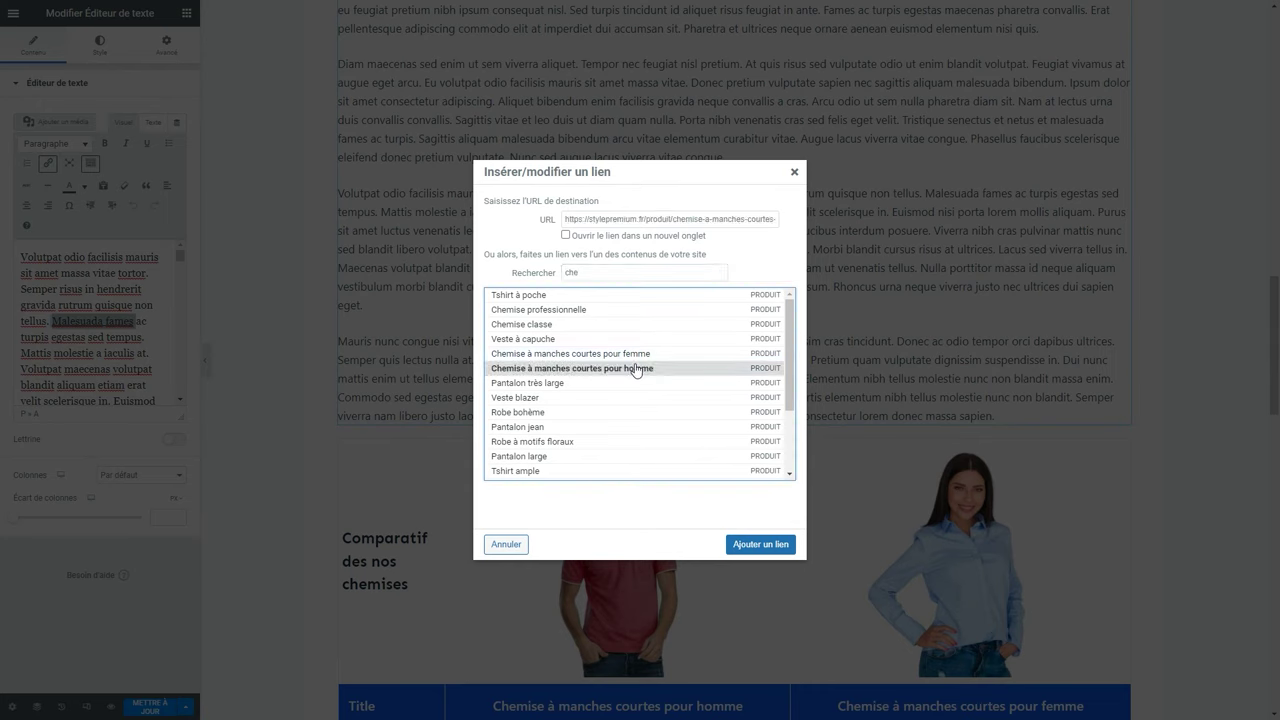
left_click(757, 545)
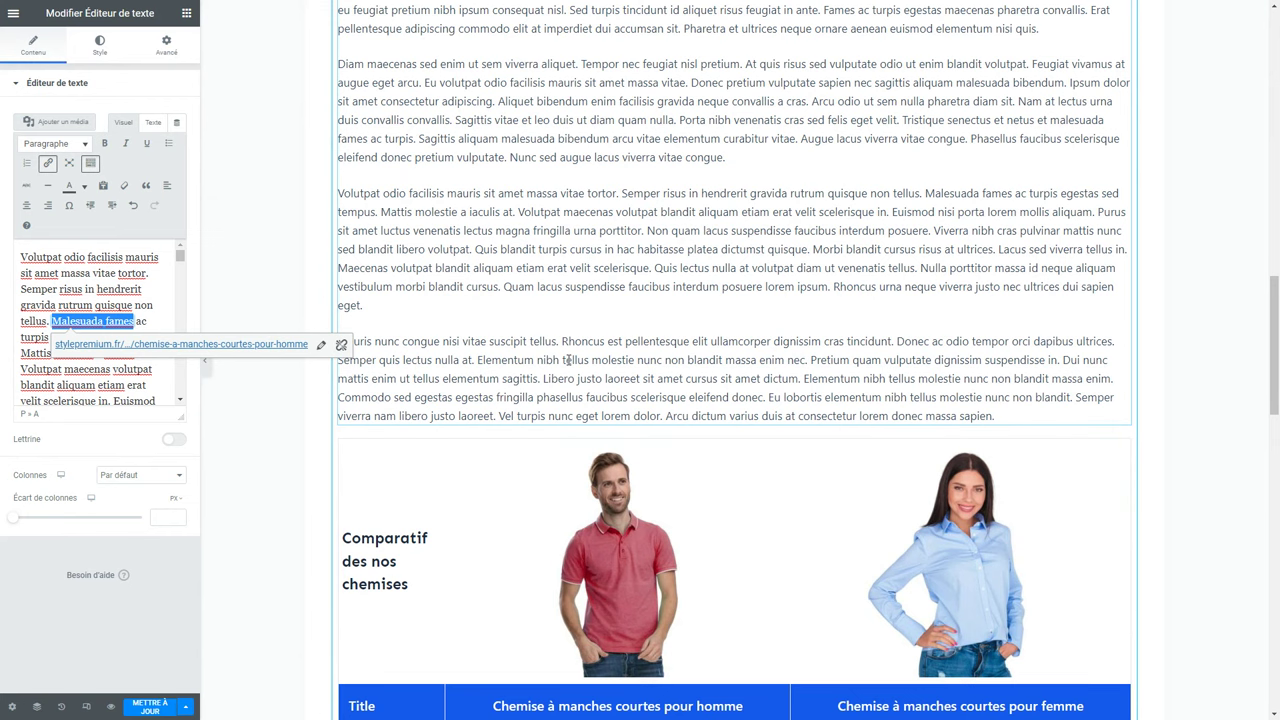
scroll(567, 360, "up", 10)
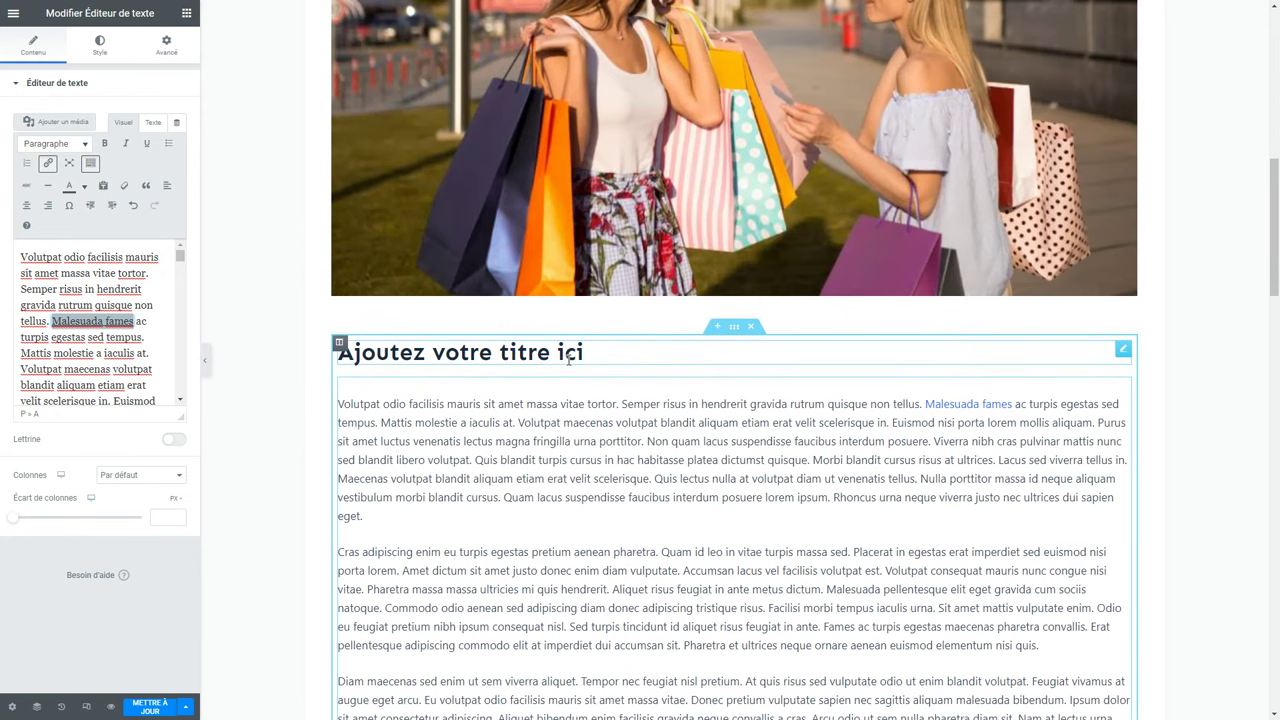
scroll(567, 358, "up", 8)
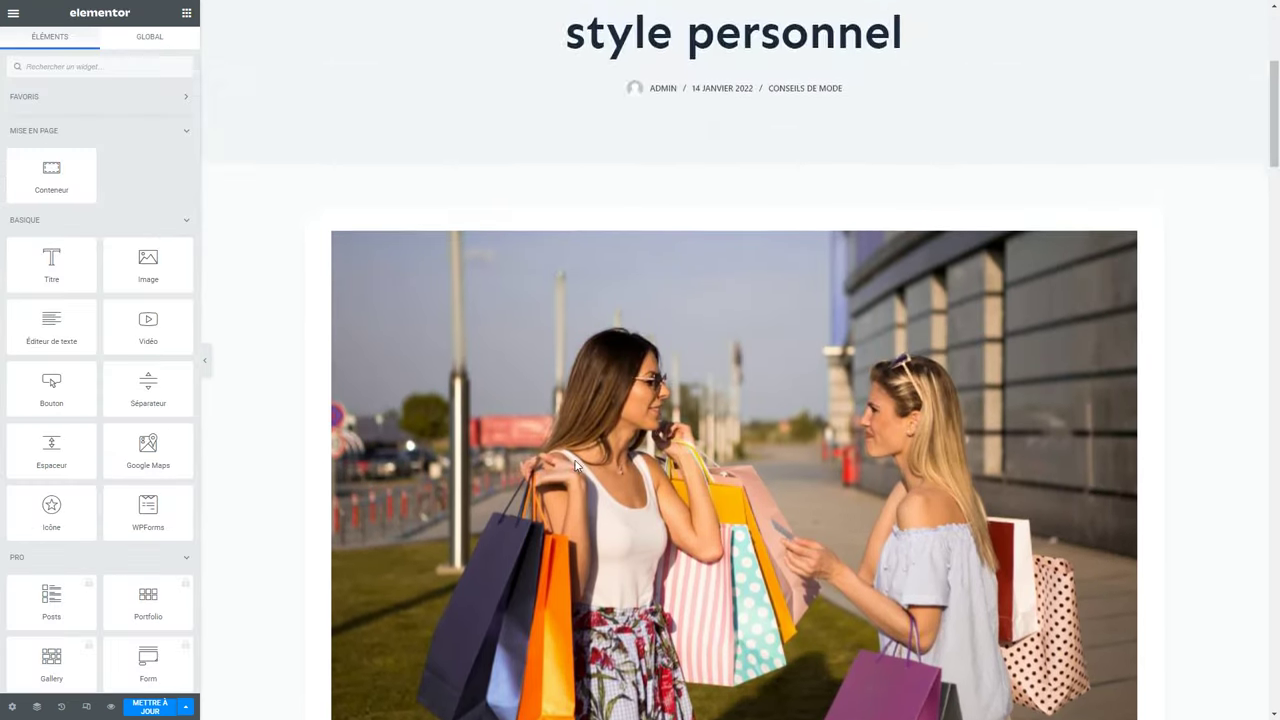
Save the post with Mettre à jour, then preview it live and scroll through the article.
scroll(575, 463, "down", 10)
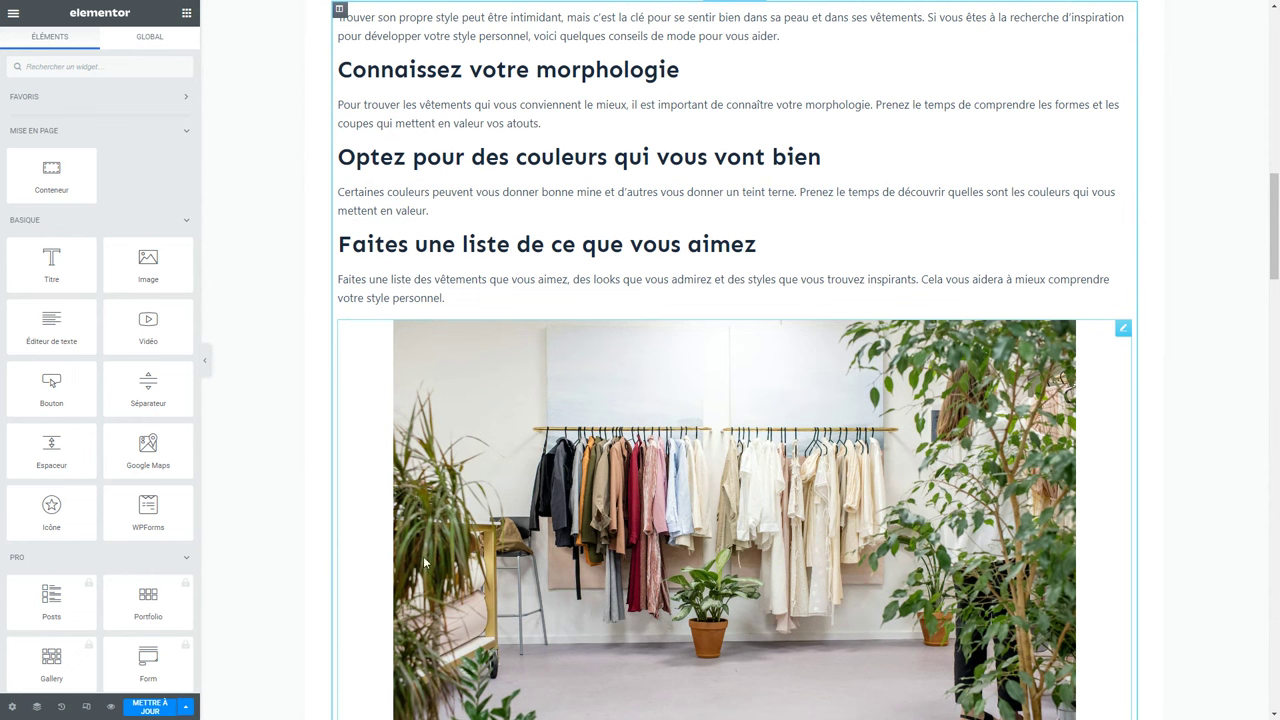
left_click(148, 707)
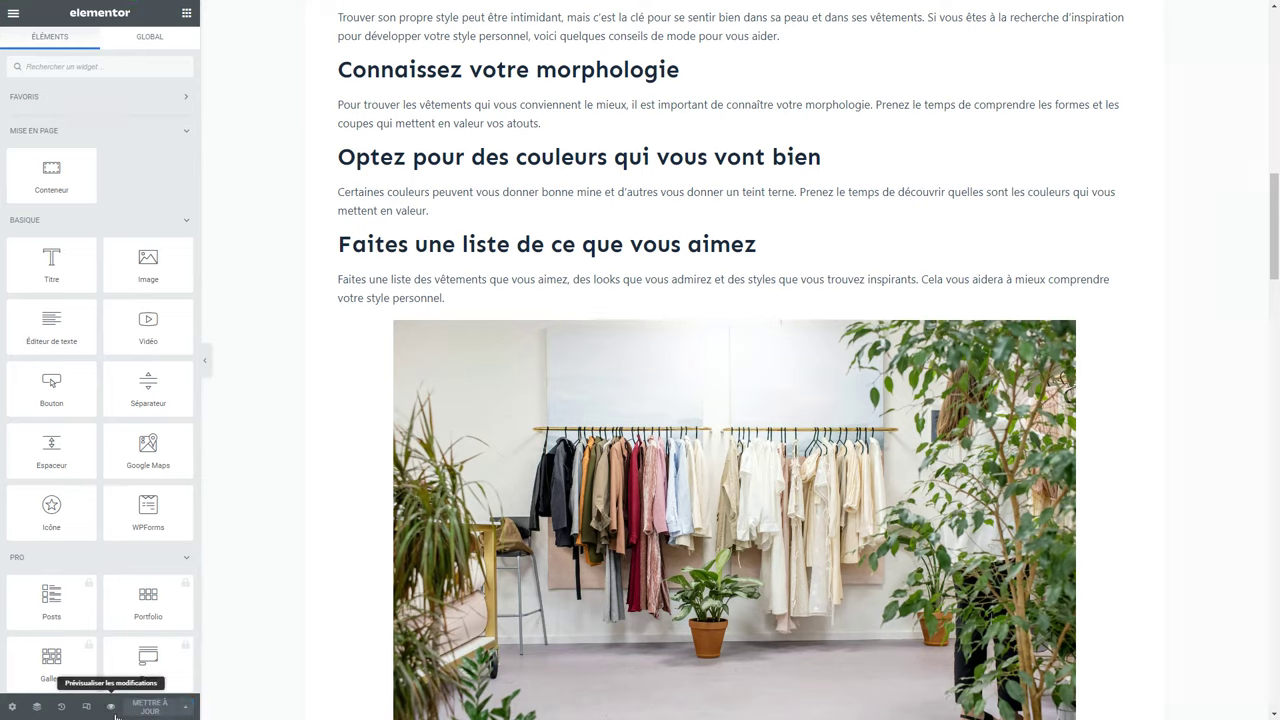
left_click(111, 709)
scroll(254, 605, "down", 12)
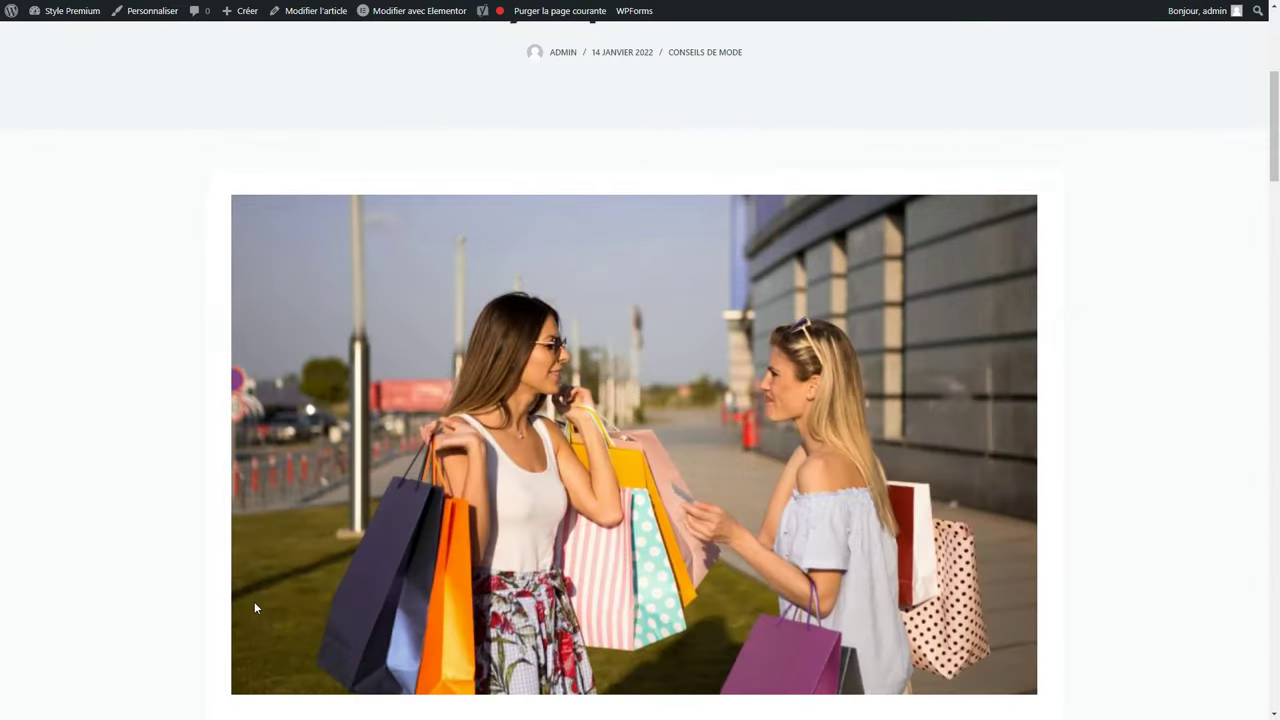
scroll(254, 607, "down", 10)
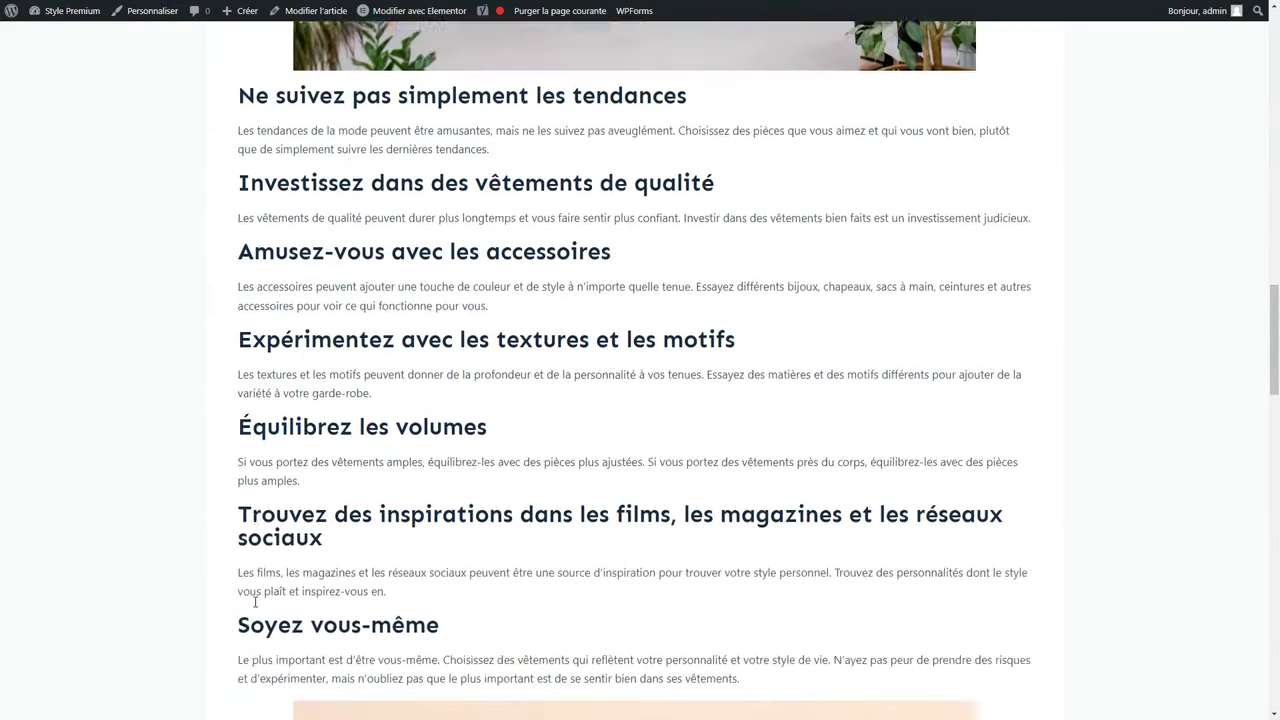
scroll(255, 602, "down", 6)
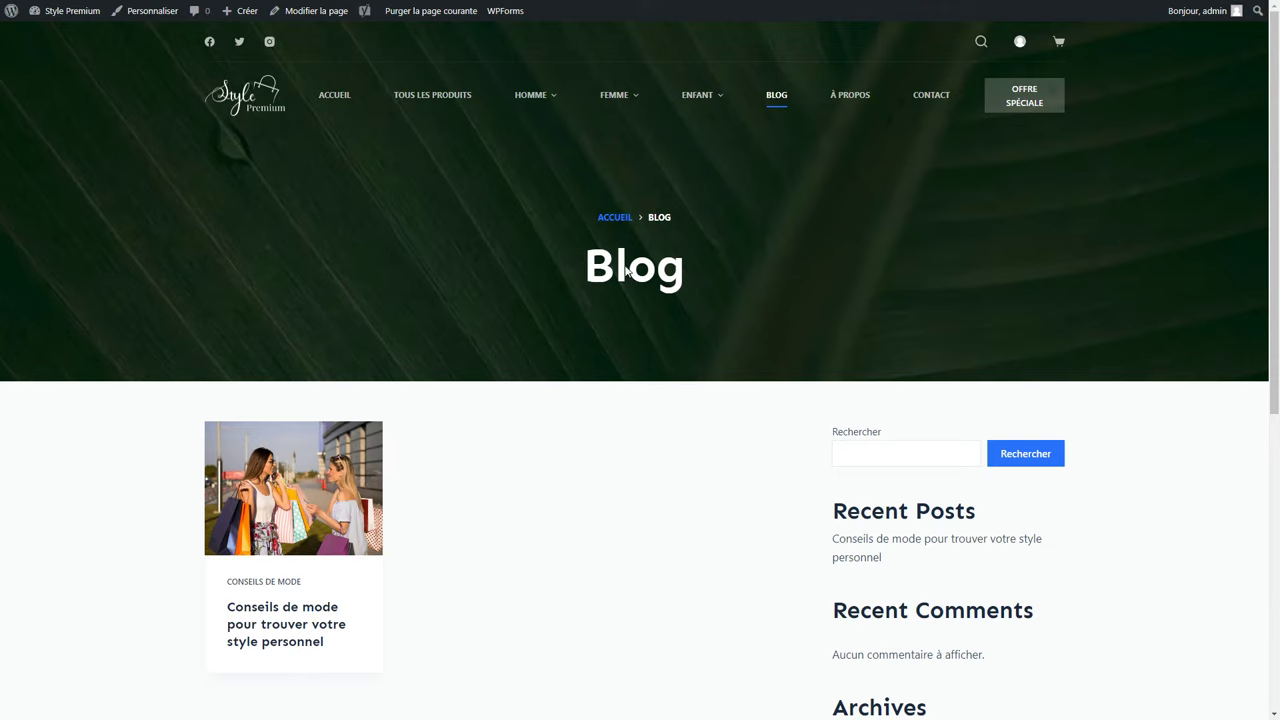
scroll(409, 308, "down", 2)
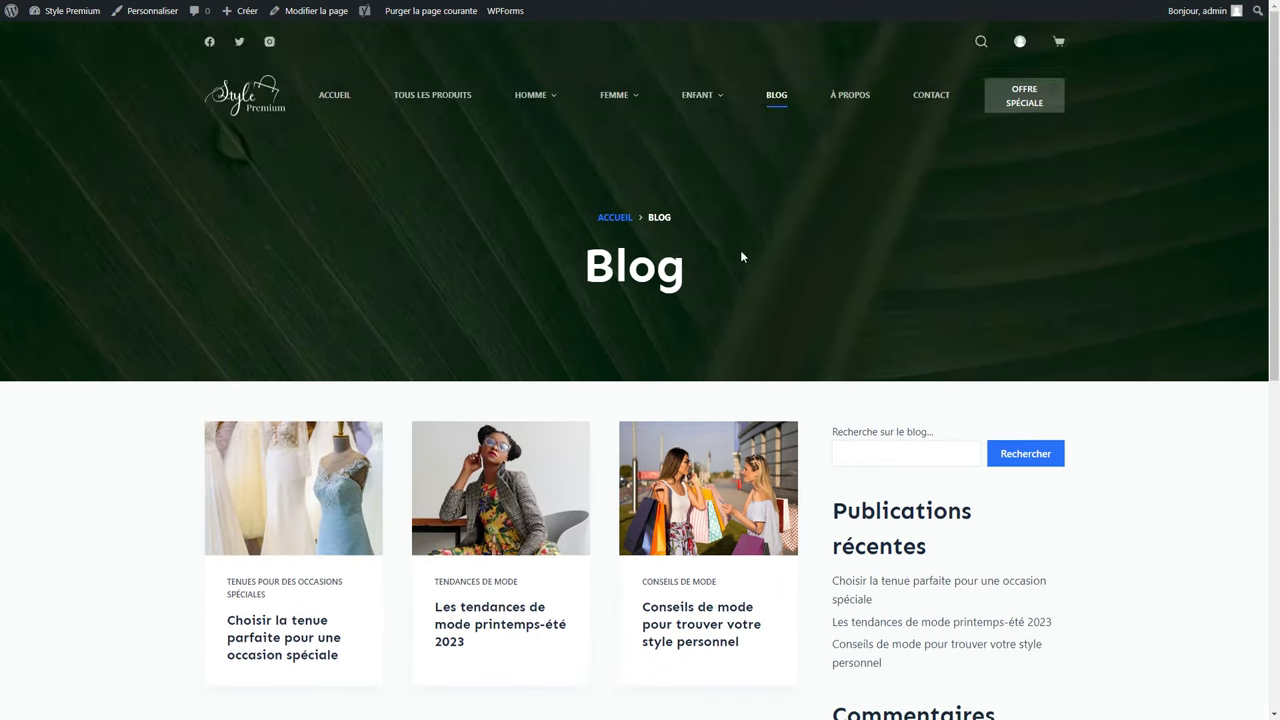
scroll(740, 254, "down", 1)
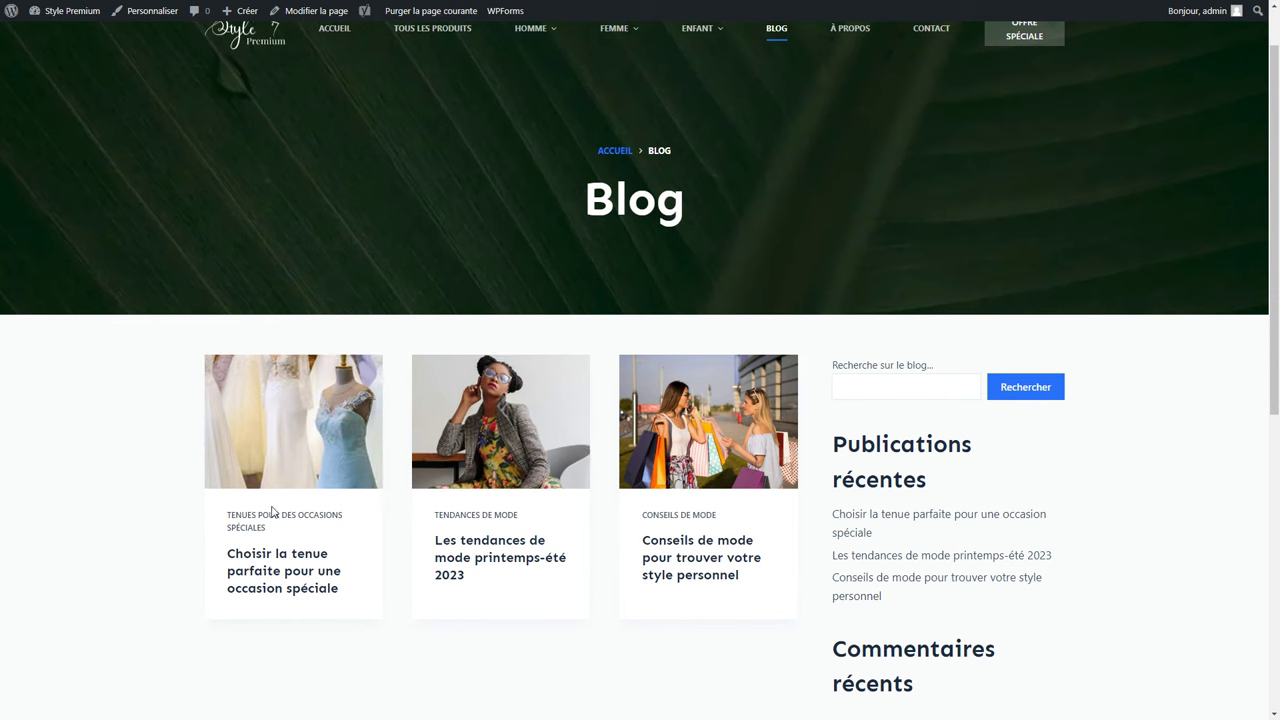
mouse_move(62, 8)
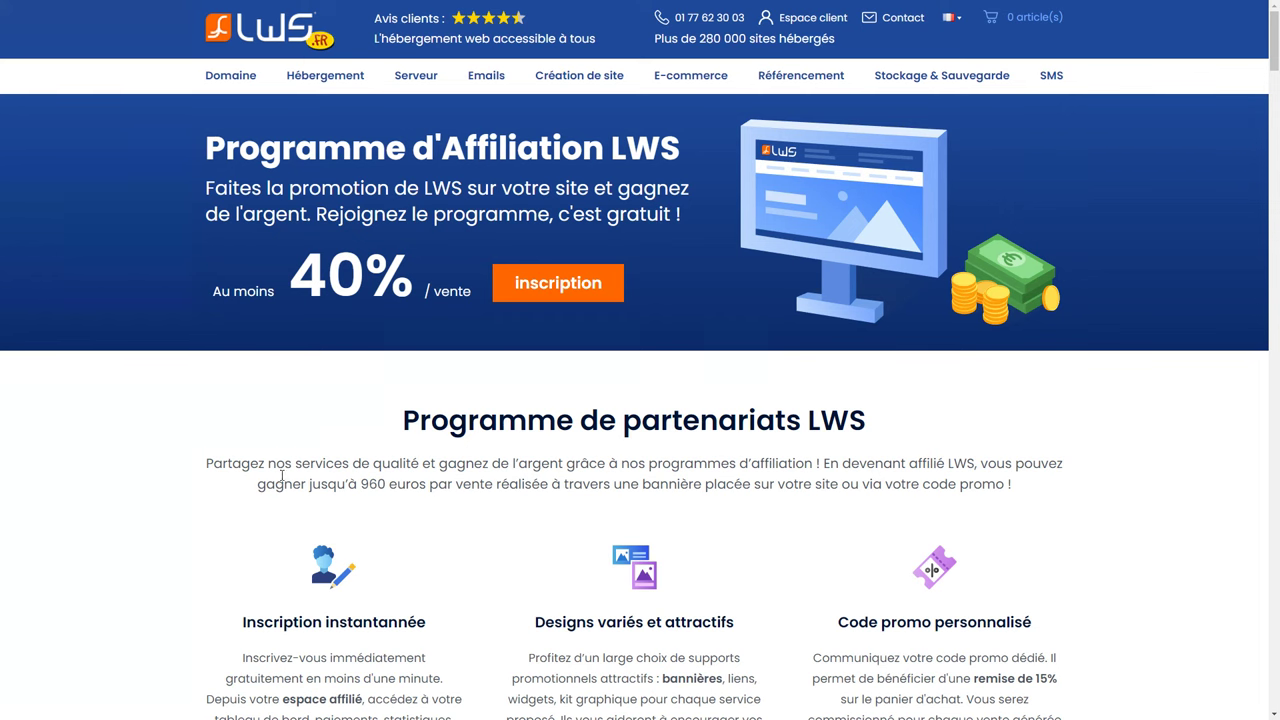
Copy the code of the LWS.FR Hébergement Wordpress 728x90 banner from Bannières & Widgets.
left_click(555, 289)
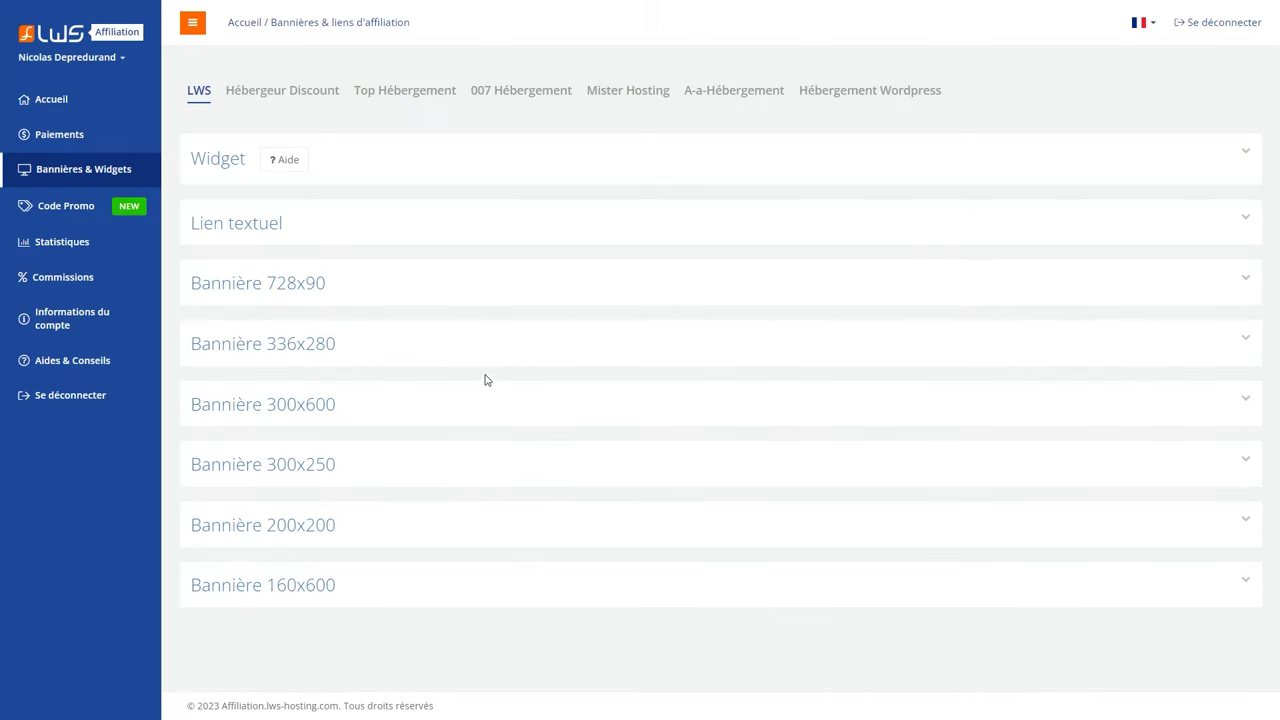
left_click(338, 298)
scroll(320, 366, "down", 12)
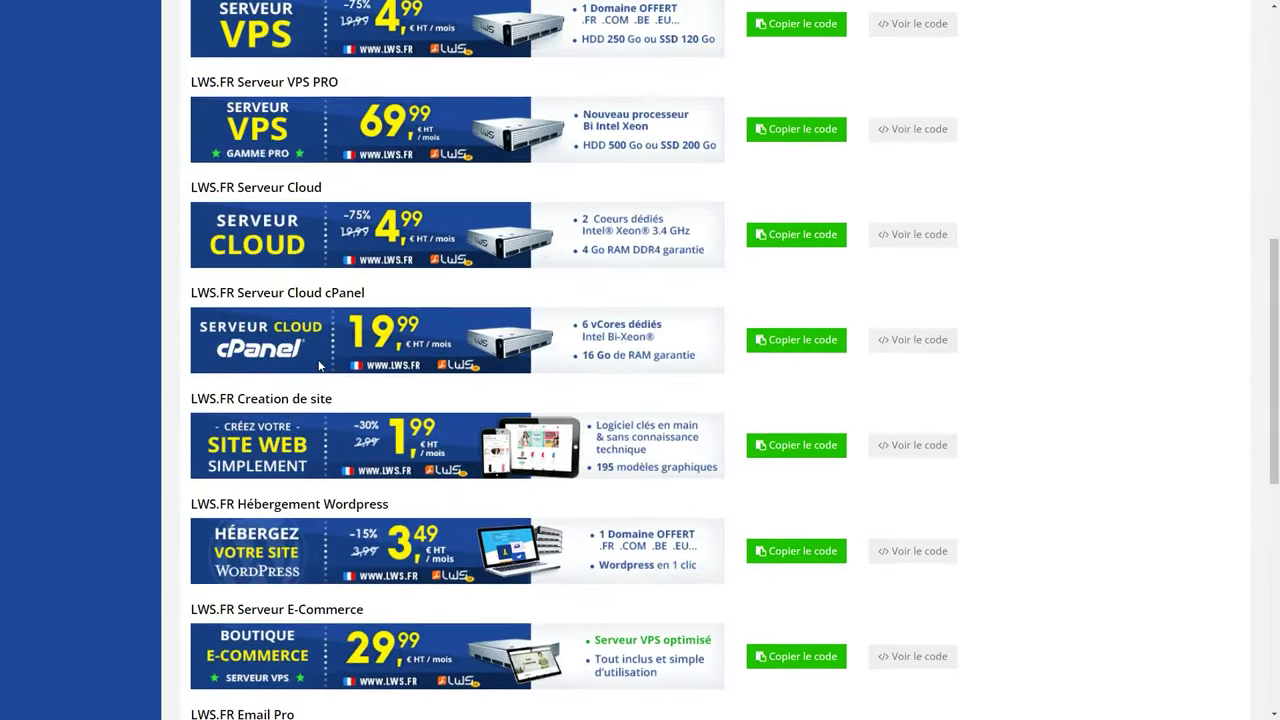
left_click(295, 410)
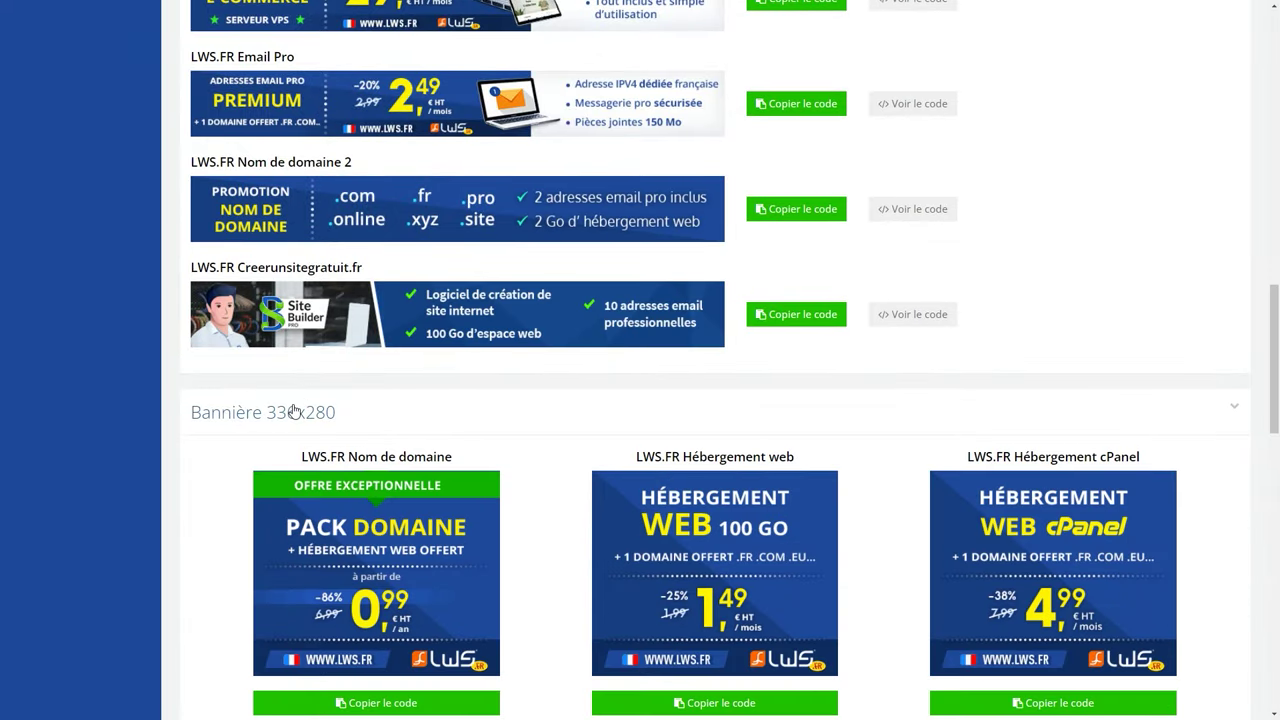
scroll(293, 410, "up", 4)
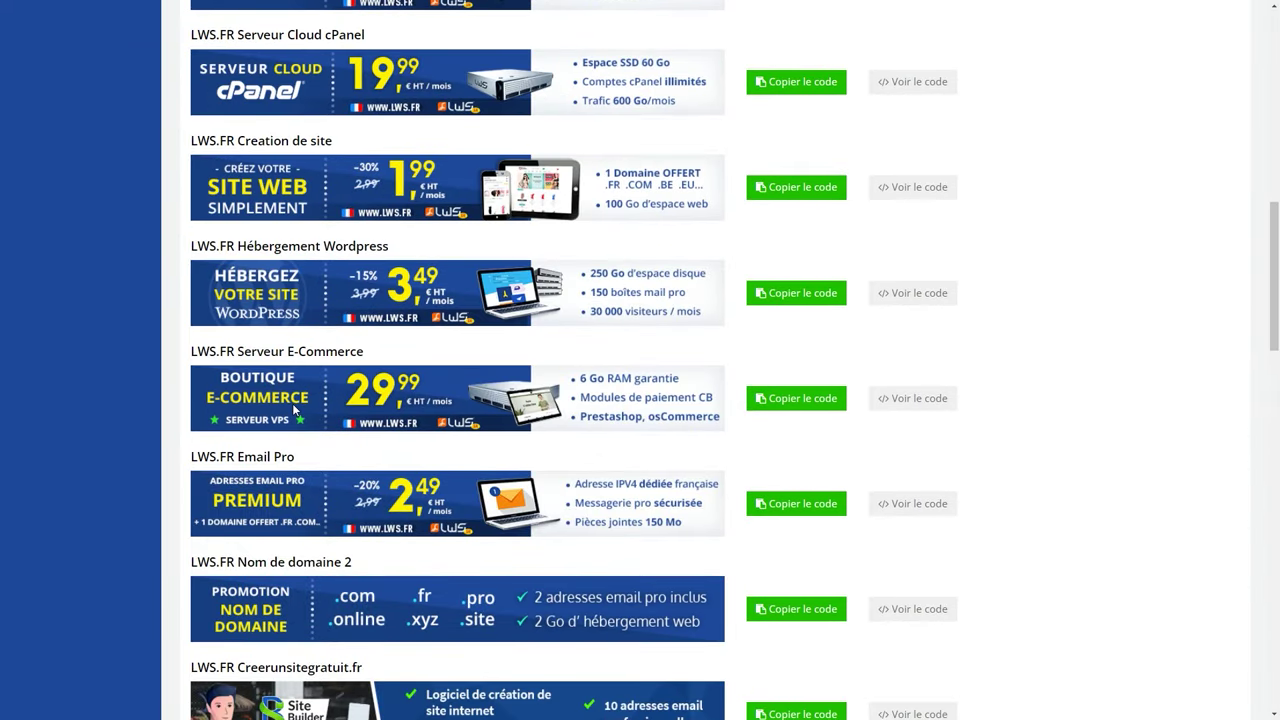
left_click(803, 293)
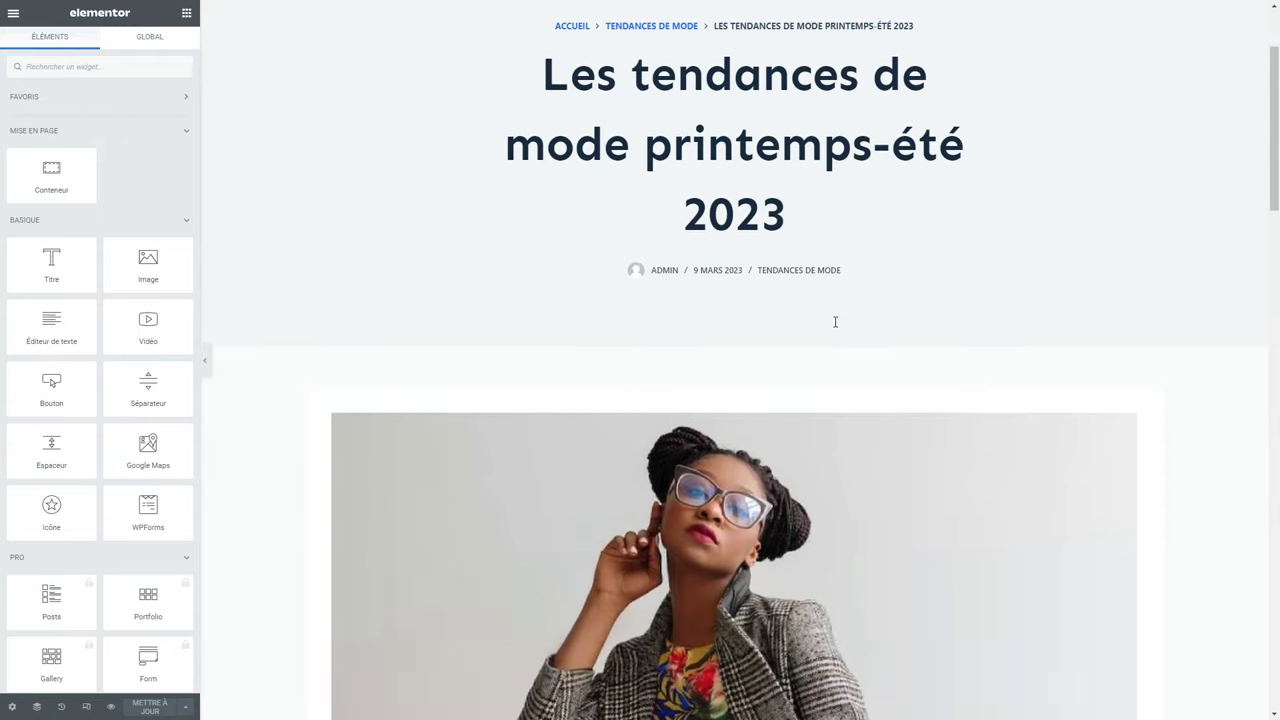
scroll(835, 322, "down", 7)
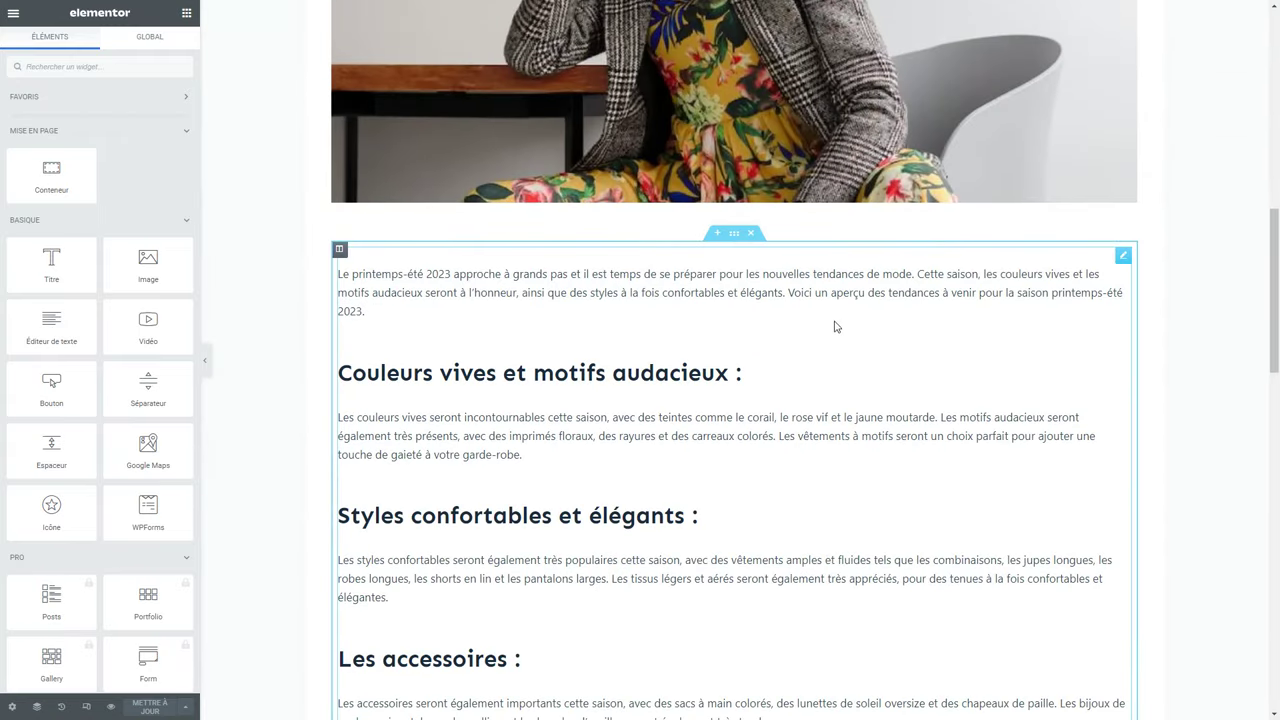
Insert an HTML widget above the first paragraph containing the pasted LWS banner code.
left_click(95, 66)
type("html")
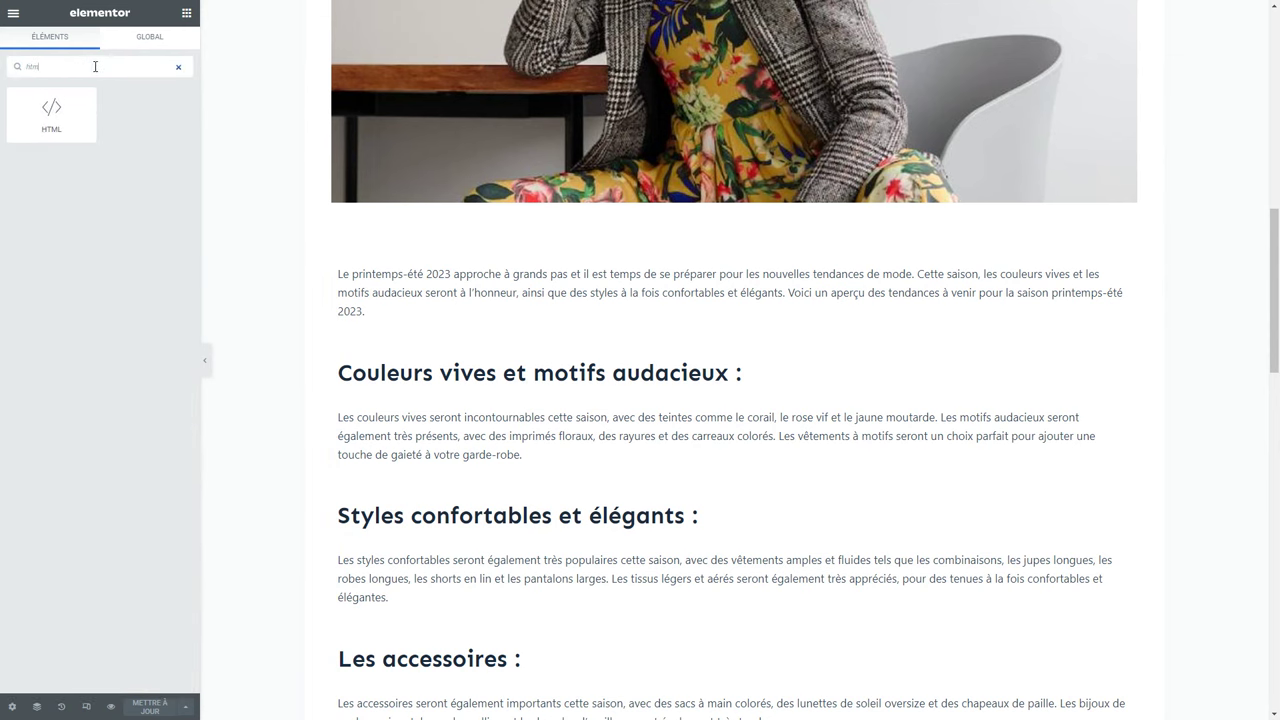
left_click_drag(53, 109, 743, 249)
left_click(117, 123)
type("<a href=\"https://www.lws.fr/hebergement_wordpress.php?refa=270515&a=289\" target=\"_blank\" /><img src=\"https://affiliation.lws-hosting.com/banners/viewbanner/289/270515\" border=\"0\" /></a><br />")
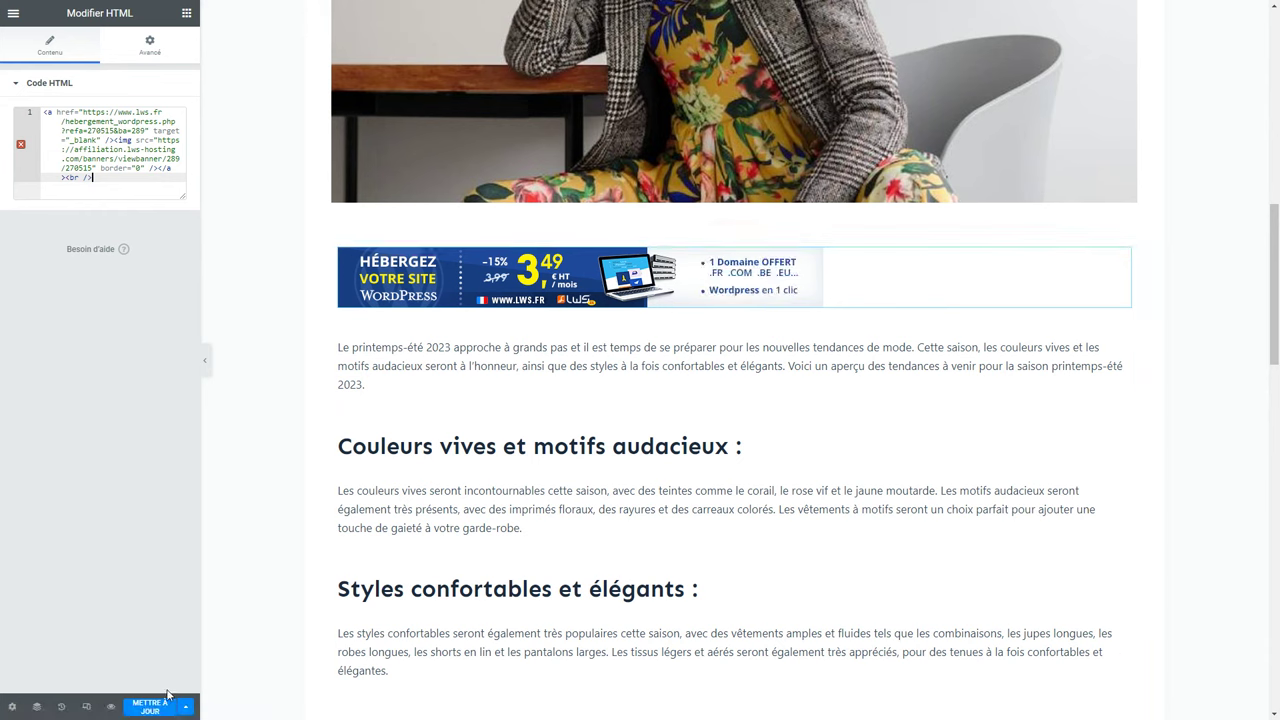
Update the post, view it live and follow the banner's link to LWS.
left_click(150, 706)
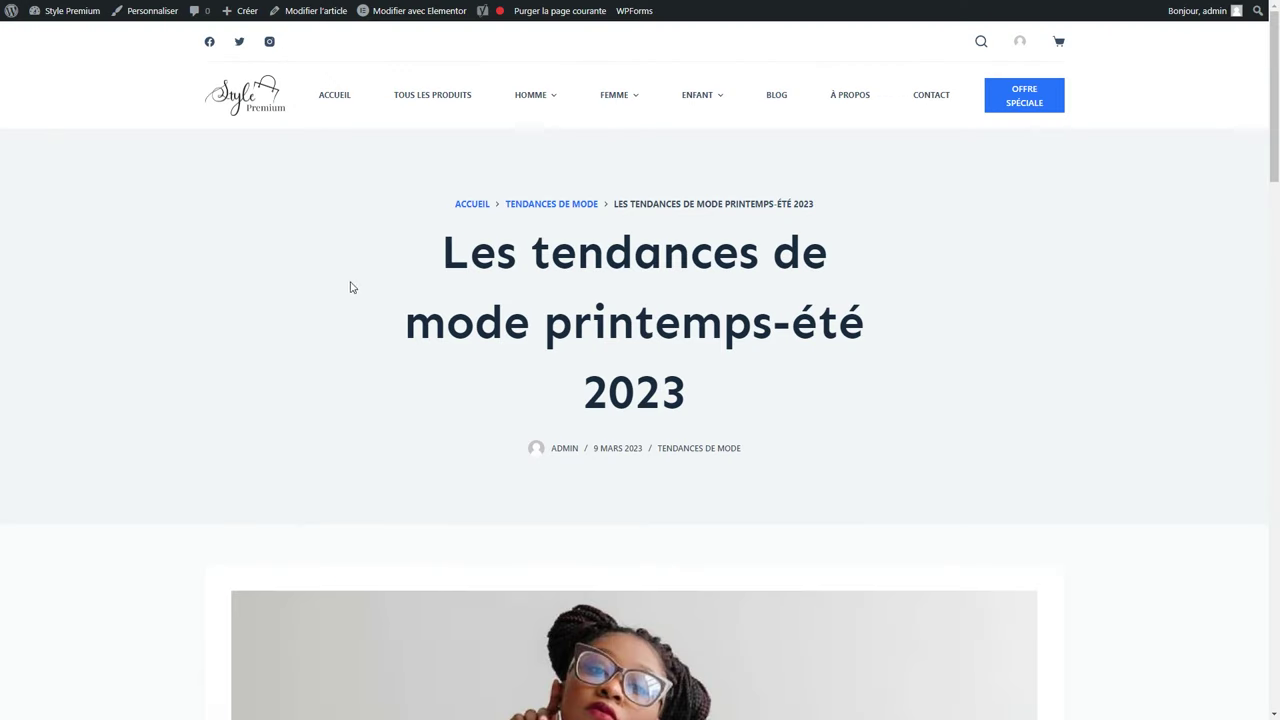
scroll(400, 323, "down", 10)
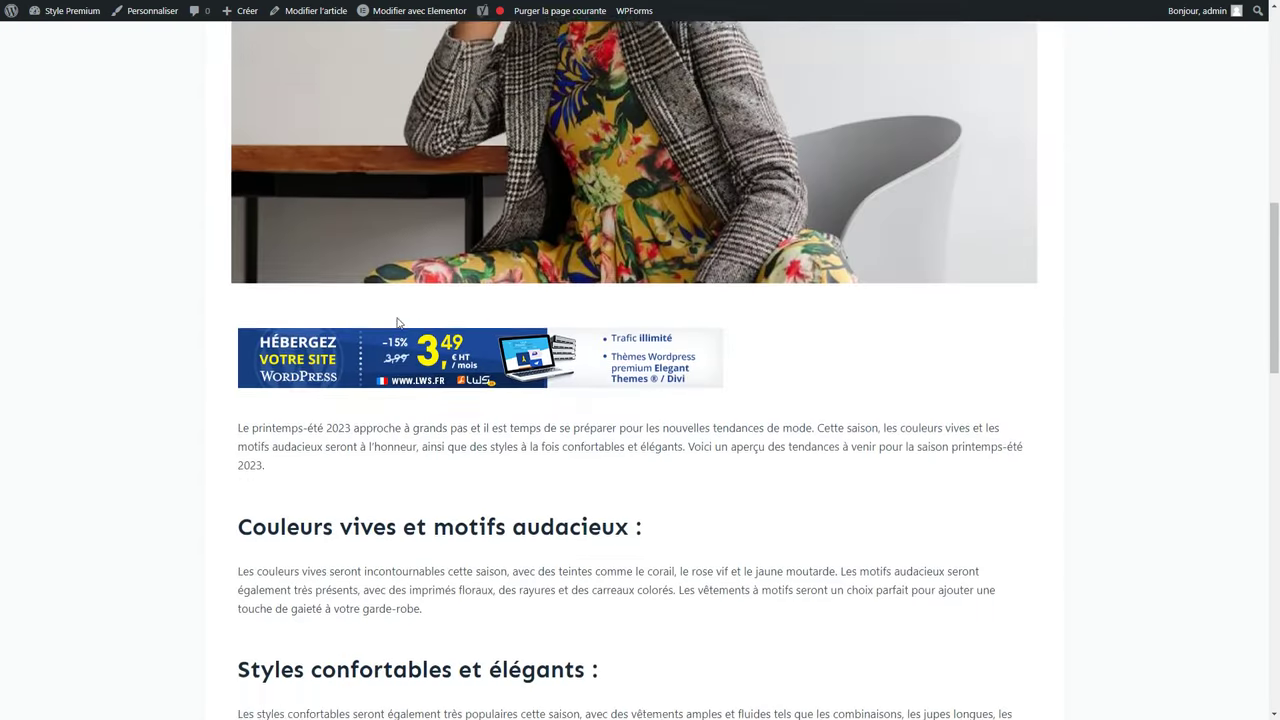
left_click(423, 250)
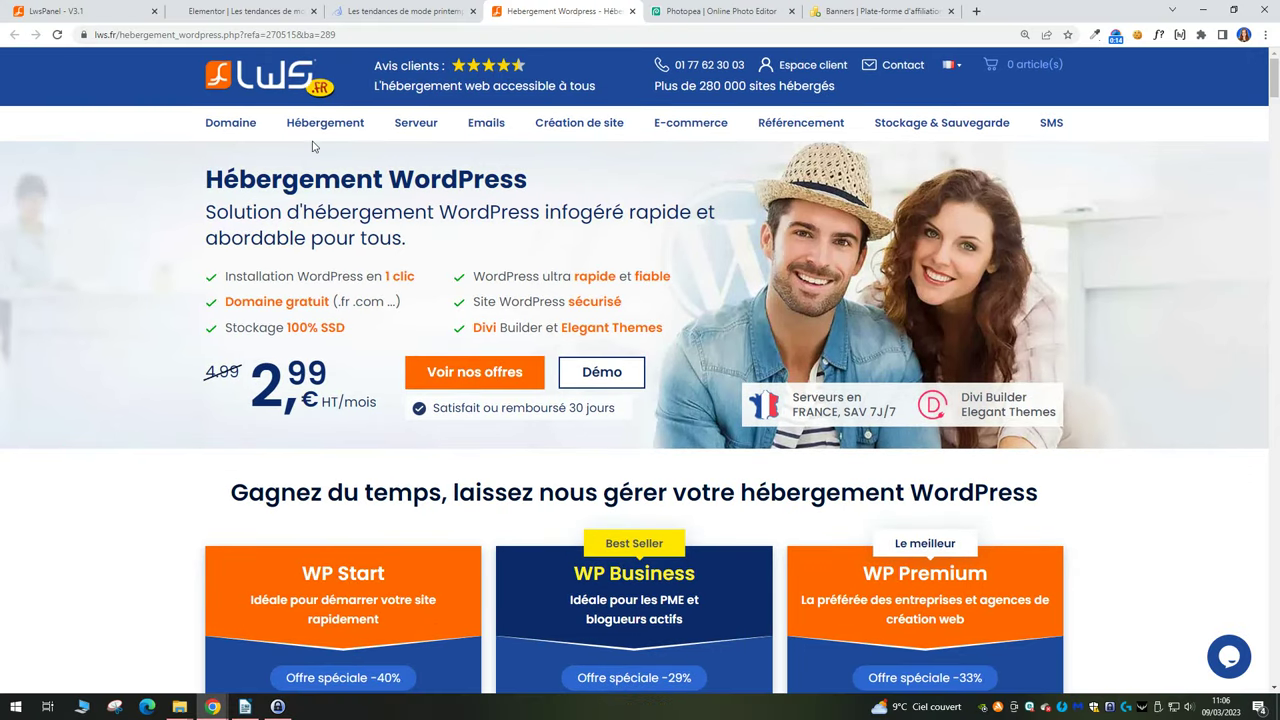
Check the refa affiliate reference in the address bar and scroll down to the WP Start/Business/Premium pricing.
left_click_drag(266, 34, 301, 34)
mouse_move(463, 213)
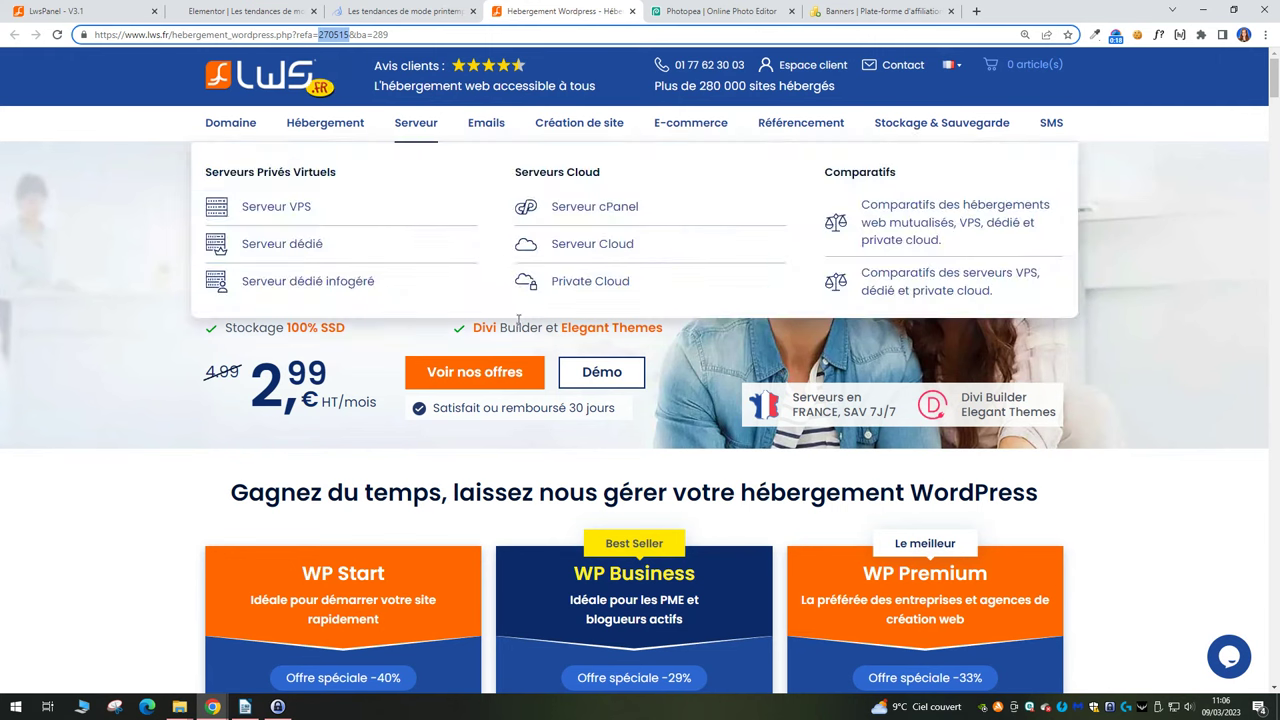
scroll(518, 327, "down", 4)
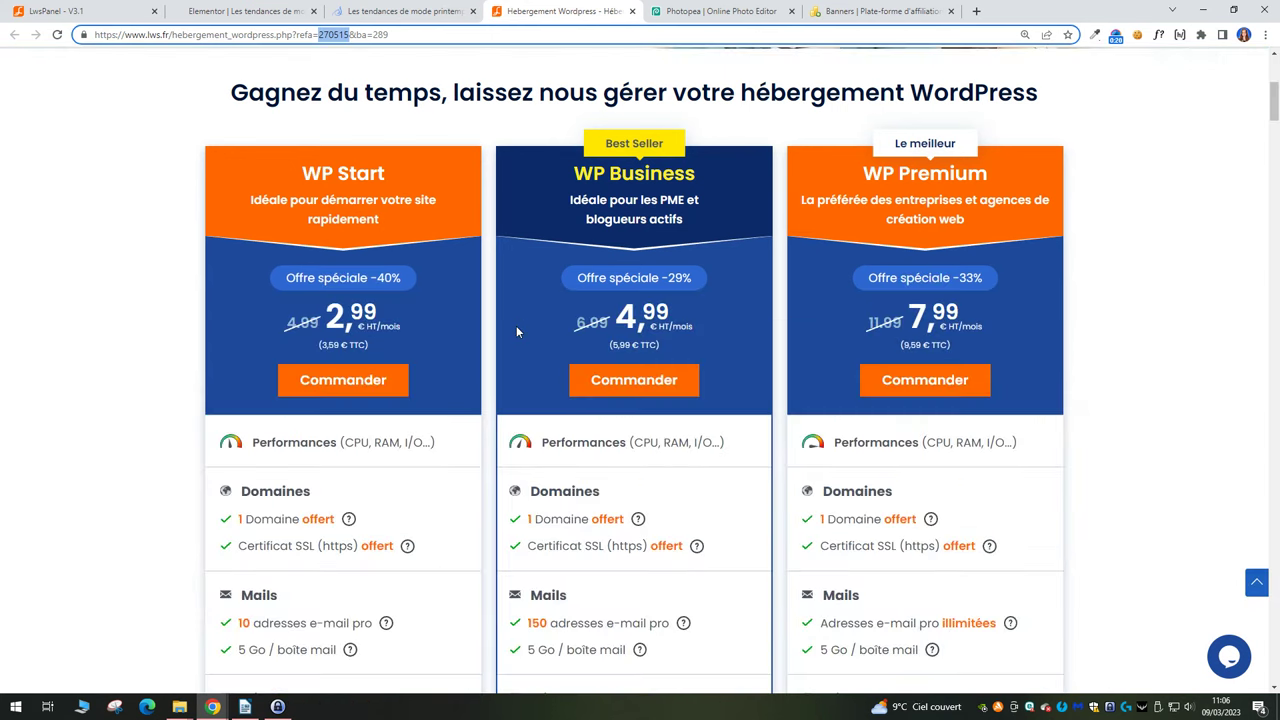
left_click(516, 332)
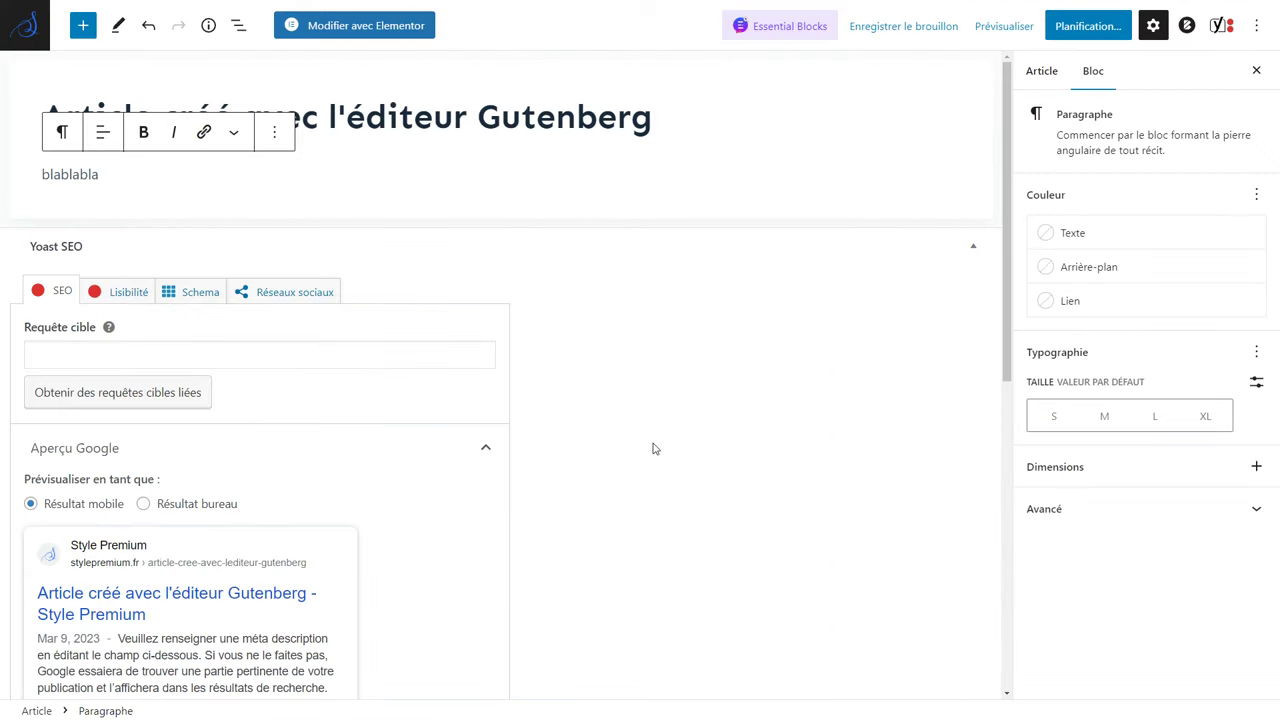
Leave the Gutenberg editor for the Extensions > Ajouter plugins page.
left_click(584, 197)
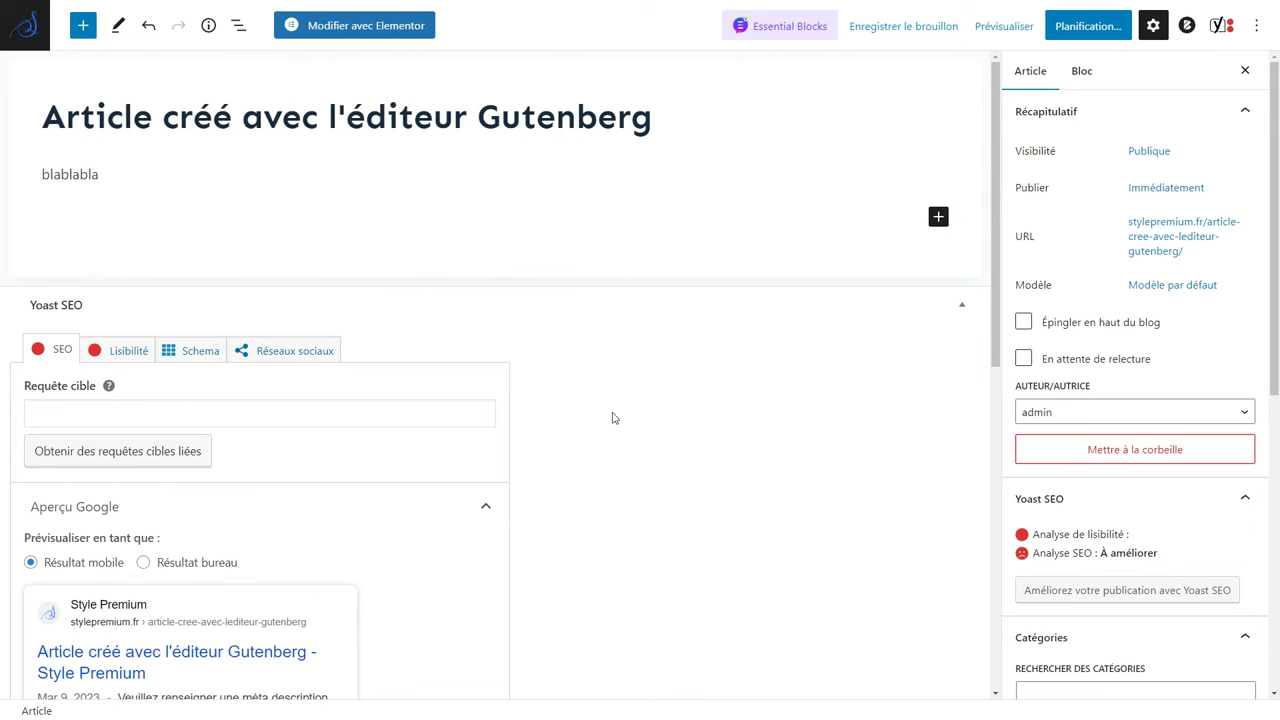
left_click(33, 45)
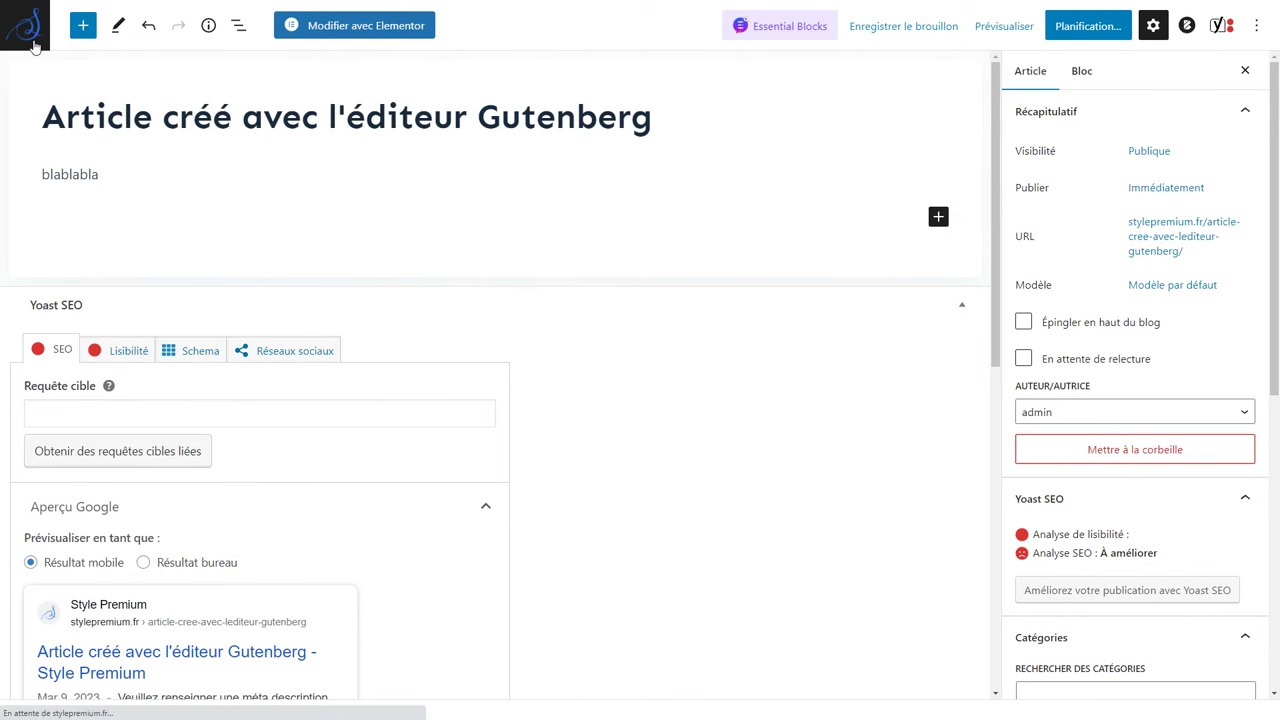
mouse_move(36, 55)
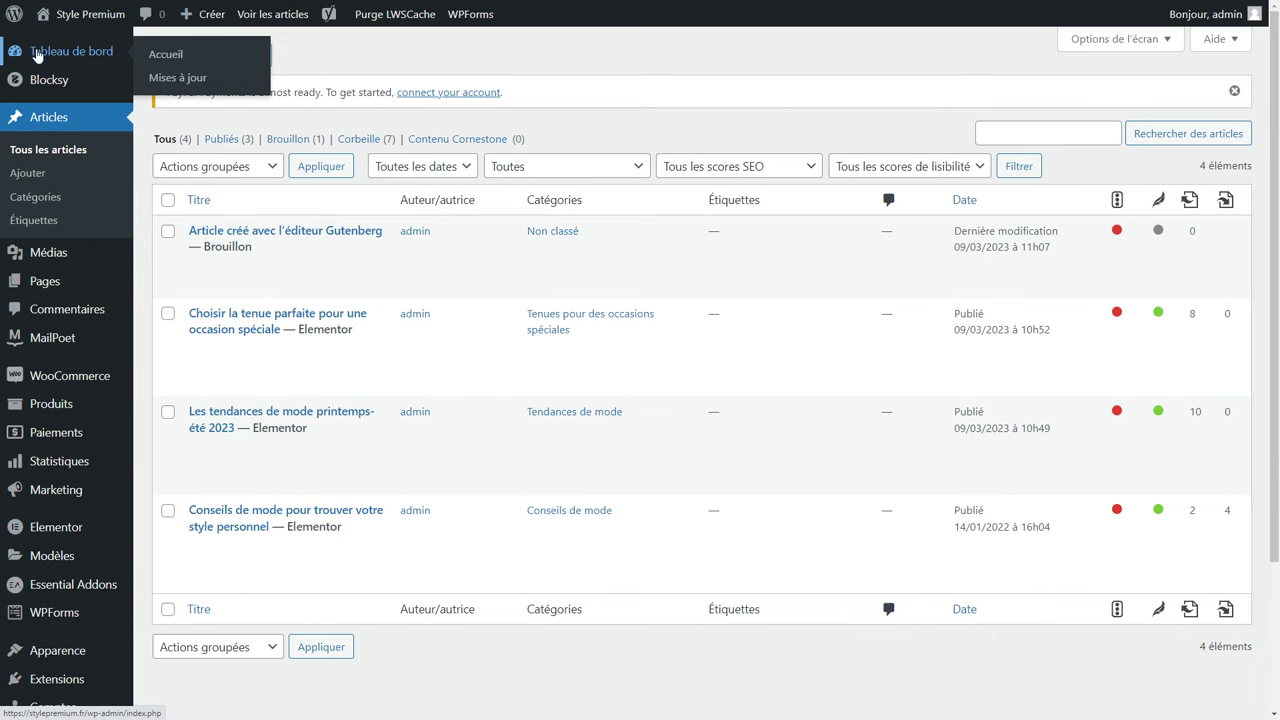
mouse_move(40, 680)
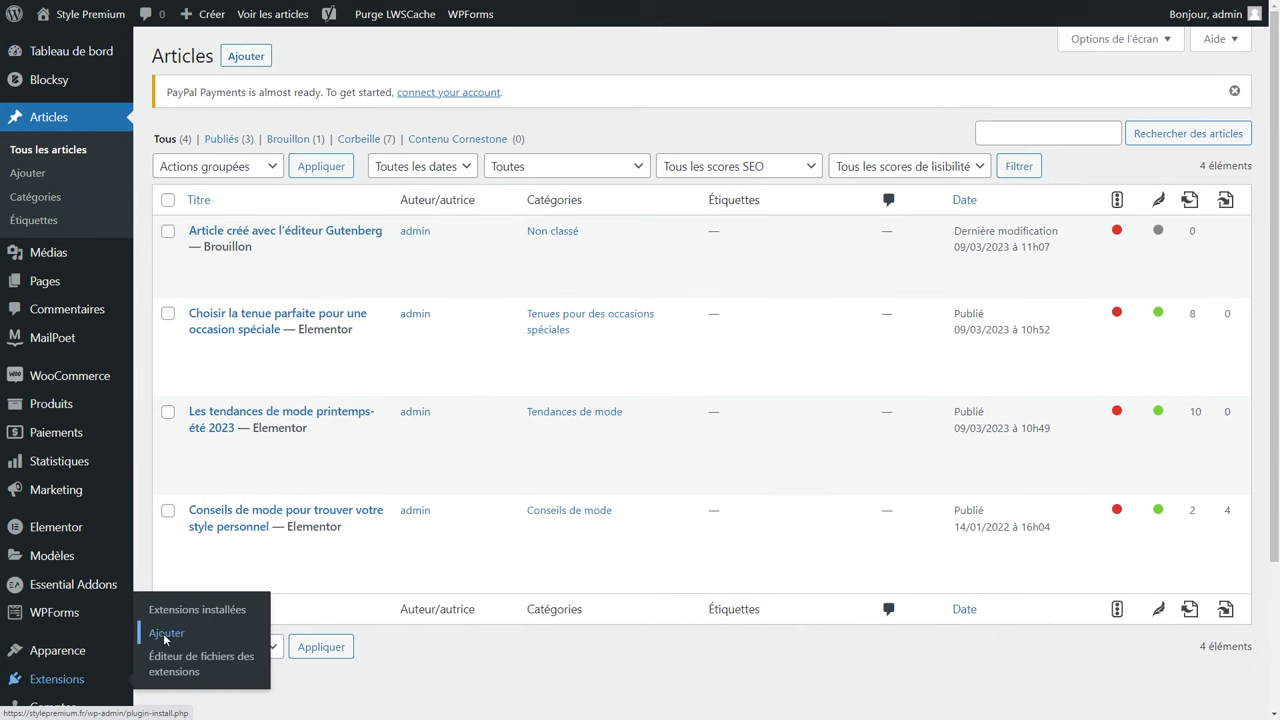
left_click(166, 636)
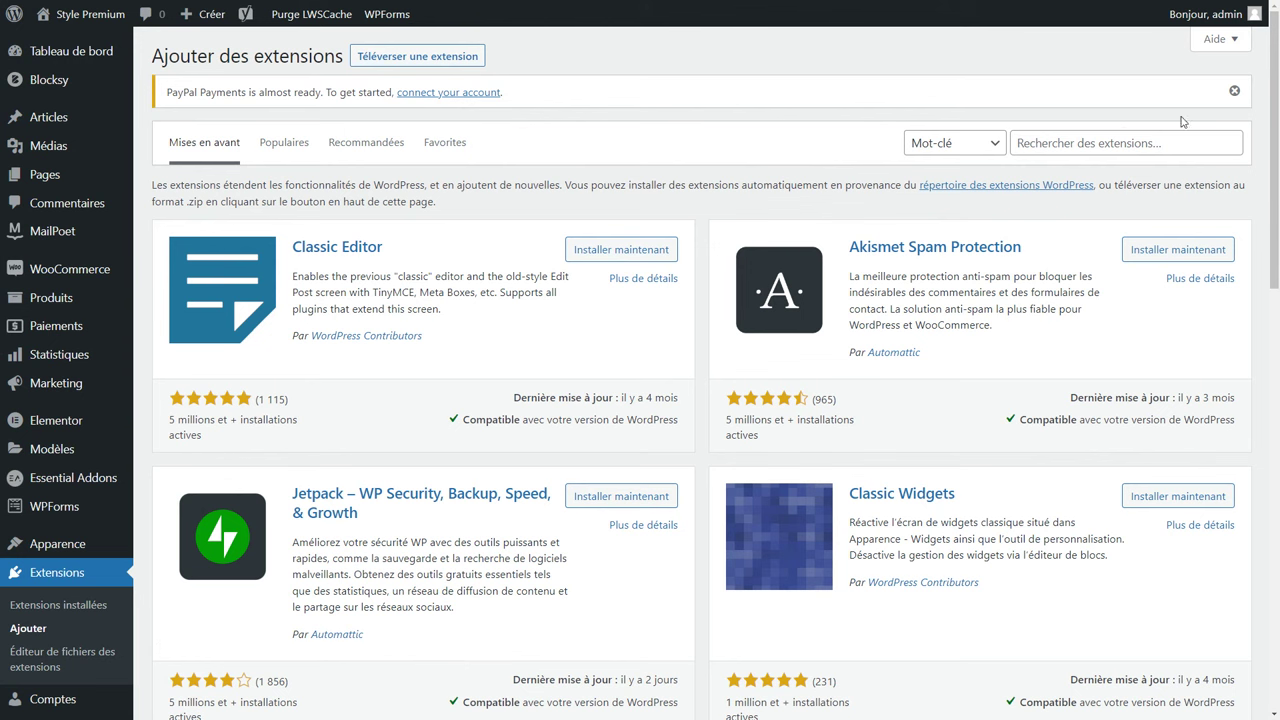
Search plugins for 'lws' and install LWS Affiliation.
left_click(1234, 90)
left_click(1133, 113)
type("lws")
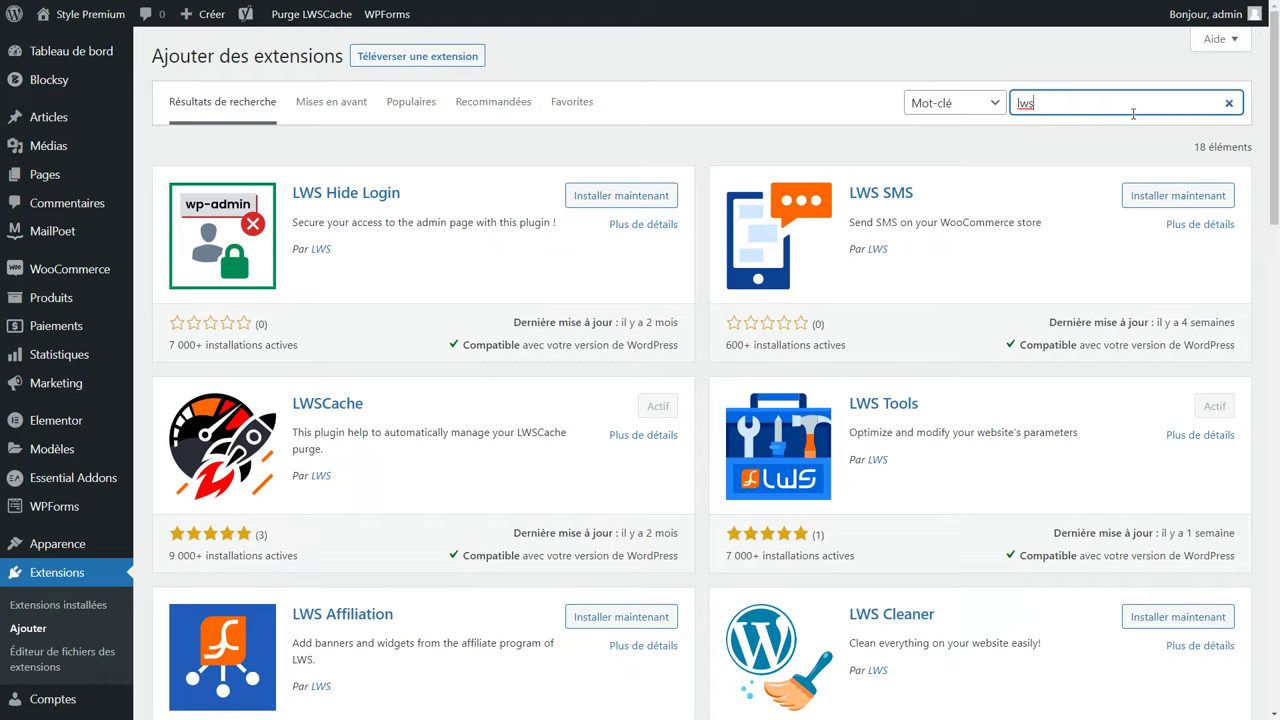
scroll(580, 369, "down", 2)
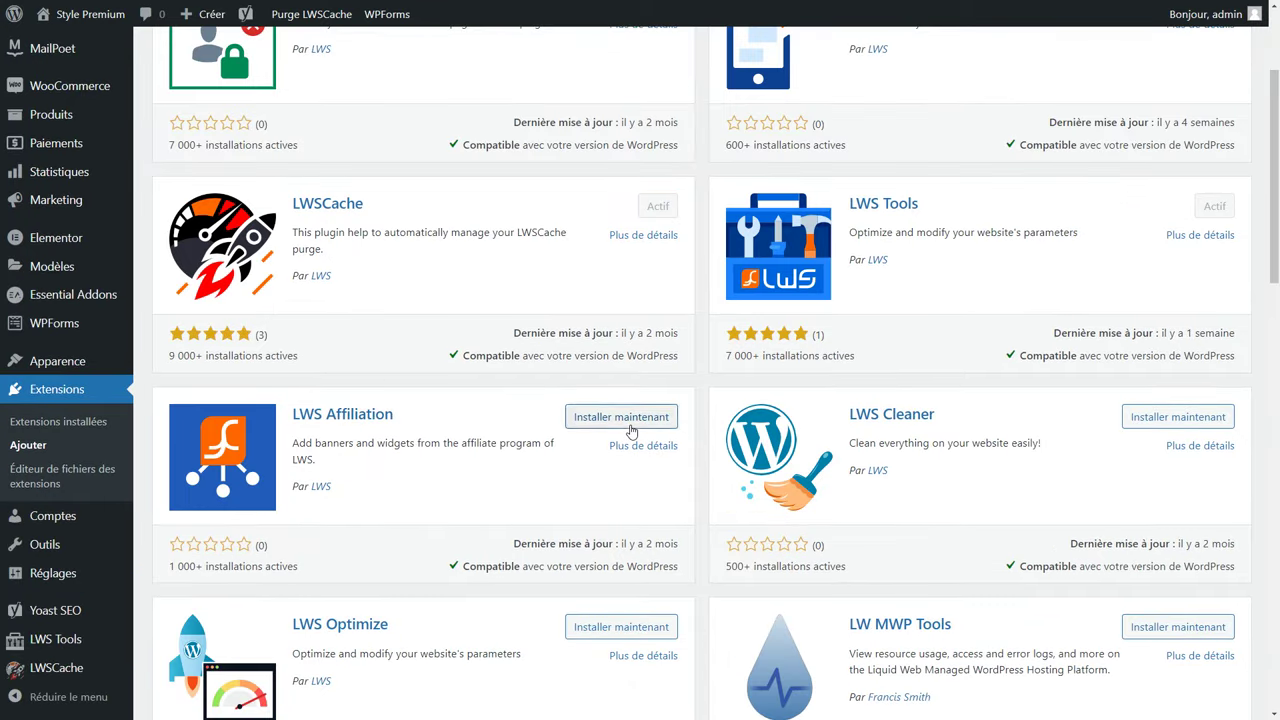
left_click(630, 428)
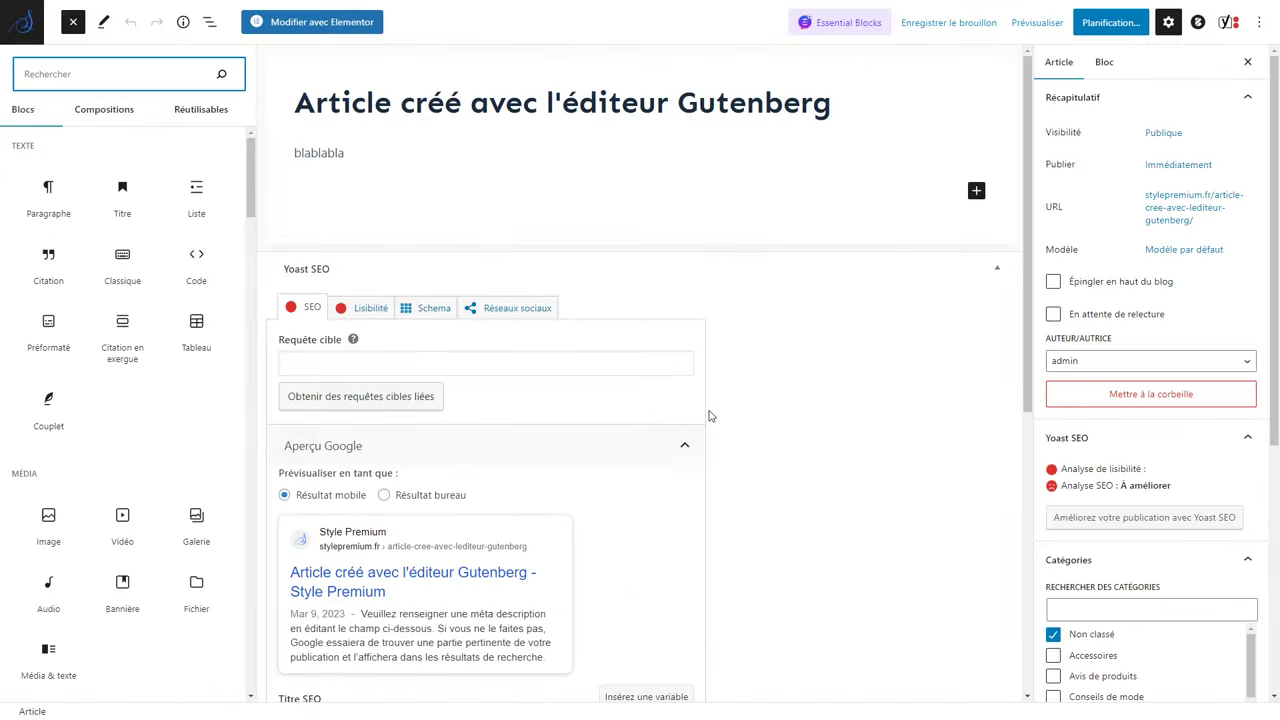
Insert the LWS WEB 100 GO banner through a Classique block and save the post as a draft.
left_click_drag(122, 262, 368, 164)
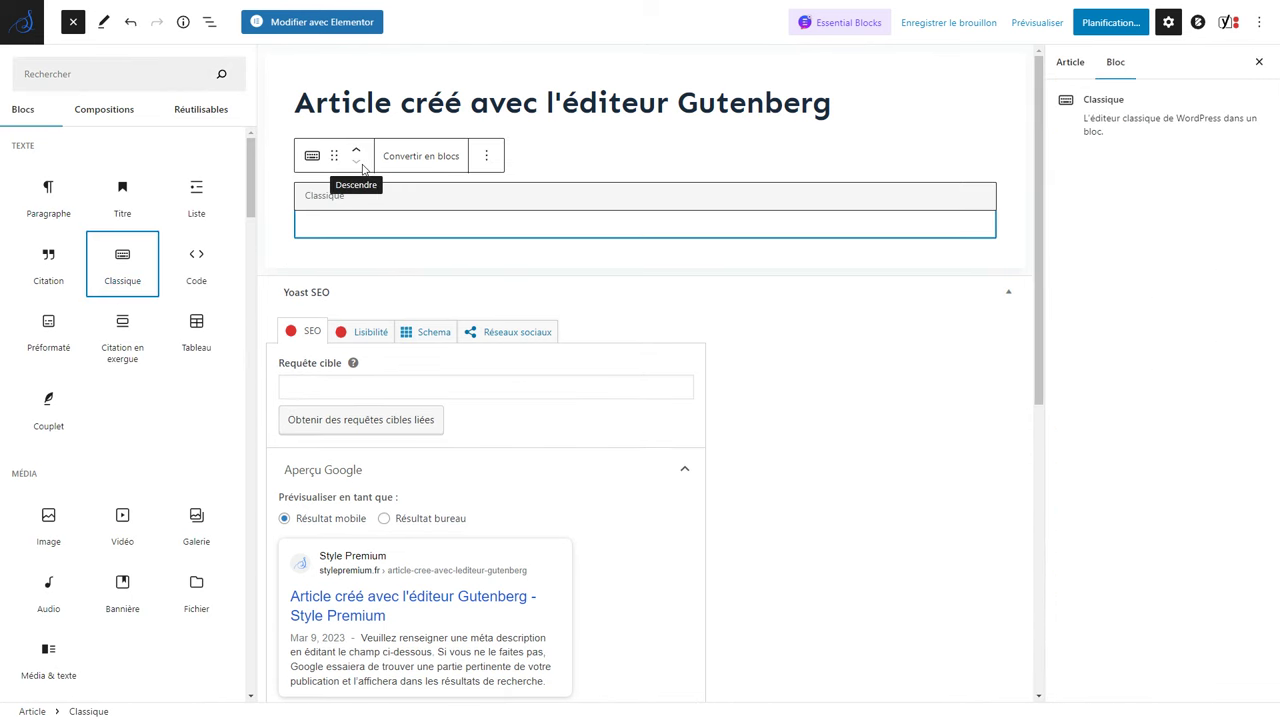
left_click(538, 198)
scroll(605, 297, "down", 5)
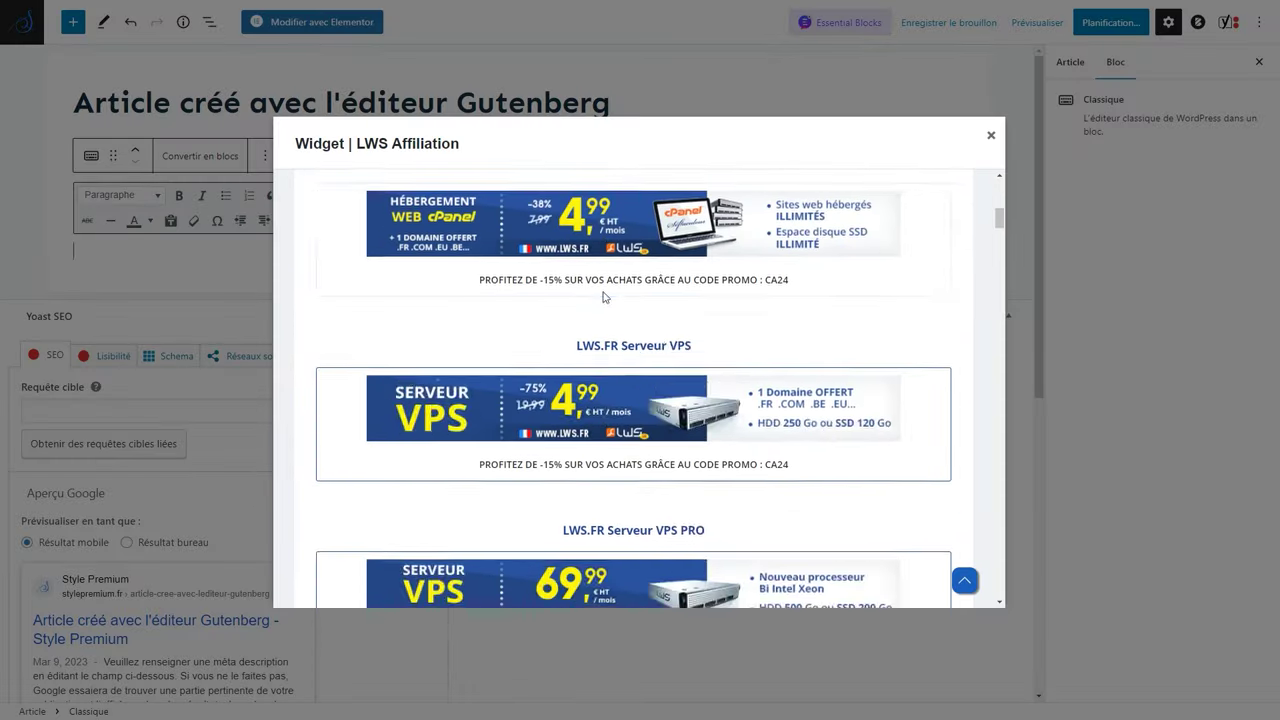
scroll(605, 297, "down", 10)
scroll(610, 300, "down", 5)
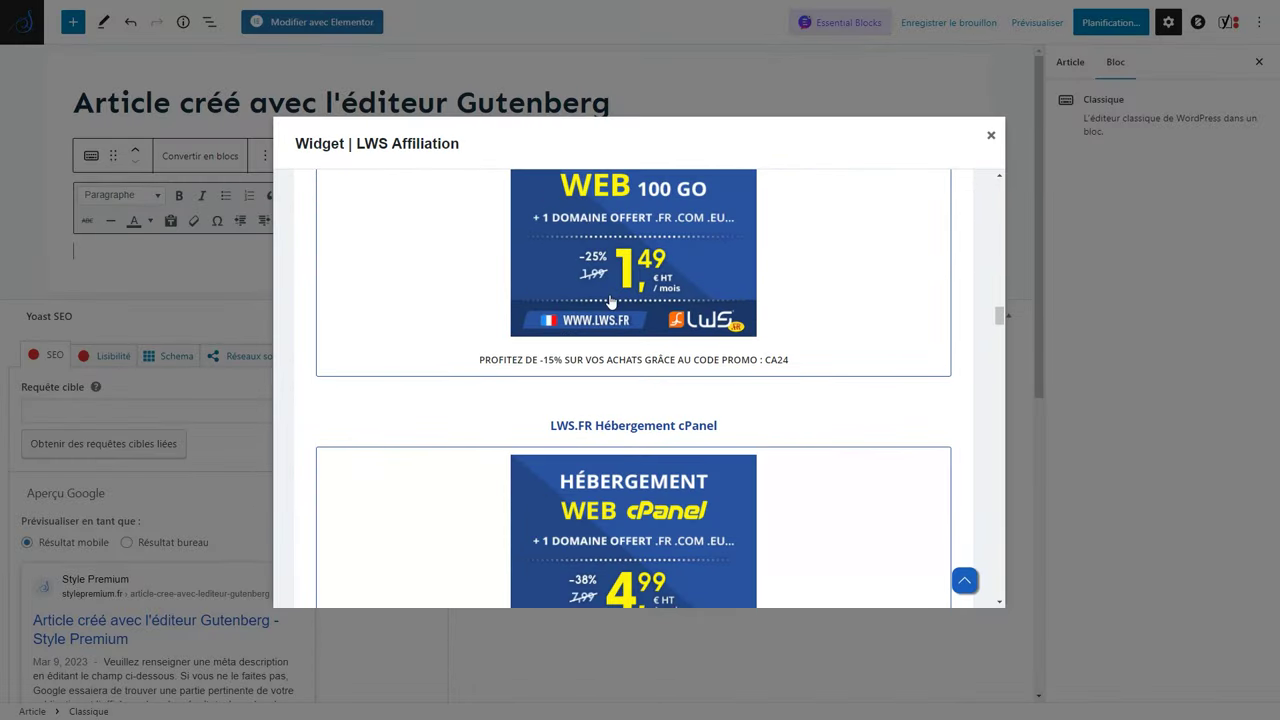
left_click(610, 300)
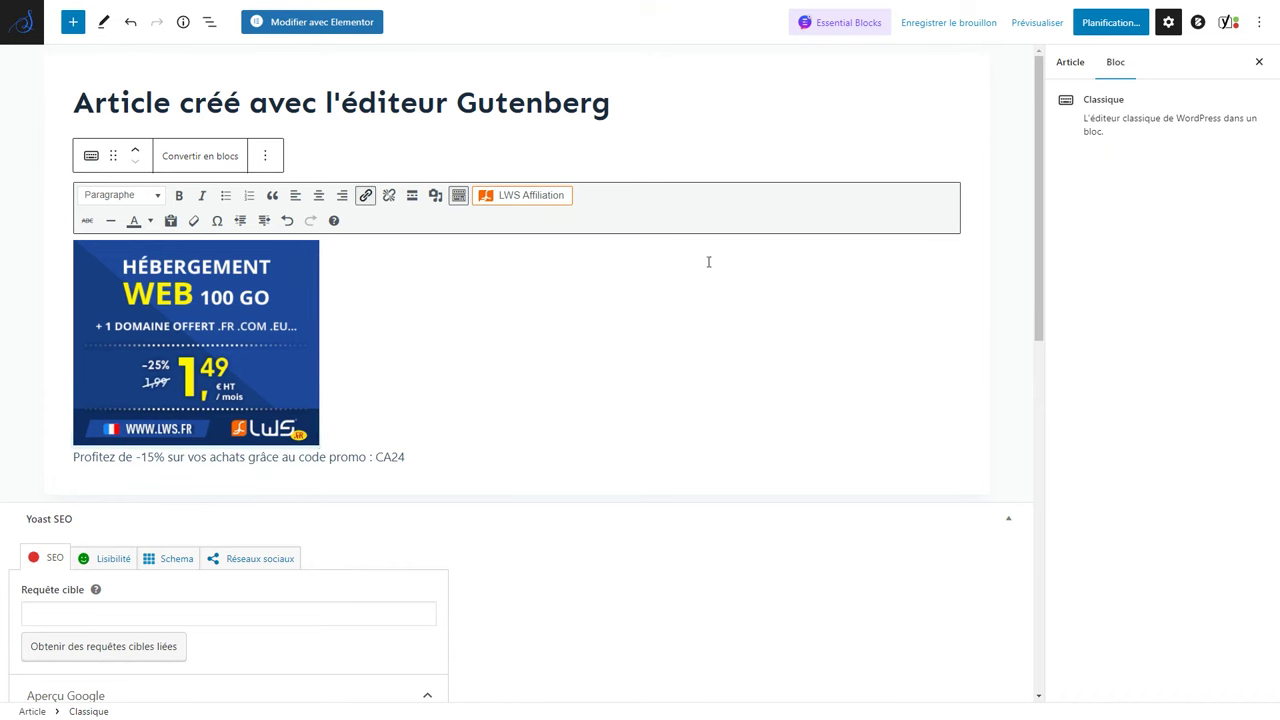
left_click(948, 22)
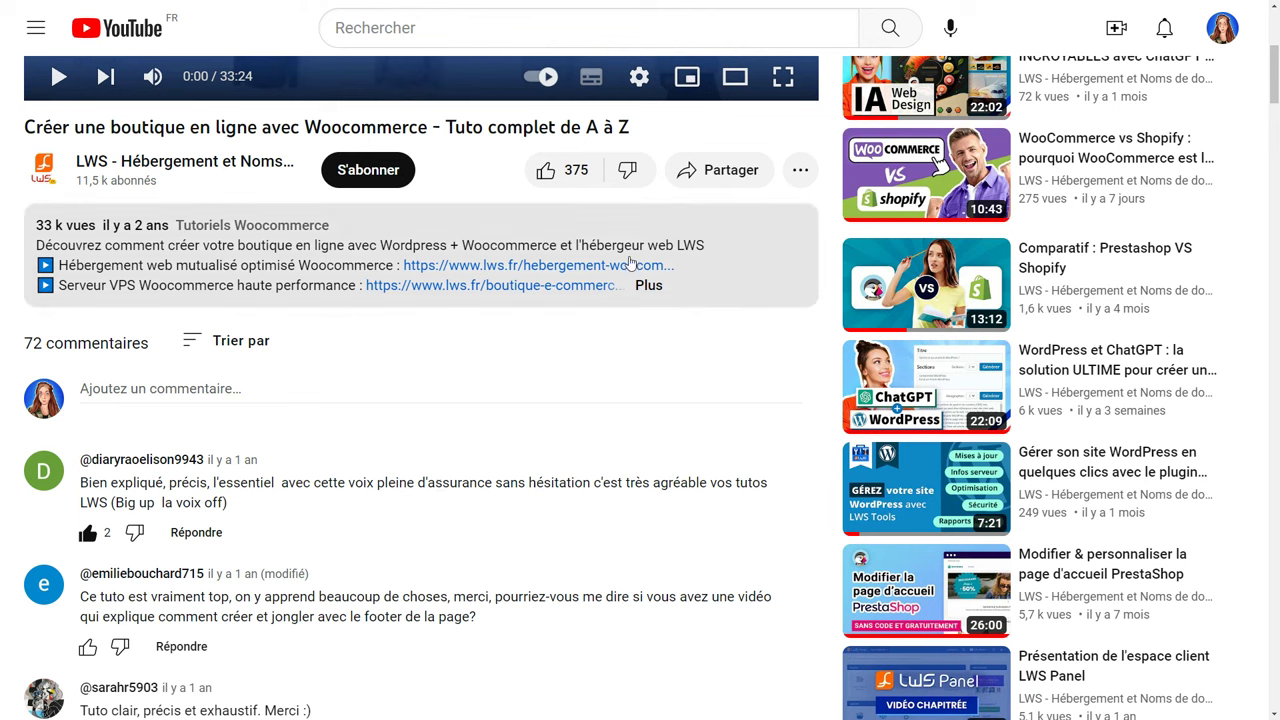
Like the WooCommerce tutorial, subscribe to LWS France with 'Toutes' notifications, and scroll its Vidéos list.
left_click(545, 170)
left_click(376, 170)
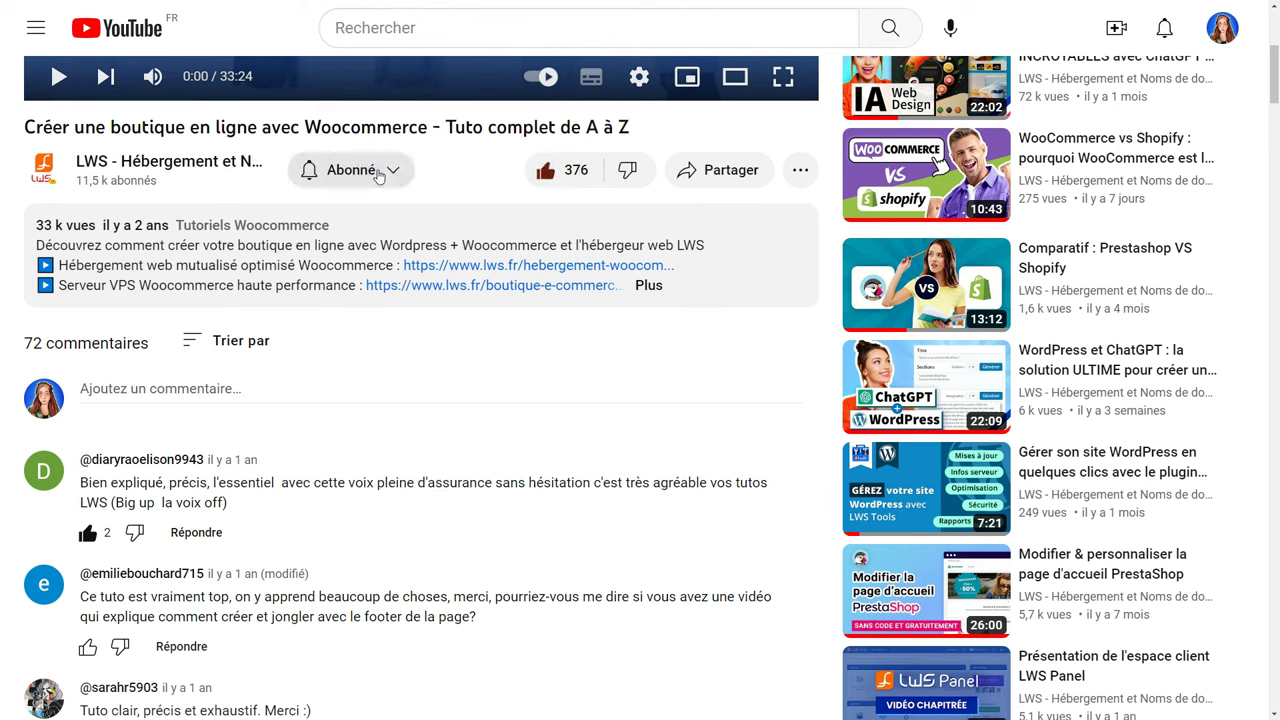
left_click(379, 172)
left_click(363, 218)
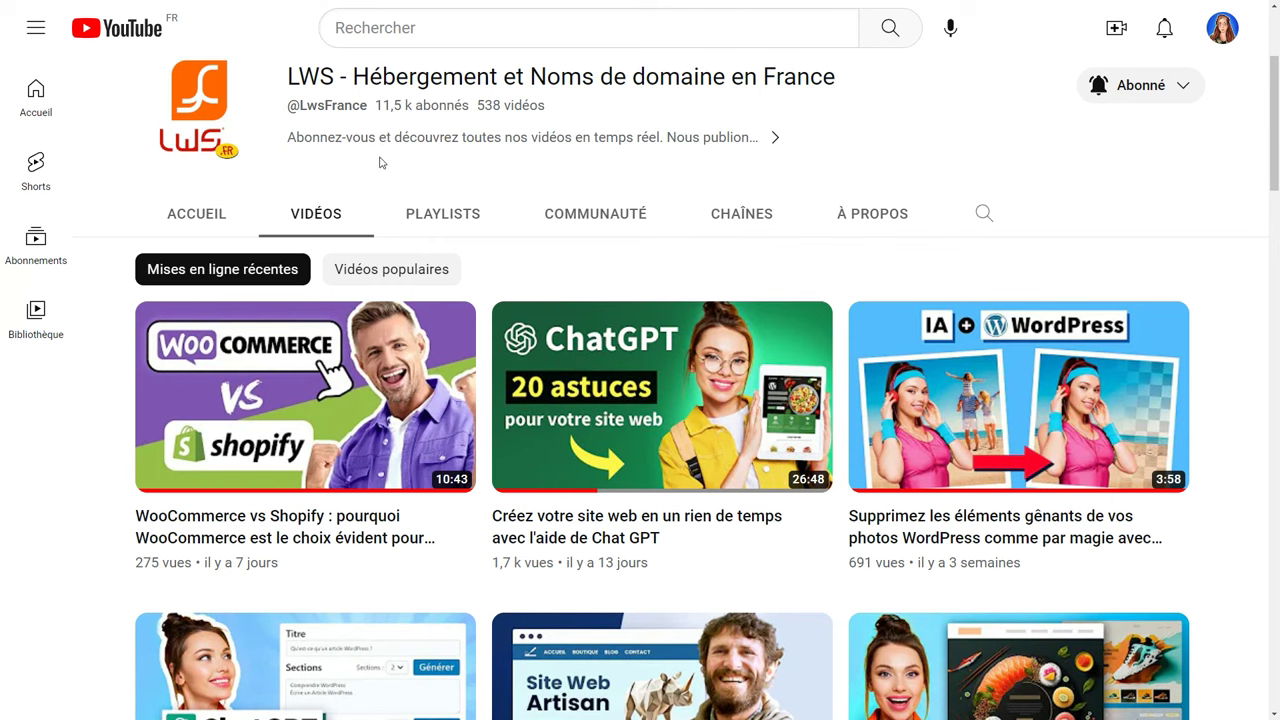
mouse_move(1012, 316)
scroll(1197, 266, "down", 3)
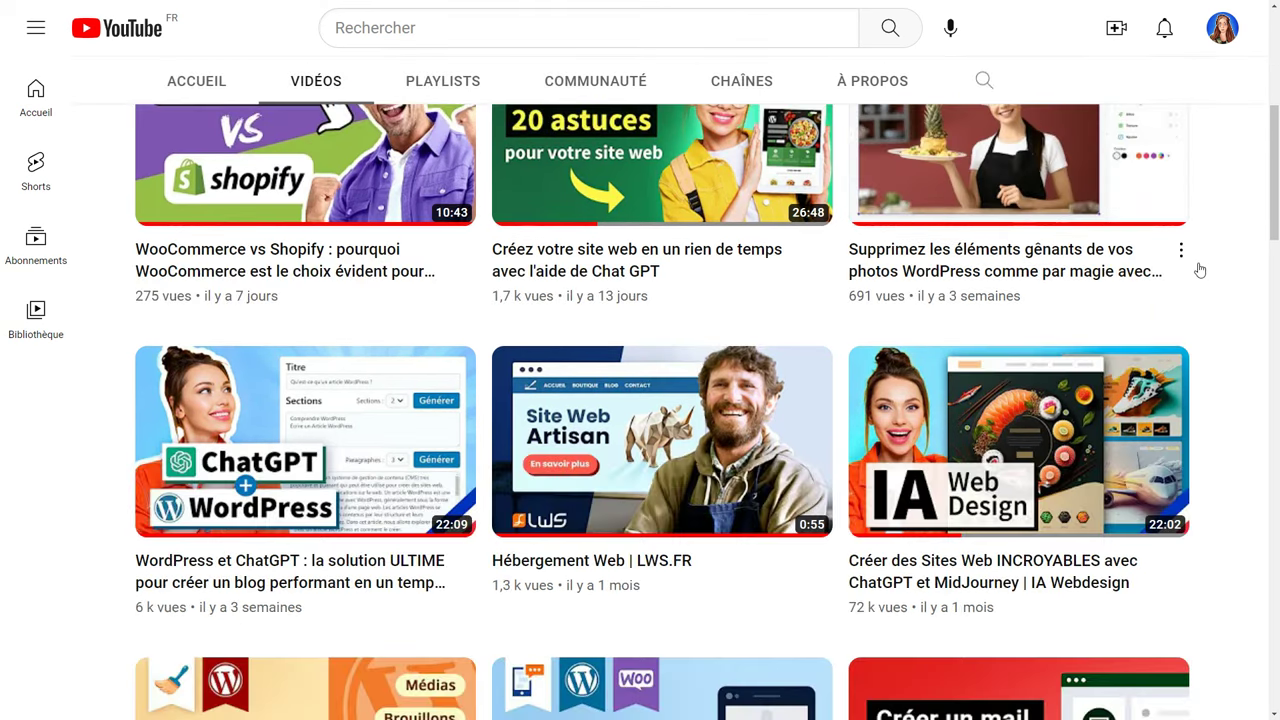